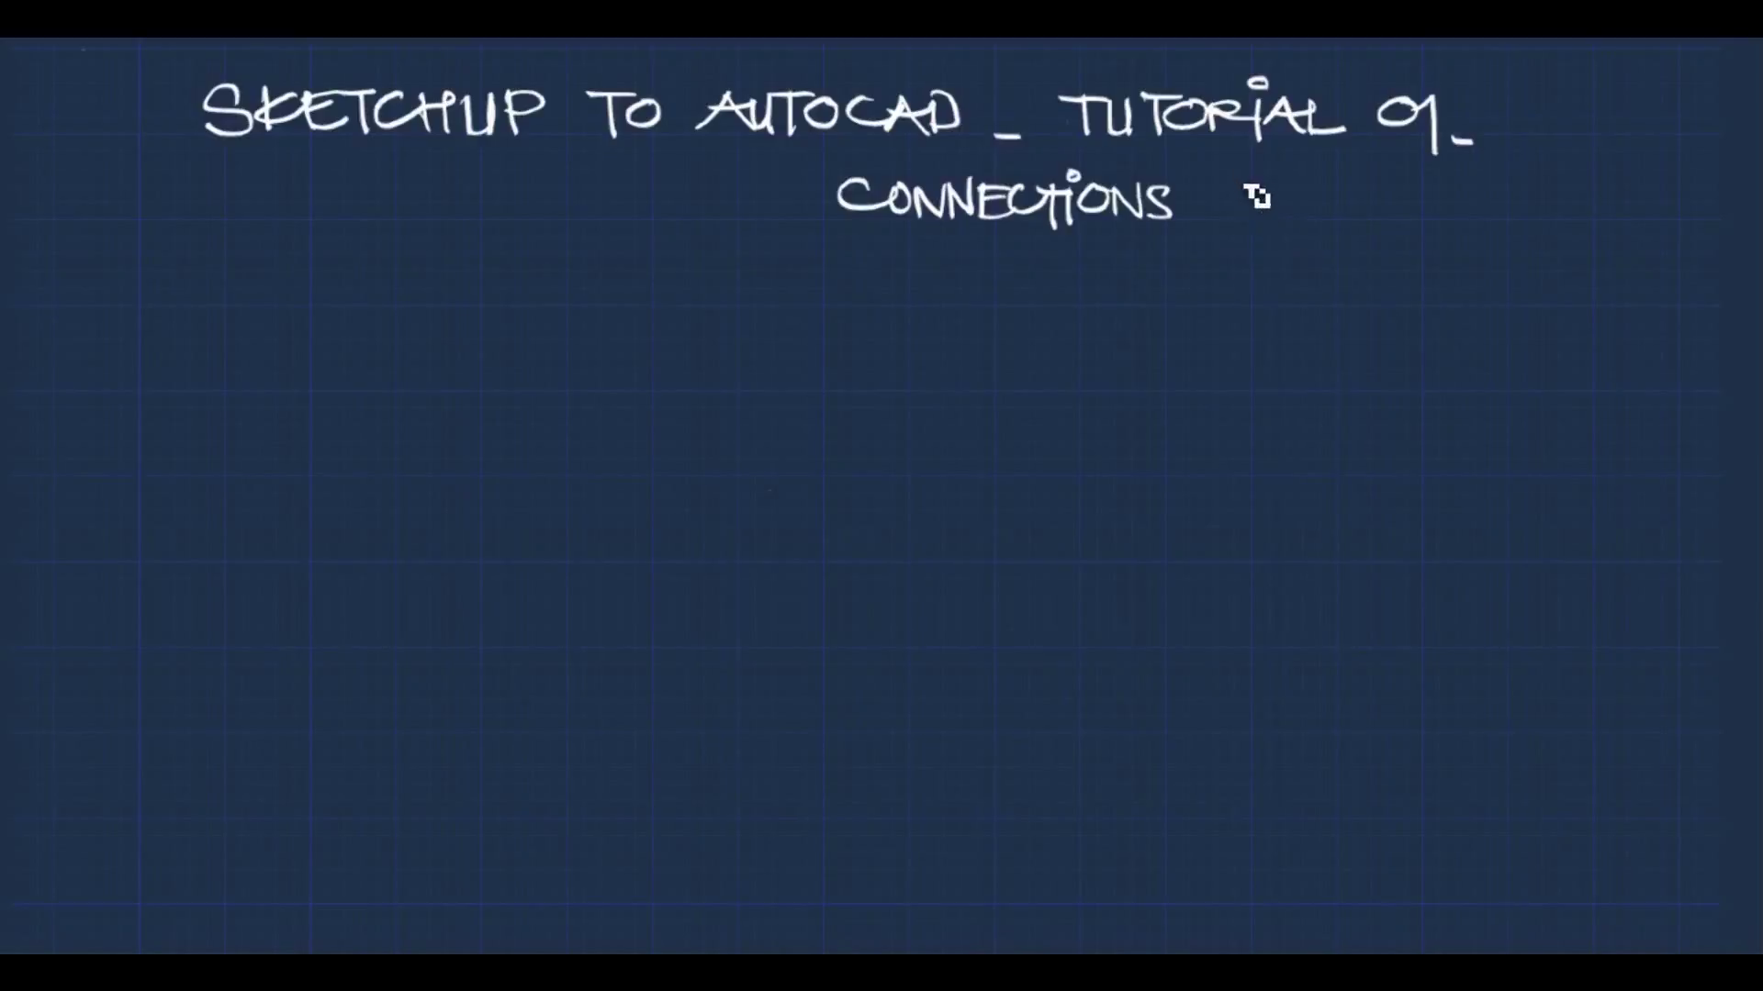
Handwrite the author credit and 'Model → Views → Layouts' under the title, then switch to SketchUp
{"action": "left_click_drag", "start_coordinate": [1241, 174], "coordinate": [1281, 246]}
{"action": "mouse_move", "coordinate": [1322, 173]}
{"action": "left_mouse_down"}
{"action": "mouse_move", "coordinate": [1350, 174]}
{"action": "mouse_move", "coordinate": [1375, 209]}
{"action": "mouse_move", "coordinate": [1400, 197]}
{"action": "left_mouse_up"}
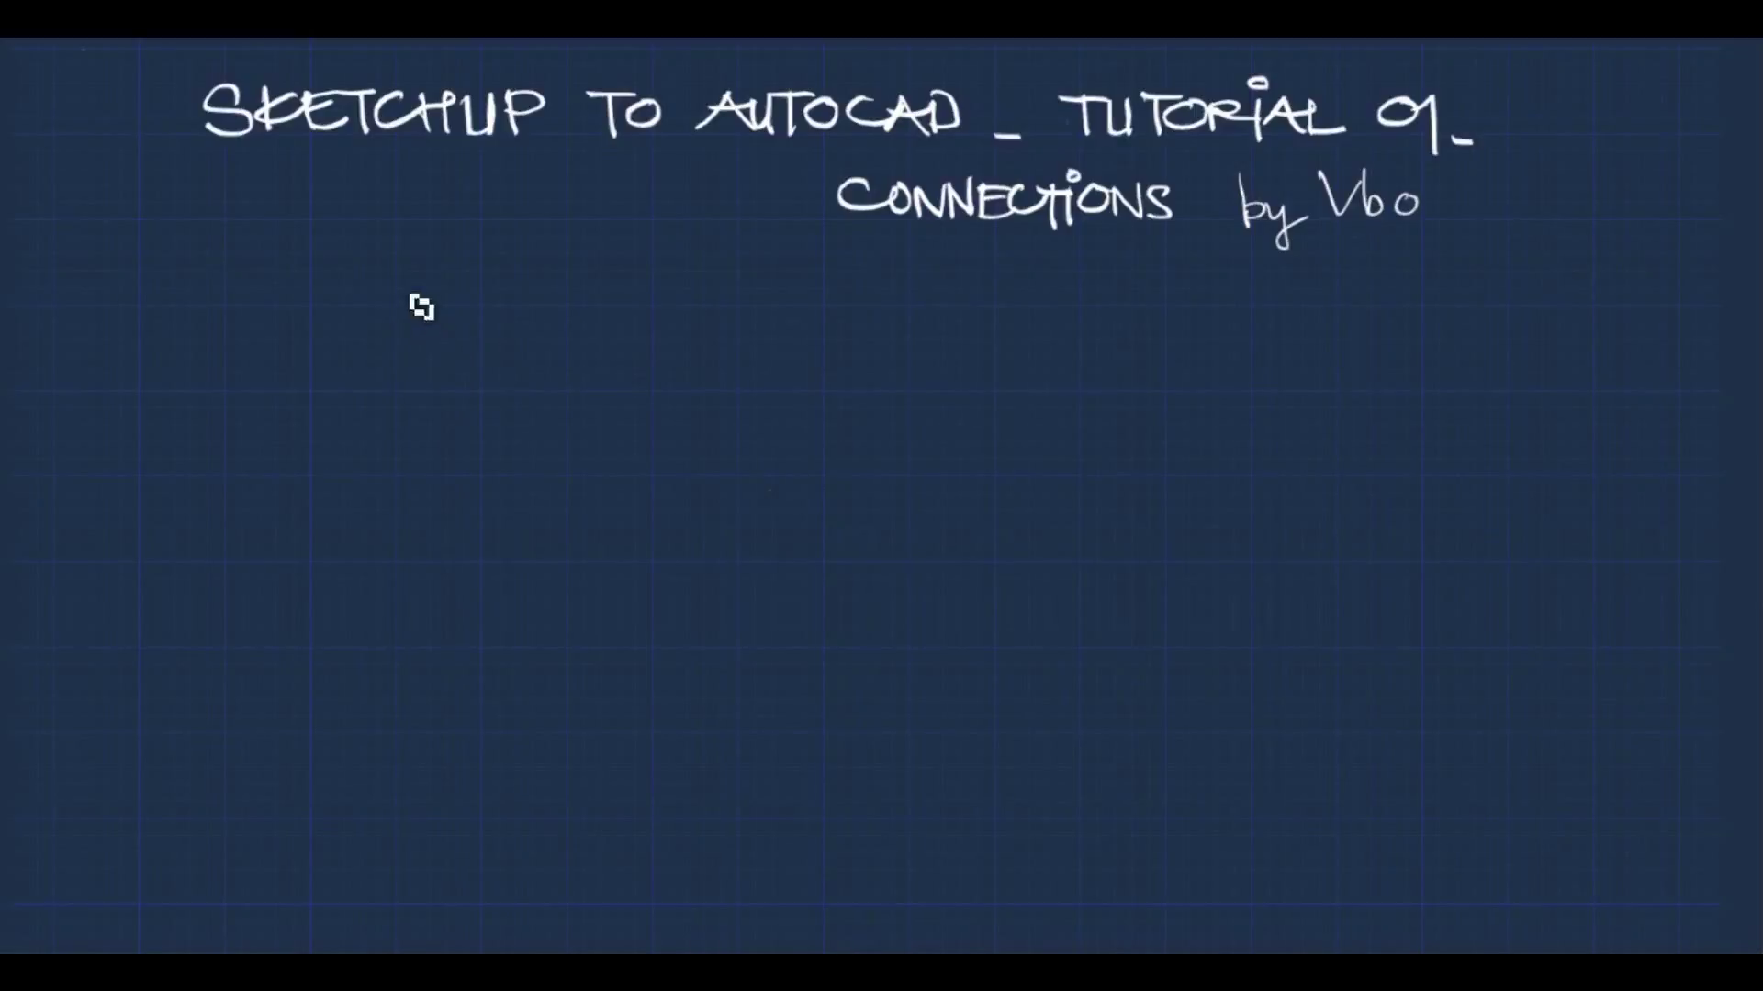
{"action": "mouse_move", "coordinate": [406, 275]}
{"action": "left_mouse_down"}
{"action": "mouse_move", "coordinate": [541, 303]}
{"action": "mouse_move", "coordinate": [678, 290]}
{"action": "mouse_move", "coordinate": [654, 316]}
{"action": "mouse_move", "coordinate": [740, 272]}
{"action": "mouse_move", "coordinate": [755, 302]}
{"action": "mouse_move", "coordinate": [901, 291]}
{"action": "mouse_move", "coordinate": [880, 309]}
{"action": "left_mouse_up"}
{"action": "mouse_move", "coordinate": [943, 261]}
{"action": "left_mouse_down"}
{"action": "mouse_move", "coordinate": [966, 312]}
{"action": "mouse_move", "coordinate": [1001, 323]}
{"action": "mouse_move", "coordinate": [1047, 303]}
{"action": "left_mouse_up"}
{"action": "mouse_move", "coordinate": [1056, 288]}
{"action": "left_mouse_down"}
{"action": "mouse_move", "coordinate": [1088, 278]}
{"action": "mouse_move", "coordinate": [1076, 312]}
{"action": "left_mouse_up"}
{"action": "mouse_move", "coordinate": [1058, 287]}
{"action": "left_mouse_down"}
{"action": "mouse_move", "coordinate": [1089, 281]}
{"action": "mouse_move", "coordinate": [1083, 308]}
{"action": "left_mouse_up"}
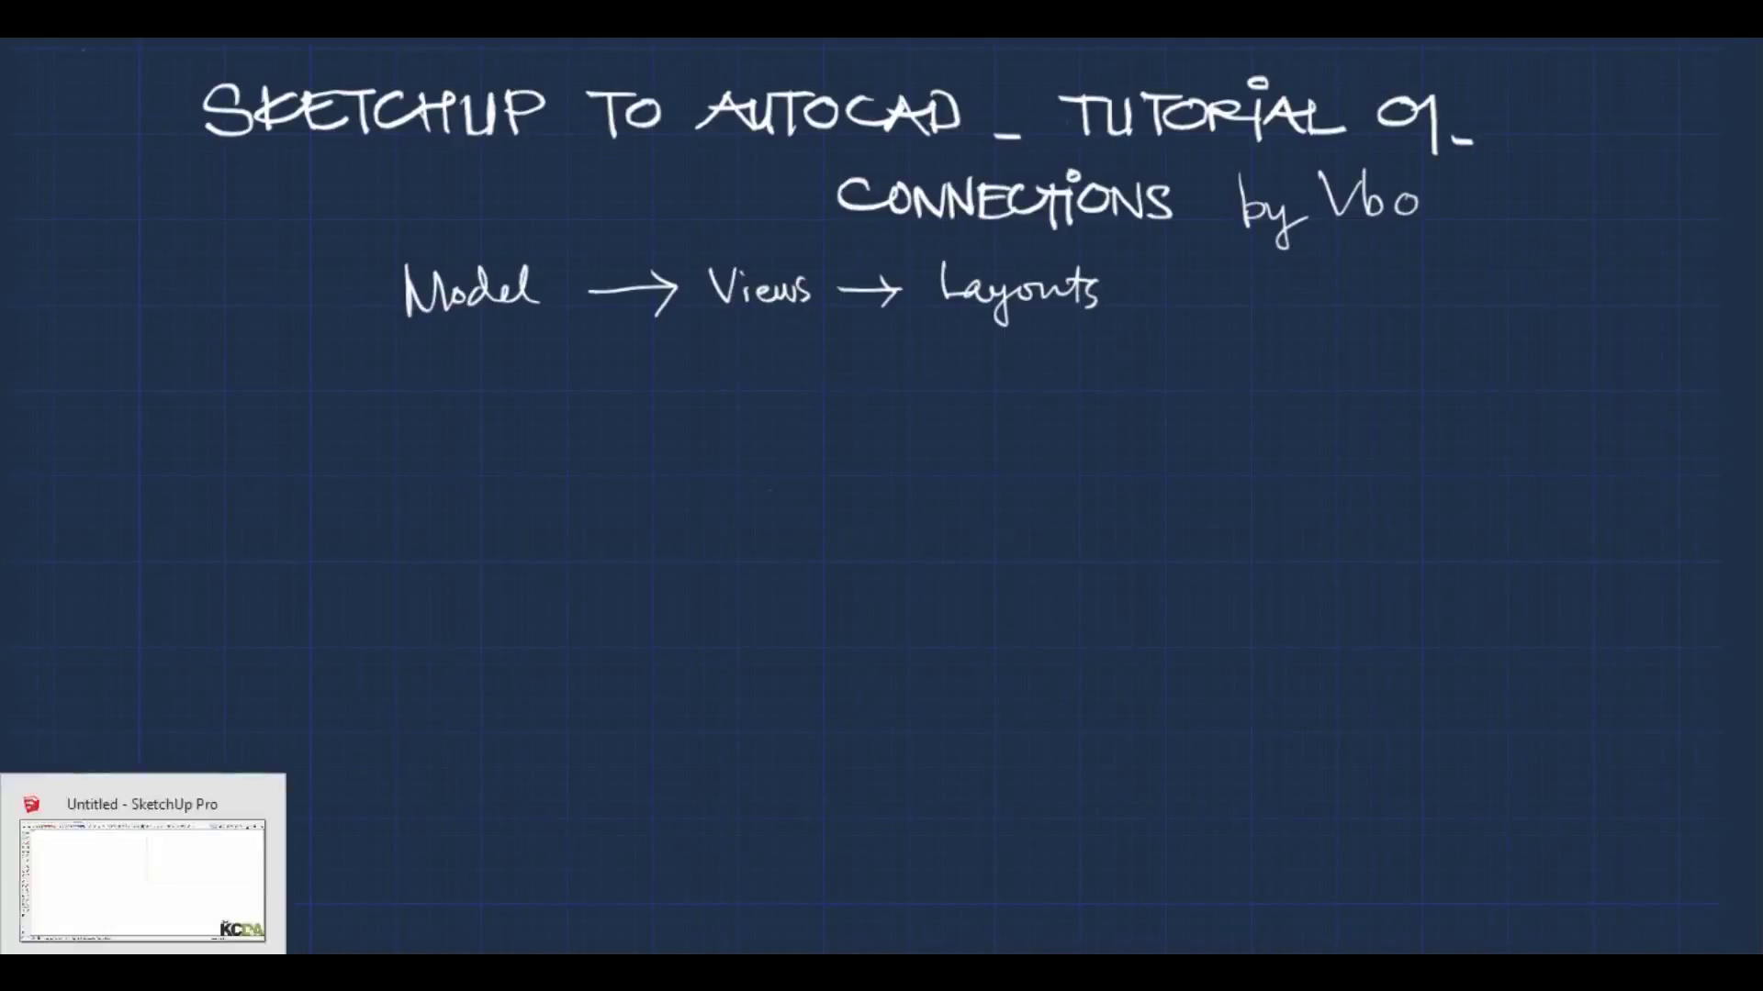
{"action": "left_click", "coordinate": [145, 862]}
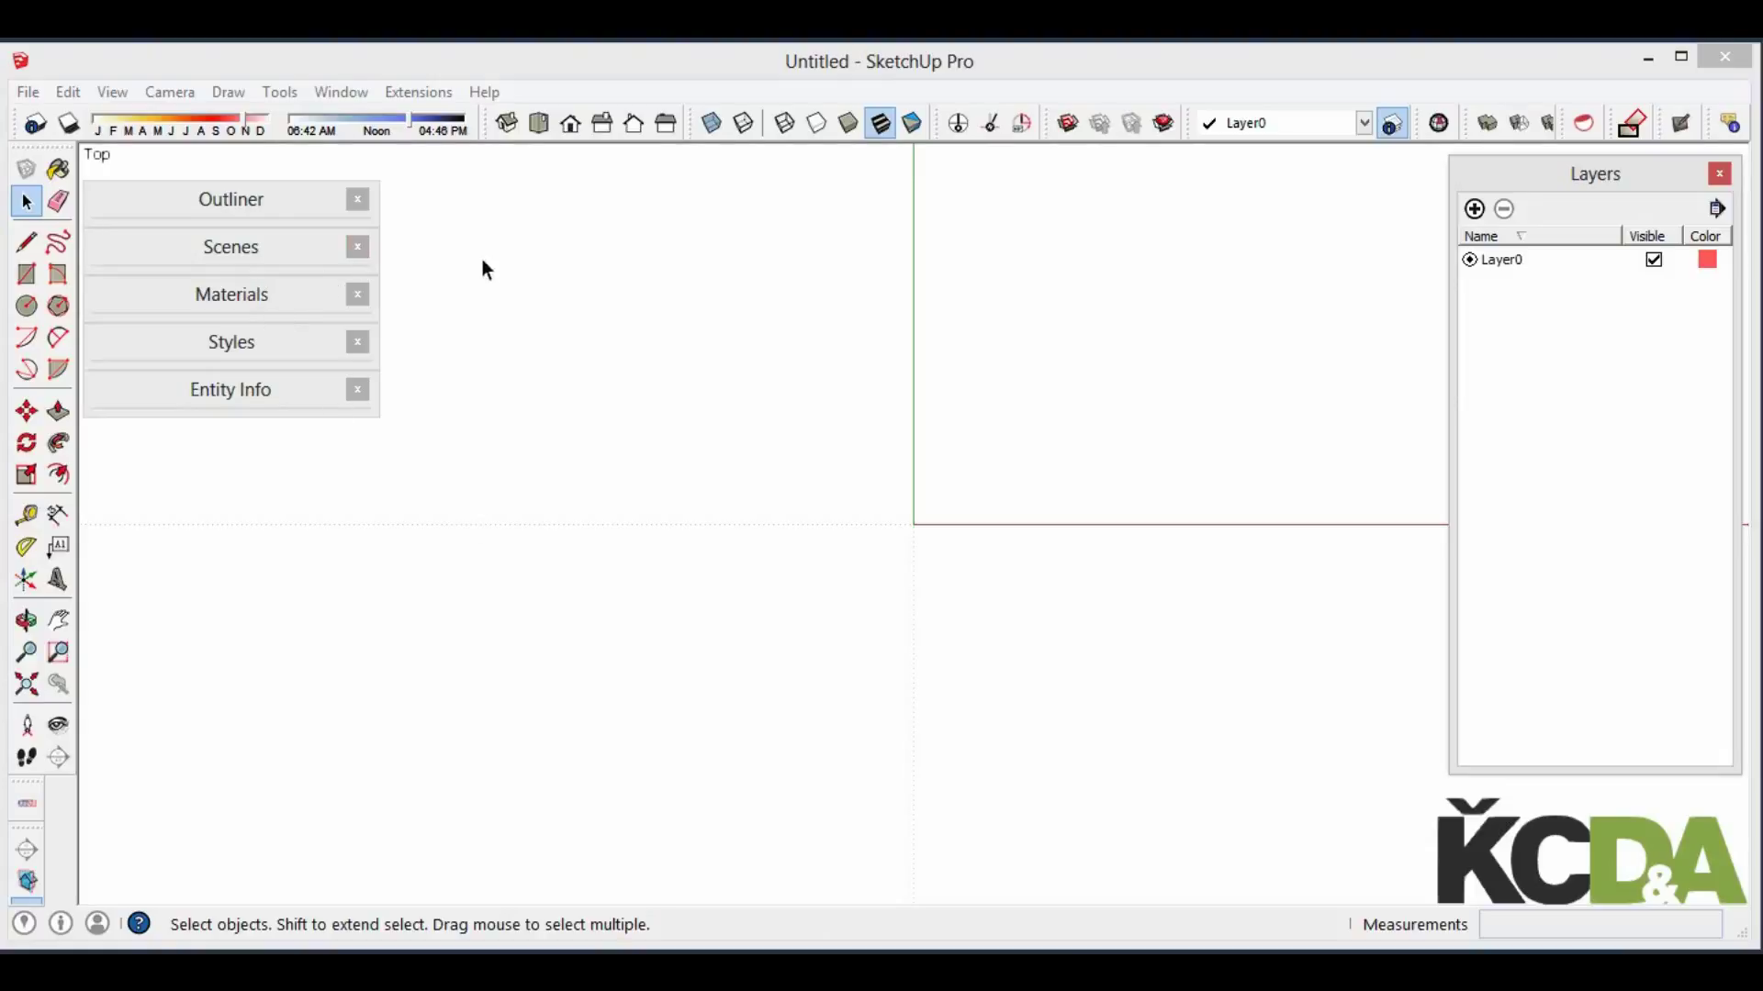
Search 3D Warehouse for the tutorial house model
{"action": "left_click", "coordinate": [1065, 124]}
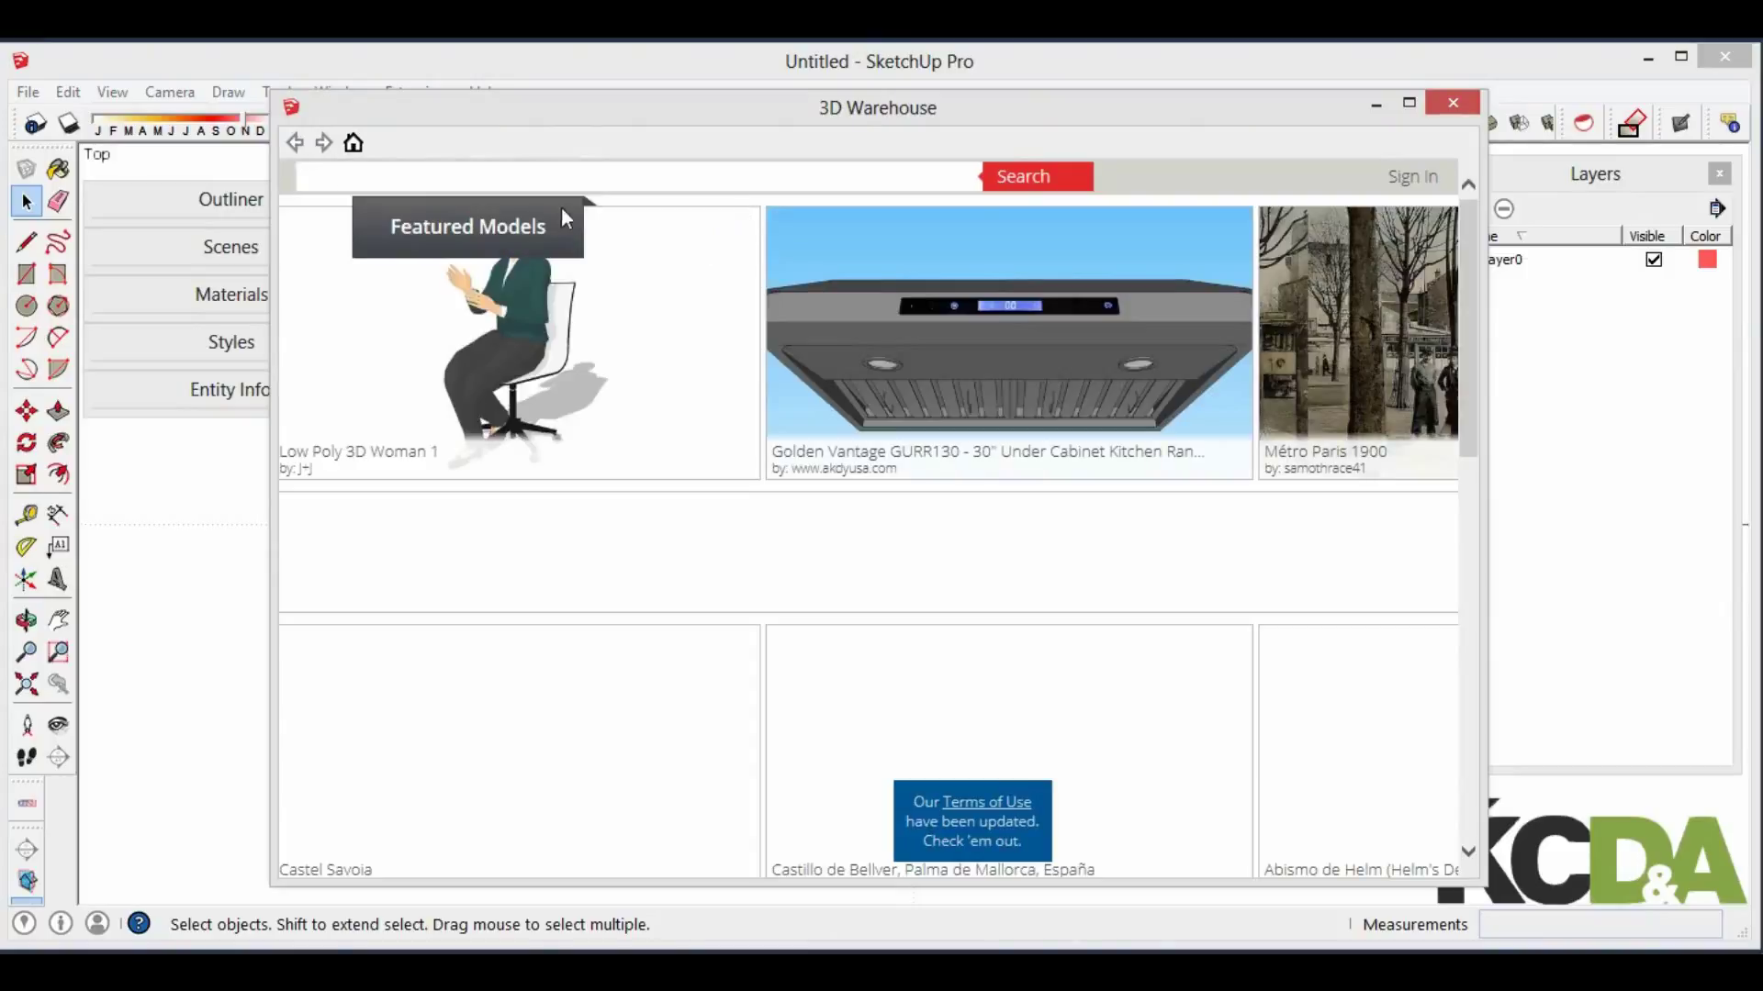
{"action": "type", "text": "paulman house"}
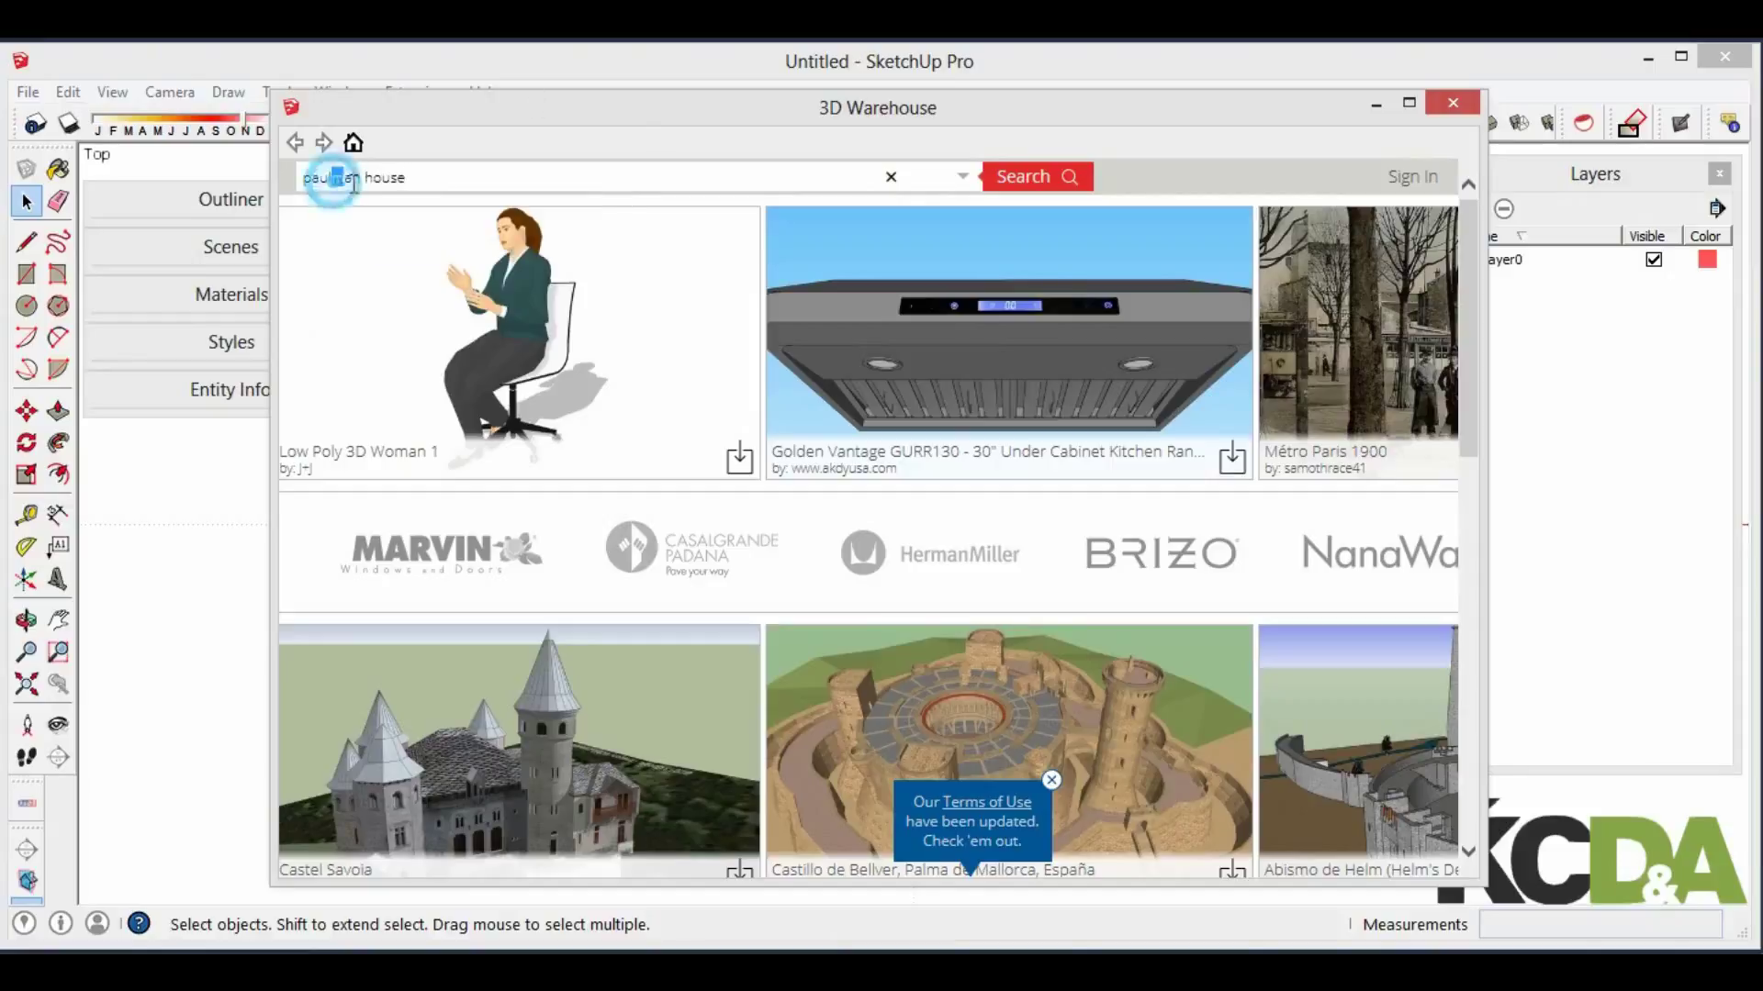
{"action": "left_click_drag", "start_coordinate": [332, 179], "coordinate": [365, 184]}
{"action": "type", "text": "wall"}
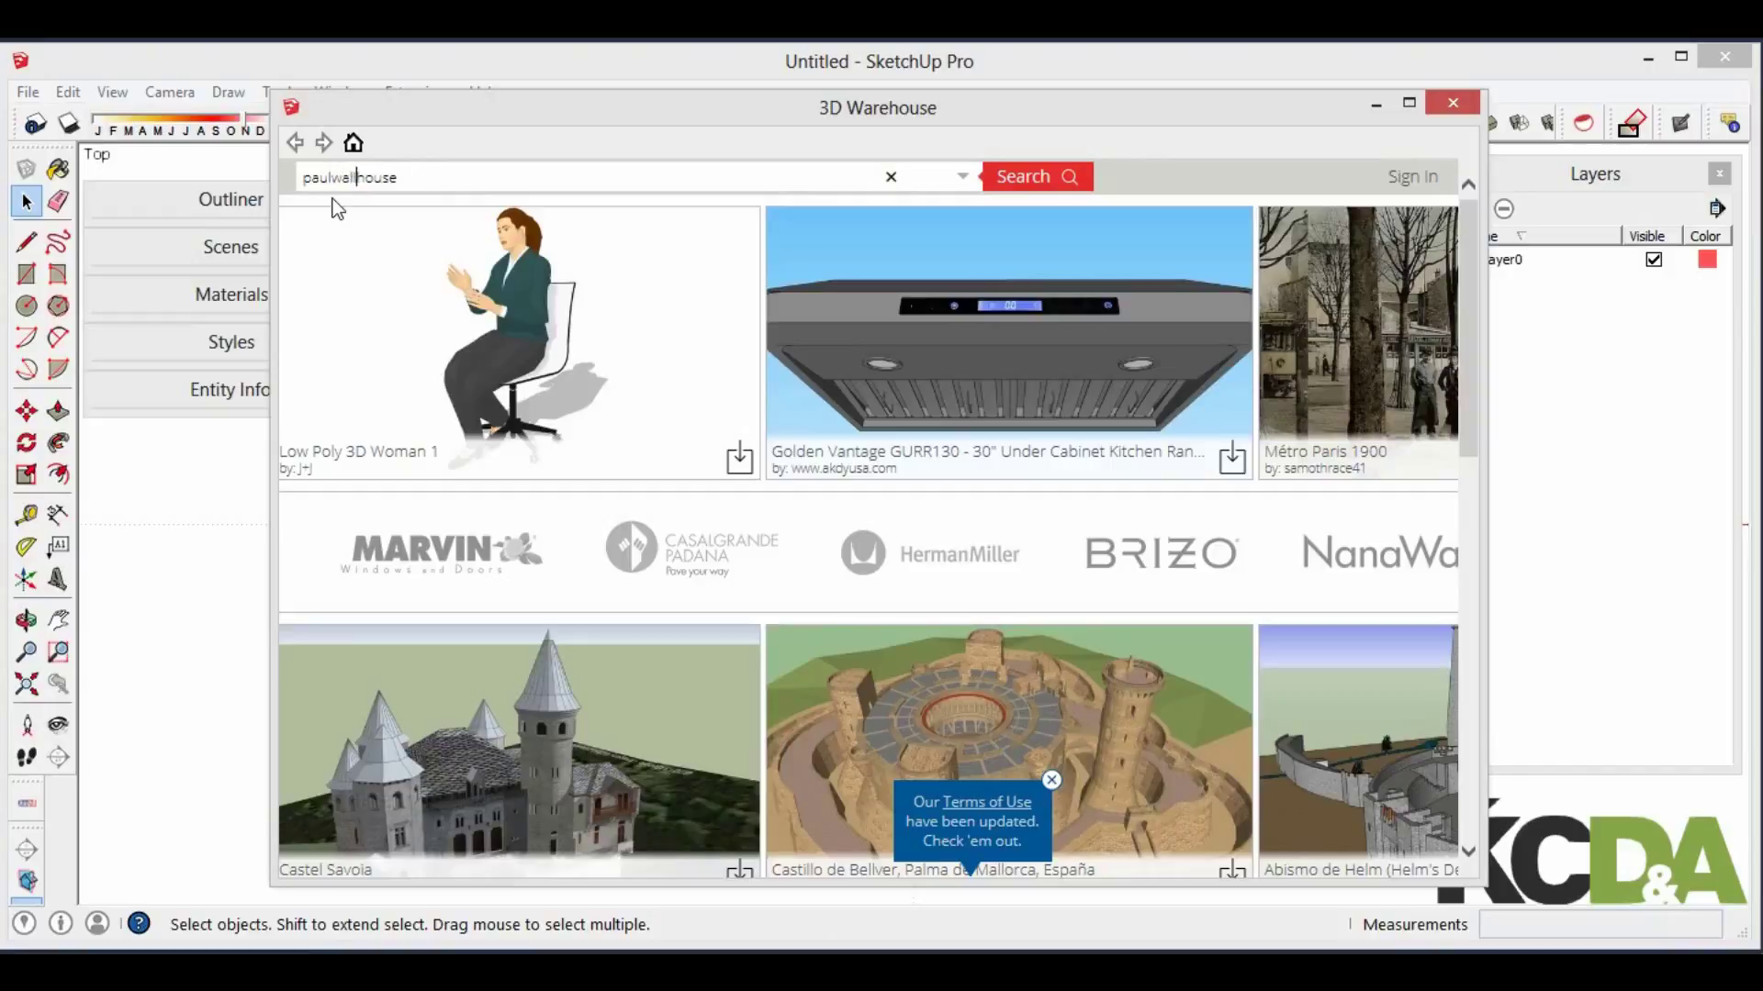
{"action": "left_click", "coordinate": [1036, 181]}
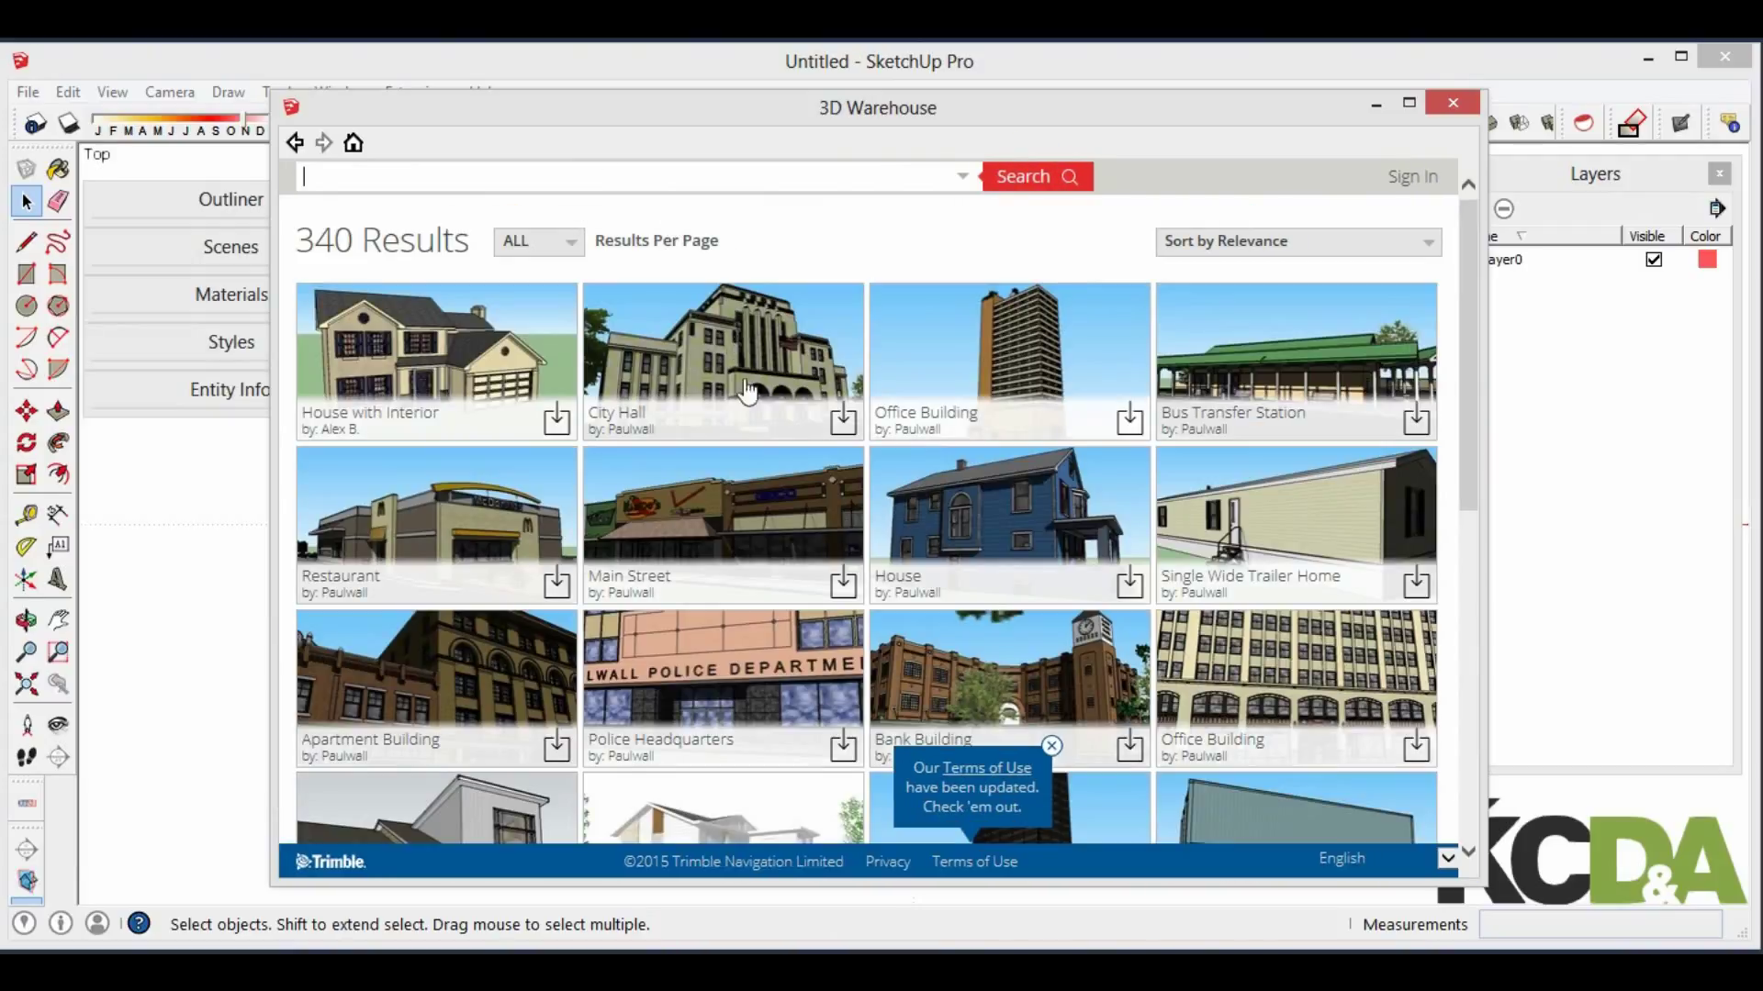
Open the House result and download it straight into the current model
{"action": "scroll", "coordinate": [773, 395], "scroll_direction": "down", "scroll_amount": 2}
{"action": "scroll", "coordinate": [779, 391], "scroll_direction": "down", "scroll_amount": 4}
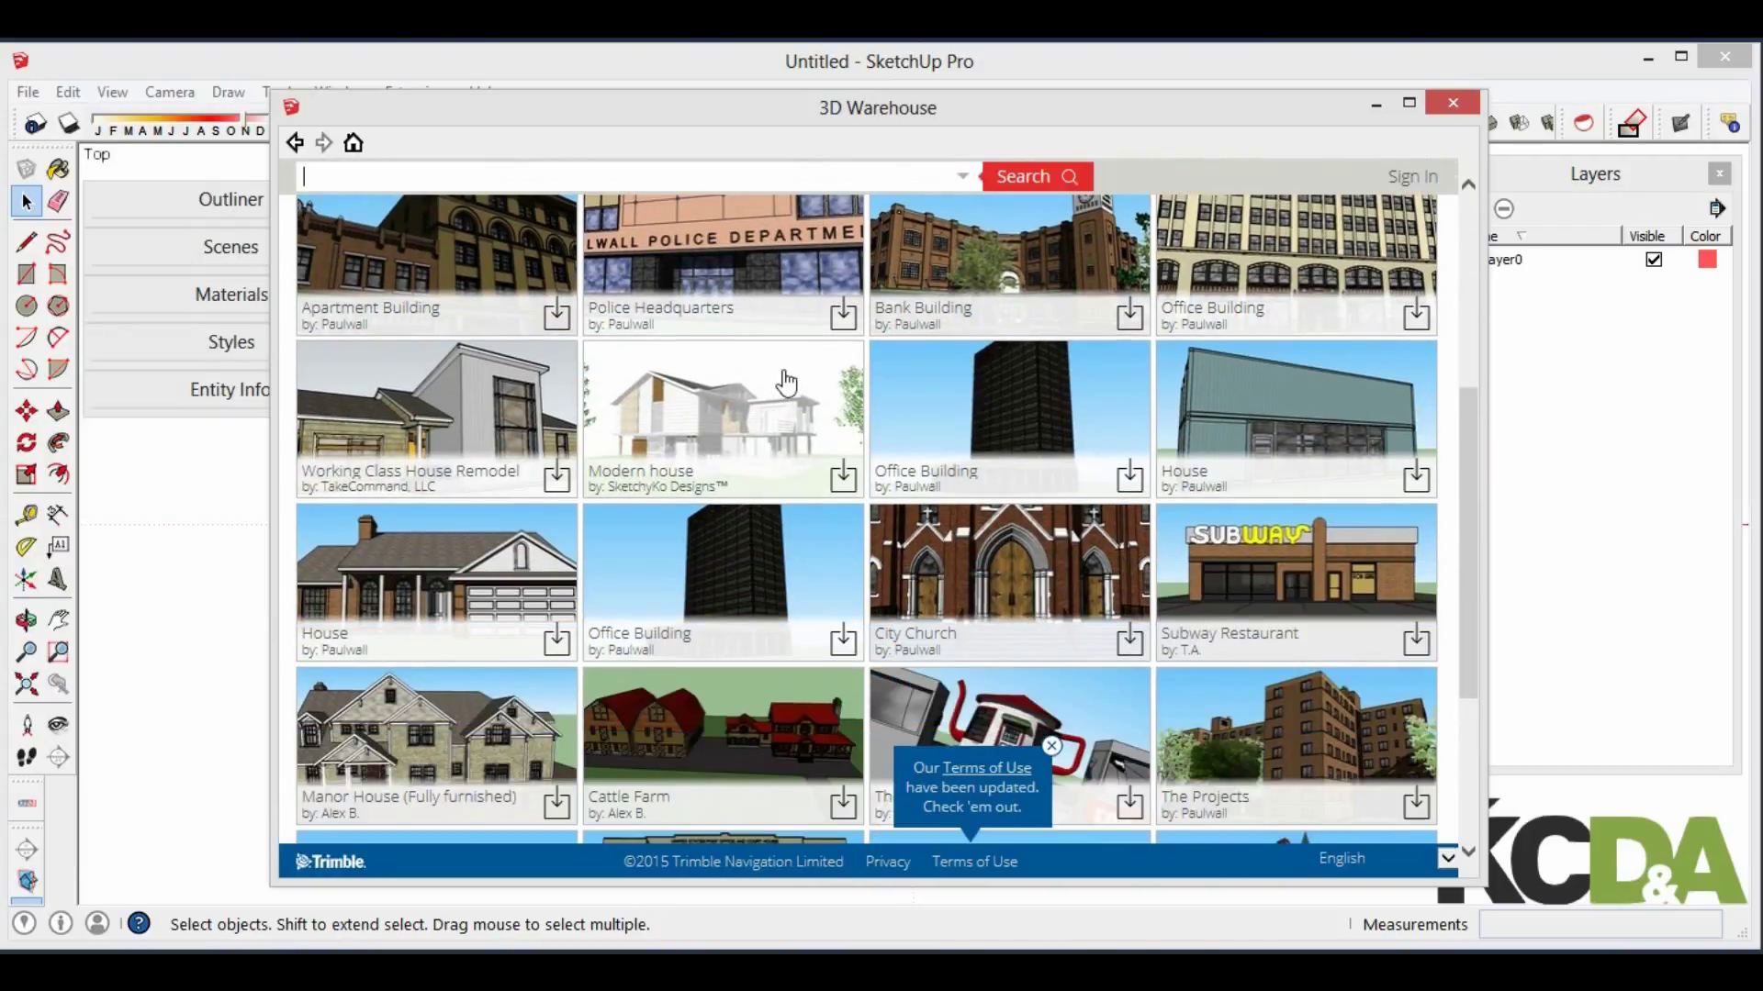
{"action": "scroll", "coordinate": [785, 384], "scroll_direction": "down", "scroll_amount": 1}
{"action": "left_click", "coordinate": [466, 351]}
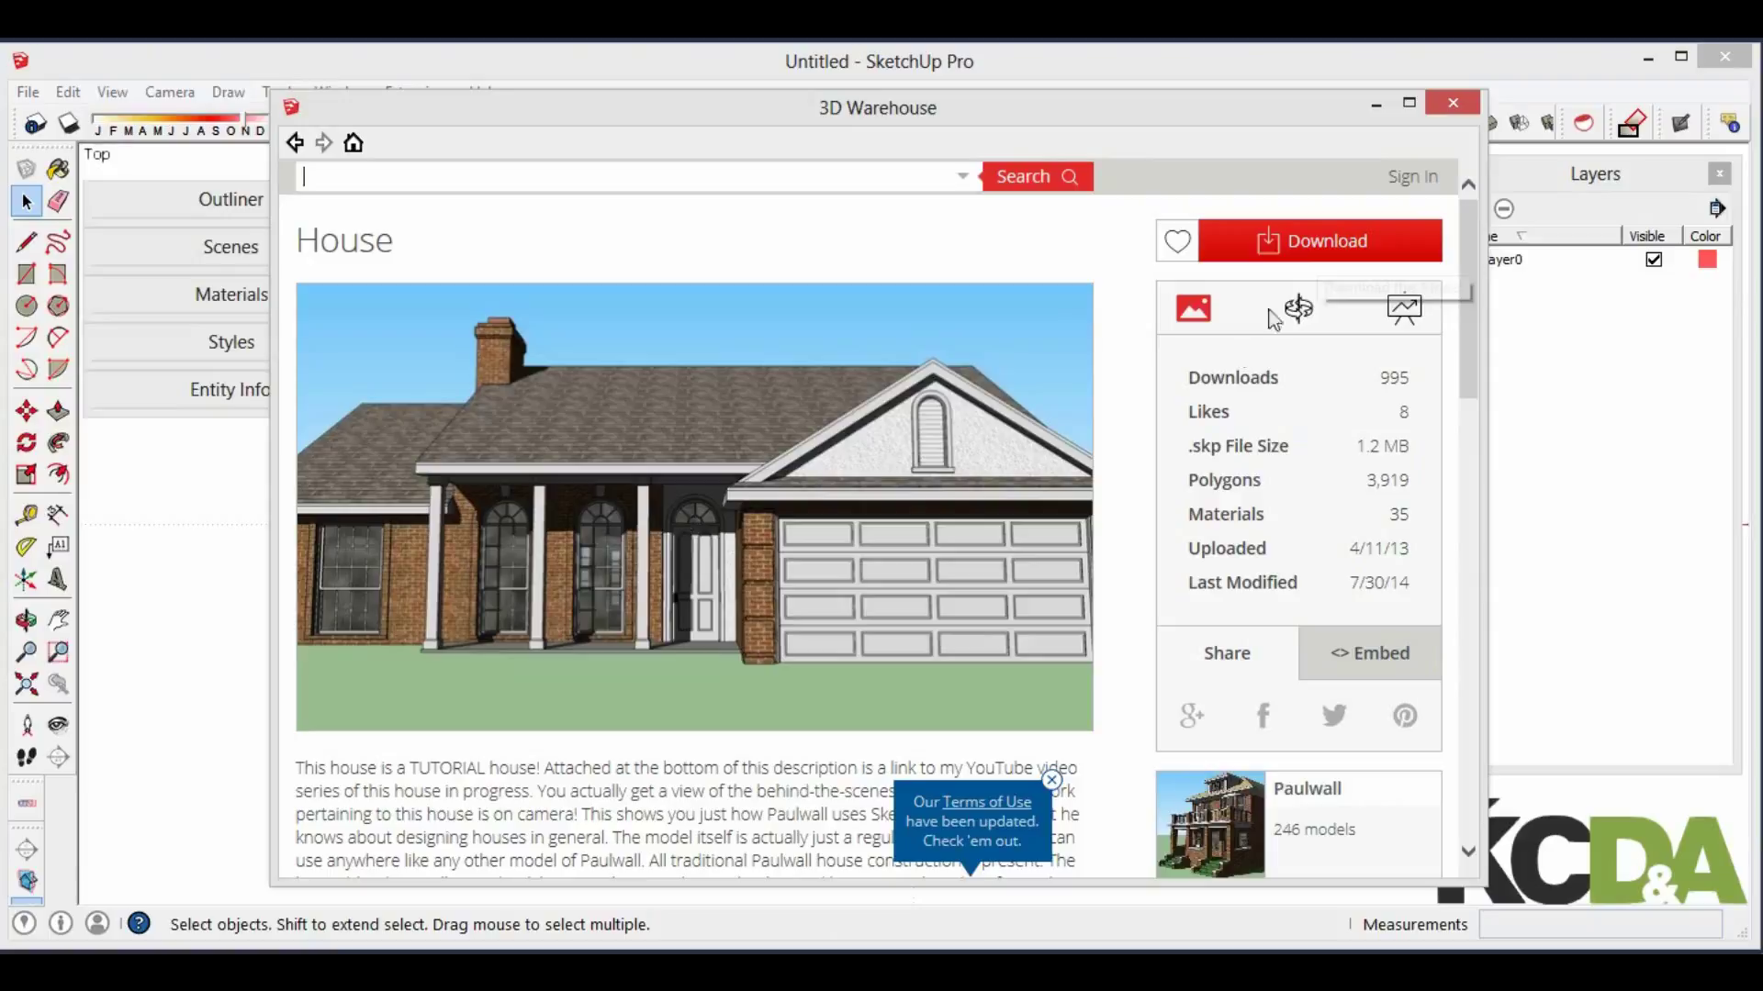
{"action": "left_click", "coordinate": [1313, 242]}
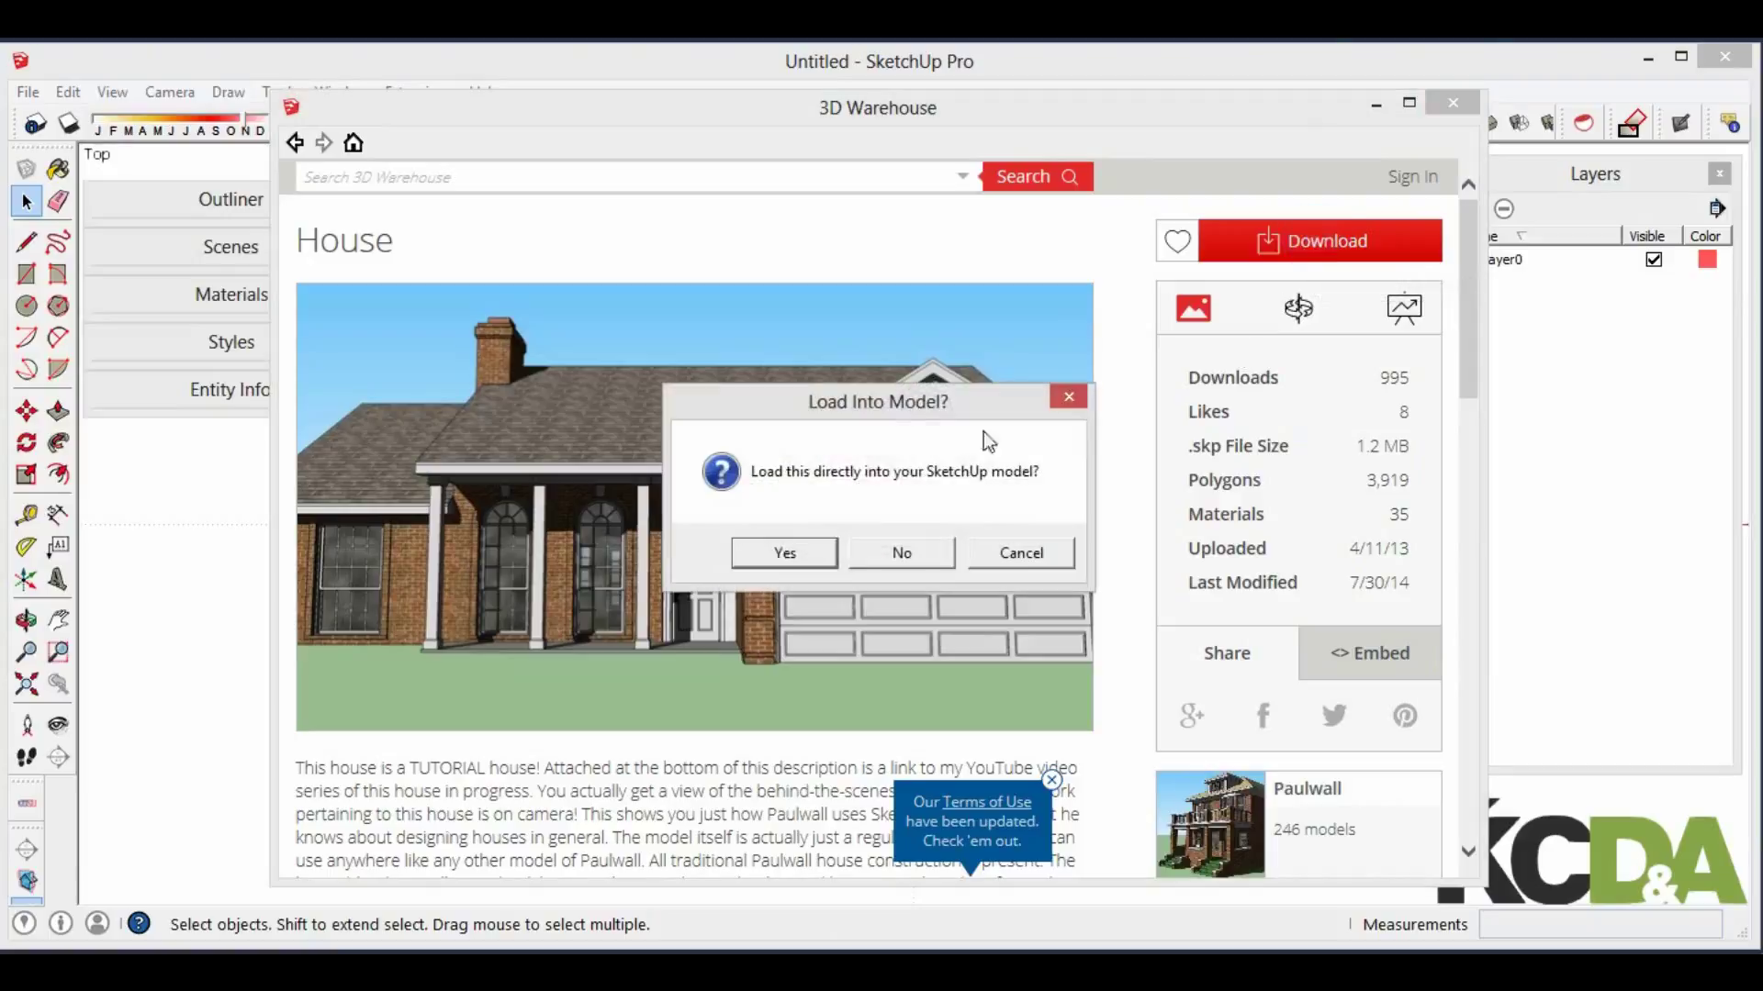
{"action": "left_click", "coordinate": [792, 552]}
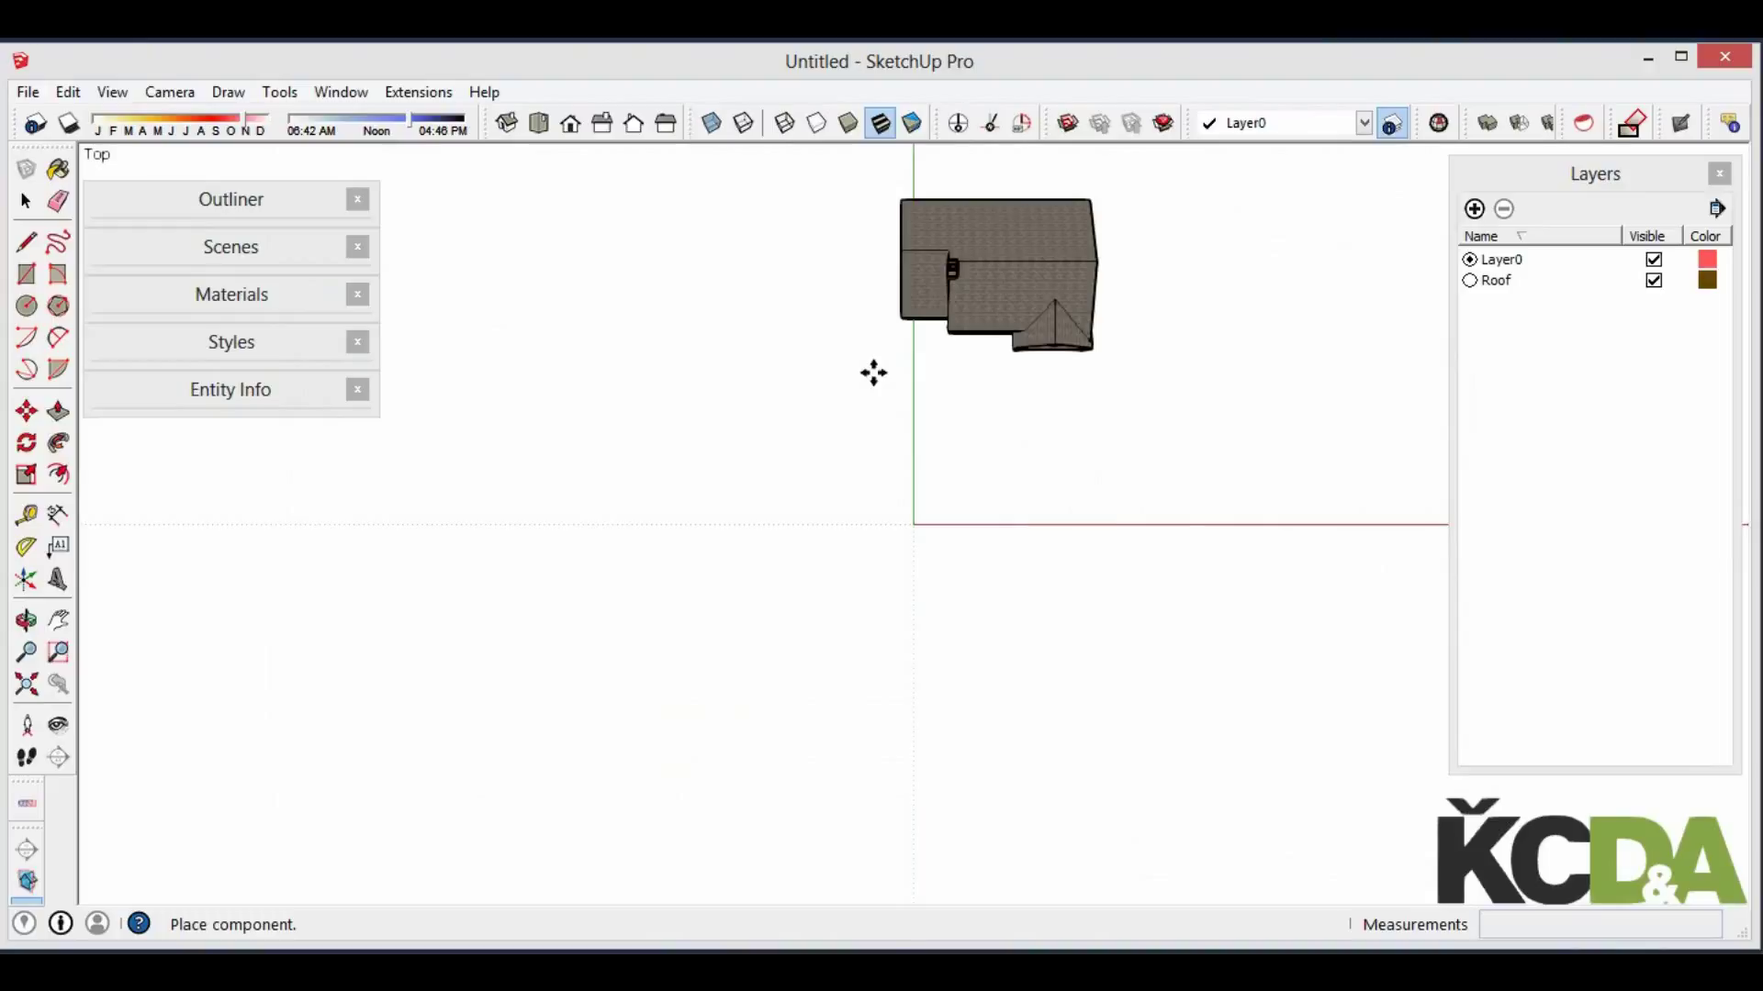
Place the downloaded house, inspect it, then show it as a flat Top plan view
{"action": "left_click", "coordinate": [884, 575]}
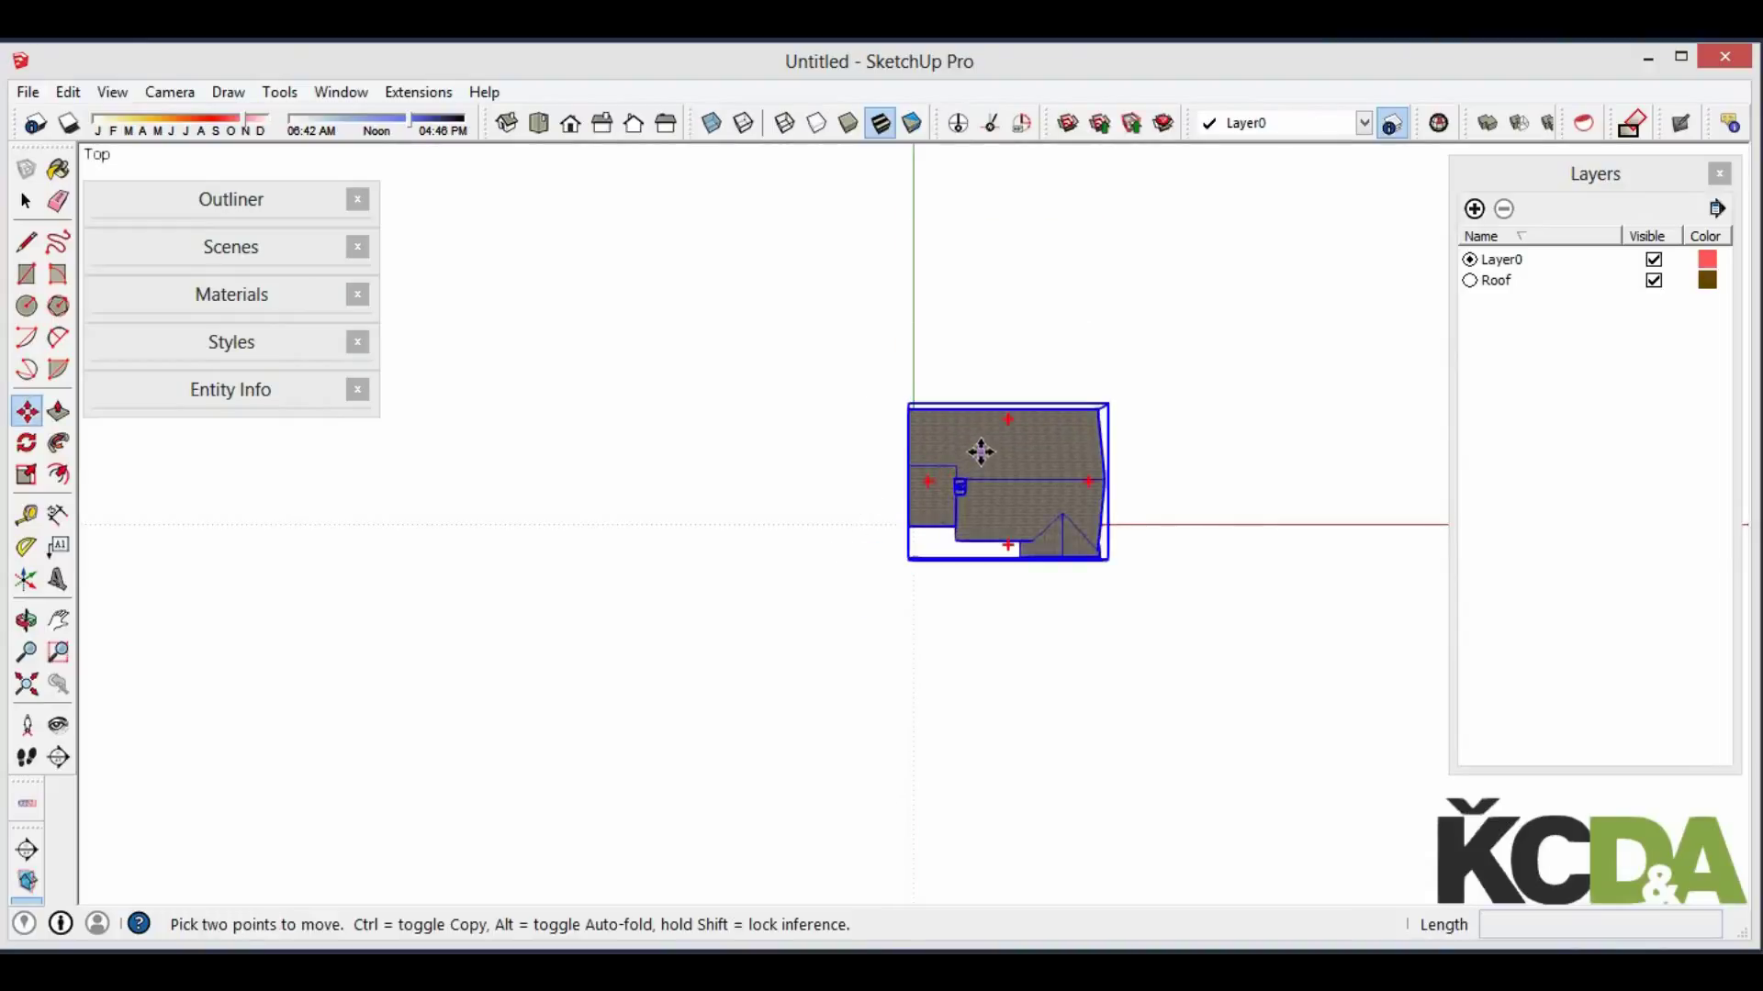
{"action": "mouse_move", "coordinate": [909, 532]}
{"action": "middle_mouse_down"}
{"action": "mouse_move", "coordinate": [814, 382]}
{"action": "mouse_move", "coordinate": [723, 508]}
{"action": "mouse_move", "coordinate": [795, 520]}
{"action": "mouse_move", "coordinate": [917, 460]}
{"action": "mouse_move", "coordinate": [728, 539]}
{"action": "mouse_move", "coordinate": [881, 252]}
{"action": "mouse_move", "coordinate": [693, 532]}
{"action": "mouse_move", "coordinate": [823, 457]}
{"action": "mouse_move", "coordinate": [918, 476]}
{"action": "middle_mouse_up"}
{"action": "scroll", "coordinate": [798, 514], "scroll_direction": "up", "scroll_amount": 2}
{"action": "scroll", "coordinate": [815, 505], "scroll_direction": "up", "scroll_amount": 3}
{"action": "mouse_move", "coordinate": [748, 453]}
{"action": "middle_mouse_down", "text": "shift"}
{"action": "mouse_move", "coordinate": [858, 496]}
{"action": "mouse_move", "coordinate": [885, 487]}
{"action": "middle_mouse_up", "text": "shift"}
{"action": "key", "text": "m"}
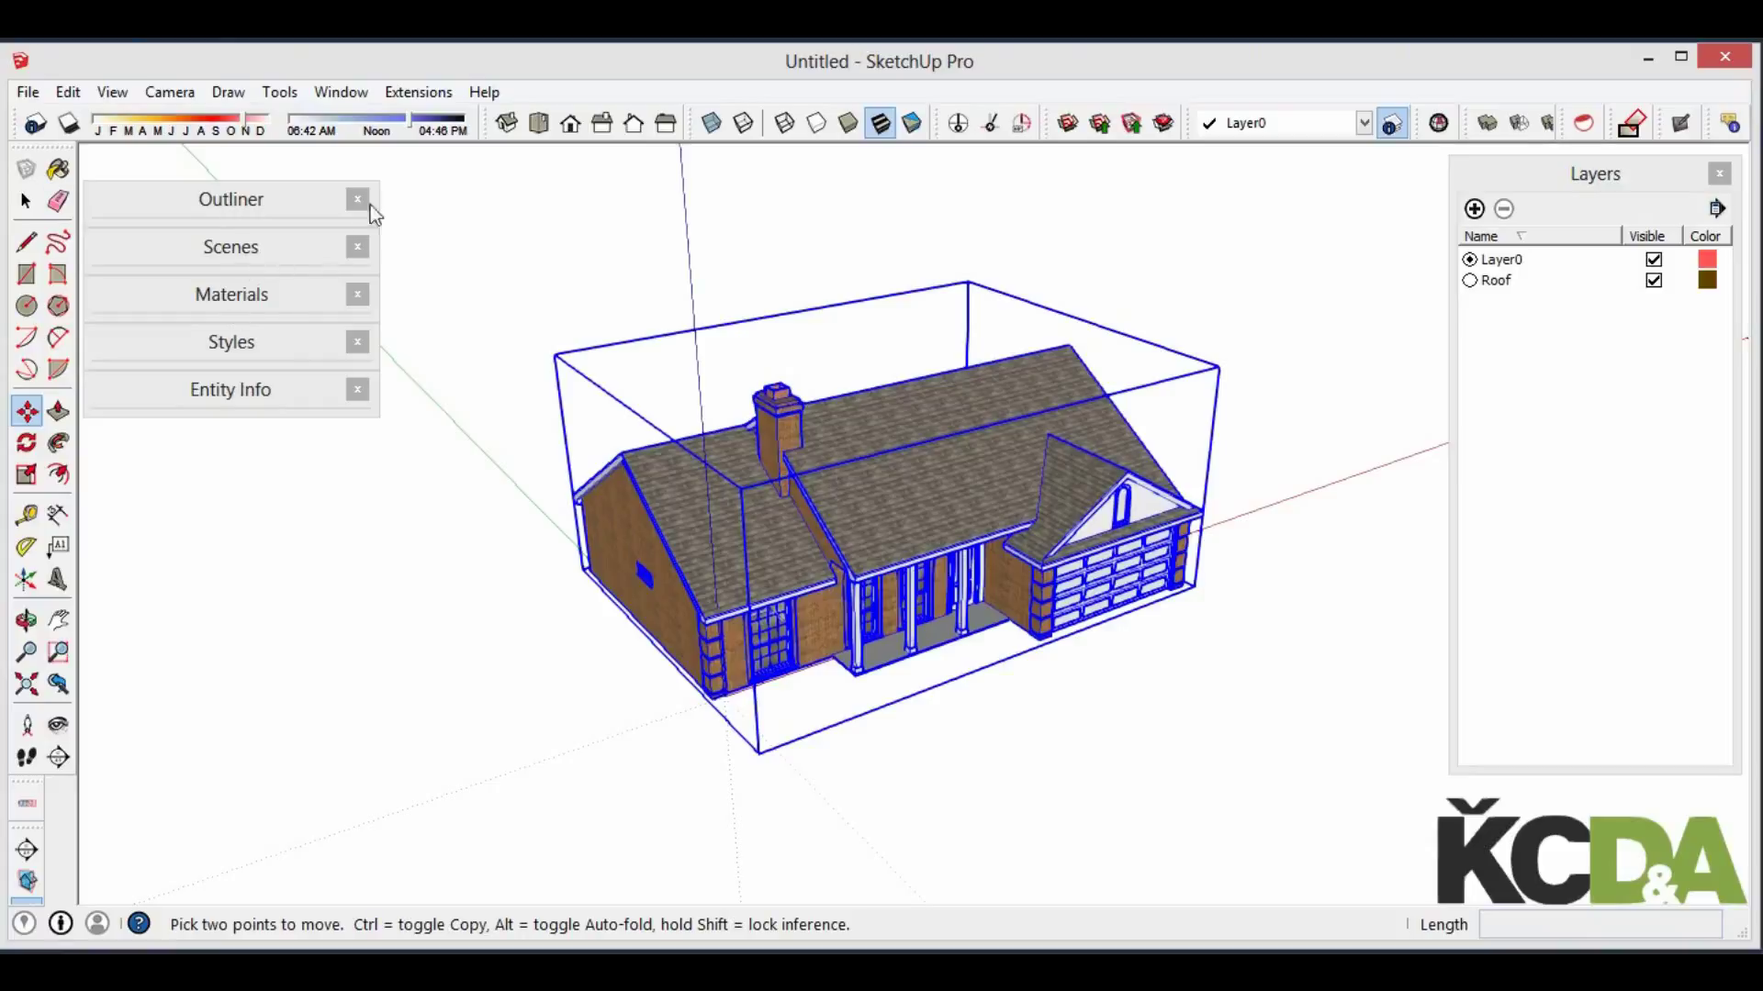
{"action": "left_click", "coordinate": [542, 123]}
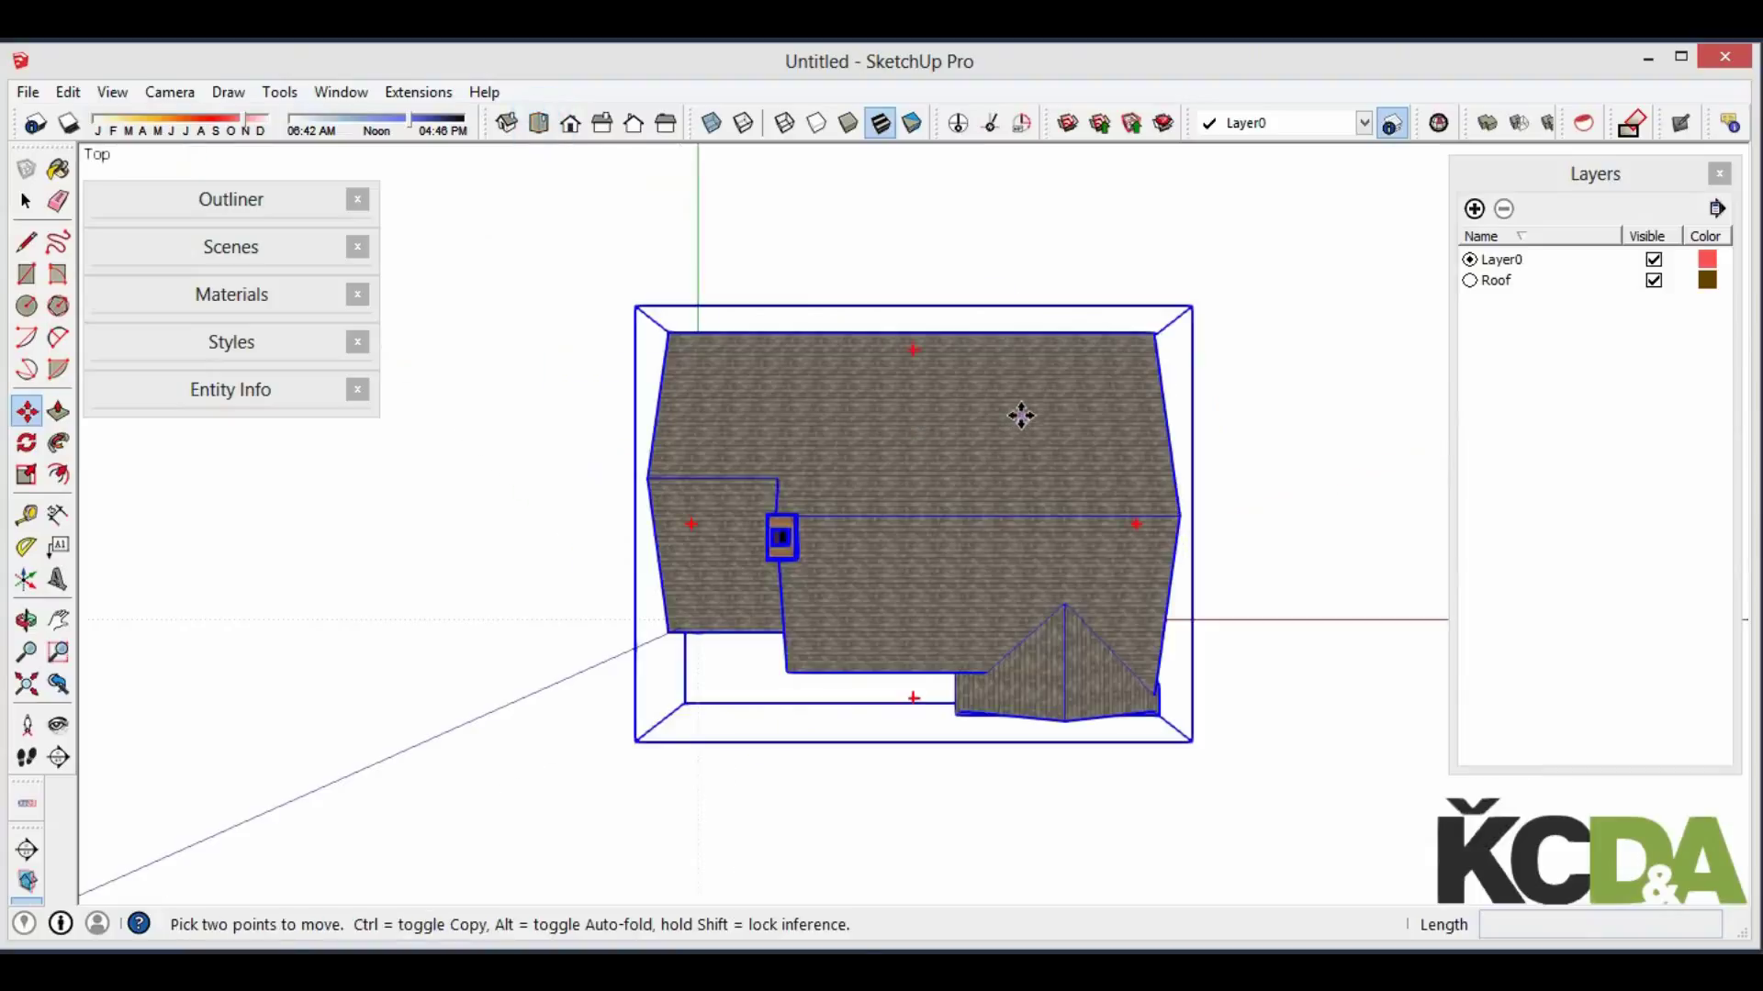
{"action": "mouse_move", "coordinate": [986, 432]}
{"action": "middle_mouse_down", "text": "shift"}
{"action": "mouse_move", "coordinate": [909, 393]}
{"action": "mouse_move", "coordinate": [923, 445]}
{"action": "middle_mouse_up", "text": "shift"}
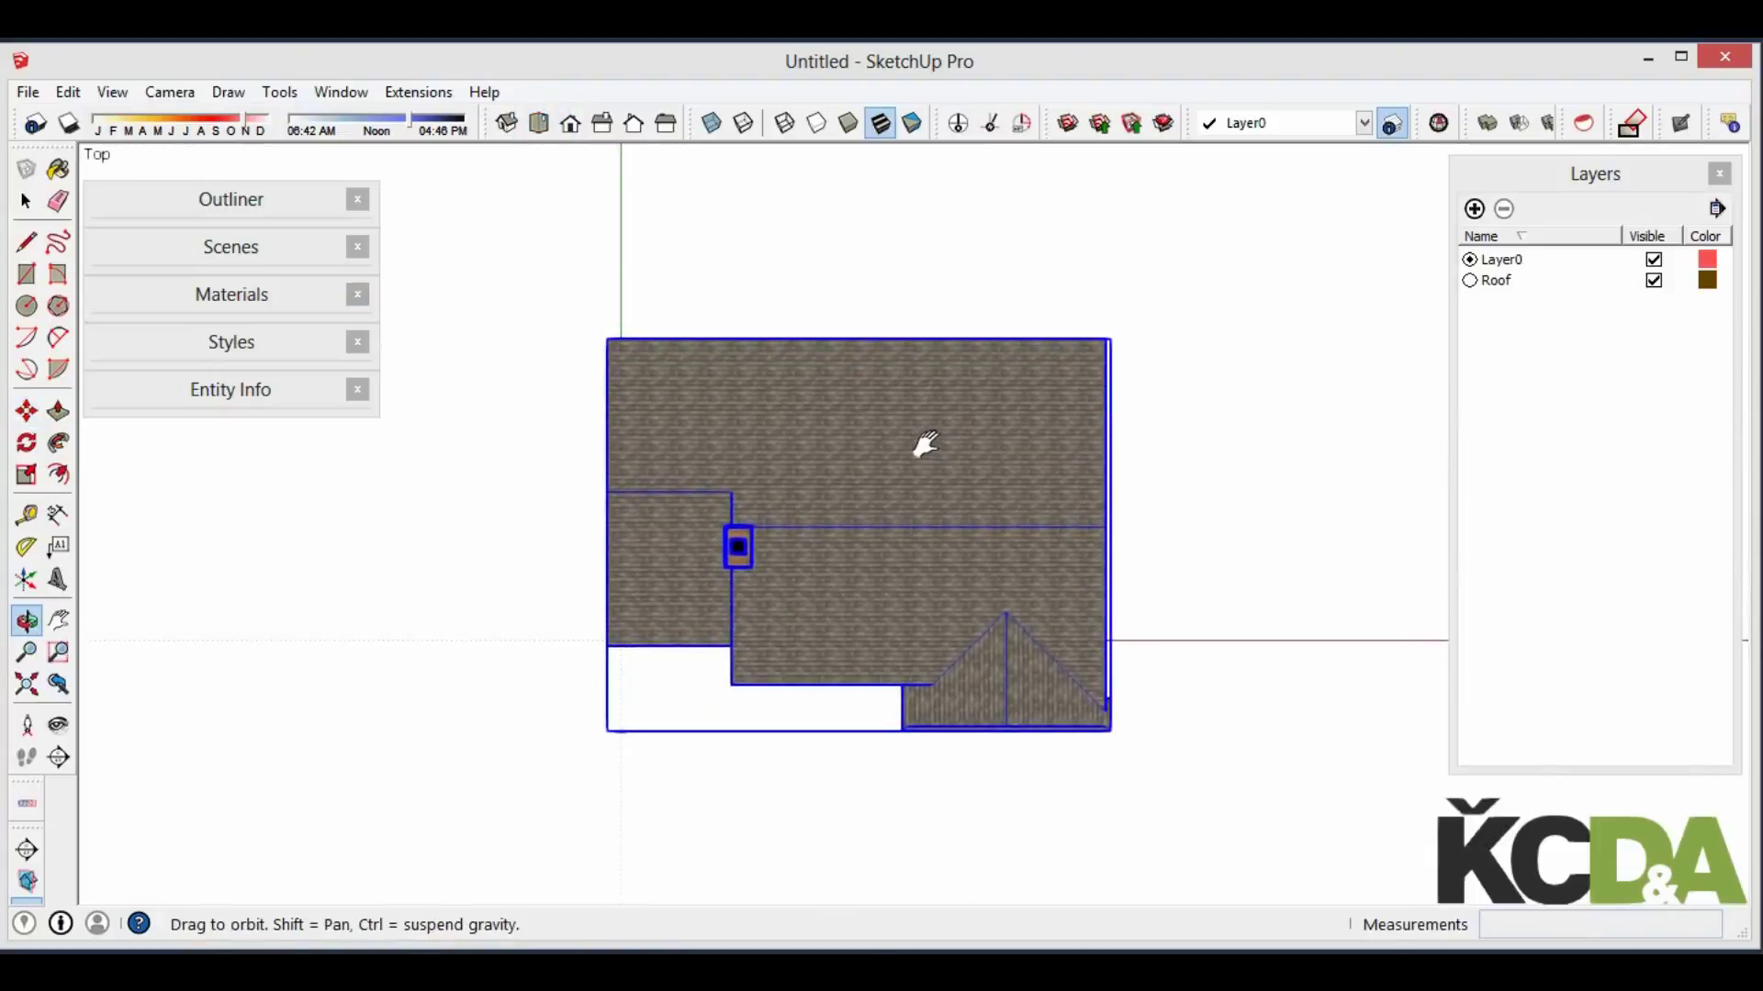
Save the top plan view as a scene named 'MB Mai'
{"action": "left_click", "coordinate": [250, 252]}
{"action": "left_click", "coordinate": [136, 280]}
{"action": "left_click", "coordinate": [283, 492]}
{"action": "left_click_drag", "start_coordinate": [282, 491], "coordinate": [122, 500]}
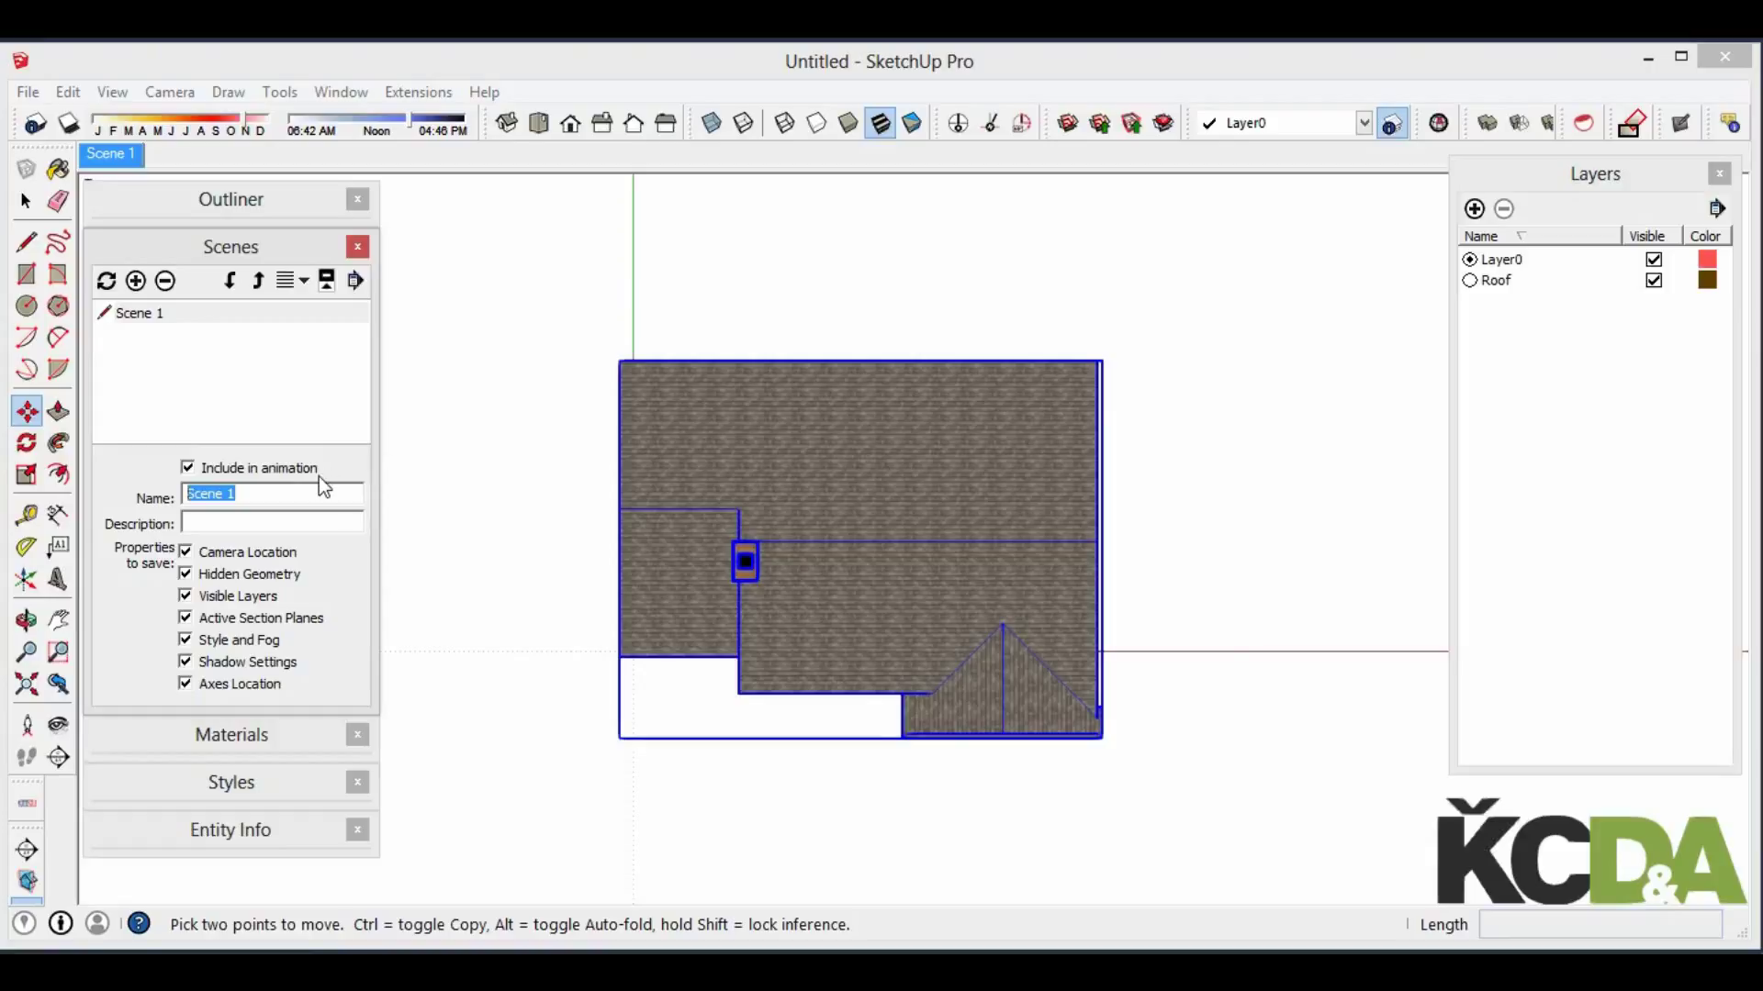
{"action": "type", "text": "MB Mais"}
{"action": "key", "text": "Return"}
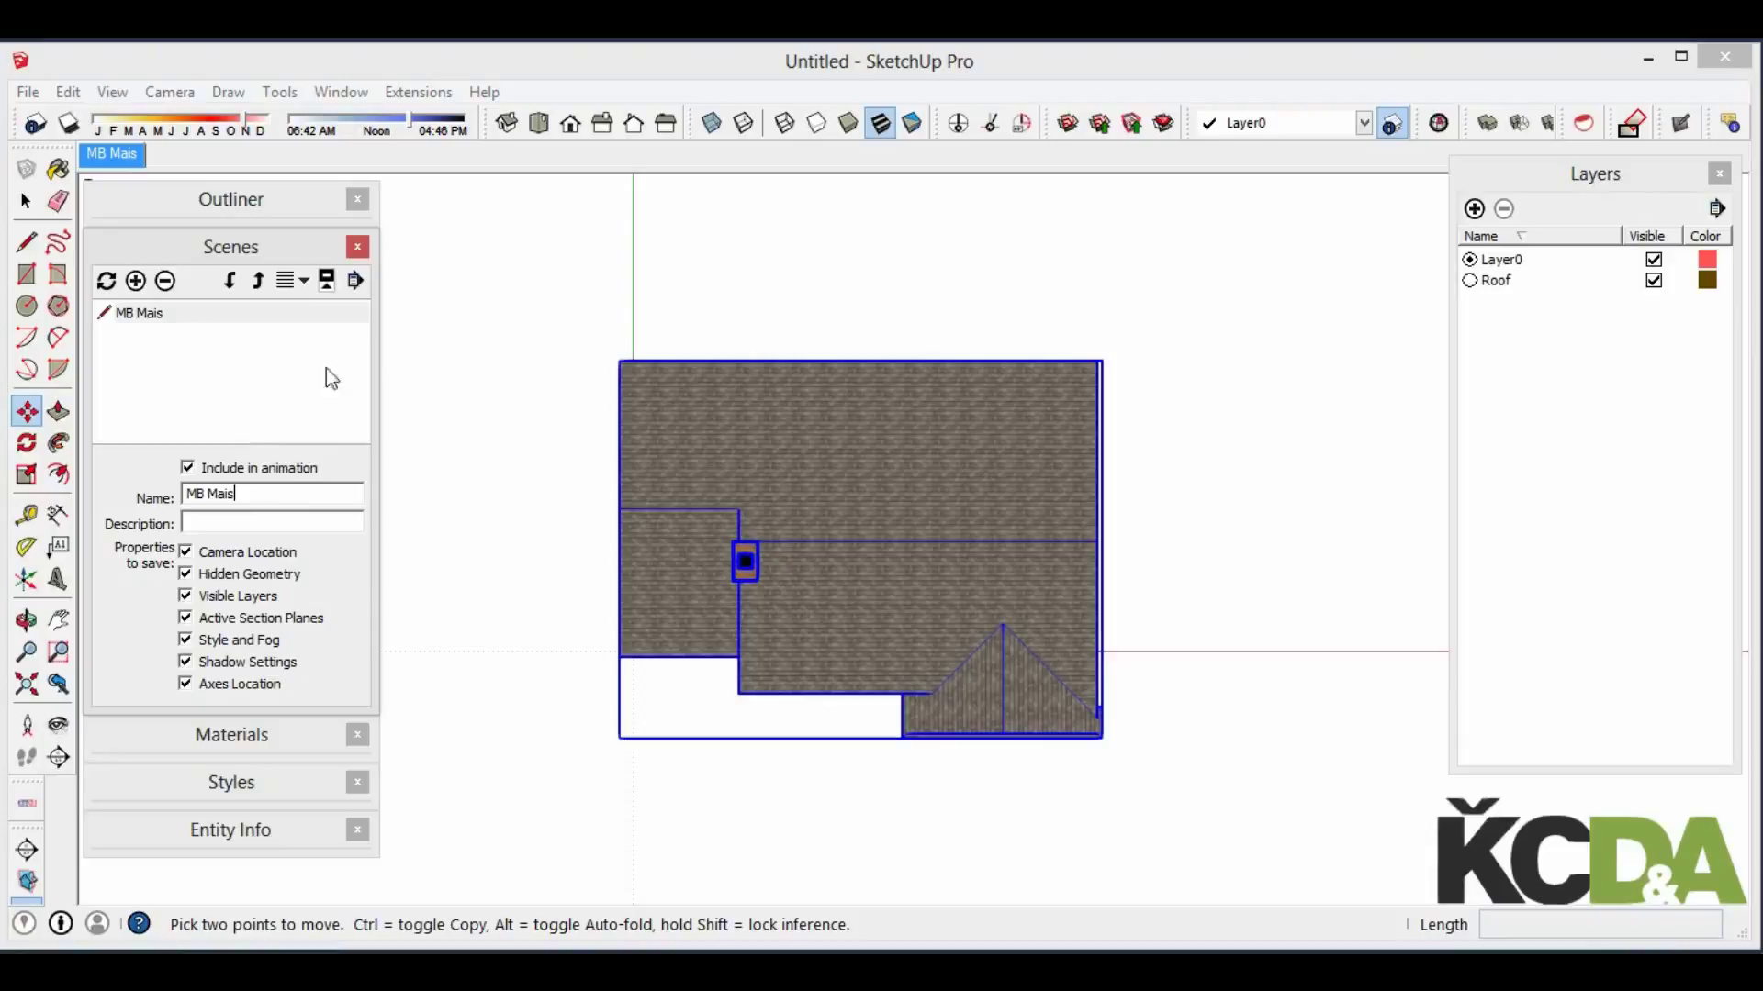
{"action": "left_click_drag", "start_coordinate": [229, 494], "coordinate": [262, 494]}
Save the front view as scene MD01
{"action": "left_click", "coordinate": [569, 126]}
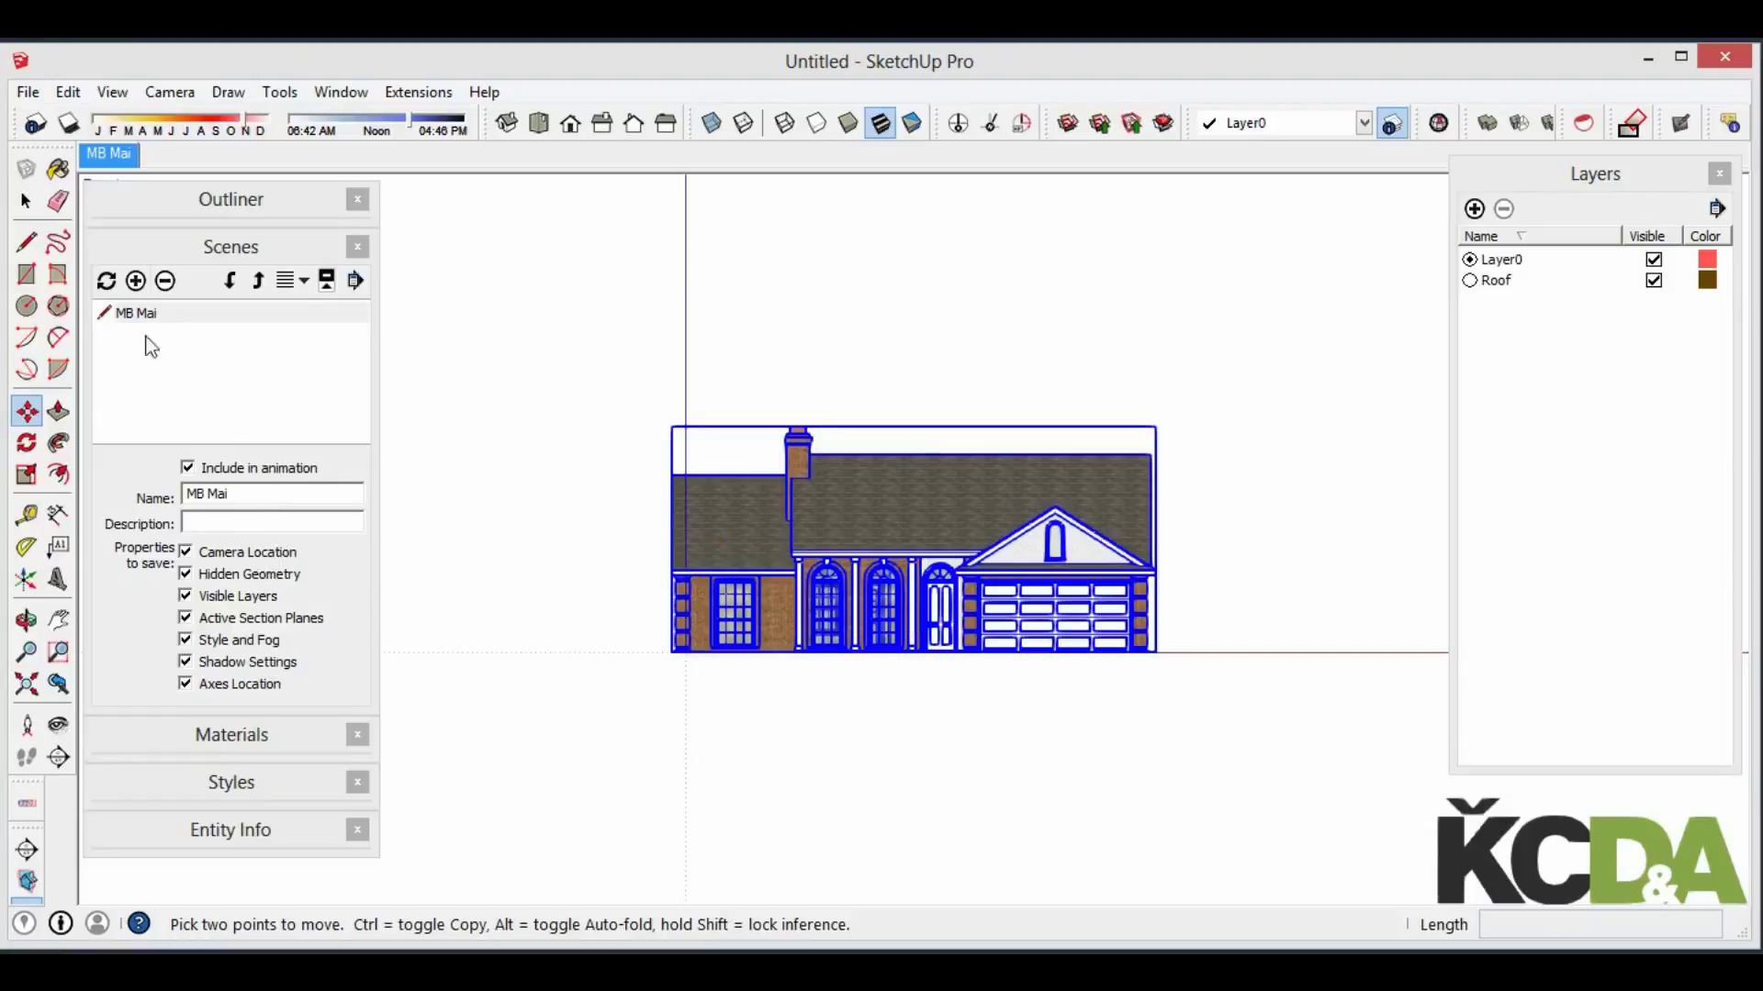
{"action": "left_click", "coordinate": [136, 280]}
{"action": "left_click", "coordinate": [296, 486]}
{"action": "double_click", "coordinate": [283, 497]}
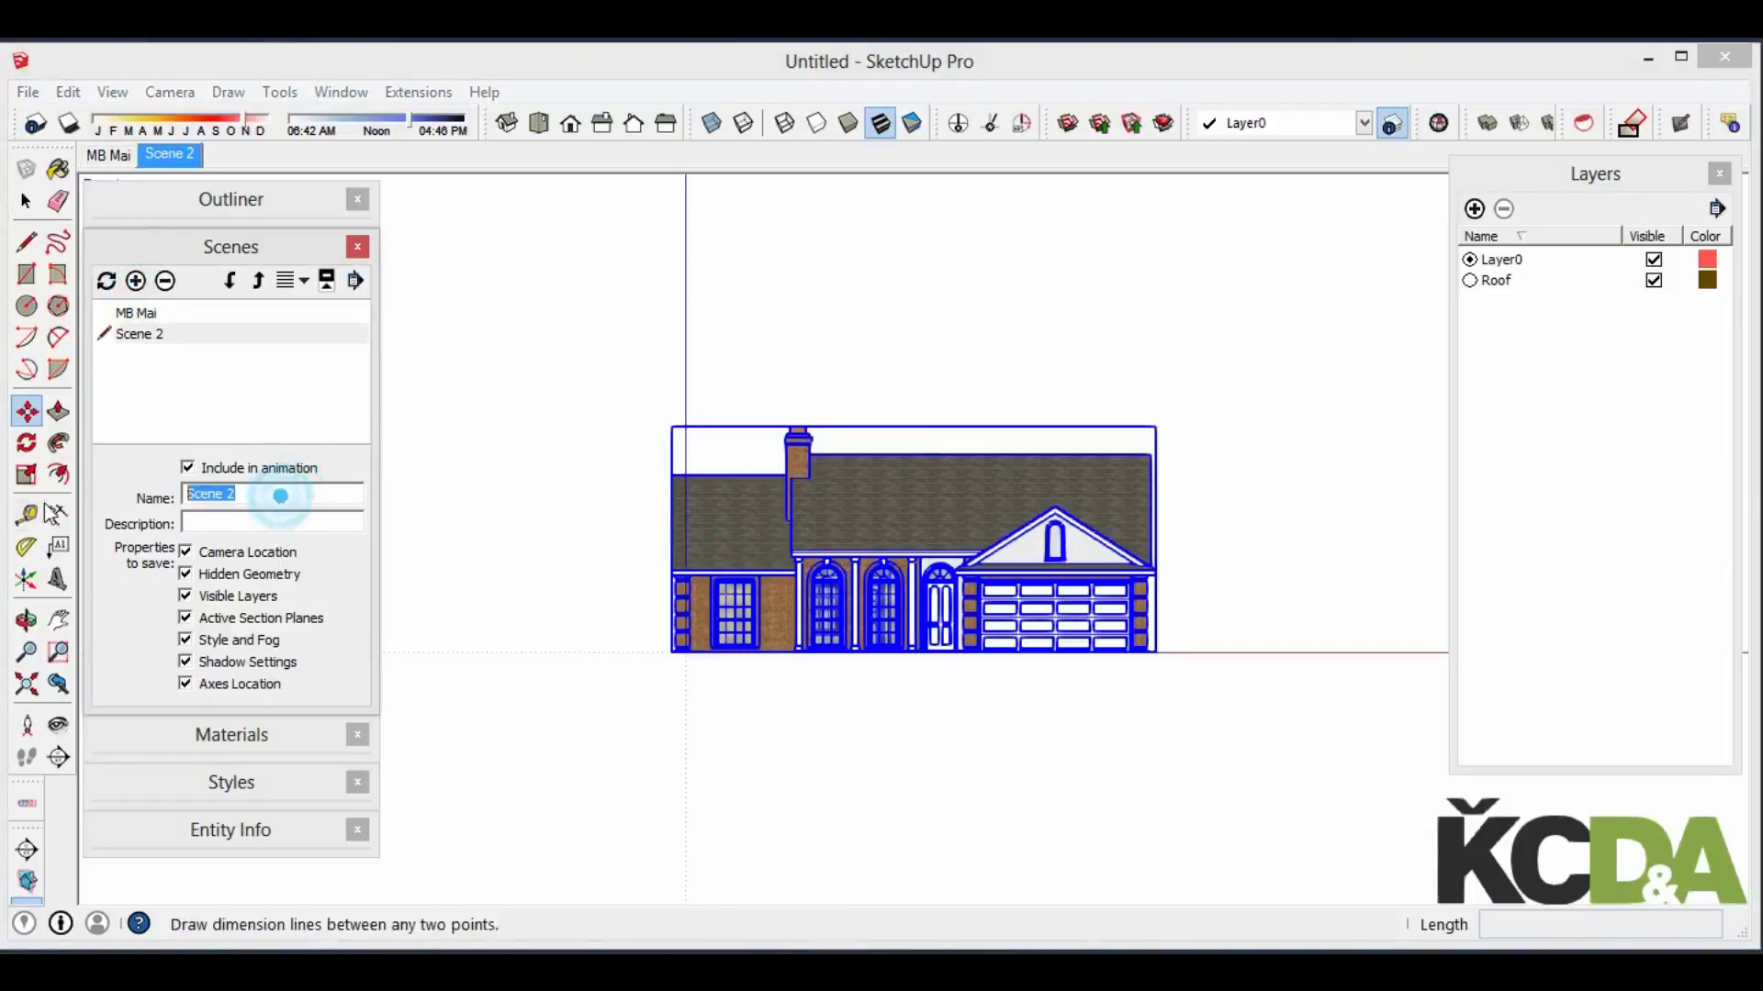
{"action": "type", "text": "MD01"}
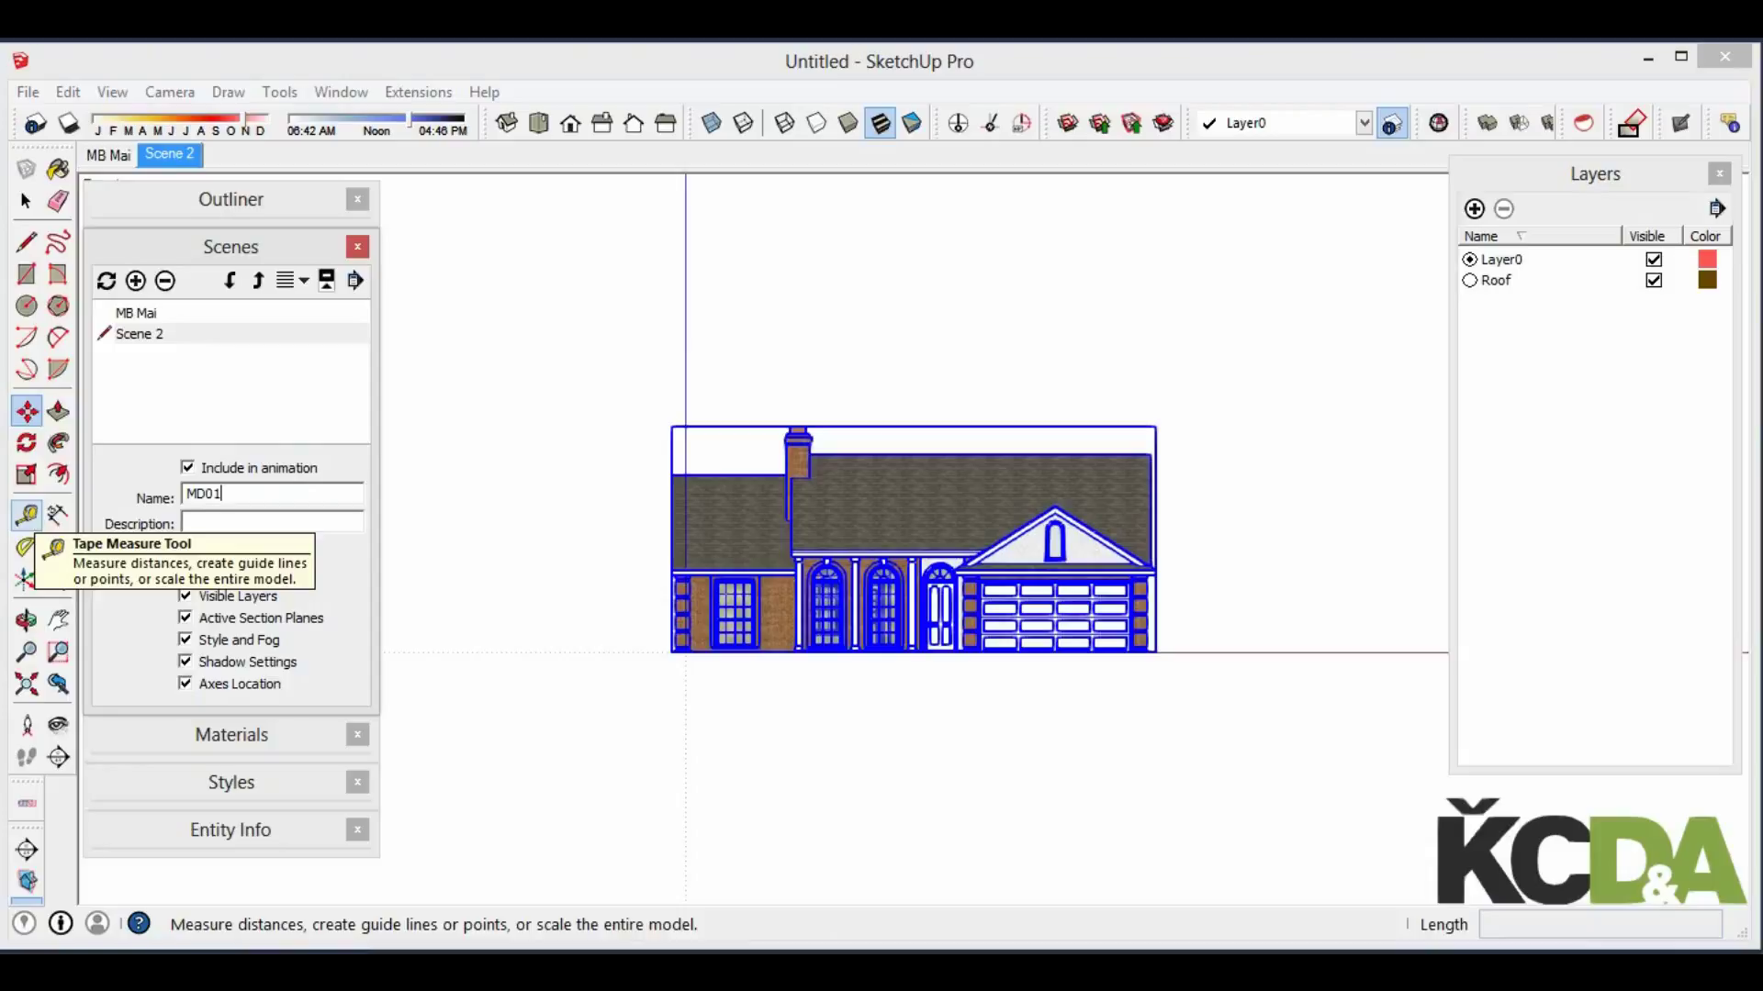
{"action": "key", "text": "Return"}
Save the right side view as scene MD02
{"action": "left_click", "coordinate": [136, 280]}
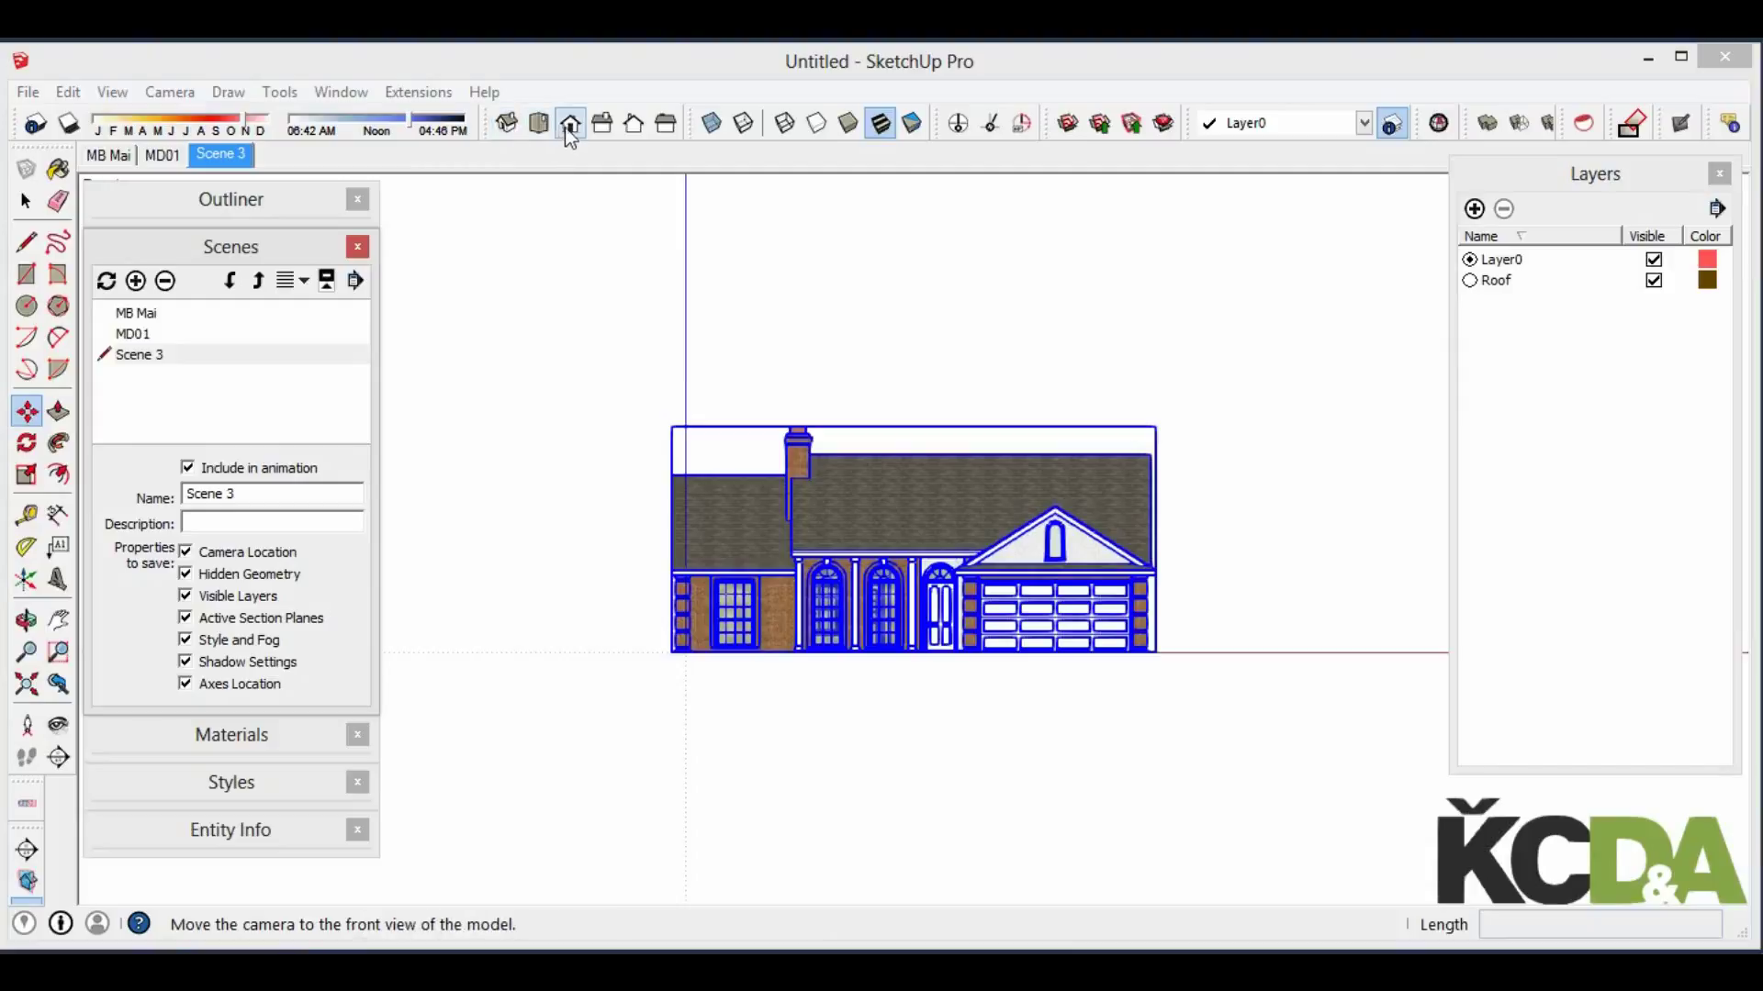
{"action": "left_click", "coordinate": [602, 125]}
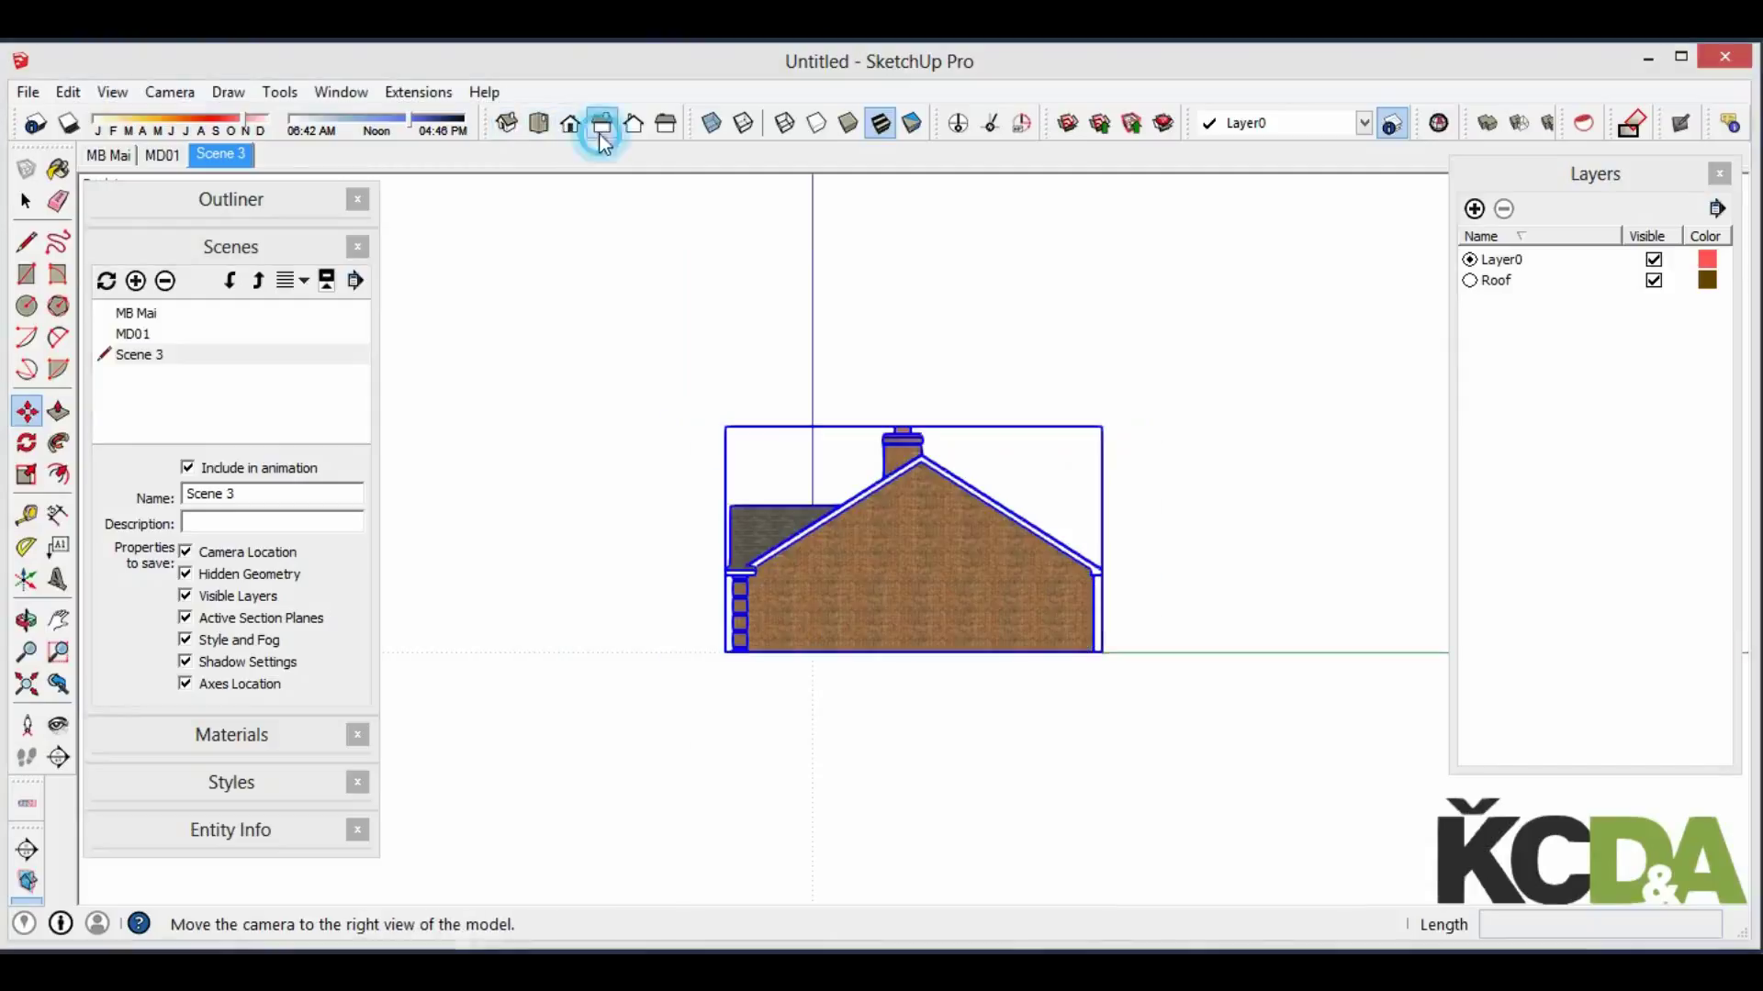
{"action": "left_click", "coordinate": [110, 289]}
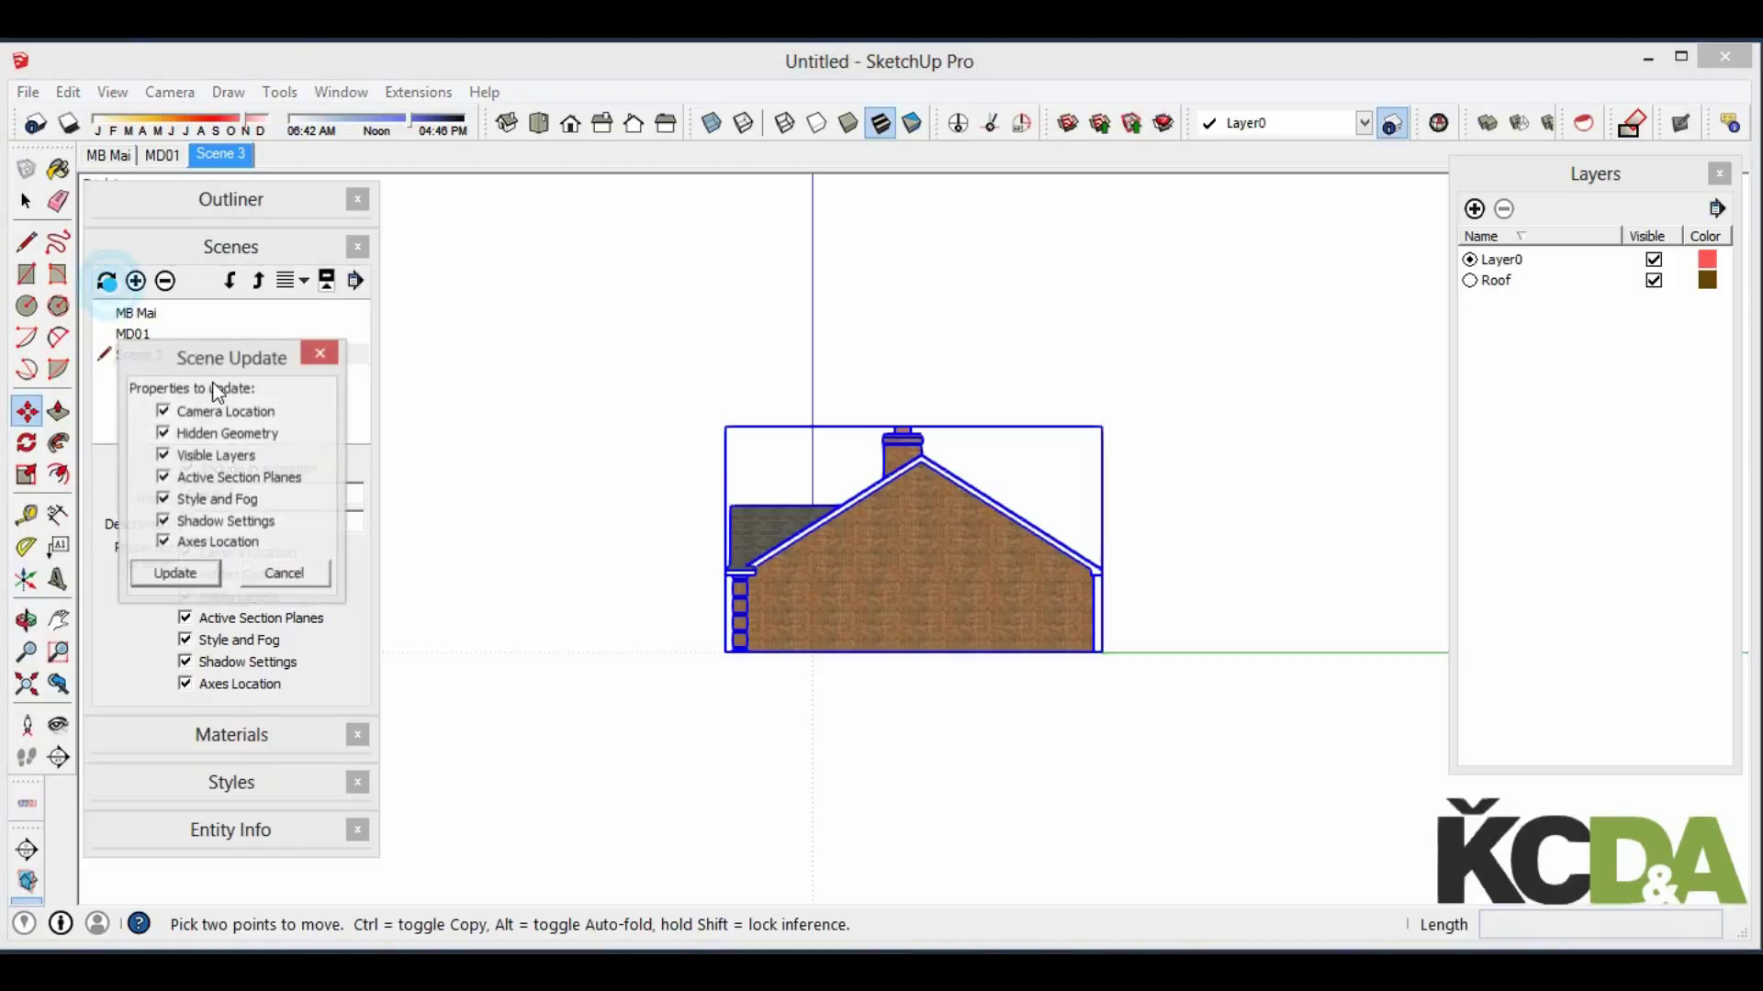
{"action": "left_click", "coordinate": [175, 574]}
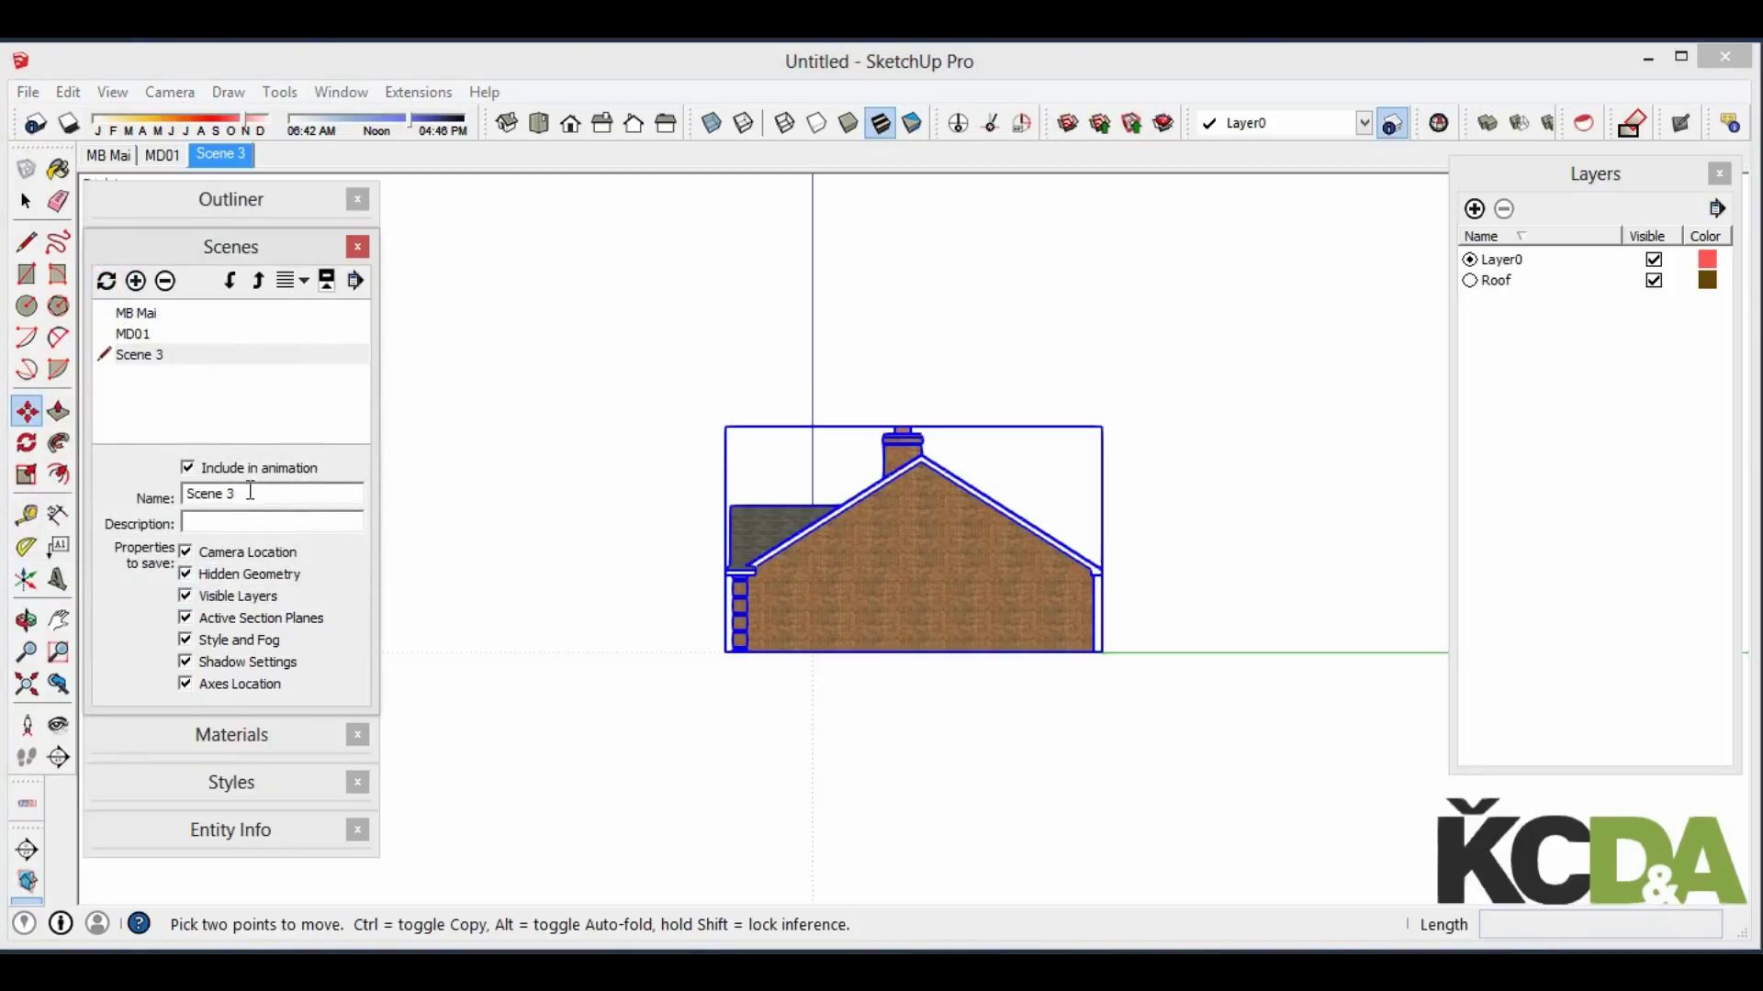
{"action": "triple_click", "coordinate": [249, 491]}
{"action": "type", "text": "MD"}
{"action": "type", "text": "02"}
{"action": "key", "text": "Return"}
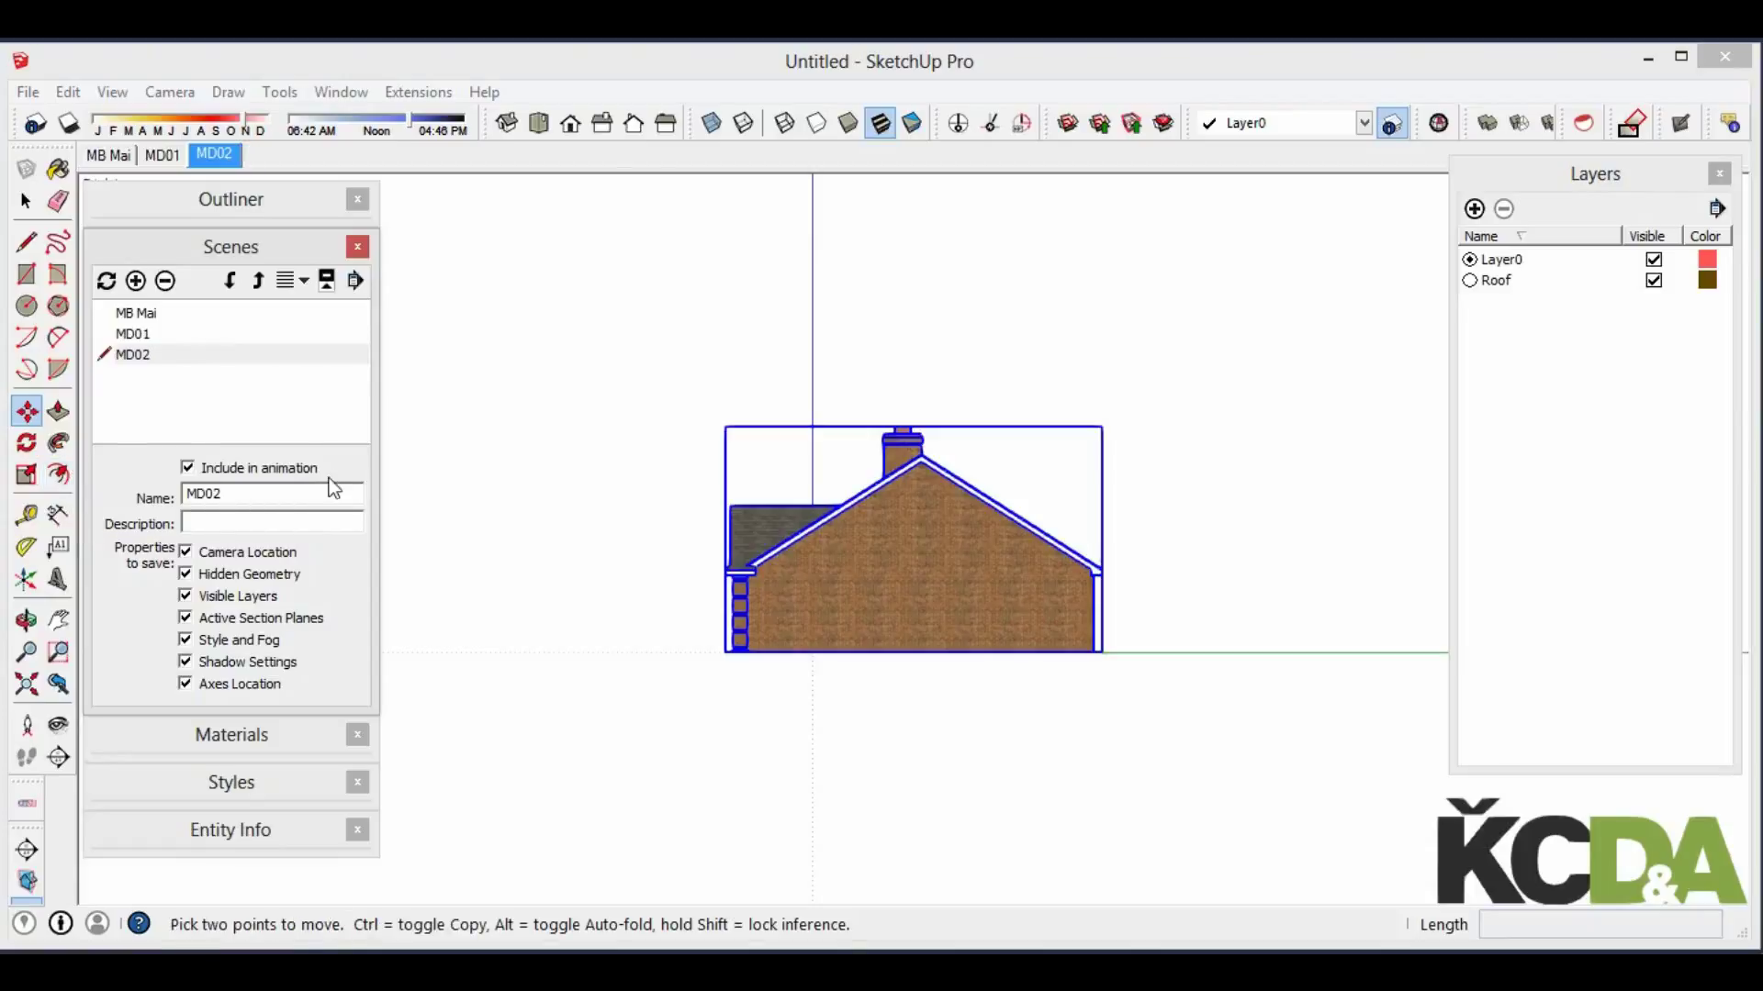
Save the back view as scene MD03
{"action": "left_click", "coordinate": [634, 125]}
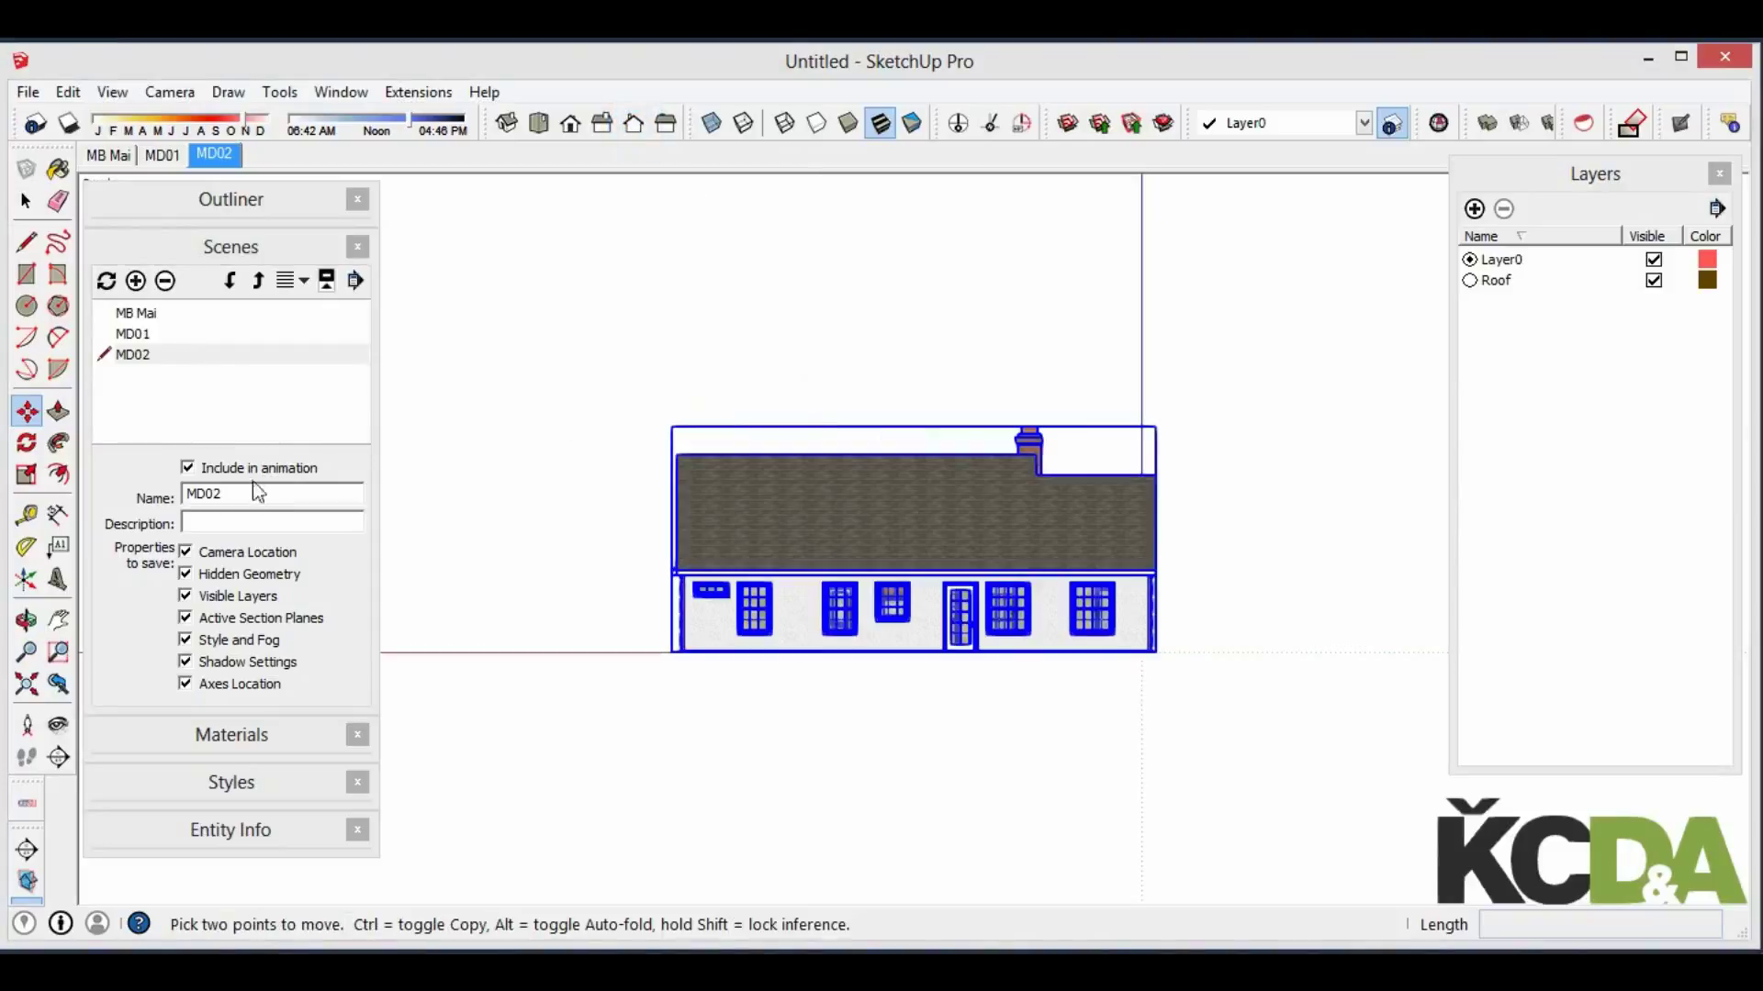
{"action": "left_click", "coordinate": [136, 280]}
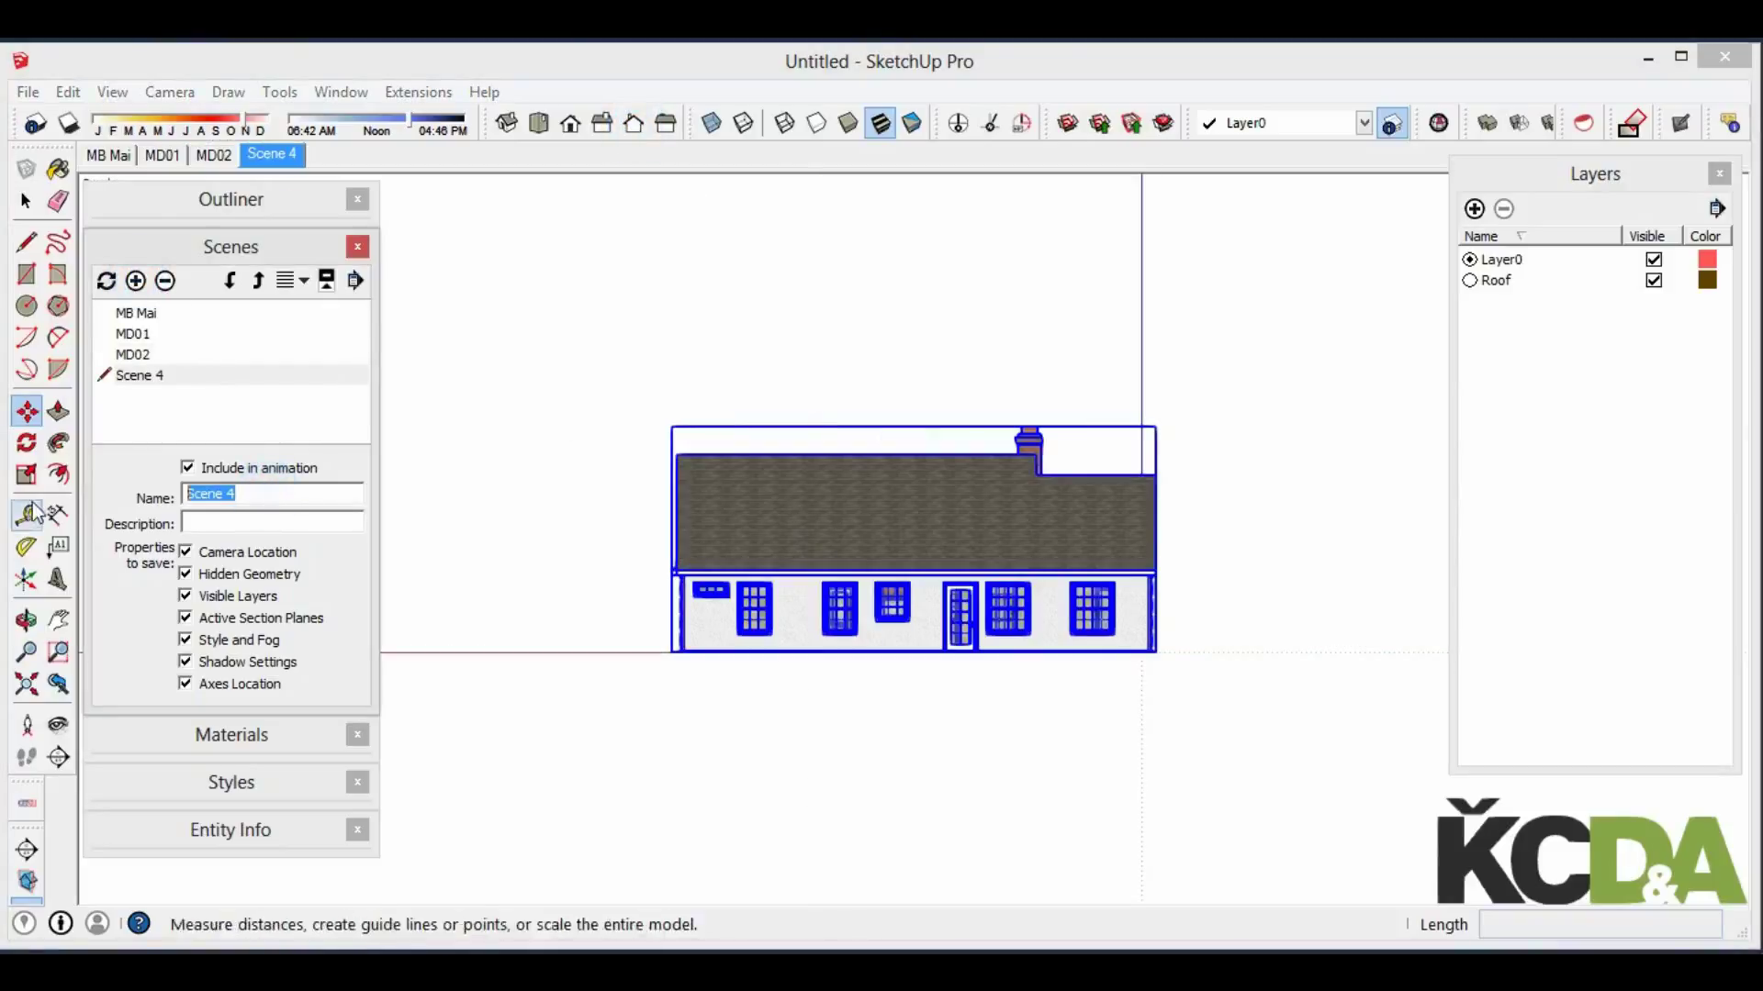
{"action": "type", "text": "MD03"}
{"action": "key", "text": "Return"}
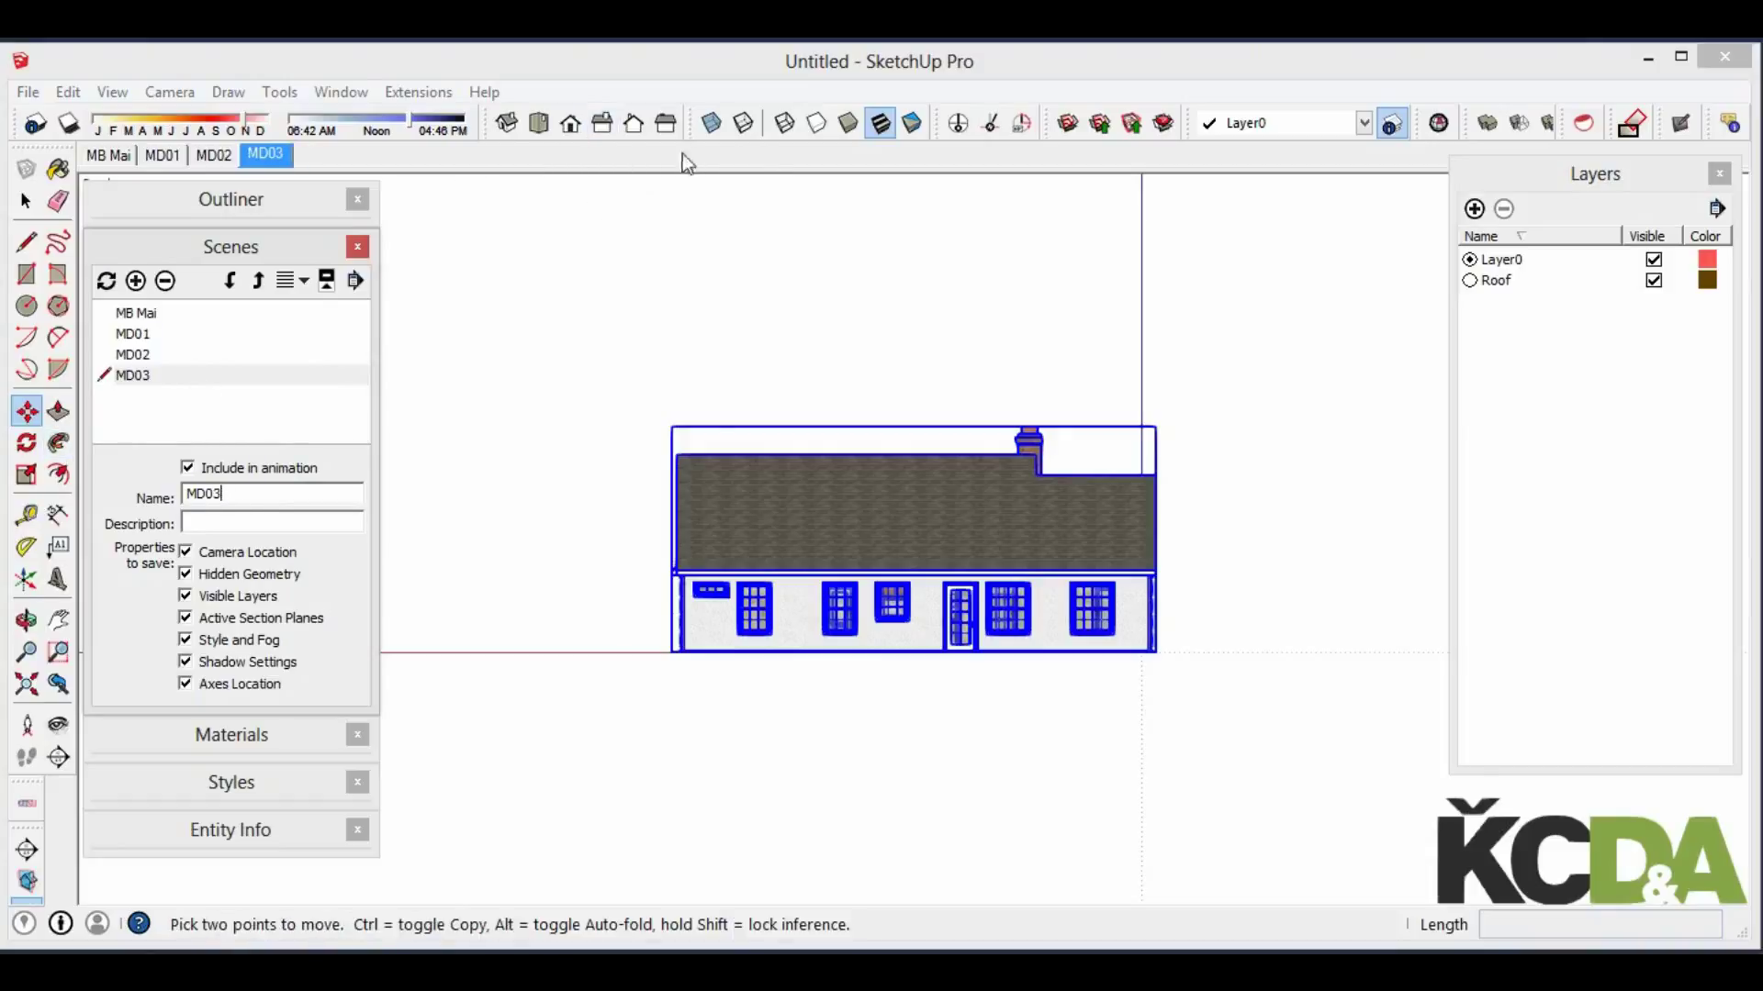
Save the left side view as scene MD04
{"action": "left_click", "coordinate": [665, 123]}
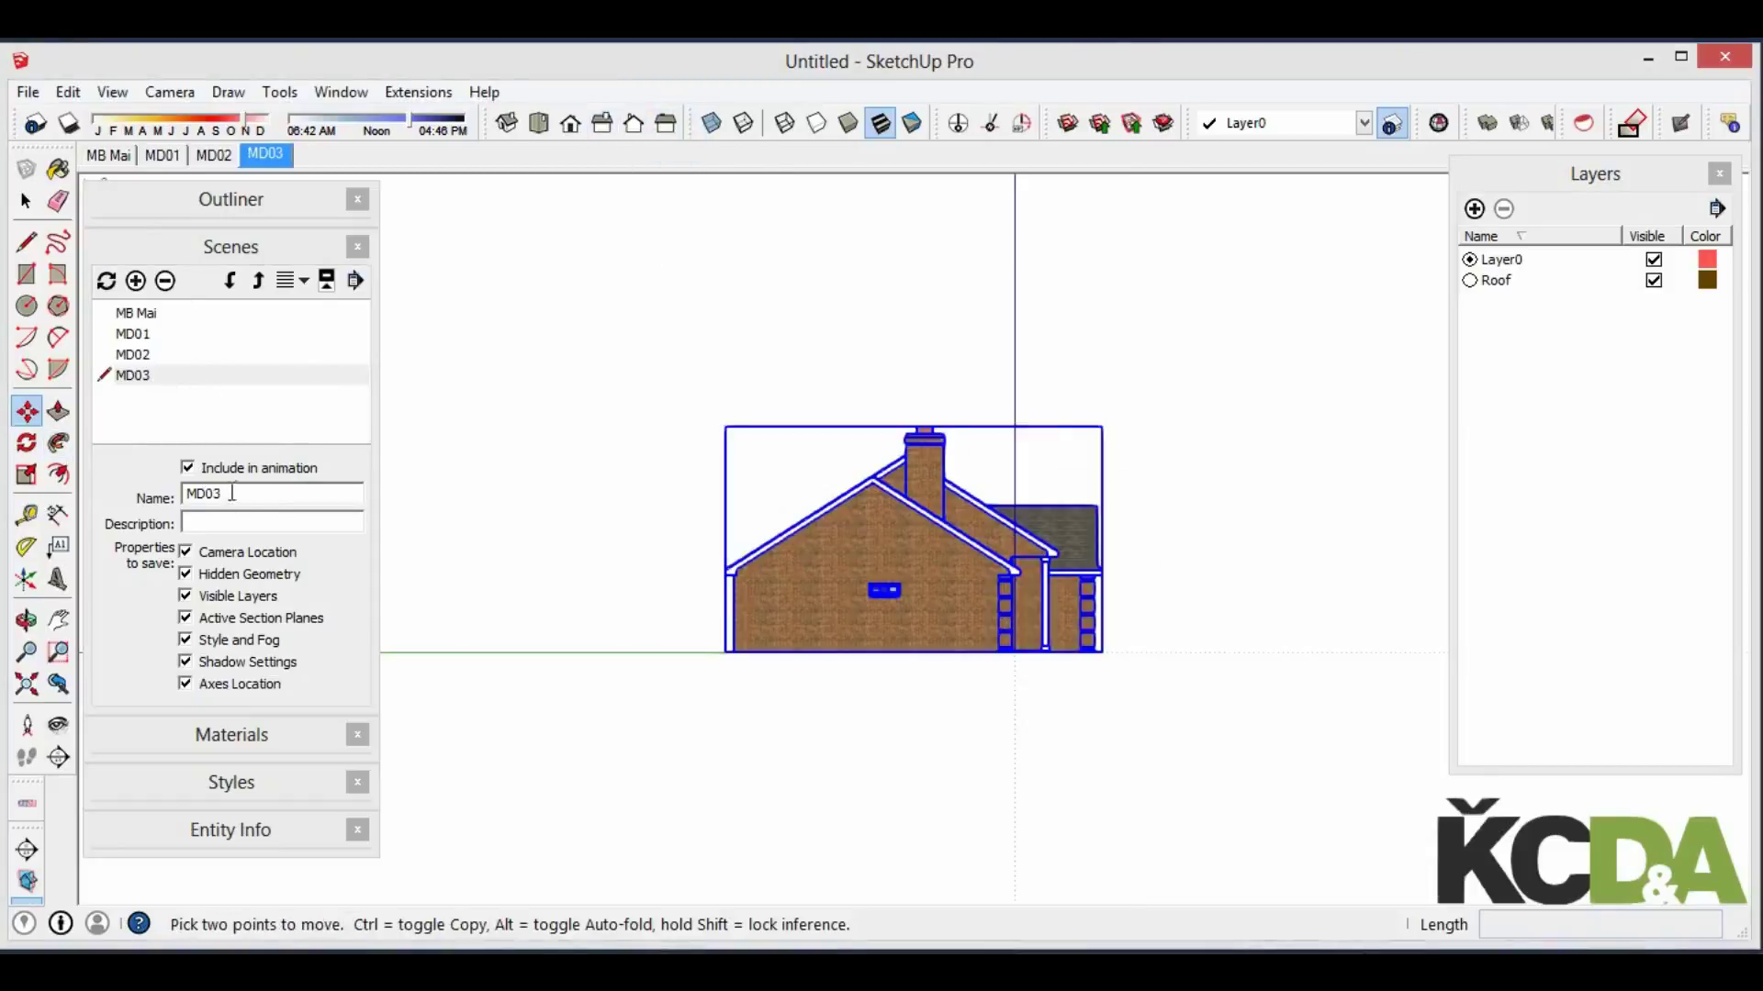
{"action": "left_click", "coordinate": [135, 280]}
{"action": "double_click", "coordinate": [252, 494]}
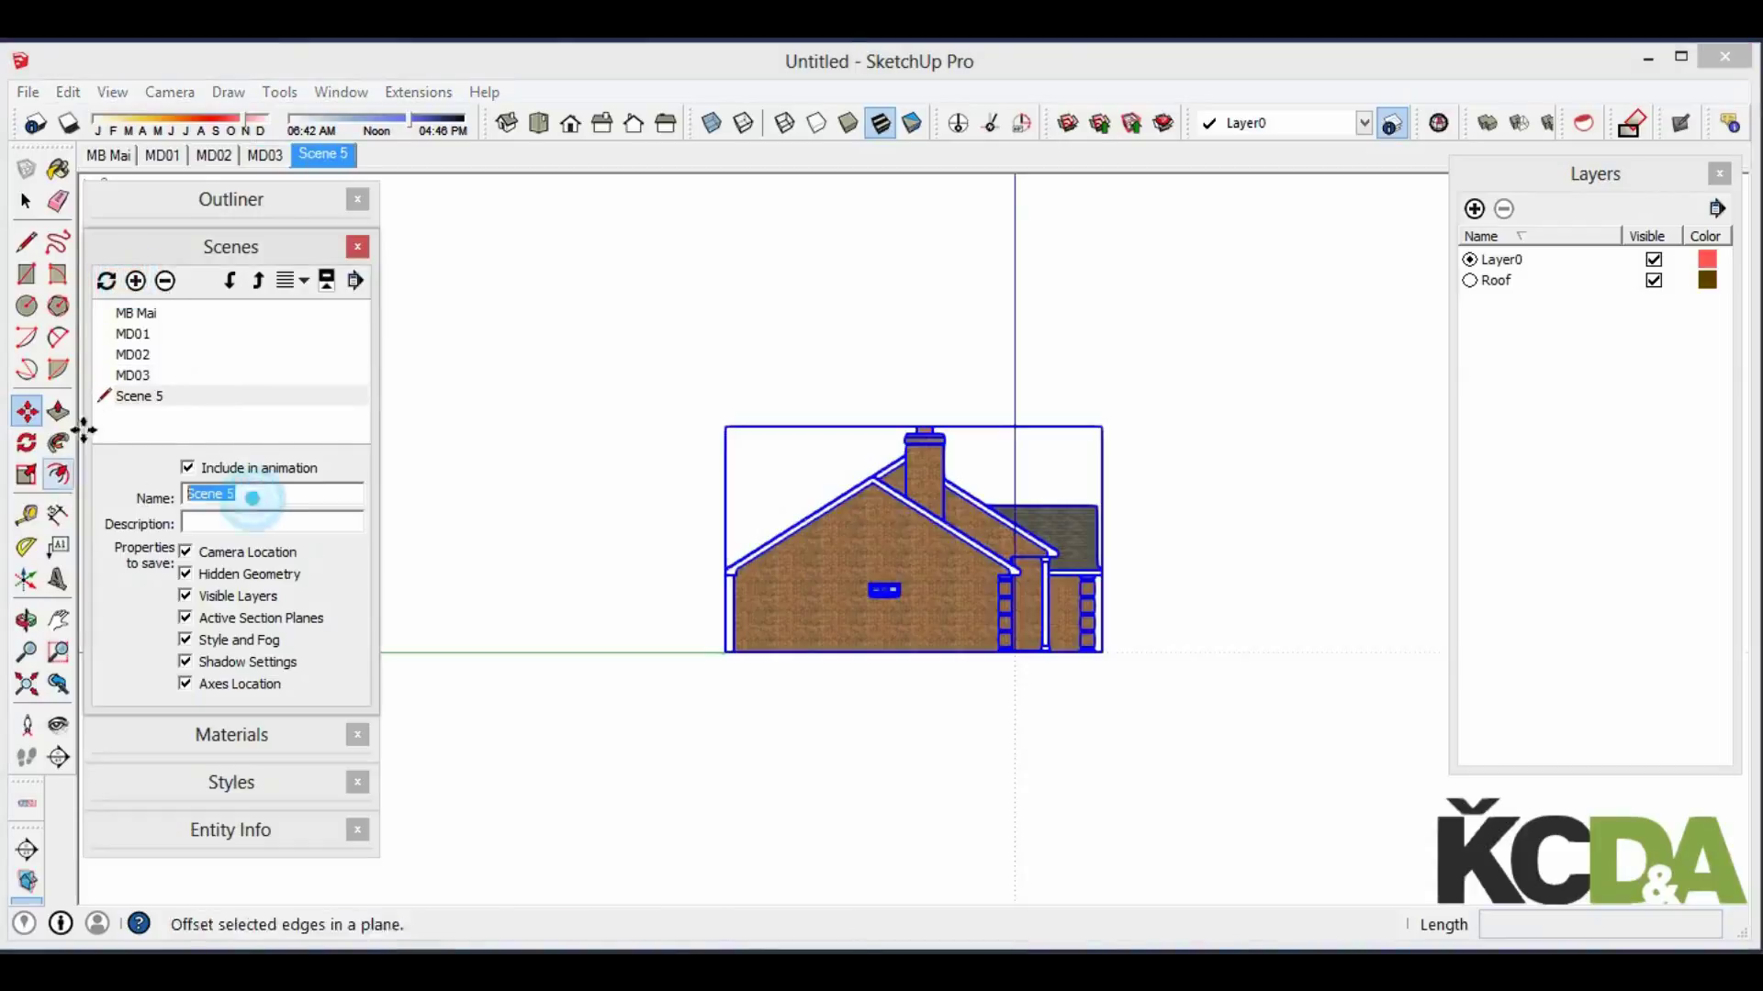
{"action": "type", "text": "MD04"}
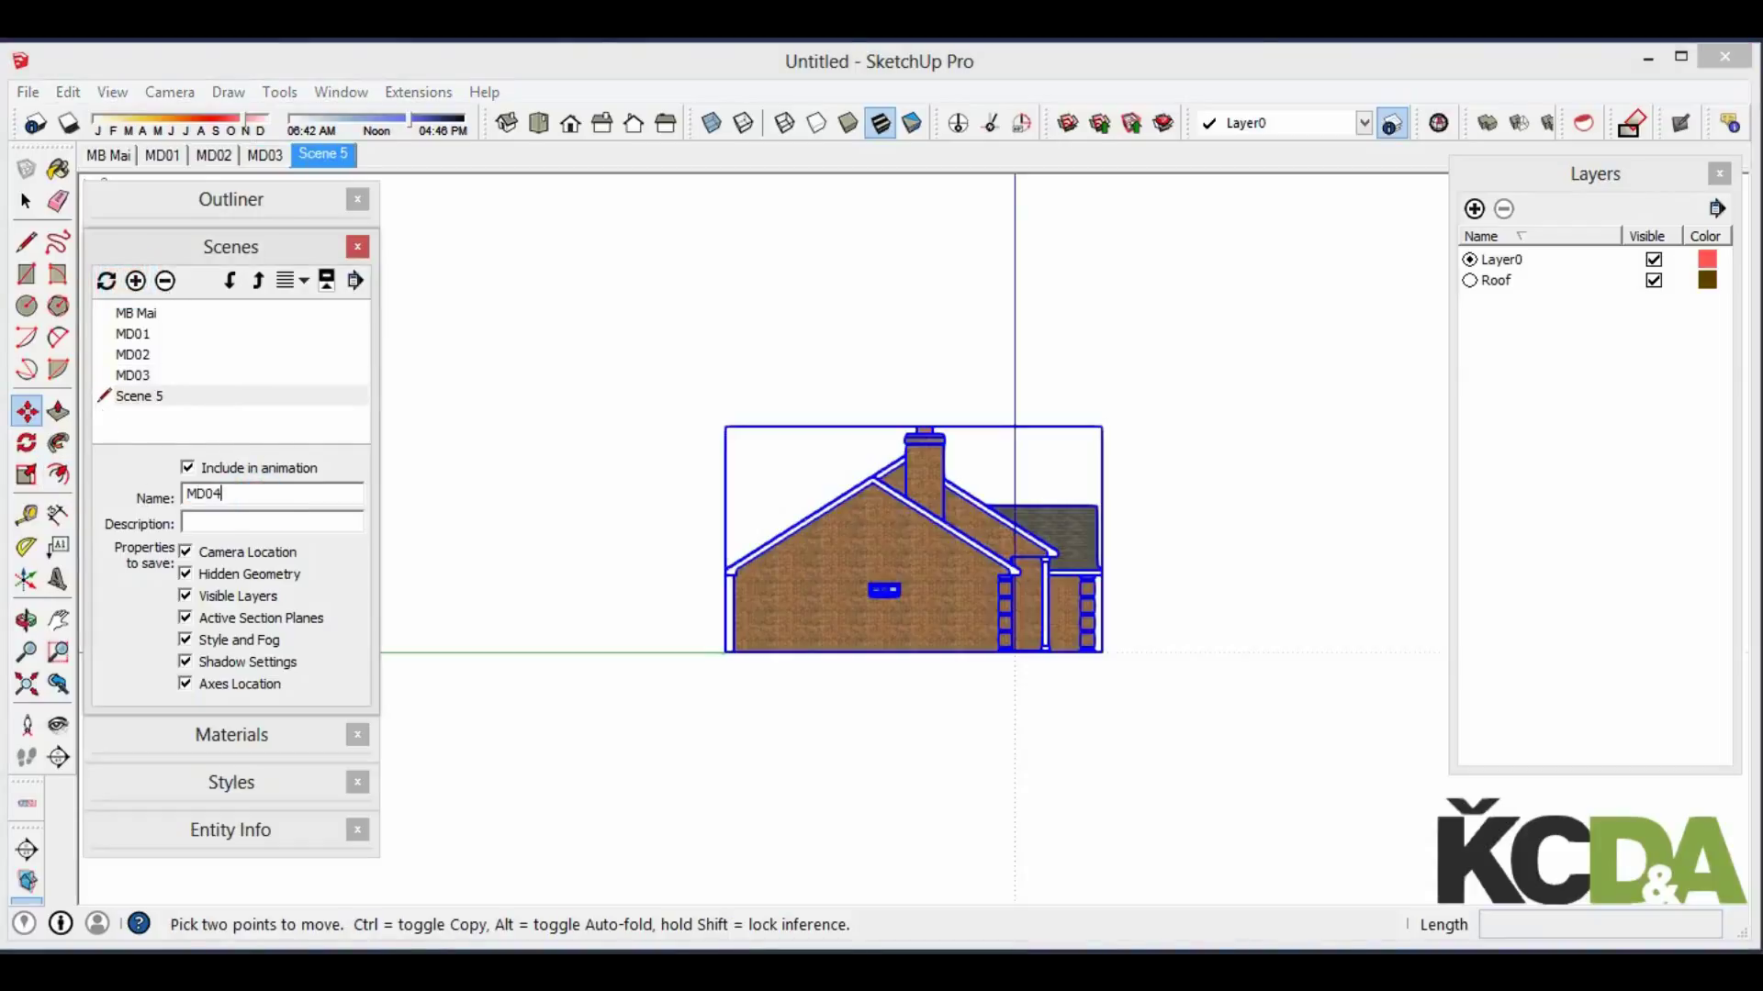
{"action": "key", "text": "Return"}
Place a horizontal section plane cutting through the house
{"action": "middle_click_drag", "start_coordinate": [526, 525], "coordinate": [523, 597]}
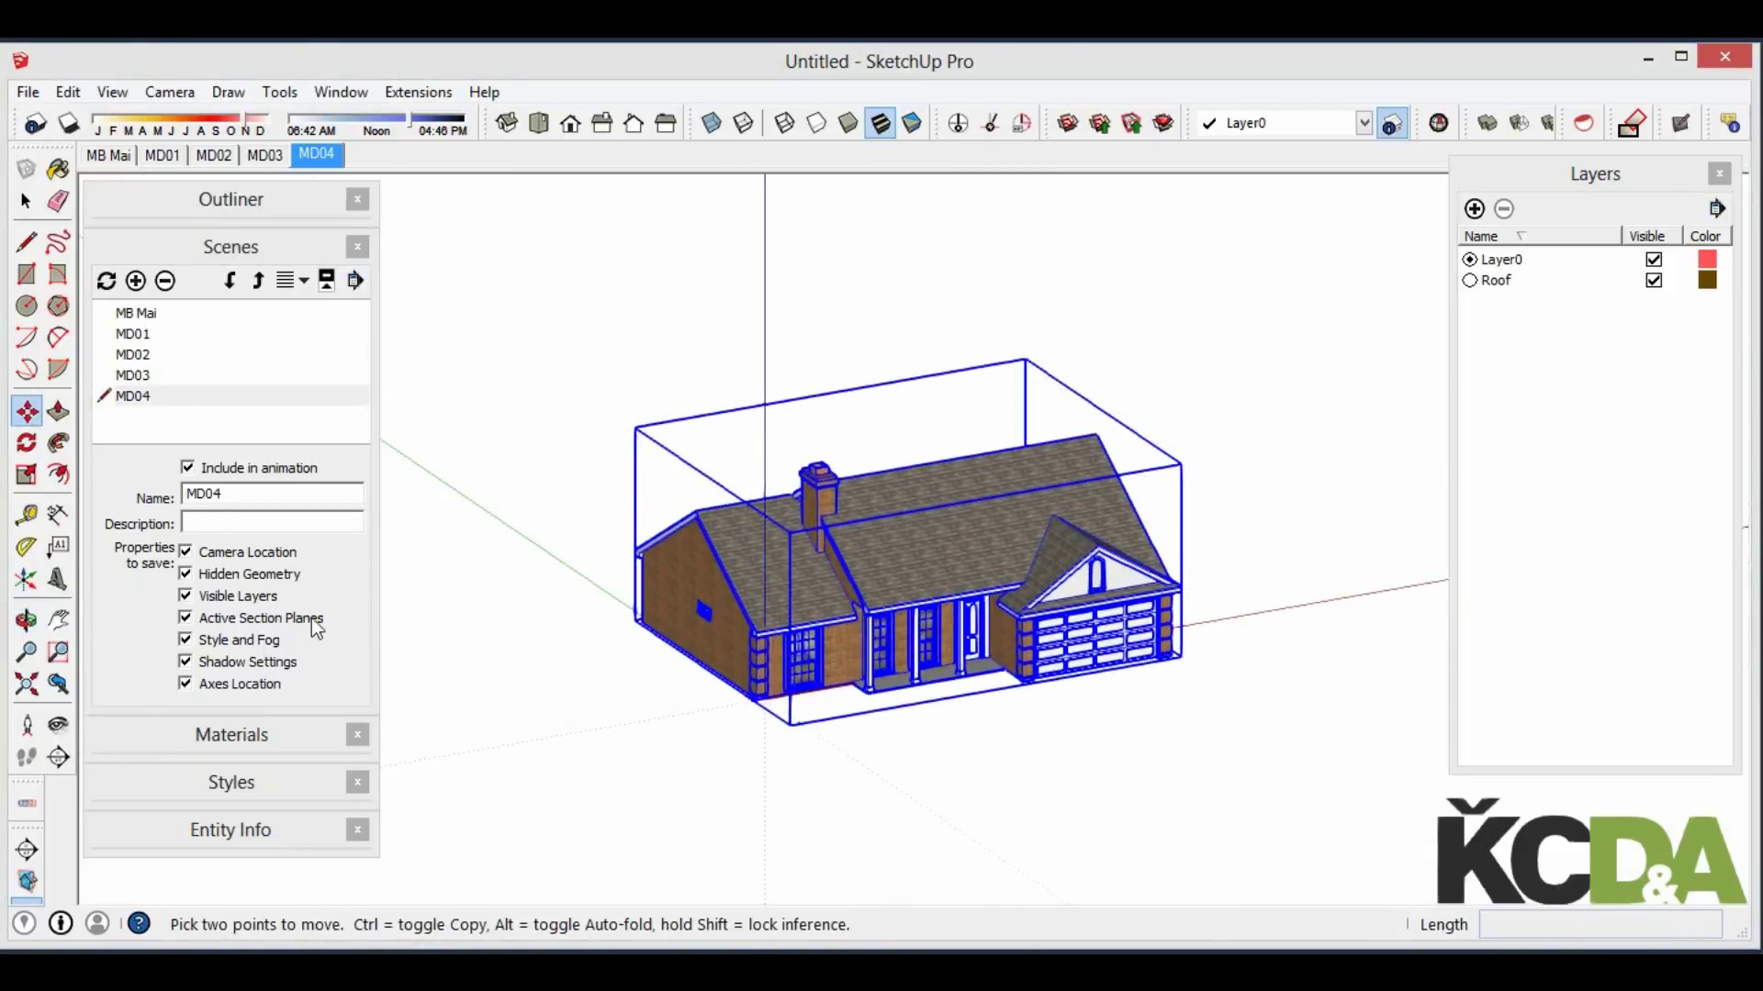
{"action": "left_click", "coordinate": [57, 757]}
{"action": "scroll", "coordinate": [806, 731], "scroll_direction": "up", "scroll_amount": 2}
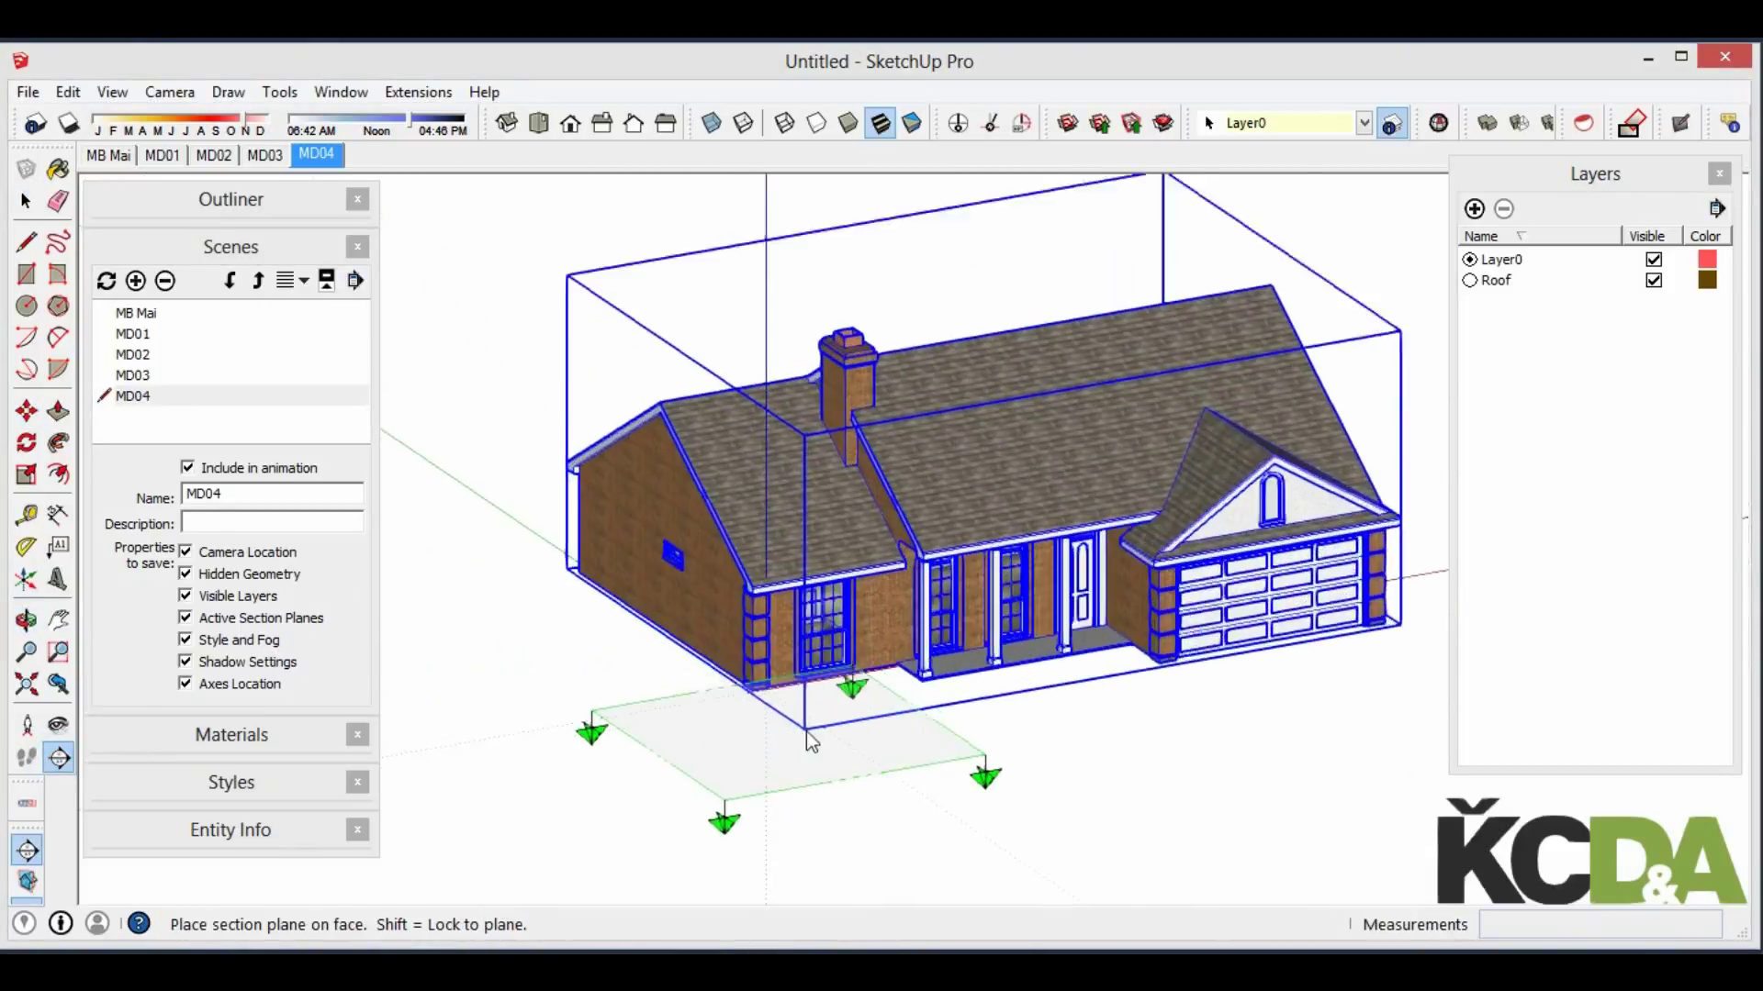
{"action": "scroll", "coordinate": [751, 630], "scroll_direction": "up", "scroll_amount": 3}
{"action": "scroll", "coordinate": [777, 614], "scroll_direction": "up", "scroll_amount": 2}
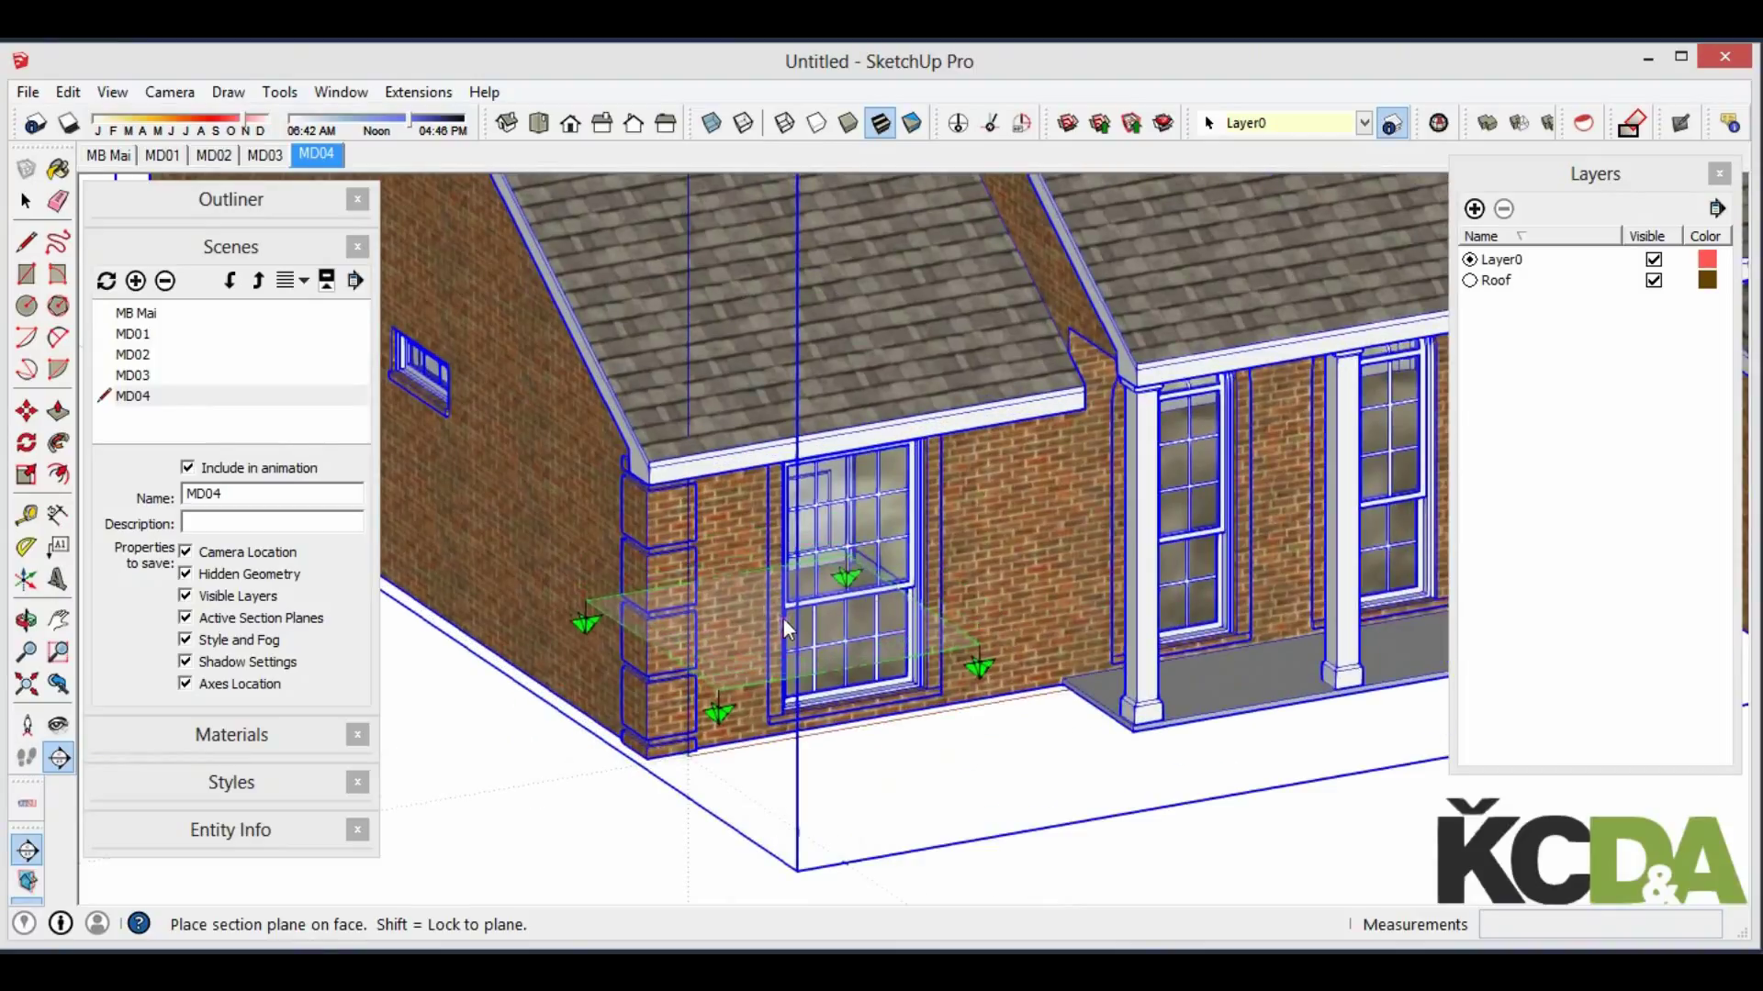
{"action": "left_click", "coordinate": [784, 589]}
{"action": "scroll", "coordinate": [862, 449], "scroll_direction": "down", "scroll_amount": 5}
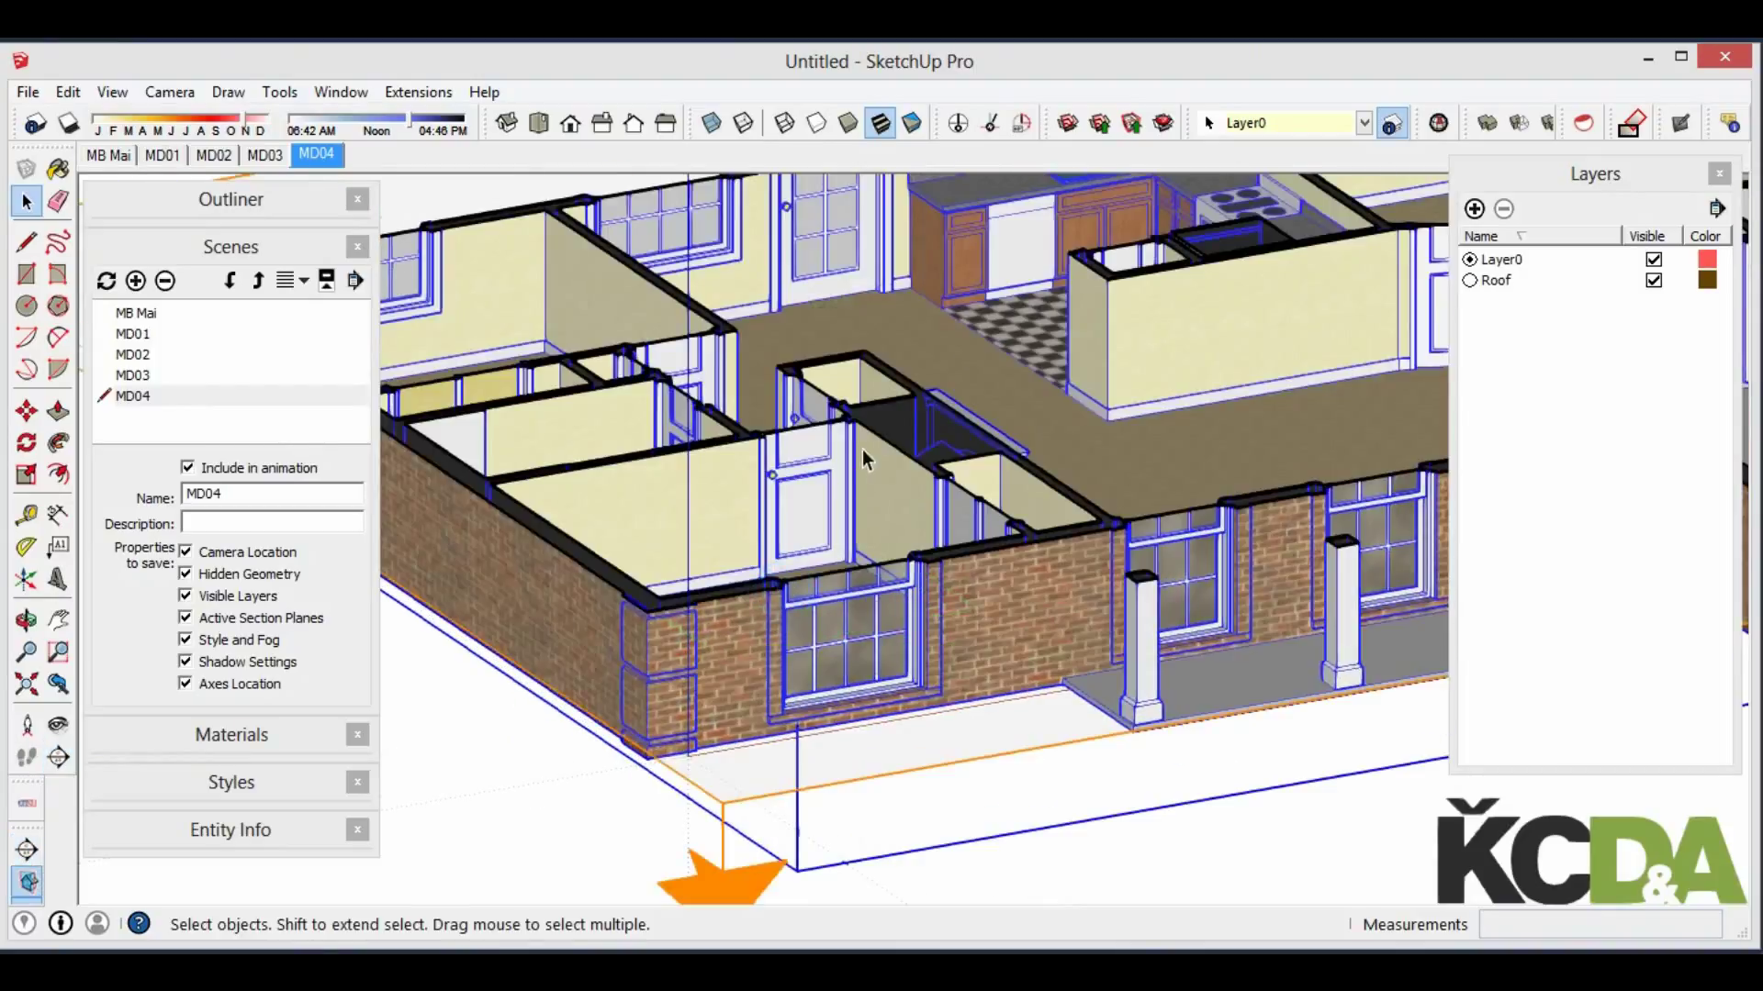
{"action": "middle_click_drag", "start_coordinate": [862, 449], "coordinate": [787, 556]}
{"action": "scroll", "coordinate": [787, 553], "scroll_direction": "down", "scroll_amount": 2}
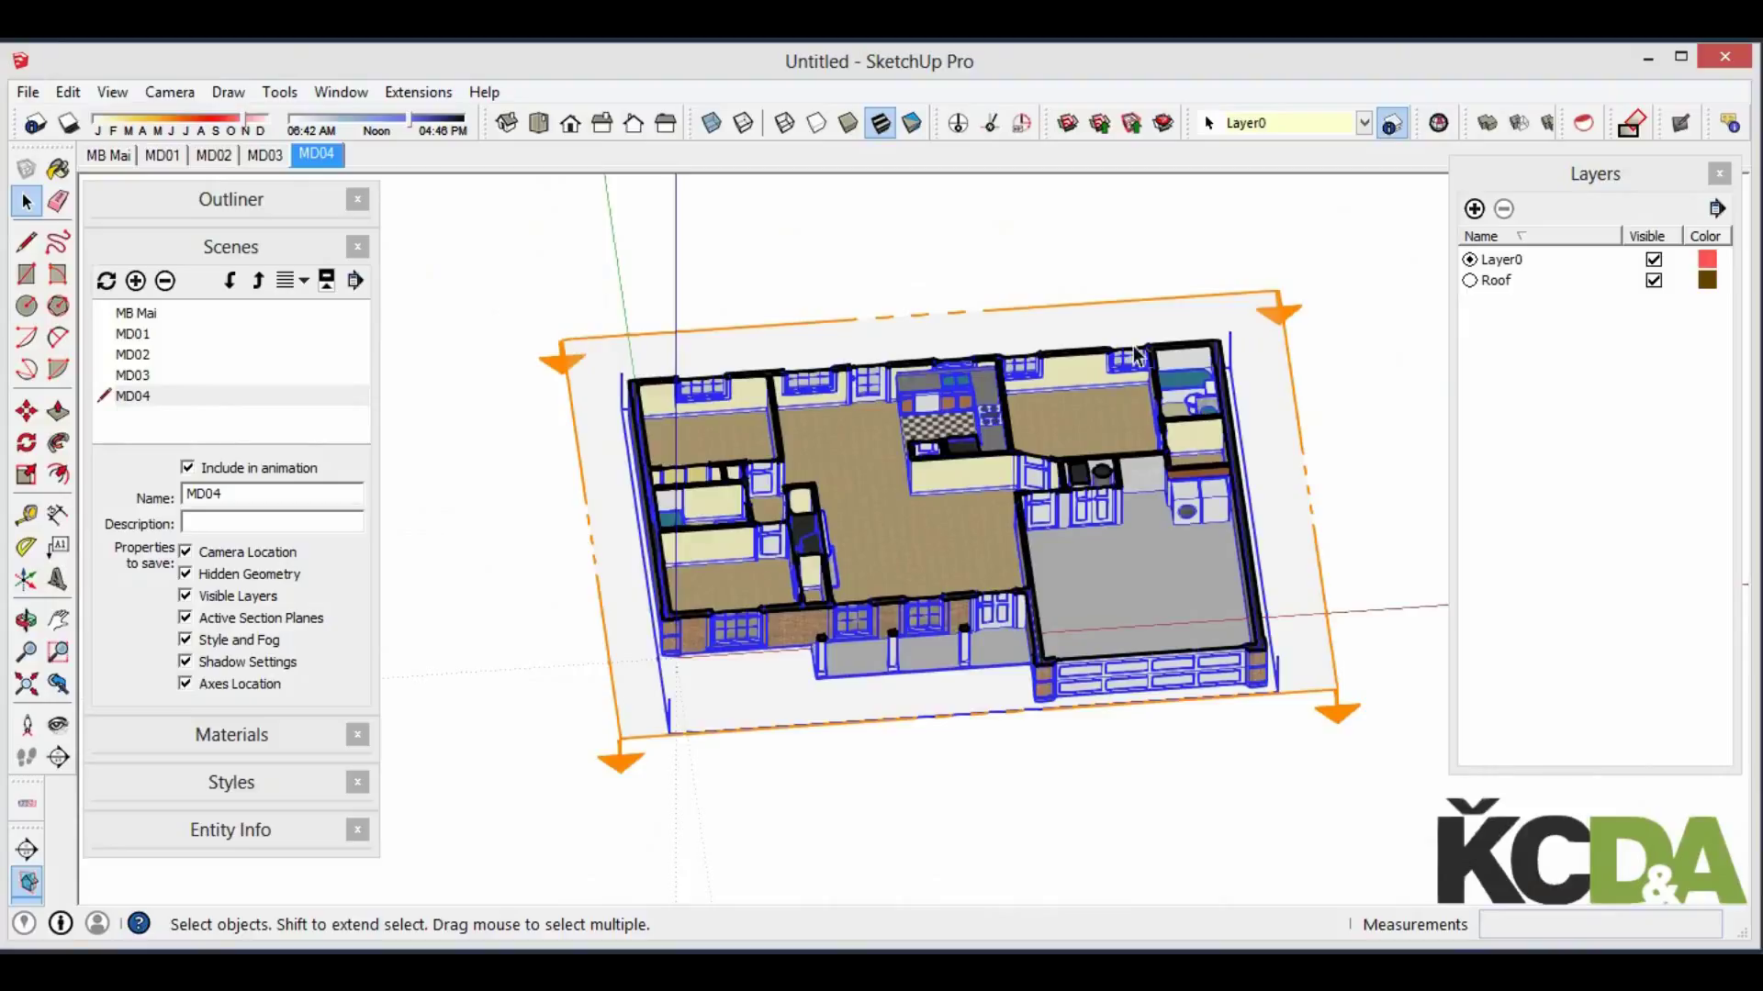
Align the view to the section plane and hide section planes to show the floor plan
{"action": "left_click", "coordinate": [1246, 324]}
{"action": "right_click", "coordinate": [1245, 315]}
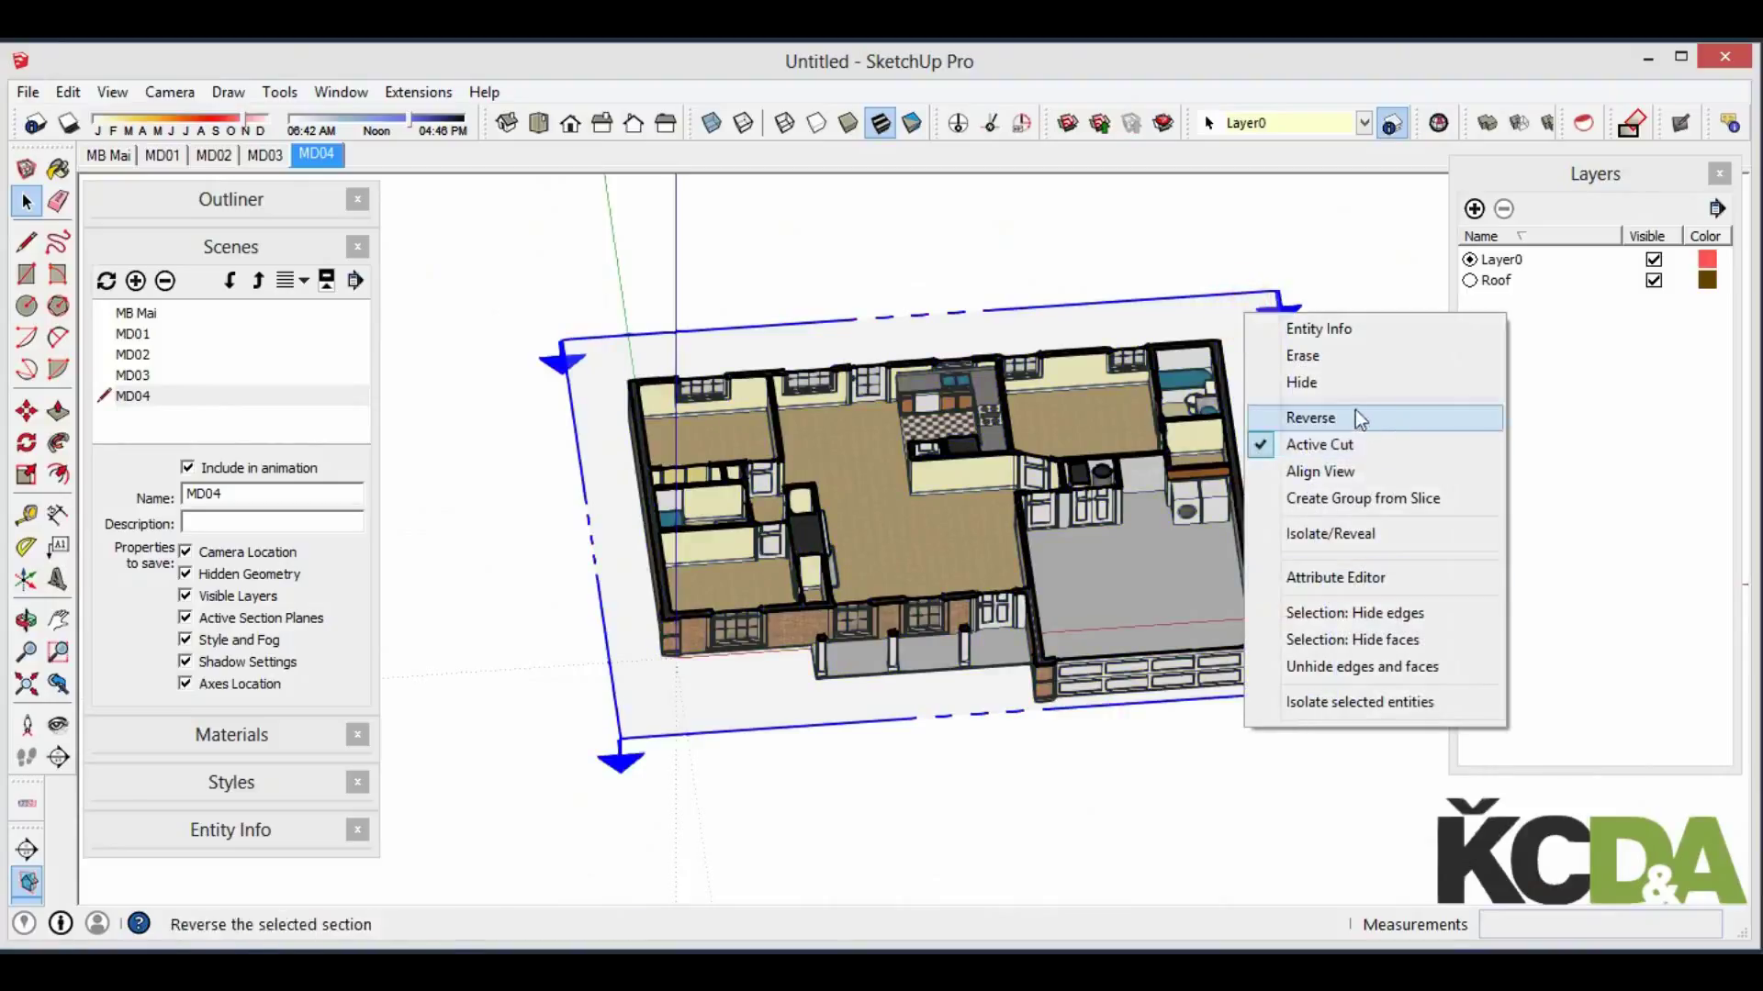
{"action": "left_click", "coordinate": [1365, 484]}
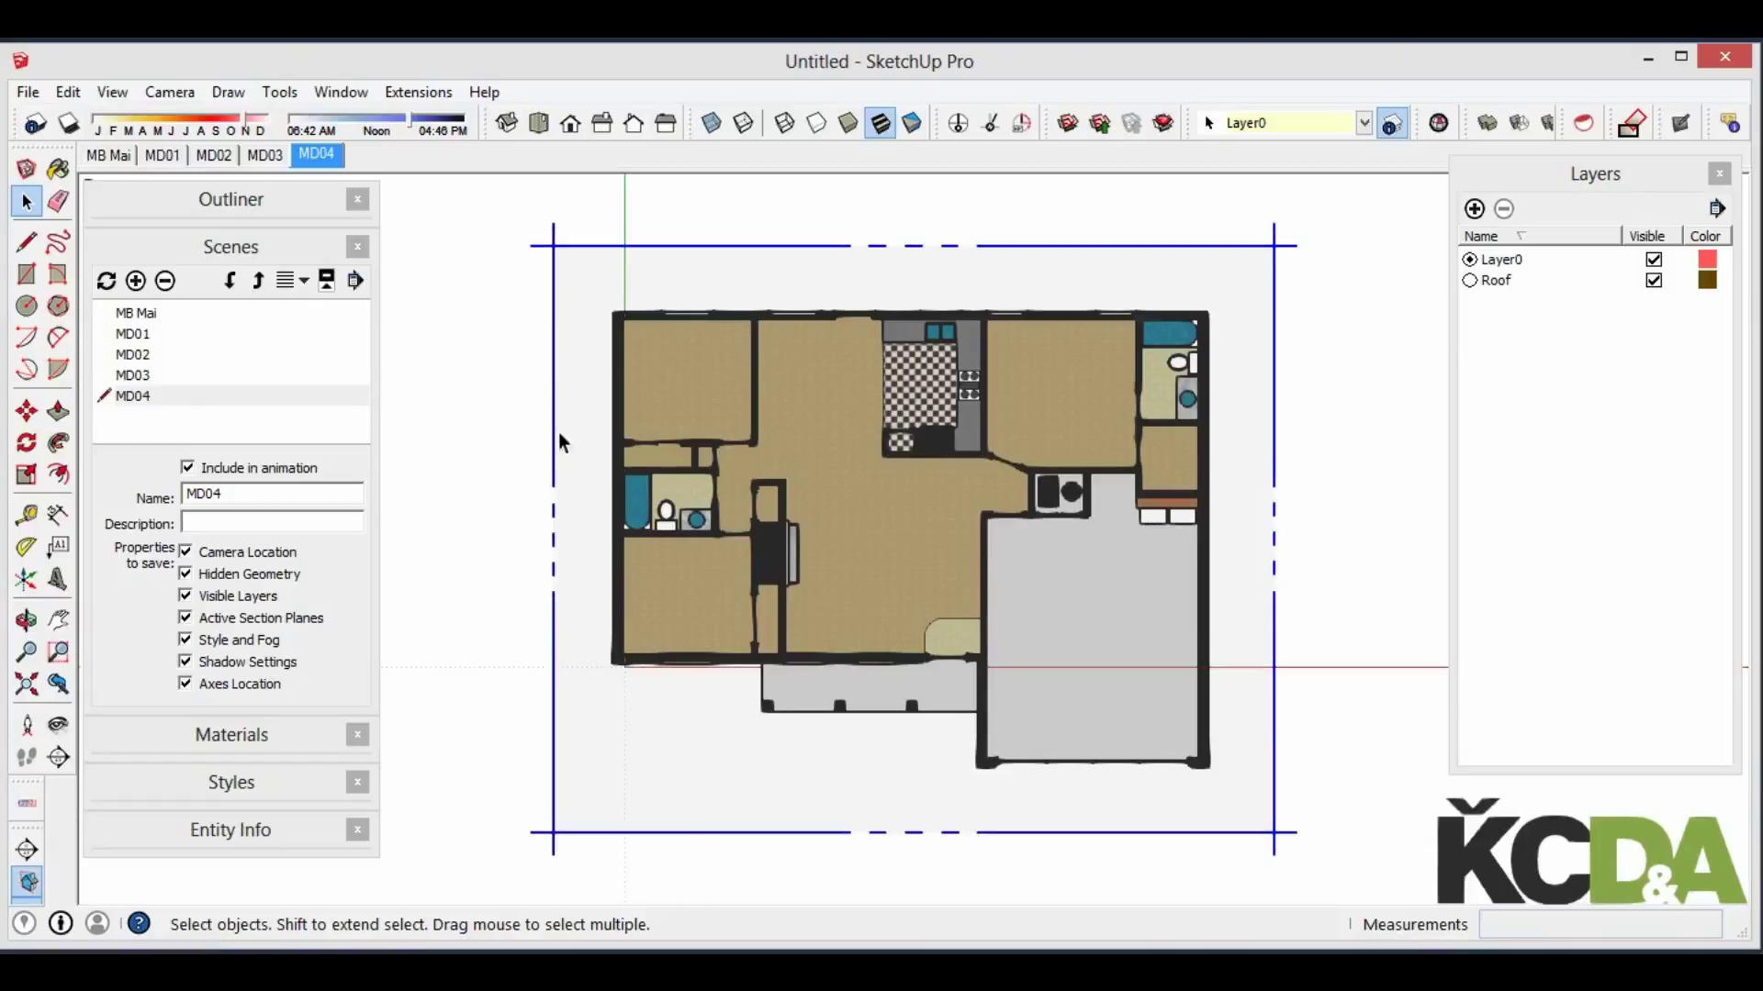
{"action": "mouse_move", "coordinate": [702, 273]}
{"action": "middle_mouse_down"}
{"action": "mouse_move", "coordinate": [1044, 281]}
{"action": "mouse_move", "coordinate": [1102, 249]}
{"action": "middle_mouse_up"}
{"action": "key", "text": "space"}
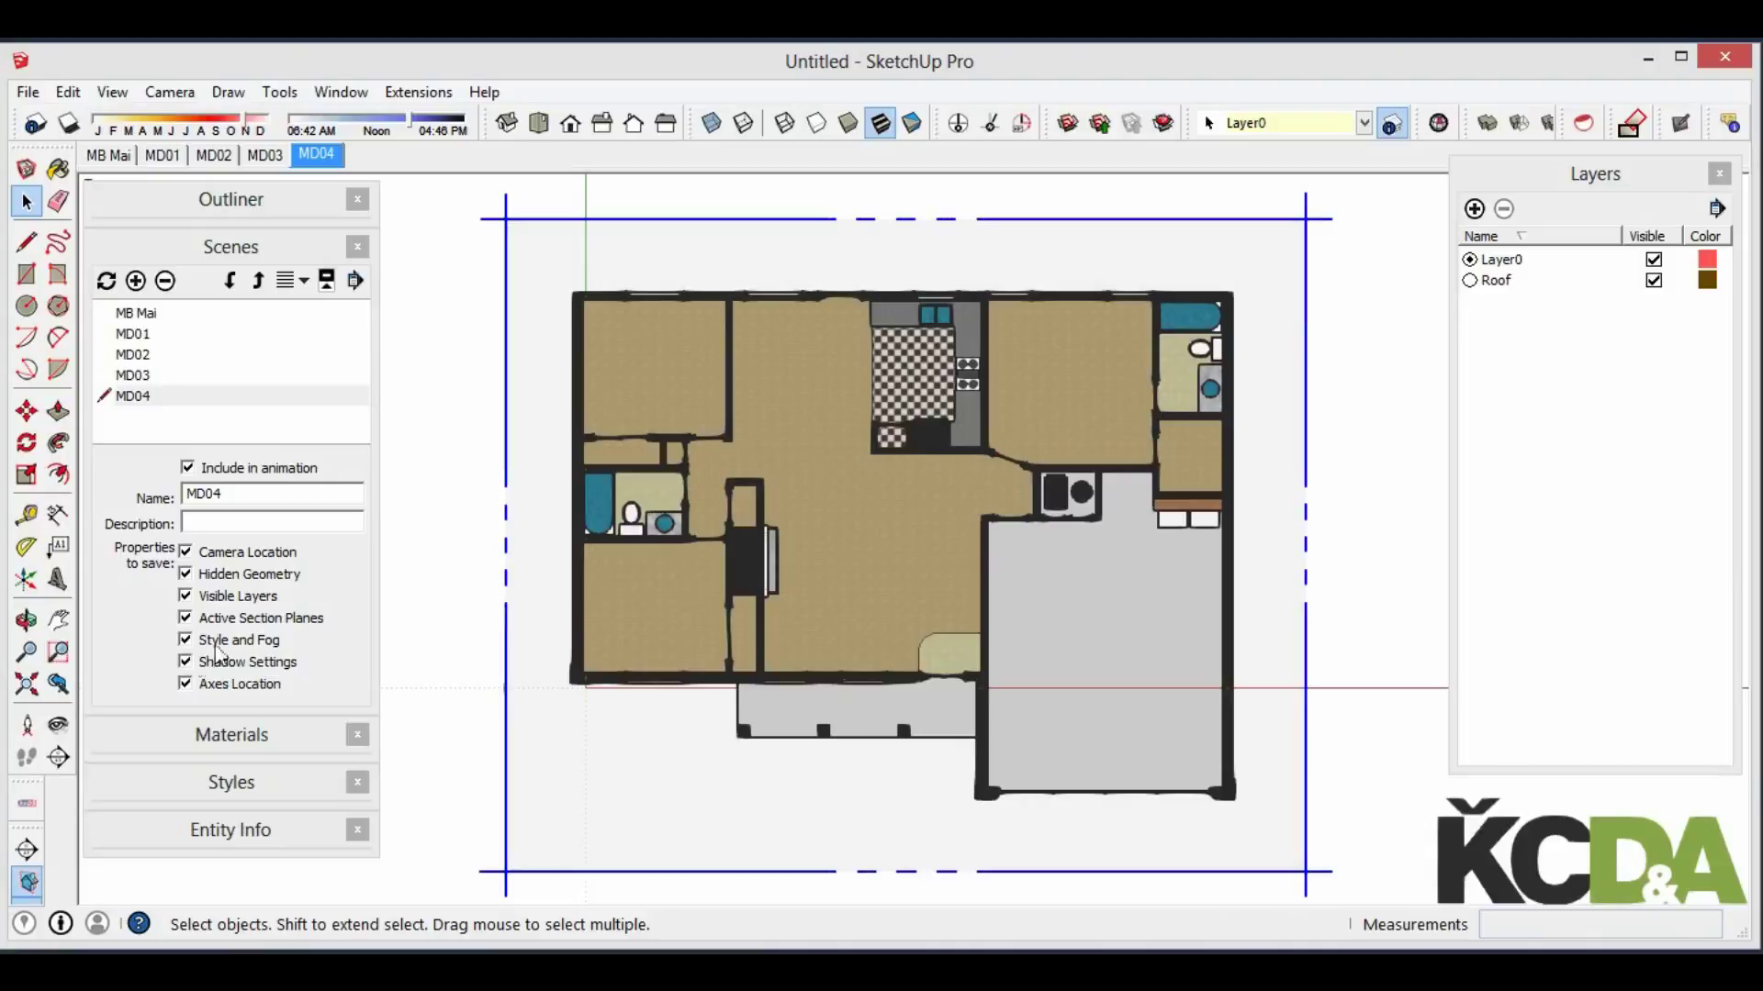
{"action": "left_click", "coordinate": [28, 883]}
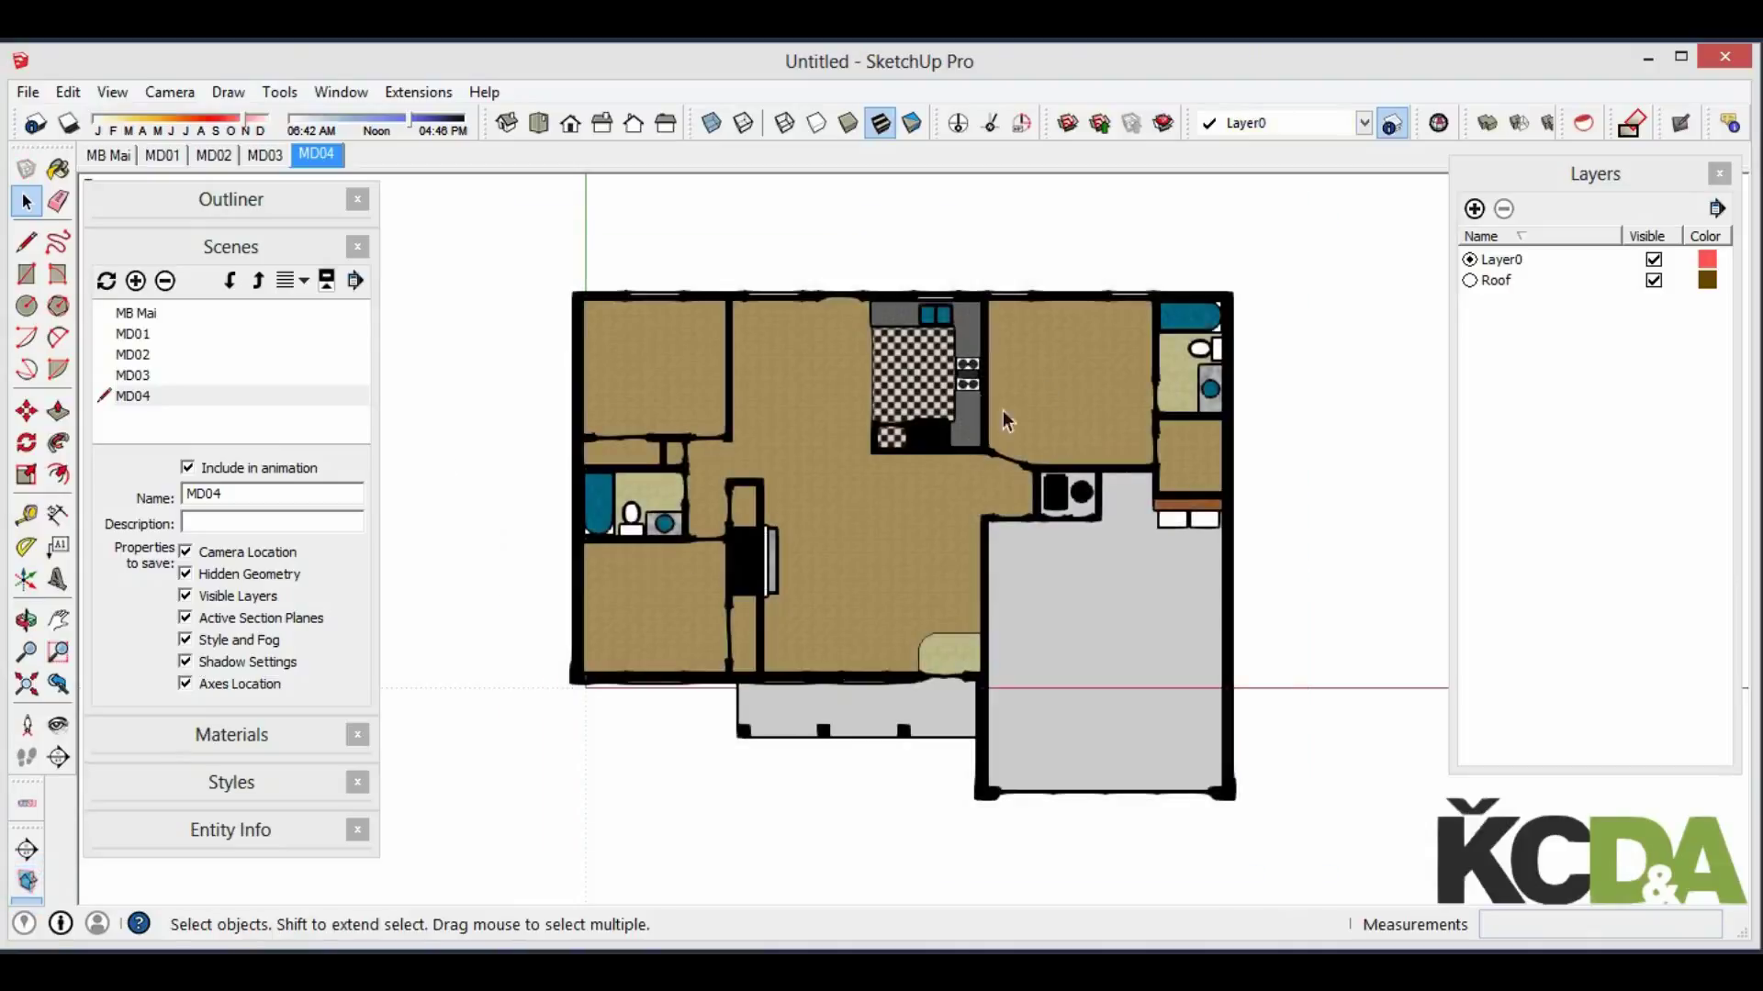
{"action": "middle_click_drag", "start_coordinate": [896, 404], "coordinate": [863, 417], "text": "shift"}
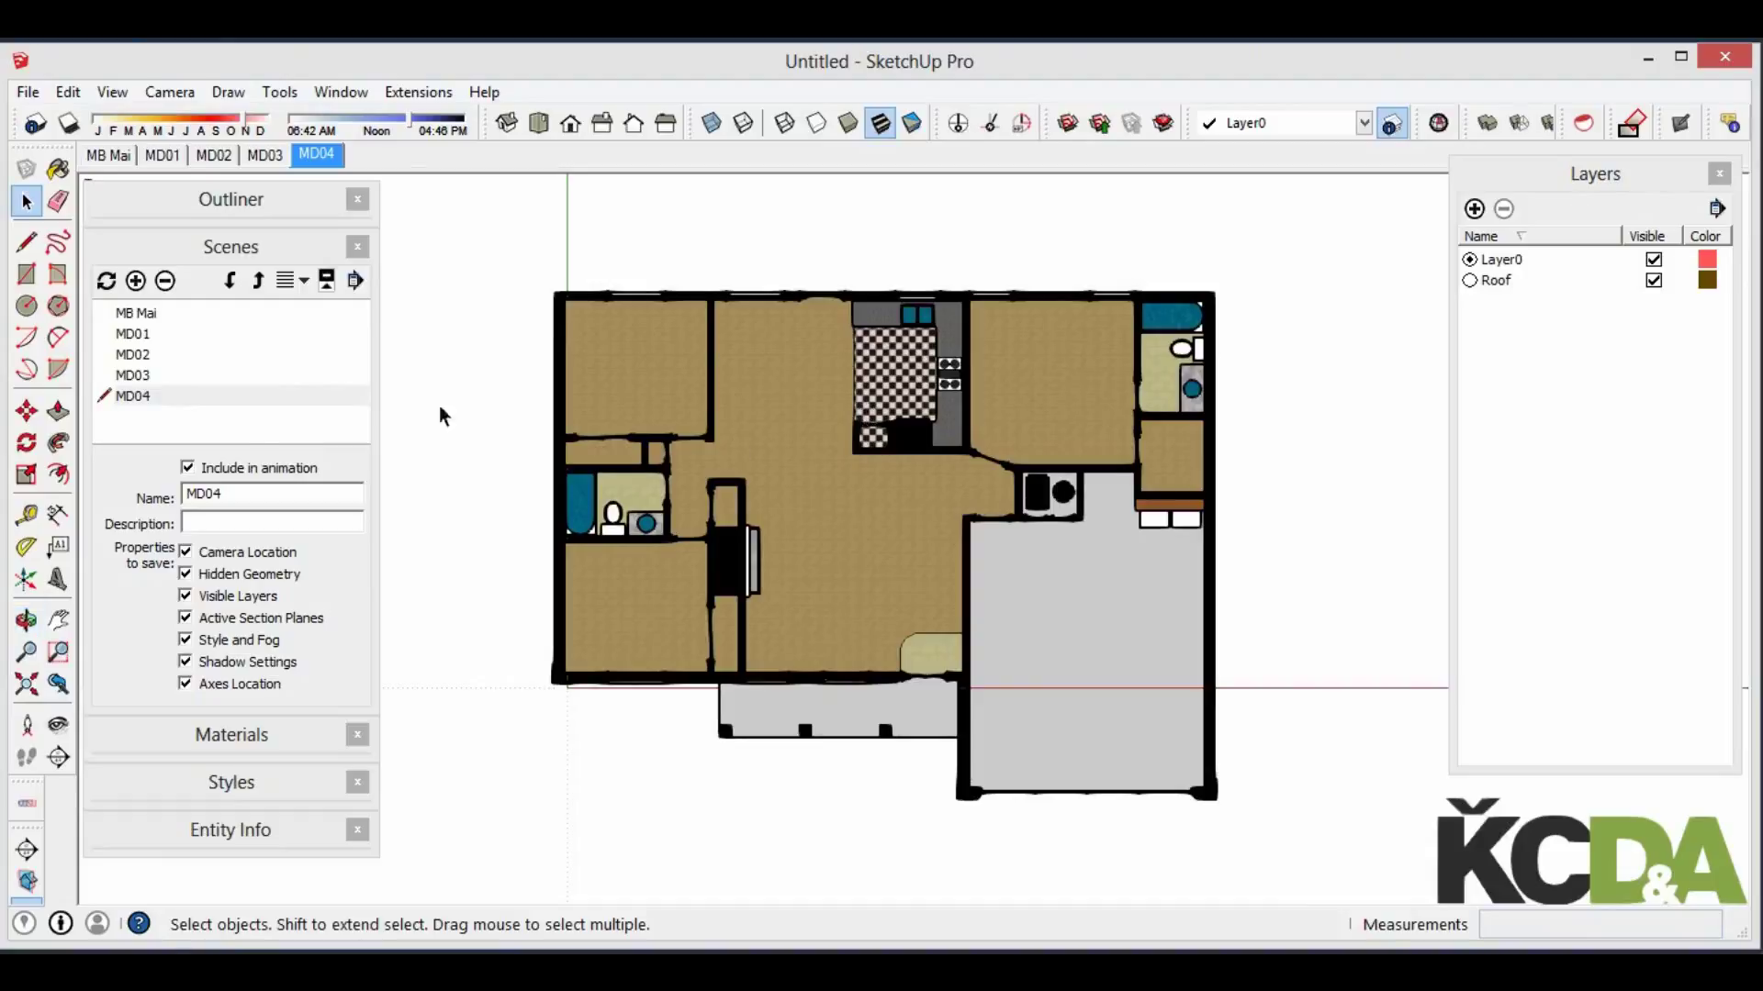
Save the floor plan as scene MBKT
{"action": "left_click", "coordinate": [136, 280]}
{"action": "triple_click", "coordinate": [273, 501]}
{"action": "type", "text": "MBKT"}
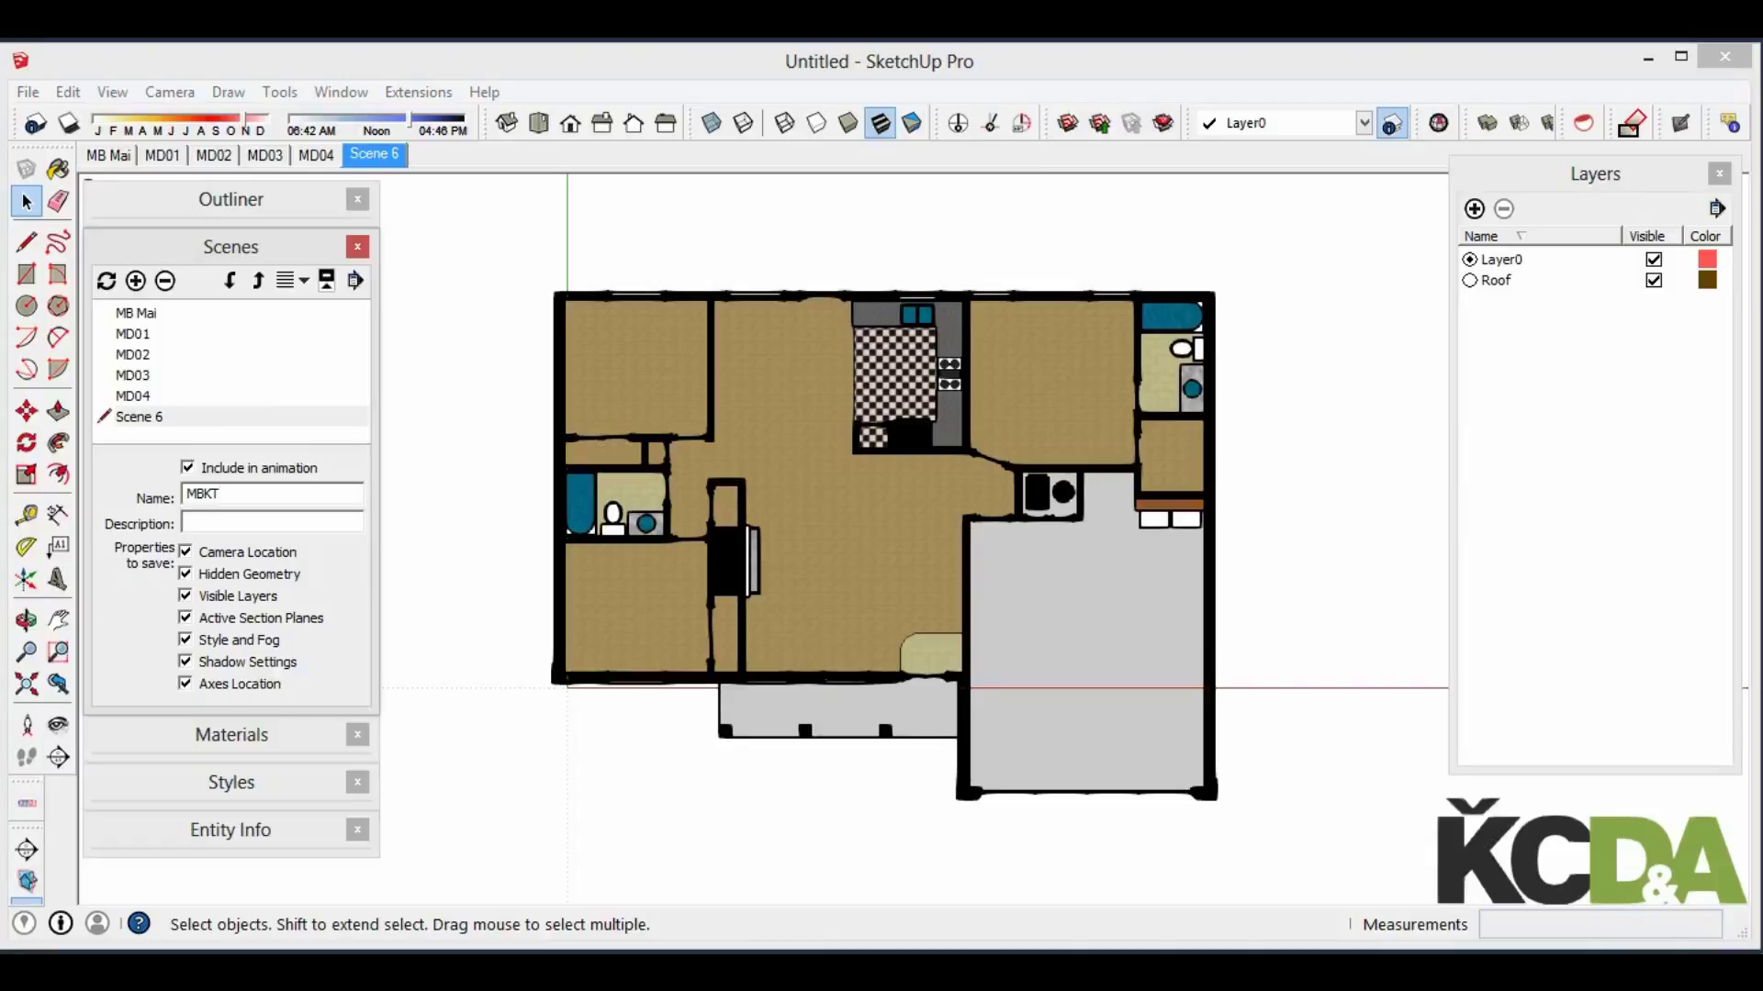
{"action": "key", "text": "Return"}
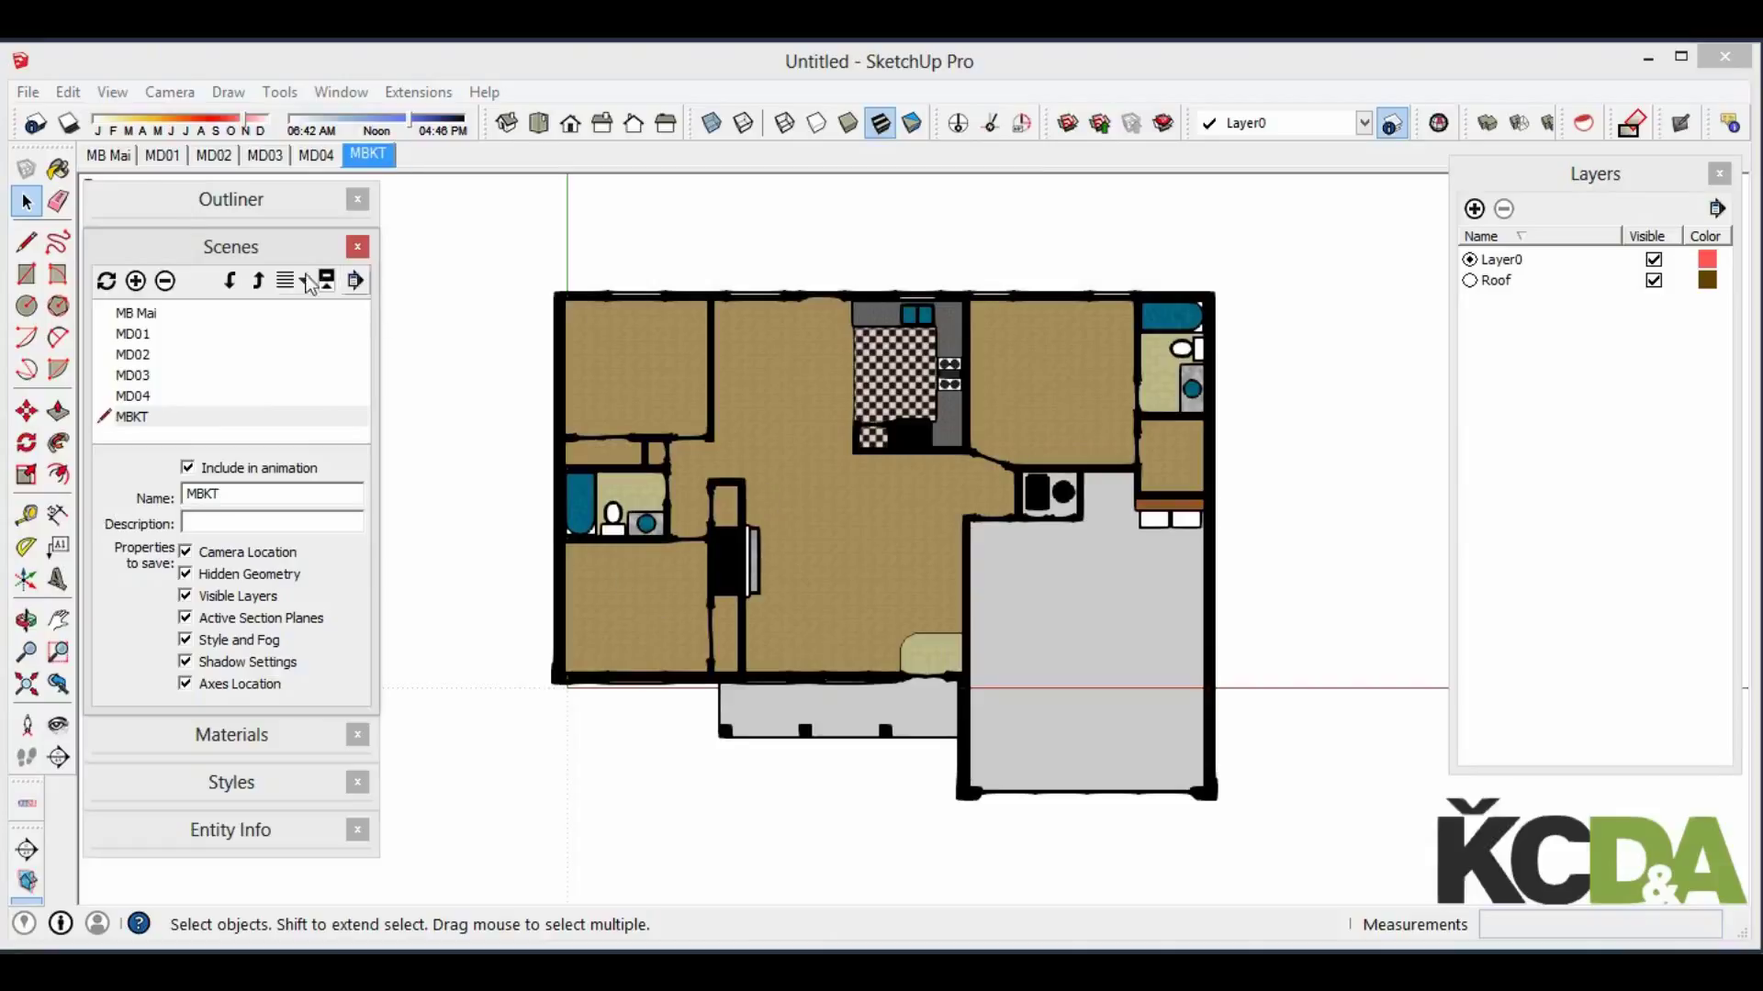
Return to scene MD01 and orbit the house into a 3D perspective
{"action": "left_click", "coordinate": [166, 158]}
{"action": "middle_click_drag", "start_coordinate": [857, 512], "coordinate": [1208, 446]}
{"action": "mouse_move", "coordinate": [1209, 446]}
{"action": "left_mouse_down"}
{"action": "mouse_move", "coordinate": [1187, 527]}
{"action": "mouse_move", "coordinate": [1337, 499]}
{"action": "mouse_move", "coordinate": [1210, 662]}
{"action": "left_mouse_up"}
{"action": "key", "text": "space"}
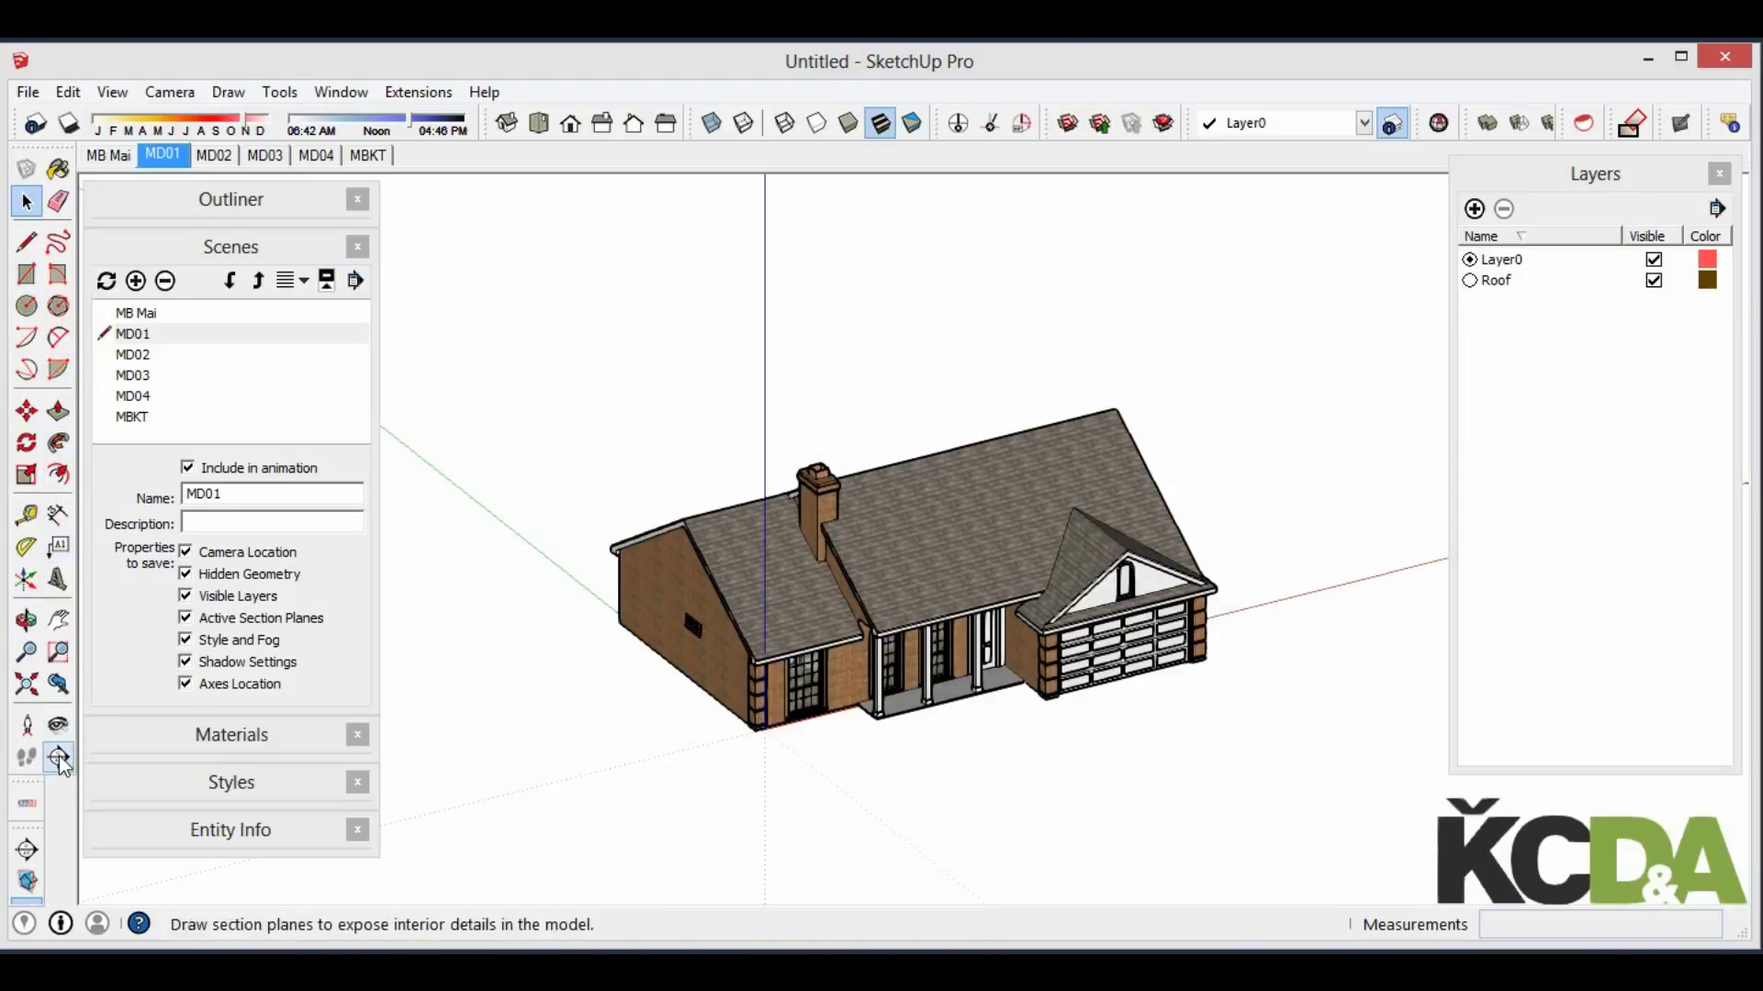
Place a section plane on the house's left wall and start moving it
{"action": "left_click", "coordinate": [57, 759]}
{"action": "left_click", "coordinate": [670, 592]}
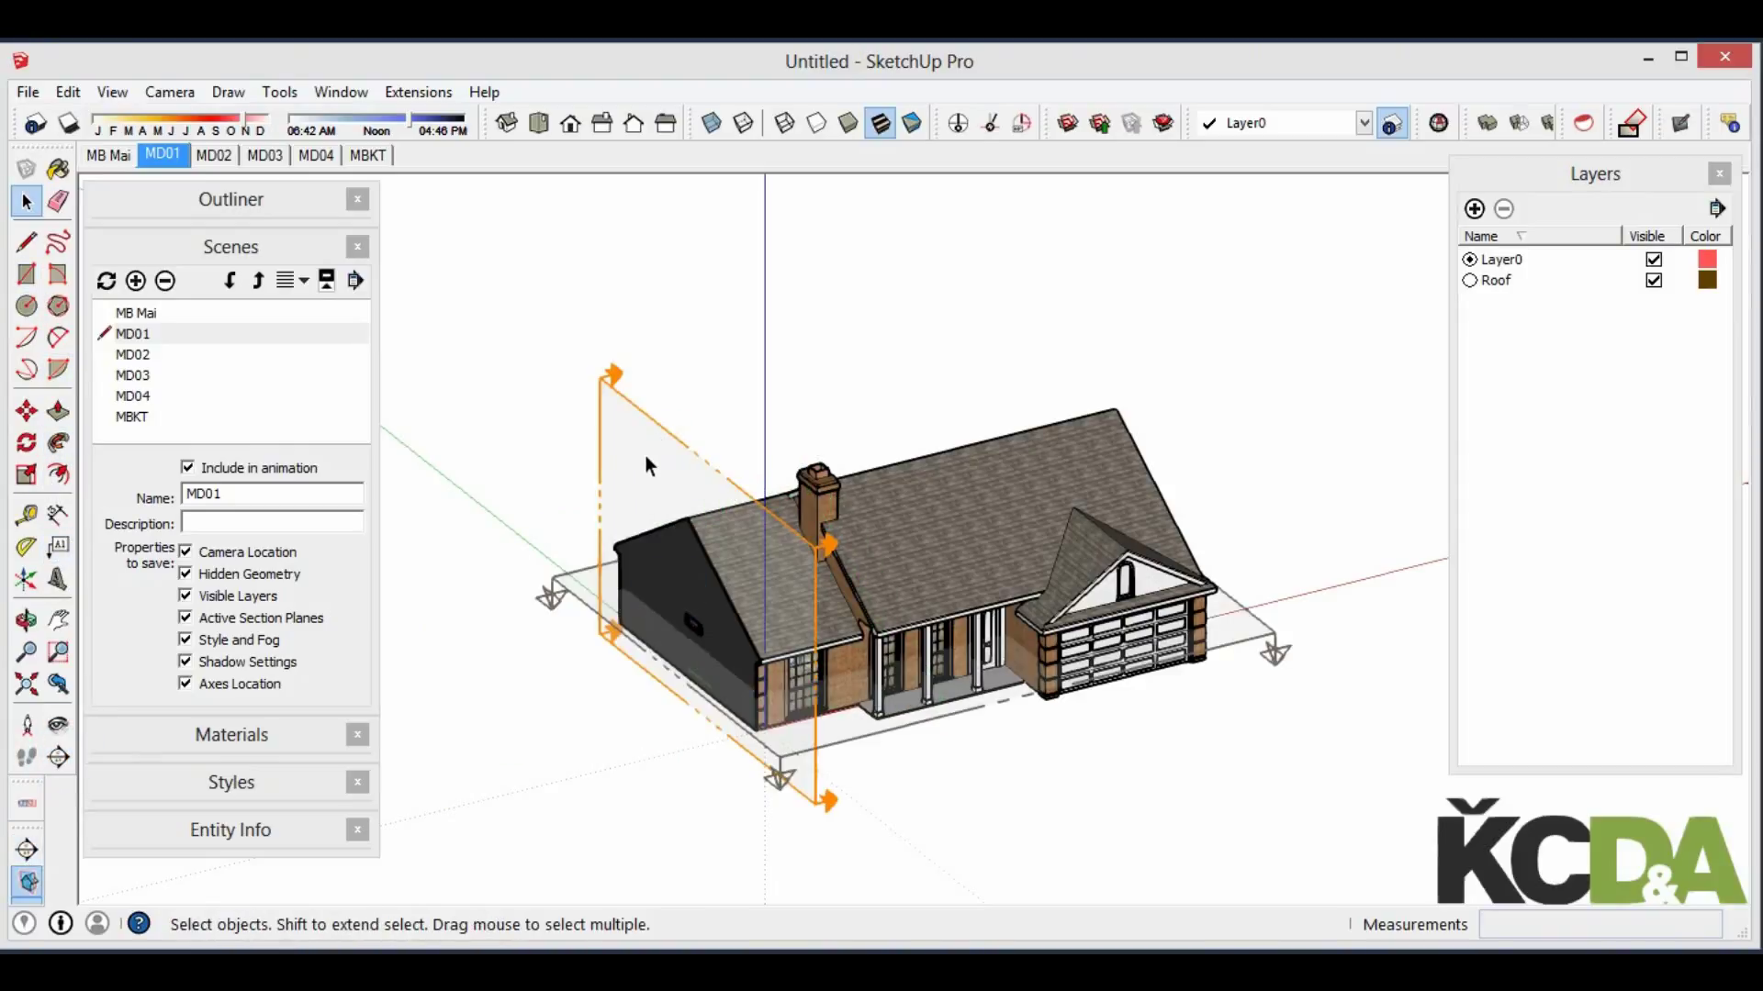
{"action": "left_click", "coordinate": [647, 466]}
{"action": "scroll", "coordinate": [739, 472], "scroll_direction": "up", "scroll_amount": 3}
{"action": "scroll", "coordinate": [734, 476], "scroll_direction": "up", "scroll_amount": 3}
{"action": "key", "text": "m"}
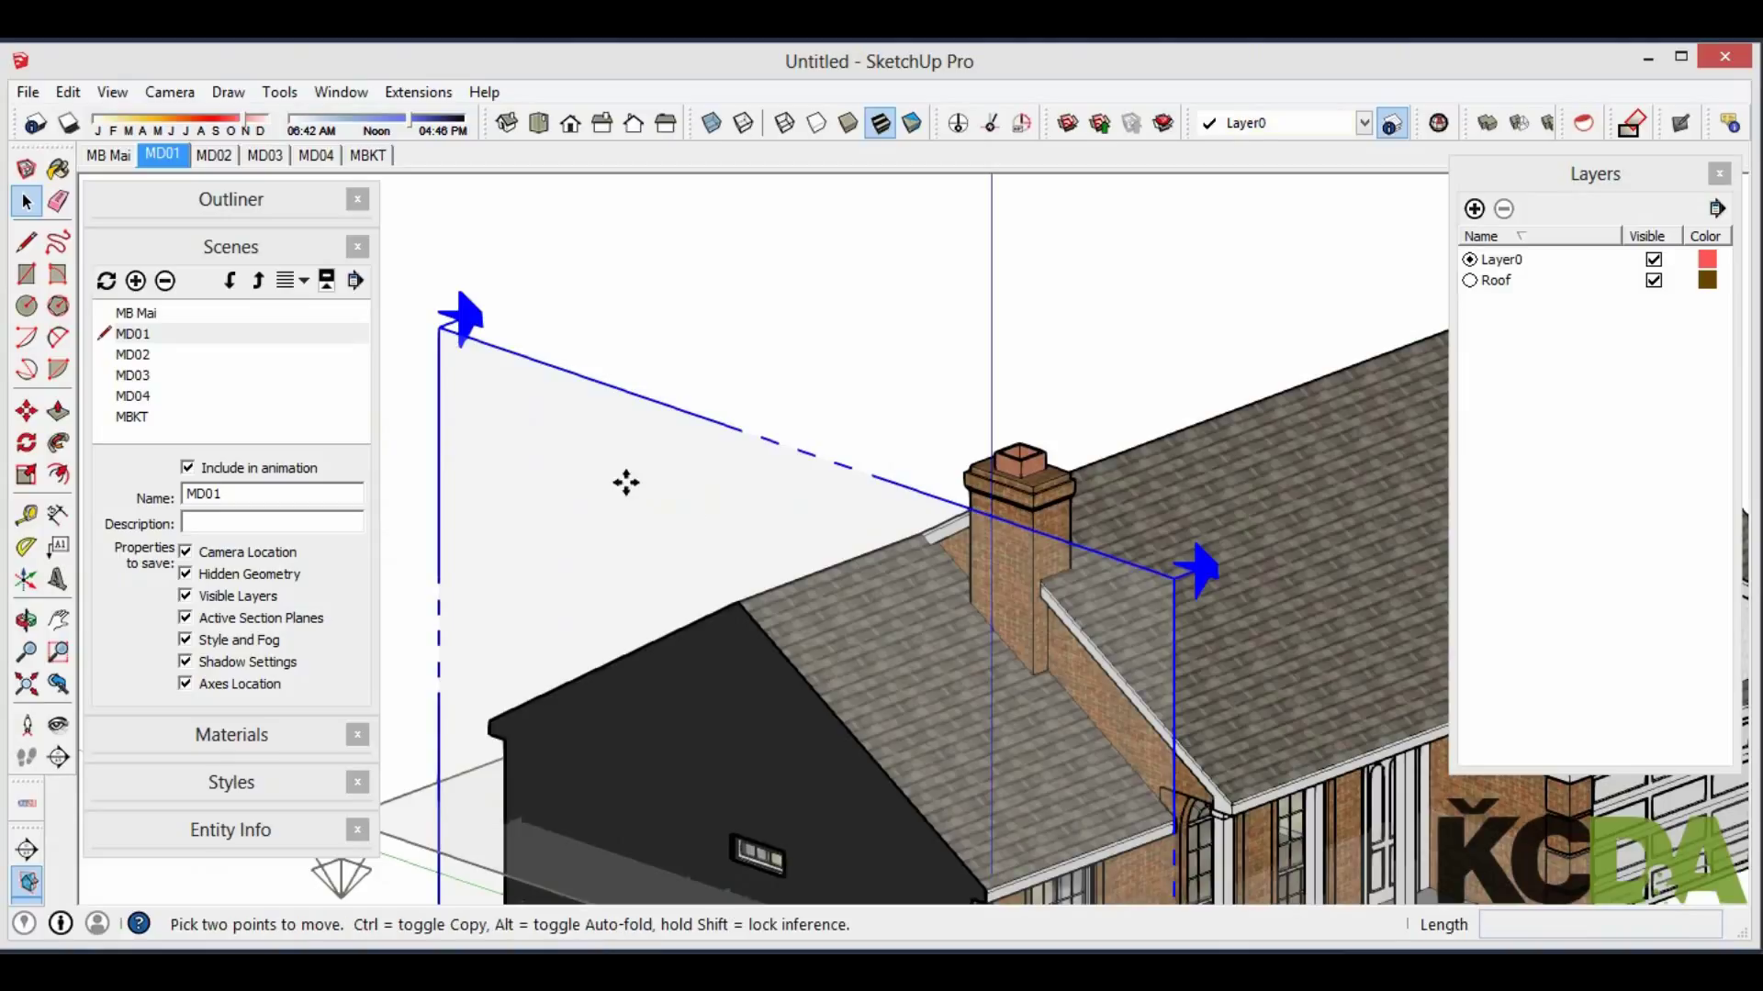
{"action": "left_click", "coordinate": [577, 465]}
Slide the section plane inward so it cuts through the kitchen
{"action": "mouse_move", "coordinate": [664, 413]}
{"action": "middle_mouse_down"}
{"action": "mouse_move", "coordinate": [673, 284]}
{"action": "mouse_move", "coordinate": [888, 288]}
{"action": "mouse_move", "coordinate": [676, 299]}
{"action": "mouse_move", "coordinate": [850, 236]}
{"action": "mouse_move", "coordinate": [956, 251]}
{"action": "middle_mouse_up"}
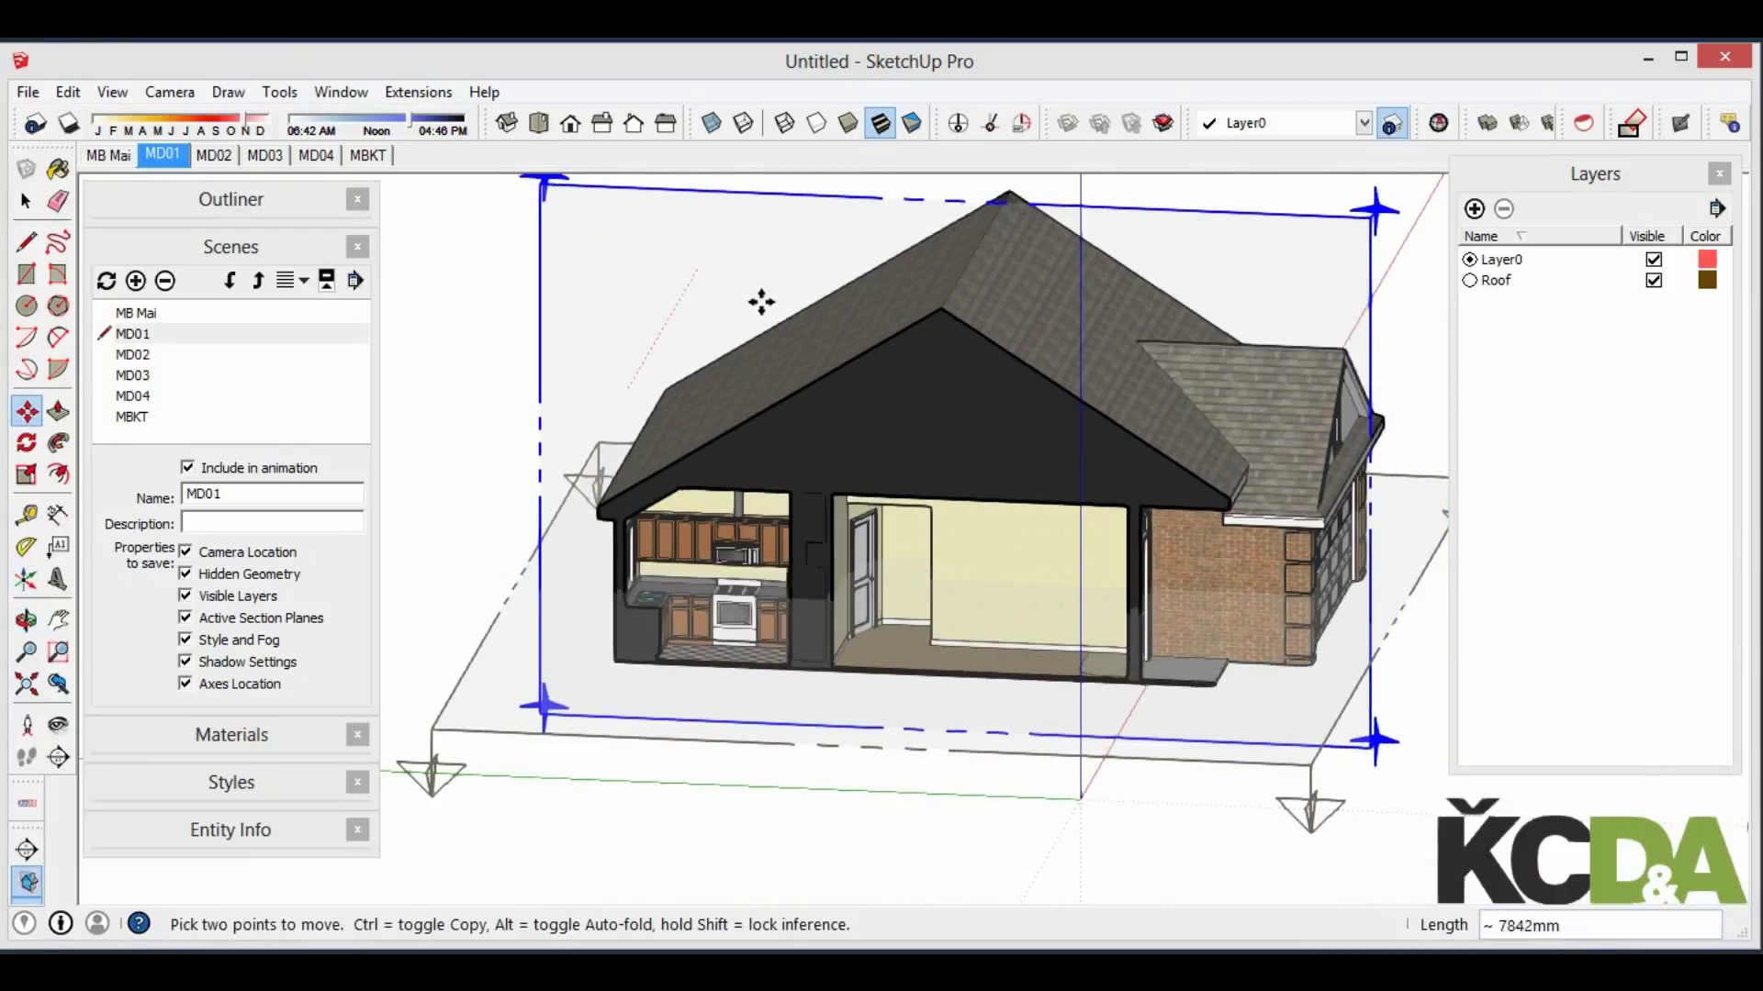
{"action": "mouse_move", "coordinate": [761, 302]}
{"action": "middle_mouse_down"}
{"action": "mouse_move", "coordinate": [571, 366]}
{"action": "mouse_move", "coordinate": [777, 224]}
{"action": "middle_mouse_up"}
{"action": "mouse_move", "coordinate": [777, 224]}
{"action": "left_mouse_down"}
{"action": "mouse_move", "coordinate": [807, 204]}
{"action": "mouse_move", "coordinate": [569, 396]}
{"action": "mouse_move", "coordinate": [632, 347]}
{"action": "left_mouse_up"}
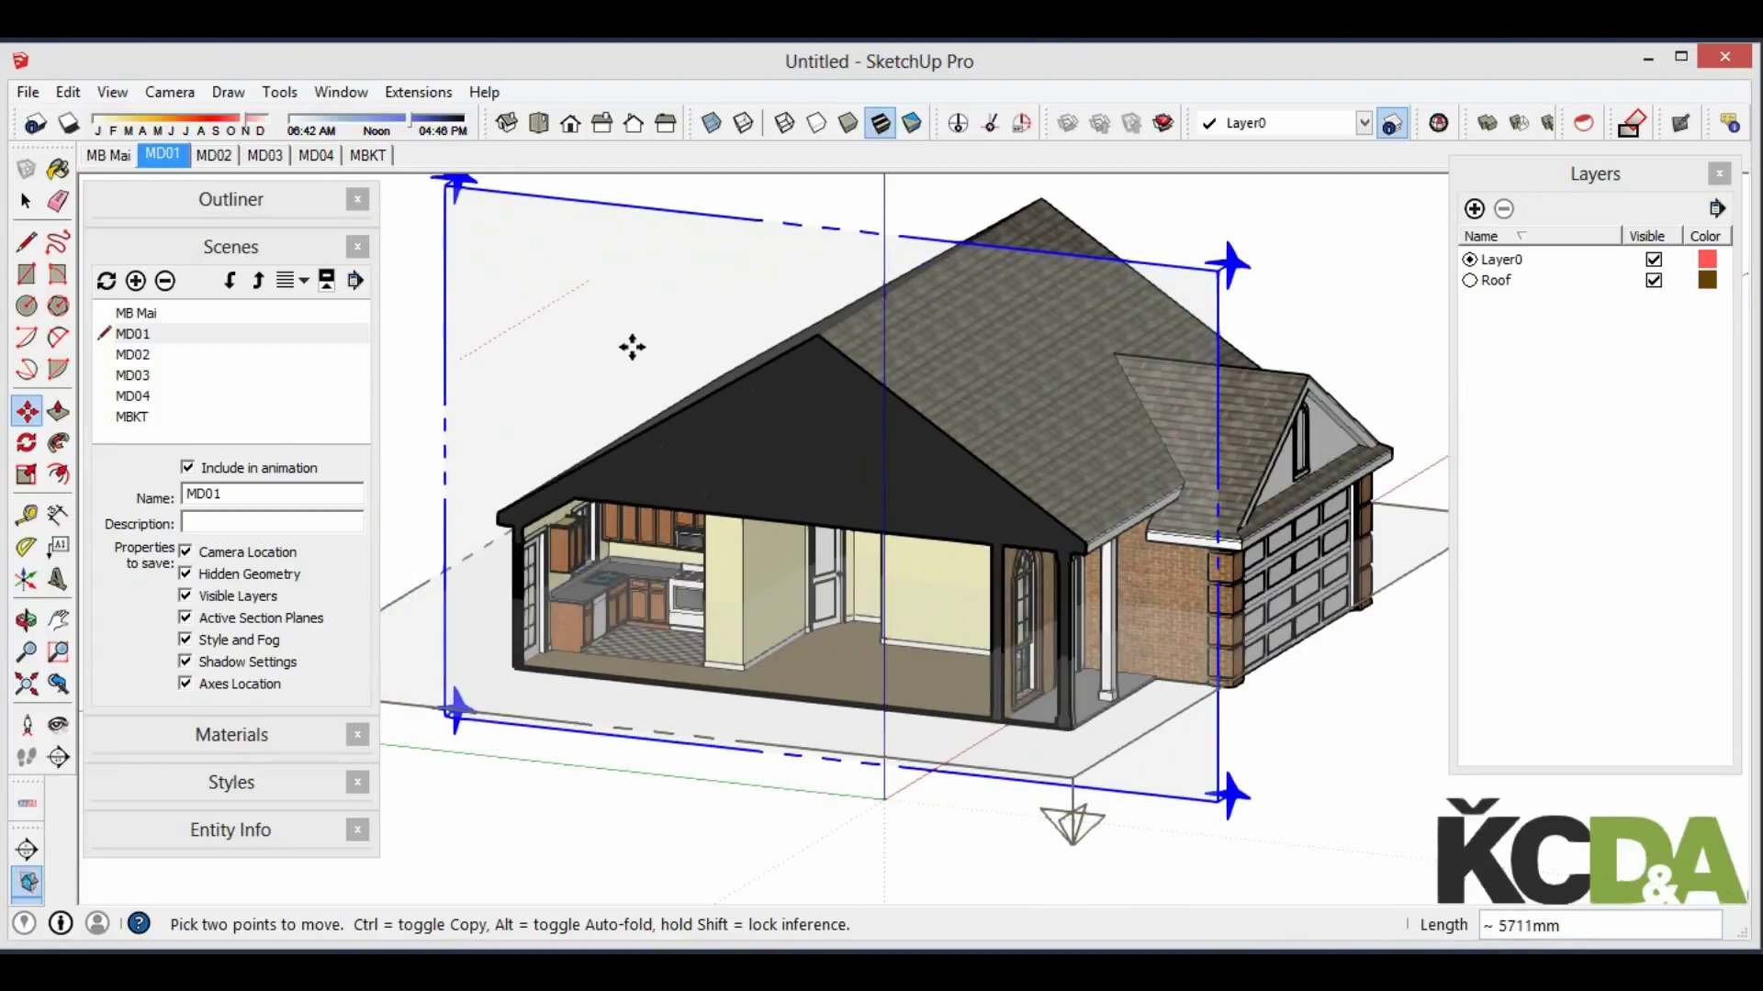
{"action": "scroll", "coordinate": [689, 335], "scroll_direction": "down", "scroll_amount": 2}
{"action": "scroll", "coordinate": [755, 307], "scroll_direction": "down", "scroll_amount": 2}
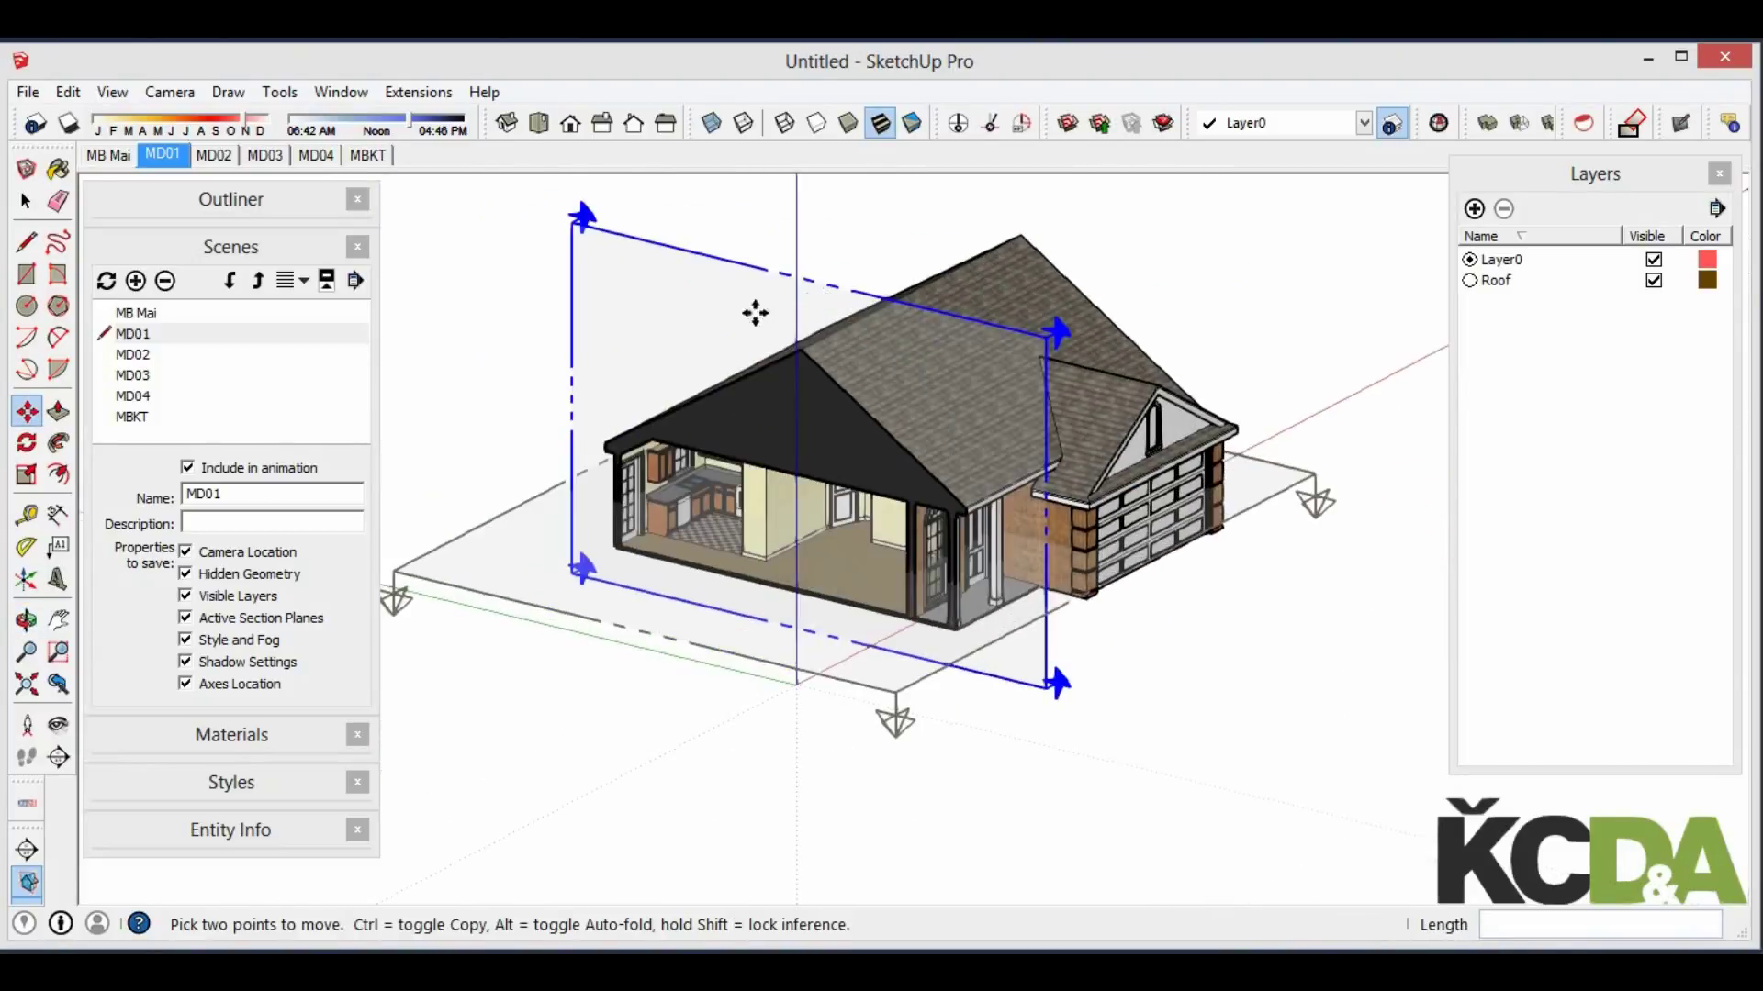
{"action": "scroll", "coordinate": [654, 320], "scroll_direction": "down", "scroll_amount": 2}
{"action": "key", "text": "space"}
Align the view straight-on to the kitchen section and hide section planes
{"action": "right_click", "coordinate": [642, 273]}
{"action": "left_click", "coordinate": [776, 450]}
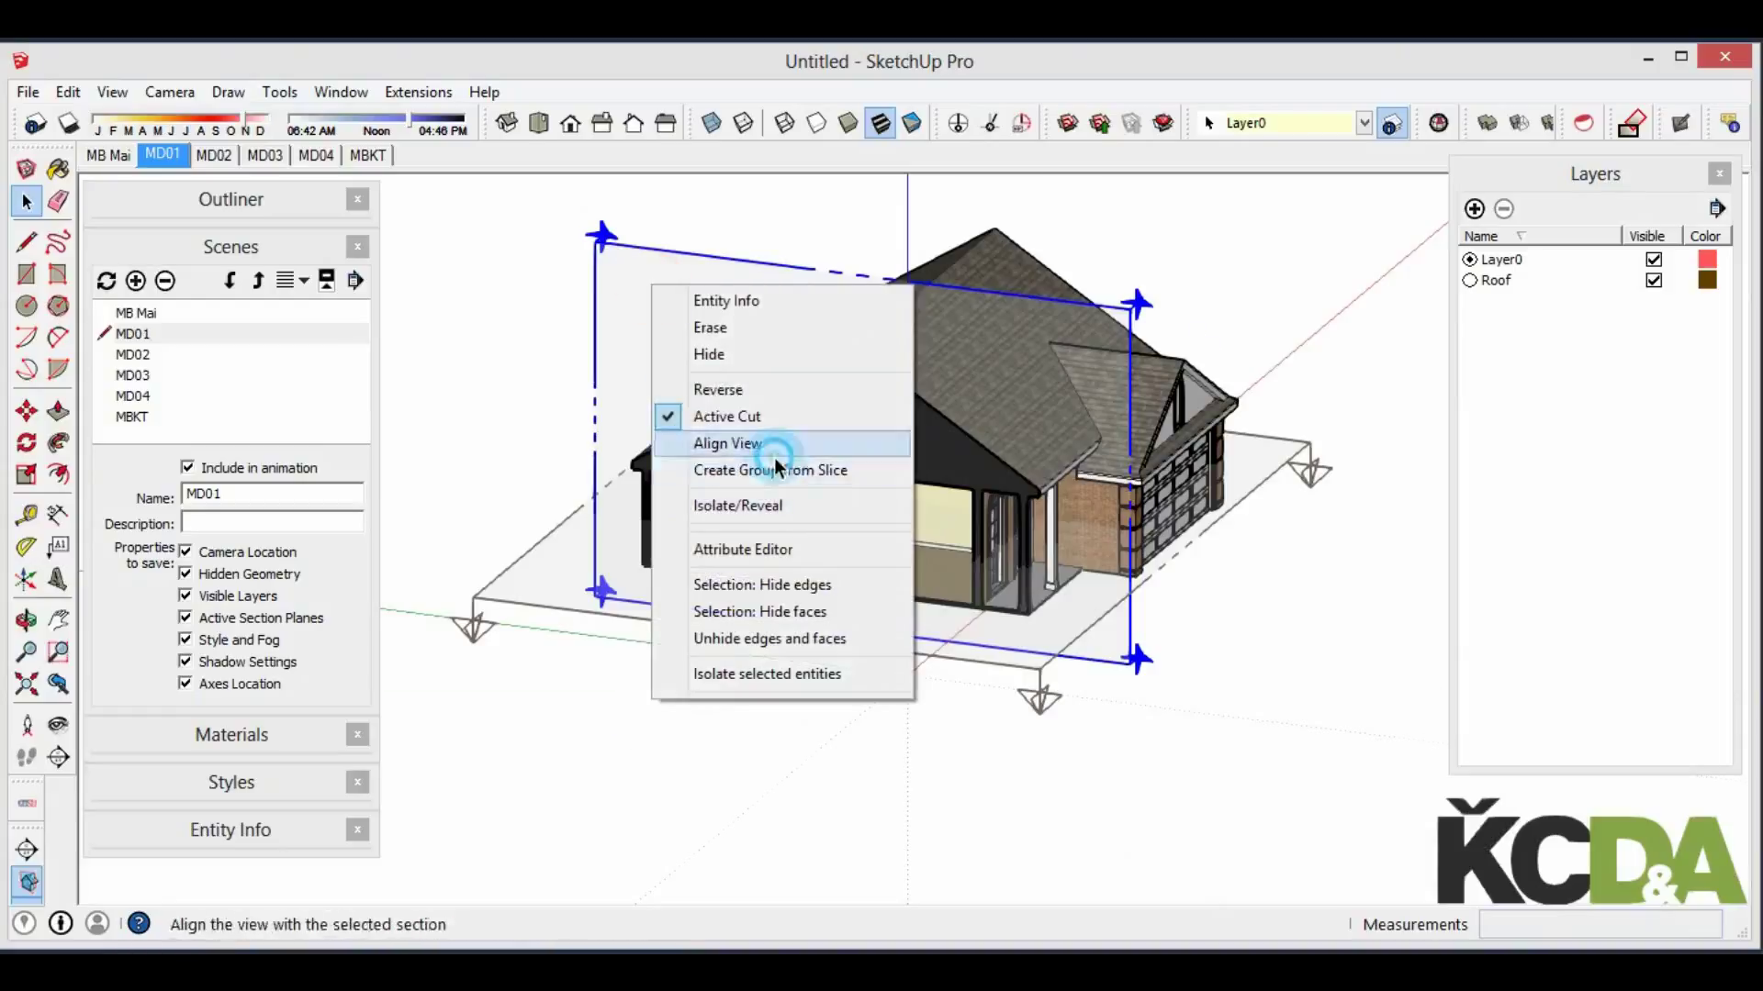
{"action": "left_click", "coordinate": [1321, 609]}
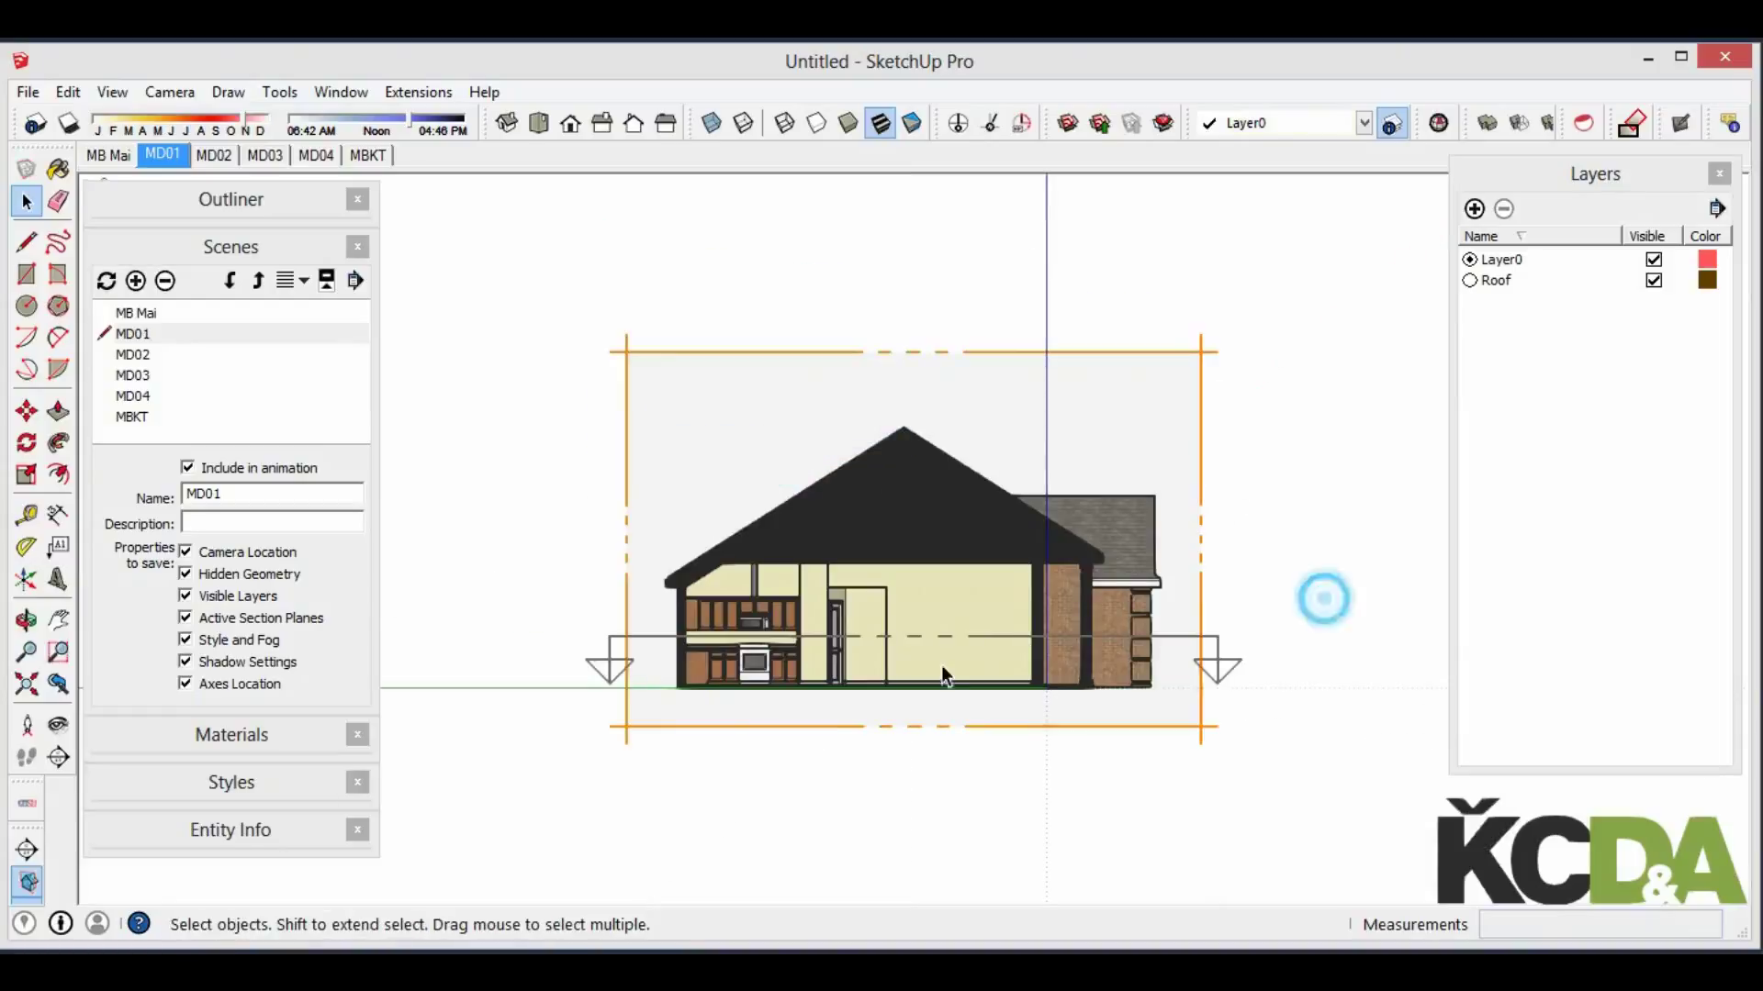
{"action": "left_click", "coordinate": [31, 886]}
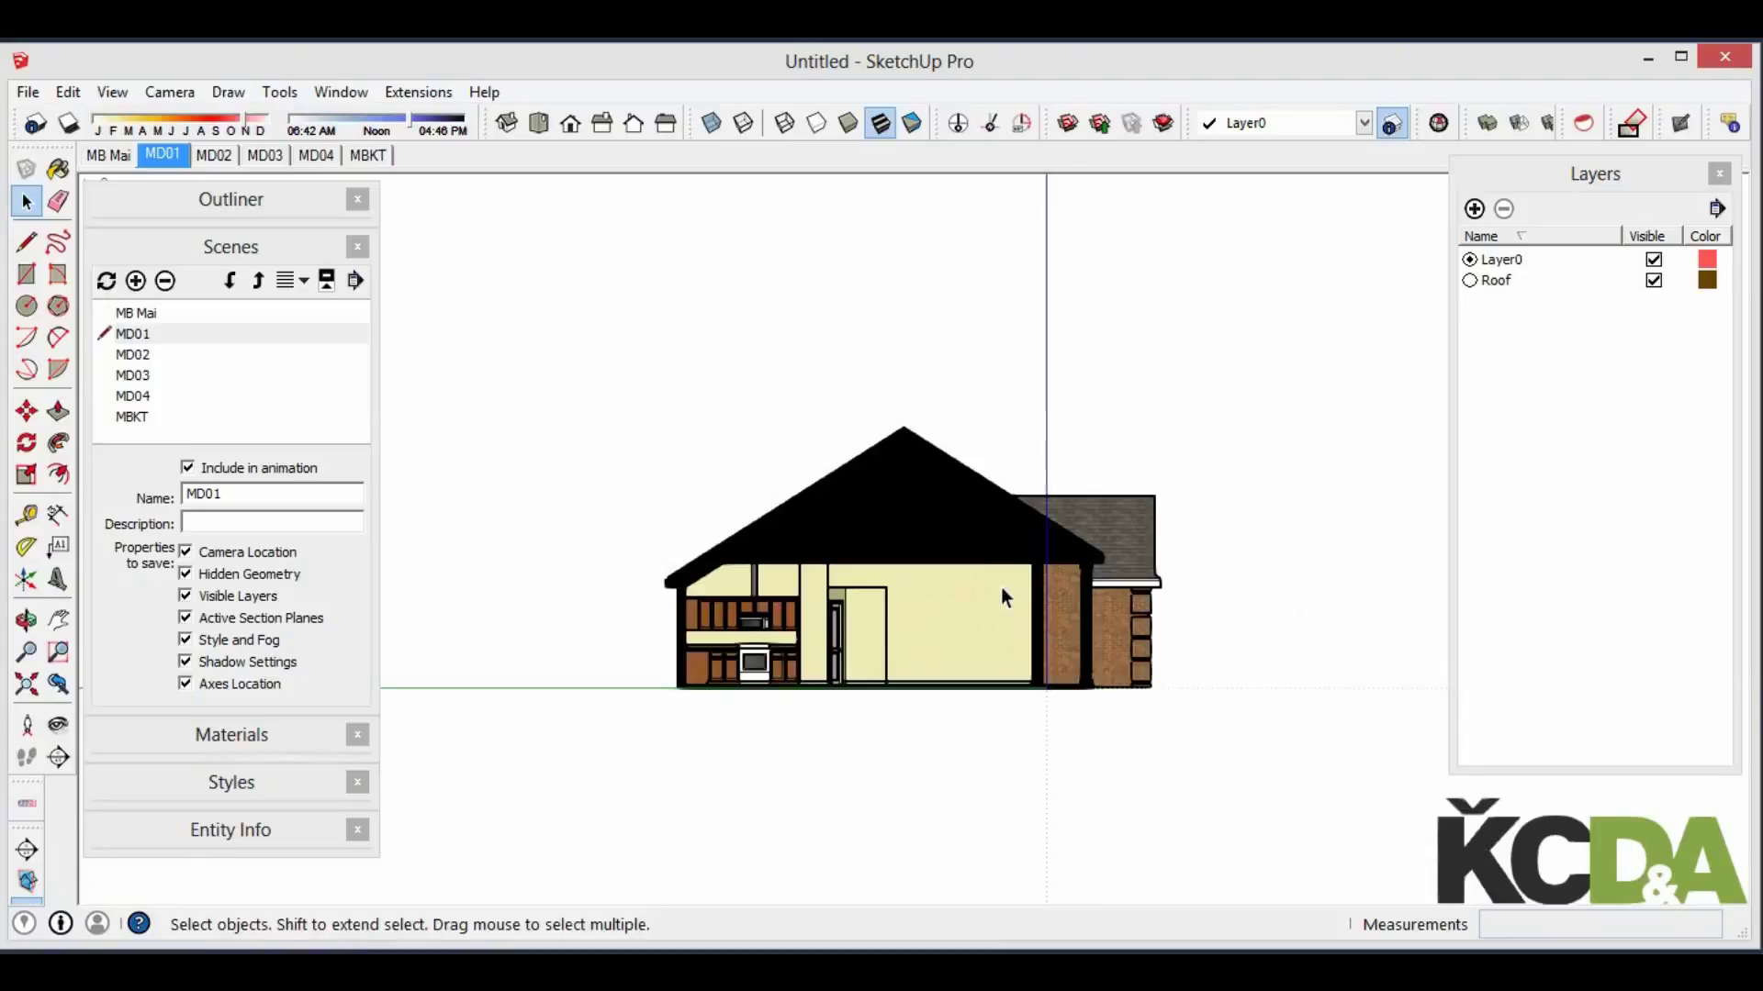
{"action": "scroll", "coordinate": [1001, 587], "scroll_direction": "up", "scroll_amount": 1}
{"action": "scroll", "coordinate": [1027, 575], "scroll_direction": "up", "scroll_amount": 1}
{"action": "middle_click_drag", "start_coordinate": [1026, 574], "coordinate": [1051, 564]}
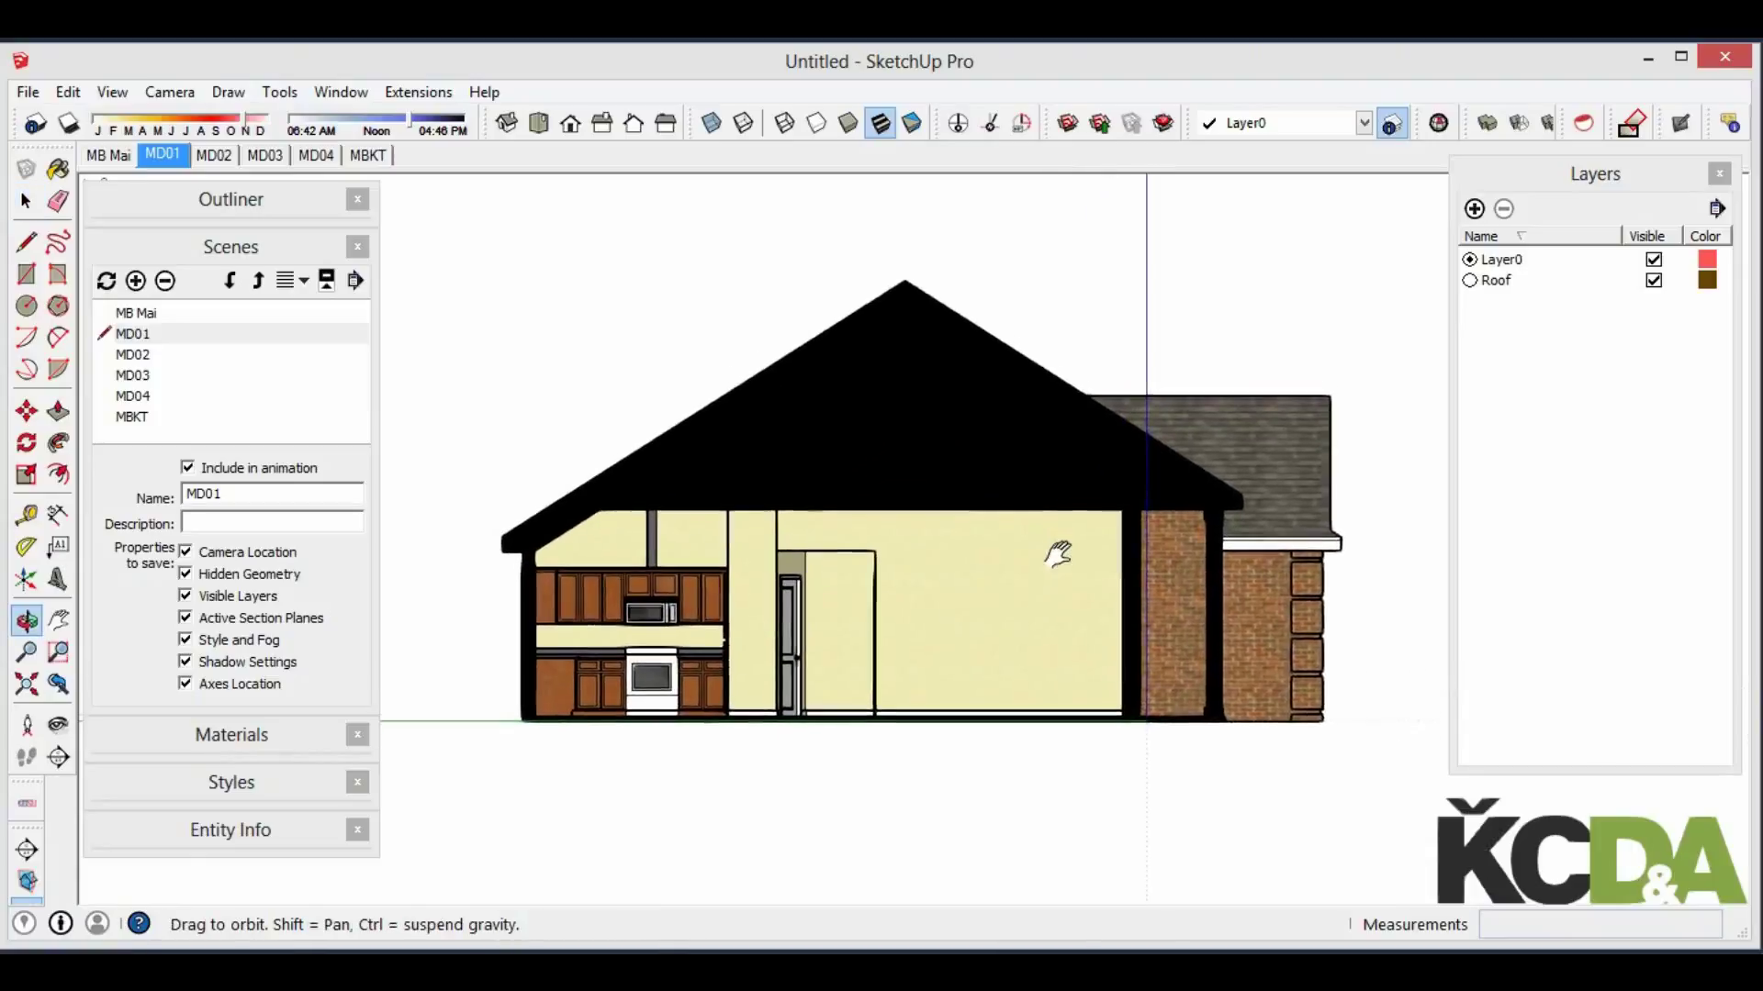
Save the section elevation as scene MC01
{"action": "left_click", "coordinate": [136, 281]}
{"action": "triple_click", "coordinate": [287, 493]}
{"action": "type", "text": "MC"}
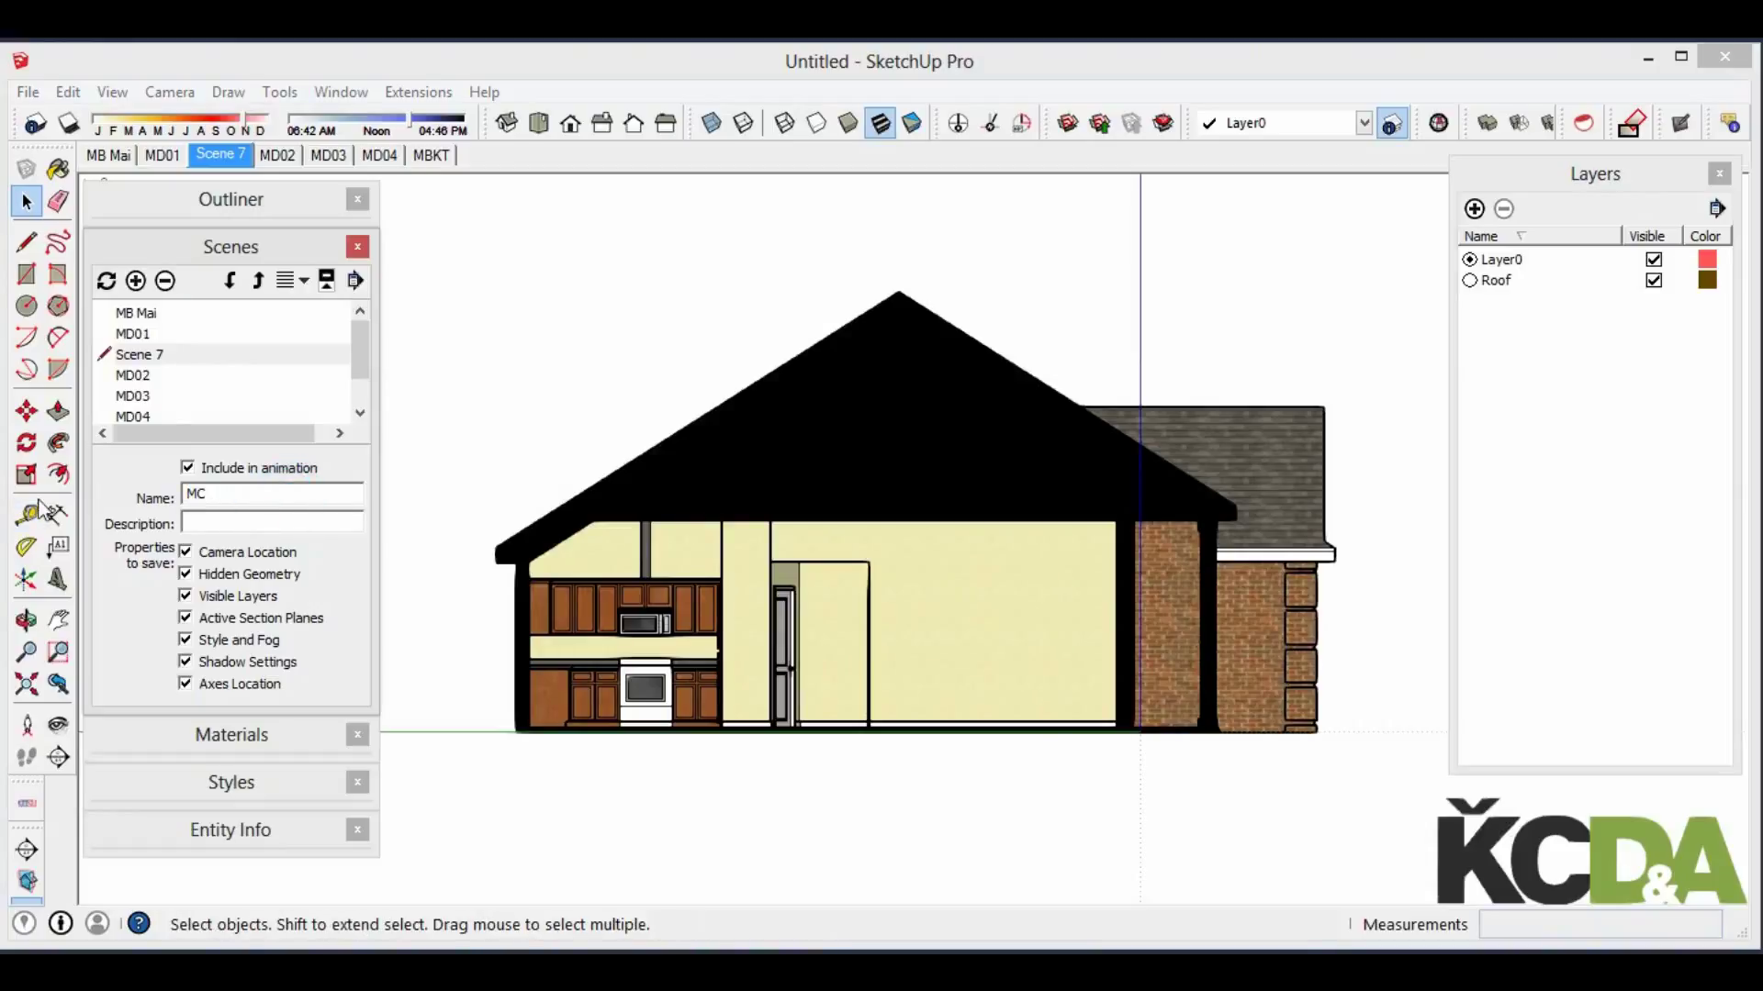
{"action": "key", "text": "Return"}
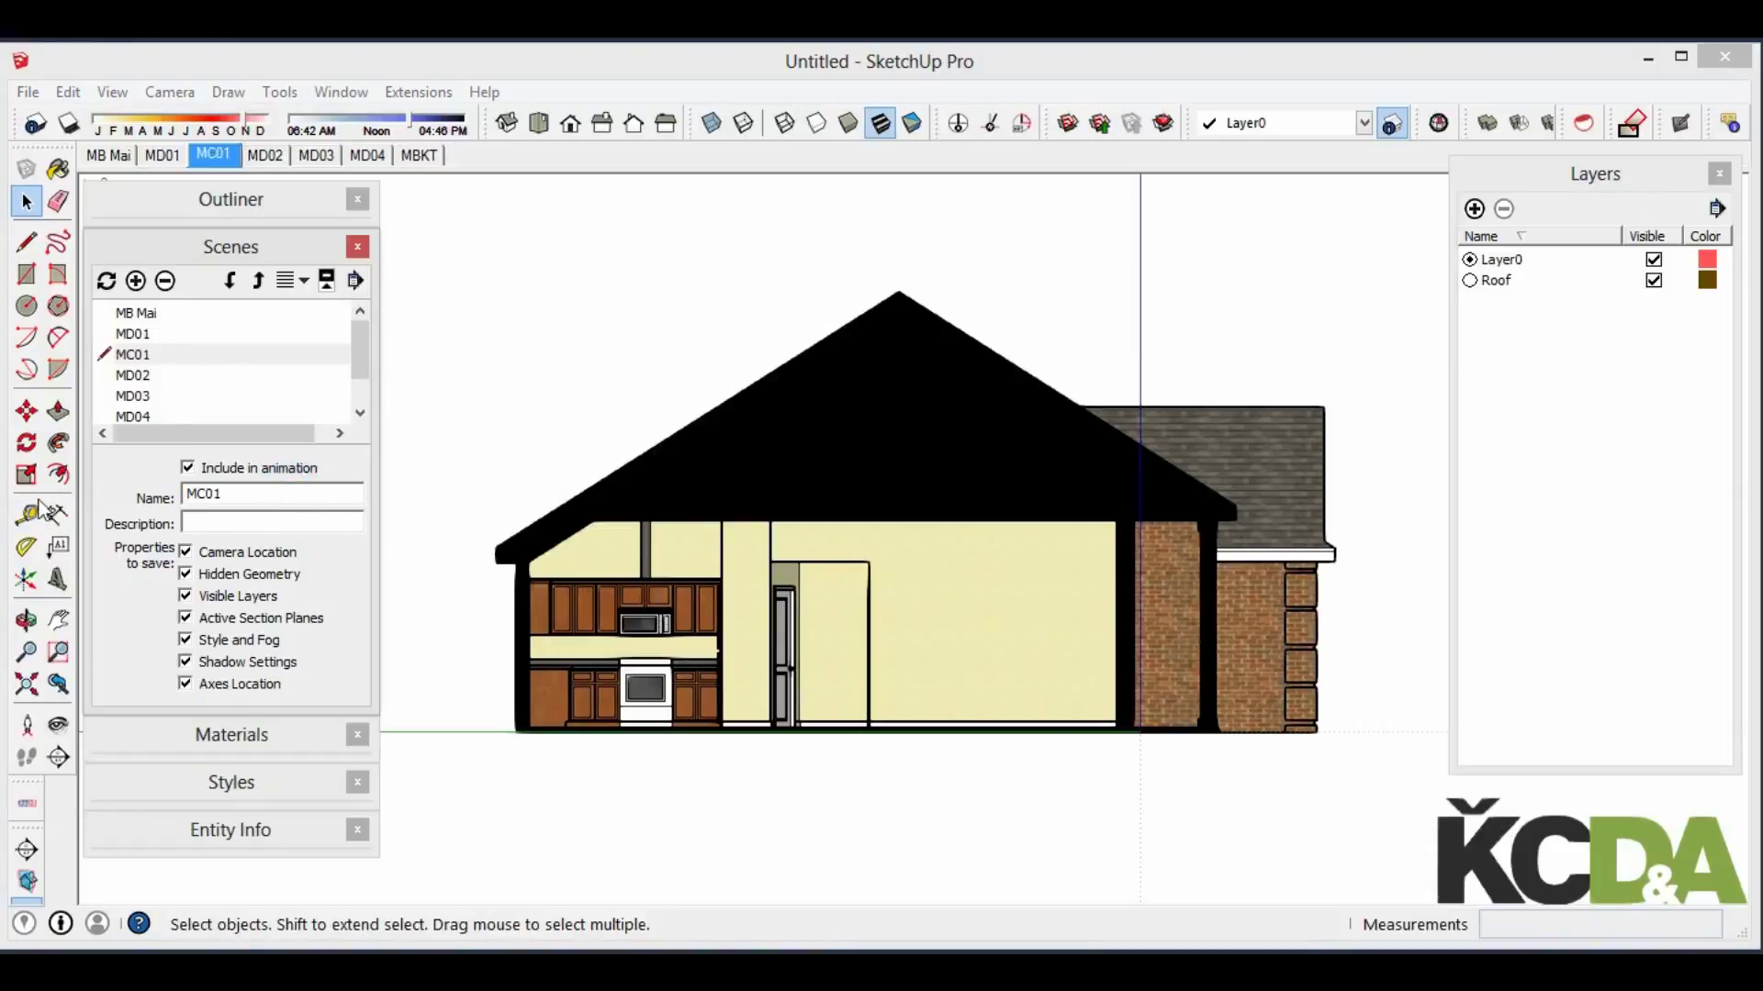
Place a section plane on the porch wall and move it into position
{"action": "mouse_move", "coordinate": [1126, 411]}
{"action": "middle_mouse_down"}
{"action": "mouse_move", "coordinate": [834, 432]}
{"action": "mouse_move", "coordinate": [852, 468]}
{"action": "middle_mouse_up"}
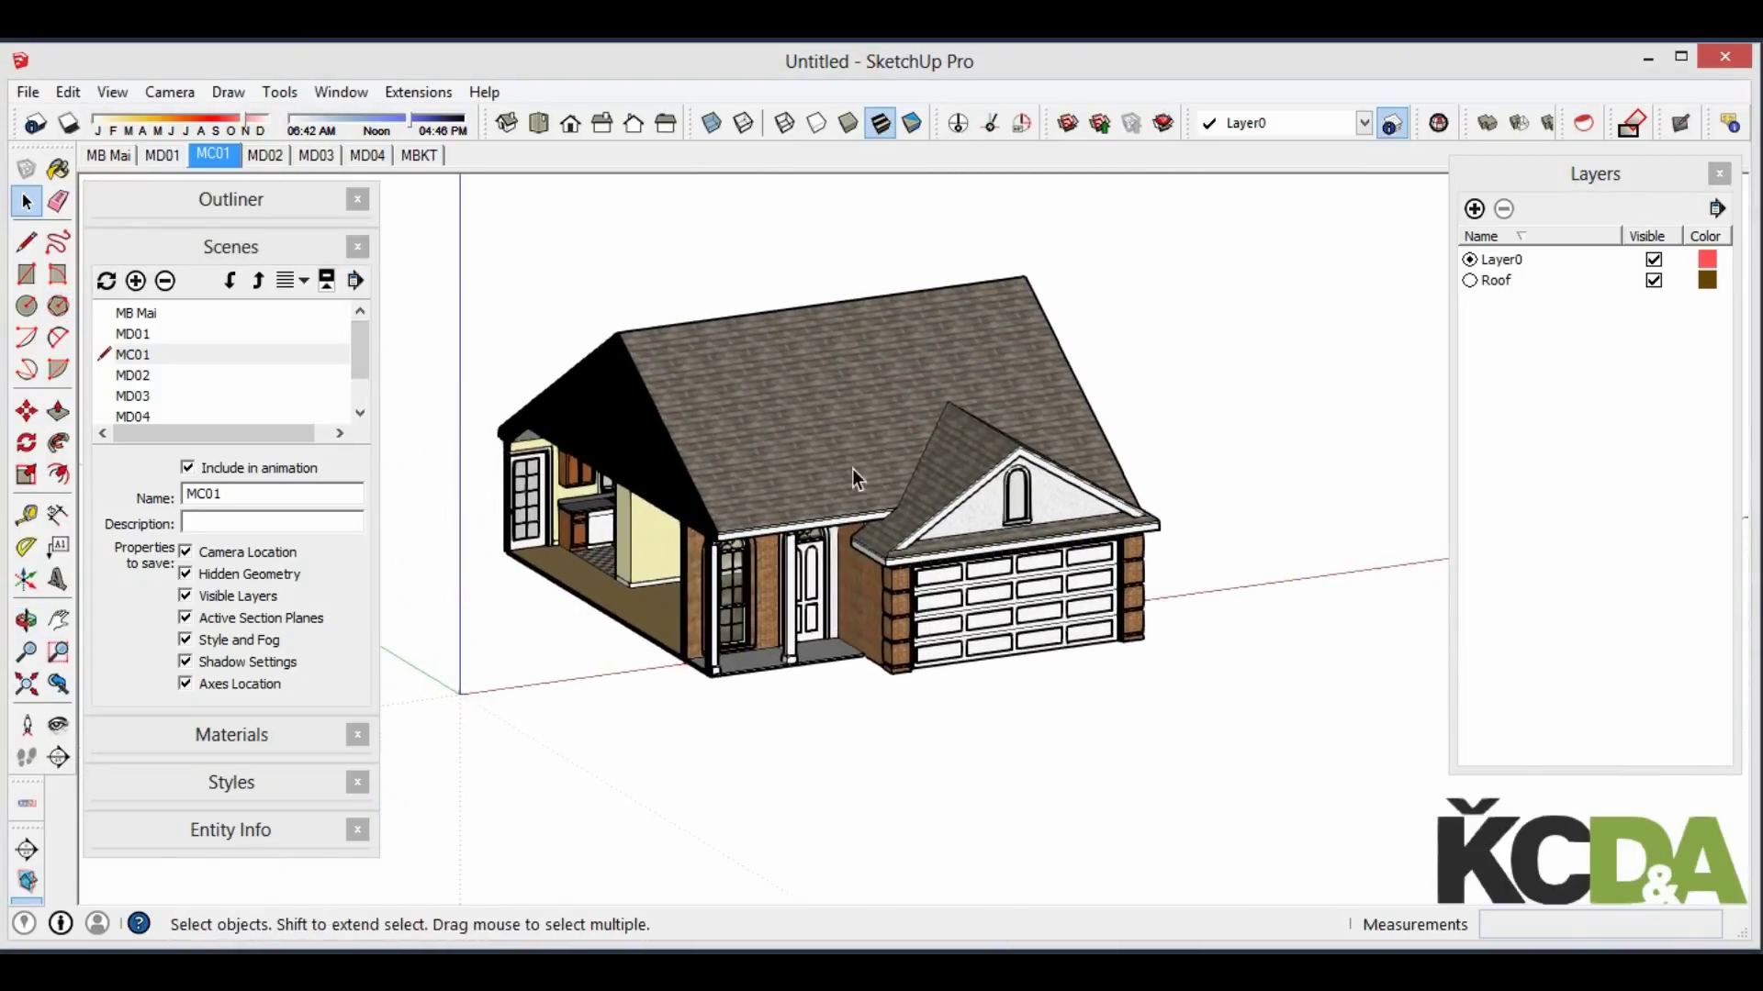
{"action": "left_click", "coordinate": [58, 757]}
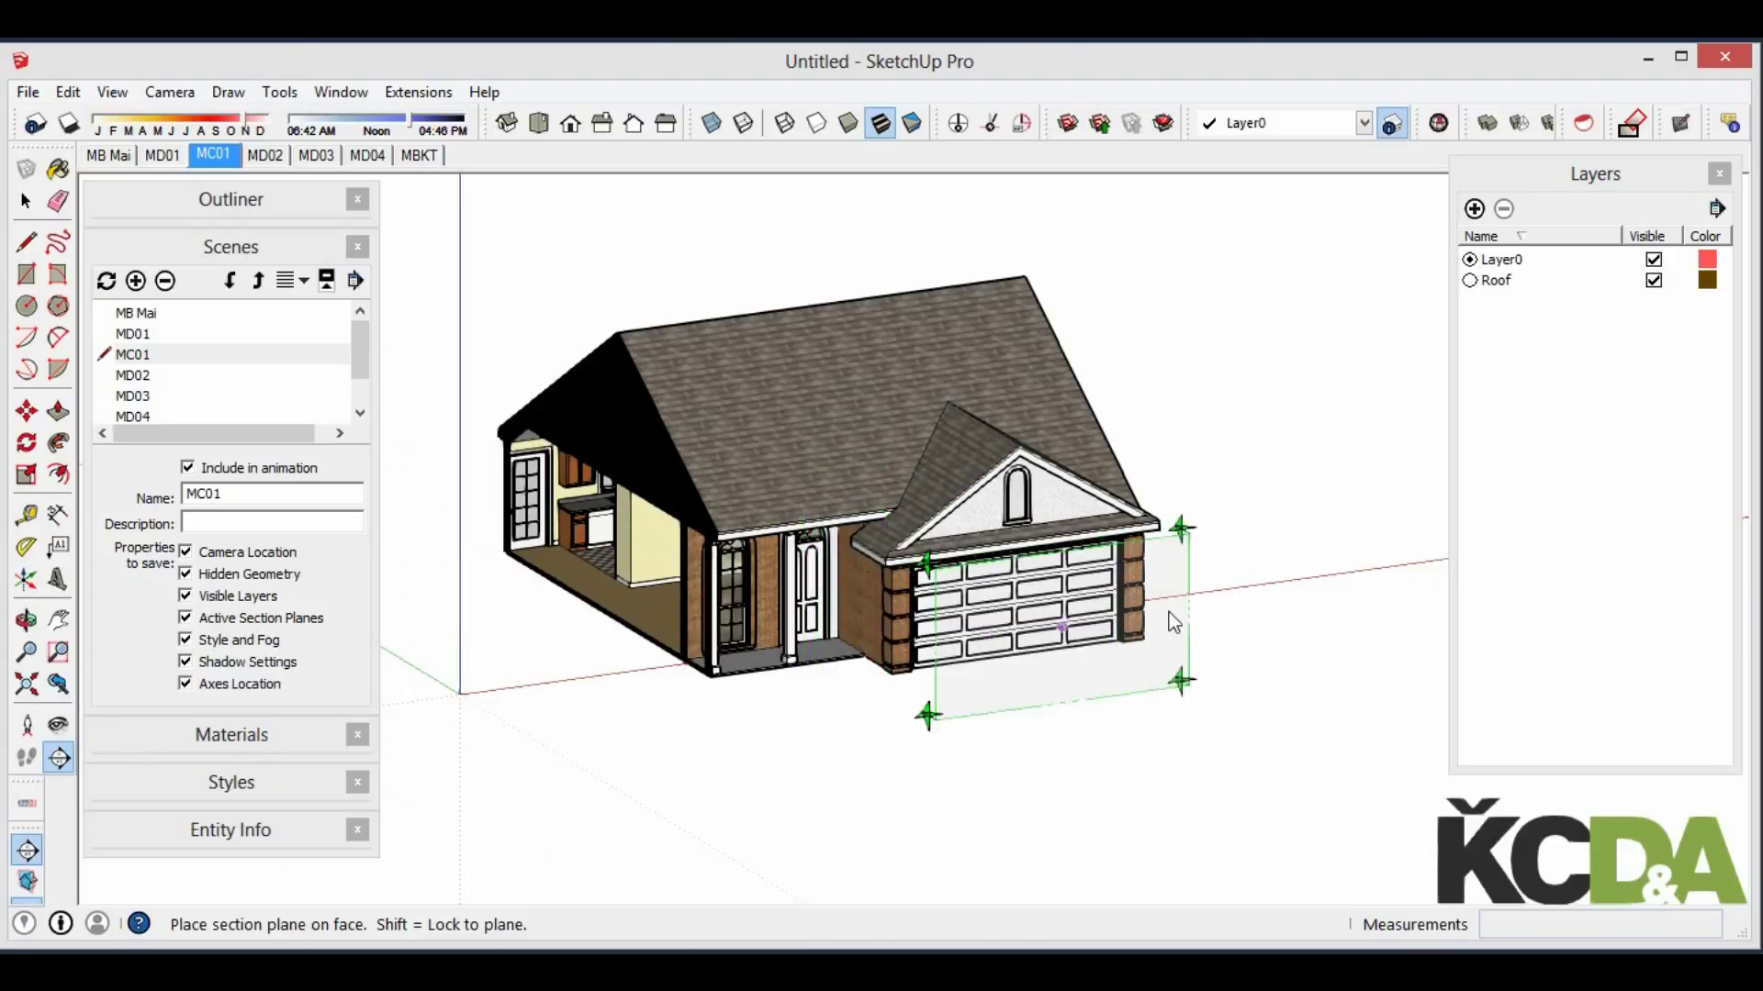
{"action": "scroll", "coordinate": [888, 641], "scroll_direction": "up", "scroll_amount": 2}
{"action": "scroll", "coordinate": [888, 641], "scroll_direction": "up", "scroll_amount": 3}
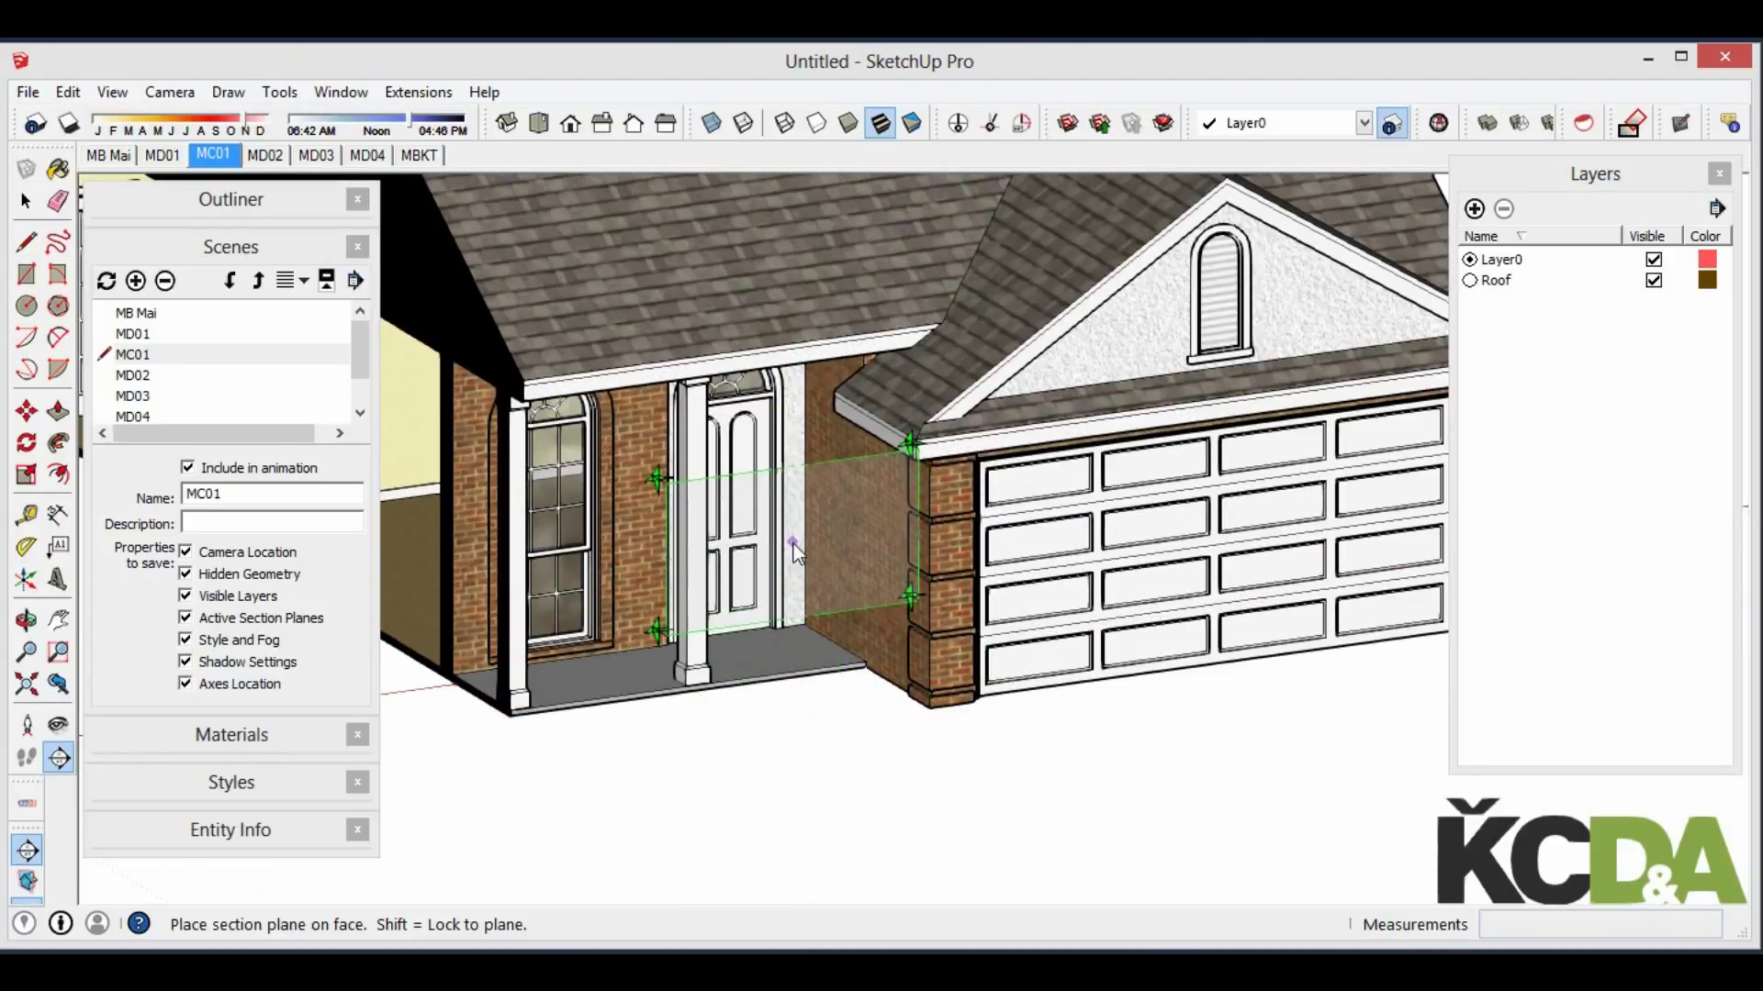
{"action": "left_click", "coordinate": [905, 619]}
{"action": "scroll", "coordinate": [918, 624], "scroll_direction": "down", "scroll_amount": 3}
{"action": "scroll", "coordinate": [1009, 596], "scroll_direction": "down", "scroll_amount": 3}
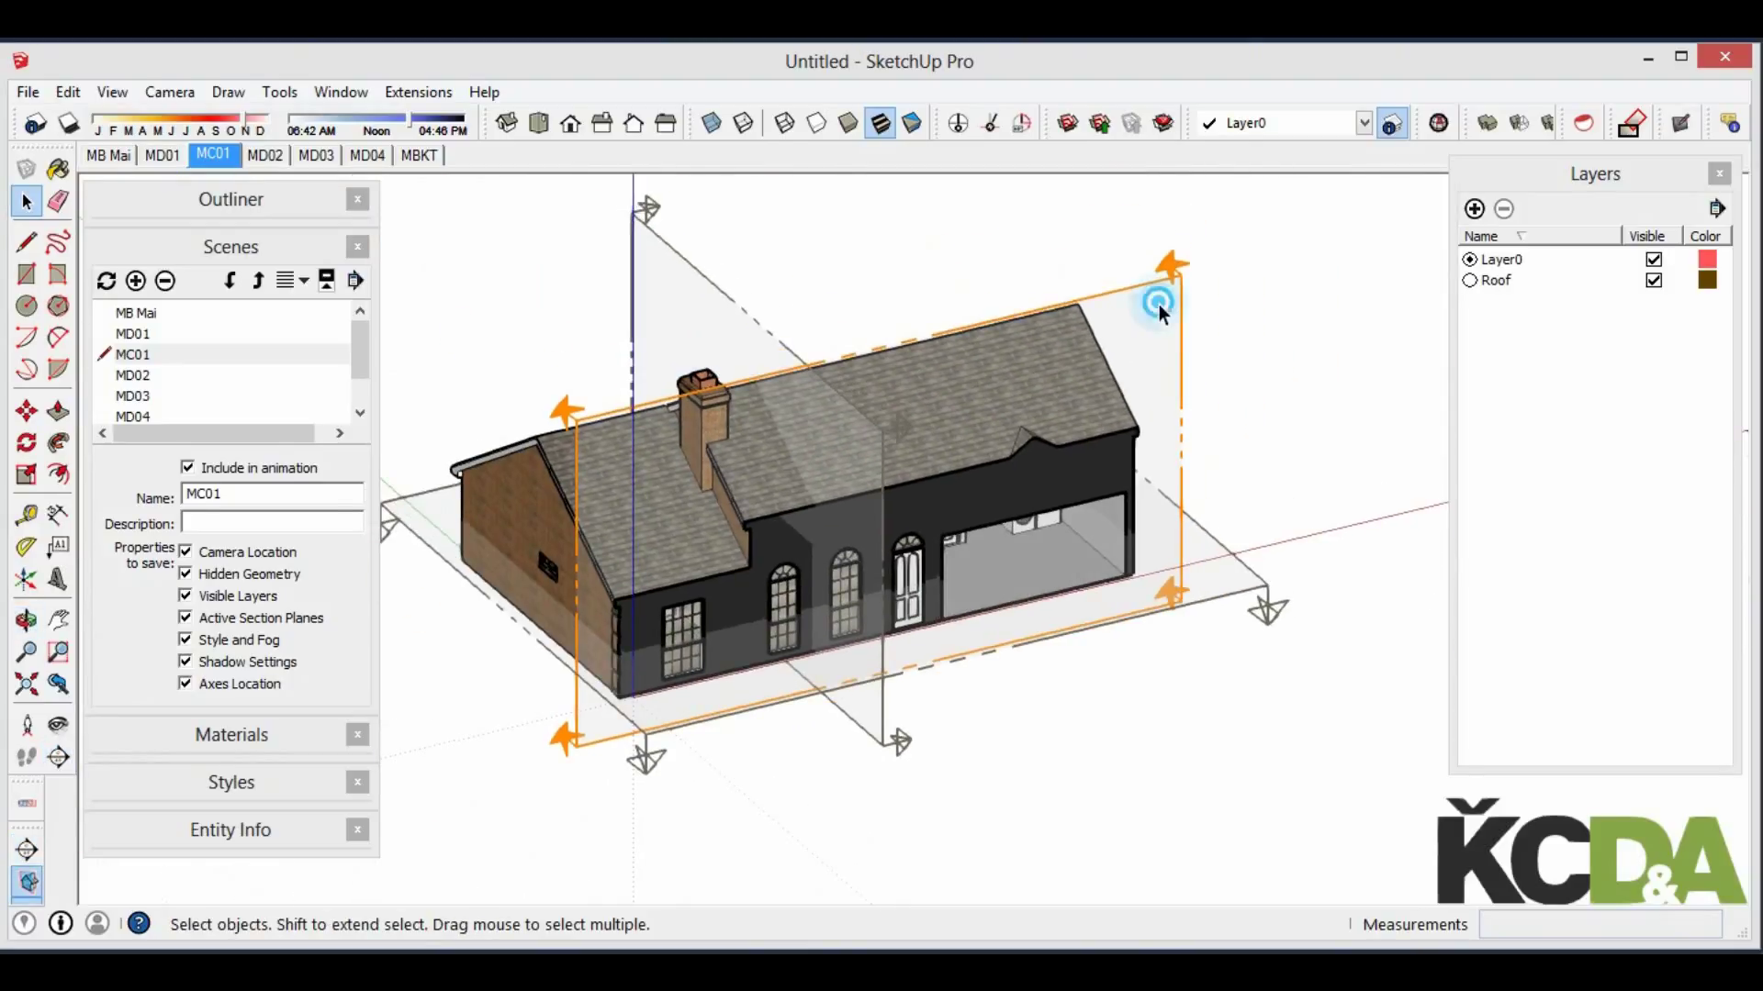
{"action": "left_click", "coordinate": [1158, 316]}
{"action": "key", "text": "m"}
{"action": "left_click", "coordinate": [1158, 316]}
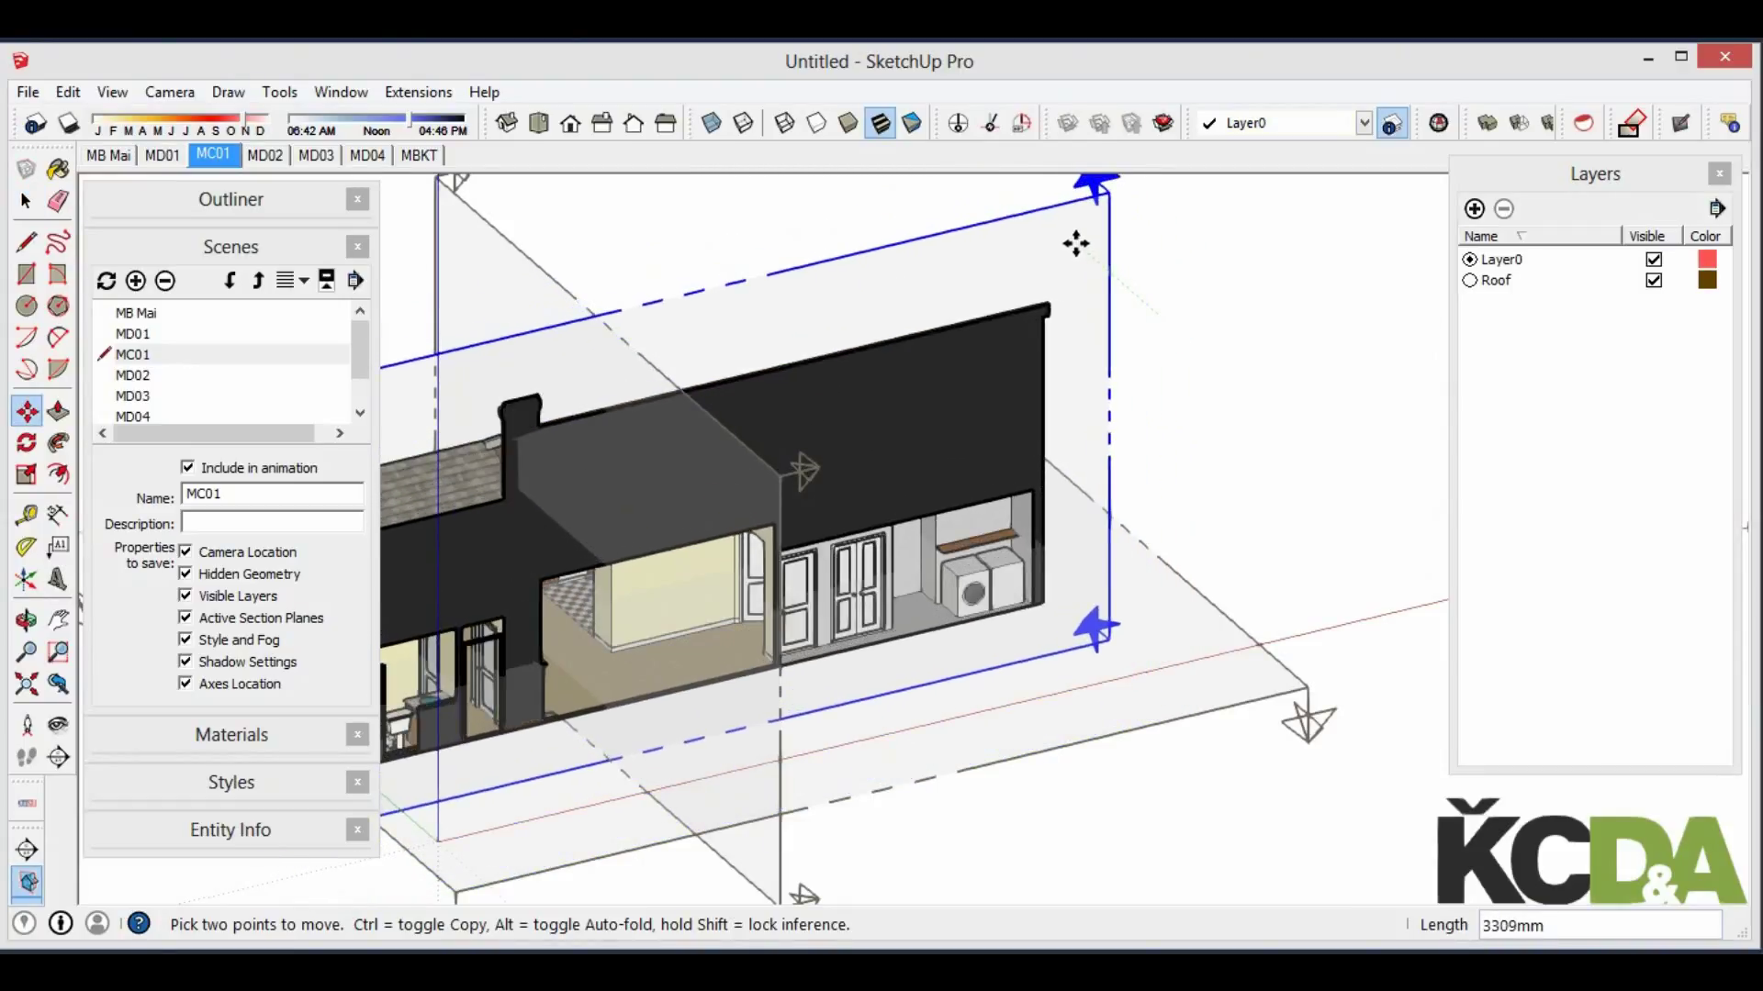
{"action": "middle_click_drag", "start_coordinate": [1091, 251], "coordinate": [1241, 192]}
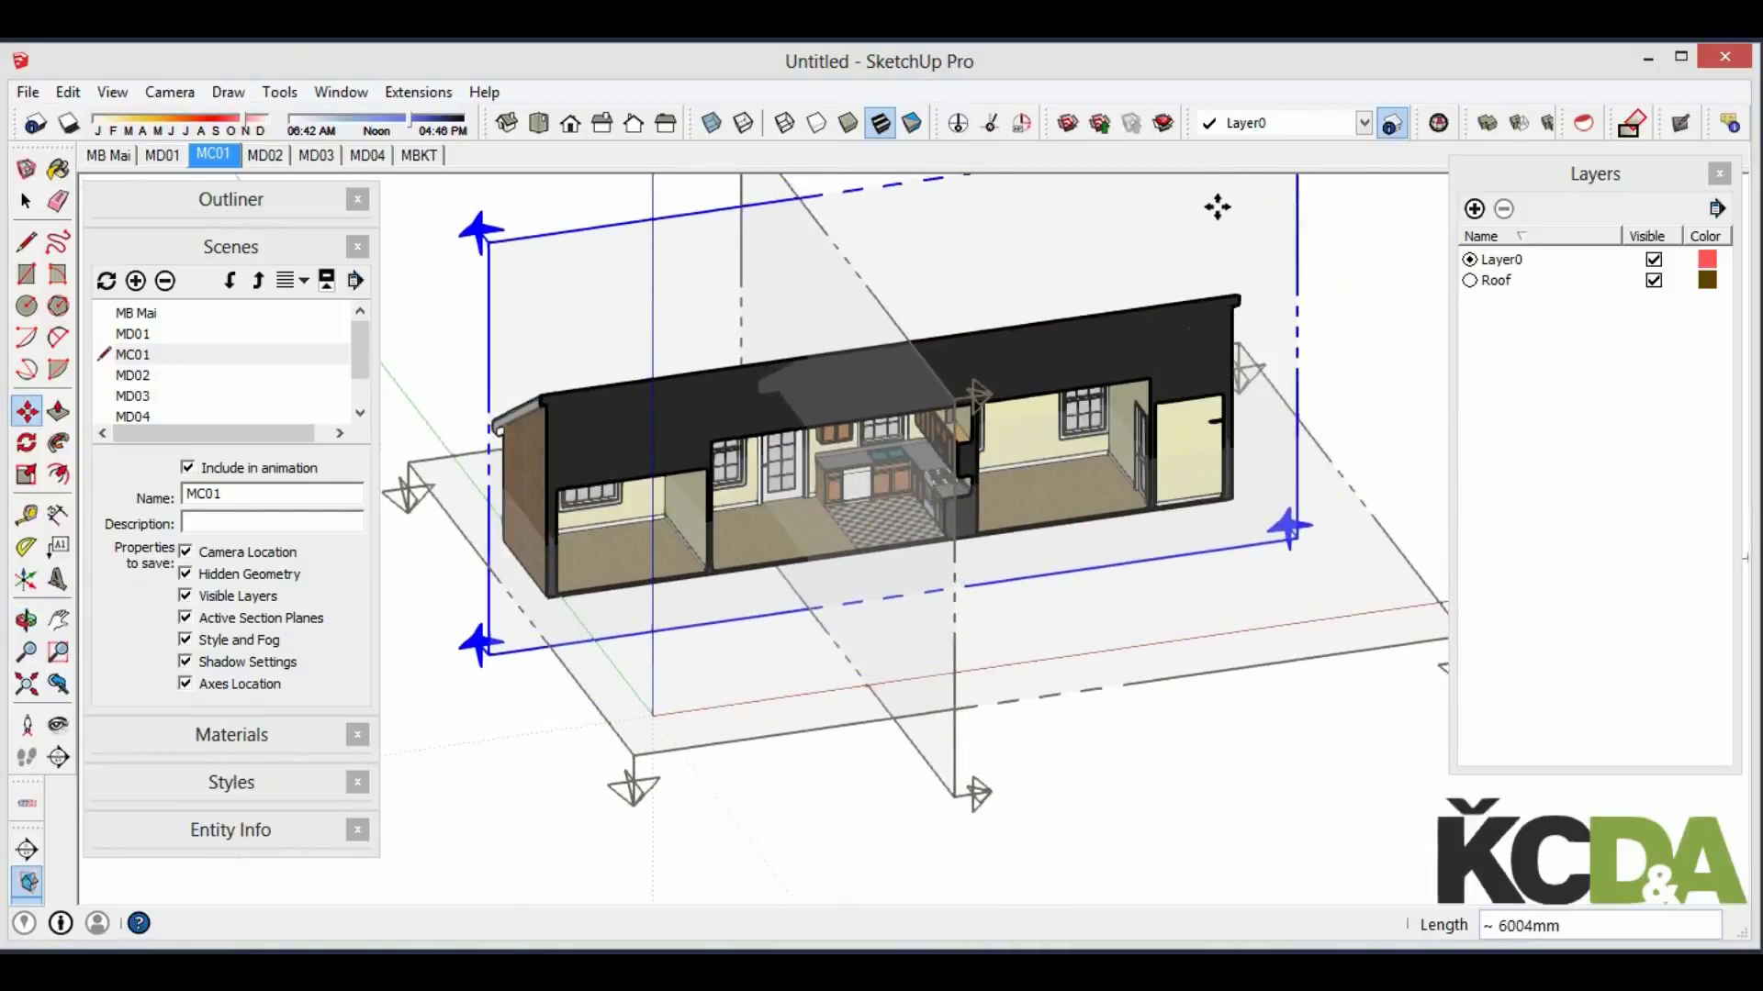
{"action": "key", "text": "space"}
Align the view straight onto the section, hide section planes and centre the elevation
{"action": "right_click", "coordinate": [1054, 227]}
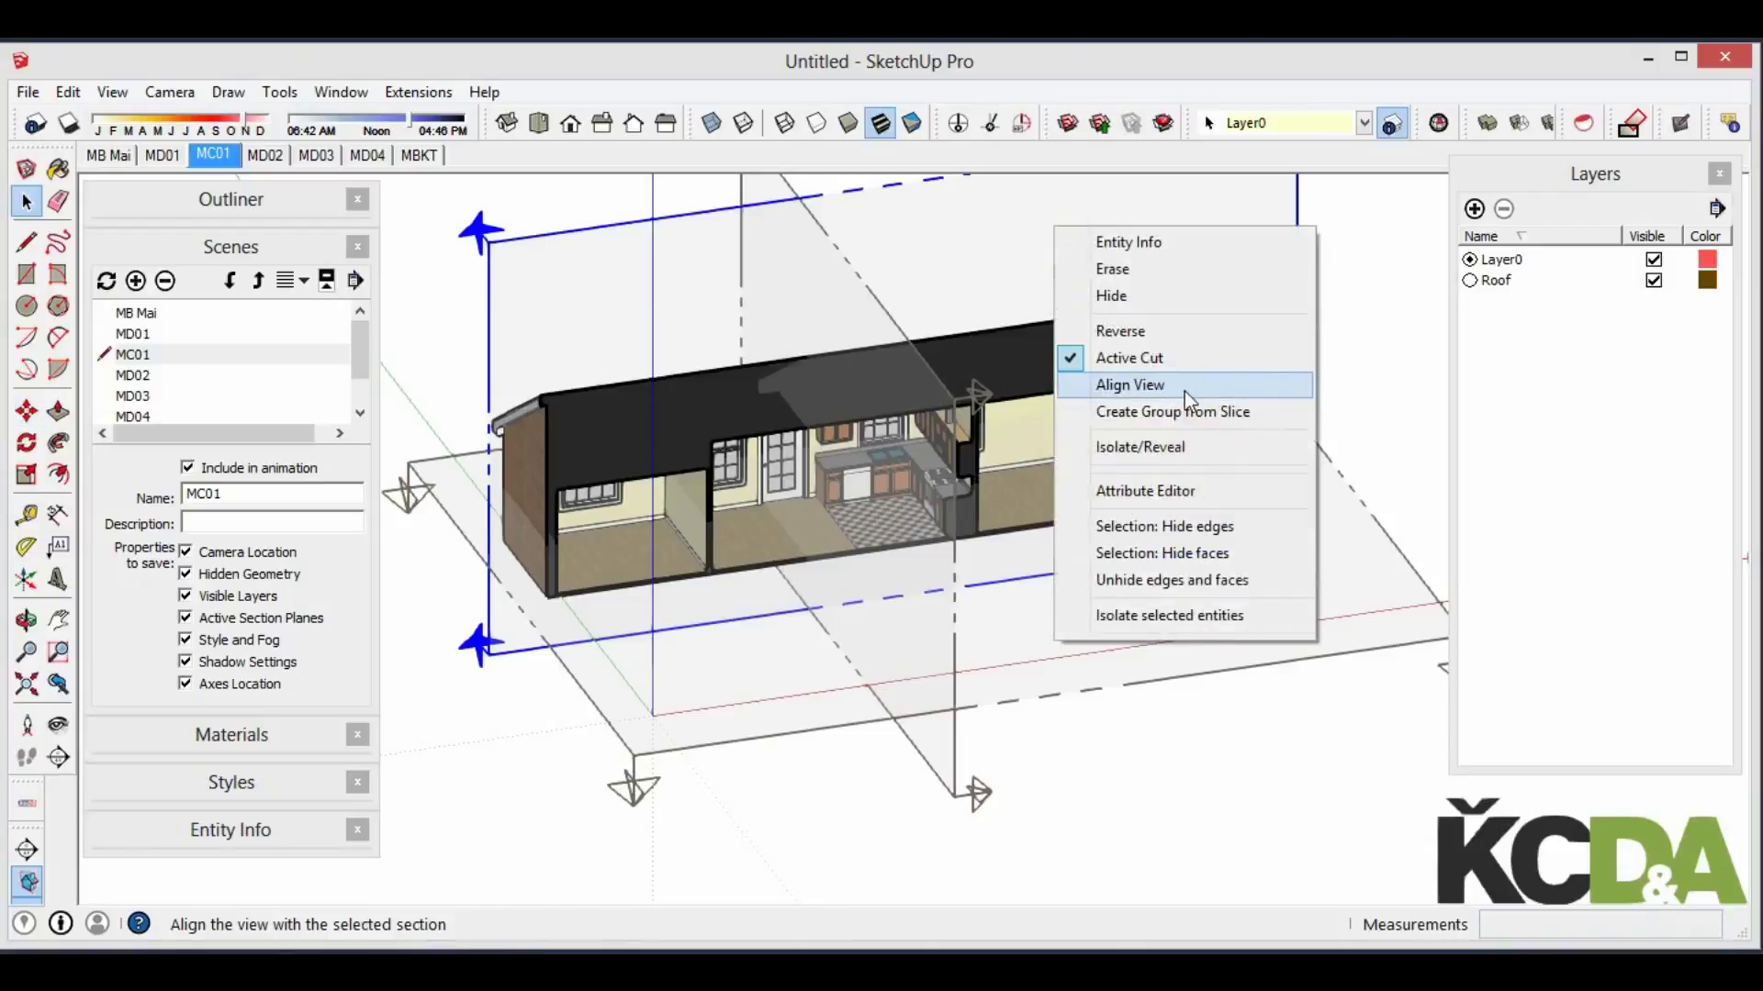
{"action": "left_click", "coordinate": [1184, 391]}
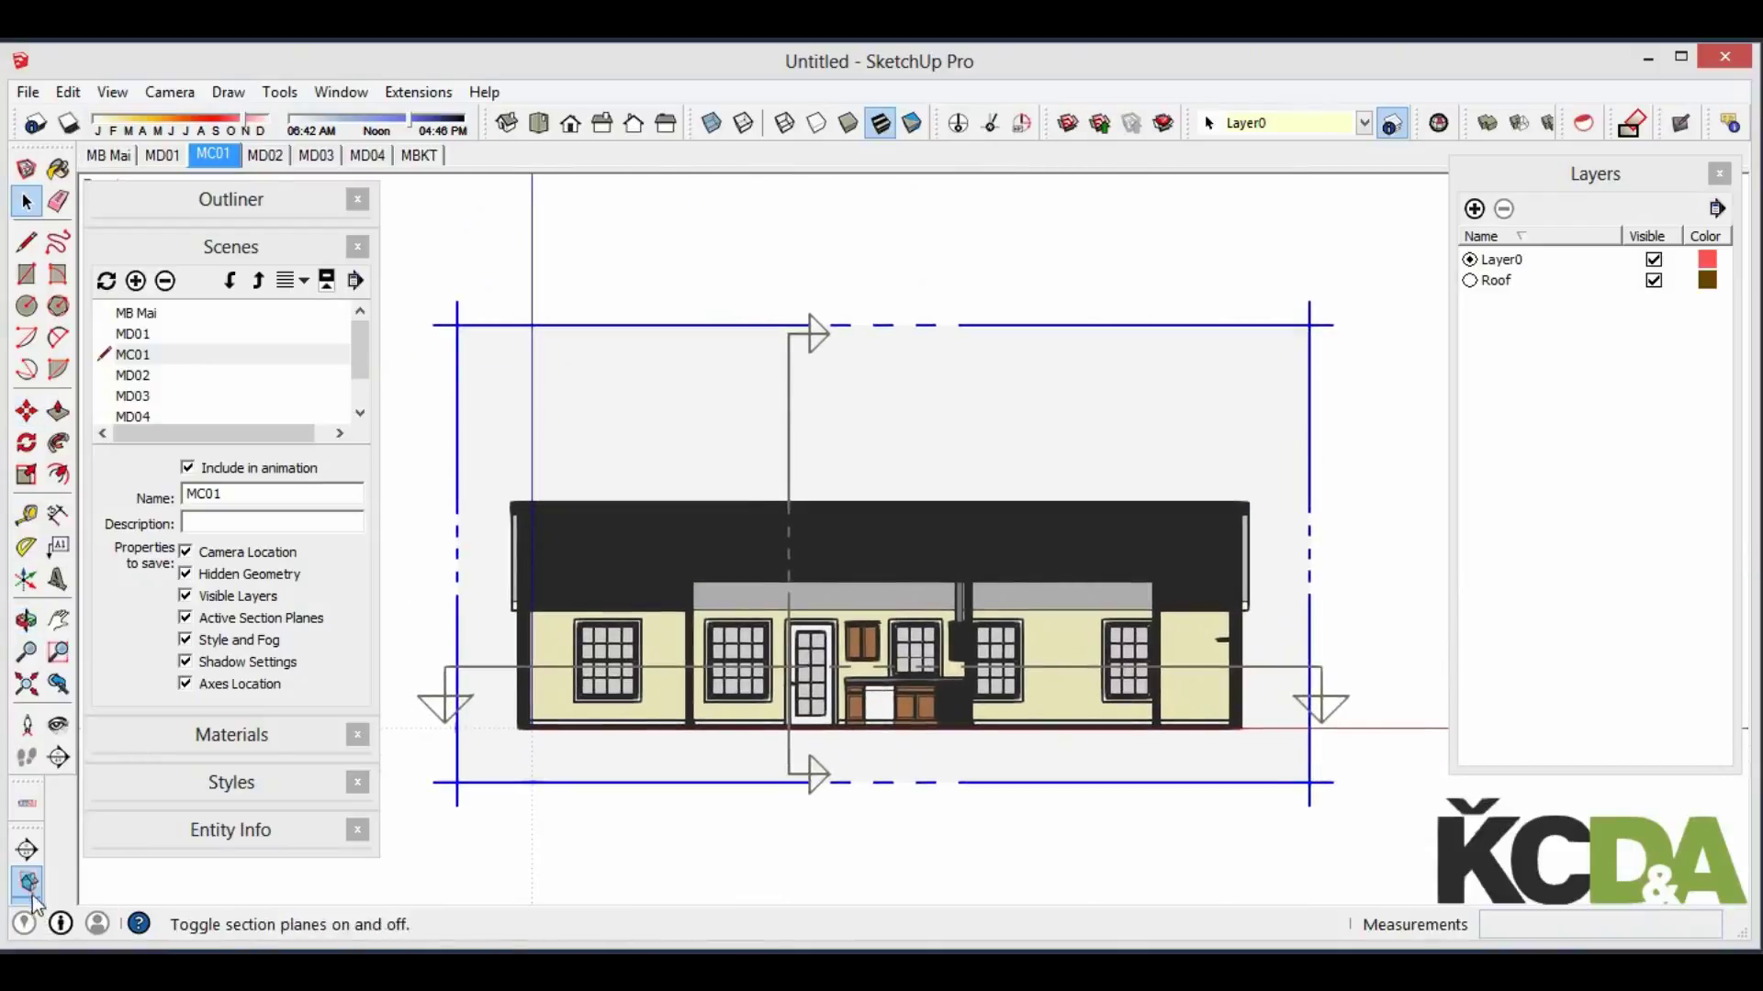
{"action": "left_click", "coordinate": [27, 882]}
{"action": "scroll", "coordinate": [759, 515], "scroll_direction": "up", "scroll_amount": 2}
{"action": "scroll", "coordinate": [828, 485], "scroll_direction": "up", "scroll_amount": 2}
{"action": "scroll", "coordinate": [924, 503], "scroll_direction": "up", "scroll_amount": 2}
{"action": "middle_click_drag", "start_coordinate": [923, 503], "coordinate": [821, 468]}
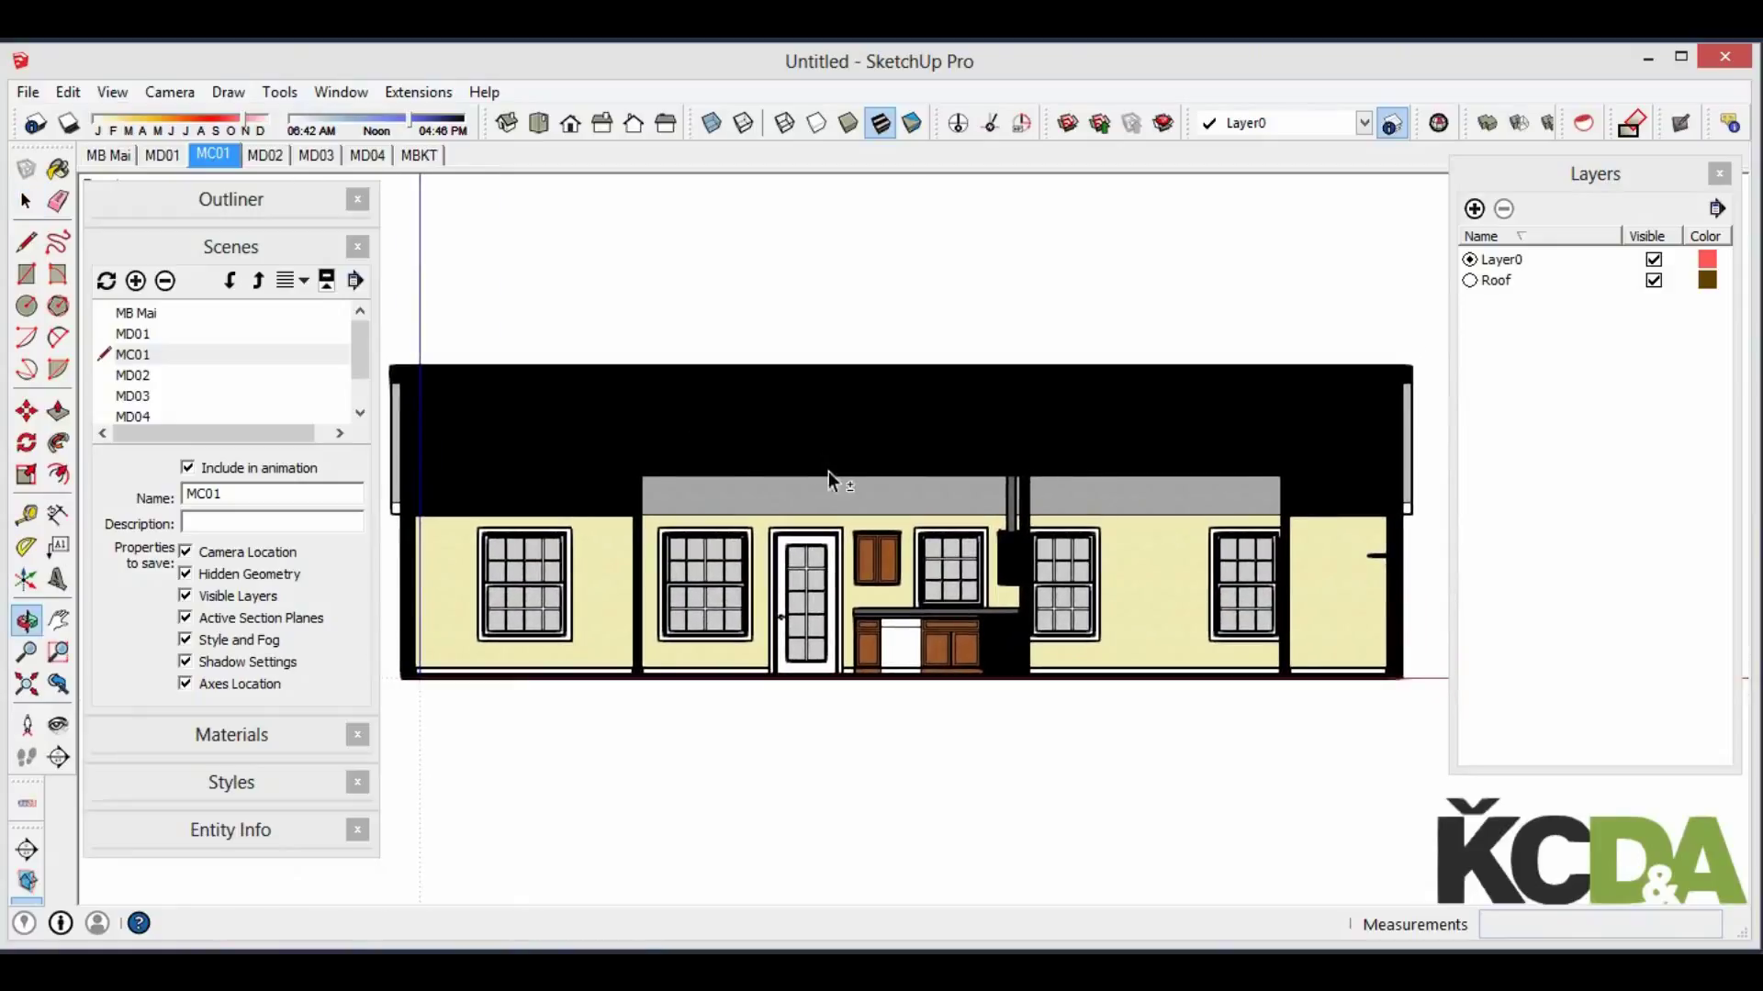
Save the elevation as scene MC02
{"action": "left_click", "coordinate": [135, 280]}
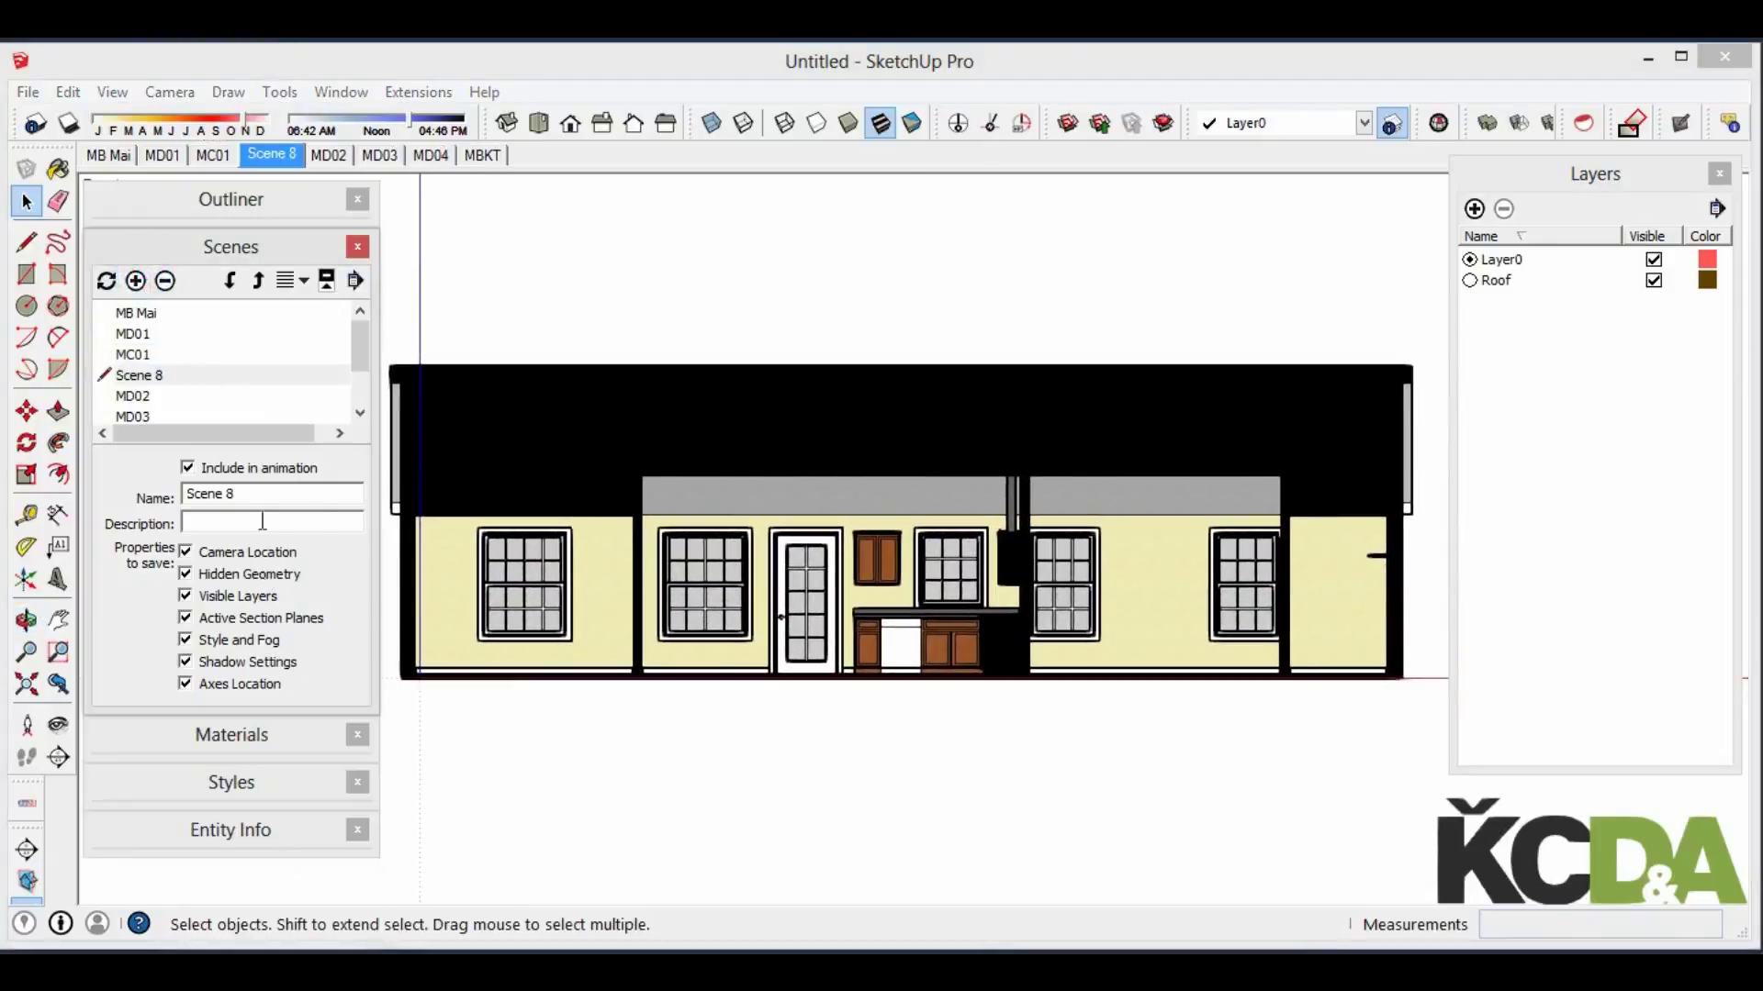
{"action": "left_click_drag", "start_coordinate": [266, 493], "coordinate": [188, 494]}
{"action": "type", "text": "MC02"}
{"action": "key", "text": "Return"}
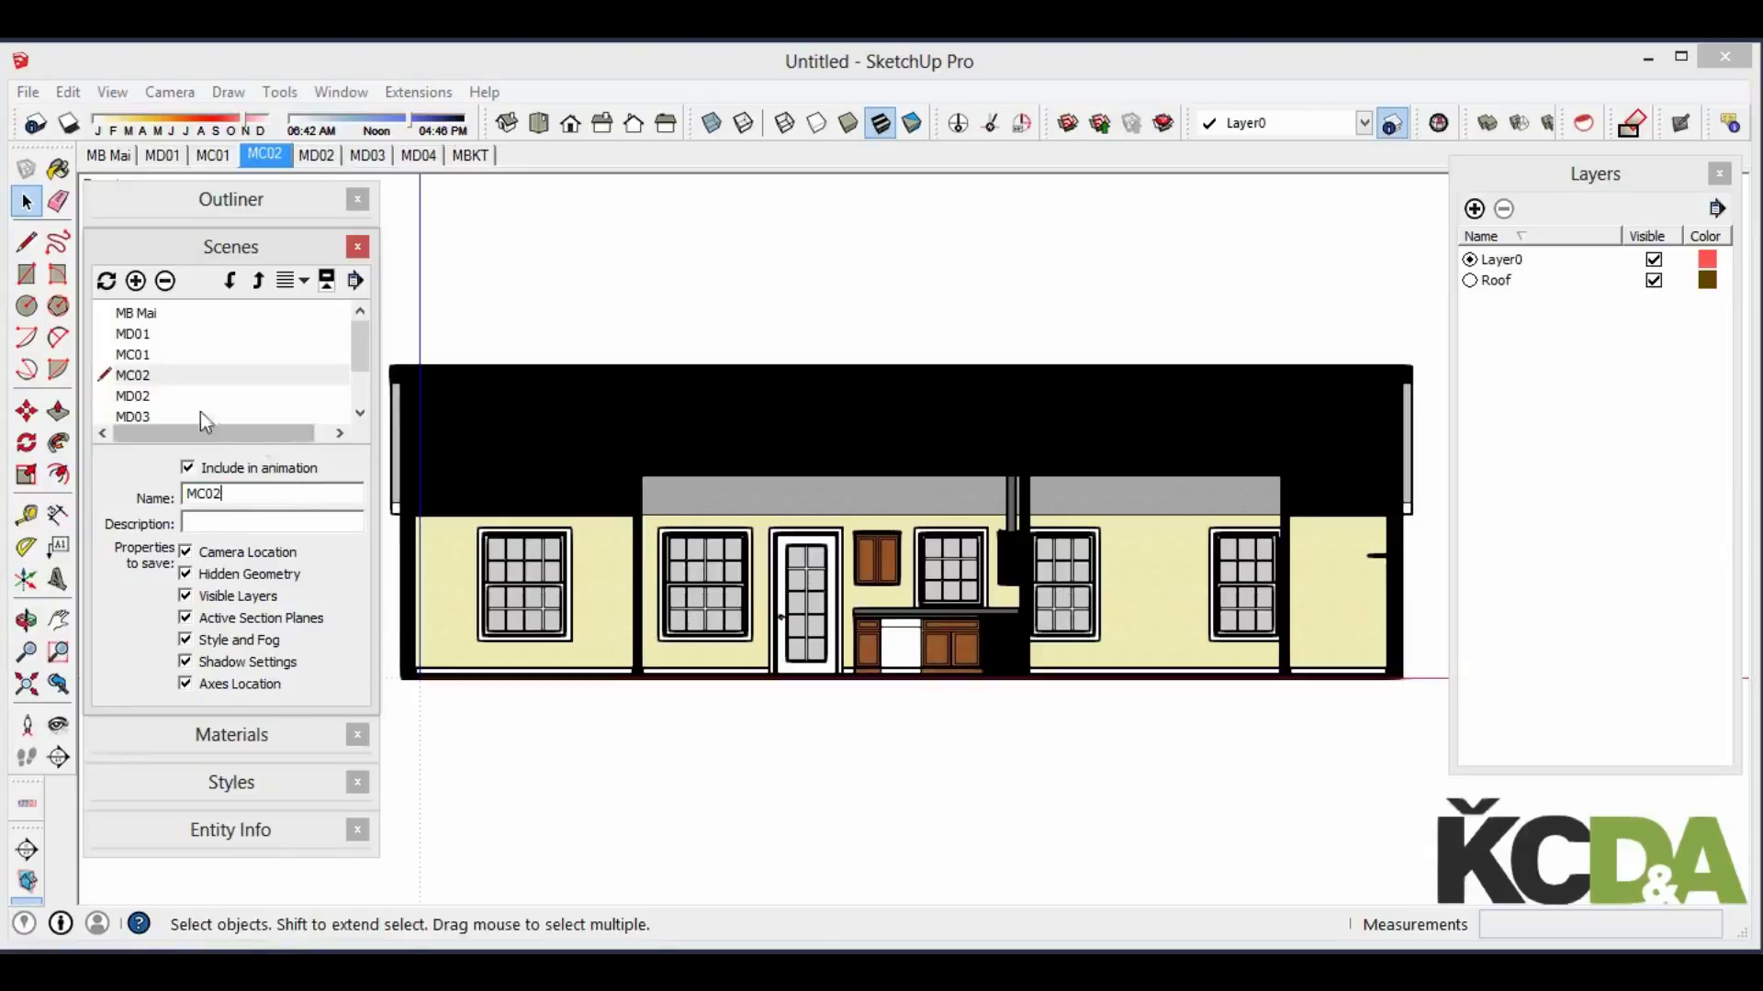
Switch the model display to Hidden Line, then back to Shaded With Textures
{"action": "left_click_drag", "start_coordinate": [363, 371], "coordinate": [358, 367]}
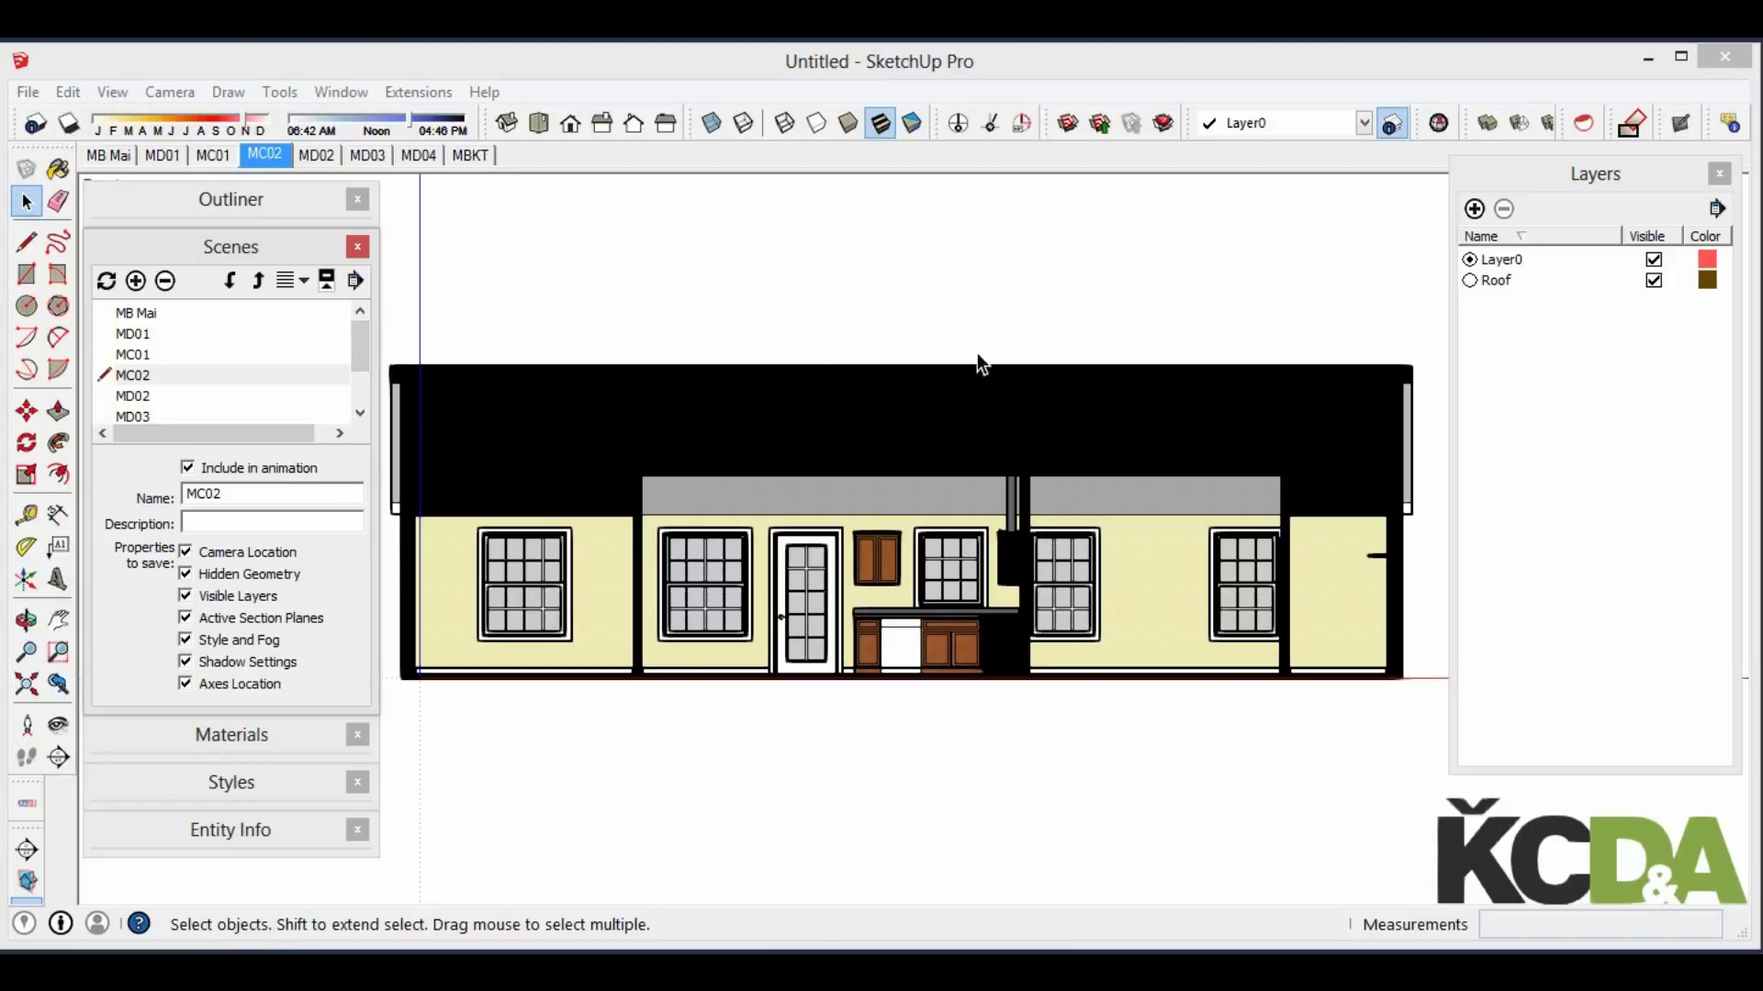
{"action": "left_click", "coordinate": [817, 129]}
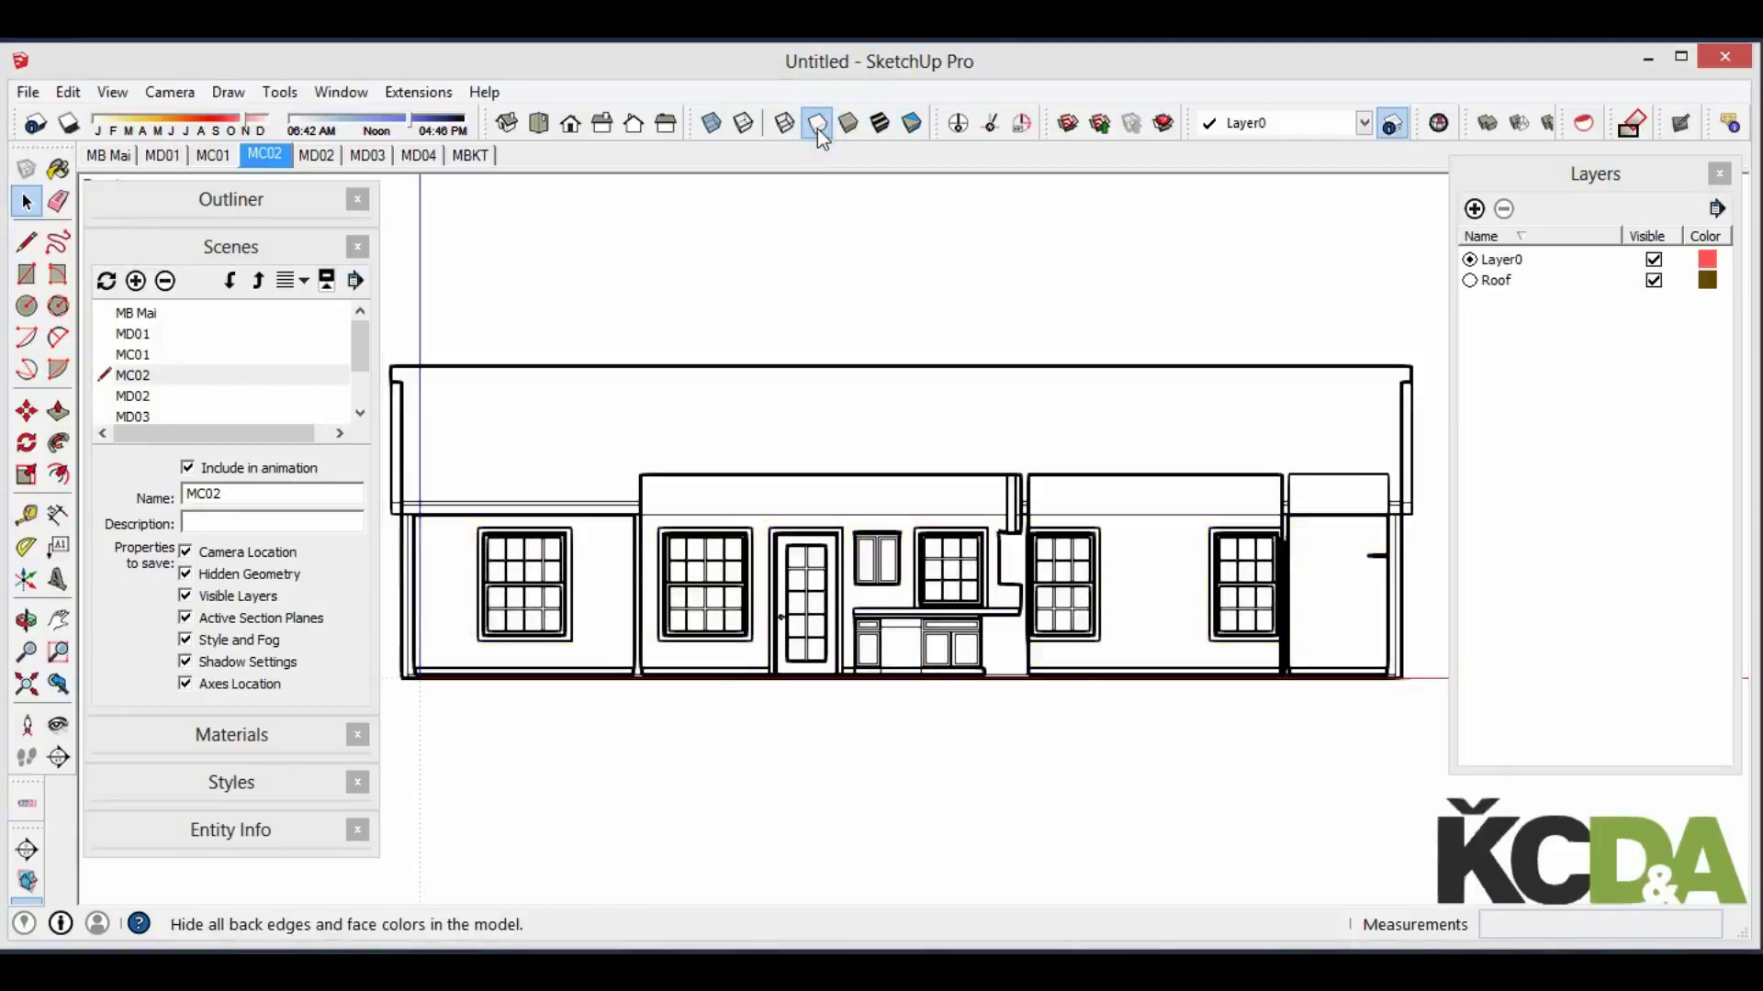
{"action": "left_click", "coordinate": [879, 124]}
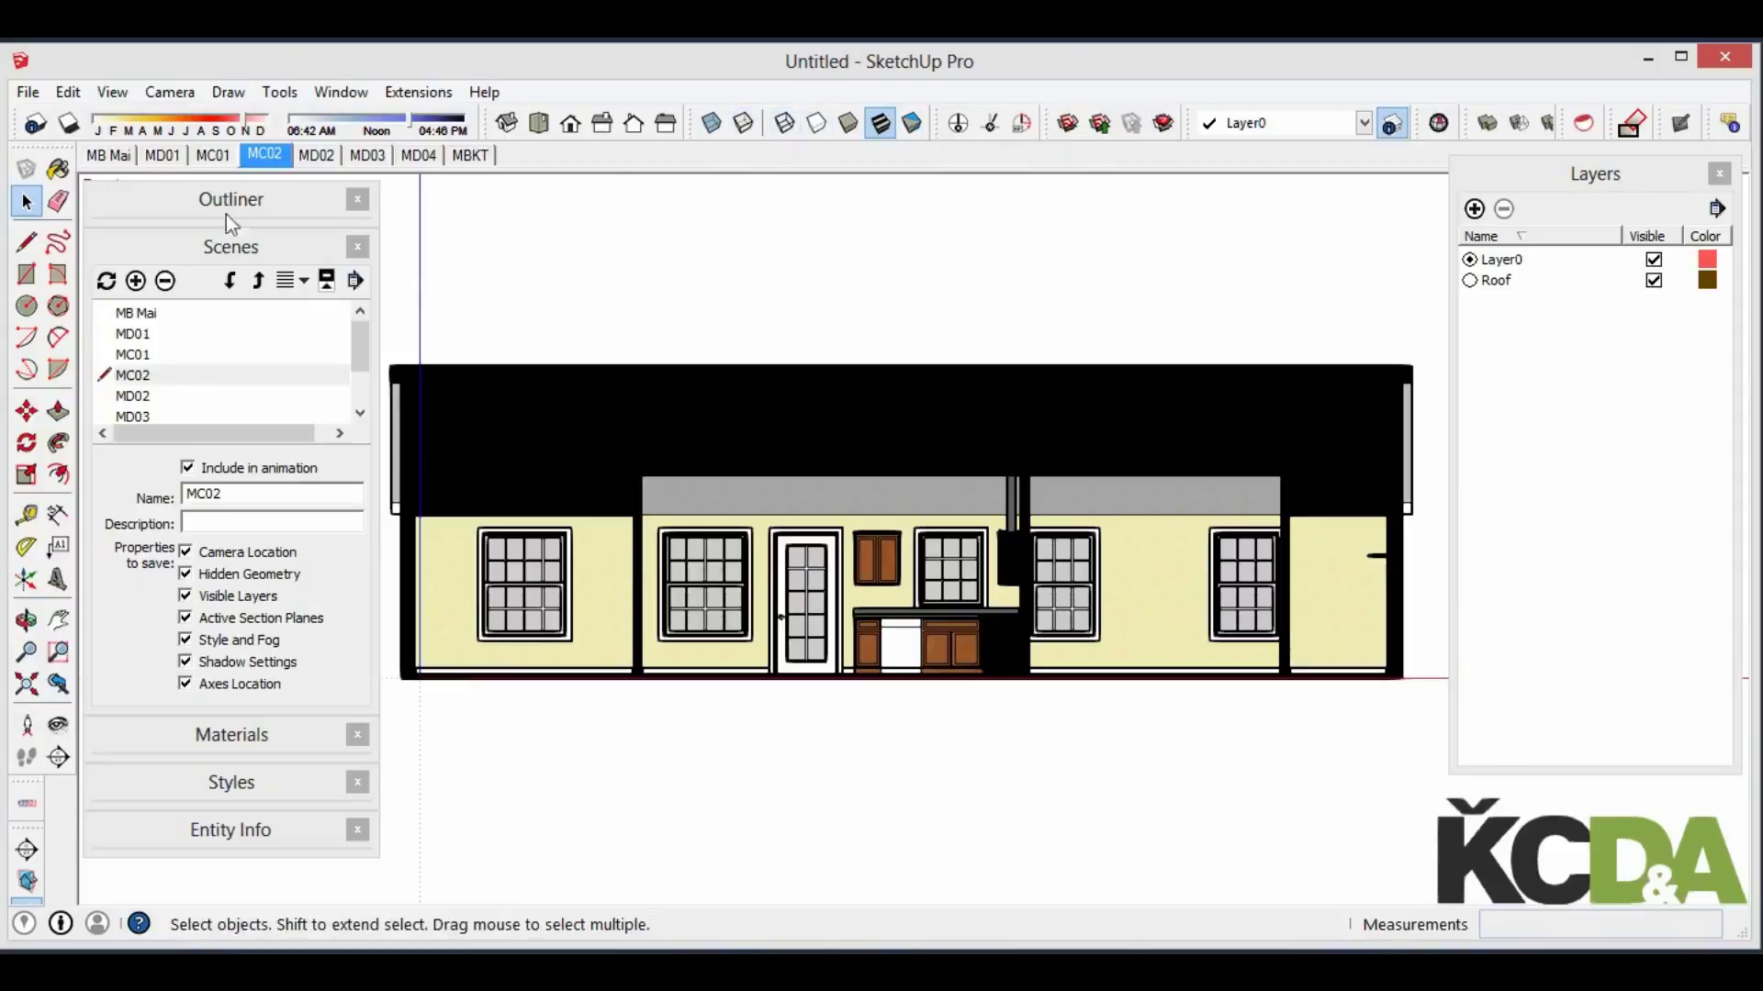
Step through the scenes MB Mai, MD01, MC01, MD03 and MD04, ending on MBKT
{"action": "left_click", "coordinate": [118, 162]}
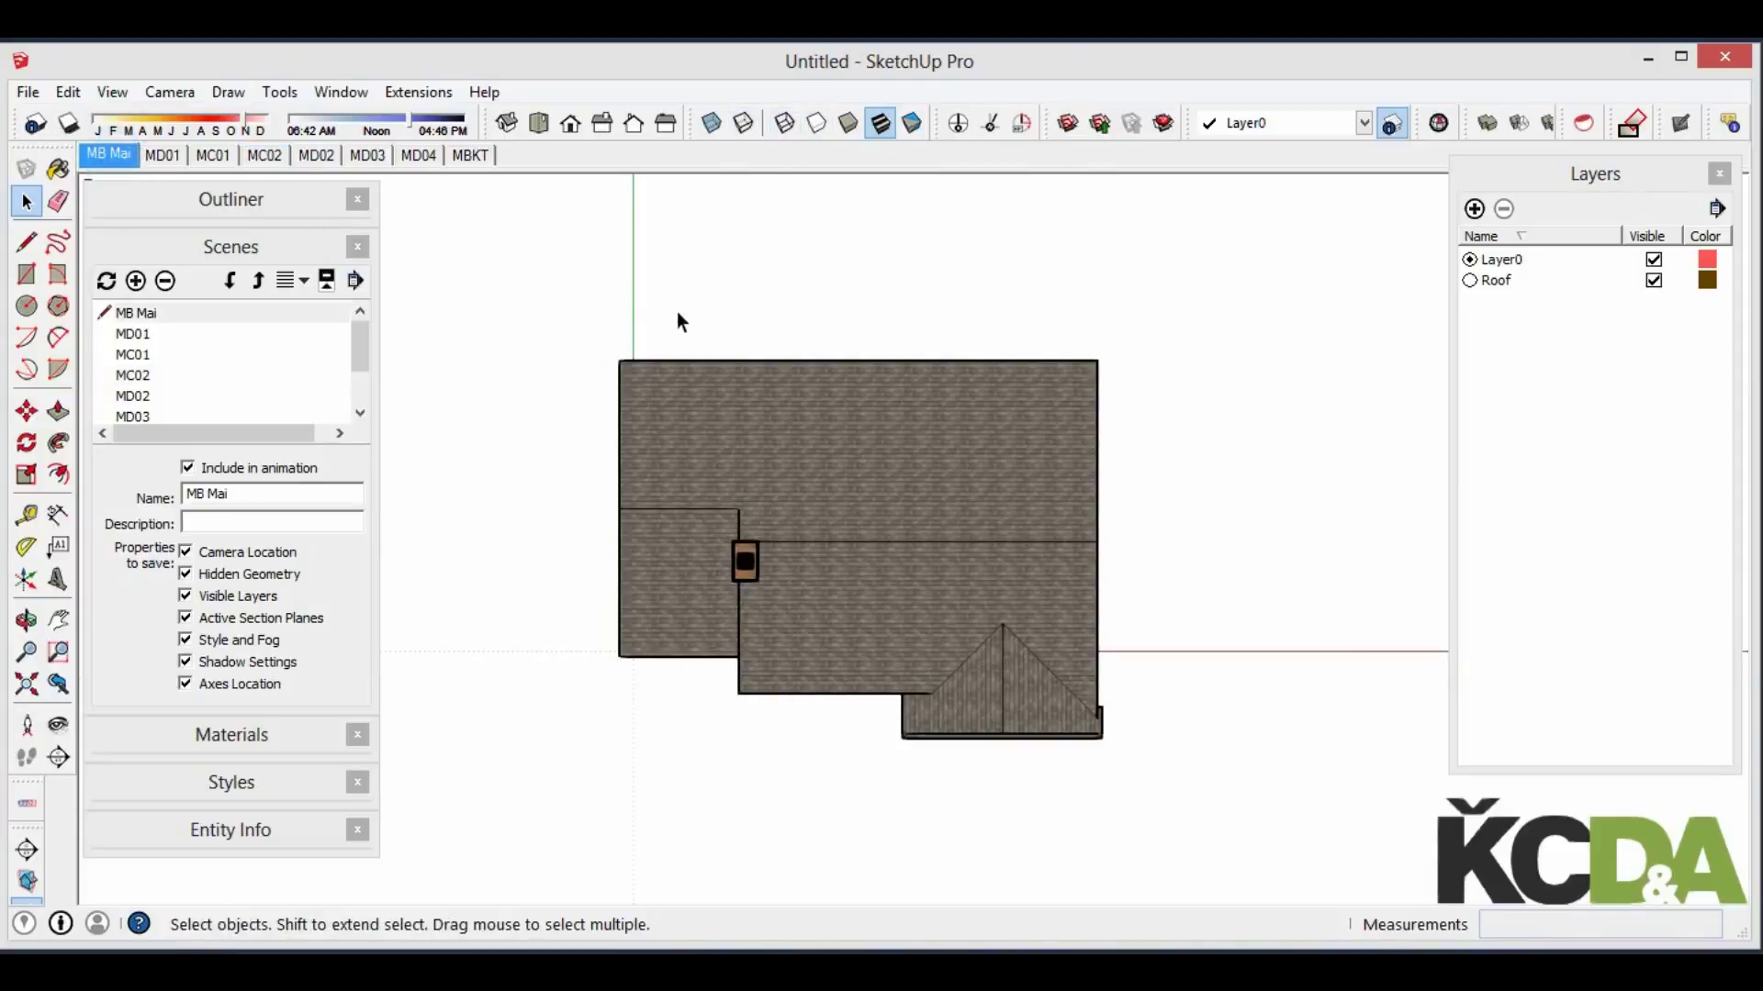
{"action": "left_click", "coordinate": [160, 156]}
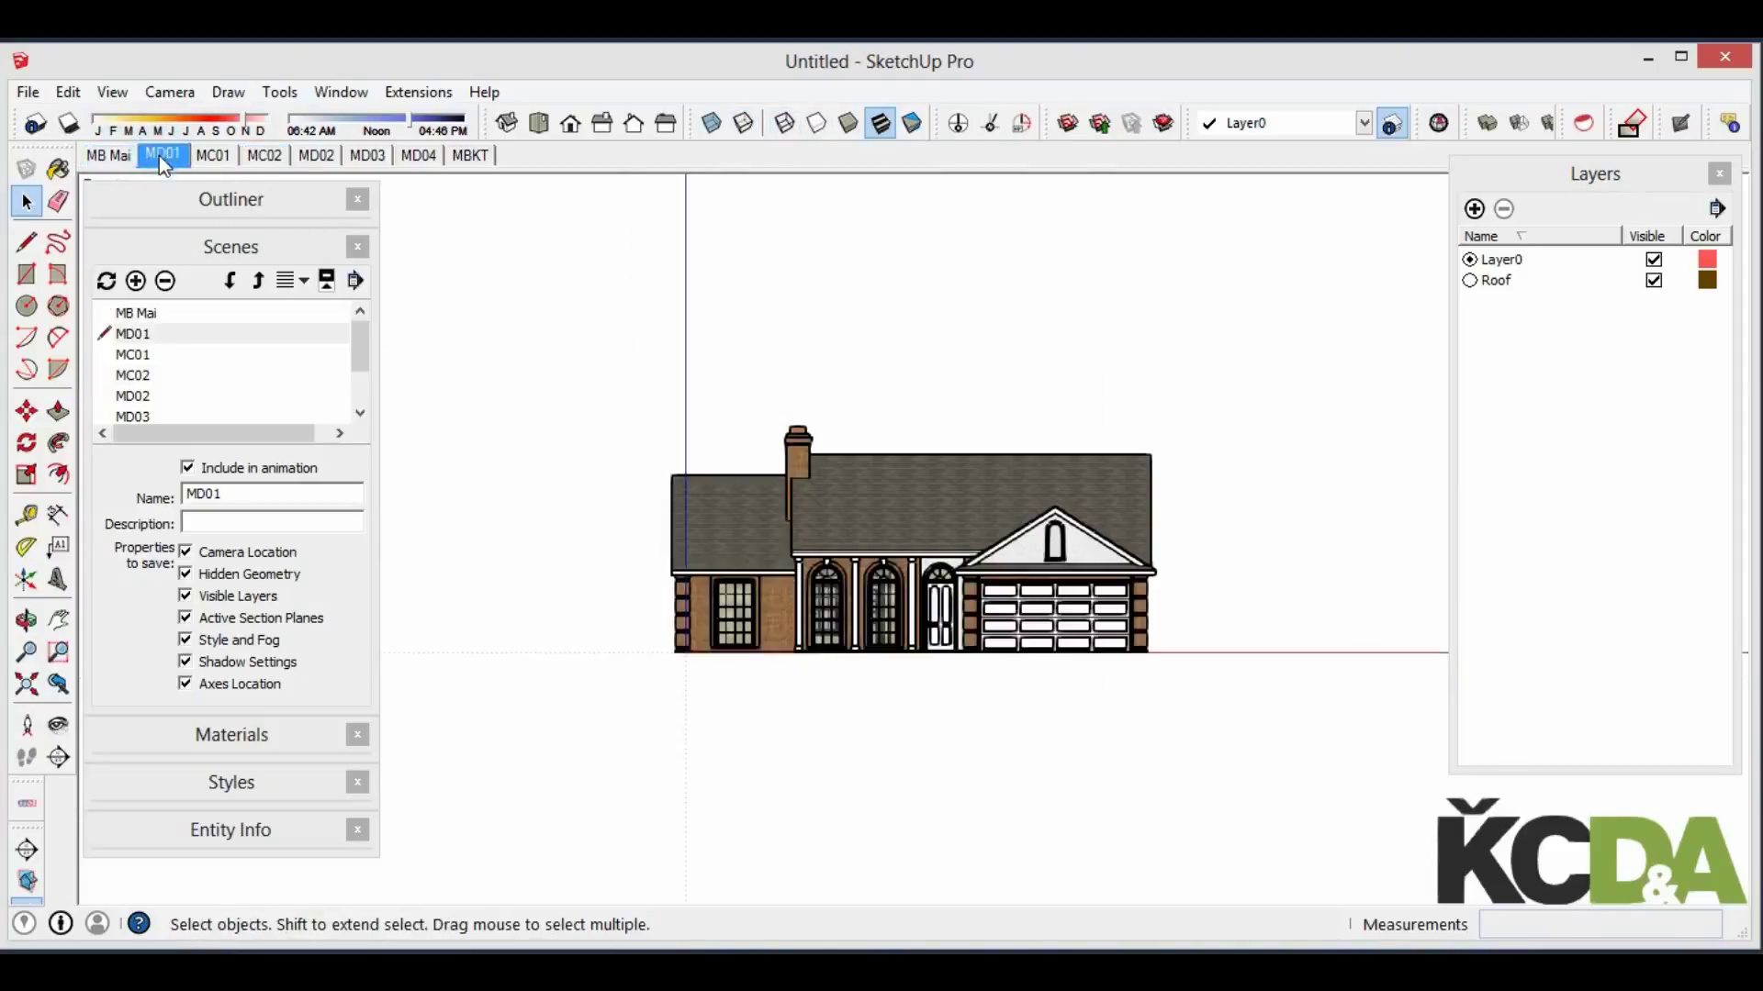
{"action": "left_click", "coordinate": [213, 156]}
{"action": "left_click", "coordinate": [316, 156]}
{"action": "left_click", "coordinate": [368, 156]}
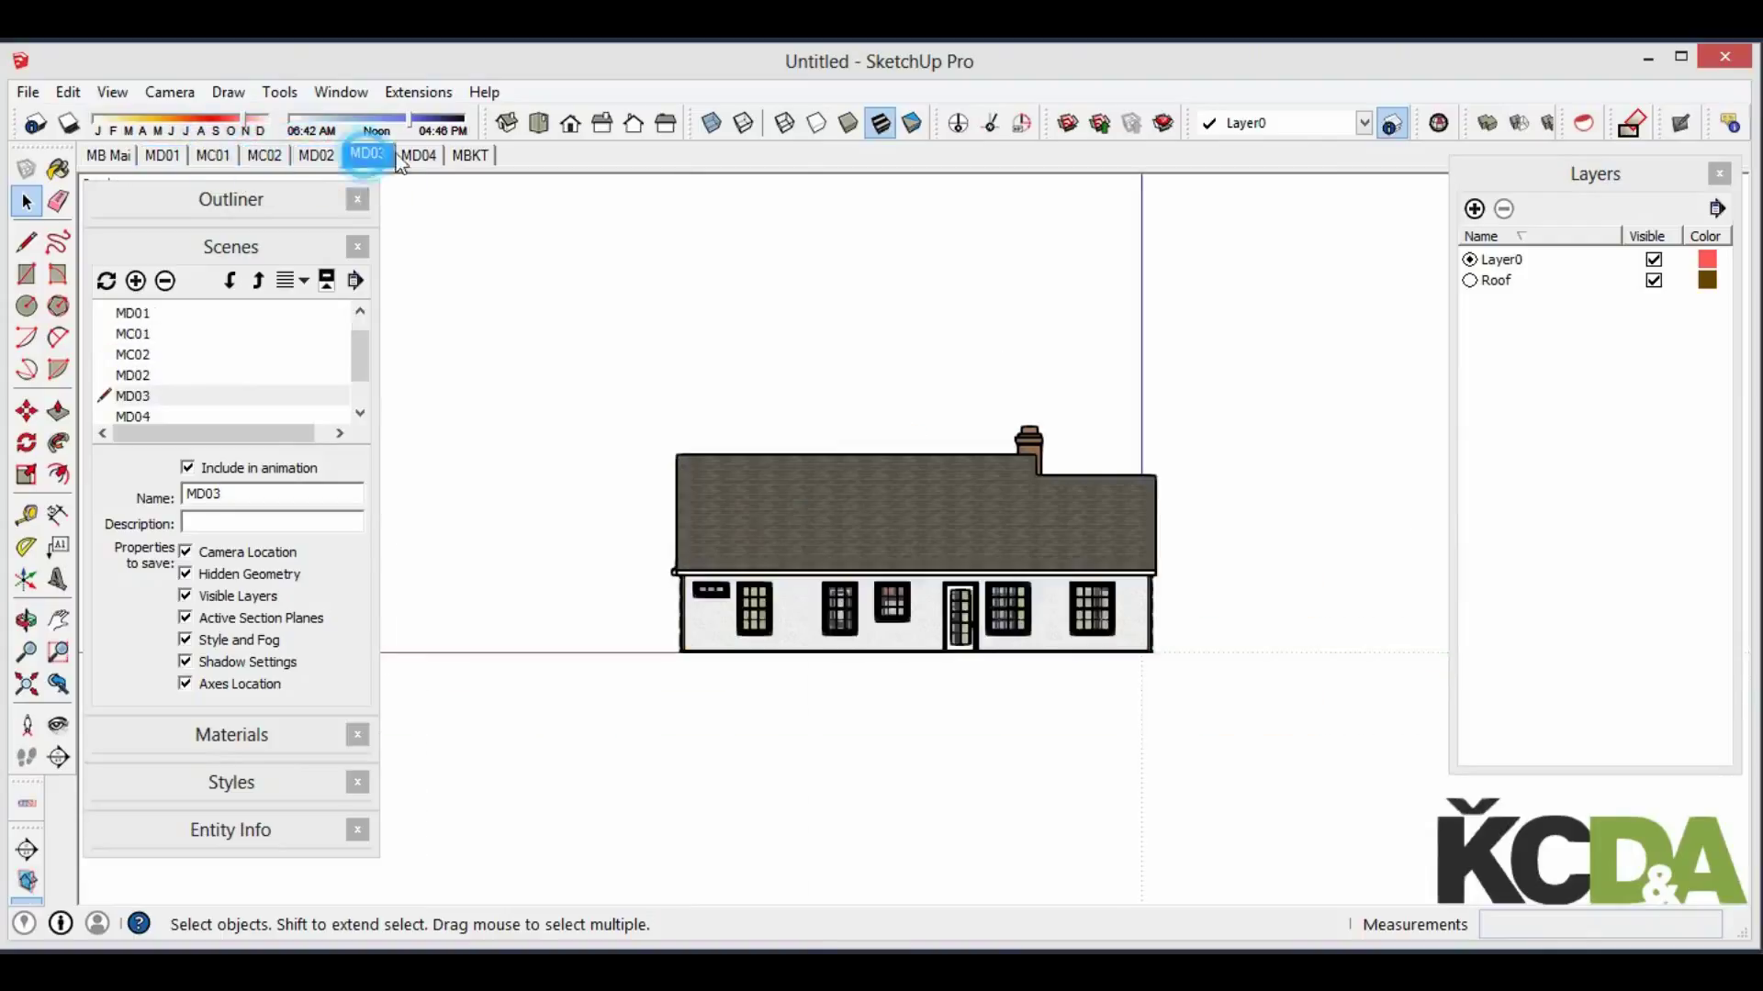
{"action": "left_click", "coordinate": [470, 156]}
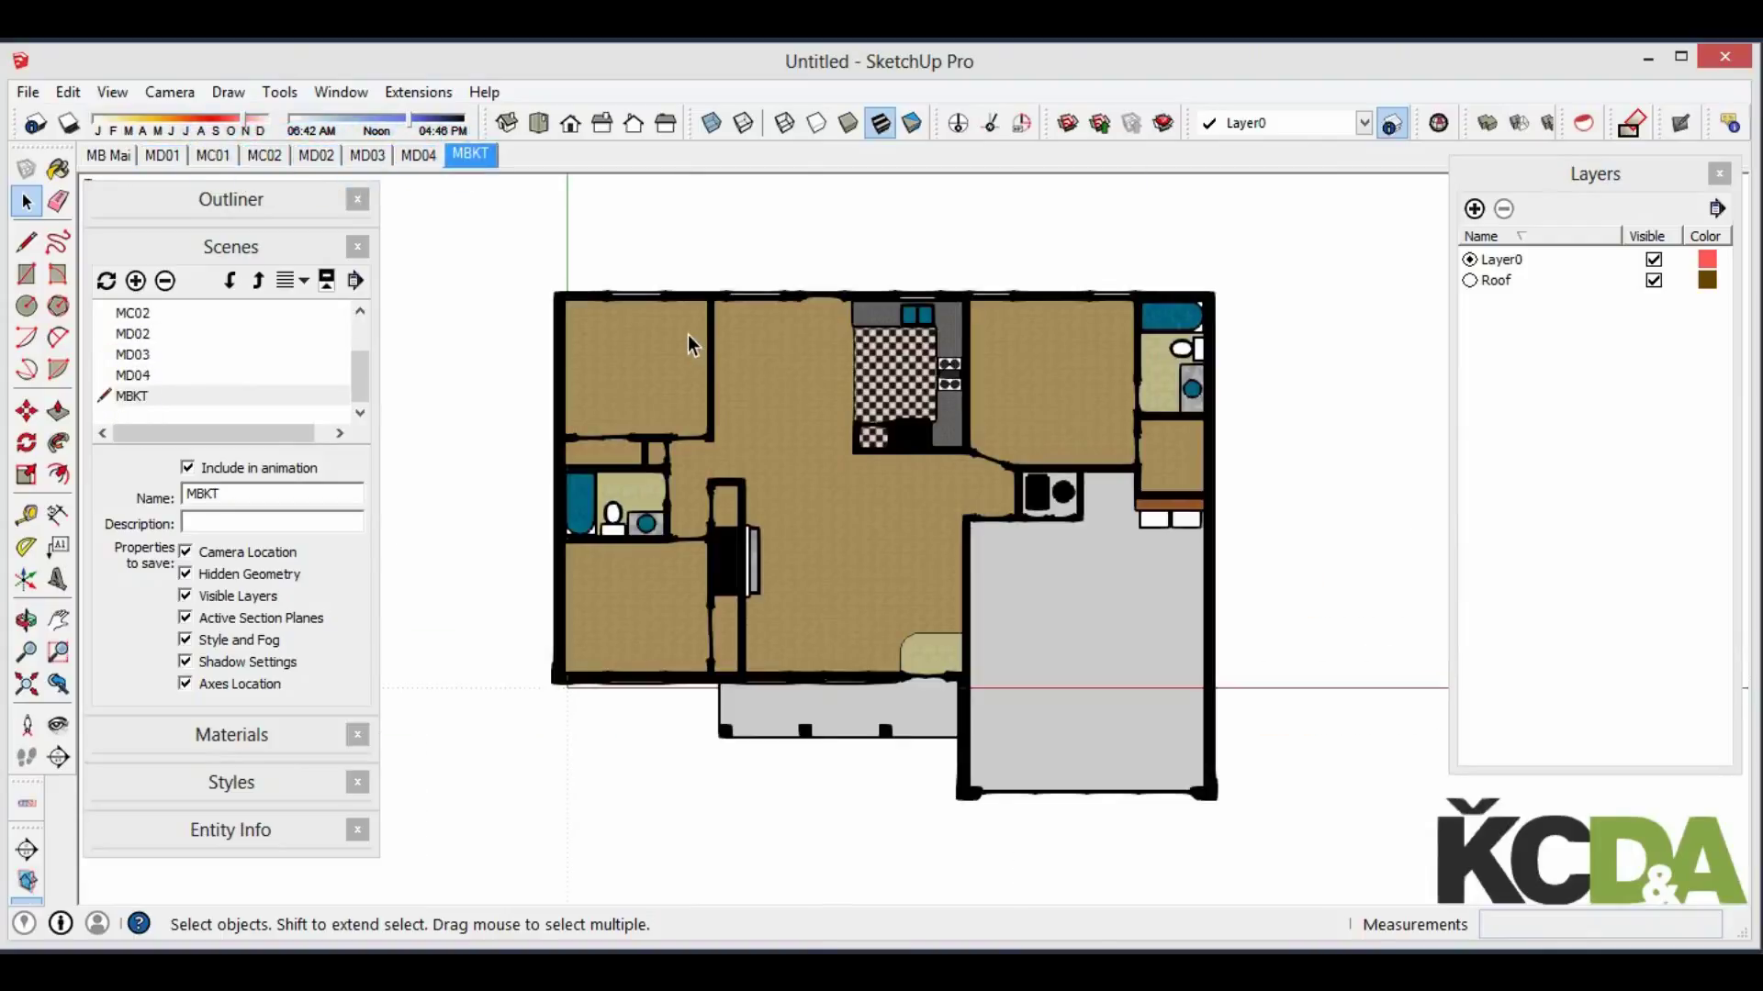
Zoom the MBKT floor plan in and out, then return to the diagram
{"action": "scroll", "coordinate": [709, 496], "scroll_direction": "up", "scroll_amount": 3}
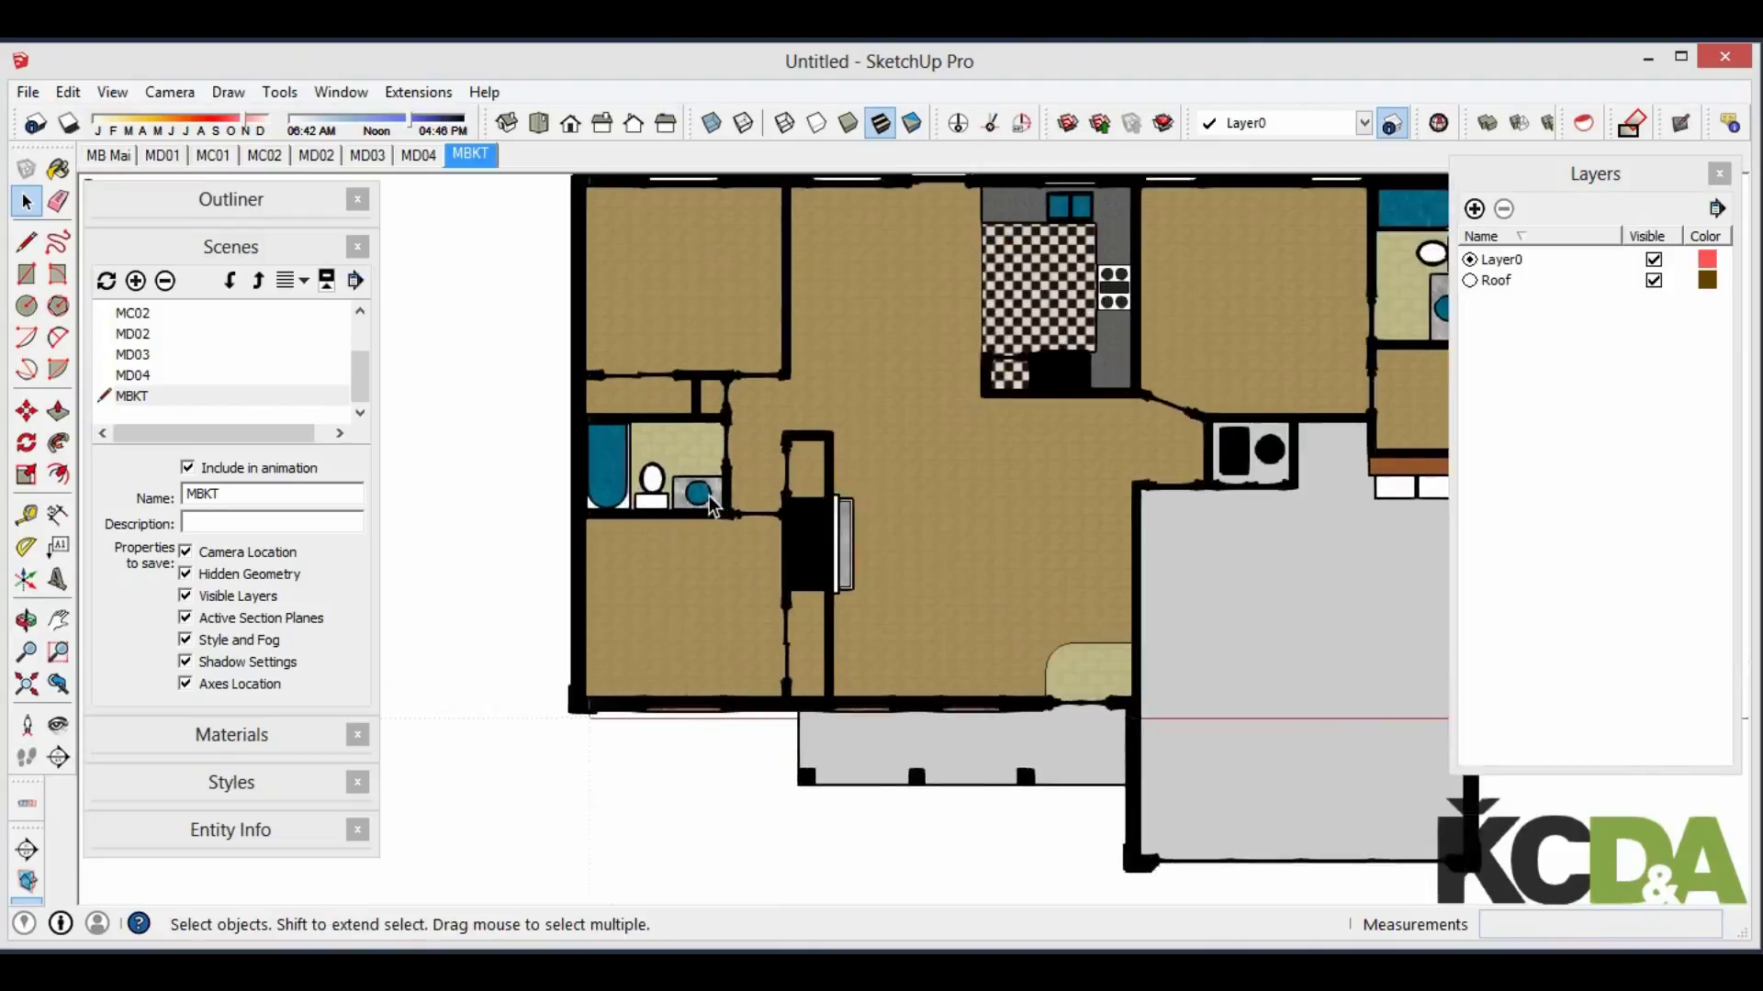
{"action": "scroll", "coordinate": [839, 449], "scroll_direction": "down", "scroll_amount": 1}
{"action": "scroll", "coordinate": [839, 450], "scroll_direction": "down", "scroll_amount": 3}
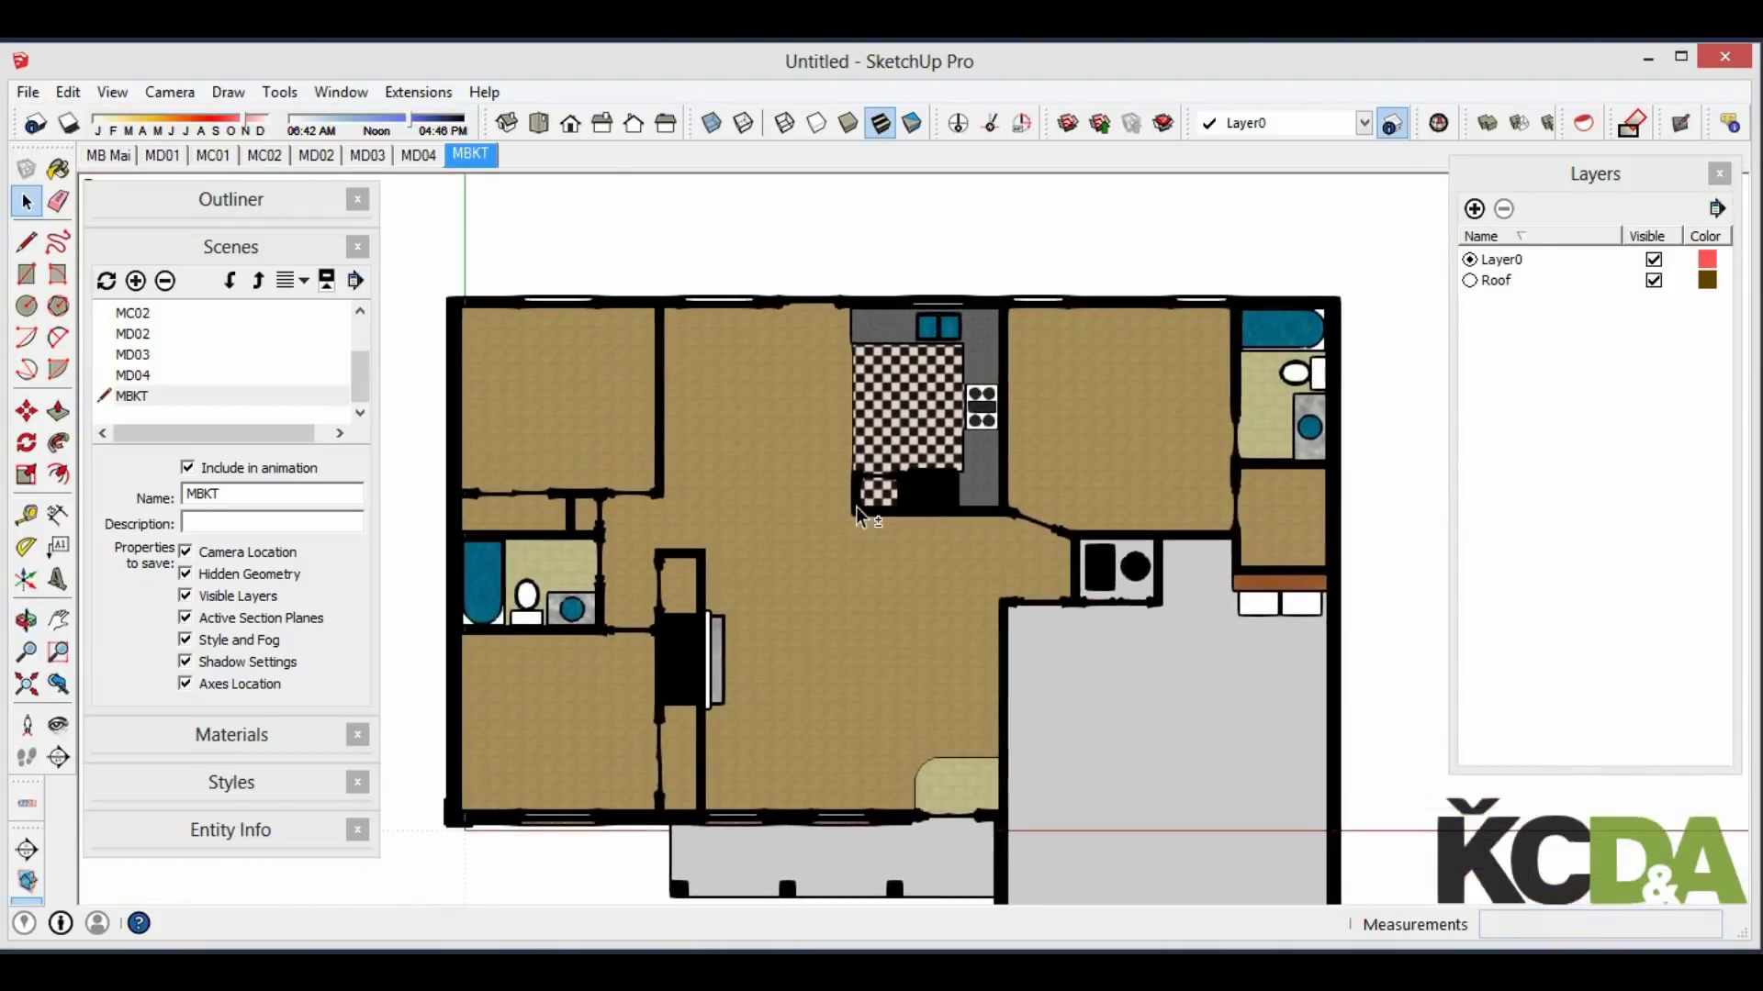
{"action": "scroll", "coordinate": [612, 375], "scroll_direction": "down", "scroll_amount": 1}
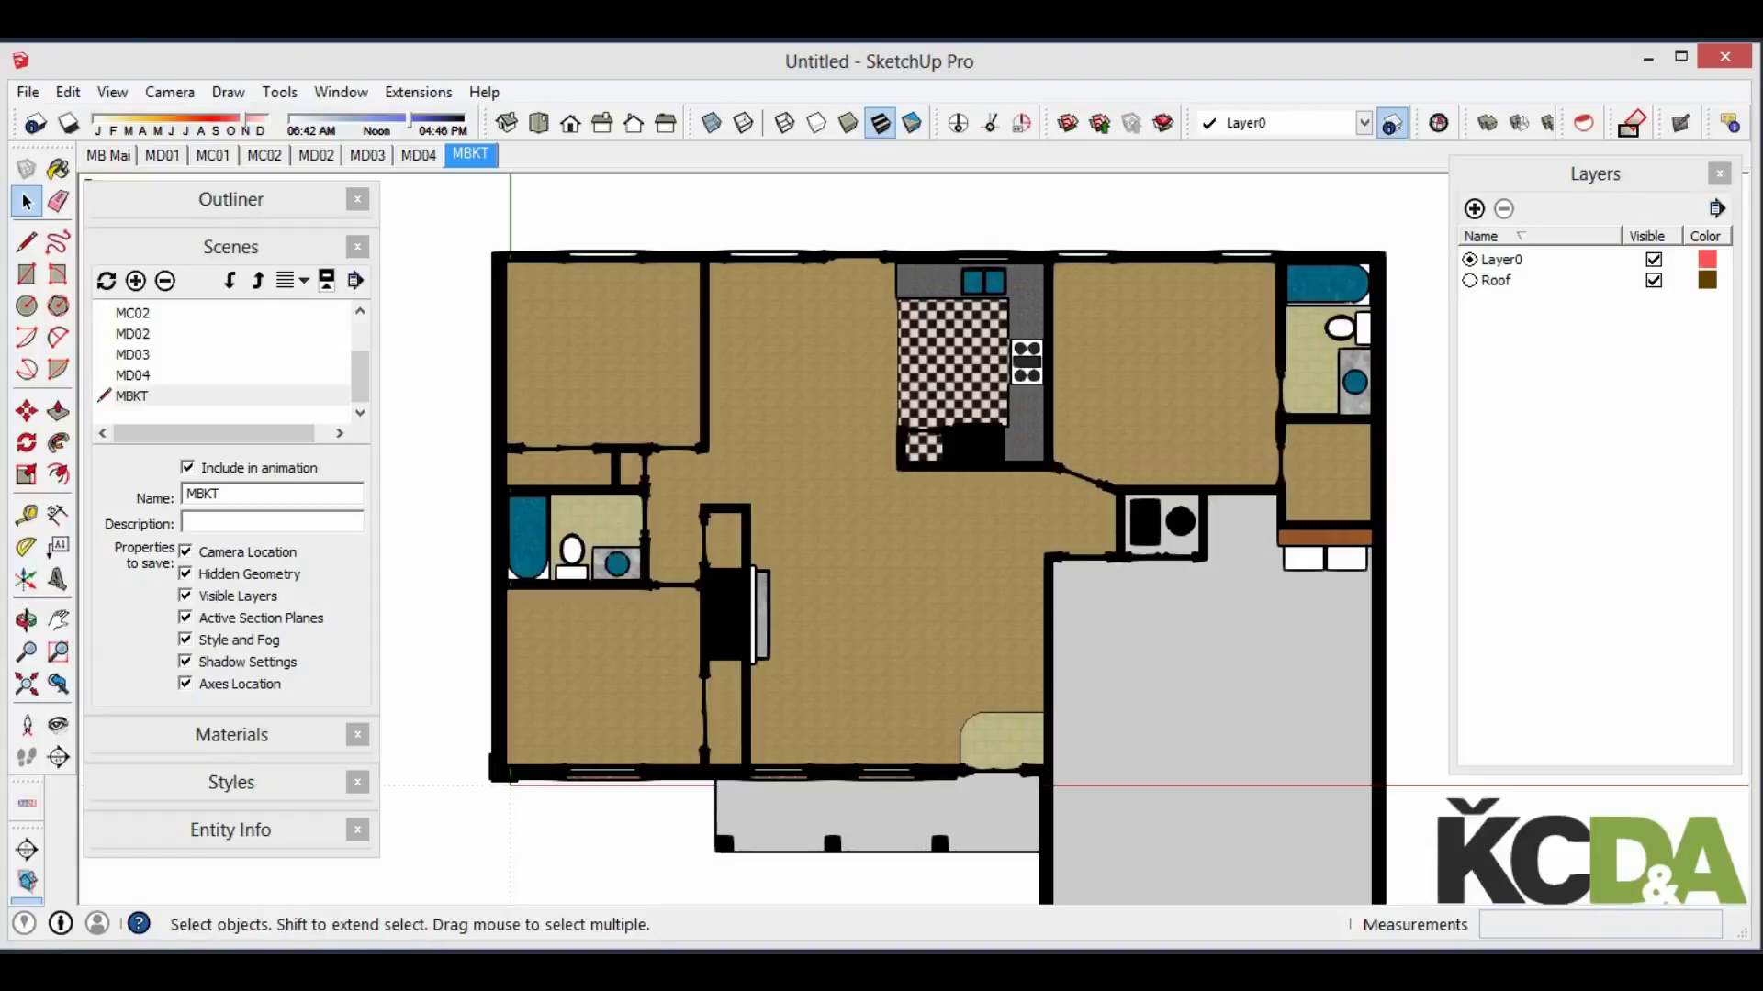
{"action": "left_click", "coordinate": [103, 876]}
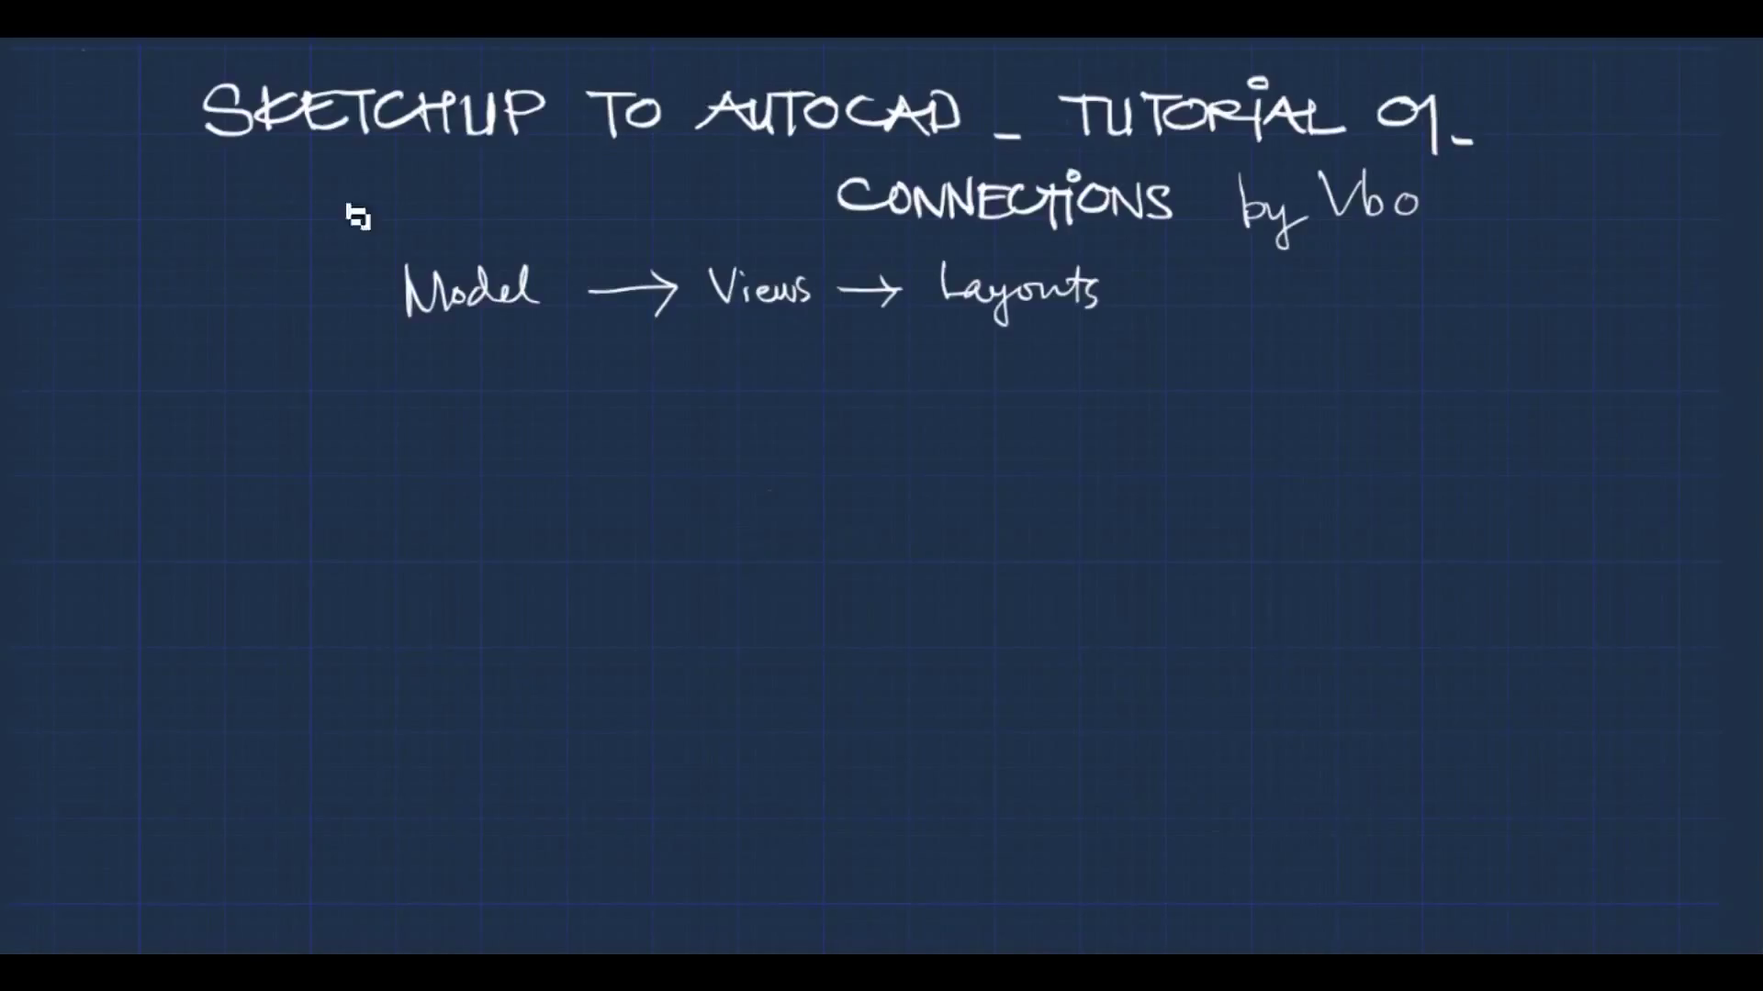
Draw arrows from Model and Views down to handwritten 'Sketchup Model' and 'Scenes (8)'
{"action": "mouse_move", "coordinate": [440, 326]}
{"action": "left_mouse_down"}
{"action": "mouse_move", "coordinate": [371, 380]}
{"action": "mouse_move", "coordinate": [274, 549]}
{"action": "mouse_move", "coordinate": [395, 528]}
{"action": "mouse_move", "coordinate": [459, 555]}
{"action": "left_mouse_up"}
{"action": "mouse_move", "coordinate": [328, 607]}
{"action": "left_mouse_down"}
{"action": "mouse_move", "coordinate": [404, 604]}
{"action": "mouse_move", "coordinate": [430, 564]}
{"action": "mouse_move", "coordinate": [448, 565]}
{"action": "mouse_move", "coordinate": [457, 602]}
{"action": "left_mouse_up"}
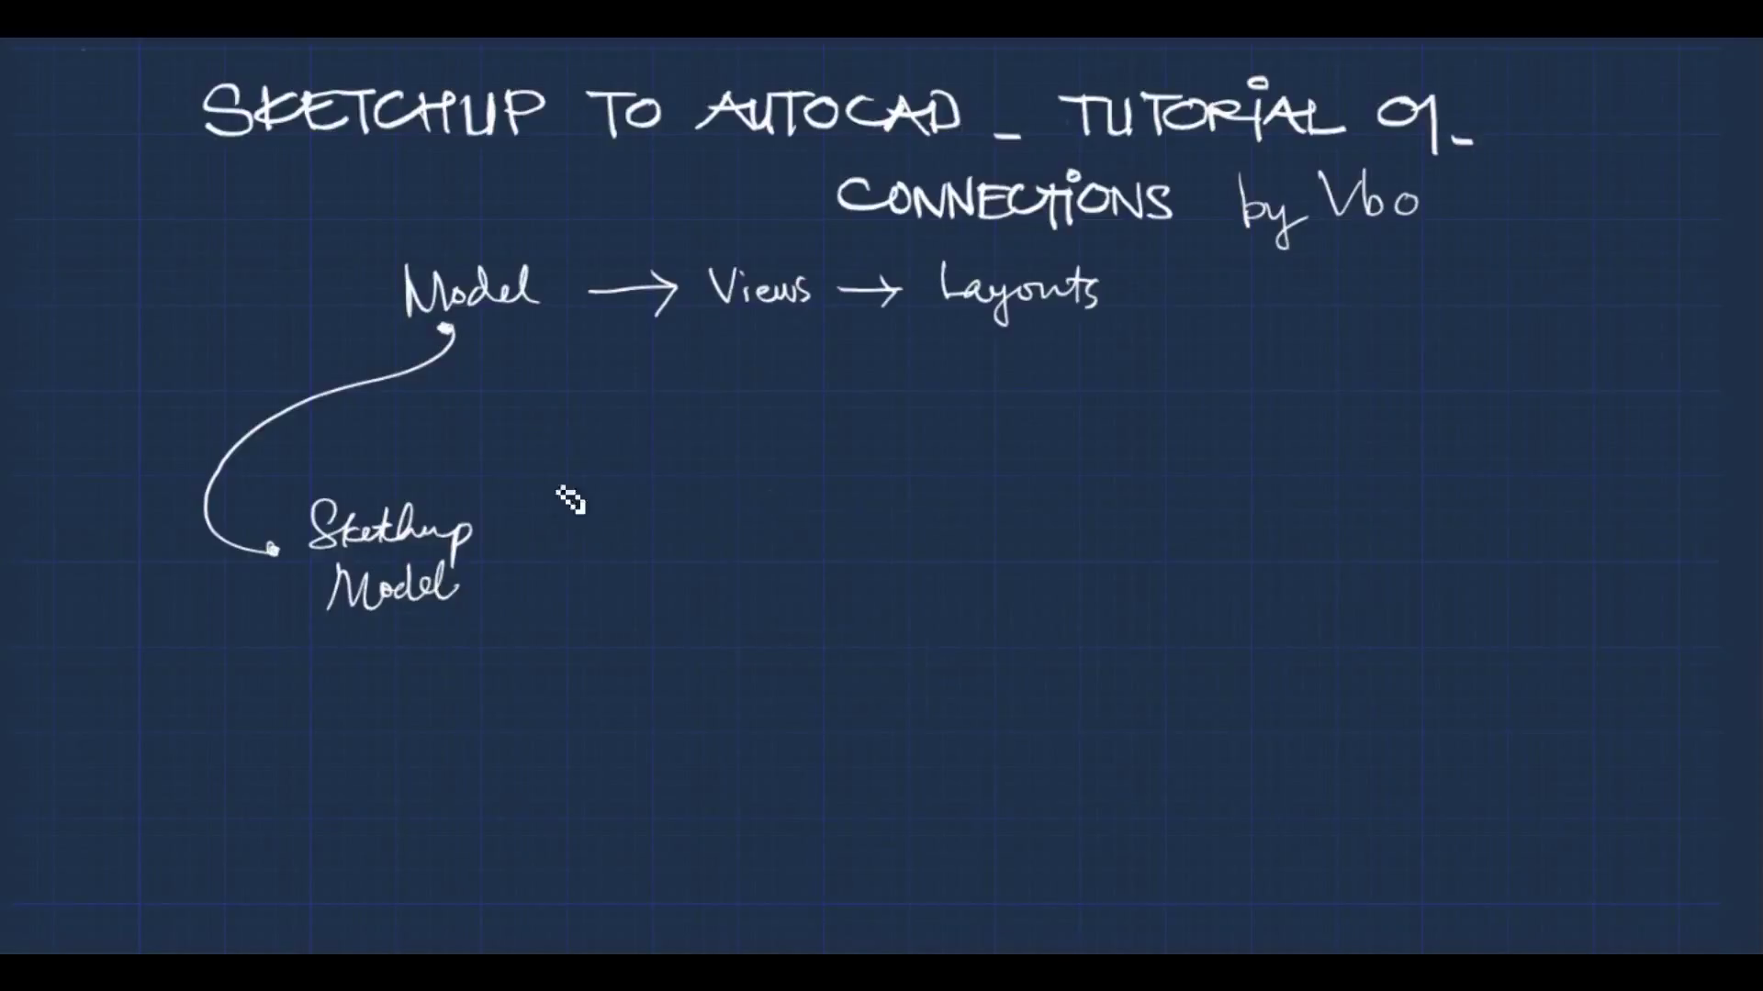
{"action": "mouse_move", "coordinate": [740, 327]}
{"action": "left_mouse_down"}
{"action": "mouse_move", "coordinate": [627, 464]}
{"action": "mouse_move", "coordinate": [637, 527]}
{"action": "mouse_move", "coordinate": [629, 512]}
{"action": "mouse_move", "coordinate": [561, 557]}
{"action": "mouse_move", "coordinate": [663, 554]}
{"action": "left_mouse_up"}
{"action": "left_click_drag", "start_coordinate": [538, 626], "coordinate": [561, 576]}
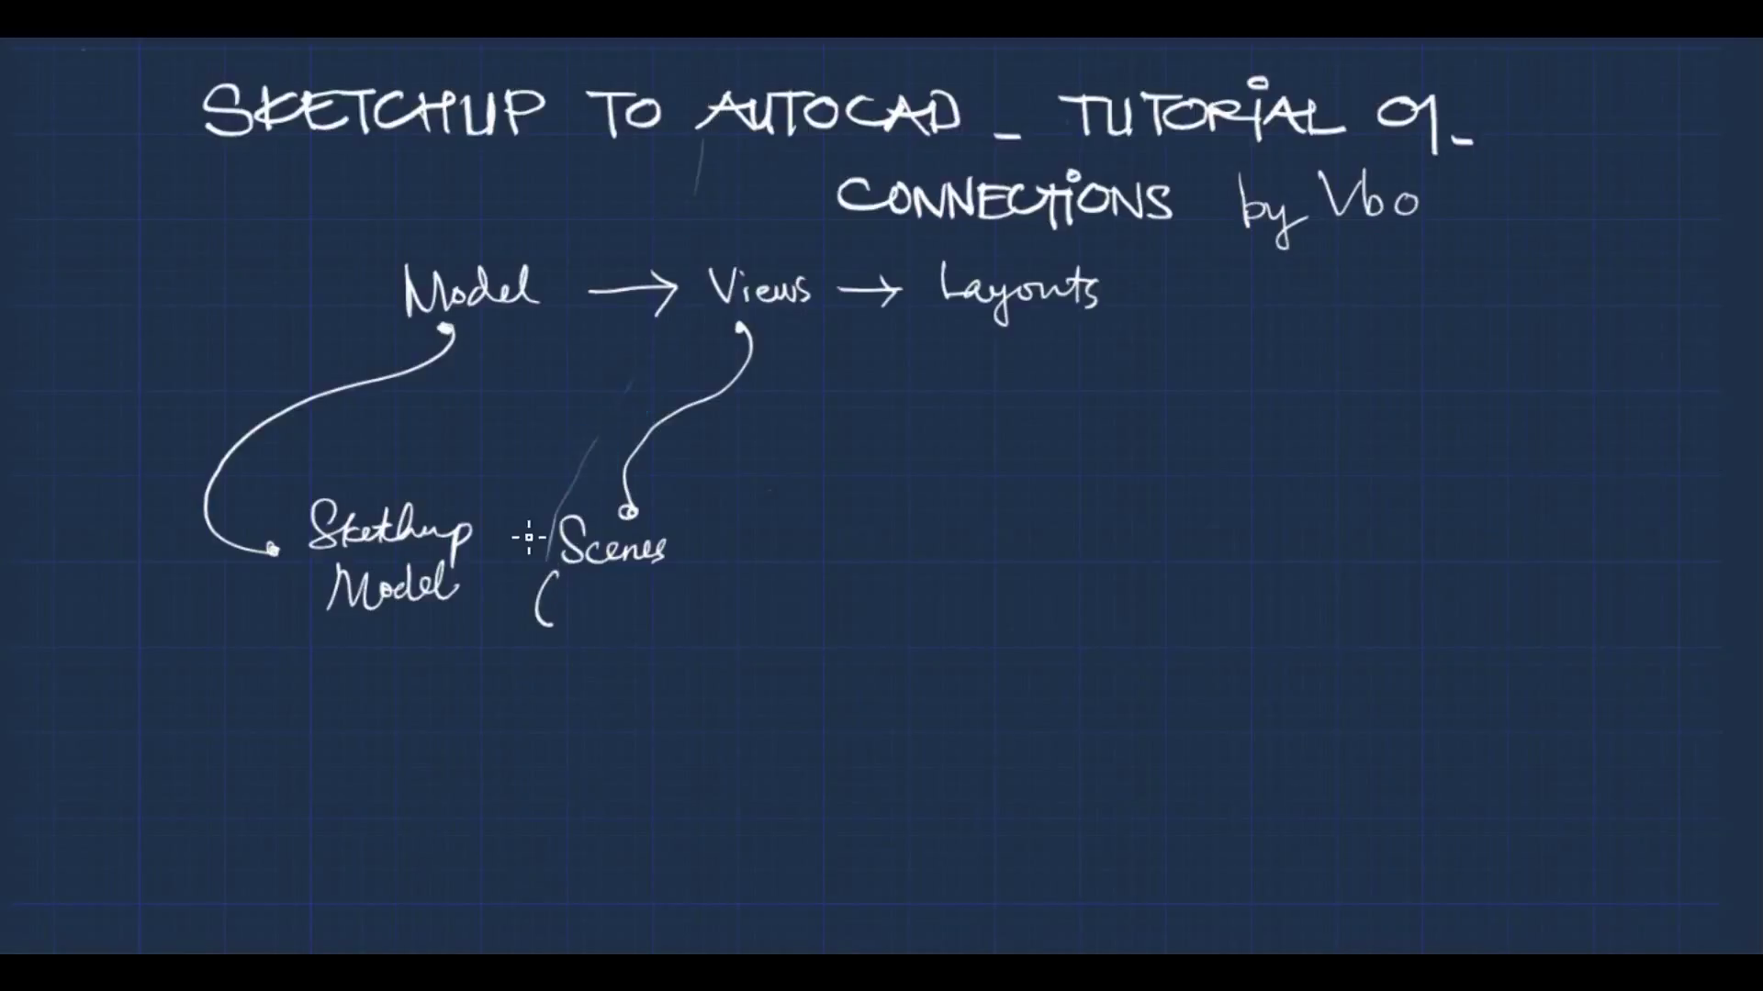
{"action": "left_click_drag", "start_coordinate": [579, 592], "coordinate": [573, 595]}
{"action": "left_click_drag", "start_coordinate": [613, 587], "coordinate": [623, 628]}
{"action": "left_click", "coordinate": [589, 610]}
Add an 'Export' arrow from Scenes (8) to 'dwg', undoing the messy strokes
{"action": "mouse_move", "coordinate": [661, 595]}
{"action": "left_mouse_down"}
{"action": "mouse_move", "coordinate": [812, 595]}
{"action": "mouse_move", "coordinate": [795, 603]}
{"action": "left_mouse_up"}
{"action": "right_click", "coordinate": [482, 574]}
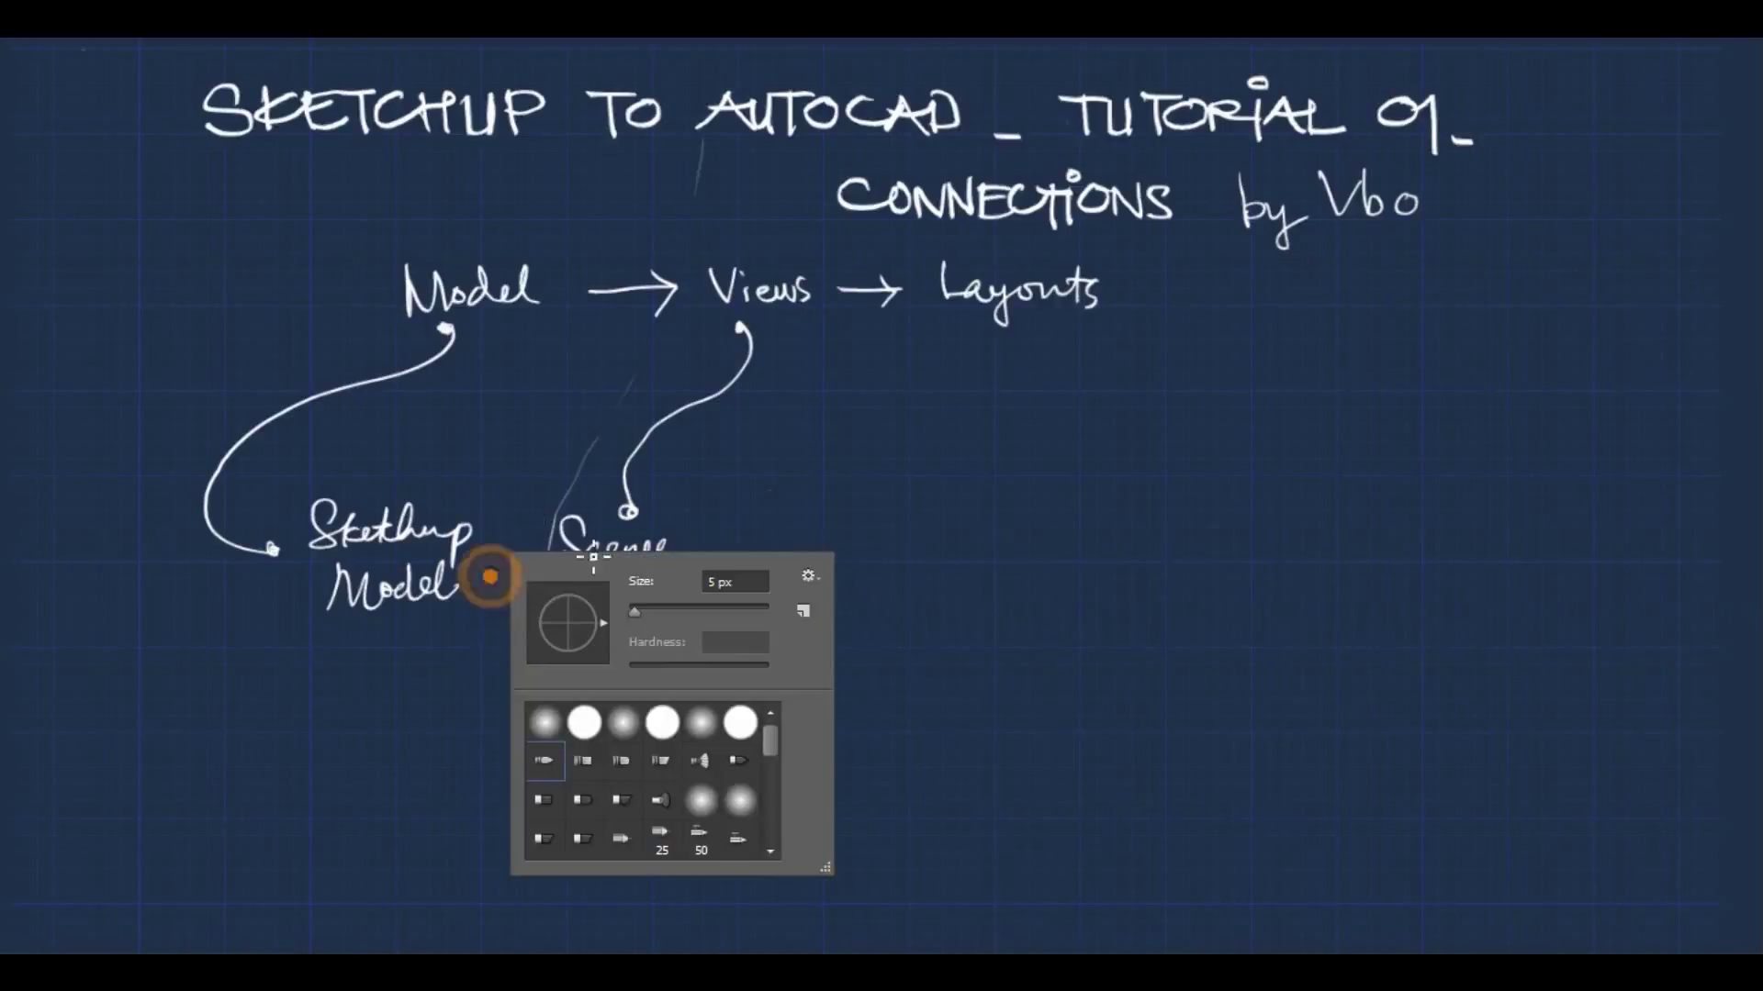
{"action": "left_click", "coordinate": [962, 544]}
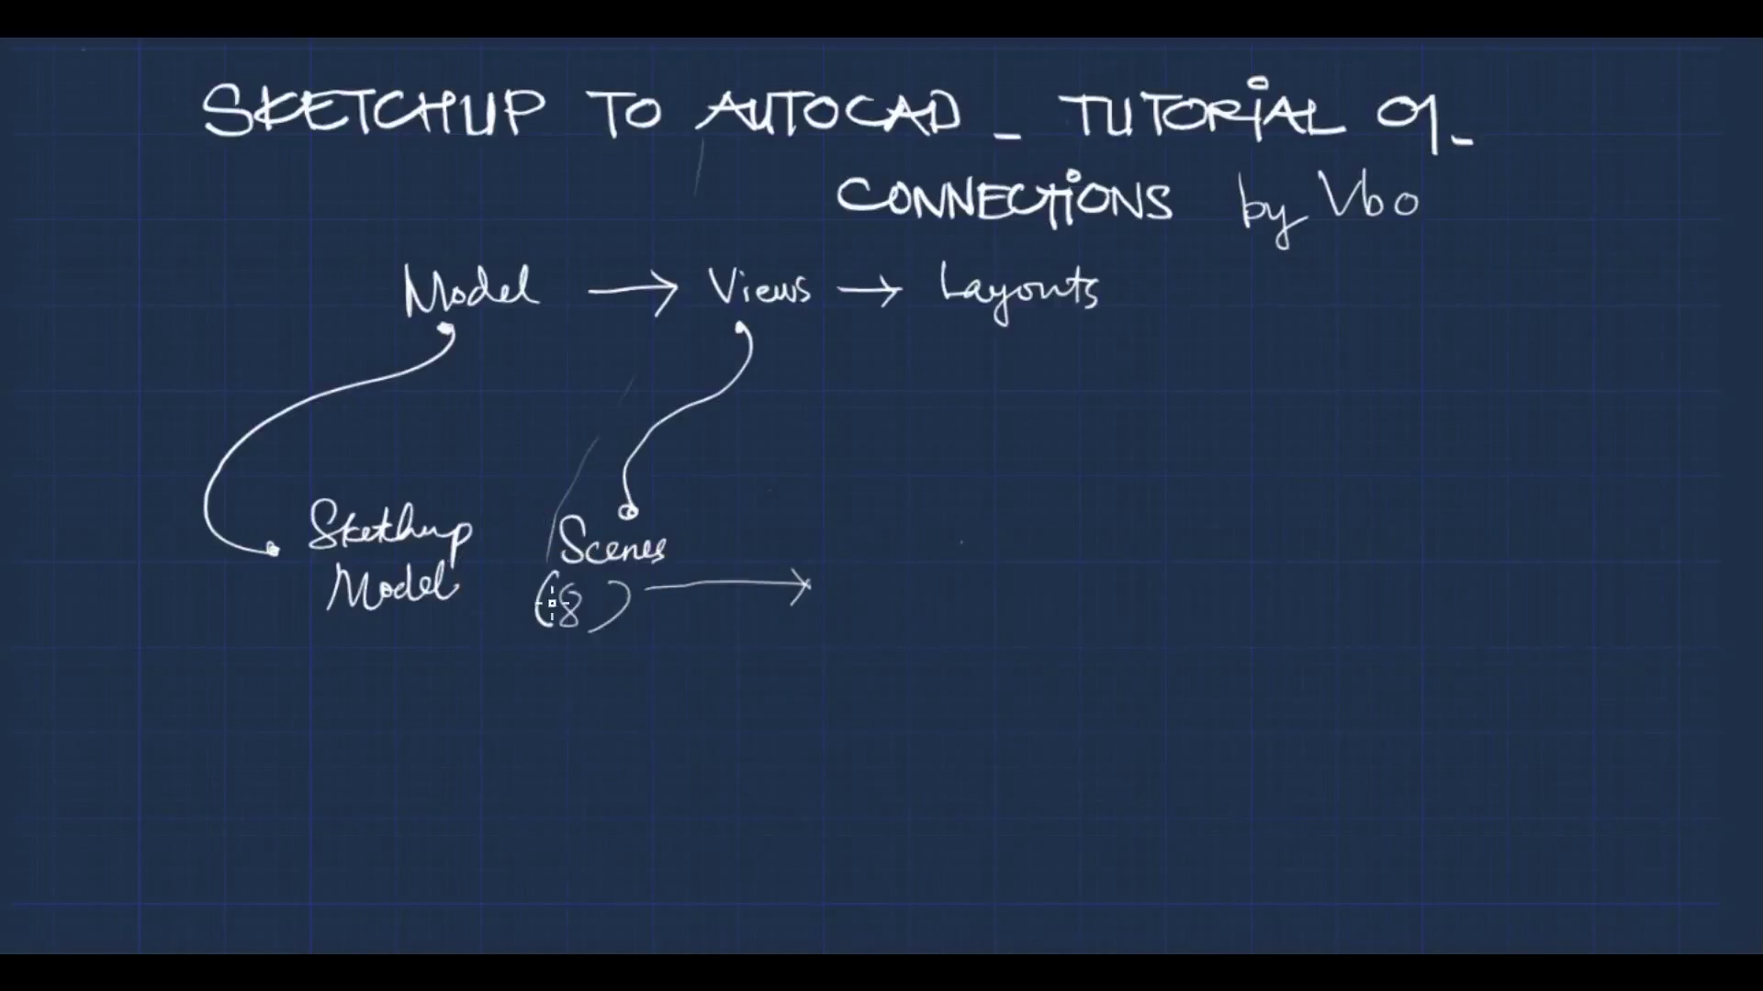
{"action": "mouse_move", "coordinate": [670, 619]}
{"action": "left_mouse_down"}
{"action": "mouse_move", "coordinate": [694, 645]}
{"action": "mouse_move", "coordinate": [760, 613]}
{"action": "mouse_move", "coordinate": [764, 633]}
{"action": "left_mouse_up"}
{"action": "left_click_drag", "start_coordinate": [755, 608], "coordinate": [776, 604]}
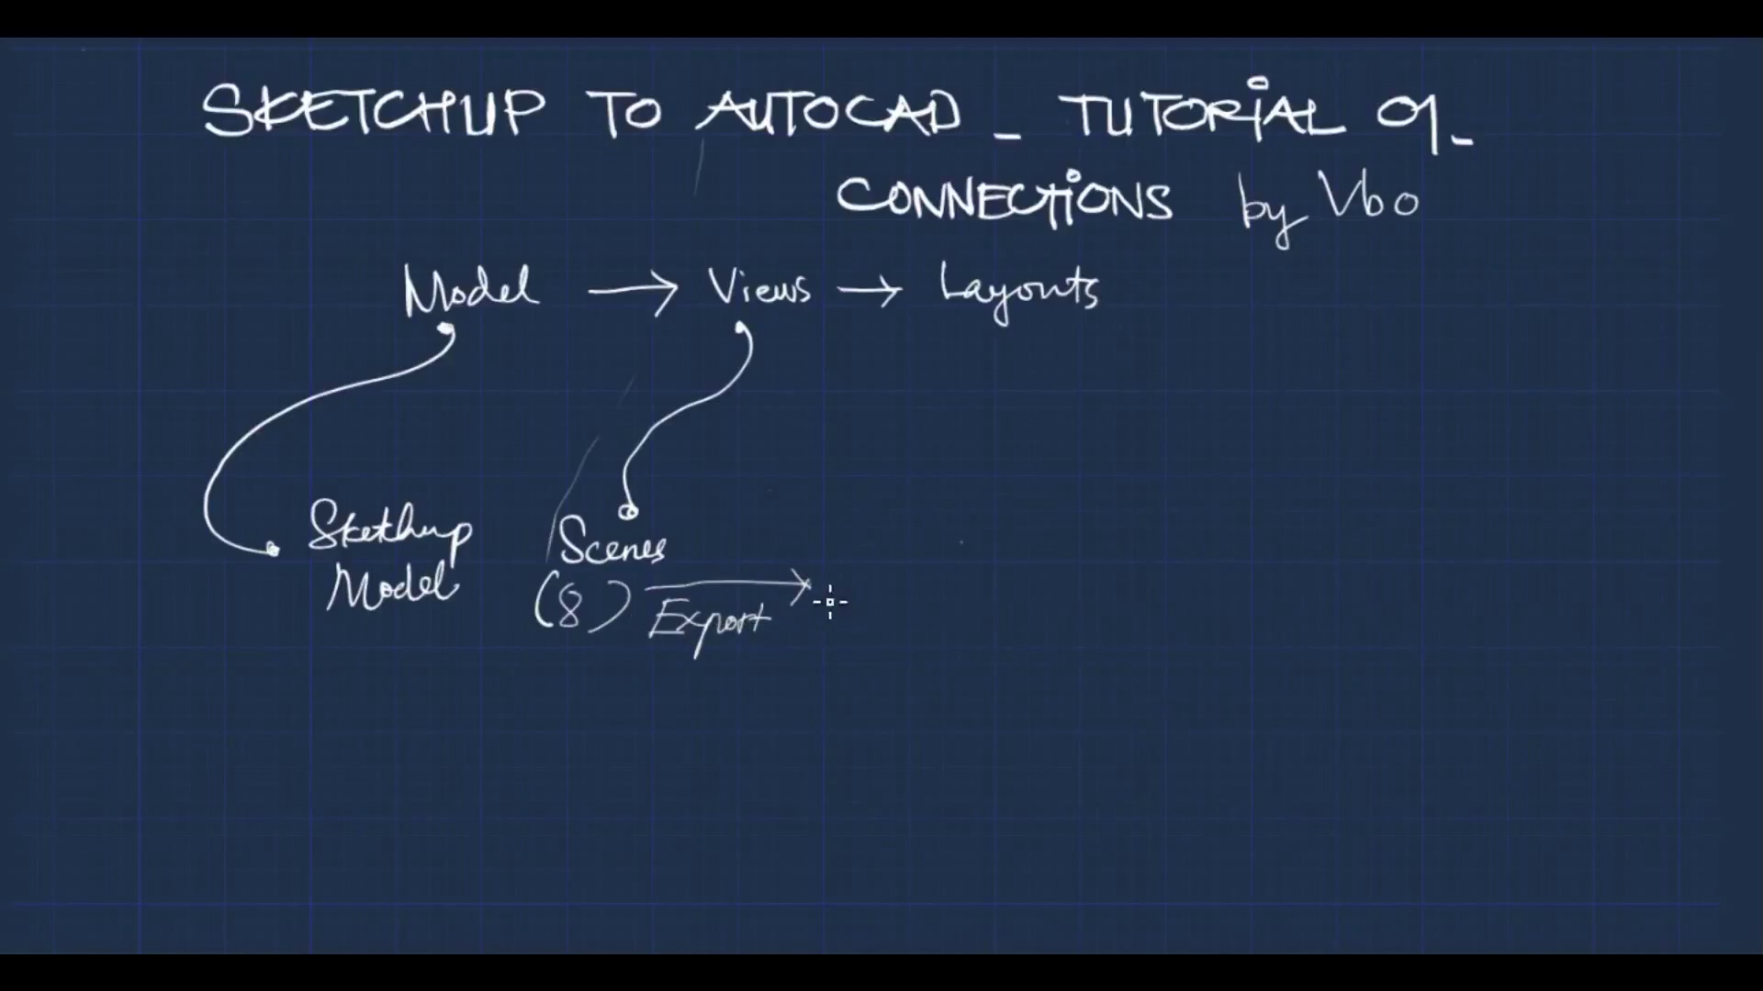
{"action": "mouse_move", "coordinate": [863, 551]}
{"action": "left_mouse_down"}
{"action": "mouse_move", "coordinate": [867, 569]}
{"action": "mouse_move", "coordinate": [920, 547]}
{"action": "mouse_move", "coordinate": [897, 596]}
{"action": "mouse_move", "coordinate": [904, 578]}
{"action": "mouse_move", "coordinate": [856, 568]}
{"action": "left_mouse_up"}
{"action": "key", "text": "ctrl+z"}
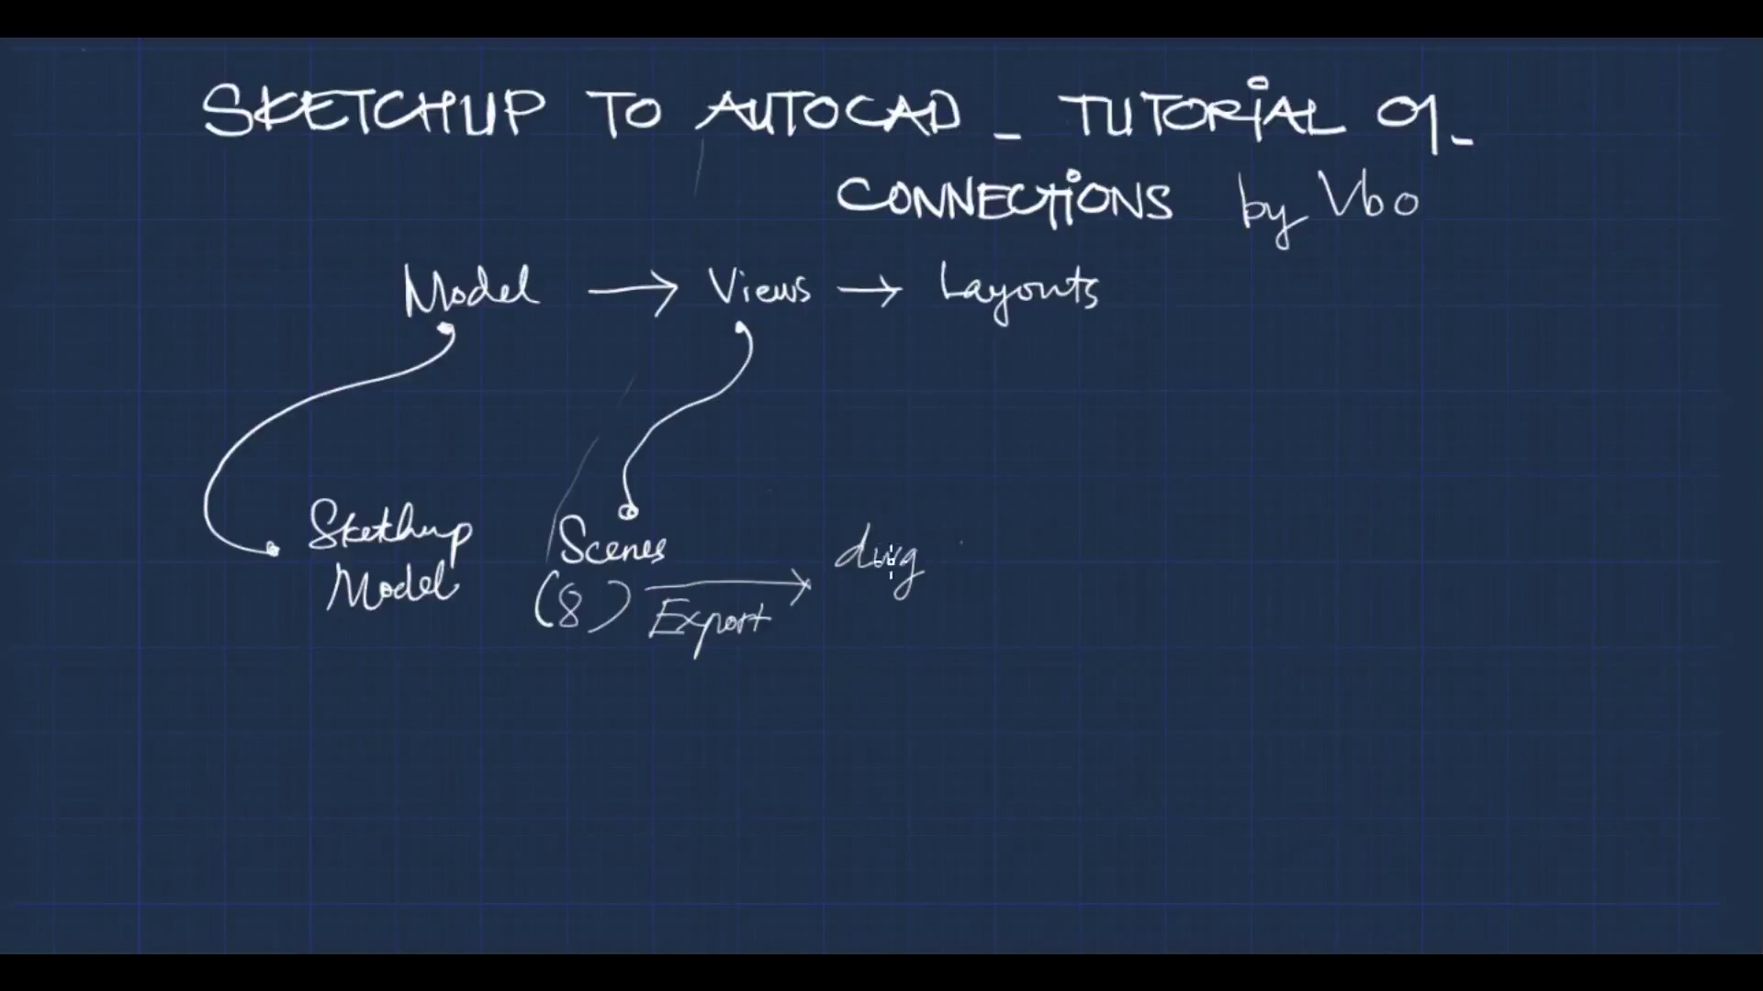
{"action": "key", "text": "ctrl+z"}
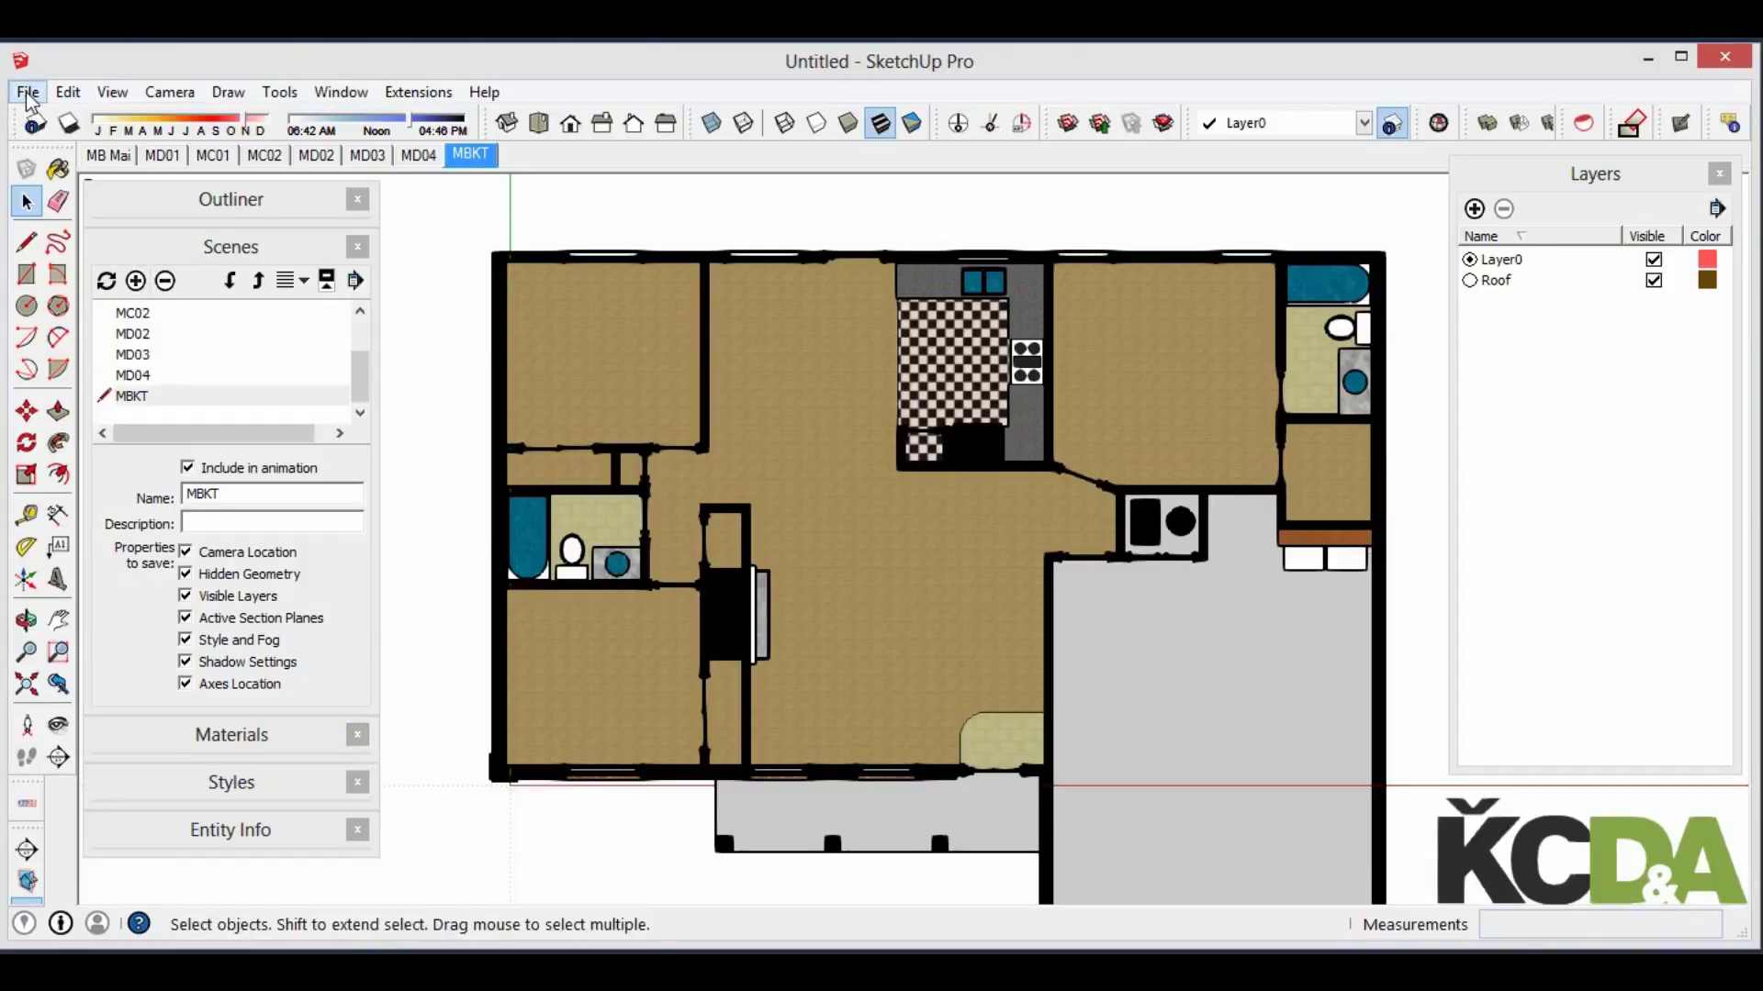
Set up a 2D Graphic export as AutoCAD DWG and review its hidden line options
{"action": "left_click", "coordinate": [28, 92]}
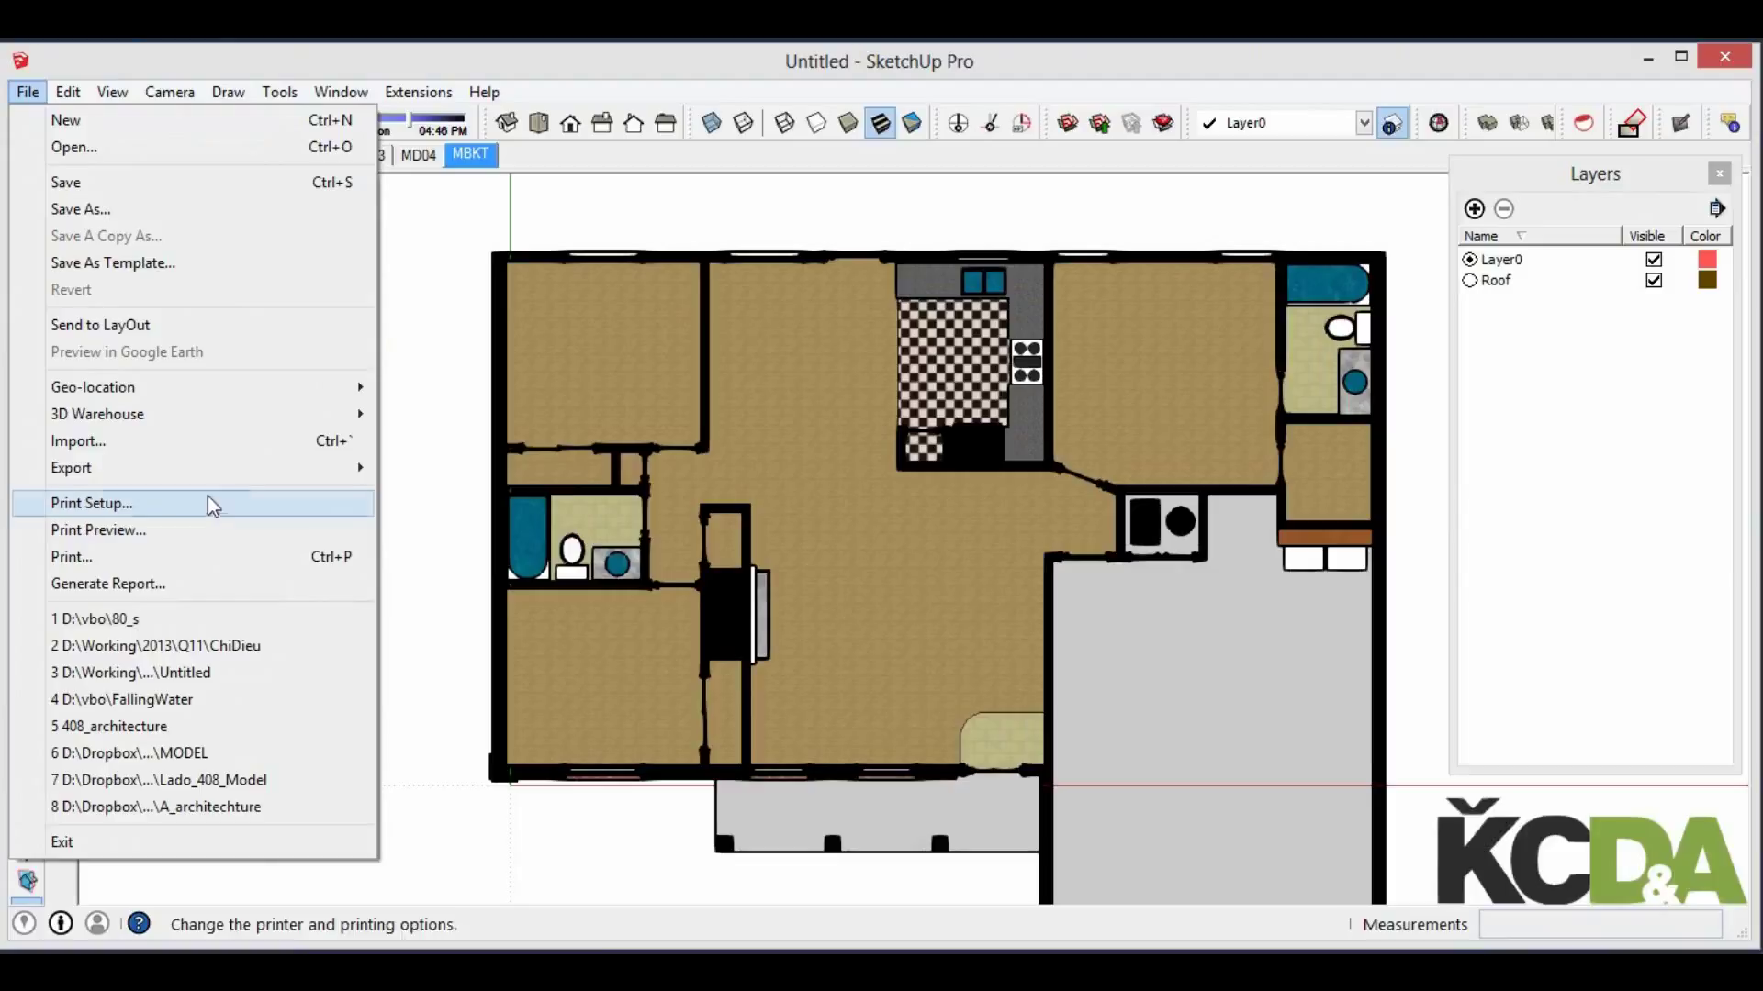
{"action": "mouse_move", "coordinate": [71, 469]}
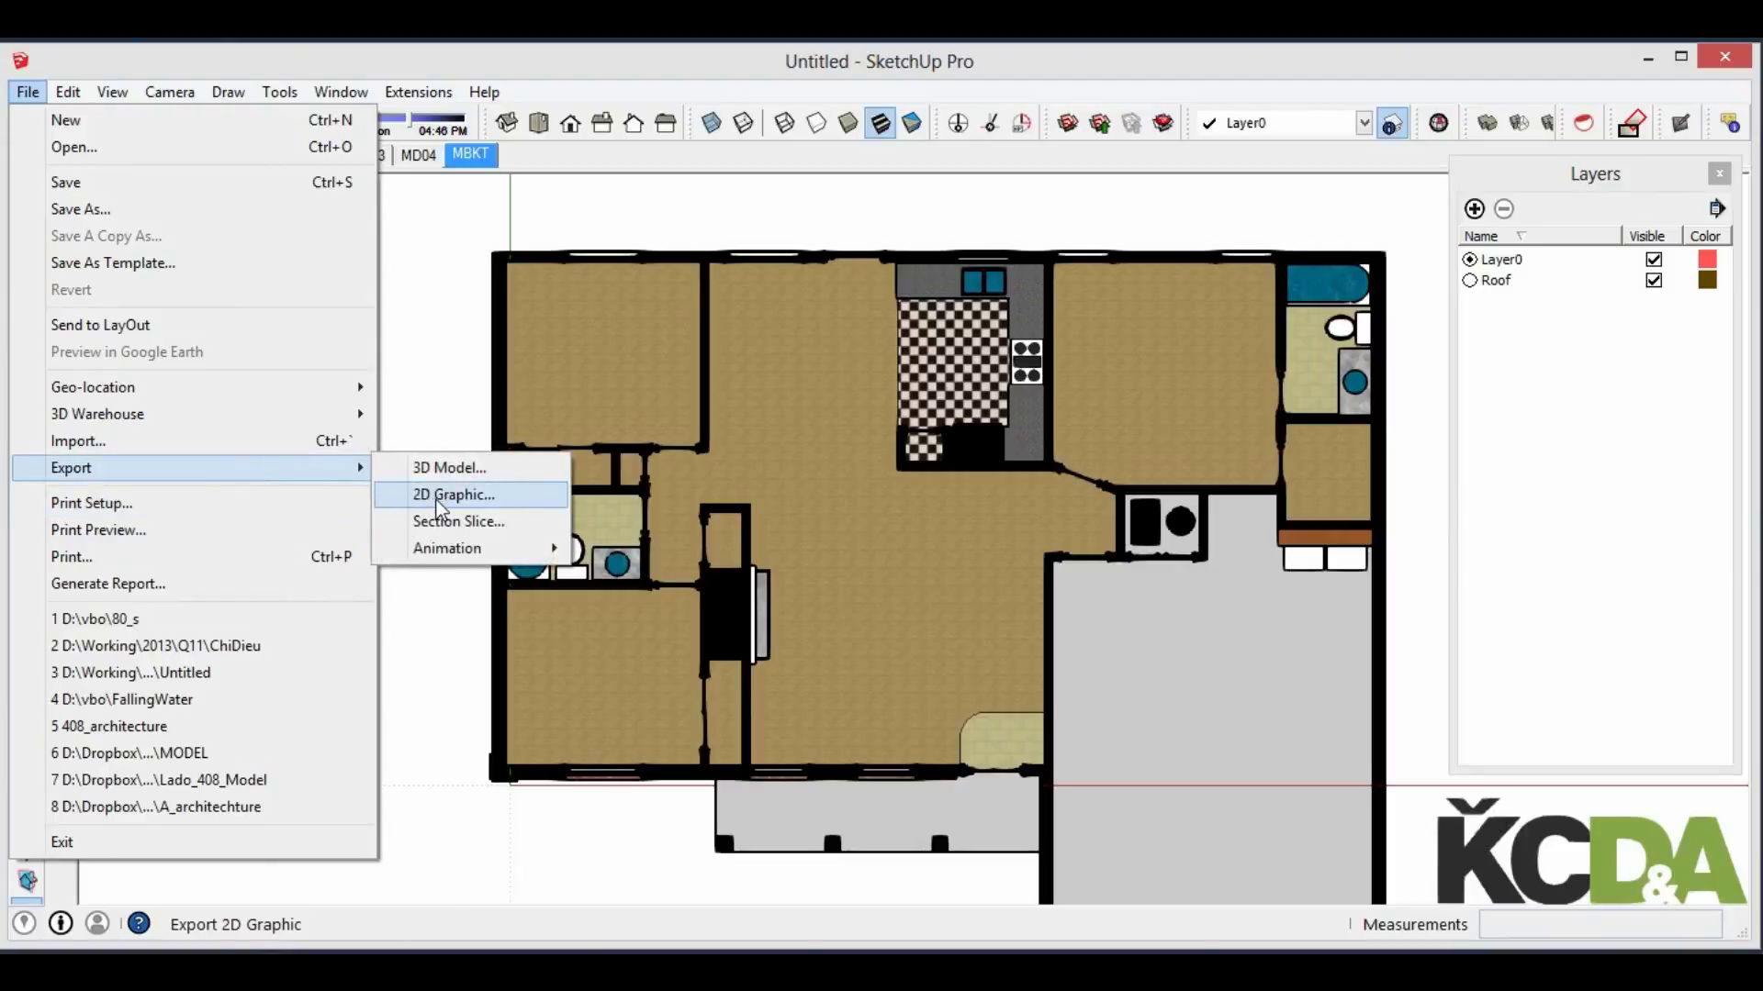
{"action": "left_click", "coordinate": [439, 504]}
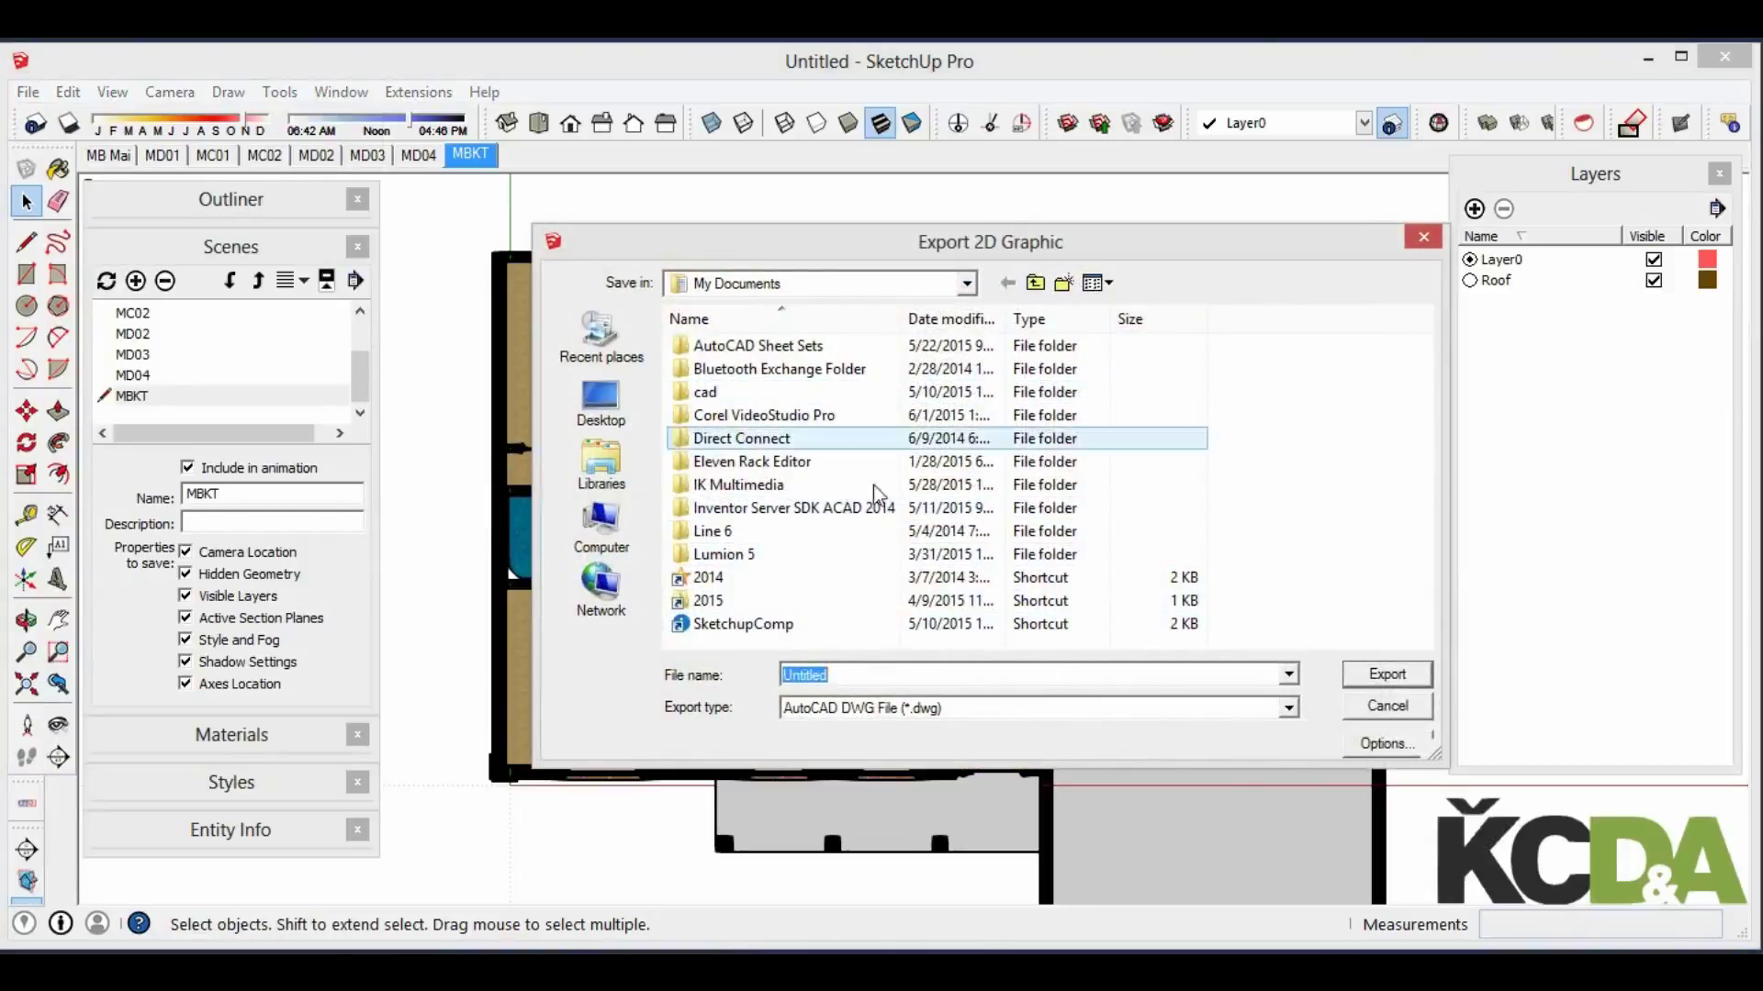
{"action": "left_click", "coordinate": [1381, 745]}
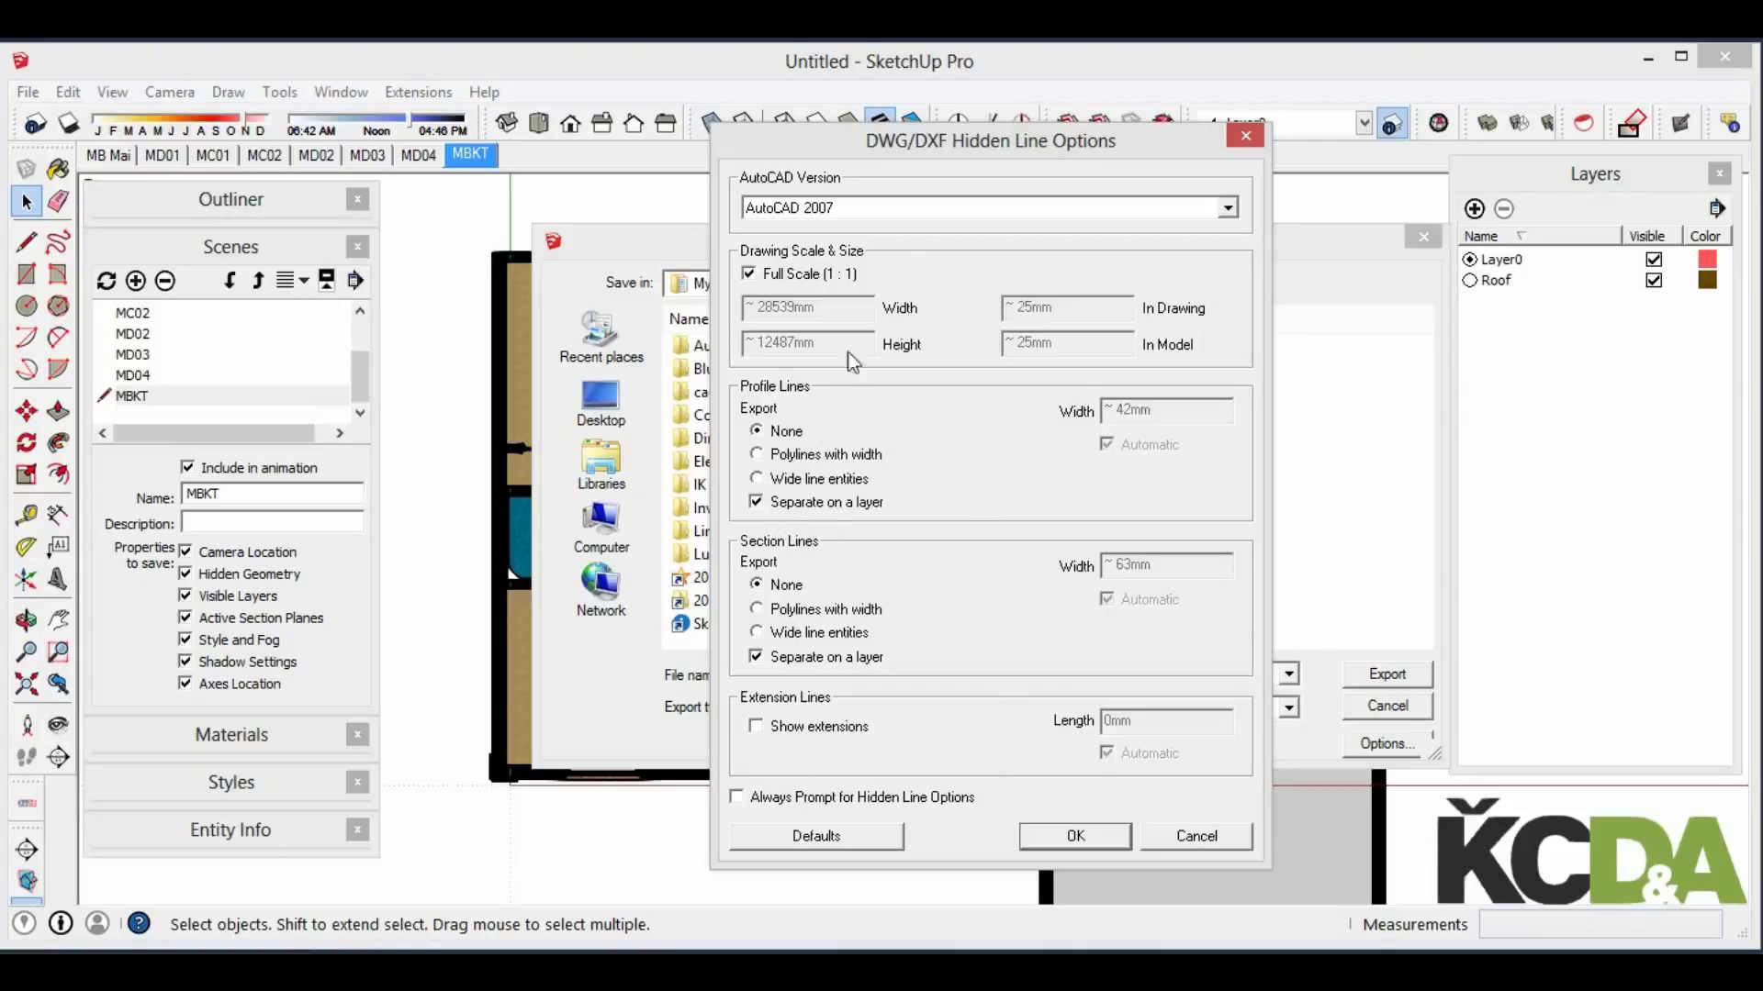
{"action": "left_click", "coordinate": [1047, 837]}
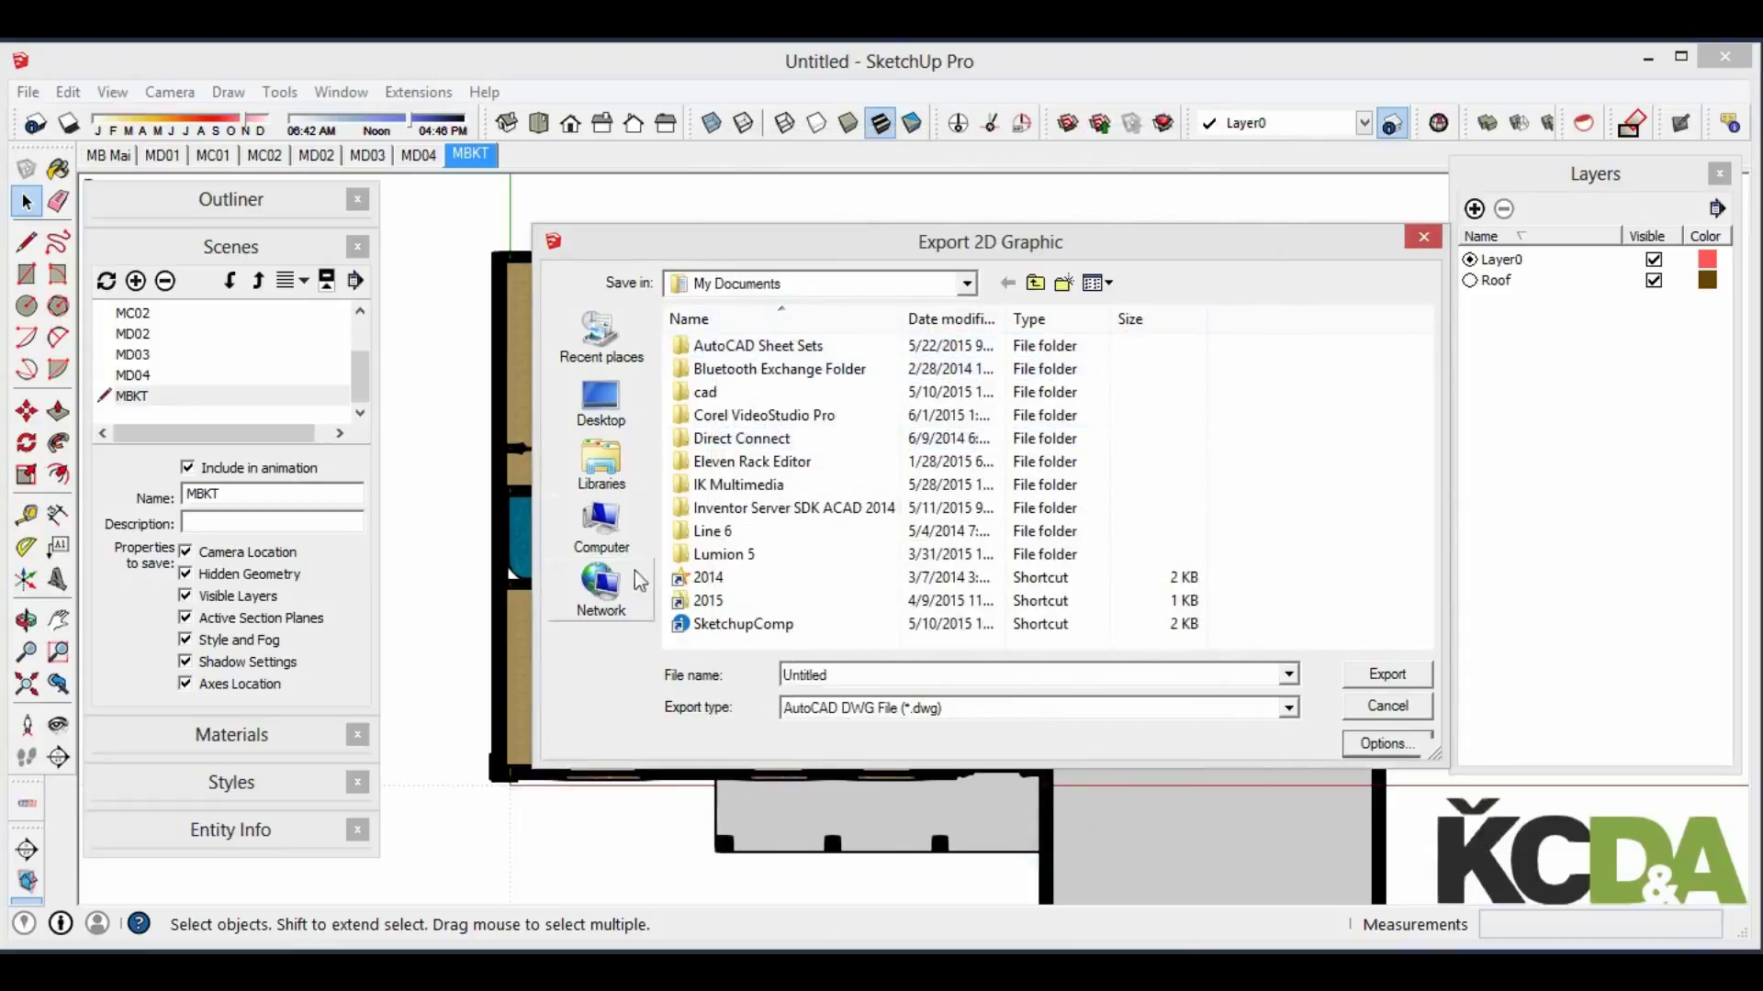
Create a new folder named Tuto01 inside D:\vbo
{"action": "left_click", "coordinate": [606, 549]}
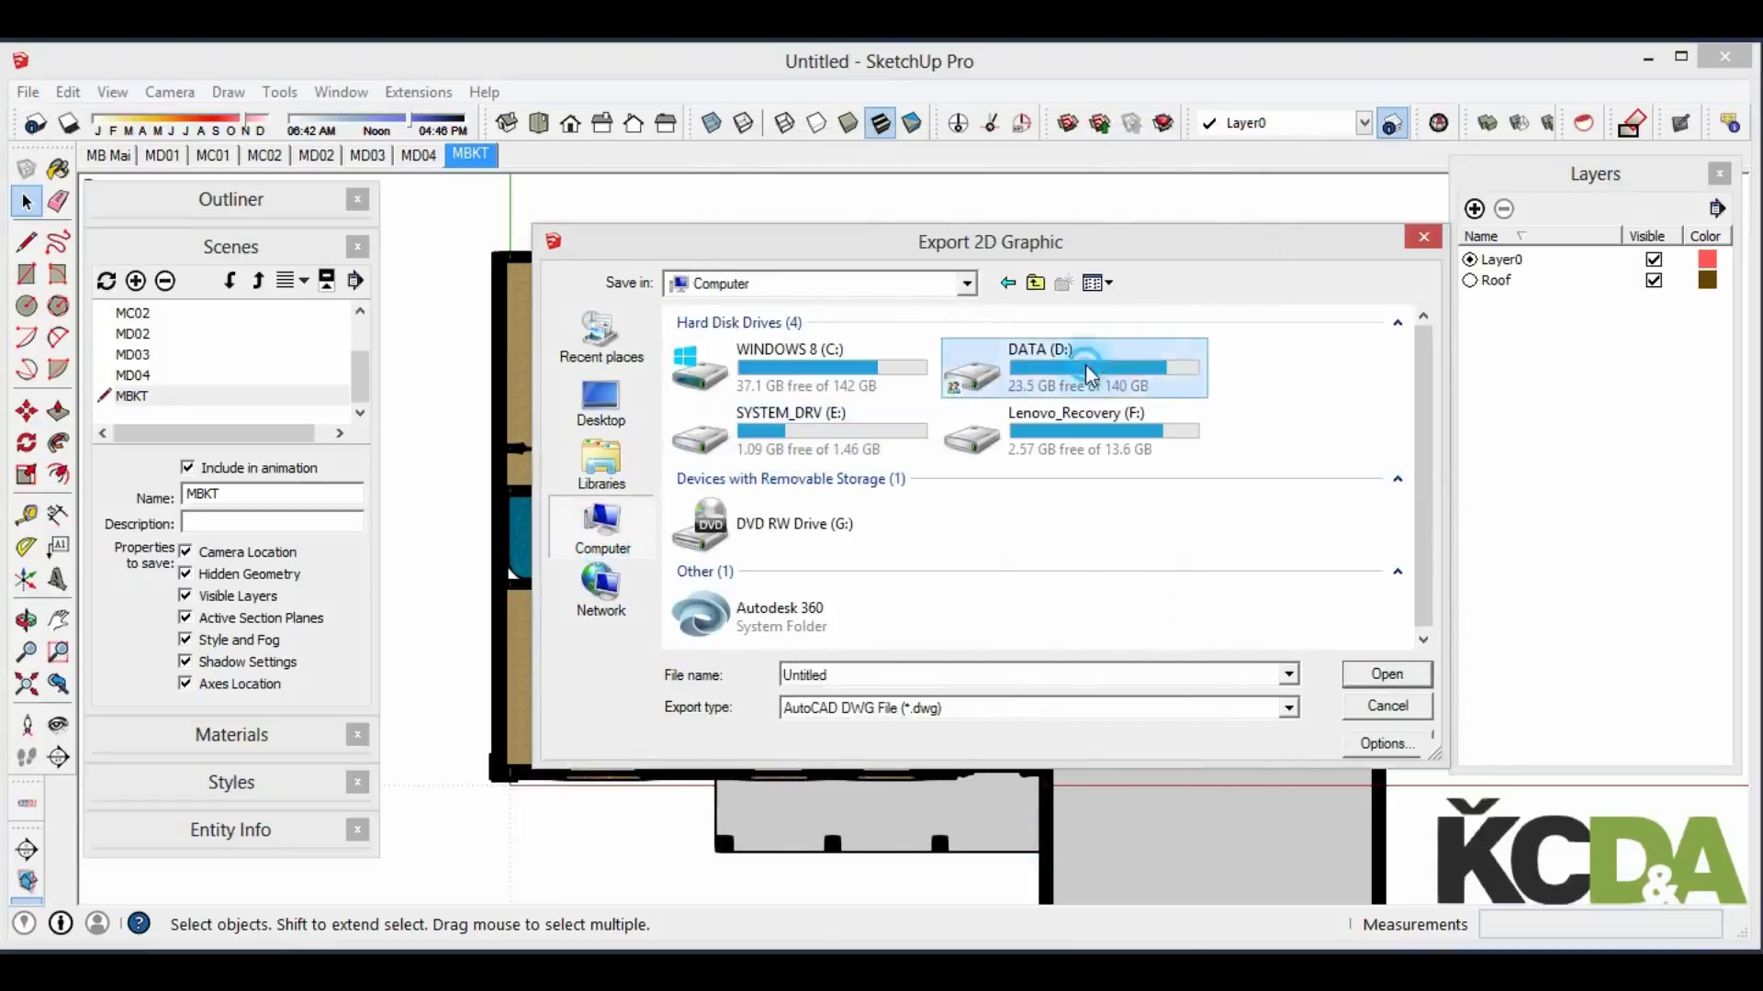
{"action": "double_click", "coordinate": [1046, 354]}
{"action": "double_click", "coordinate": [731, 577]}
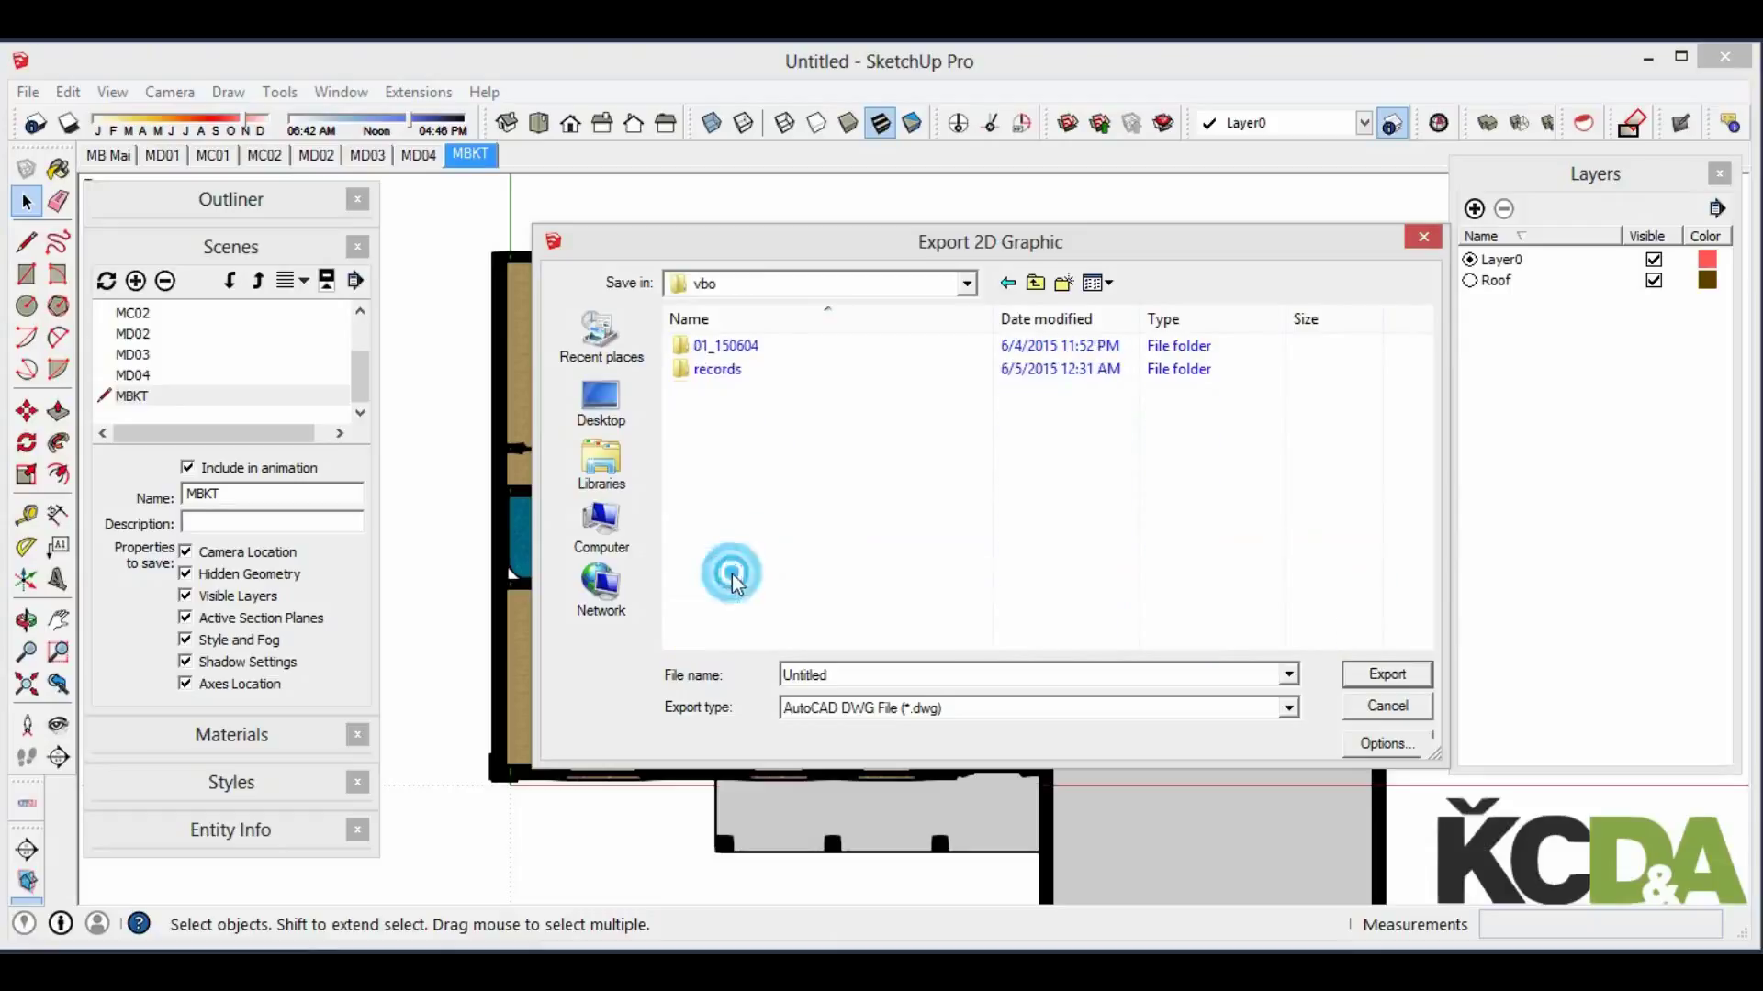
{"action": "left_click", "coordinate": [1063, 282]}
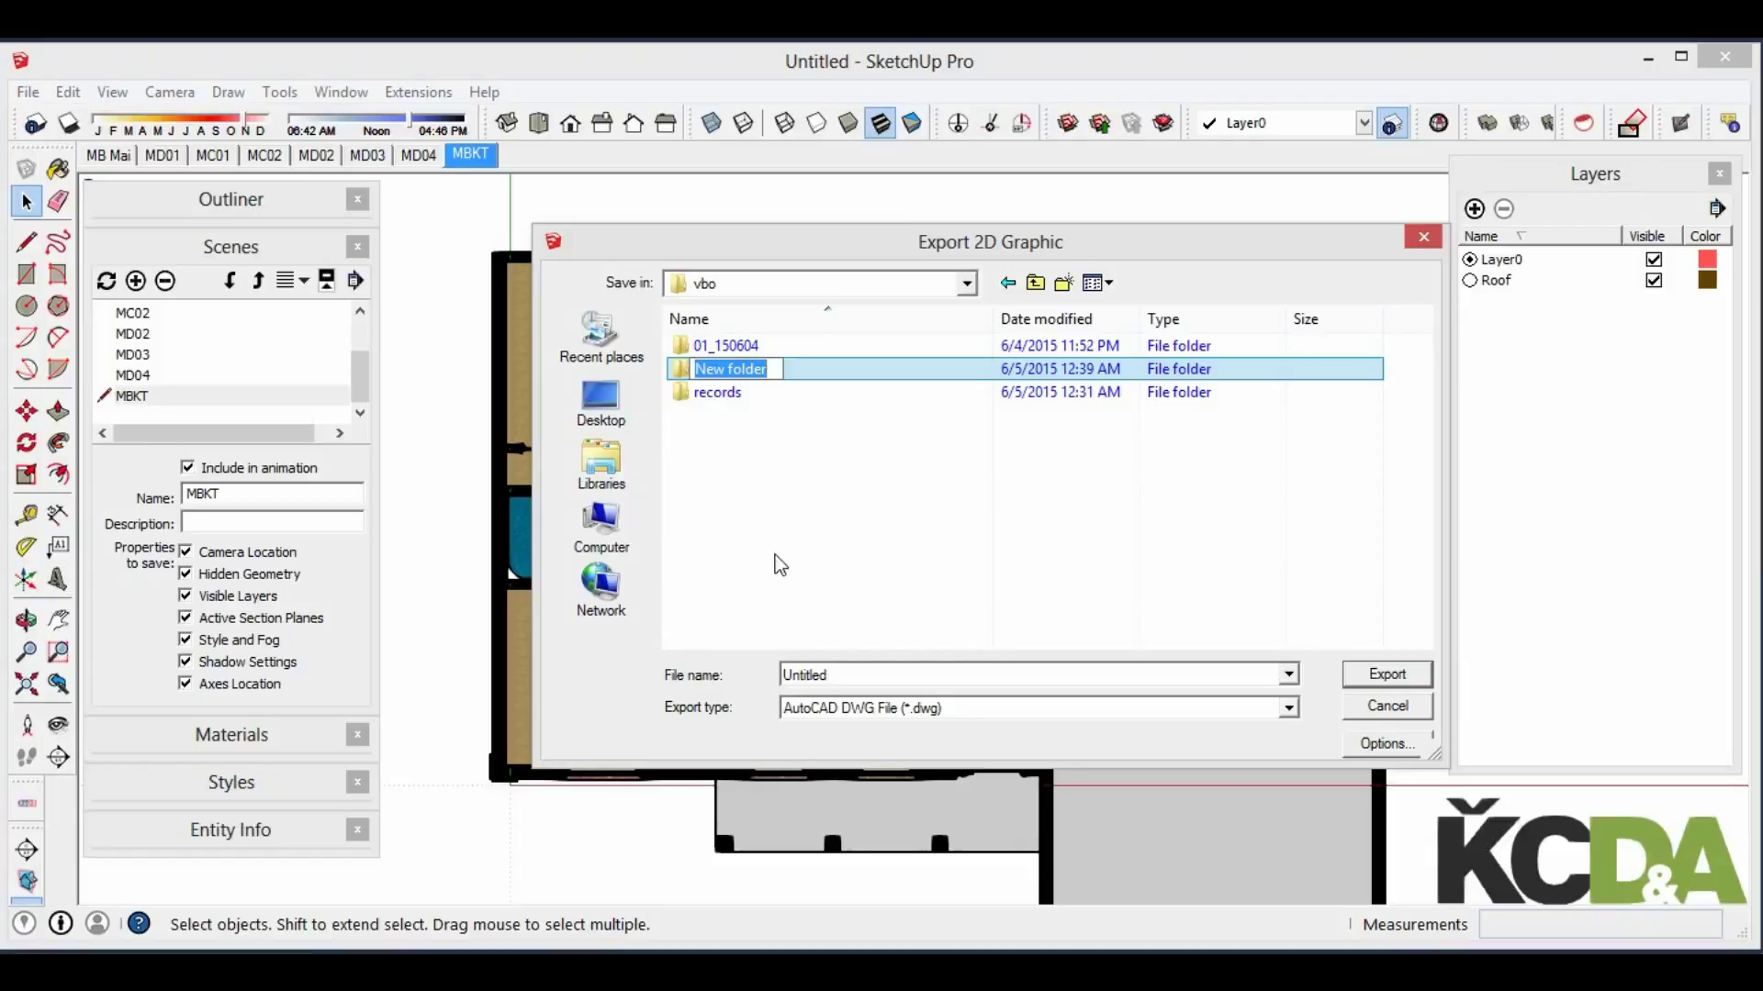
{"action": "type", "text": "Tuto01"}
{"action": "key", "text": "Return"}
{"action": "key", "text": "Return"}
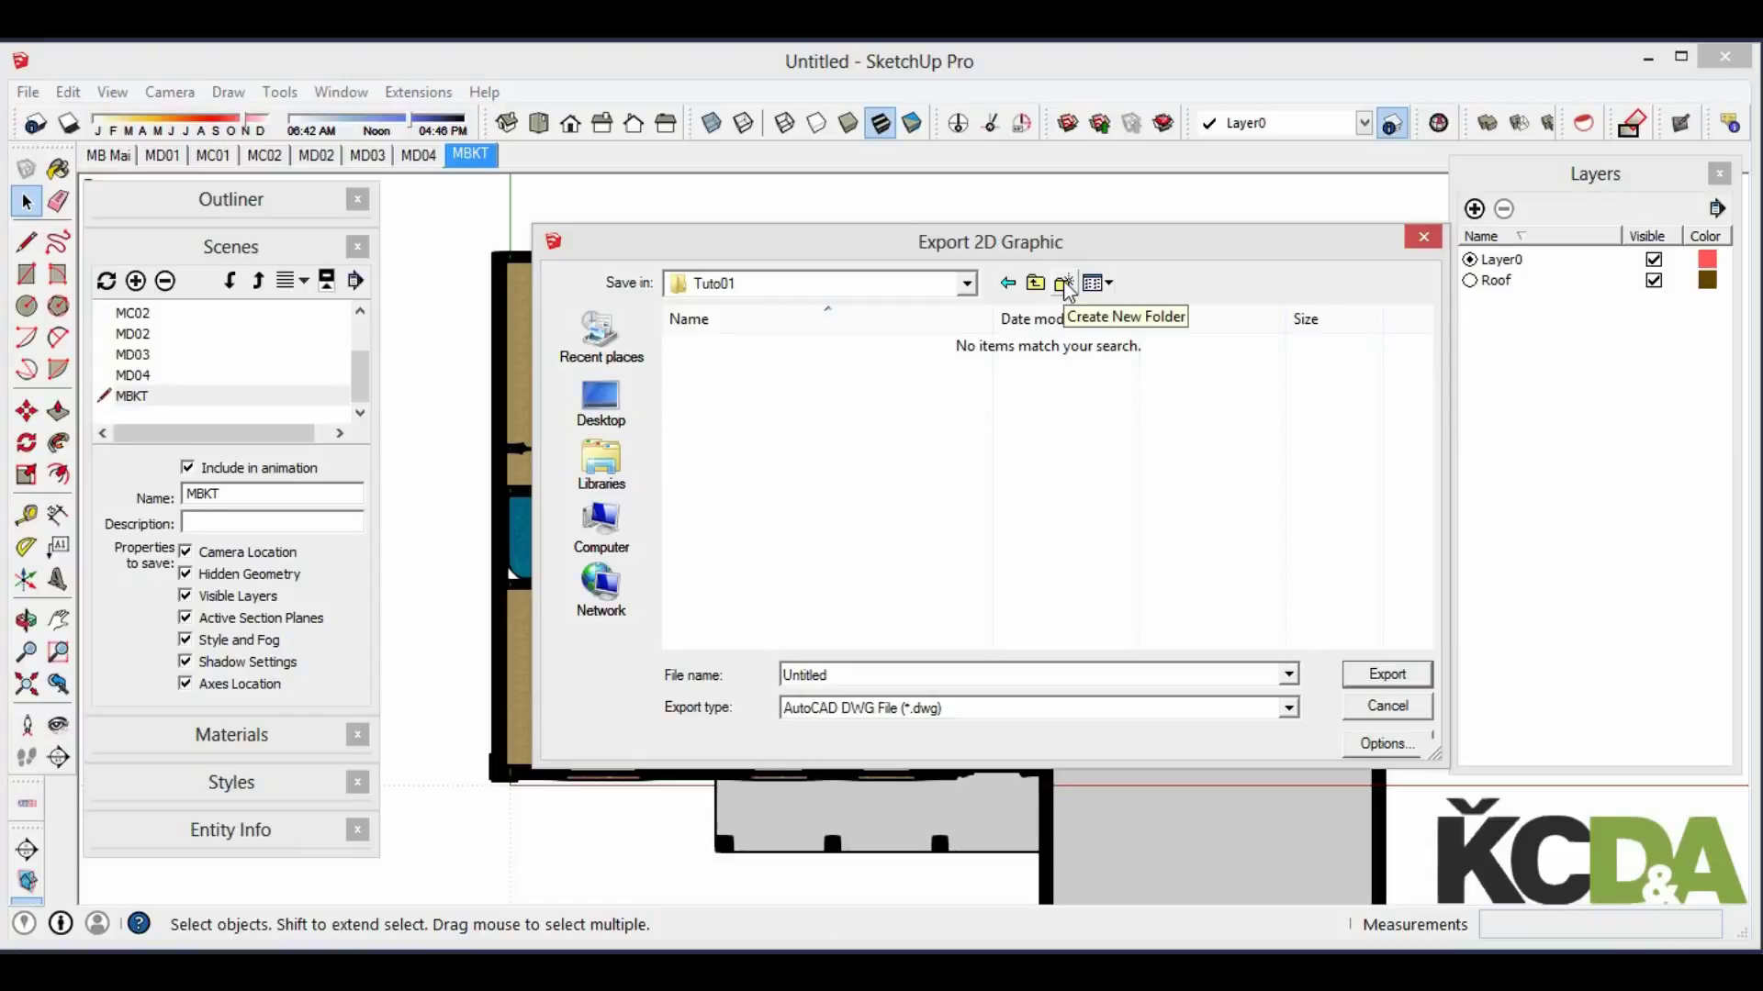
Create an xrfs folder inside Tuto01, open it, and cancel the export
{"action": "left_click", "coordinate": [1065, 284]}
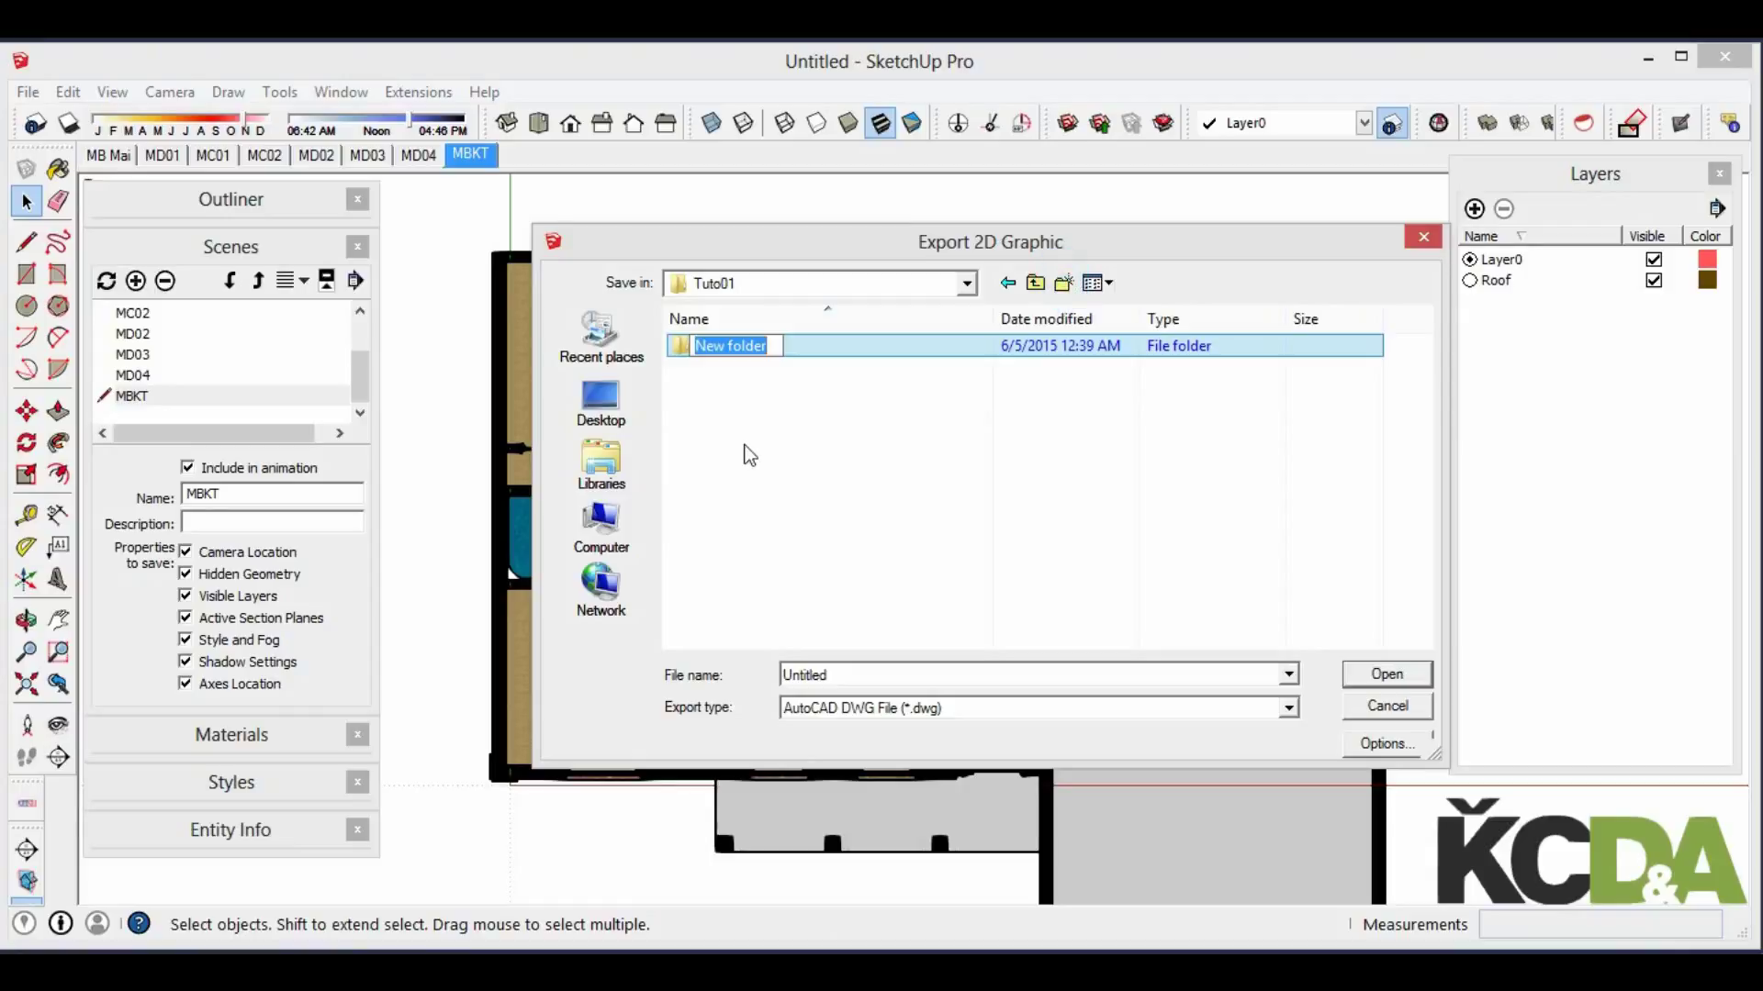
{"action": "type", "text": "xrfs"}
{"action": "key", "text": "Return"}
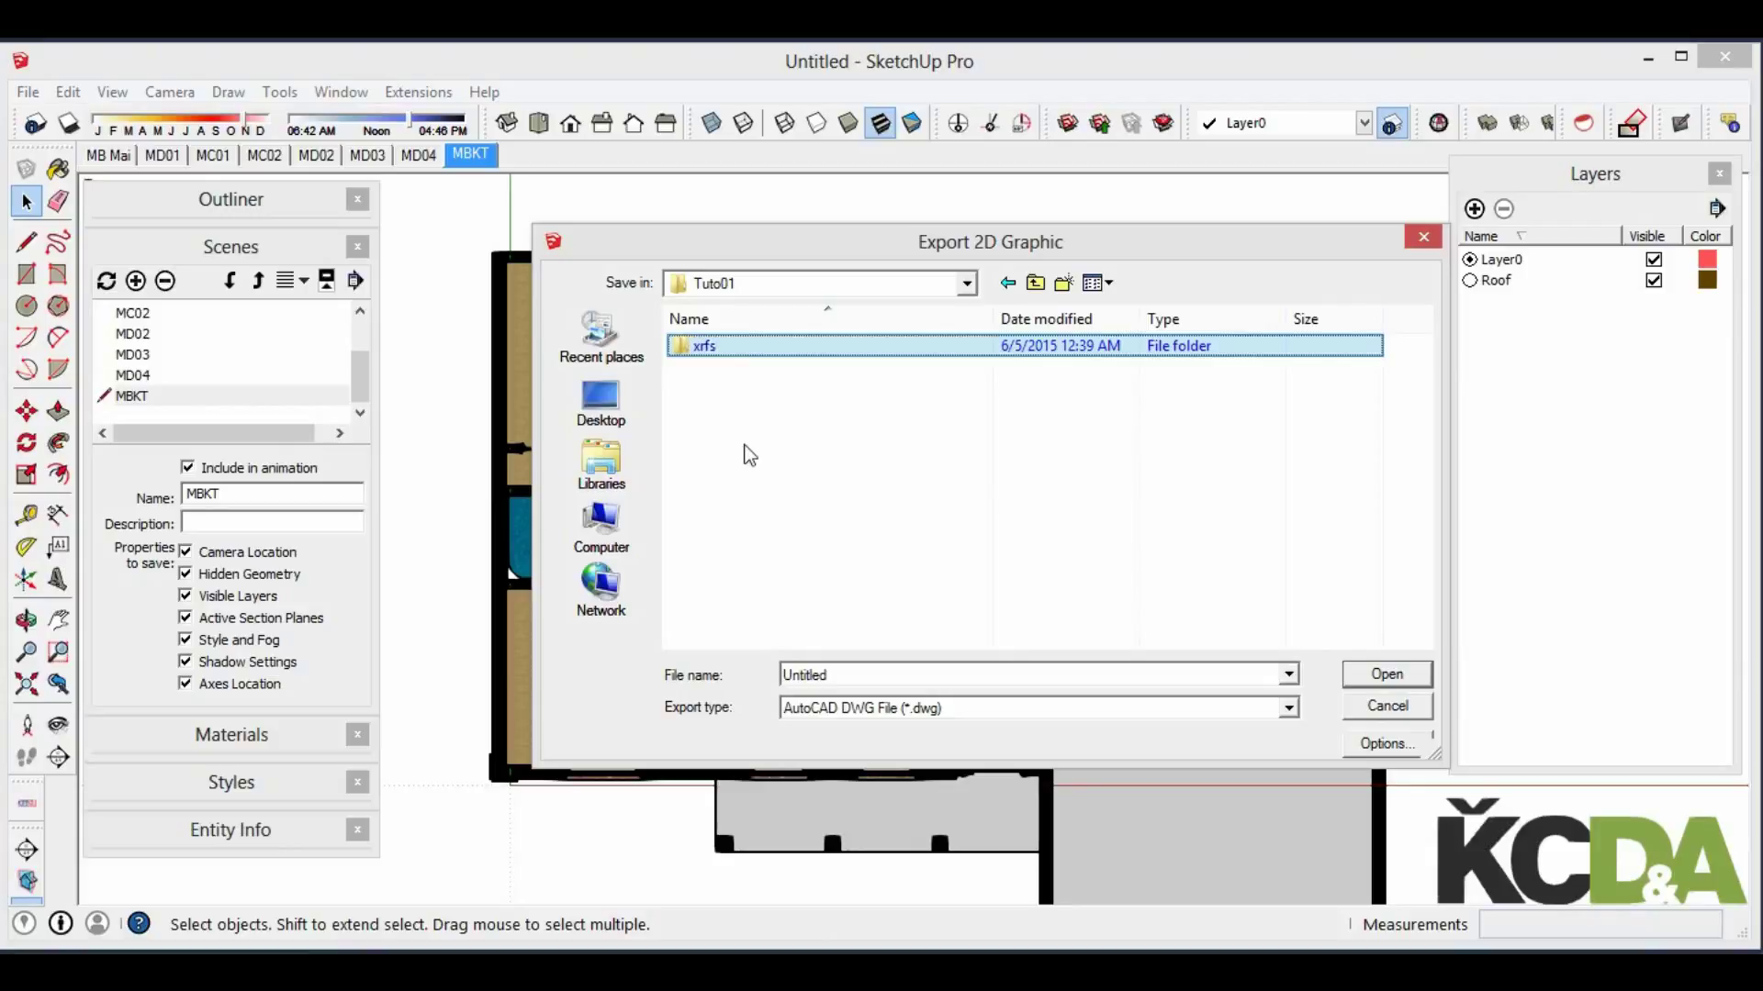
{"action": "double_click", "coordinate": [802, 350]}
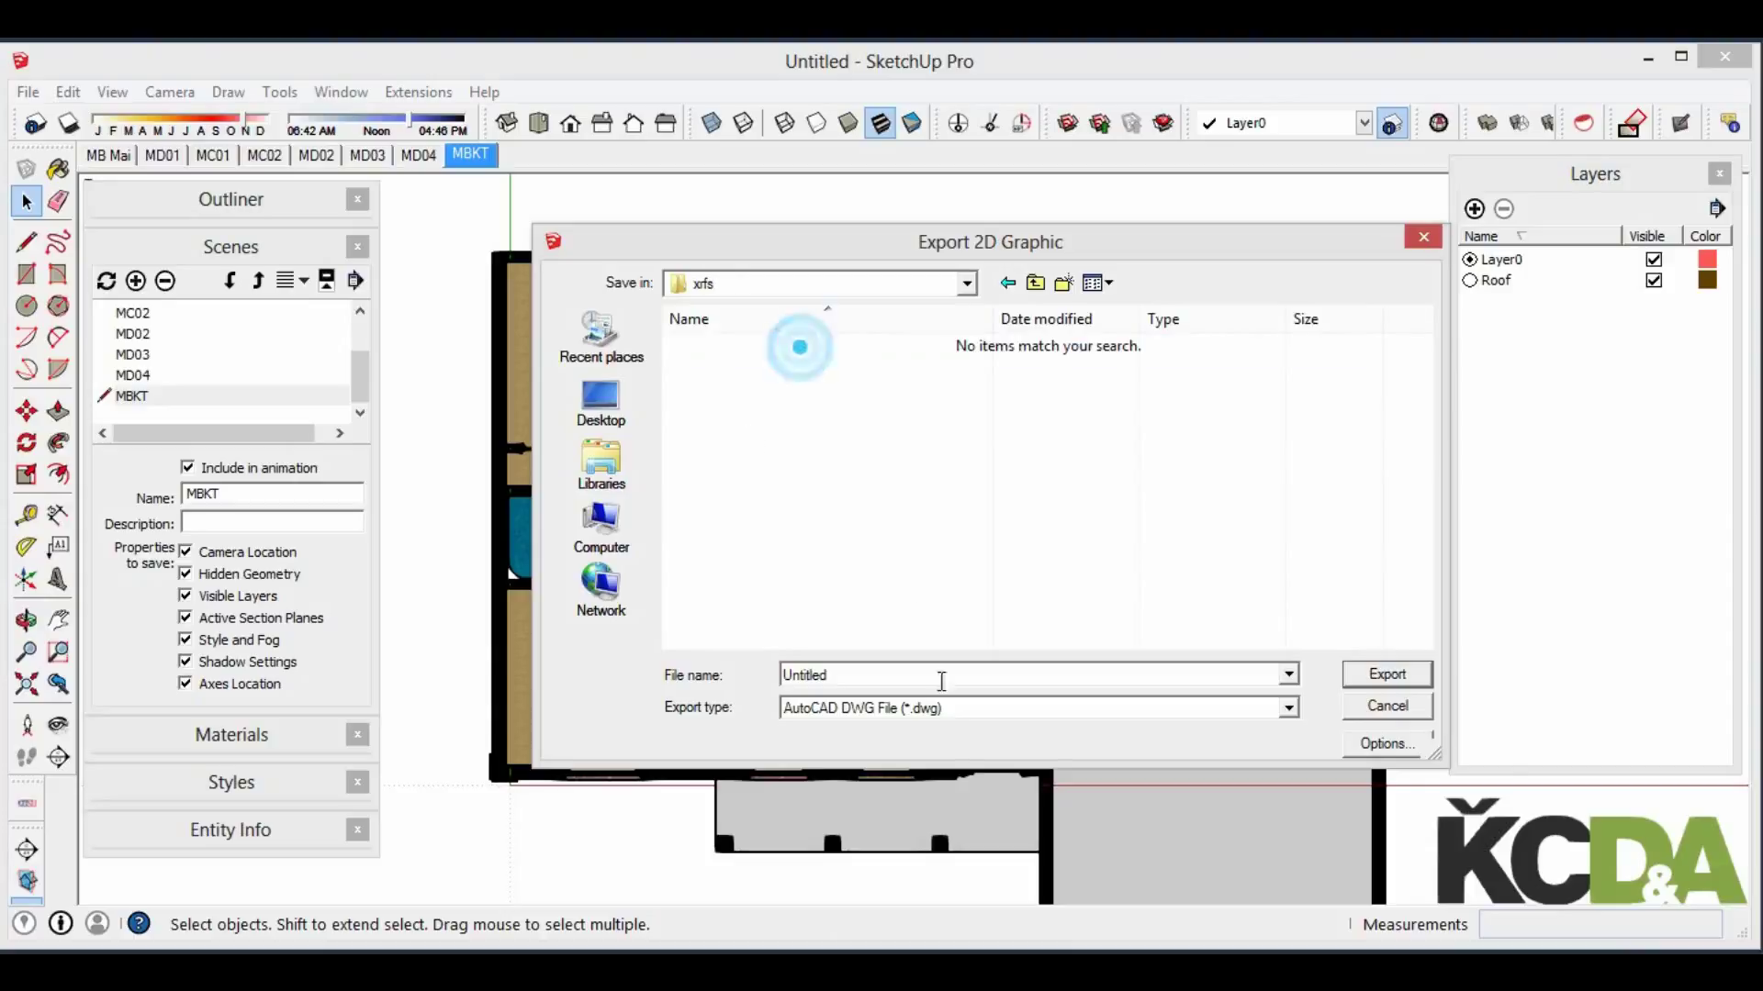
{"action": "left_click_drag", "start_coordinate": [877, 252], "coordinate": [844, 273]}
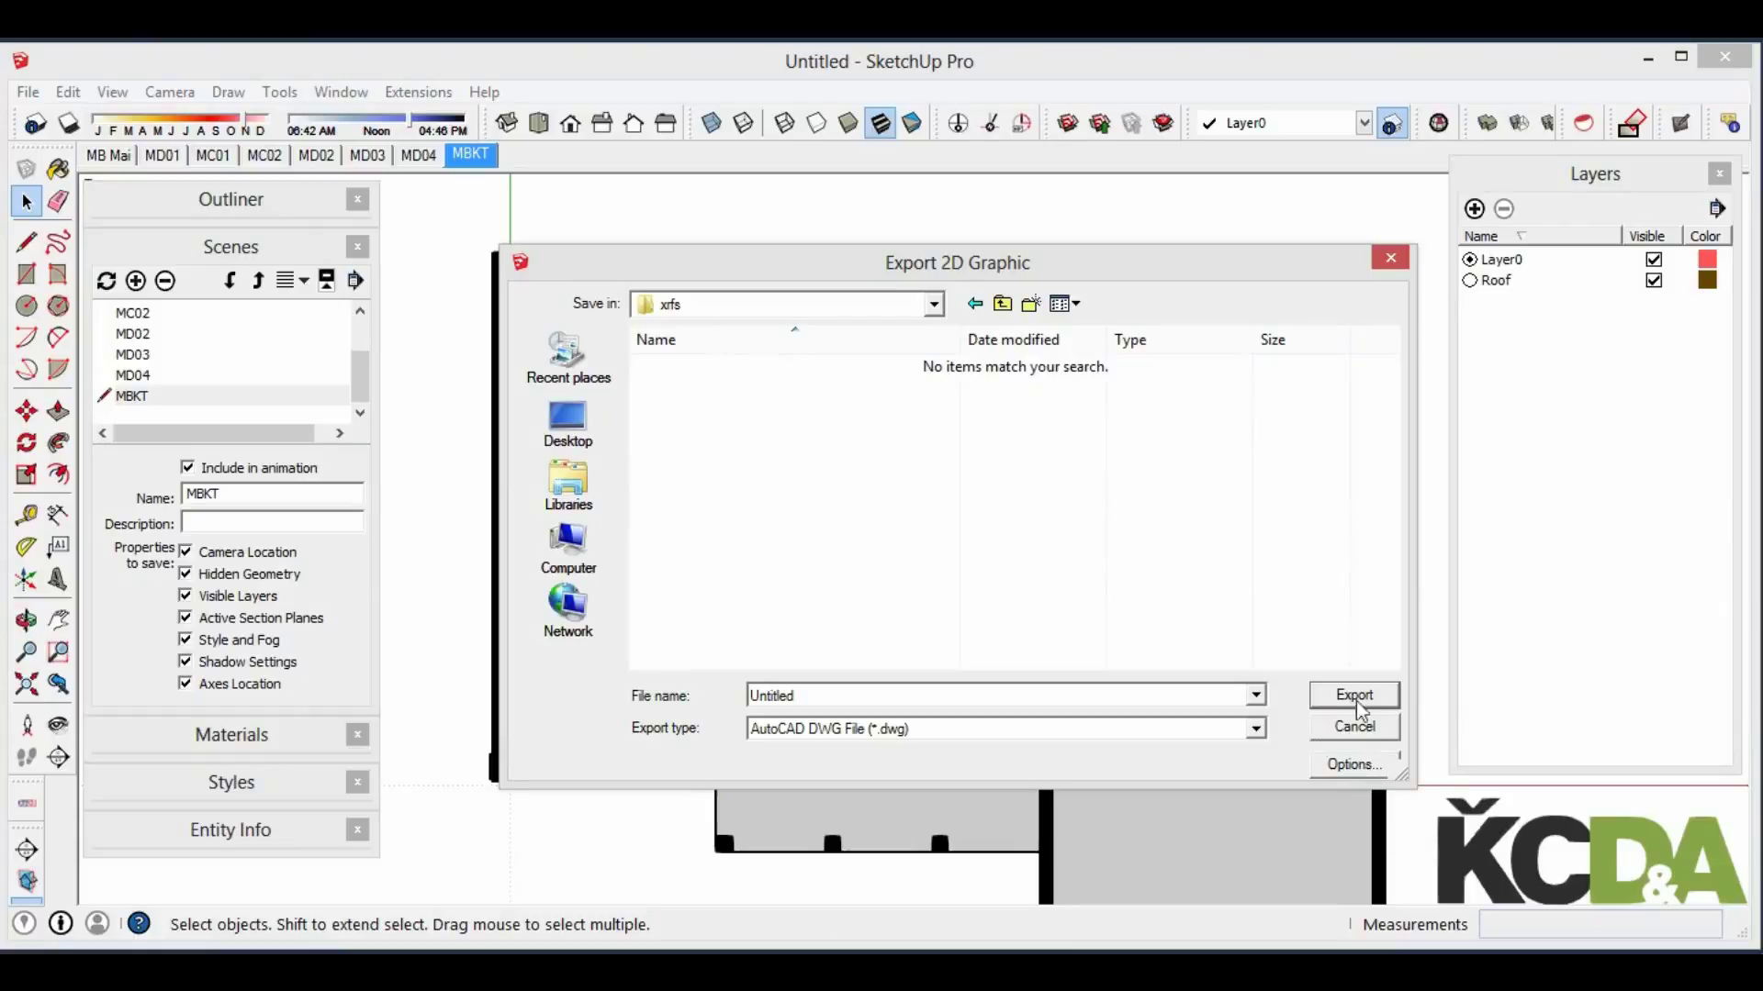
{"action": "left_click", "coordinate": [1368, 727]}
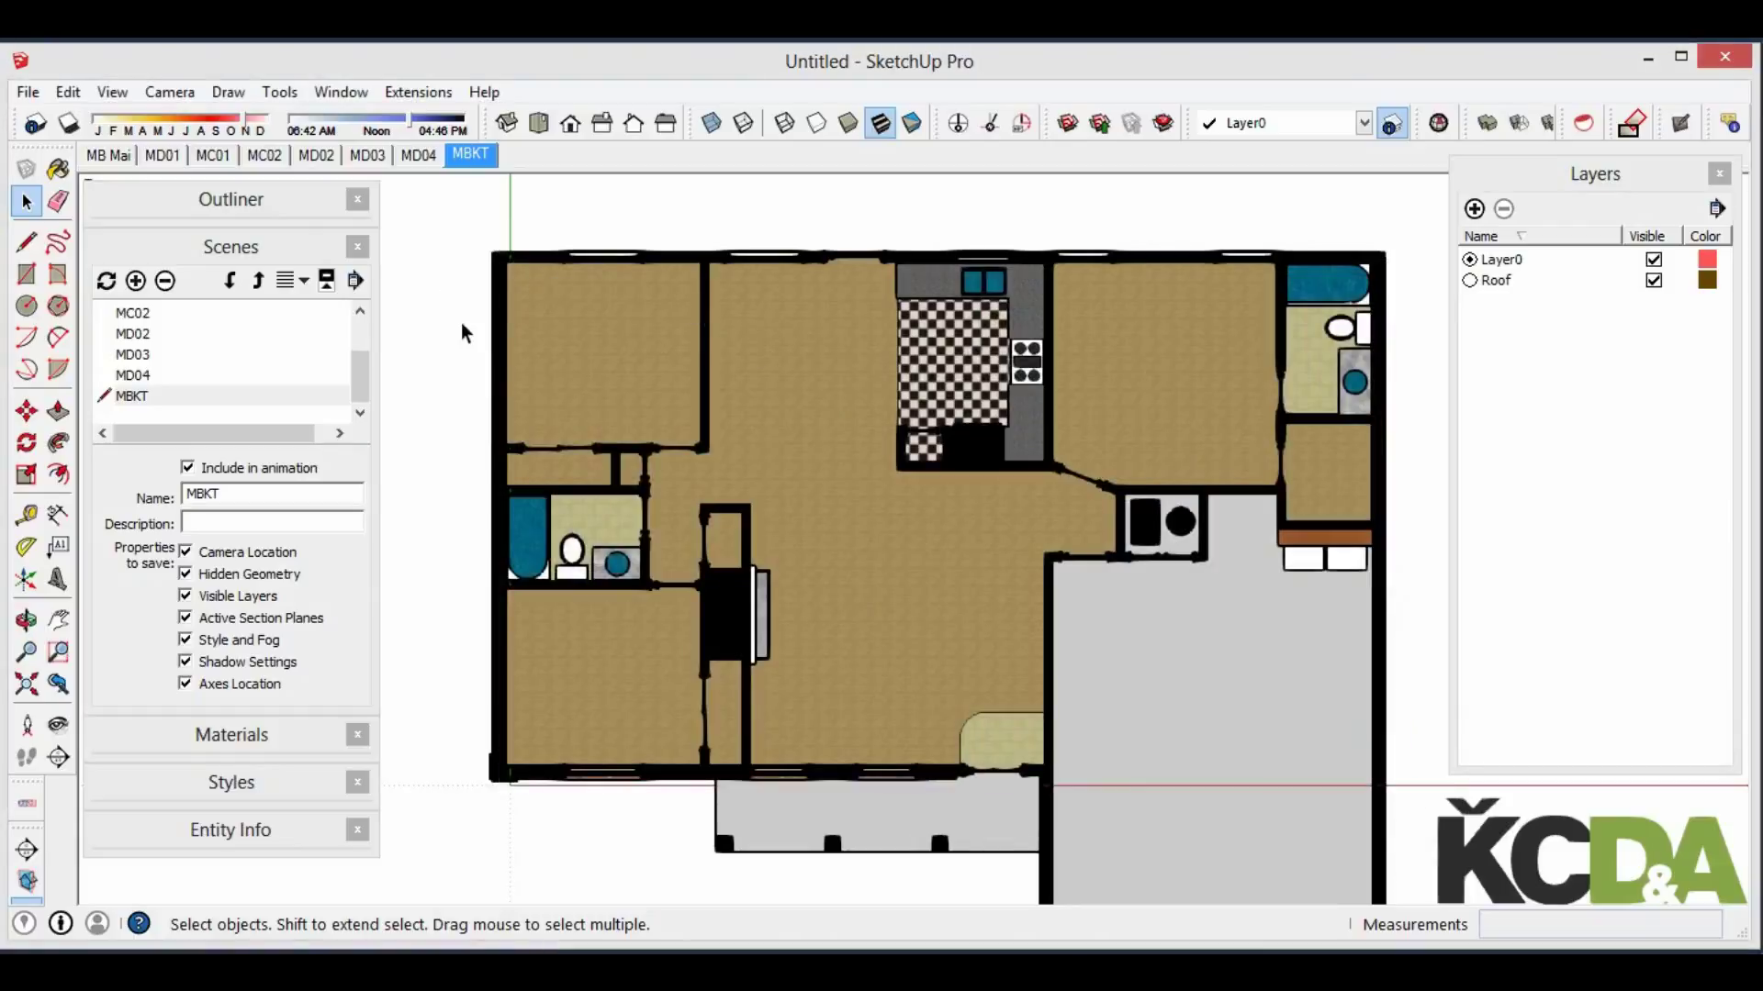
Select the MB Mai scene and point the 2D graphic export at D:\vbo\Tuto01\xrfs
{"action": "left_click", "coordinate": [114, 158]}
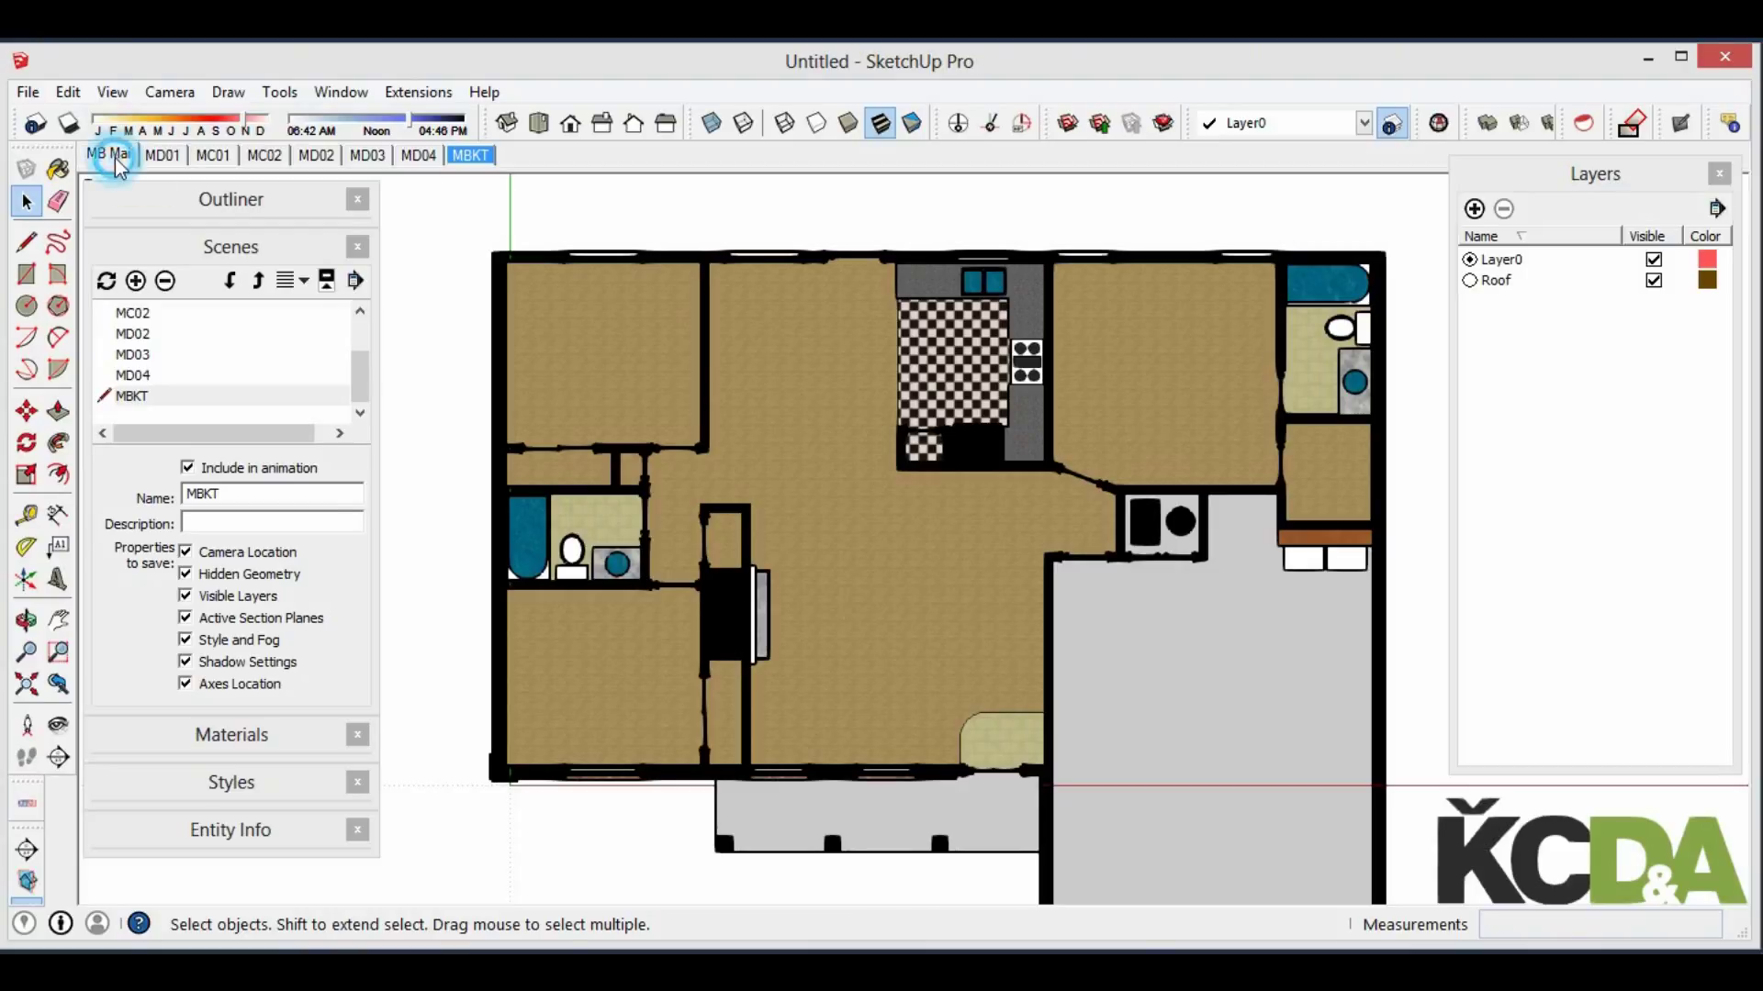
{"action": "left_click", "coordinate": [27, 91]}
{"action": "mouse_move", "coordinate": [72, 468]}
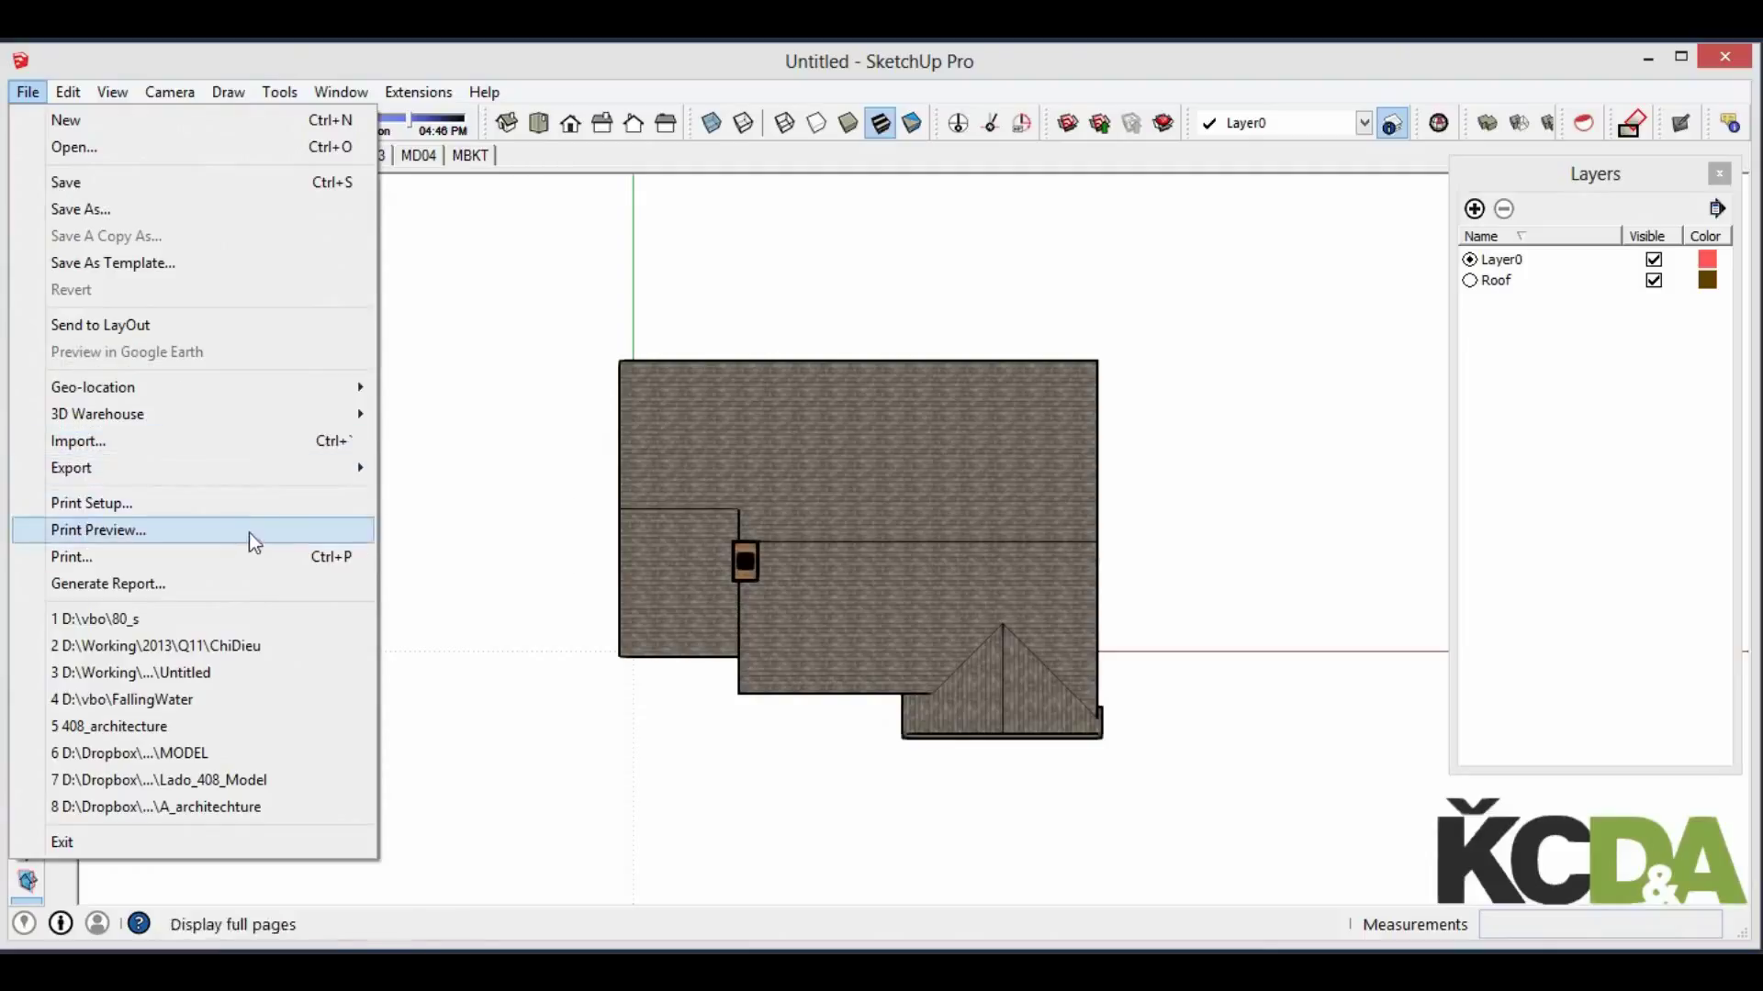
{"action": "left_click", "coordinate": [475, 495]}
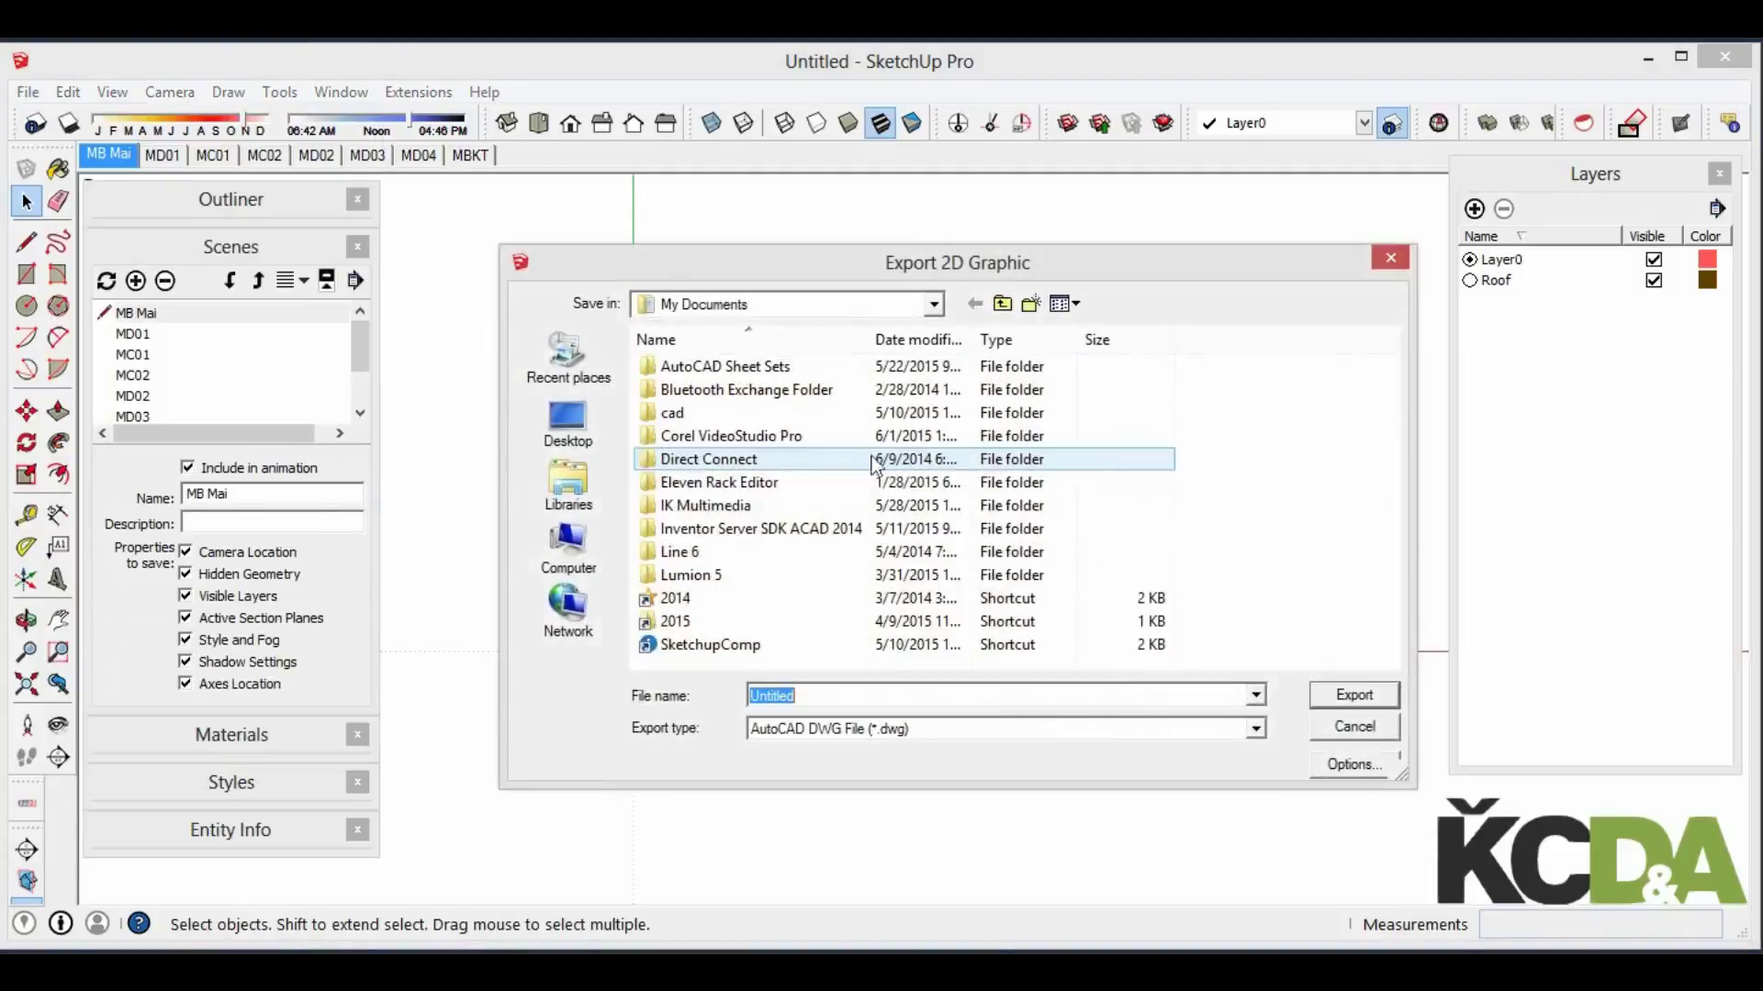
{"action": "left_click", "coordinate": [597, 564]}
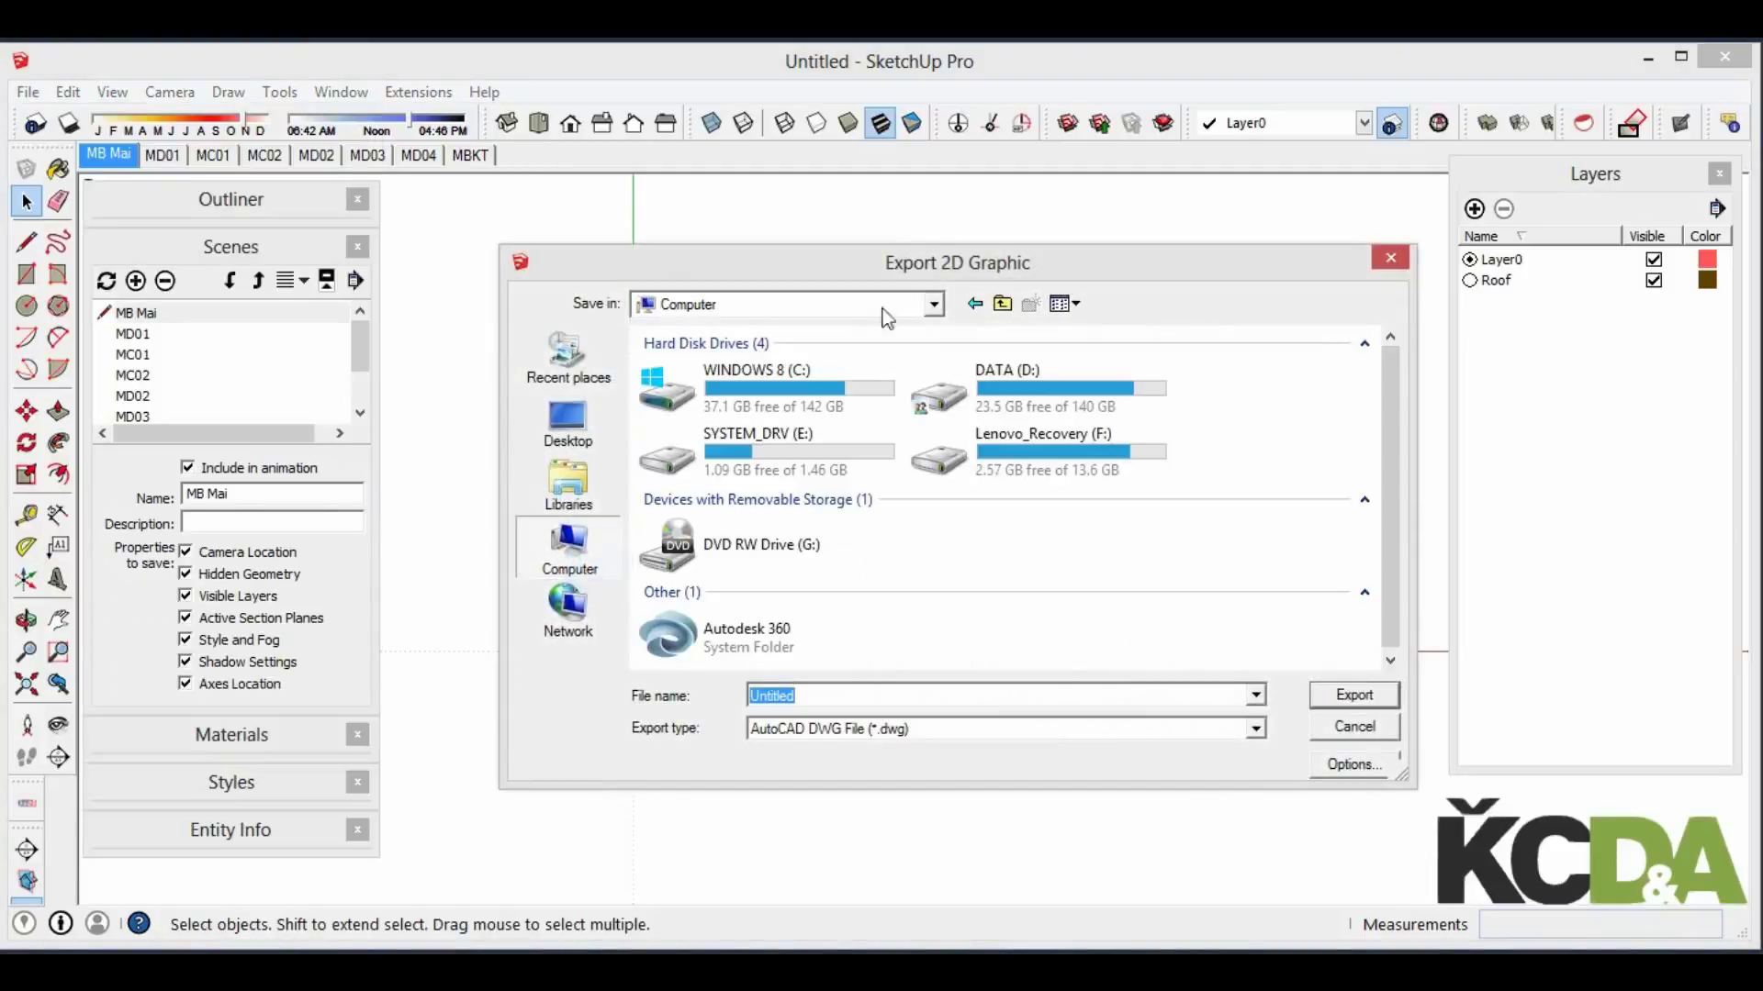
{"action": "double_click", "coordinate": [973, 381]}
{"action": "double_click", "coordinate": [686, 598]}
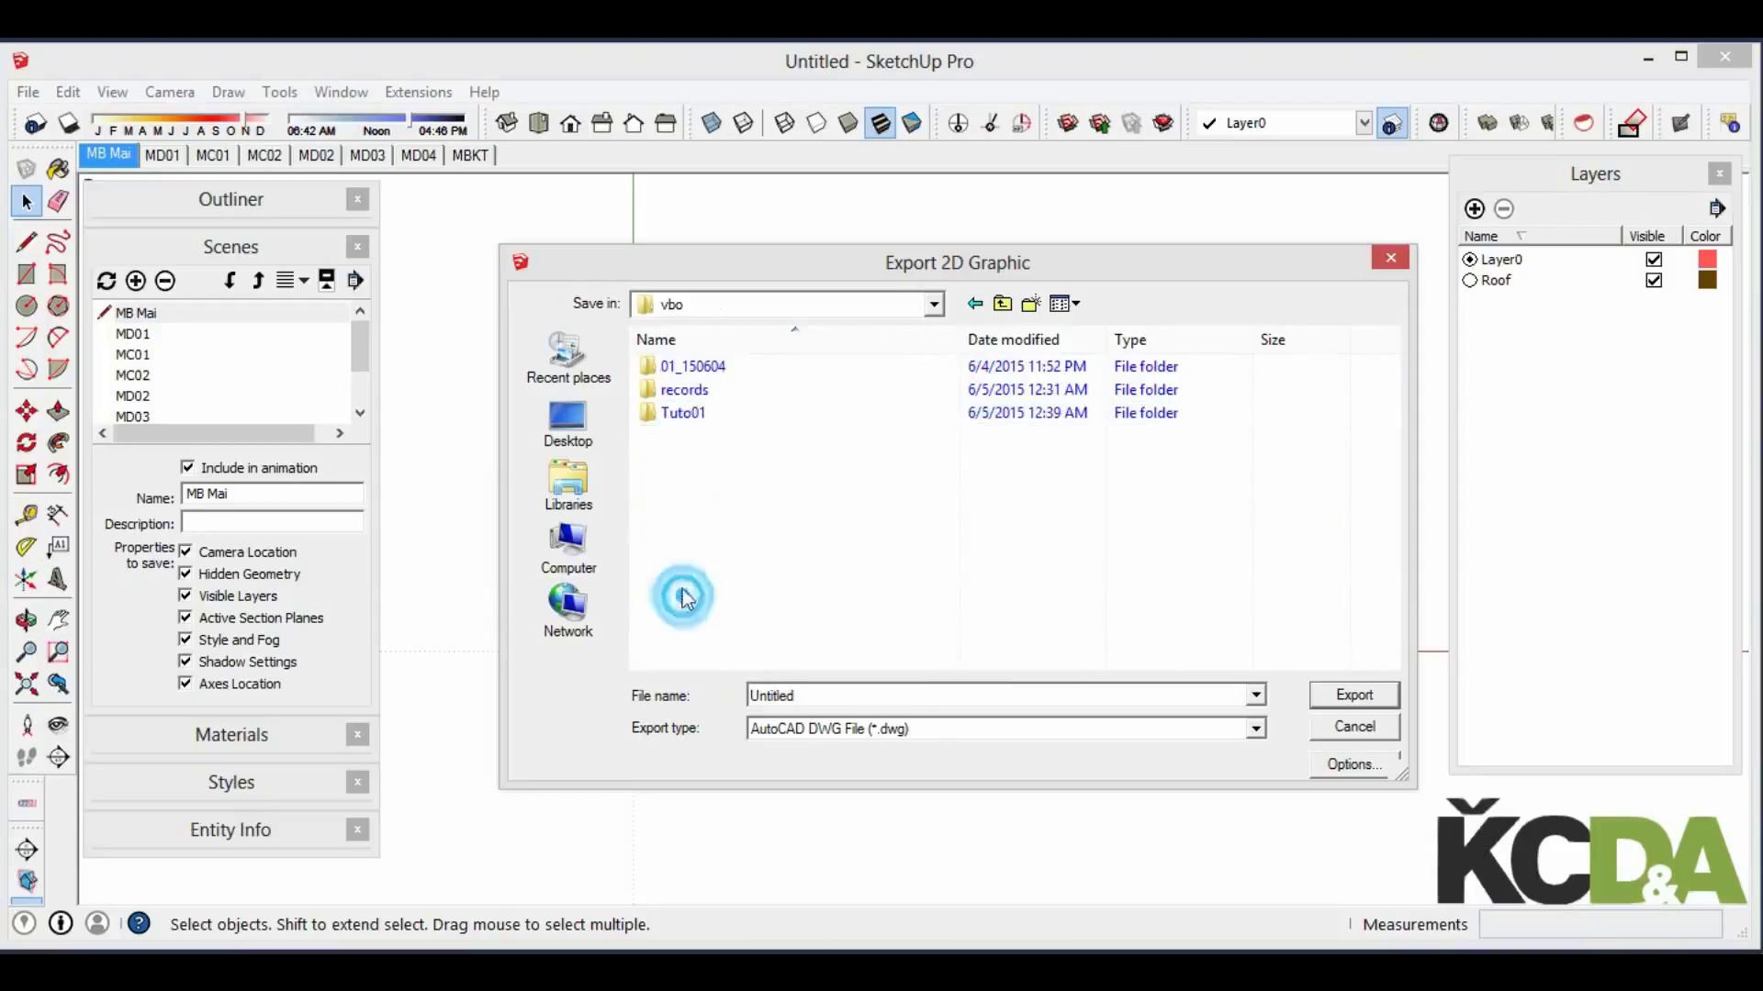
{"action": "left_click", "coordinate": [730, 411]}
{"action": "double_click", "coordinate": [730, 411]}
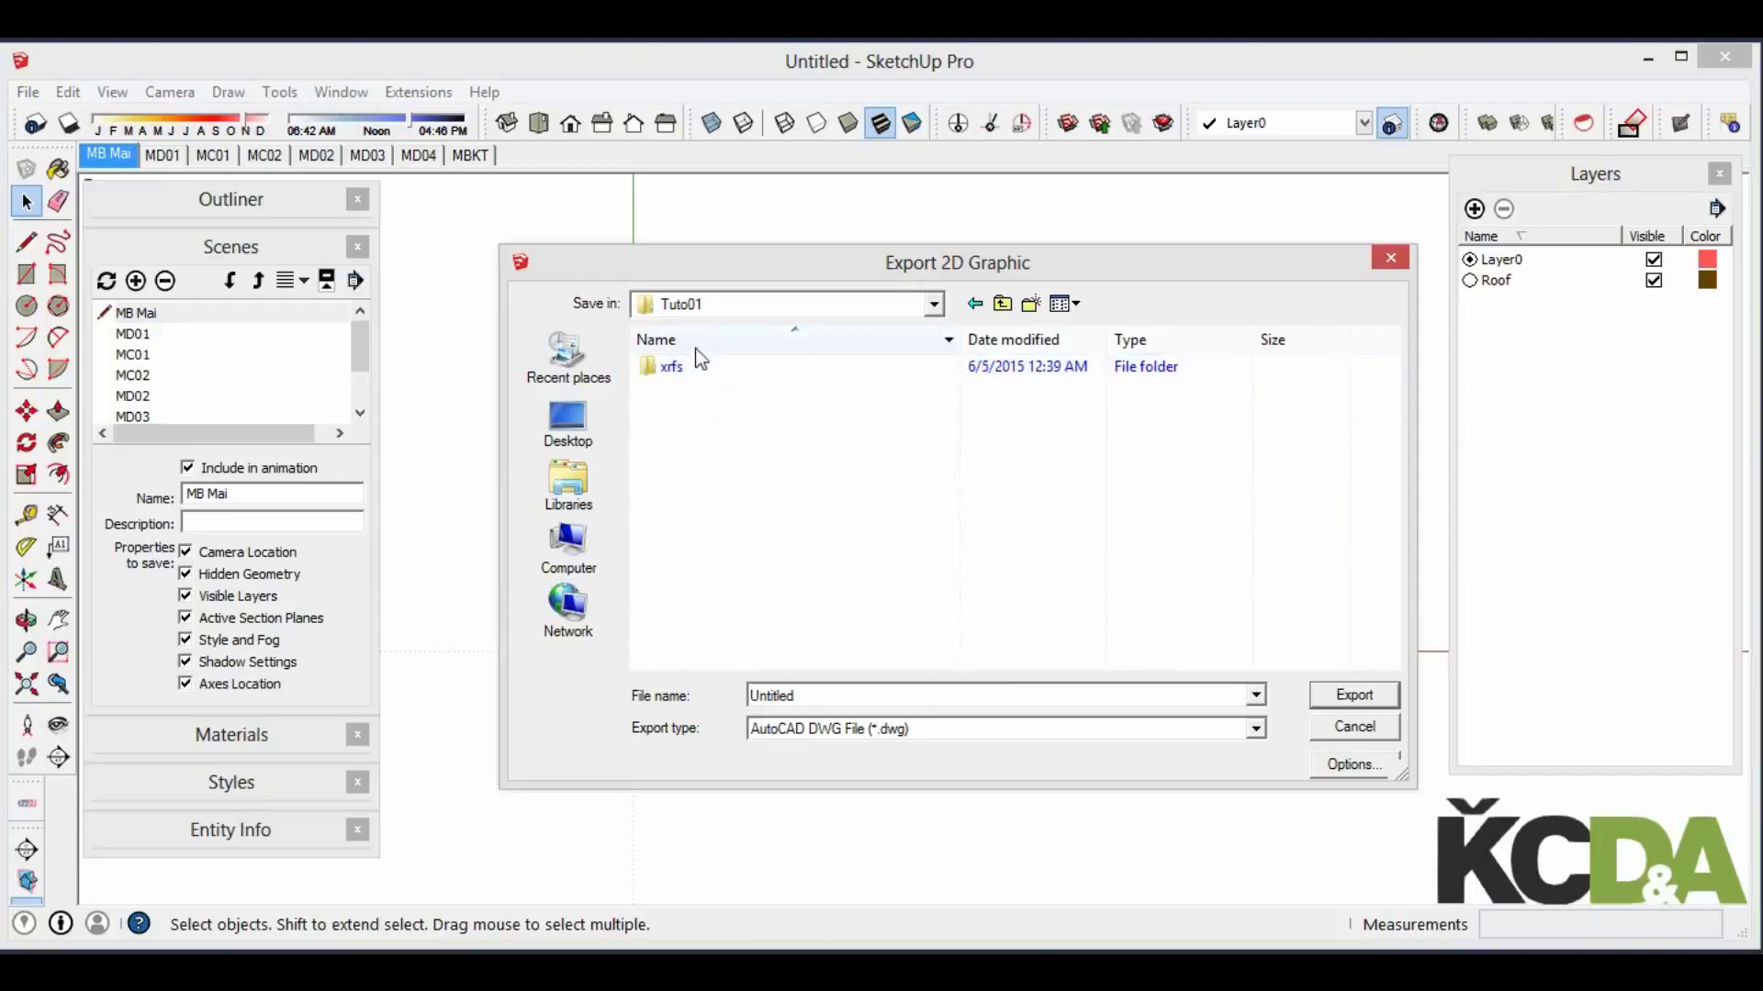
{"action": "double_click", "coordinate": [694, 364]}
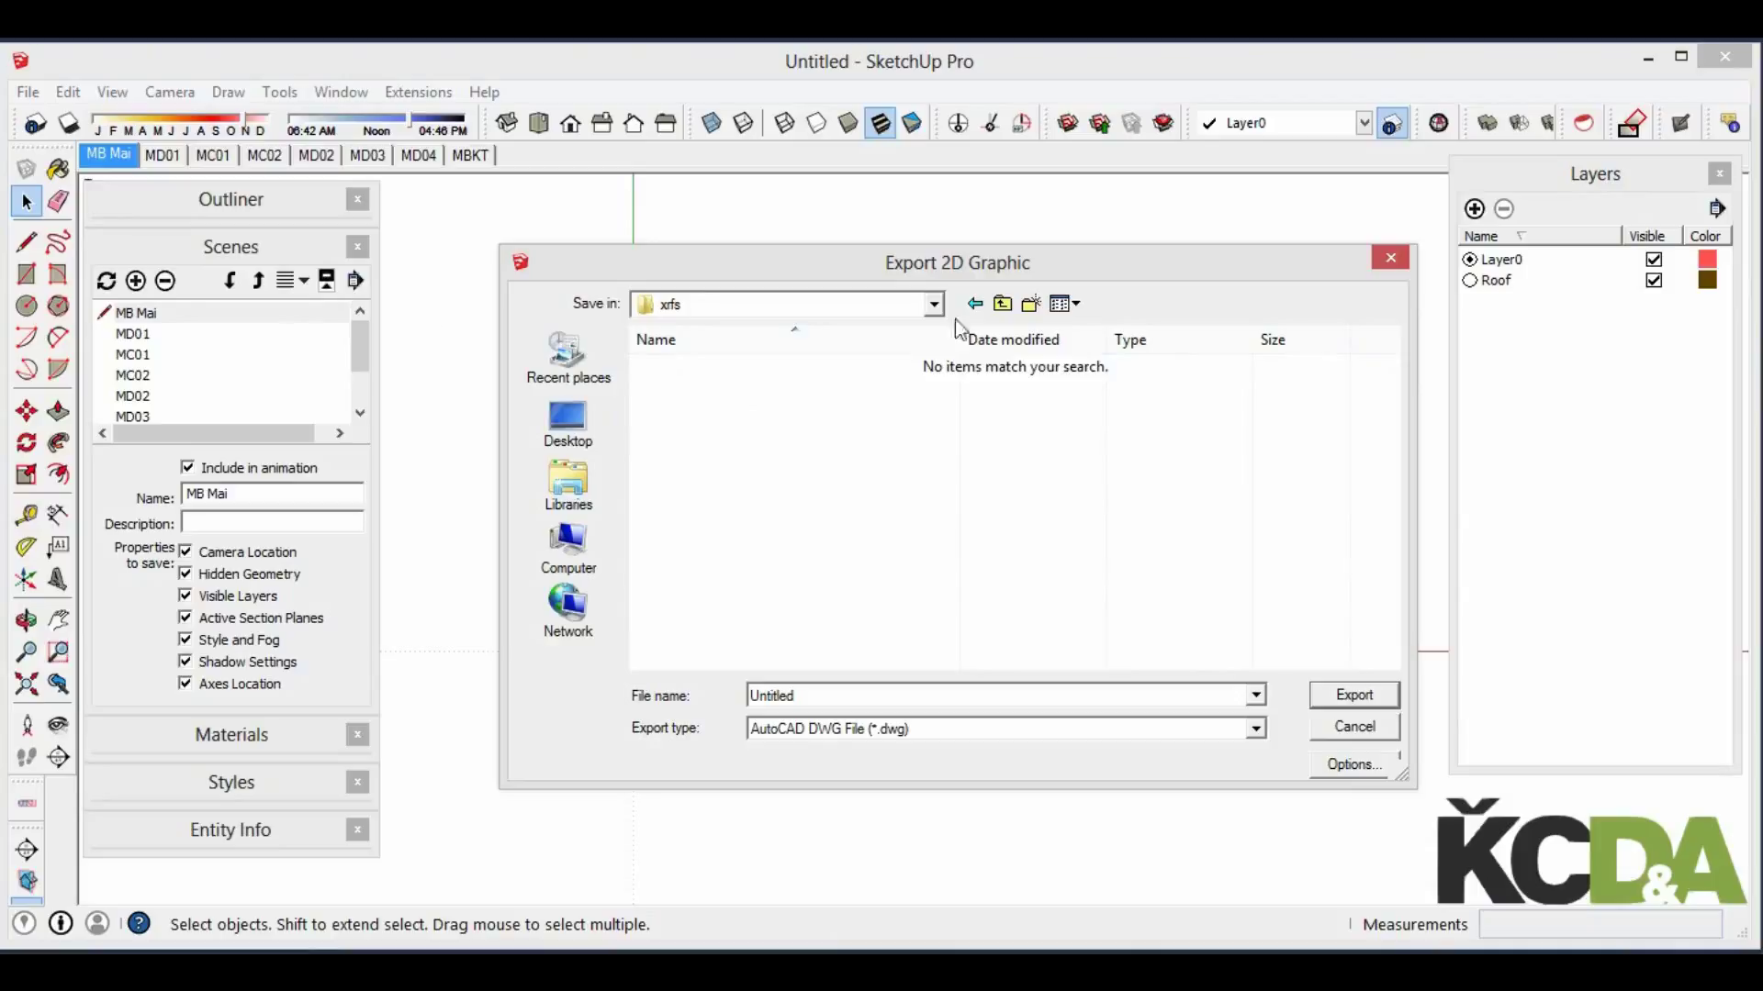
{"action": "left_click_drag", "start_coordinate": [779, 279], "coordinate": [694, 284]}
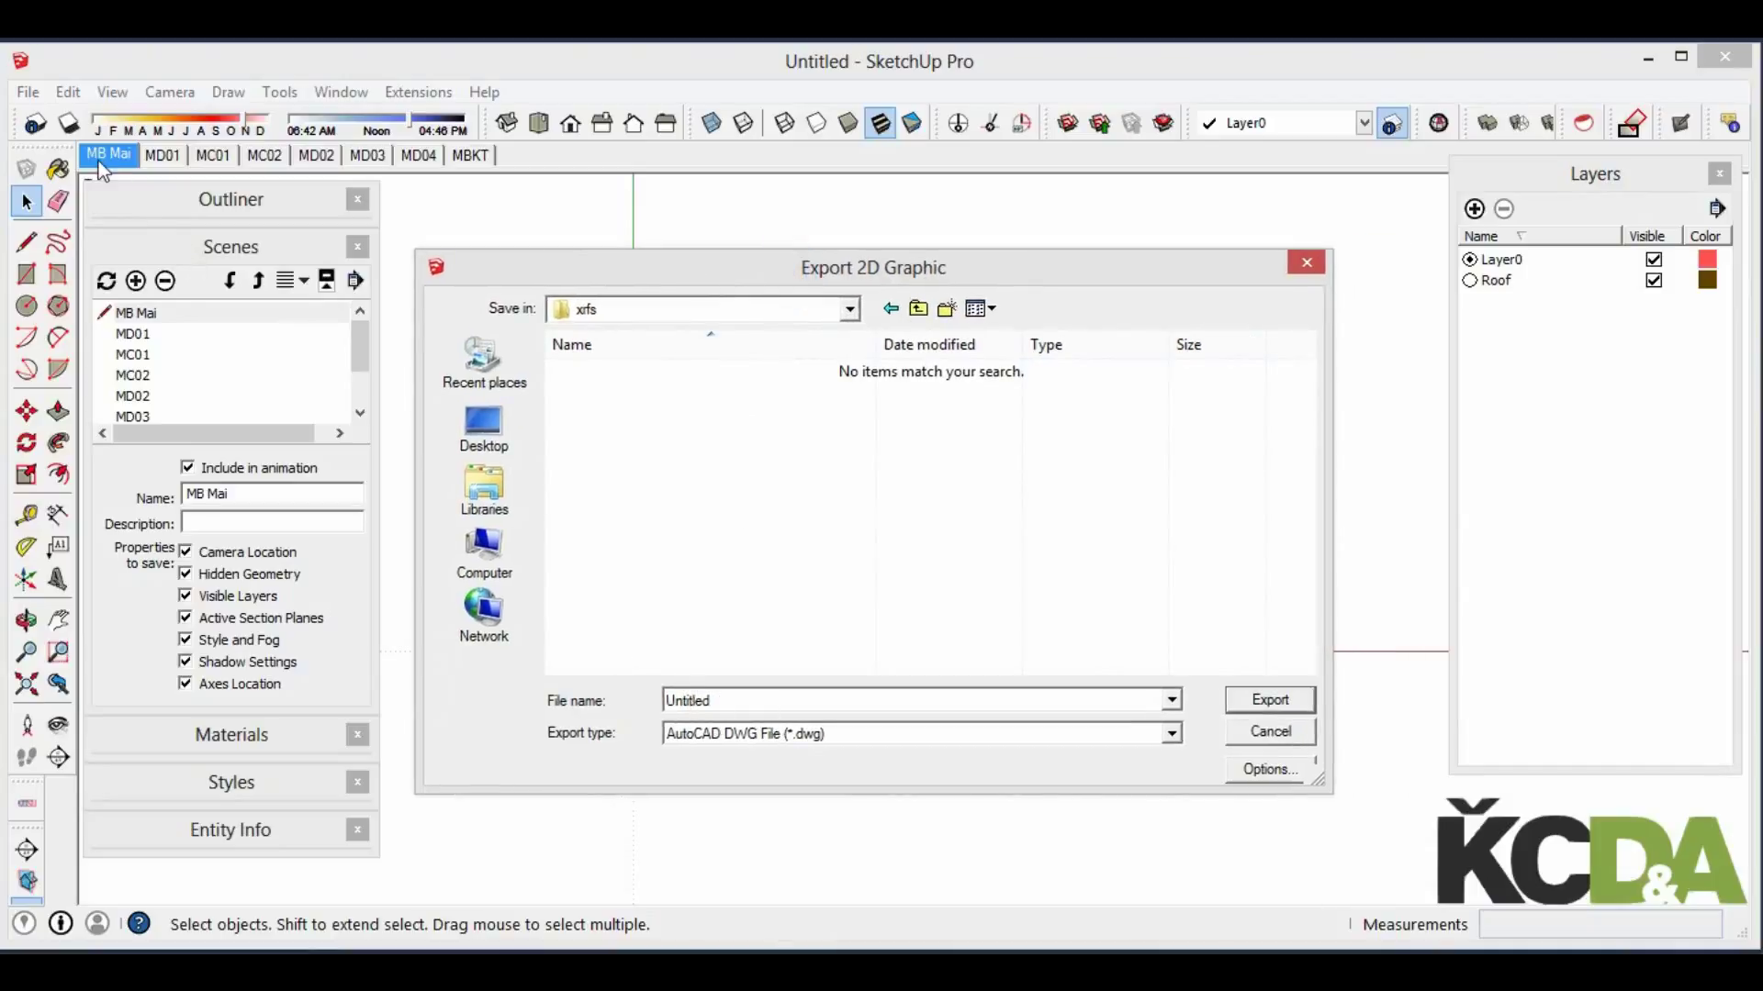
Name the file MB Mai, accept the hidden line options unchanged, and export it
{"action": "double_click", "coordinate": [742, 700]}
{"action": "type", "text": "MB Ma"}
{"action": "left_click", "coordinate": [1267, 770]}
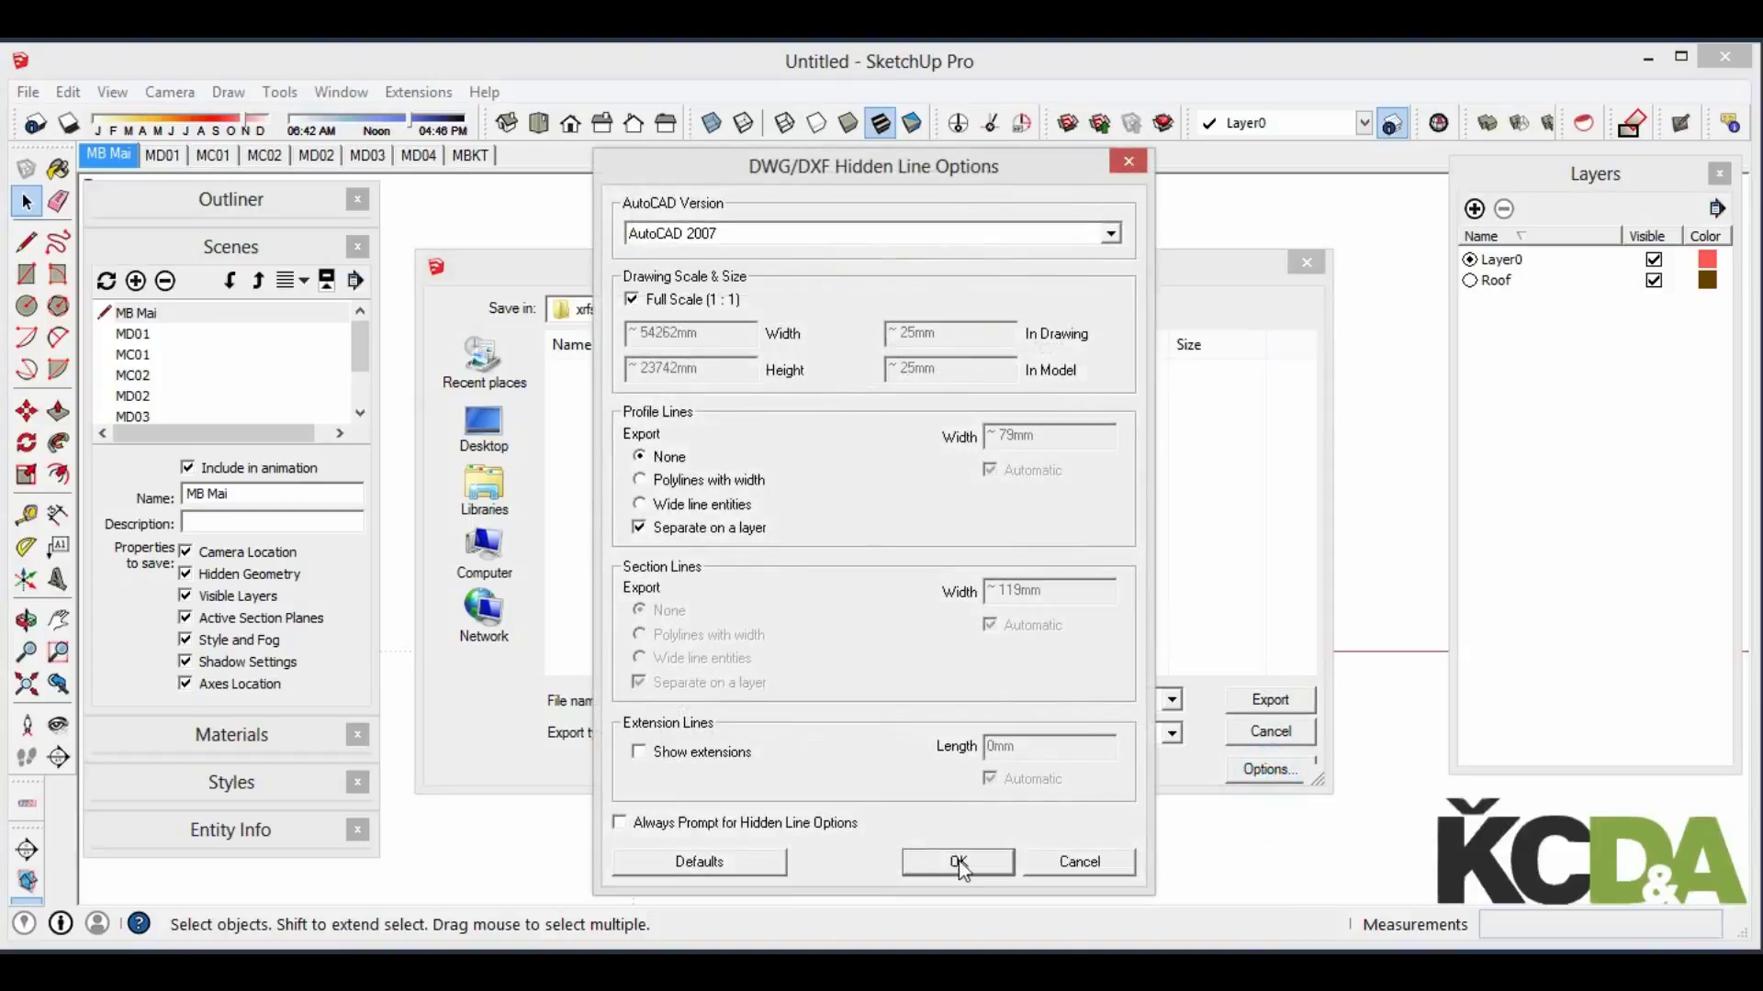
{"action": "left_click", "coordinate": [957, 863]}
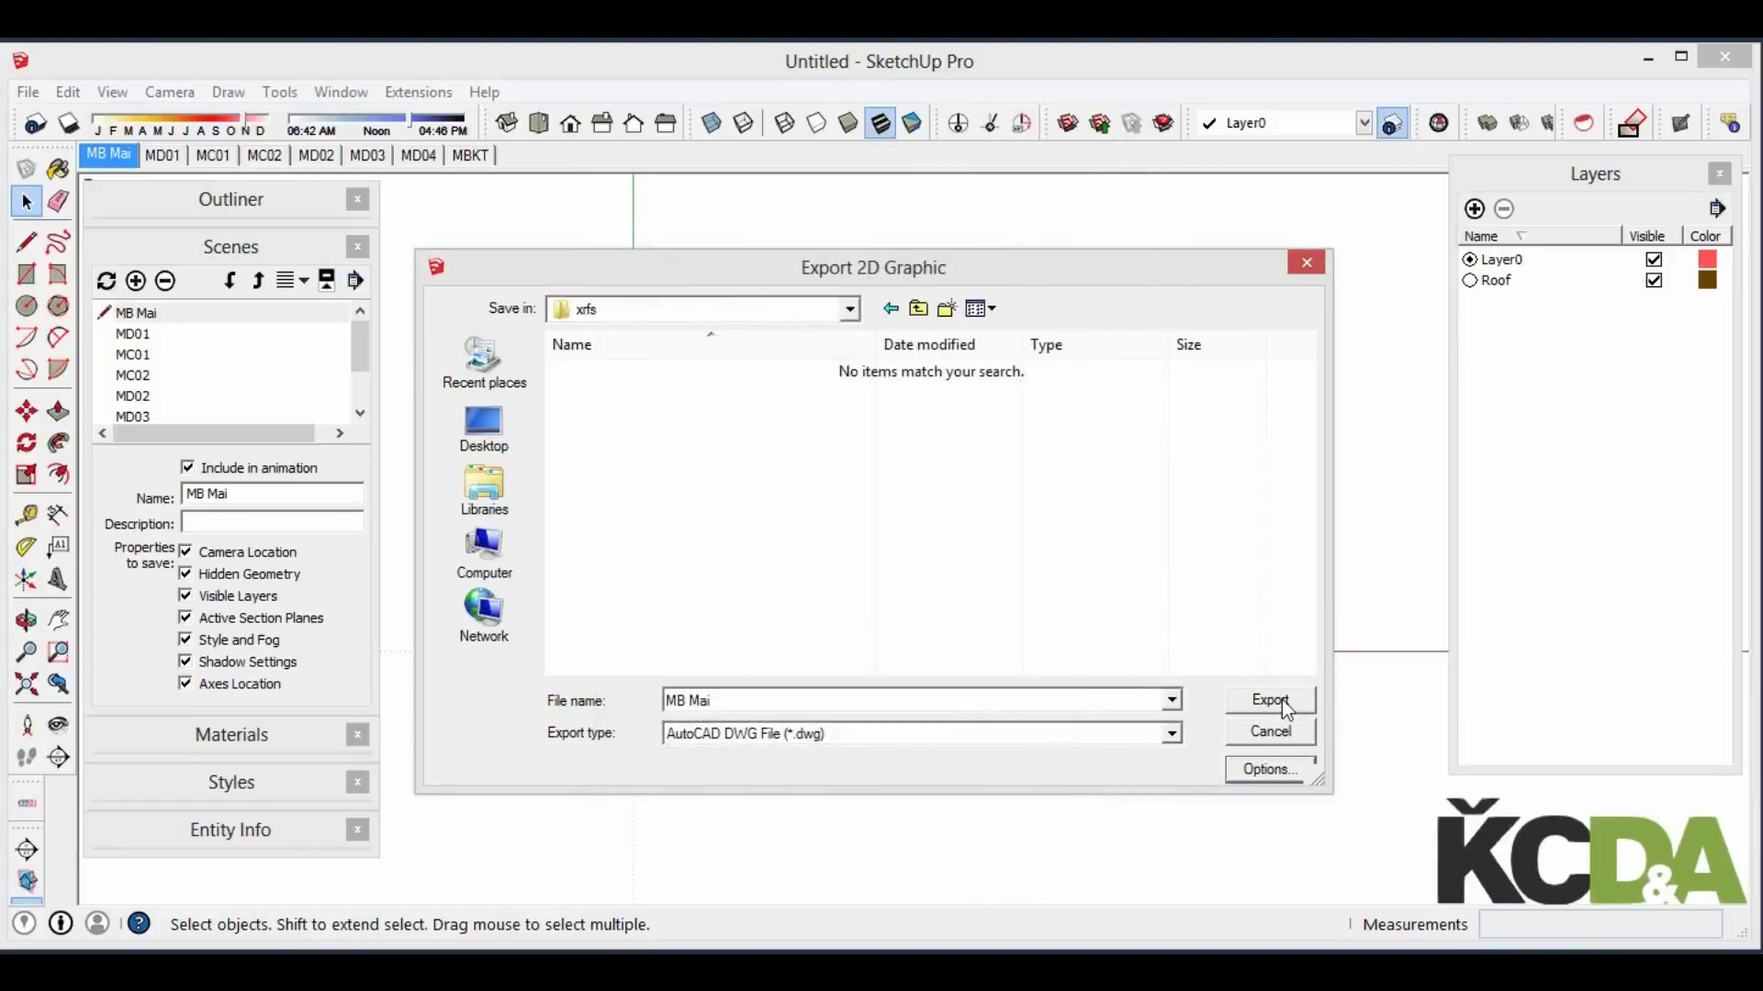
{"action": "left_click", "coordinate": [1283, 703]}
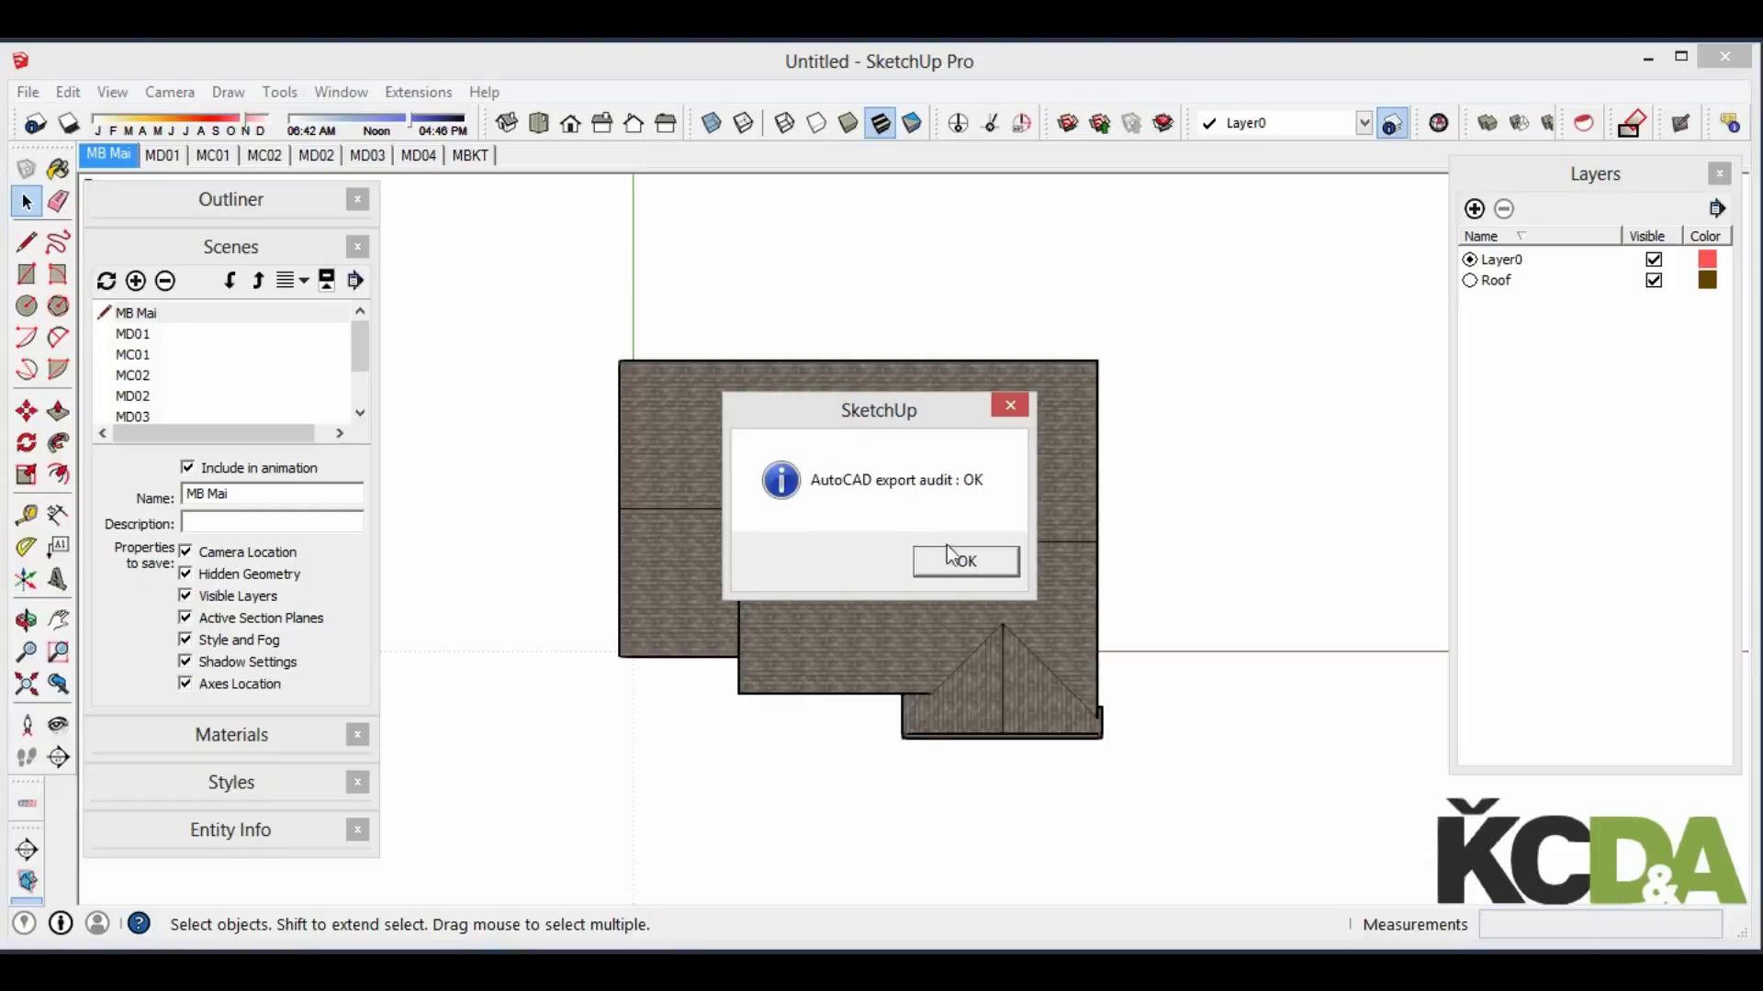
Export the MD01 elevation scene as MD01 into xrfs
{"action": "left_click", "coordinate": [969, 562]}
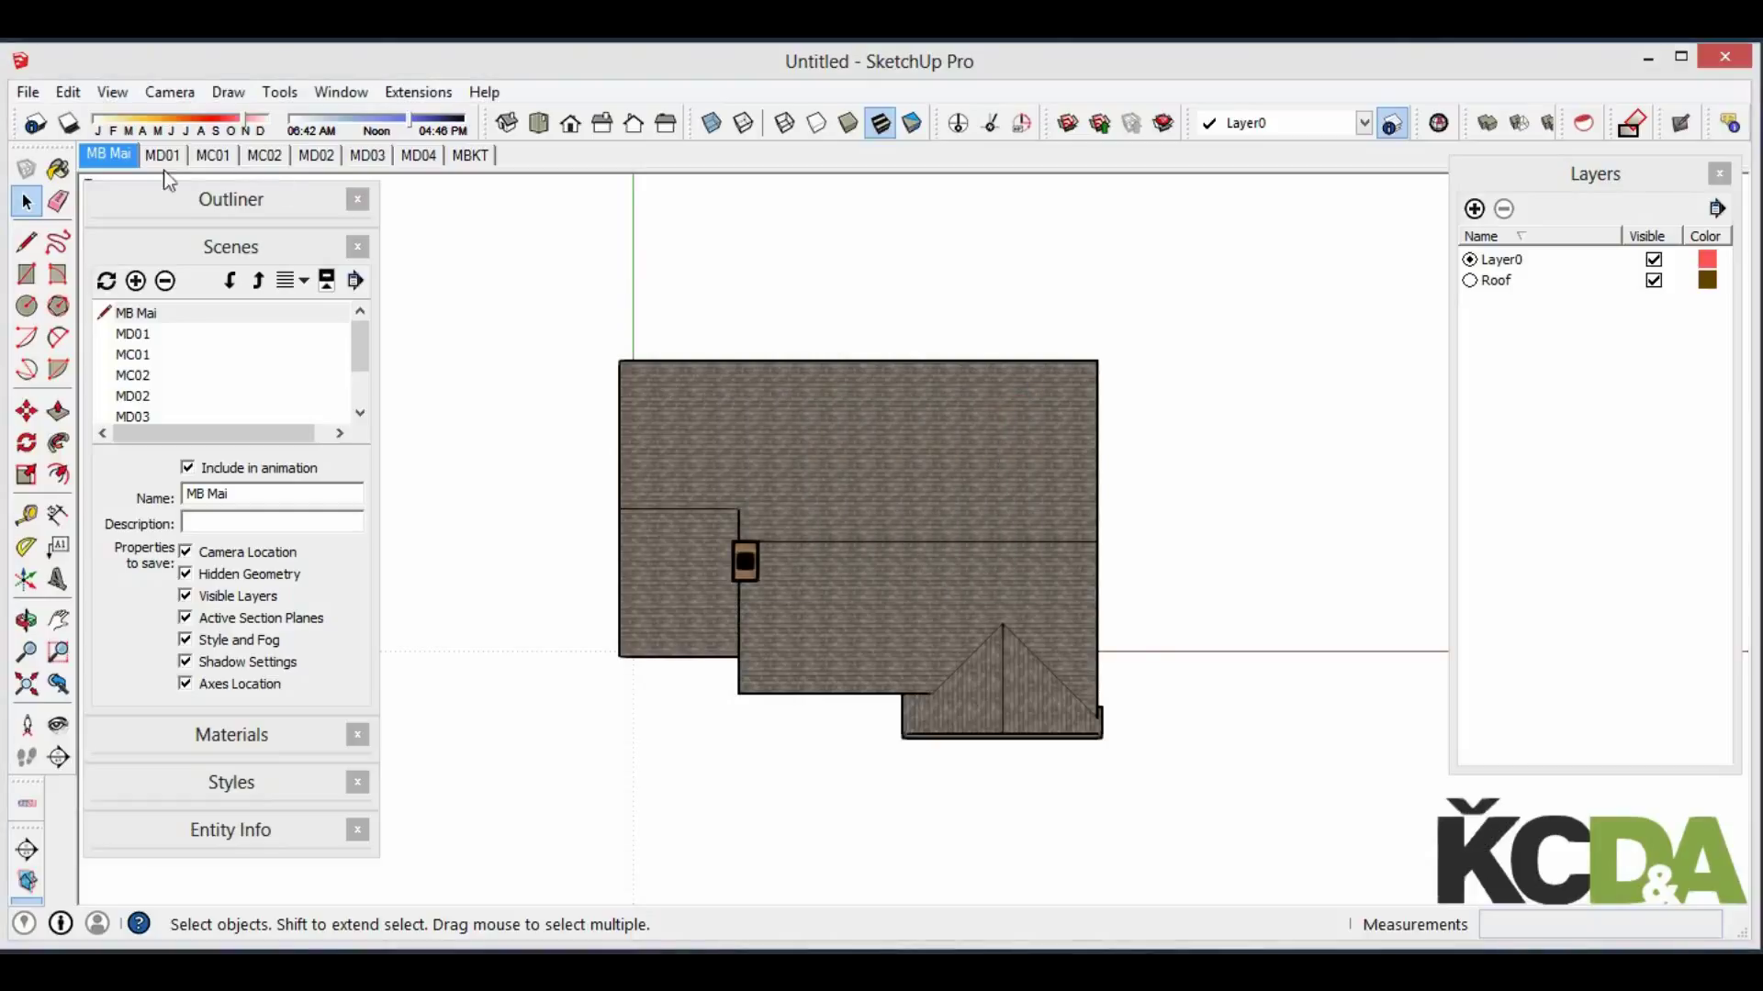
{"action": "left_click", "coordinate": [162, 161]}
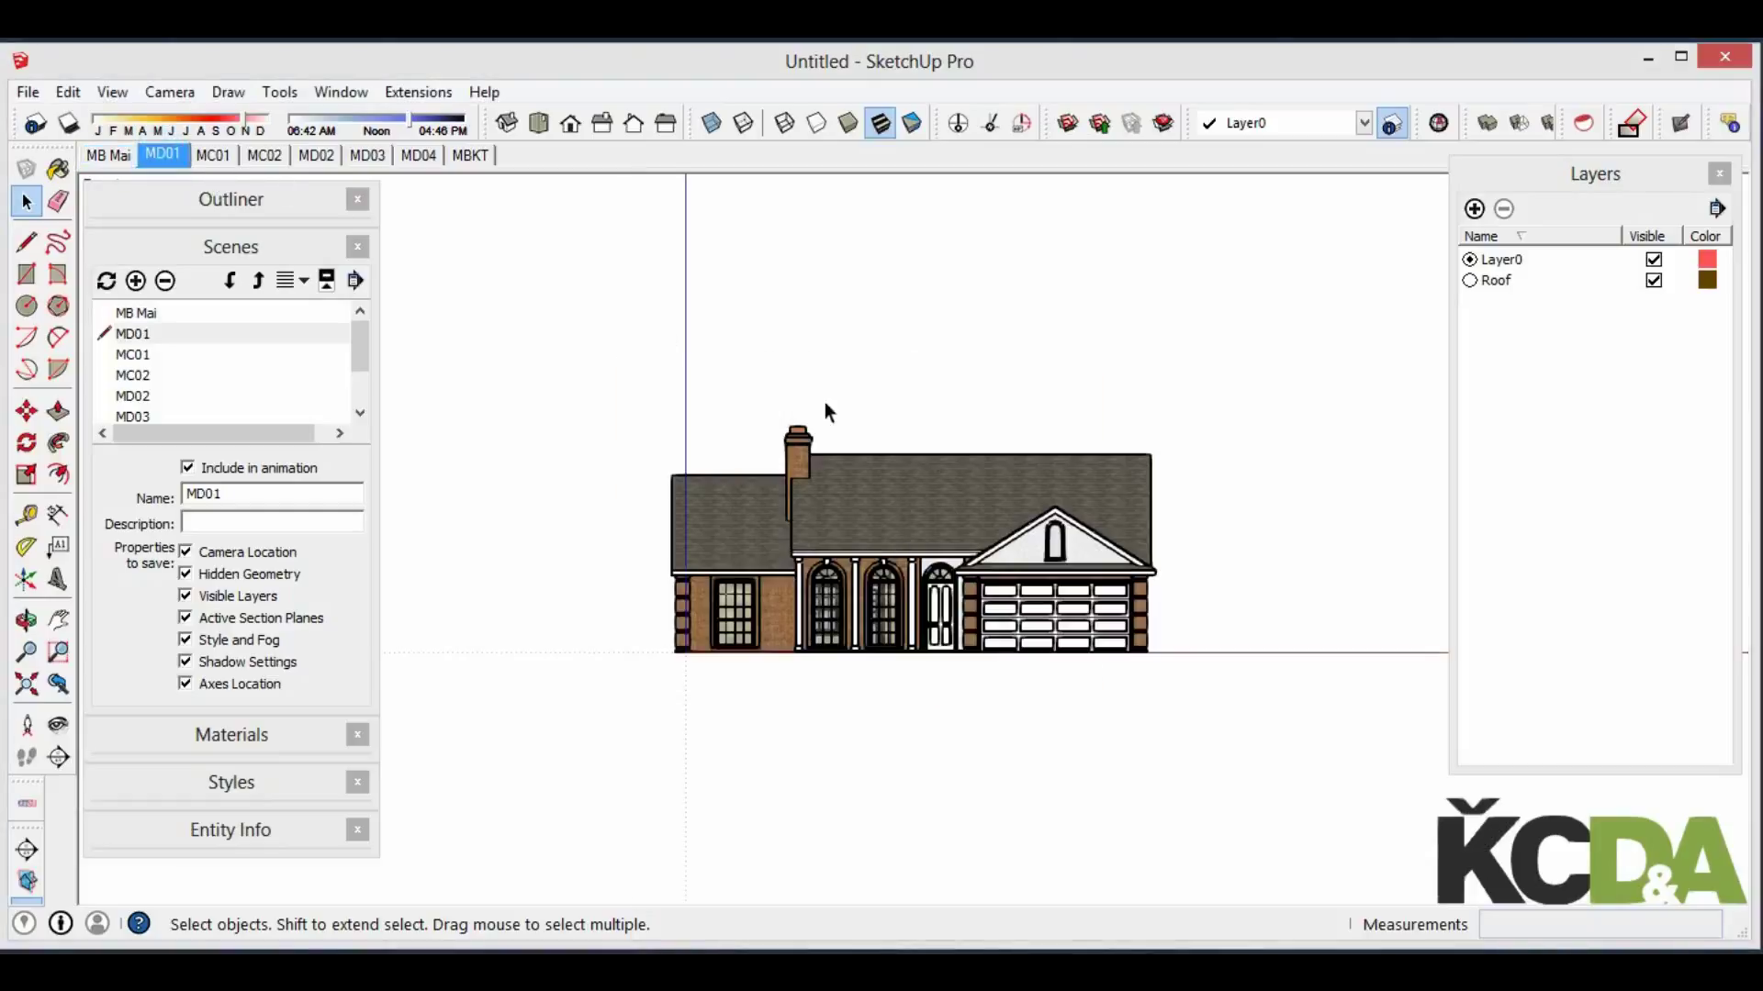
{"action": "left_click", "coordinate": [27, 91]}
{"action": "mouse_move", "coordinate": [207, 468]}
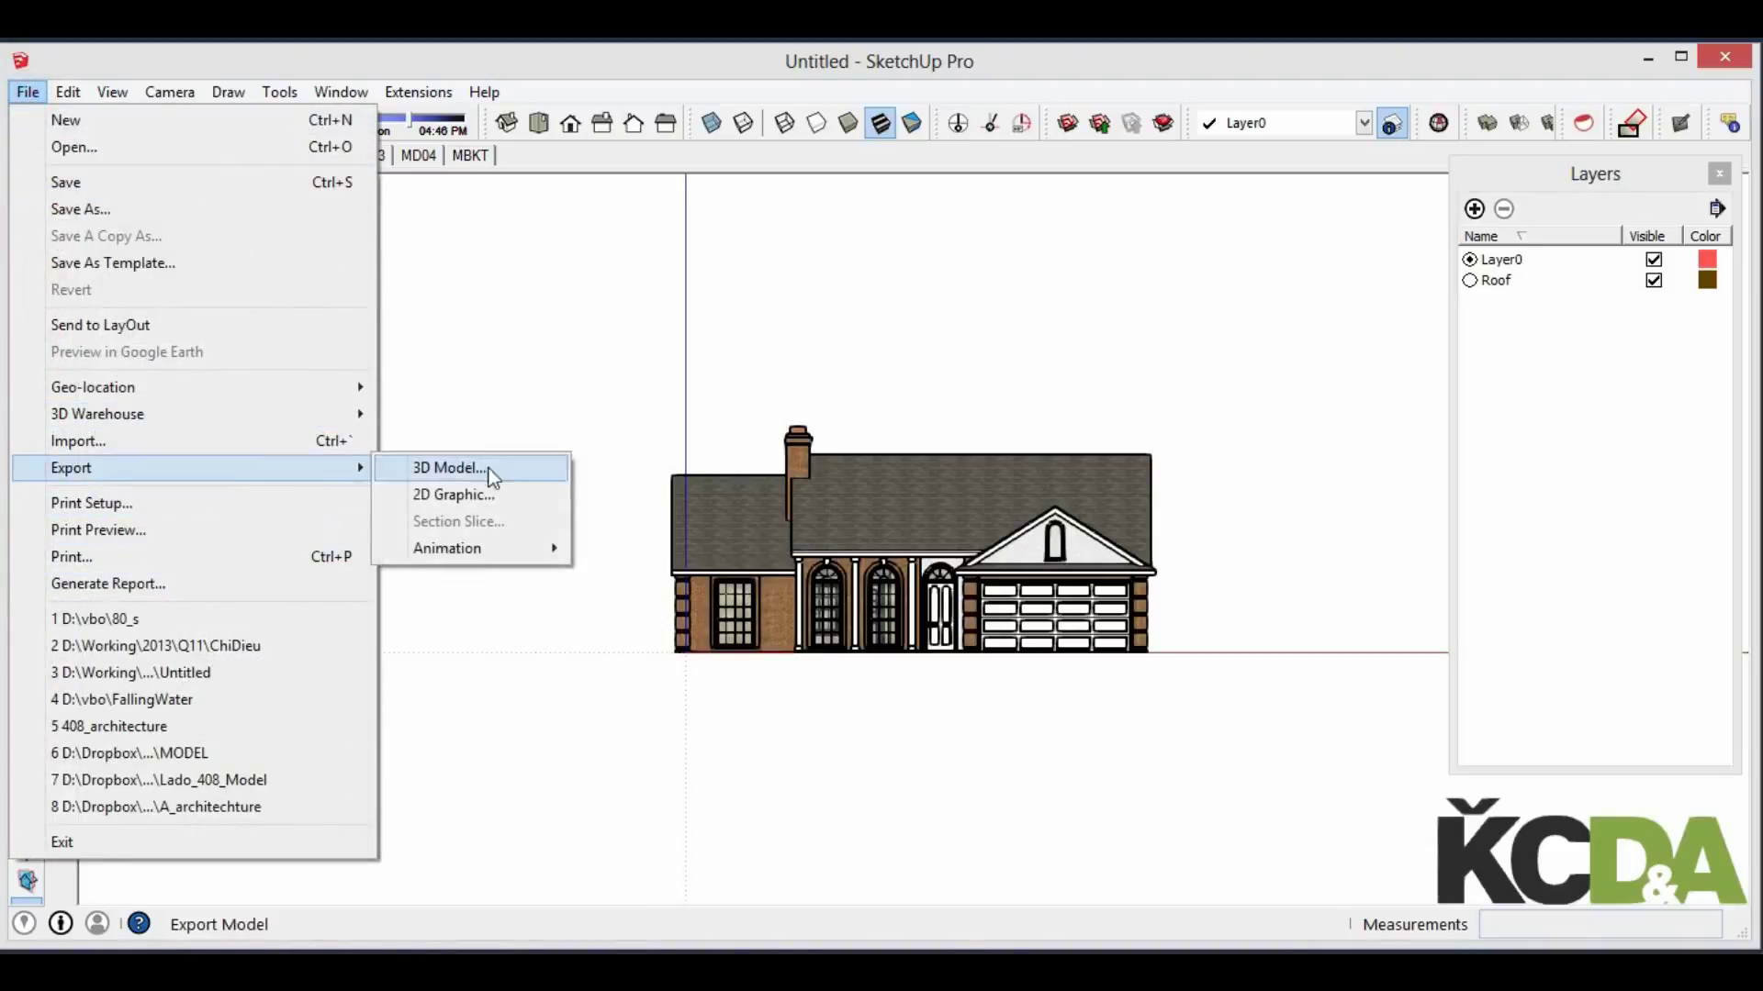
{"action": "left_click", "coordinate": [469, 494]}
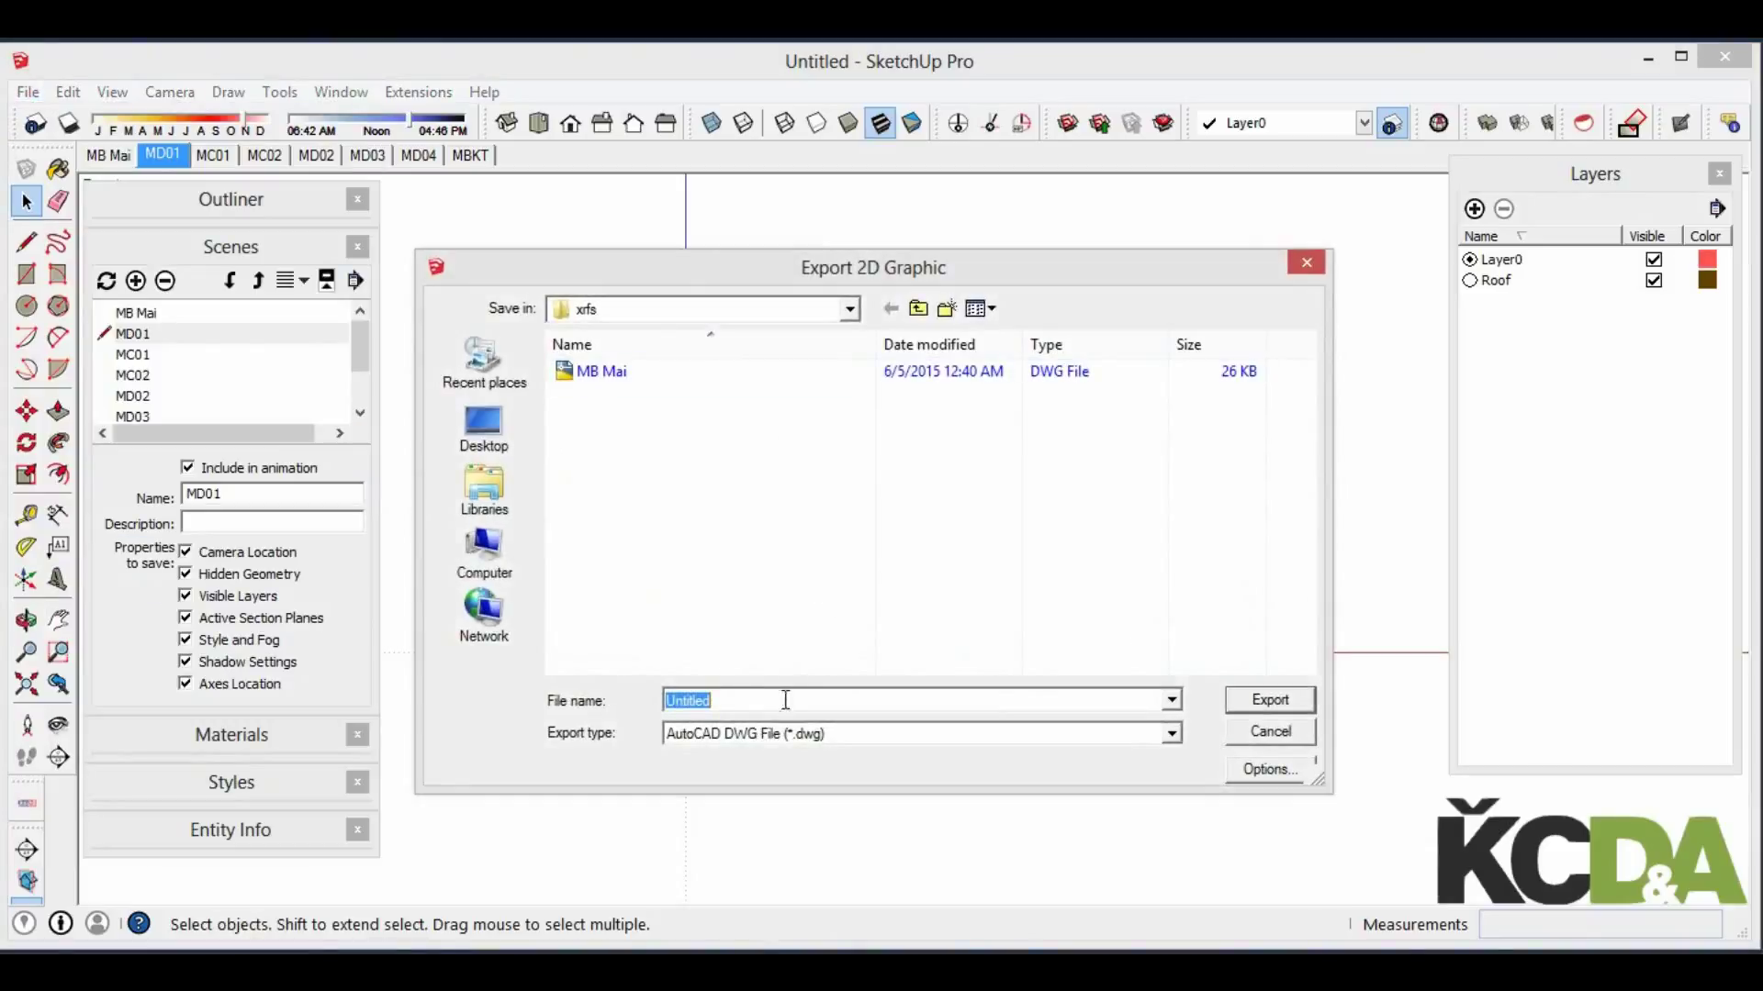
{"action": "type", "text": "MD01"}
{"action": "left_click", "coordinate": [1250, 697]}
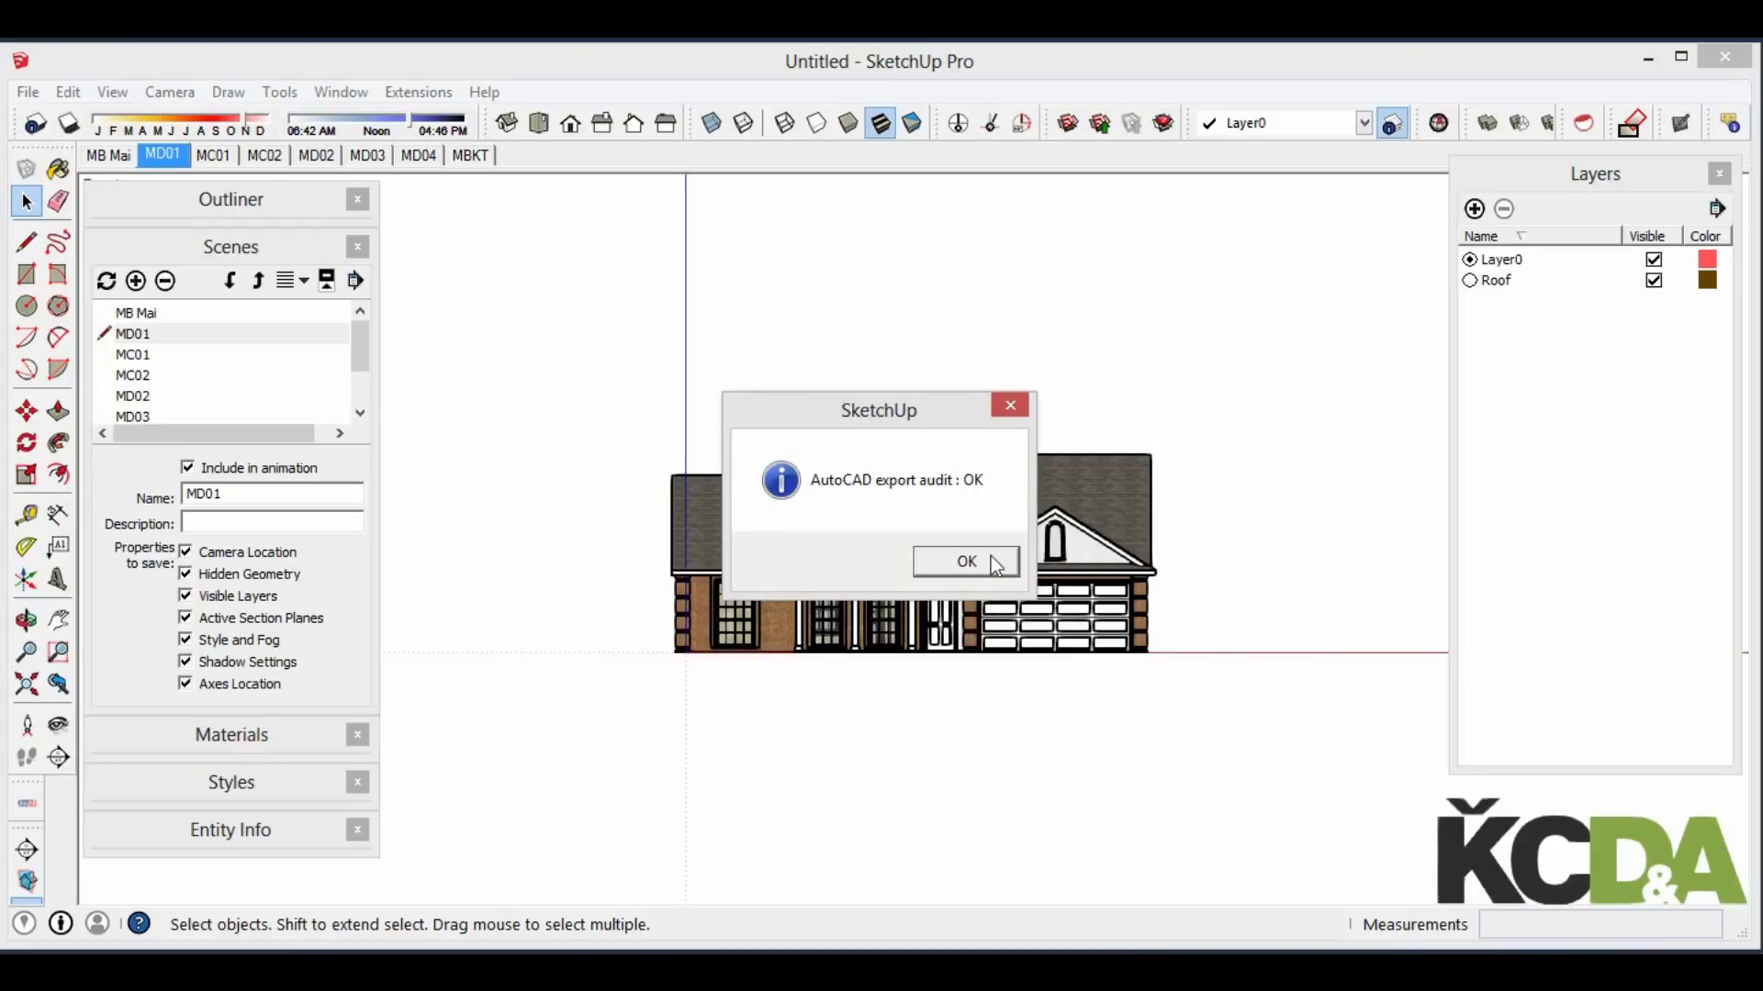
{"action": "left_click", "coordinate": [966, 561]}
Export the MC01 section scene as MC01, correcting the mistyped MD02 name
{"action": "left_click", "coordinate": [212, 154]}
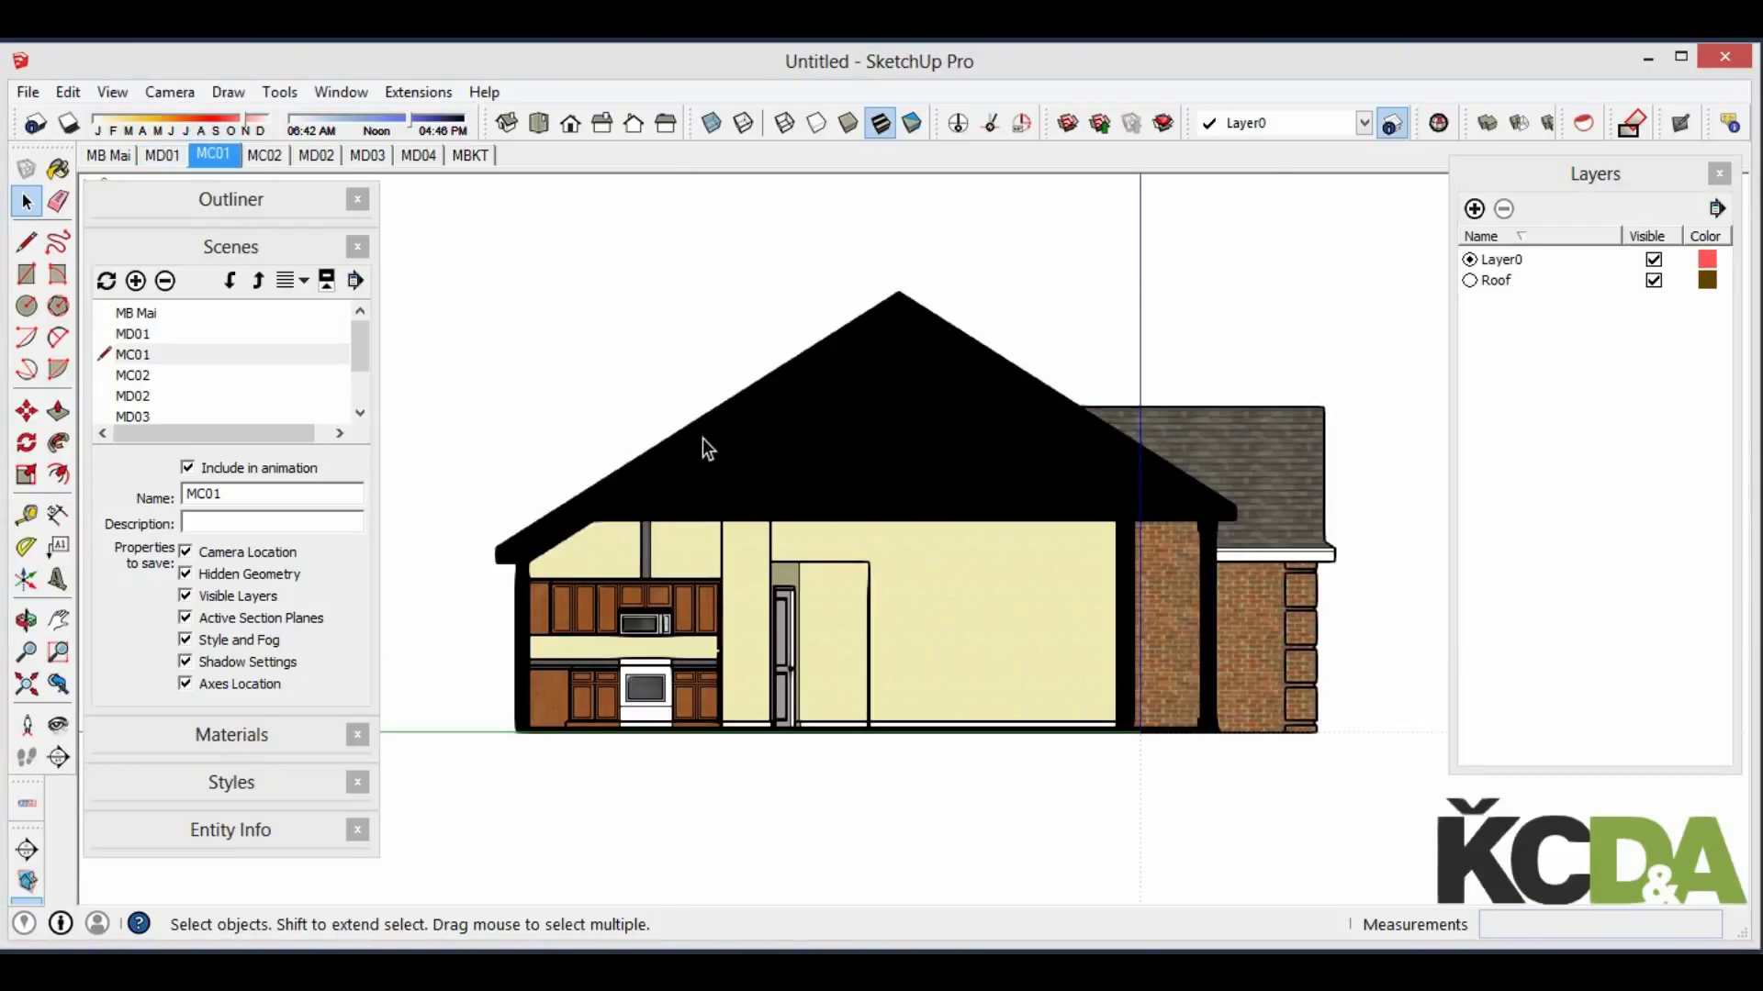
{"action": "left_click", "coordinate": [27, 92]}
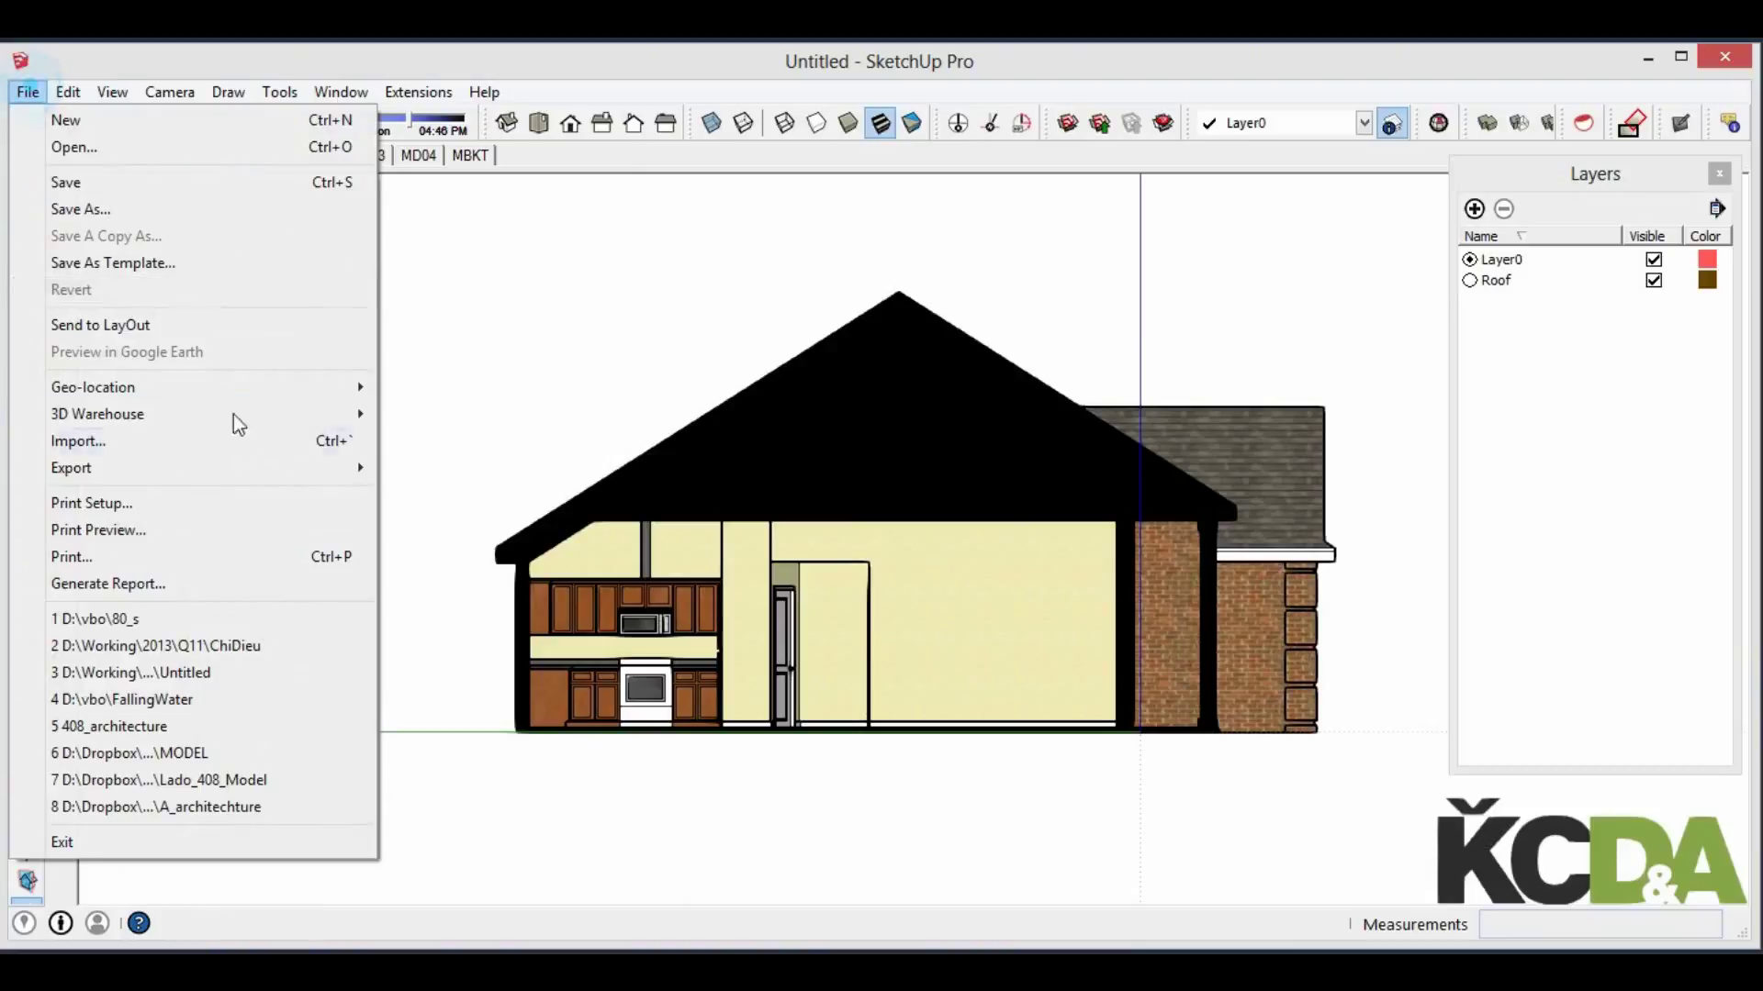
{"action": "mouse_move", "coordinate": [71, 468]}
{"action": "left_click", "coordinate": [436, 496]}
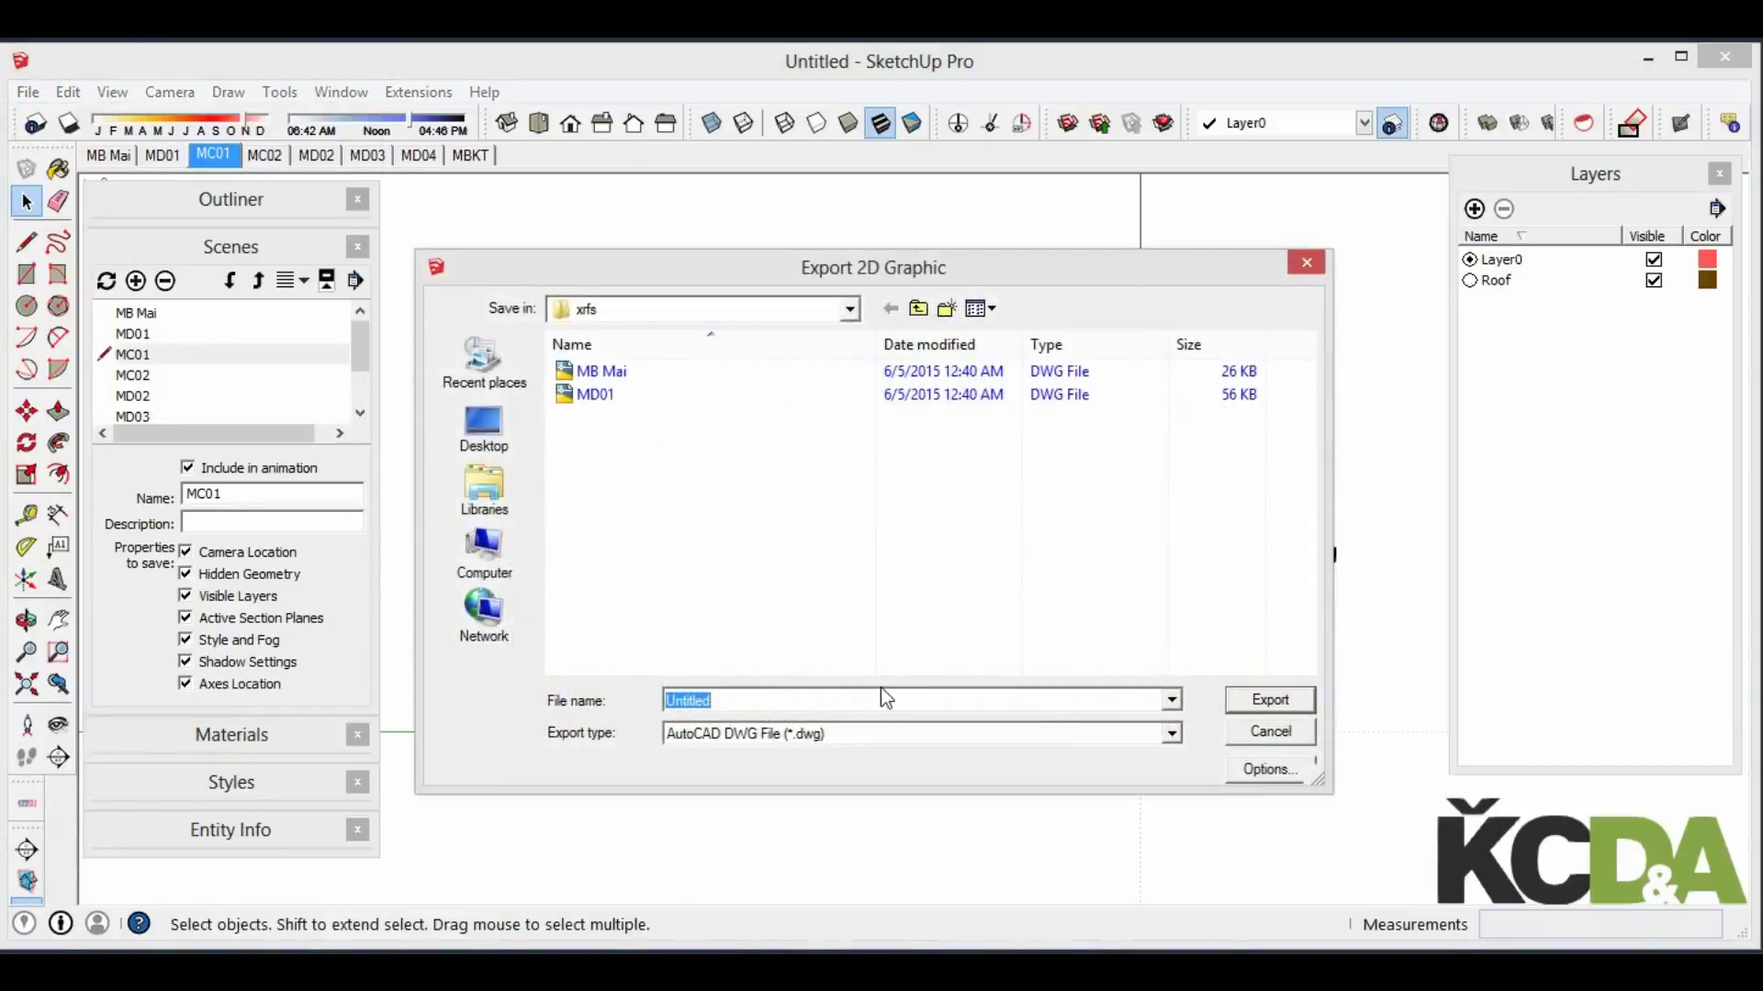
{"action": "type", "text": "MD02"}
{"action": "double_click", "coordinate": [681, 701]}
{"action": "type", "text": "MC01"}
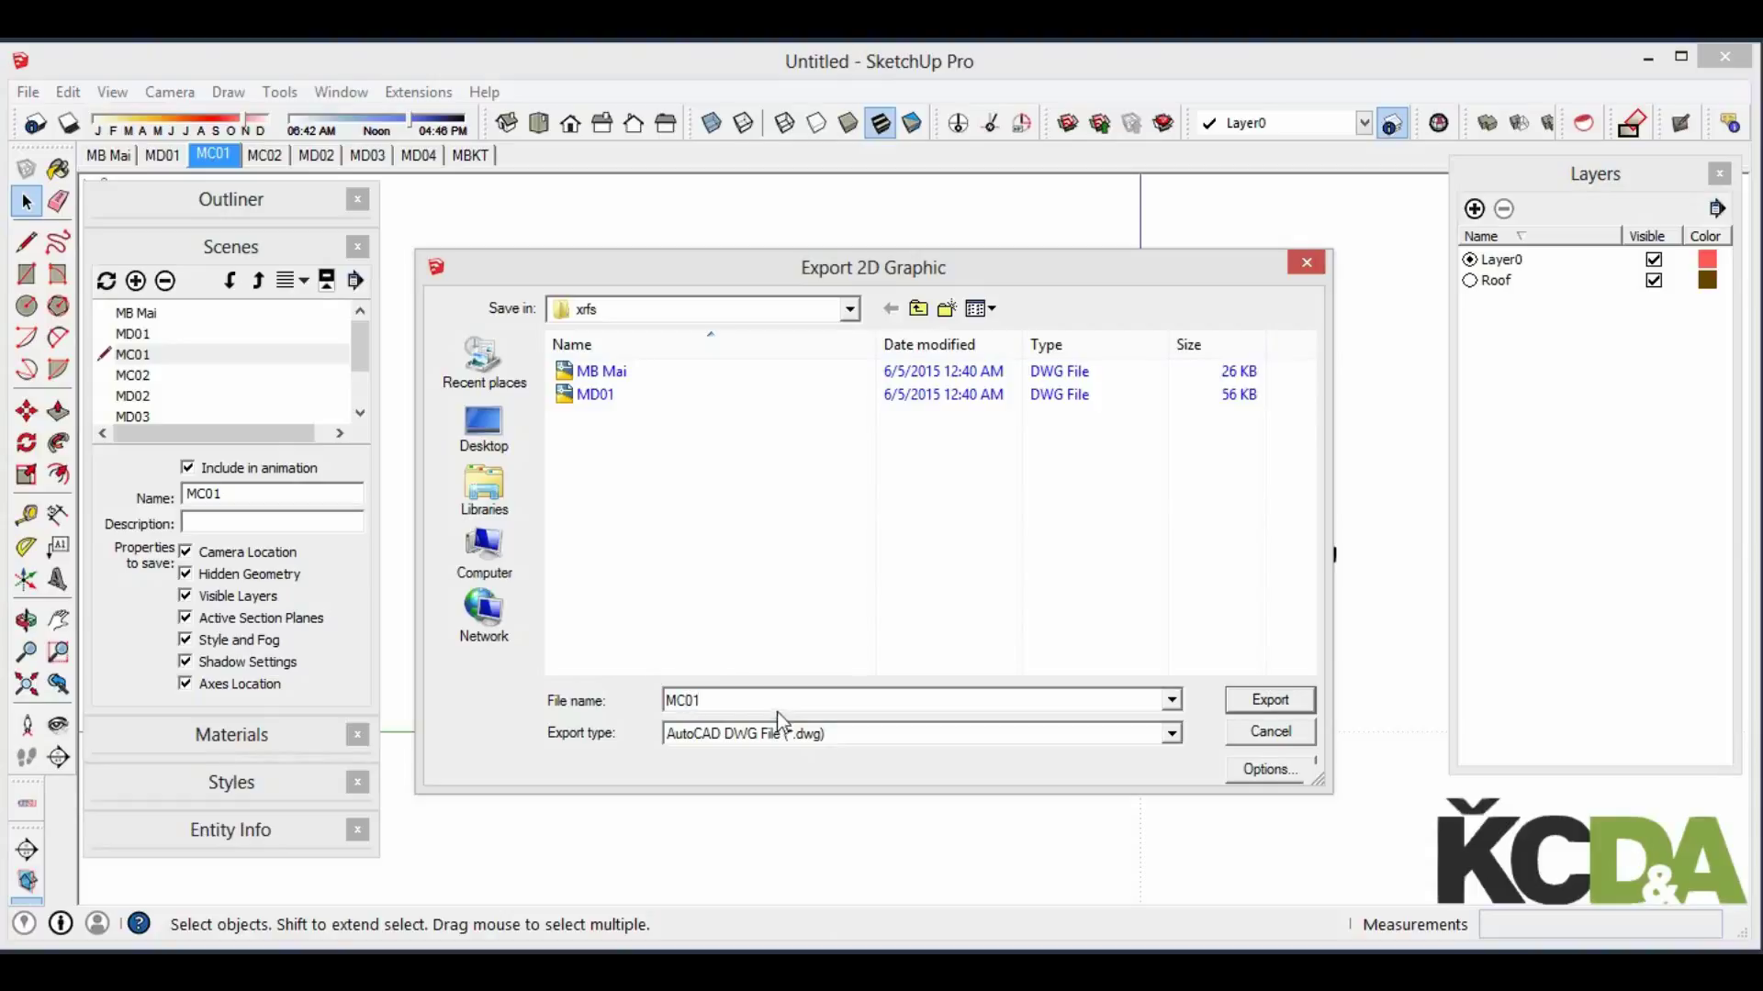
{"action": "left_click", "coordinate": [1274, 705]}
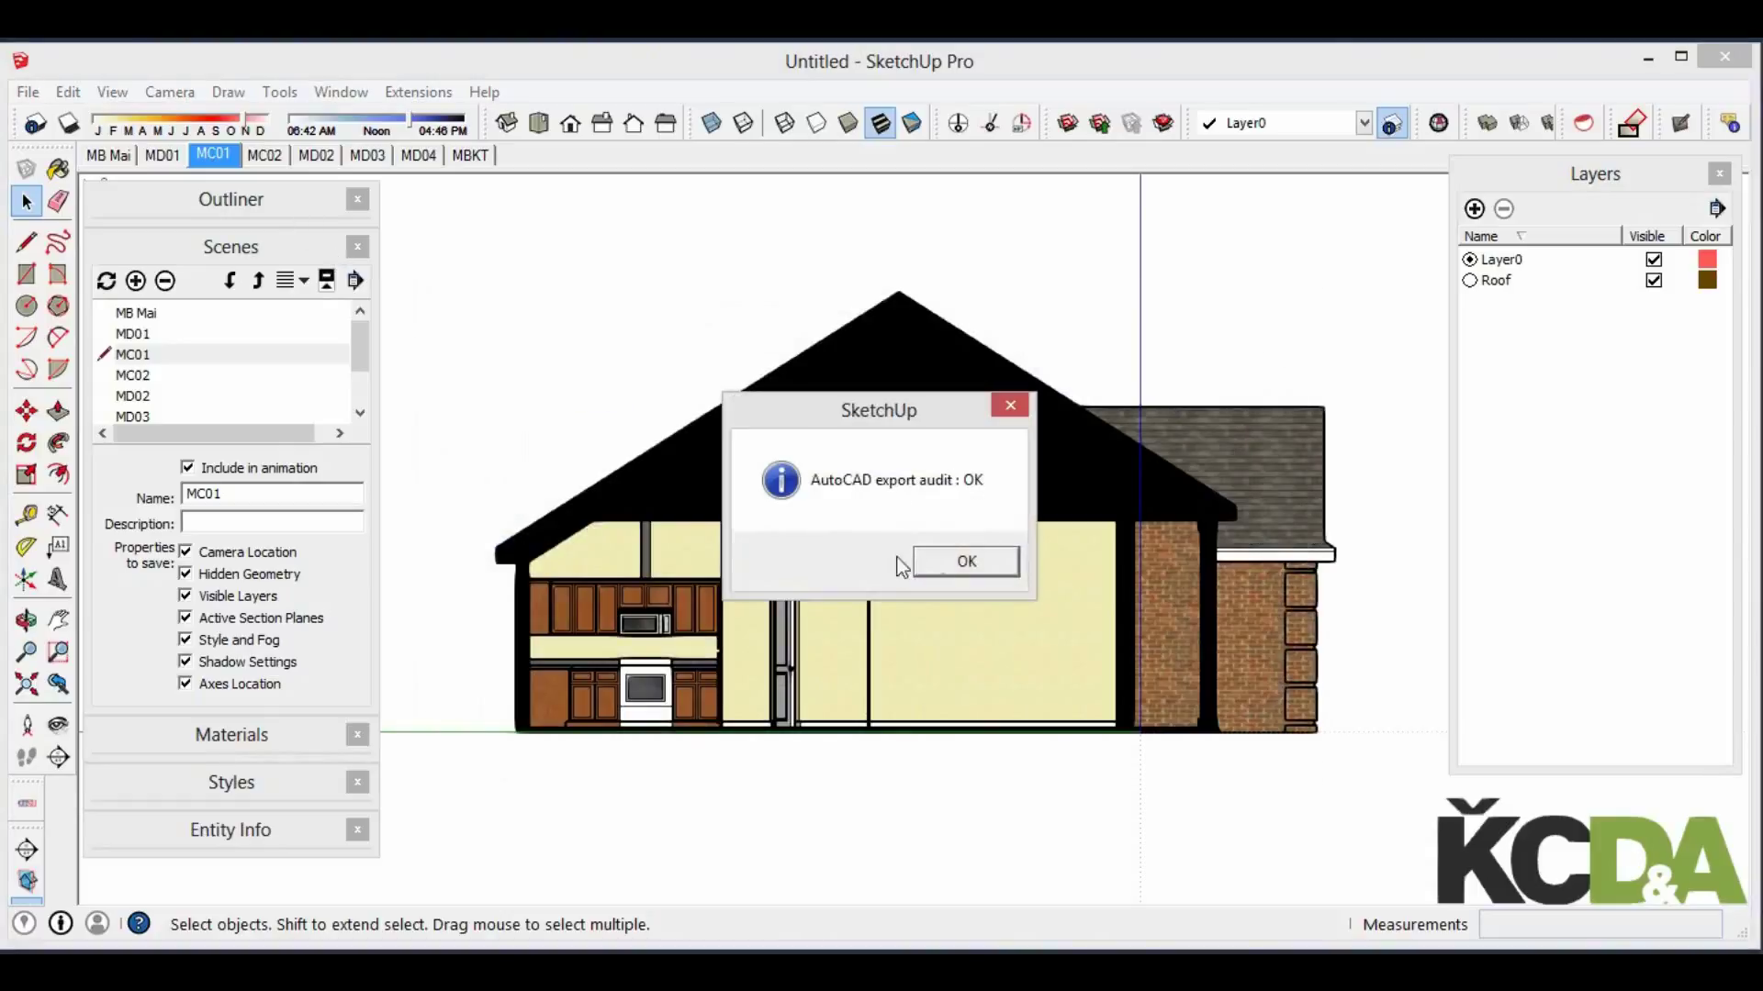
{"action": "left_click", "coordinate": [956, 562]}
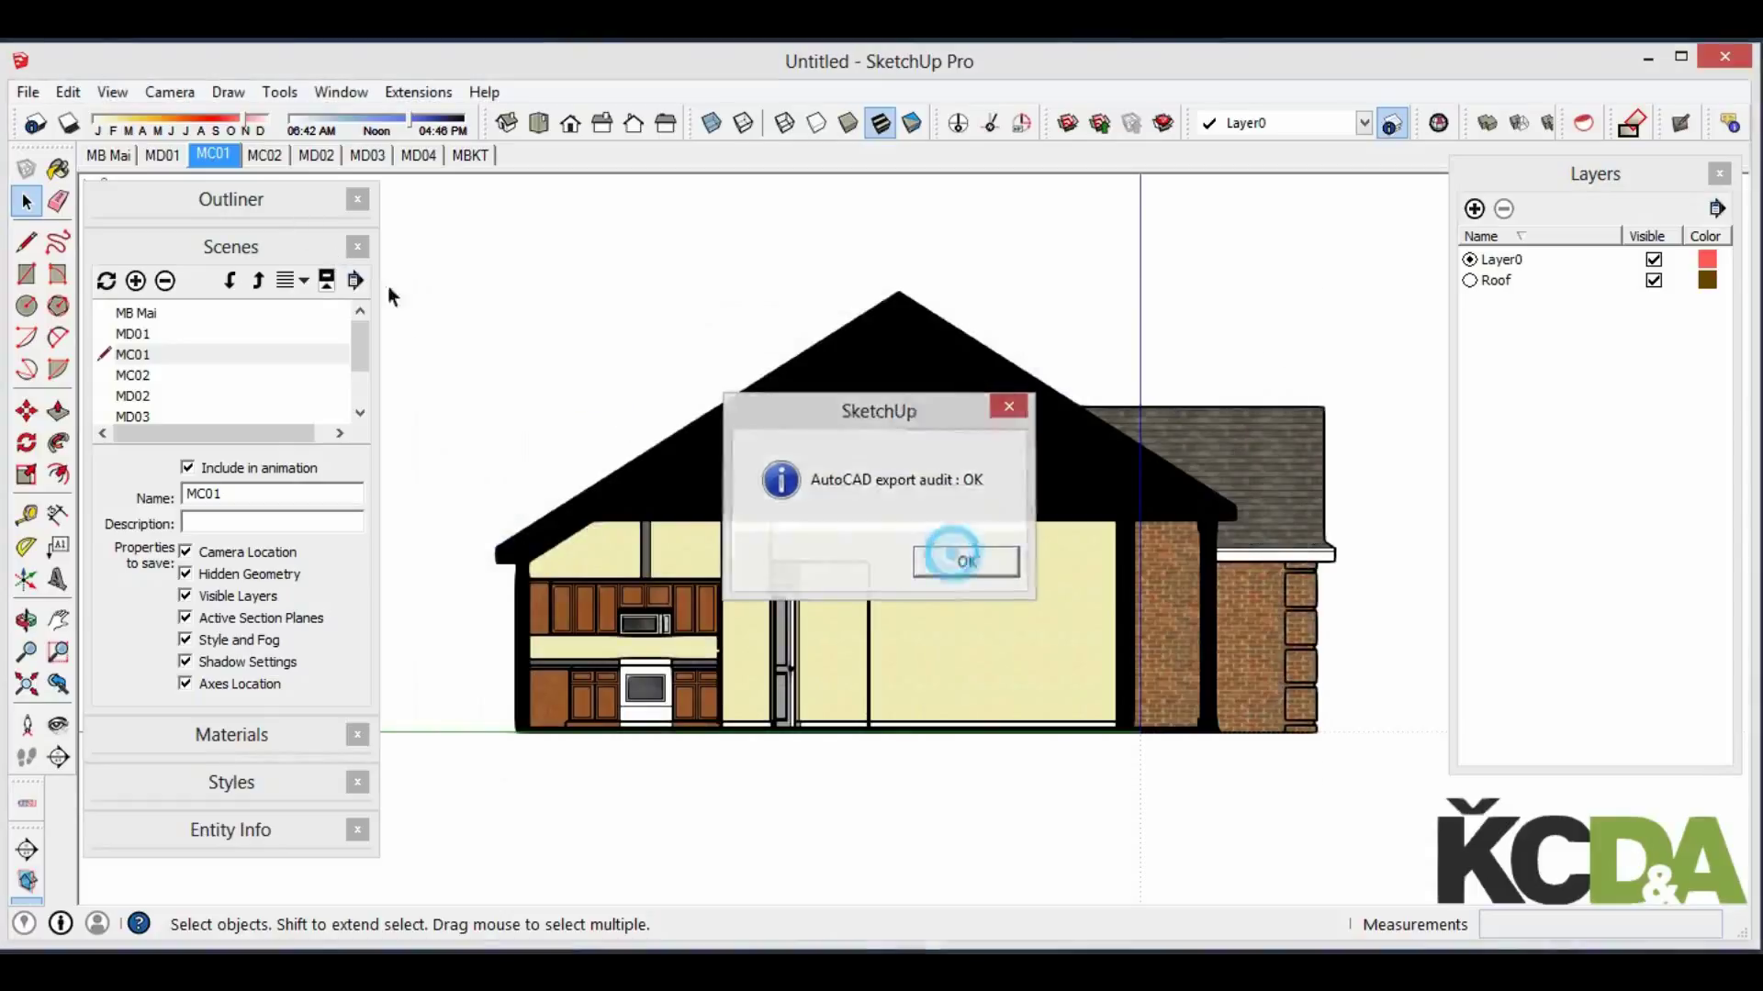
Export the MC02 elevation scene as MC02, adapted from the MC01 file name
{"action": "left_click", "coordinate": [266, 158]}
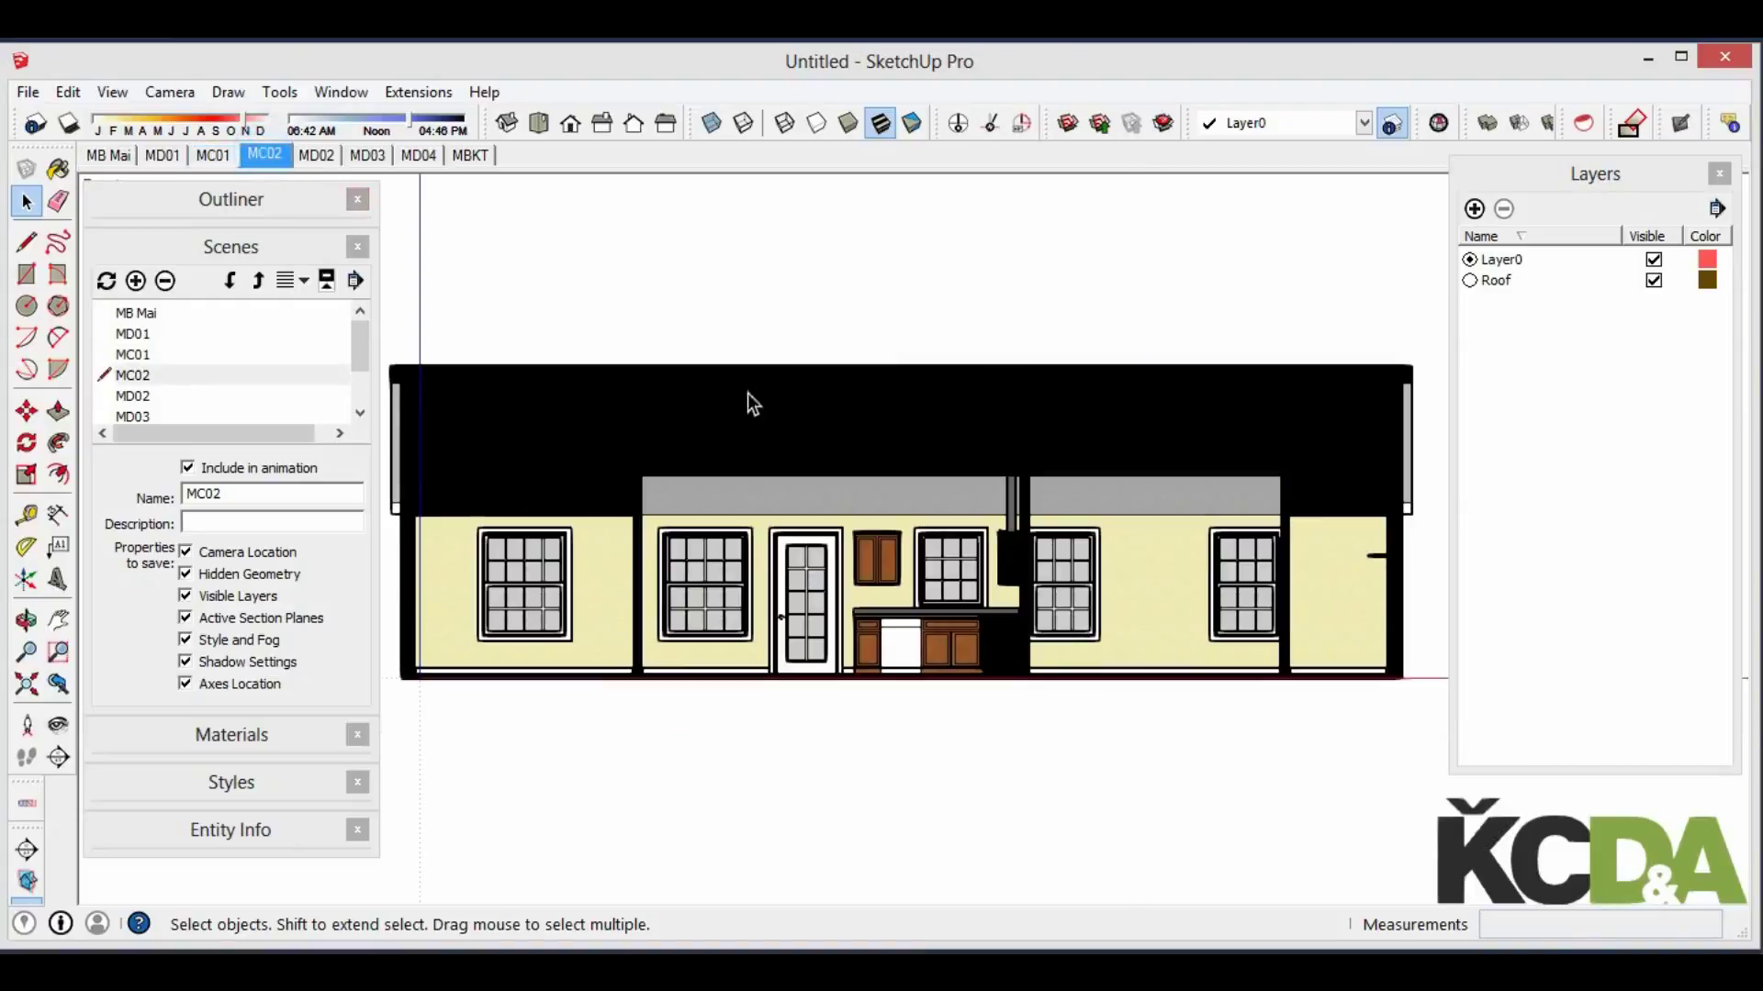
{"action": "left_click", "coordinate": [27, 92]}
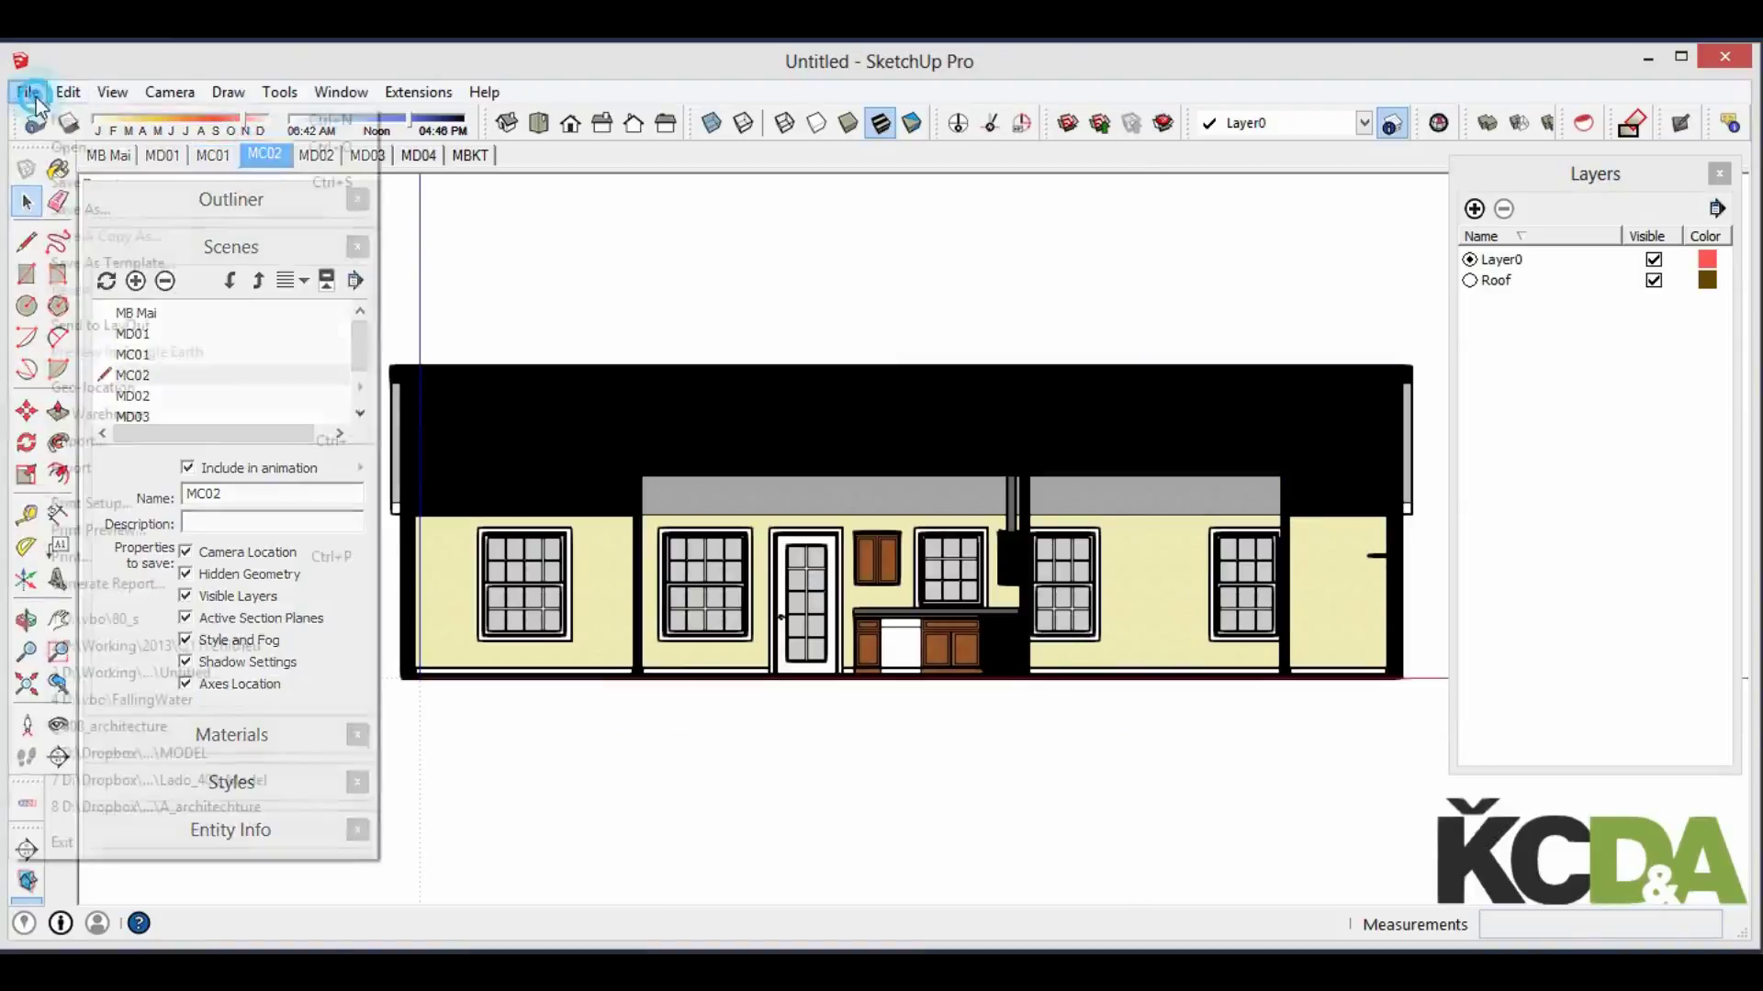
{"action": "left_click", "coordinate": [450, 494]}
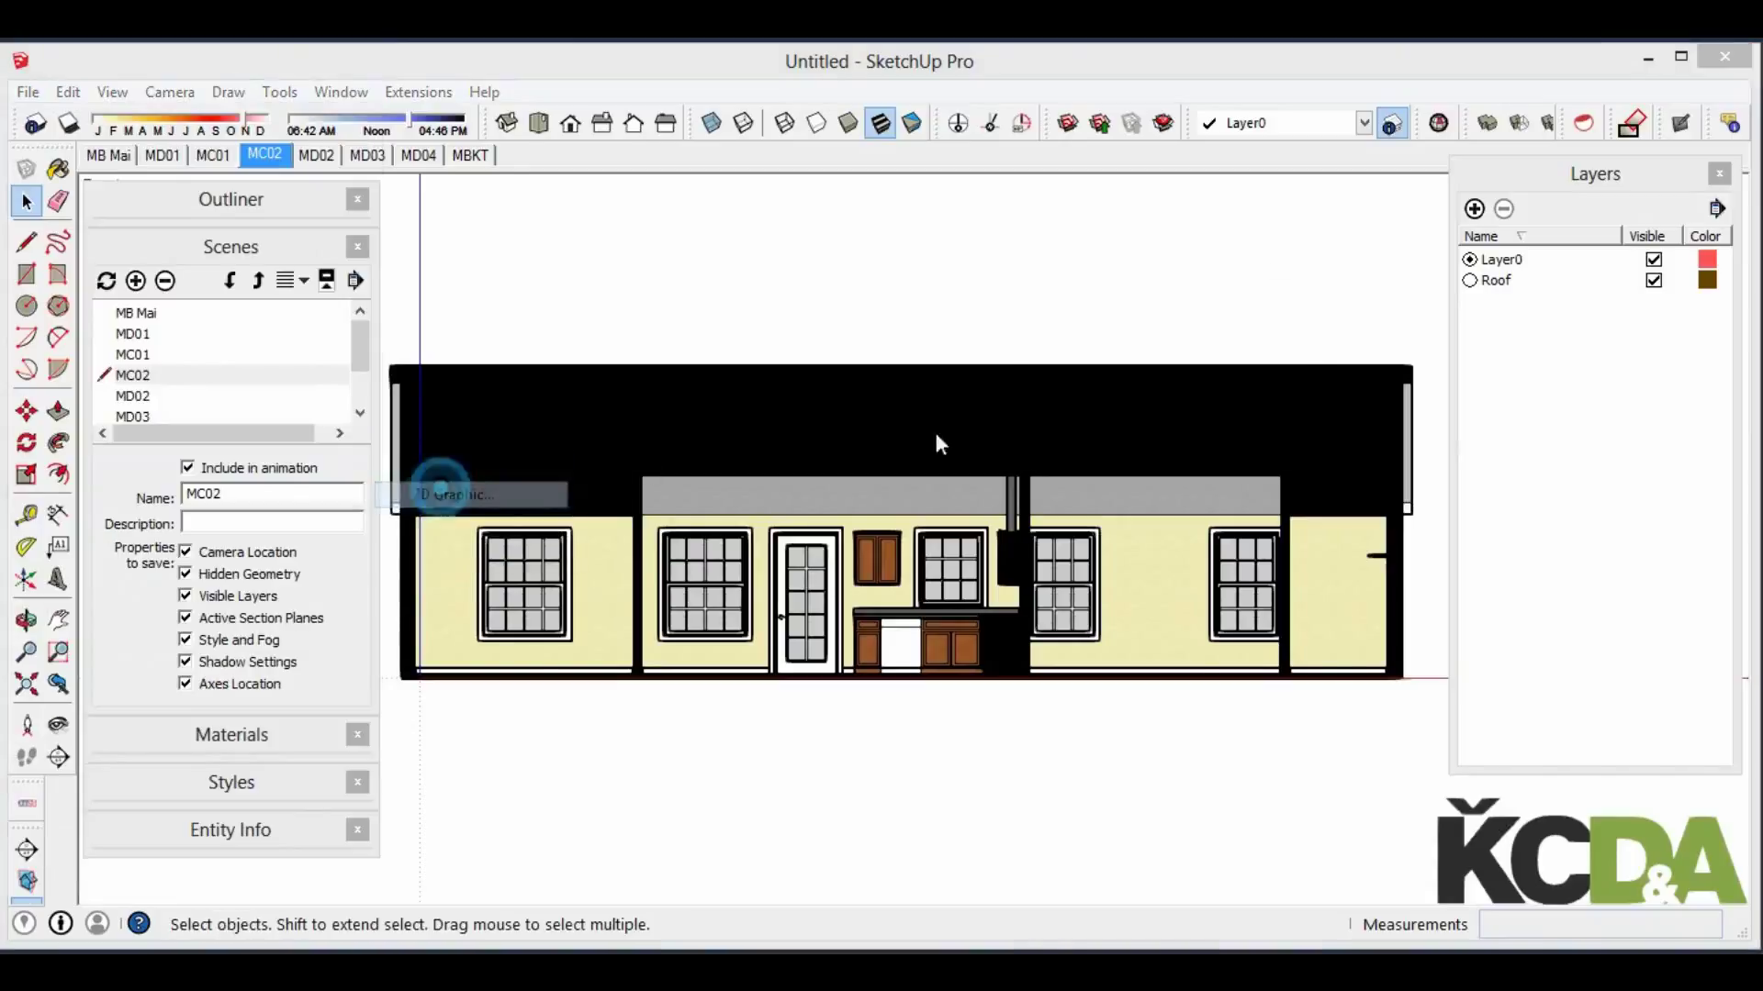
{"action": "left_click", "coordinate": [606, 395]}
{"action": "left_click_drag", "start_coordinate": [697, 700], "coordinate": [716, 702]}
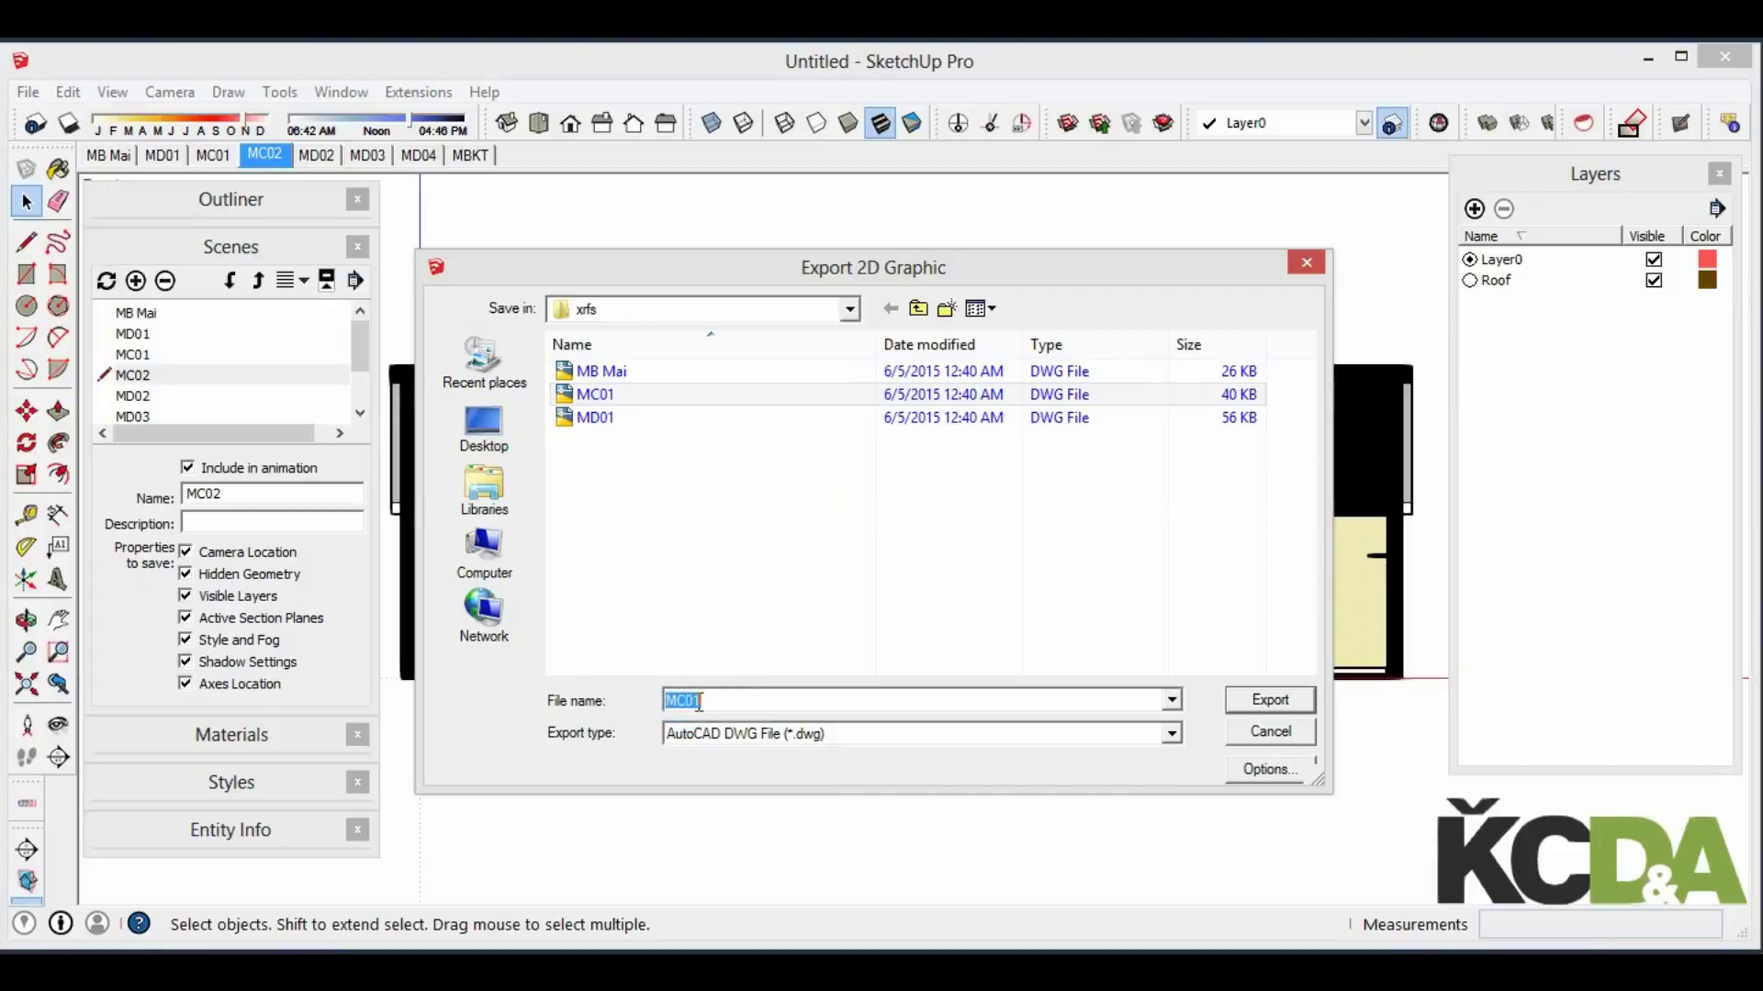
{"action": "type", "text": "2"}
{"action": "left_click", "coordinate": [1262, 702]}
{"action": "left_click", "coordinate": [964, 560]}
Export the MD02 scene as MD02, adapted from the MD01 file name
{"action": "left_click", "coordinate": [316, 156]}
{"action": "left_click", "coordinate": [27, 91]}
{"action": "mouse_move", "coordinate": [71, 468]}
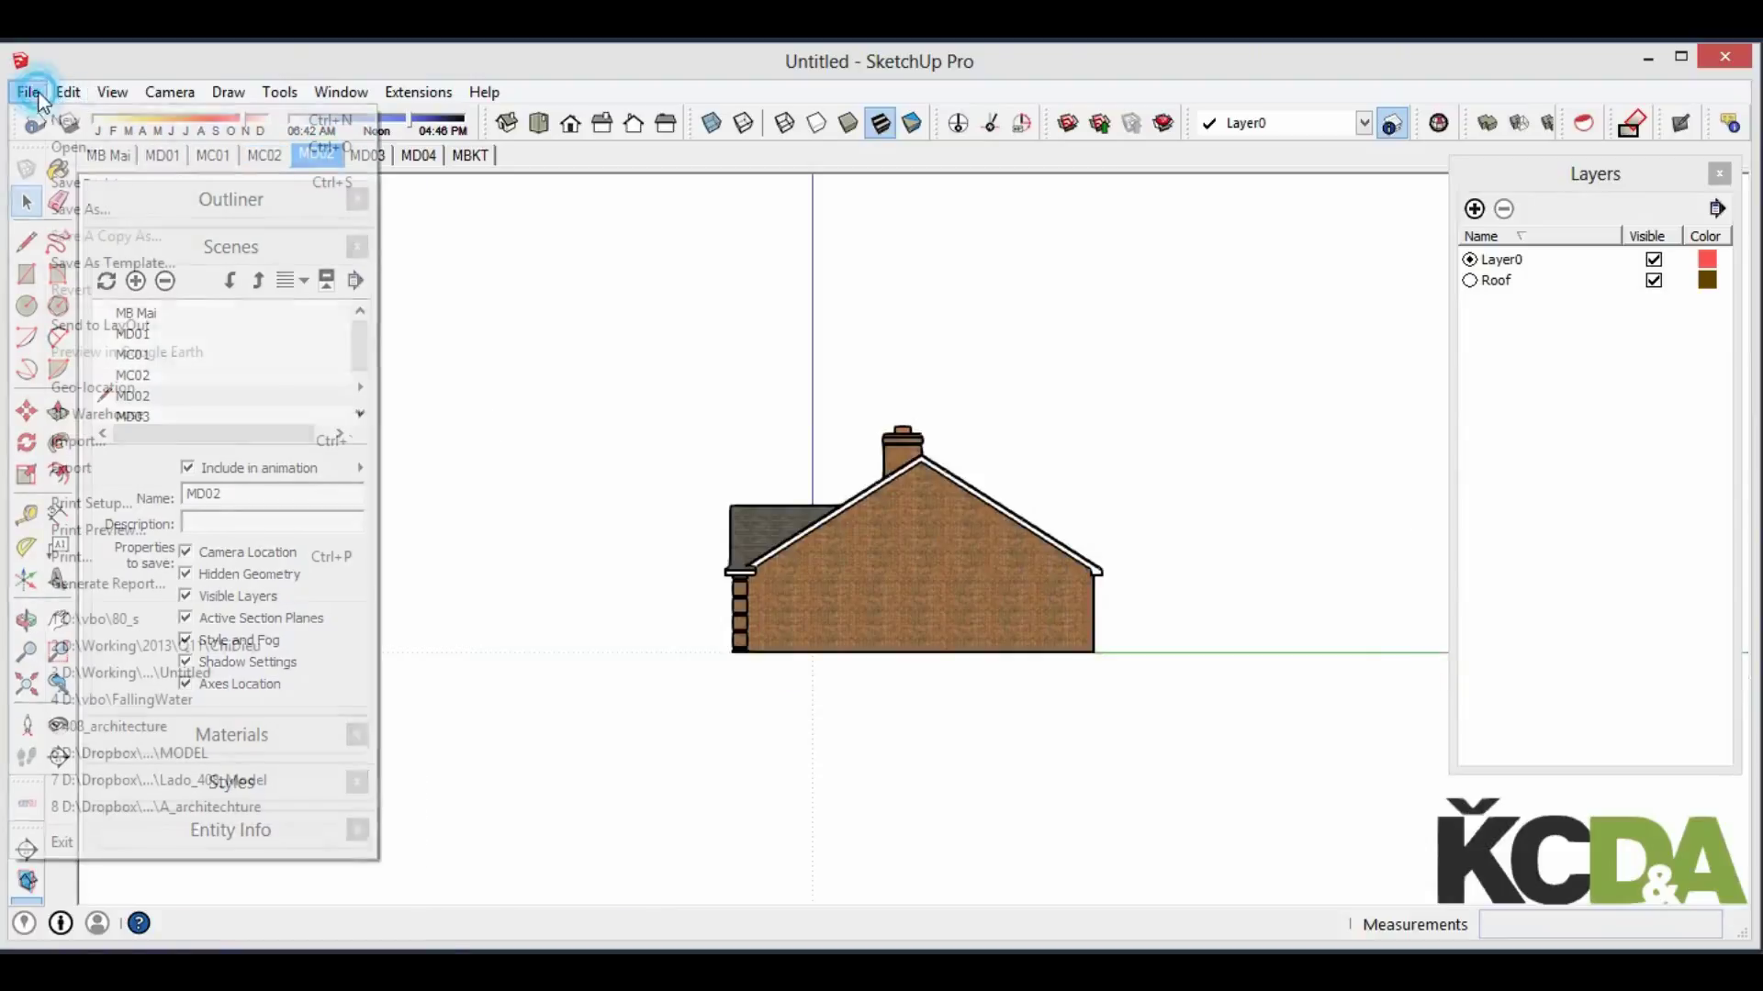
{"action": "left_click", "coordinate": [450, 495]}
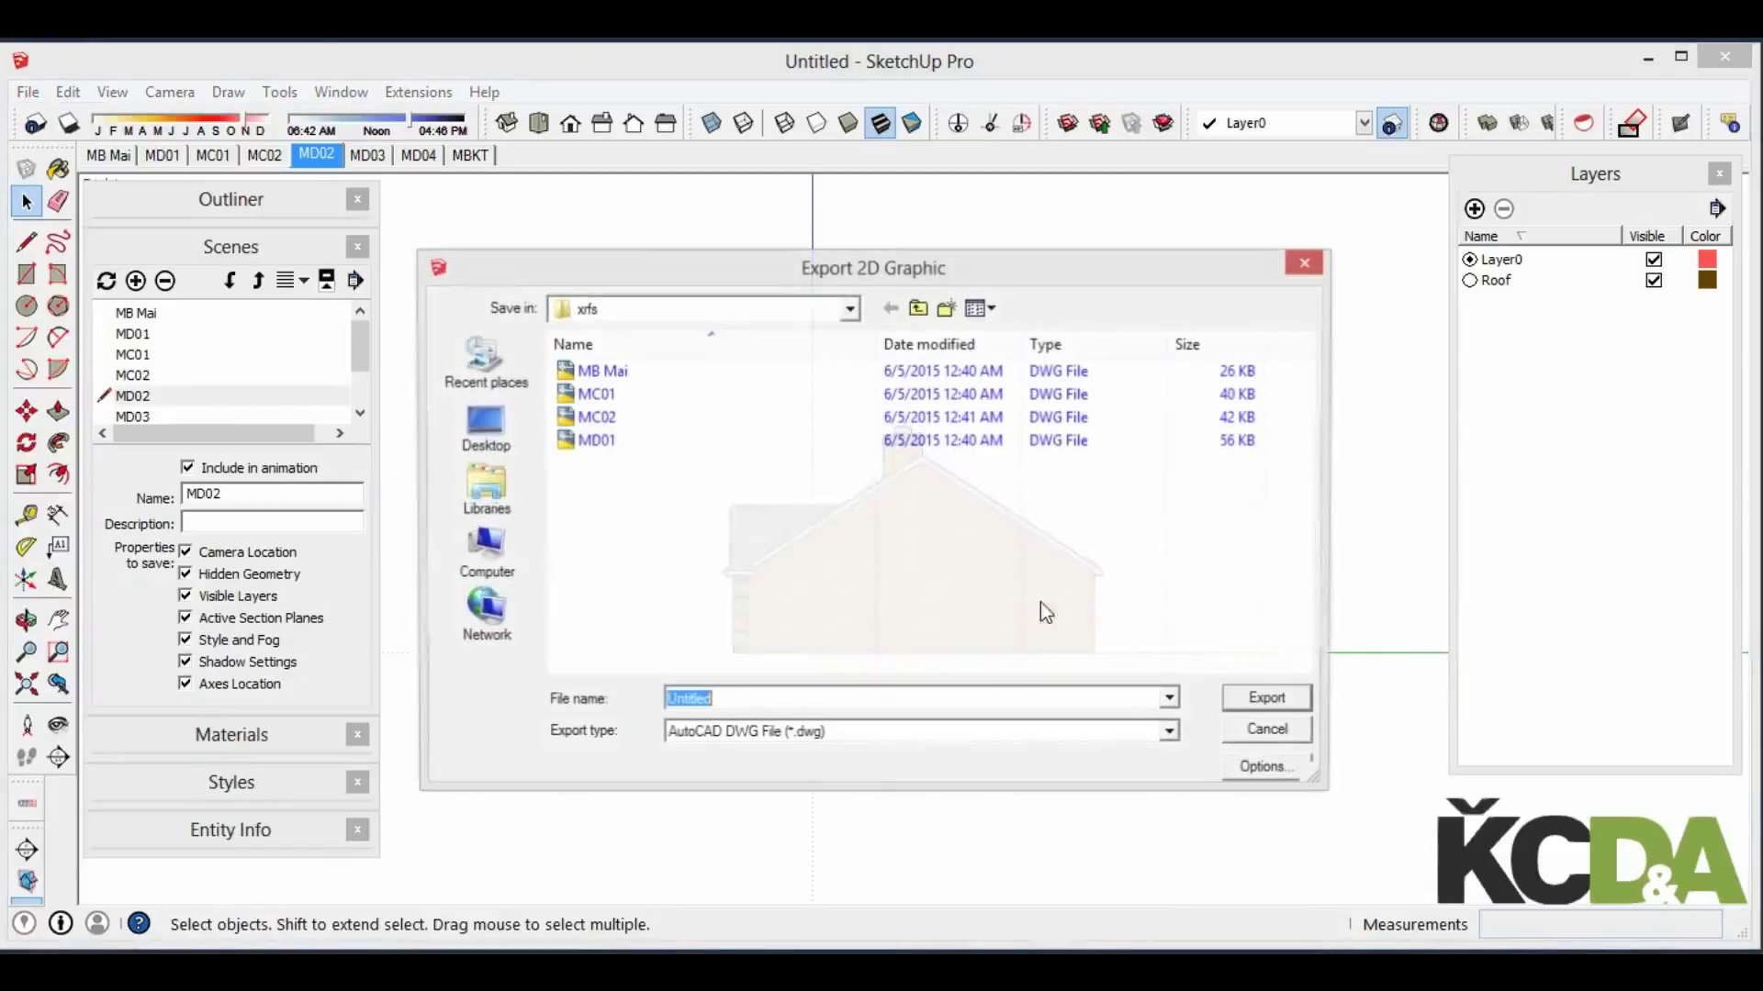
{"action": "left_click", "coordinate": [606, 439]}
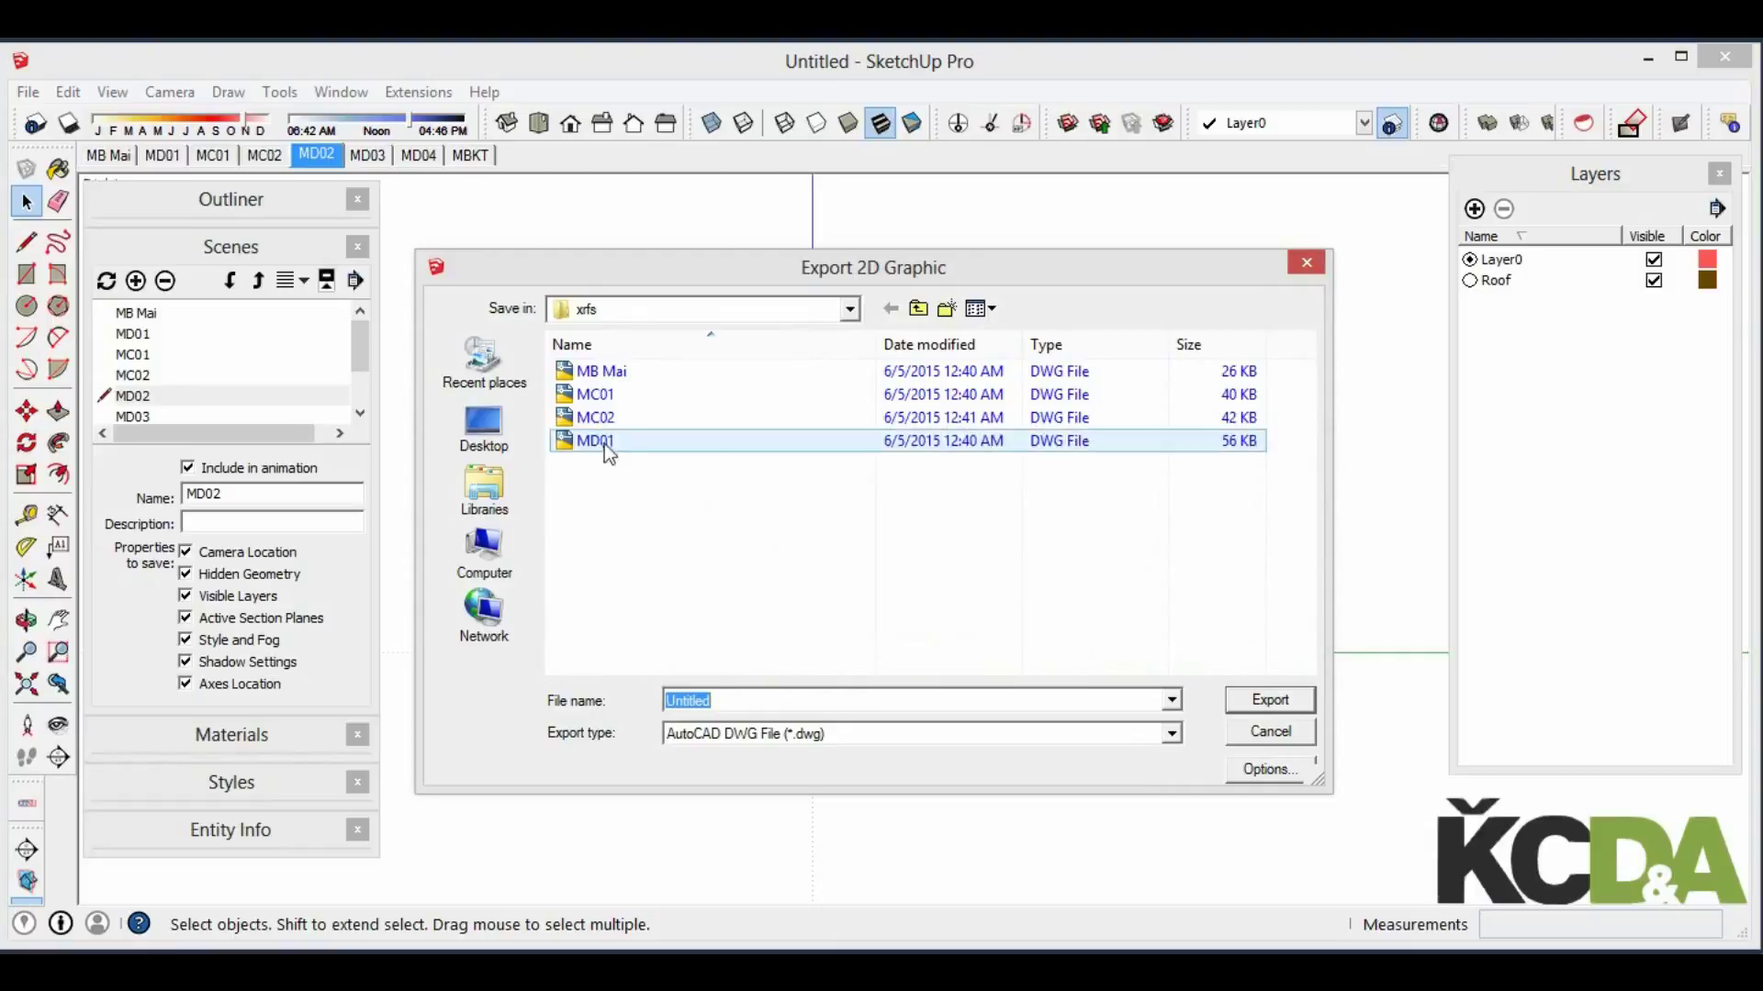
{"action": "double_click", "coordinate": [694, 701]}
{"action": "type", "text": "2"}
{"action": "left_click", "coordinate": [1270, 701]}
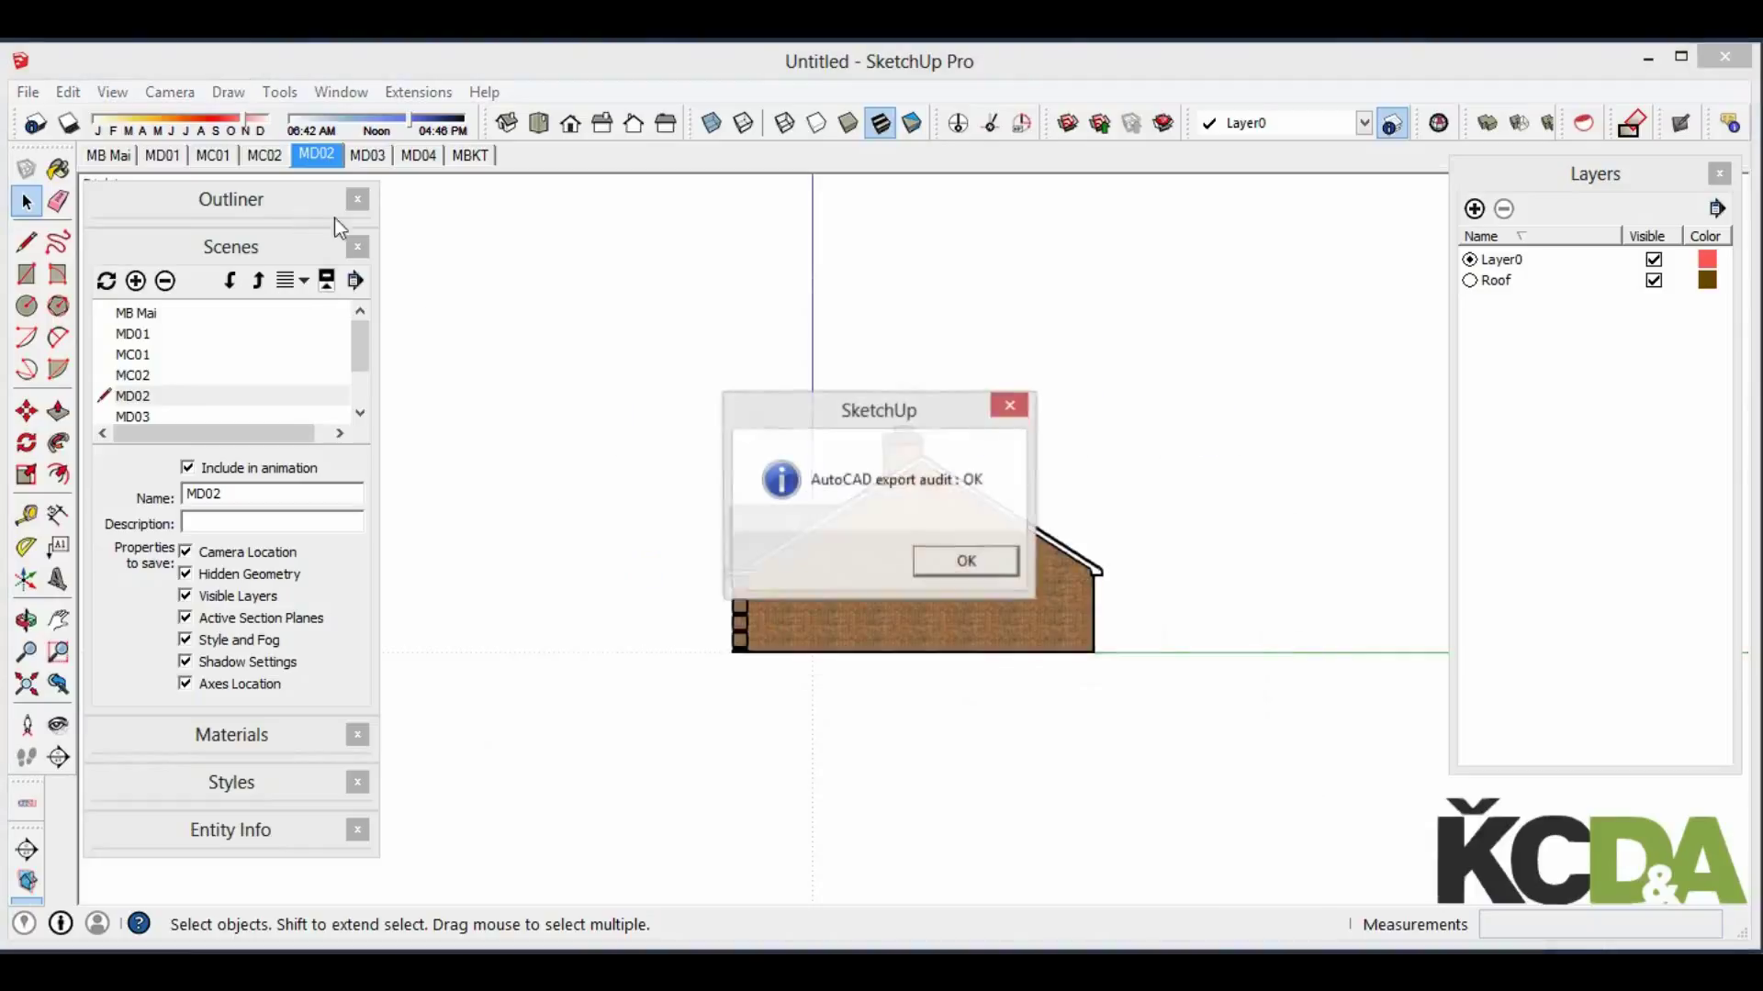
{"action": "left_click", "coordinate": [951, 557]}
Export the MD03 front elevation scene as MD03, adapted from the MD02 file name
{"action": "left_click", "coordinate": [381, 161]}
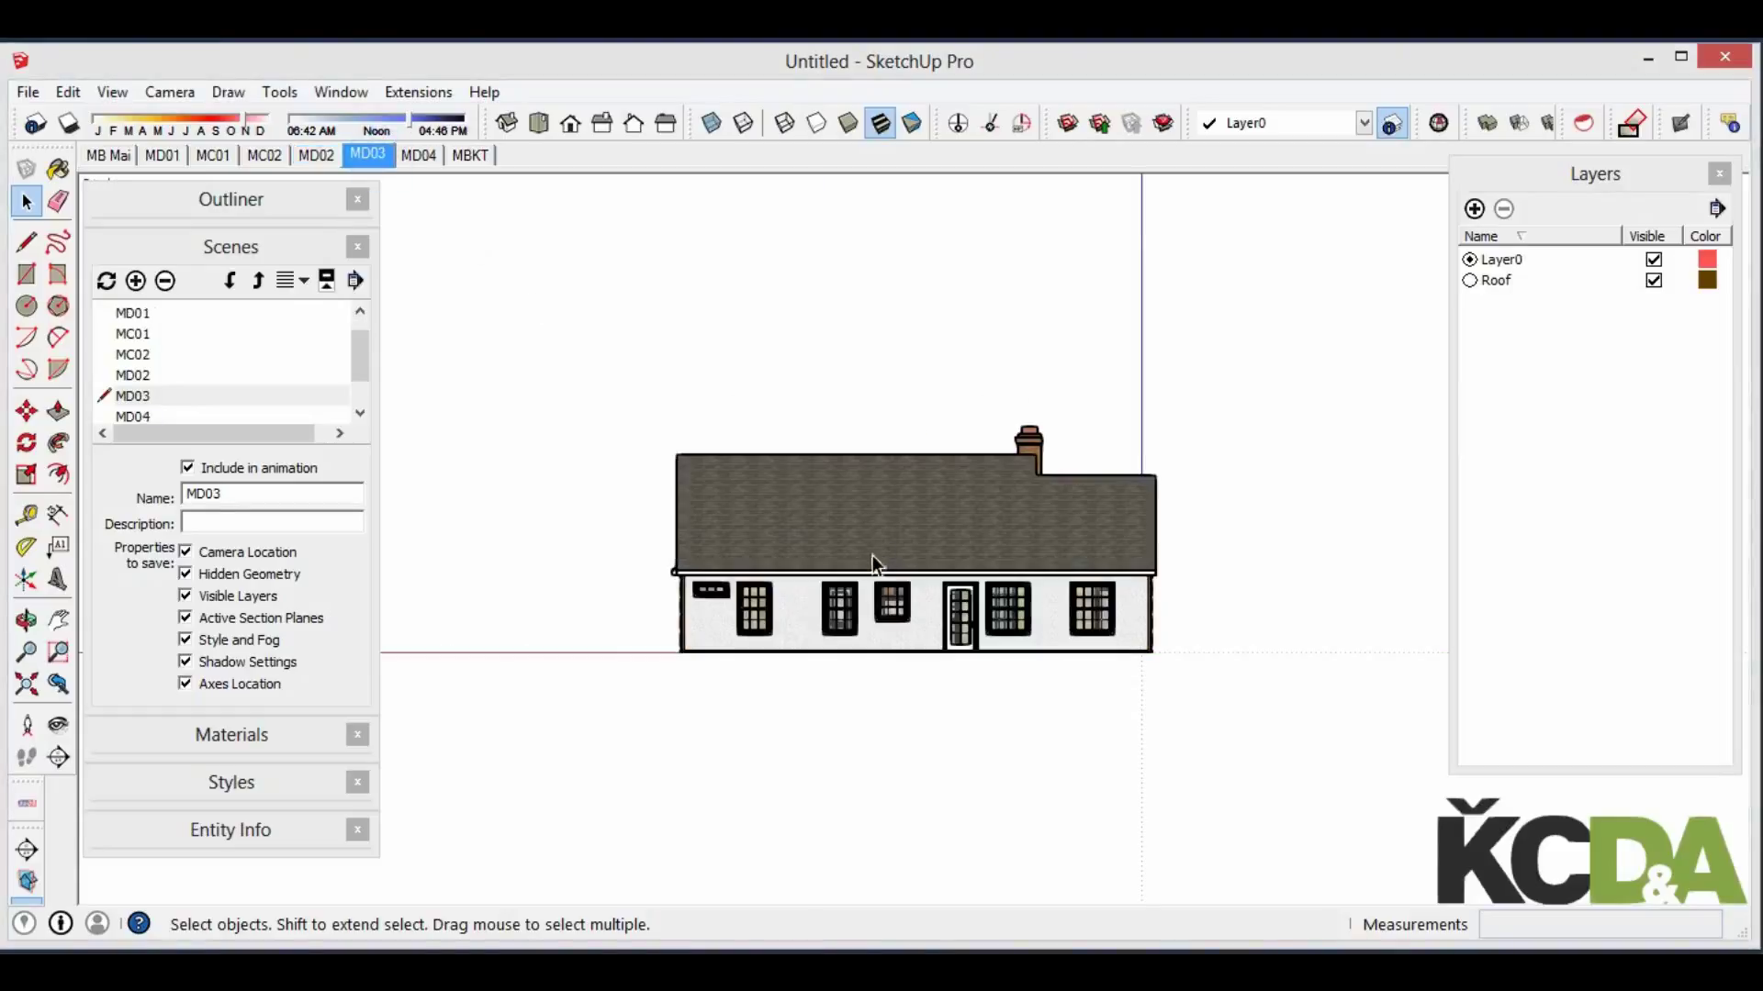
{"action": "left_click", "coordinate": [26, 94]}
{"action": "mouse_move", "coordinate": [72, 468]}
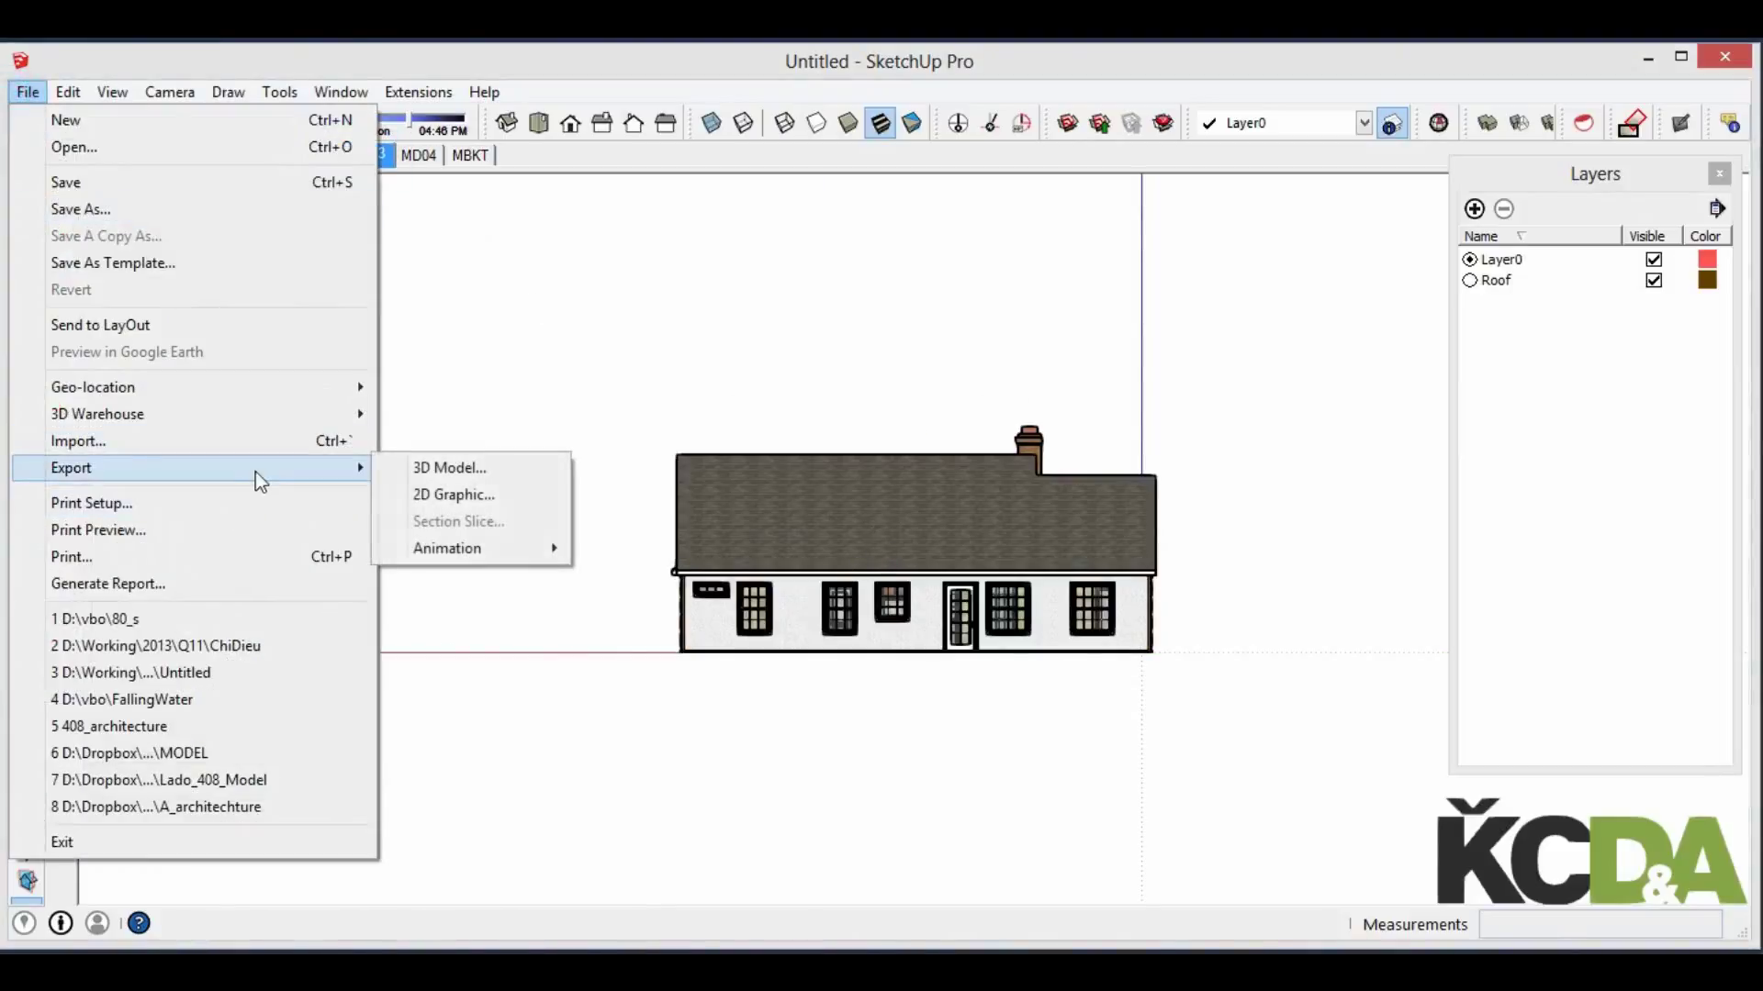
{"action": "left_click", "coordinate": [511, 494]}
{"action": "left_click", "coordinate": [627, 462]}
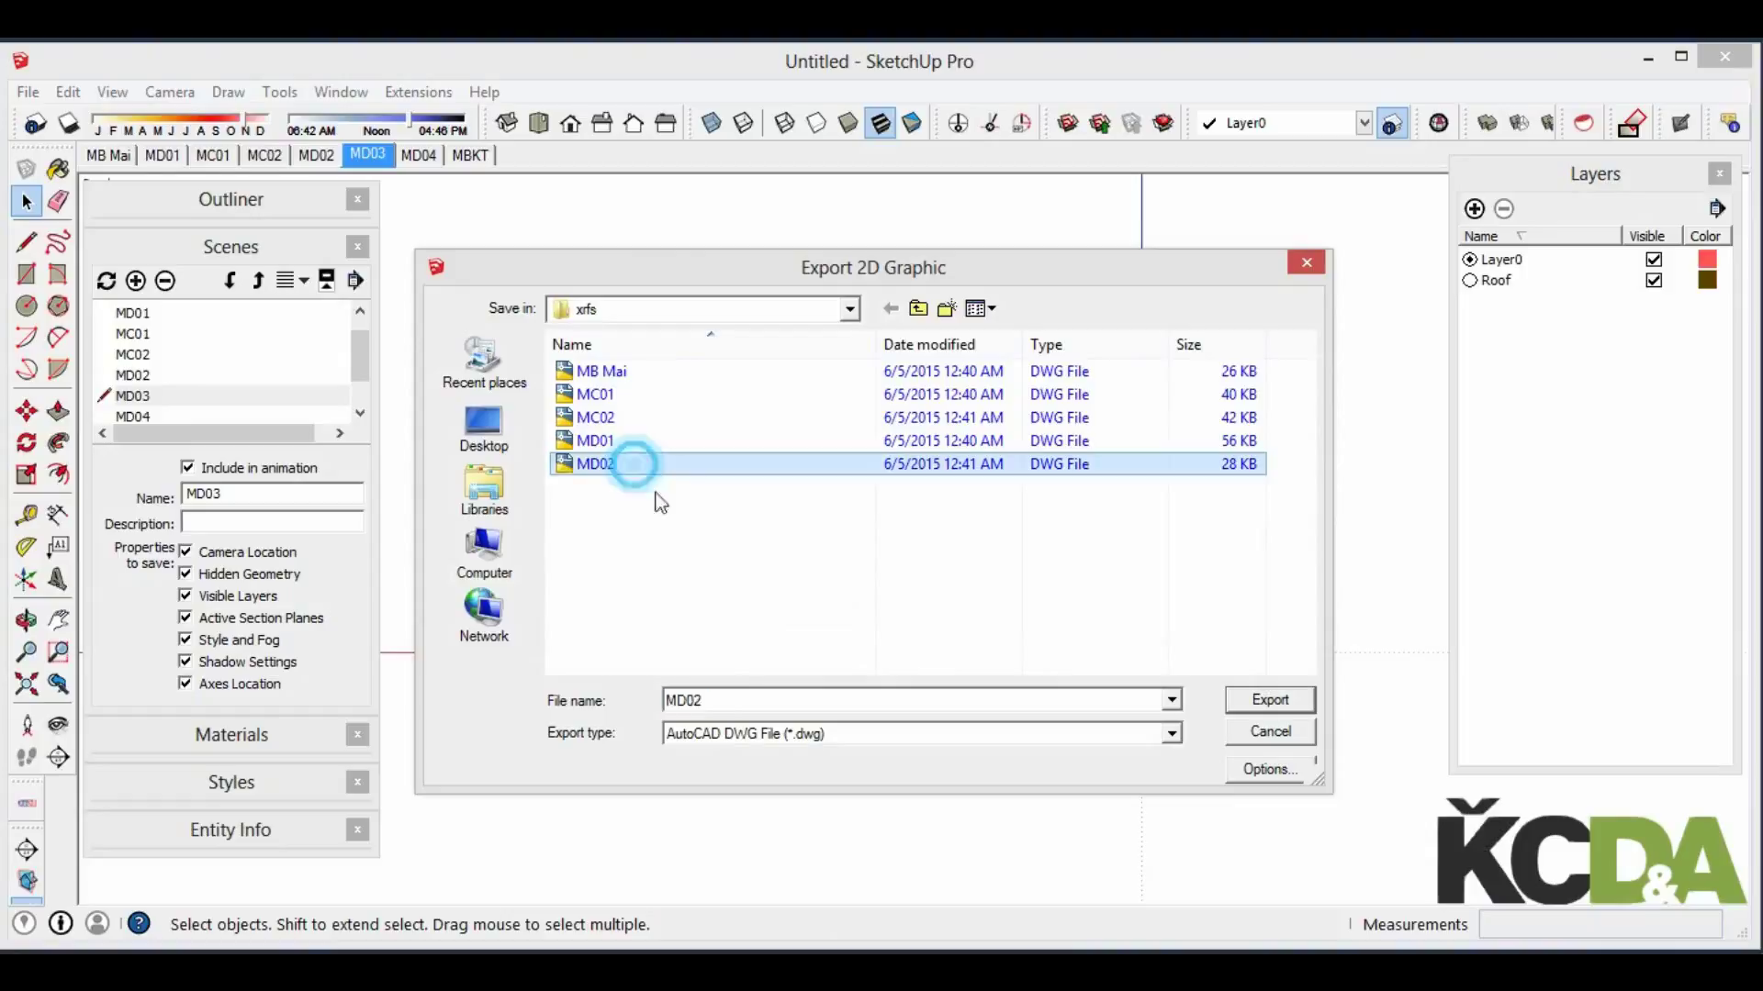
{"action": "double_click", "coordinate": [730, 701]}
{"action": "left_click_drag", "start_coordinate": [693, 701], "coordinate": [719, 700]}
{"action": "left_click", "coordinate": [1284, 705]}
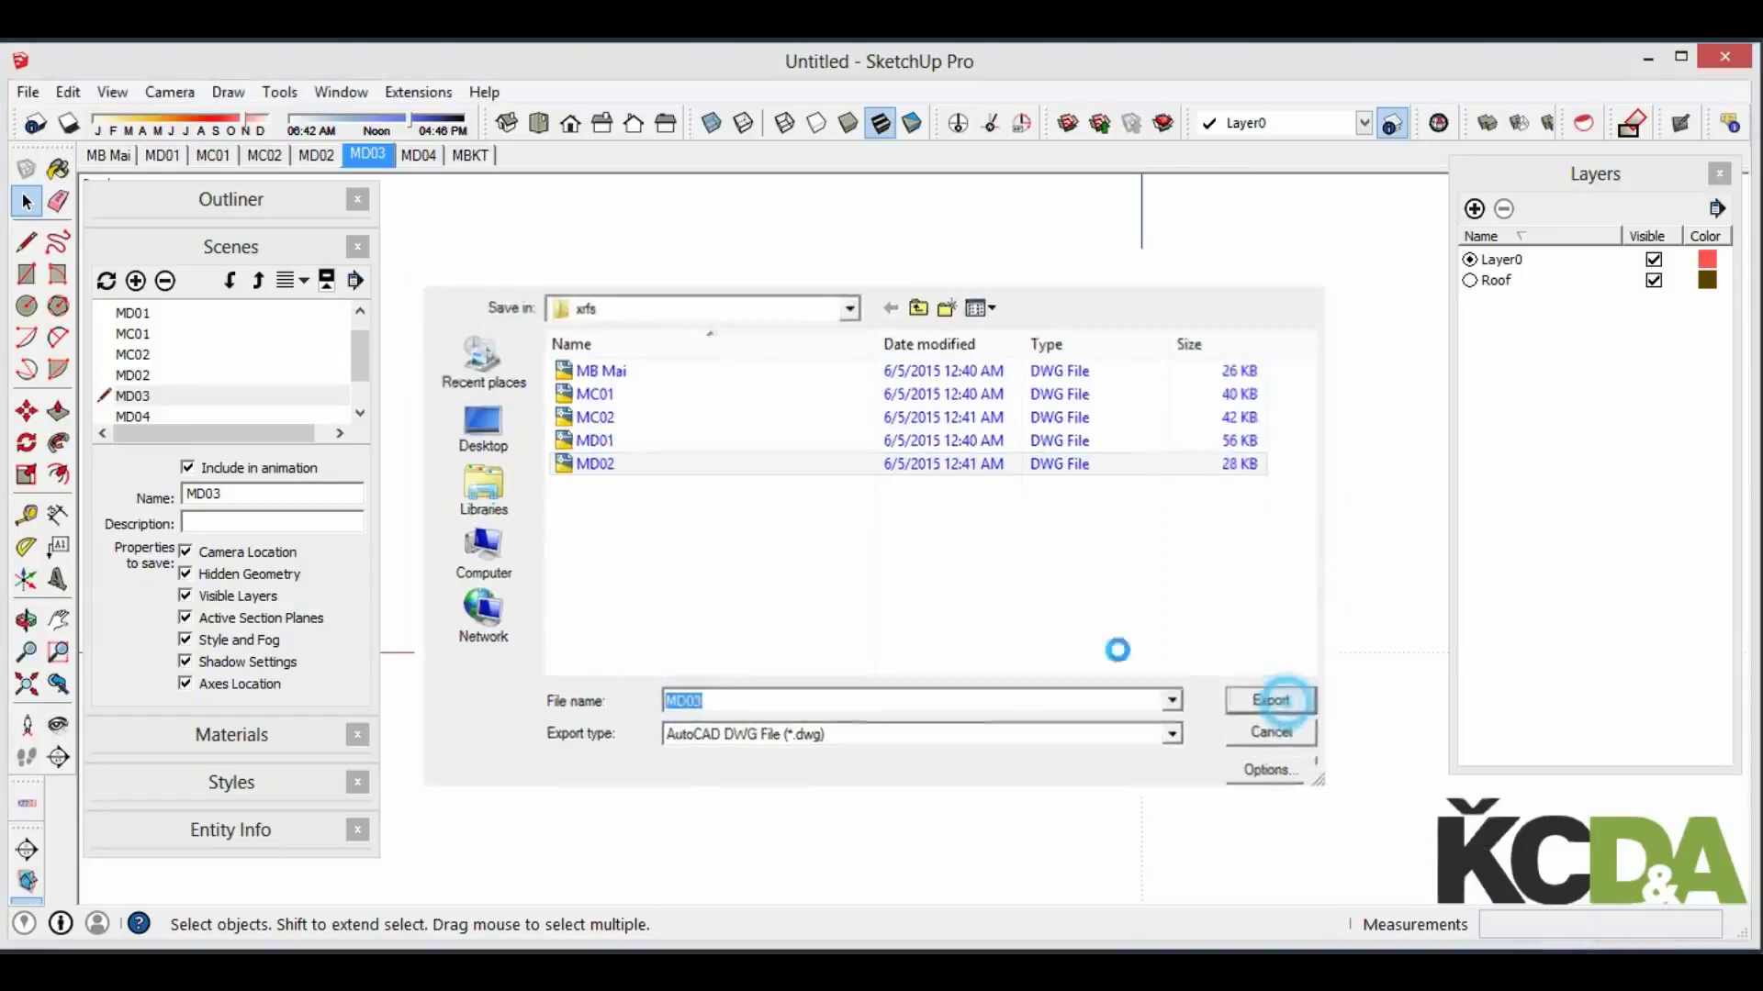
{"action": "left_click", "coordinate": [948, 549]}
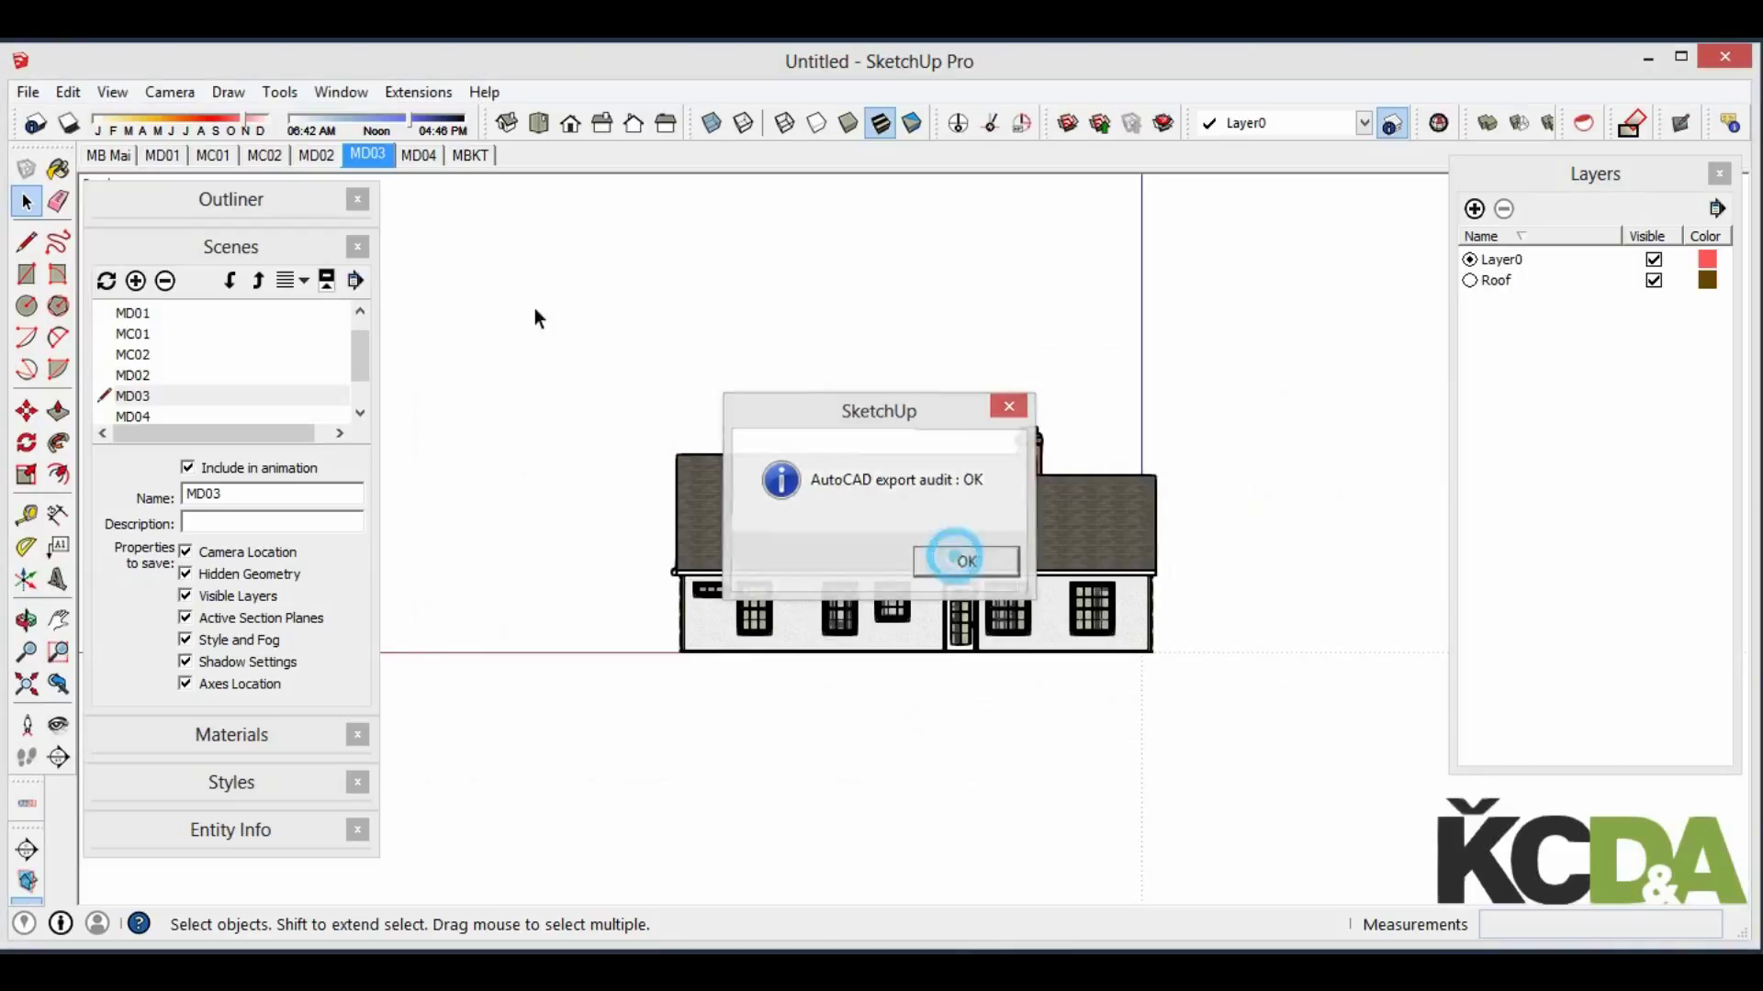
Export the MD04 side elevation scene as MD04, adapted from the MD03 file name
{"action": "left_click", "coordinate": [419, 154]}
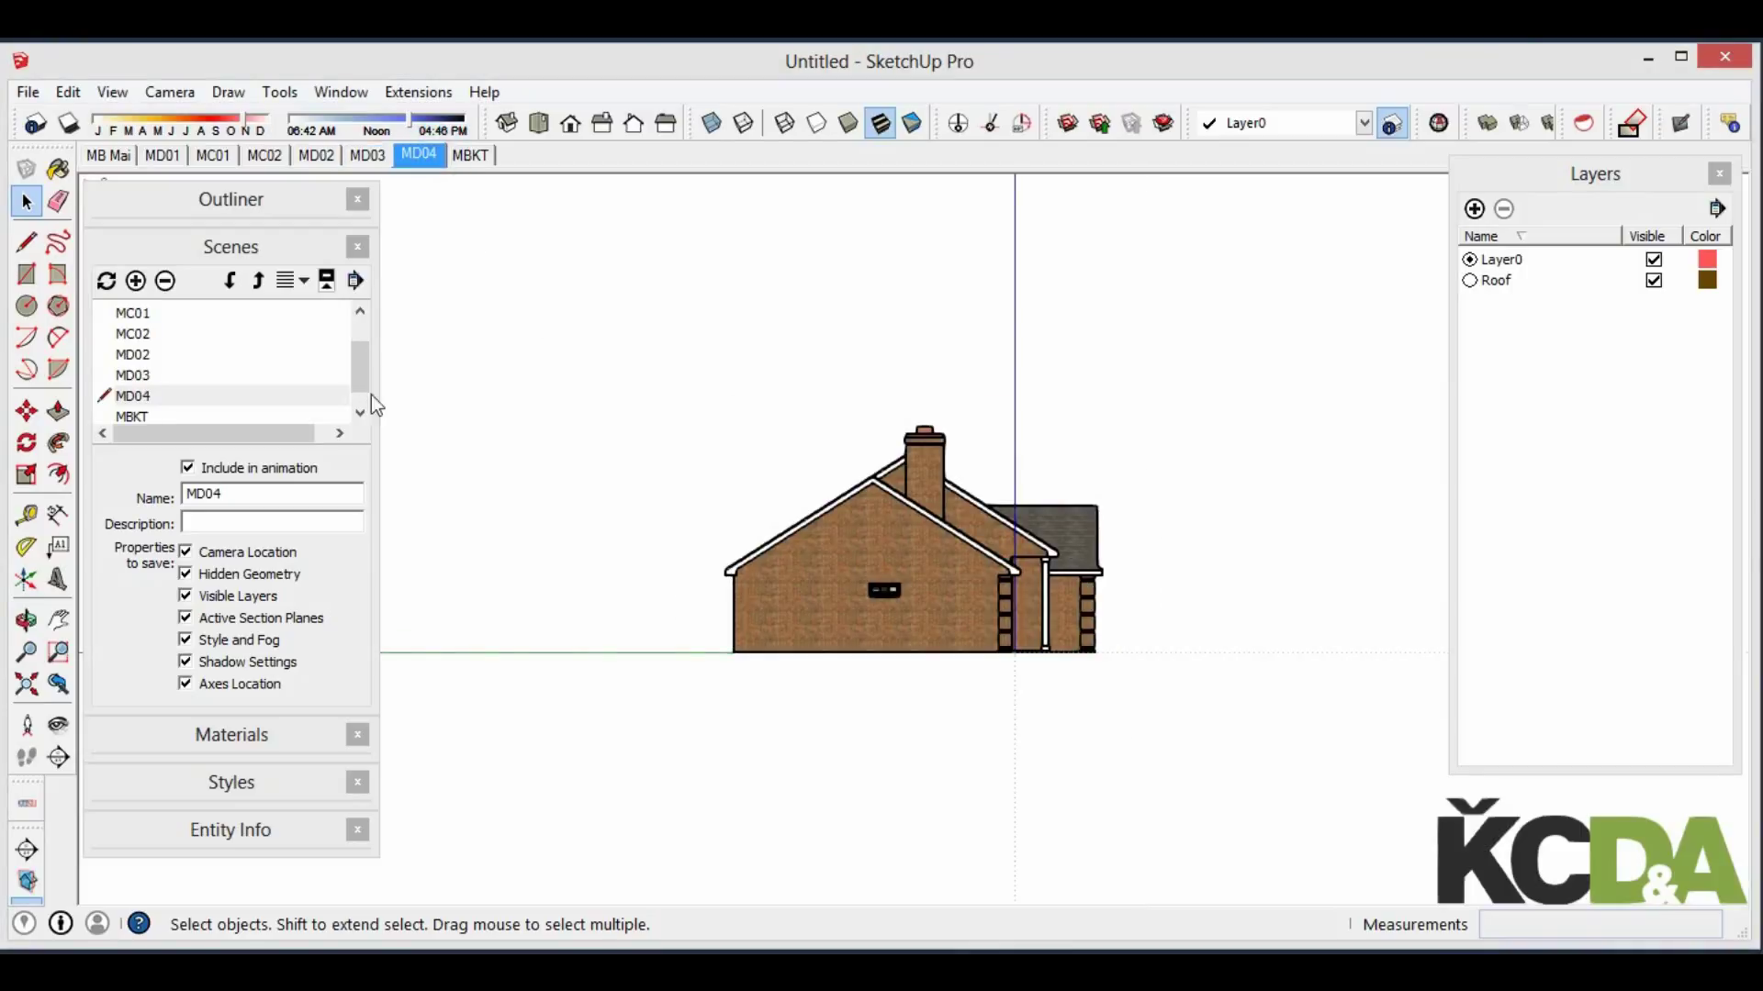
{"action": "left_click", "coordinate": [28, 92]}
{"action": "left_click", "coordinate": [455, 495]}
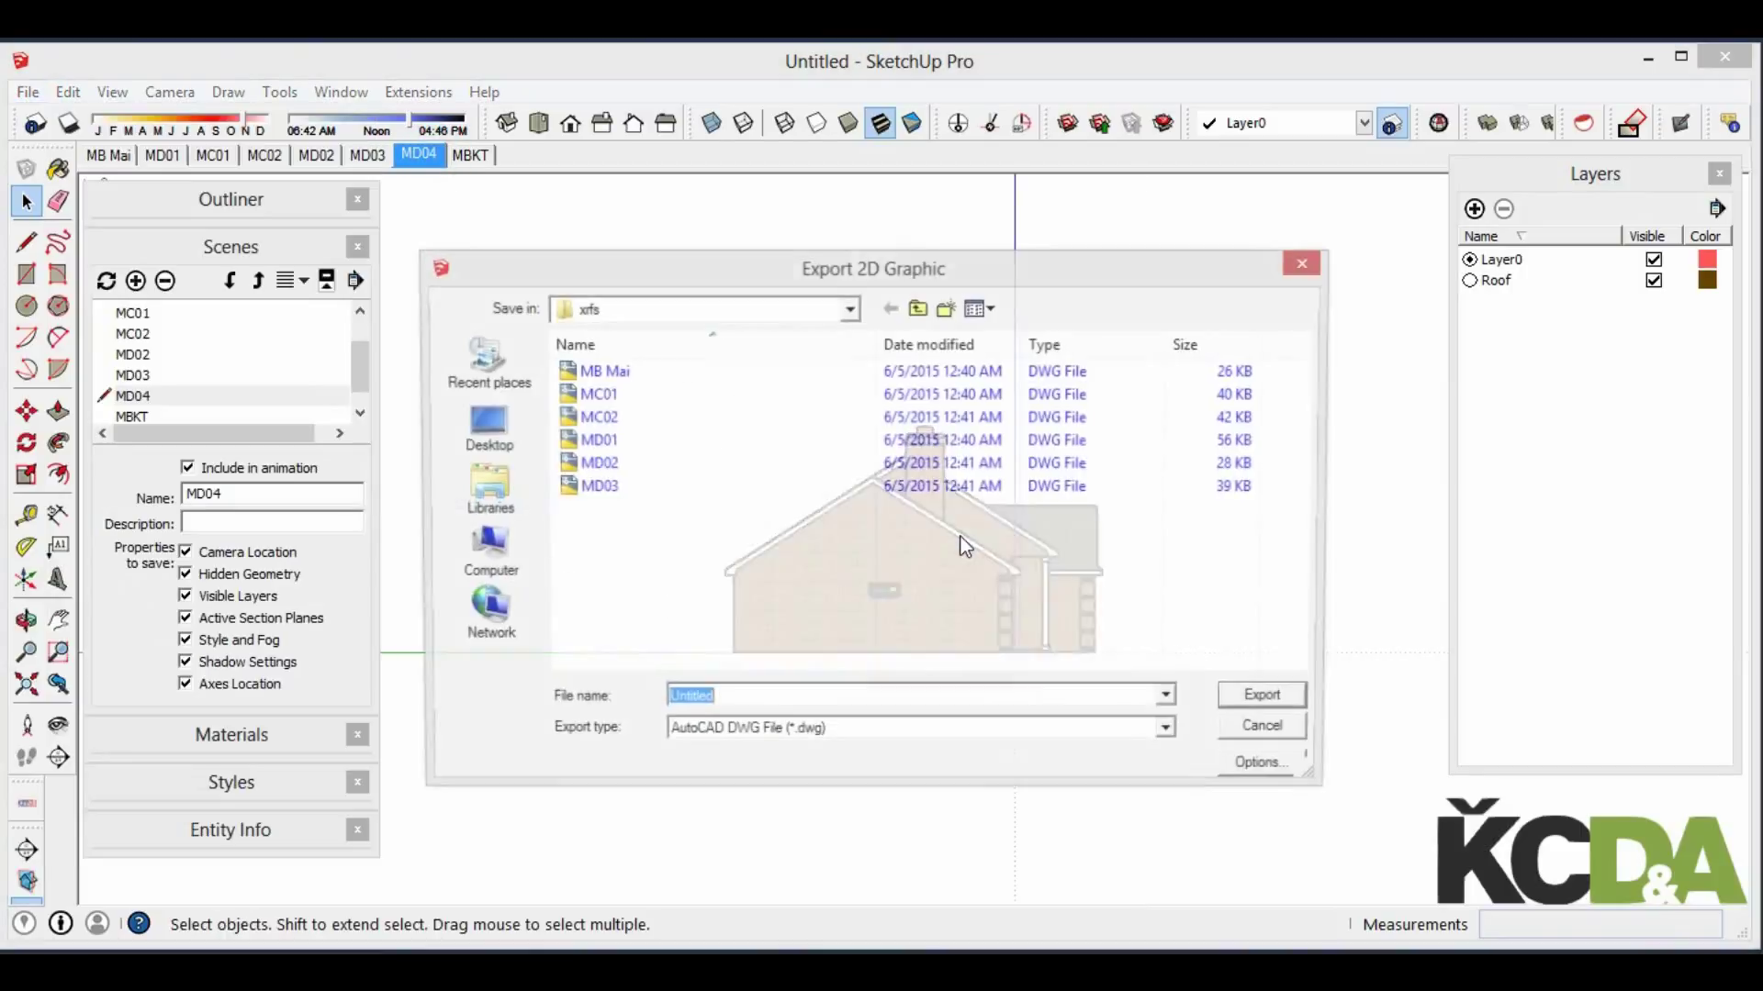
{"action": "left_click", "coordinate": [607, 487]}
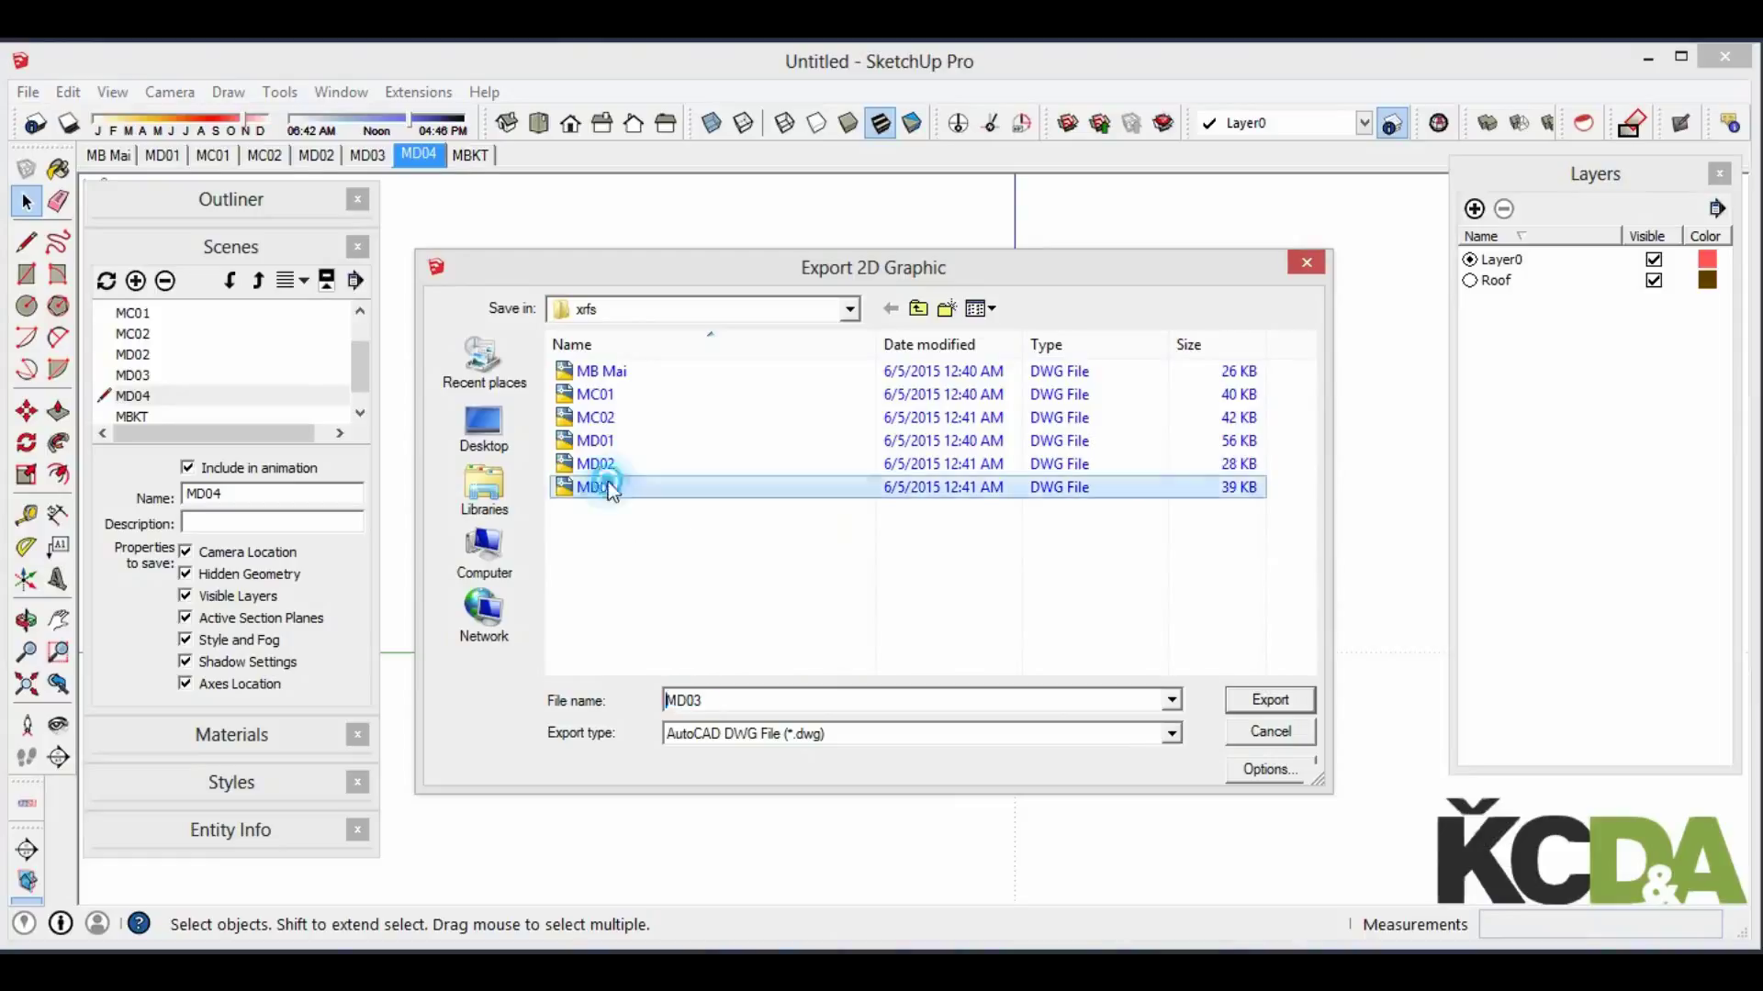
{"action": "double_click", "coordinate": [688, 701]}
{"action": "left_click_drag", "start_coordinate": [695, 700], "coordinate": [714, 700]}
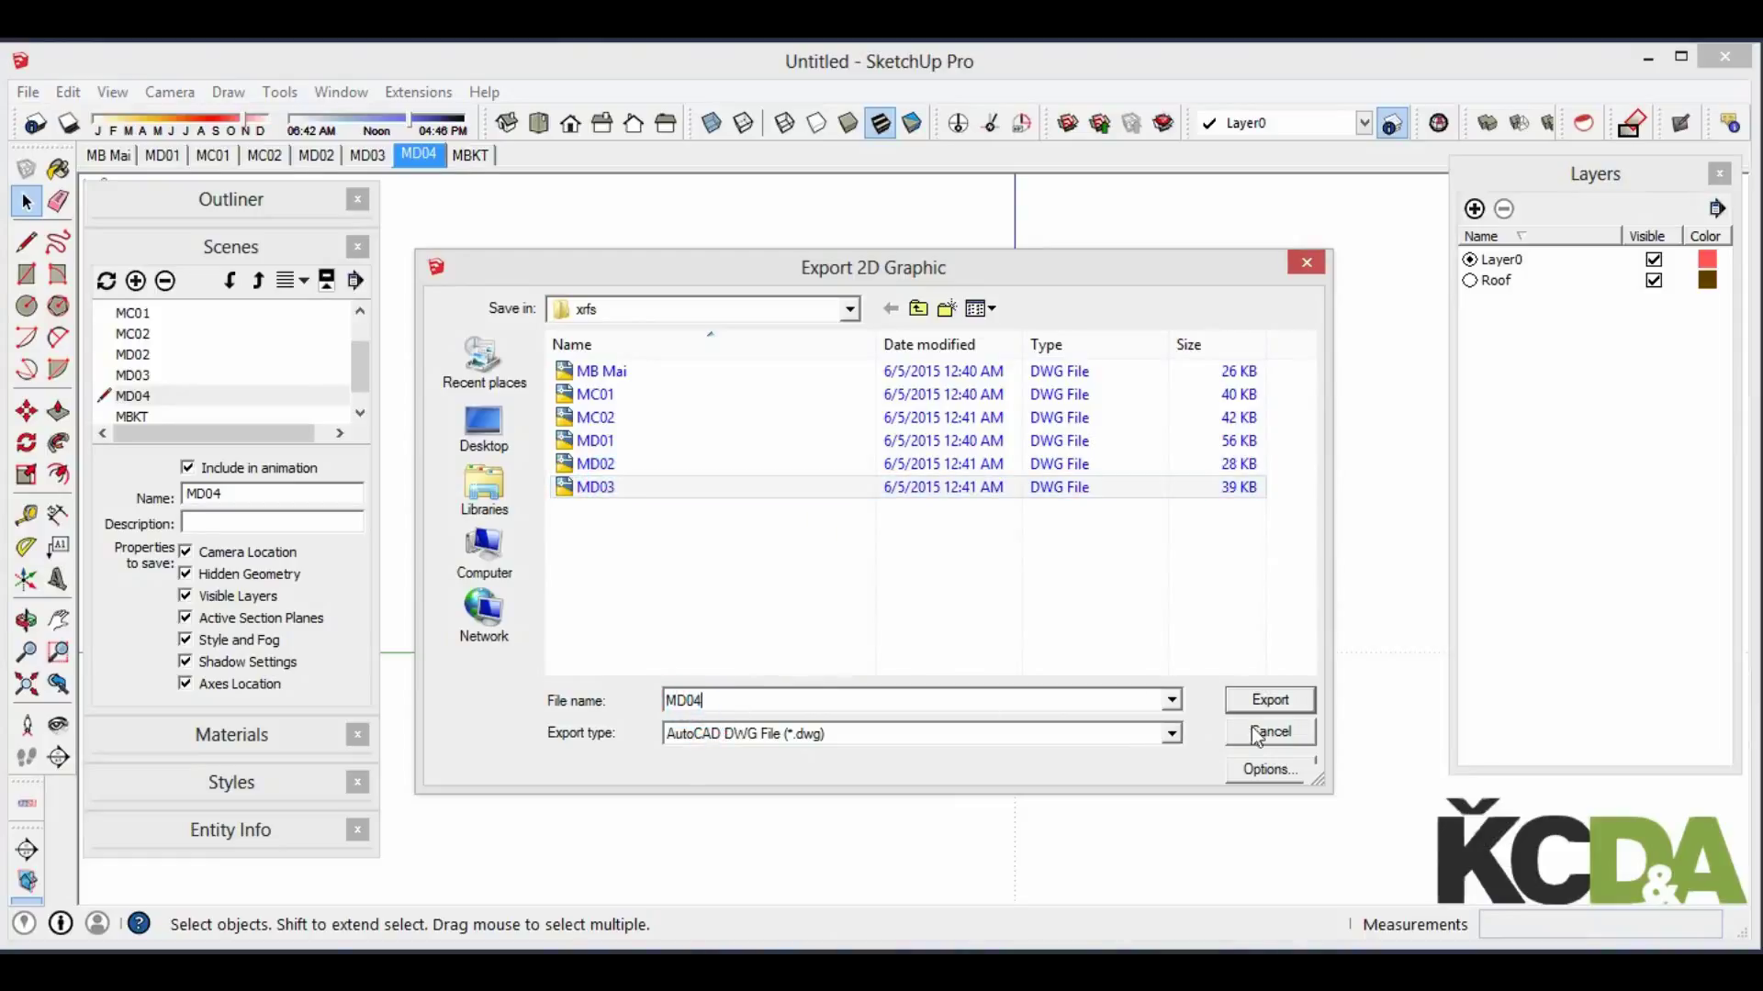
{"action": "left_click", "coordinate": [1282, 705]}
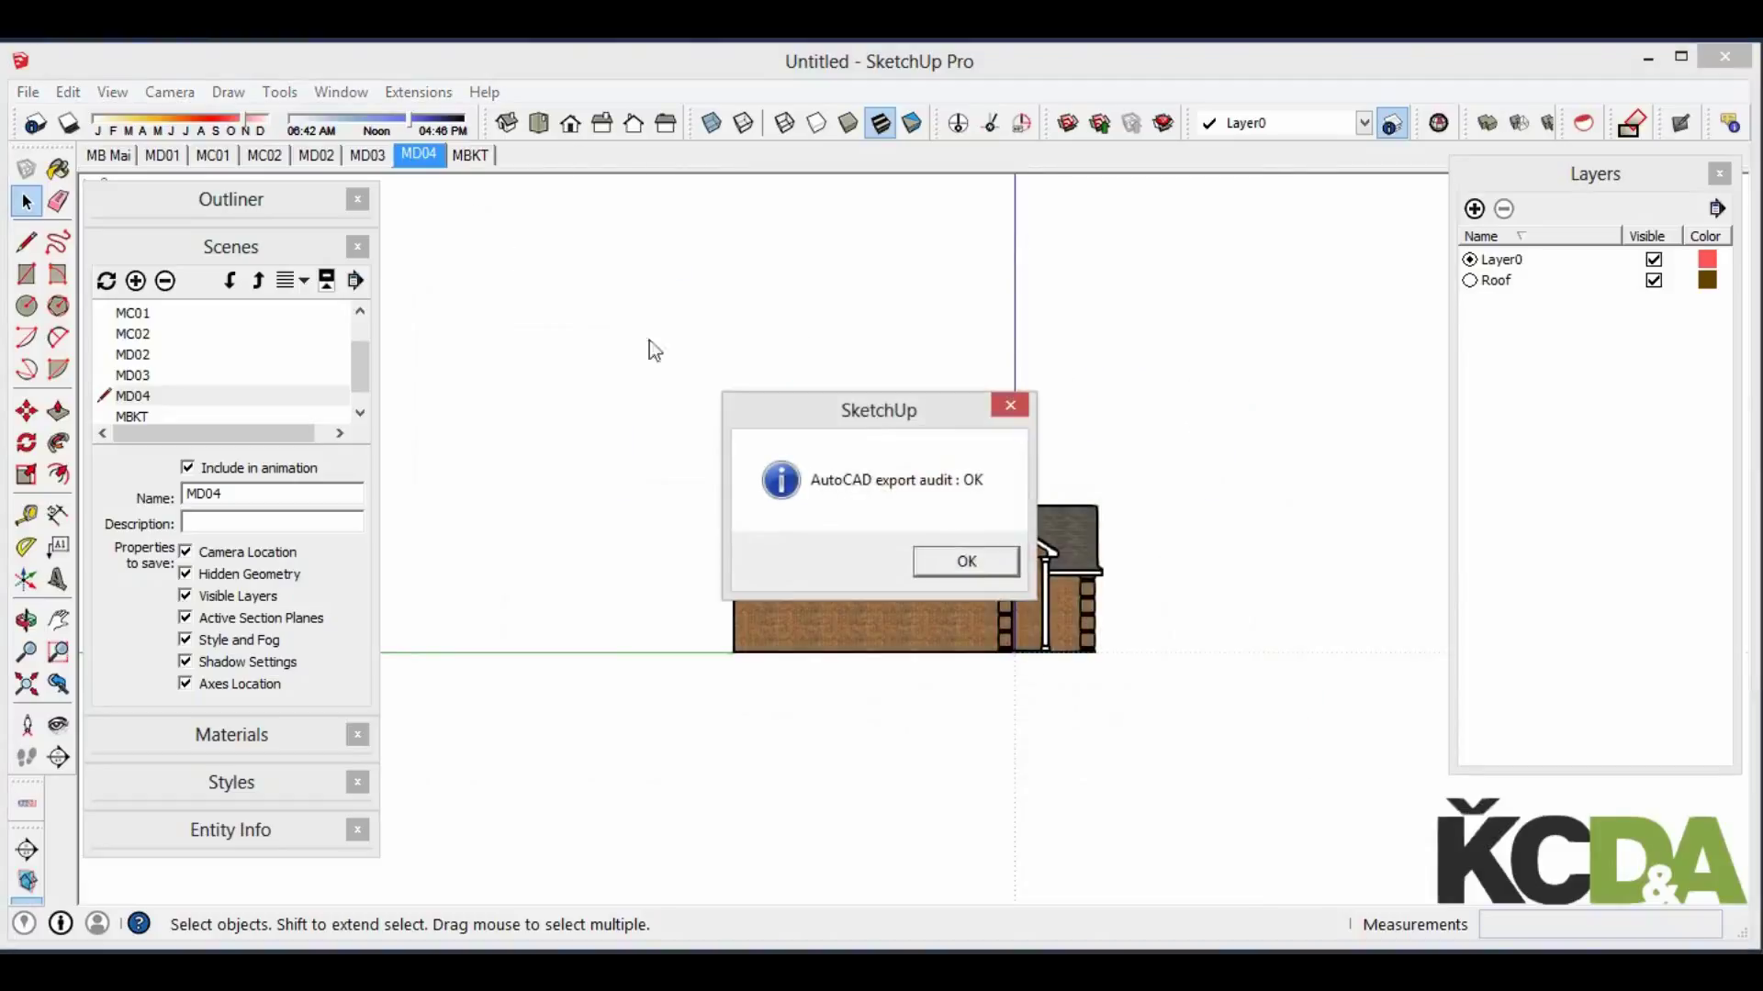
{"action": "left_click", "coordinate": [955, 558]}
Export the MBKT floor plan scene as a DWG file named MBKT
{"action": "left_click", "coordinate": [472, 156]}
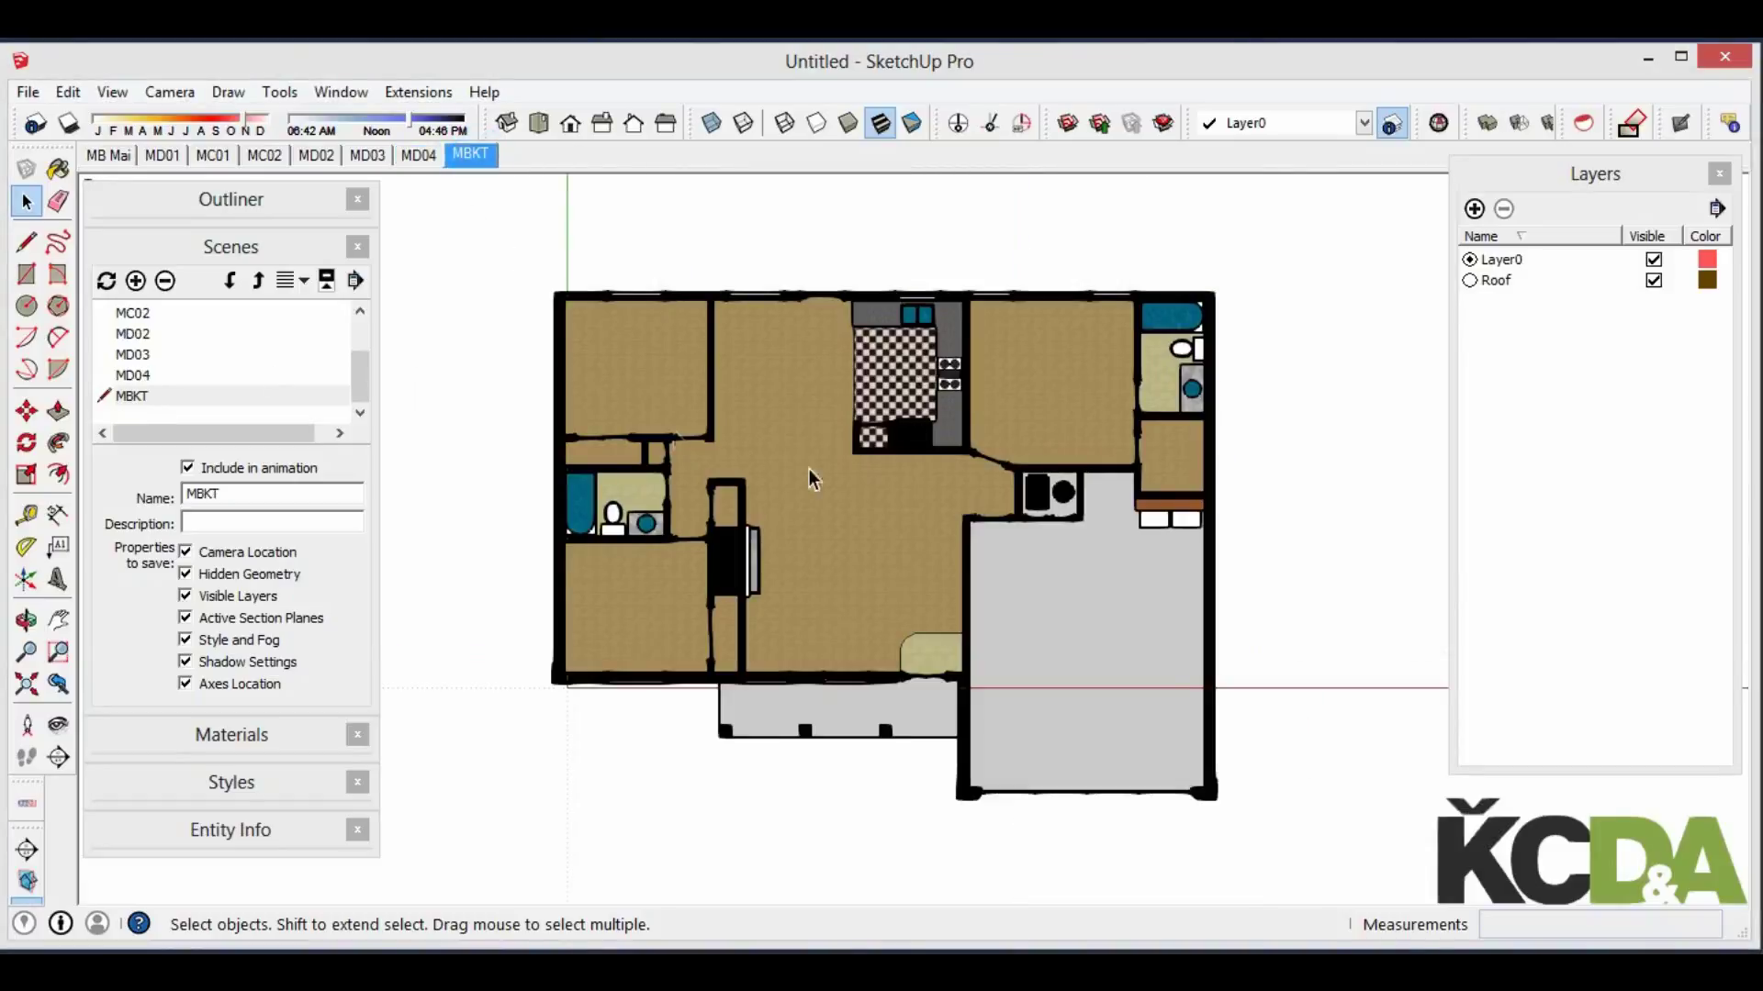
{"action": "left_click", "coordinate": [25, 92]}
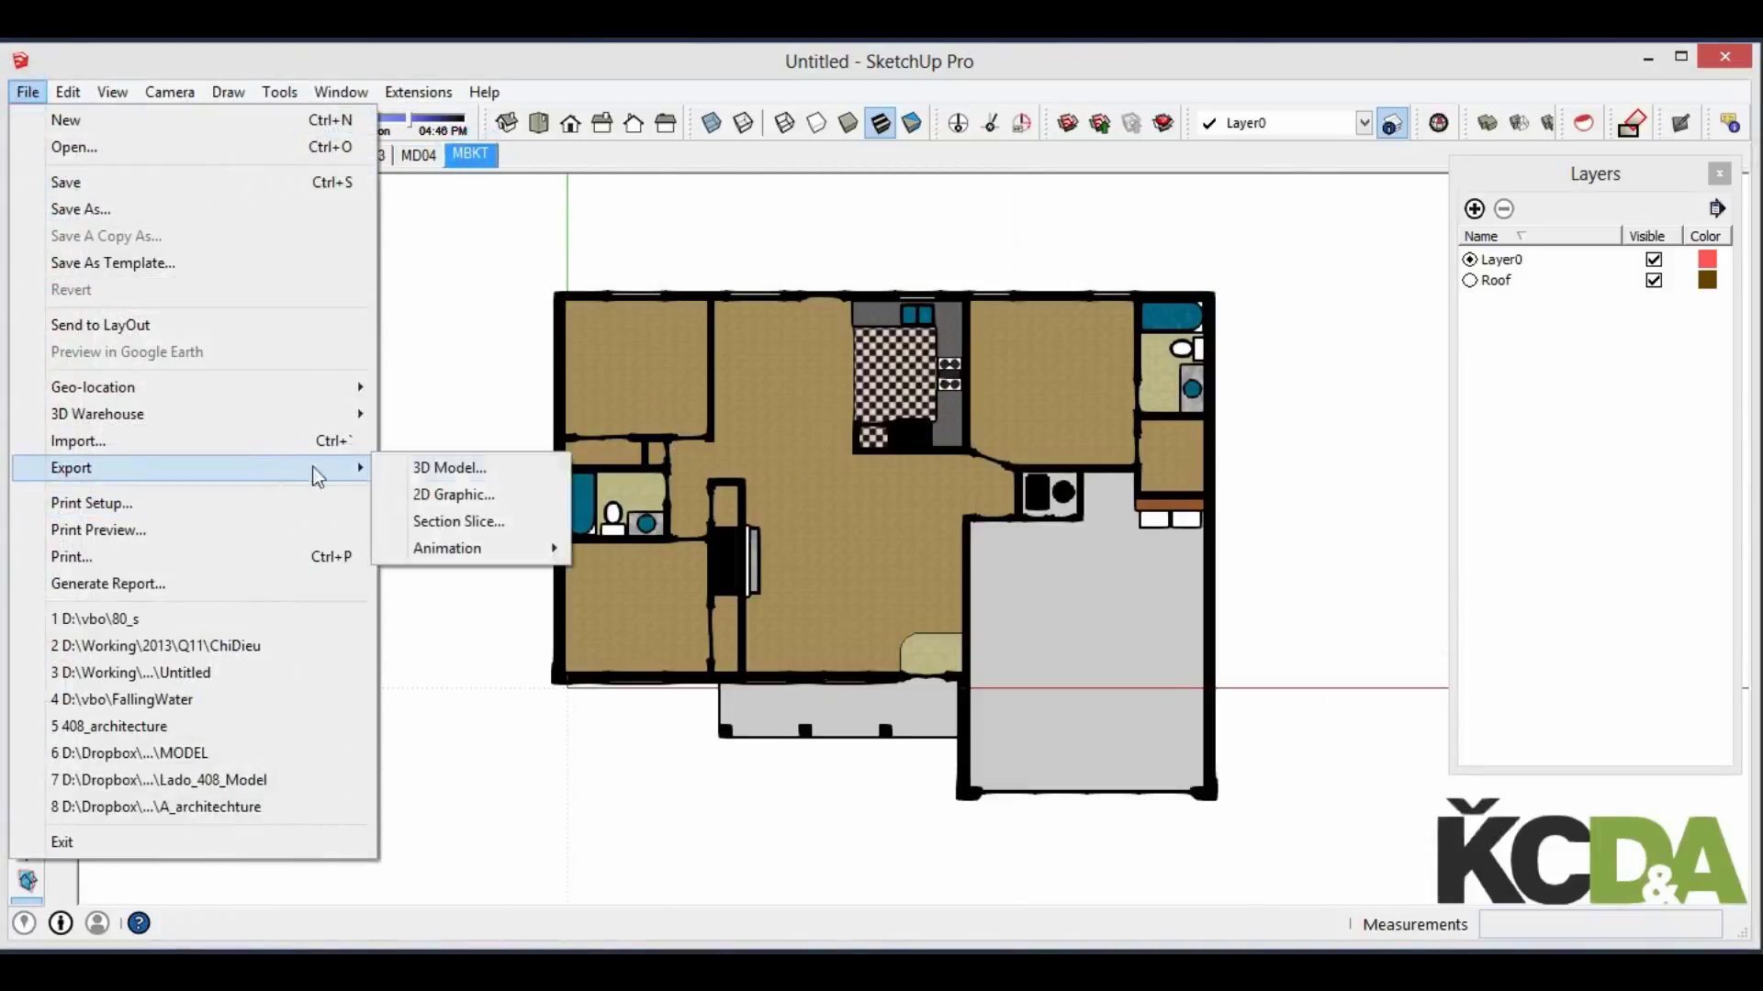
{"action": "left_click", "coordinate": [477, 501]}
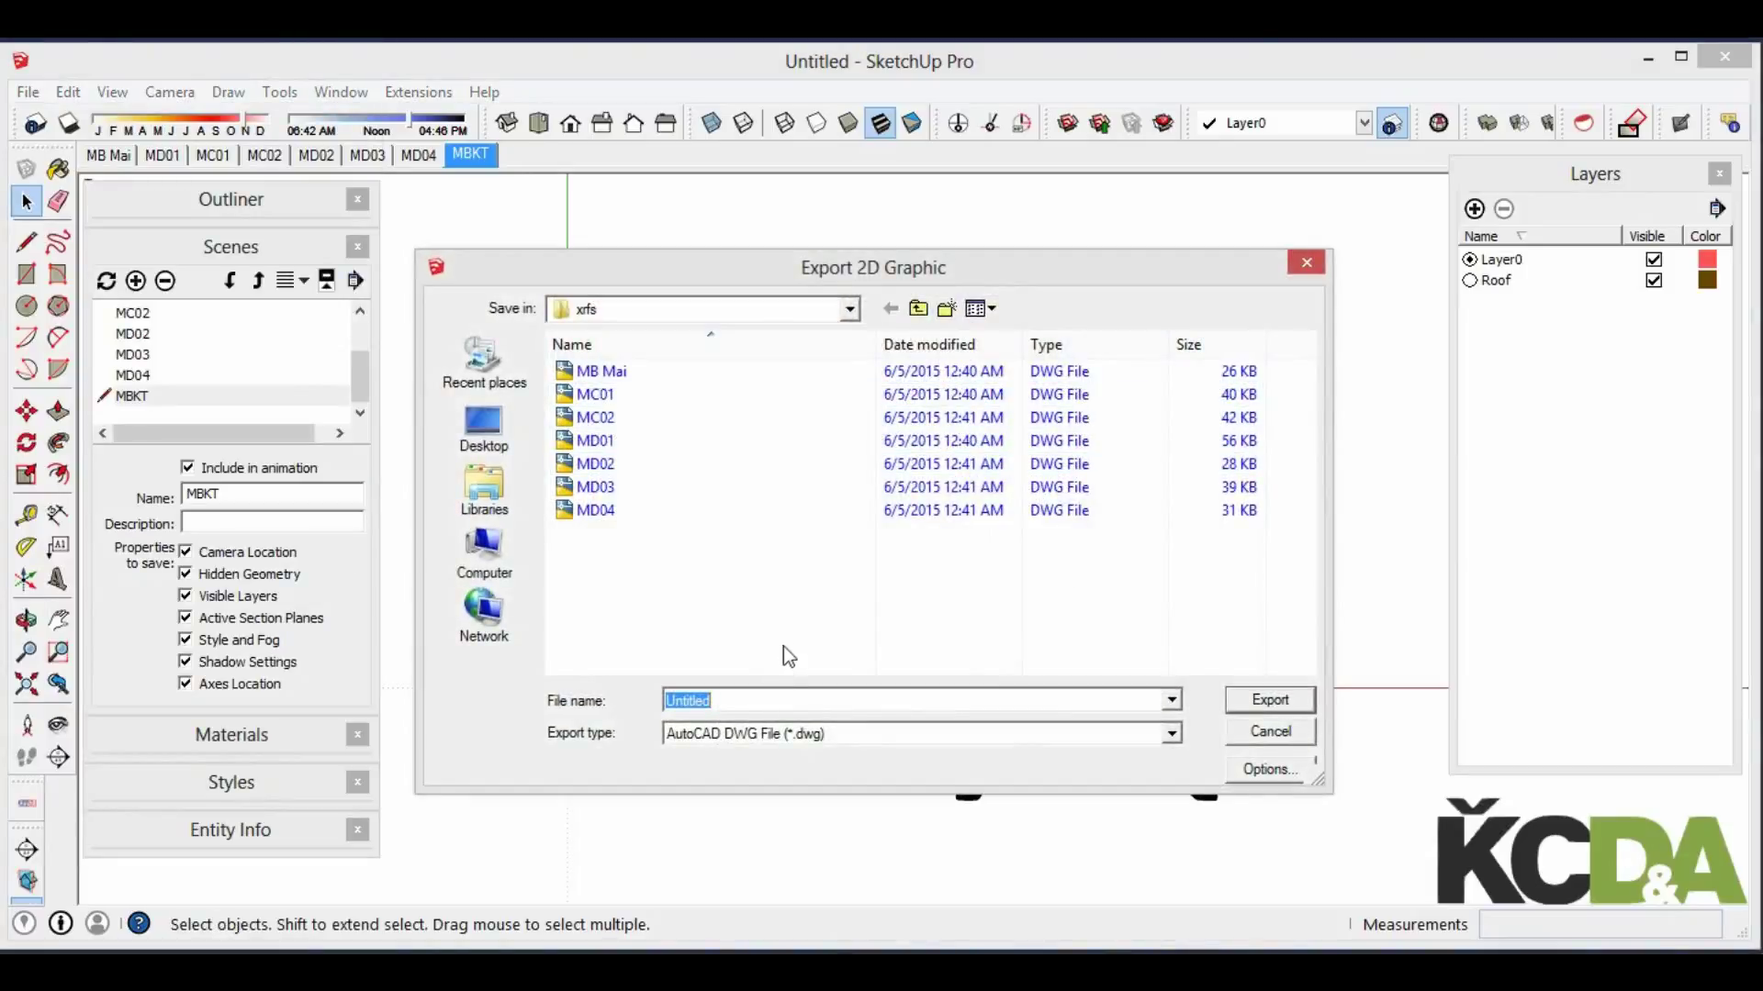
{"action": "type", "text": "MB"}
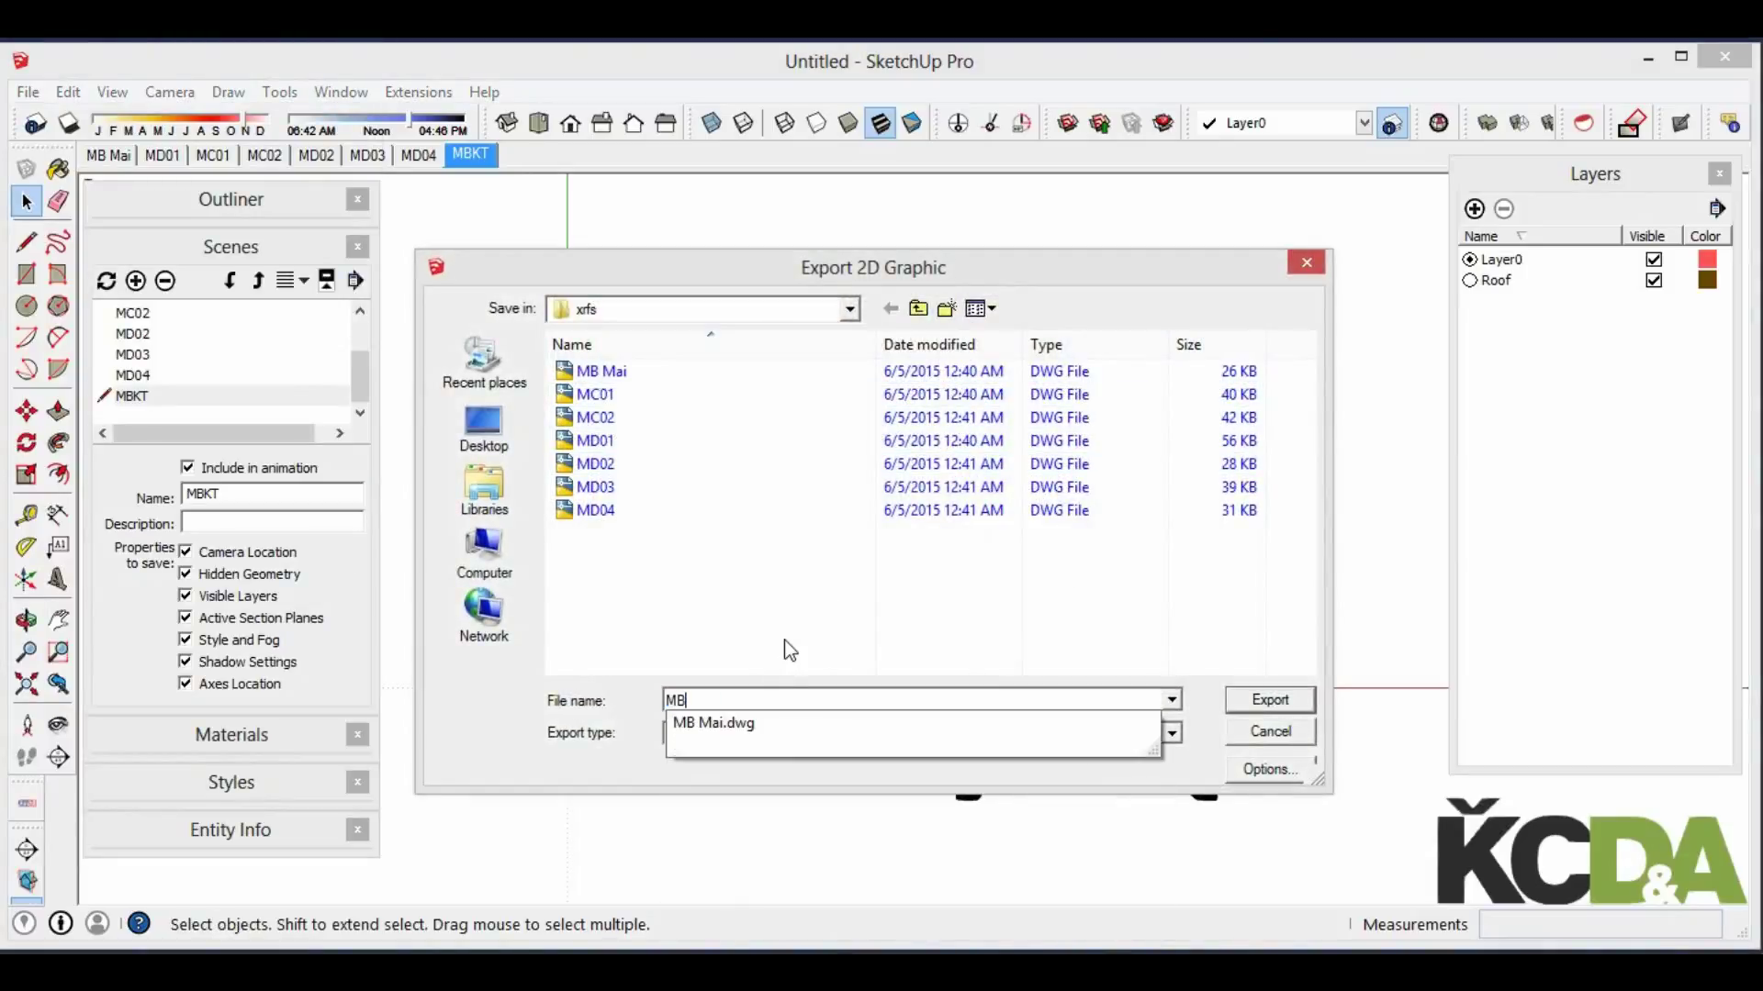
{"action": "type", "text": "KT"}
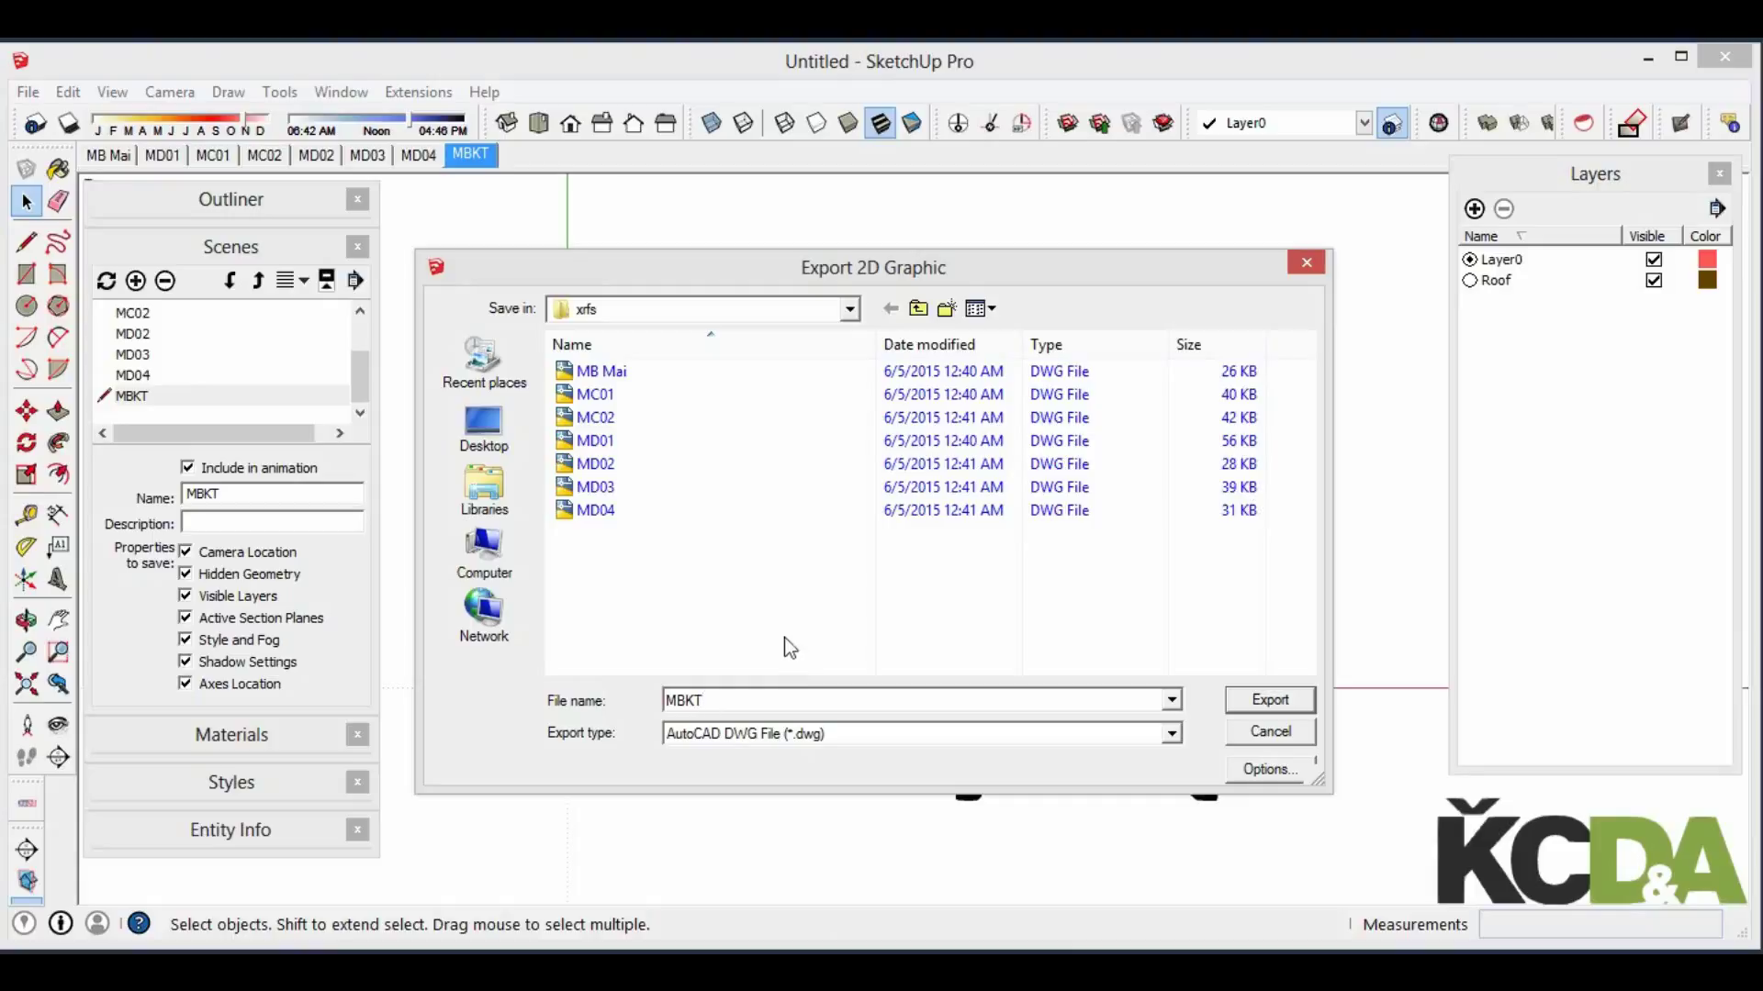
{"action": "left_click", "coordinate": [1271, 699]}
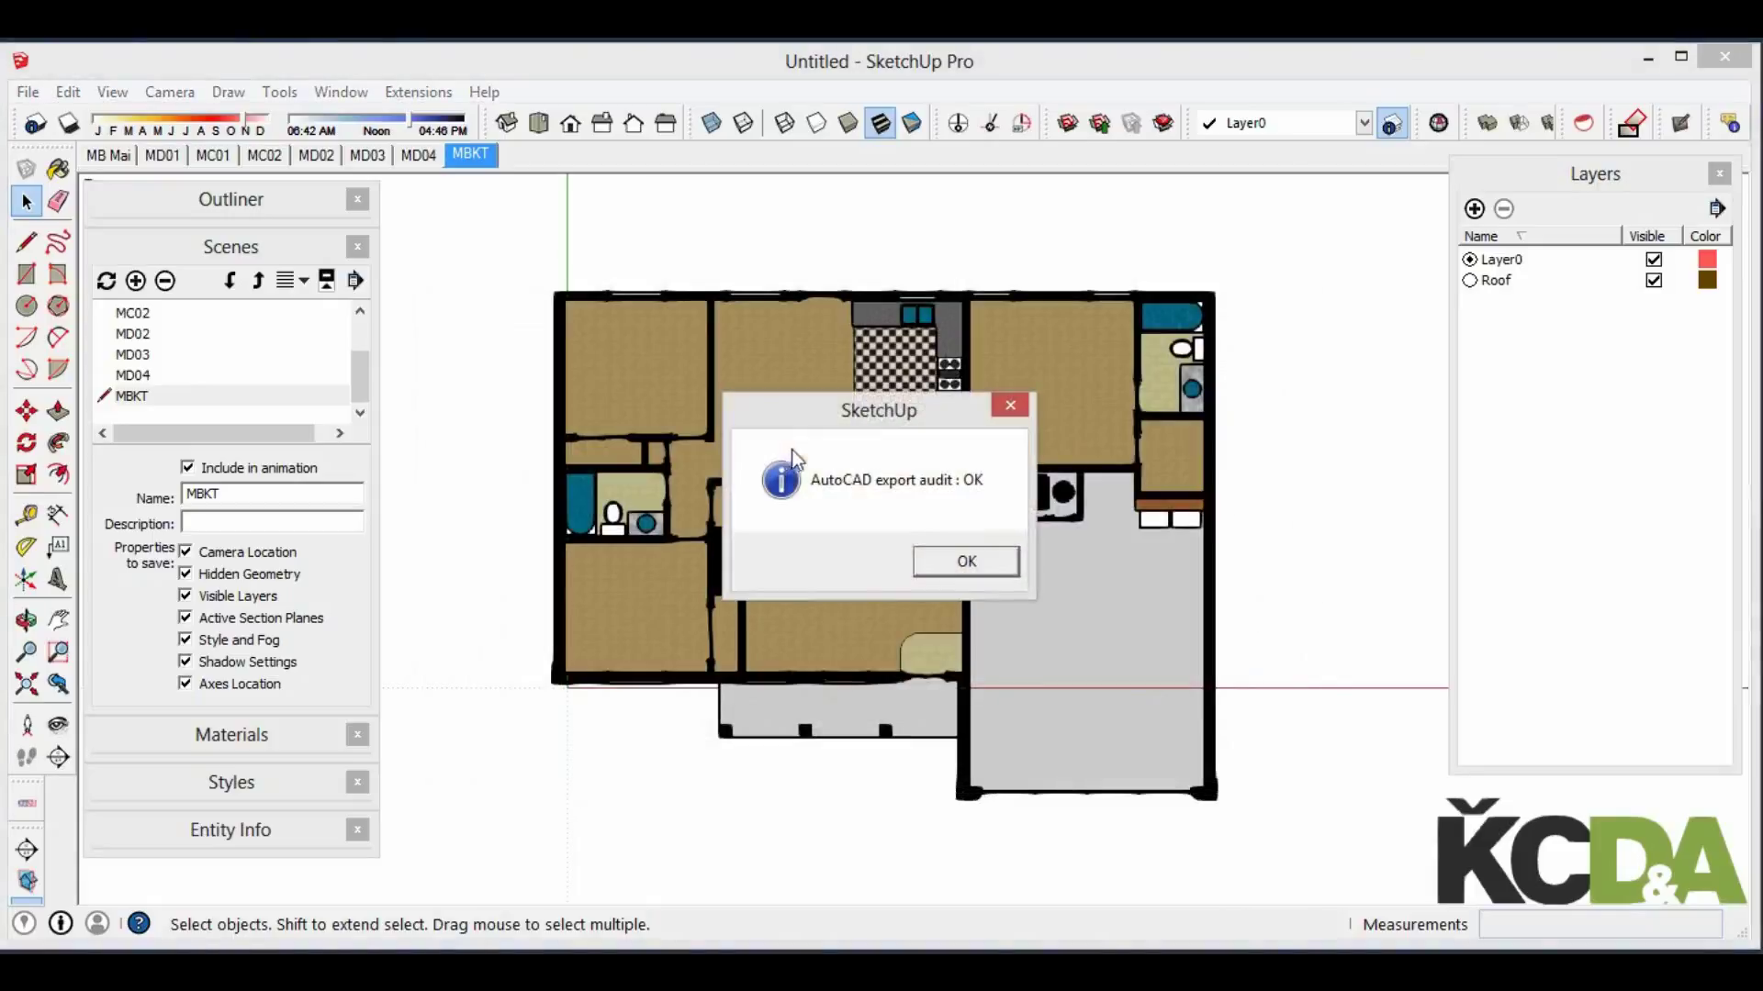
Dismiss the export audit, then bring up AutoCAD 2014's Select File dialog
{"action": "left_click", "coordinate": [965, 562]}
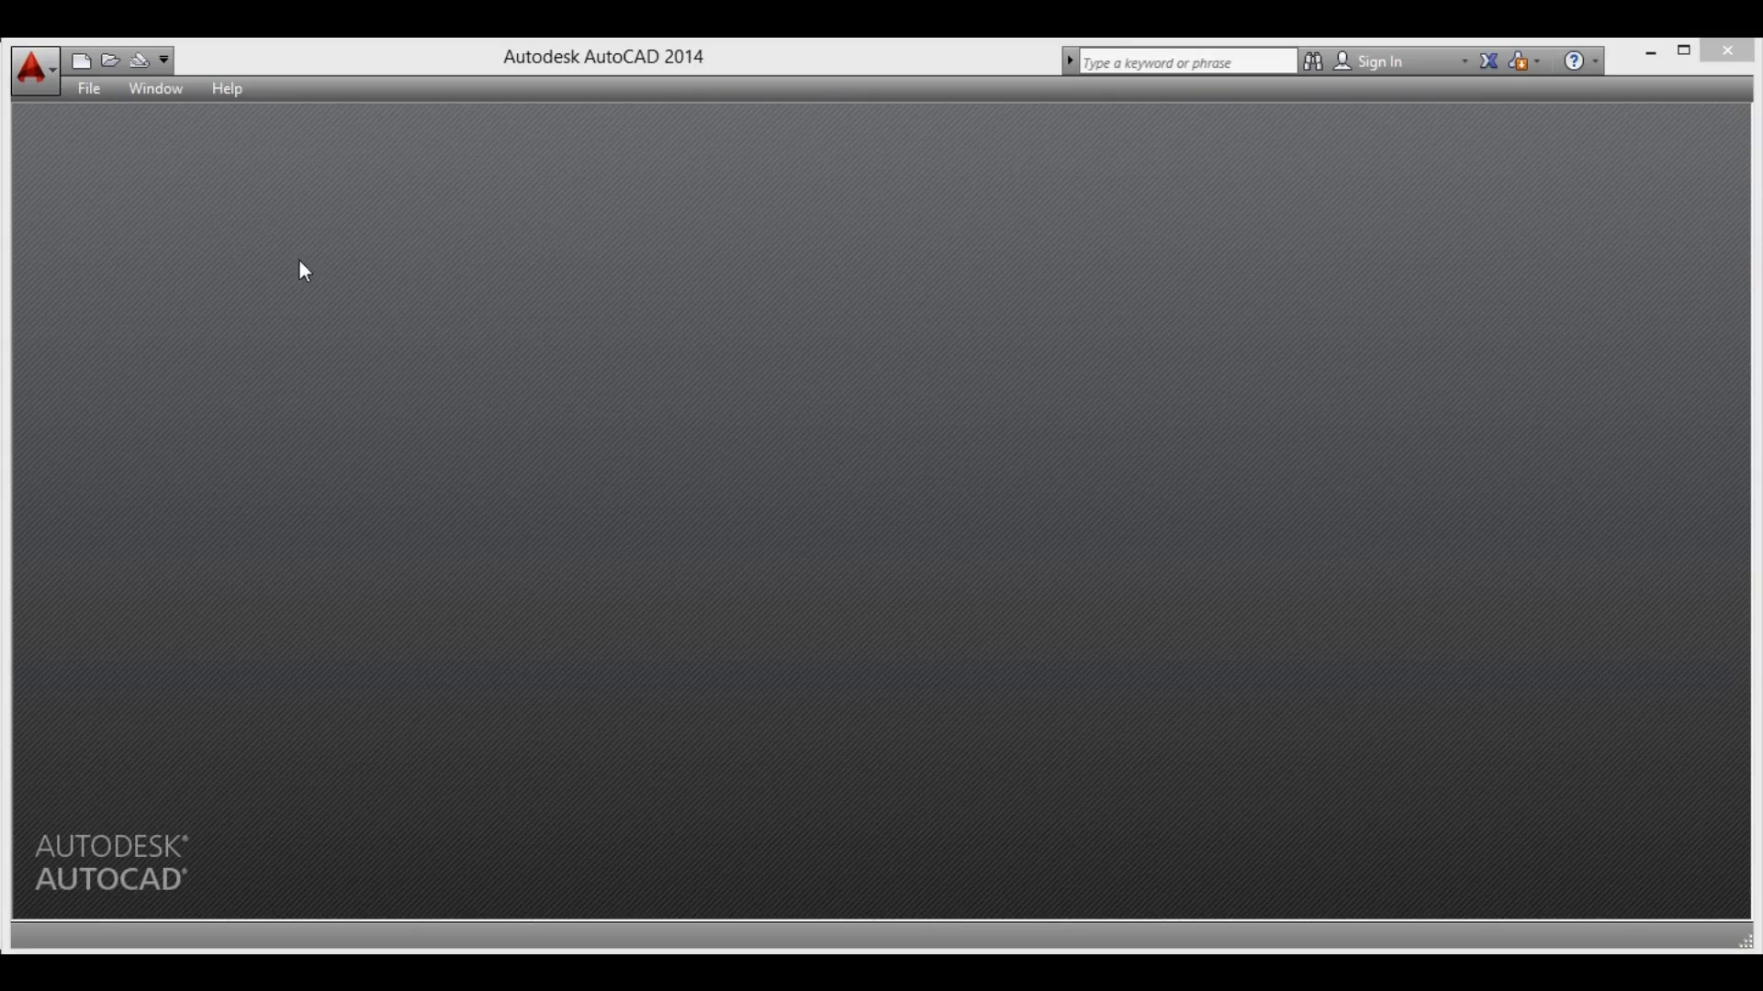
{"action": "left_click", "coordinate": [89, 88]}
{"action": "left_click", "coordinate": [199, 147]}
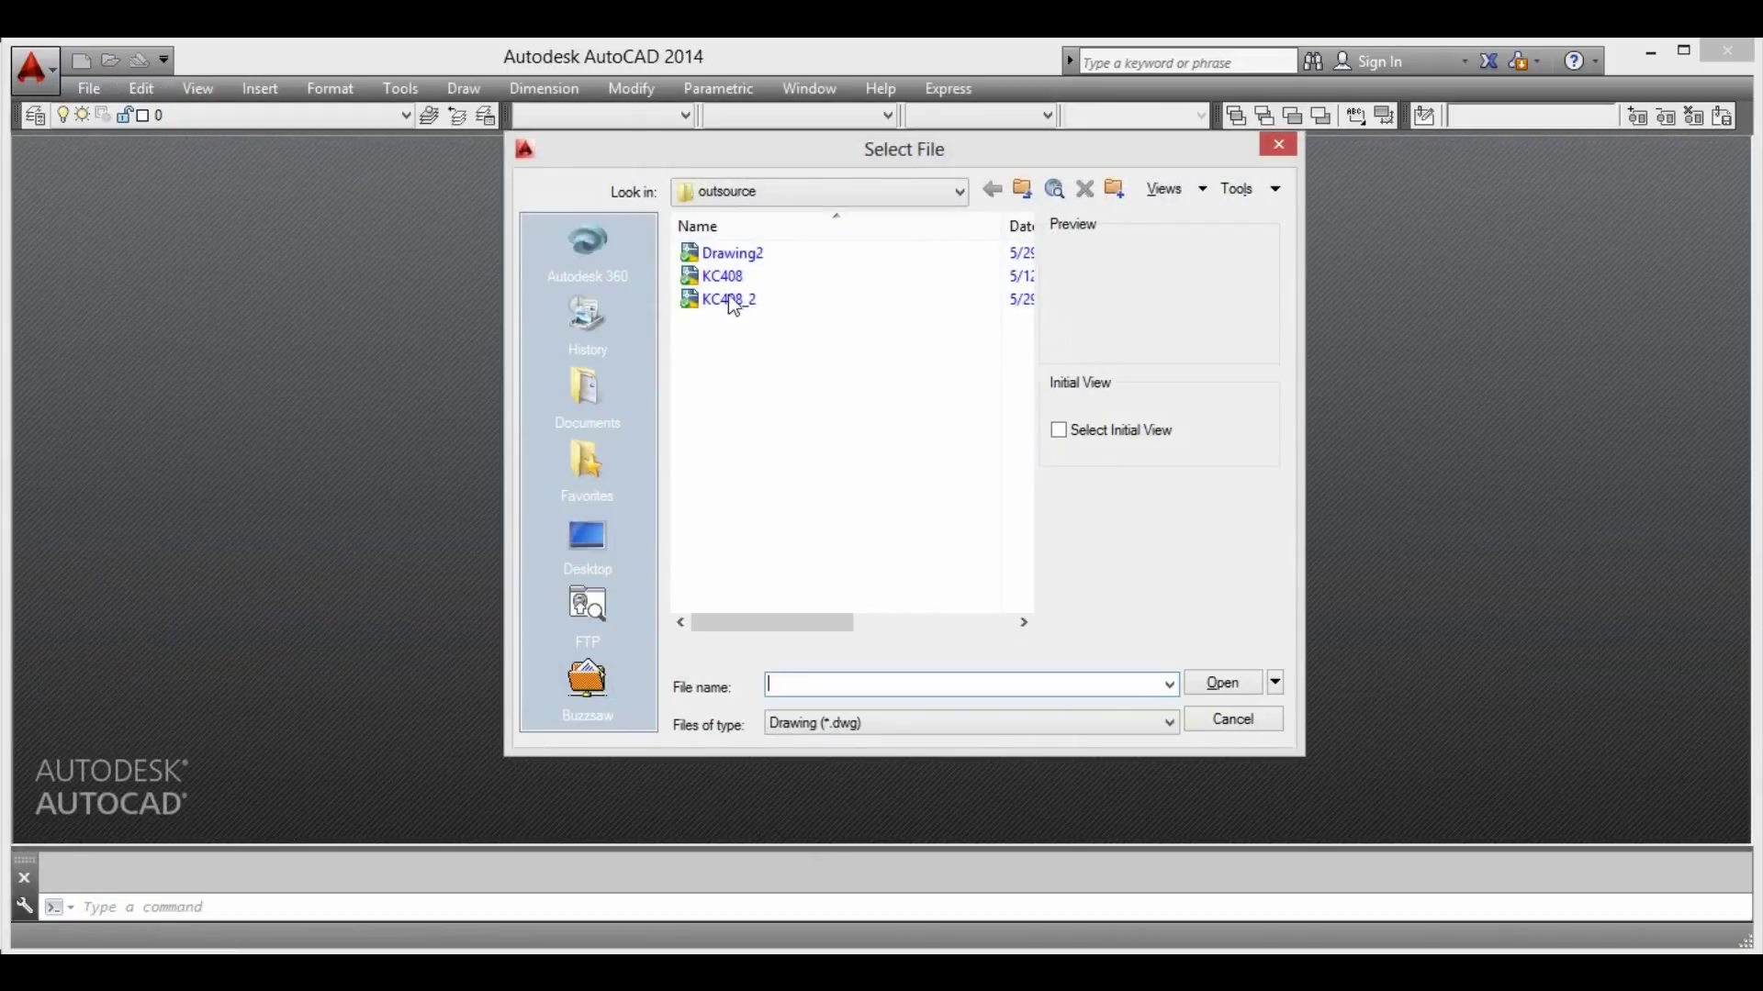
Browse the Select File dialog to D:\vbo\Tuto01 and open its xrfs folder
{"action": "left_click", "coordinate": [958, 191]}
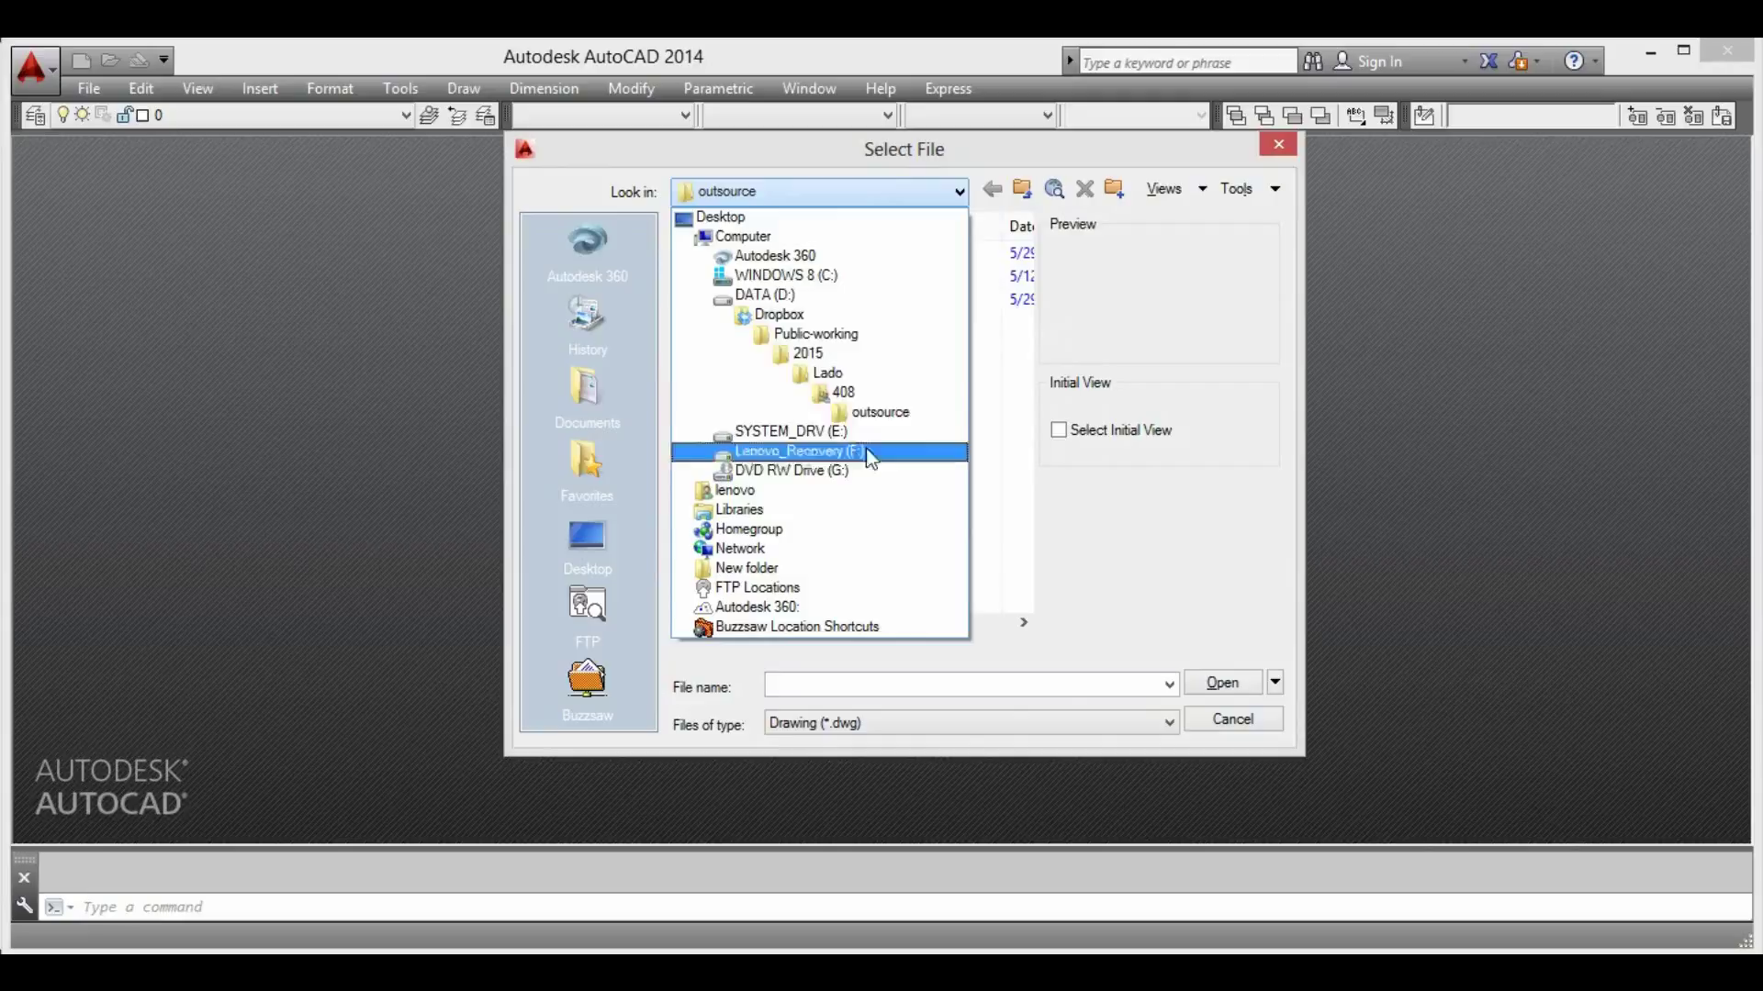
{"action": "left_click", "coordinate": [766, 294]}
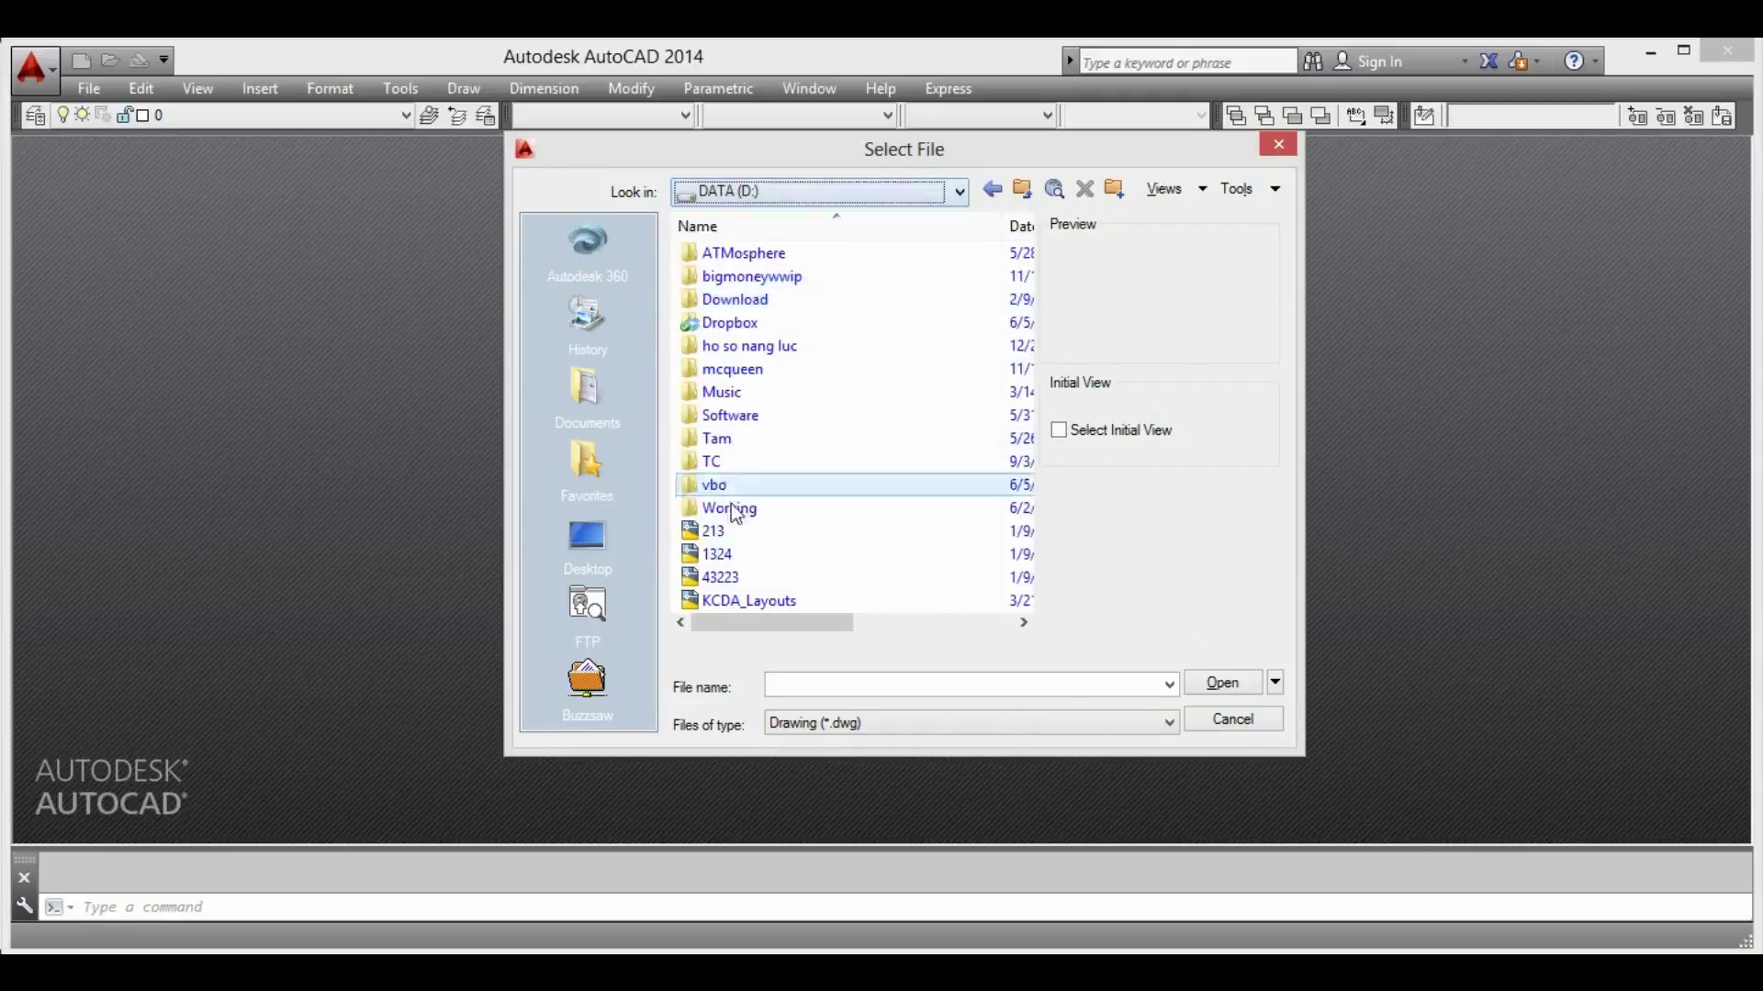
{"action": "double_click", "coordinate": [742, 482]}
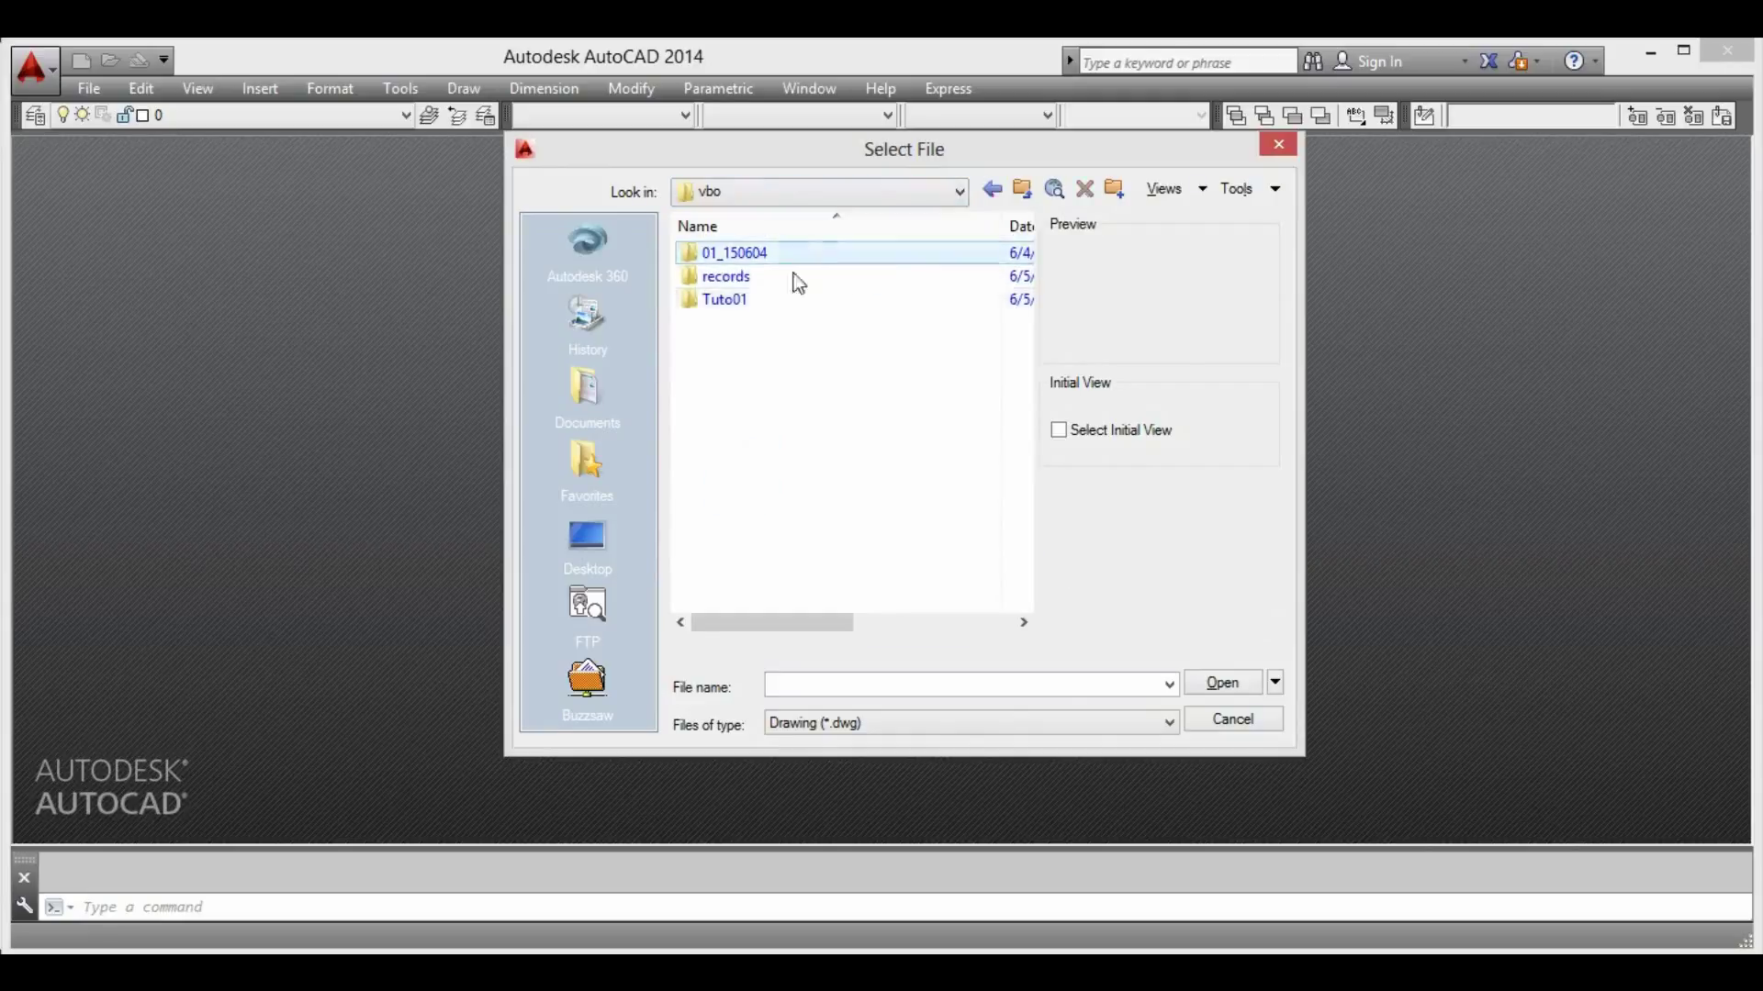
{"action": "double_click", "coordinate": [782, 303]}
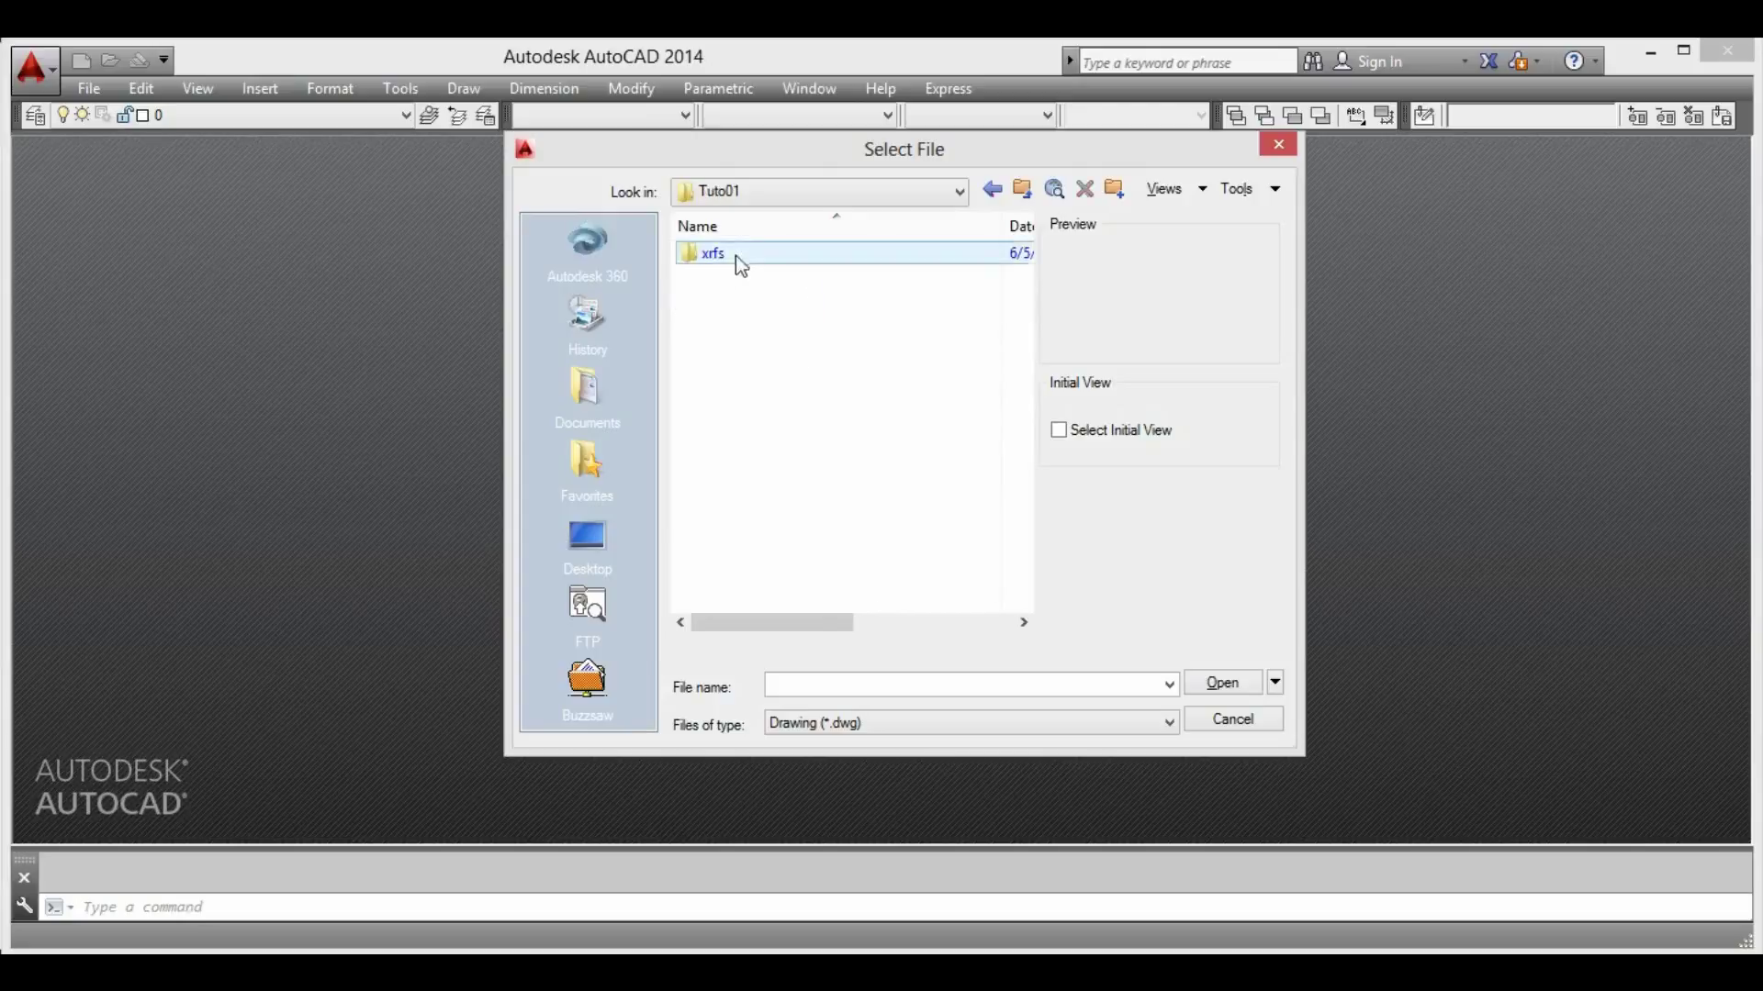
{"action": "double_click", "coordinate": [731, 253]}
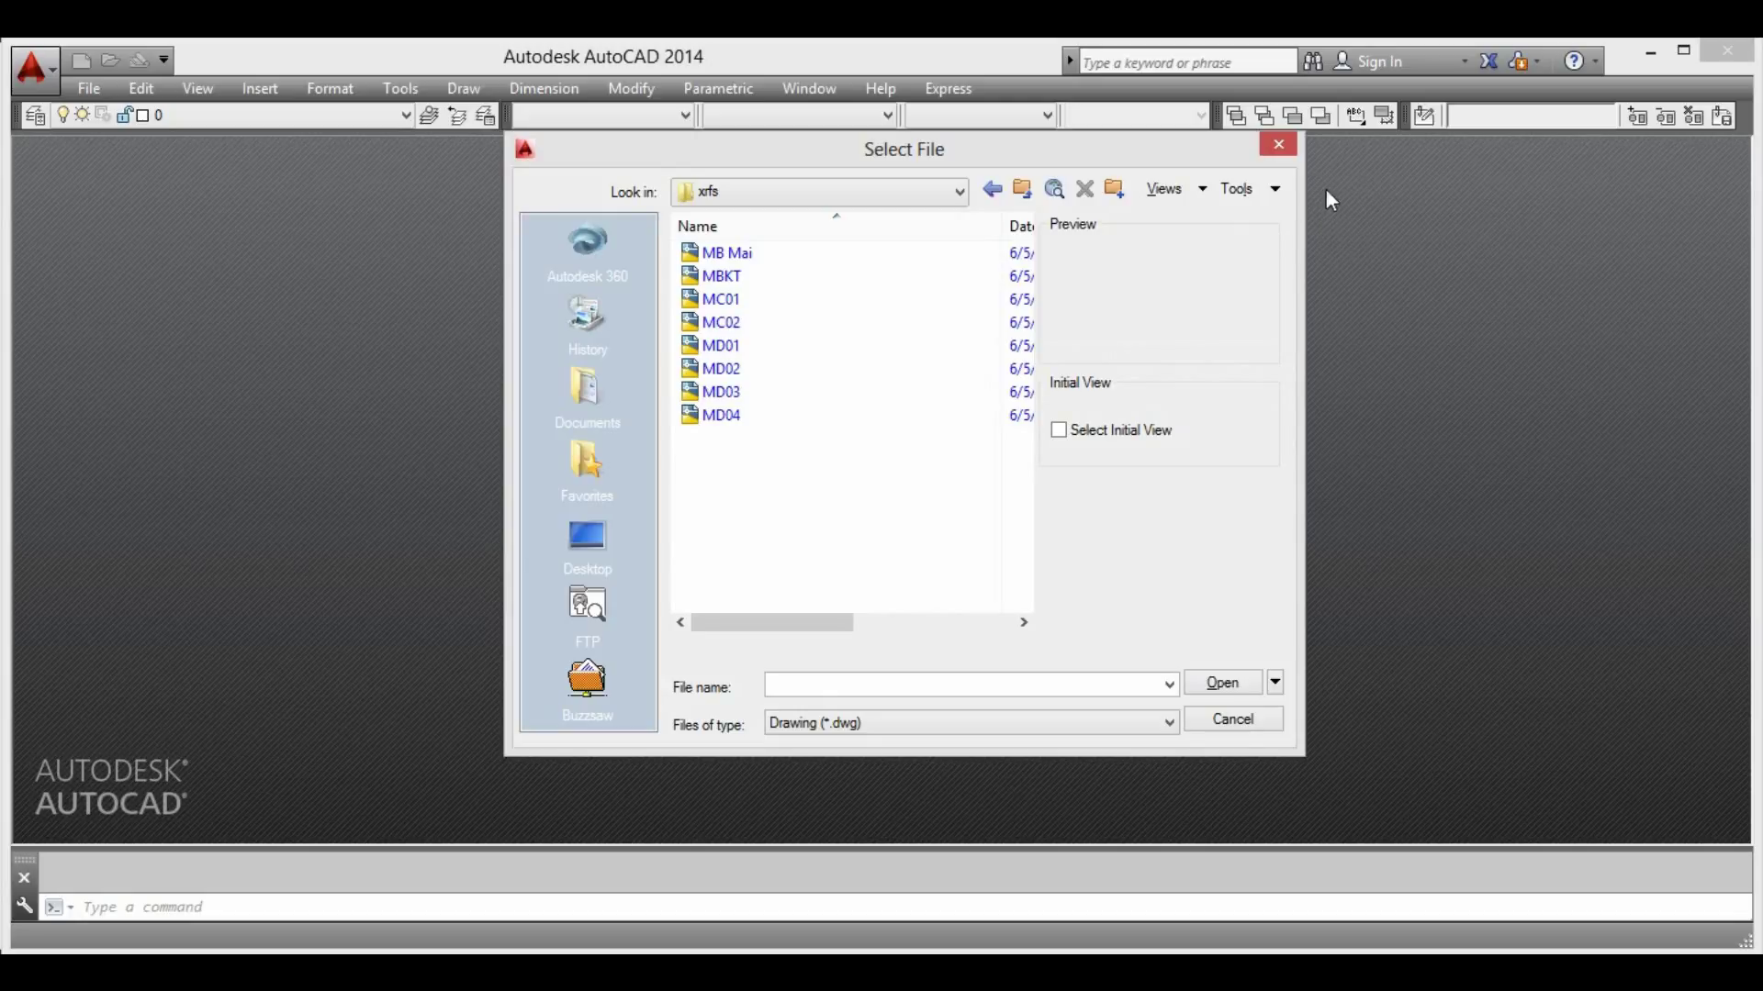
Cancel the file chooser and create a new drawing from the KCDA_Ver2_2015 template
{"action": "left_click", "coordinate": [1277, 149]}
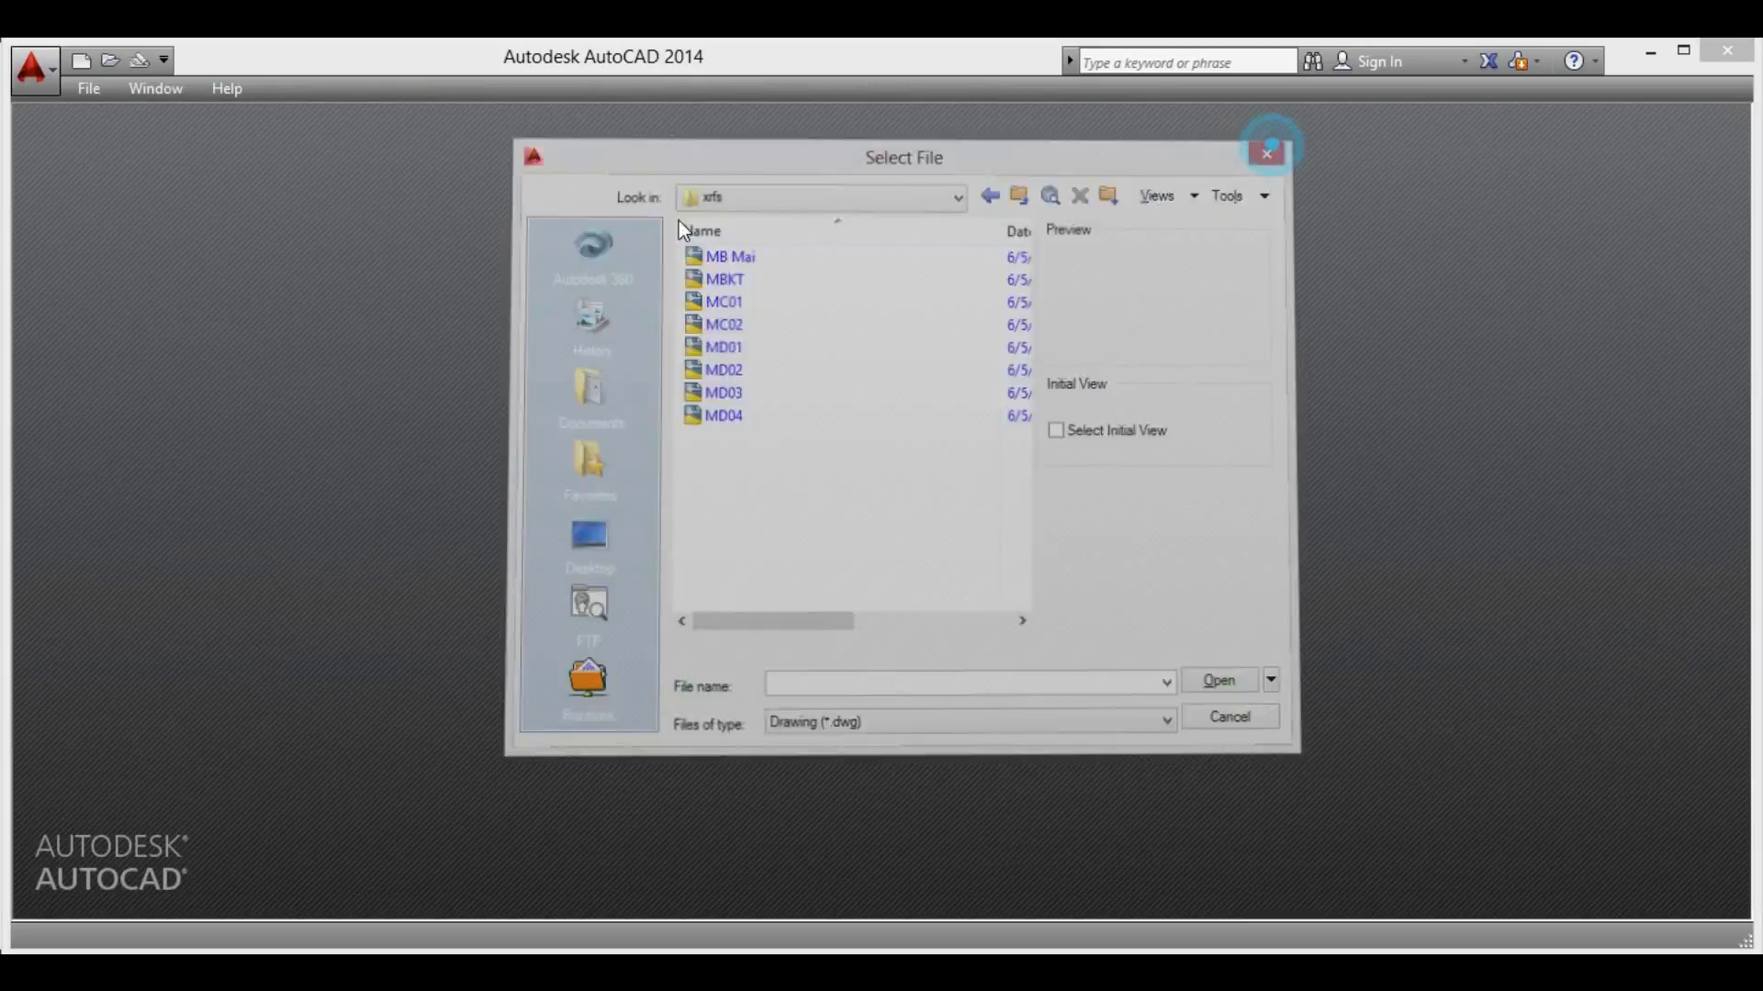
{"action": "left_click", "coordinate": [95, 96]}
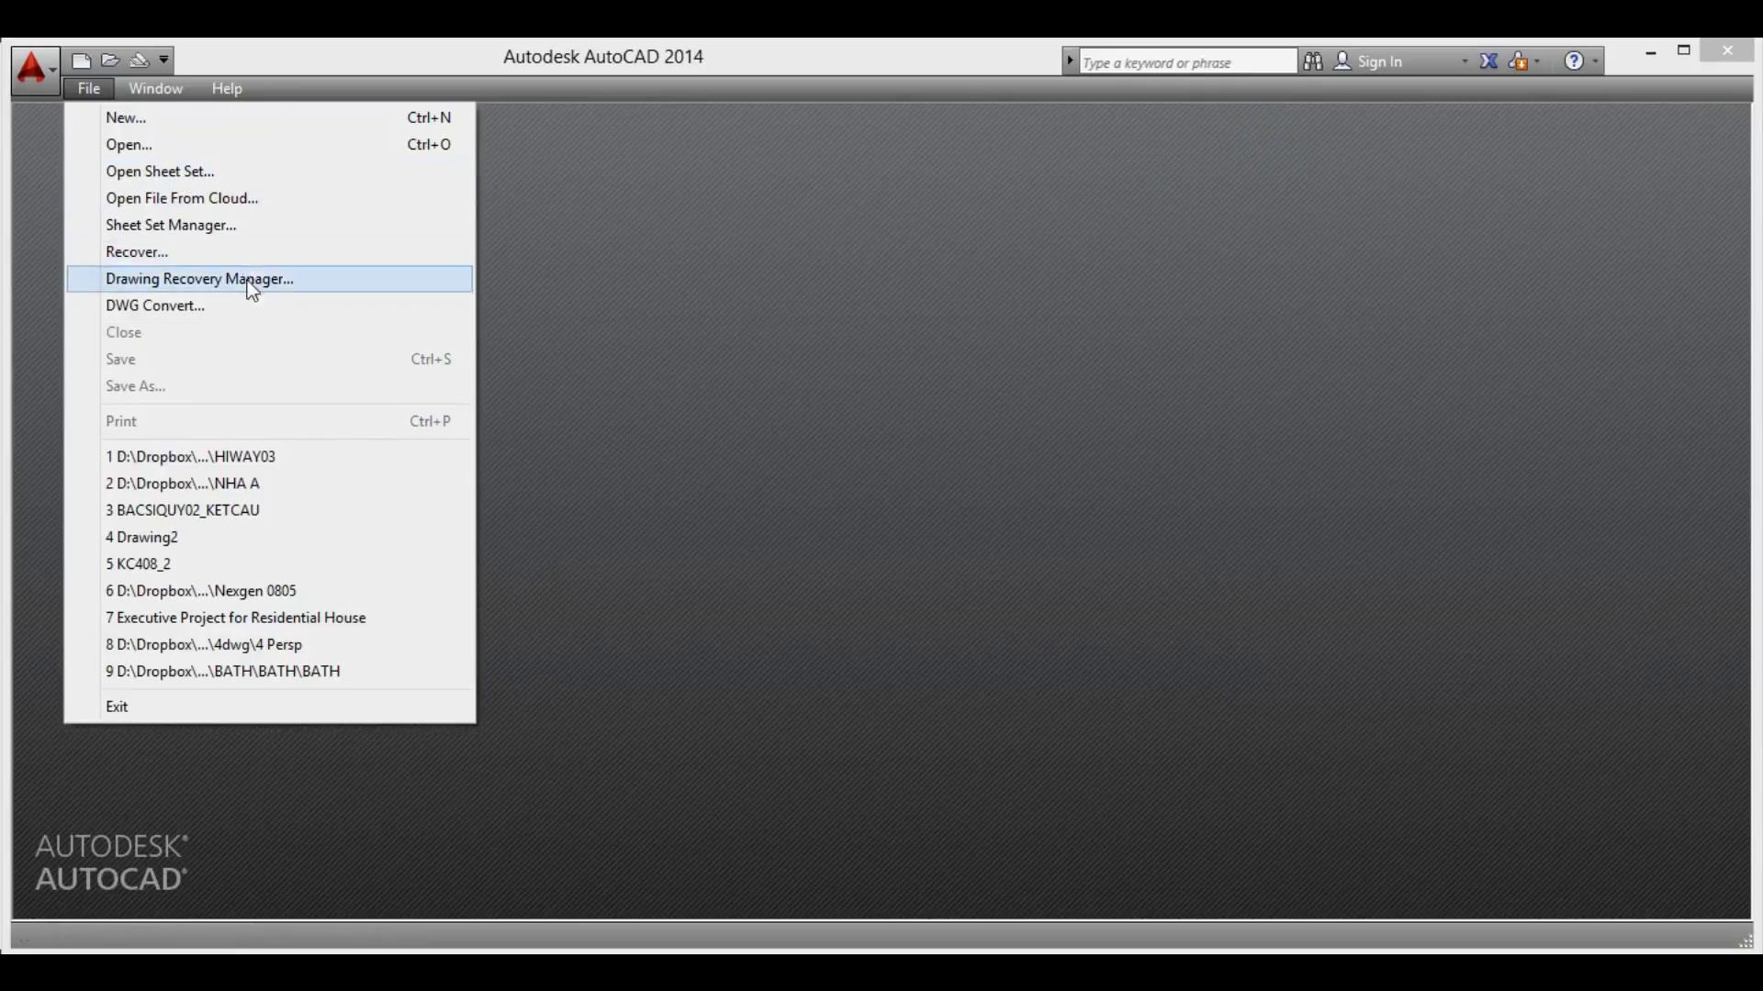
{"action": "left_click", "coordinate": [183, 120]}
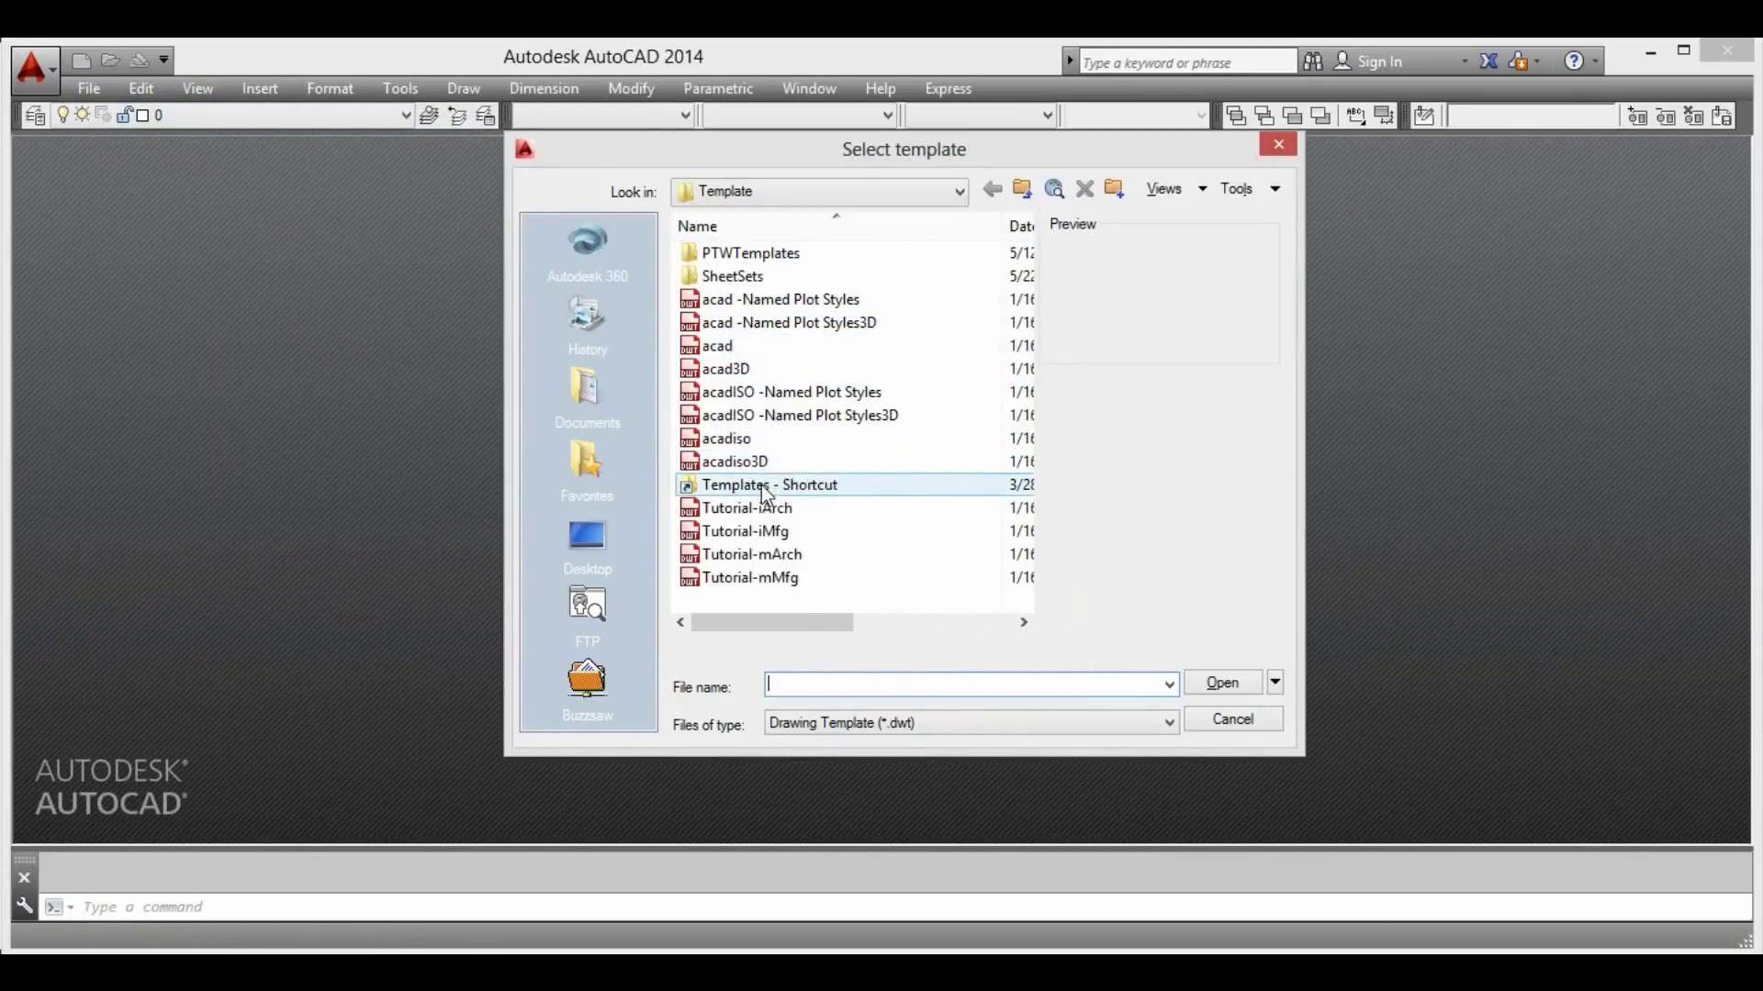
{"action": "double_click", "coordinate": [766, 487]}
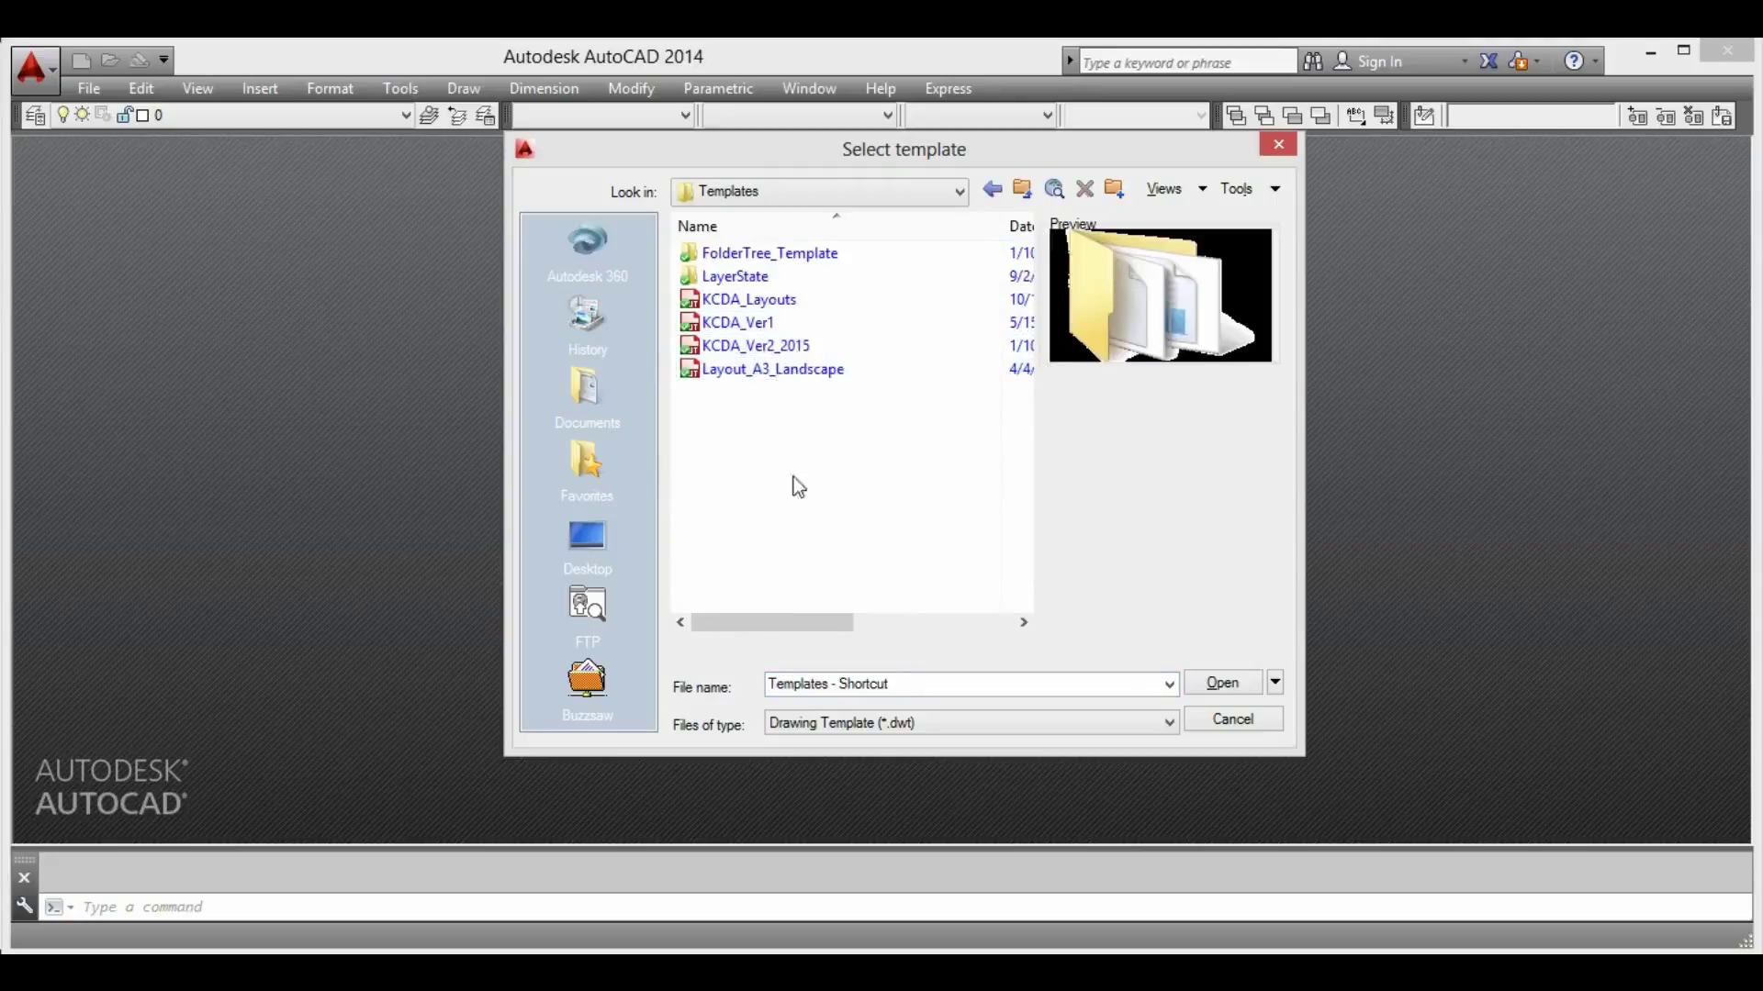
{"action": "double_click", "coordinate": [780, 345]}
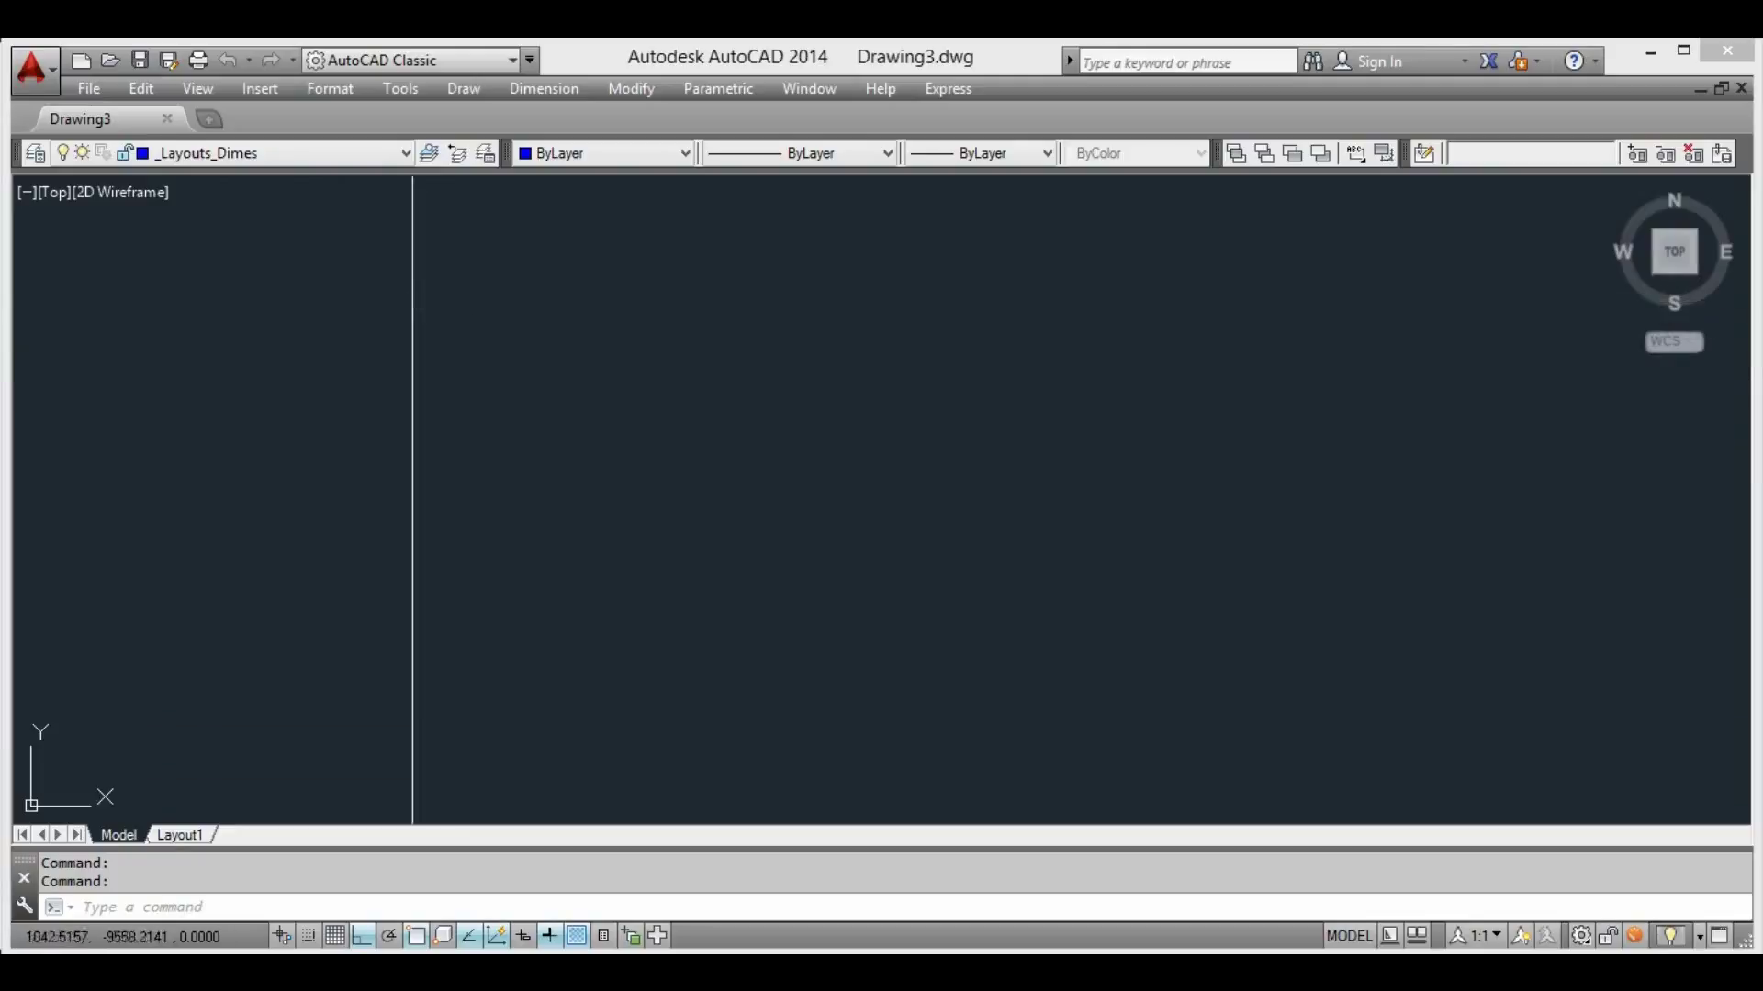
Make layer 0 current, open External References with XR, and narrow its palette
{"action": "left_click", "coordinate": [179, 152]}
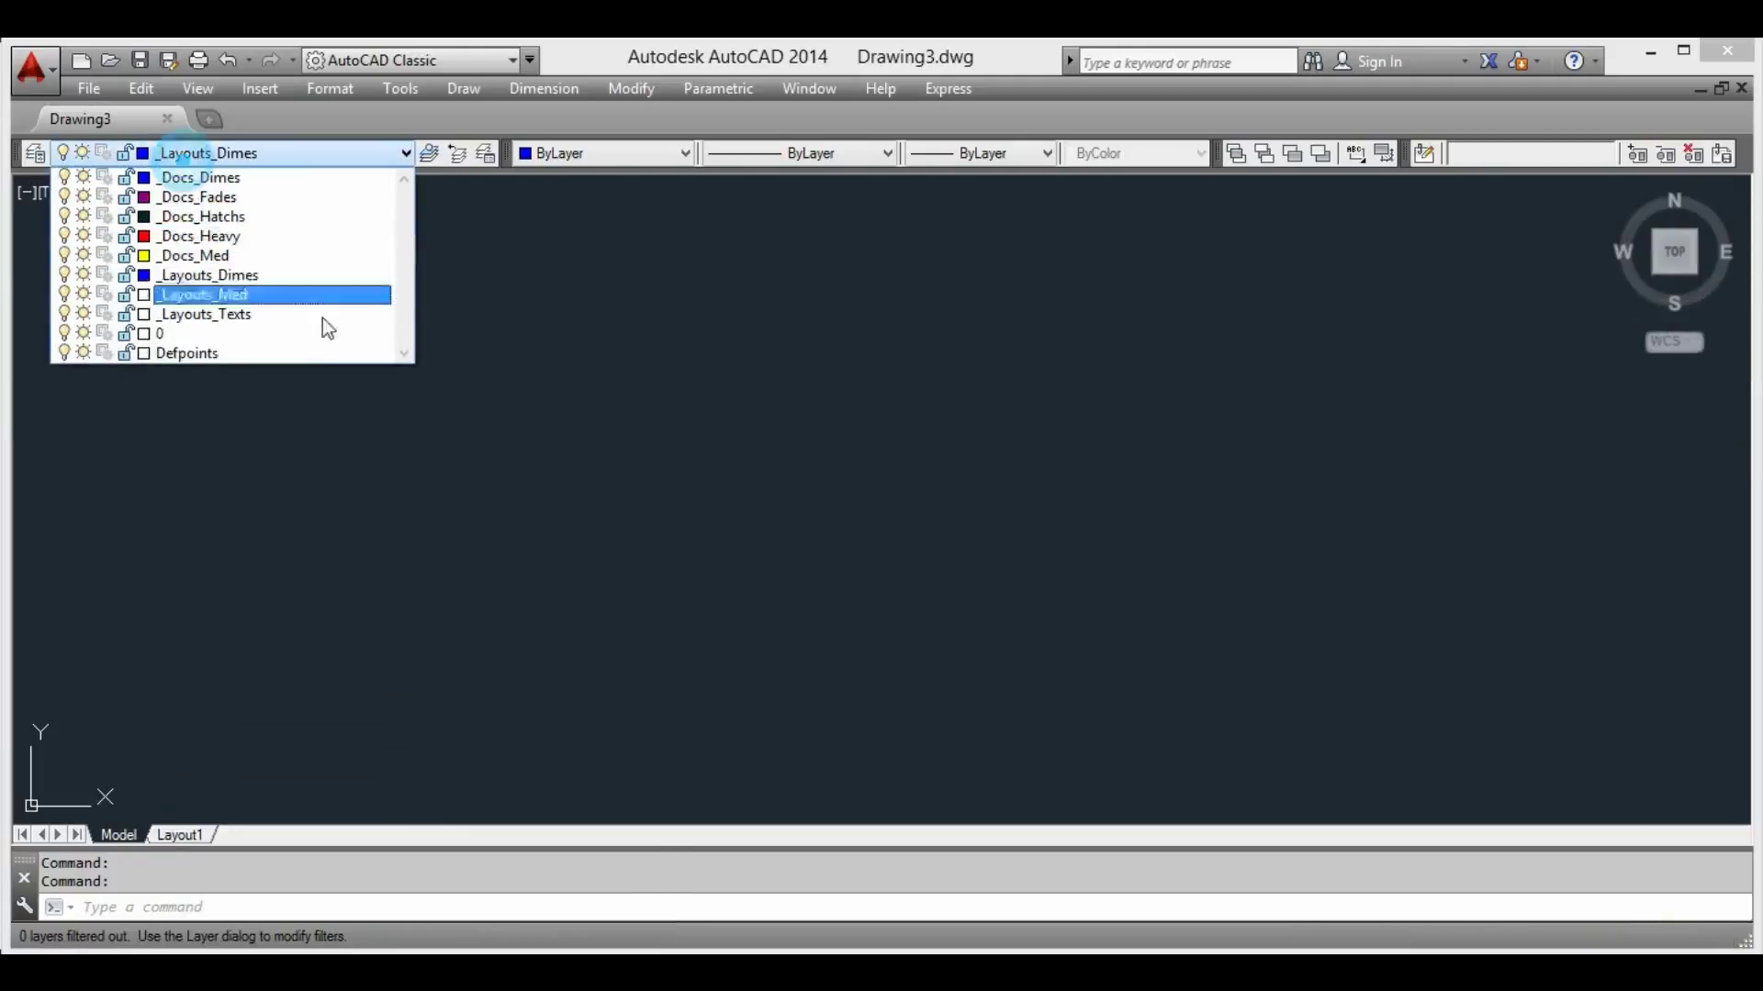
{"action": "left_click", "coordinate": [211, 336]}
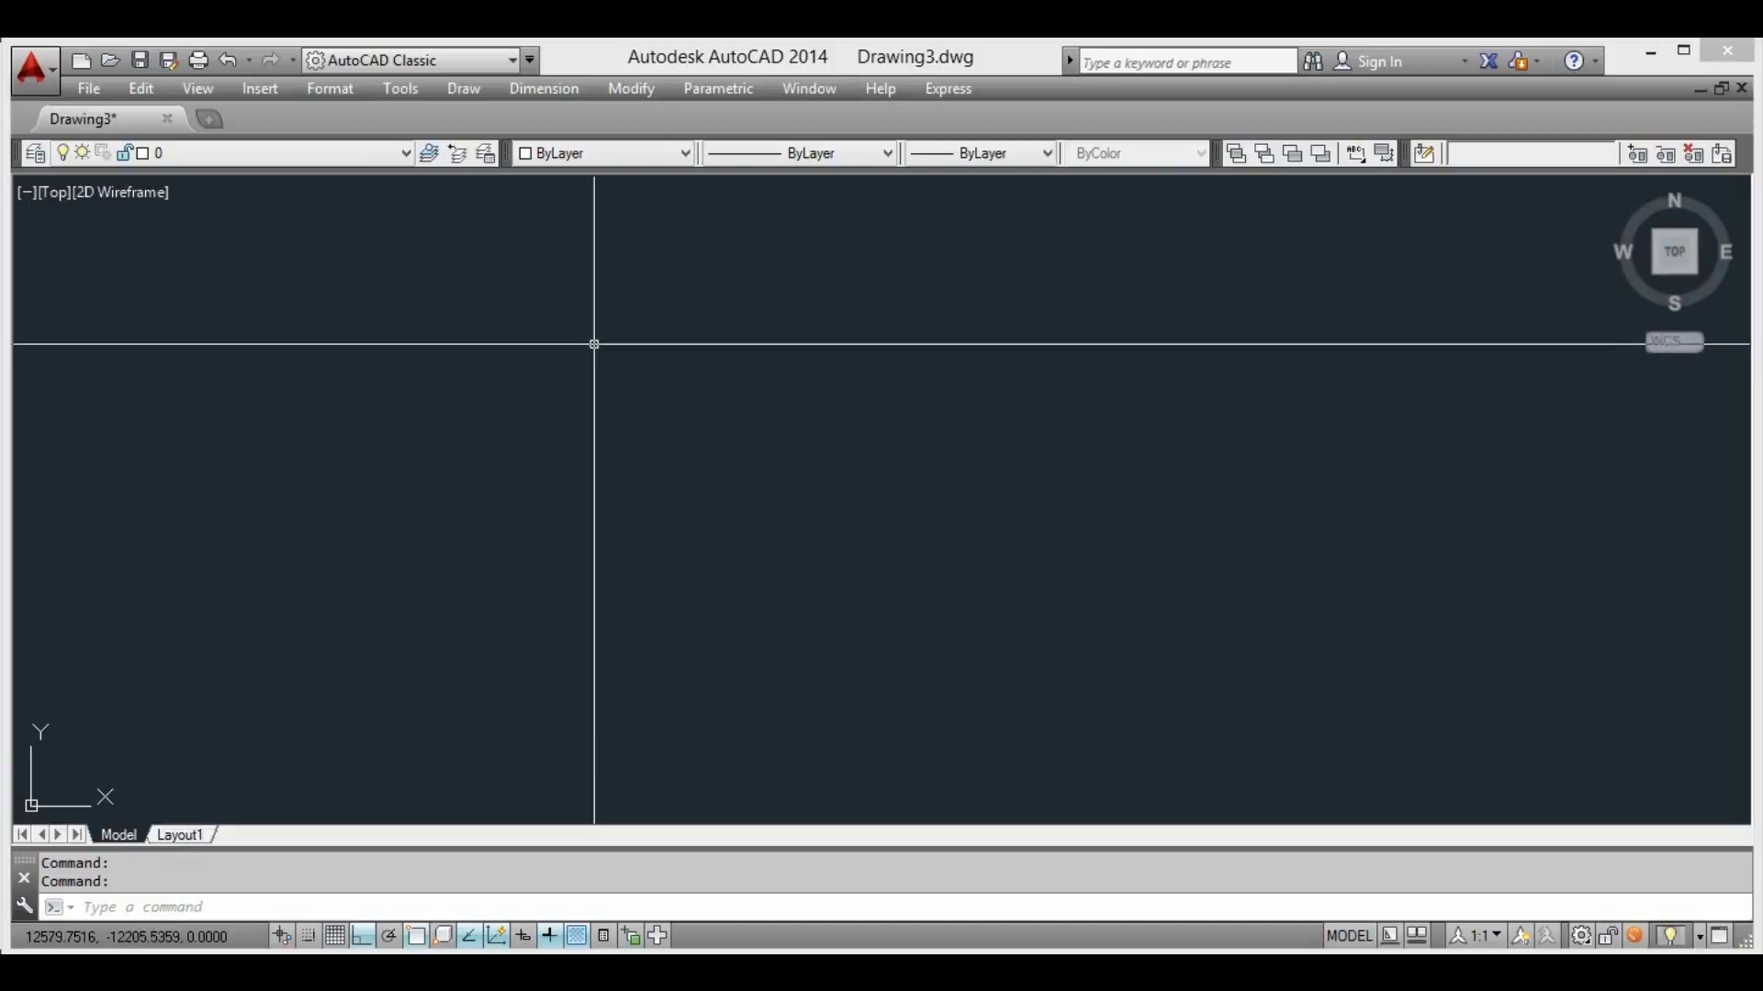
{"action": "type", "text": "xr"}
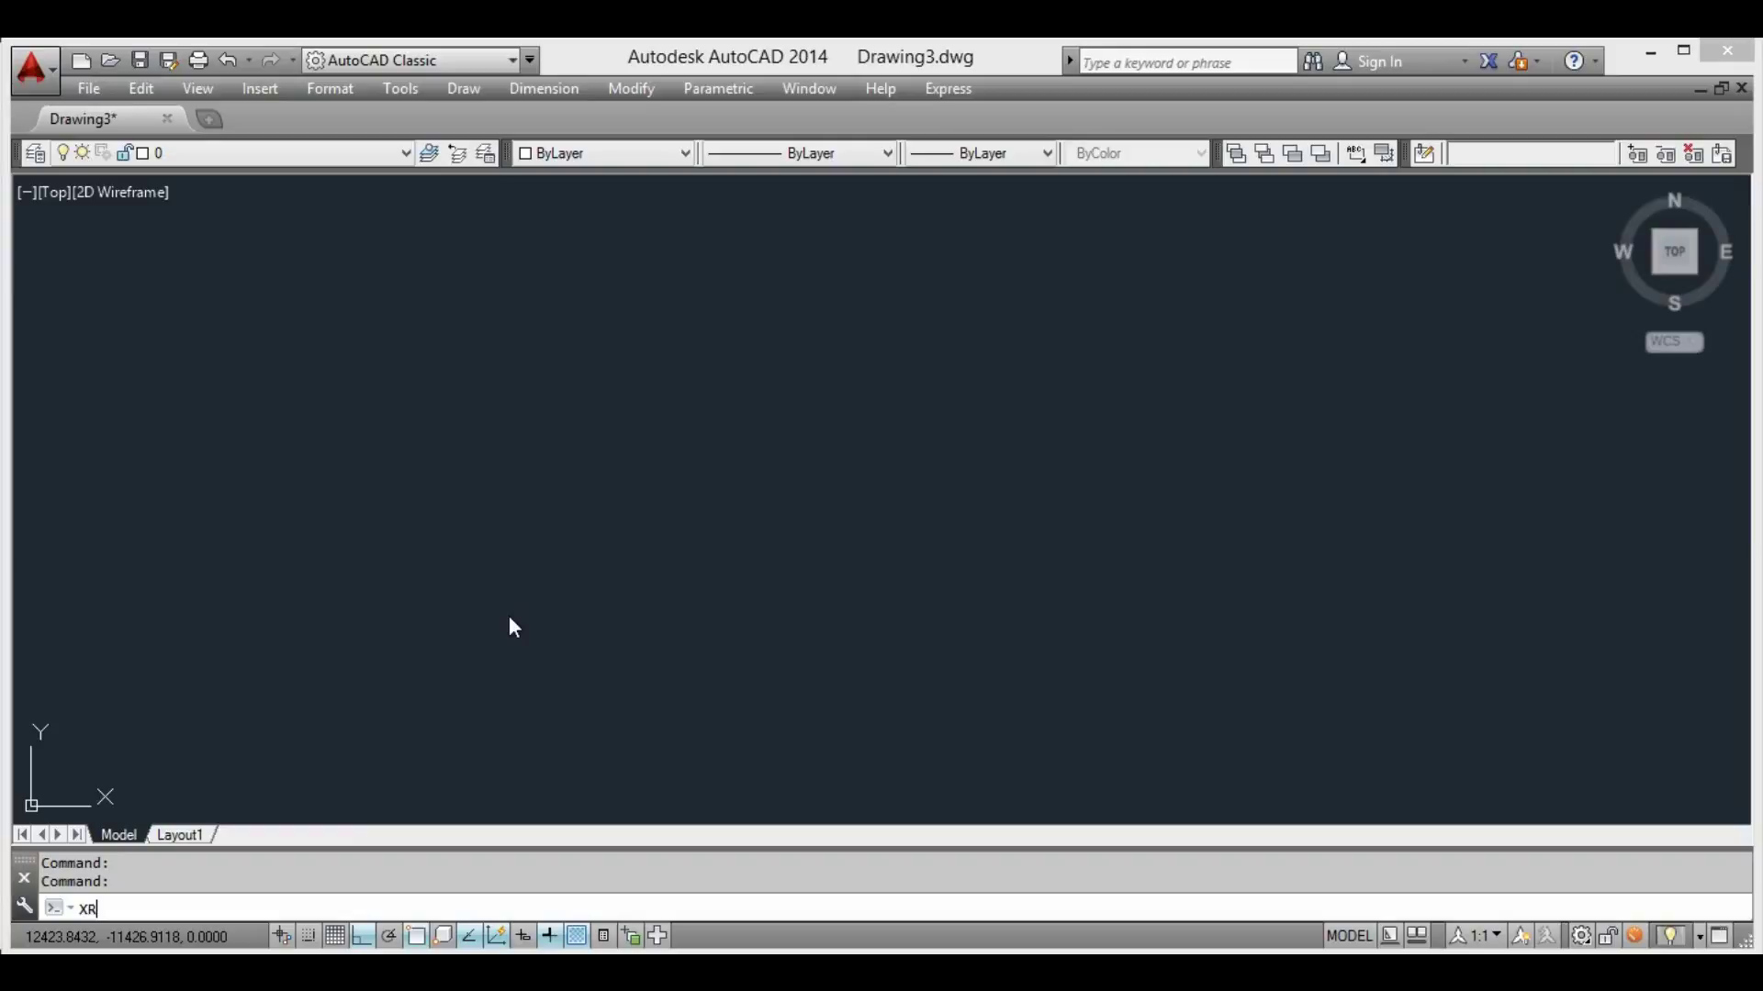
{"action": "key", "text": "Return"}
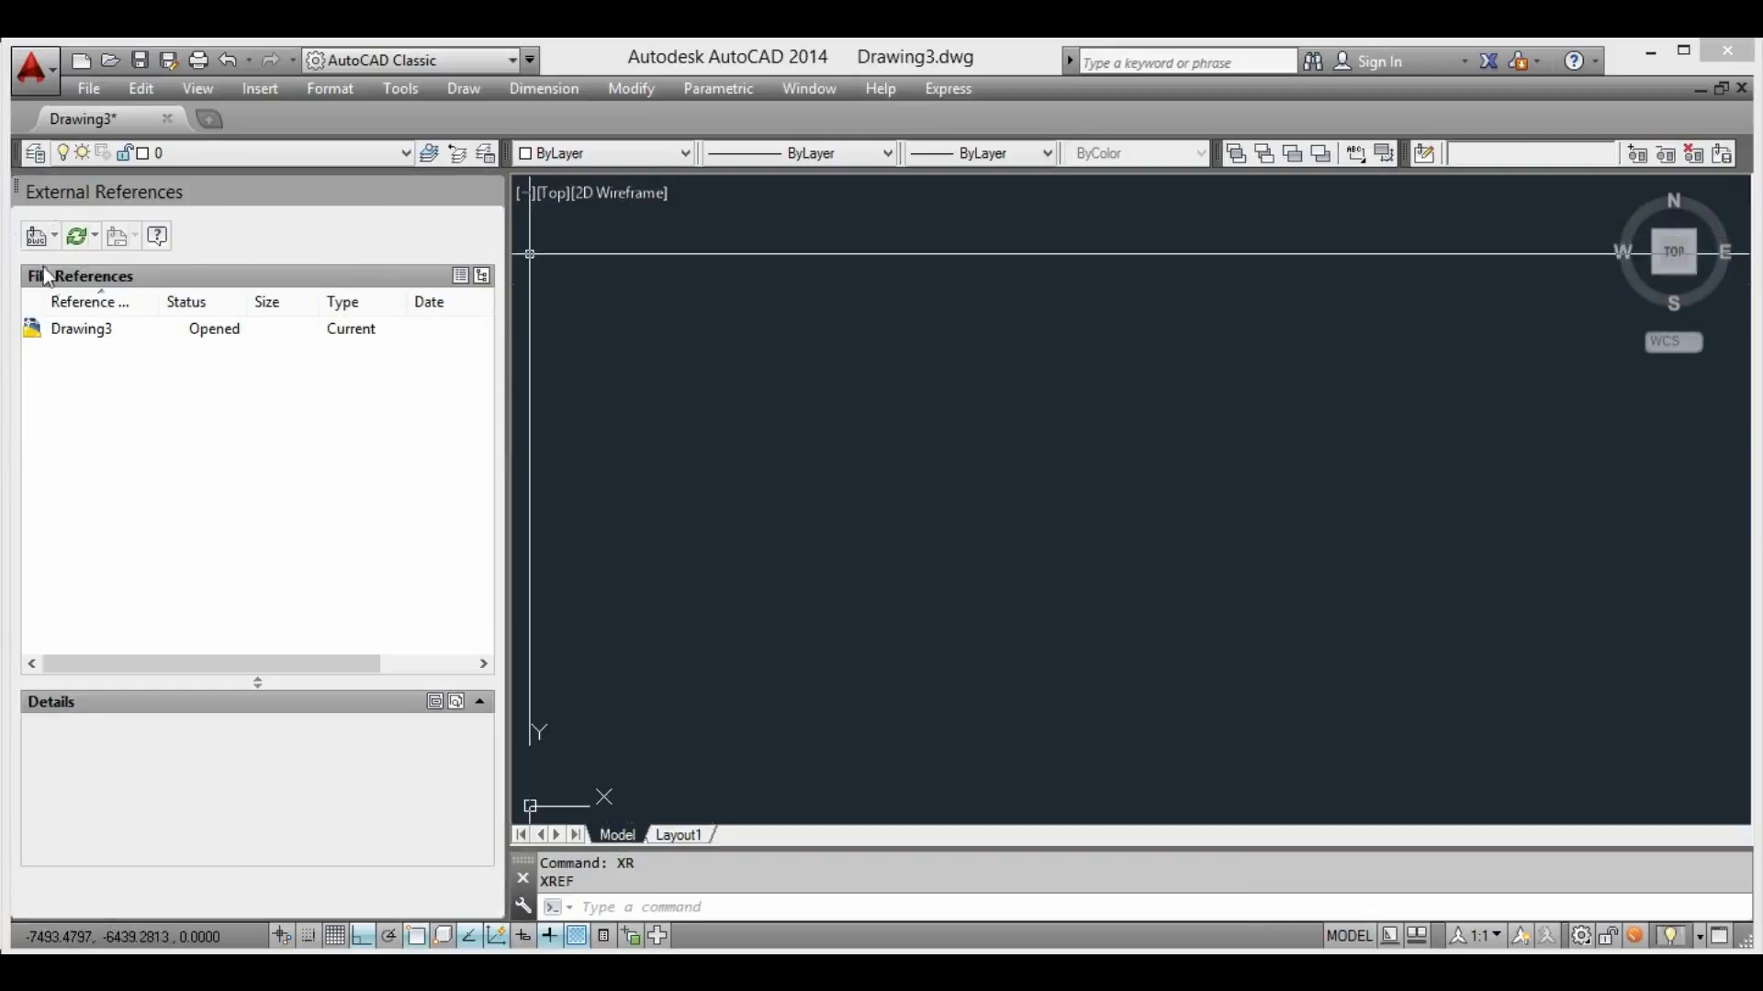
{"action": "left_click_drag", "start_coordinate": [507, 353], "coordinate": [281, 371]}
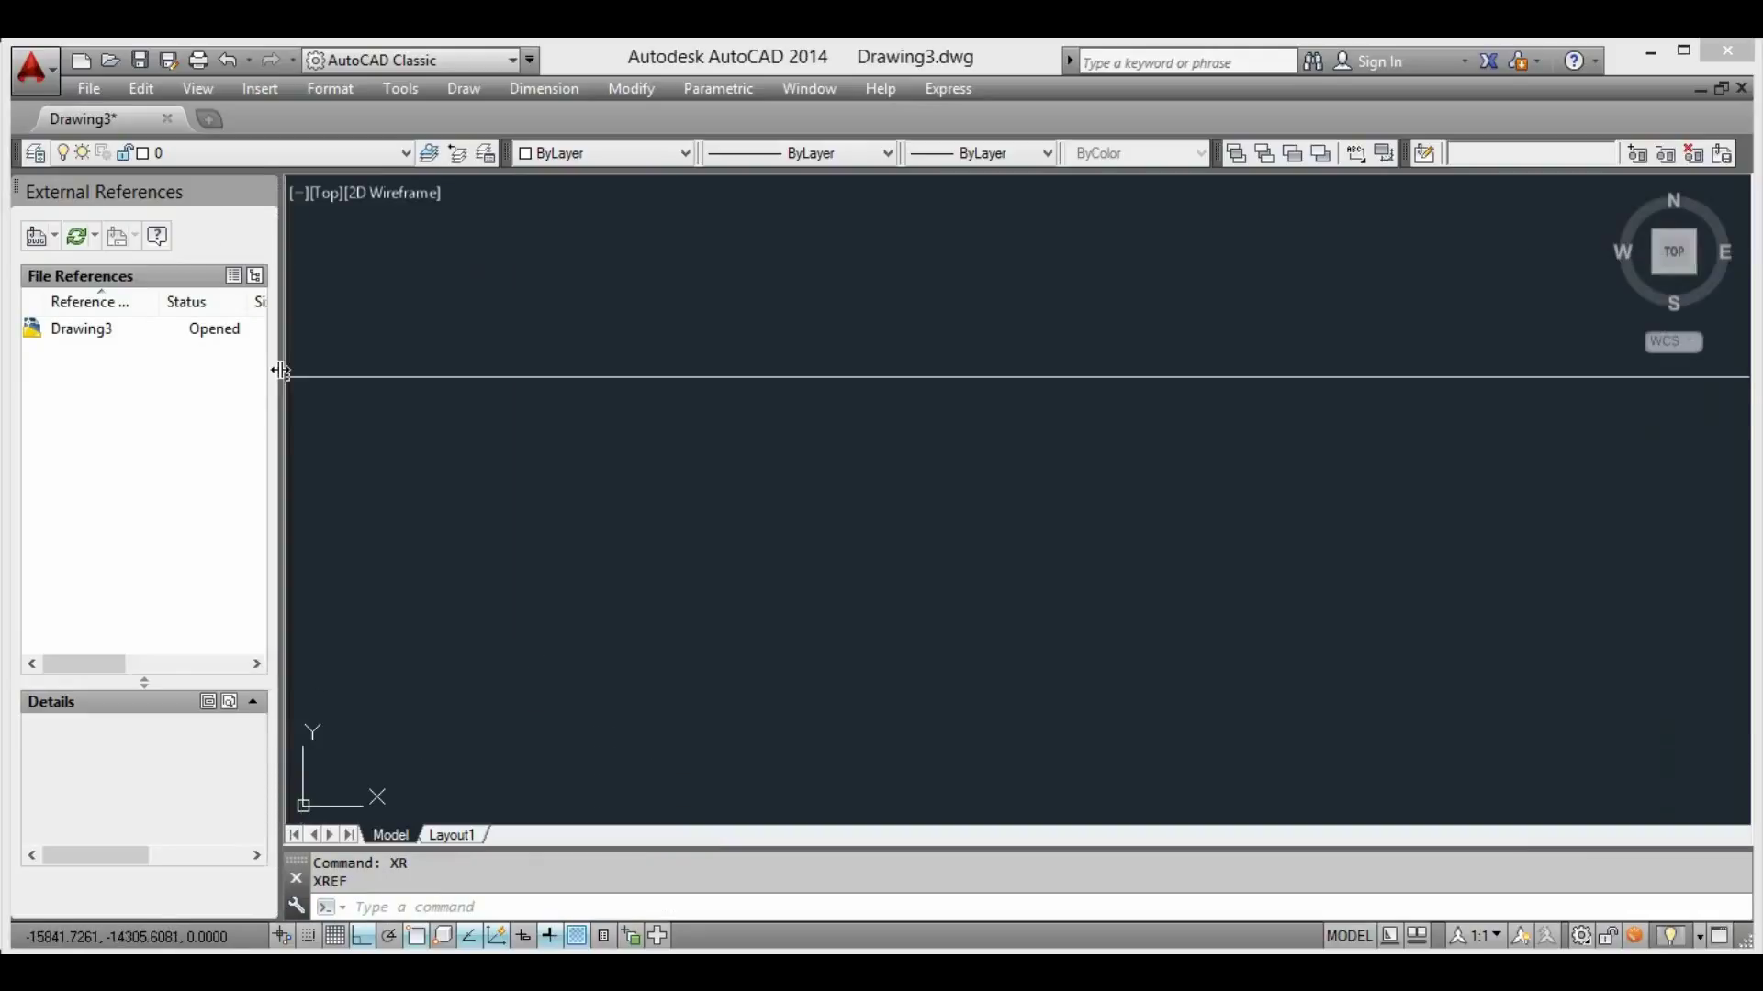
Attach D:\vbo\Tuto01\xrfs\MB Mai as a DWG reference and accept the attach settings
{"action": "left_click", "coordinate": [35, 236]}
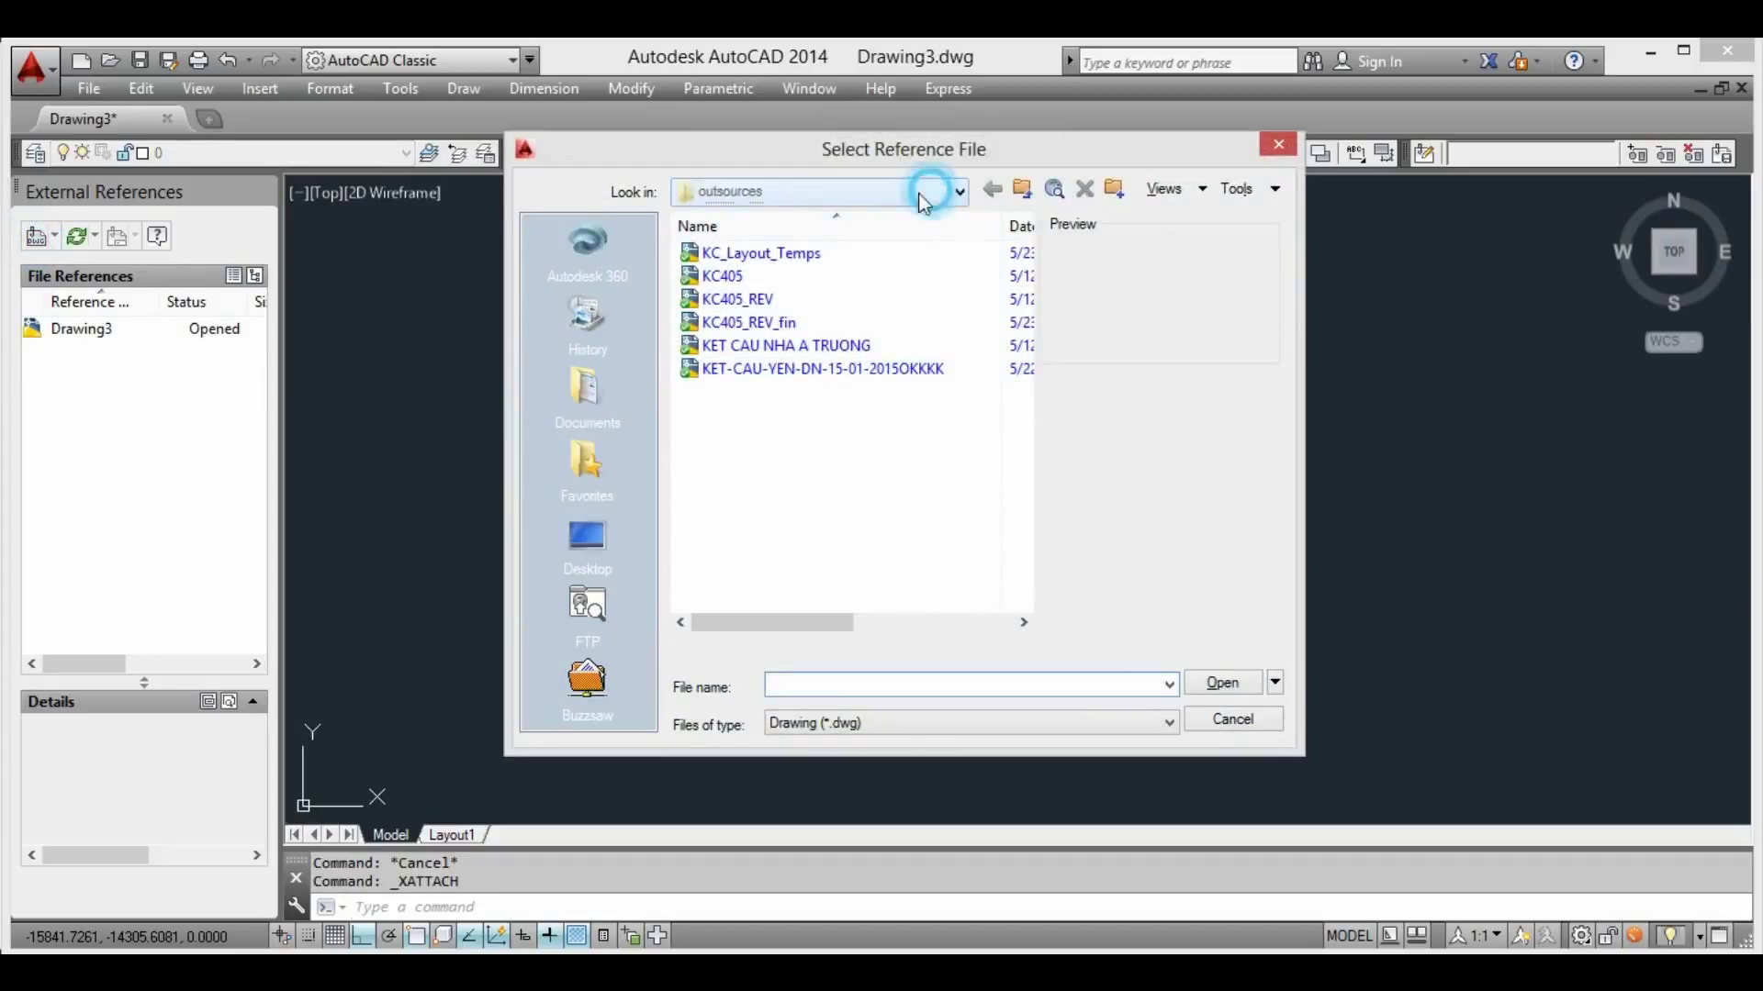
{"action": "left_click", "coordinate": [959, 191]}
{"action": "left_click", "coordinate": [753, 295]}
{"action": "double_click", "coordinate": [759, 483]}
{"action": "double_click", "coordinate": [762, 301]}
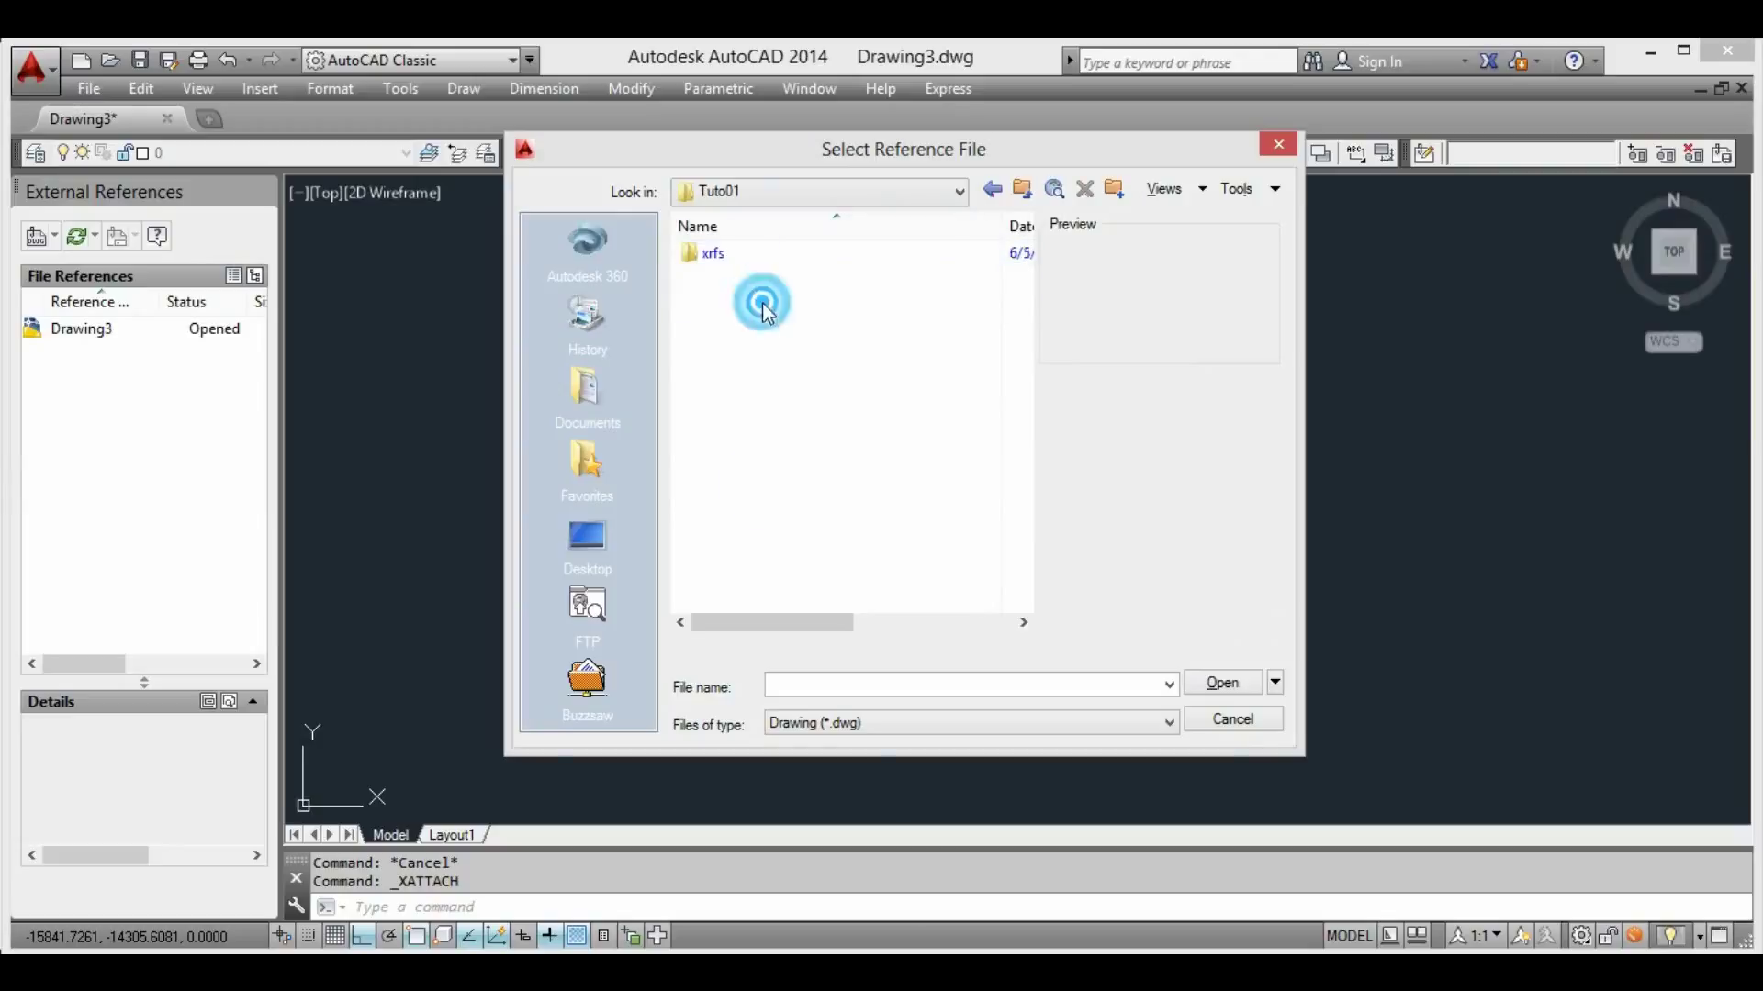
{"action": "double_click", "coordinate": [760, 253]}
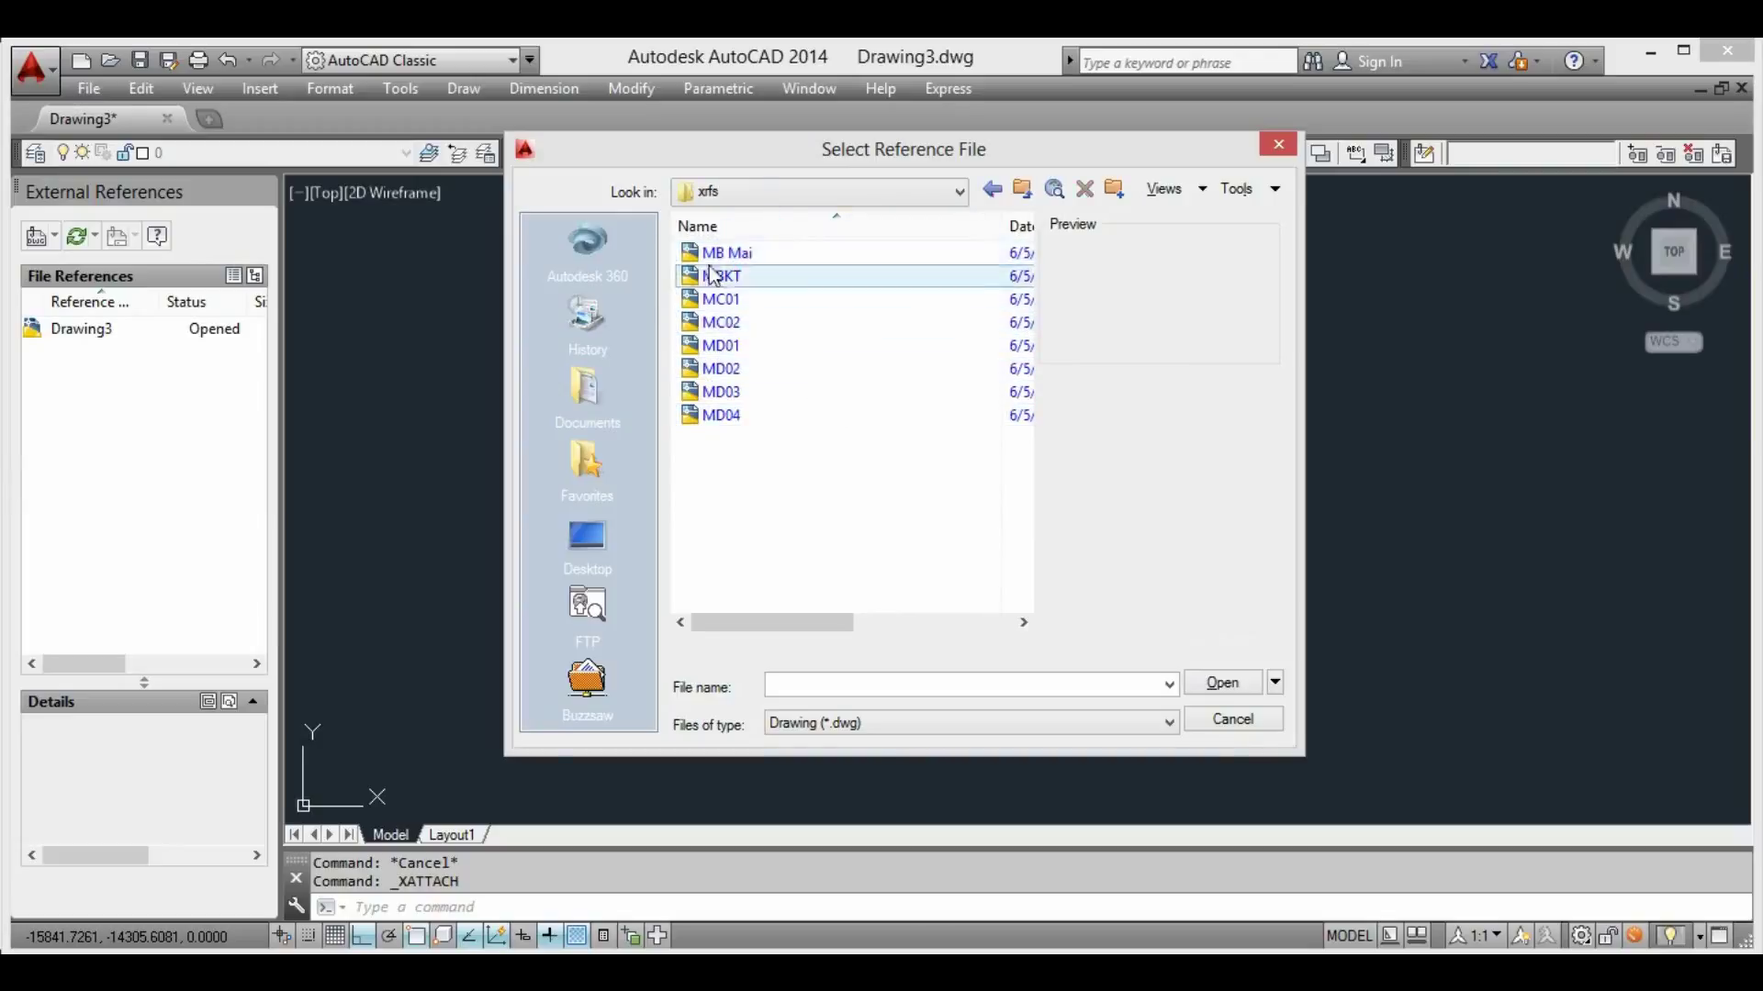
{"action": "mouse_move", "coordinate": [722, 276]}
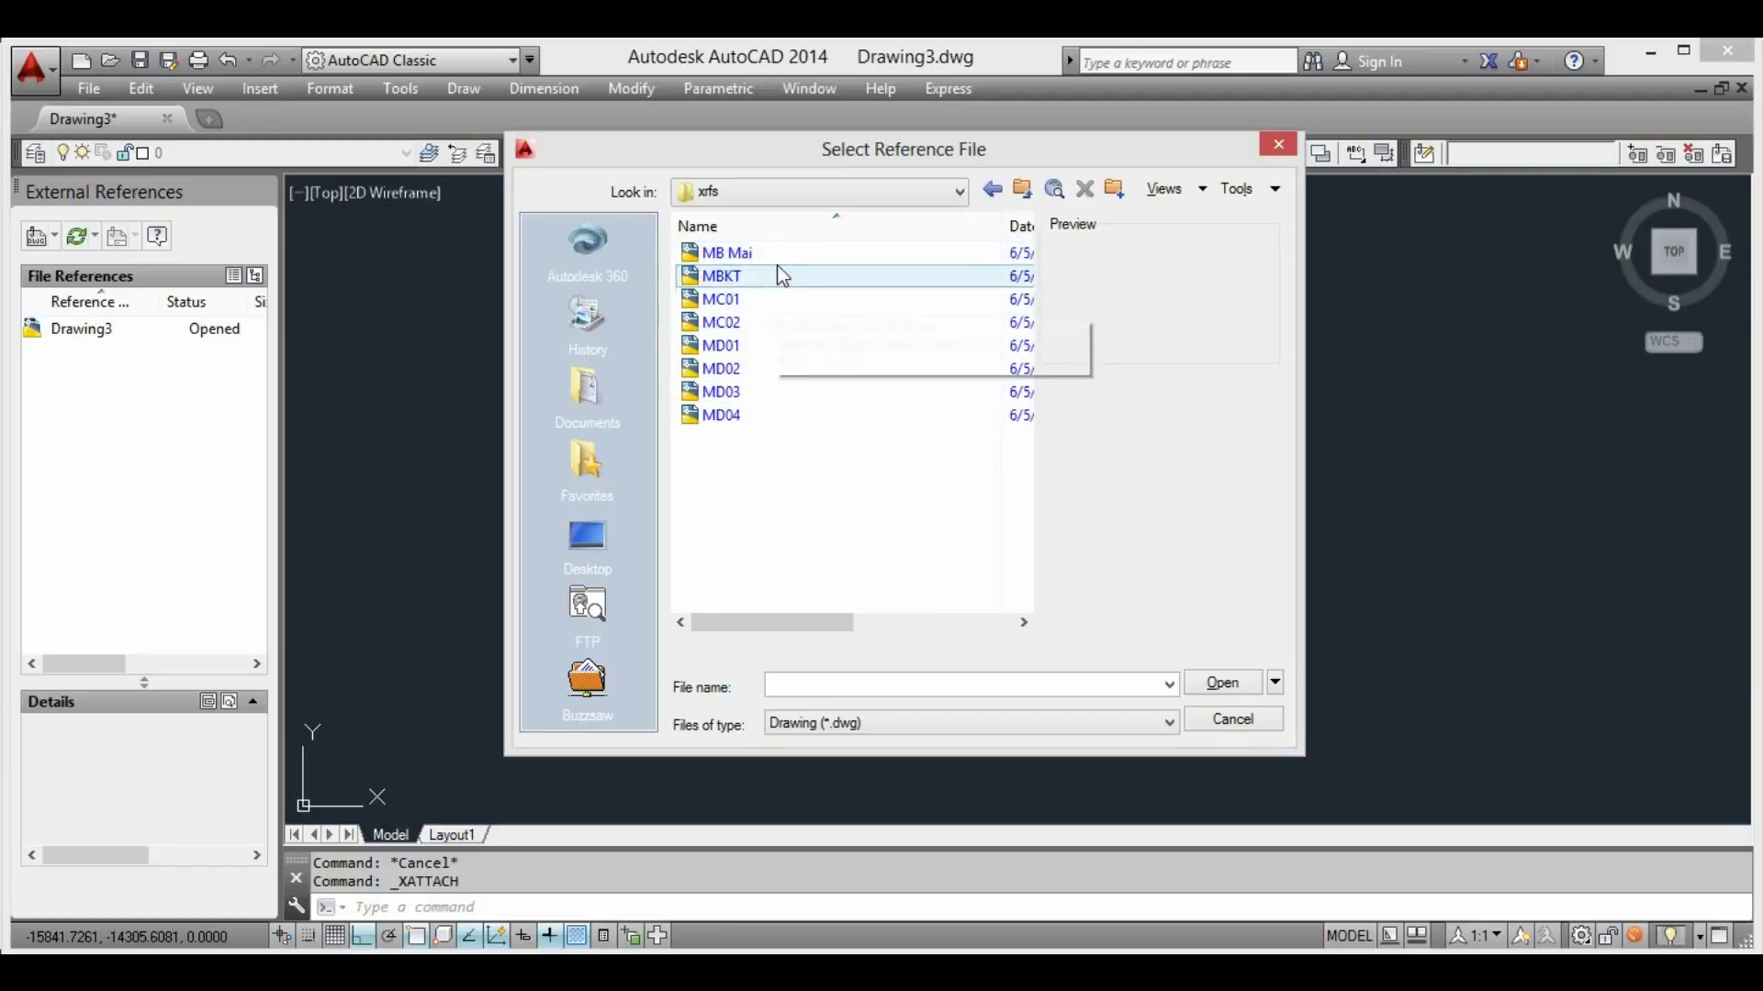
{"action": "left_click", "coordinate": [779, 257]}
{"action": "left_click", "coordinate": [1216, 687]}
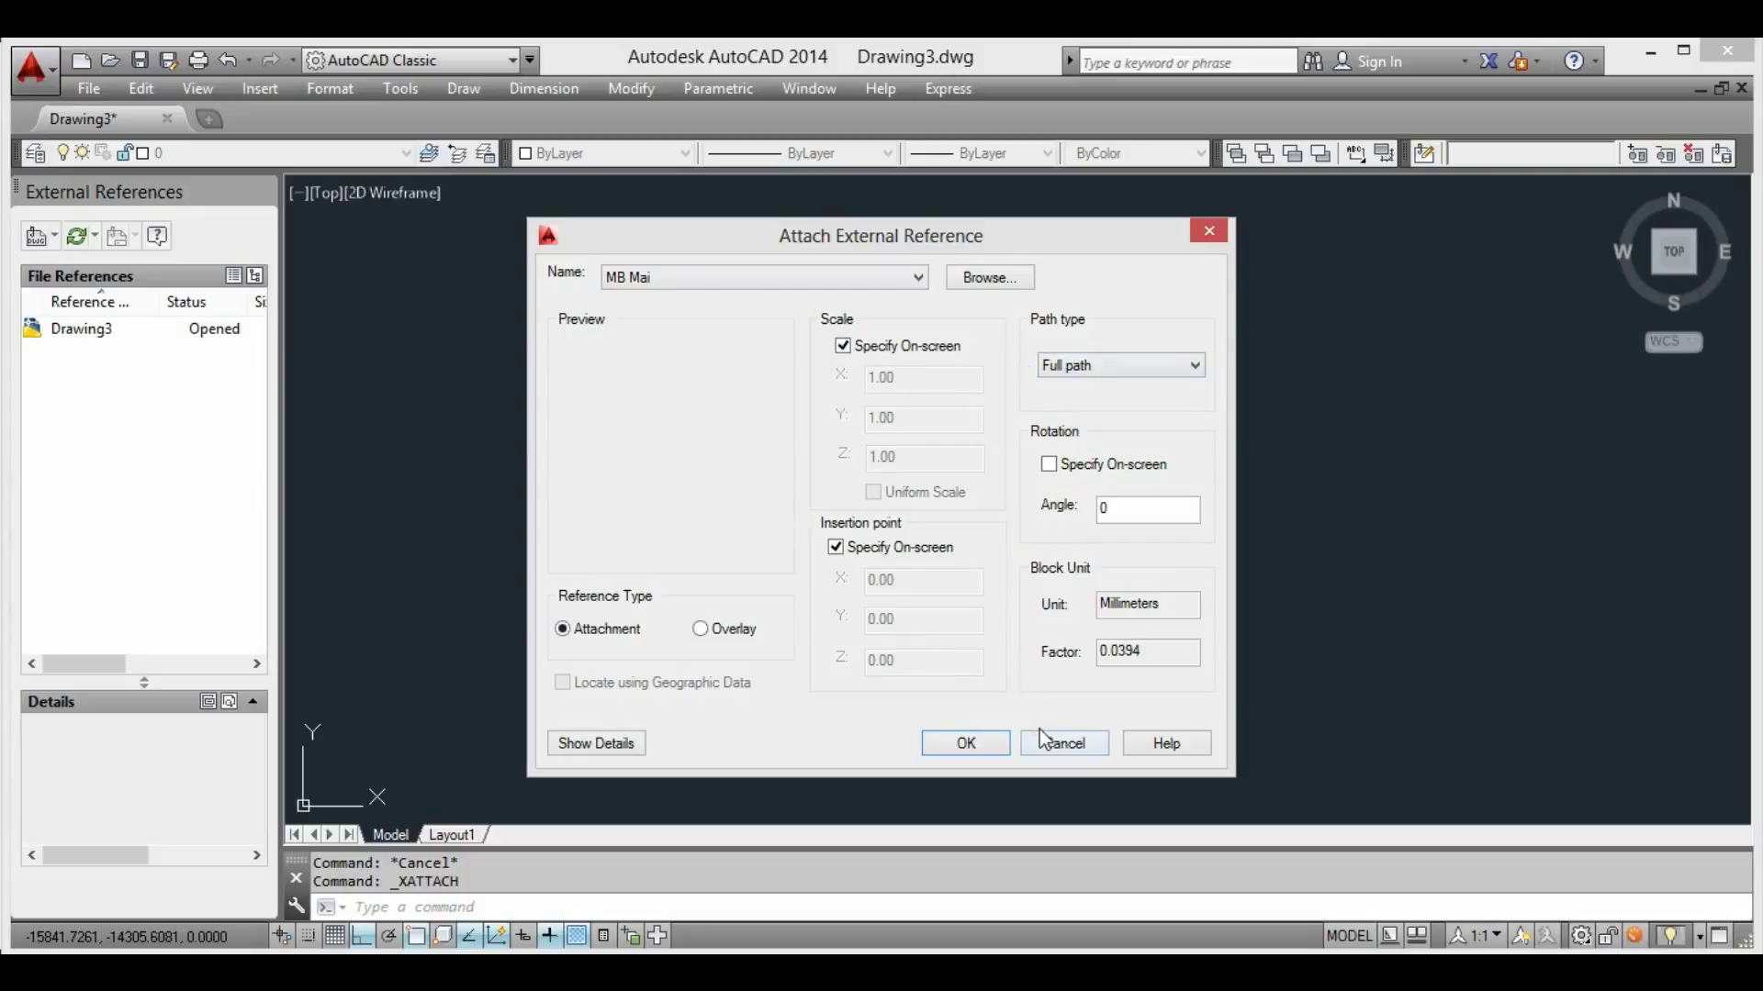
{"action": "left_click", "coordinate": [987, 744]}
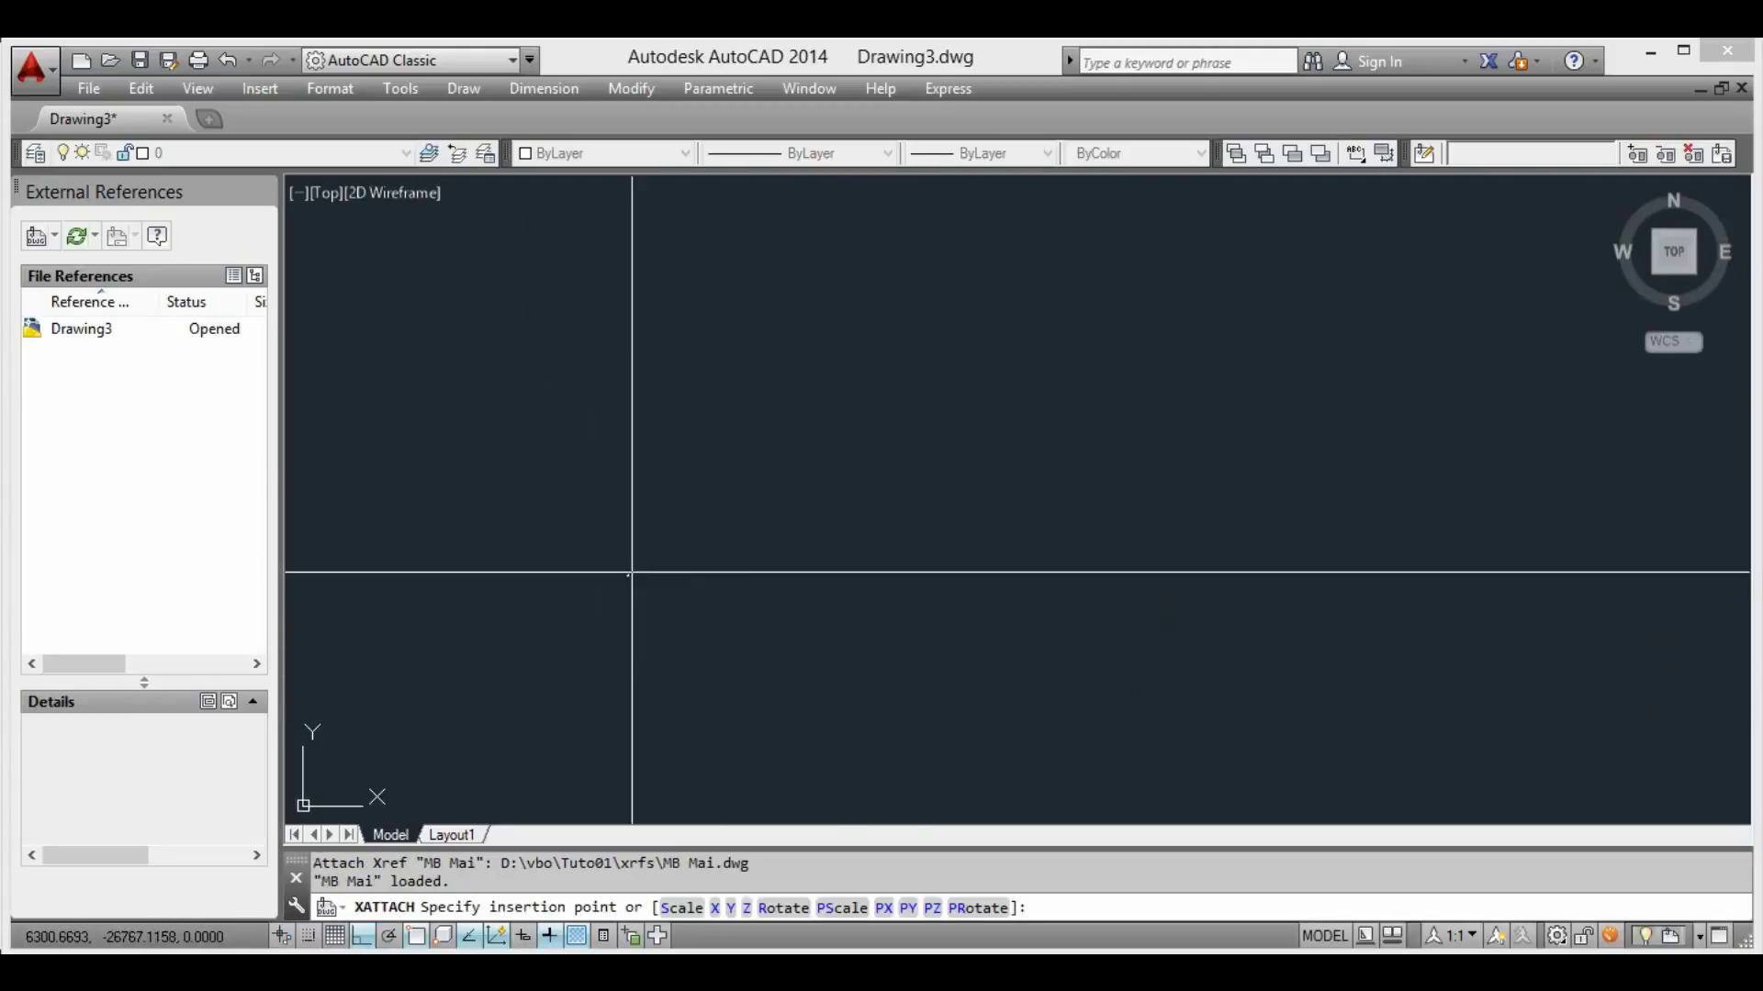
Insert the MB Mai reference at point 0,0 with the default scale of 1
{"action": "type", "text": " 0,0"}
{"action": "key", "text": "Return"}
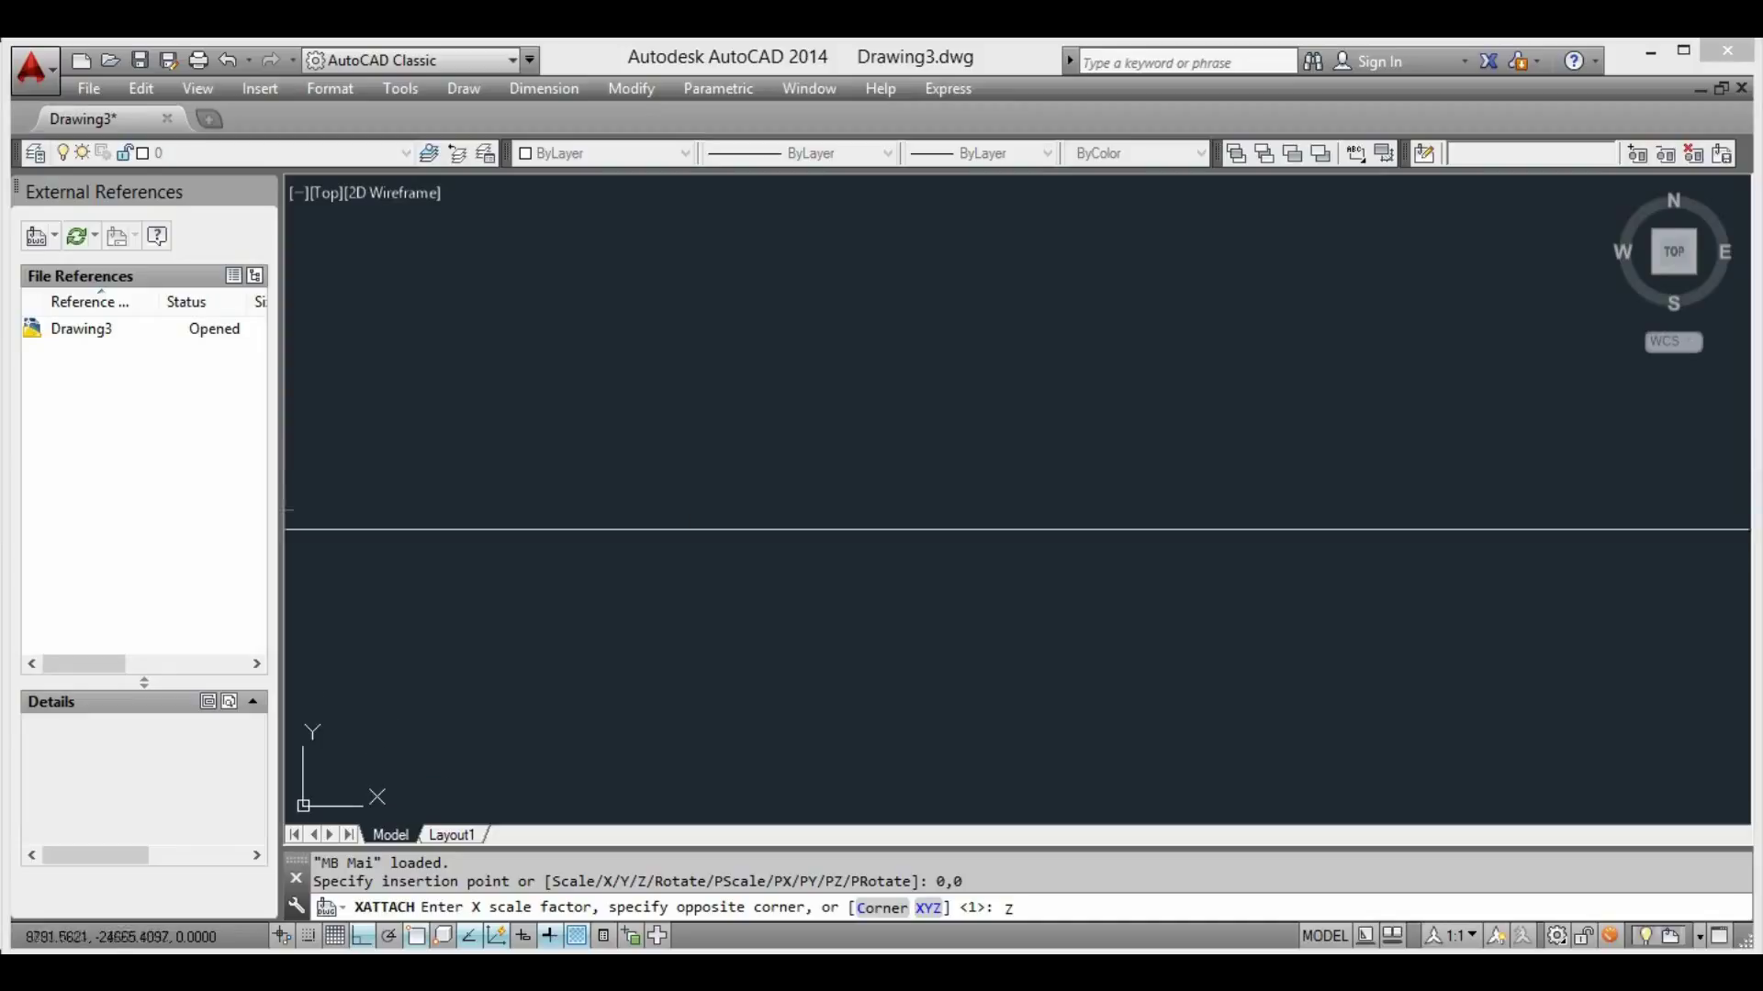
{"action": "key", "text": "Return"}
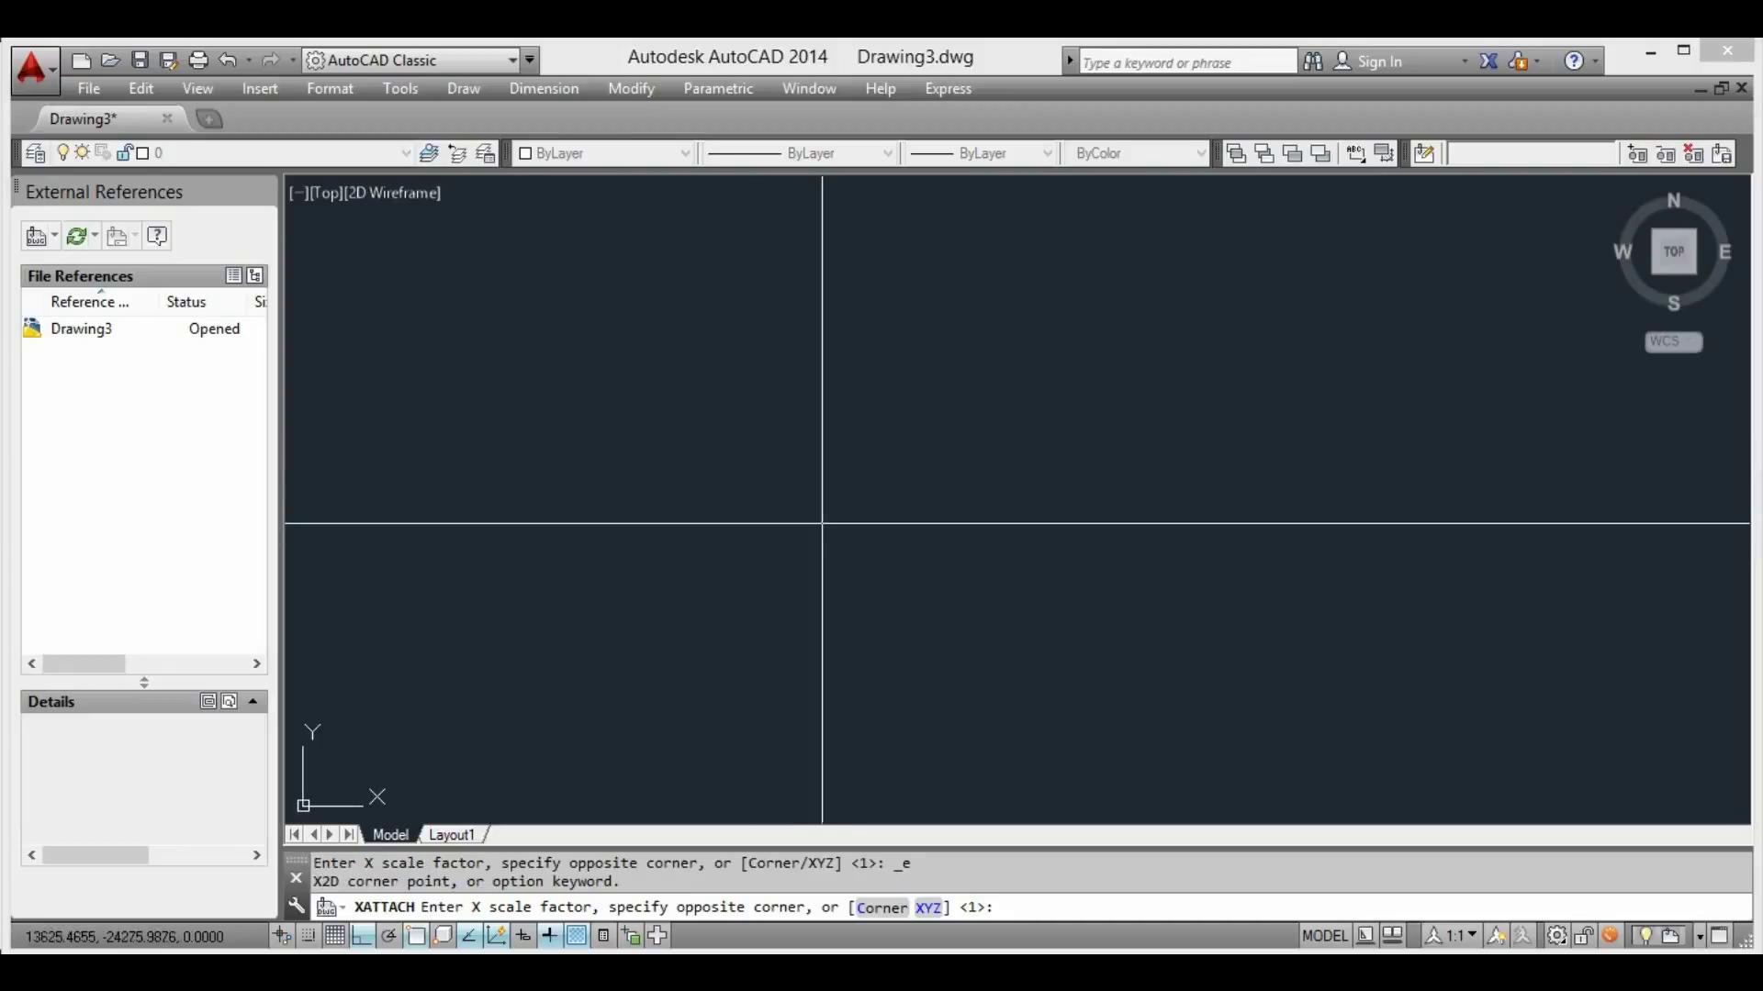
{"action": "key", "text": "Return"}
{"action": "key", "text": "Return"}
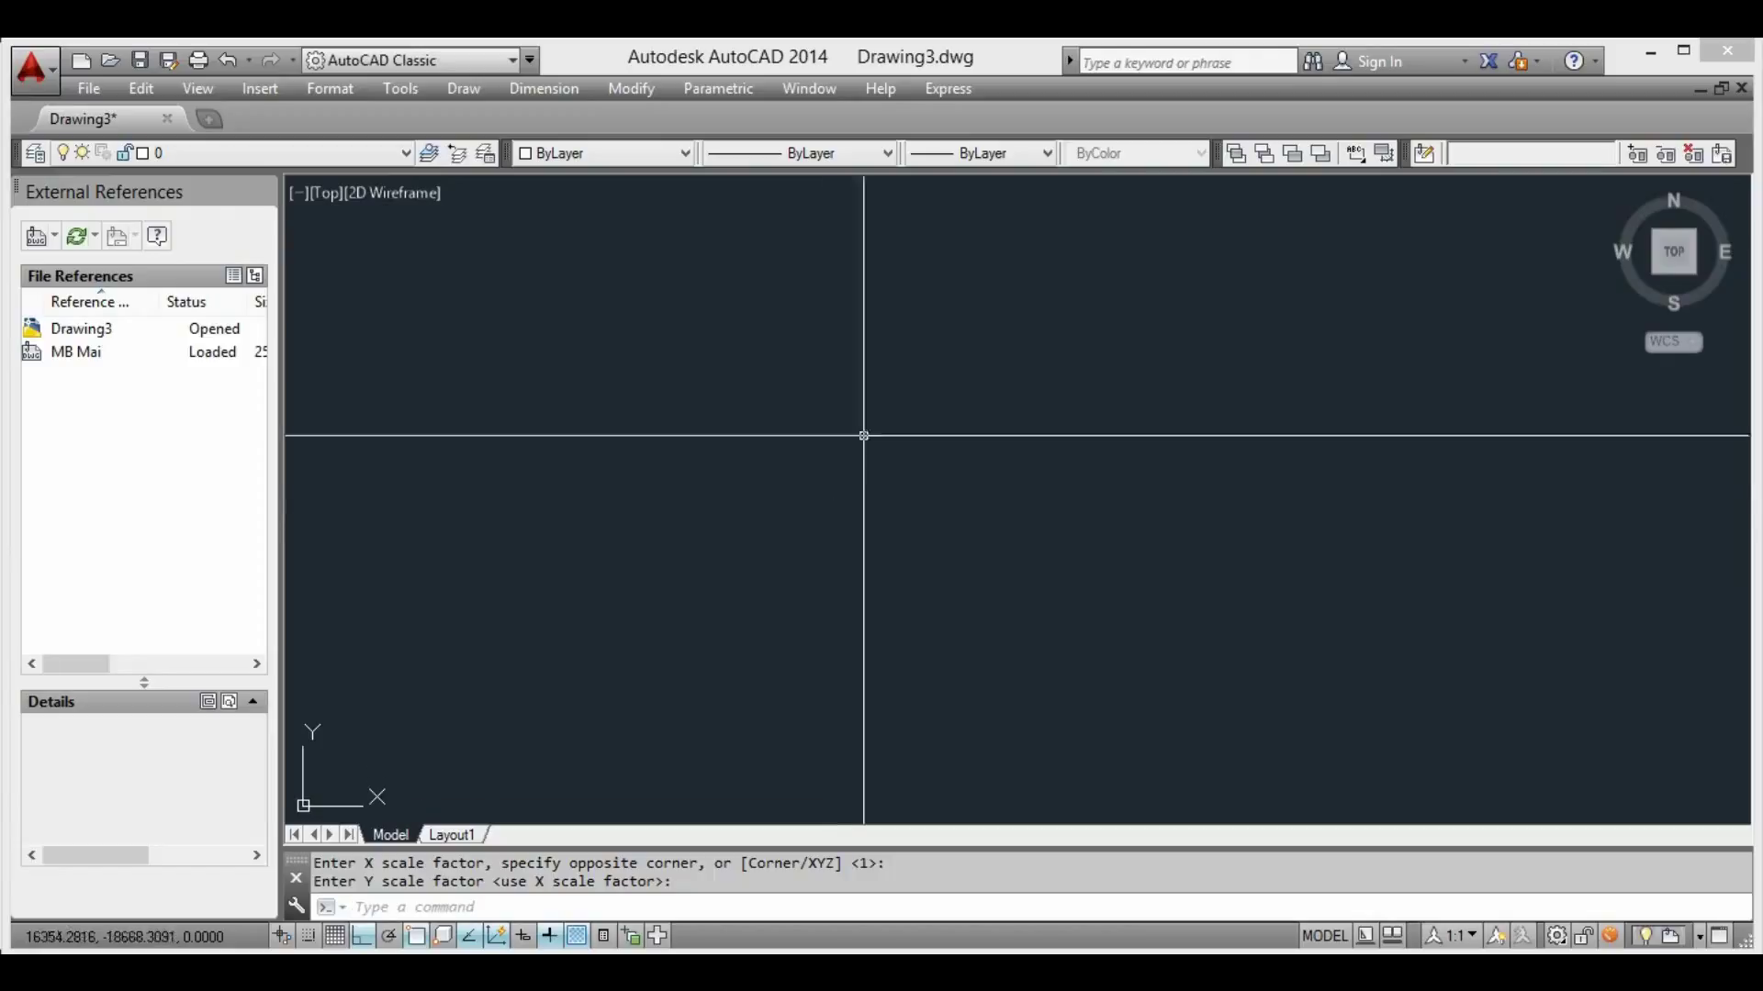
Zoom extents and recentre the view on the attached MB Mai roof plan
{"action": "key", "text": "Return"}
{"action": "middle_click", "coordinate": [782, 576]}
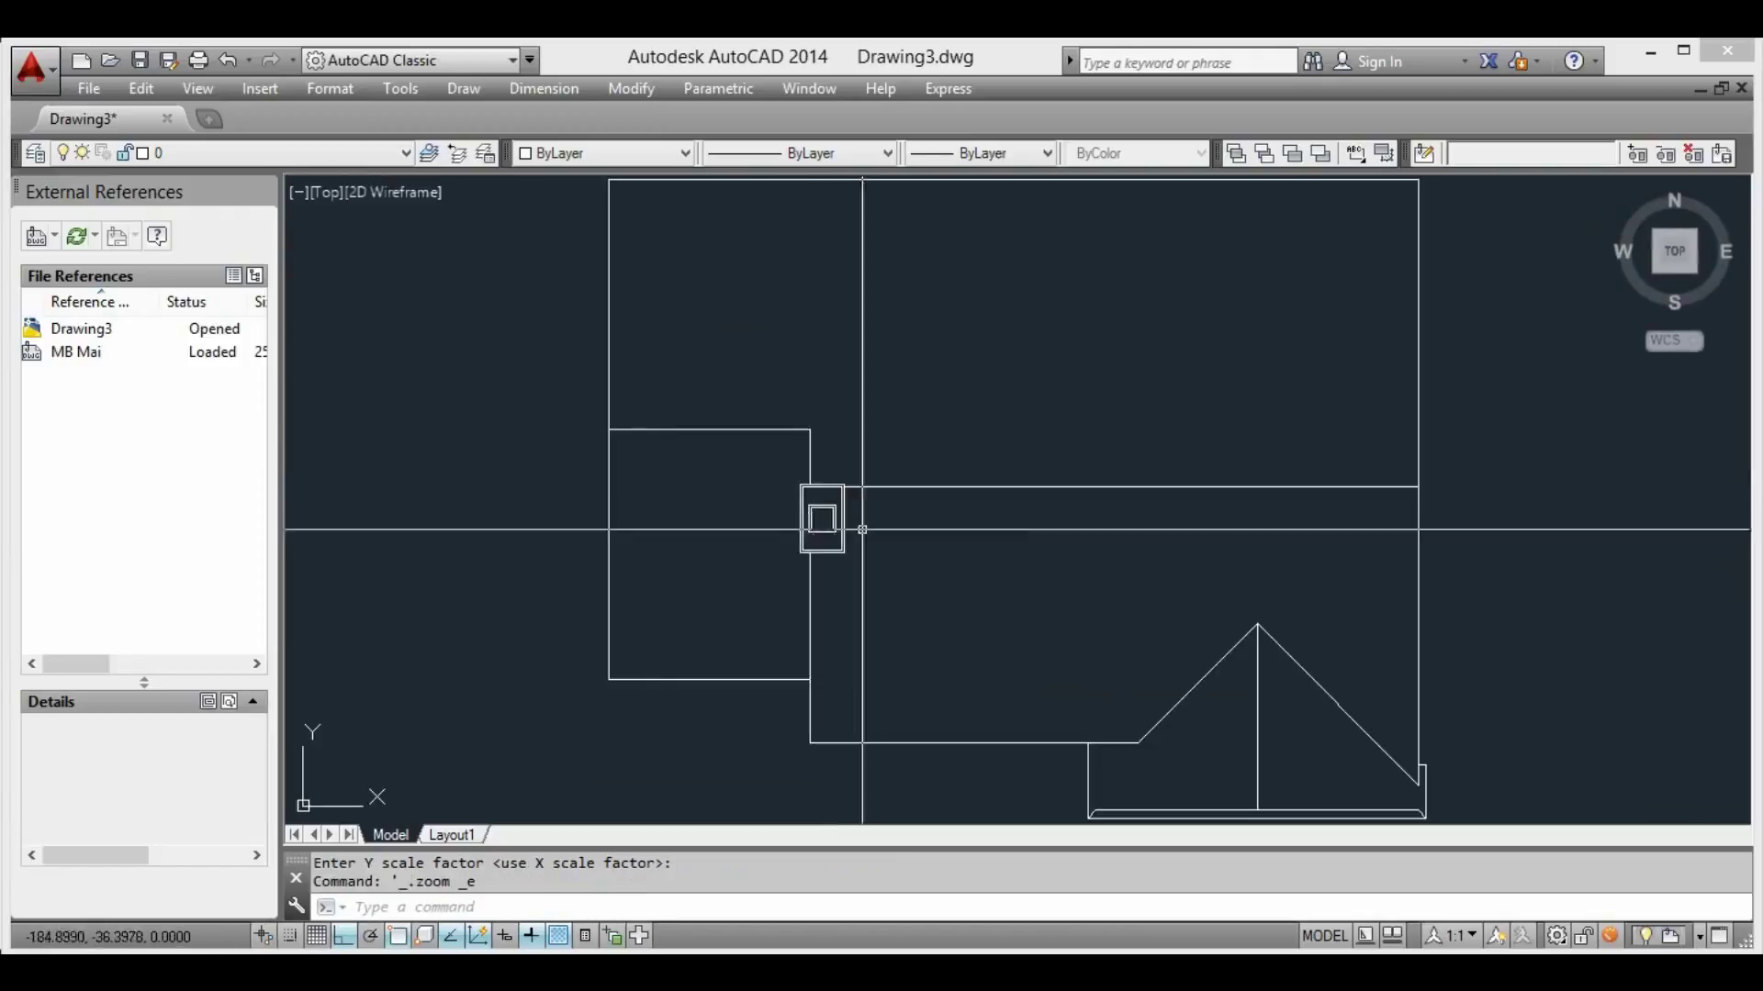
{"action": "middle_click_drag", "start_coordinate": [781, 576], "coordinate": [796, 469]}
{"action": "left_click", "coordinate": [704, 524]}
{"action": "scroll", "coordinate": [705, 514], "scroll_direction": "down", "scroll_amount": 3}
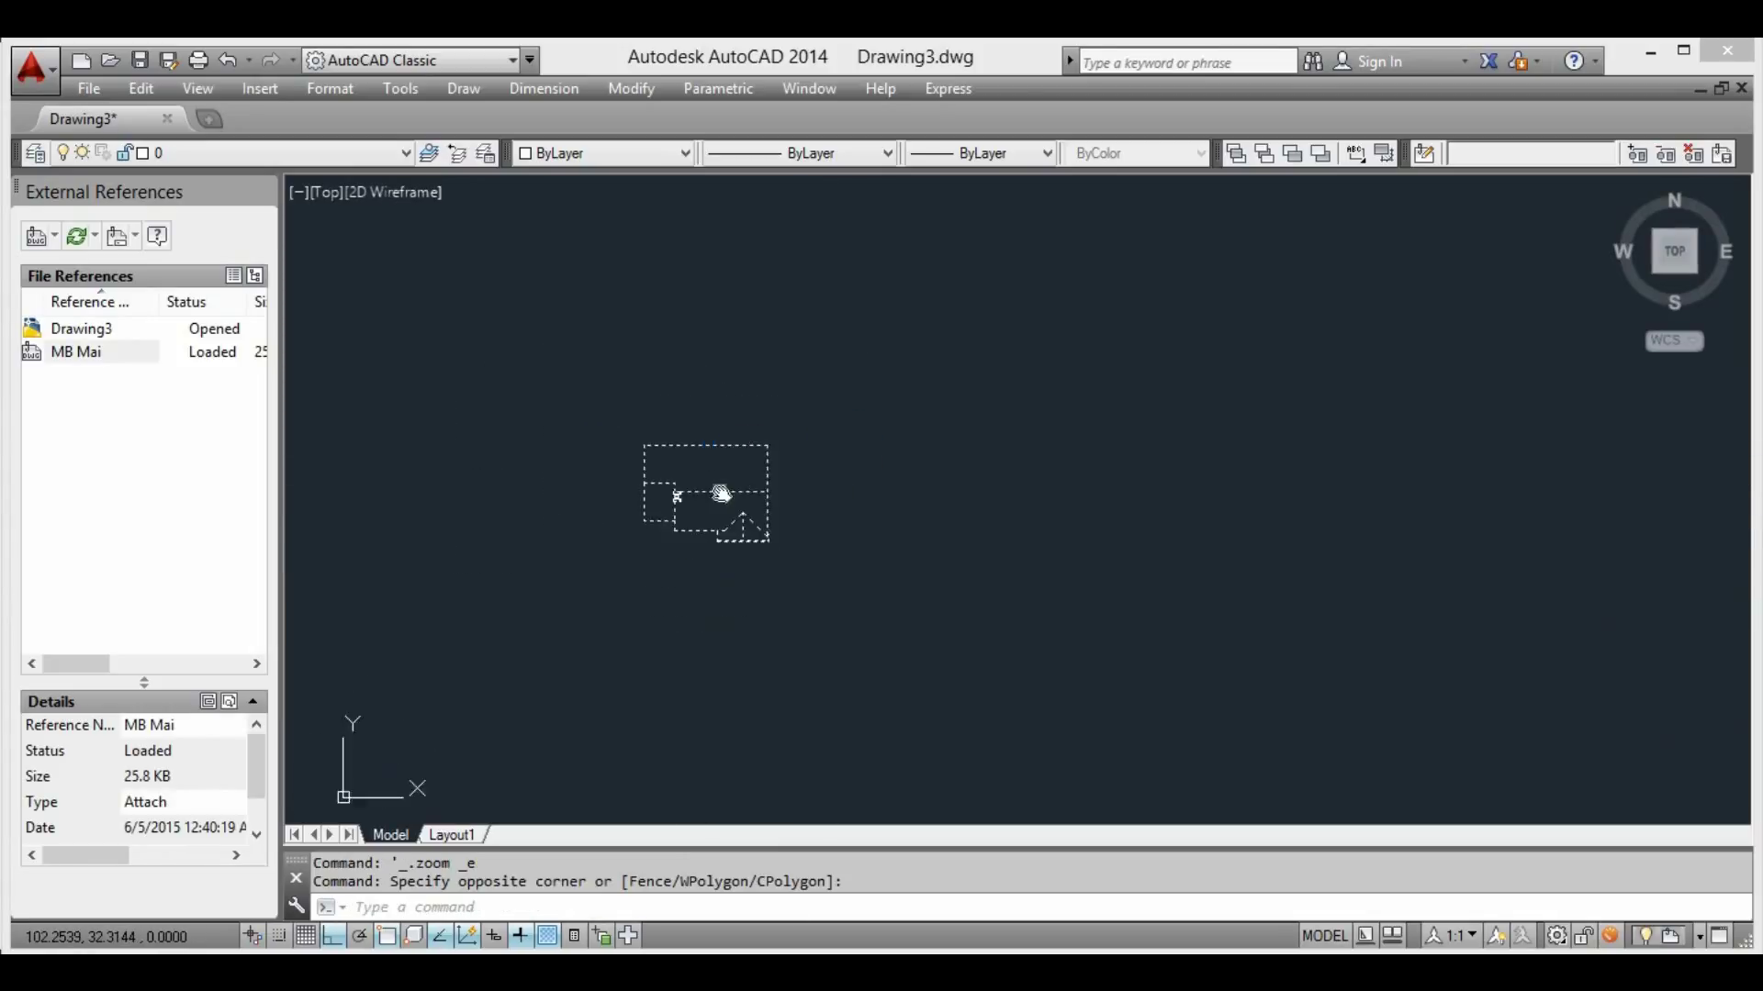
{"action": "scroll", "coordinate": [649, 505], "scroll_direction": "down", "scroll_amount": 2}
{"action": "scroll", "coordinate": [643, 496], "scroll_direction": "up", "scroll_amount": 6}
{"action": "middle_click_drag", "start_coordinate": [625, 469], "coordinate": [724, 512]}
{"action": "scroll", "coordinate": [717, 491], "scroll_direction": "down", "scroll_amount": 5}
{"action": "key", "text": "Escape"}
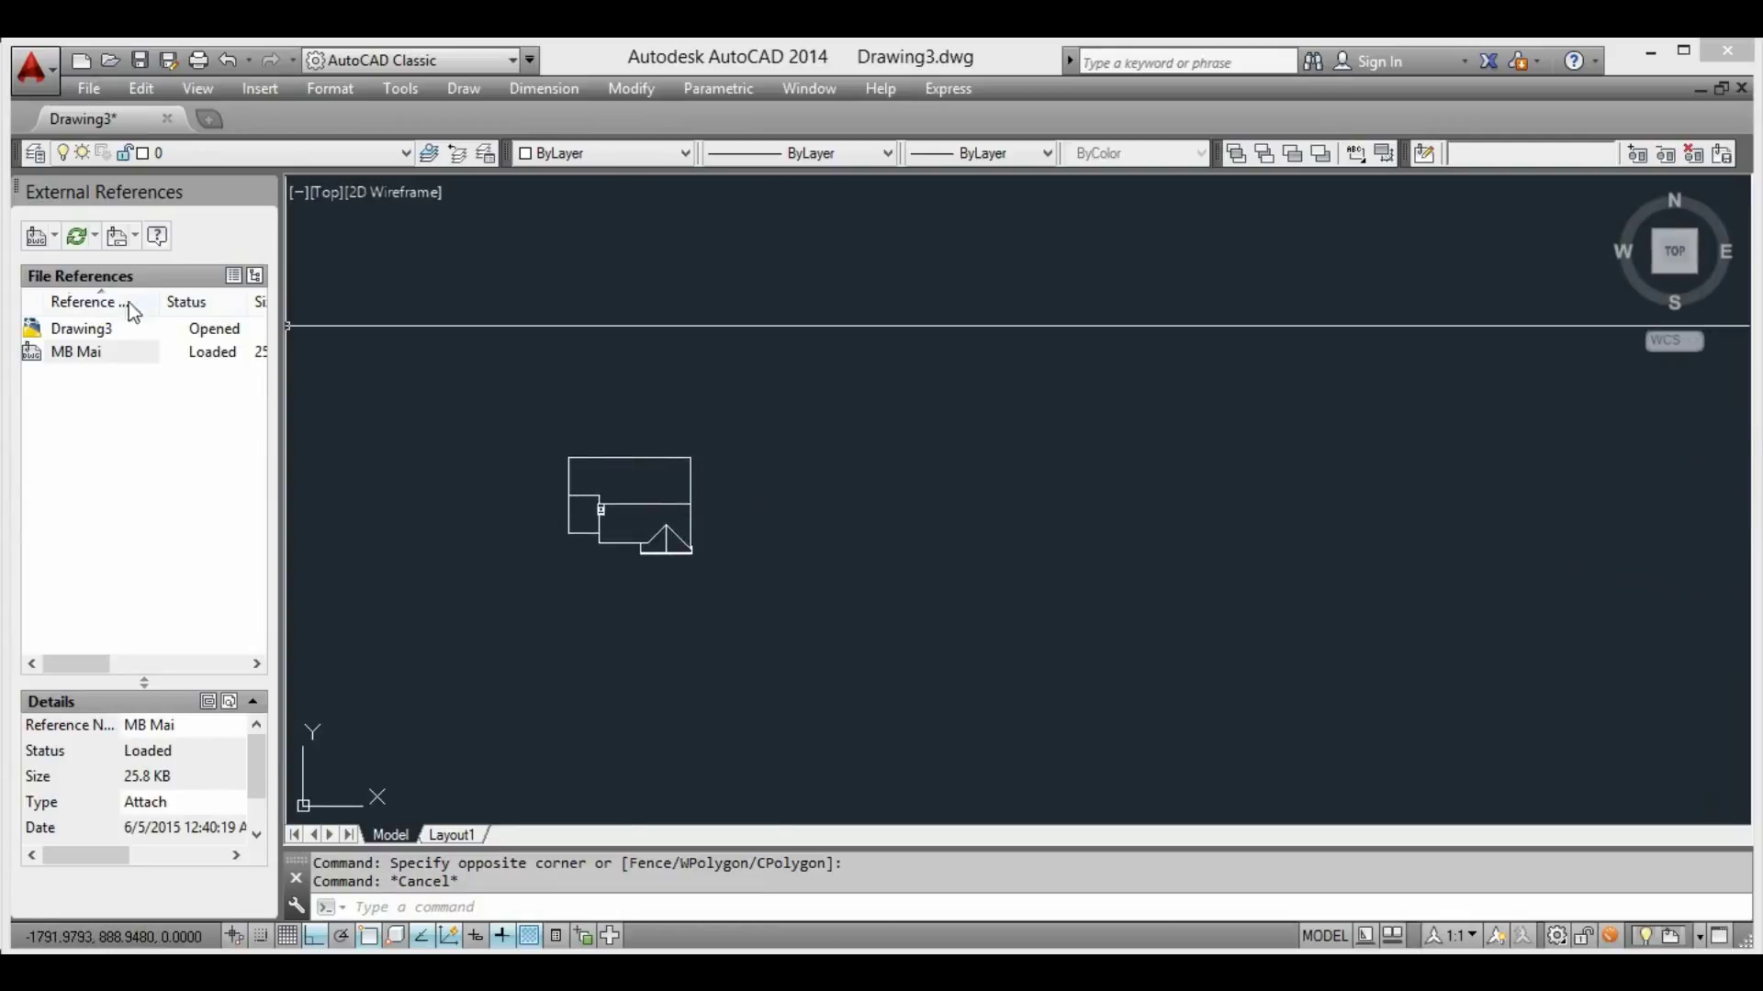
Attach MBKT at scale 1, placing its floor plan right of the roof plan
{"action": "left_click", "coordinate": [37, 238]}
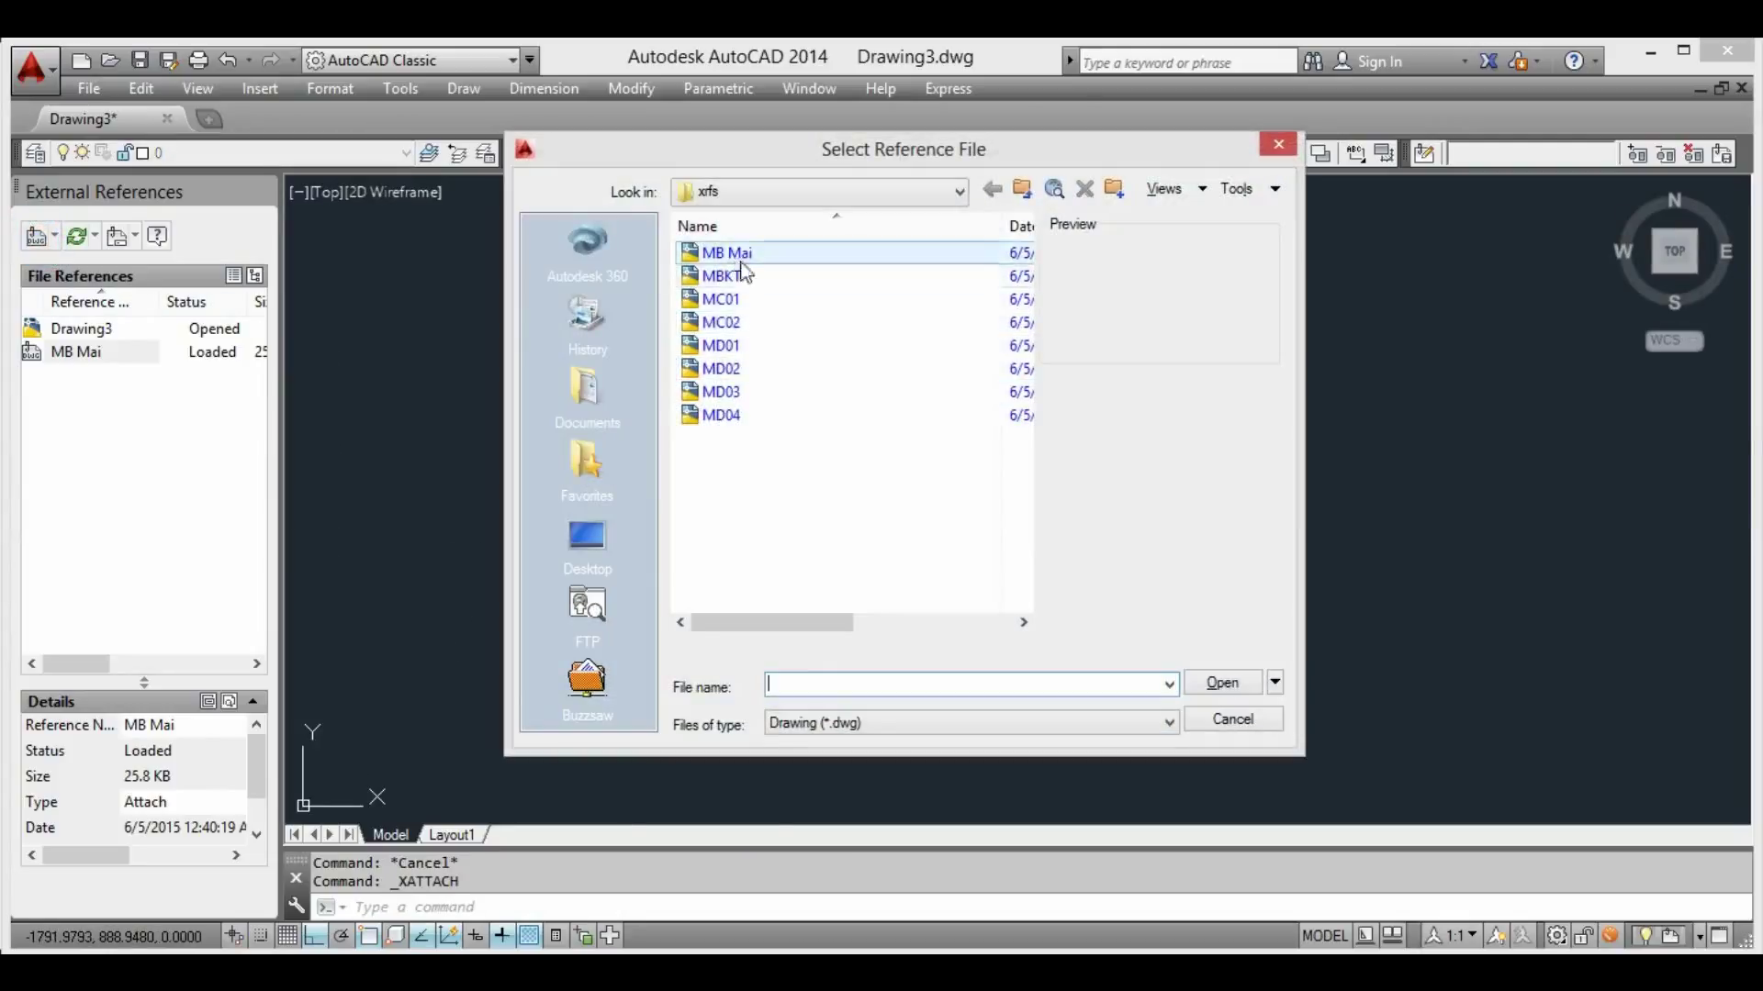
{"action": "left_click", "coordinate": [1226, 685]}
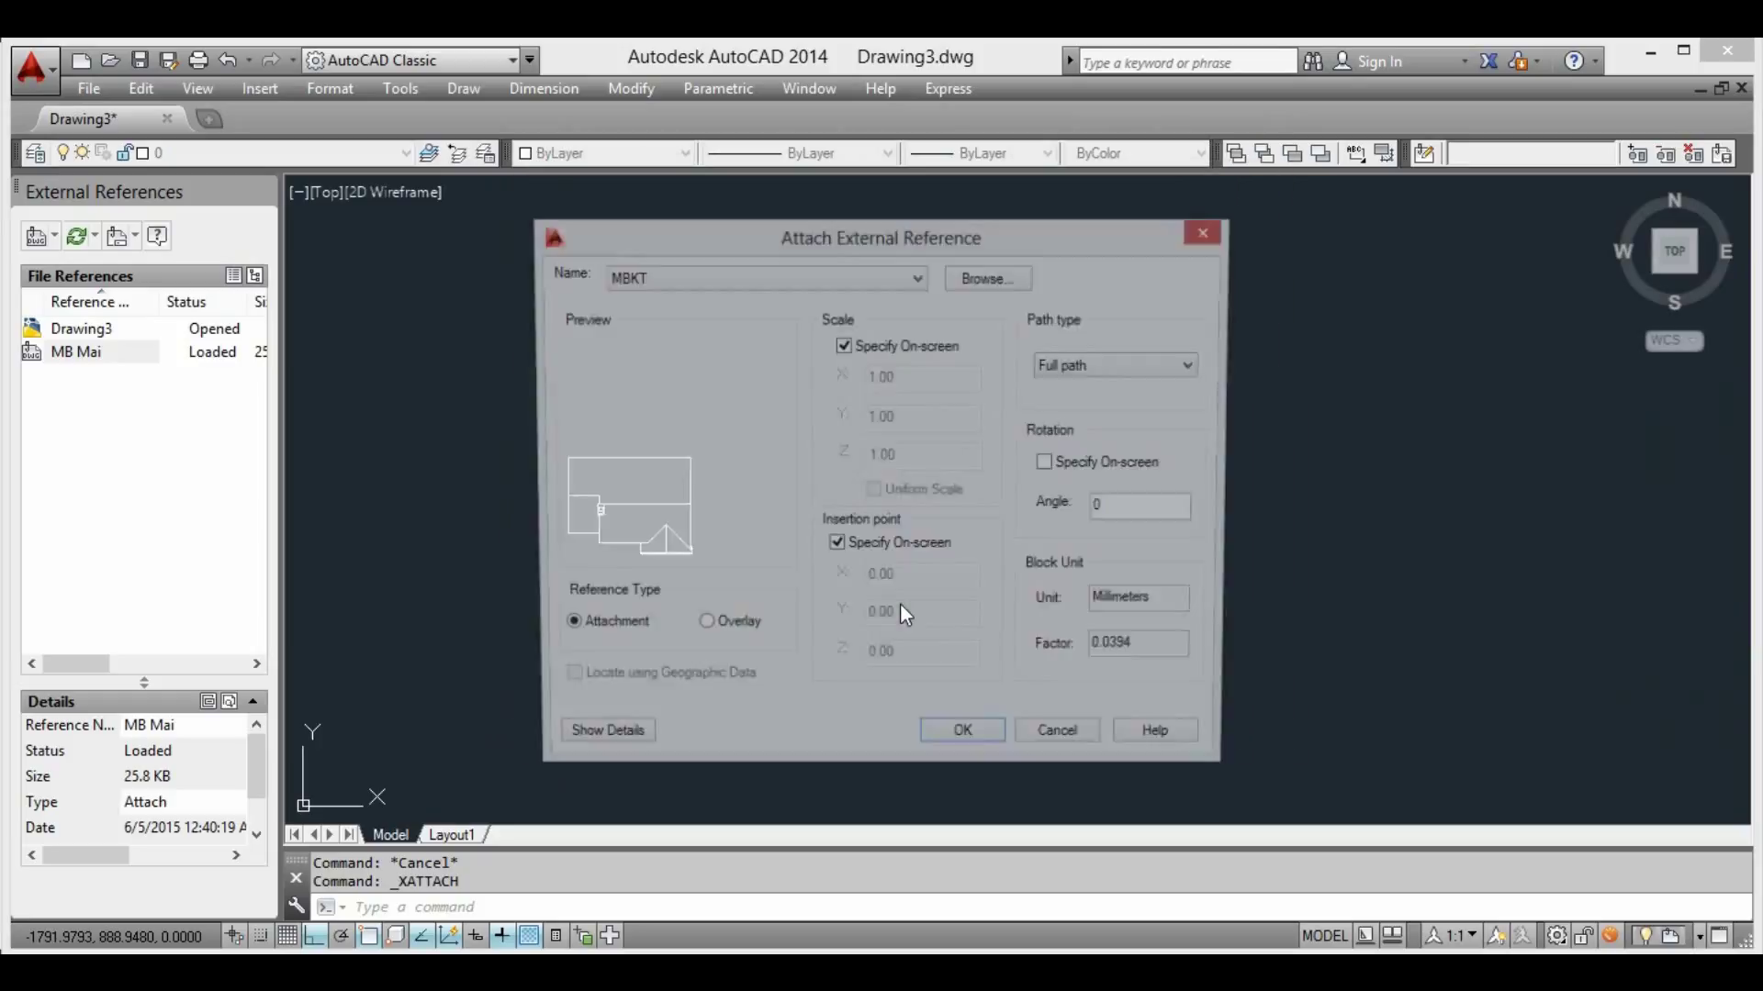
{"action": "left_click", "coordinate": [964, 744]}
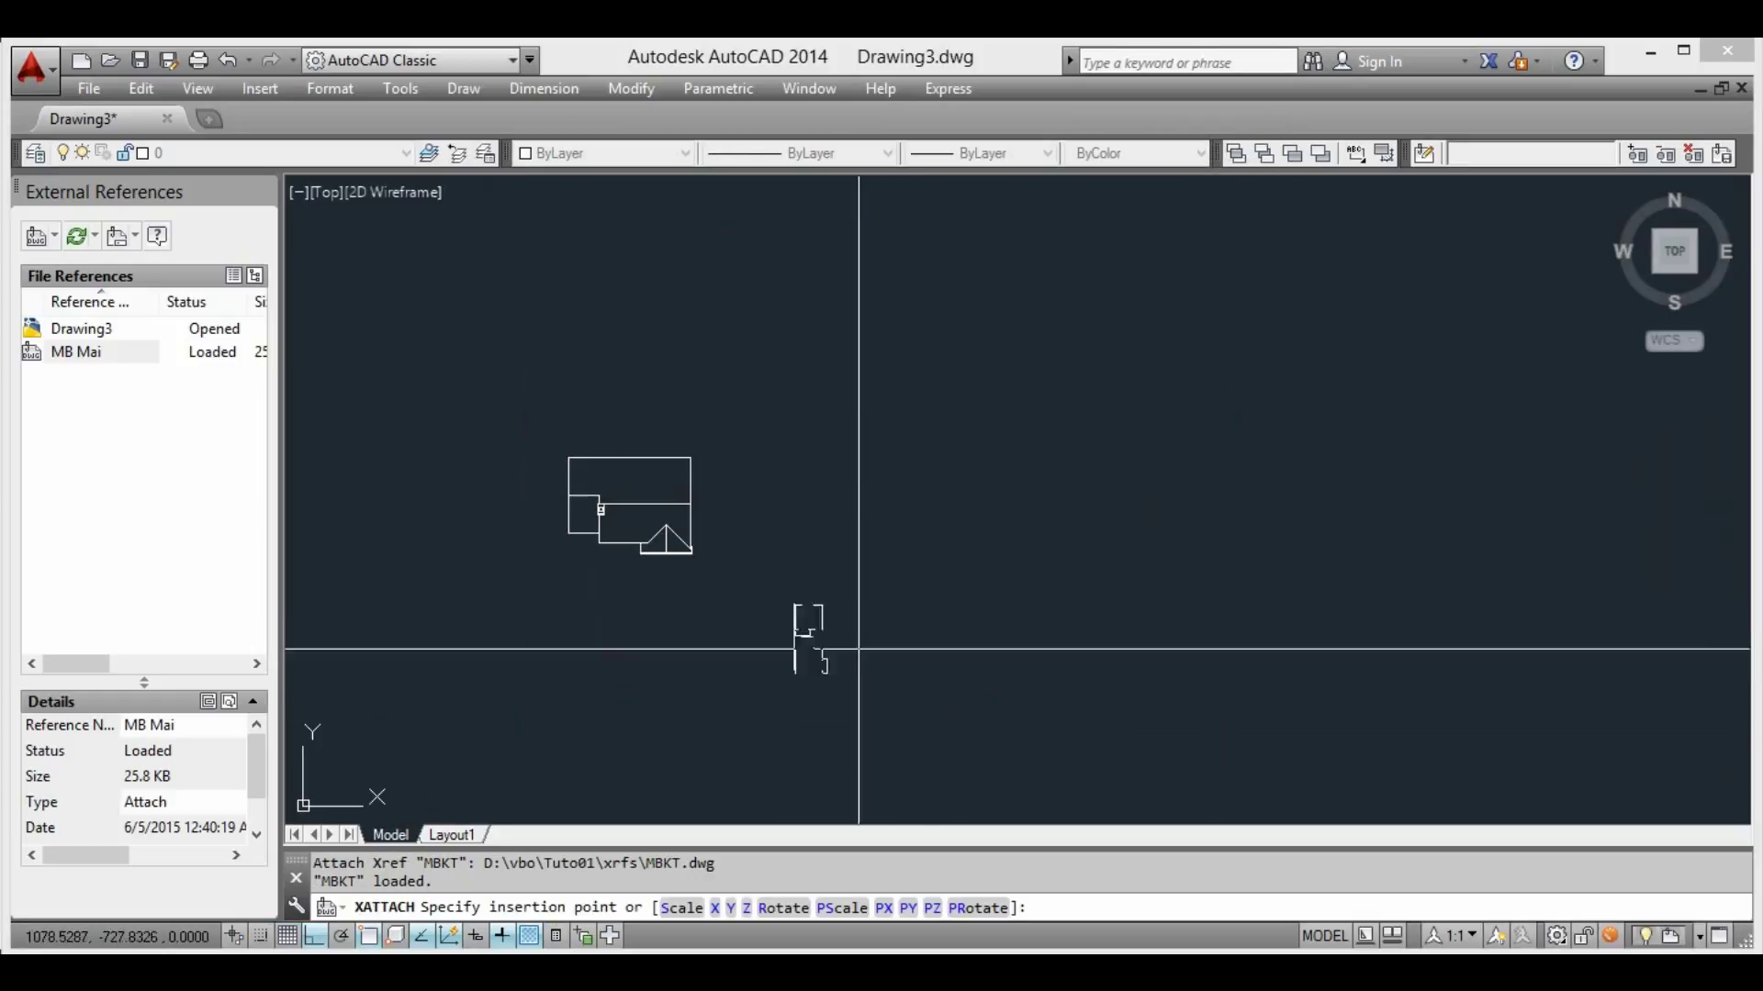
{"action": "left_click", "coordinate": [806, 510]}
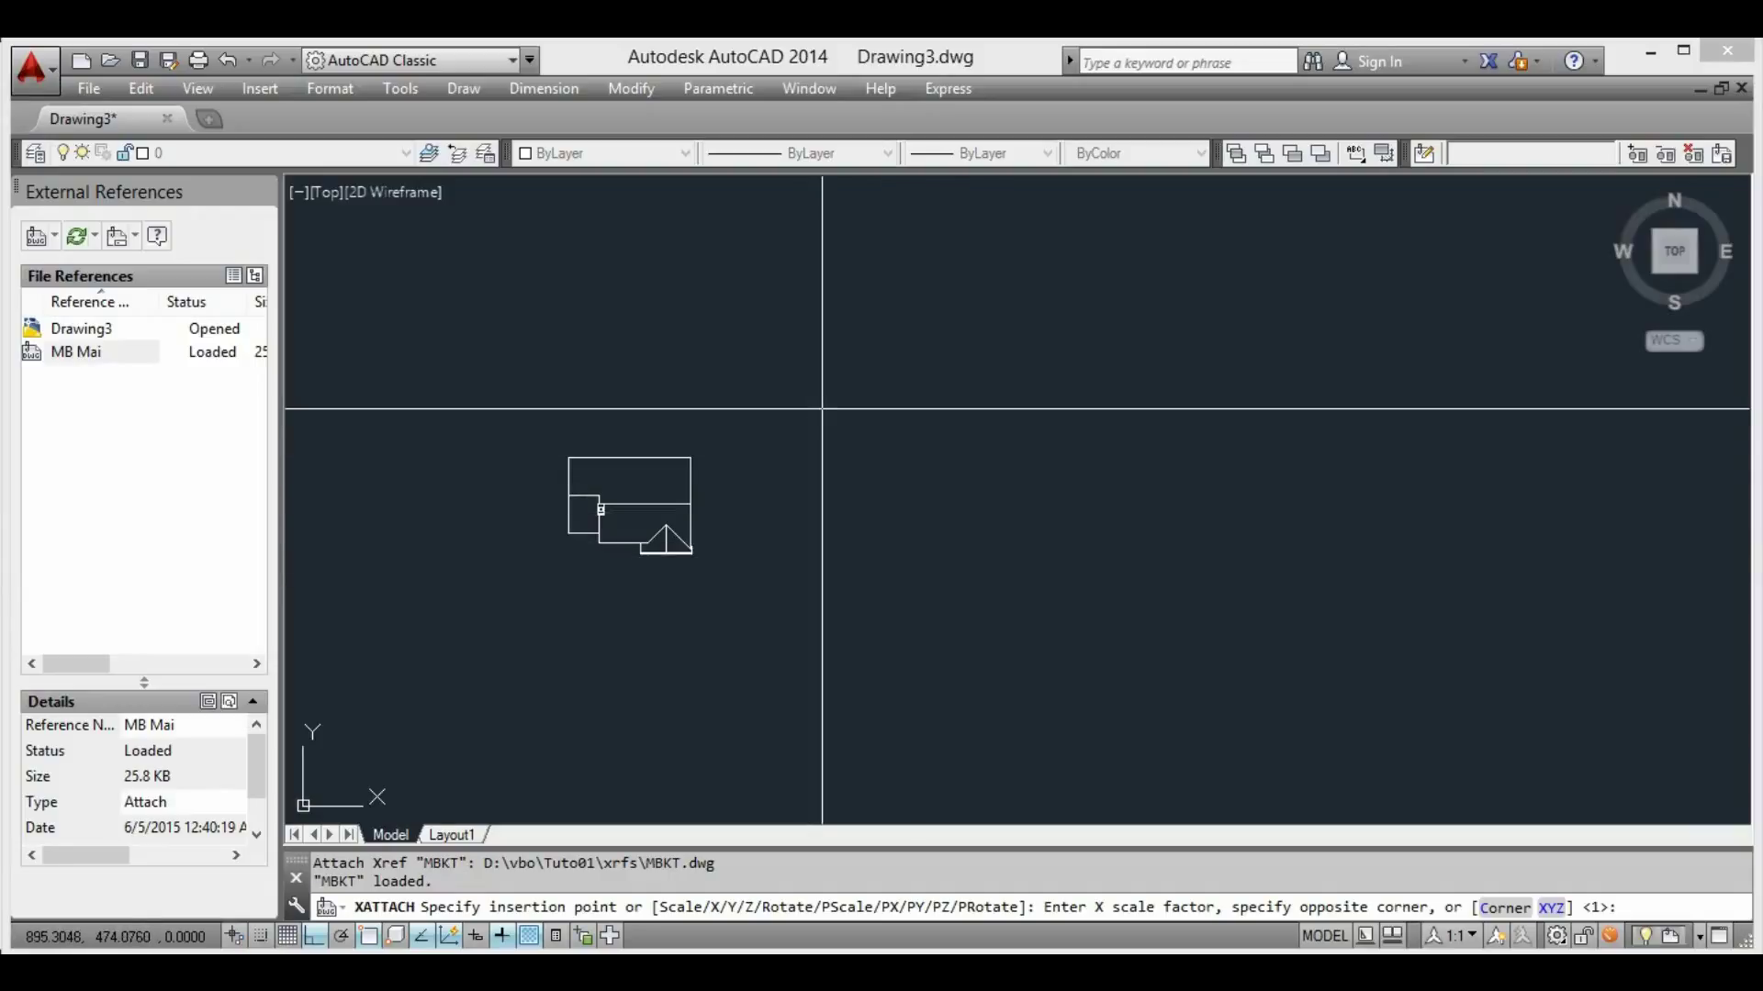
{"action": "key", "text": "Return"}
{"action": "key", "text": "Return"}
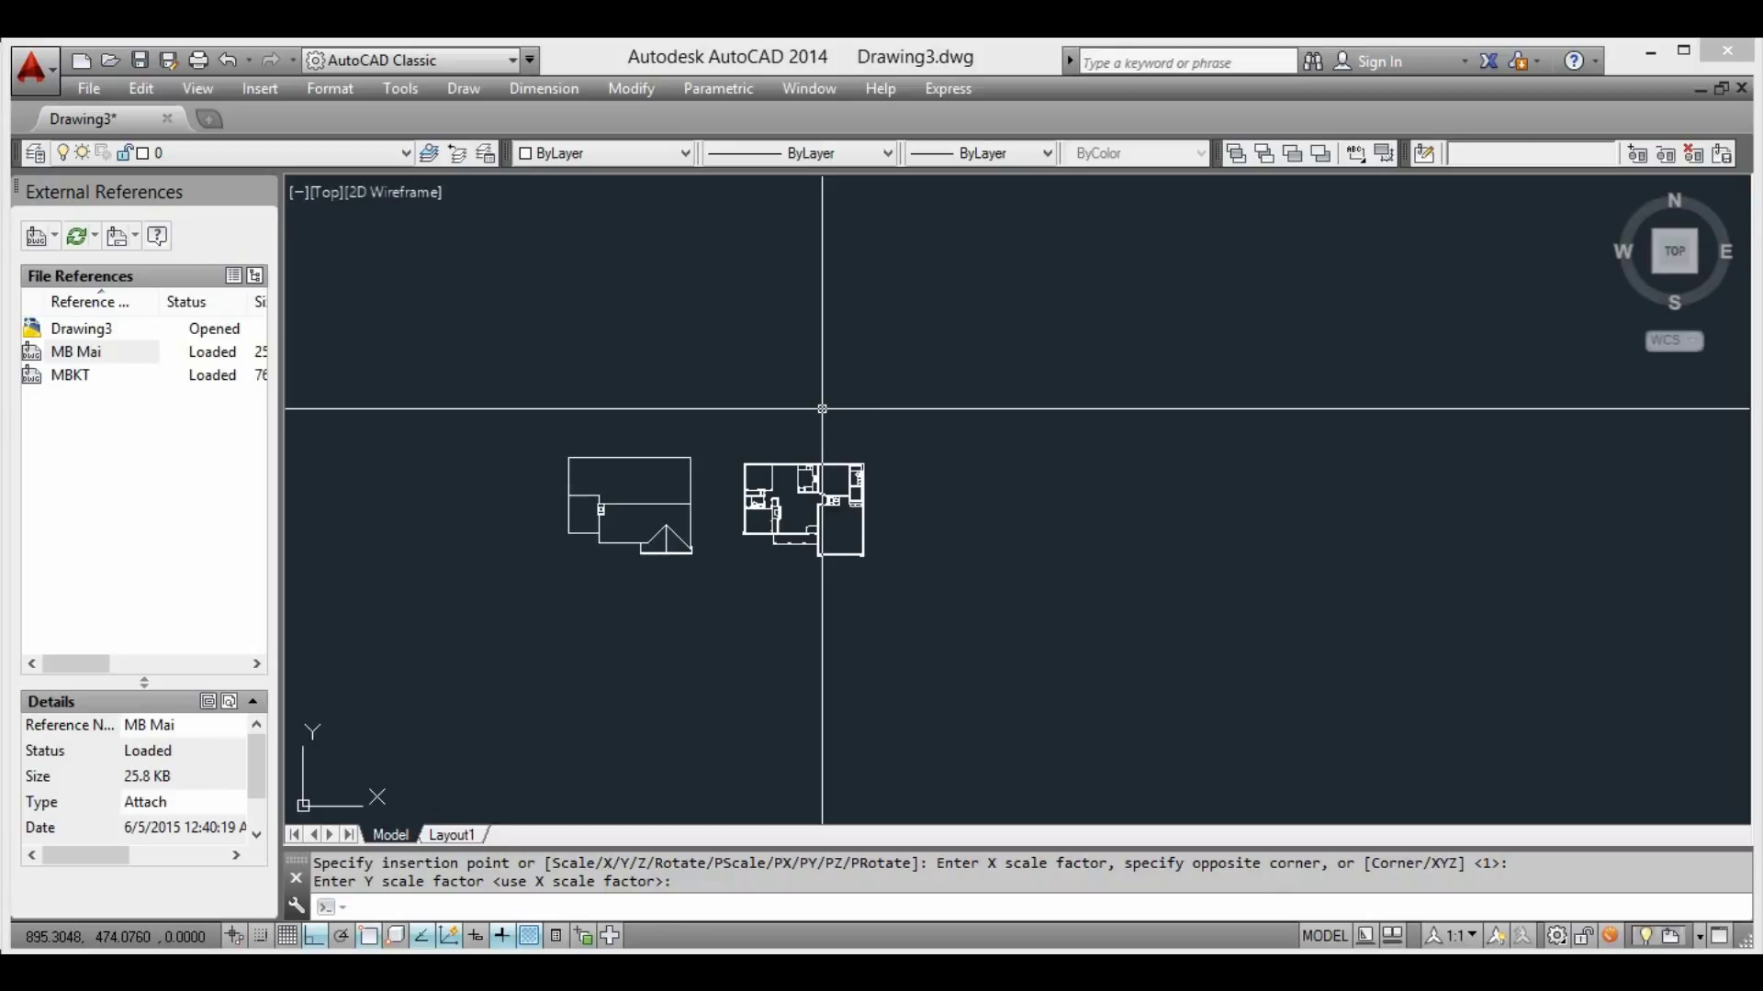
{"action": "scroll", "coordinate": [821, 408], "scroll_direction": "up", "scroll_amount": 1}
{"action": "scroll", "coordinate": [822, 409], "scroll_direction": "up", "scroll_amount": 1}
{"action": "scroll", "coordinate": [808, 417], "scroll_direction": "up", "scroll_amount": 2}
{"action": "scroll", "coordinate": [728, 456], "scroll_direction": "up", "scroll_amount": 2}
{"action": "middle_click_drag", "start_coordinate": [728, 455], "coordinate": [765, 475]}
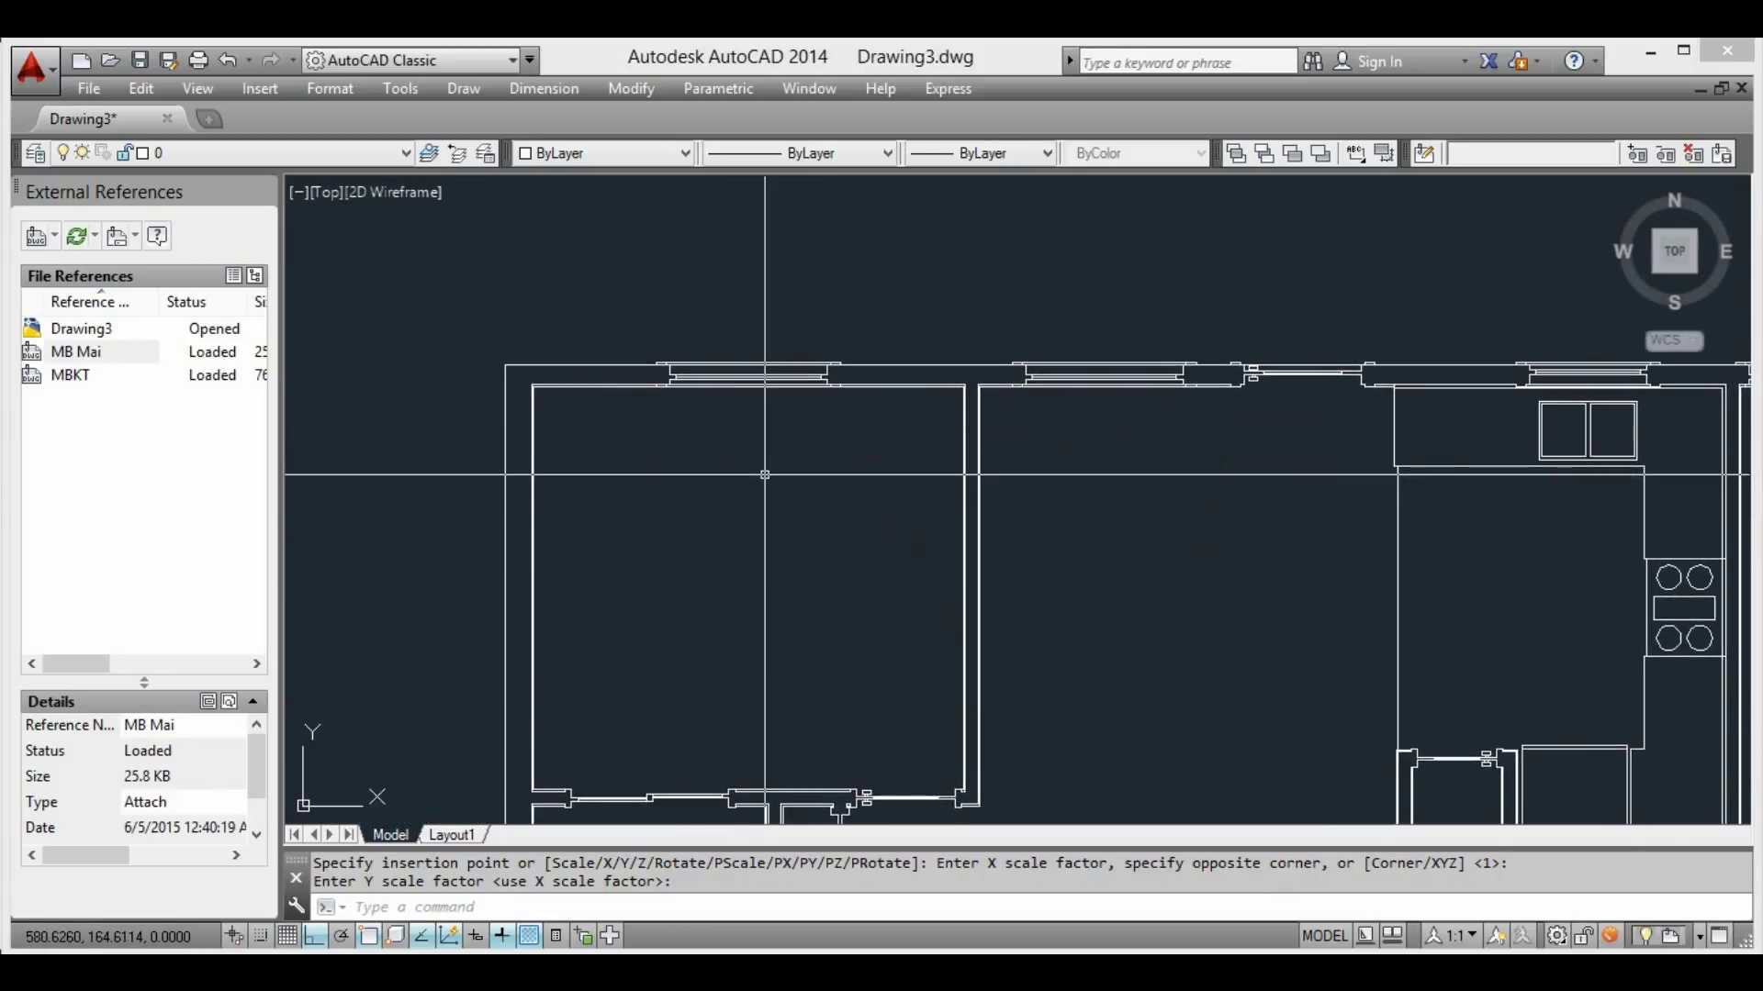
Measure a point on the floor-plan wall with the I command, then cancel
{"action": "type", "text": "Di"}
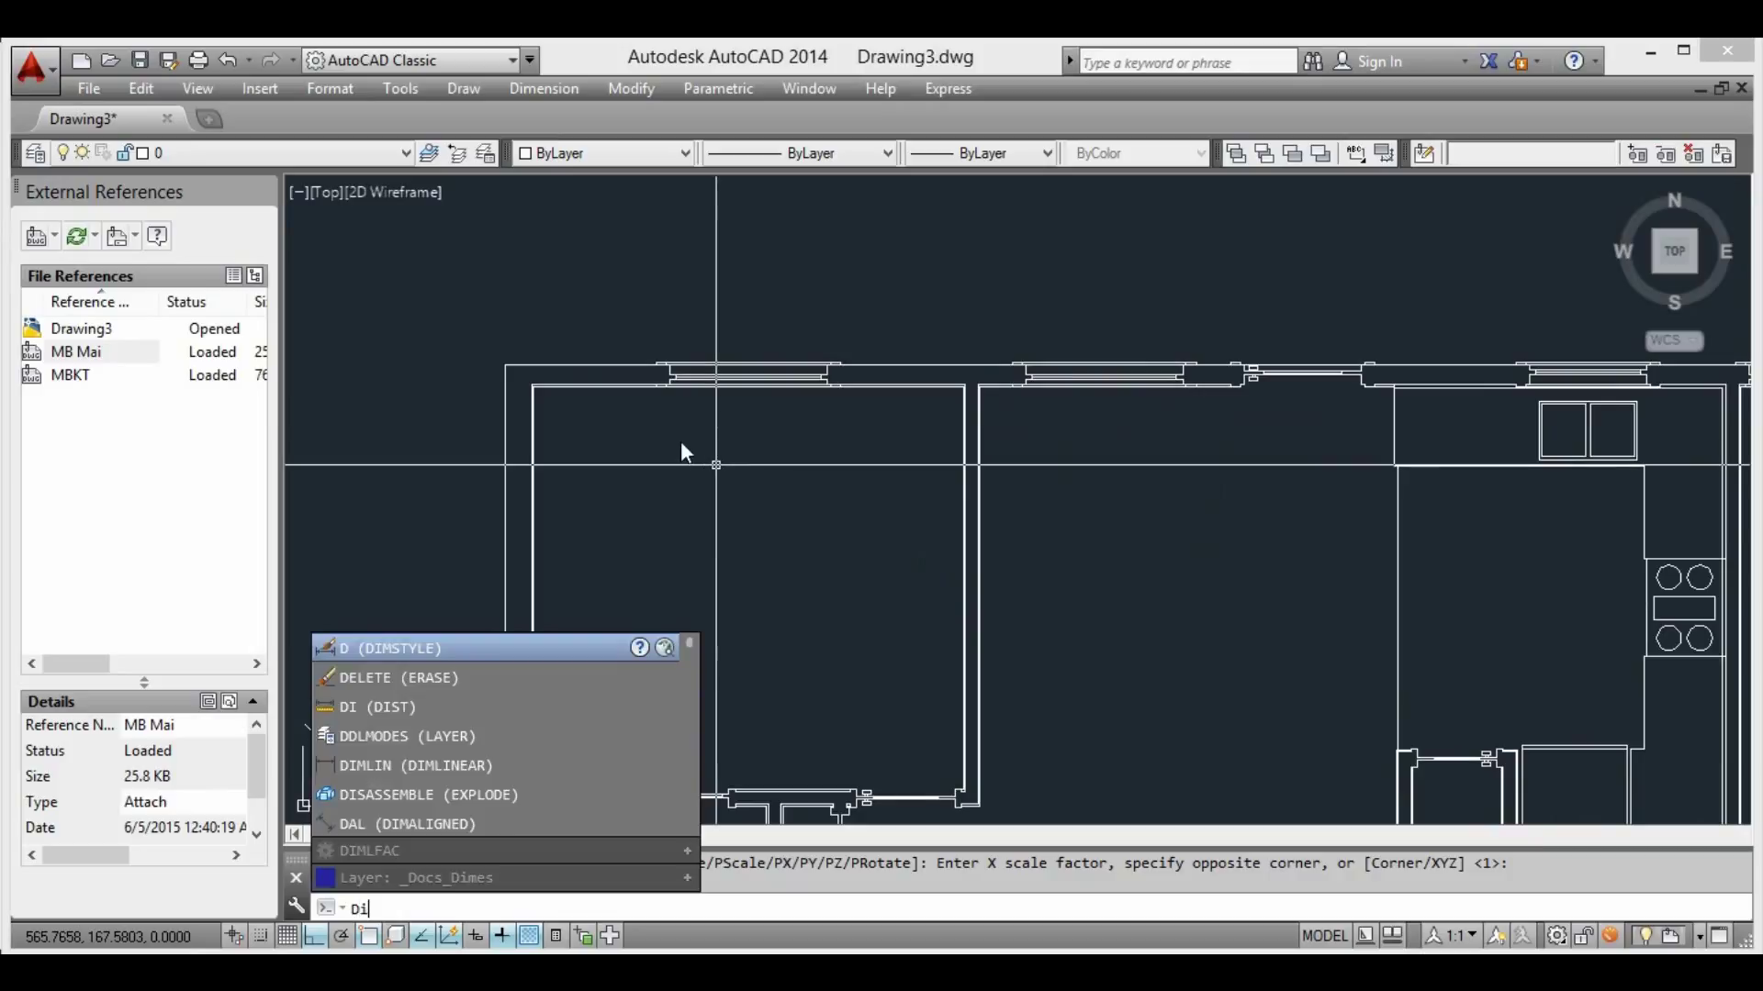
{"action": "key", "text": "Return"}
{"action": "left_click", "coordinate": [532, 385]}
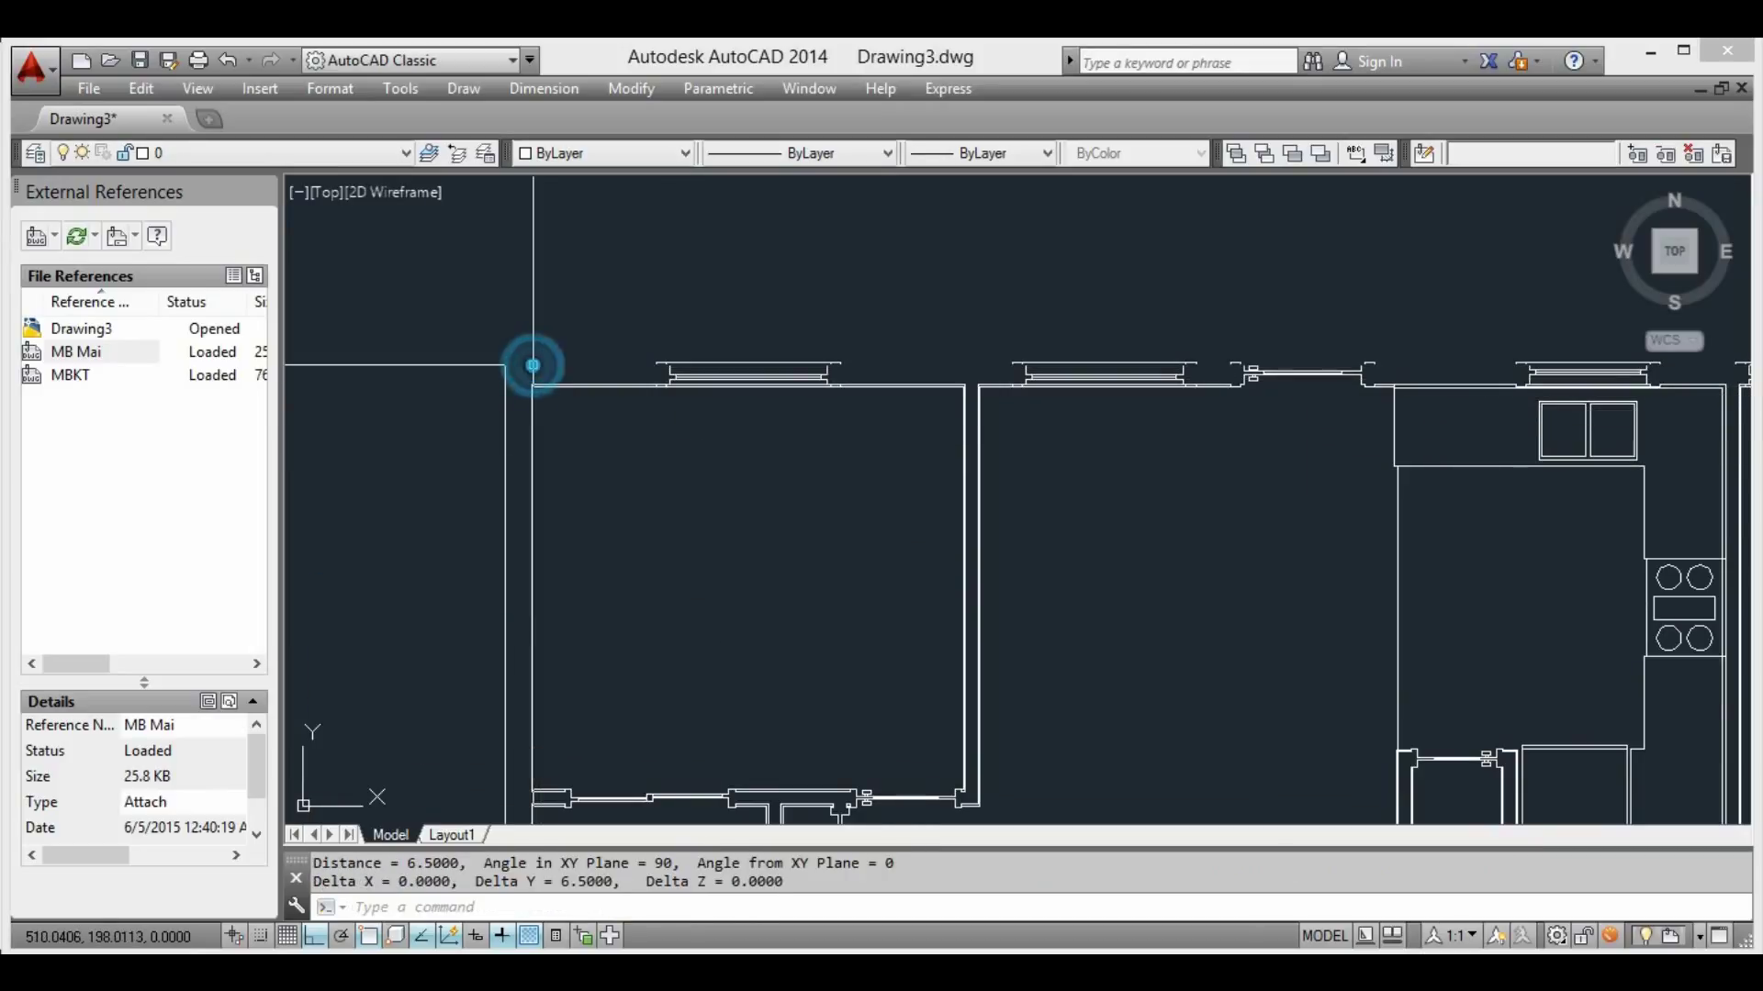
{"action": "key", "text": "Escape"}
Pan and zoom to frame both the roof and floor plans in view
{"action": "scroll", "coordinate": [535, 357], "scroll_direction": "down", "scroll_amount": 10}
{"action": "scroll", "coordinate": [758, 377], "scroll_direction": "up", "scroll_amount": 5}
{"action": "mouse_move", "coordinate": [777, 417]}
{"action": "middle_mouse_down"}
{"action": "mouse_move", "coordinate": [872, 567]}
{"action": "mouse_move", "coordinate": [936, 551]}
{"action": "middle_mouse_up"}
{"action": "scroll", "coordinate": [937, 551], "scroll_direction": "down", "scroll_amount": 4}
{"action": "scroll", "coordinate": [1010, 511], "scroll_direction": "up", "scroll_amount": 5}
{"action": "mouse_move", "coordinate": [1009, 501]}
{"action": "middle_mouse_down"}
{"action": "mouse_move", "coordinate": [1204, 504]}
{"action": "mouse_move", "coordinate": [1251, 475]}
{"action": "mouse_move", "coordinate": [1168, 492]}
{"action": "middle_mouse_up"}
{"action": "scroll", "coordinate": [1168, 492], "scroll_direction": "down", "scroll_amount": 4}
{"action": "scroll", "coordinate": [1120, 505], "scroll_direction": "up", "scroll_amount": 4}
{"action": "scroll", "coordinate": [541, 493], "scroll_direction": "down", "scroll_amount": 2}
{"action": "scroll", "coordinate": [542, 493], "scroll_direction": "up", "scroll_amount": 5}
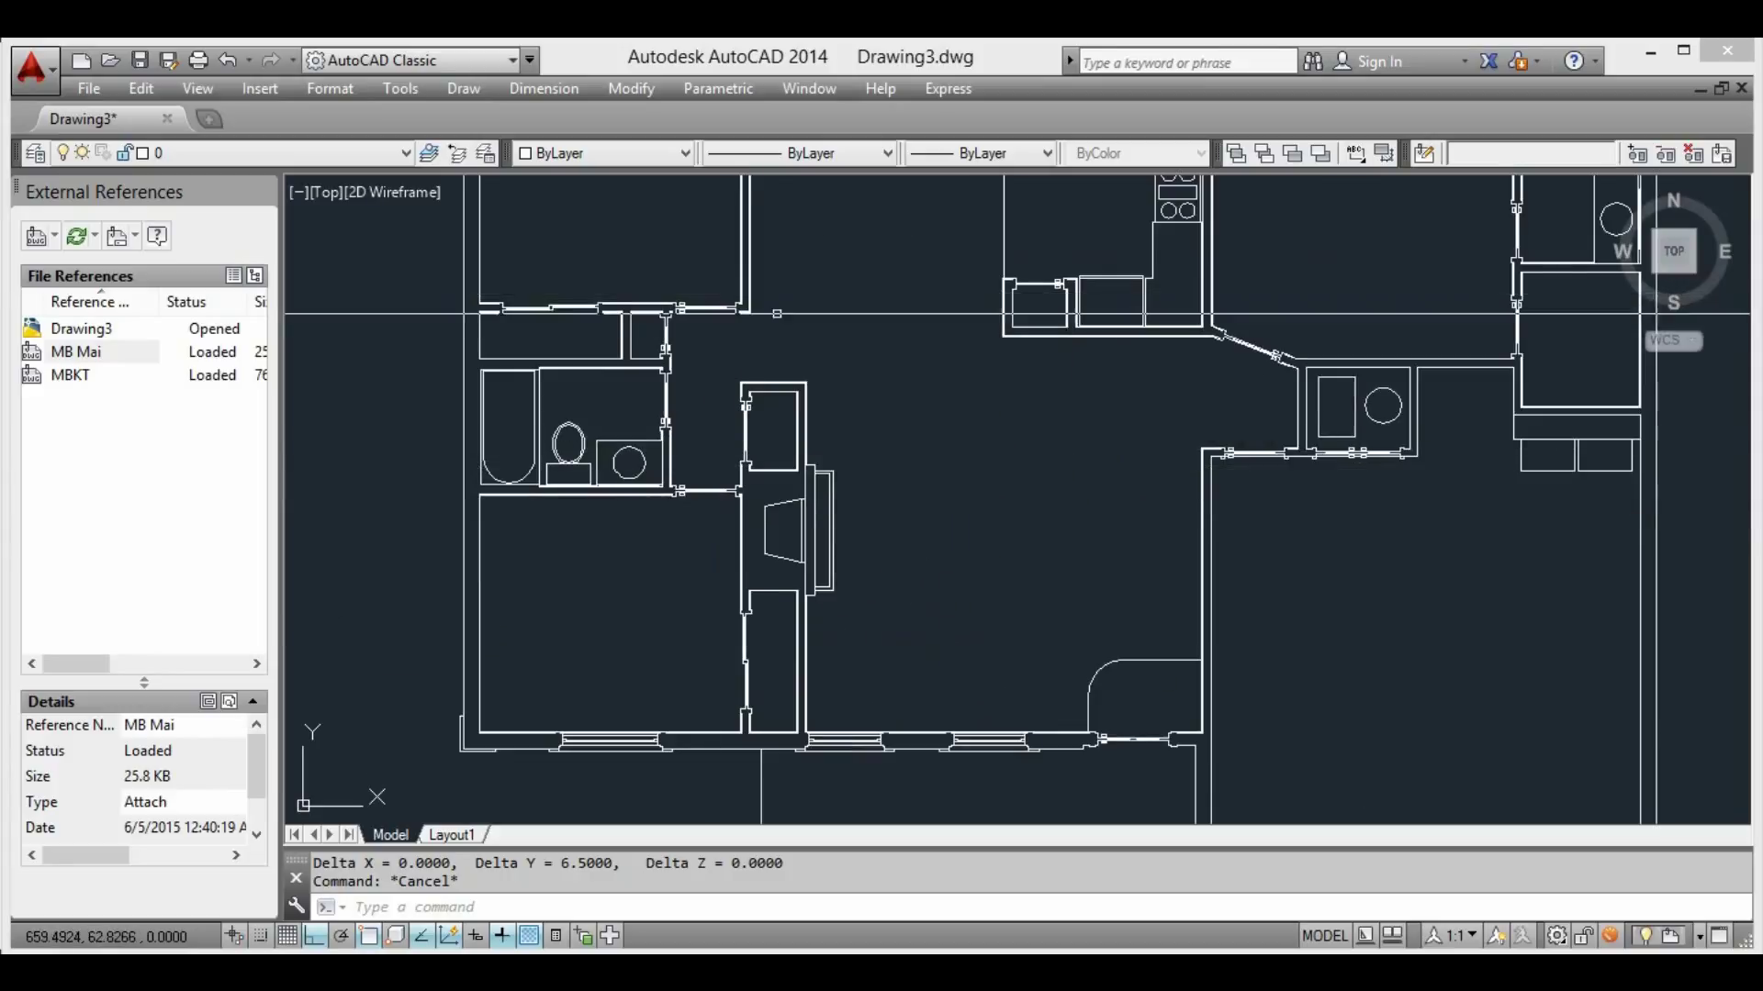
{"action": "scroll", "coordinate": [777, 313], "scroll_direction": "up", "scroll_amount": 2}
{"action": "scroll", "coordinate": [826, 413], "scroll_direction": "down", "scroll_amount": 5}
{"action": "scroll", "coordinate": [846, 511], "scroll_direction": "down", "scroll_amount": 3}
{"action": "mouse_move", "coordinate": [845, 512]}
{"action": "middle_mouse_down"}
{"action": "mouse_move", "coordinate": [788, 522]}
{"action": "mouse_move", "coordinate": [859, 531]}
{"action": "middle_mouse_up"}
{"action": "scroll", "coordinate": [788, 521], "scroll_direction": "up", "scroll_amount": 3}
{"action": "scroll", "coordinate": [780, 509], "scroll_direction": "up", "scroll_amount": 3}
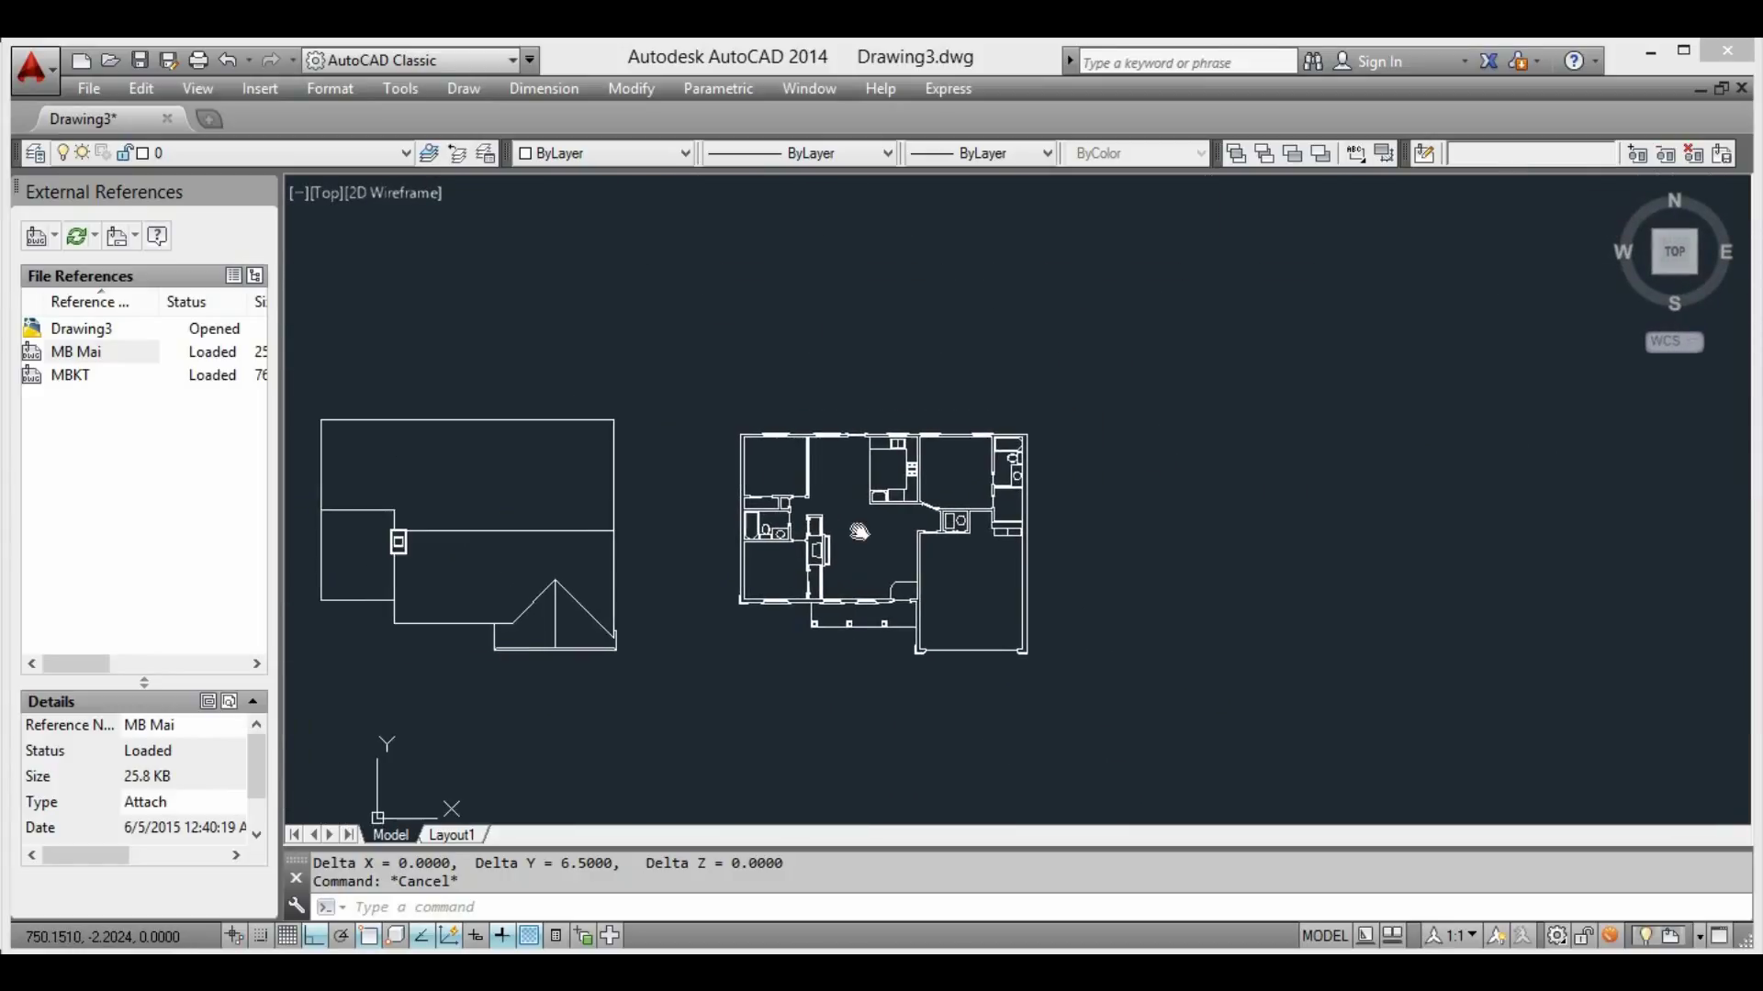
Attach MC01 and MC02 as references, placed in a row right of the floor plan
{"action": "left_click", "coordinate": [50, 241]}
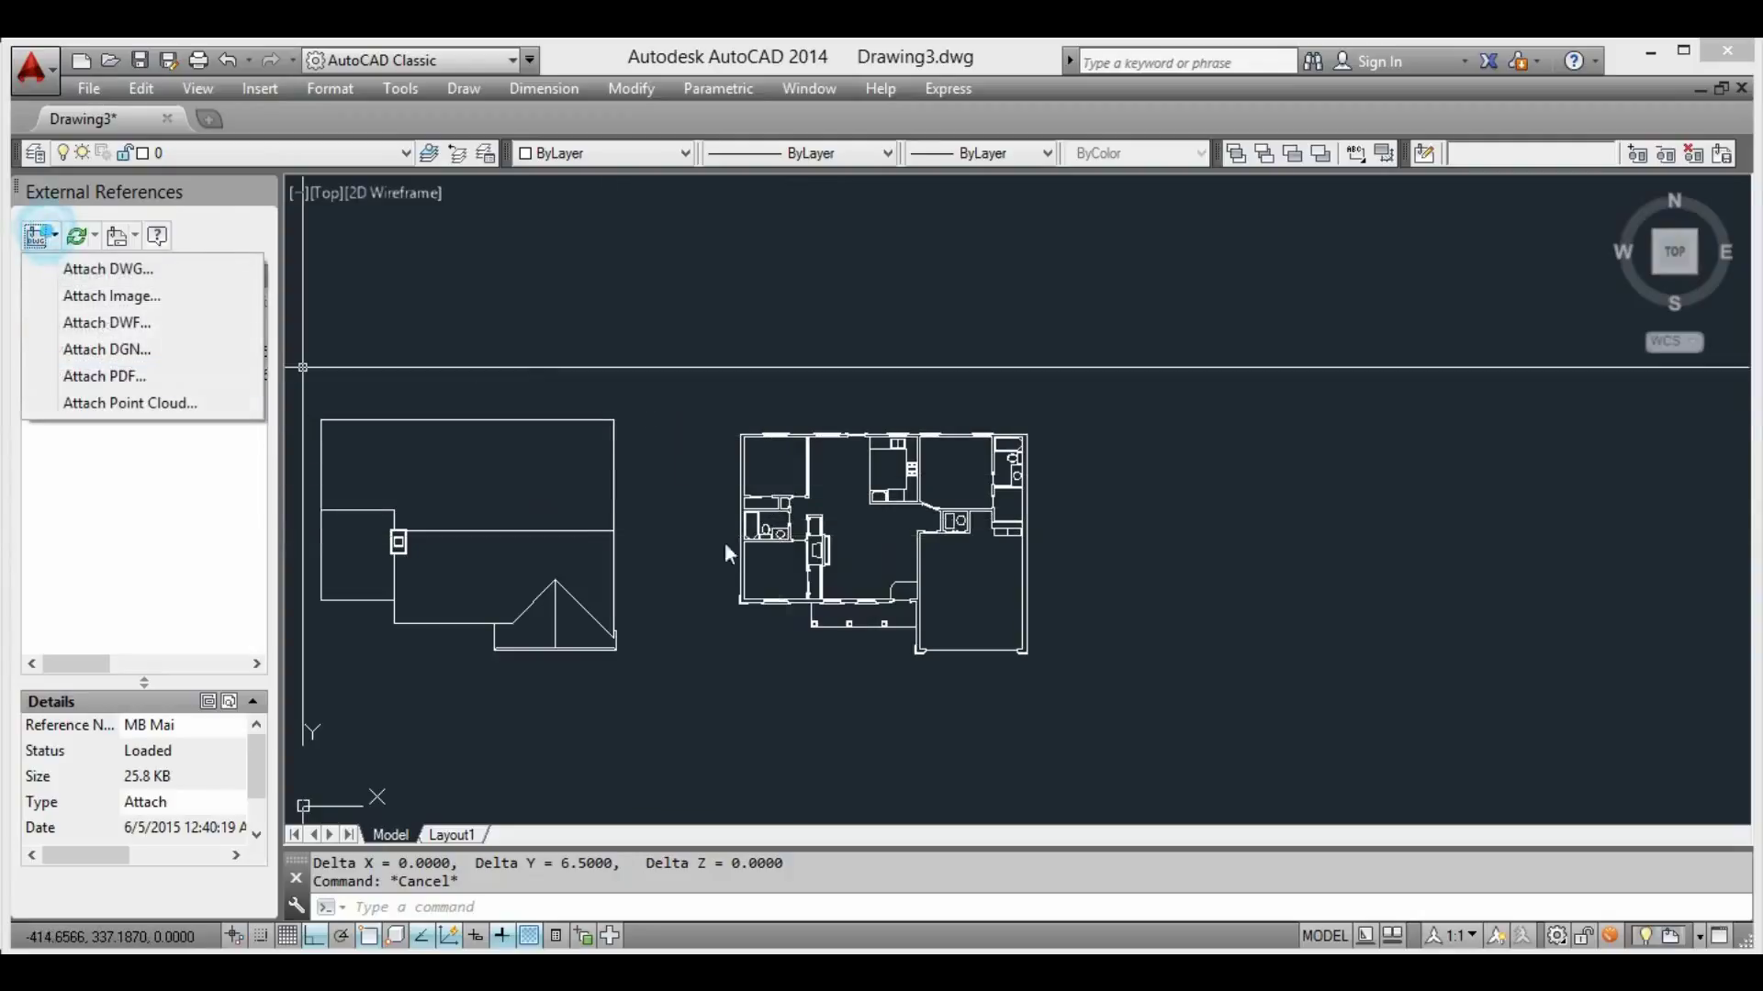
{"action": "left_click", "coordinate": [107, 269]}
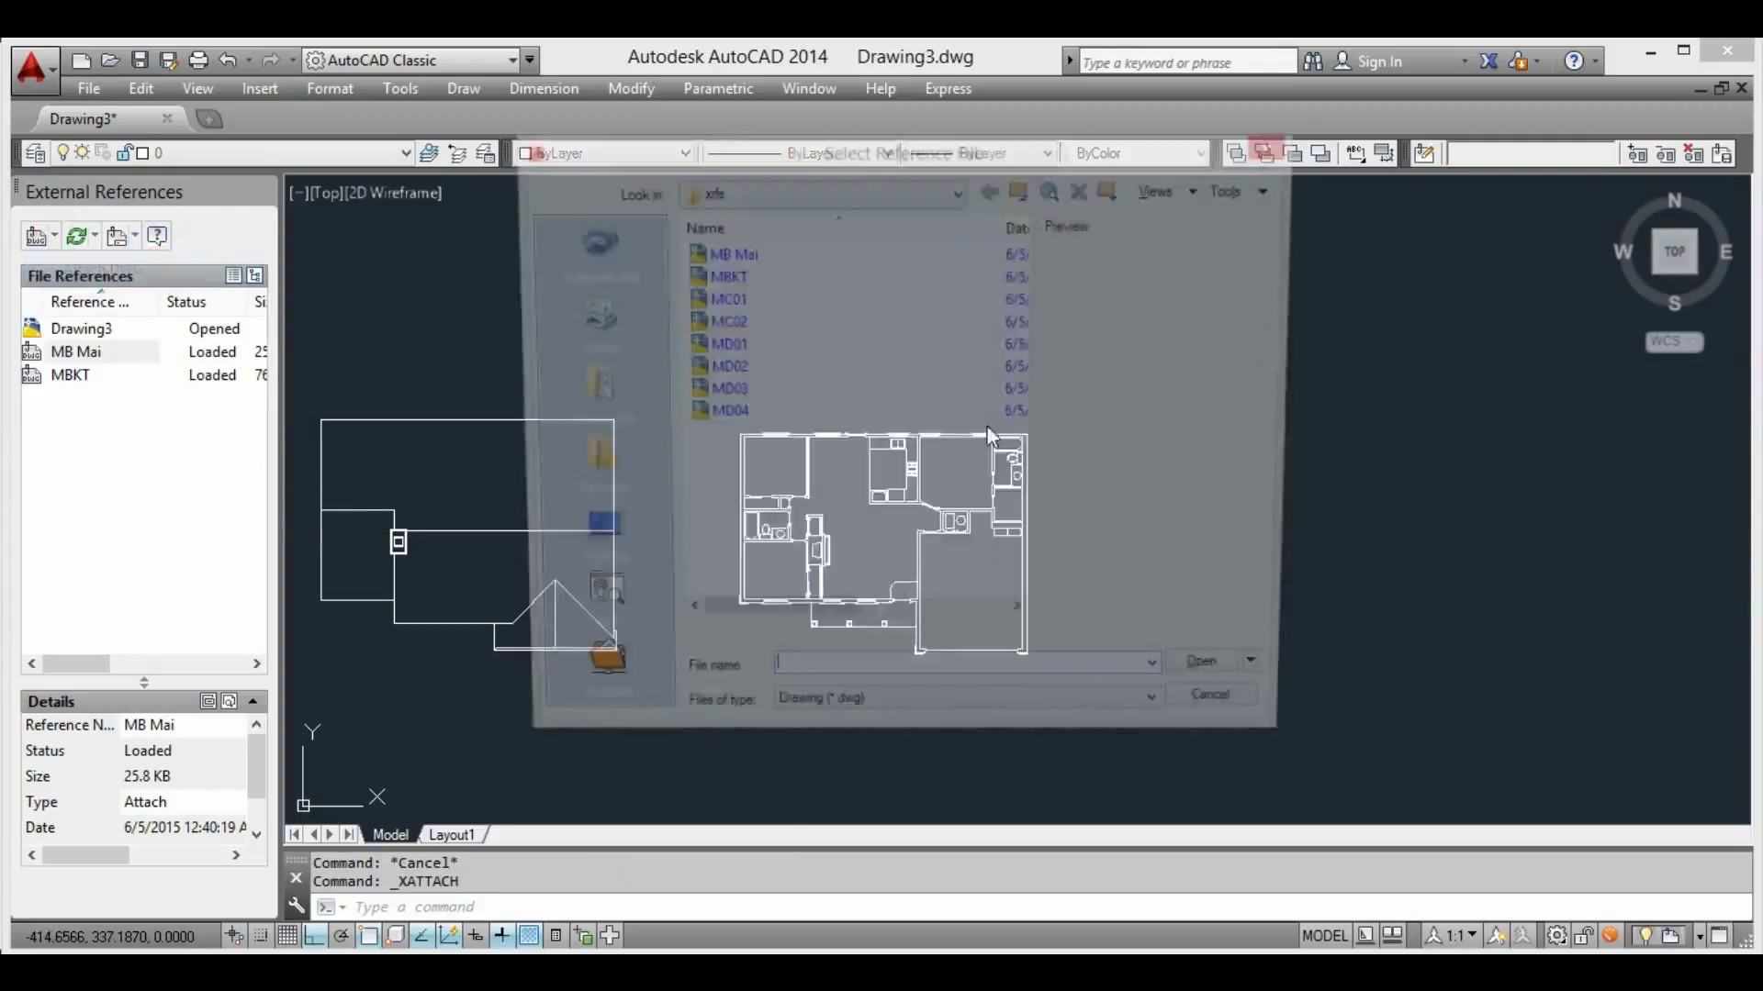
{"action": "left_click", "coordinate": [752, 304]}
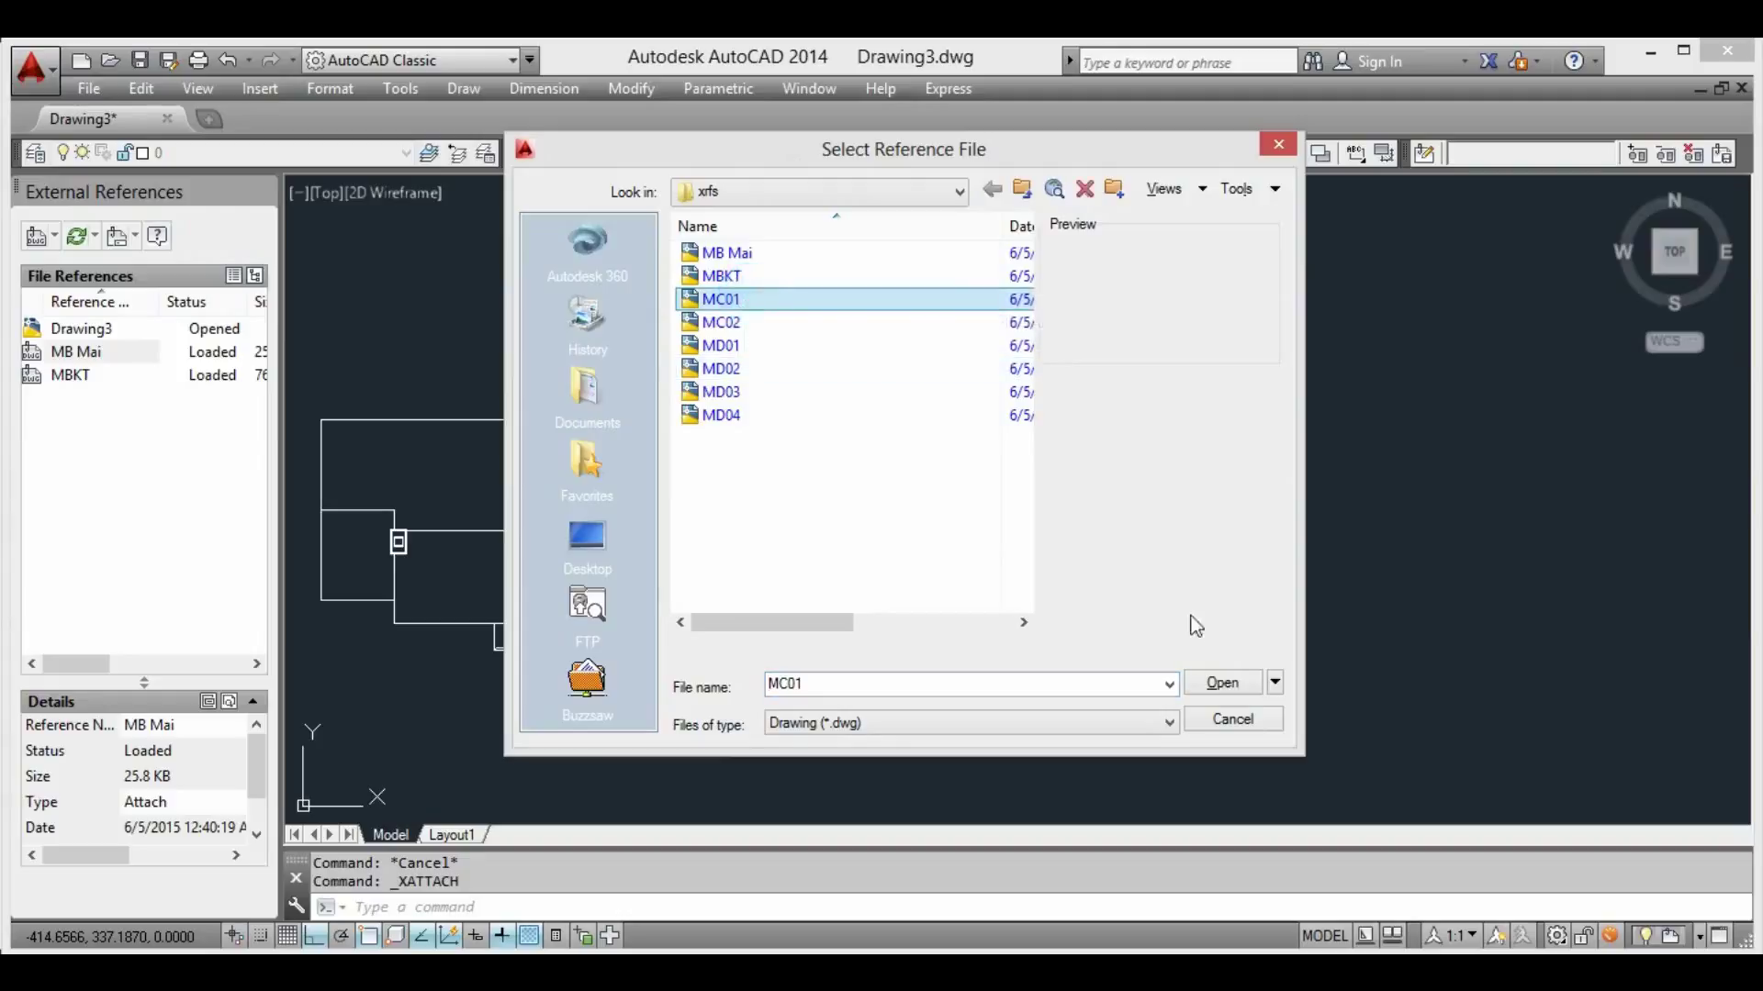
{"action": "left_click", "coordinate": [1229, 684]}
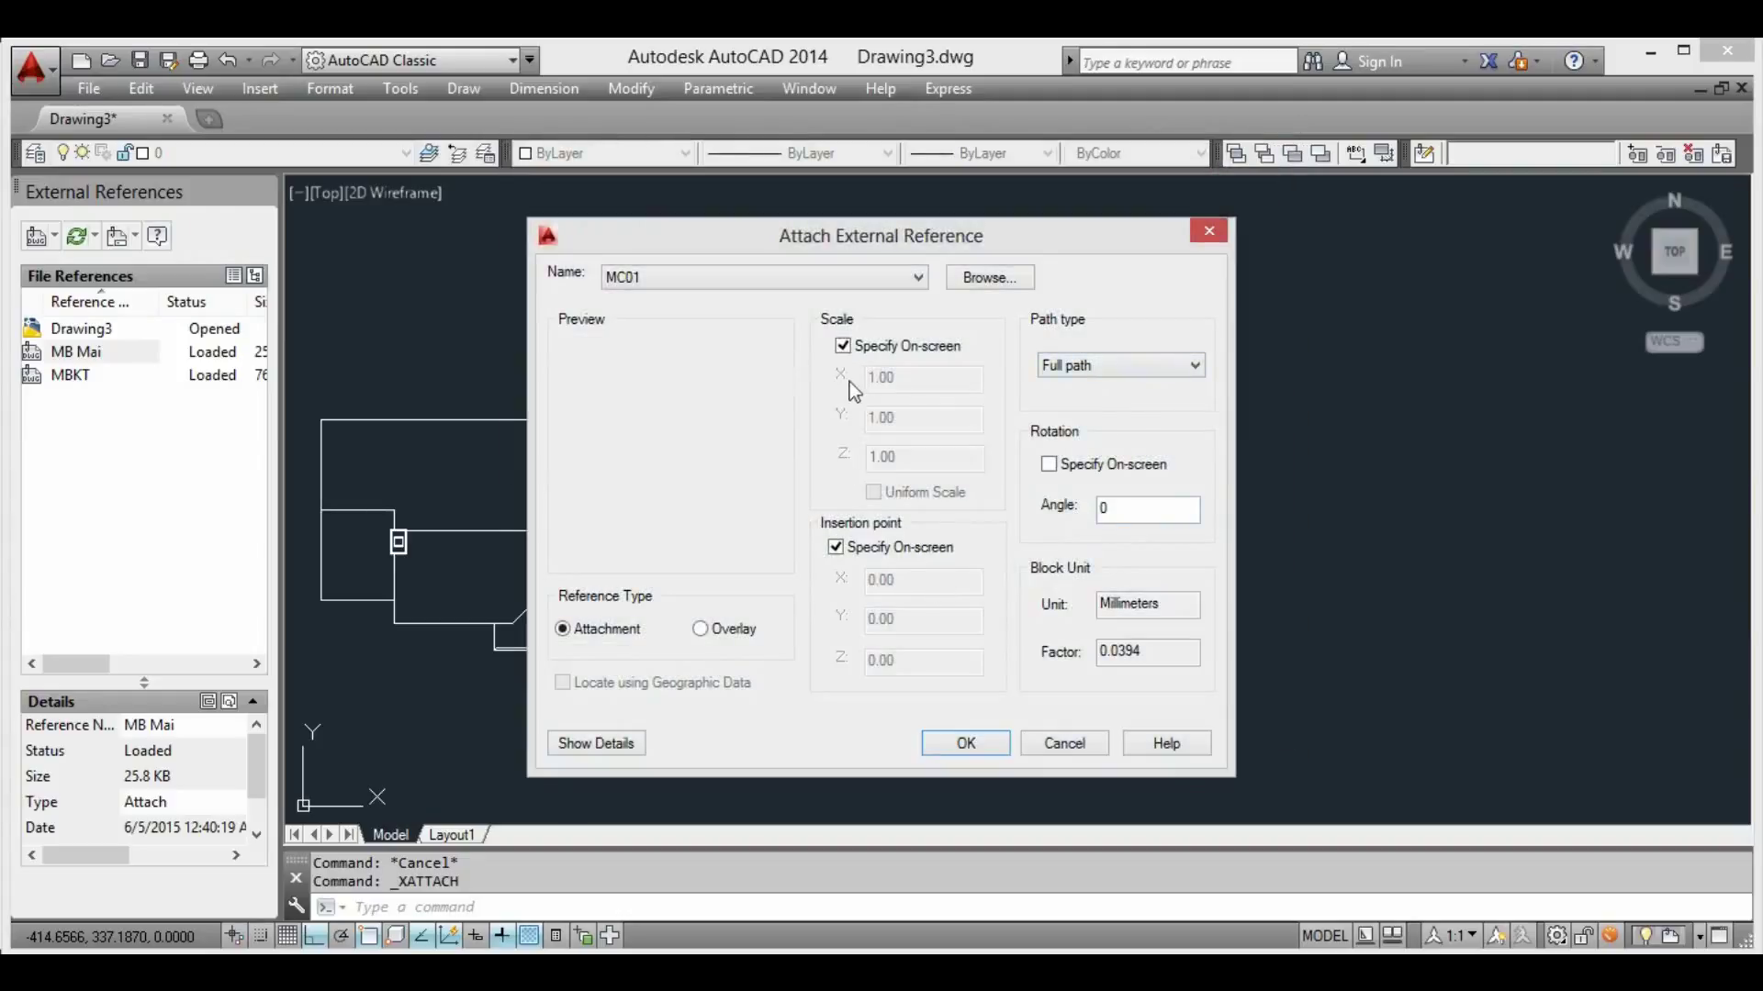
{"action": "left_click", "coordinate": [966, 743]}
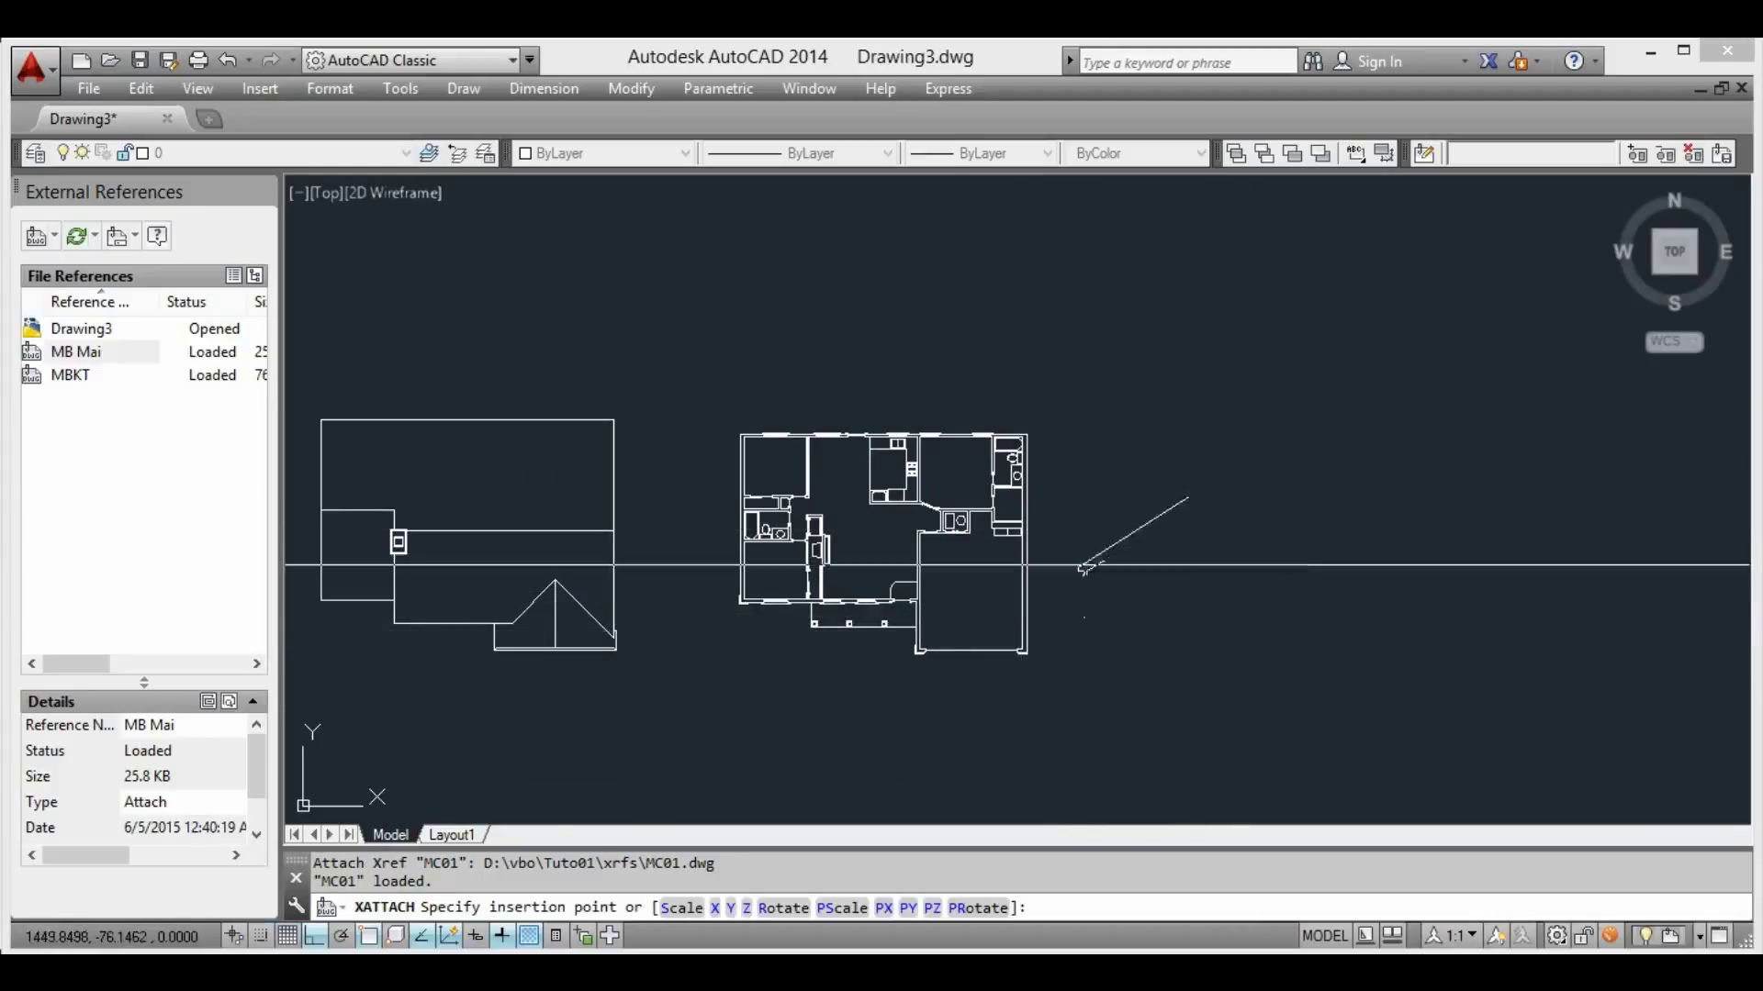
{"action": "left_click", "coordinate": [1225, 548]}
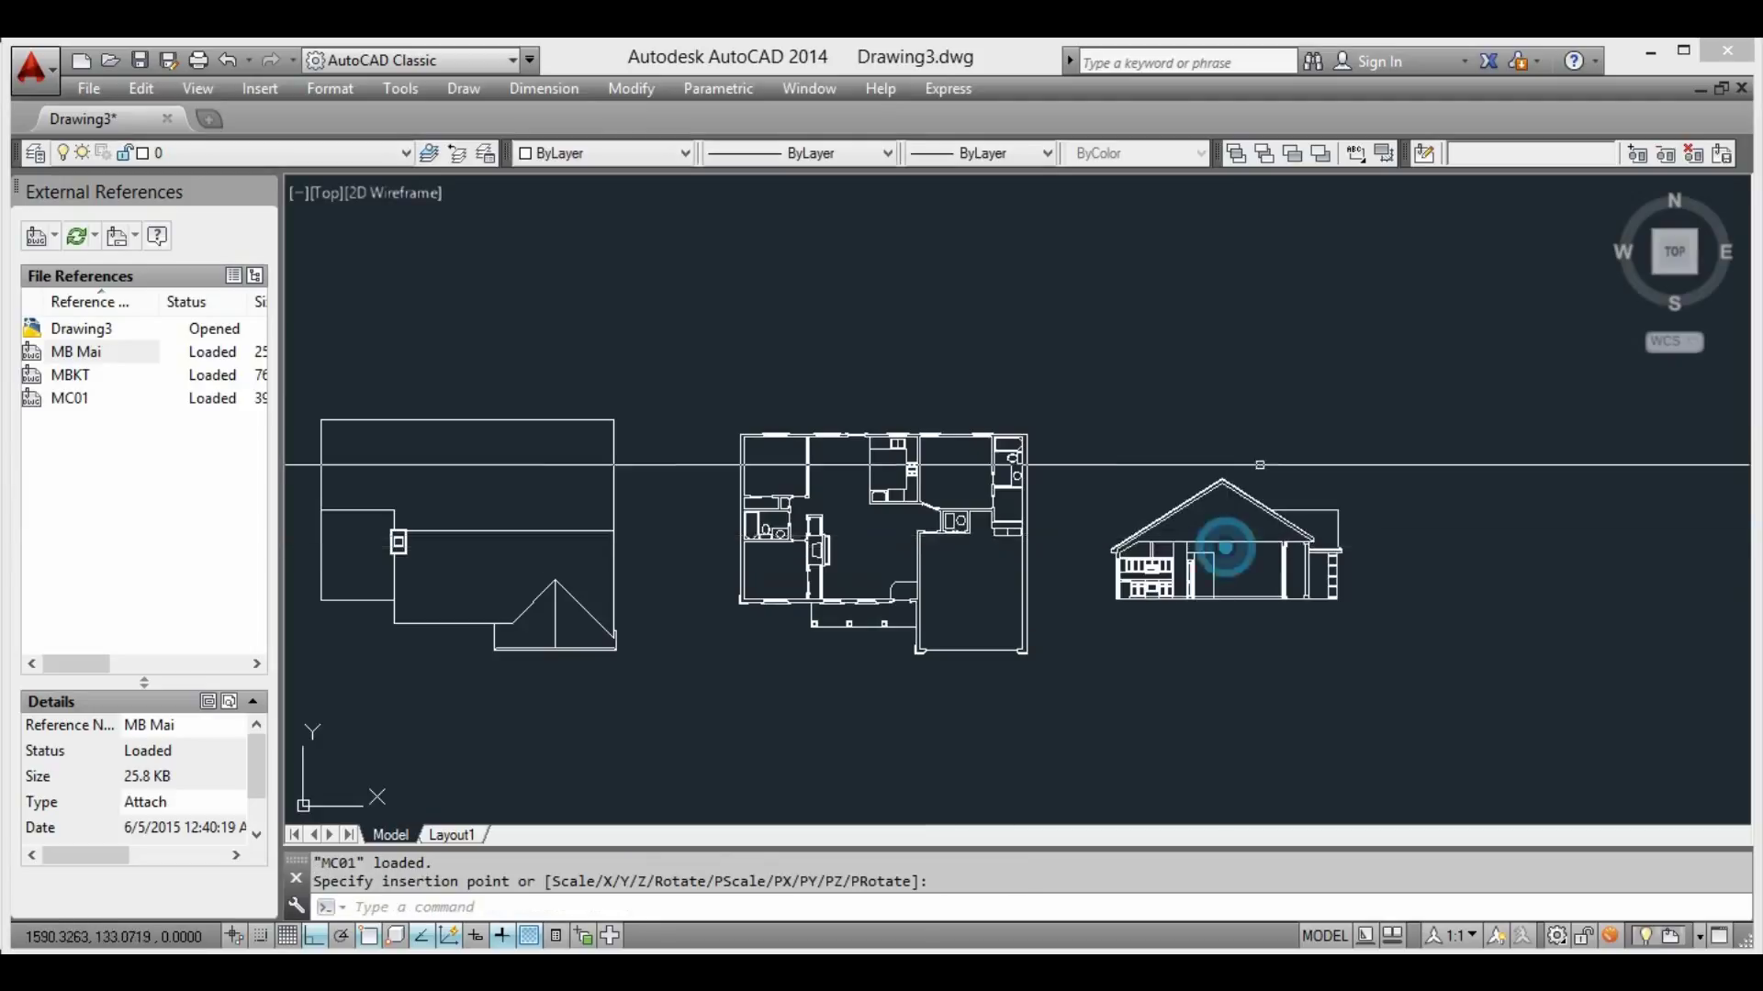
{"action": "key", "text": "Return"}
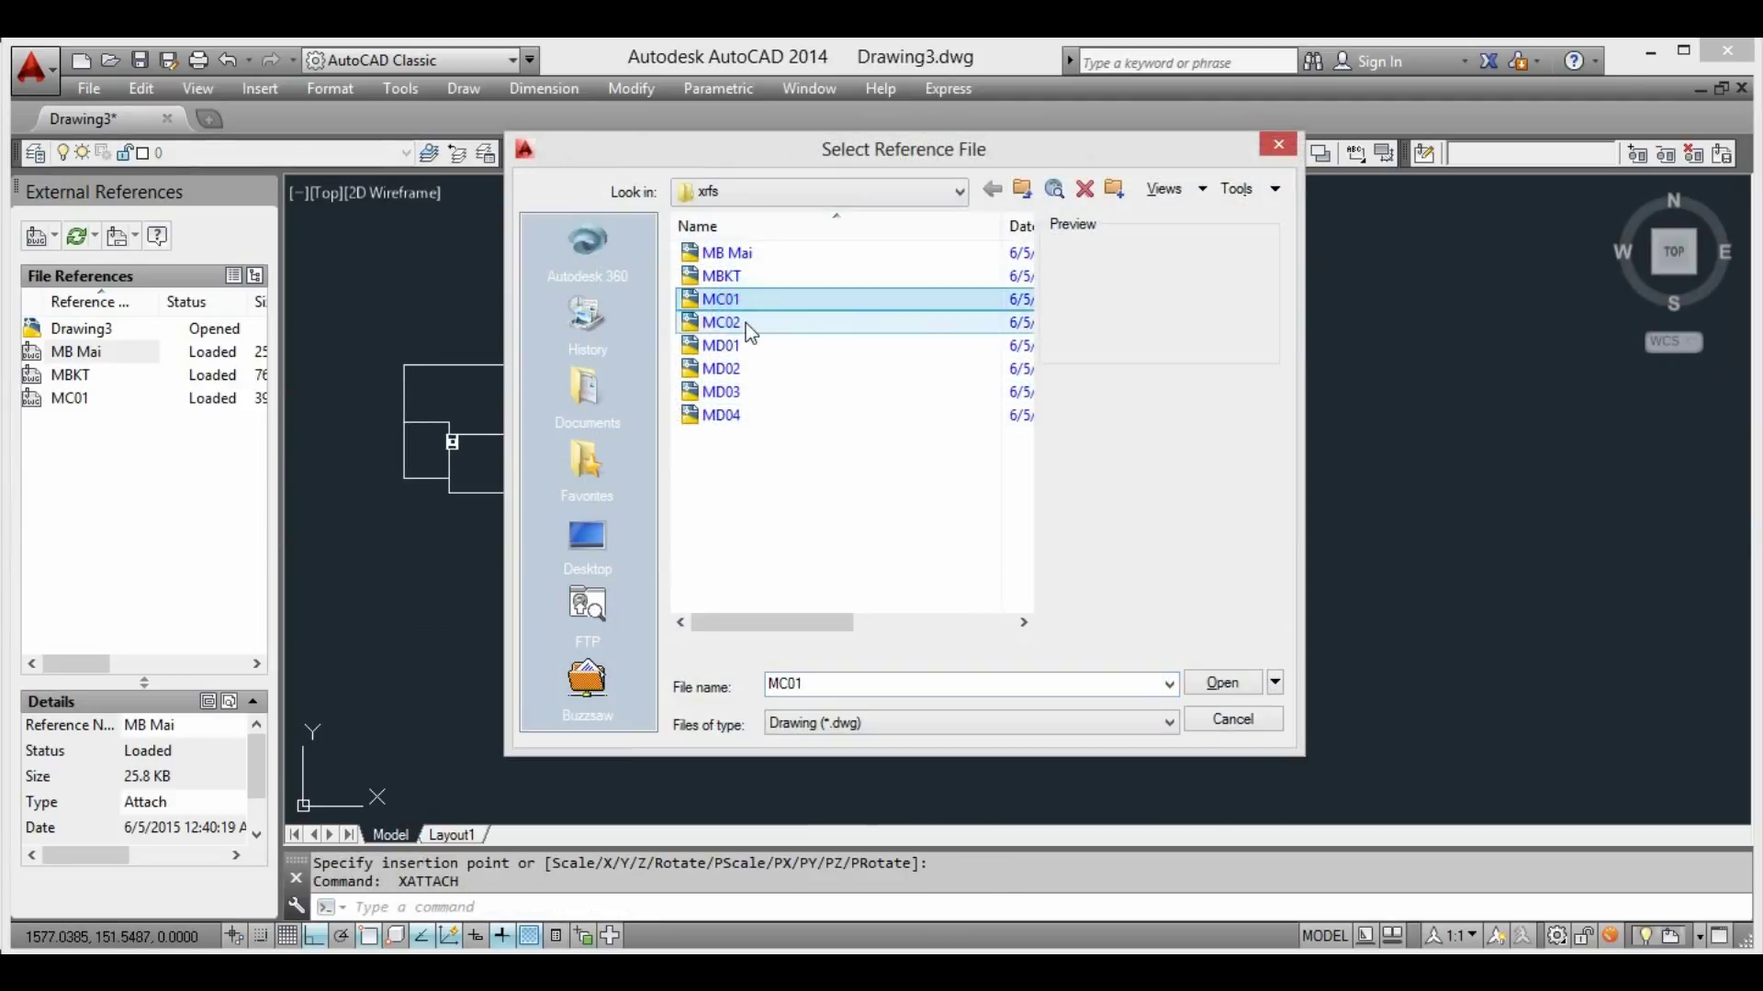
{"action": "left_click", "coordinate": [745, 324]}
{"action": "left_click", "coordinate": [1221, 681]}
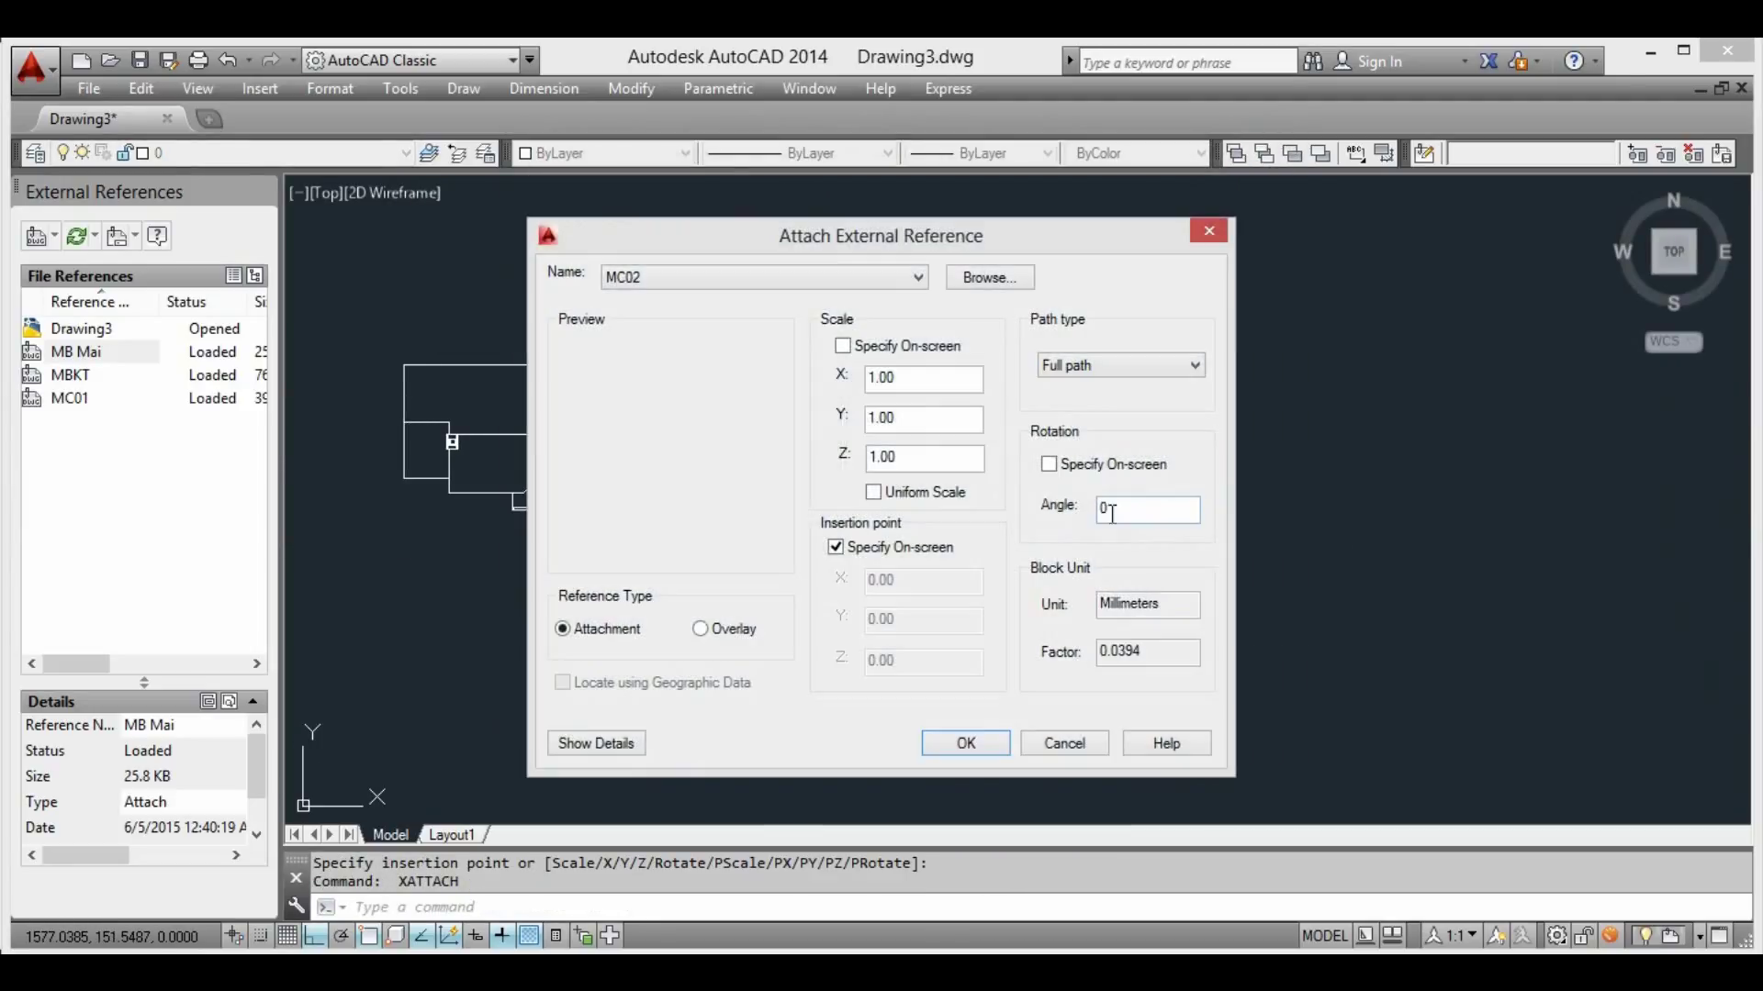
{"action": "left_click", "coordinate": [975, 745]}
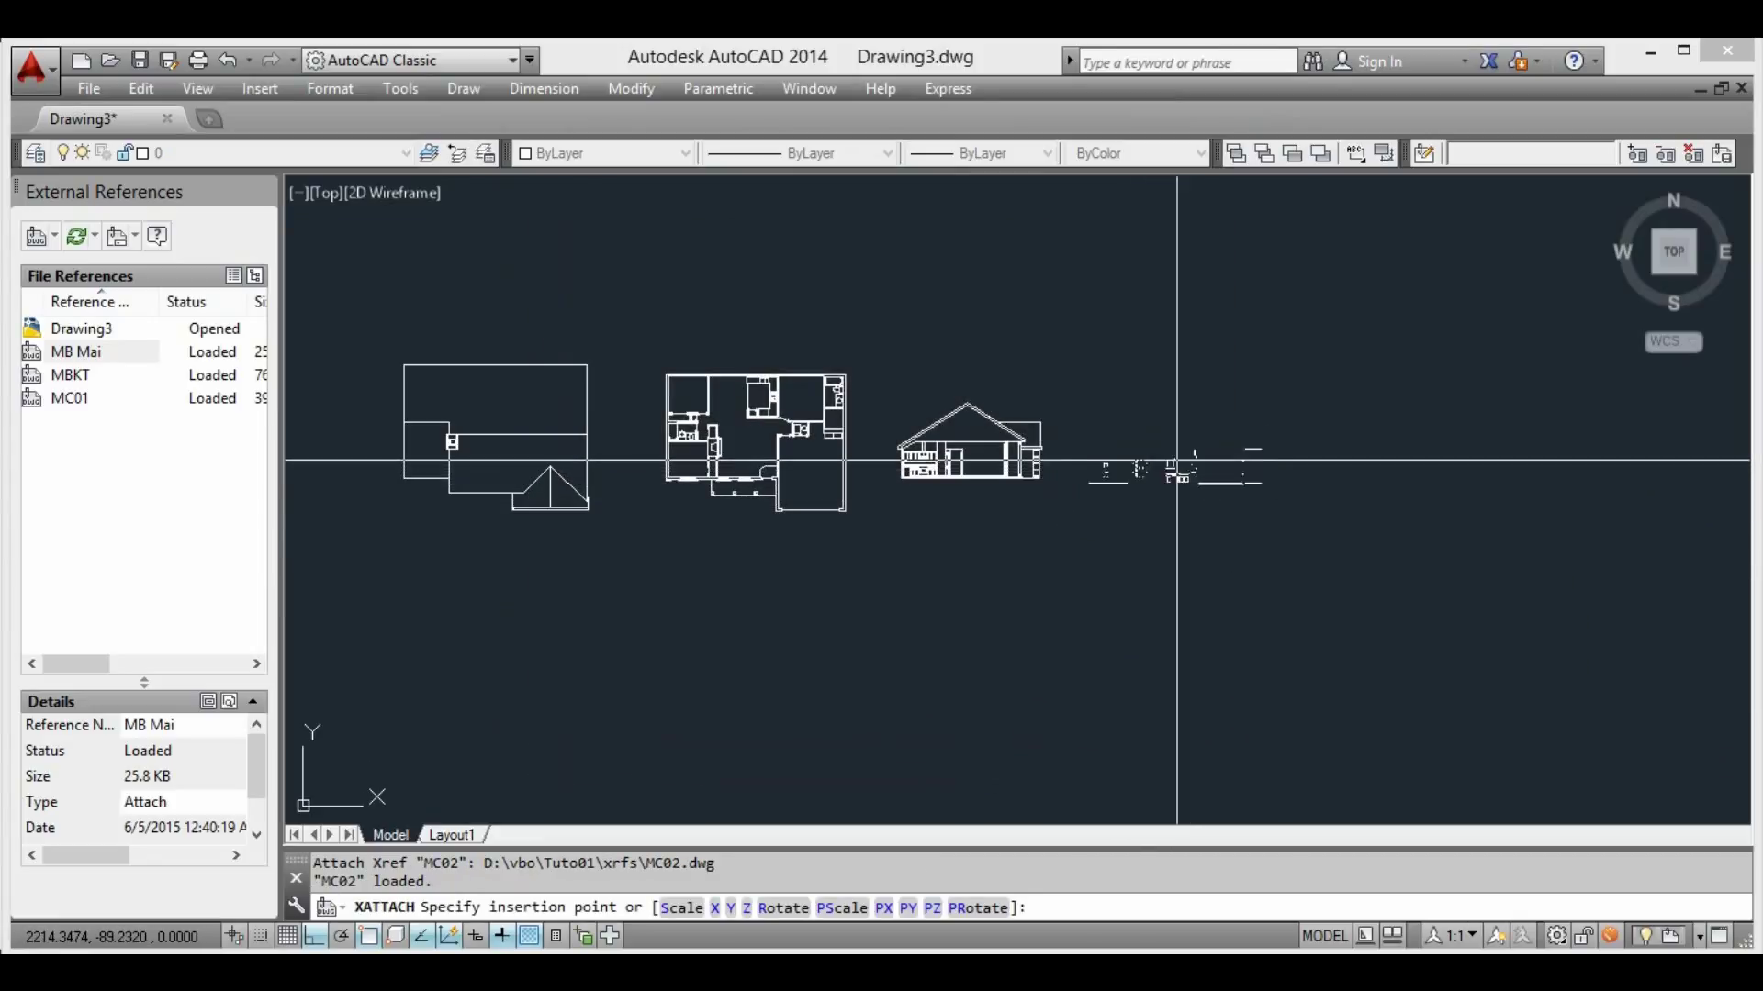
{"action": "left_click", "coordinate": [1176, 459]}
Attach MD01 and MD02 as references, continuing the row of elevations
{"action": "key", "text": "Return"}
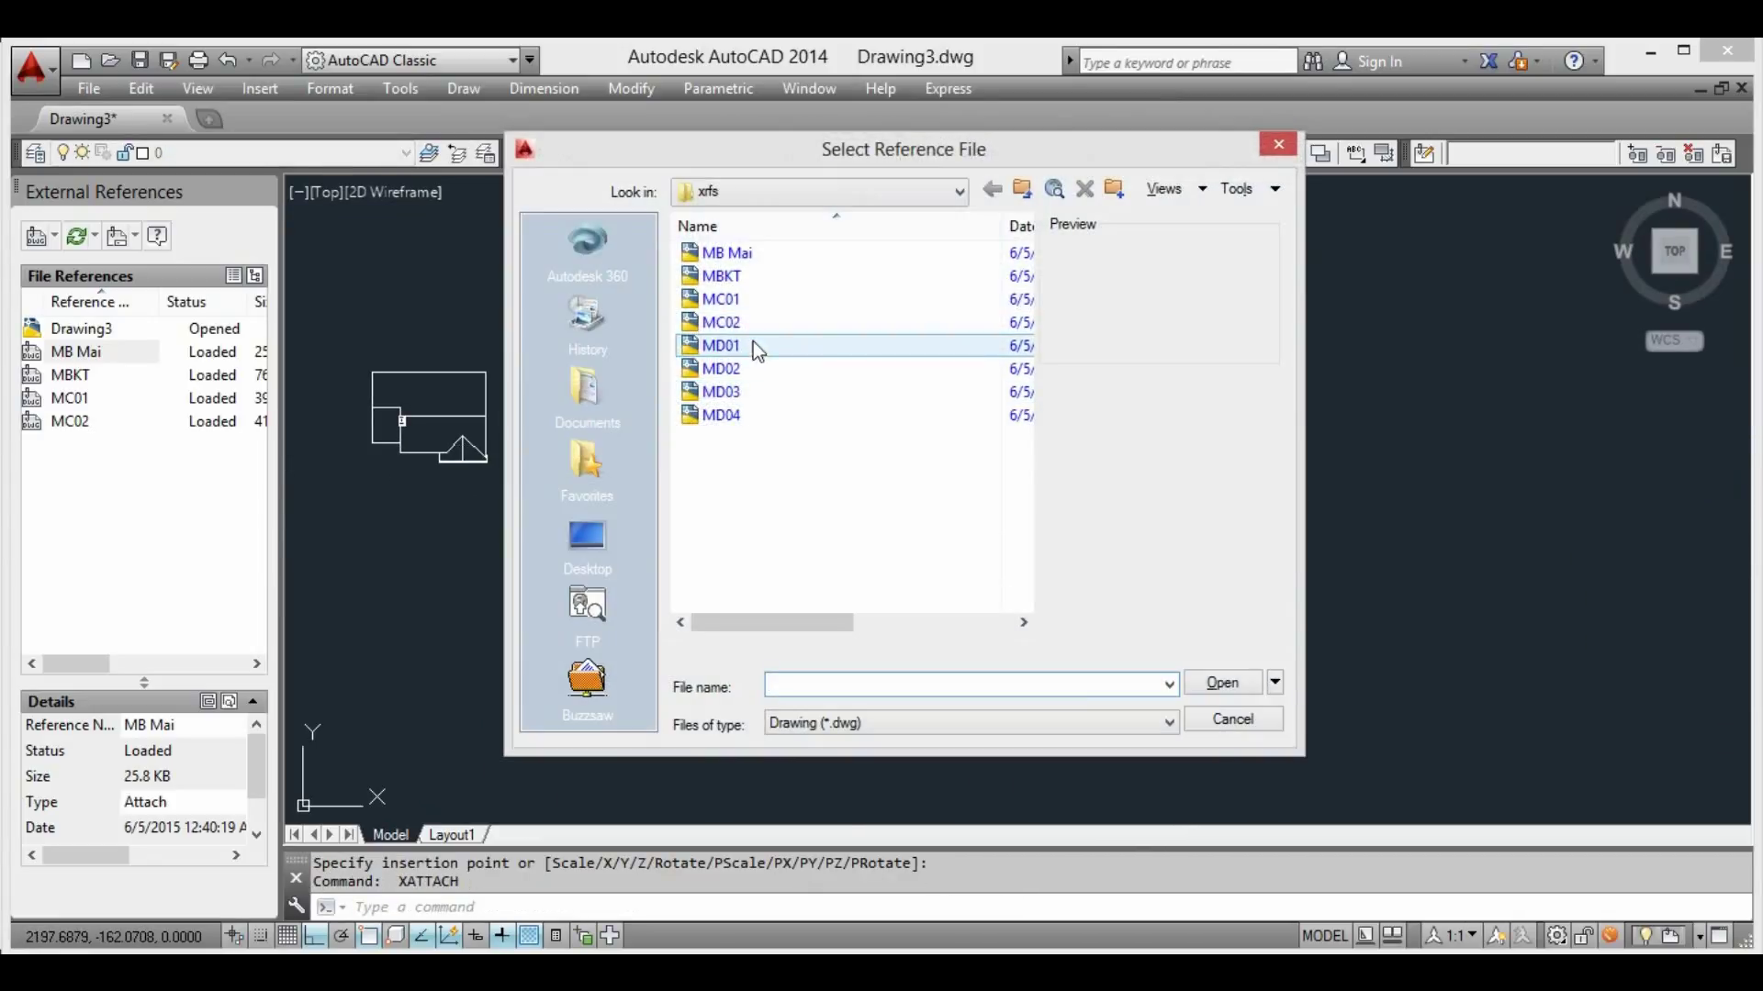
{"action": "mouse_move", "coordinate": [720, 345]}
{"action": "left_click", "coordinate": [767, 347]}
{"action": "left_click", "coordinate": [1223, 685]}
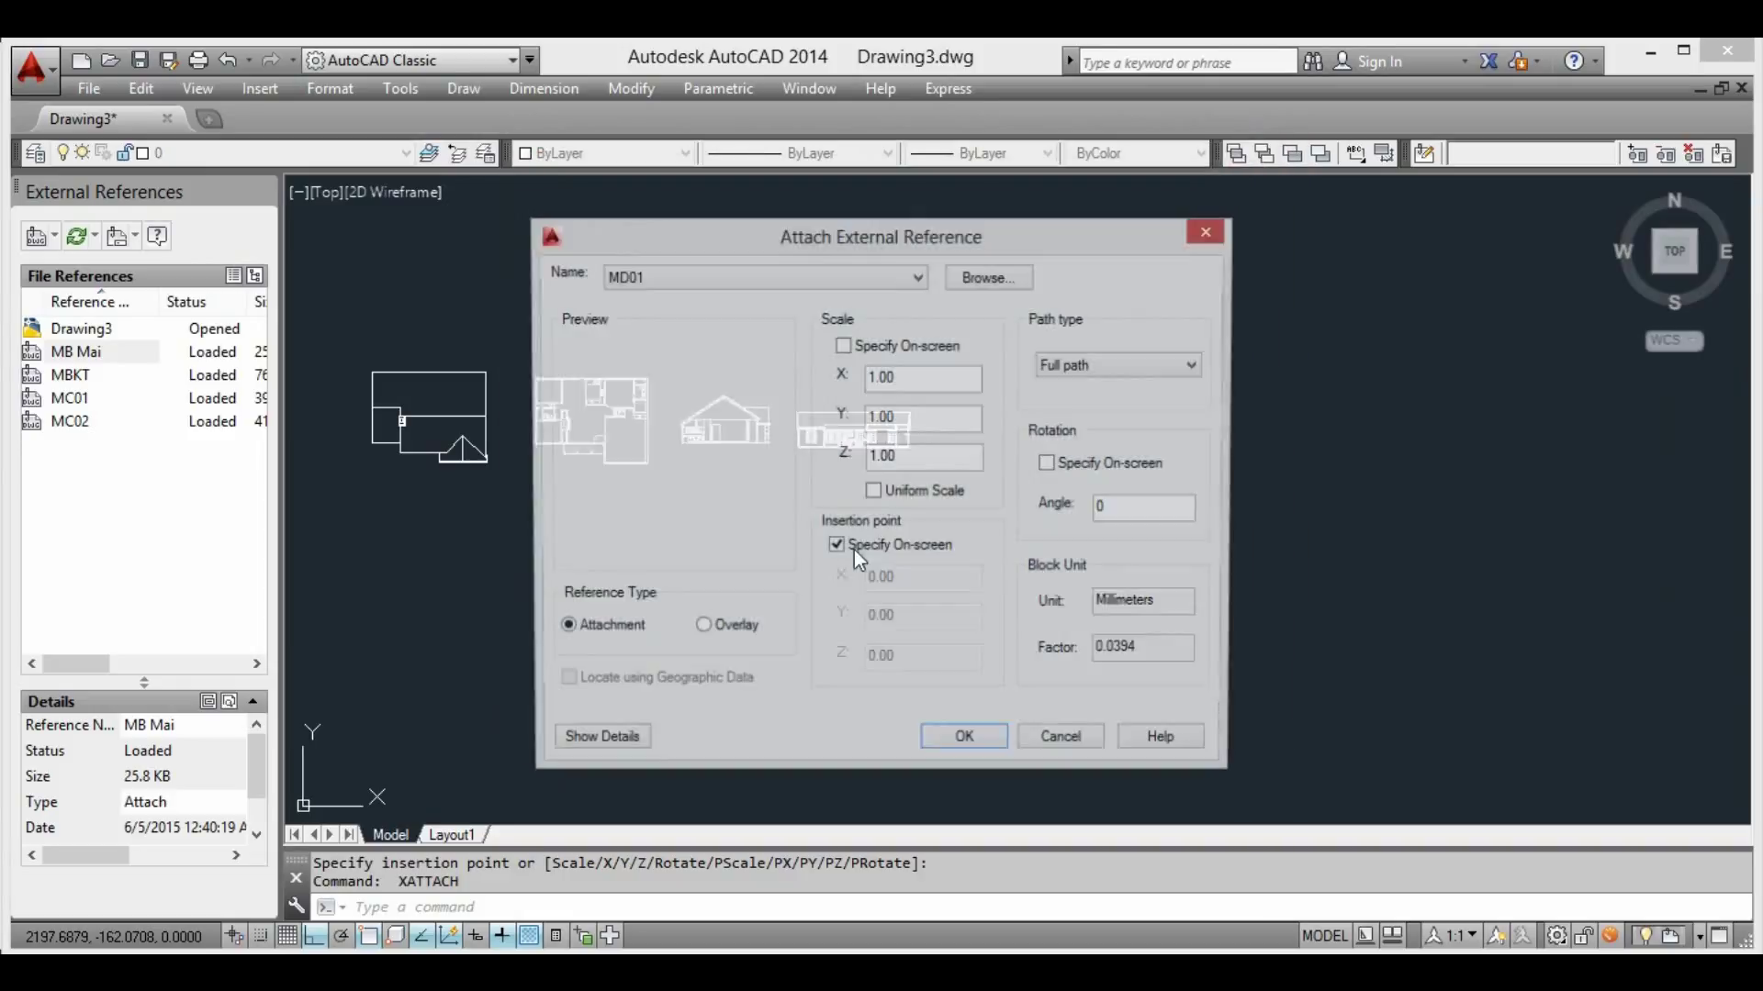
{"action": "left_click", "coordinate": [973, 739]}
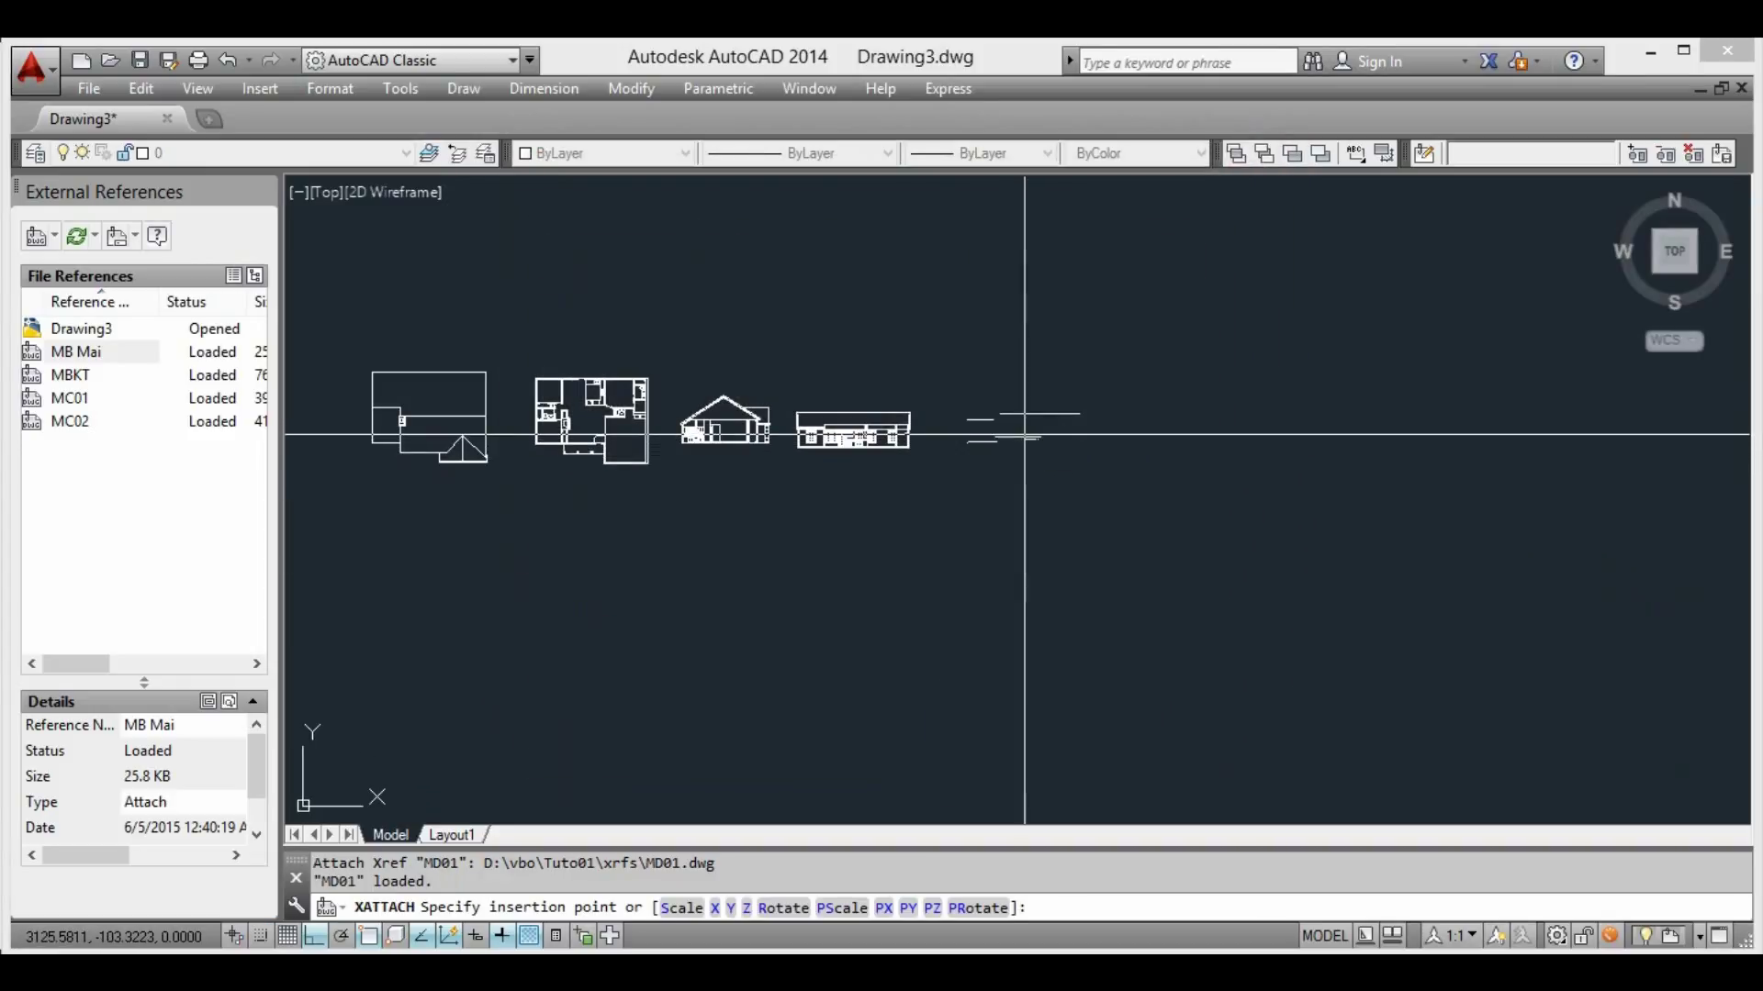
{"action": "left_click", "coordinate": [1022, 432]}
{"action": "key", "text": "Return"}
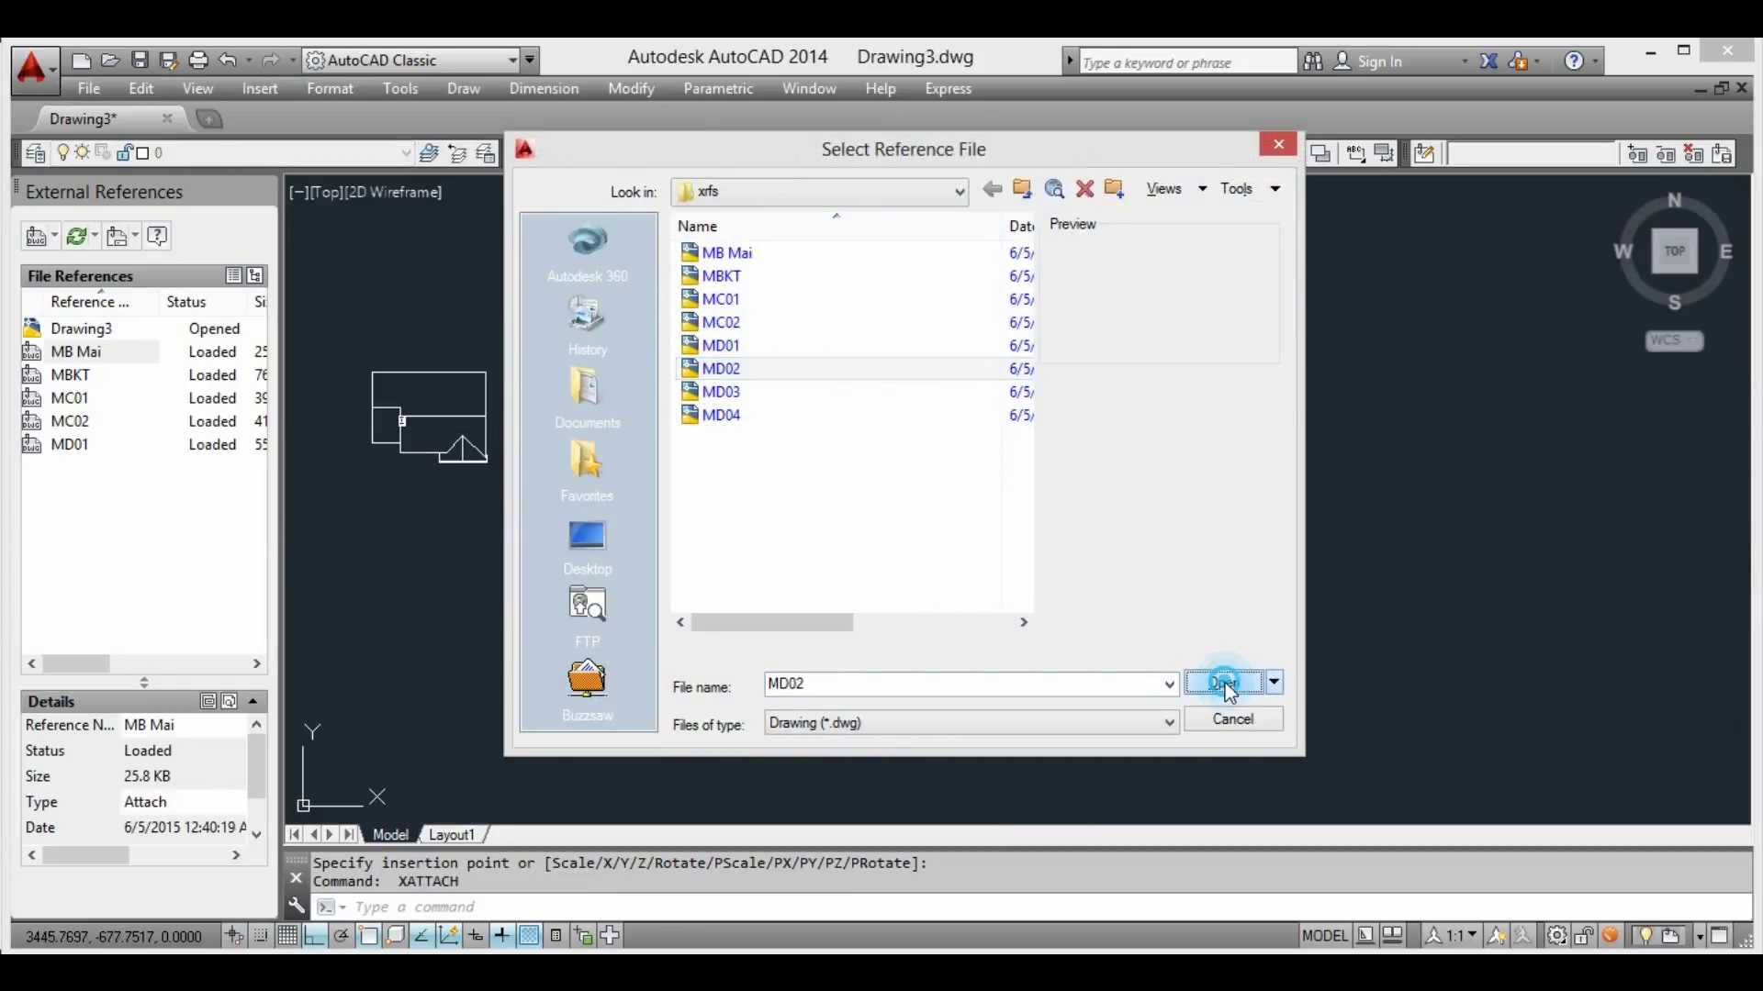
{"action": "left_click", "coordinate": [1224, 683]}
{"action": "left_click", "coordinate": [973, 739]}
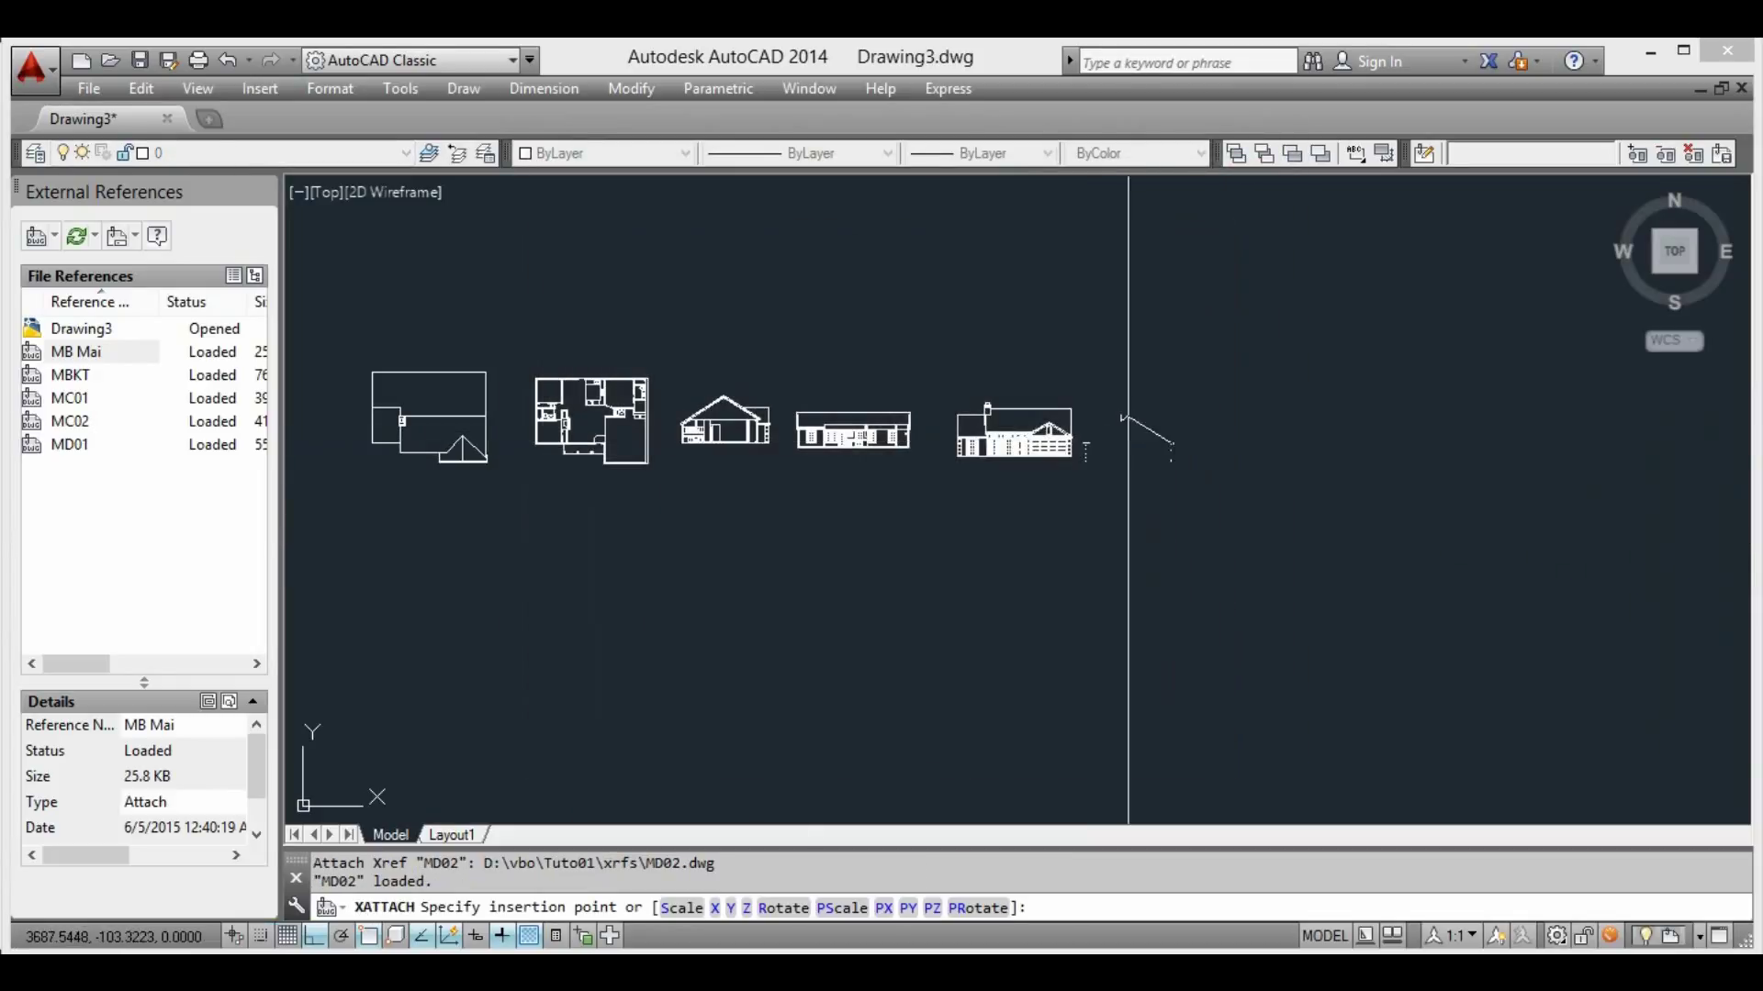
{"action": "left_click", "coordinate": [1161, 421]}
Attach MD03 and MD04 as references at the end of the row
{"action": "key", "text": "Return"}
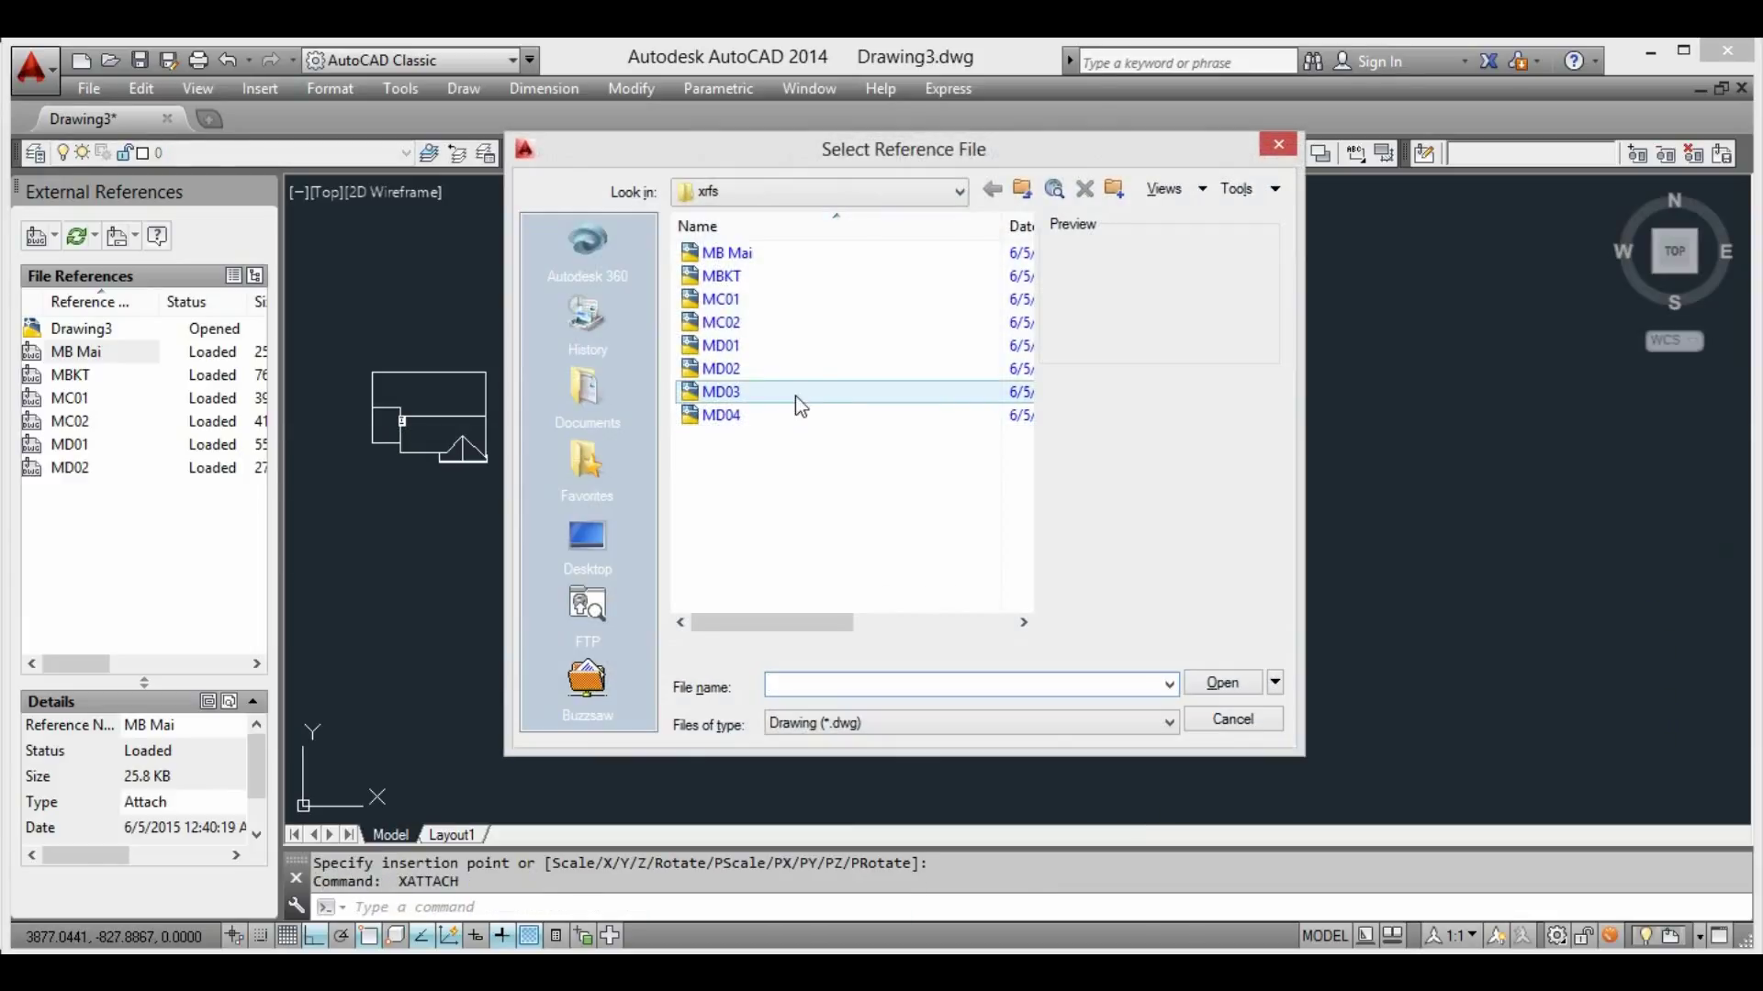
{"action": "left_click", "coordinate": [795, 395]}
{"action": "left_click", "coordinate": [1210, 681]}
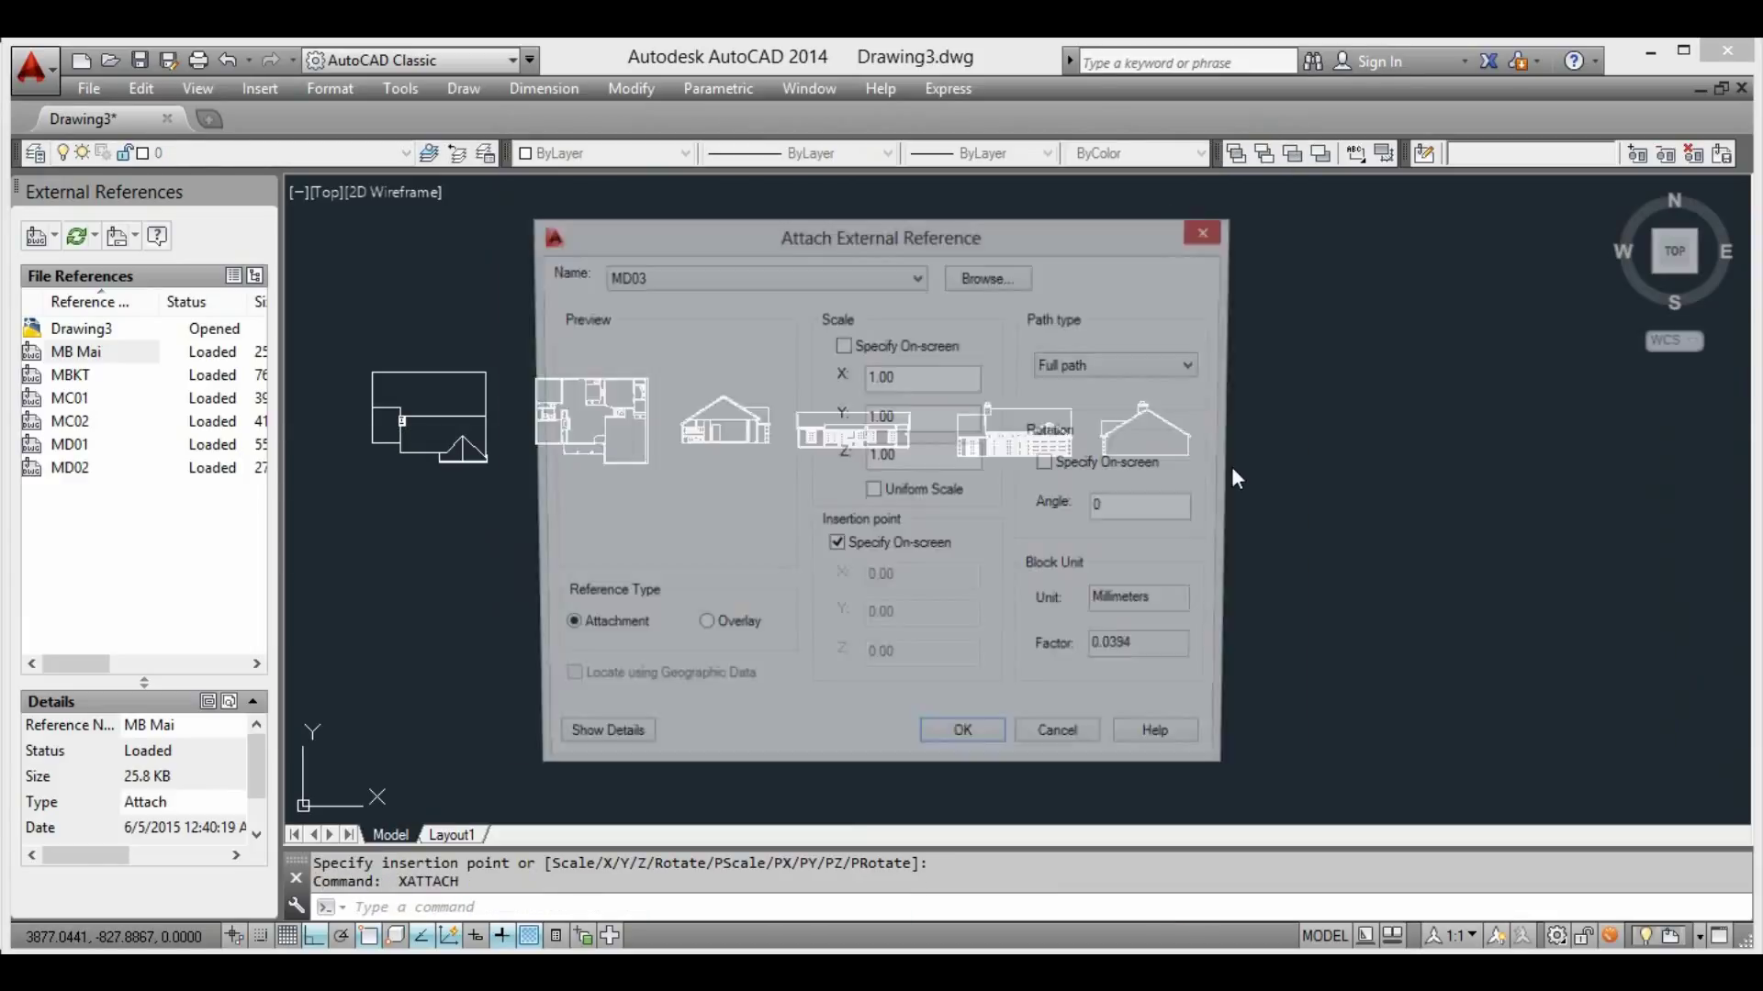
{"action": "left_click", "coordinate": [962, 731]}
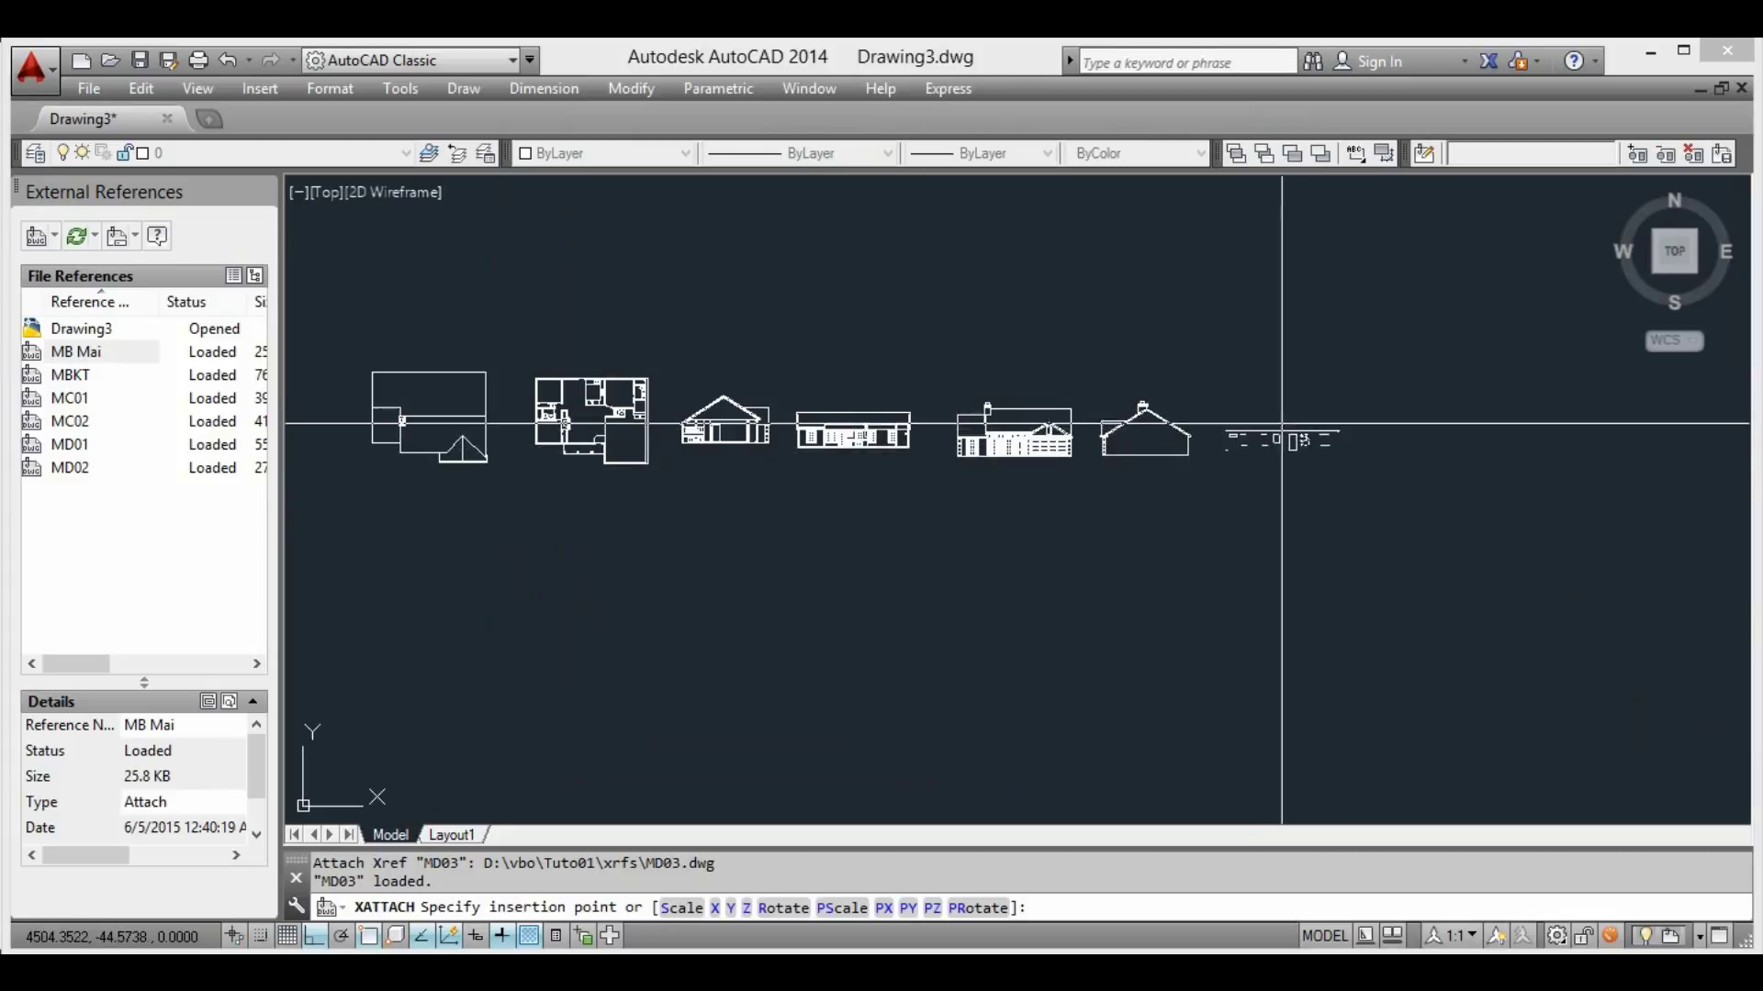
{"action": "left_click", "coordinate": [1282, 424]}
{"action": "key", "text": "Return"}
{"action": "left_click", "coordinate": [760, 418]}
{"action": "left_click", "coordinate": [1222, 683]}
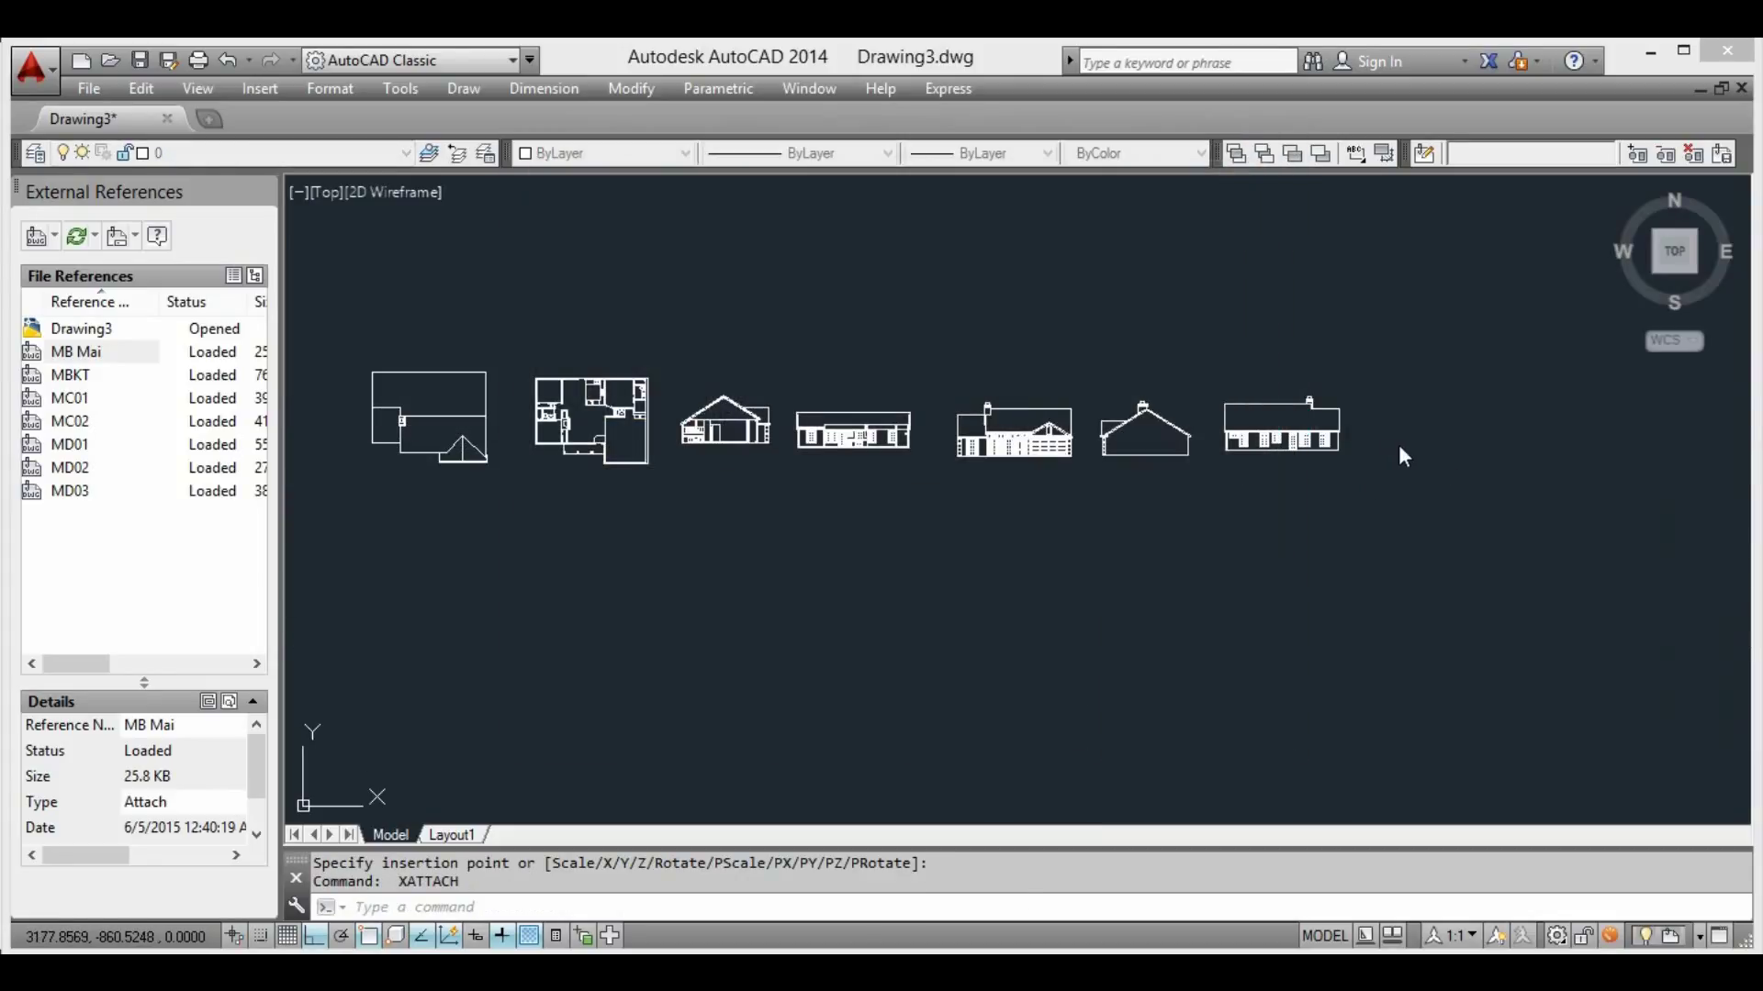
{"action": "left_click", "coordinate": [972, 751]}
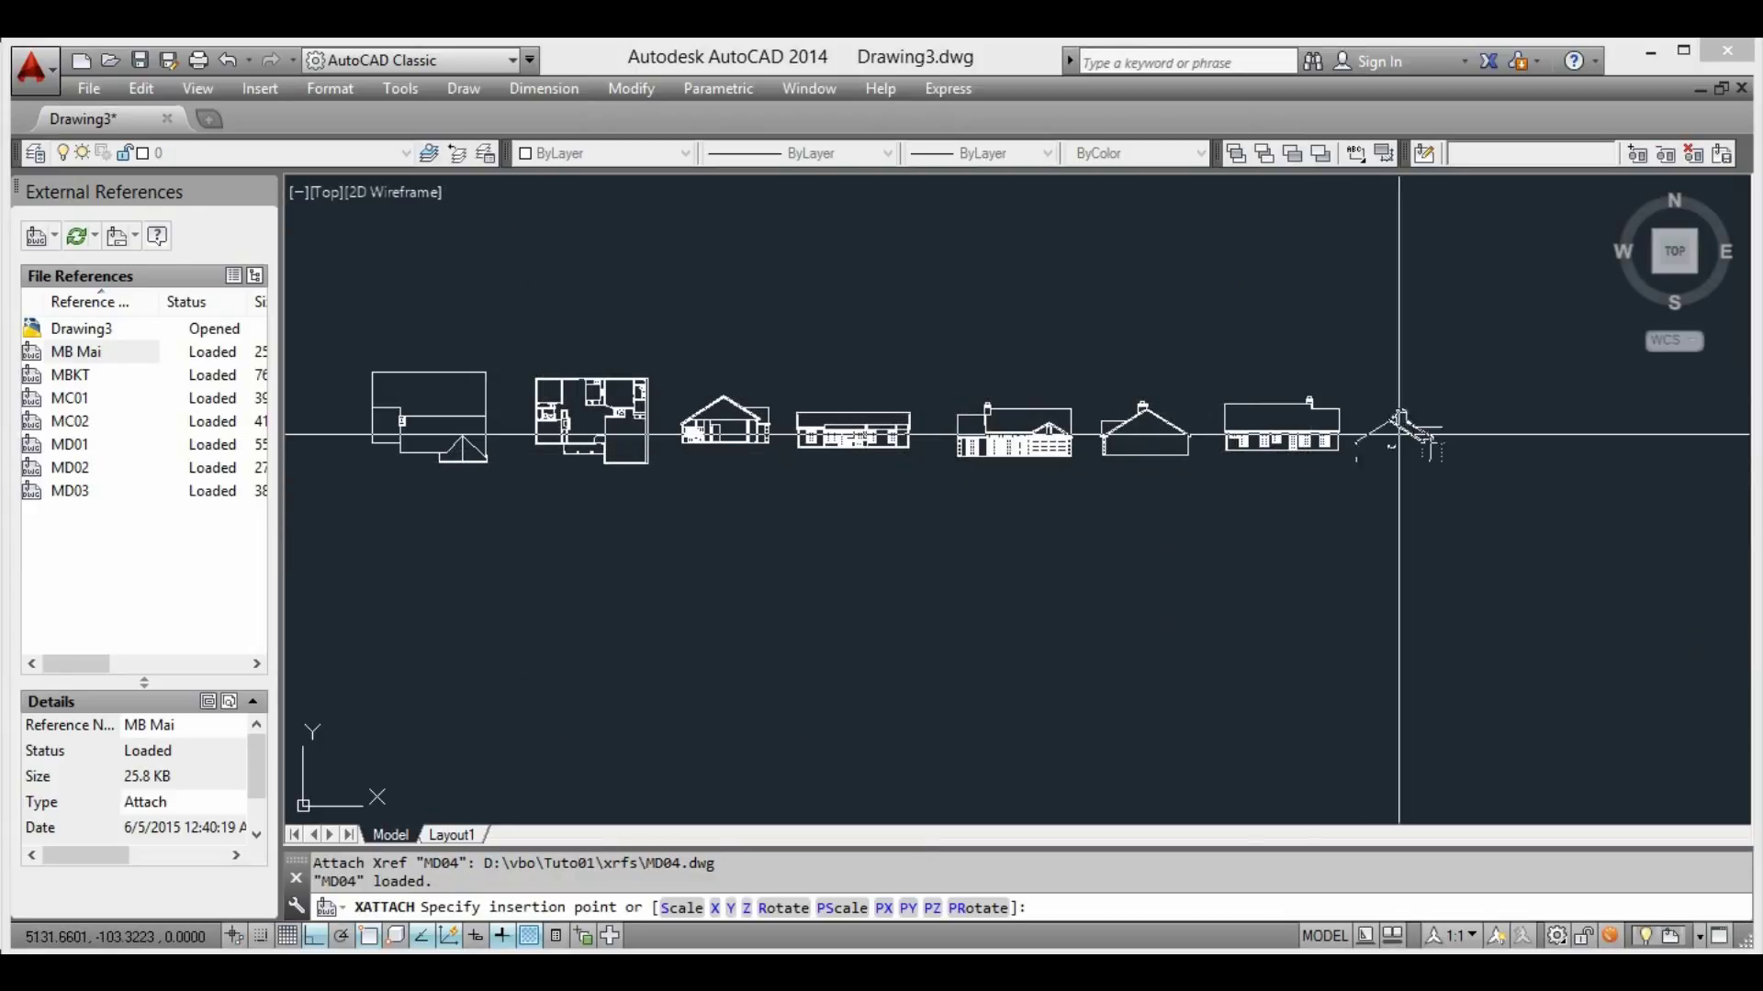
{"action": "left_click", "coordinate": [1414, 423]}
{"action": "middle_click_drag", "start_coordinate": [1049, 497], "coordinate": [977, 512]}
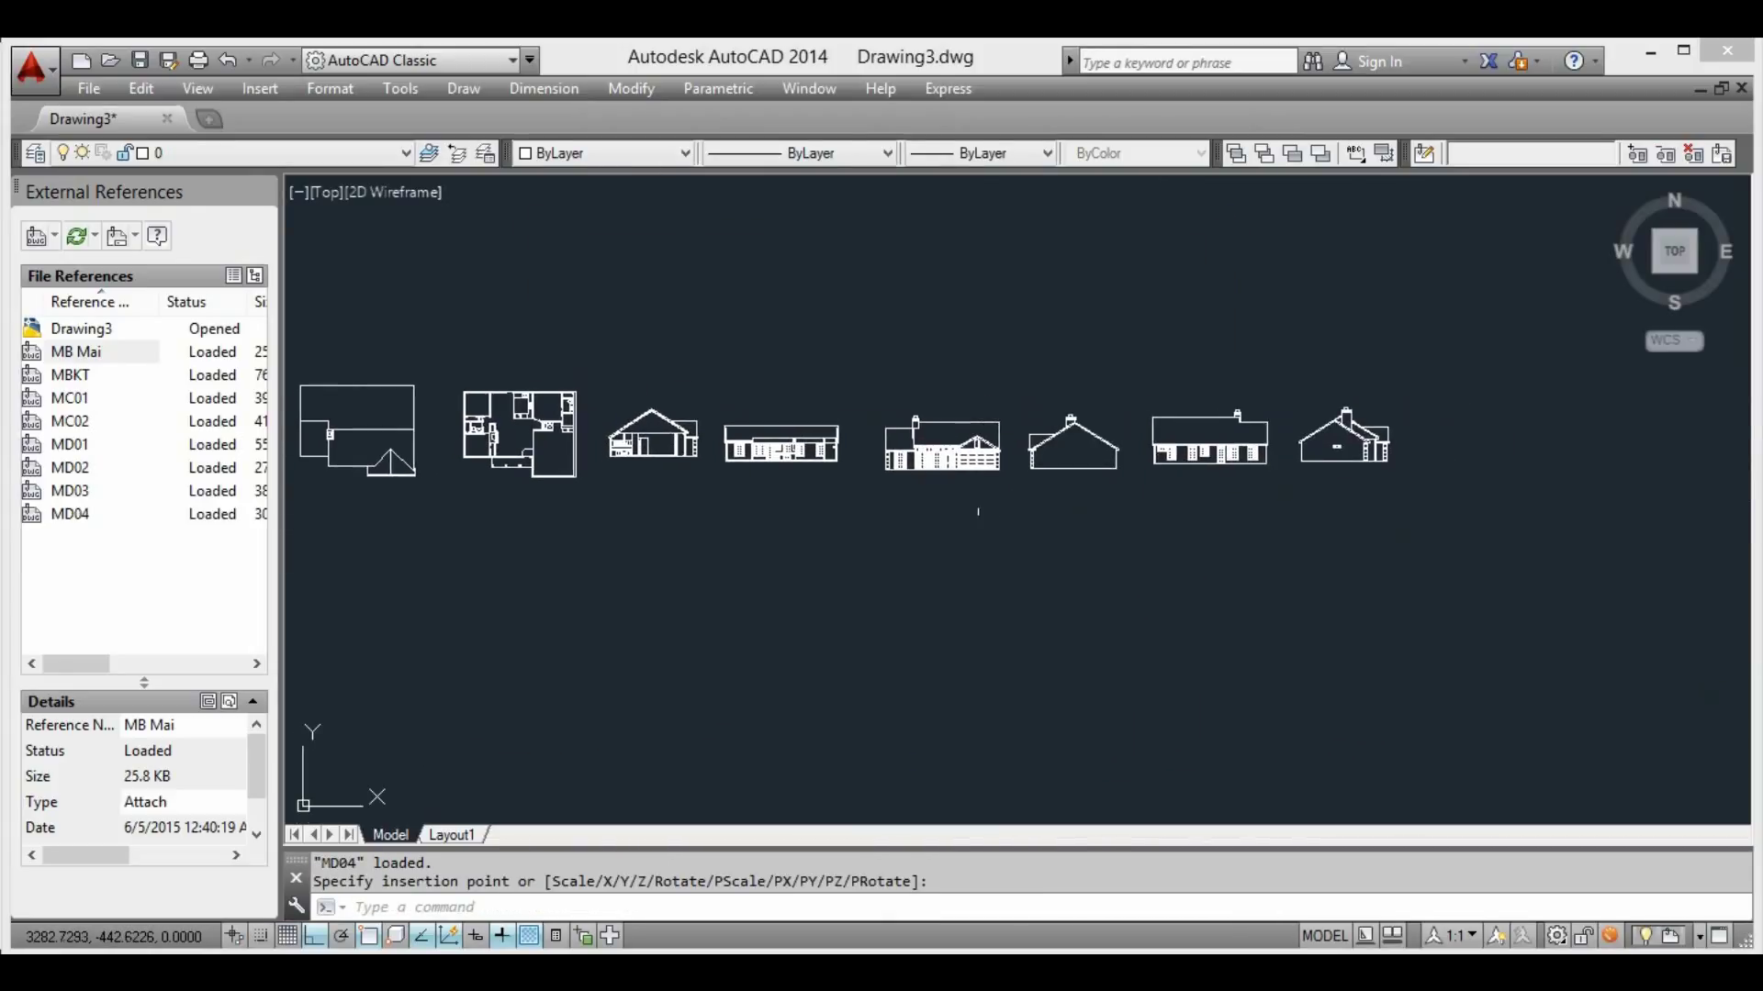
Draw a horizontal construction line to serve as the ground baseline
{"action": "type", "text": "l"}
{"action": "key", "text": "Return"}
{"action": "type", "text": "h"}
{"action": "key", "text": "Return"}
{"action": "scroll", "coordinate": [601, 423], "scroll_direction": "down", "scroll_amount": 3}
{"action": "scroll", "coordinate": [601, 423], "scroll_direction": "up", "scroll_amount": 4}
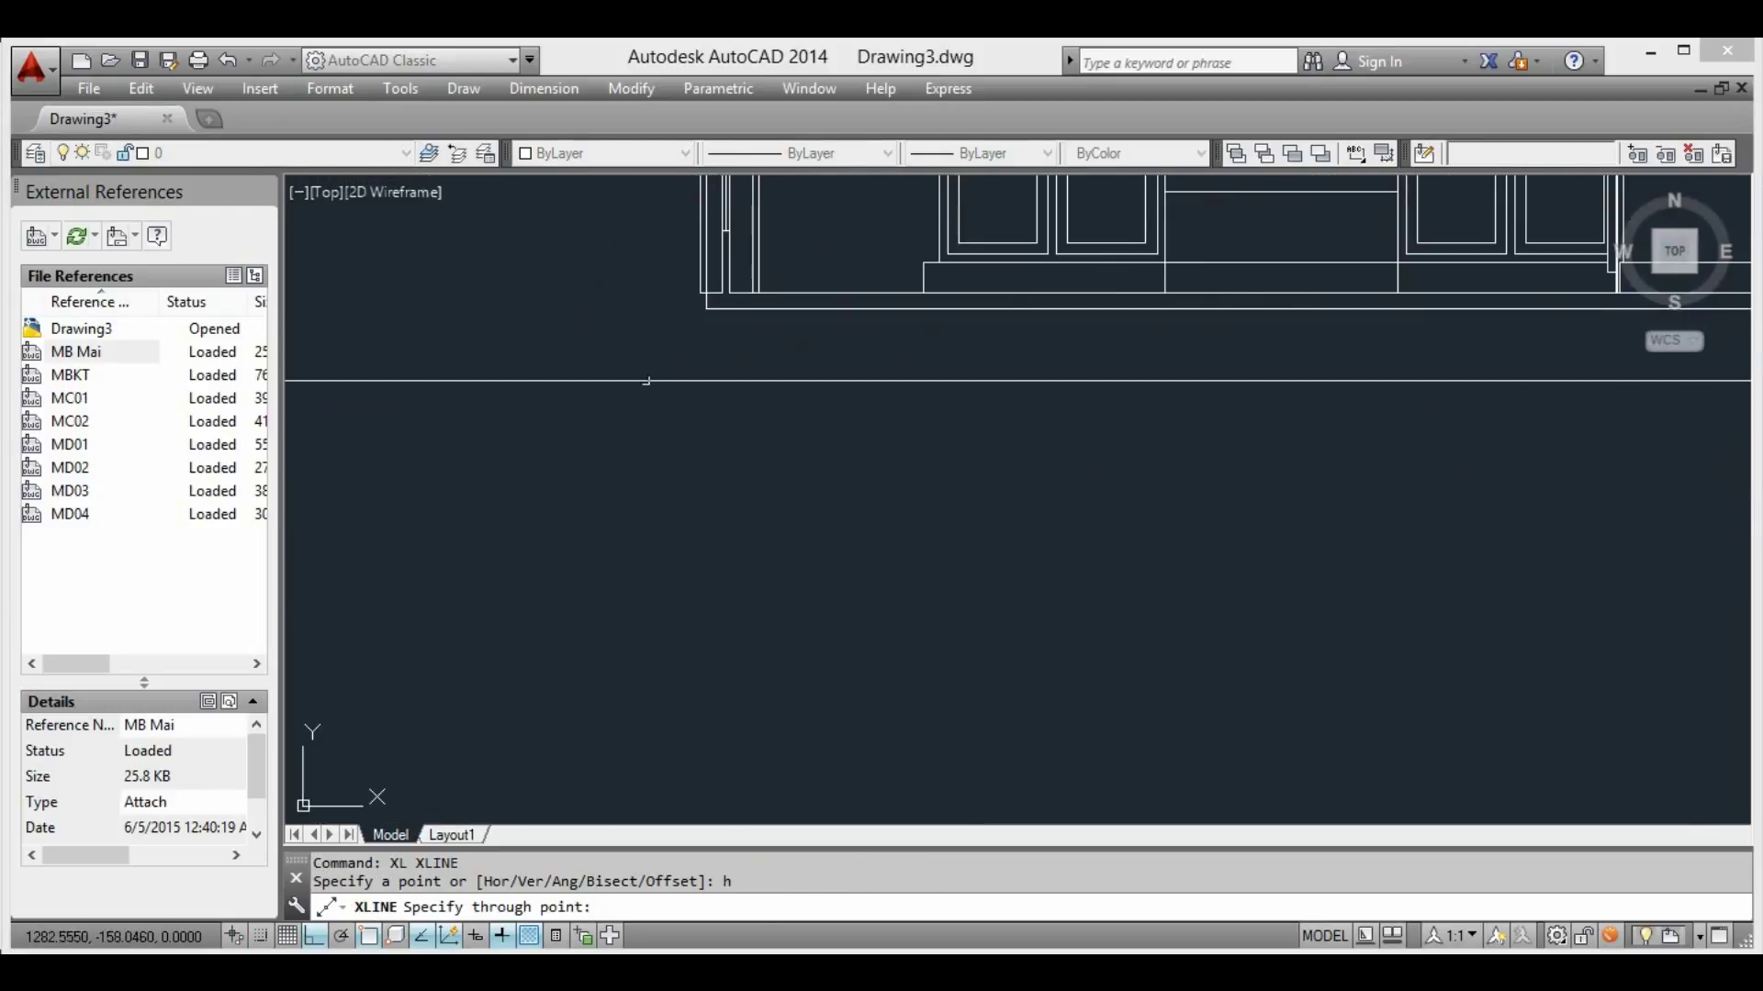
{"action": "scroll", "coordinate": [1060, 499], "scroll_direction": "down", "scroll_amount": 3}
{"action": "scroll", "coordinate": [1060, 500], "scroll_direction": "up", "scroll_amount": 2}
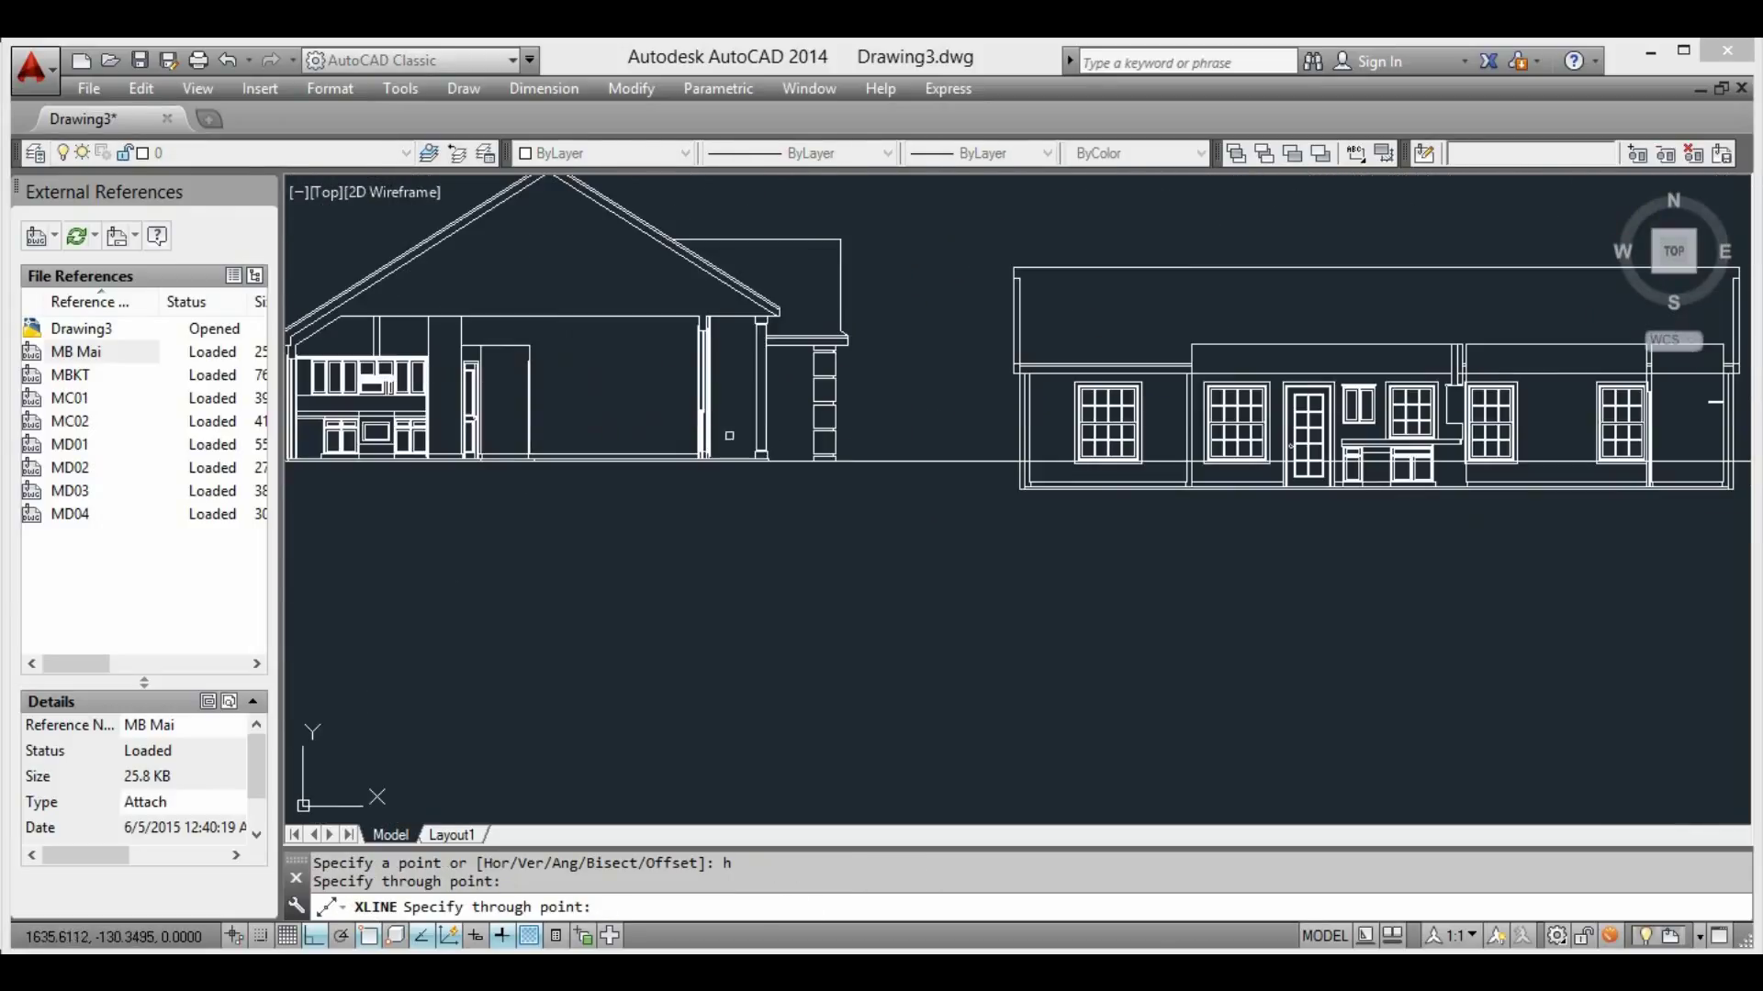
{"action": "key", "text": "Escape"}
Move the MC02 elevation so its bottom corner sits on the baseline
{"action": "left_click", "coordinate": [1060, 500]}
{"action": "left_click", "coordinate": [998, 488]}
{"action": "scroll", "coordinate": [1038, 501], "scroll_direction": "up", "scroll_amount": 5}
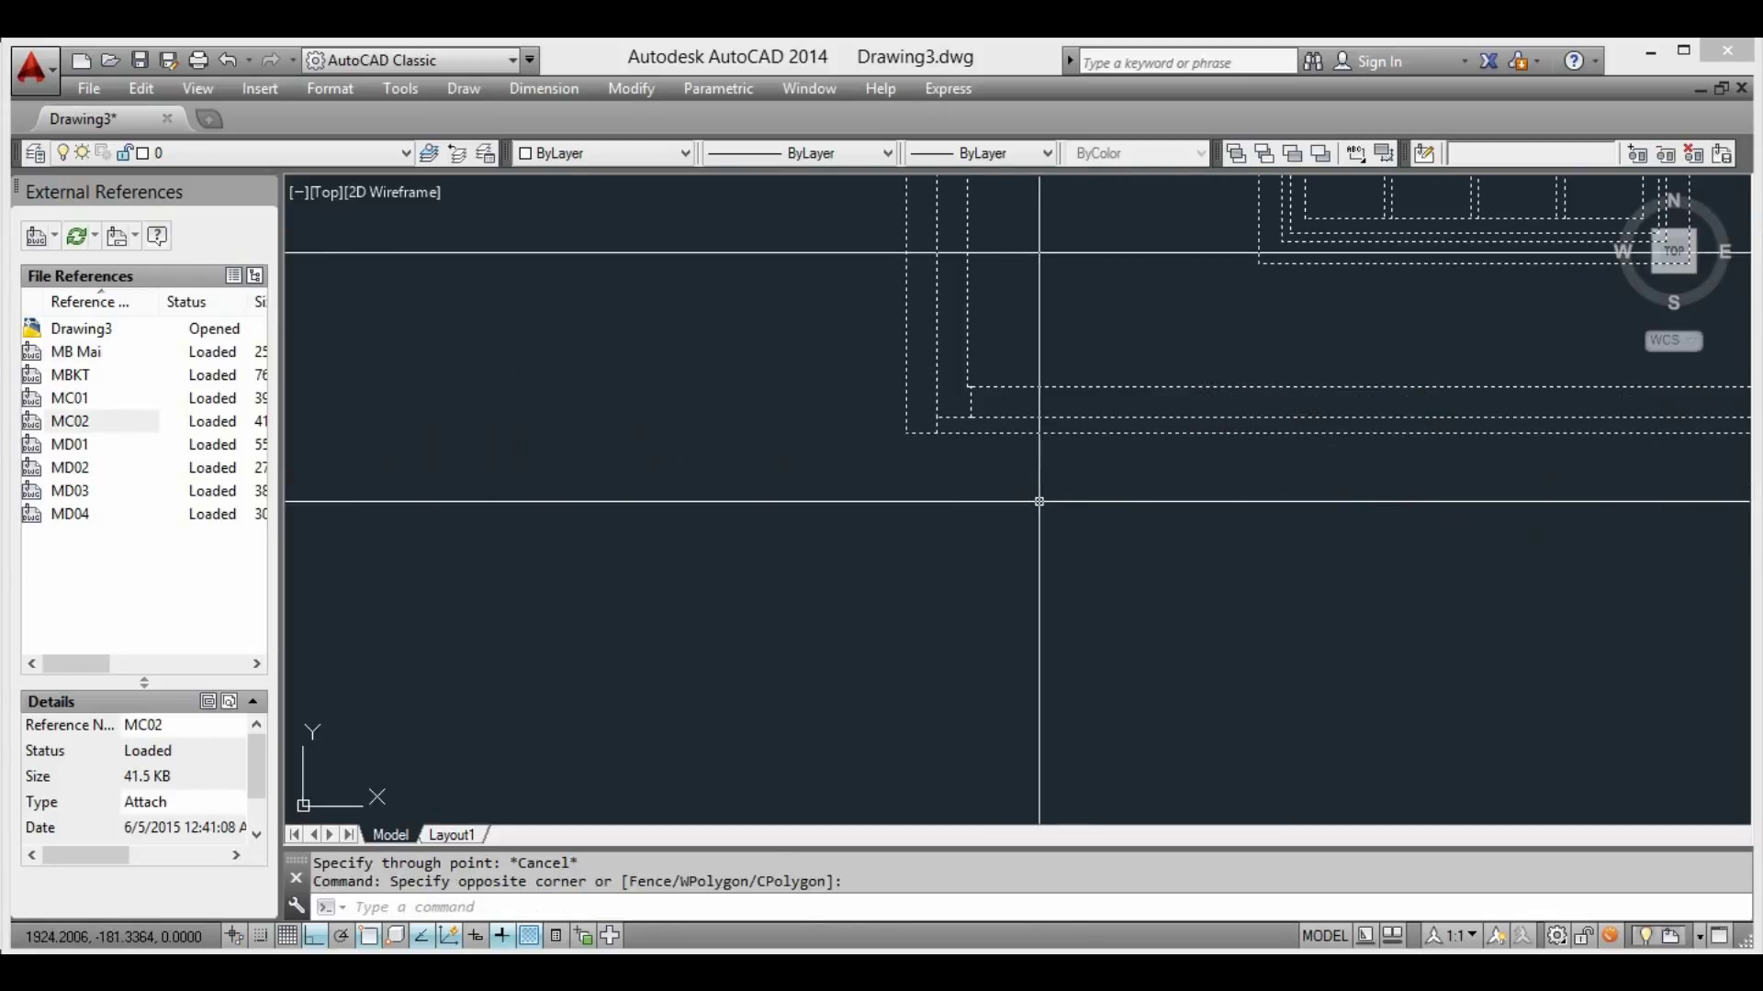
{"action": "type", "text": "m"}
{"action": "key", "text": "Return"}
{"action": "left_click", "coordinate": [906, 433]}
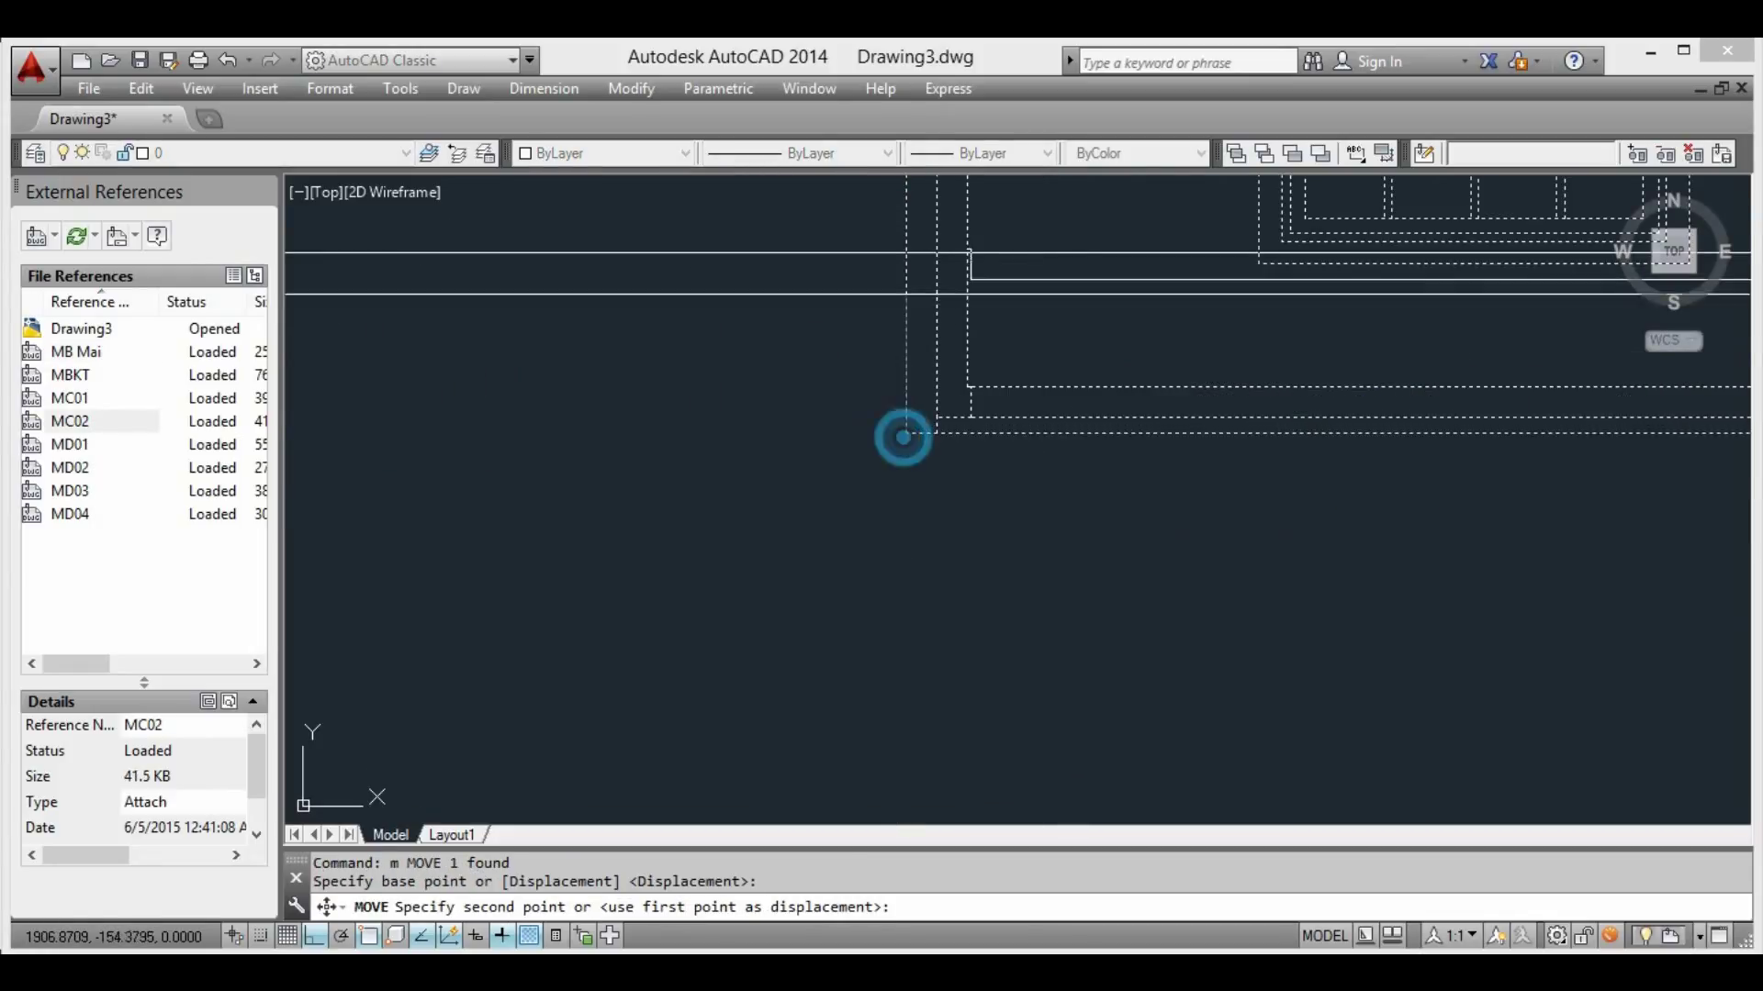
{"action": "left_click", "coordinate": [905, 244]}
{"action": "scroll", "coordinate": [905, 244], "scroll_direction": "down", "scroll_amount": 3}
{"action": "scroll", "coordinate": [923, 440], "scroll_direction": "up", "scroll_amount": 3}
Move the MD01 elevation so its bottom corner sits on the baseline
{"action": "left_click", "coordinate": [918, 441]}
{"action": "left_click", "coordinate": [707, 396]}
{"action": "left_click", "coordinate": [1047, 428]}
{"action": "scroll", "coordinate": [685, 508], "scroll_direction": "up", "scroll_amount": 4}
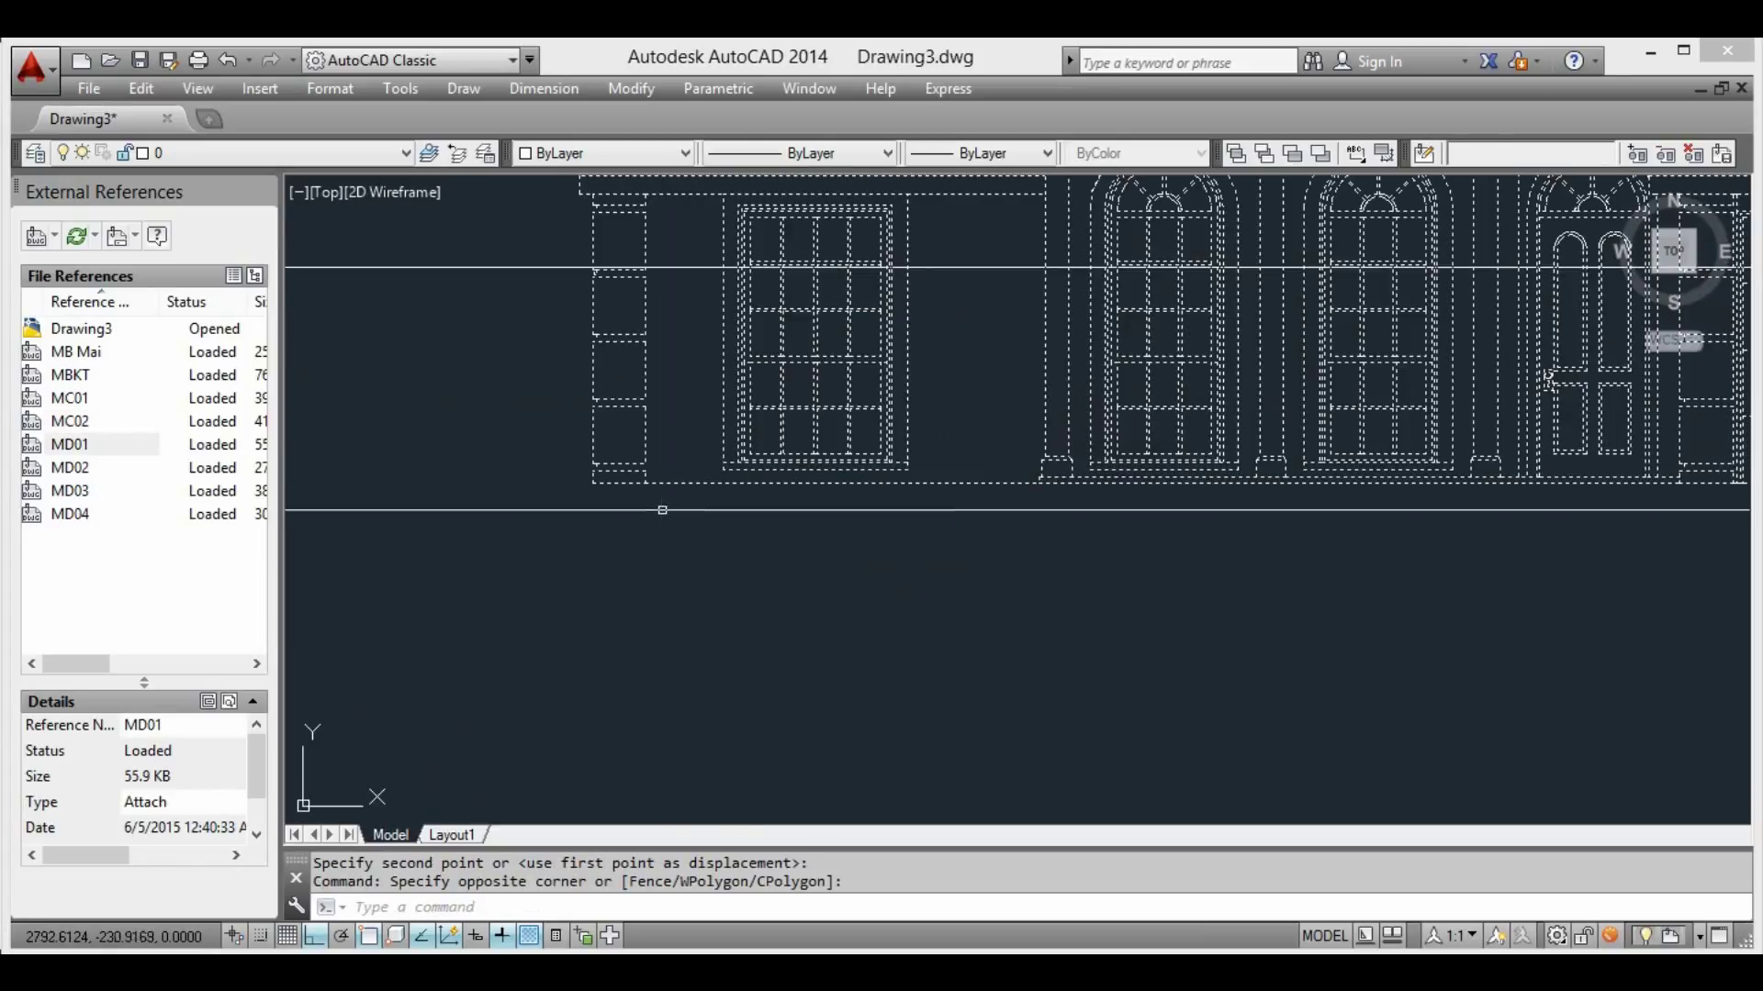
{"action": "type", "text": "m"}
{"action": "key", "text": "Return"}
{"action": "left_click", "coordinate": [686, 492]}
{"action": "scroll", "coordinate": [679, 266], "scroll_direction": "down", "scroll_amount": 2}
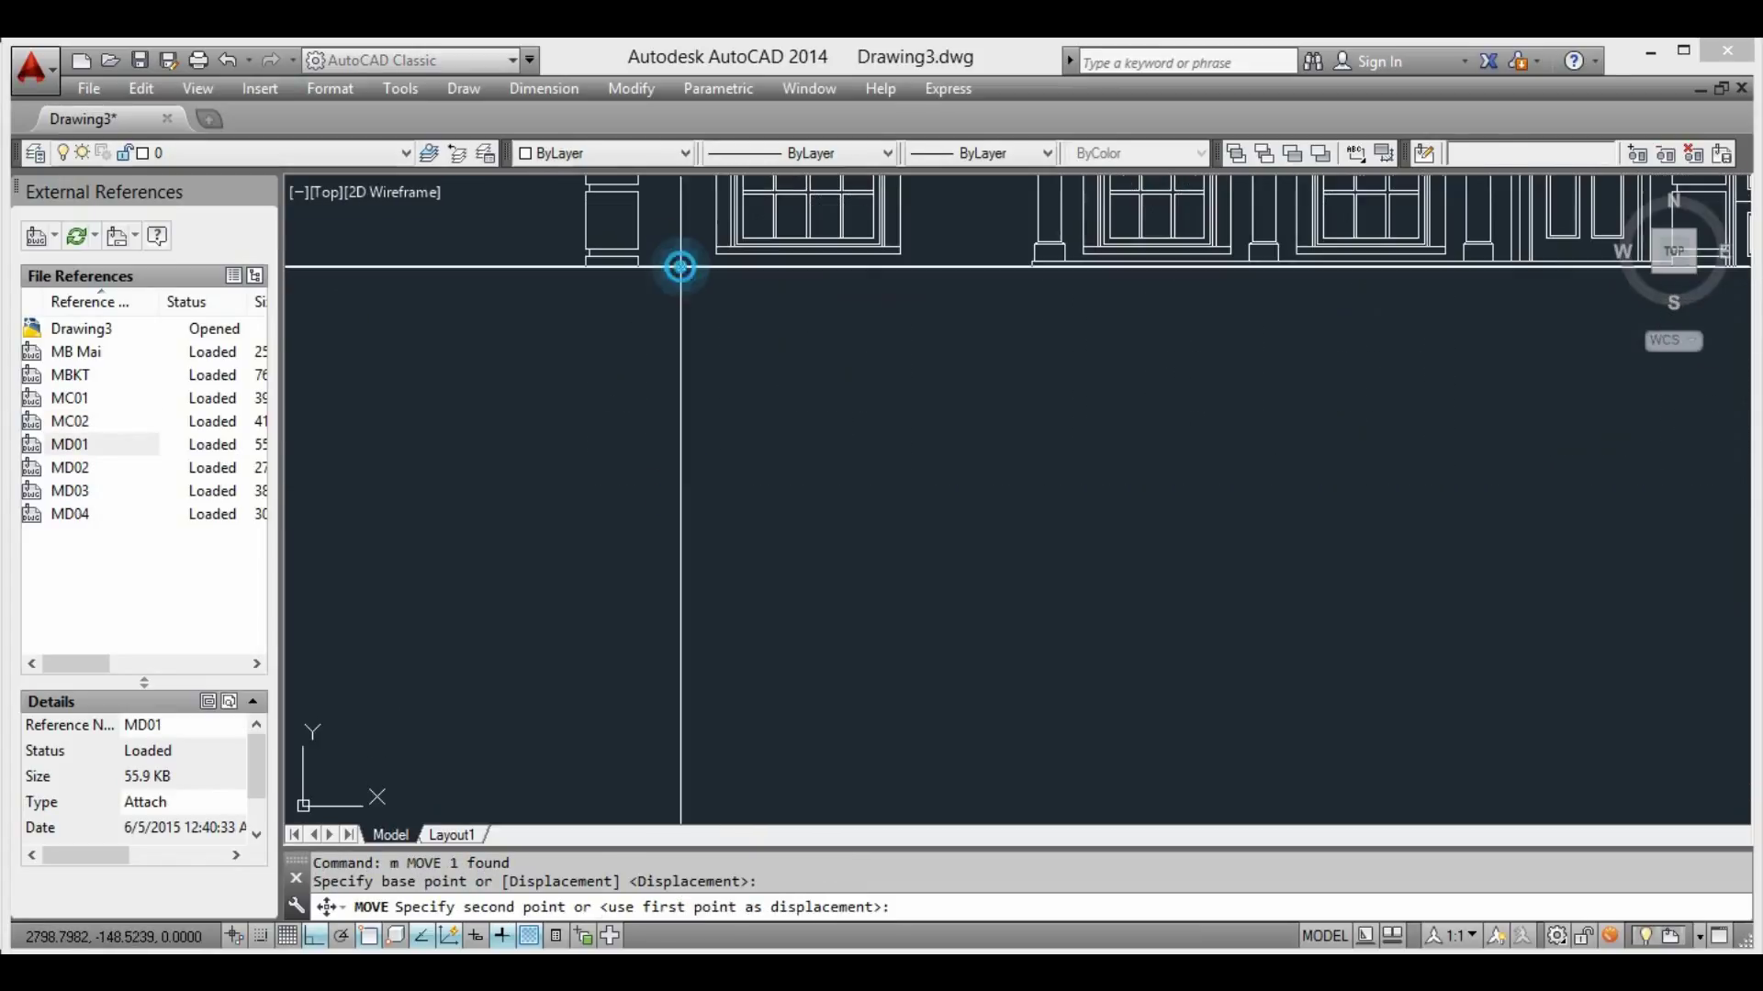
{"action": "left_click", "coordinate": [677, 264]}
{"action": "scroll", "coordinate": [676, 368], "scroll_direction": "down", "scroll_amount": 2}
{"action": "scroll", "coordinate": [677, 367], "scroll_direction": "down", "scroll_amount": 2}
{"action": "scroll", "coordinate": [854, 361], "scroll_direction": "up", "scroll_amount": 4}
Move the MD02 elevation down onto the baseline
{"action": "left_click", "coordinate": [846, 321]}
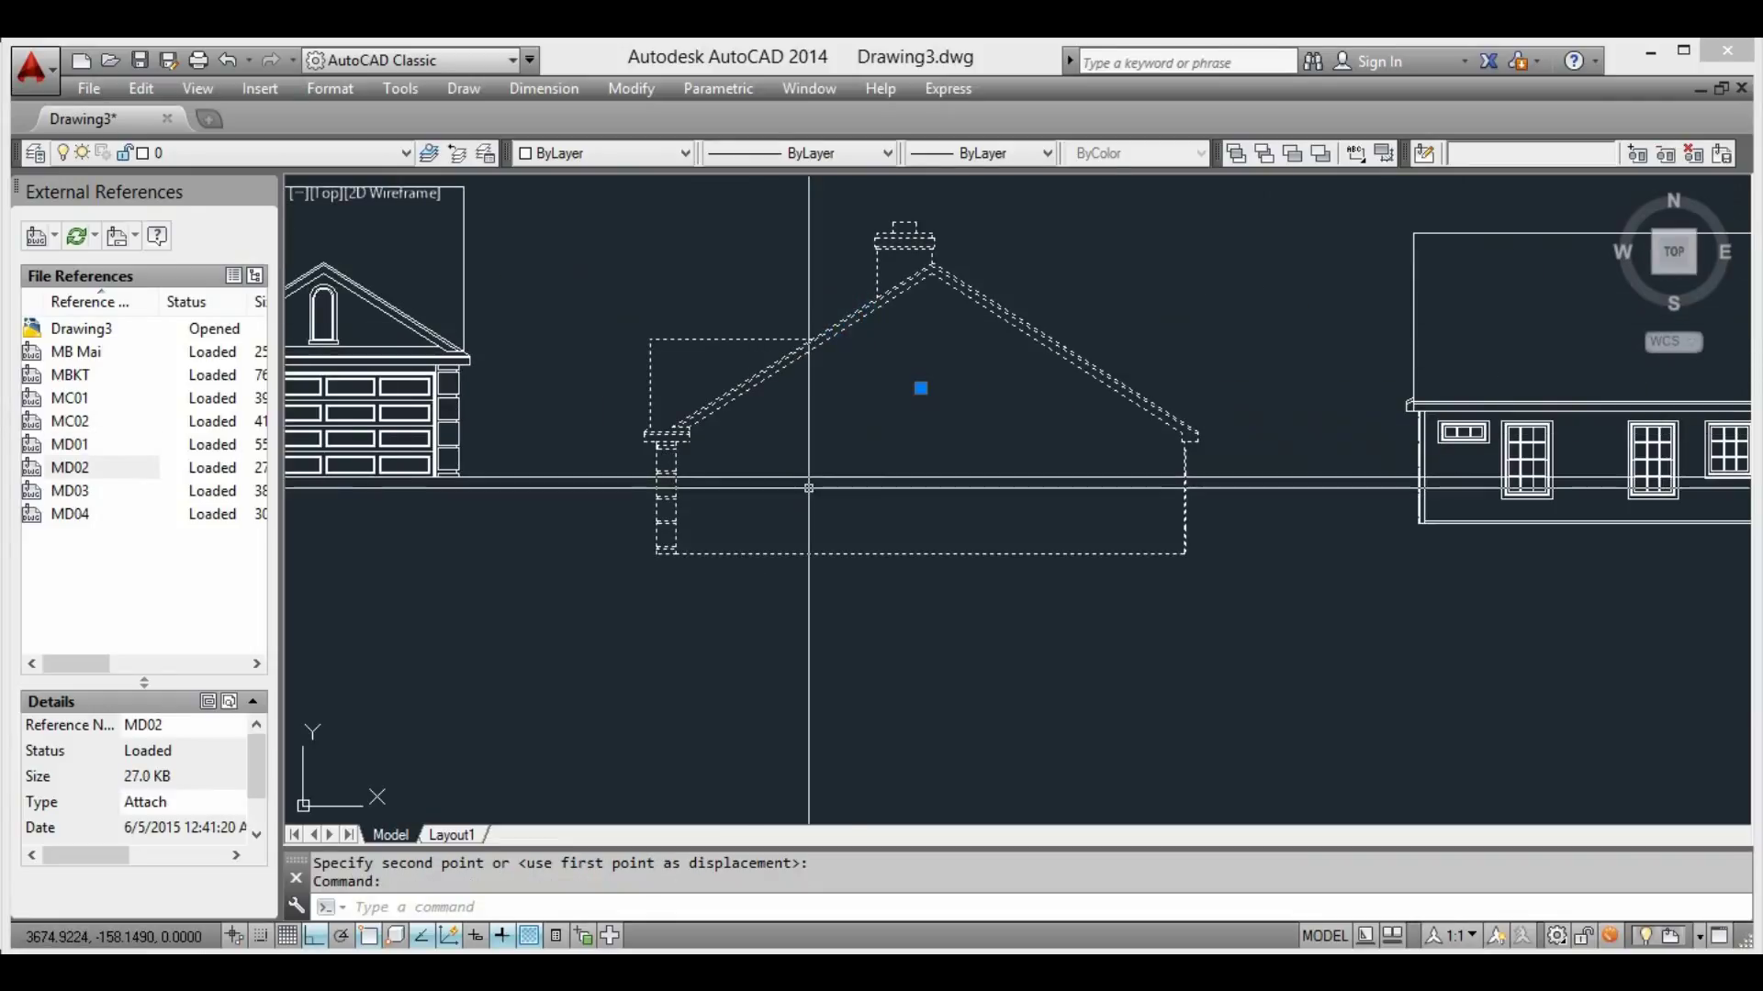
{"action": "type", "text": "m"}
{"action": "key", "text": "Return"}
{"action": "left_click", "coordinate": [814, 551]}
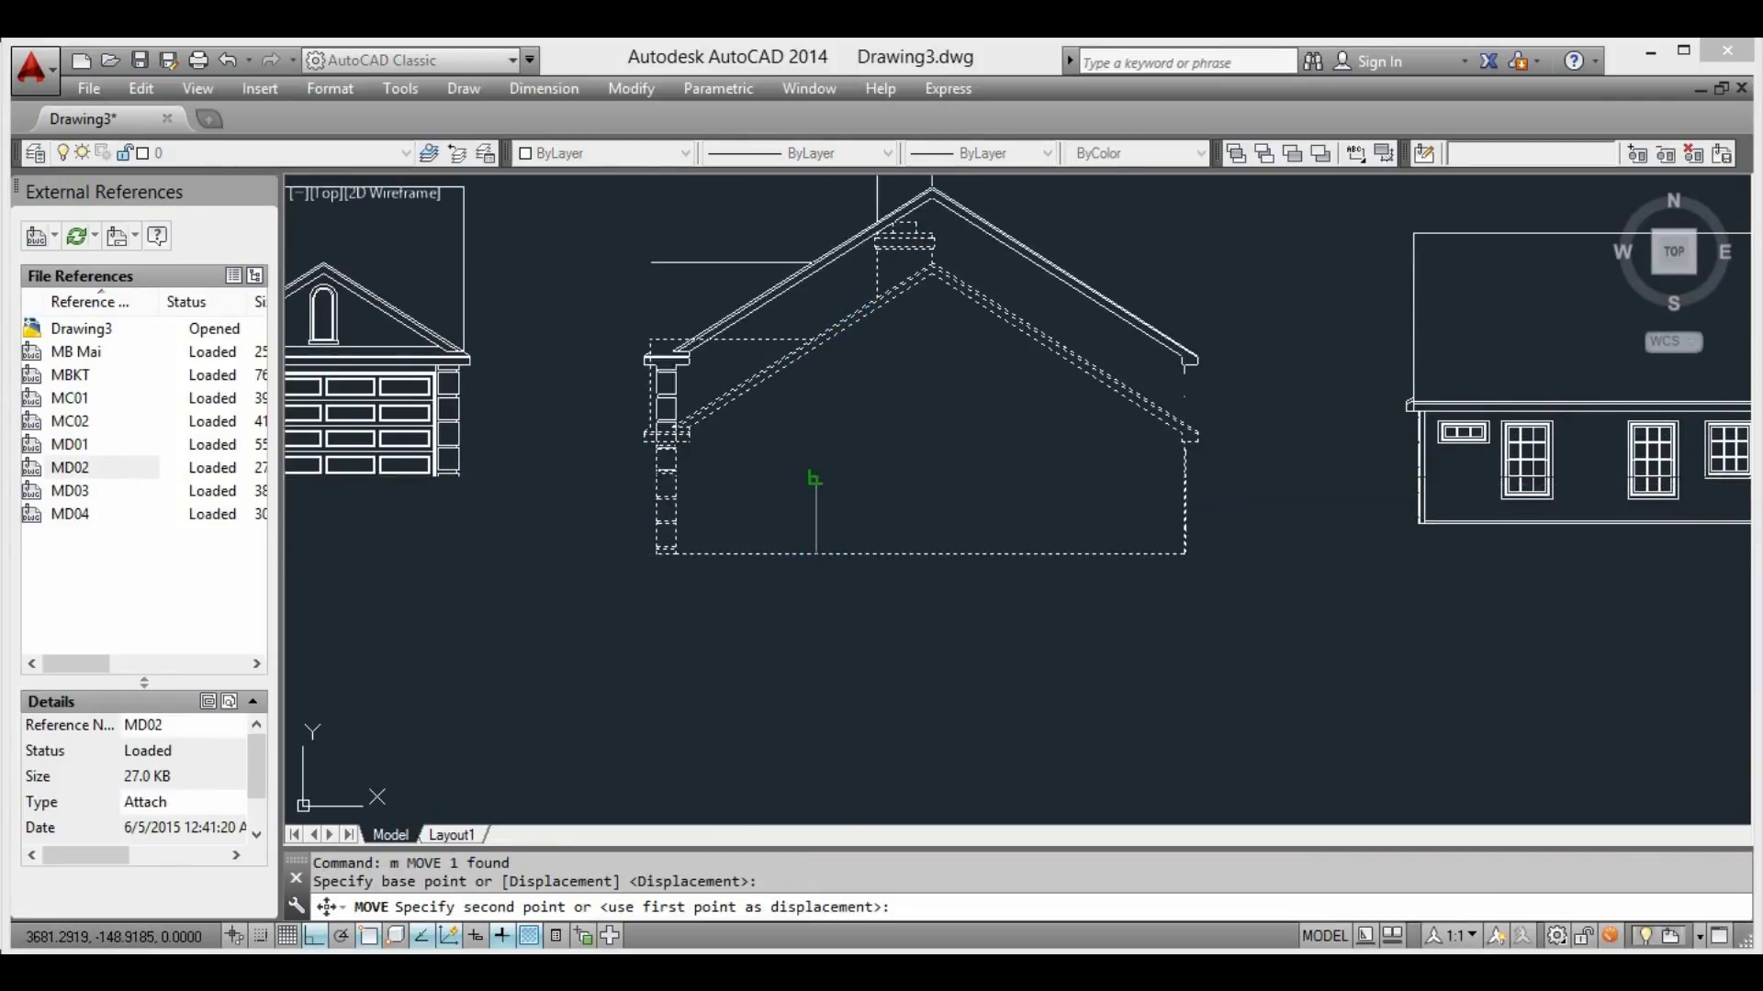
{"action": "left_click", "coordinate": [815, 481]}
{"action": "scroll", "coordinate": [815, 481], "scroll_direction": "down", "scroll_amount": 3}
{"action": "middle_click_drag", "start_coordinate": [869, 440], "coordinate": [625, 458]}
{"action": "scroll", "coordinate": [955, 456], "scroll_direction": "up", "scroll_amount": 2}
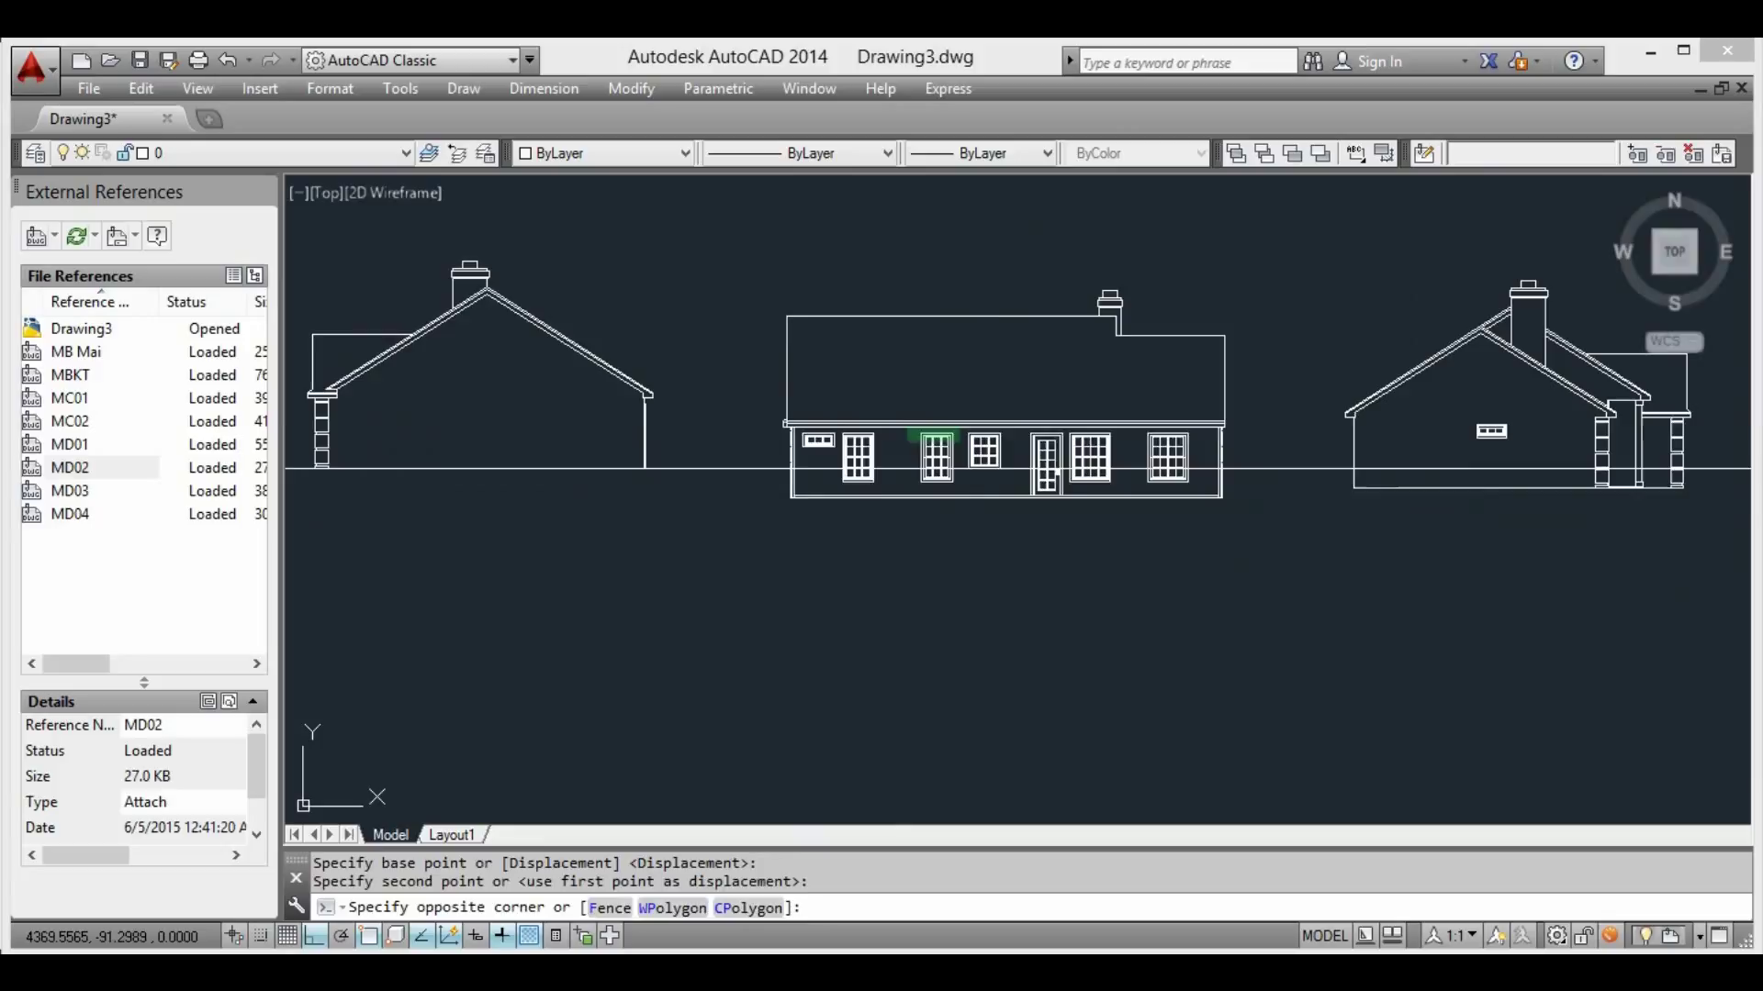
Move the centre MD03 house so its bottom line rests on the ground line
{"action": "left_click", "coordinate": [912, 459]}
{"action": "type", "text": "m"}
{"action": "key", "text": "Return"}
{"action": "scroll", "coordinate": [900, 487], "scroll_direction": "up", "scroll_amount": 5}
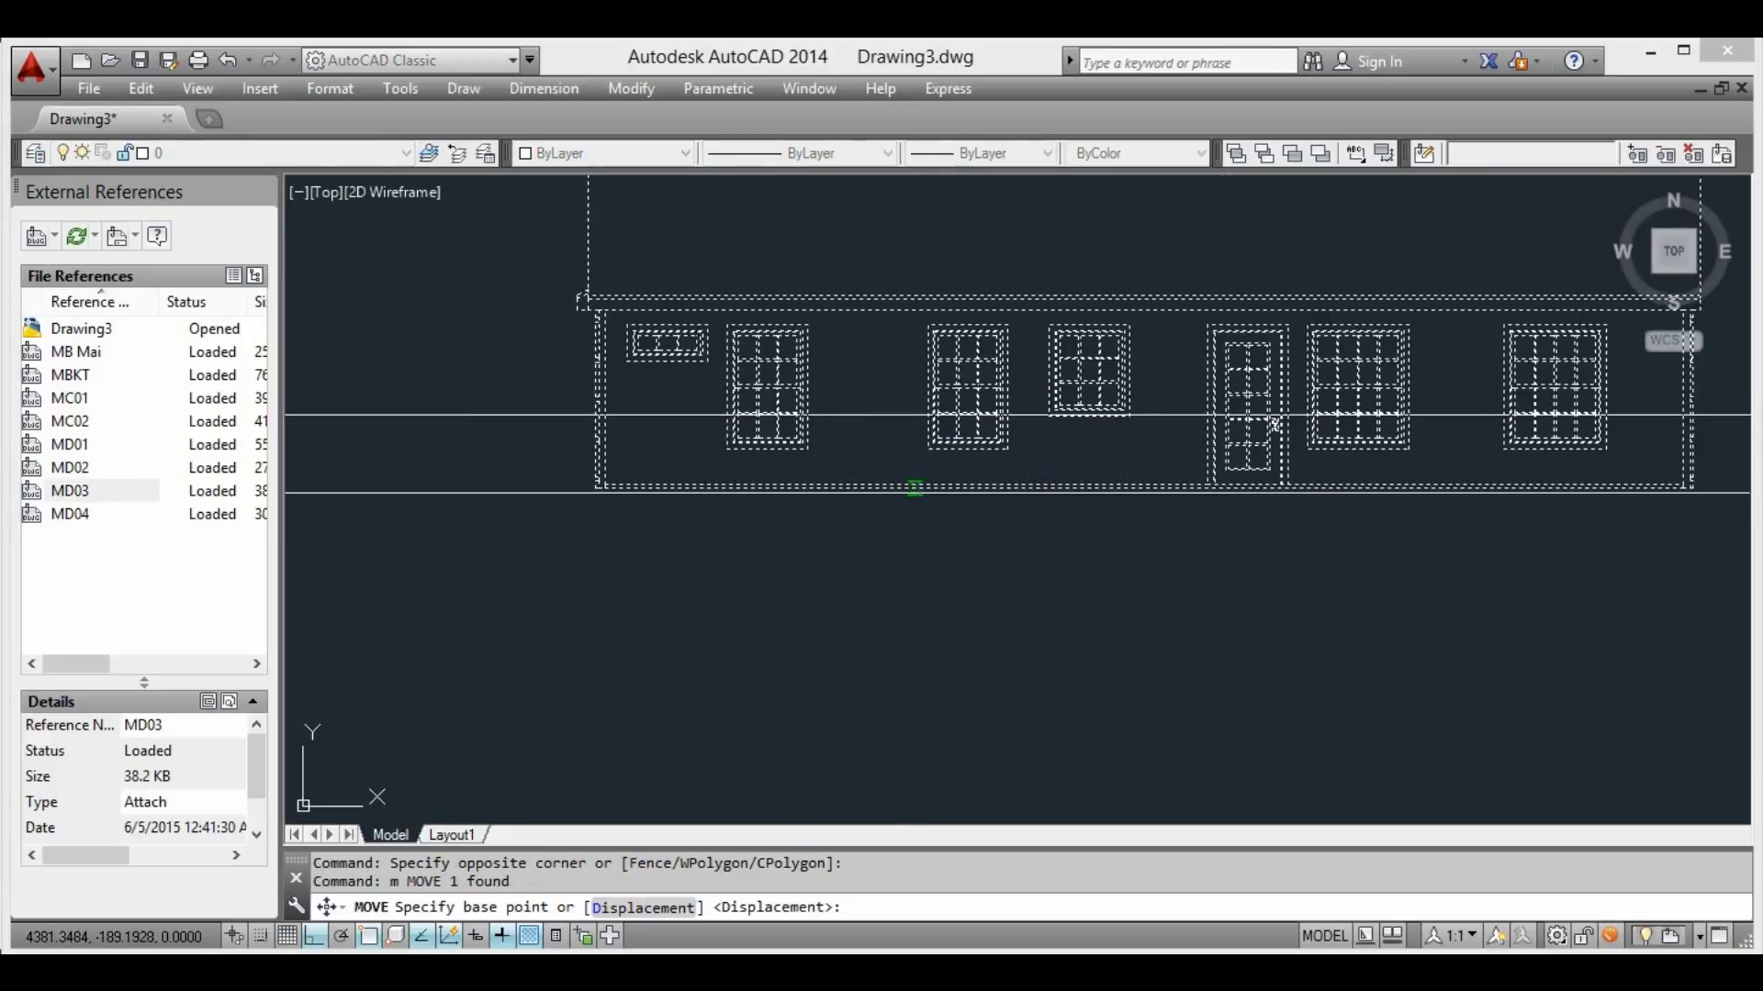
{"action": "left_click", "coordinate": [913, 489]}
{"action": "left_click", "coordinate": [916, 413]}
{"action": "scroll", "coordinate": [930, 418], "scroll_direction": "down", "scroll_amount": 3}
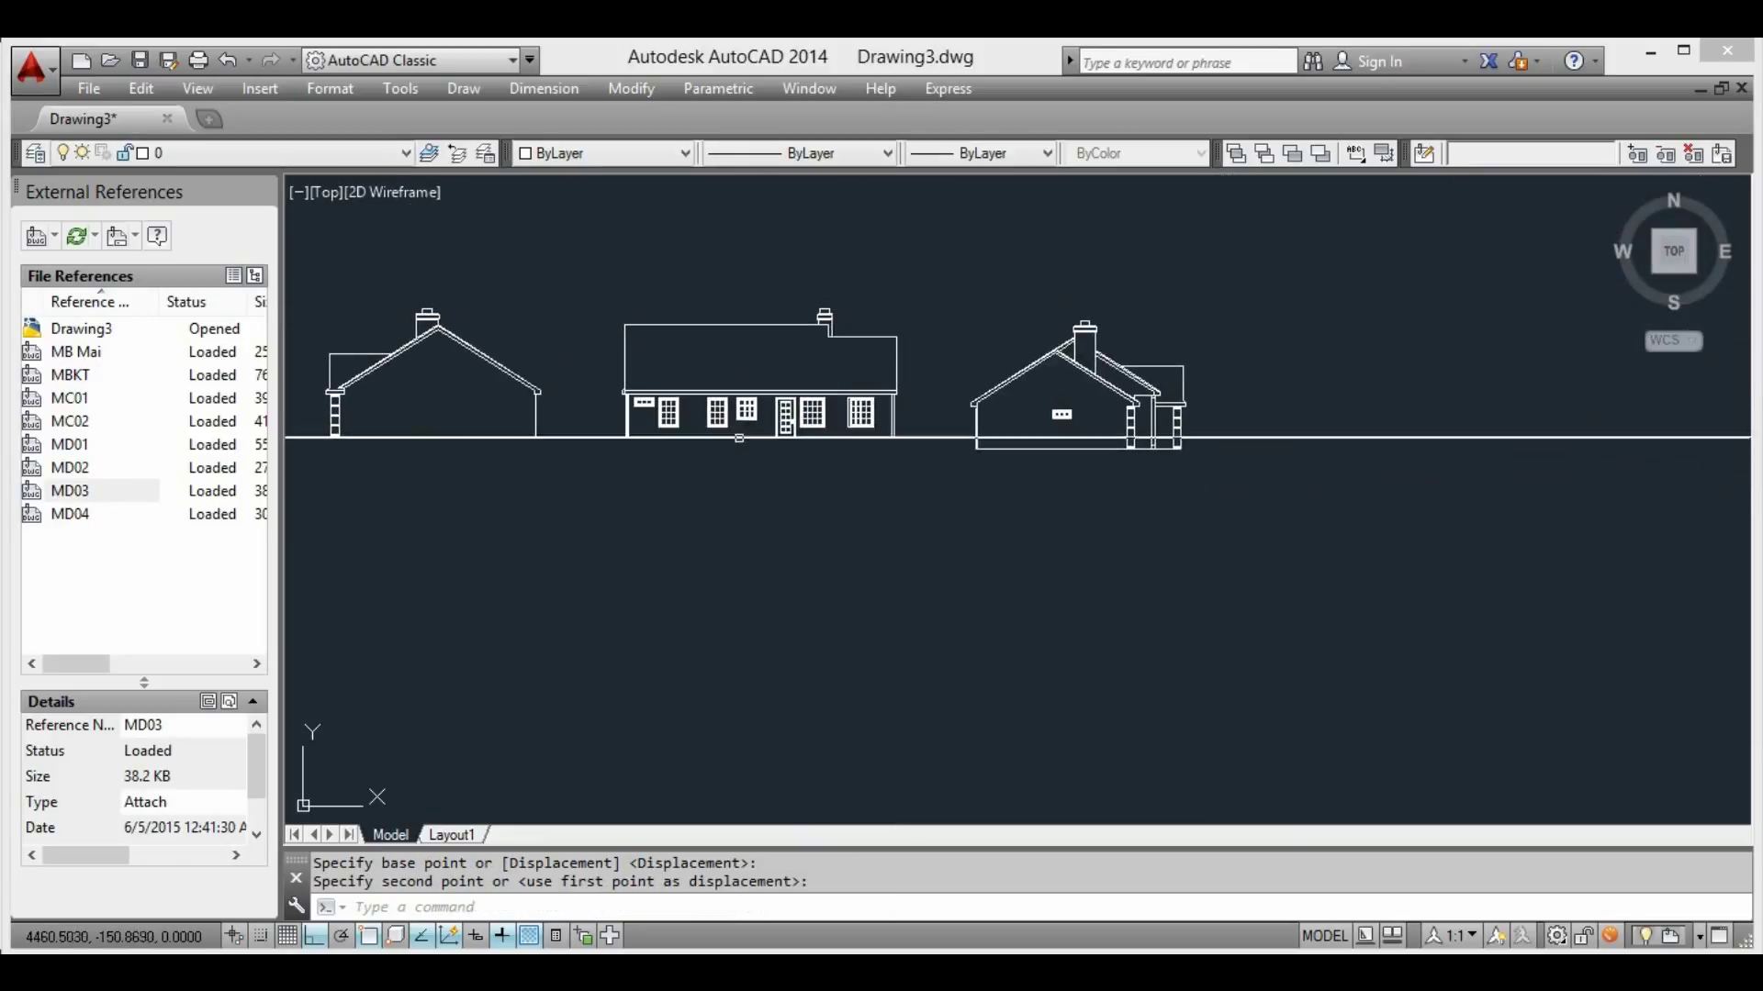
{"action": "scroll", "coordinate": [1056, 432], "scroll_direction": "up", "scroll_amount": 4}
Move the right MD04 house so its bottom line rests on the ground line
{"action": "left_click", "coordinate": [991, 338]}
{"action": "left_click", "coordinate": [818, 260]}
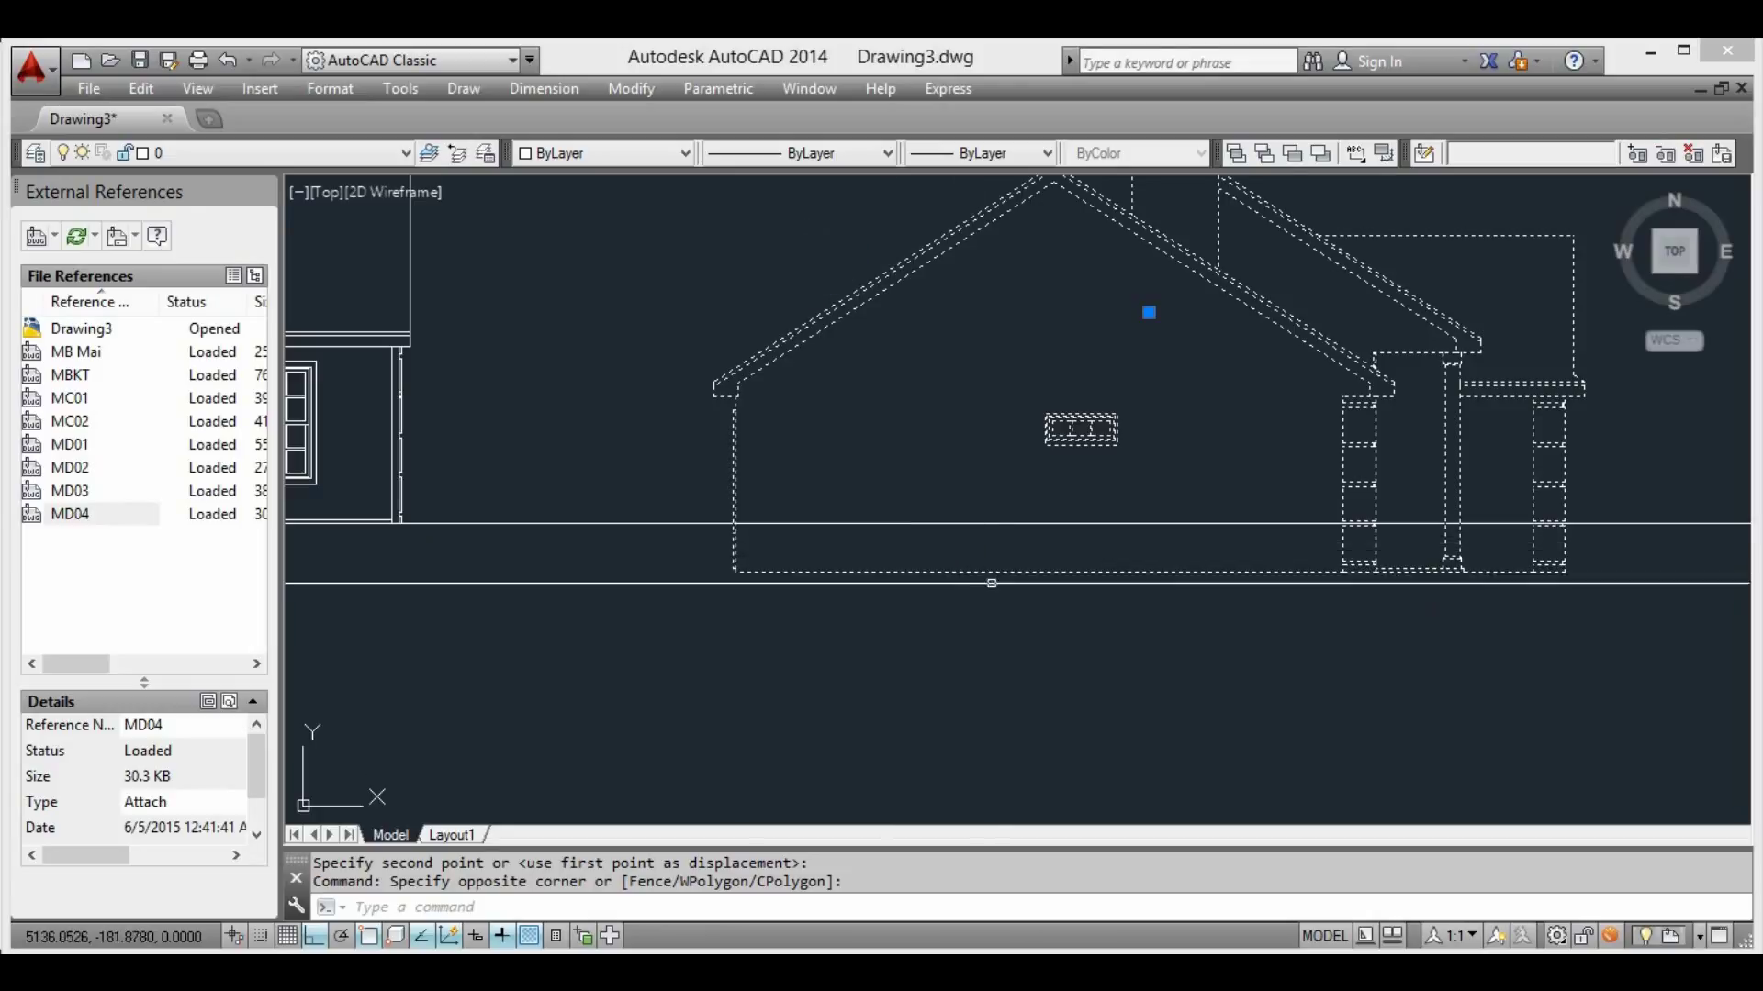
{"action": "type", "text": "m"}
{"action": "key", "text": "Return"}
{"action": "left_click", "coordinate": [1004, 572]}
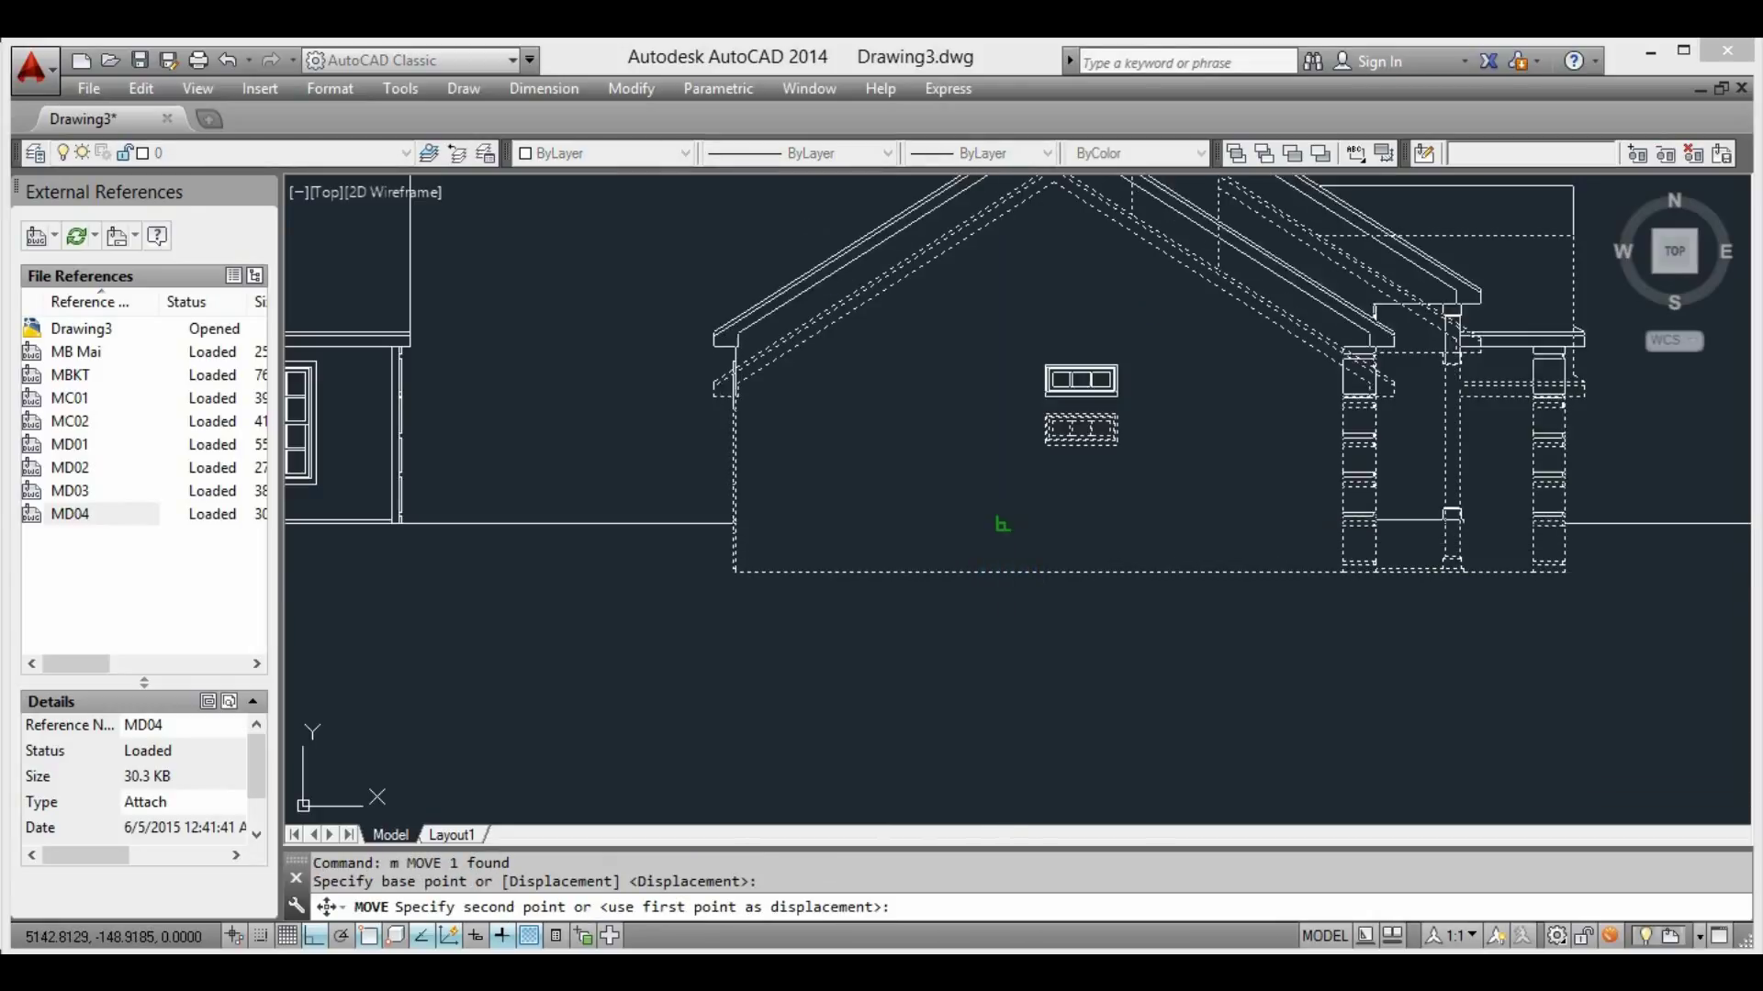
{"action": "left_click", "coordinate": [1010, 525]}
{"action": "scroll", "coordinate": [1001, 523], "scroll_direction": "down", "scroll_amount": 5}
Select and erase the ground guide line, then centre the row of drawings
{"action": "middle_click_drag", "start_coordinate": [827, 500], "coordinate": [955, 468]}
{"action": "left_click", "coordinate": [850, 366]}
{"action": "left_click", "coordinate": [780, 496]}
{"action": "middle_click_drag", "start_coordinate": [836, 461], "coordinate": [730, 481]}
{"action": "scroll", "coordinate": [895, 468], "scroll_direction": "up", "scroll_amount": 4}
{"action": "scroll", "coordinate": [897, 499], "scroll_direction": "up", "scroll_amount": 1}
{"action": "scroll", "coordinate": [897, 492], "scroll_direction": "up", "scroll_amount": 1}
{"action": "mouse_move", "coordinate": [915, 503]}
{"action": "middle_mouse_down"}
{"action": "mouse_move", "coordinate": [1133, 496]}
{"action": "mouse_move", "coordinate": [956, 511]}
{"action": "mouse_move", "coordinate": [1047, 530]}
{"action": "middle_mouse_up"}
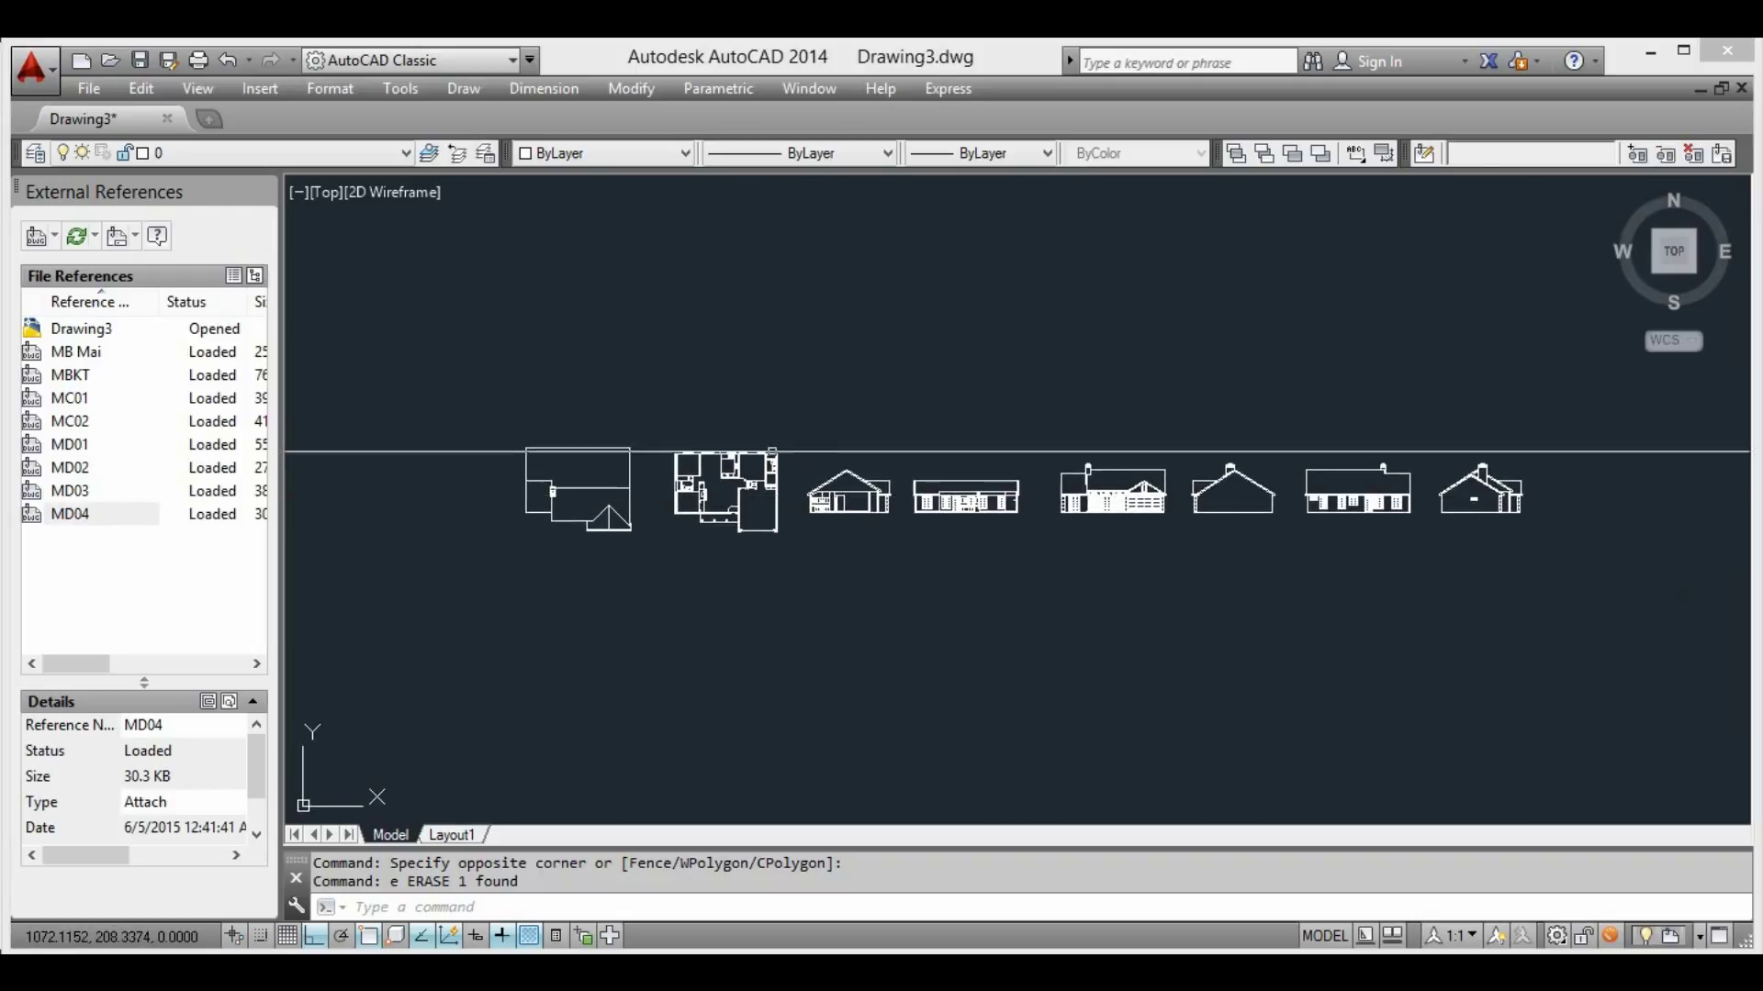
Pan around the row of drawings and switch to the Layout1 sheet
{"action": "middle_click_drag", "start_coordinate": [806, 497], "coordinate": [780, 449]}
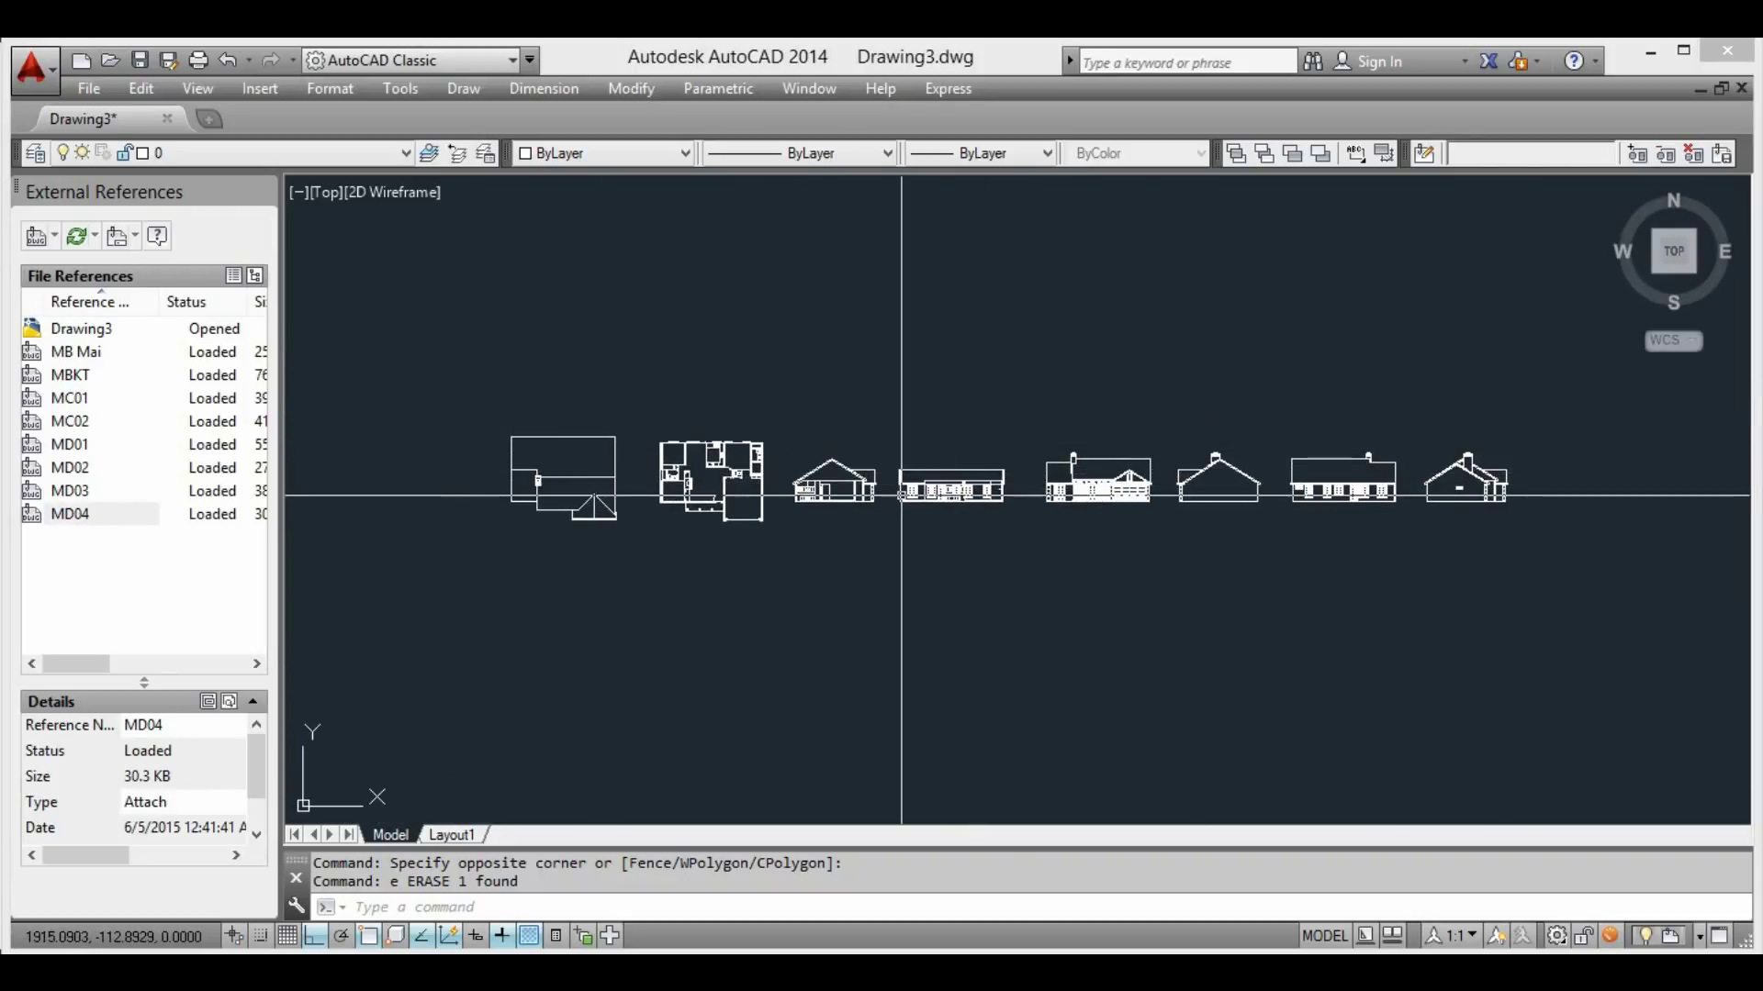
{"action": "middle_click_drag", "start_coordinate": [898, 493], "coordinate": [946, 456]}
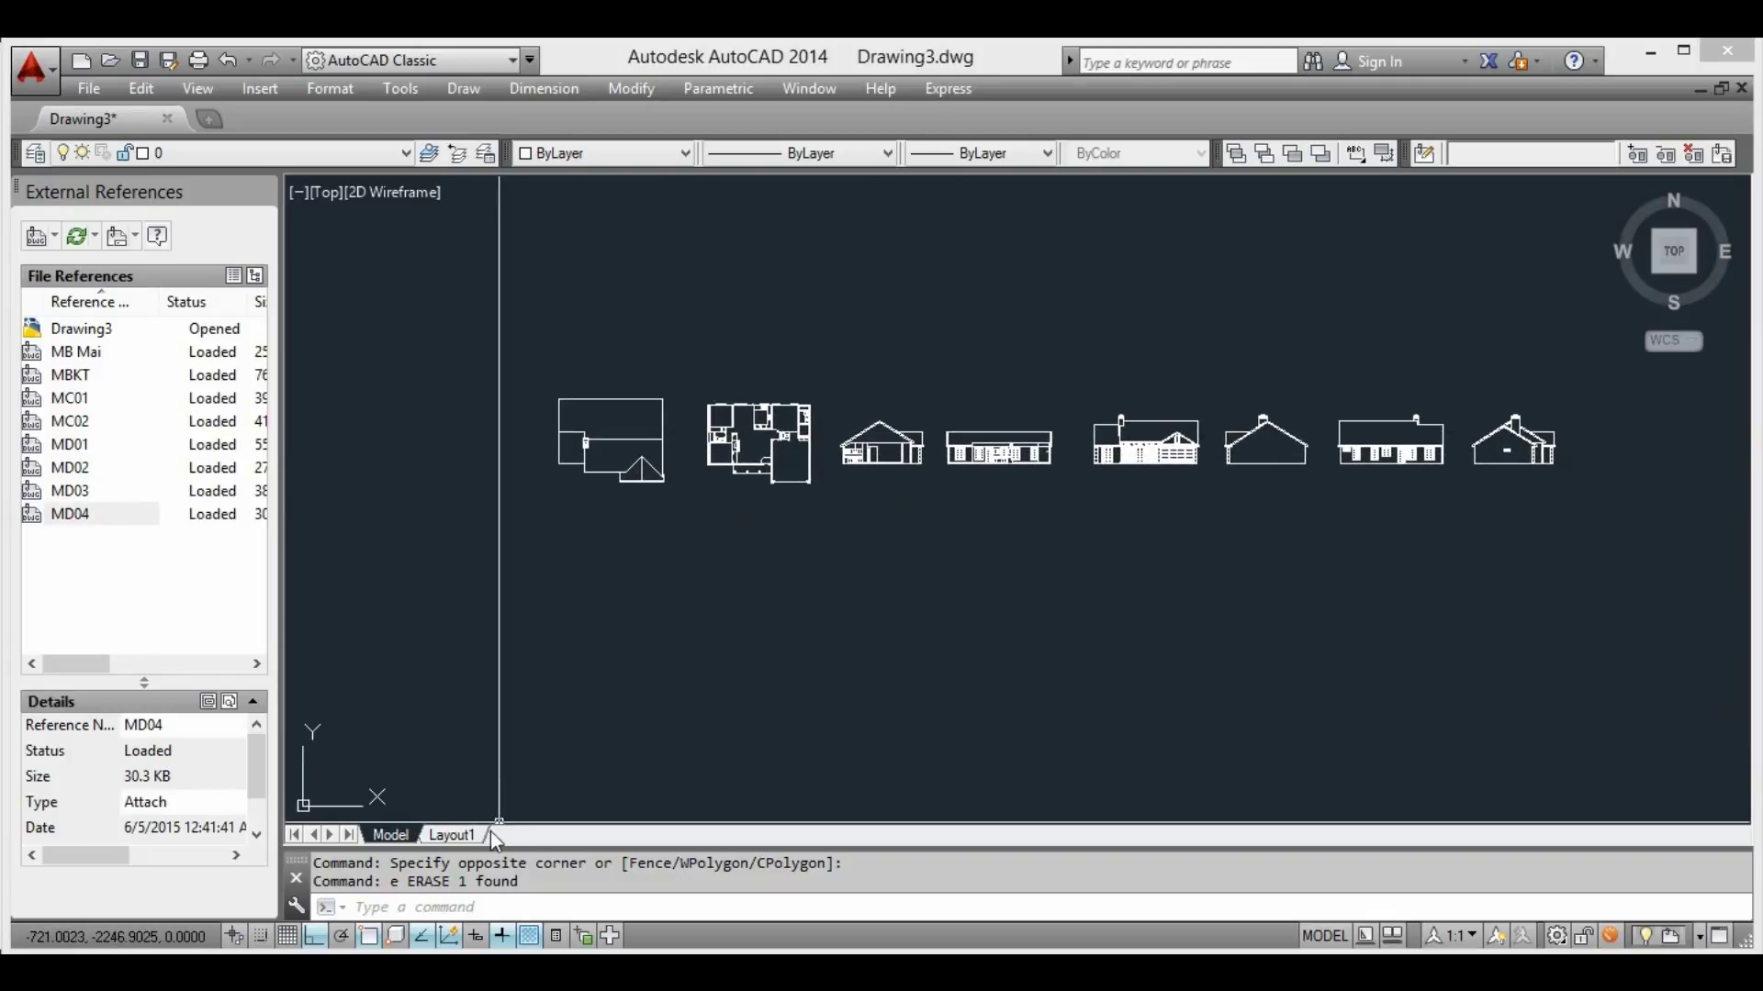
{"action": "left_click", "coordinate": [453, 836]}
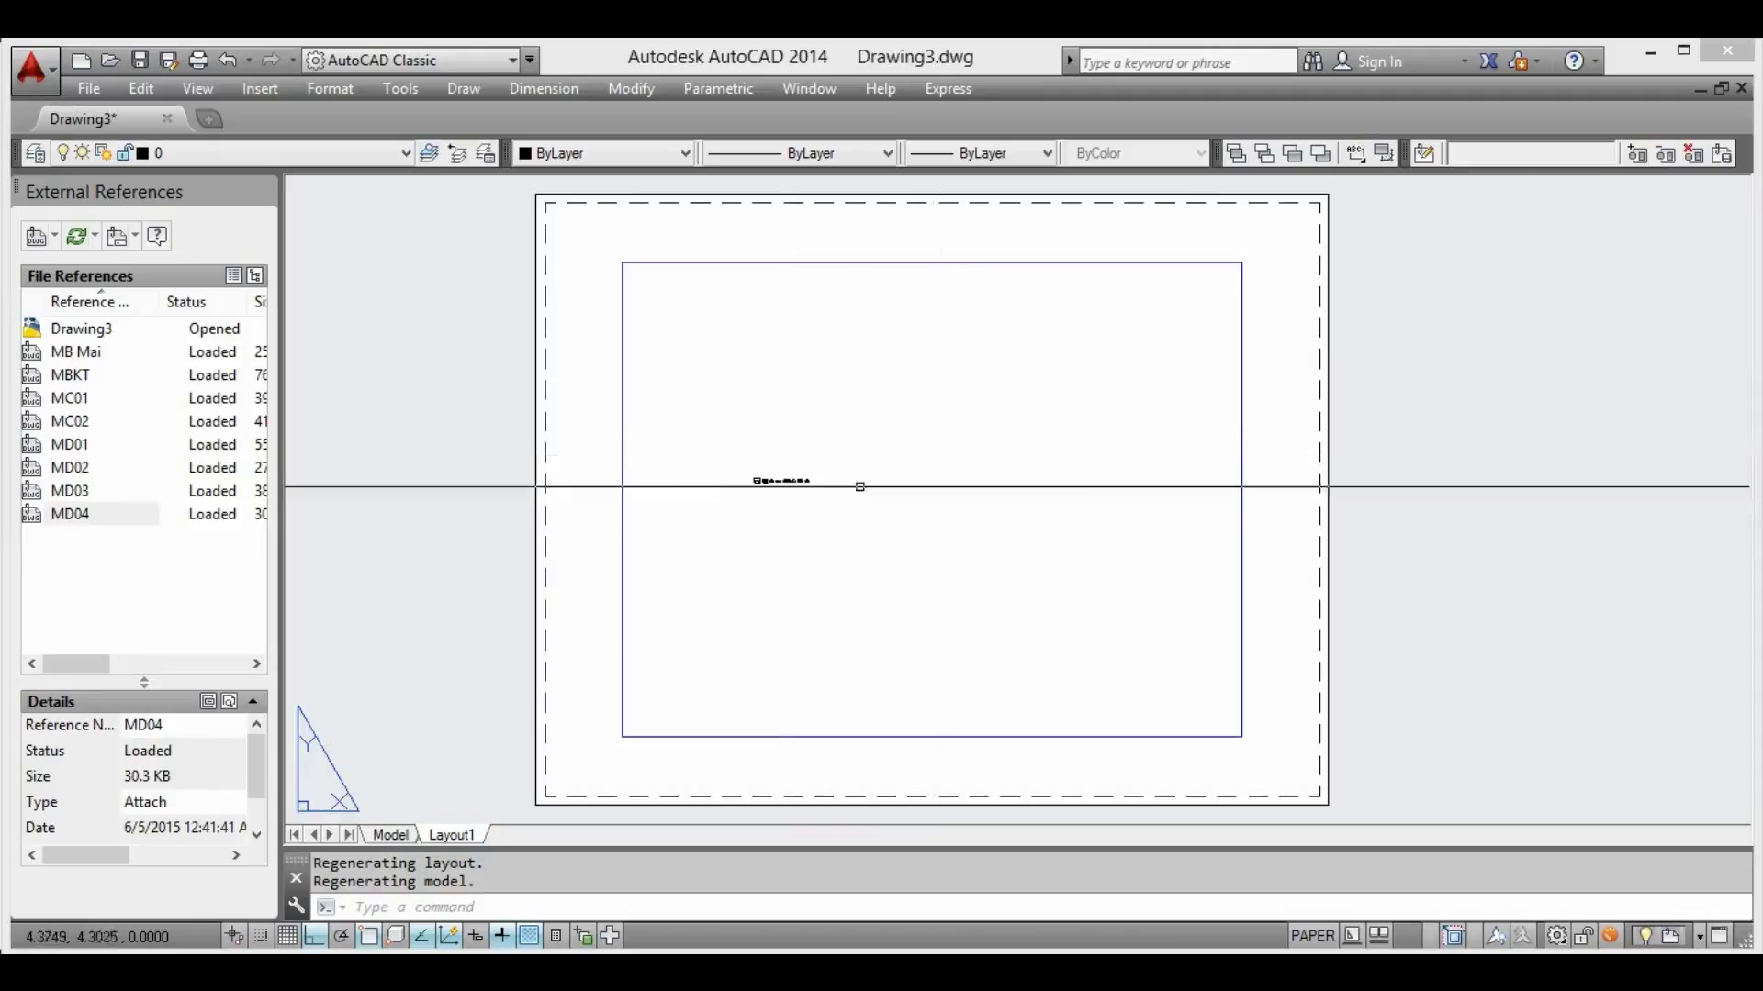
Open the Page Setup Manager for Layout1 and start modifying its setup
{"action": "right_click", "coordinate": [459, 834]}
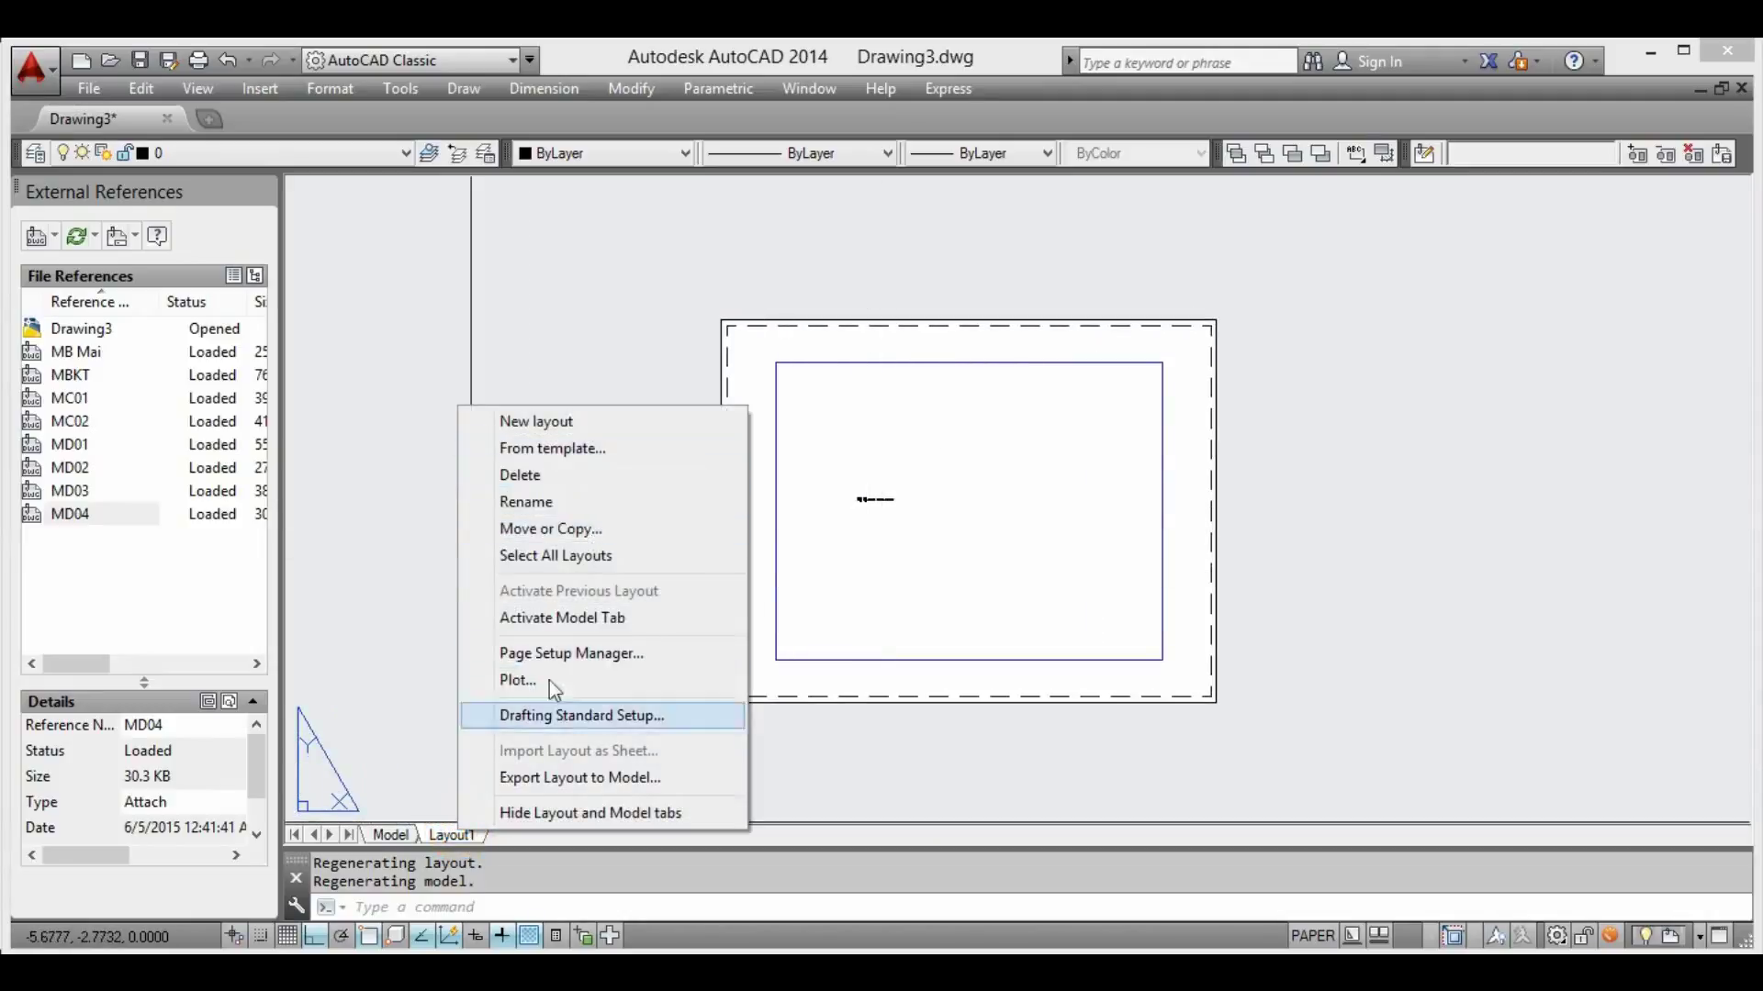
{"action": "left_click", "coordinate": [585, 657]}
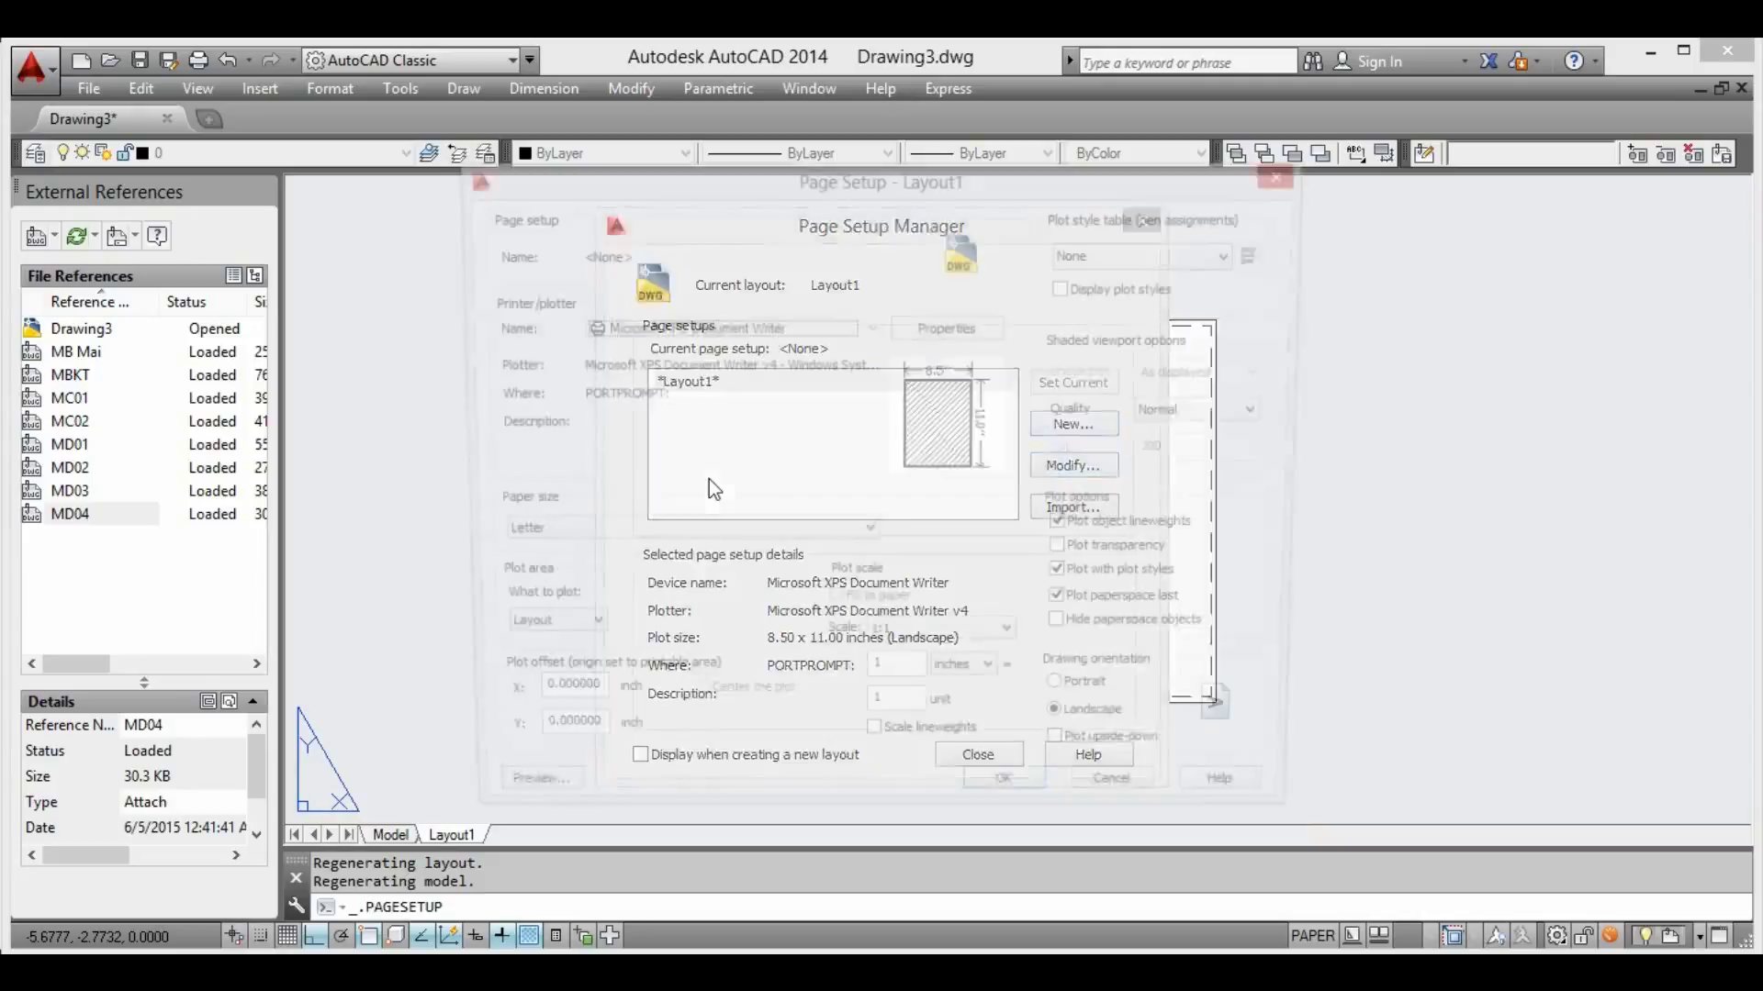
{"action": "left_click", "coordinate": [835, 325]}
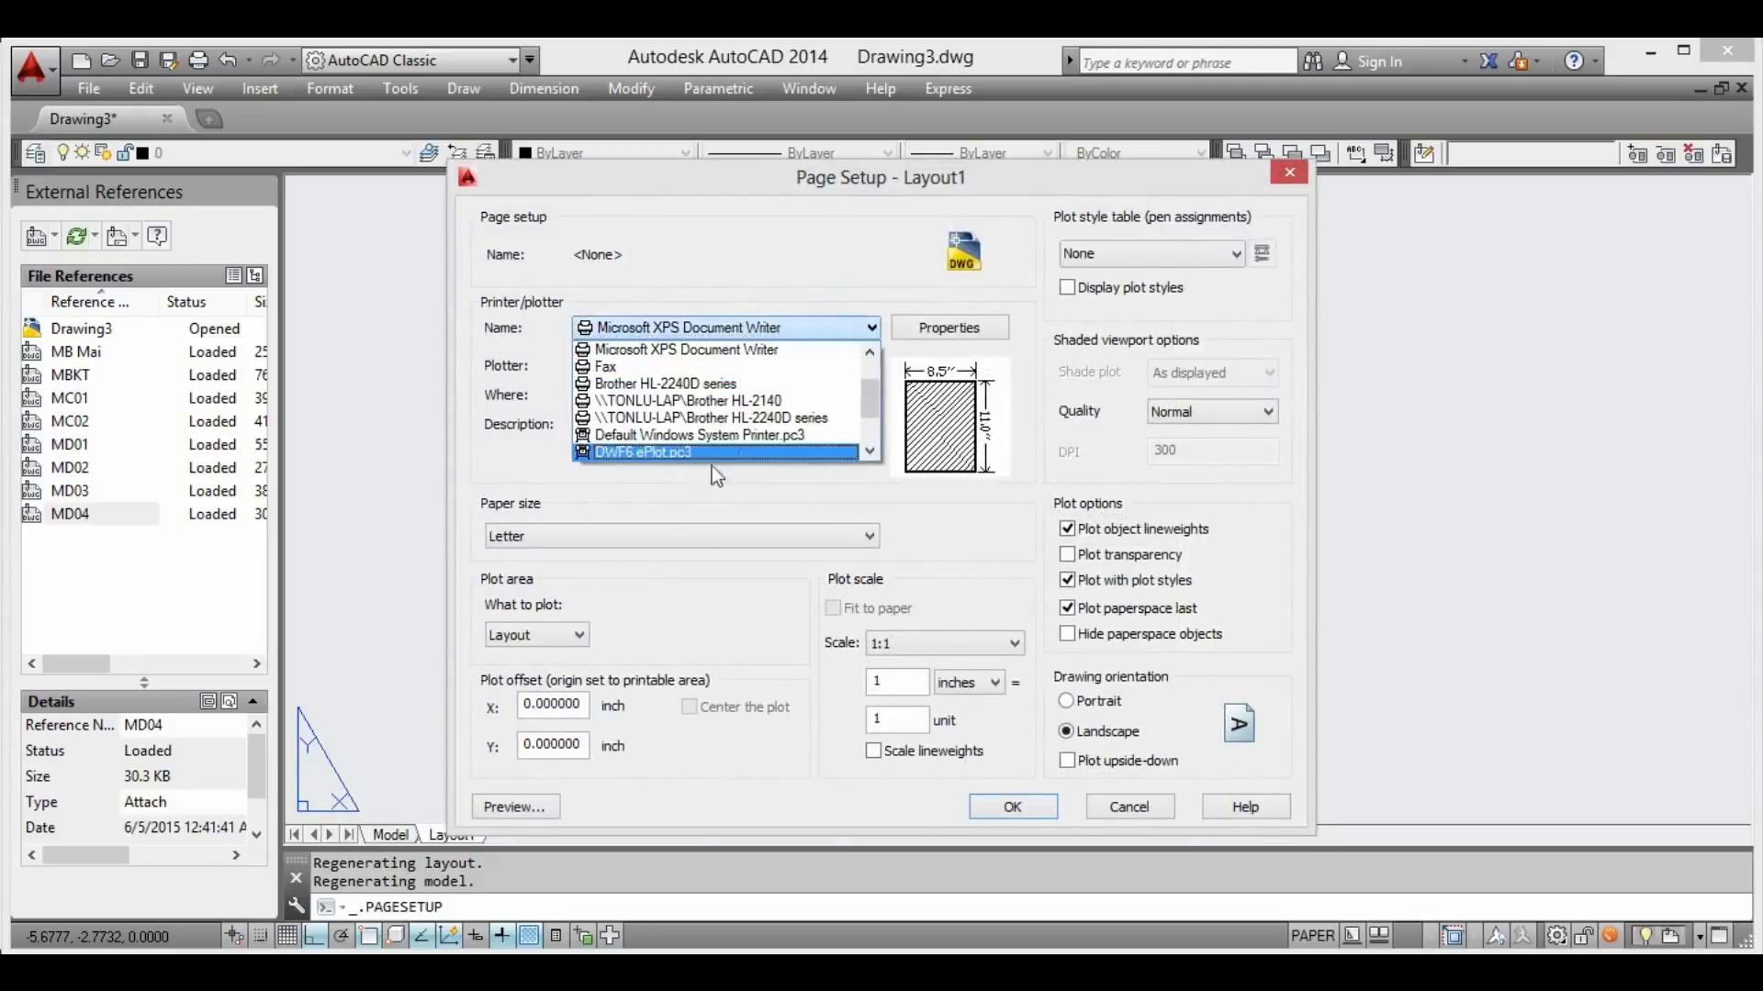
{"action": "left_click_drag", "start_coordinate": [867, 400], "coordinate": [865, 410]}
Set DWG To PDF.pc3, ISO A3 paper, acad.ctb and 1 mm = 100 units scale
{"action": "left_click", "coordinate": [742, 443]}
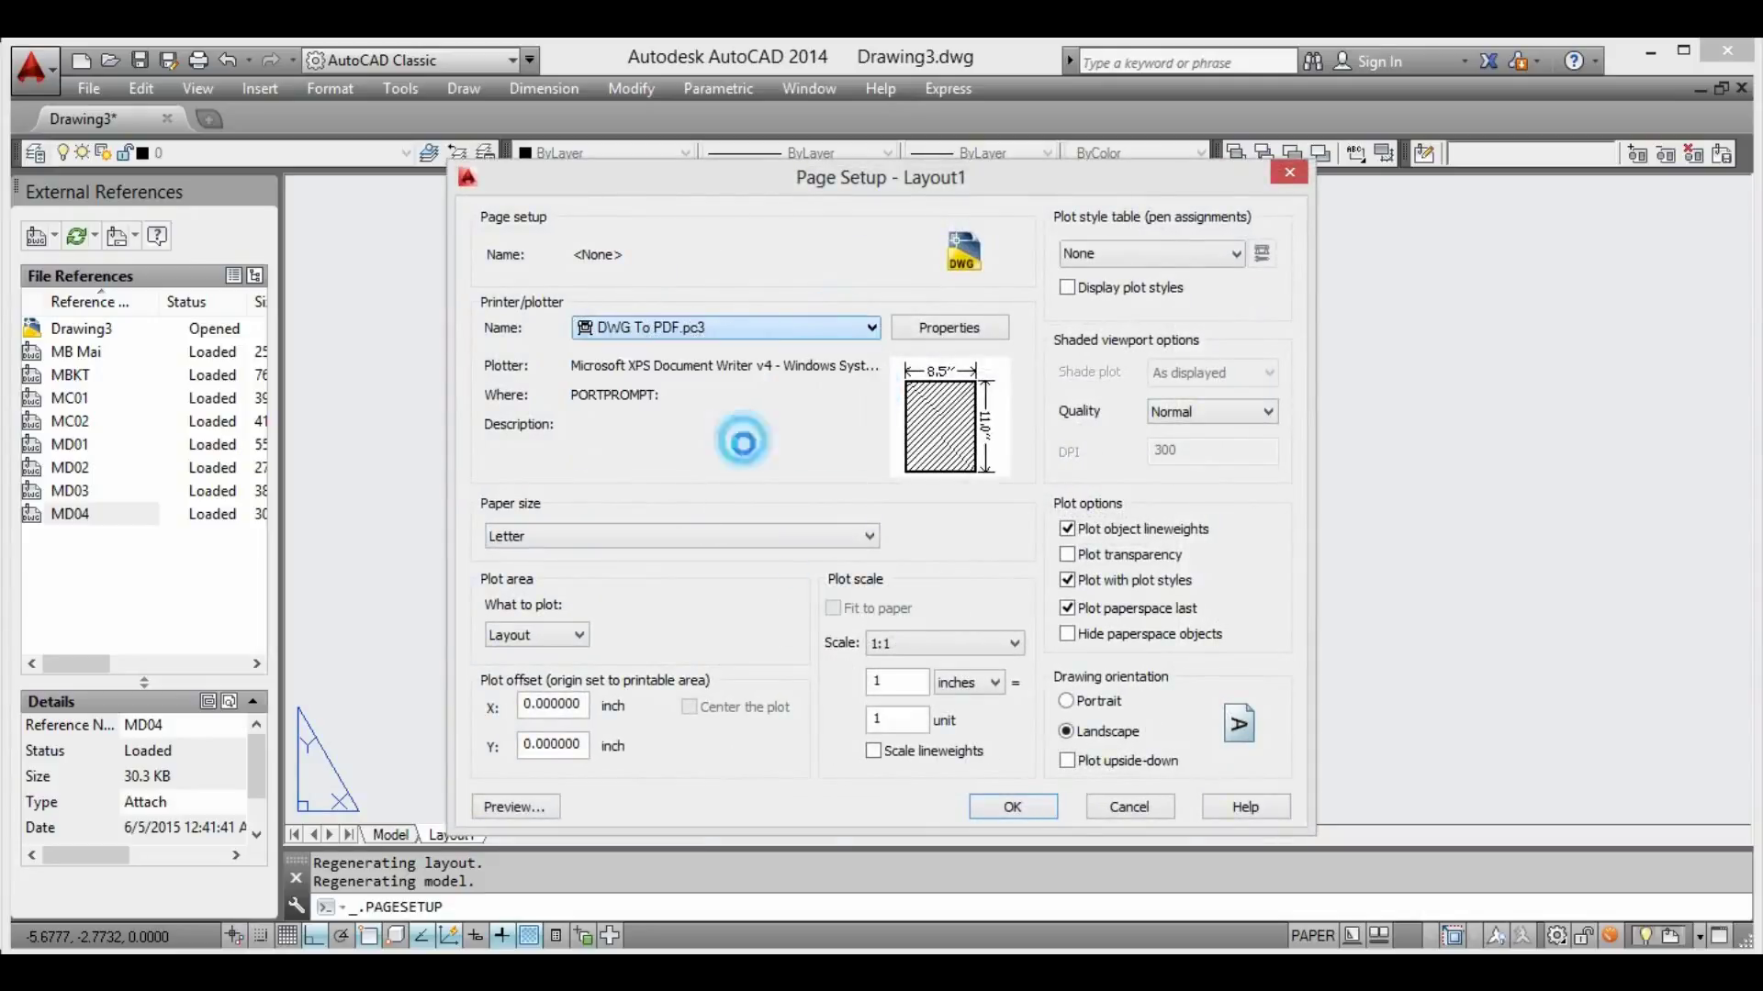
{"action": "left_click", "coordinate": [705, 534]}
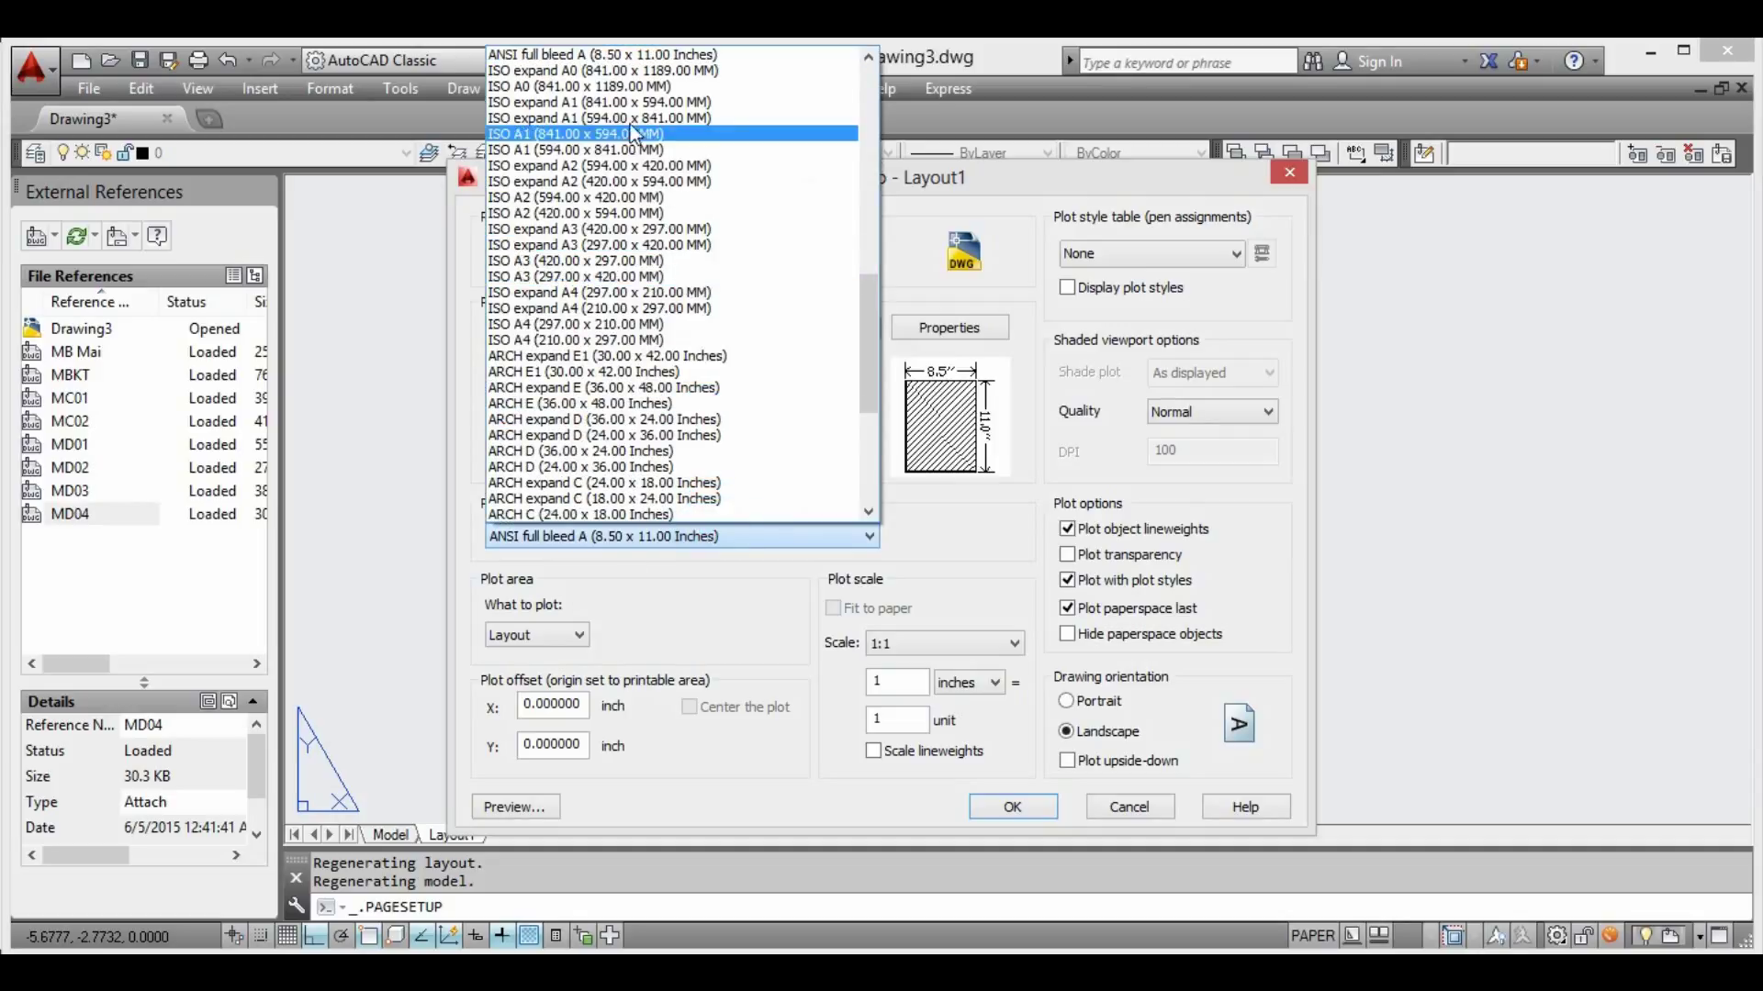
{"action": "left_click", "coordinate": [628, 261]}
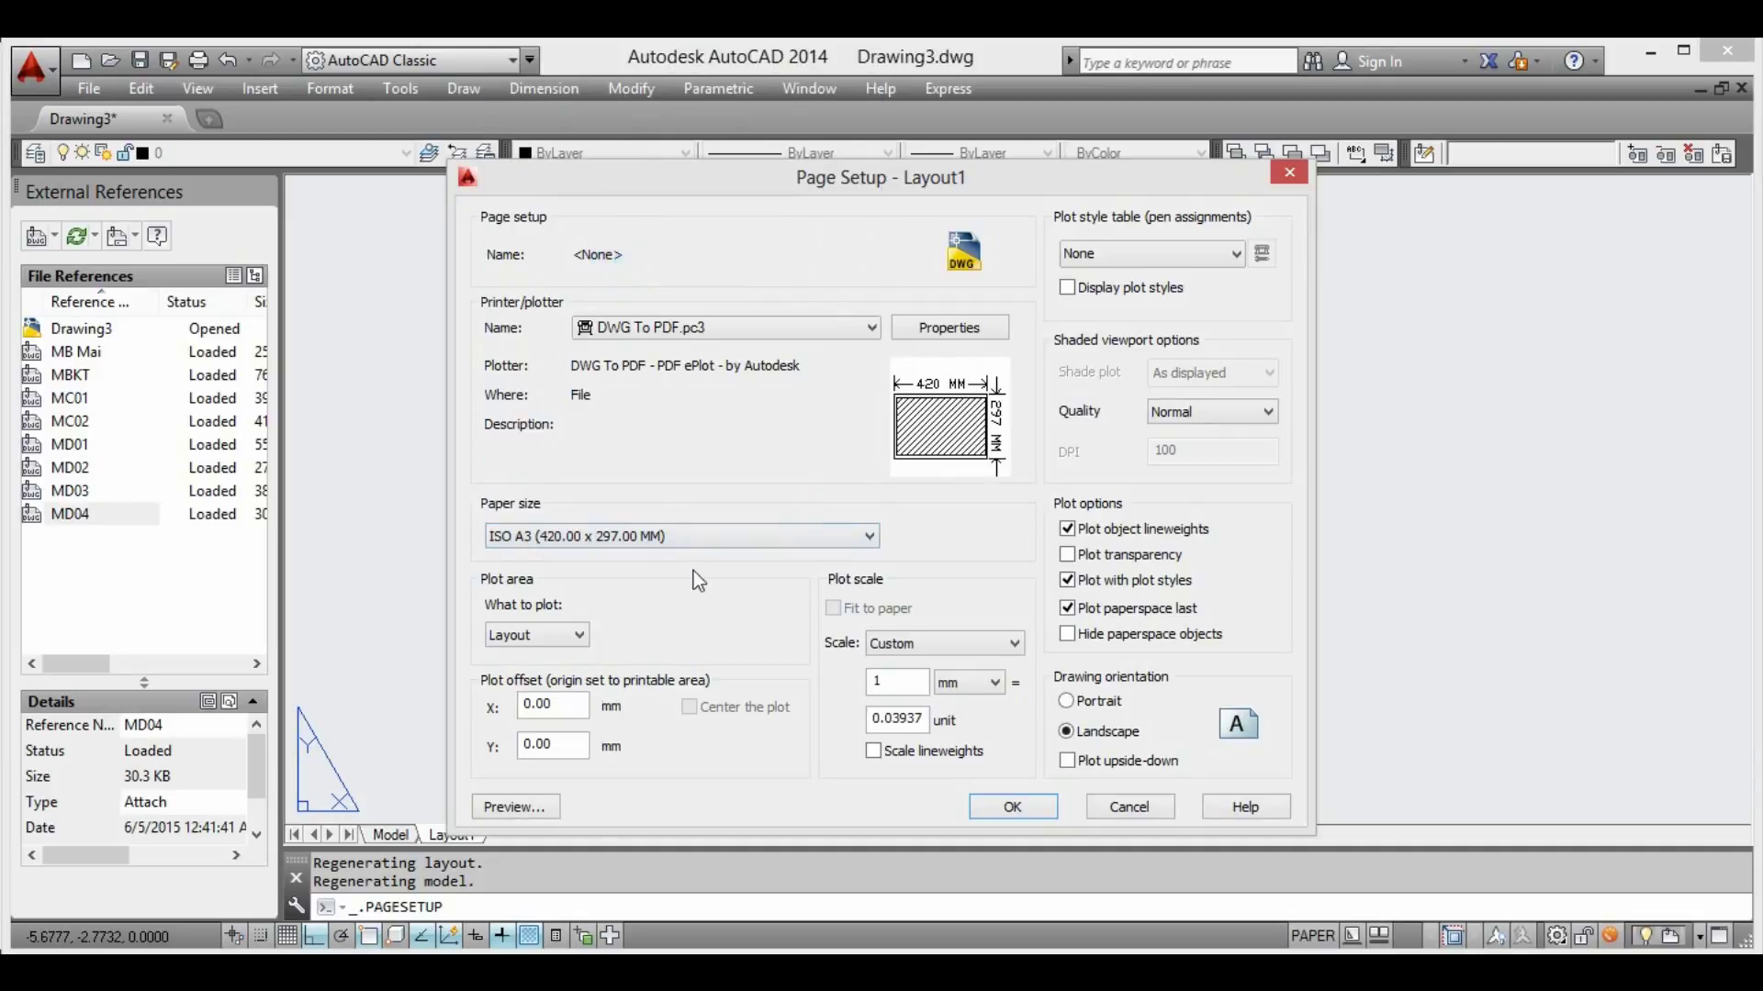
{"action": "left_click", "coordinate": [1206, 261]}
{"action": "left_click", "coordinate": [1122, 299]}
{"action": "left_click_drag", "start_coordinate": [926, 719], "coordinate": [813, 725]}
{"action": "type", "text": "100"}
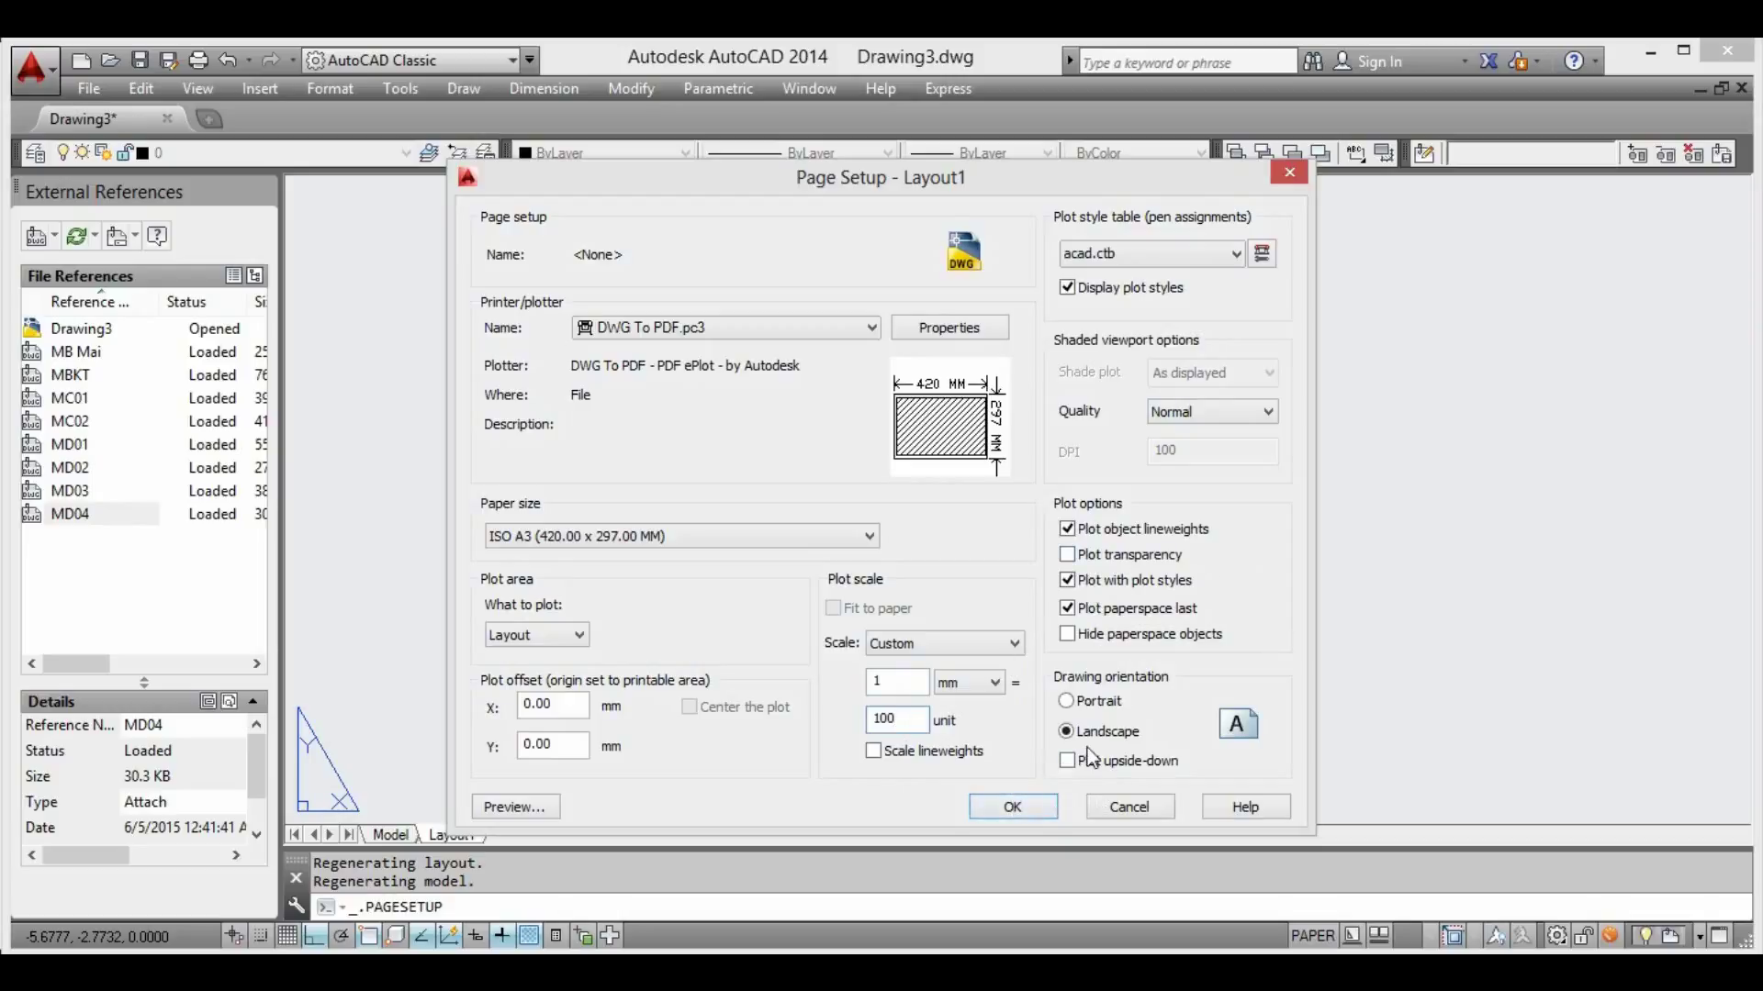
{"action": "left_click", "coordinate": [1021, 805]}
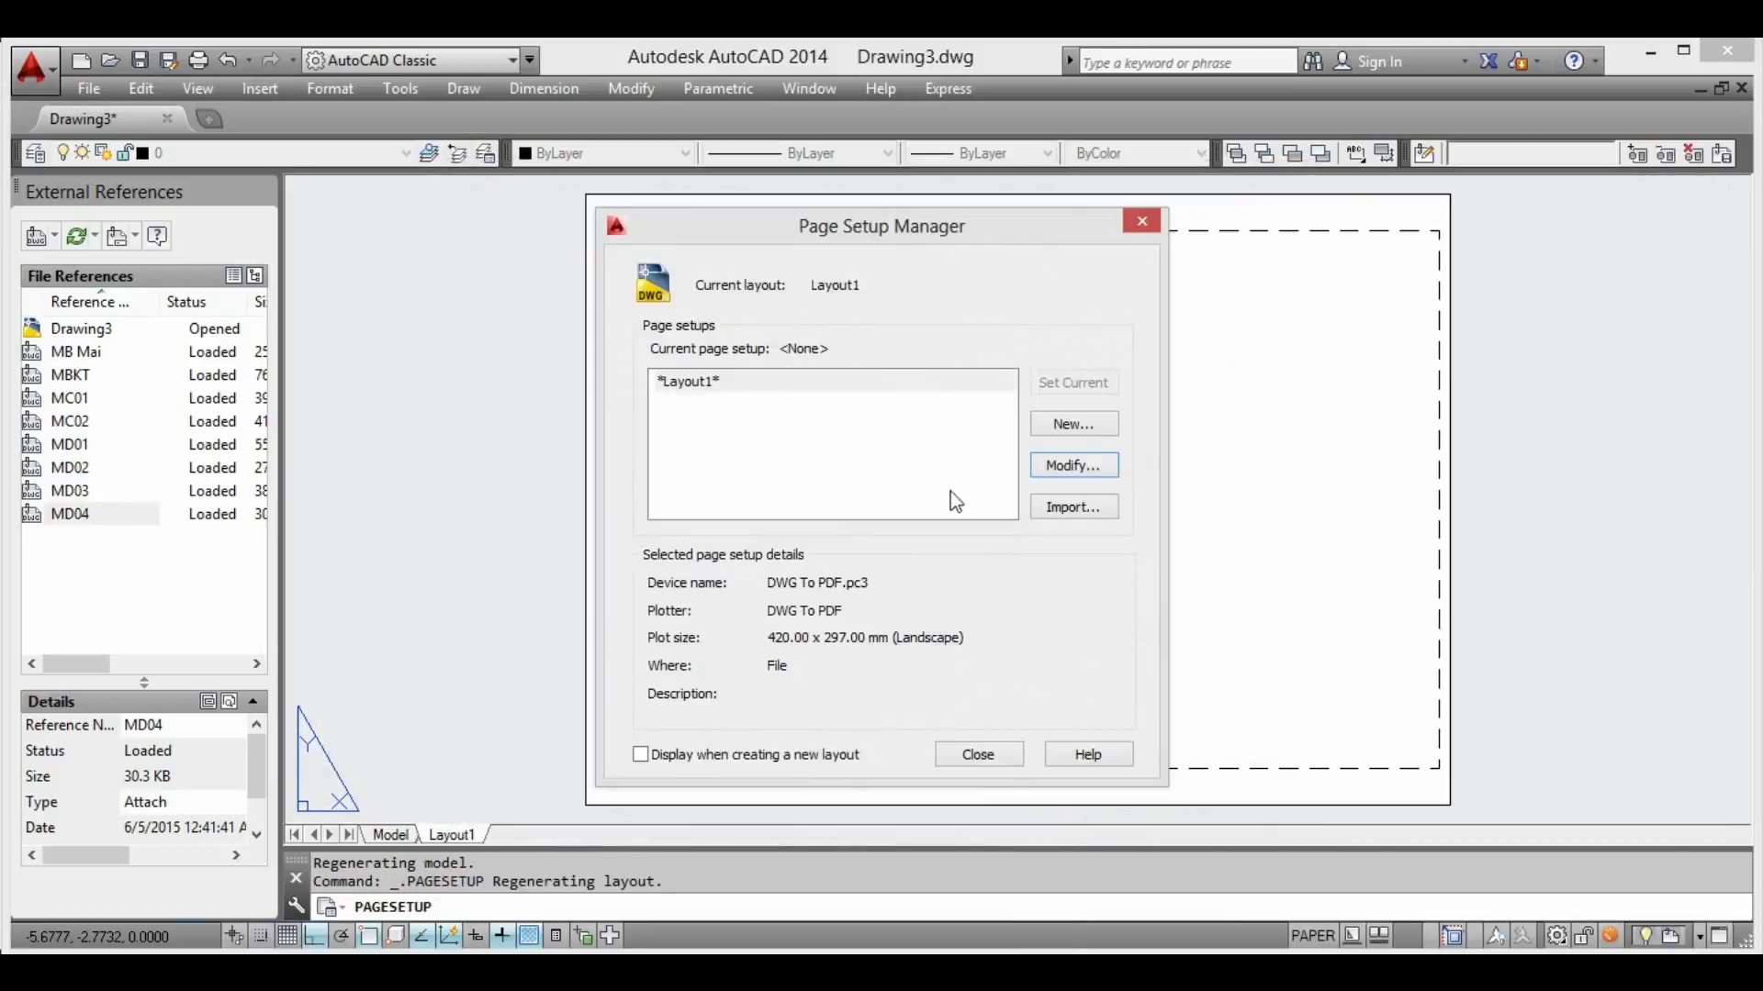
{"action": "left_click", "coordinate": [978, 753]}
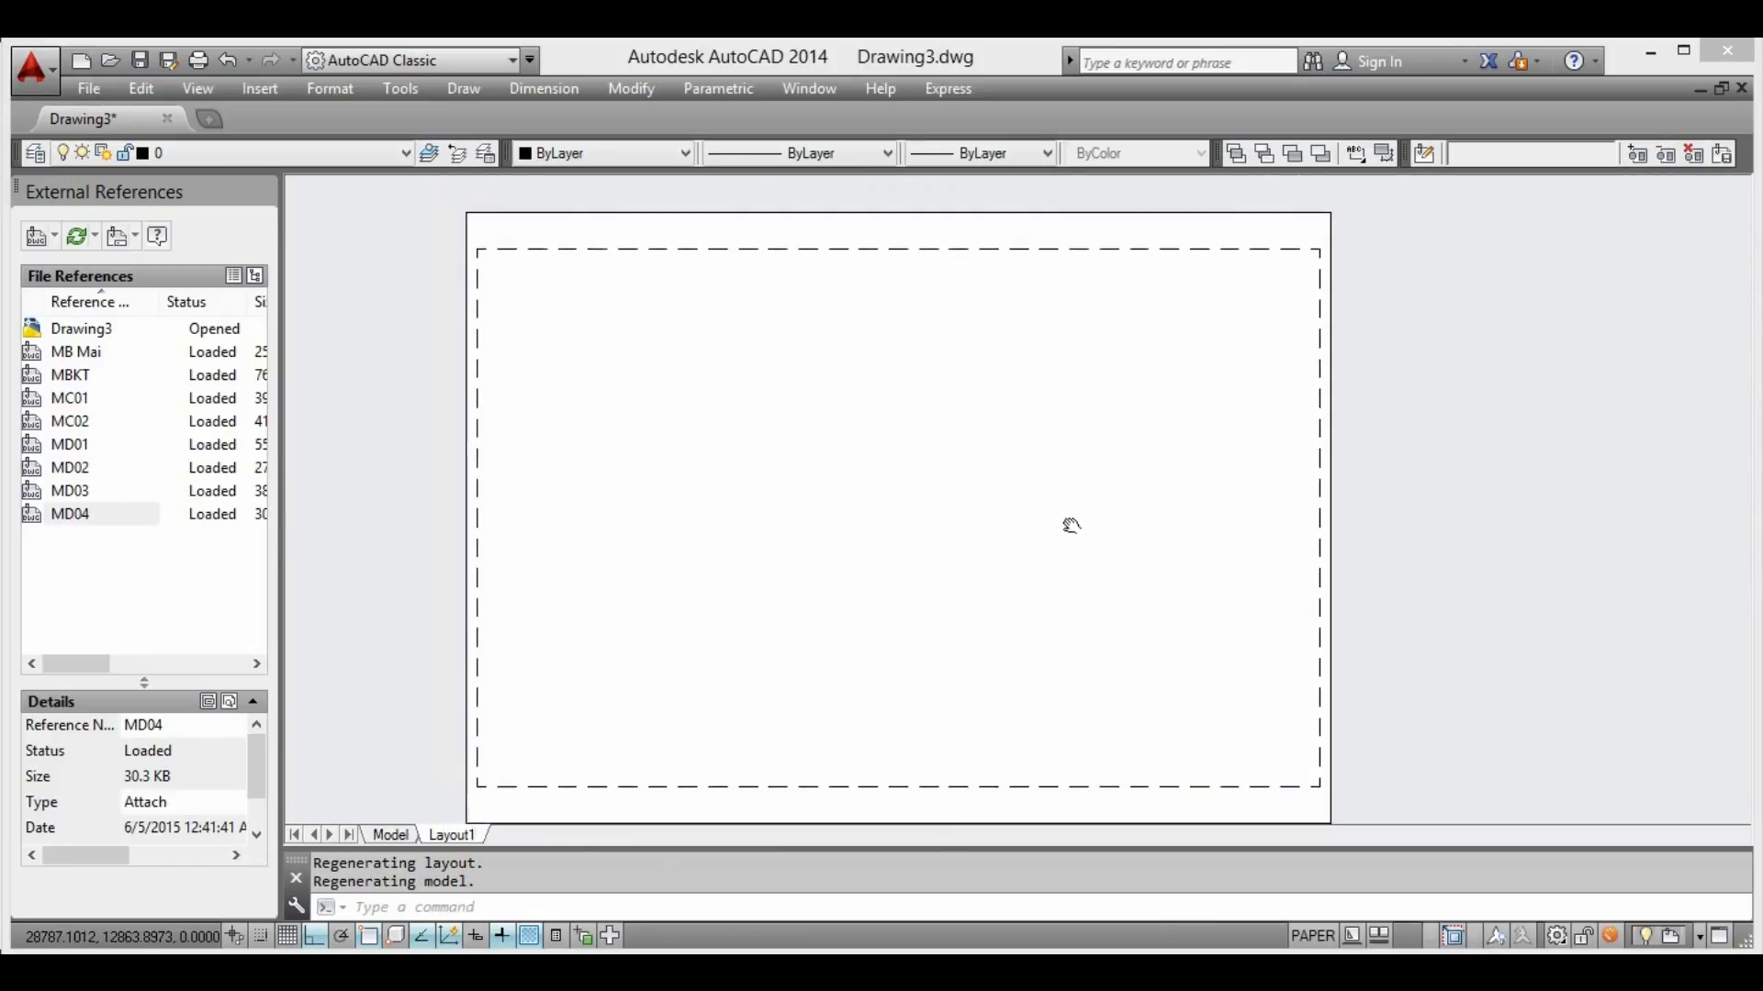
Return to model space and zoom into the floor plan room with the circle
{"action": "left_click", "coordinate": [391, 835]}
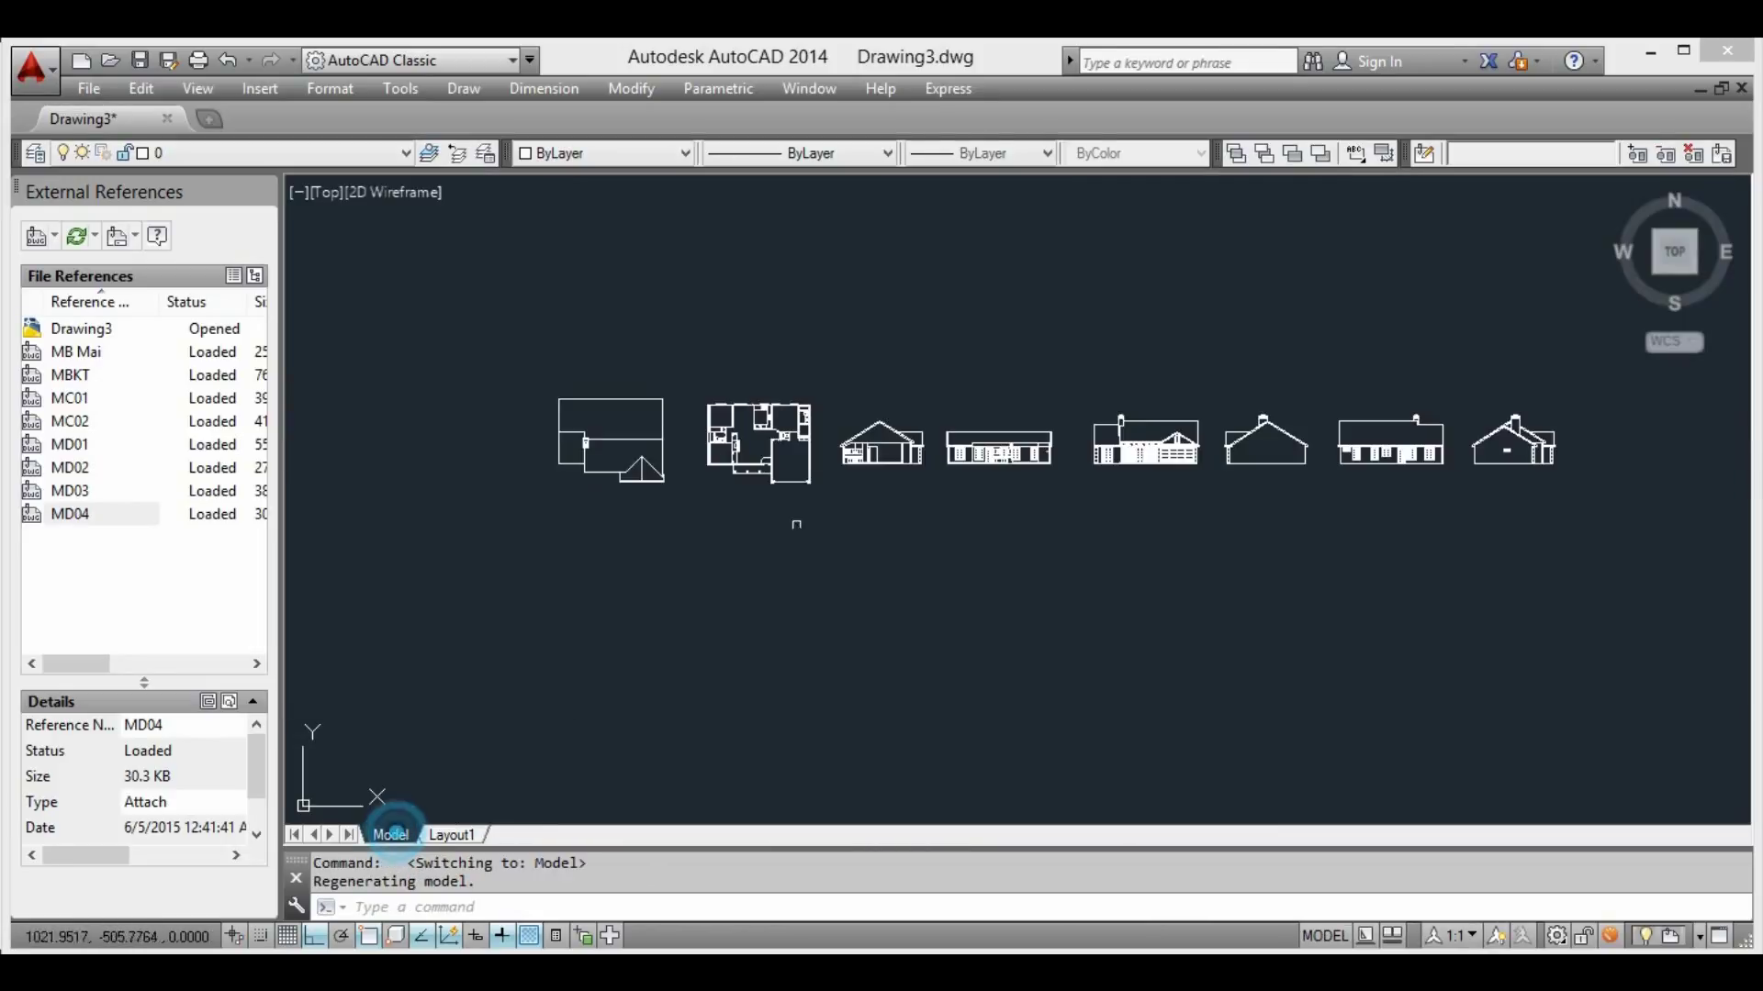
{"action": "scroll", "coordinate": [714, 363], "scroll_direction": "up", "scroll_amount": 6}
{"action": "middle_click_drag", "start_coordinate": [714, 363], "coordinate": [1035, 565]}
{"action": "middle_click_drag", "start_coordinate": [666, 378], "coordinate": [882, 378]}
{"action": "scroll", "coordinate": [881, 378], "scroll_direction": "up", "scroll_amount": 2}
{"action": "middle_click_drag", "start_coordinate": [731, 430], "coordinate": [826, 460]}
Measure between two wall lines with DIST, getting 4.0000
{"action": "type", "text": "di"}
{"action": "key", "text": "Return"}
{"action": "scroll", "coordinate": [806, 418], "scroll_direction": "up", "scroll_amount": 4}
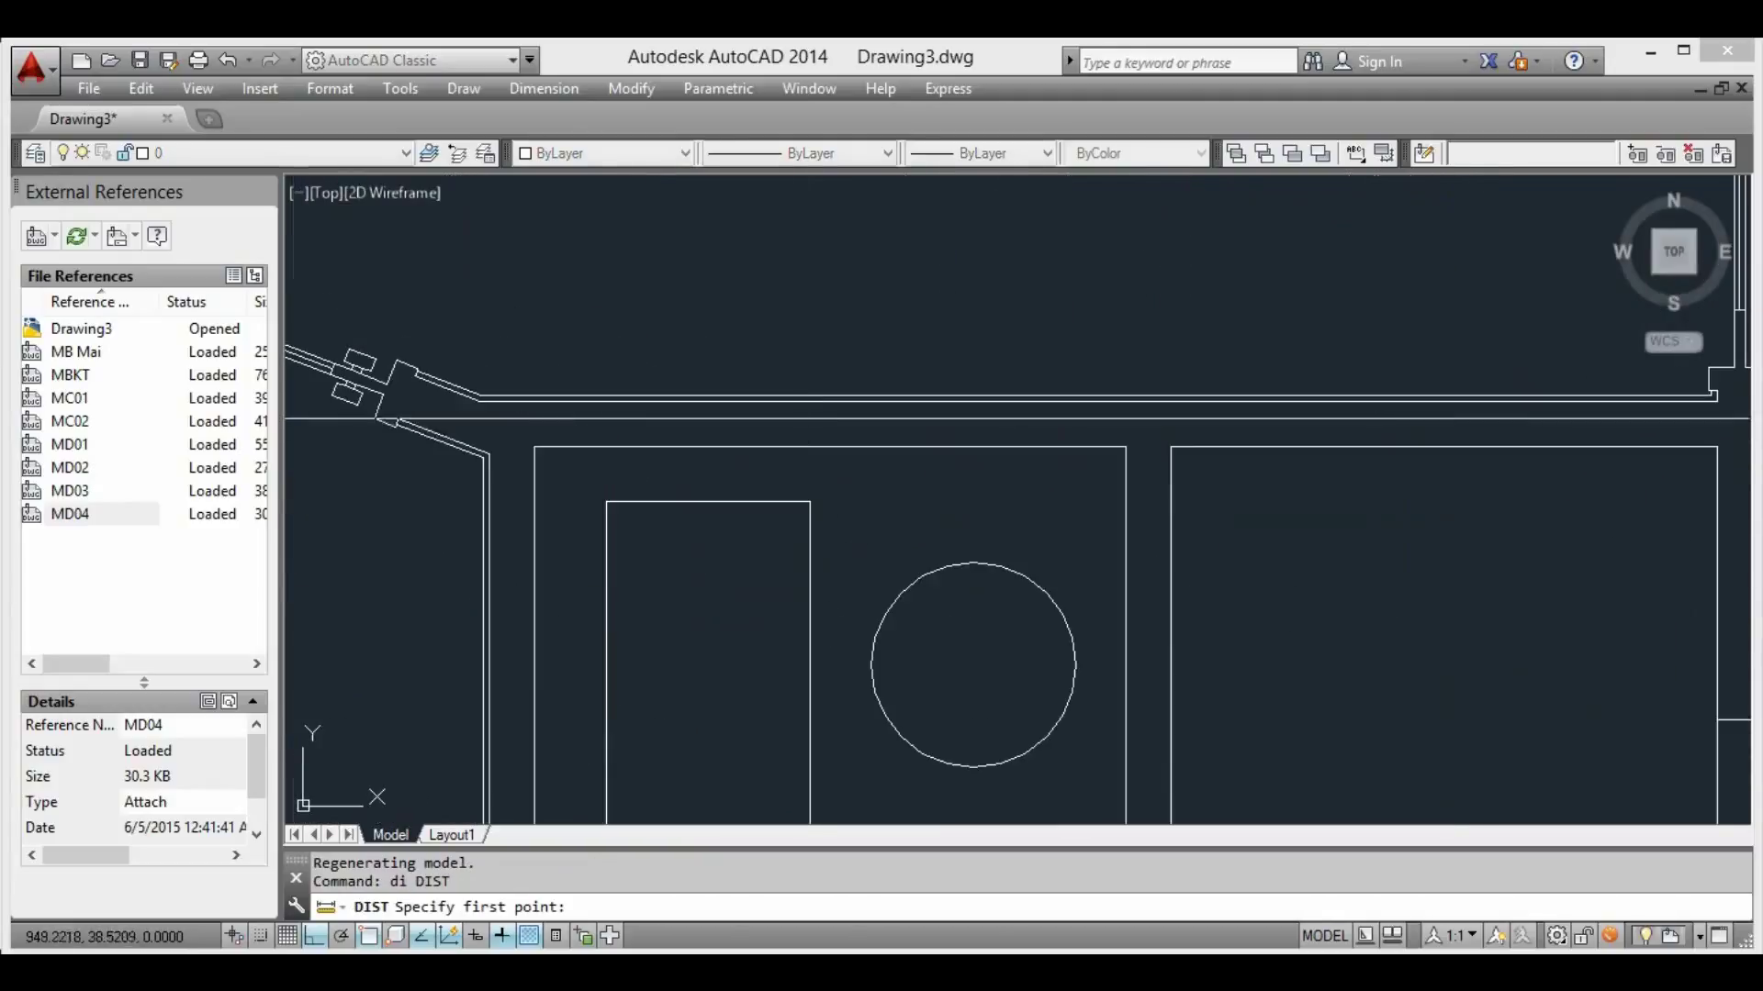
{"action": "left_click", "coordinate": [804, 444]}
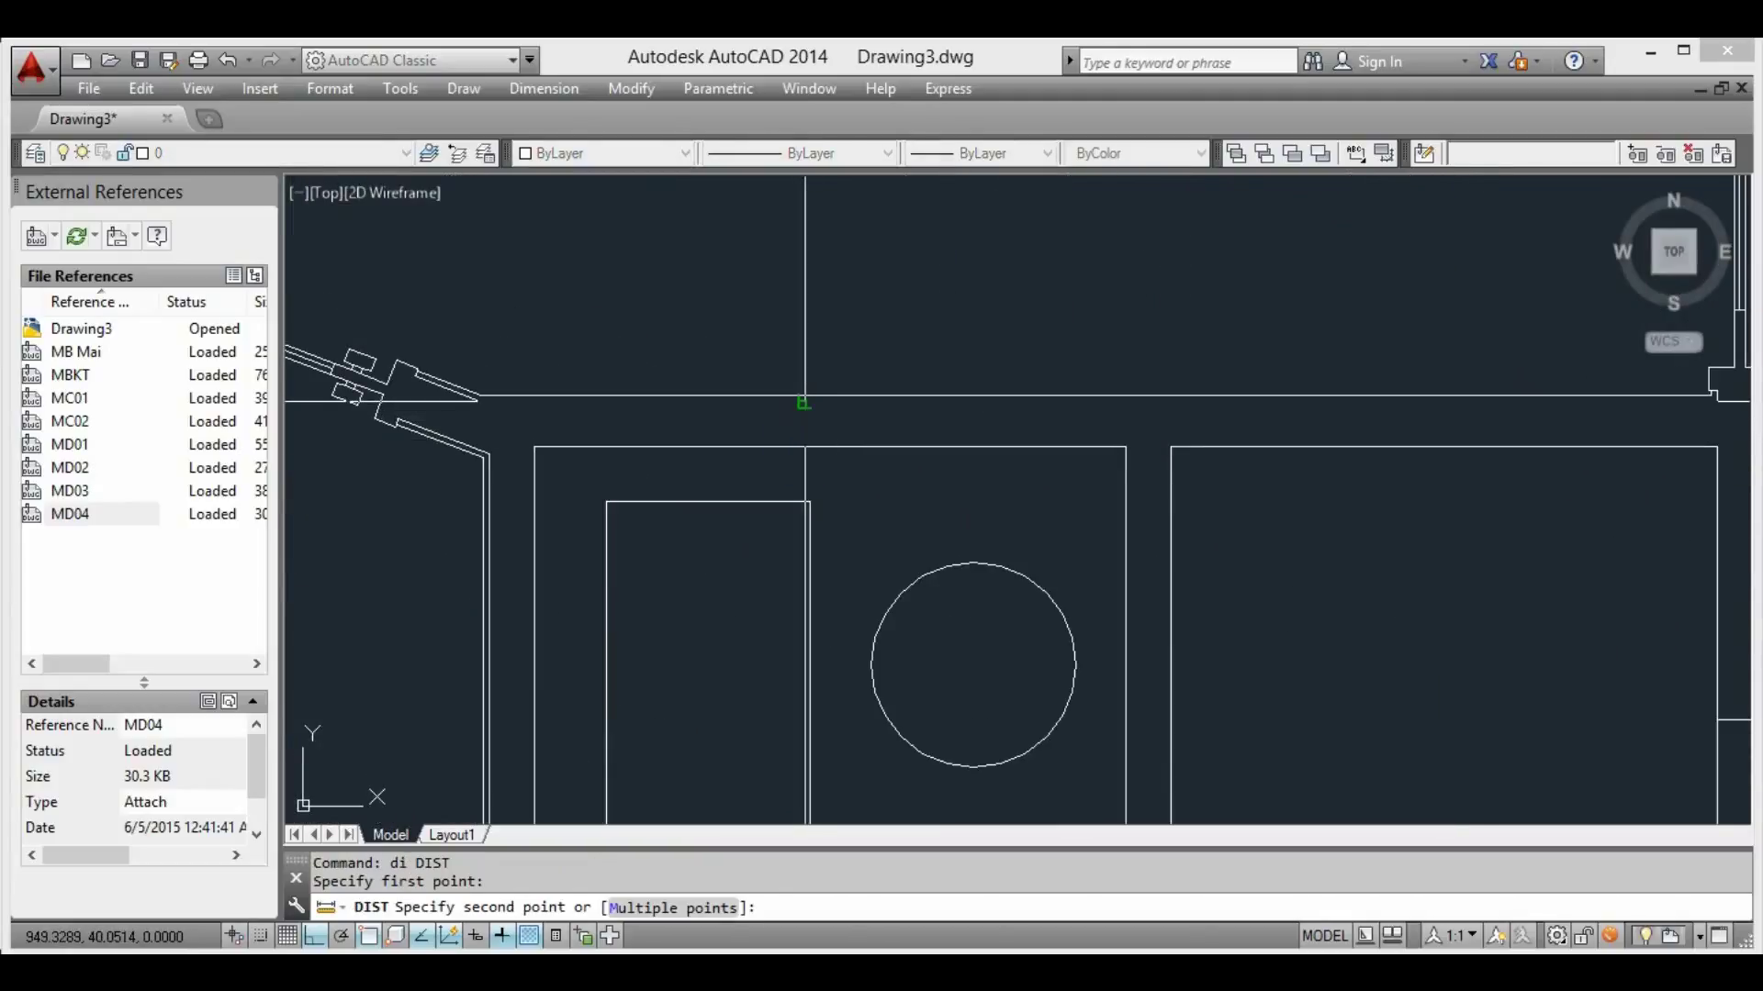
{"action": "left_click", "coordinate": [804, 402]}
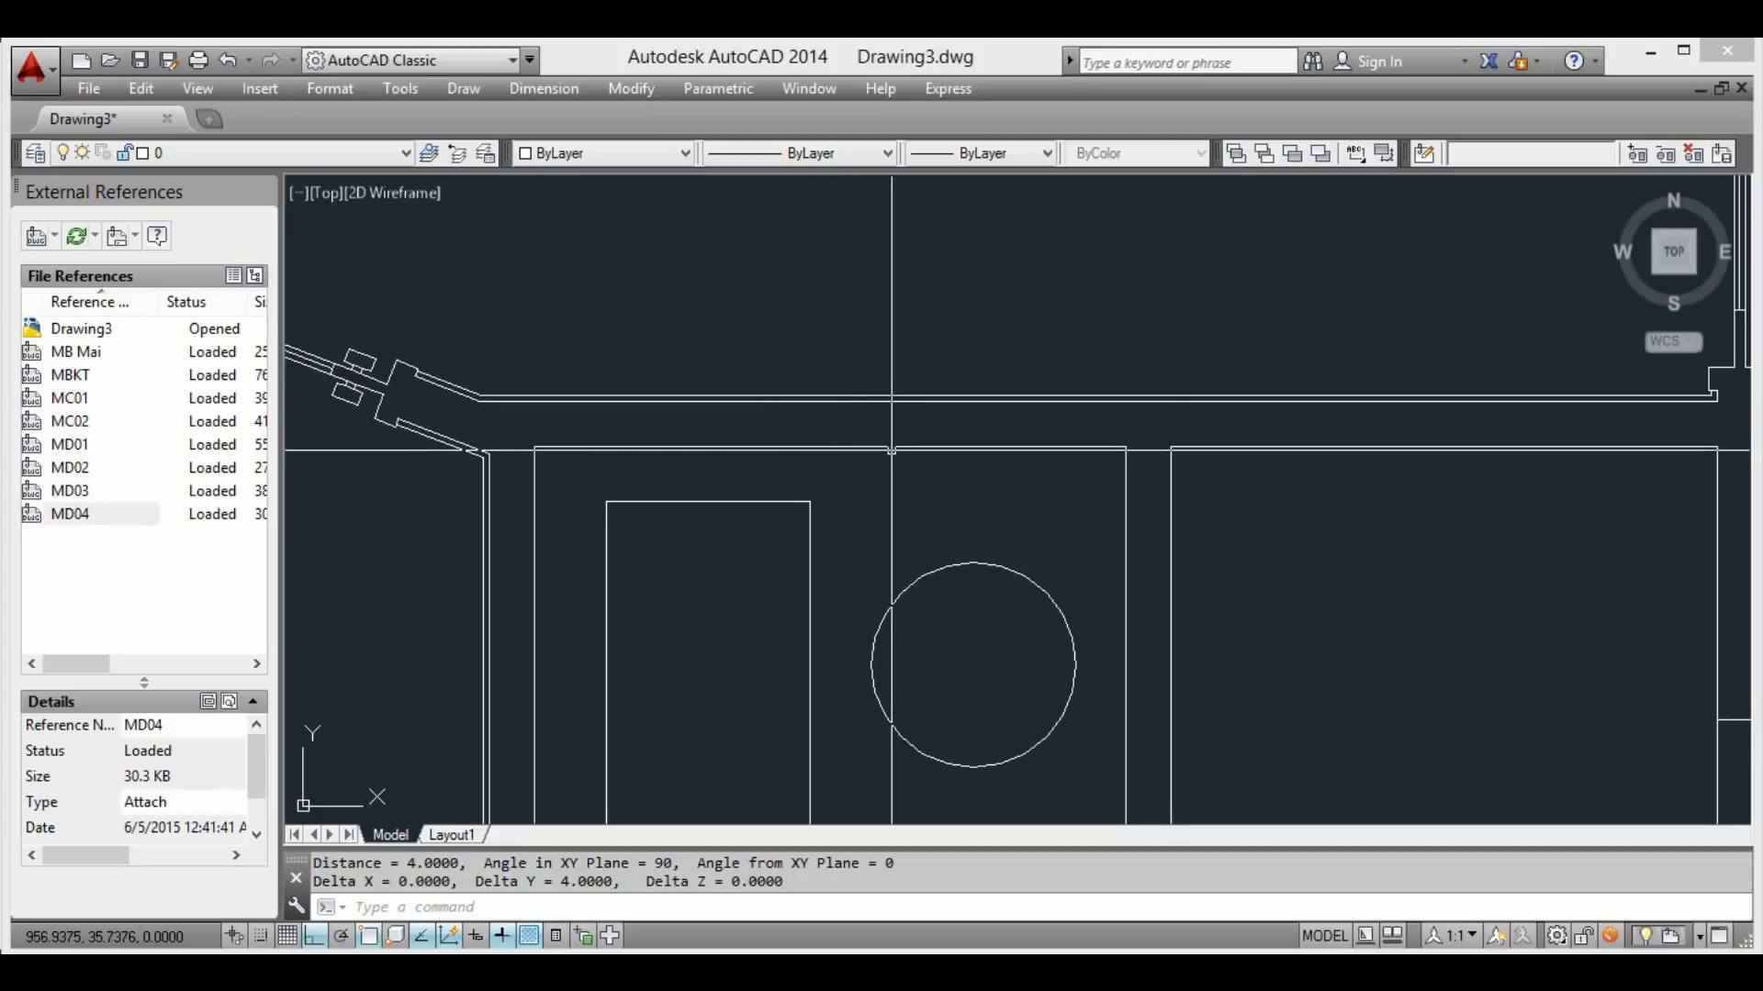
{"action": "scroll", "coordinate": [892, 450], "scroll_direction": "down", "scroll_amount": 8}
{"action": "scroll", "coordinate": [885, 440], "scroll_direction": "up", "scroll_amount": 6}
{"action": "scroll", "coordinate": [885, 432], "scroll_direction": "down", "scroll_amount": 6}
{"action": "scroll", "coordinate": [885, 432], "scroll_direction": "up", "scroll_amount": 7}
{"action": "mouse_move", "coordinate": [885, 431]}
{"action": "middle_mouse_down"}
{"action": "mouse_move", "coordinate": [753, 421]}
{"action": "mouse_move", "coordinate": [701, 448]}
{"action": "middle_mouse_up"}
{"action": "scroll", "coordinate": [753, 420], "scroll_direction": "down", "scroll_amount": 8}
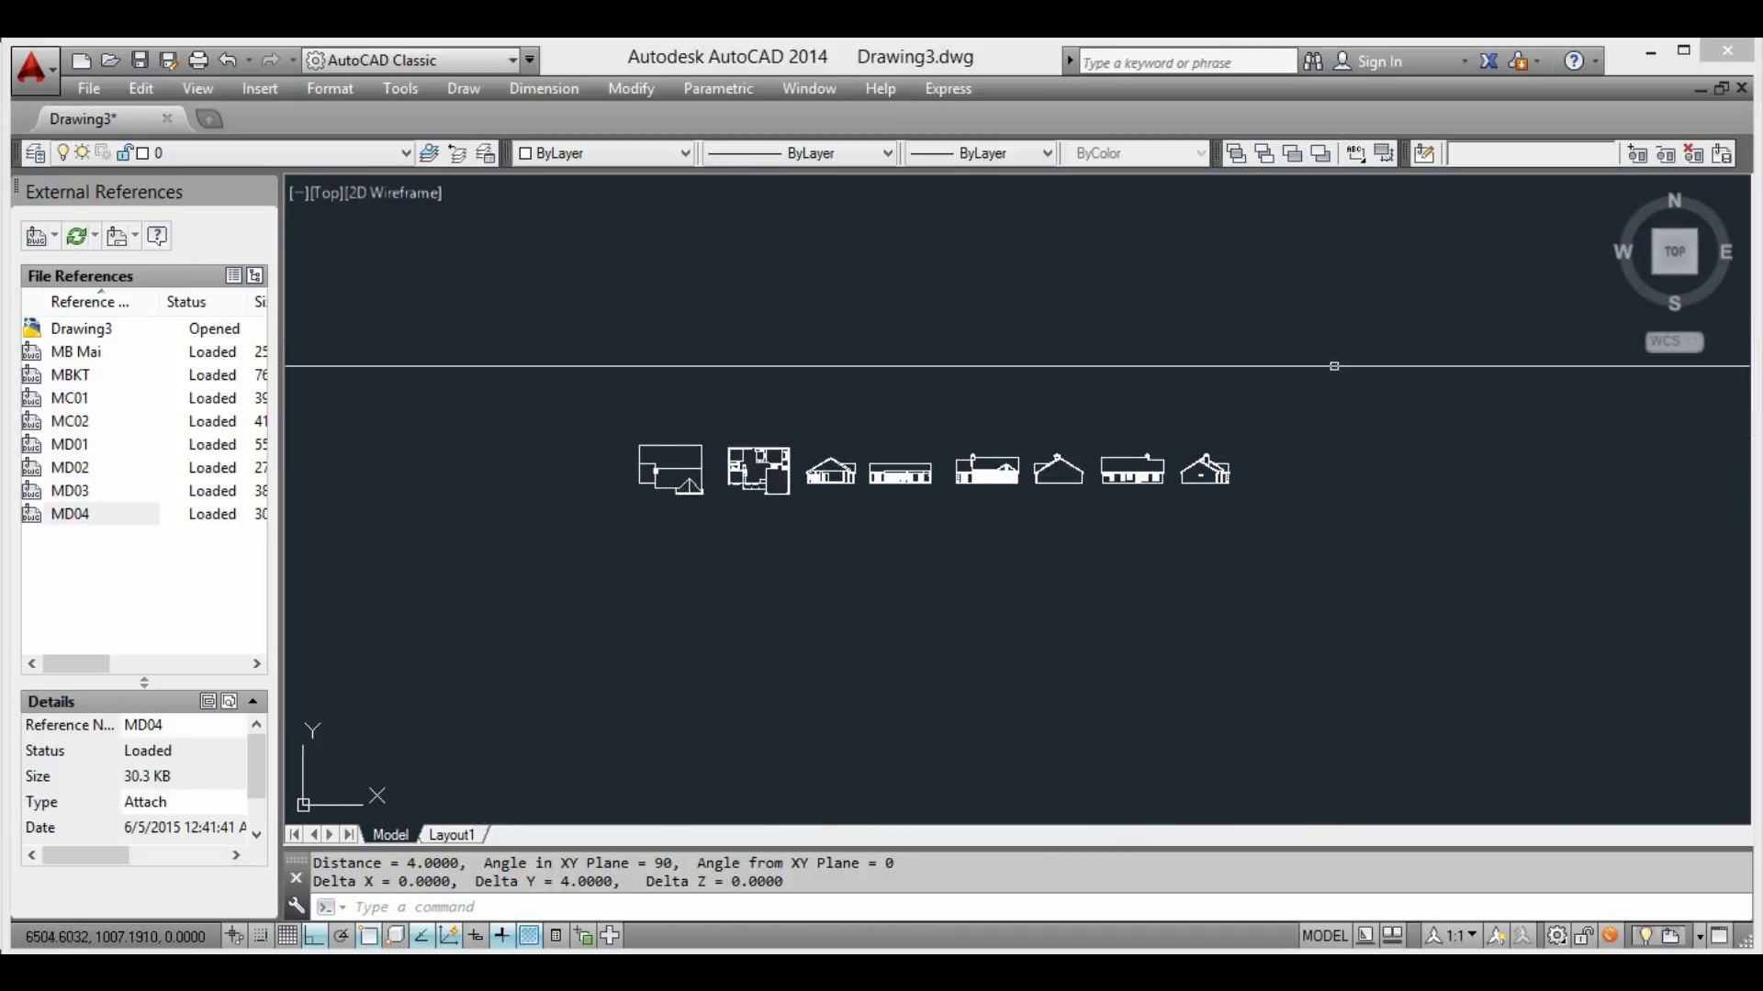
Window-select all eight drawings, clear the selection, and bring the plan's left wall into view
{"action": "left_click", "coordinate": [1349, 346]}
{"action": "left_click", "coordinate": [565, 594]}
{"action": "scroll", "coordinate": [675, 467], "scroll_direction": "up", "scroll_amount": 10}
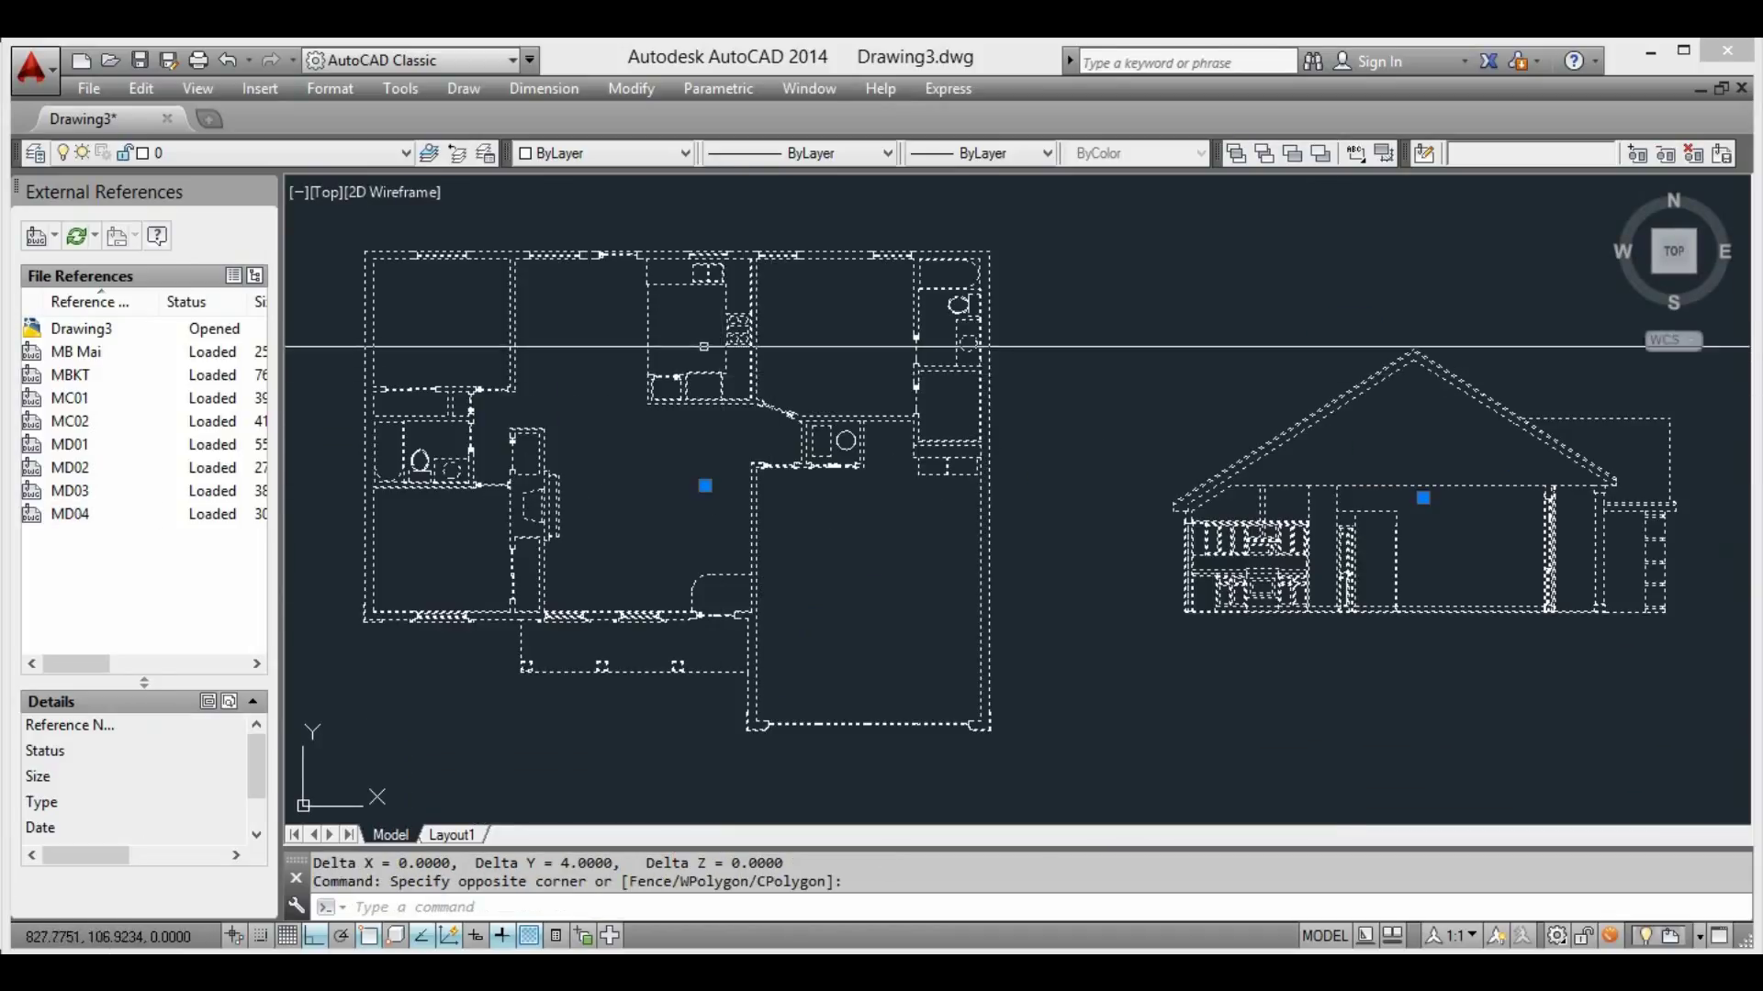
{"action": "middle_click_drag", "start_coordinate": [549, 390], "coordinate": [808, 432]}
{"action": "scroll", "coordinate": [826, 537], "scroll_direction": "up", "scroll_amount": 5}
{"action": "scroll", "coordinate": [1138, 423], "scroll_direction": "down", "scroll_amount": 3}
{"action": "scroll", "coordinate": [1139, 423], "scroll_direction": "down", "scroll_amount": 2}
{"action": "middle_click_drag", "start_coordinate": [550, 521], "coordinate": [1034, 475]}
{"action": "key", "text": "Escape"}
{"action": "scroll", "coordinate": [1056, 441], "scroll_direction": "up", "scroll_amount": 5}
{"action": "middle_click_drag", "start_coordinate": [1071, 413], "coordinate": [1043, 431]}
{"action": "scroll", "coordinate": [1125, 448], "scroll_direction": "up", "scroll_amount": 4}
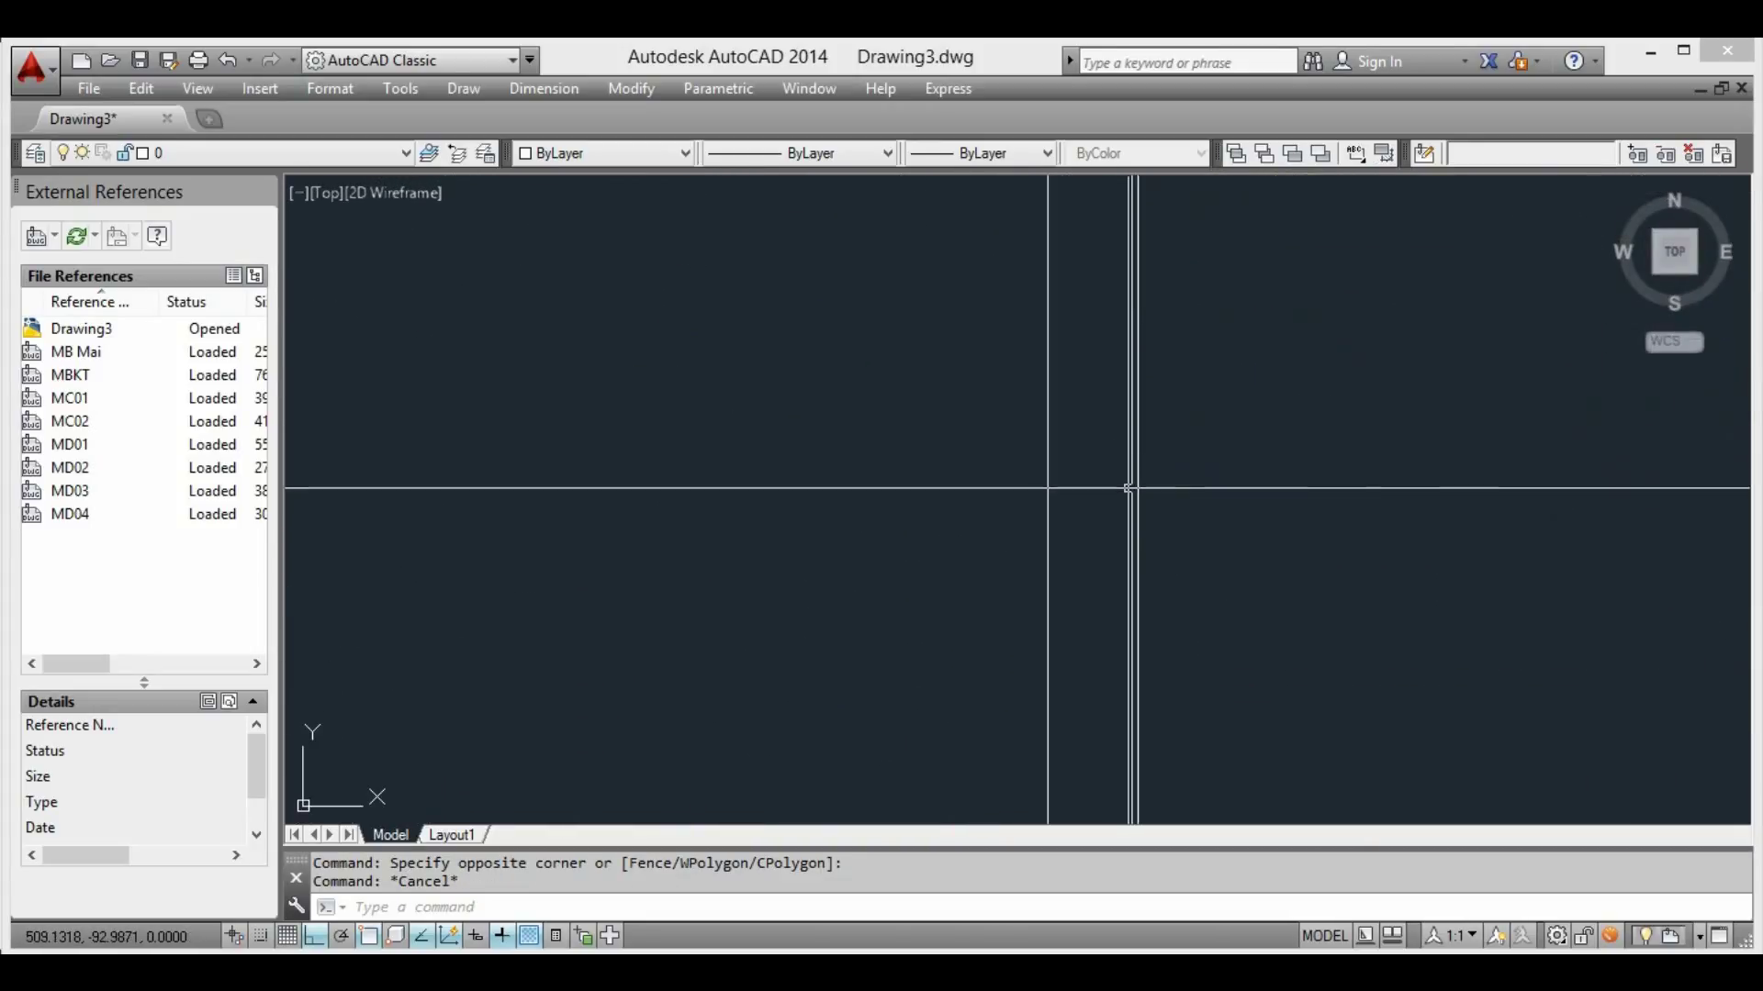
Measure across the left wall with DIST, getting 8.0000 along X
{"action": "type", "text": "di"}
{"action": "key", "text": "Return"}
{"action": "left_click", "coordinate": [1048, 470]}
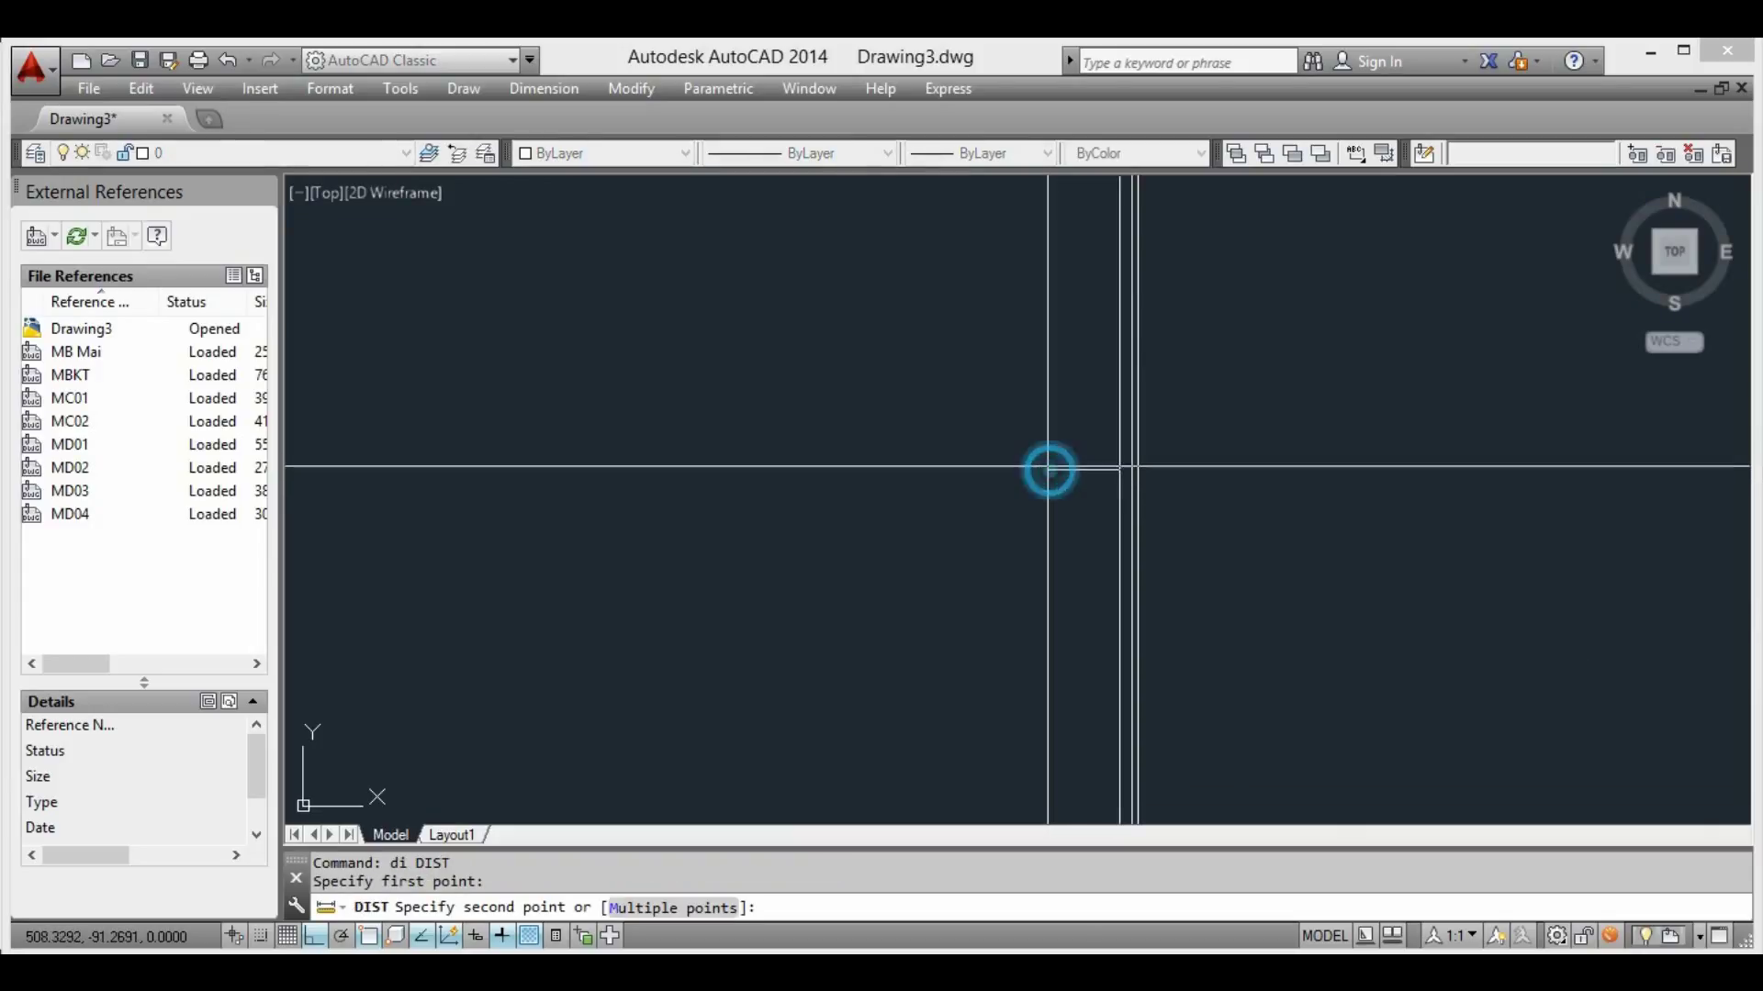
{"action": "left_click", "coordinate": [1131, 471]}
{"action": "scroll", "coordinate": [1120, 473], "scroll_direction": "down", "scroll_amount": 5}
{"action": "scroll", "coordinate": [1120, 473], "scroll_direction": "down", "scroll_amount": 5}
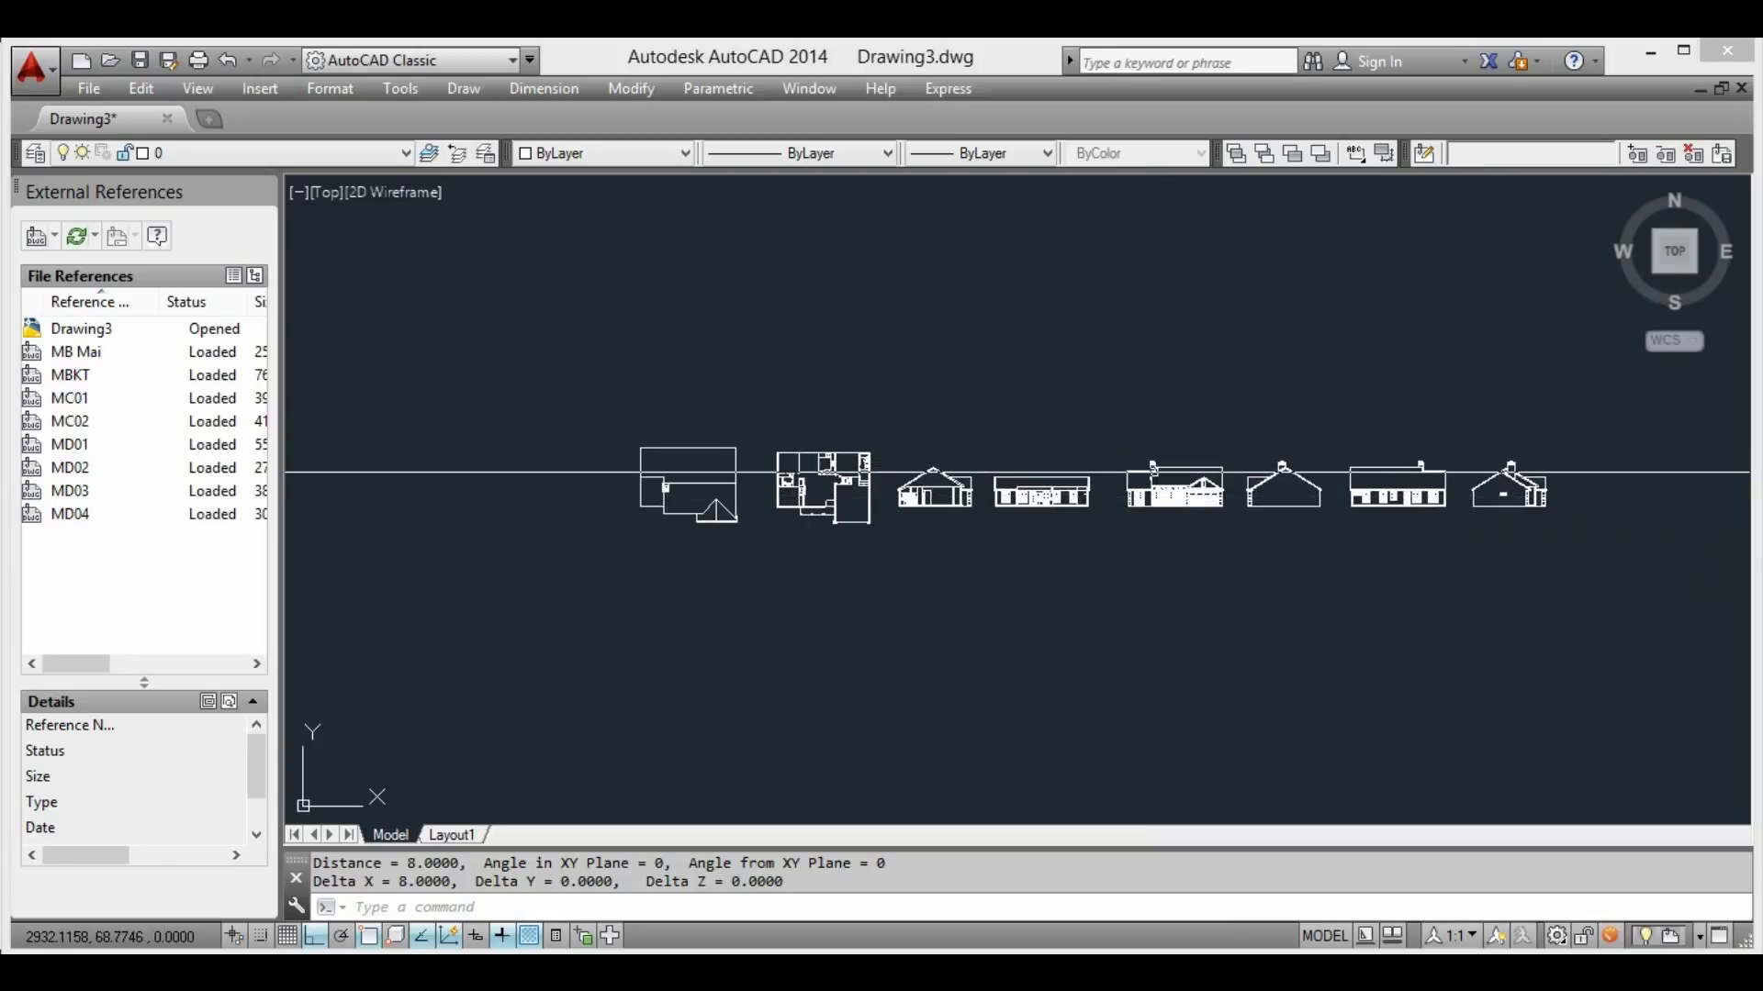
Start scaling all eight xrefs, using the leftmost drawing's lower-left corner as base point
{"action": "type", "text": "sc"}
{"action": "key", "text": "Return"}
{"action": "left_click", "coordinate": [1644, 379]}
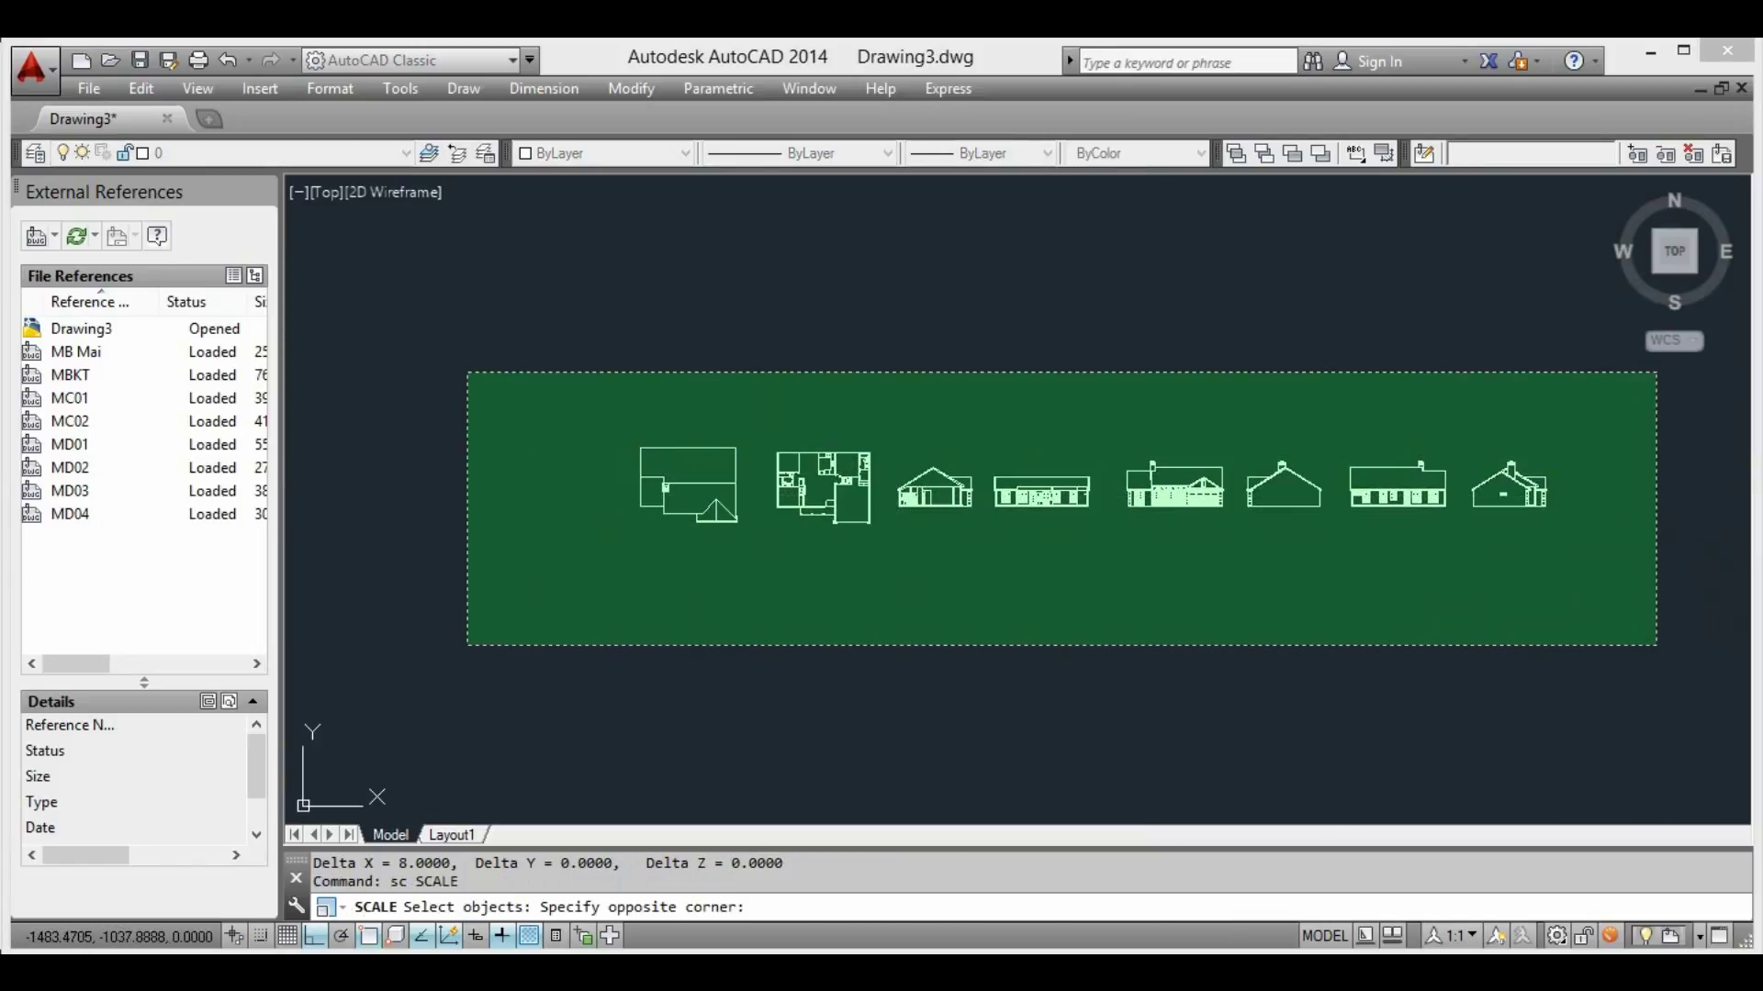
{"action": "left_click", "coordinate": [495, 636]}
{"action": "key", "text": "Return"}
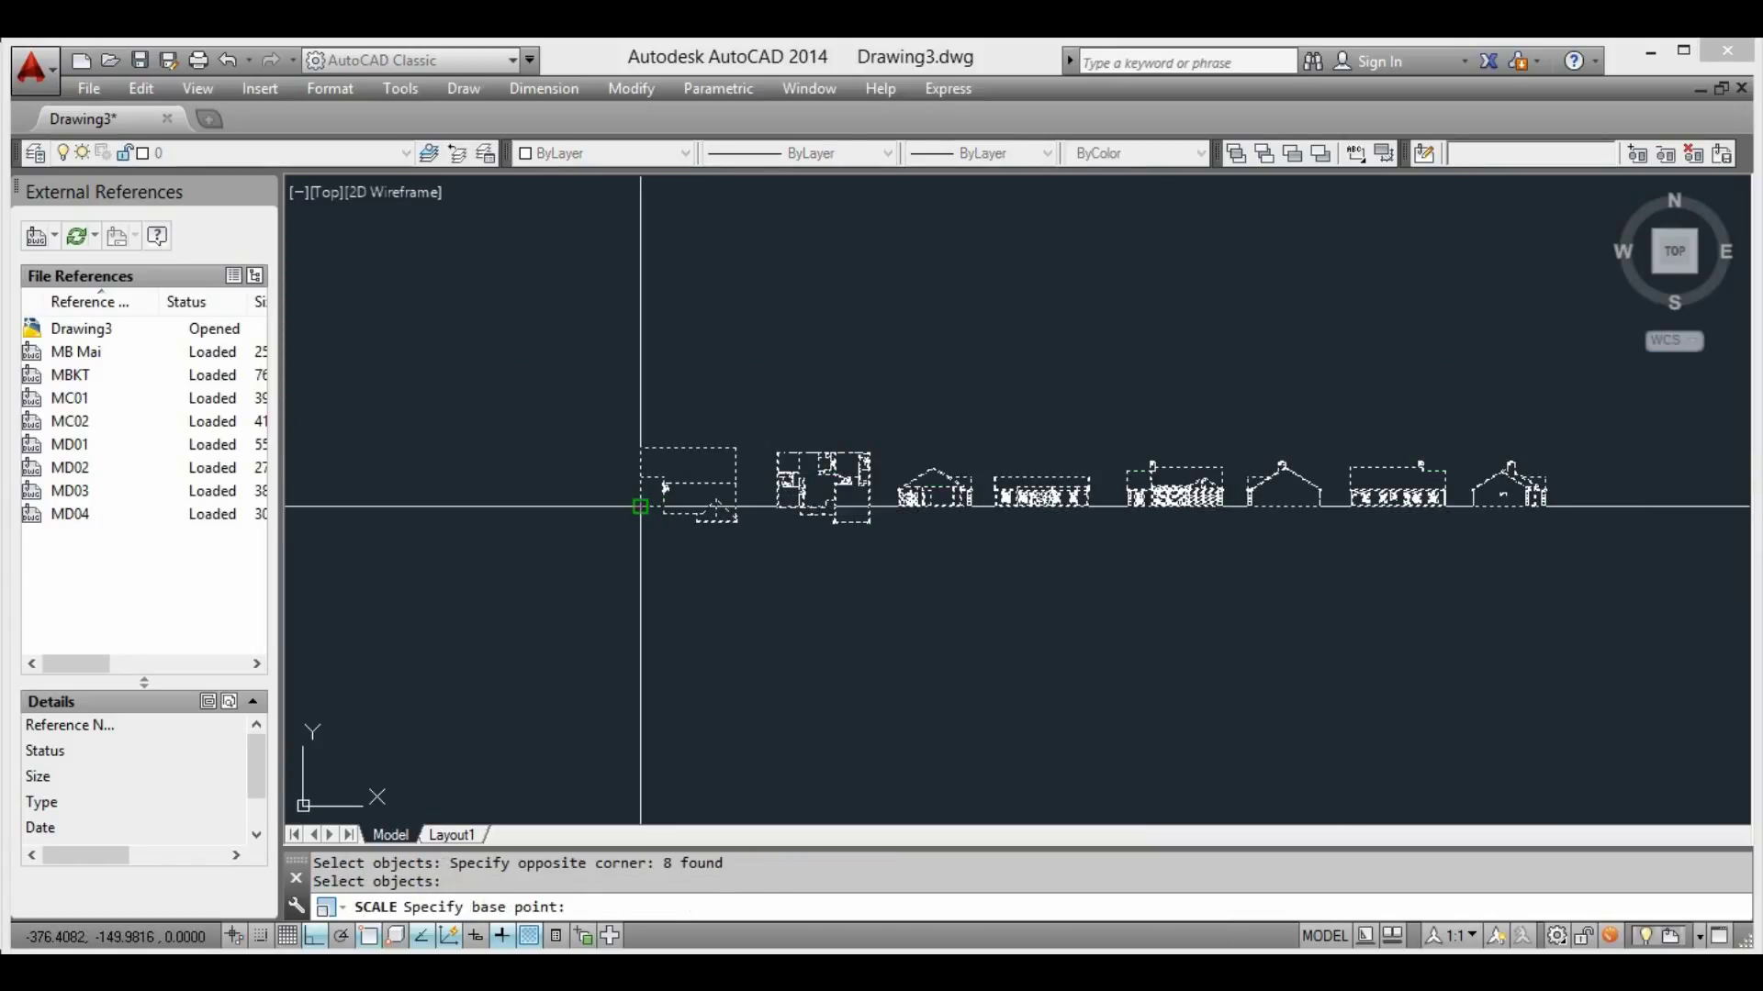
{"action": "left_click", "coordinate": [641, 507]}
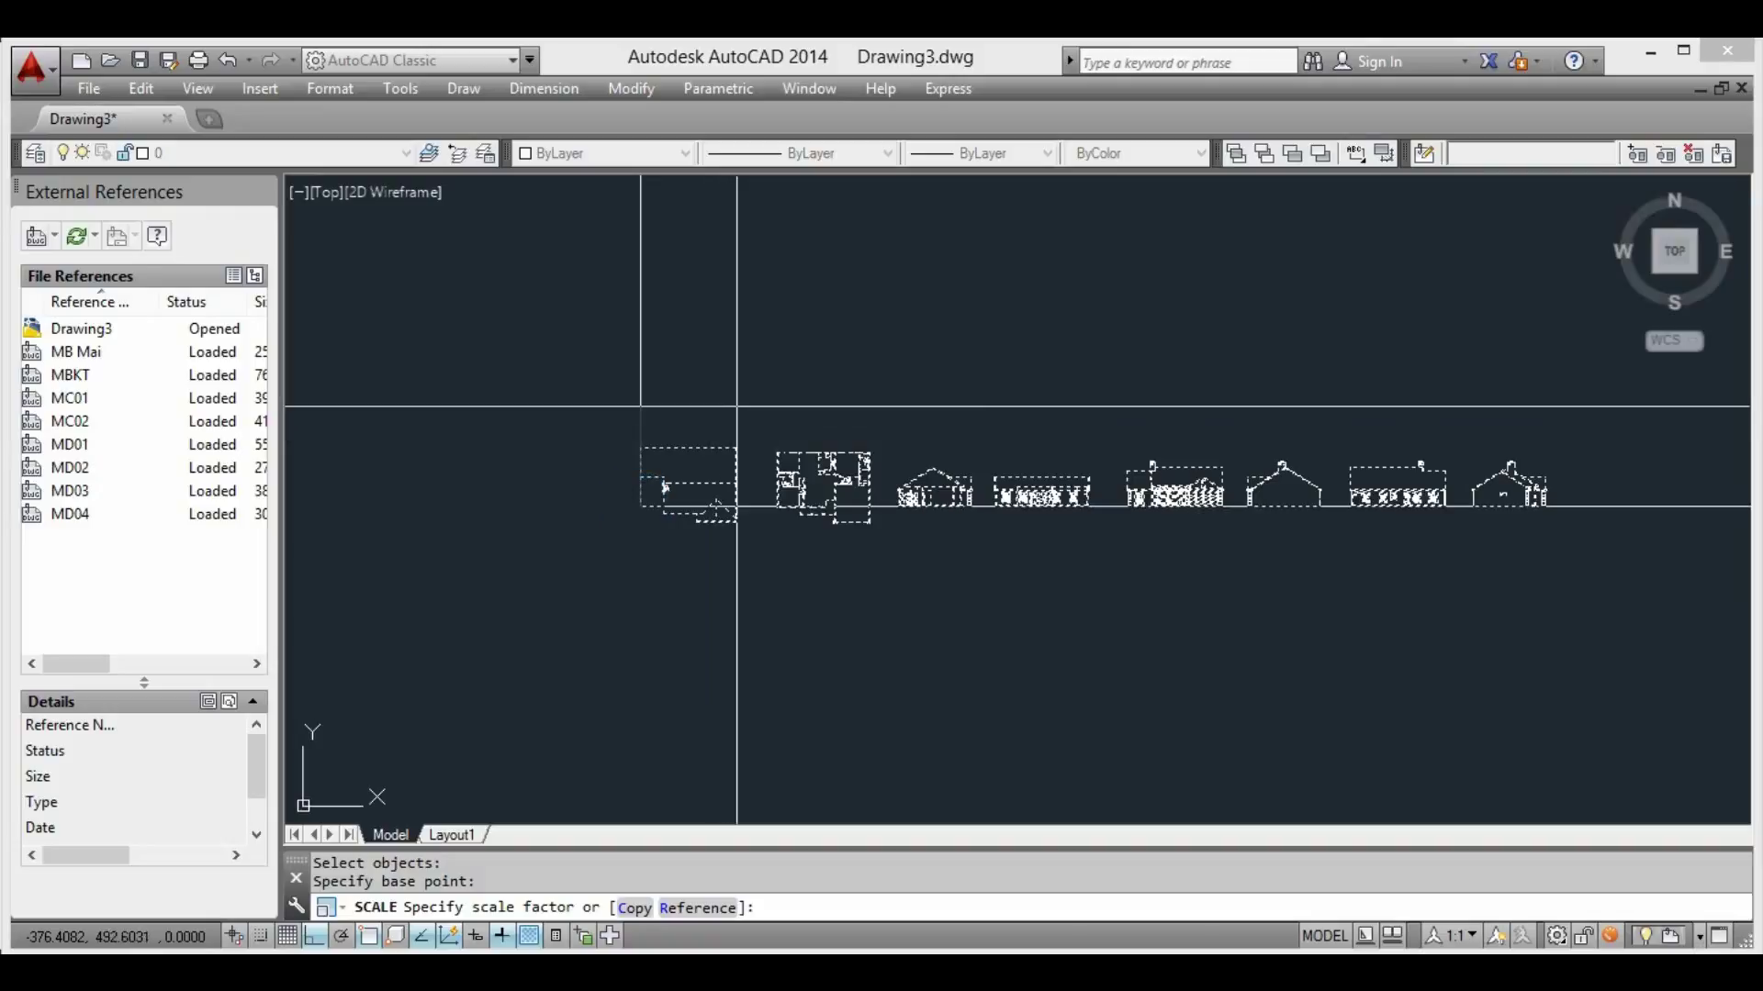
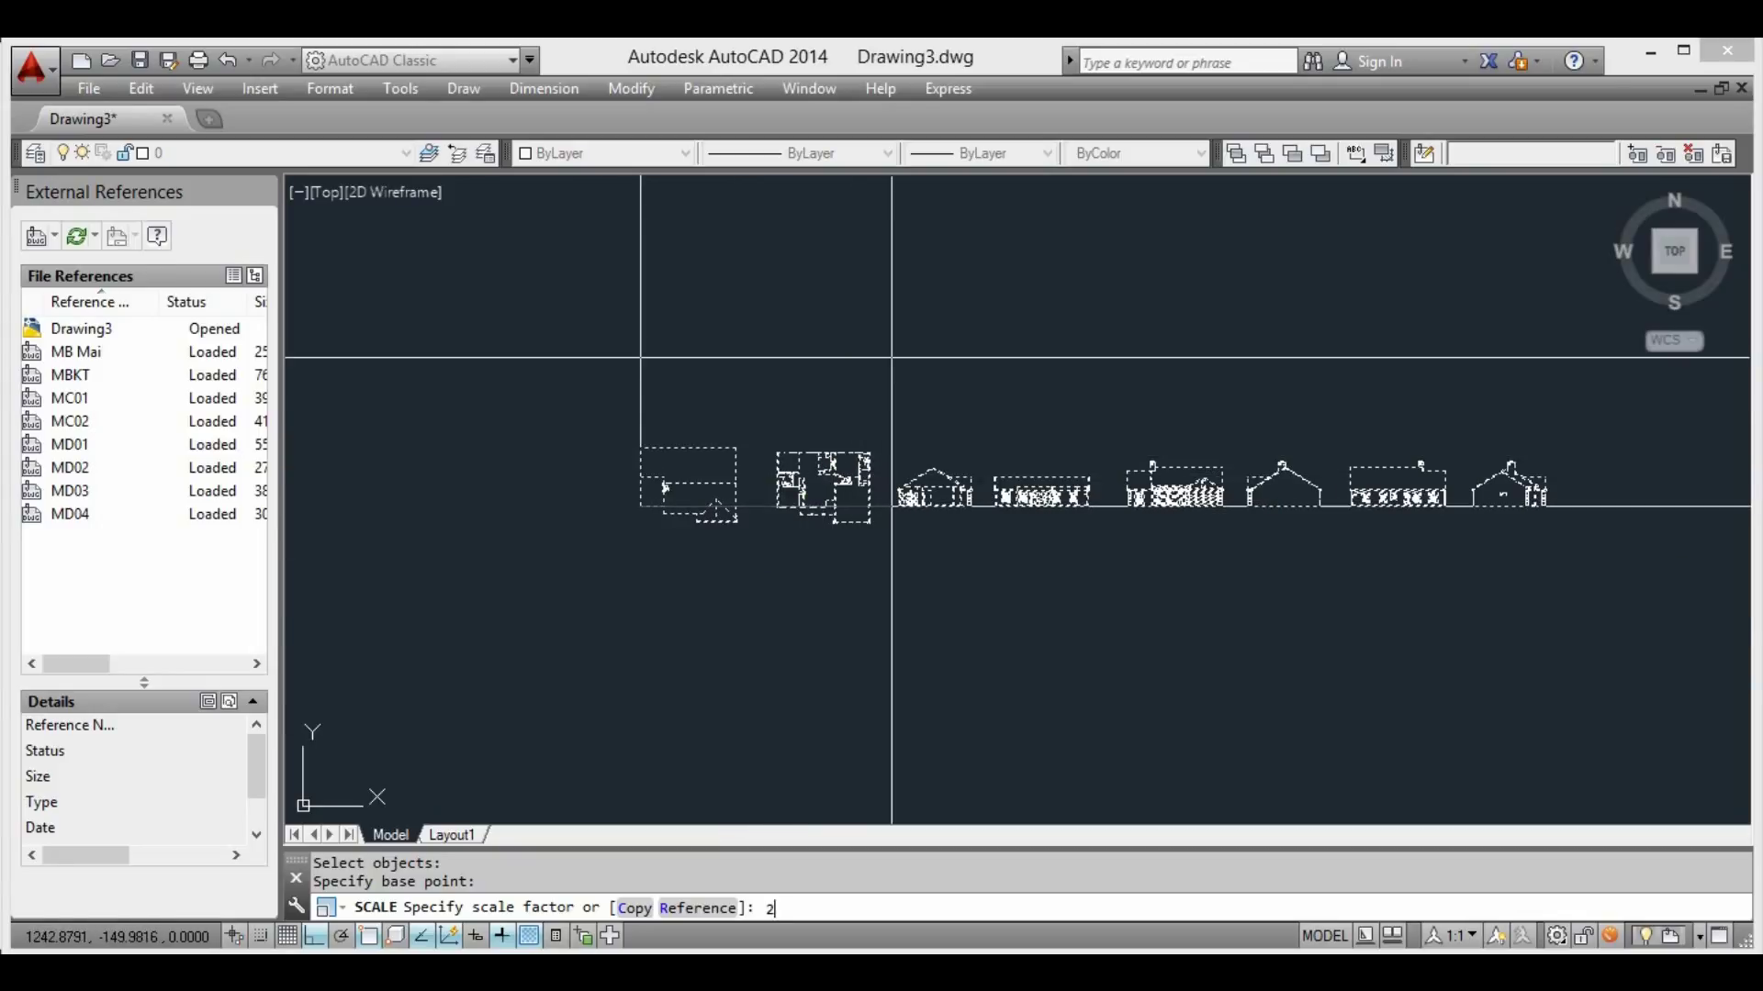
{"action": "type", "text": "5"}
Scale the row of drawings by 25, then zoom to the floor plan's kitchen area
{"action": "key", "text": "Return"}
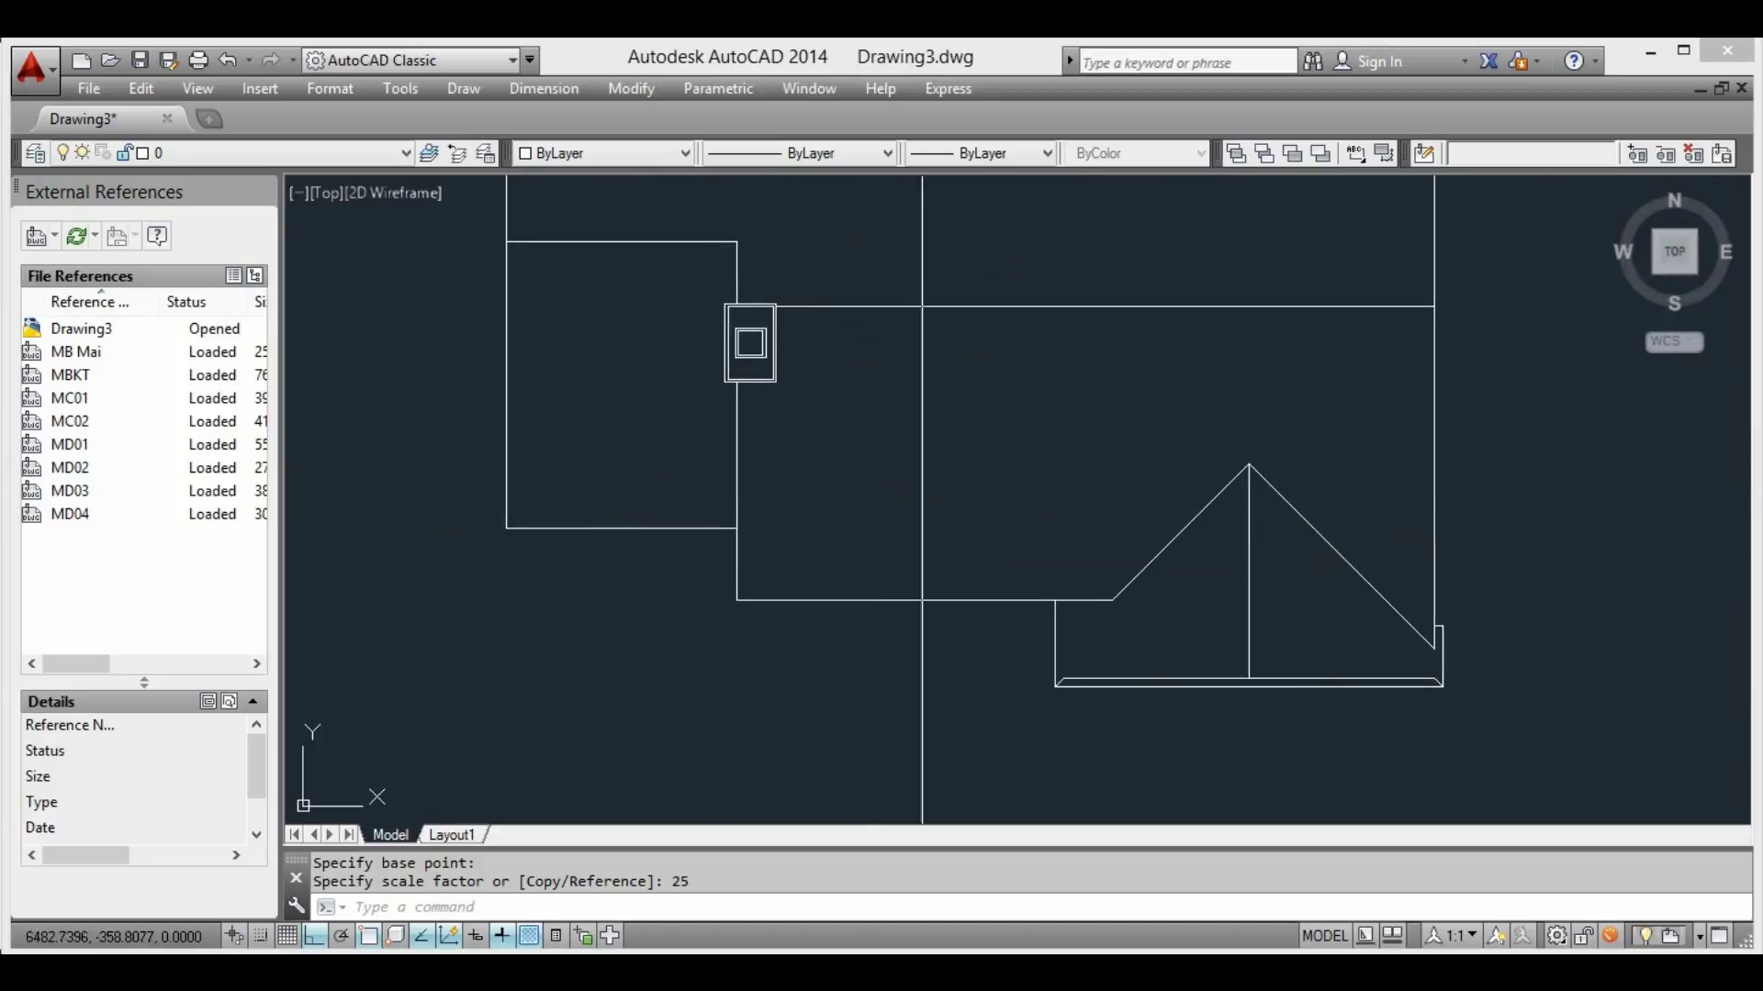
{"action": "middle_click", "coordinate": [818, 459]}
{"action": "middle_click", "coordinate": [818, 459]}
{"action": "scroll", "coordinate": [827, 463], "scroll_direction": "up", "scroll_amount": 3}
{"action": "scroll", "coordinate": [918, 468], "scroll_direction": "up", "scroll_amount": 3}
{"action": "mouse_move", "coordinate": [643, 469]}
{"action": "middle_mouse_down"}
{"action": "mouse_move", "coordinate": [921, 491]}
{"action": "mouse_move", "coordinate": [884, 491]}
{"action": "middle_mouse_up"}
{"action": "scroll", "coordinate": [571, 368], "scroll_direction": "up", "scroll_amount": 3}
{"action": "scroll", "coordinate": [815, 414], "scroll_direction": "up", "scroll_amount": 2}
{"action": "scroll", "coordinate": [790, 423], "scroll_direction": "up", "scroll_amount": 1}
{"action": "mouse_move", "coordinate": [790, 423]}
{"action": "middle_mouse_down"}
{"action": "mouse_move", "coordinate": [761, 434]}
{"action": "mouse_move", "coordinate": [899, 500]}
{"action": "middle_mouse_up"}
Measure the wall thickness with DIST, confirming it reads 150 units
{"action": "type", "text": "di"}
{"action": "key", "text": "Return"}
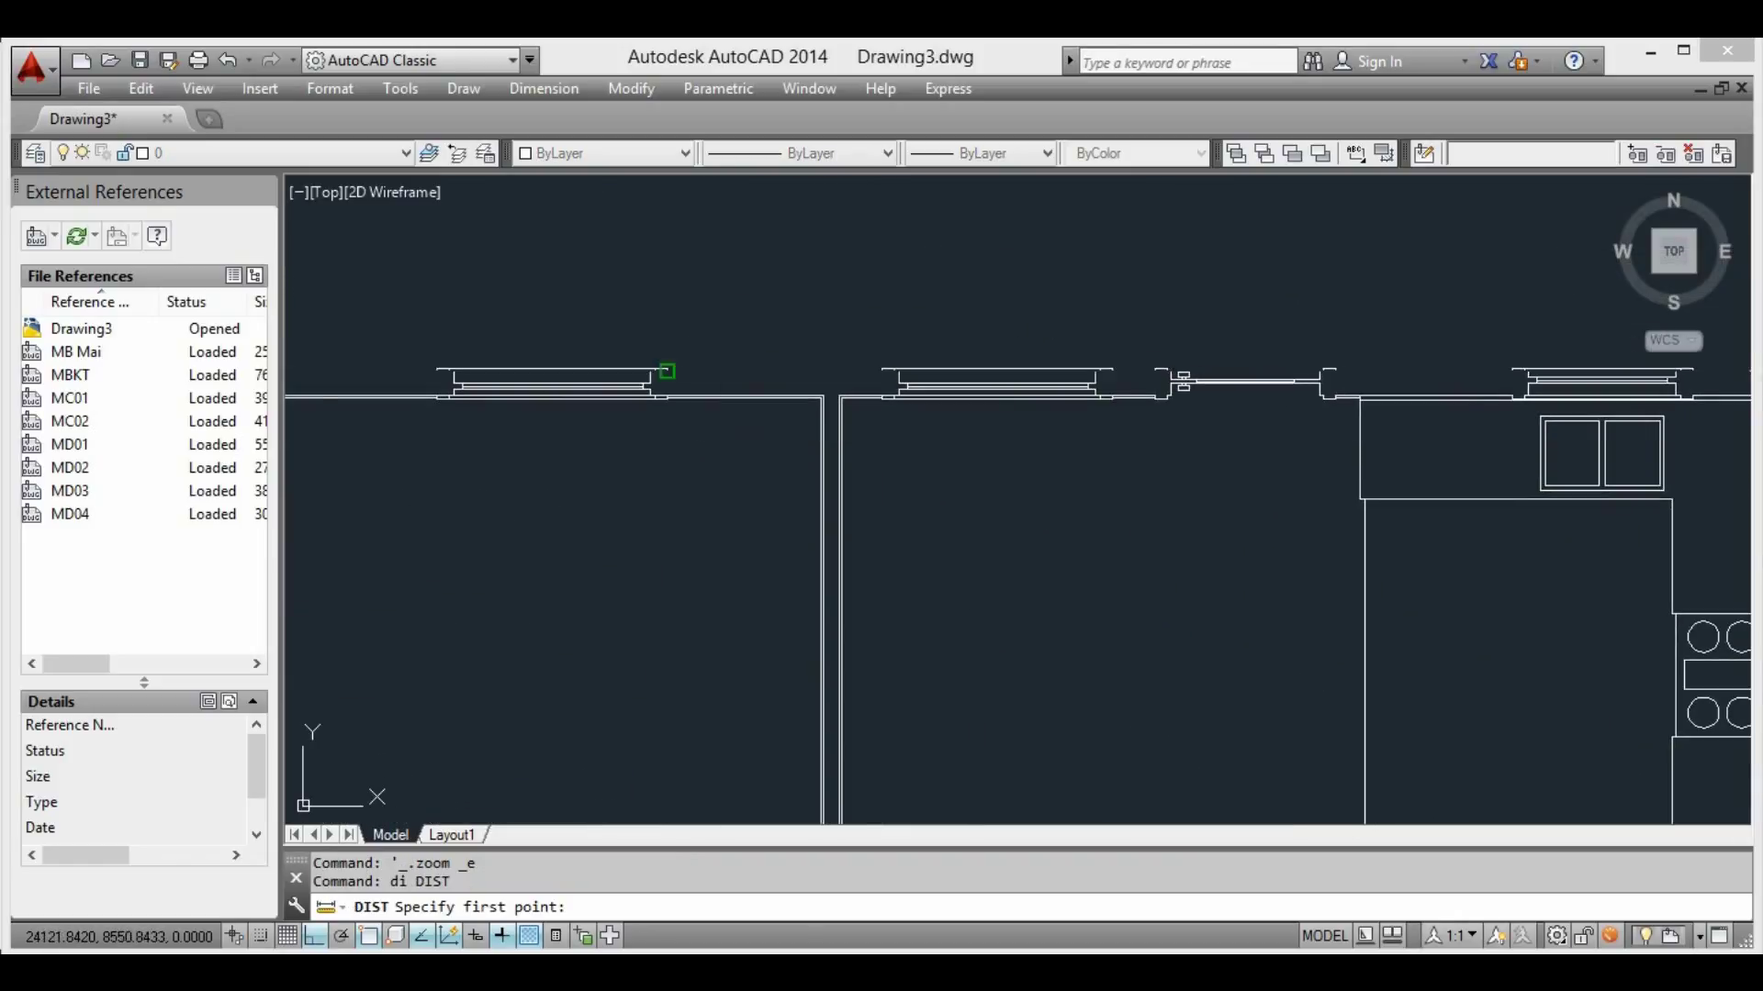
{"action": "scroll", "coordinate": [661, 377], "scroll_direction": "up", "scroll_amount": 2}
{"action": "left_click", "coordinate": [709, 395]}
{"action": "left_click", "coordinate": [716, 459]}
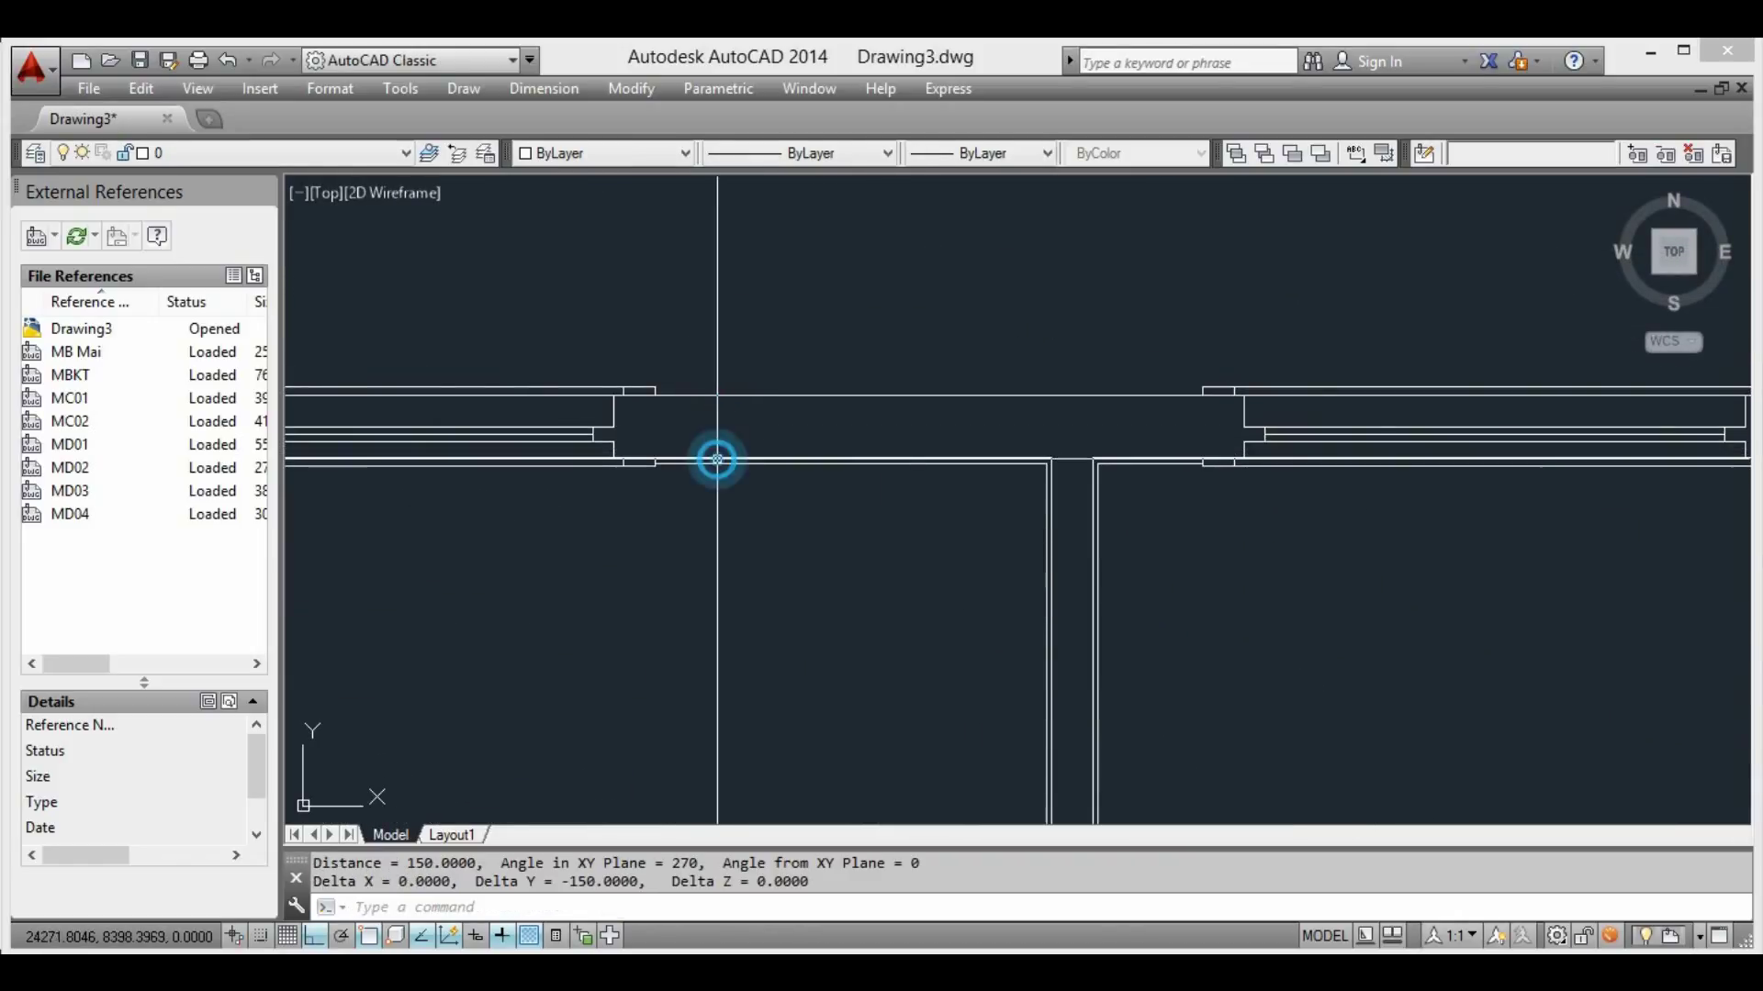
{"action": "scroll", "coordinate": [720, 454], "scroll_direction": "down", "scroll_amount": 5}
{"action": "scroll", "coordinate": [866, 428], "scroll_direction": "up", "scroll_amount": 1}
{"action": "scroll", "coordinate": [866, 428], "scroll_direction": "down", "scroll_amount": 2}
{"action": "scroll", "coordinate": [881, 459], "scroll_direction": "down", "scroll_amount": 4}
{"action": "middle_click_drag", "start_coordinate": [872, 569], "coordinate": [695, 569]}
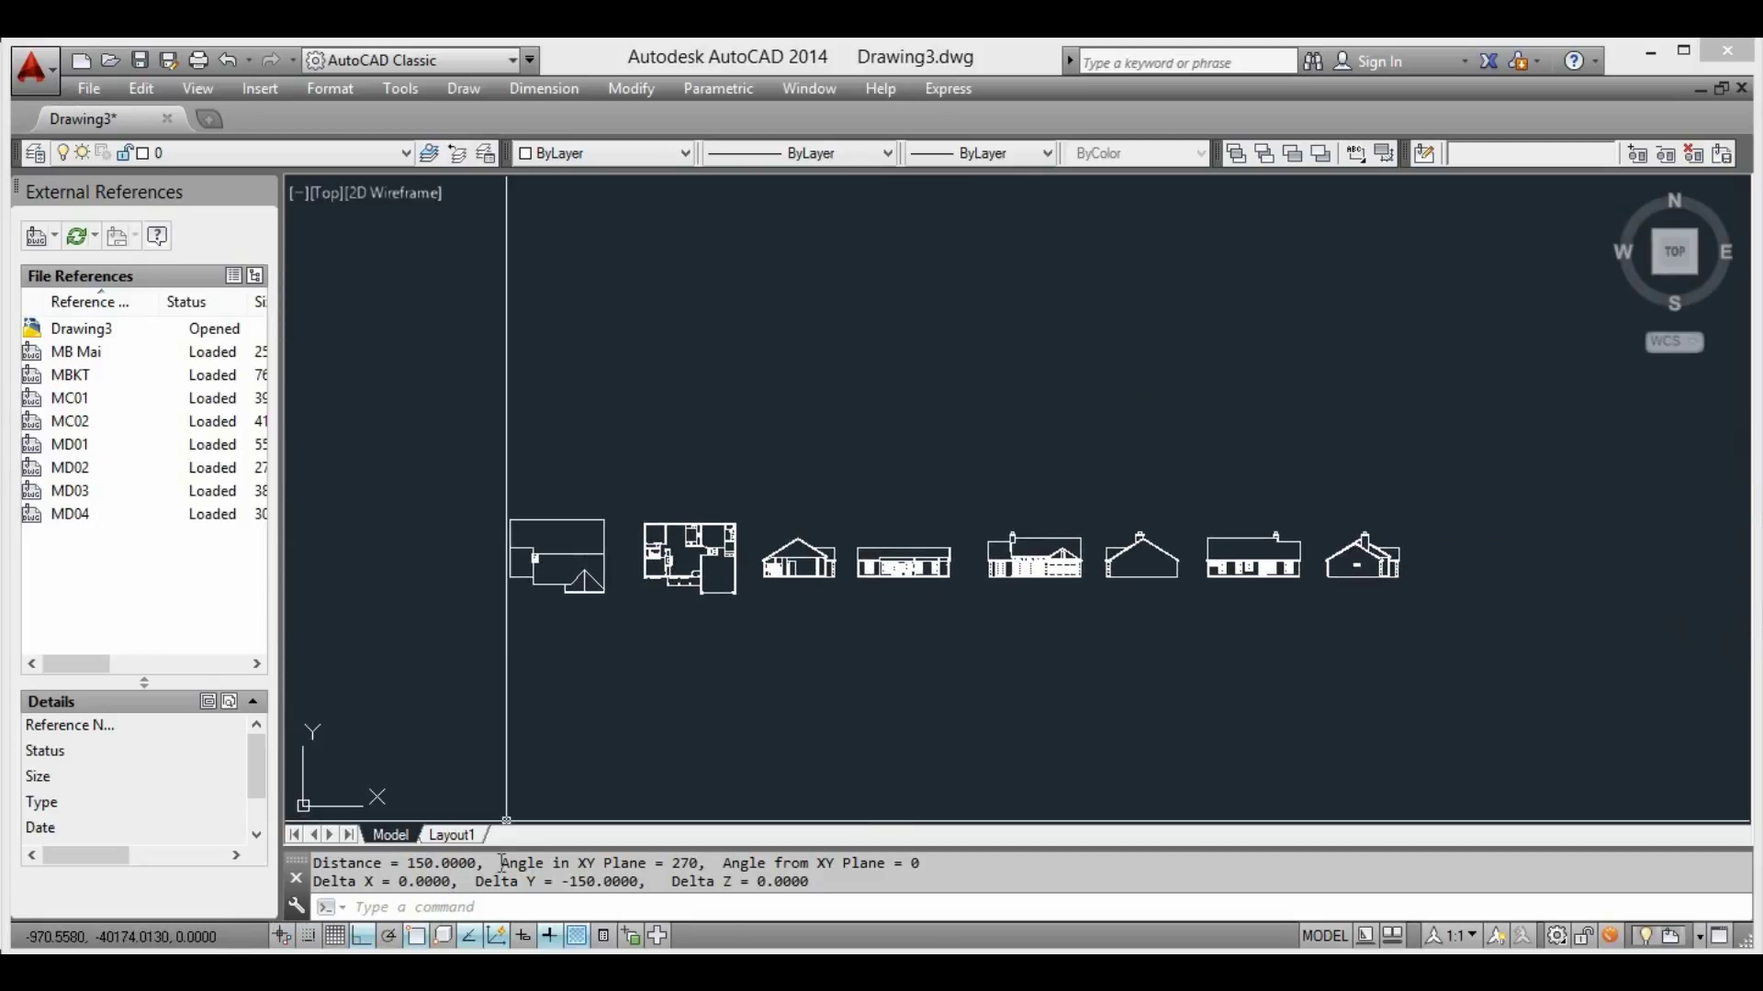
On Layout1, create a viewport framing the whole row of house drawings and show its properties
{"action": "left_click", "coordinate": [452, 834]}
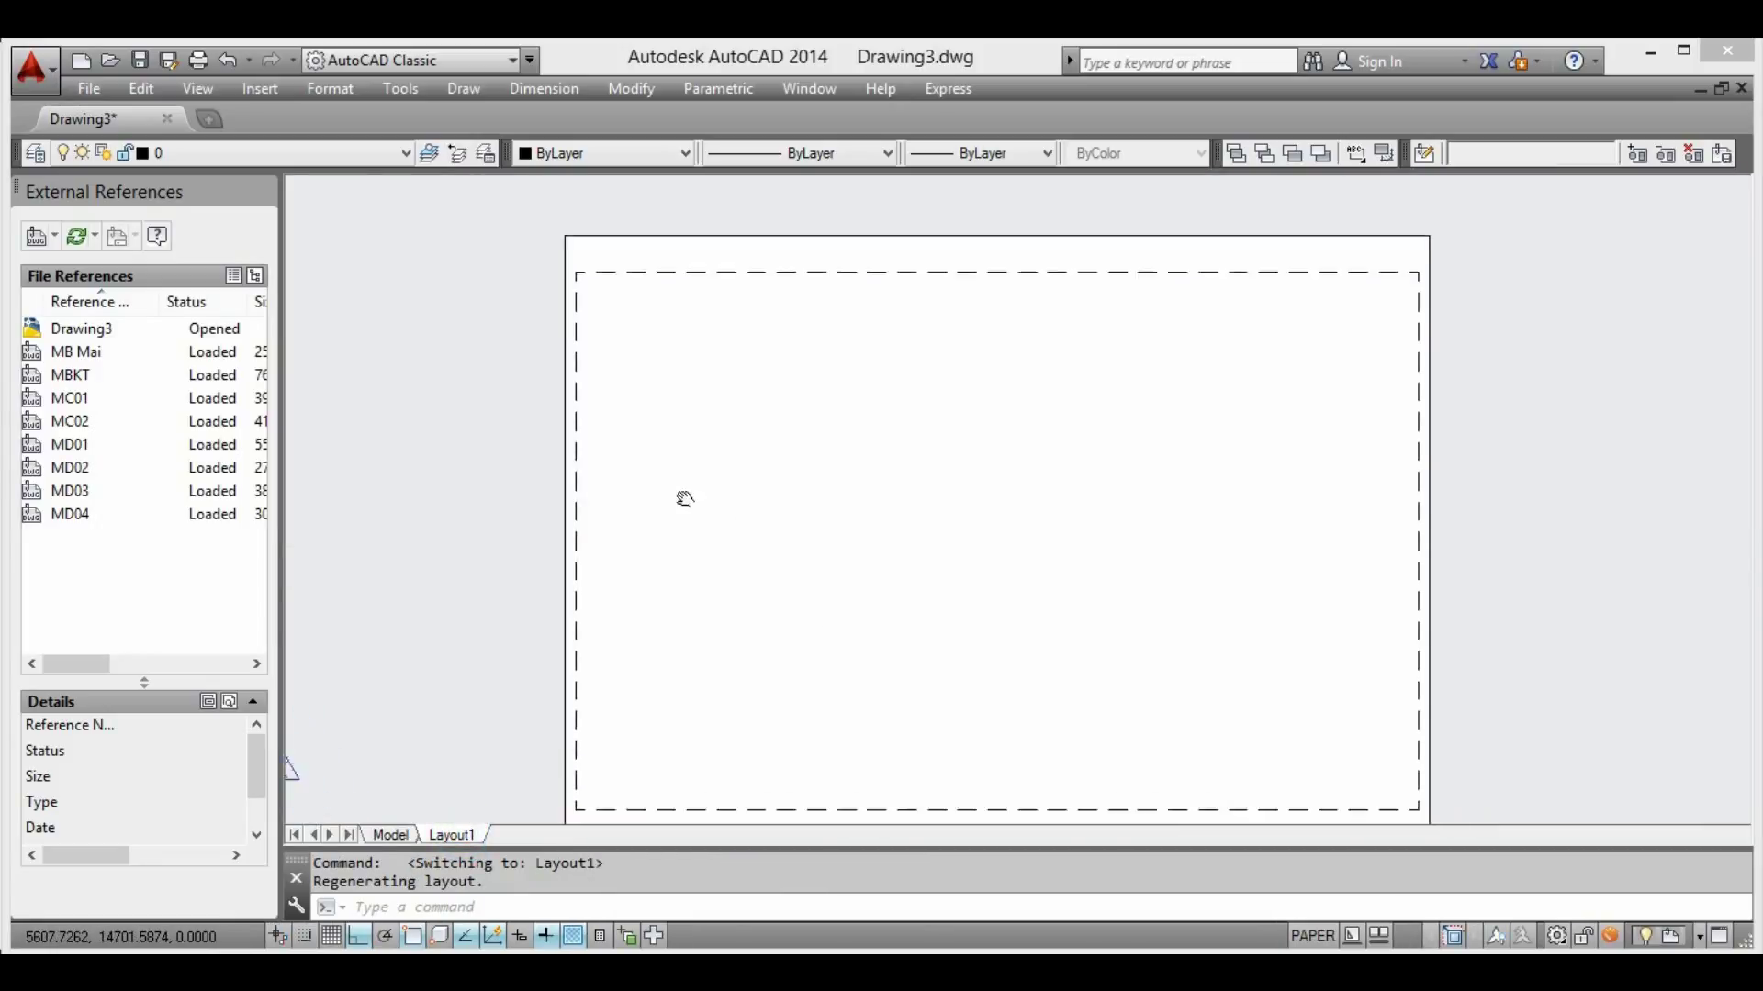
{"action": "type", "text": "v"}
{"action": "key", "text": "Return"}
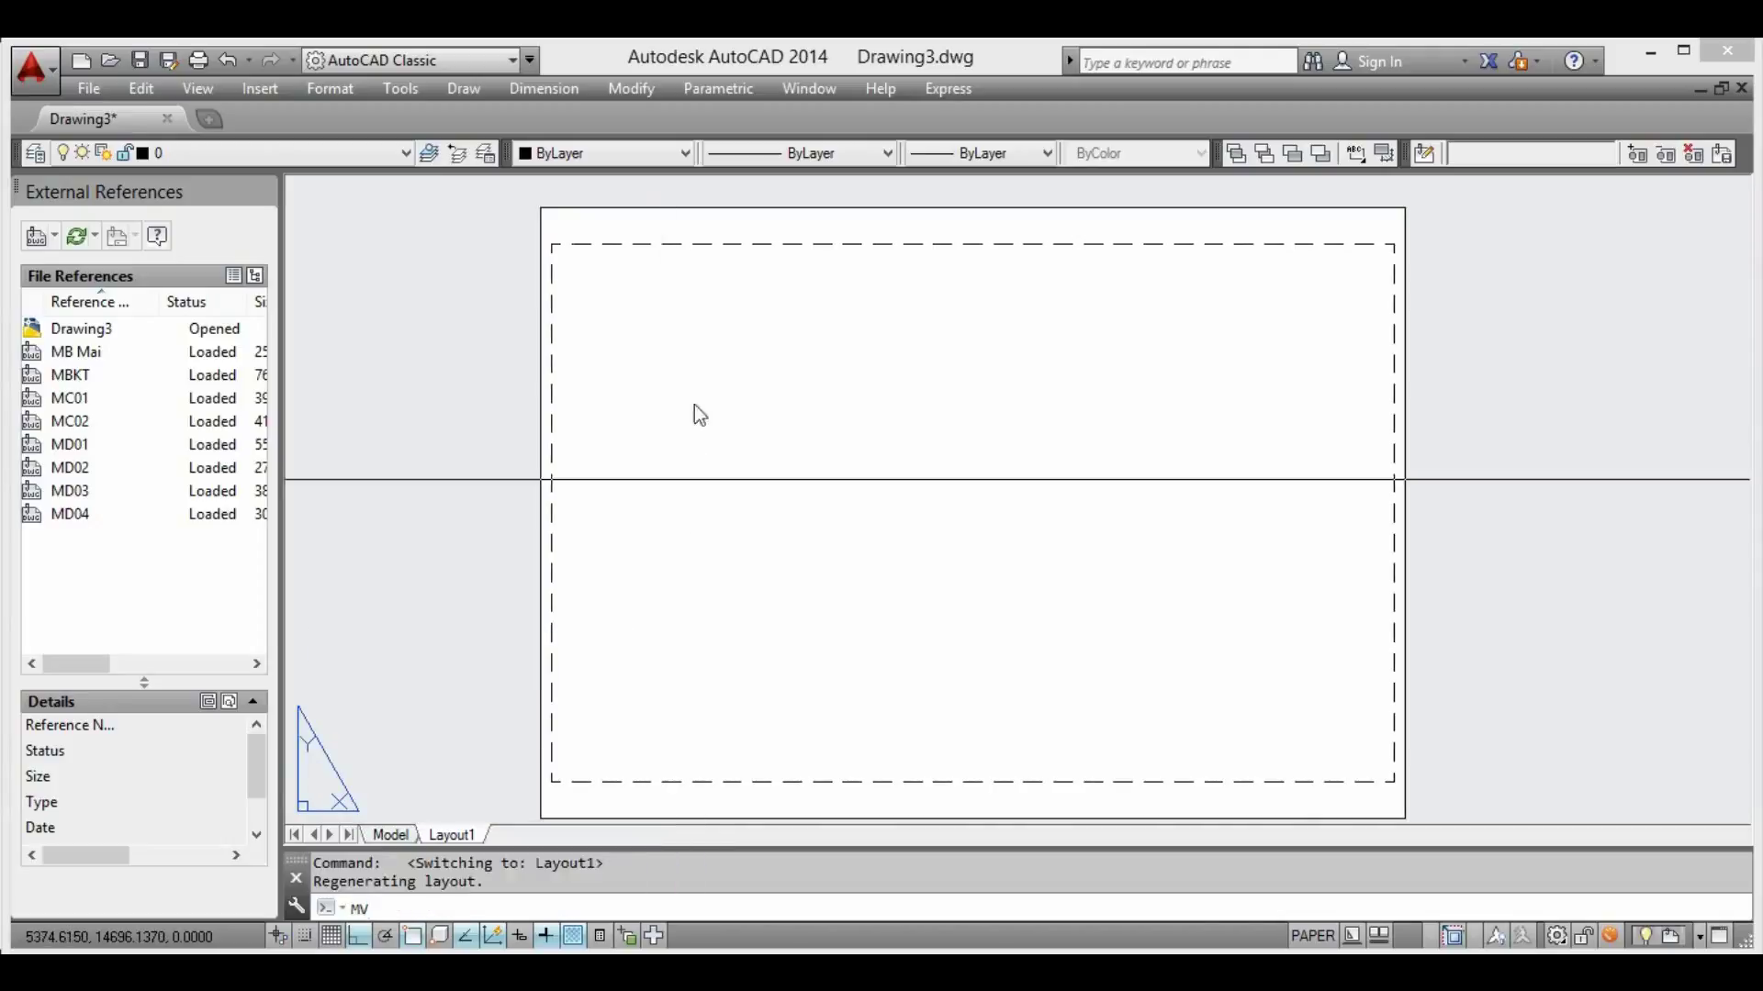
{"action": "left_click", "coordinate": [576, 285]}
{"action": "left_click", "coordinate": [1054, 523]}
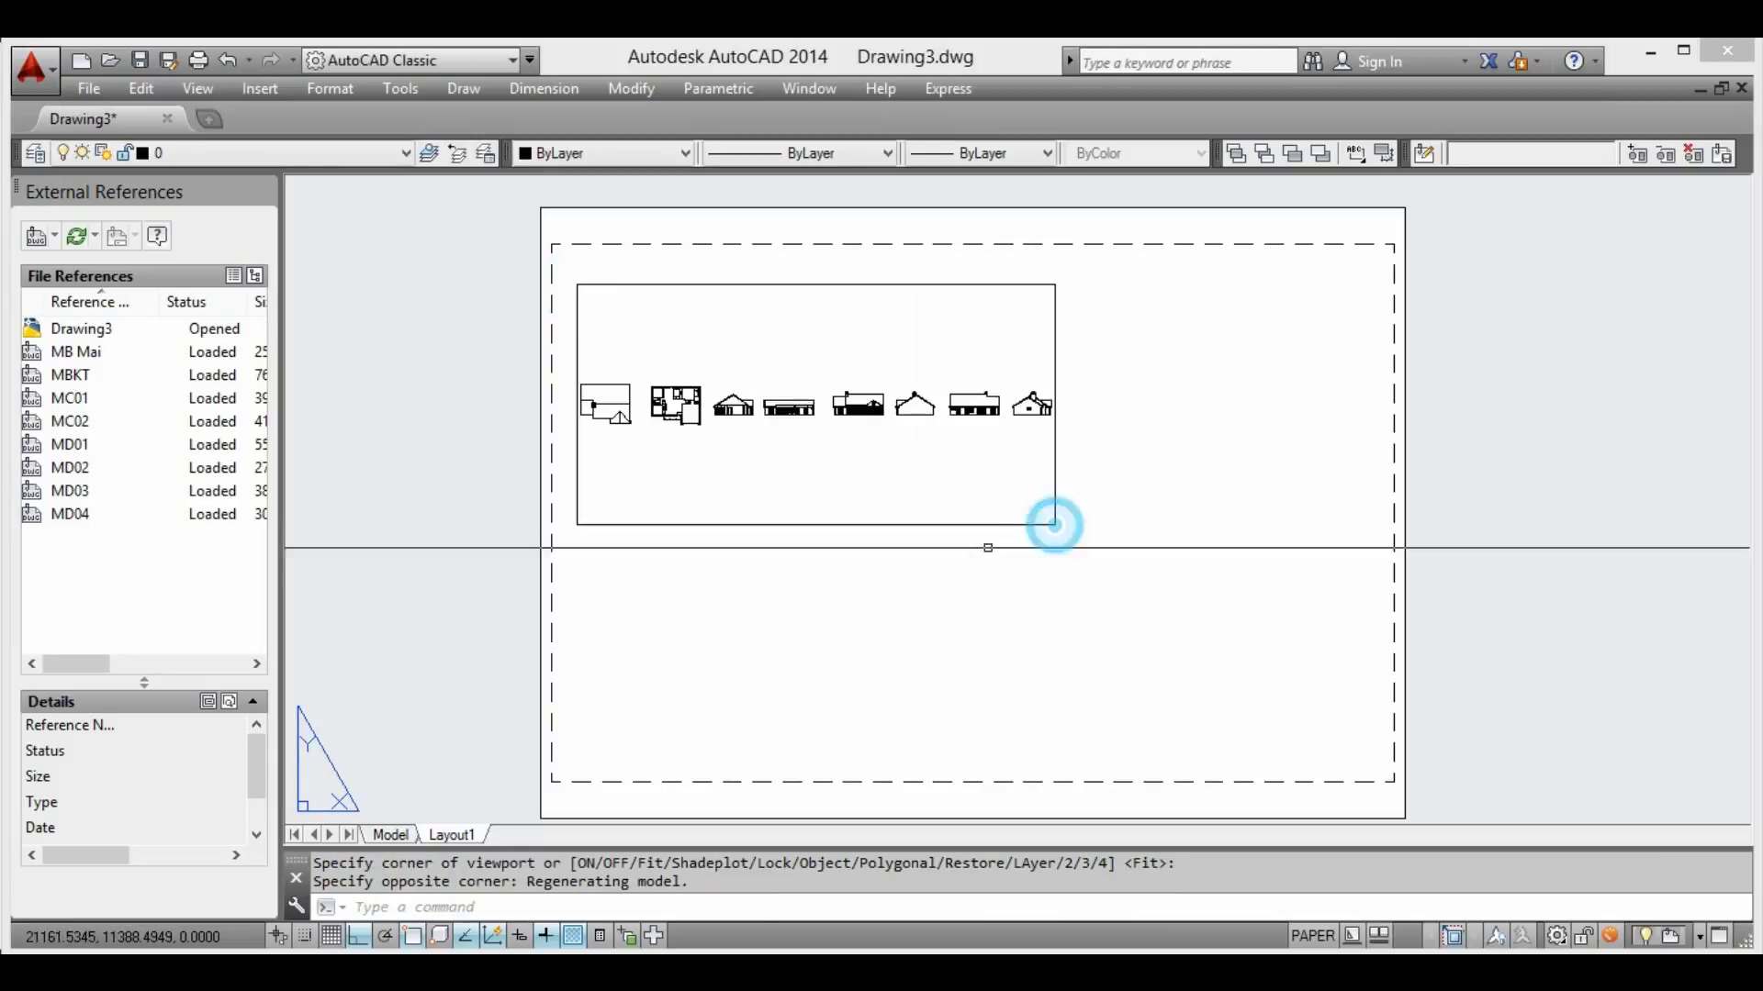
{"action": "middle_click_drag", "start_coordinate": [697, 494], "coordinate": [842, 518]}
{"action": "left_click", "coordinate": [875, 548]}
{"action": "left_click", "coordinate": [783, 597]}
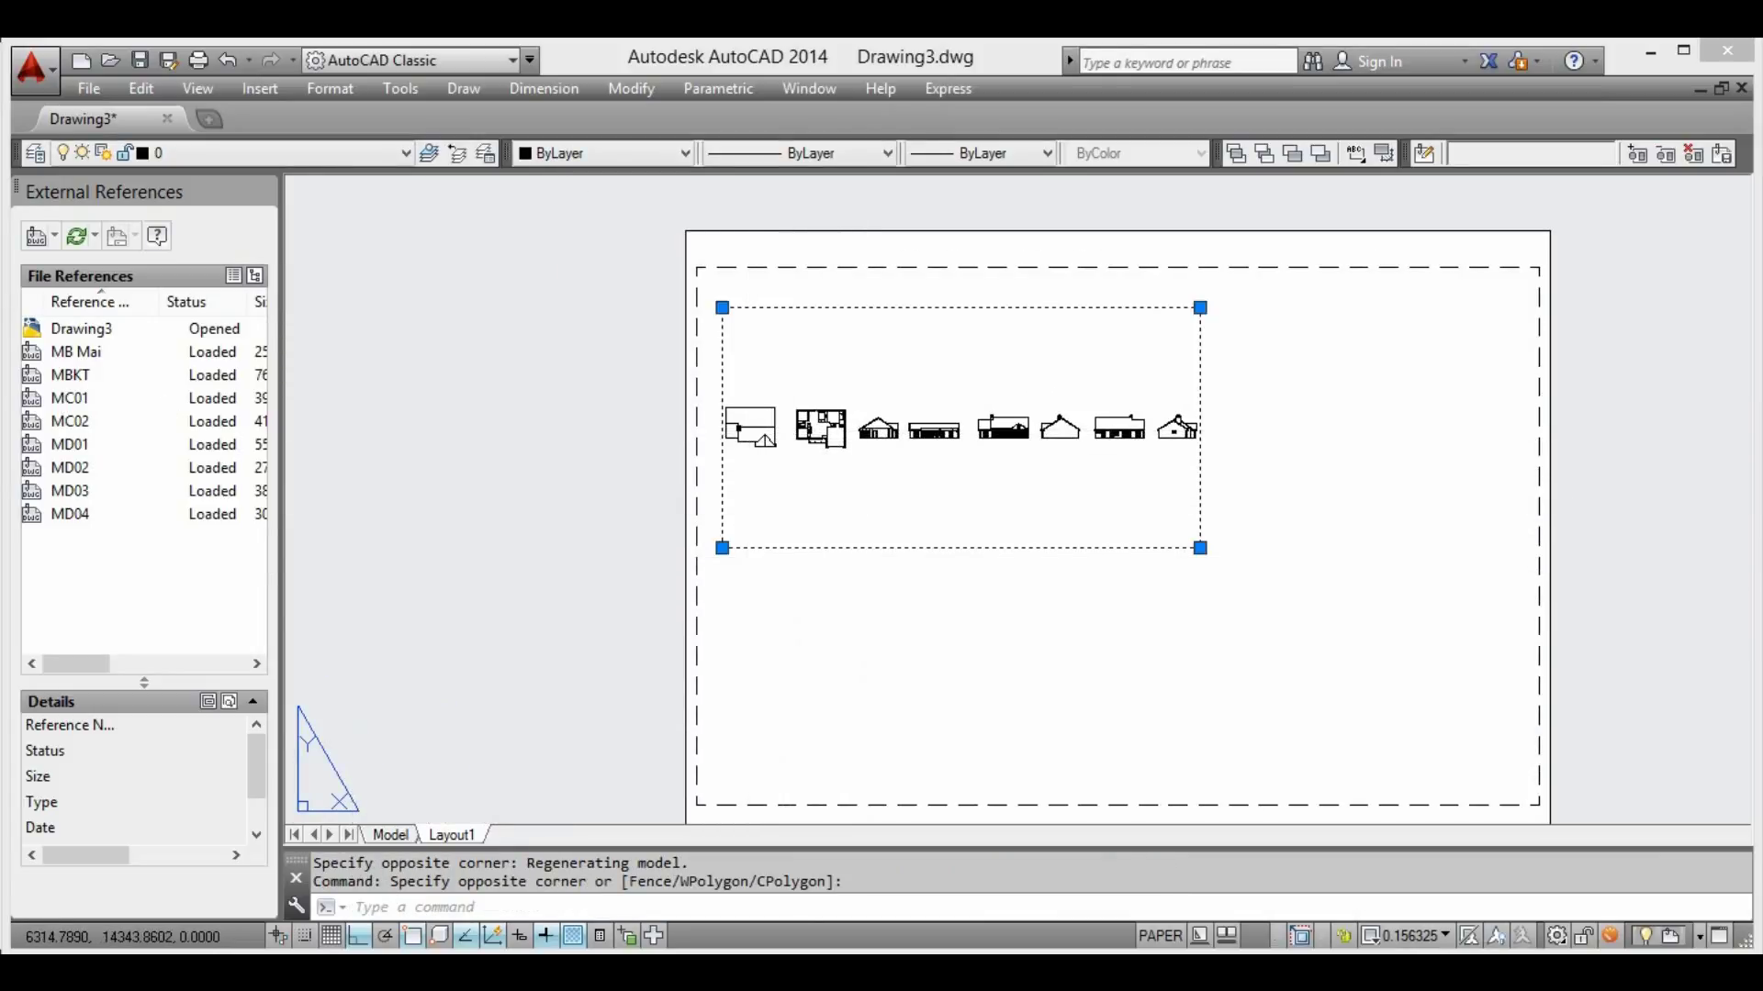
{"action": "key", "text": "ctrl+1"}
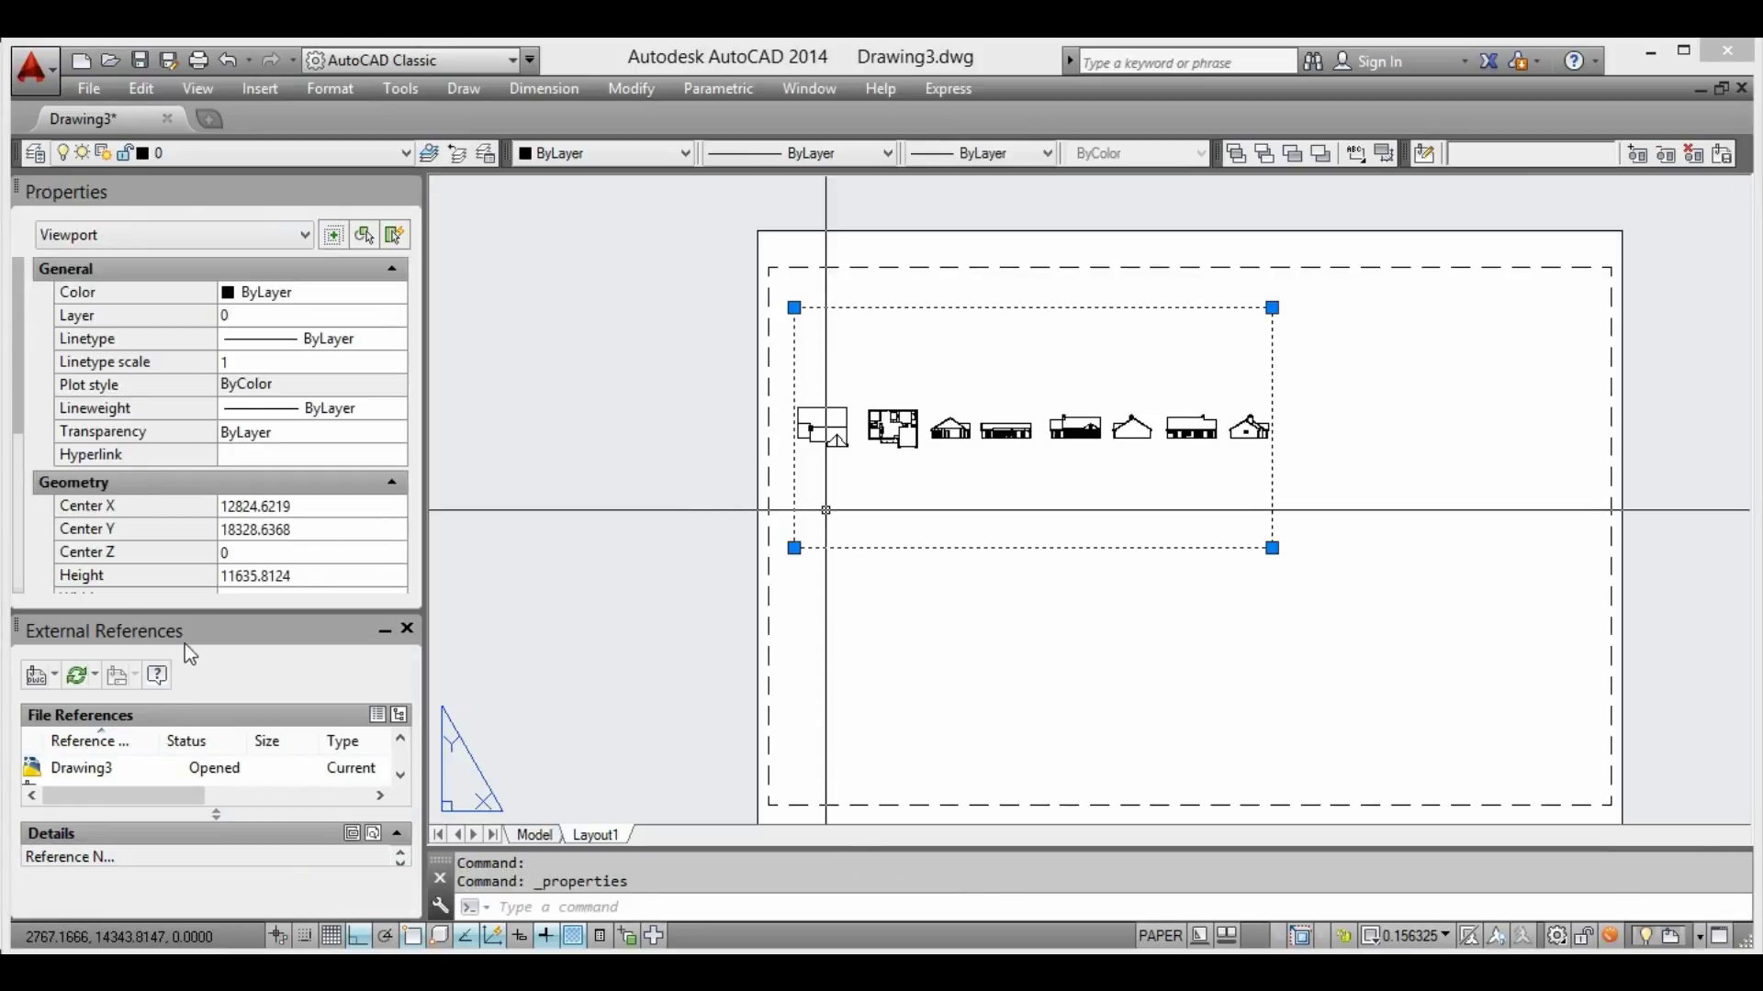
Set the viewport's standard scale to 1:1 and pan its contents to the floor plan
{"action": "left_click", "coordinate": [411, 633]}
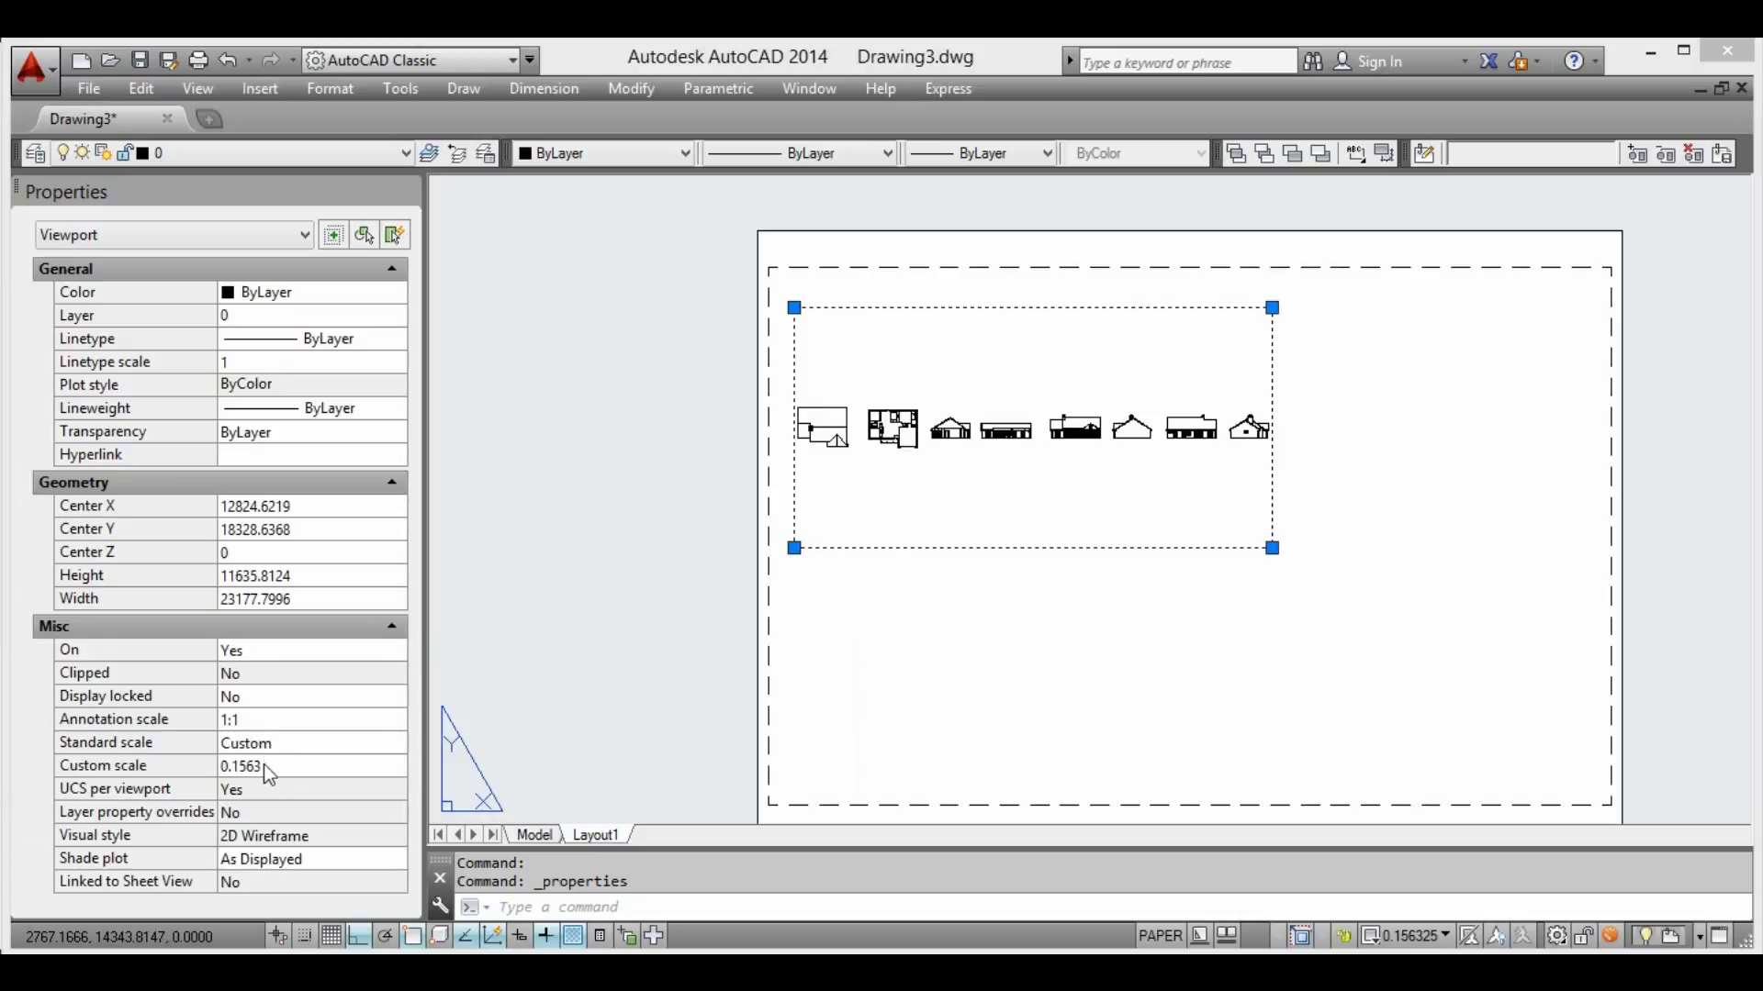
{"action": "left_click", "coordinate": [292, 746]}
{"action": "left_click", "coordinate": [395, 742]}
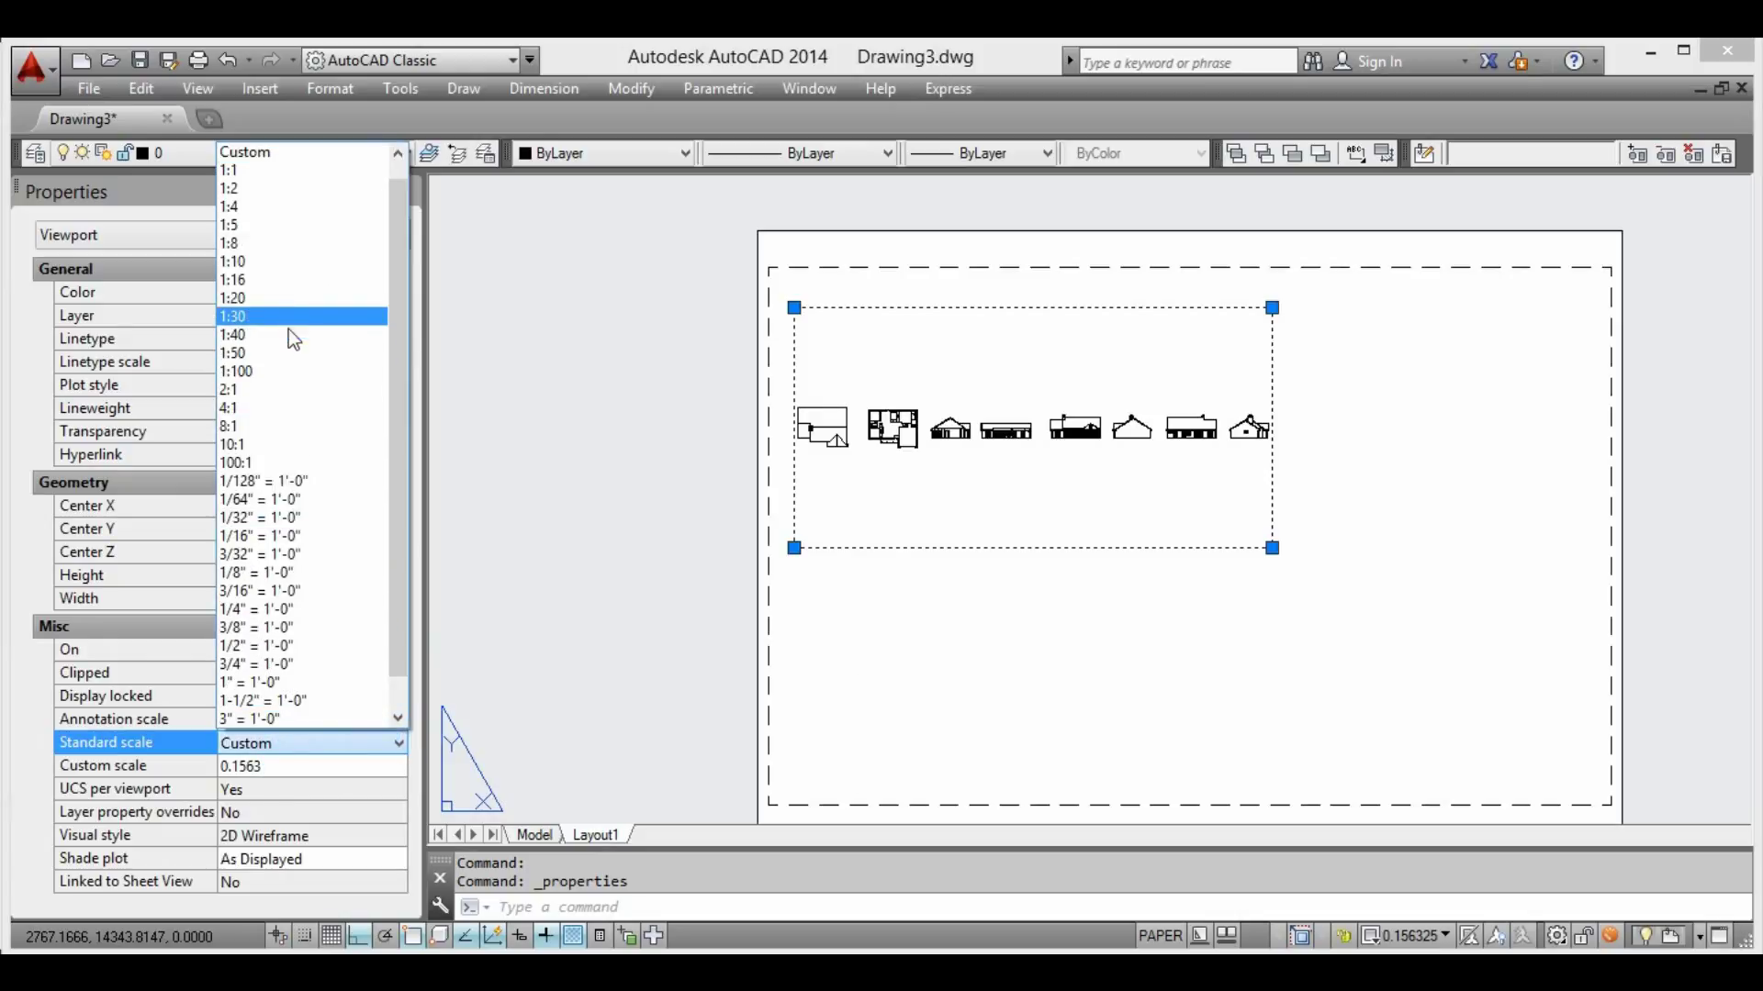
{"action": "left_click", "coordinate": [274, 173]}
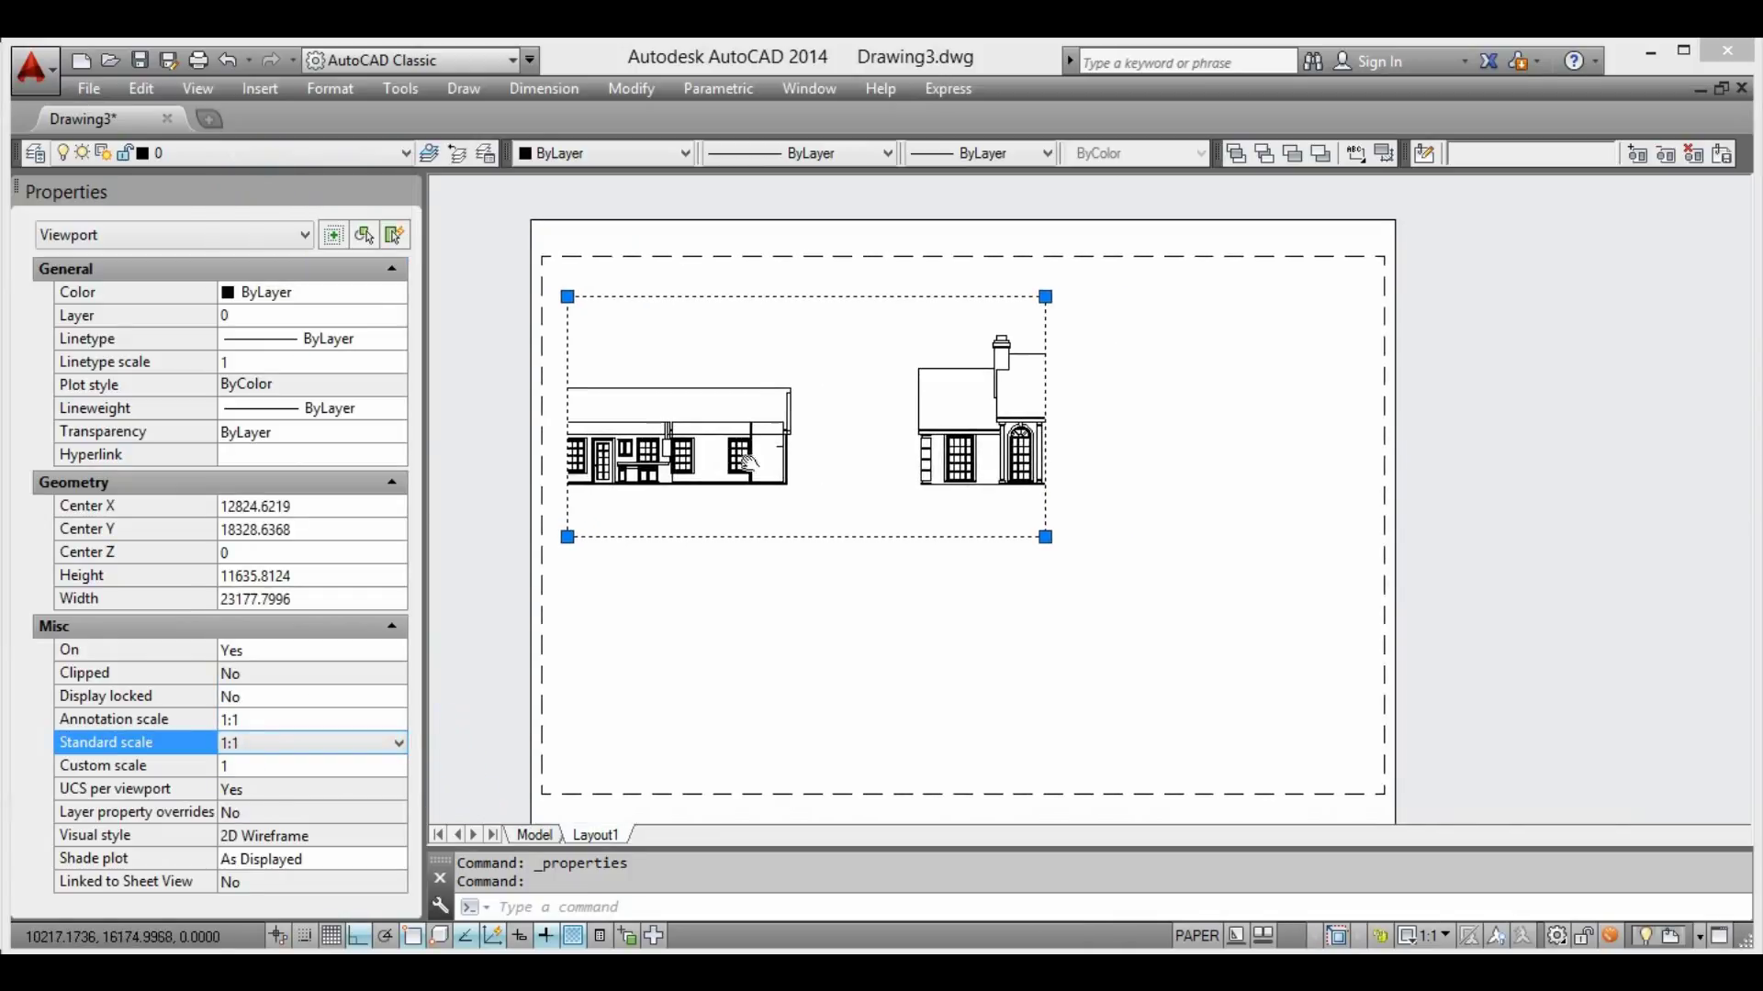
{"action": "scroll", "coordinate": [917, 413], "scroll_direction": "down", "scroll_amount": 3}
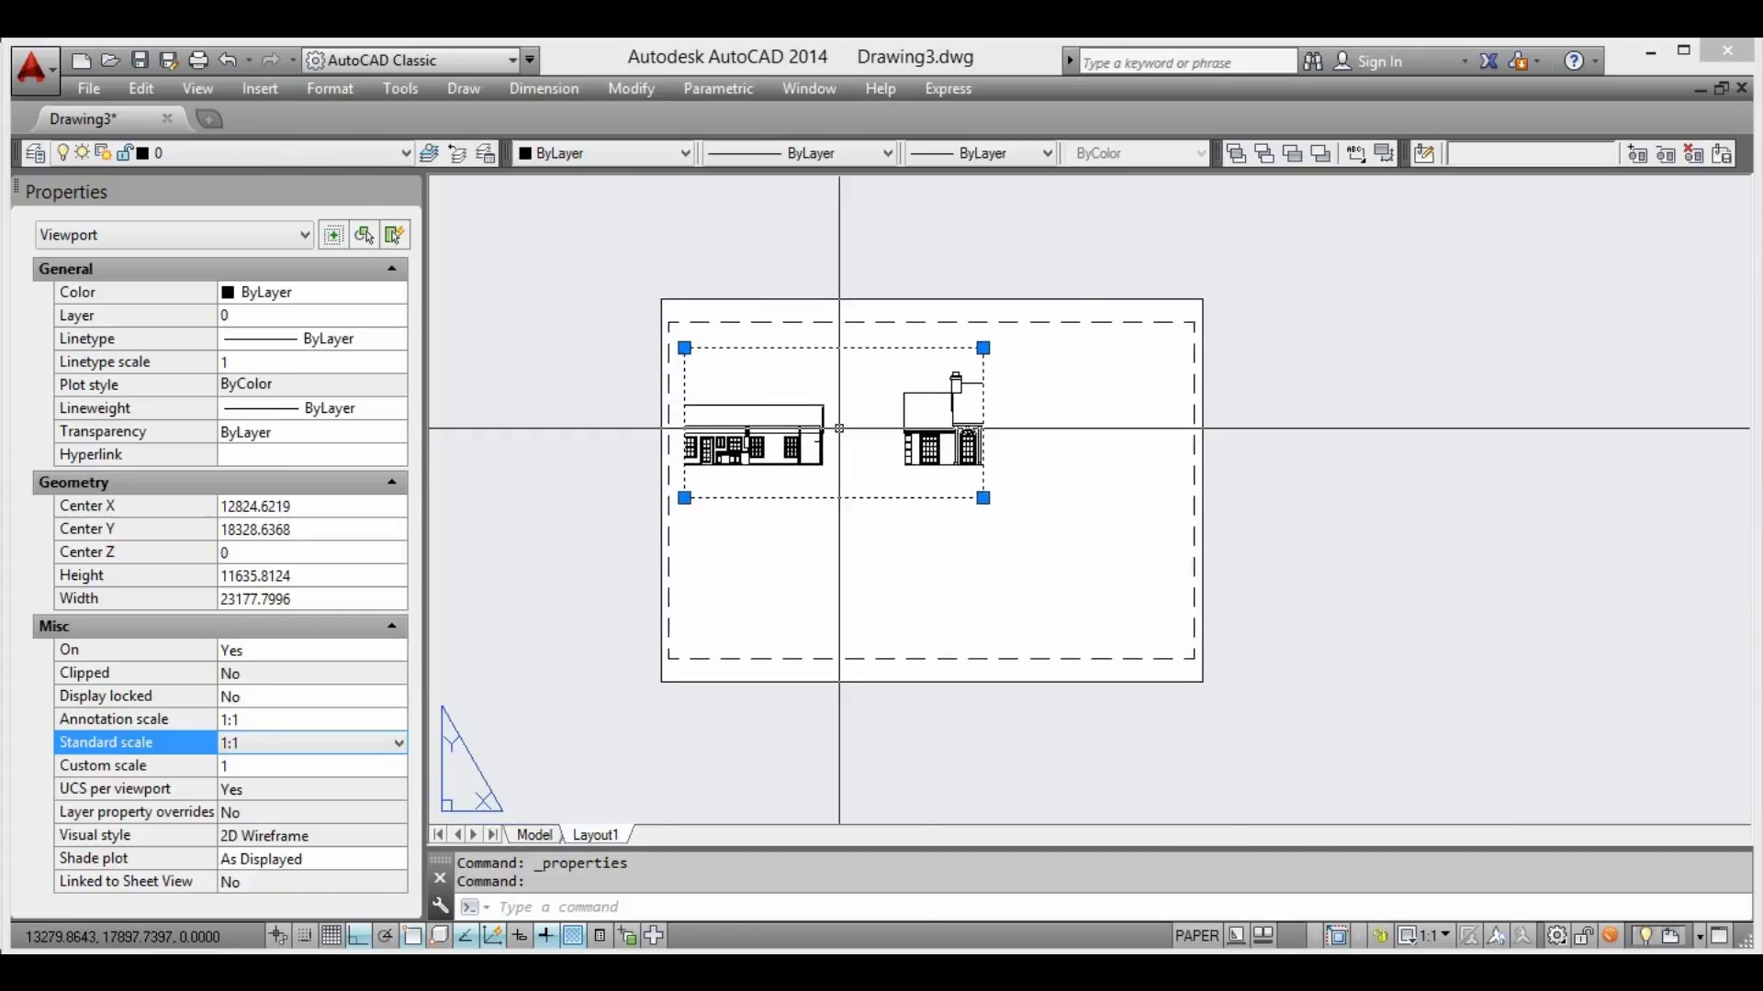
{"action": "double_click", "coordinate": [827, 429]}
{"action": "mouse_move", "coordinate": [840, 429]}
{"action": "middle_mouse_down"}
{"action": "mouse_move", "coordinate": [1200, 433]}
{"action": "mouse_move", "coordinate": [1440, 464]}
{"action": "mouse_move", "coordinate": [1494, 441]}
{"action": "mouse_move", "coordinate": [1625, 444]}
{"action": "mouse_move", "coordinate": [1405, 454]}
{"action": "middle_mouse_up"}
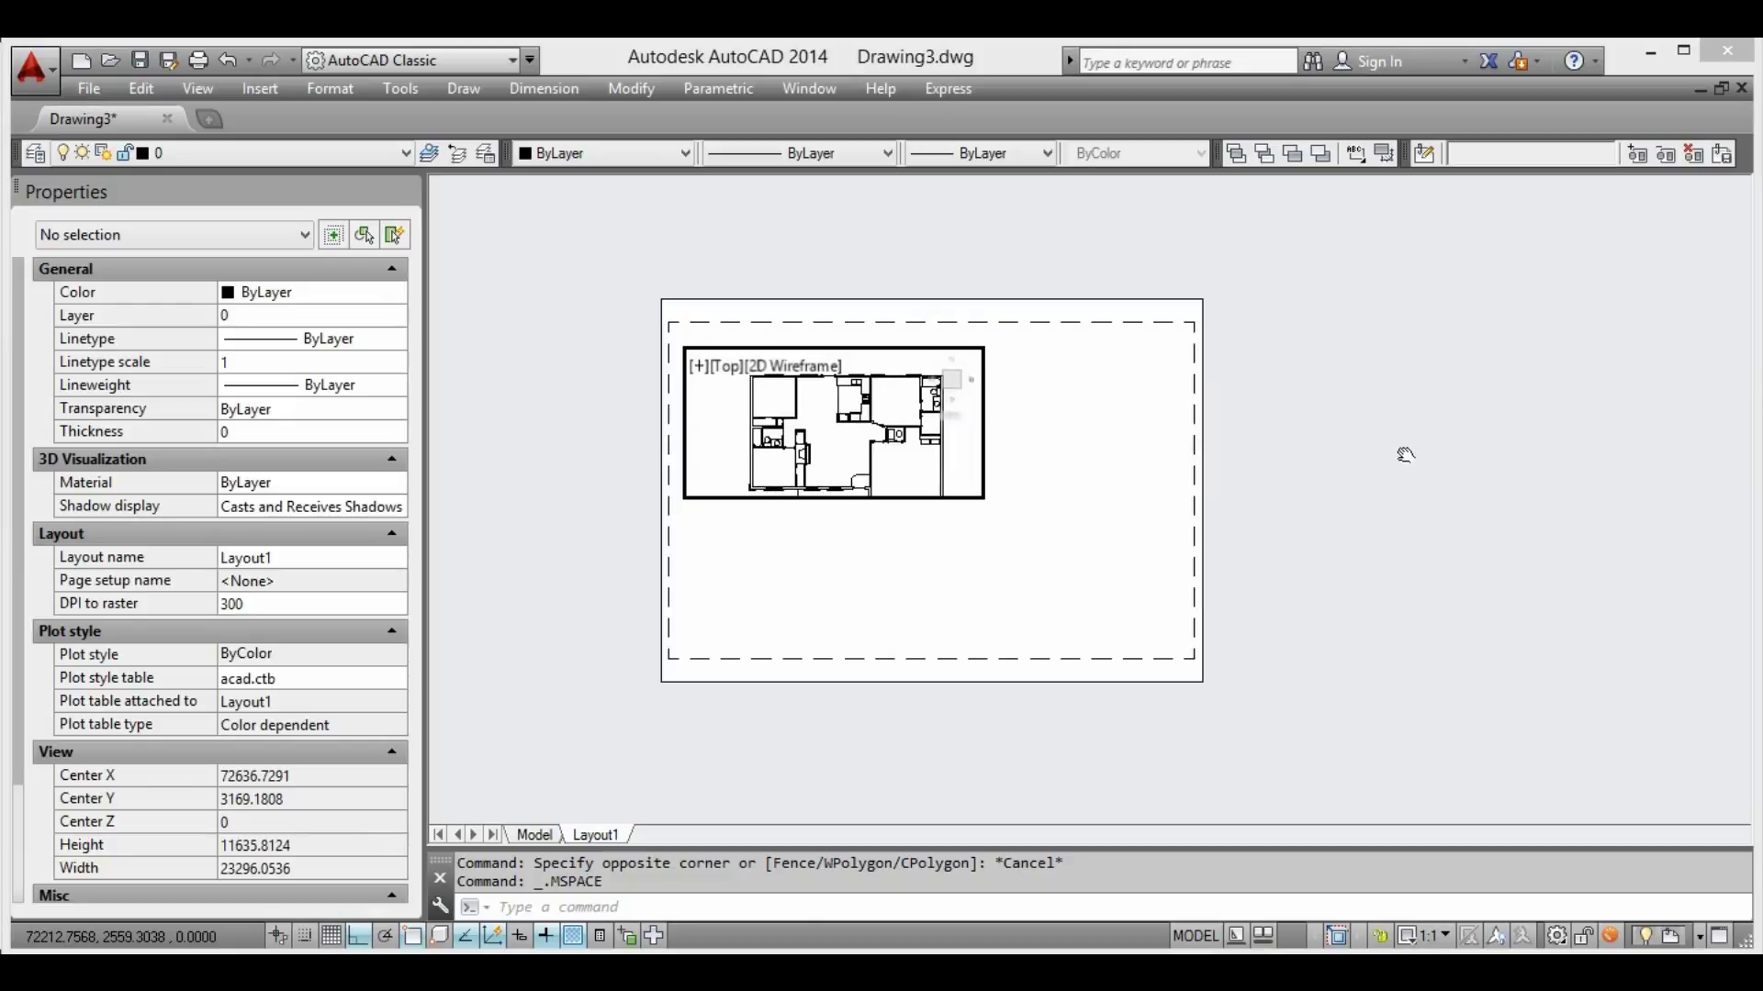
{"action": "double_click", "coordinate": [1070, 521]}
{"action": "scroll", "coordinate": [1070, 522], "scroll_direction": "up", "scroll_amount": 5}
{"action": "scroll", "coordinate": [1070, 521], "scroll_direction": "down", "scroll_amount": 4}
Grip-stretch the viewport's bottom, left and right edges tight around the floor plan
{"action": "left_click", "coordinate": [1033, 473]}
{"action": "left_click", "coordinate": [996, 499]}
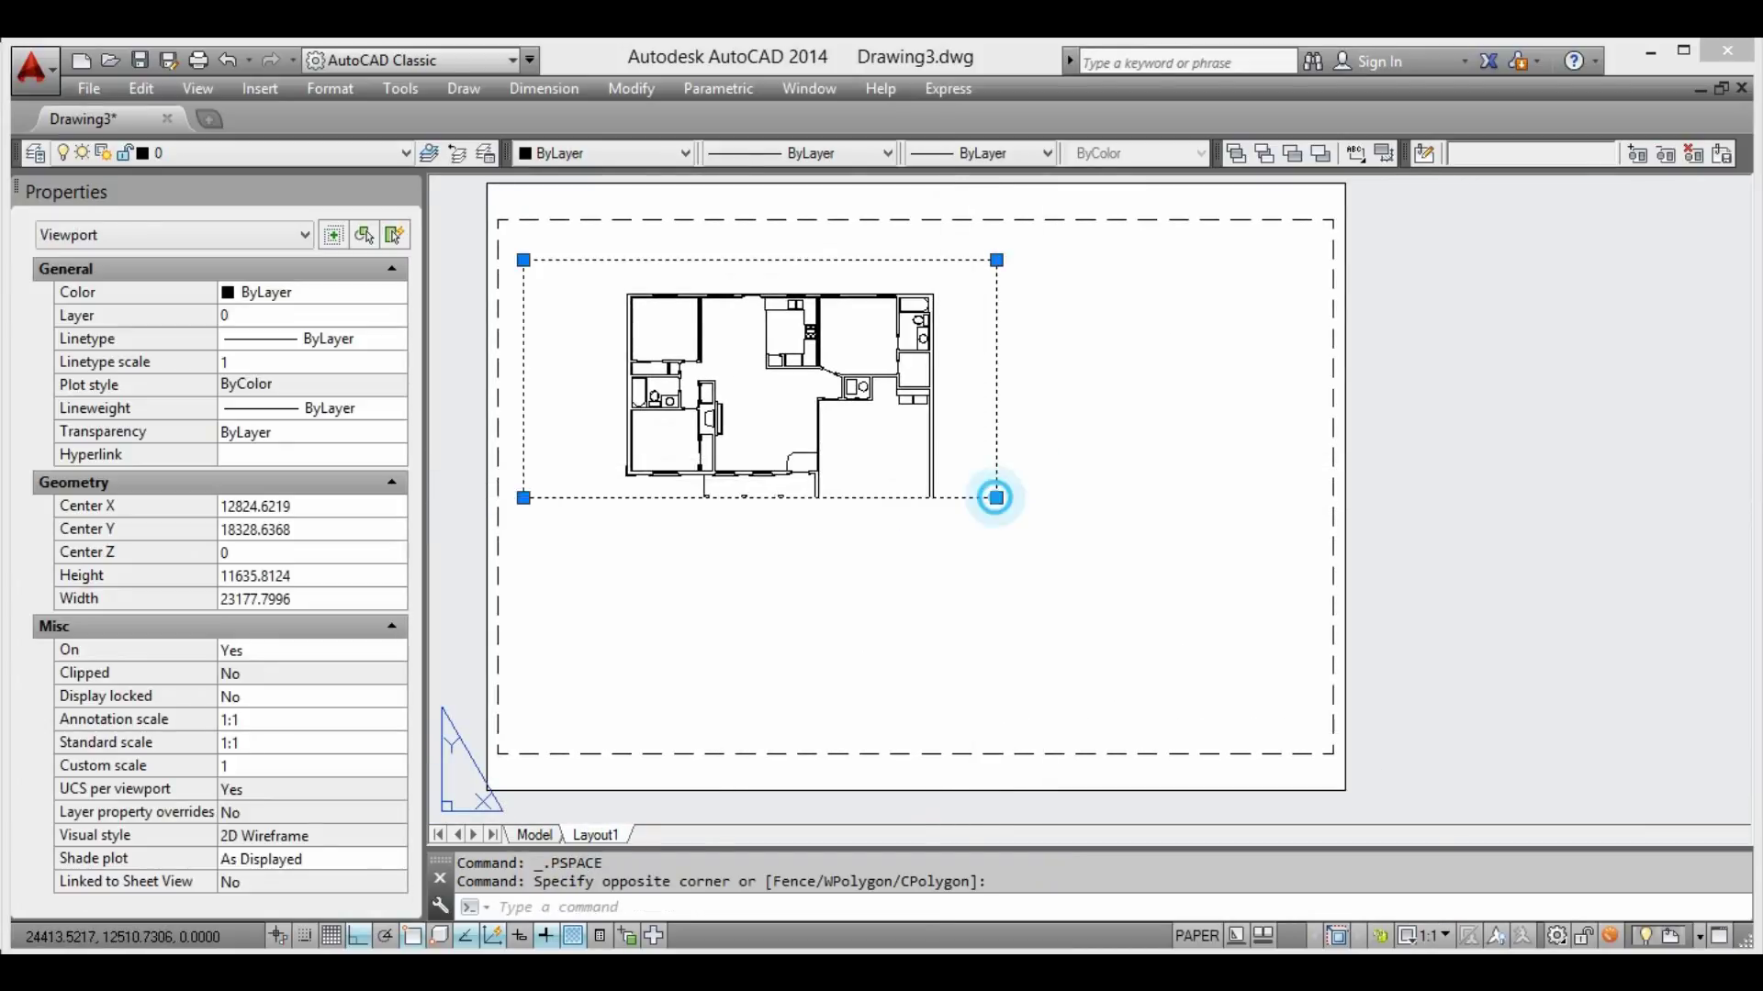
{"action": "left_click", "coordinate": [1000, 653]}
{"action": "scroll", "coordinate": [1001, 653], "scroll_direction": "down", "scroll_amount": 2}
{"action": "scroll", "coordinate": [1121, 643], "scroll_direction": "up", "scroll_amount": 2}
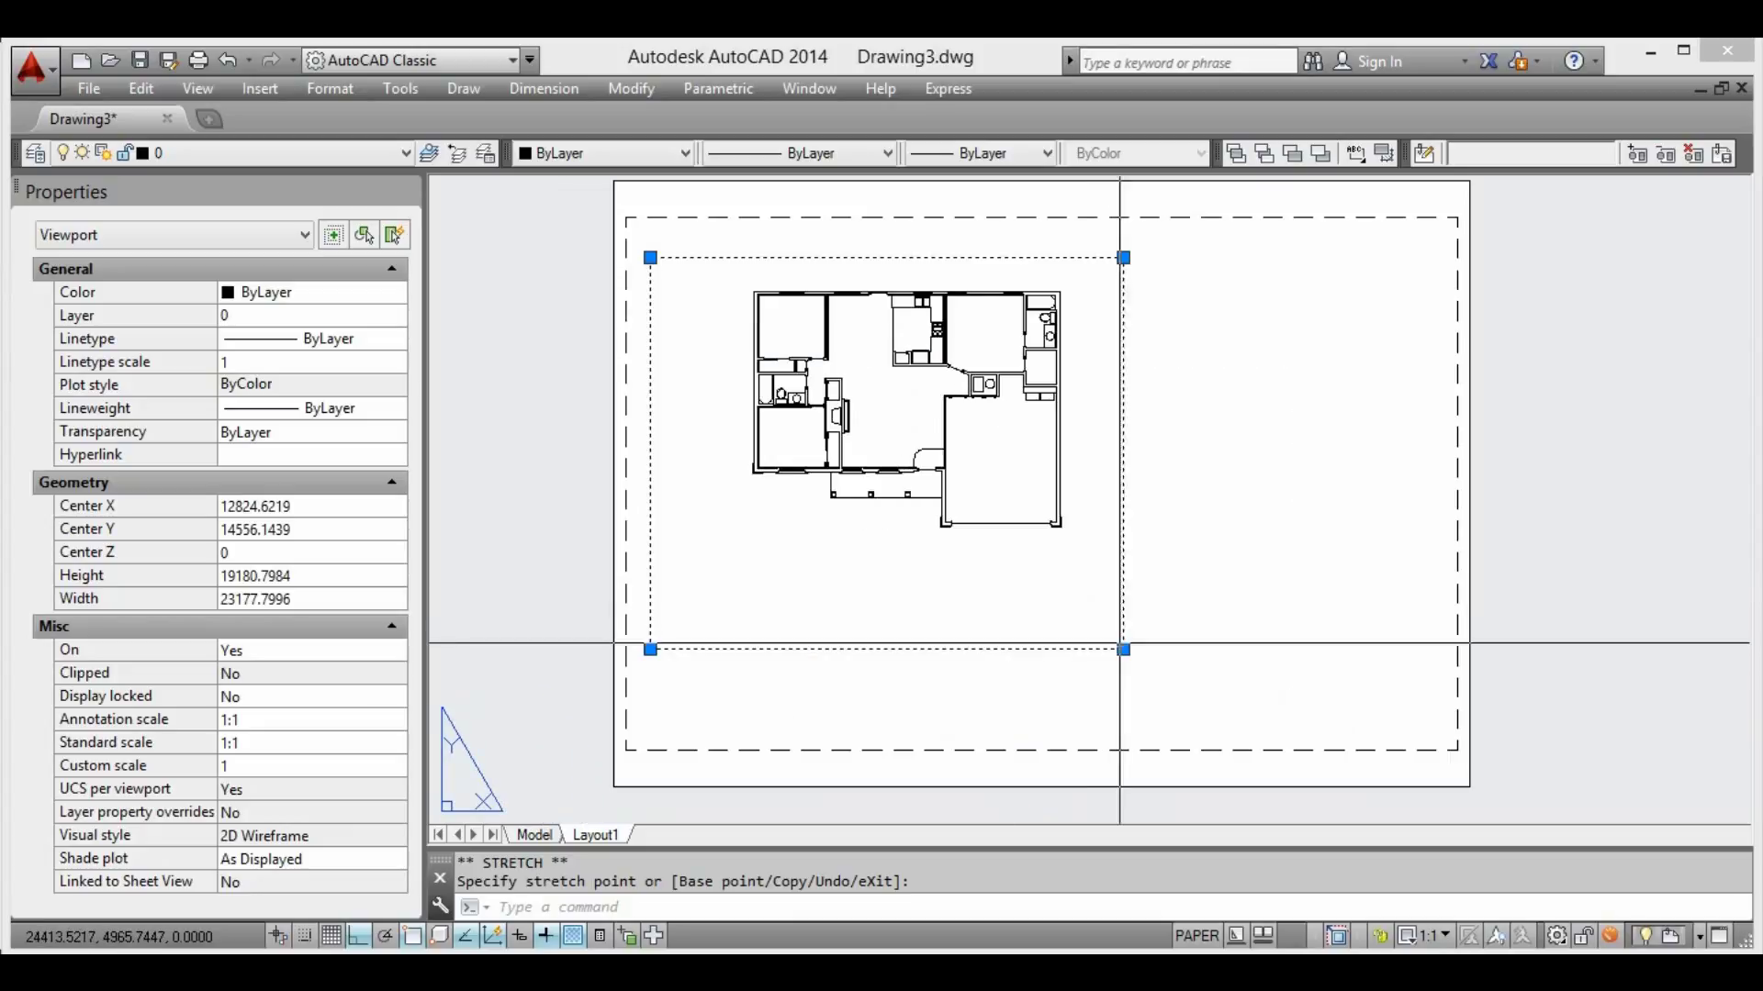
{"action": "left_click", "coordinate": [1124, 649]}
{"action": "left_click", "coordinate": [1124, 548]}
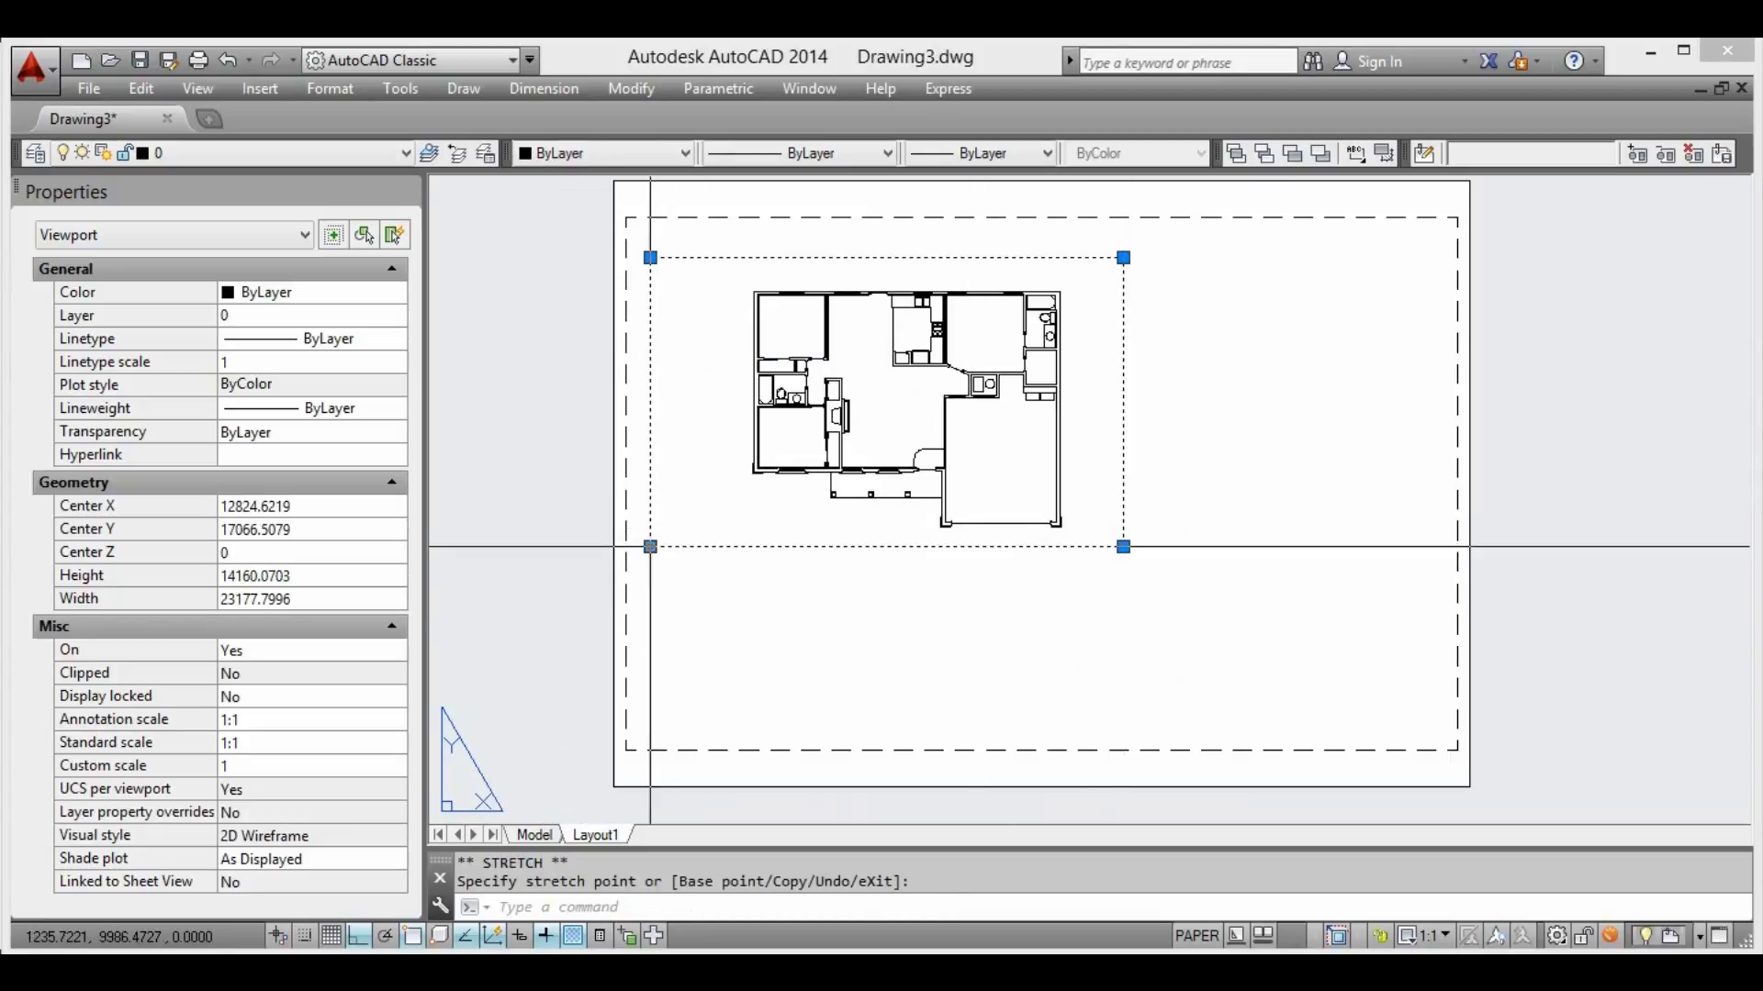
{"action": "left_click", "coordinate": [650, 547]}
{"action": "left_click", "coordinate": [738, 547]}
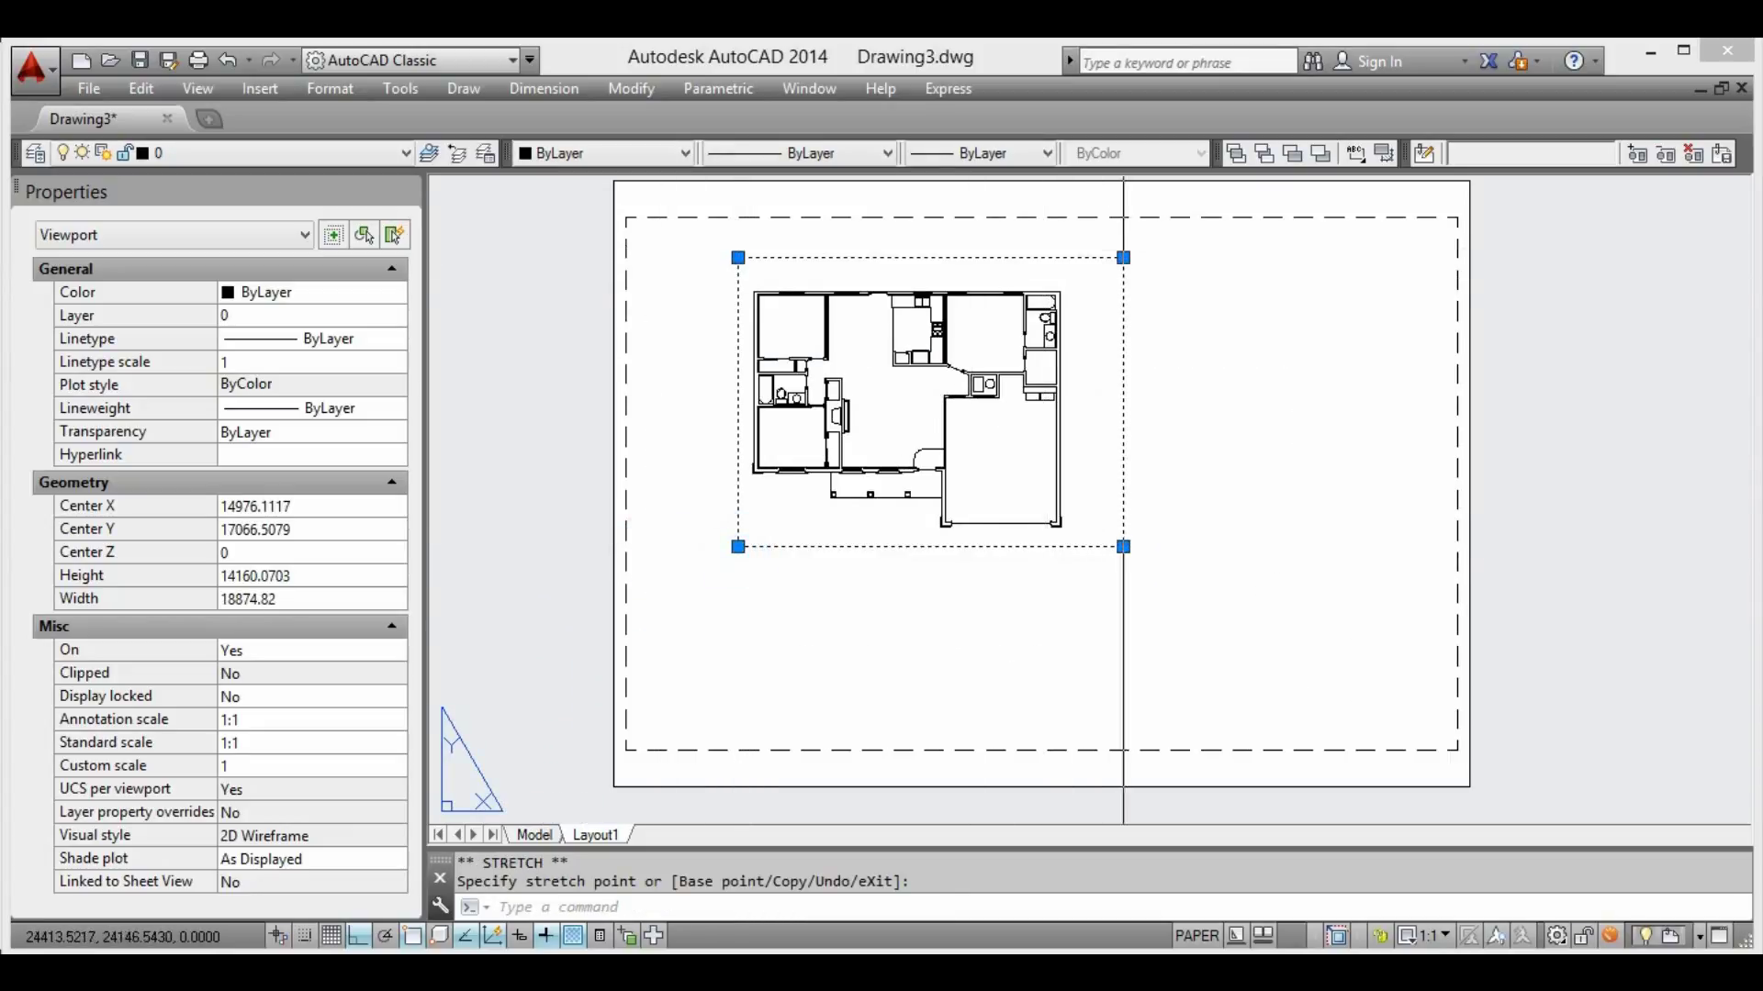
{"action": "left_click", "coordinate": [1124, 258]}
{"action": "left_click", "coordinate": [1083, 256]}
{"action": "scroll", "coordinate": [1138, 225], "scroll_direction": "up", "scroll_amount": 2}
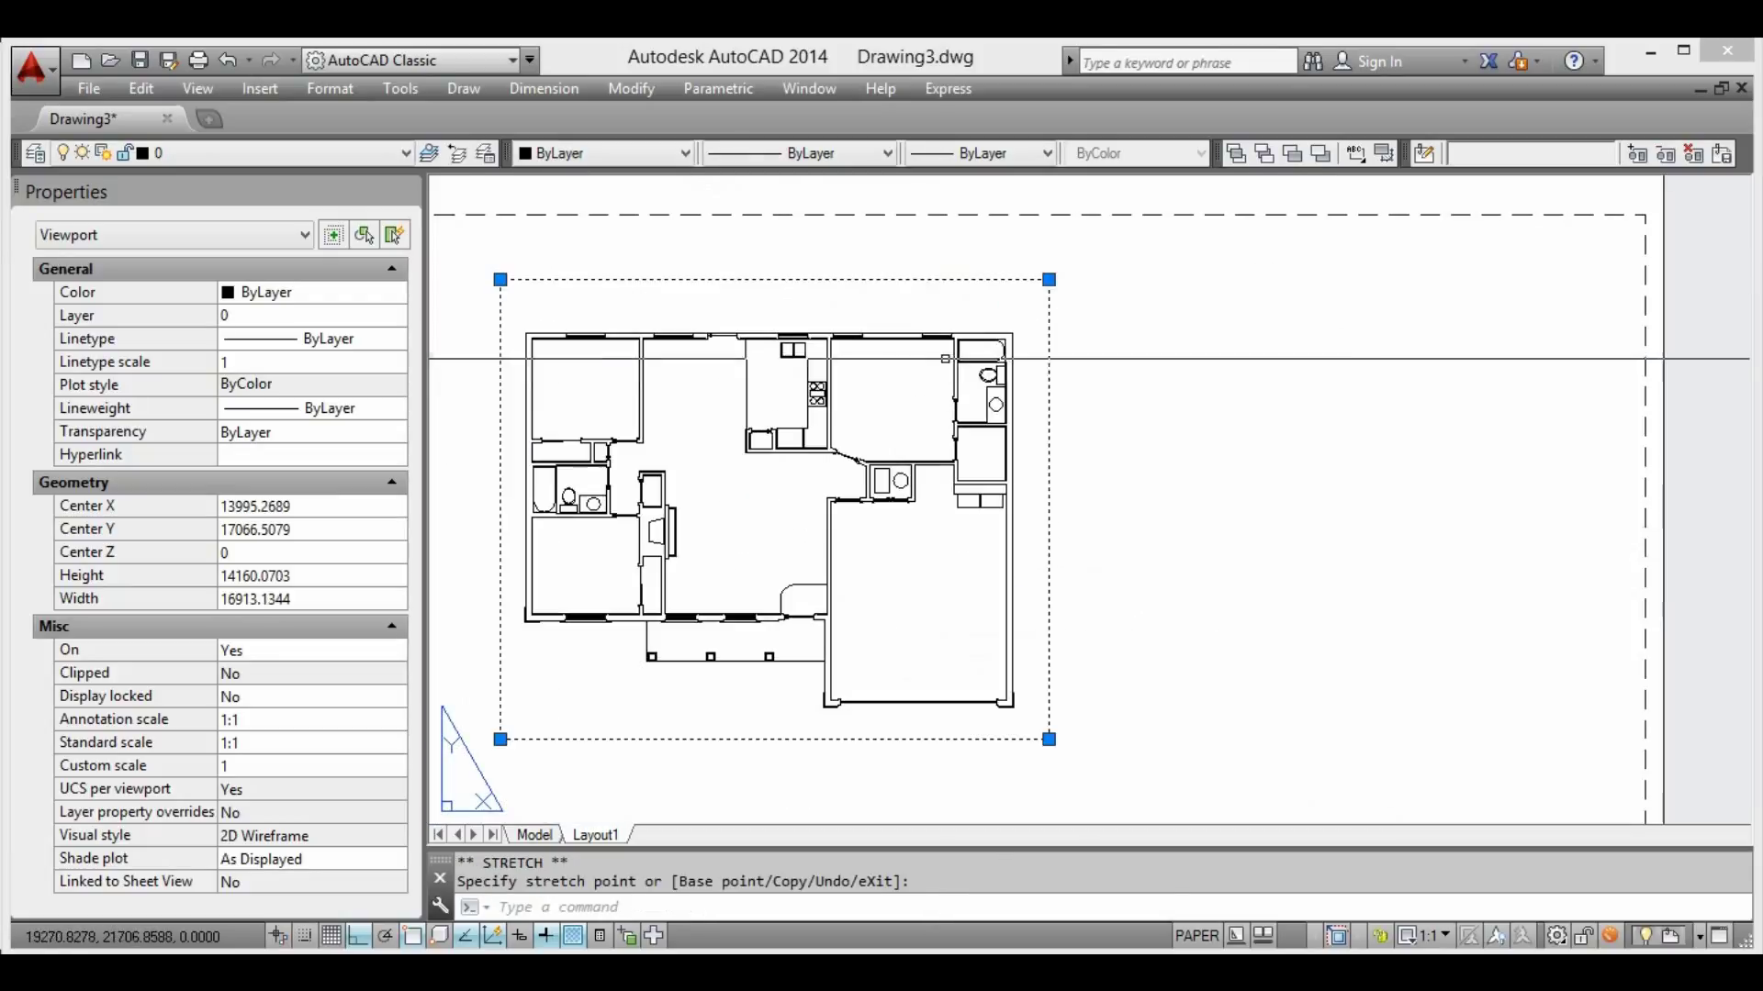
{"action": "left_click", "coordinate": [905, 396]}
{"action": "type", "text": "m"}
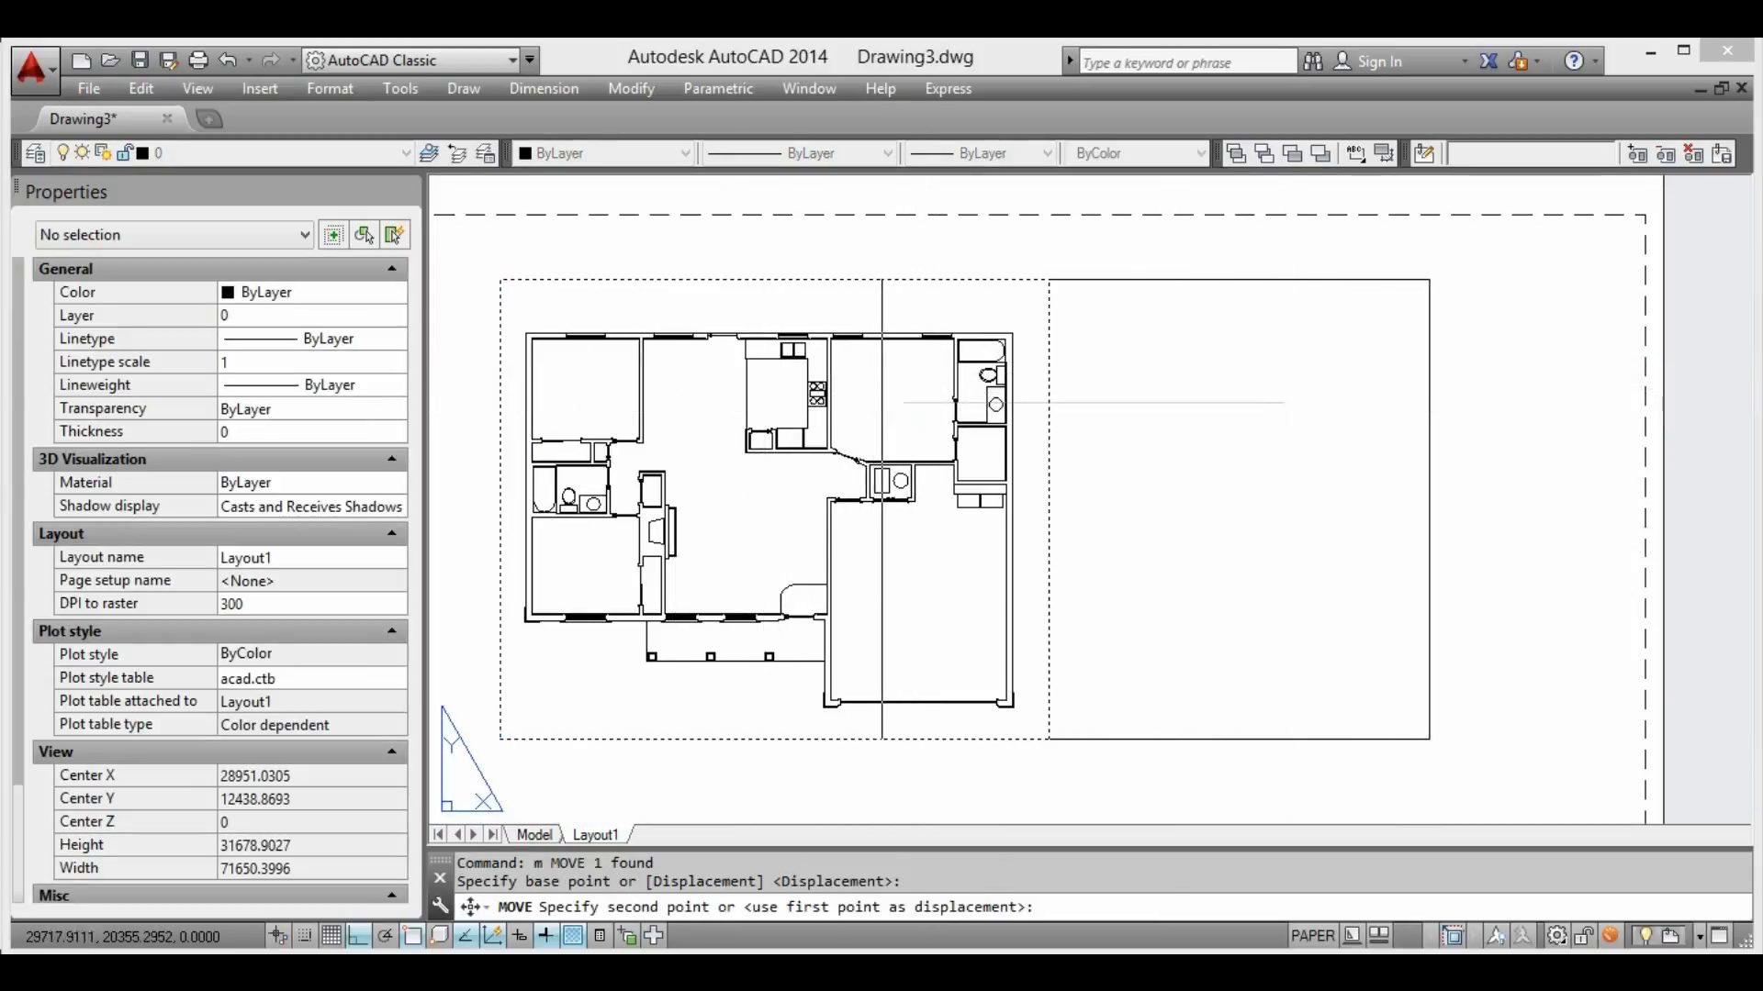
Move the floor-plan viewport further right on the sheet
{"action": "left_click", "coordinate": [1314, 432]}
{"action": "scroll", "coordinate": [1009, 413], "scroll_direction": "up", "scroll_amount": 3}
{"action": "scroll", "coordinate": [952, 410], "scroll_direction": "up", "scroll_amount": 2}
{"action": "scroll", "coordinate": [686, 413], "scroll_direction": "down", "scroll_amount": 2}
{"action": "scroll", "coordinate": [686, 412], "scroll_direction": "up", "scroll_amount": 2}
{"action": "middle_click_drag", "start_coordinate": [686, 412], "coordinate": [1435, 506]}
{"action": "scroll", "coordinate": [1435, 505], "scroll_direction": "down", "scroll_amount": 3}
{"action": "scroll", "coordinate": [981, 501], "scroll_direction": "up", "scroll_amount": 5}
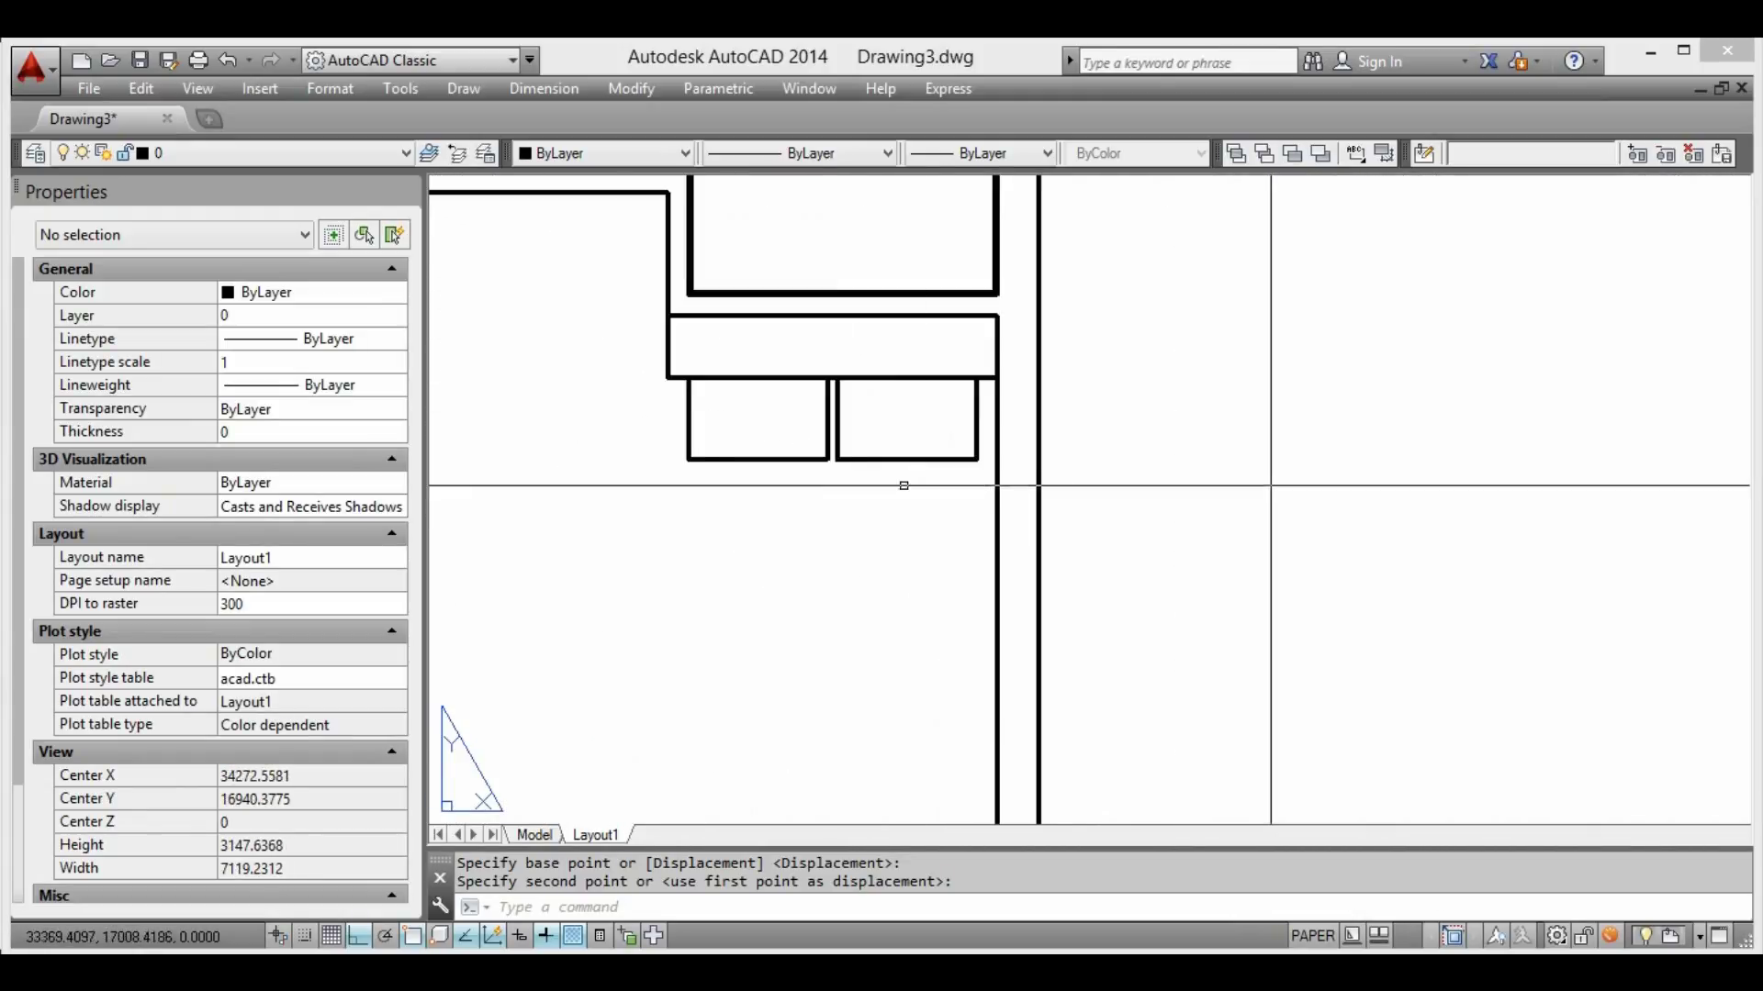
{"action": "scroll", "coordinate": [904, 485], "scroll_direction": "down", "scroll_amount": 5}
{"action": "scroll", "coordinate": [1025, 482], "scroll_direction": "down", "scroll_amount": 1}
{"action": "scroll", "coordinate": [1025, 487], "scroll_direction": "down", "scroll_amount": 1}
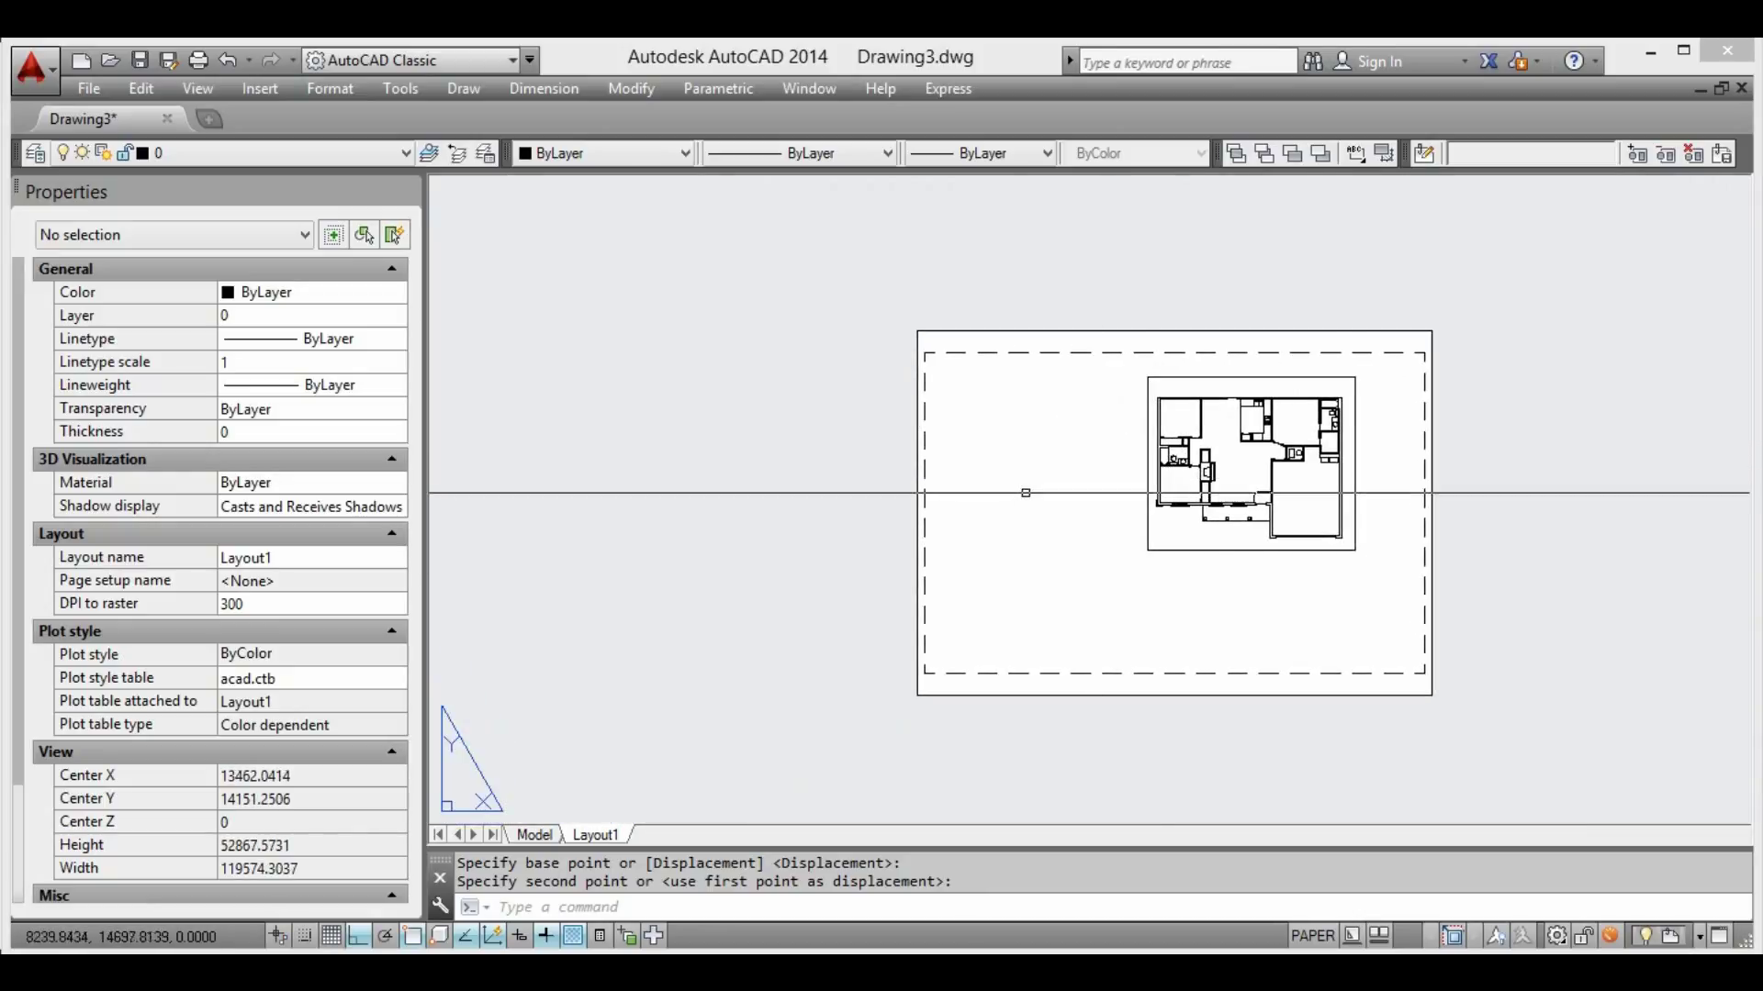
Copy the floor-plan viewport to a position on its left
{"action": "left_click", "coordinate": [1184, 592]}
{"action": "left_click", "coordinate": [1074, 551]}
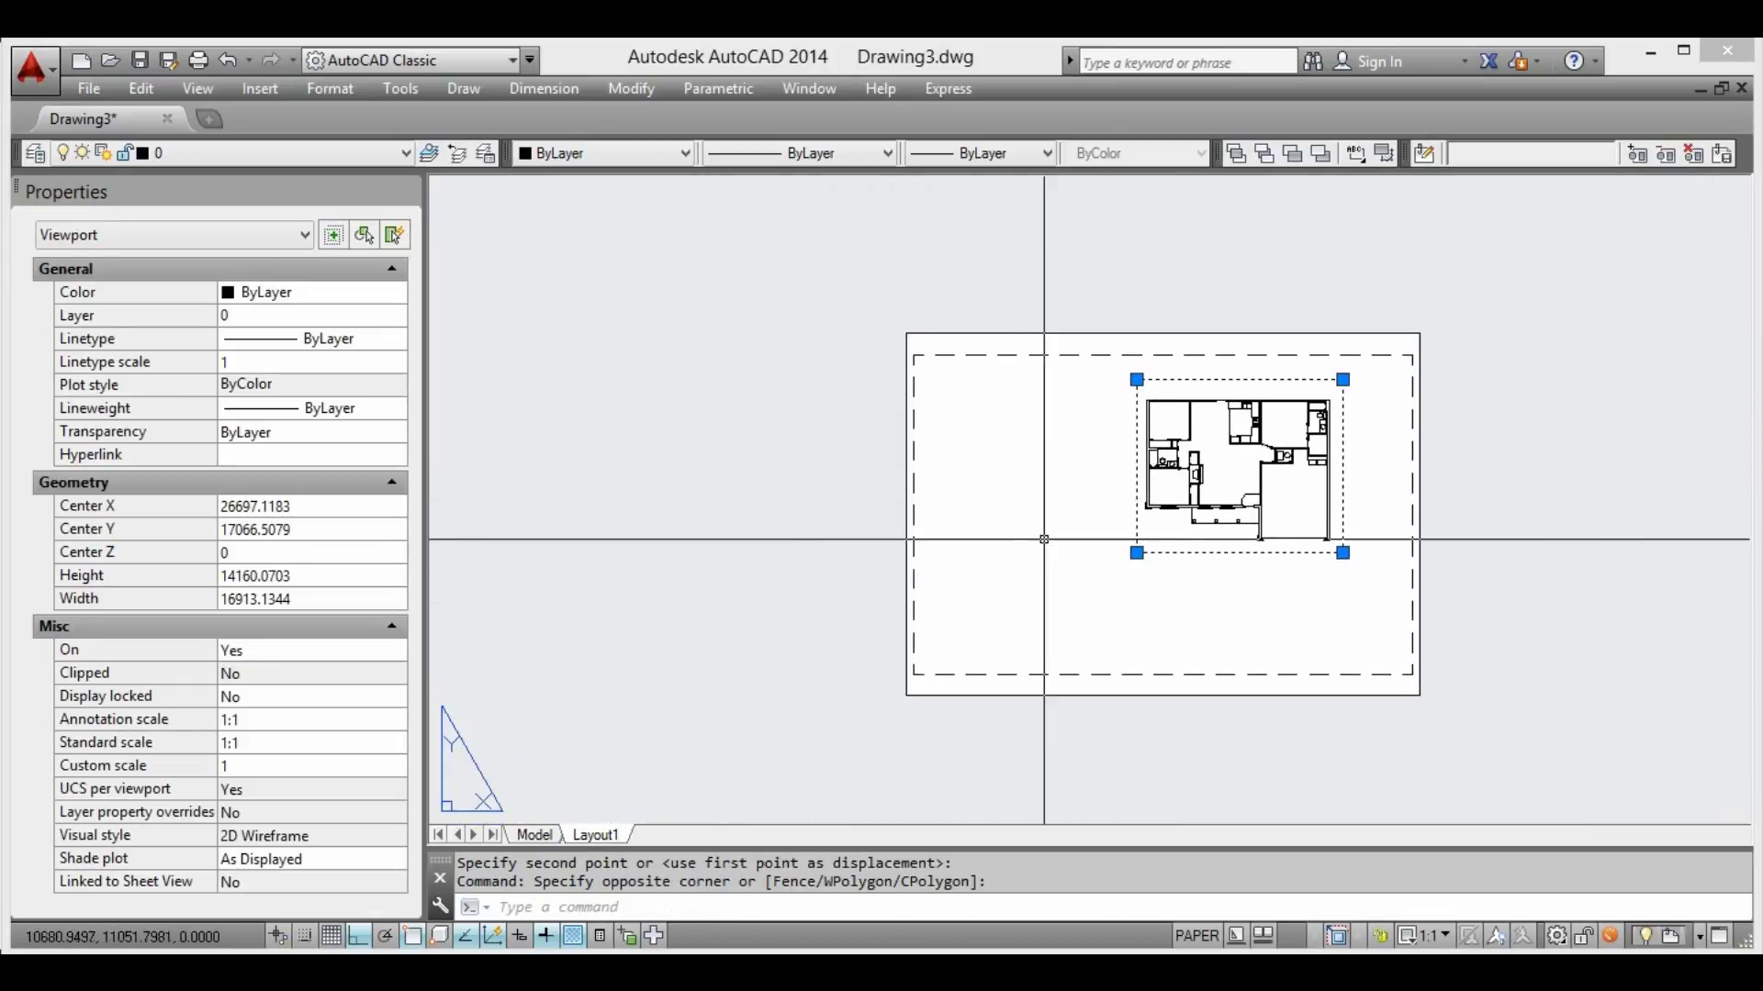
{"action": "scroll", "coordinate": [1043, 539], "scroll_direction": "up", "scroll_amount": 2}
{"action": "scroll", "coordinate": [1016, 554], "scroll_direction": "up", "scroll_amount": 1}
{"action": "mouse_move", "coordinate": [1016, 555]}
{"action": "middle_mouse_down"}
{"action": "mouse_move", "coordinate": [807, 582]}
{"action": "mouse_move", "coordinate": [949, 550]}
{"action": "mouse_move", "coordinate": [886, 556]}
{"action": "mouse_move", "coordinate": [1066, 571]}
{"action": "mouse_move", "coordinate": [1082, 551]}
{"action": "middle_mouse_up"}
{"action": "scroll", "coordinate": [948, 551], "scroll_direction": "down", "scroll_amount": 1}
{"action": "type", "text": "c"}
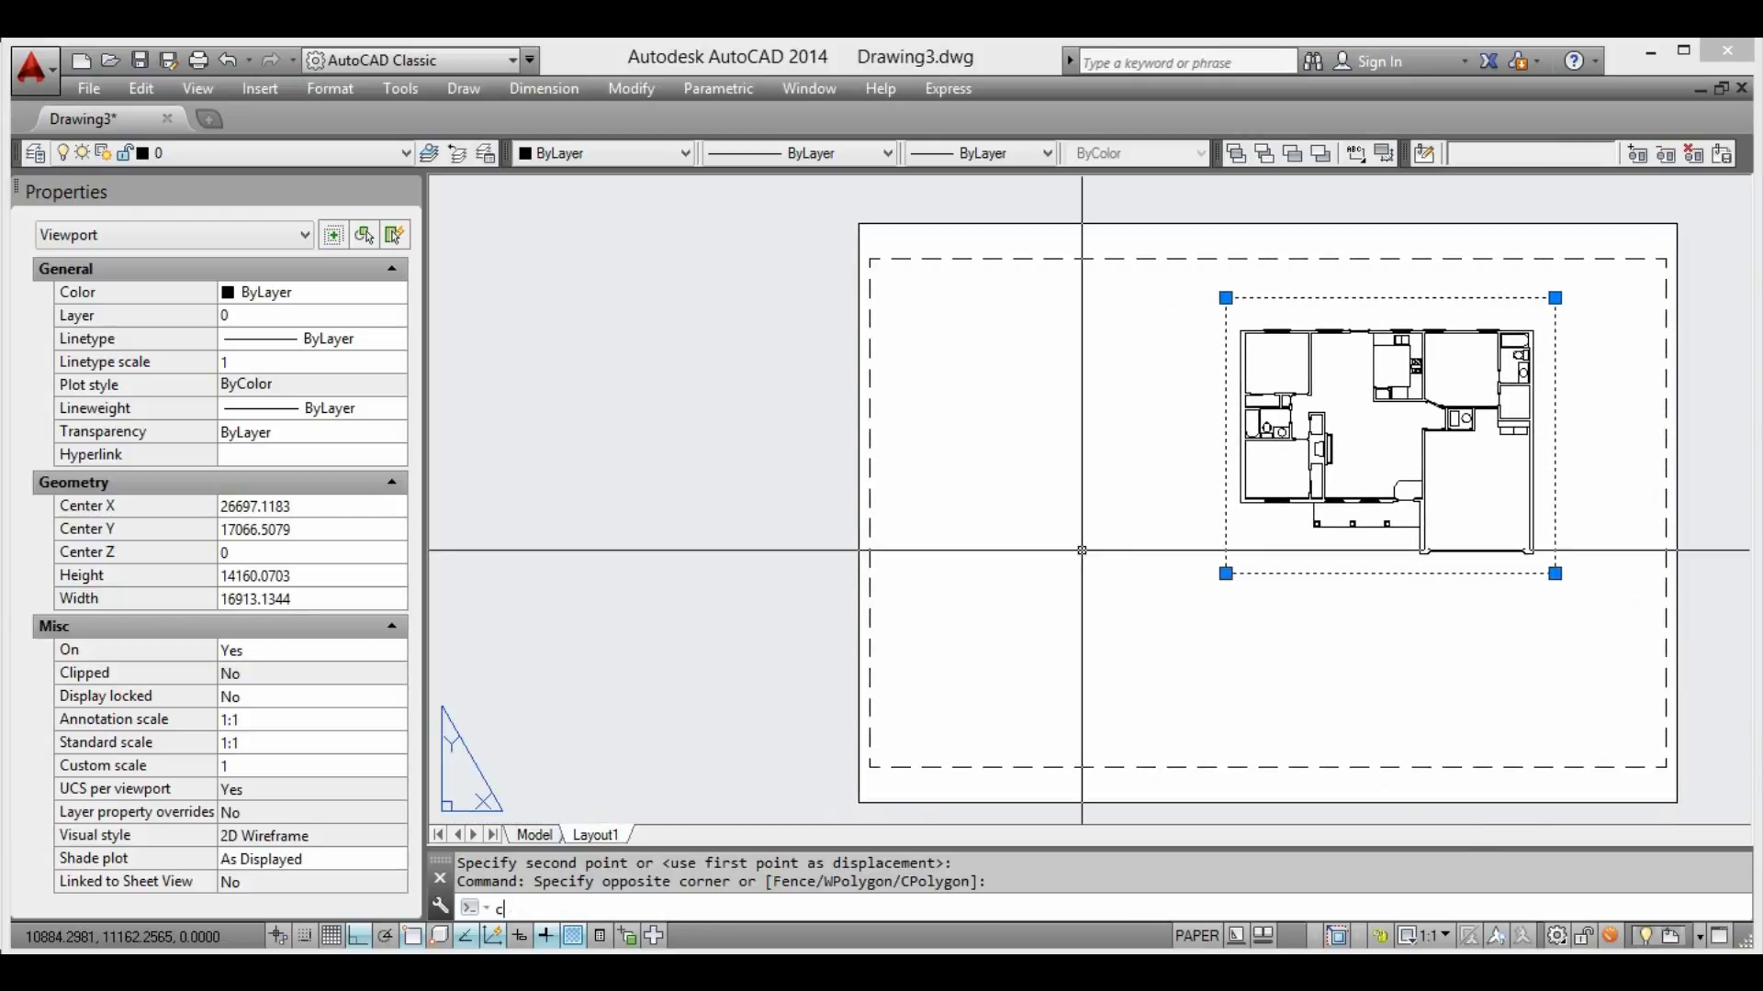
{"action": "key", "text": "Return"}
{"action": "left_click", "coordinate": [1164, 573]}
{"action": "scroll", "coordinate": [835, 586], "scroll_direction": "down", "scroll_amount": 4}
{"action": "left_click", "coordinate": [835, 586]}
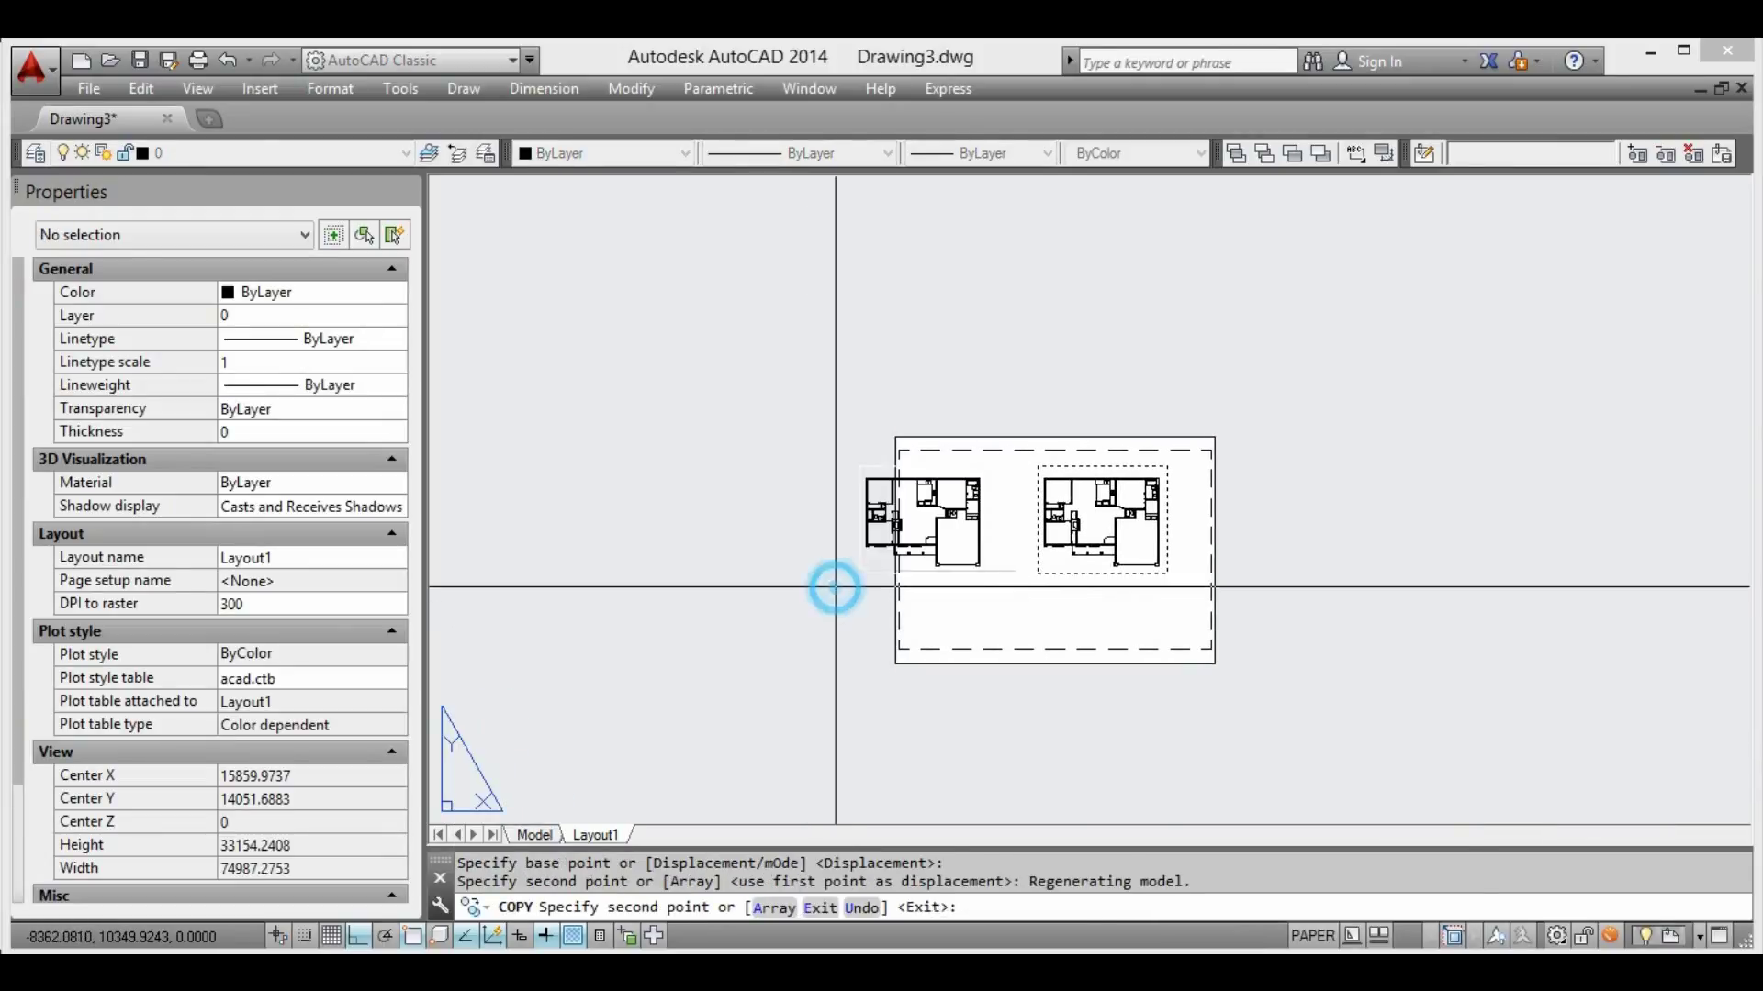
{"action": "key", "text": "Escape"}
Pan the copied viewport to show the roof plan and select it
{"action": "scroll", "coordinate": [965, 569], "scroll_direction": "up", "scroll_amount": 2}
{"action": "left_click", "coordinate": [1212, 484]}
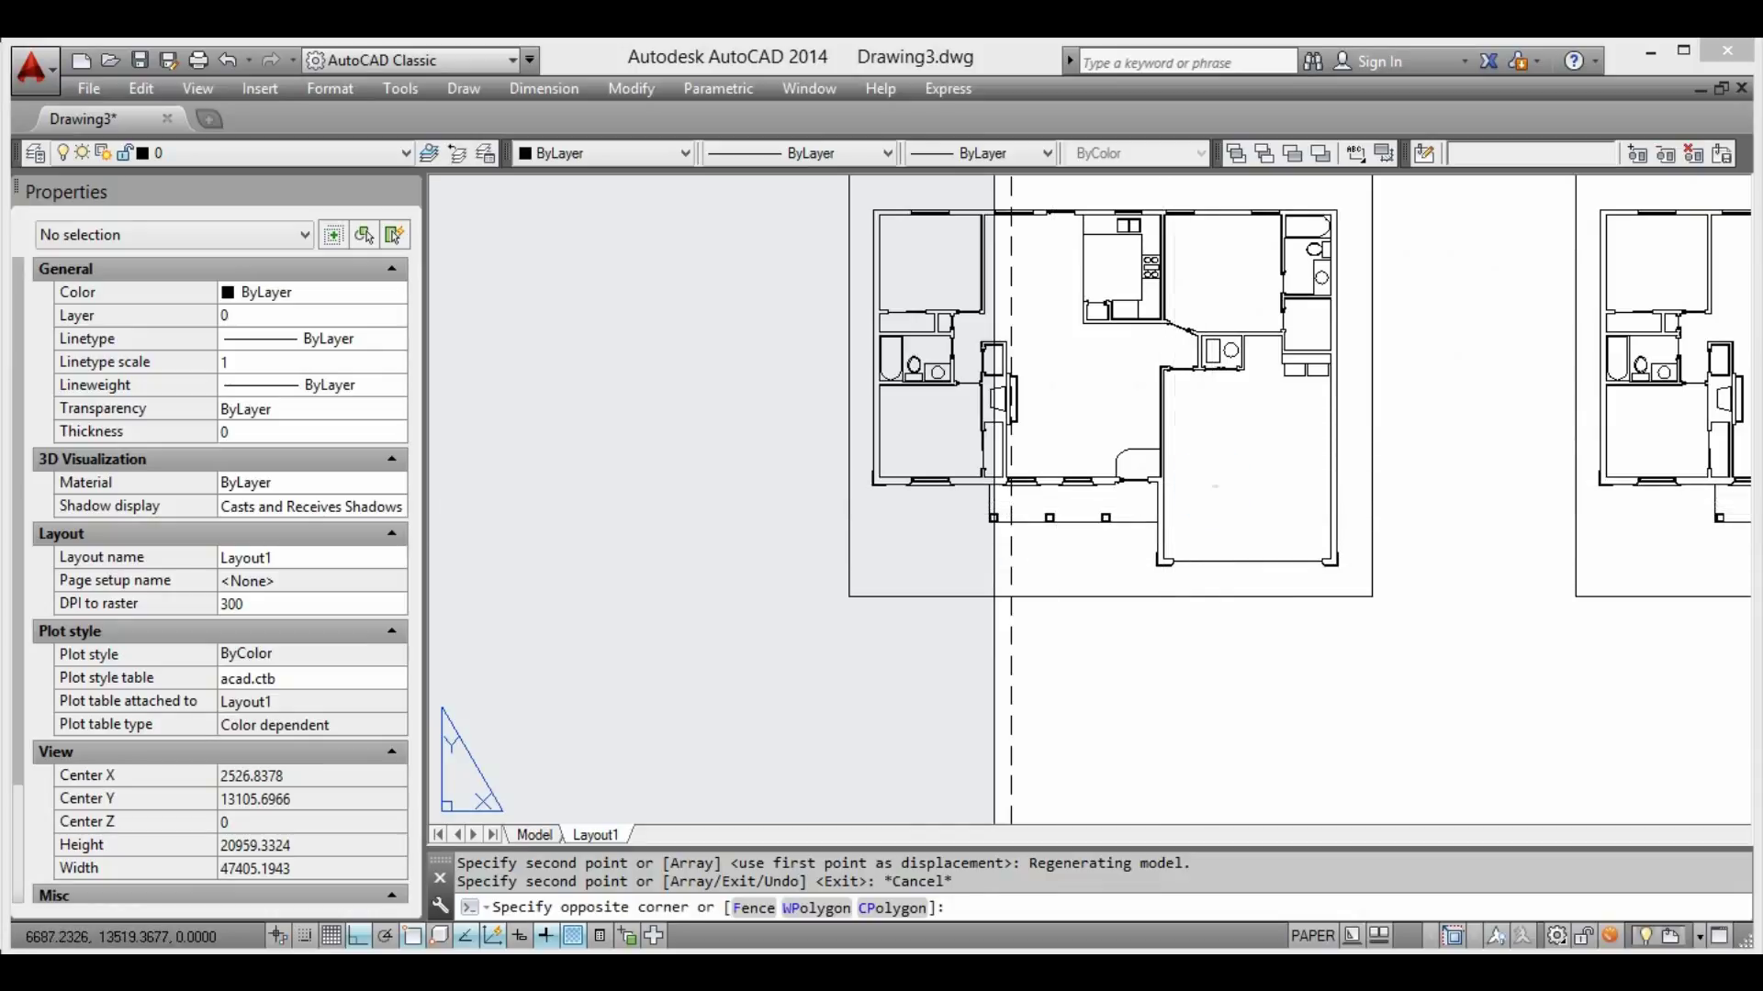
{"action": "key", "text": "Escape"}
{"action": "double_click", "coordinate": [1200, 504]}
{"action": "scroll", "coordinate": [1012, 386], "scroll_direction": "up", "scroll_amount": 3}
{"action": "scroll", "coordinate": [1012, 387], "scroll_direction": "up", "scroll_amount": 2}
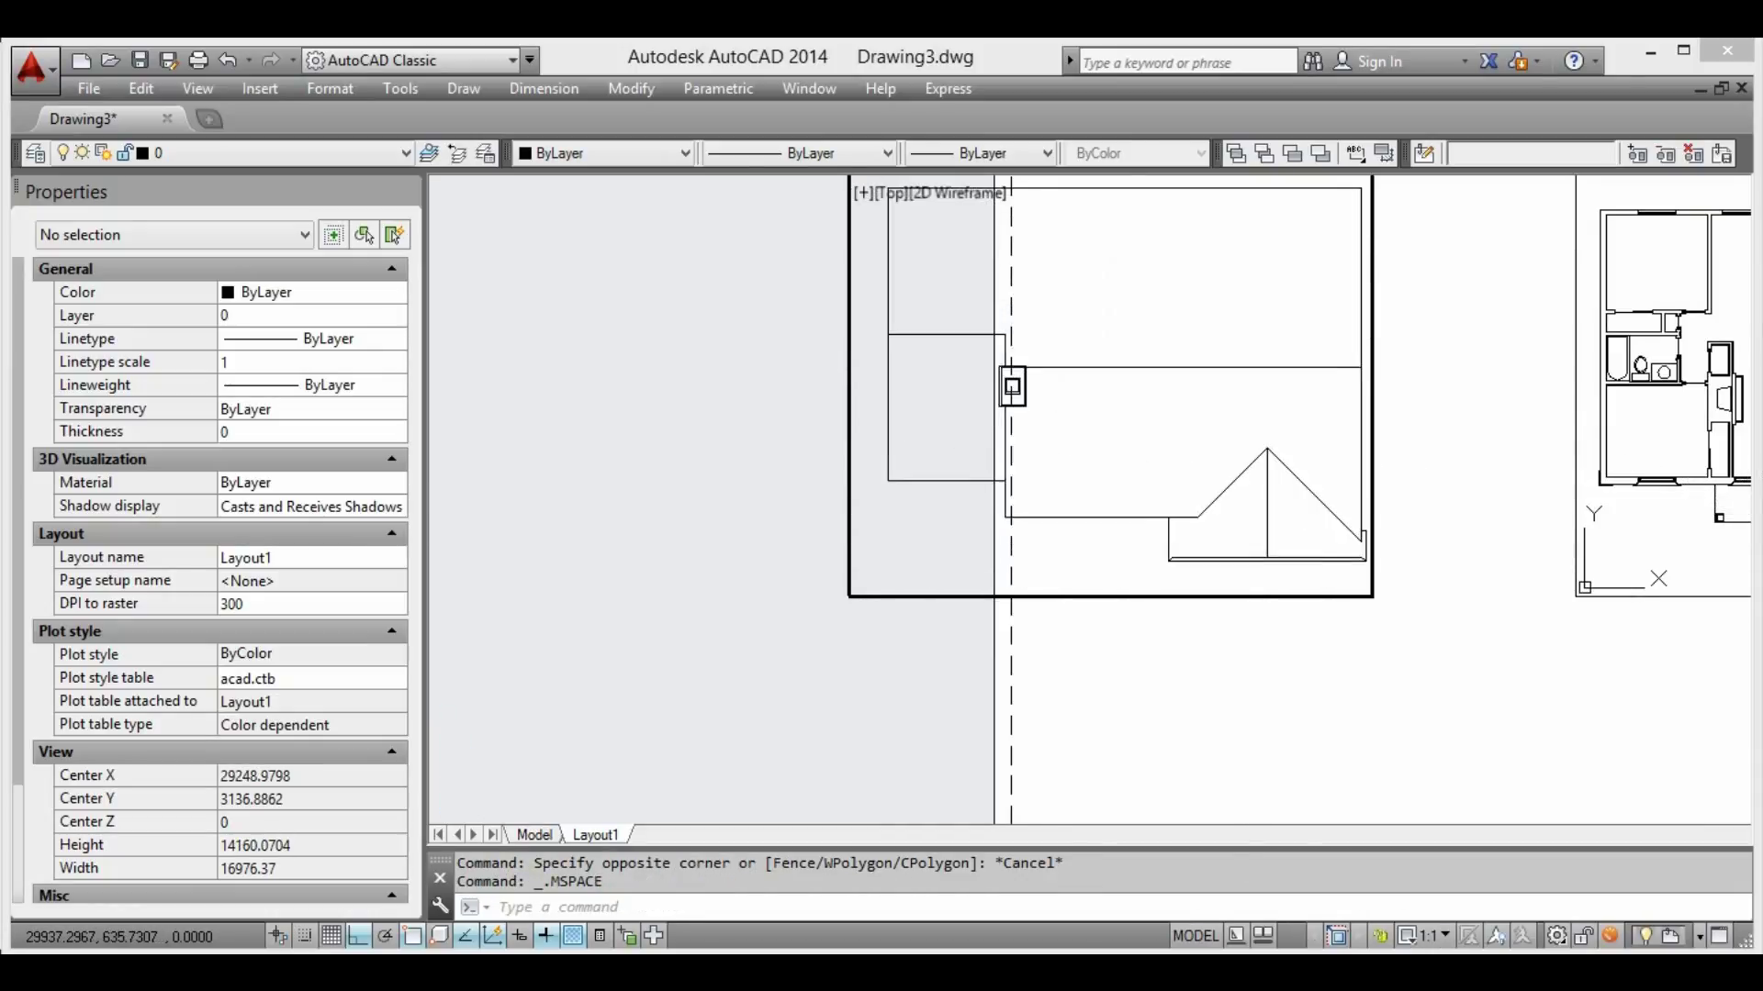
{"action": "middle_click_drag", "start_coordinate": [1012, 386], "coordinate": [993, 401]}
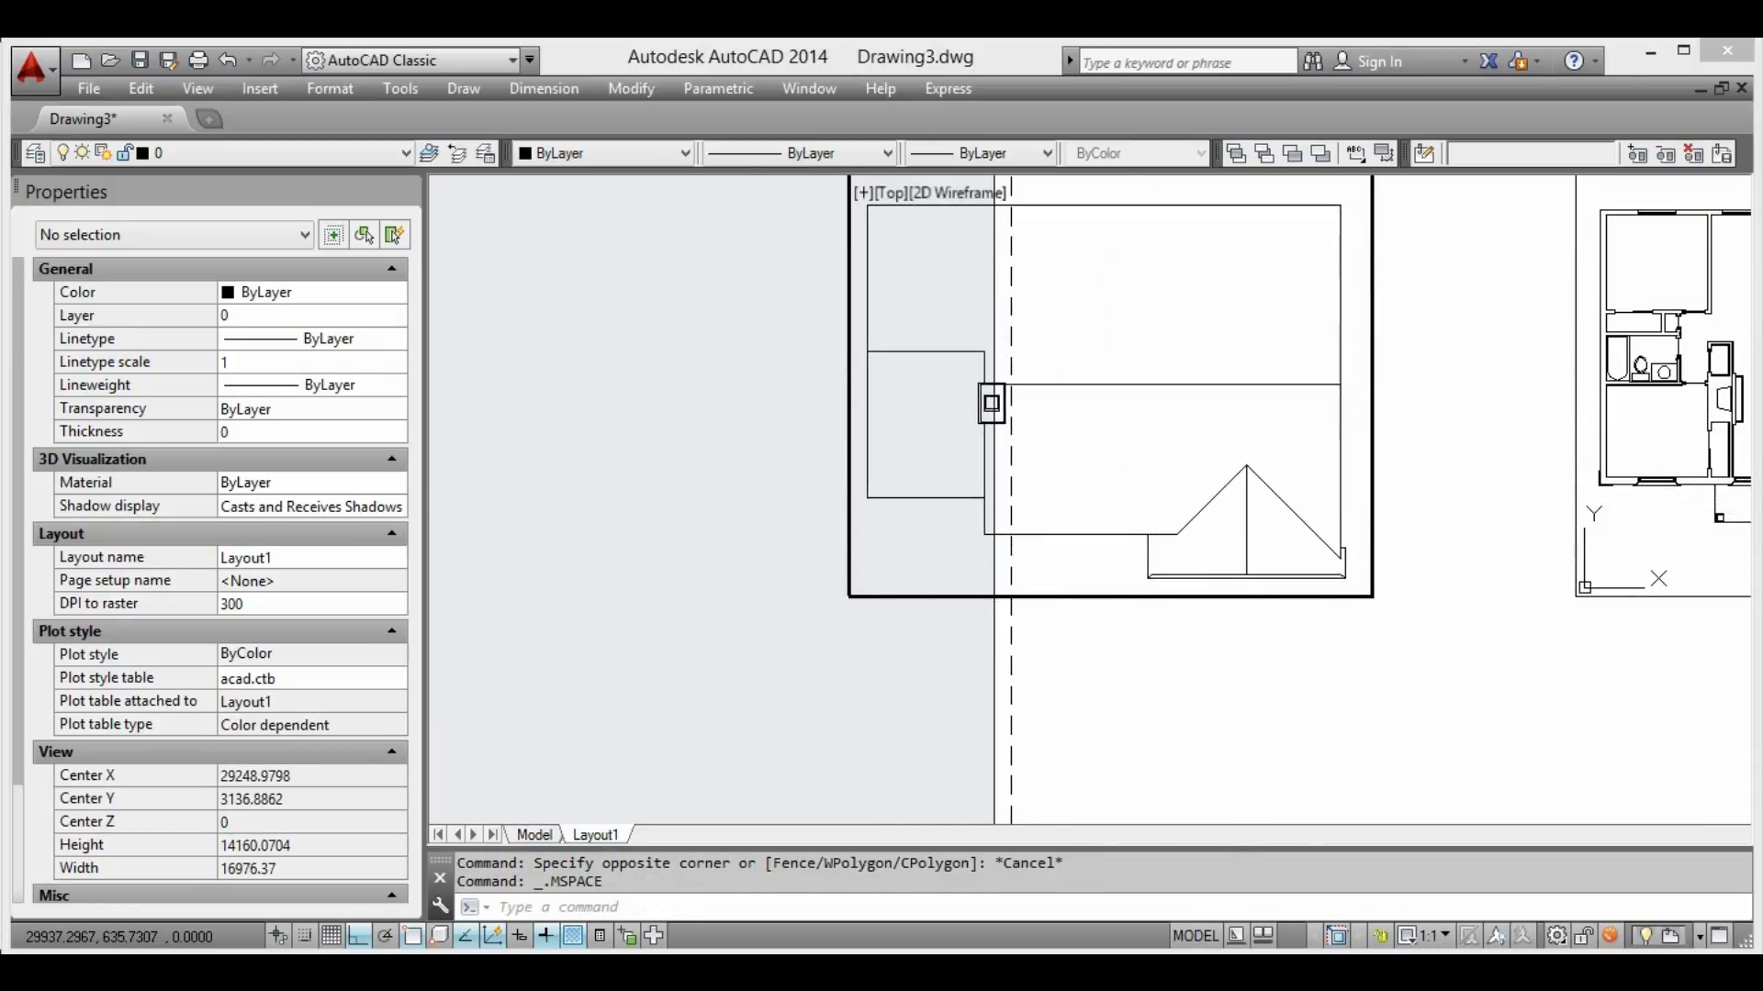
{"action": "double_click", "coordinate": [711, 697]}
{"action": "left_click", "coordinate": [897, 551]}
{"action": "left_click", "coordinate": [823, 630]}
{"action": "type", "text": "0.5"}
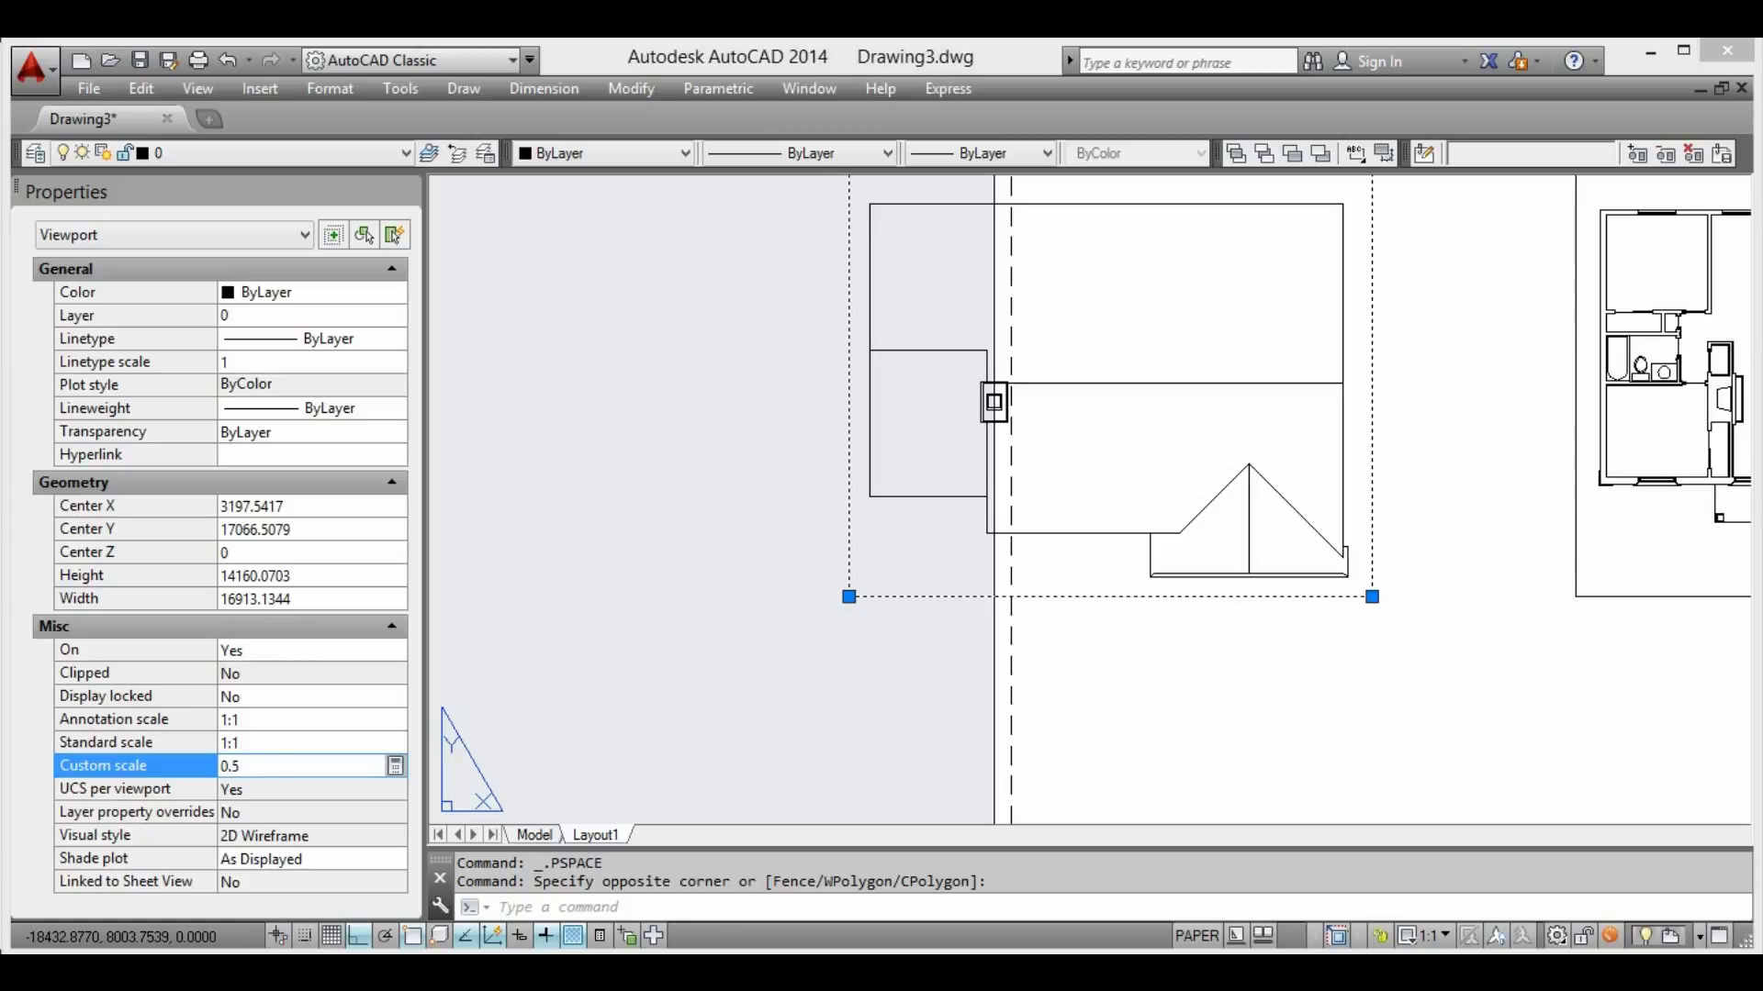
Give the roof viewport a 0.5 custom scale and crop its edges around the roof
{"action": "left_click", "coordinate": [282, 780]}
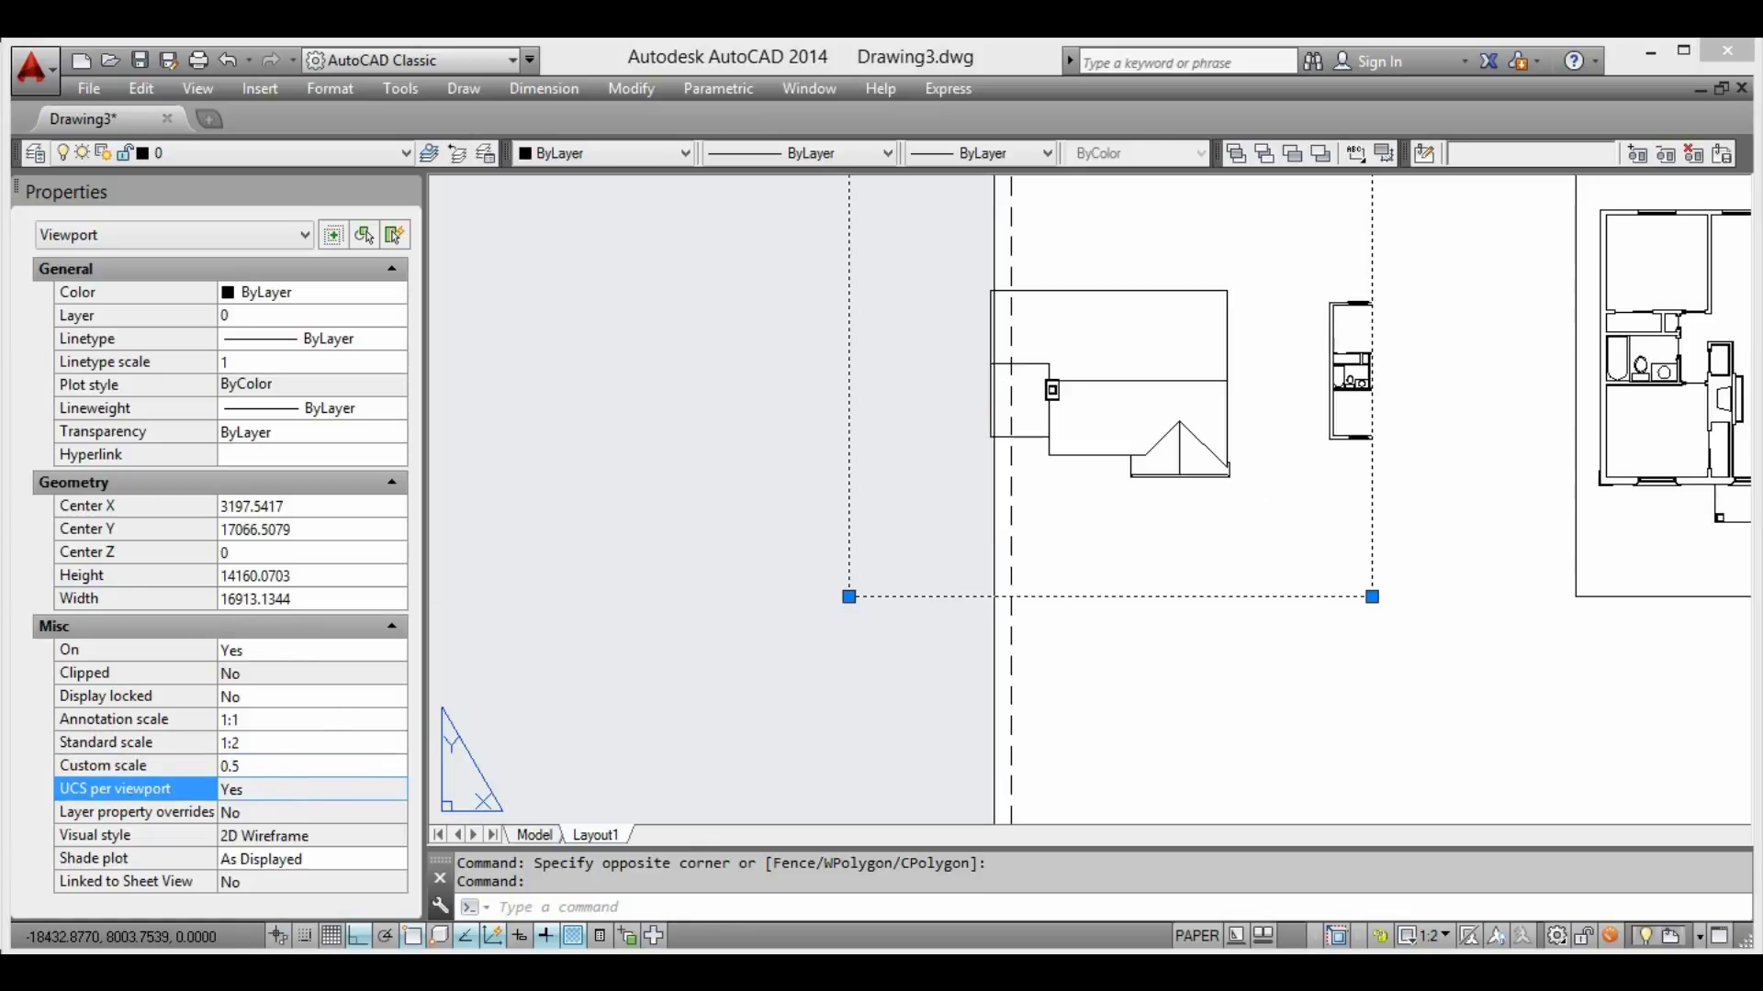
{"action": "middle_click_drag", "start_coordinate": [1383, 665], "coordinate": [1174, 765]}
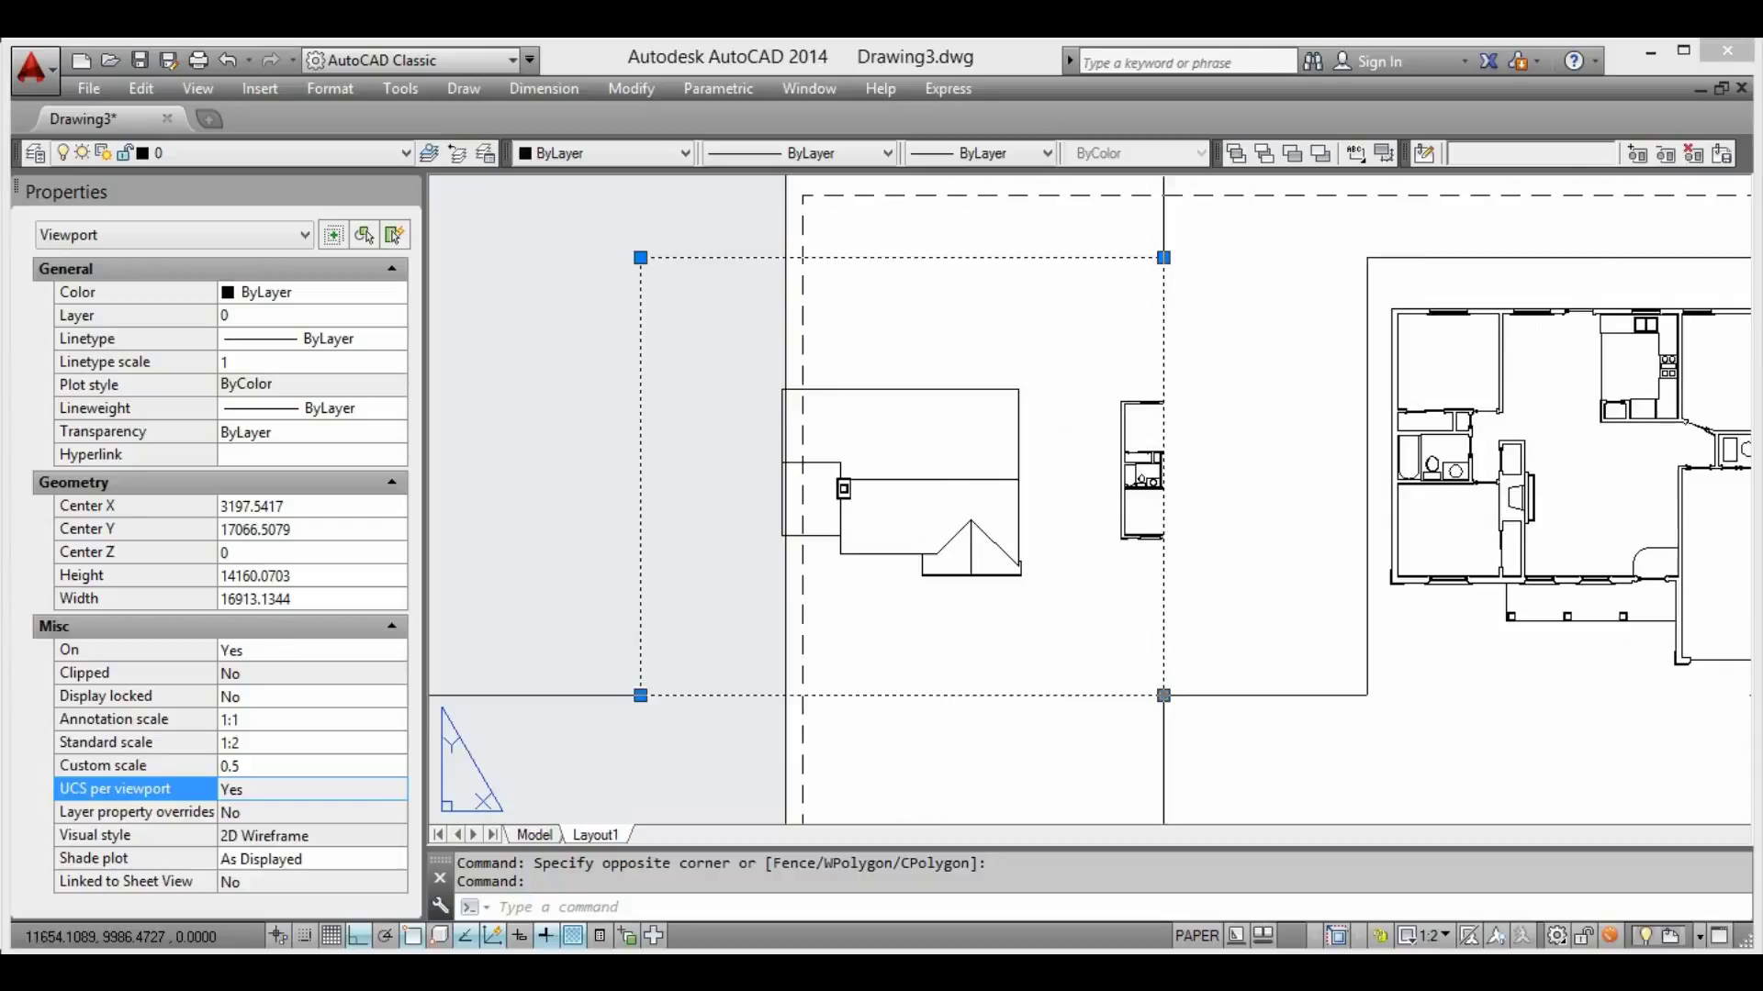
{"action": "left_click", "coordinate": [1163, 696]}
{"action": "left_click", "coordinate": [1055, 651]}
{"action": "left_click", "coordinate": [641, 696]}
{"action": "left_click", "coordinate": [755, 696]}
{"action": "left_click", "coordinate": [755, 258]}
{"action": "left_click", "coordinate": [756, 364]}
{"action": "left_click", "coordinate": [755, 694]}
{"action": "left_click", "coordinate": [748, 598]}
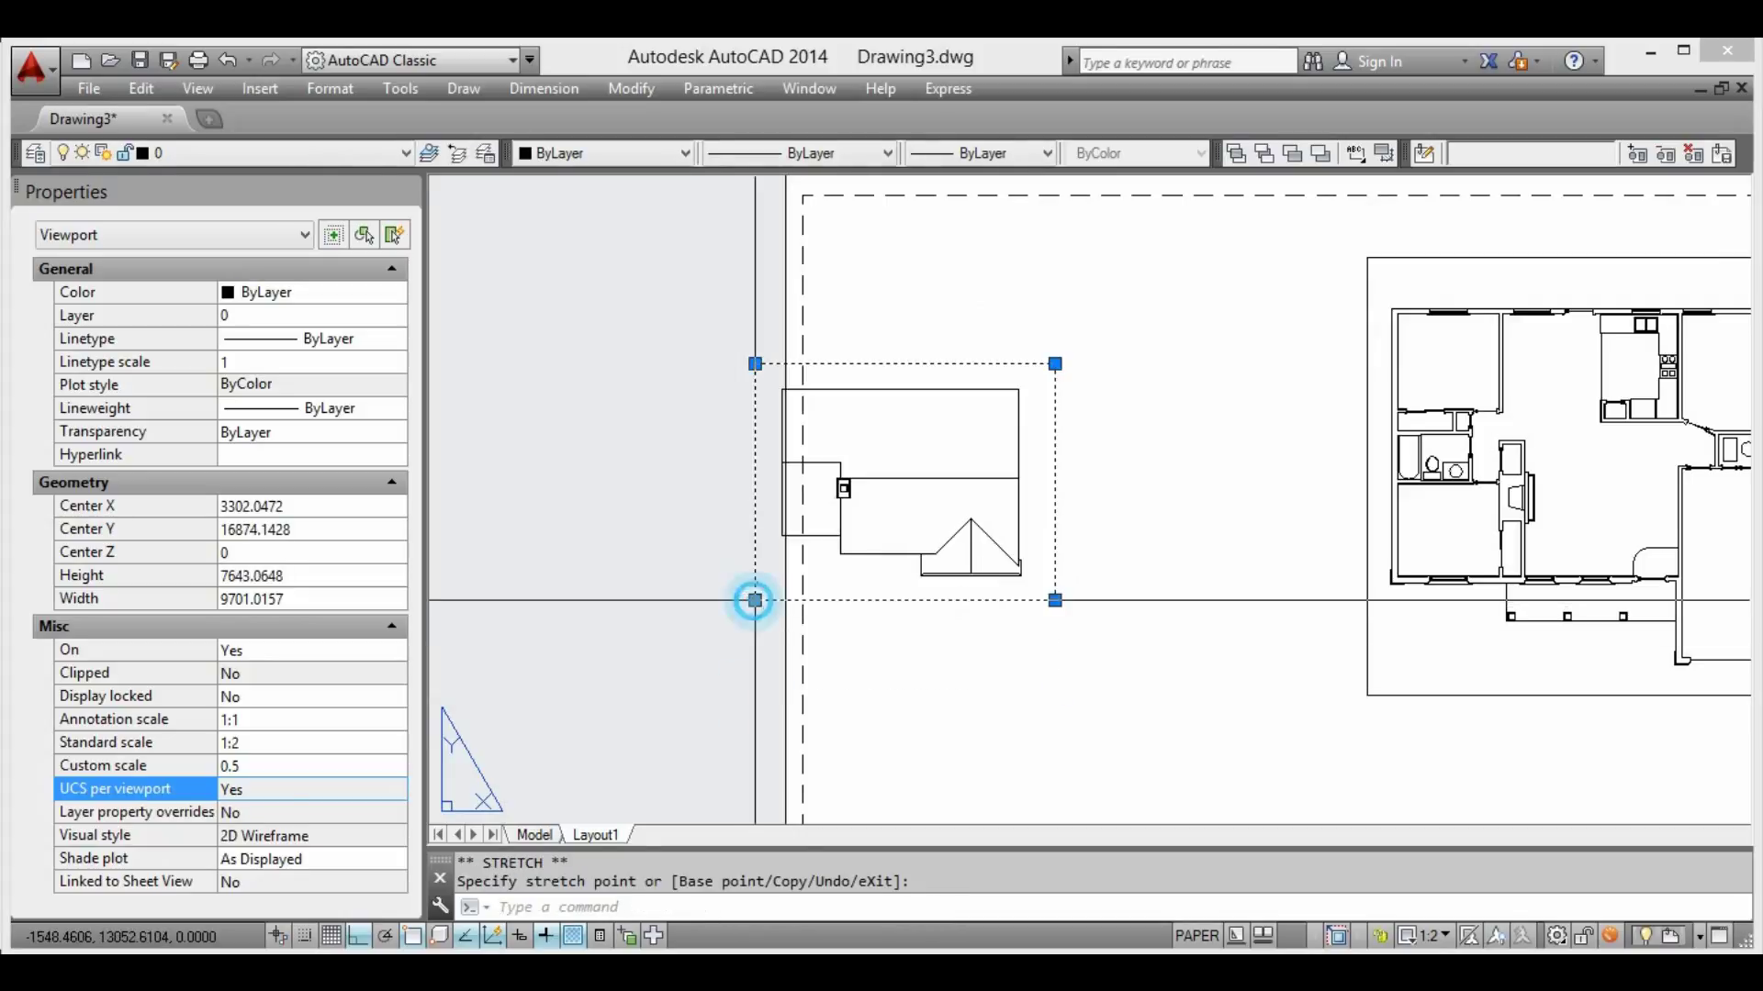
{"action": "middle_click_drag", "start_coordinate": [747, 598], "coordinate": [670, 622]}
Move the cropped roof viewport beside the floor-plan viewport
{"action": "type", "text": "m"}
{"action": "key", "text": "Return"}
{"action": "left_click", "coordinate": [712, 507]}
{"action": "left_click", "coordinate": [893, 507]}
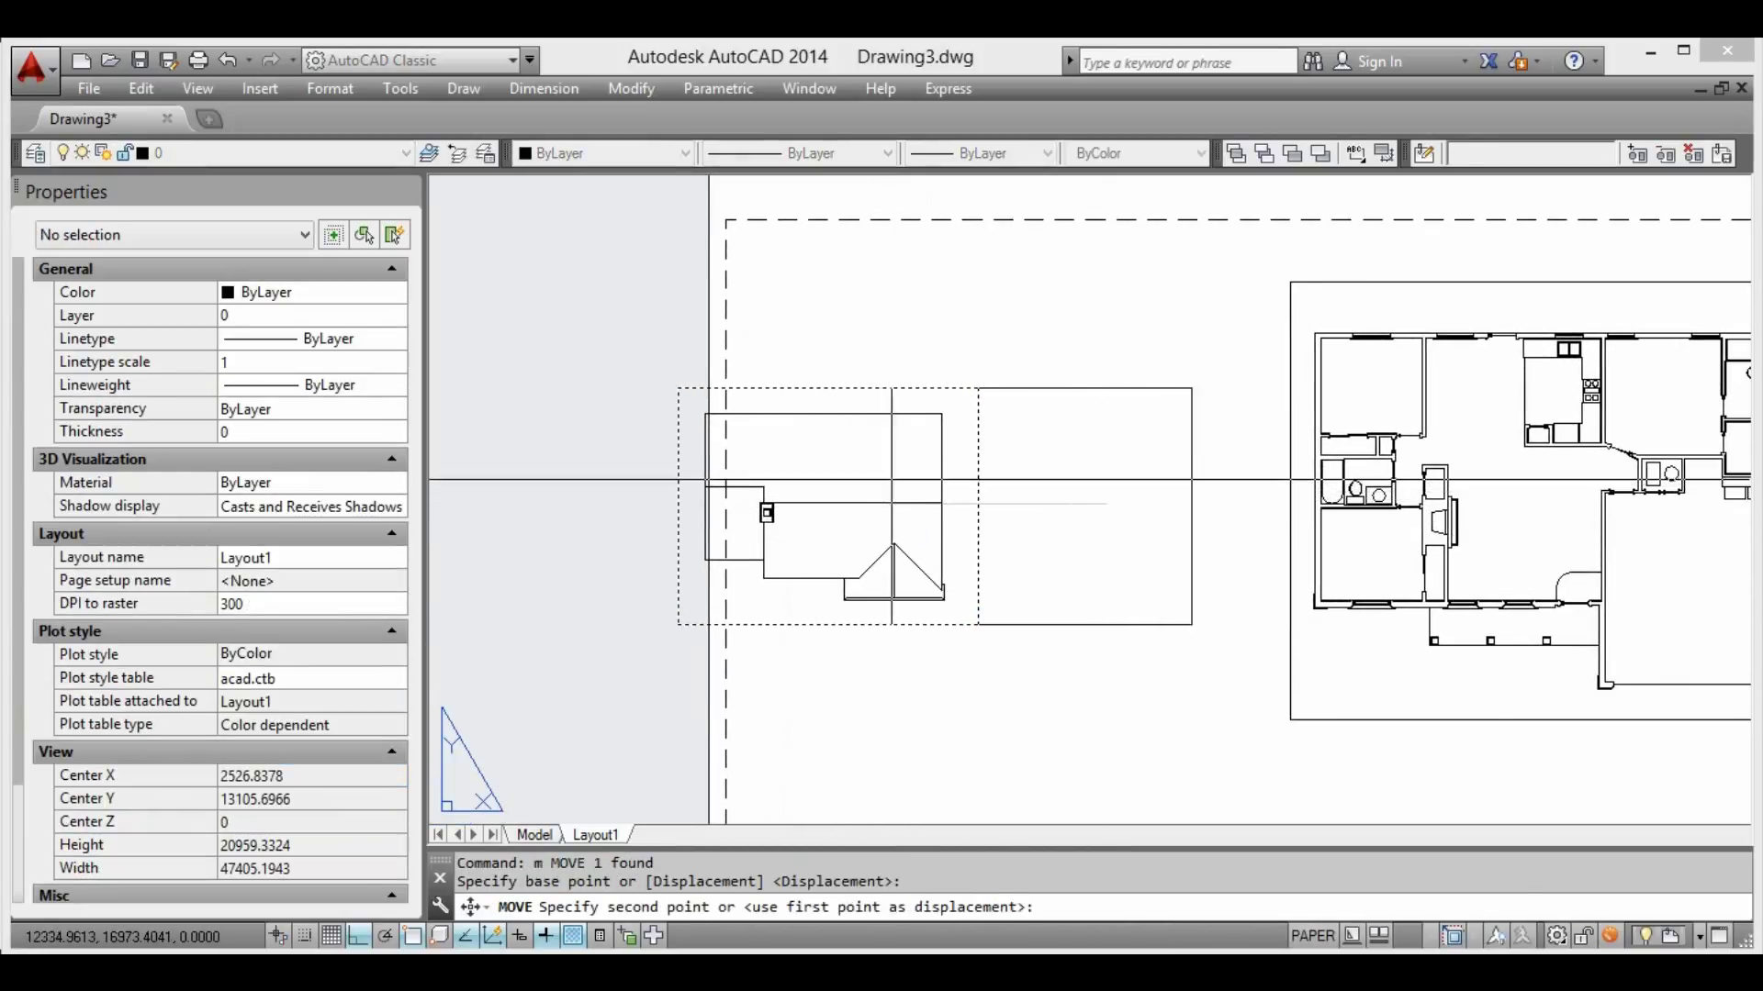
{"action": "scroll", "coordinate": [918, 506], "scroll_direction": "down", "scroll_amount": 5}
{"action": "middle_click_drag", "start_coordinate": [1136, 480], "coordinate": [918, 514]}
{"action": "scroll", "coordinate": [864, 563], "scroll_direction": "up", "scroll_amount": 2}
Put both viewports on the Defpoints layer
{"action": "left_click", "coordinate": [920, 692]}
{"action": "left_click", "coordinate": [835, 551]}
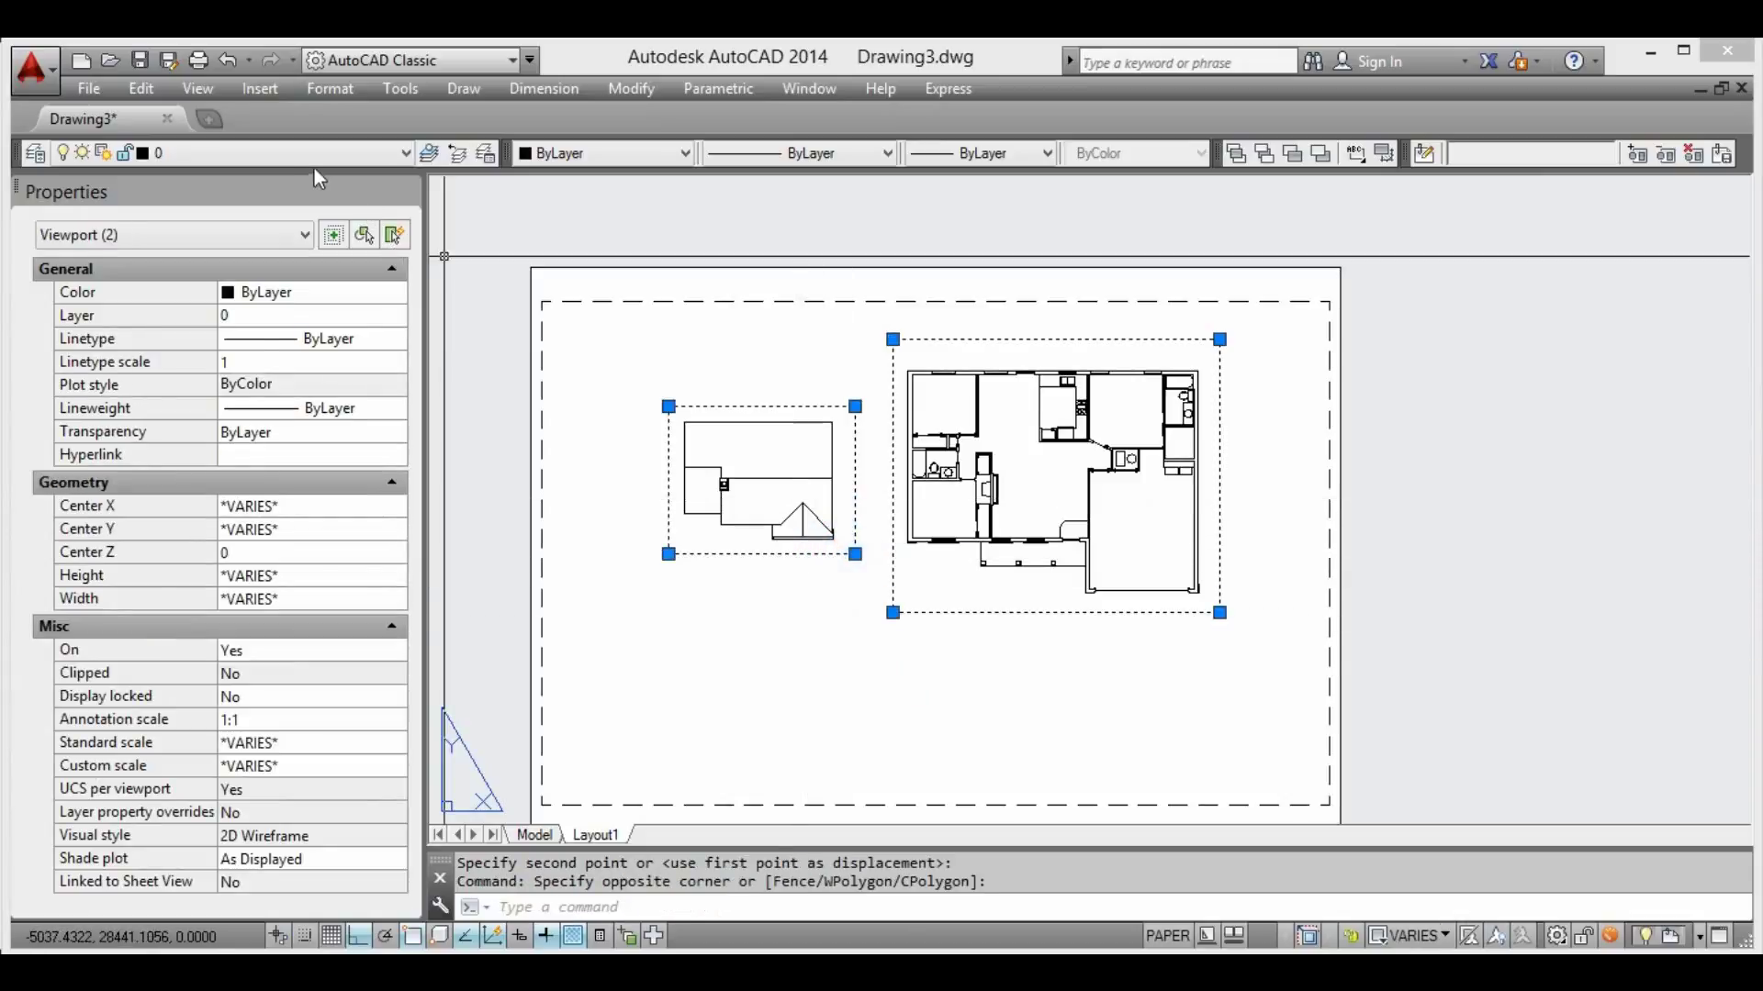
{"action": "left_click", "coordinate": [315, 158]}
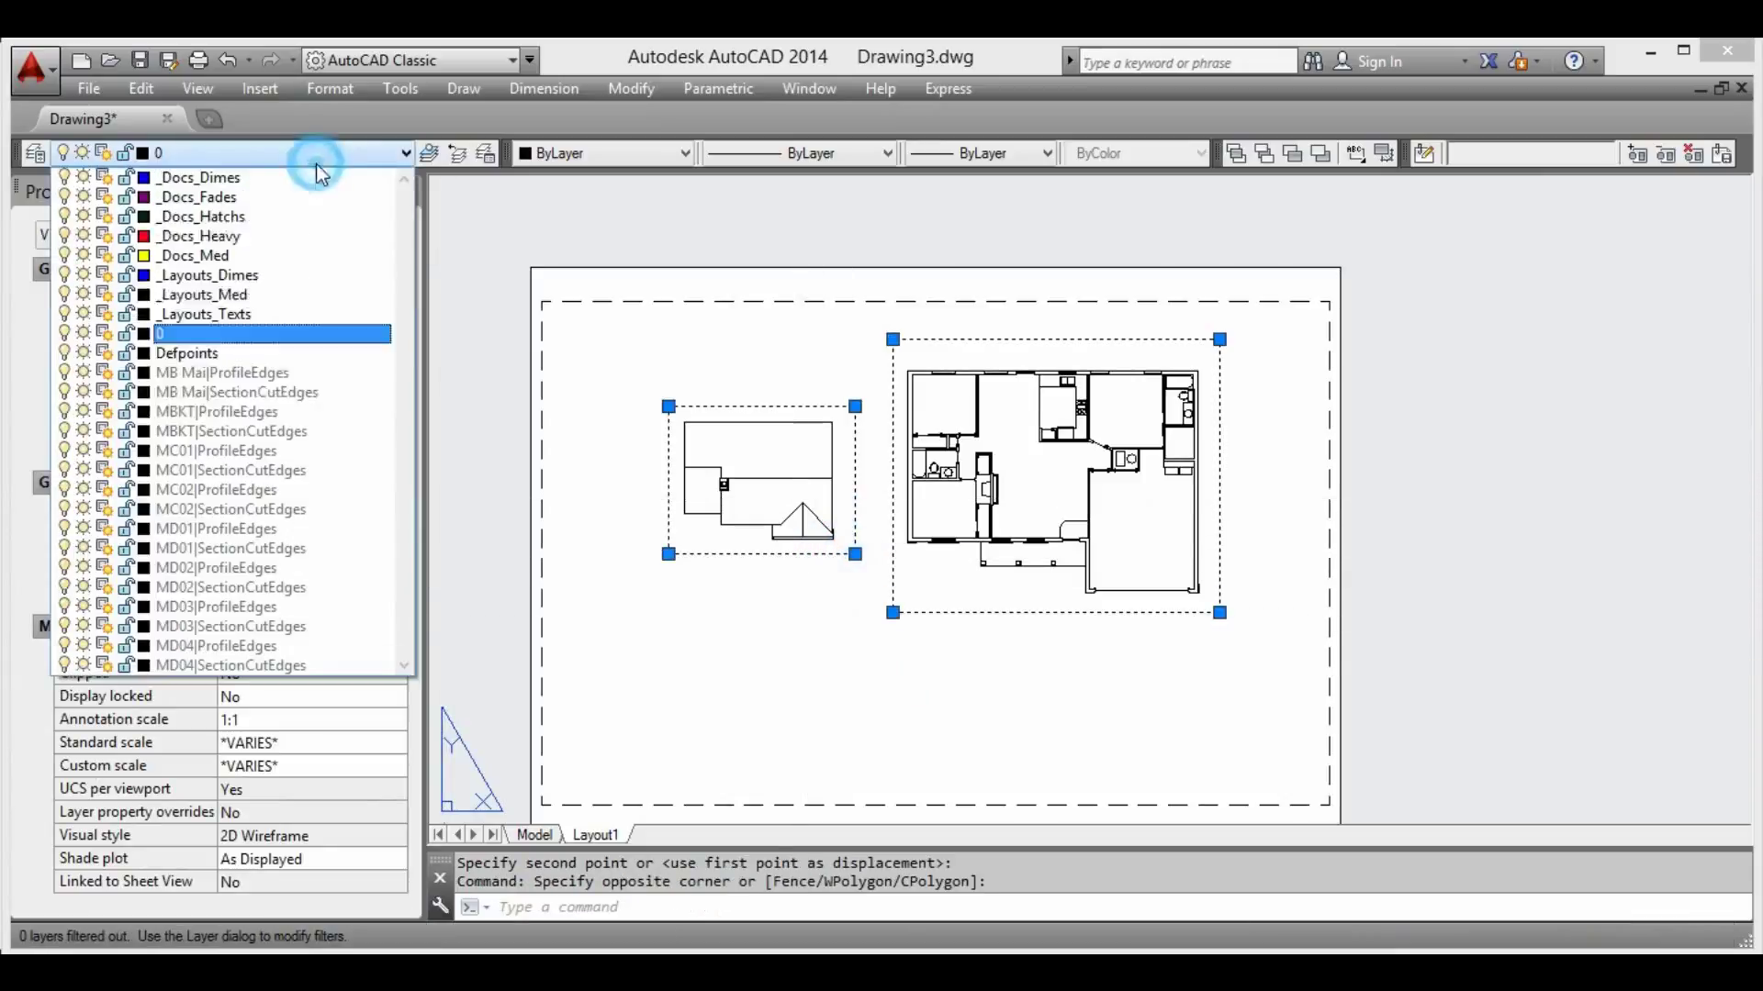
{"action": "left_click", "coordinate": [231, 356]}
{"action": "scroll", "coordinate": [943, 441], "scroll_direction": "up", "scroll_amount": 1}
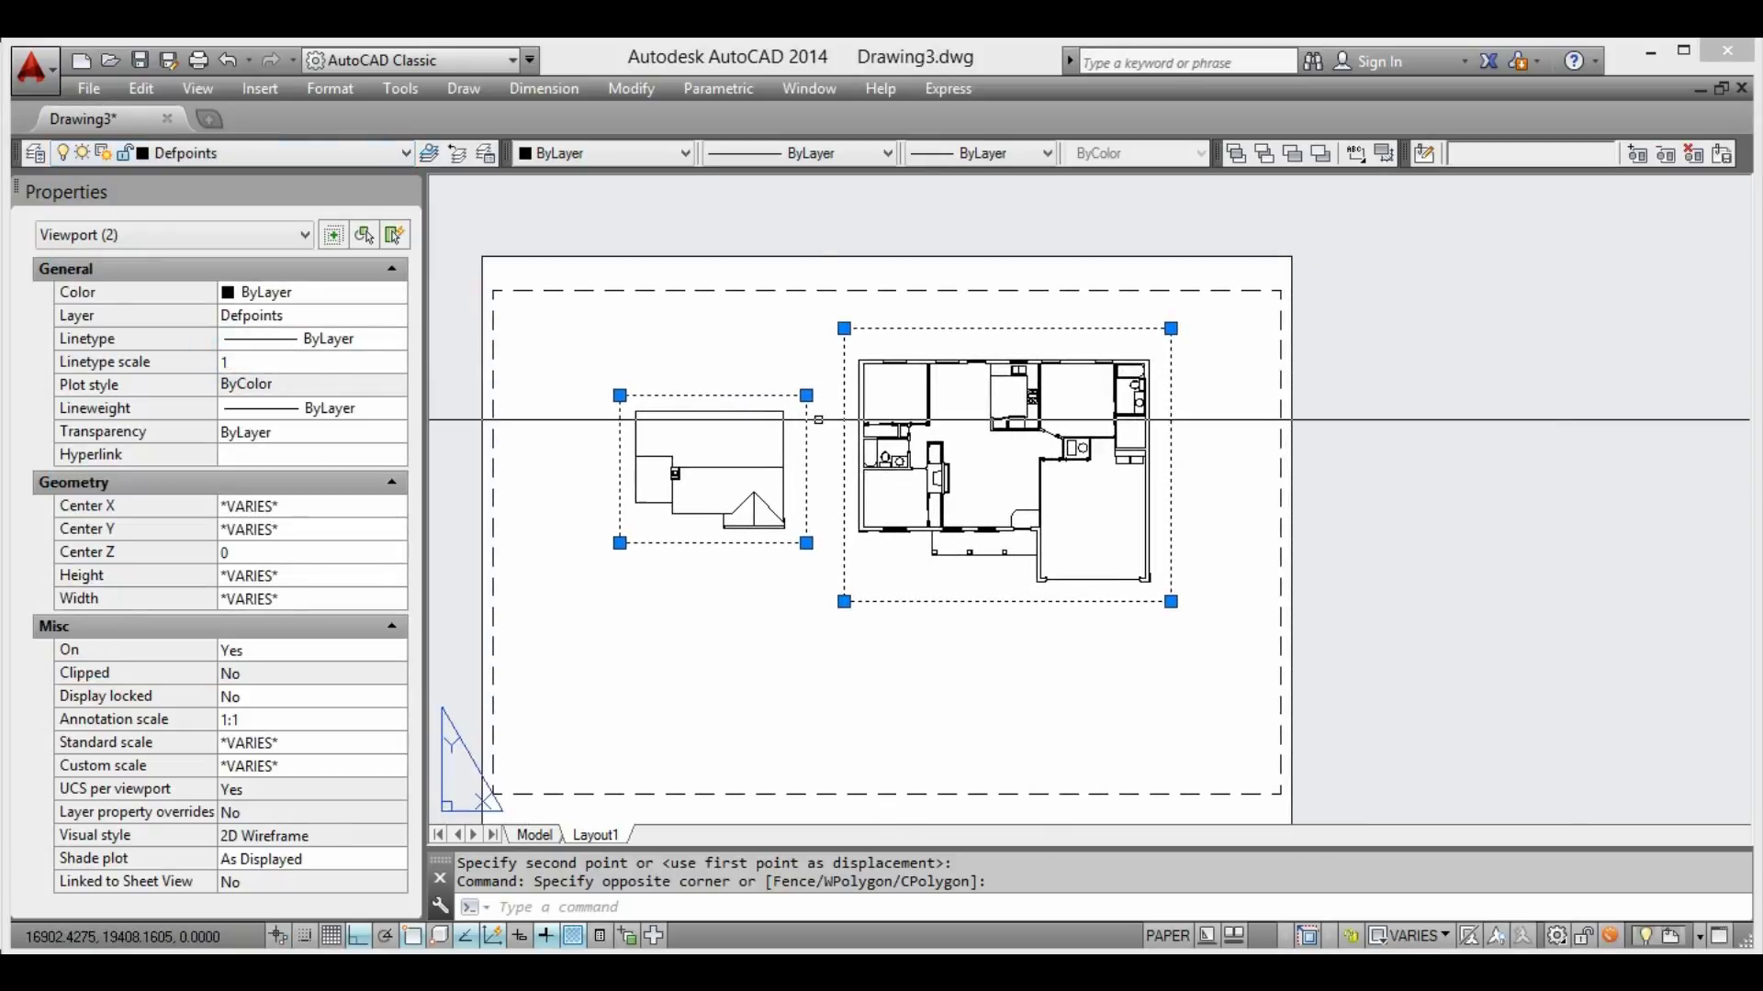
{"action": "scroll", "coordinate": [942, 441], "scroll_direction": "up", "scroll_amount": 1}
{"action": "scroll", "coordinate": [918, 405], "scroll_direction": "down", "scroll_amount": 1}
{"action": "scroll", "coordinate": [946, 441], "scroll_direction": "down", "scroll_amount": 1}
{"action": "key", "text": "Escape"}
{"action": "scroll", "coordinate": [980, 468], "scroll_direction": "down", "scroll_amount": 1}
{"action": "scroll", "coordinate": [982, 470], "scroll_direction": "up", "scroll_amount": 1}
{"action": "scroll", "coordinate": [996, 487], "scroll_direction": "down", "scroll_amount": 2}
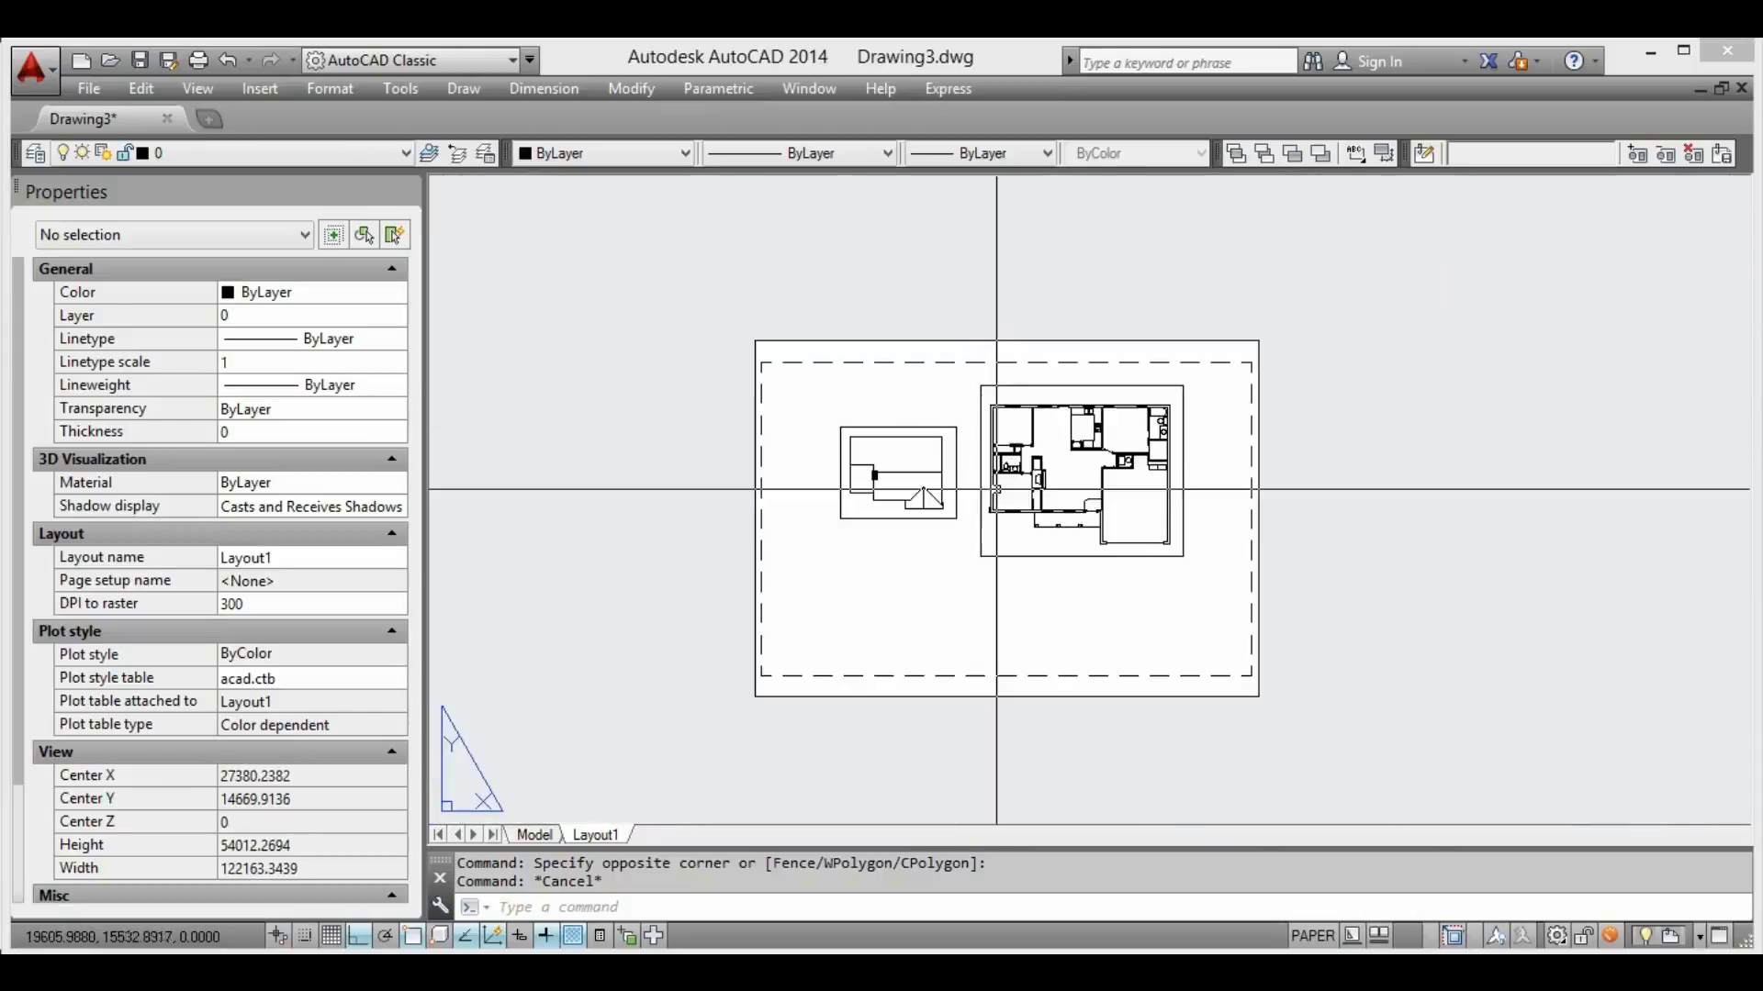
{"action": "key", "text": "ctrl+p"}
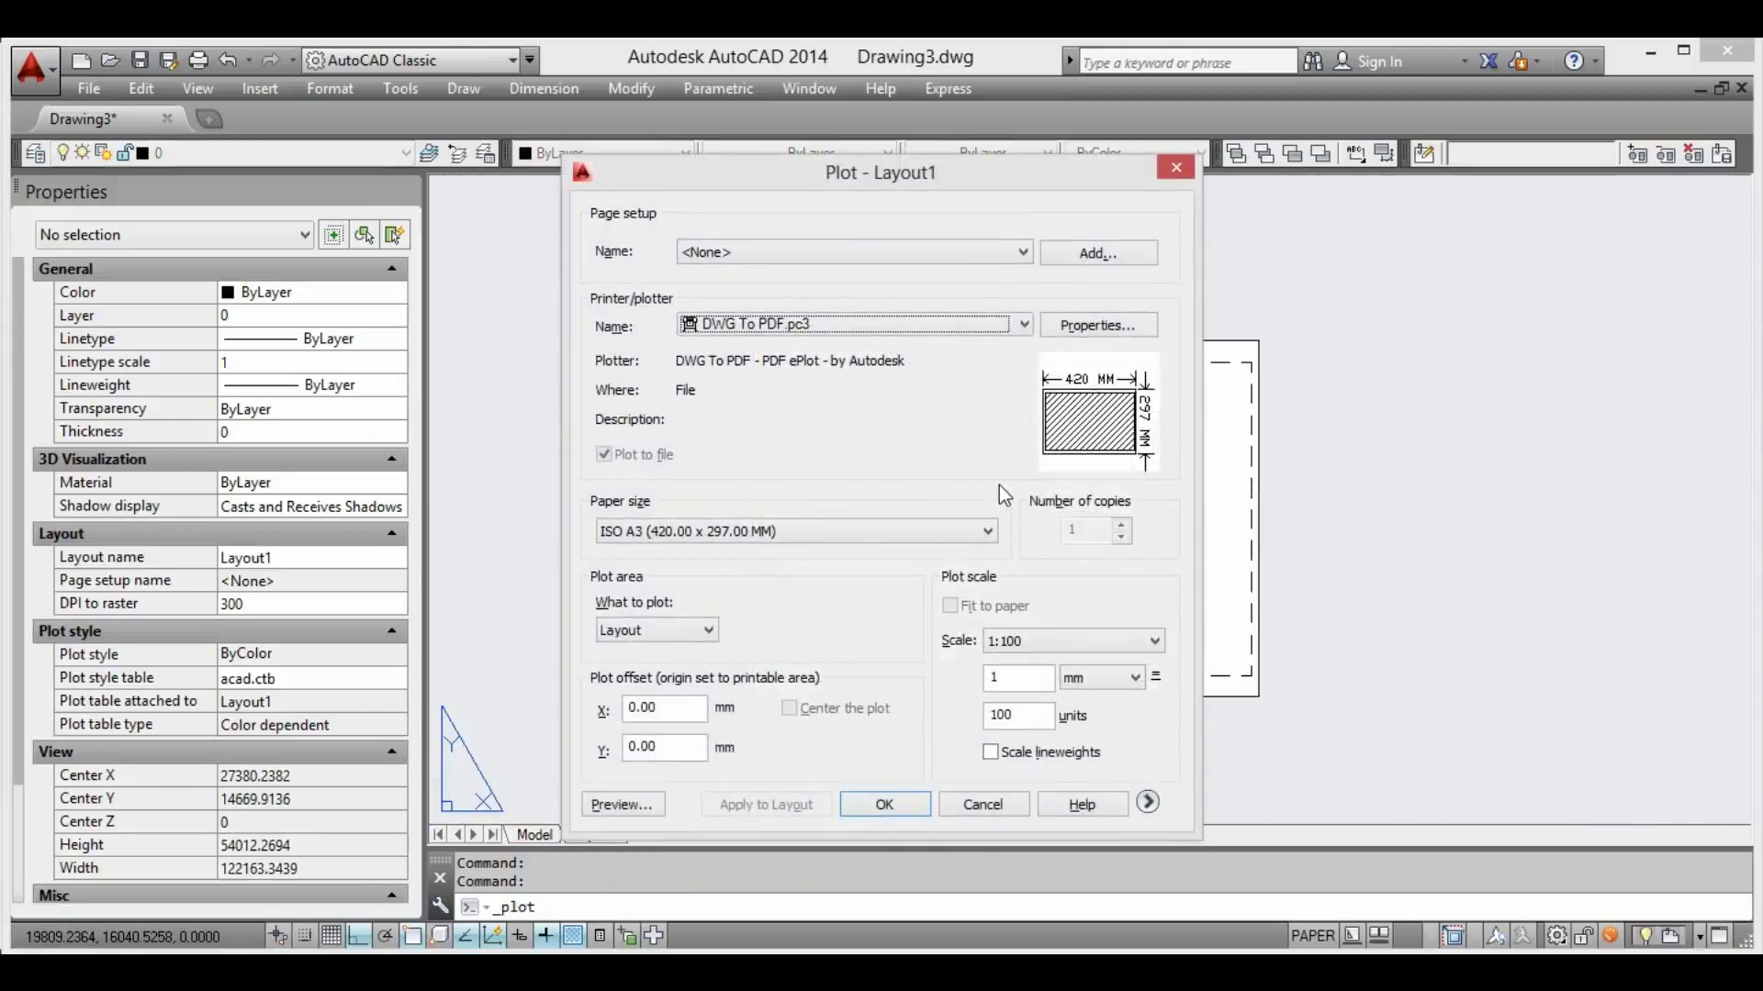
{"action": "left_click", "coordinate": [632, 806]}
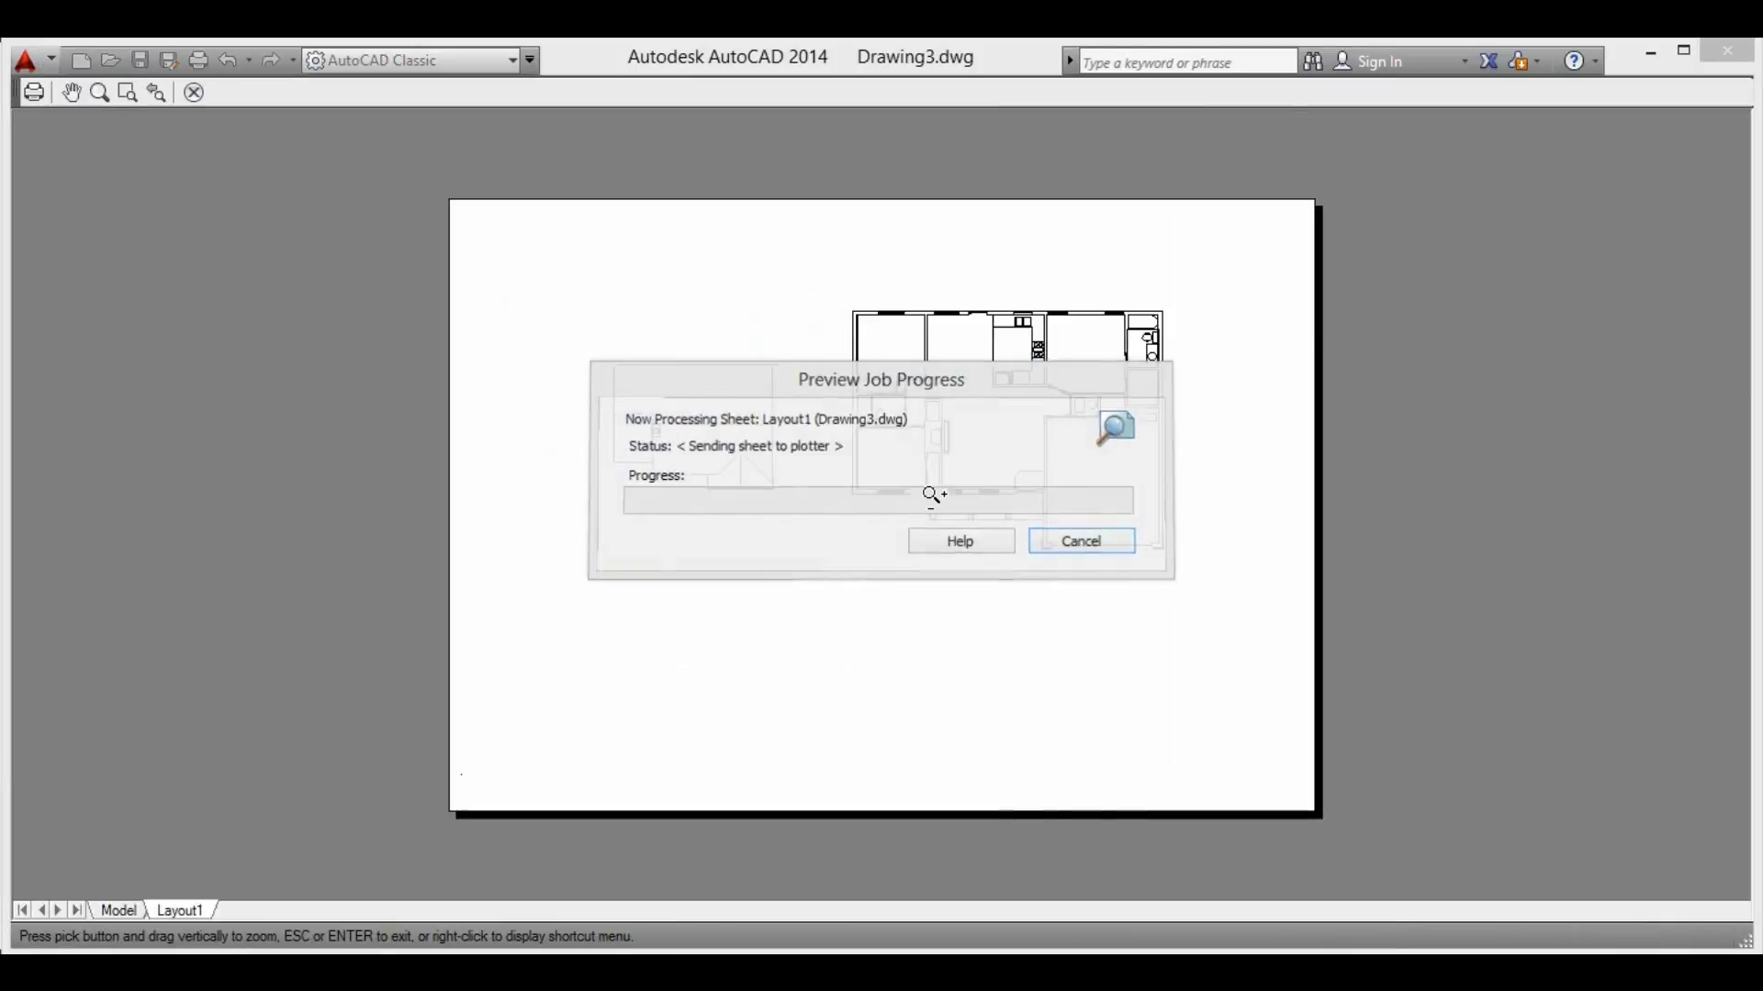
{"action": "scroll", "coordinate": [789, 230], "scroll_direction": "up", "scroll_amount": 4}
{"action": "scroll", "coordinate": [688, 294], "scroll_direction": "down", "scroll_amount": 6}
{"action": "scroll", "coordinate": [687, 284], "scroll_direction": "up", "scroll_amount": 2}
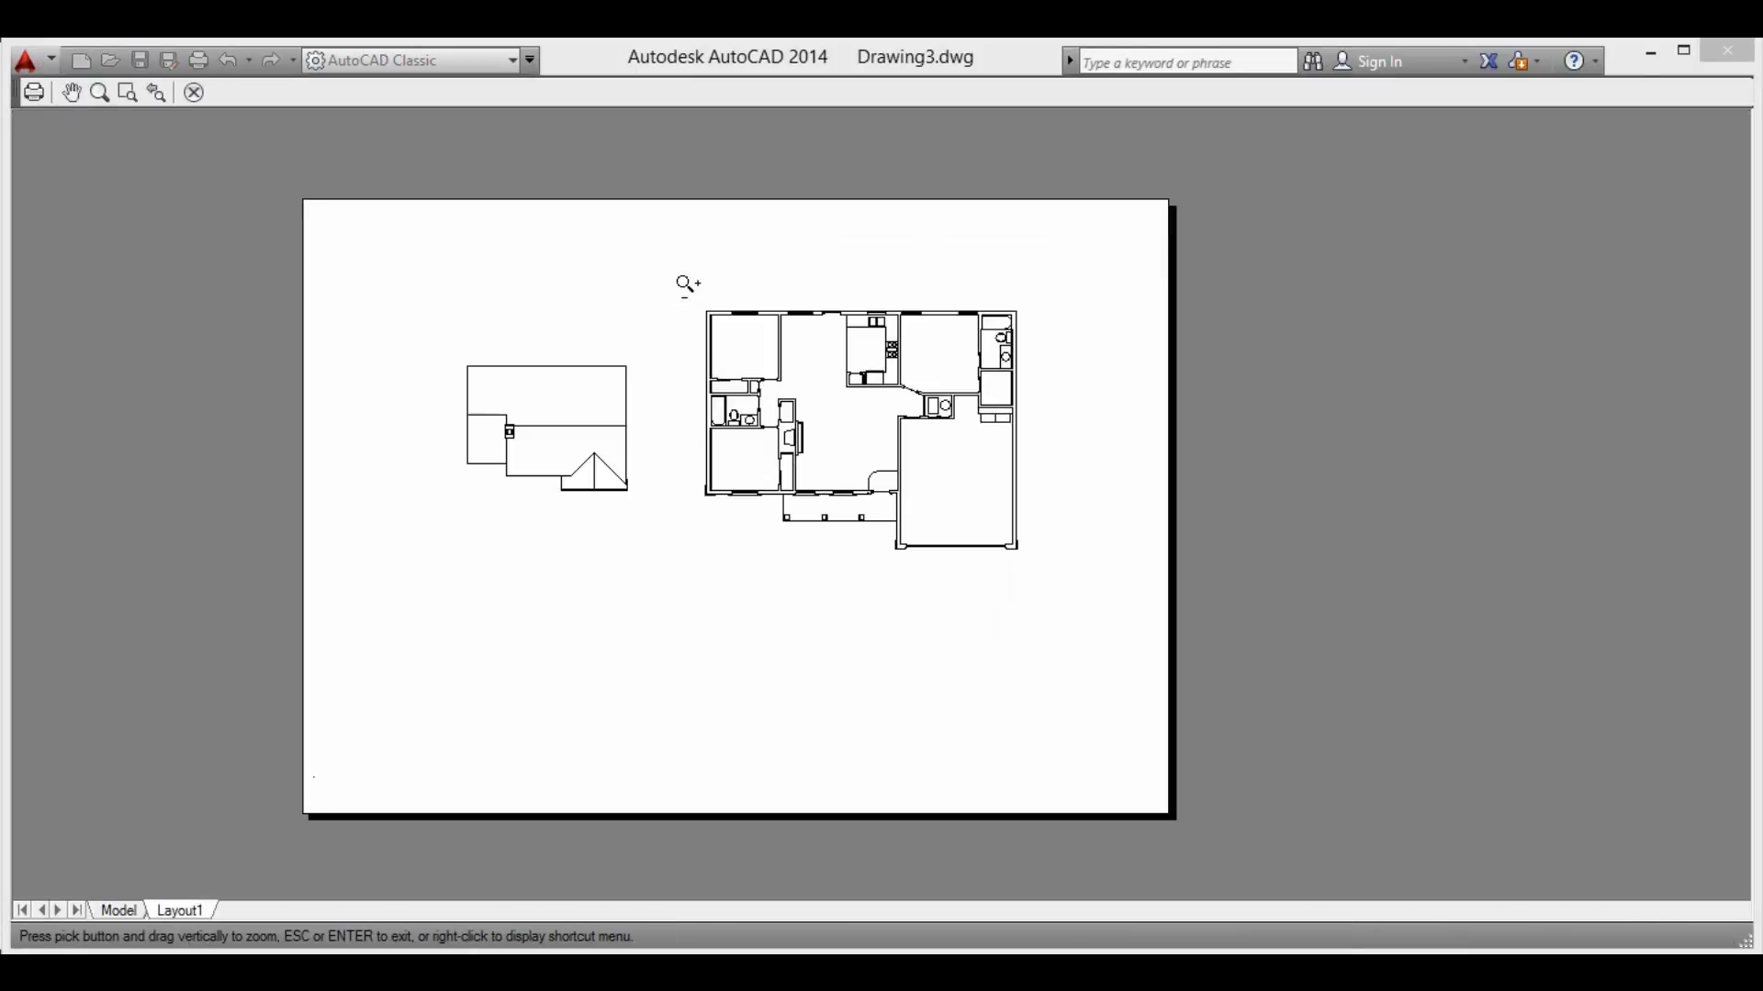
{"action": "scroll", "coordinate": [806, 503], "scroll_direction": "up", "scroll_amount": 4}
{"action": "middle_click_drag", "start_coordinate": [806, 504], "coordinate": [971, 551]}
{"action": "scroll", "coordinate": [826, 514], "scroll_direction": "up", "scroll_amount": 5}
{"action": "scroll", "coordinate": [746, 465], "scroll_direction": "up", "scroll_amount": 1}
{"action": "scroll", "coordinate": [746, 465], "scroll_direction": "down", "scroll_amount": 8}
{"action": "right_click", "coordinate": [745, 468]}
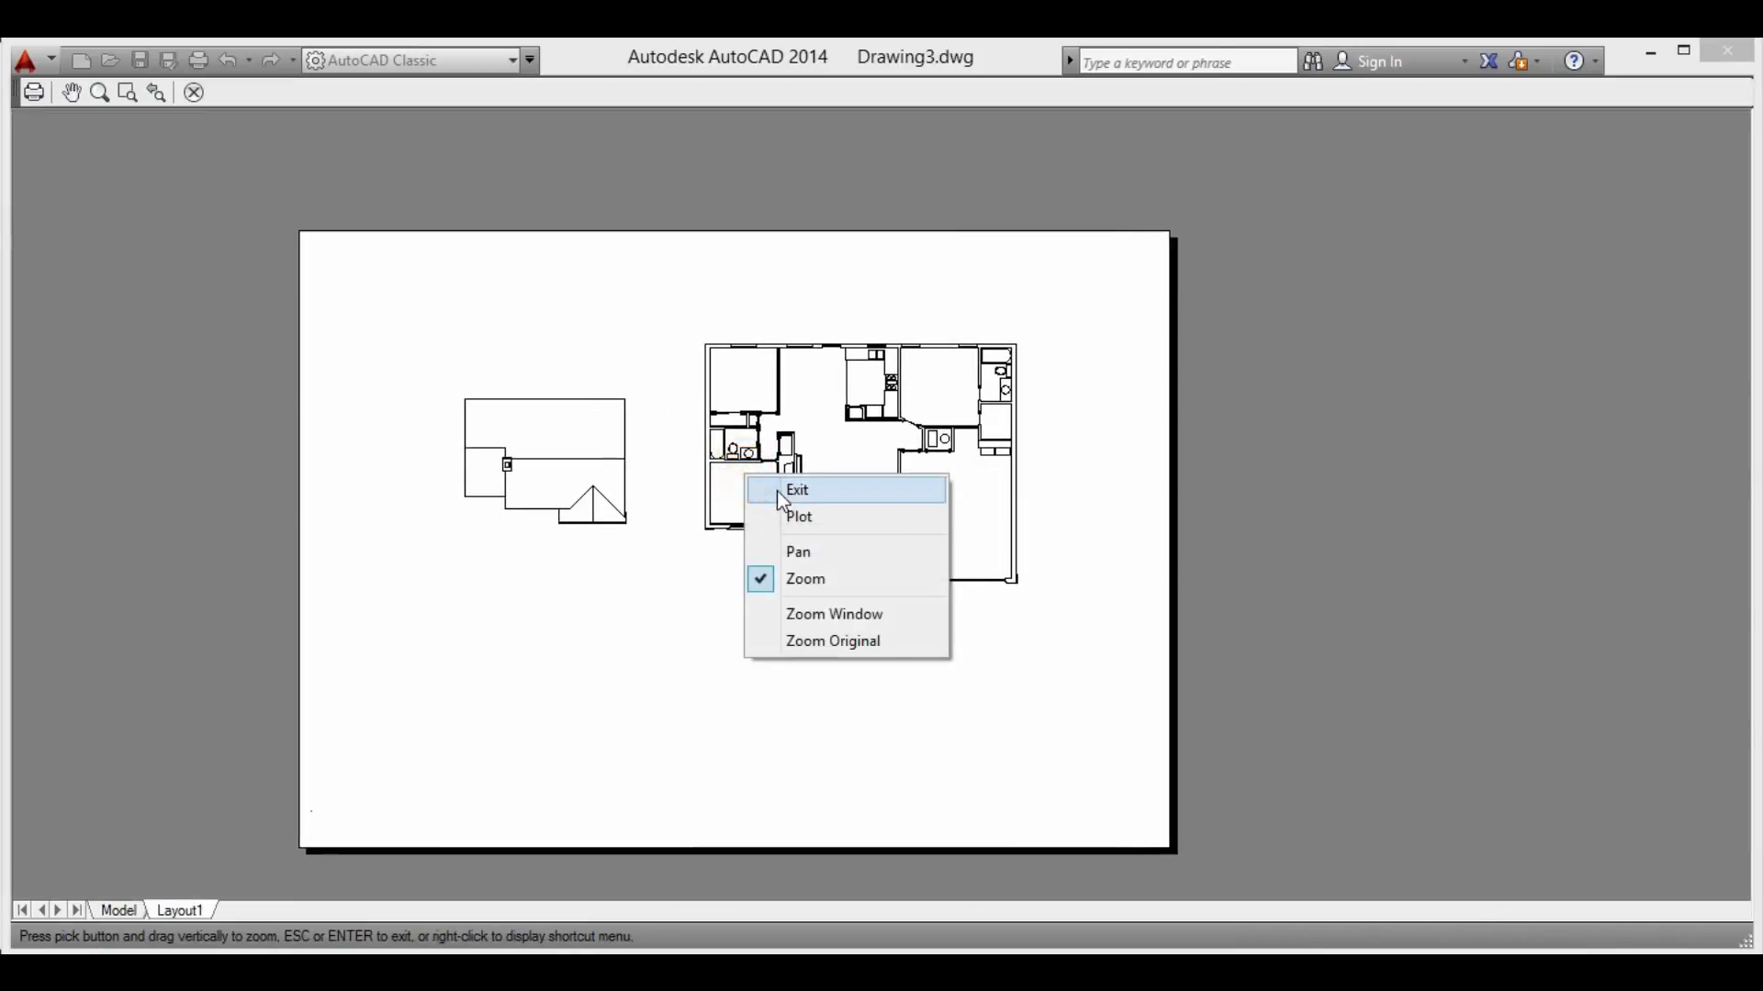
{"action": "left_click", "coordinate": [779, 491]}
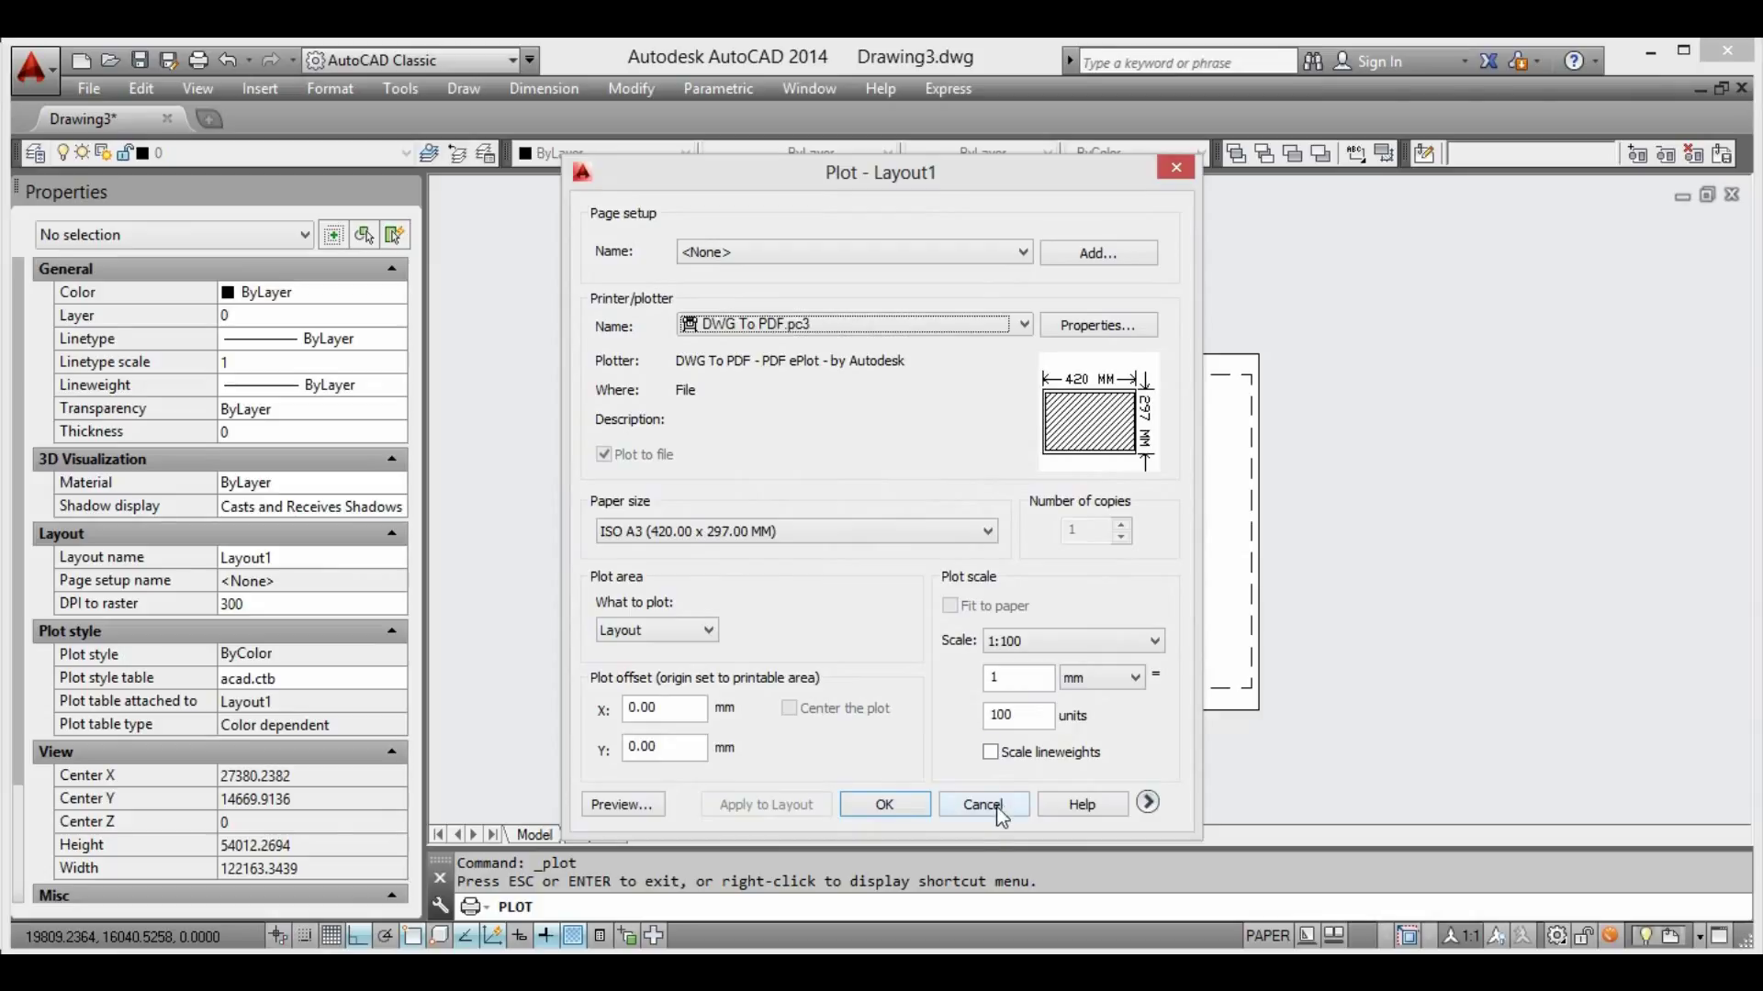
{"action": "left_click", "coordinate": [999, 807]}
Move the roof viewport up so its top aligns with the floor-plan viewport's top
{"action": "scroll", "coordinate": [827, 514], "scroll_direction": "up", "scroll_amount": 2}
{"action": "scroll", "coordinate": [826, 514], "scroll_direction": "up", "scroll_amount": 3}
{"action": "middle_click_drag", "start_coordinate": [849, 545], "coordinate": [785, 516]}
{"action": "scroll", "coordinate": [783, 517], "scroll_direction": "down", "scroll_amount": 4}
{"action": "scroll", "coordinate": [826, 395], "scroll_direction": "up", "scroll_amount": 2}
{"action": "left_click", "coordinate": [882, 347]}
{"action": "left_click", "coordinate": [649, 445]}
{"action": "middle_click_drag", "start_coordinate": [671, 421], "coordinate": [737, 503]}
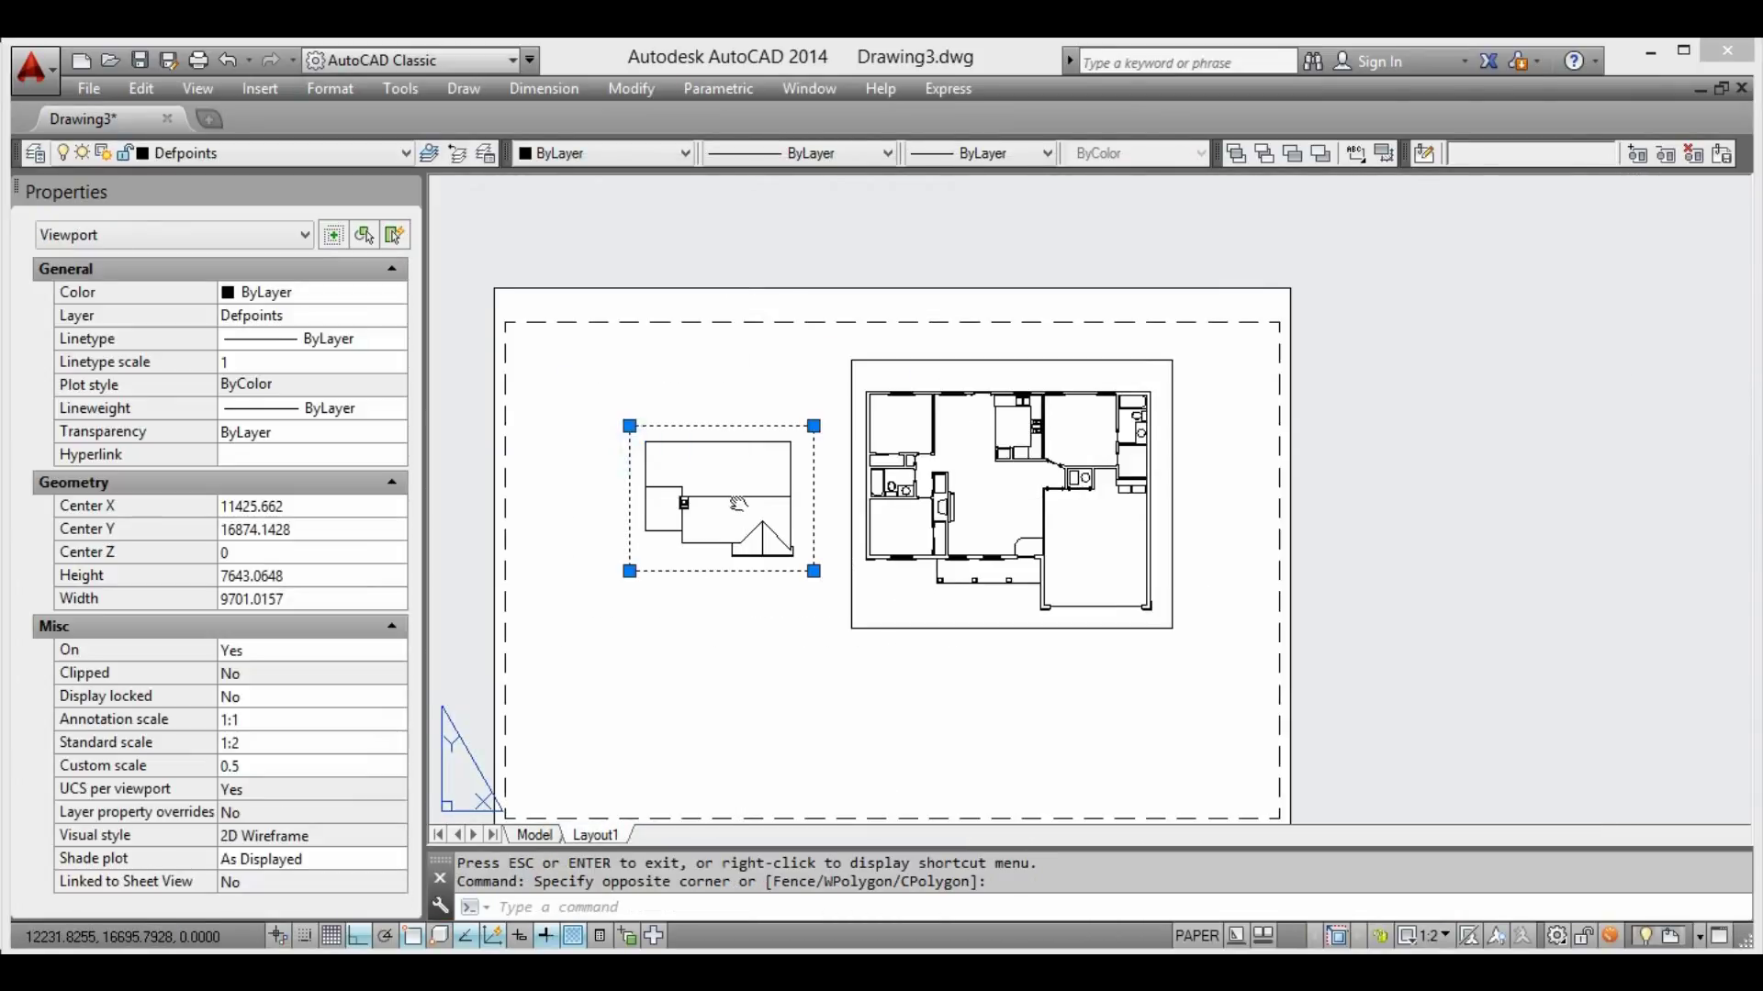
{"action": "scroll", "coordinate": [838, 434], "scroll_direction": "up", "scroll_amount": 2}
{"action": "key", "text": "Return"}
{"action": "left_click", "coordinate": [808, 416]}
{"action": "left_click", "coordinate": [806, 312]}
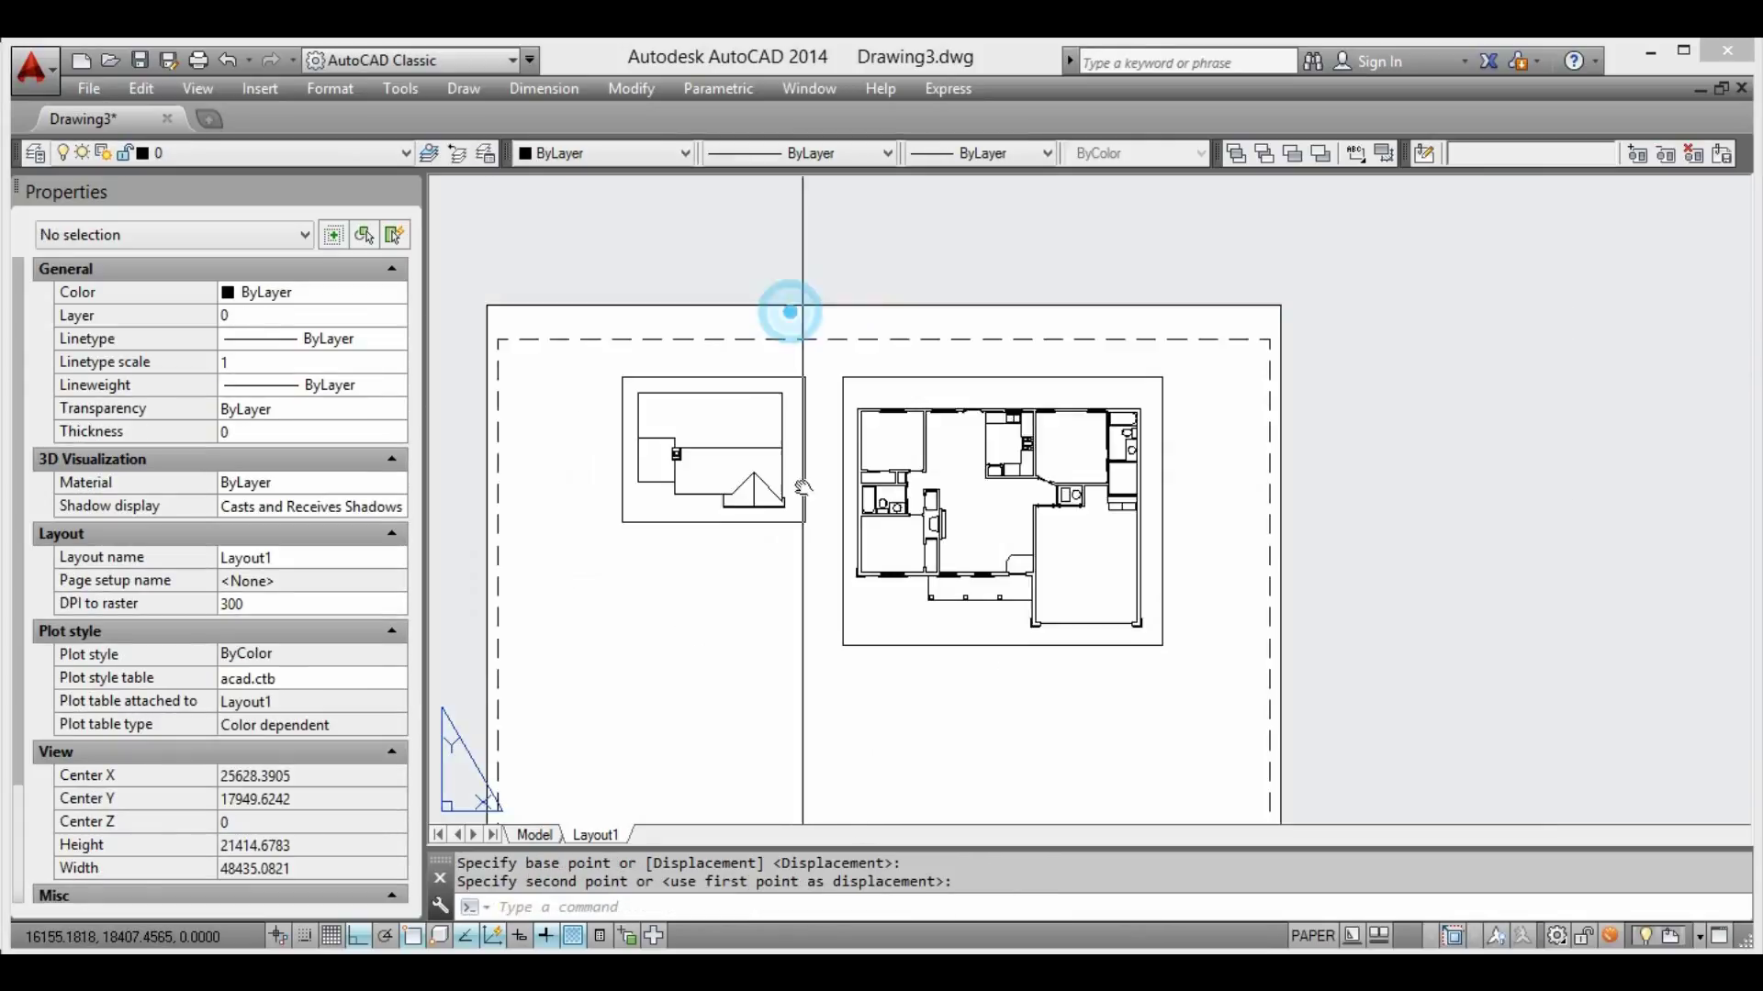
{"action": "scroll", "coordinate": [815, 511], "scroll_direction": "down", "scroll_amount": 2}
{"action": "scroll", "coordinate": [1040, 376], "scroll_direction": "down", "scroll_amount": 2}
{"action": "scroll", "coordinate": [808, 389], "scroll_direction": "up", "scroll_amount": 1}
{"action": "scroll", "coordinate": [809, 390], "scroll_direction": "up", "scroll_amount": 2}
Select the roof-plan viewport again with selection windows
{"action": "left_click", "coordinate": [720, 405]}
{"action": "scroll", "coordinate": [474, 644], "scroll_direction": "up", "scroll_amount": 1}
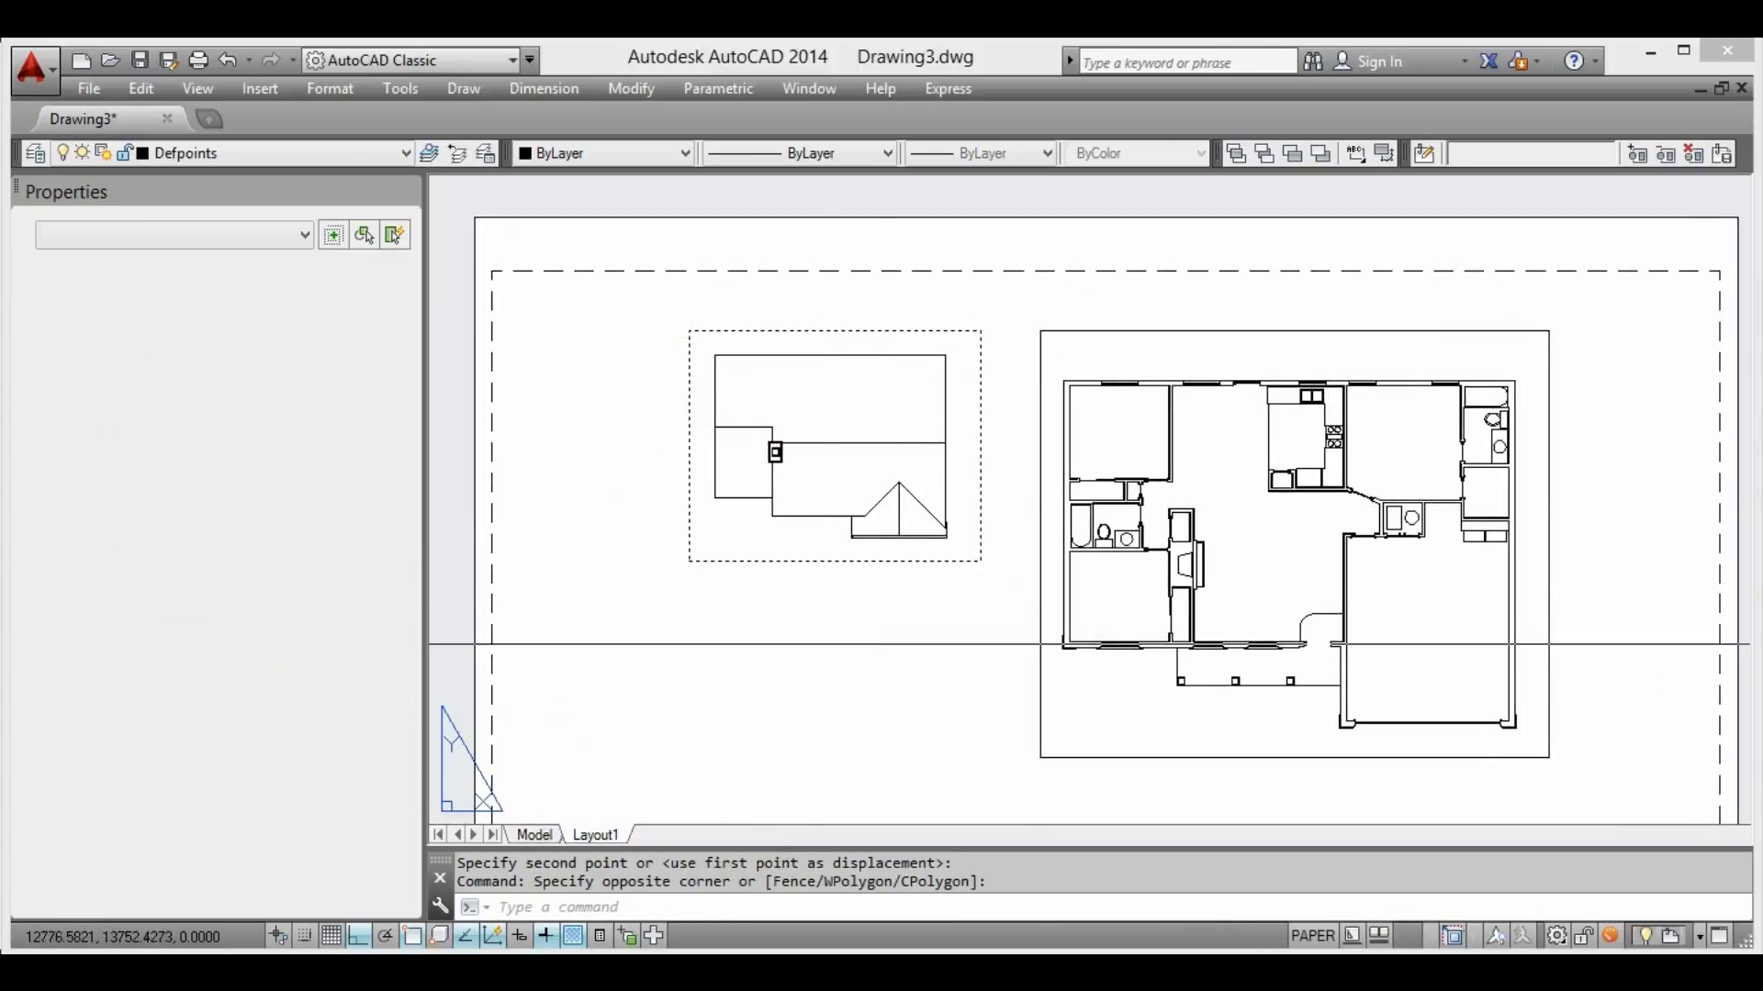
{"action": "left_click", "coordinate": [835, 689]}
{"action": "scroll", "coordinate": [768, 689], "scroll_direction": "down", "scroll_amount": 3}
{"action": "scroll", "coordinate": [818, 425], "scroll_direction": "up", "scroll_amount": 2}
{"action": "left_click", "coordinate": [818, 425]}
Copy the roof plan viewport with CO onto the empty sheet area below it
{"action": "left_click", "coordinate": [752, 525]}
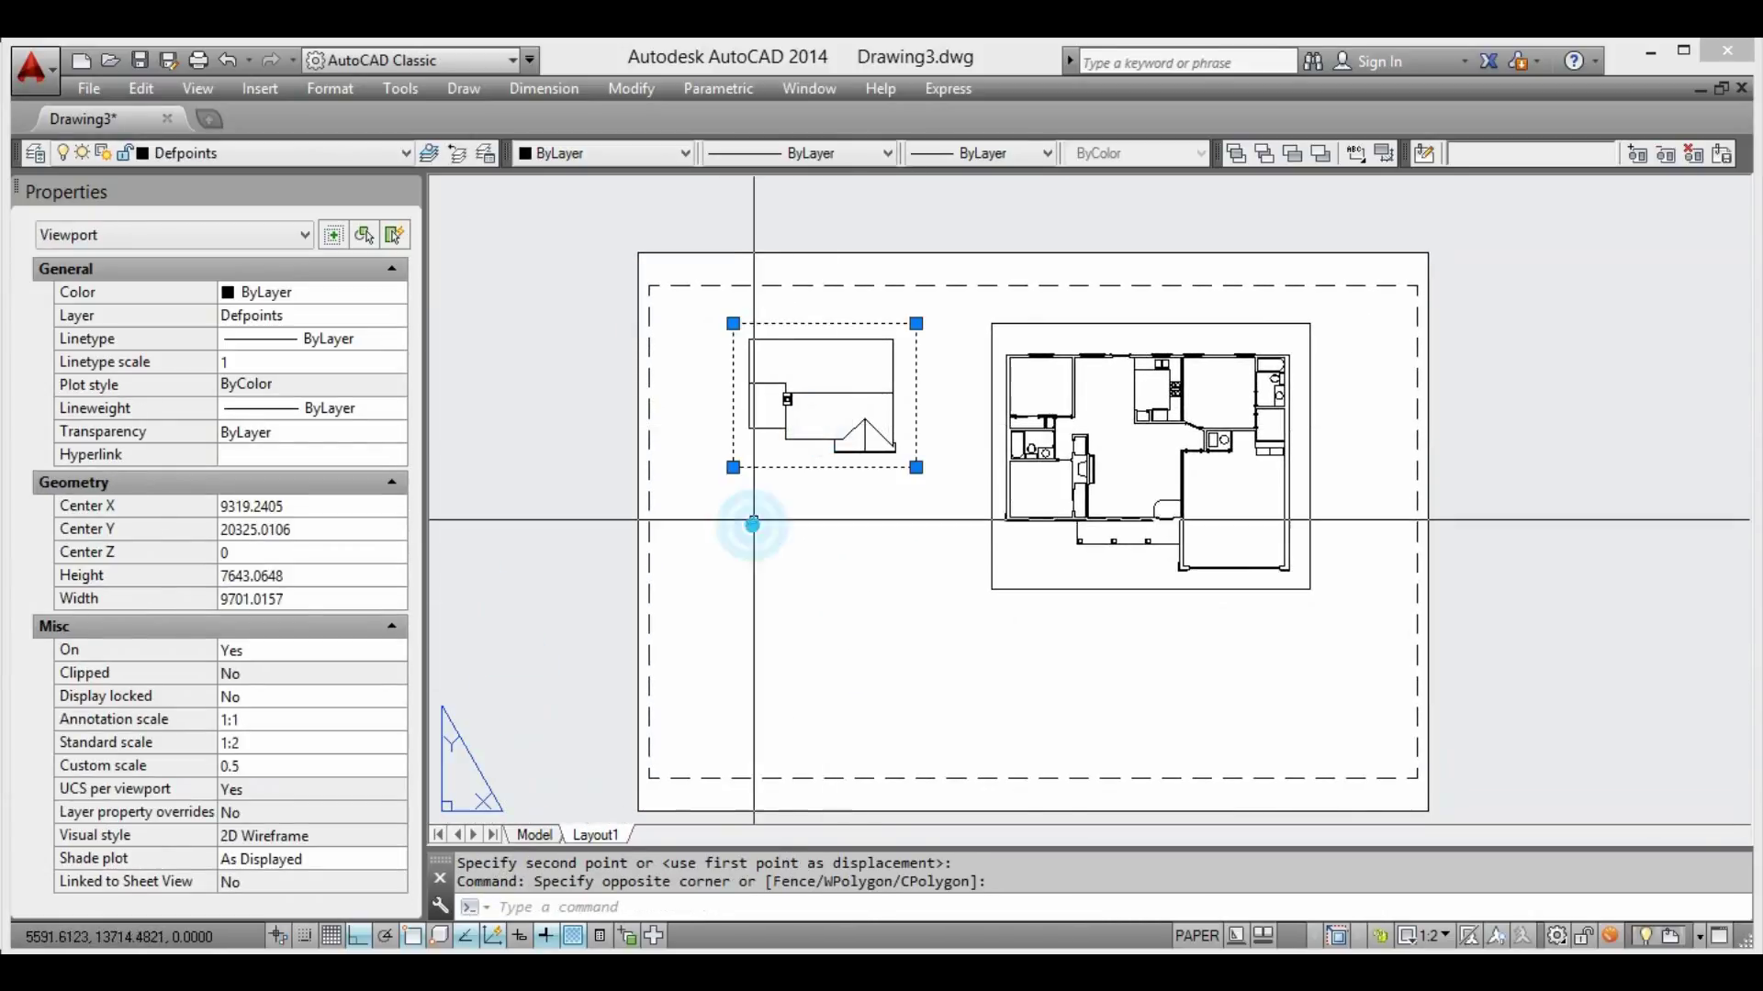
{"action": "type", "text": "co"}
{"action": "key", "text": "Return"}
{"action": "left_click", "coordinate": [764, 540]}
{"action": "middle_click_drag", "start_coordinate": [767, 543], "coordinate": [734, 313]}
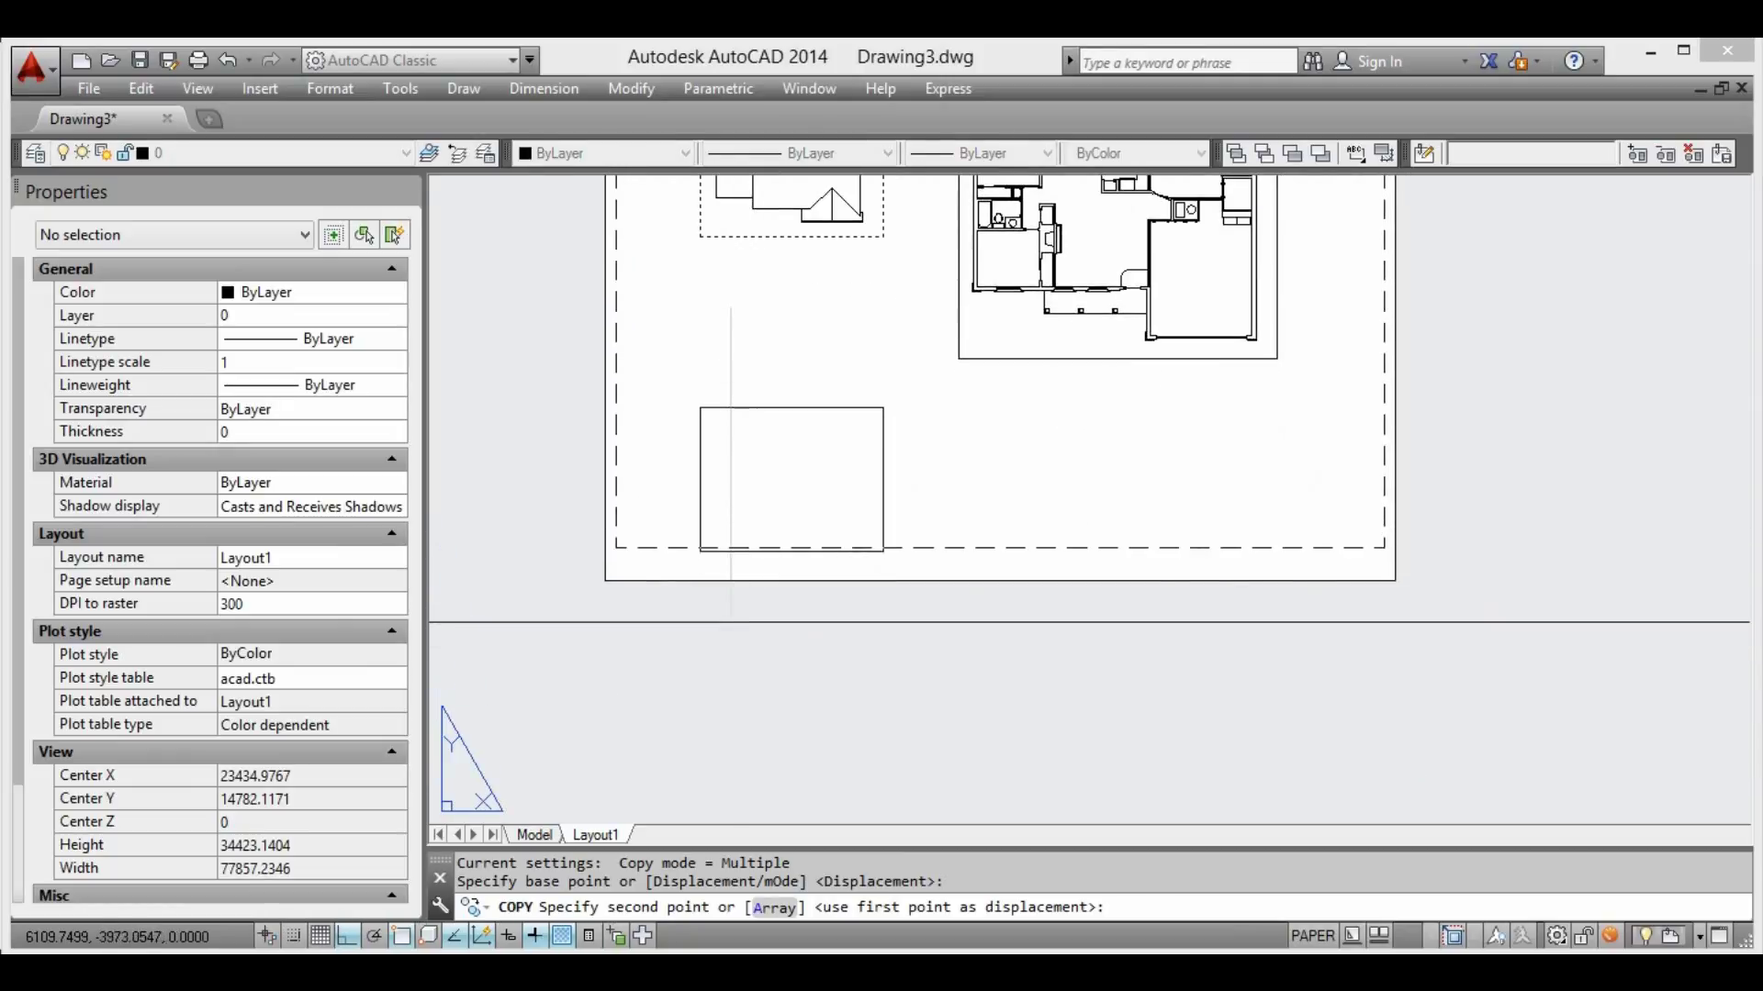
{"action": "left_click", "coordinate": [689, 598]}
{"action": "key", "text": "Escape"}
Zoom in on the copied viewport and activate its model space
{"action": "scroll", "coordinate": [688, 597], "scroll_direction": "up", "scroll_amount": 5}
{"action": "mouse_move", "coordinate": [694, 441]}
{"action": "middle_mouse_down"}
{"action": "mouse_move", "coordinate": [1030, 465]}
{"action": "mouse_move", "coordinate": [782, 475]}
{"action": "middle_mouse_up"}
{"action": "double_click", "coordinate": [1031, 465]}
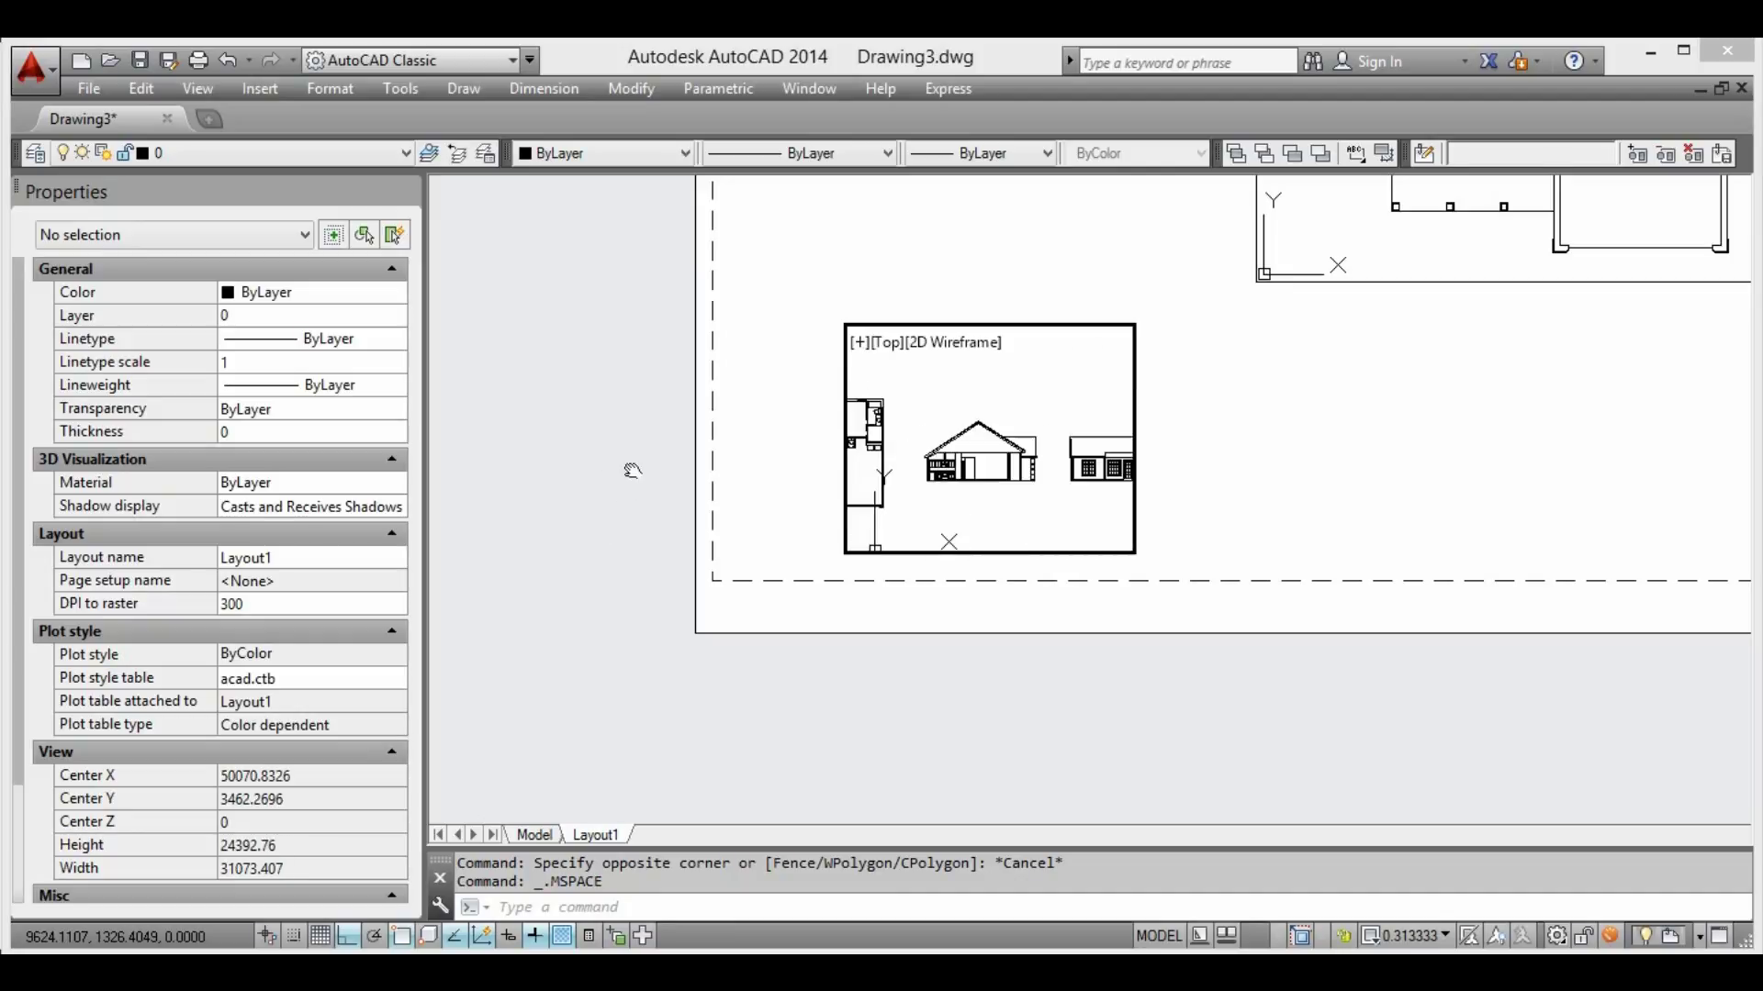
Select the lower viewport and set its custom scale to 0.5 (1:2)
{"action": "double_click", "coordinate": [604, 444]}
{"action": "scroll", "coordinate": [643, 459], "scroll_direction": "down", "scroll_amount": 3}
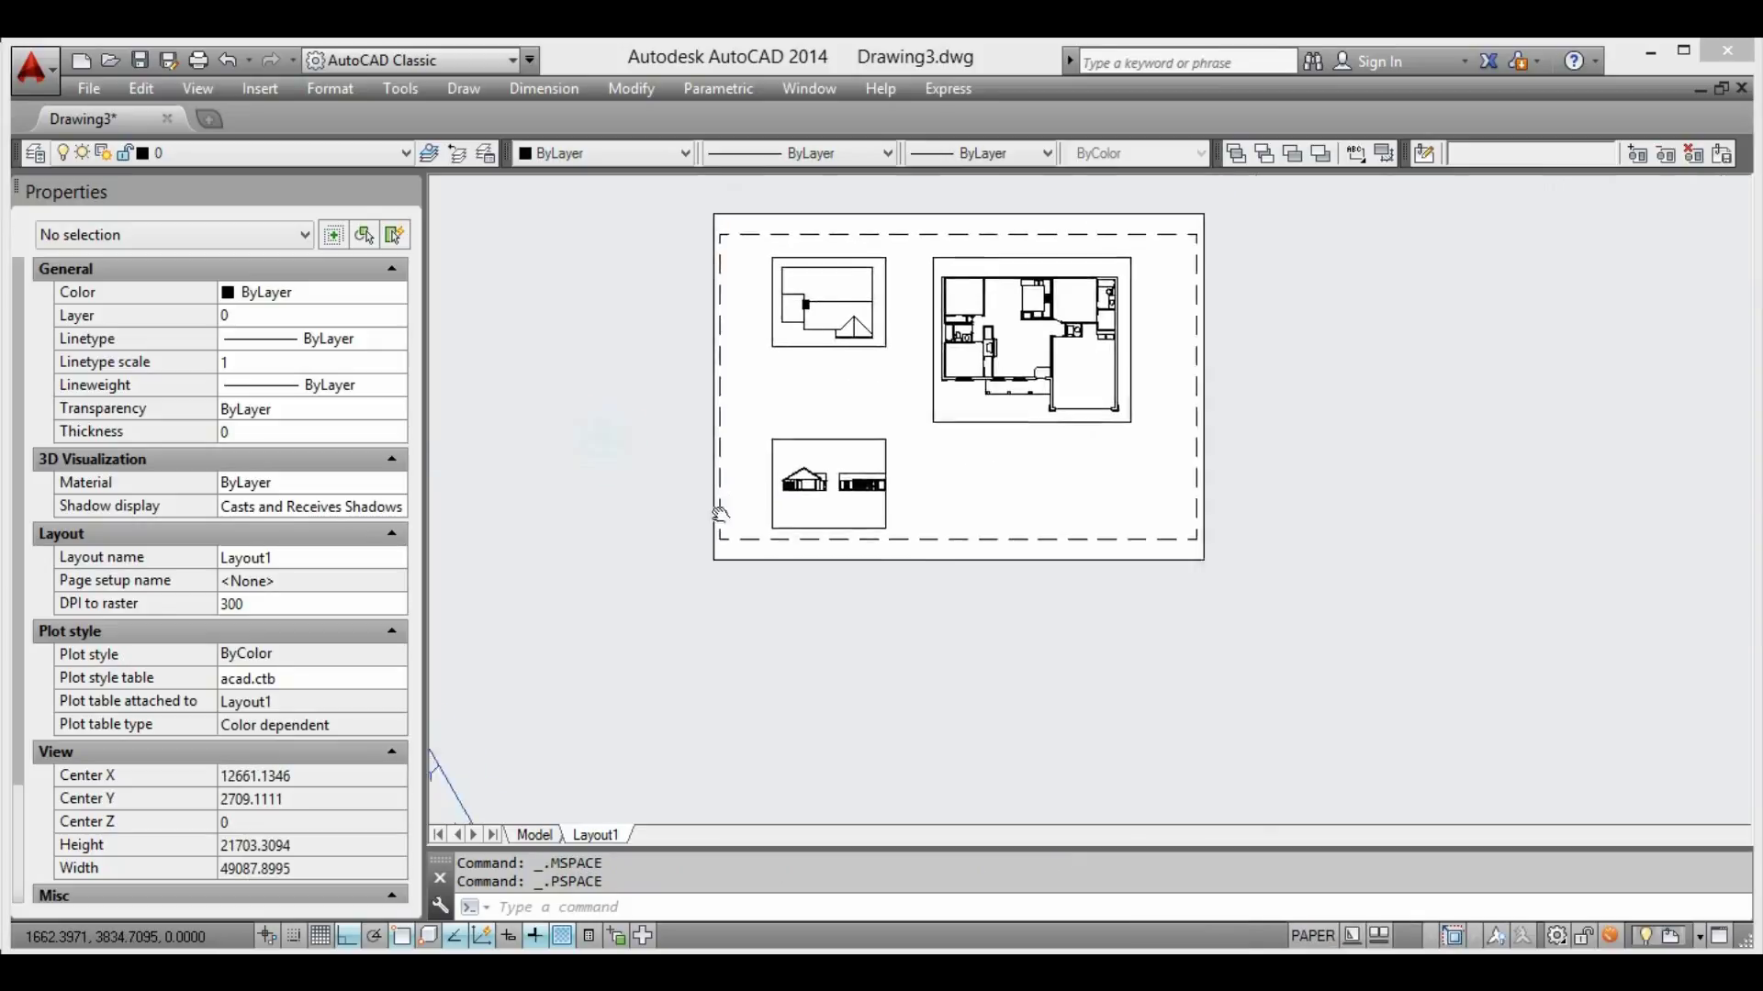
{"action": "scroll", "coordinate": [787, 413], "scroll_direction": "down", "scroll_amount": 2}
{"action": "scroll", "coordinate": [789, 514], "scroll_direction": "up", "scroll_amount": 2}
{"action": "scroll", "coordinate": [790, 514], "scroll_direction": "up", "scroll_amount": 2}
{"action": "mouse_move", "coordinate": [790, 514]}
{"action": "middle_mouse_down"}
{"action": "mouse_move", "coordinate": [873, 477]}
{"action": "mouse_move", "coordinate": [1012, 534]}
{"action": "middle_mouse_up"}
{"action": "scroll", "coordinate": [899, 477], "scroll_direction": "down", "scroll_amount": 1}
{"action": "scroll", "coordinate": [933, 480], "scroll_direction": "down", "scroll_amount": 1}
{"action": "scroll", "coordinate": [933, 480], "scroll_direction": "up", "scroll_amount": 4}
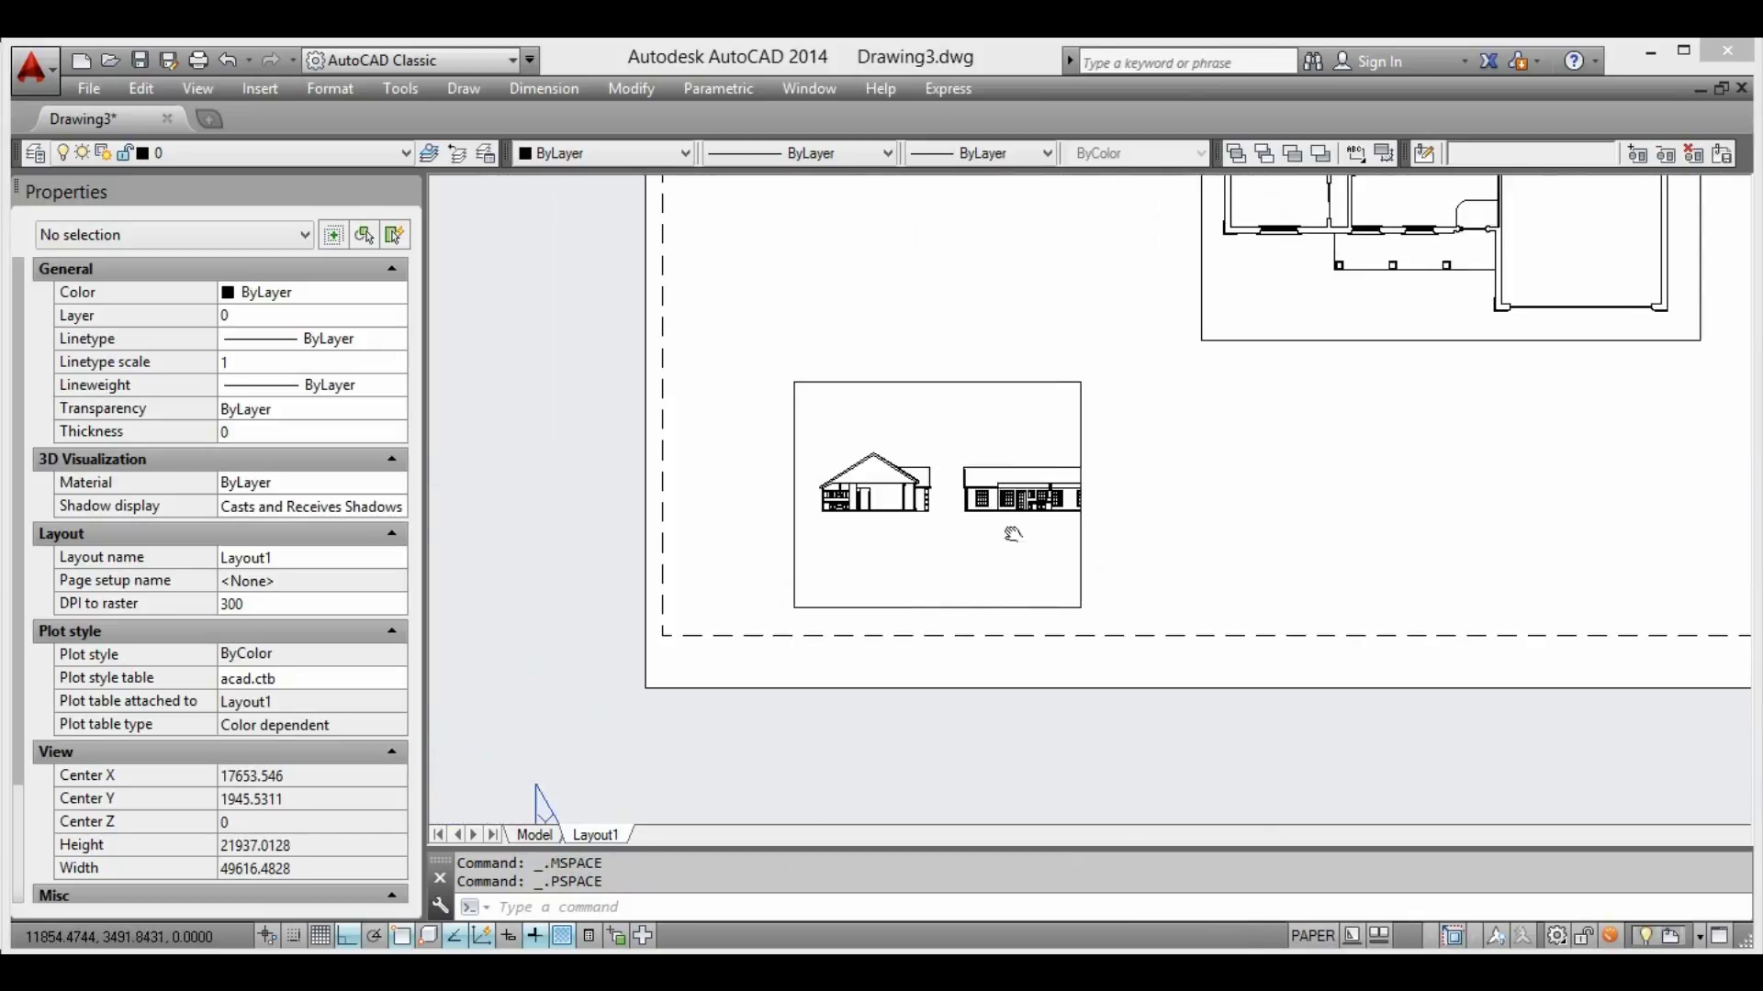
{"action": "left_click", "coordinate": [1111, 404]}
{"action": "left_click", "coordinate": [471, 588]}
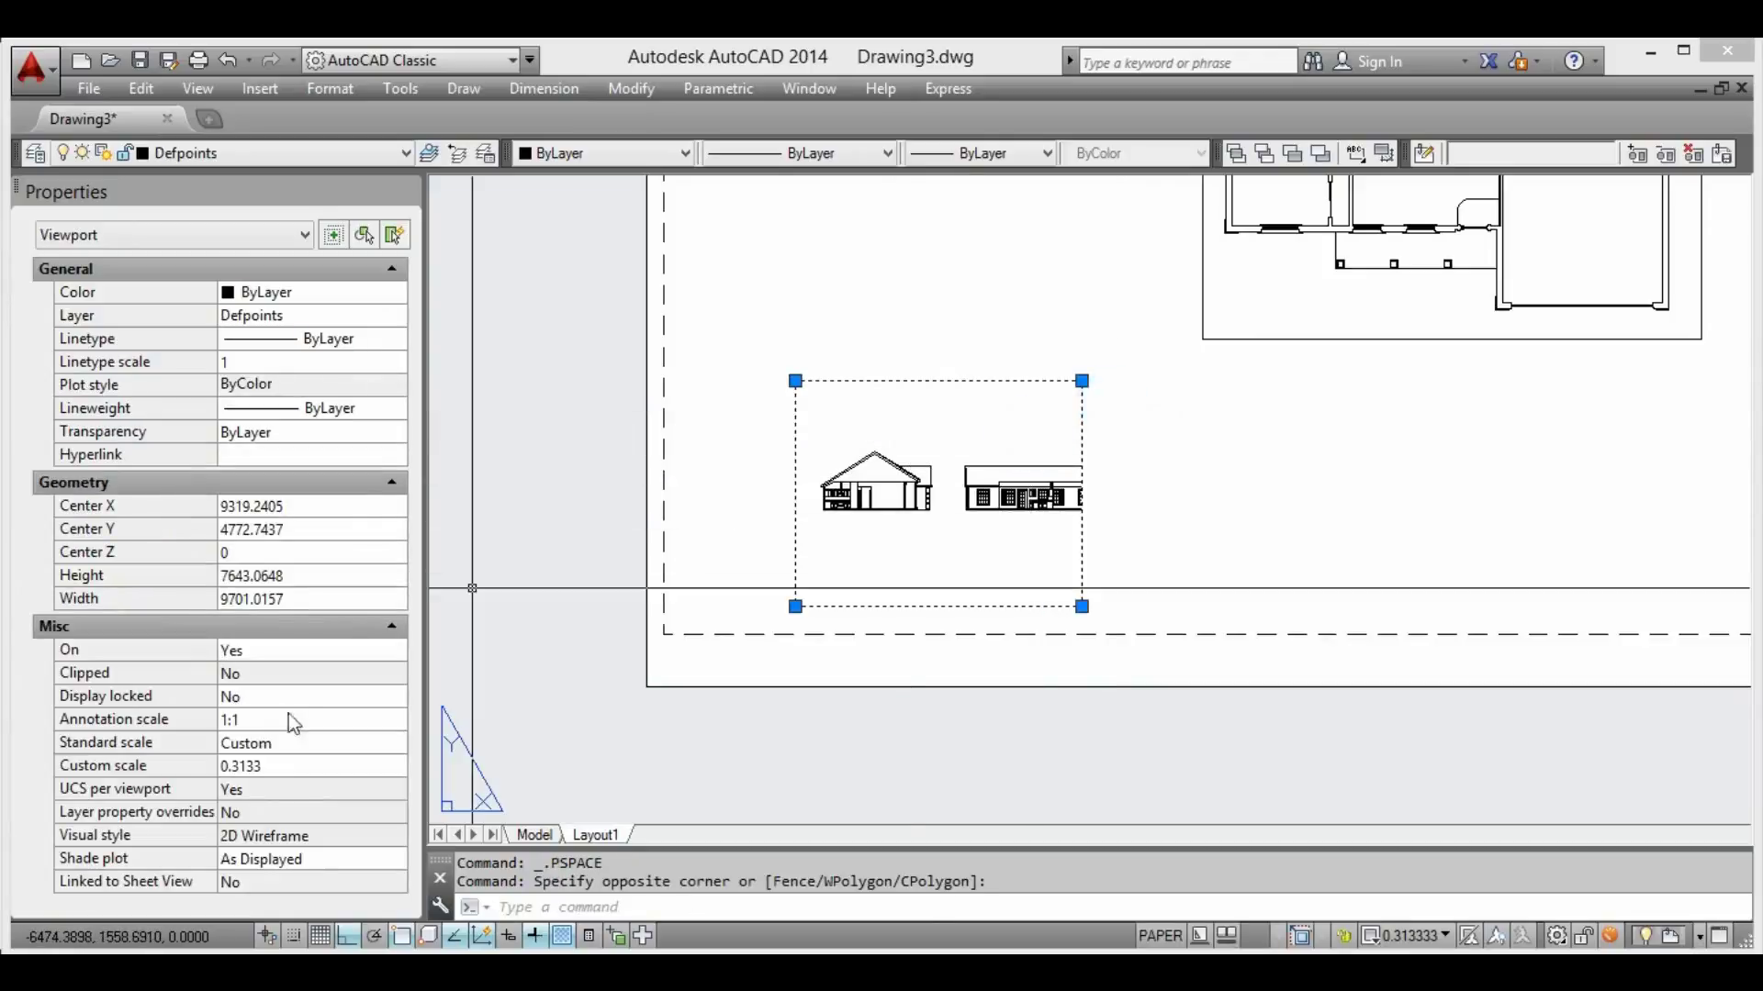
{"action": "left_click", "coordinate": [300, 764]}
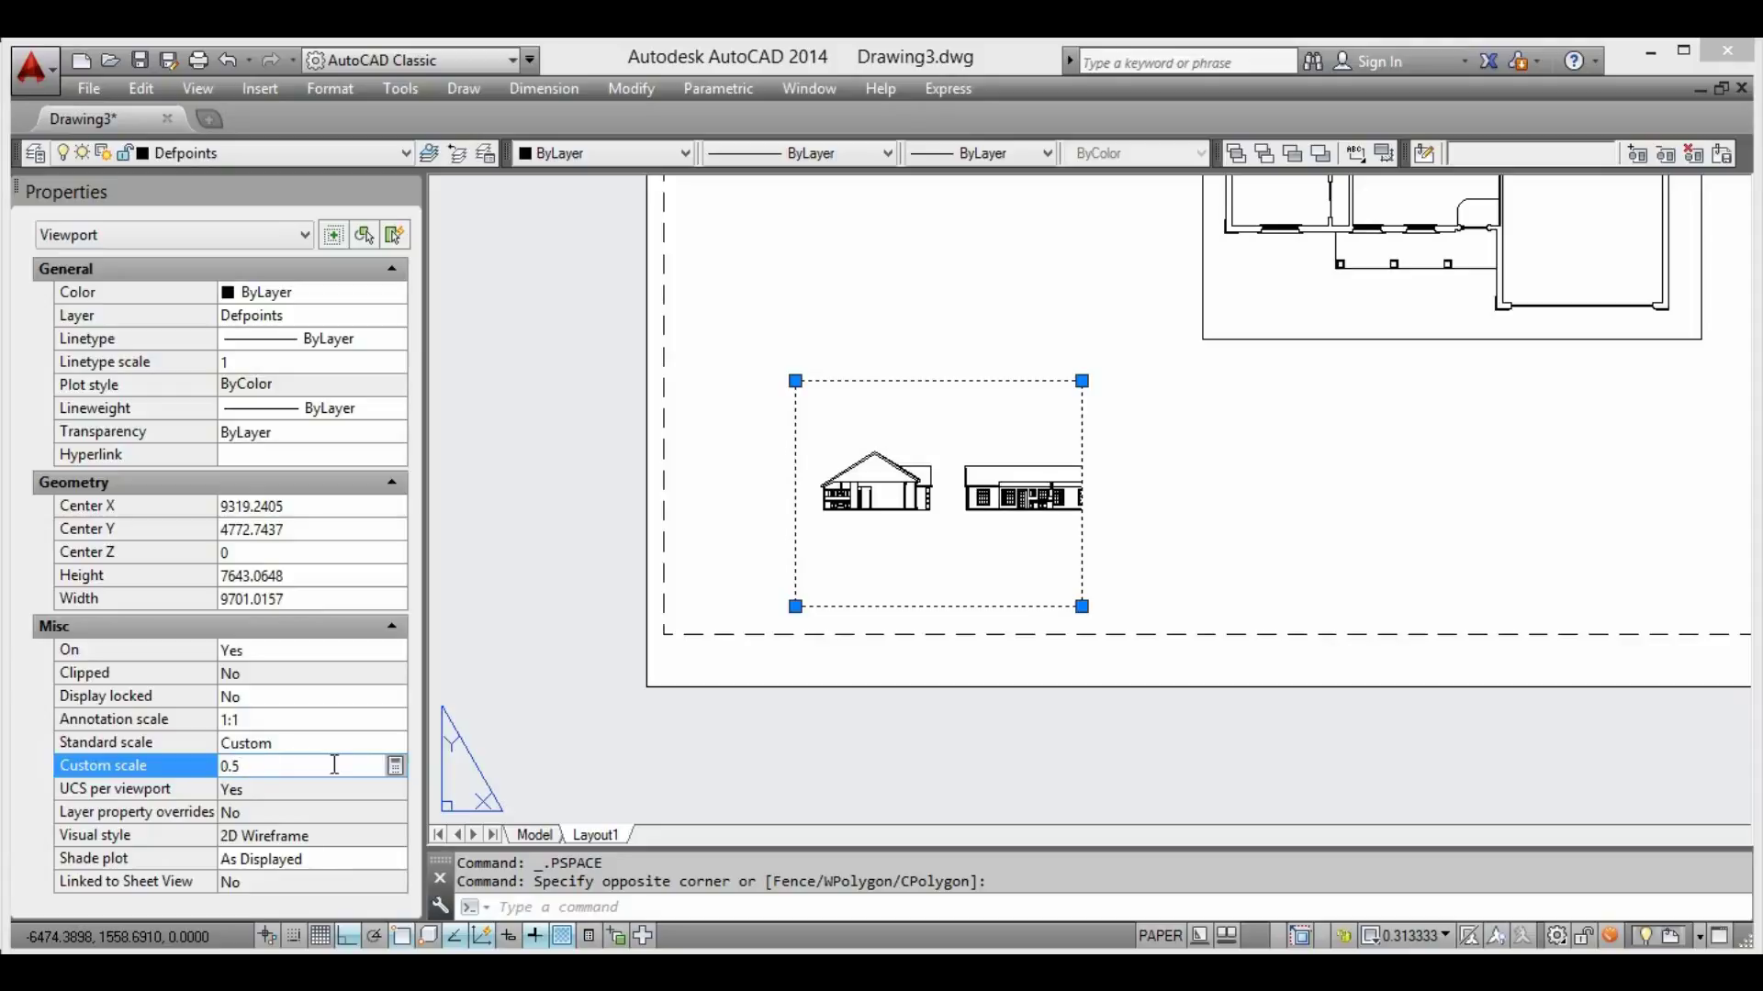
{"action": "key", "text": "Return"}
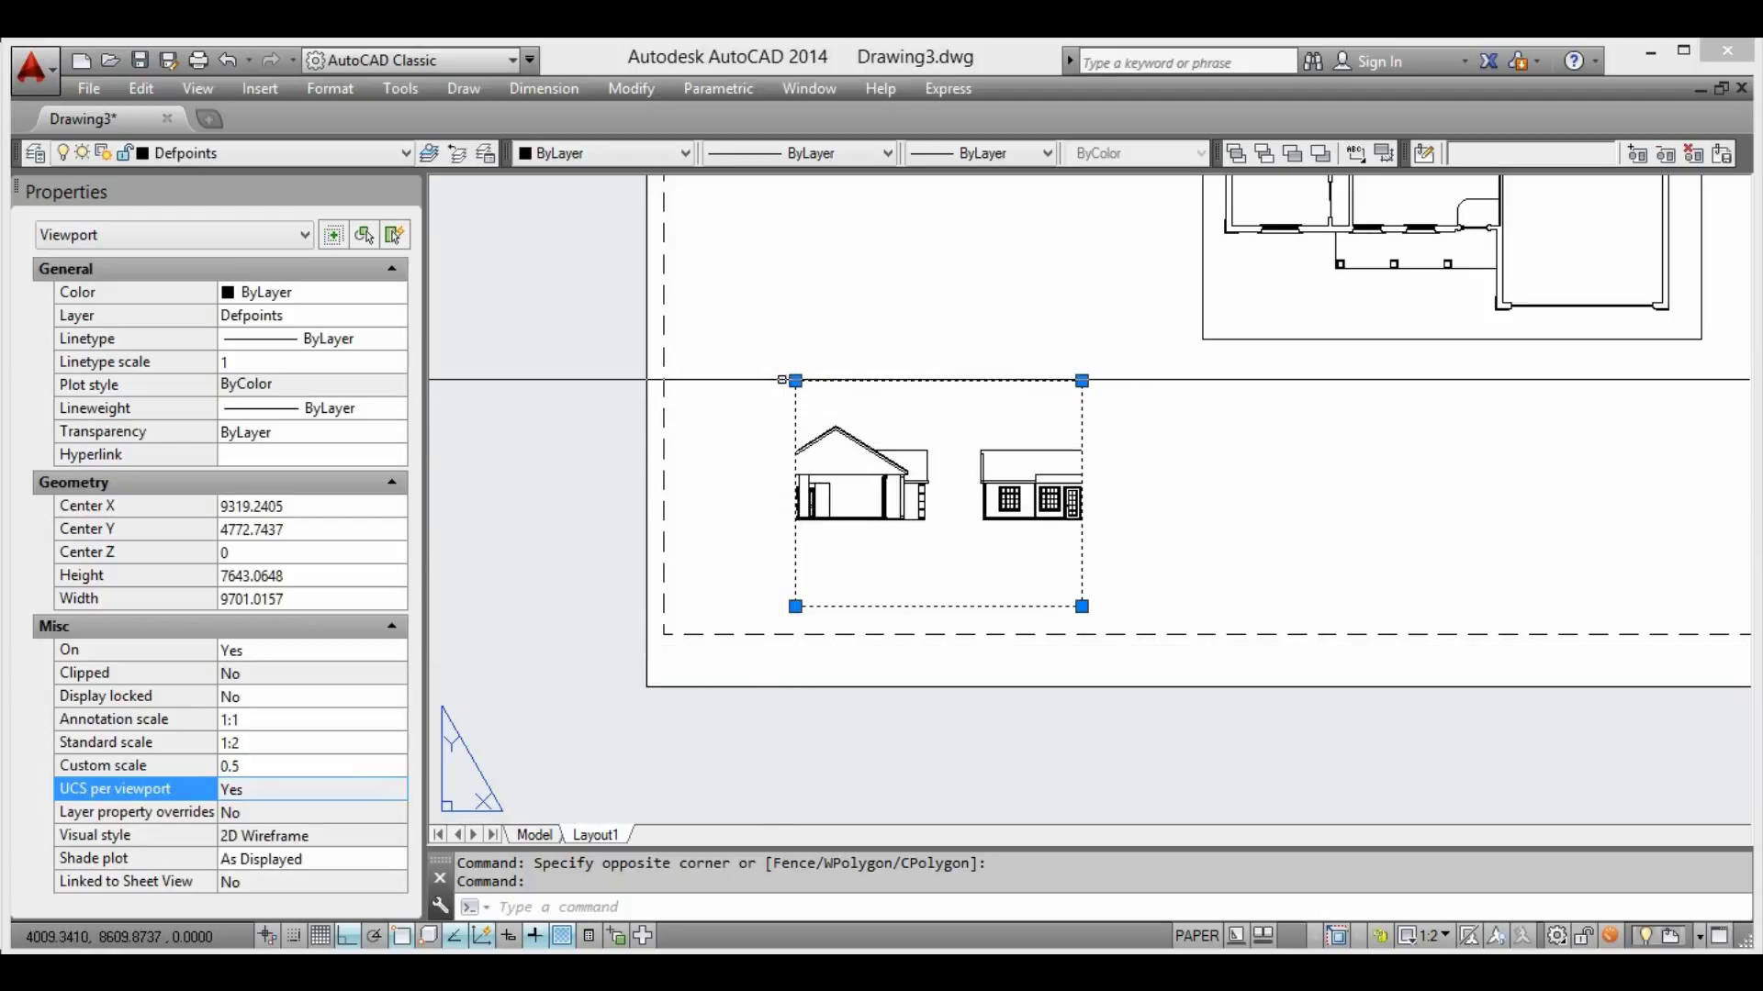
Stretch the viewport's left and right edges across the lower sheet to fit all elevations
{"action": "left_click", "coordinate": [795, 380]}
{"action": "left_click", "coordinate": [687, 380]}
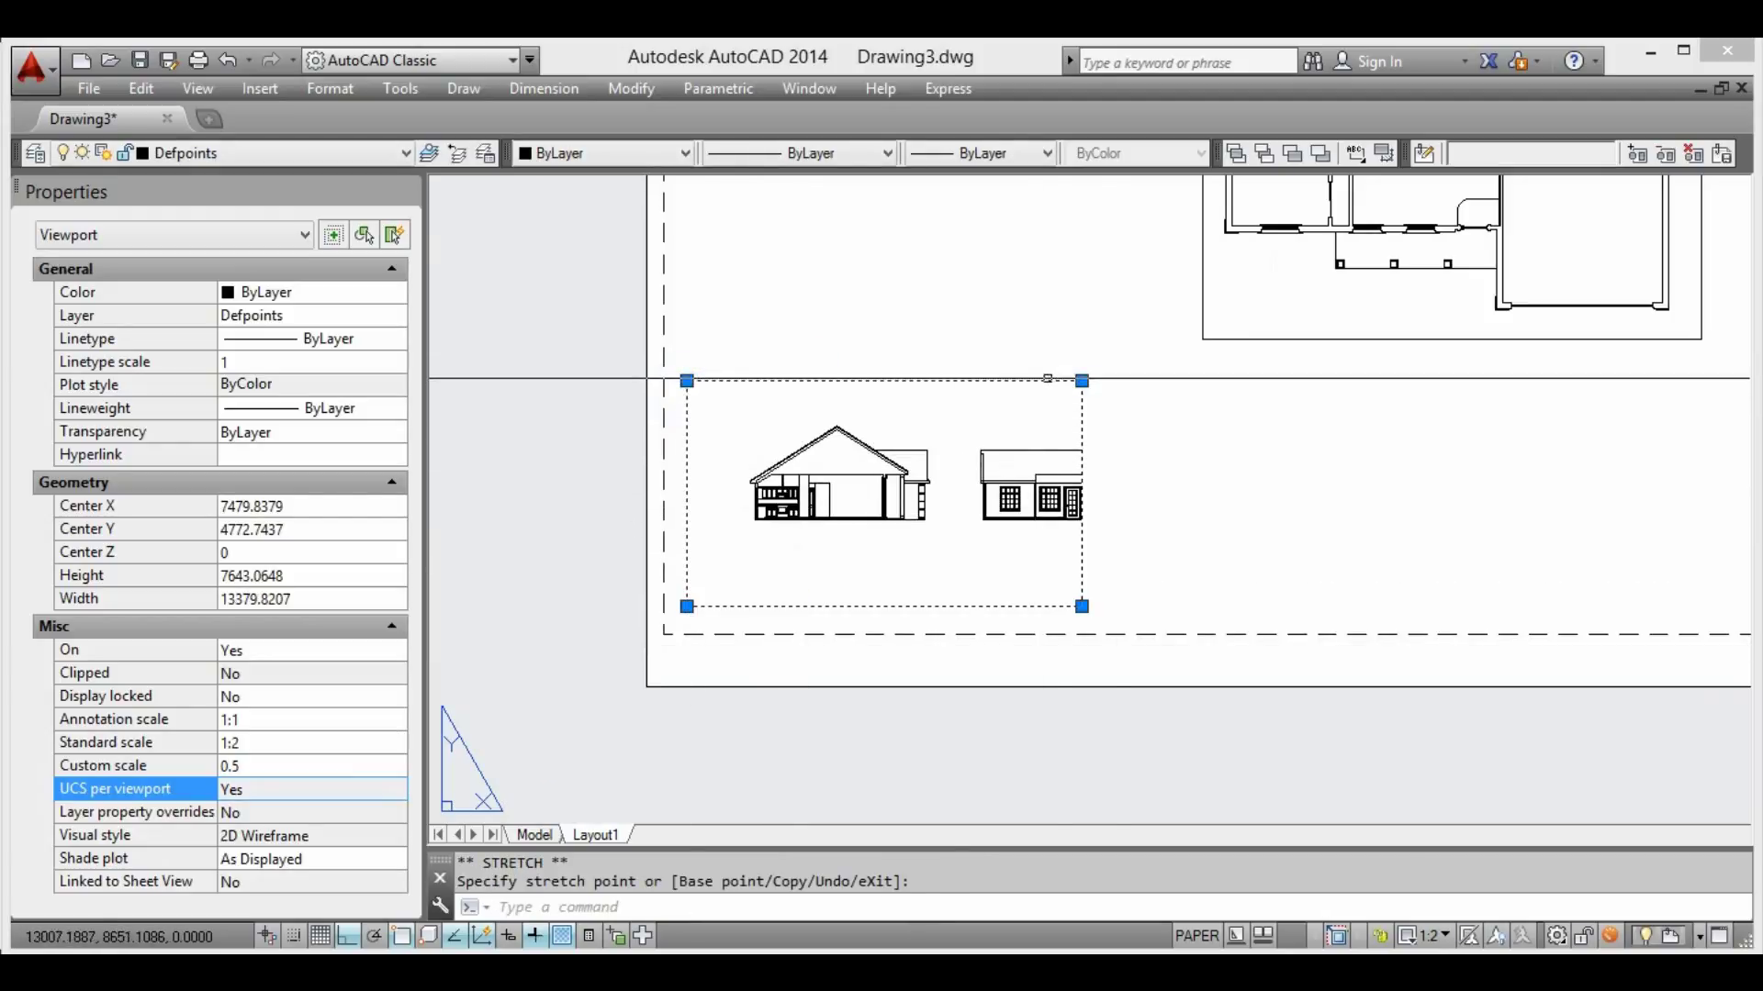
{"action": "left_click", "coordinate": [1082, 380]}
{"action": "left_click", "coordinate": [1518, 380]}
{"action": "mouse_move", "coordinate": [1518, 380]}
{"action": "middle_mouse_down"}
{"action": "mouse_move", "coordinate": [975, 386]}
{"action": "mouse_move", "coordinate": [1127, 326]}
{"action": "middle_mouse_up"}
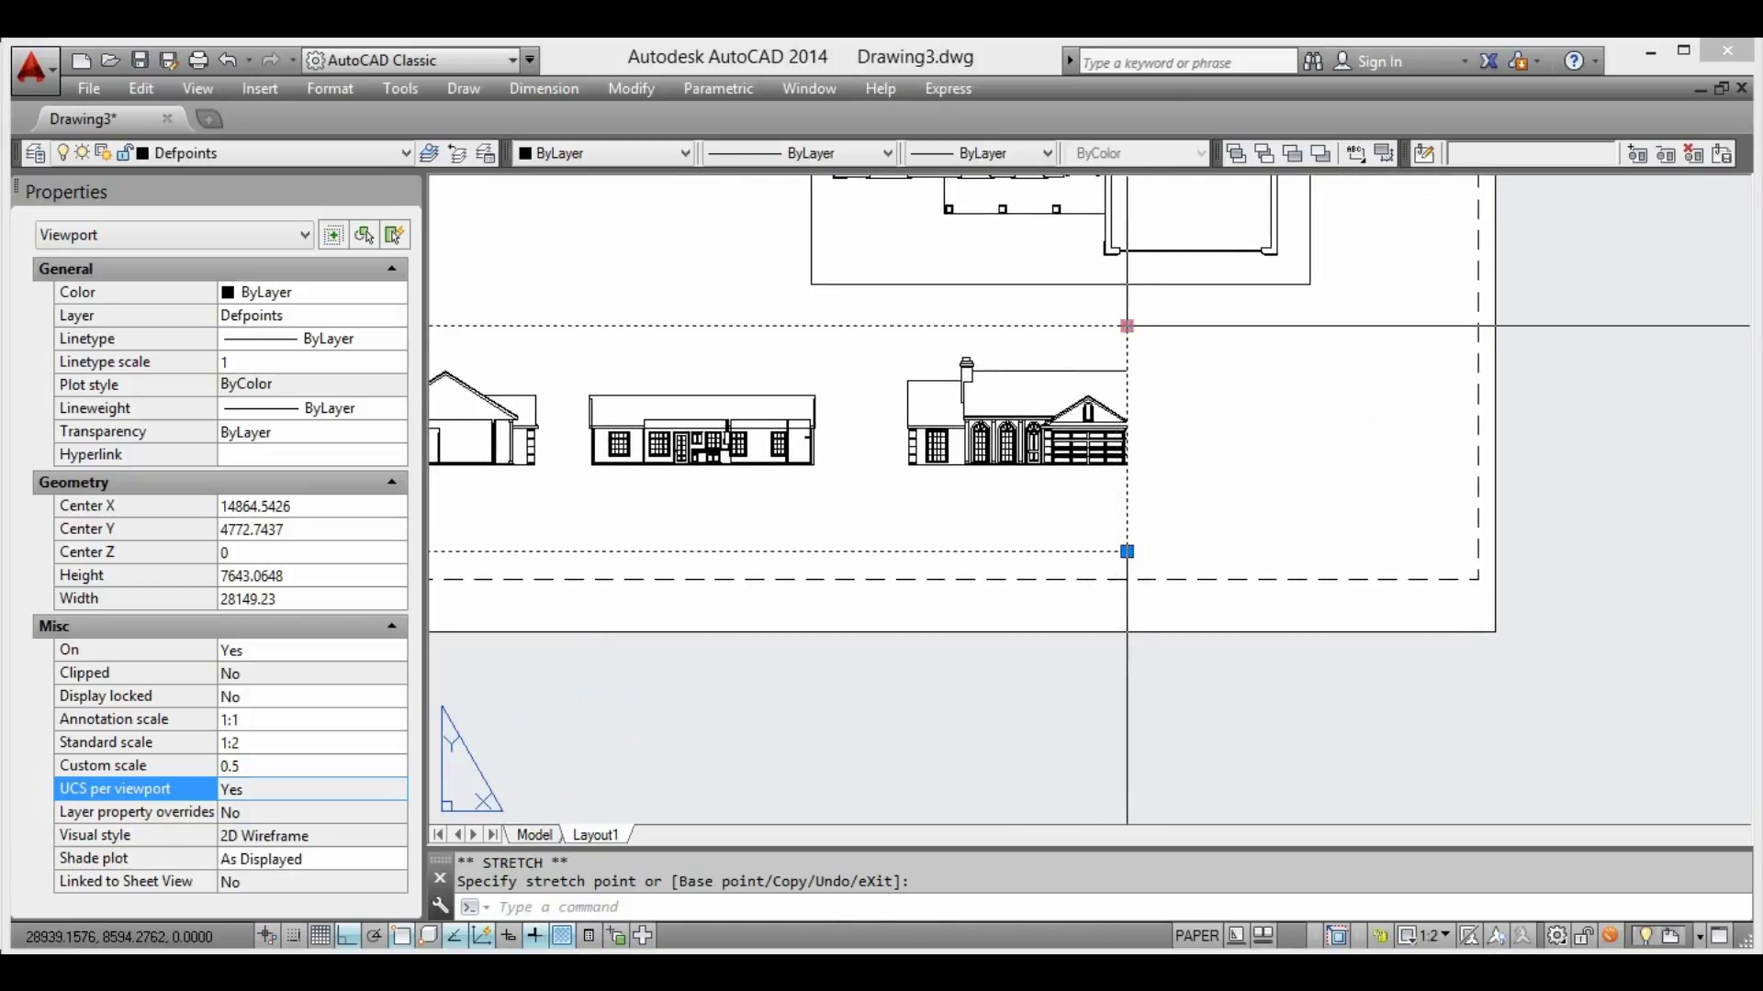
{"action": "left_click", "coordinate": [1440, 322]}
{"action": "scroll", "coordinate": [1319, 388], "scroll_direction": "down", "scroll_amount": 4}
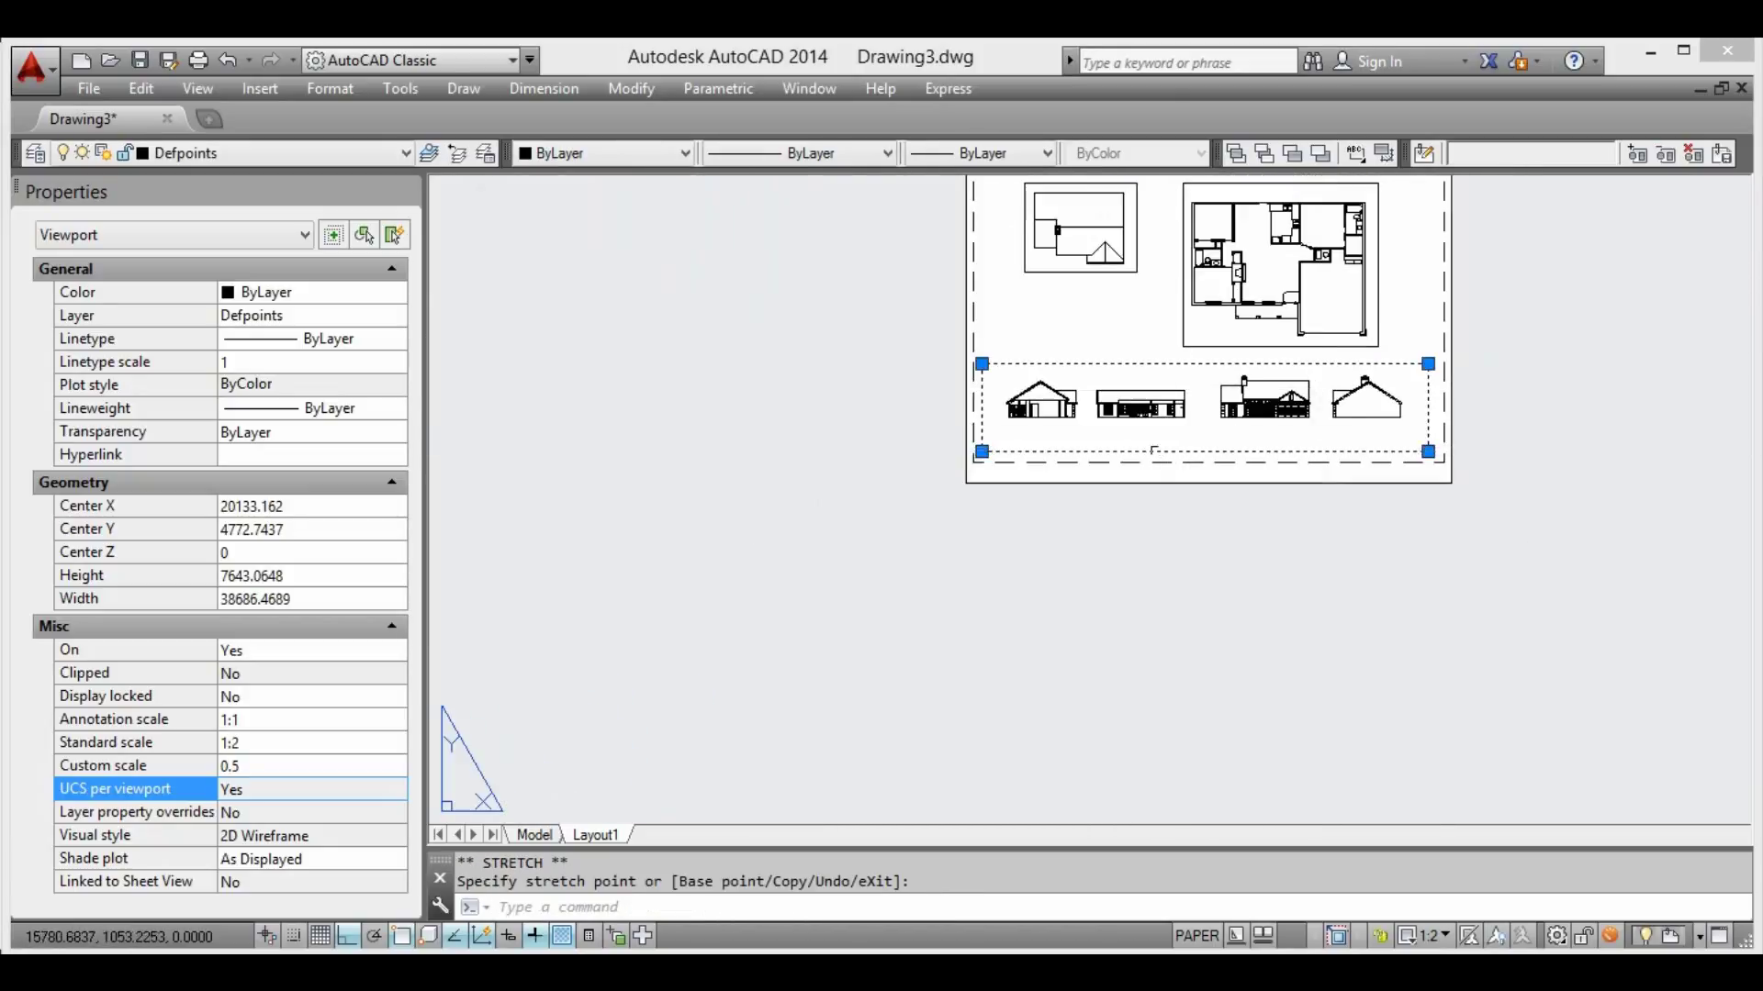
{"action": "scroll", "coordinate": [1152, 442], "scroll_direction": "up", "scroll_amount": 2}
Center the four elevations inside the viewport and reselect it in paper space
{"action": "double_click", "coordinate": [1251, 429]}
{"action": "mouse_move", "coordinate": [1251, 430]}
{"action": "middle_mouse_down"}
{"action": "mouse_move", "coordinate": [910, 436]}
{"action": "mouse_move", "coordinate": [941, 431]}
{"action": "middle_mouse_up"}
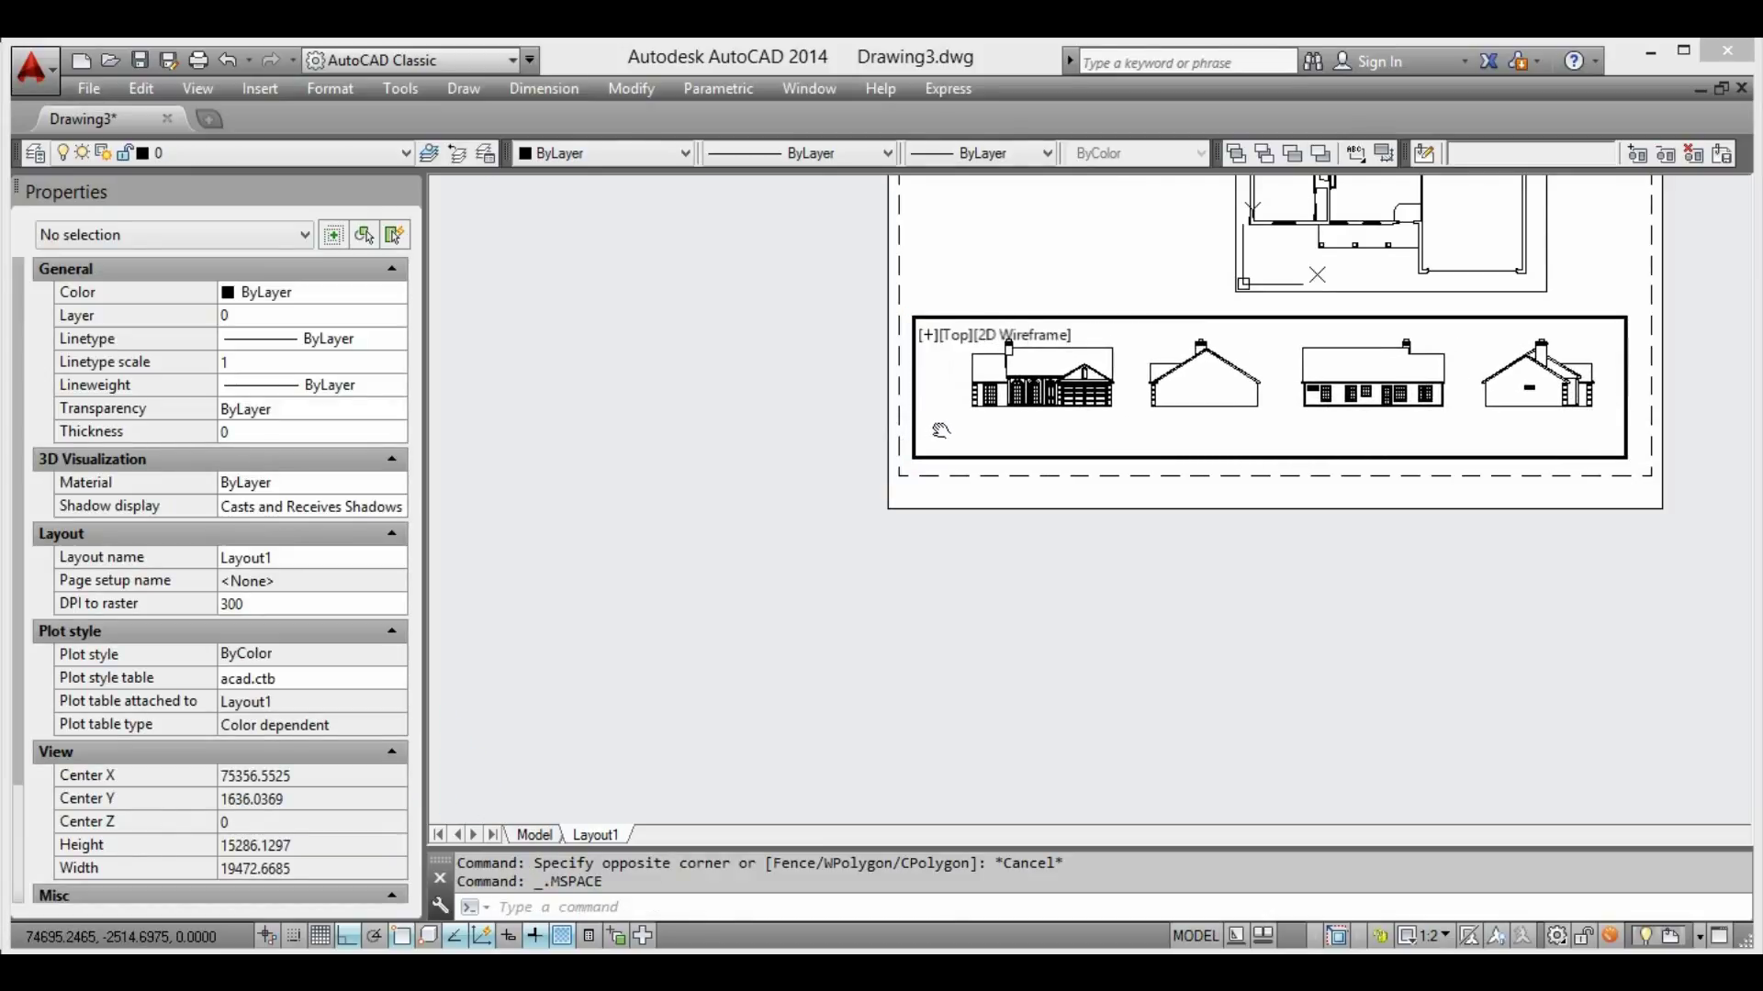
{"action": "double_click", "coordinate": [1149, 599]}
{"action": "middle_click_drag", "start_coordinate": [1098, 302], "coordinate": [909, 497]}
{"action": "left_click", "coordinate": [1001, 515]}
{"action": "left_click", "coordinate": [941, 500]}
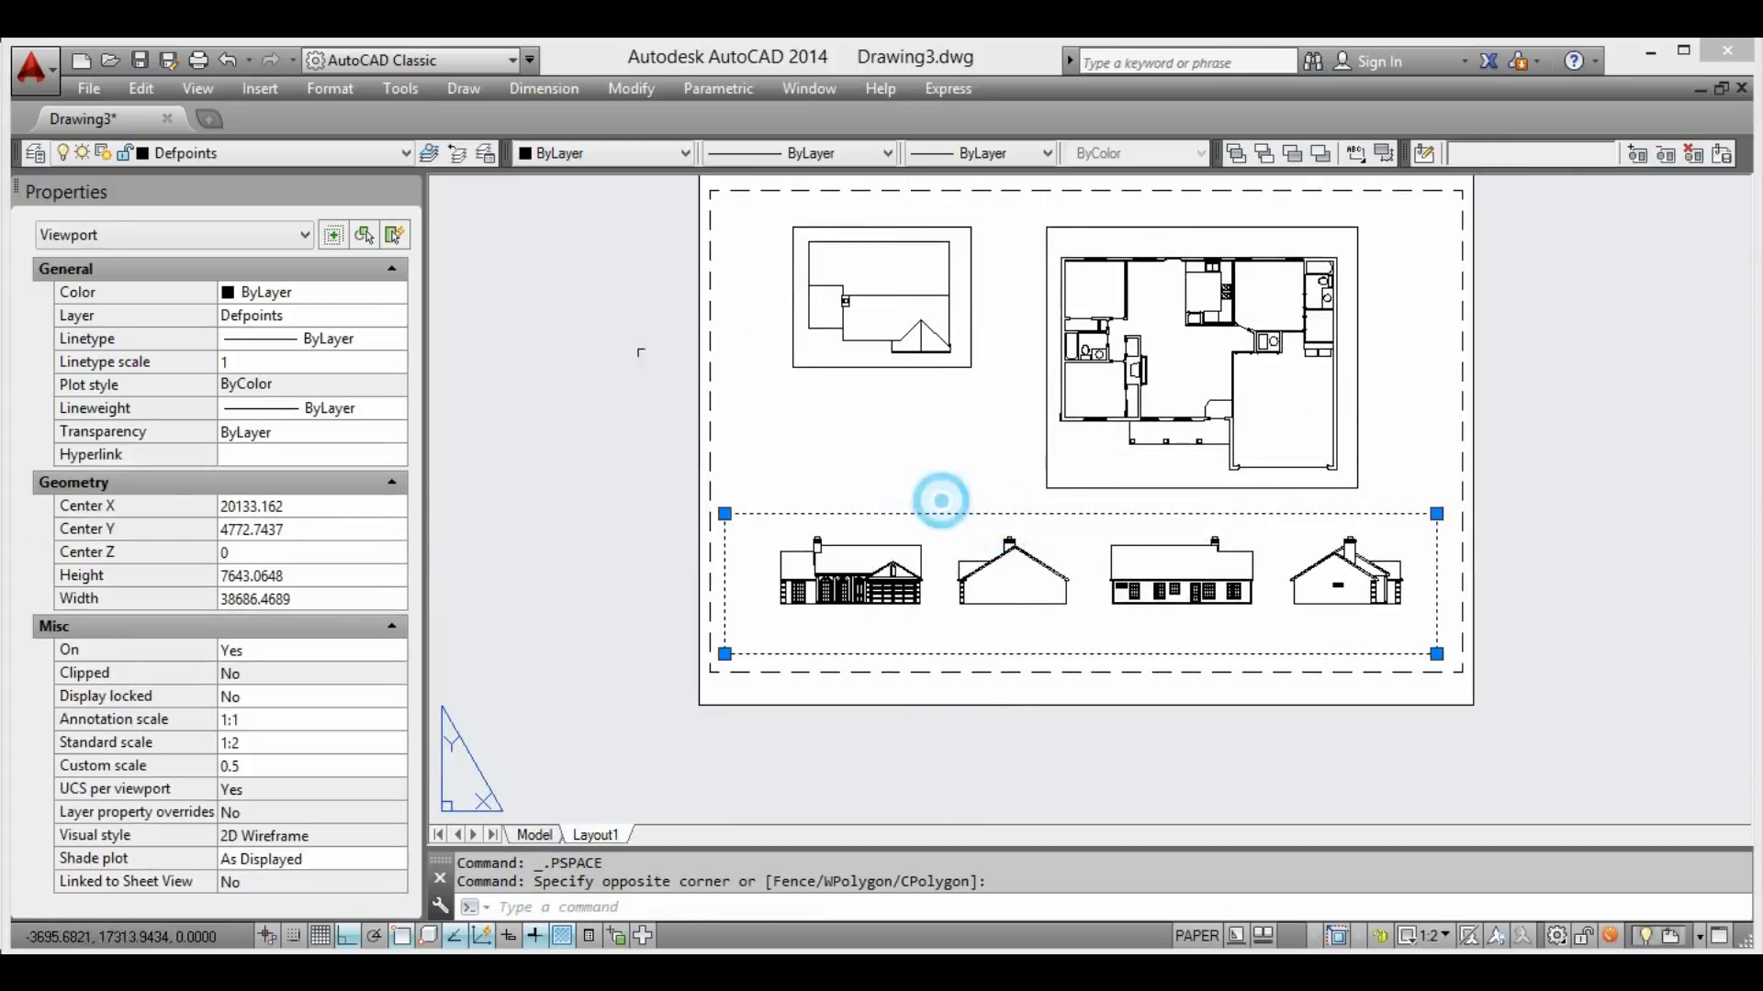
Draw a long horizontal line from the elevation's lower-left corner across the sheet
{"action": "middle_click_drag", "start_coordinate": [1055, 494], "coordinate": [921, 461]}
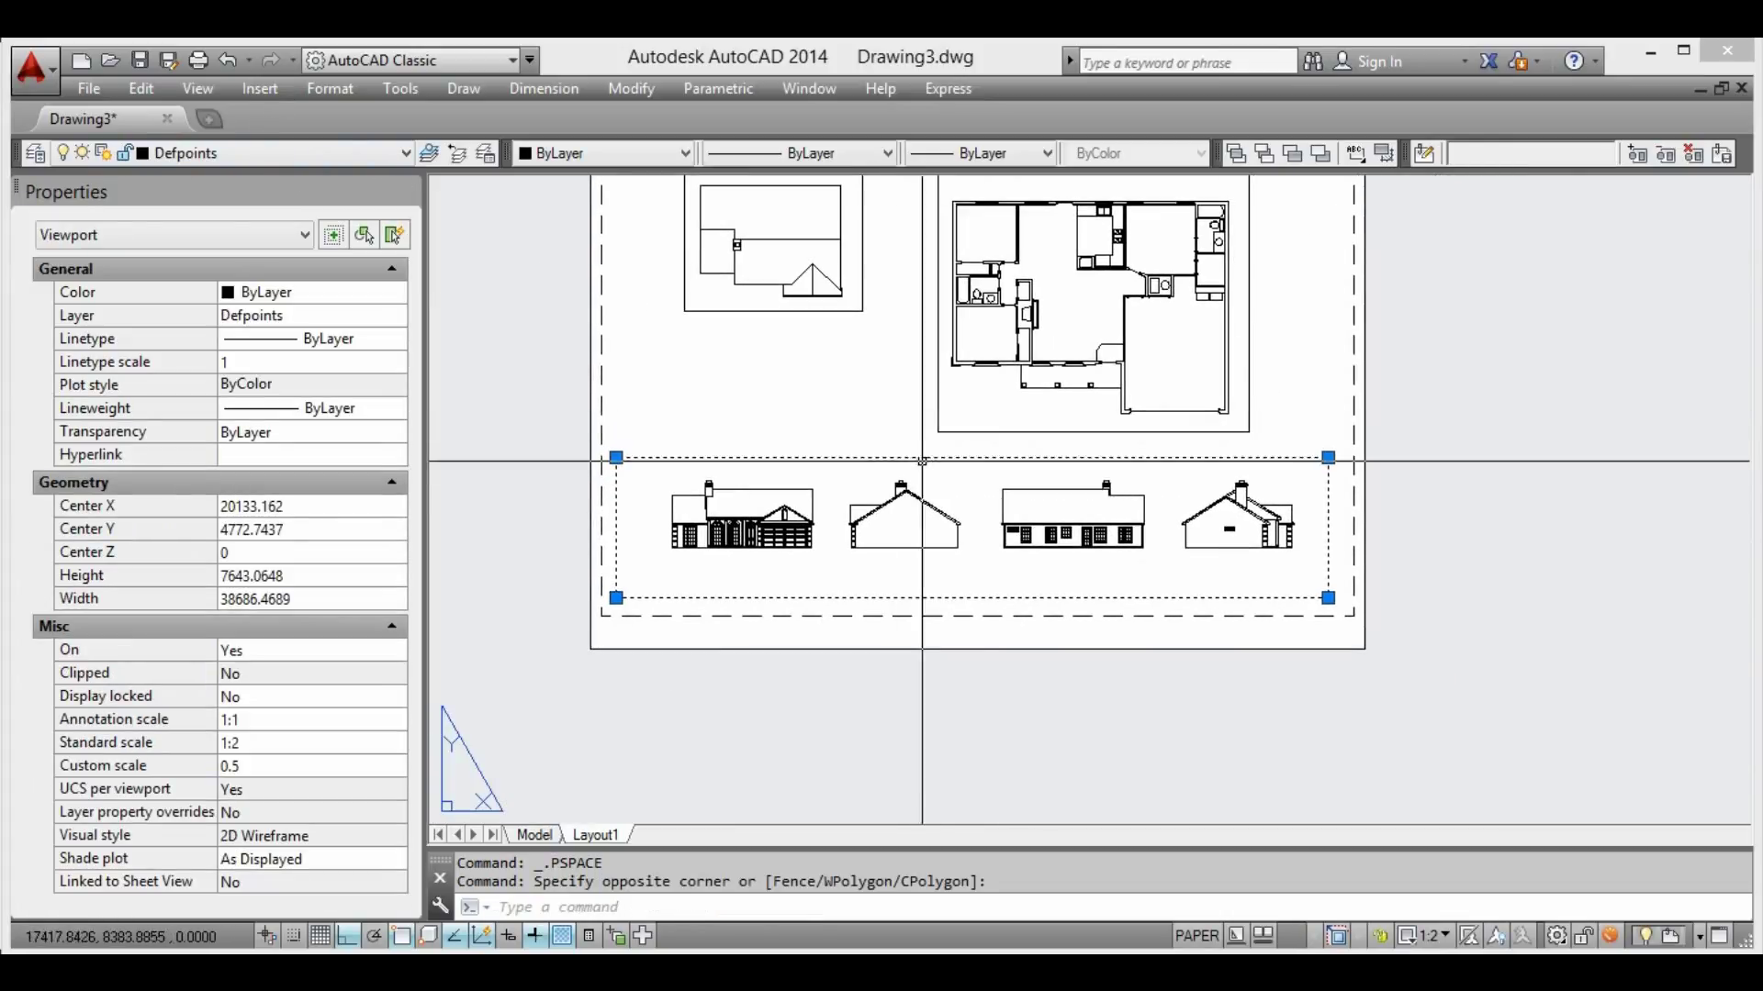
{"action": "middle_click_drag", "start_coordinate": [1150, 537], "coordinate": [1161, 540]}
{"action": "key", "text": "Escape"}
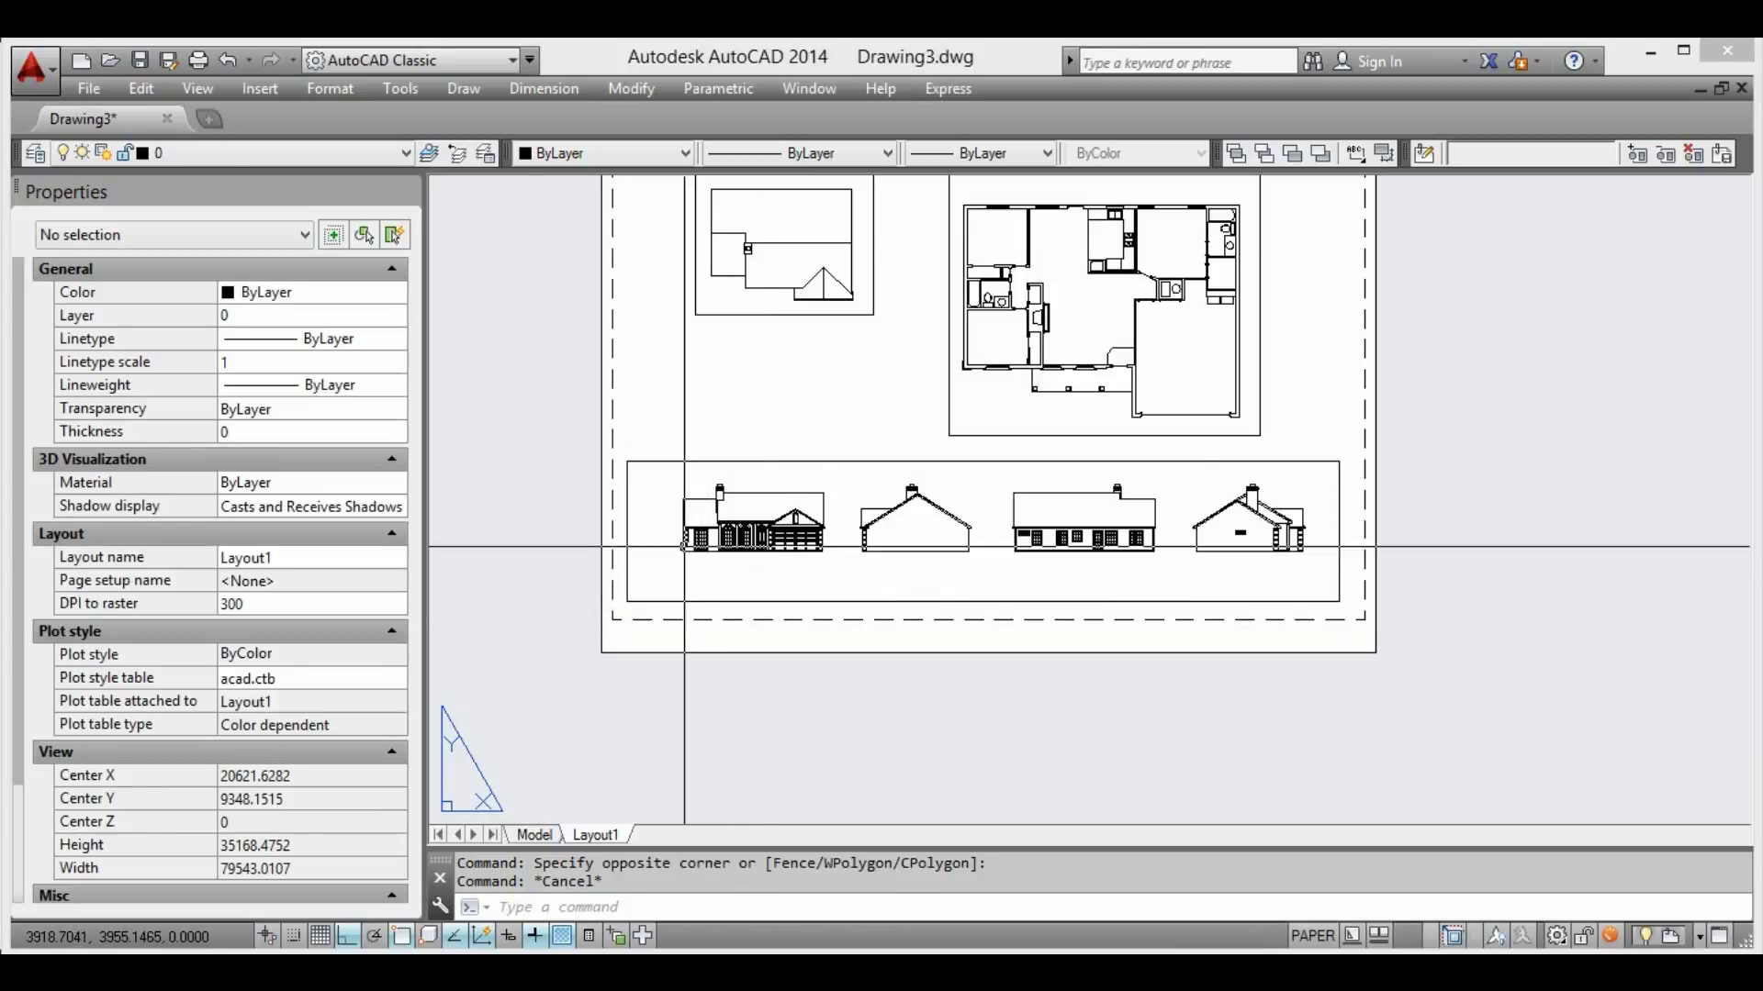
{"action": "type", "text": "1"}
{"action": "key", "text": "Return"}
{"action": "scroll", "coordinate": [661, 562], "scroll_direction": "up", "scroll_amount": 5}
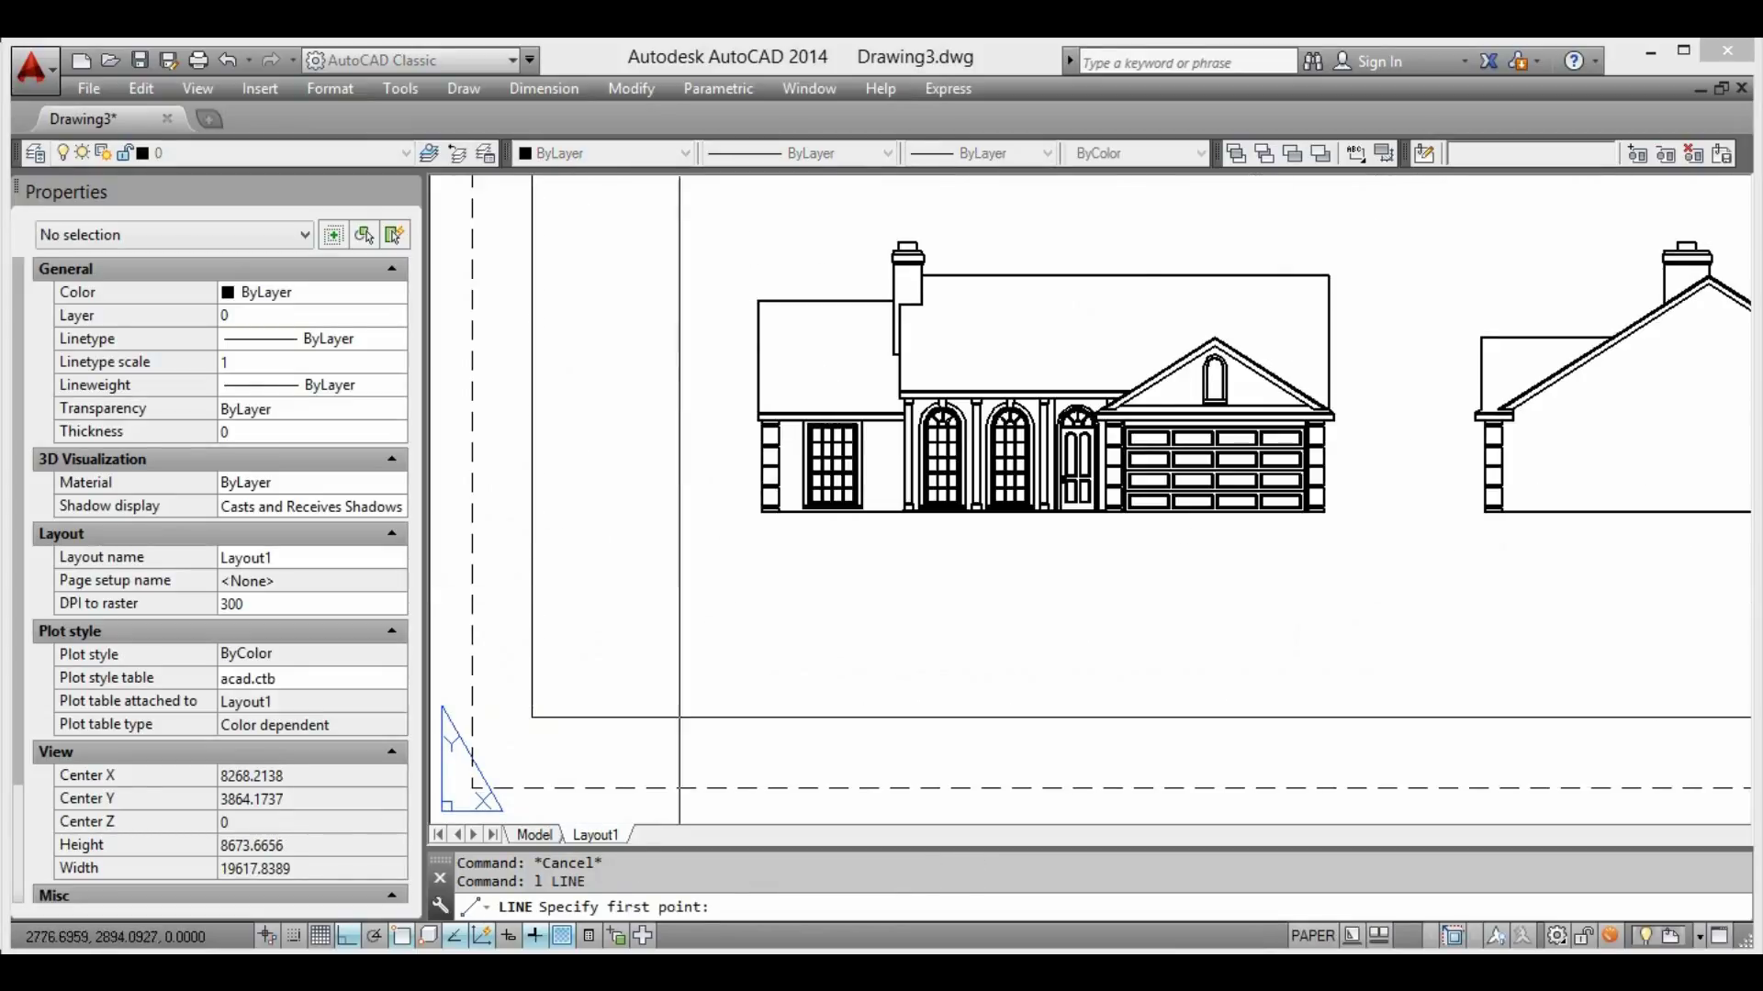
{"action": "scroll", "coordinate": [761, 511], "scroll_direction": "up", "scroll_amount": 4}
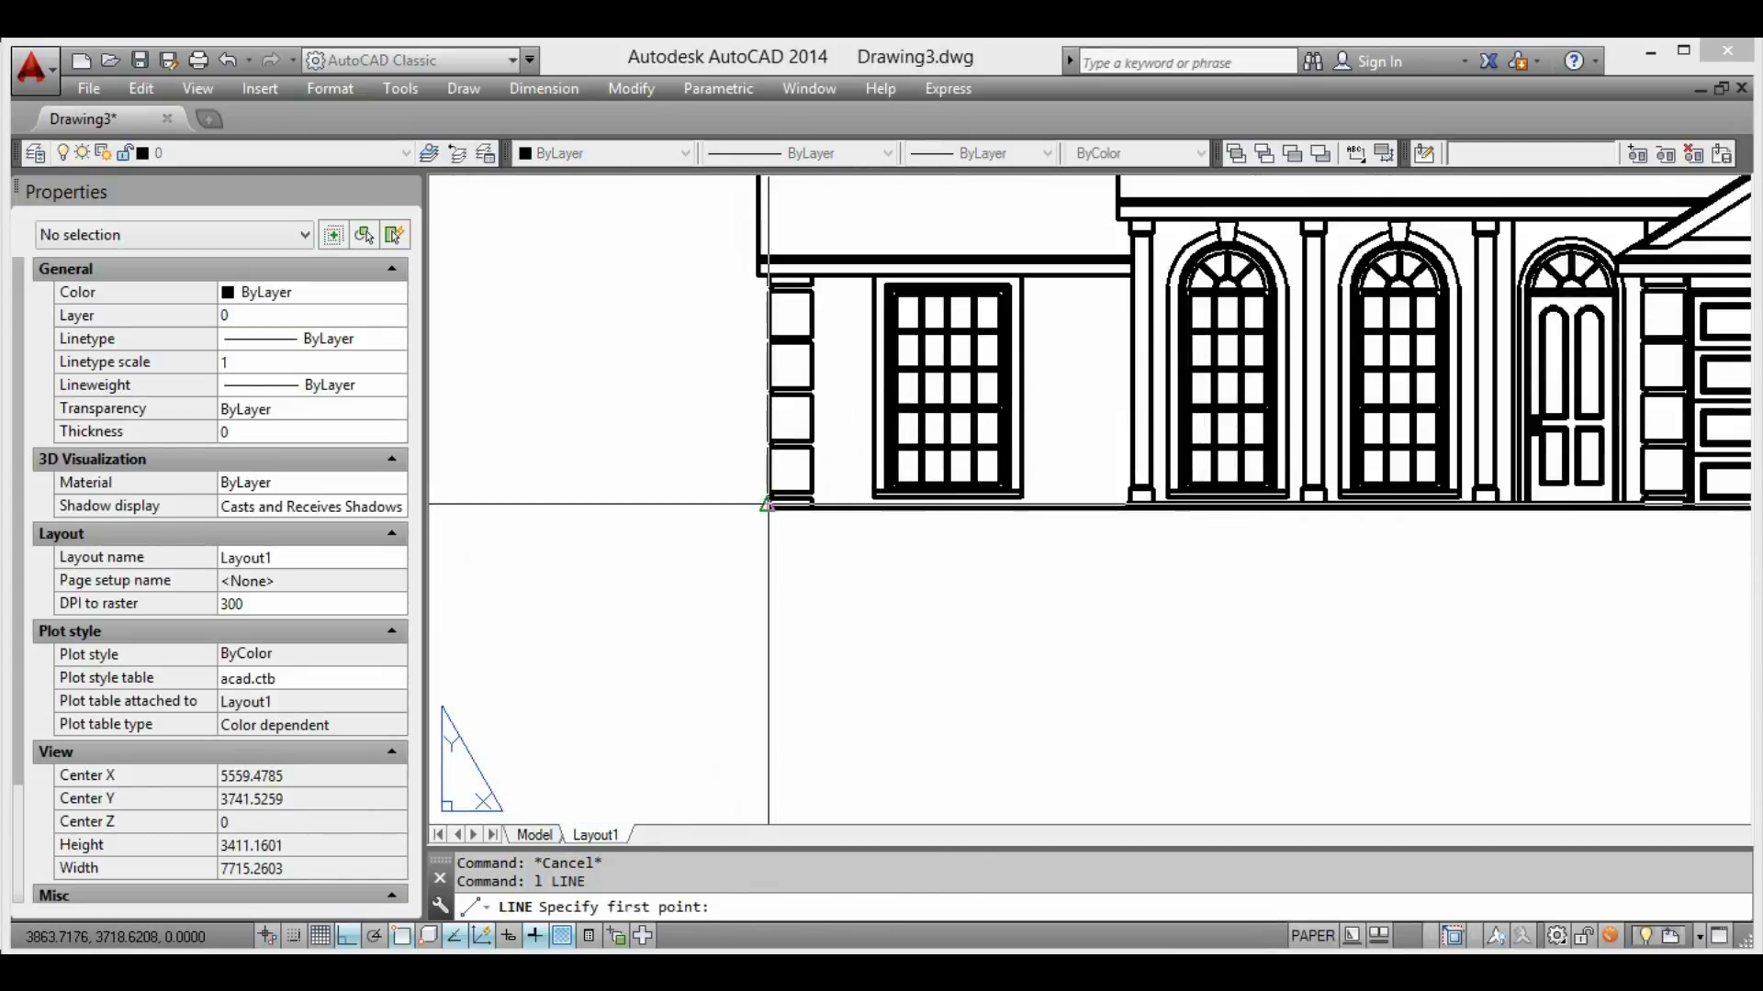
{"action": "scroll", "coordinate": [768, 508], "scroll_direction": "down", "scroll_amount": 4}
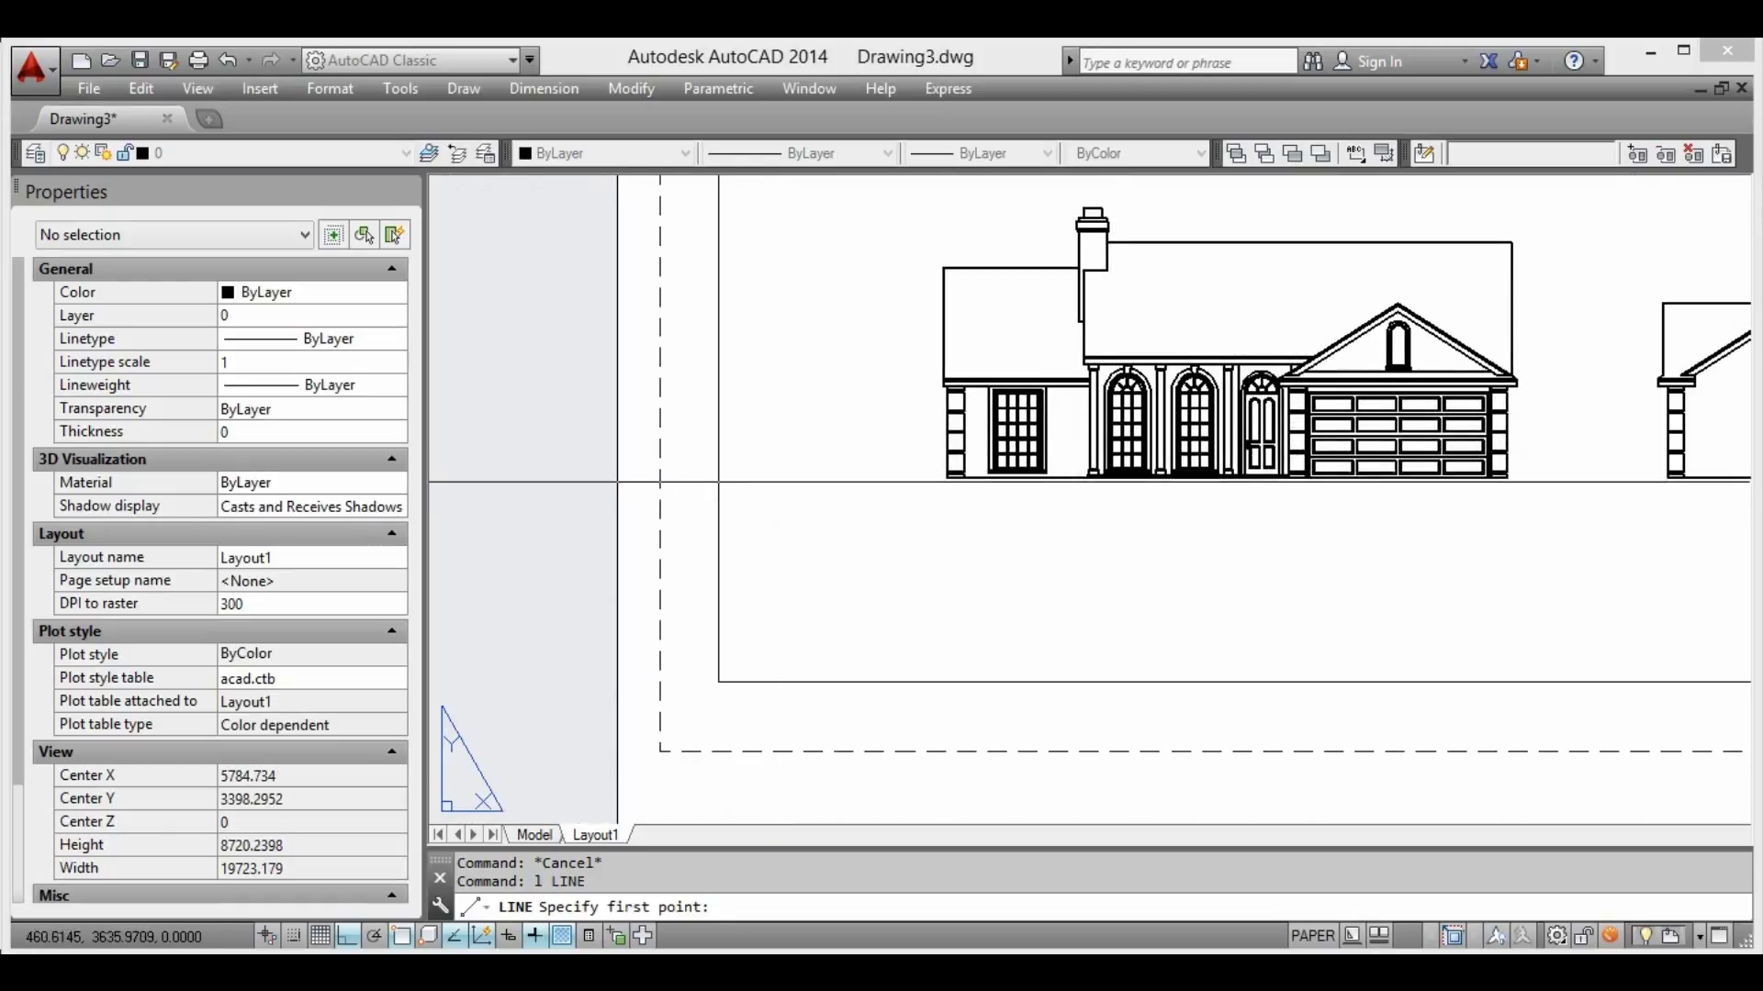
{"action": "left_click", "coordinate": [947, 478]}
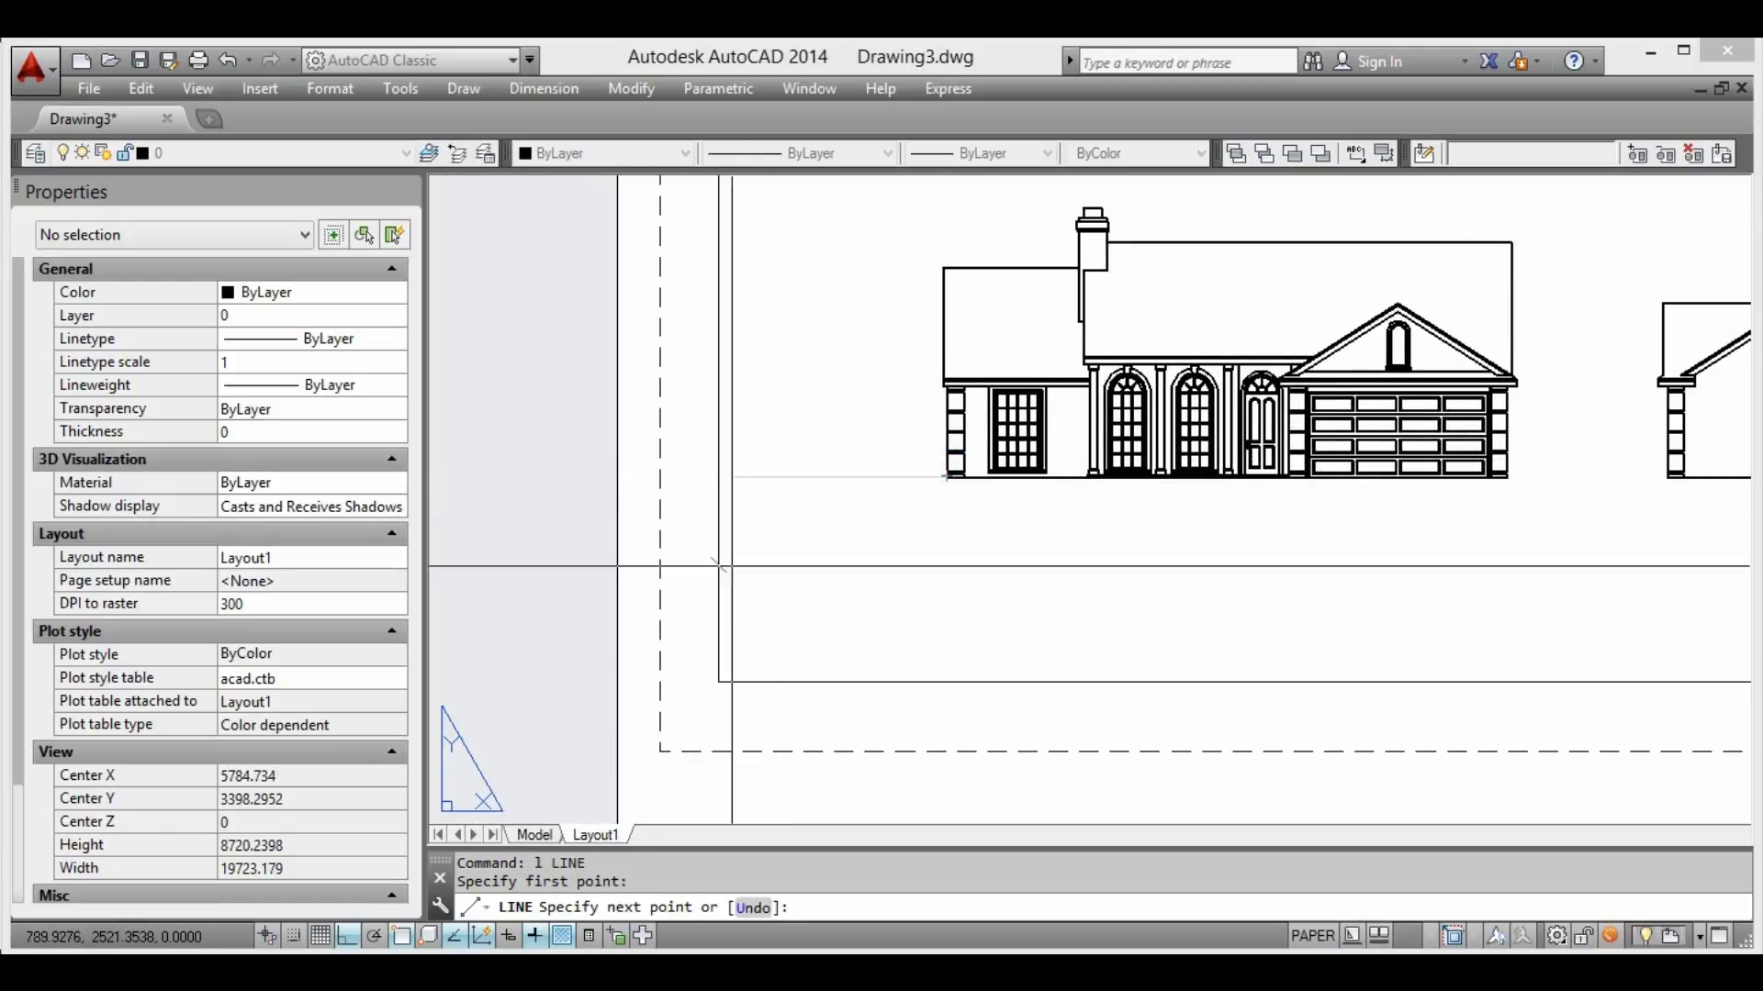
{"action": "key", "text": "Escape"}
{"action": "key", "text": "Return"}
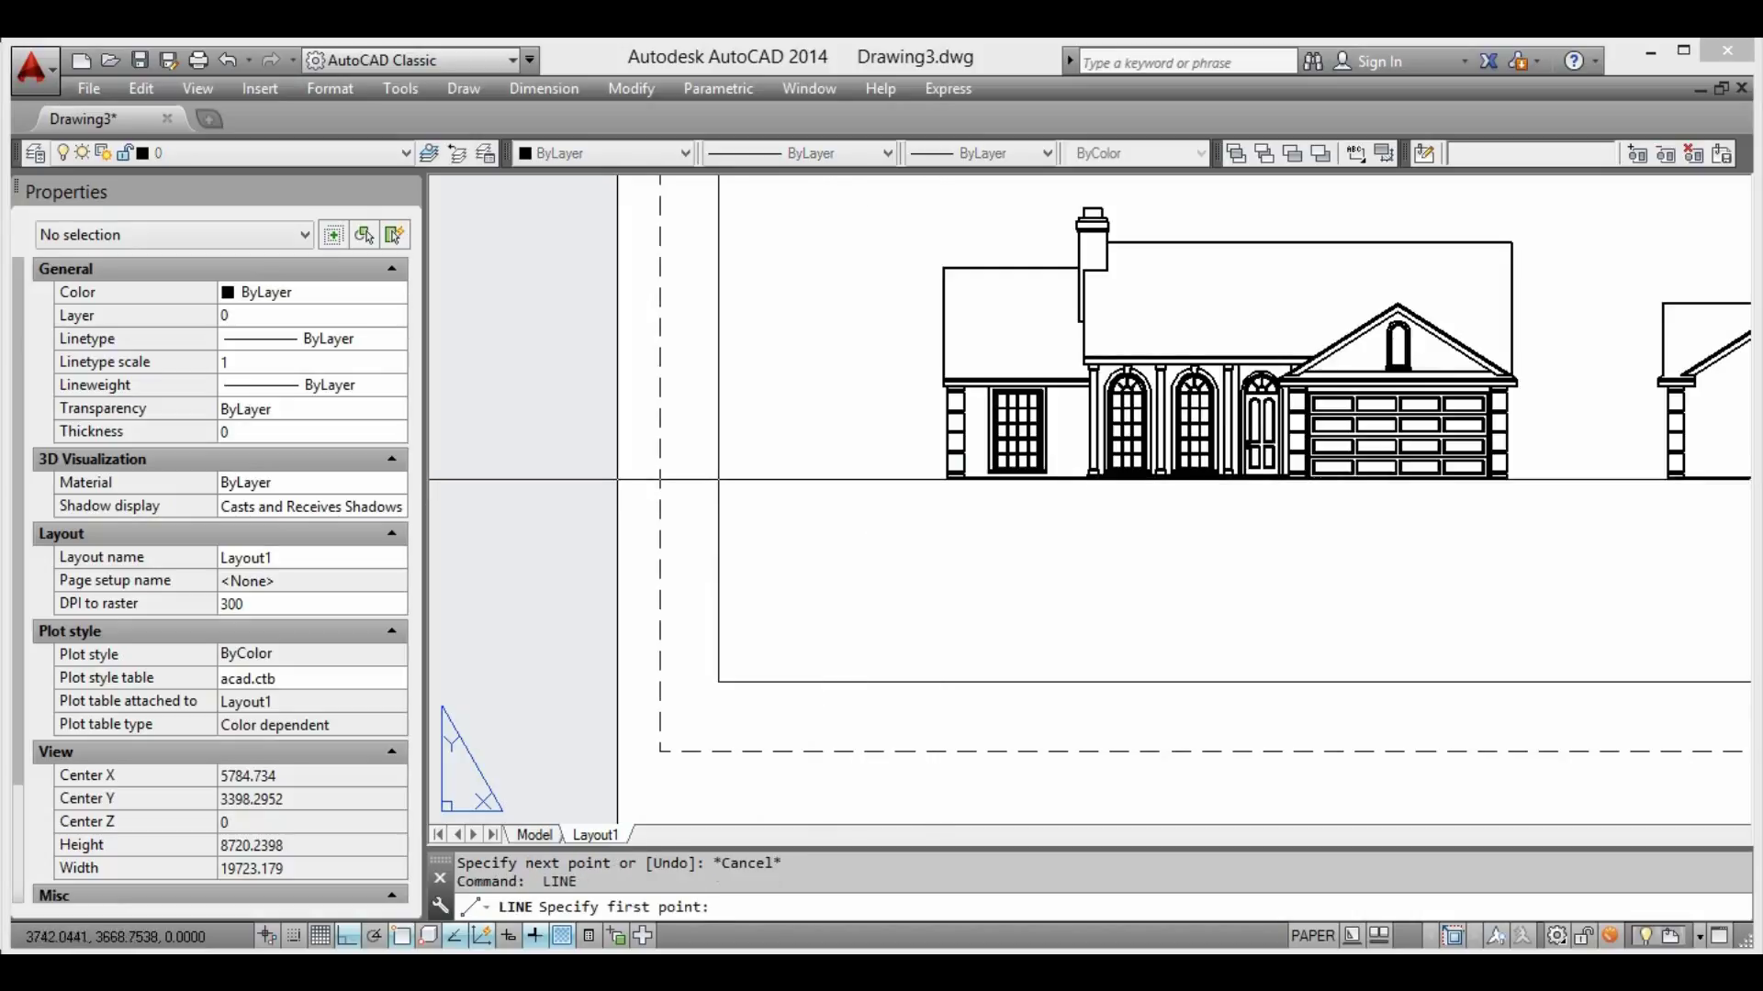
{"action": "scroll", "coordinate": [580, 483], "scroll_direction": "down", "scroll_amount": 3}
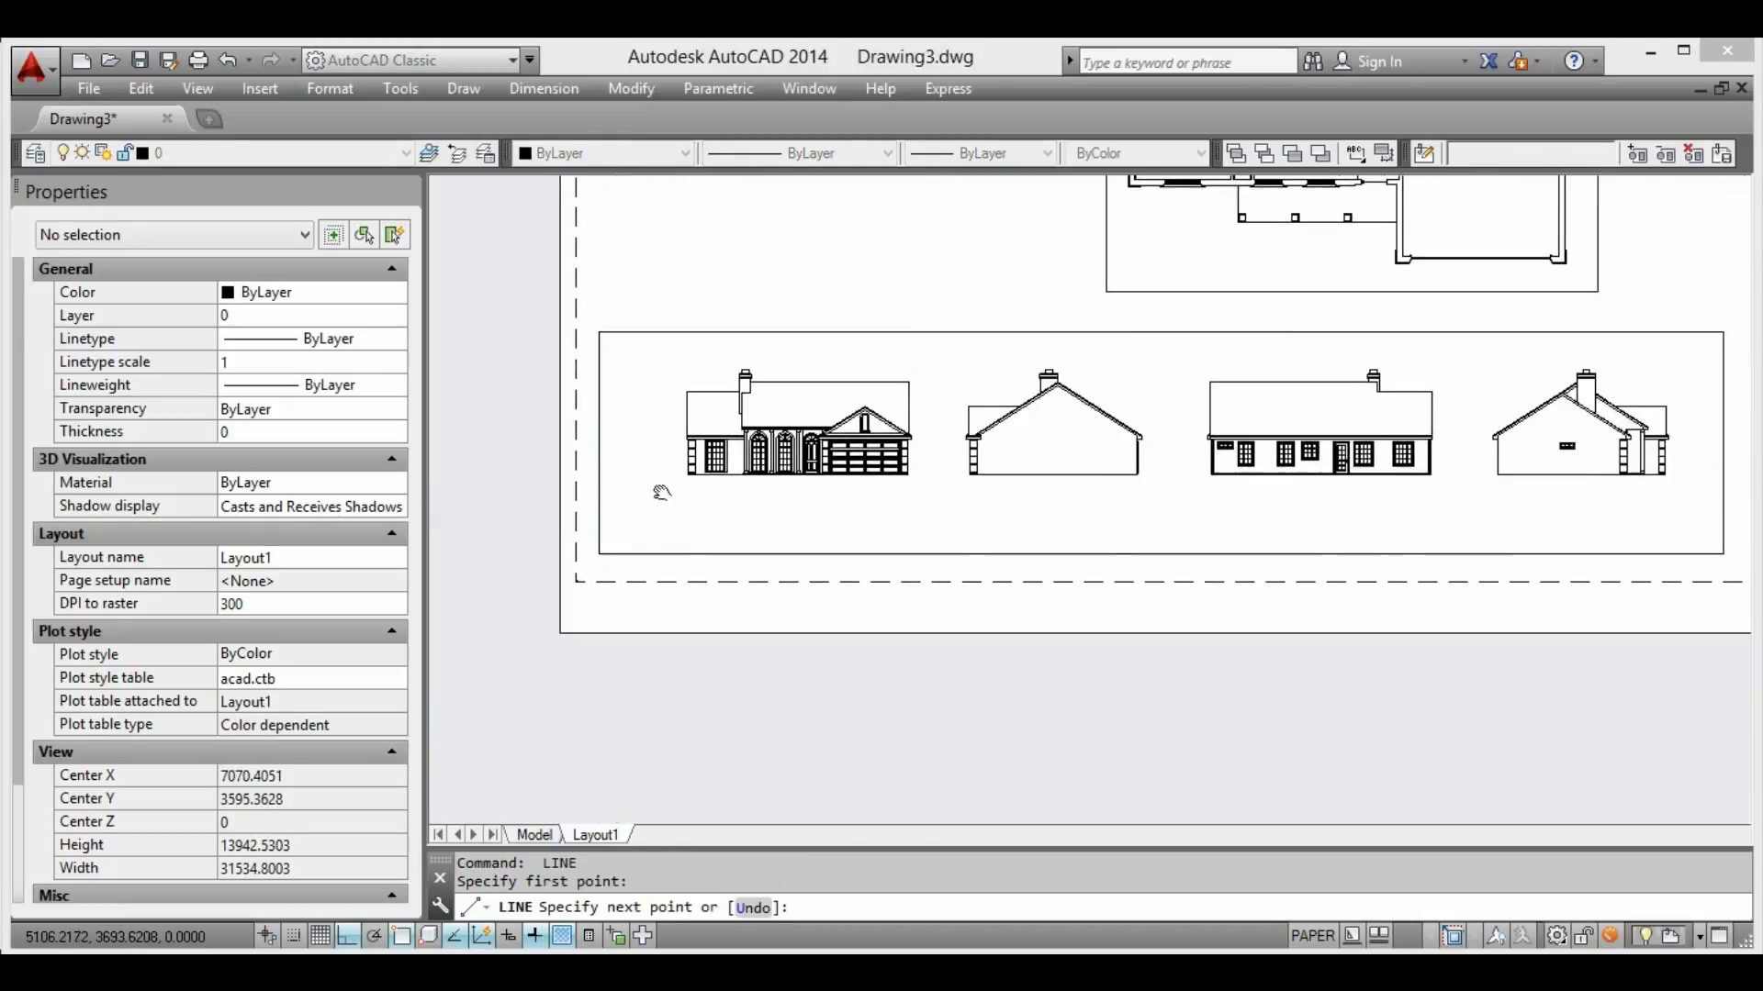
{"action": "scroll", "coordinate": [580, 483], "scroll_direction": "down", "scroll_amount": 2}
{"action": "left_click", "coordinate": [1251, 468]}
{"action": "key", "text": "Escape"}
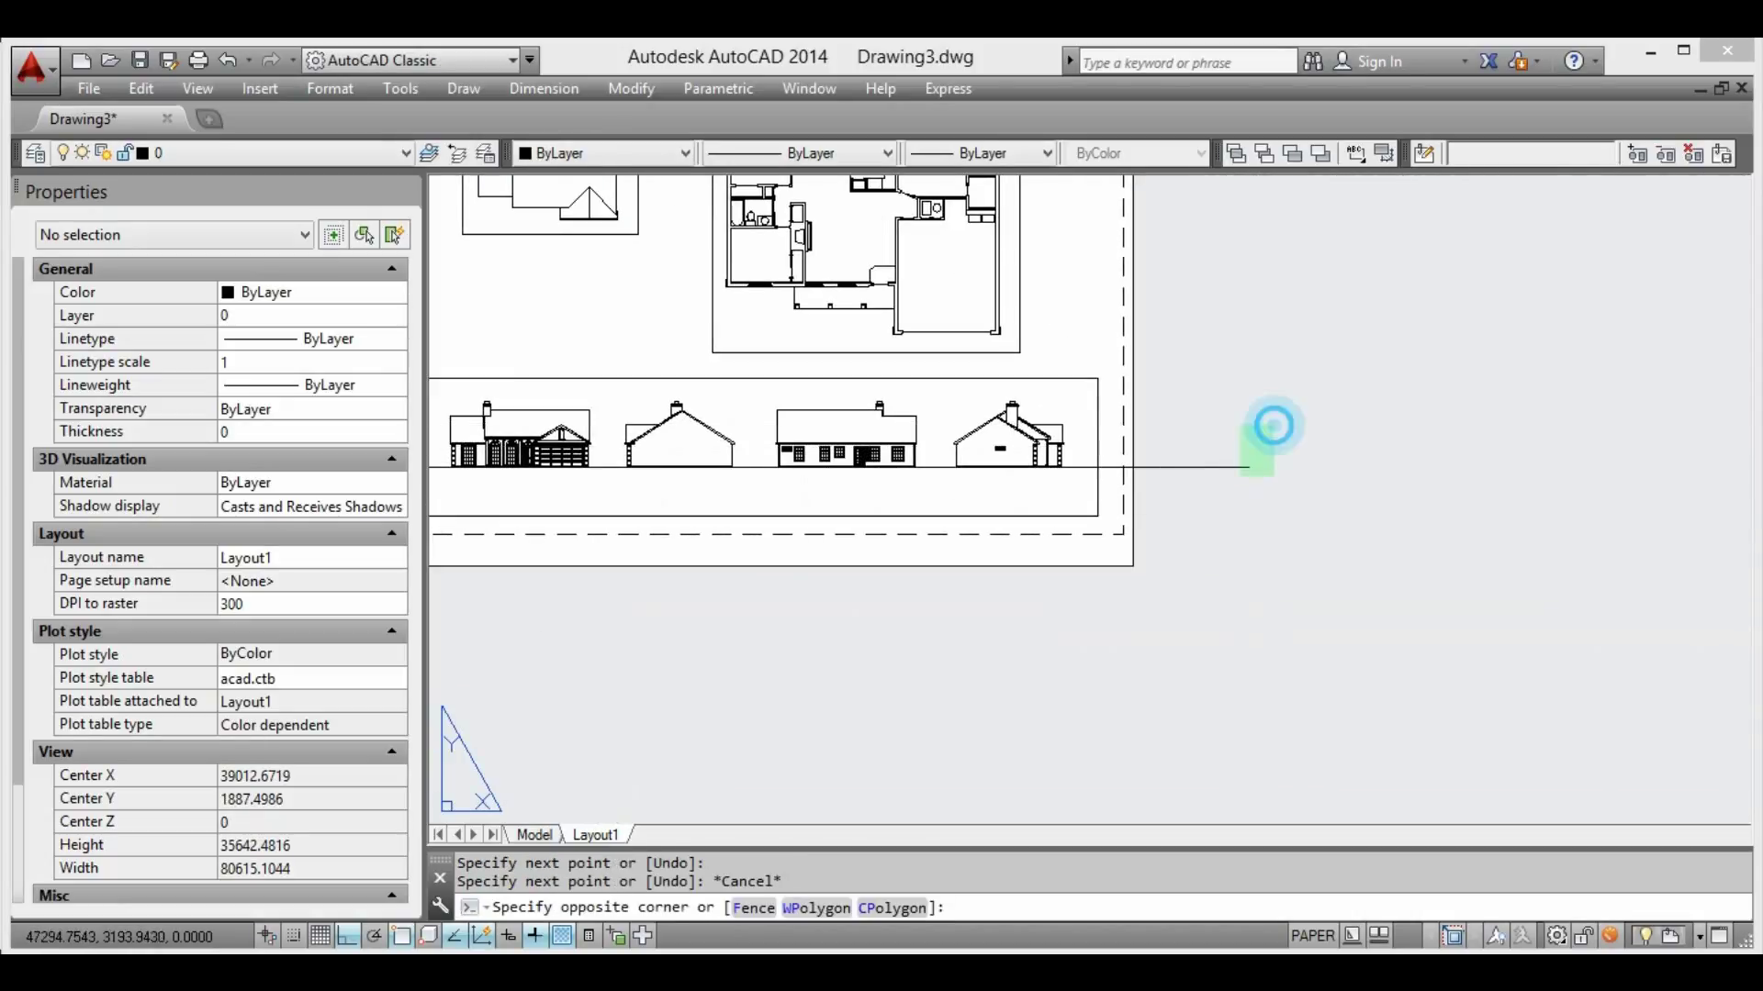
Grip-stretch the ground line's right end back to just past the last elevation
{"action": "left_click", "coordinate": [1250, 472]}
{"action": "scroll", "coordinate": [1256, 466], "scroll_direction": "up", "scroll_amount": 3}
{"action": "left_click", "coordinate": [1236, 467]}
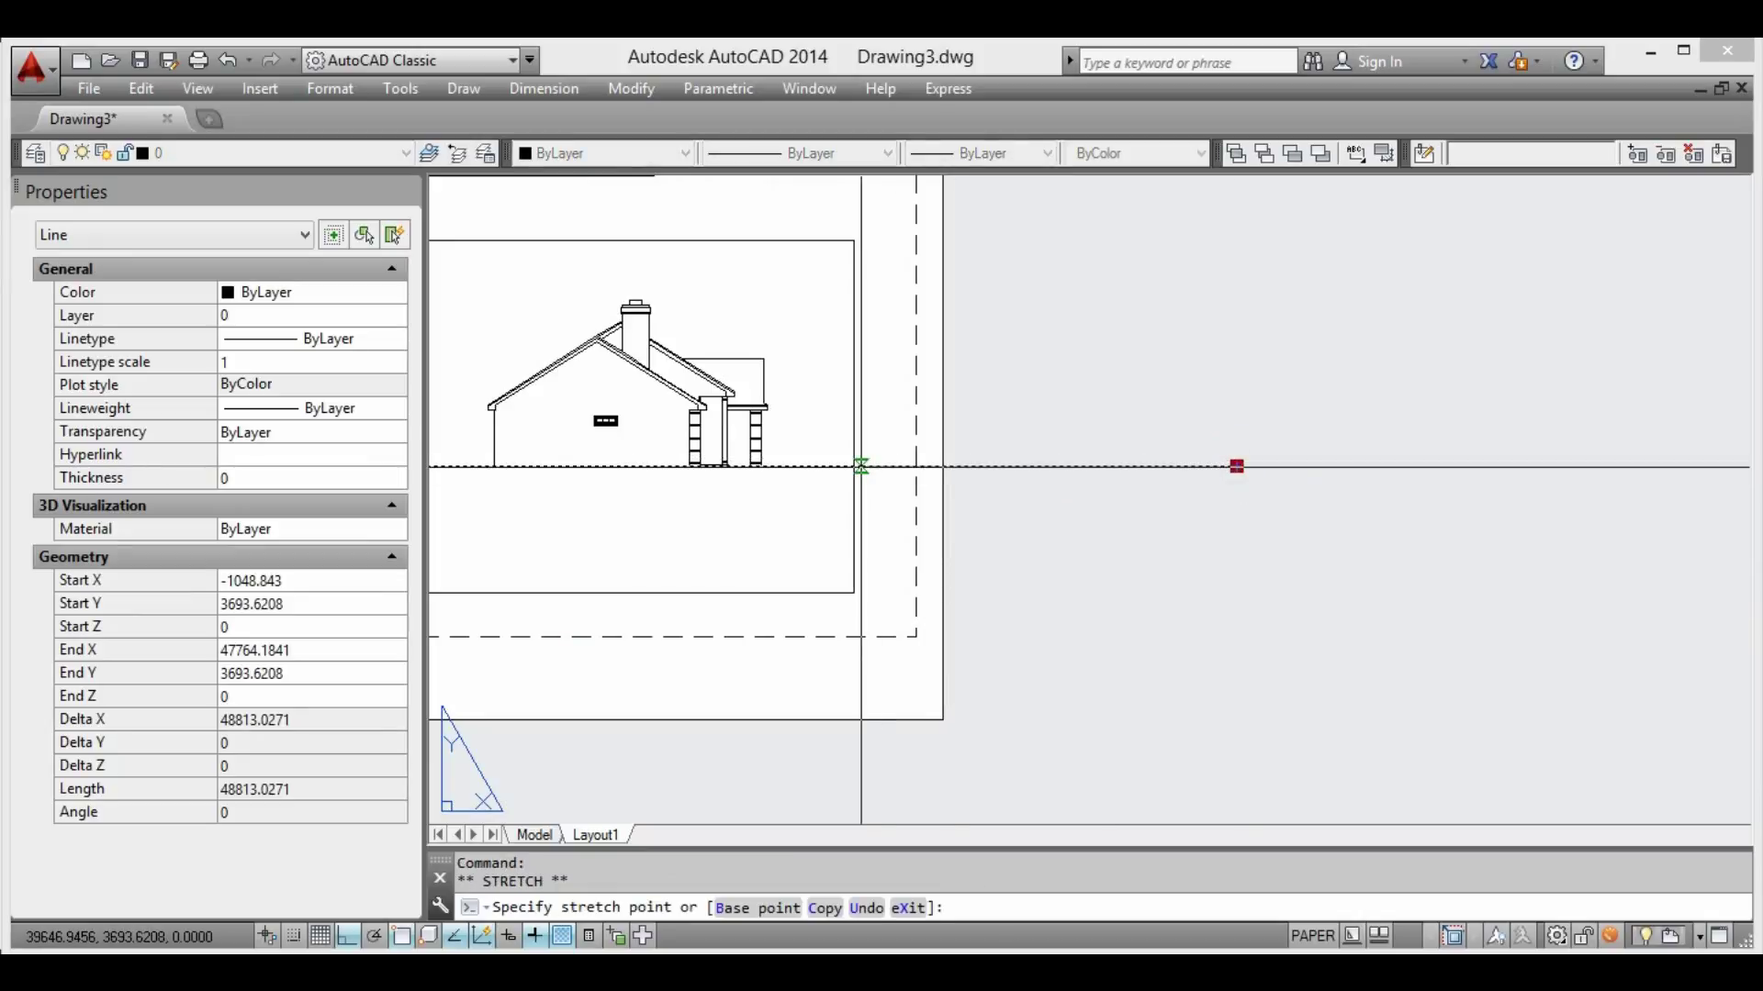
{"action": "left_click", "coordinate": [854, 467]}
{"action": "scroll", "coordinate": [1433, 421], "scroll_direction": "down", "scroll_amount": 2}
{"action": "scroll", "coordinate": [914, 421], "scroll_direction": "up", "scroll_amount": 2}
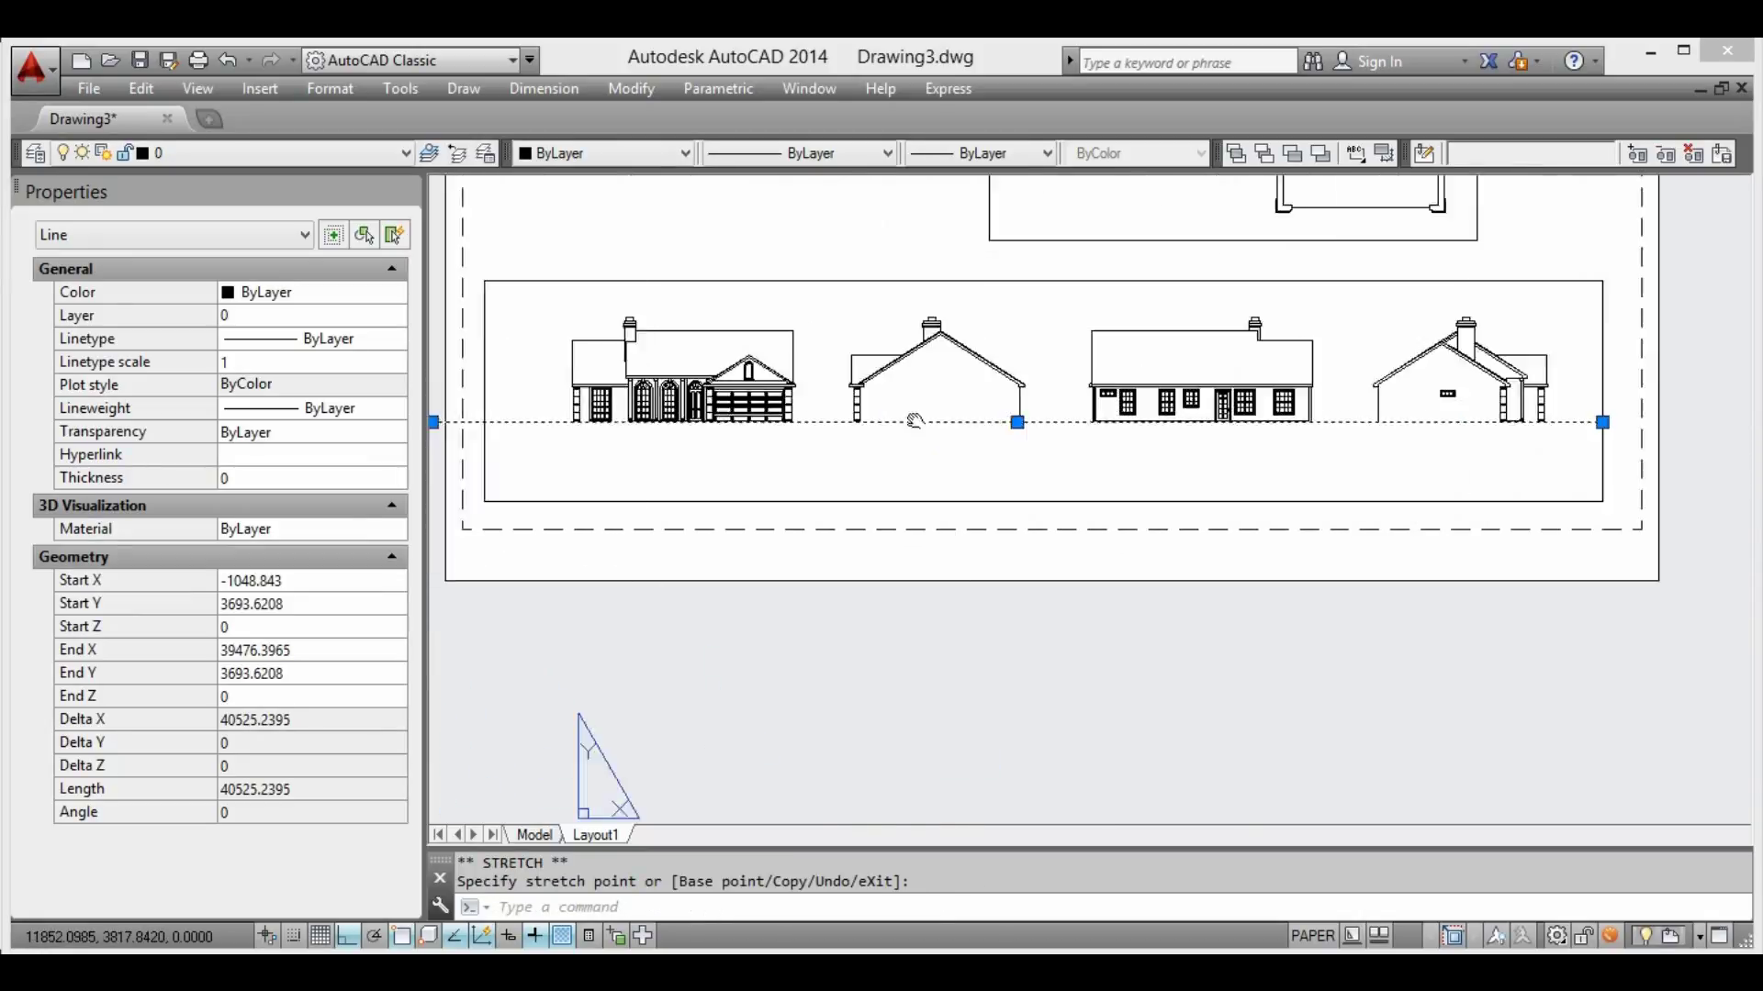
{"action": "scroll", "coordinate": [646, 422], "scroll_direction": "up", "scroll_amount": 3}
{"action": "left_click", "coordinate": [656, 444]}
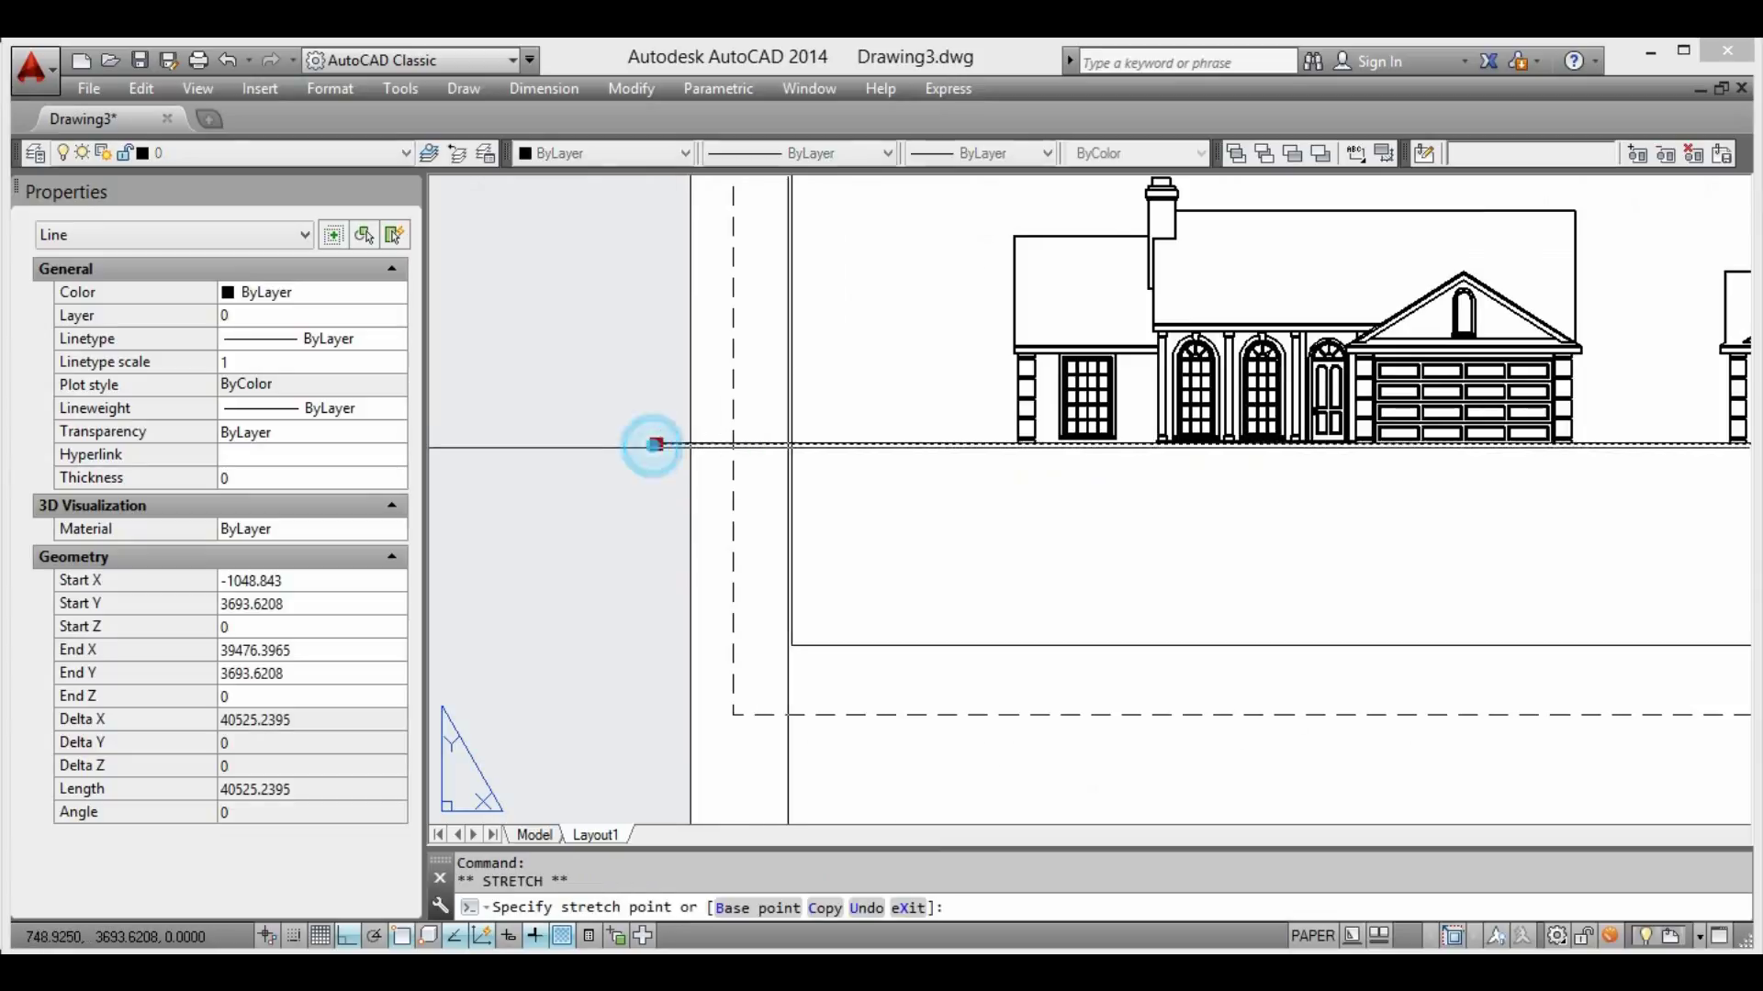
{"action": "key", "text": "Escape"}
{"action": "scroll", "coordinate": [873, 464], "scroll_direction": "up", "scroll_amount": 3}
{"action": "scroll", "coordinate": [964, 444], "scroll_direction": "down", "scroll_amount": 3}
{"action": "scroll", "coordinate": [826, 450], "scroll_direction": "up", "scroll_amount": 2}
{"action": "scroll", "coordinate": [728, 456], "scroll_direction": "down", "scroll_amount": 1}
{"action": "scroll", "coordinate": [728, 457], "scroll_direction": "down", "scroll_amount": 3}
Move the floor plan viewport further right on the sheet
{"action": "mouse_move", "coordinate": [816, 424]}
{"action": "middle_mouse_down"}
{"action": "mouse_move", "coordinate": [887, 399]}
{"action": "mouse_move", "coordinate": [776, 466]}
{"action": "middle_mouse_up"}
{"action": "scroll", "coordinate": [1066, 445], "scroll_direction": "up", "scroll_amount": 2}
{"action": "scroll", "coordinate": [918, 437], "scroll_direction": "up", "scroll_amount": 1}
{"action": "scroll", "coordinate": [831, 447], "scroll_direction": "down", "scroll_amount": 1}
{"action": "left_click", "coordinate": [1262, 264]}
{"action": "left_click", "coordinate": [1153, 342]}
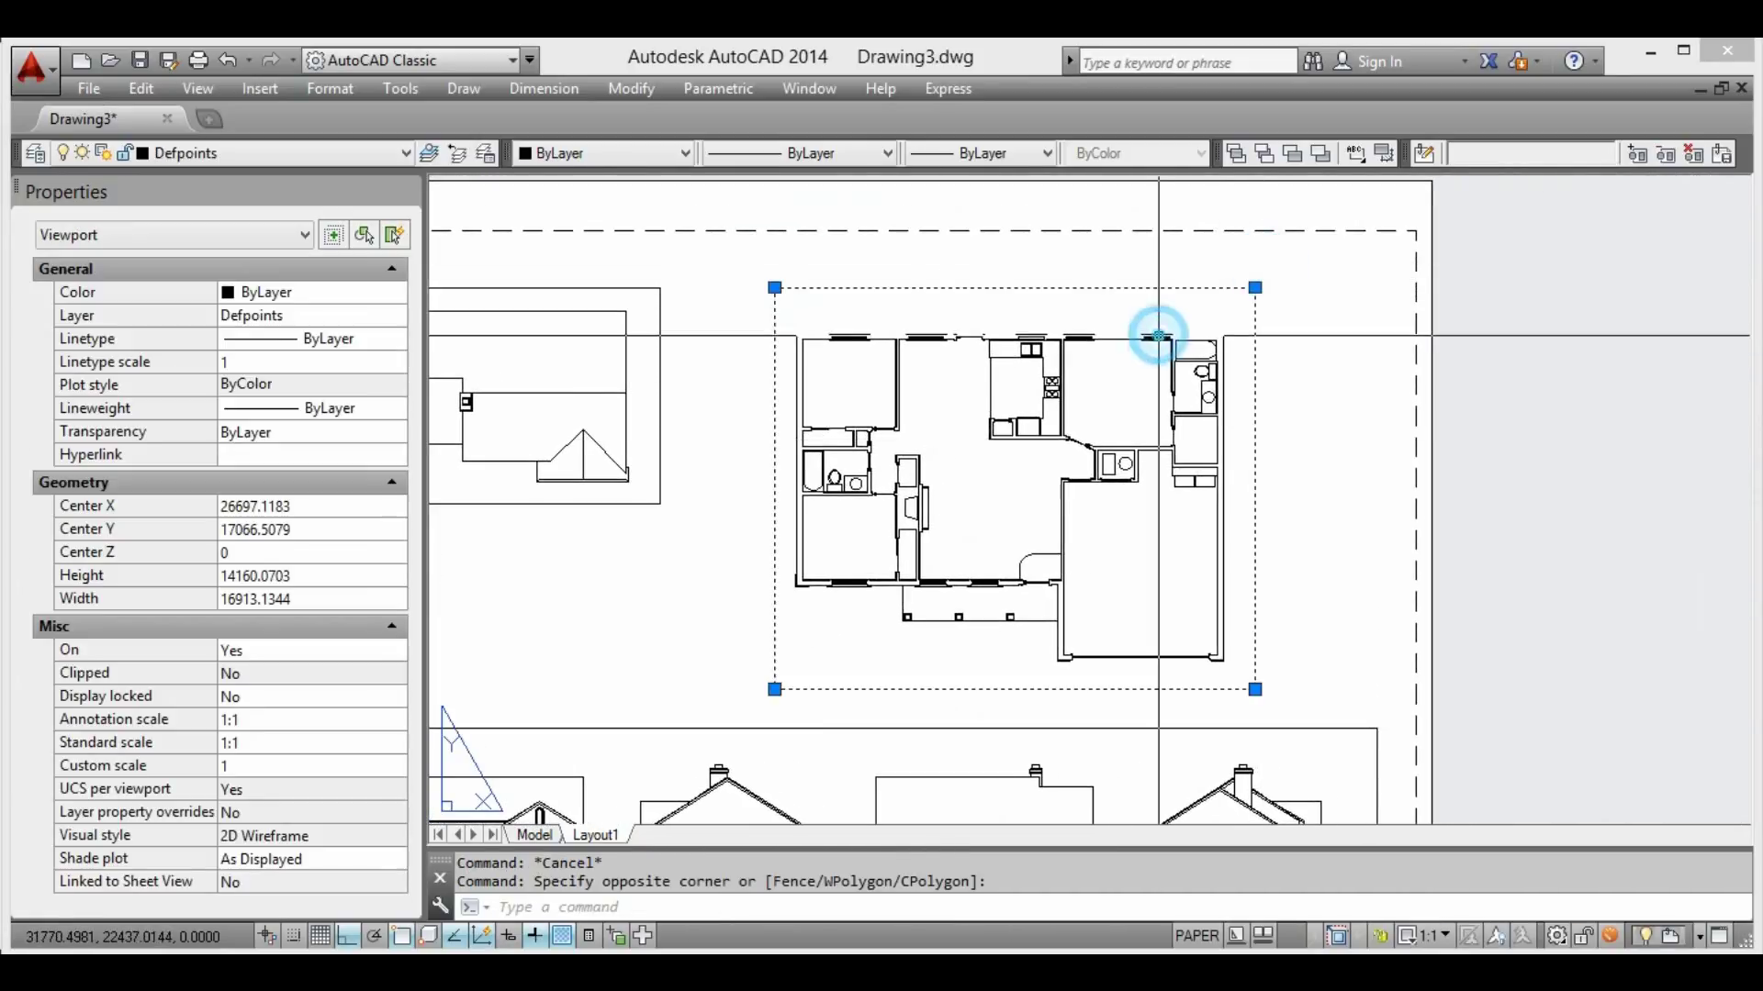
{"action": "middle_click_drag", "start_coordinate": [1153, 343], "coordinate": [1192, 350]}
{"action": "type", "text": "m"}
{"action": "key", "text": "Return"}
{"action": "left_click", "coordinate": [813, 296]}
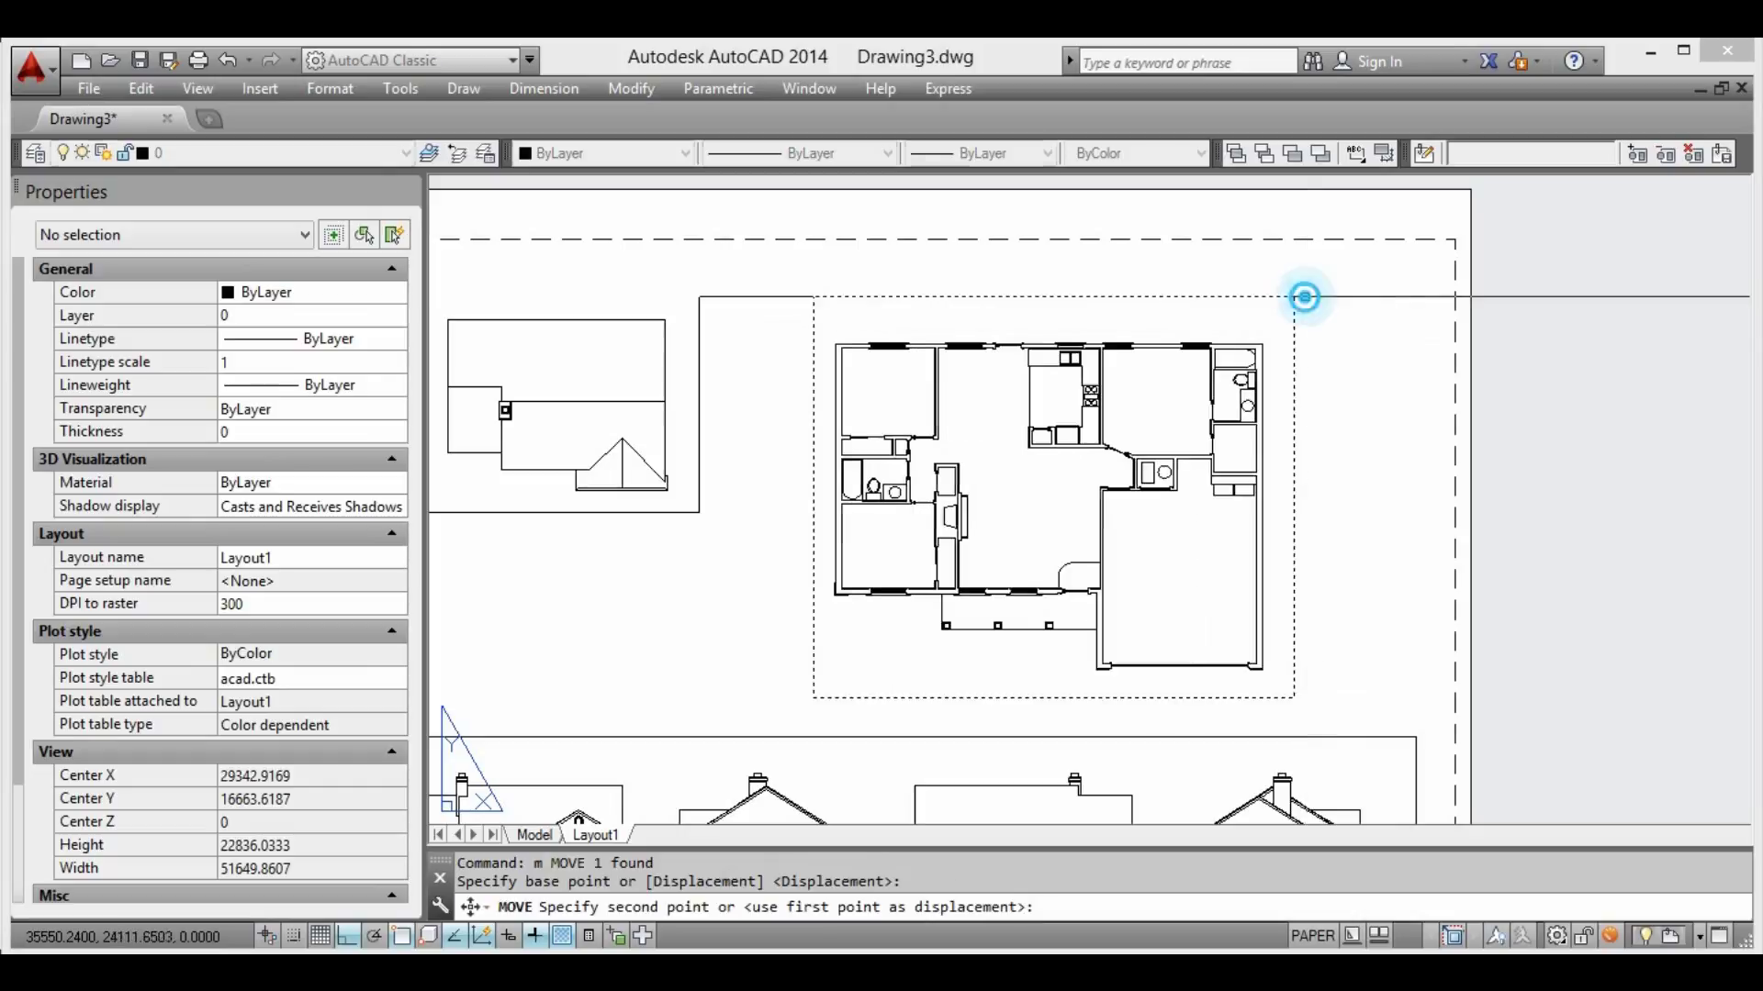
{"action": "left_click", "coordinate": [1318, 364]}
Nudge the floor plan viewport slightly further right
{"action": "left_click", "coordinate": [1331, 321]}
{"action": "type", "text": "m"}
{"action": "key", "text": "Return"}
{"action": "left_click", "coordinate": [1354, 310]}
{"action": "scroll", "coordinate": [1325, 356], "scroll_direction": "down", "scroll_amount": 3}
{"action": "scroll", "coordinate": [1010, 385], "scroll_direction": "up", "scroll_amount": 3}
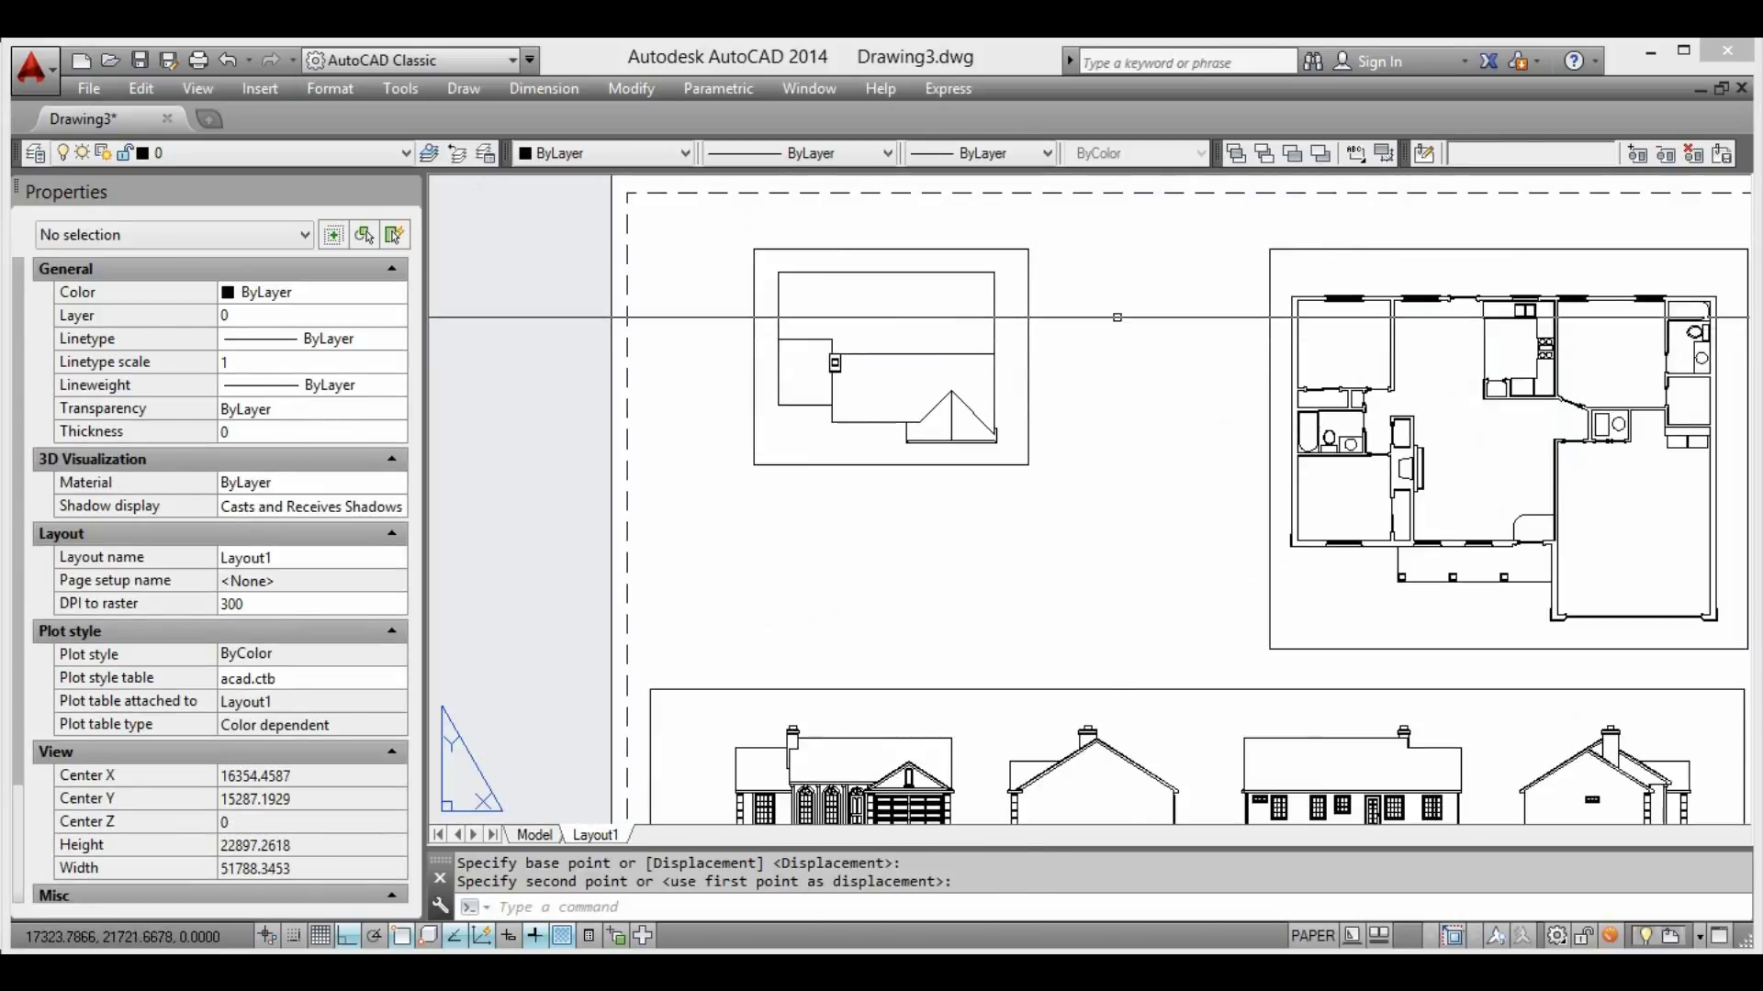
With Ortho off, move the roof plan viewport to sit above the elevations
{"action": "left_click", "coordinate": [916, 397]}
{"action": "middle_click_drag", "start_coordinate": [886, 349], "coordinate": [1031, 372]}
{"action": "type", "text": "m"}
{"action": "key", "text": "Return"}
{"action": "left_click", "coordinate": [1031, 298]}
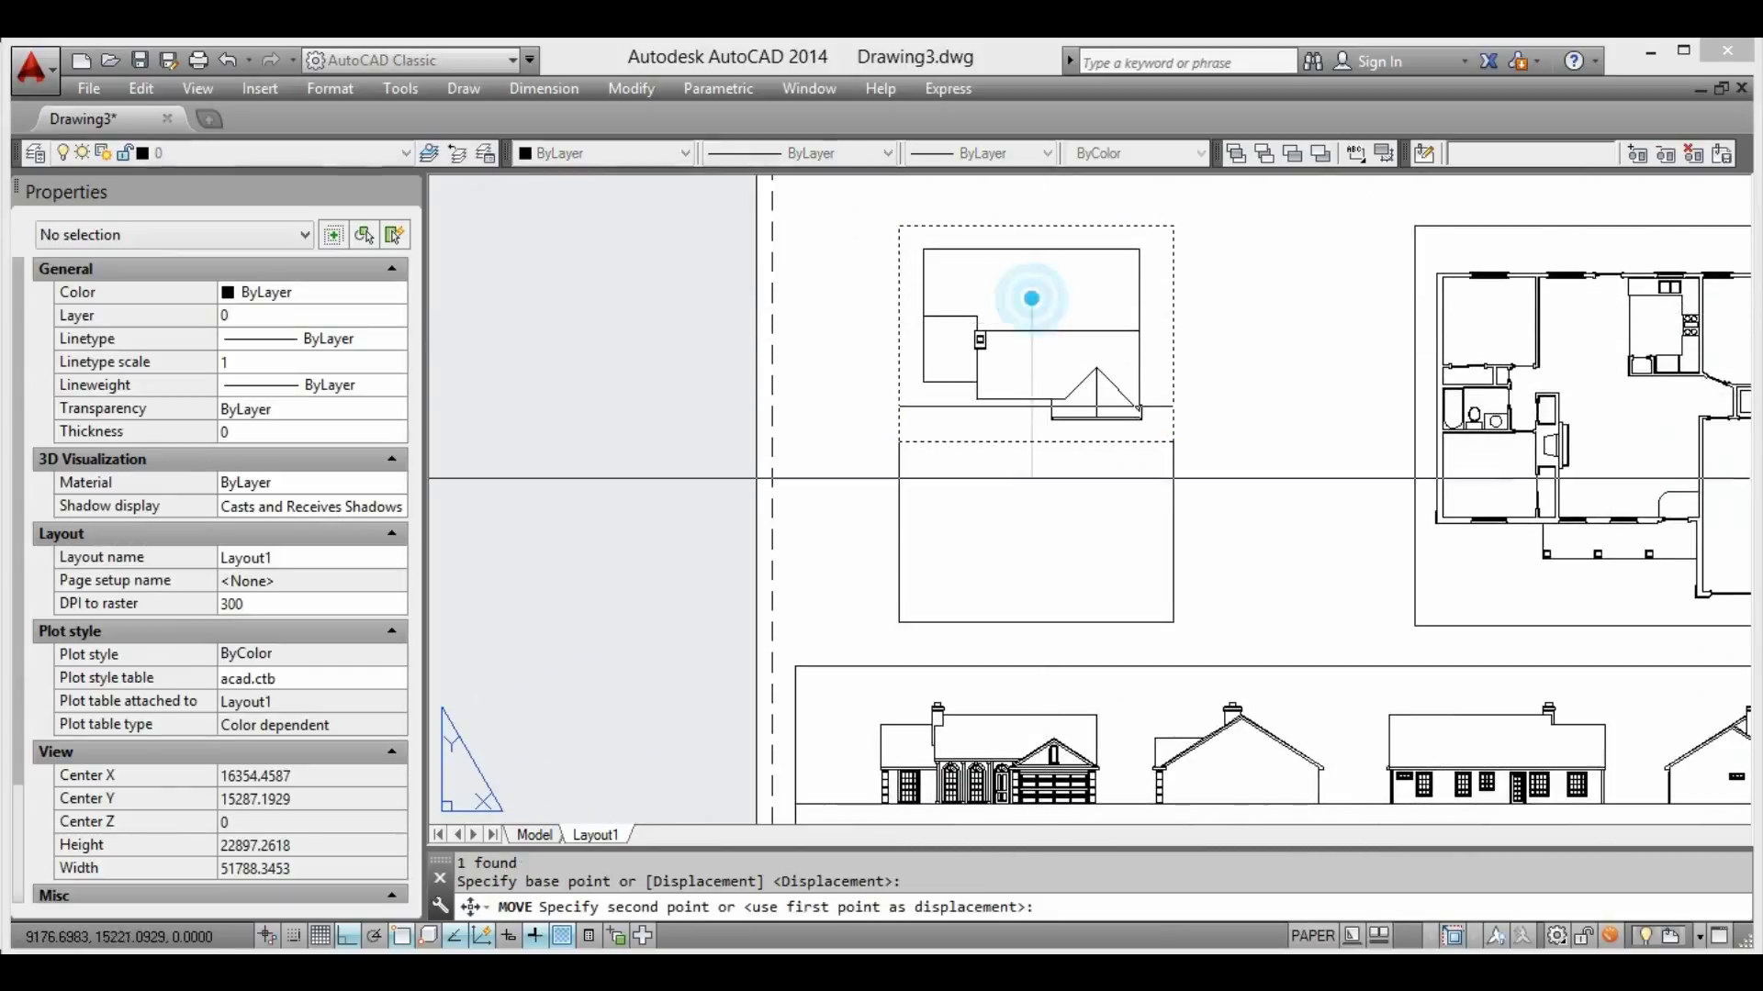
{"action": "key", "text": "F8"}
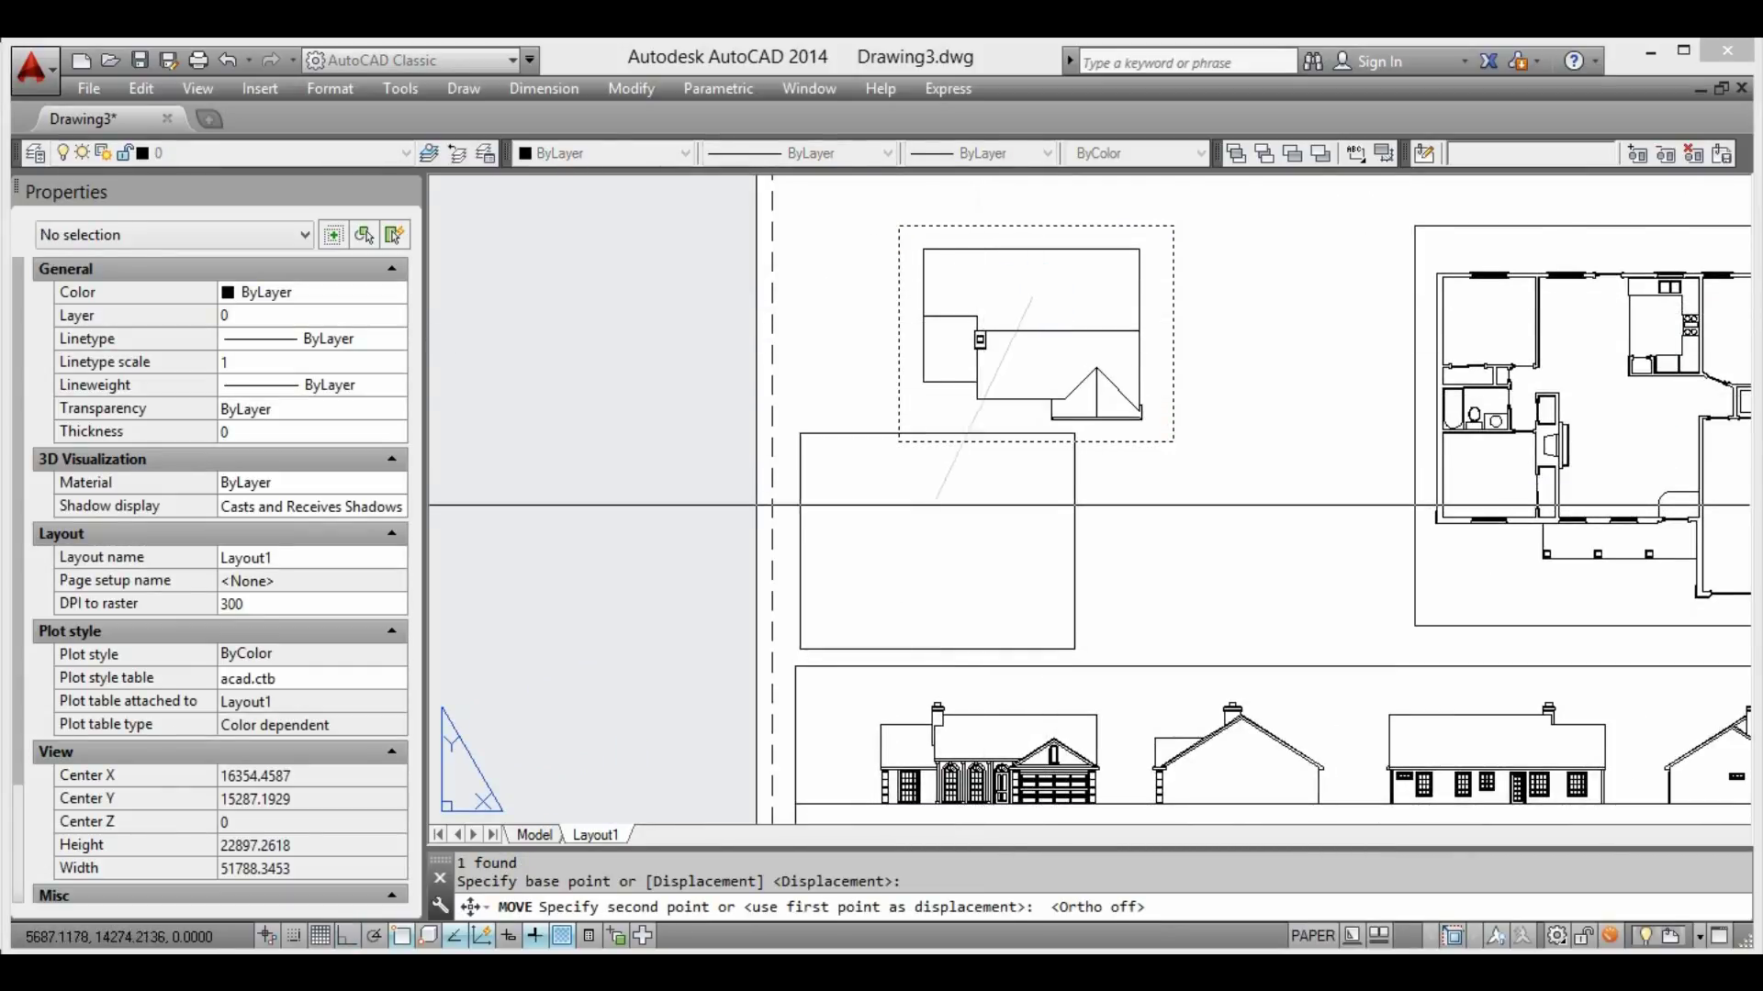
{"action": "left_click", "coordinate": [931, 513]}
{"action": "scroll", "coordinate": [931, 513], "scroll_direction": "down", "scroll_amount": 3}
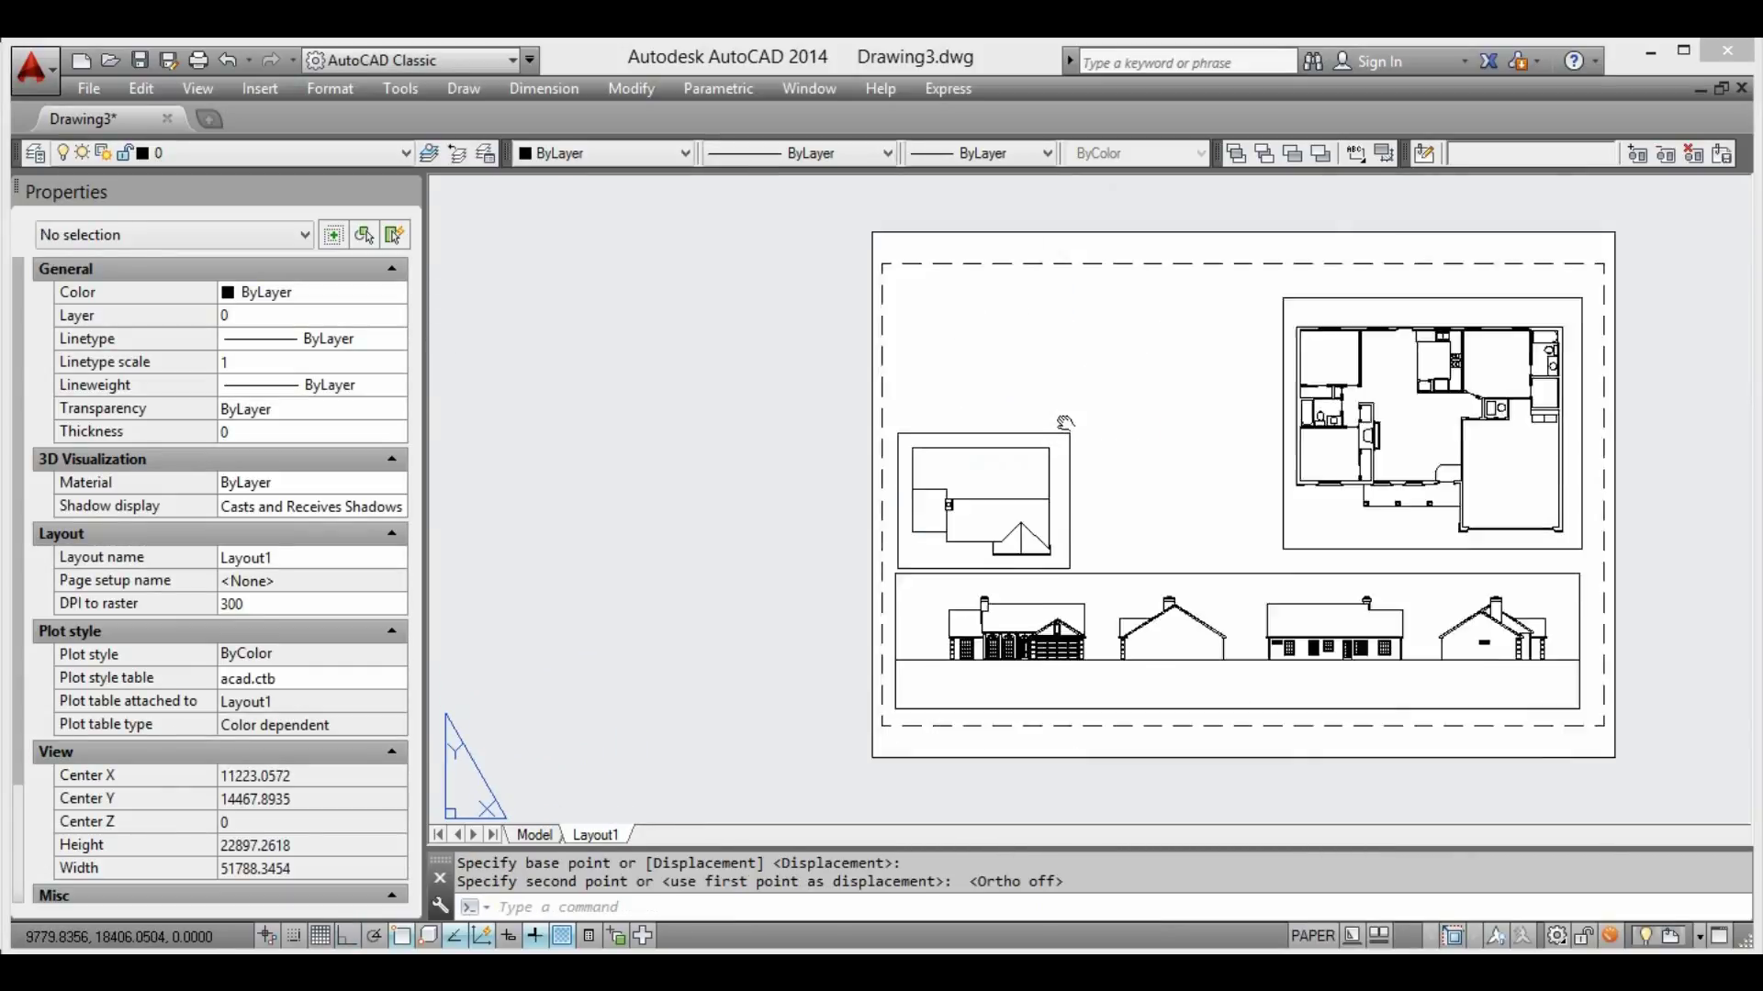
{"action": "scroll", "coordinate": [955, 477], "scroll_direction": "down", "scroll_amount": 2}
{"action": "scroll", "coordinate": [981, 450], "scroll_direction": "up", "scroll_amount": 5}
Reposition the roof plan viewport into the top-left corner of the sheet
{"action": "left_click", "coordinate": [1029, 322]}
{"action": "left_click", "coordinate": [928, 397]}
{"action": "mouse_move", "coordinate": [924, 397]}
{"action": "middle_mouse_down"}
{"action": "mouse_move", "coordinate": [941, 450]}
{"action": "mouse_move", "coordinate": [840, 560]}
{"action": "middle_mouse_up"}
{"action": "key", "text": "Escape"}
{"action": "type", "text": "m"}
{"action": "key", "text": "Return"}
{"action": "left_click", "coordinate": [888, 484]}
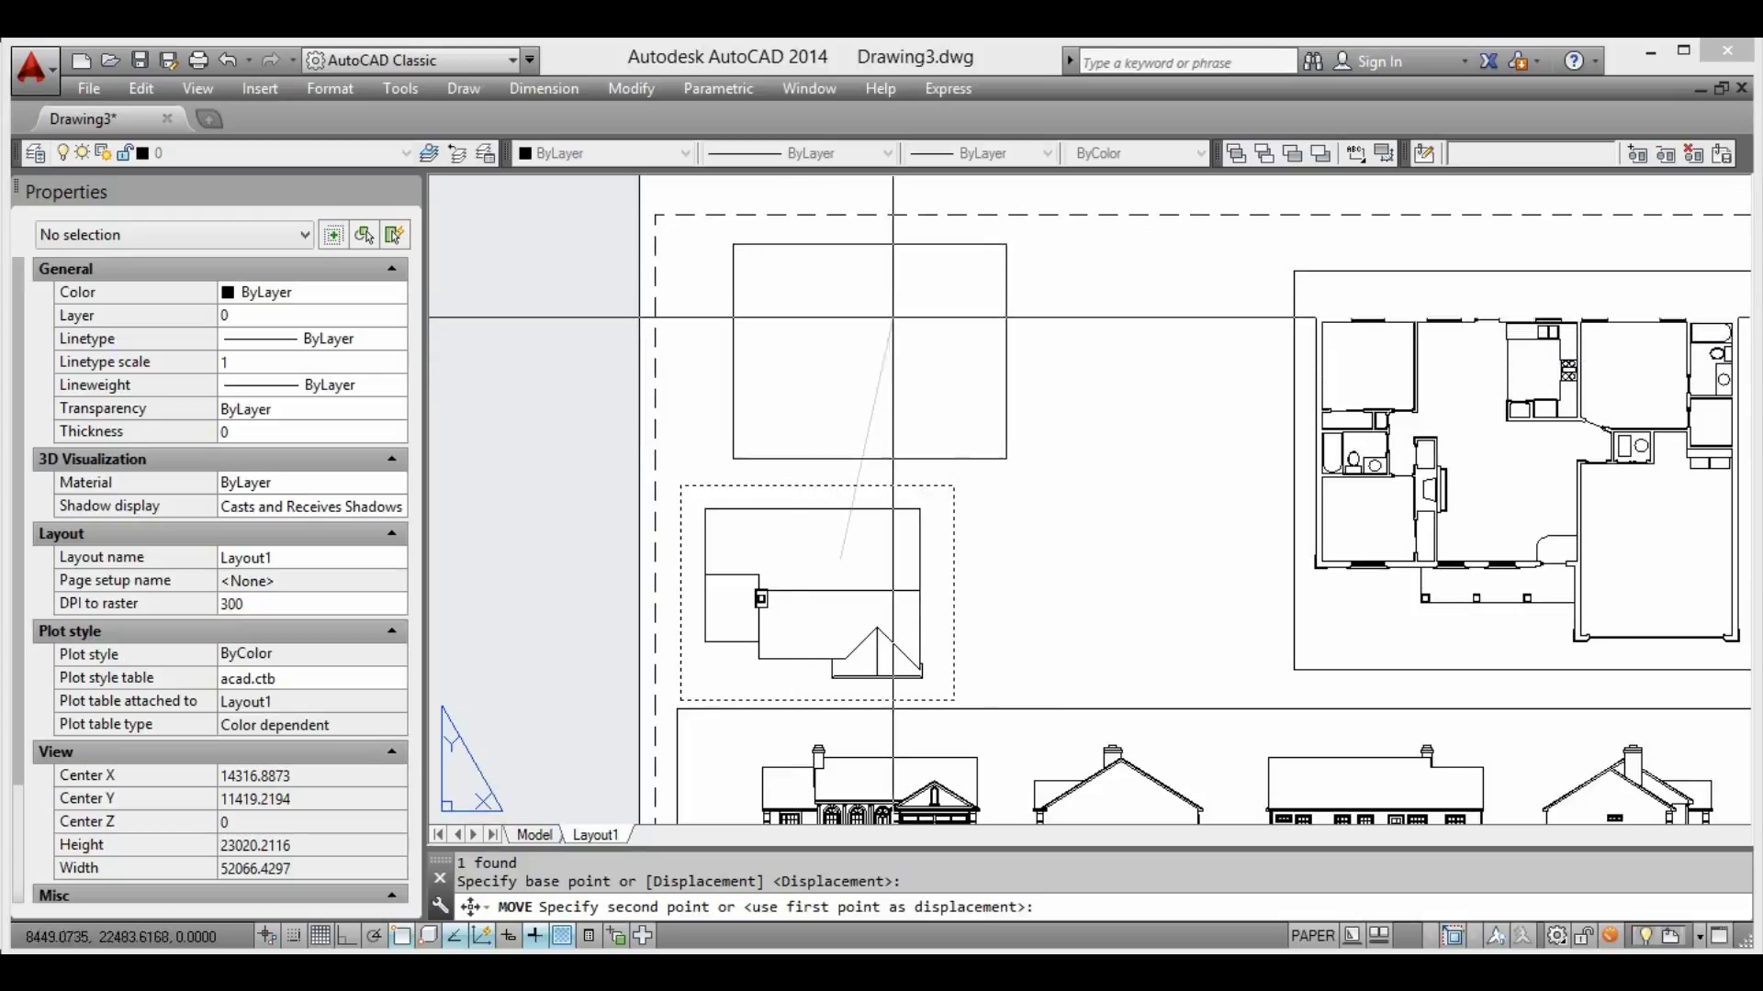
{"action": "left_click", "coordinate": [846, 315]}
{"action": "middle_click_drag", "start_coordinate": [845, 315], "coordinate": [803, 202]}
{"action": "left_click", "coordinate": [817, 377]}
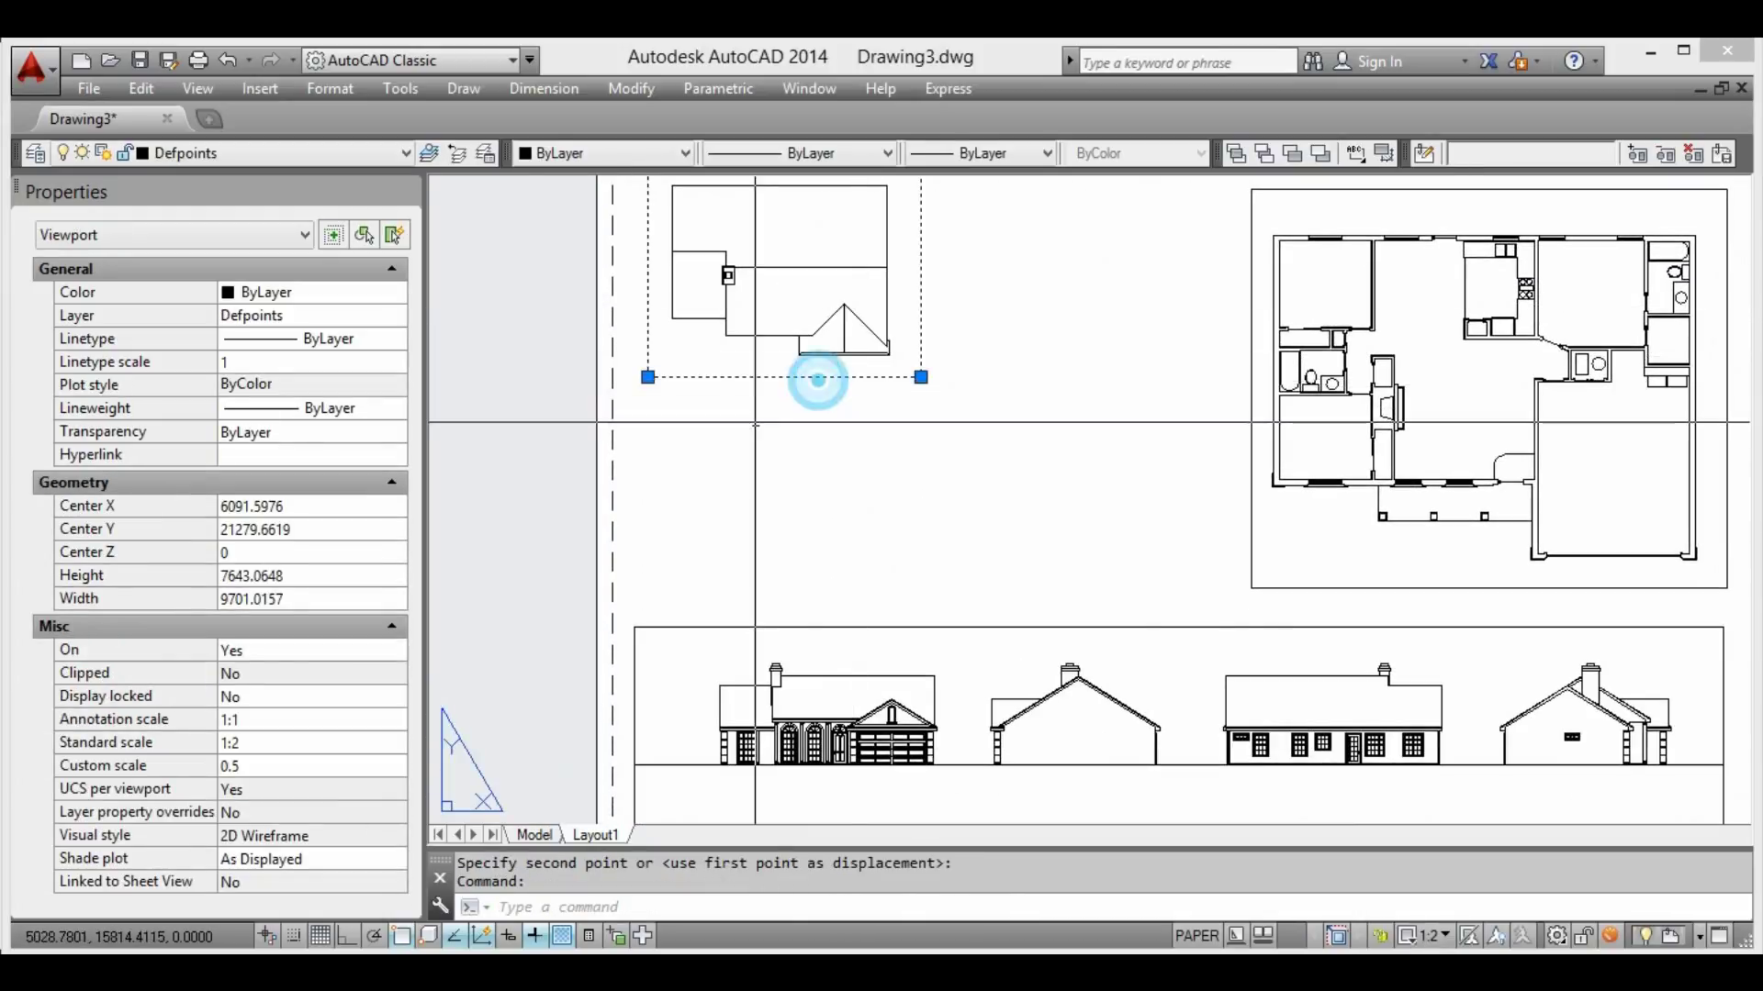
{"action": "scroll", "coordinate": [817, 377], "scroll_direction": "down", "scroll_amount": 4}
{"action": "middle_click_drag", "start_coordinate": [862, 387], "coordinate": [832, 392]}
{"action": "middle_click_drag", "start_coordinate": [987, 450], "coordinate": [1209, 422]}
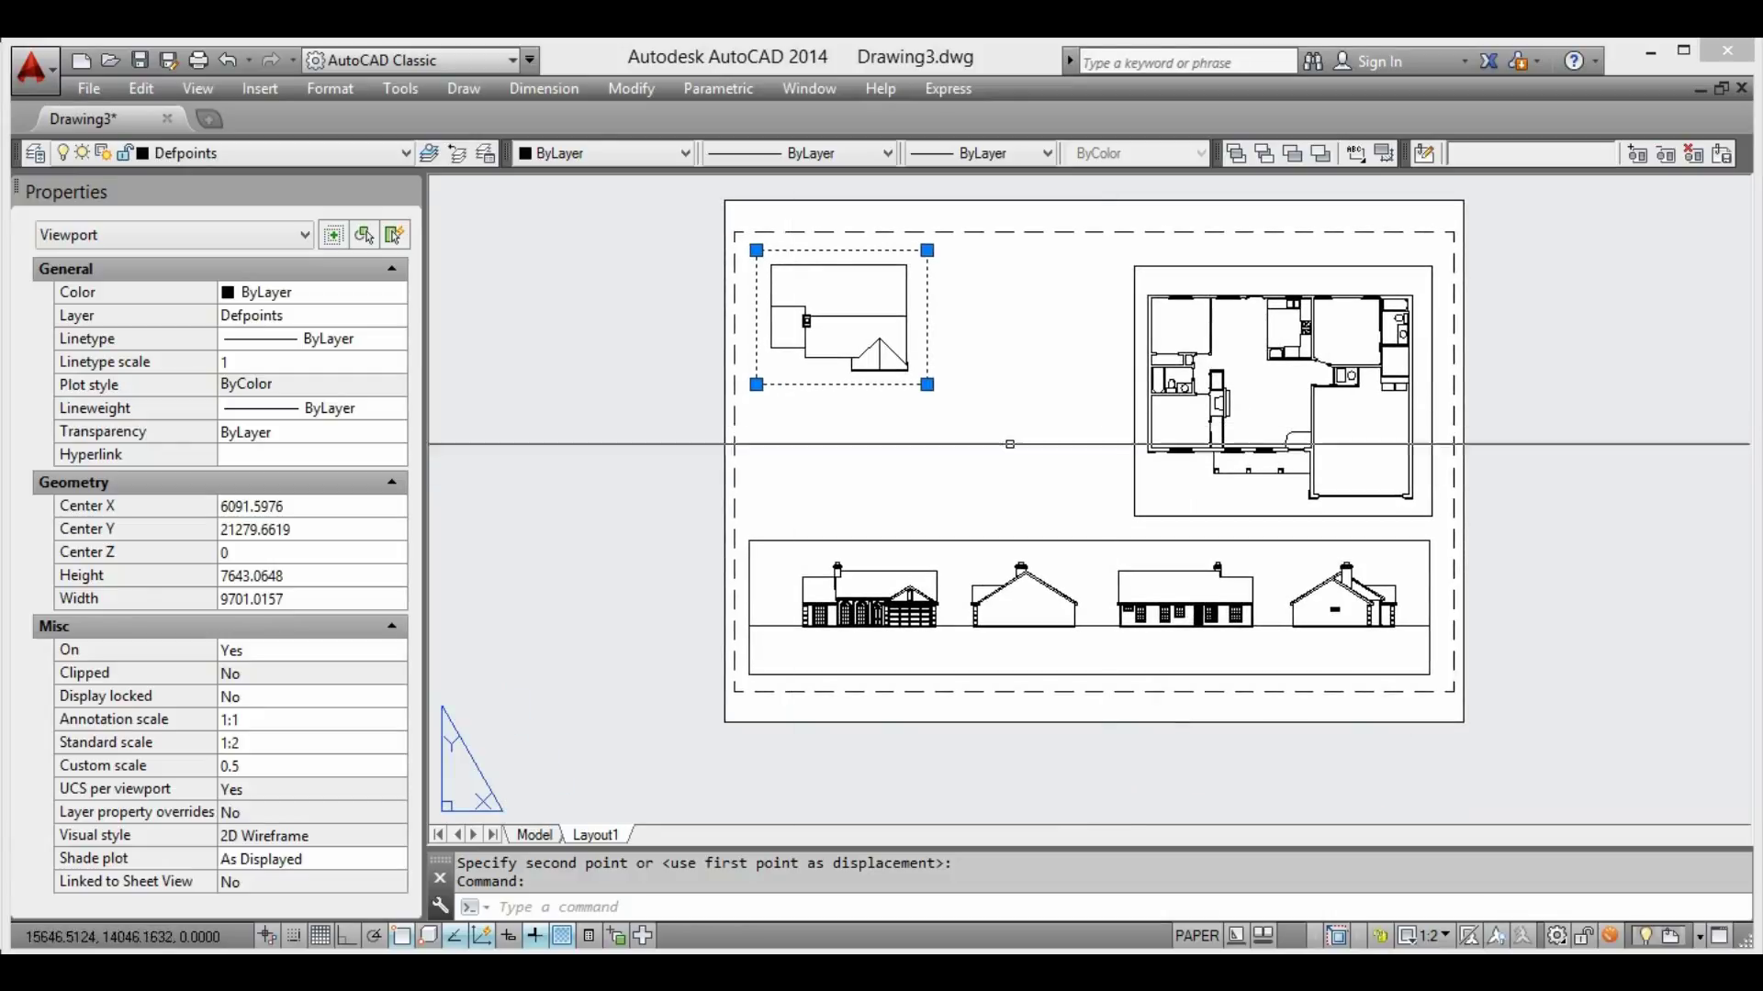
{"action": "scroll", "coordinate": [958, 380], "scroll_direction": "down", "scroll_amount": 2}
{"action": "key", "text": "Escape"}
Copy the floor-plan viewport to the right of the sheet and adjust its view inside
{"action": "left_click", "coordinate": [1052, 418]}
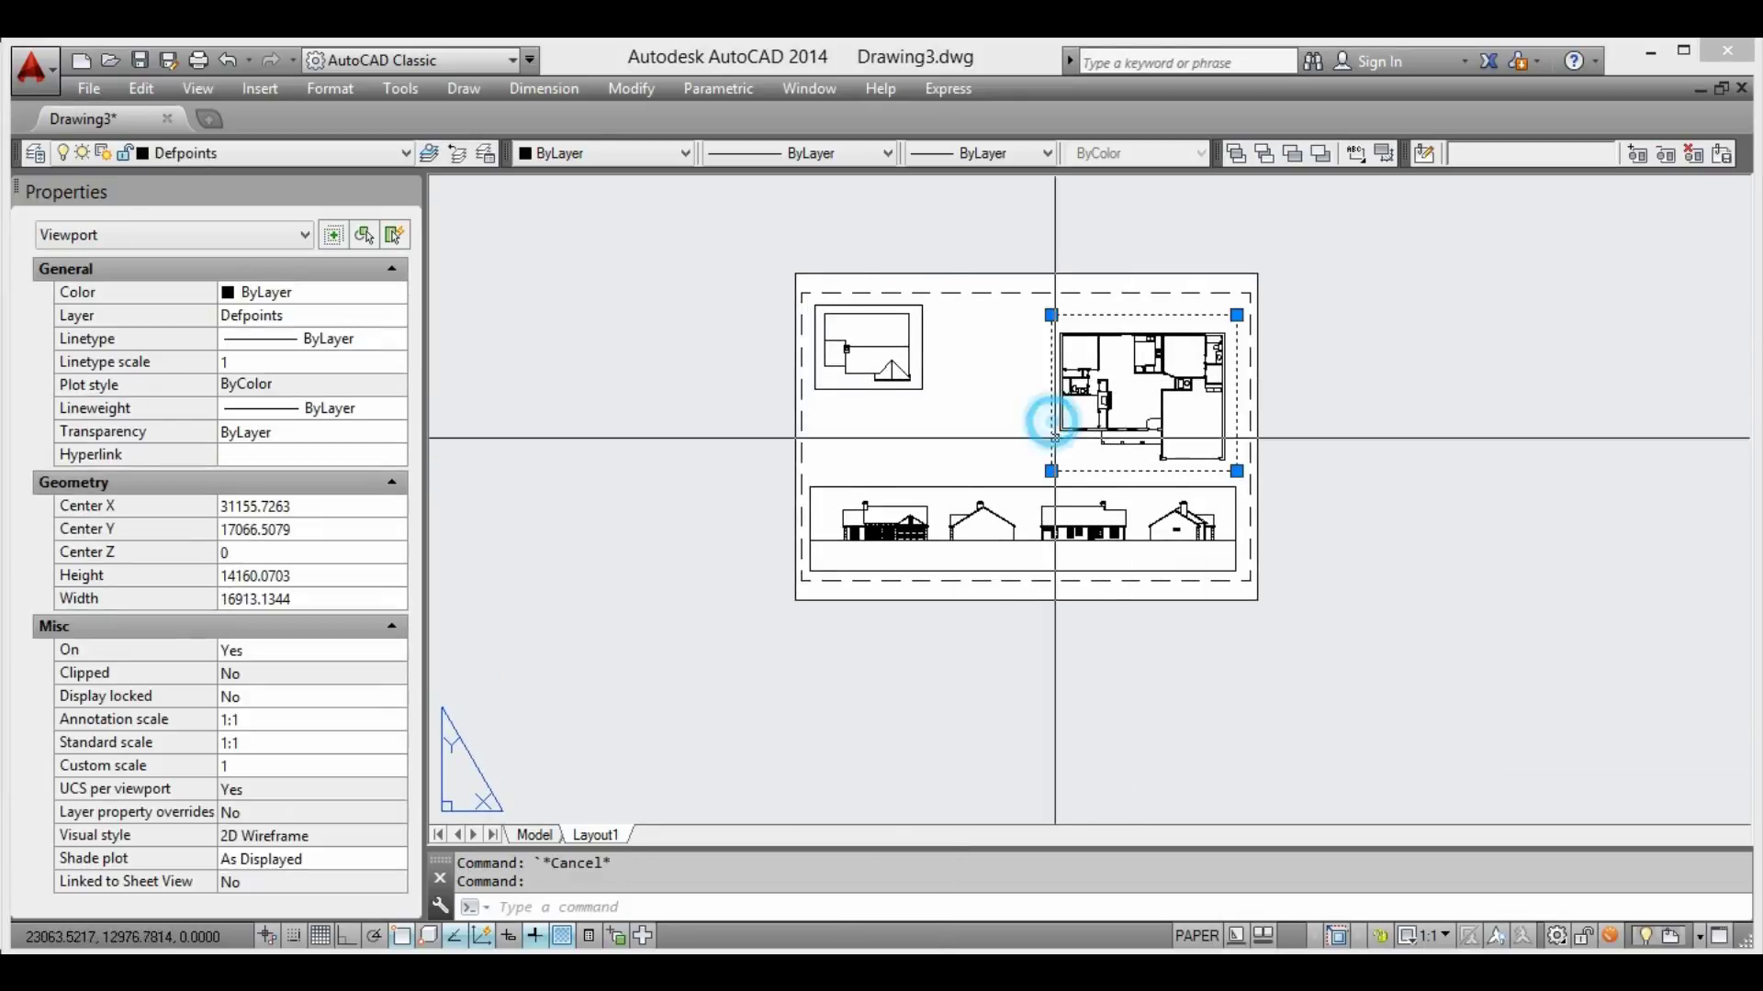
{"action": "middle_click_drag", "start_coordinate": [1052, 418], "coordinate": [963, 441]}
{"action": "key", "text": "Return"}
{"action": "left_click", "coordinate": [983, 405]}
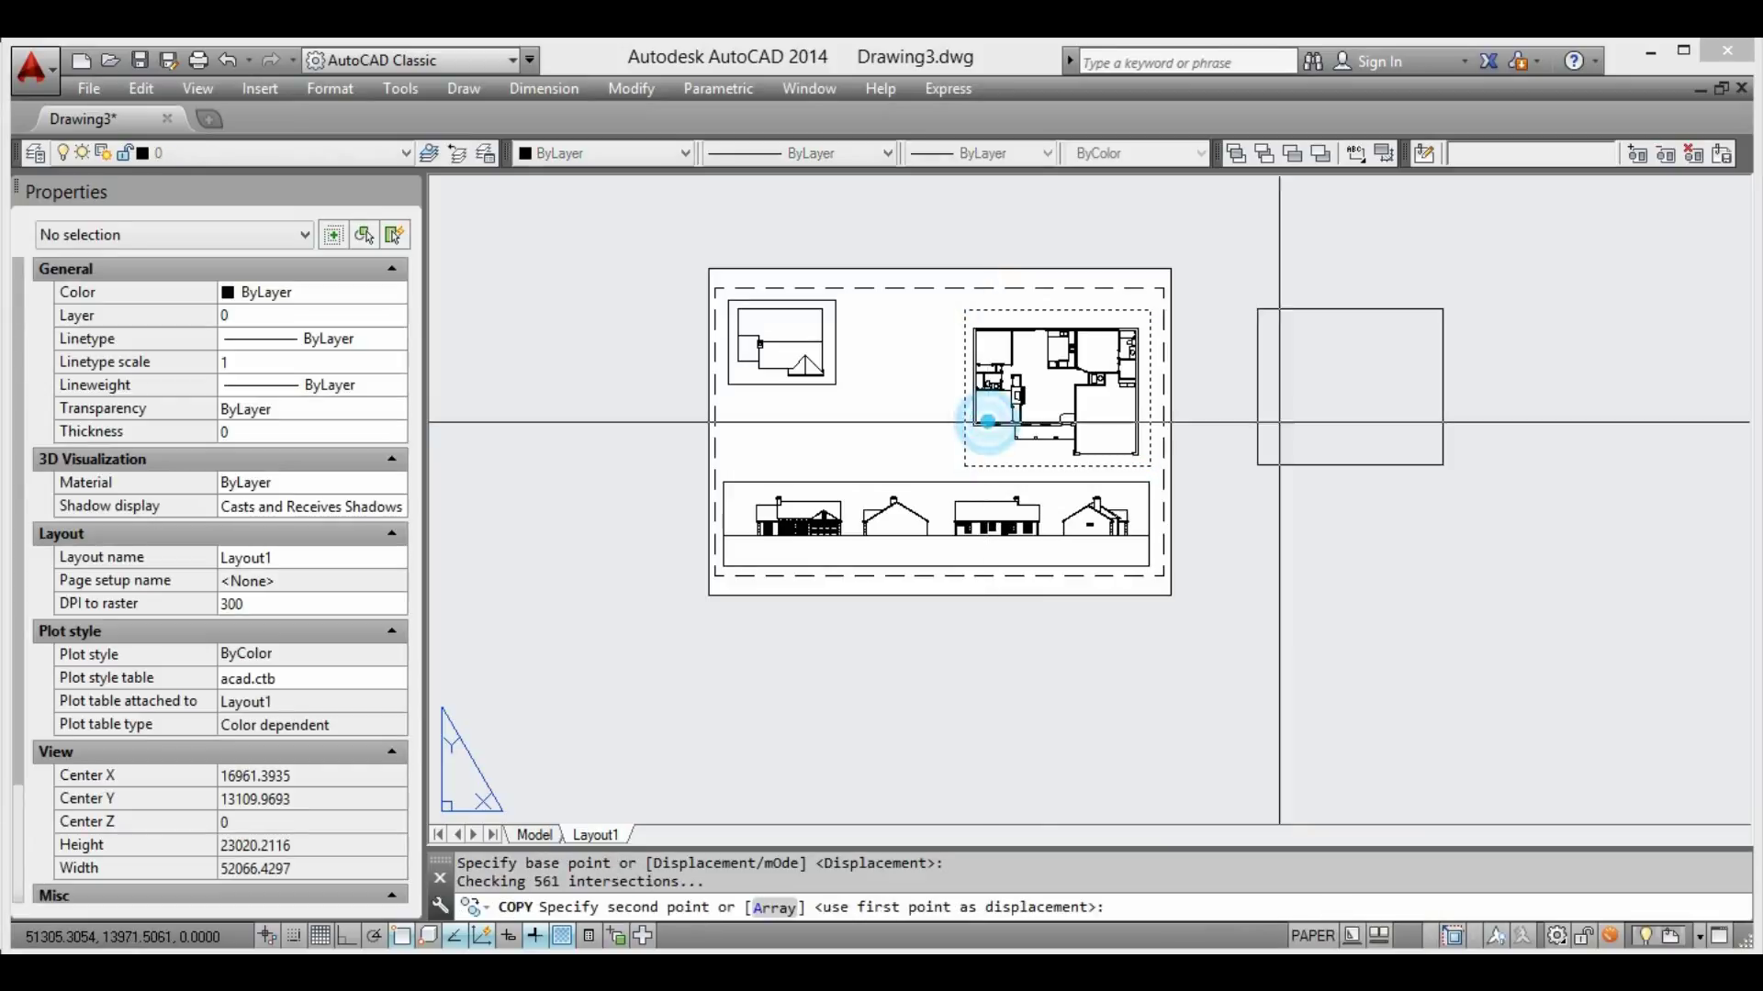
{"action": "left_click", "coordinate": [1274, 402]}
{"action": "key", "text": "Escape"}
{"action": "middle_click_drag", "start_coordinate": [1377, 404], "coordinate": [1153, 385]}
{"action": "double_click", "coordinate": [1147, 379]}
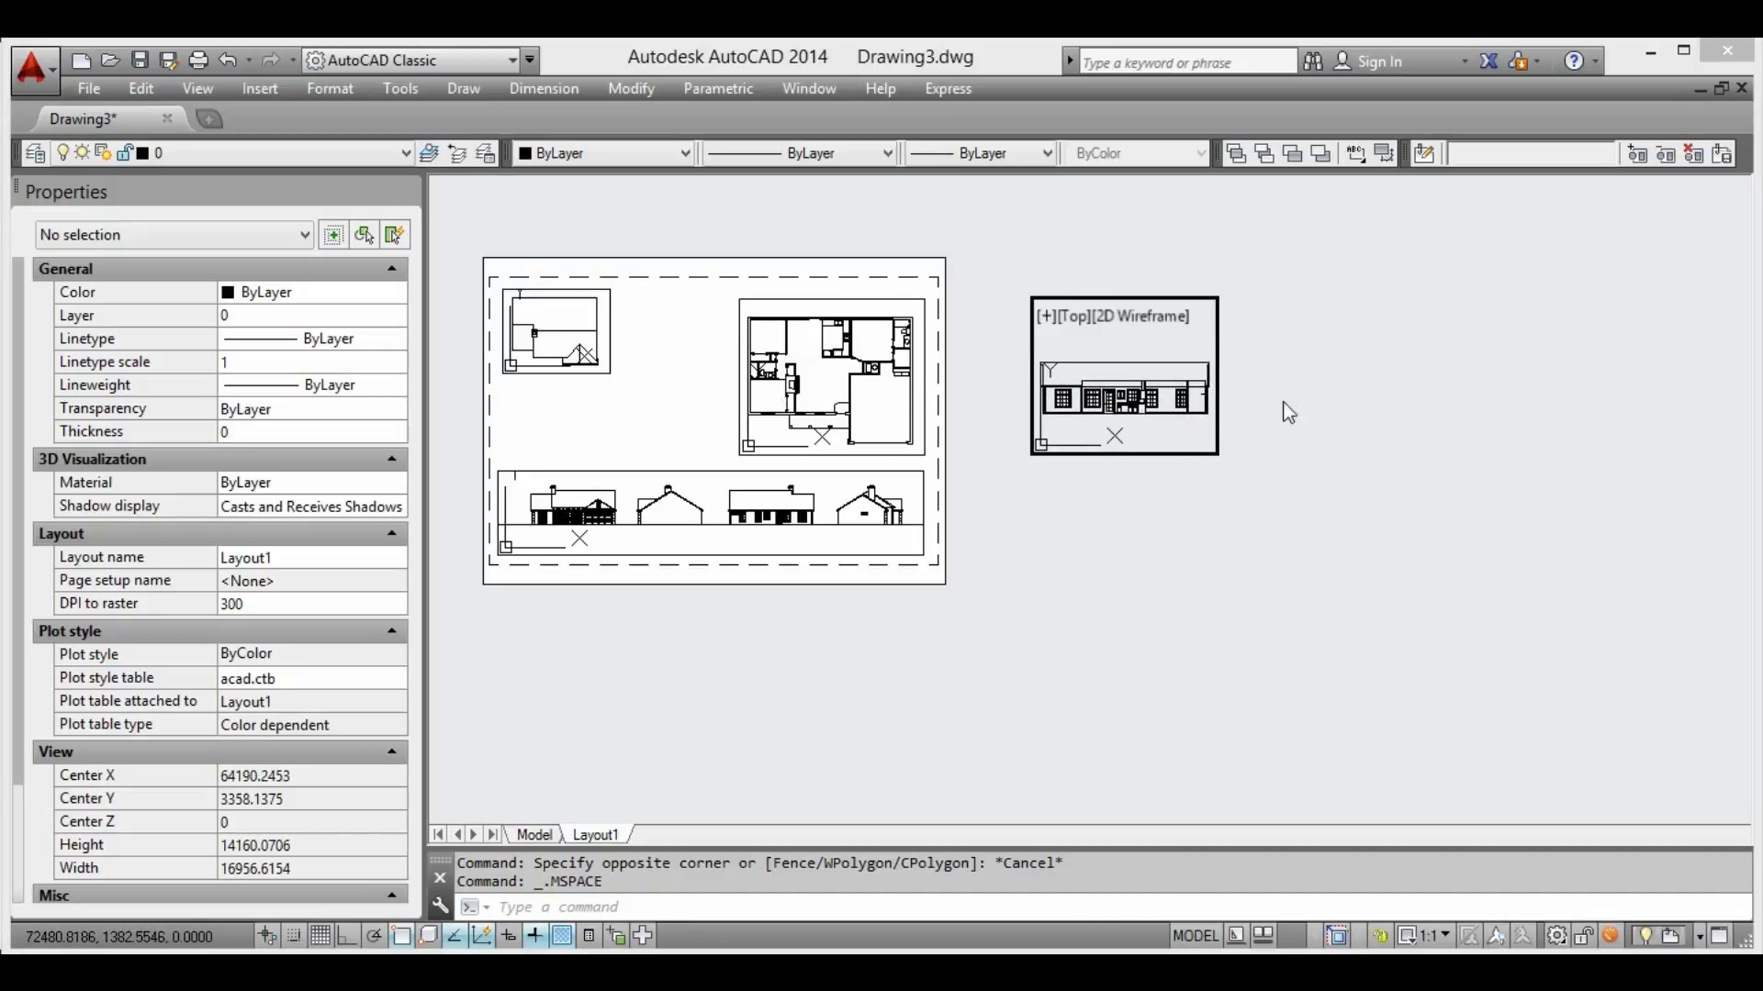
{"action": "double_click", "coordinate": [1339, 400]}
Move the new elevation viewport from off-sheet onto the layout sheet
{"action": "left_click", "coordinate": [1269, 409]}
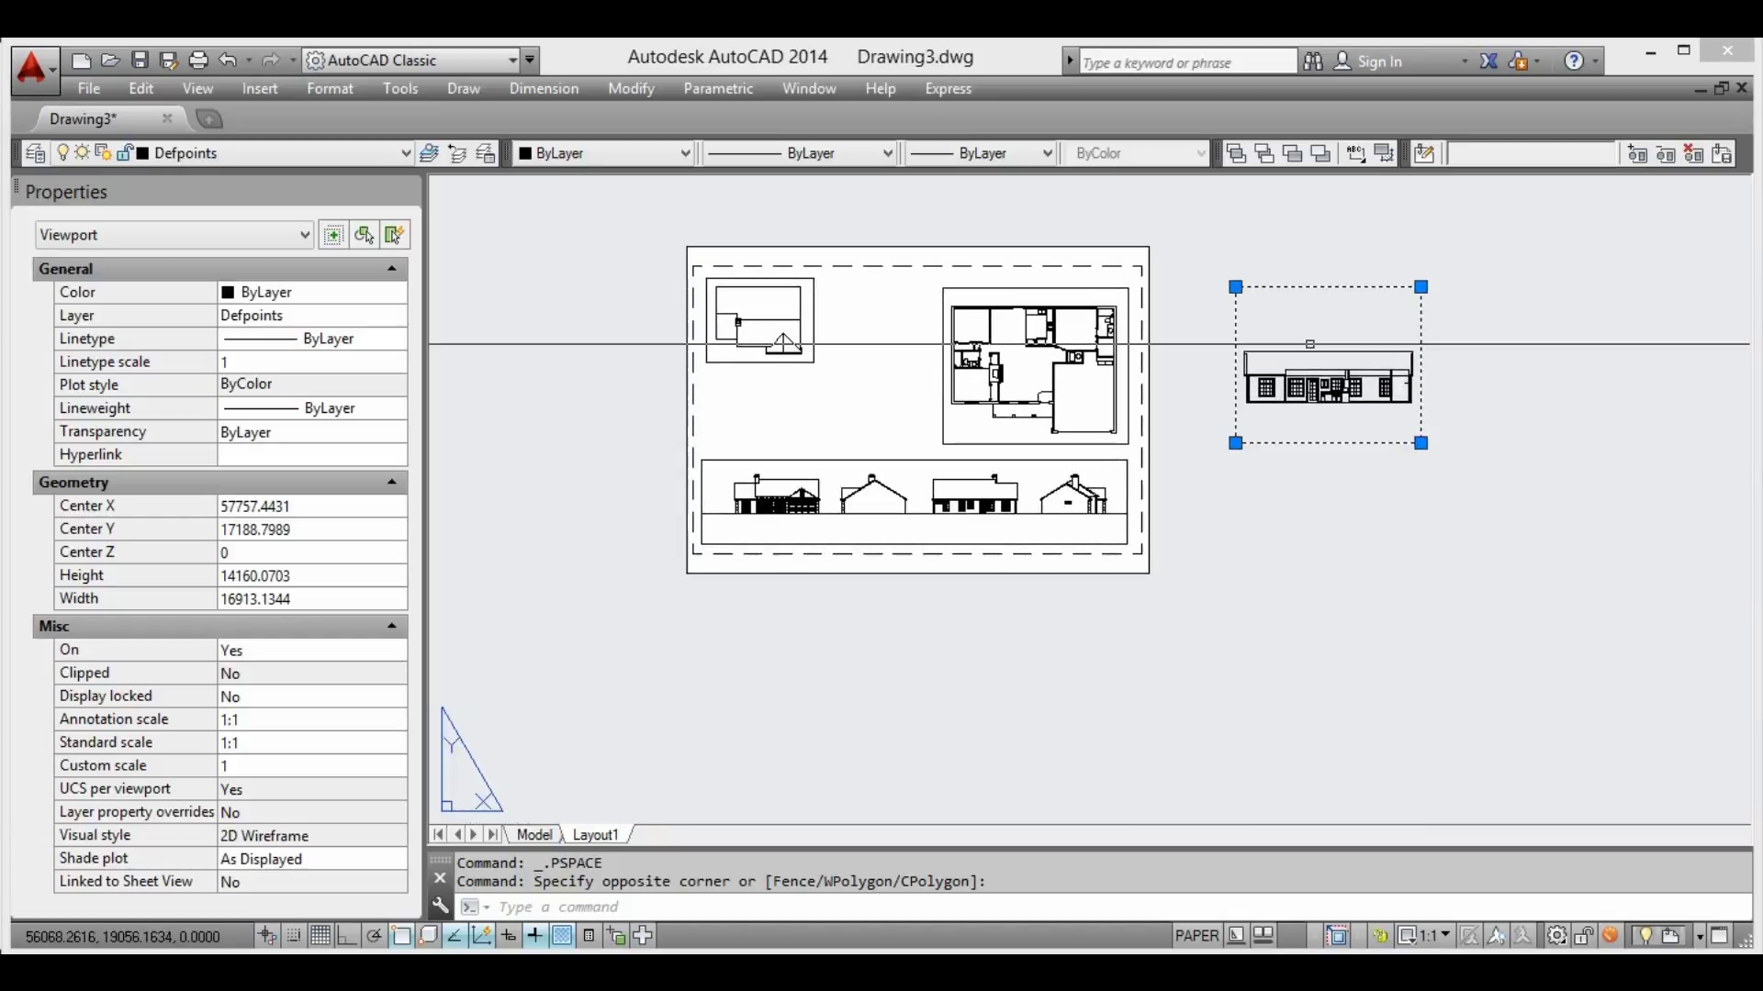
{"action": "type", "text": "m"}
{"action": "key", "text": "Return"}
{"action": "left_click", "coordinate": [1310, 346]}
{"action": "scroll", "coordinate": [897, 404], "scroll_direction": "up", "scroll_amount": 2}
{"action": "scroll", "coordinate": [728, 401], "scroll_direction": "up", "scroll_amount": 2}
{"action": "scroll", "coordinate": [728, 400], "scroll_direction": "up", "scroll_amount": 1}
{"action": "left_click", "coordinate": [728, 401]}
{"action": "scroll", "coordinate": [724, 398], "scroll_direction": "up", "scroll_amount": 2}
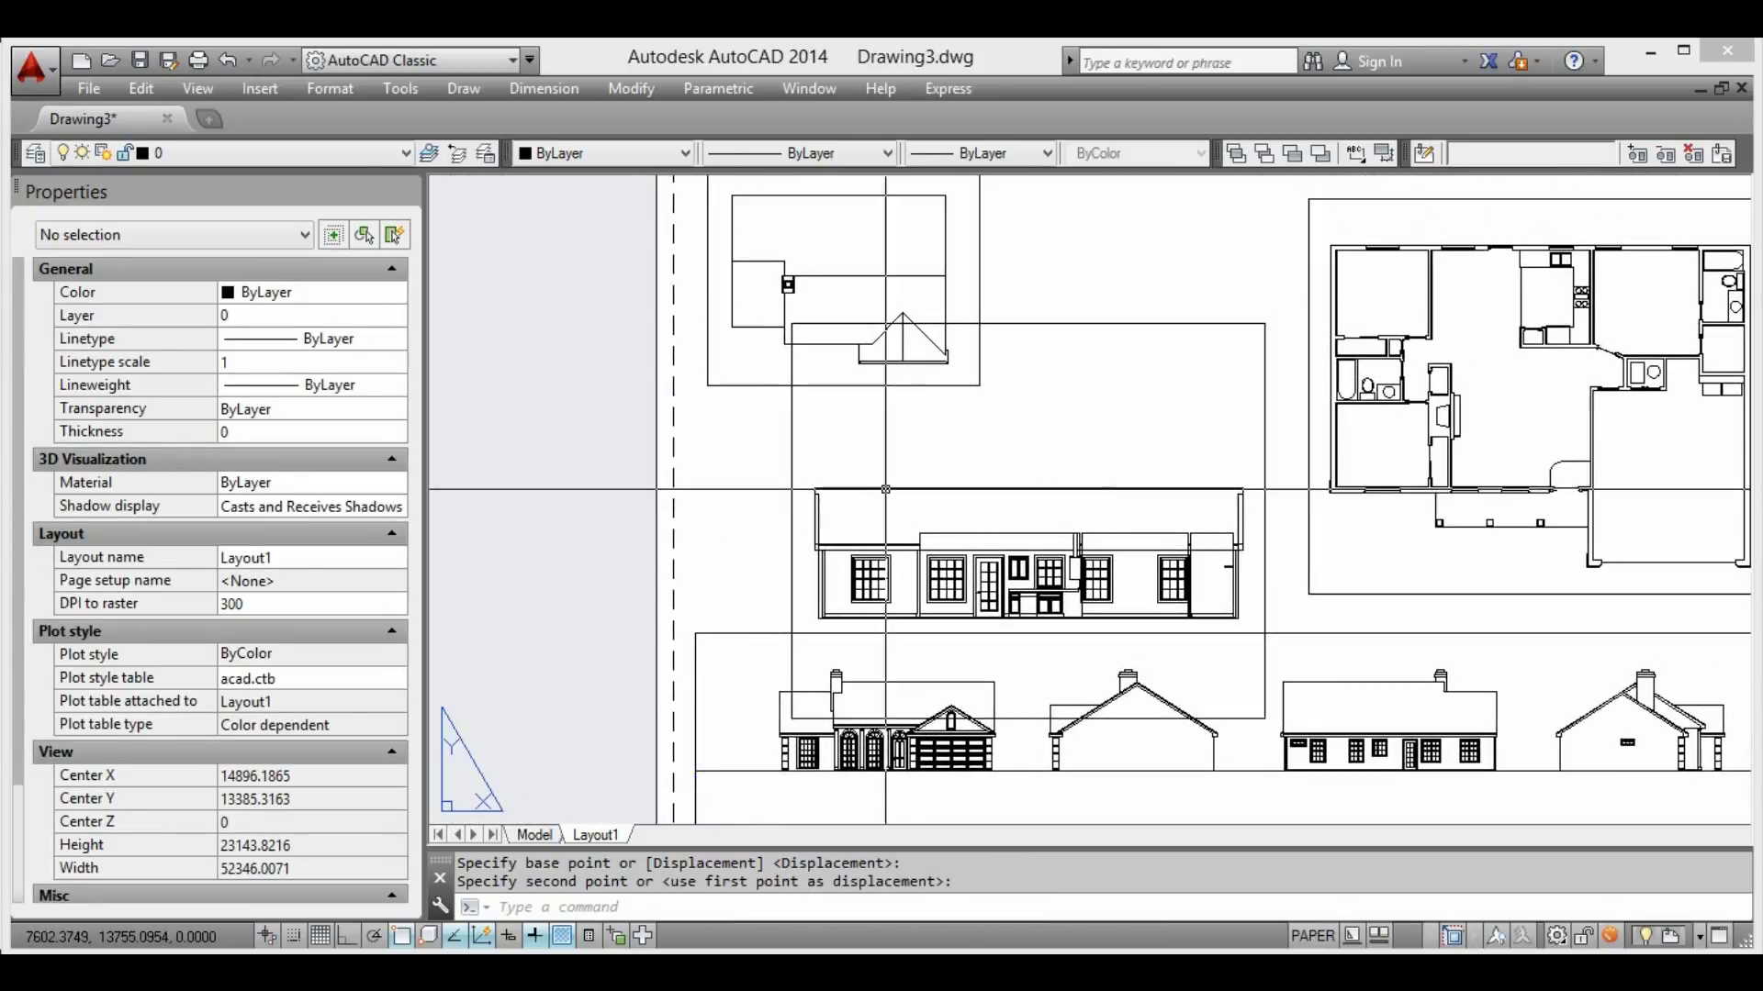
Shift the new elevation viewport up and left on the sheet
{"action": "left_click", "coordinate": [782, 471]}
{"action": "left_click", "coordinate": [712, 479]}
{"action": "key", "text": "Return"}
{"action": "left_click", "coordinate": [1014, 514]}
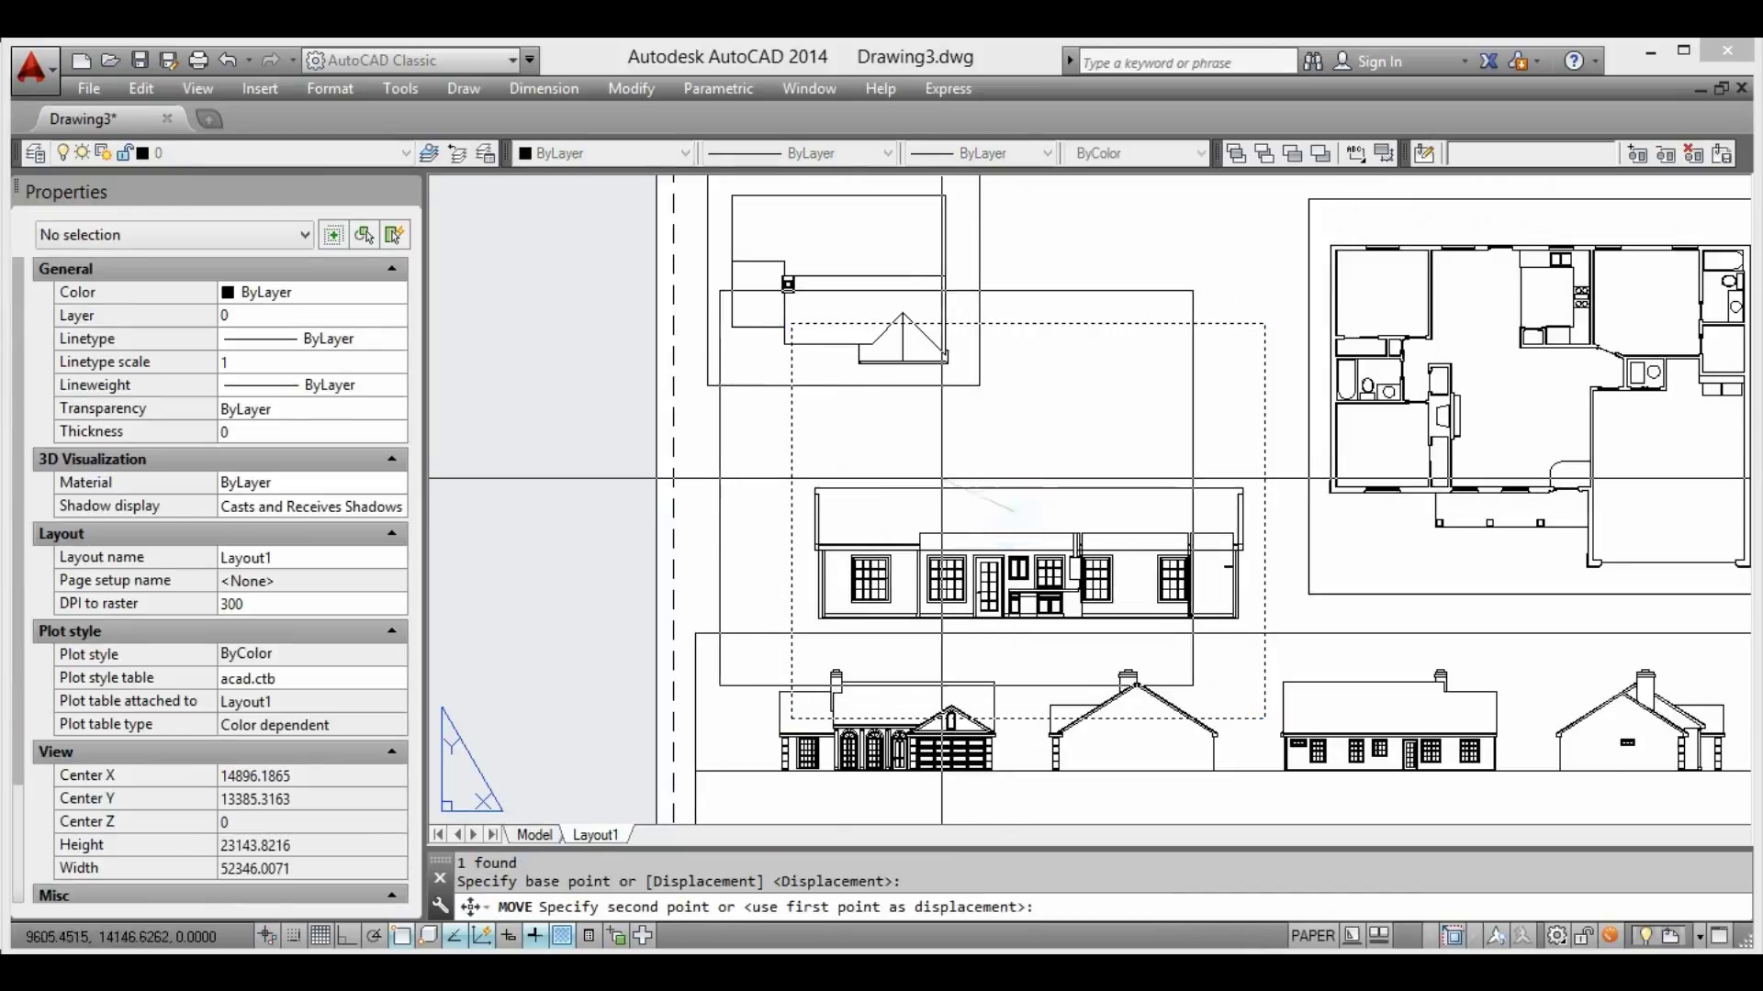
{"action": "left_click", "coordinate": [938, 479]}
{"action": "middle_click_drag", "start_coordinate": [937, 479], "coordinate": [824, 508]}
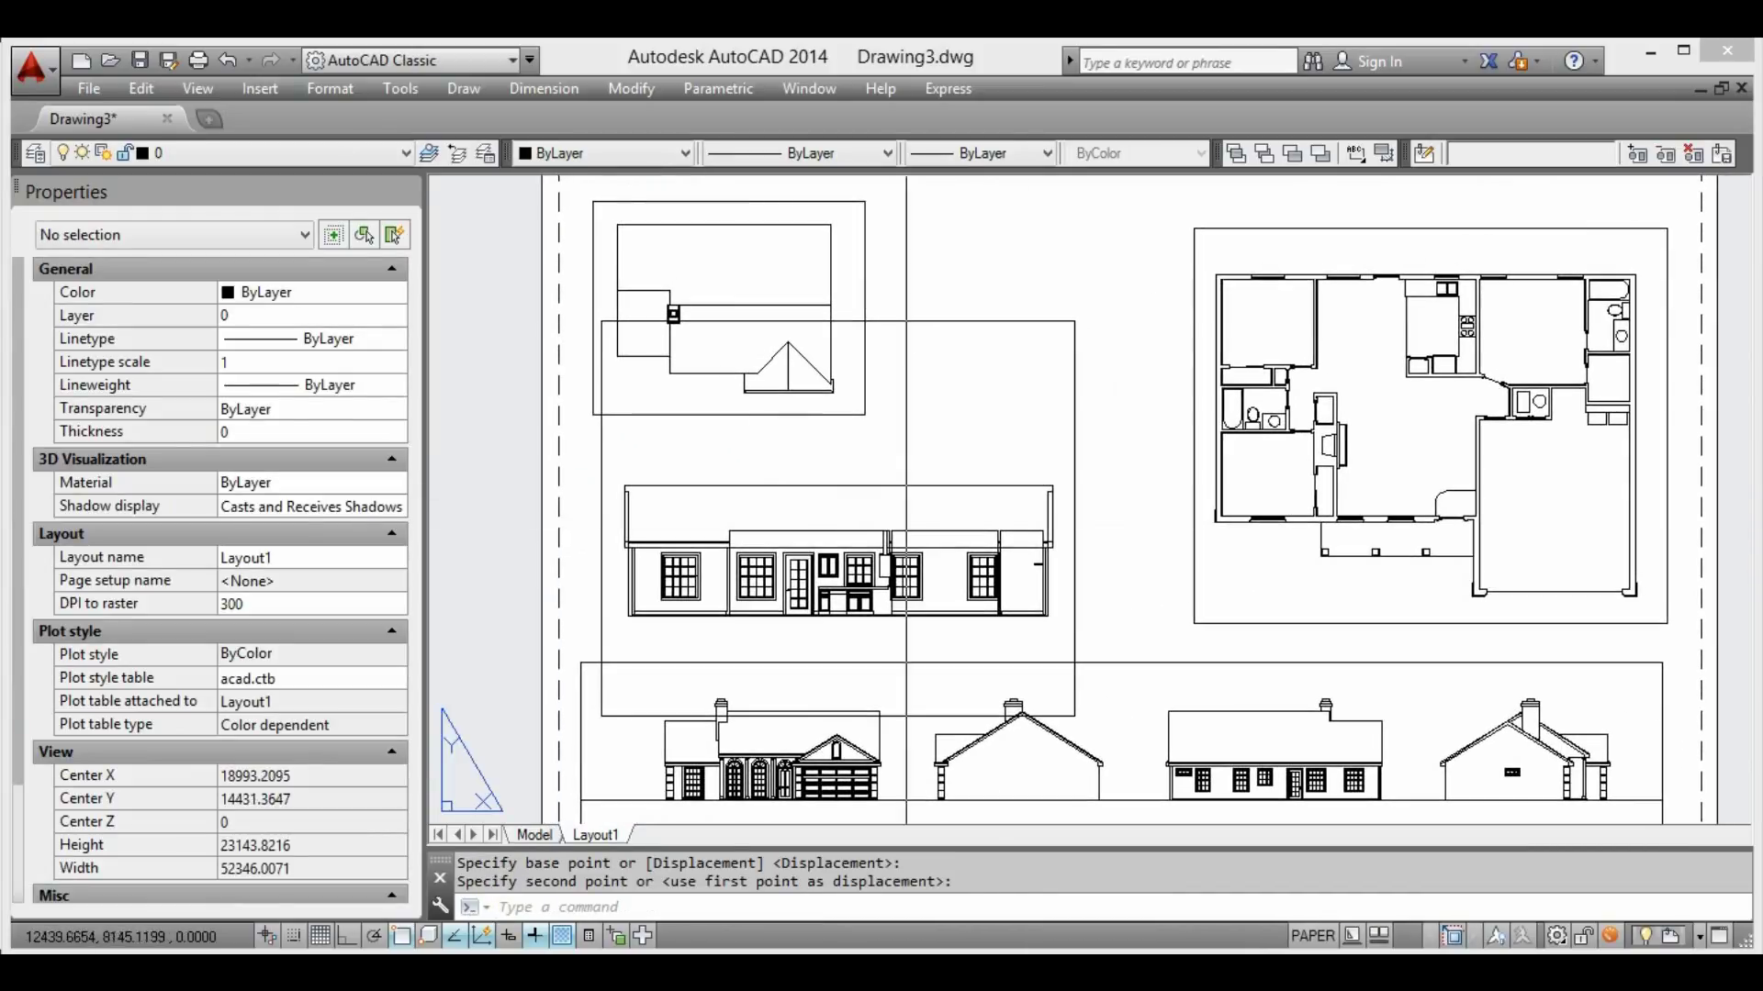
Raise the bottom and lower the top edge of the long elevation viewport to fit it
{"action": "left_click", "coordinate": [925, 716]}
{"action": "left_click", "coordinate": [1074, 716]}
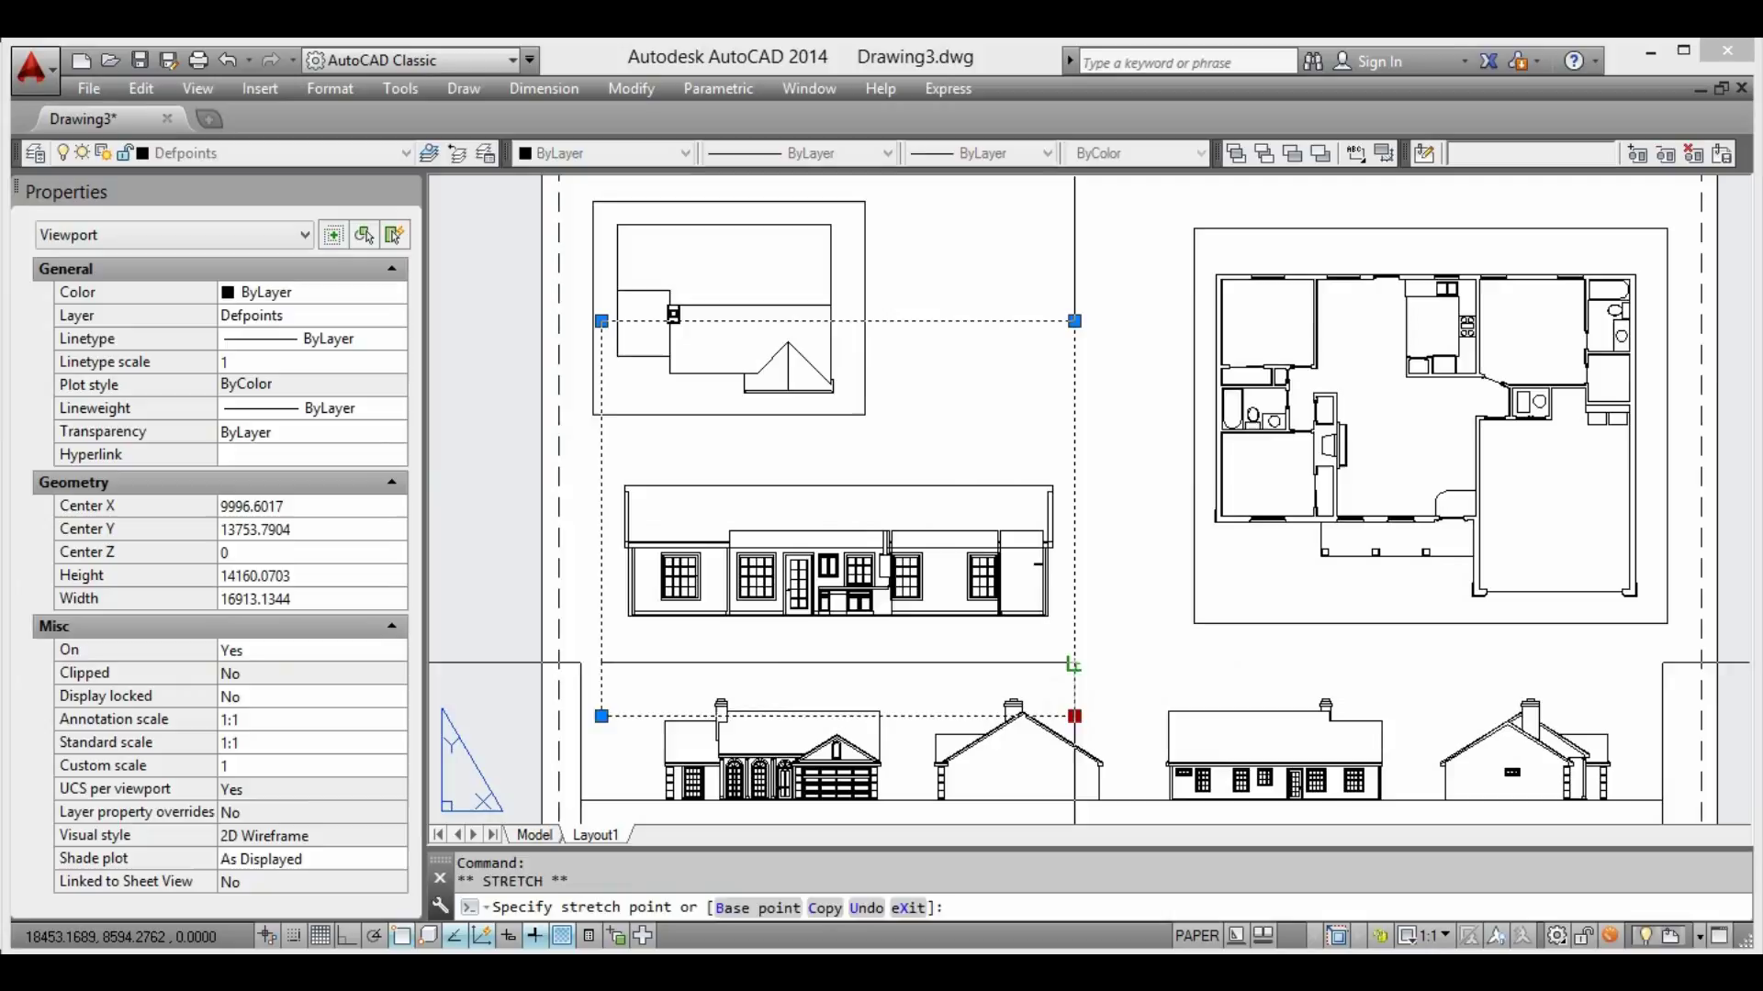
{"action": "left_click", "coordinate": [1074, 661]}
{"action": "left_click", "coordinate": [1074, 320]}
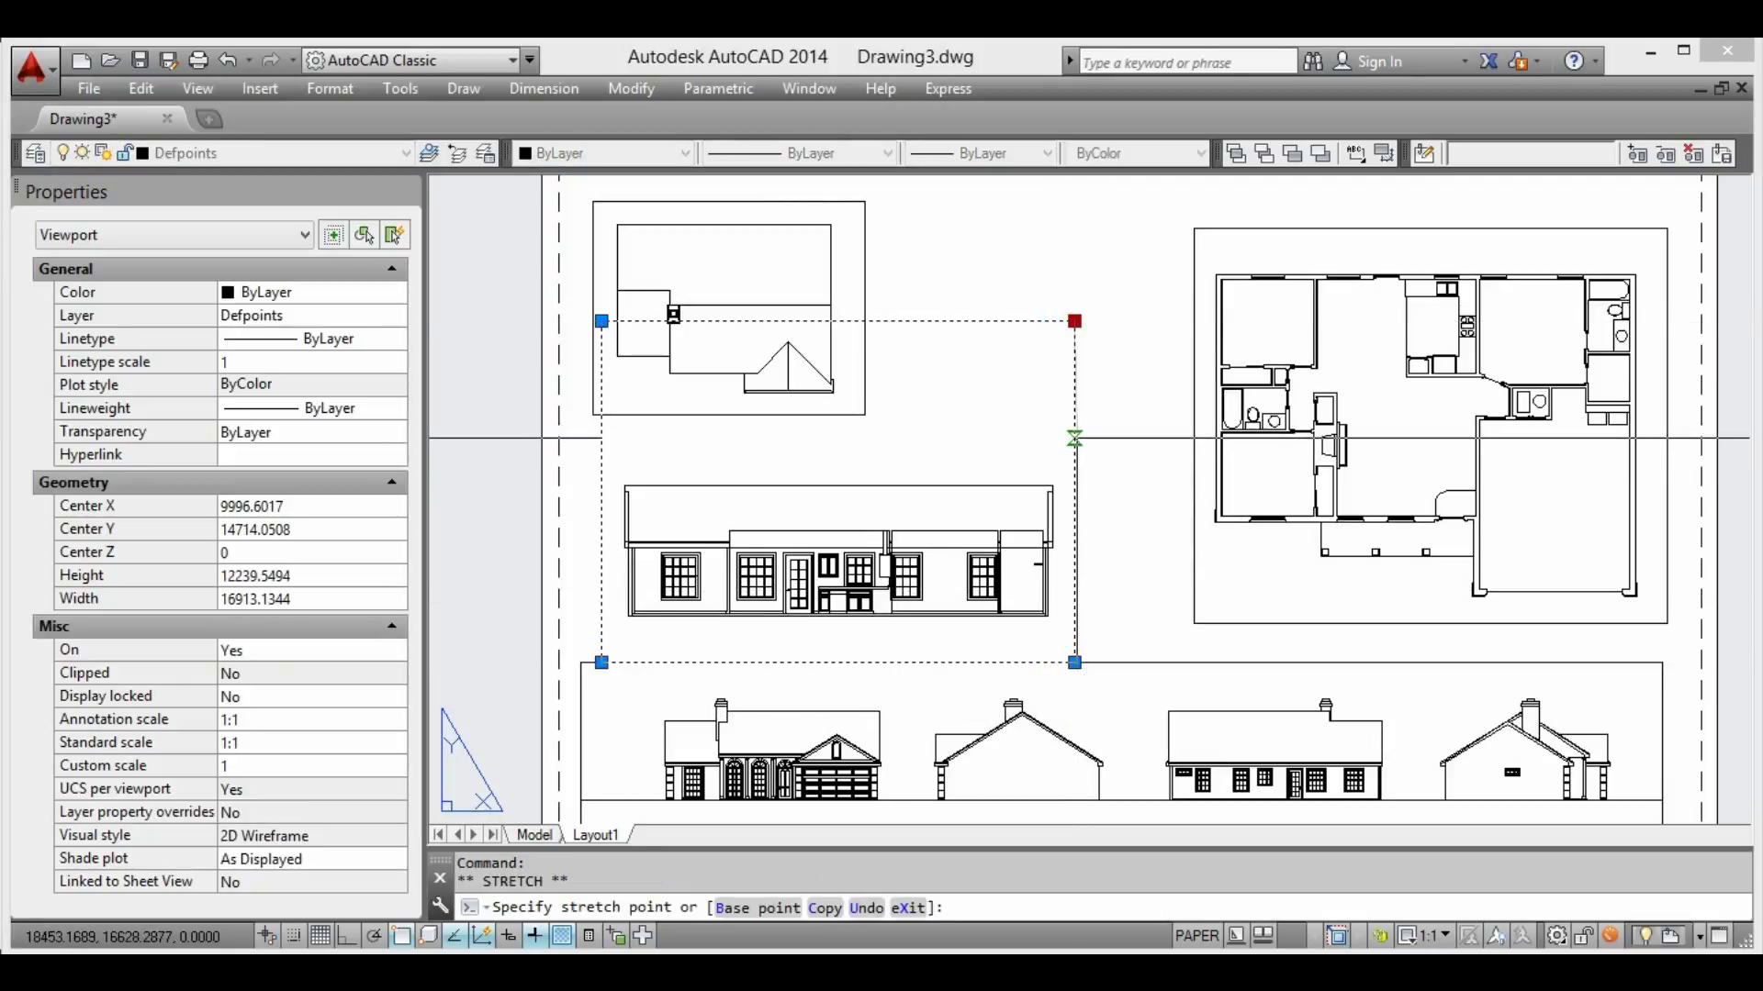
{"action": "left_click", "coordinate": [1074, 439]}
{"action": "scroll", "coordinate": [1074, 439], "scroll_direction": "down", "scroll_amount": 1}
{"action": "scroll", "coordinate": [924, 441], "scroll_direction": "down", "scroll_amount": 2}
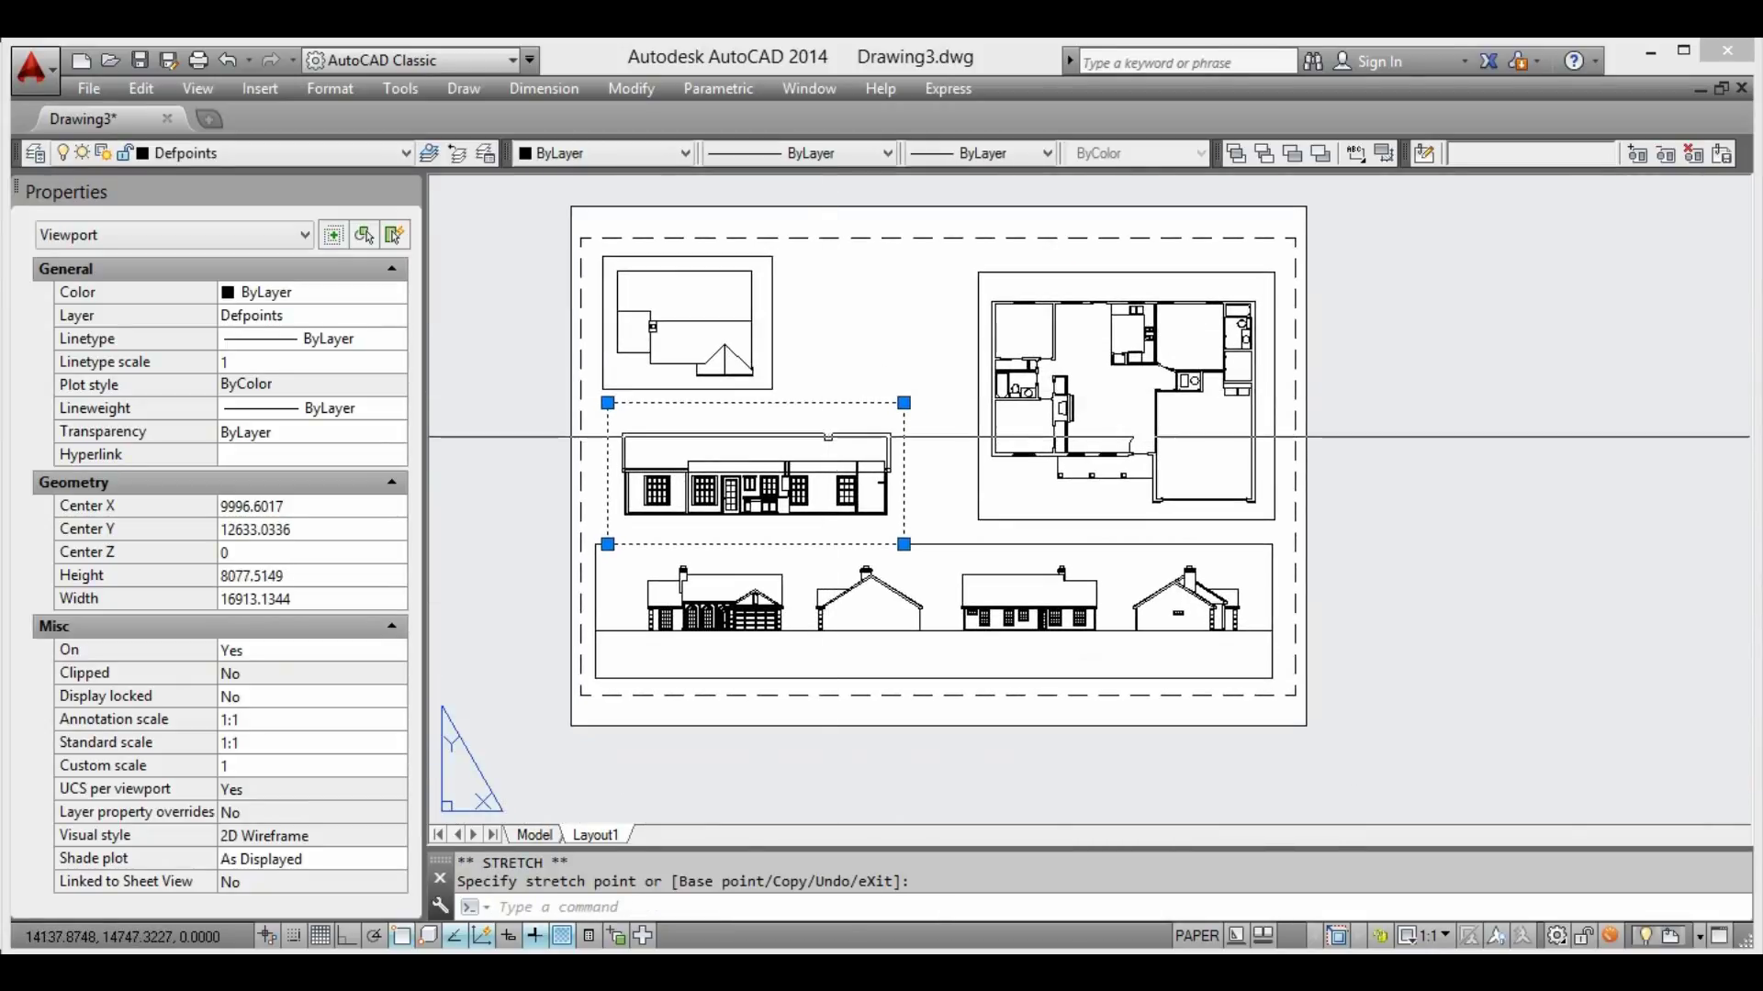
Copy the elevation viewport off-sheet and pan inside it to show the gable-end section
{"action": "type", "text": "co"}
{"action": "key", "text": "Return"}
{"action": "left_click", "coordinate": [786, 452]}
{"action": "middle_click_drag", "start_coordinate": [1217, 453], "coordinate": [862, 450]}
{"action": "left_click", "coordinate": [1208, 369]}
{"action": "key", "text": "Escape"}
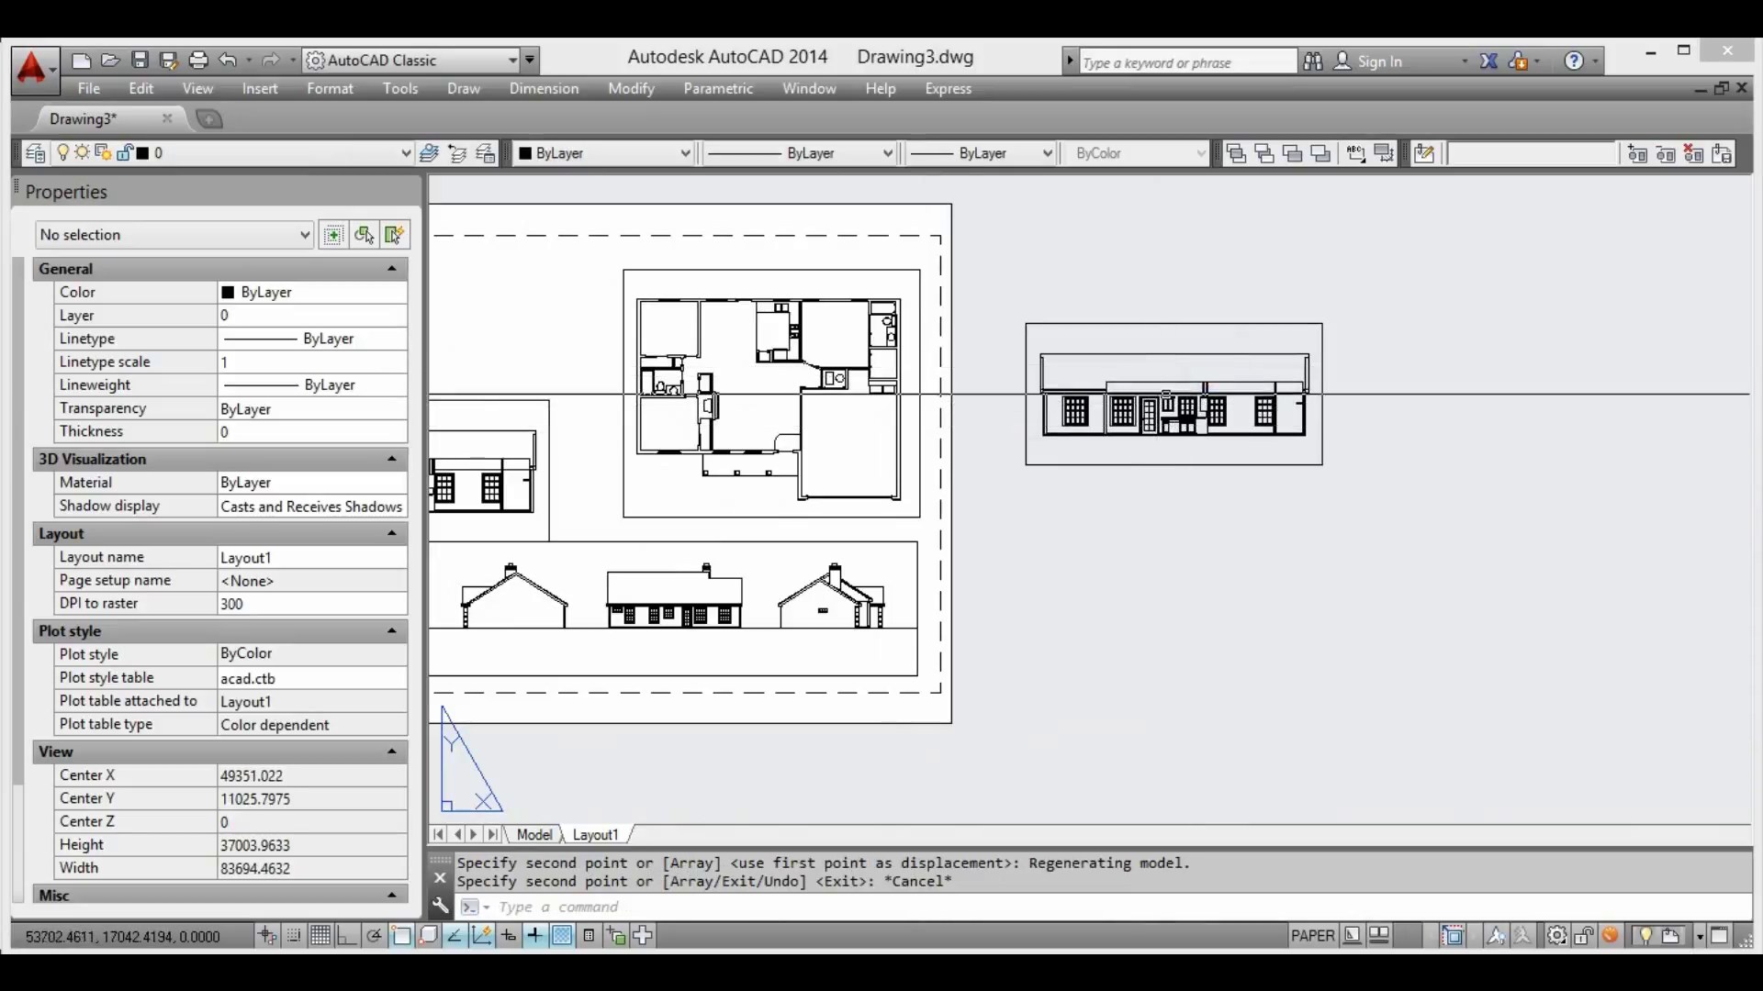
{"action": "double_click", "coordinate": [1166, 397]}
{"action": "mouse_move", "coordinate": [1179, 394]}
{"action": "middle_mouse_down"}
{"action": "mouse_move", "coordinate": [1387, 394]}
{"action": "mouse_move", "coordinate": [1435, 424]}
{"action": "middle_mouse_up"}
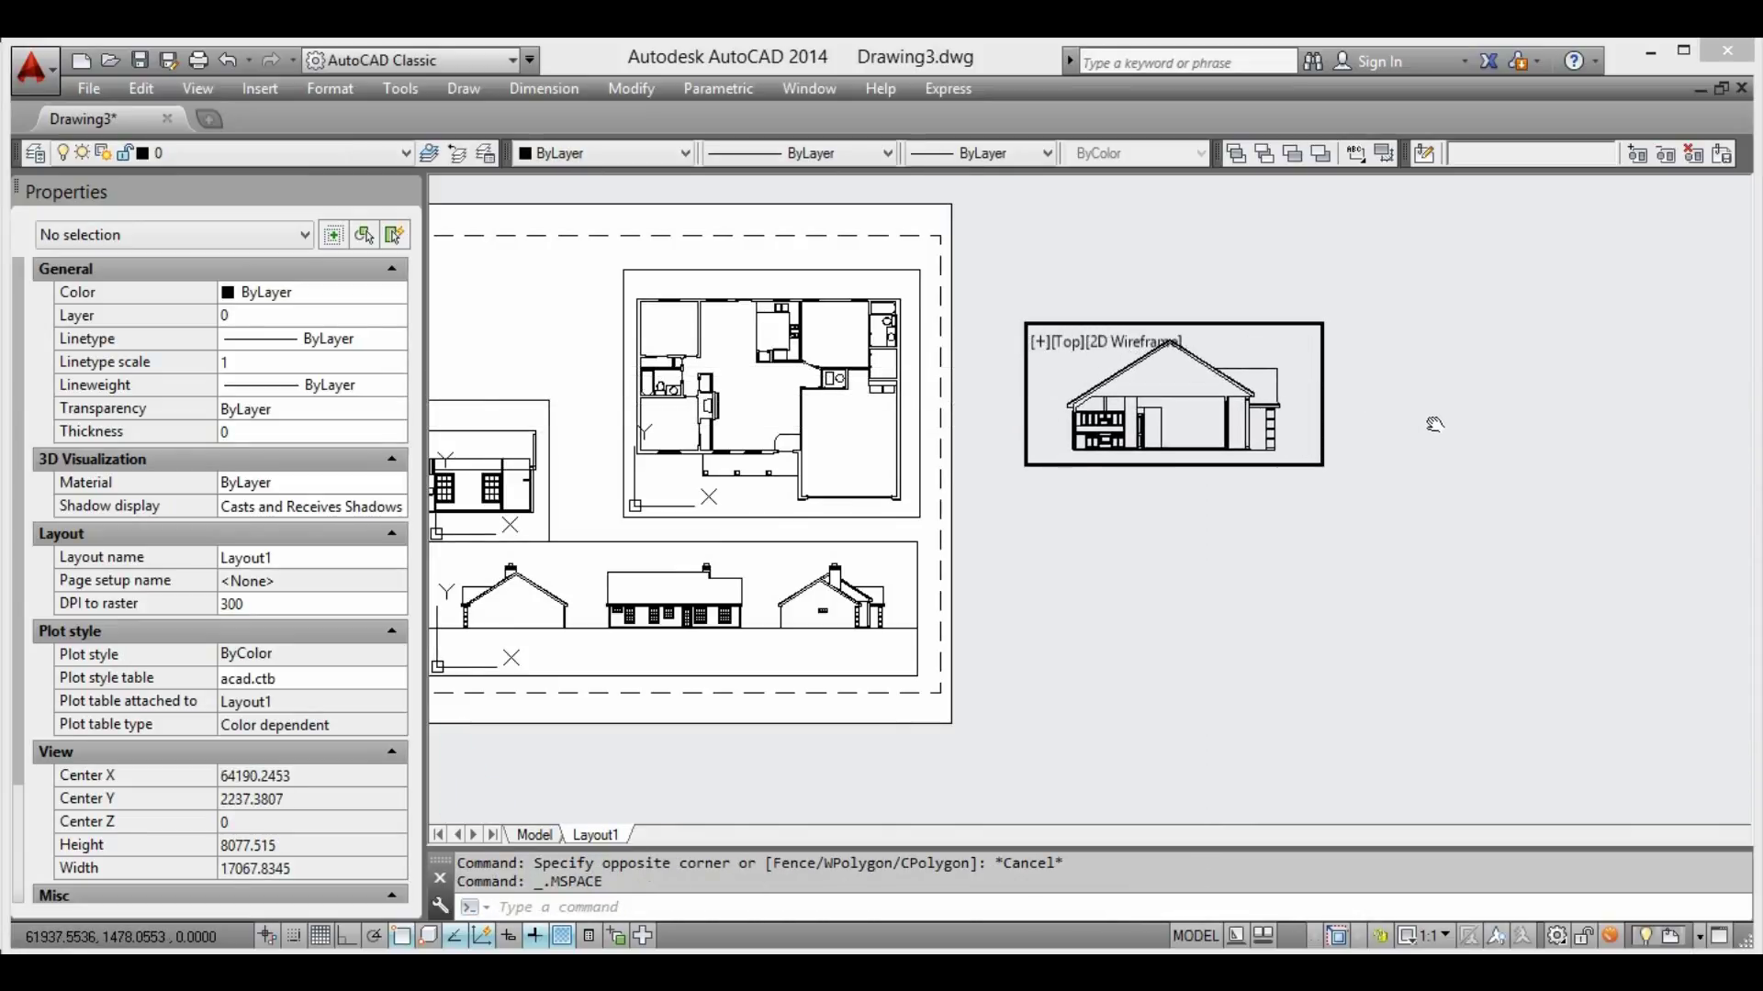
{"action": "double_click", "coordinate": [1428, 365]}
Move the section viewport onto the sheet's upper left
{"action": "middle_click_drag", "start_coordinate": [1176, 367], "coordinate": [1404, 368]}
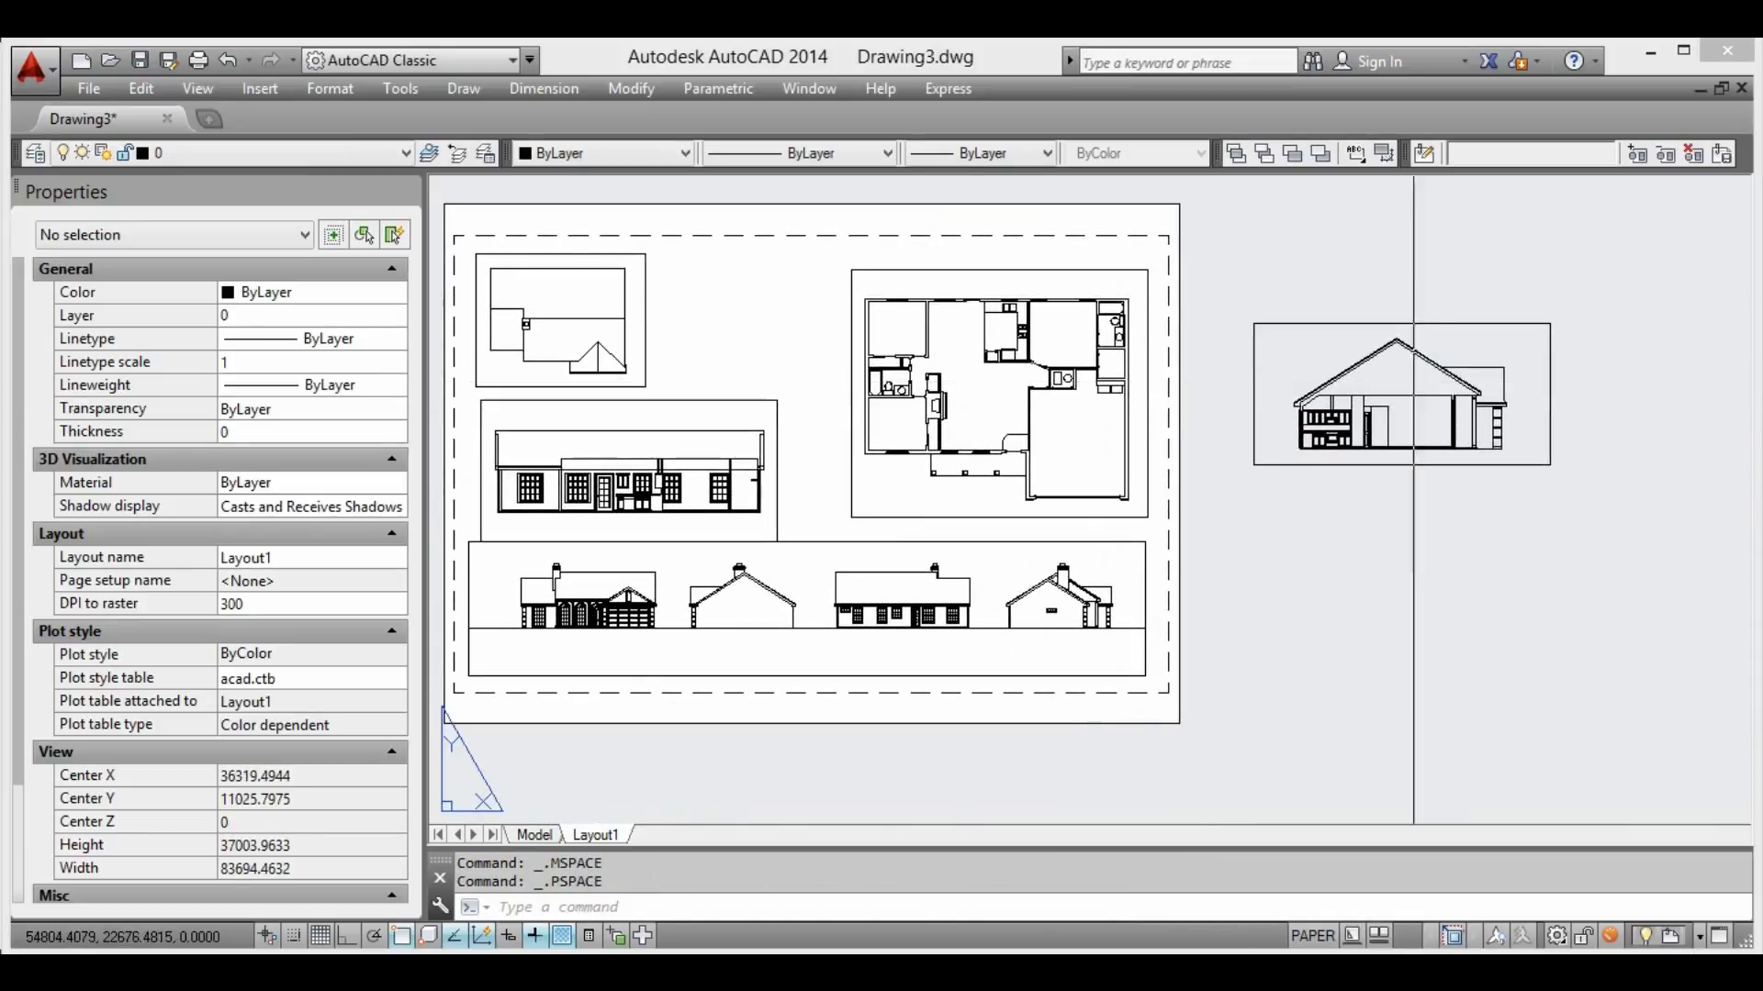
{"action": "left_click", "coordinate": [1364, 367]}
{"action": "type", "text": "m"}
{"action": "key", "text": "Return"}
{"action": "left_click", "coordinate": [1384, 381]}
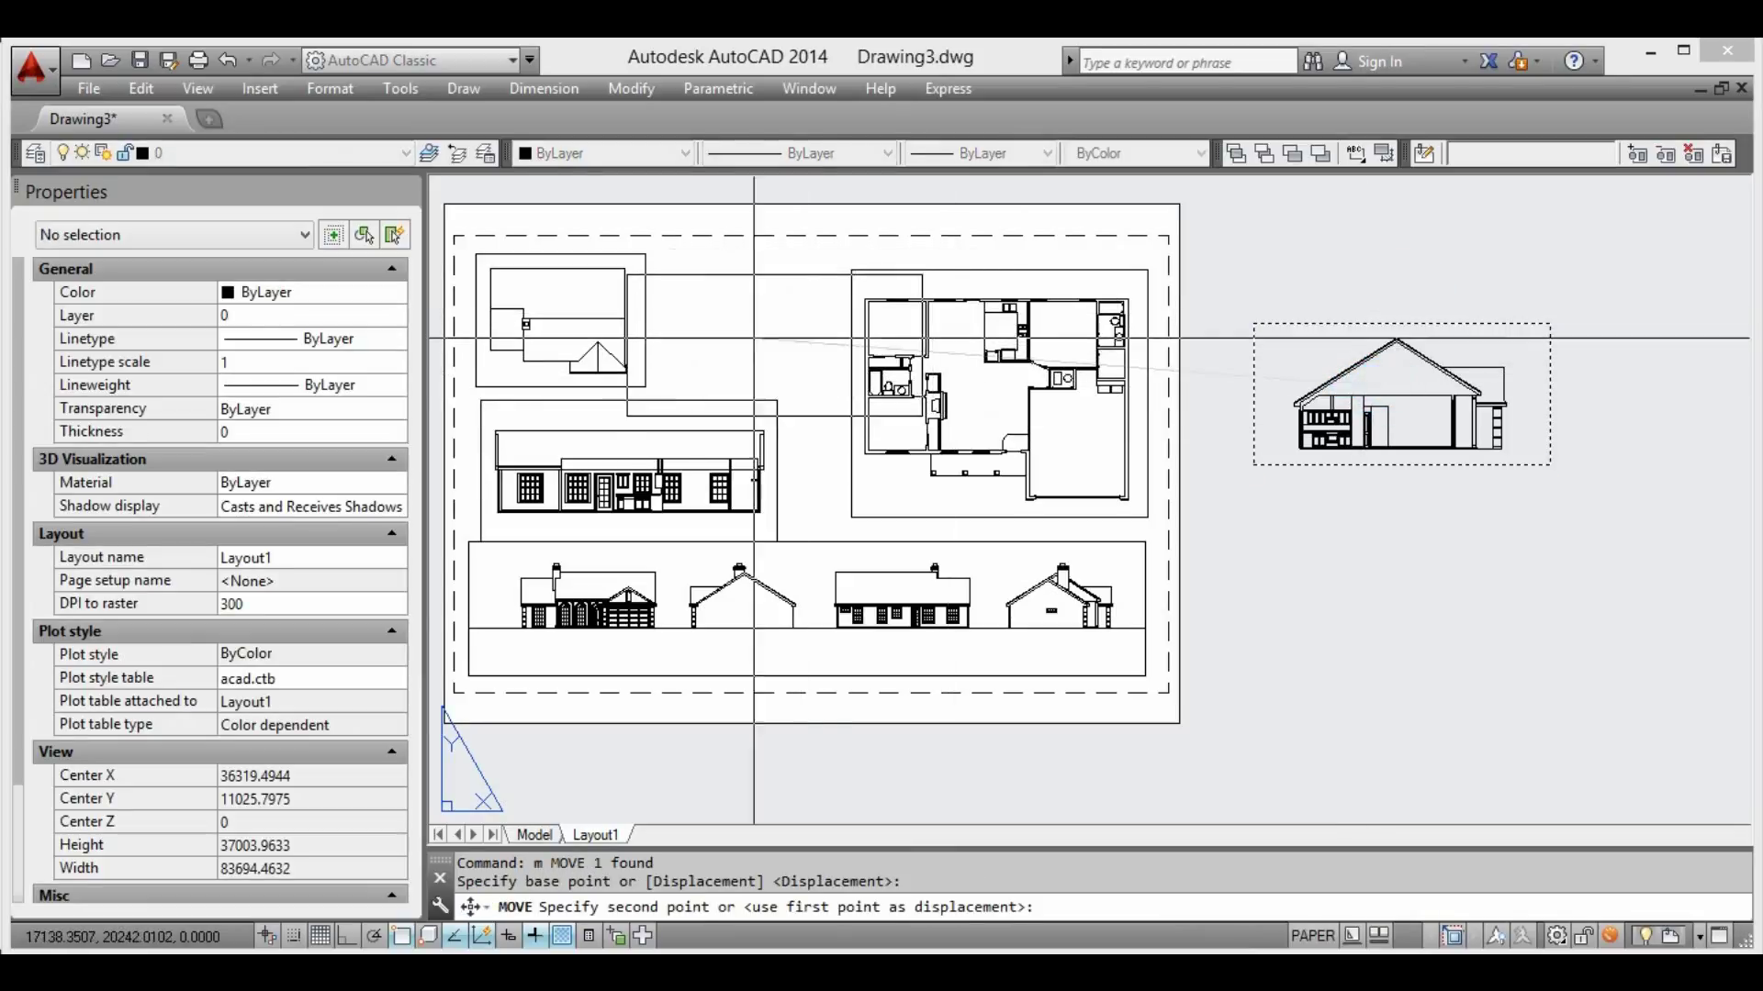
{"action": "left_click", "coordinate": [741, 323]}
{"action": "middle_click_drag", "start_coordinate": [932, 354], "coordinate": [973, 359]}
{"action": "scroll", "coordinate": [973, 360], "scroll_direction": "up", "scroll_amount": 2}
{"action": "scroll", "coordinate": [918, 423], "scroll_direction": "up", "scroll_amount": 1}
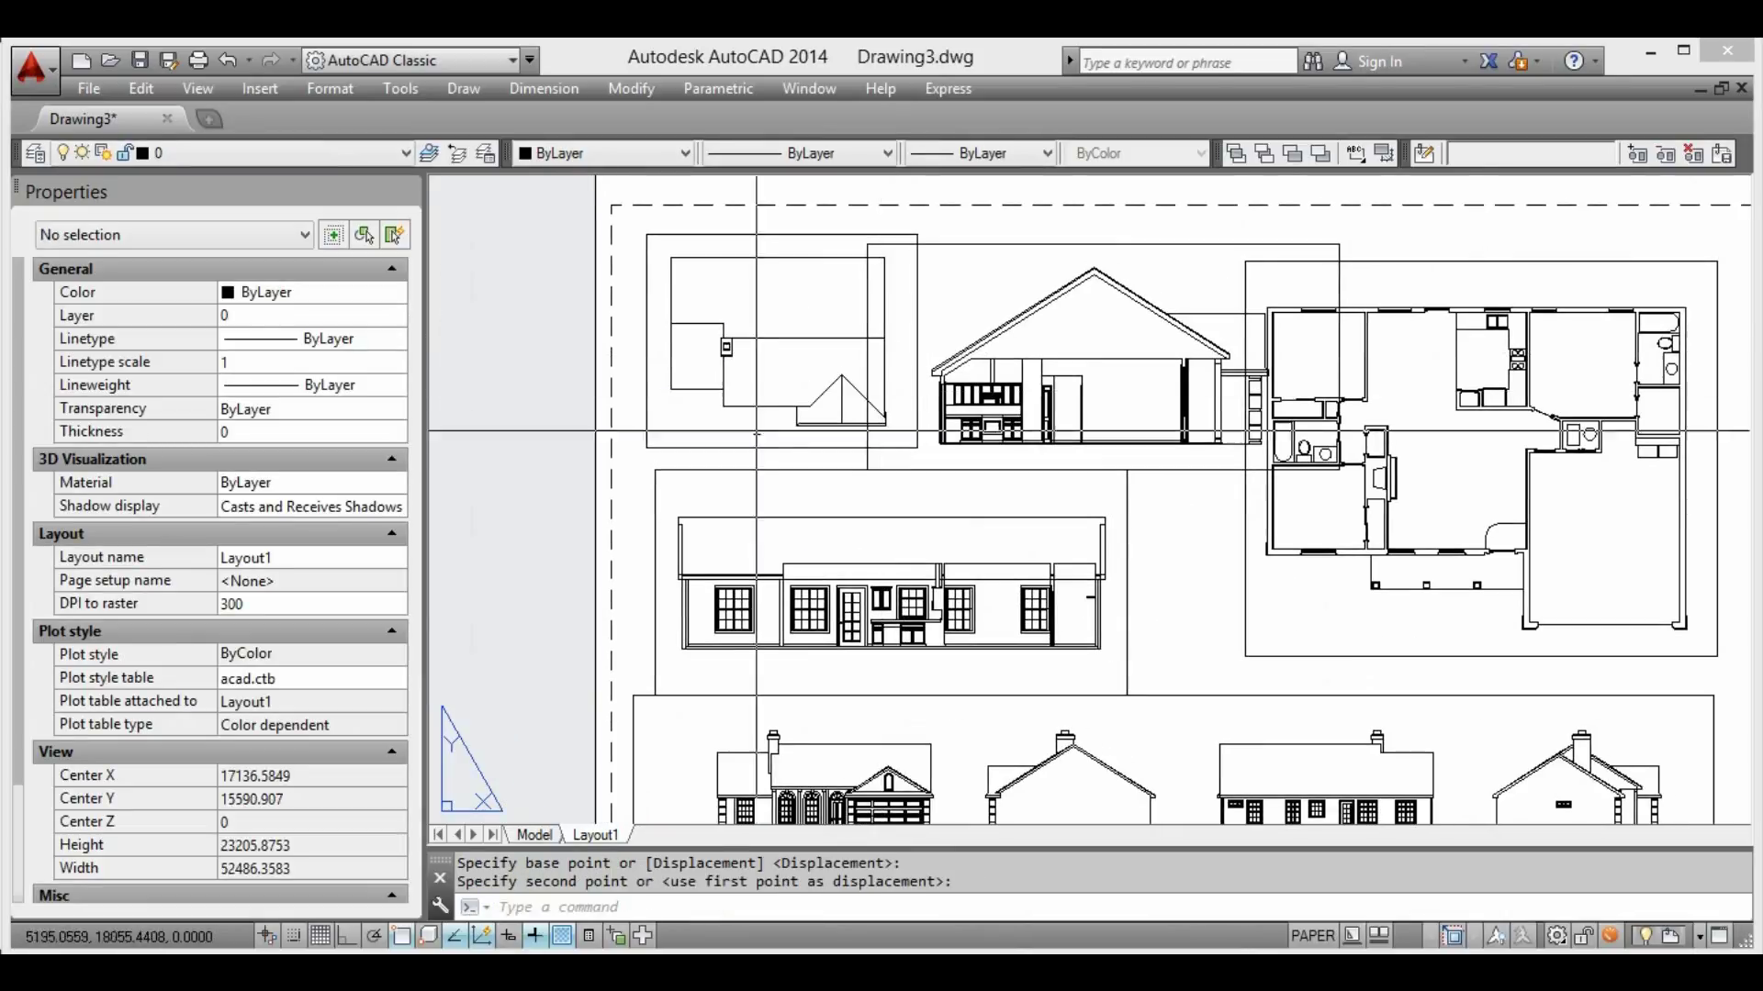
{"action": "left_click", "coordinate": [728, 444]}
{"action": "middle_click_drag", "start_coordinate": [495, 374], "coordinate": [753, 396]}
Nudge the section viewport slightly left beside the roof plan
{"action": "type", "text": "m"}
{"action": "key", "text": "Return"}
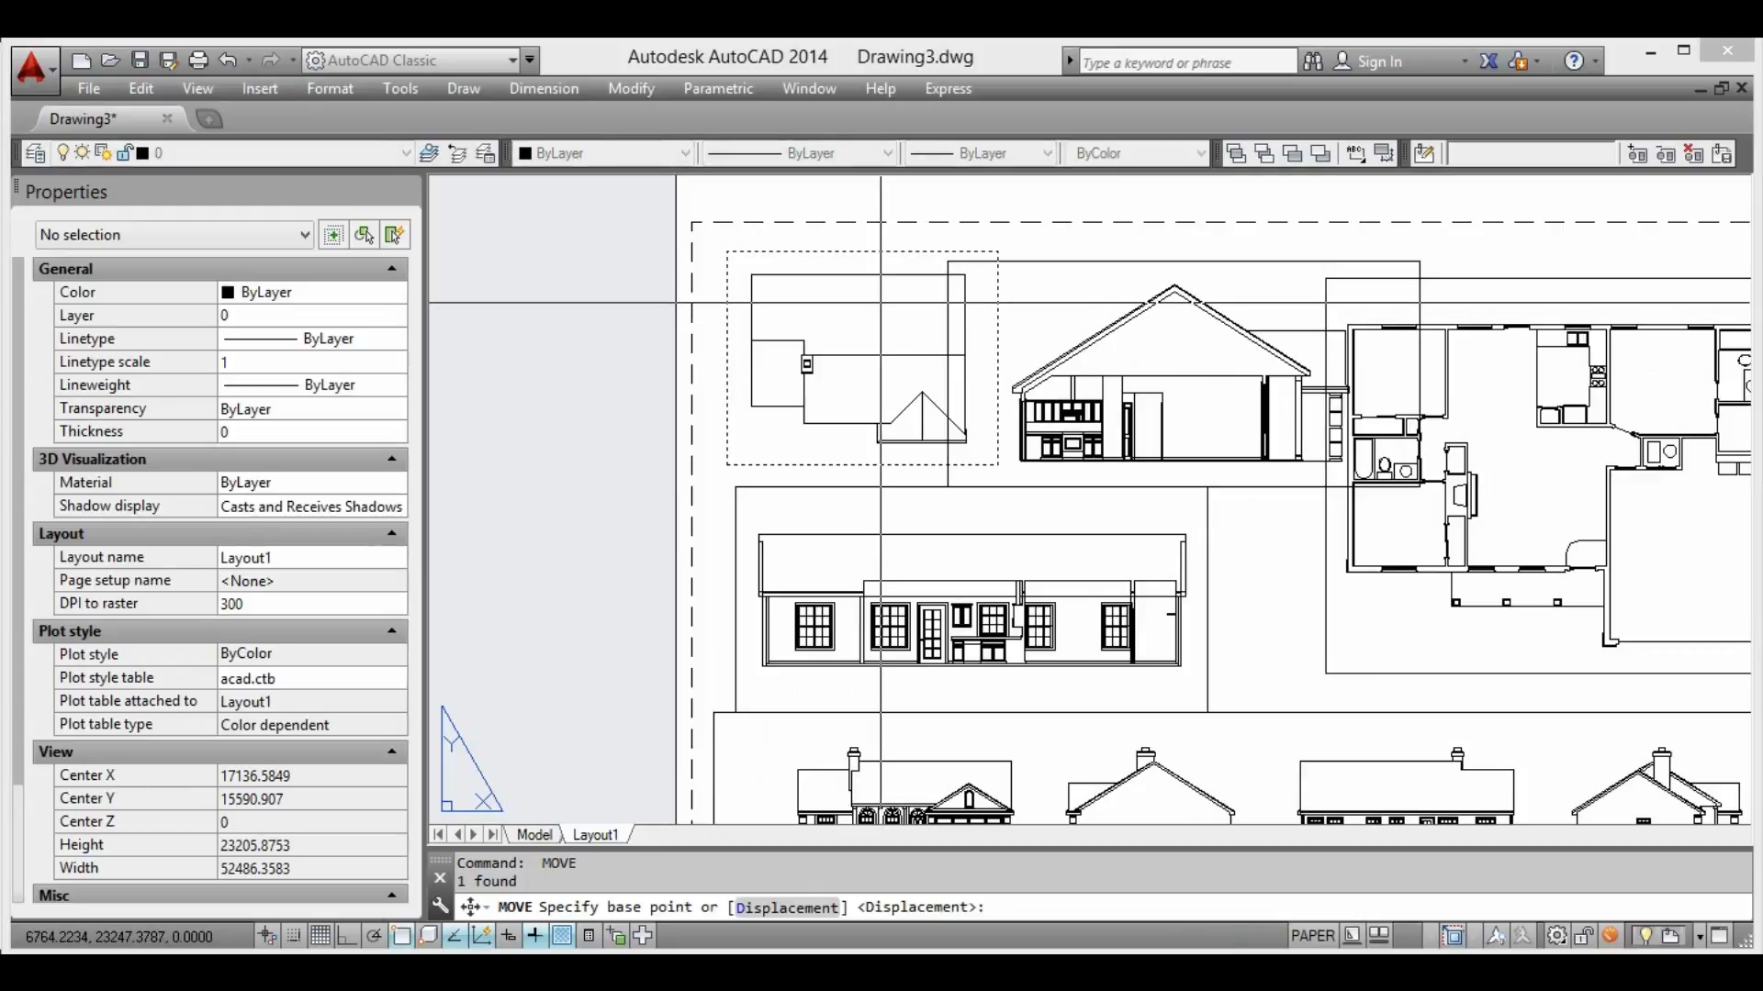
{"action": "key", "text": "Escape"}
{"action": "left_click", "coordinate": [897, 251]}
{"action": "type", "text": "m"}
{"action": "key", "text": "Return"}
{"action": "left_click", "coordinate": [885, 303]}
{"action": "middle_click_drag", "start_coordinate": [902, 354], "coordinate": [855, 277]}
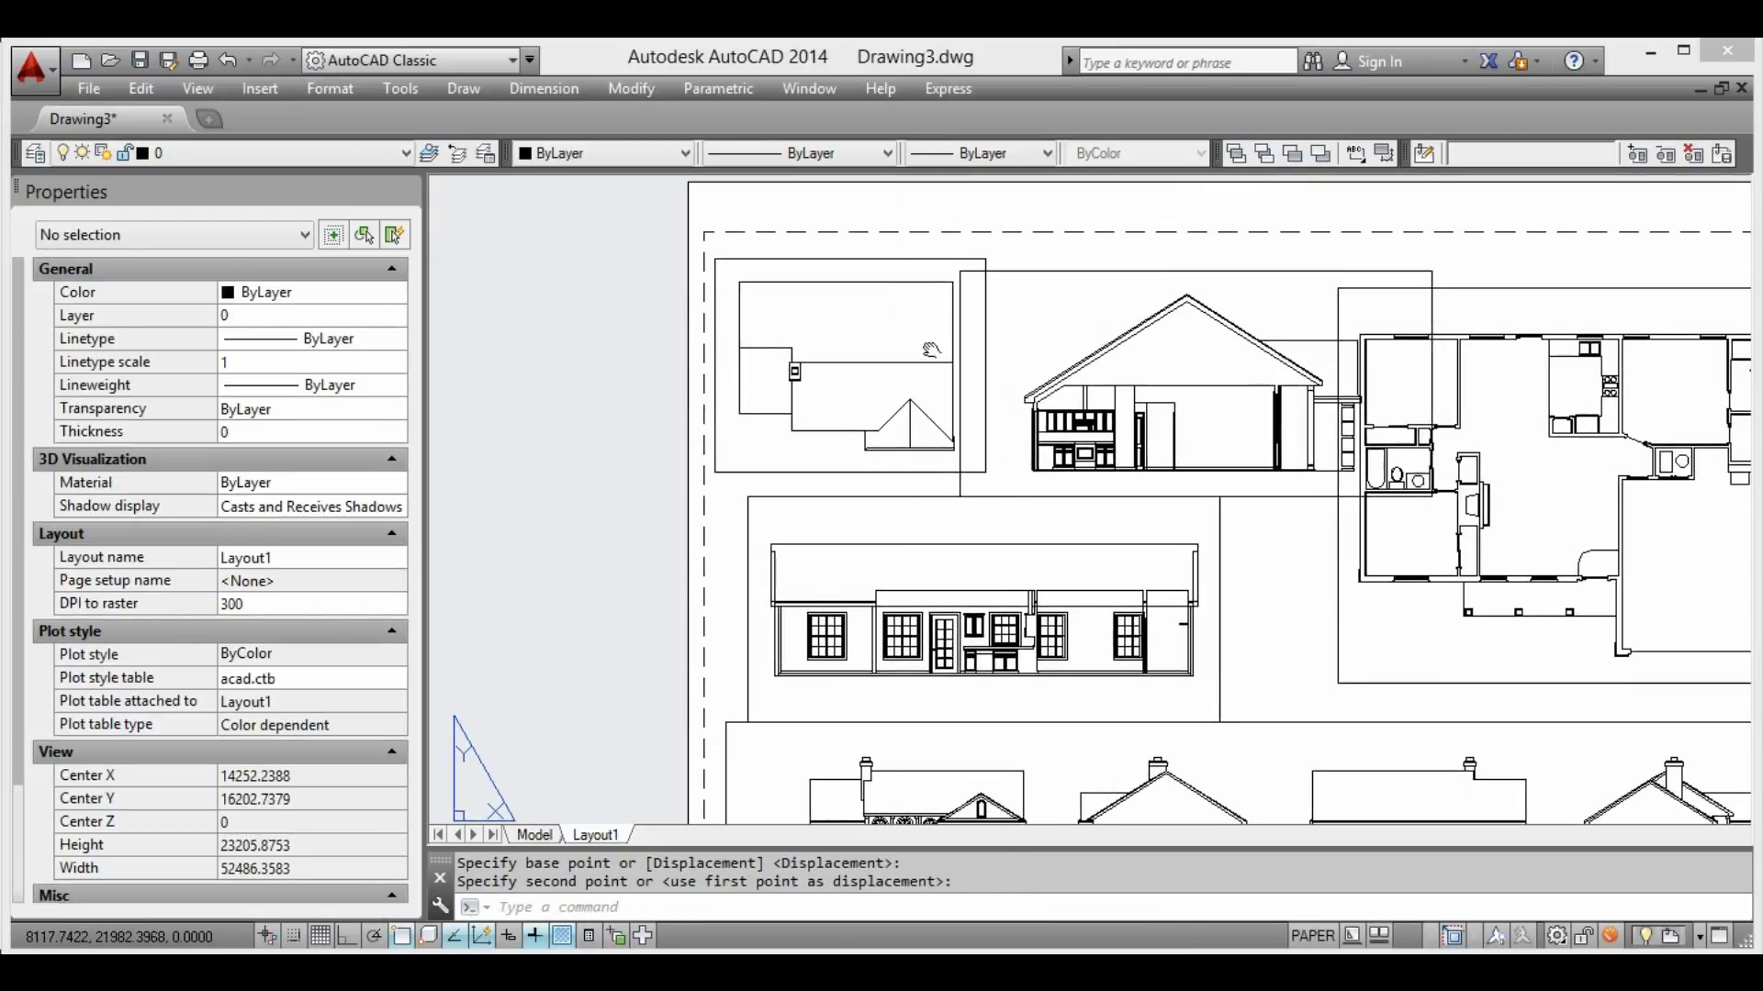
{"action": "scroll", "coordinate": [643, 551], "scroll_direction": "down", "scroll_amount": 3}
{"action": "scroll", "coordinate": [906, 406], "scroll_direction": "up", "scroll_amount": 3}
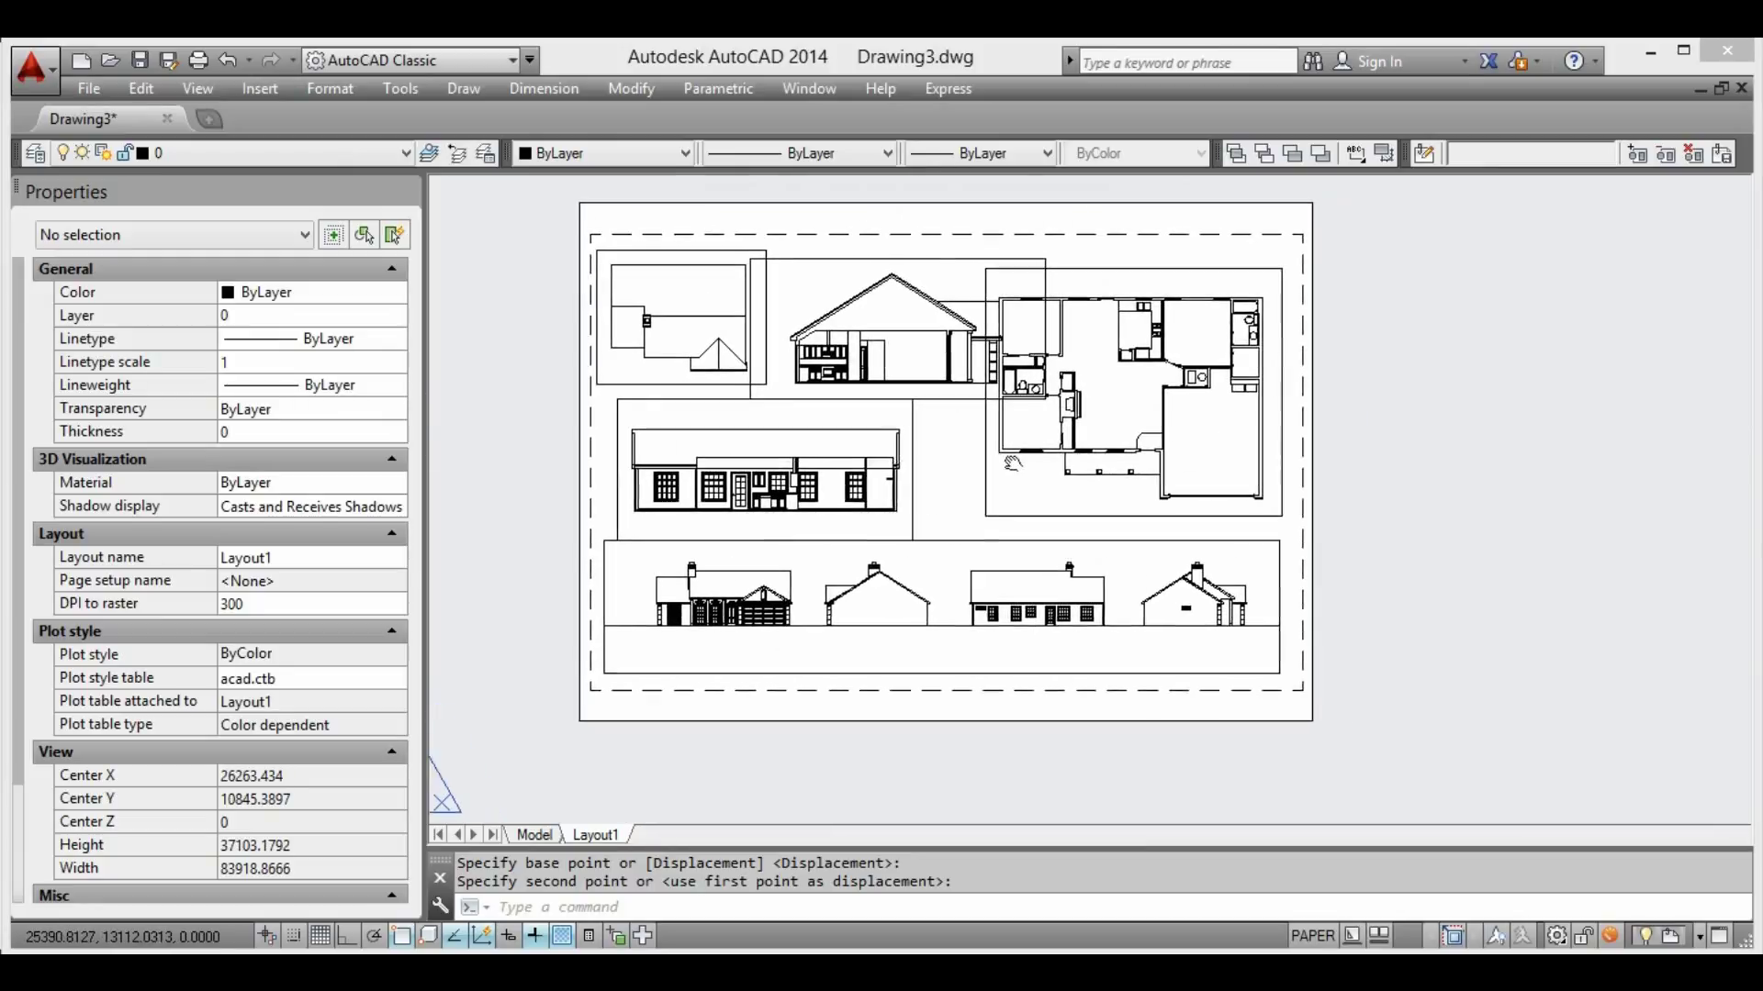
{"action": "scroll", "coordinate": [906, 406], "scroll_direction": "down", "scroll_amount": 3}
{"action": "middle_click_drag", "start_coordinate": [882, 459], "coordinate": [937, 459]}
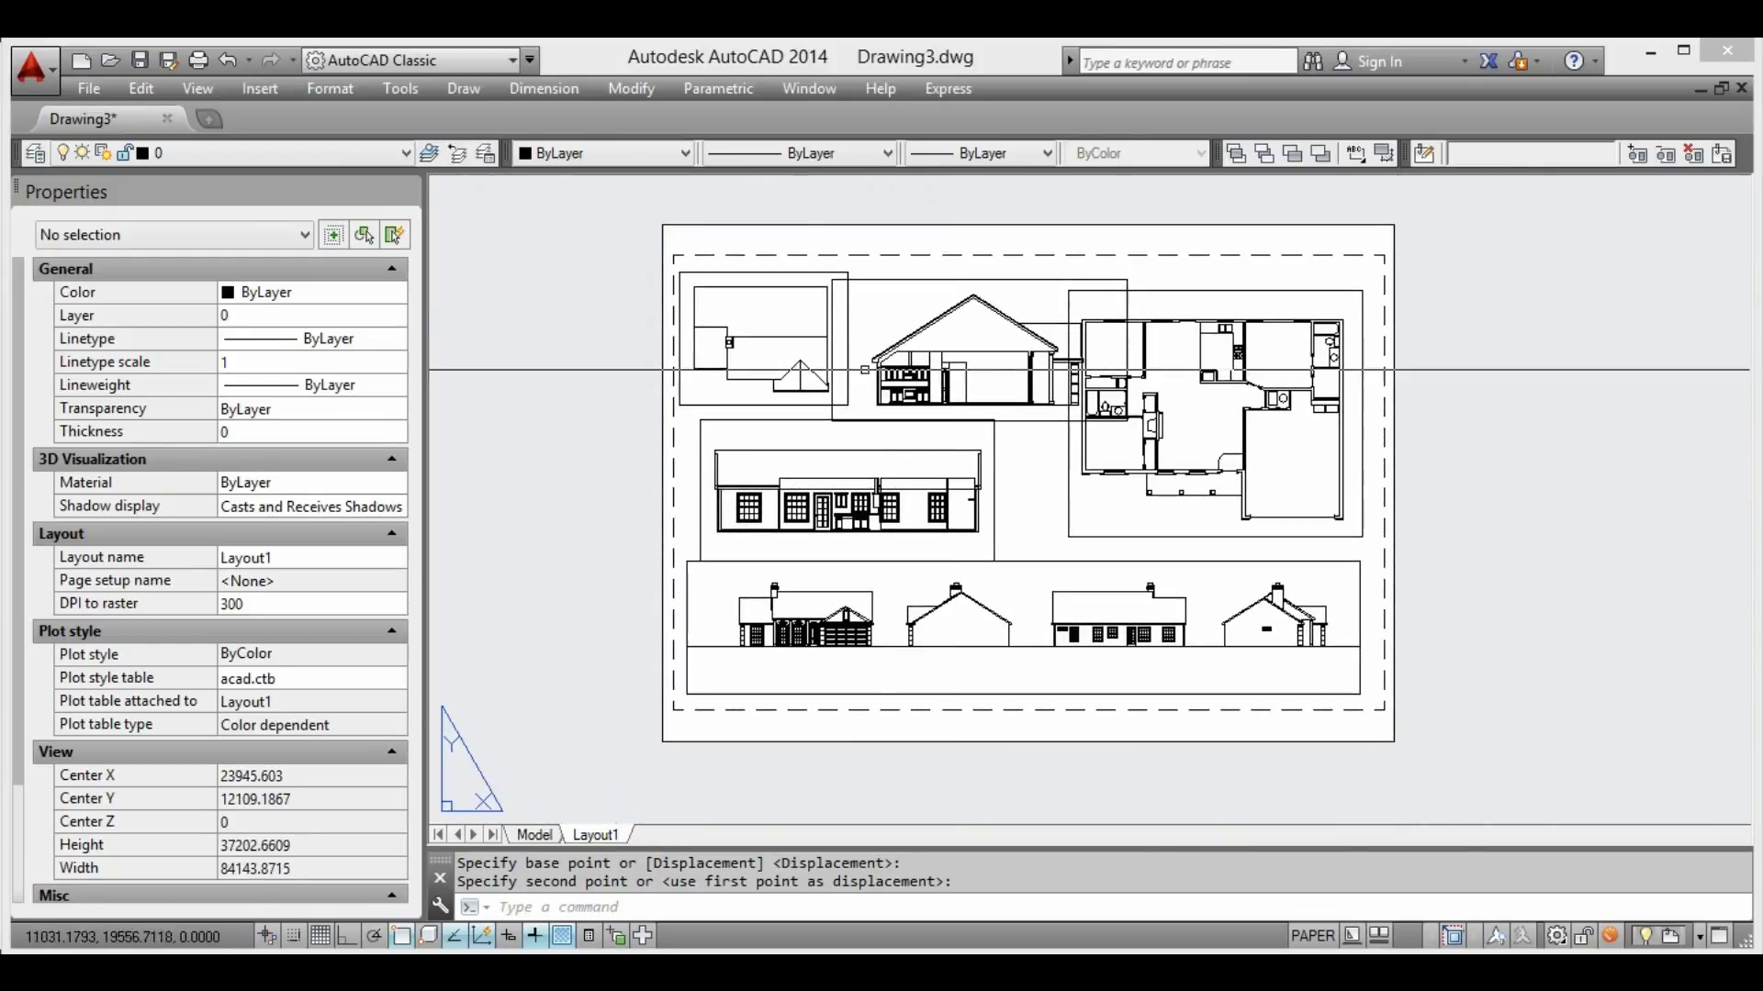
{"action": "scroll", "coordinate": [810, 576], "scroll_direction": "up", "scroll_amount": 5}
Pull the section viewport's left and right edges in close to the section drawing
{"action": "left_click", "coordinate": [888, 216]}
{"action": "left_click", "coordinate": [771, 219]}
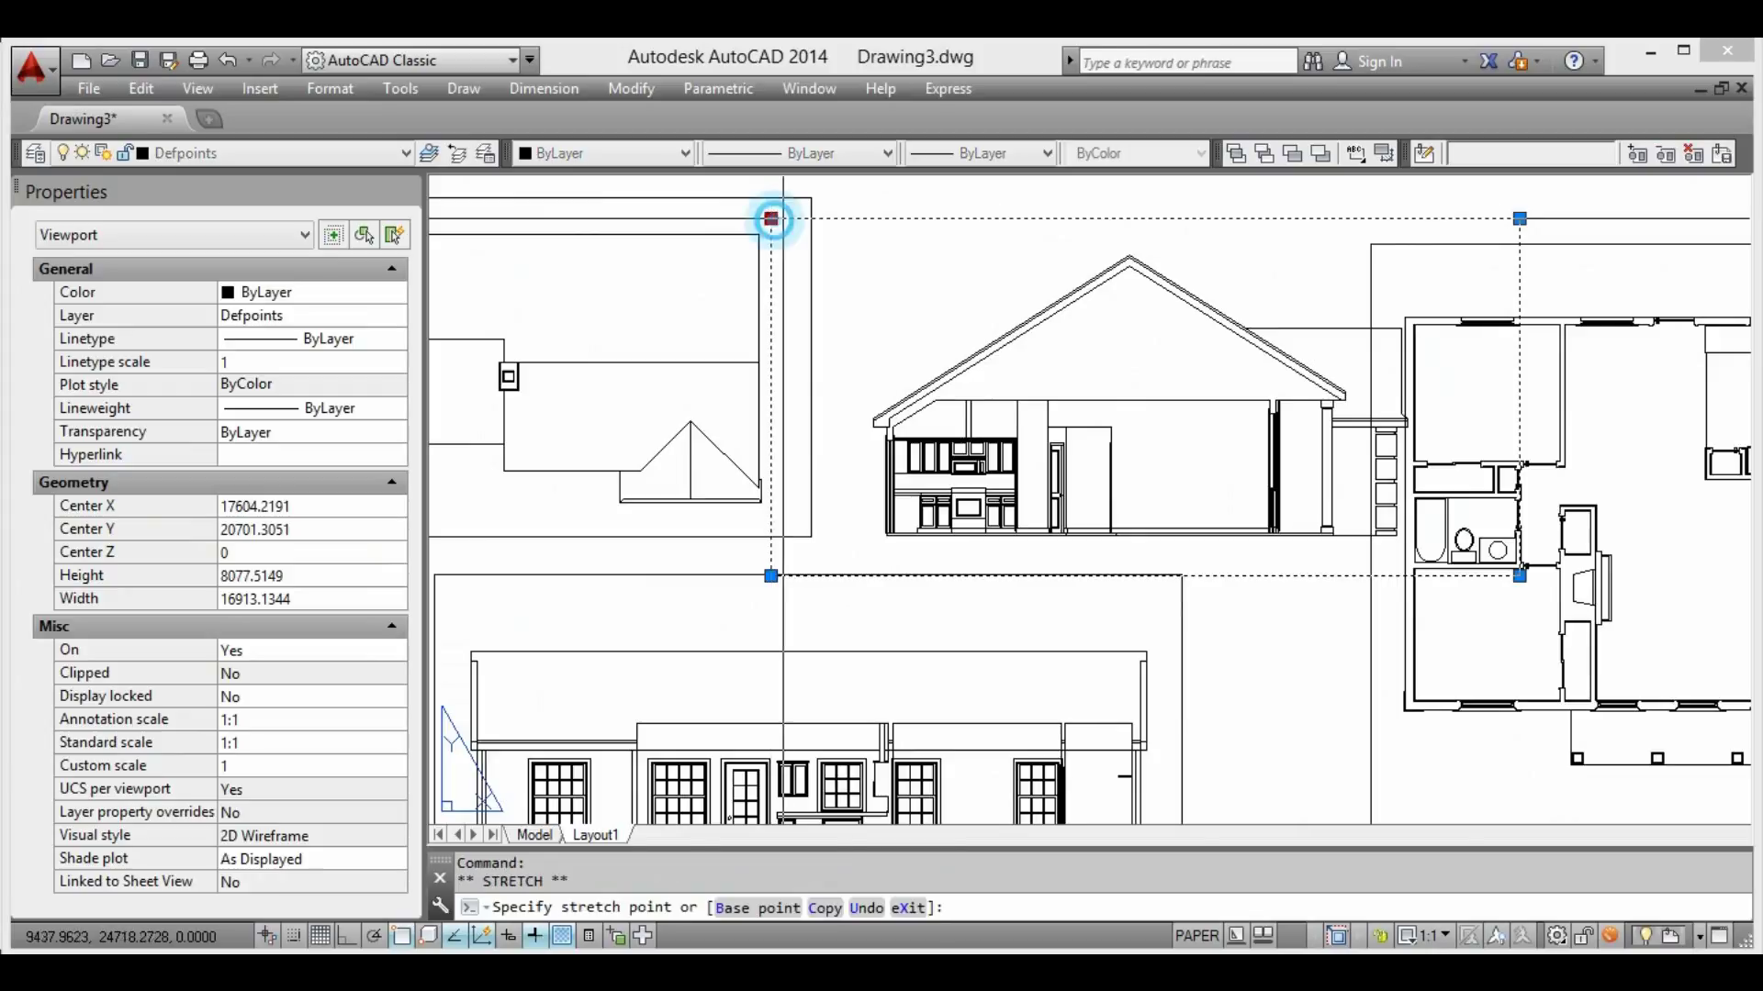
{"action": "left_click", "coordinate": [856, 217]}
{"action": "middle_click_drag", "start_coordinate": [856, 216], "coordinate": [684, 217]}
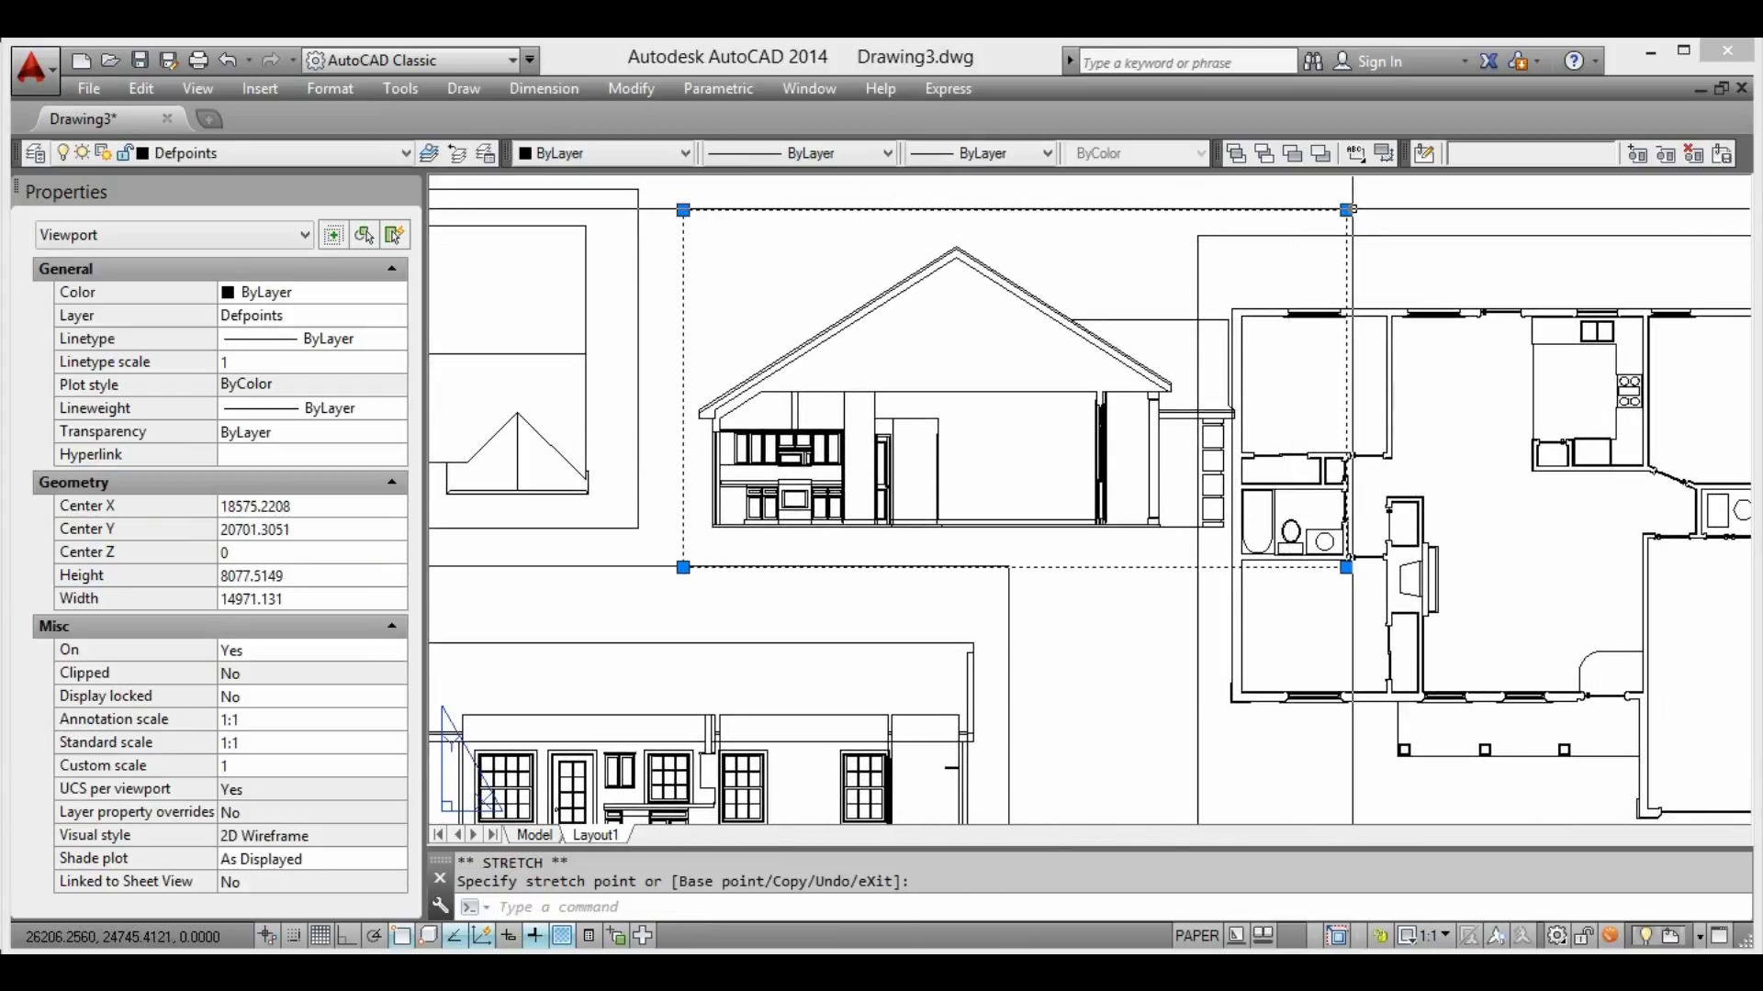
{"action": "left_click", "coordinate": [1347, 210]}
{"action": "left_click", "coordinate": [1347, 210]}
{"action": "left_click", "coordinate": [1251, 205]}
Reposition the narrowed section viewport on the sheet
{"action": "middle_click_drag", "start_coordinate": [1008, 241], "coordinate": [1177, 296]}
{"action": "key", "text": "Return"}
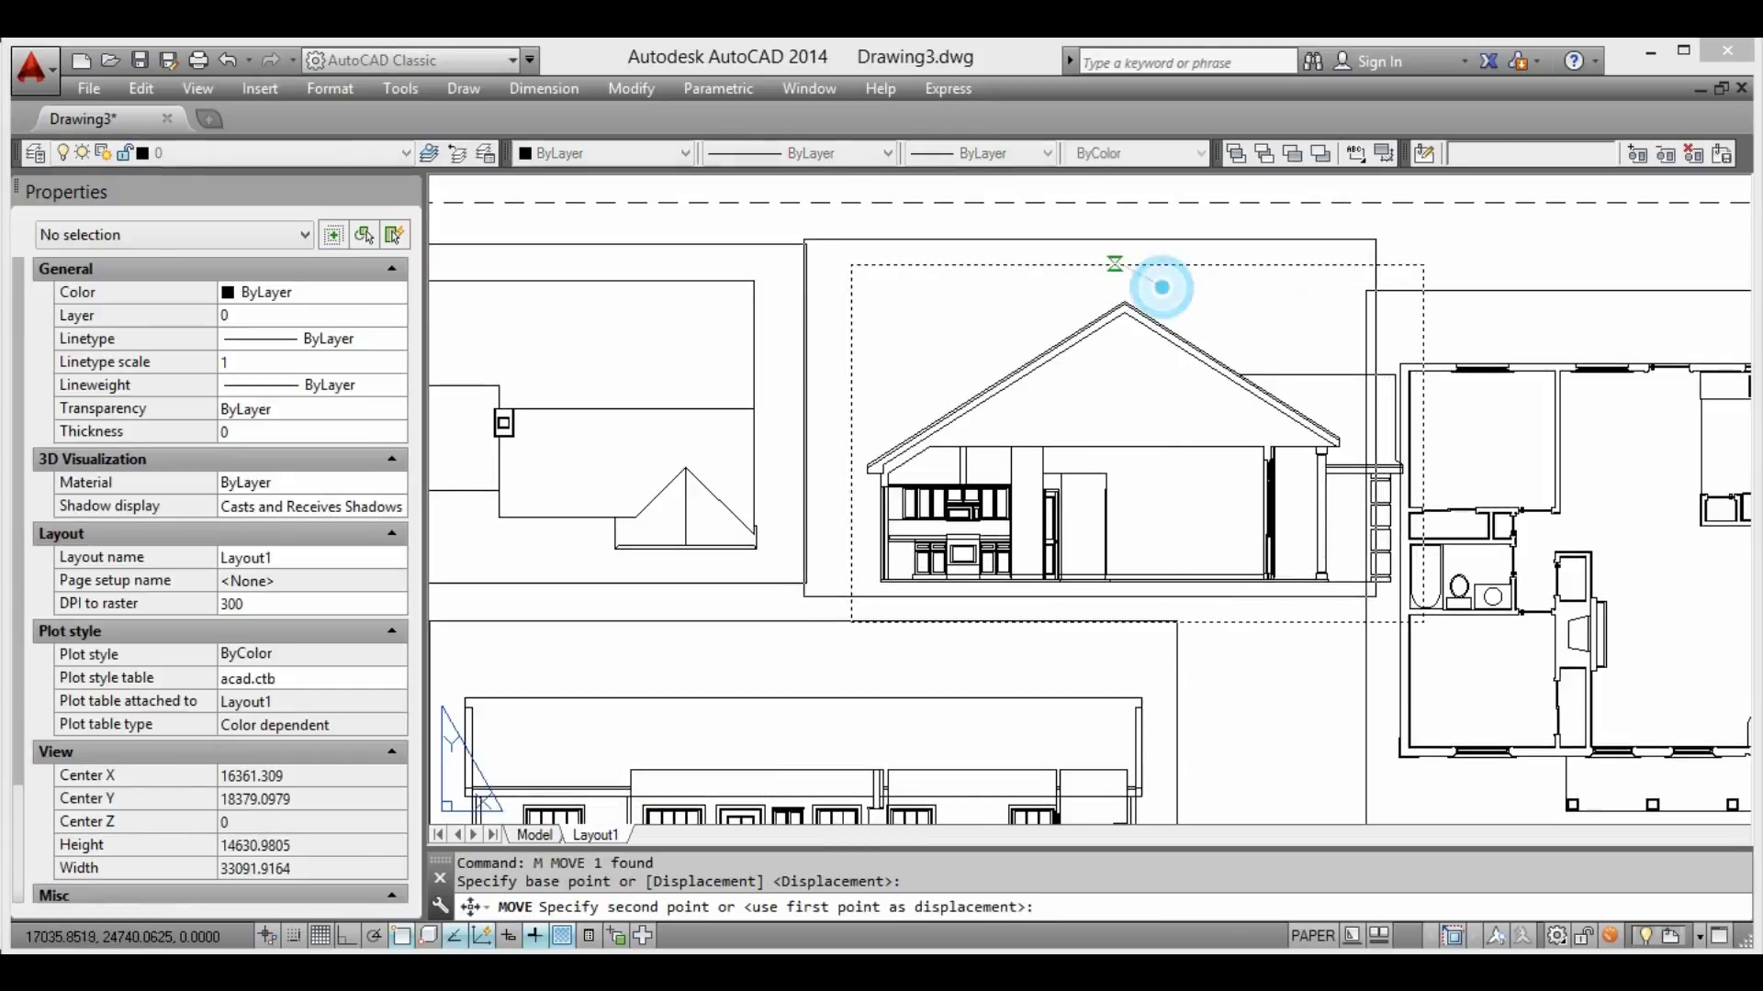
{"action": "left_click", "coordinate": [1107, 267]}
{"action": "scroll", "coordinate": [1106, 268], "scroll_direction": "down", "scroll_amount": 3}
{"action": "mouse_move", "coordinate": [1184, 422]}
{"action": "middle_mouse_down"}
{"action": "mouse_move", "coordinate": [1113, 349]}
{"action": "mouse_move", "coordinate": [1110, 253]}
{"action": "middle_mouse_up"}
{"action": "middle_click_drag", "start_coordinate": [1129, 474], "coordinate": [1171, 478]}
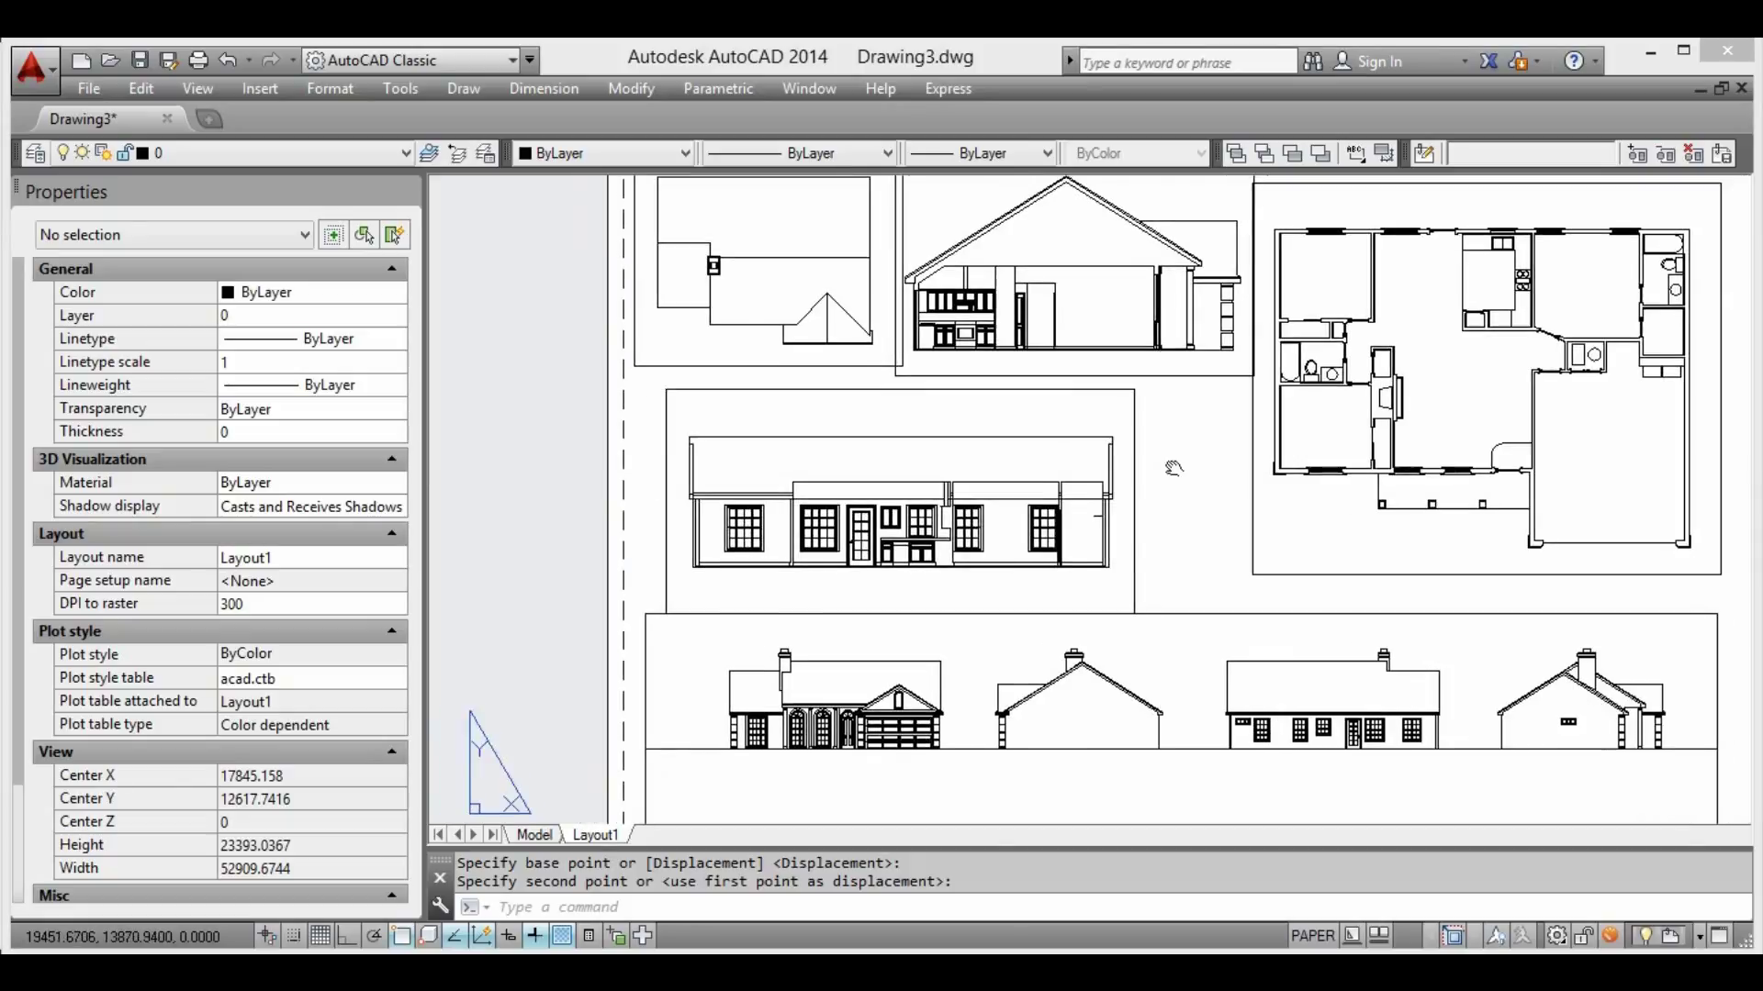
Lower the top edge and raise the bottom edge of the rear elevation viewport
{"action": "left_click", "coordinate": [1149, 423]}
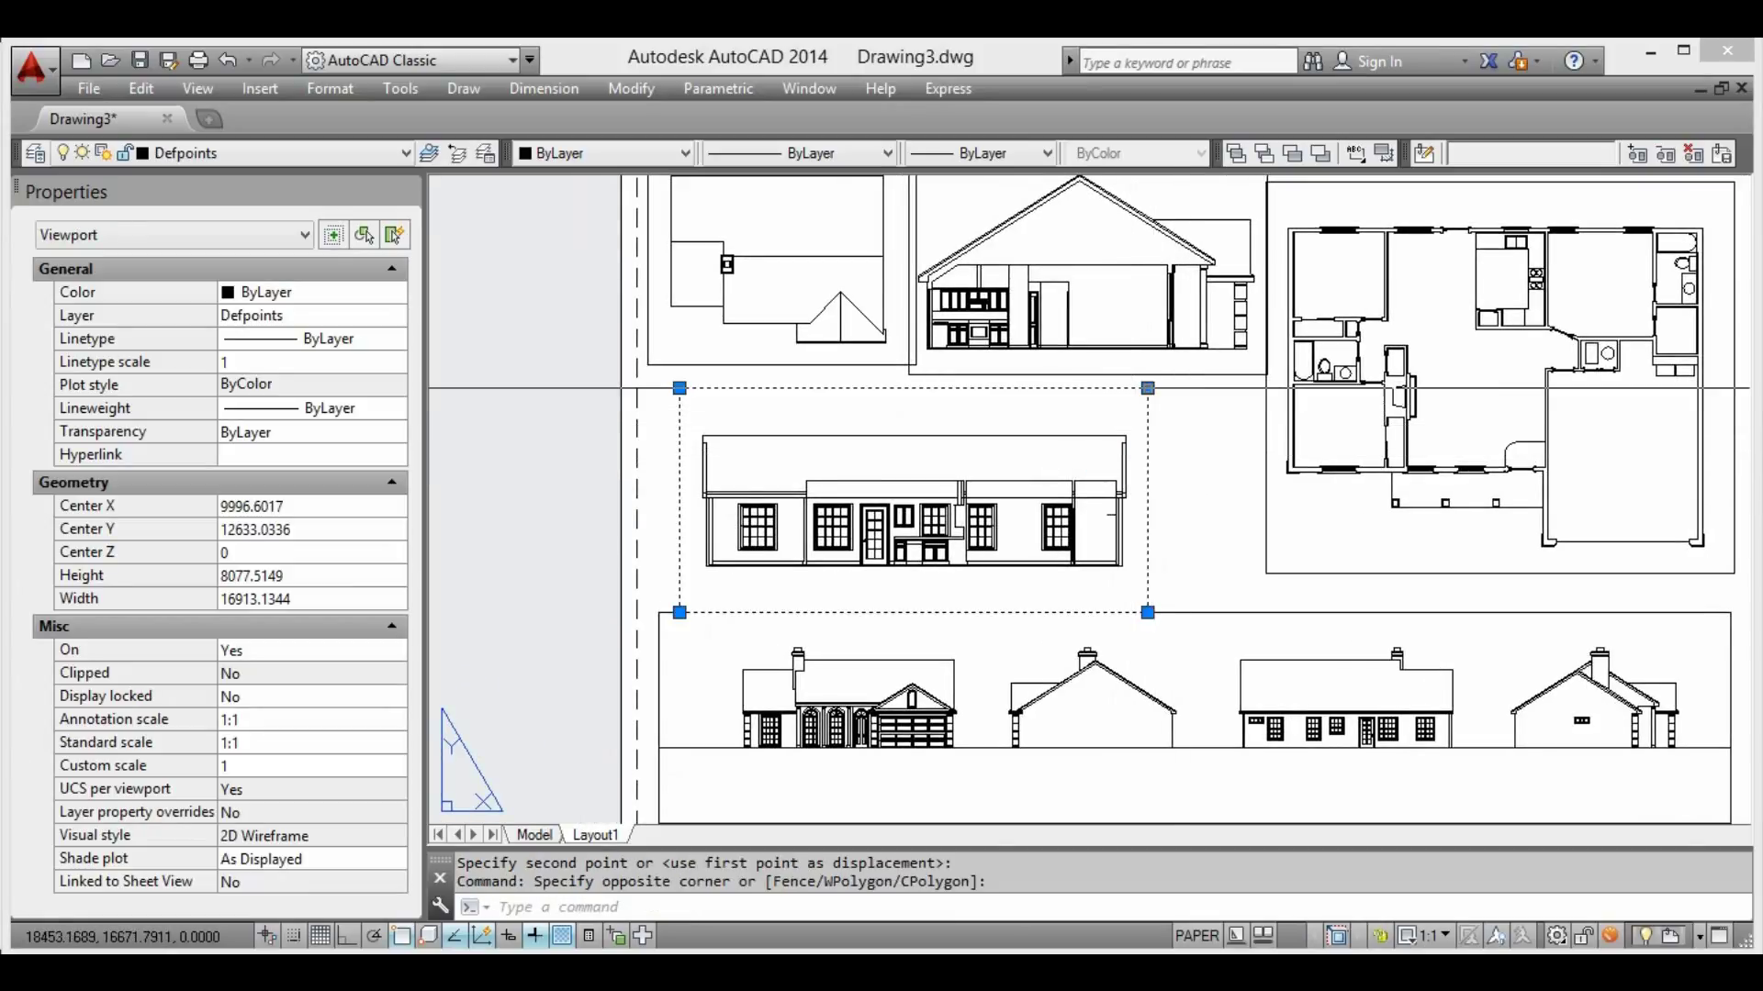
{"action": "left_click", "coordinate": [1147, 389]}
{"action": "left_click", "coordinate": [1147, 419]}
{"action": "left_click", "coordinate": [1147, 613]}
{"action": "left_click", "coordinate": [1148, 580]}
{"action": "middle_click_drag", "start_coordinate": [1006, 459], "coordinate": [1119, 478]}
Move the rear elevation viewport slightly left
{"action": "key", "text": "Escape"}
{"action": "type", "text": "m"}
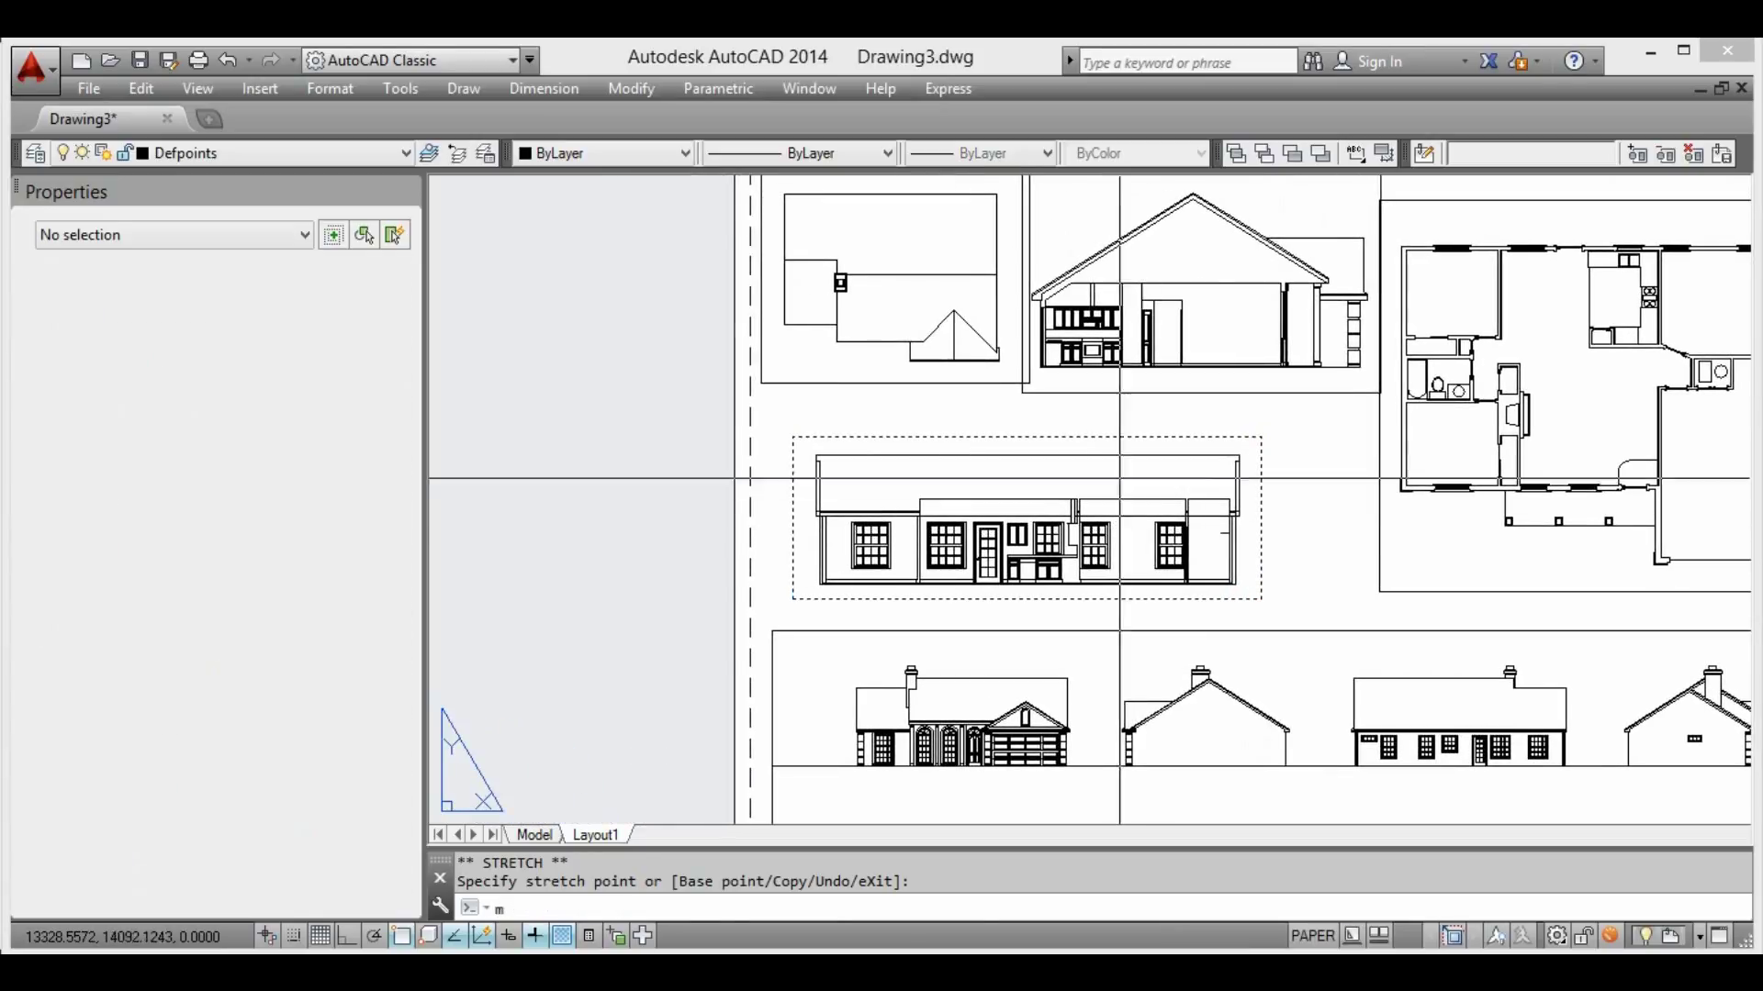
{"action": "key", "text": "Return"}
{"action": "left_click", "coordinate": [1118, 417]}
{"action": "left_click", "coordinate": [1078, 417]}
{"action": "mouse_move", "coordinate": [1078, 417]}
{"action": "middle_mouse_down"}
{"action": "mouse_move", "coordinate": [870, 512]}
{"action": "mouse_move", "coordinate": [850, 595]}
{"action": "middle_mouse_up"}
Move the floor-plan viewport up so its top aligns with the roof and section viewports
{"action": "middle_click_drag", "start_coordinate": [1226, 459], "coordinate": [1022, 427]}
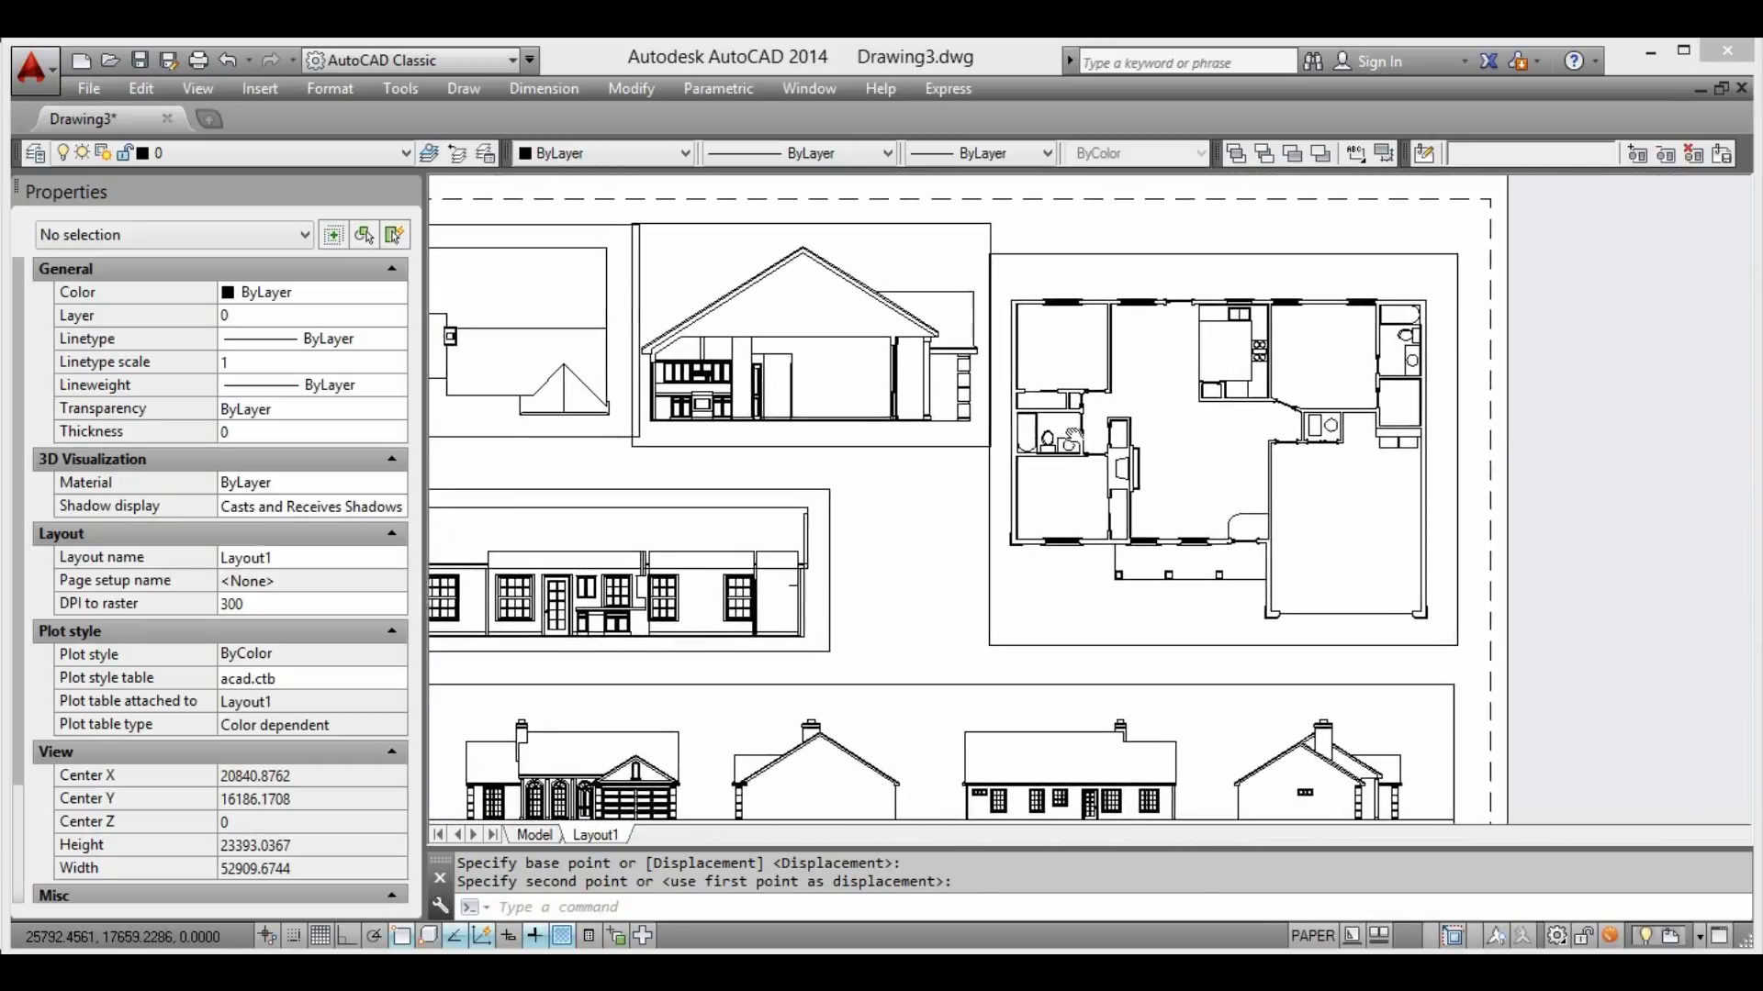
{"action": "left_click", "coordinate": [1372, 246]}
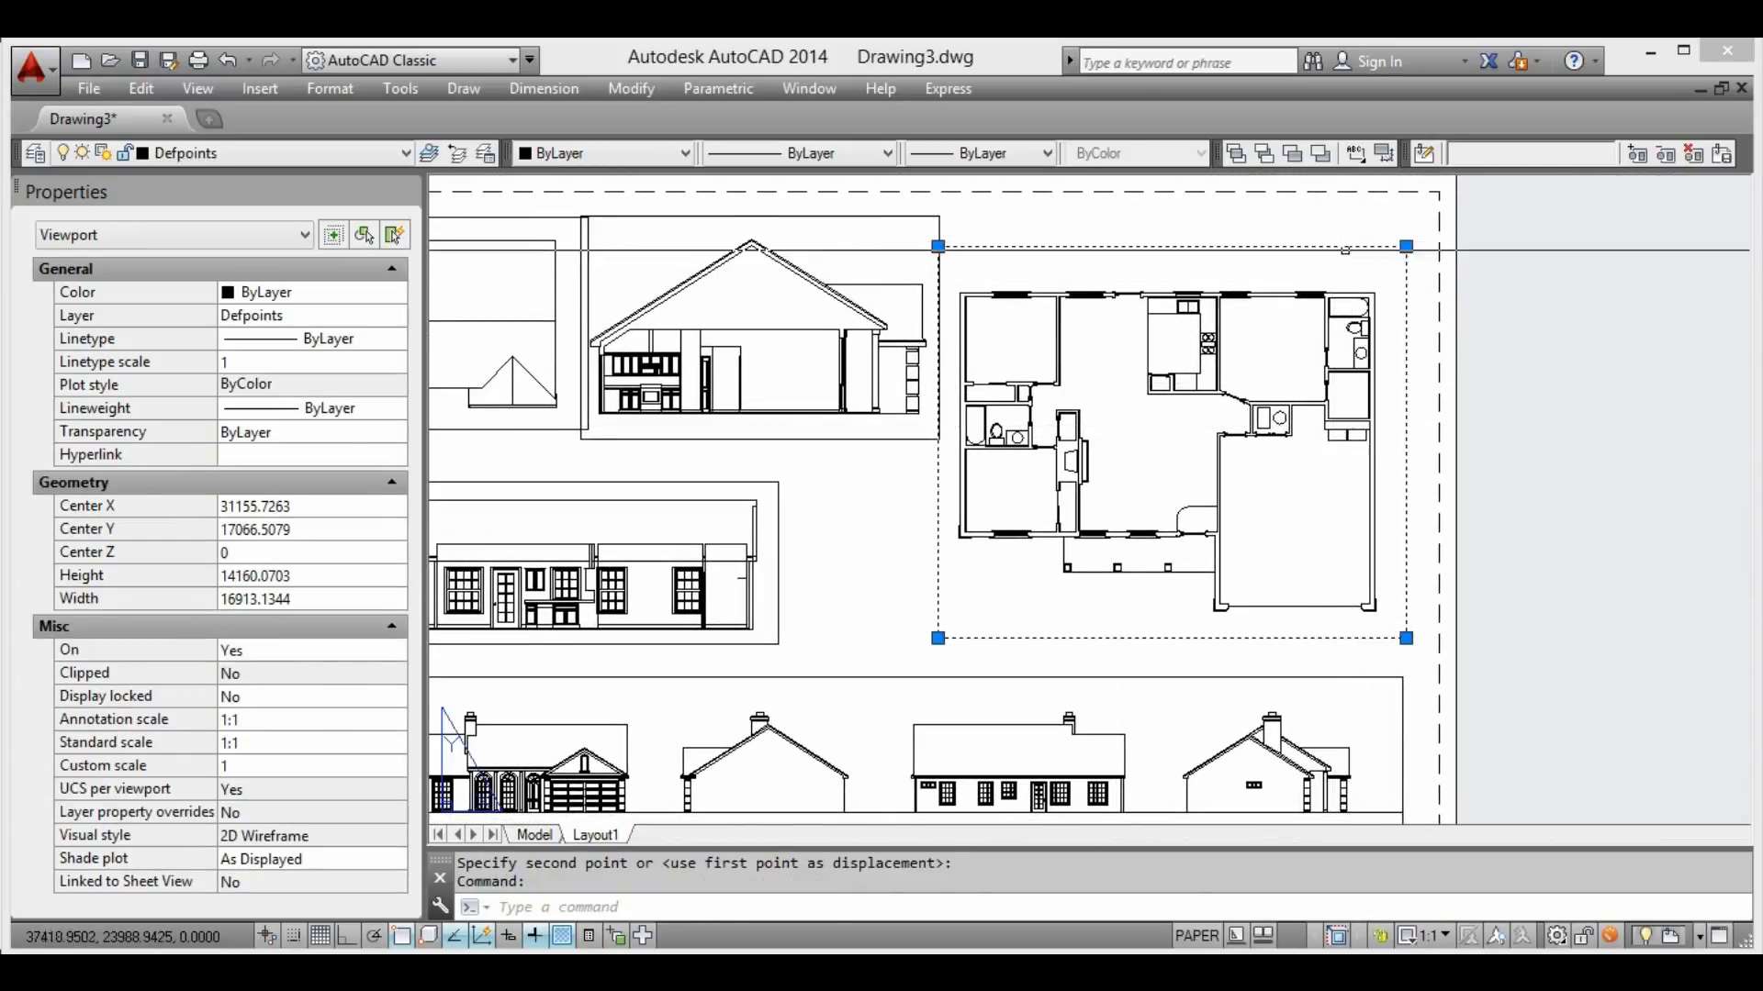
{"action": "left_click_drag", "start_coordinate": [1326, 260], "coordinate": [1345, 250]}
{"action": "middle_click_drag", "start_coordinate": [1330, 313], "coordinate": [1282, 357]}
{"action": "left_click", "coordinate": [1208, 260]}
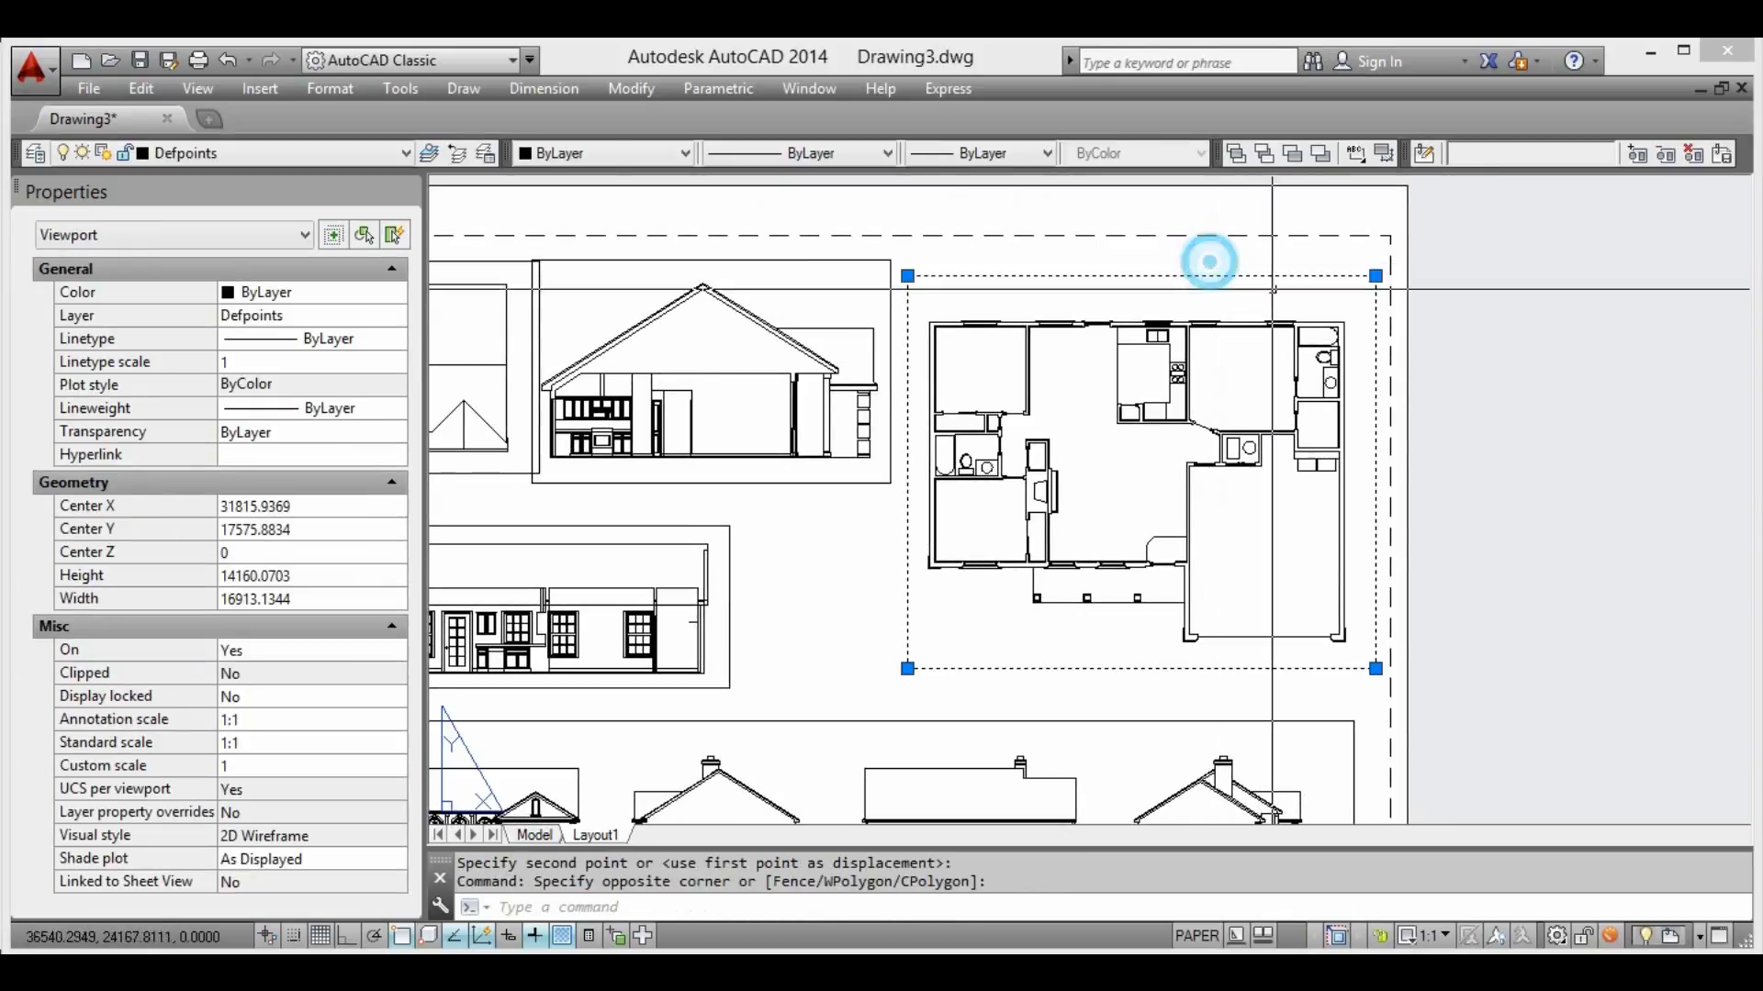
{"action": "type", "text": "m"}
{"action": "key", "text": "Return"}
{"action": "left_click", "coordinate": [1499, 342]}
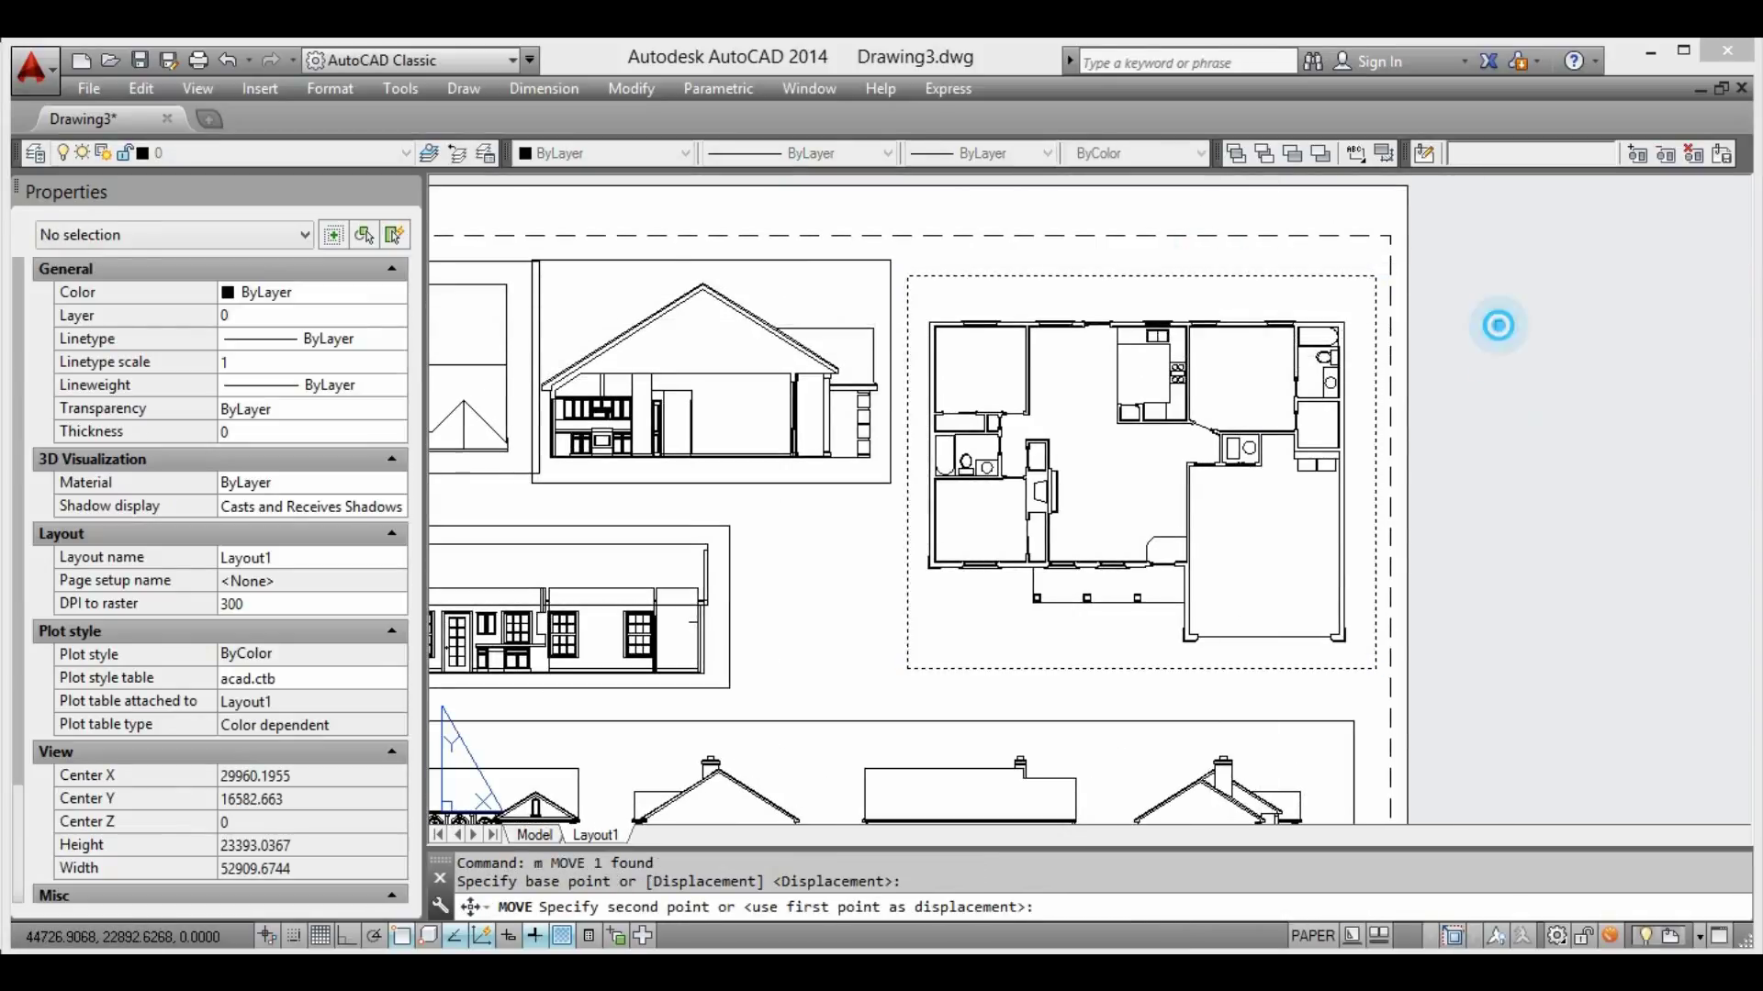
{"action": "middle_click_drag", "start_coordinate": [1060, 494], "coordinate": [1403, 365]}
{"action": "middle_click_drag", "start_coordinate": [871, 343], "coordinate": [874, 434]}
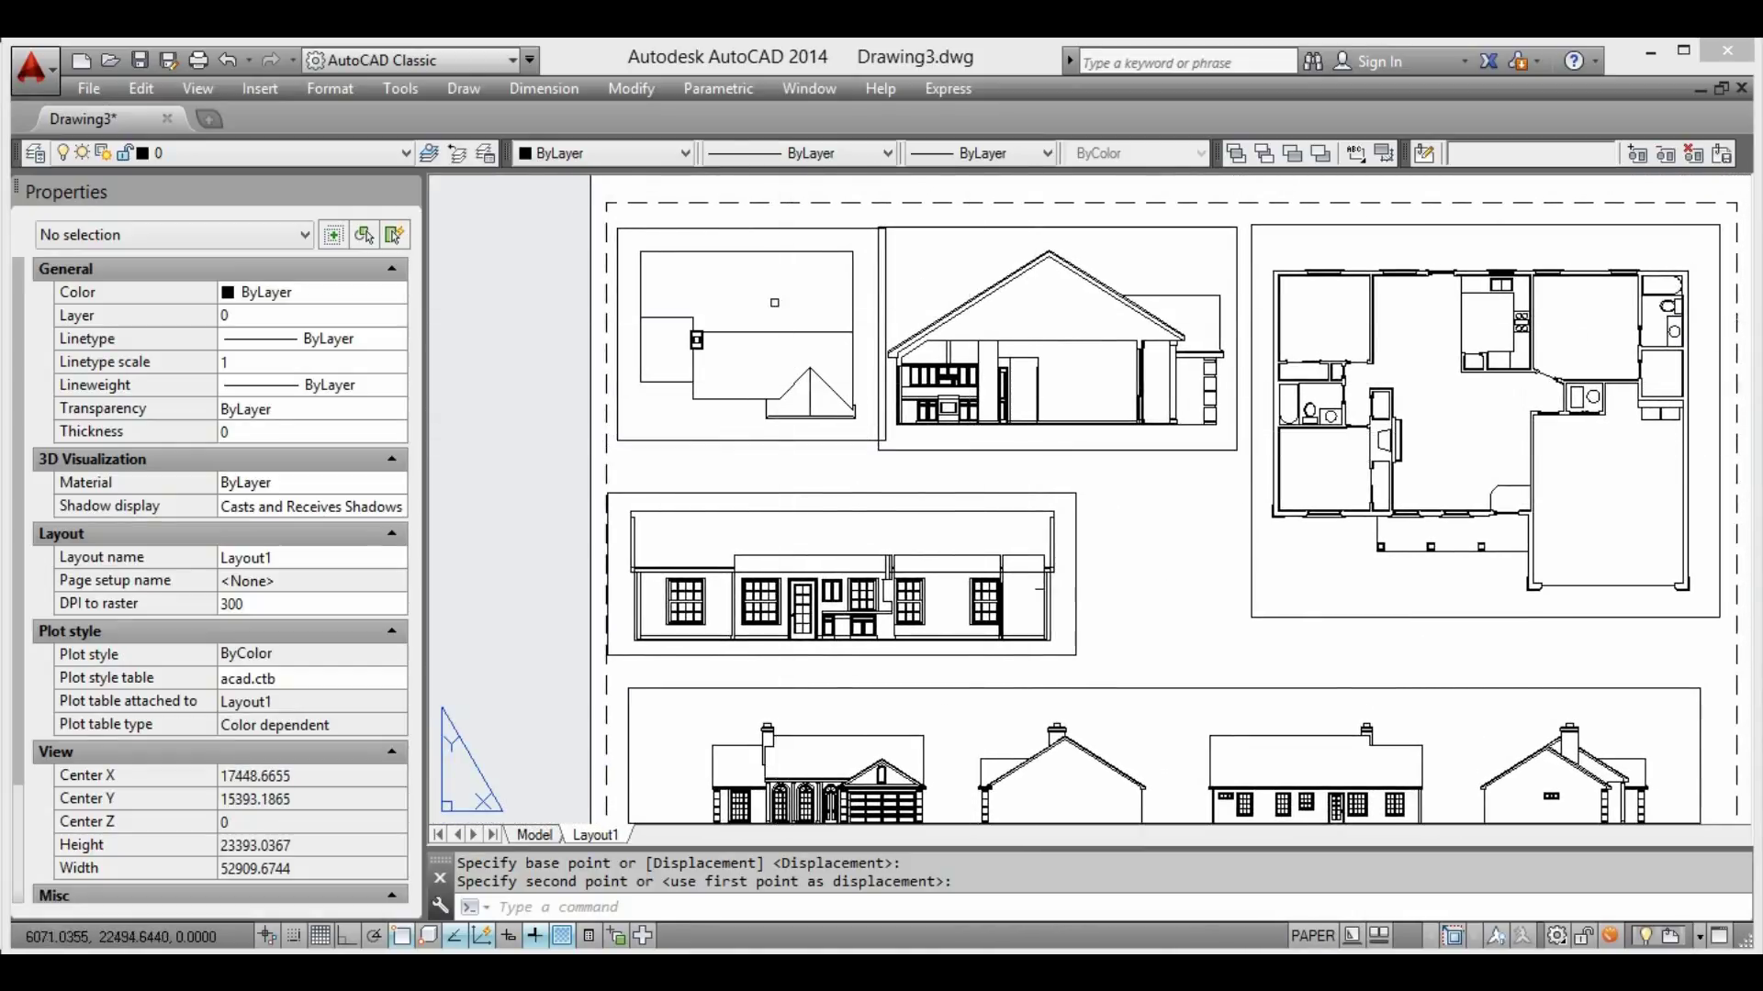
{"action": "scroll", "coordinate": [947, 410], "scroll_direction": "down", "scroll_amount": 3}
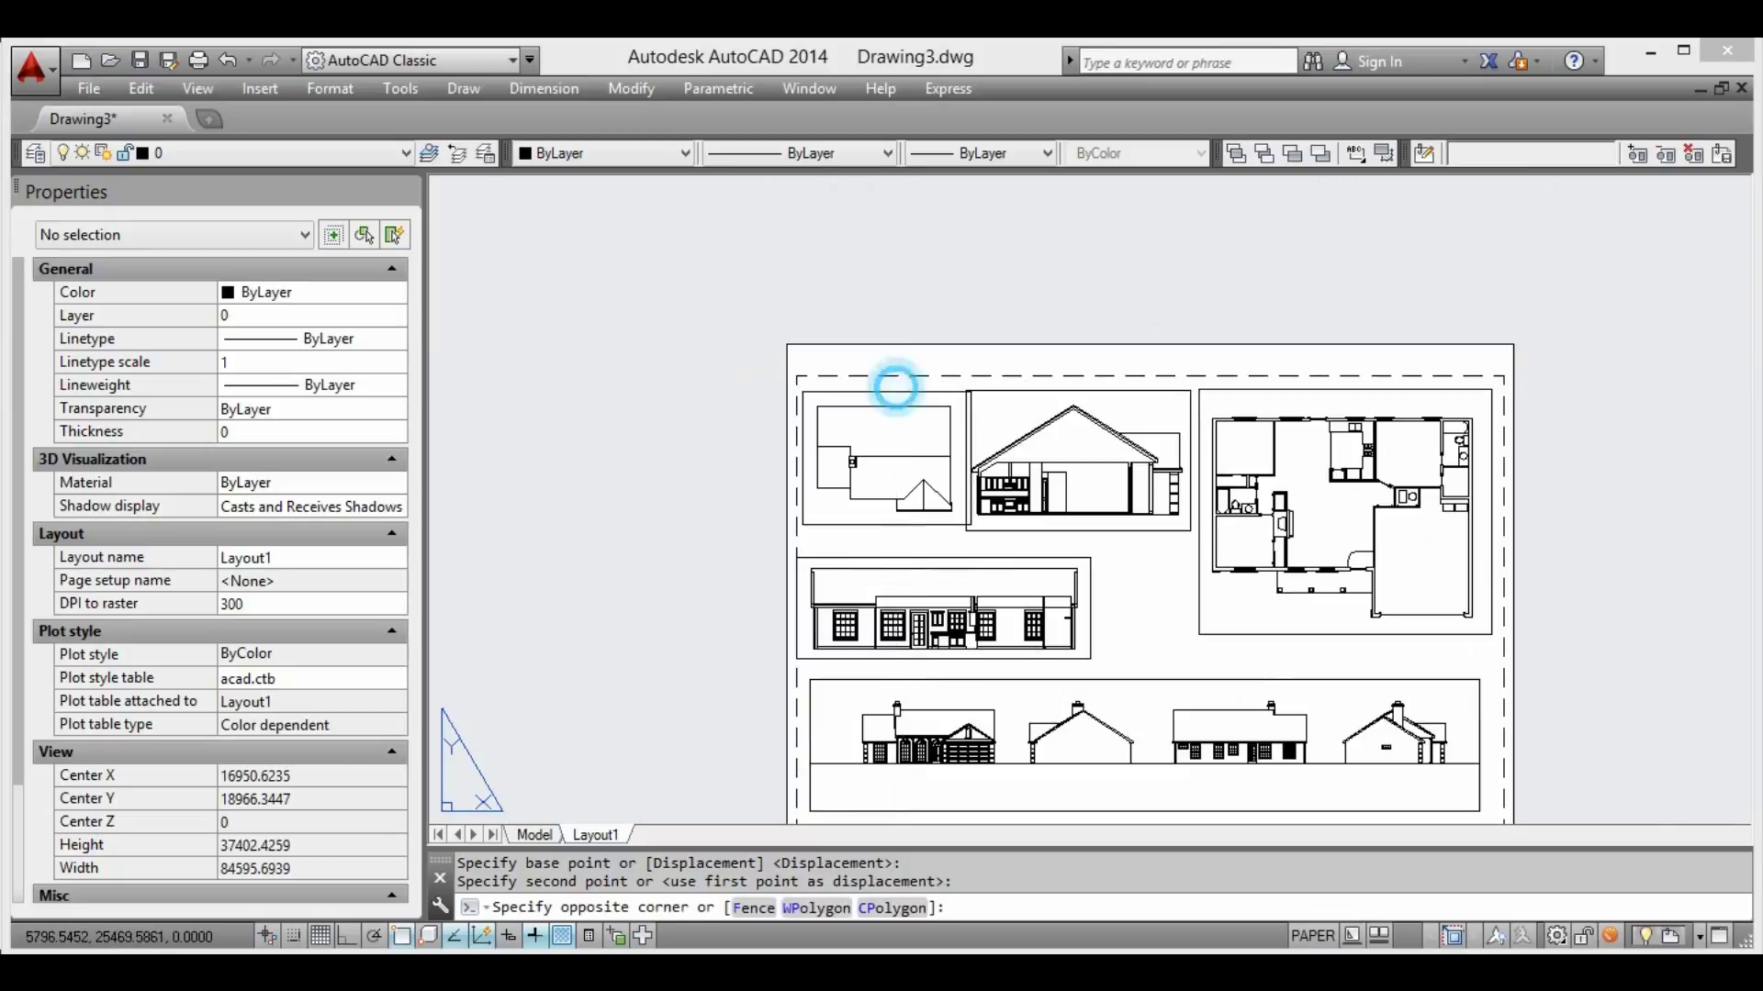
Move the section viewport to the sheet's upper left
{"action": "left_click", "coordinate": [874, 404]}
{"action": "middle_click_drag", "start_coordinate": [873, 404], "coordinate": [873, 424]}
{"action": "type", "text": "m"}
{"action": "key", "text": "Return"}
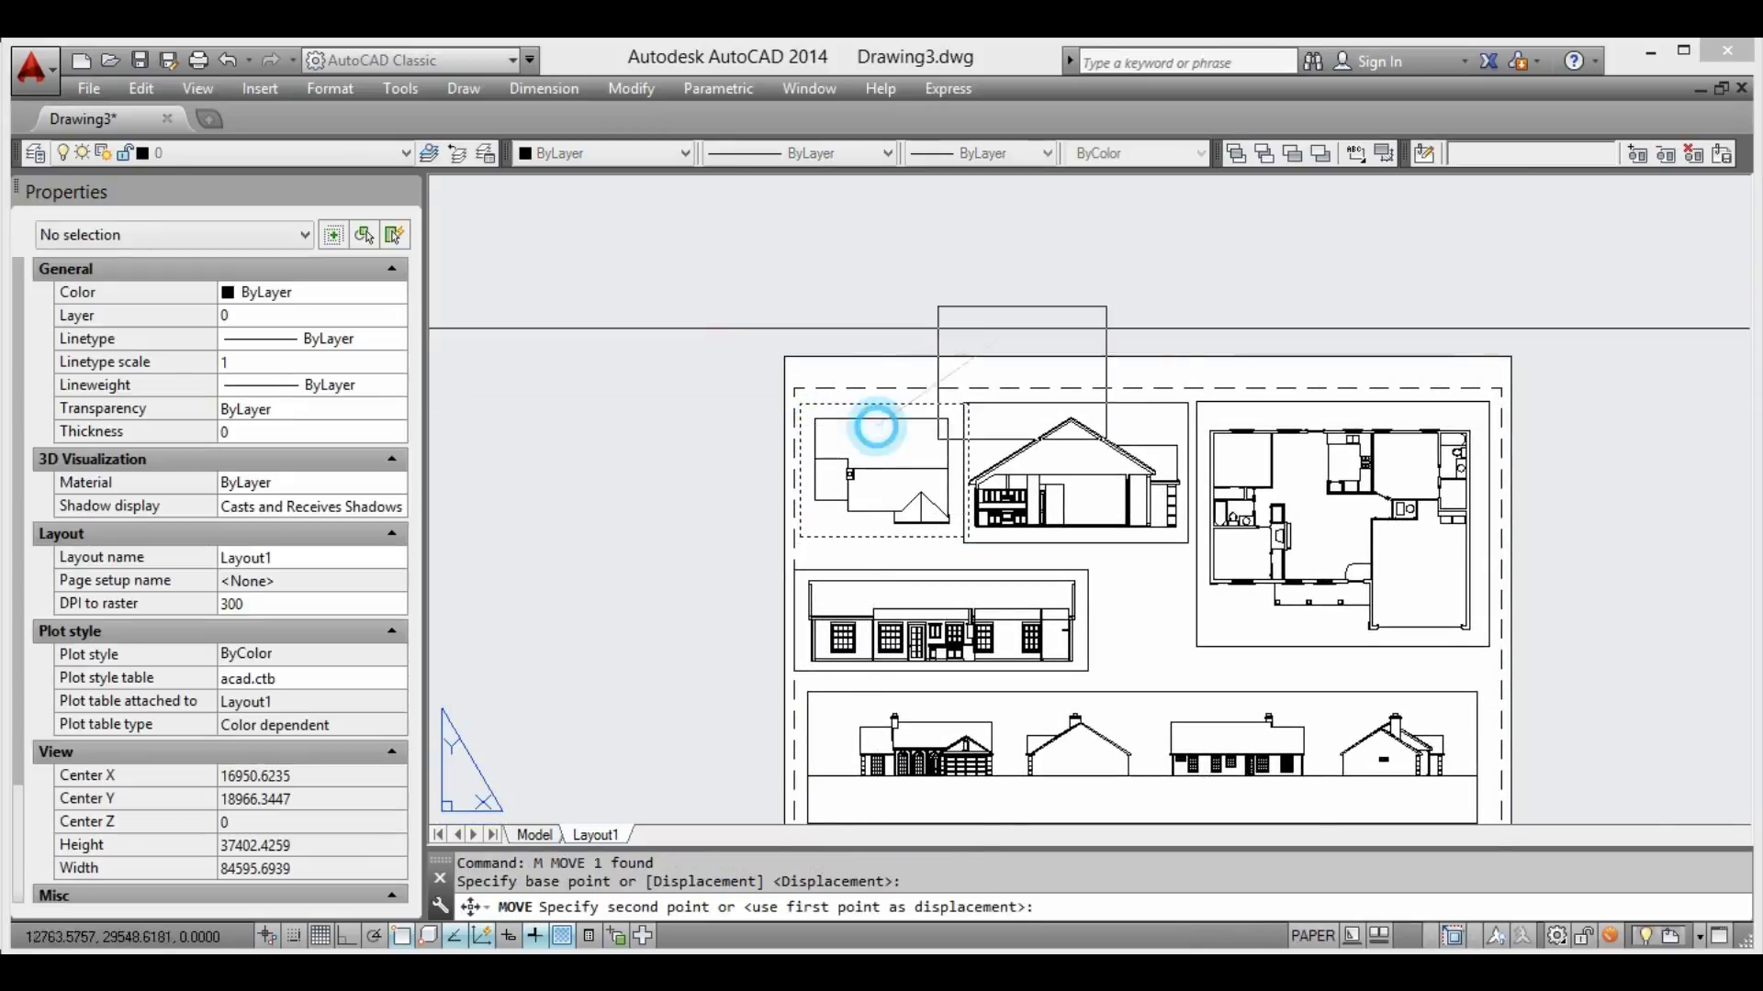
{"action": "left_click", "coordinate": [877, 426]}
{"action": "left_click", "coordinate": [936, 472]}
{"action": "scroll", "coordinate": [773, 520], "scroll_direction": "up", "scroll_amount": 2}
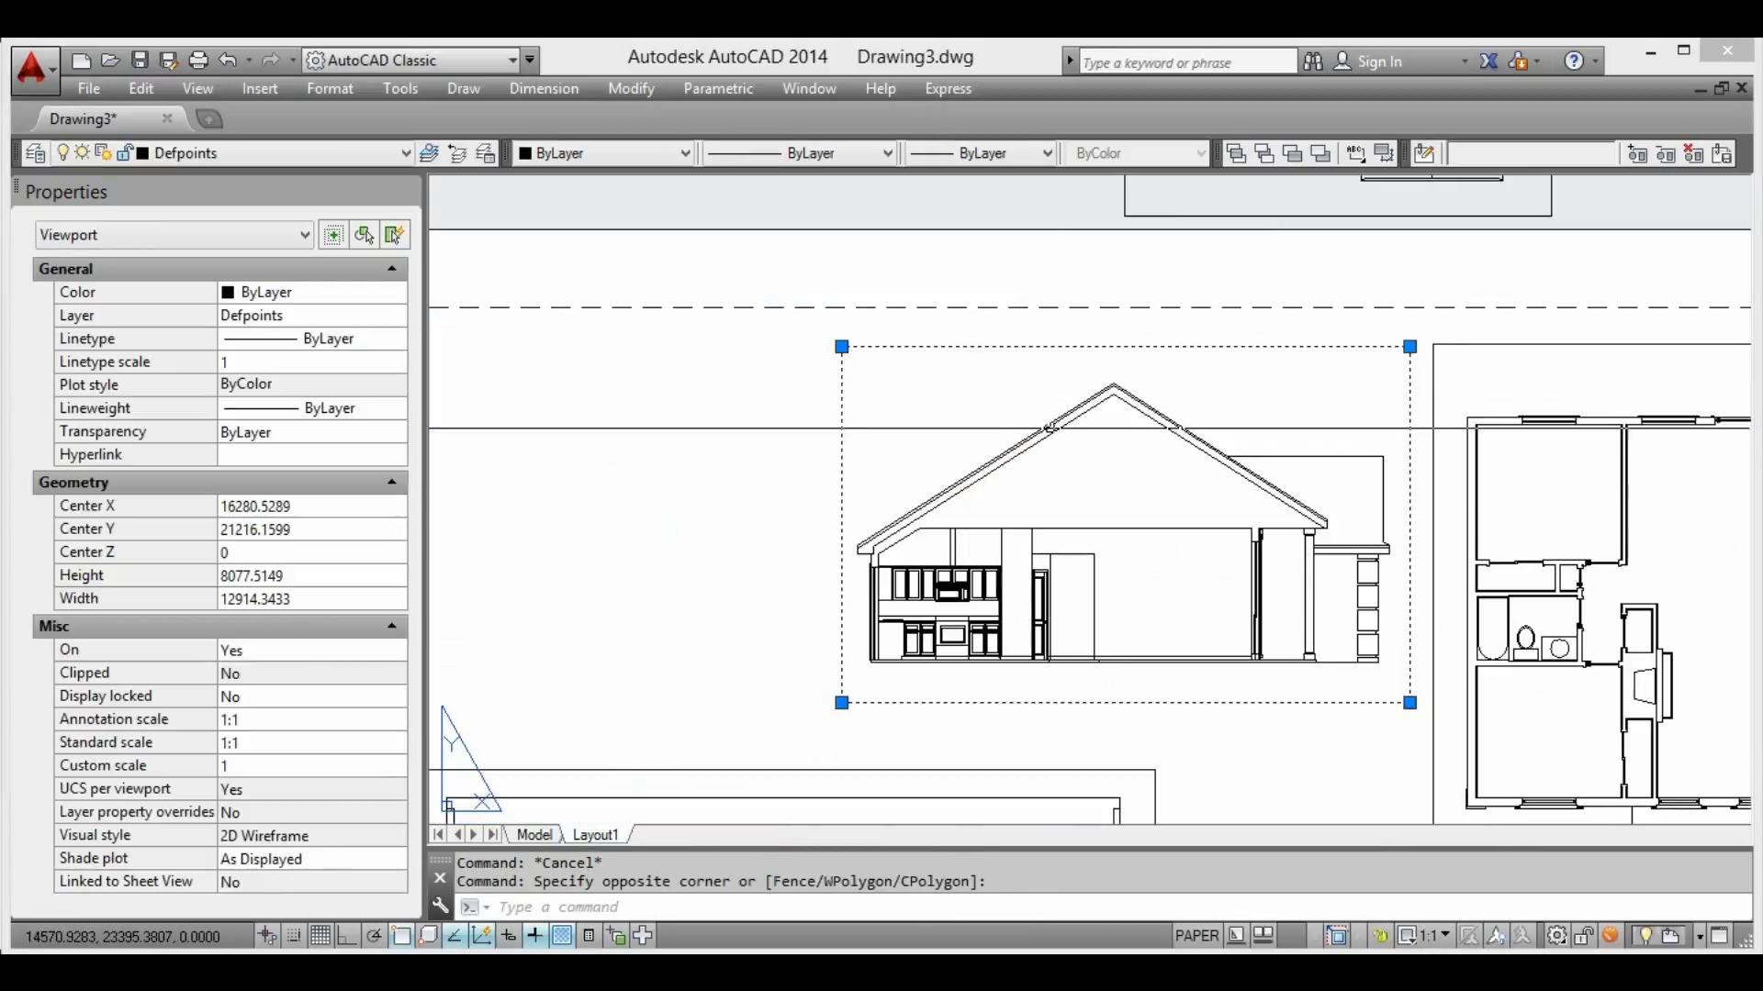
{"action": "type", "text": "m"}
{"action": "key", "text": "Return"}
{"action": "left_click", "coordinate": [1198, 384]}
{"action": "left_click", "coordinate": [1152, 369]}
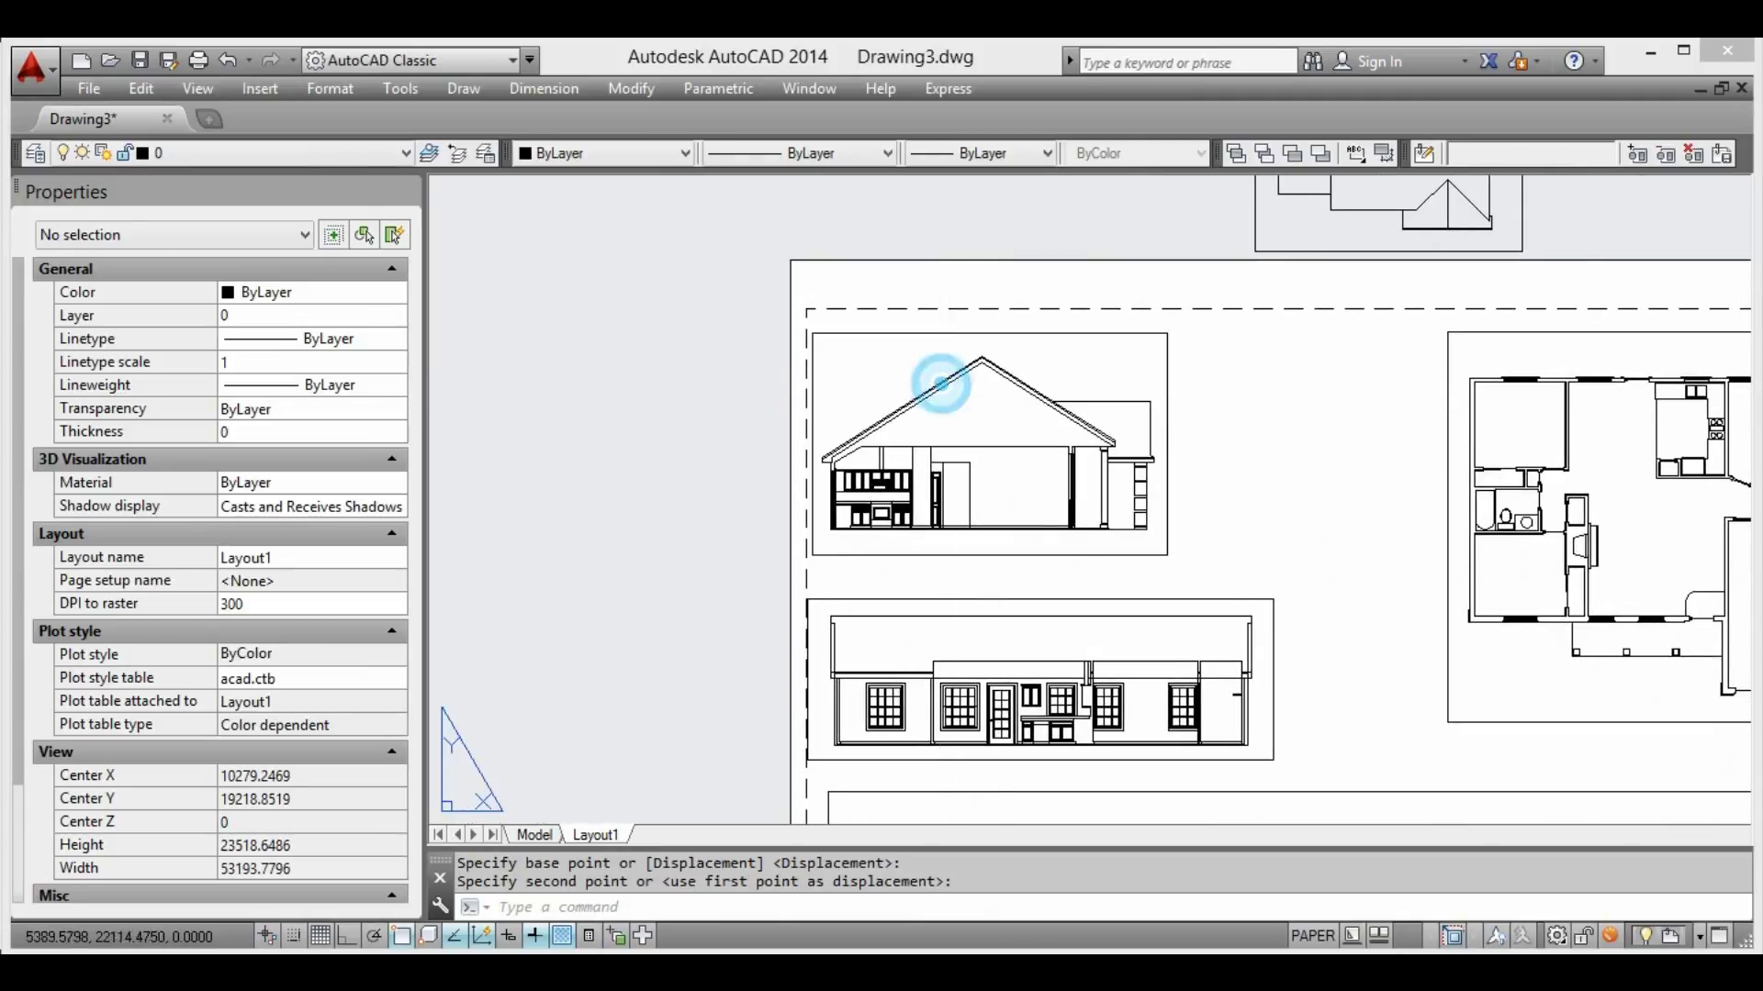
{"action": "scroll", "coordinate": [937, 382], "scroll_direction": "down", "scroll_amount": 2}
{"action": "middle_click_drag", "start_coordinate": [1051, 466], "coordinate": [1006, 463]}
Drop the roof-plan viewport into the top-row gap beside the section viewport
{"action": "left_click", "coordinate": [1109, 288]}
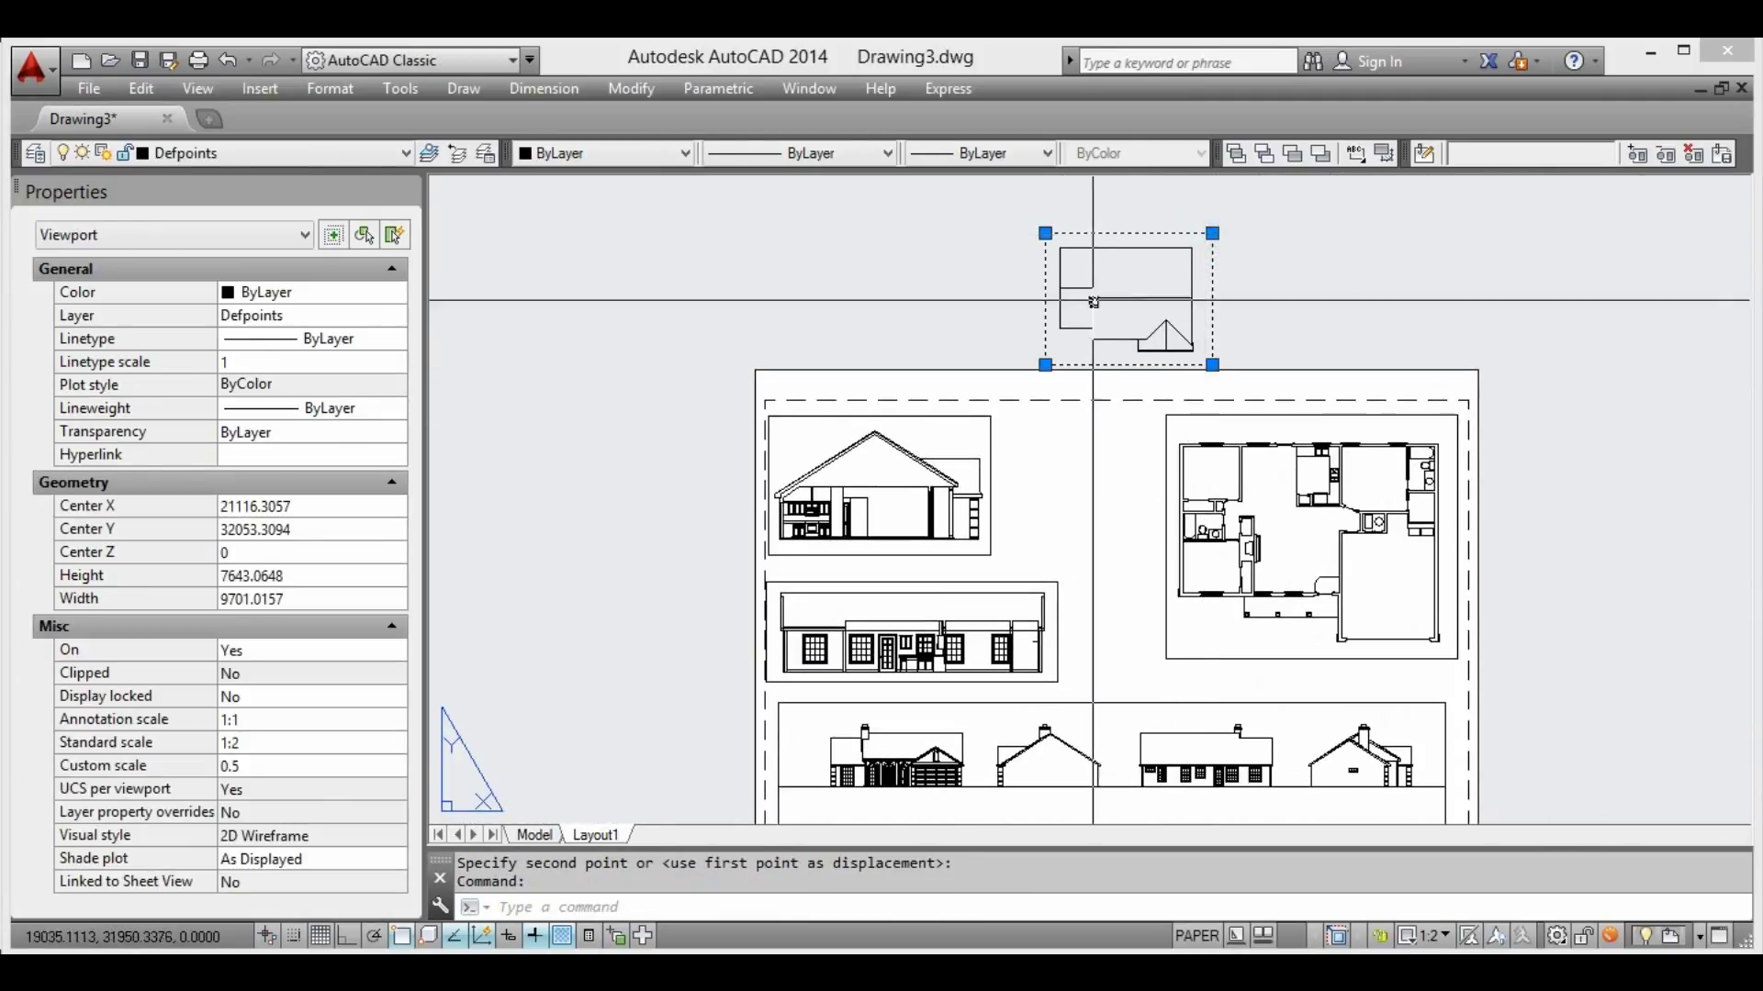
{"action": "type", "text": "m"}
{"action": "key", "text": "Return"}
{"action": "left_click", "coordinate": [1060, 469]}
{"action": "middle_click_drag", "start_coordinate": [1086, 627], "coordinate": [1109, 471]}
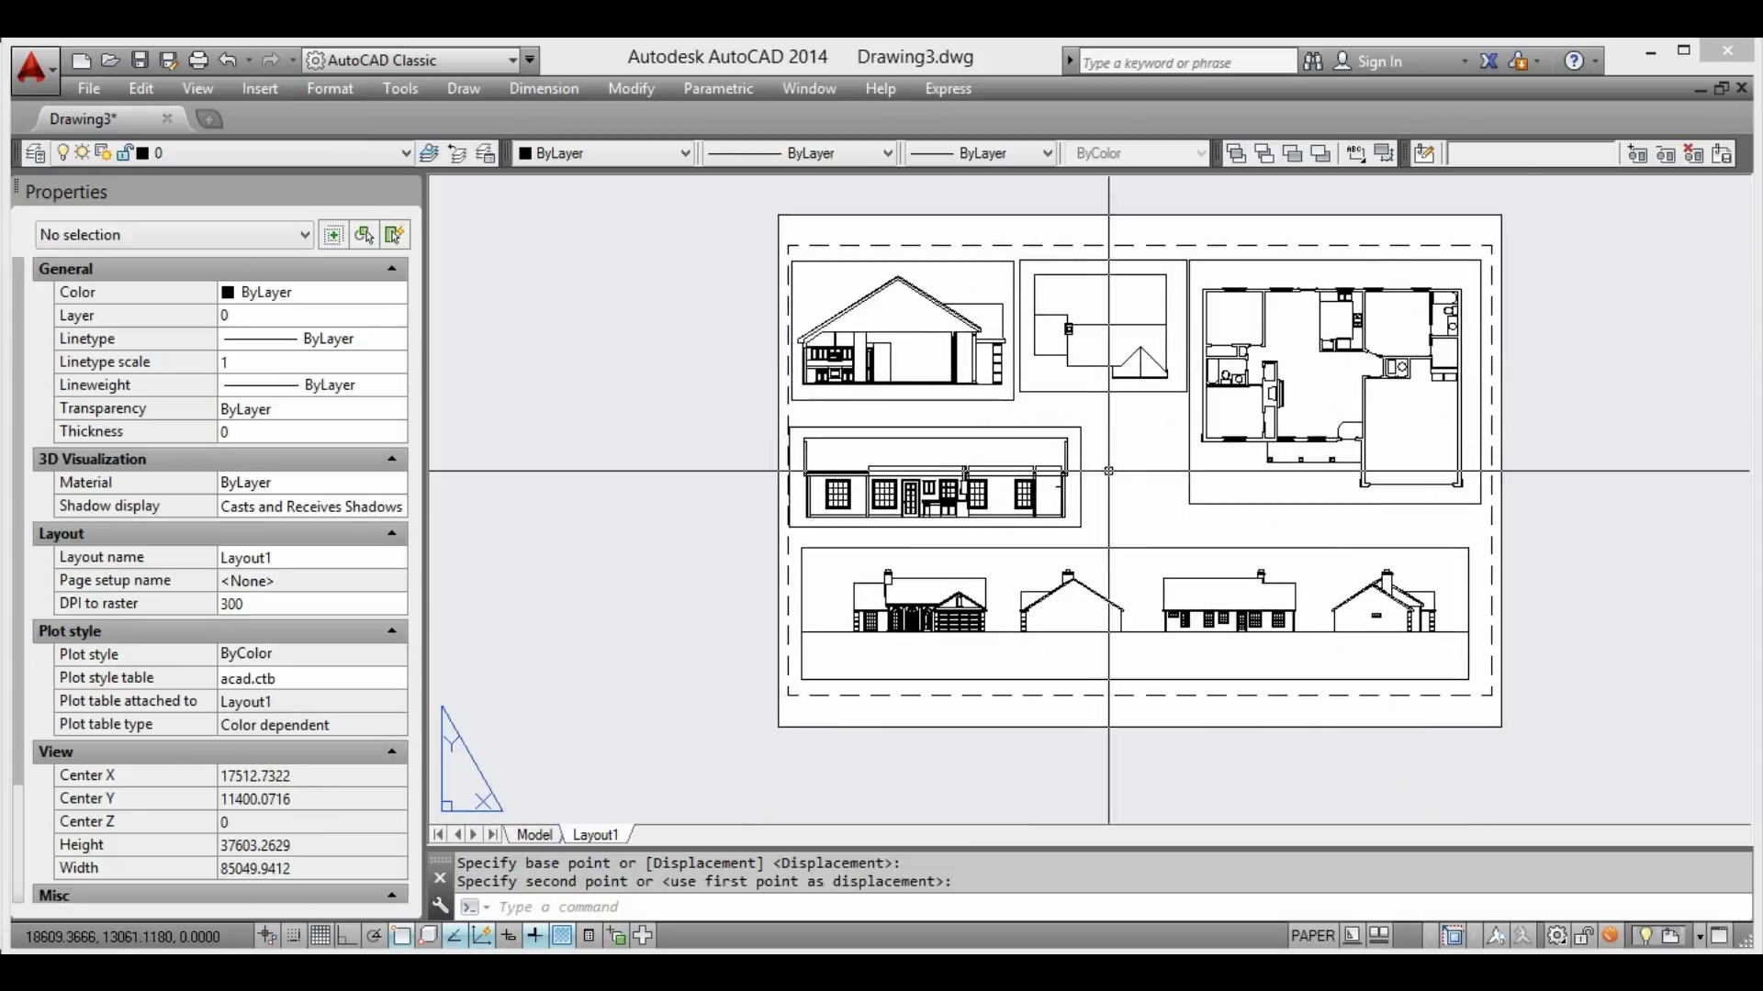
{"action": "scroll", "coordinate": [1111, 468], "scroll_direction": "up", "scroll_amount": 2}
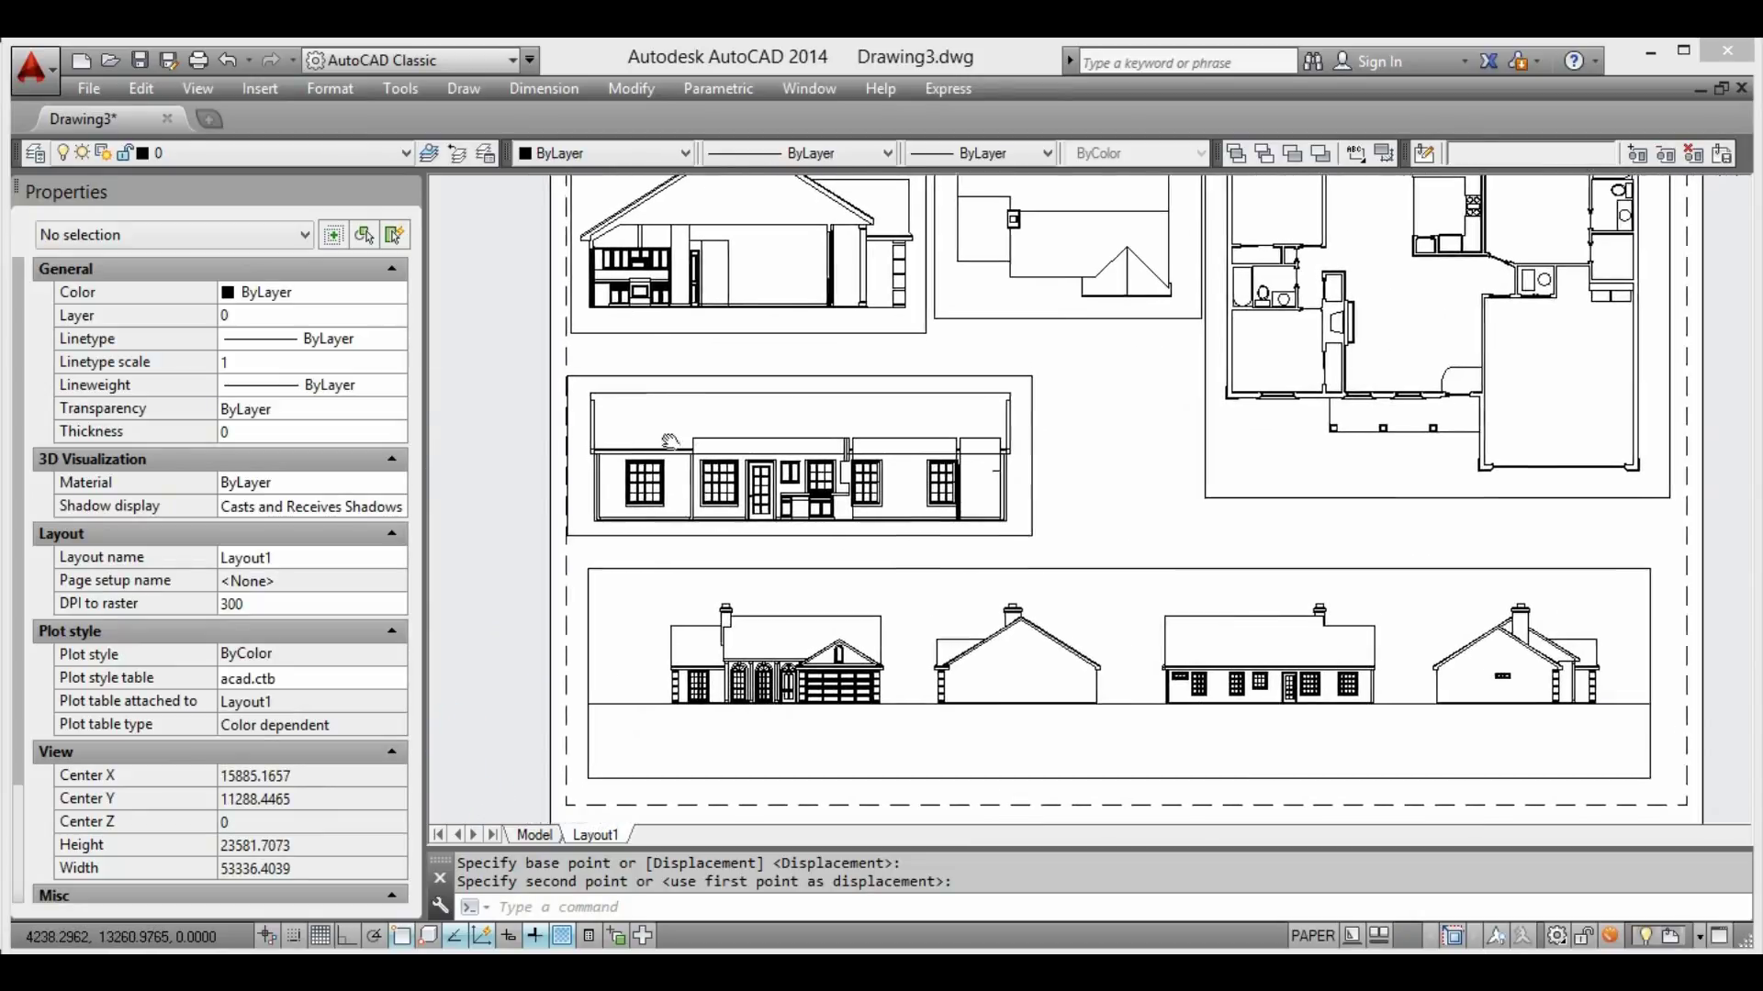
Select the single and four-elevation viewports to check they are on the Defpoints layer
{"action": "middle_click_drag", "start_coordinate": [710, 382], "coordinate": [611, 374]}
{"action": "left_click", "coordinate": [610, 374]}
{"action": "middle_click_drag", "start_coordinate": [587, 536], "coordinate": [640, 490]}
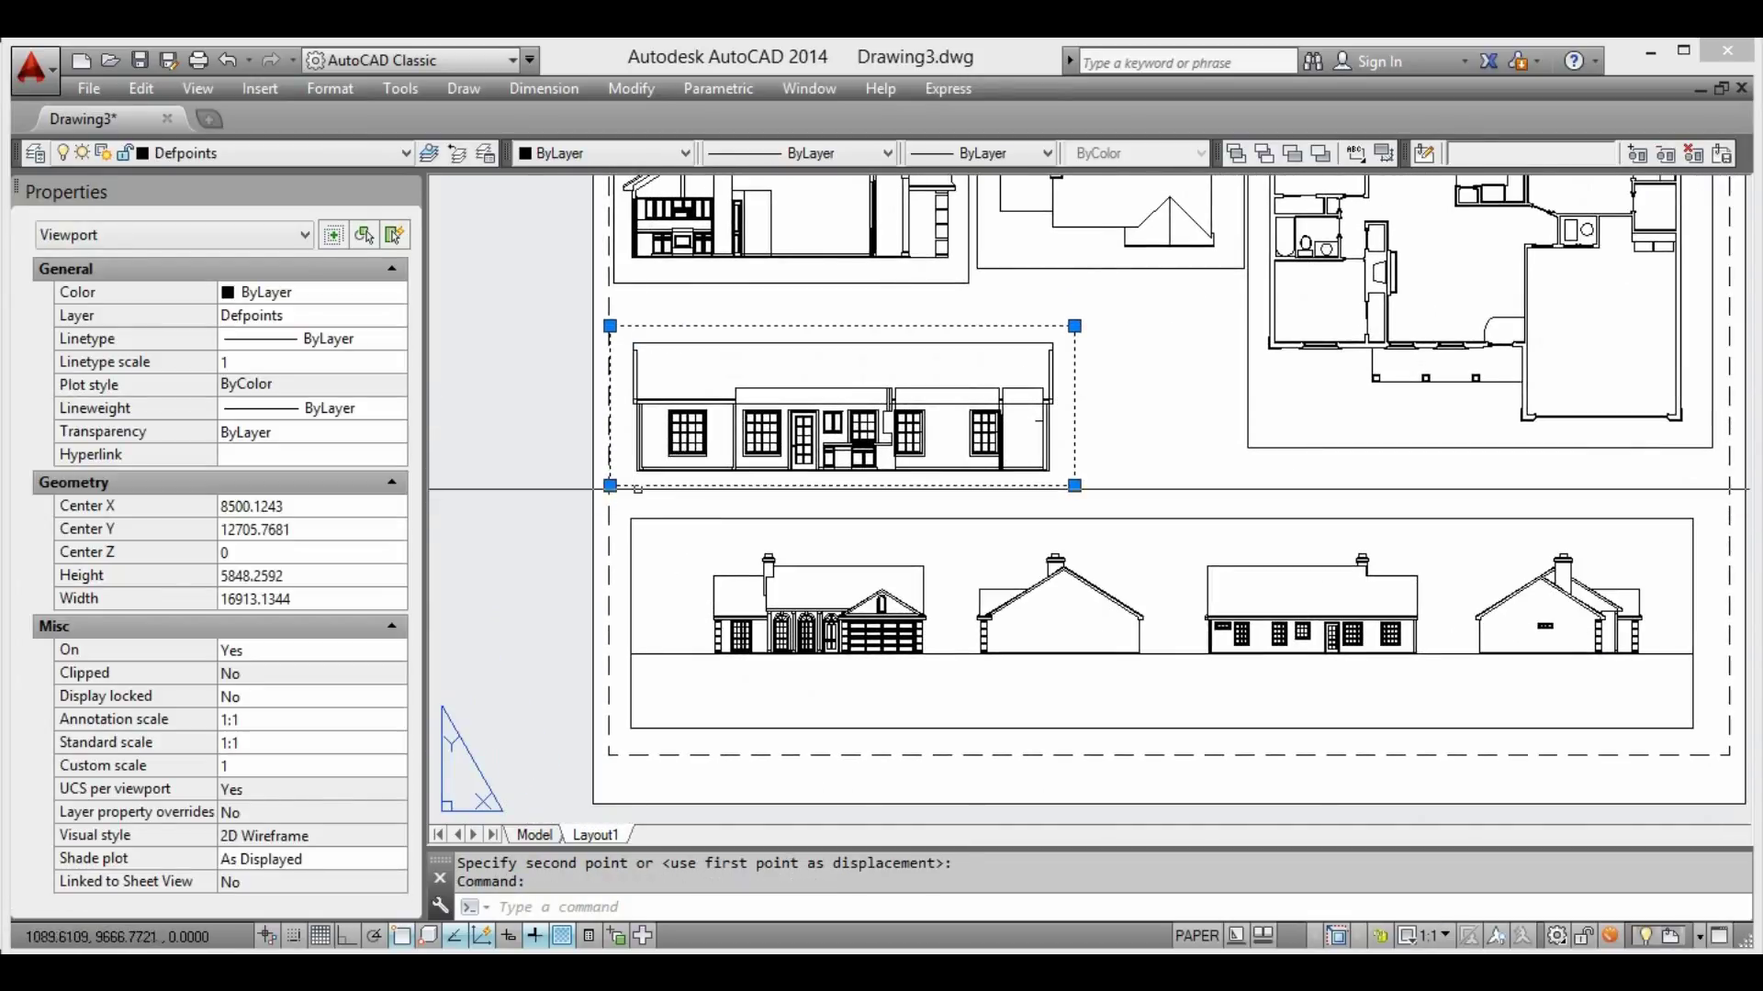
{"action": "left_click", "coordinate": [634, 519]}
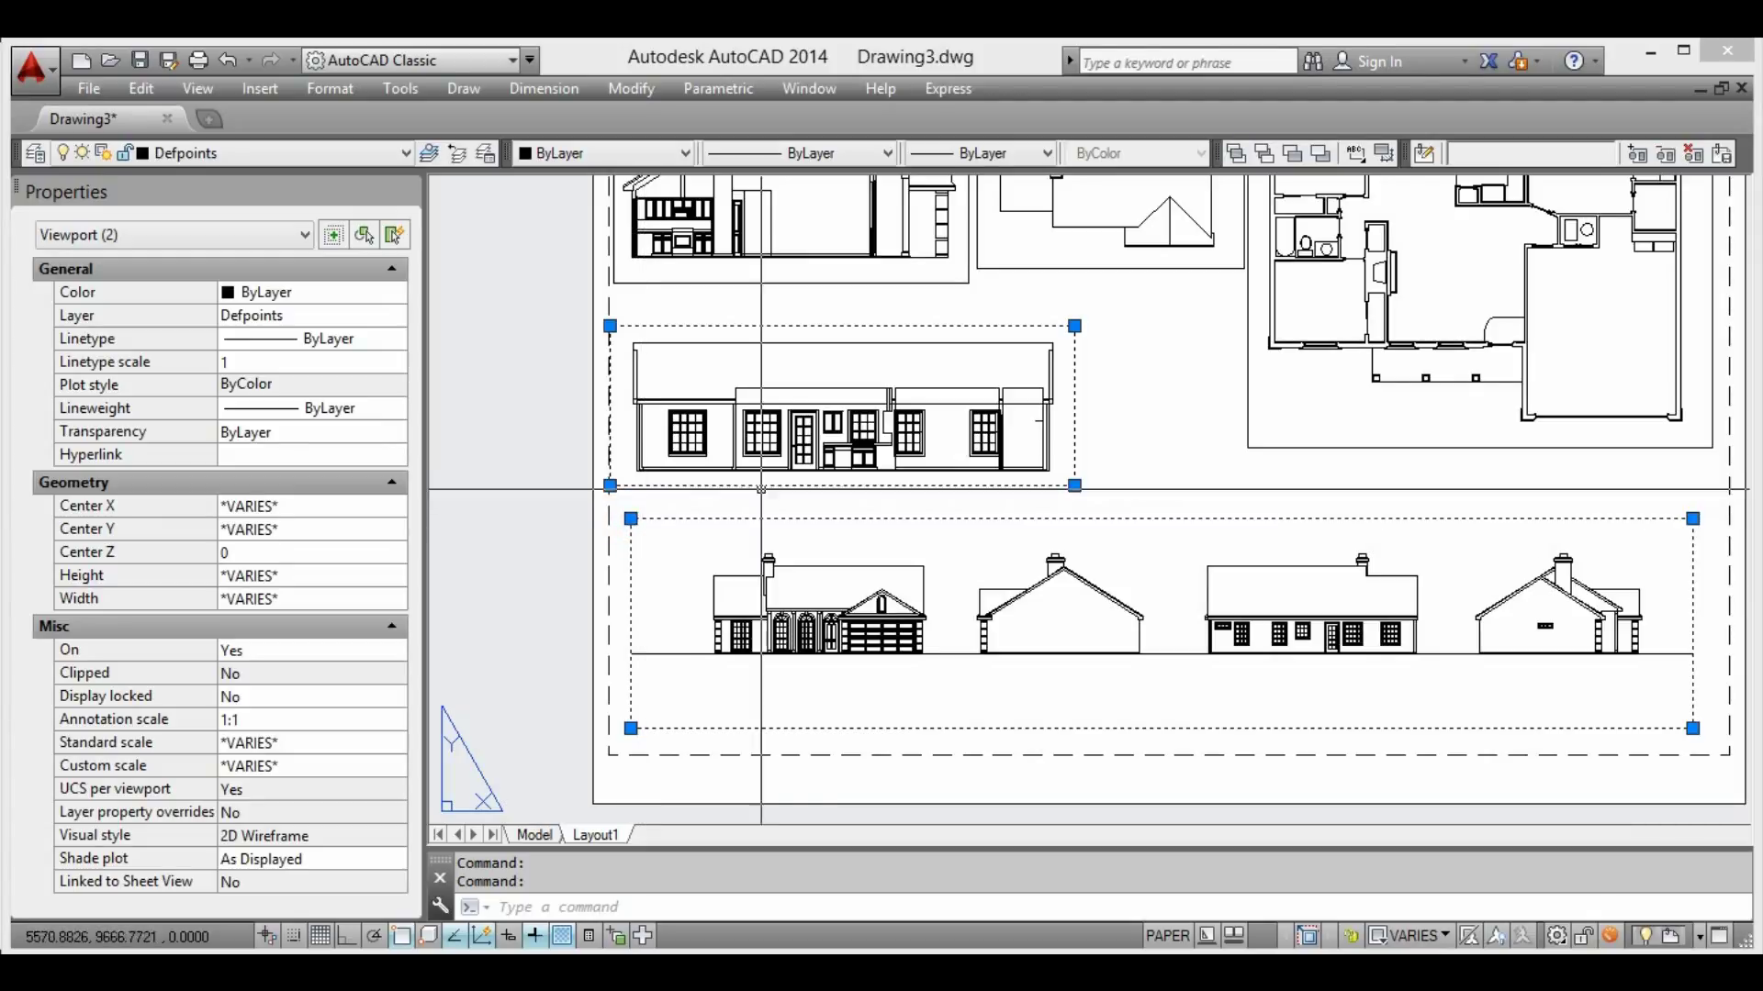
{"action": "key", "text": "Escape"}
{"action": "scroll", "coordinate": [928, 382], "scroll_direction": "down", "scroll_amount": 3}
{"action": "scroll", "coordinate": [945, 497], "scroll_direction": "up", "scroll_amount": 1}
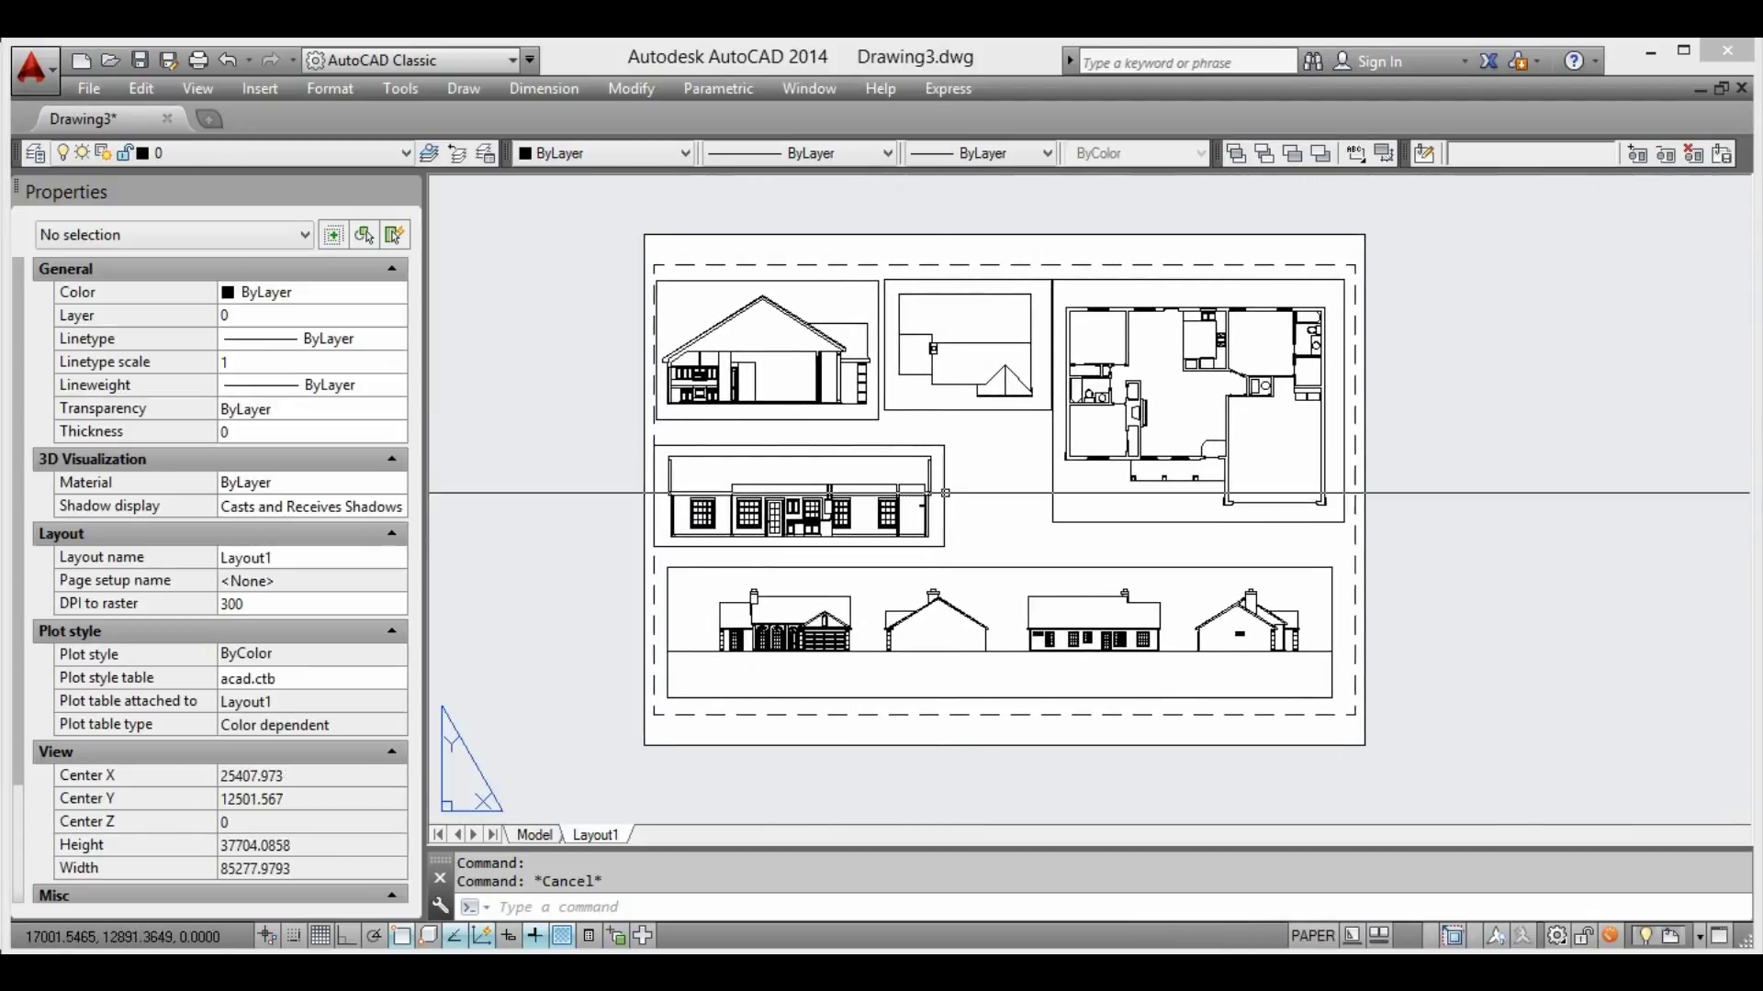
{"action": "scroll", "coordinate": [944, 496], "scroll_direction": "up", "scroll_amount": 2}
{"action": "middle_click_drag", "start_coordinate": [945, 497], "coordinate": [1052, 511]}
{"action": "left_click", "coordinate": [1056, 441]}
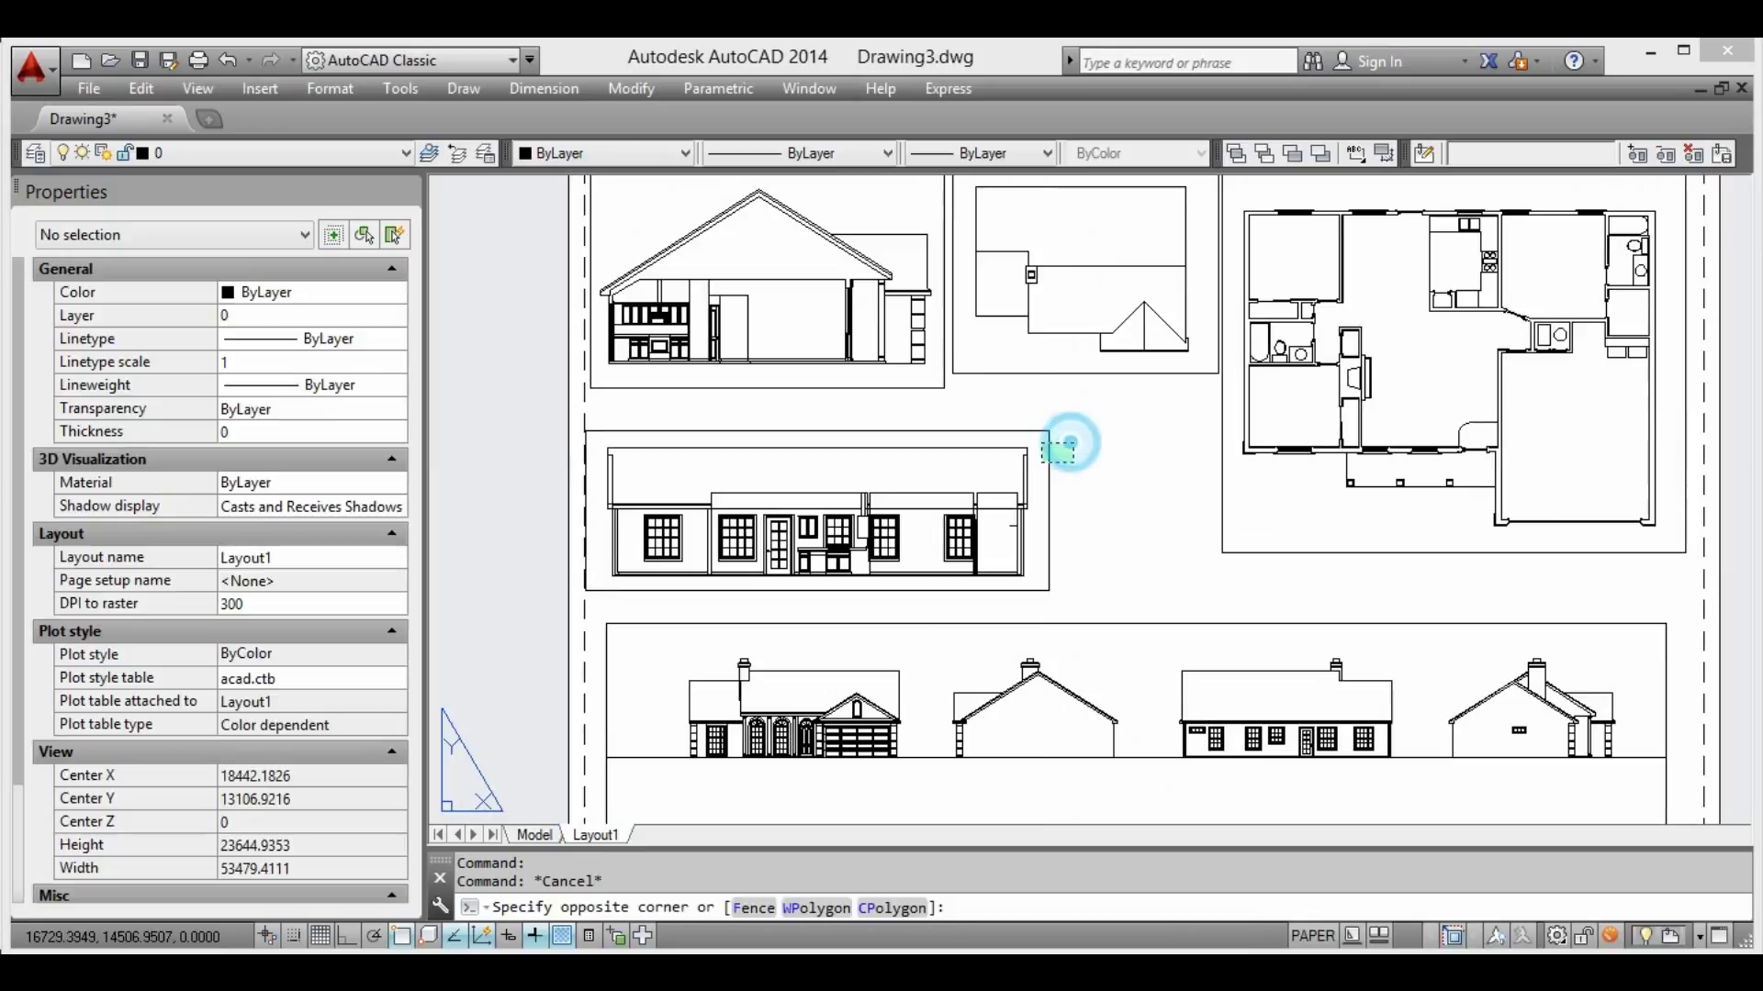
{"action": "middle_click_drag", "start_coordinate": [1144, 473], "coordinate": [1160, 472]}
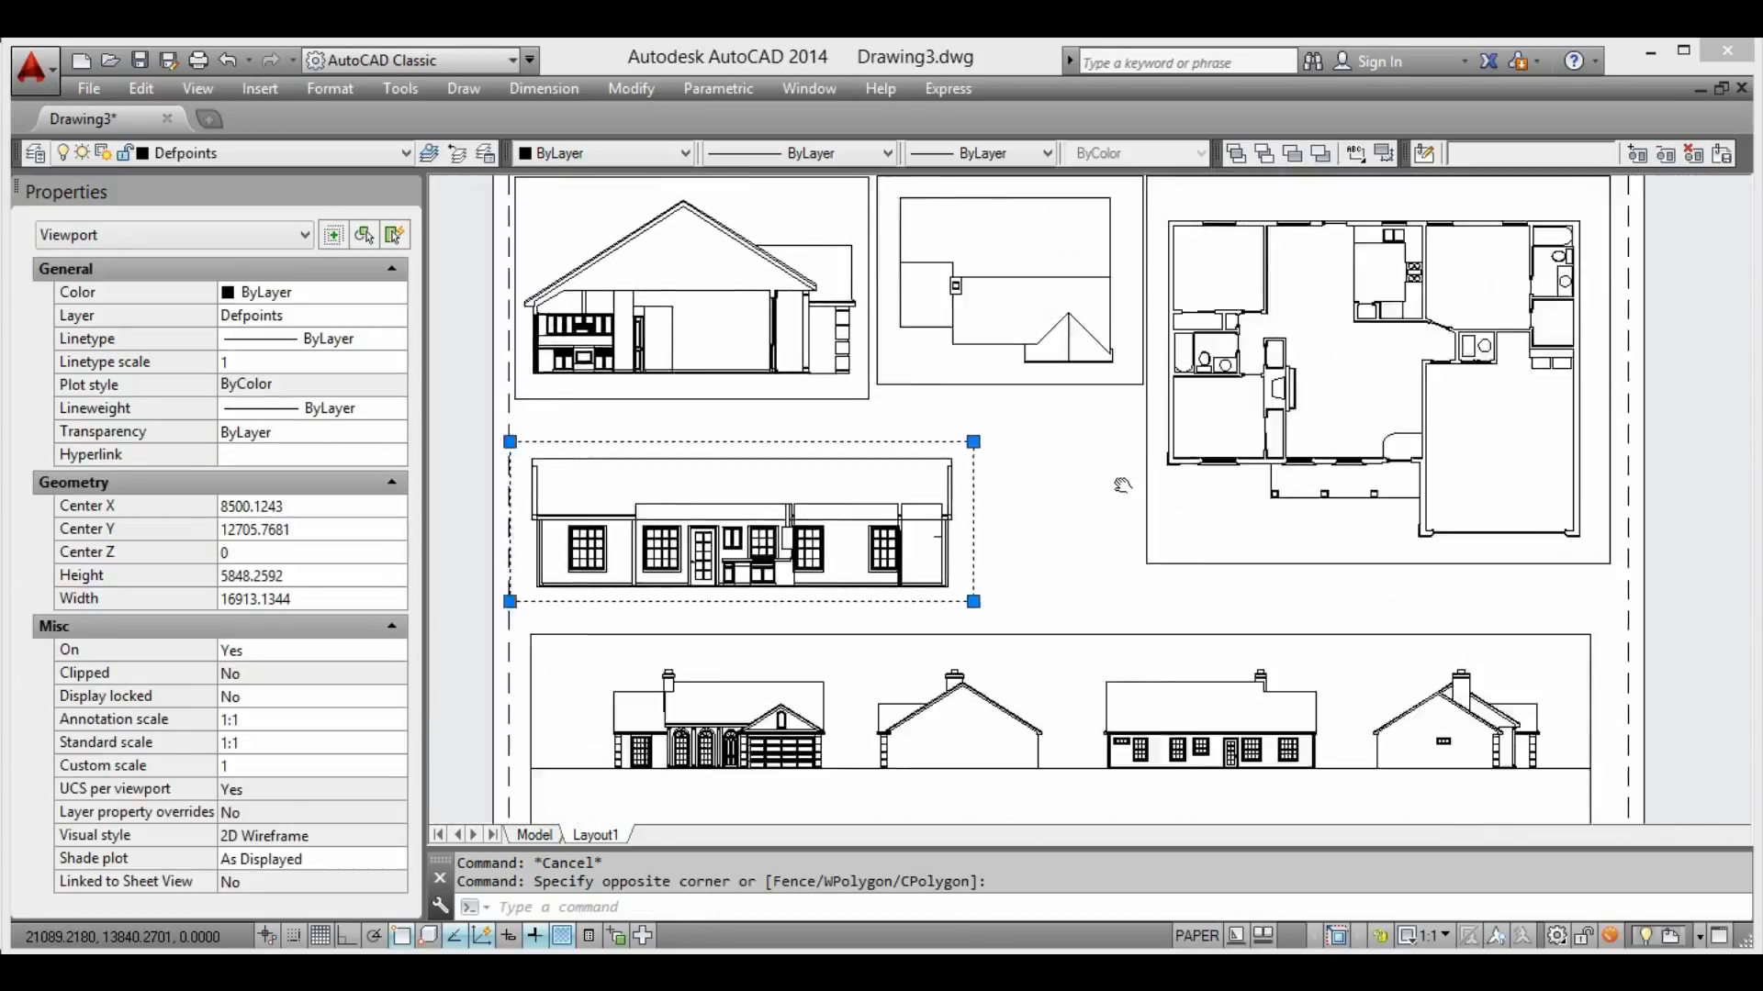
{"action": "key", "text": "Escape"}
Turn off the Defpoints layer via LAYOFF to hide viewport borders, then switch to SketchUp
{"action": "mouse_move", "coordinate": [1154, 468]}
{"action": "middle_mouse_down"}
{"action": "mouse_move", "coordinate": [1159, 490]}
{"action": "mouse_move", "coordinate": [1099, 480]}
{"action": "middle_mouse_up"}
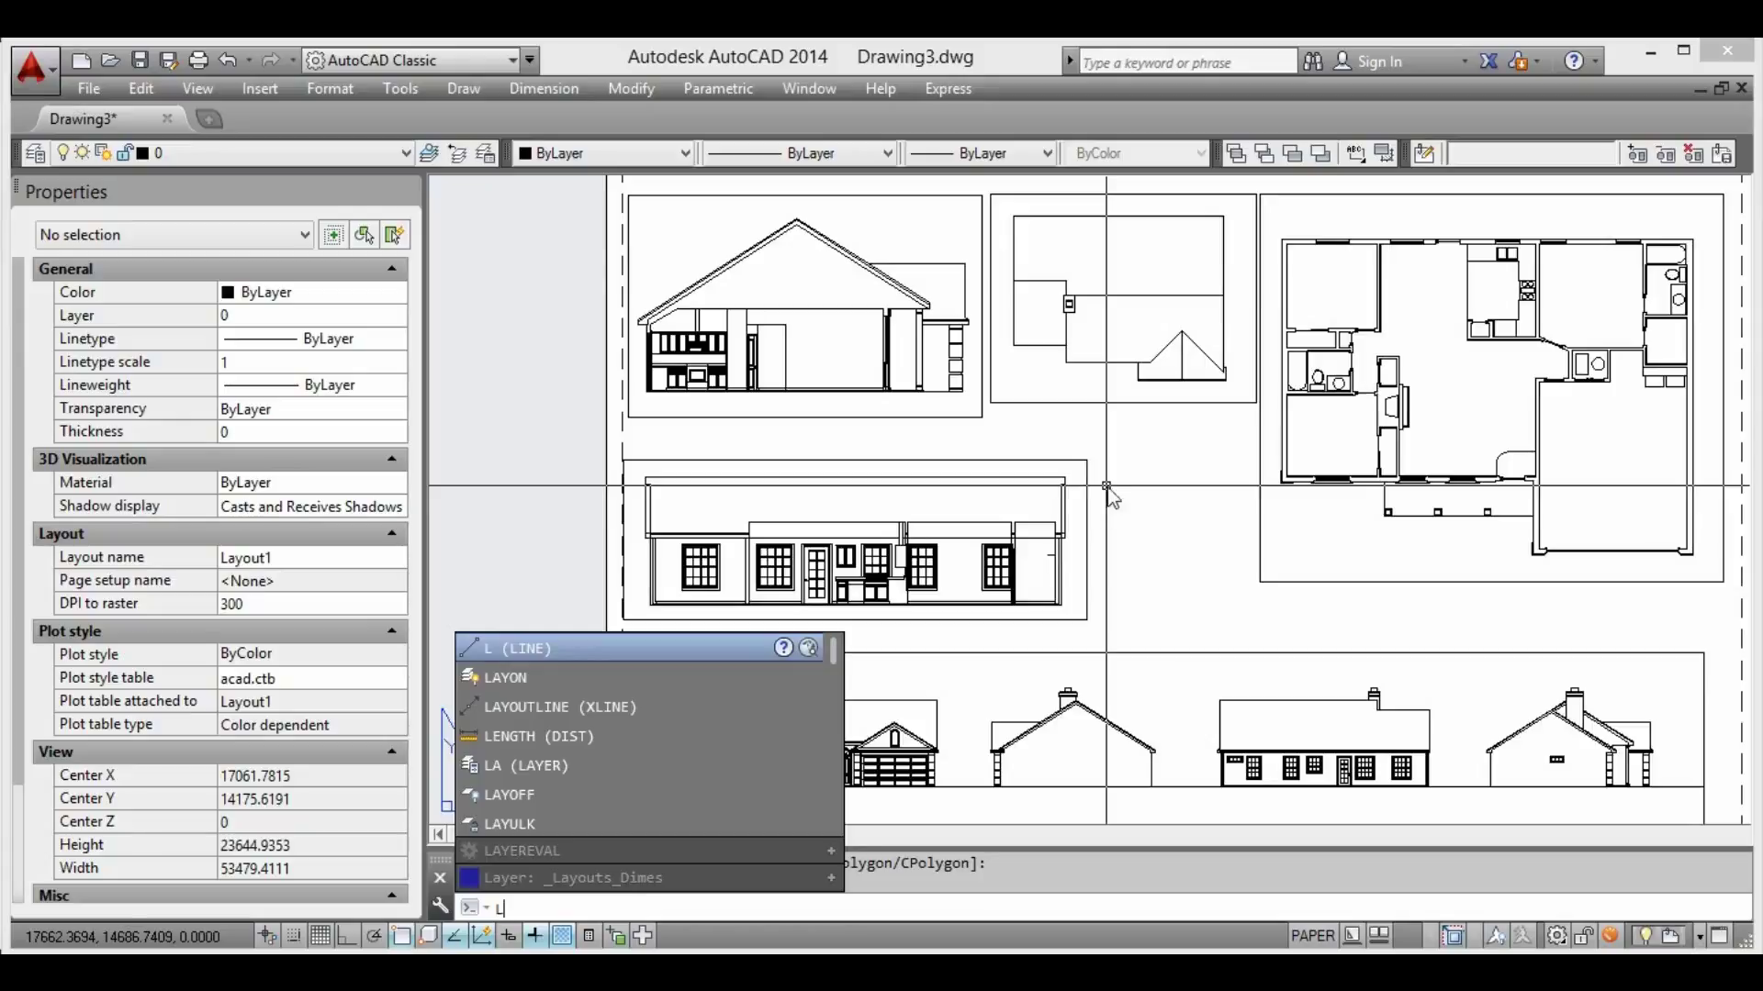
{"action": "type", "text": "o"}
{"action": "key", "text": "Return"}
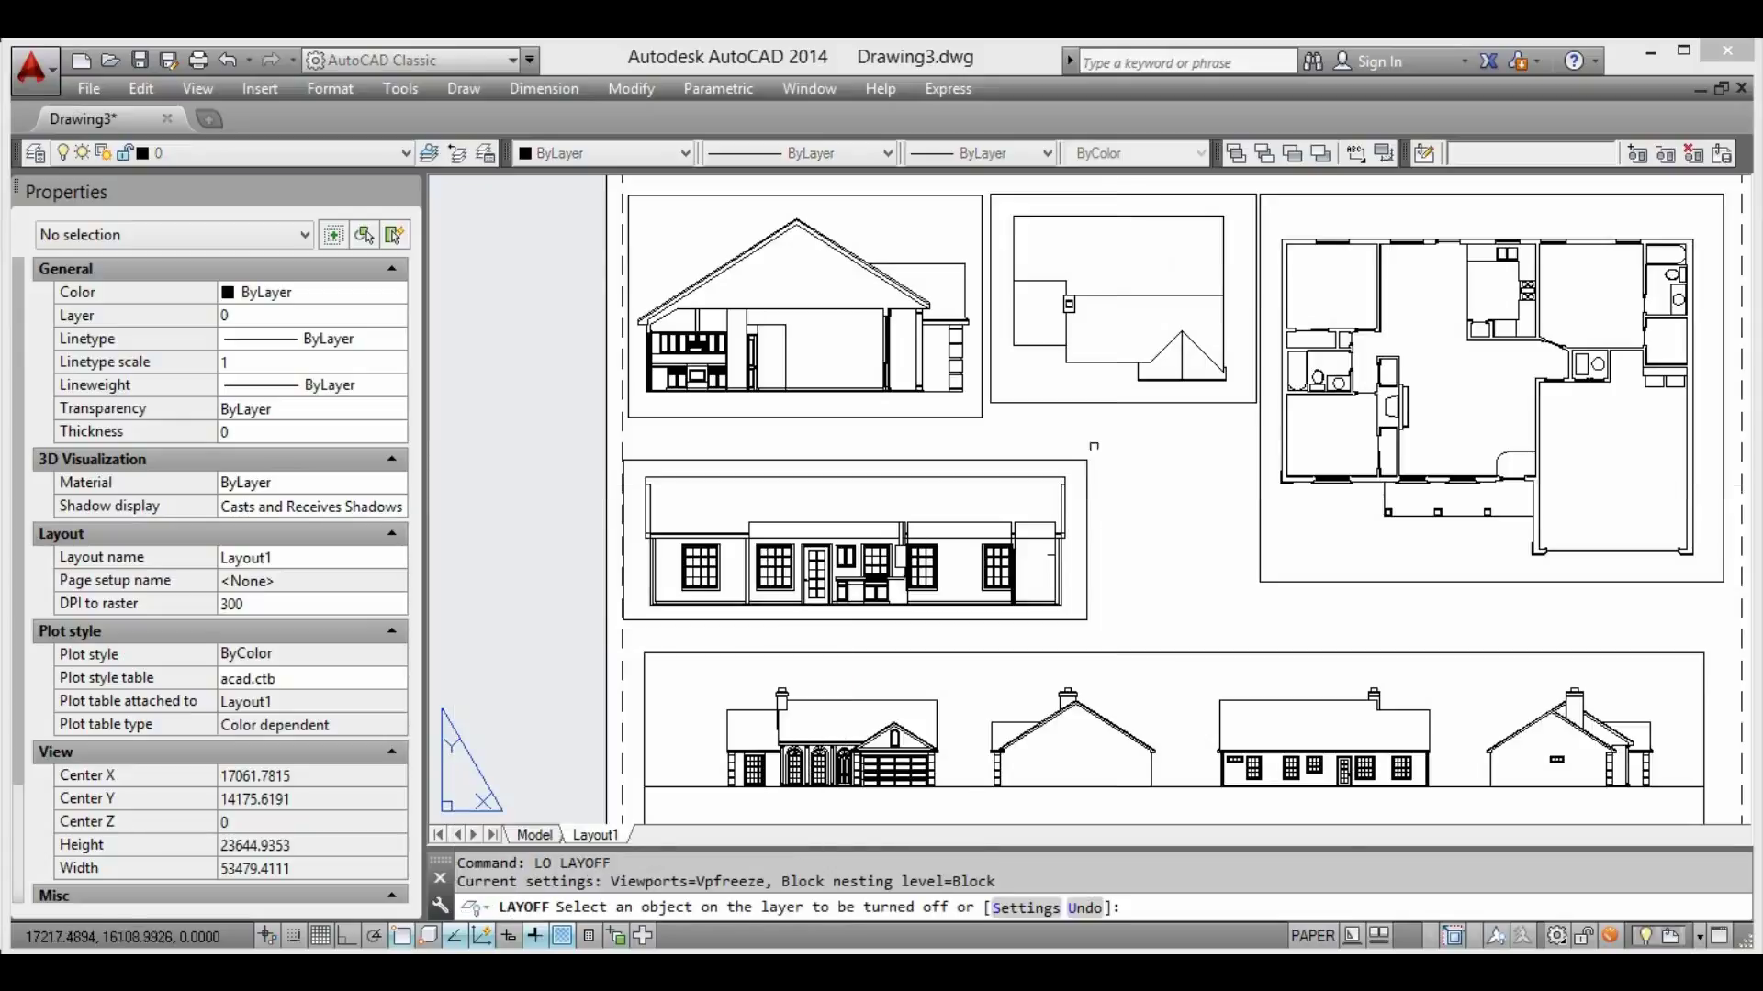
{"action": "left_click", "coordinate": [1080, 458]}
{"action": "key", "text": "Return"}
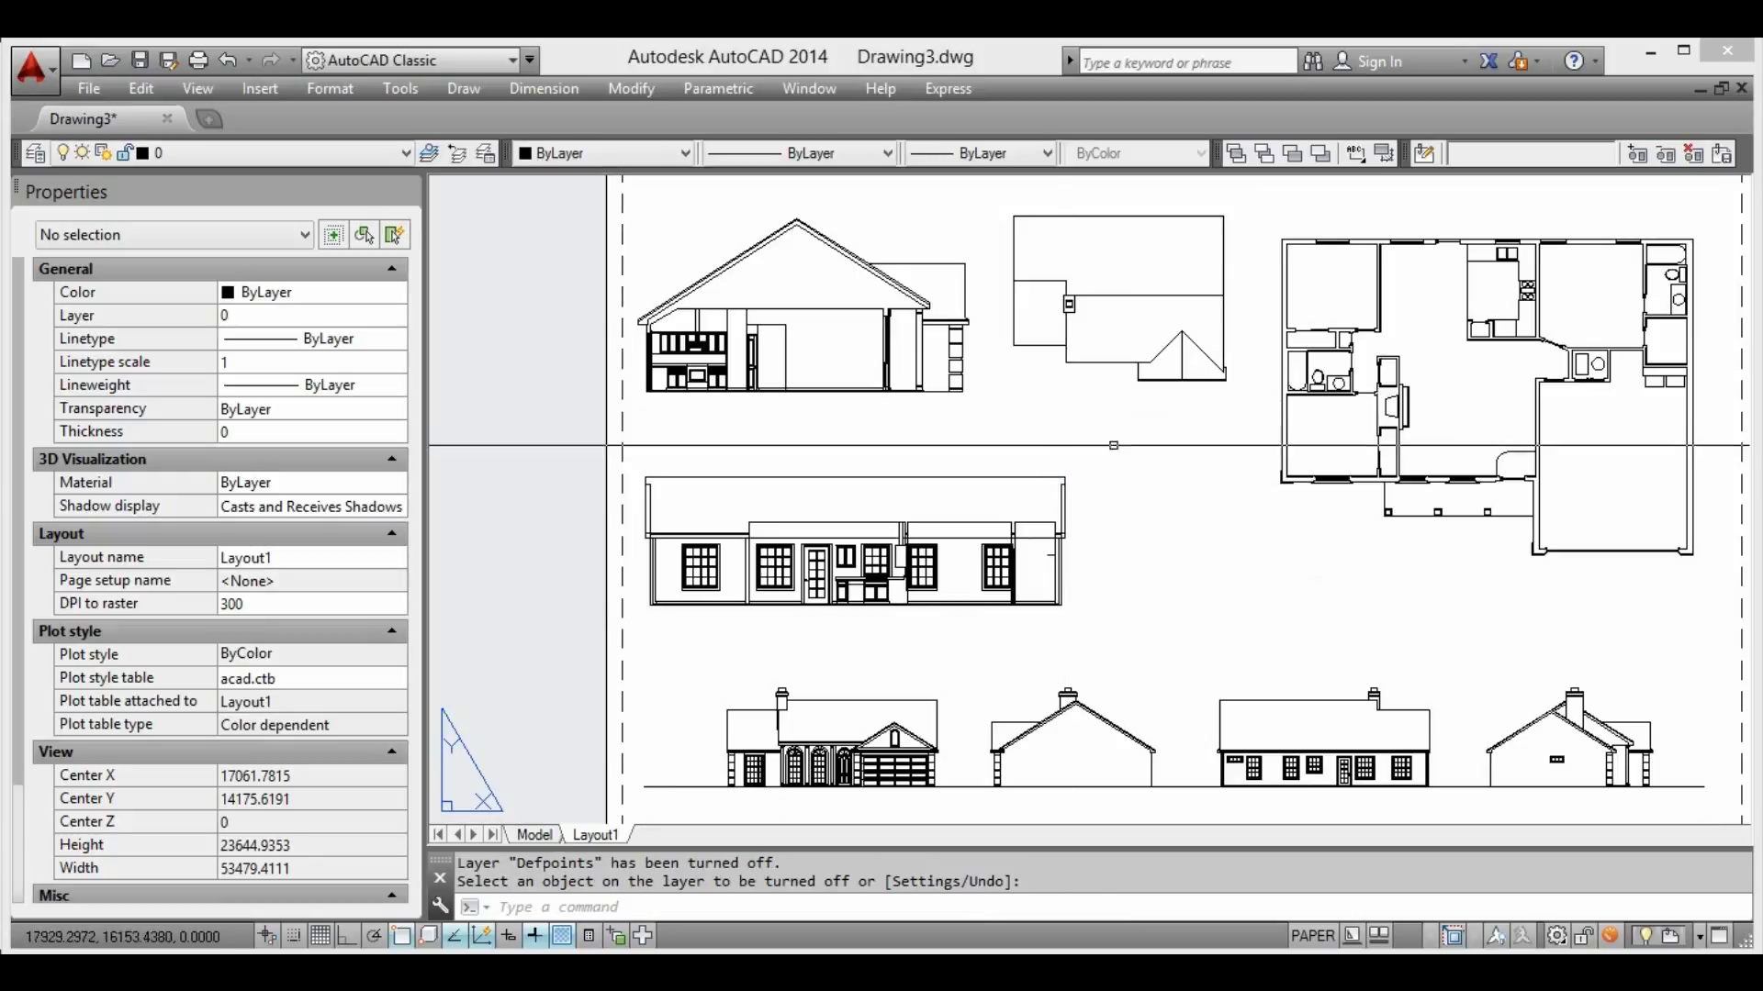
{"action": "middle_click_drag", "start_coordinate": [1138, 445], "coordinate": [1016, 413]}
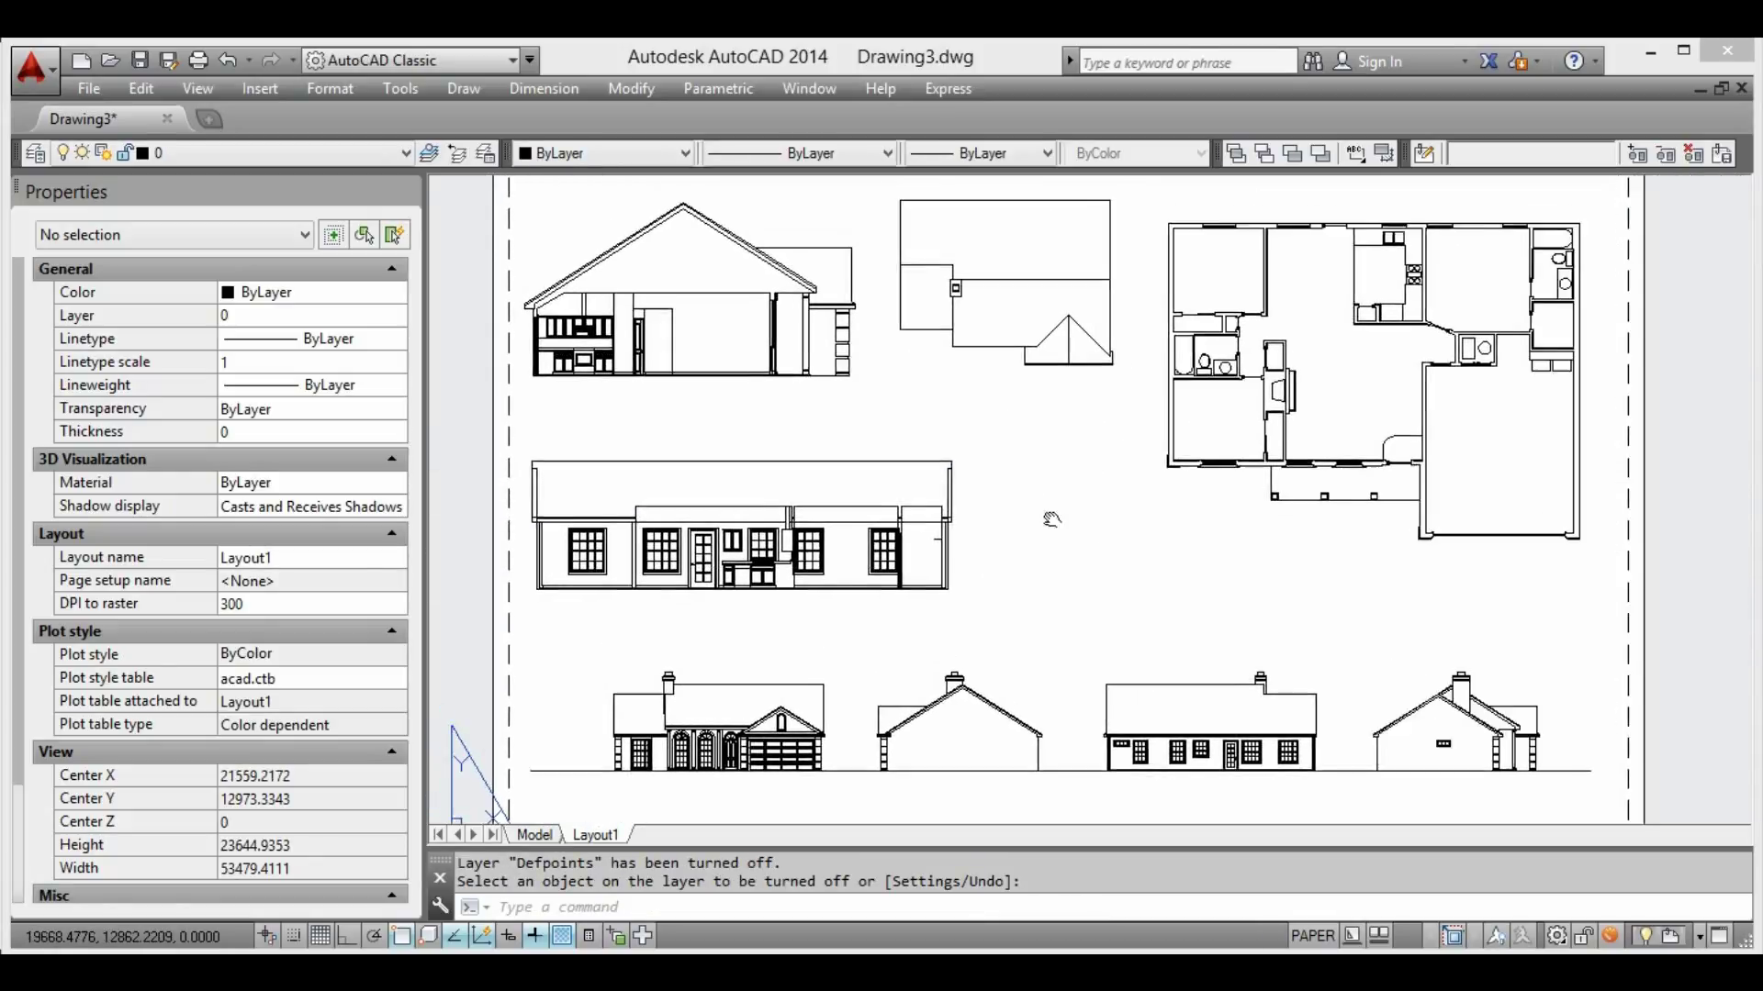
{"action": "middle_click_drag", "start_coordinate": [1267, 593], "coordinate": [1338, 626]}
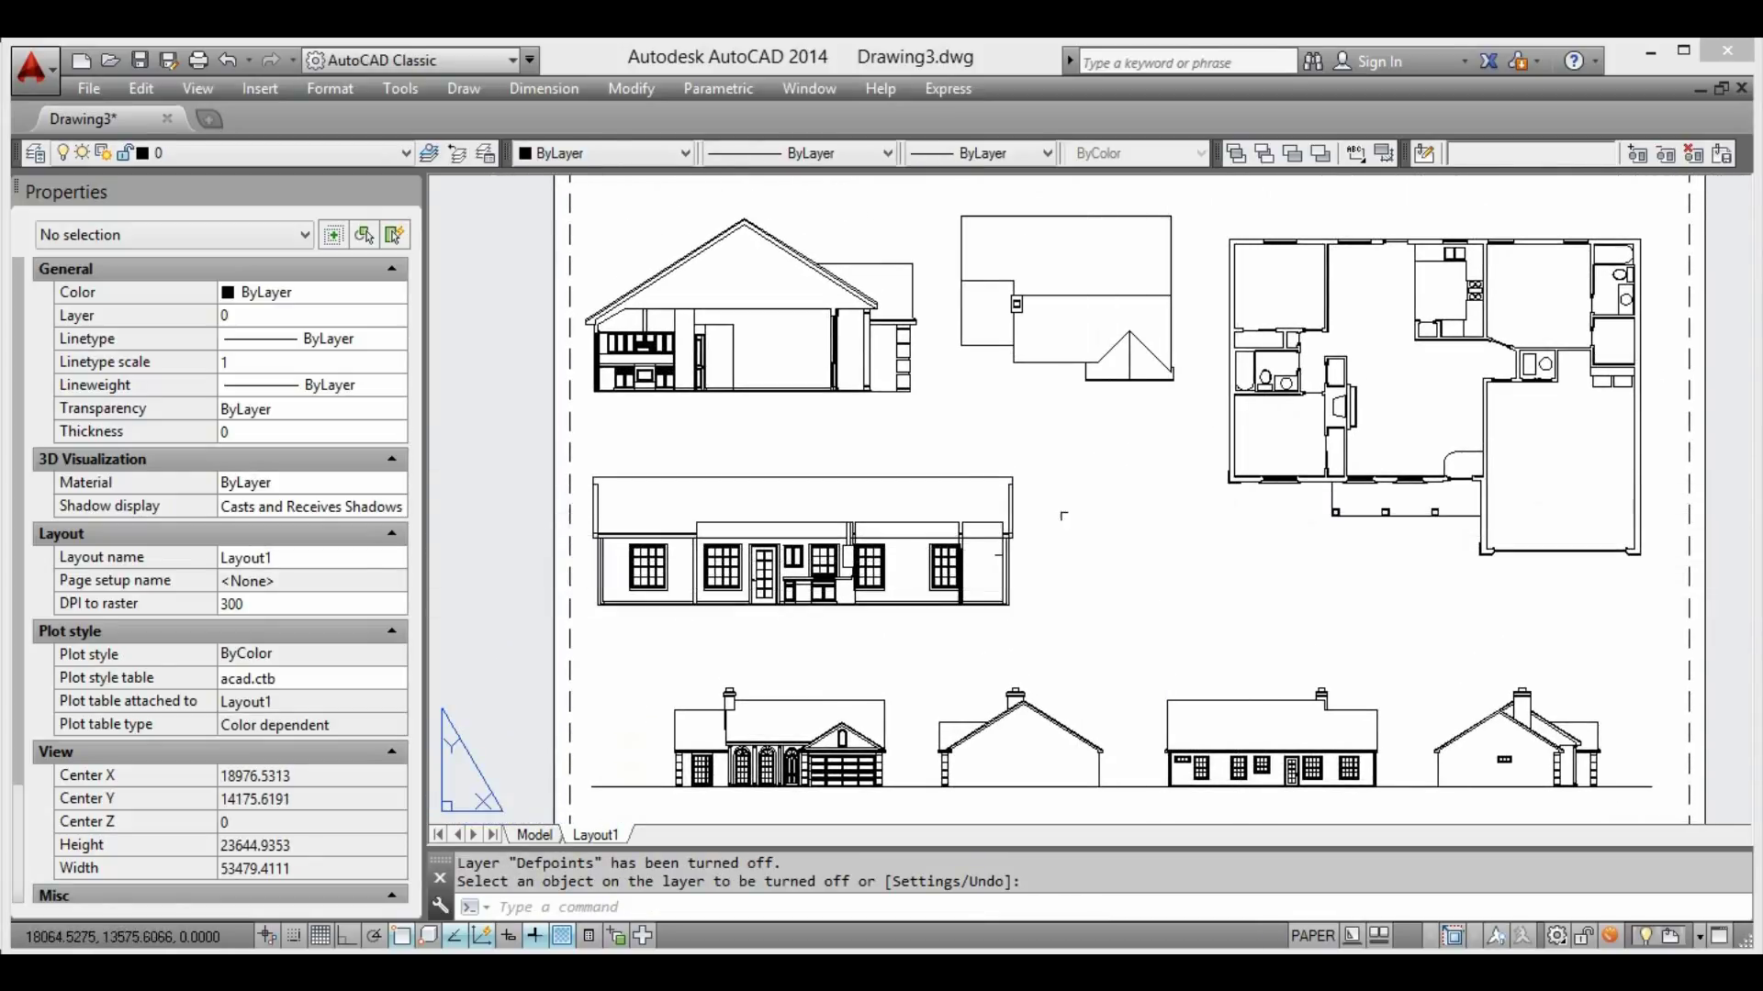
{"action": "mouse_move", "coordinate": [1208, 549]}
{"action": "middle_mouse_down"}
{"action": "mouse_move", "coordinate": [1384, 515]}
{"action": "mouse_move", "coordinate": [1356, 537]}
{"action": "middle_mouse_up"}
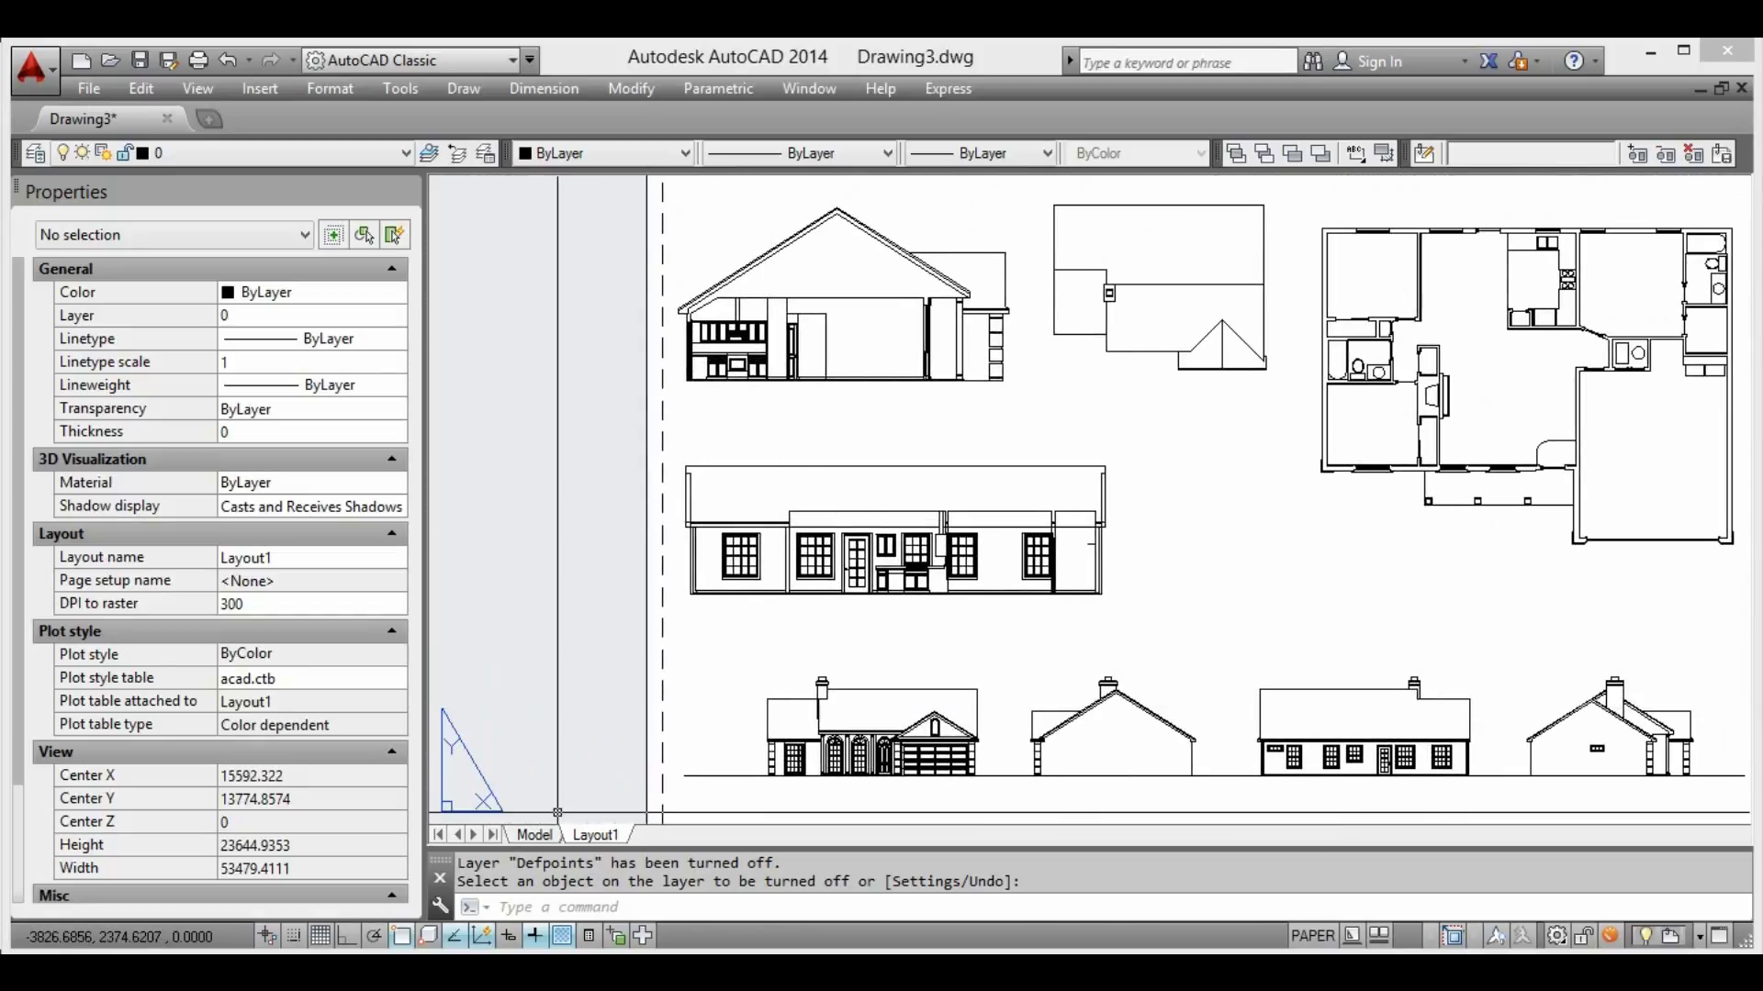
{"action": "left_click", "coordinate": [178, 944]}
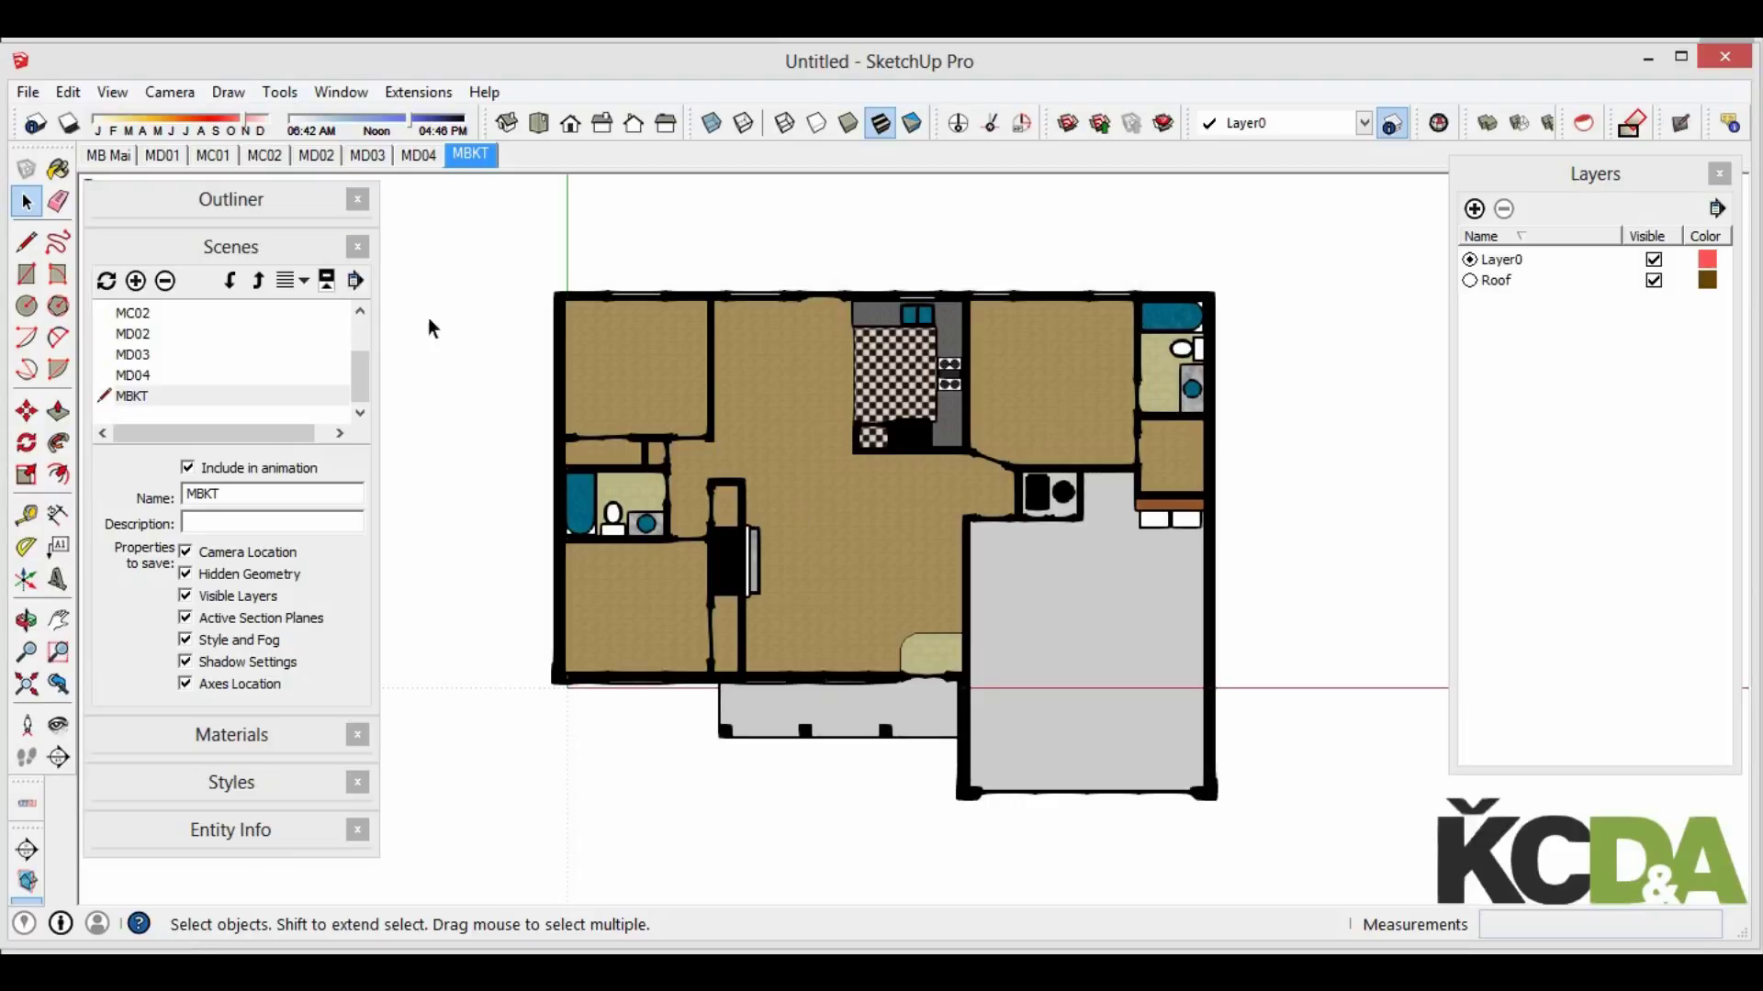
Switch to the MD01 house scene, orbit toward the porch and turn on shadows
{"action": "left_click", "coordinate": [163, 156]}
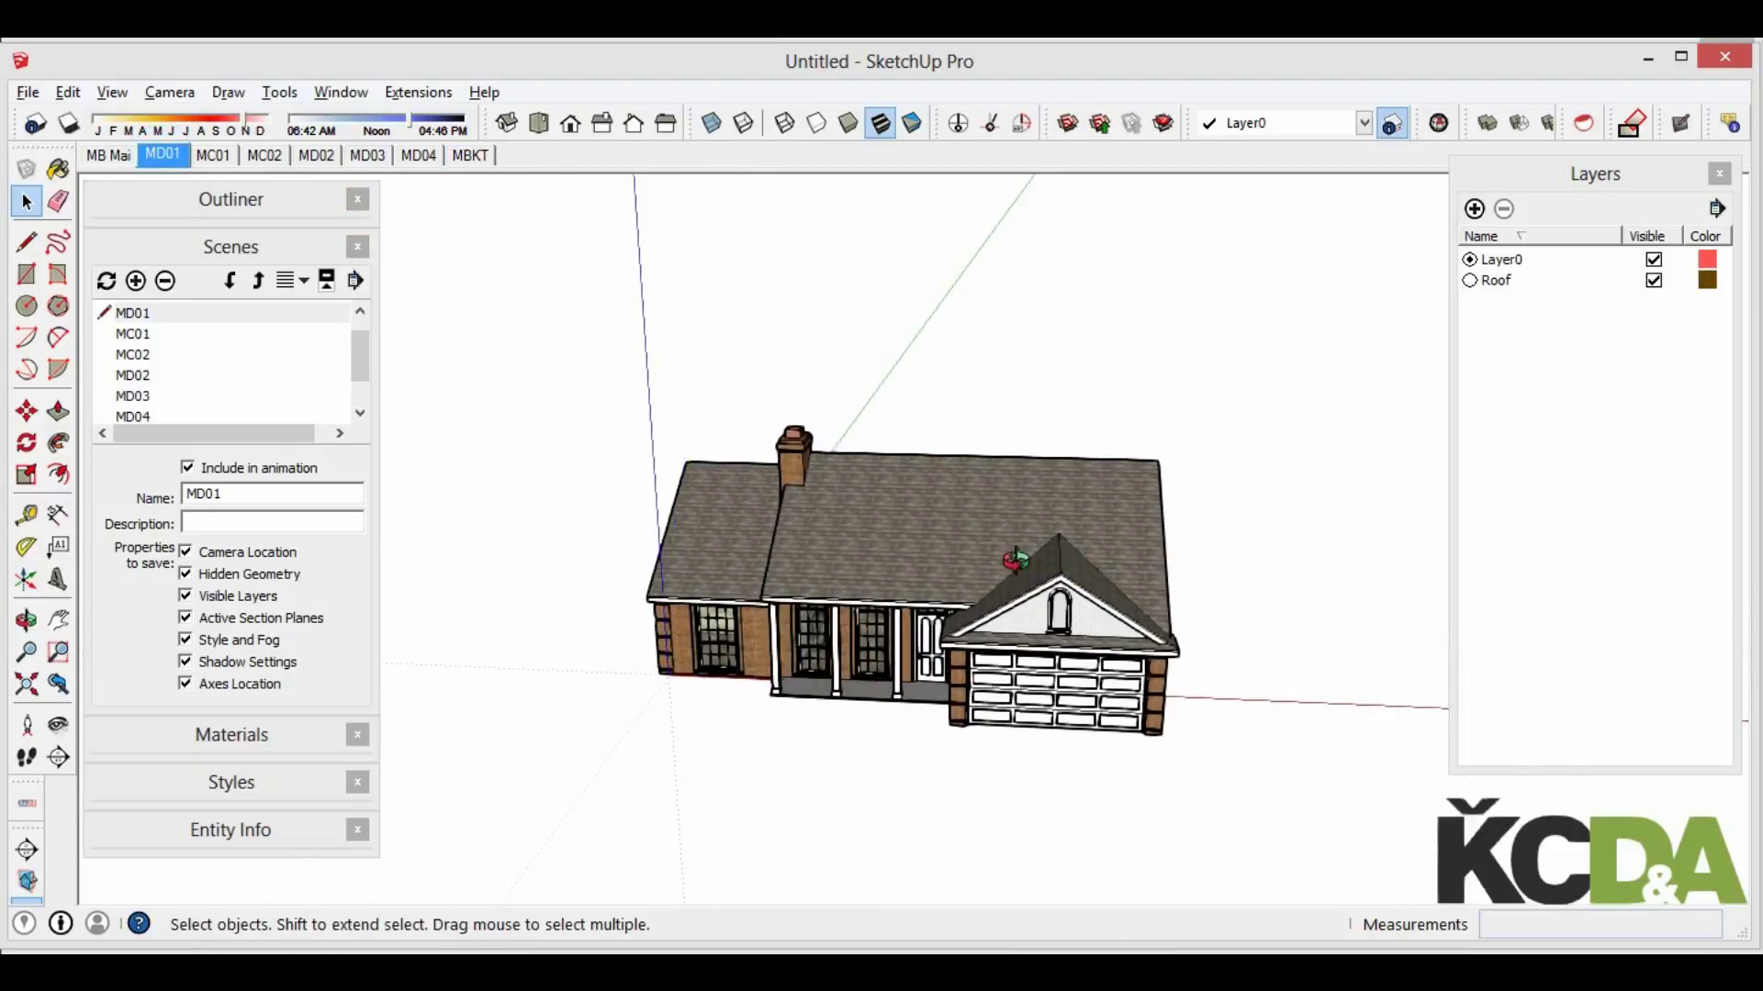
{"action": "middle_click_drag", "start_coordinate": [1016, 559], "coordinate": [992, 477]}
{"action": "scroll", "coordinate": [1068, 575], "scroll_direction": "up", "scroll_amount": 5}
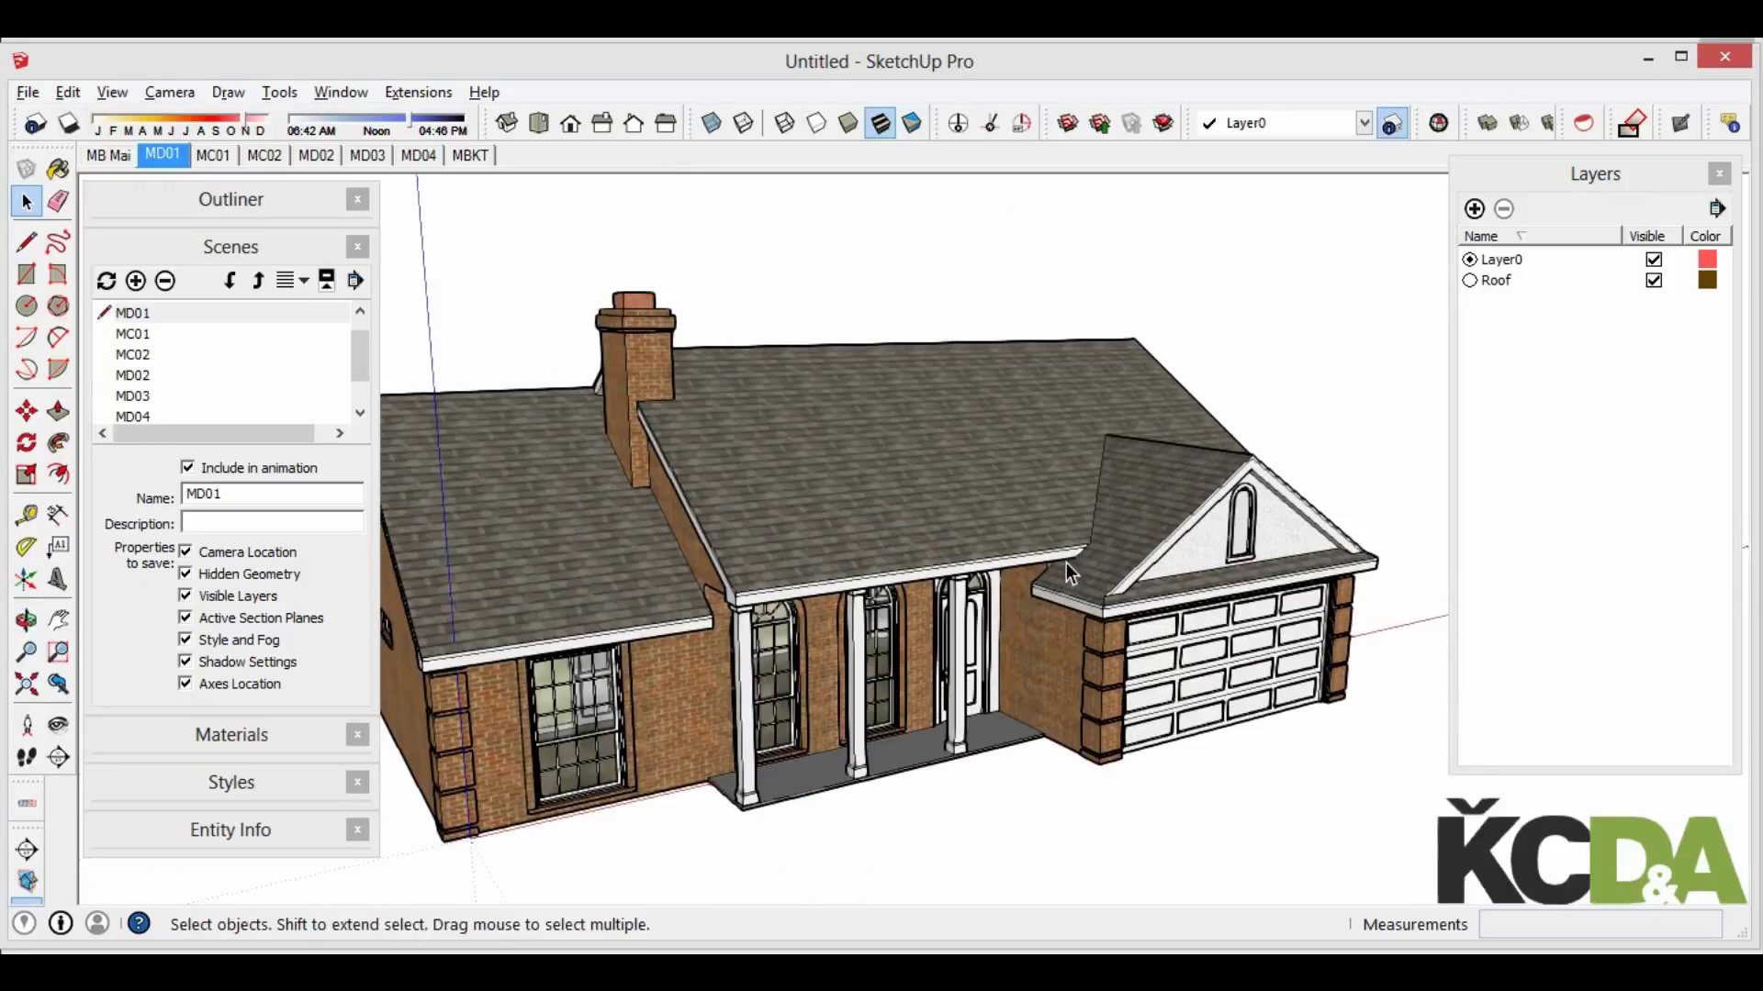
{"action": "middle_click_drag", "start_coordinate": [1067, 576], "coordinate": [1129, 560]}
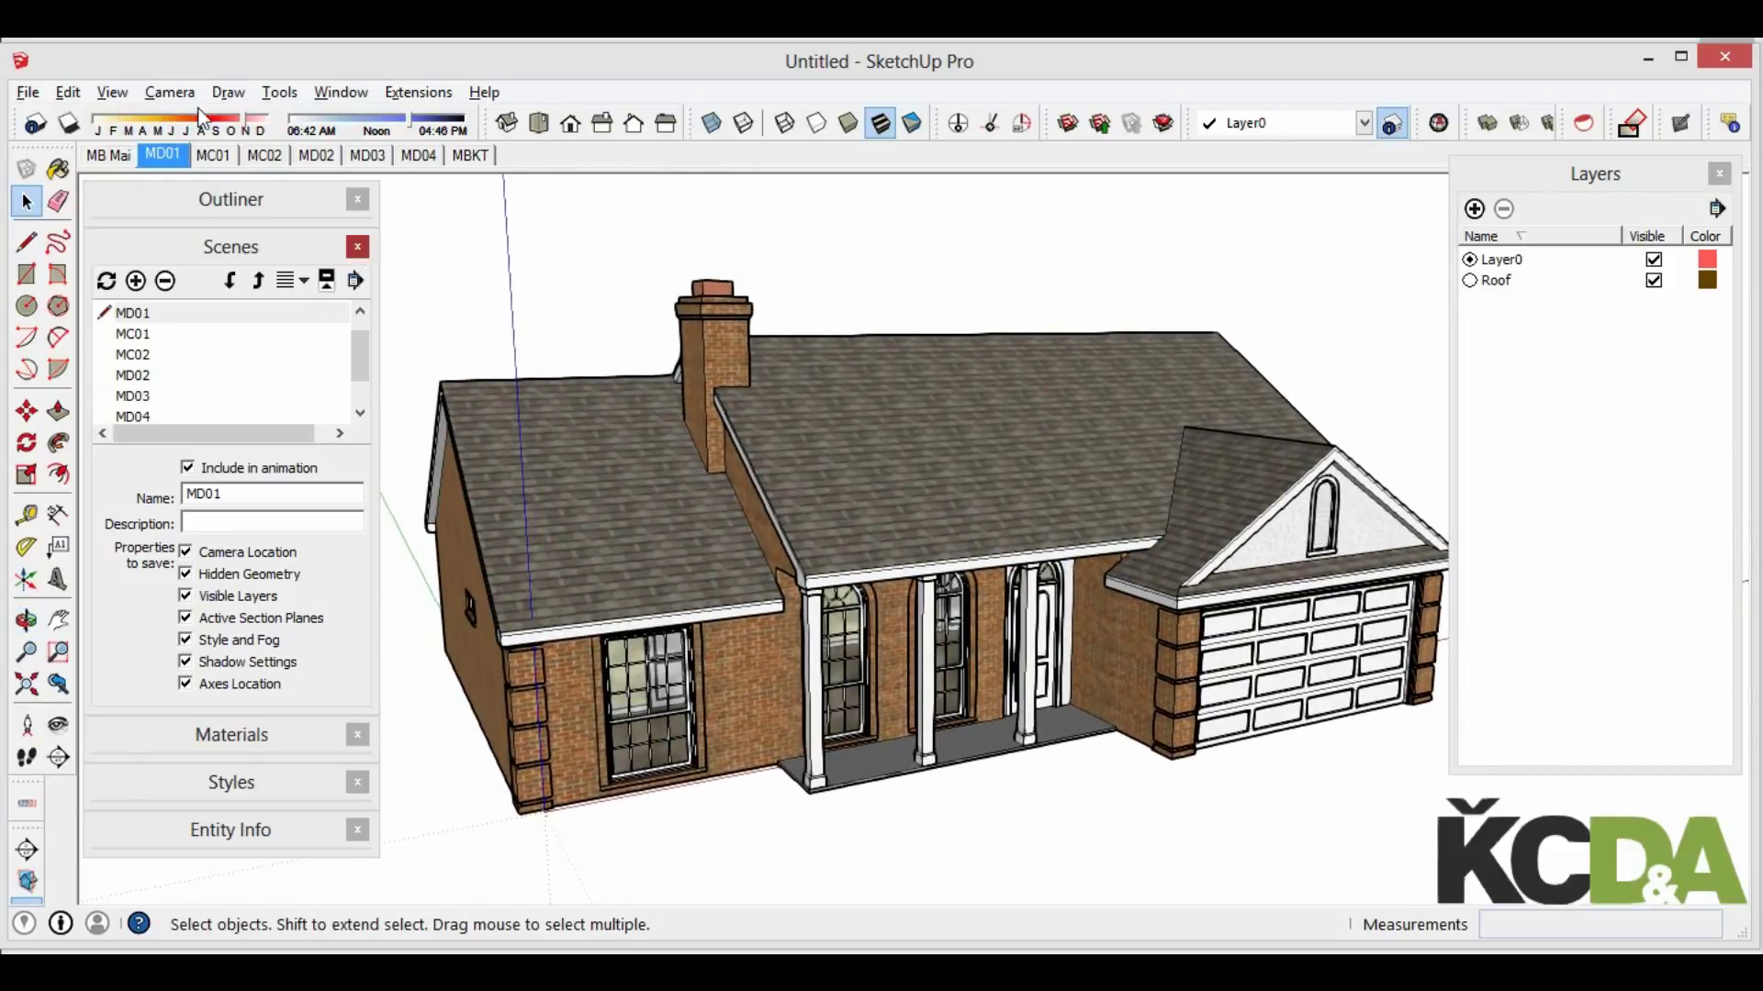
{"action": "left_click", "coordinate": [72, 131]}
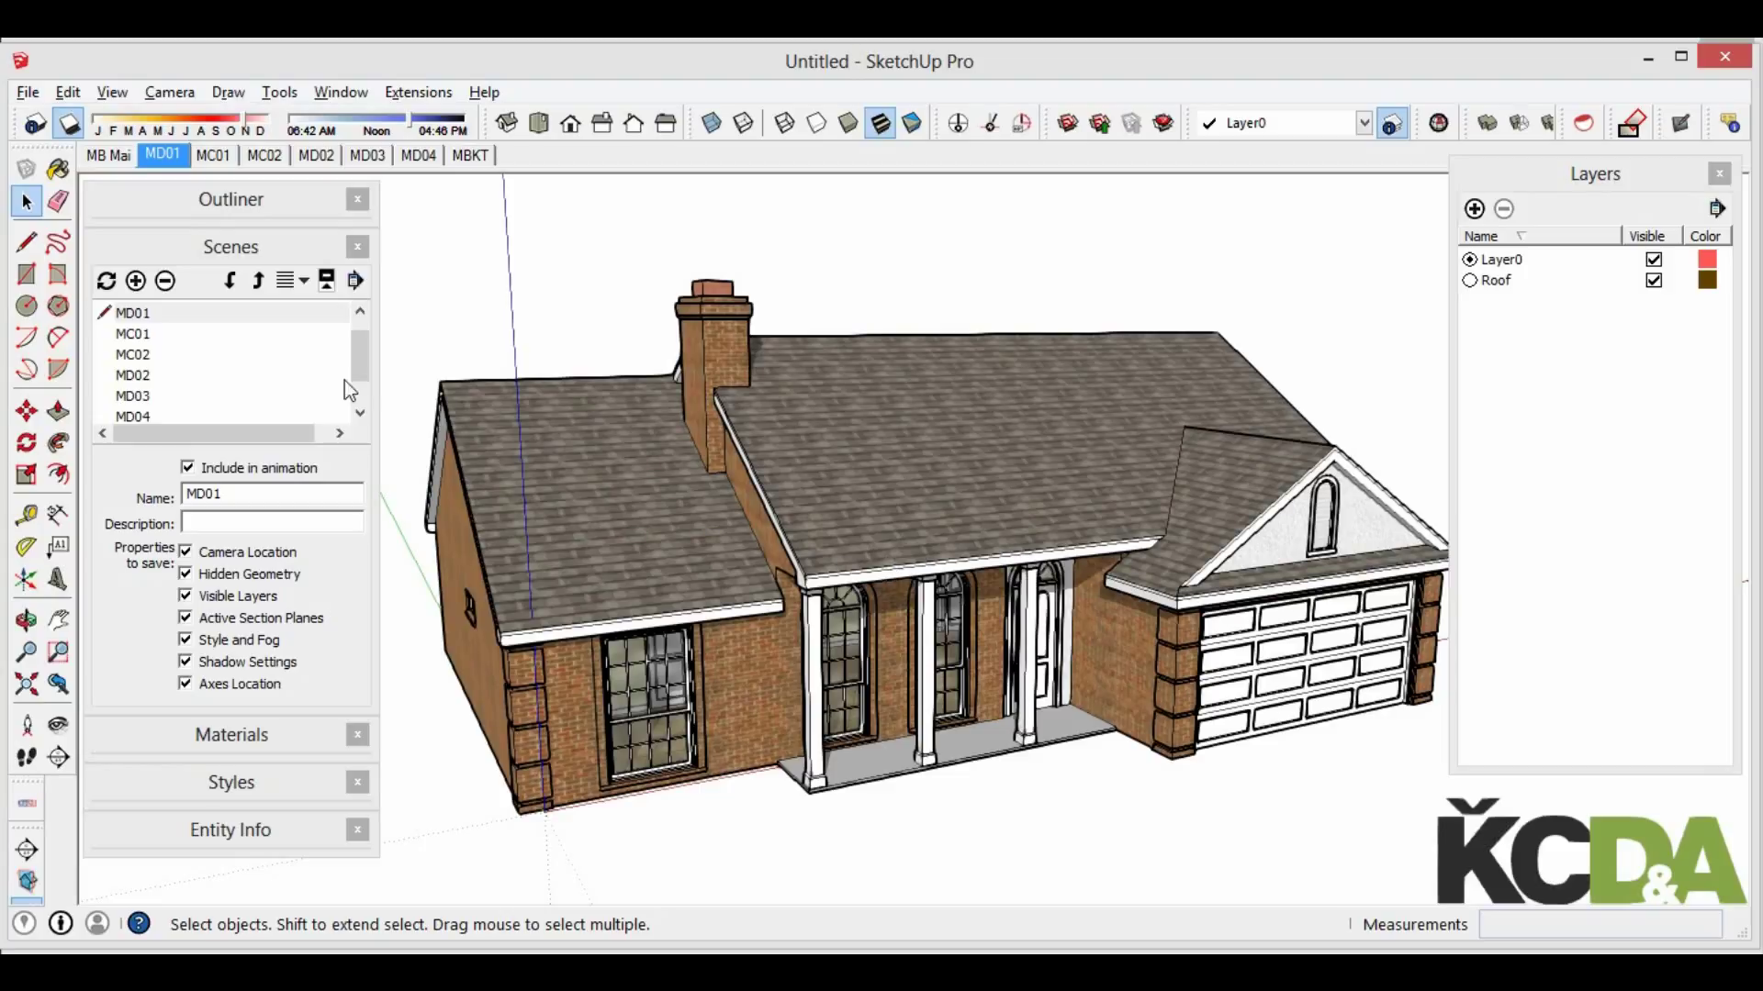
Set the shadow time to 08:34 AM and lower the Dark slider to deepen shaded sides
{"action": "mouse_move", "coordinate": [751, 490]}
{"action": "middle_mouse_down"}
{"action": "mouse_move", "coordinate": [861, 687]}
{"action": "mouse_move", "coordinate": [864, 468]}
{"action": "middle_mouse_up"}
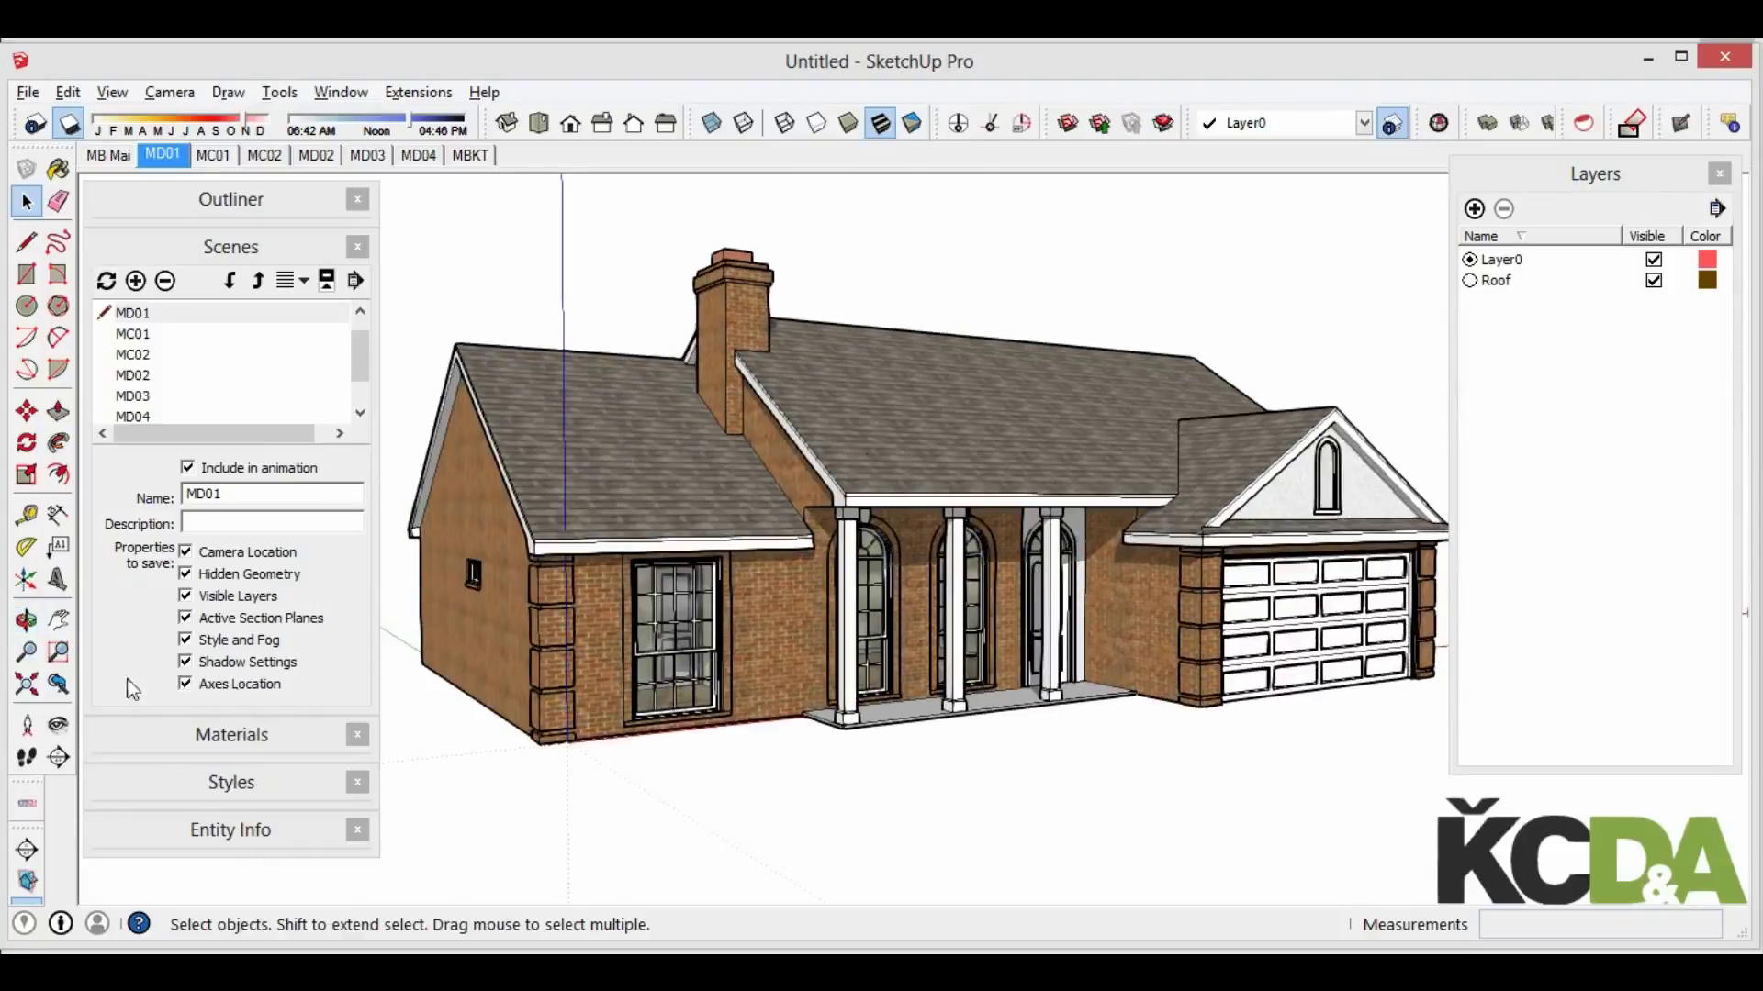
{"action": "left_click", "coordinate": [35, 122]}
{"action": "mouse_move", "coordinate": [163, 683]}
{"action": "left_mouse_down"}
{"action": "mouse_move", "coordinate": [193, 395]}
{"action": "mouse_move", "coordinate": [186, 442]}
{"action": "left_mouse_up"}
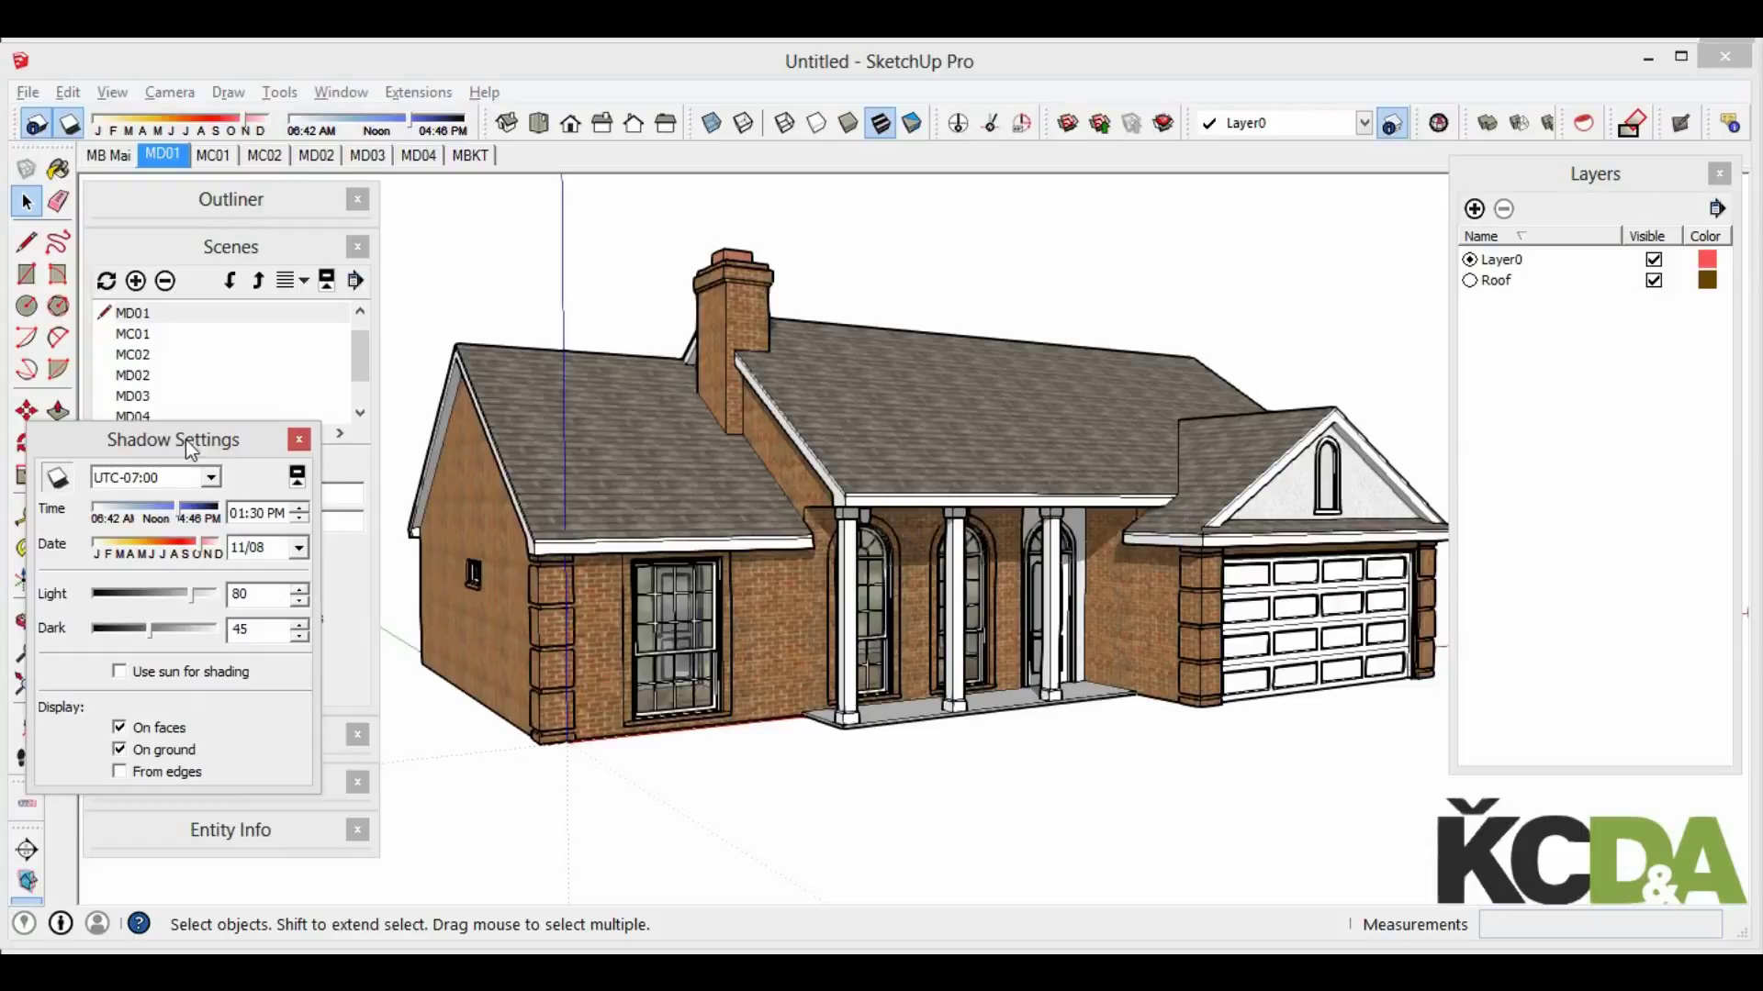
{"action": "left_click", "coordinate": [300, 443]}
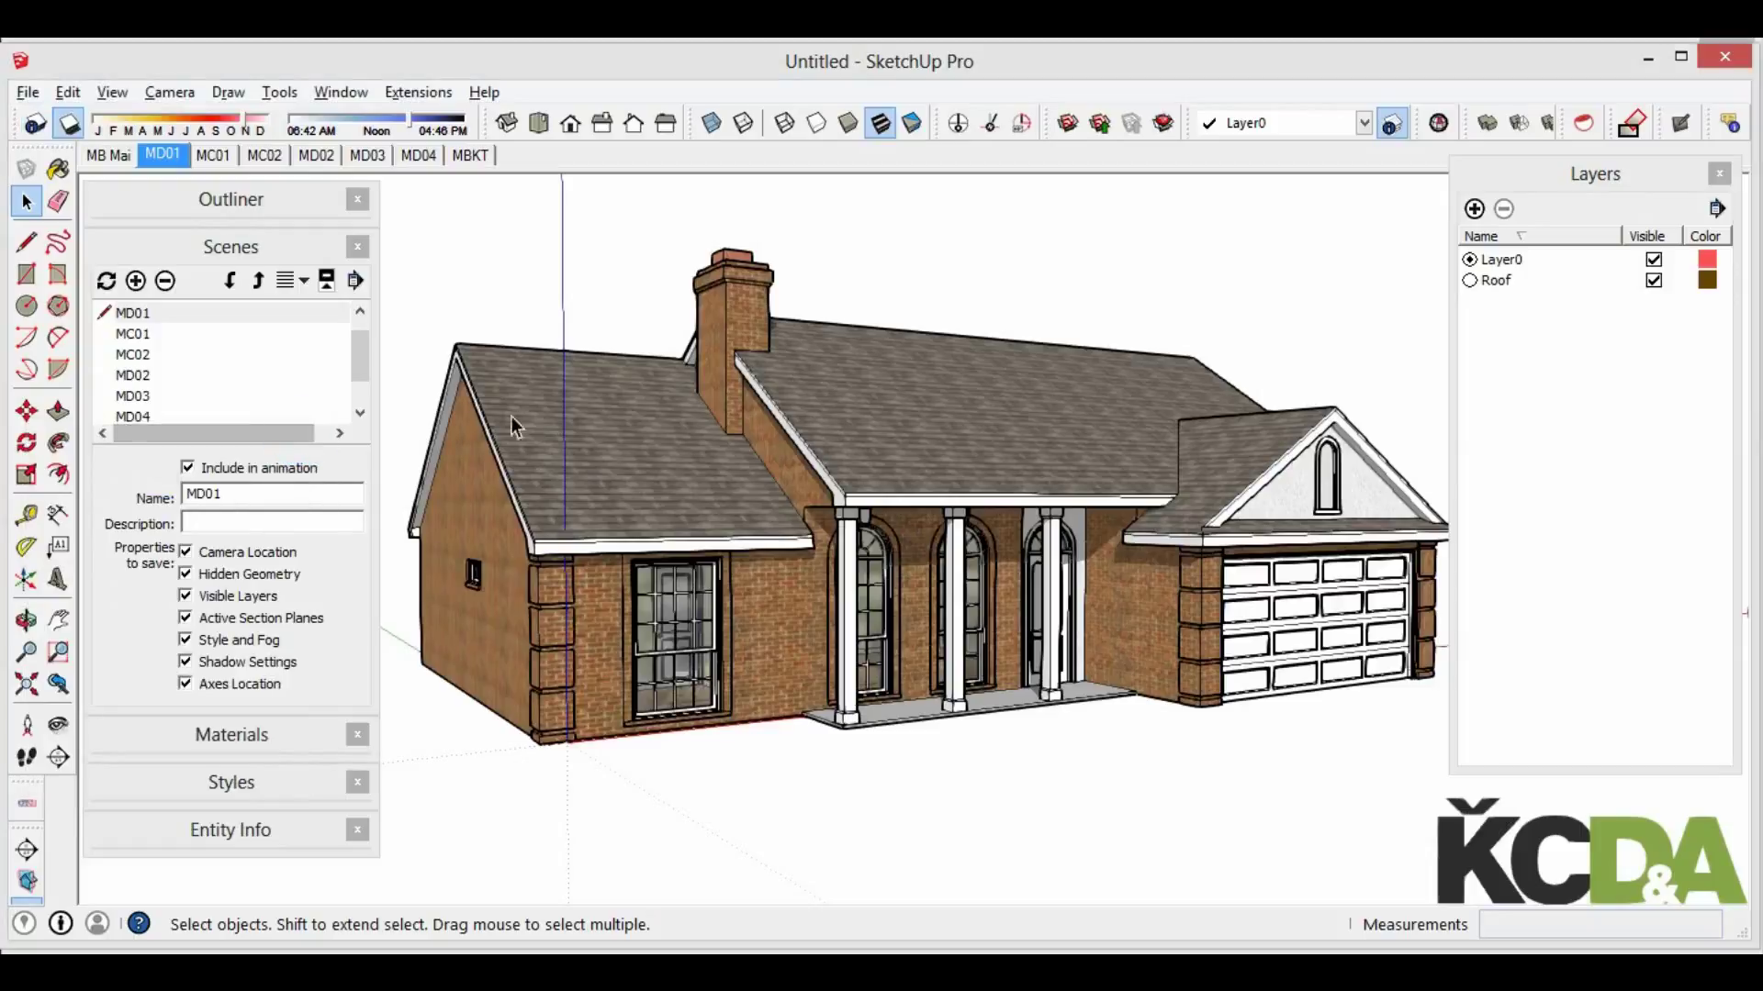
{"action": "left_click_drag", "start_coordinate": [373, 127], "coordinate": [328, 133]}
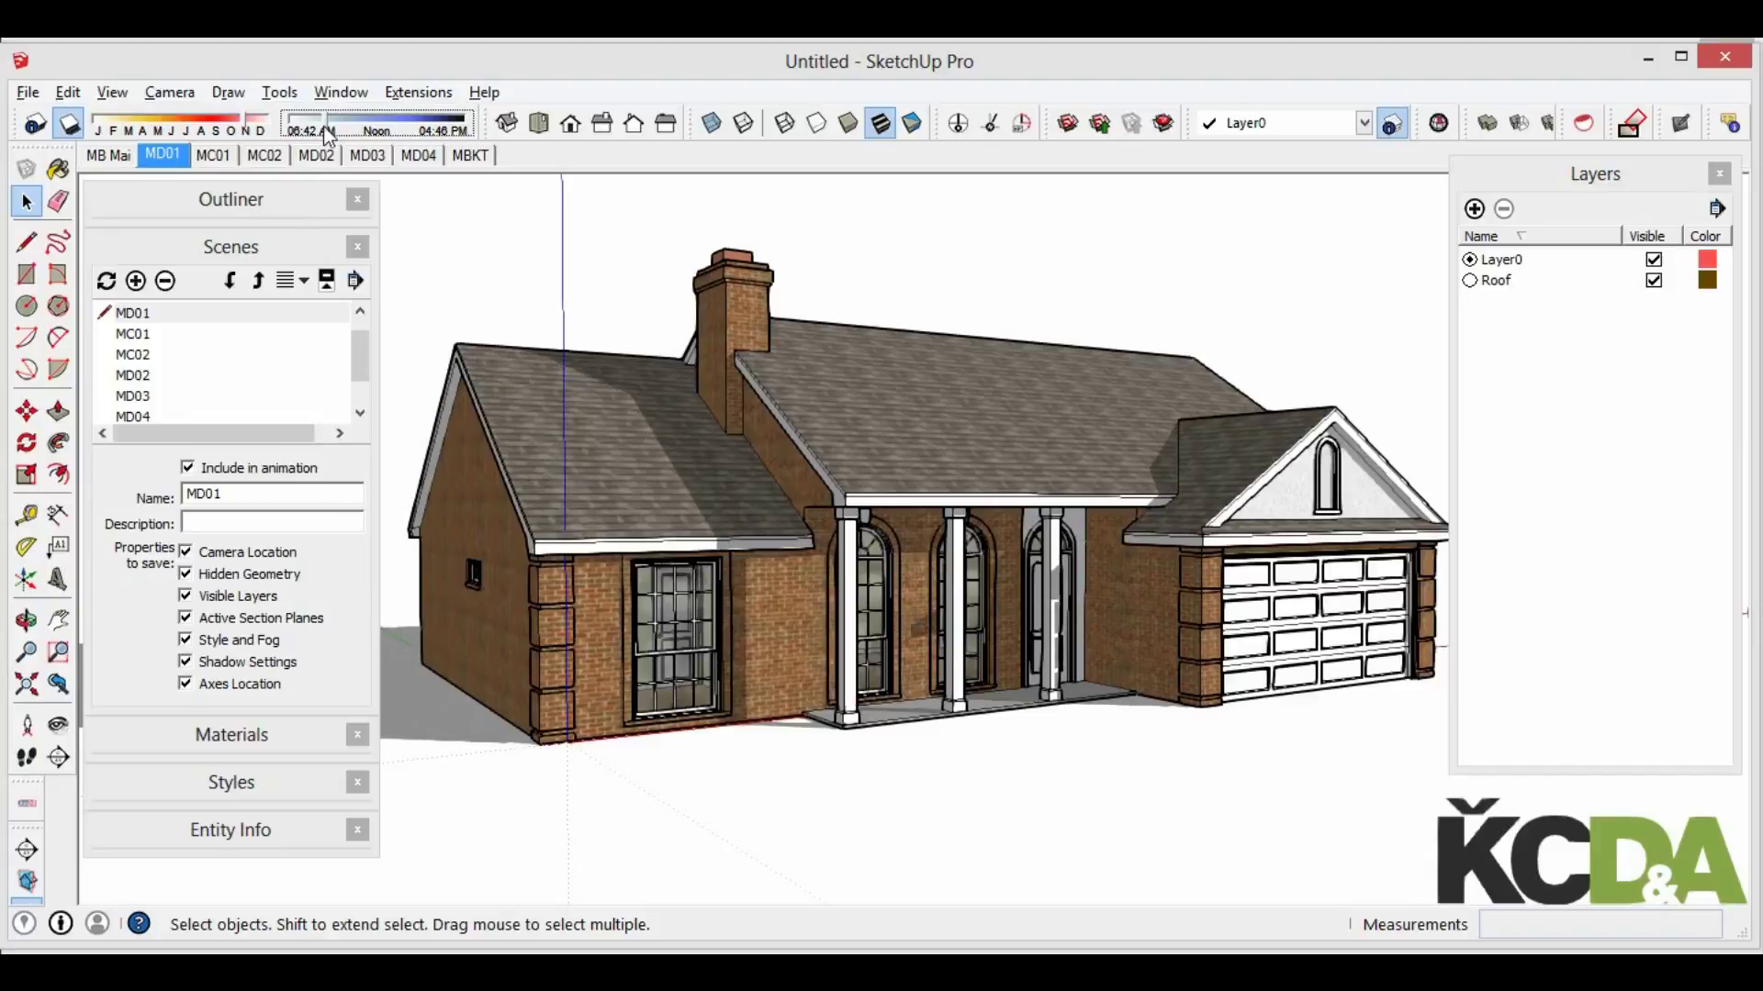
{"action": "left_click", "coordinate": [35, 123]}
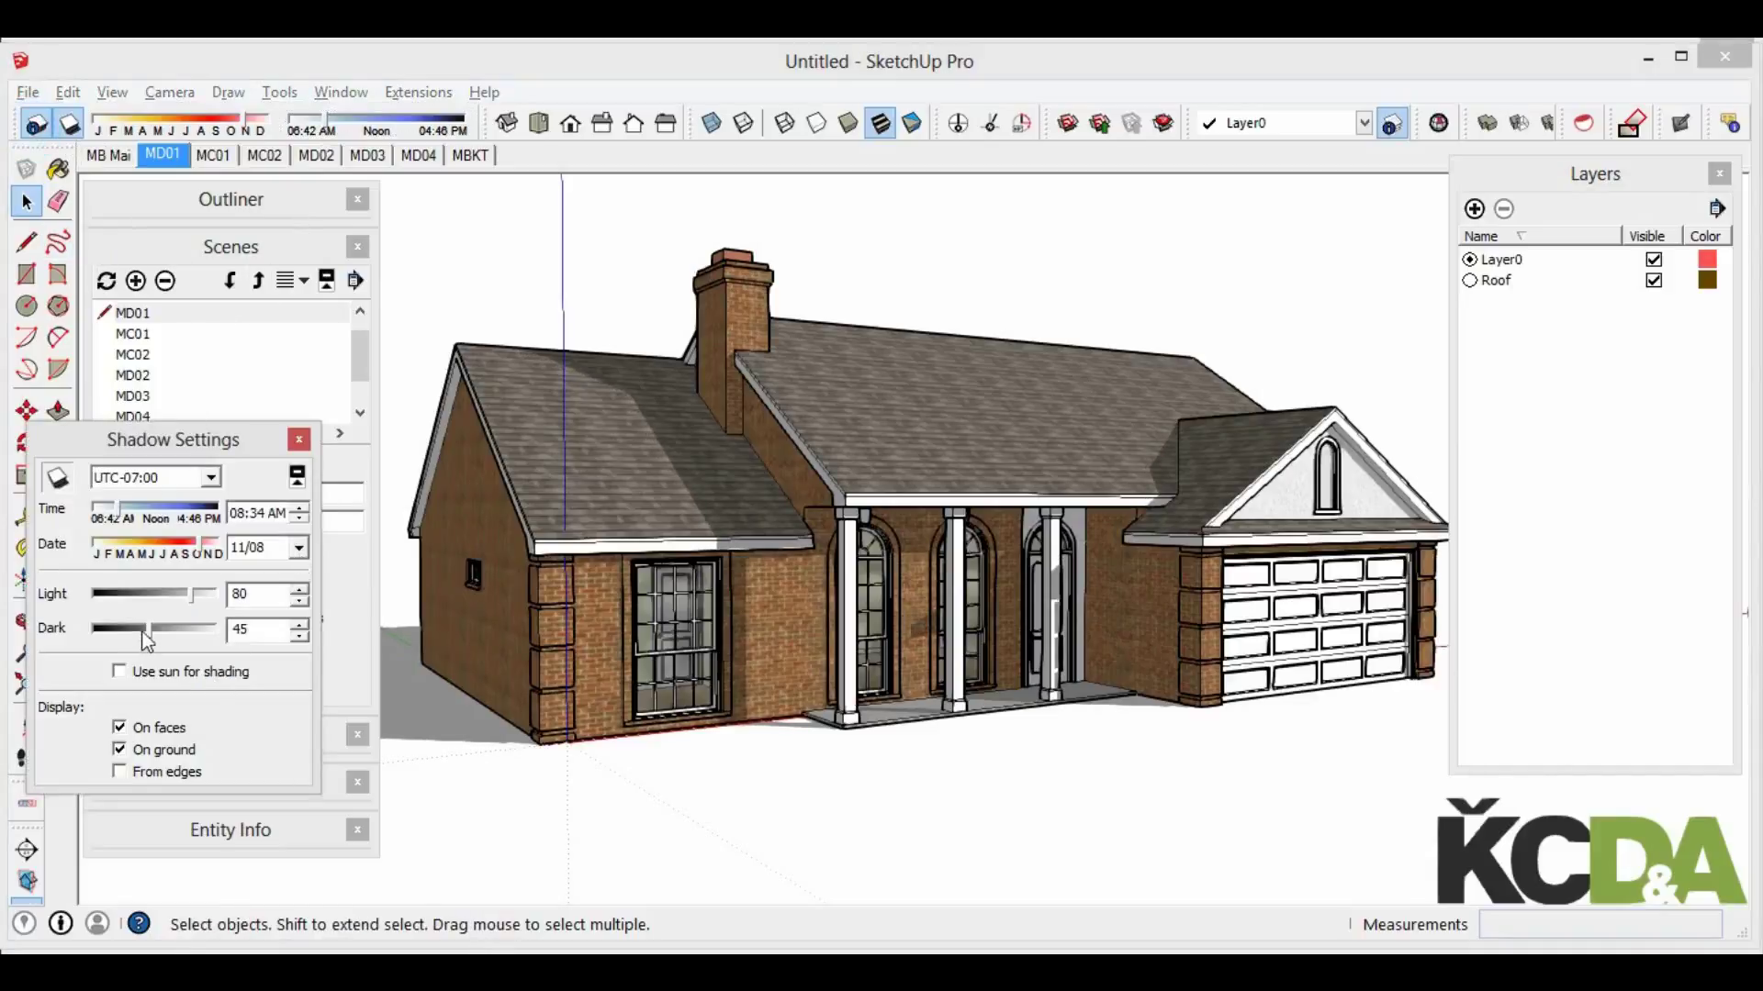
{"action": "left_click_drag", "start_coordinate": [143, 634], "coordinate": [126, 633]}
Orbit the house and save the current view as a new scene
{"action": "middle_click_drag", "start_coordinate": [776, 473], "coordinate": [823, 519]}
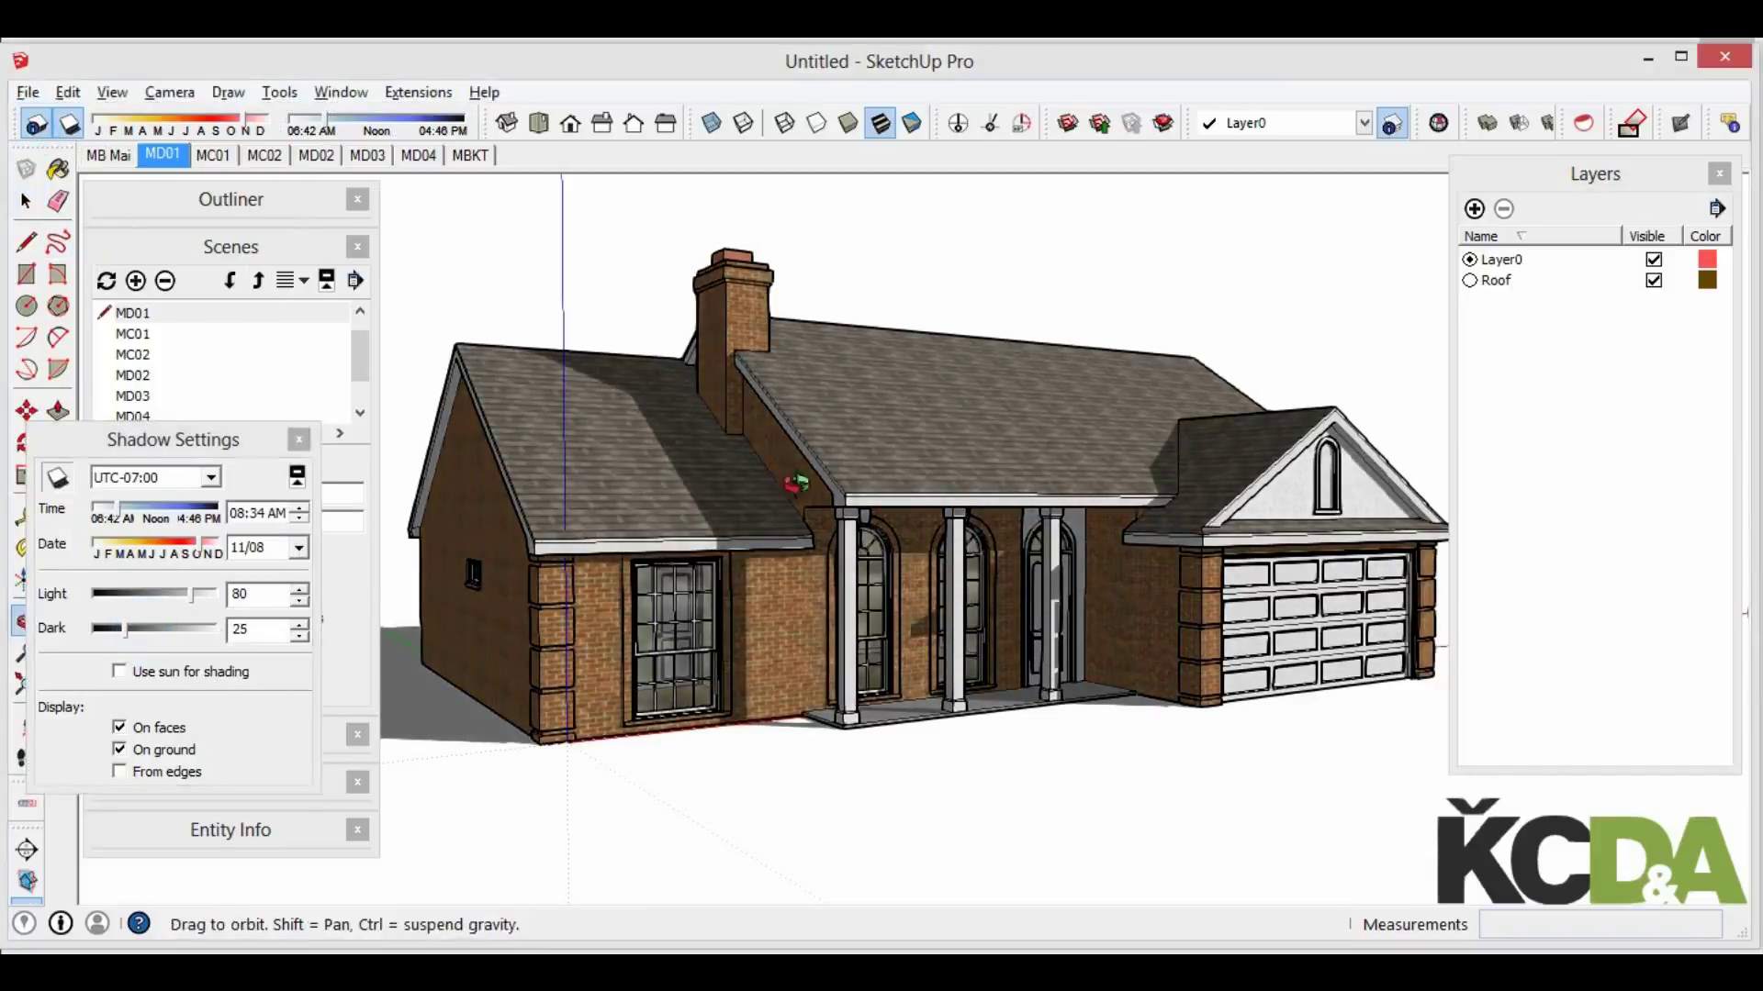
{"action": "left_click", "coordinate": [136, 281]}
{"action": "type", "text": "PhoiCanh"}
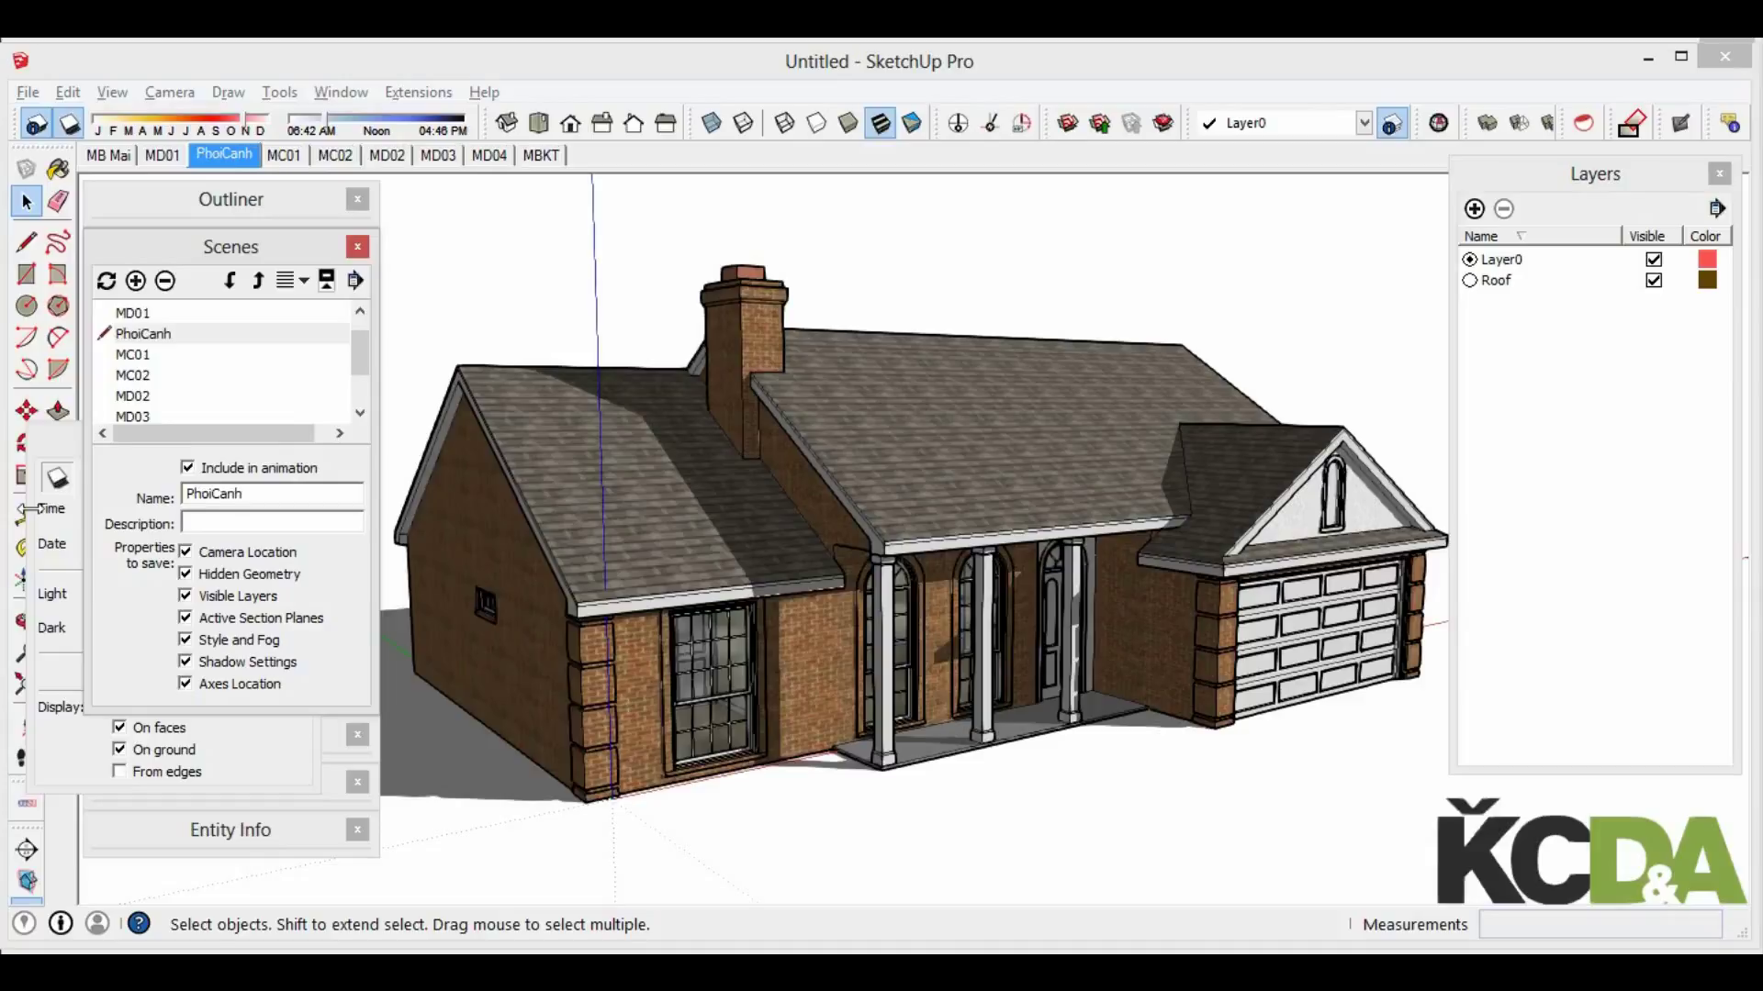
{"action": "left_click", "coordinate": [246, 248]}
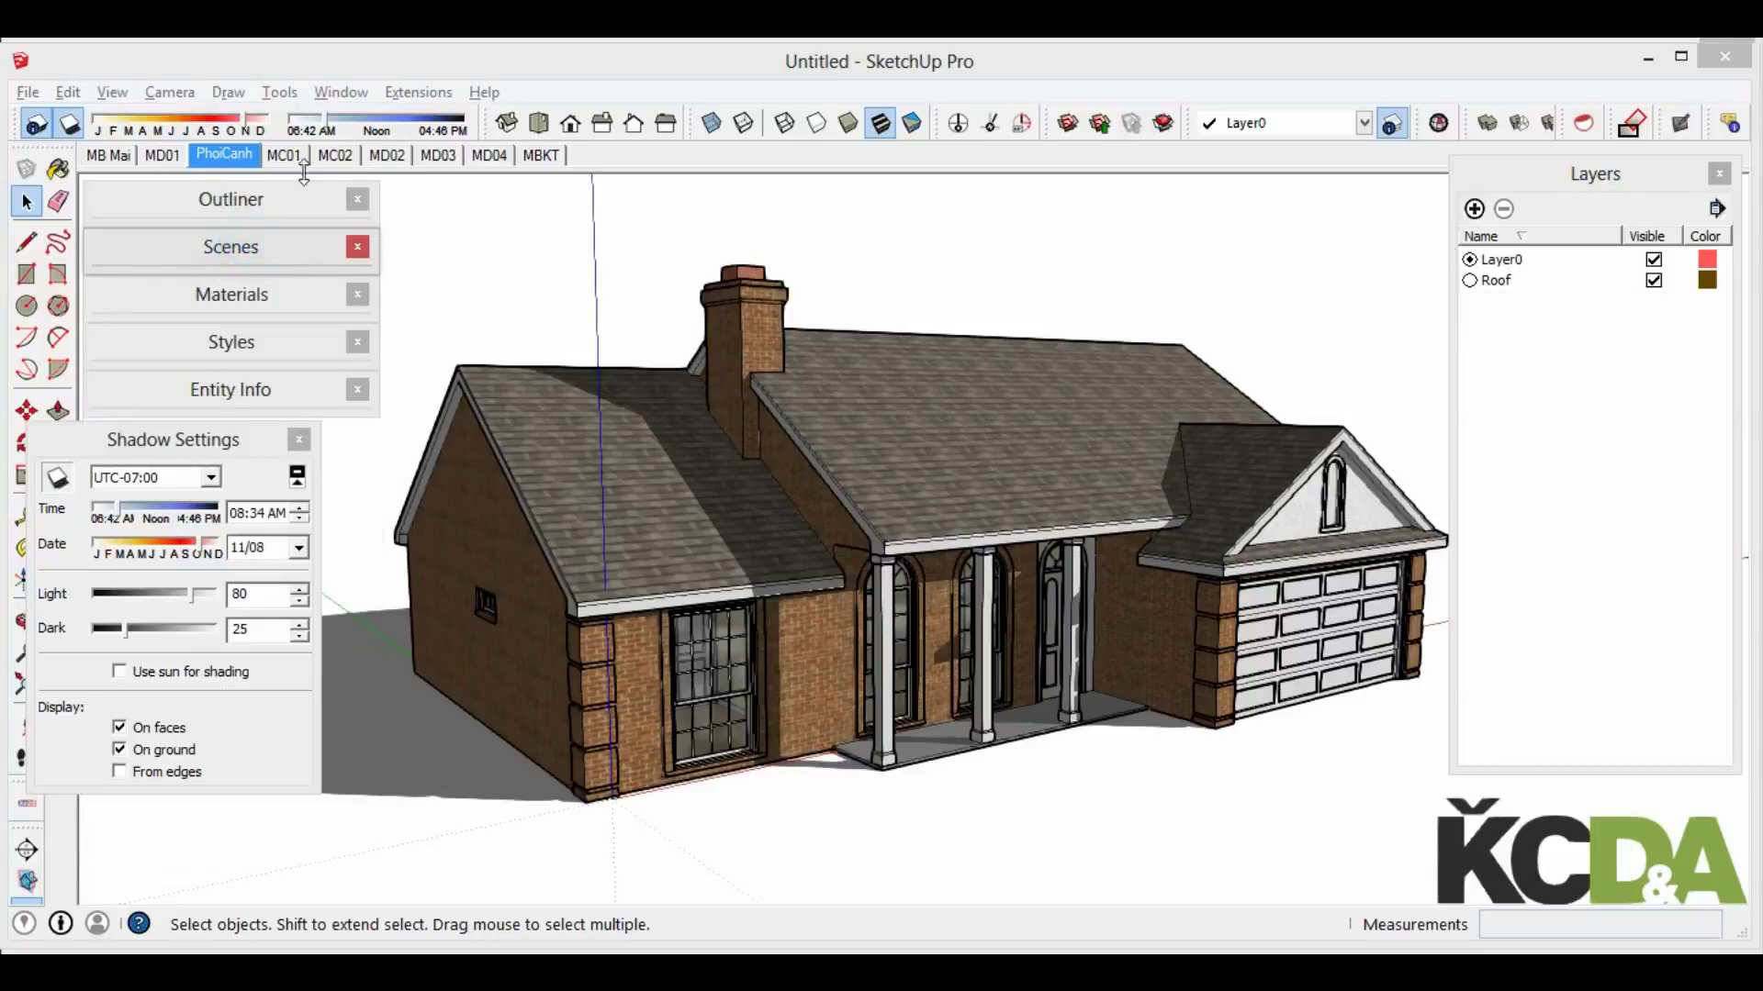
Export the view as JPEG image PhoiCanh01 with the default size and quality settings
{"action": "left_click", "coordinate": [29, 91]}
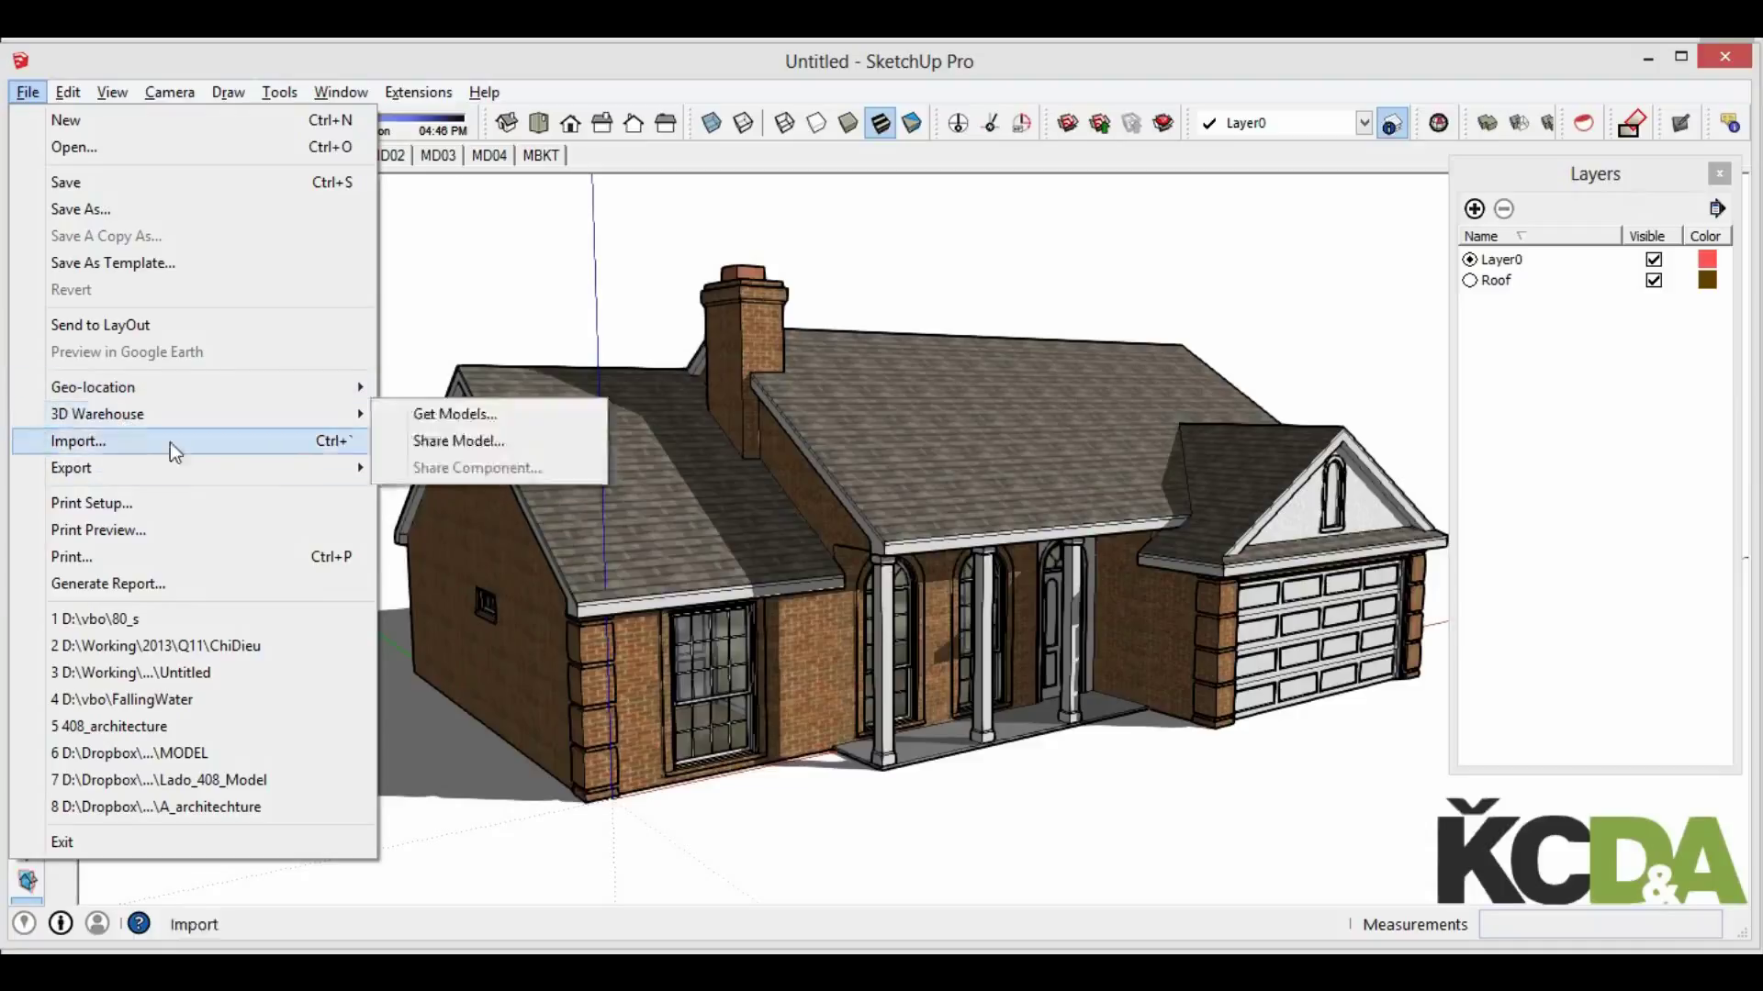
{"action": "mouse_move", "coordinate": [72, 468]}
{"action": "left_click", "coordinate": [454, 495]}
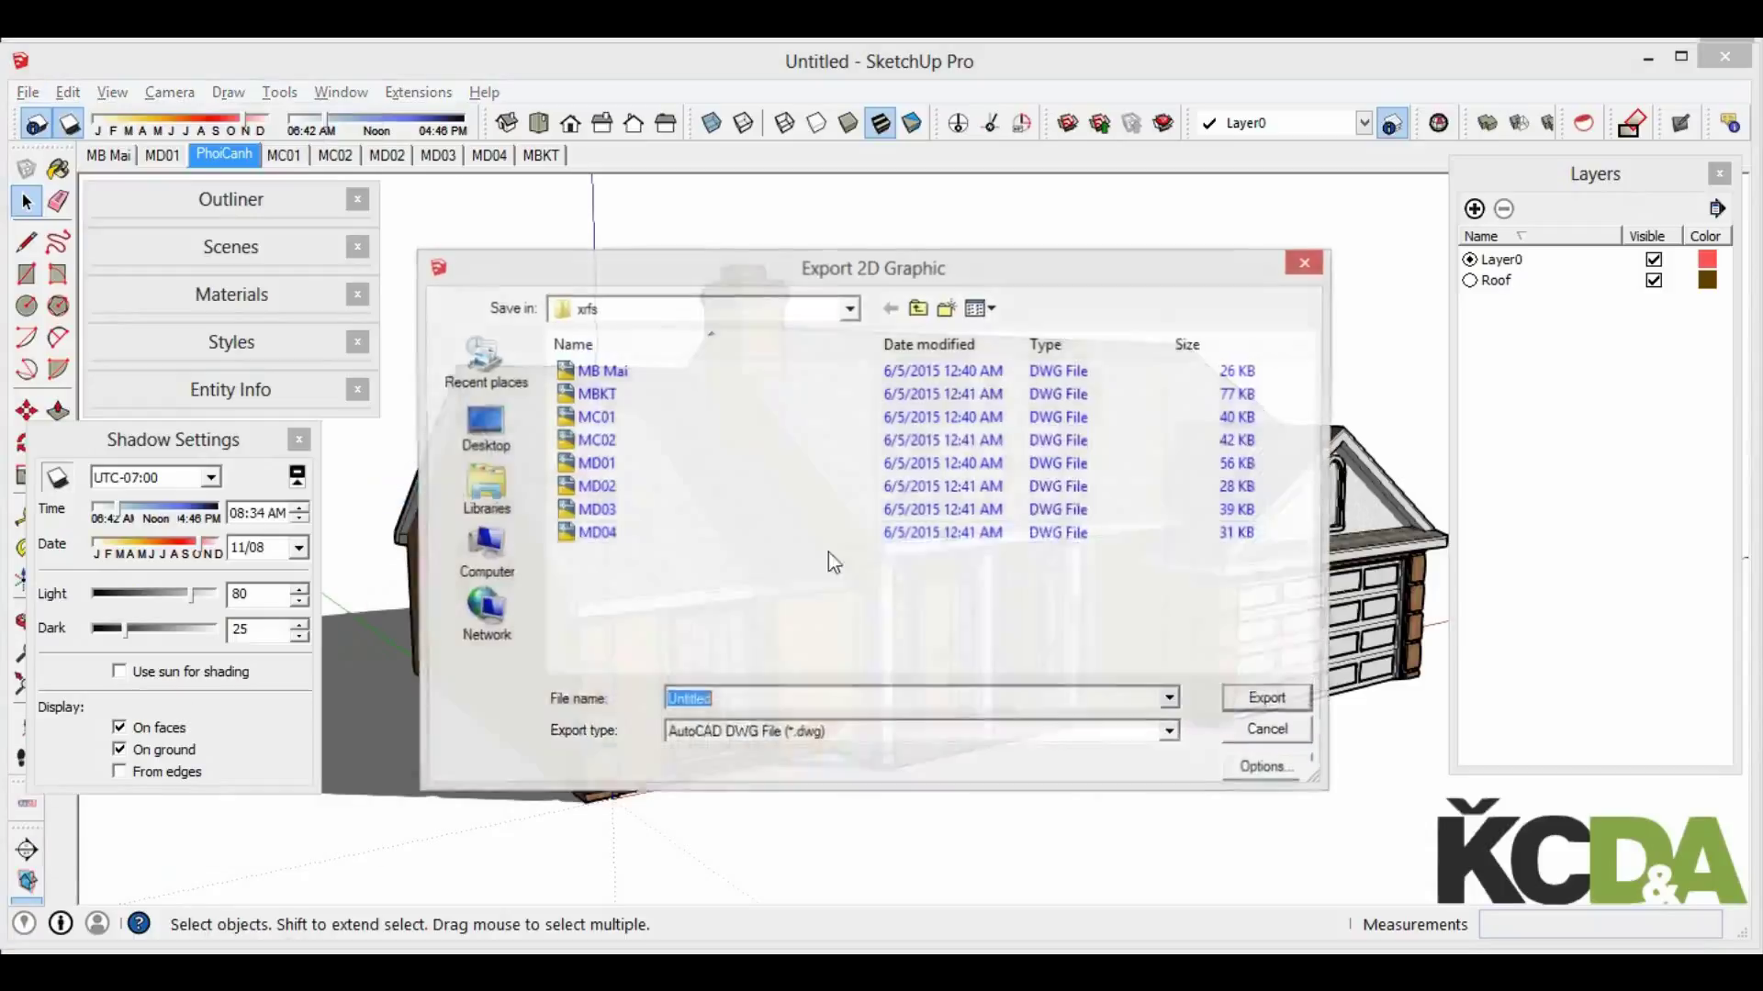
{"action": "left_click", "coordinate": [820, 731]}
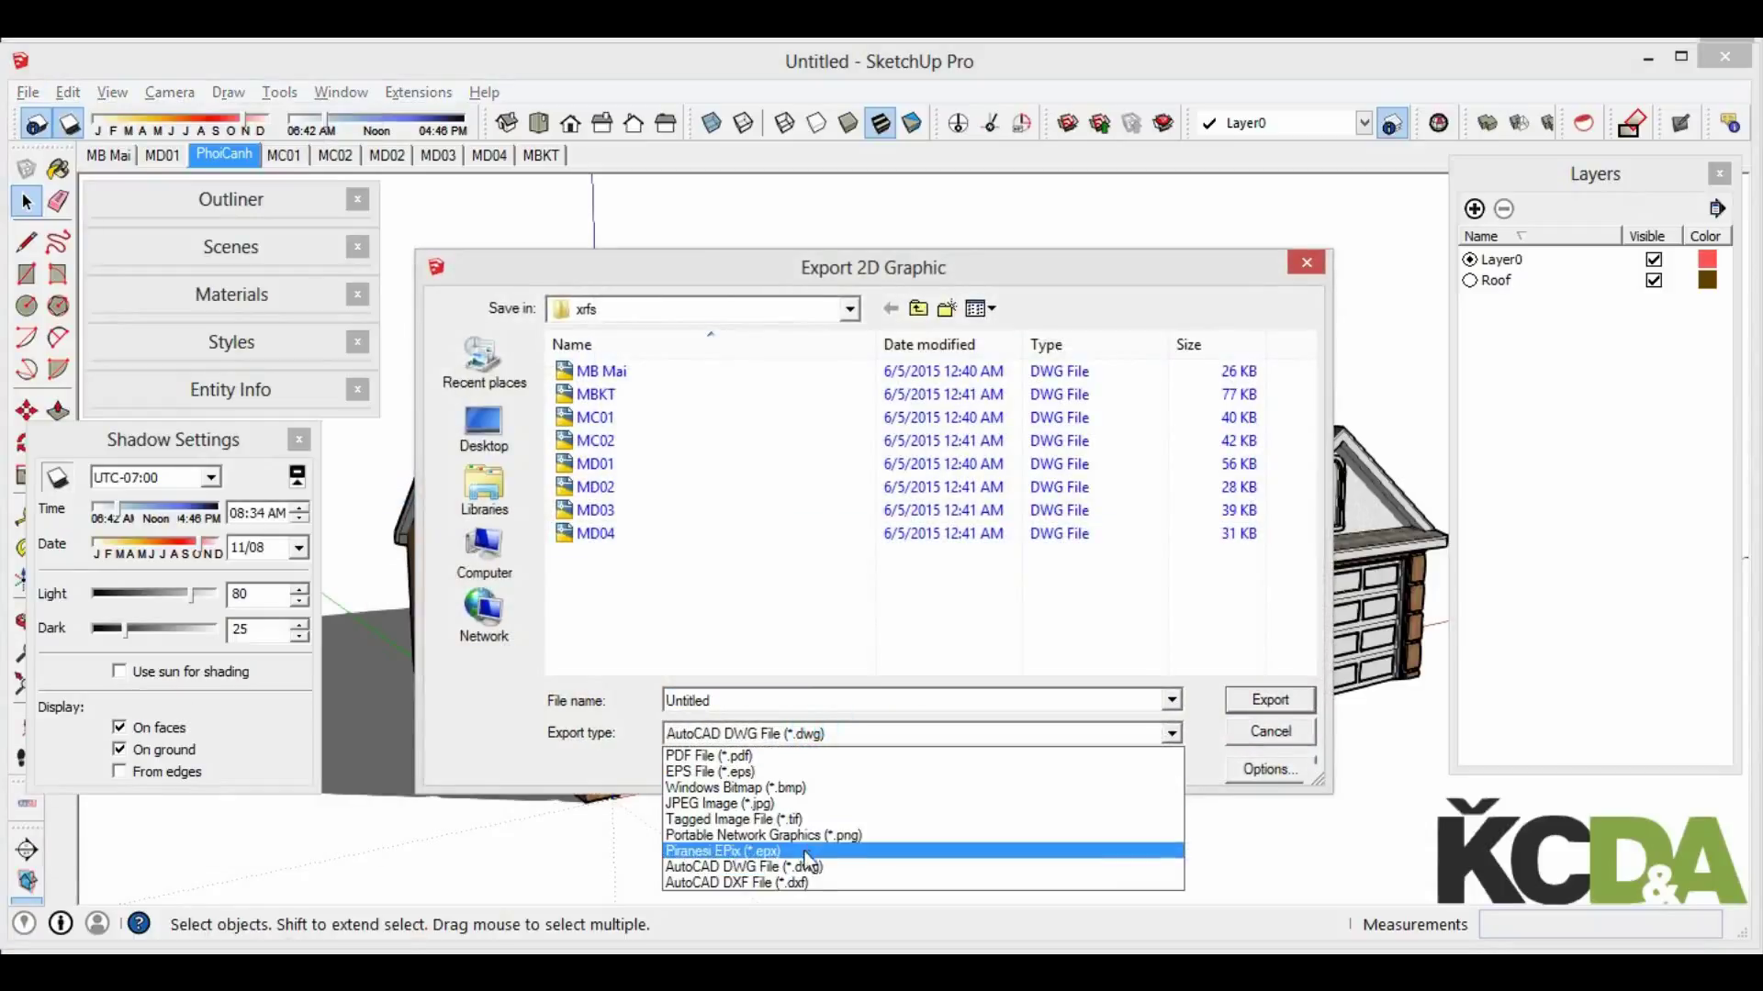
{"action": "left_click", "coordinate": [785, 802]}
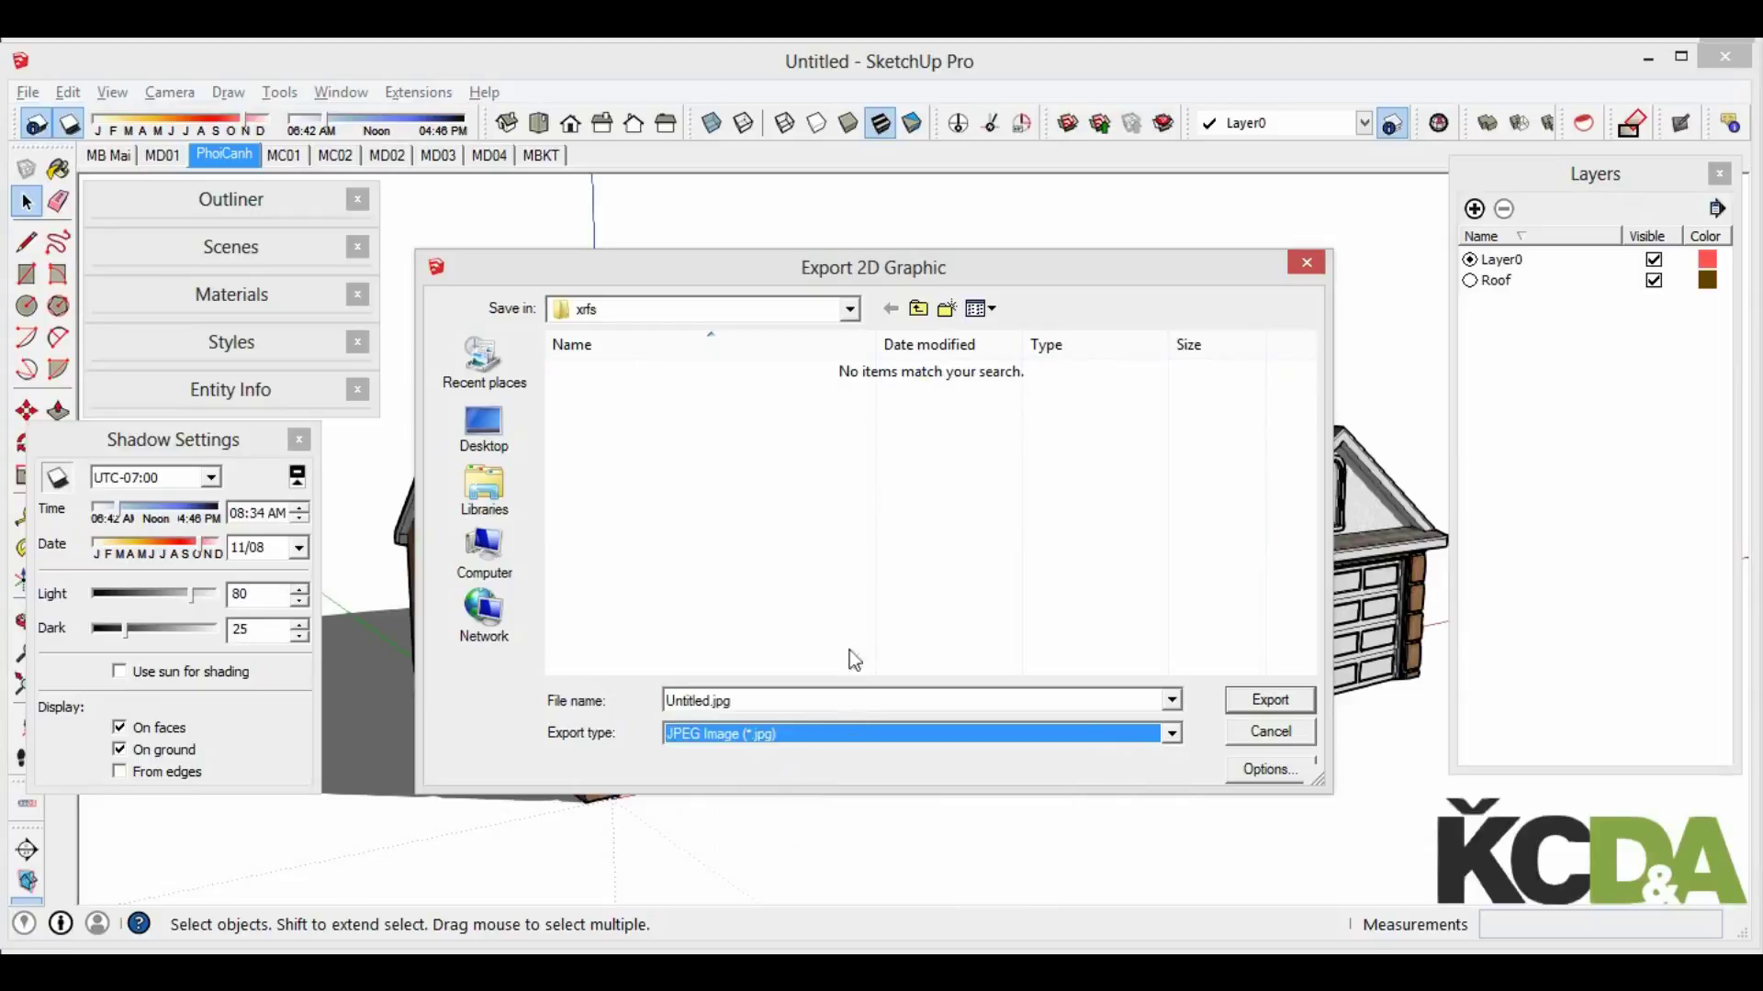
{"action": "left_click", "coordinate": [860, 699]}
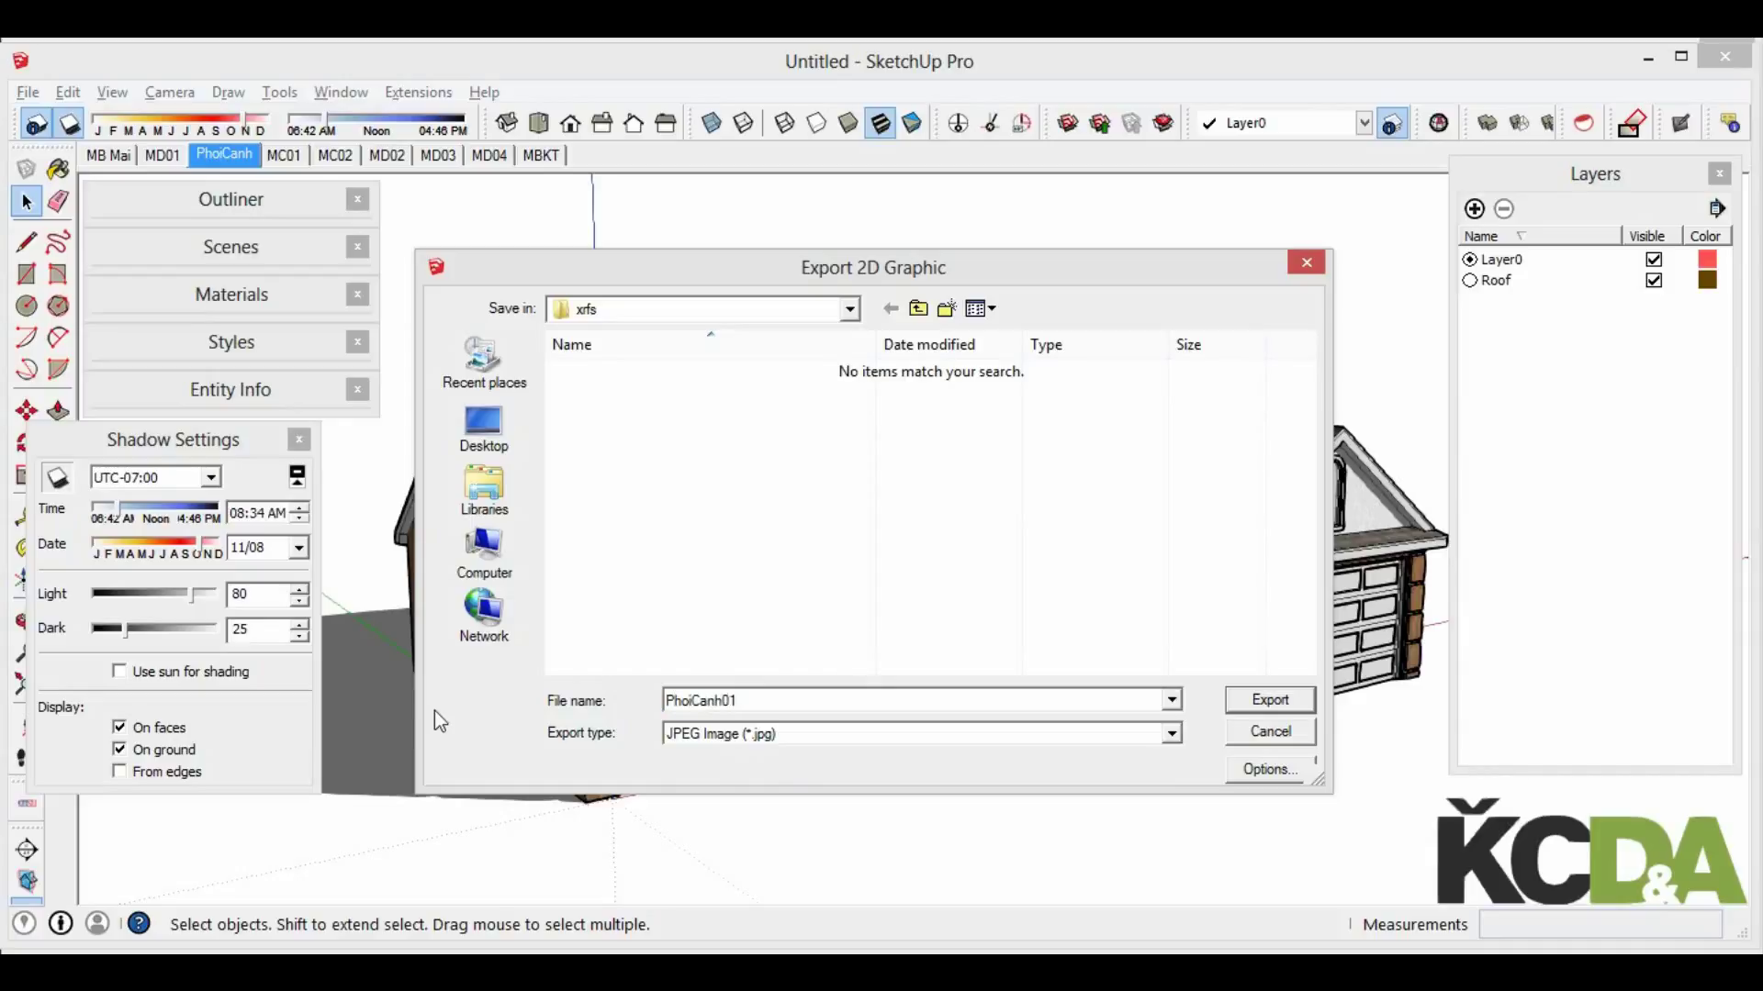
{"action": "left_click", "coordinate": [1286, 773]}
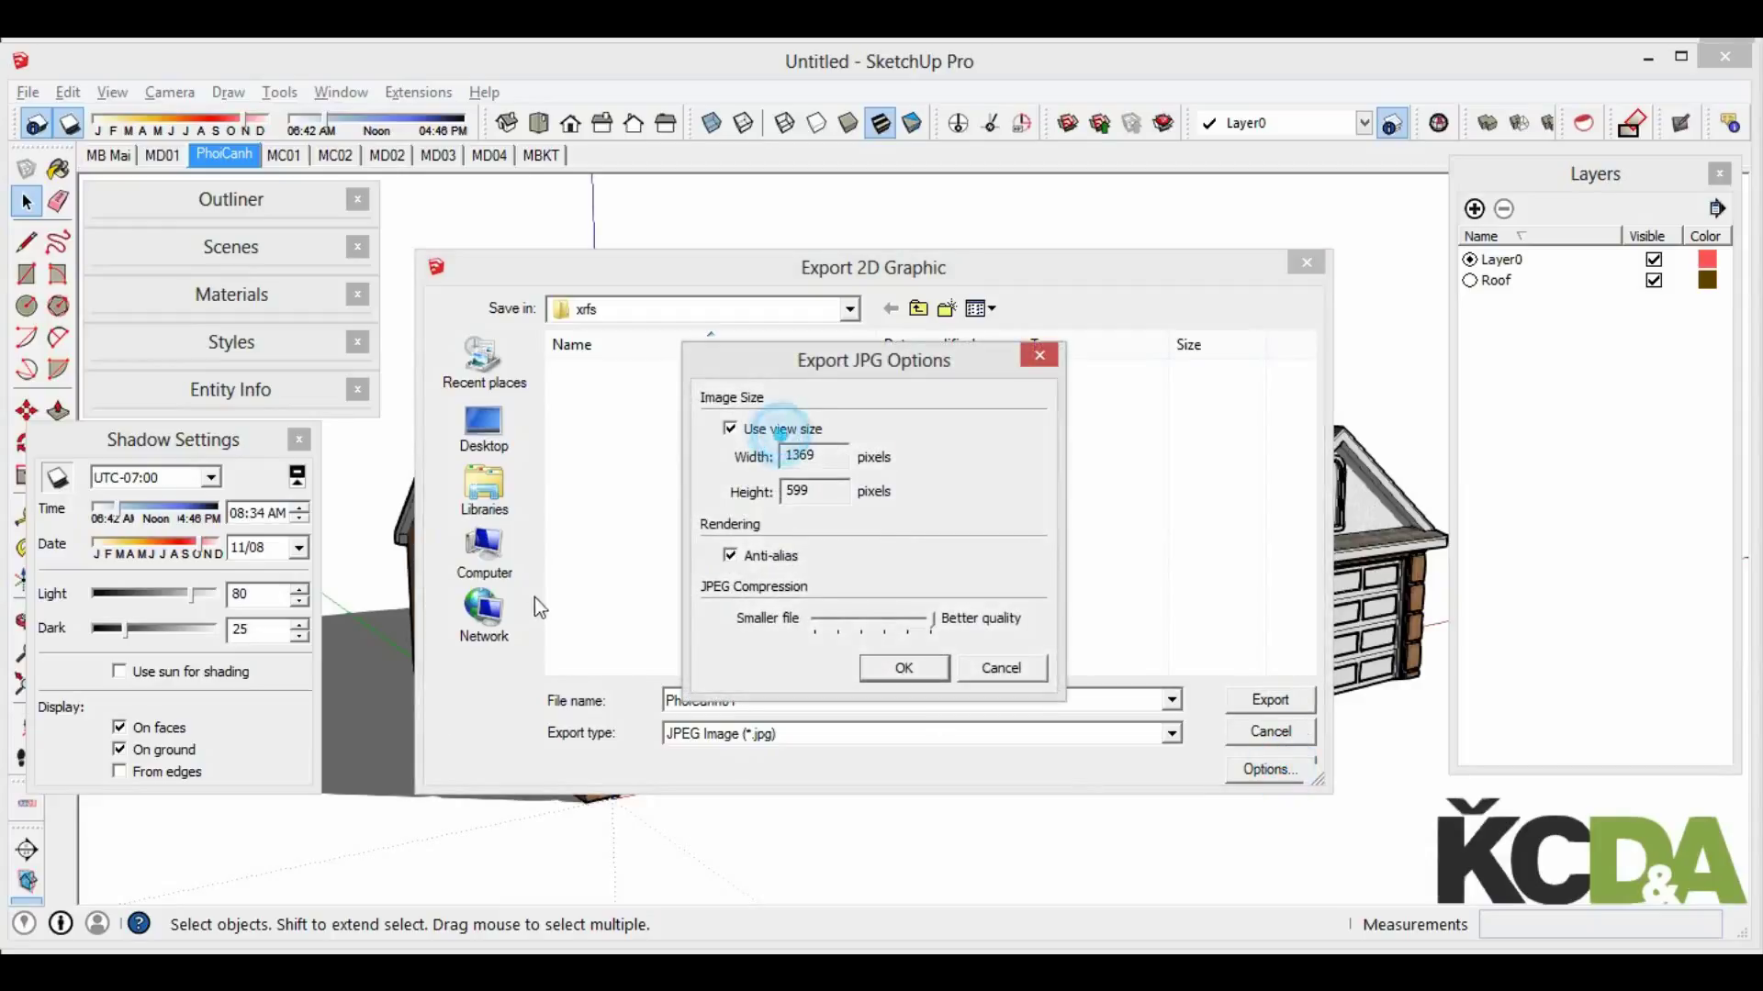
{"action": "left_click", "coordinate": [912, 669]}
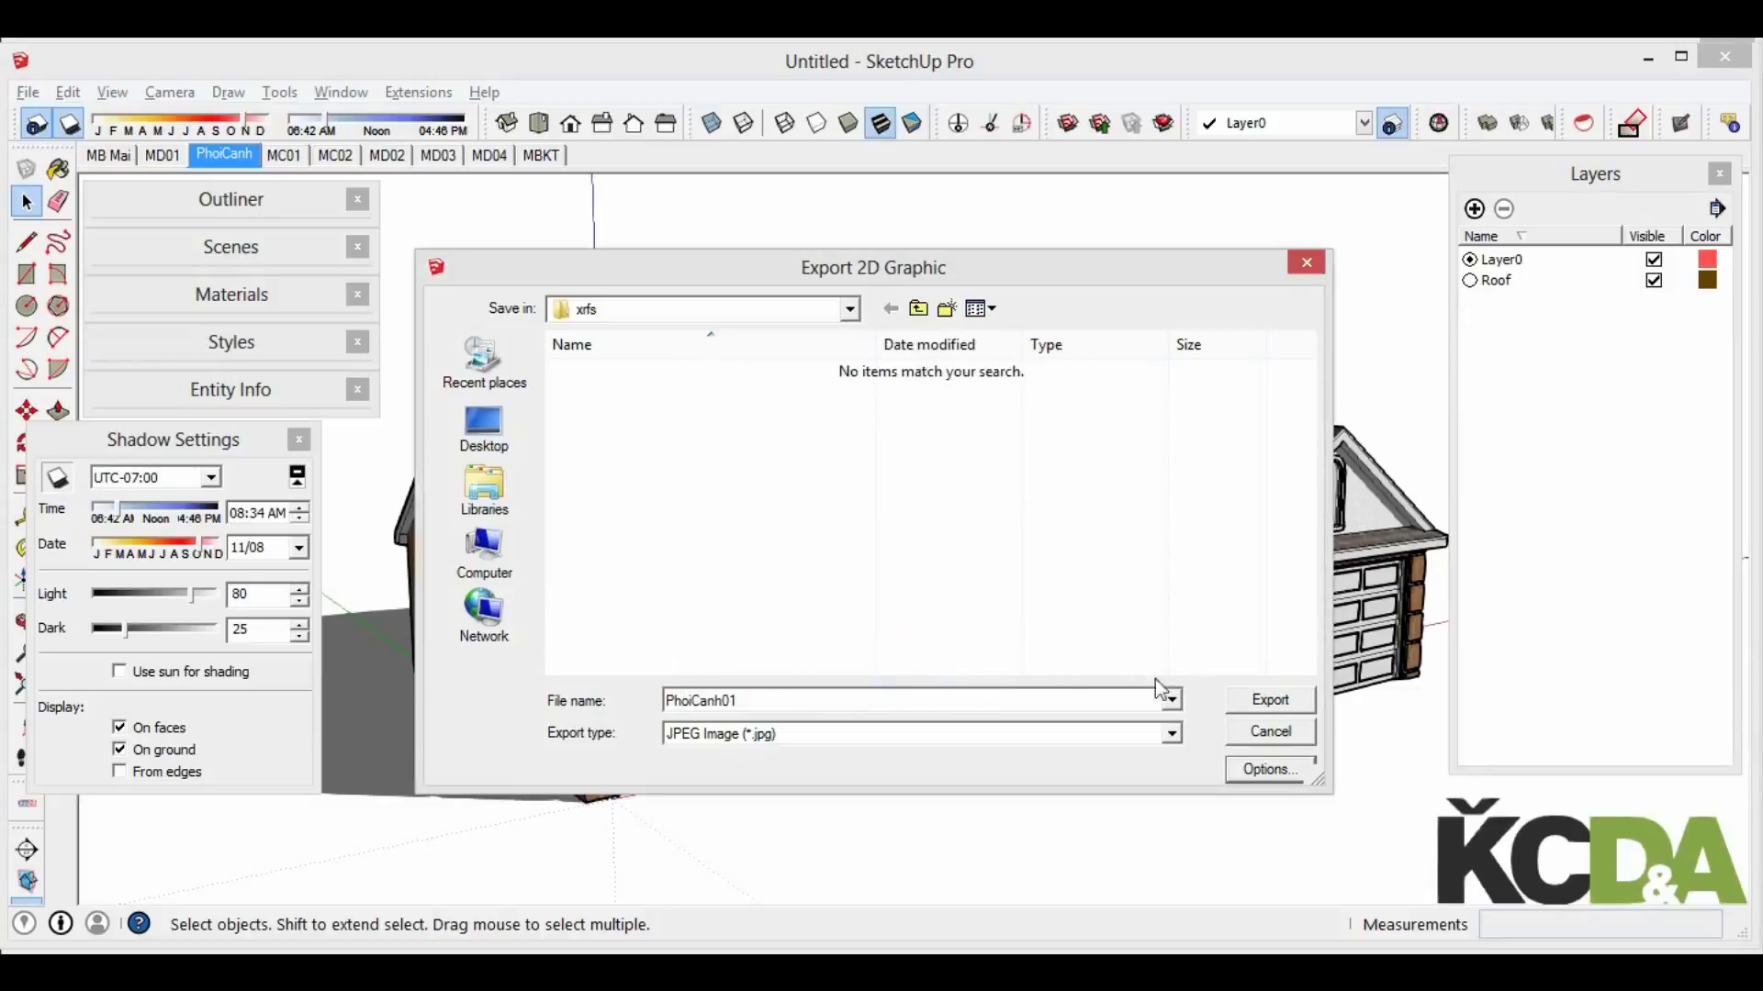
{"action": "left_click", "coordinate": [1275, 704]}
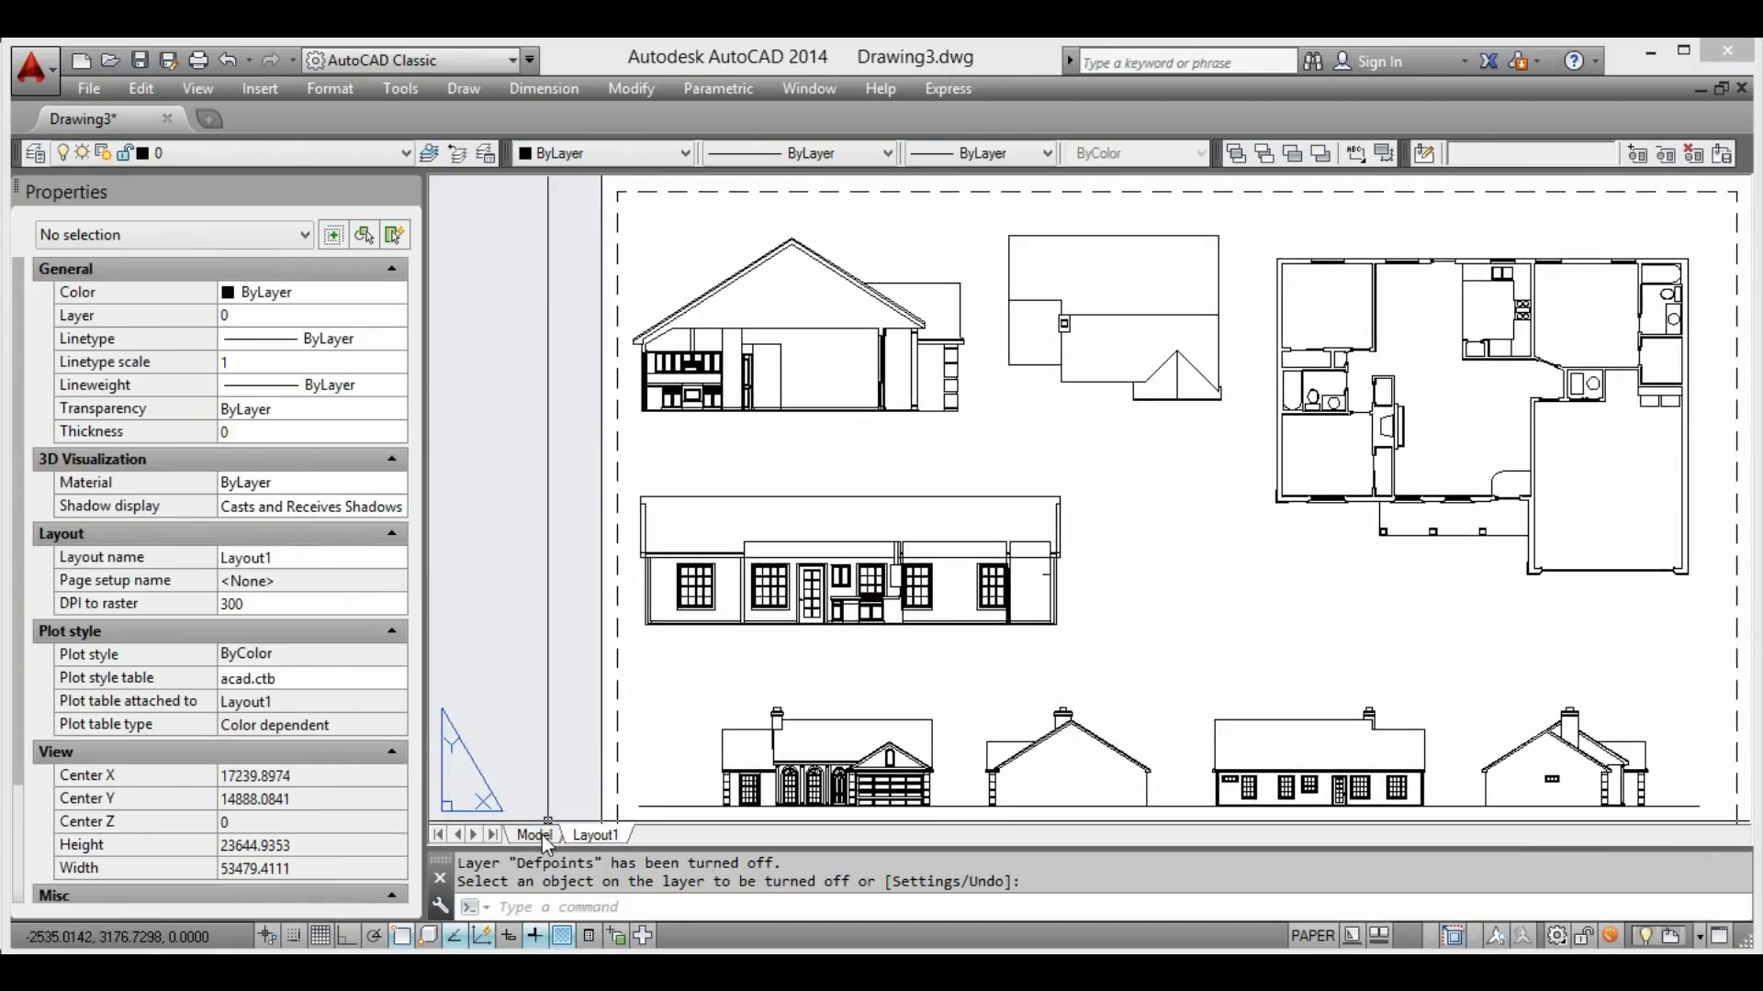
In model space, attach the PhoiCanh01 image through the XR external references manager
{"action": "left_click", "coordinate": [536, 835]}
{"action": "middle_click_drag", "start_coordinate": [1070, 414], "coordinate": [1094, 449]}
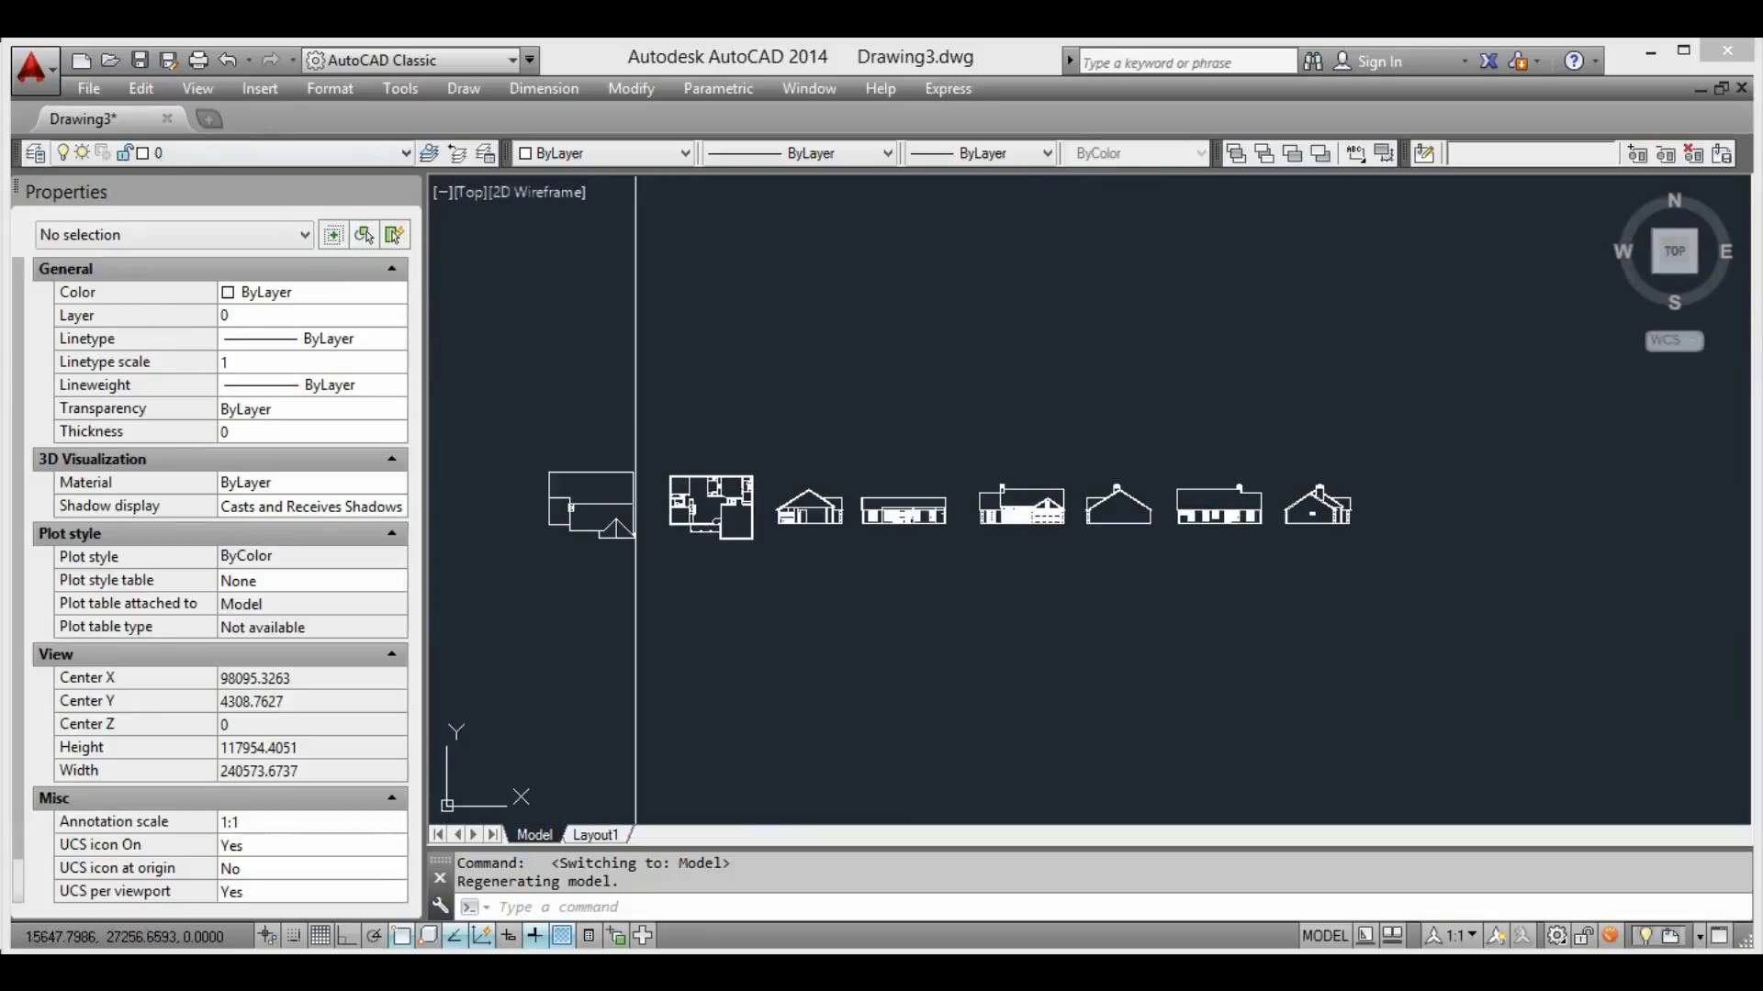
{"action": "type", "text": "xr"}
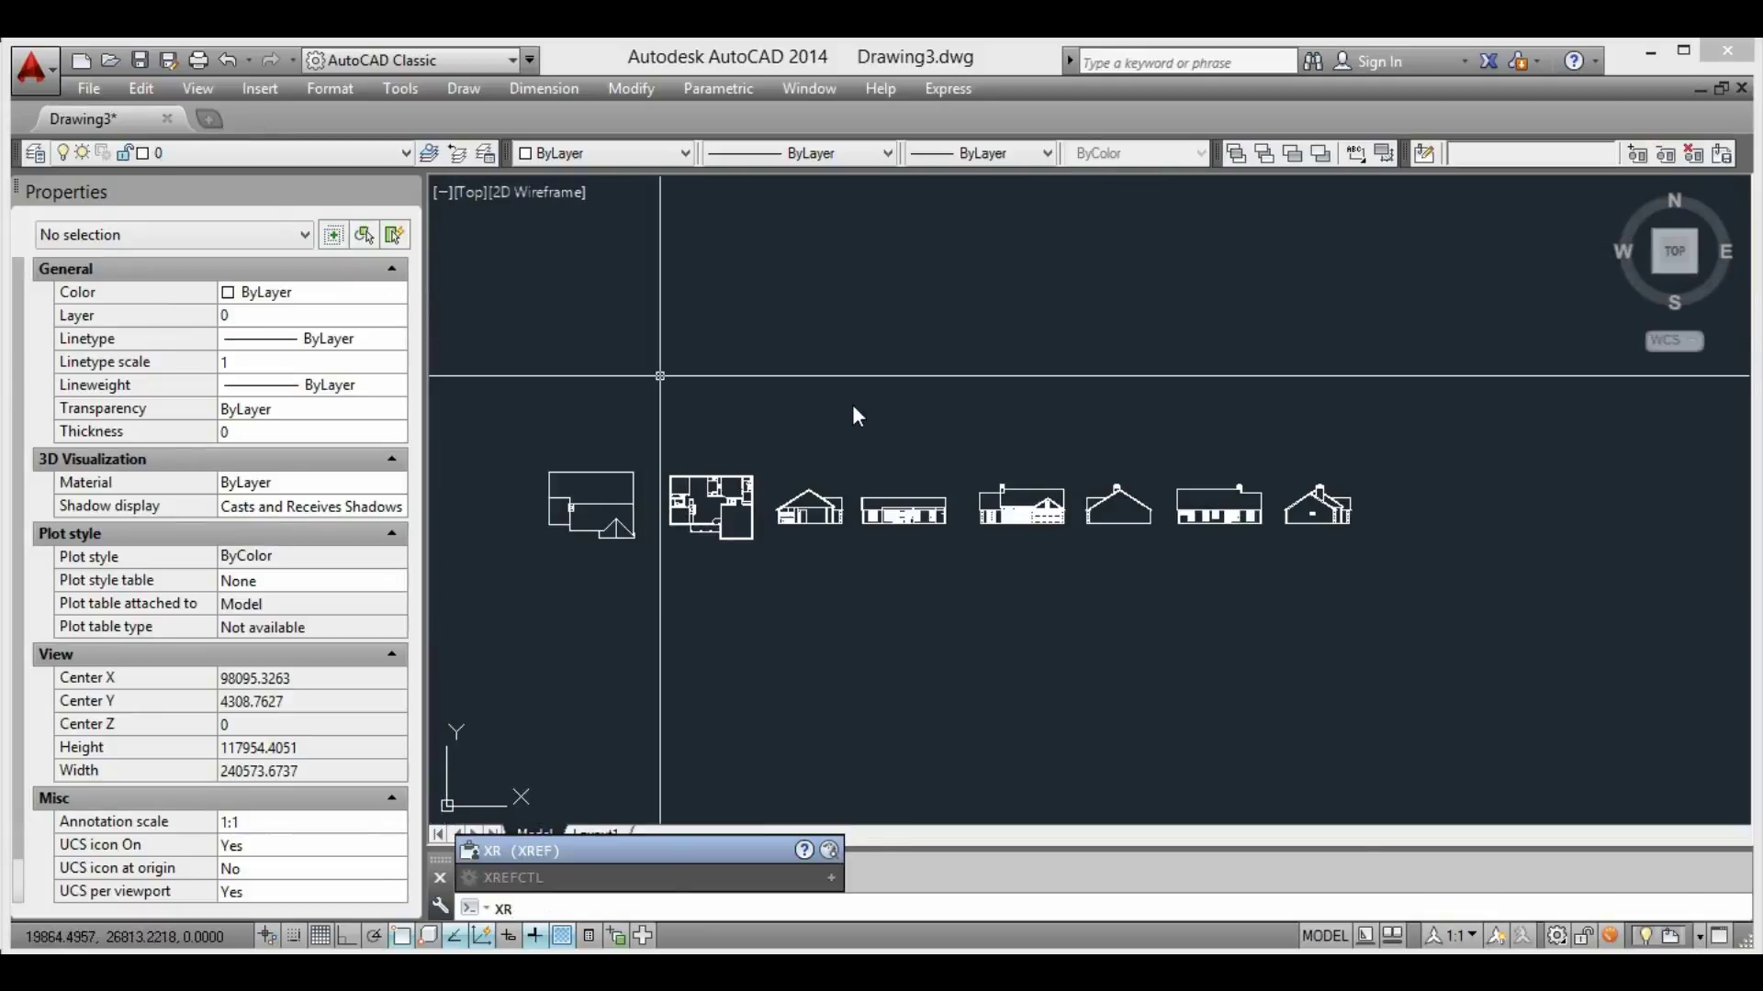
{"action": "key", "text": "Return"}
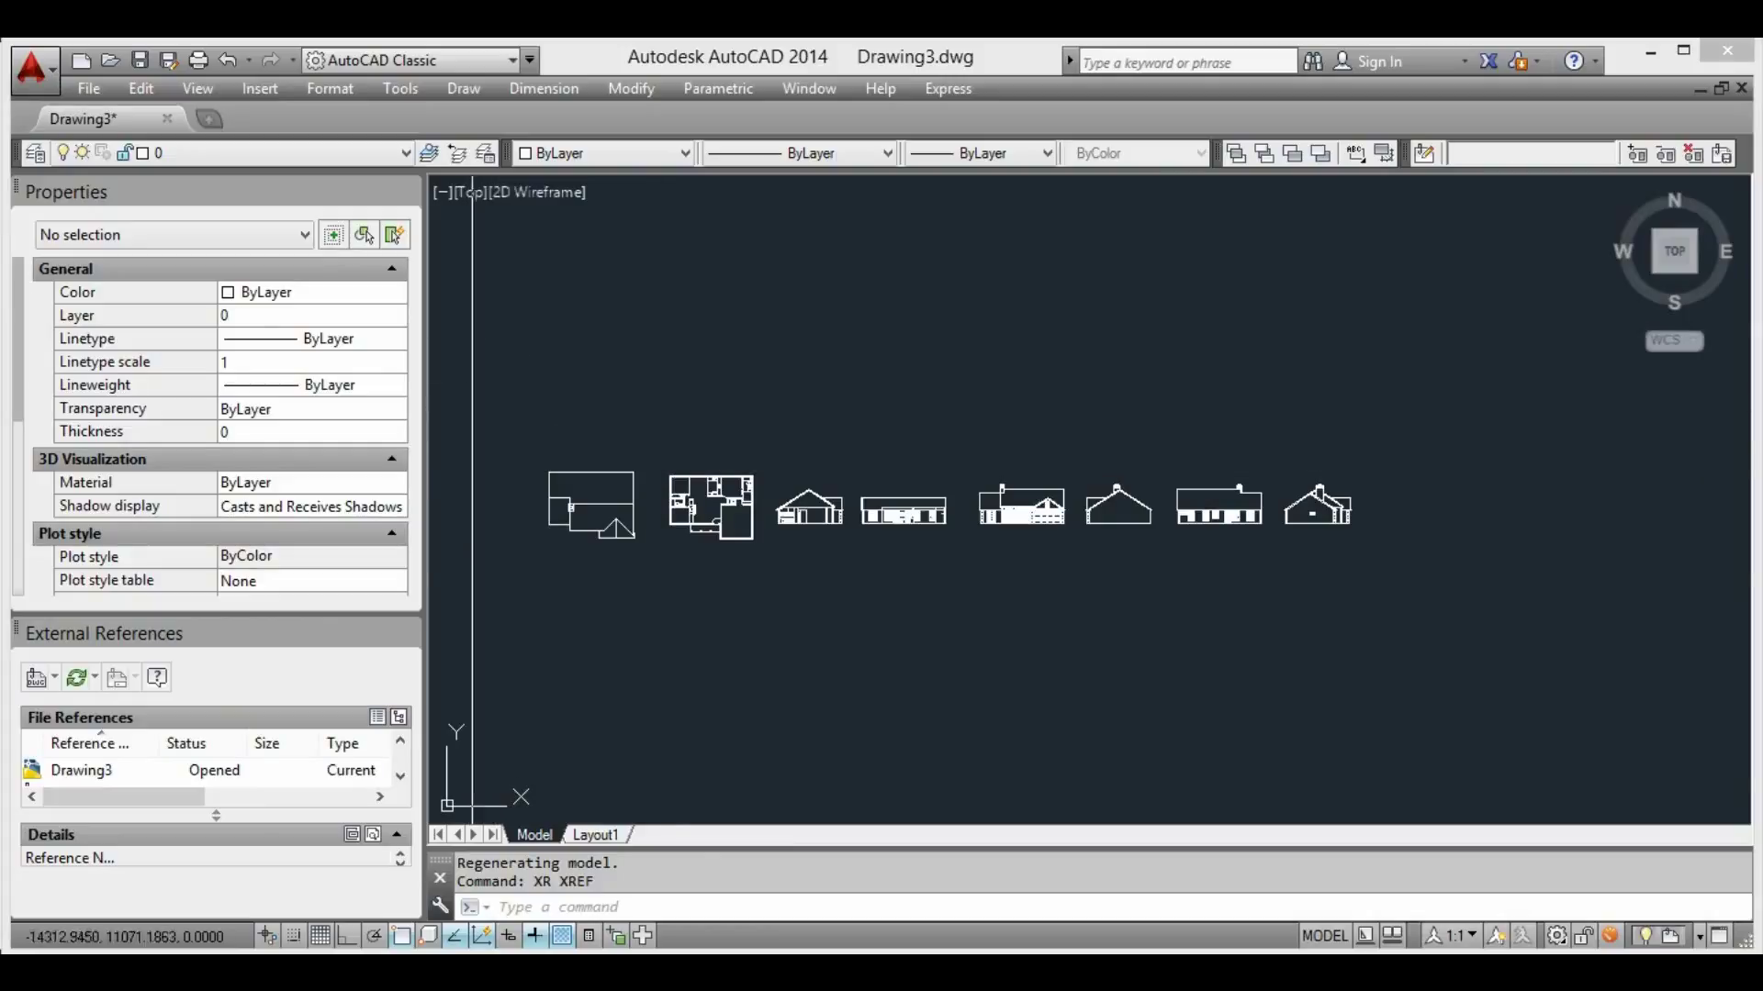
{"action": "left_click", "coordinate": [55, 679]}
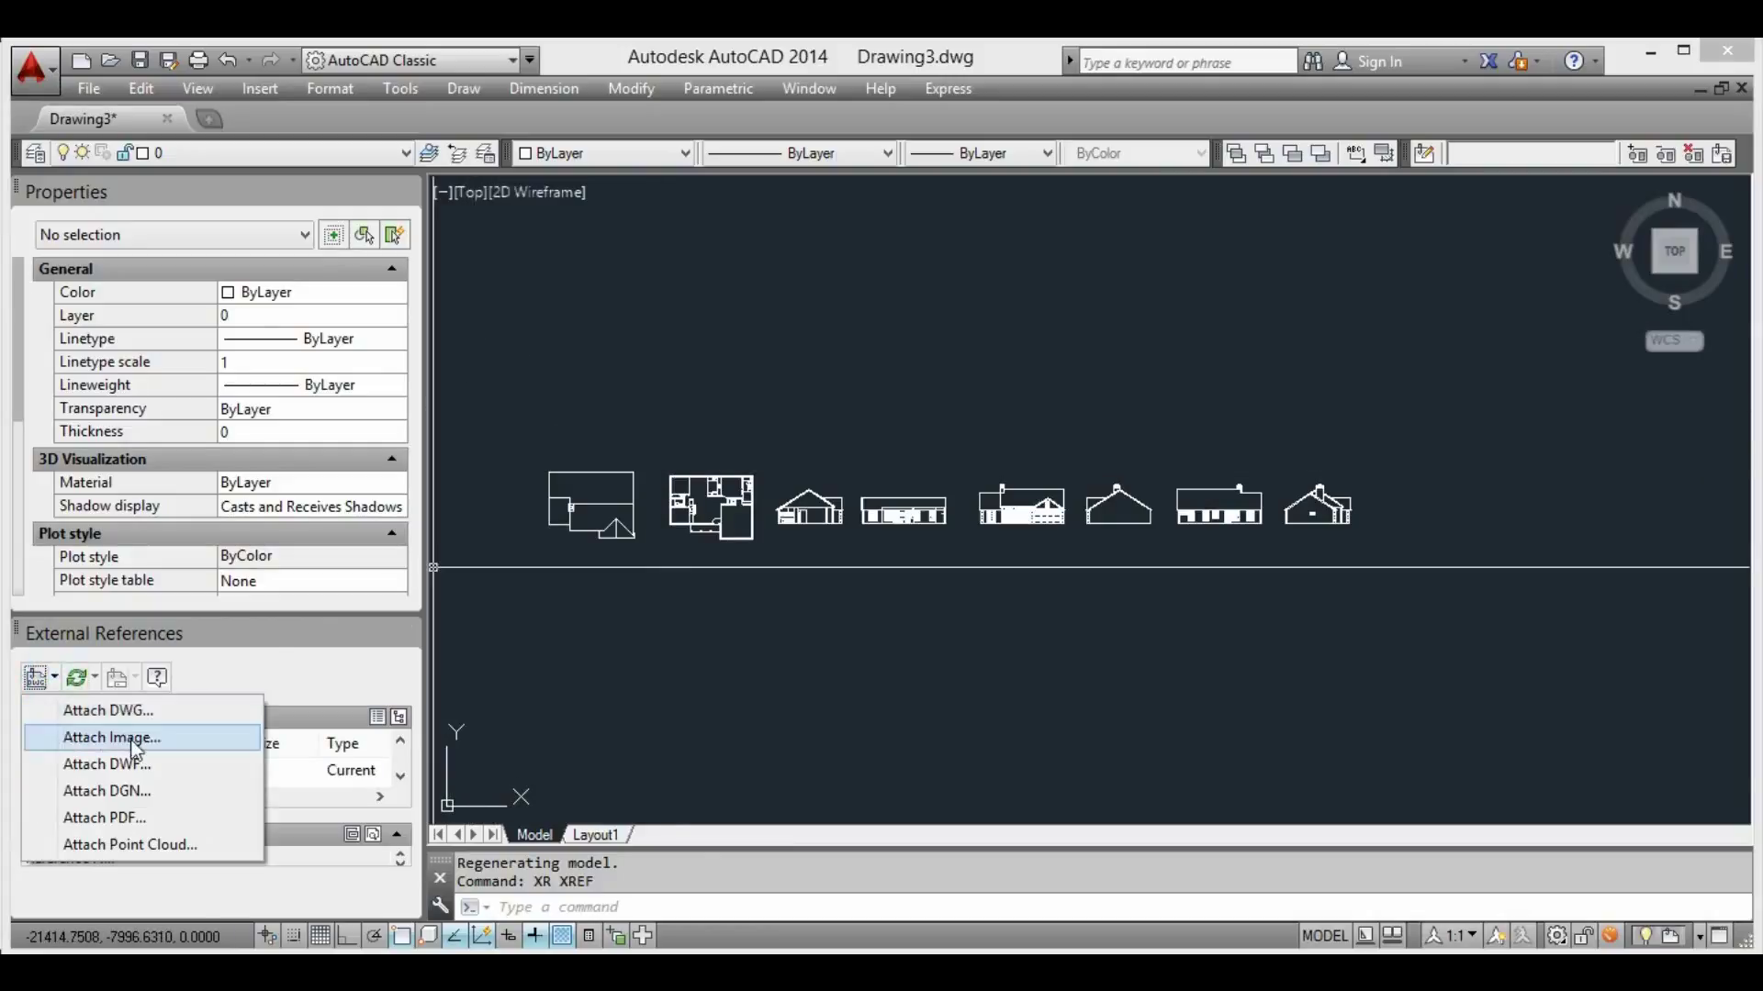
{"action": "left_click", "coordinate": [136, 739]}
{"action": "left_click", "coordinate": [751, 260]}
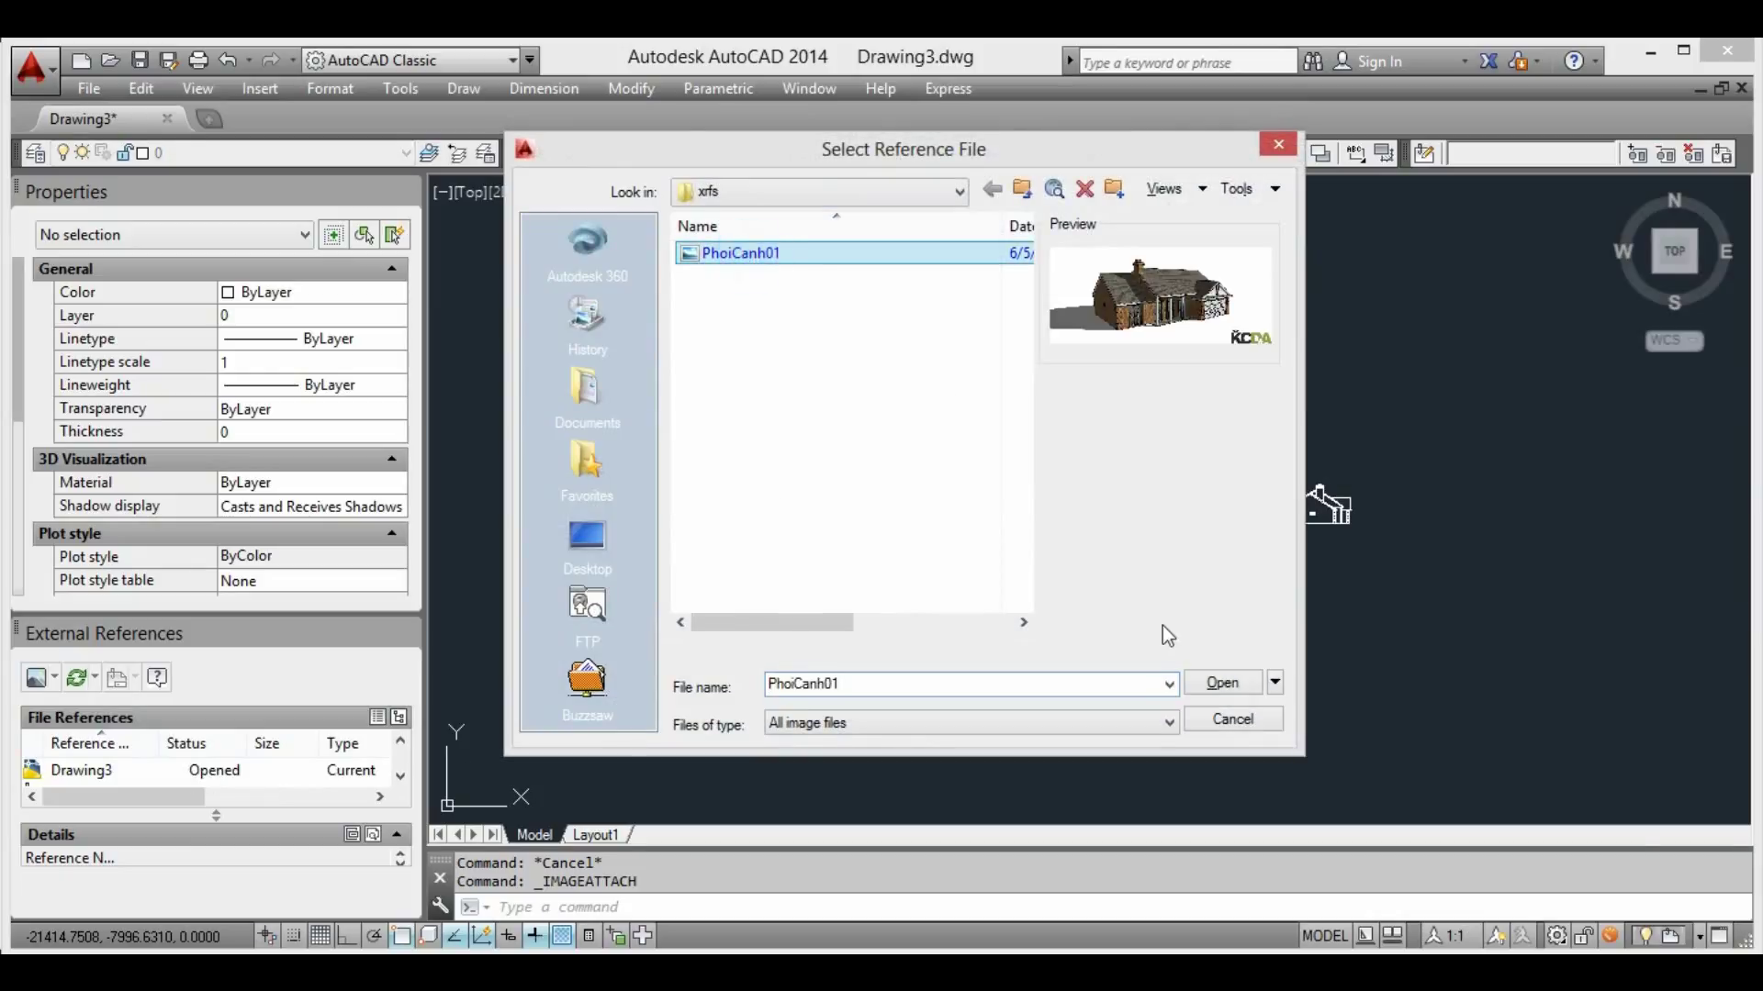
{"action": "left_click", "coordinate": [1213, 685]}
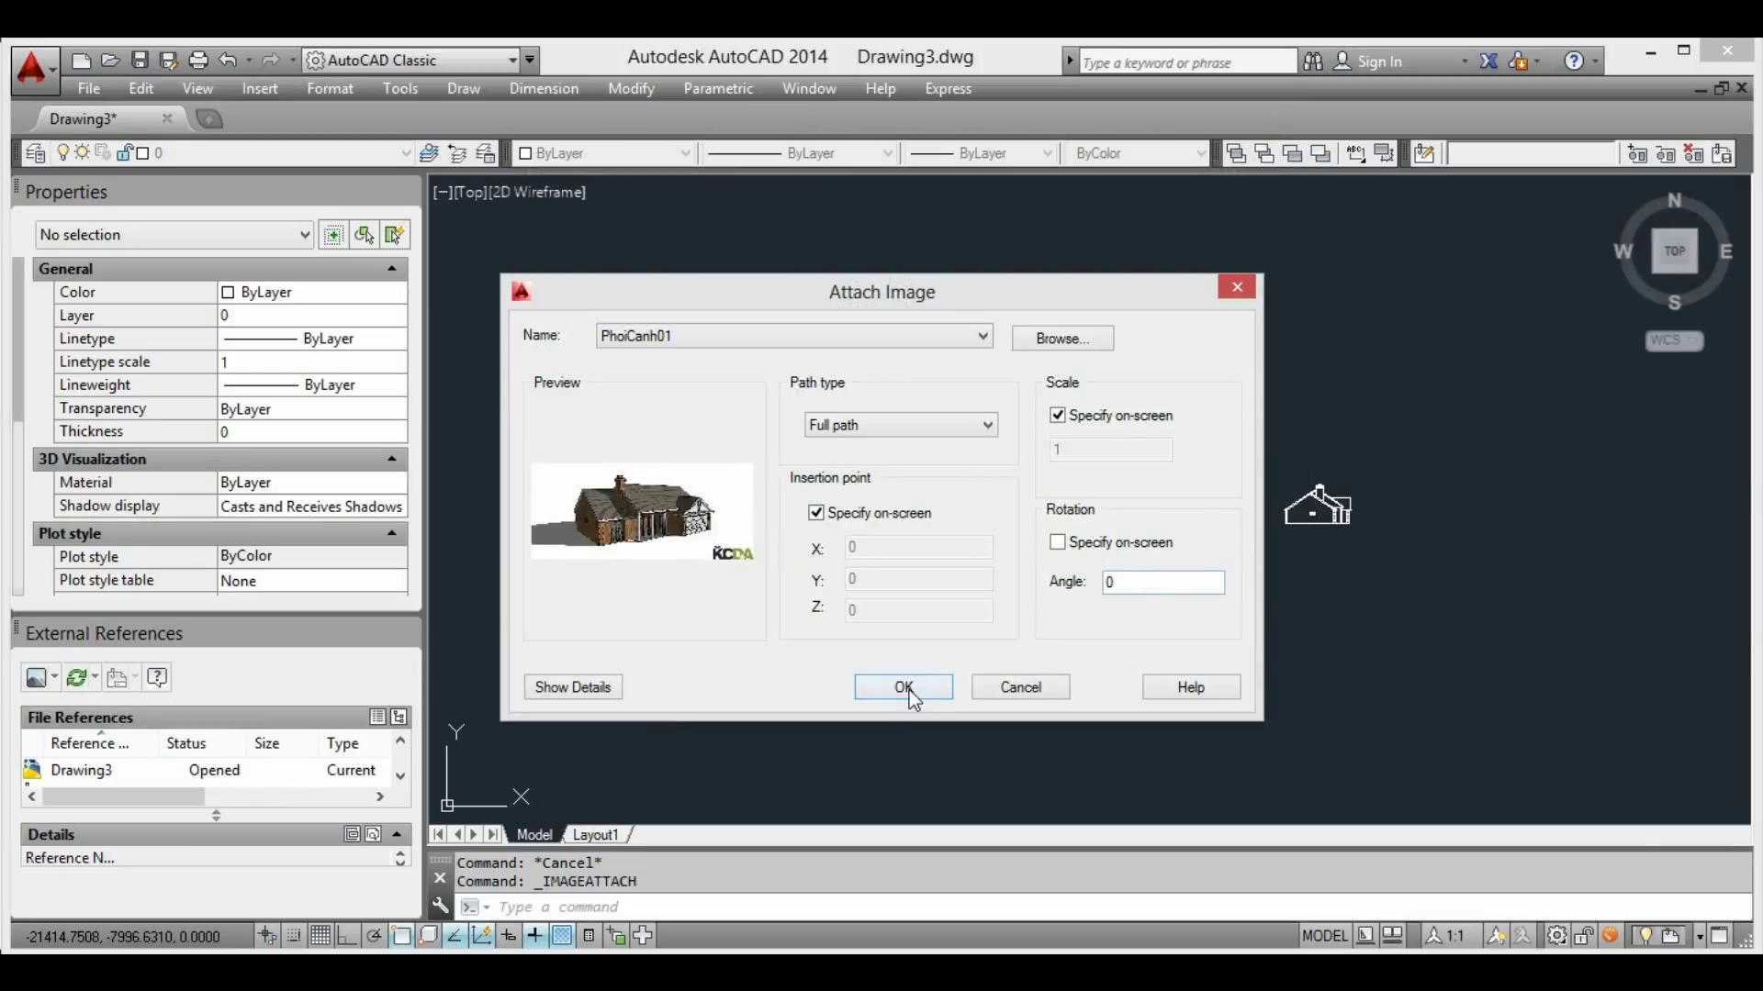
{"action": "left_click", "coordinate": [905, 687]}
Place and scale the house image right of the drawings, then return to Layout1
{"action": "scroll", "coordinate": [1010, 514], "scroll_direction": "up", "scroll_amount": 1}
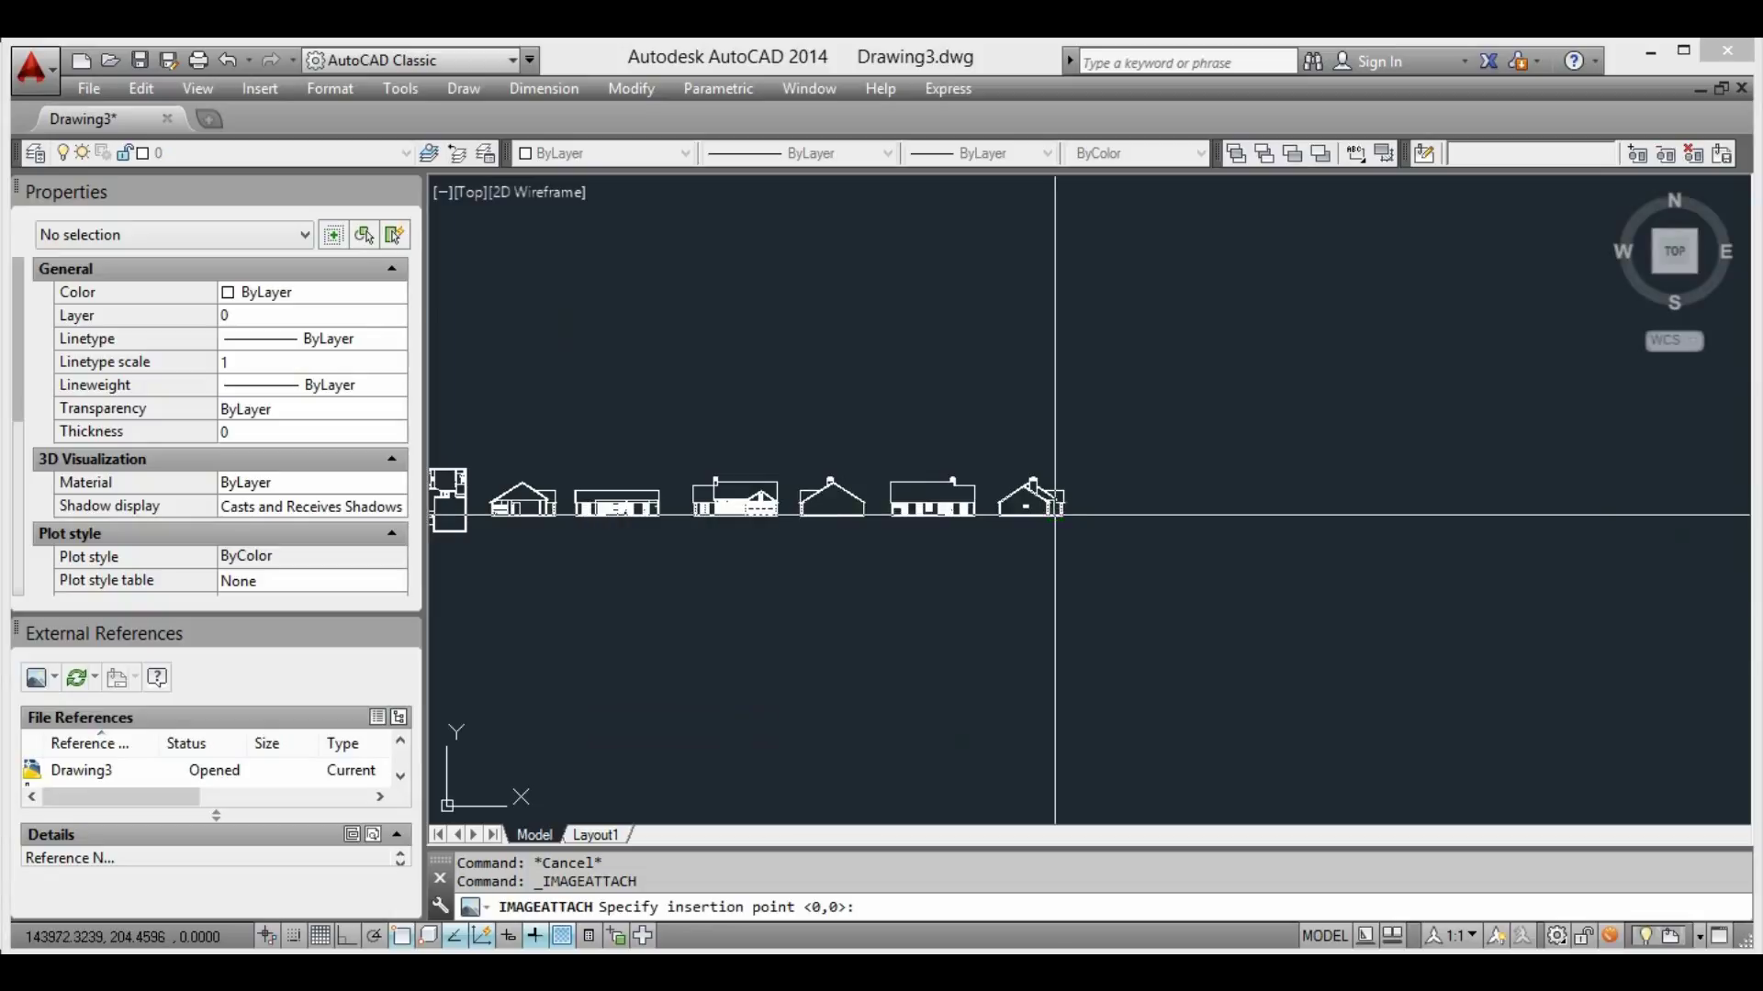
{"action": "left_click", "coordinate": [1086, 515]}
{"action": "left_click", "coordinate": [1198, 515]}
{"action": "middle_click_drag", "start_coordinate": [1198, 516], "coordinate": [1141, 519]}
{"action": "scroll", "coordinate": [1142, 518], "scroll_direction": "up", "scroll_amount": 5}
{"action": "key", "text": "Escape"}
{"action": "scroll", "coordinate": [1141, 518], "scroll_direction": "down", "scroll_amount": 1}
{"action": "middle_click_drag", "start_coordinate": [1022, 459], "coordinate": [903, 457]}
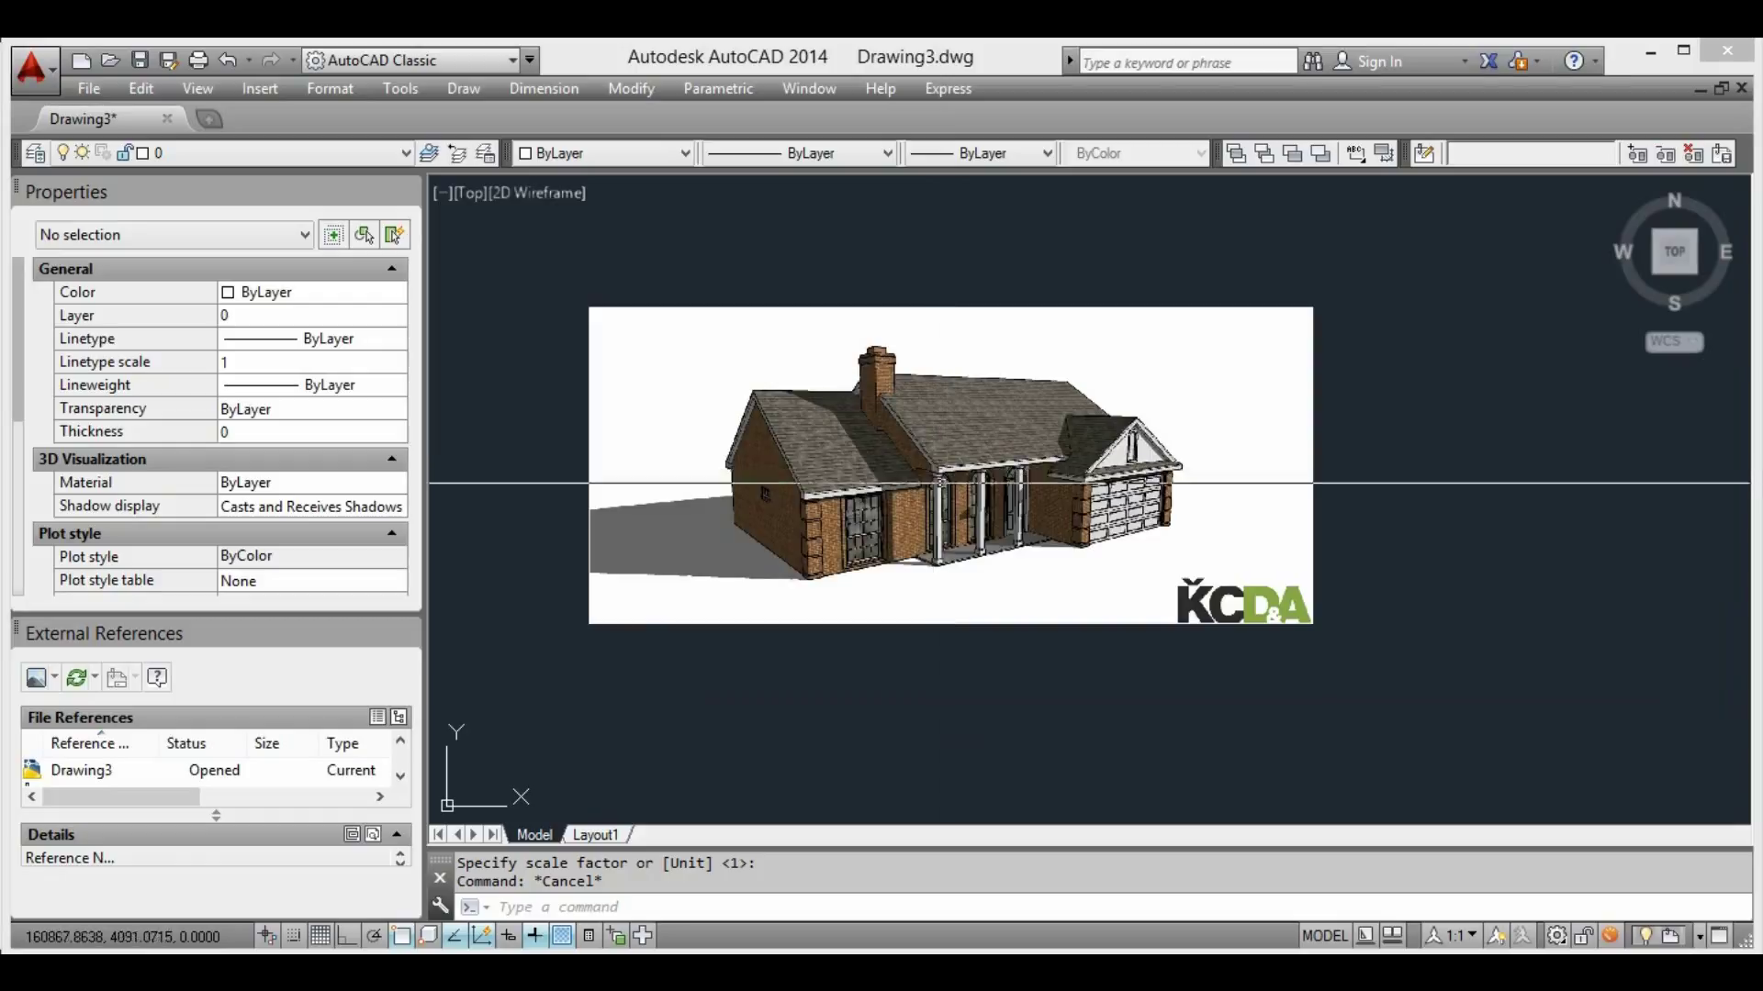
{"action": "left_click", "coordinate": [599, 835]}
Turn all layers back on with LAYON
{"action": "scroll", "coordinate": [852, 465], "scroll_direction": "up", "scroll_amount": 2}
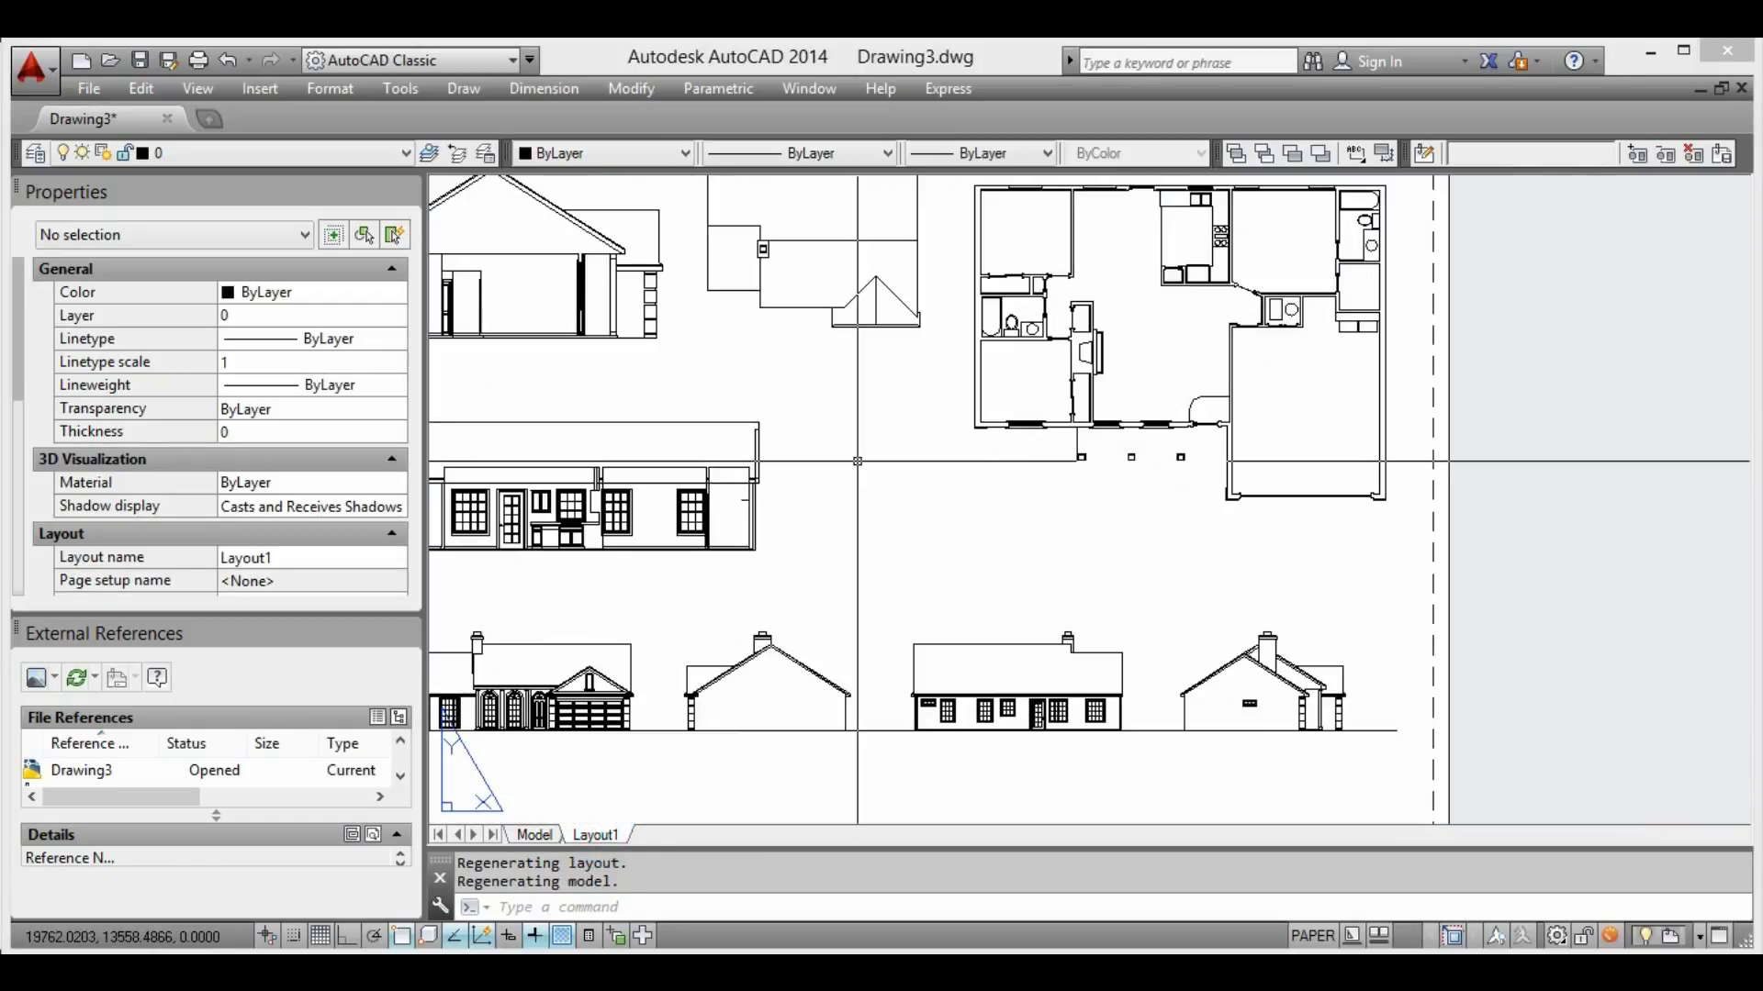
{"action": "type", "text": "yon"}
{"action": "key", "text": "Return"}
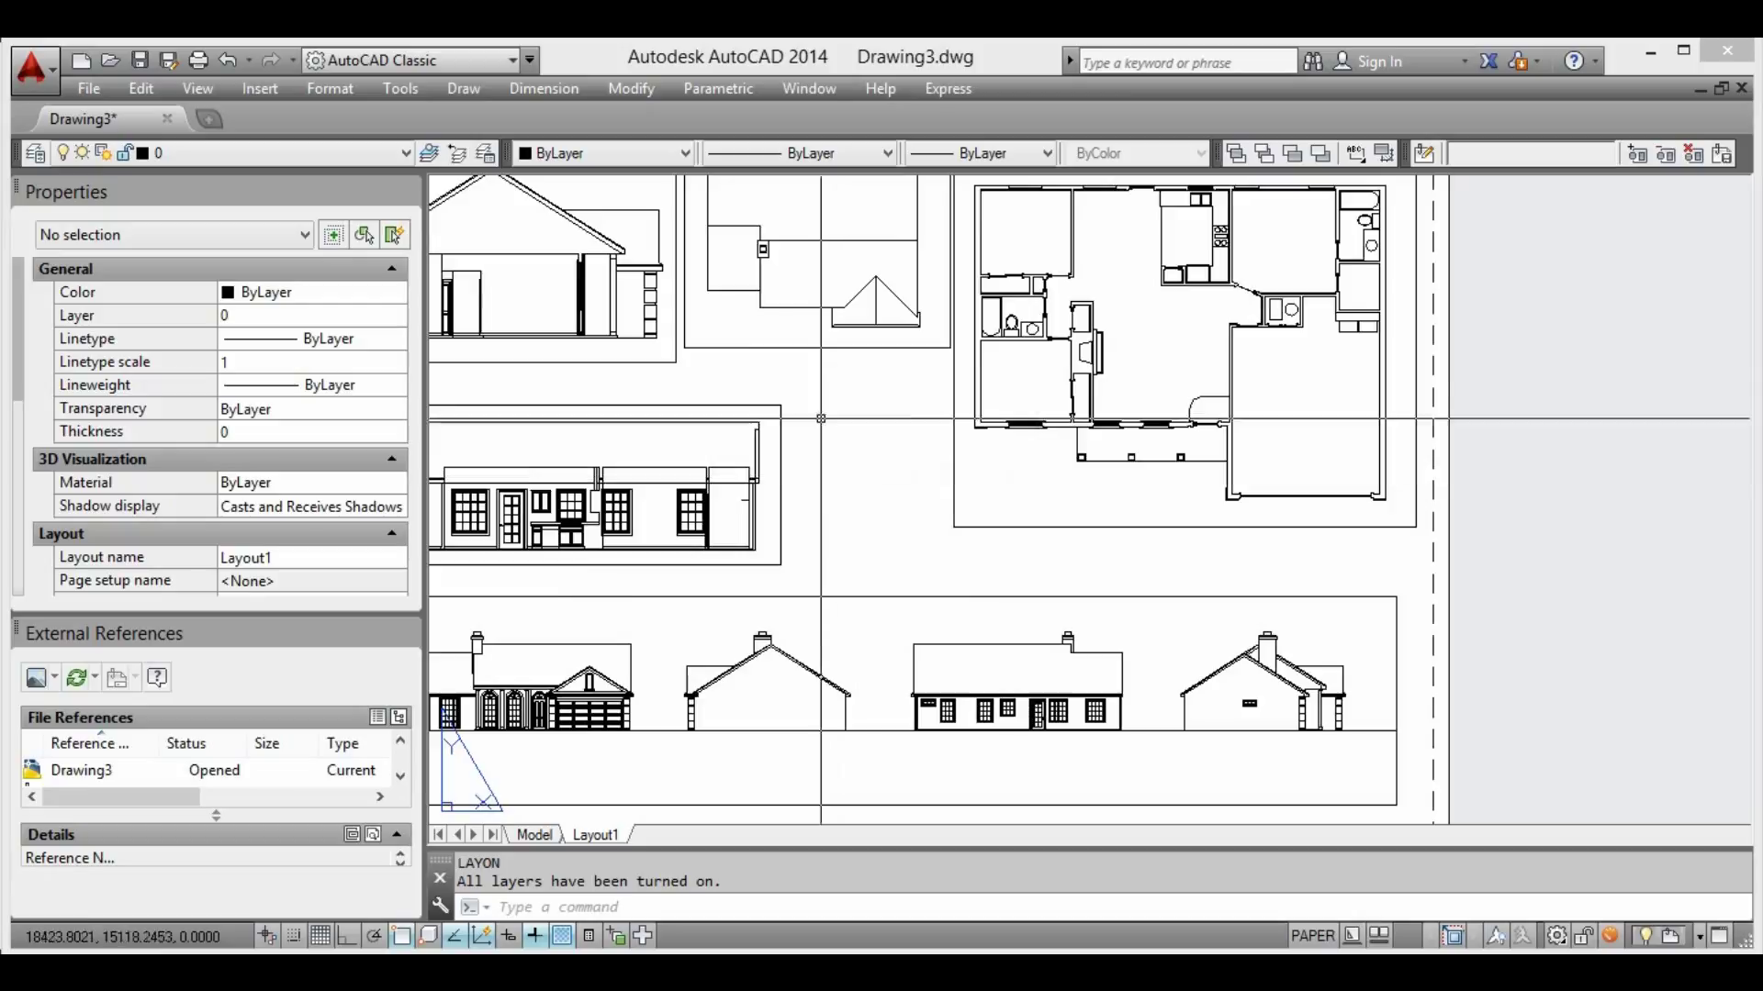
{"action": "scroll", "coordinate": [881, 459], "scroll_direction": "down", "scroll_amount": 3}
Copy the rear elevation viewport to a spot right of the sheet
{"action": "mouse_move", "coordinate": [886, 450]}
{"action": "middle_mouse_down"}
{"action": "mouse_move", "coordinate": [913, 448]}
{"action": "mouse_move", "coordinate": [929, 472]}
{"action": "middle_mouse_up"}
{"action": "left_click", "coordinate": [863, 474]}
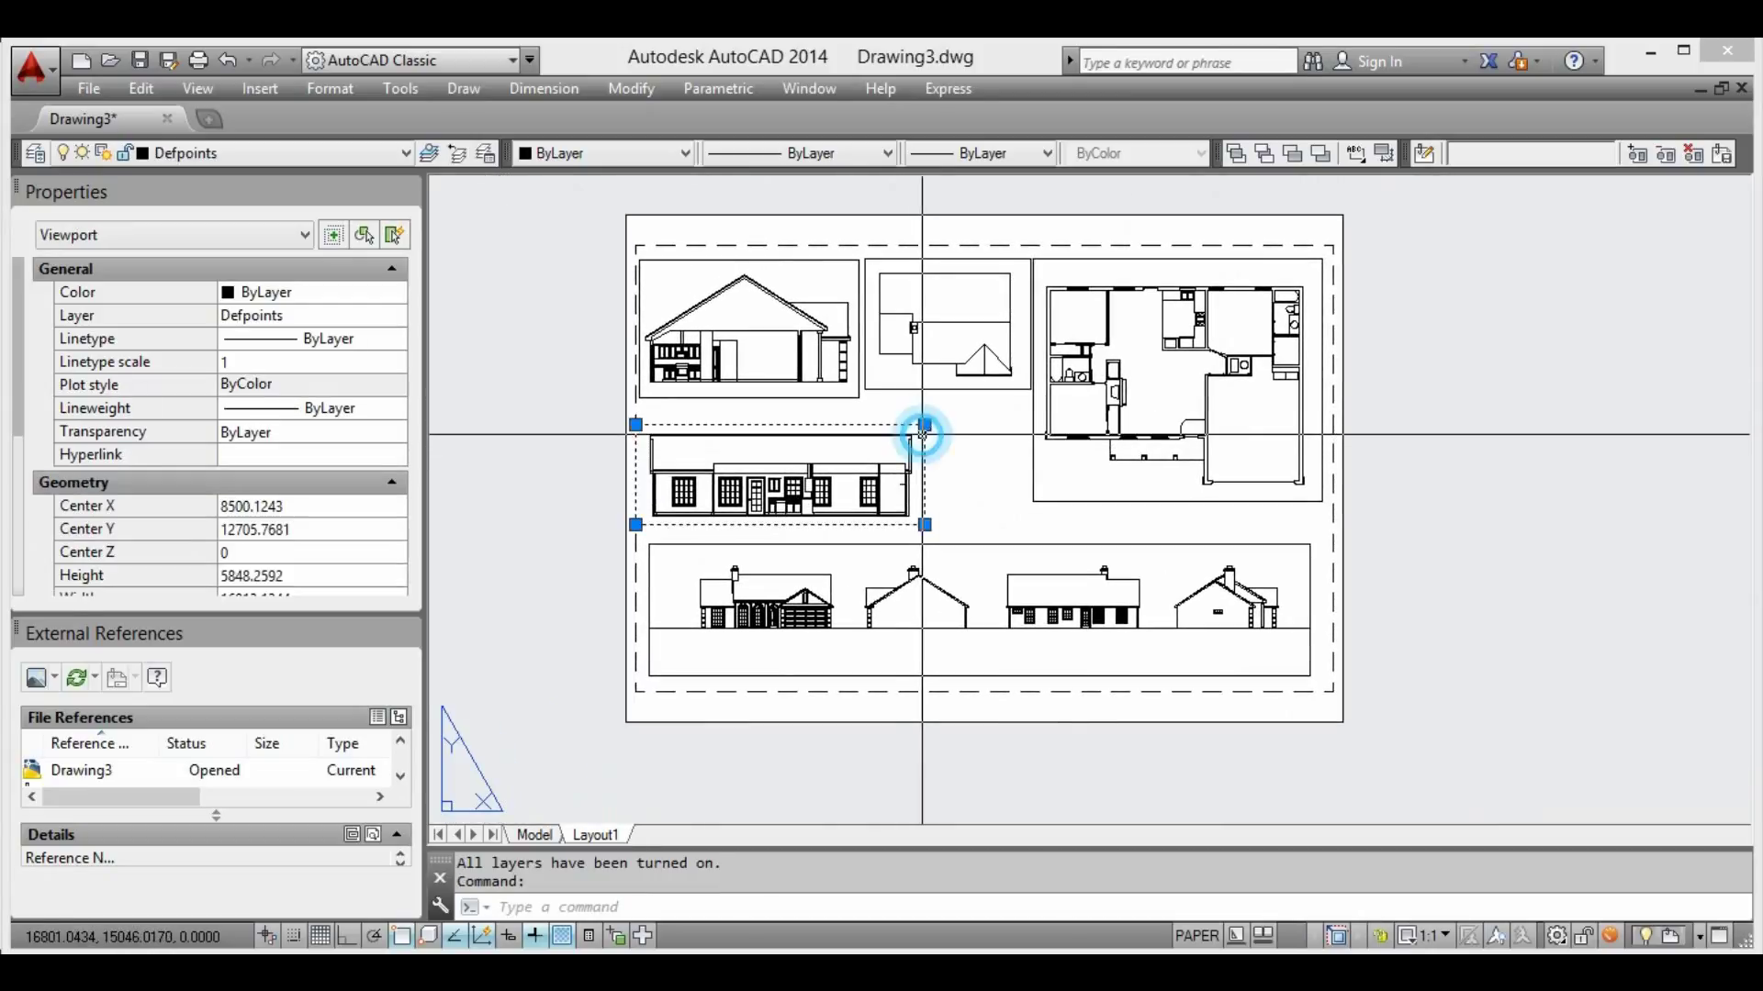
{"action": "key", "text": "o"}
{"action": "key", "text": "Return"}
{"action": "left_click", "coordinate": [863, 472]}
{"action": "scroll", "coordinate": [863, 472], "scroll_direction": "down", "scroll_amount": 3}
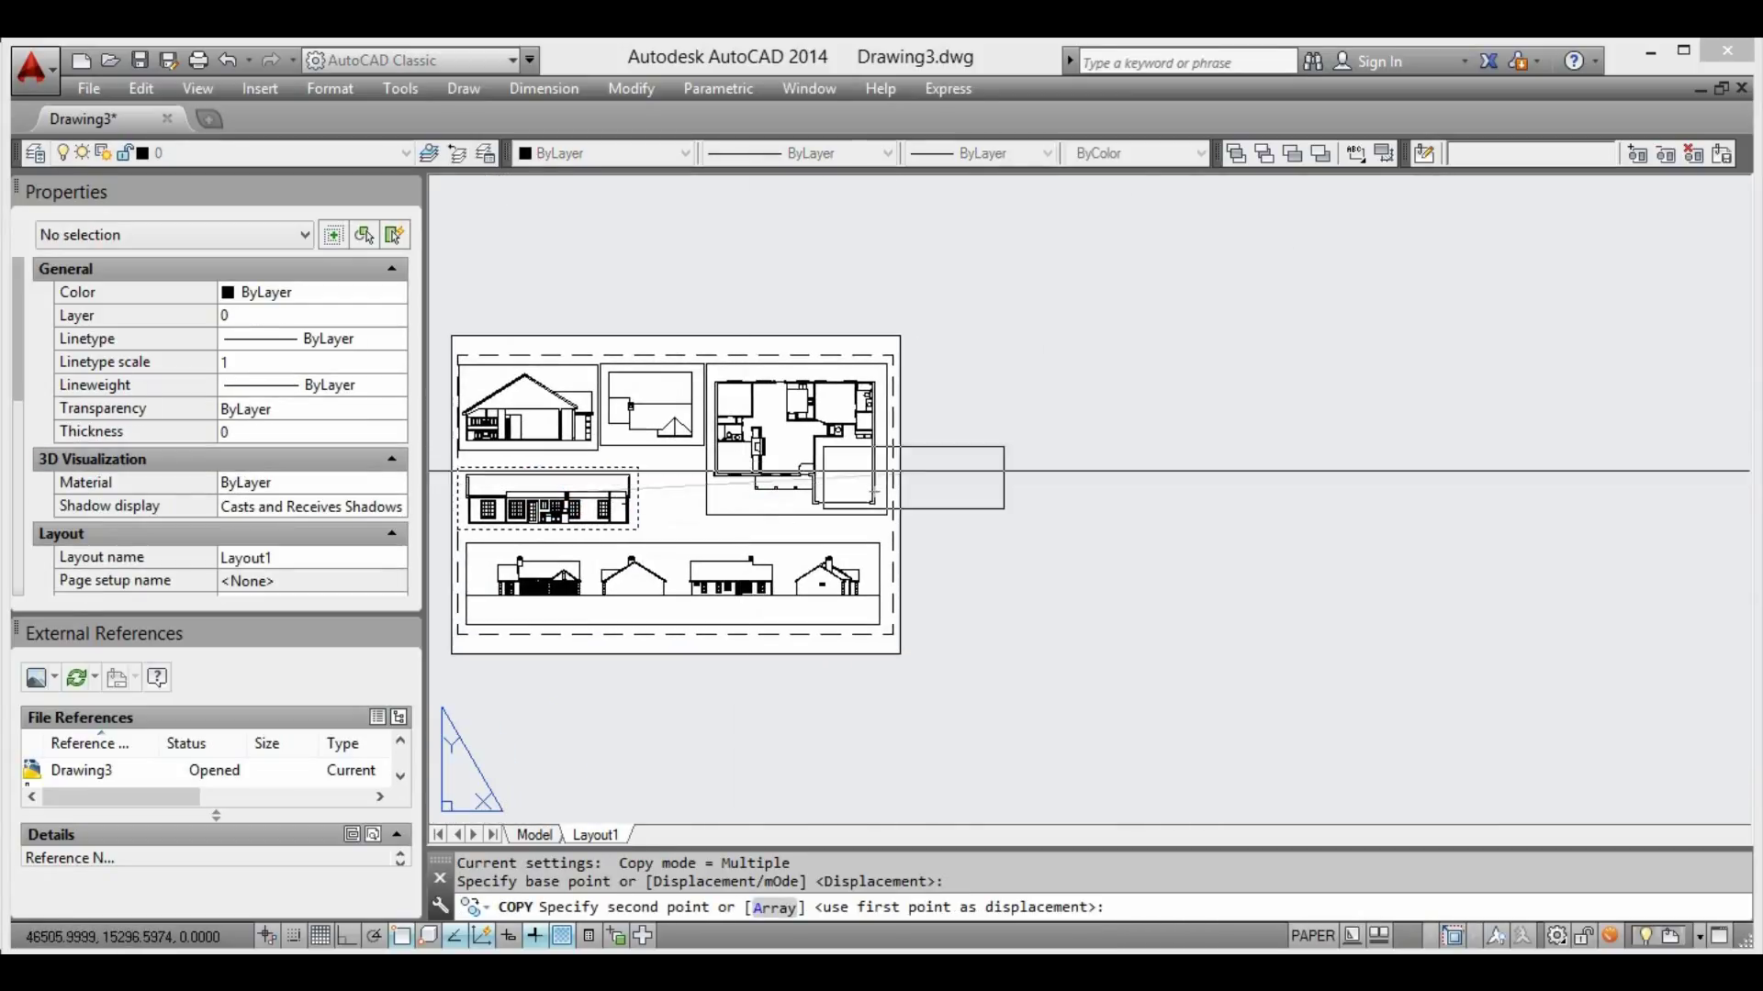
{"action": "left_click", "coordinate": [1093, 464]}
{"action": "key", "text": "Escape"}
{"action": "scroll", "coordinate": [1155, 442], "scroll_direction": "up", "scroll_amount": 5}
Pan and zoom inside the copied viewport to frame the PhoiCanh01 house image
{"action": "double_click", "coordinate": [1155, 442]}
{"action": "scroll", "coordinate": [1121, 457], "scroll_direction": "down", "scroll_amount": 5}
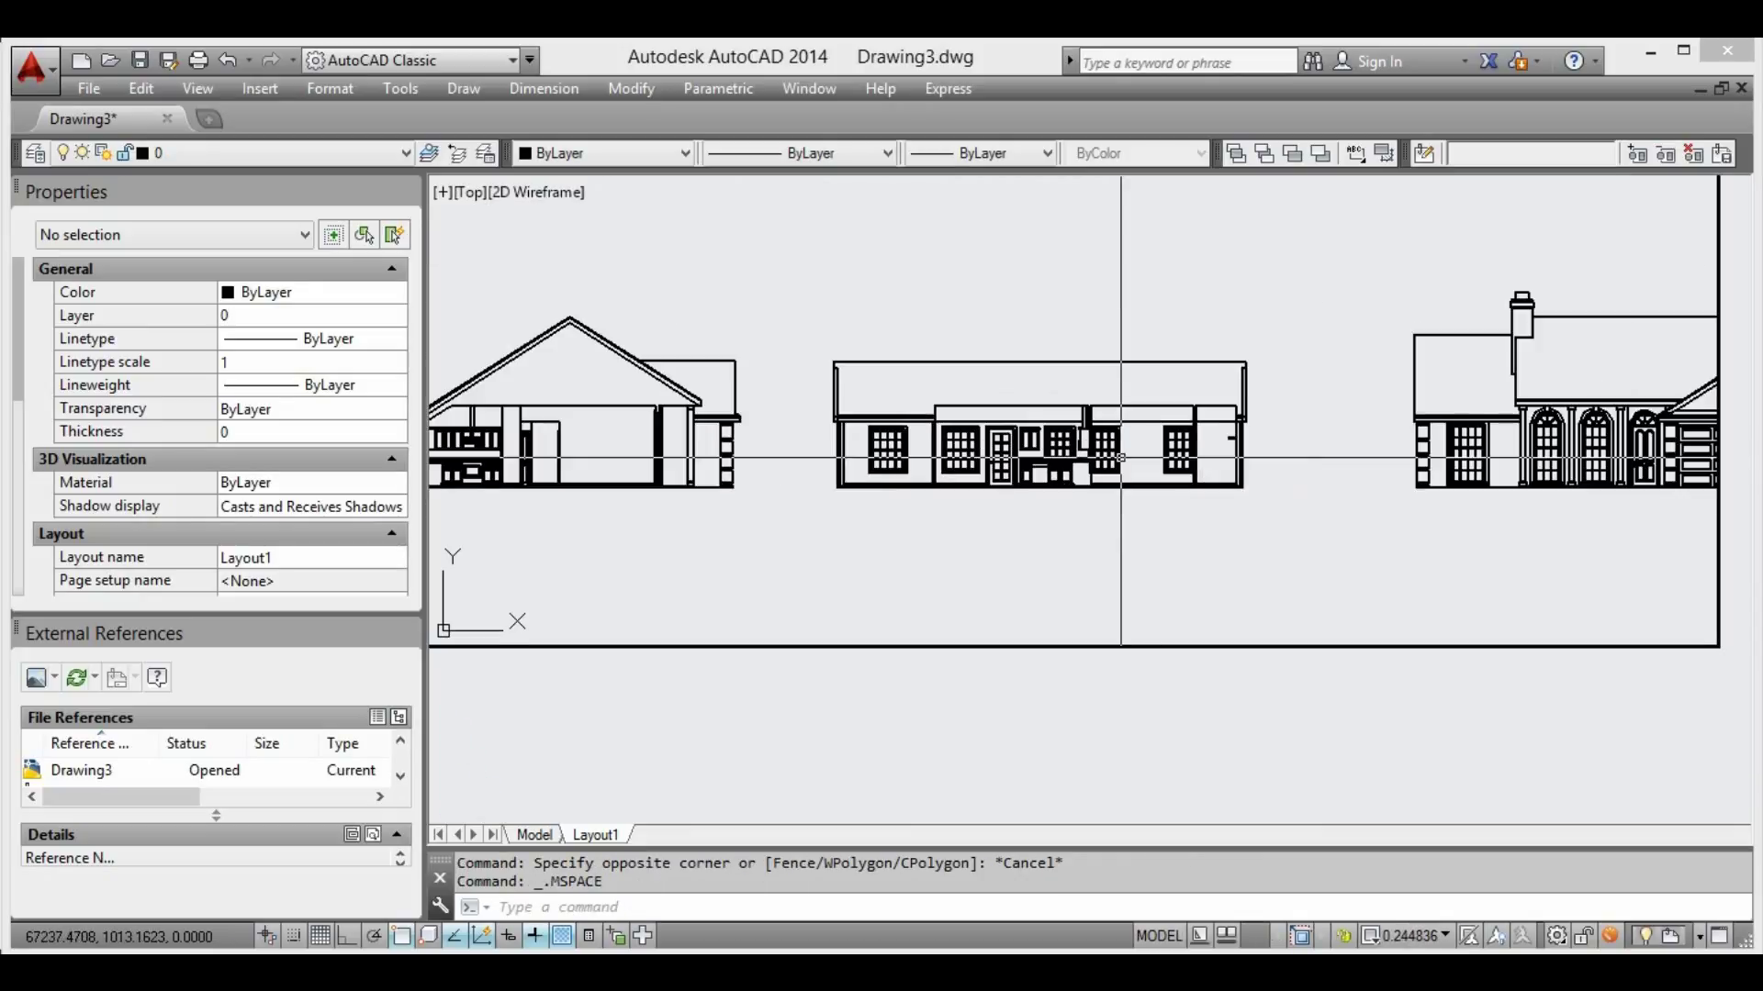
{"action": "key", "text": "Escape"}
{"action": "left_click", "coordinate": [1181, 697]}
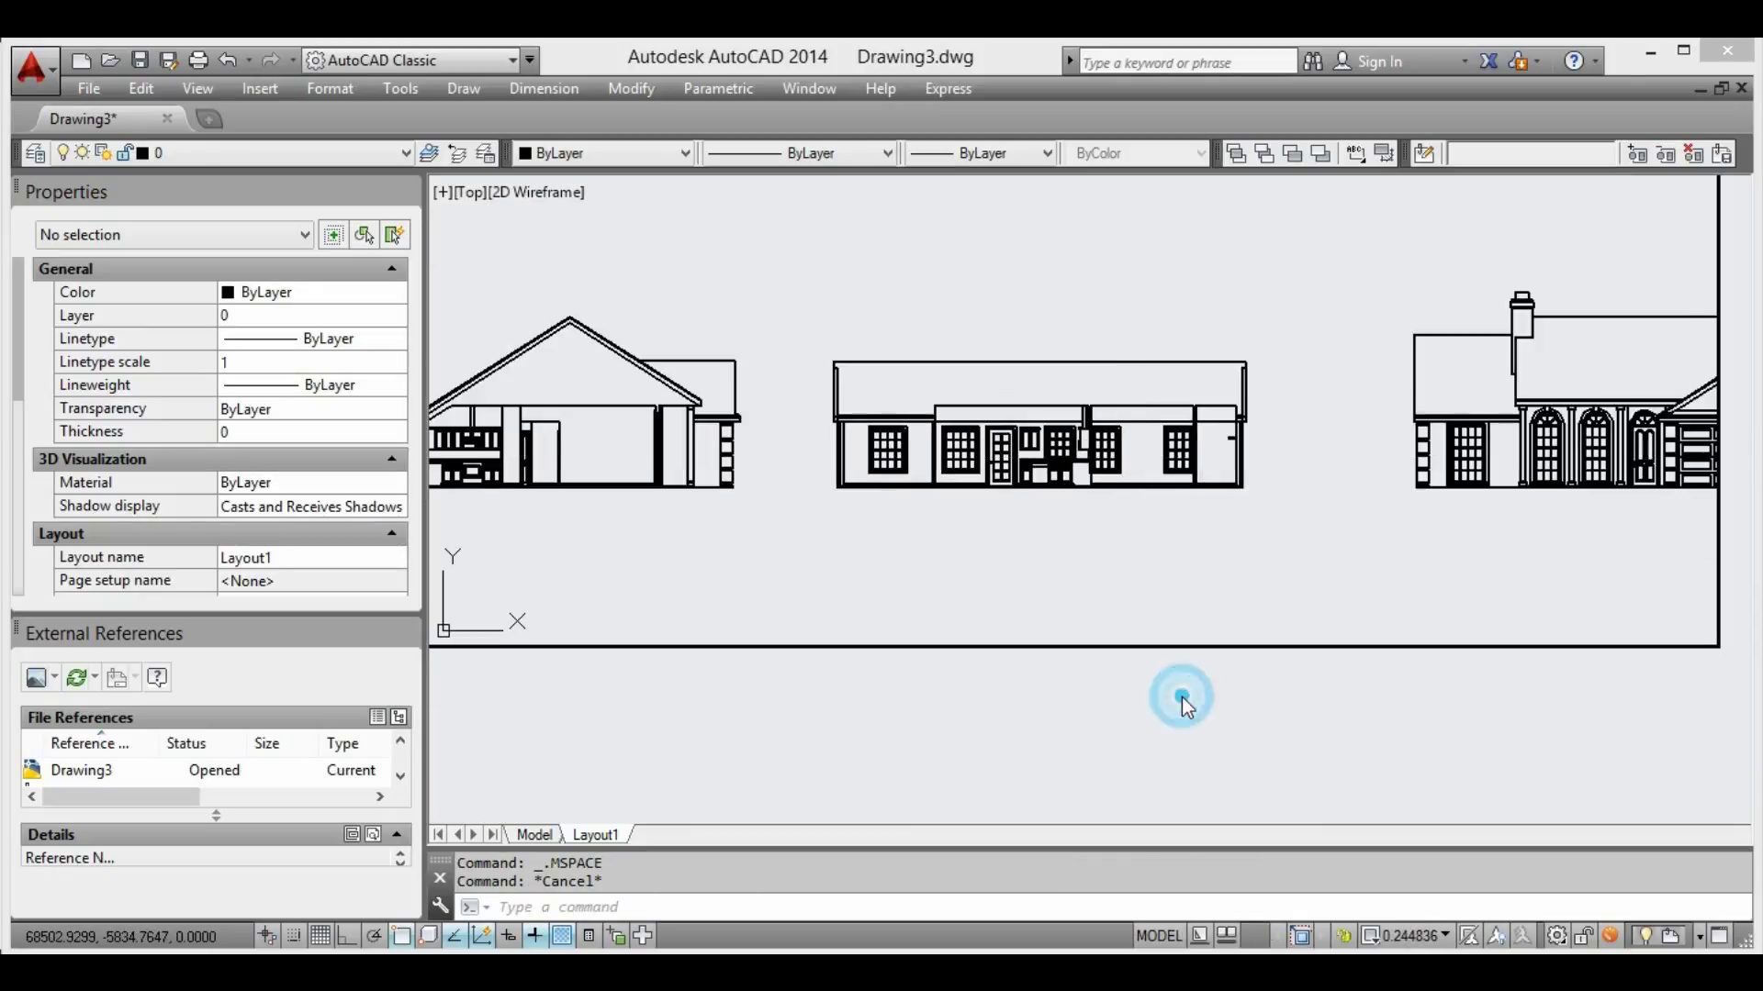
{"action": "scroll", "coordinate": [1182, 697], "scroll_direction": "down", "scroll_amount": 5}
{"action": "double_click", "coordinate": [1265, 470]}
{"action": "middle_click_drag", "start_coordinate": [1264, 470], "coordinate": [1031, 453]}
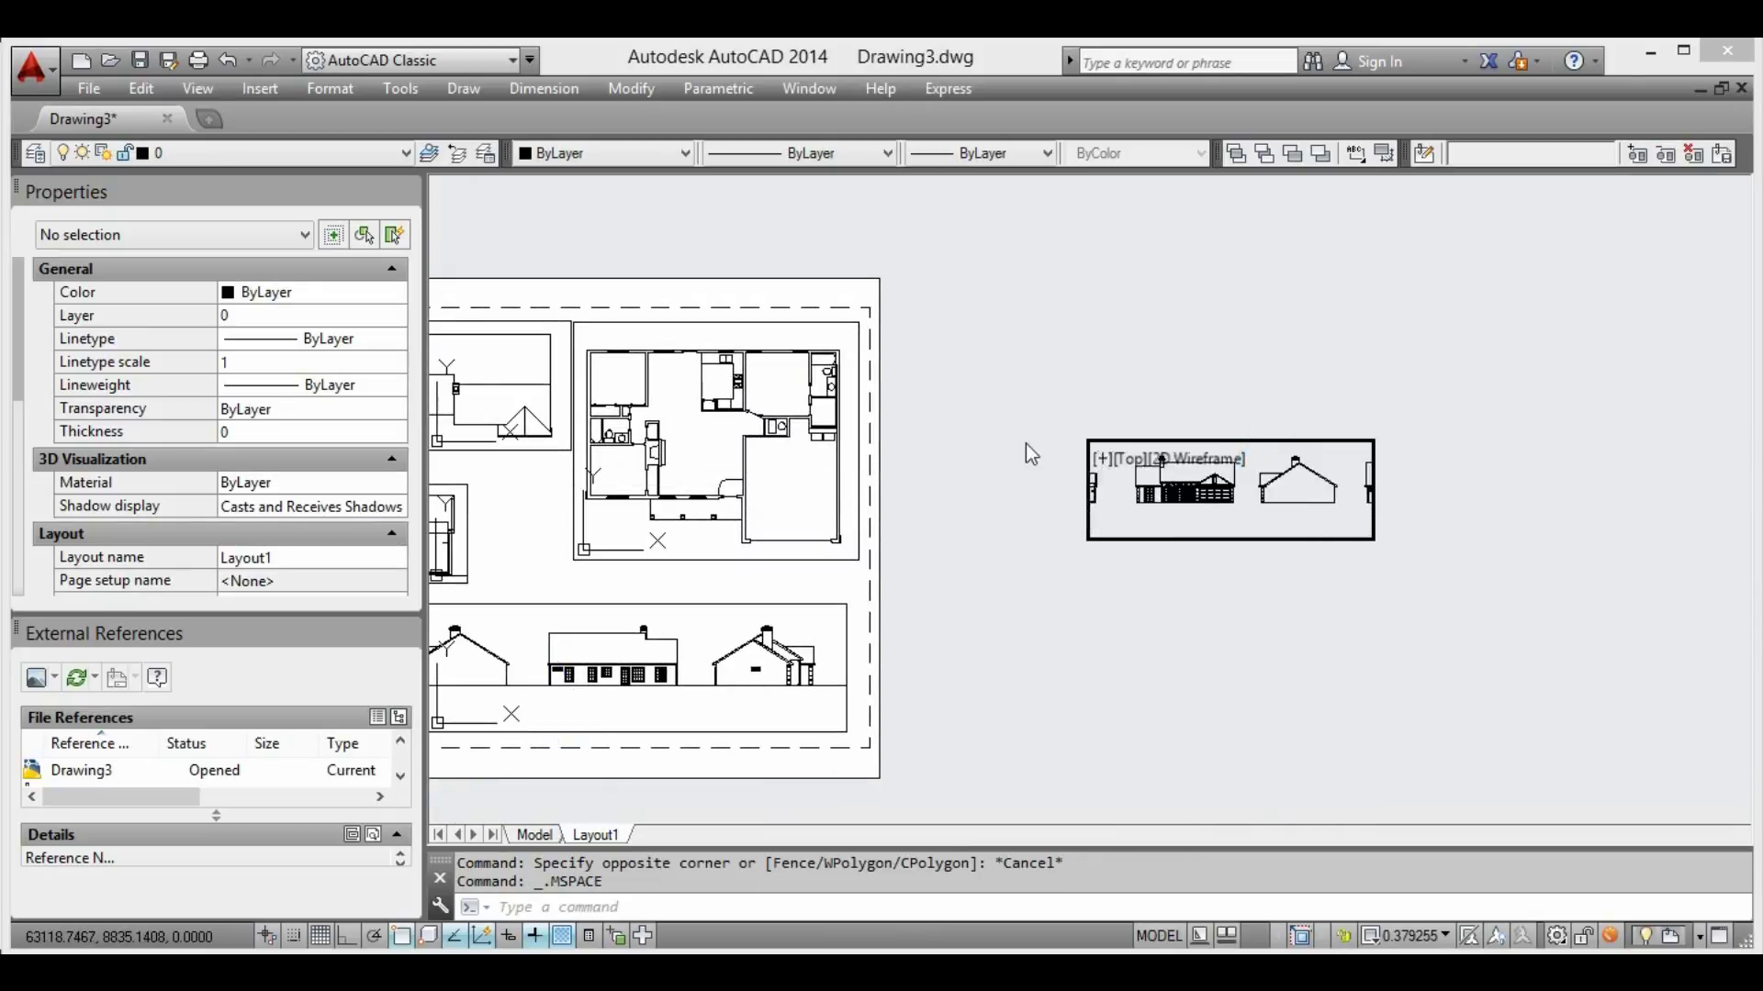
{"action": "middle_click_drag", "start_coordinate": [1148, 459], "coordinate": [1125, 477]}
{"action": "scroll", "coordinate": [1238, 511], "scroll_direction": "up", "scroll_amount": 2}
{"action": "scroll", "coordinate": [1244, 506], "scroll_direction": "up", "scroll_amount": 2}
{"action": "middle_click_drag", "start_coordinate": [1252, 497], "coordinate": [1259, 481]}
{"action": "scroll", "coordinate": [1262, 485], "scroll_direction": "down", "scroll_amount": 2}
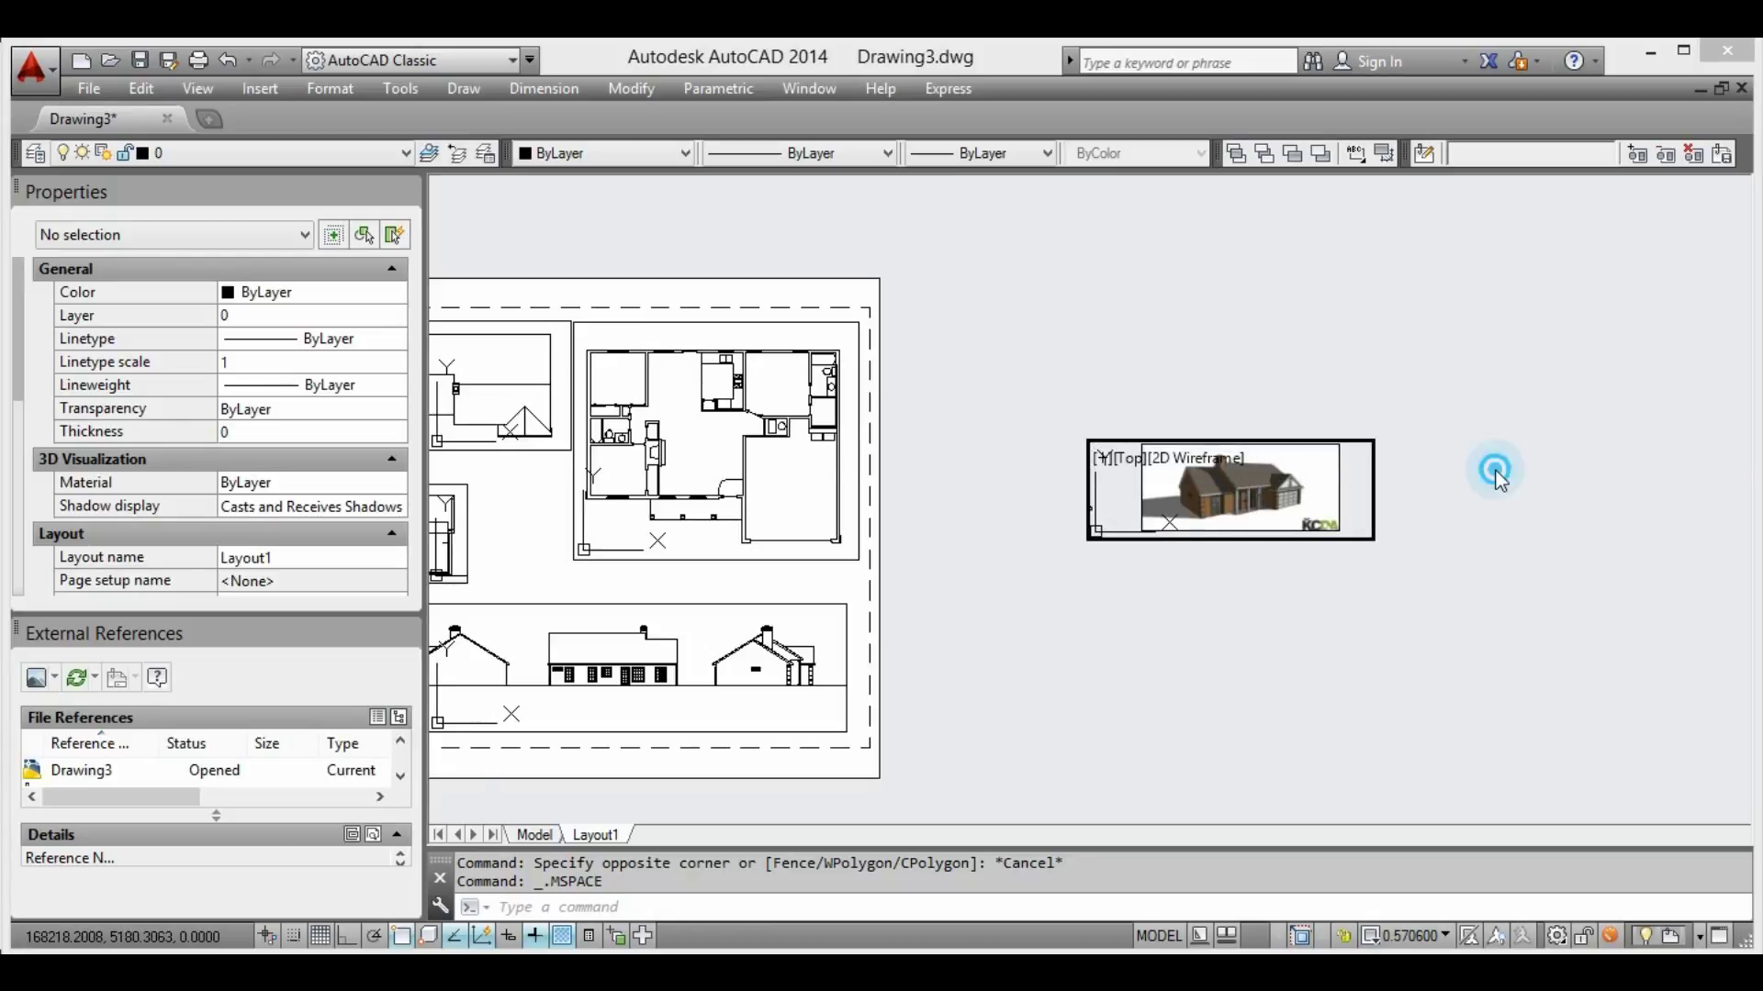
{"action": "double_click", "coordinate": [1496, 472]}
Narrow the viewport from the right and move its top-left corner above the roof
{"action": "scroll", "coordinate": [1349, 508], "scroll_direction": "up", "scroll_amount": 4}
{"action": "left_click", "coordinate": [1438, 442]}
{"action": "left_click", "coordinate": [1397, 325]}
{"action": "left_click_drag", "start_coordinate": [1407, 329], "coordinate": [1265, 329]}
{"action": "left_click", "coordinate": [680, 329]}
{"action": "left_click", "coordinate": [873, 337]}
{"action": "scroll", "coordinate": [789, 411], "scroll_direction": "up", "scroll_amount": 5}
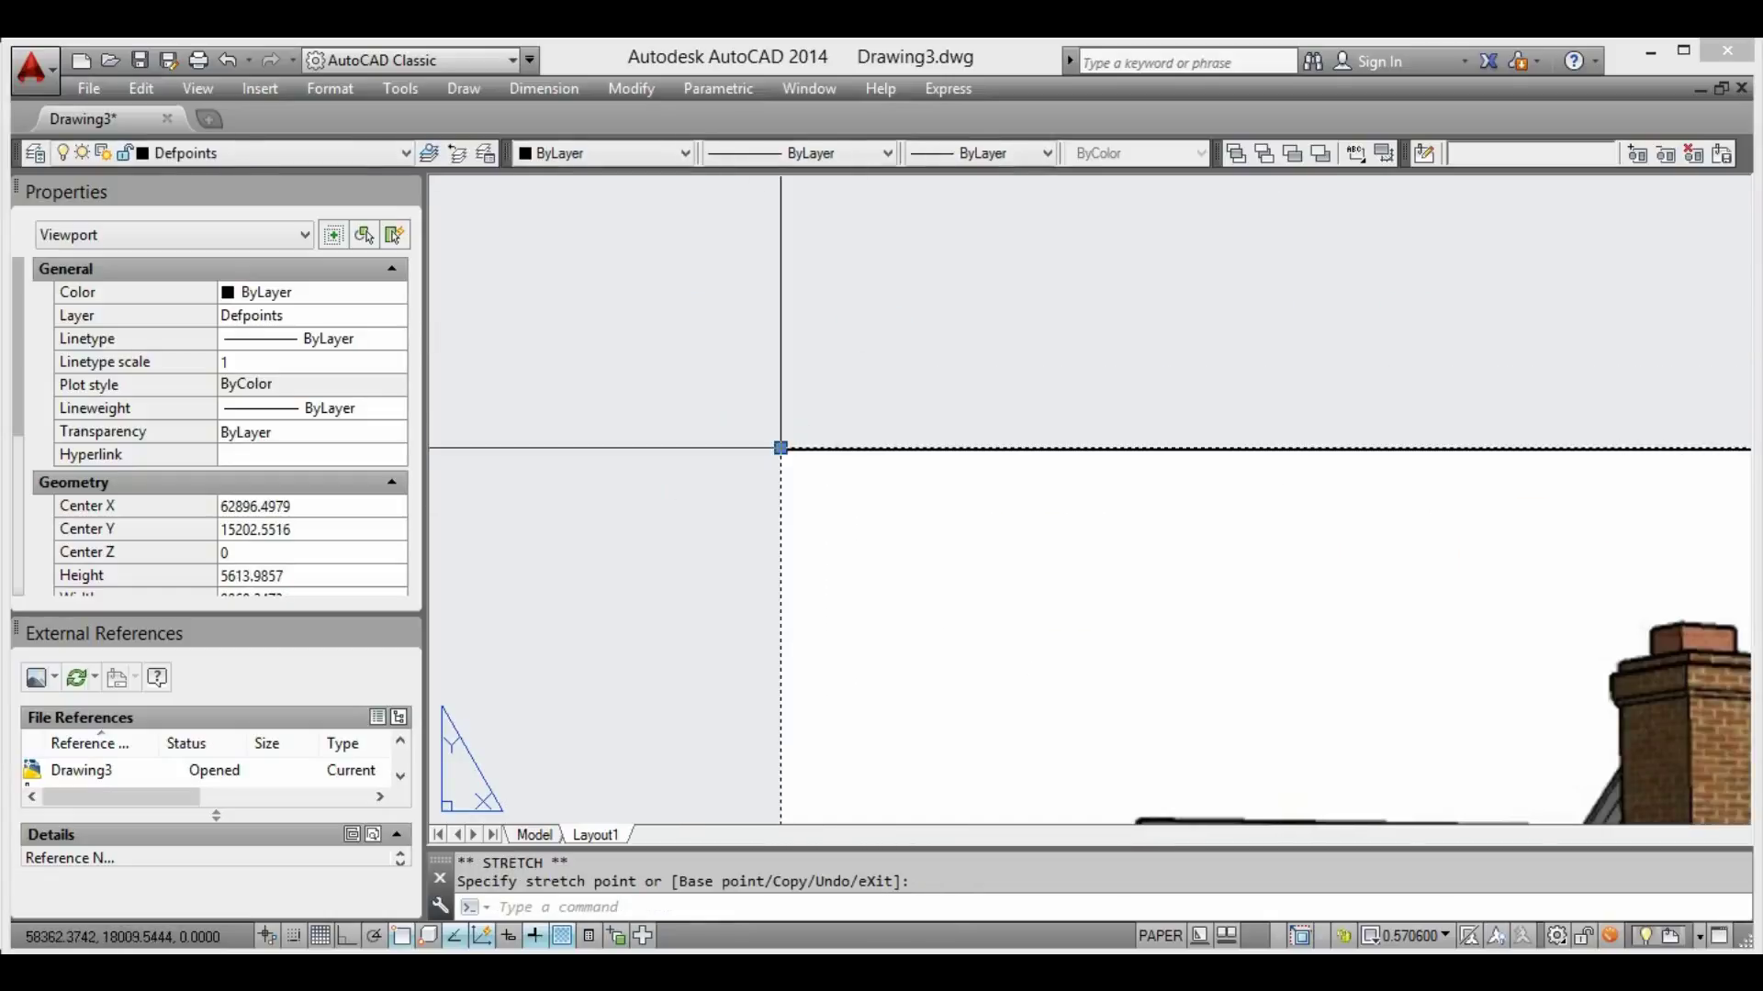
{"action": "left_click", "coordinate": [781, 448]}
{"action": "middle_click_drag", "start_coordinate": [787, 444], "coordinate": [786, 350]}
{"action": "left_click", "coordinate": [785, 347]}
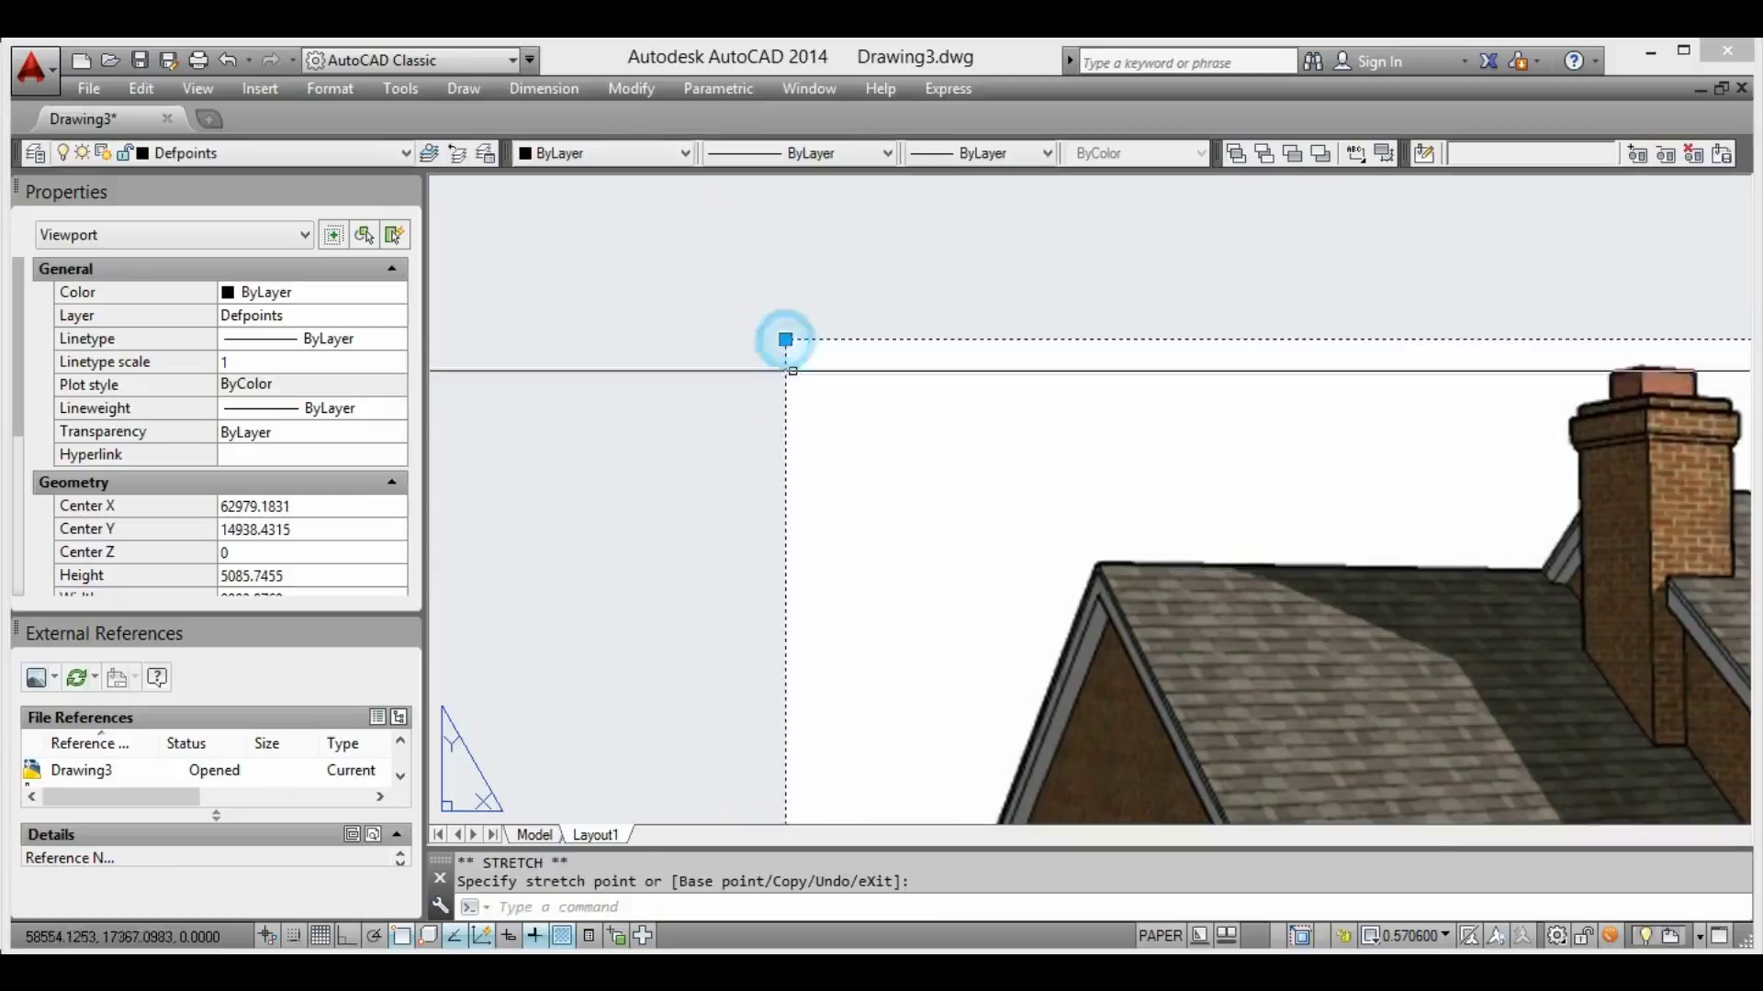
Raise the viewport's bottom edge and trim its right side to cut off the logo
{"action": "scroll", "coordinate": [1056, 514], "scroll_direction": "down", "scroll_amount": 4}
{"action": "scroll", "coordinate": [1065, 514], "scroll_direction": "up", "scroll_amount": 2}
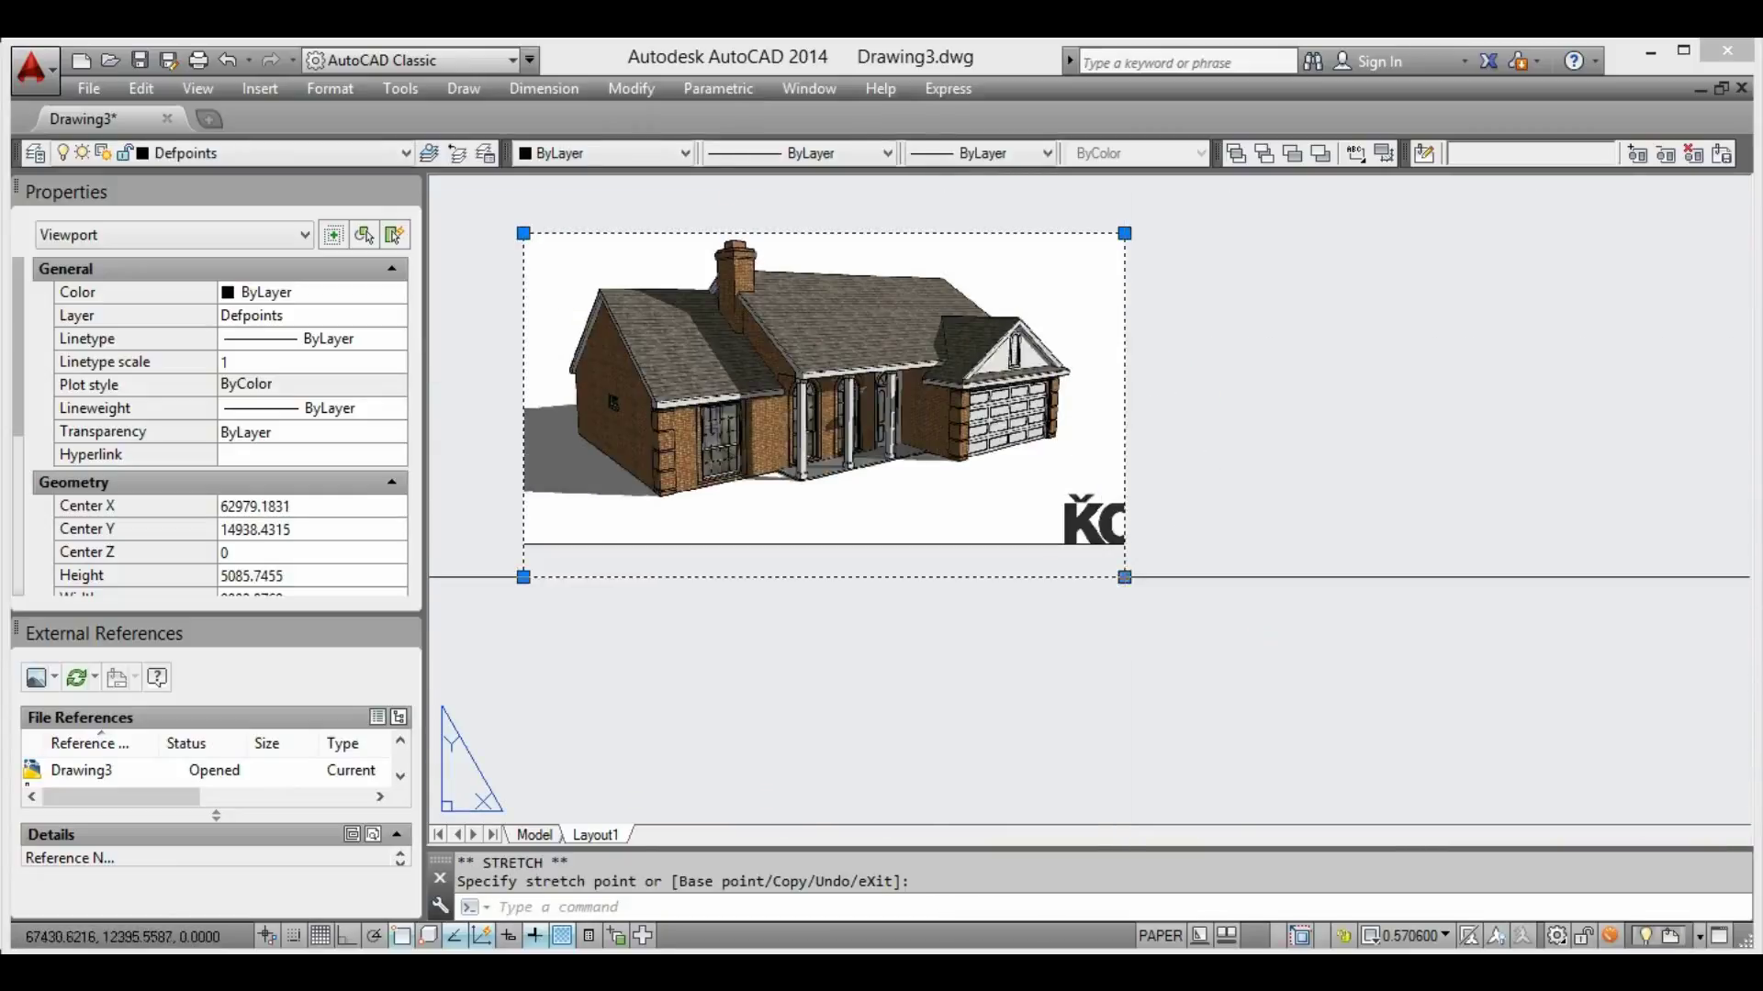
{"action": "left_click", "coordinate": [1126, 576]}
{"action": "left_click", "coordinate": [1126, 577]}
{"action": "left_click", "coordinate": [1125, 577]}
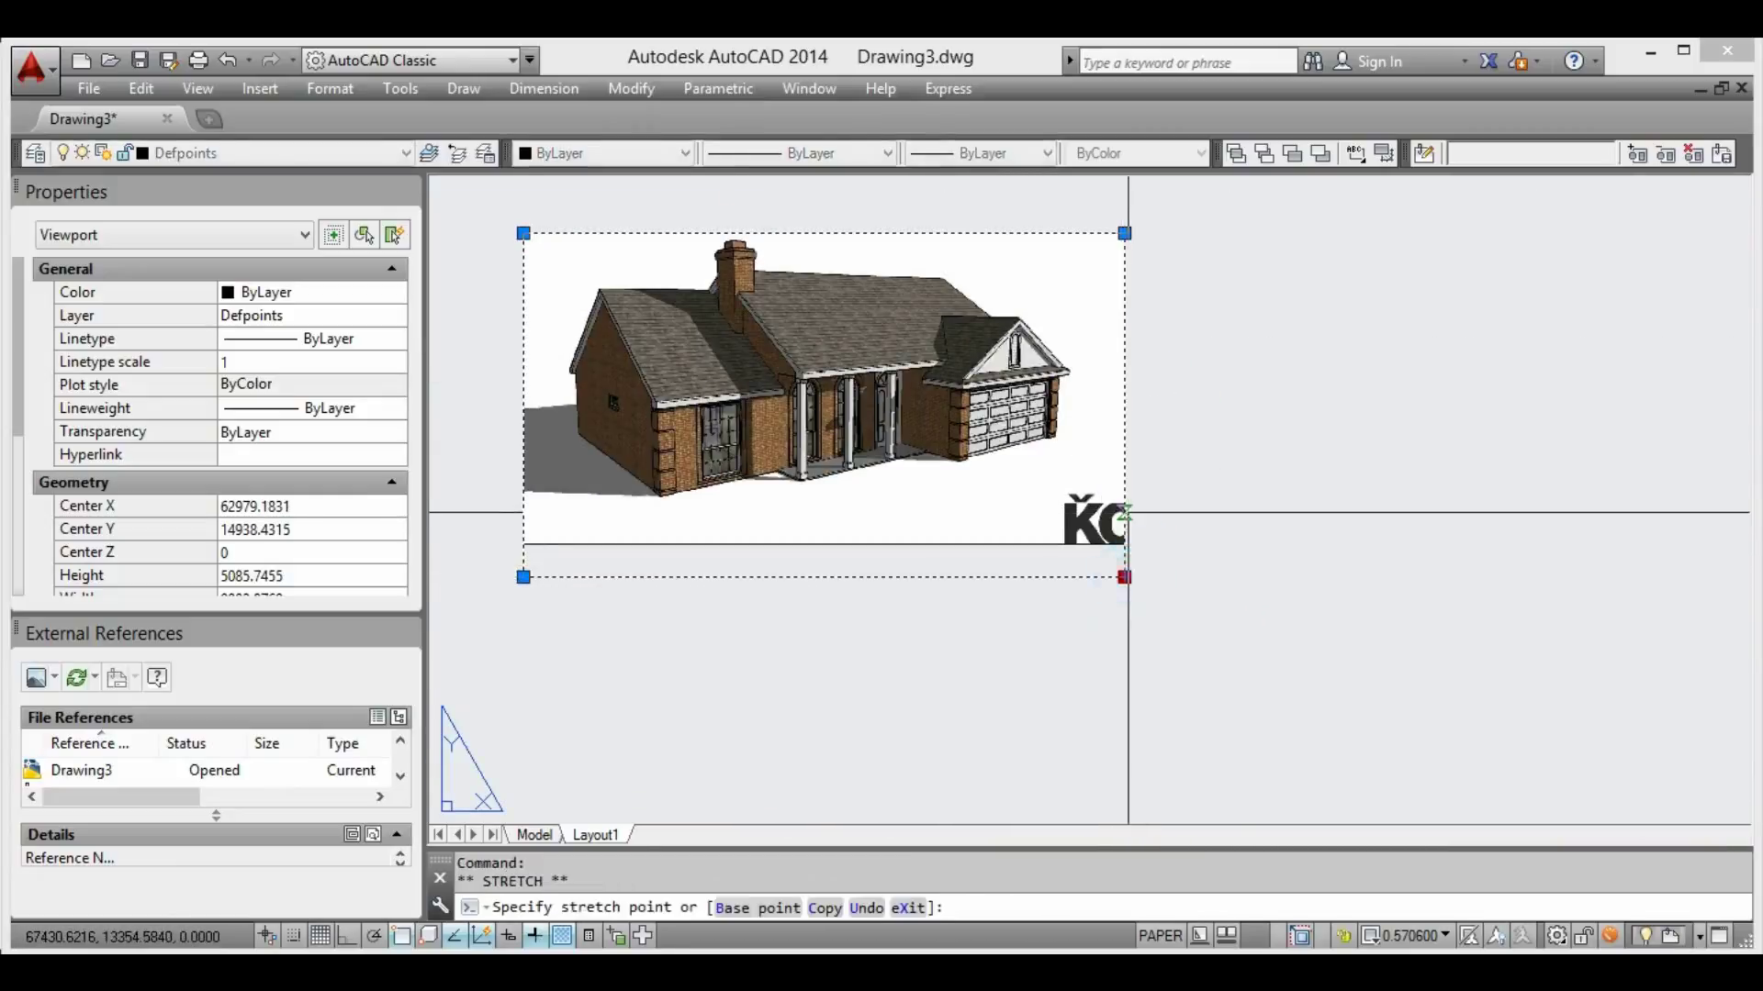
{"action": "left_click", "coordinate": [1125, 512]}
{"action": "left_click", "coordinate": [1124, 234]}
{"action": "left_click", "coordinate": [1070, 240]}
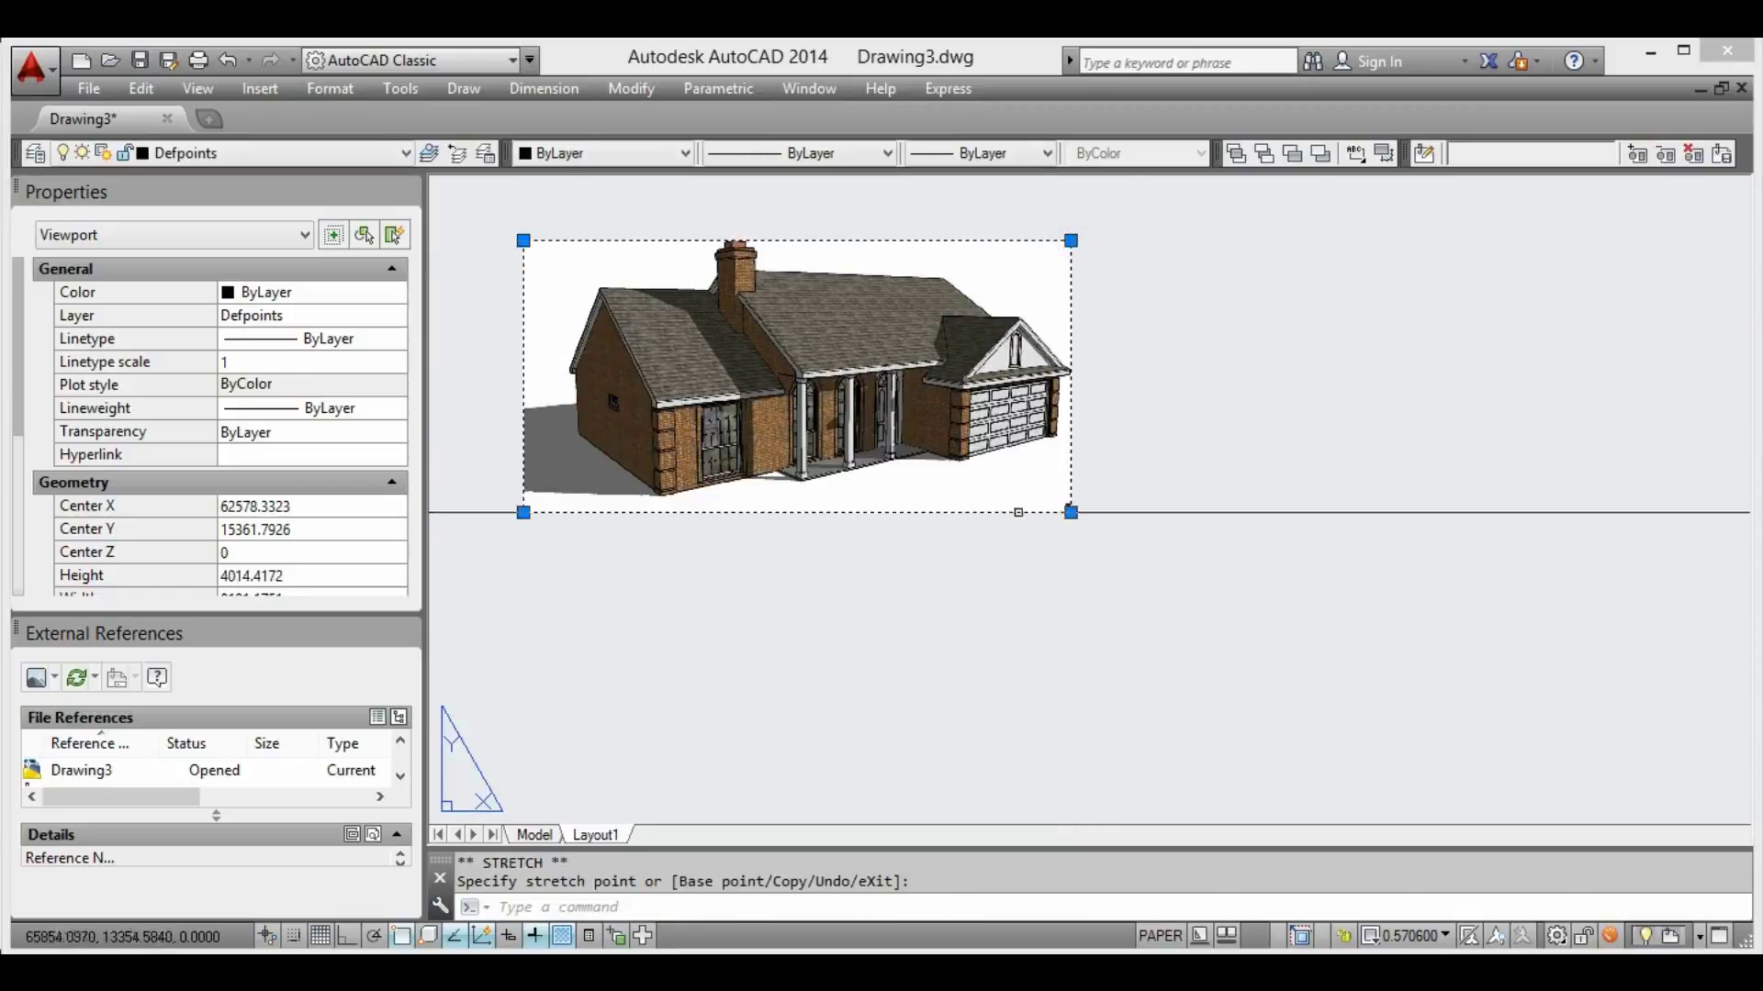
{"action": "left_click", "coordinate": [1066, 508]}
Move the cropped house viewport toward the sheet
{"action": "scroll", "coordinate": [1215, 482], "scroll_direction": "down", "scroll_amount": 4}
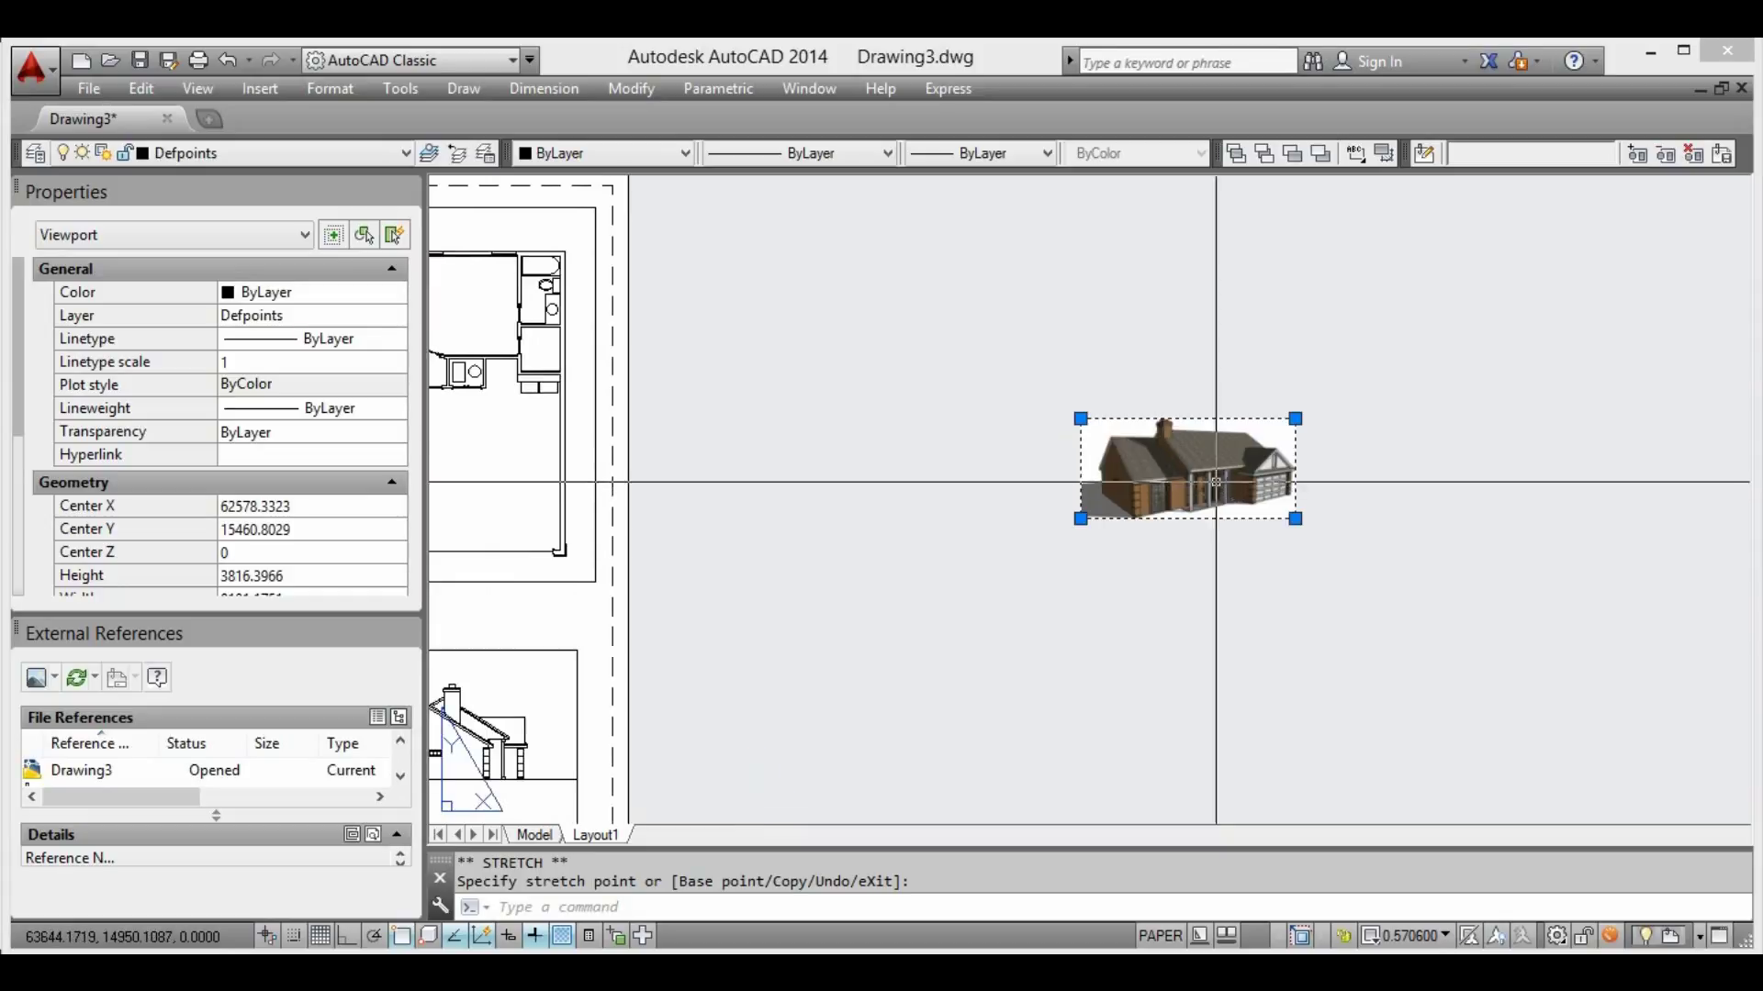
{"action": "middle_click_drag", "start_coordinate": [1216, 482], "coordinate": [1345, 437]}
{"action": "key", "text": "Escape"}
{"action": "type", "text": "m"}
{"action": "key", "text": "Return"}
{"action": "left_click", "coordinate": [1345, 437]}
{"action": "middle_click_drag", "start_coordinate": [1046, 535], "coordinate": [1487, 487]}
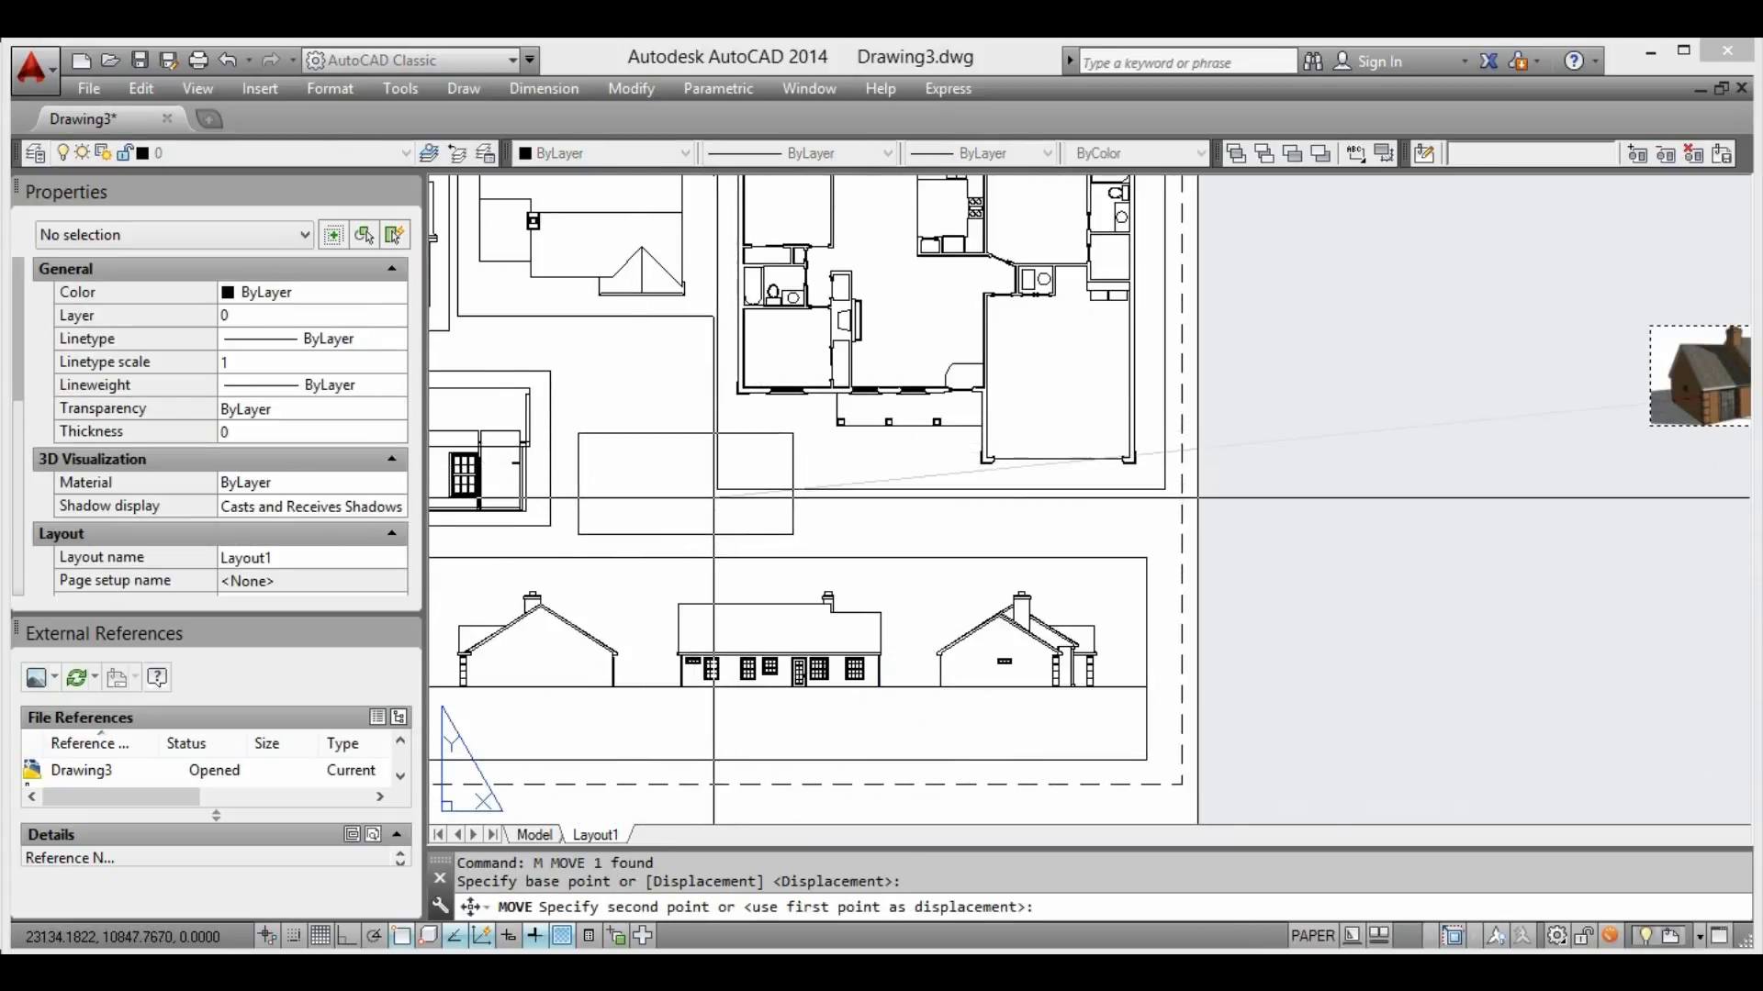
Drop the house viewport into the empty gap beside the rear elevation
{"action": "left_click", "coordinate": [713, 494]}
{"action": "middle_click_drag", "start_coordinate": [714, 494], "coordinate": [890, 530]}
{"action": "key", "text": "Escape"}
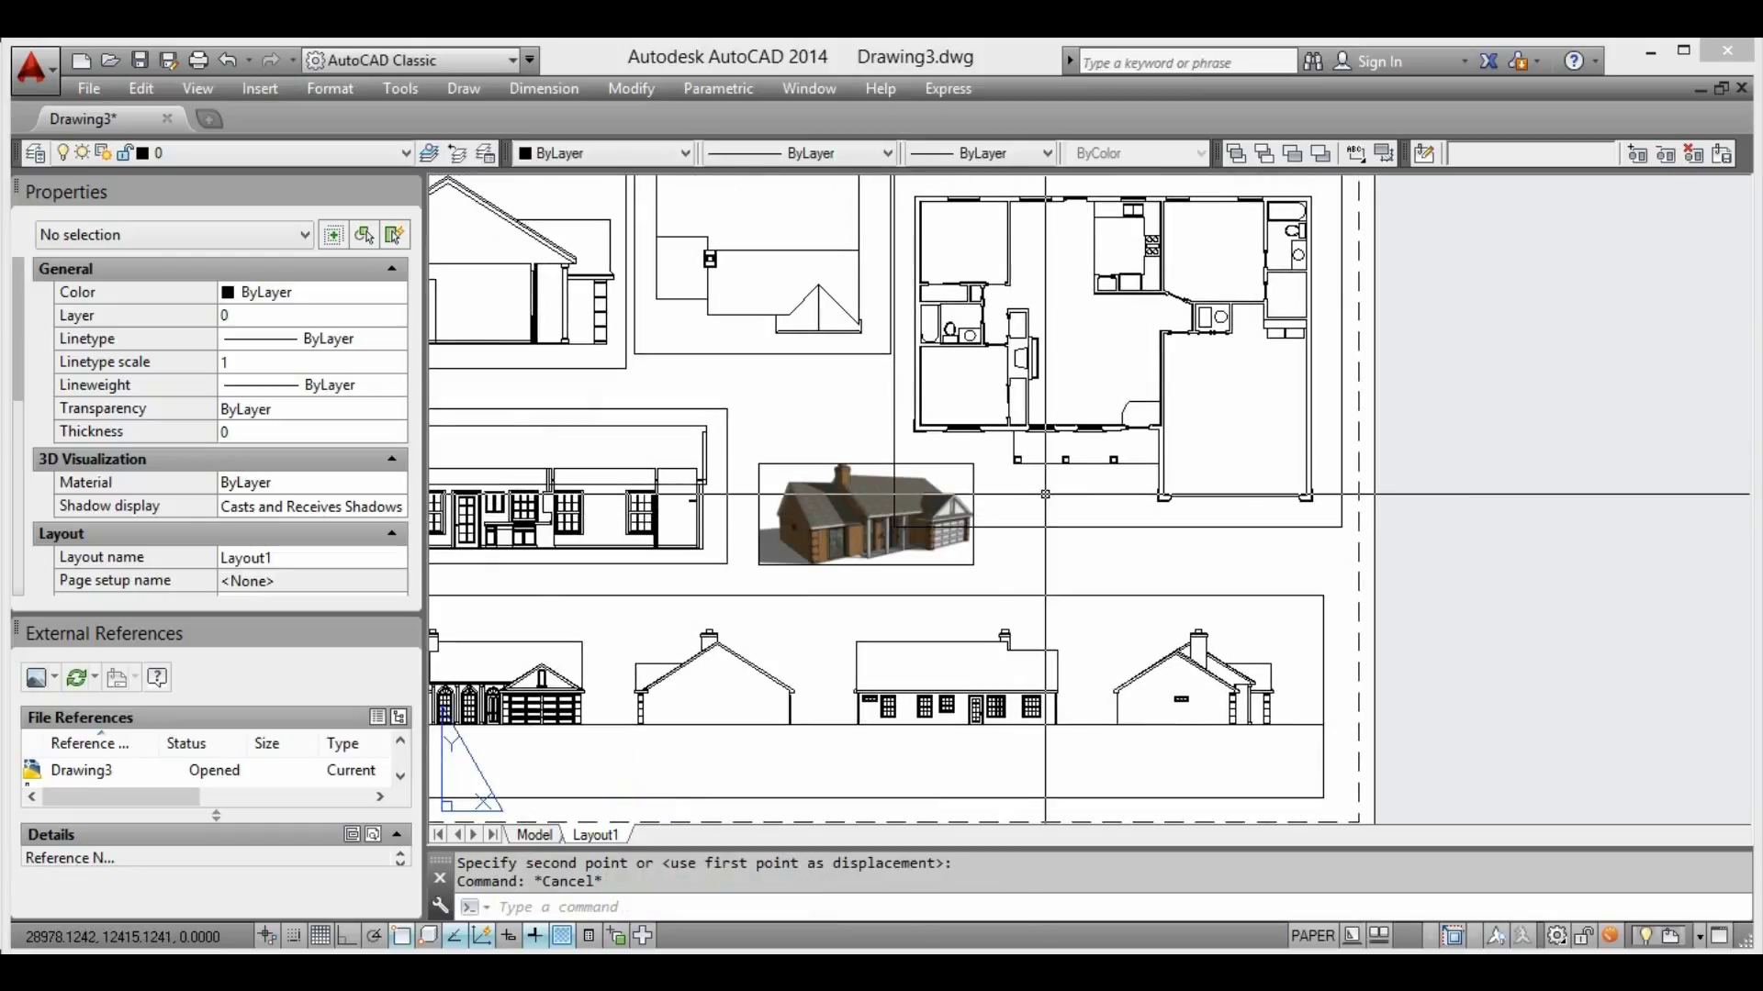
Turn off the Defpoints layer with LAYOFF by picking a viewport border
{"action": "scroll", "coordinate": [1013, 493], "scroll_direction": "up", "scroll_amount": 2}
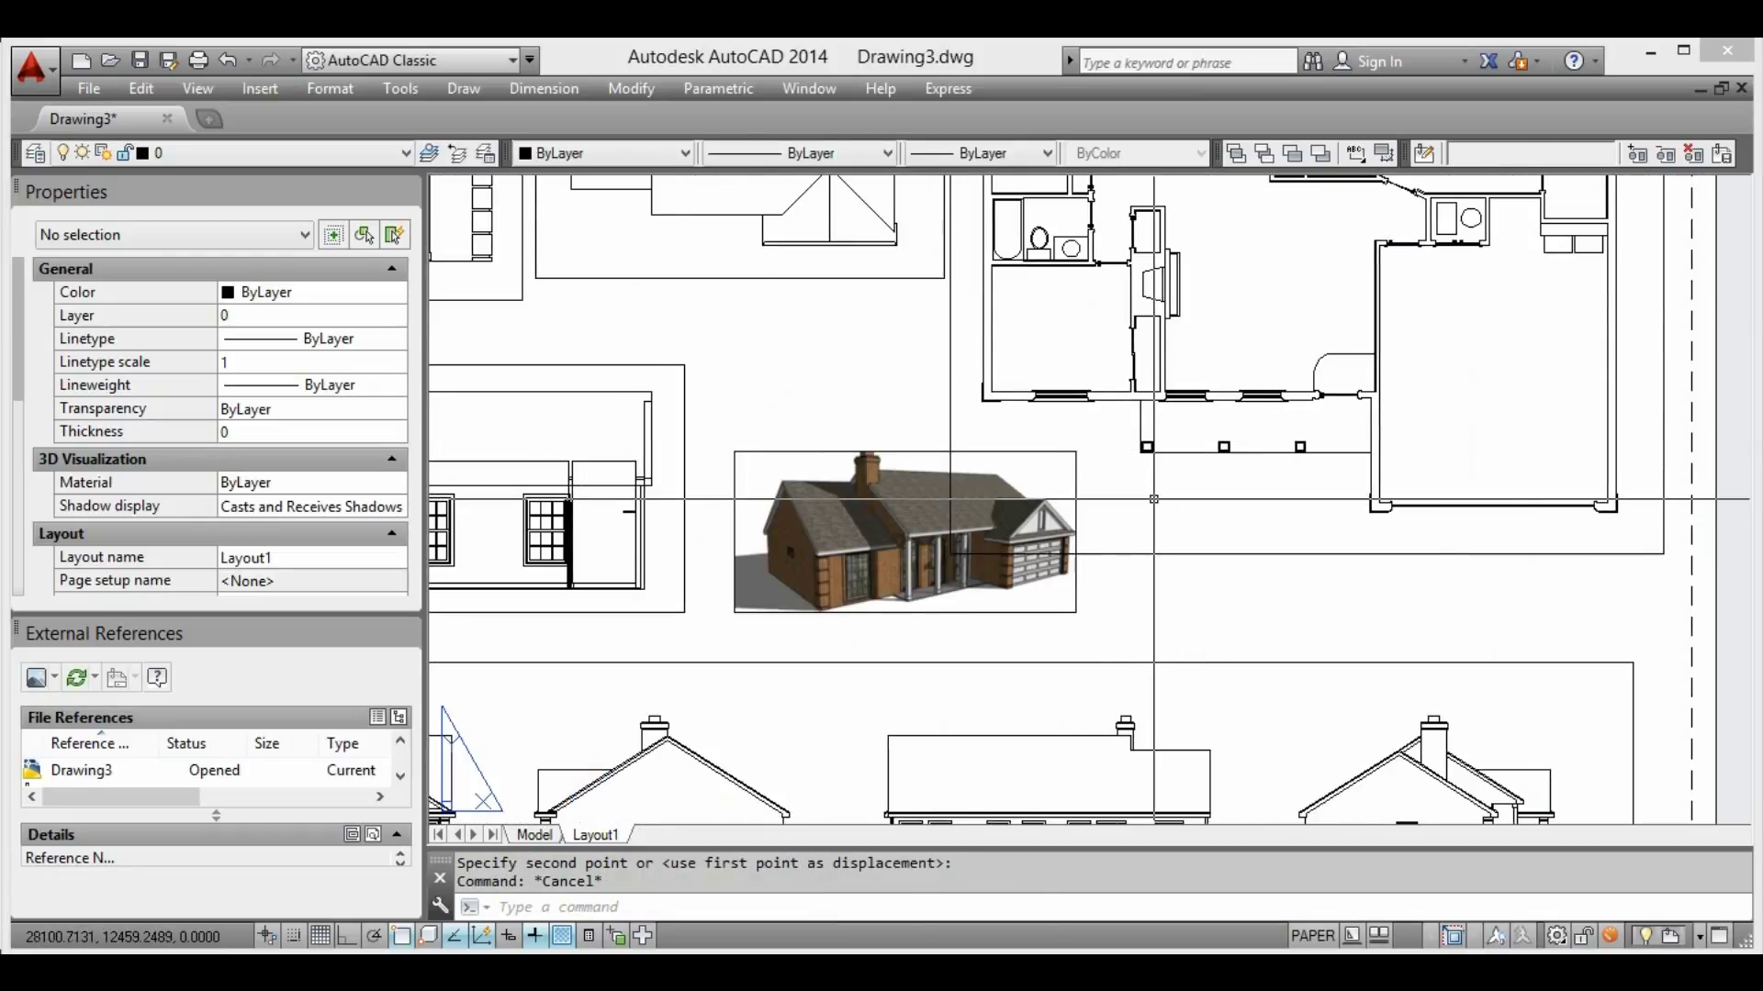
{"action": "type", "text": "layoff"}
{"action": "key", "text": "Return"}
{"action": "left_click", "coordinate": [1142, 555]}
{"action": "scroll", "coordinate": [847, 470], "scroll_direction": "down", "scroll_amount": 5}
{"action": "scroll", "coordinate": [960, 497], "scroll_direction": "down", "scroll_amount": 6}
{"action": "scroll", "coordinate": [942, 493], "scroll_direction": "up", "scroll_amount": 3}
{"action": "scroll", "coordinate": [943, 493], "scroll_direction": "up", "scroll_amount": 1}
{"action": "middle_click_drag", "start_coordinate": [943, 493], "coordinate": [951, 388]}
{"action": "scroll", "coordinate": [951, 388], "scroll_direction": "up", "scroll_amount": 1}
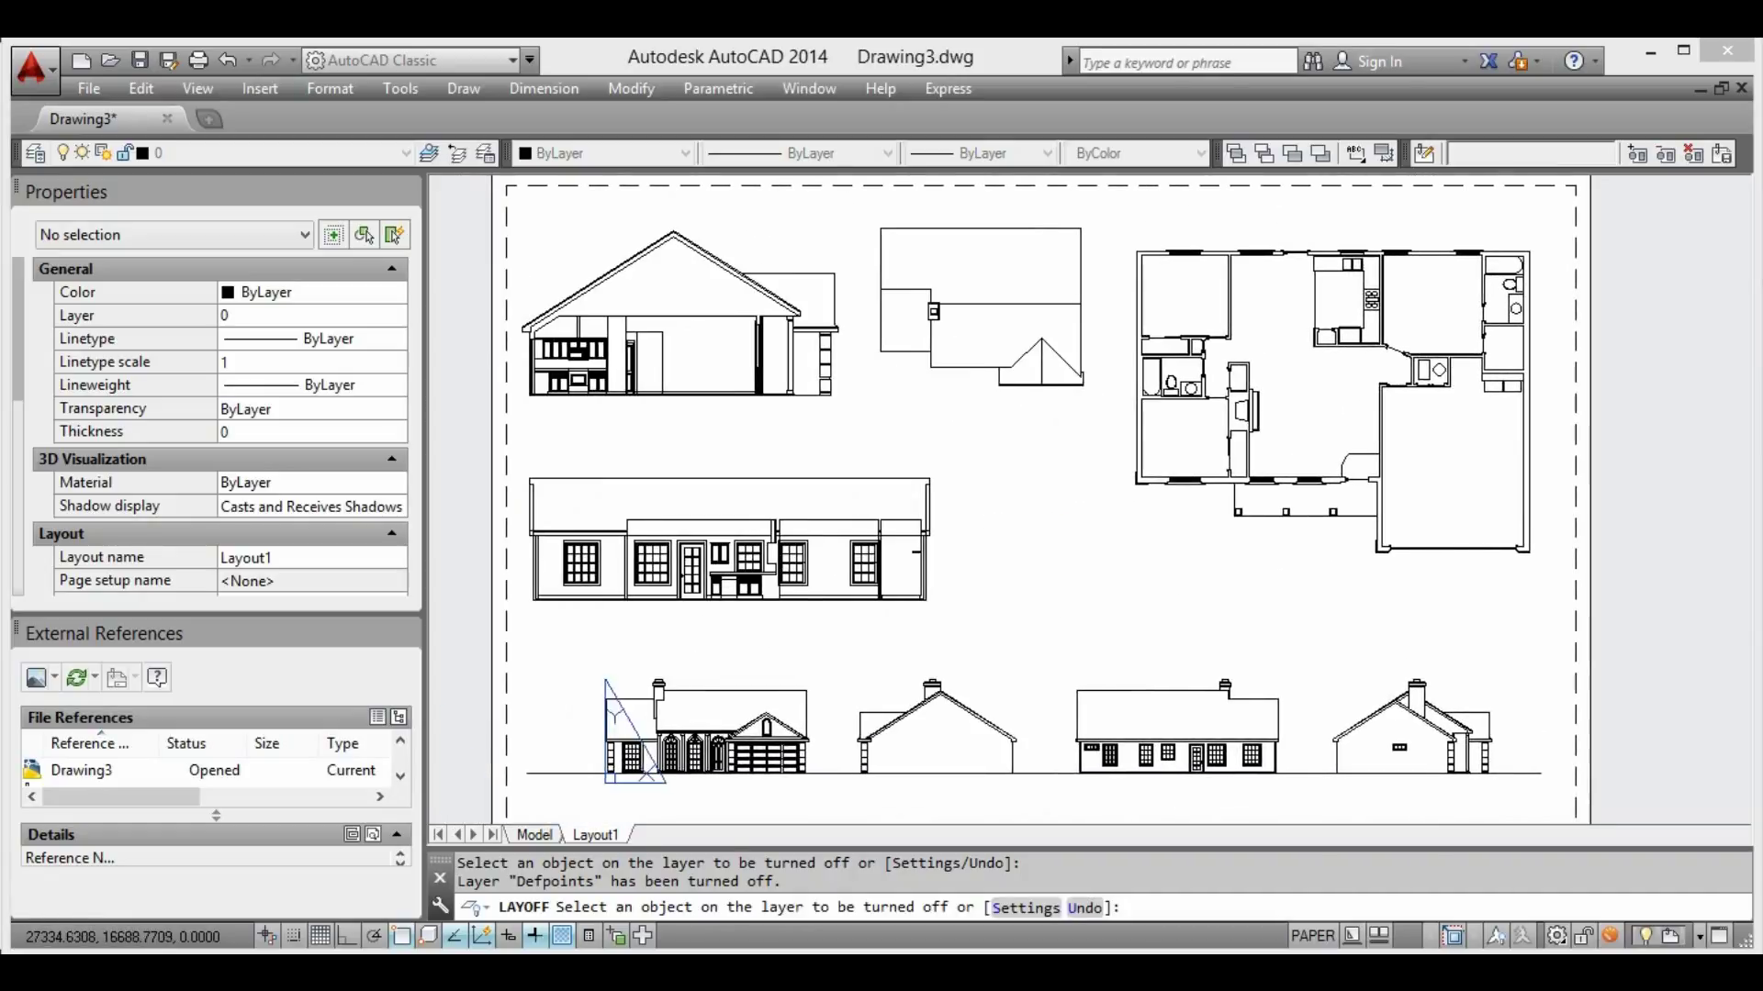
{"action": "right_click", "coordinate": [885, 460]}
Zoom and pan around Layout1 to check the section, elevations and house image
{"action": "scroll", "coordinate": [885, 460], "scroll_direction": "down", "scroll_amount": 1}
{"action": "scroll", "coordinate": [923, 395], "scroll_direction": "up", "scroll_amount": 1}
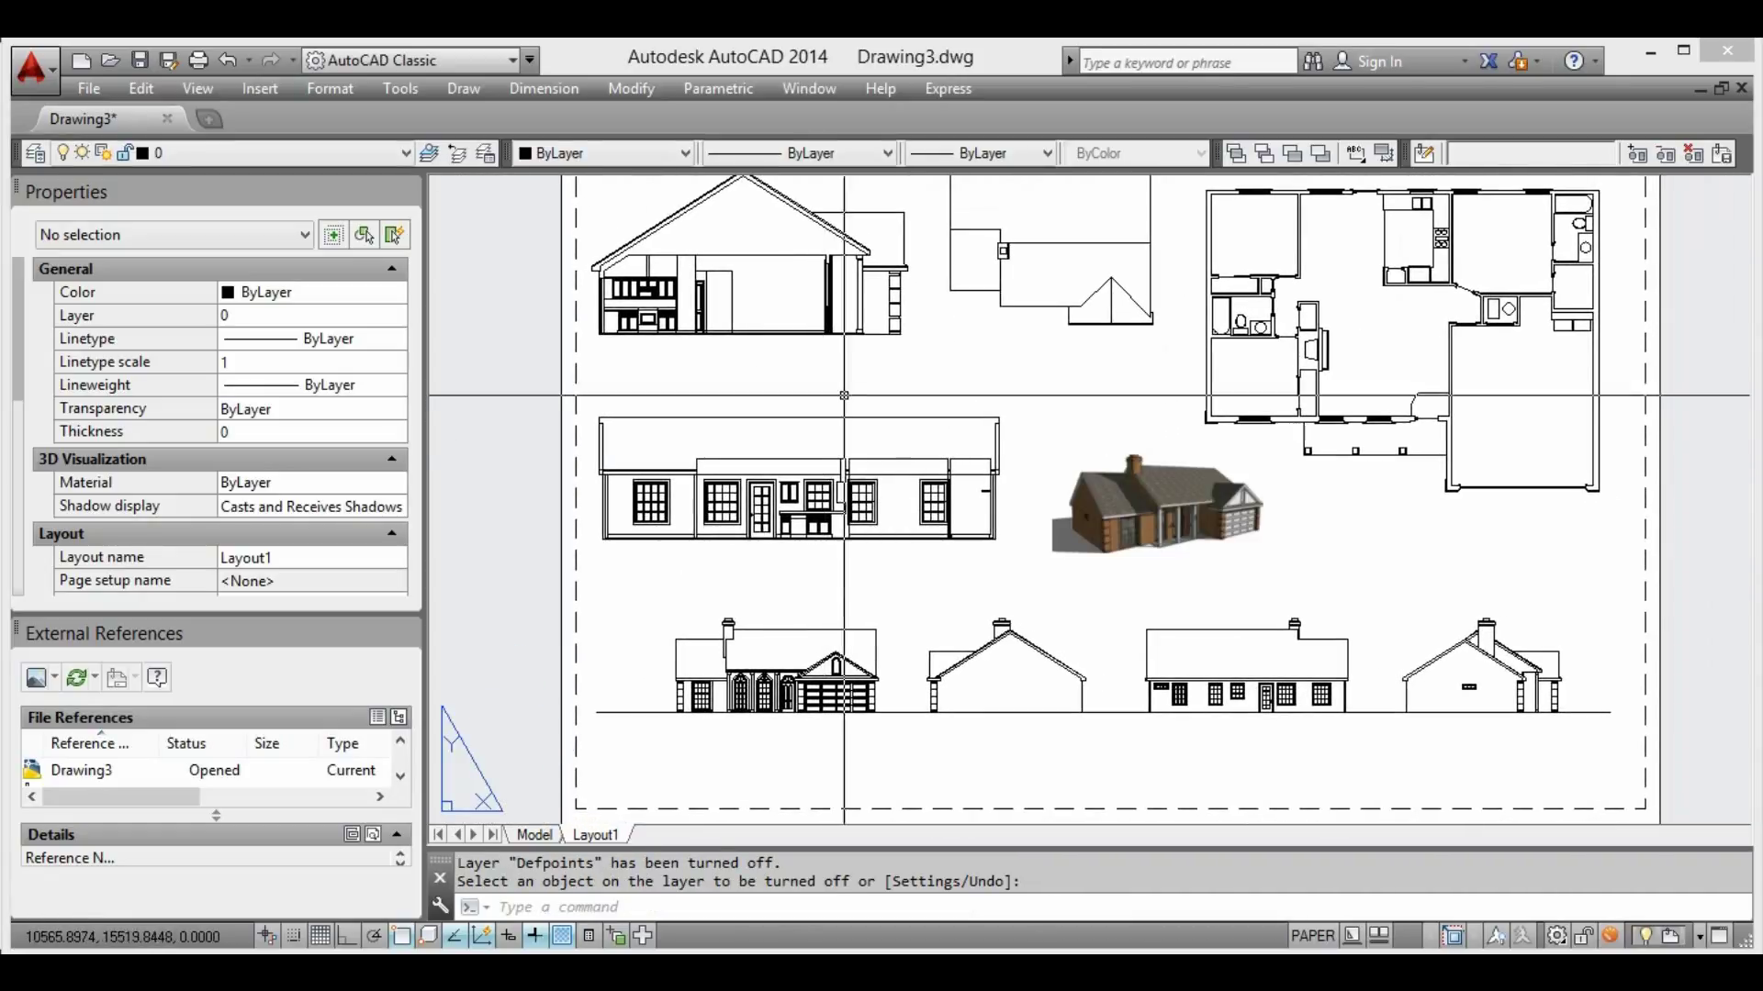
{"action": "scroll", "coordinate": [844, 396], "scroll_direction": "down", "scroll_amount": 1}
{"action": "scroll", "coordinate": [905, 479], "scroll_direction": "up", "scroll_amount": 1}
{"action": "scroll", "coordinate": [1065, 681], "scroll_direction": "down", "scroll_amount": 1}
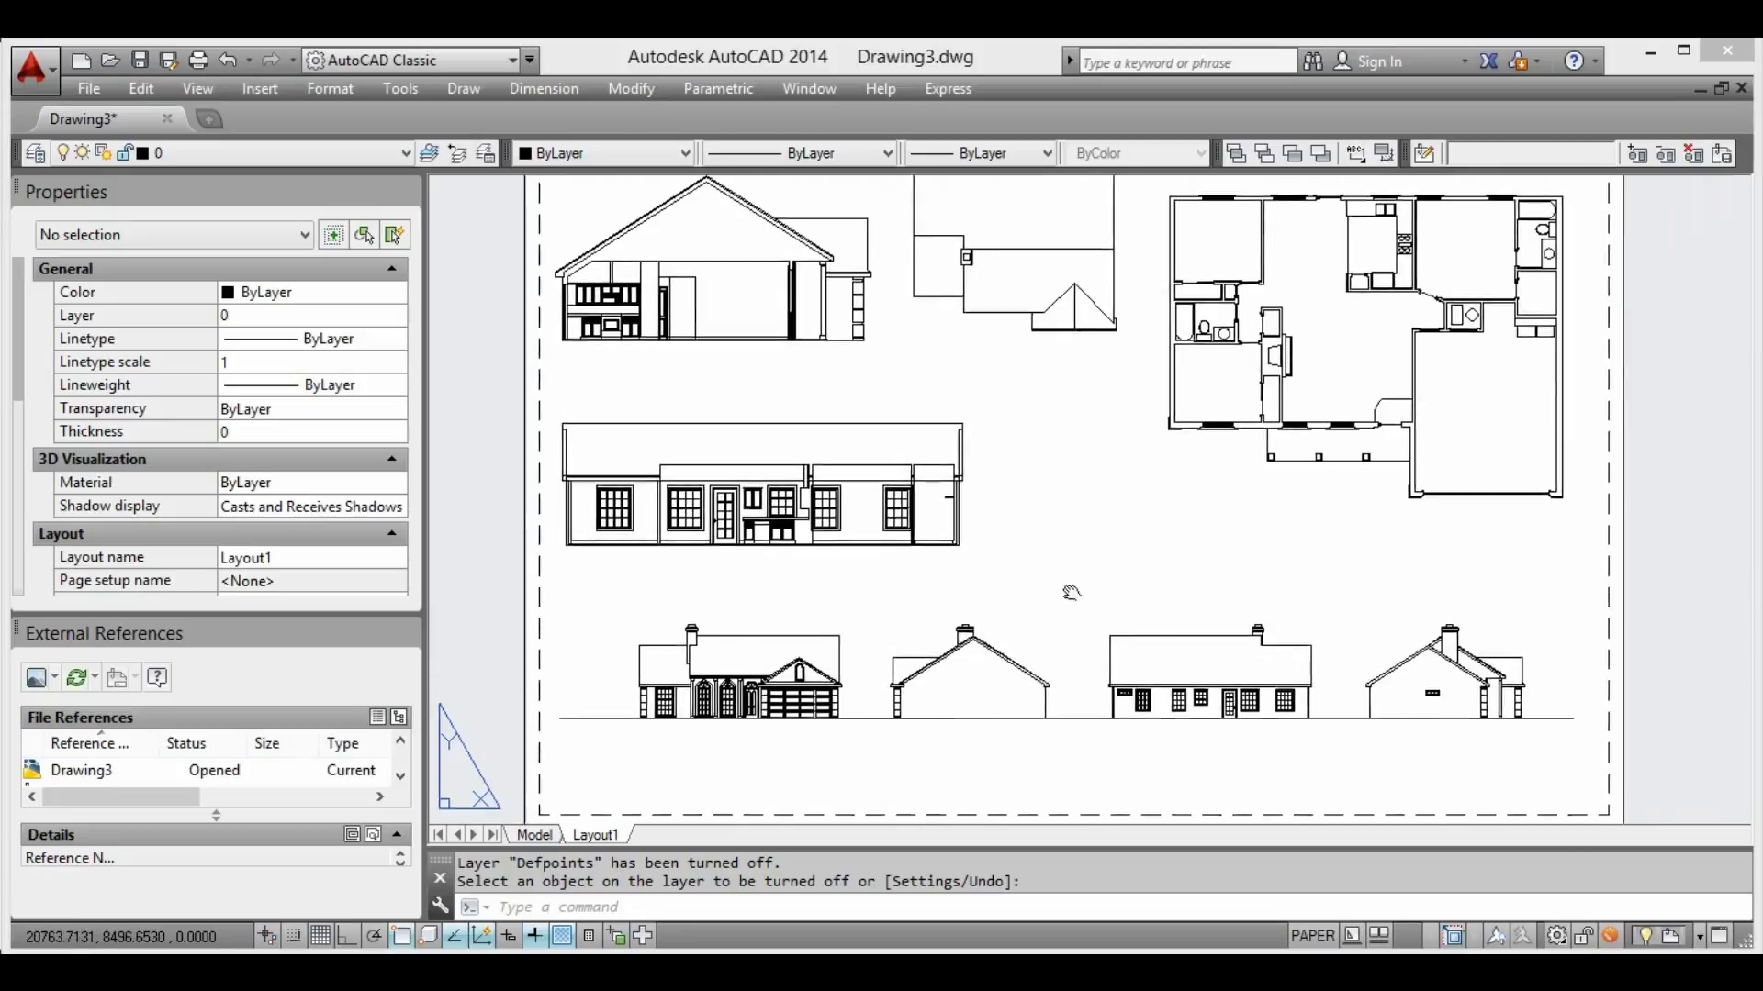
{"action": "scroll", "coordinate": [1066, 591], "scroll_direction": "up", "scroll_amount": 1}
{"action": "scroll", "coordinate": [1045, 499], "scroll_direction": "up", "scroll_amount": 1}
{"action": "scroll", "coordinate": [1174, 514], "scroll_direction": "down", "scroll_amount": 1}
{"action": "scroll", "coordinate": [1174, 551], "scroll_direction": "down", "scroll_amount": 1}
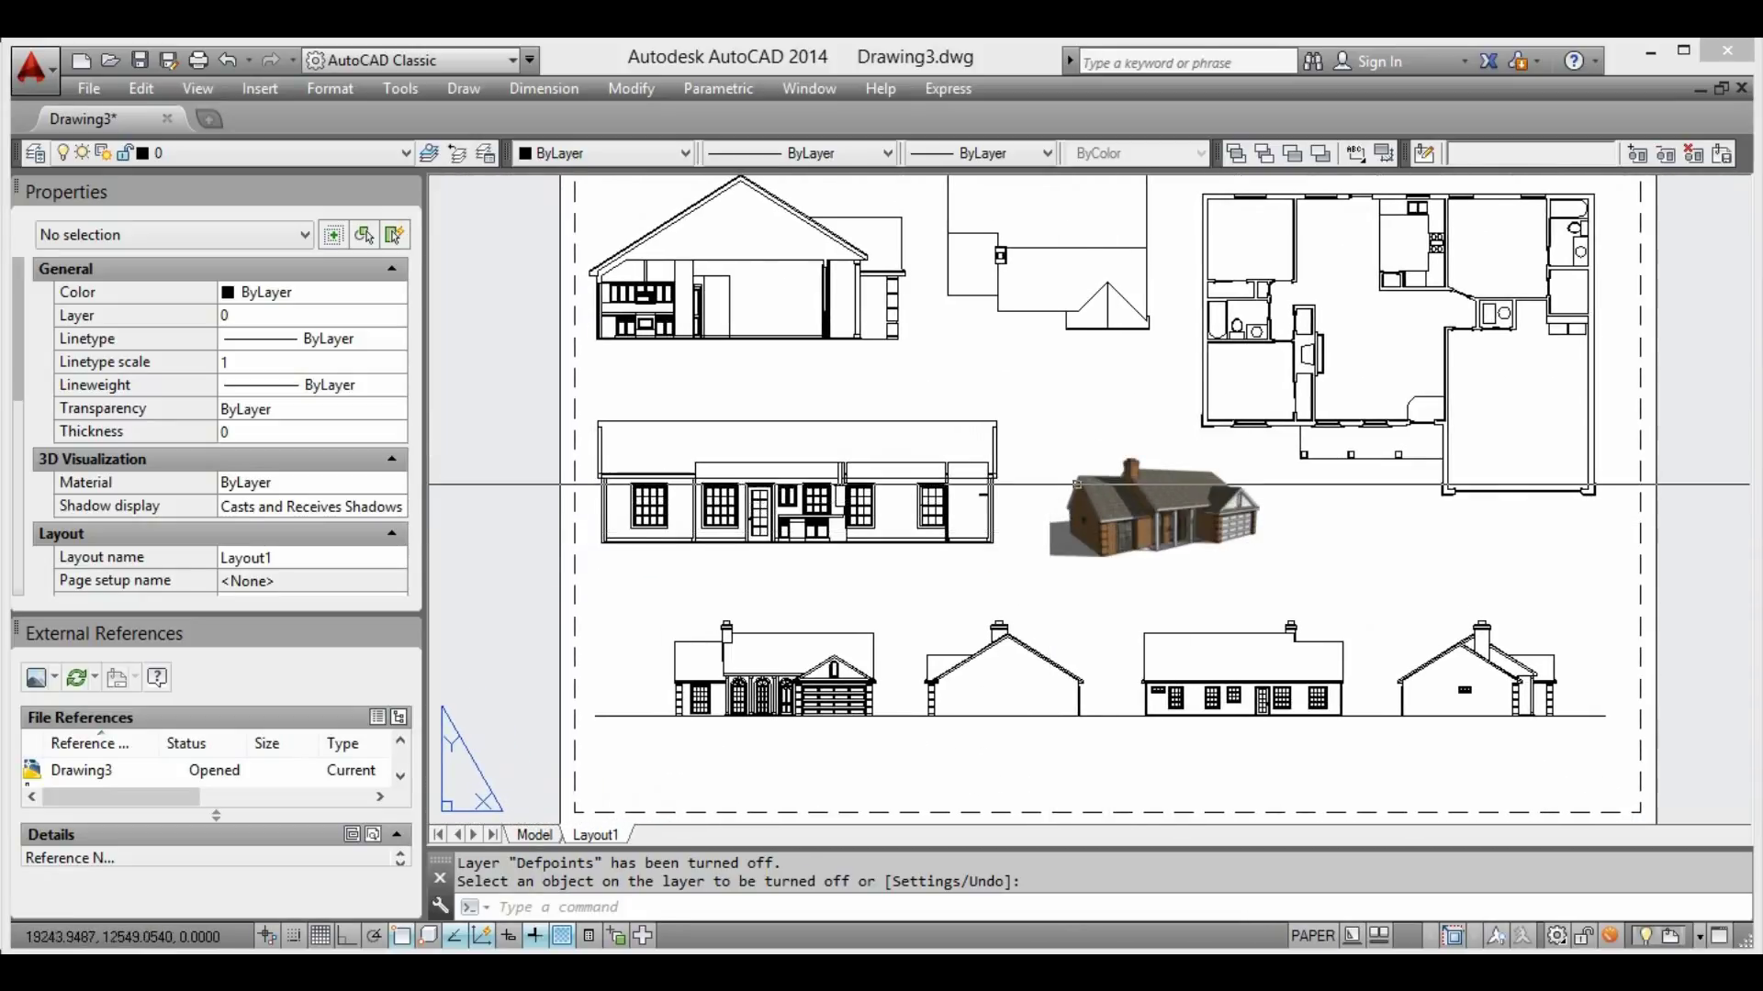
{"action": "middle_click_drag", "start_coordinate": [1174, 560], "coordinate": [1114, 599]}
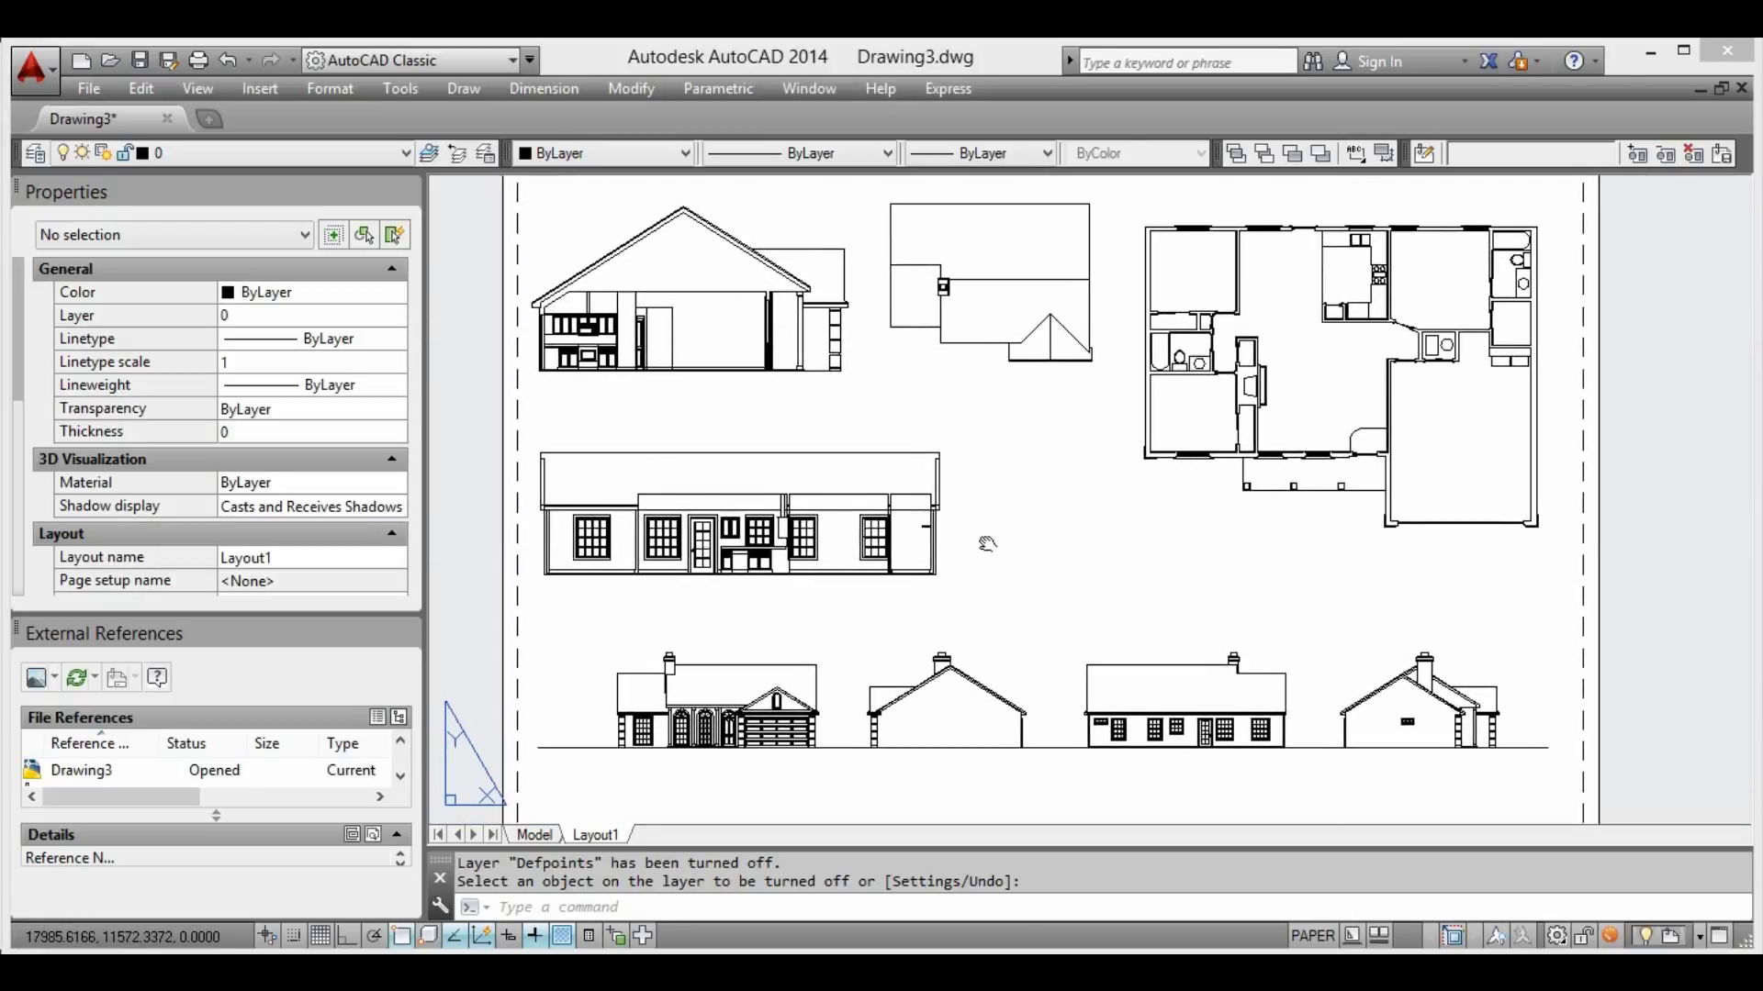
{"action": "middle_click_drag", "start_coordinate": [667, 499], "coordinate": [752, 475]}
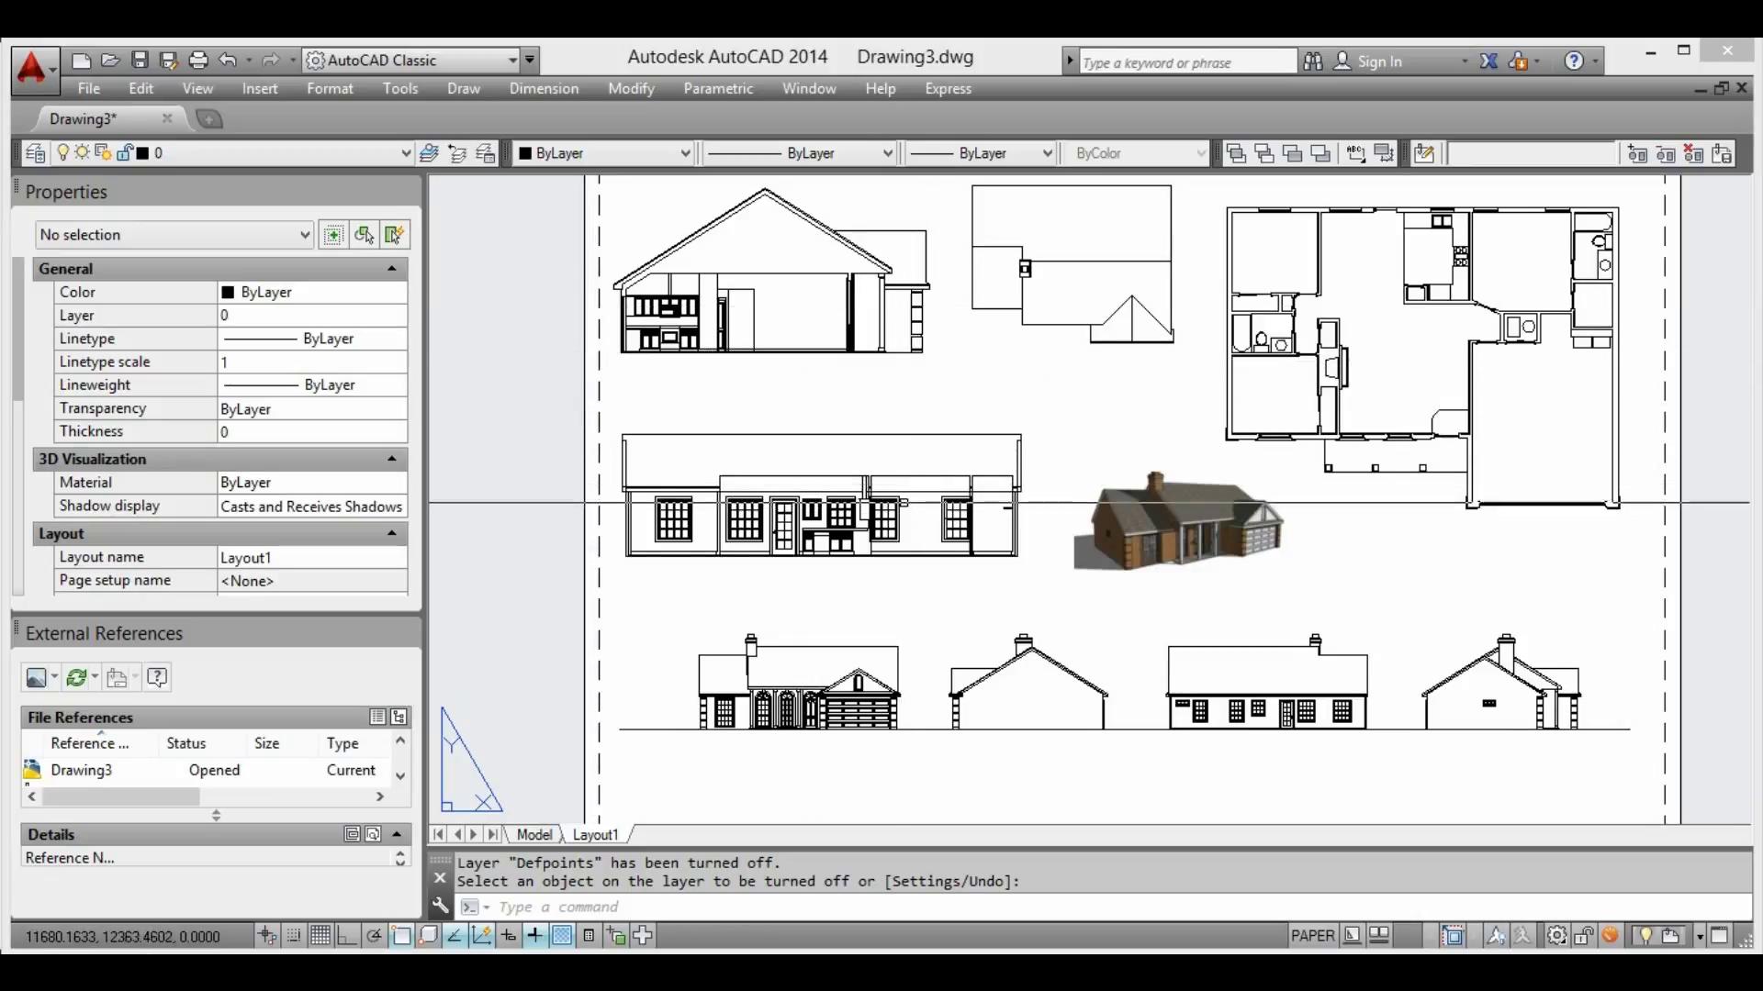
{"action": "middle_click_drag", "start_coordinate": [592, 306], "coordinate": [581, 358]}
{"action": "scroll", "coordinate": [779, 368], "scroll_direction": "up", "scroll_amount": 2}
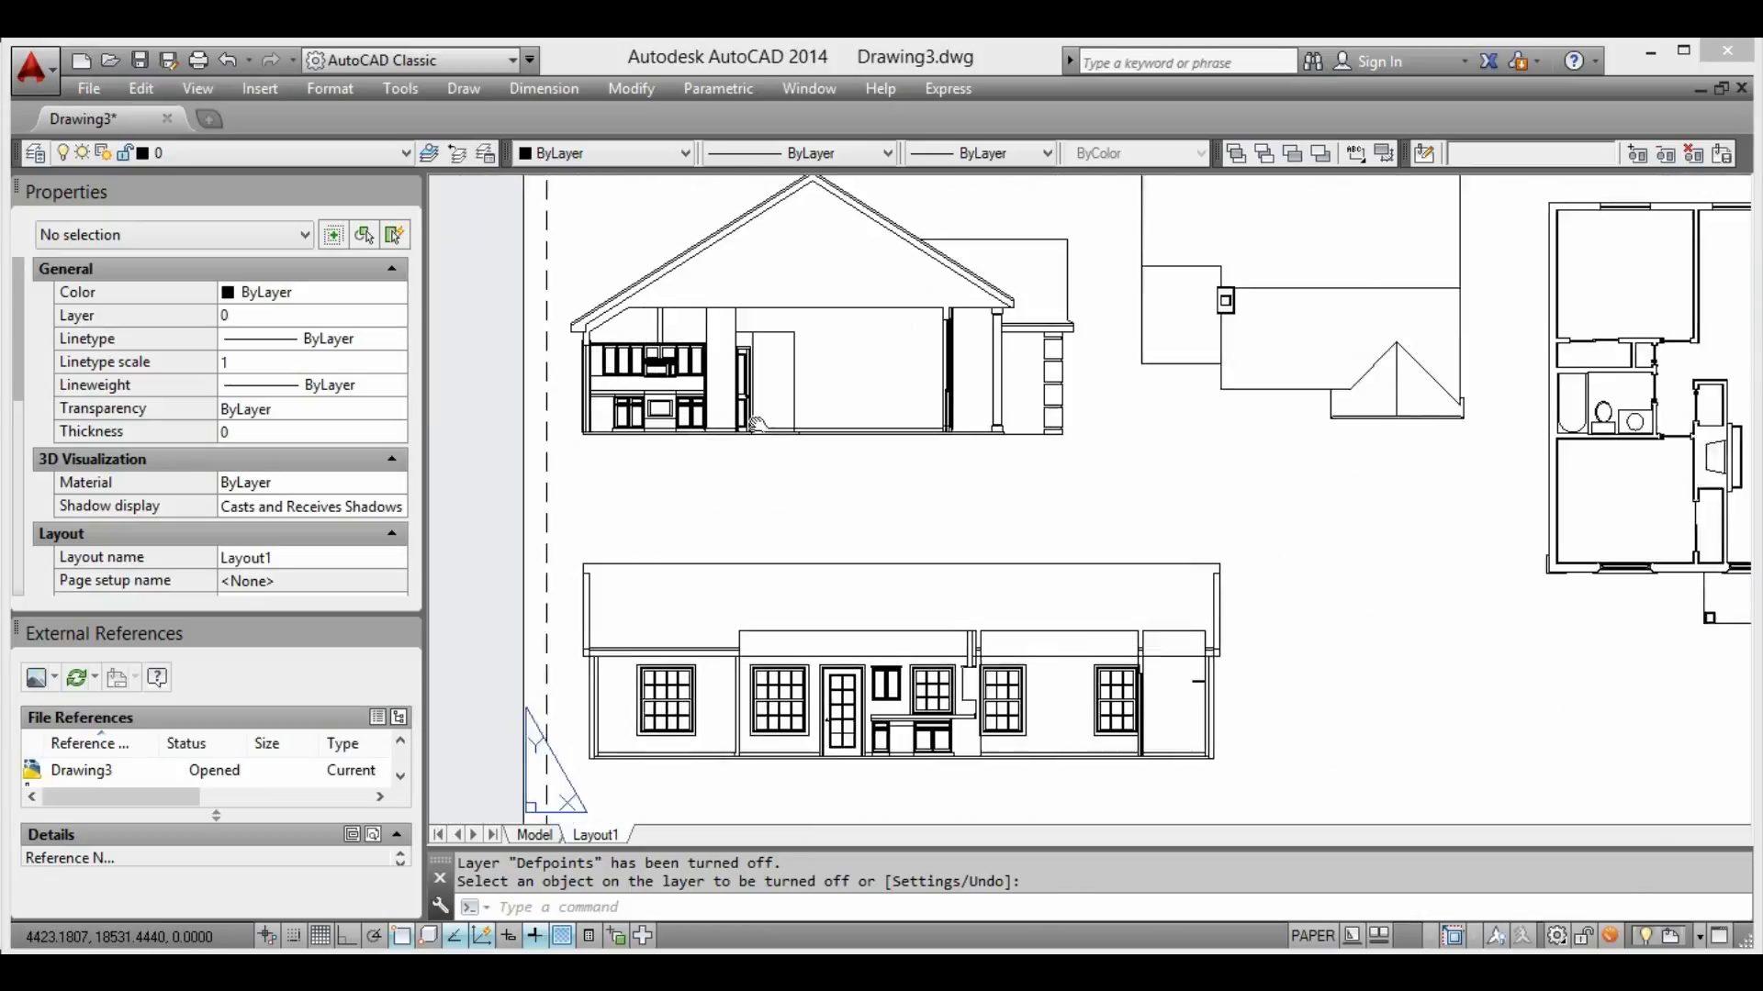
{"action": "middle_click_drag", "start_coordinate": [778, 369], "coordinate": [884, 395]}
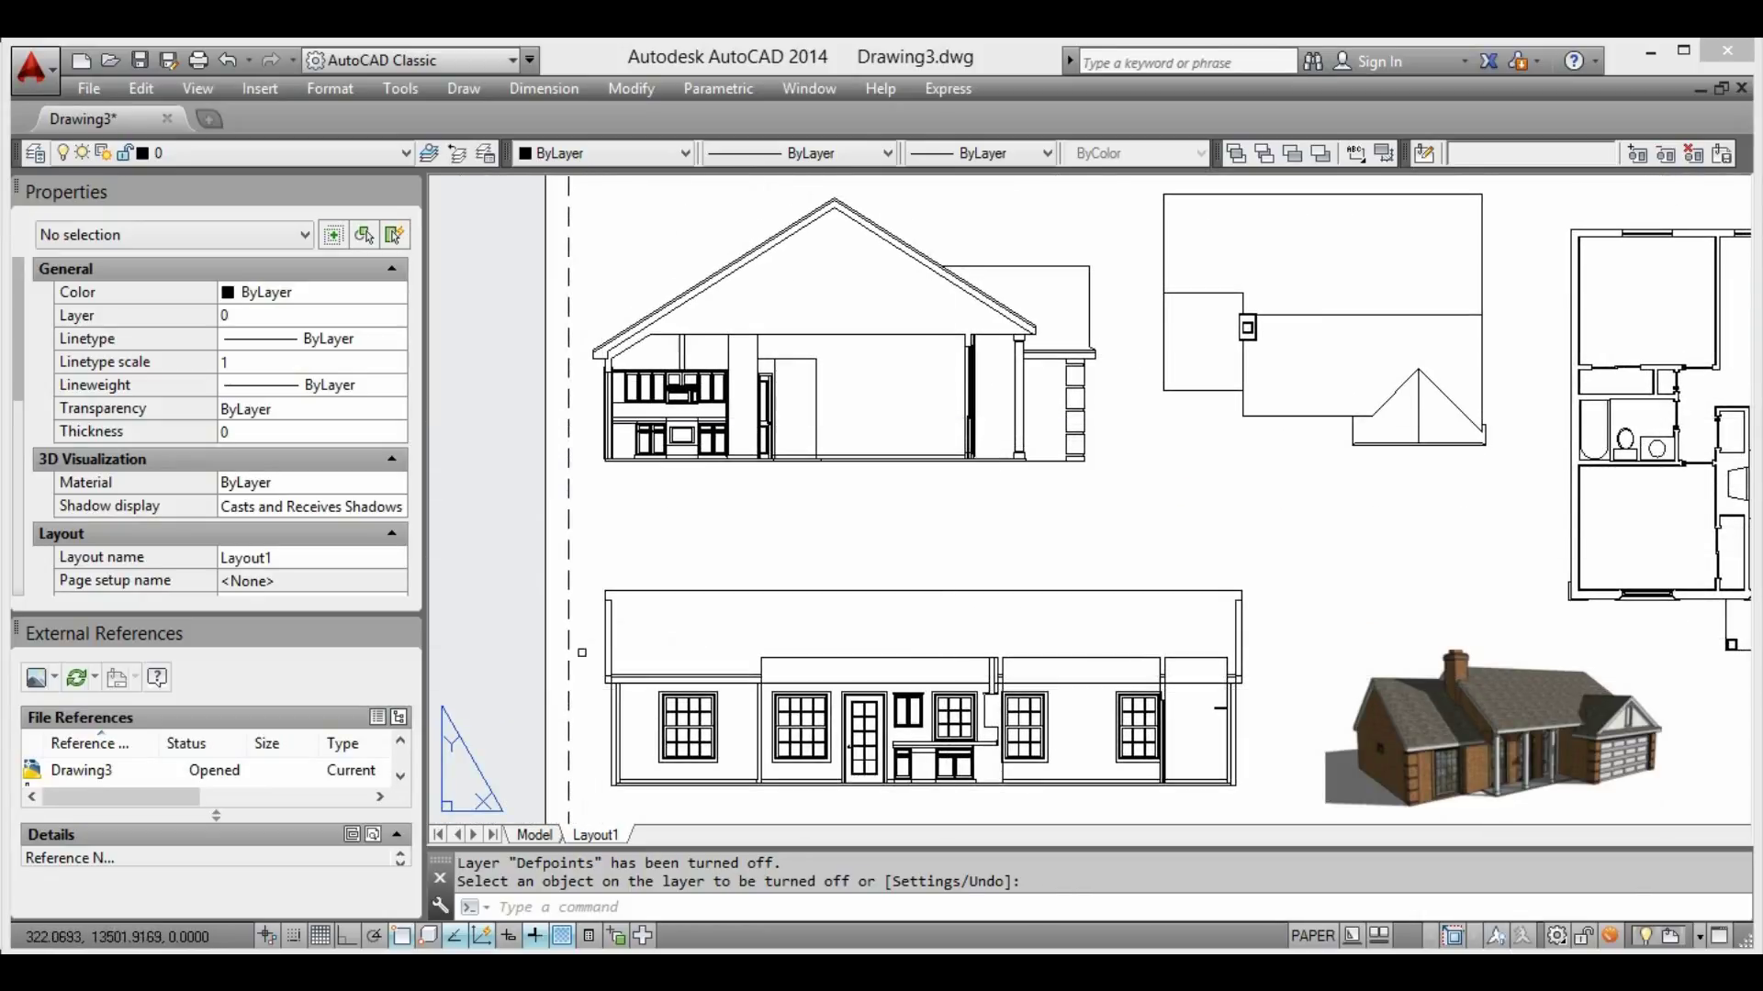
{"action": "left_click", "coordinate": [540, 835]}
Zoom onto the floor plan in model space, then orbit the shadowed 3D house in SketchUp
{"action": "scroll", "coordinate": [976, 523], "scroll_direction": "down", "scroll_amount": 3}
{"action": "scroll", "coordinate": [976, 524], "scroll_direction": "down", "scroll_amount": 2}
{"action": "scroll", "coordinate": [996, 454], "scroll_direction": "up", "scroll_amount": 6}
{"action": "middle_click_drag", "start_coordinate": [996, 454], "coordinate": [858, 450]}
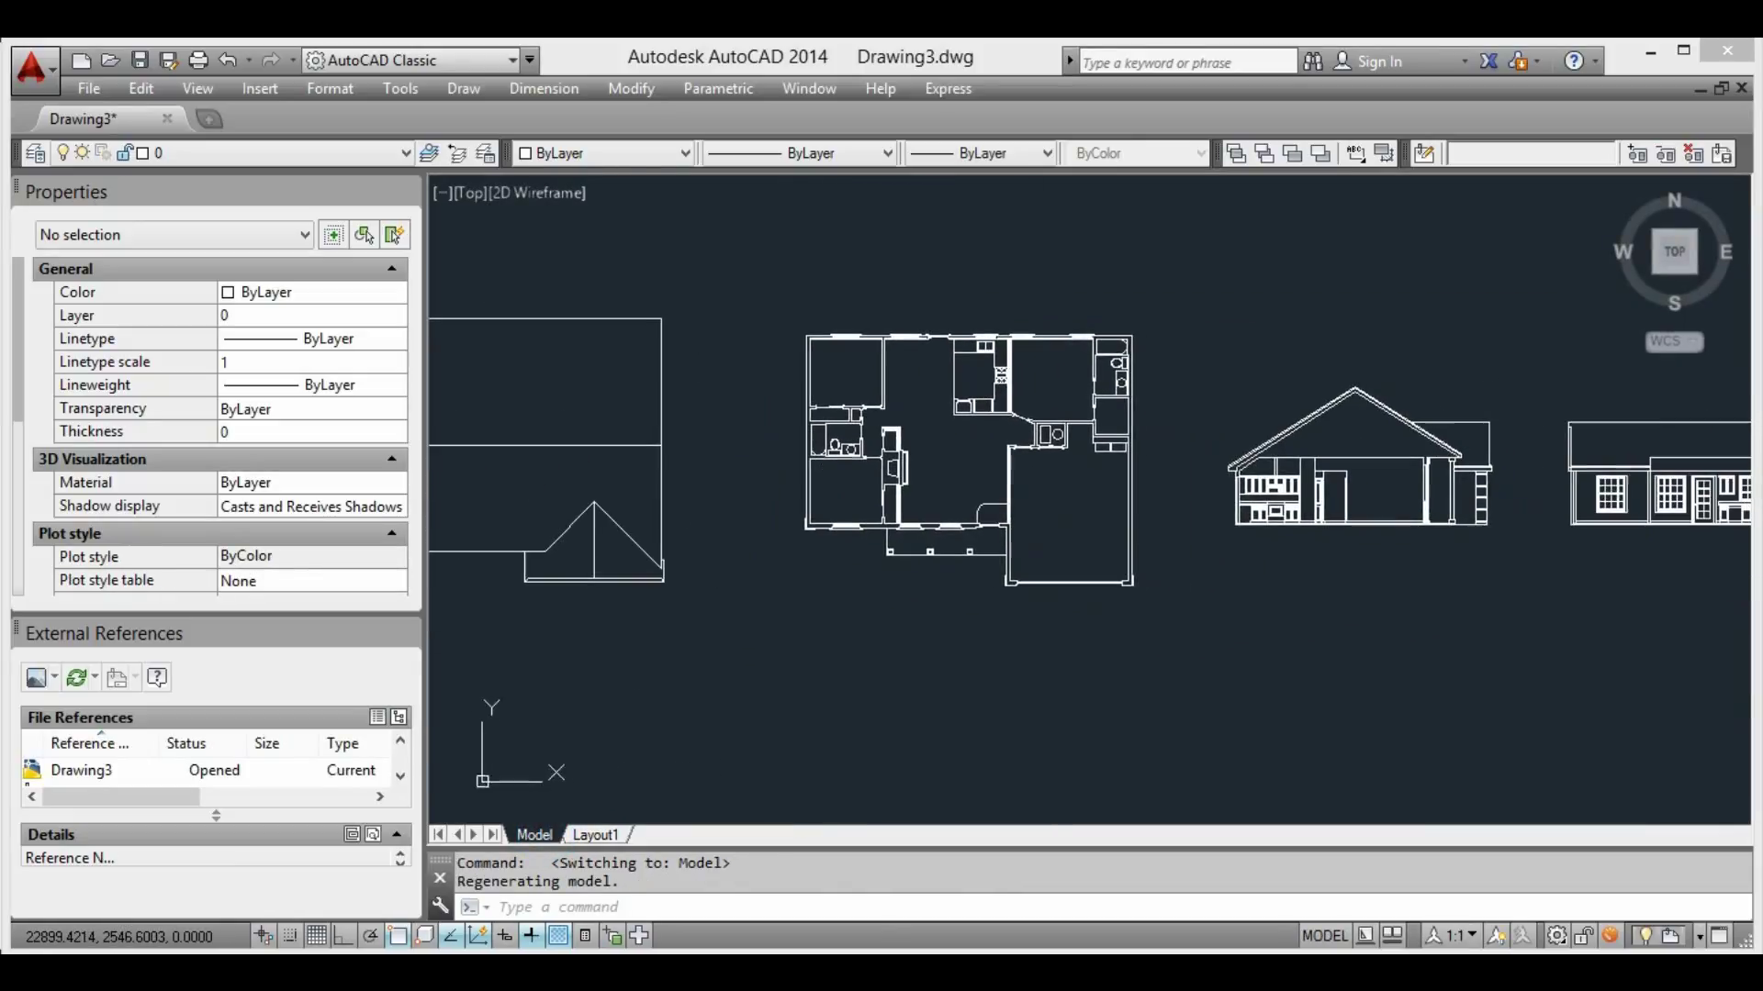
{"action": "scroll", "coordinate": [945, 433], "scroll_direction": "up", "scroll_amount": 2}
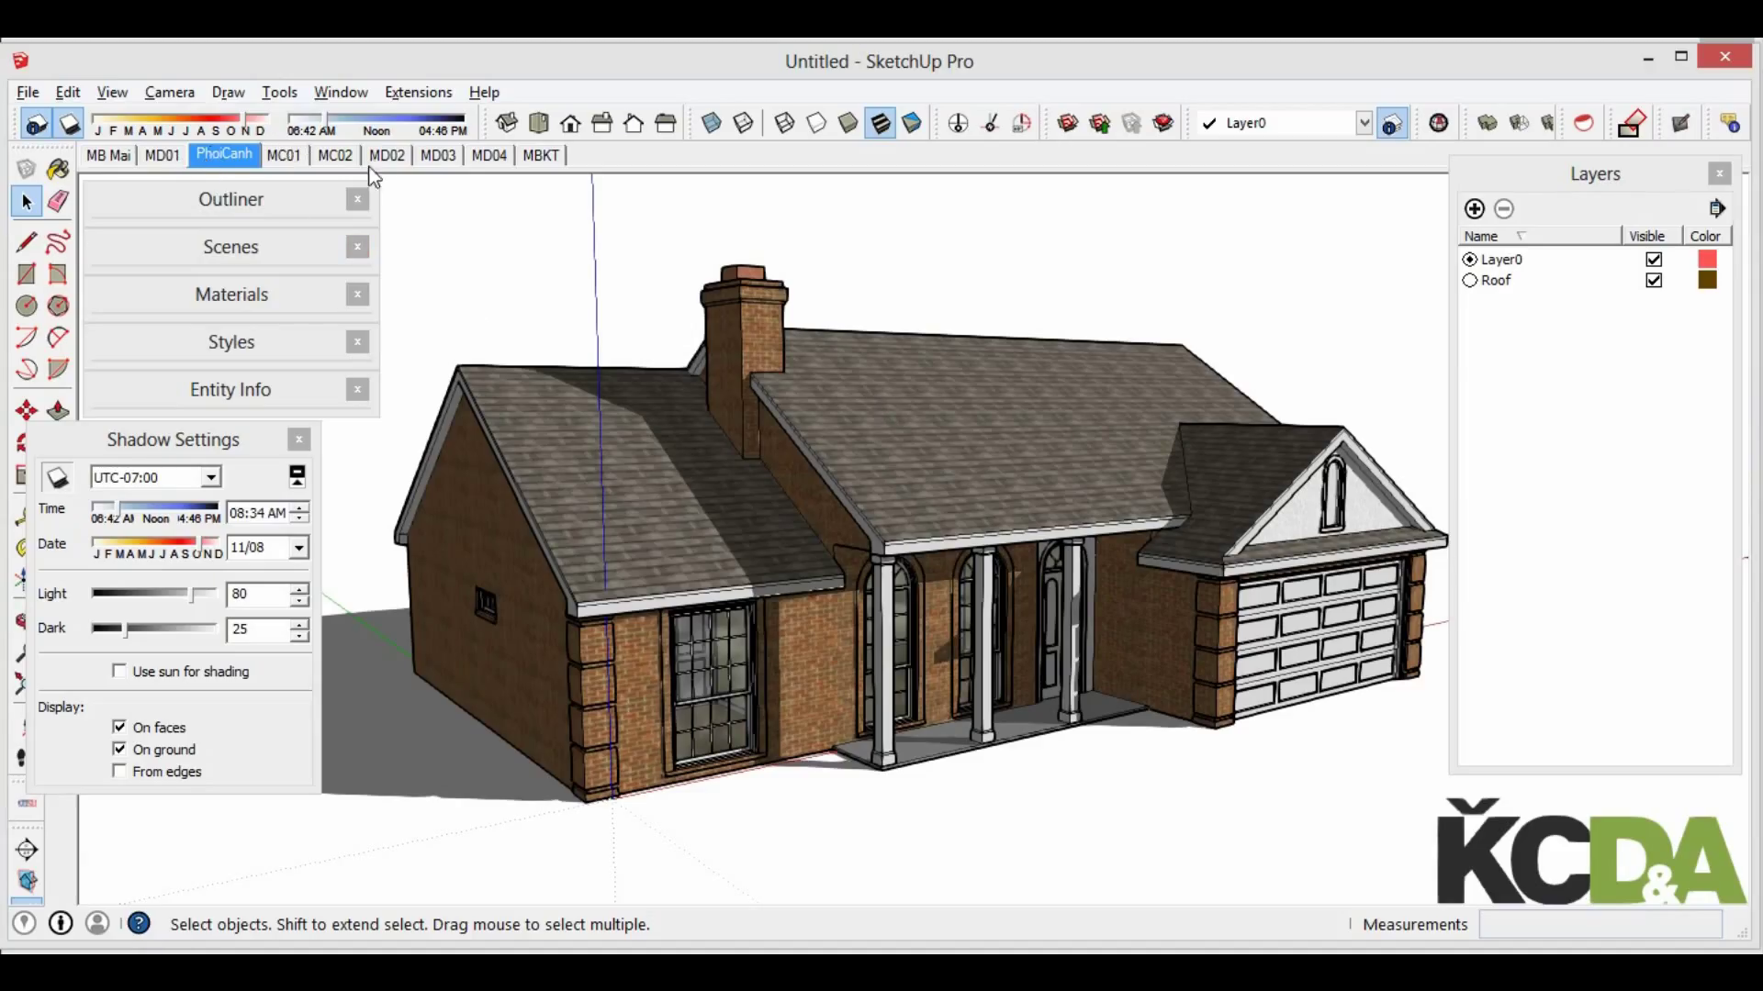
{"action": "mouse_move", "coordinate": [716, 404]}
{"action": "middle_mouse_down"}
{"action": "mouse_move", "coordinate": [808, 431]}
{"action": "mouse_move", "coordinate": [1078, 600]}
{"action": "mouse_move", "coordinate": [881, 523]}
{"action": "mouse_move", "coordinate": [1155, 474]}
{"action": "middle_mouse_up"}
Close the Shadow Settings panel and orbit to the left wing and porch
{"action": "scroll", "coordinate": [1045, 501], "scroll_direction": "up", "scroll_amount": 3}
{"action": "scroll", "coordinate": [1045, 499], "scroll_direction": "up", "scroll_amount": 2}
{"action": "scroll", "coordinate": [1044, 502], "scroll_direction": "down", "scroll_amount": 5}
{"action": "scroll", "coordinate": [889, 522], "scroll_direction": "up", "scroll_amount": 3}
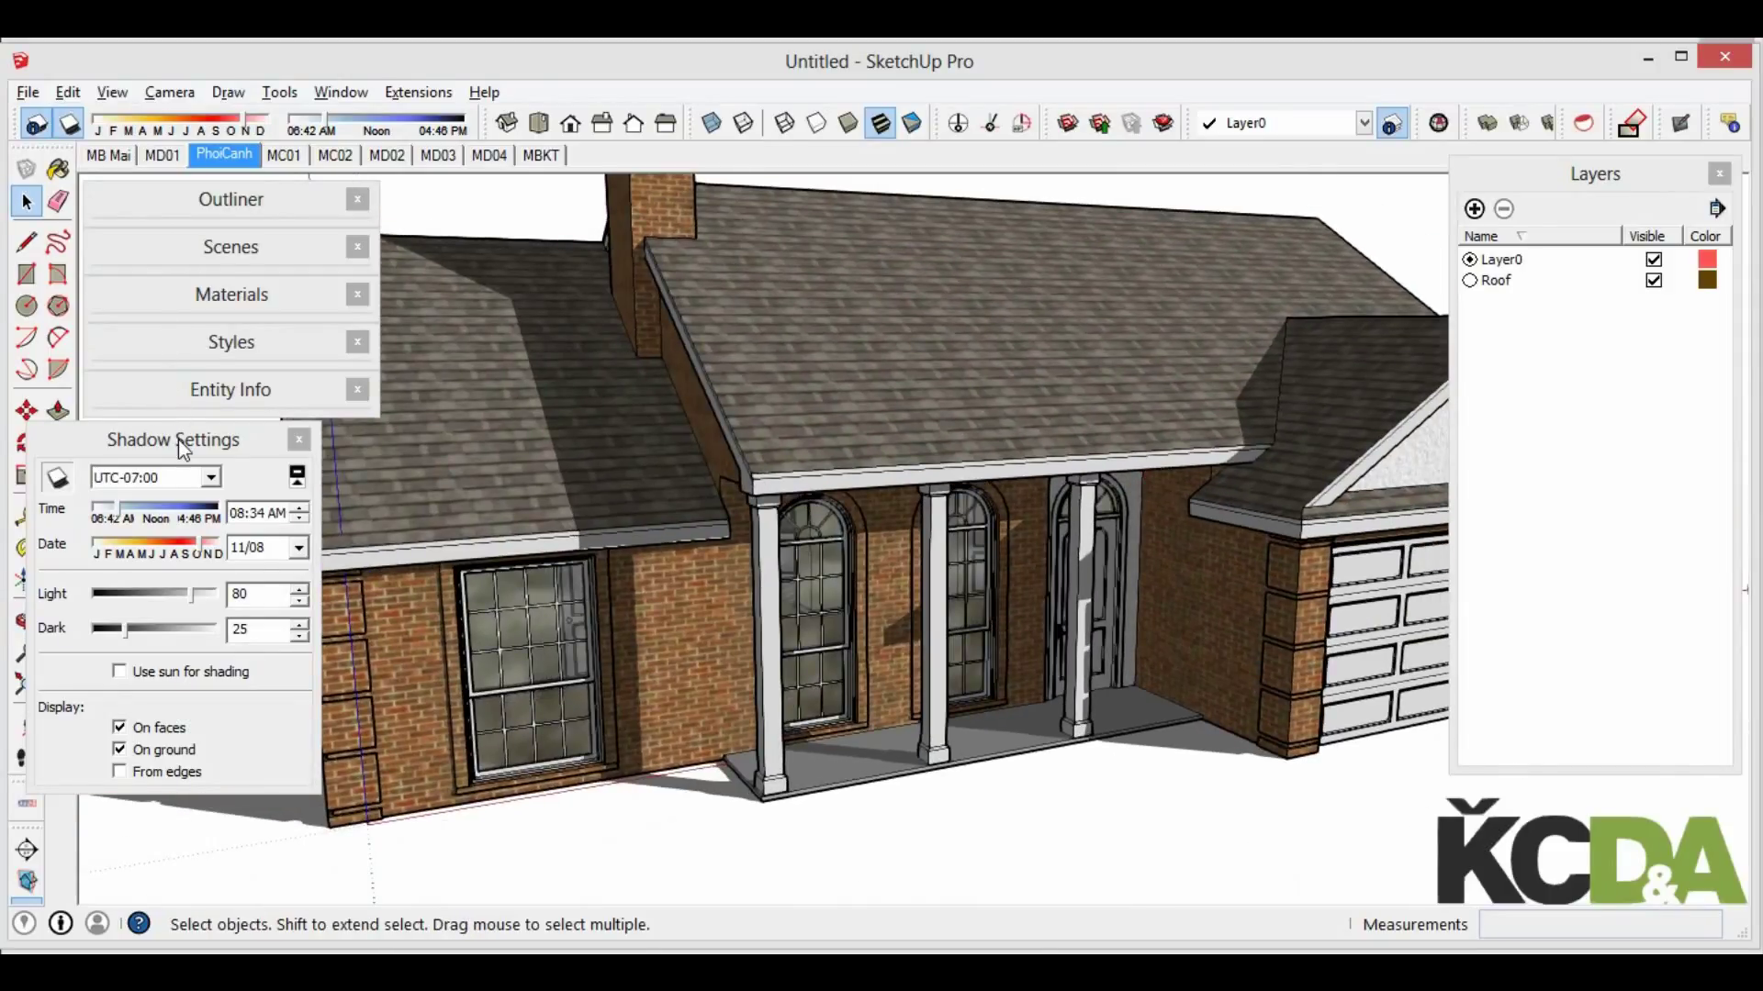
{"action": "left_click", "coordinate": [298, 438]}
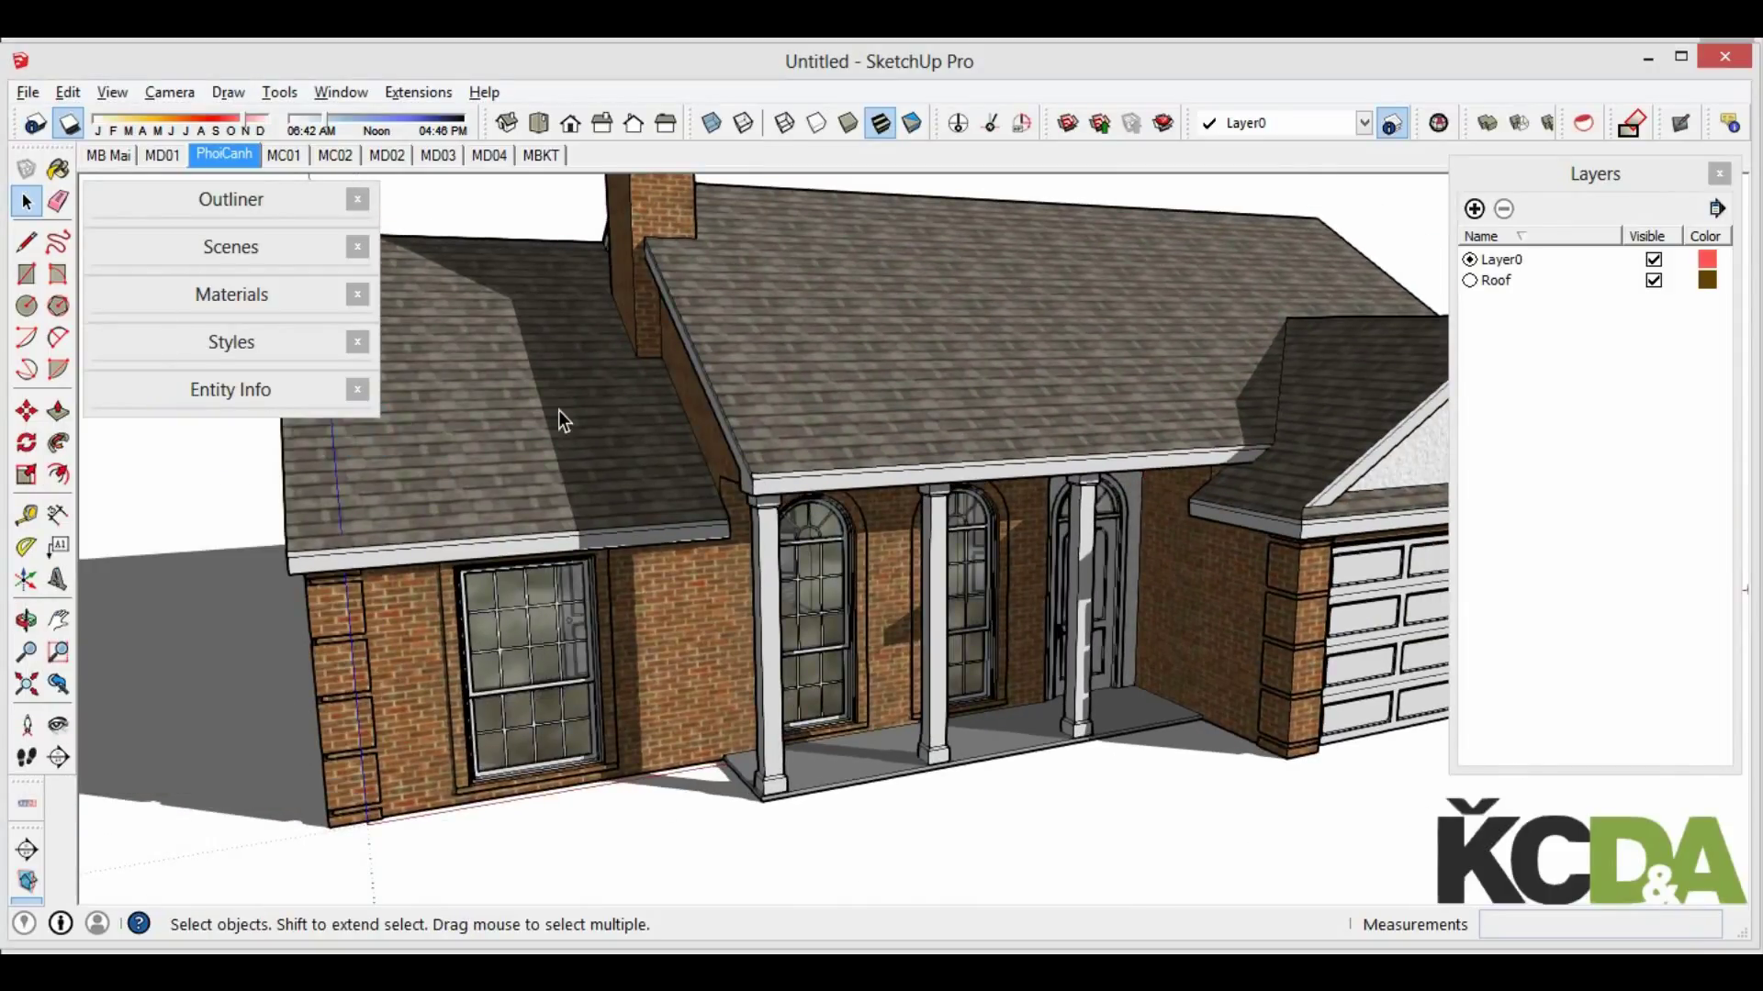
{"action": "mouse_move", "coordinate": [1002, 444]}
{"action": "middle_mouse_down"}
{"action": "mouse_move", "coordinate": [940, 382]}
{"action": "mouse_move", "coordinate": [1034, 361]}
{"action": "mouse_move", "coordinate": [948, 429]}
{"action": "middle_mouse_up"}
Select the brick corner edge on the left wing and turn shadows off
{"action": "key", "text": "space"}
{"action": "scroll", "coordinate": [646, 498], "scroll_direction": "up", "scroll_amount": 2}
{"action": "double_click", "coordinate": [646, 497]}
{"action": "left_click", "coordinate": [647, 495]}
{"action": "middle_click_drag", "start_coordinate": [647, 496], "coordinate": [650, 404]}
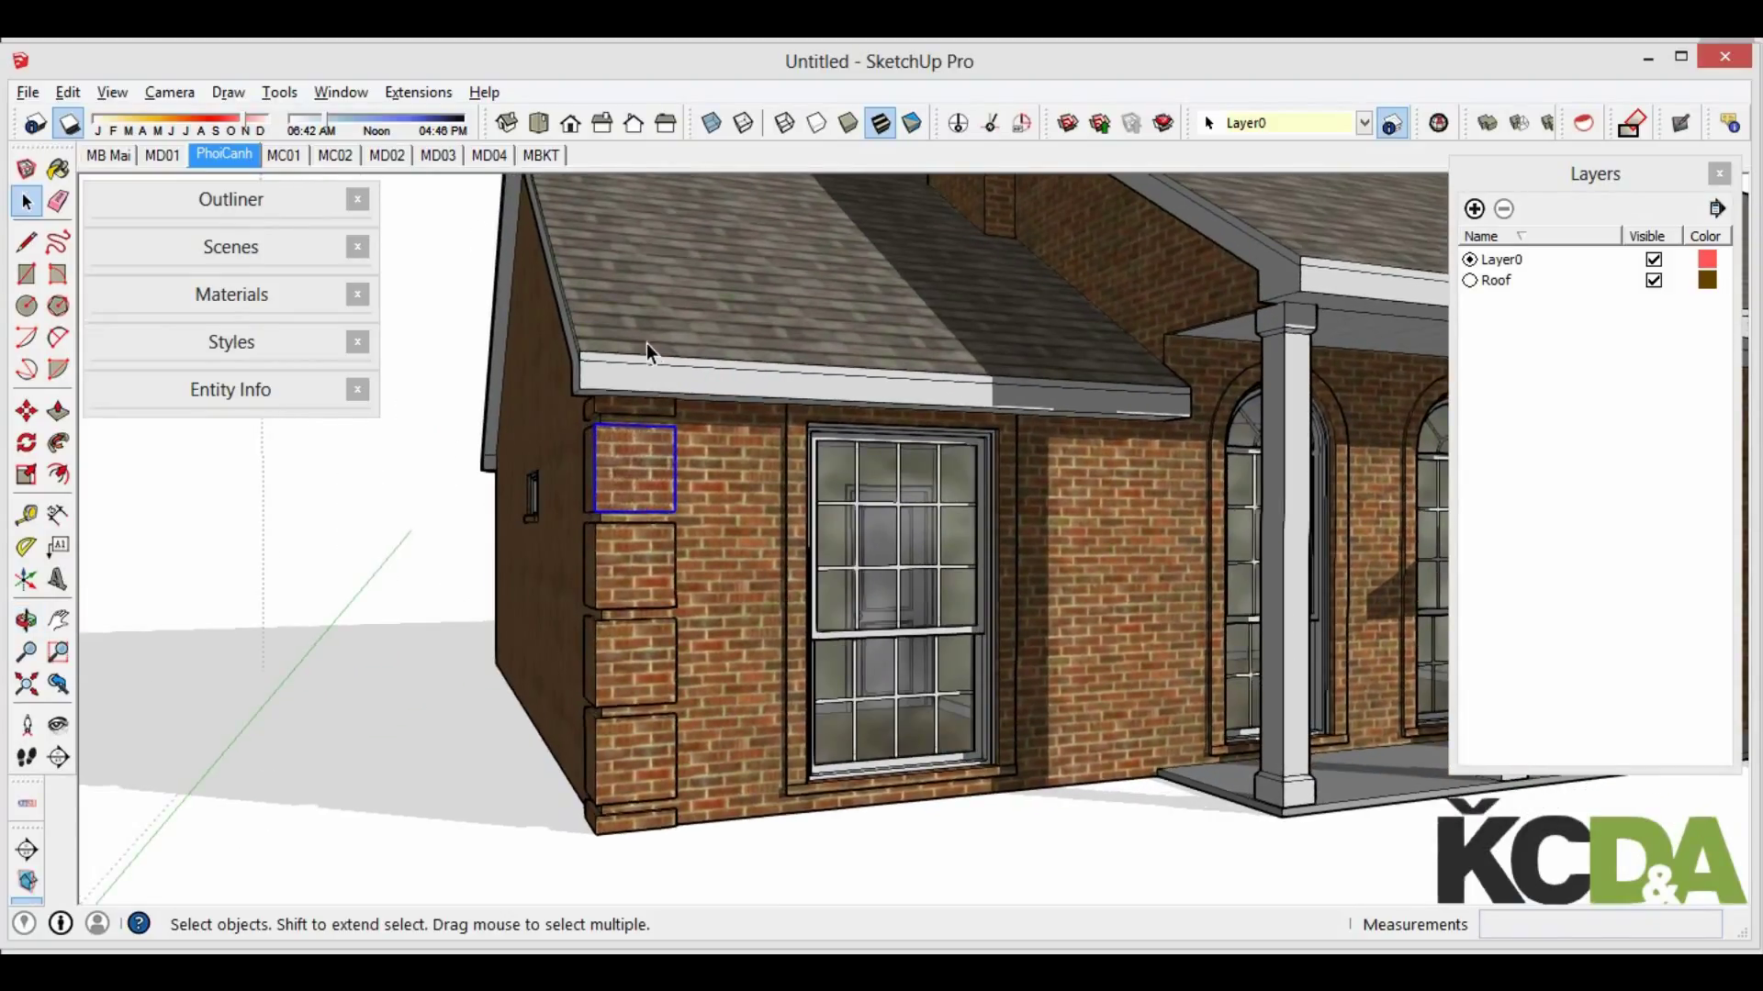
{"action": "left_click_drag", "start_coordinate": [646, 778], "coordinate": [644, 867]}
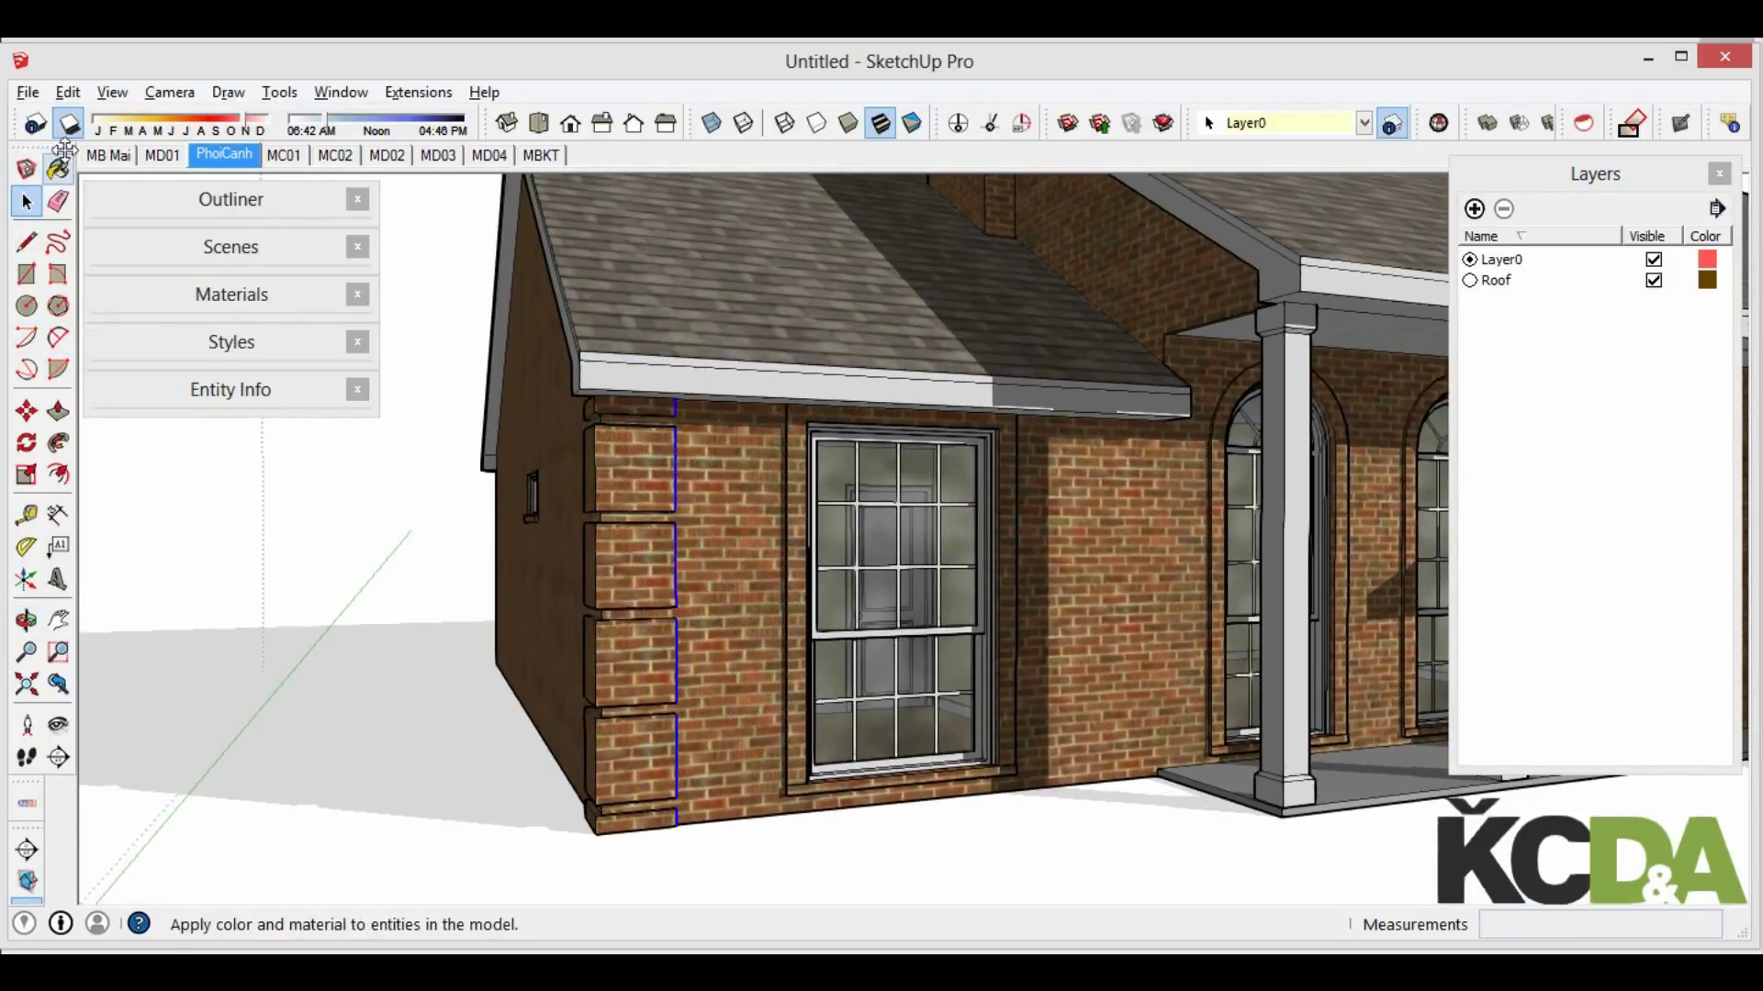
{"action": "left_click", "coordinate": [68, 123]}
{"action": "middle_click_drag", "start_coordinate": [730, 503], "coordinate": [744, 497]}
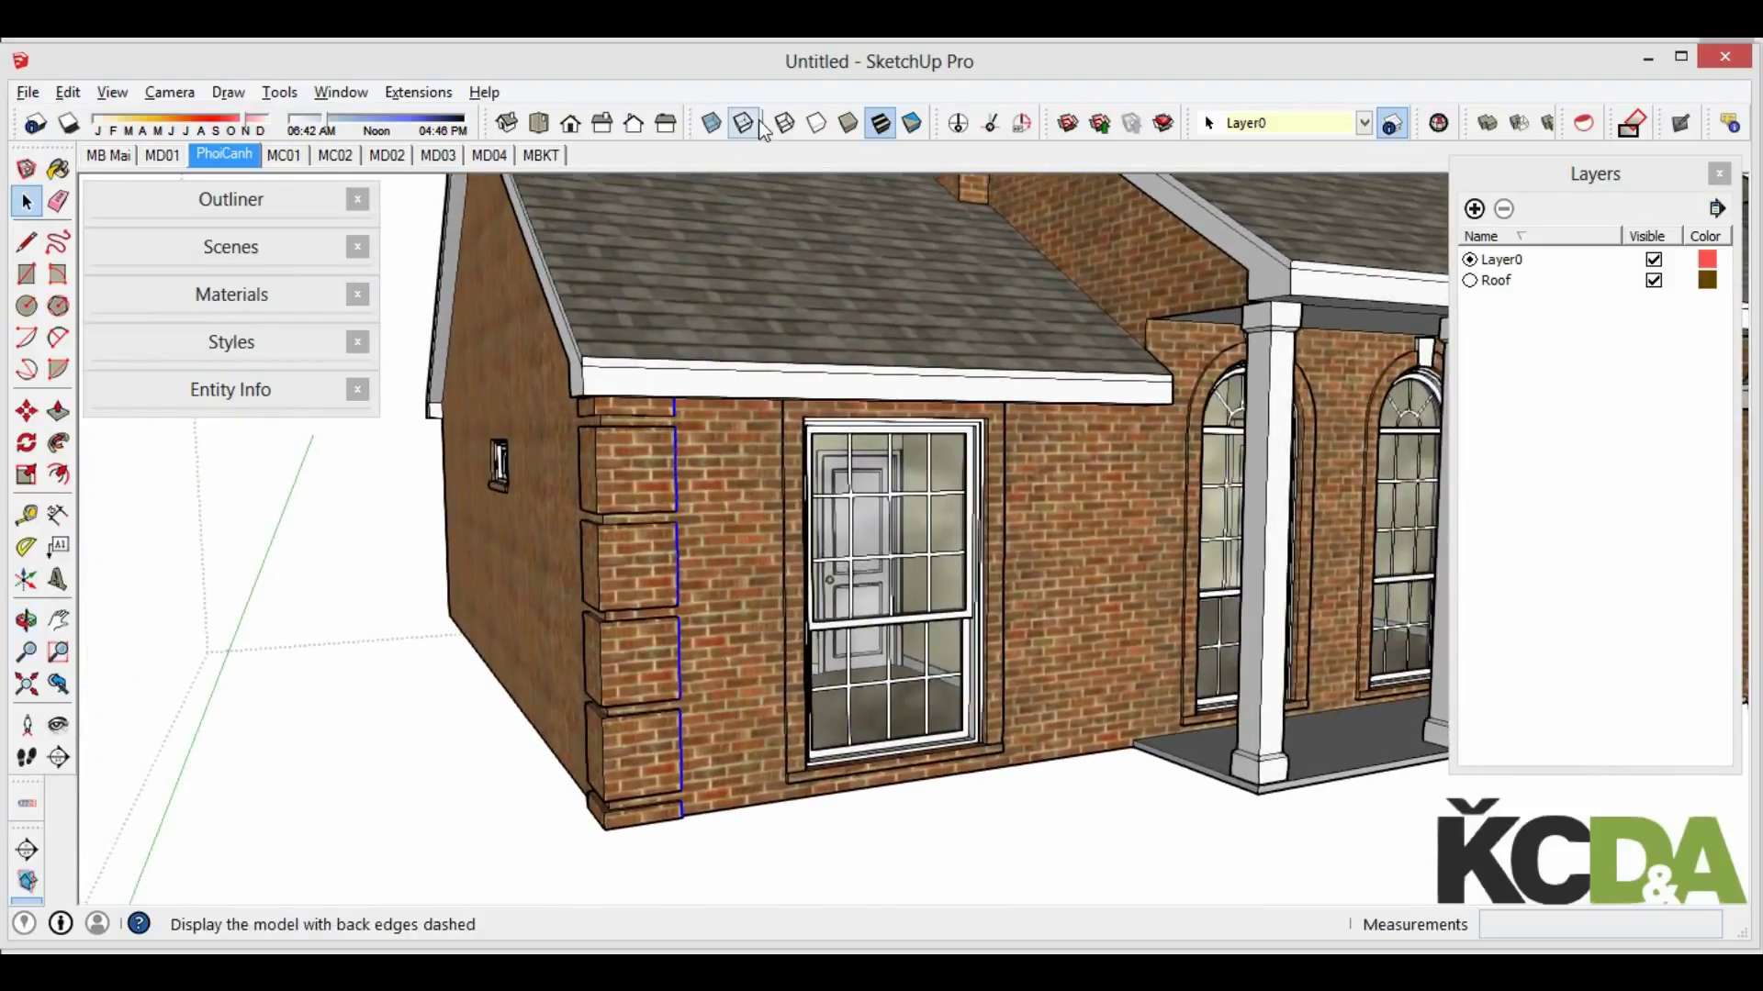
Select the blue corner edge in Wireframe, then return to Shaded with Textures
{"action": "left_click", "coordinate": [786, 125]}
{"action": "middle_click_drag", "start_coordinate": [719, 435], "coordinate": [726, 347]}
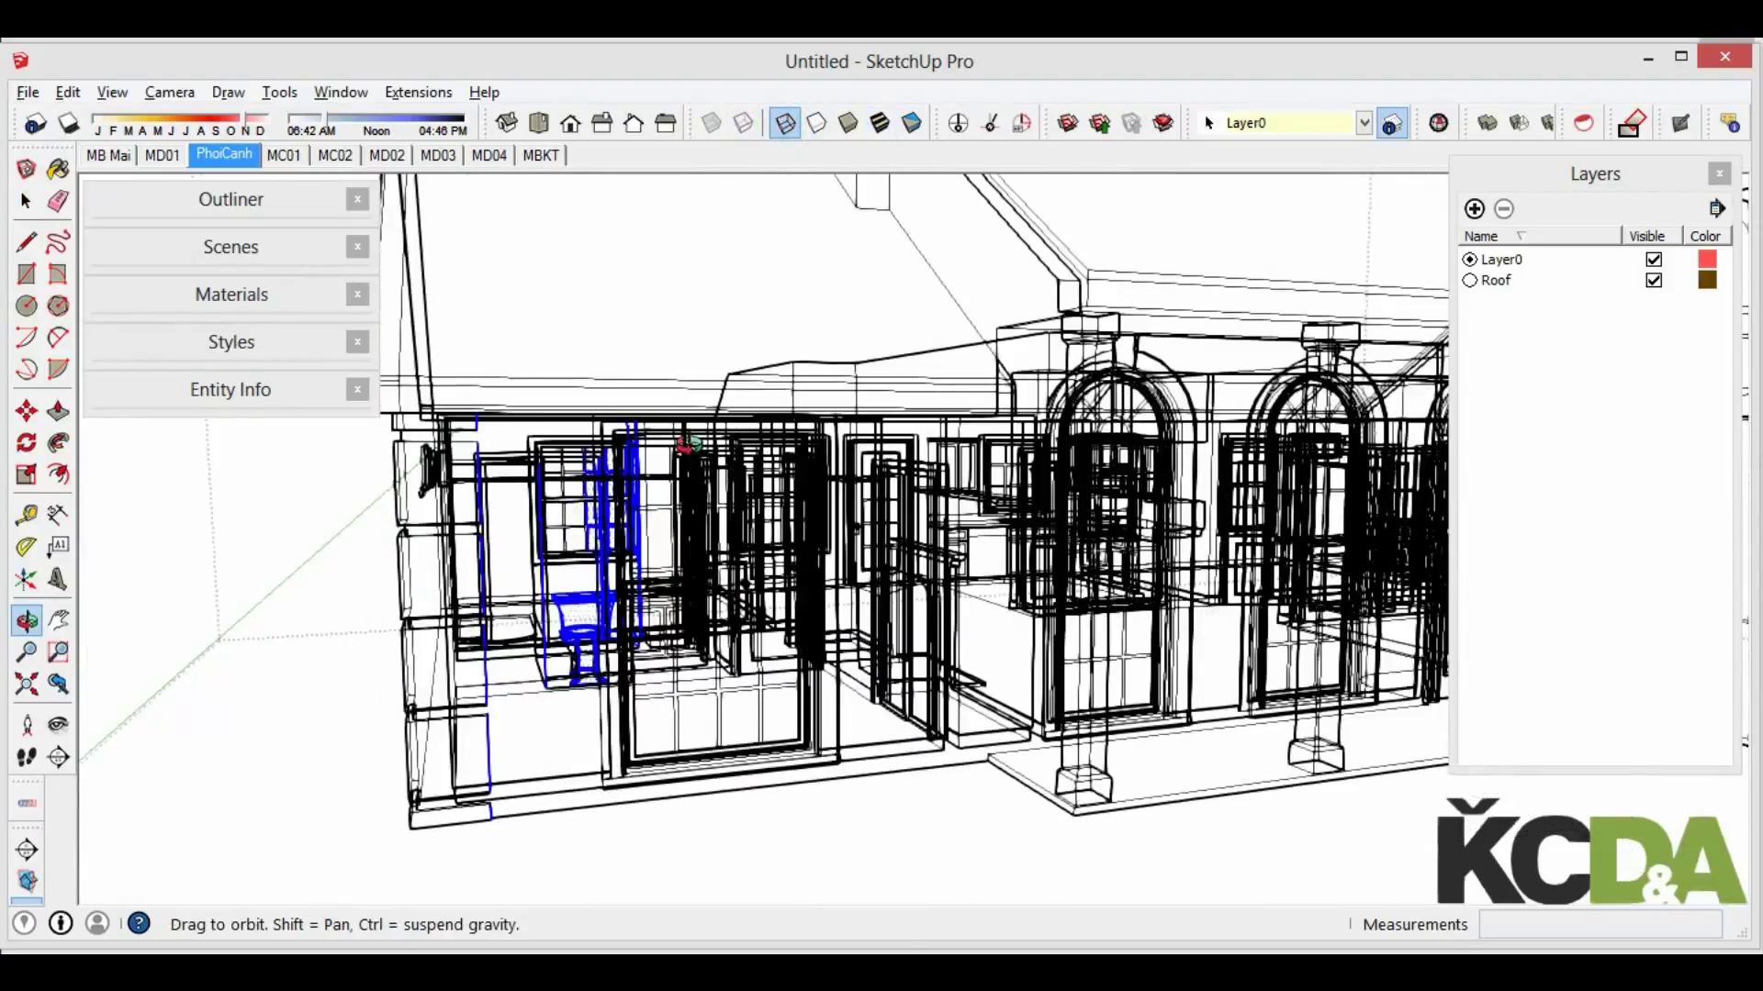
{"action": "mouse_move", "coordinate": [727, 317]}
{"action": "left_mouse_down"}
{"action": "mouse_move", "coordinate": [559, 735]}
{"action": "mouse_move", "coordinate": [511, 771]}
{"action": "left_mouse_up"}
{"action": "middle_click_drag", "start_coordinate": [511, 771], "coordinate": [697, 643]}
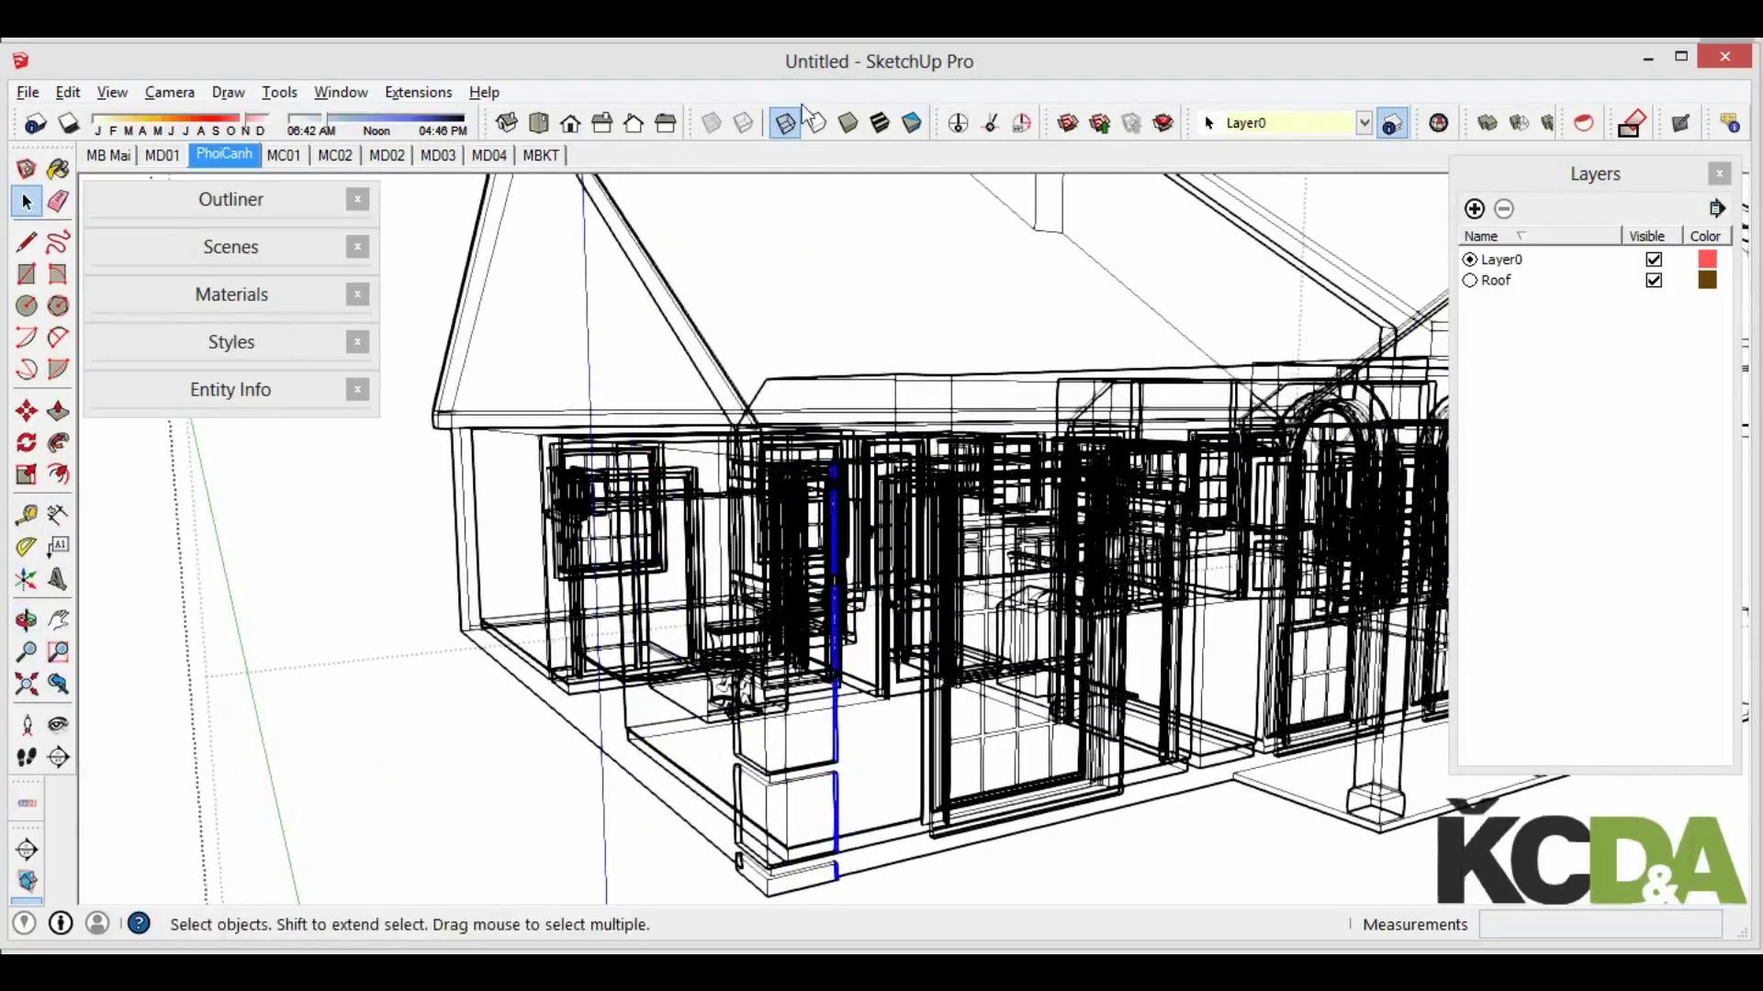
{"action": "left_click", "coordinate": [879, 122]}
{"action": "middle_click_drag", "start_coordinate": [812, 620], "coordinate": [768, 688]}
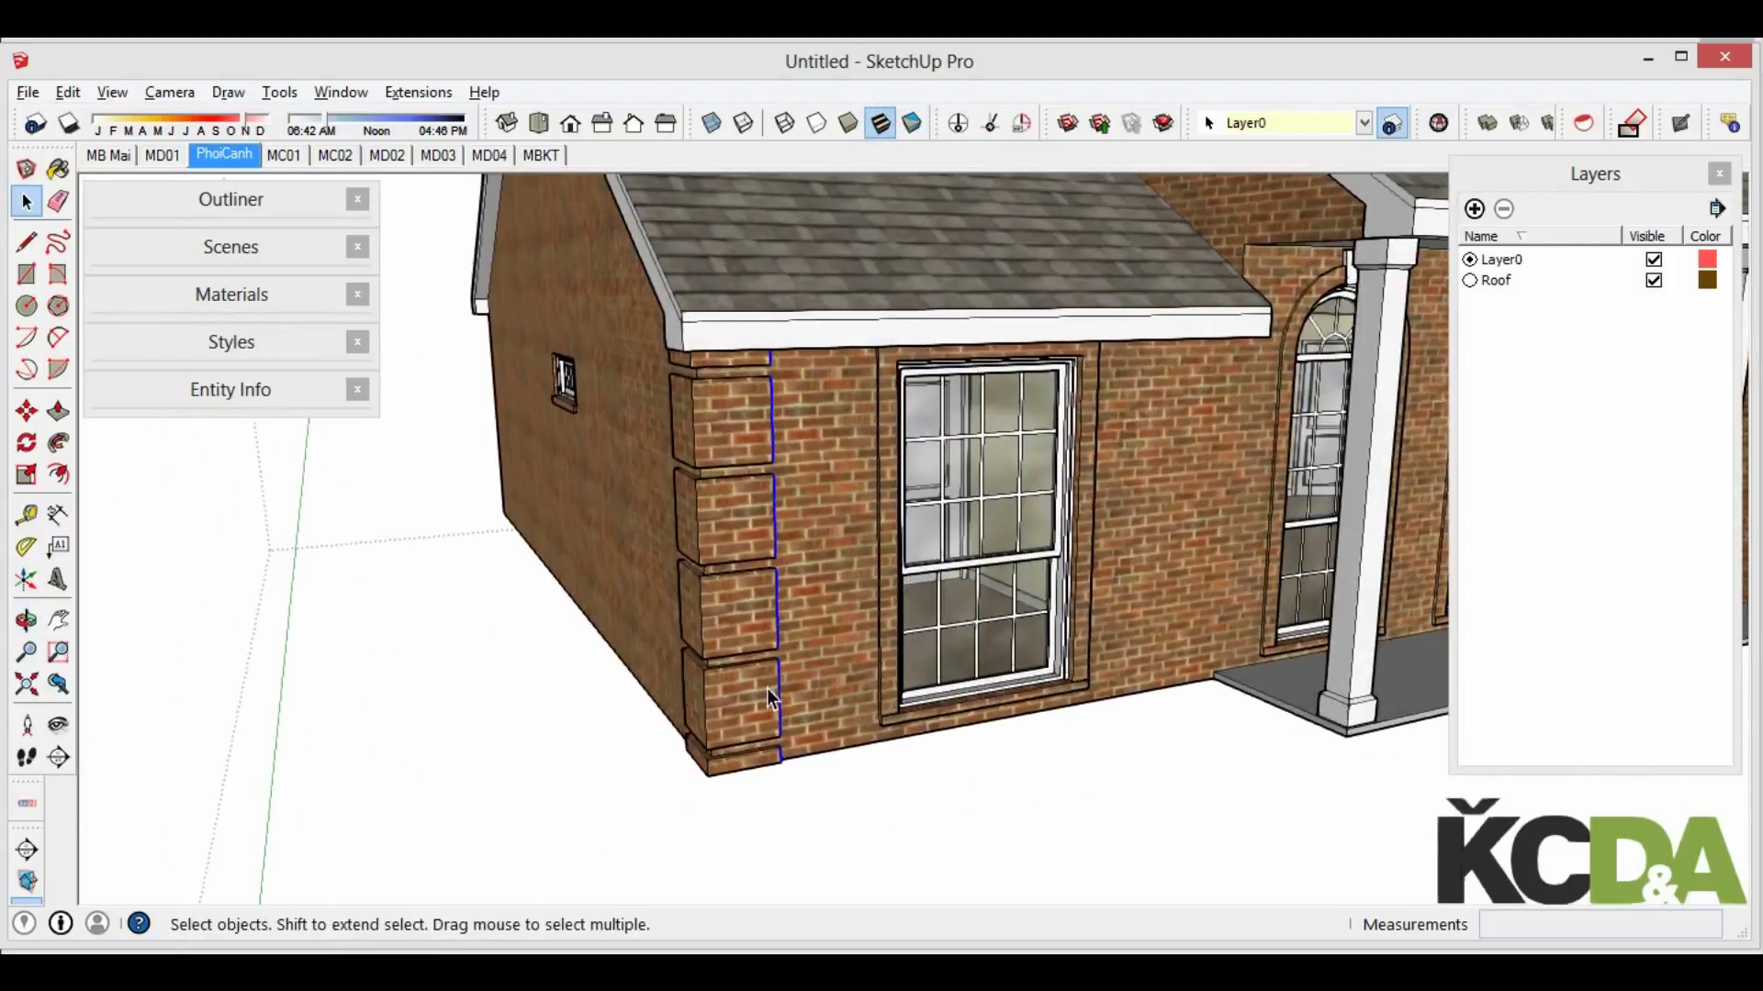
{"action": "scroll", "coordinate": [768, 692], "scroll_direction": "up", "scroll_amount": 3}
Start a move from the brick corner endpoint, then orbit to a low front porch view
{"action": "key", "text": "m"}
{"action": "left_click", "coordinate": [775, 792]}
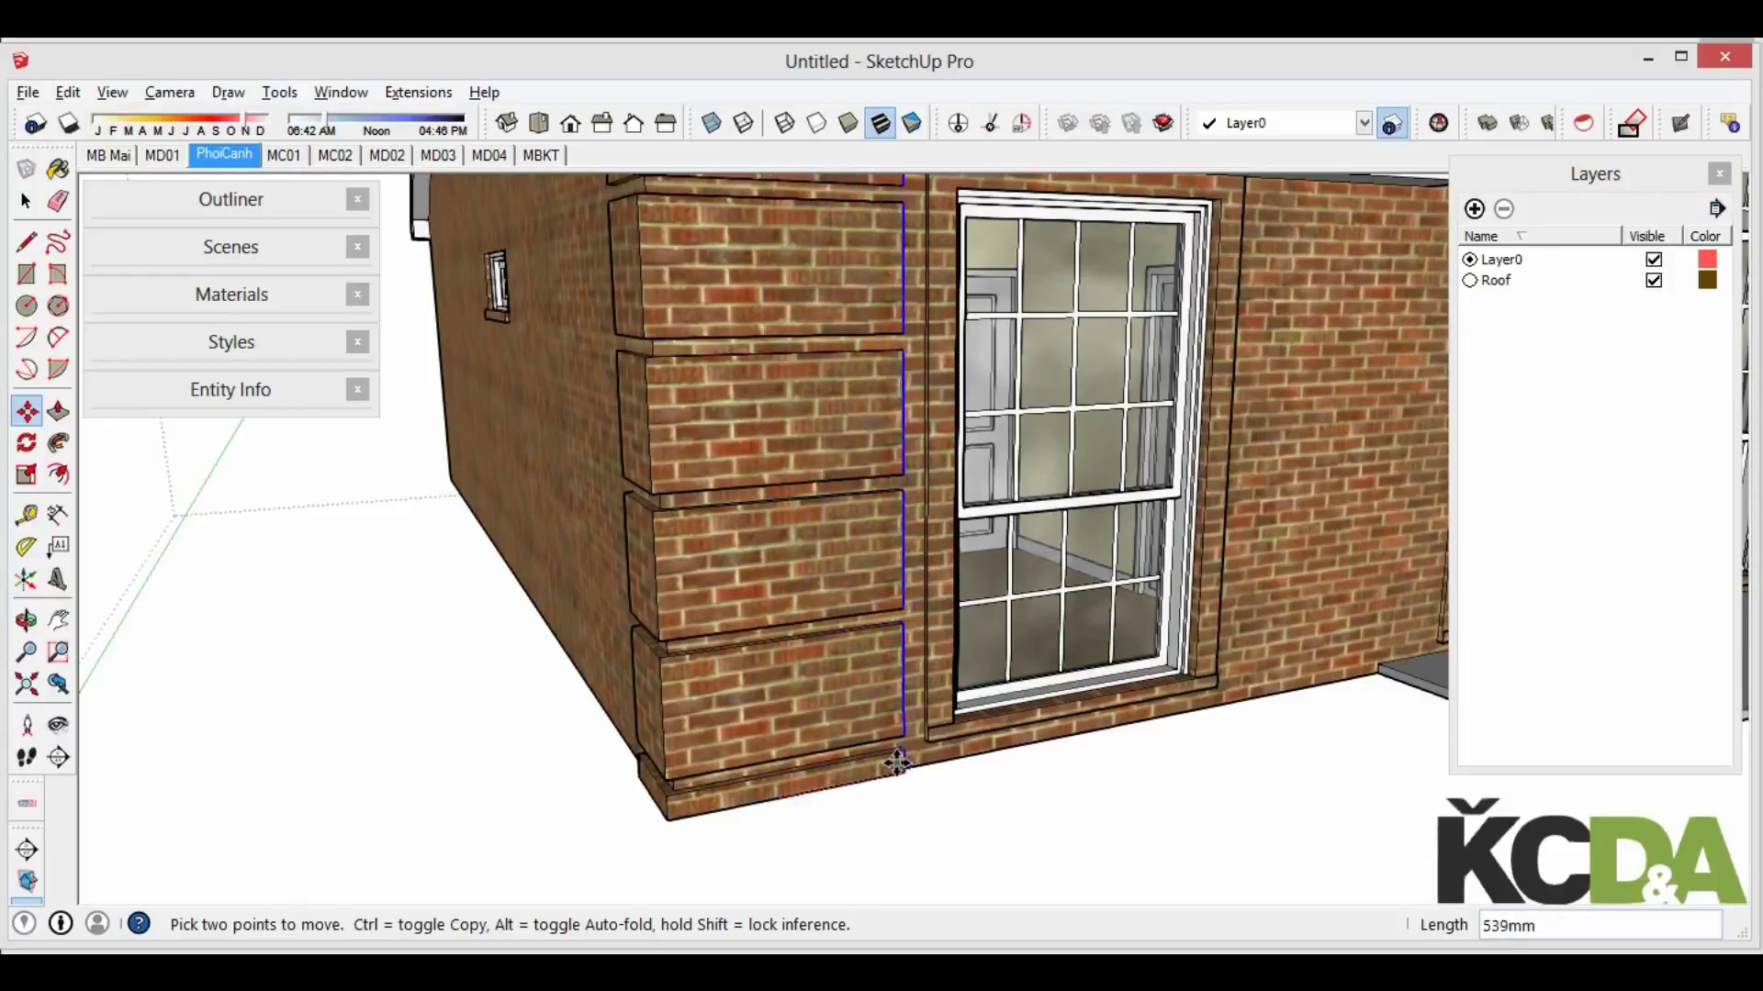
{"action": "mouse_move", "coordinate": [897, 762]}
{"action": "middle_mouse_down"}
{"action": "mouse_move", "coordinate": [734, 469]}
{"action": "mouse_move", "coordinate": [500, 572]}
{"action": "mouse_move", "coordinate": [830, 492]}
{"action": "middle_mouse_up"}
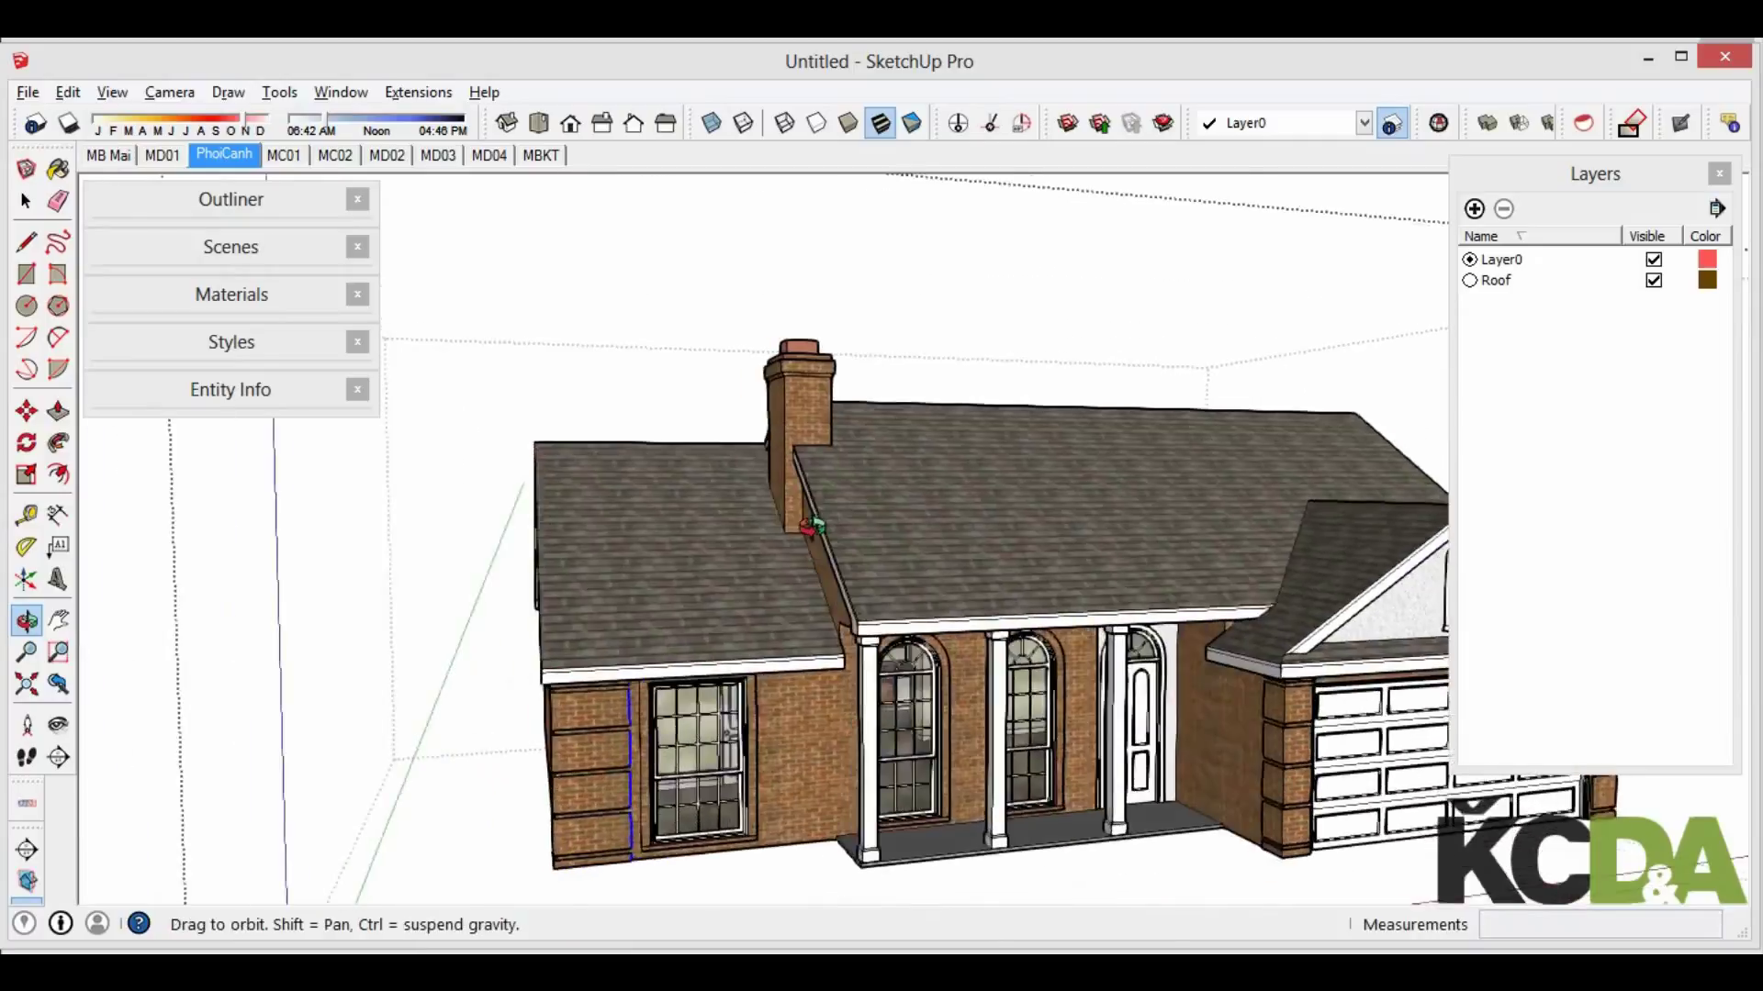
{"action": "mouse_move", "coordinate": [830, 491]}
{"action": "left_mouse_down"}
{"action": "mouse_move", "coordinate": [531, 496]}
{"action": "mouse_move", "coordinate": [633, 504]}
{"action": "mouse_move", "coordinate": [669, 441]}
{"action": "mouse_move", "coordinate": [641, 409]}
{"action": "mouse_move", "coordinate": [543, 419]}
{"action": "left_mouse_up"}
{"action": "key", "text": "m"}
{"action": "scroll", "coordinate": [649, 704], "scroll_direction": "up", "scroll_amount": 3}
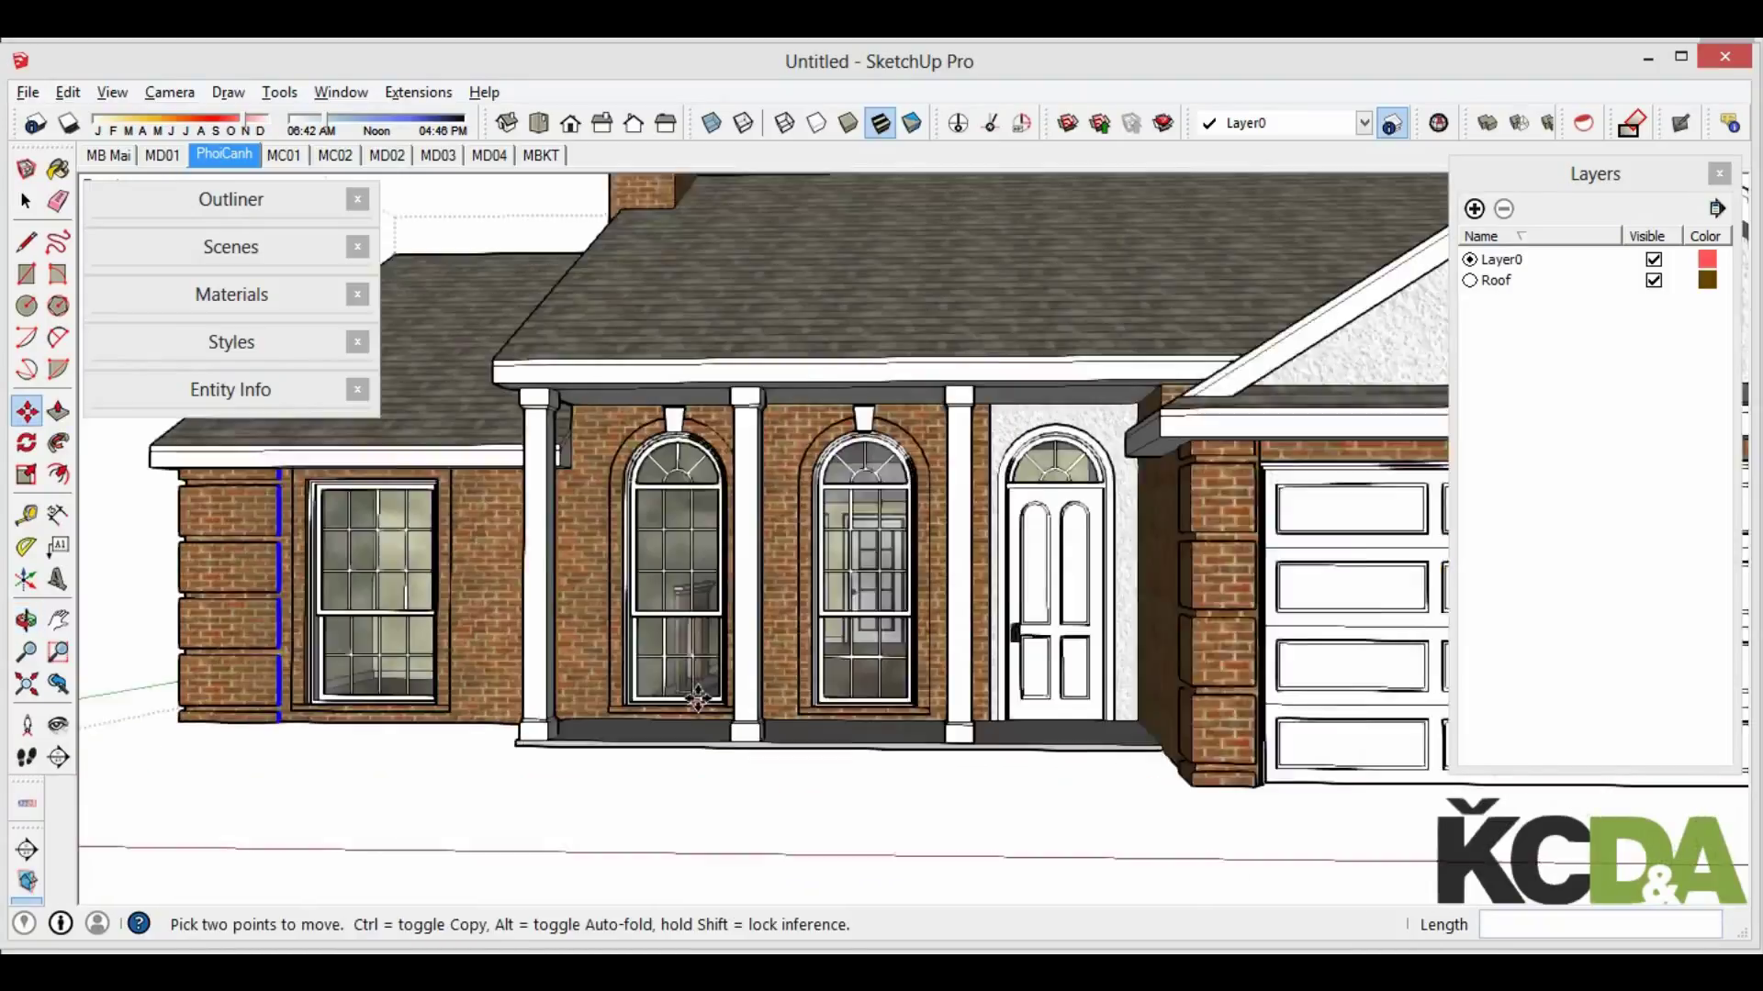
{"action": "scroll", "coordinate": [649, 704], "scroll_direction": "up", "scroll_amount": 4}
{"action": "middle_click_drag", "start_coordinate": [638, 680], "coordinate": [801, 731]}
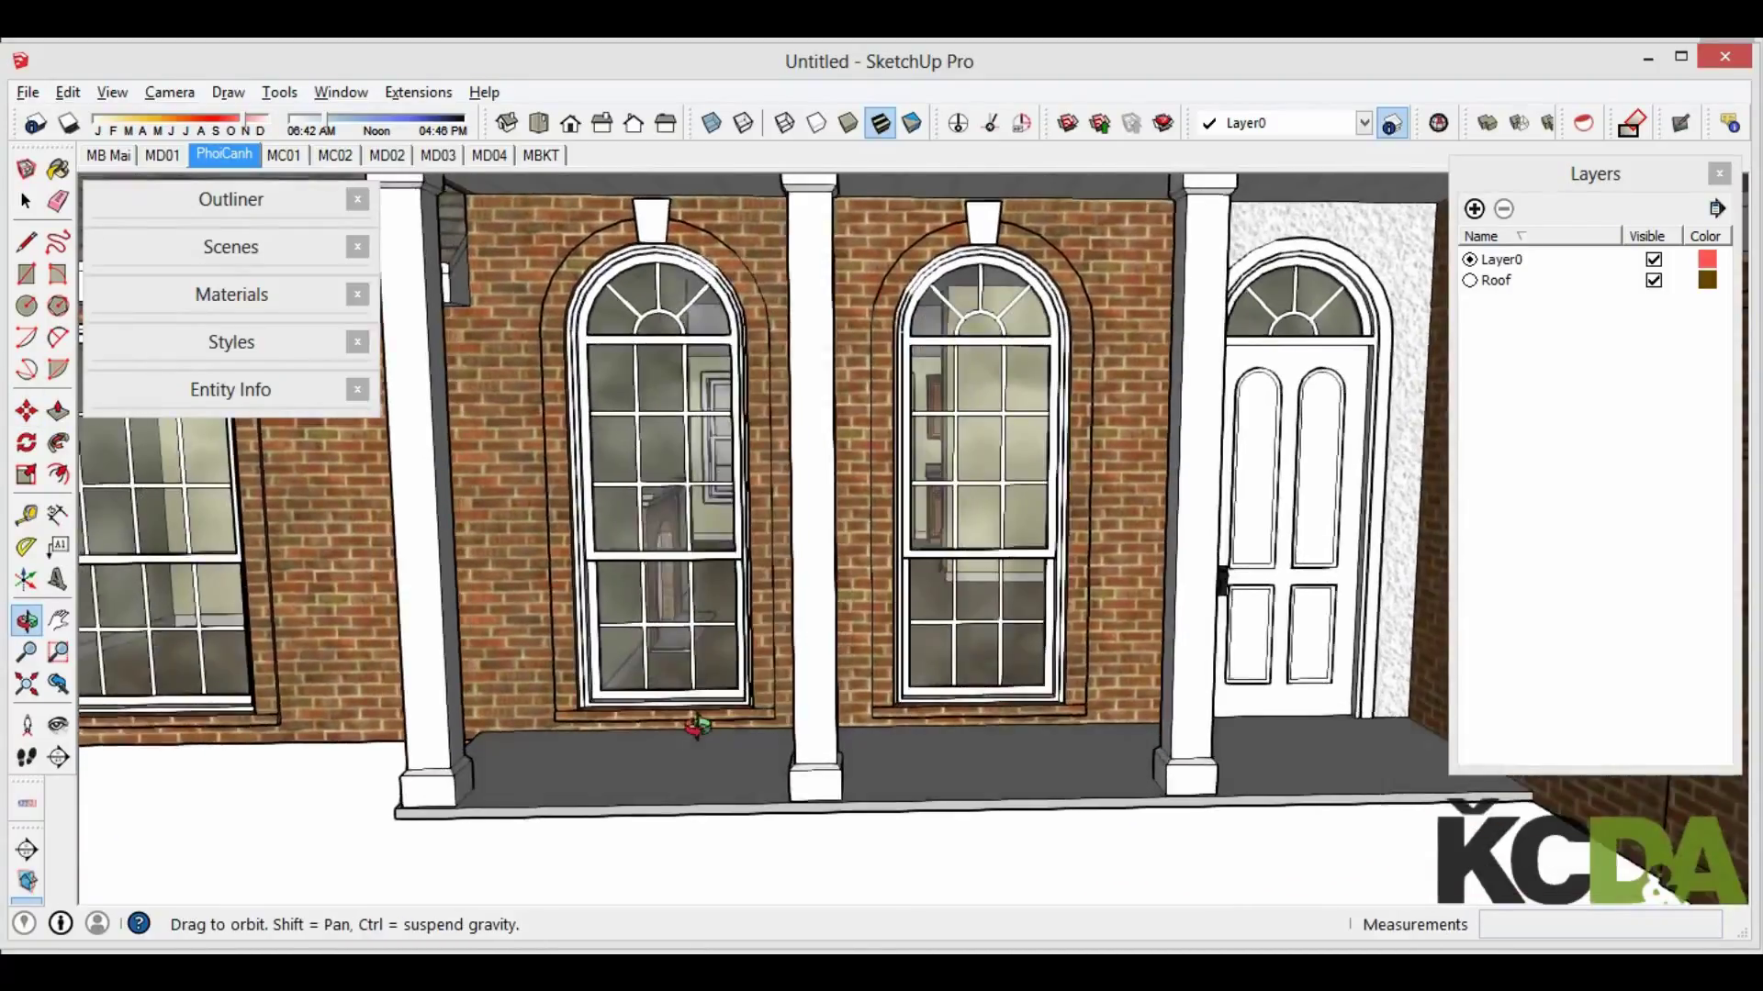
Select the top face of a porch column's base block
{"action": "key", "text": "space"}
{"action": "scroll", "coordinate": [785, 767], "scroll_direction": "up", "scroll_amount": 3}
{"action": "scroll", "coordinate": [835, 774], "scroll_direction": "up", "scroll_amount": 3}
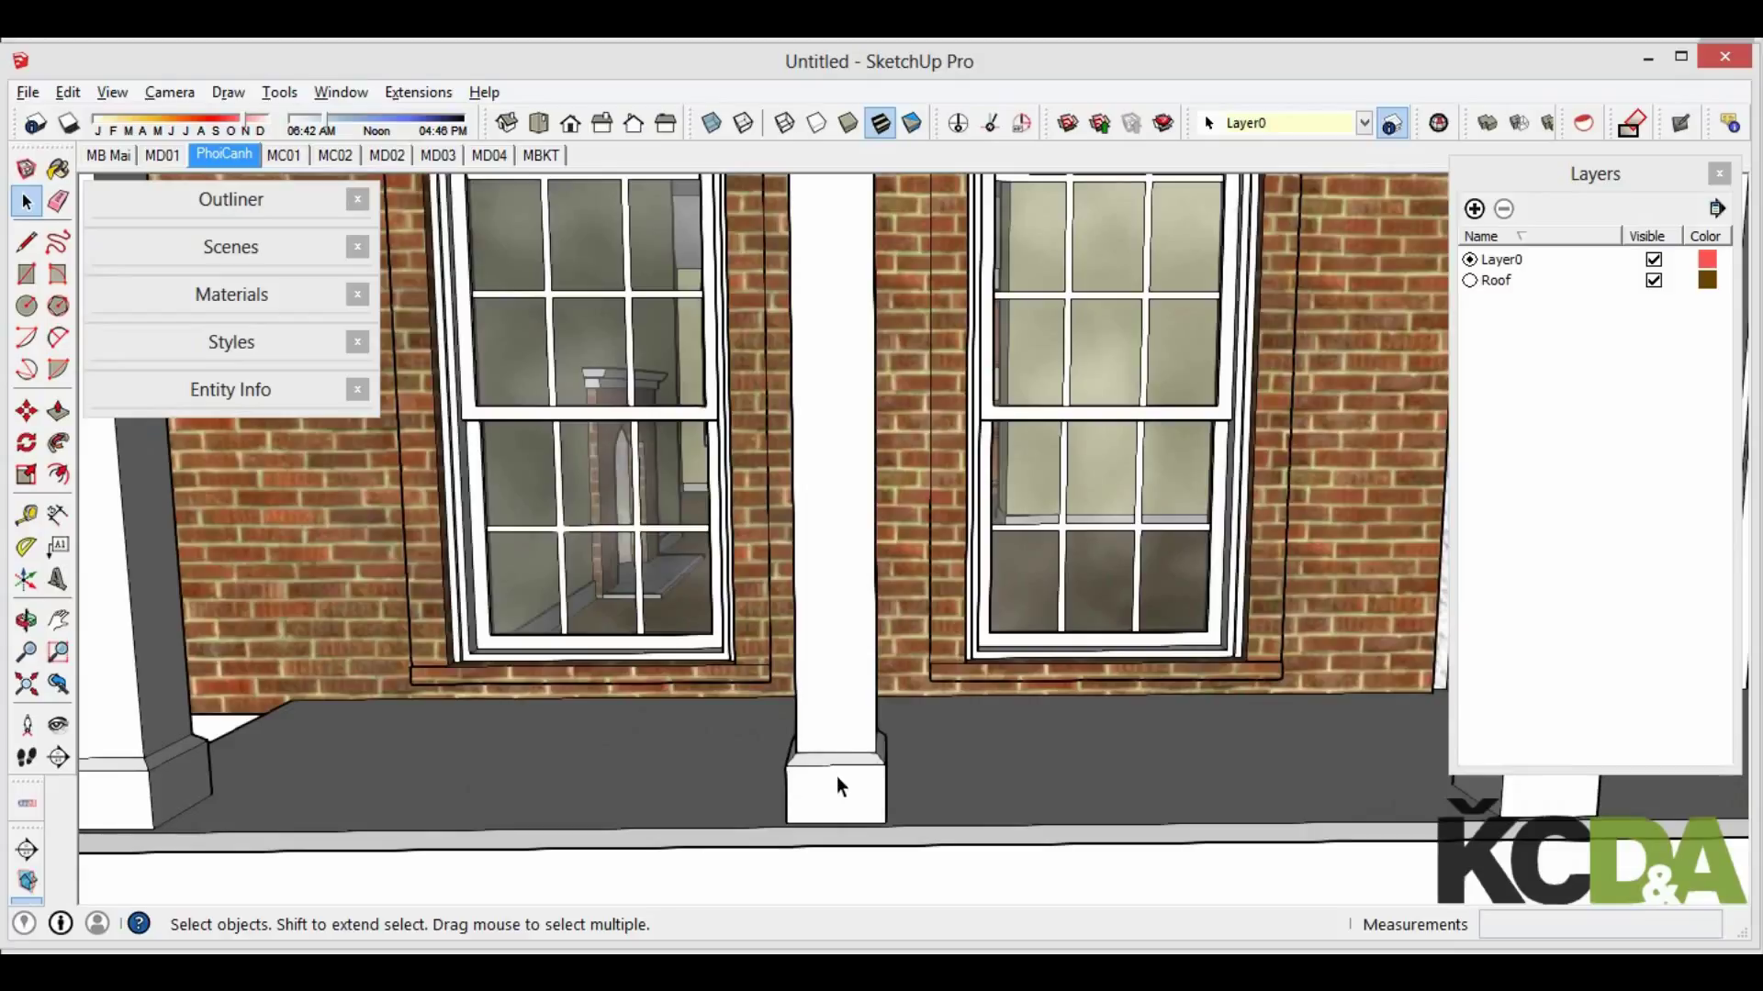
{"action": "triple_click", "coordinate": [838, 779]}
{"action": "mouse_move", "coordinate": [813, 755]}
{"action": "middle_mouse_down"}
{"action": "mouse_move", "coordinate": [1110, 741]}
{"action": "mouse_move", "coordinate": [768, 718]}
{"action": "middle_mouse_up"}
{"action": "left_click", "coordinate": [936, 792]}
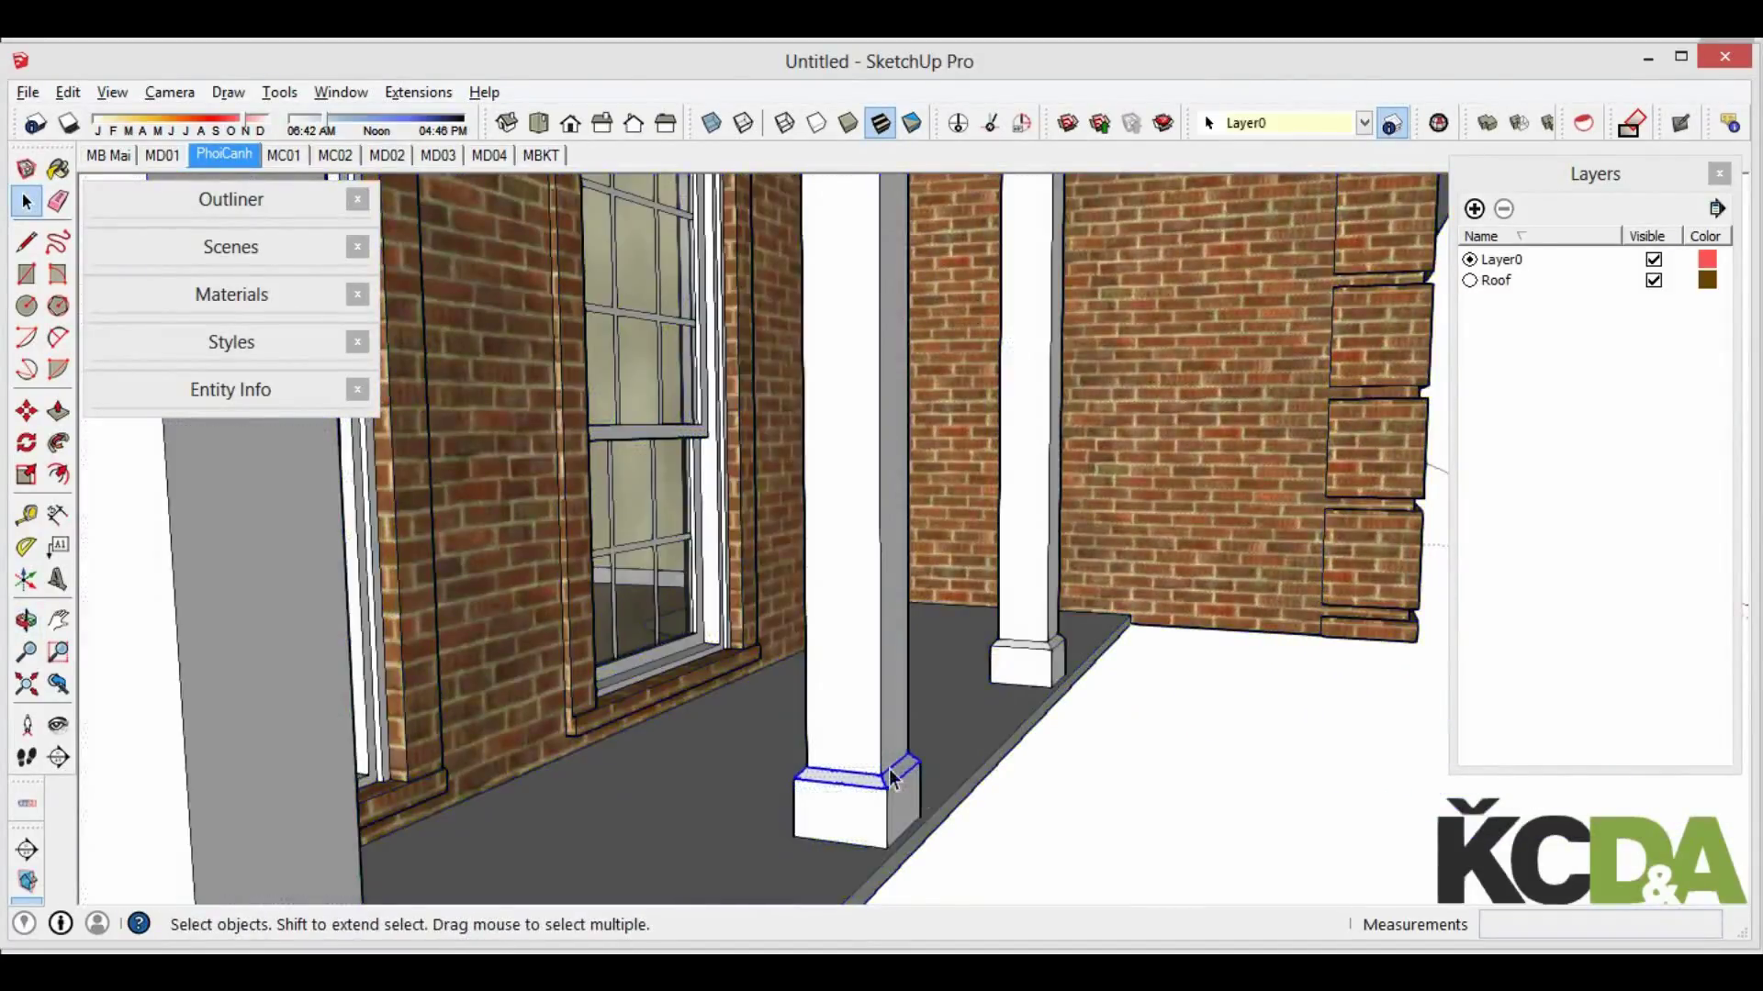
{"action": "middle_click_drag", "start_coordinate": [936, 791], "coordinate": [514, 767]}
Move the column base's top face about 1367 mm up the blue axis
{"action": "key", "text": "m"}
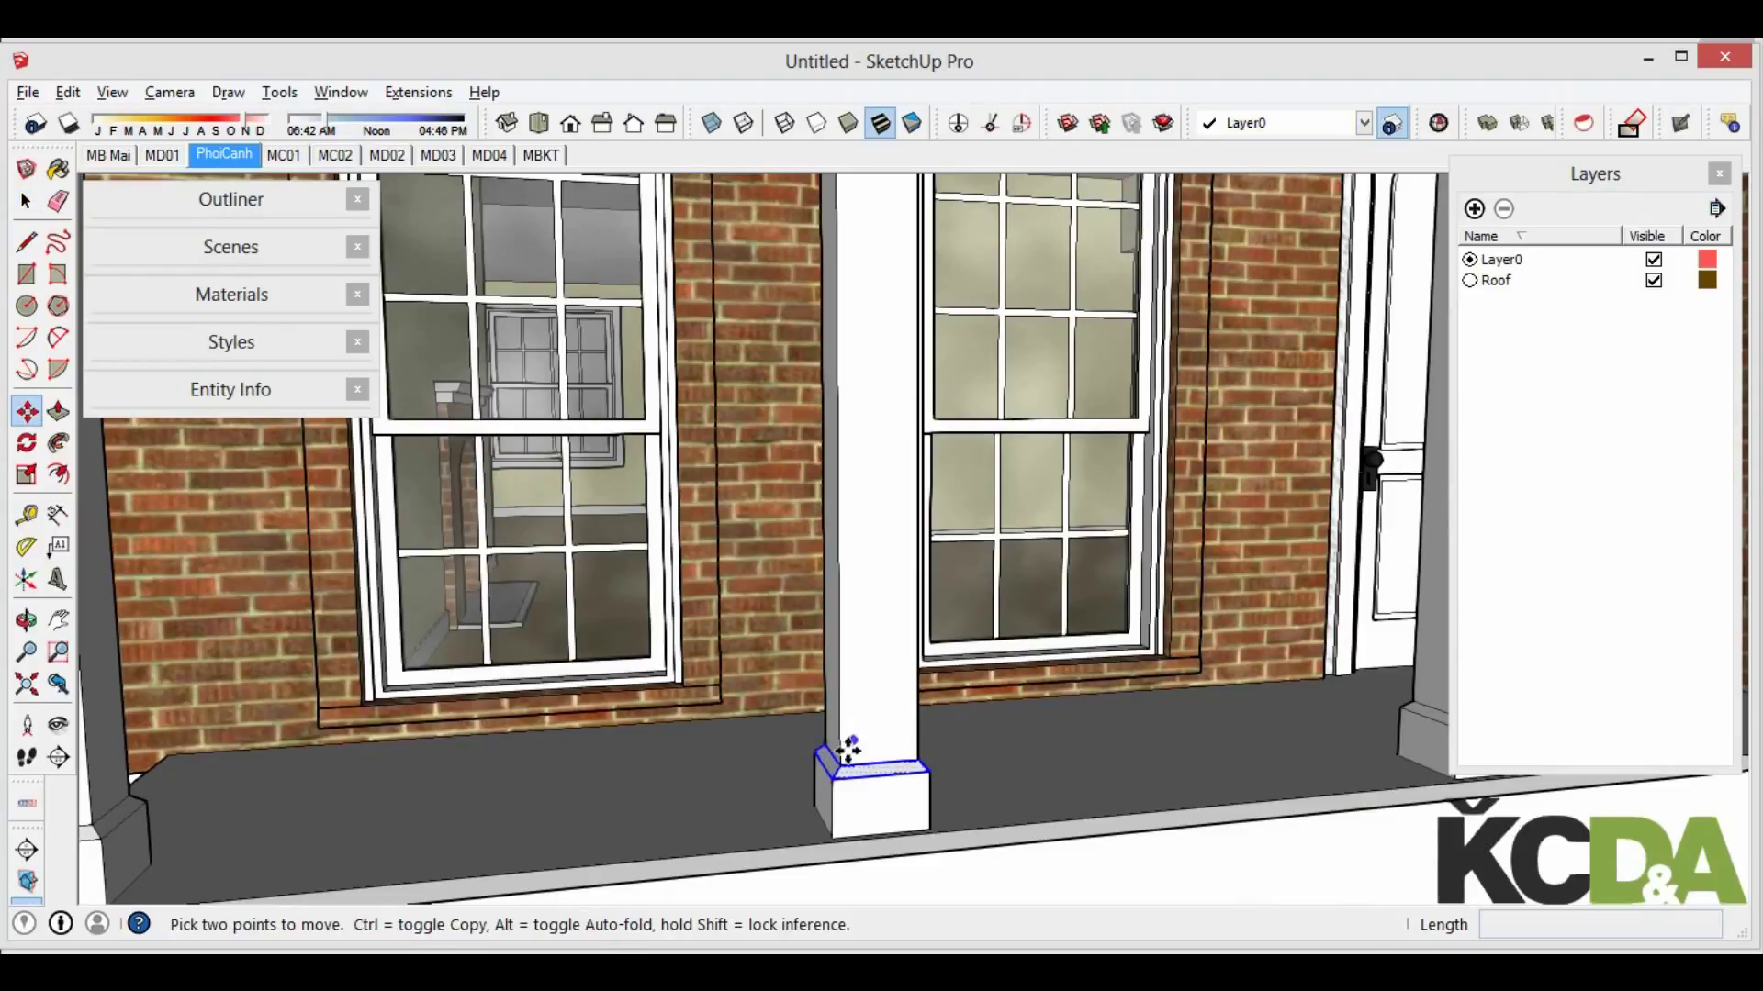
{"action": "left_click", "coordinate": [840, 762]}
{"action": "middle_click_drag", "start_coordinate": [841, 437], "coordinate": [862, 676]}
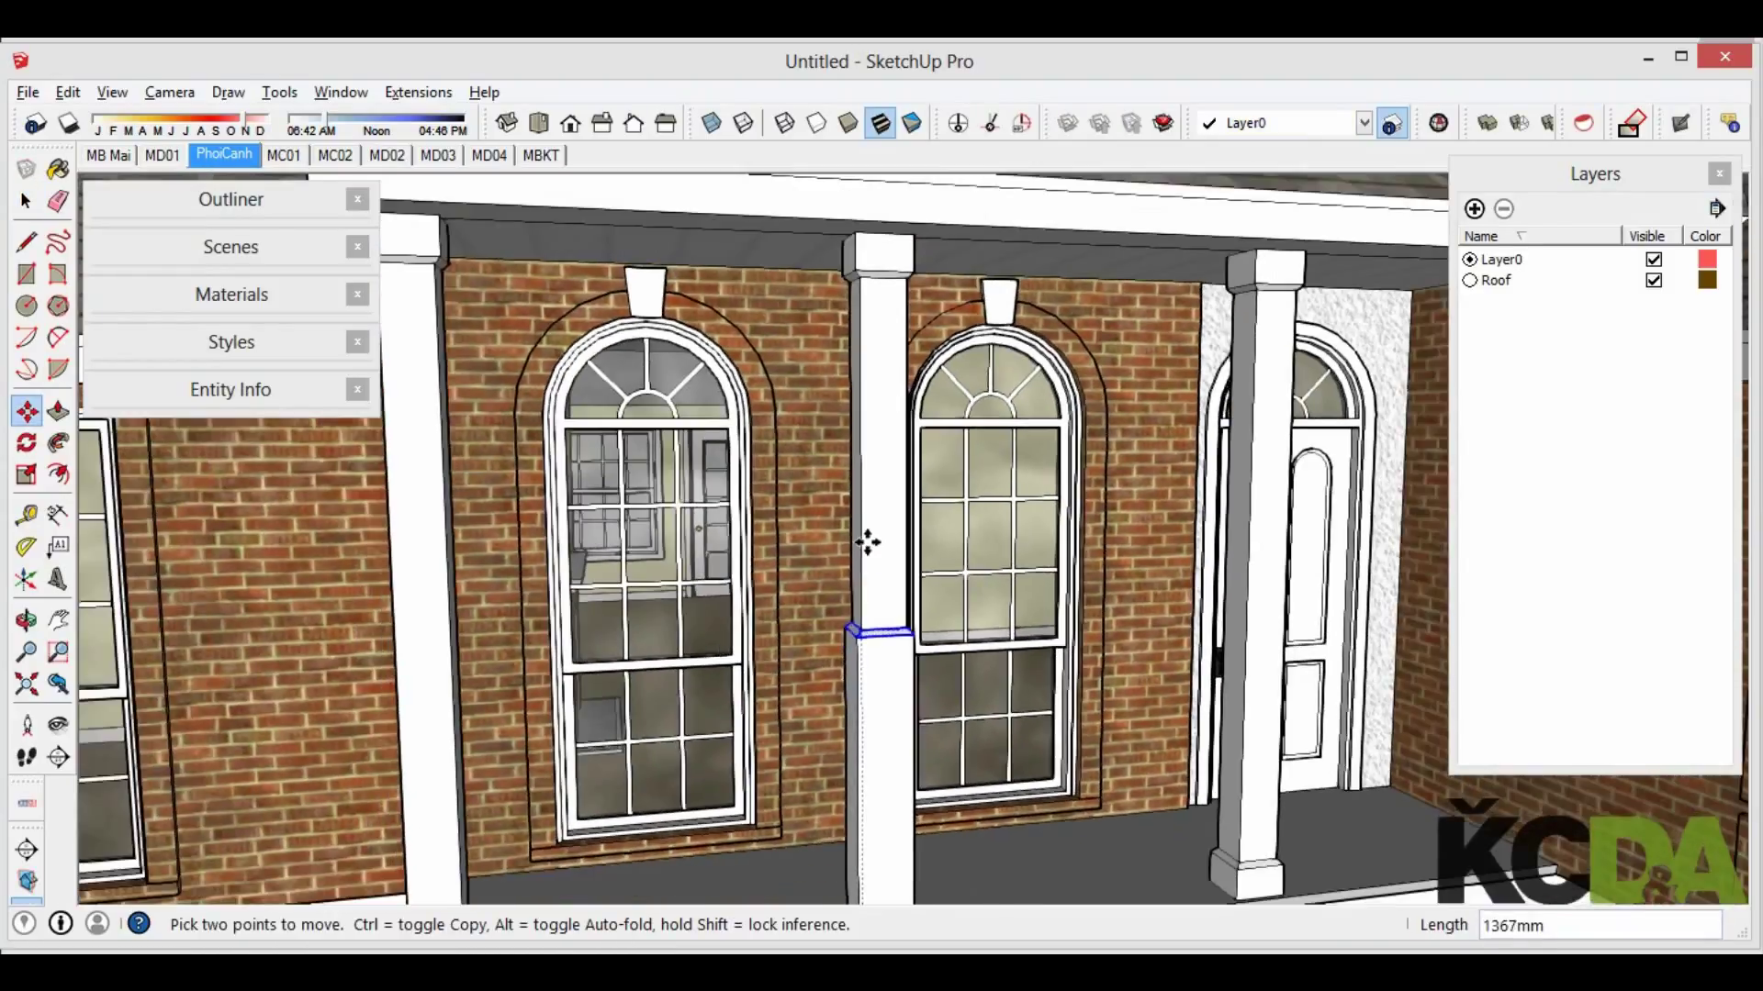
{"action": "mouse_move", "coordinate": [881, 630]}
{"action": "middle_mouse_down"}
{"action": "mouse_move", "coordinate": [823, 722]}
{"action": "mouse_move", "coordinate": [928, 533]}
{"action": "mouse_move", "coordinate": [776, 663]}
{"action": "mouse_move", "coordinate": [666, 470]}
{"action": "mouse_move", "coordinate": [889, 604]}
{"action": "mouse_move", "coordinate": [522, 570]}
{"action": "mouse_move", "coordinate": [177, 312]}
{"action": "middle_mouse_up"}
{"action": "key", "text": "space"}
{"action": "scroll", "coordinate": [837, 549], "scroll_direction": "down", "scroll_amount": 5}
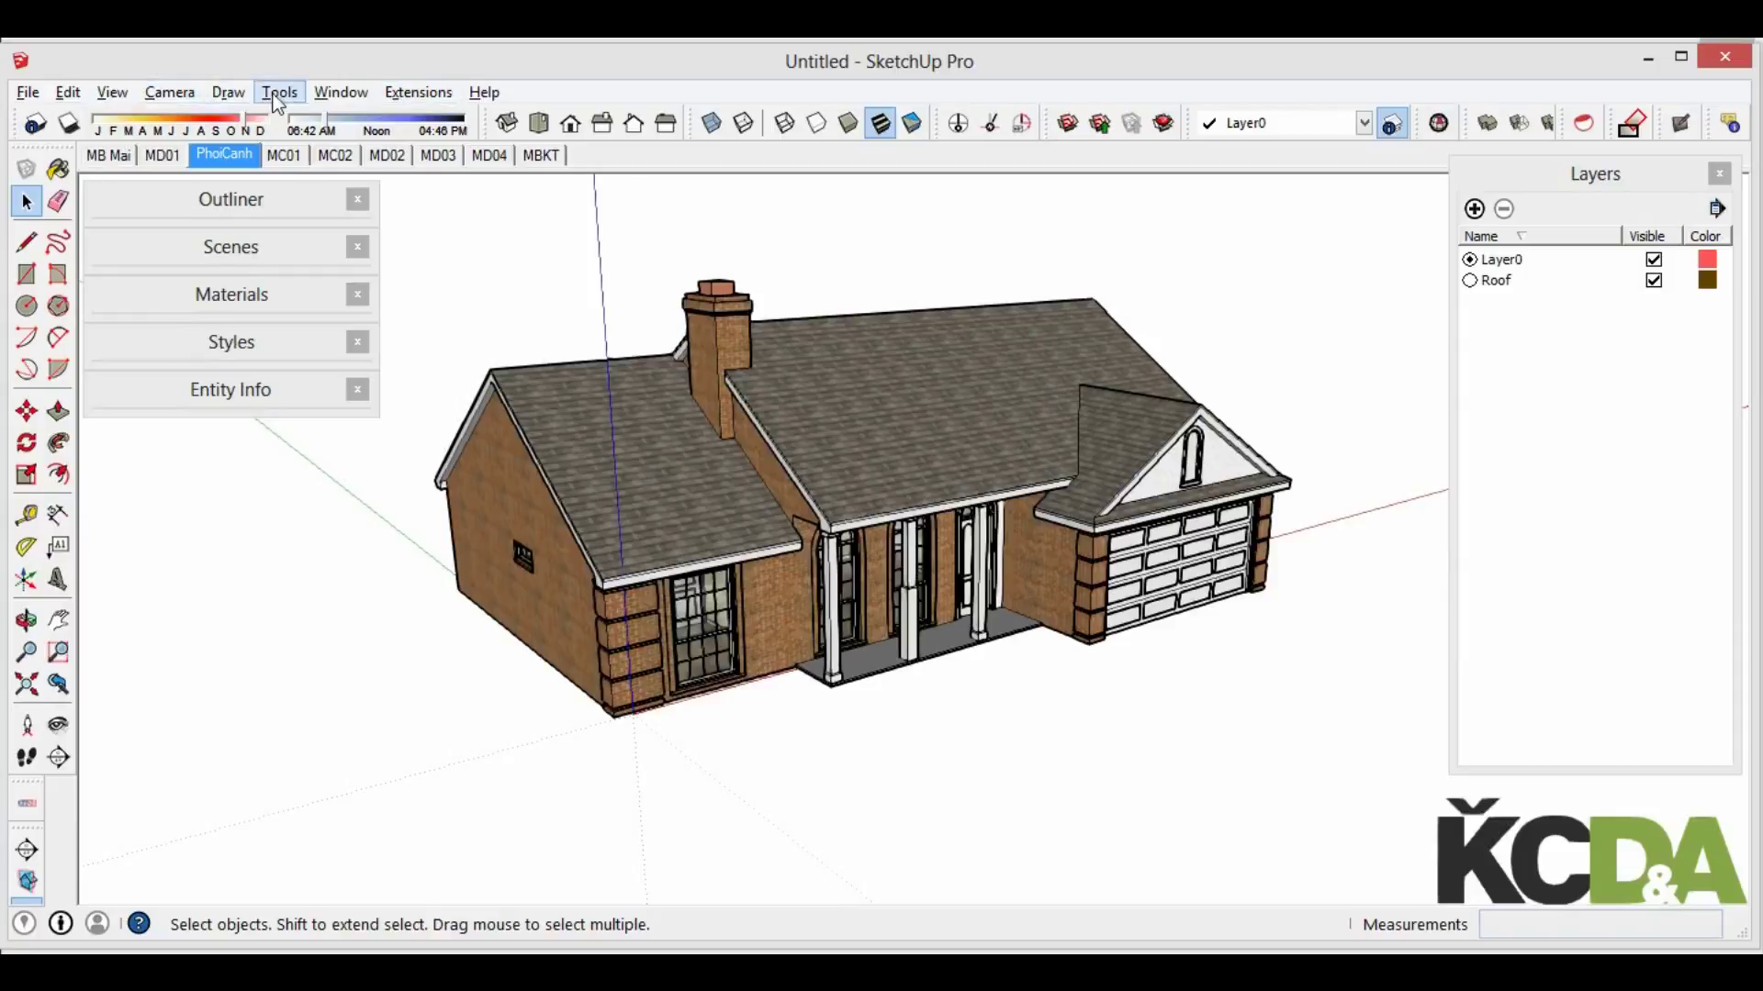
Dock the Components browser and try the Architecture and People collections
{"action": "left_click", "coordinate": [340, 92]}
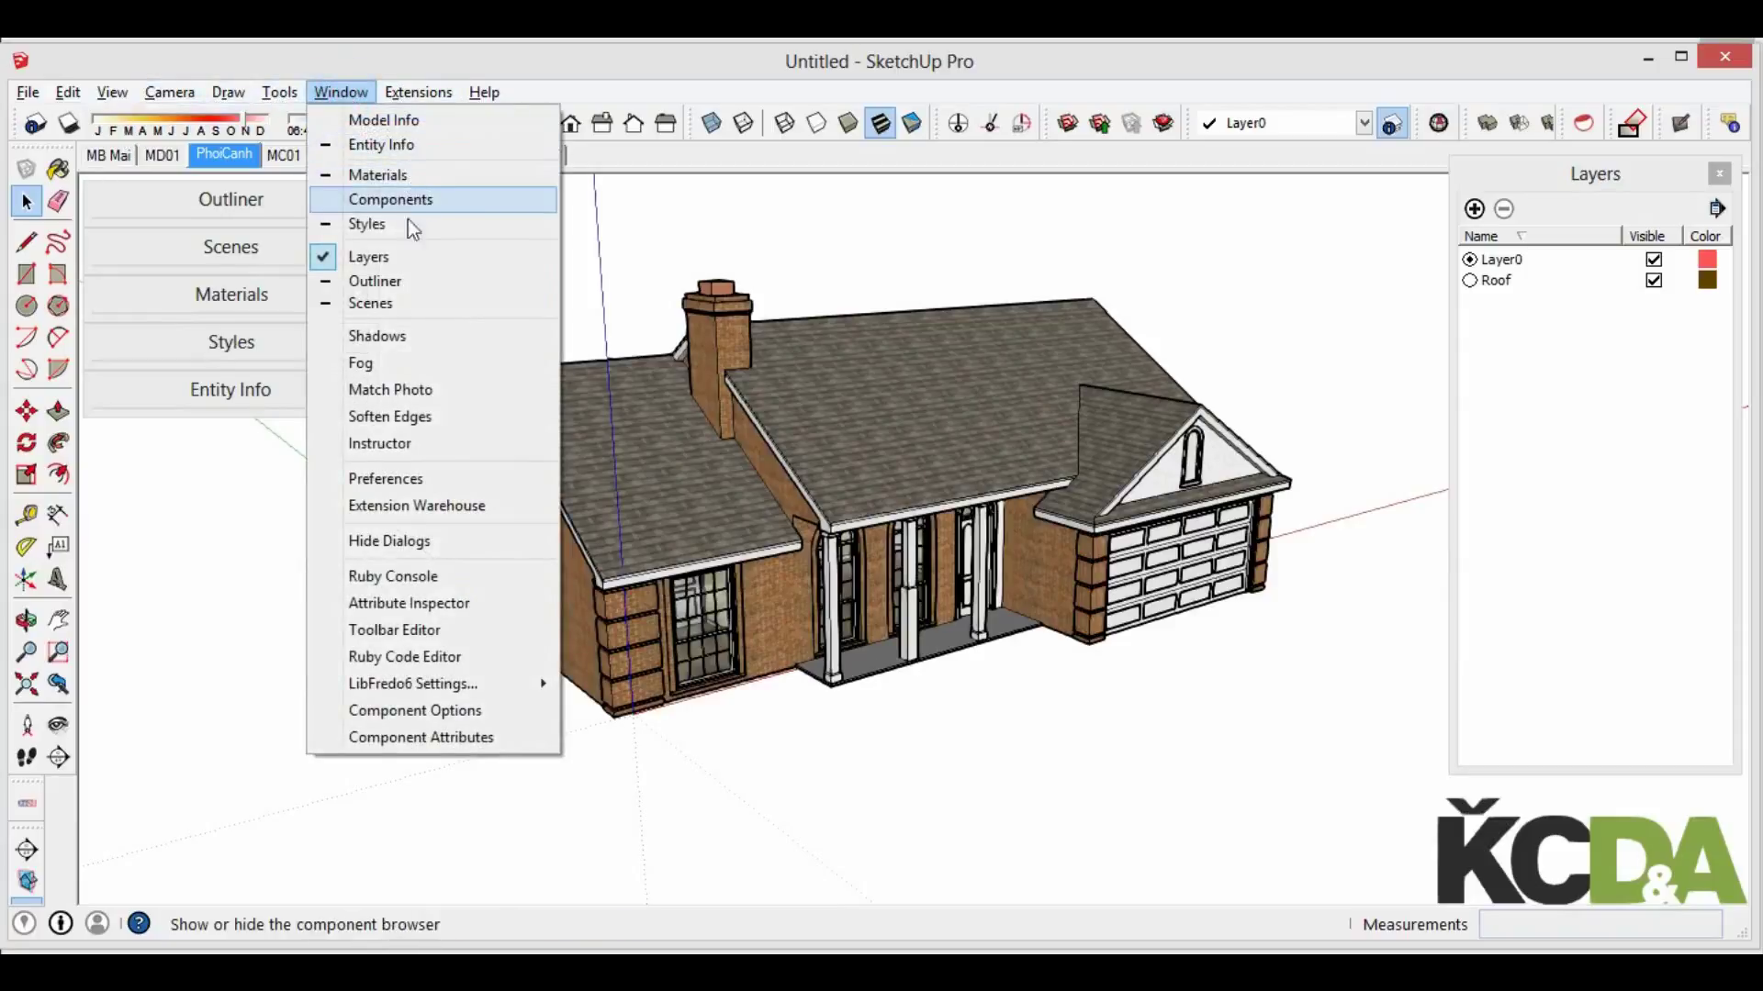
{"action": "left_click", "coordinate": [390, 199]}
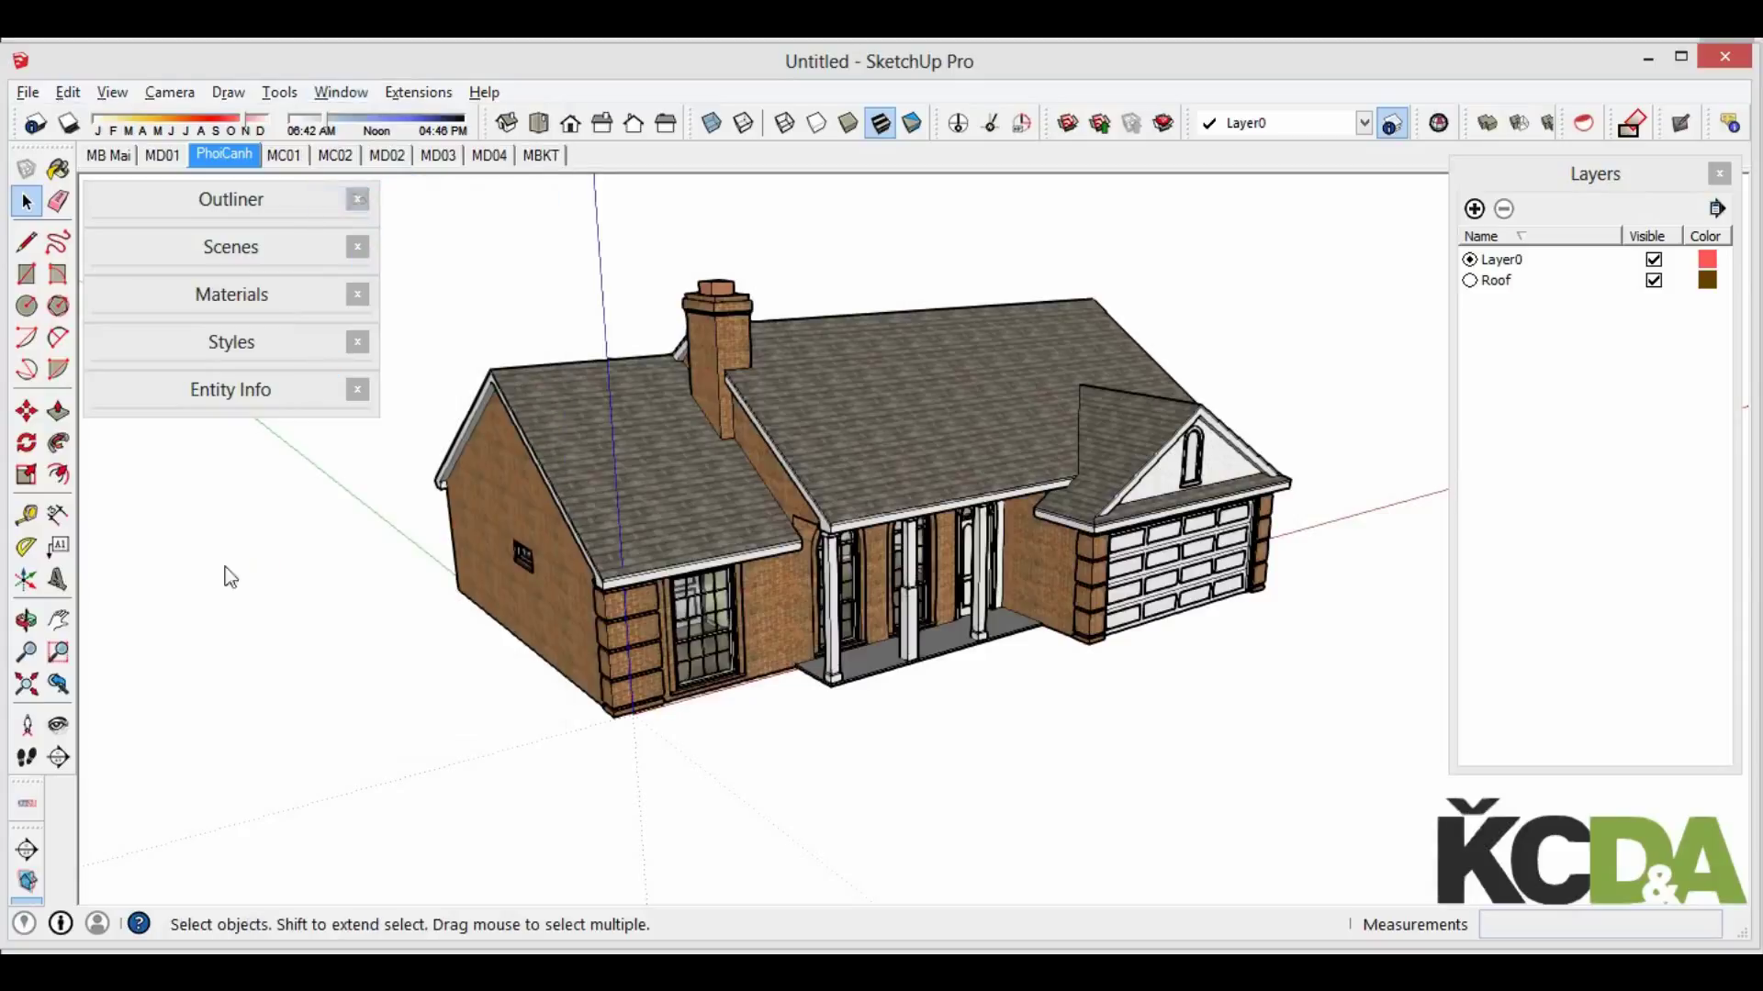
{"action": "left_click_drag", "start_coordinate": [524, 417], "coordinate": [275, 452]}
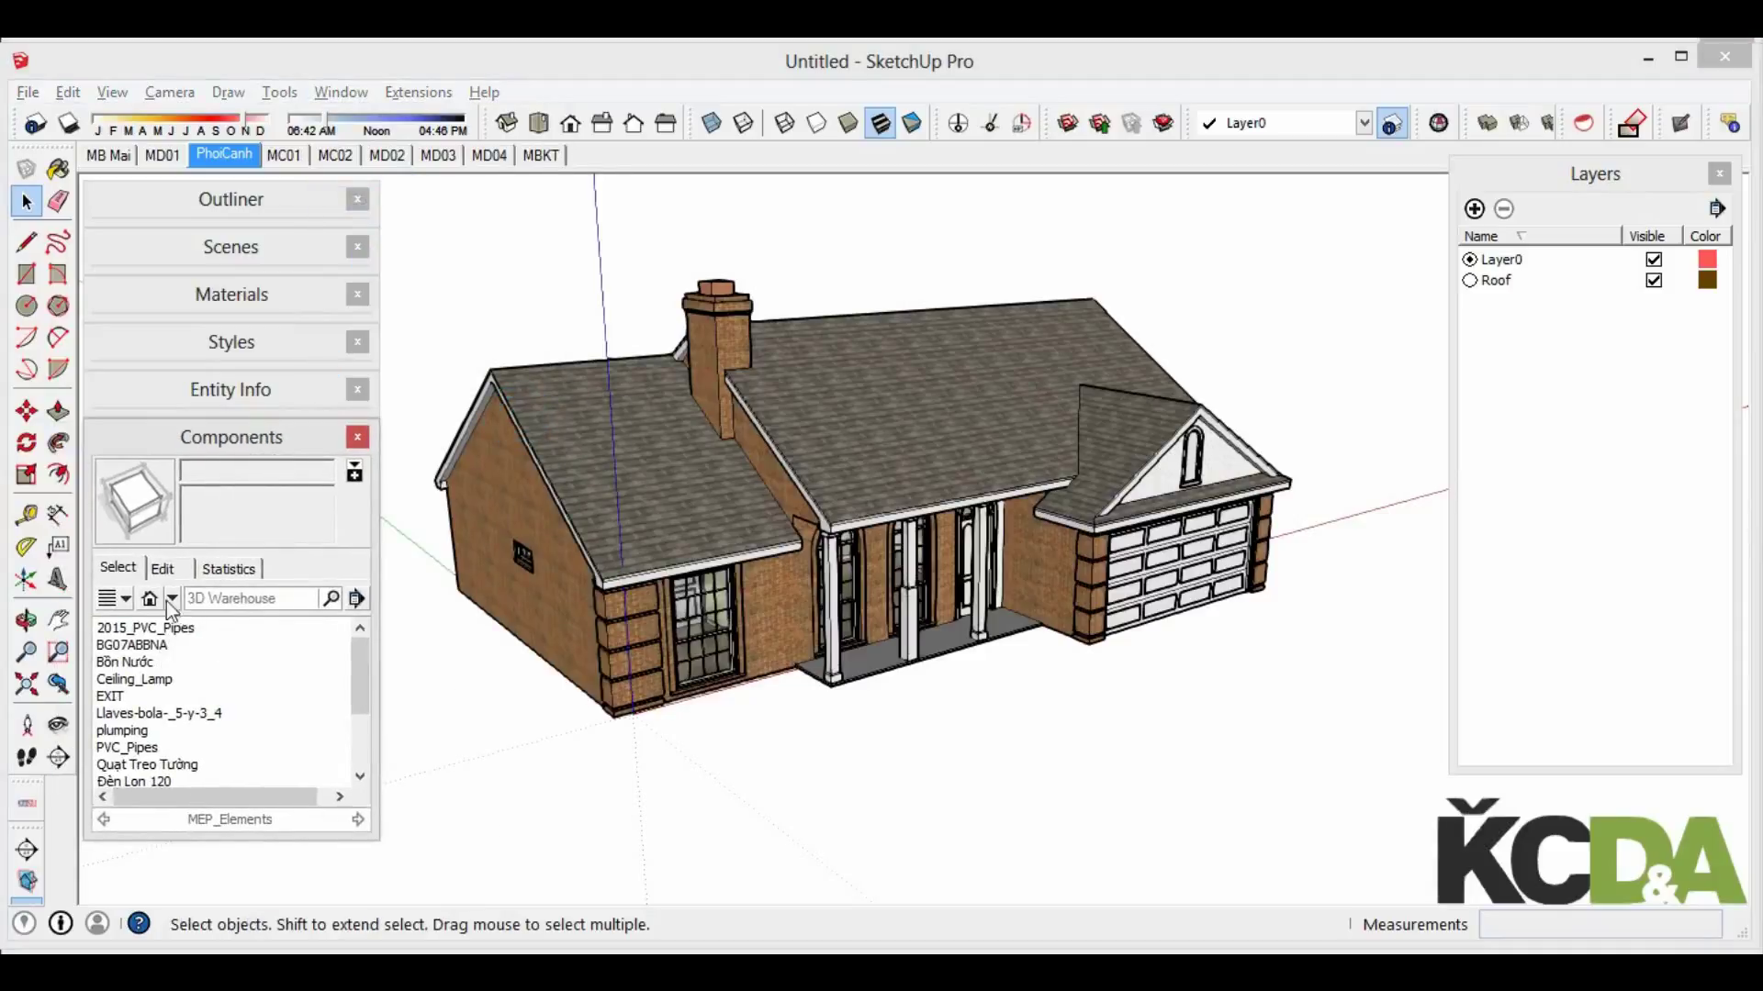
{"action": "left_click", "coordinate": [171, 600]}
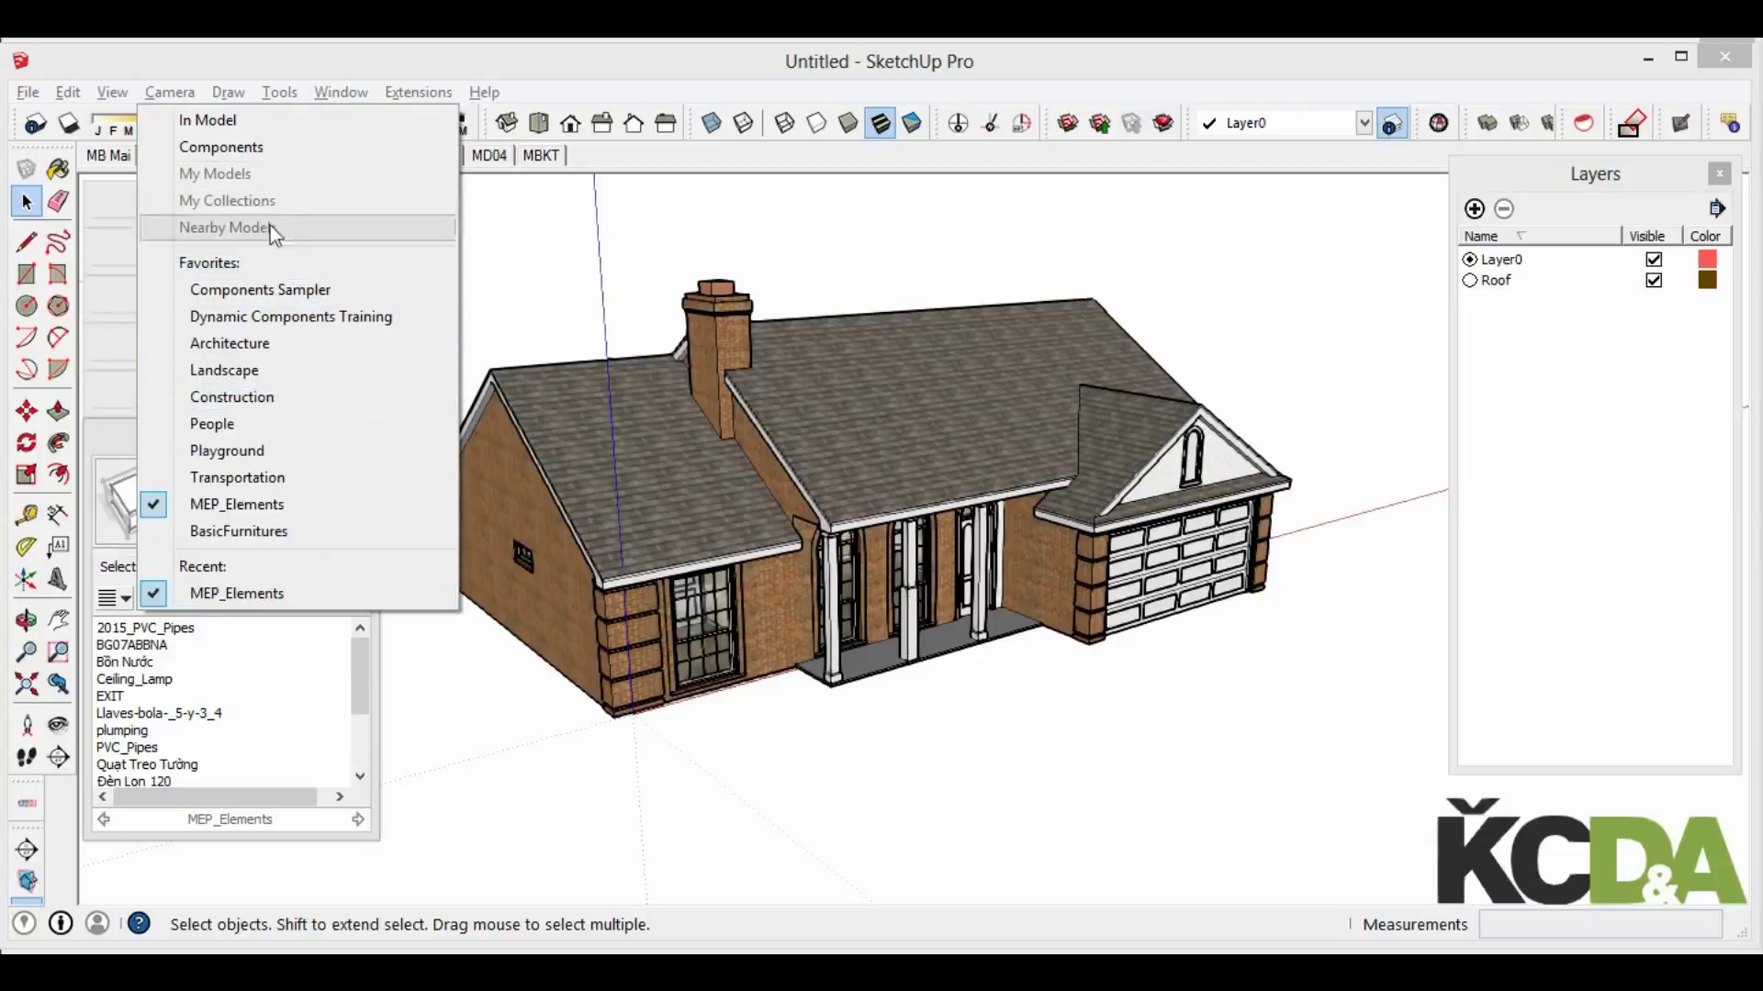
{"action": "left_click", "coordinate": [276, 342]}
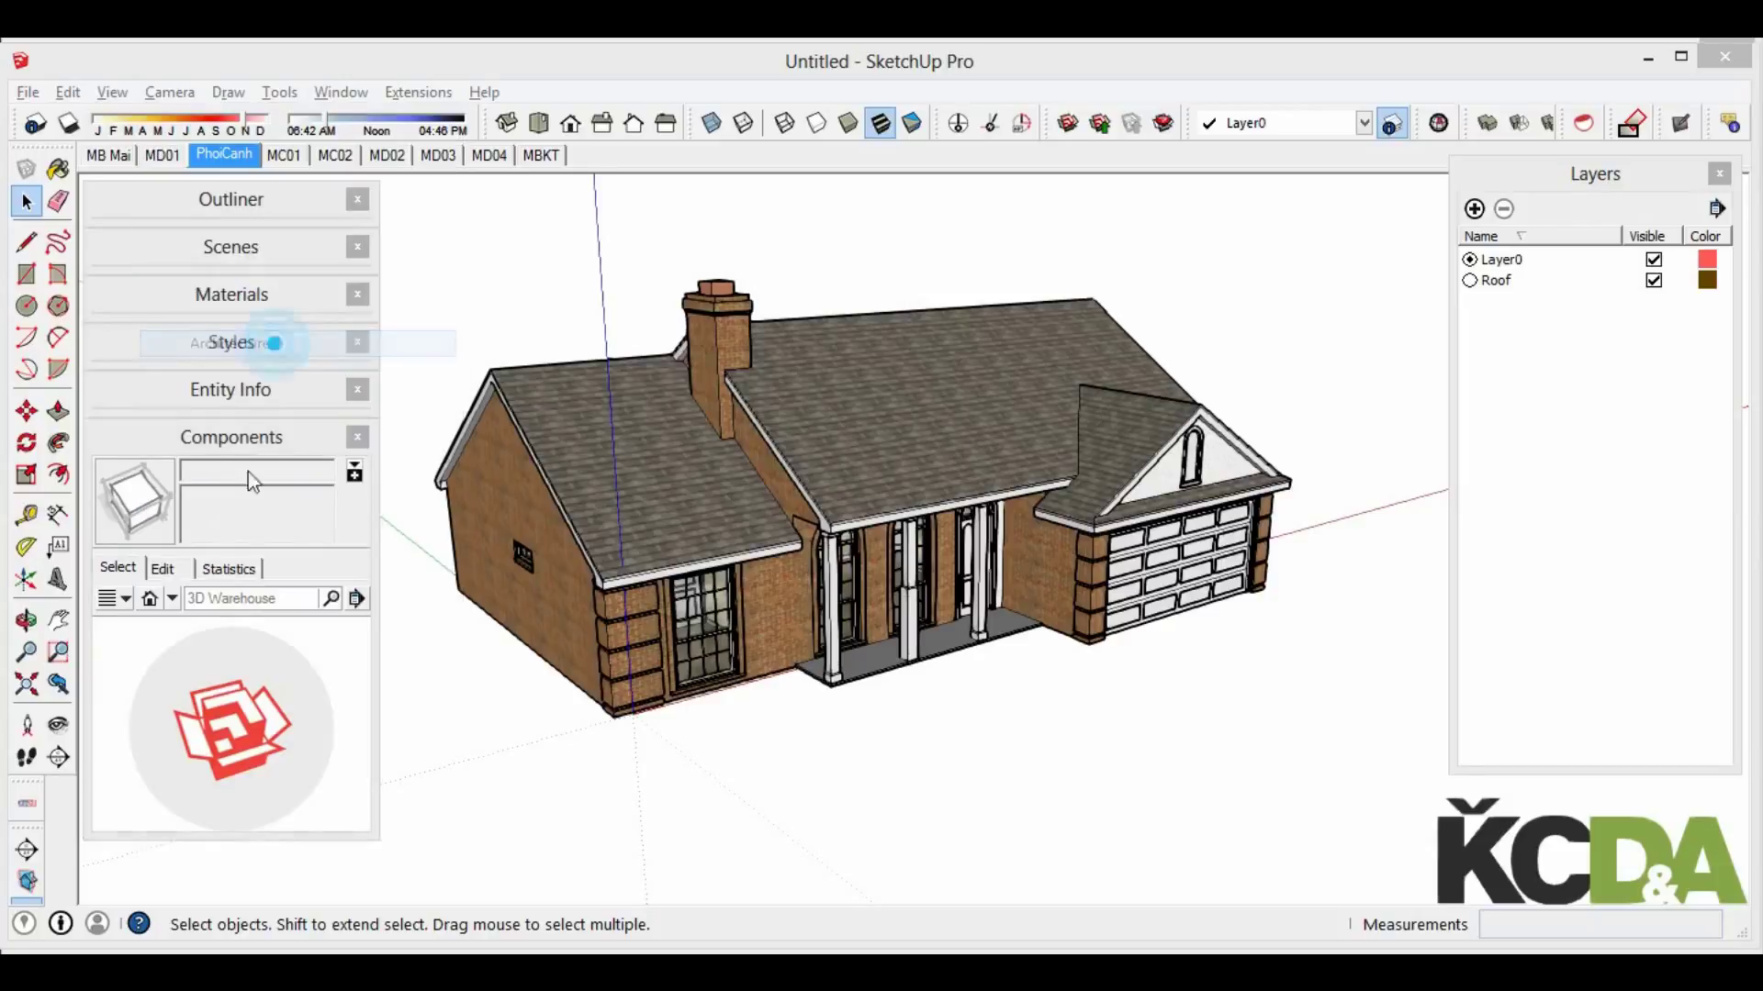
{"action": "left_click", "coordinate": [150, 599]}
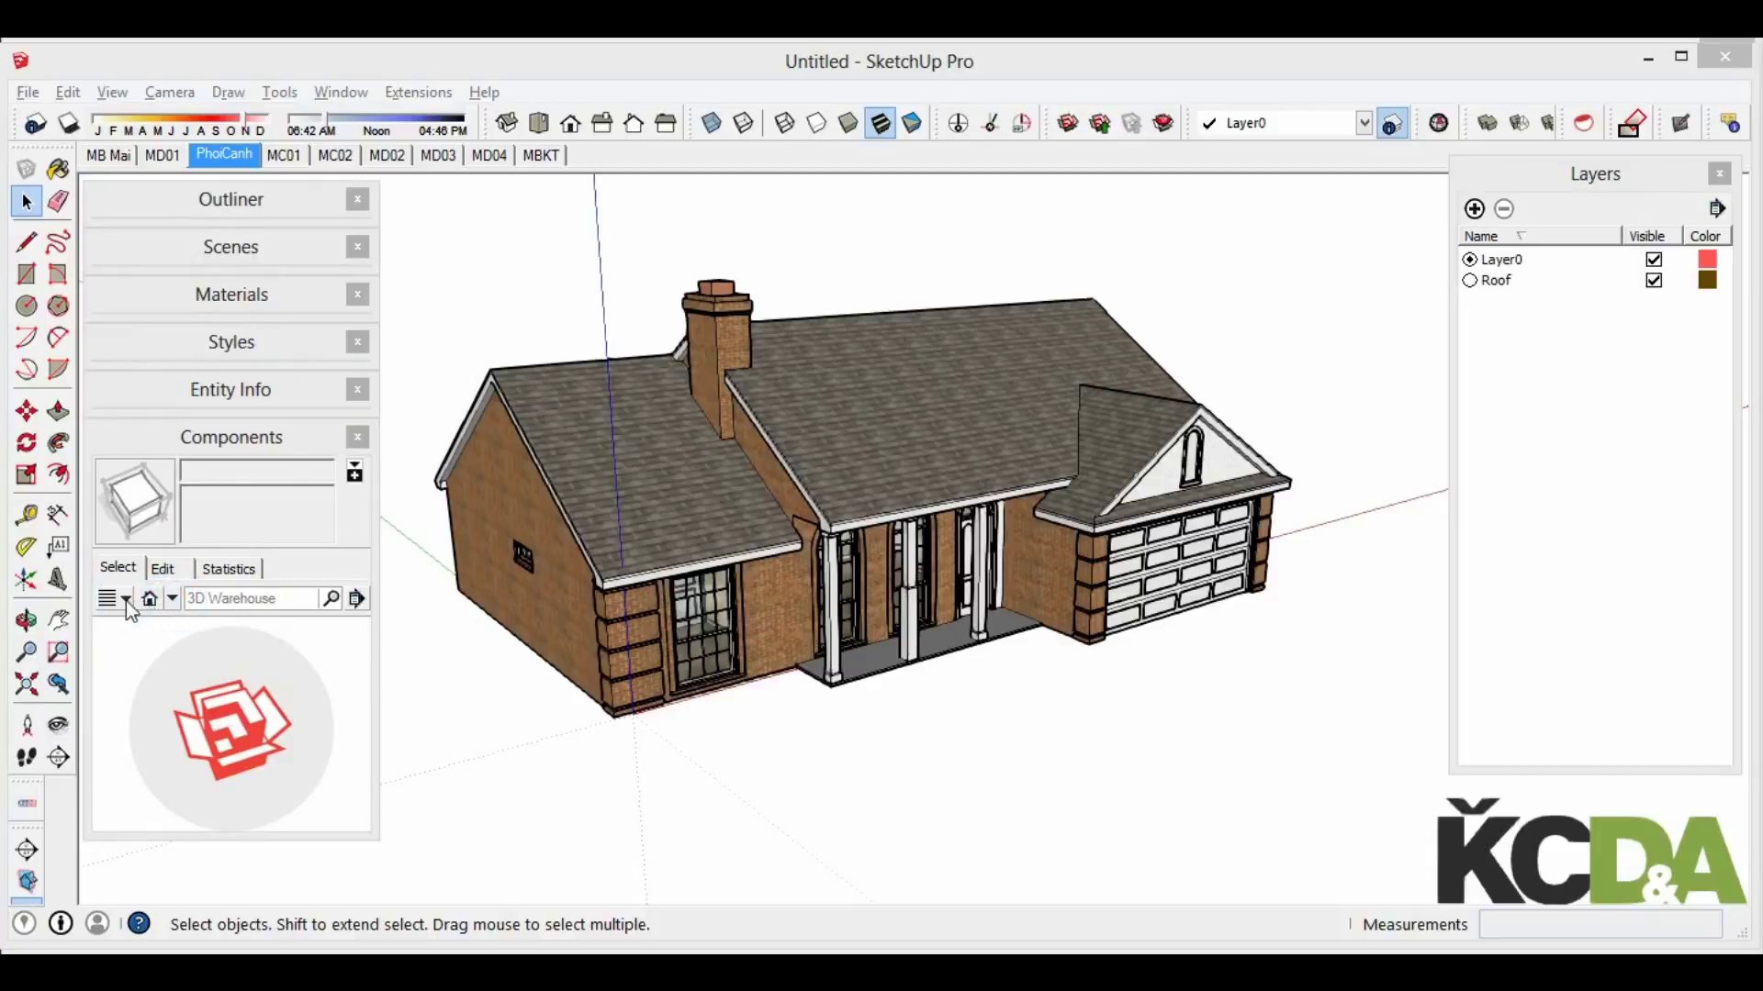
{"action": "left_click", "coordinate": [172, 599]}
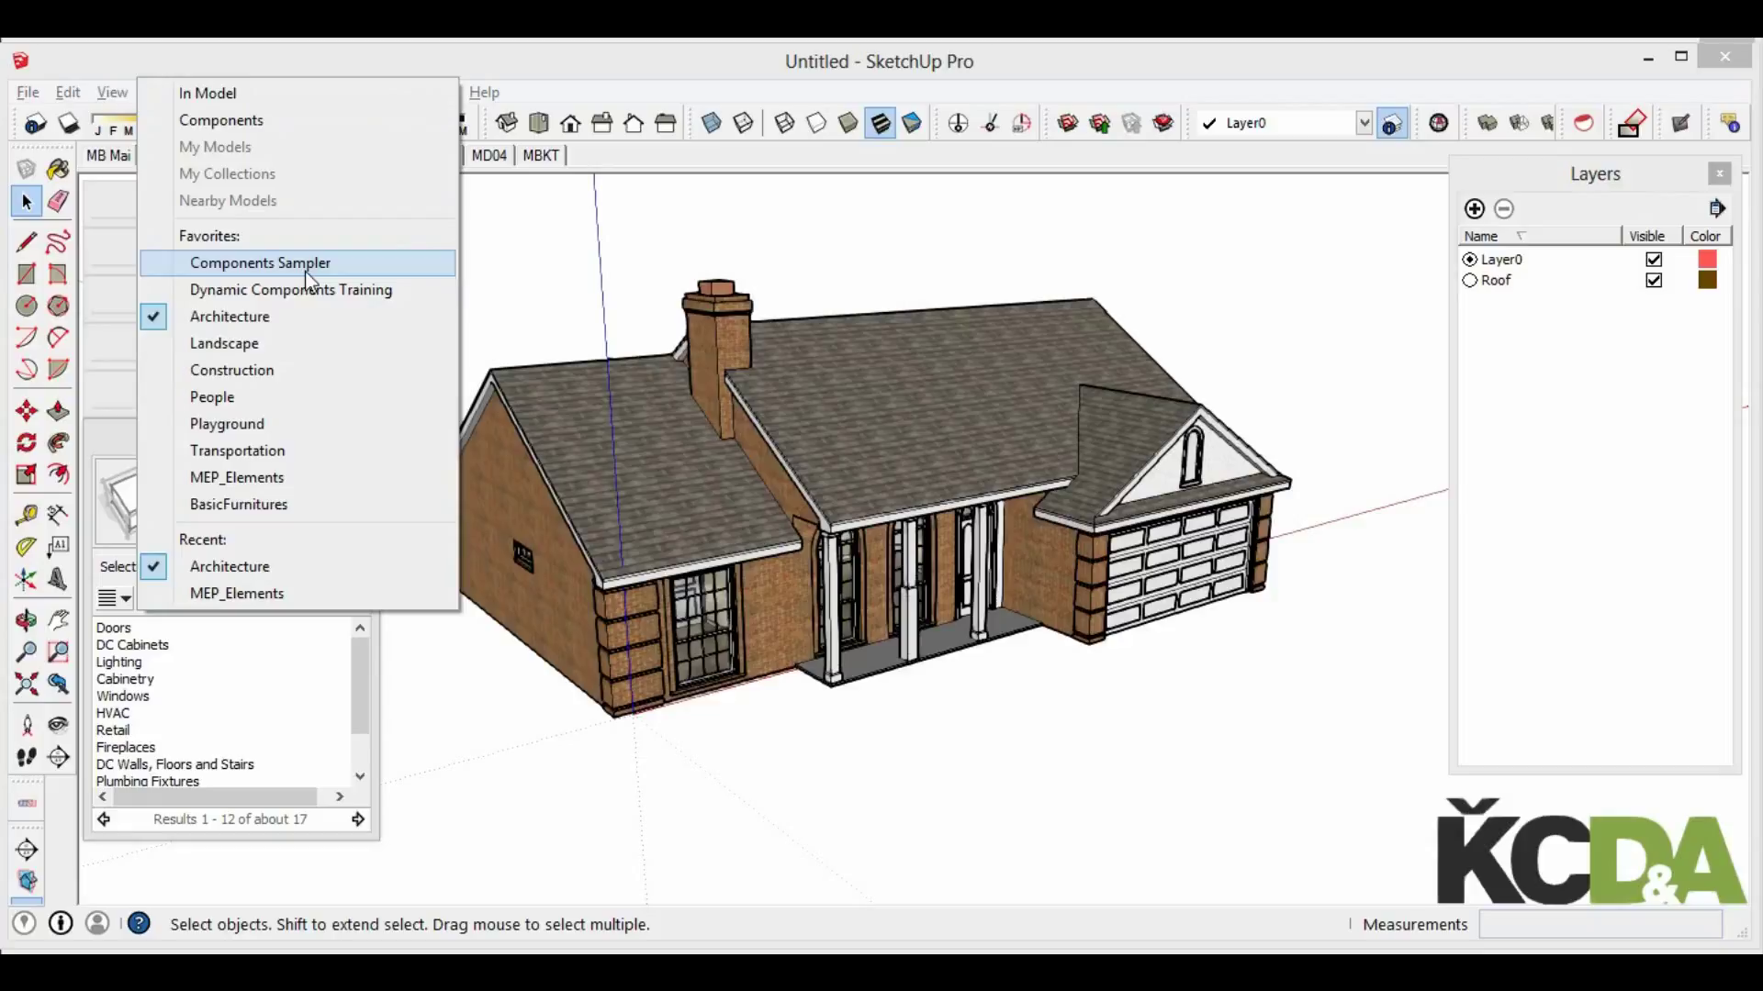
{"action": "left_click", "coordinate": [254, 395]}
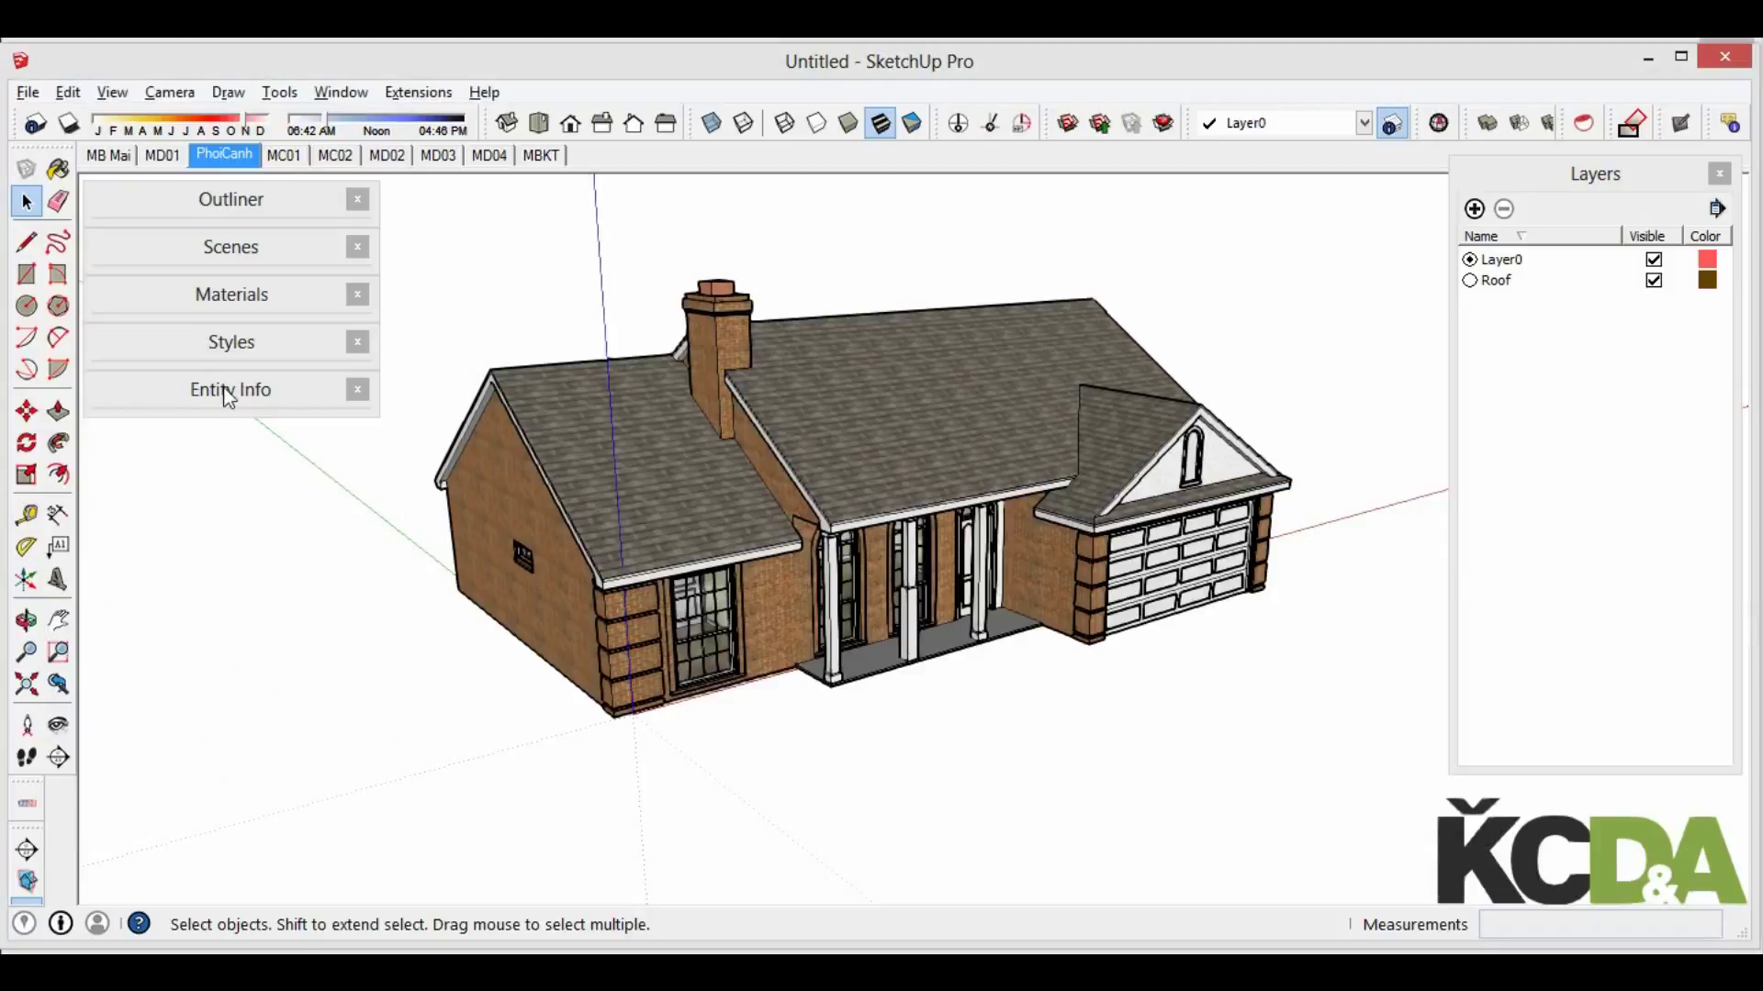
Re-dock the Components panel, load Components Sampler, and switch the list to Details view
{"action": "left_click", "coordinate": [340, 92]}
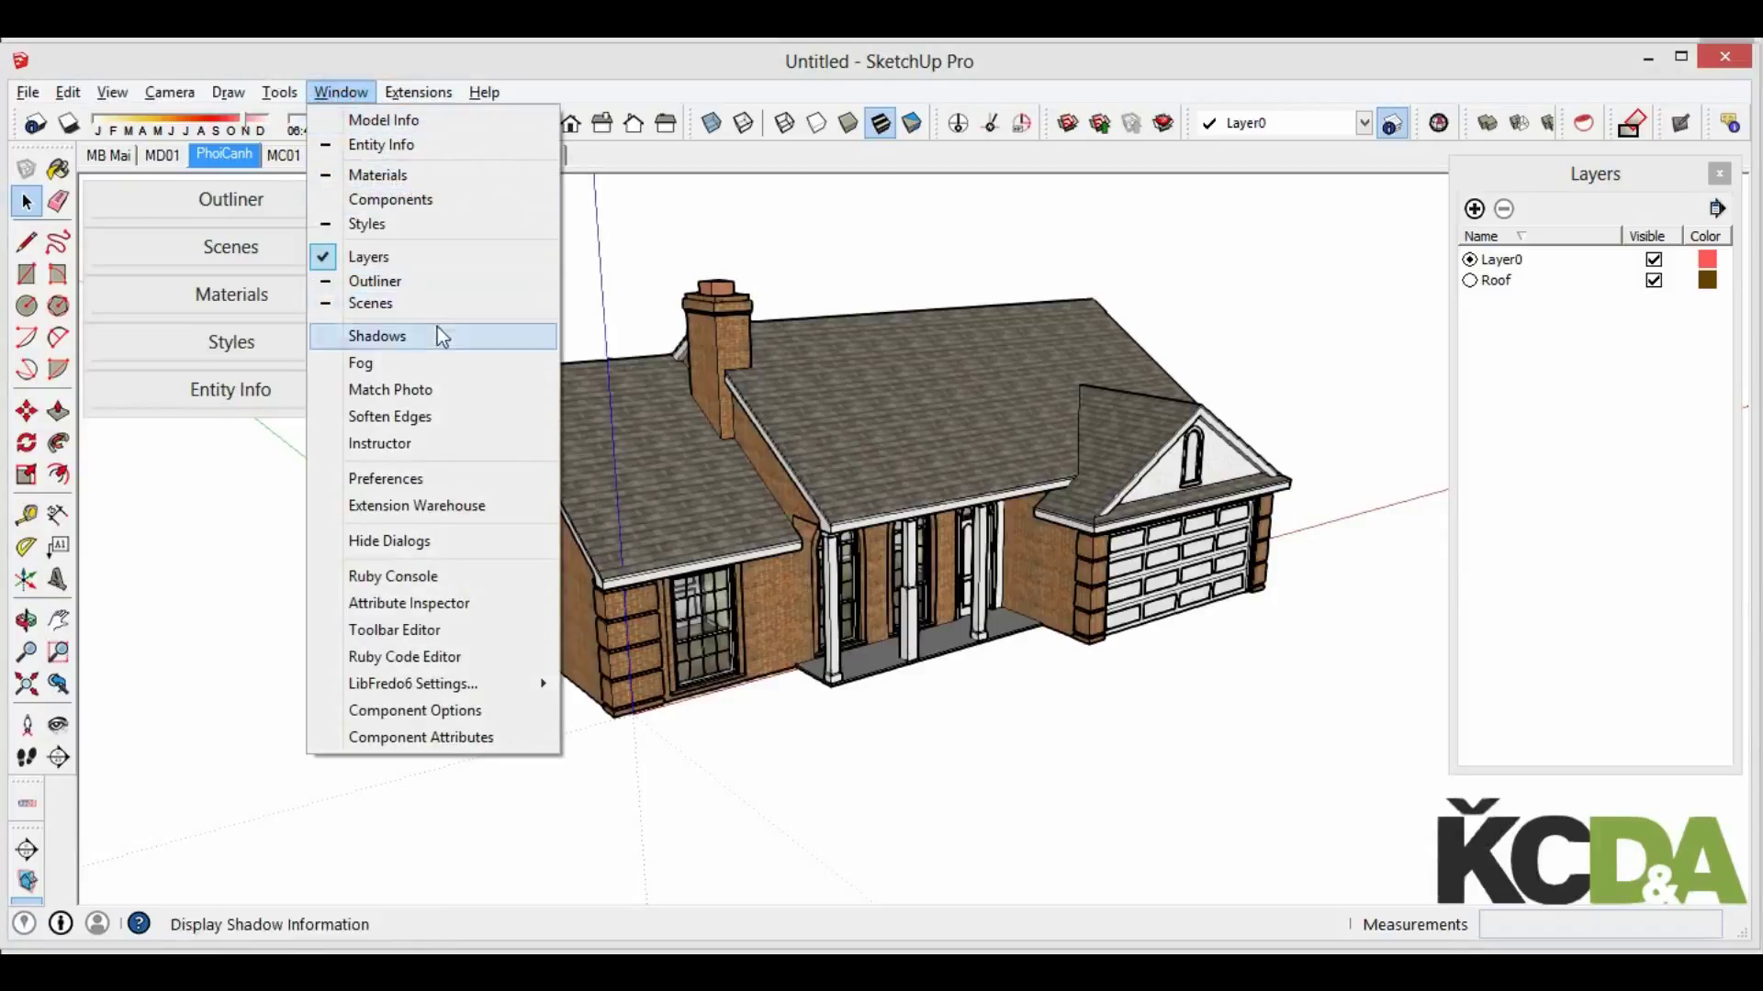
{"action": "left_click", "coordinate": [437, 200]}
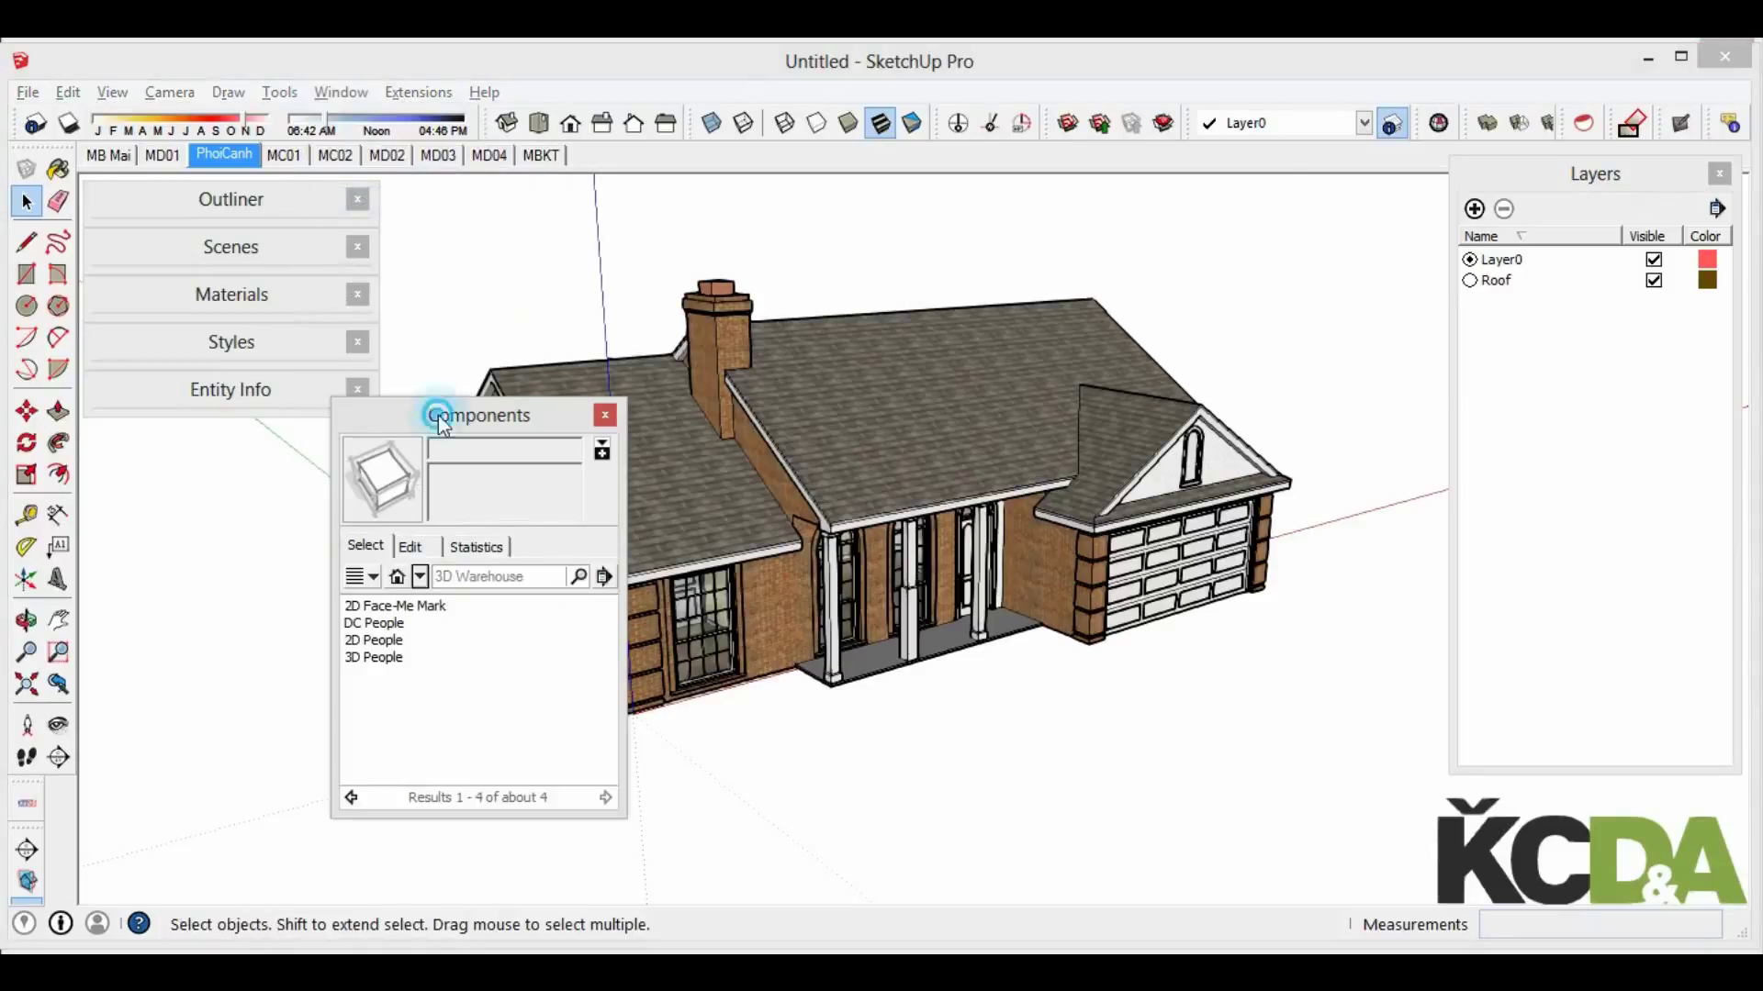
{"action": "left_click_drag", "start_coordinate": [438, 416], "coordinate": [188, 442]}
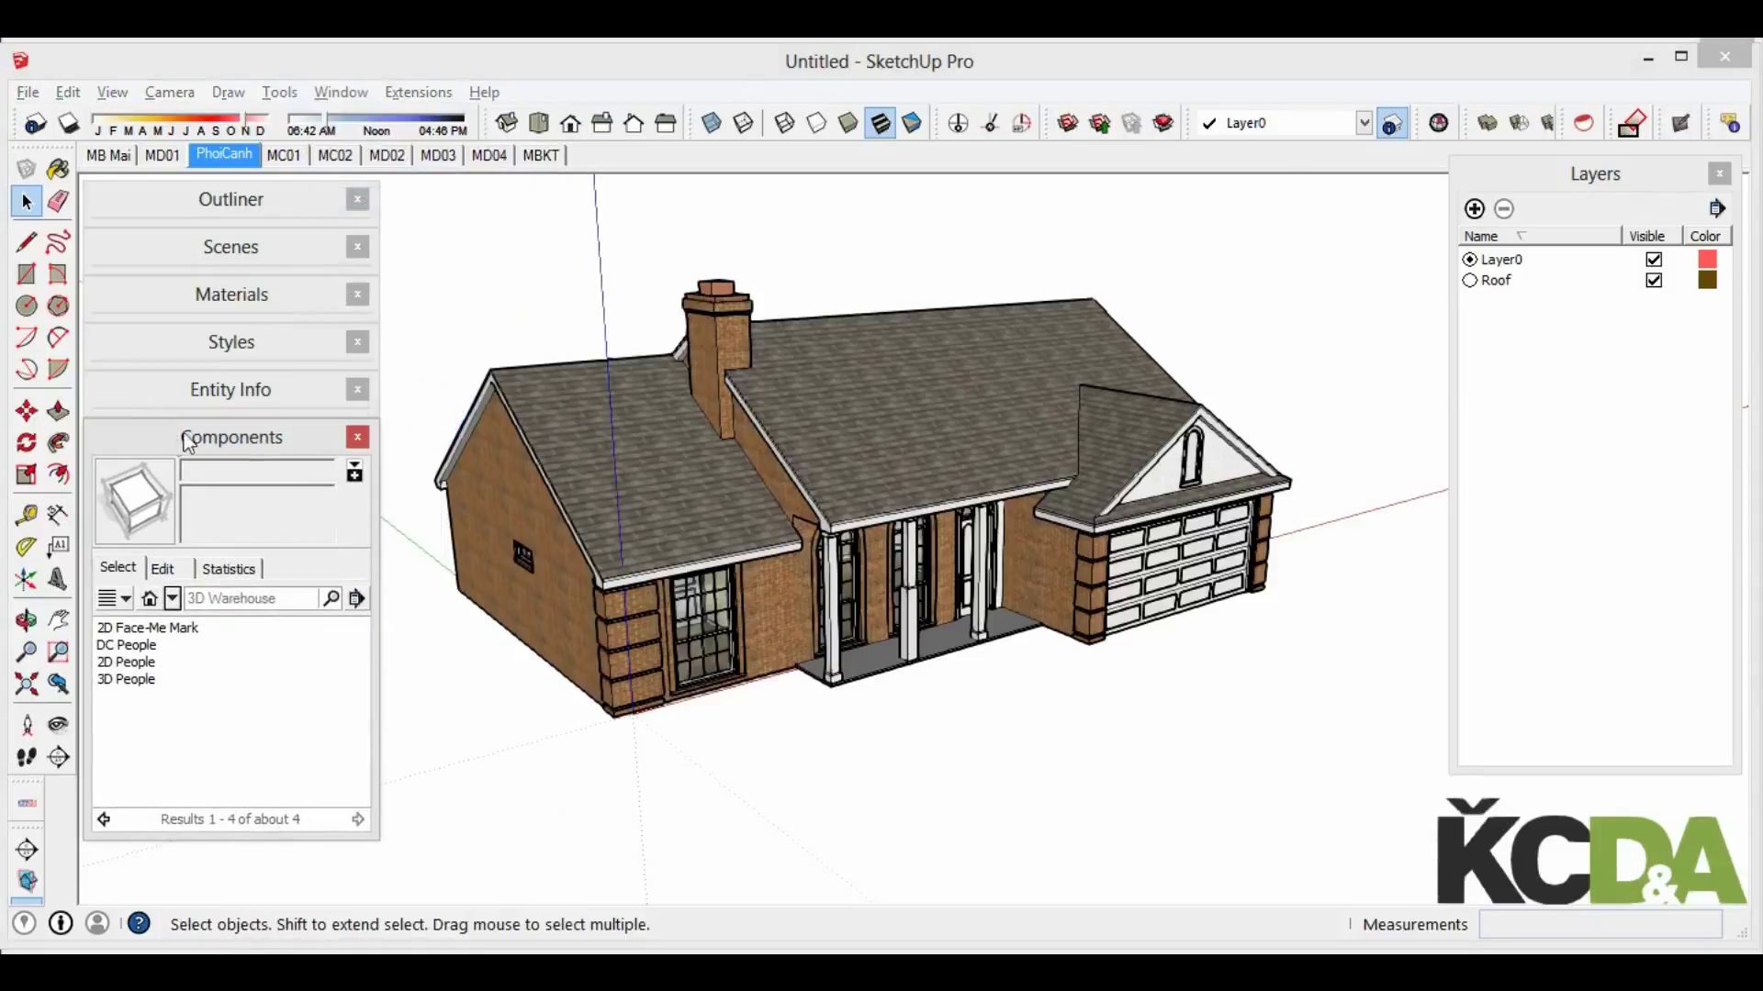
{"action": "left_click", "coordinate": [172, 598]}
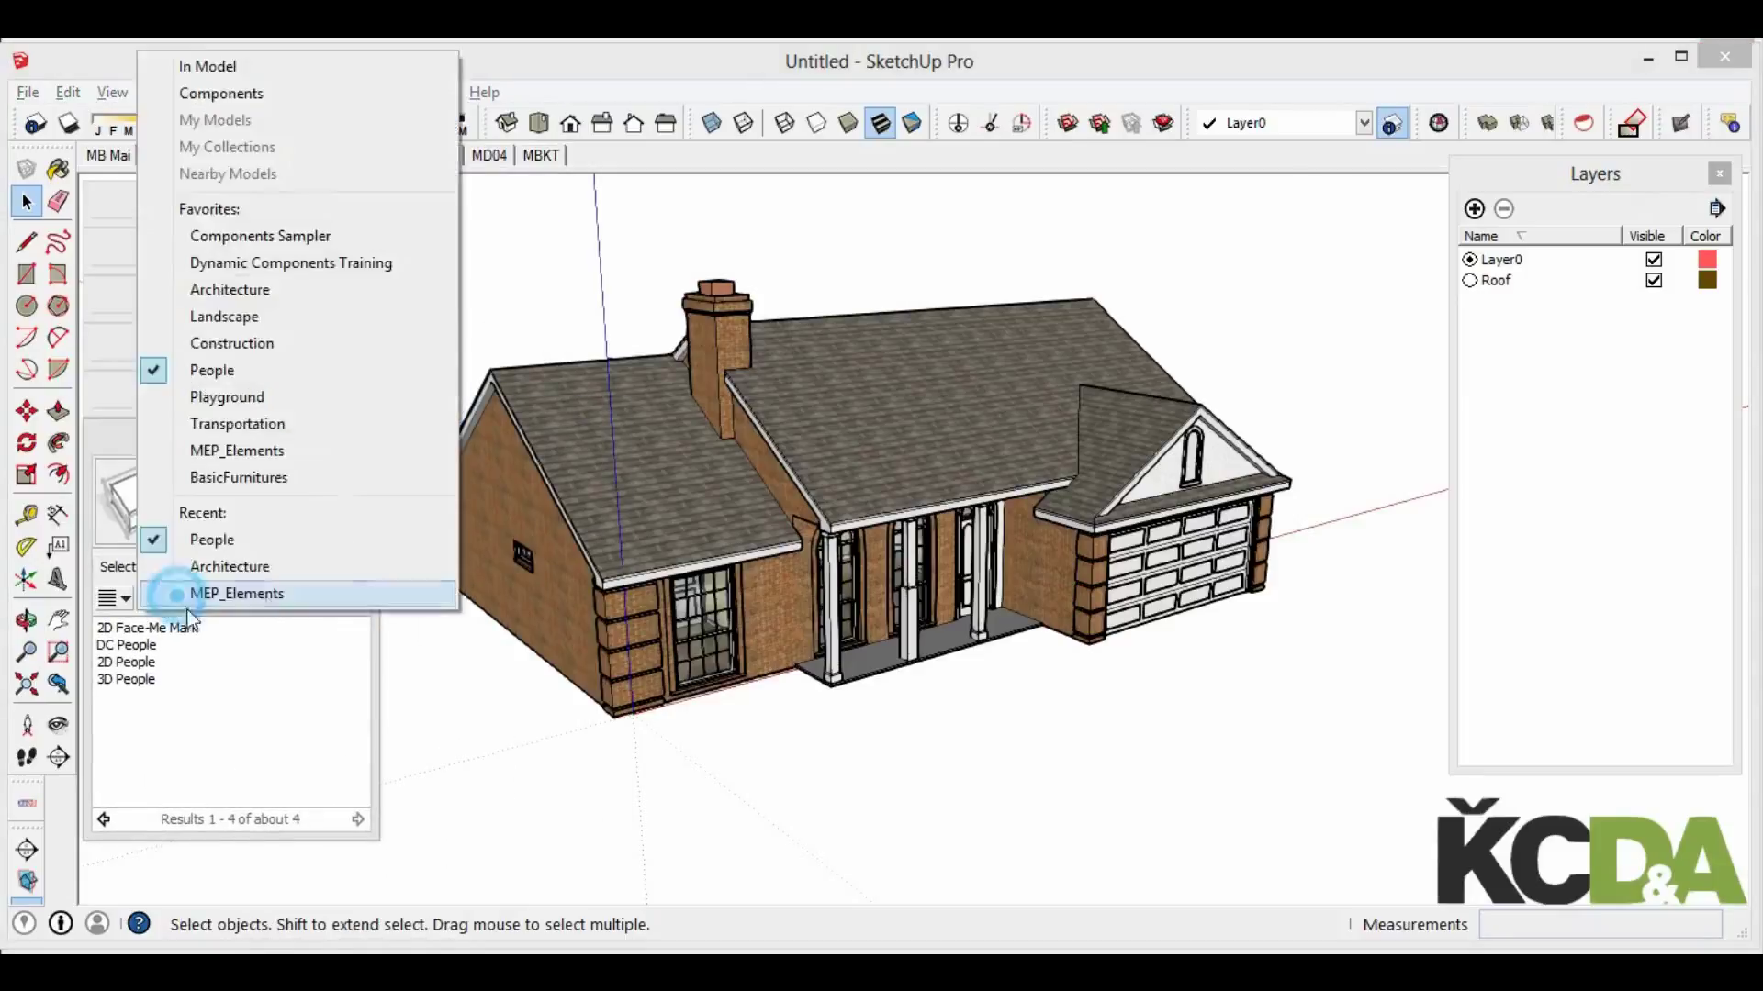
{"action": "left_click", "coordinate": [300, 245]}
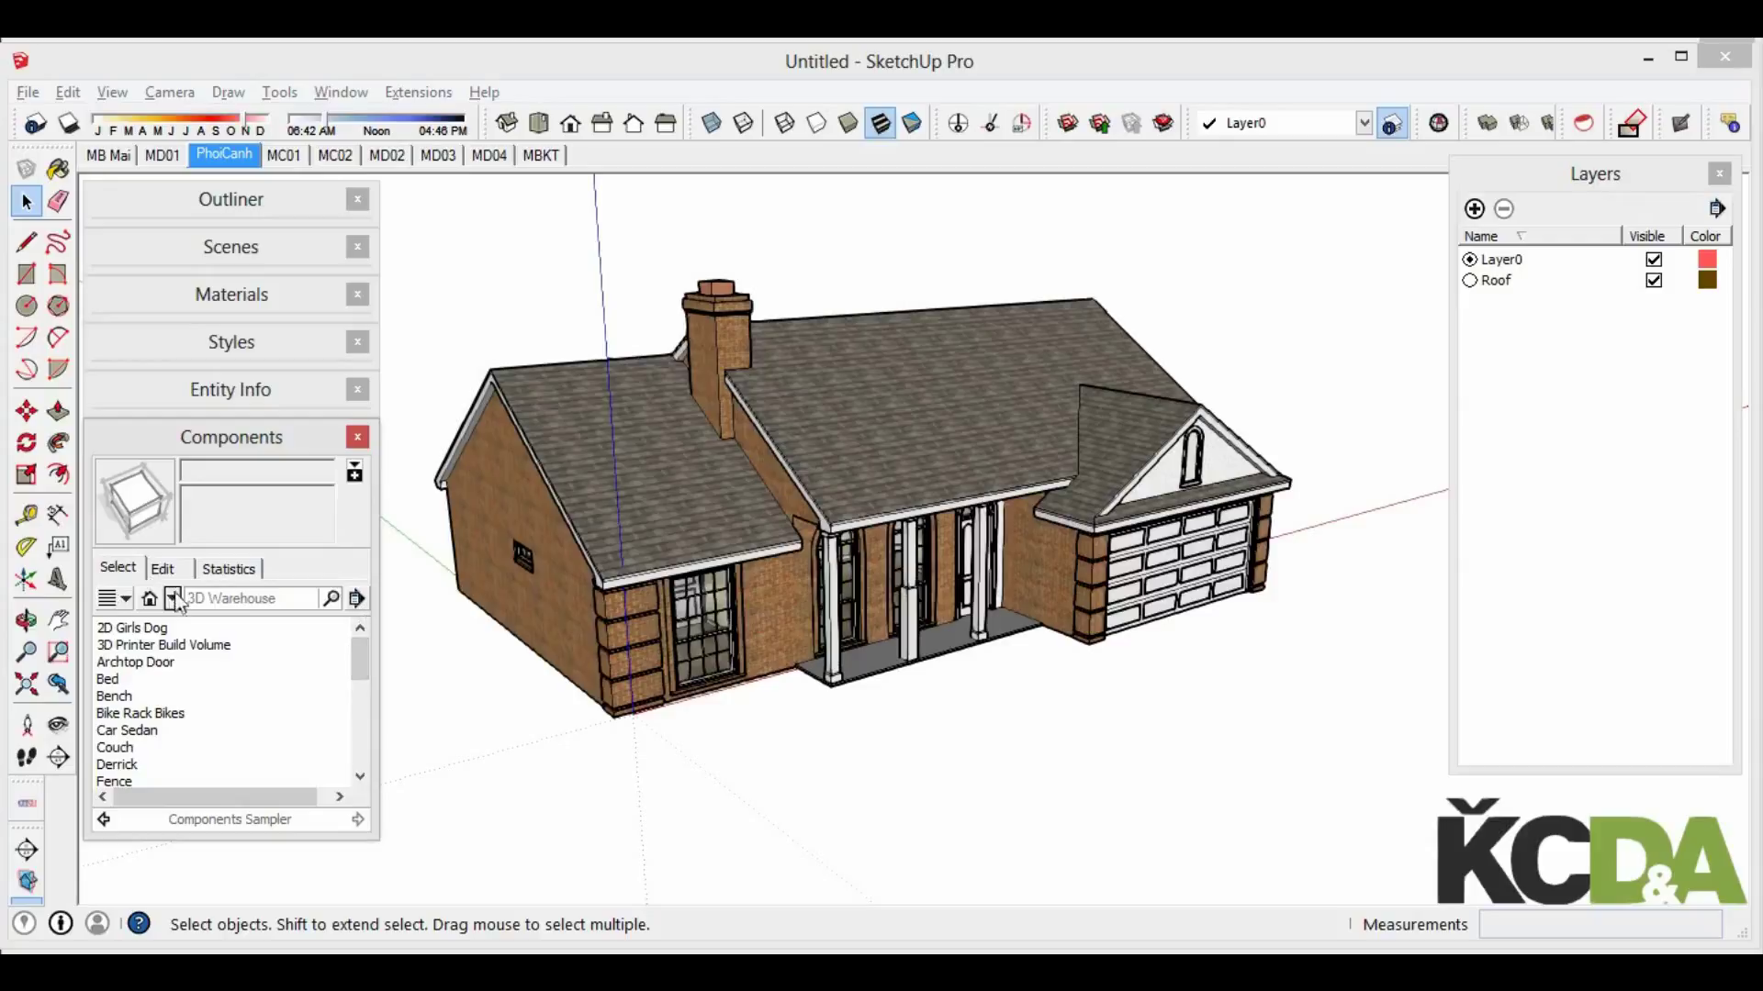
{"action": "left_click", "coordinate": [127, 601]}
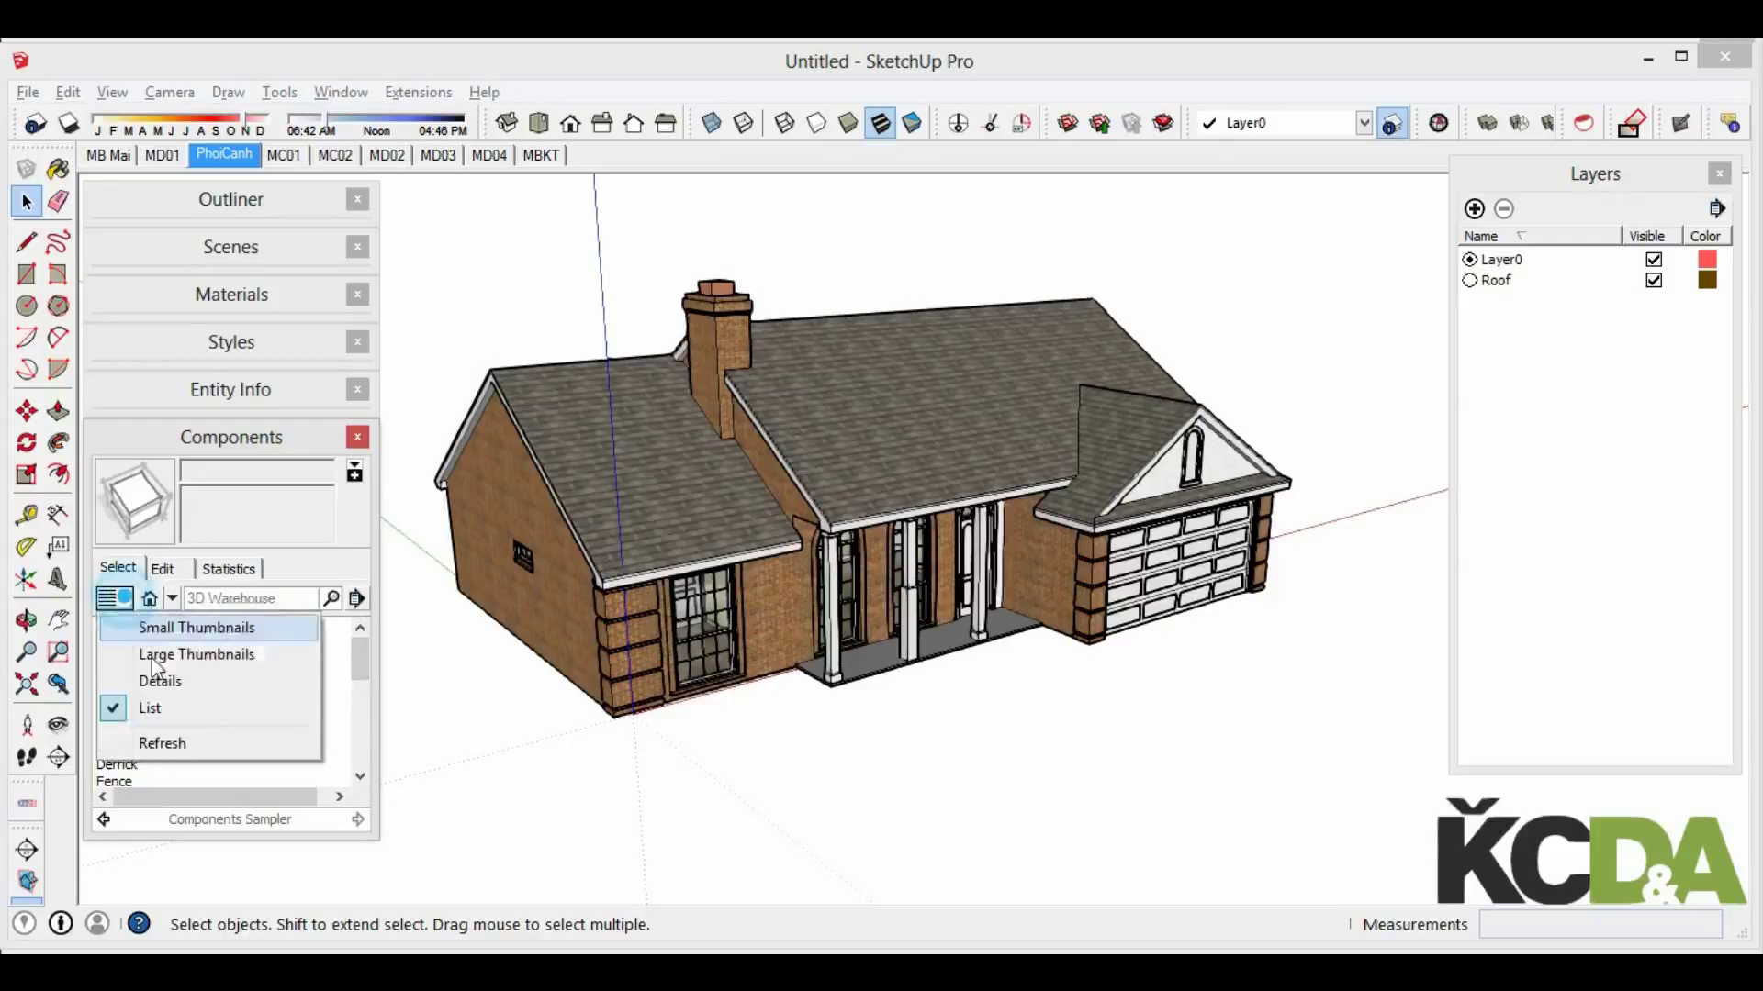
{"action": "left_click", "coordinate": [211, 683]}
{"action": "left_click_drag", "start_coordinate": [360, 652], "coordinate": [363, 676]}
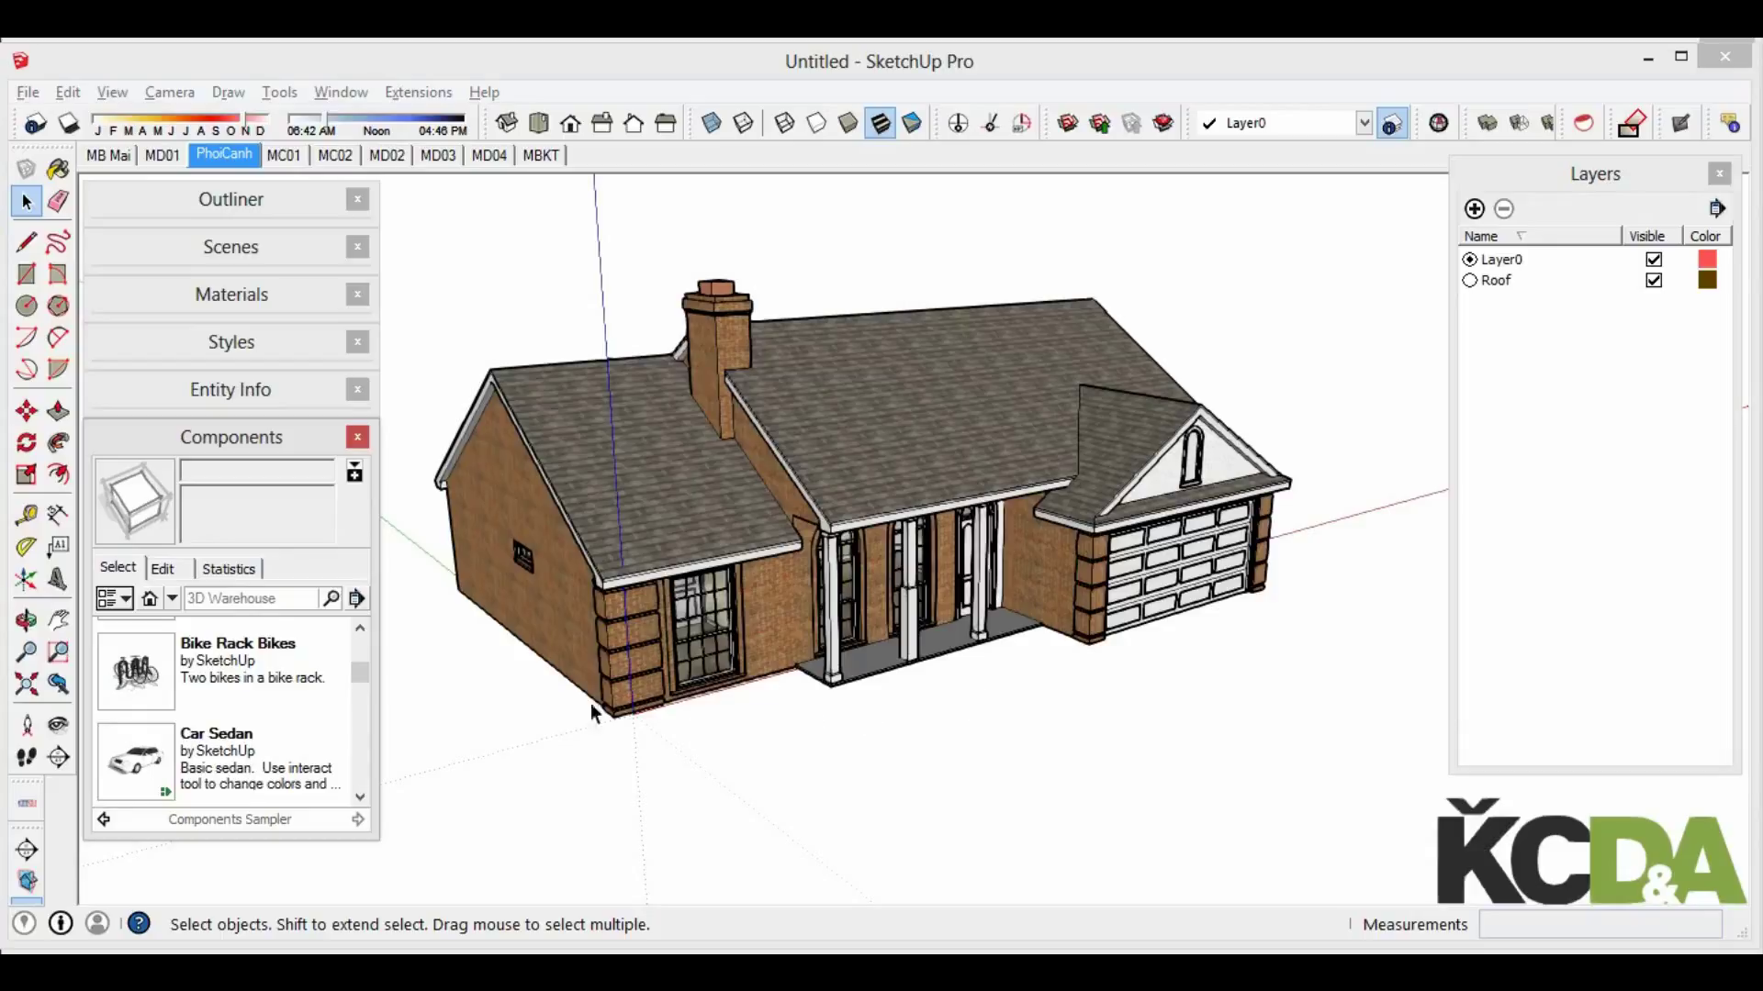
Place the Bike Rack Bikes in front of the house and the Car Sedan near the garage
{"action": "left_click", "coordinate": [175, 700]}
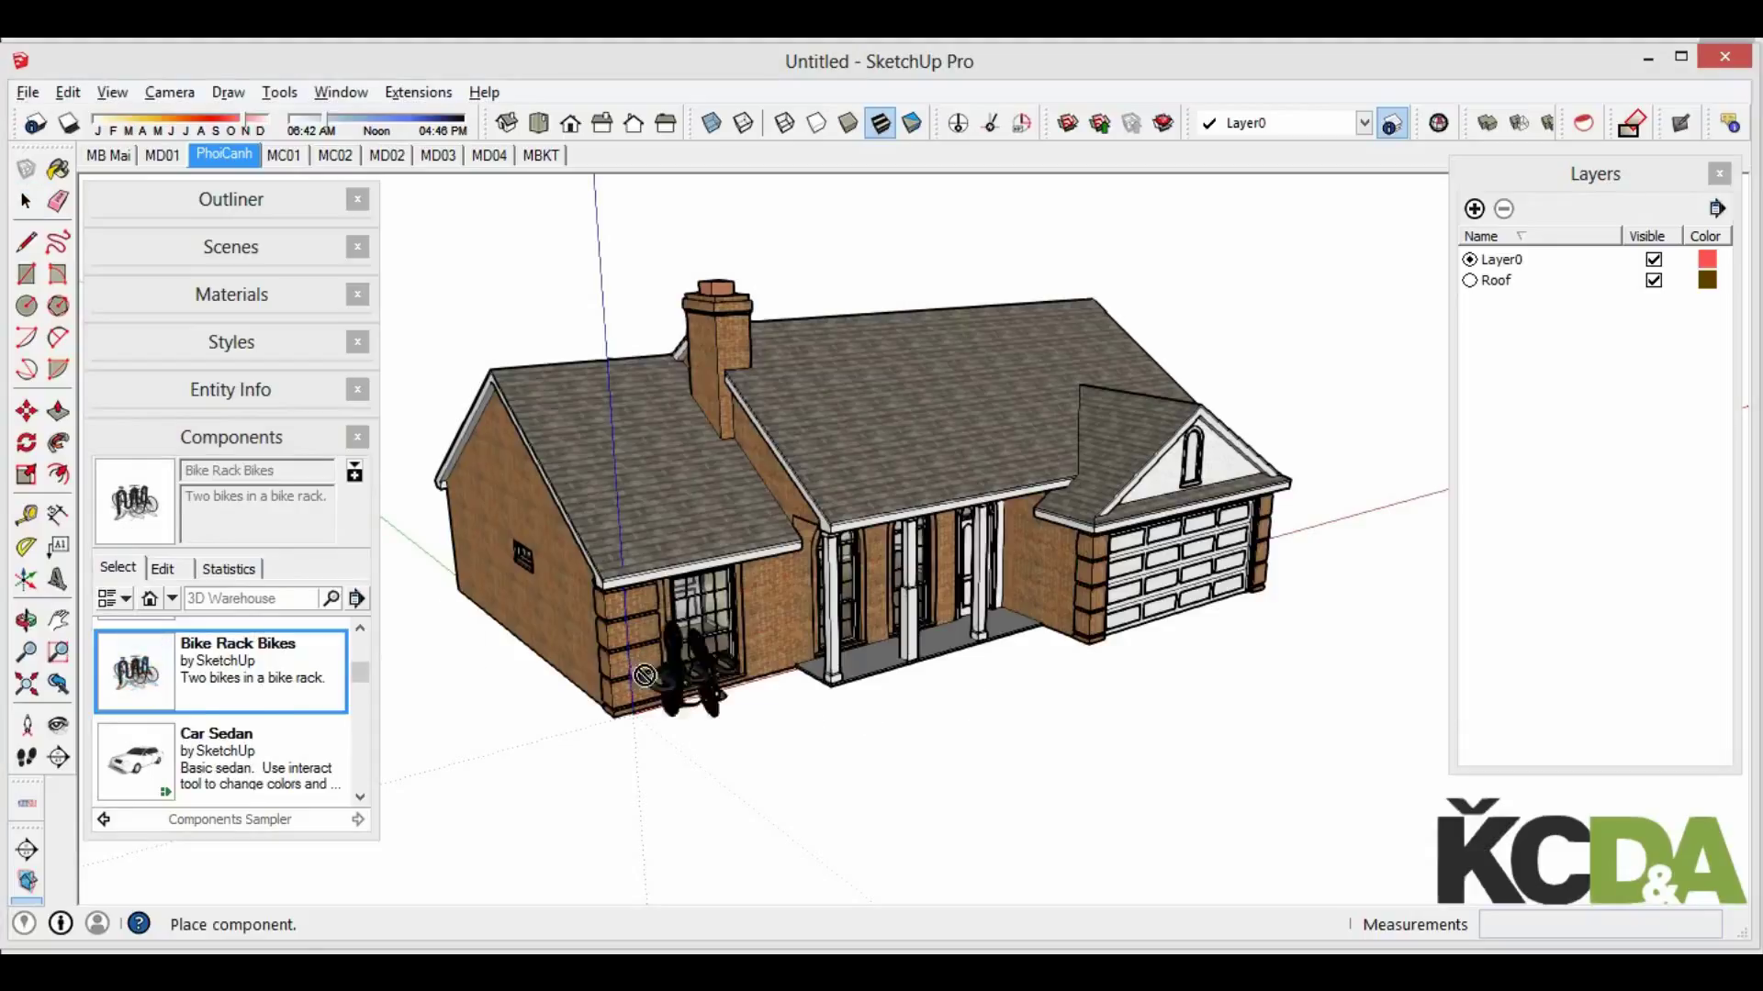
{"action": "left_click", "coordinate": [751, 719]}
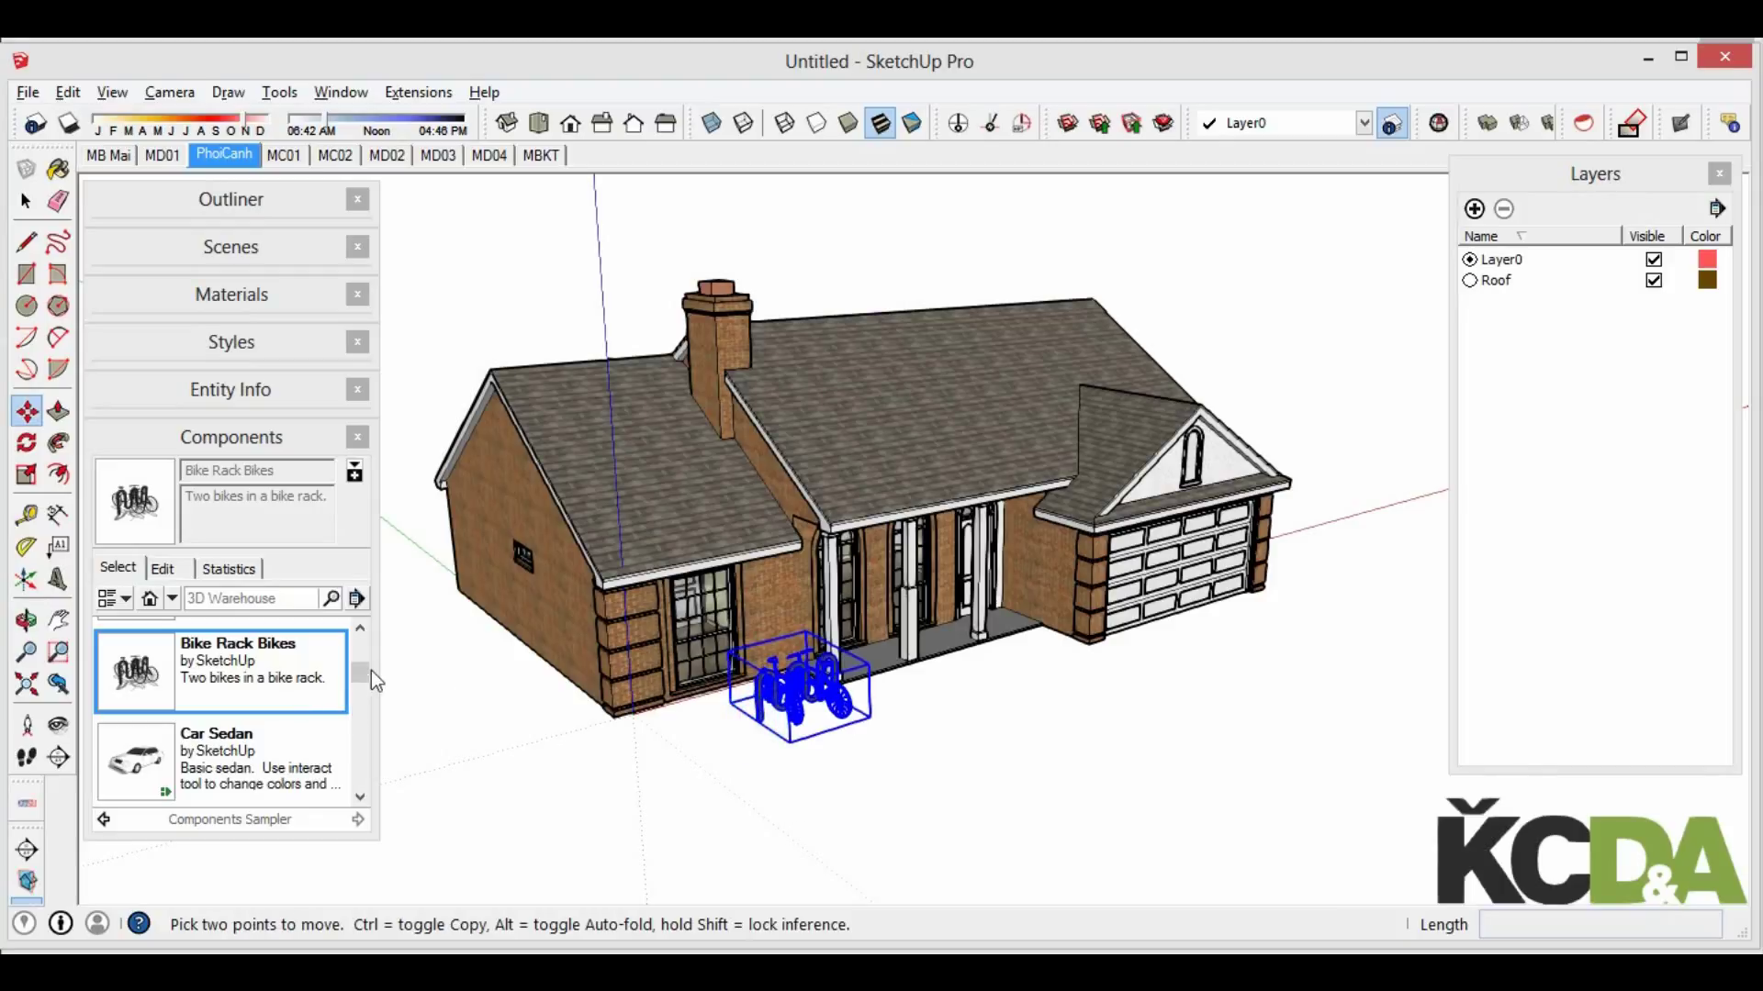
{"action": "left_click", "coordinate": [149, 771]}
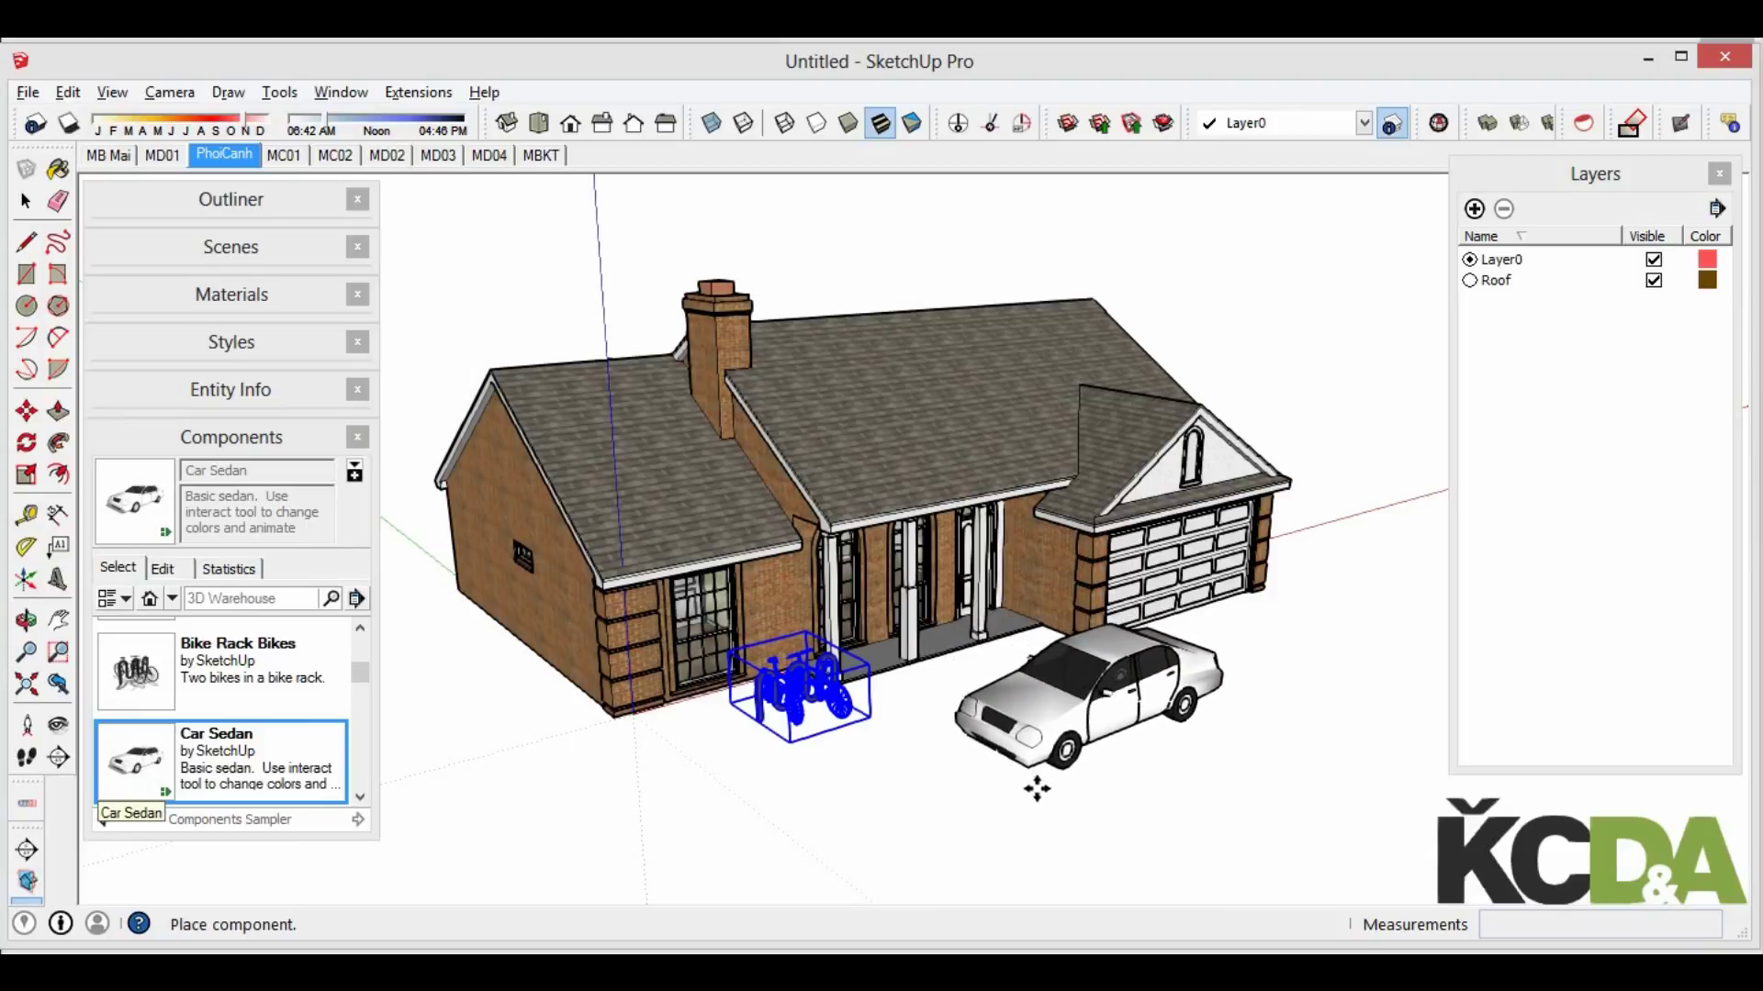
{"action": "left_click", "coordinate": [1049, 792]}
{"action": "mouse_move", "coordinate": [1049, 791]}
{"action": "middle_mouse_down"}
{"action": "mouse_move", "coordinate": [873, 720]}
{"action": "mouse_move", "coordinate": [753, 709]}
{"action": "middle_mouse_up"}
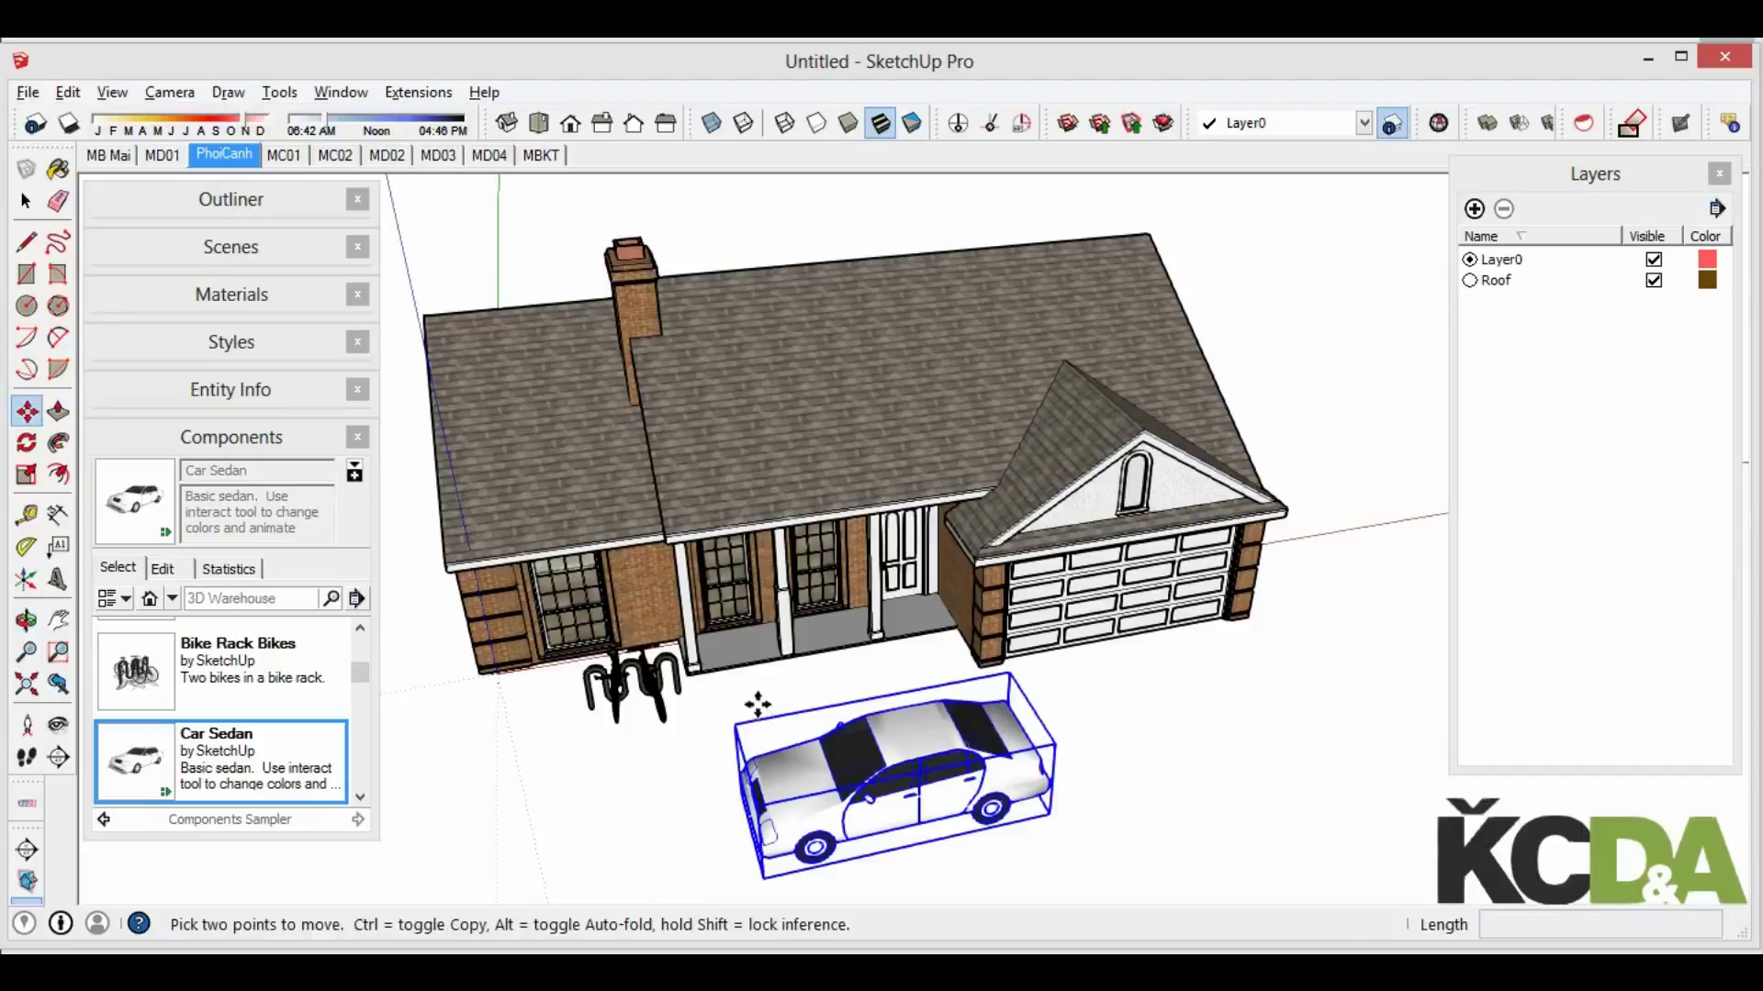
Rotate the sedan 90 degrees to face the garage
{"action": "key", "text": "q"}
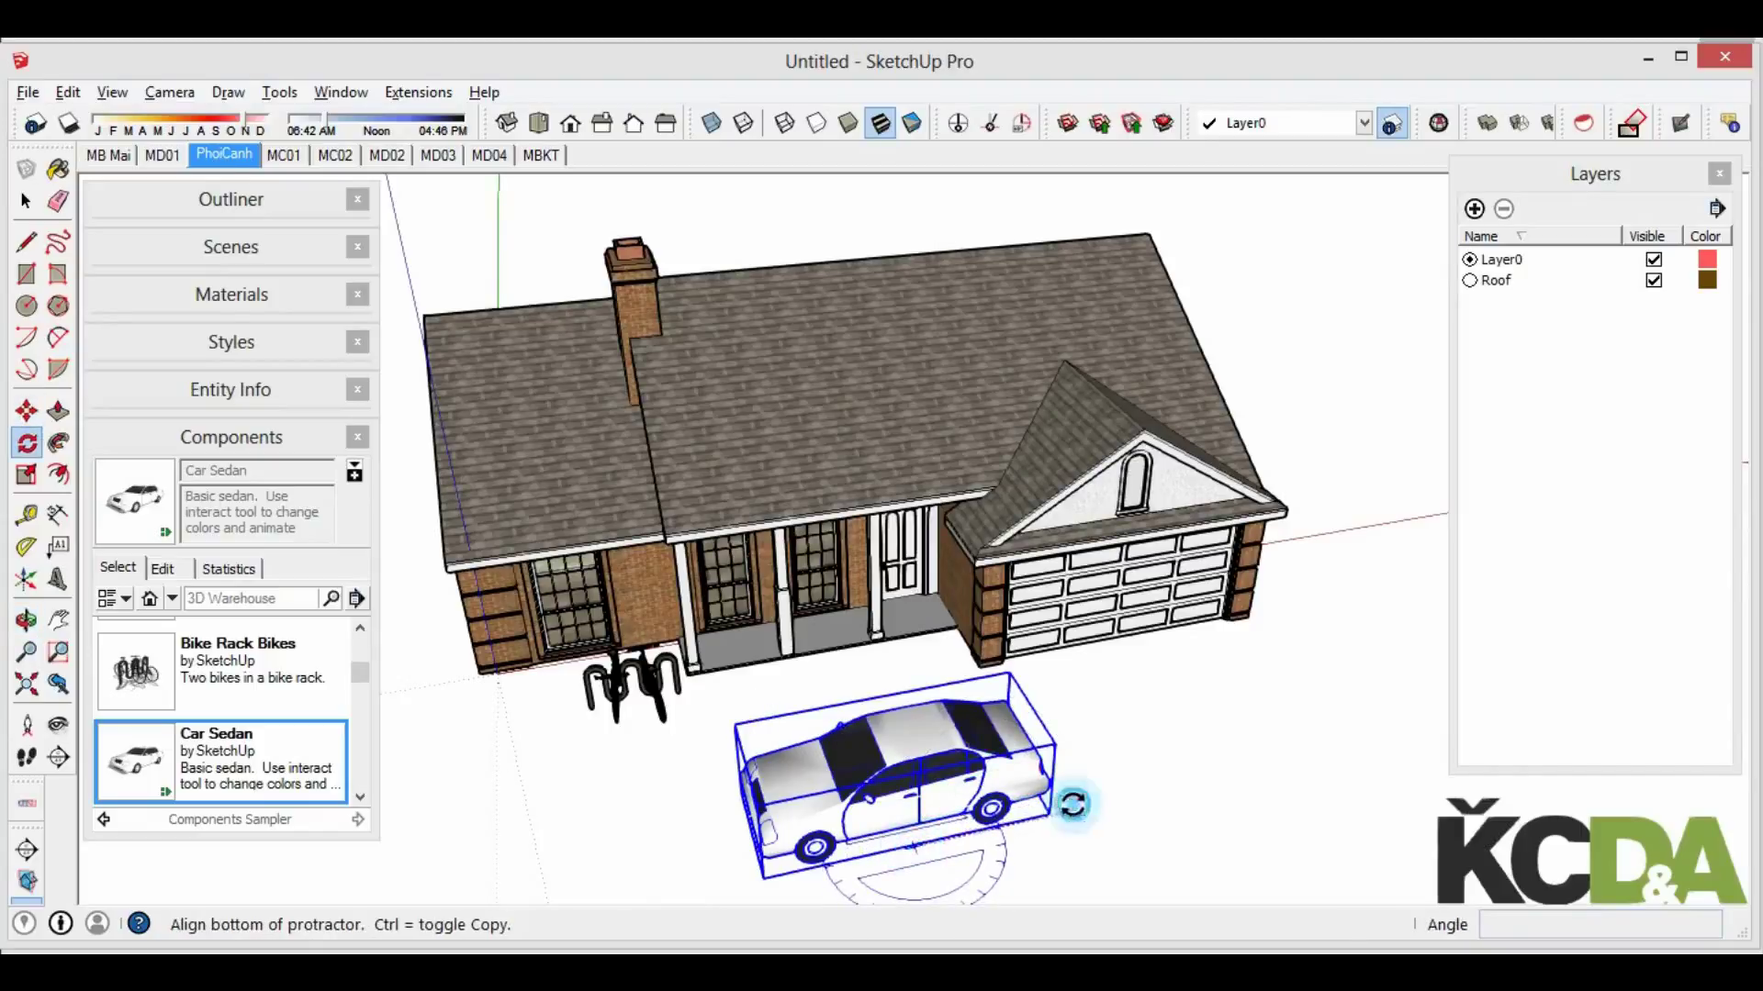
{"action": "left_click", "coordinate": [1073, 804]}
{"action": "left_click", "coordinate": [846, 807]}
{"action": "left_click", "coordinate": [935, 886]}
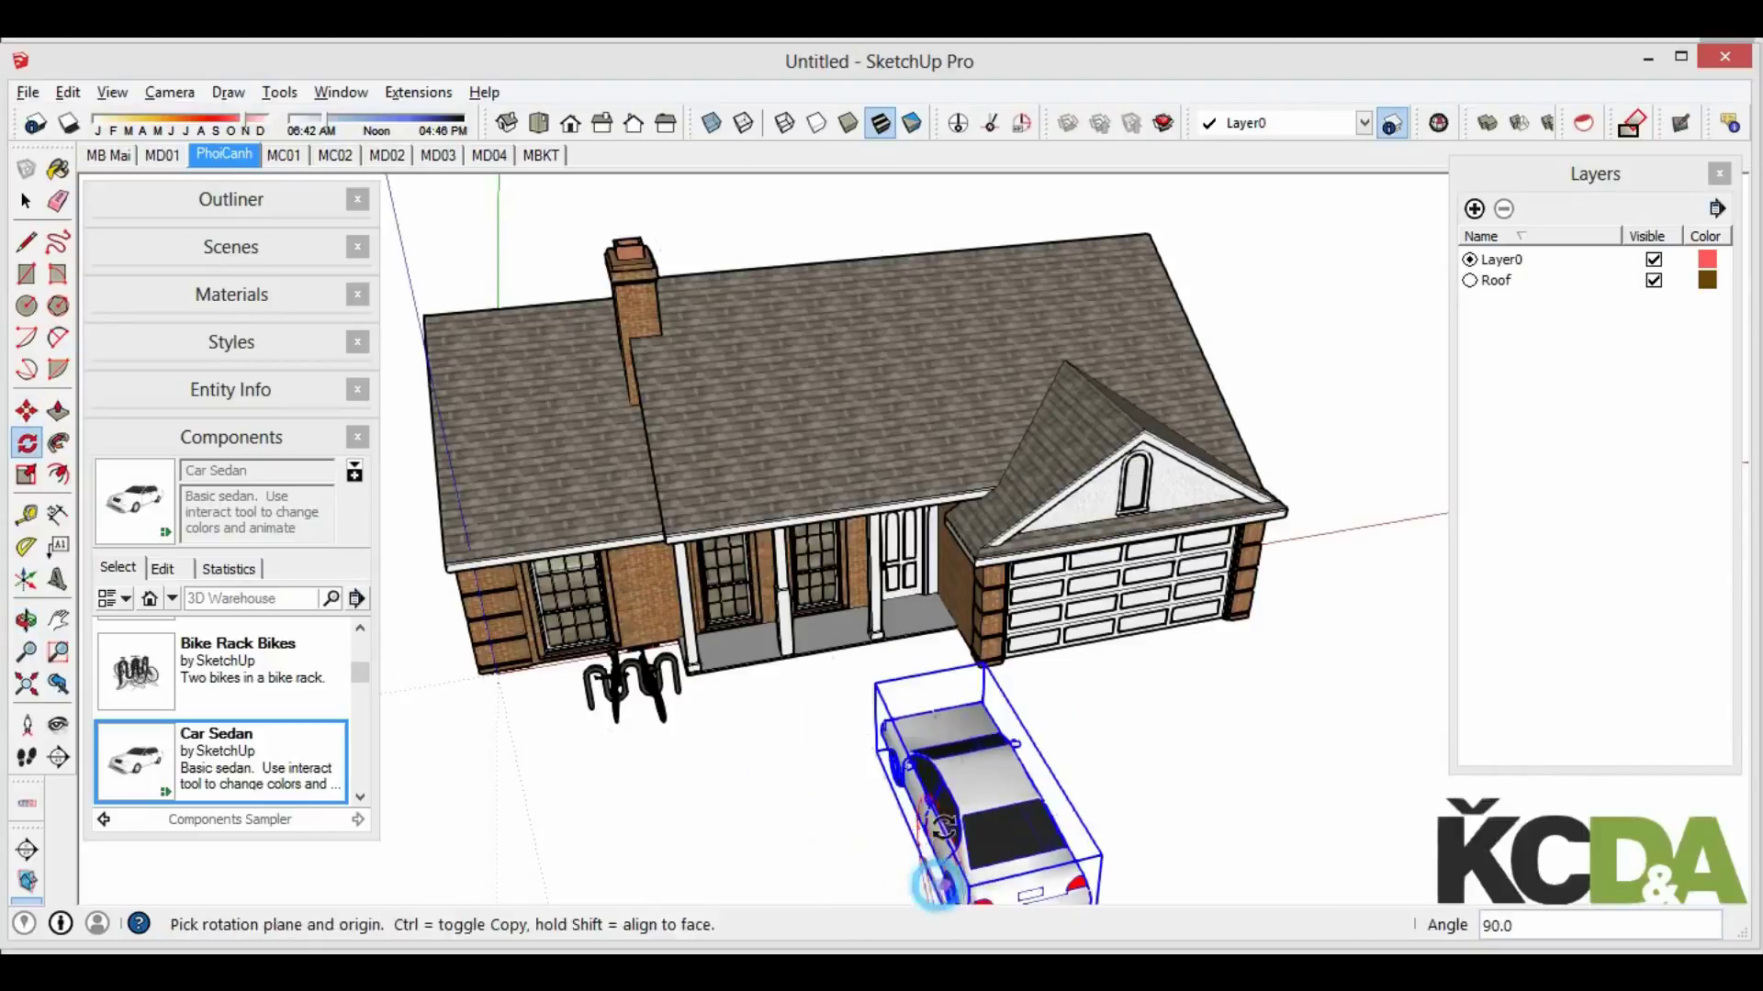
{"action": "middle_click_drag", "start_coordinate": [934, 886], "coordinate": [735, 730]}
Move the sedan in front of the garage door
{"action": "key", "text": "m"}
{"action": "left_click", "coordinate": [724, 738]}
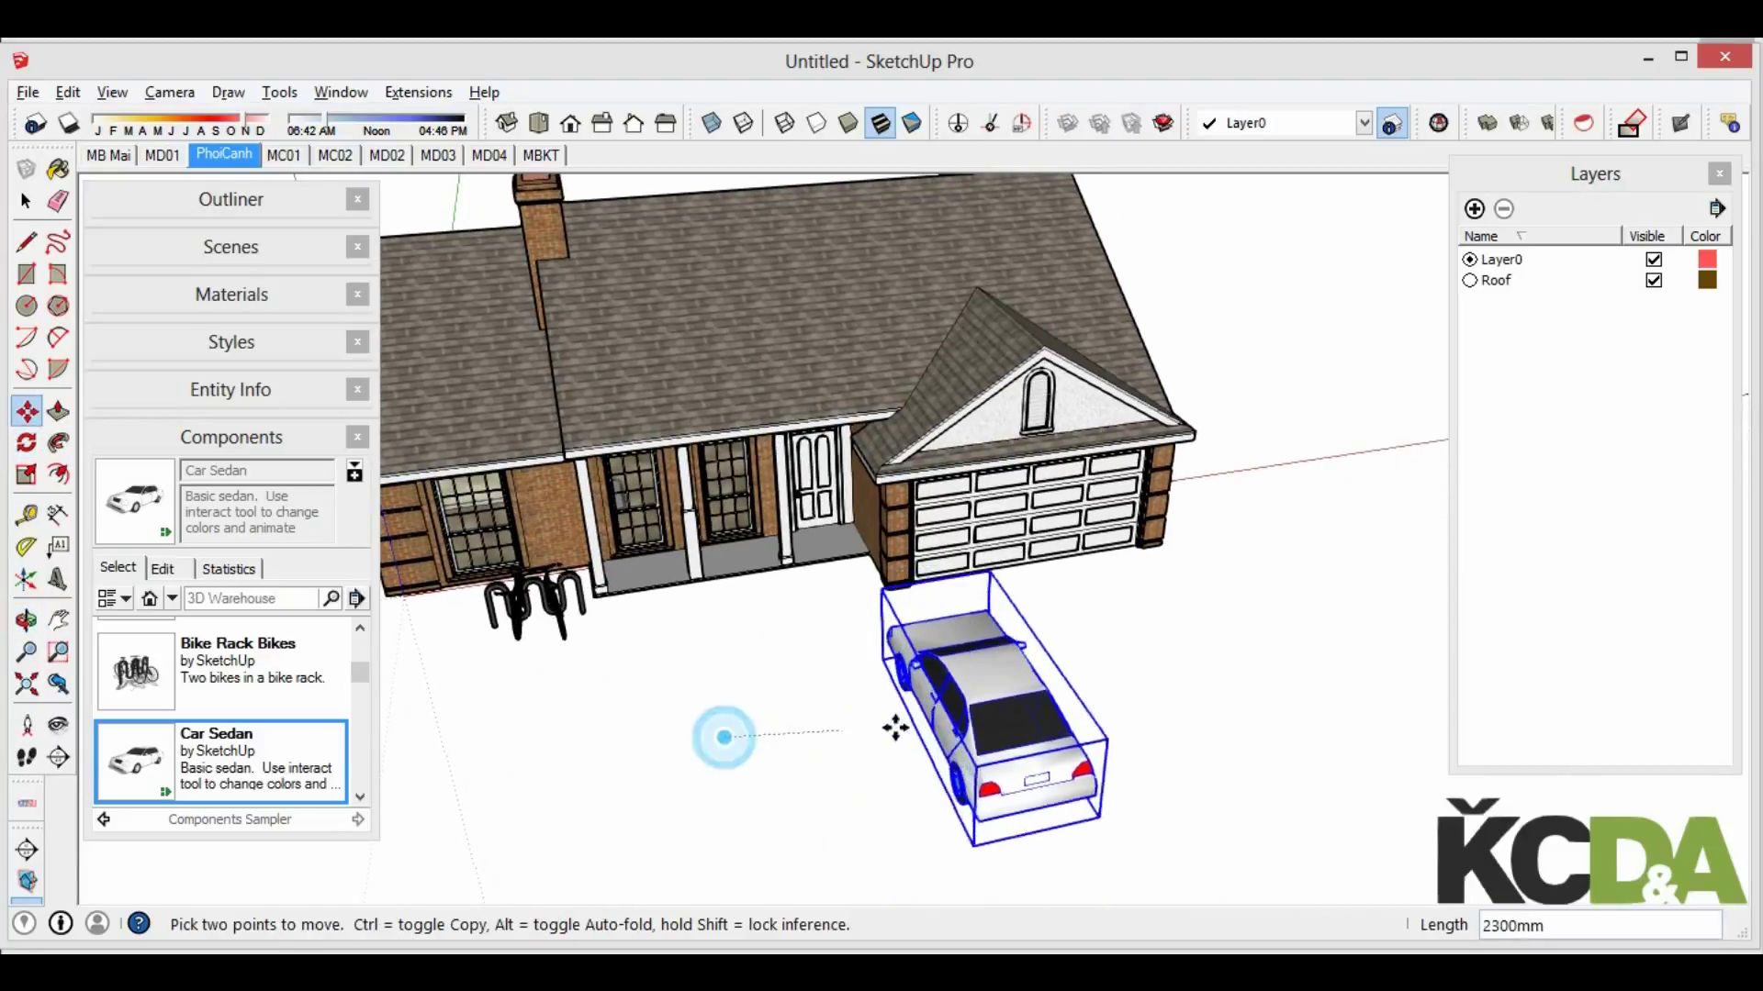
{"action": "left_click", "coordinate": [975, 692]}
{"action": "key", "text": "space"}
{"action": "scroll", "coordinate": [820, 714], "scroll_direction": "down", "scroll_amount": 3}
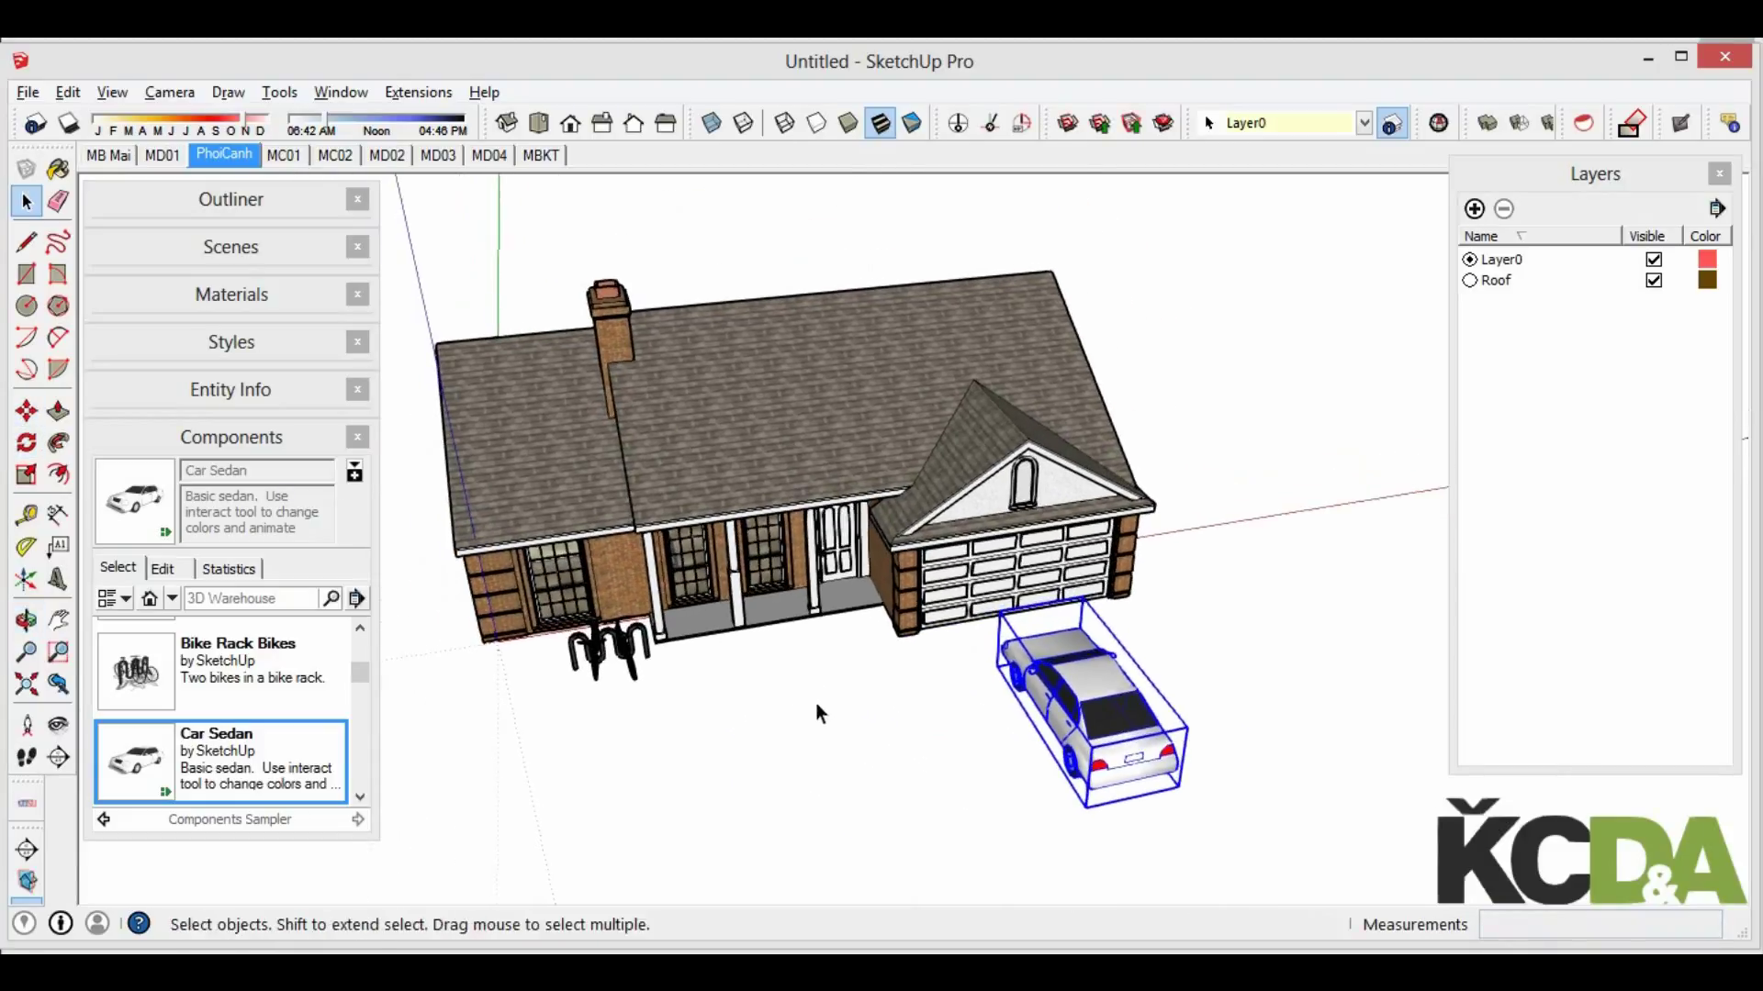
{"action": "middle_click_drag", "start_coordinate": [820, 715], "coordinate": [790, 707]}
Place the Derrick figure on the porch and orbit to a front view
{"action": "left_click_drag", "start_coordinate": [362, 666], "coordinate": [366, 695]}
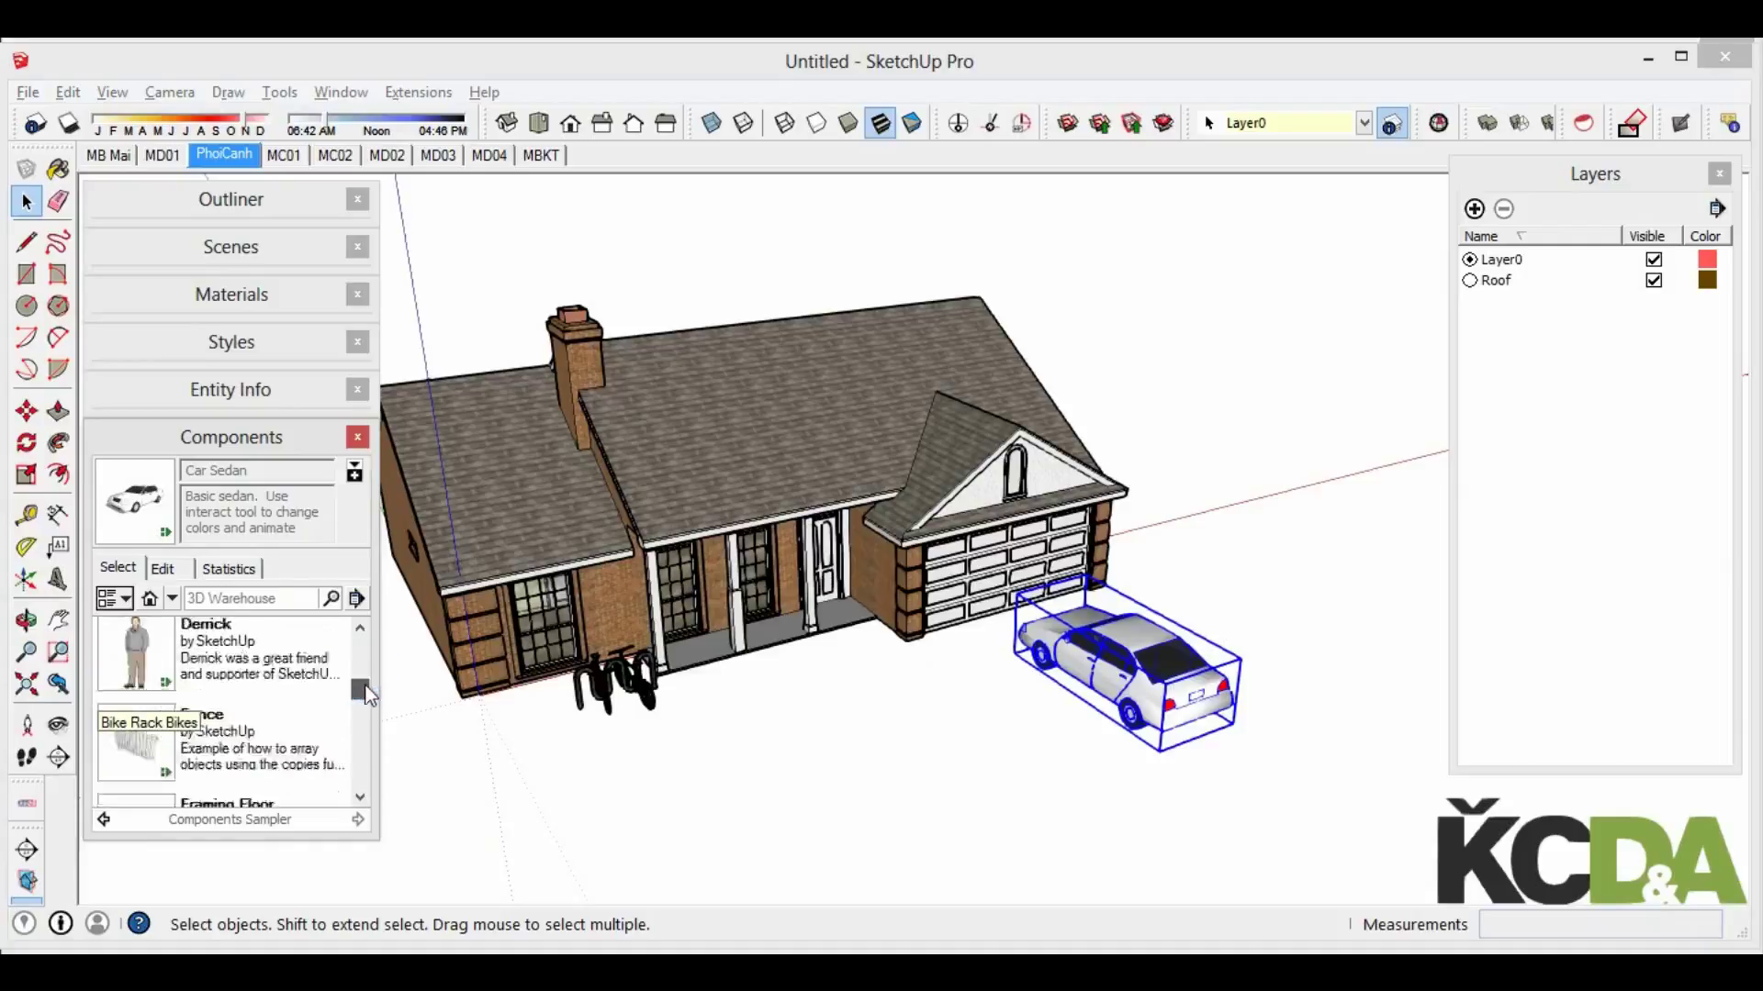
{"action": "scroll", "coordinate": [113, 740], "scroll_direction": "up", "scroll_amount": 1}
{"action": "left_click", "coordinate": [150, 707]}
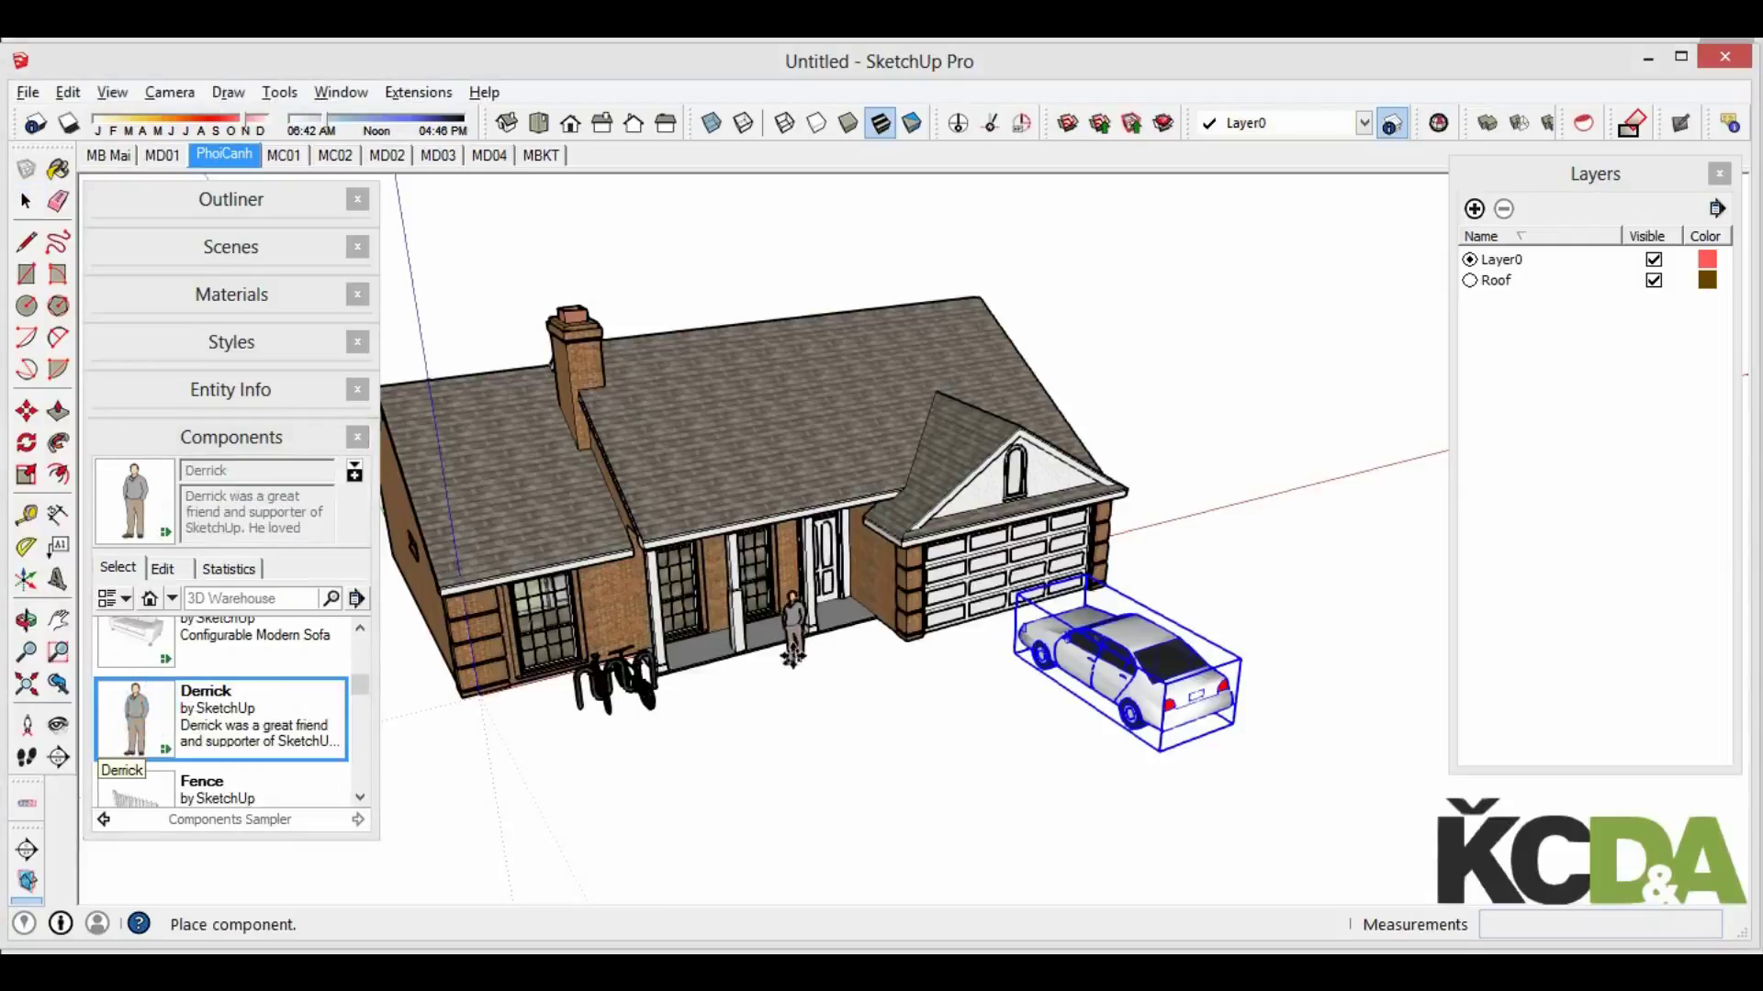
{"action": "left_click", "coordinate": [847, 642]}
{"action": "key", "text": "space"}
{"action": "middle_click", "coordinate": [1289, 388]}
{"action": "middle_click_drag", "start_coordinate": [1288, 387], "coordinate": [282, 531]}
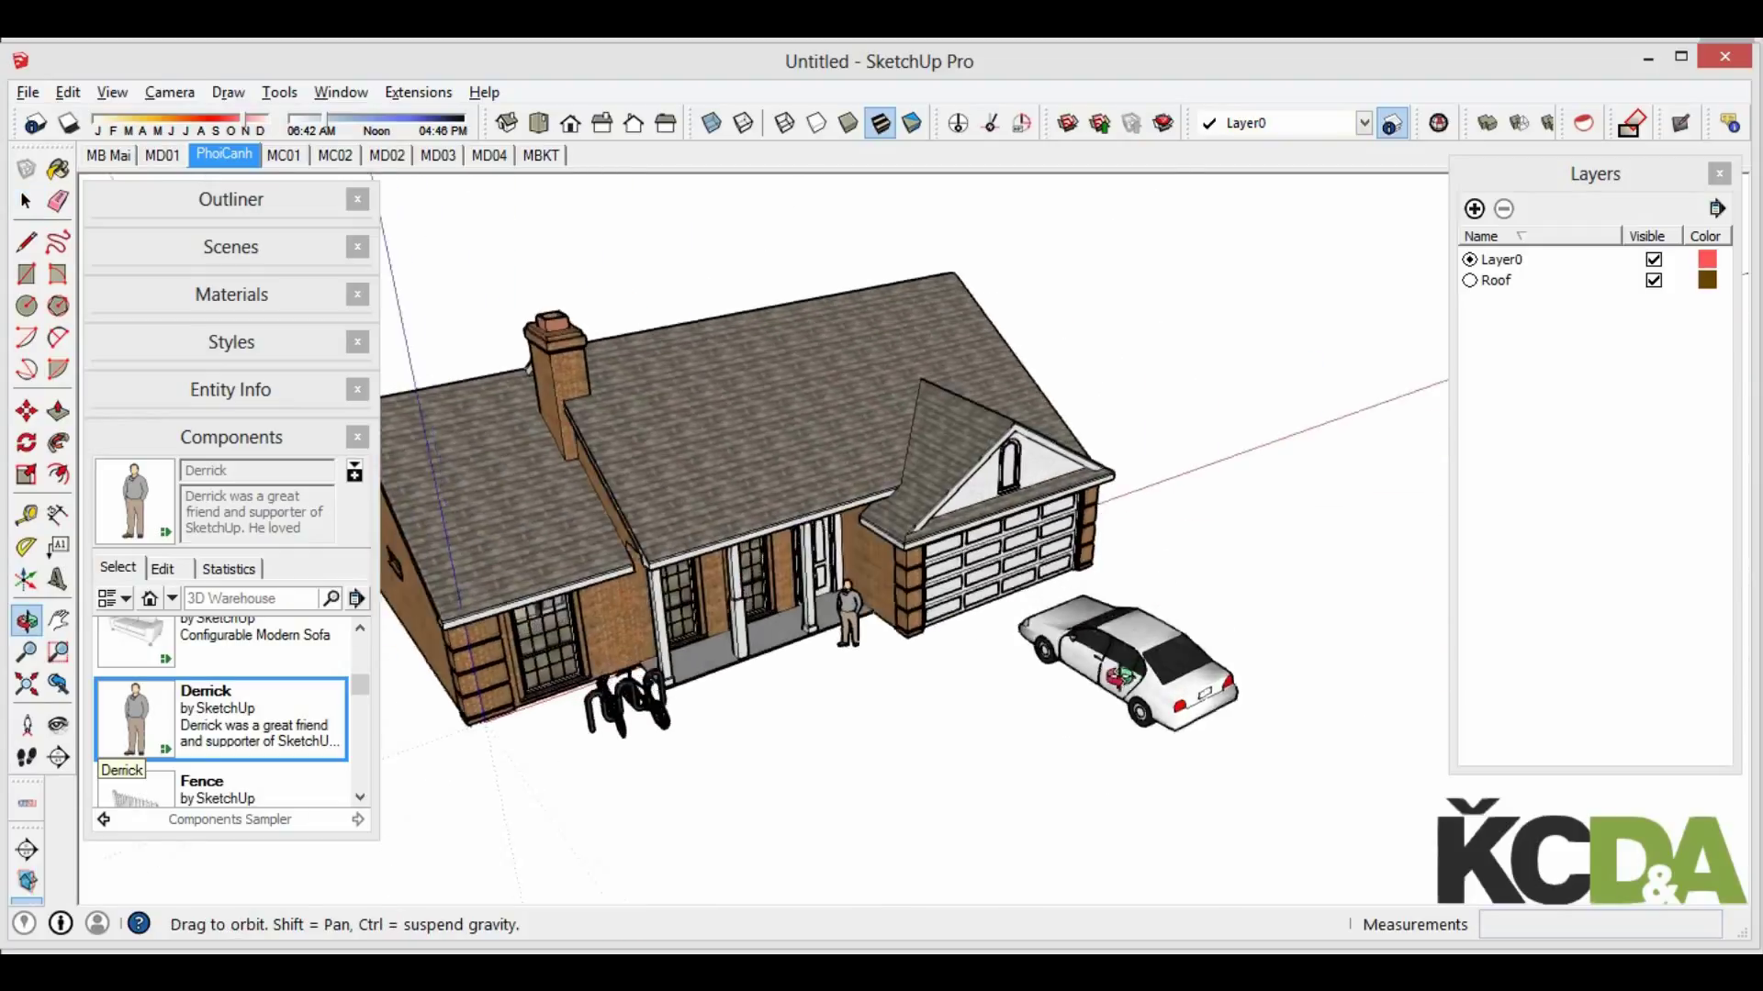
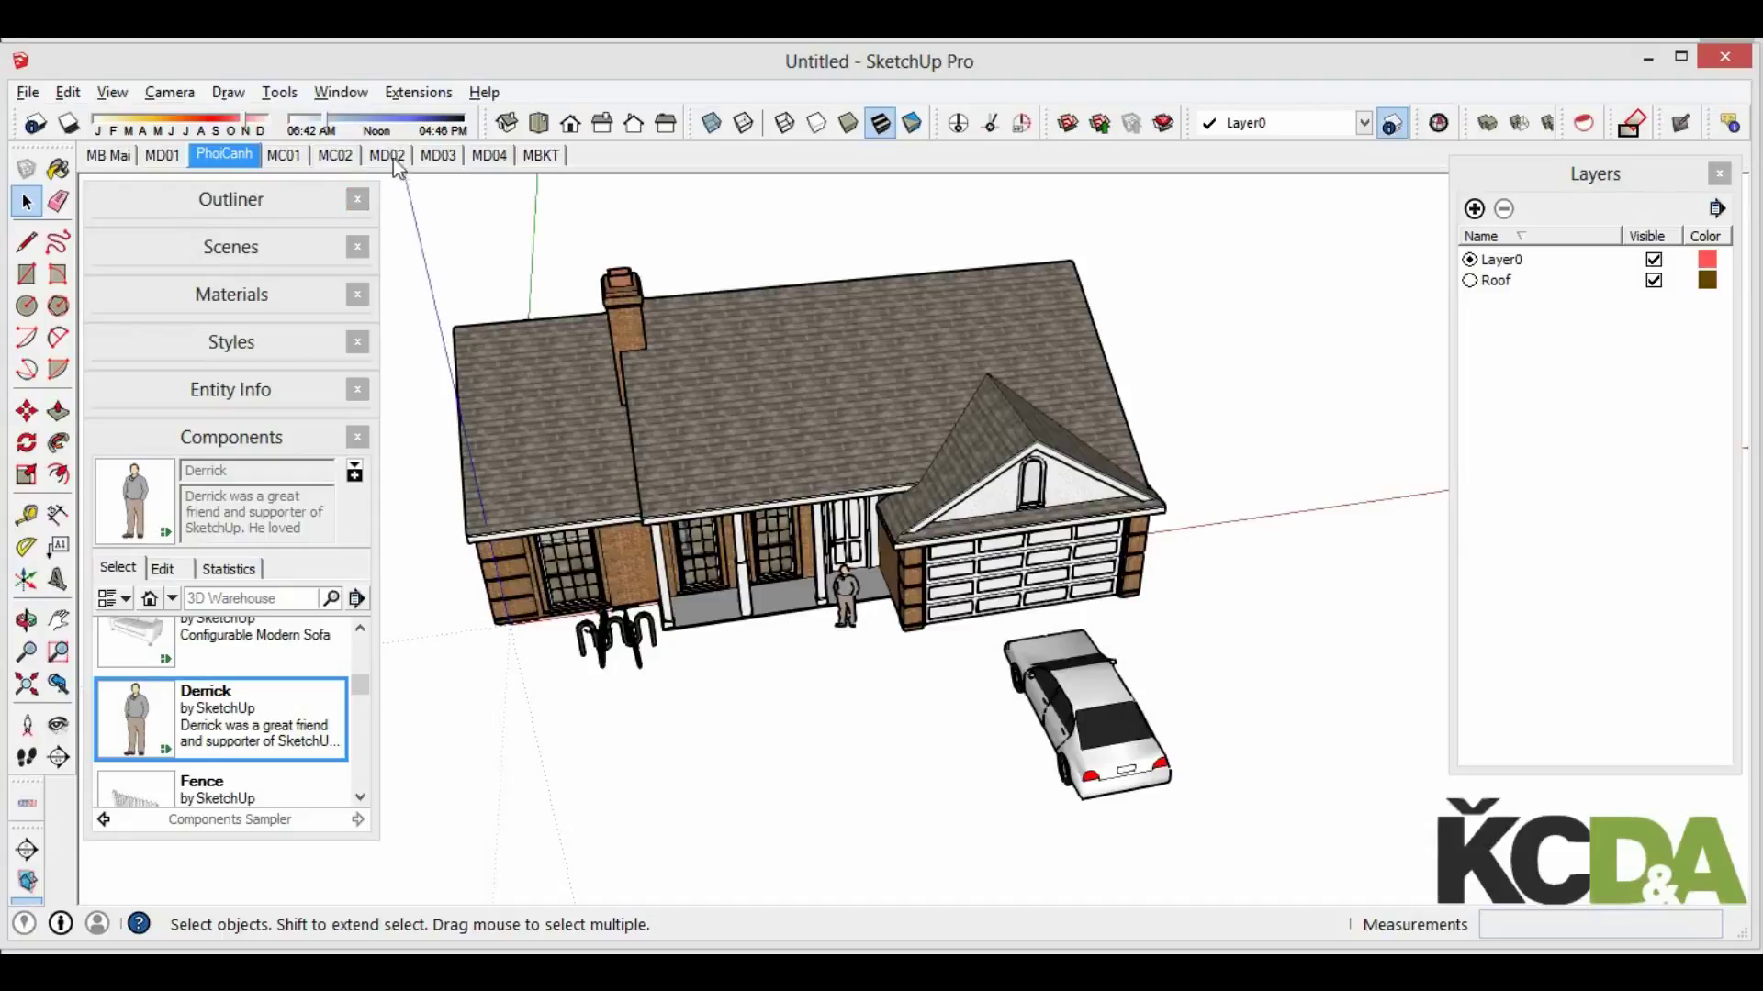
Review the MD02, MC02, MC01, MD04 and MD03 scenes in turn
{"action": "left_click", "coordinate": [385, 157]}
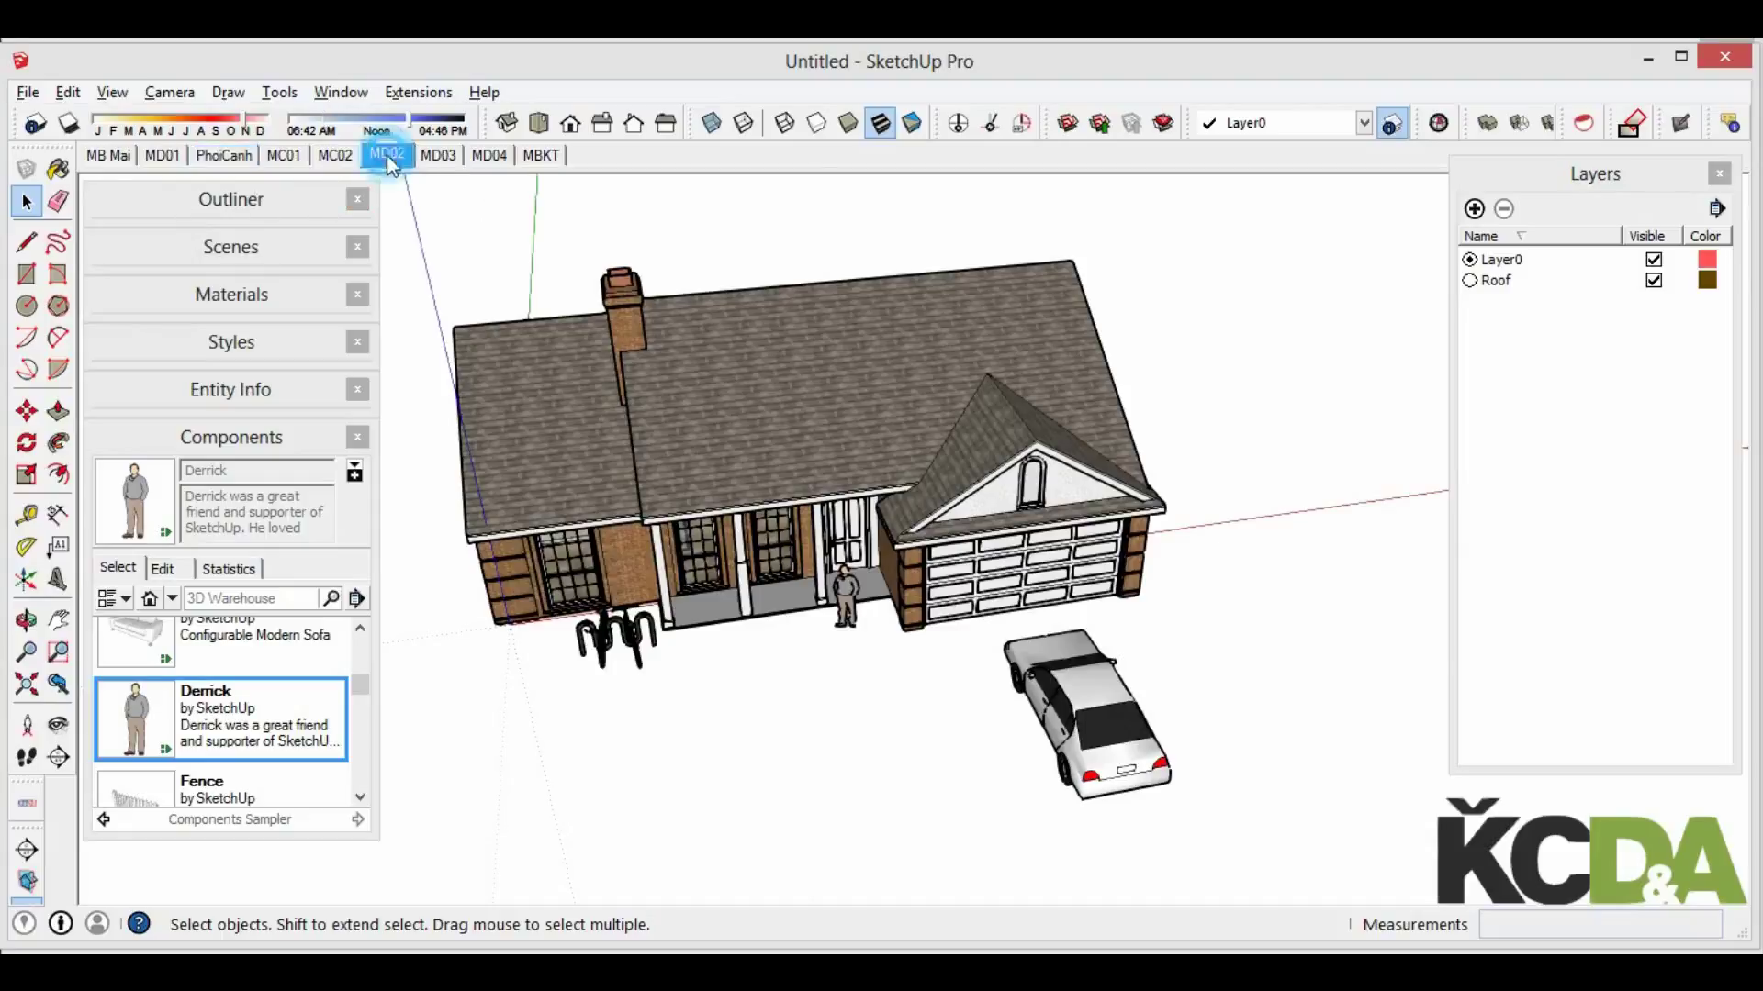
{"action": "left_click", "coordinate": [336, 158]}
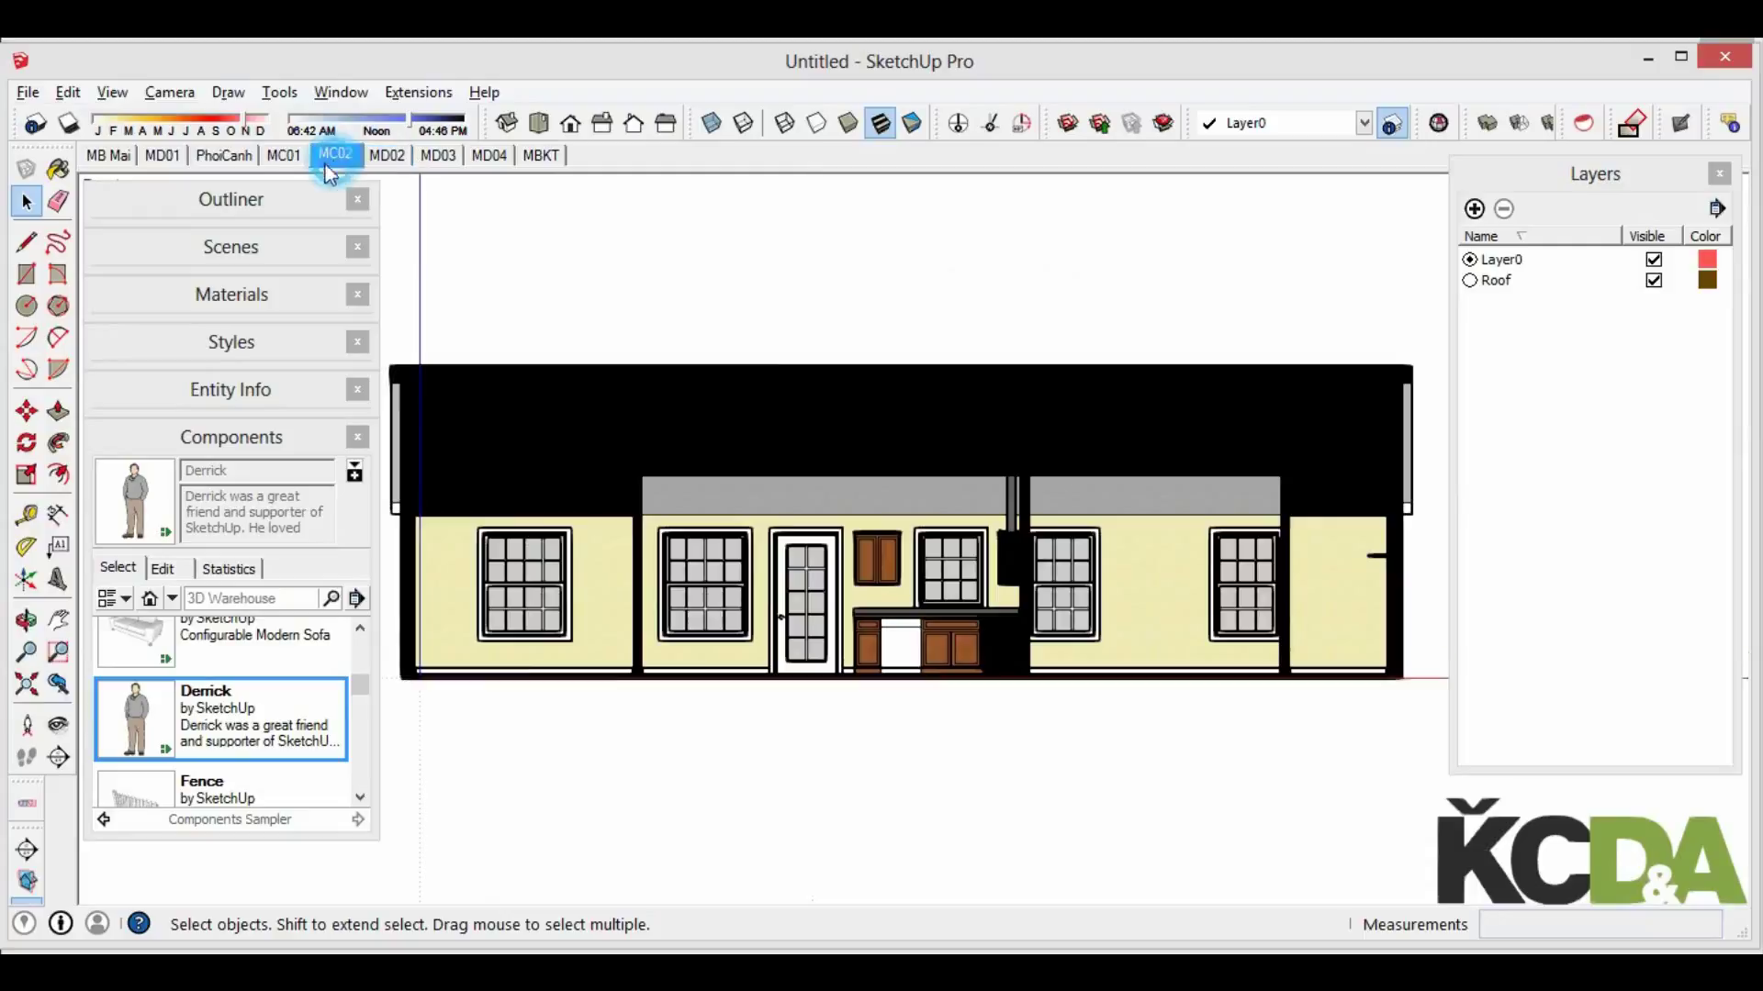
{"action": "left_click", "coordinate": [285, 156]}
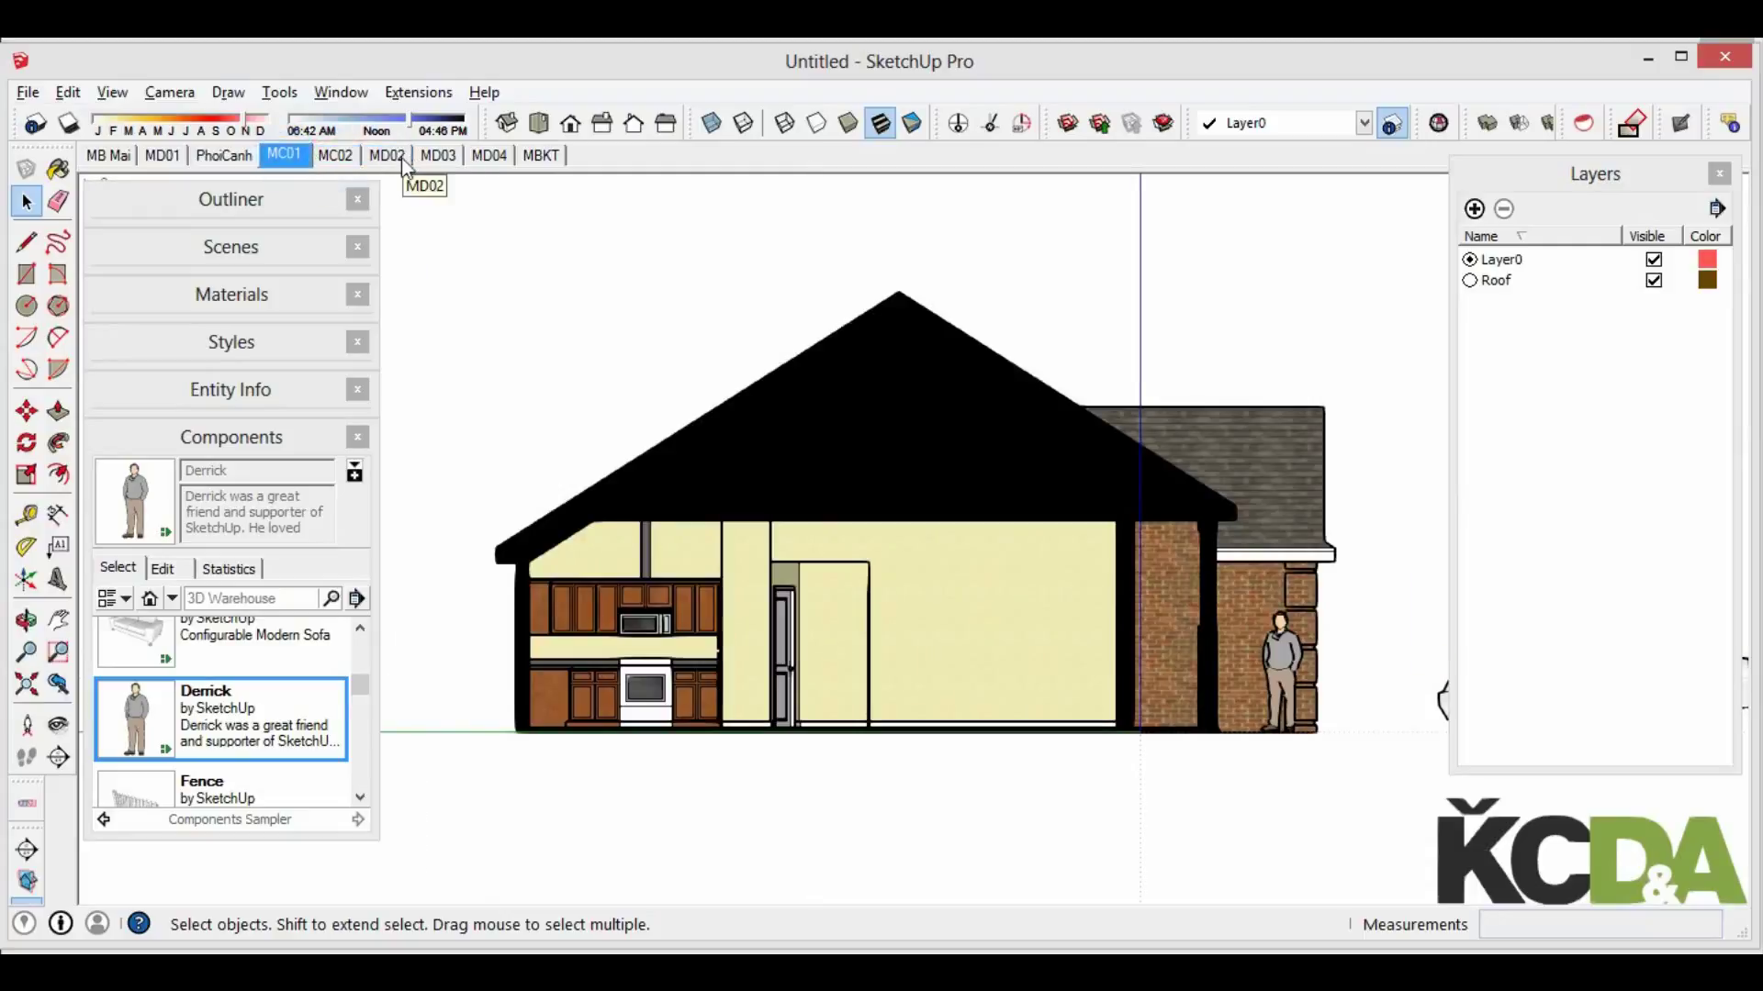
{"action": "left_click", "coordinate": [402, 159]}
{"action": "left_click", "coordinate": [484, 156]}
{"action": "left_click", "coordinate": [433, 161]}
Delete the short line, small symbol and car from the MB Mai top view
{"action": "left_click", "coordinate": [110, 156]}
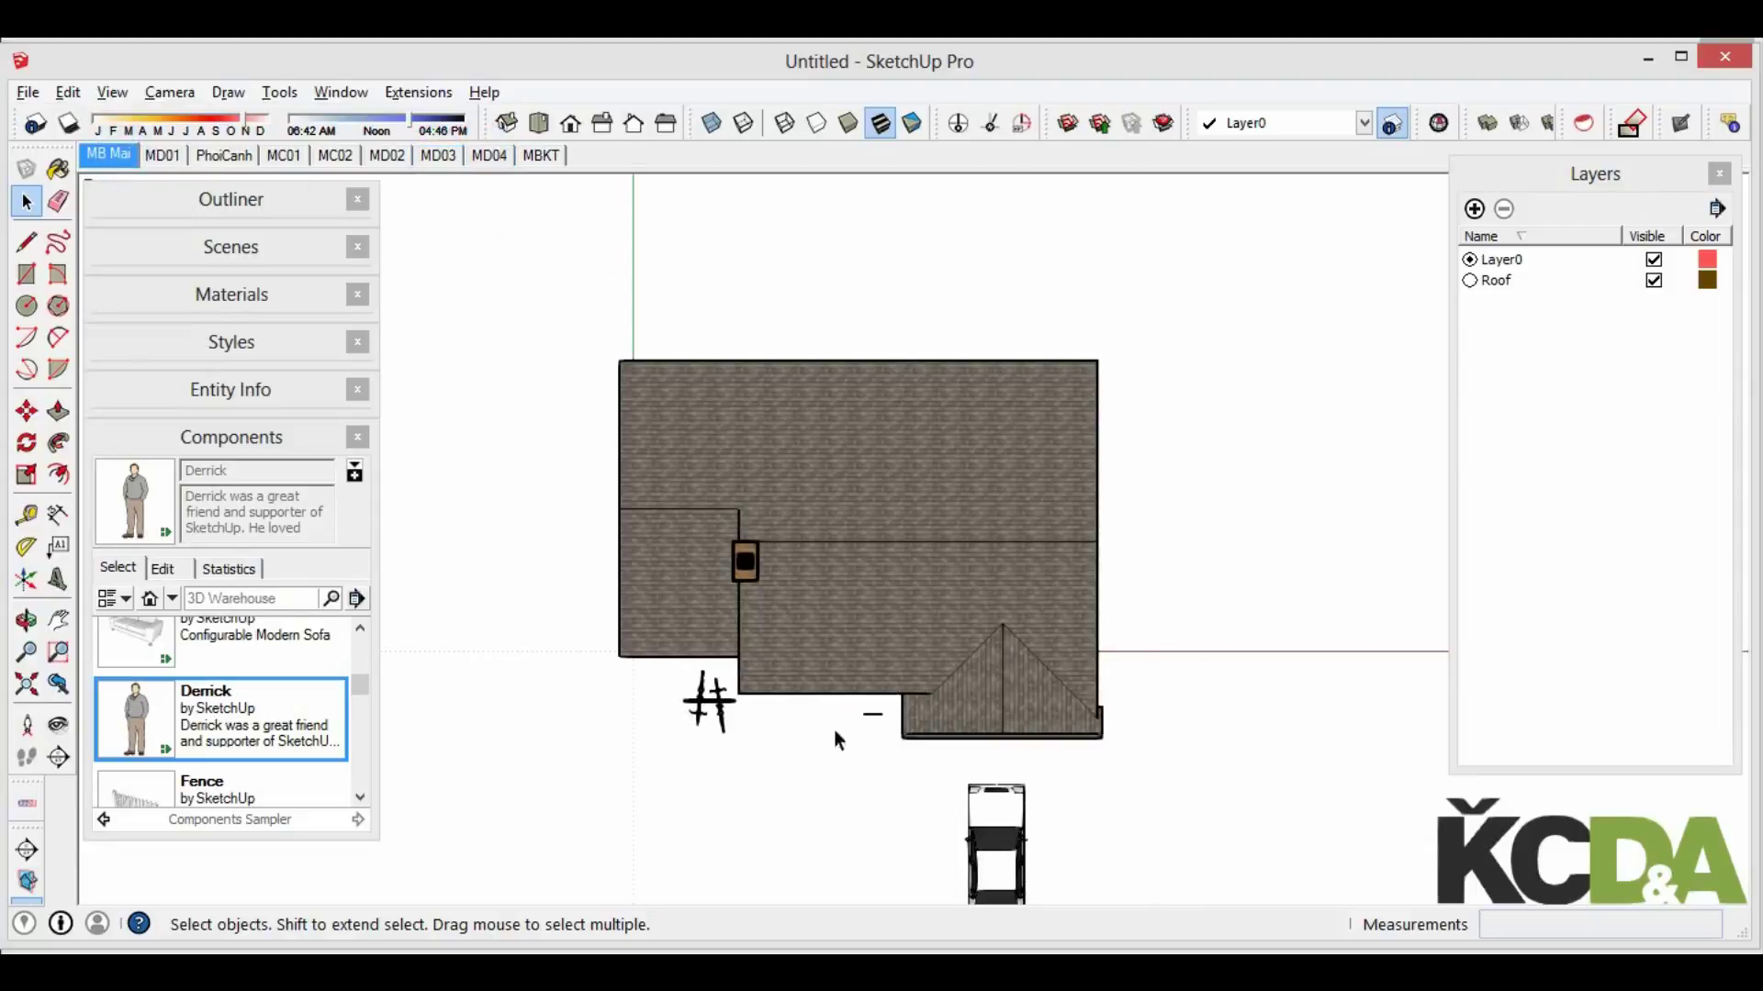
{"action": "left_click", "coordinate": [871, 720], "text": "shift"}
{"action": "left_click", "coordinate": [709, 702], "text": "shift"}
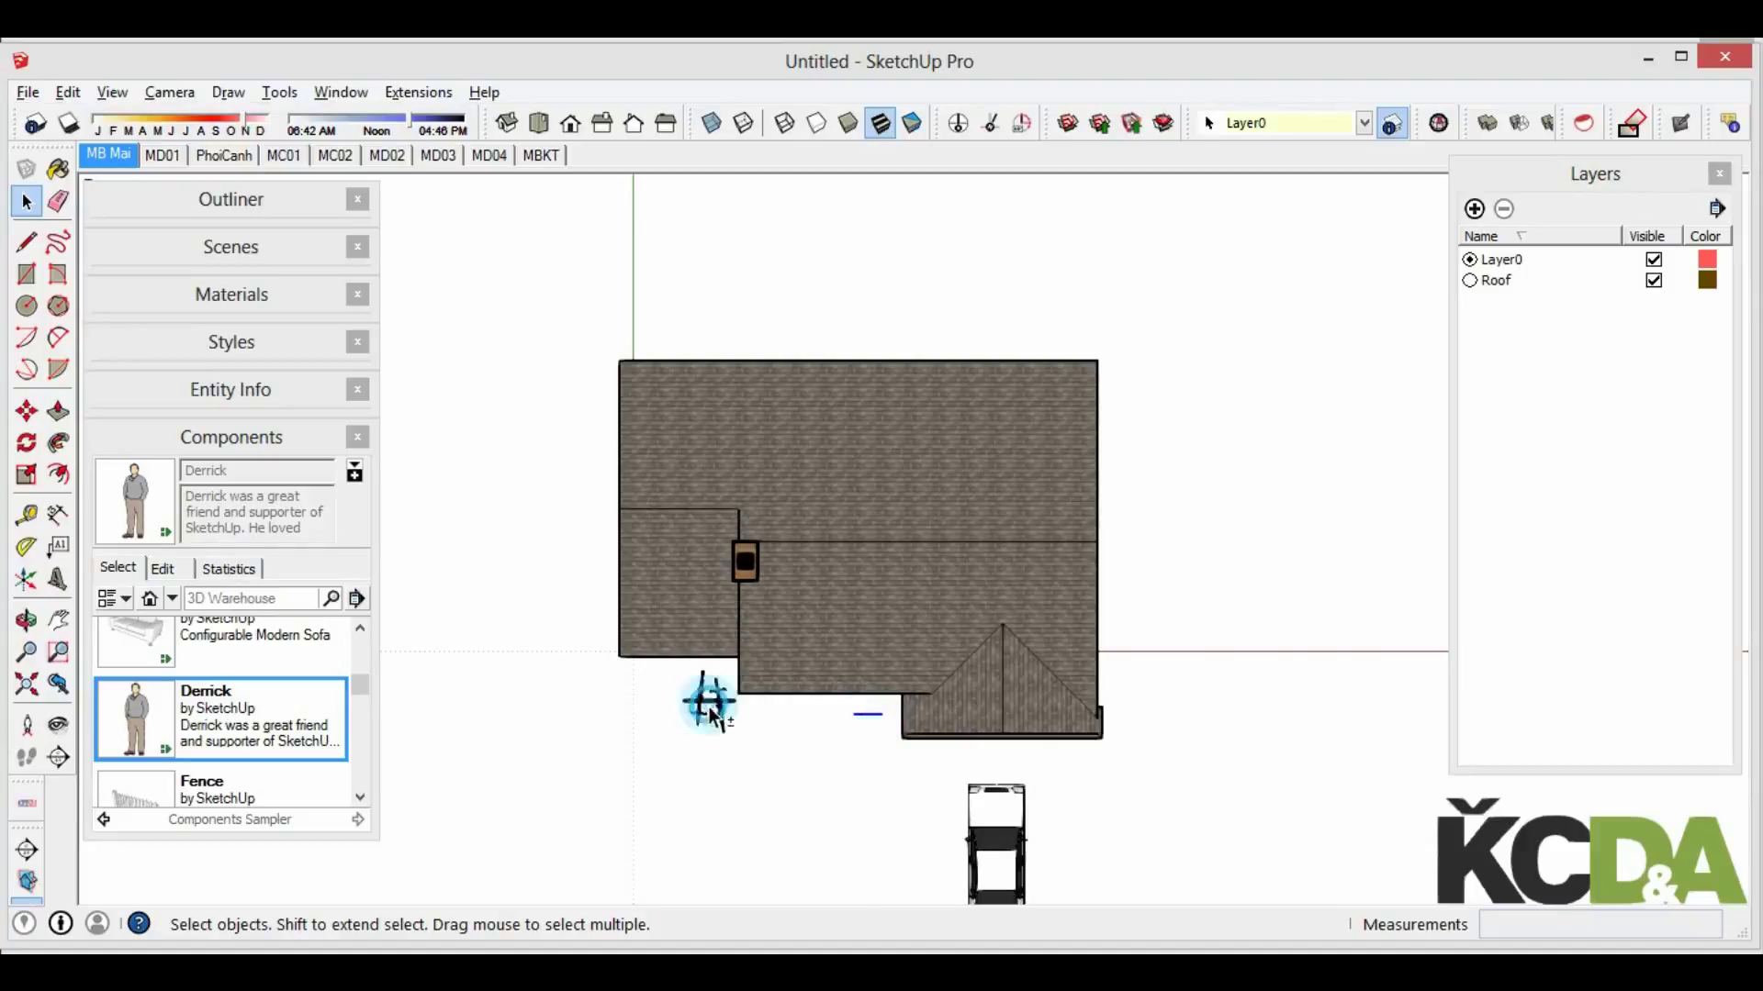
{"action": "left_click", "coordinate": [980, 815], "text": "shift"}
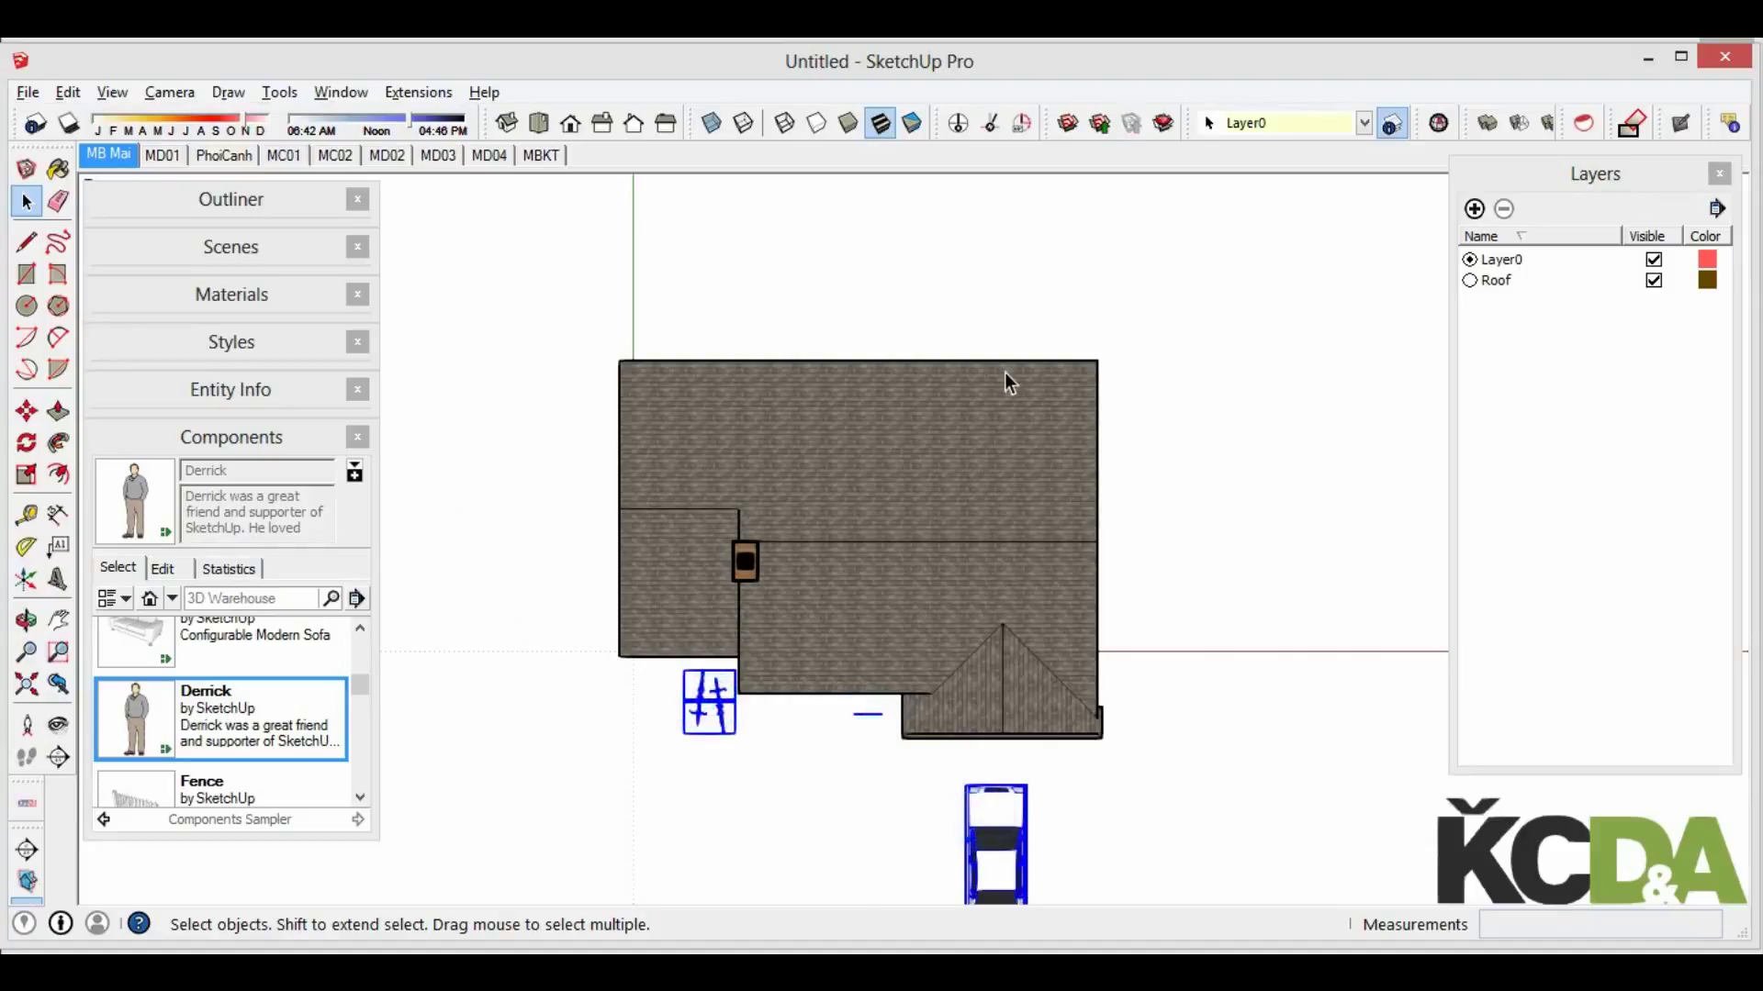
{"action": "key", "text": "Delete"}
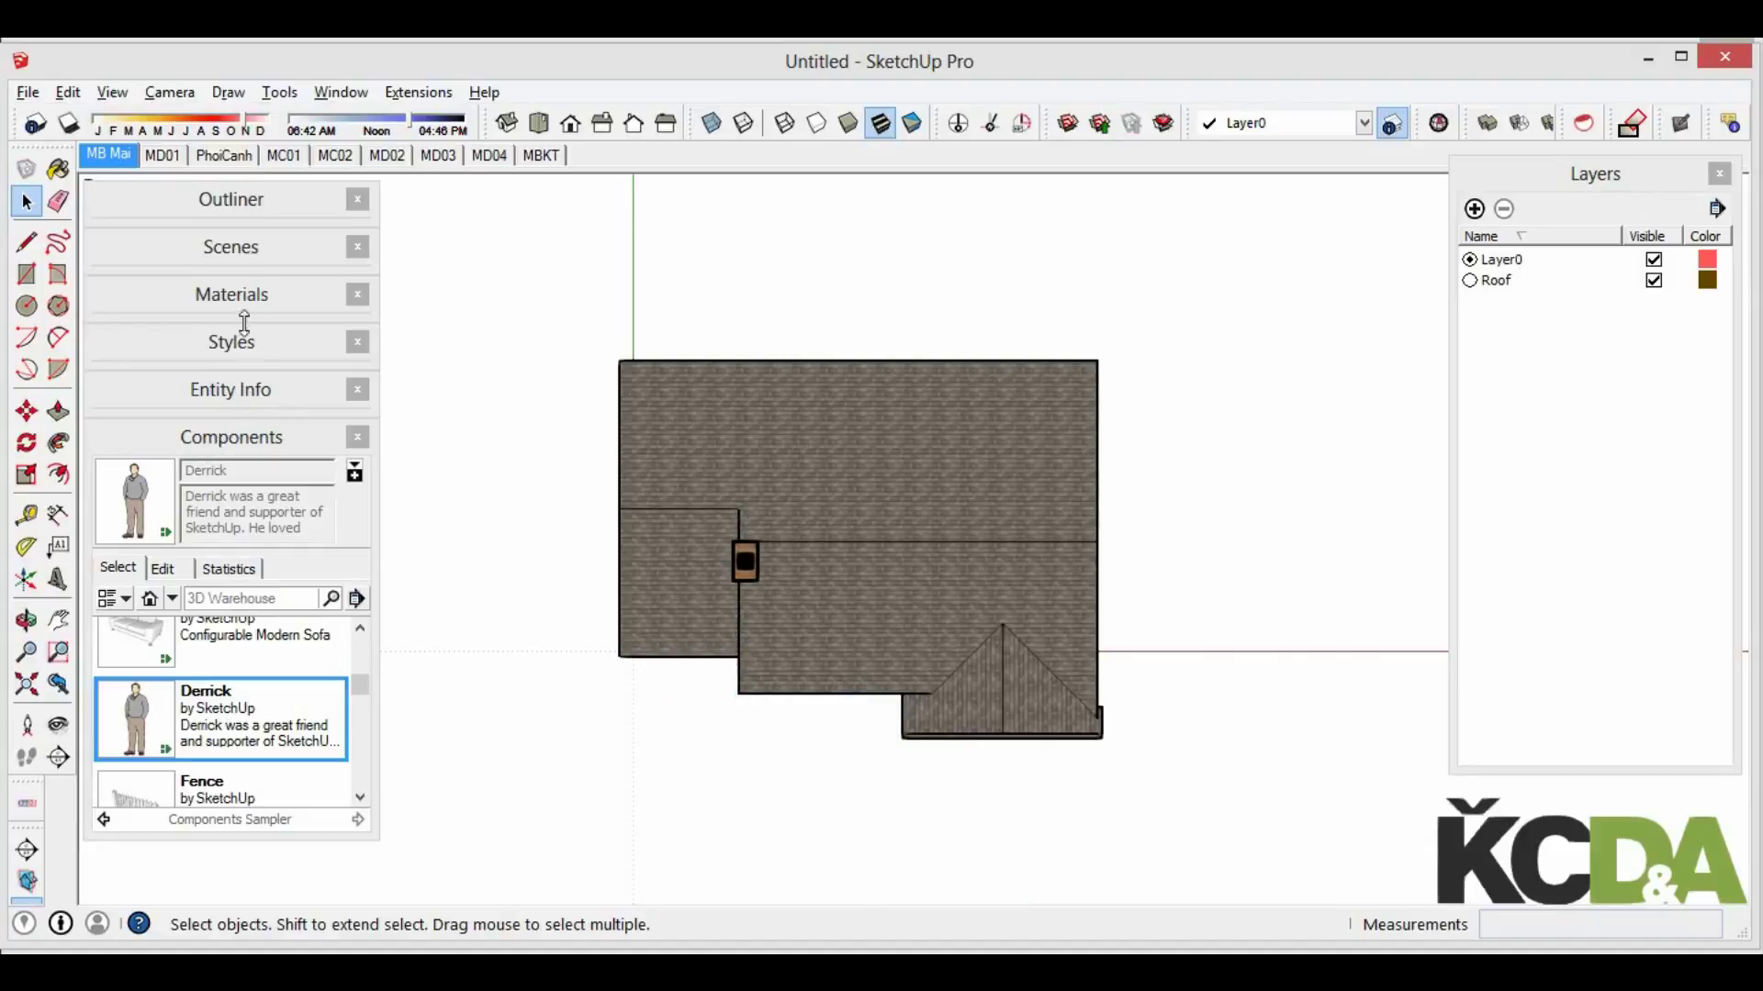
Update the MB Mai scene with the cleaned top view
{"action": "left_click", "coordinate": [234, 246]}
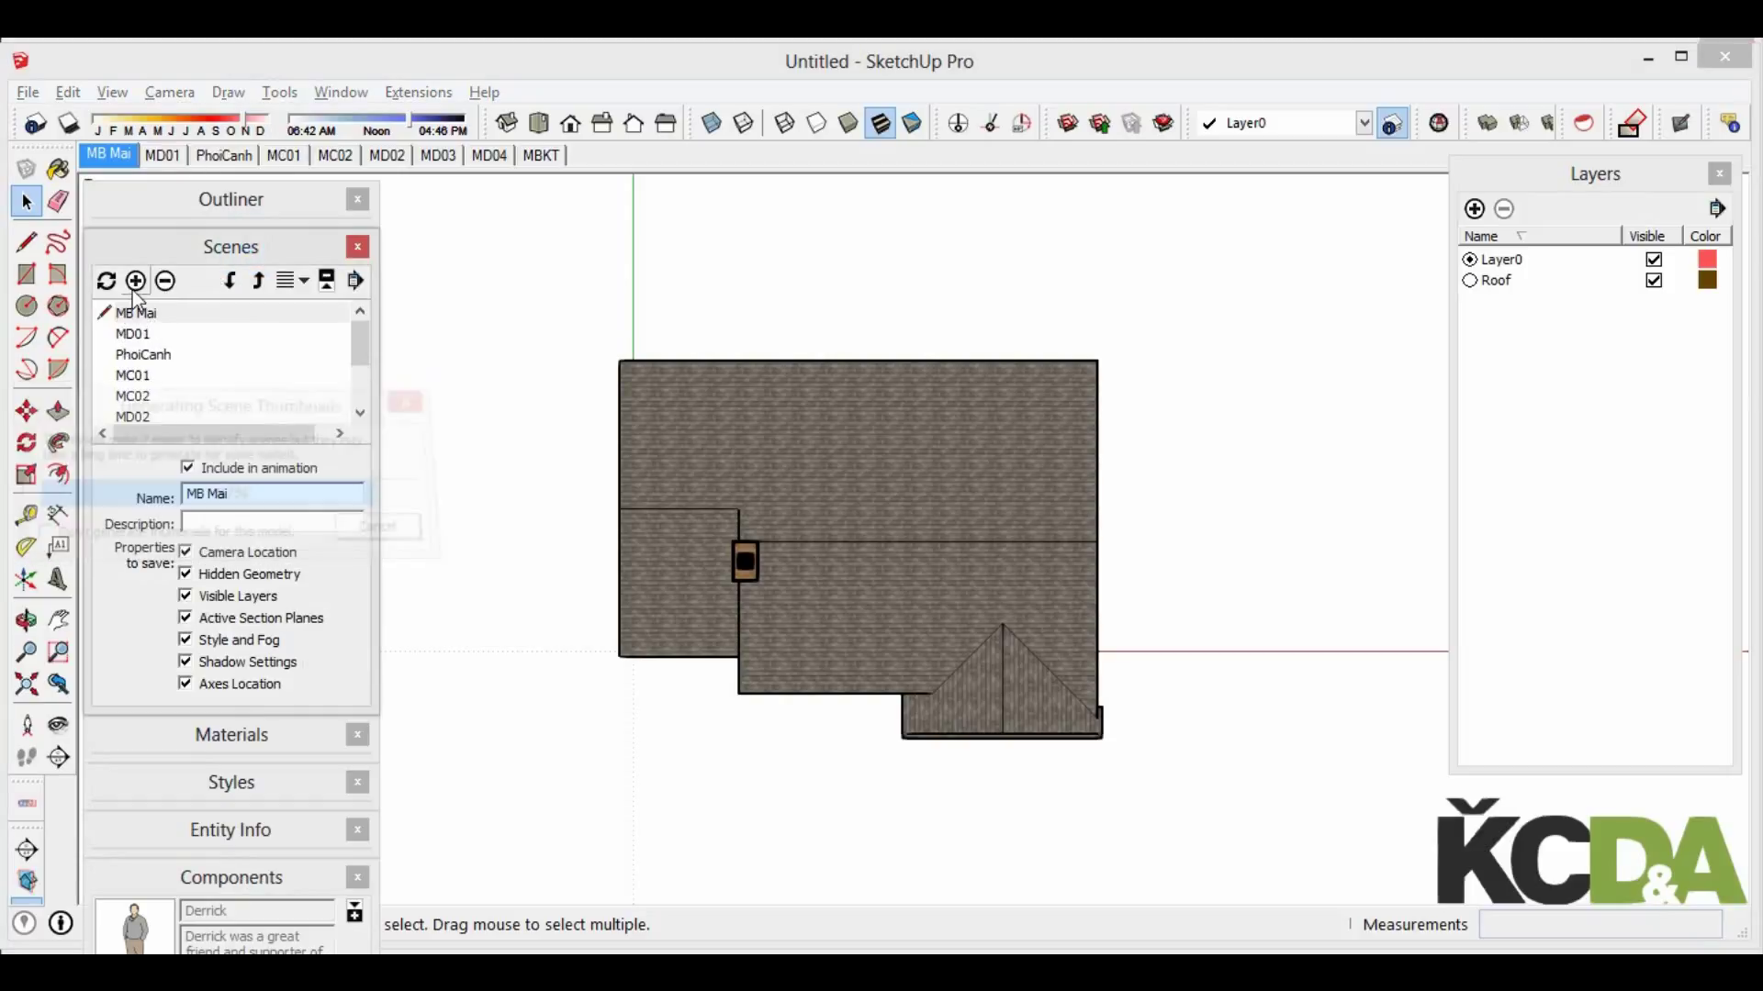
{"action": "left_click", "coordinate": [106, 280]}
{"action": "left_click", "coordinate": [177, 575]}
Delete the car beside the garage in PhoiCanh and update that scene
{"action": "left_click", "coordinate": [174, 156]}
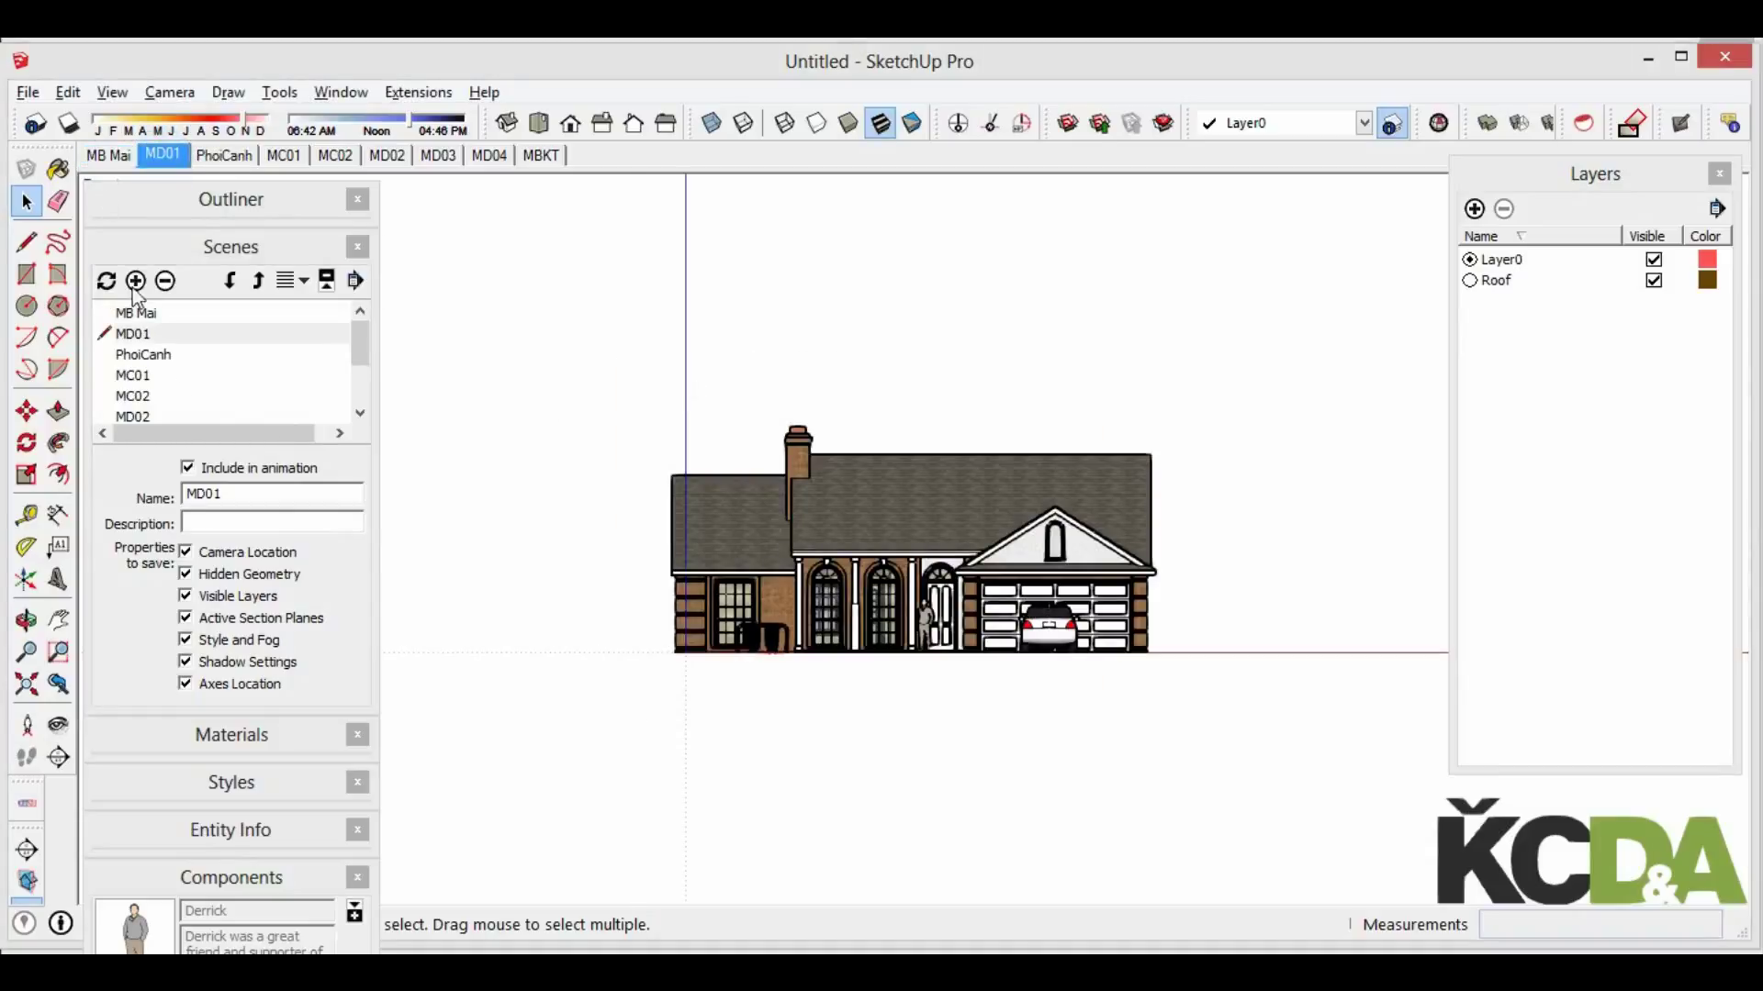
{"action": "left_click", "coordinate": [233, 161]}
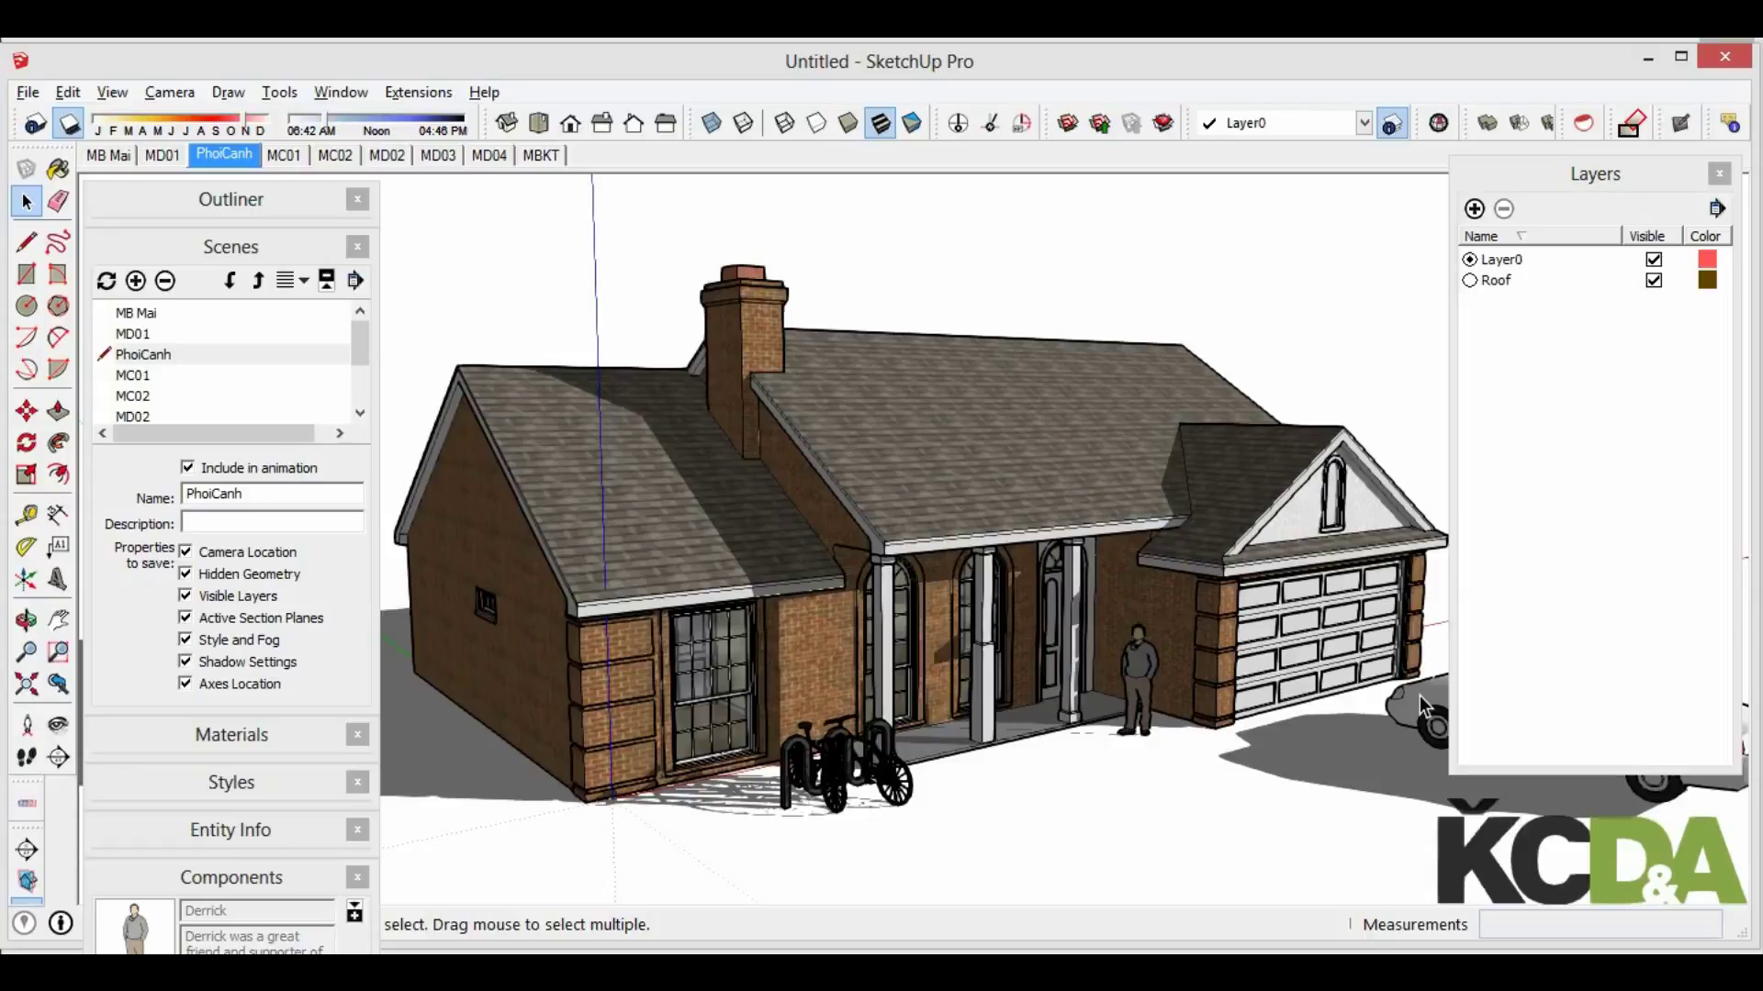
{"action": "left_click", "coordinate": [1419, 696]}
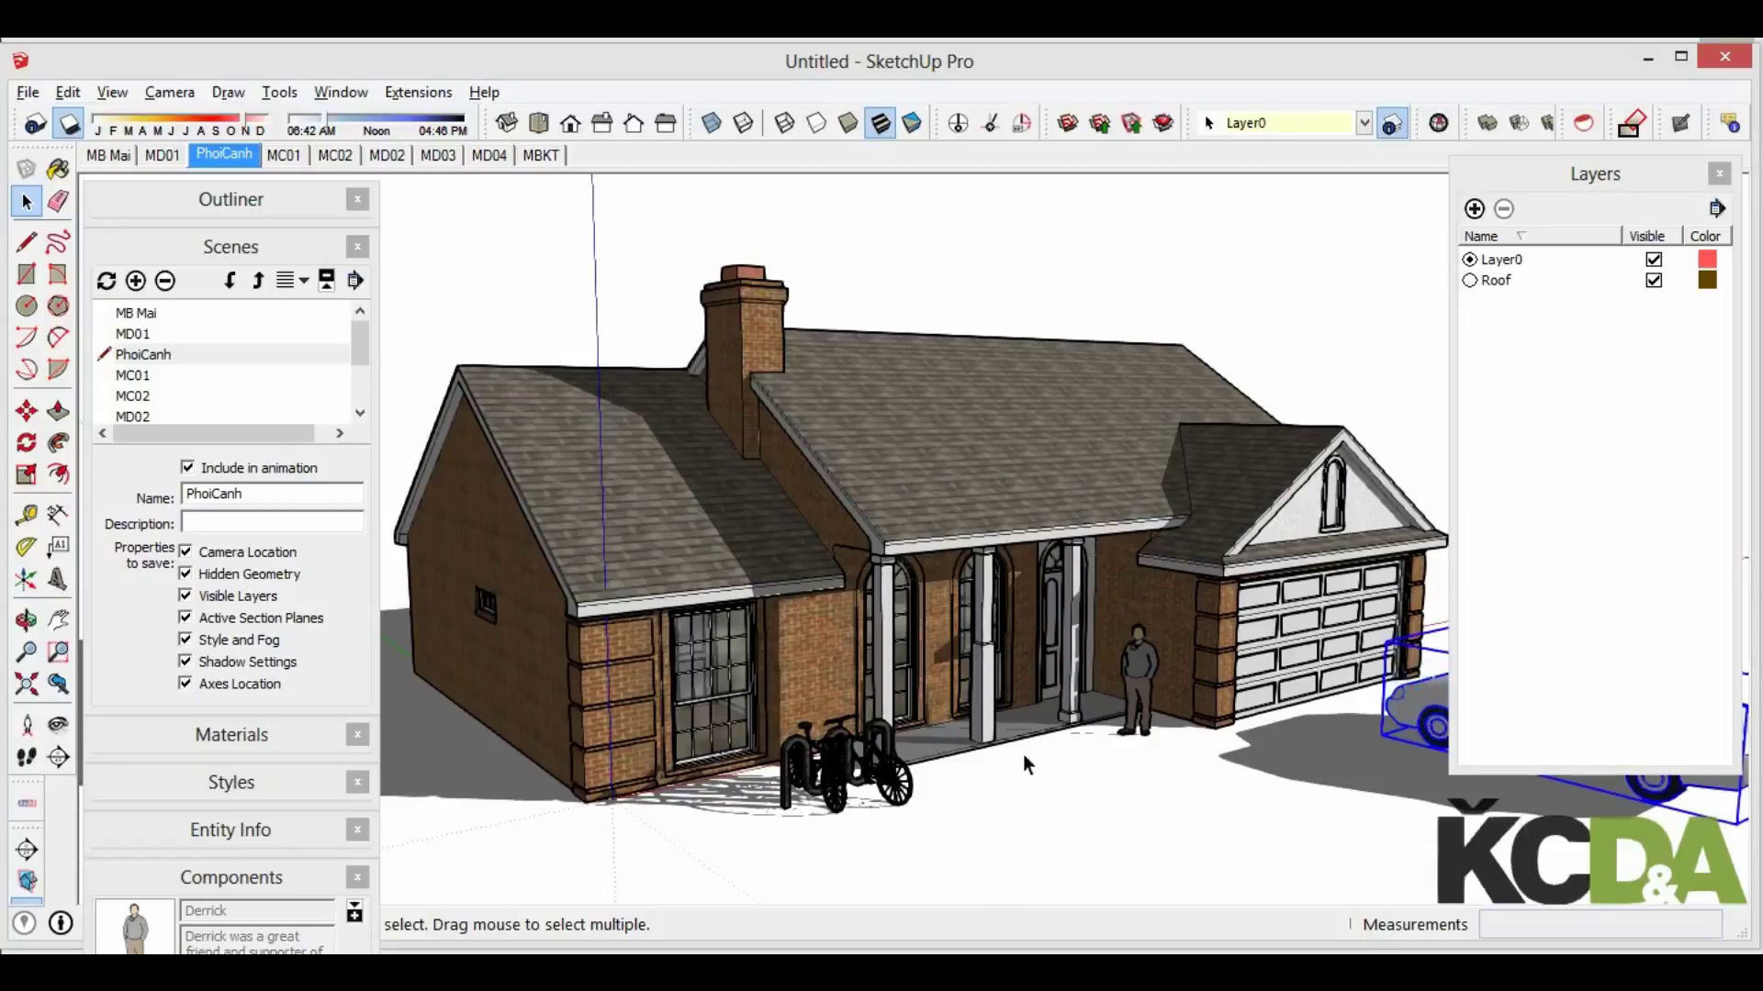
{"action": "key", "text": "Delete"}
{"action": "left_click", "coordinate": [104, 282]}
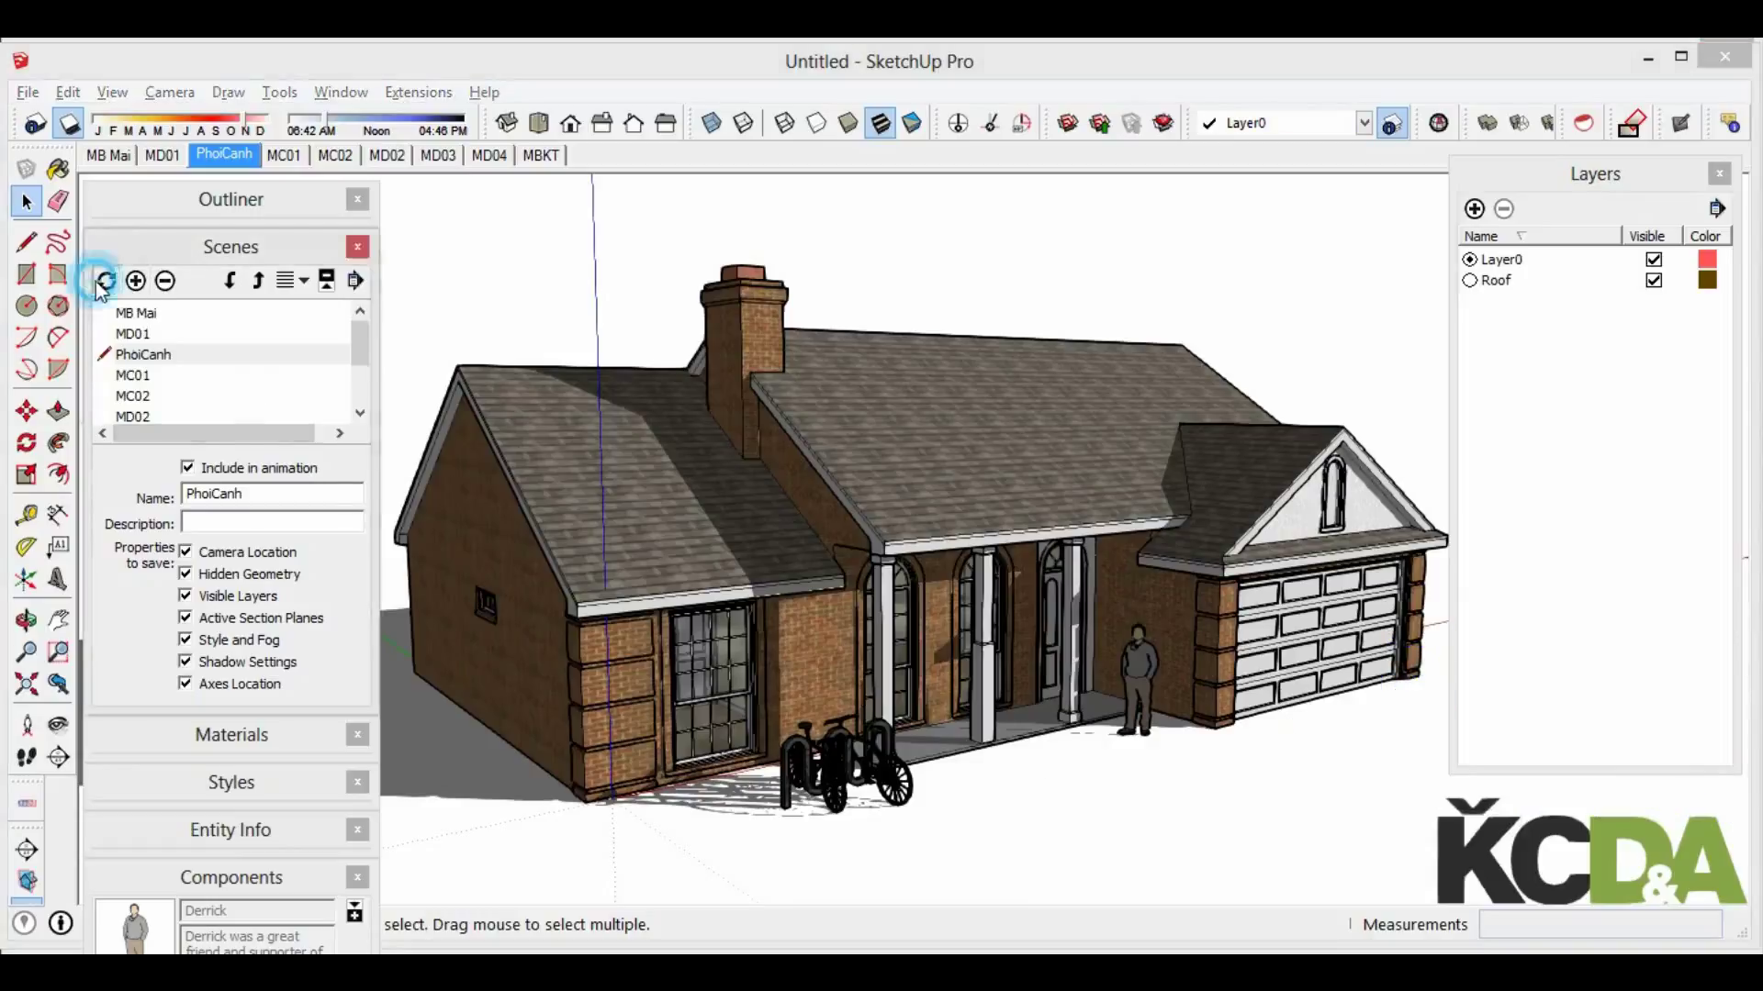
{"action": "left_click", "coordinate": [176, 575]}
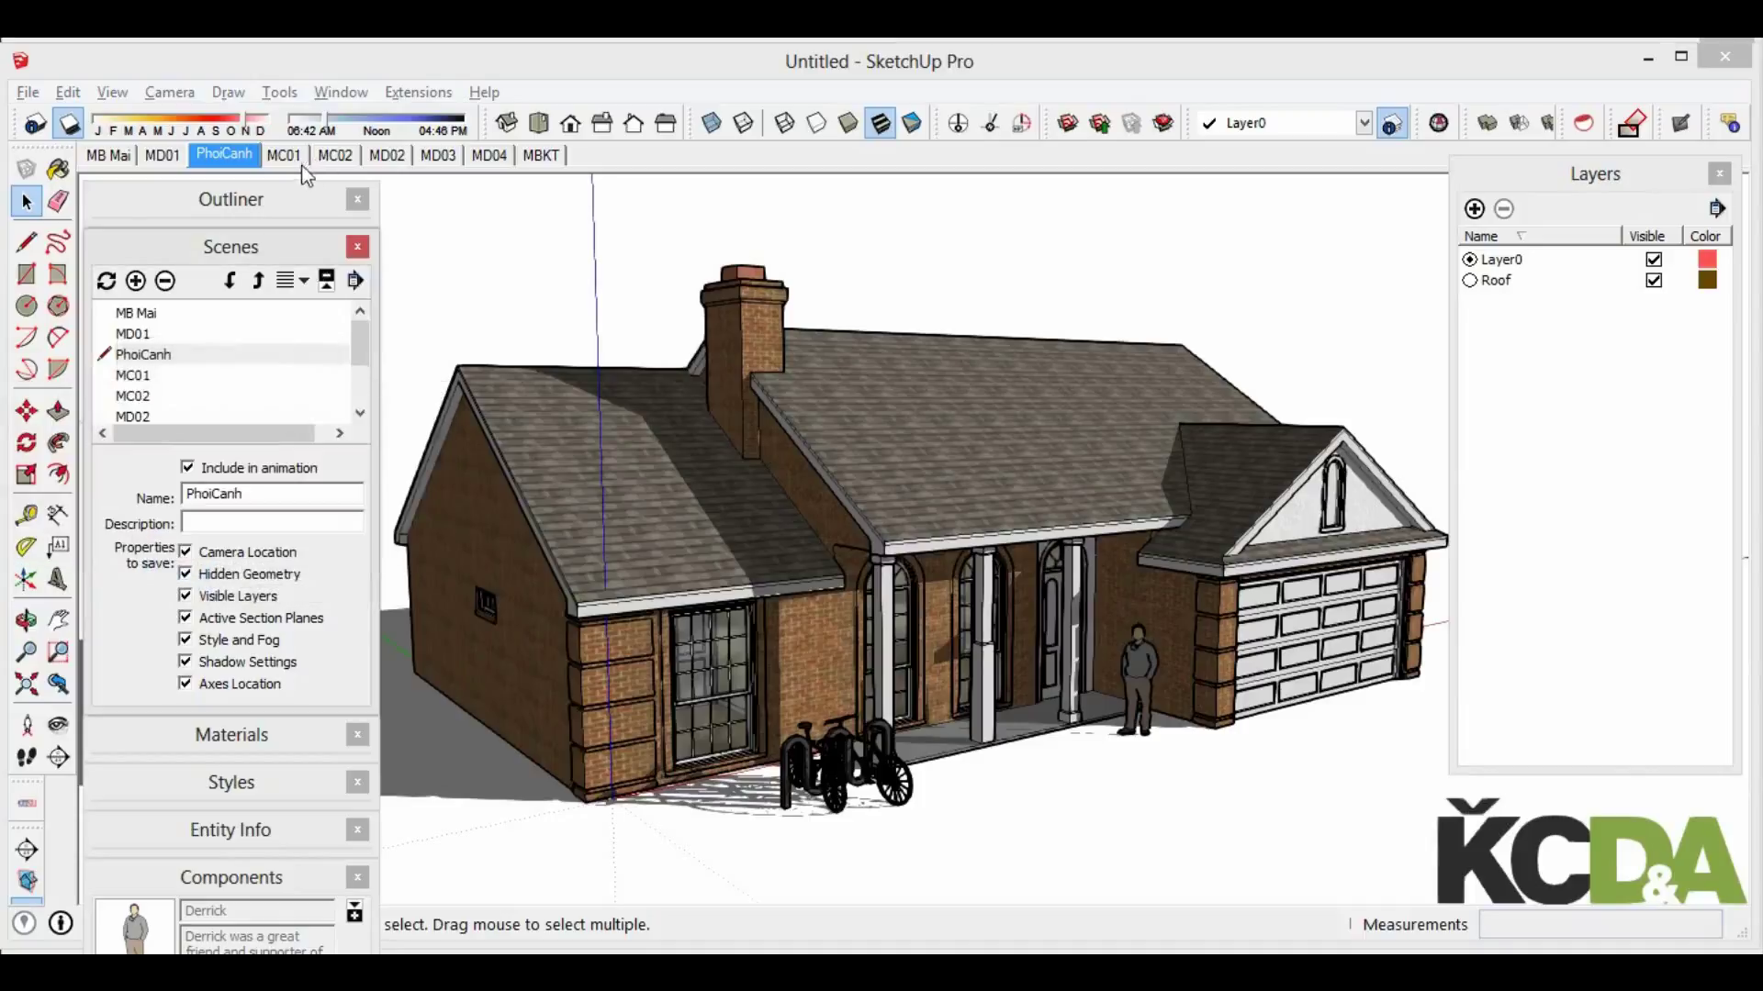
Collapse and reposition the layers panel while visiting the MC01, MC02 and MD02 scenes
{"action": "left_click", "coordinate": [285, 156]}
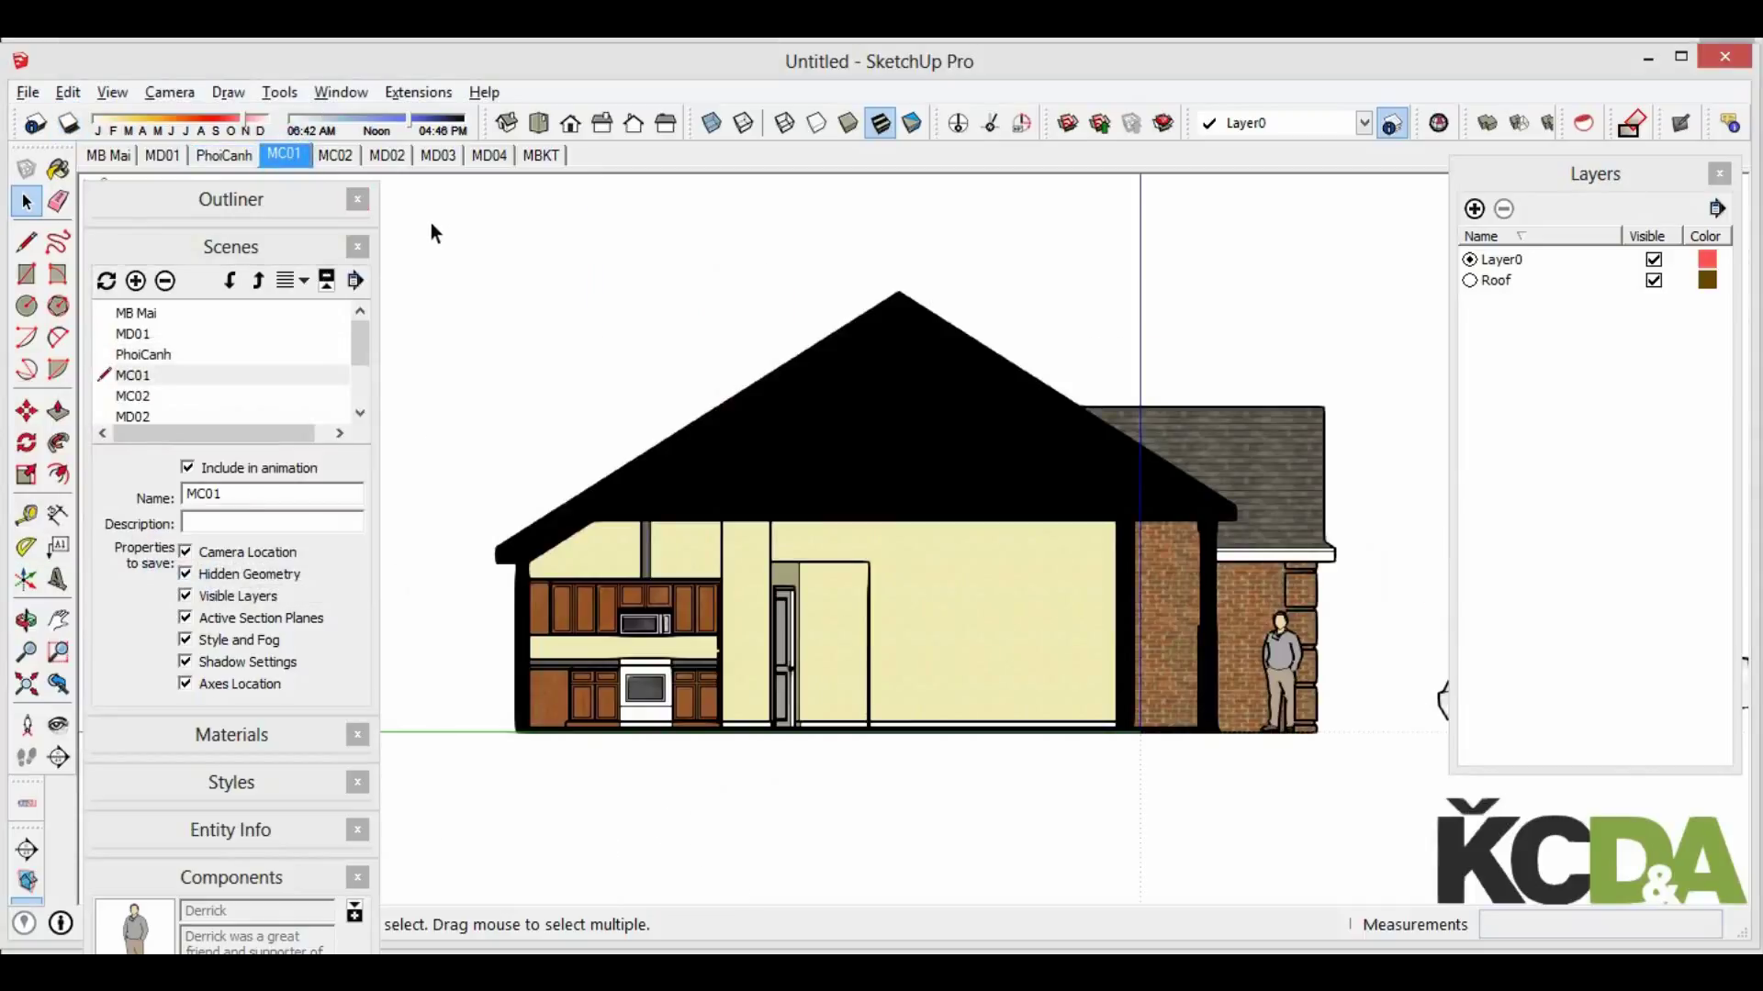
{"action": "left_click", "coordinate": [1560, 174]}
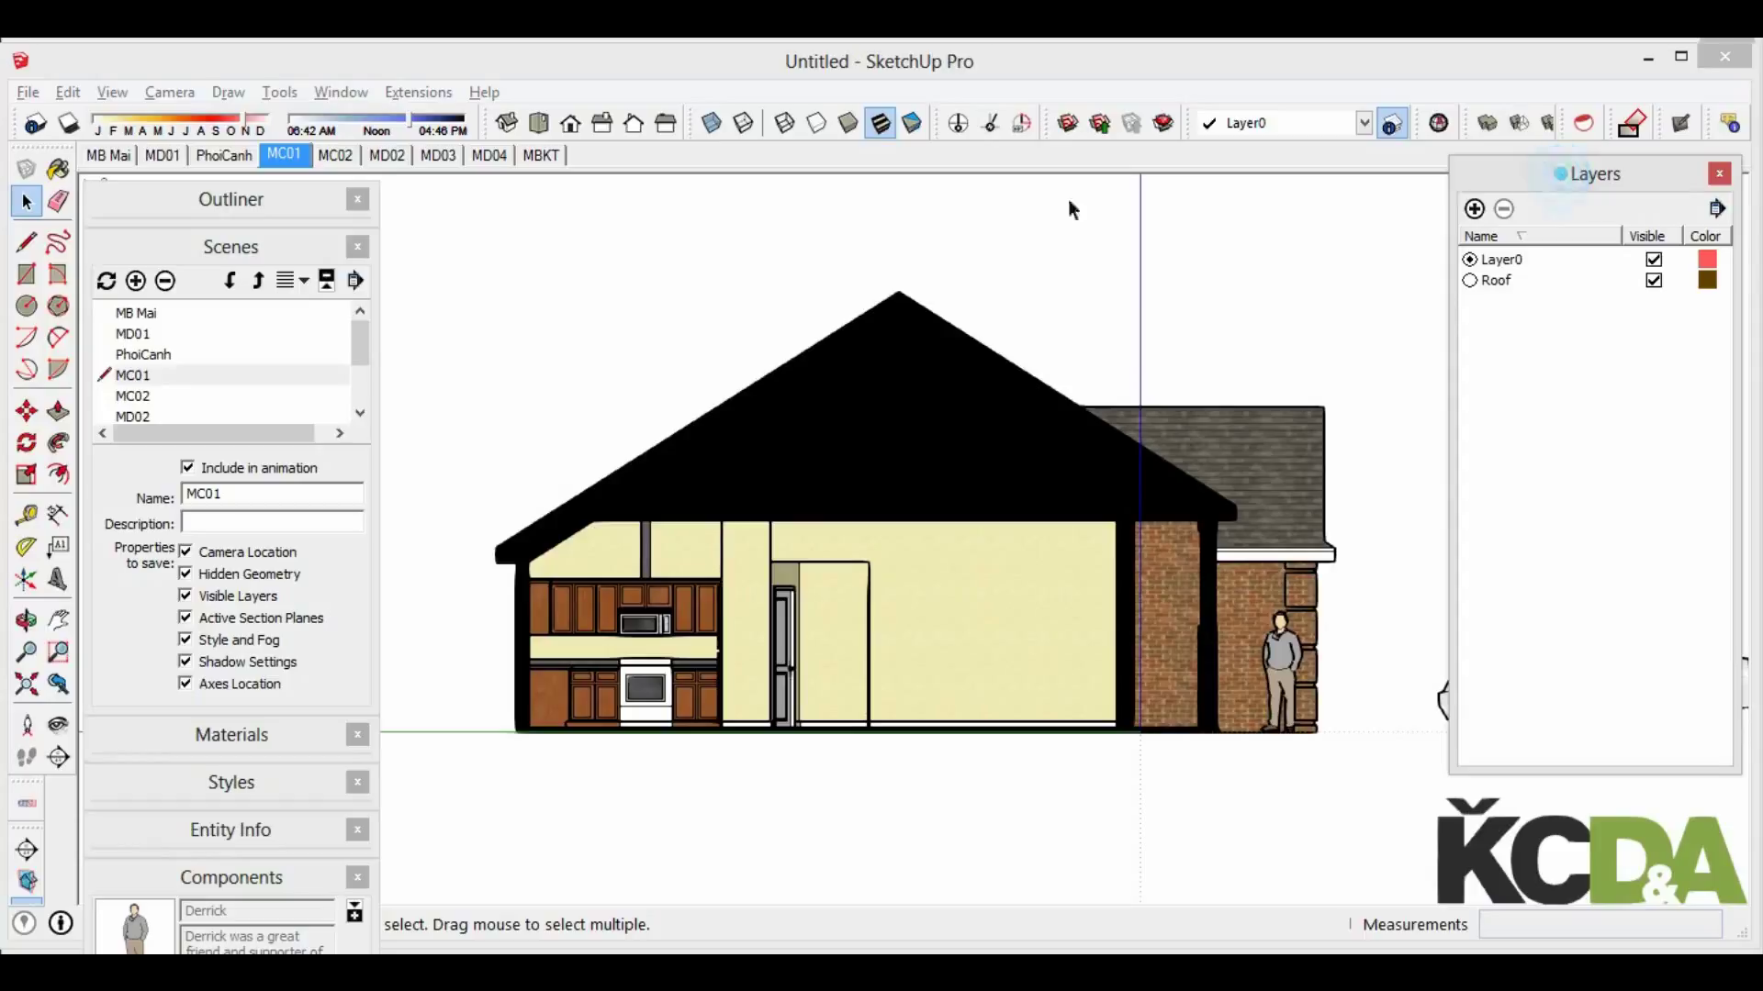
{"action": "left_click", "coordinate": [335, 156]}
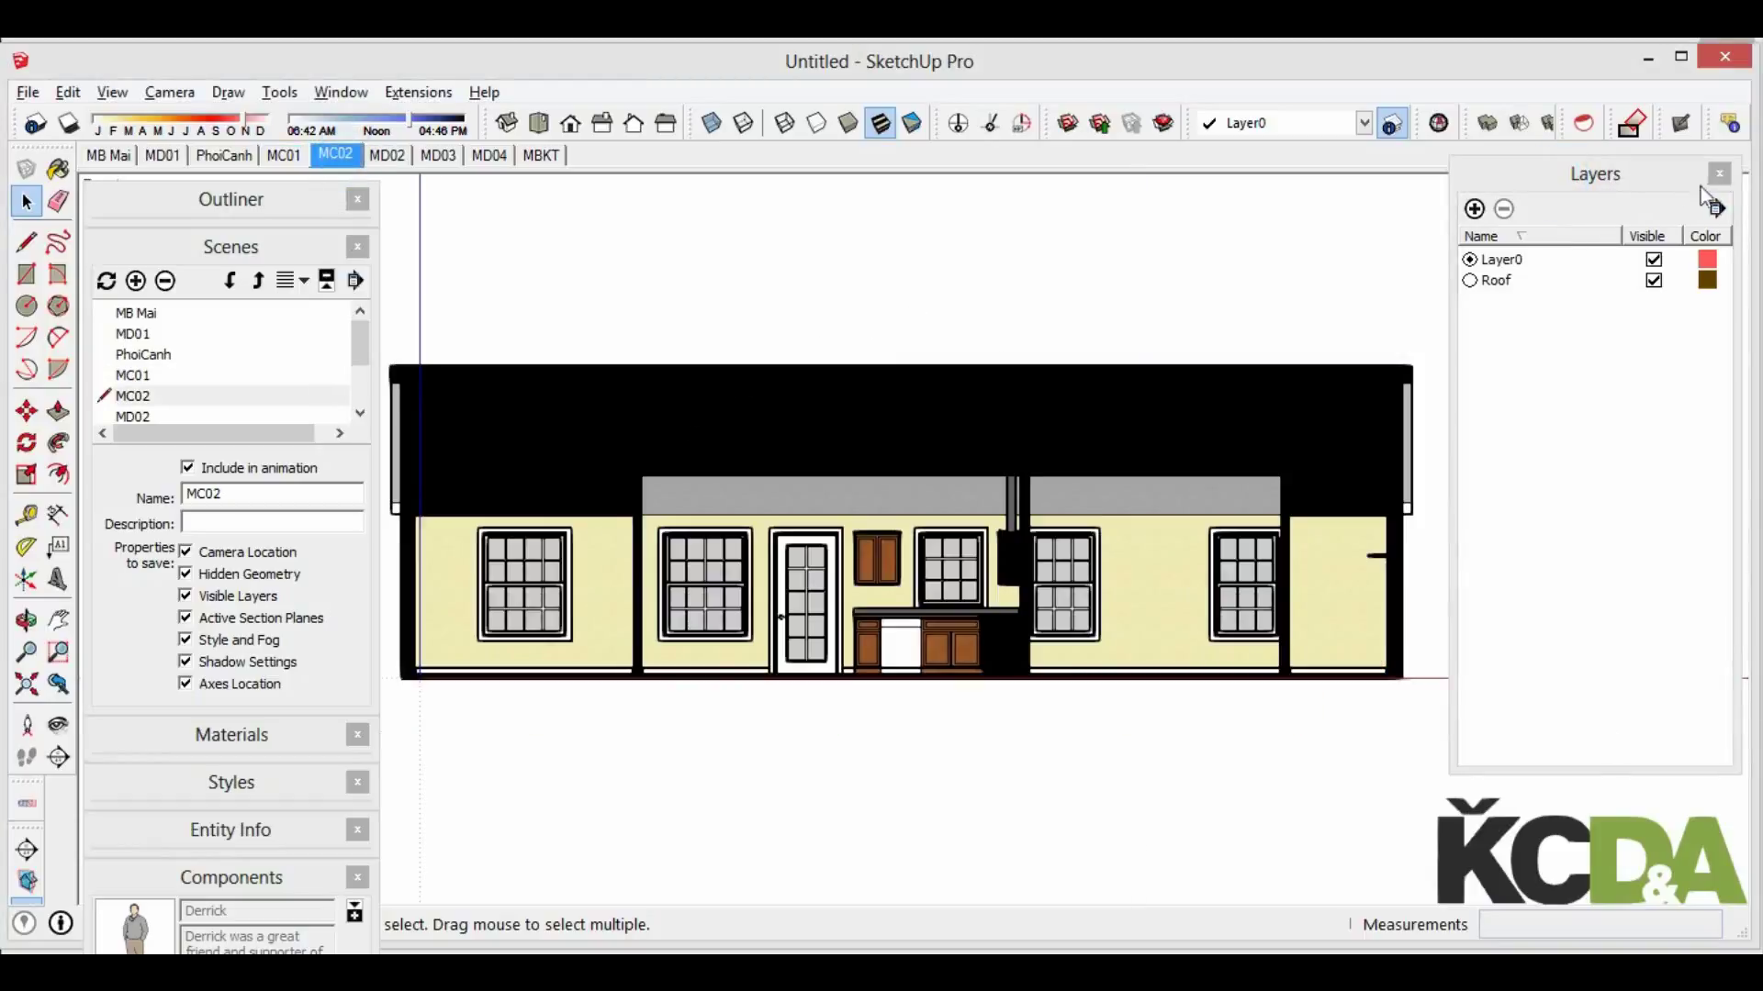
{"action": "left_click", "coordinate": [1564, 180]}
{"action": "left_click_drag", "start_coordinate": [1567, 180], "coordinate": [1579, 209]}
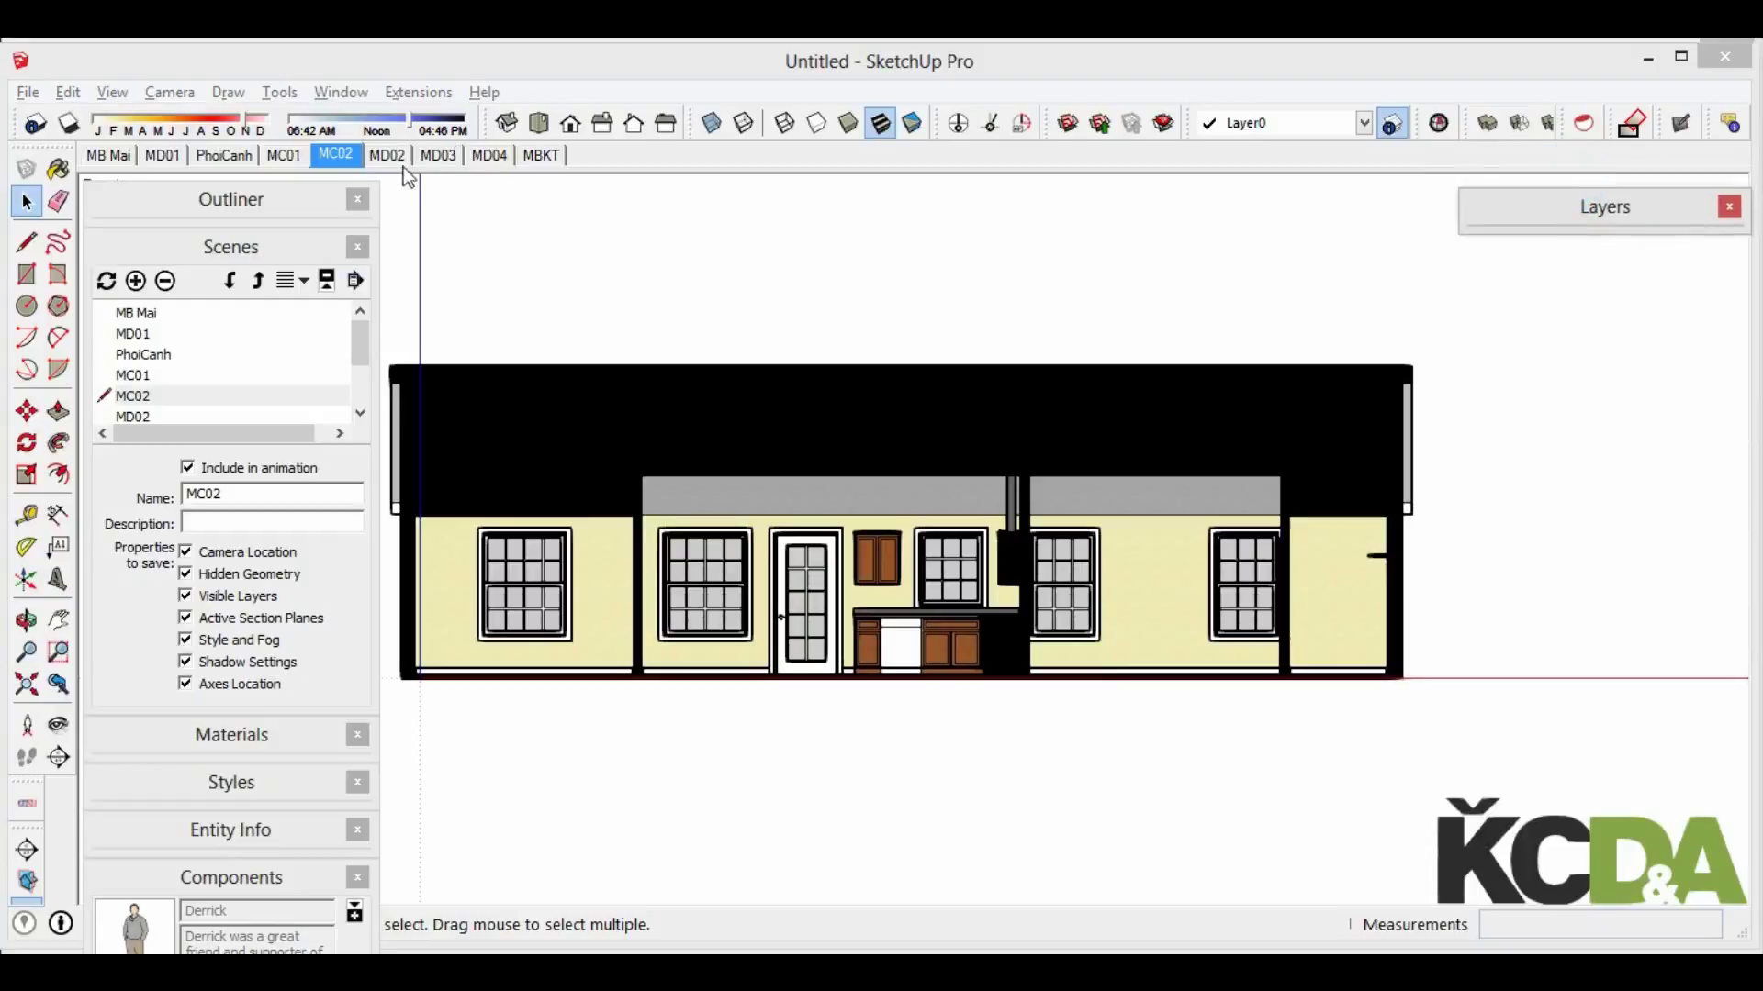
{"action": "left_click", "coordinate": [386, 156]}
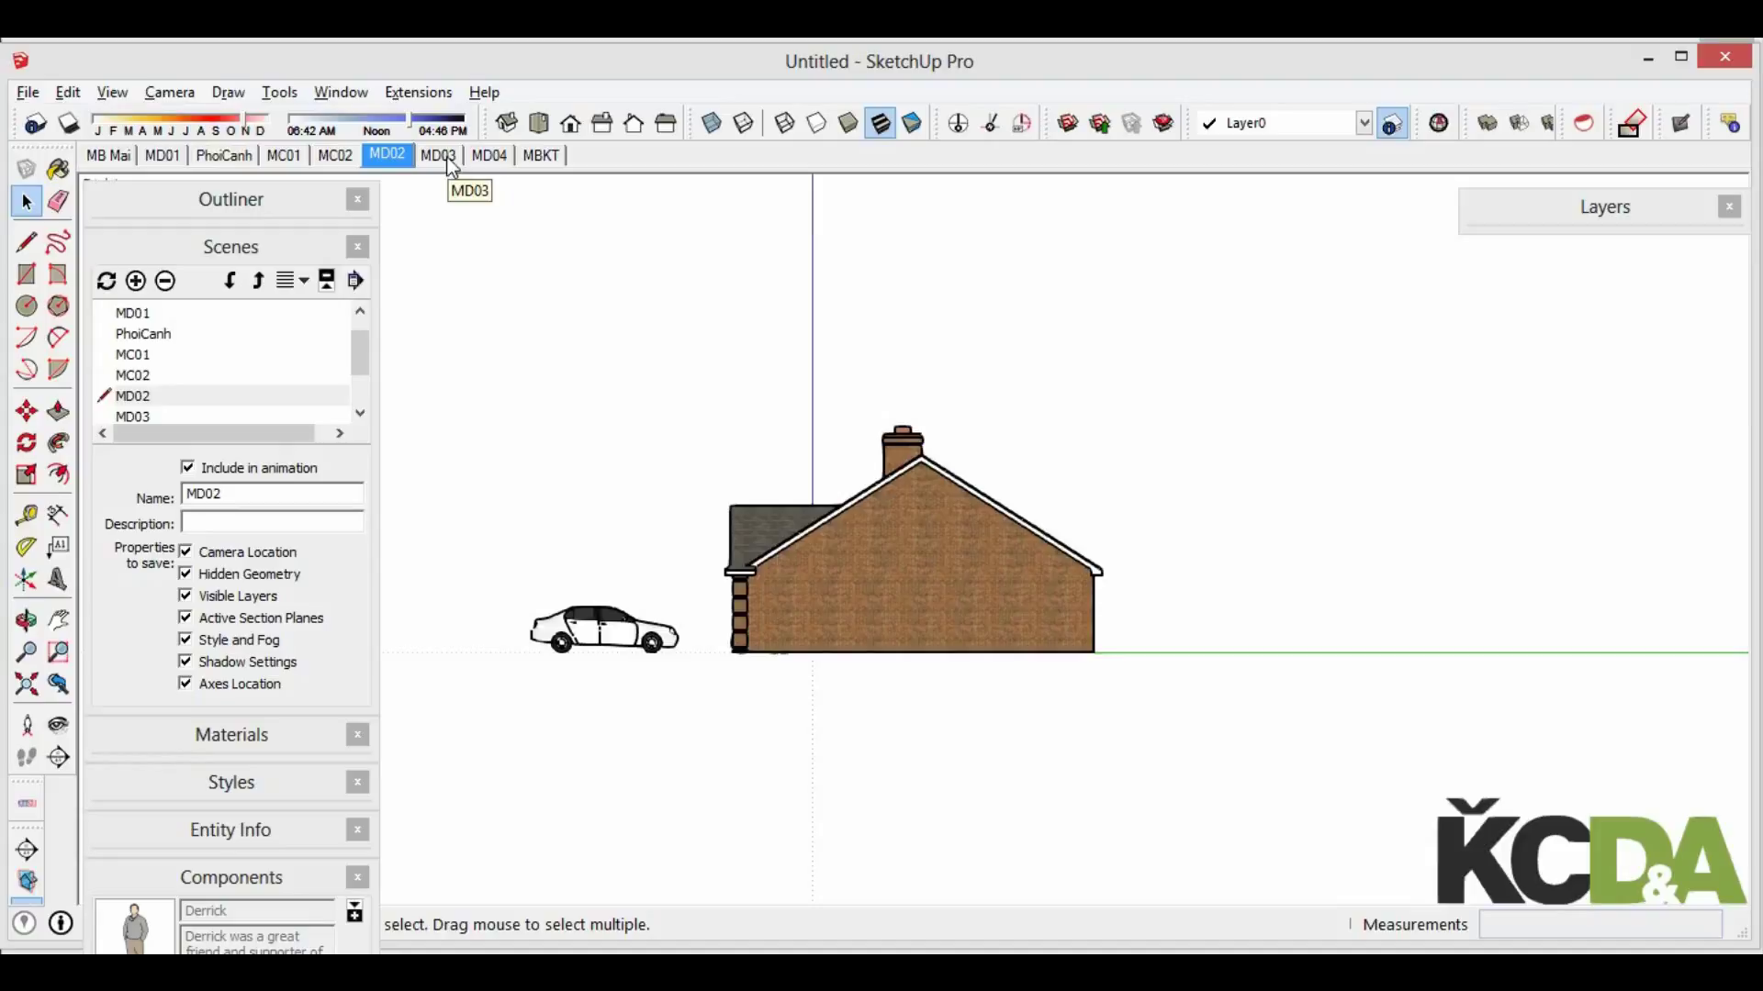
Delete the car from the MD02 elevation and update the MD02 scene
{"action": "left_click", "coordinate": [600, 640]}
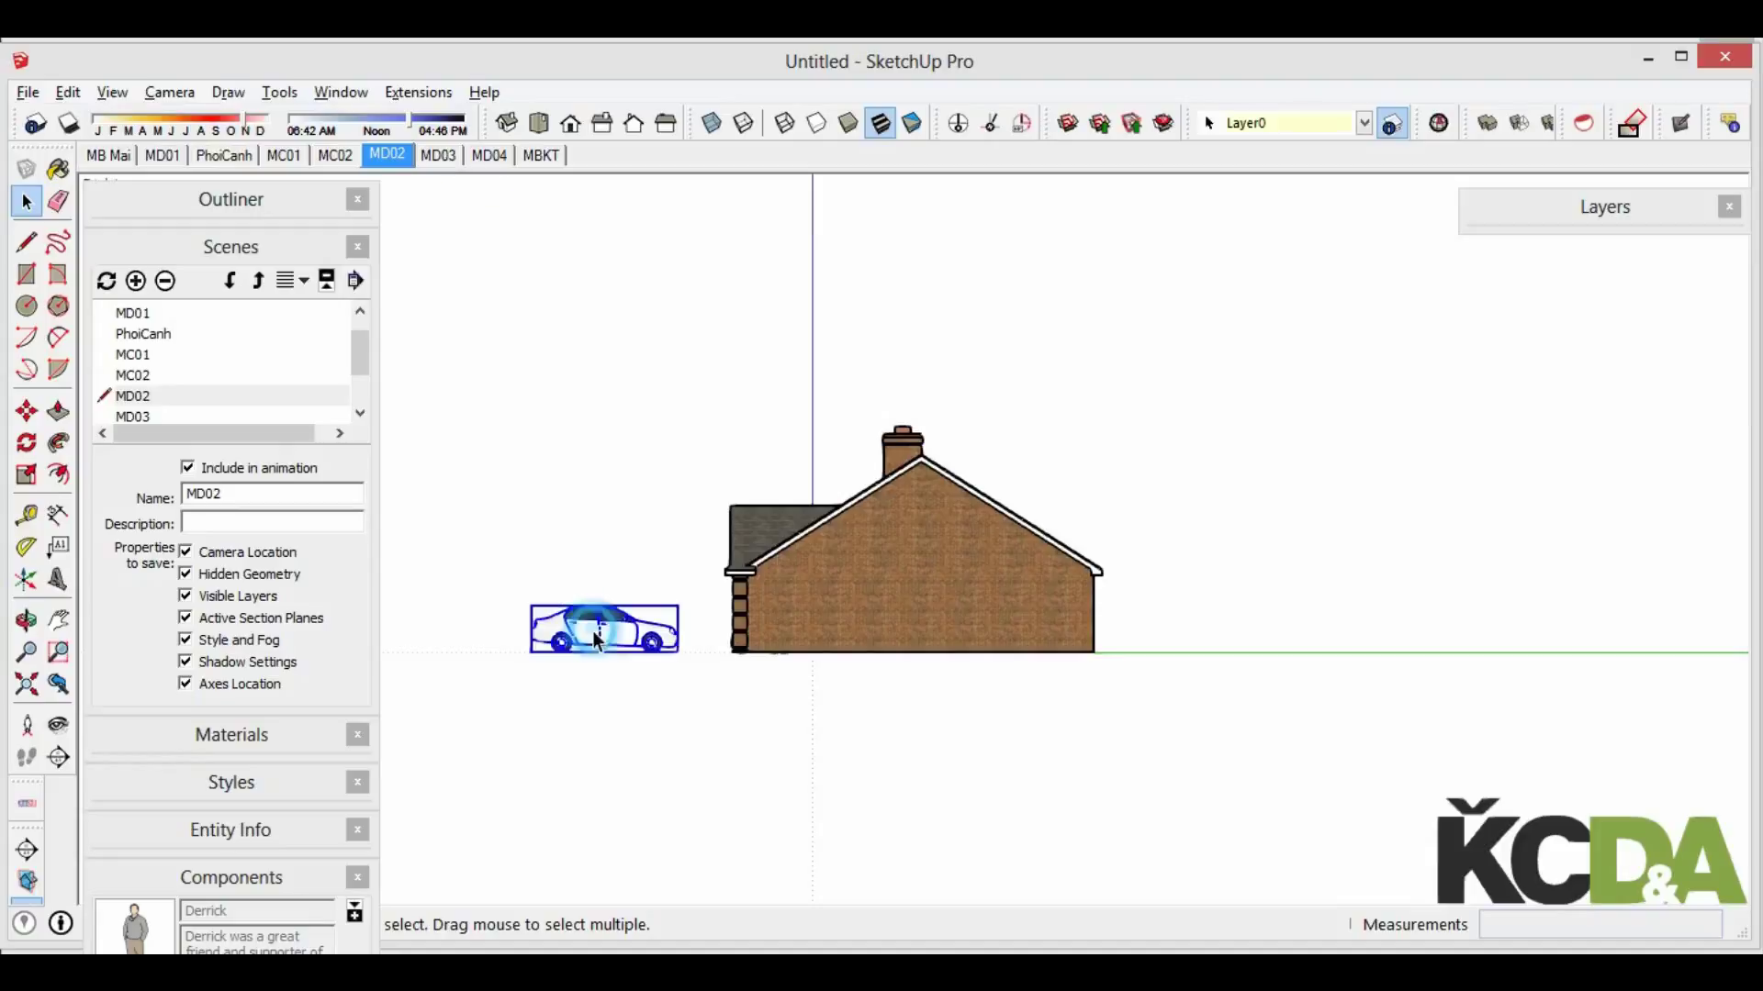
{"action": "key", "text": "Delete"}
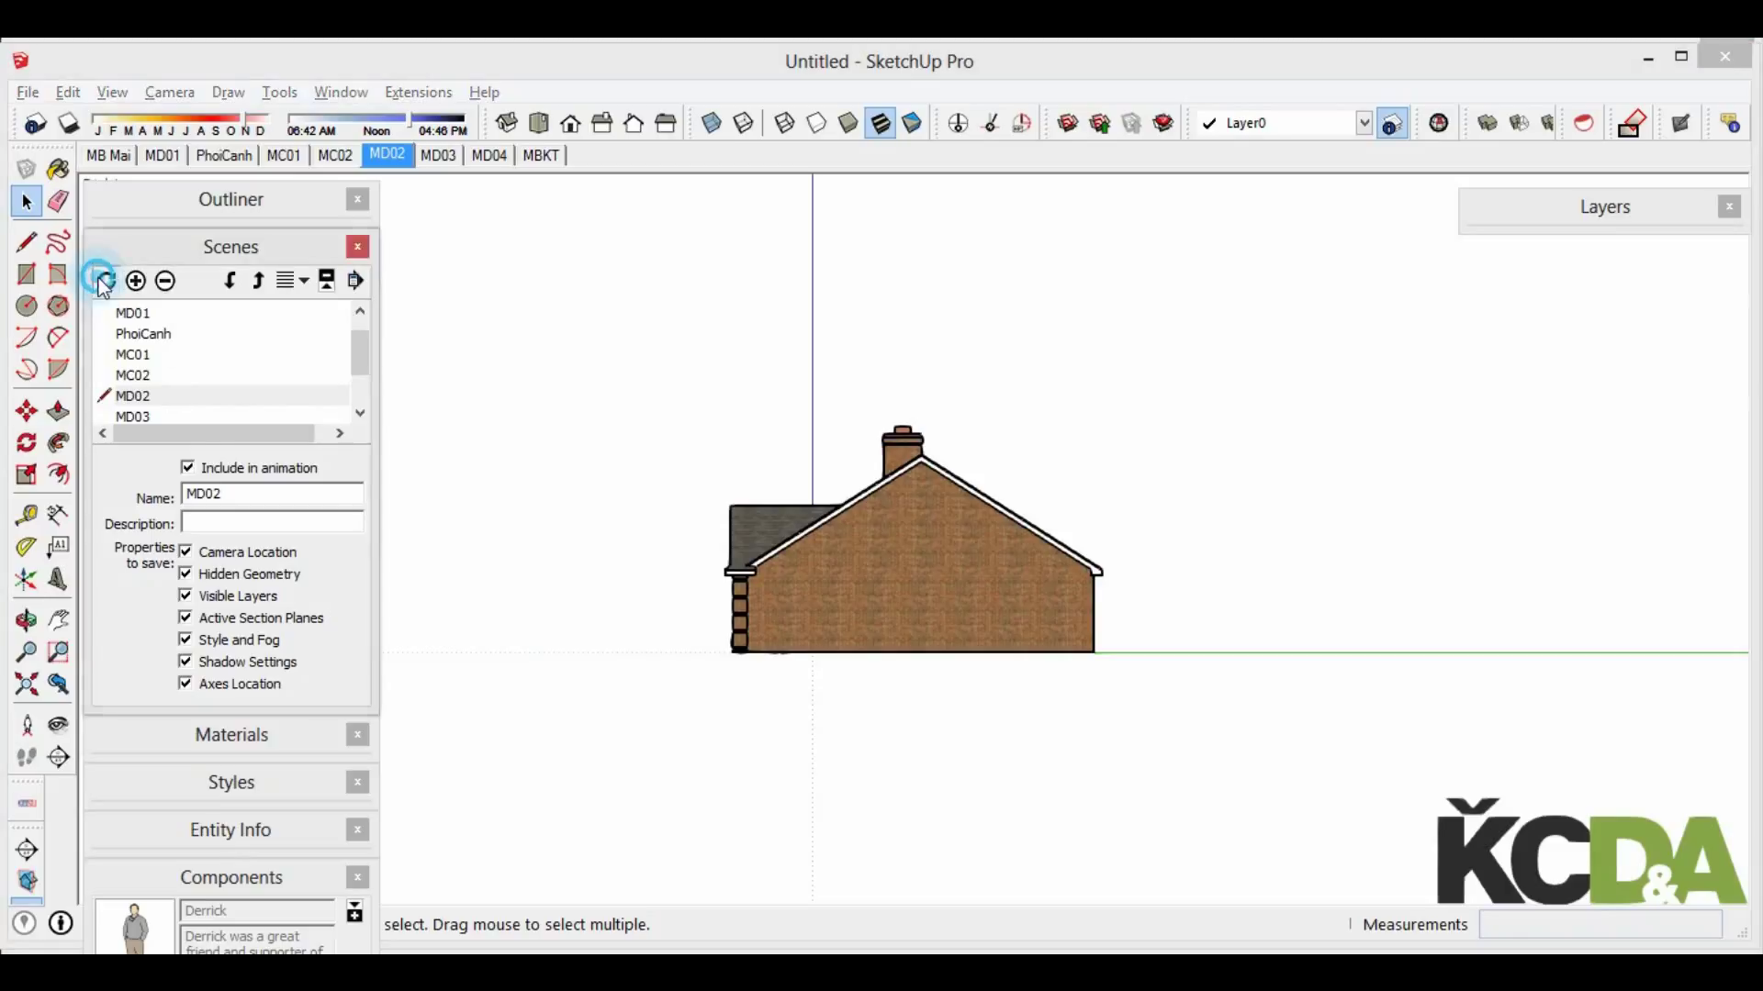
{"action": "left_click", "coordinate": [106, 280]}
{"action": "left_click", "coordinate": [175, 575]}
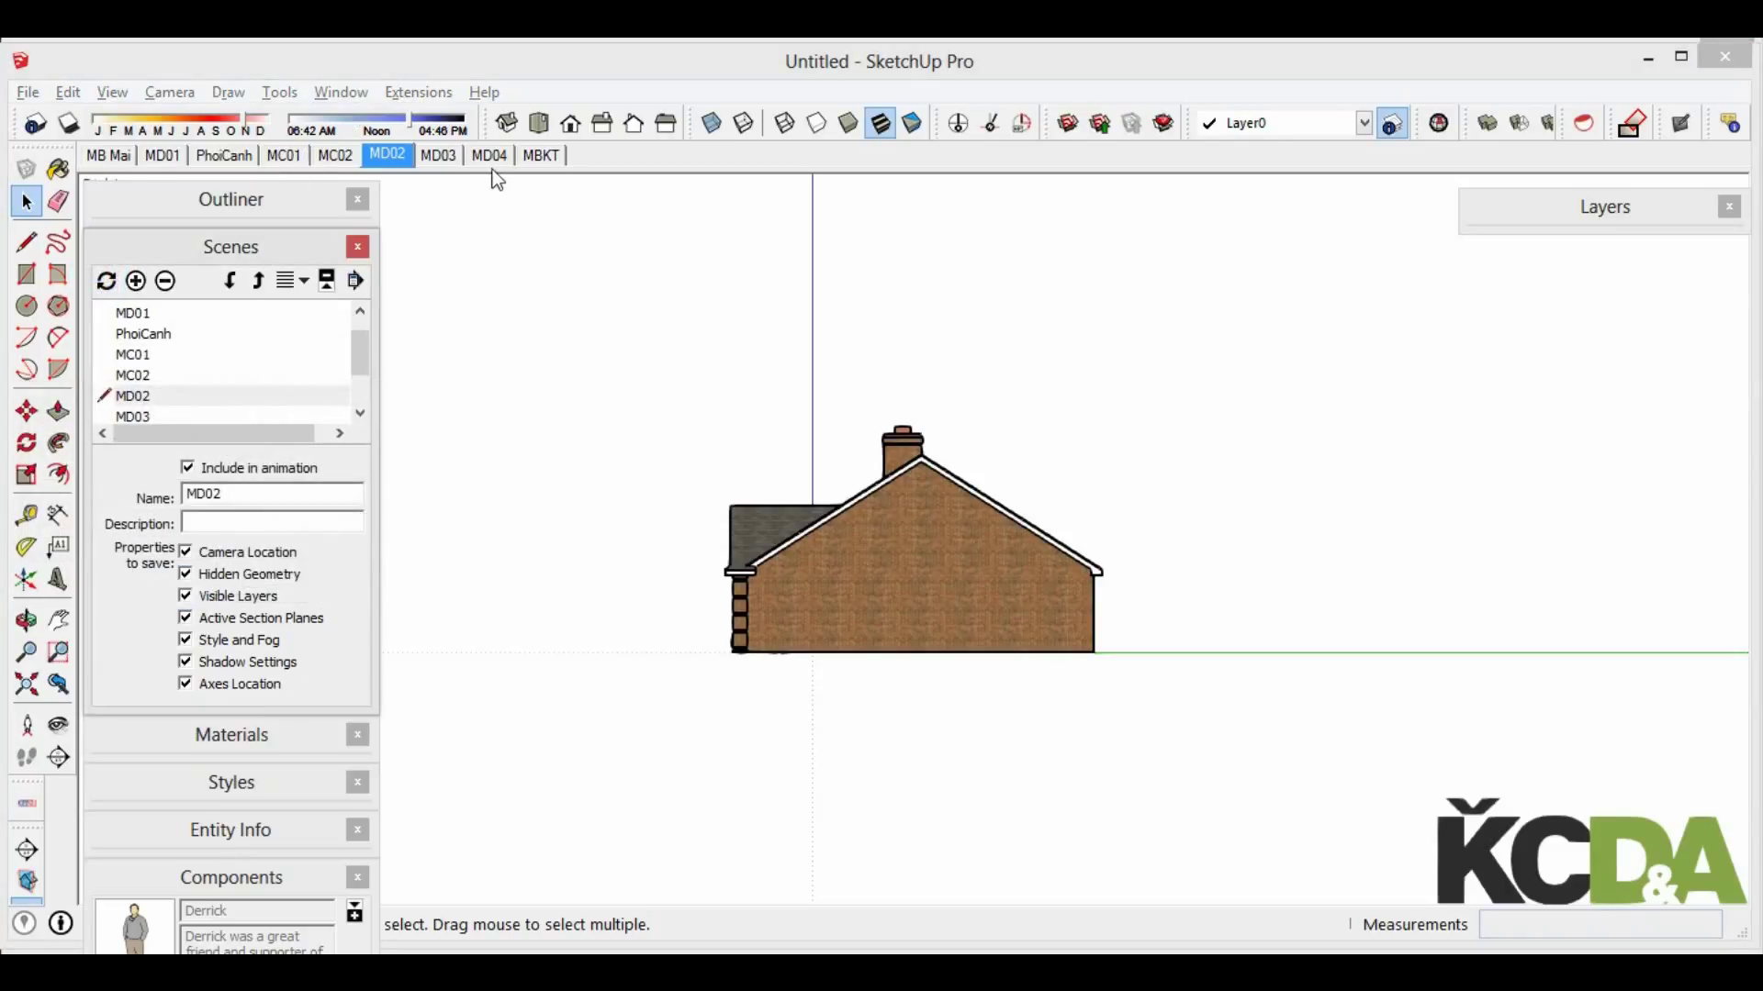
Delete the car from the MD04 side elevation and update the MD04 scene
{"action": "left_click", "coordinate": [444, 162]}
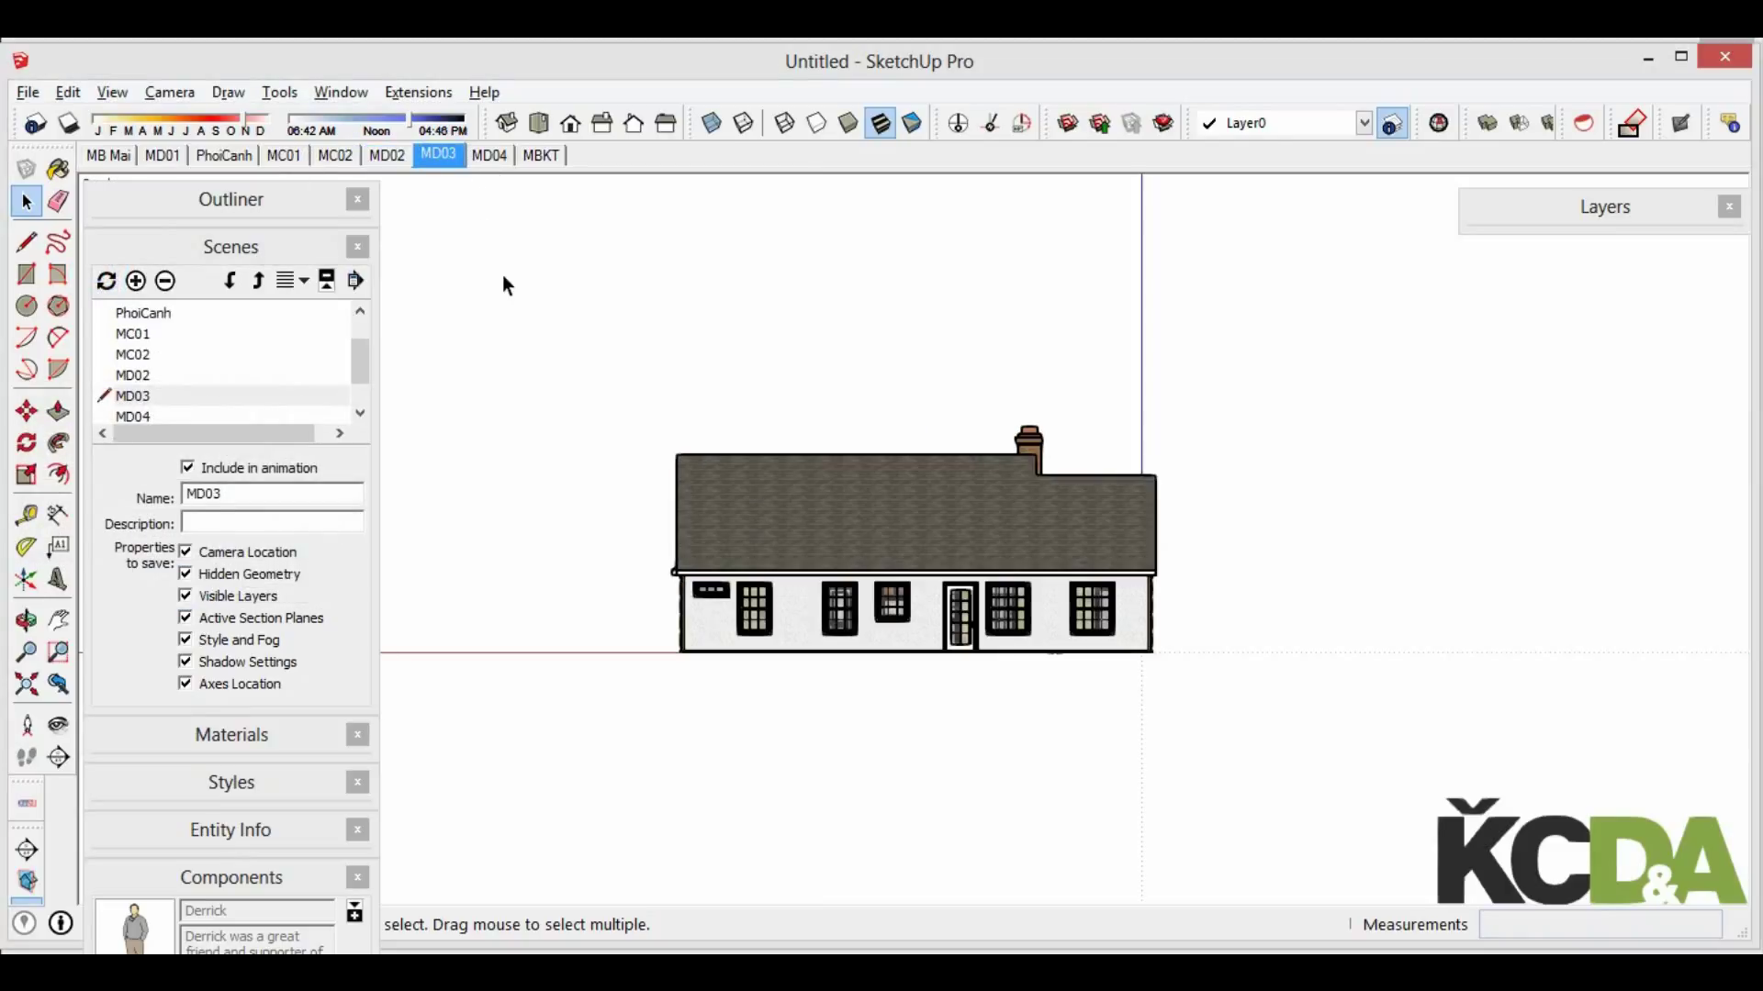
{"action": "left_click", "coordinate": [509, 156]}
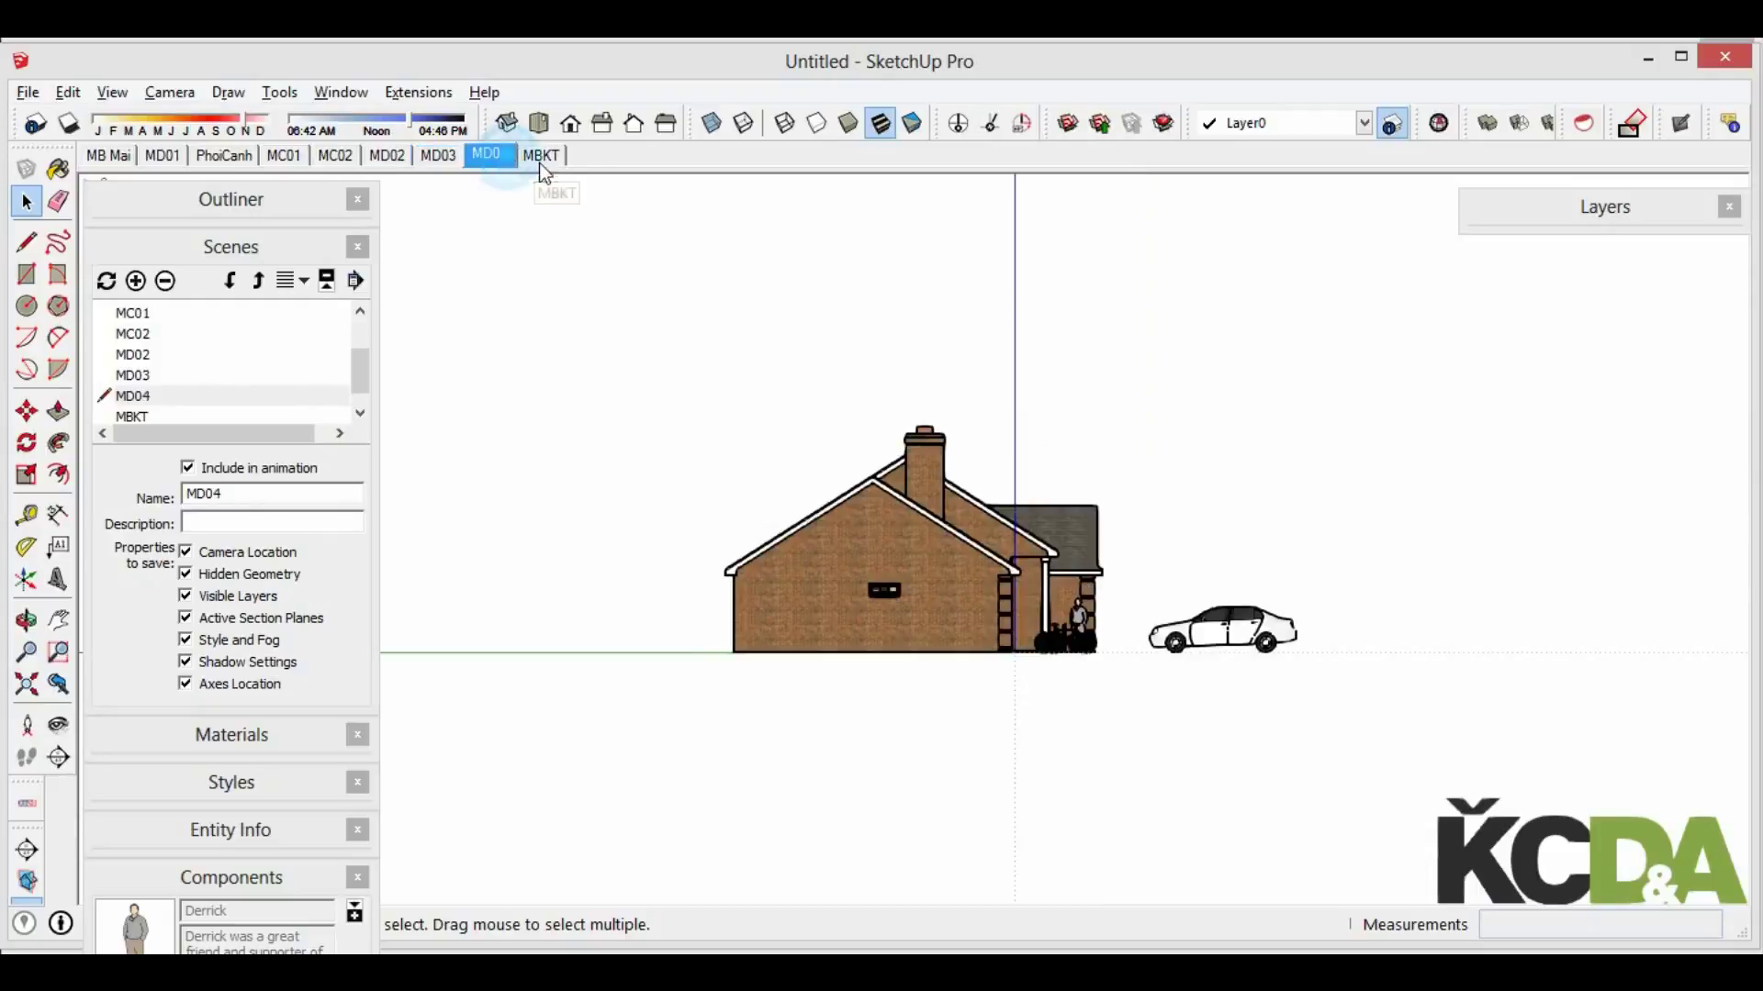
{"action": "left_click", "coordinate": [1205, 634]}
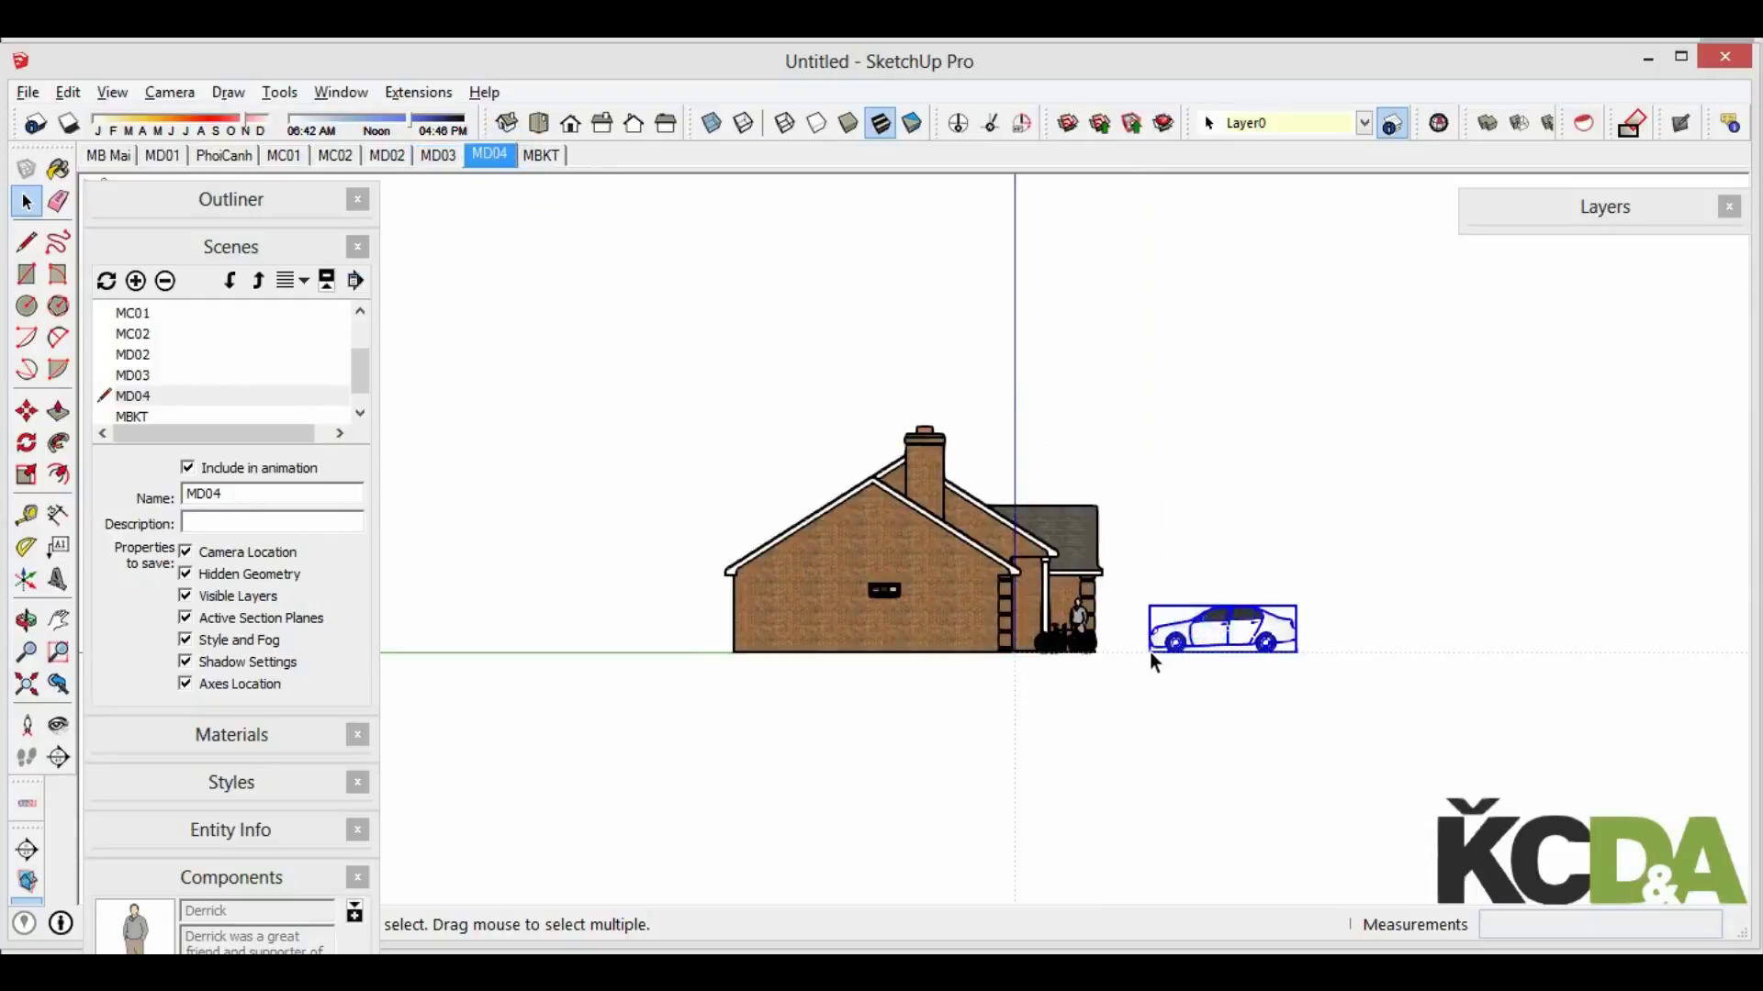
{"action": "key", "text": "Delete"}
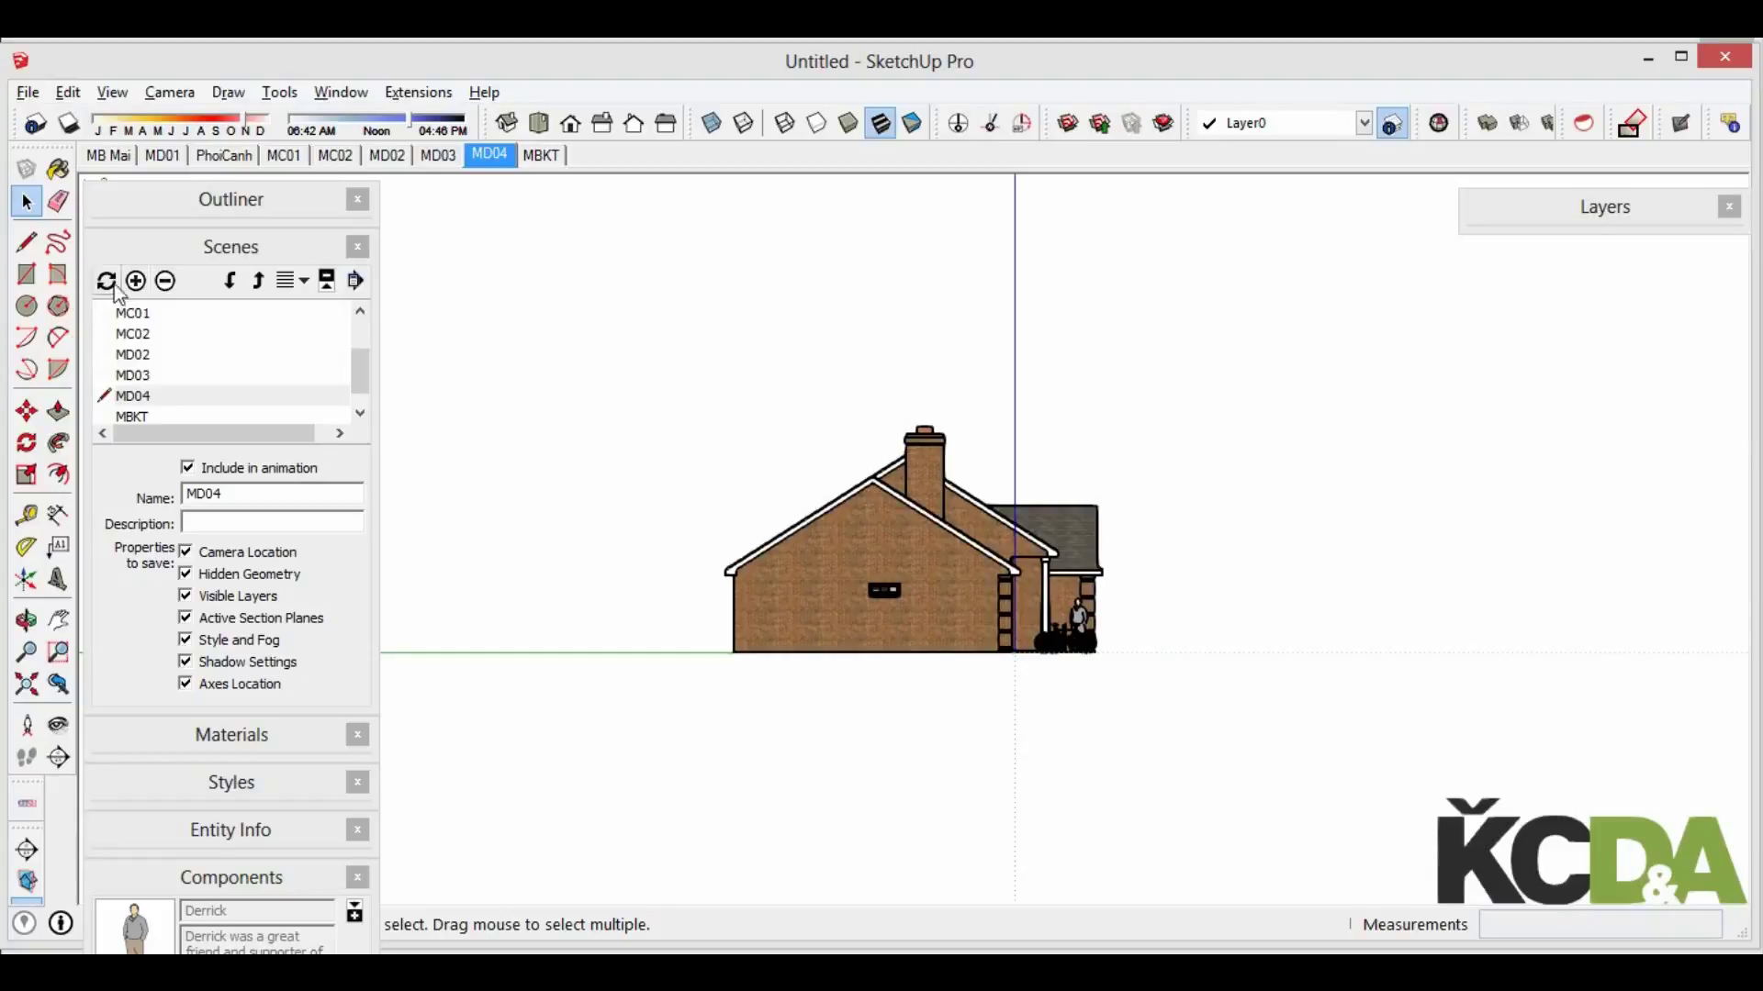
{"action": "left_click", "coordinate": [107, 281]}
{"action": "left_click", "coordinate": [196, 575]}
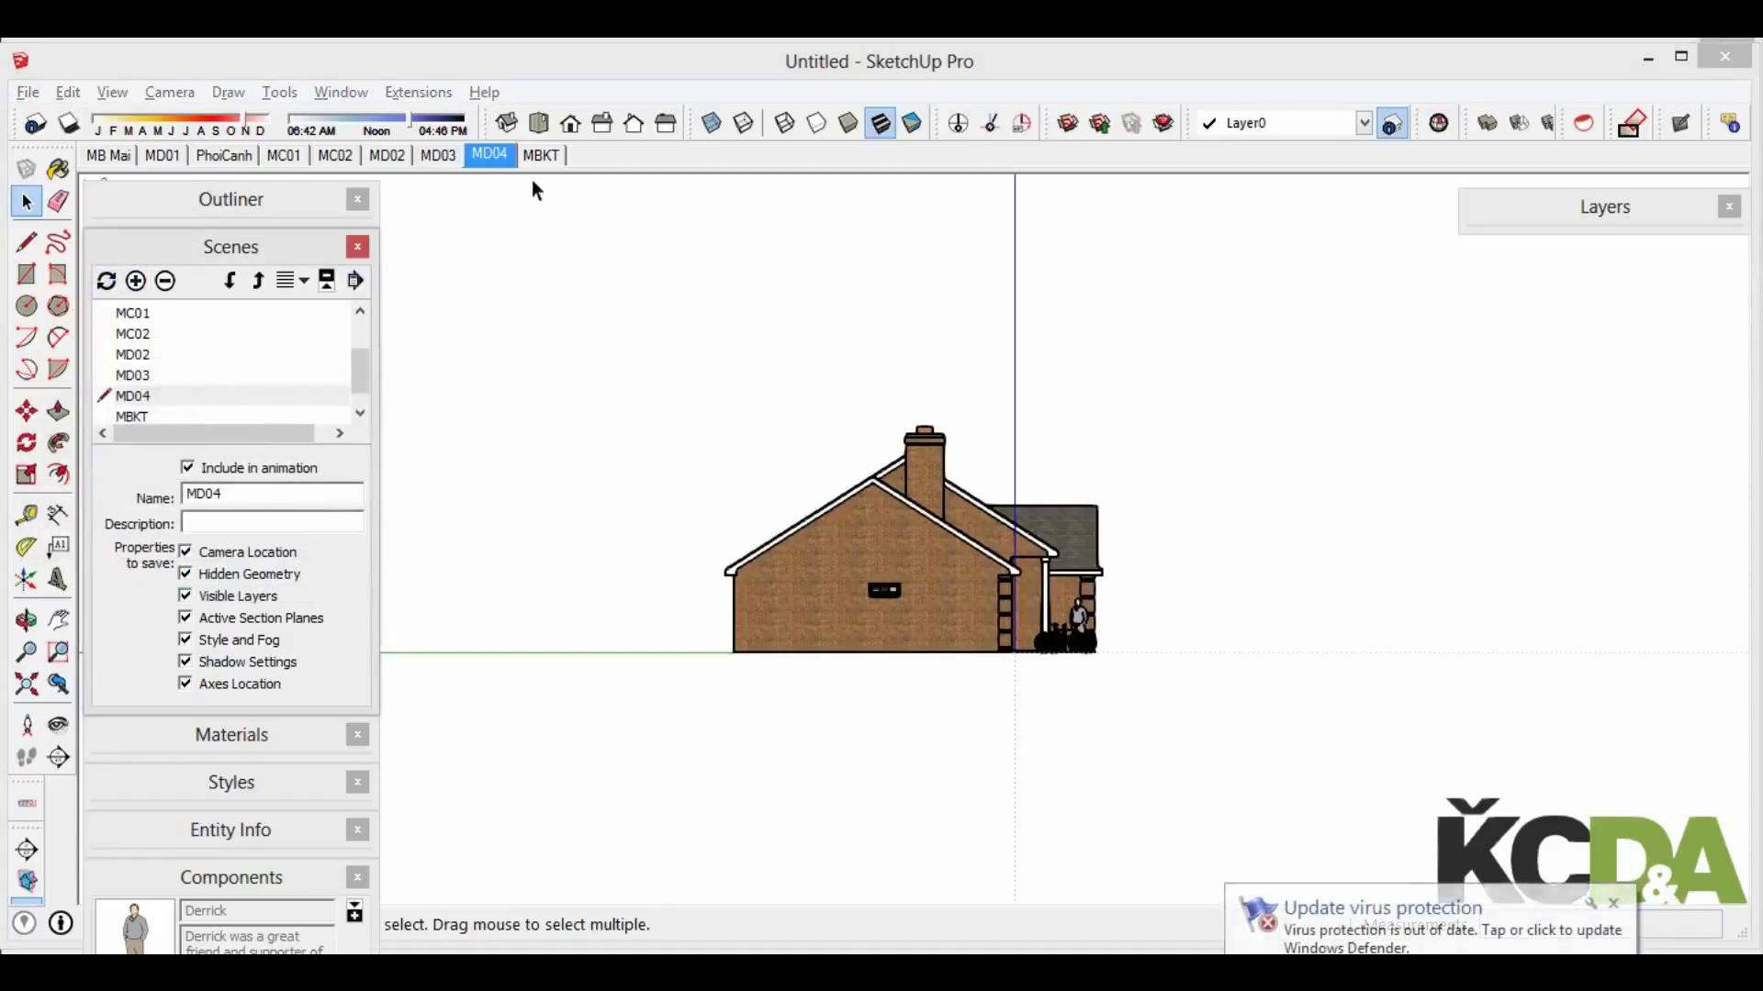
Remove the symbol, short line and car from MBKT and update that scene
{"action": "left_click", "coordinate": [541, 155]}
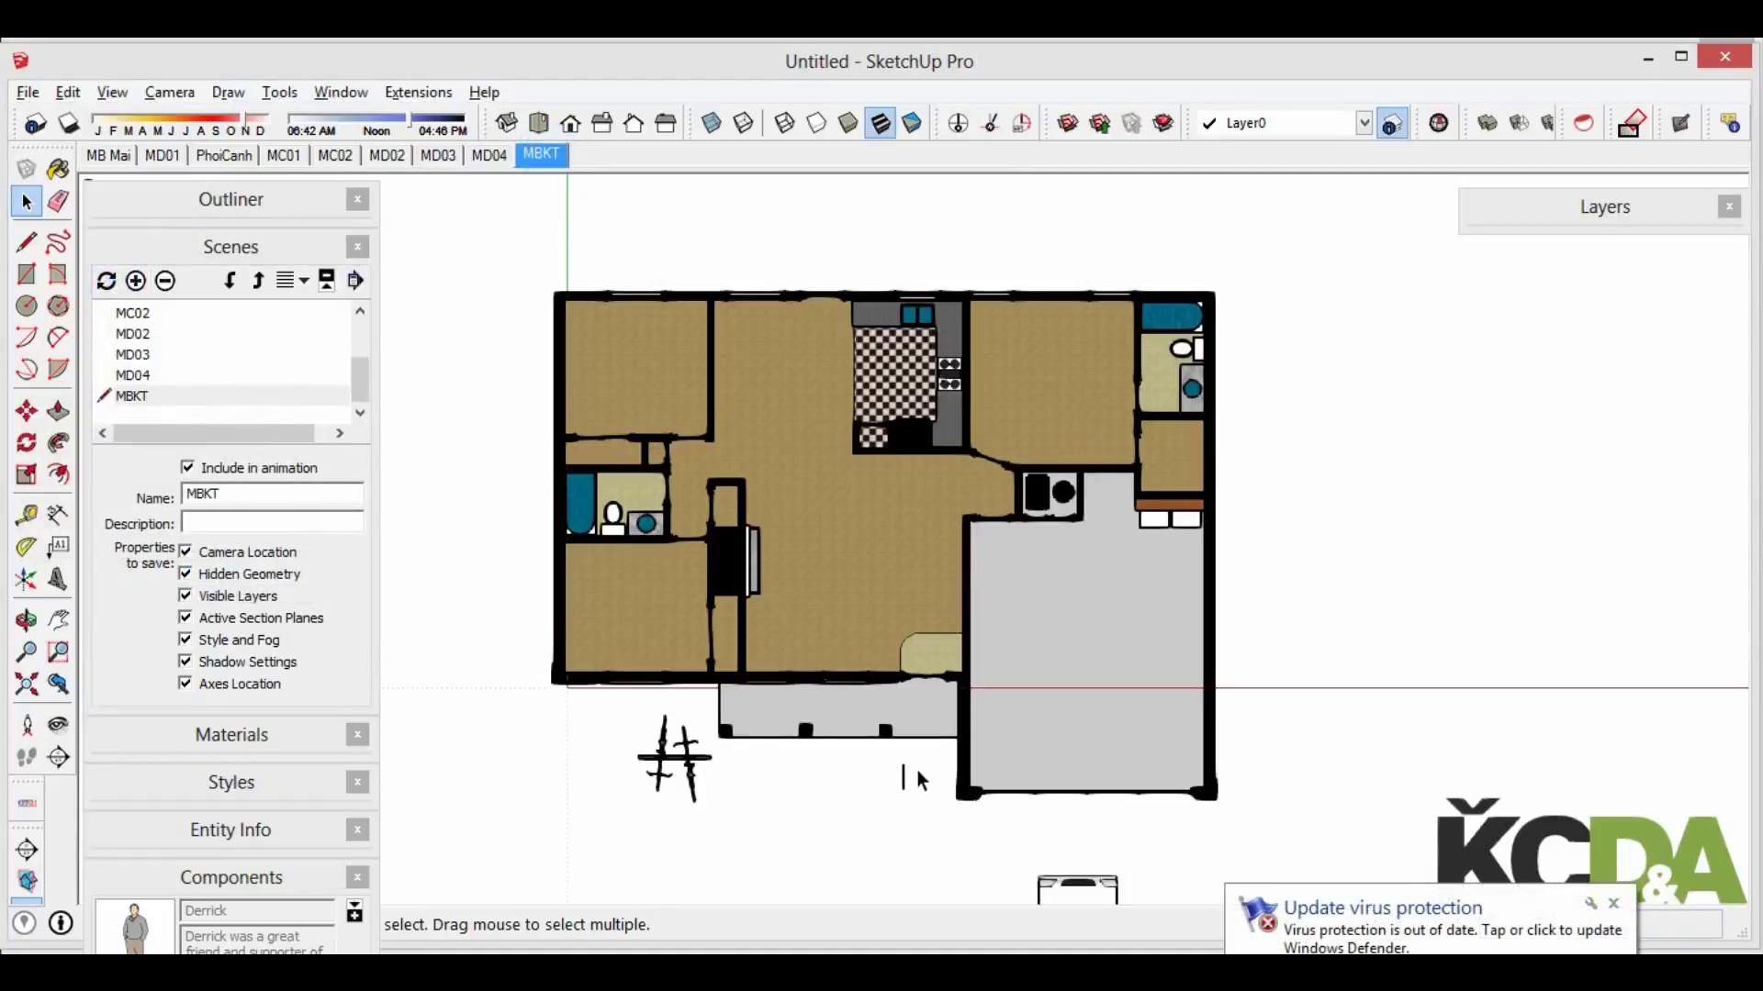
{"action": "left_click_drag", "start_coordinate": [918, 766], "coordinate": [705, 835]}
{"action": "left_click", "coordinate": [1040, 865], "text": "shift"}
{"action": "key", "text": "Delete"}
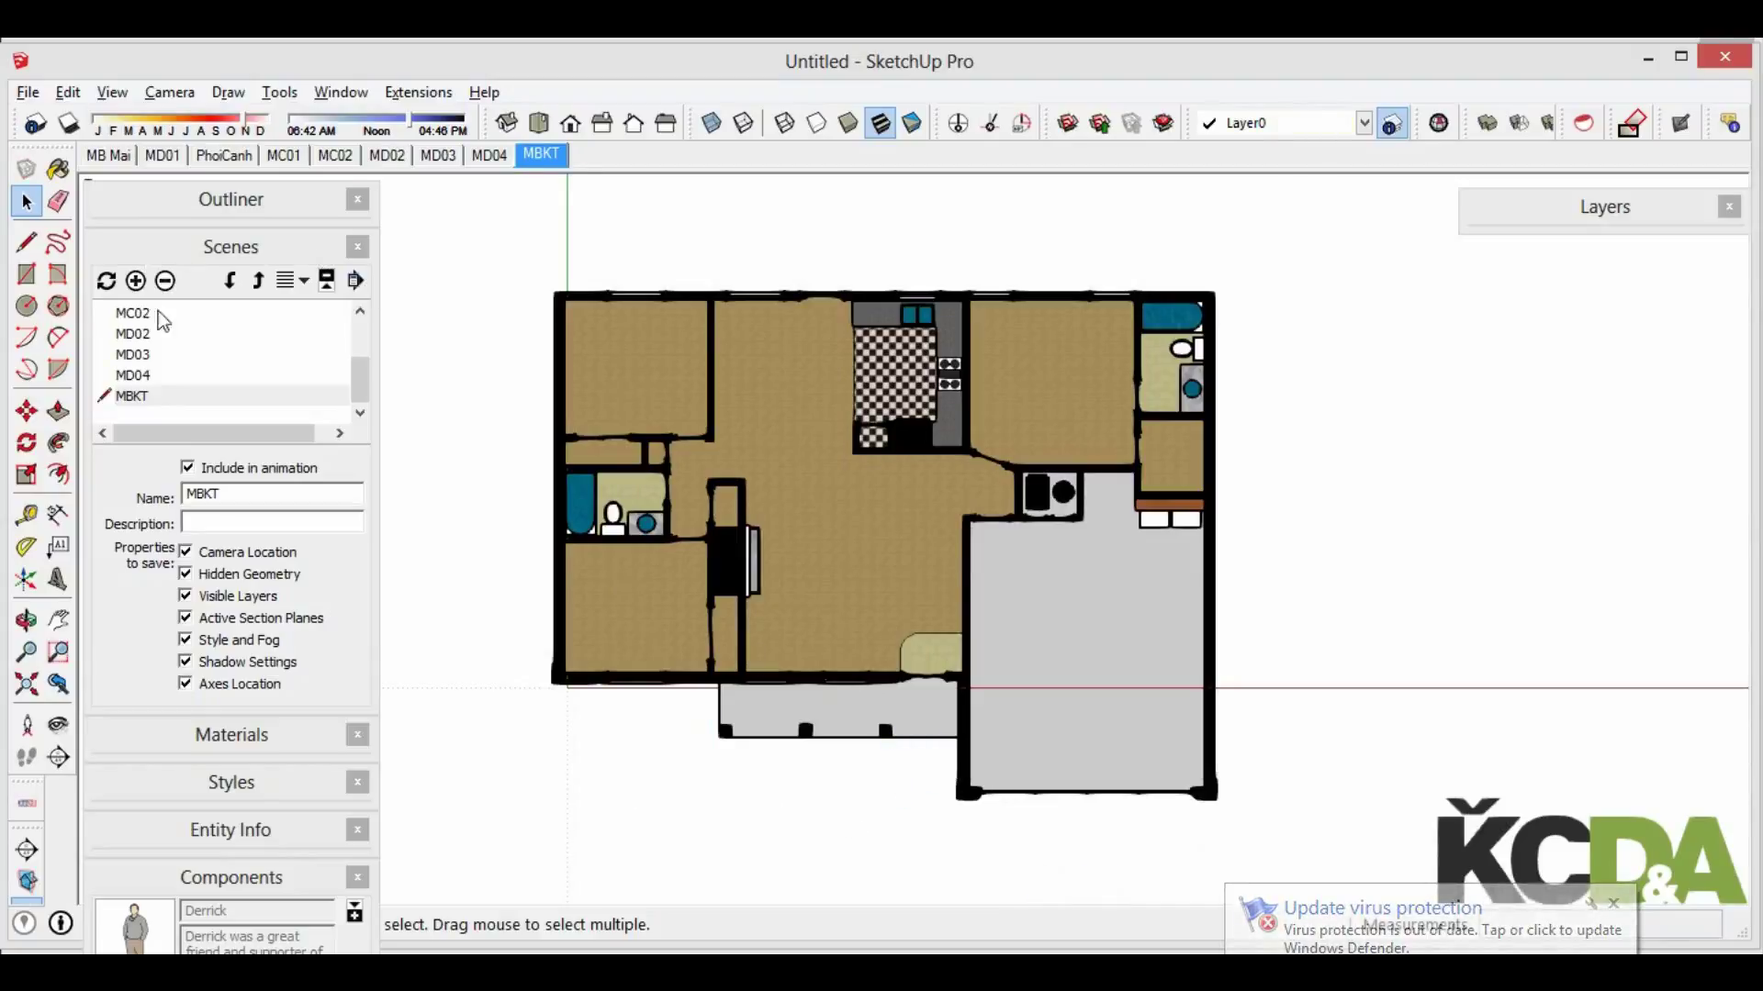
{"action": "left_click", "coordinate": [106, 281]}
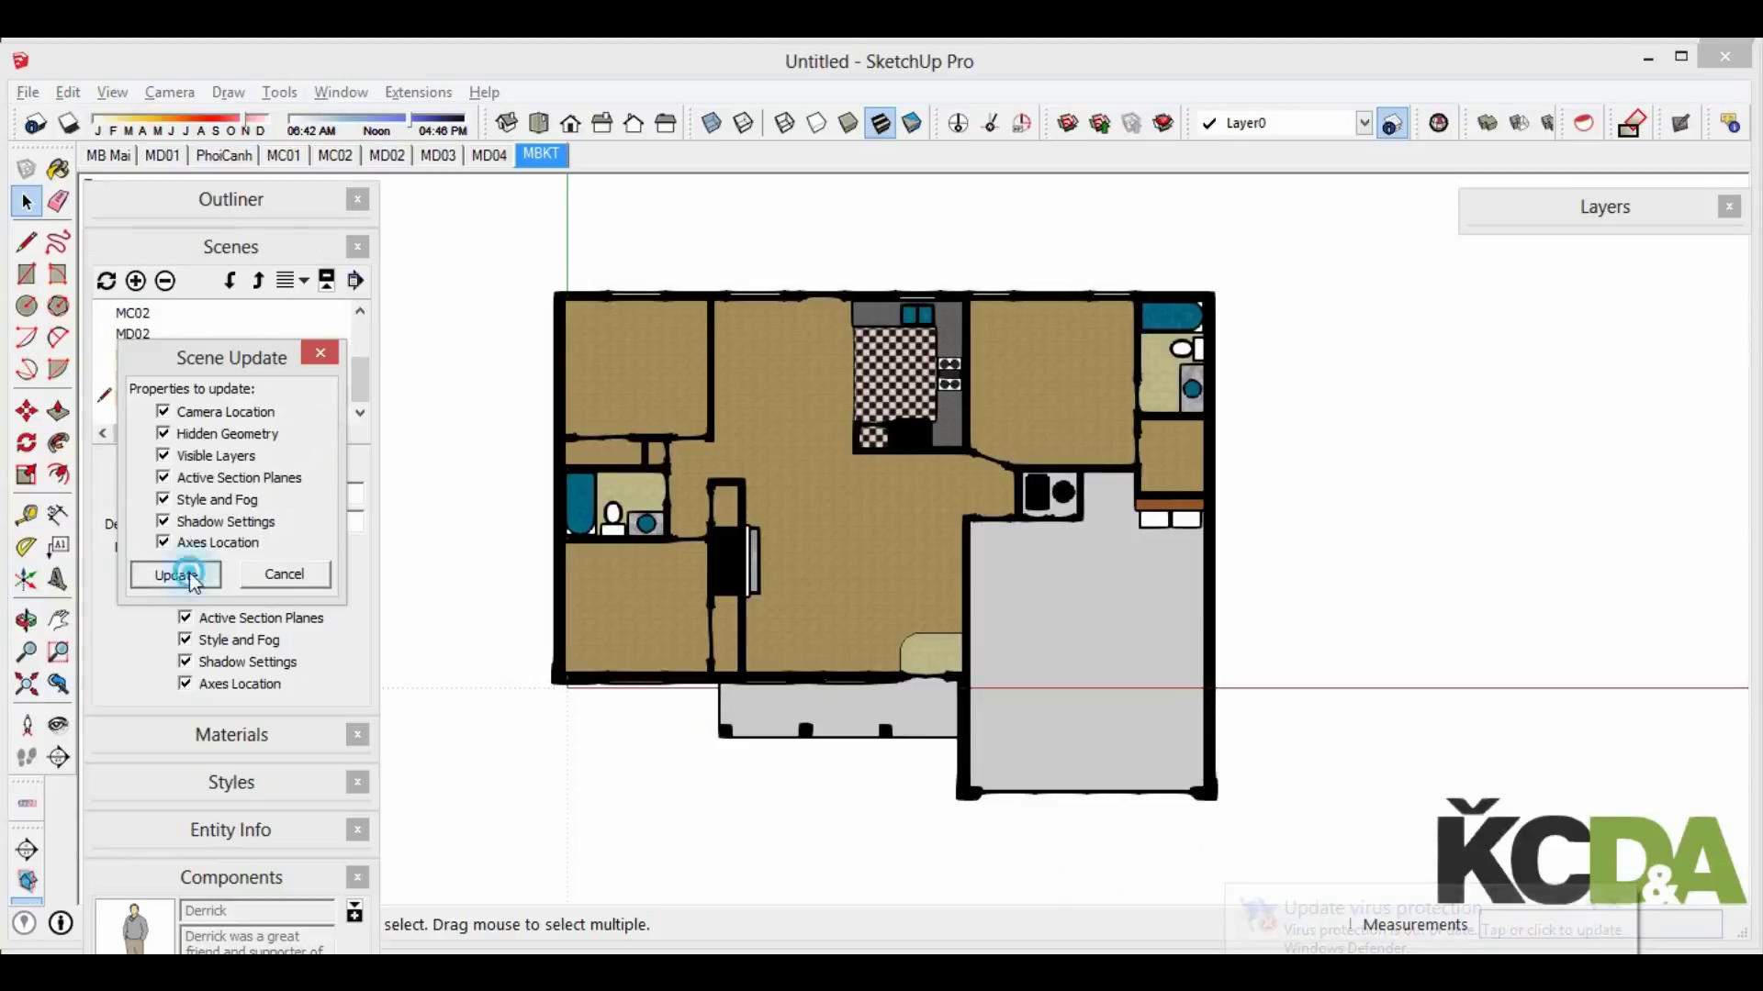
{"action": "left_click", "coordinate": [179, 575]}
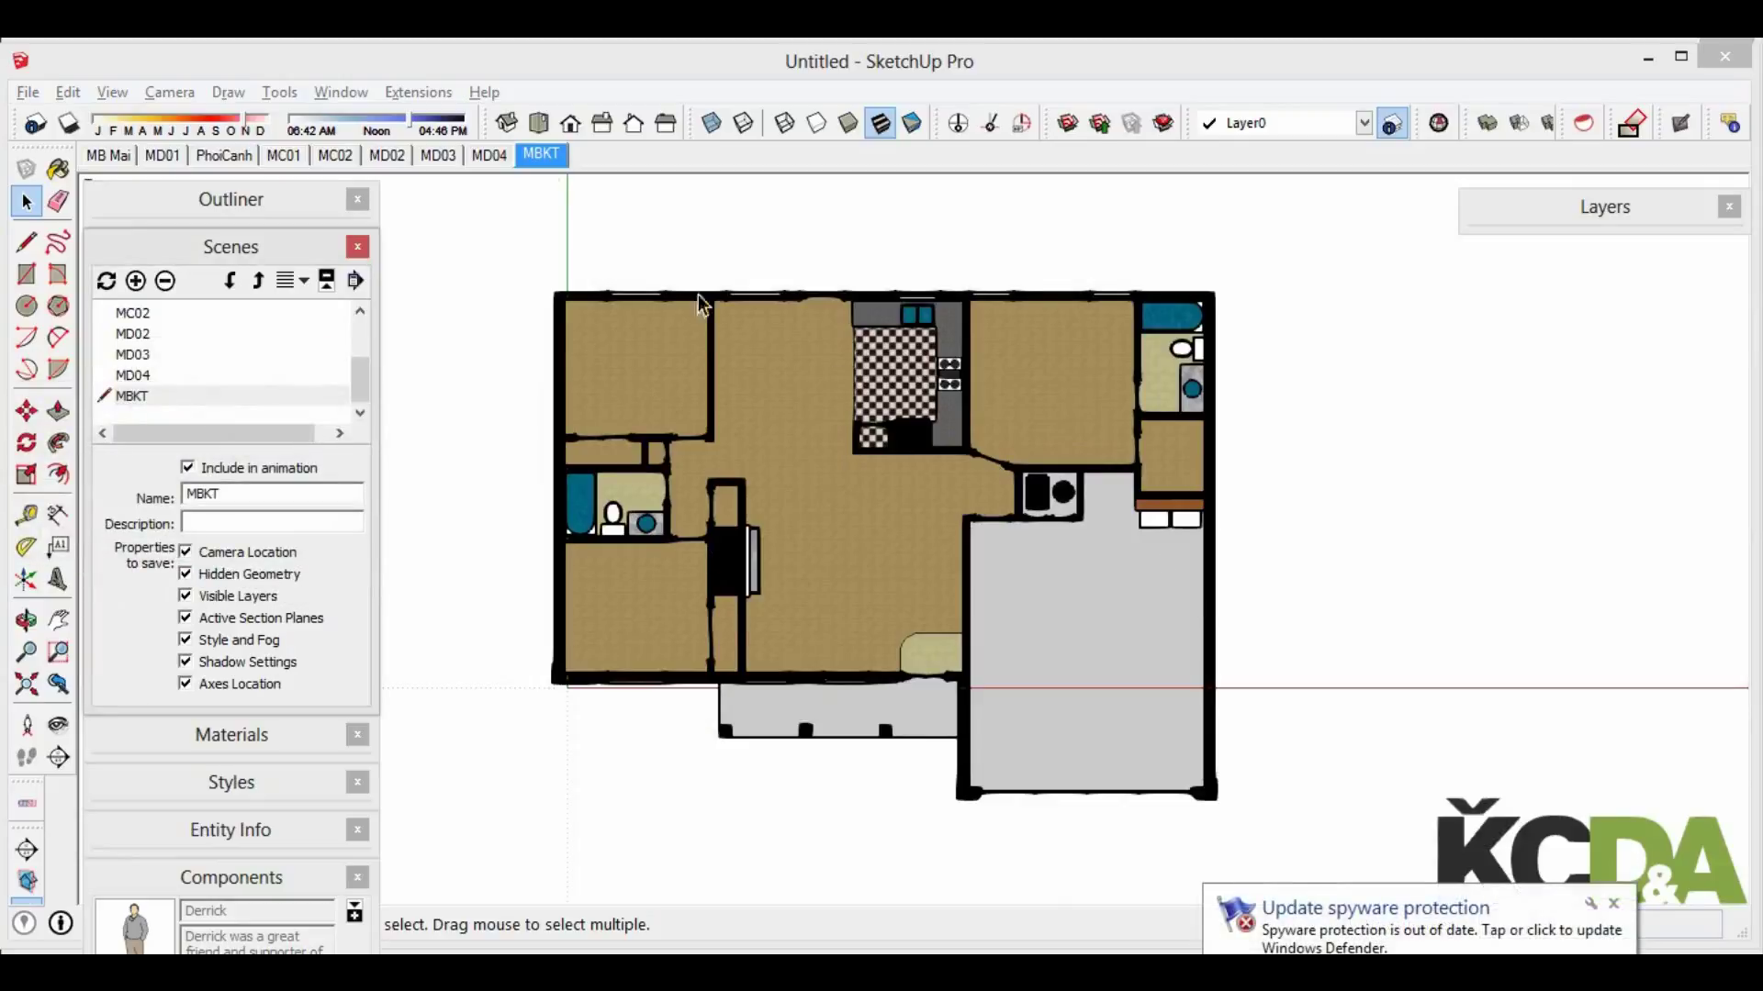
Show the MD04 brick side elevation and zoom in and out to check it
{"action": "left_click", "coordinate": [496, 158]}
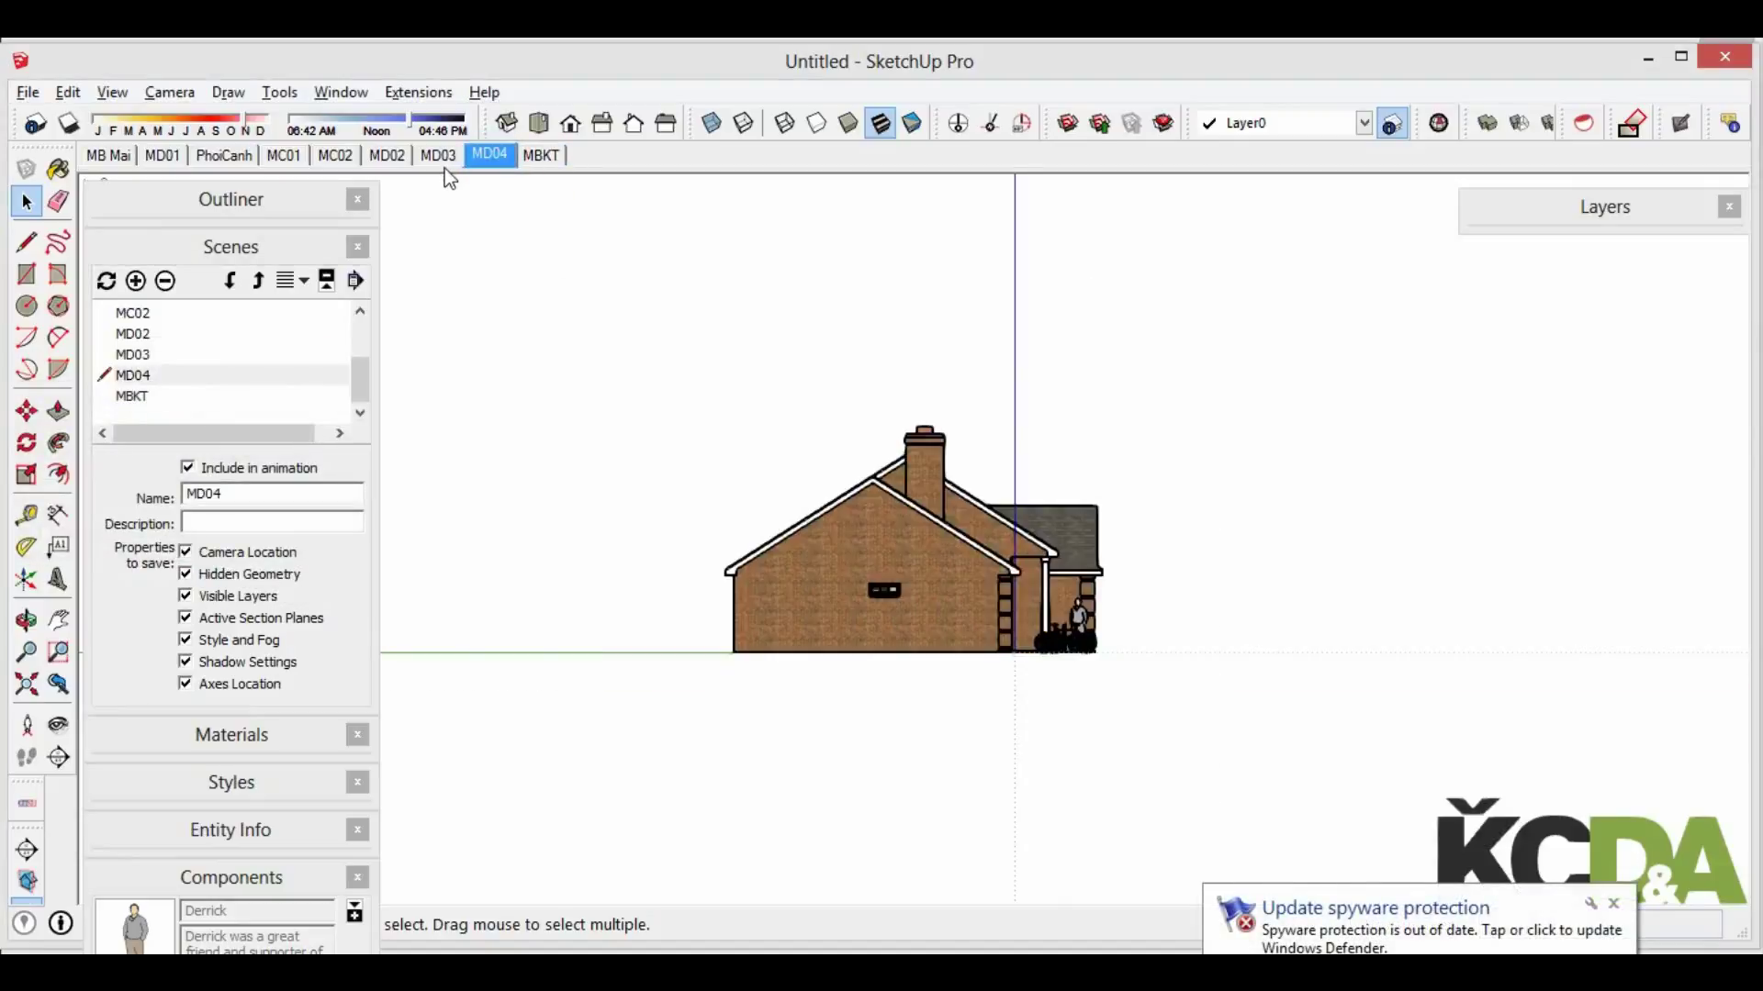
{"action": "scroll", "coordinate": [1095, 608], "scroll_direction": "up", "scroll_amount": 2}
{"action": "scroll", "coordinate": [1065, 659], "scroll_direction": "up", "scroll_amount": 3}
{"action": "scroll", "coordinate": [1070, 679], "scroll_direction": "up", "scroll_amount": 2}
{"action": "scroll", "coordinate": [1065, 670], "scroll_direction": "down", "scroll_amount": 2}
{"action": "scroll", "coordinate": [1119, 588], "scroll_direction": "down", "scroll_amount": 2}
{"action": "scroll", "coordinate": [1182, 501], "scroll_direction": "down", "scroll_amount": 2}
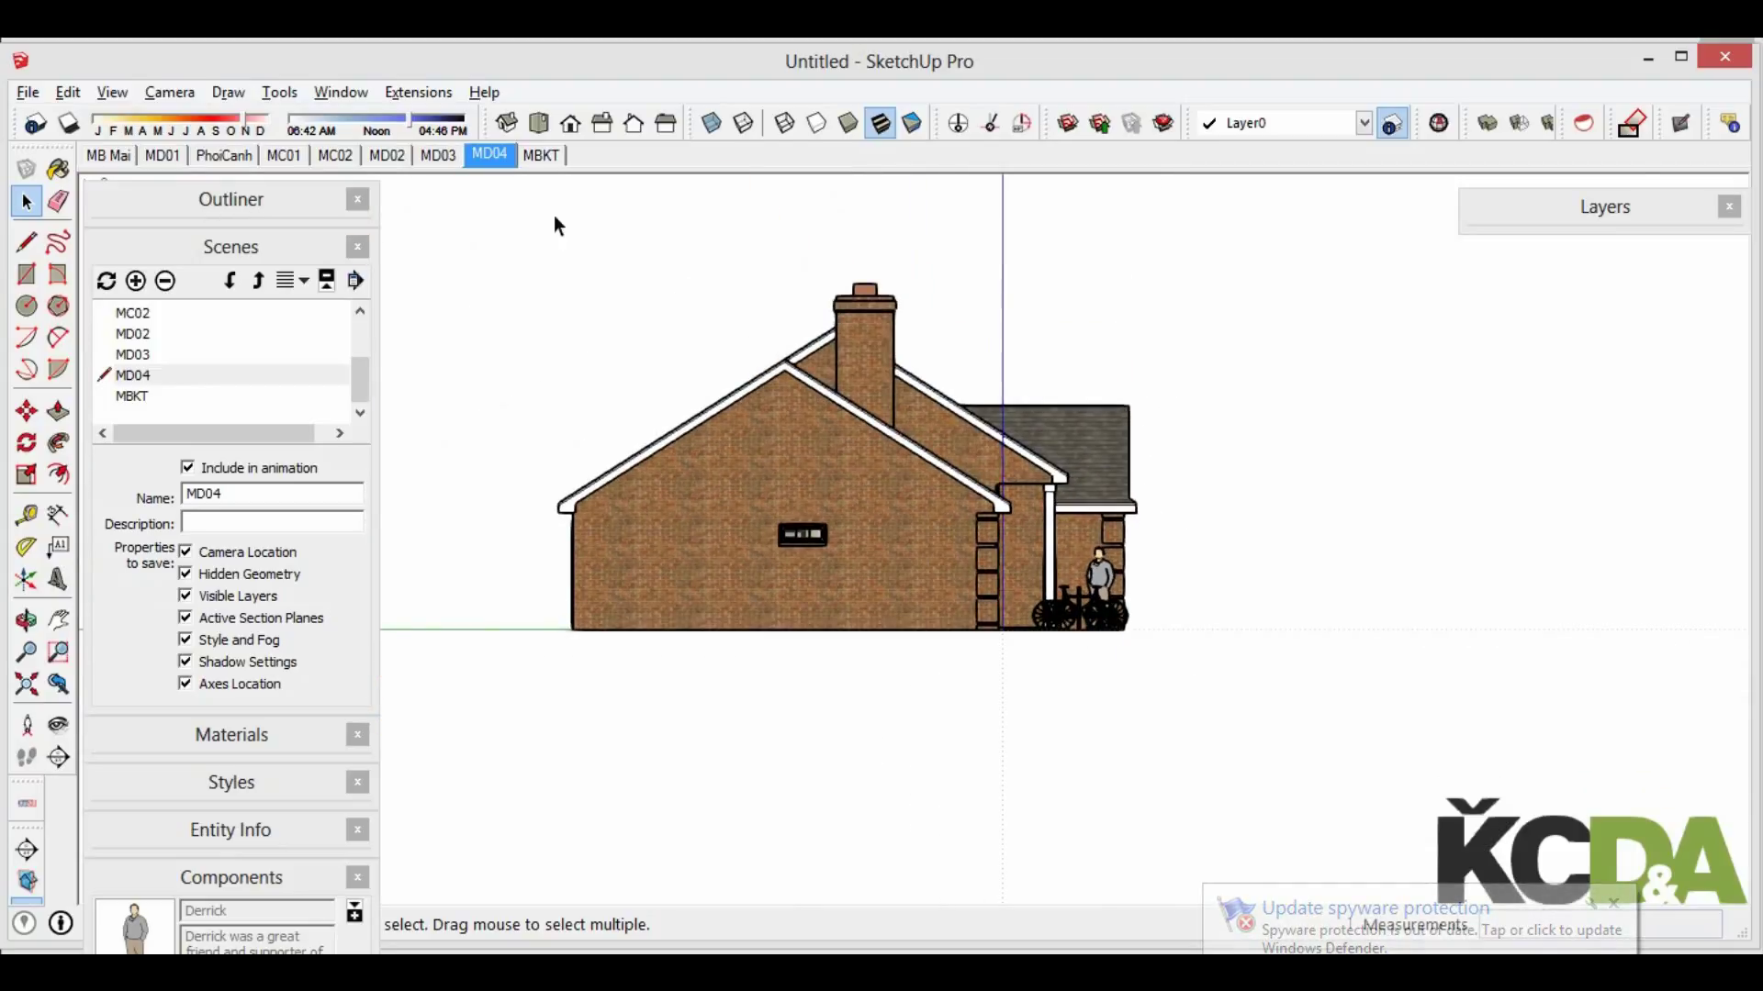
Save the model as 'Model' in D:\vbo\Tuto01
{"action": "left_click", "coordinate": [26, 94]}
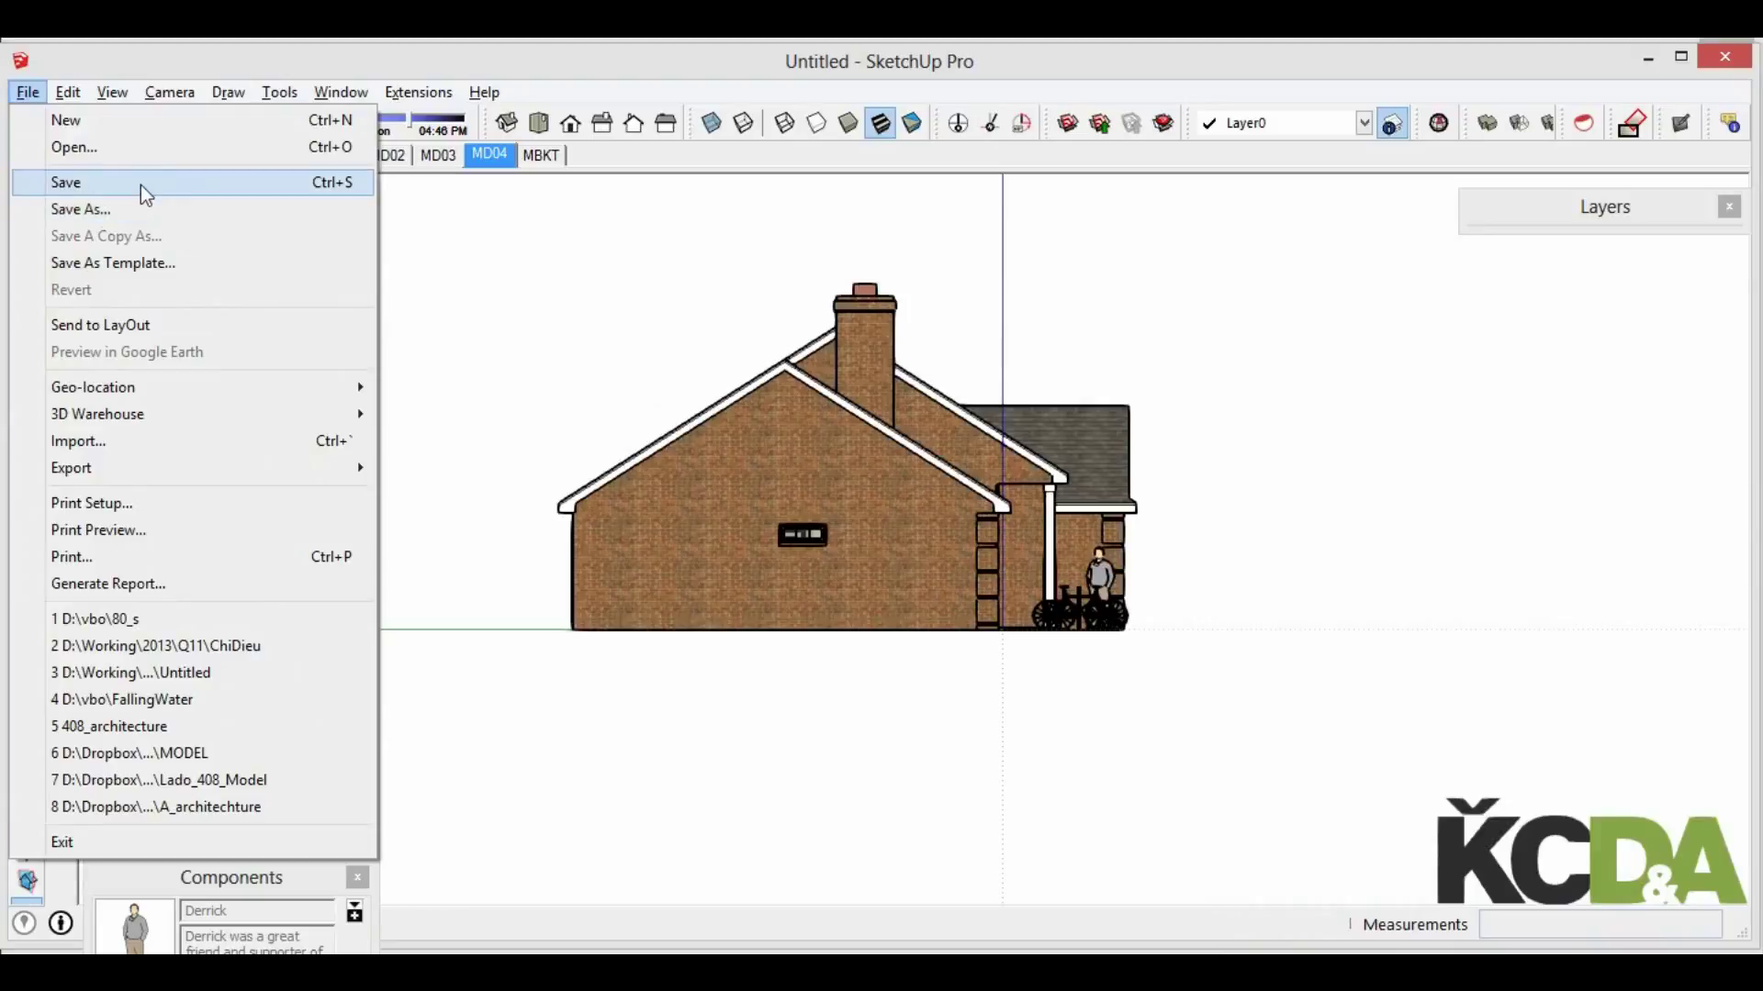
{"action": "left_click", "coordinate": [140, 186]}
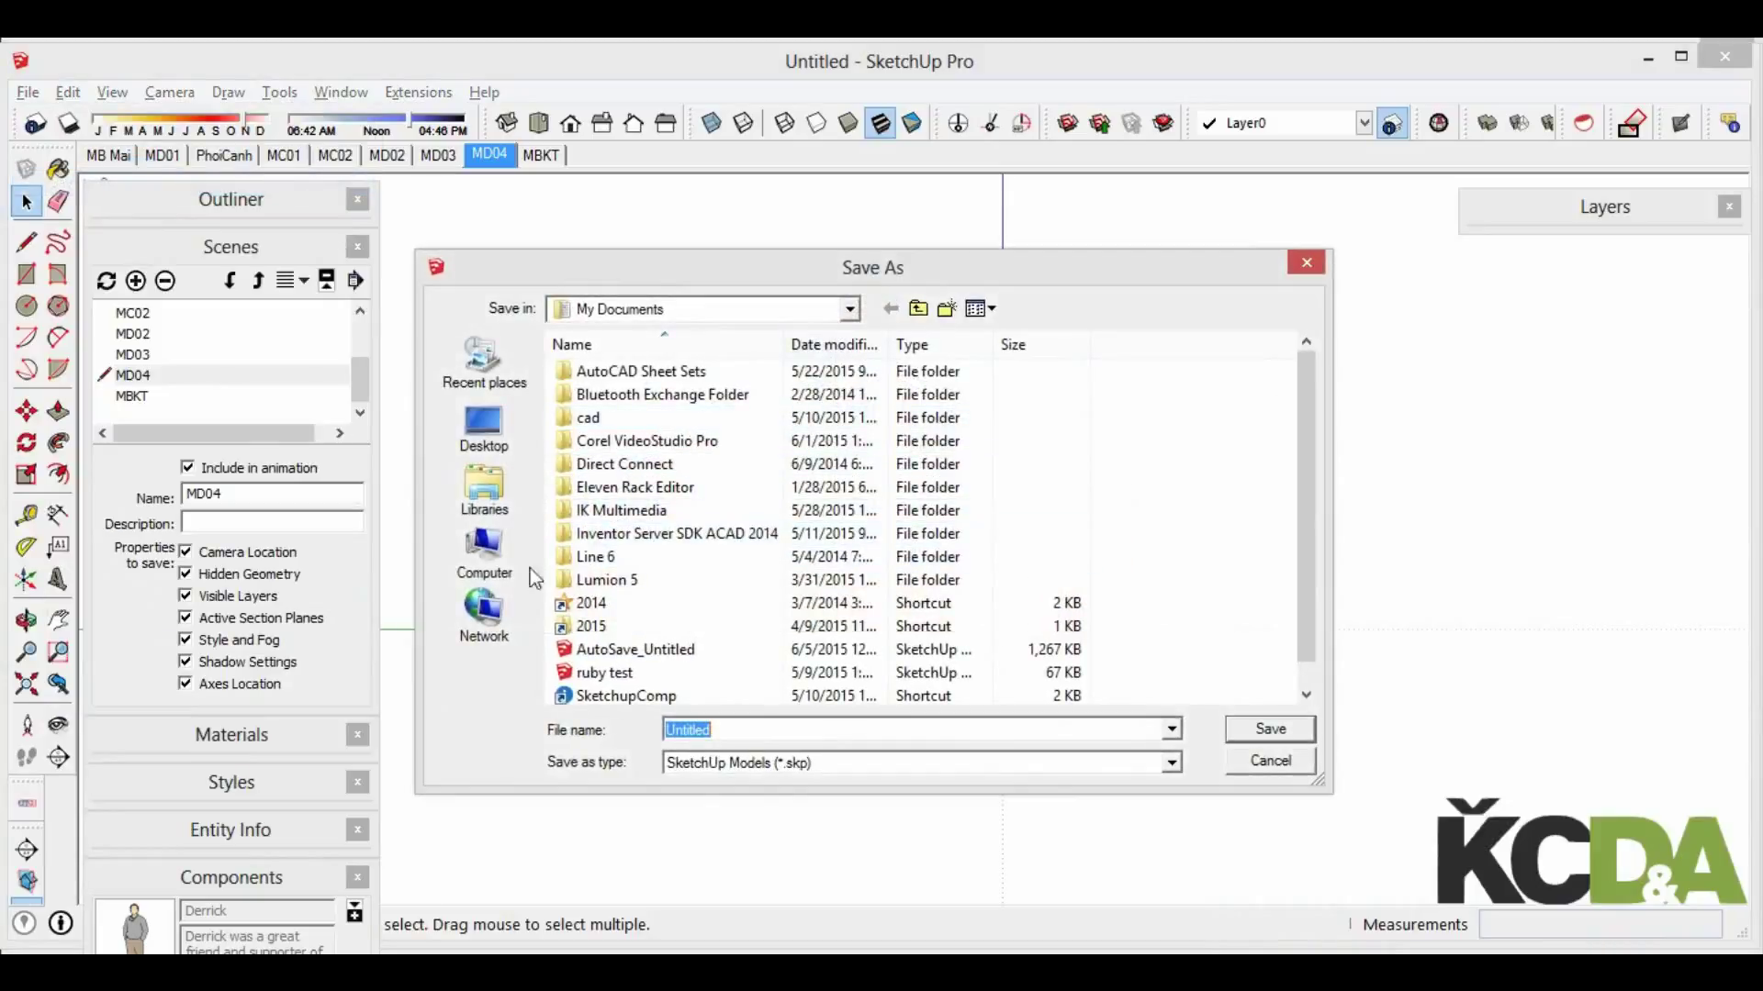
{"action": "left_click", "coordinate": [484, 551]}
{"action": "double_click", "coordinate": [1031, 382]}
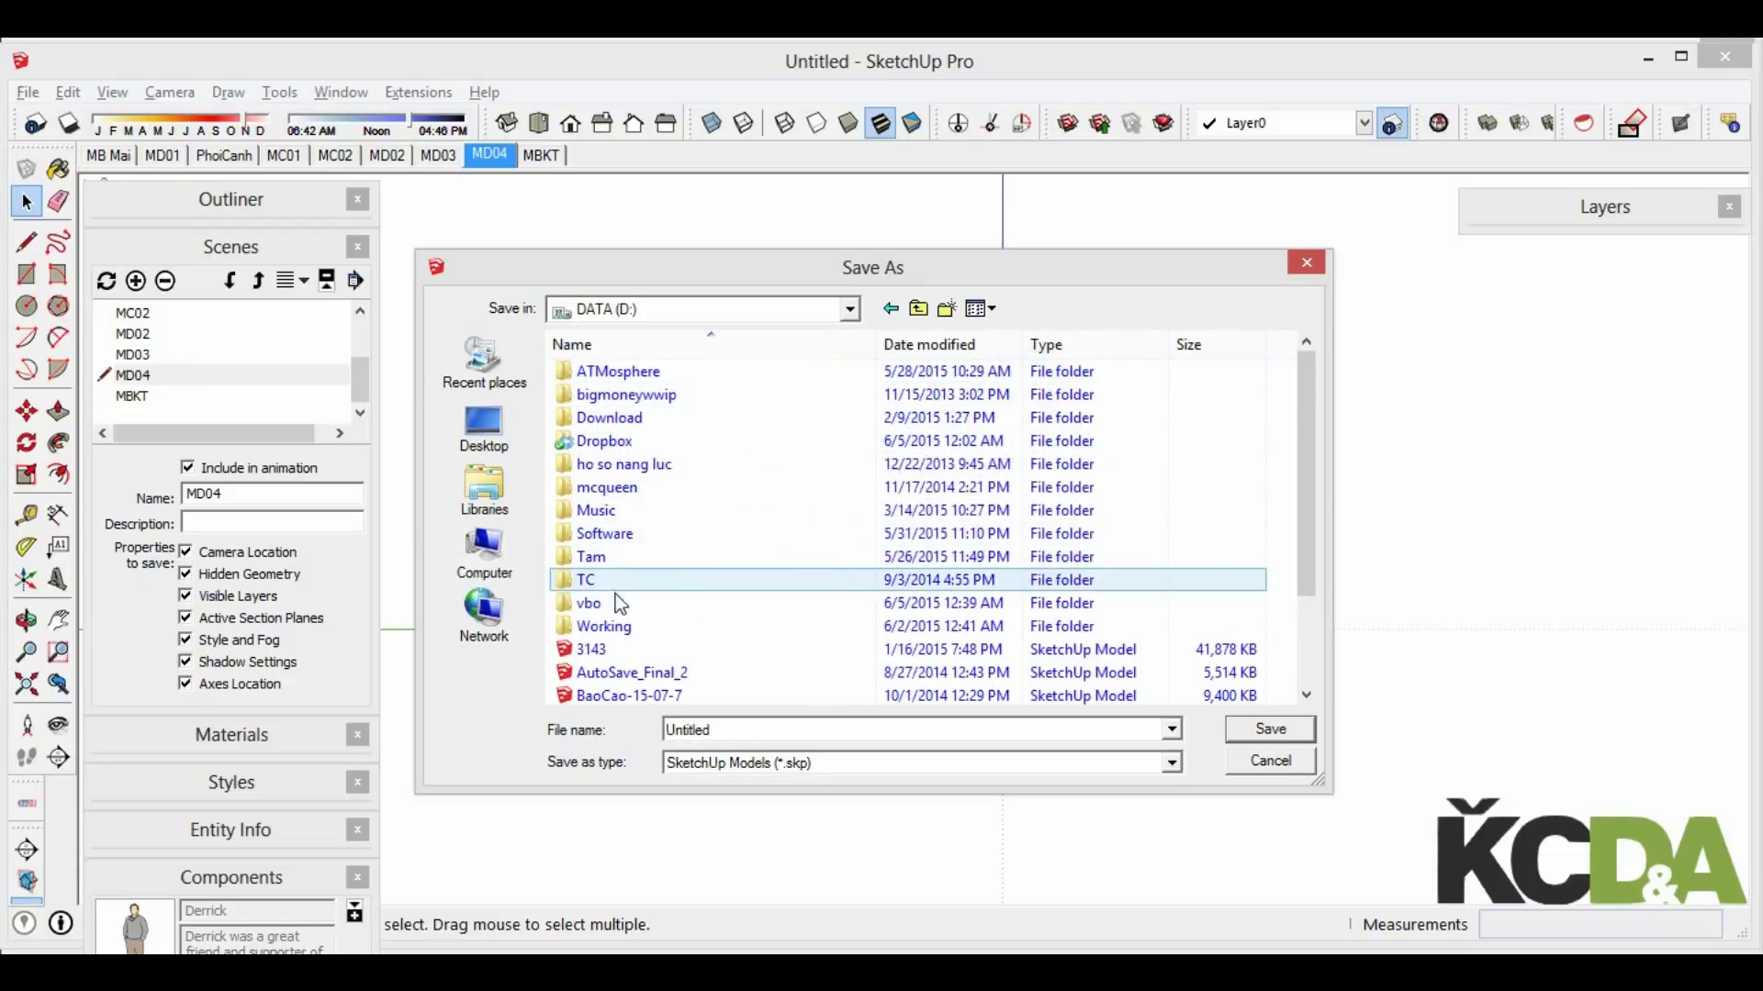
{"action": "double_click", "coordinate": [588, 603]}
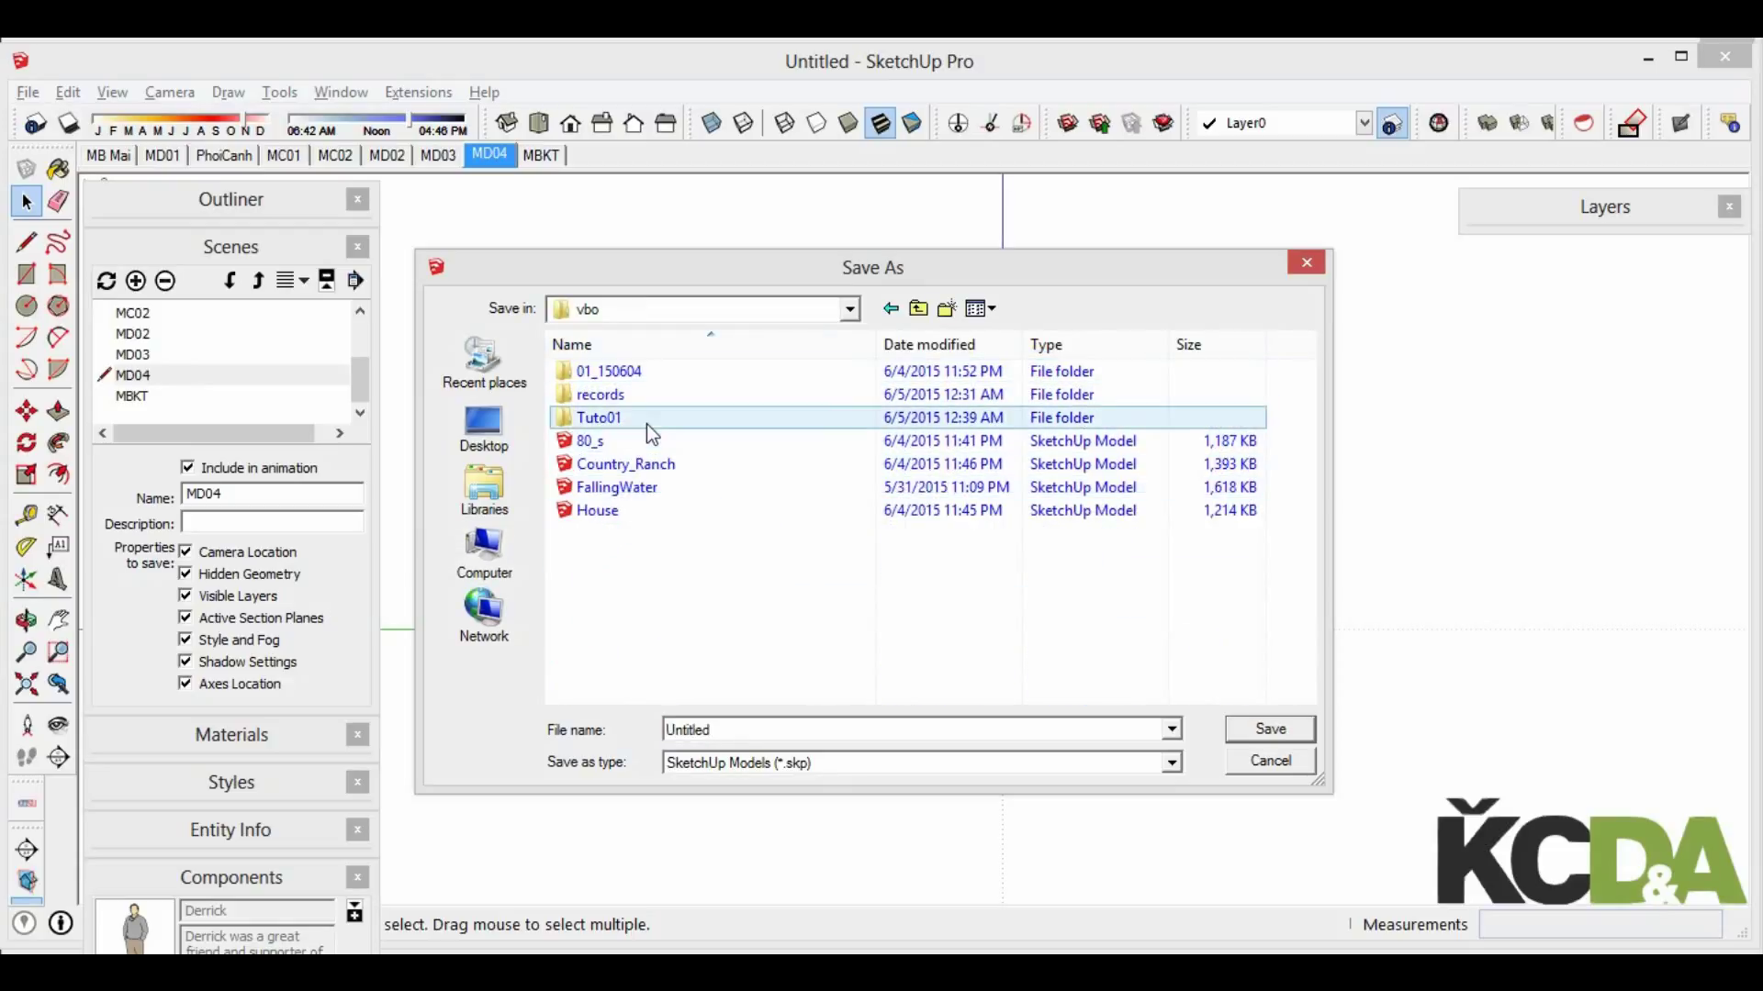
{"action": "double_click", "coordinate": [650, 418]}
{"action": "double_click", "coordinate": [777, 730]}
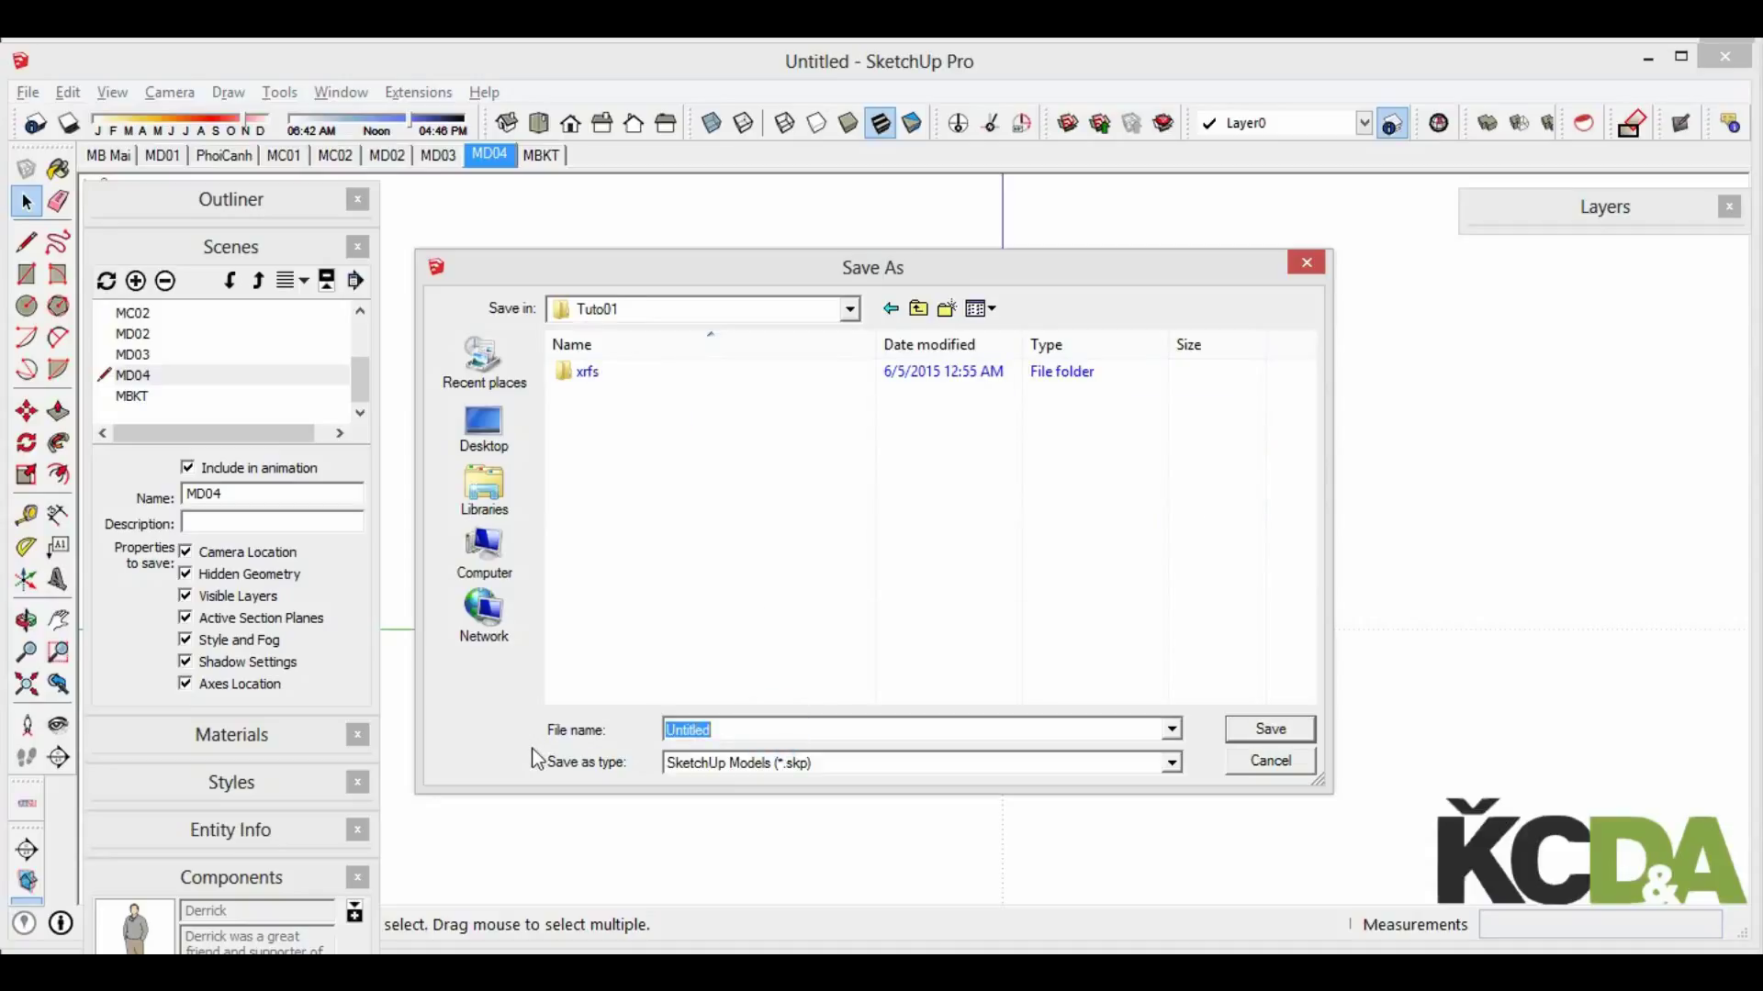
{"action": "type", "text": "Model"}
{"action": "key", "text": "Return"}
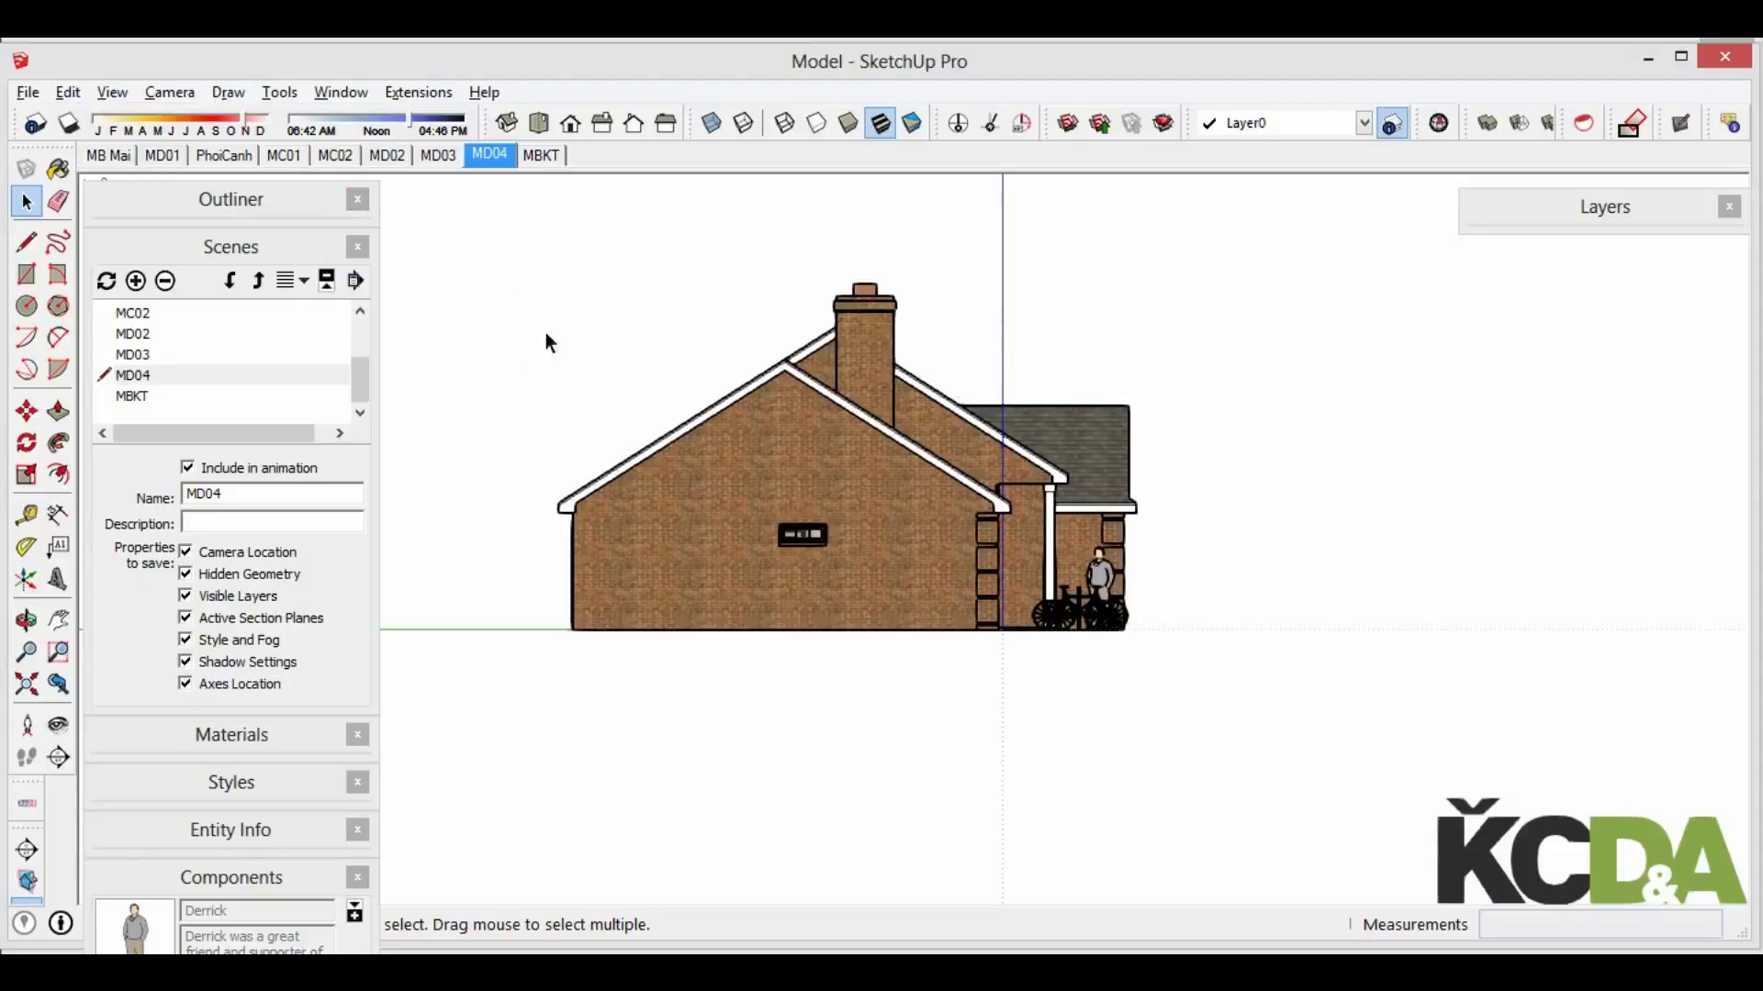
Move from the MB Mai roof plan to the MD01 front elevation and show the export options
{"action": "left_click", "coordinate": [122, 161]}
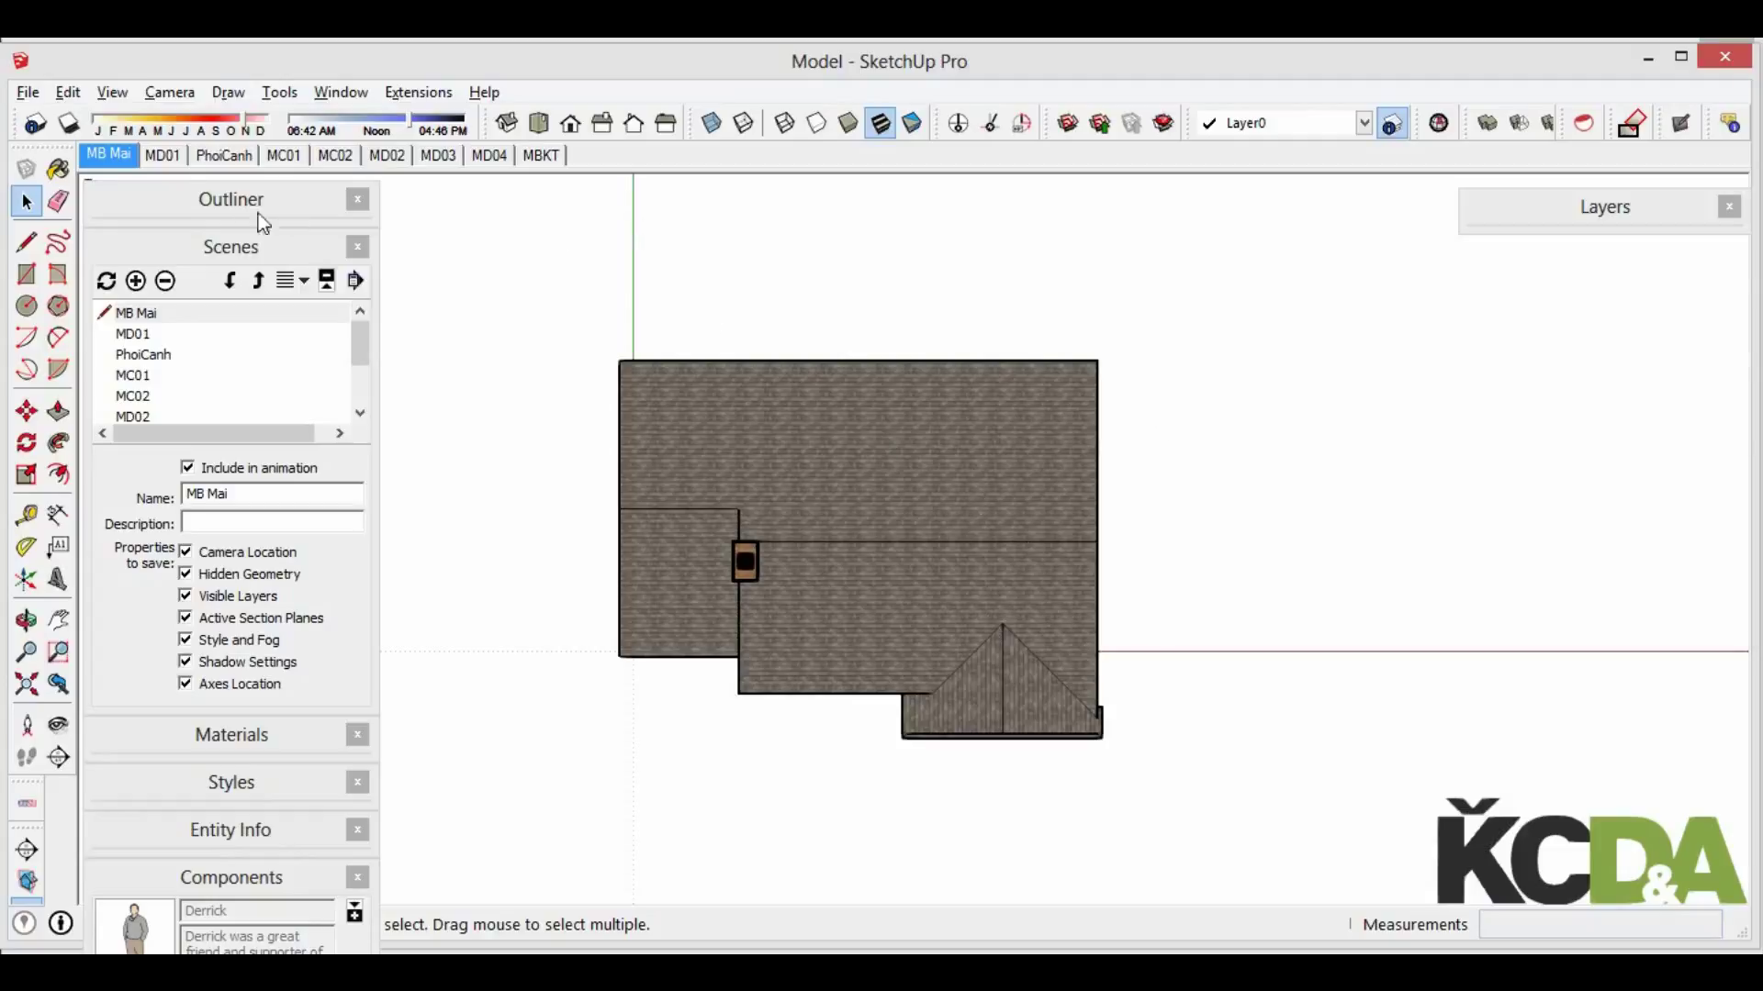
{"action": "left_click", "coordinate": [165, 158]}
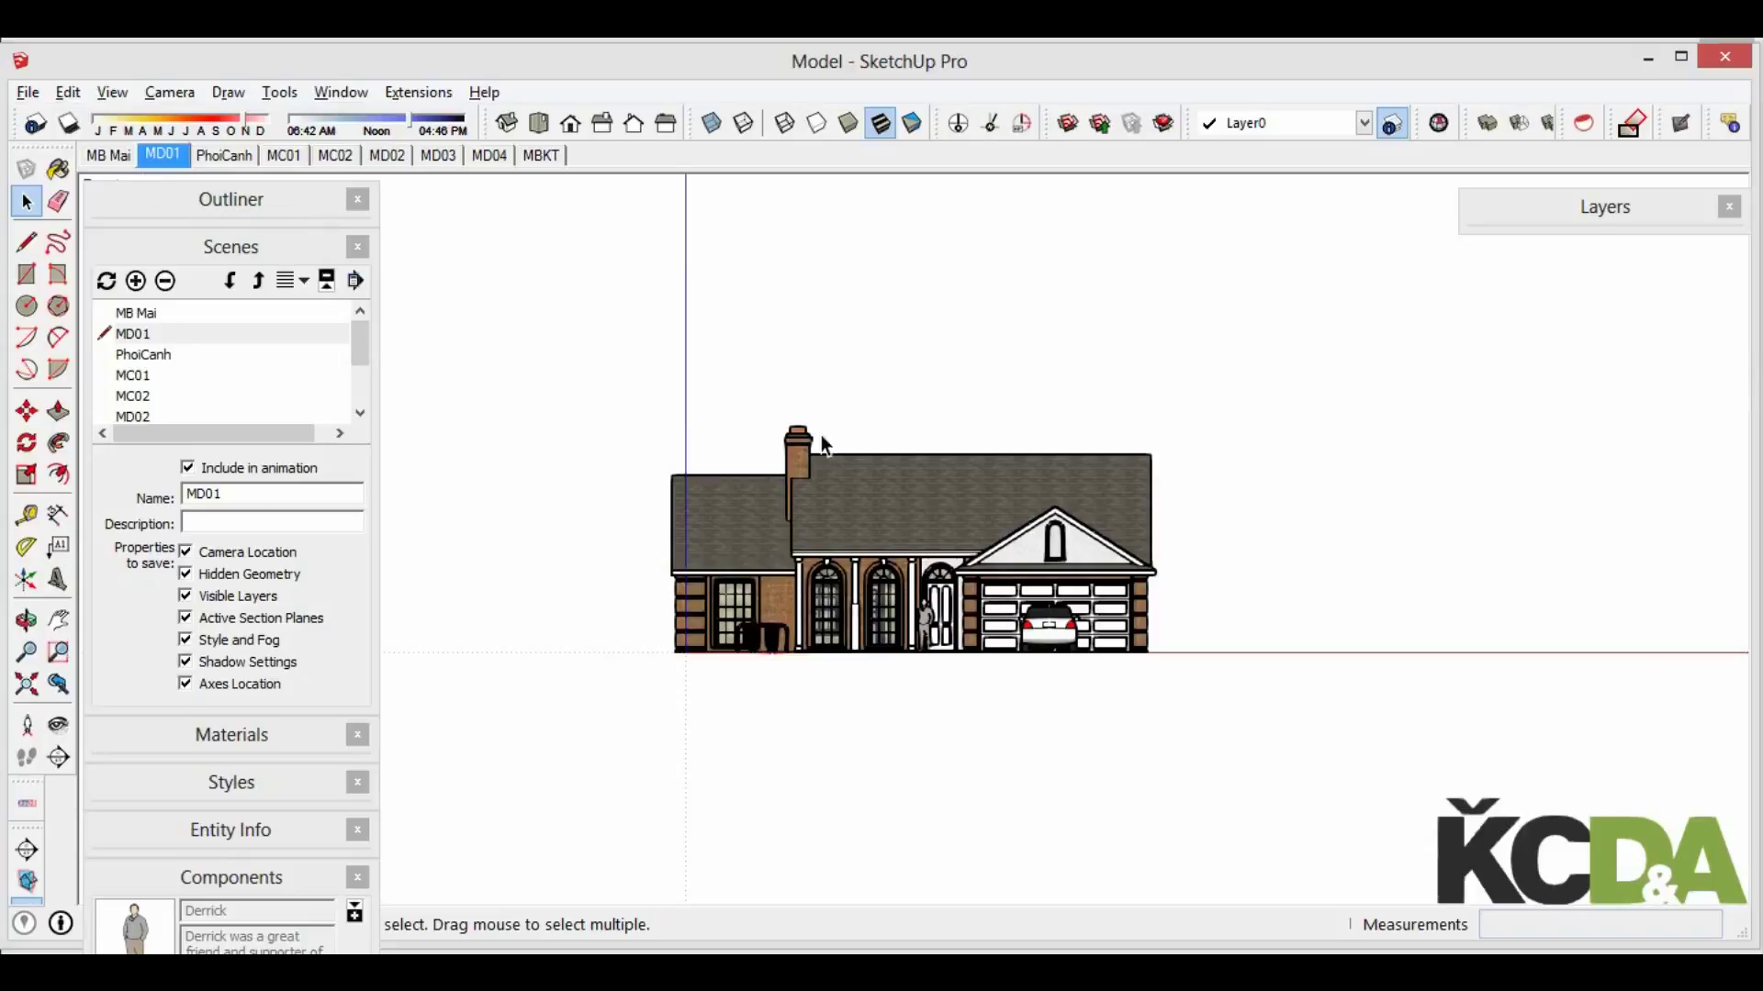
{"action": "left_click", "coordinate": [27, 92]}
{"action": "mouse_move", "coordinate": [72, 468]}
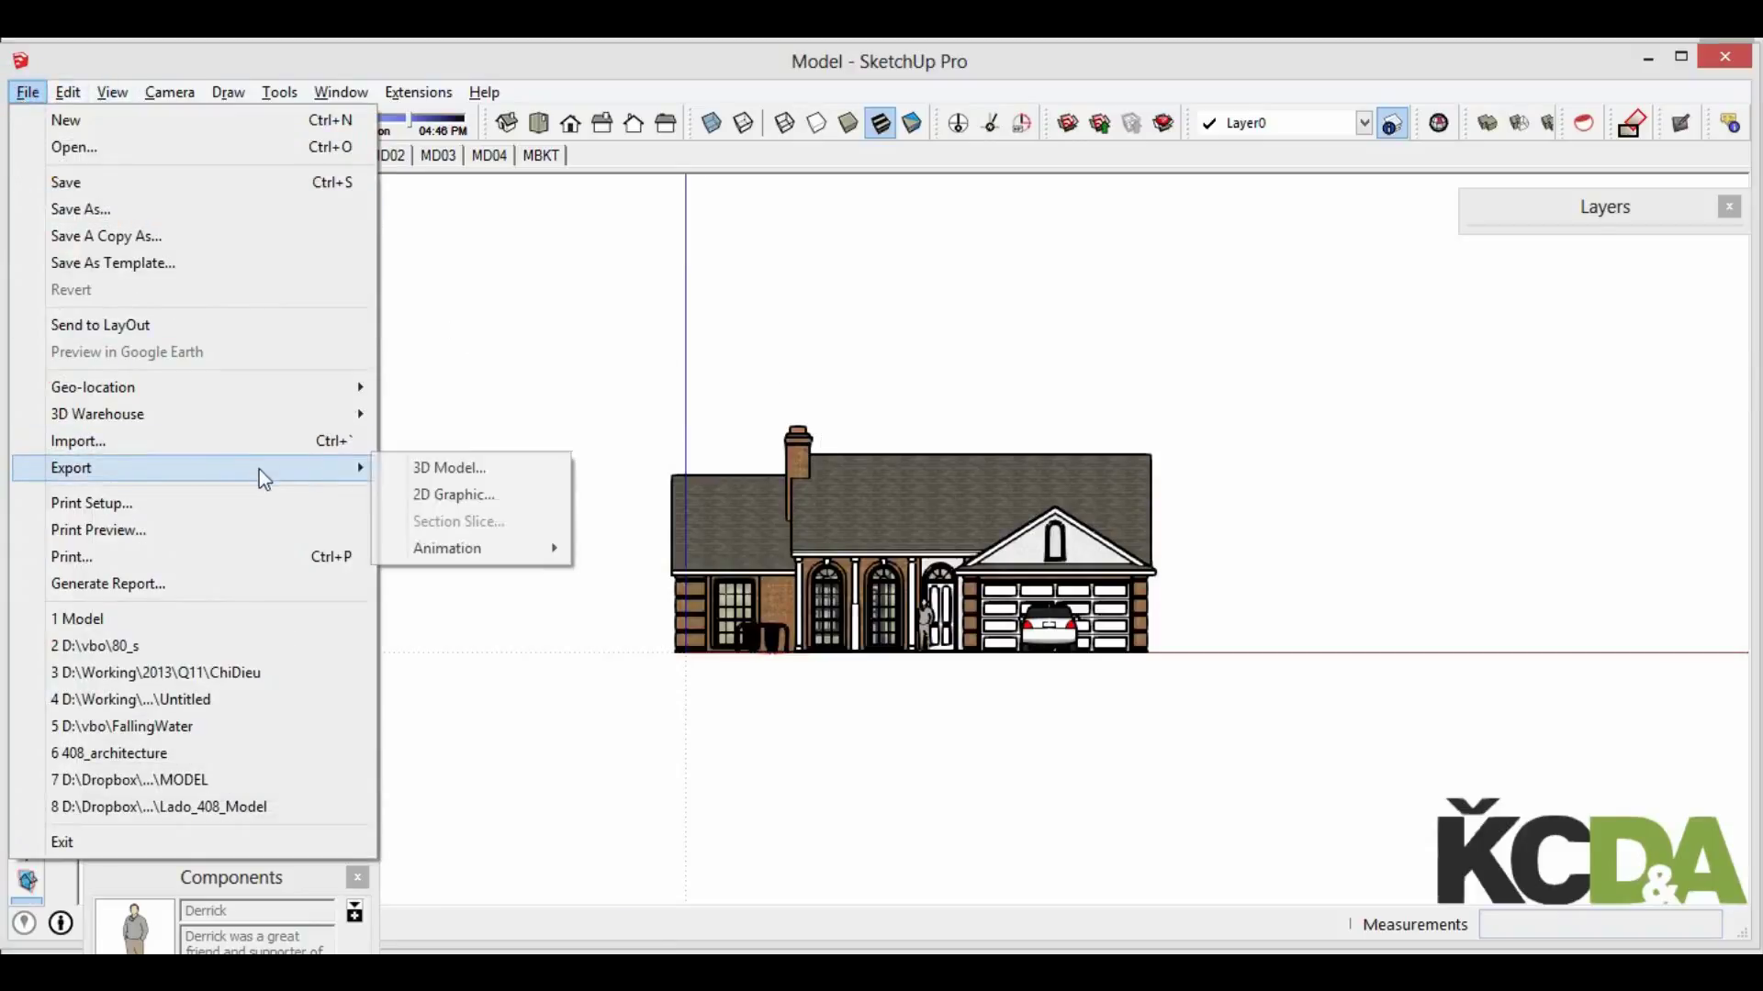
Export the MD01 elevation as AutoCAD DWG 'MD01', overwriting the existing MD01.dwg
{"action": "left_click", "coordinate": [498, 494]}
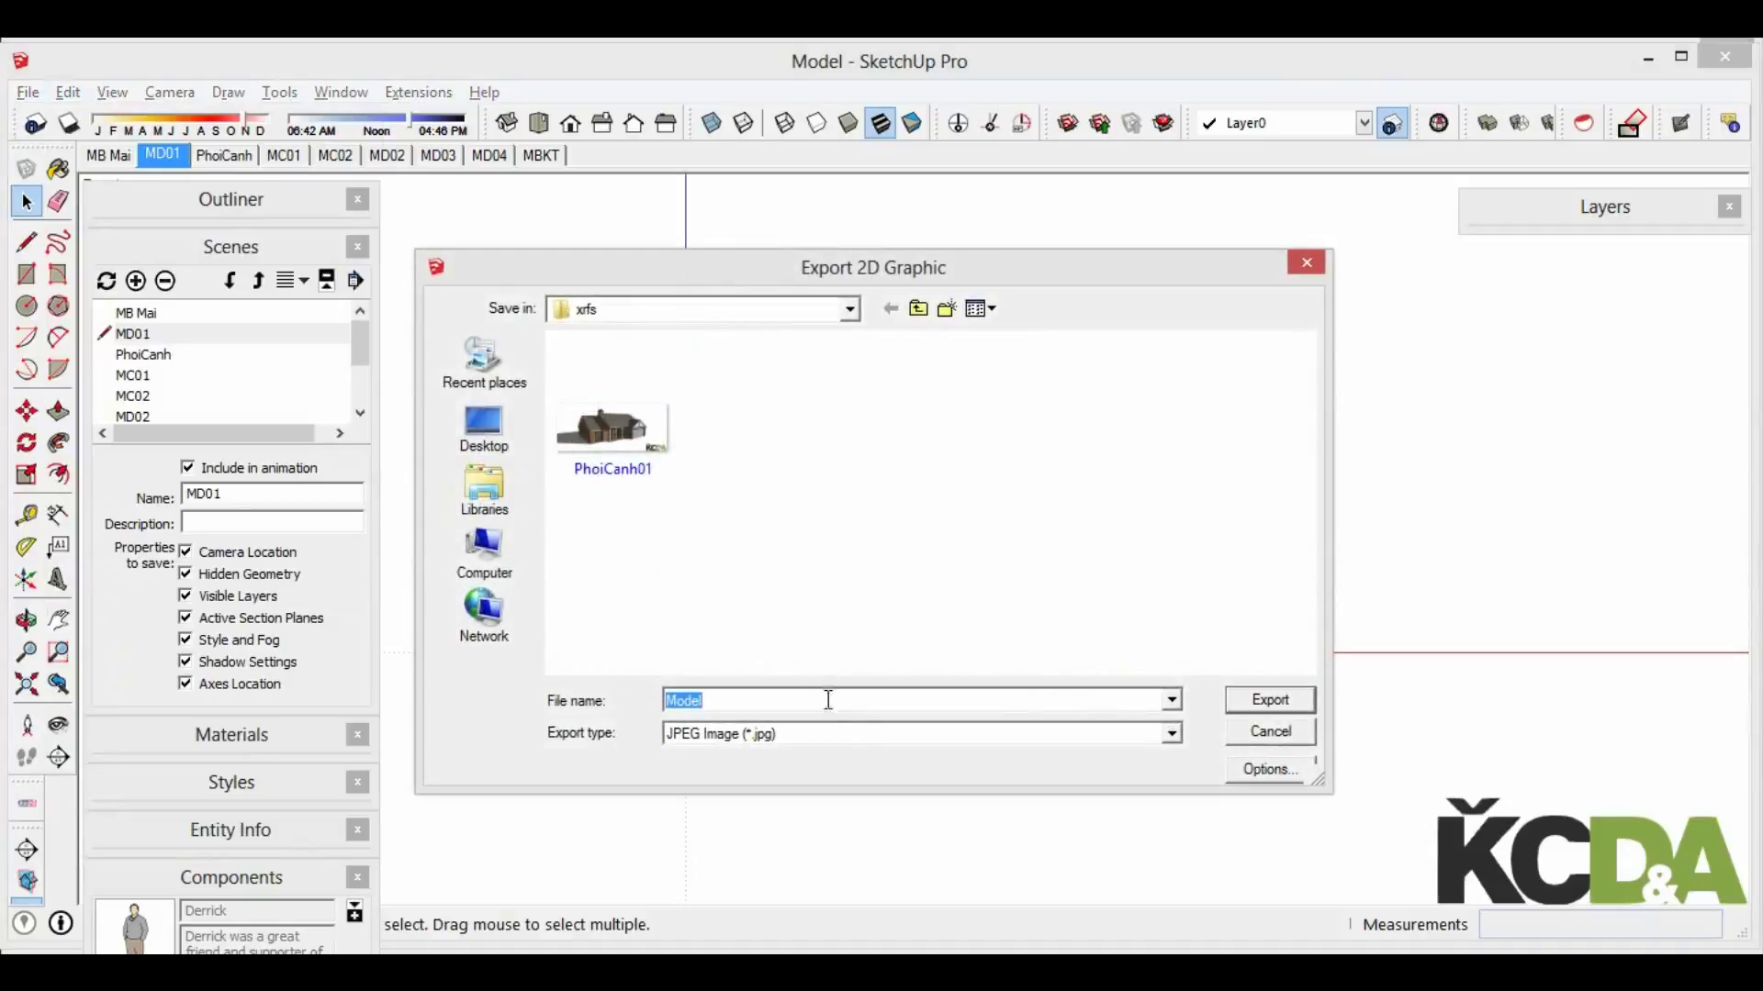
{"action": "left_click", "coordinate": [829, 735]}
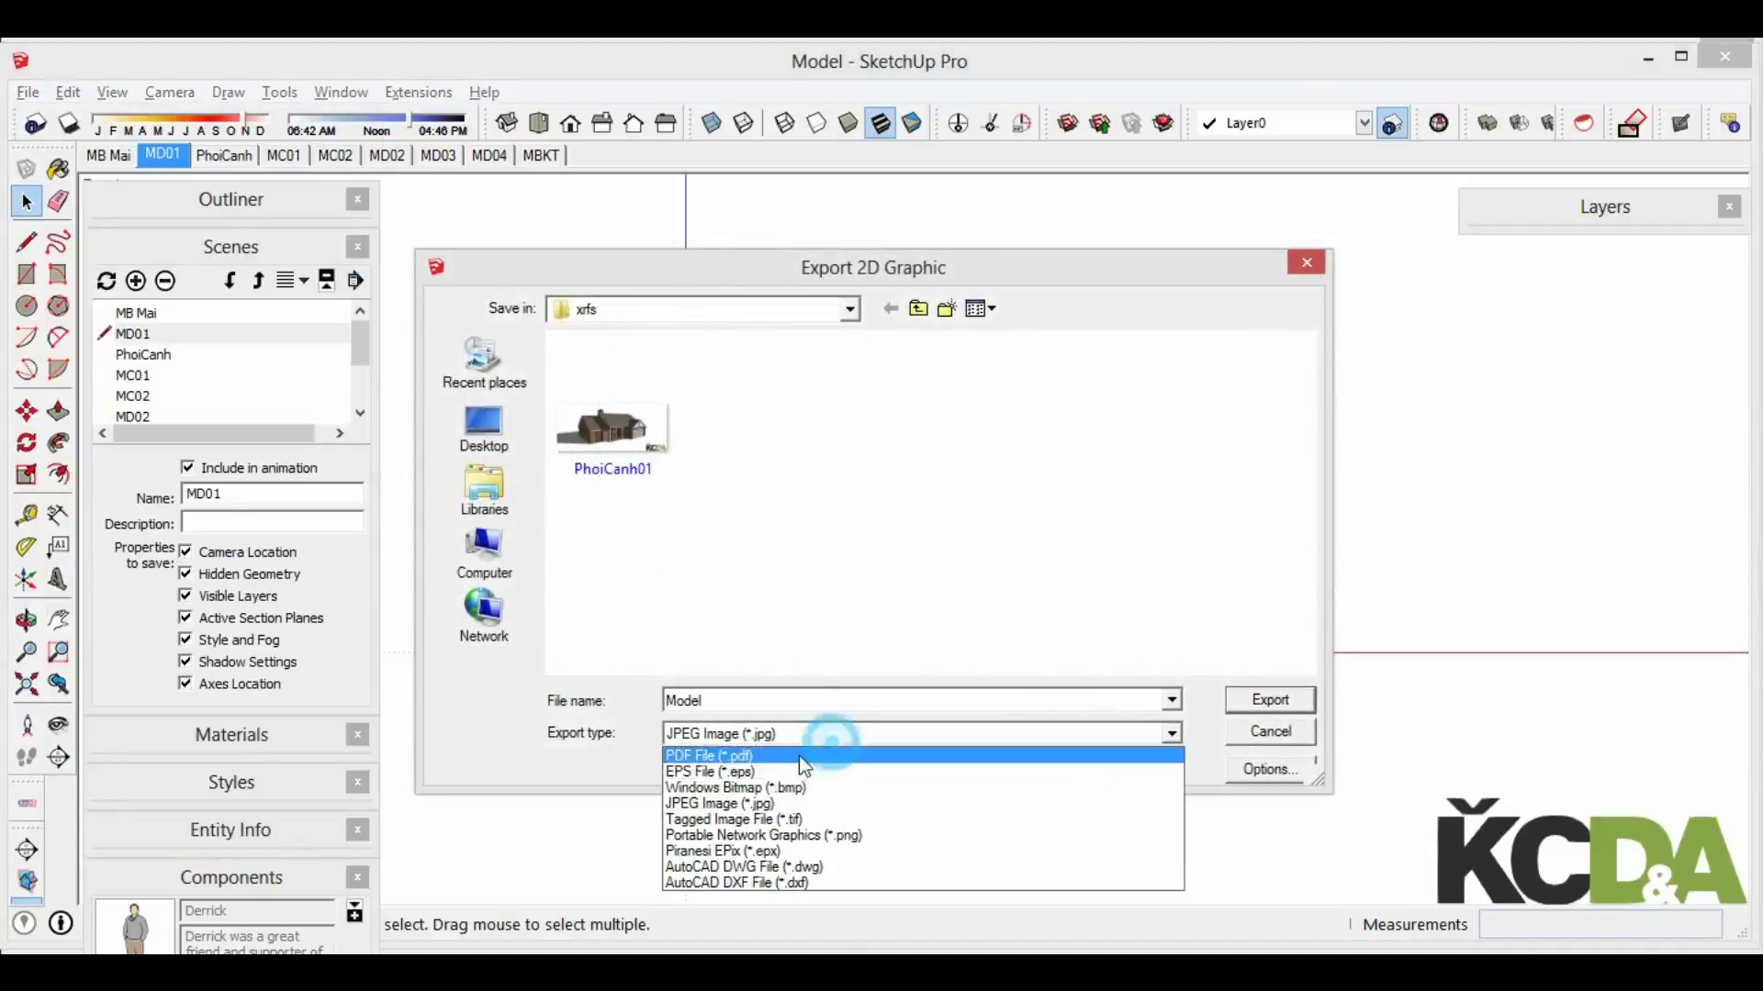
{"action": "left_click", "coordinate": [856, 870]}
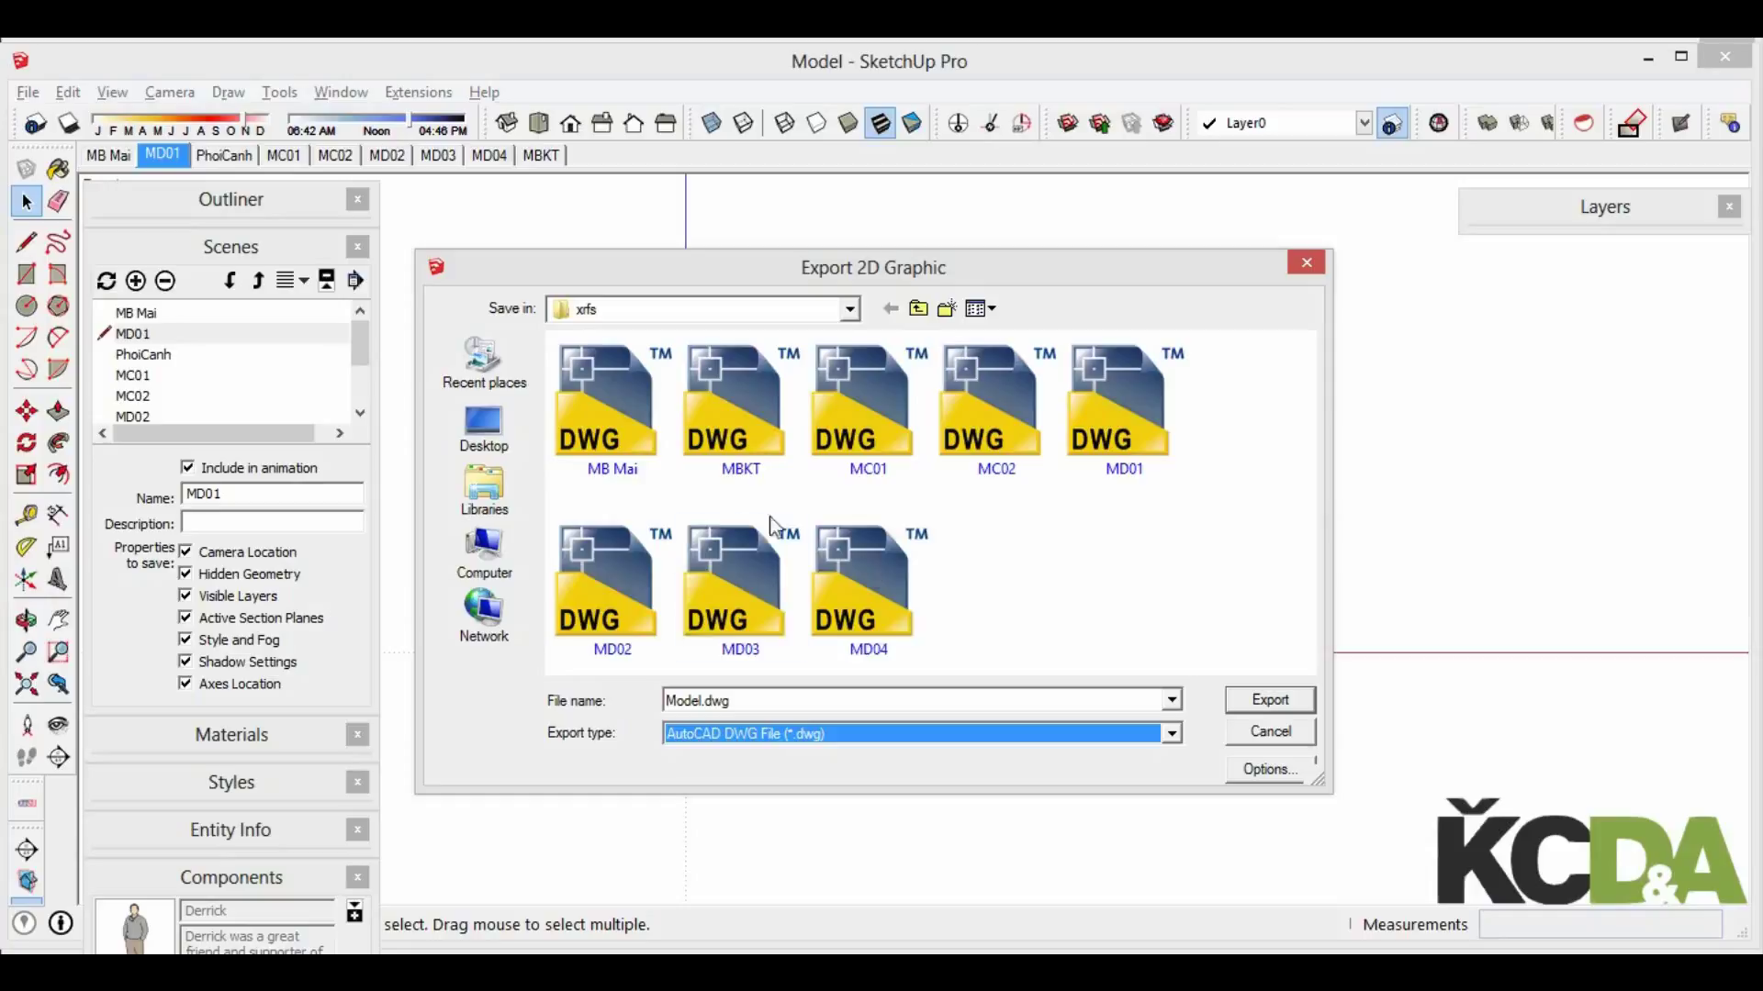
{"action": "left_click", "coordinate": [1136, 442]}
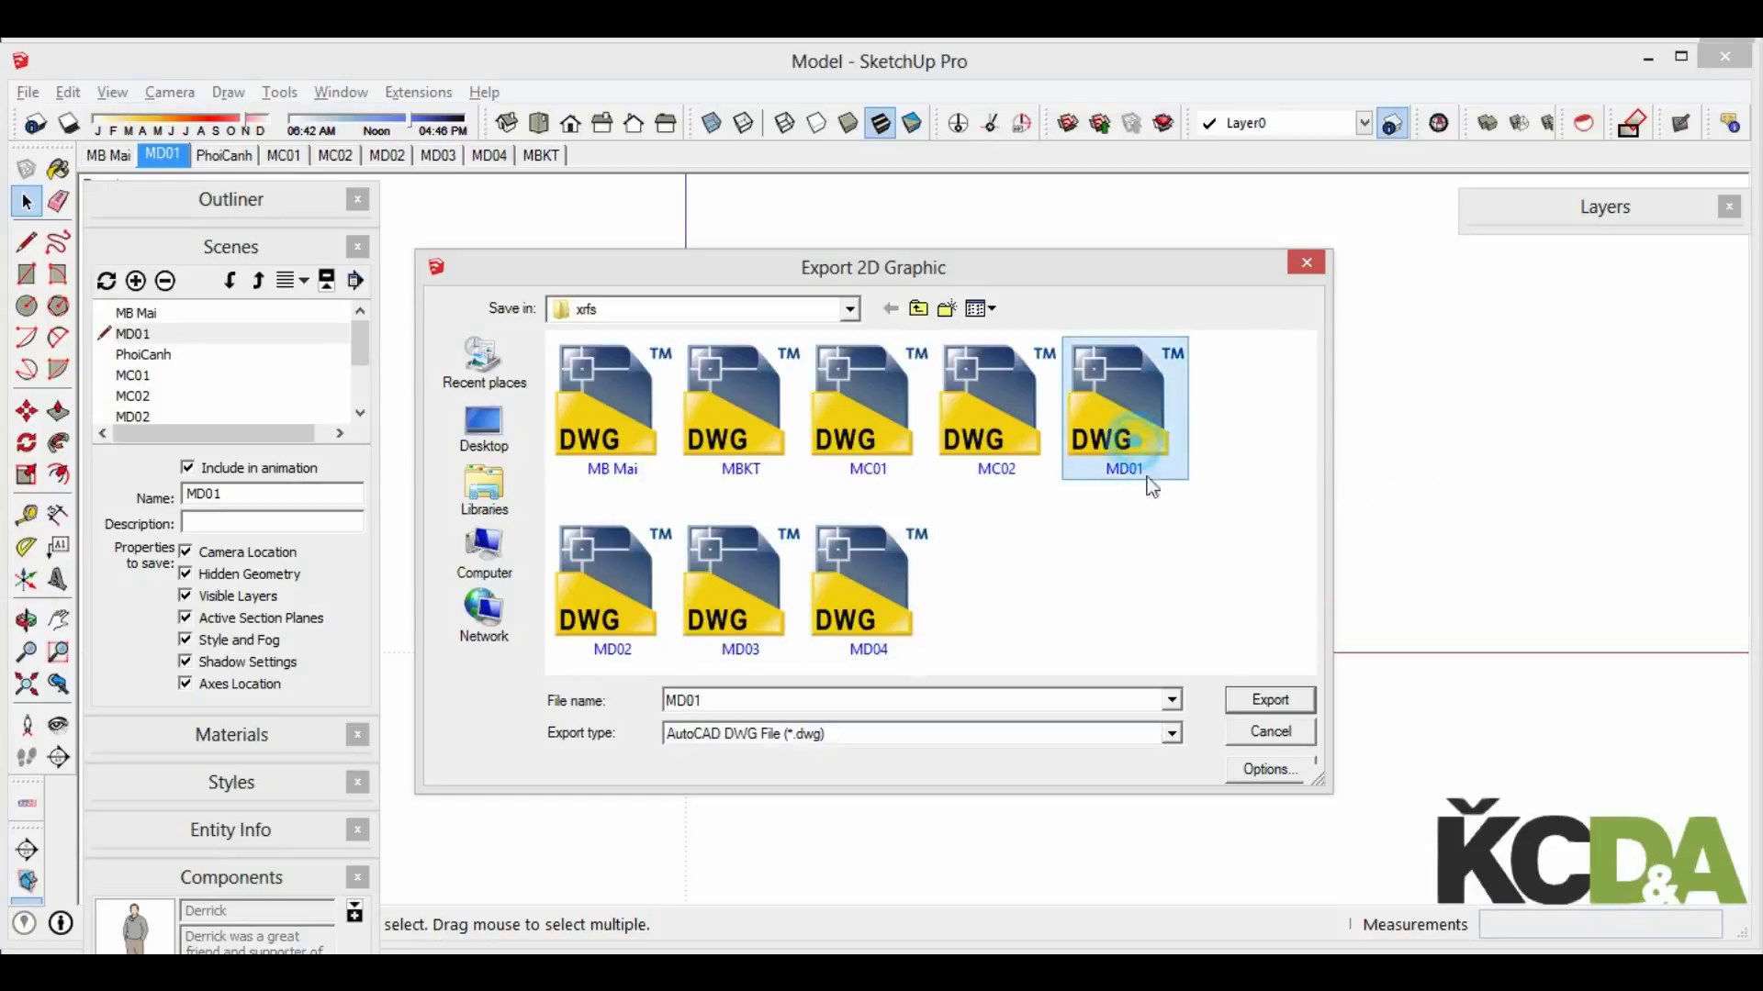
{"action": "left_click", "coordinate": [1271, 702]}
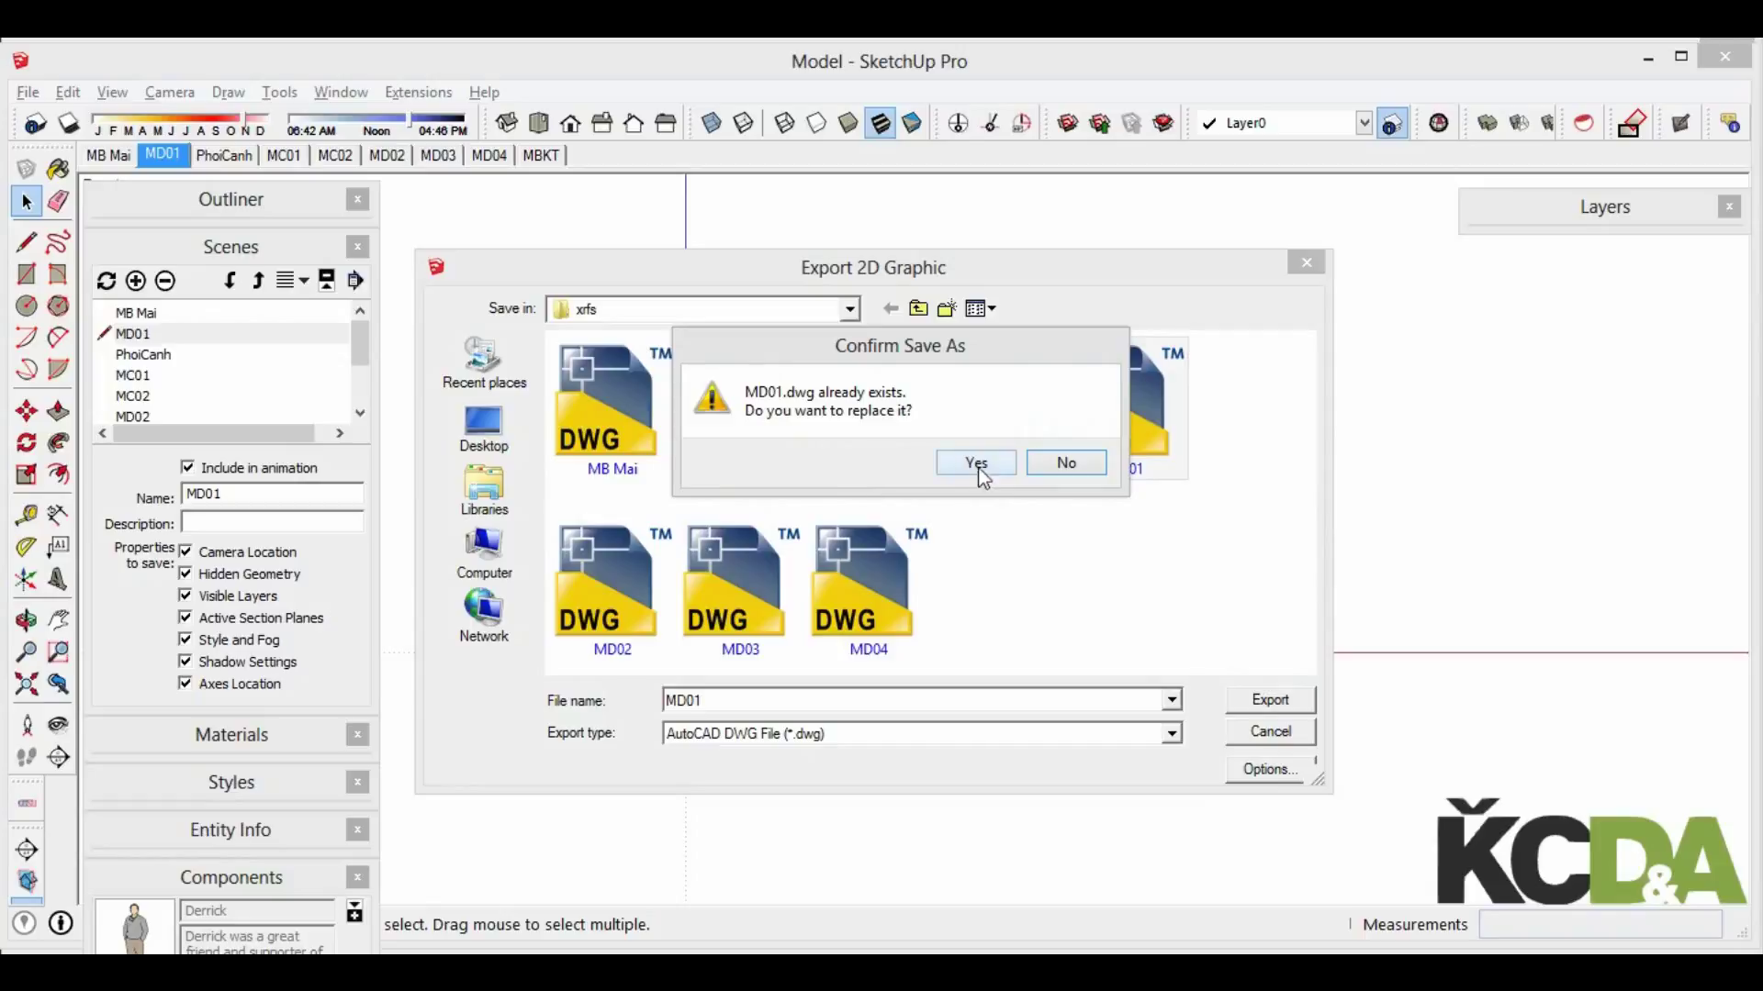
{"action": "left_click", "coordinate": [977, 464]}
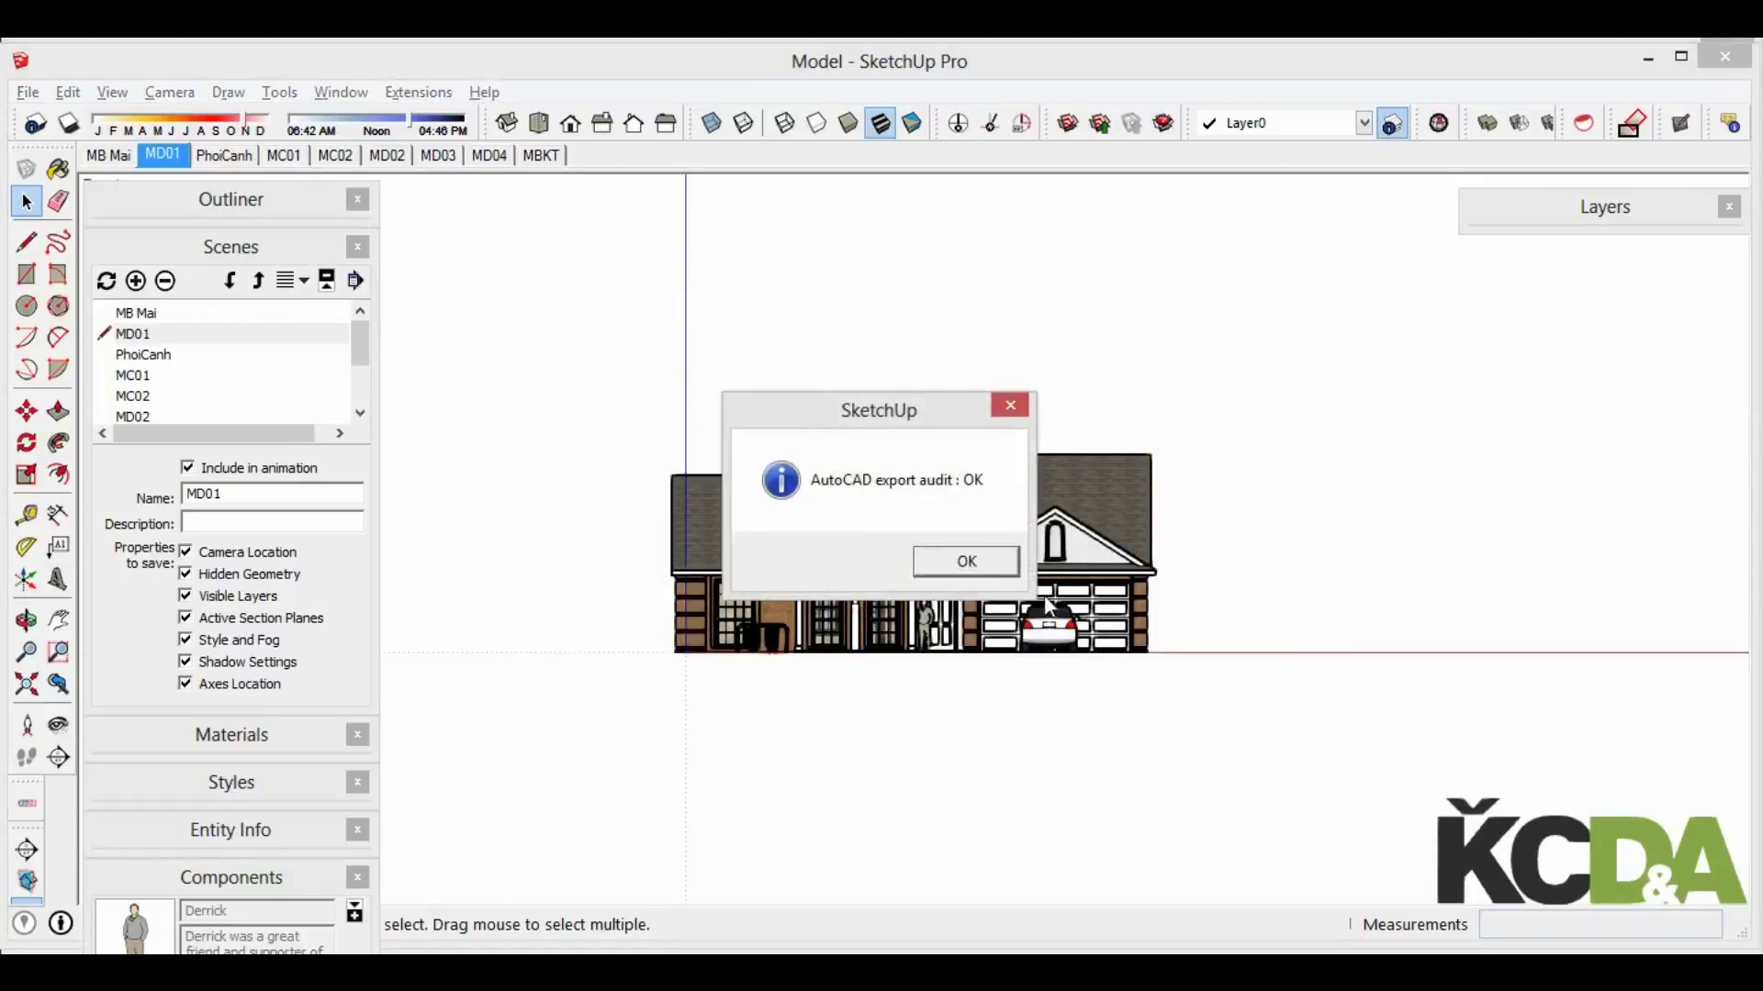
{"action": "left_click", "coordinate": [963, 559]}
Delete the car from the MC01 section and update the MC01 scene
{"action": "left_click", "coordinate": [302, 157]}
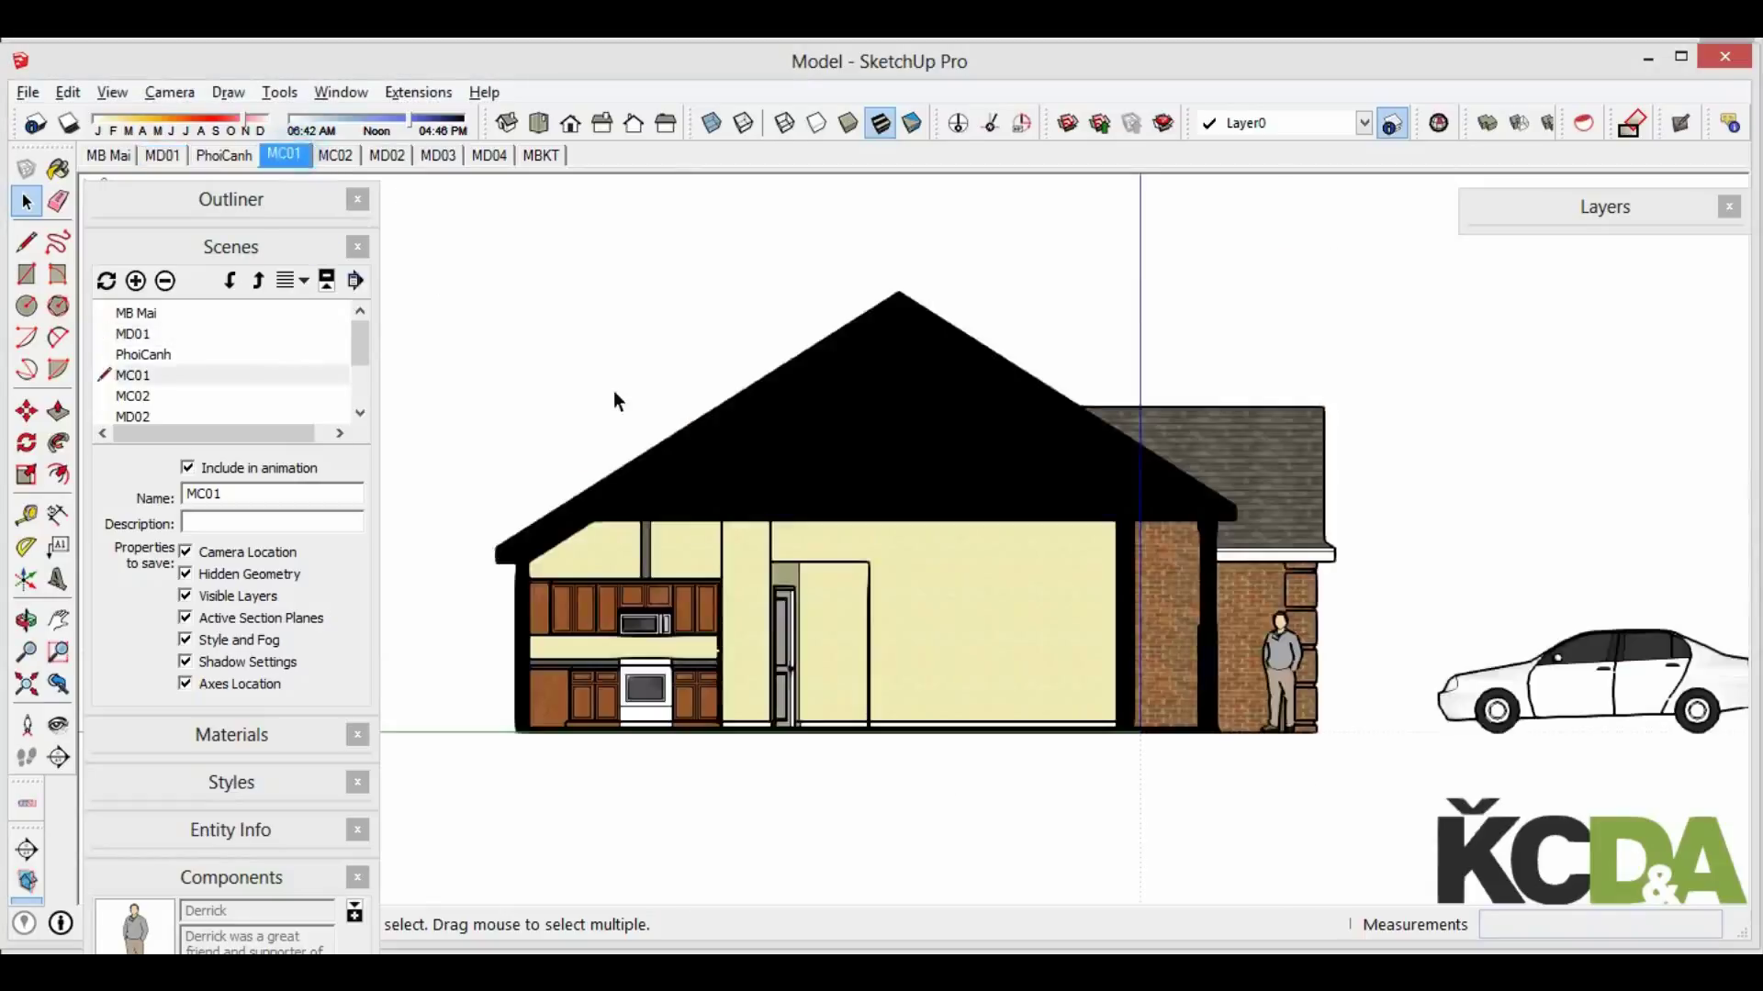
{"action": "left_click", "coordinate": [1577, 697]}
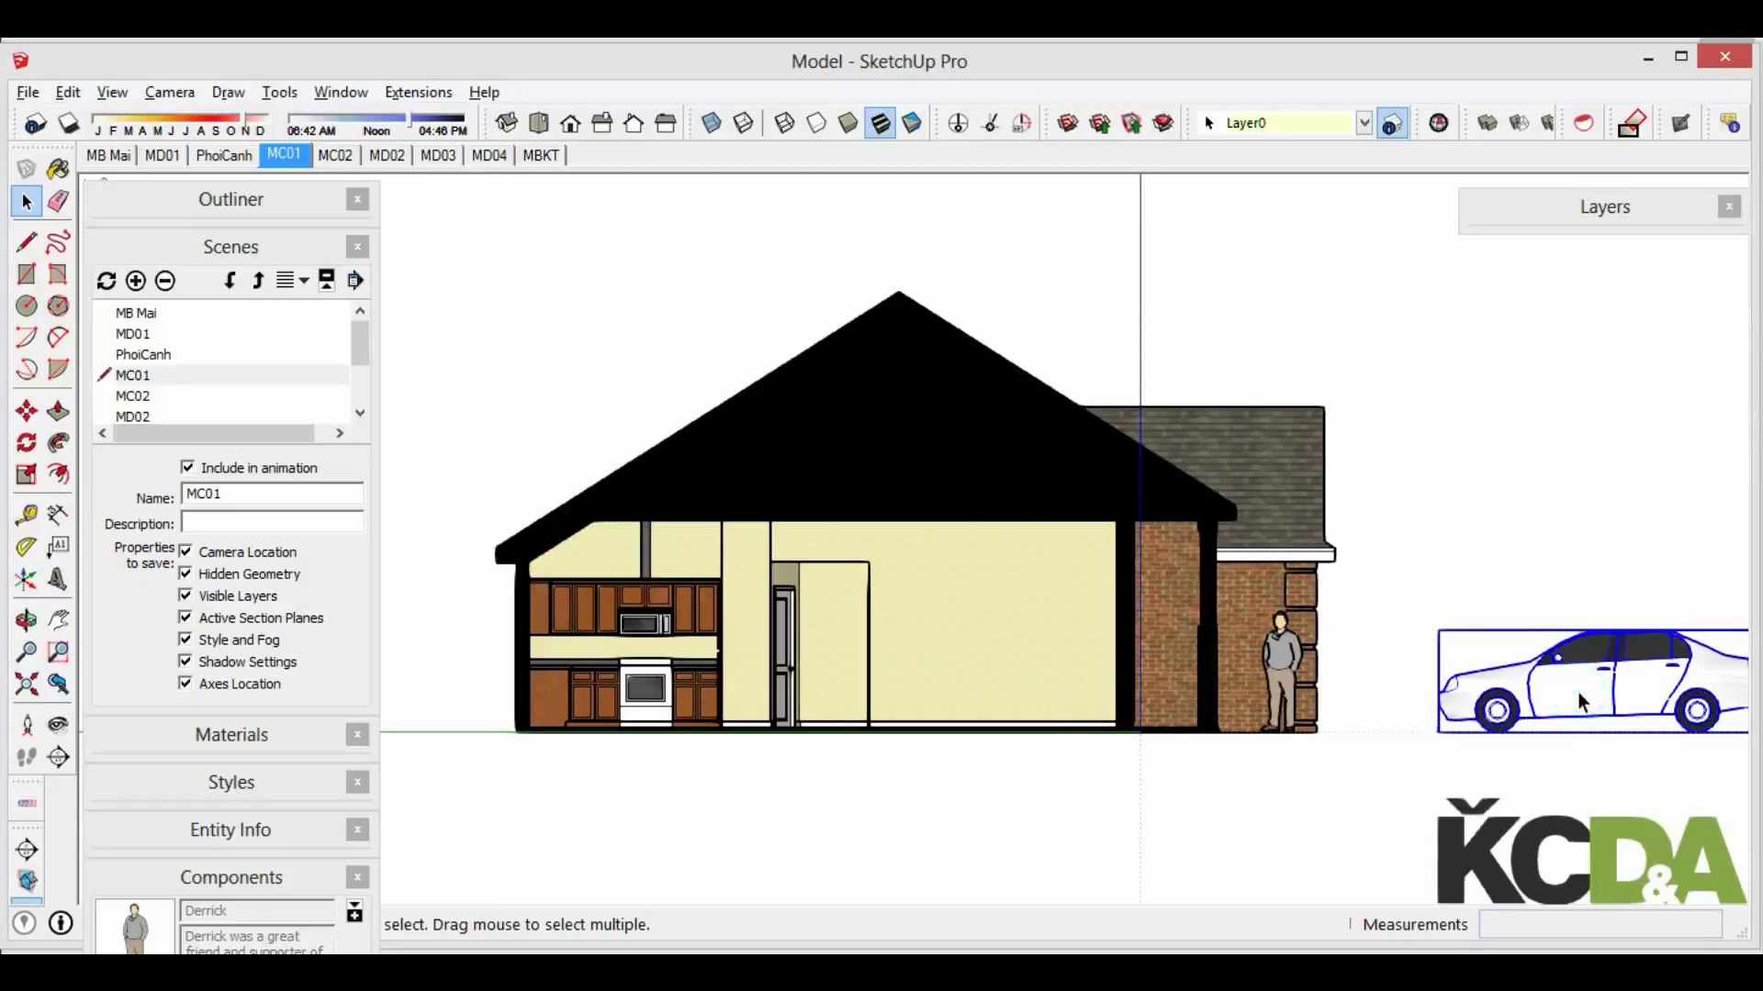
{"action": "key", "text": "Delete"}
{"action": "left_click", "coordinate": [106, 280]}
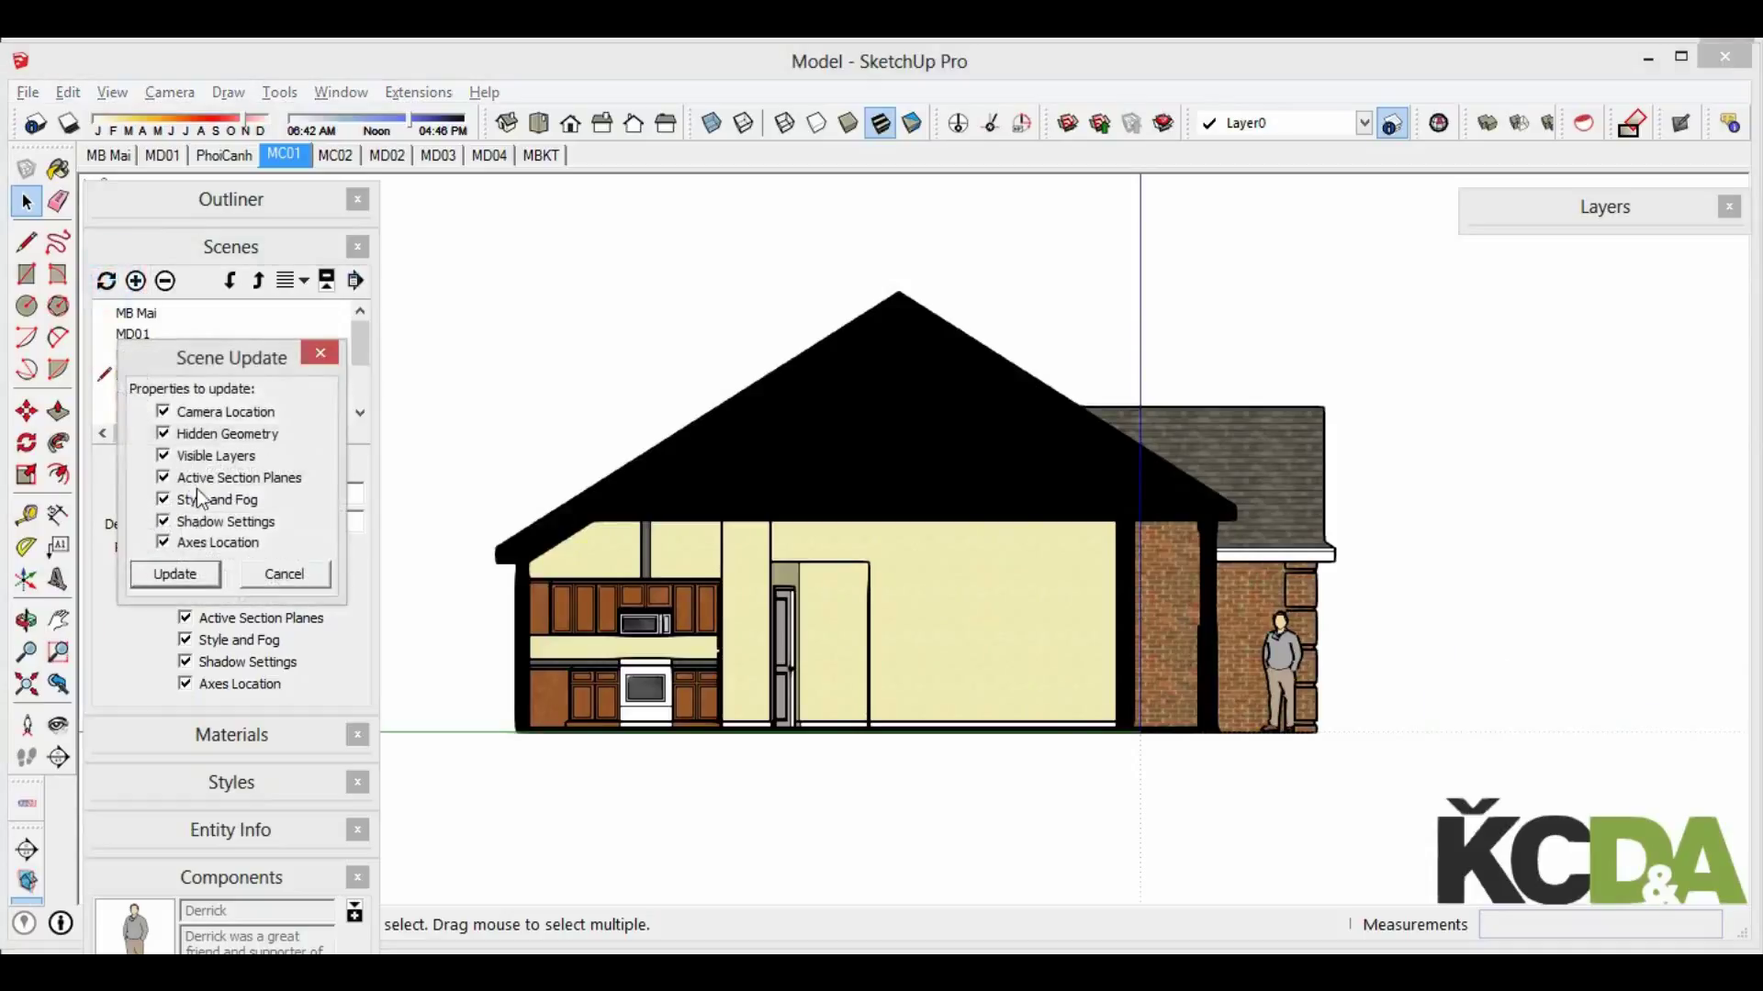
{"action": "left_click", "coordinate": [174, 574]}
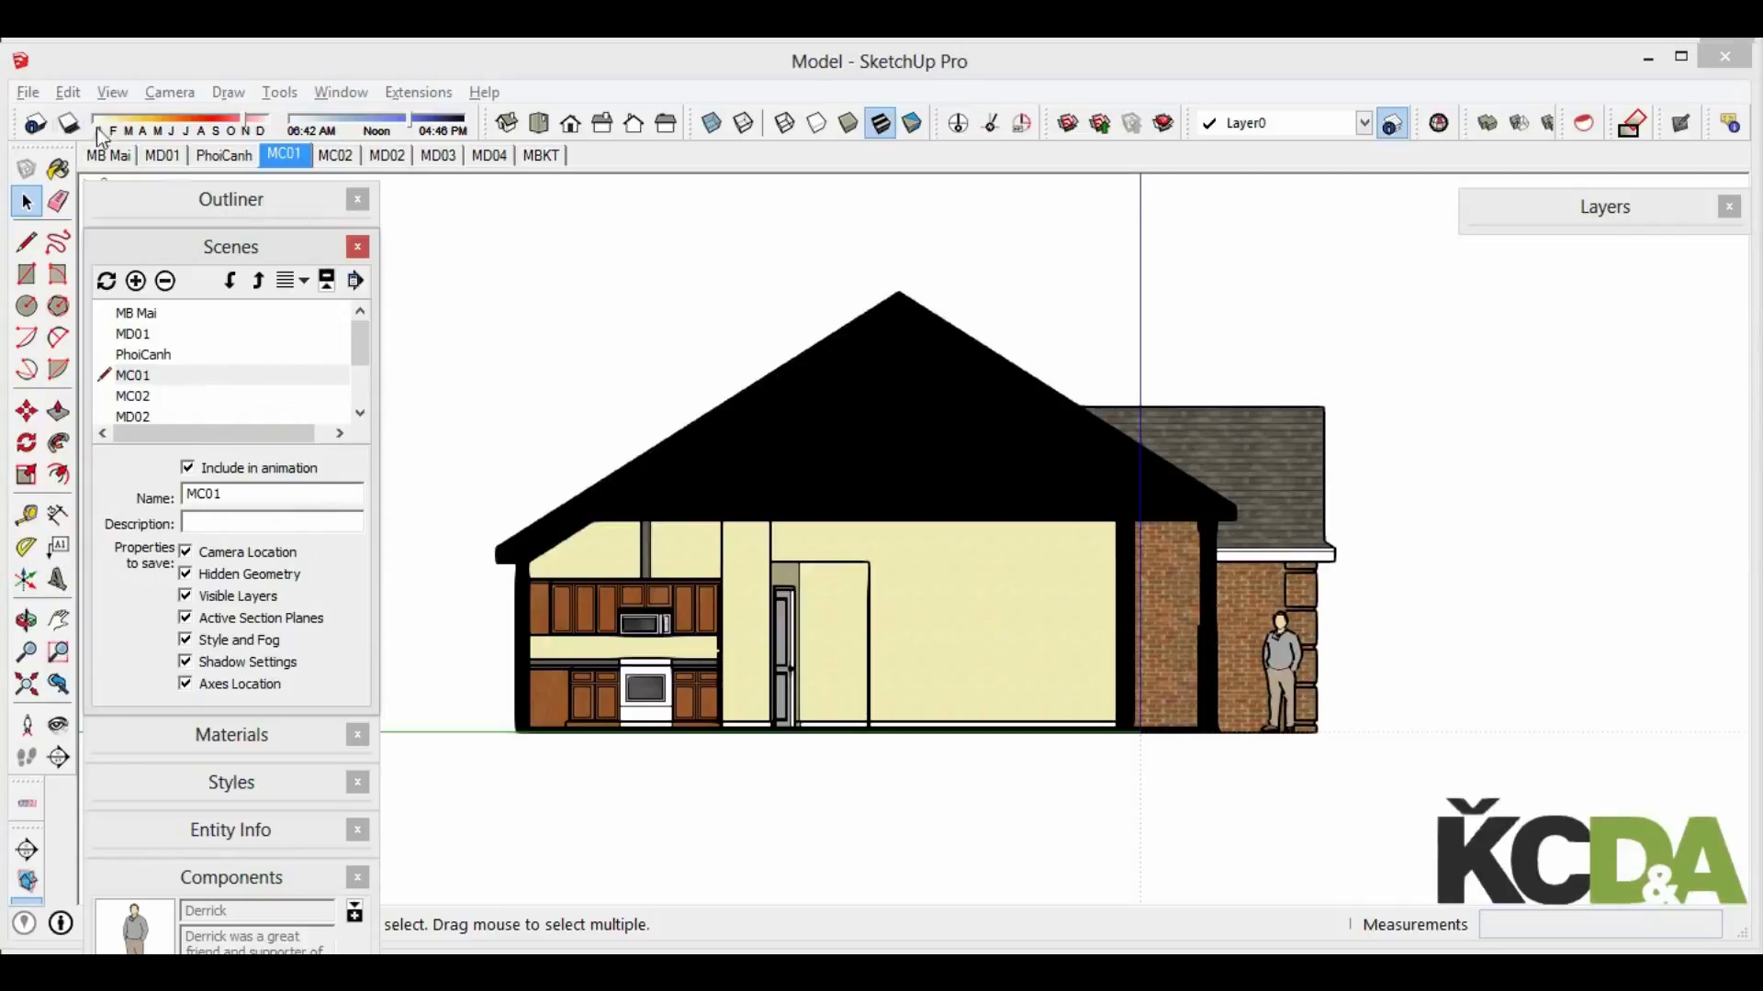
Export the MC01 section as a 2D DWG, replacing the existing MC01 file
{"action": "left_click", "coordinate": [25, 94]}
{"action": "mouse_move", "coordinate": [71, 468]}
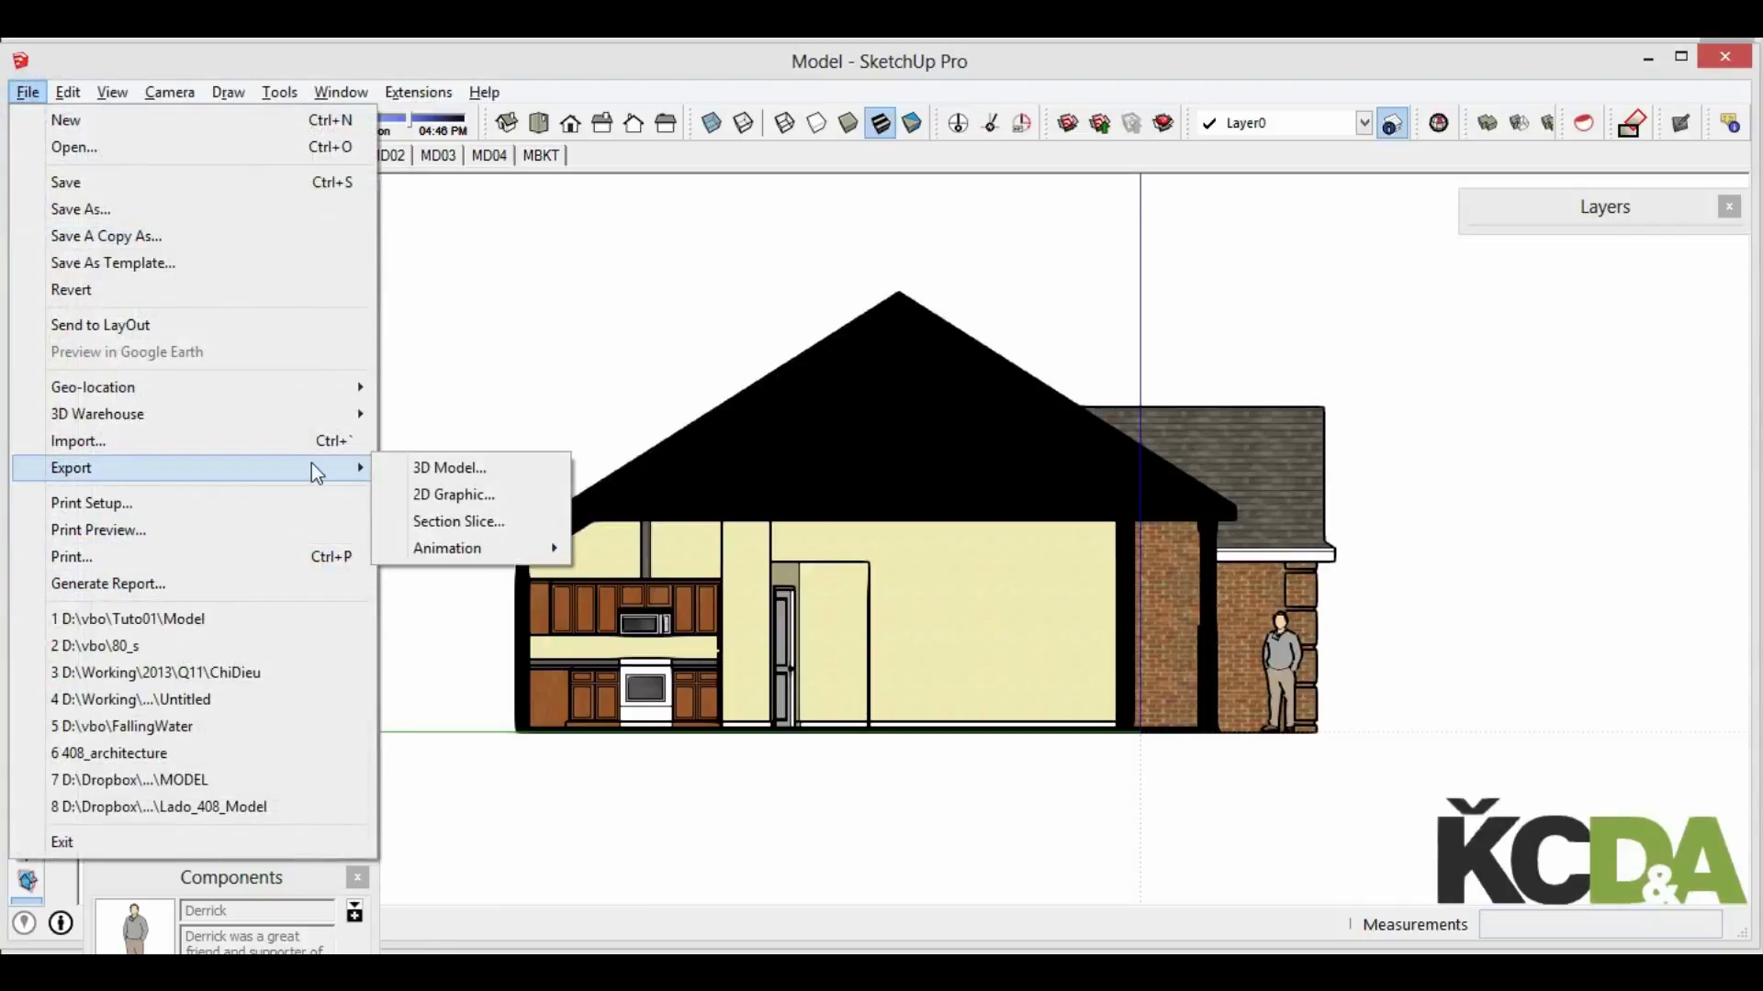
{"action": "left_click", "coordinate": [475, 497]}
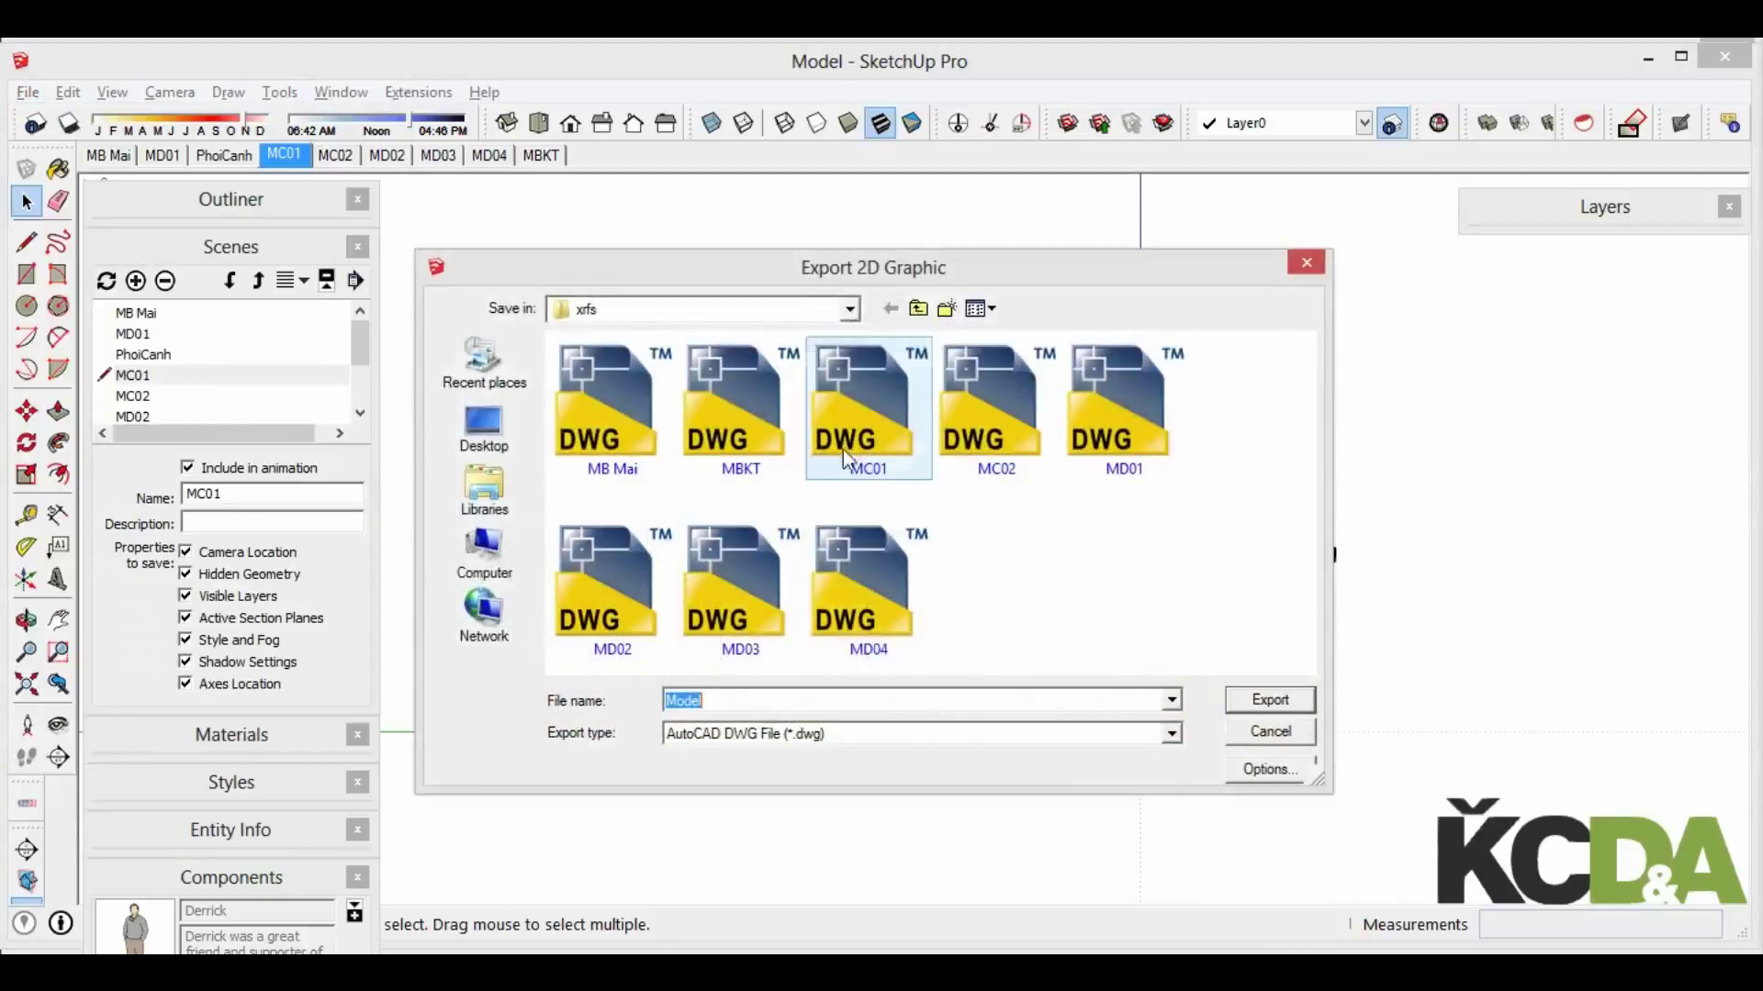
{"action": "left_click", "coordinate": [863, 404]}
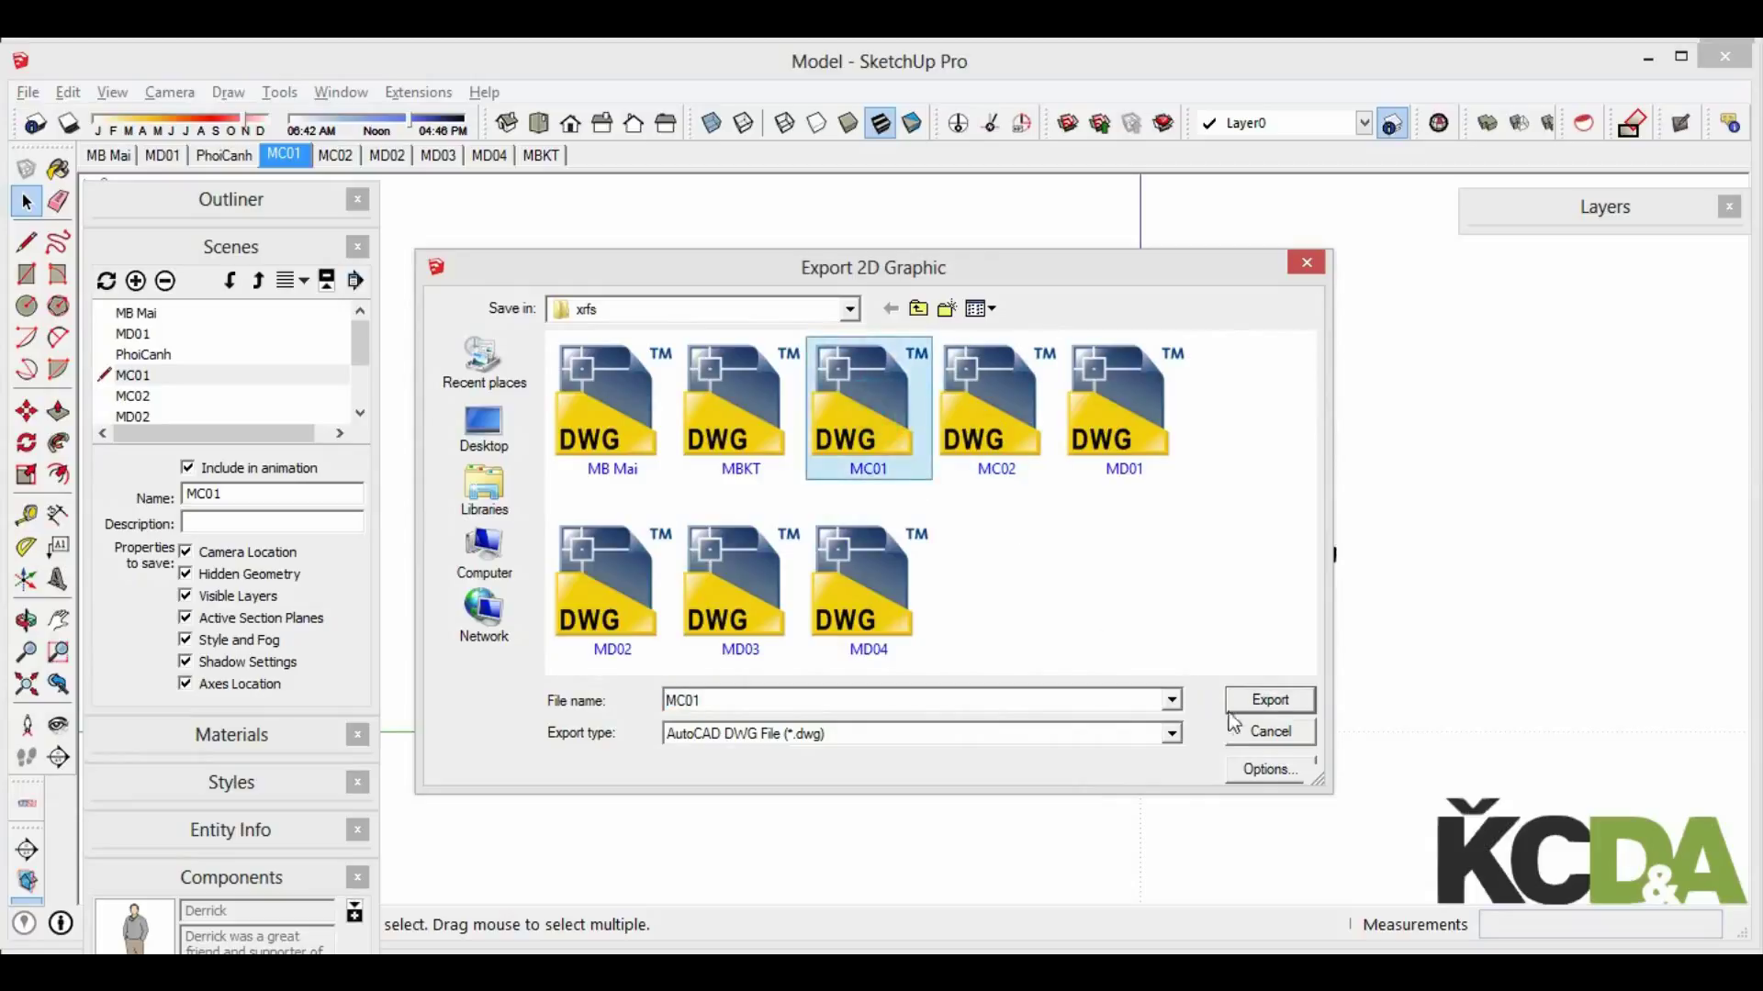
{"action": "left_click", "coordinate": [1253, 699]}
{"action": "left_click", "coordinate": [976, 460]}
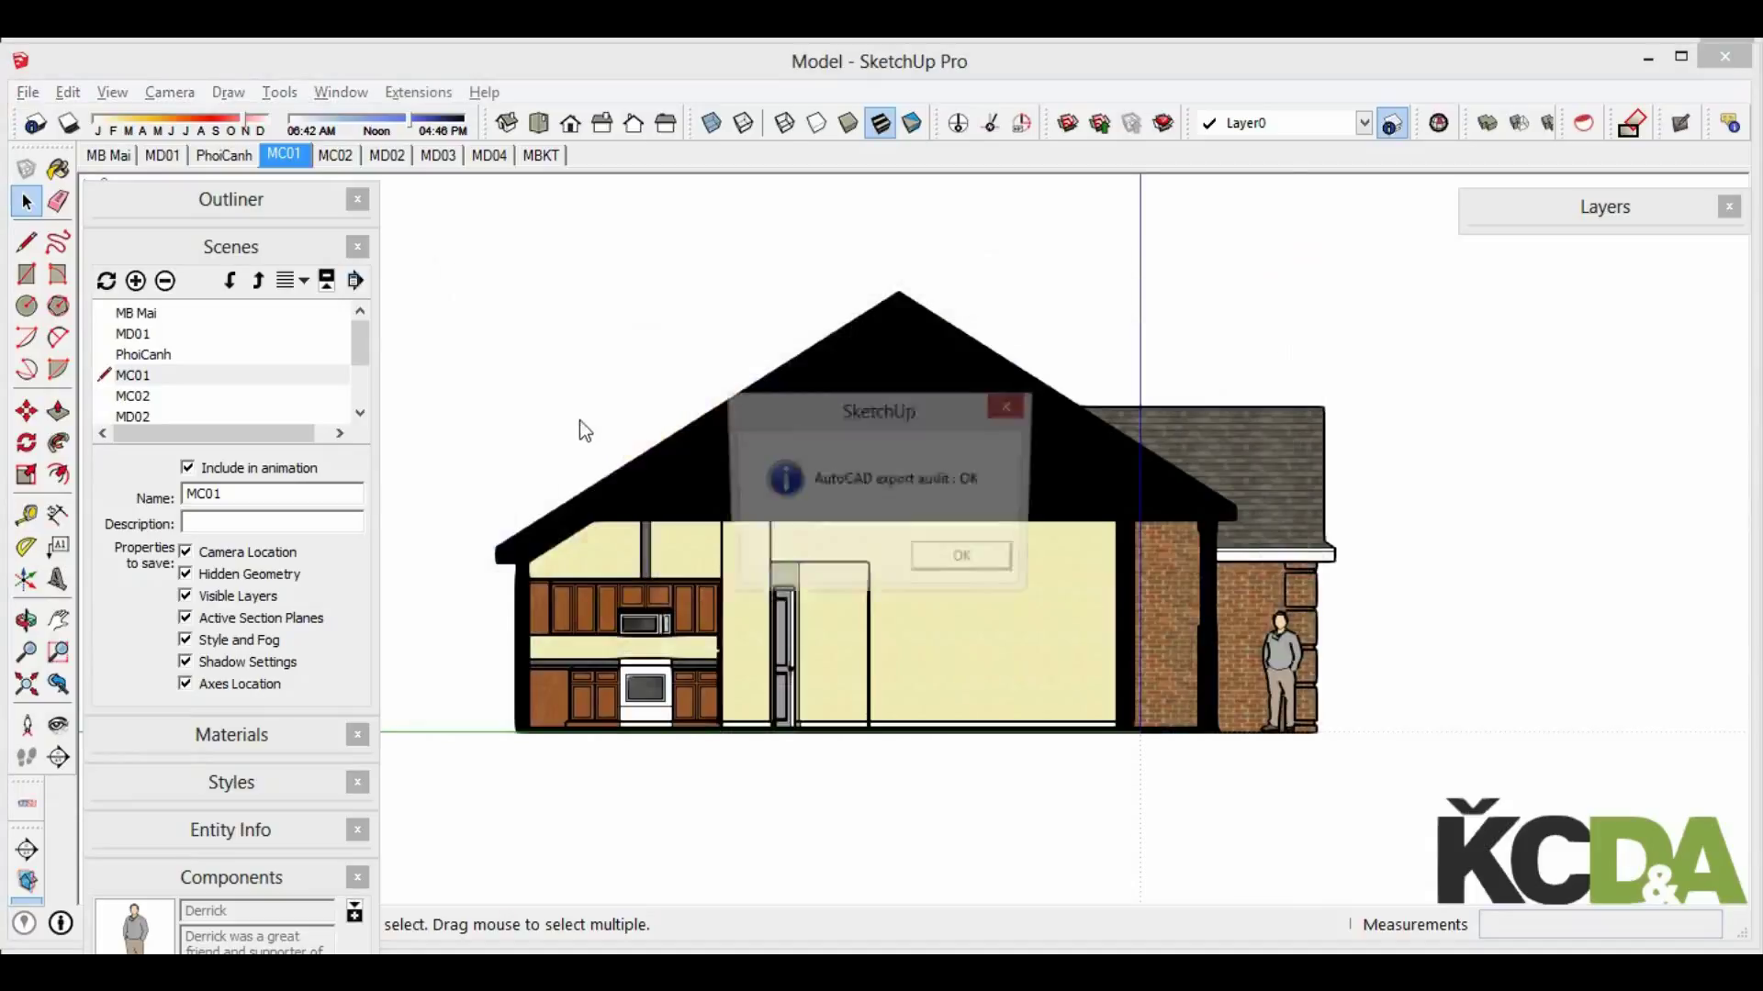
{"action": "left_click", "coordinate": [938, 560]}
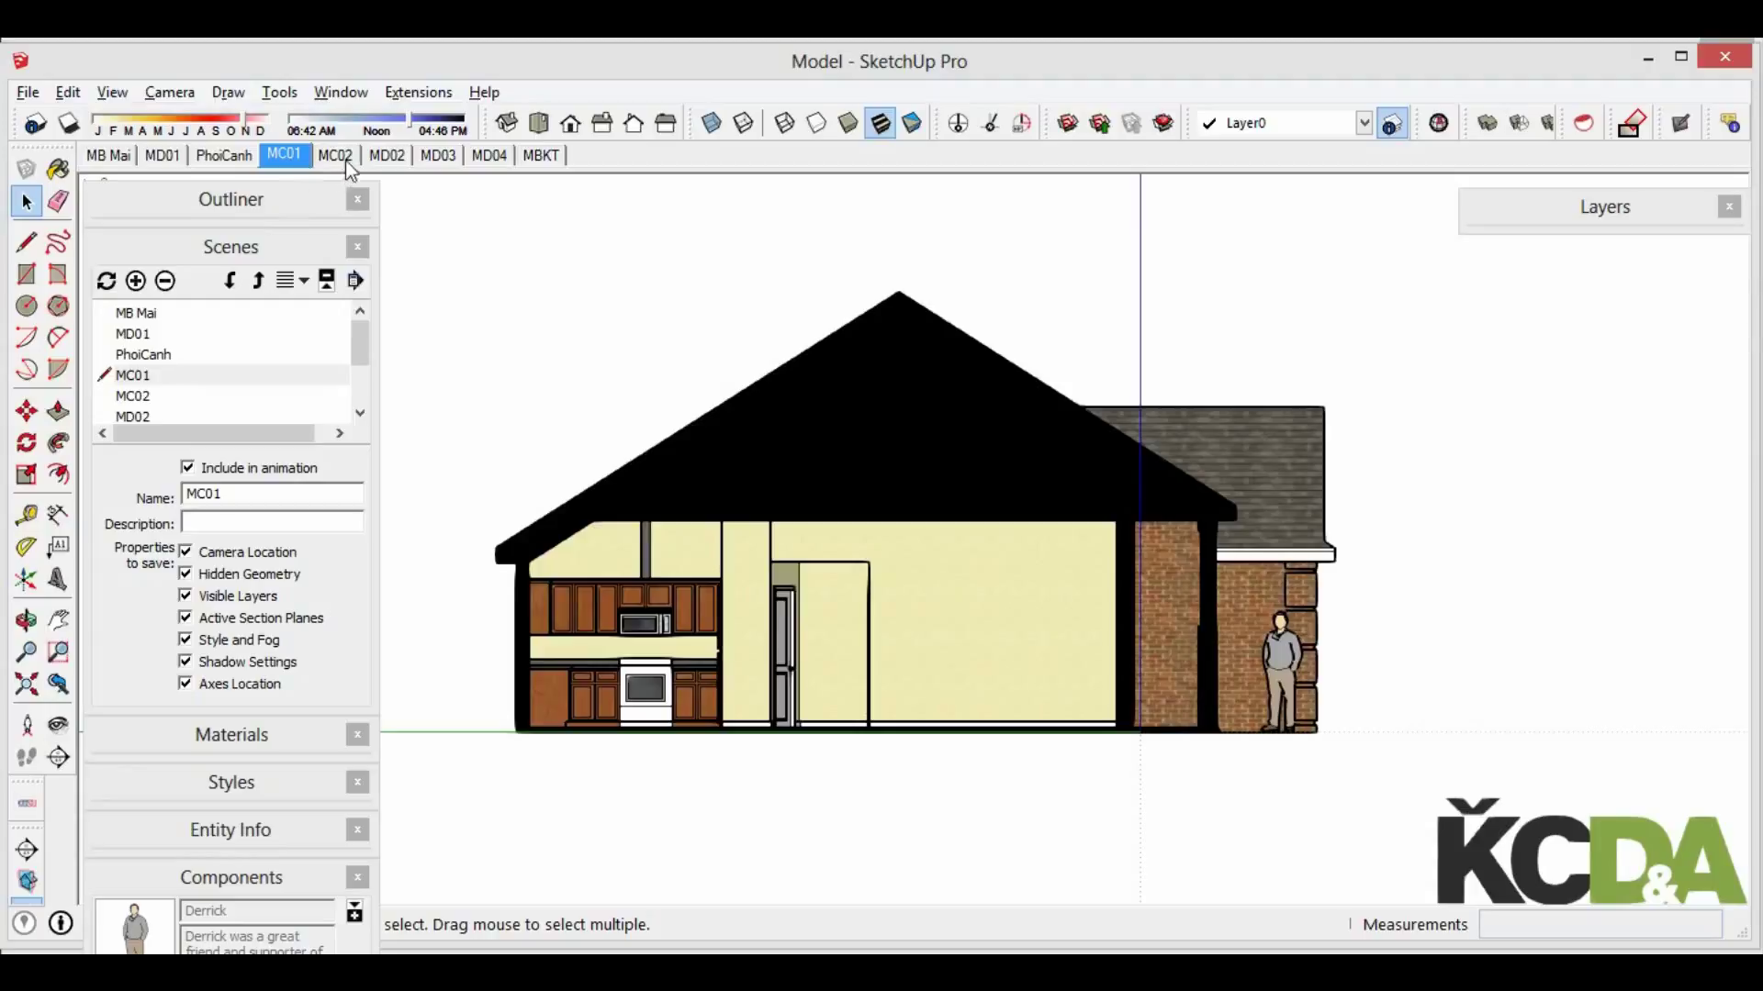
Re-export the MD04 elevation as MD04.dwg, replacing the old file, then show MBKT
{"action": "left_click", "coordinate": [346, 161]}
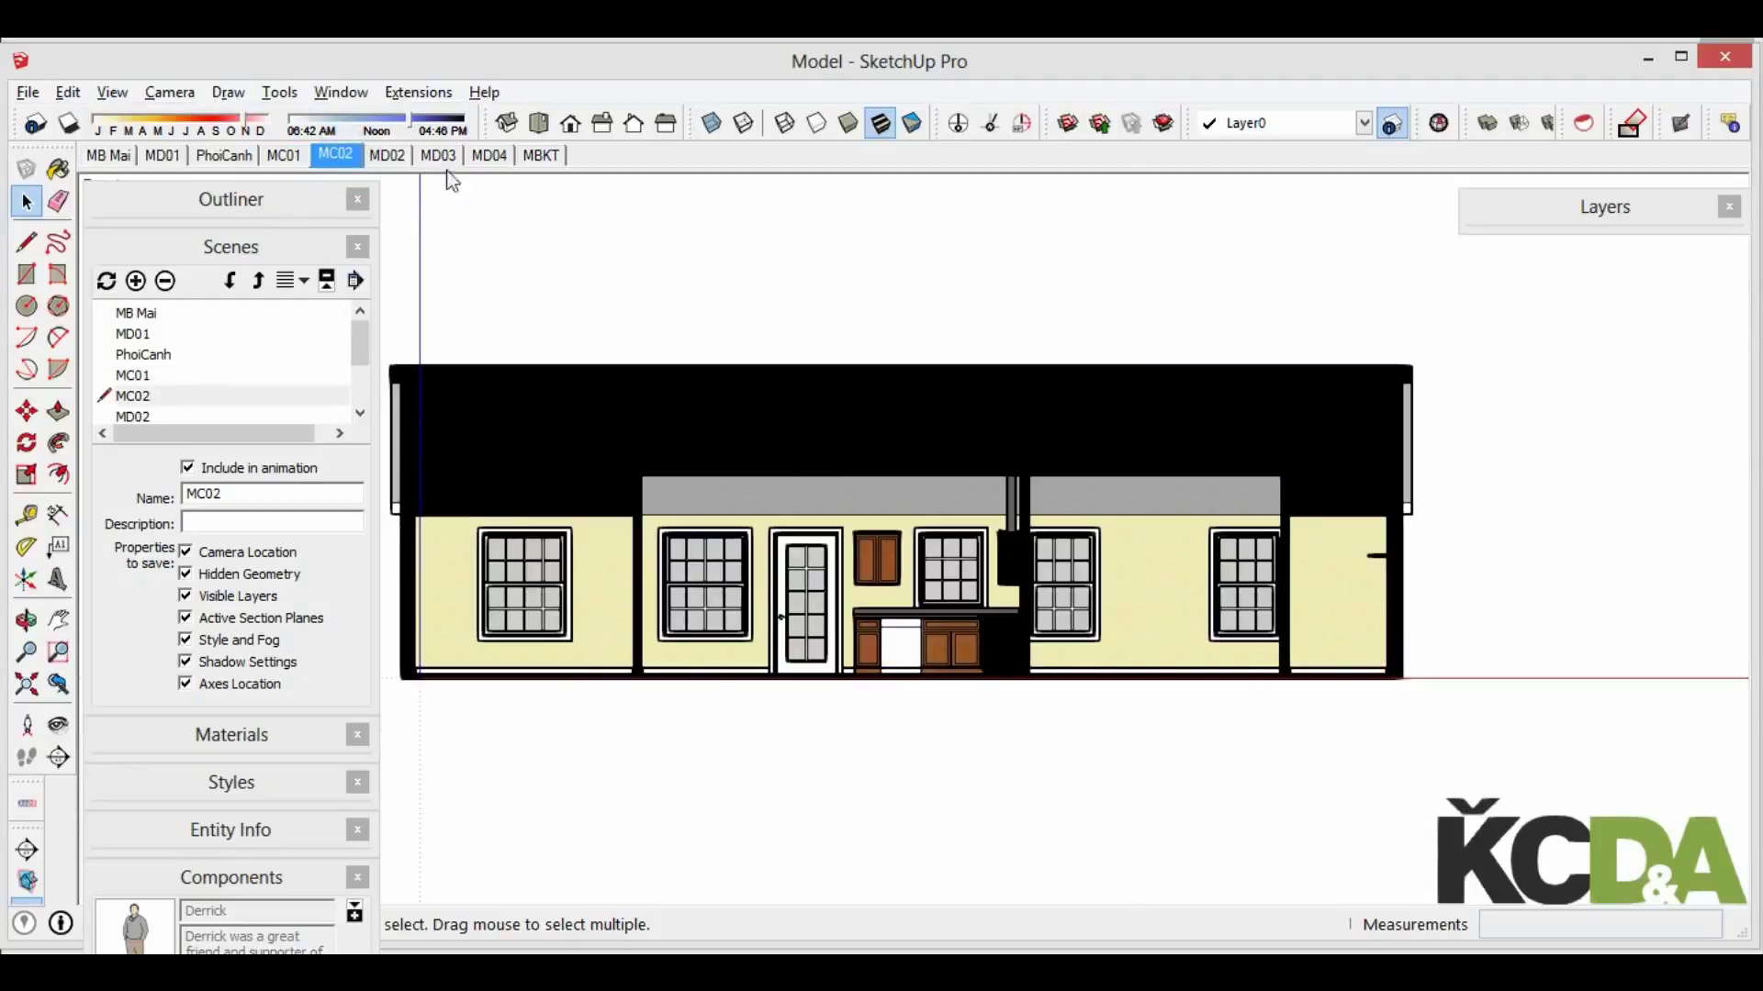
{"action": "left_click", "coordinate": [393, 157]}
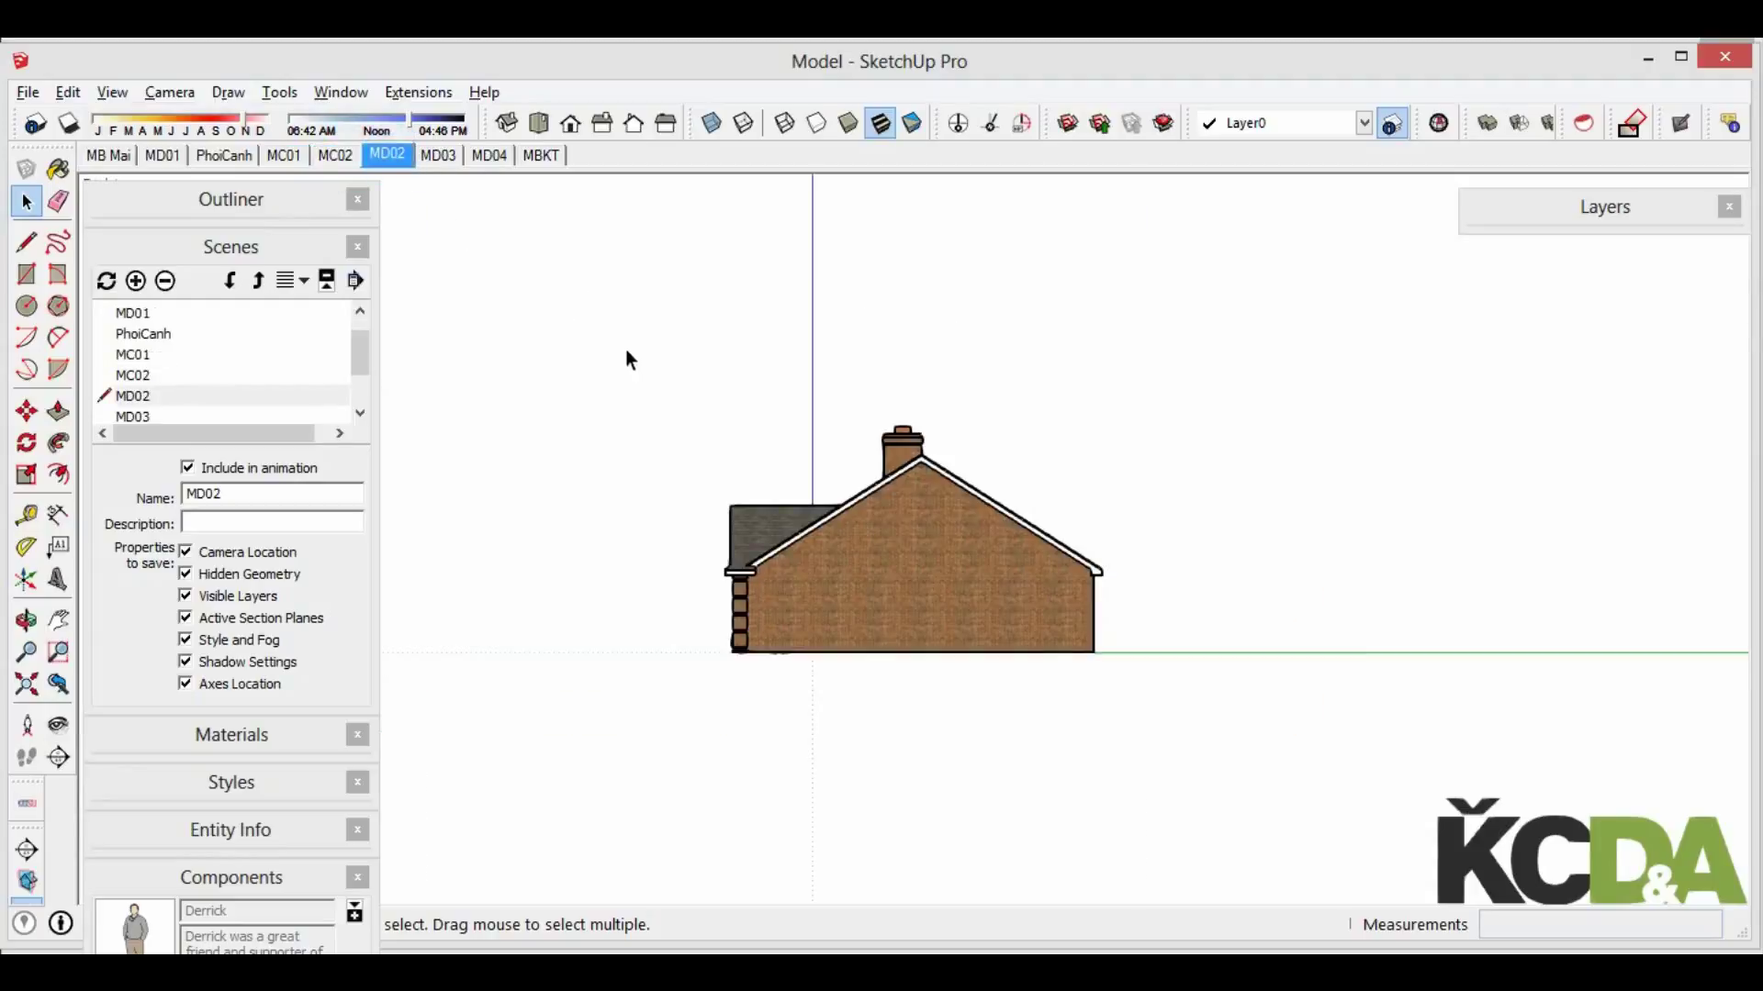
{"action": "left_click", "coordinate": [438, 156]}
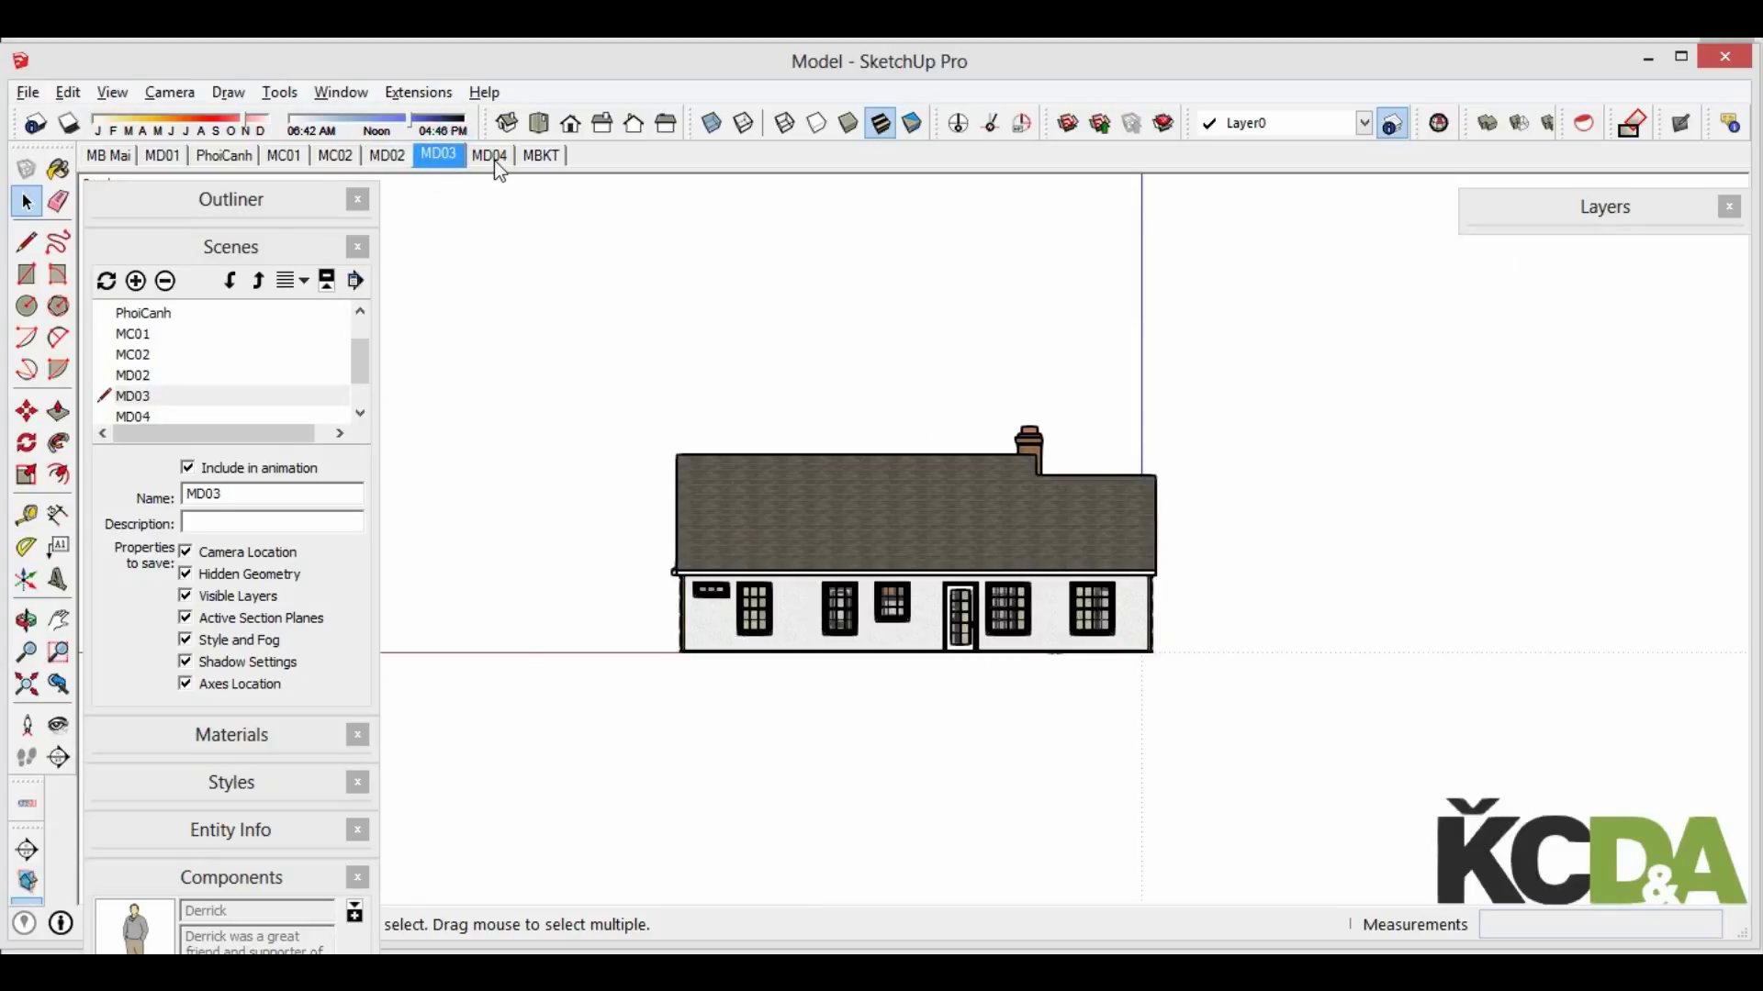
{"action": "left_click", "coordinate": [494, 159]}
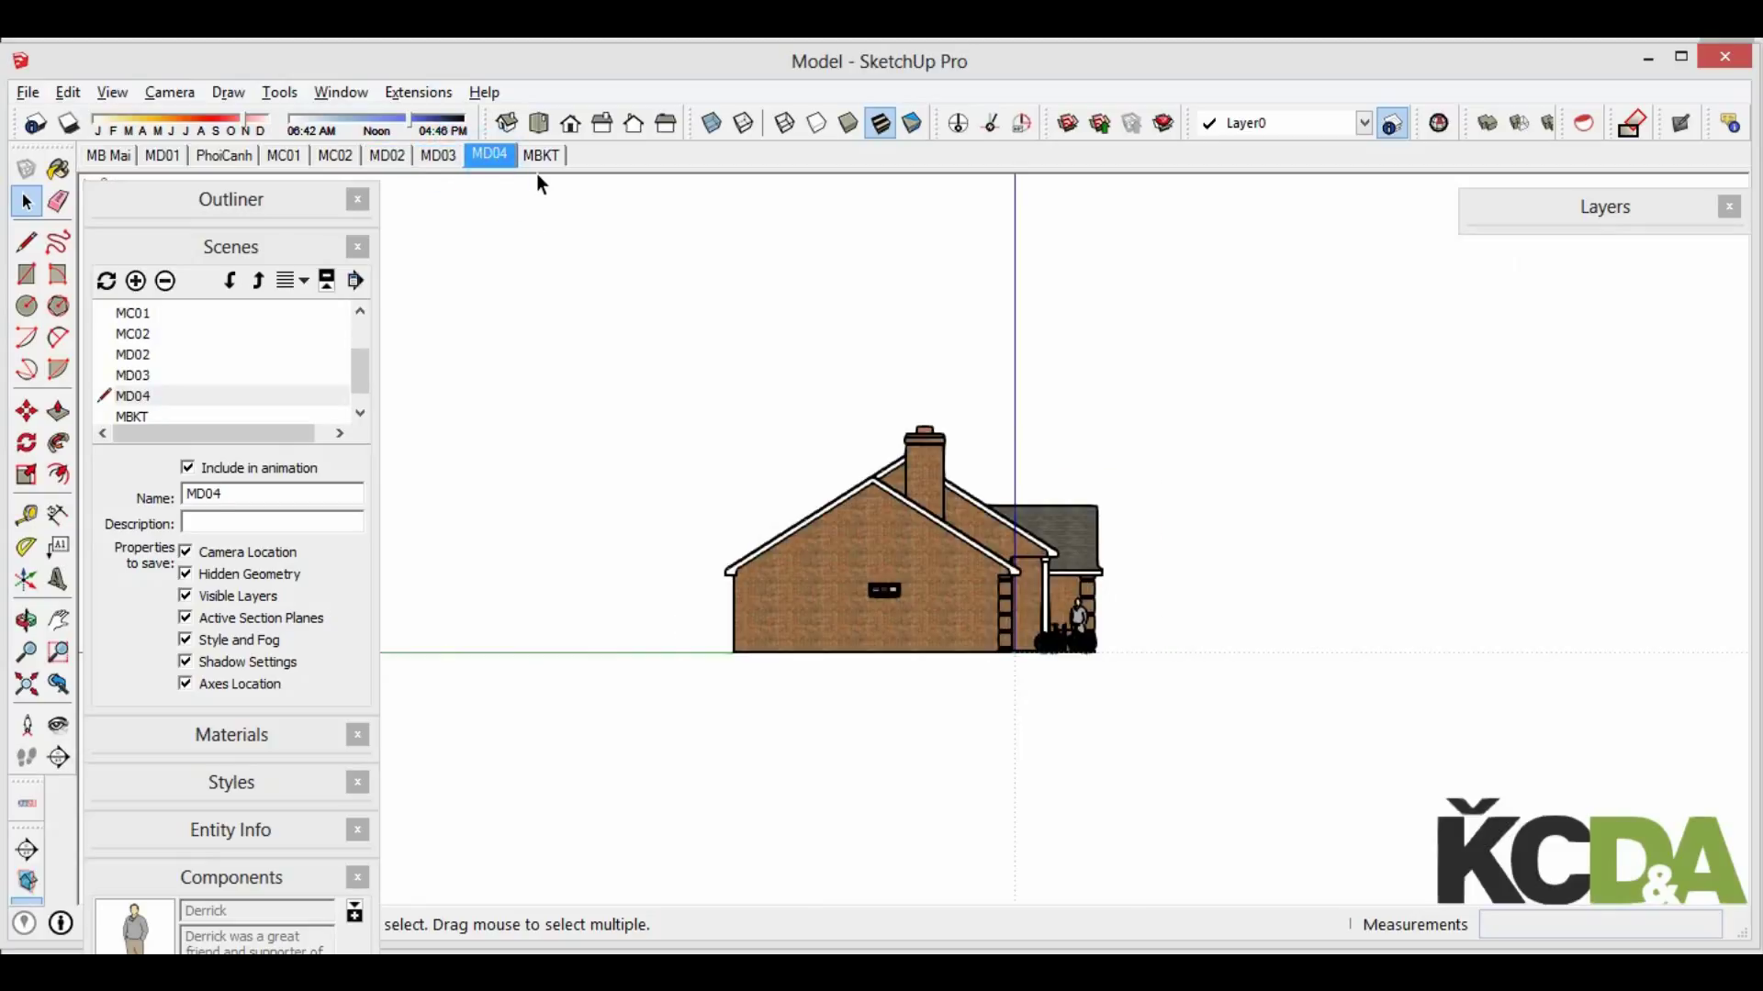
{"action": "left_click", "coordinate": [27, 92]}
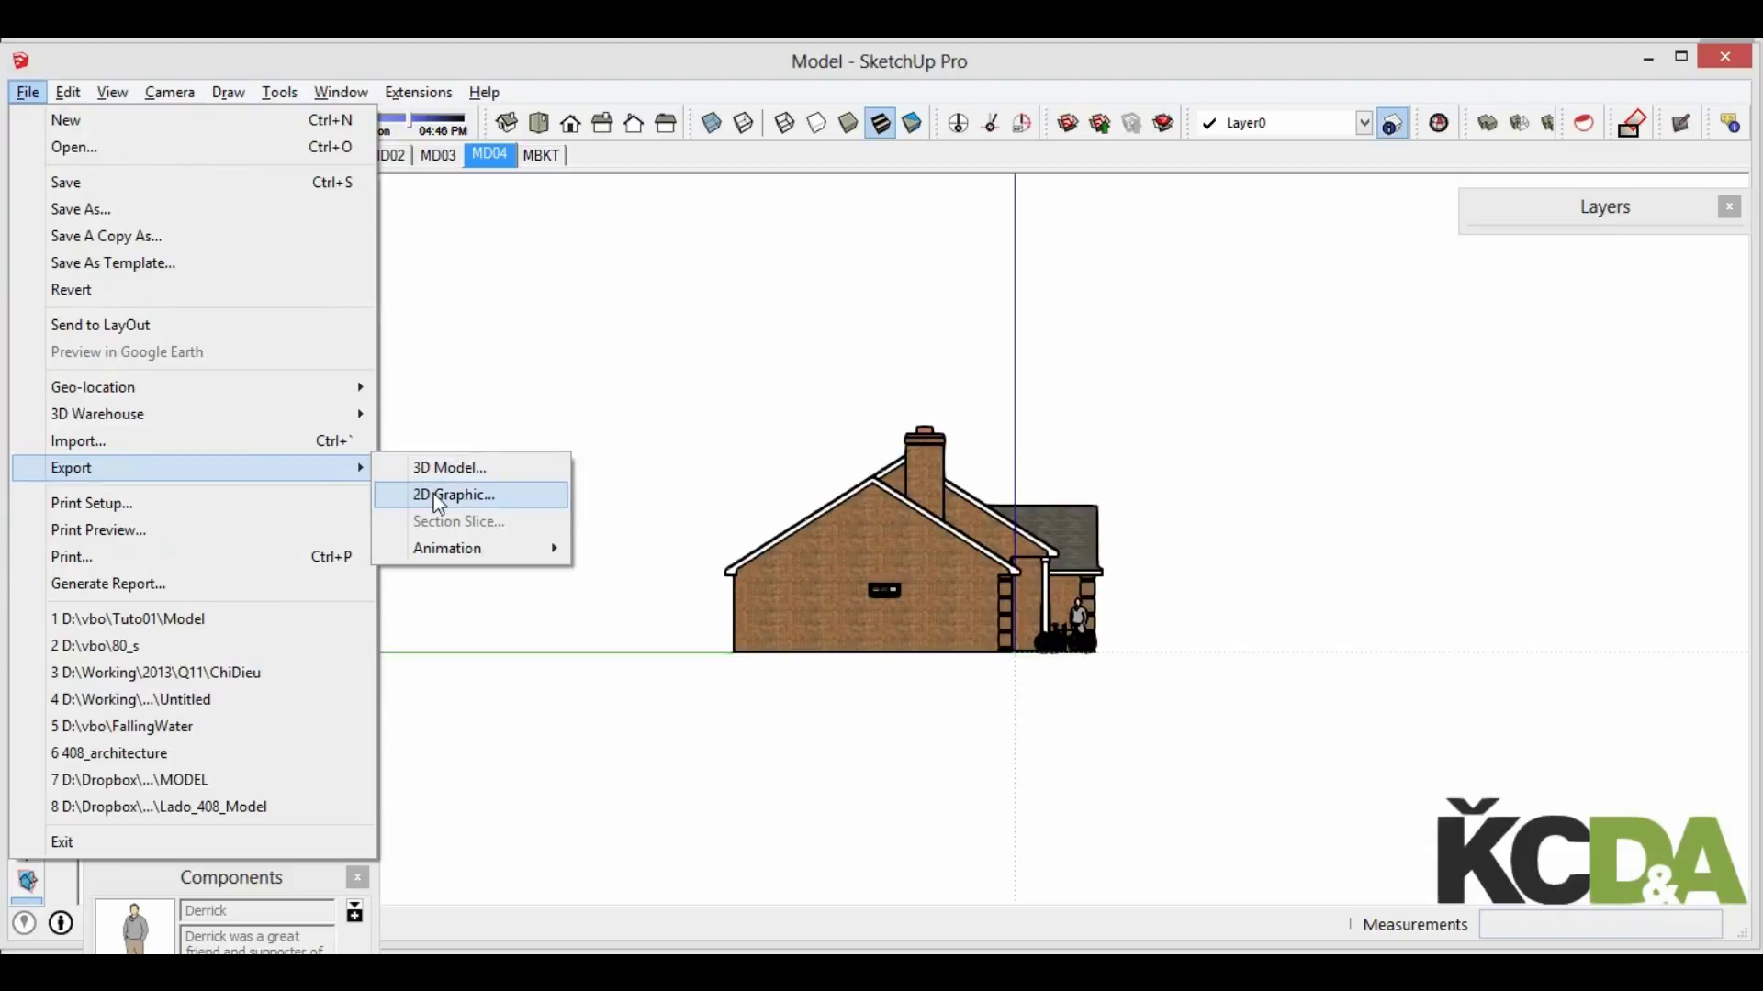
{"action": "left_click", "coordinate": [437, 497]}
{"action": "double_click", "coordinate": [917, 635]}
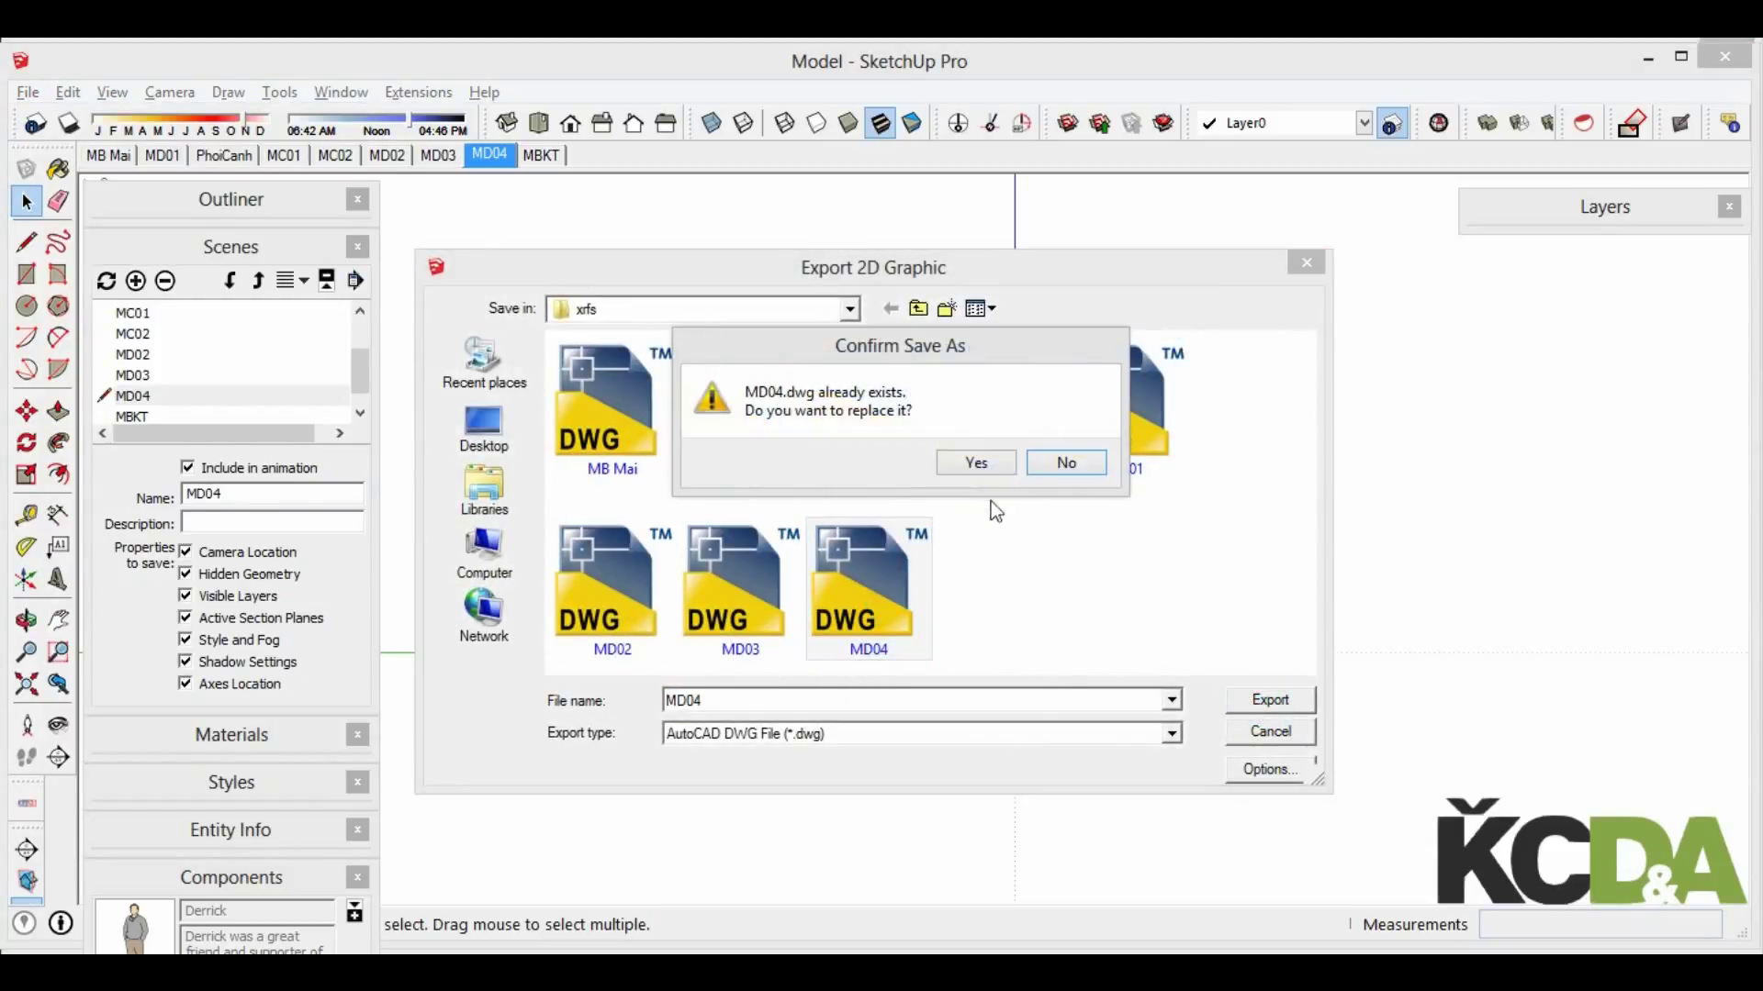
{"action": "left_click", "coordinate": [992, 460]}
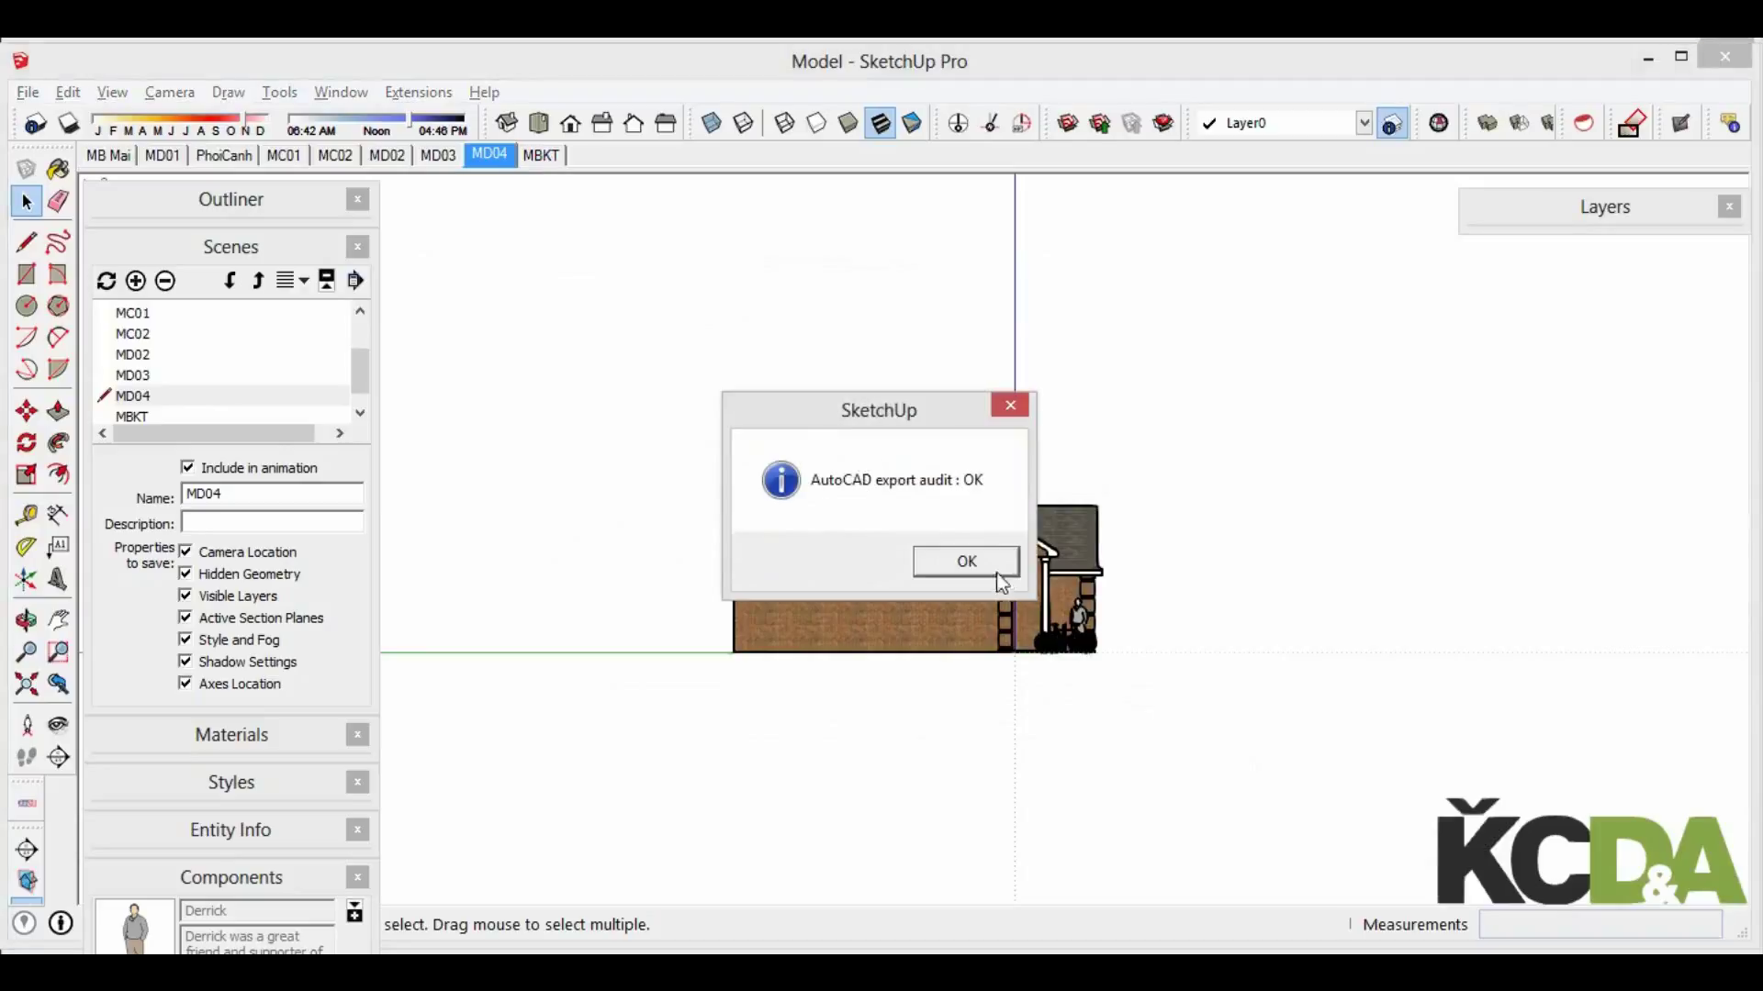
{"action": "left_click", "coordinate": [998, 576]}
{"action": "left_click", "coordinate": [542, 154]}
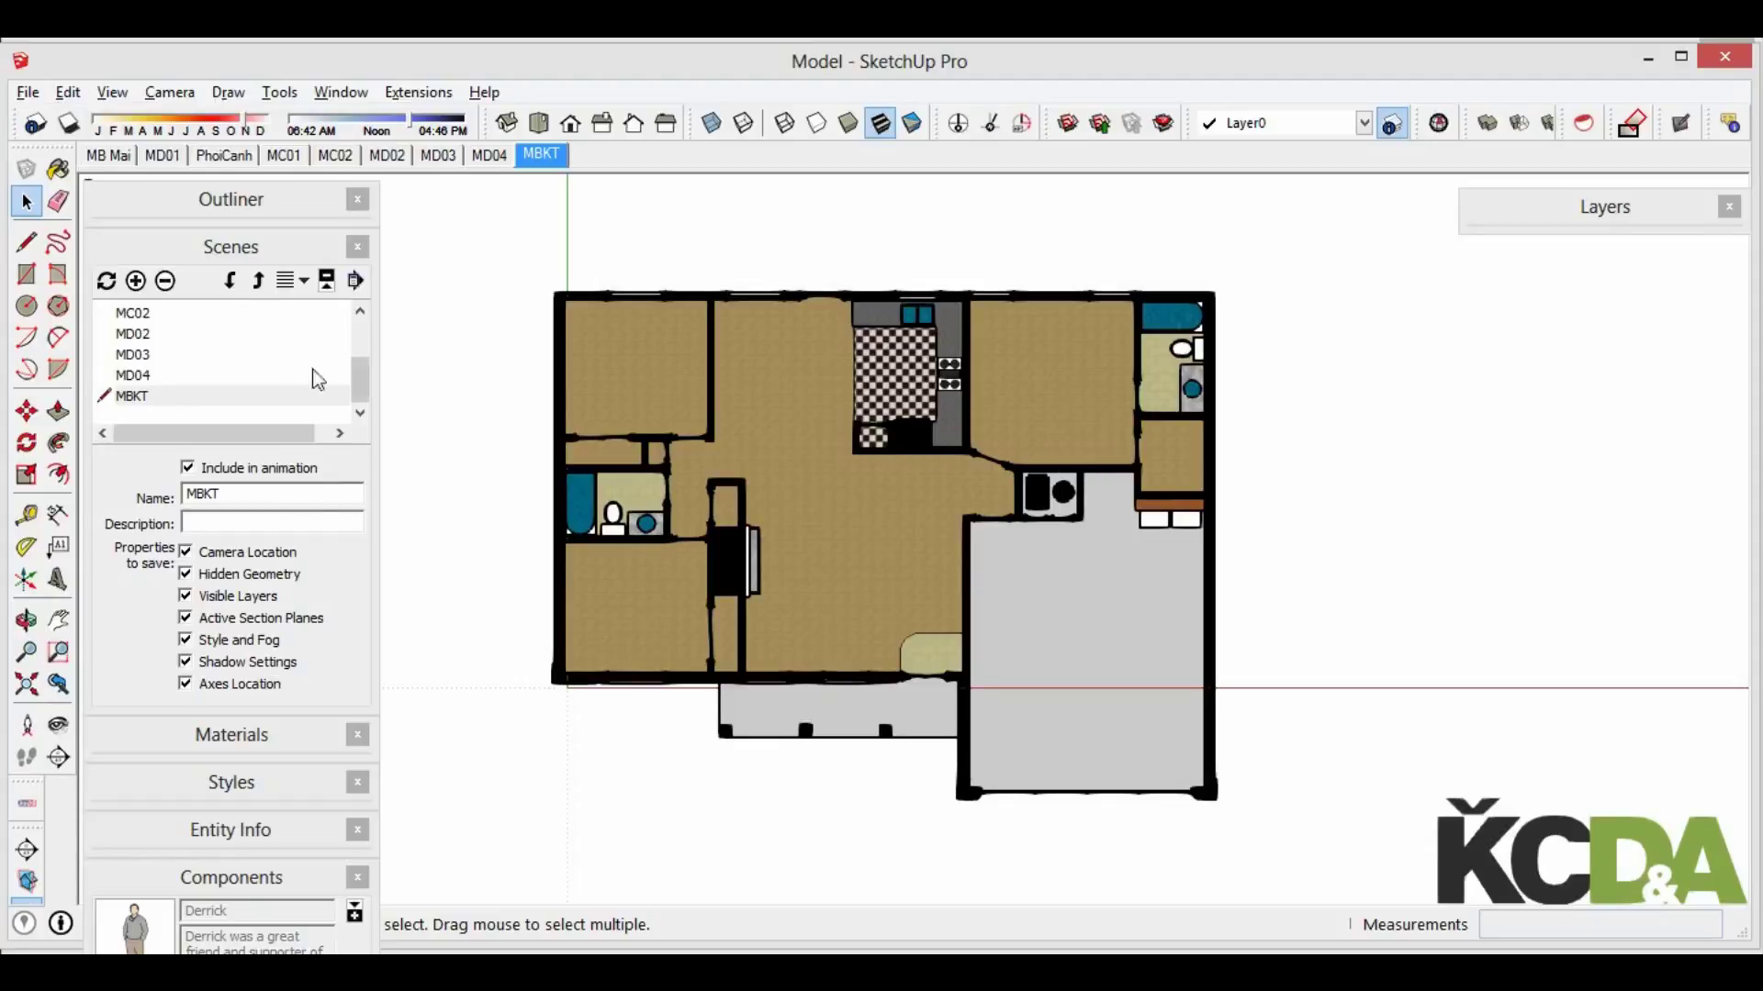
Place the Bench component near the garage's top-left corner in the floor plan
{"action": "left_click", "coordinate": [275, 246]}
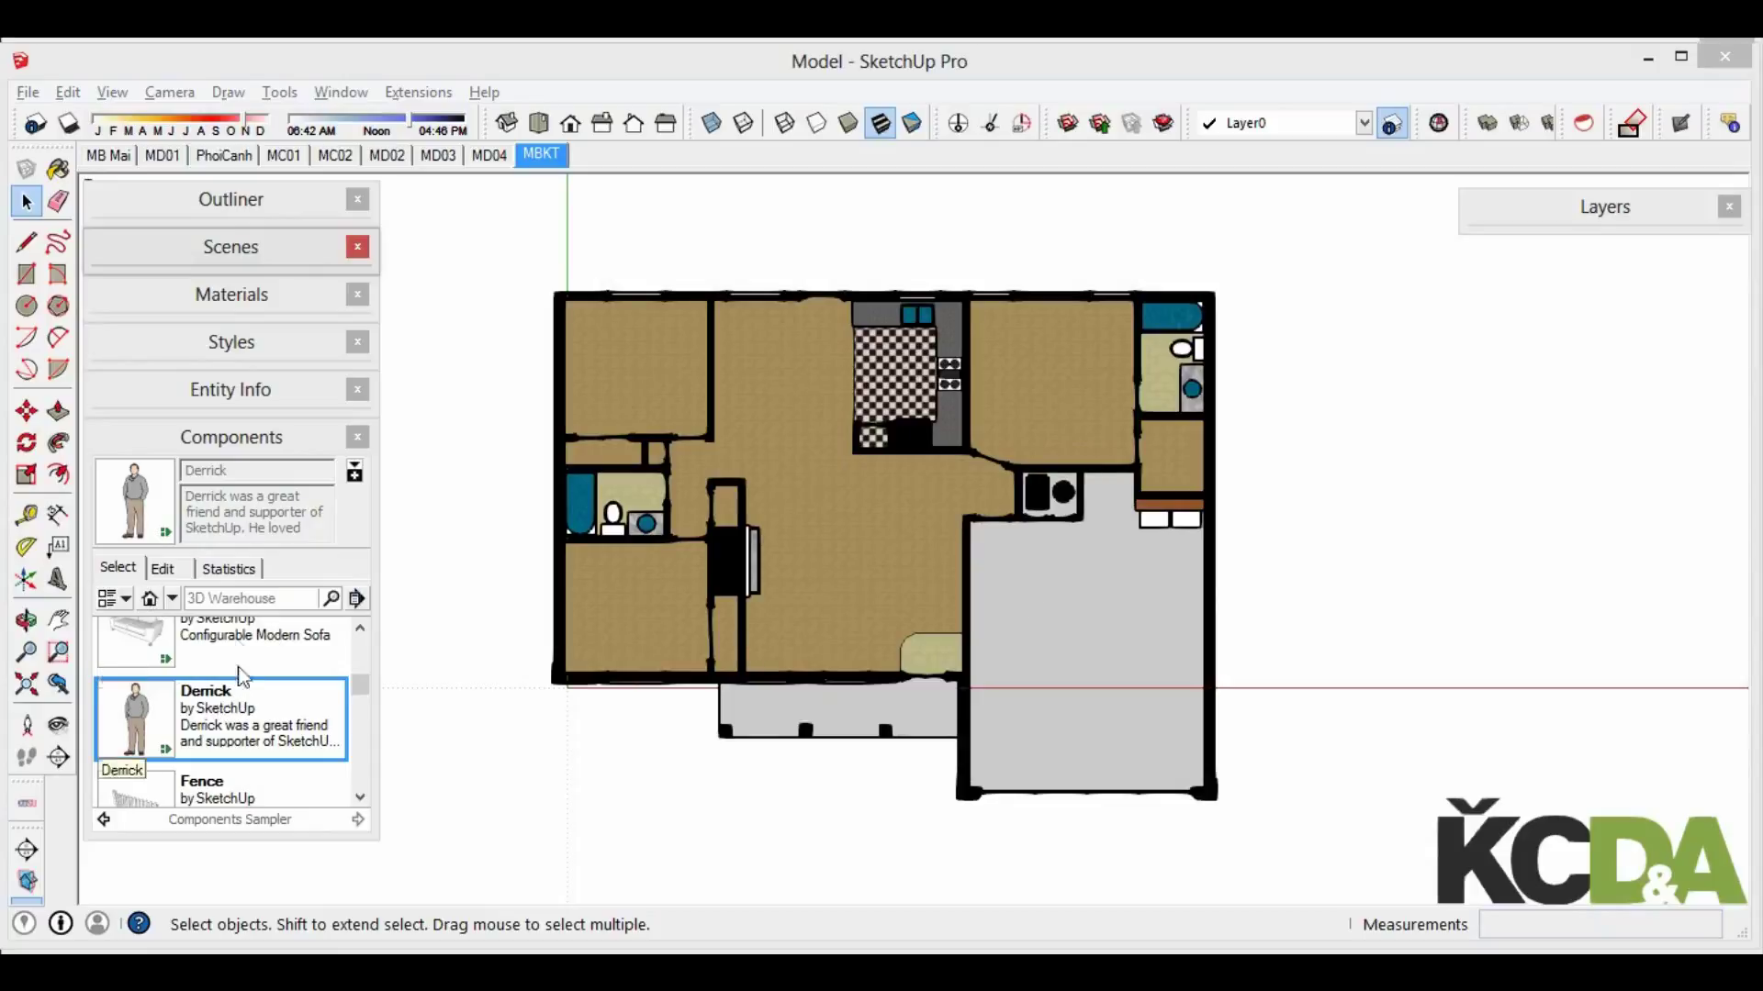
{"action": "left_click_drag", "start_coordinate": [363, 685], "coordinate": [367, 673]}
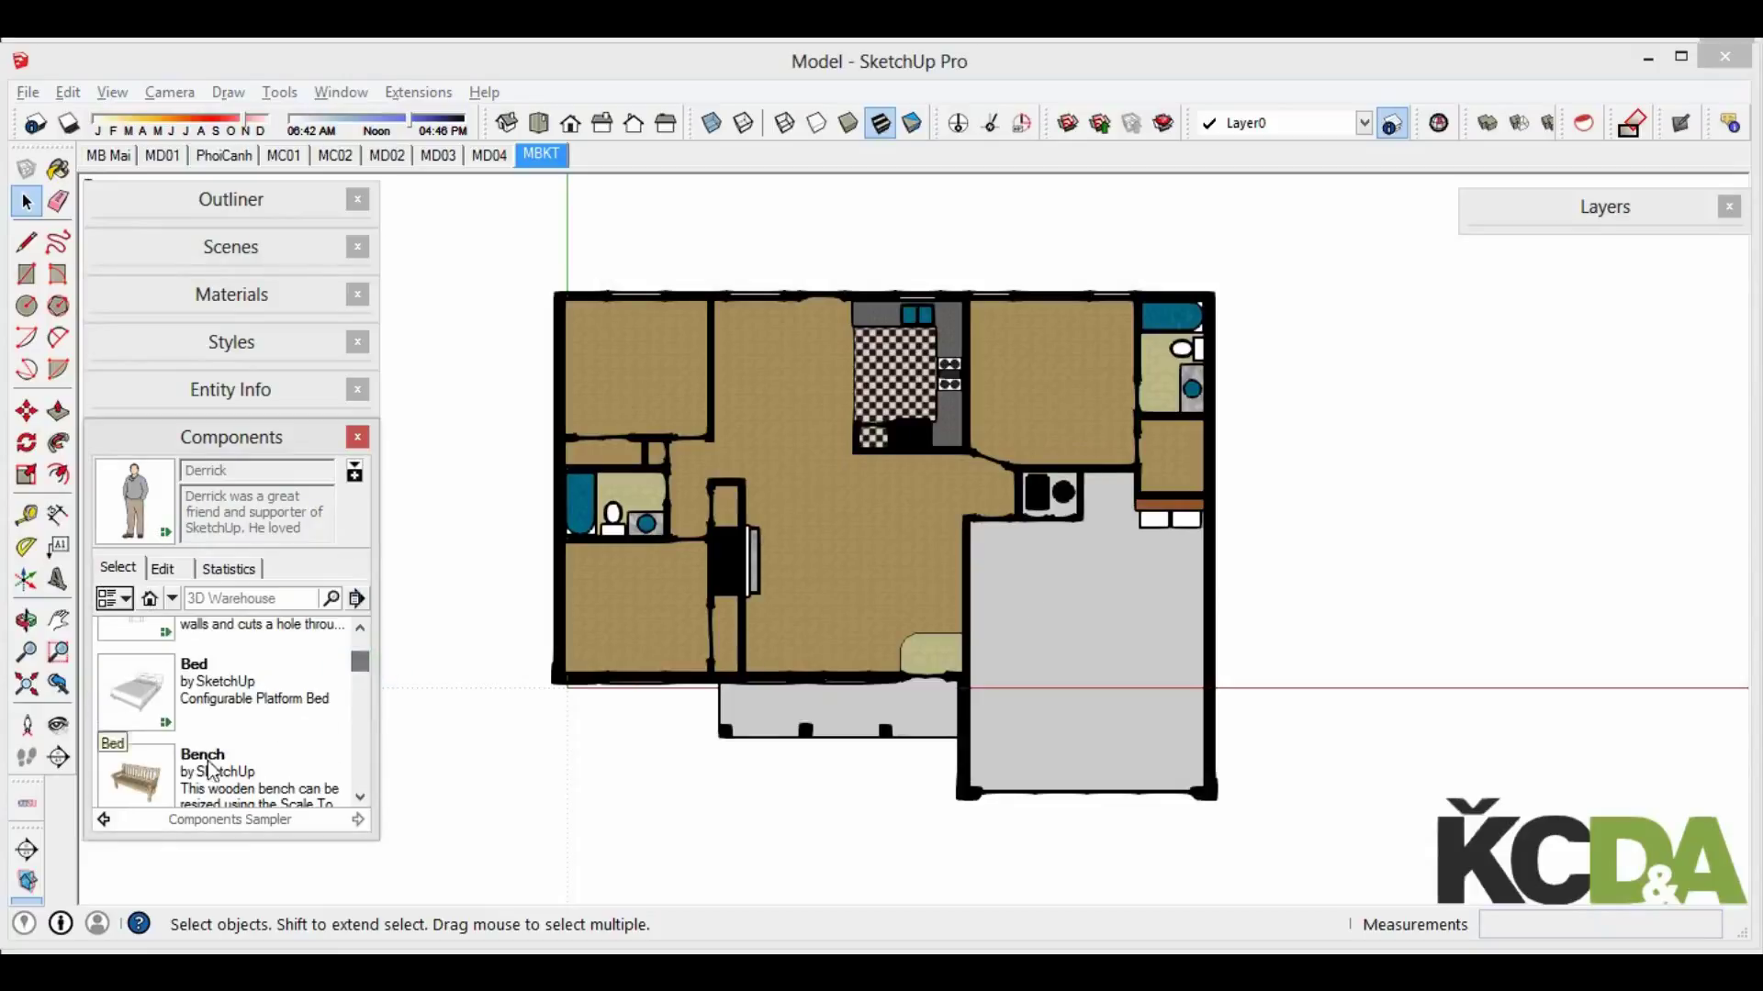
{"action": "left_click", "coordinate": [133, 760]}
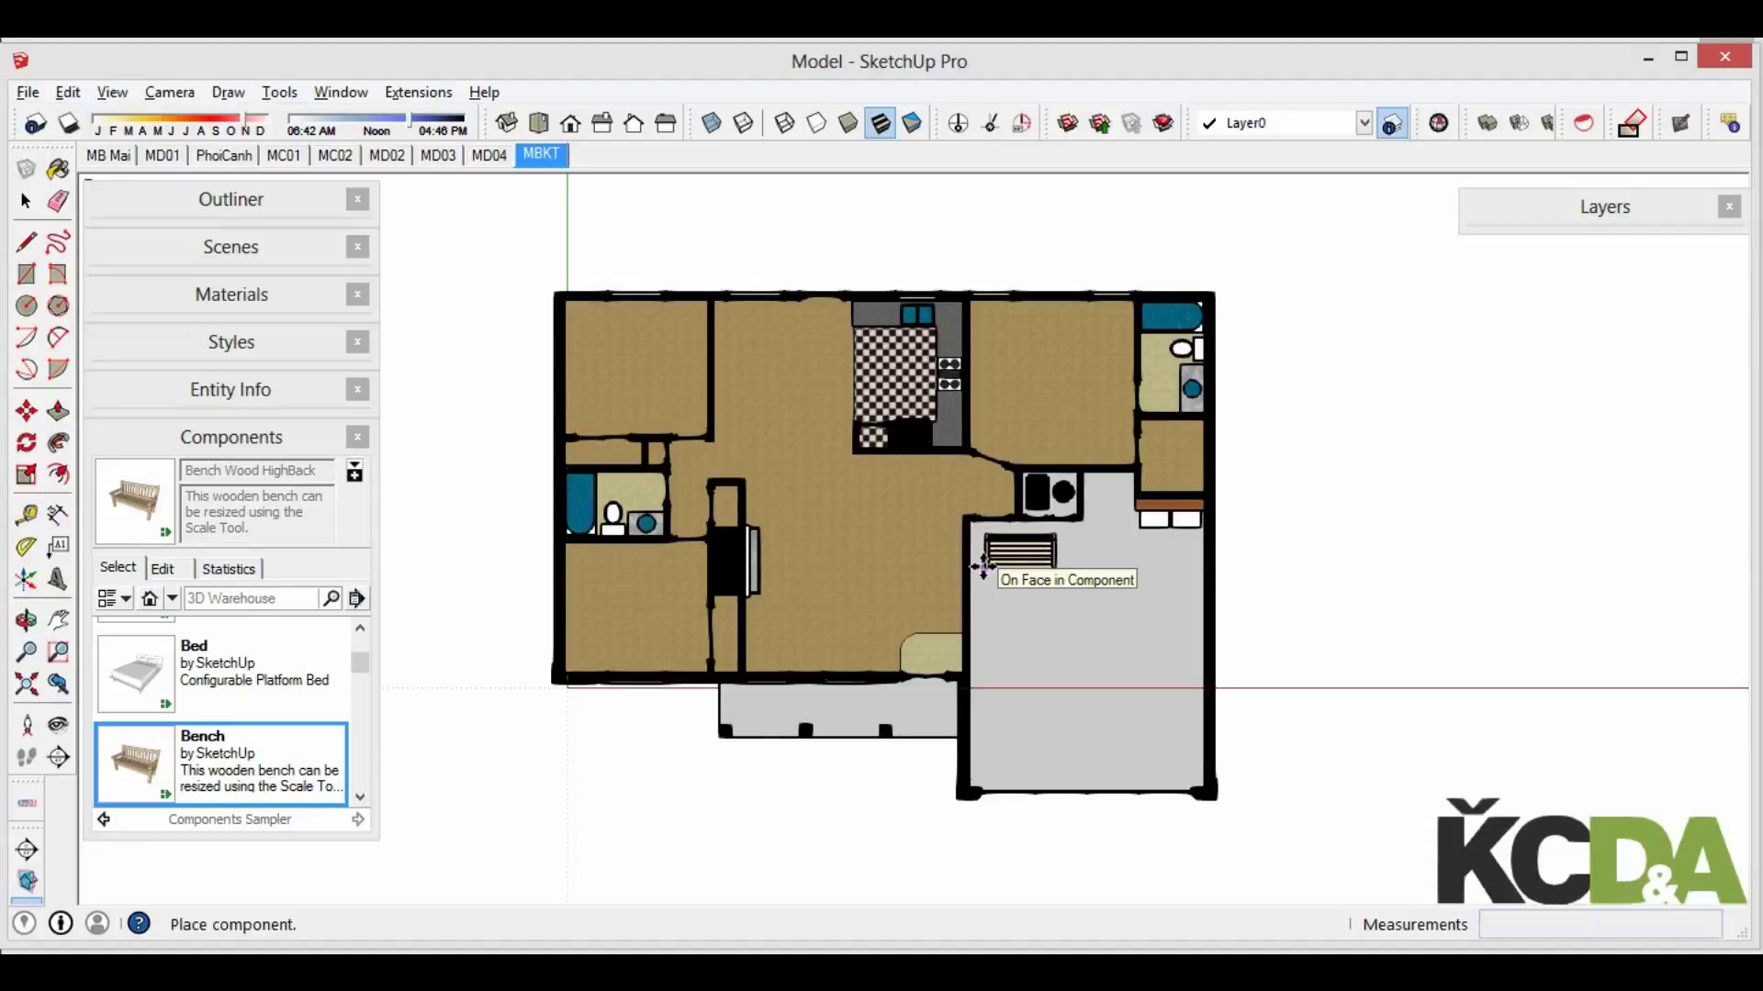
{"action": "left_click", "coordinate": [984, 558]}
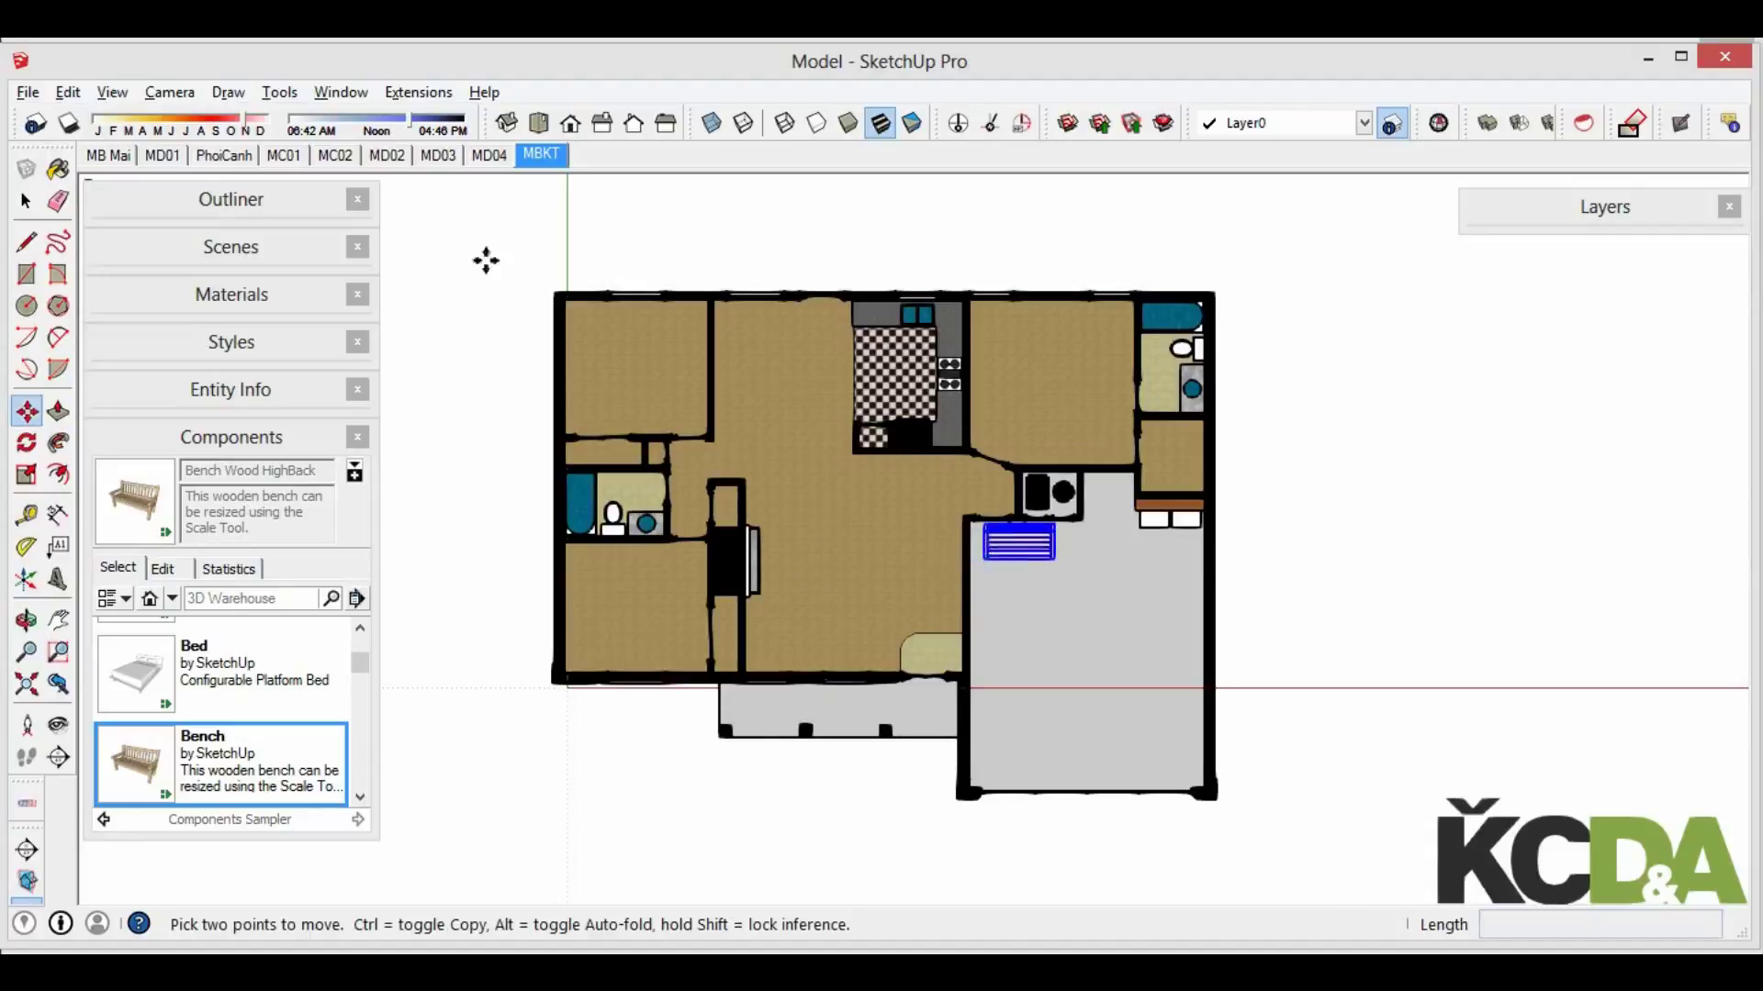
{"action": "left_click", "coordinate": [25, 201]}
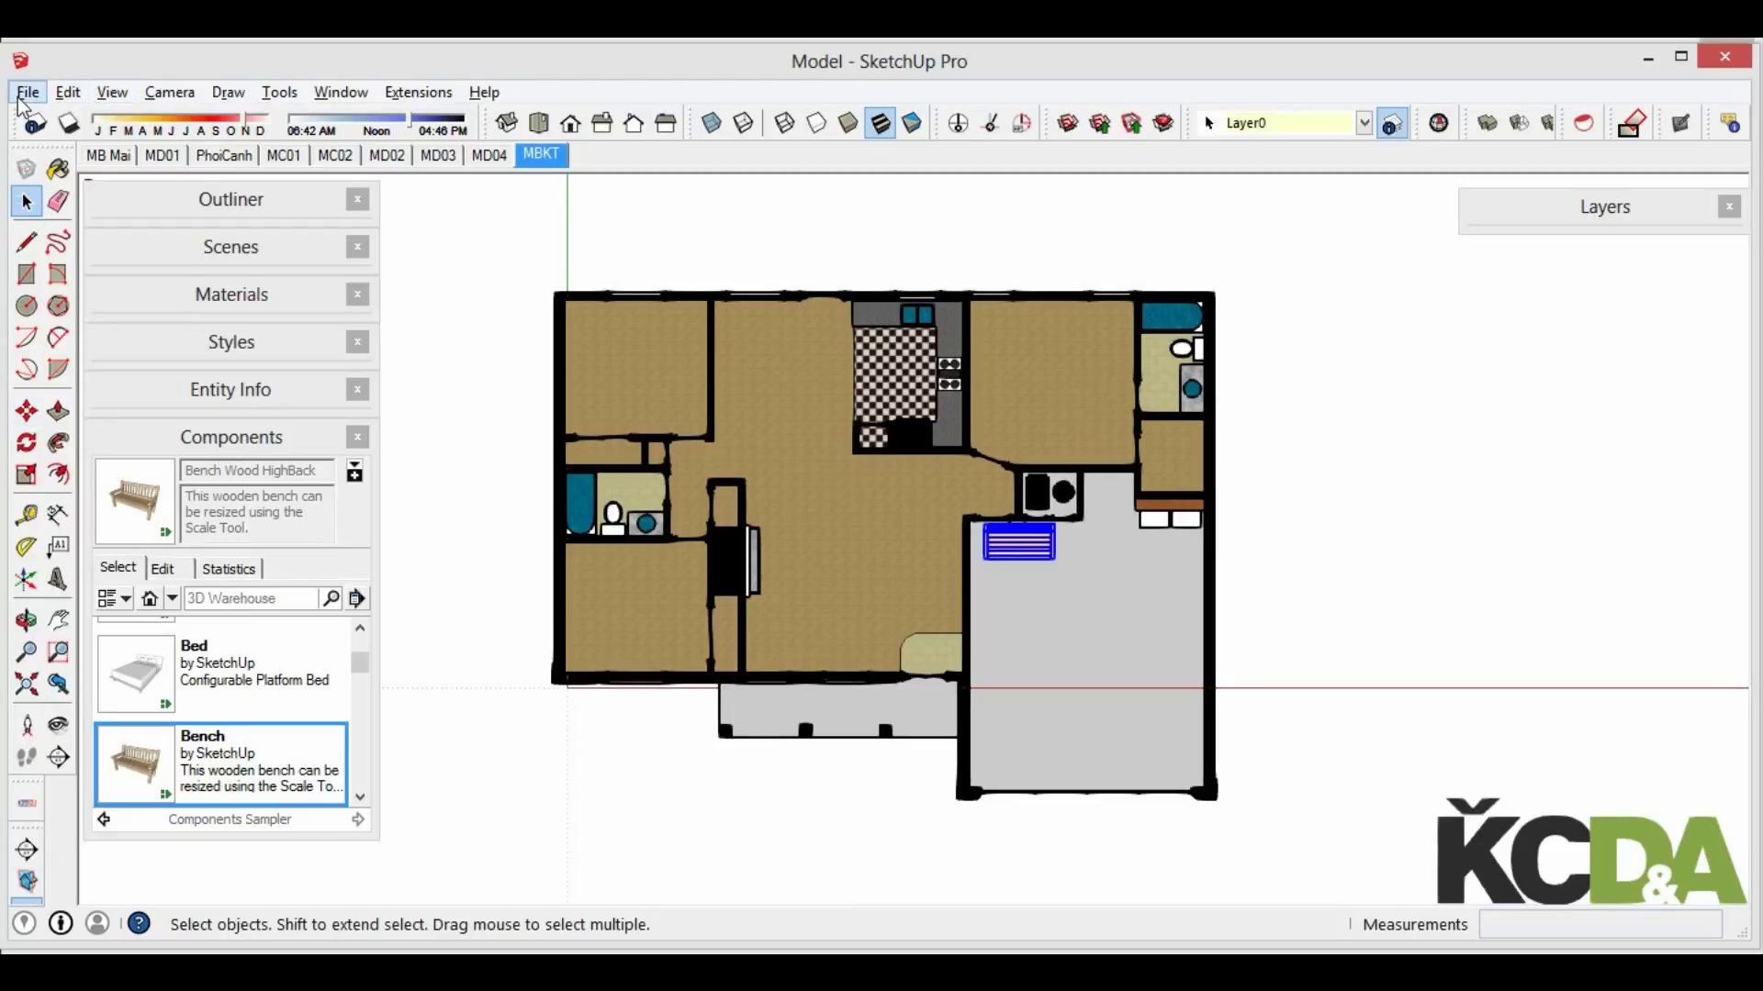
{"action": "left_click", "coordinate": [269, 441]}
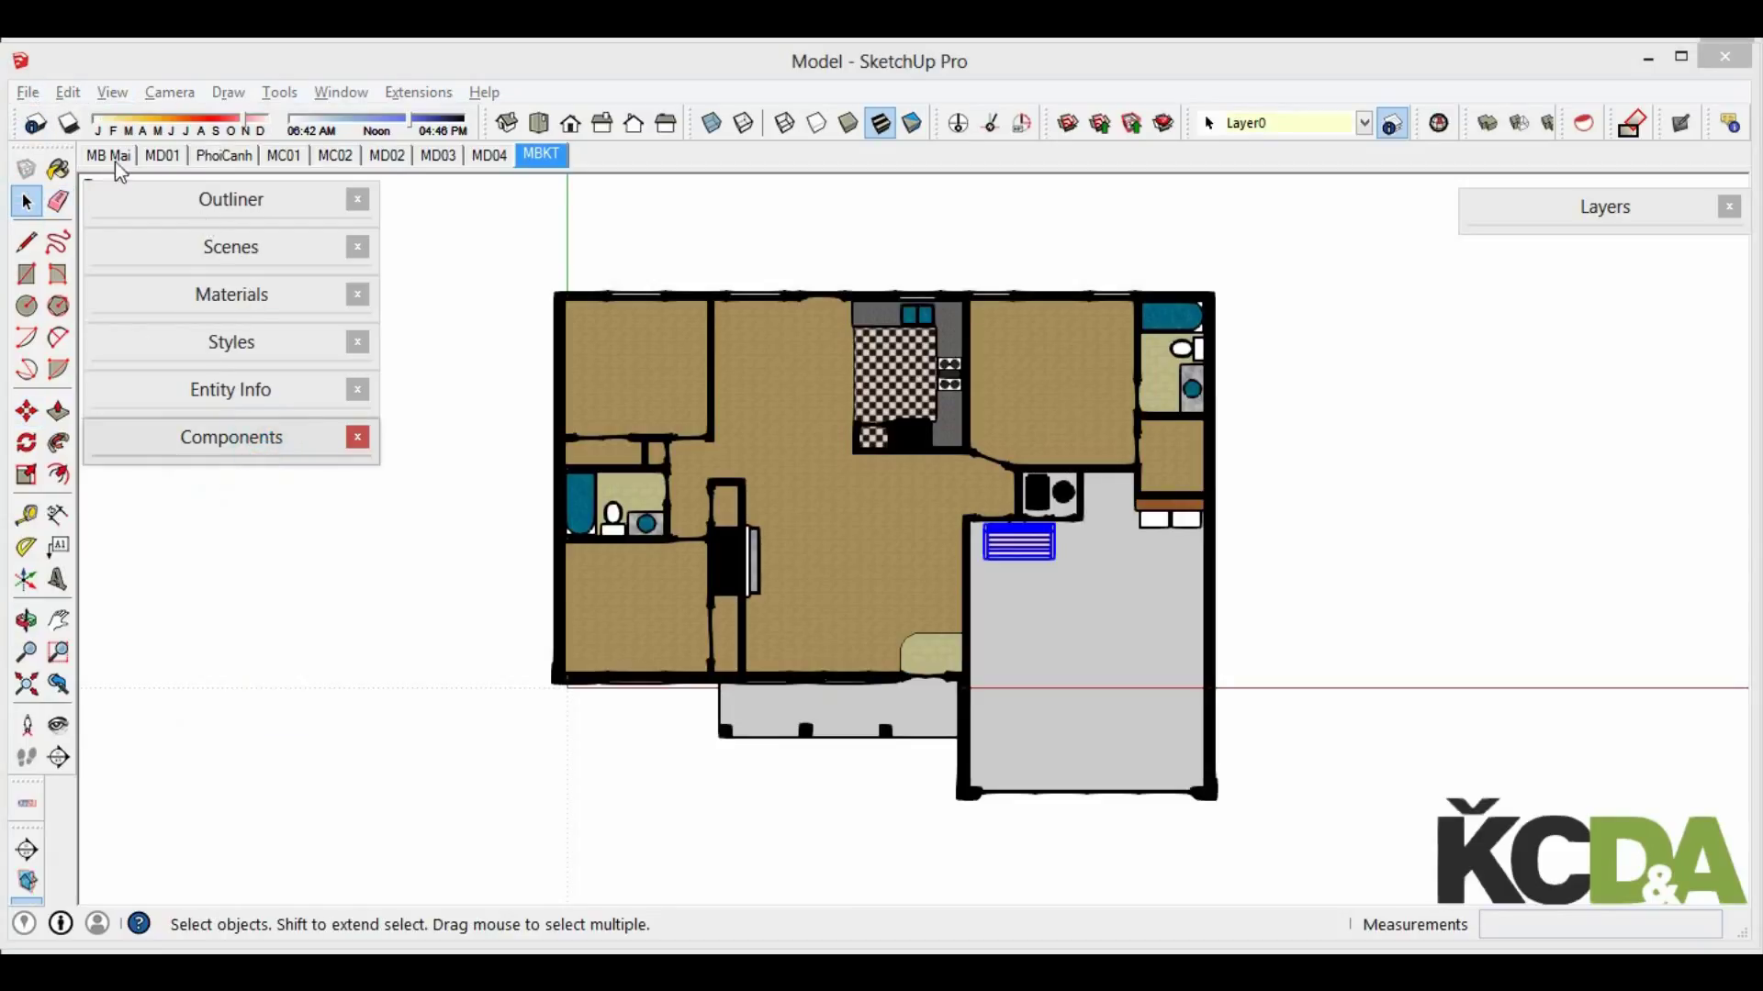
Export the floor plan as MBKT.dwg, replacing the existing file
{"action": "left_click", "coordinate": [35, 94]}
{"action": "mouse_move", "coordinate": [72, 468]}
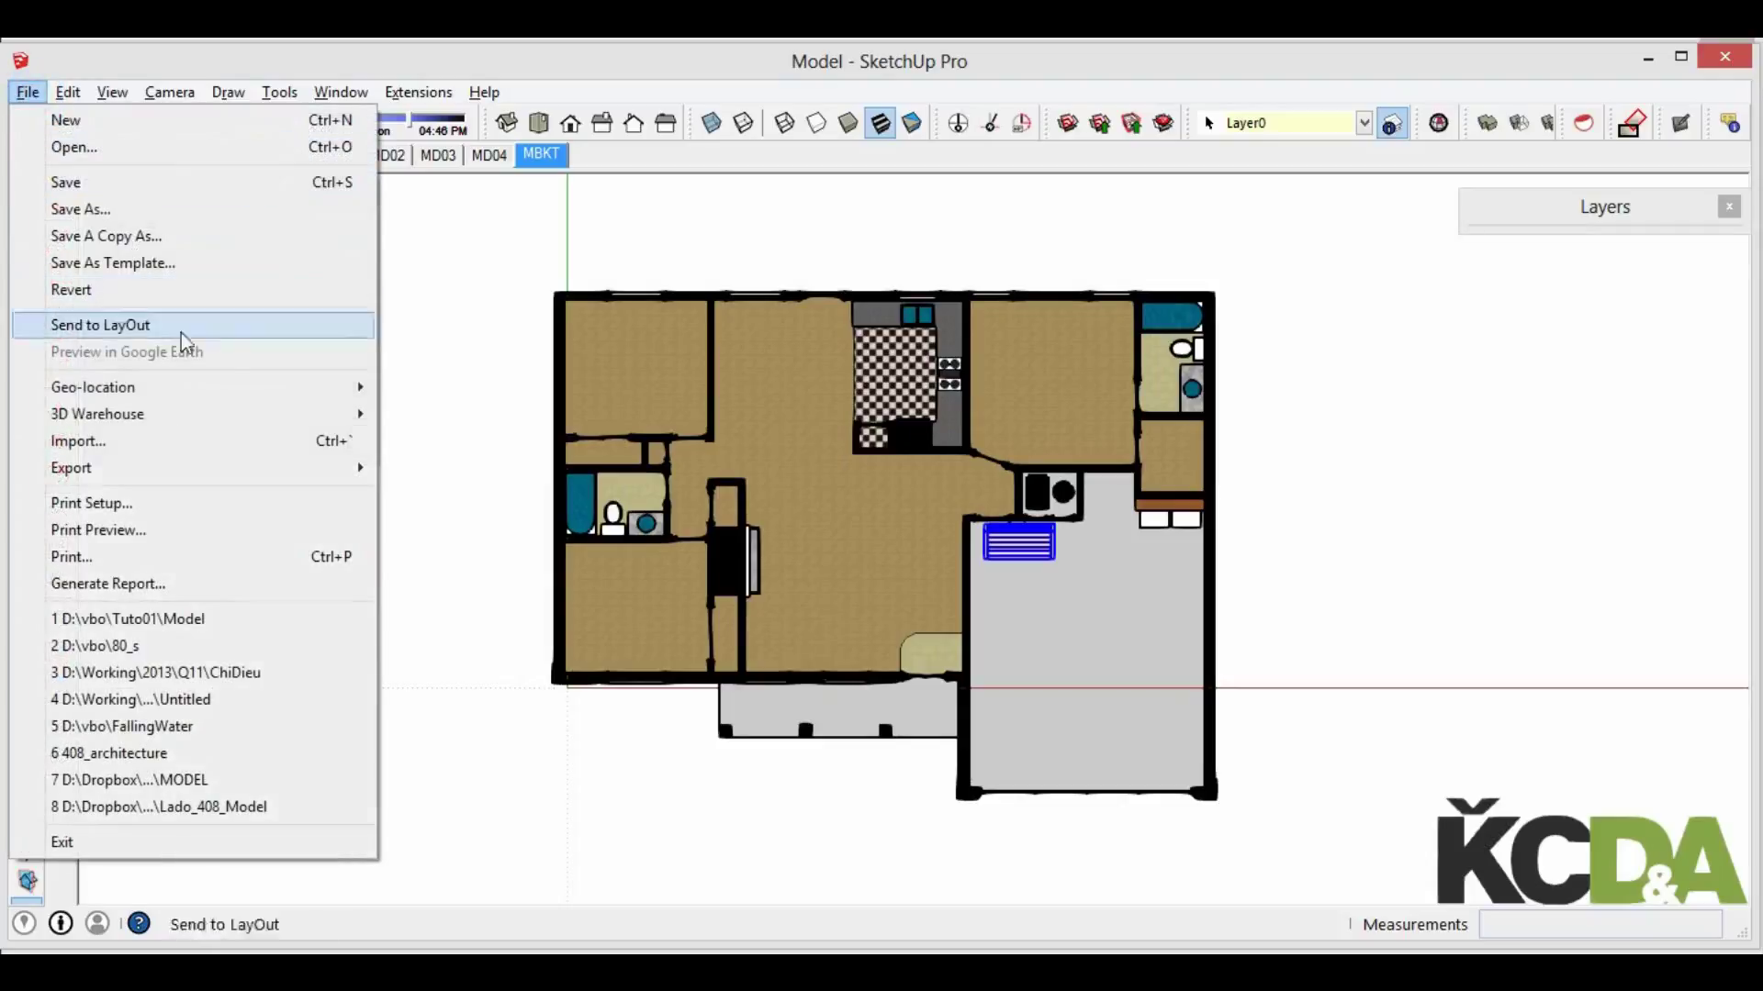
{"action": "left_click", "coordinate": [455, 496]}
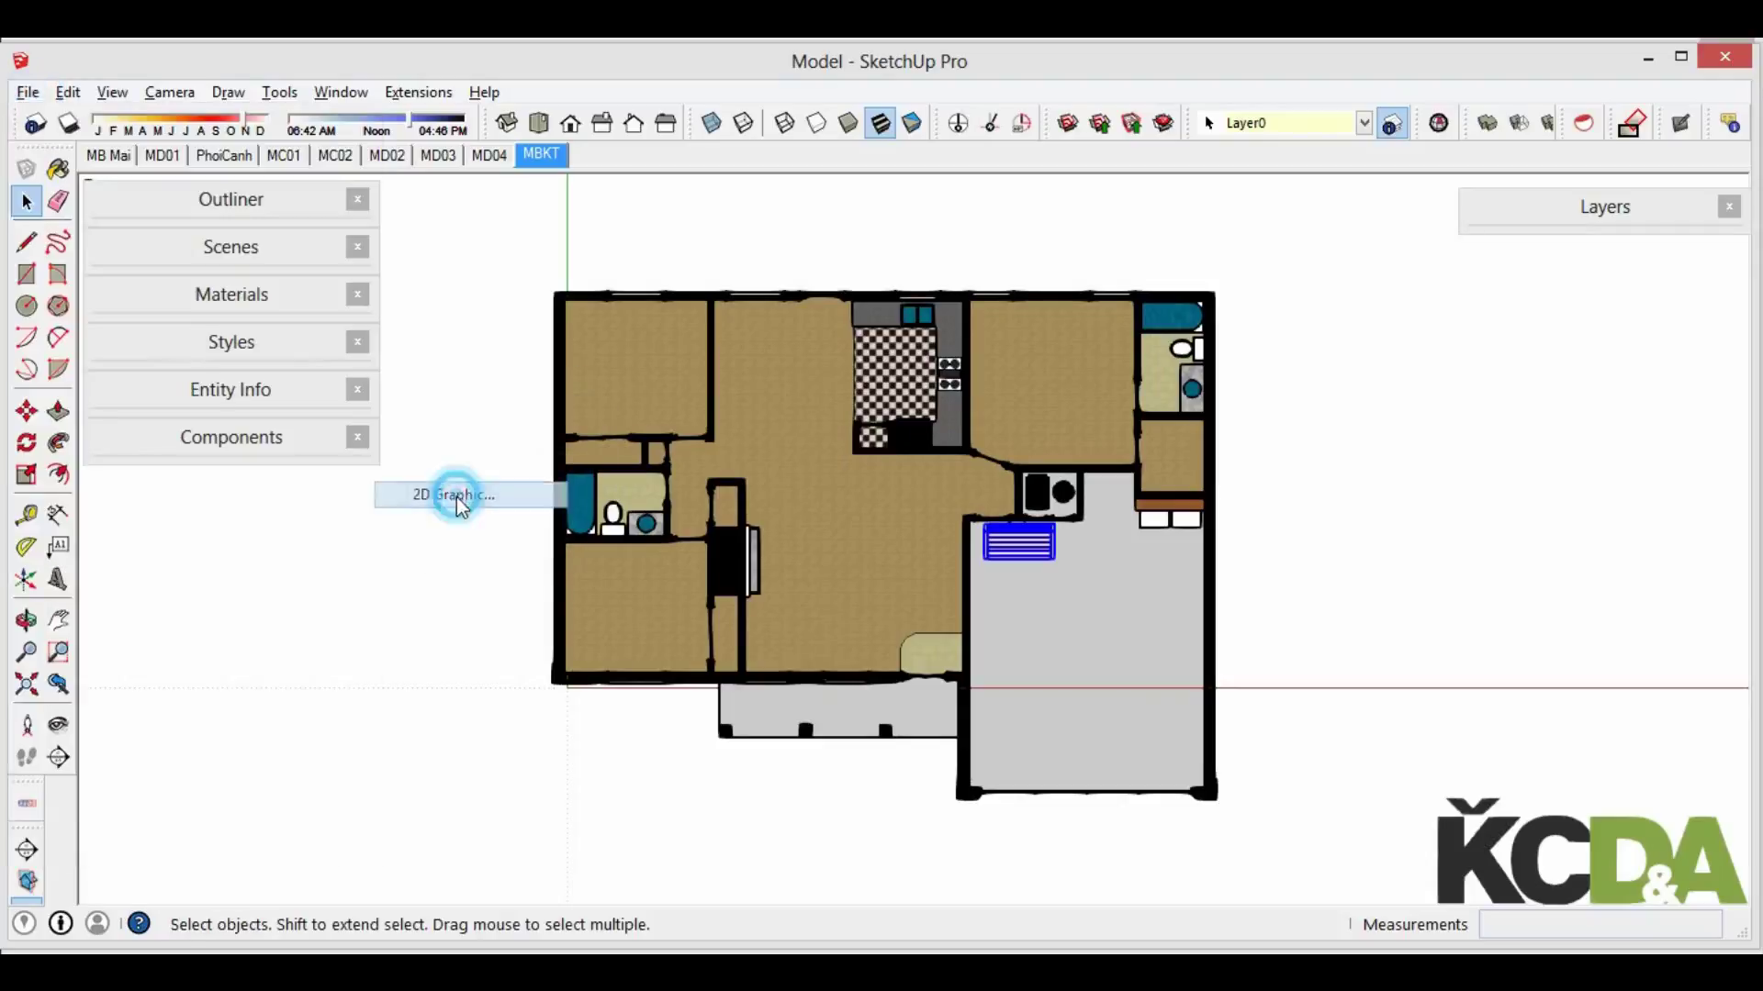
{"action": "left_click", "coordinate": [758, 416]}
{"action": "left_click", "coordinate": [1270, 700]}
{"action": "left_click", "coordinate": [979, 464]}
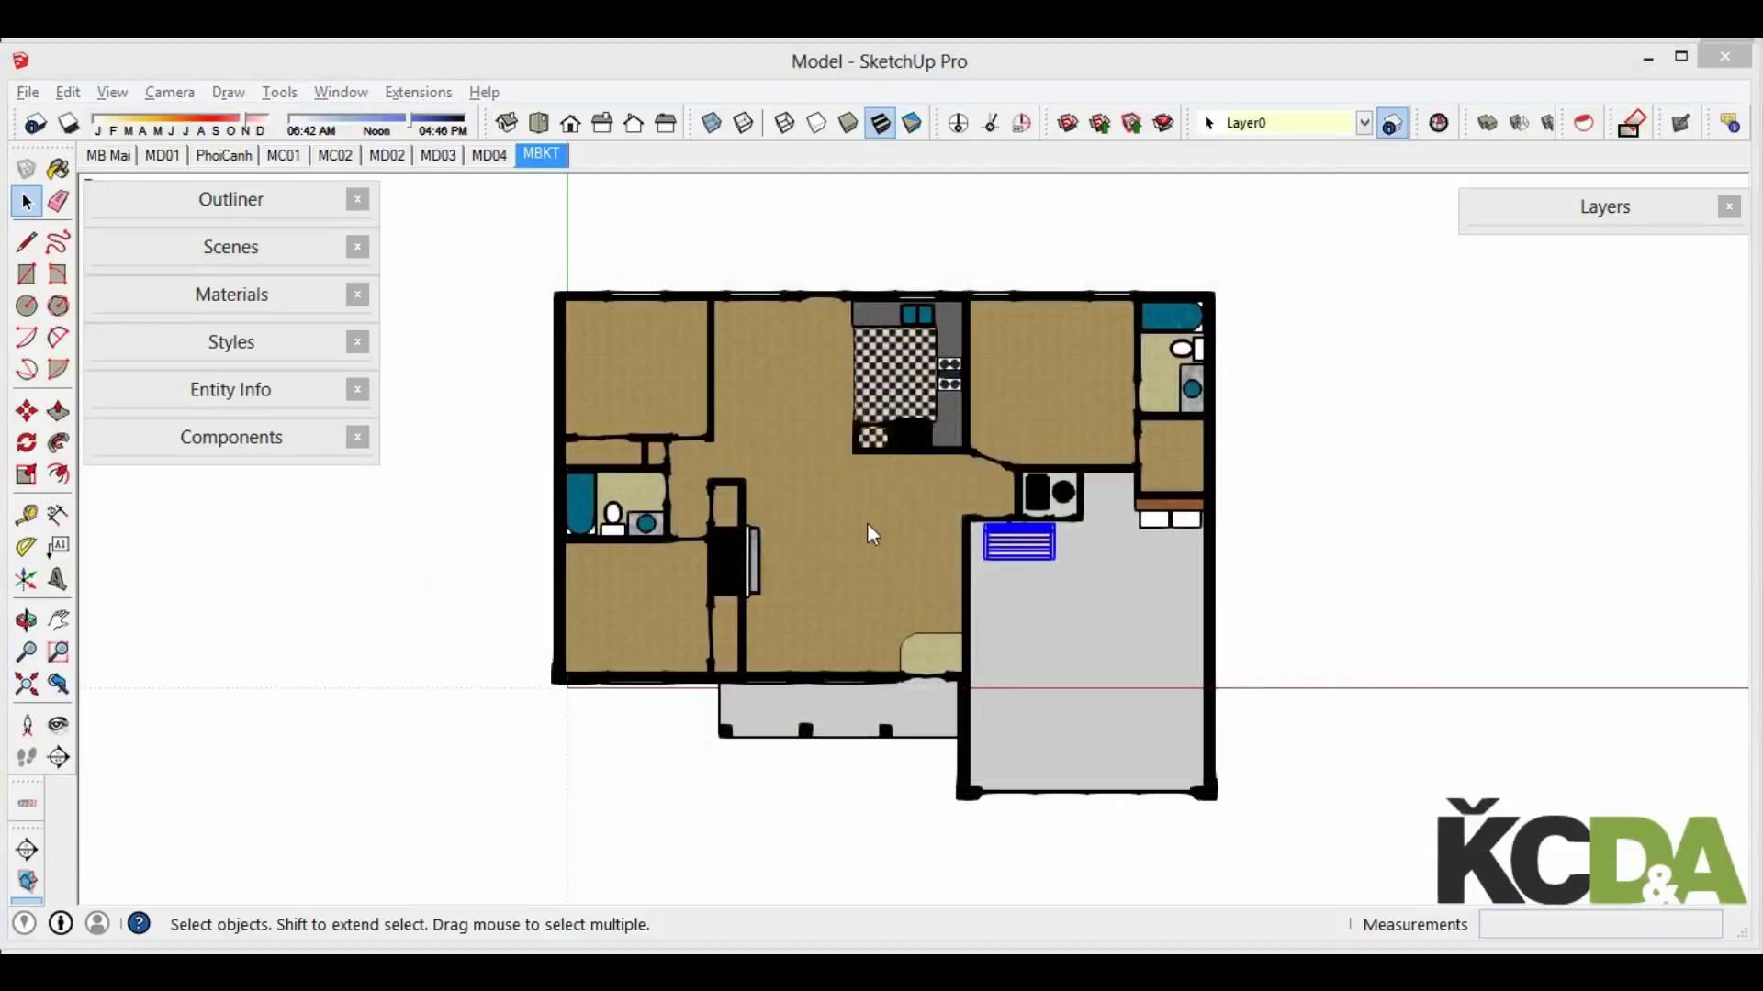
{"action": "left_click", "coordinate": [964, 565]}
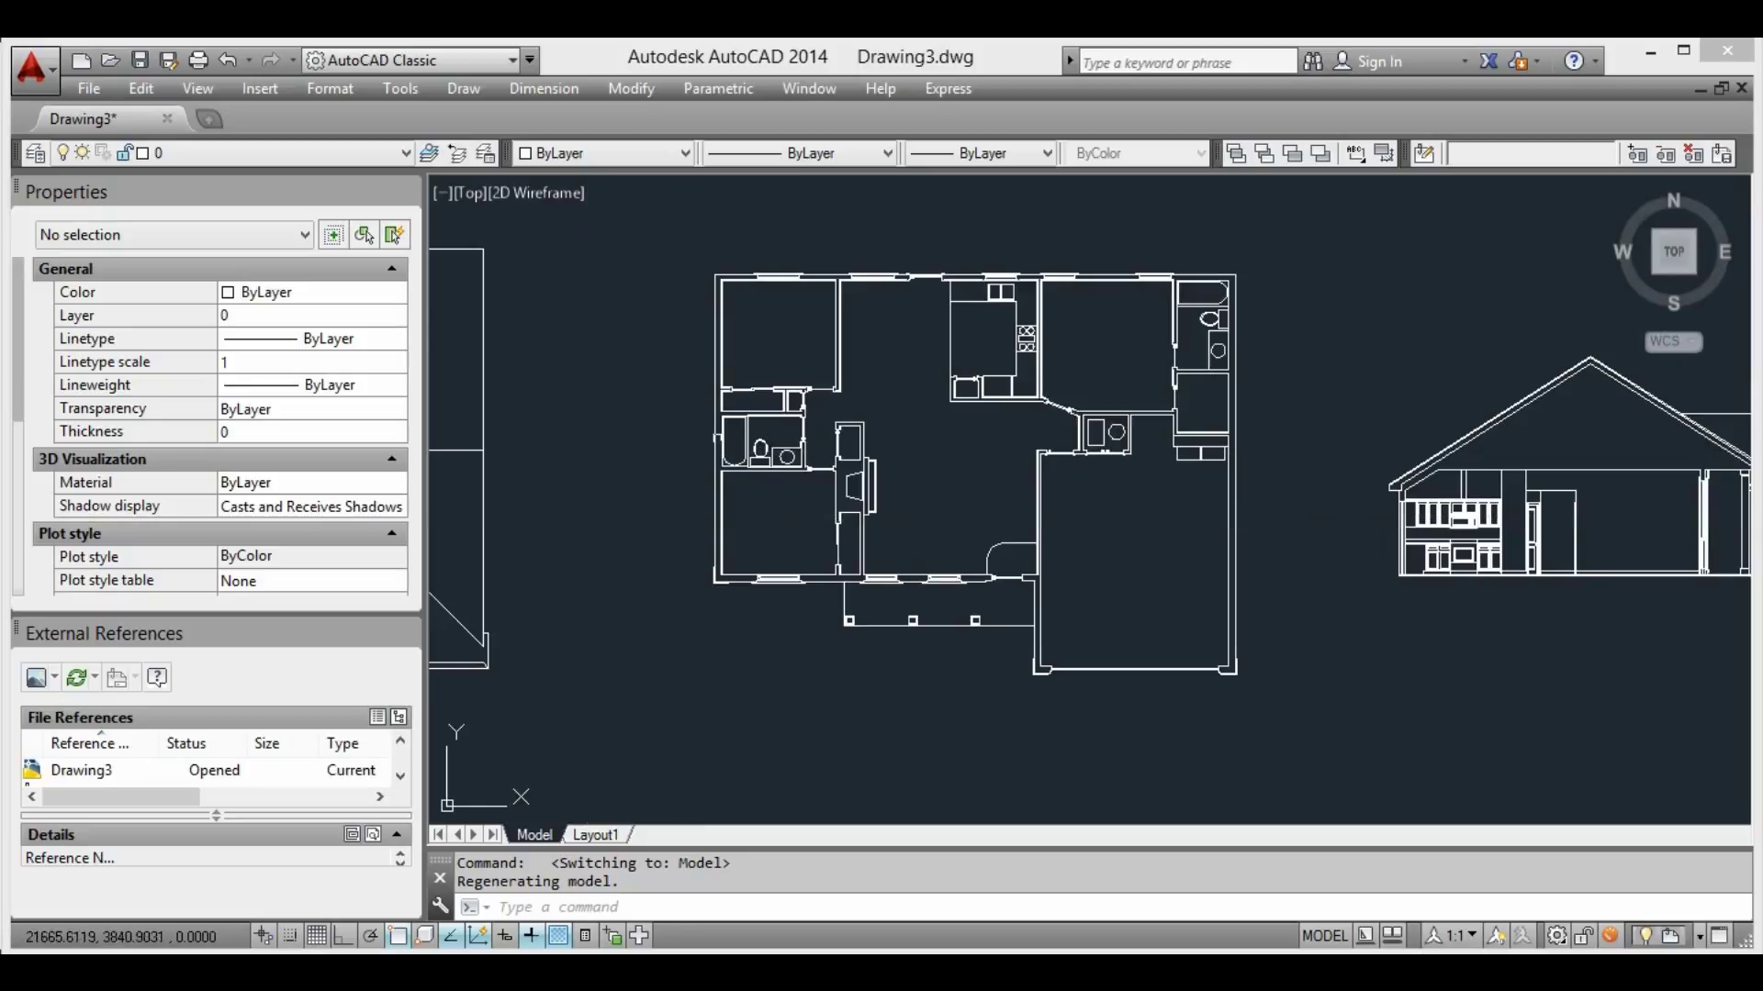
Pan across the house drawings and inspect the MBKT external reference's status
{"action": "mouse_move", "coordinate": [884, 409]}
{"action": "middle_mouse_down"}
{"action": "mouse_move", "coordinate": [983, 460]}
{"action": "mouse_move", "coordinate": [1167, 488]}
{"action": "middle_mouse_up"}
{"action": "scroll", "coordinate": [1167, 487], "scroll_direction": "down", "scroll_amount": 1}
{"action": "scroll", "coordinate": [1102, 505], "scroll_direction": "down", "scroll_amount": 4}
{"action": "scroll", "coordinate": [1054, 514], "scroll_direction": "up", "scroll_amount": 2}
{"action": "scroll", "coordinate": [966, 530], "scroll_direction": "up", "scroll_amount": 1}
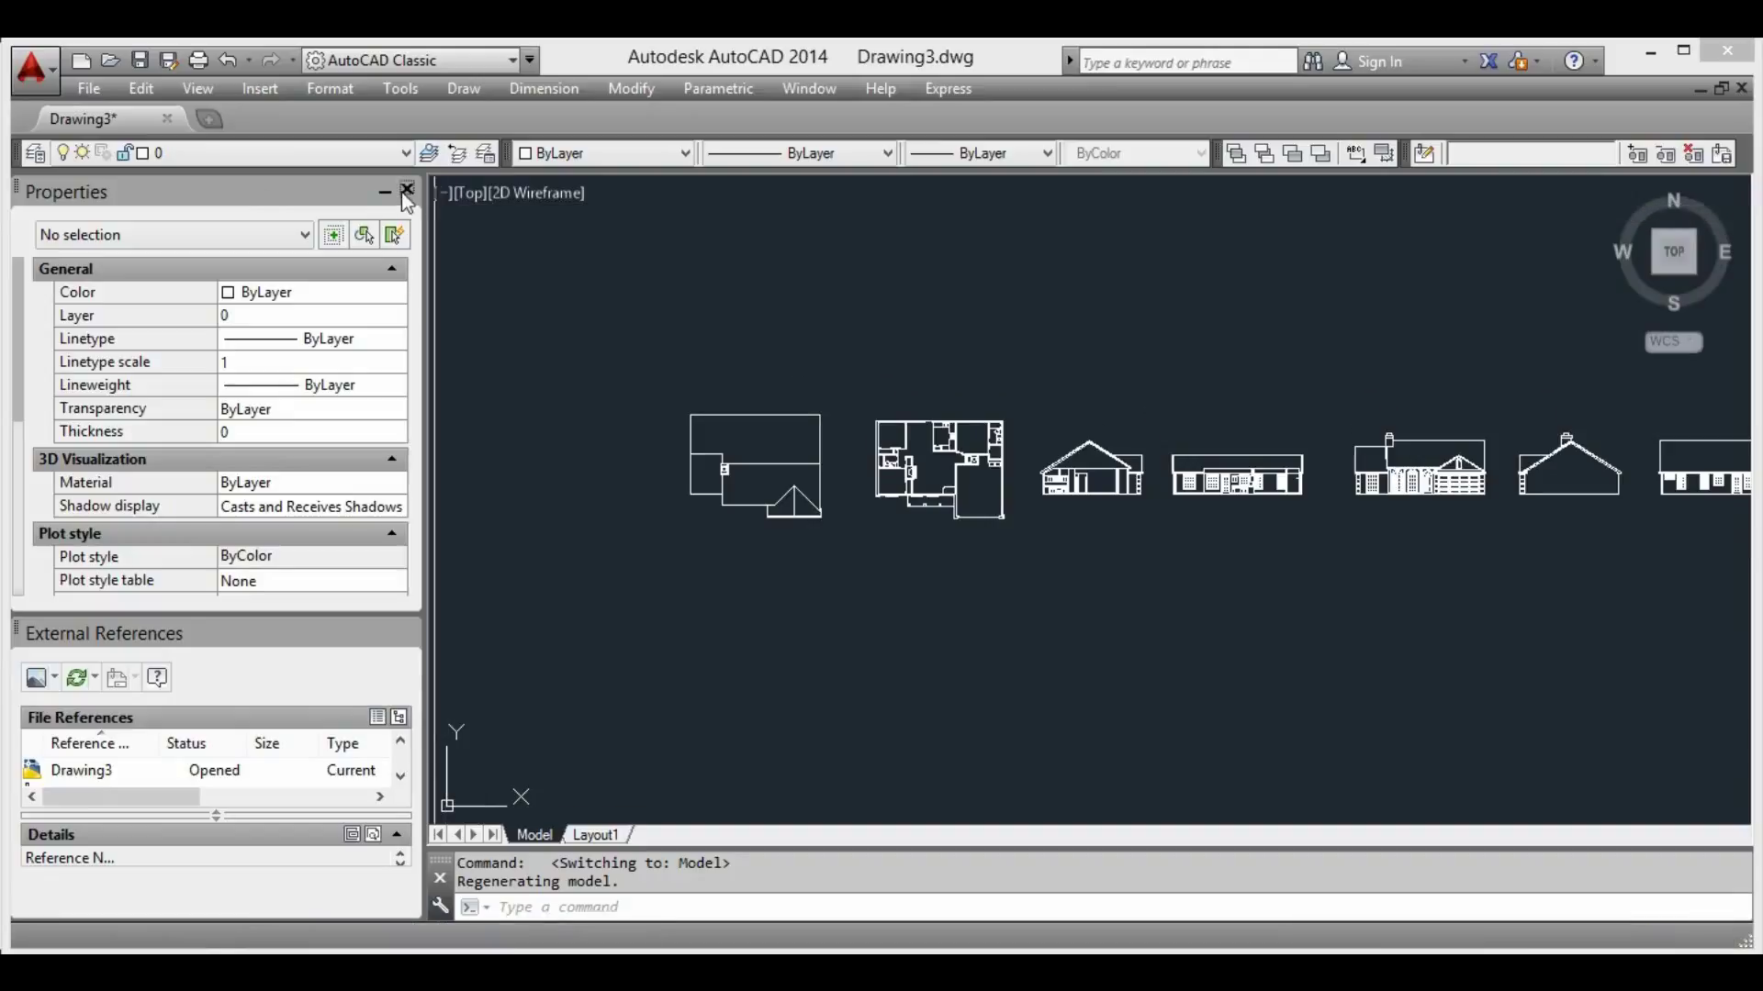
{"action": "left_click", "coordinate": [401, 192]}
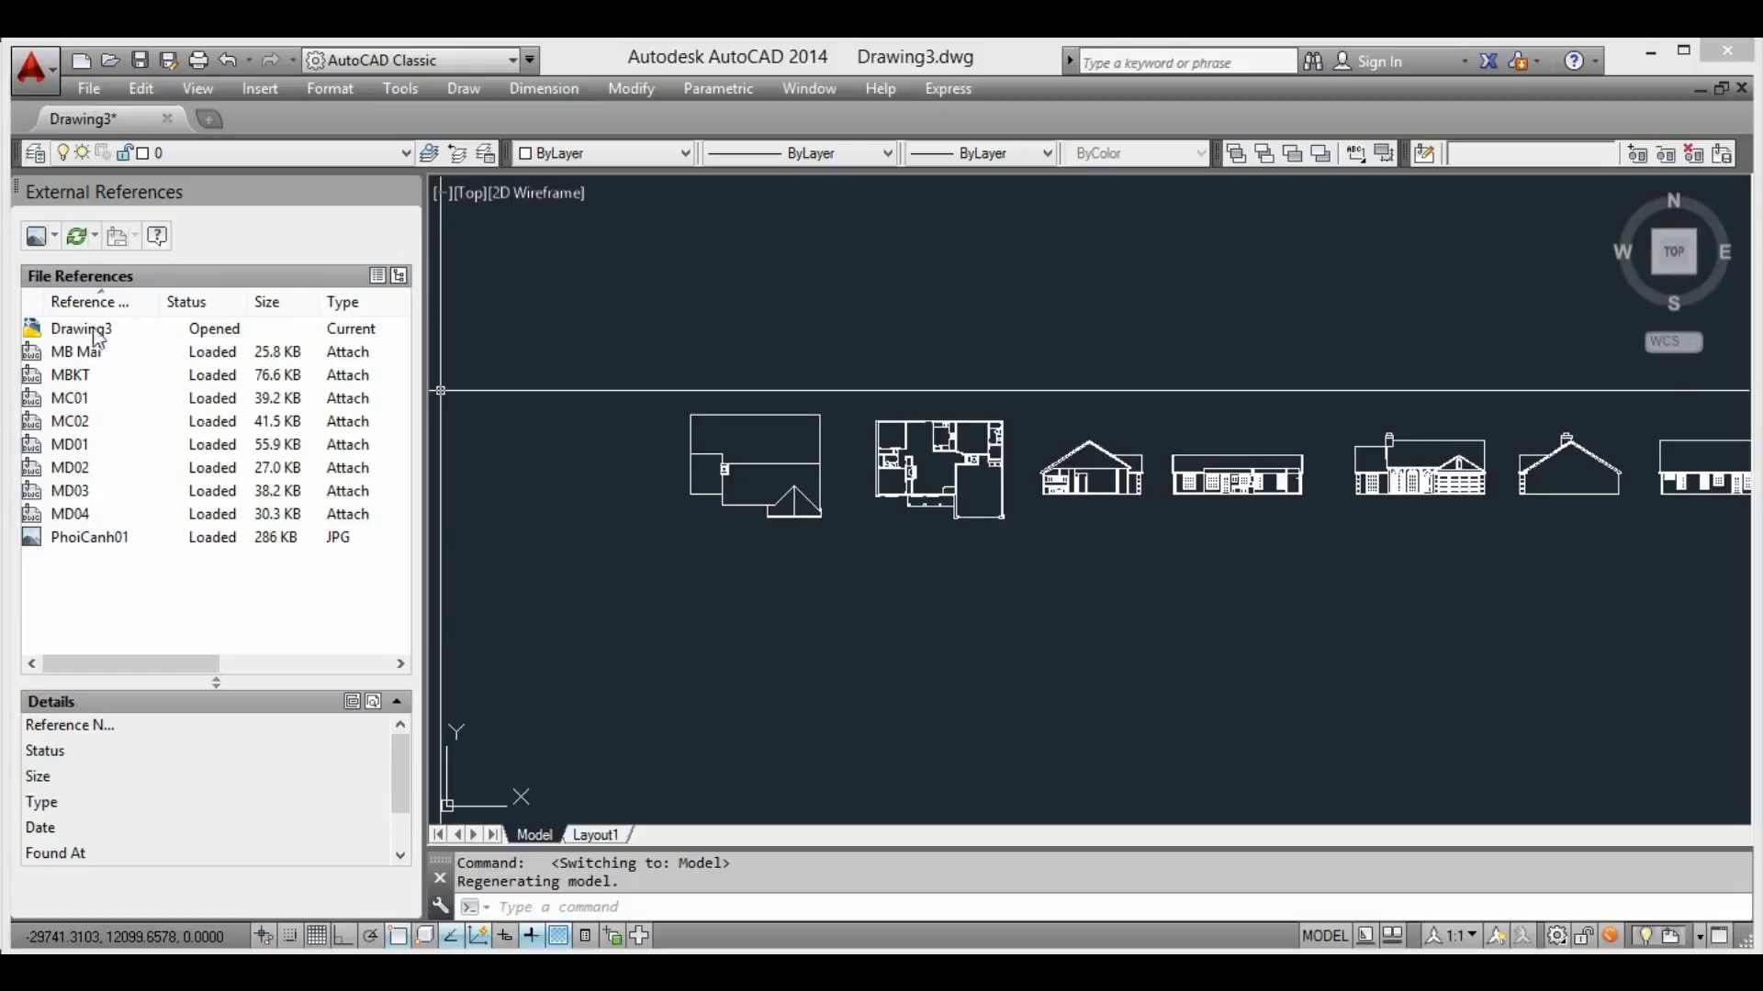
{"action": "left_click", "coordinate": [71, 376]}
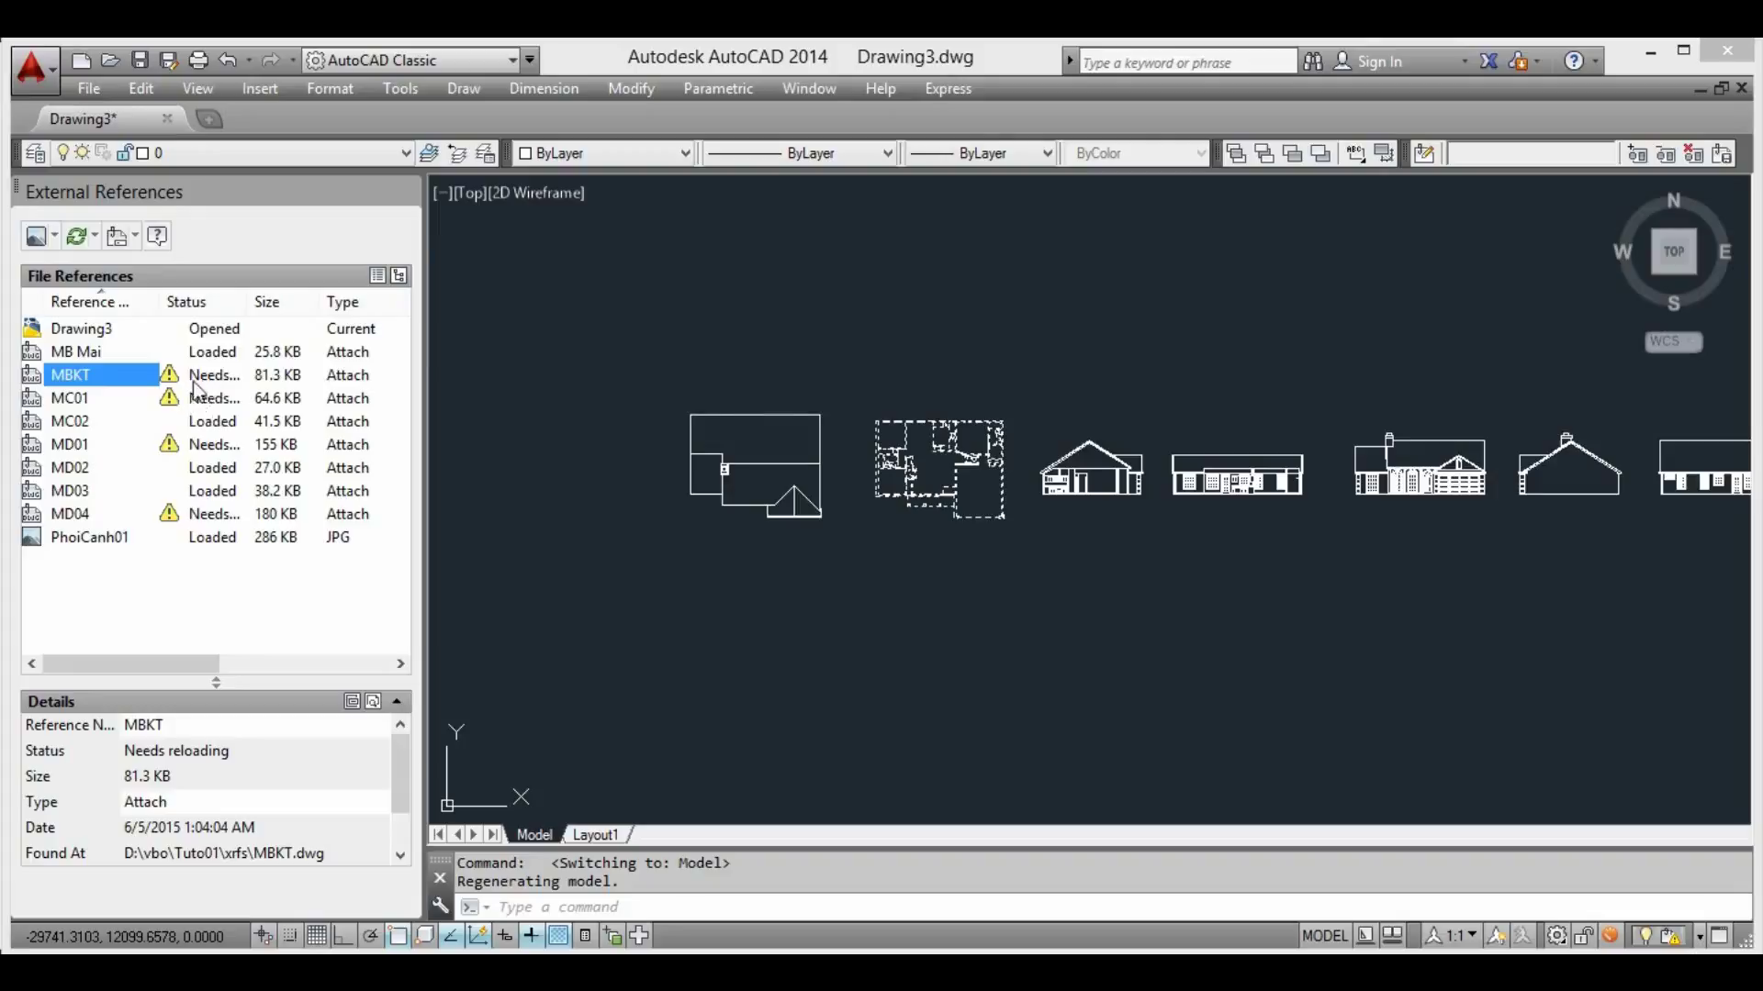
Reload the MBKT external reference so the garage bench appears in Drawing3
{"action": "right_click", "coordinate": [128, 384]}
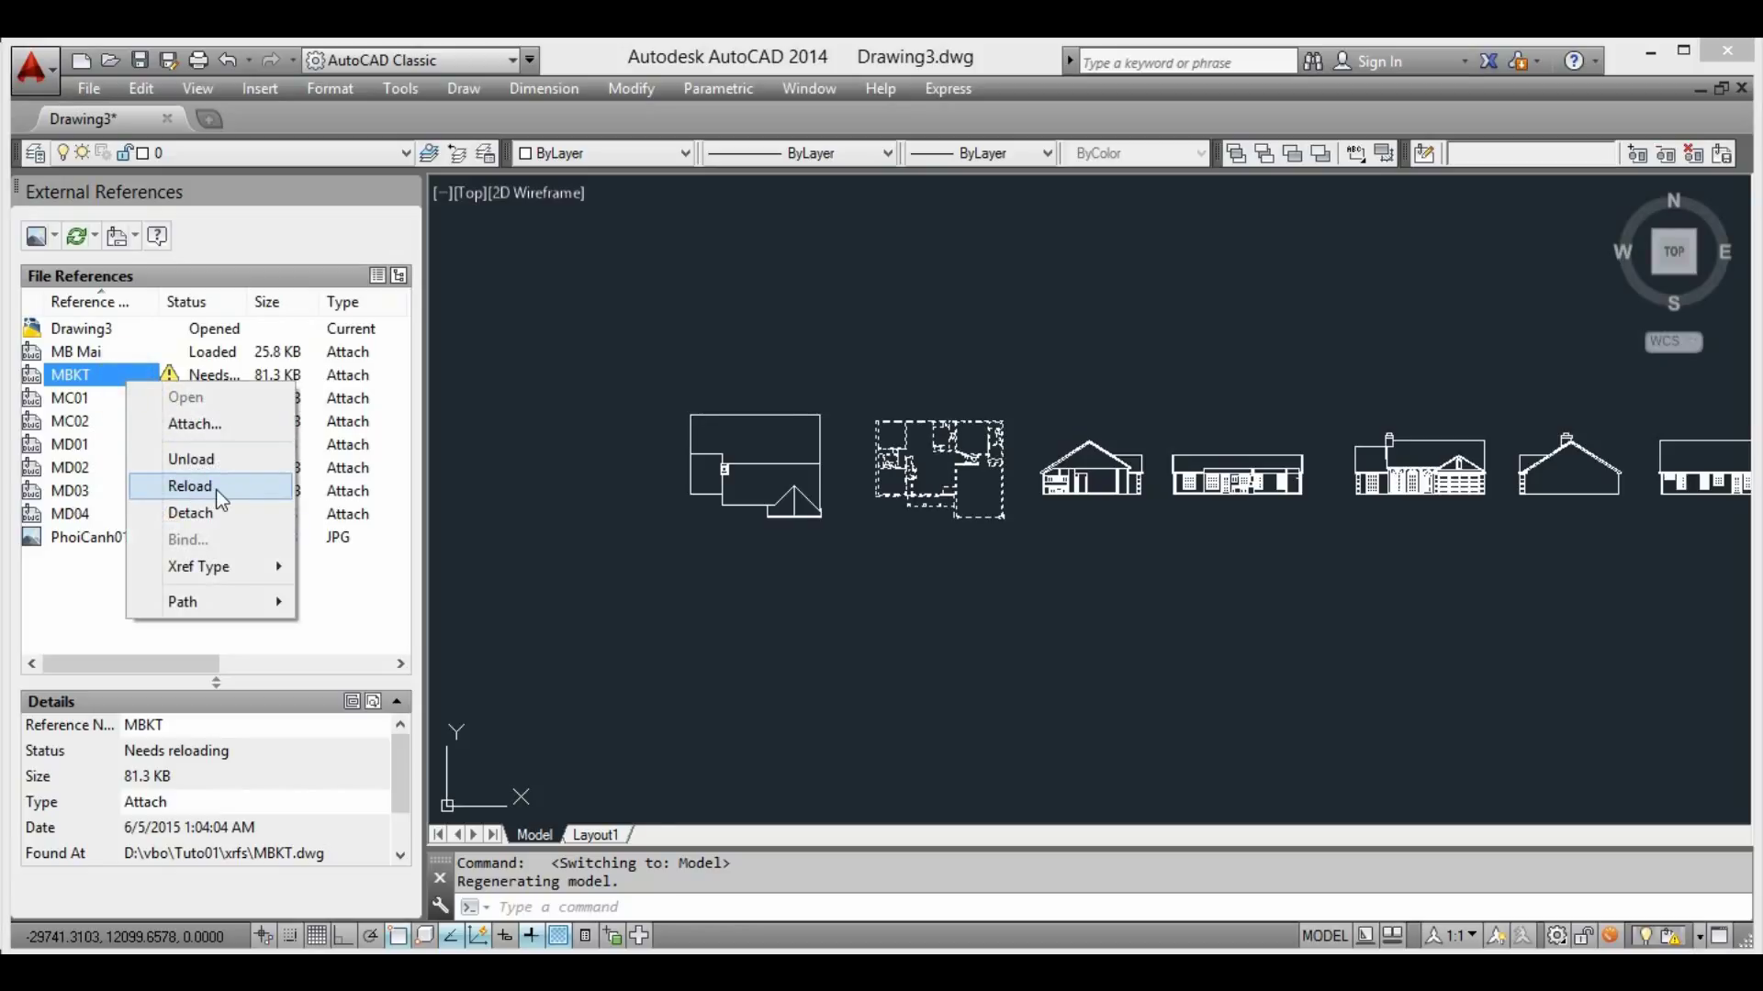
{"action": "left_click", "coordinate": [539, 489]}
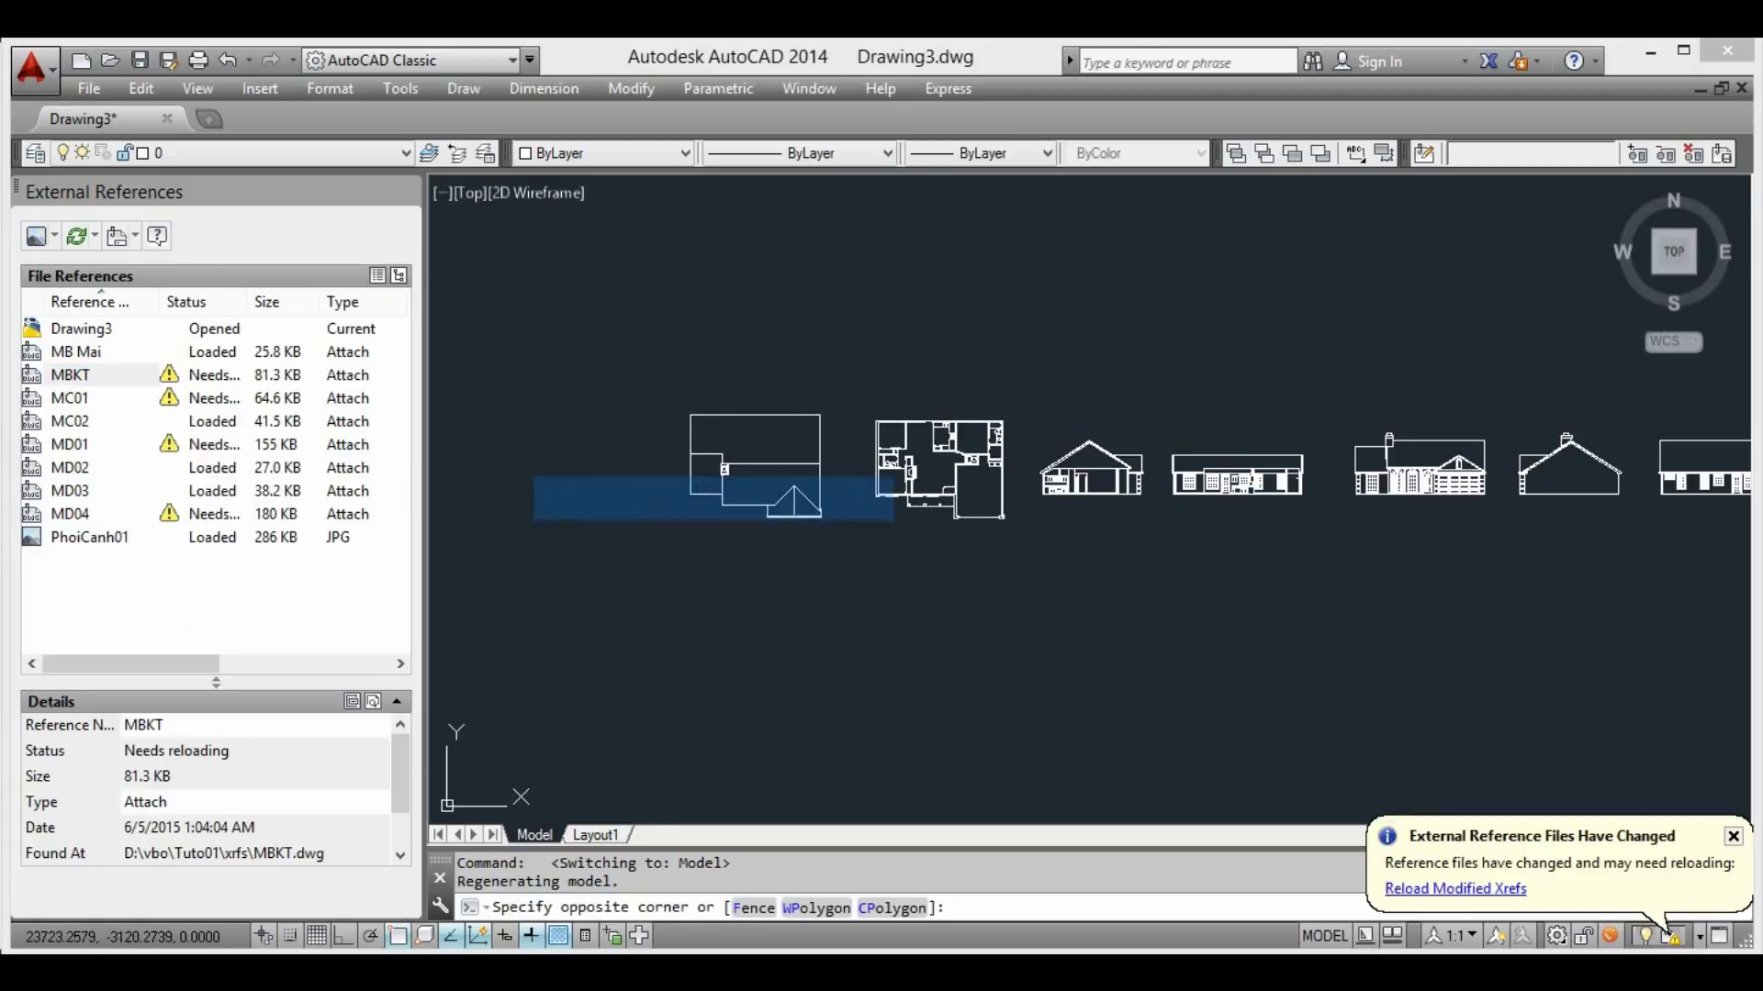
{"action": "scroll", "coordinate": [940, 471], "scroll_direction": "up", "scroll_amount": 5}
{"action": "scroll", "coordinate": [1031, 751], "scroll_direction": "down", "scroll_amount": 2}
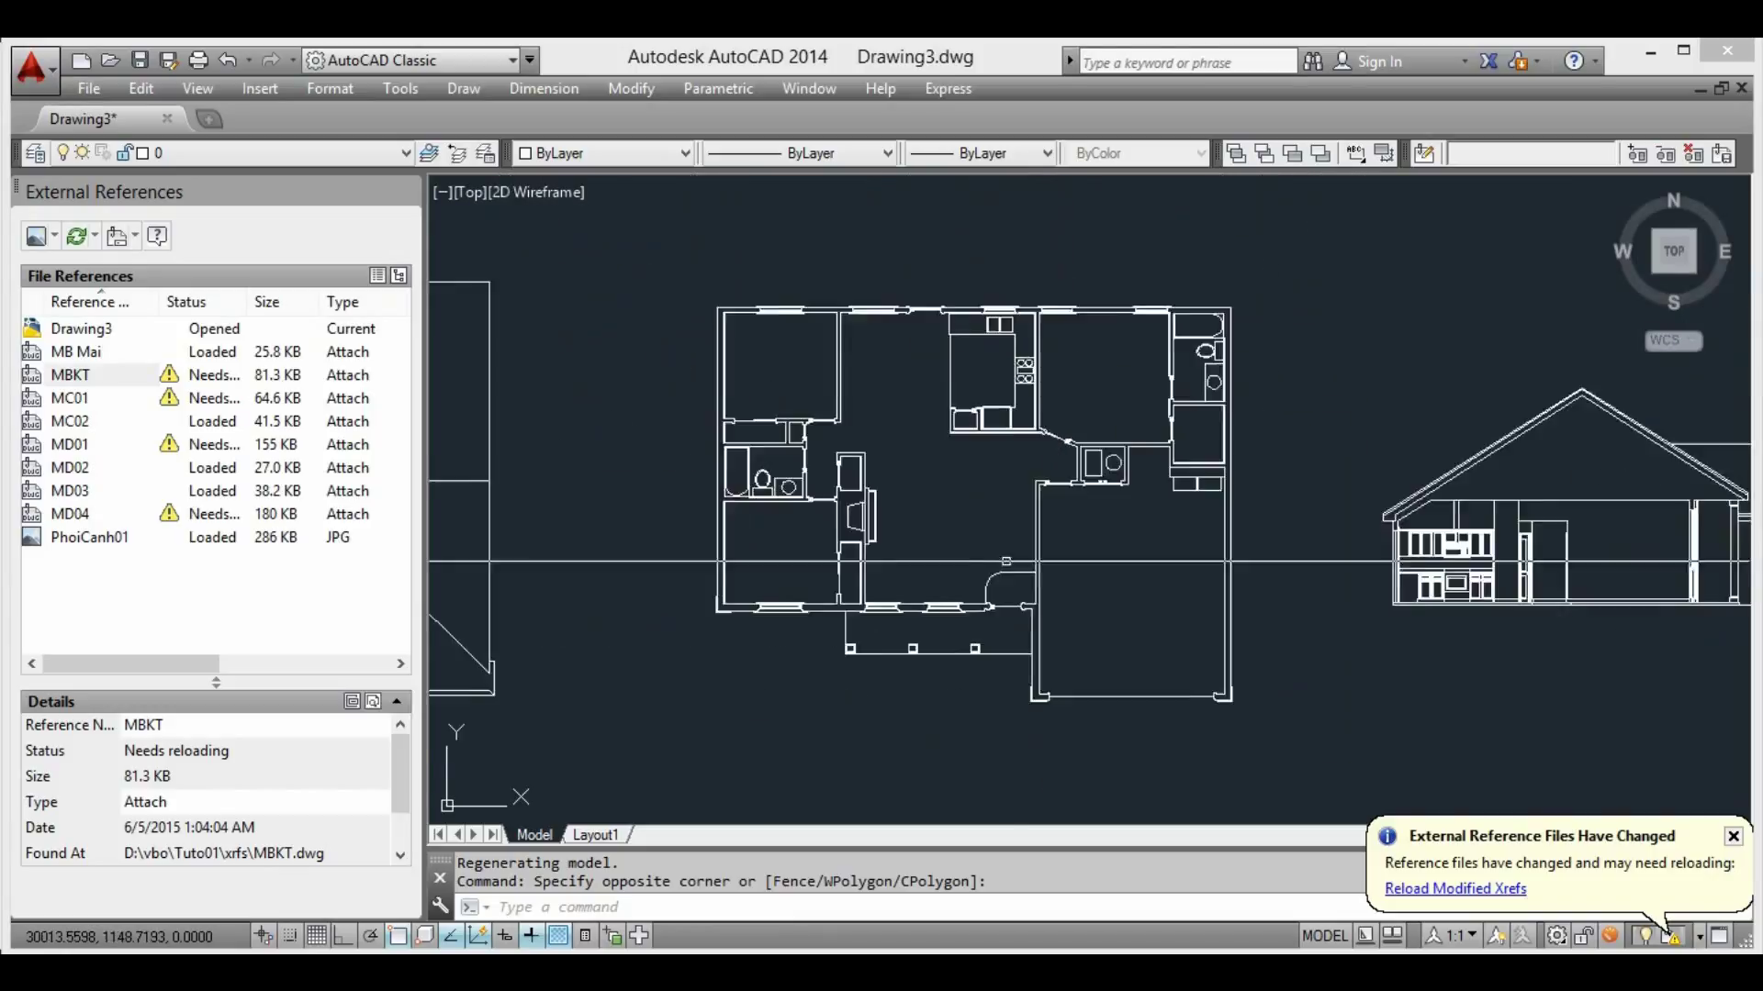
{"action": "scroll", "coordinate": [1032, 751], "scroll_direction": "up", "scroll_amount": 2}
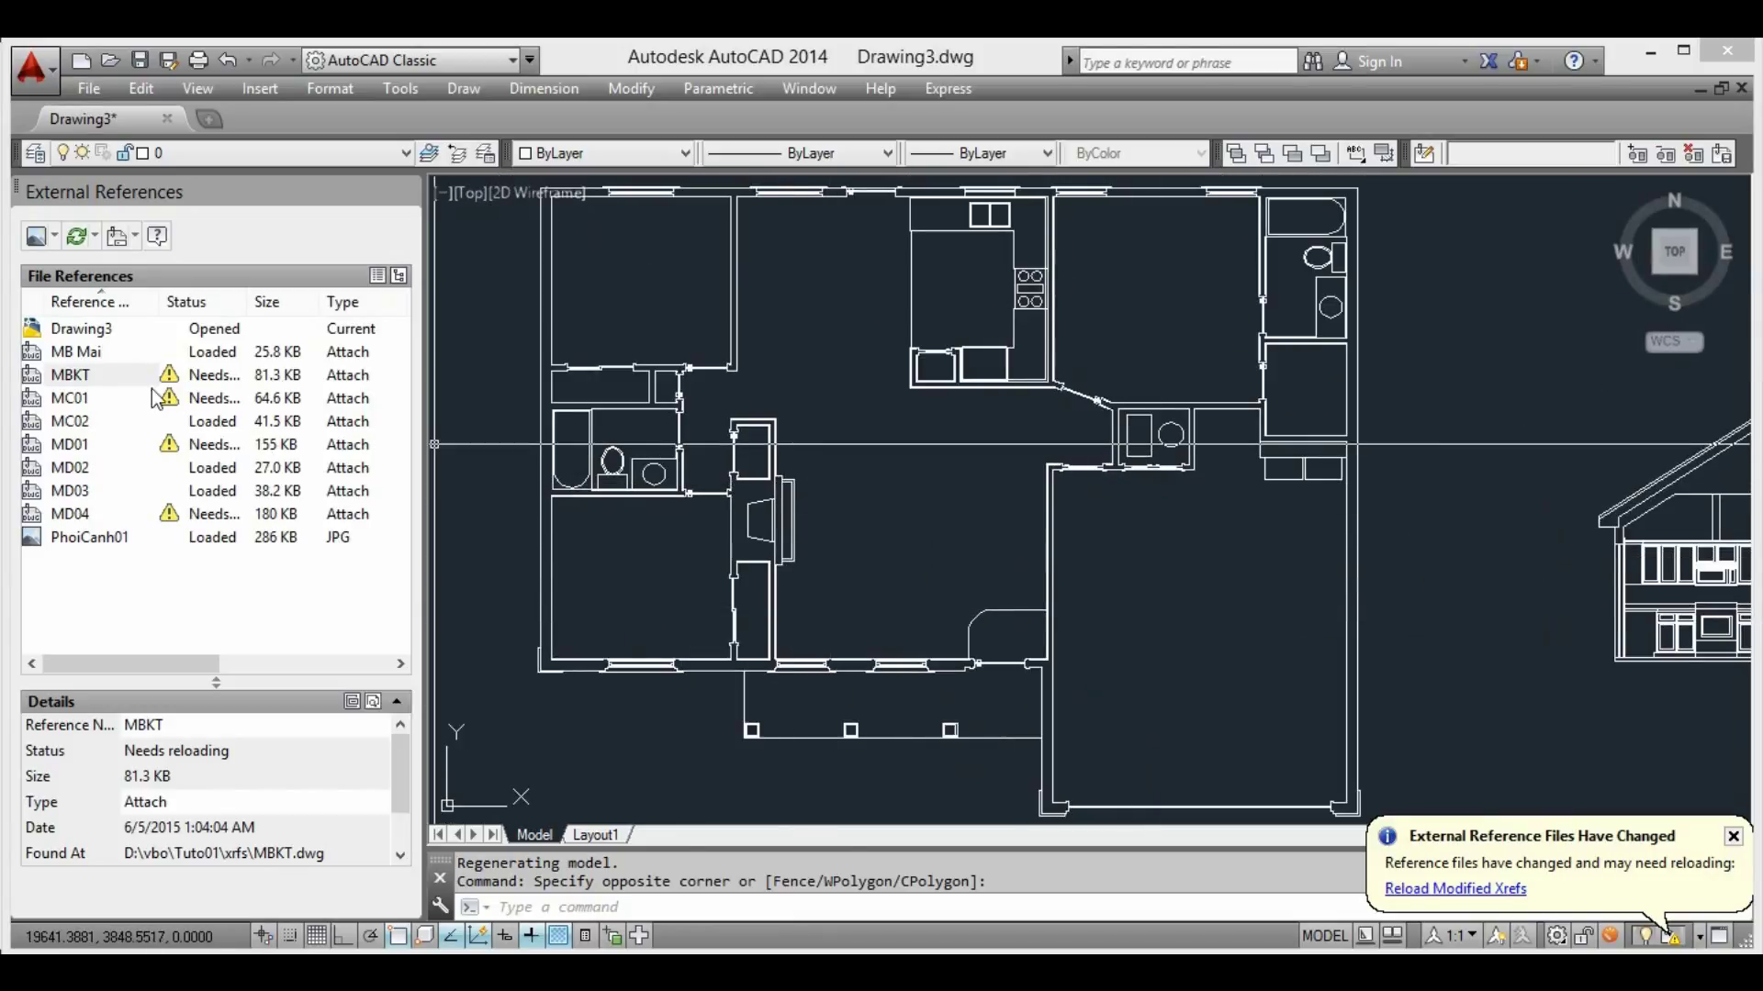
{"action": "left_click", "coordinate": [121, 375]}
{"action": "right_click", "coordinate": [130, 374]}
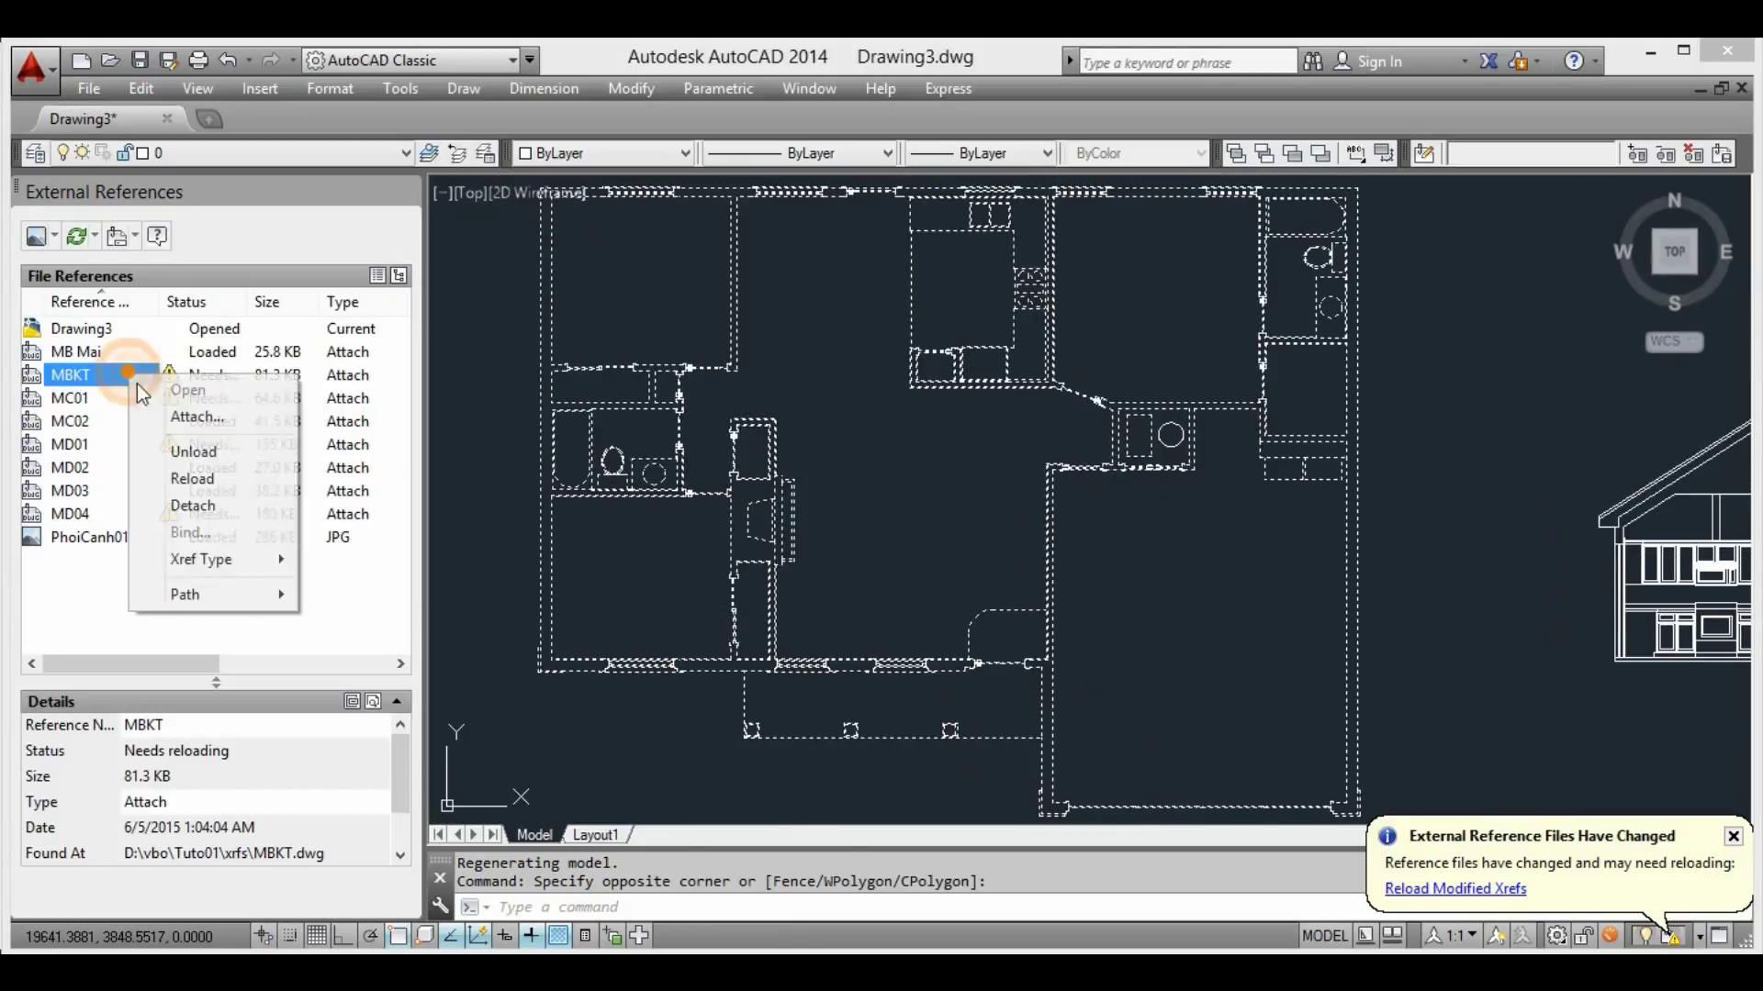
{"action": "left_click", "coordinate": [247, 478]}
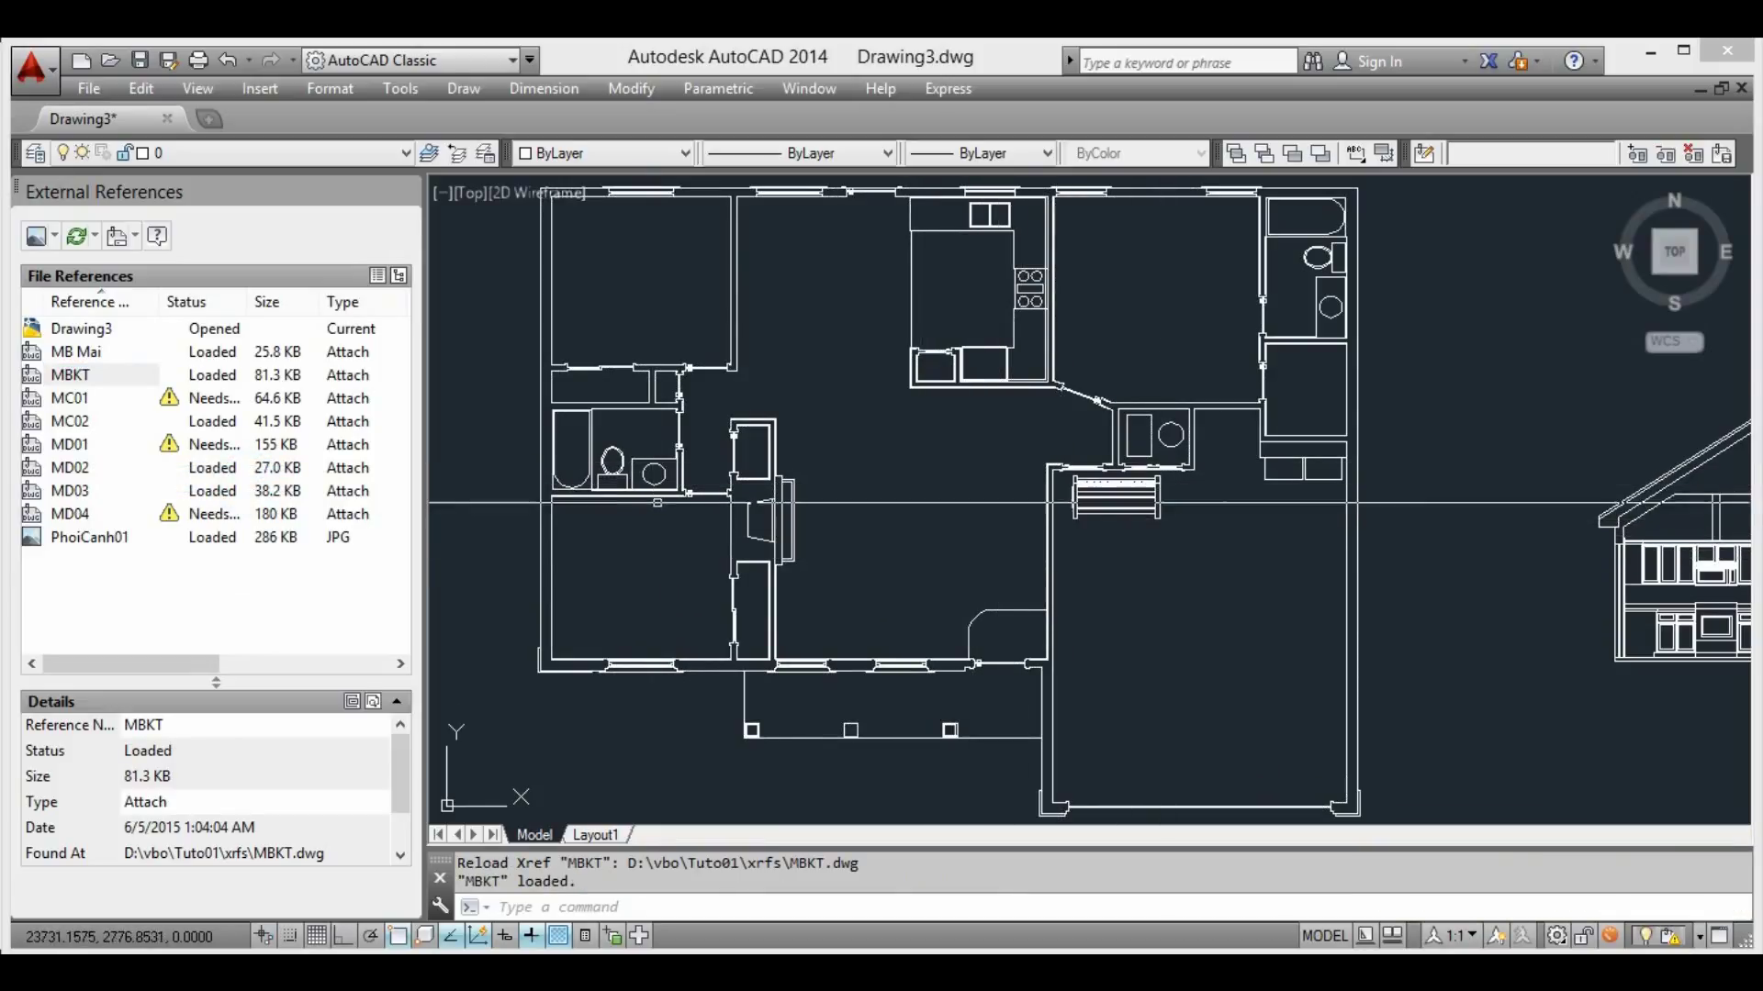
{"action": "scroll", "coordinate": [780, 495], "scroll_direction": "down", "scroll_amount": 1}
{"action": "scroll", "coordinate": [627, 441], "scroll_direction": "up", "scroll_amount": 1}
{"action": "left_click", "coordinate": [82, 237]}
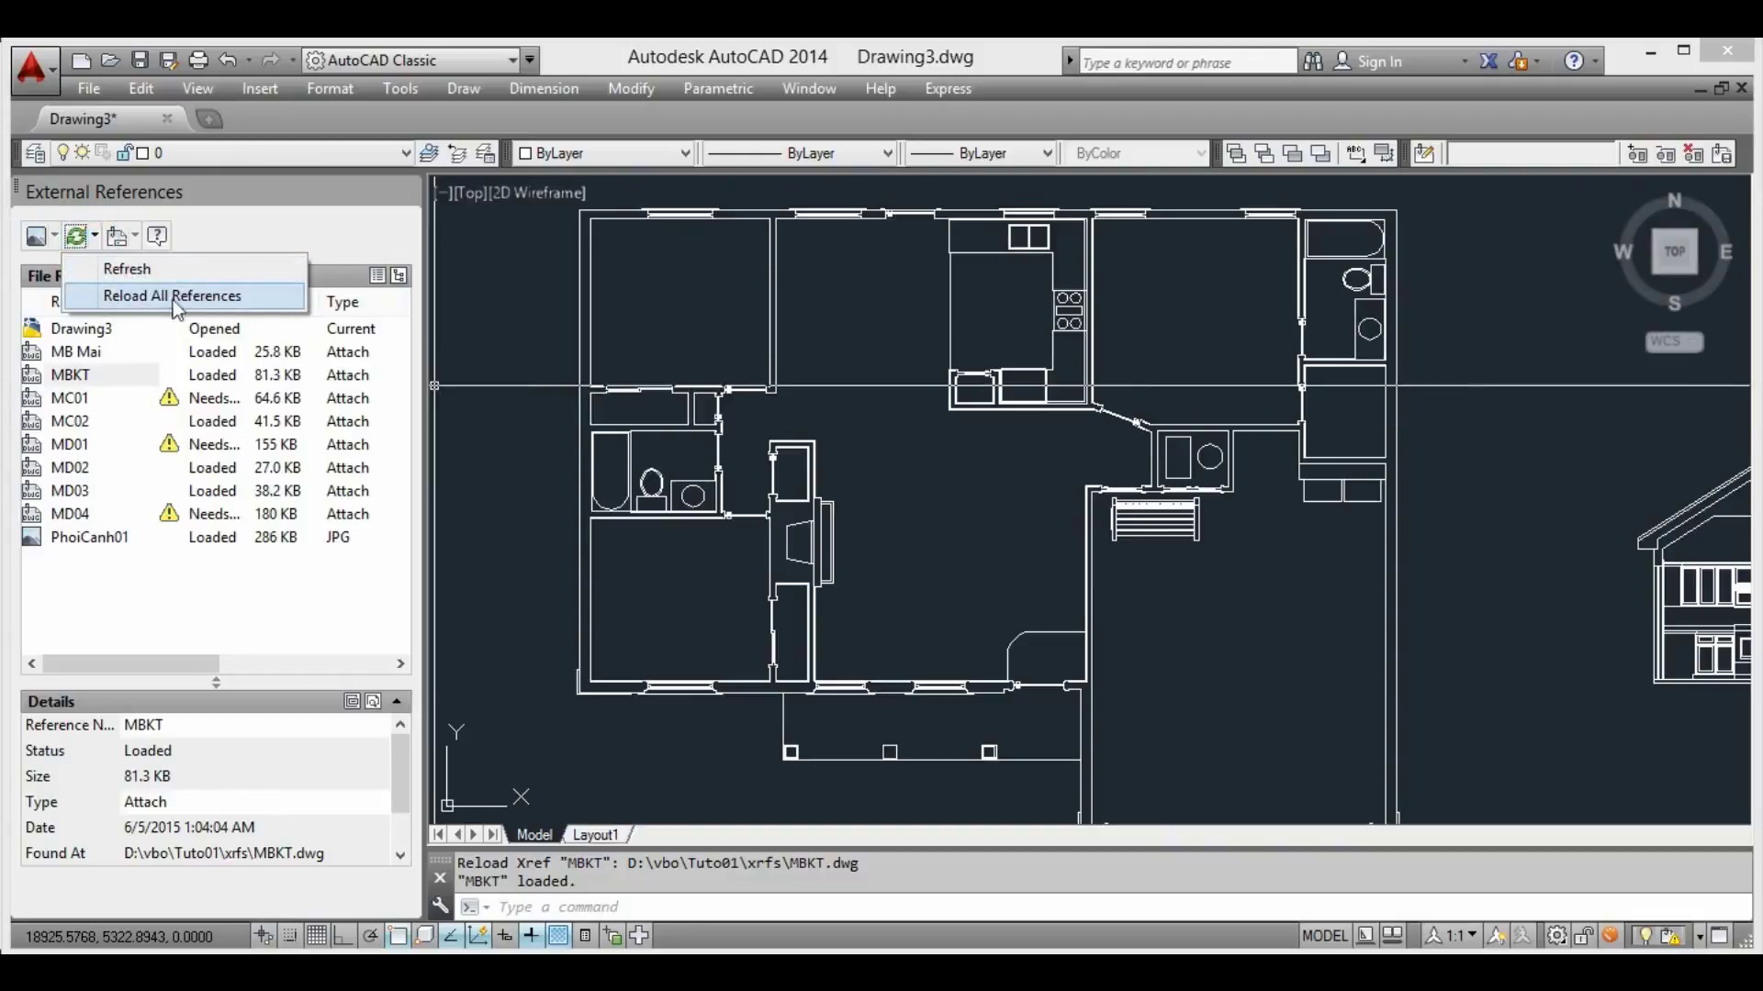
Reload the PhoiCanh01 image reference so every external reference reads Loaded
{"action": "left_click", "coordinate": [240, 297]}
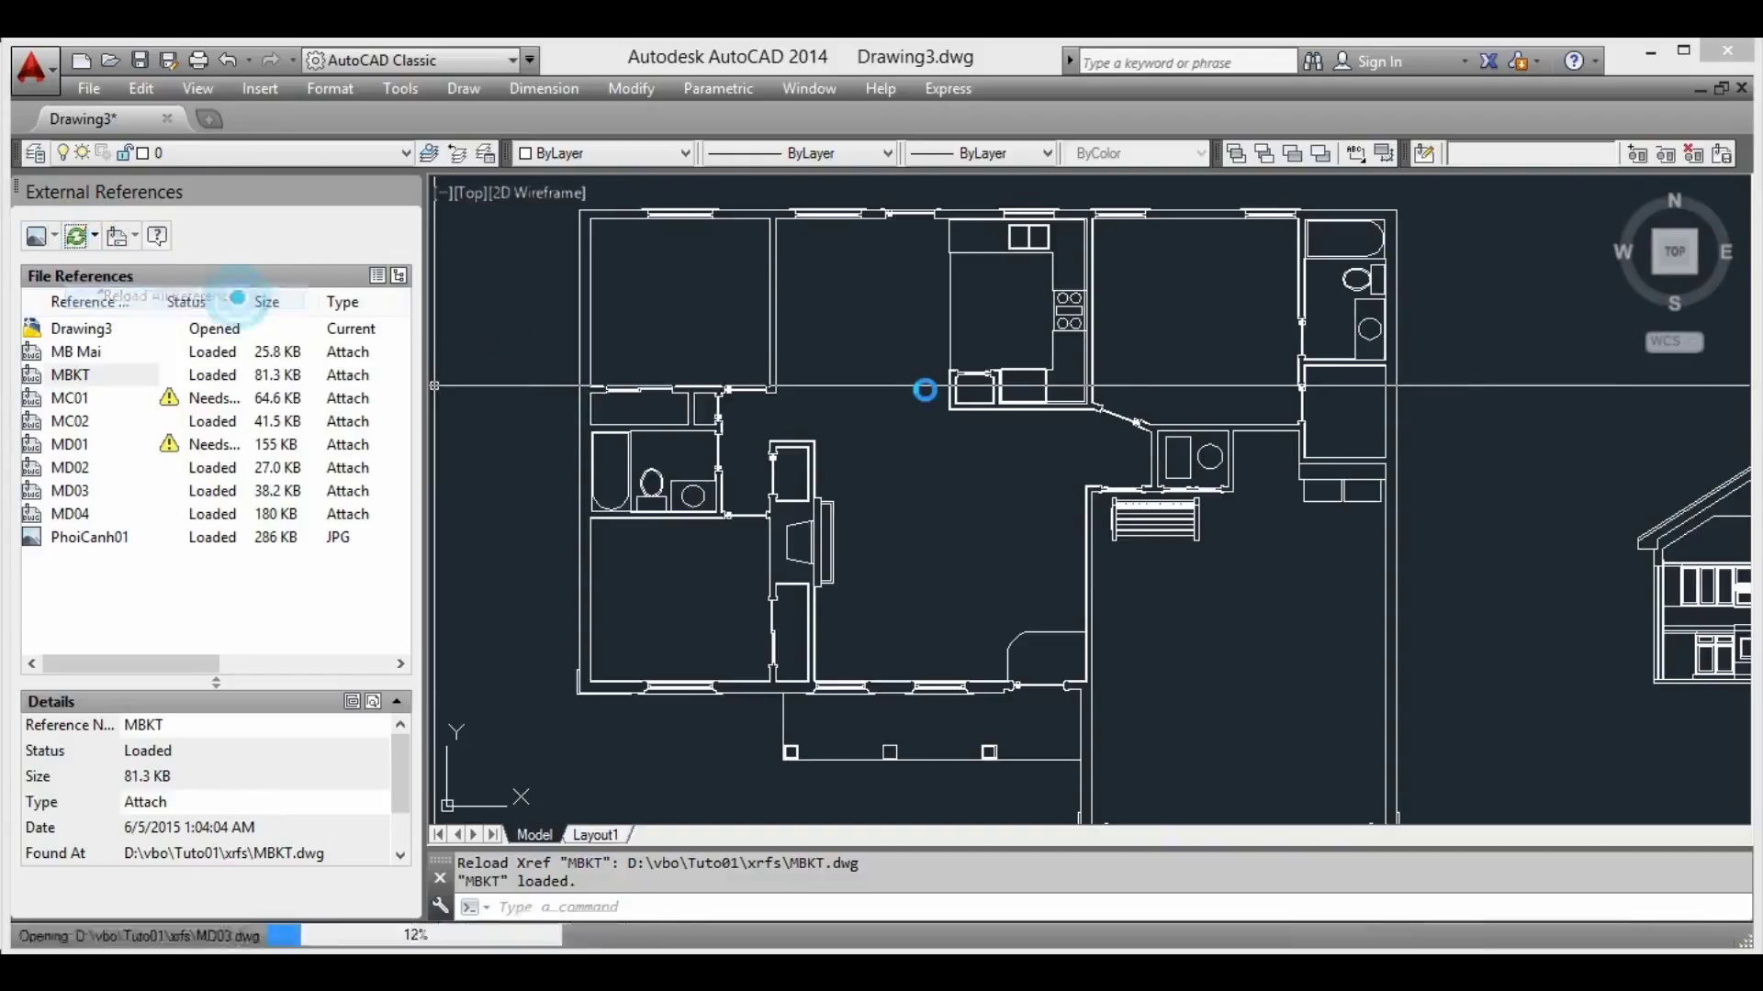
{"action": "scroll", "coordinate": [927, 433], "scroll_direction": "down", "scroll_amount": 3}
{"action": "scroll", "coordinate": [1223, 398], "scroll_direction": "up", "scroll_amount": 2}
{"action": "scroll", "coordinate": [1193, 408], "scroll_direction": "up", "scroll_amount": 3}
{"action": "scroll", "coordinate": [1148, 418], "scroll_direction": "up", "scroll_amount": 2}
{"action": "scroll", "coordinate": [1102, 409], "scroll_direction": "down", "scroll_amount": 2}
{"action": "scroll", "coordinate": [1010, 400], "scroll_direction": "down", "scroll_amount": 2}
{"action": "scroll", "coordinate": [905, 387], "scroll_direction": "down", "scroll_amount": 2}
{"action": "scroll", "coordinate": [1129, 404], "scroll_direction": "up", "scroll_amount": 3}
{"action": "scroll", "coordinate": [1129, 404], "scroll_direction": "up", "scroll_amount": 2}
{"action": "scroll", "coordinate": [1010, 367], "scroll_direction": "up", "scroll_amount": 2}
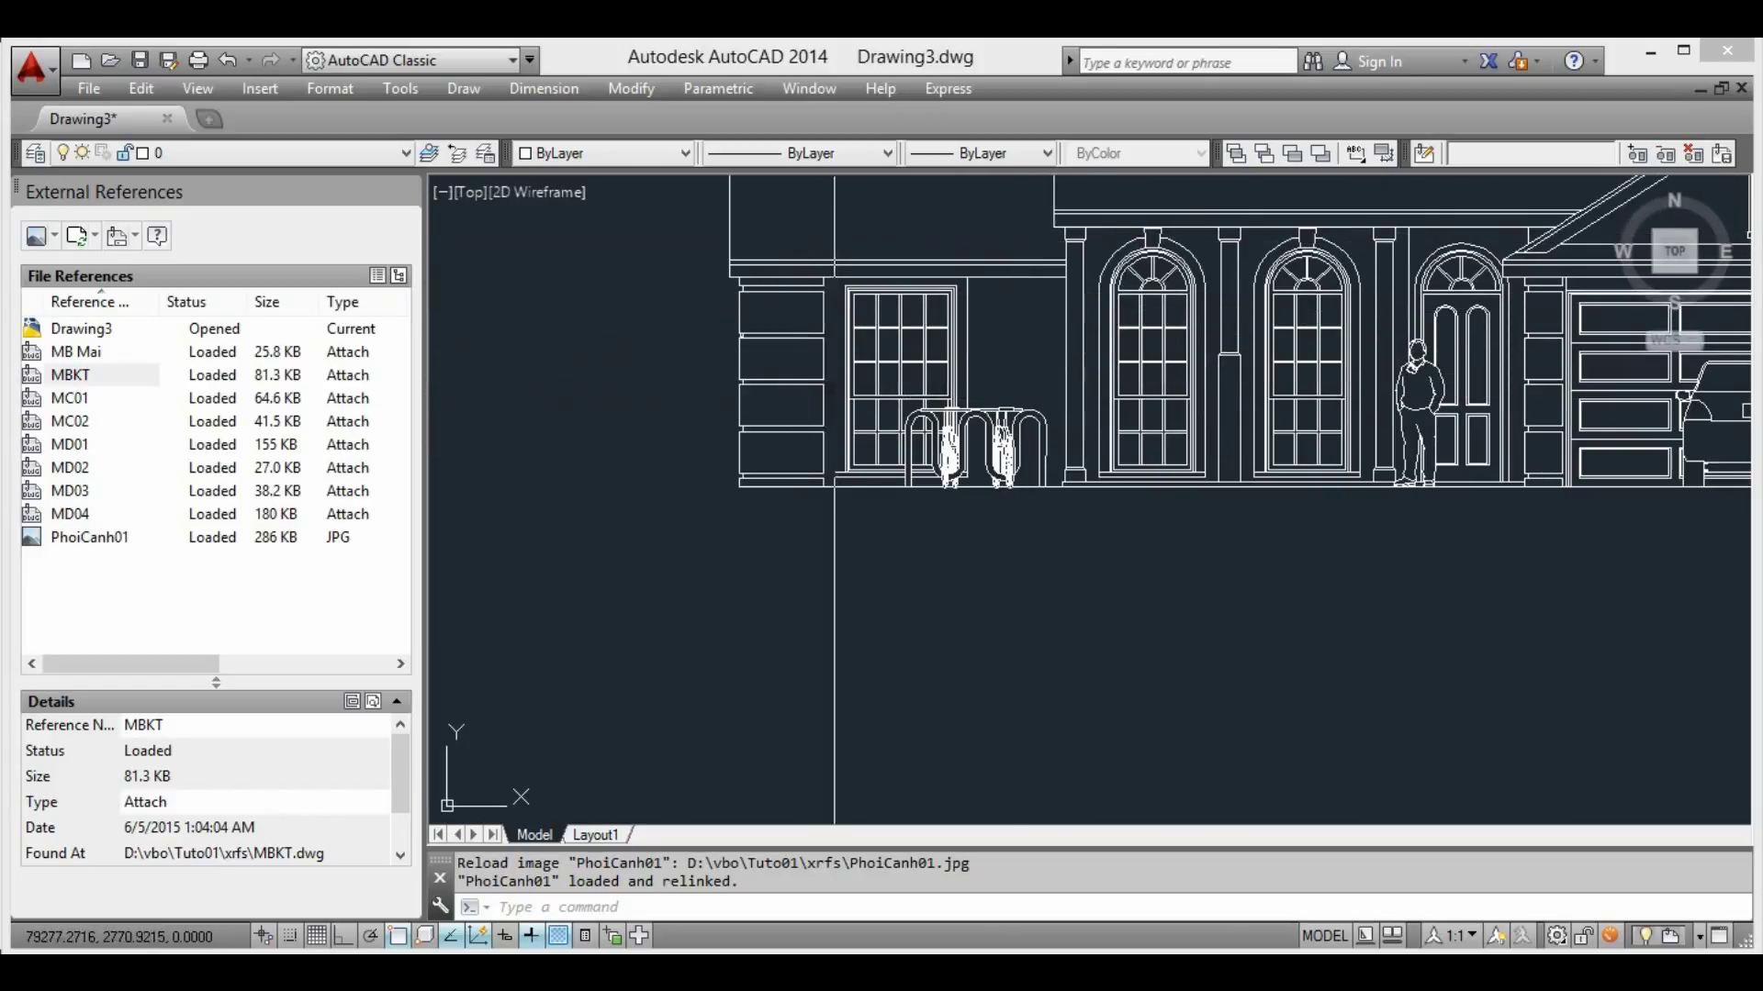
{"action": "scroll", "coordinate": [812, 341], "scroll_direction": "up", "scroll_amount": 1}
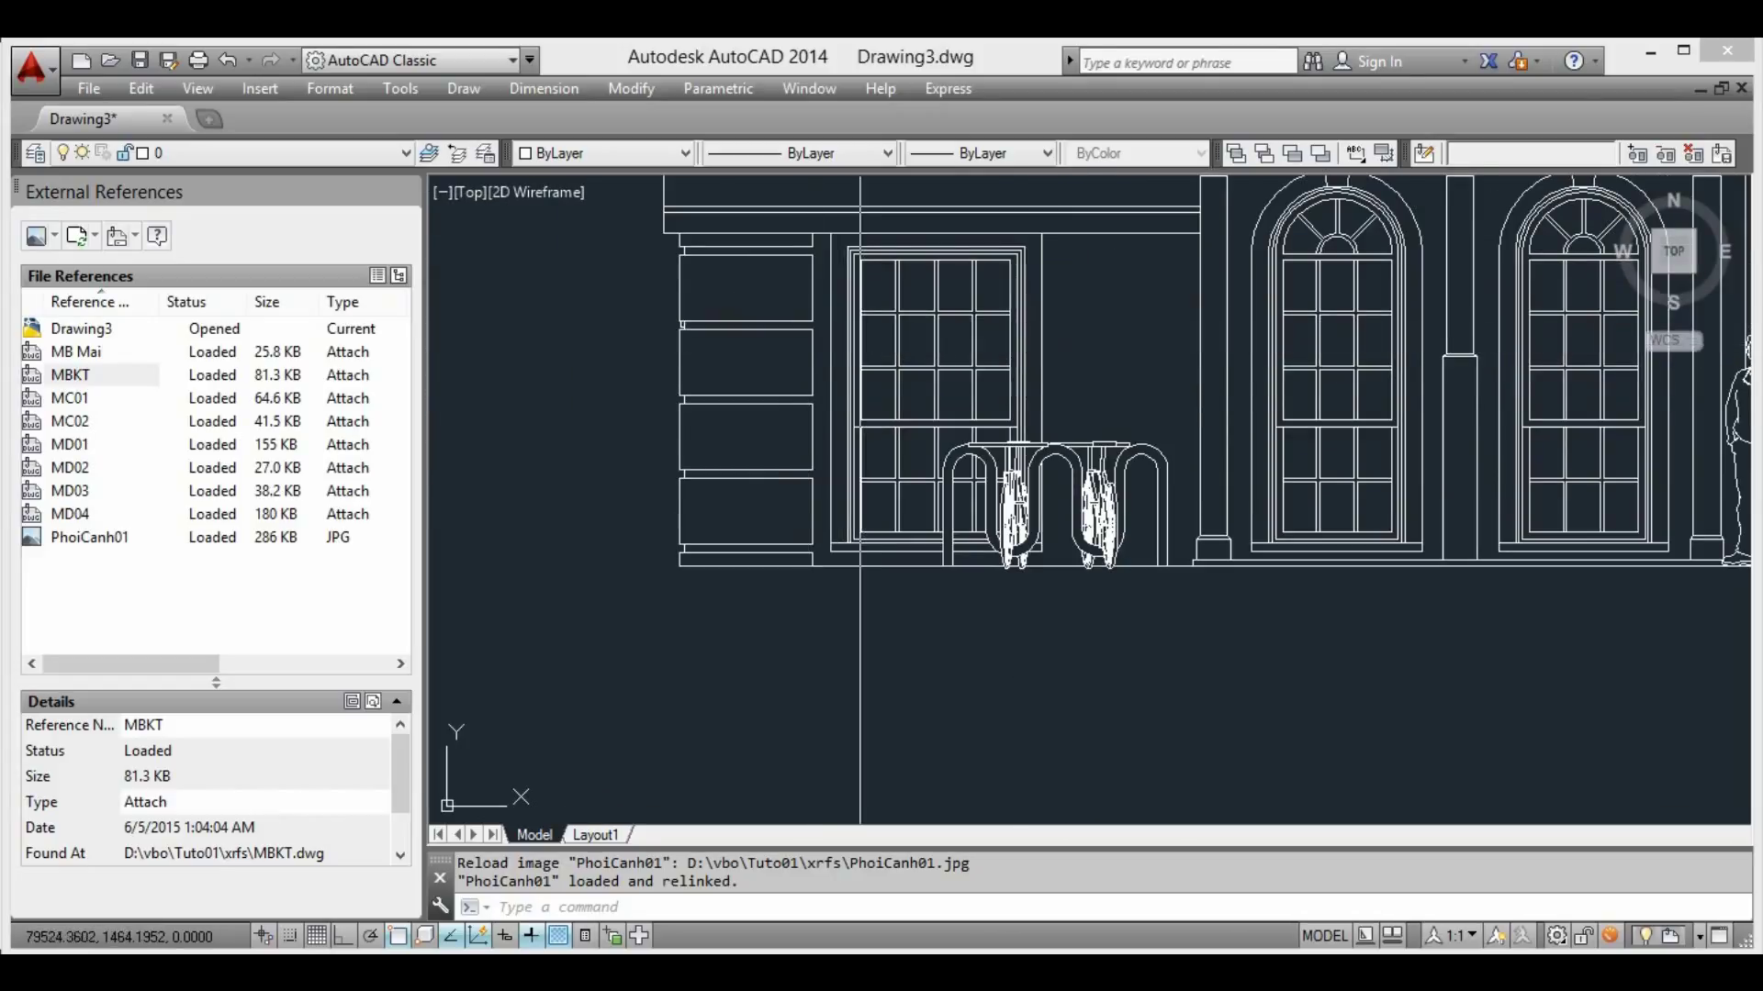
{"action": "scroll", "coordinate": [936, 449], "scroll_direction": "down", "scroll_amount": 2}
{"action": "scroll", "coordinate": [918, 459], "scroll_direction": "up", "scroll_amount": 4}
{"action": "scroll", "coordinate": [918, 459], "scroll_direction": "down", "scroll_amount": 1}
{"action": "scroll", "coordinate": [899, 450], "scroll_direction": "down", "scroll_amount": 2}
{"action": "scroll", "coordinate": [854, 427], "scroll_direction": "up", "scroll_amount": 1}
{"action": "scroll", "coordinate": [850, 424], "scroll_direction": "up", "scroll_amount": 1}
{"action": "scroll", "coordinate": [850, 424], "scroll_direction": "down", "scroll_amount": 2}
{"action": "scroll", "coordinate": [753, 429], "scroll_direction": "up", "scroll_amount": 1}
{"action": "scroll", "coordinate": [668, 431], "scroll_direction": "down", "scroll_amount": 1}
{"action": "scroll", "coordinate": [668, 431], "scroll_direction": "down", "scroll_amount": 1}
{"action": "scroll", "coordinate": [669, 431], "scroll_direction": "down", "scroll_amount": 1}
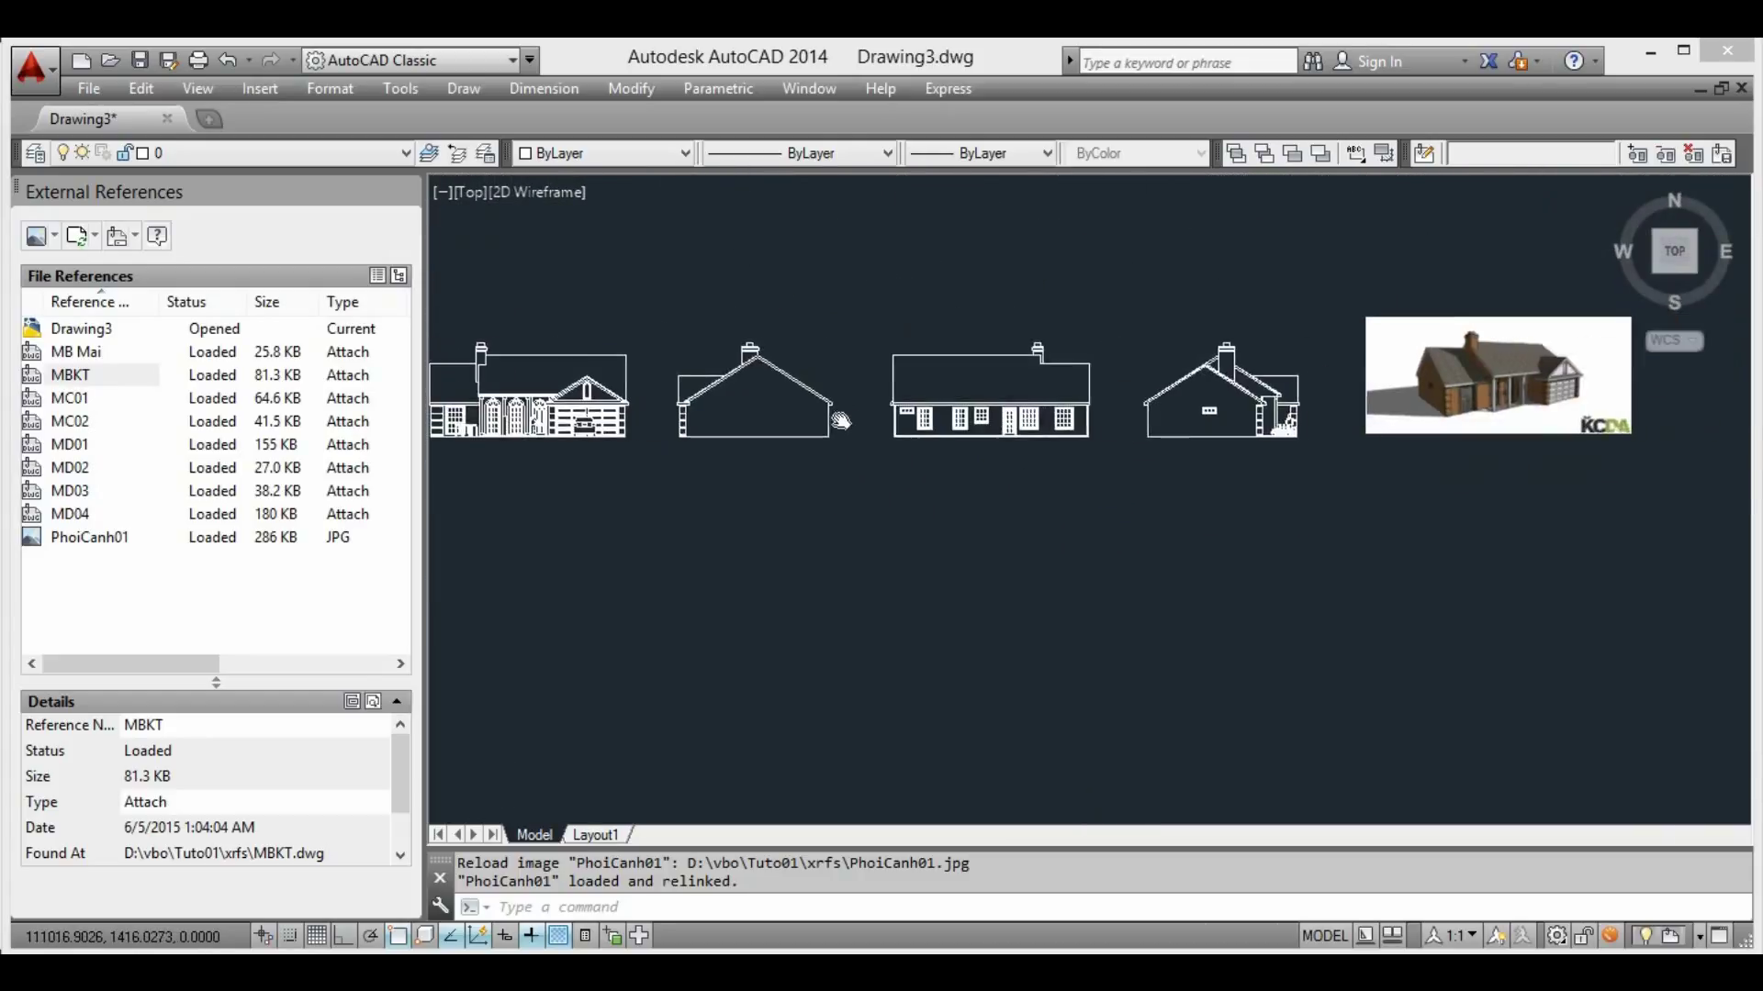
{"action": "scroll", "coordinate": [918, 423], "scroll_direction": "up", "scroll_amount": 2}
{"action": "scroll", "coordinate": [1004, 398], "scroll_direction": "up", "scroll_amount": 2}
Pan the view to show the PhoiCanh01 render beside the side elevation
{"action": "middle_click_drag", "start_coordinate": [1000, 367], "coordinate": [1000, 397]}
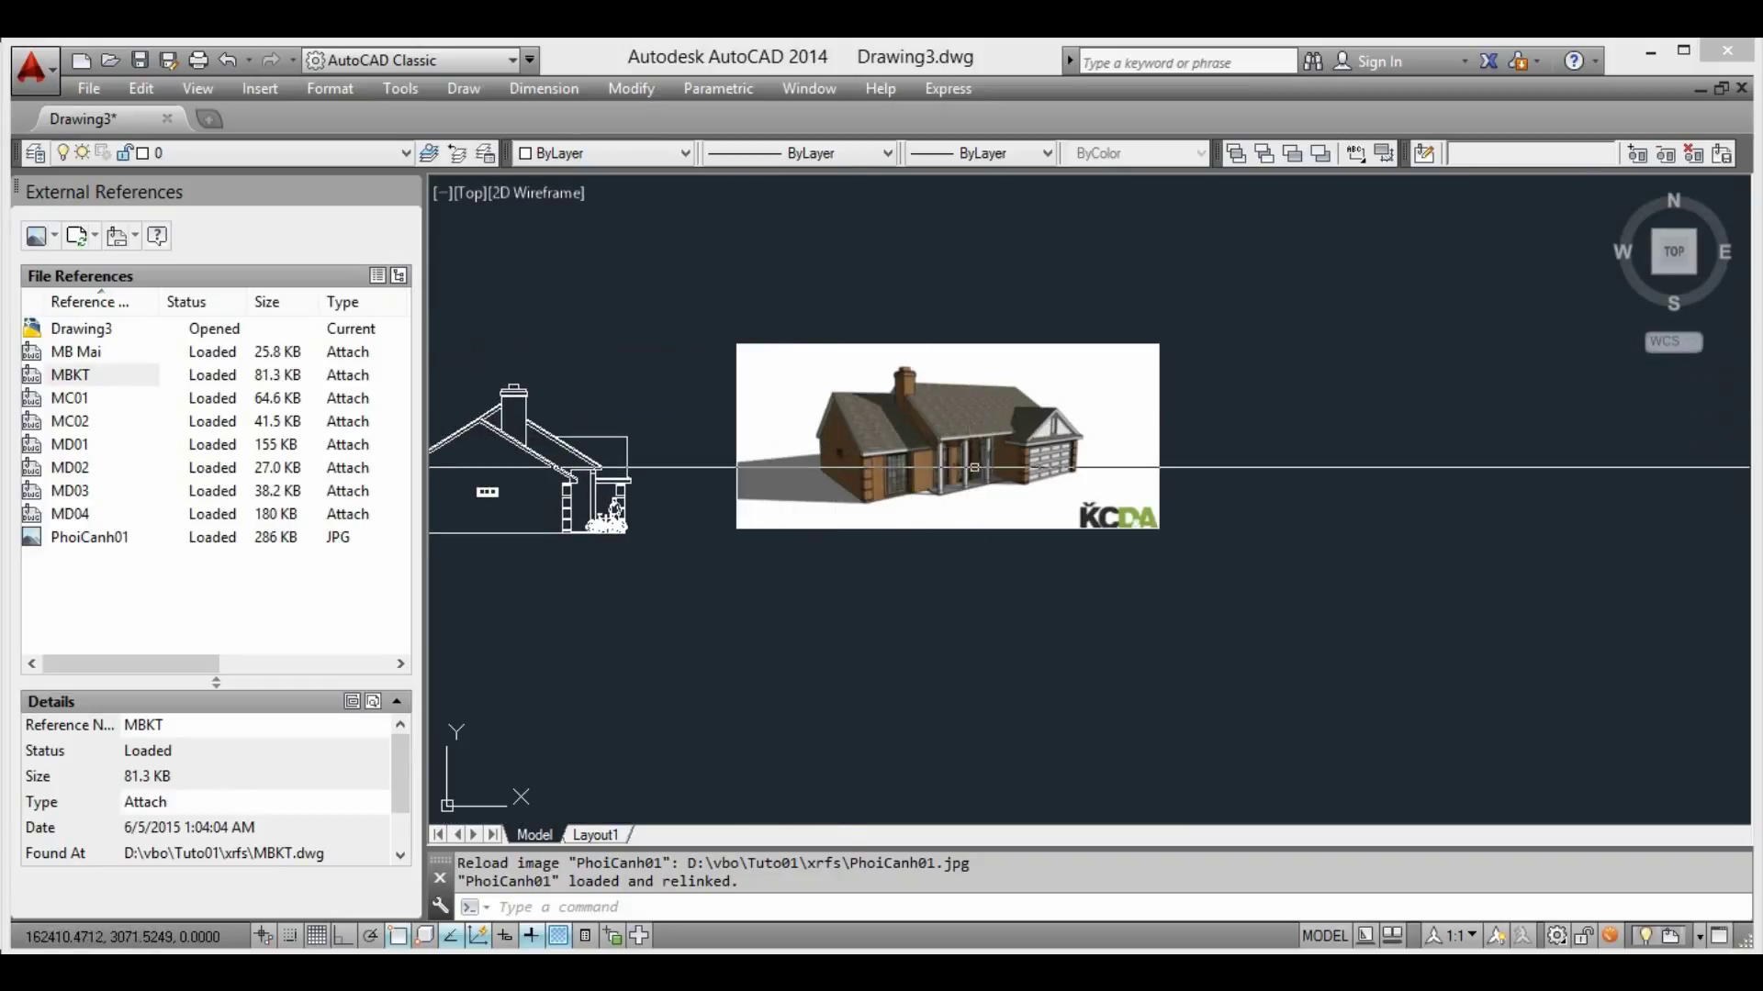
{"action": "middle_click_drag", "start_coordinate": [991, 464], "coordinate": [988, 482]}
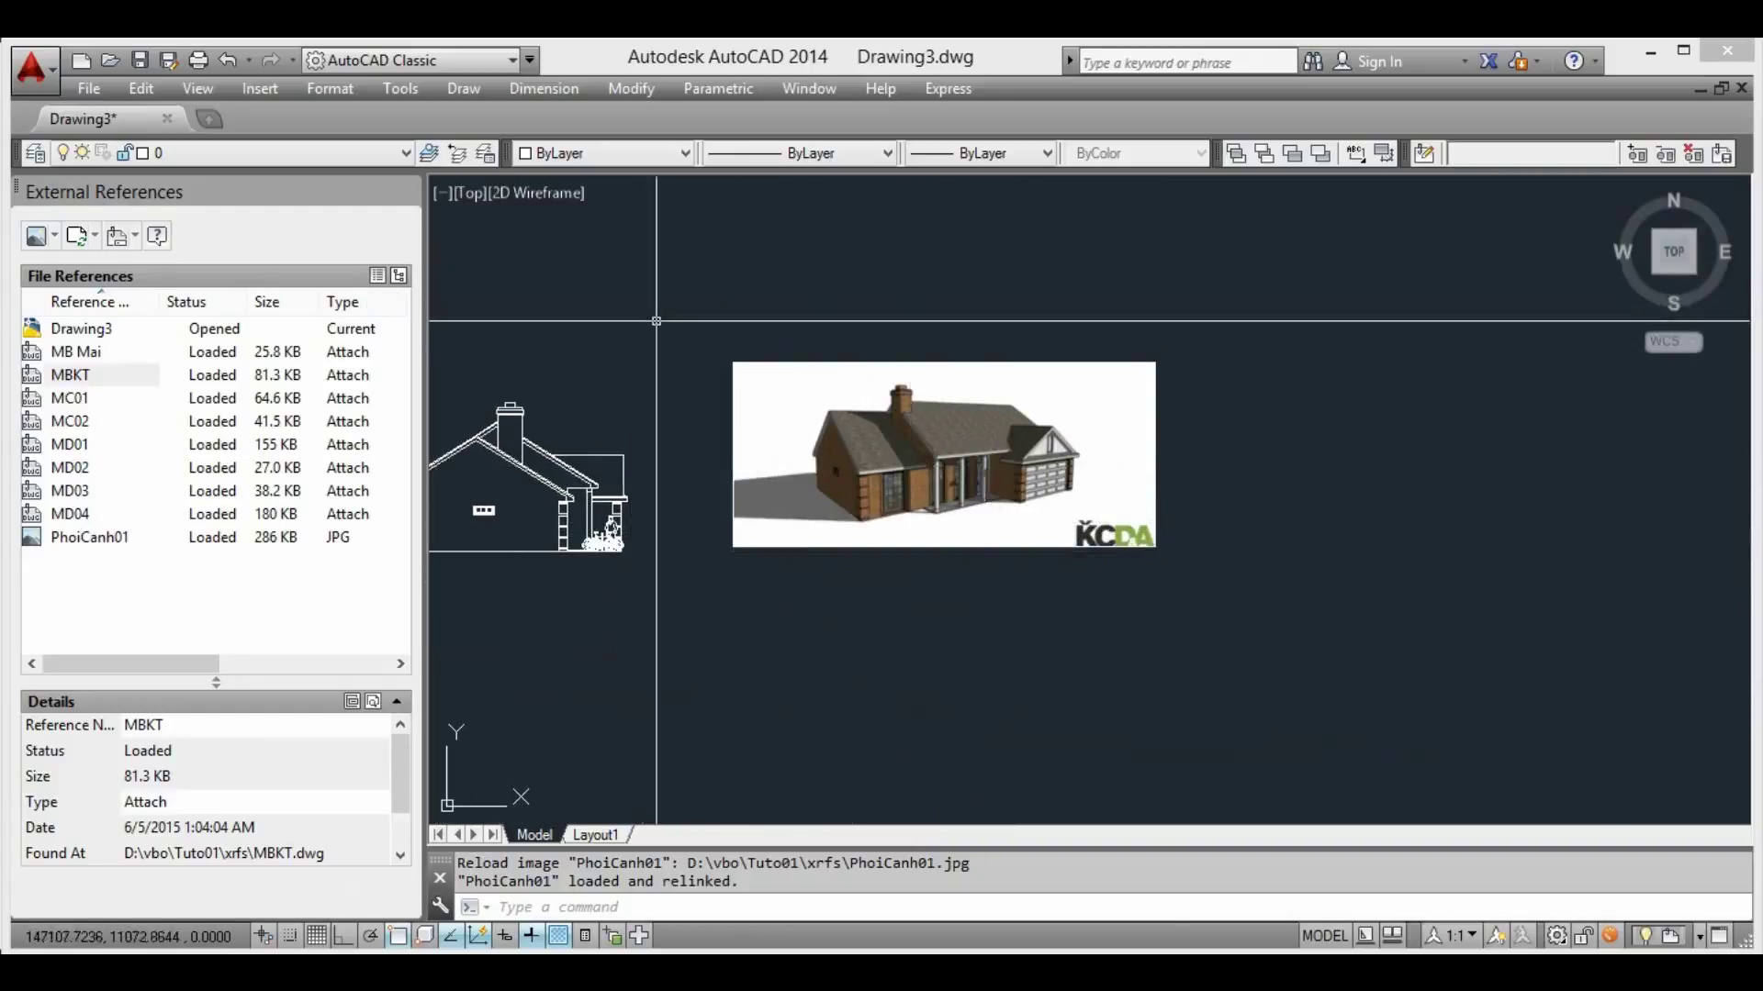
{"action": "middle_click_drag", "start_coordinate": [683, 331], "coordinate": [841, 387]}
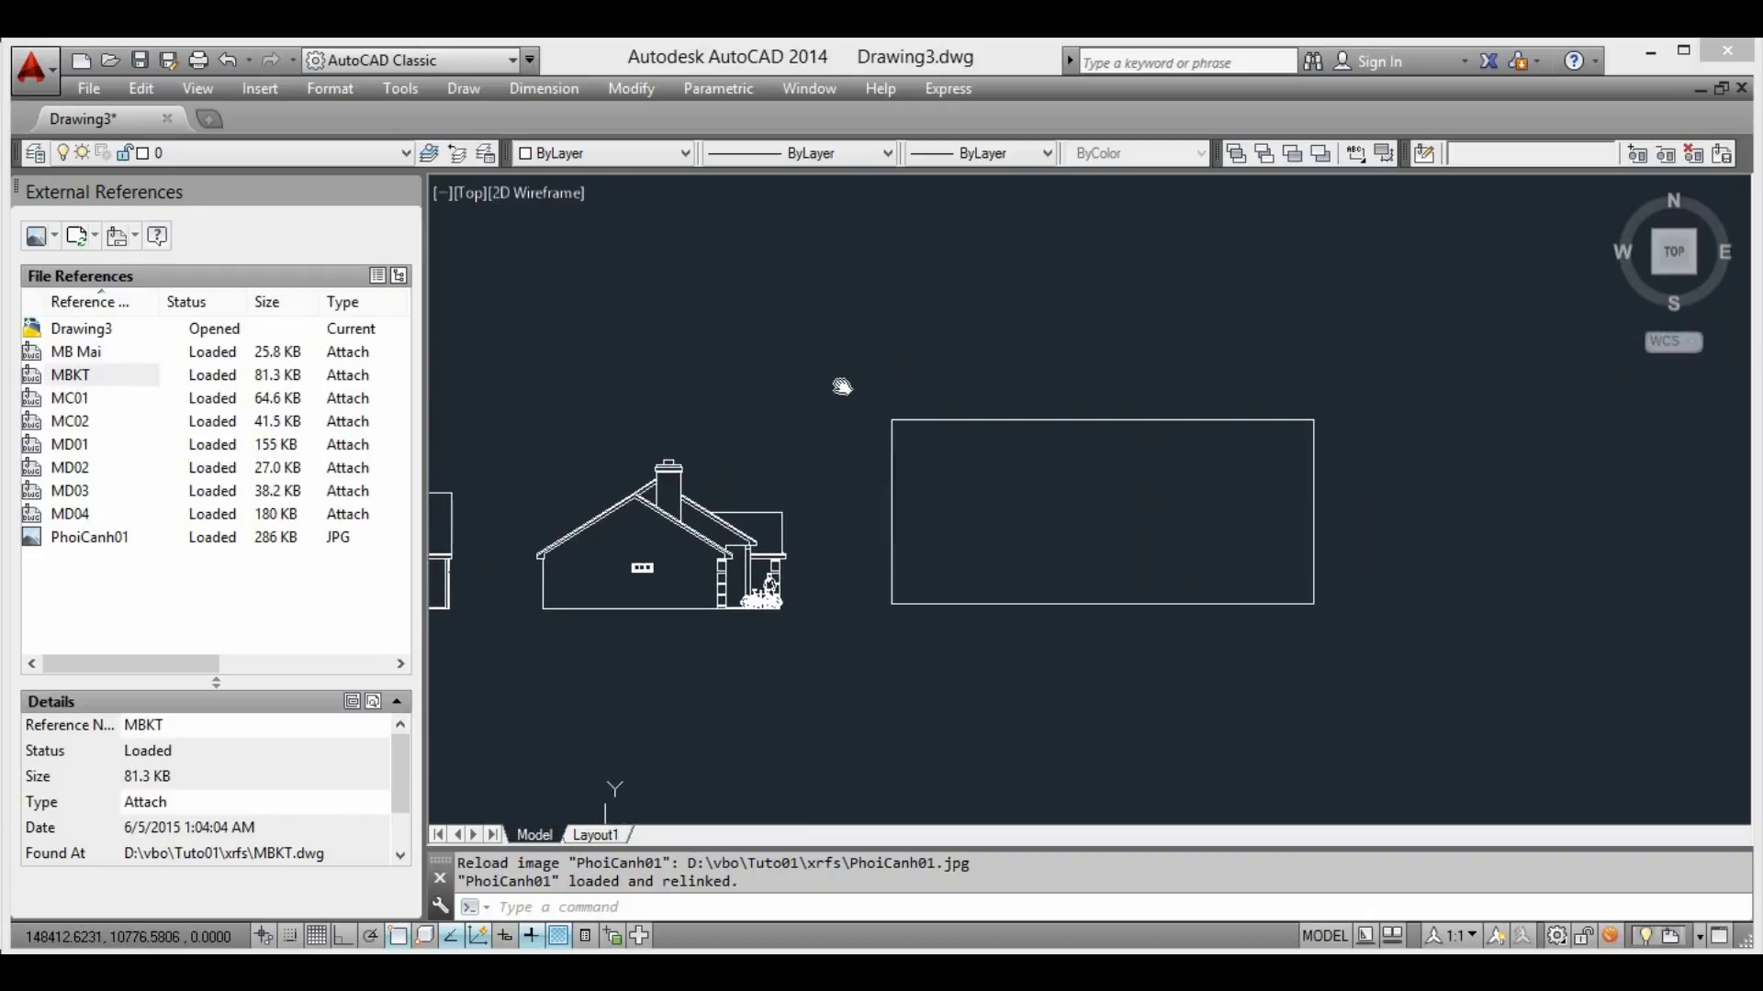
Save the drawing as House_PaulWall in D:\vbo\Tuto01
{"action": "left_click", "coordinate": [92, 98]}
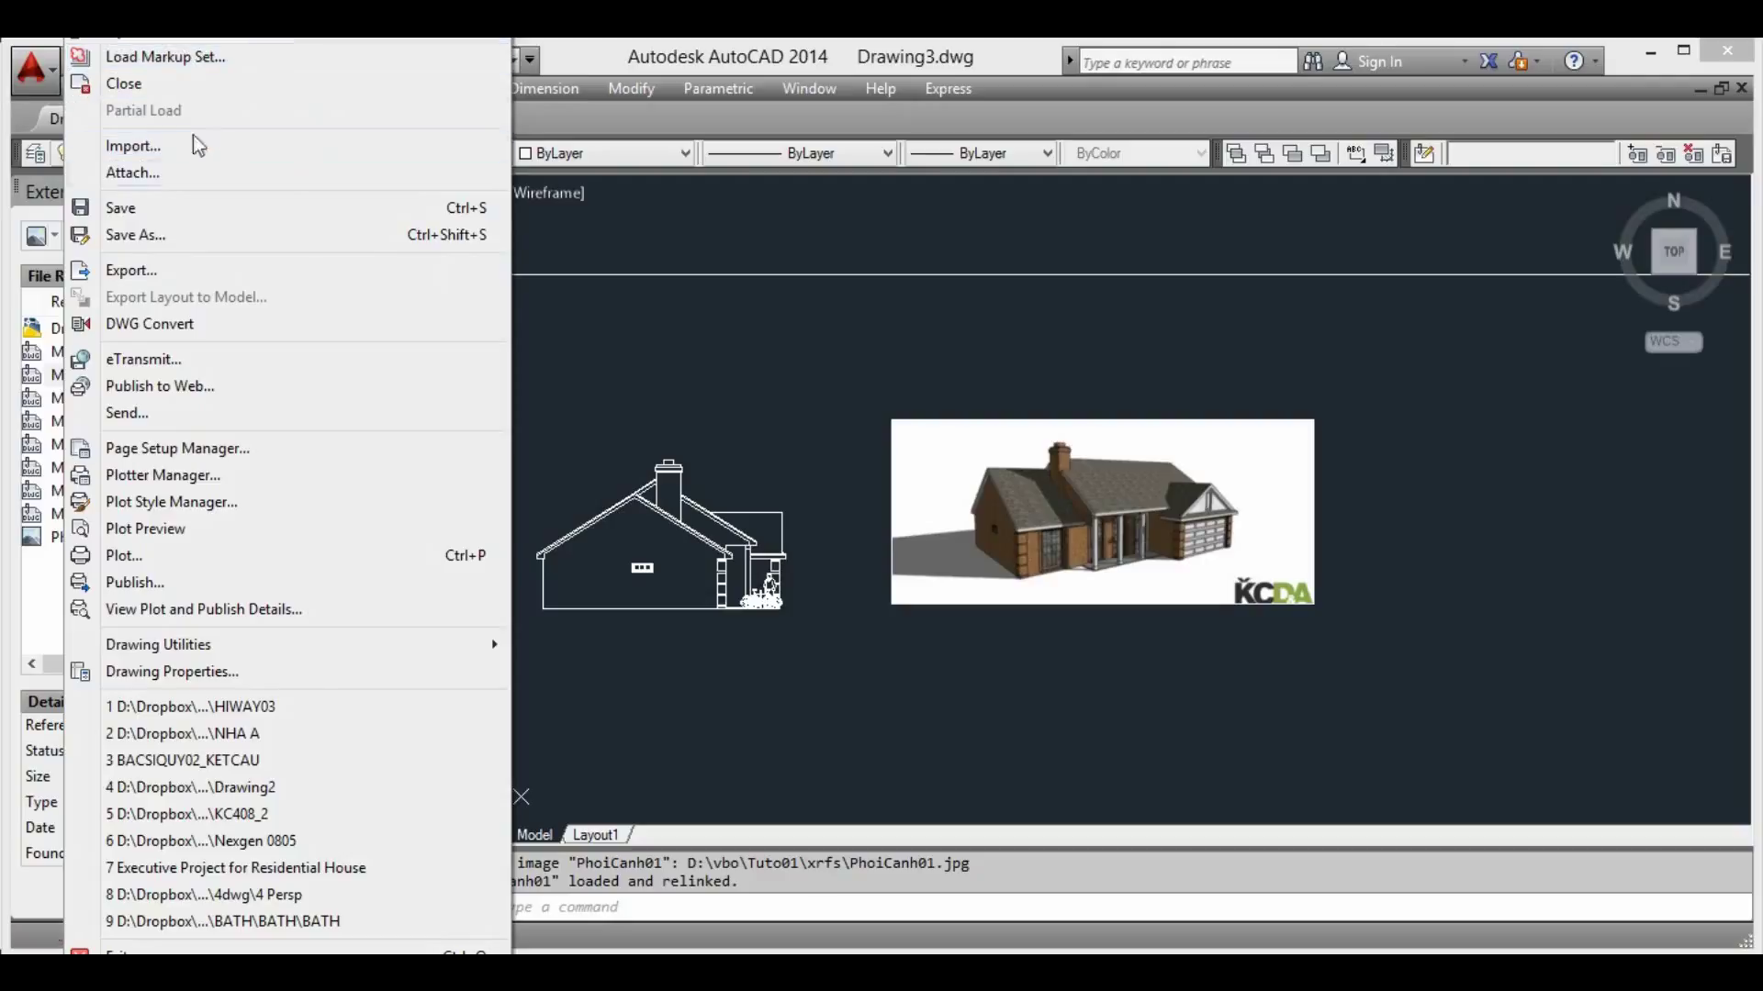
{"action": "left_click", "coordinate": [202, 210]}
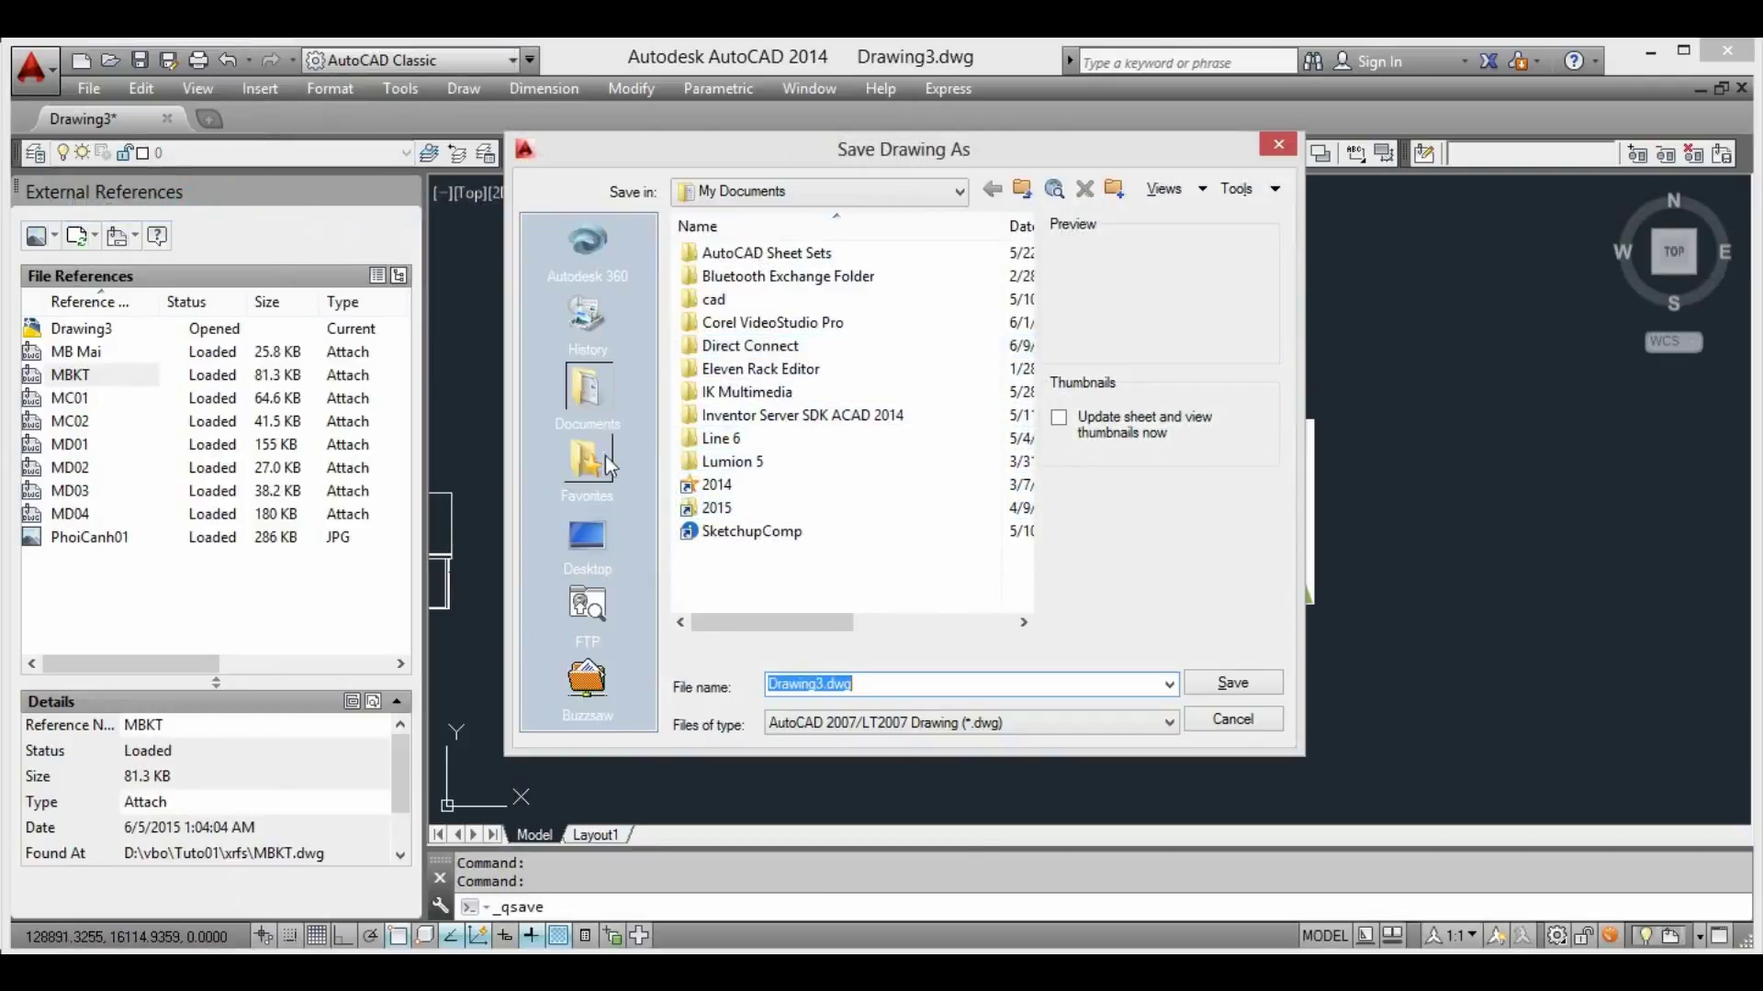
{"action": "left_click", "coordinate": [863, 191]}
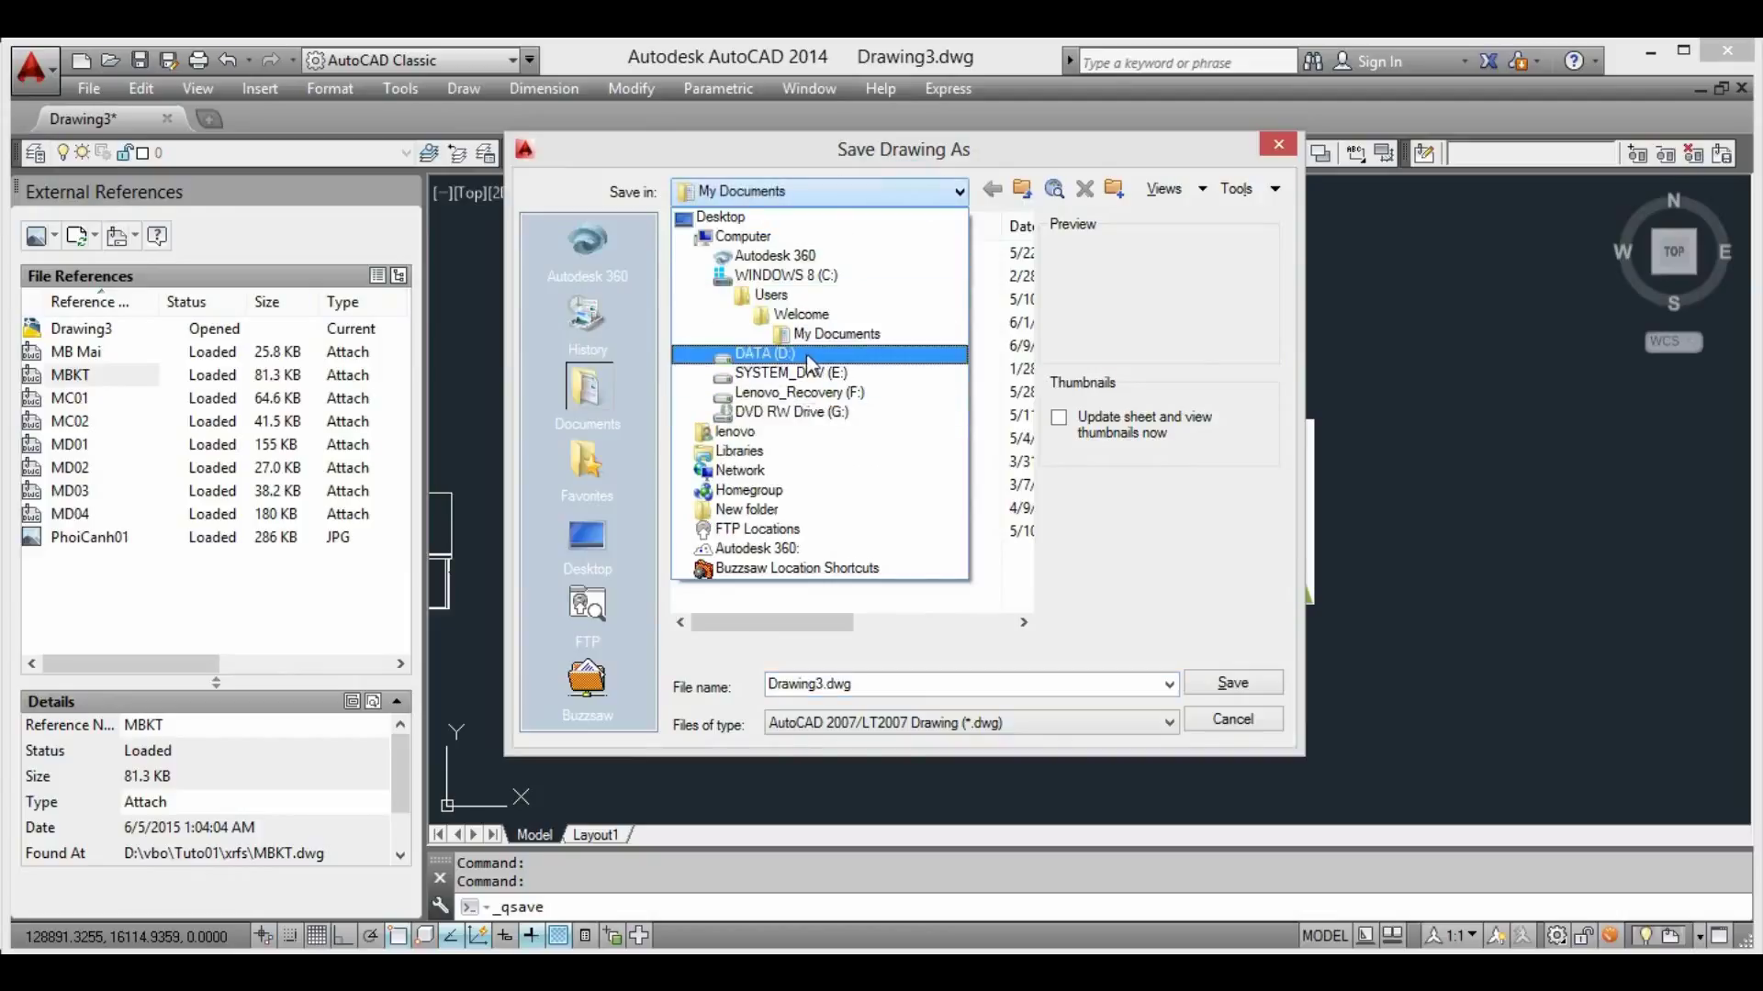
{"action": "left_click", "coordinate": [806, 354]}
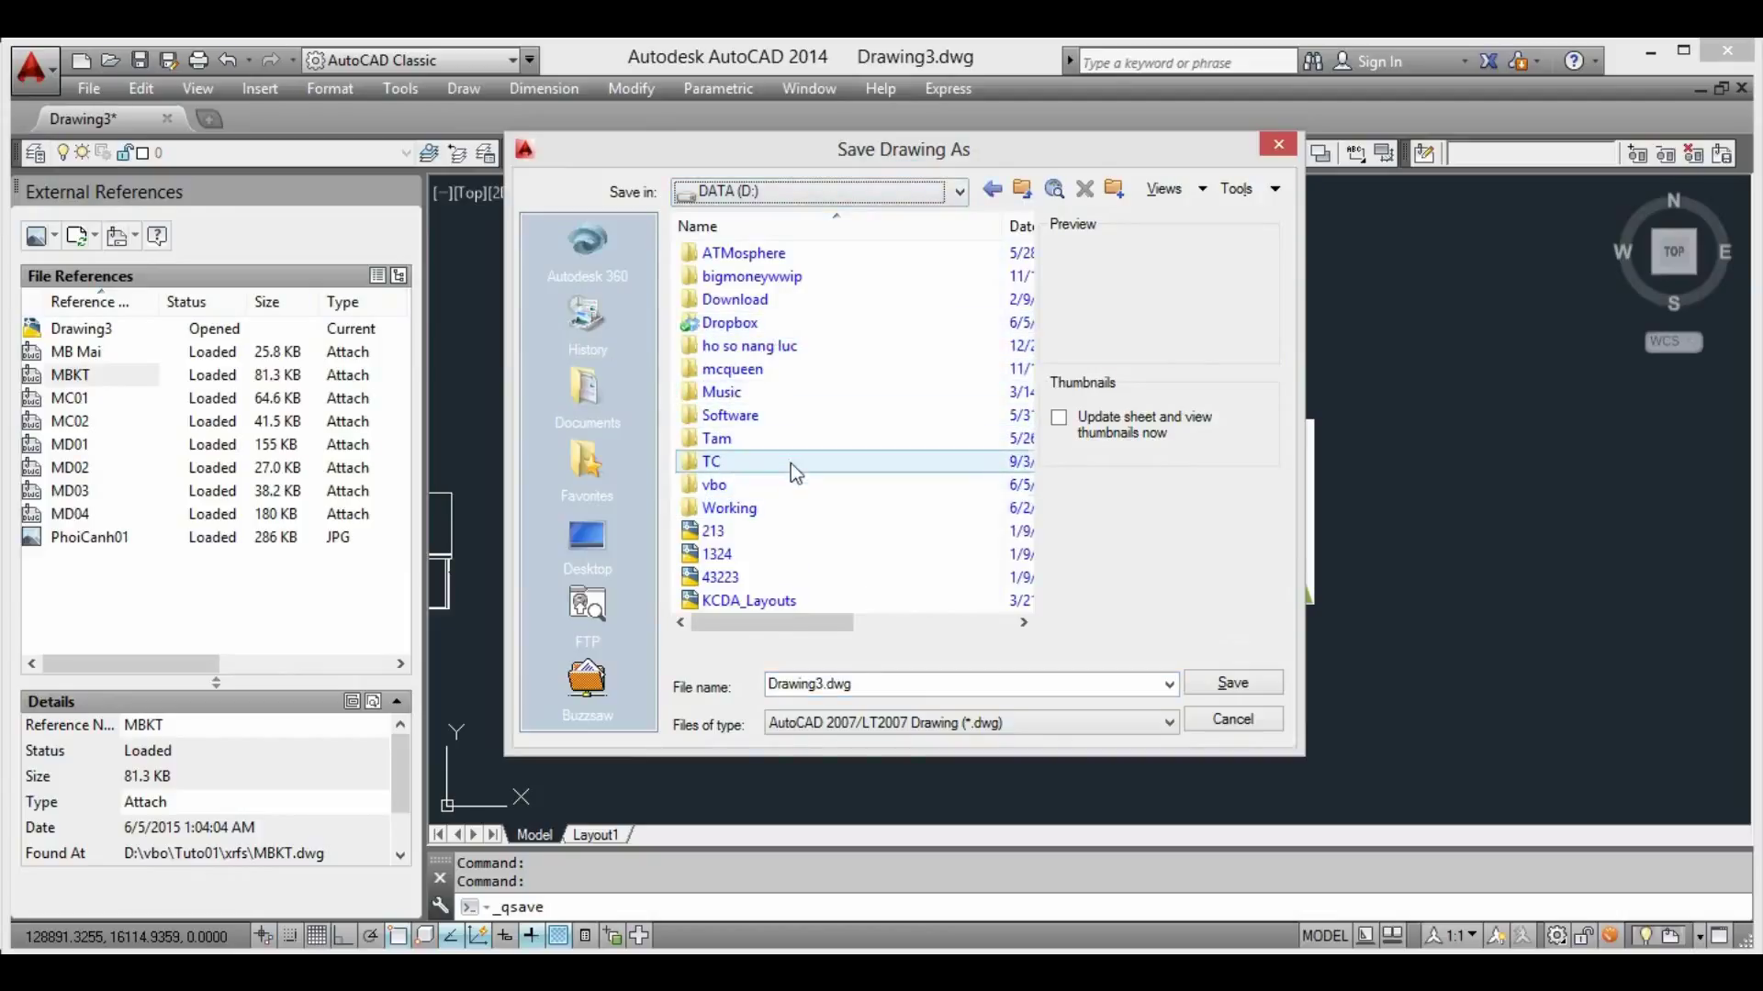
{"action": "double_click", "coordinate": [773, 483]}
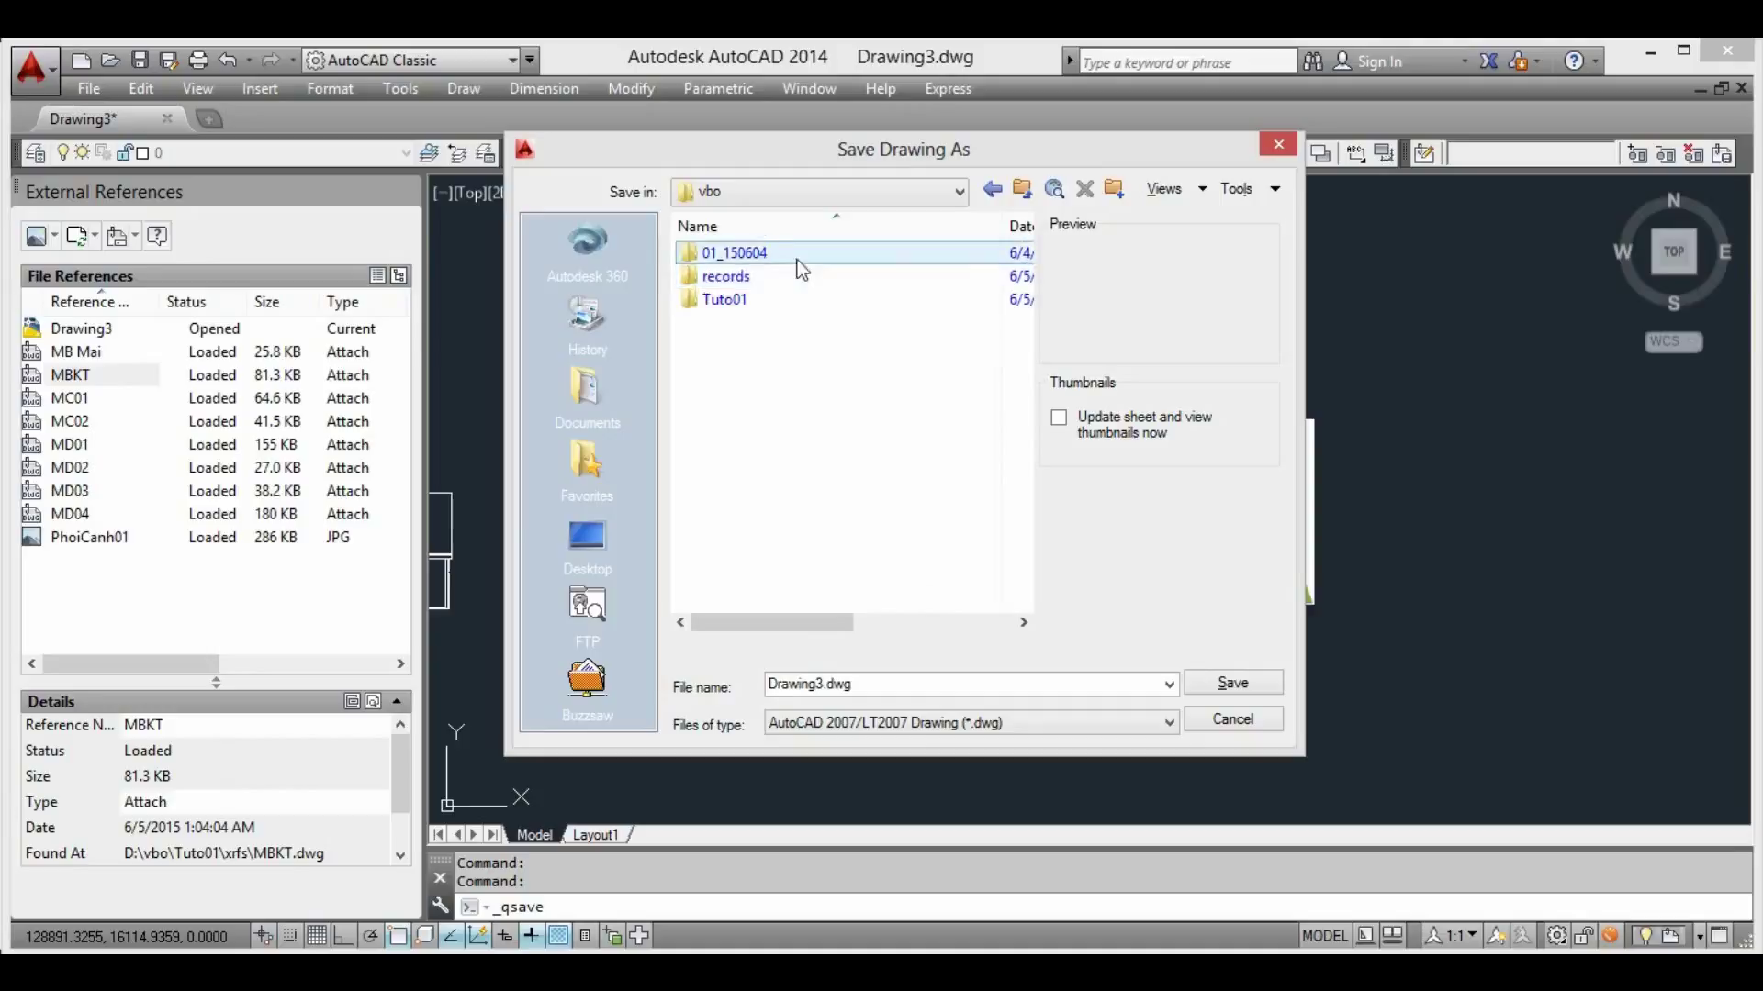
{"action": "double_click", "coordinate": [793, 299]}
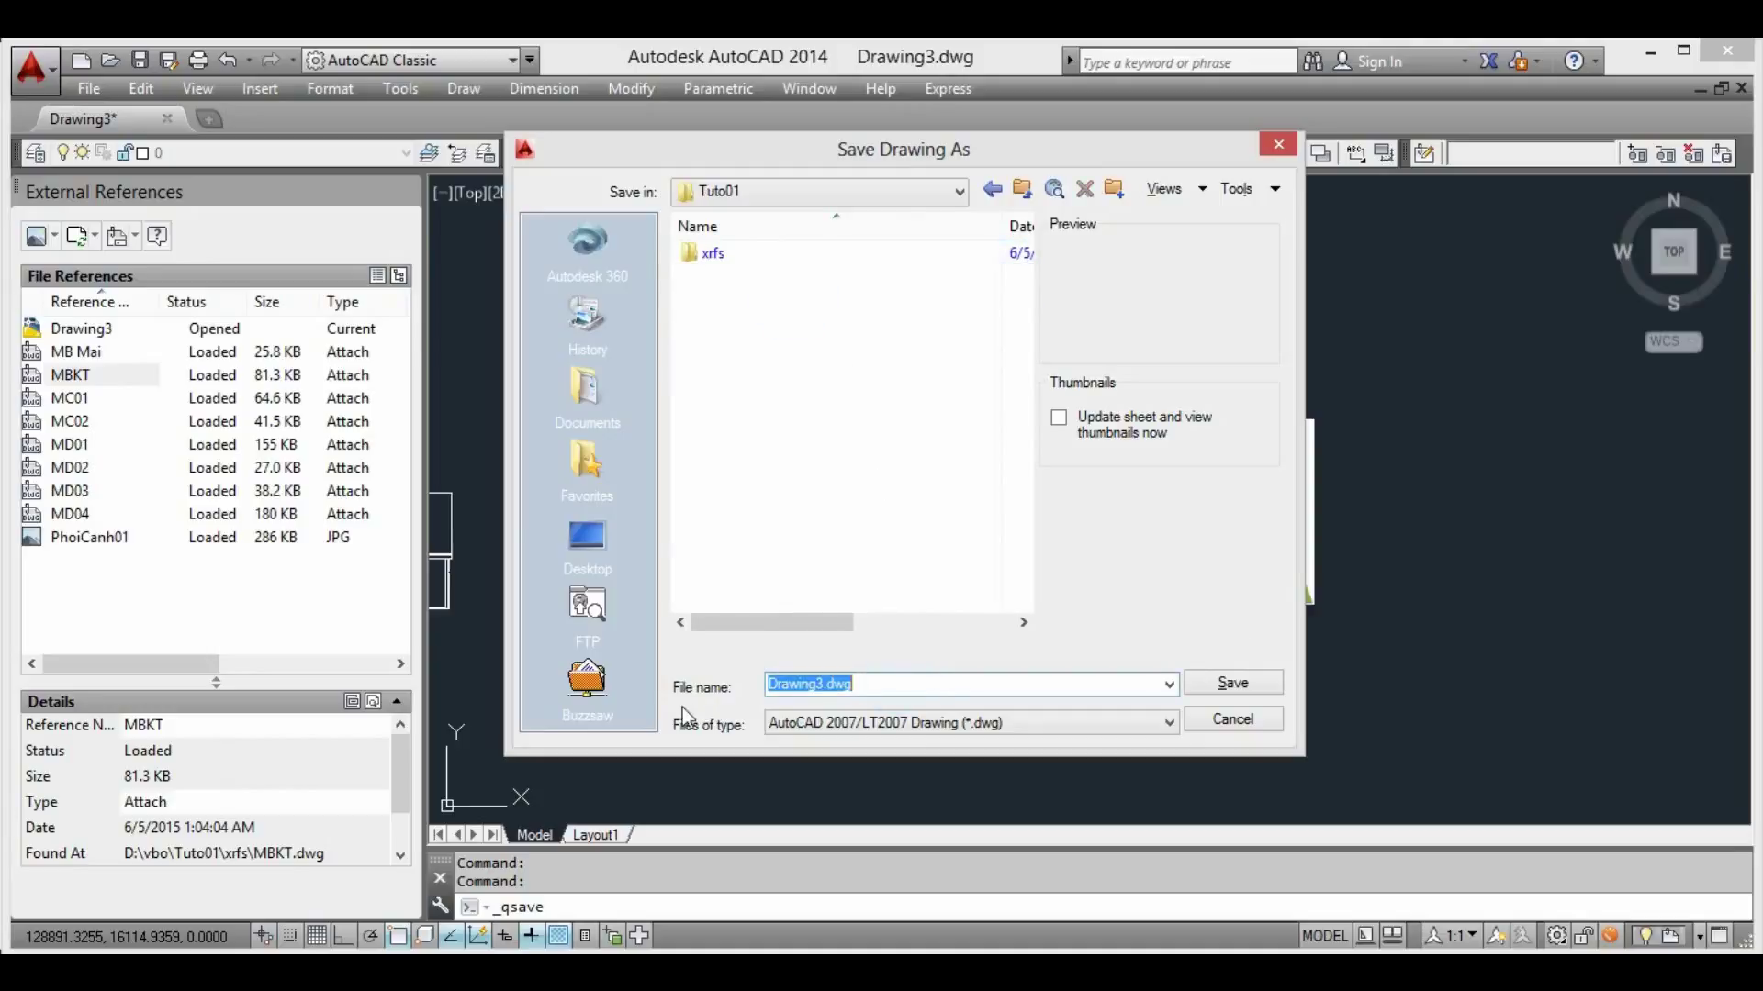
{"action": "type", "text": "Housew"}
{"action": "key", "text": "BackSpace"}
{"action": "type", "text": "_"}
{"action": "type", "text": "Pa"}
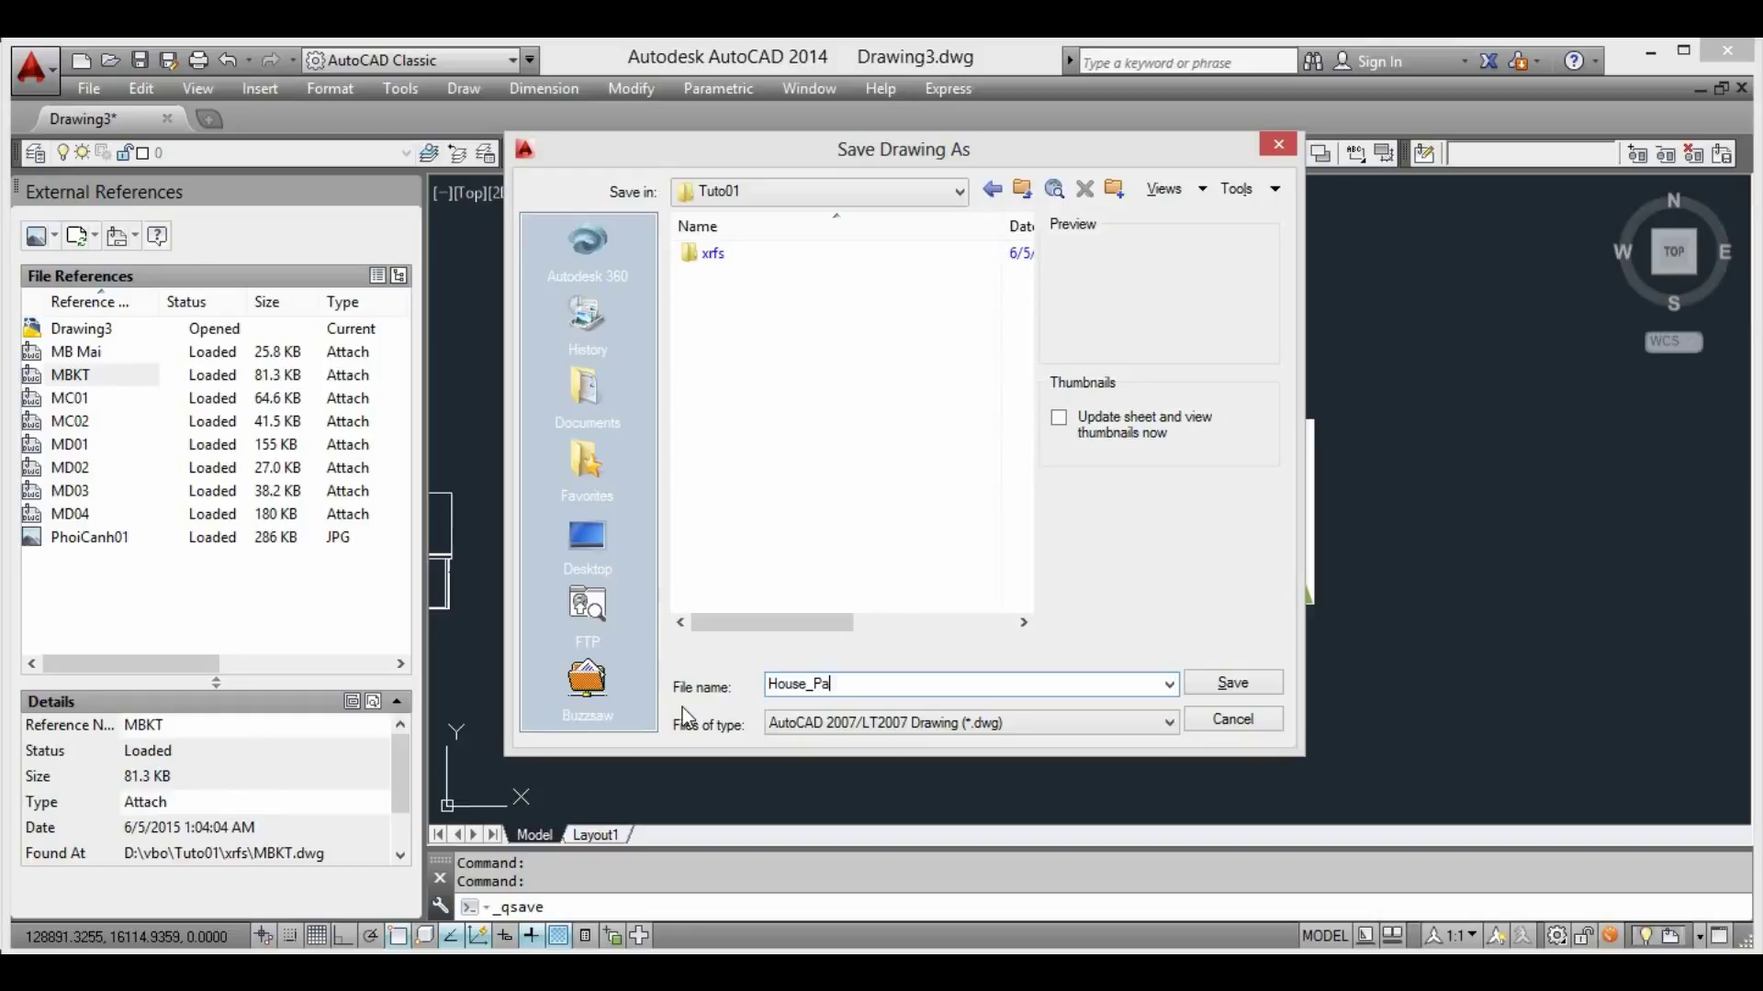
{"action": "type", "text": "ulWall"}
{"action": "key", "text": "Return"}
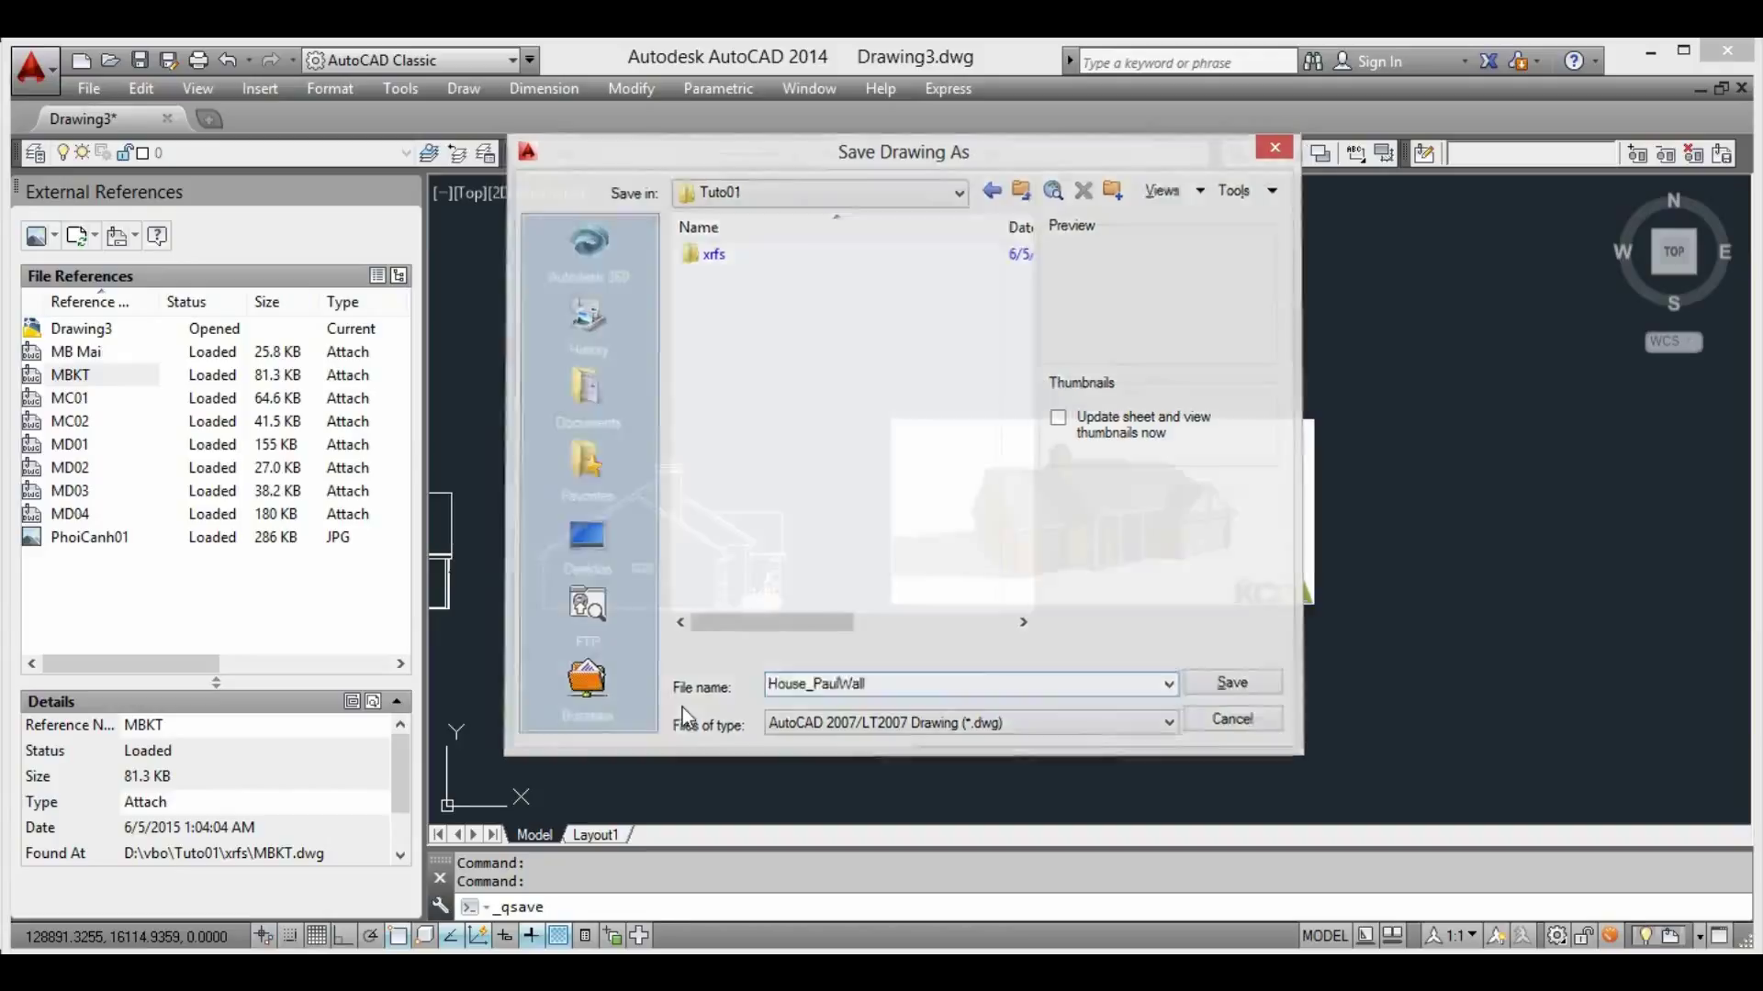
{"action": "middle_click_drag", "start_coordinate": [442, 627], "coordinate": [498, 665]}
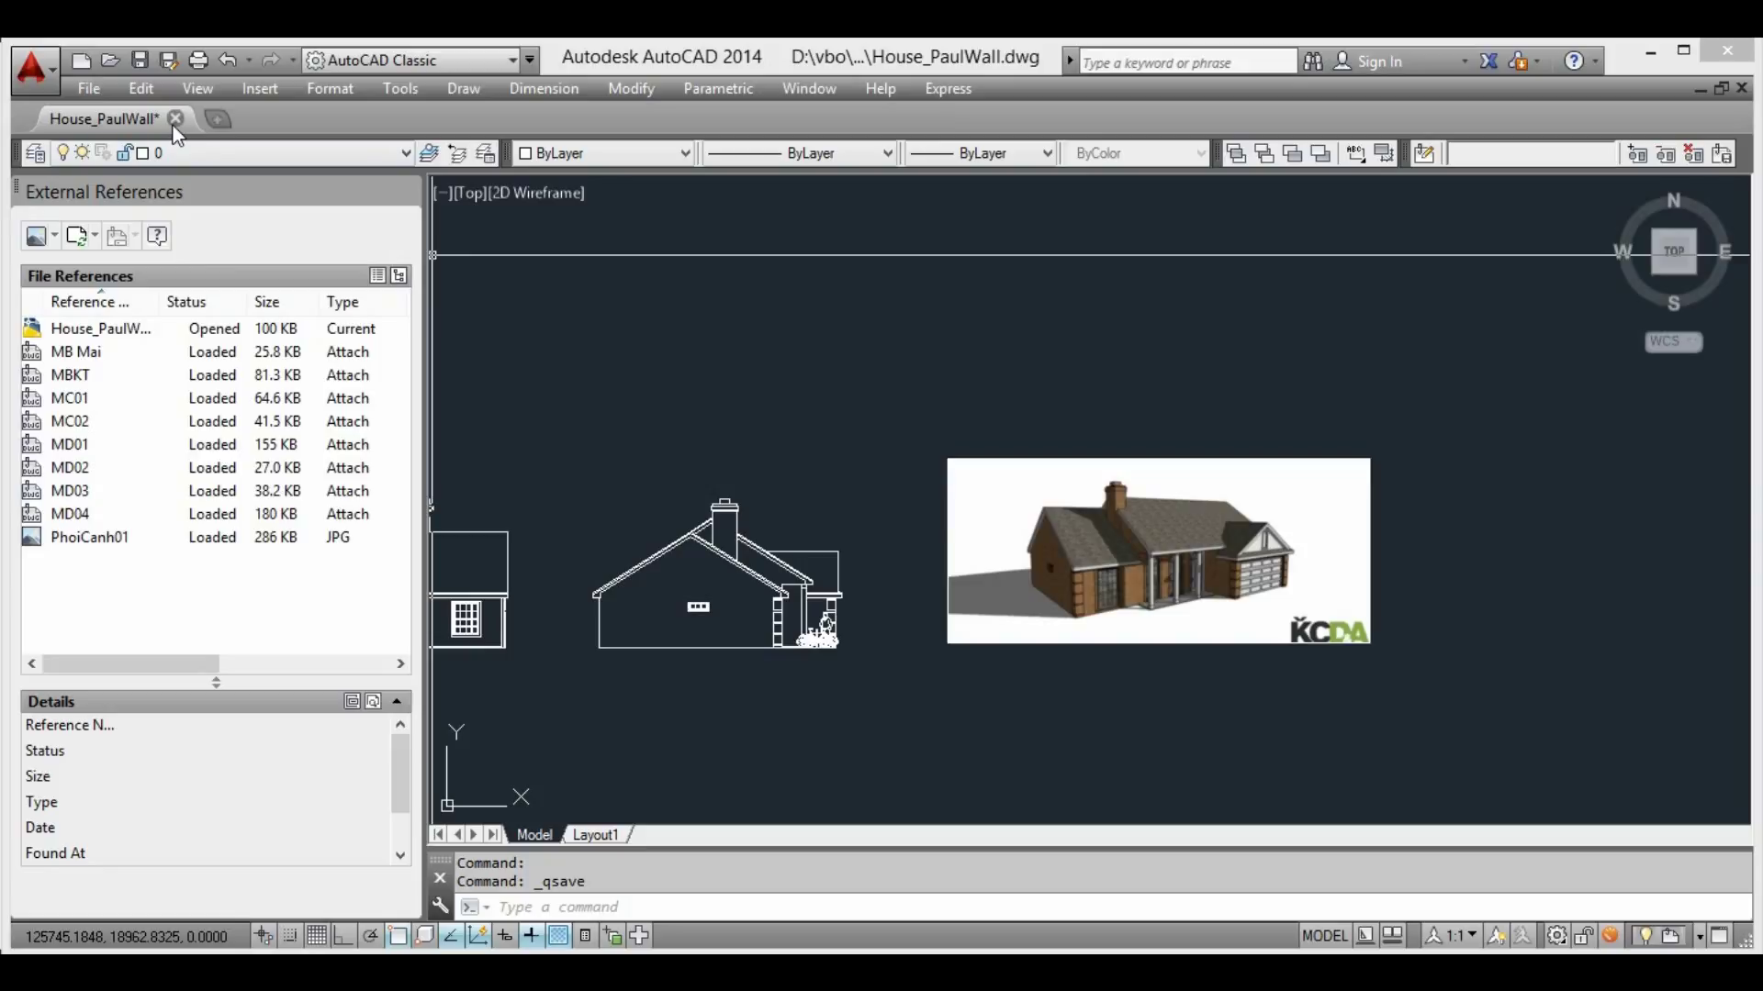
{"action": "left_click", "coordinate": [176, 120]}
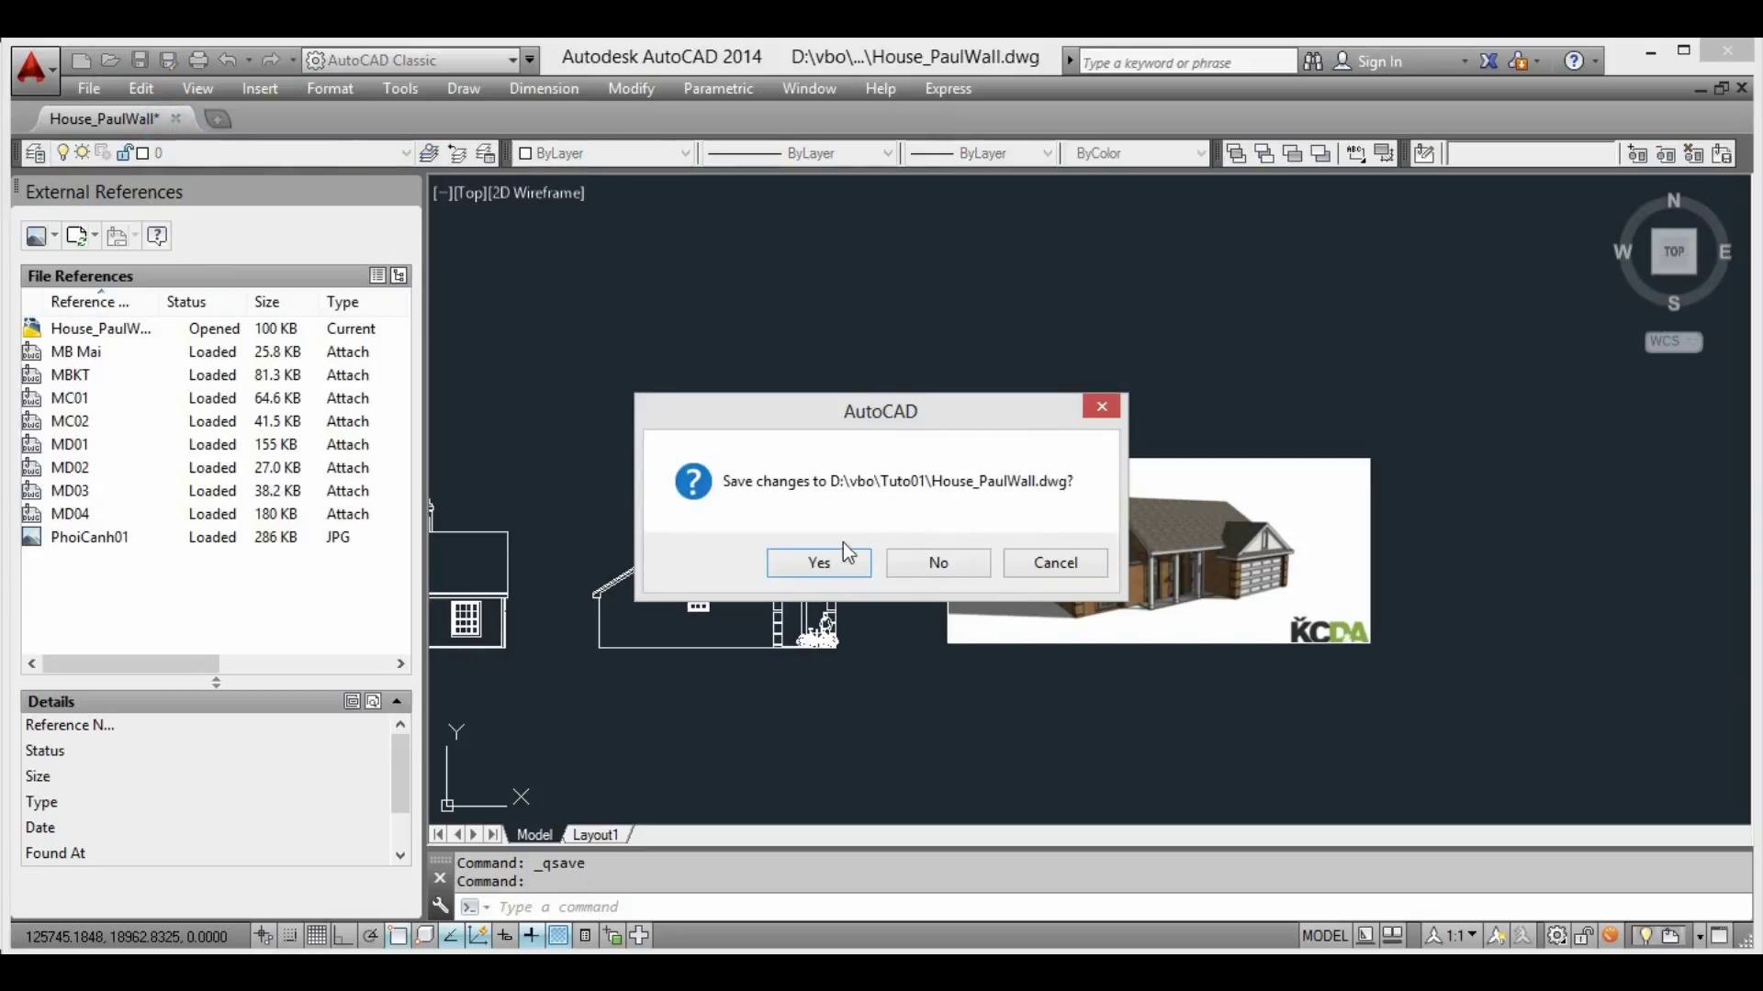
{"action": "left_click", "coordinate": [818, 564]}
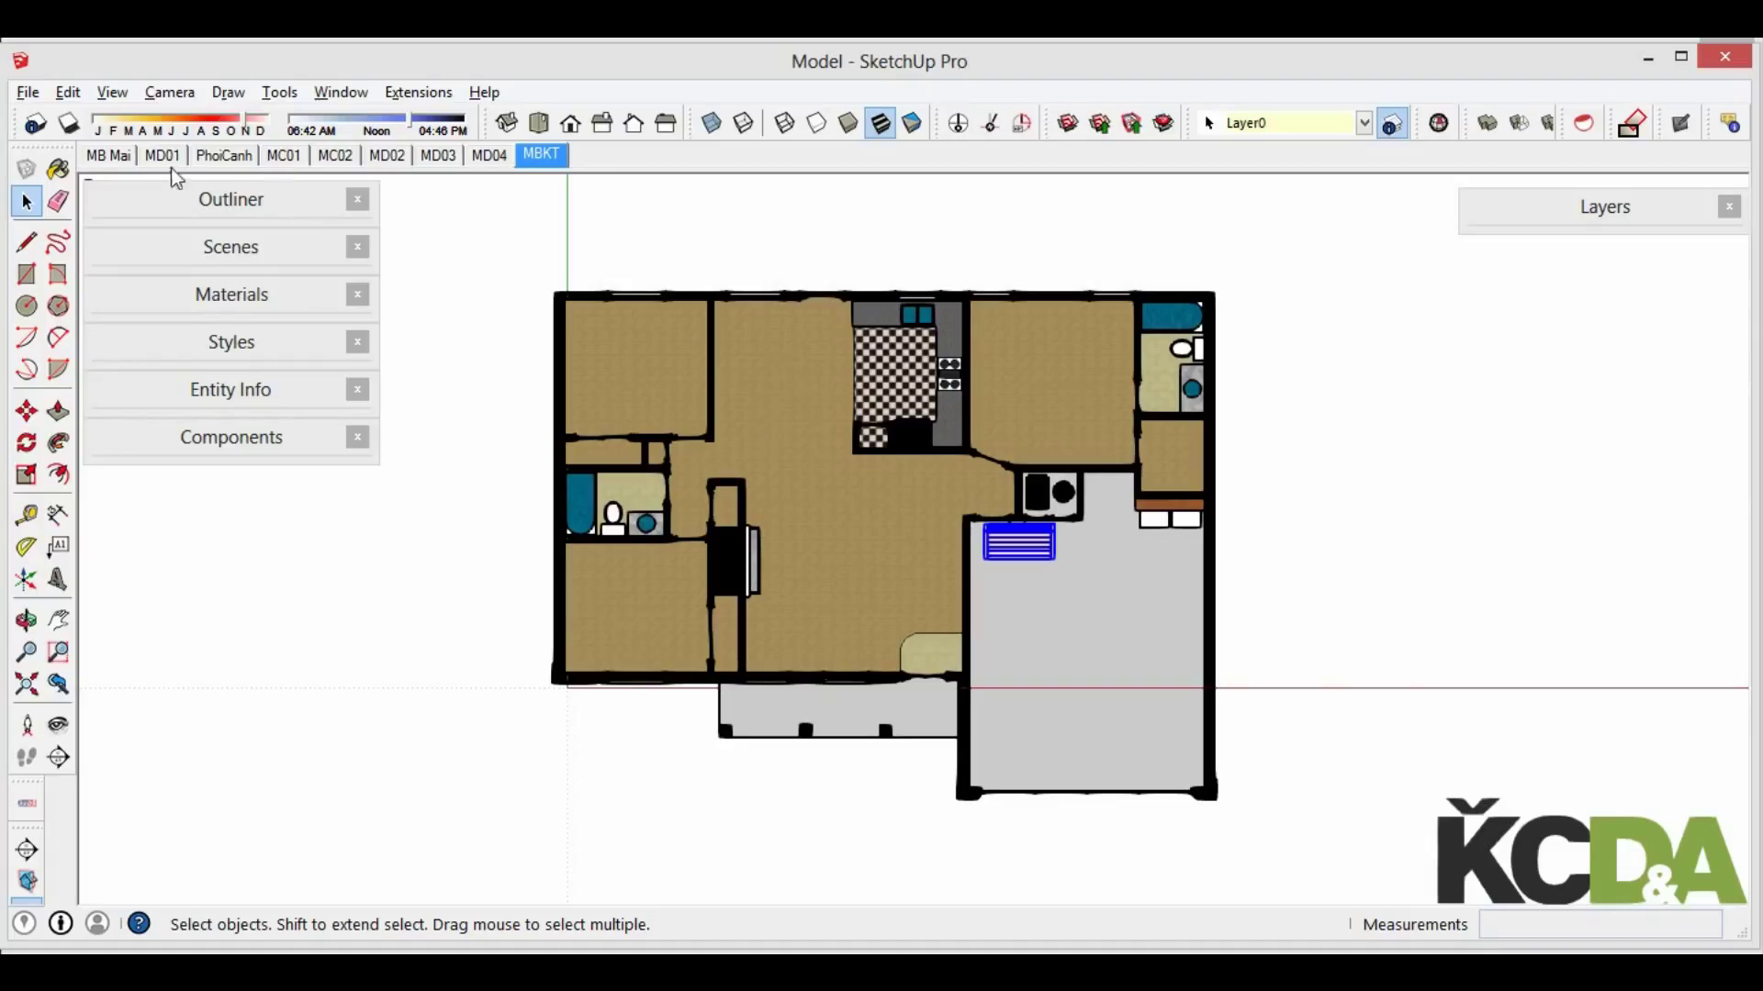
Export the PhoiCanh view as JPEG PhoiCanh01, overwriting the existing image
{"action": "key", "text": "alt+f"}
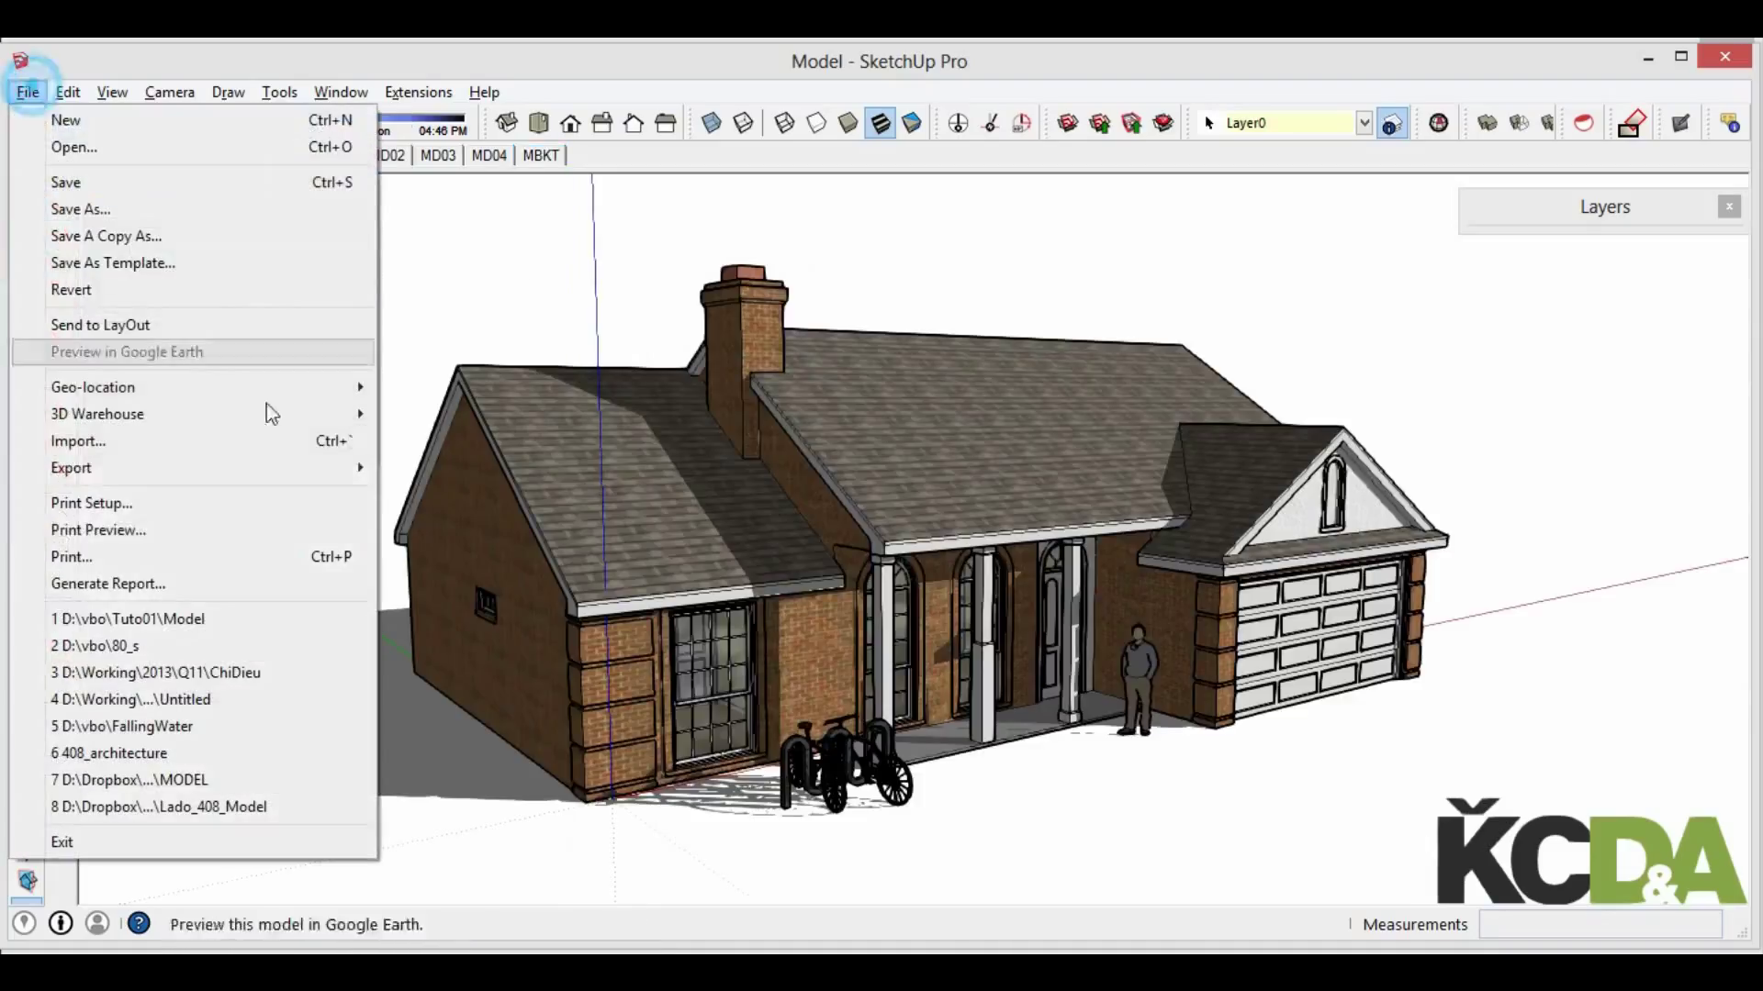
{"action": "mouse_move", "coordinate": [72, 467]}
{"action": "left_click", "coordinate": [439, 495]}
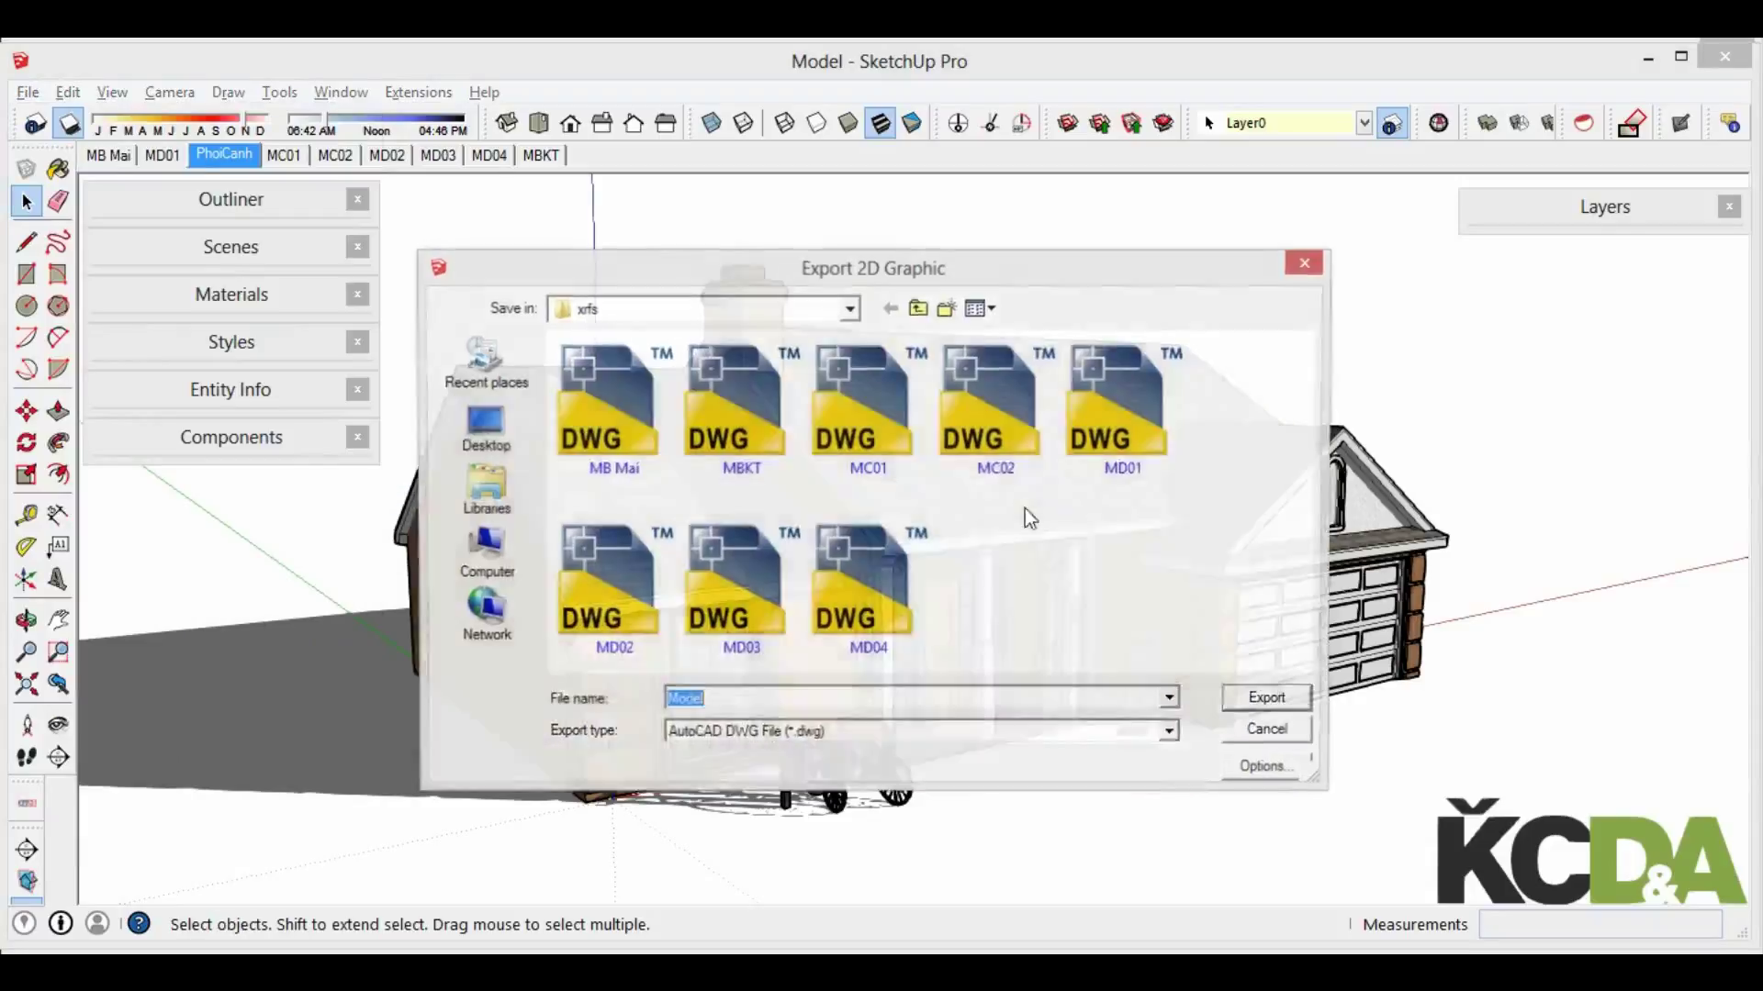
{"action": "left_click", "coordinate": [824, 733]}
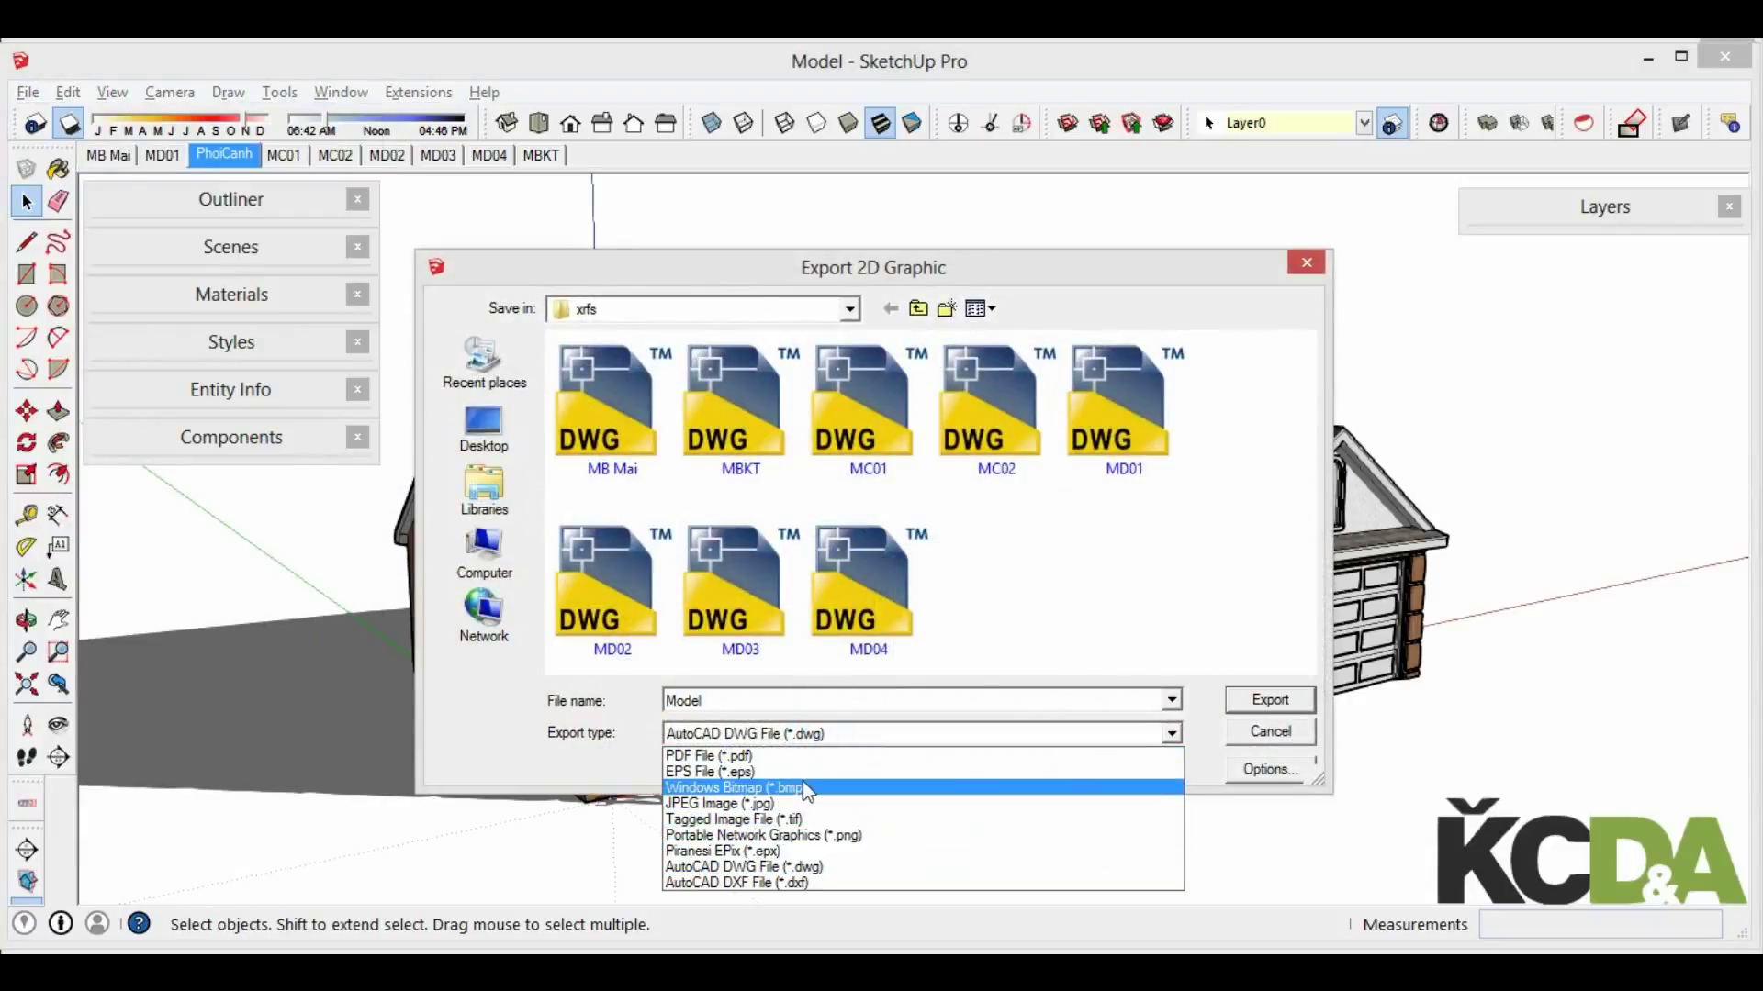
{"action": "left_click", "coordinate": [802, 803]}
{"action": "left_click", "coordinate": [612, 413]}
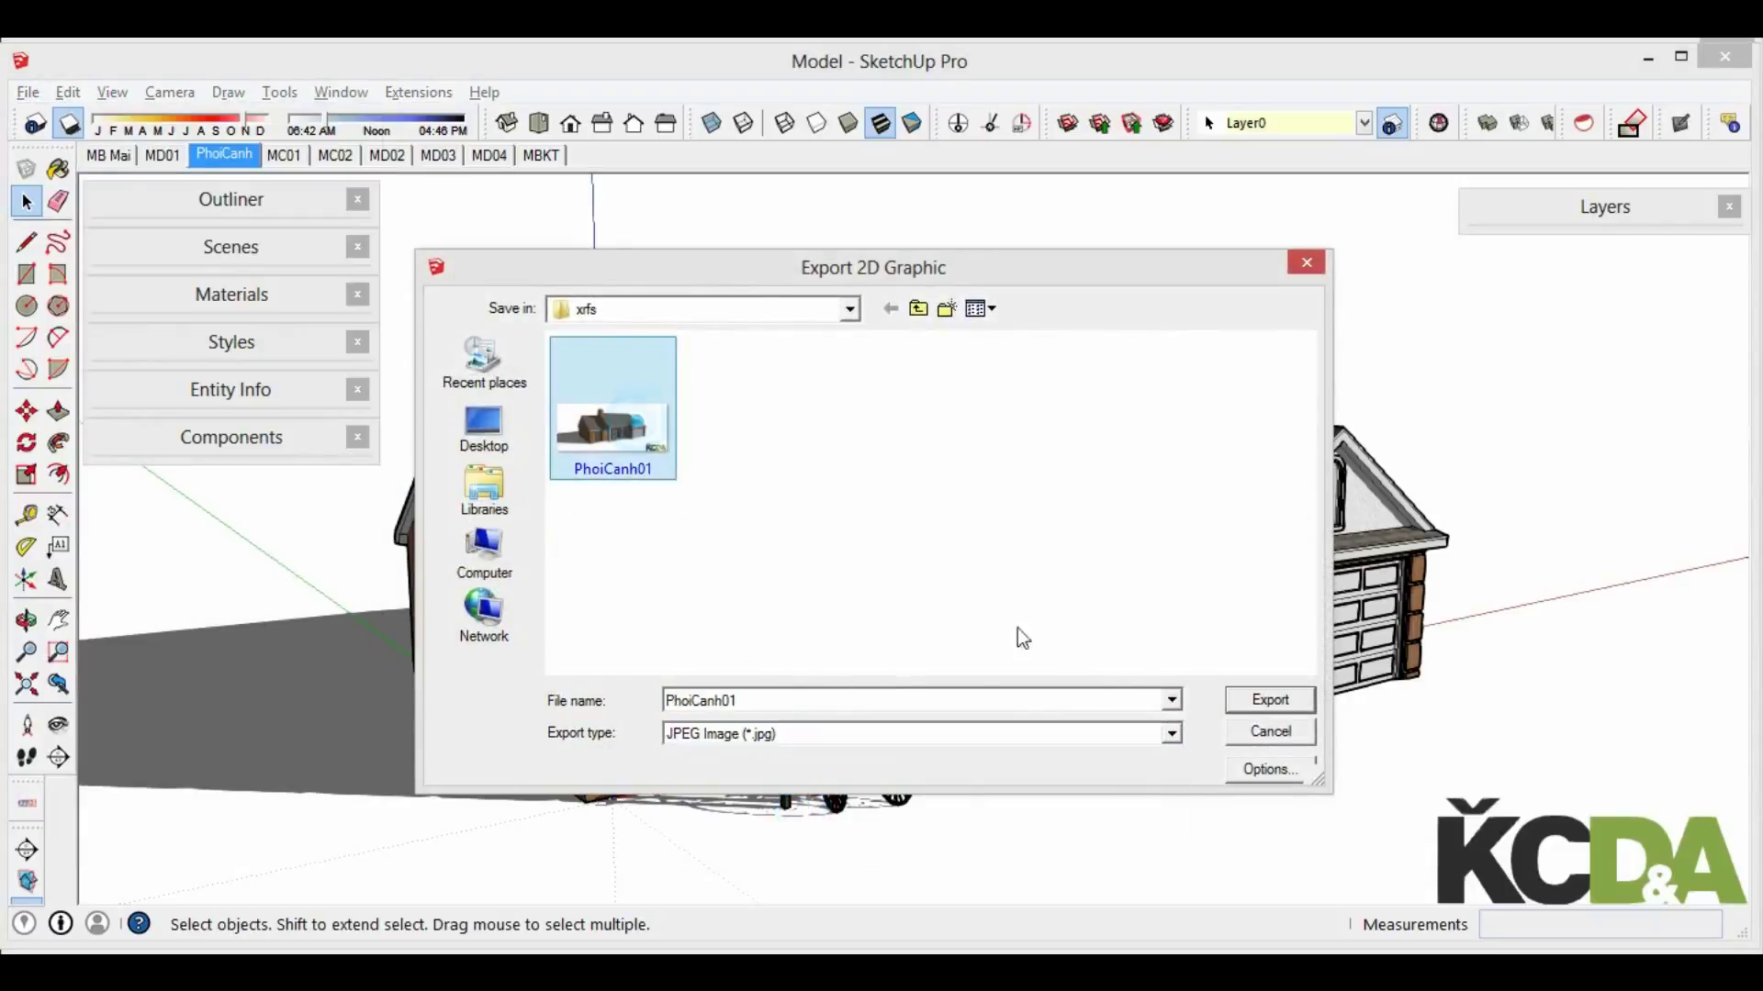
{"action": "left_click", "coordinate": [1279, 710]}
{"action": "left_click", "coordinate": [971, 461]}
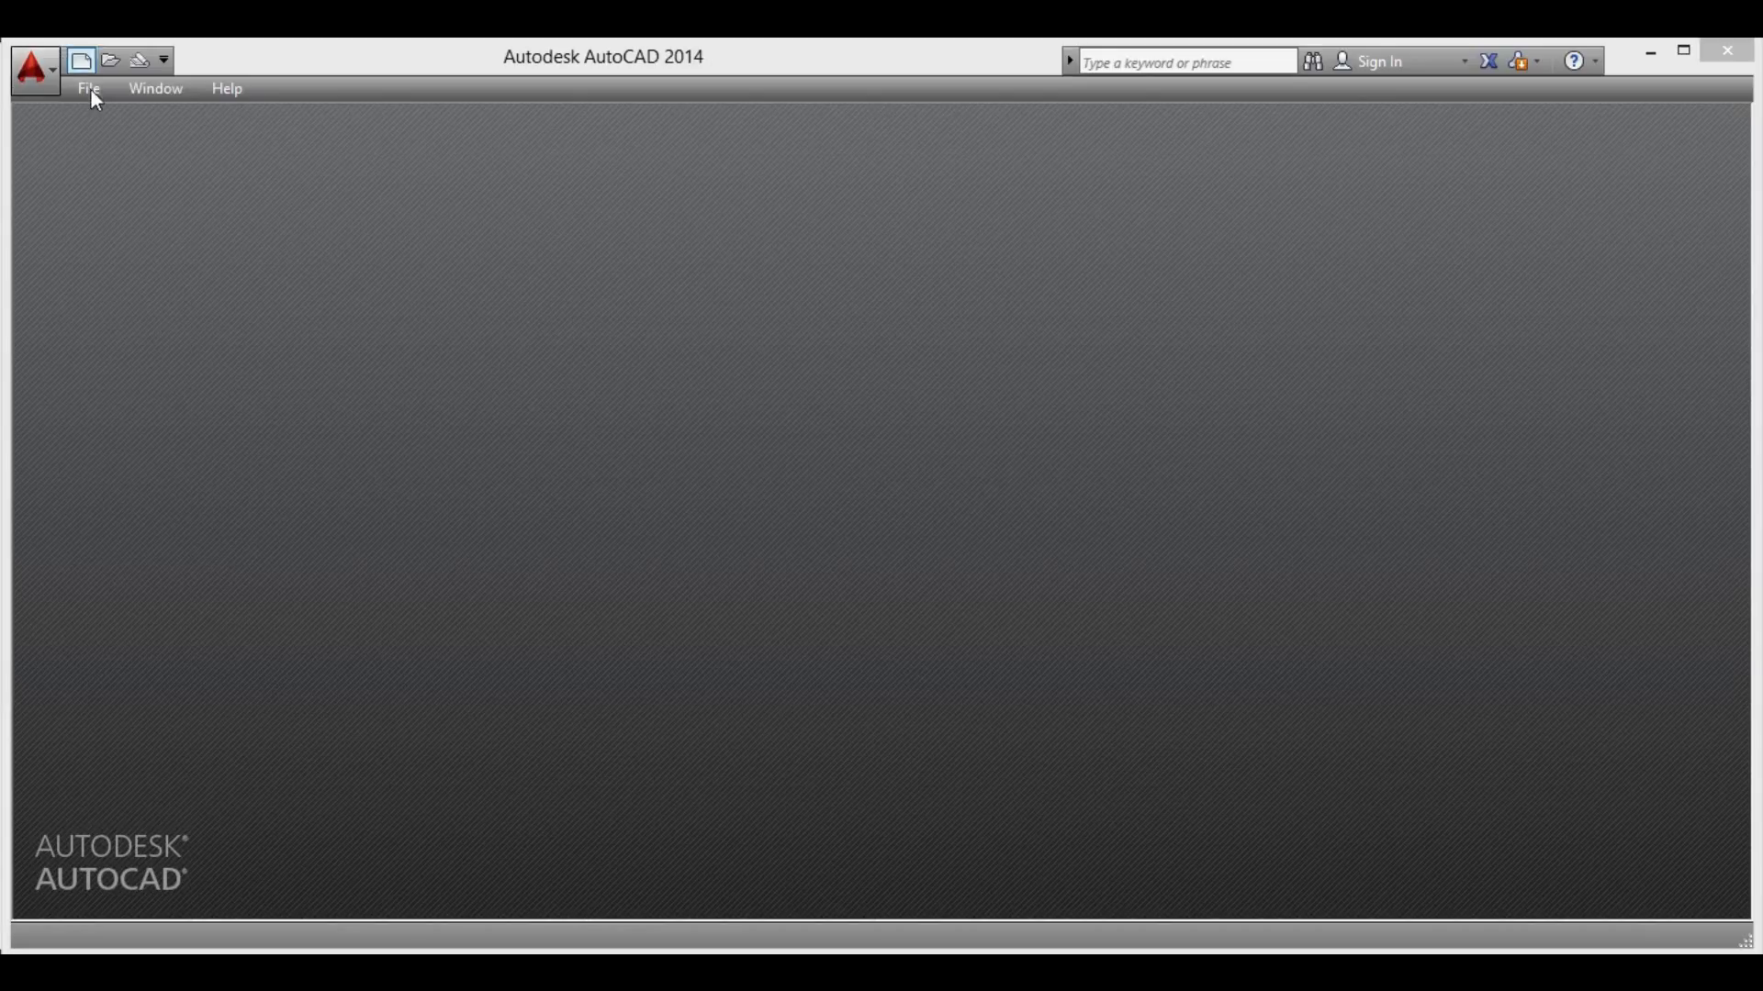
{"action": "left_click", "coordinate": [90, 89]}
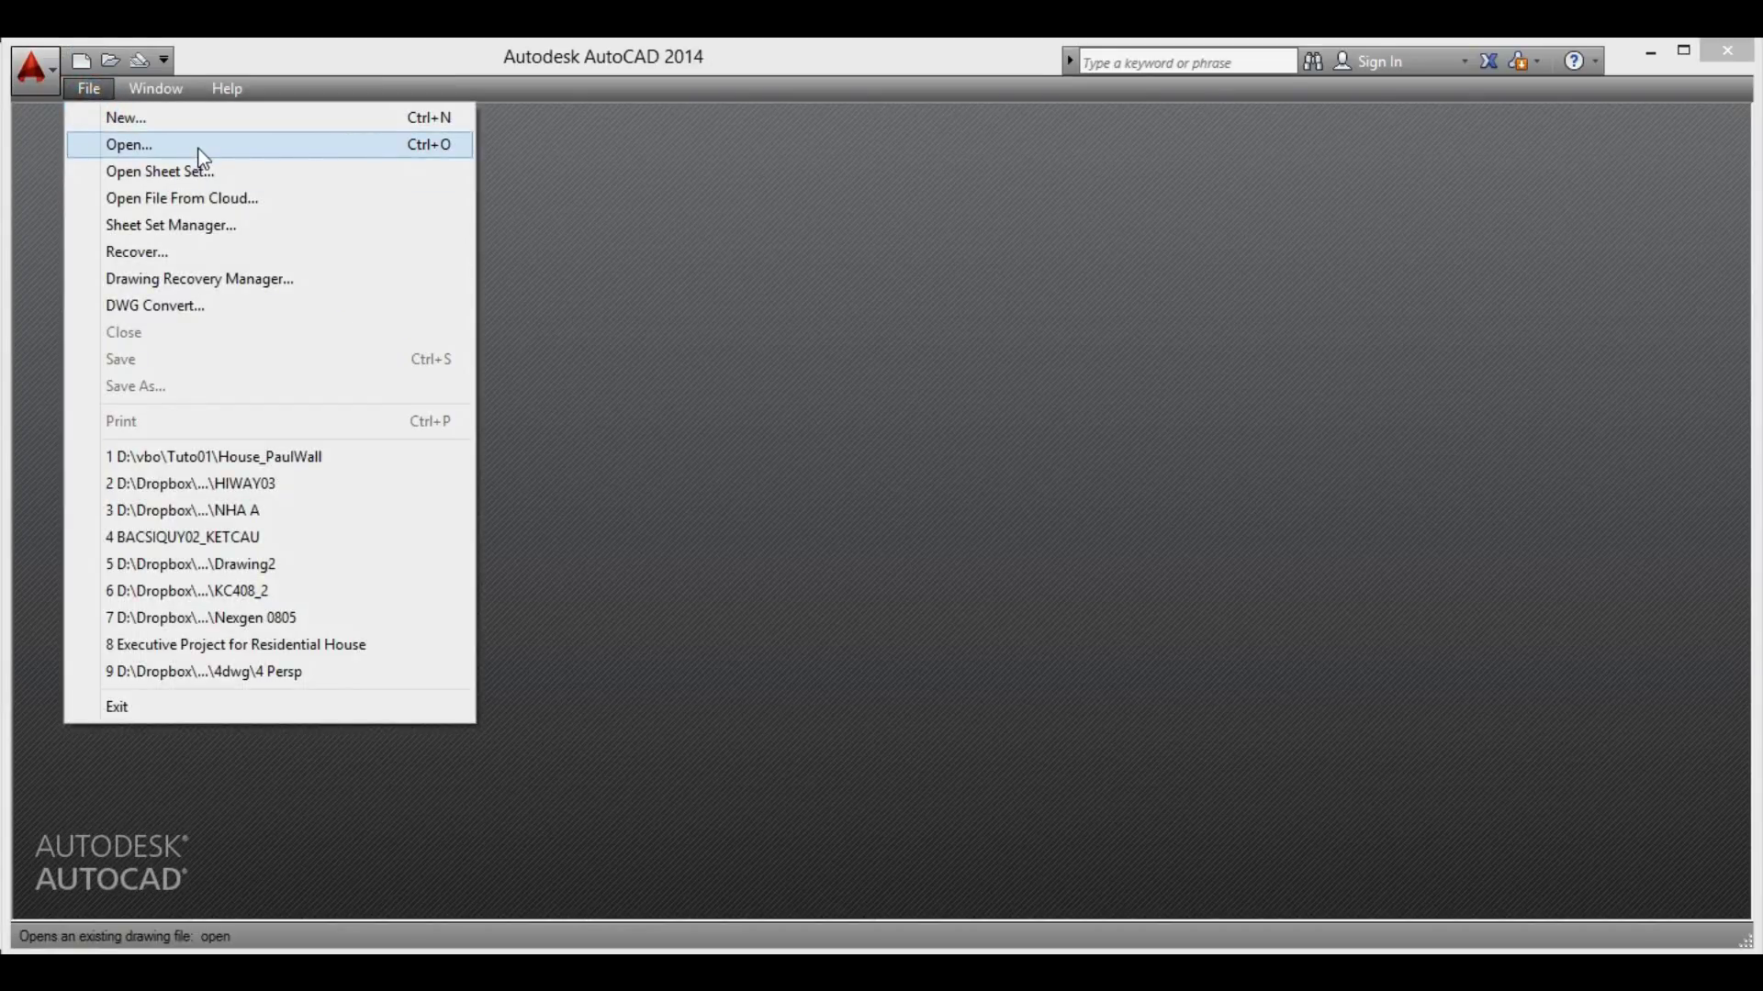
Reopen House_PaulWall from the recent files and zoom in on the updated PhoiCanh01 render
{"action": "left_click", "coordinate": [256, 458]}
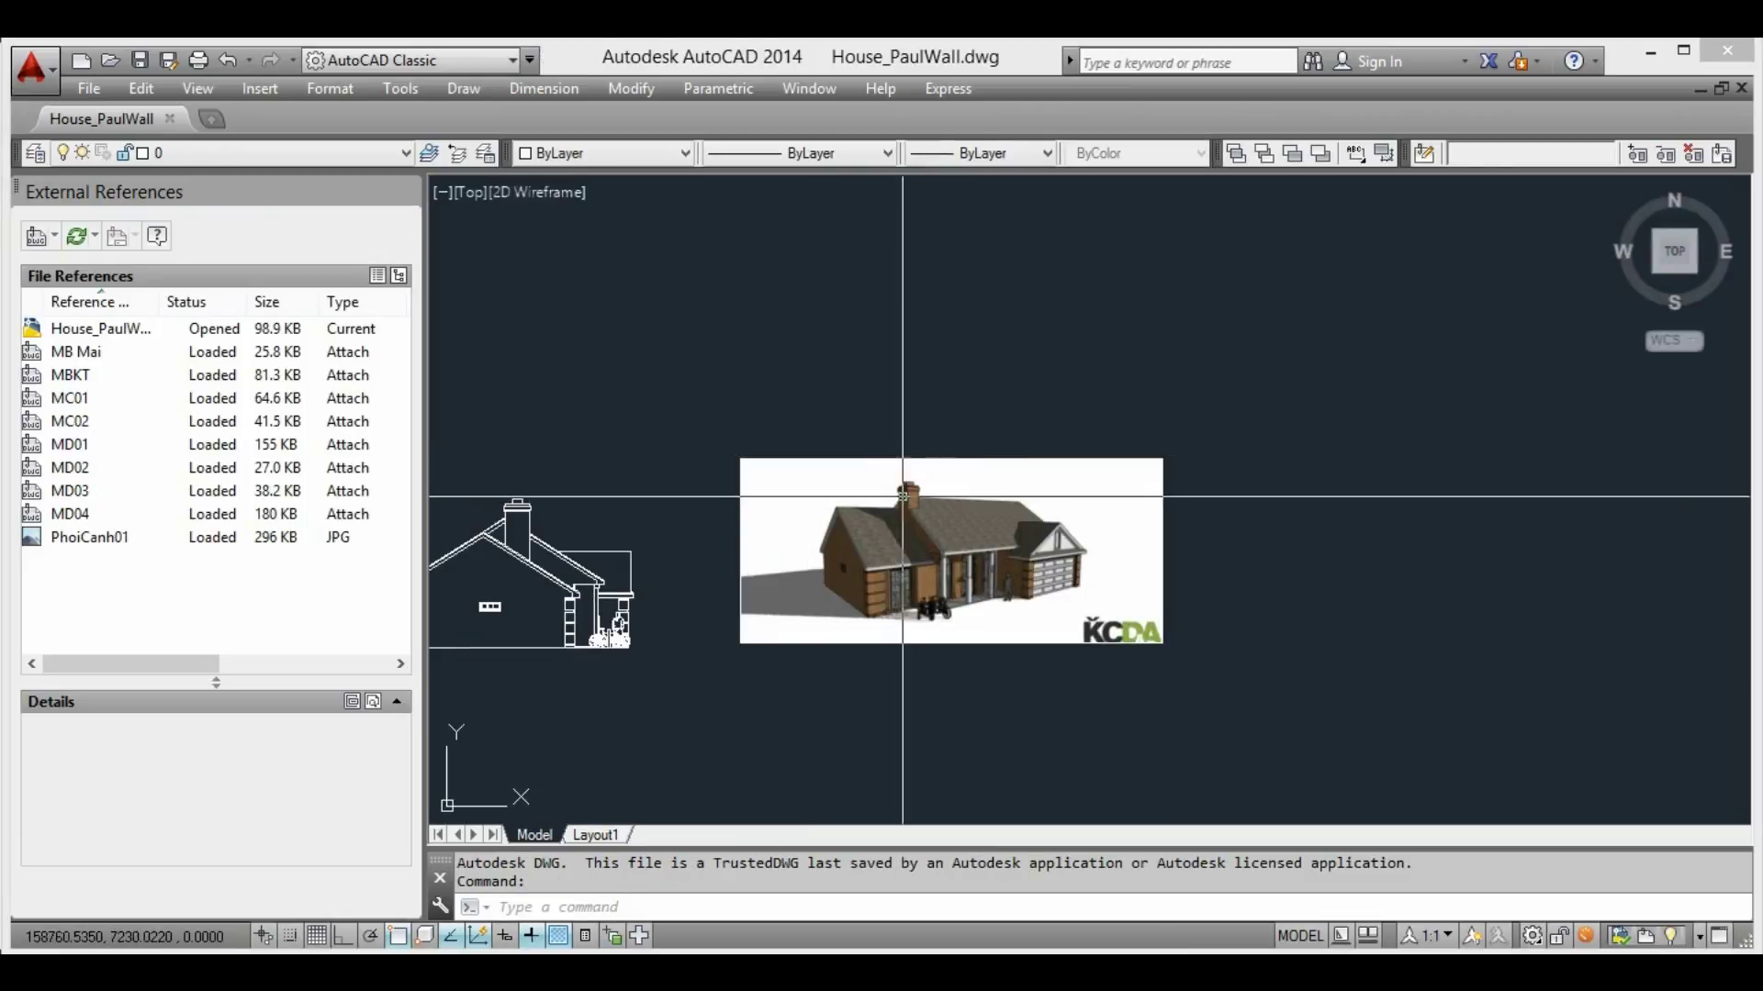
{"action": "scroll", "coordinate": [903, 496], "scroll_direction": "up", "scroll_amount": 3}
{"action": "scroll", "coordinate": [955, 510], "scroll_direction": "down", "scroll_amount": 4}
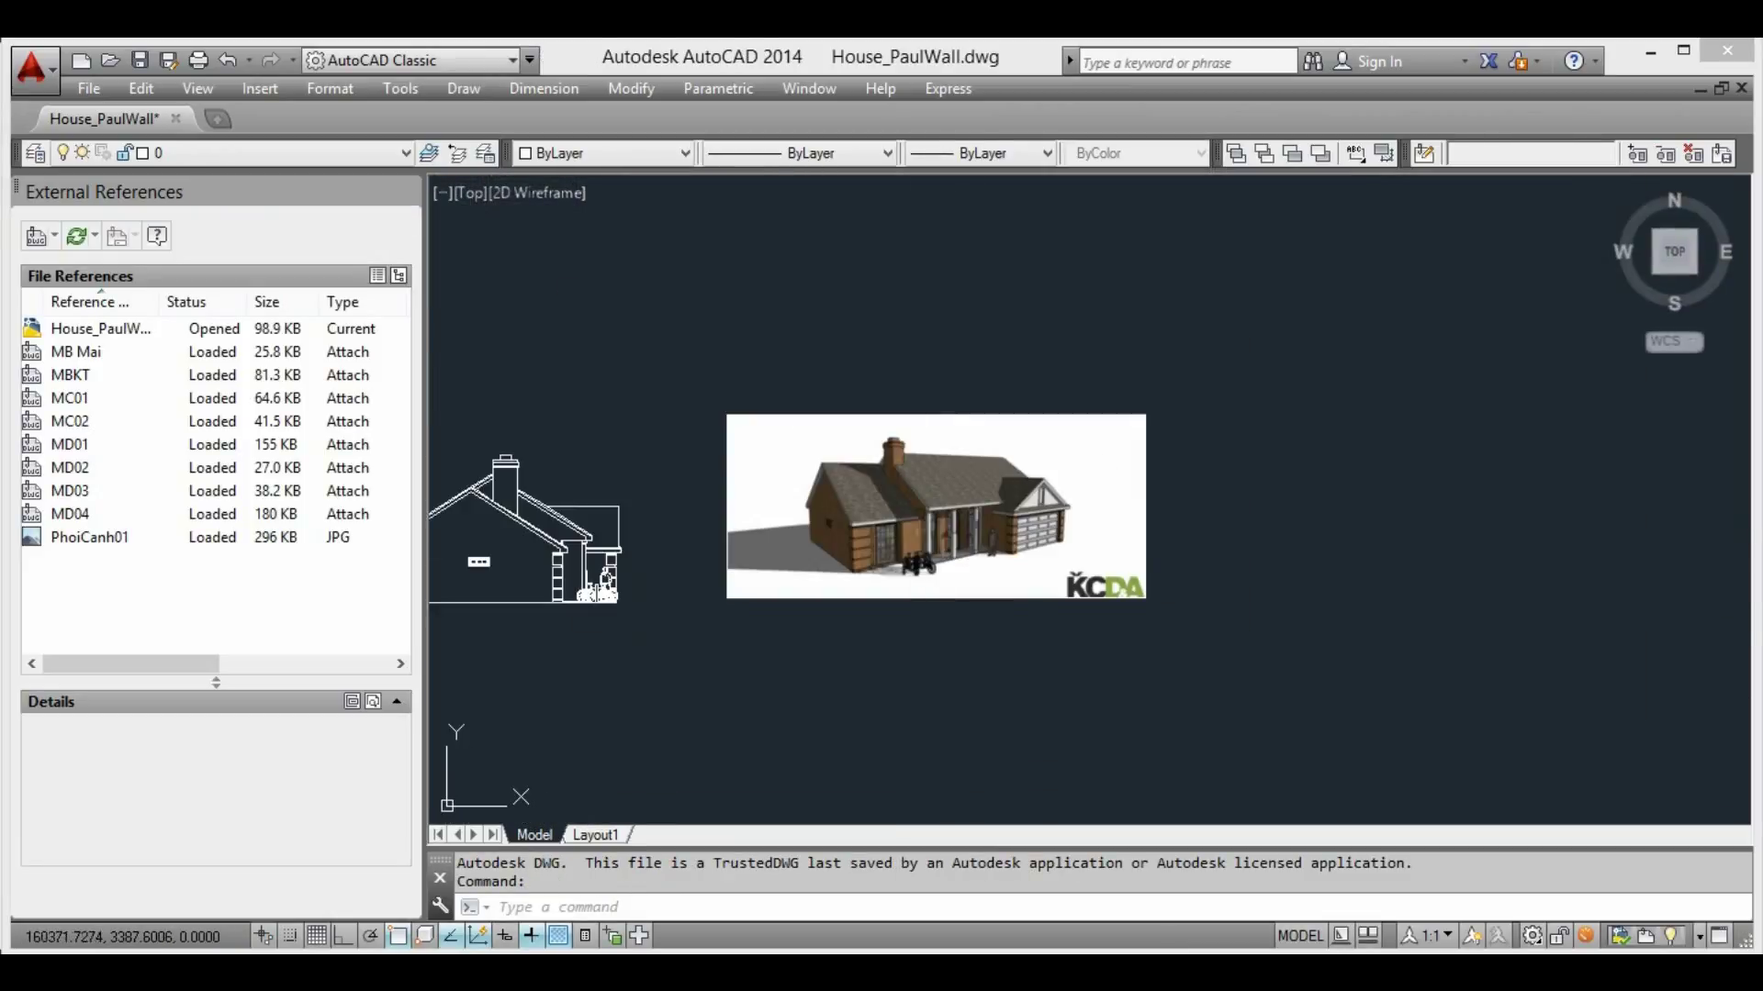
{"action": "scroll", "coordinate": [903, 542], "scroll_direction": "up", "scroll_amount": 2}
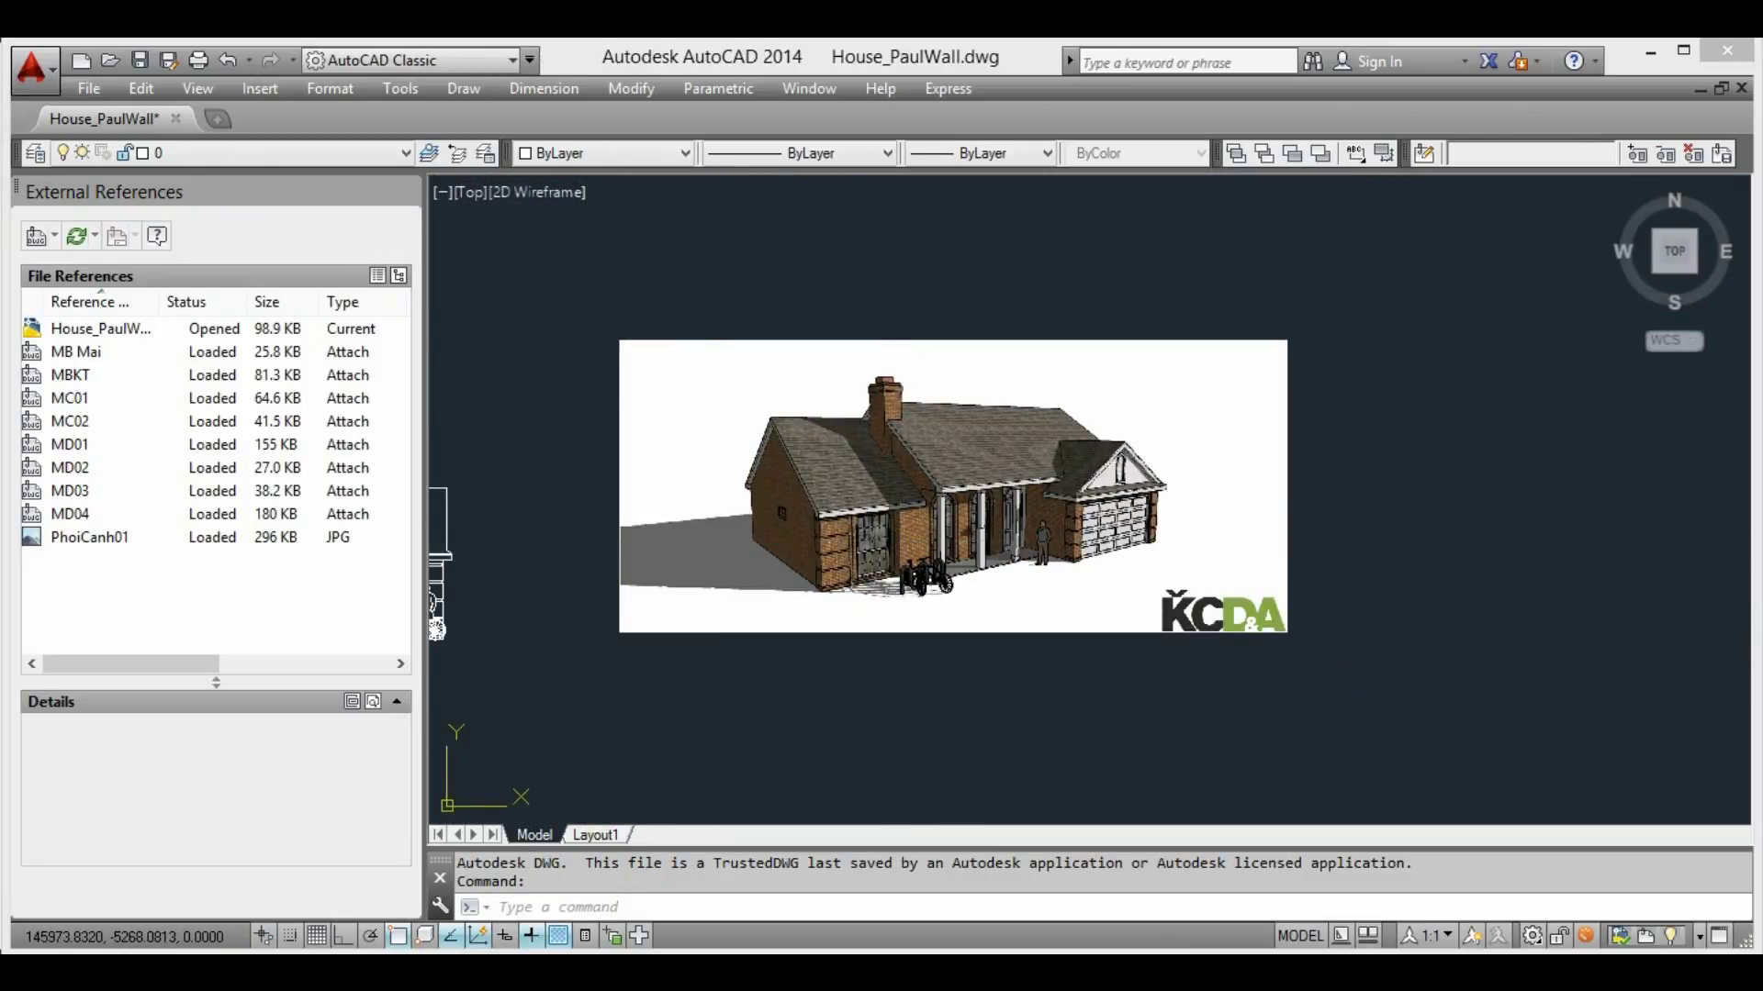
{"action": "key", "text": "alt+Tab"}
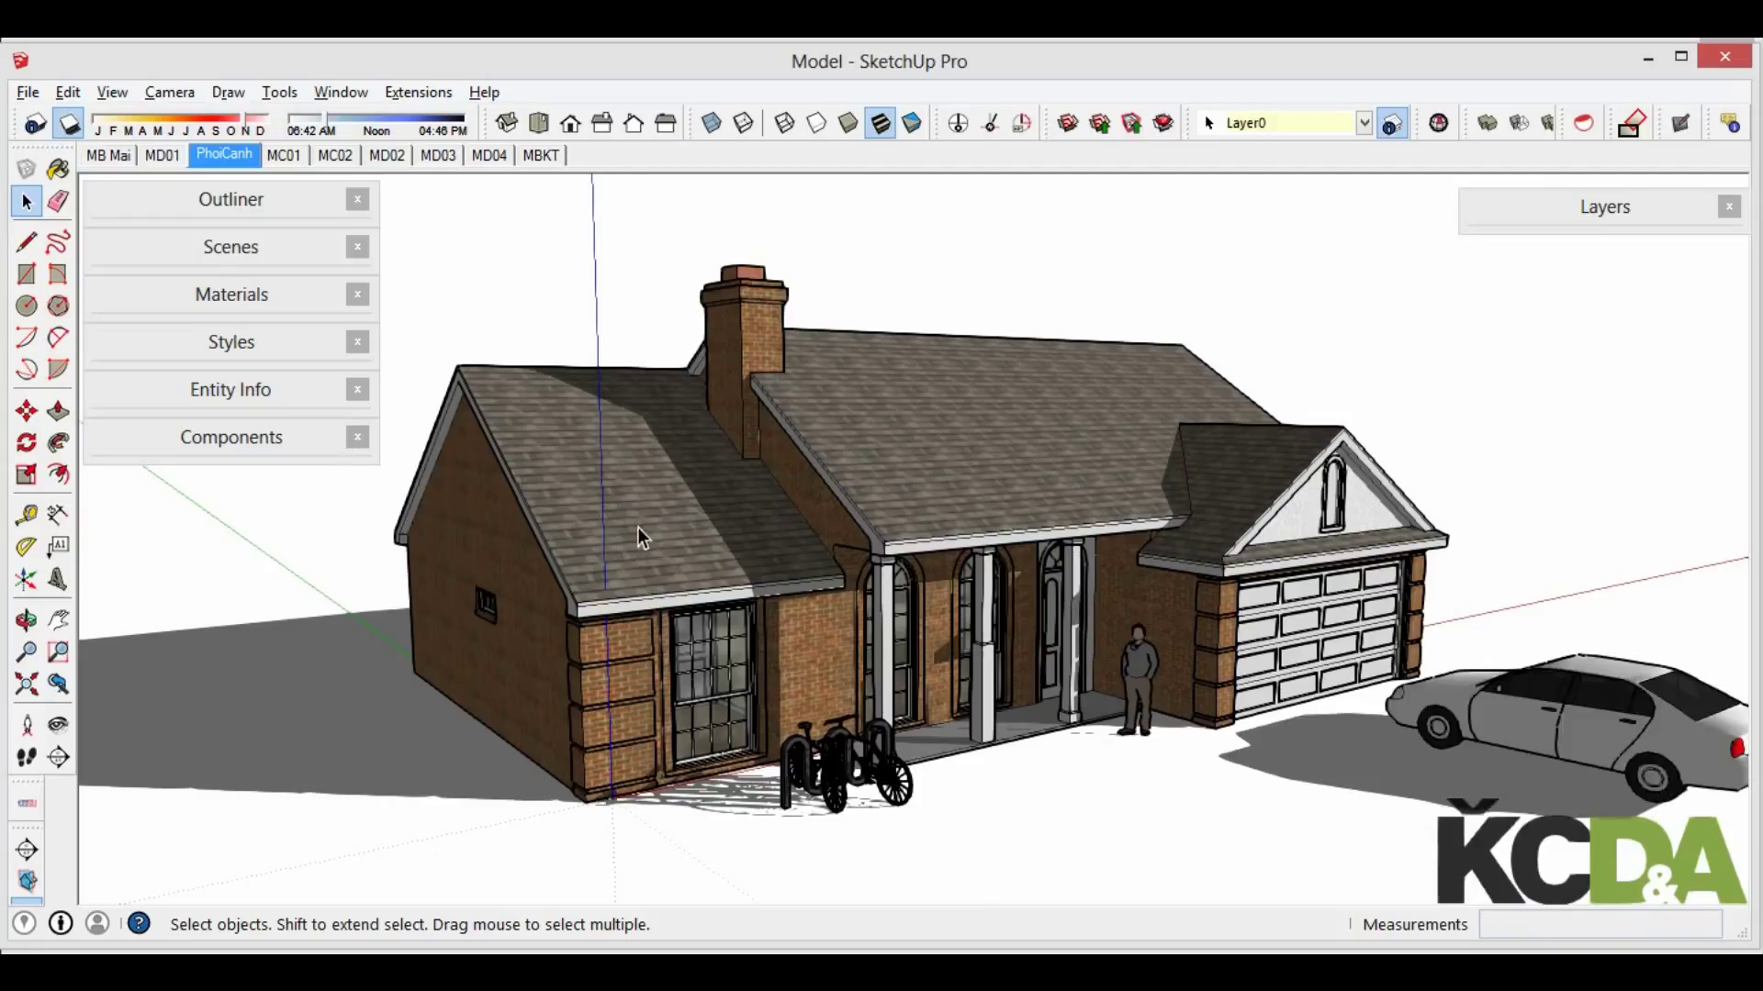
Export the perspective with the car as JPEG PhoiCanh01Ver2 in the xrfs folder
{"action": "left_click", "coordinate": [27, 92]}
{"action": "mouse_move", "coordinate": [71, 468]}
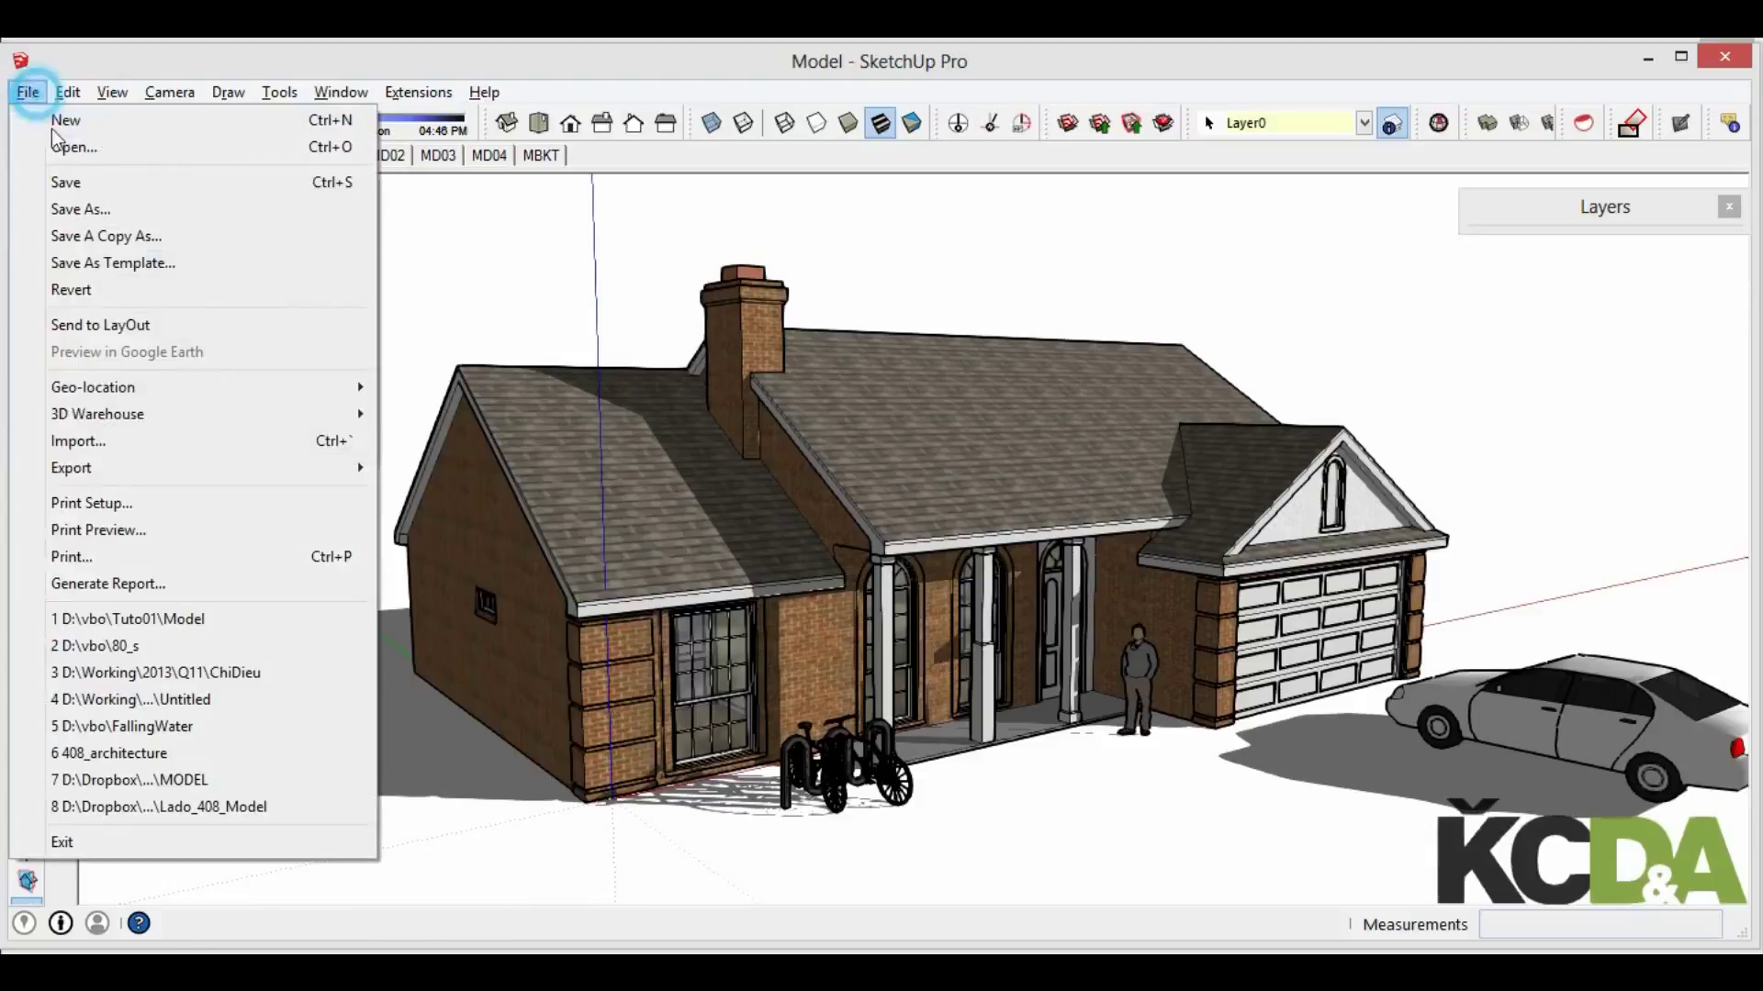
{"action": "left_click", "coordinate": [454, 496]}
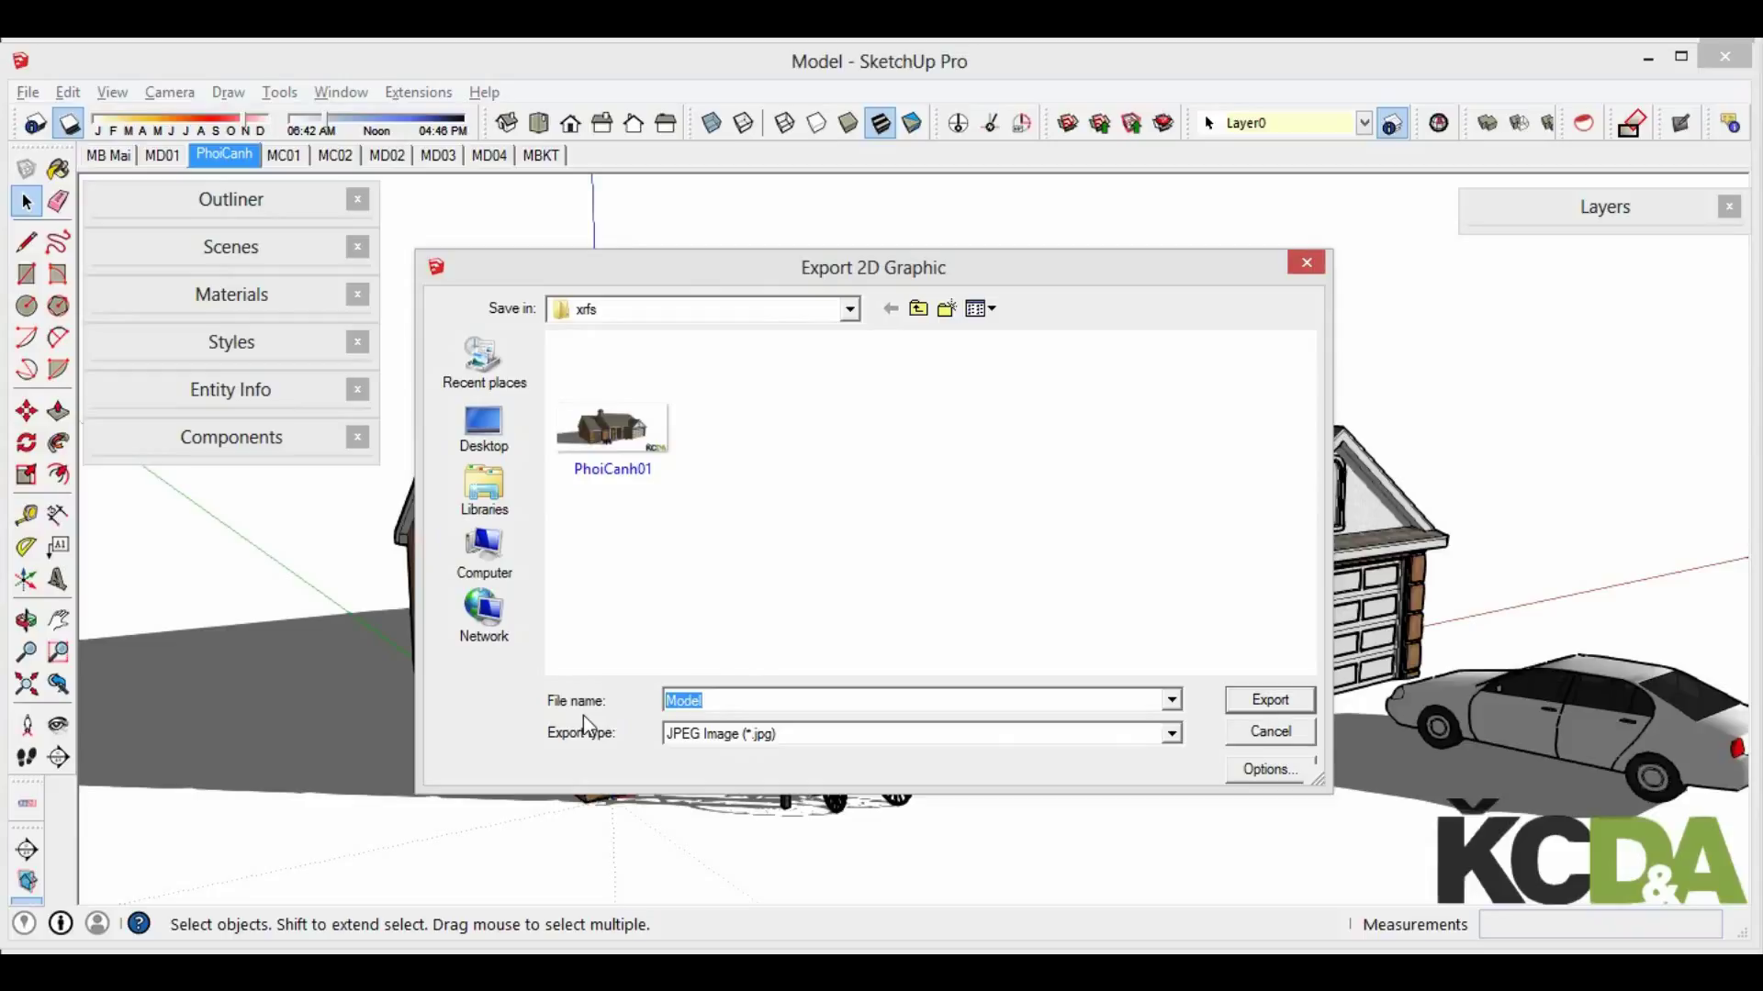
{"action": "type", "text": "PhoiCanh"}
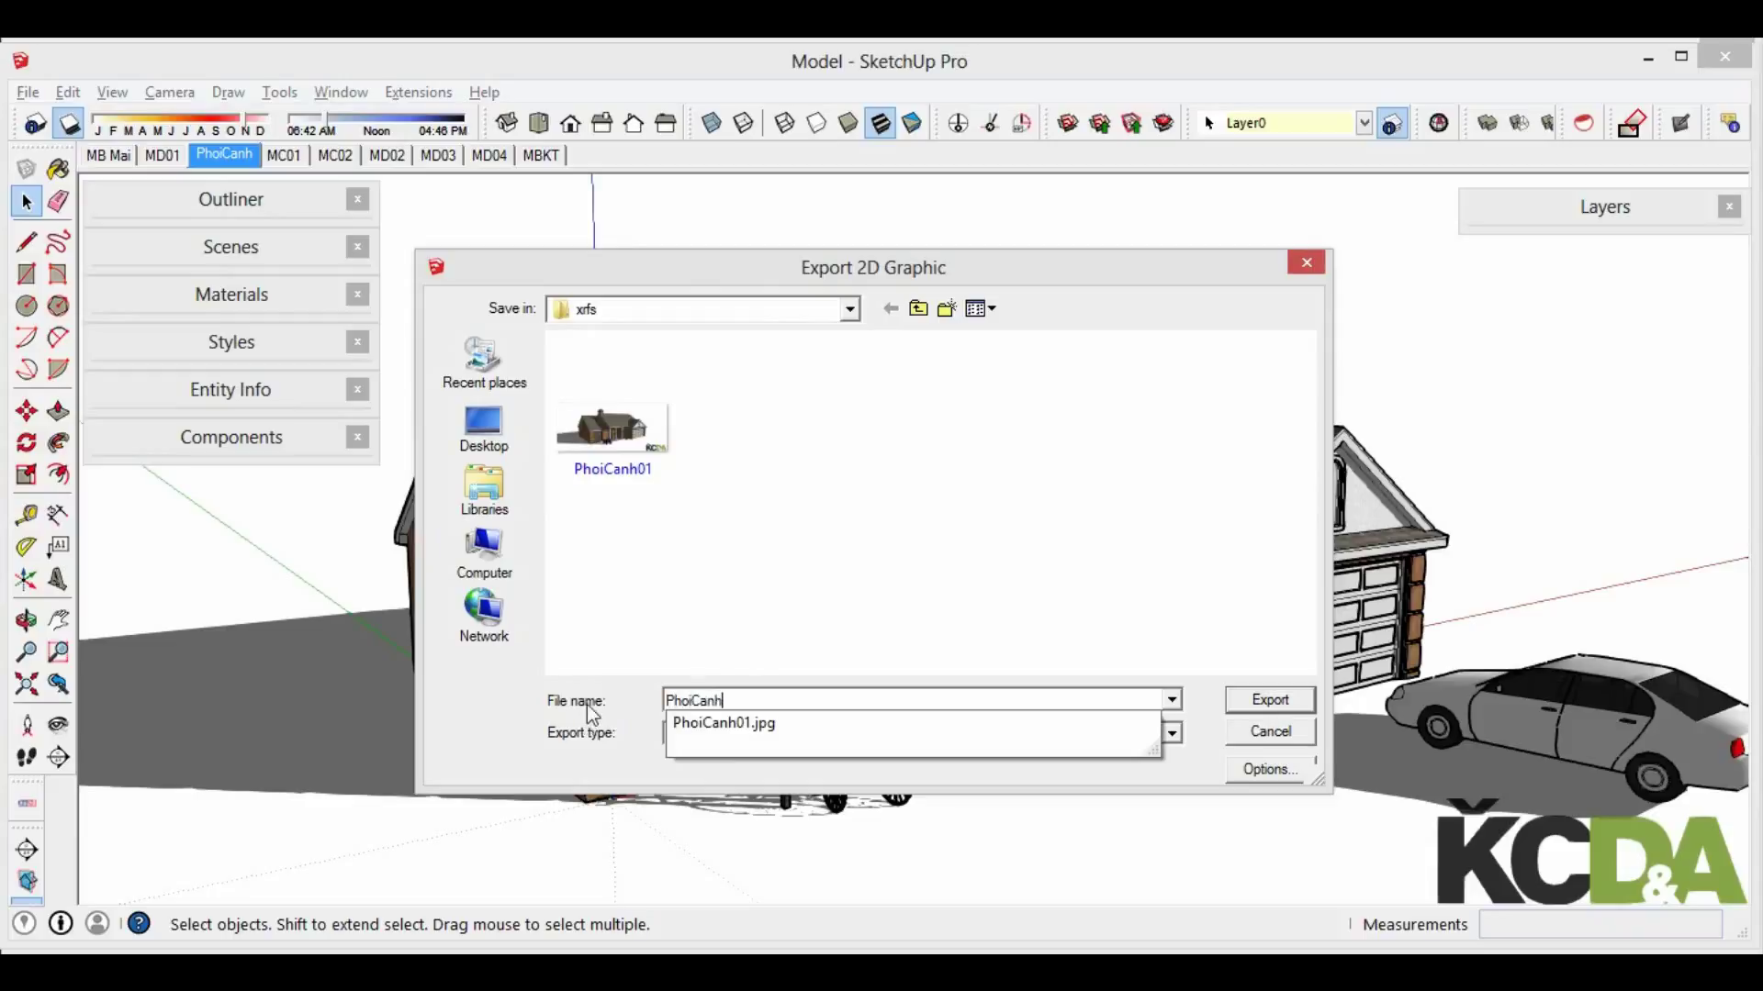
{"action": "key", "text": "BackSpace"}
{"action": "type", "text": "h"}
{"action": "type", "text": "01"}
{"action": "type", "text": "Ver2"}
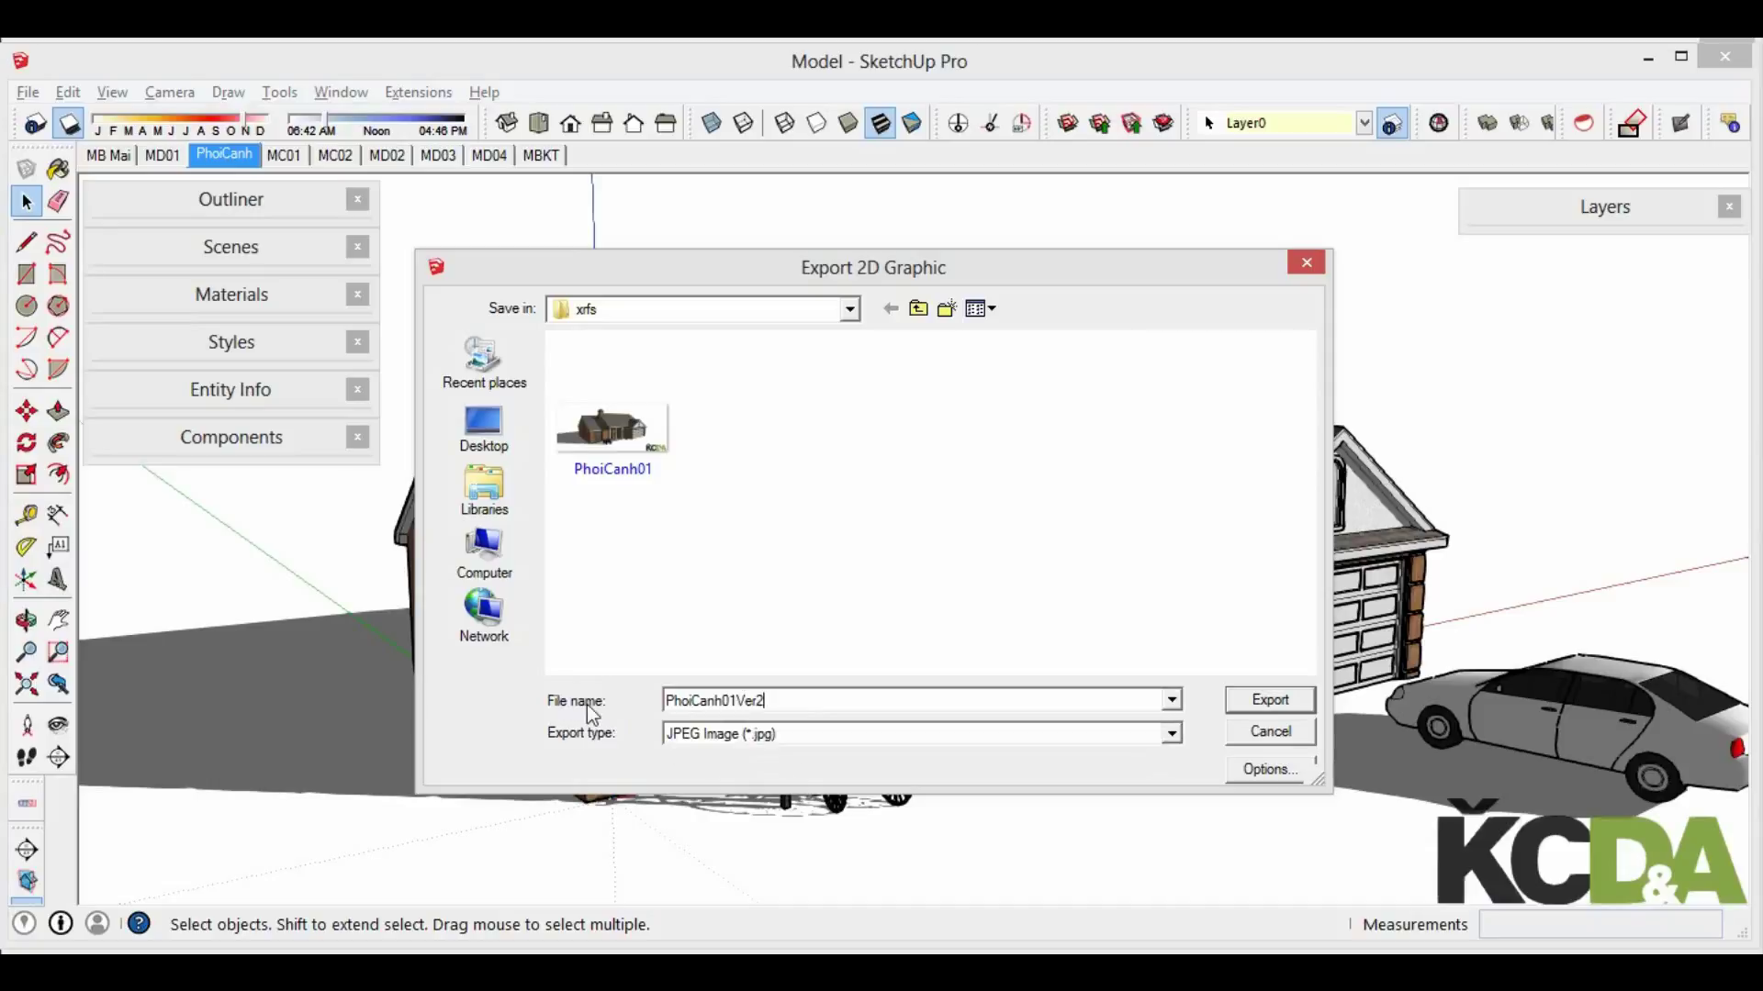
{"action": "key", "text": "Return"}
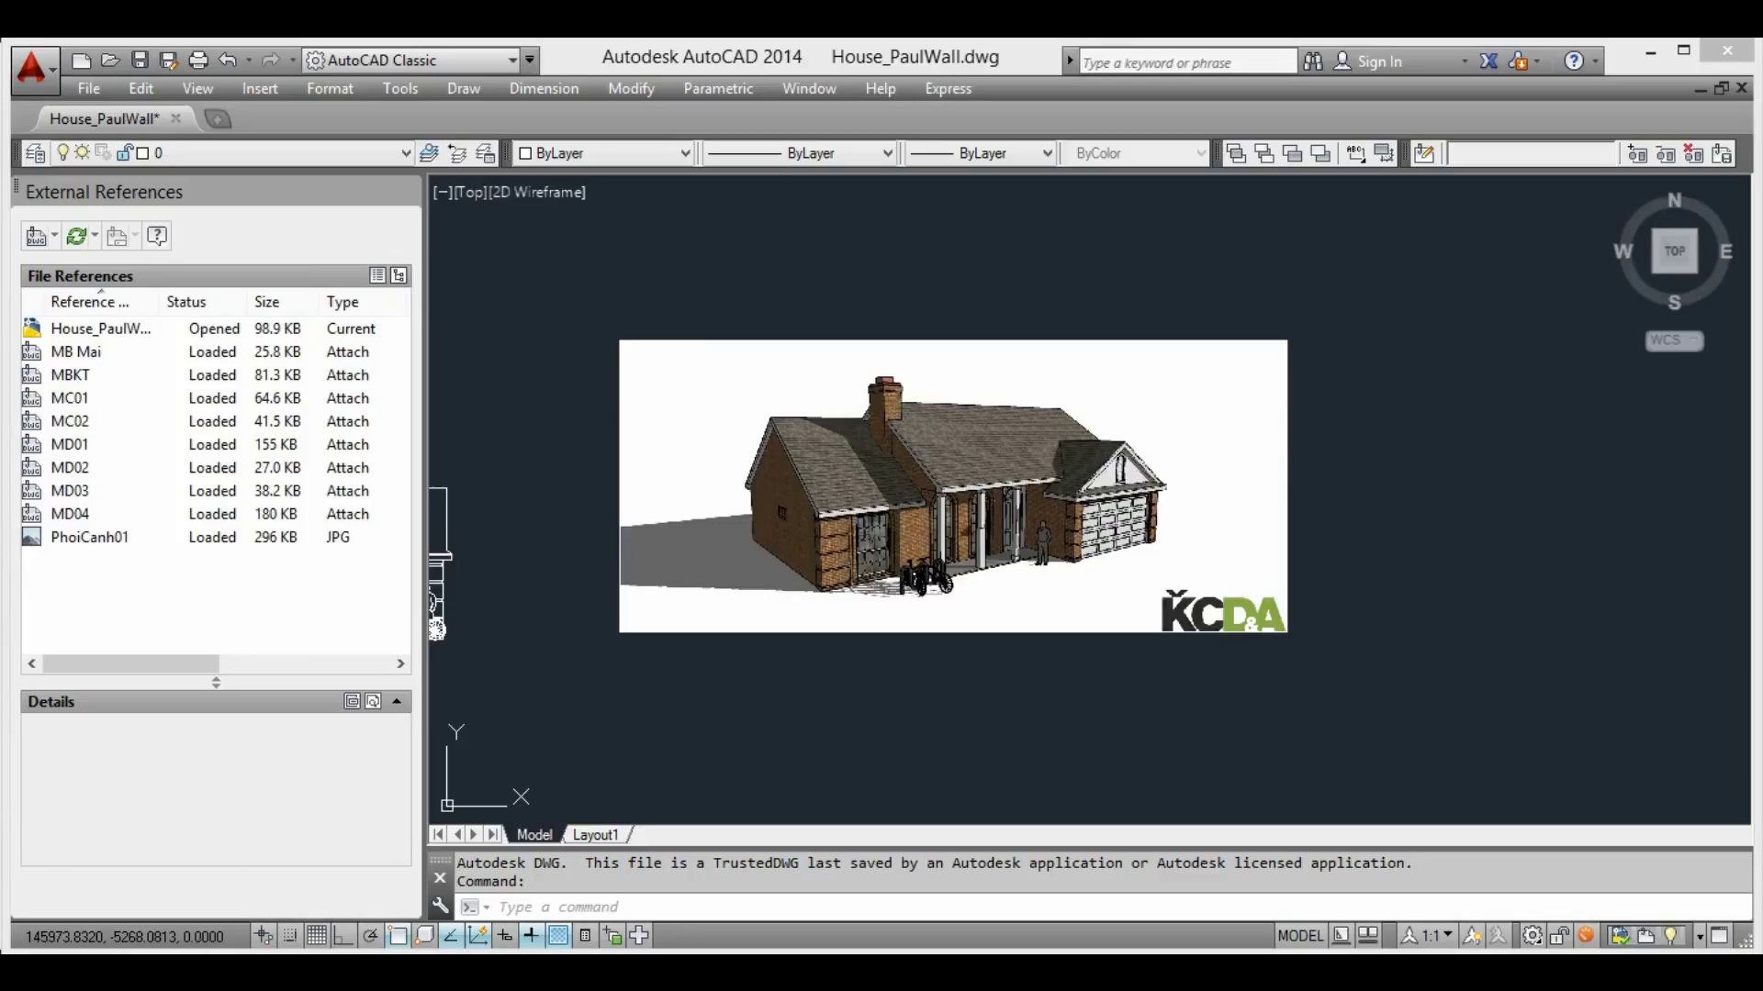
Repoint the PhoiCanh01 image reference's saved path to PhoiCanh01Ver2
{"action": "left_click", "coordinate": [95, 536]}
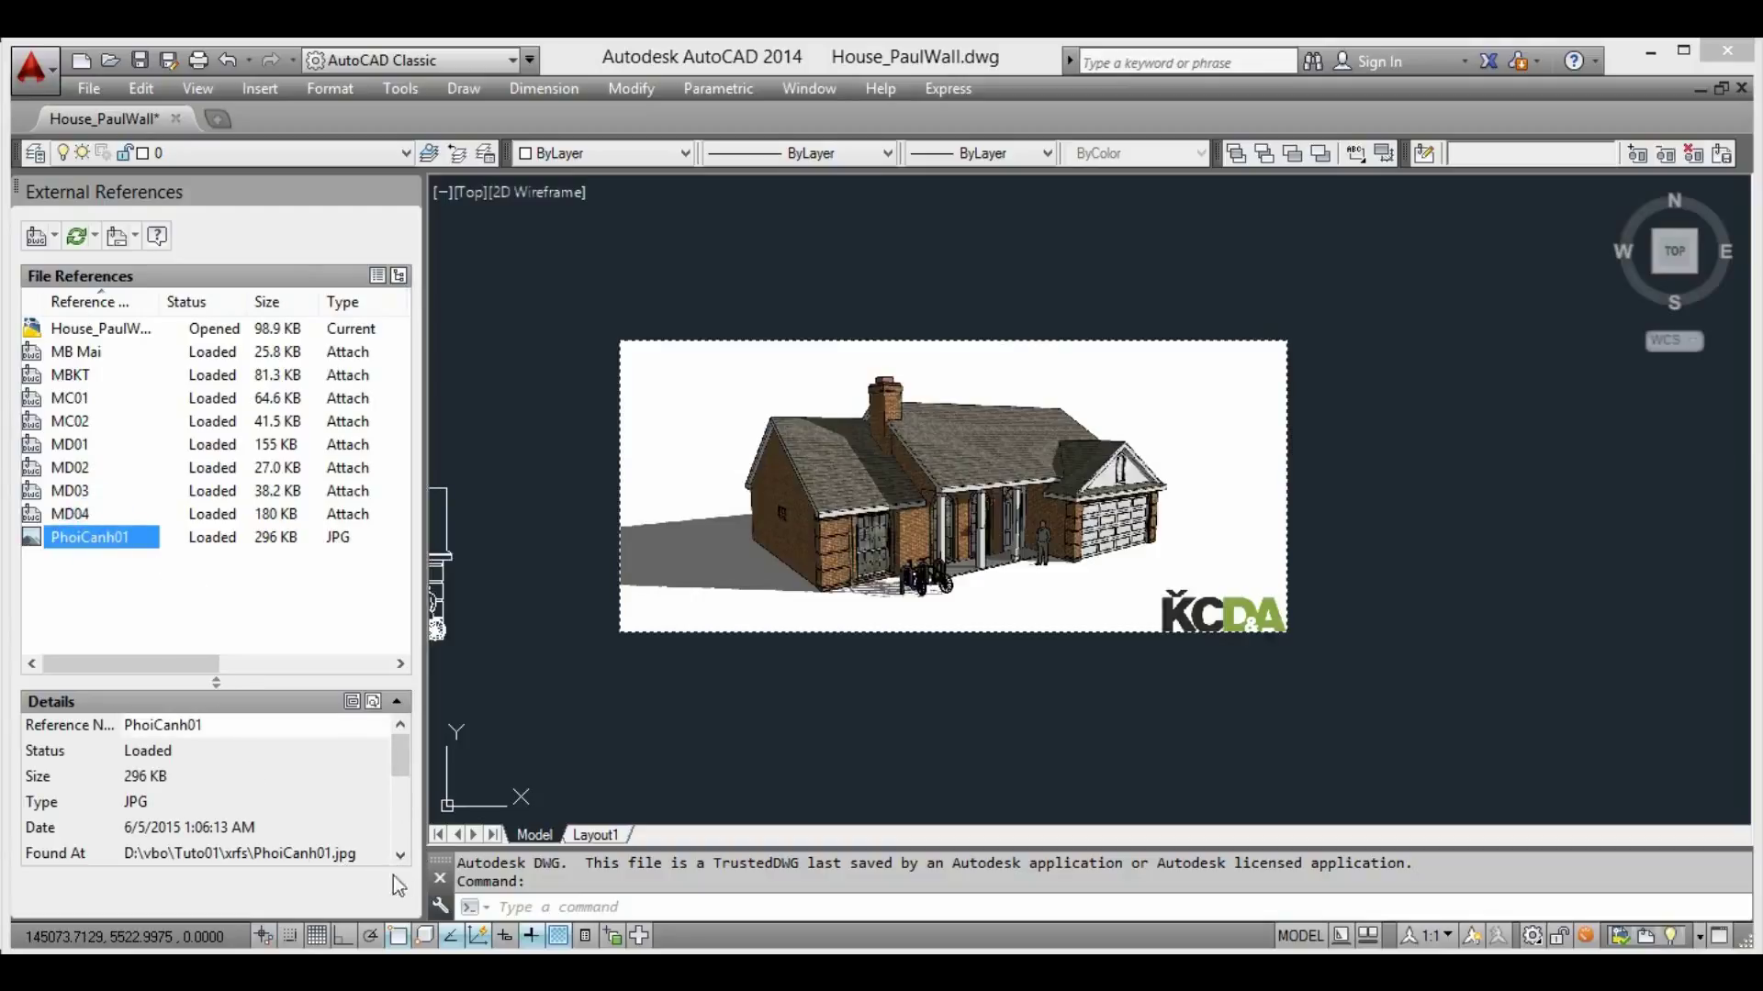
{"action": "left_click_drag", "start_coordinate": [391, 767], "coordinate": [415, 796]}
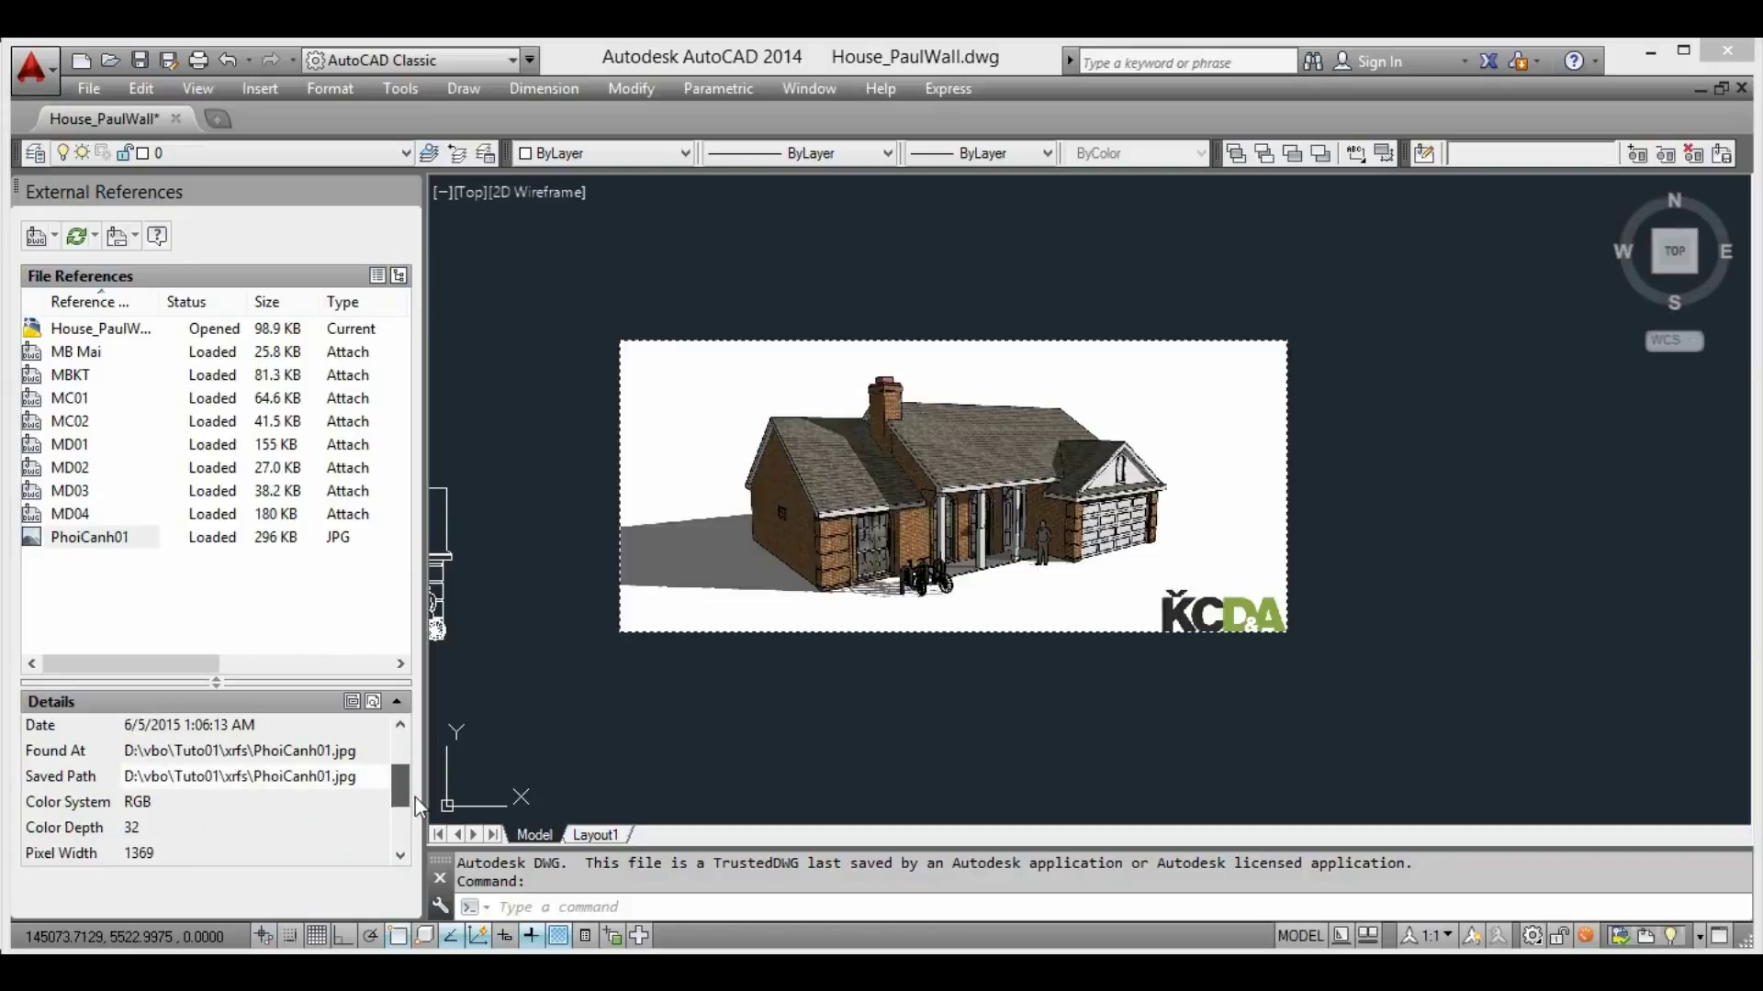
{"action": "left_click", "coordinate": [379, 779]}
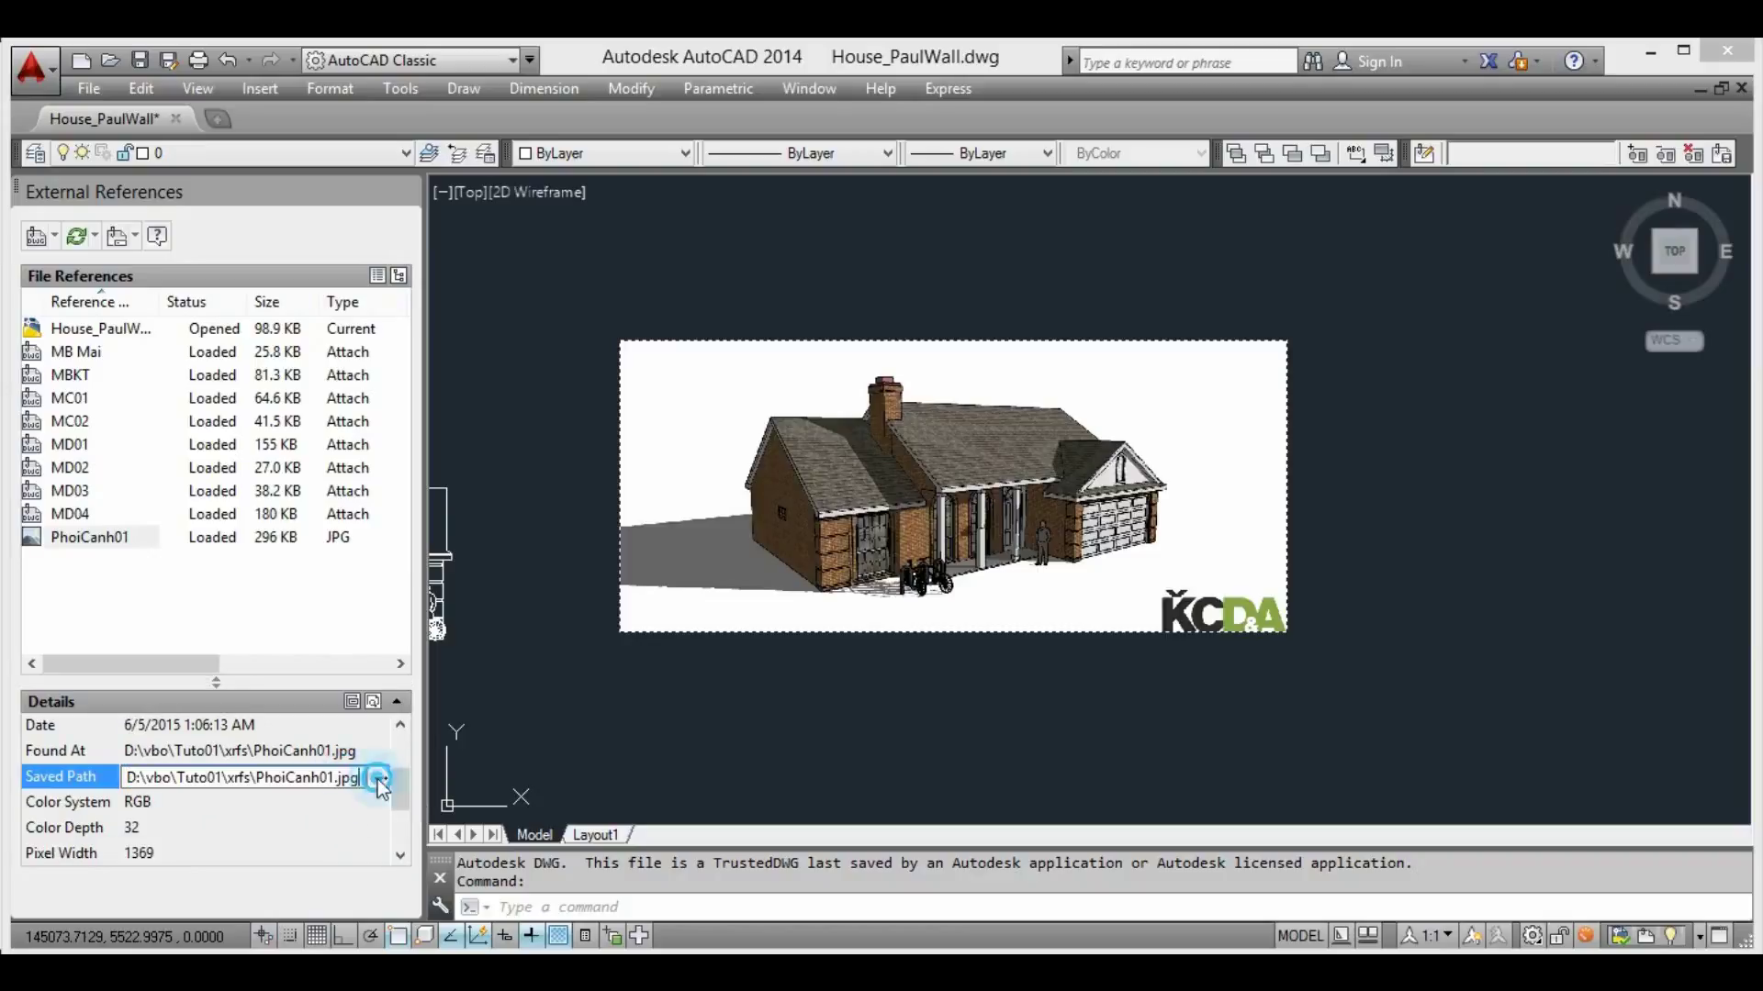
{"action": "left_click", "coordinate": [378, 778]}
{"action": "left_click", "coordinate": [699, 459]}
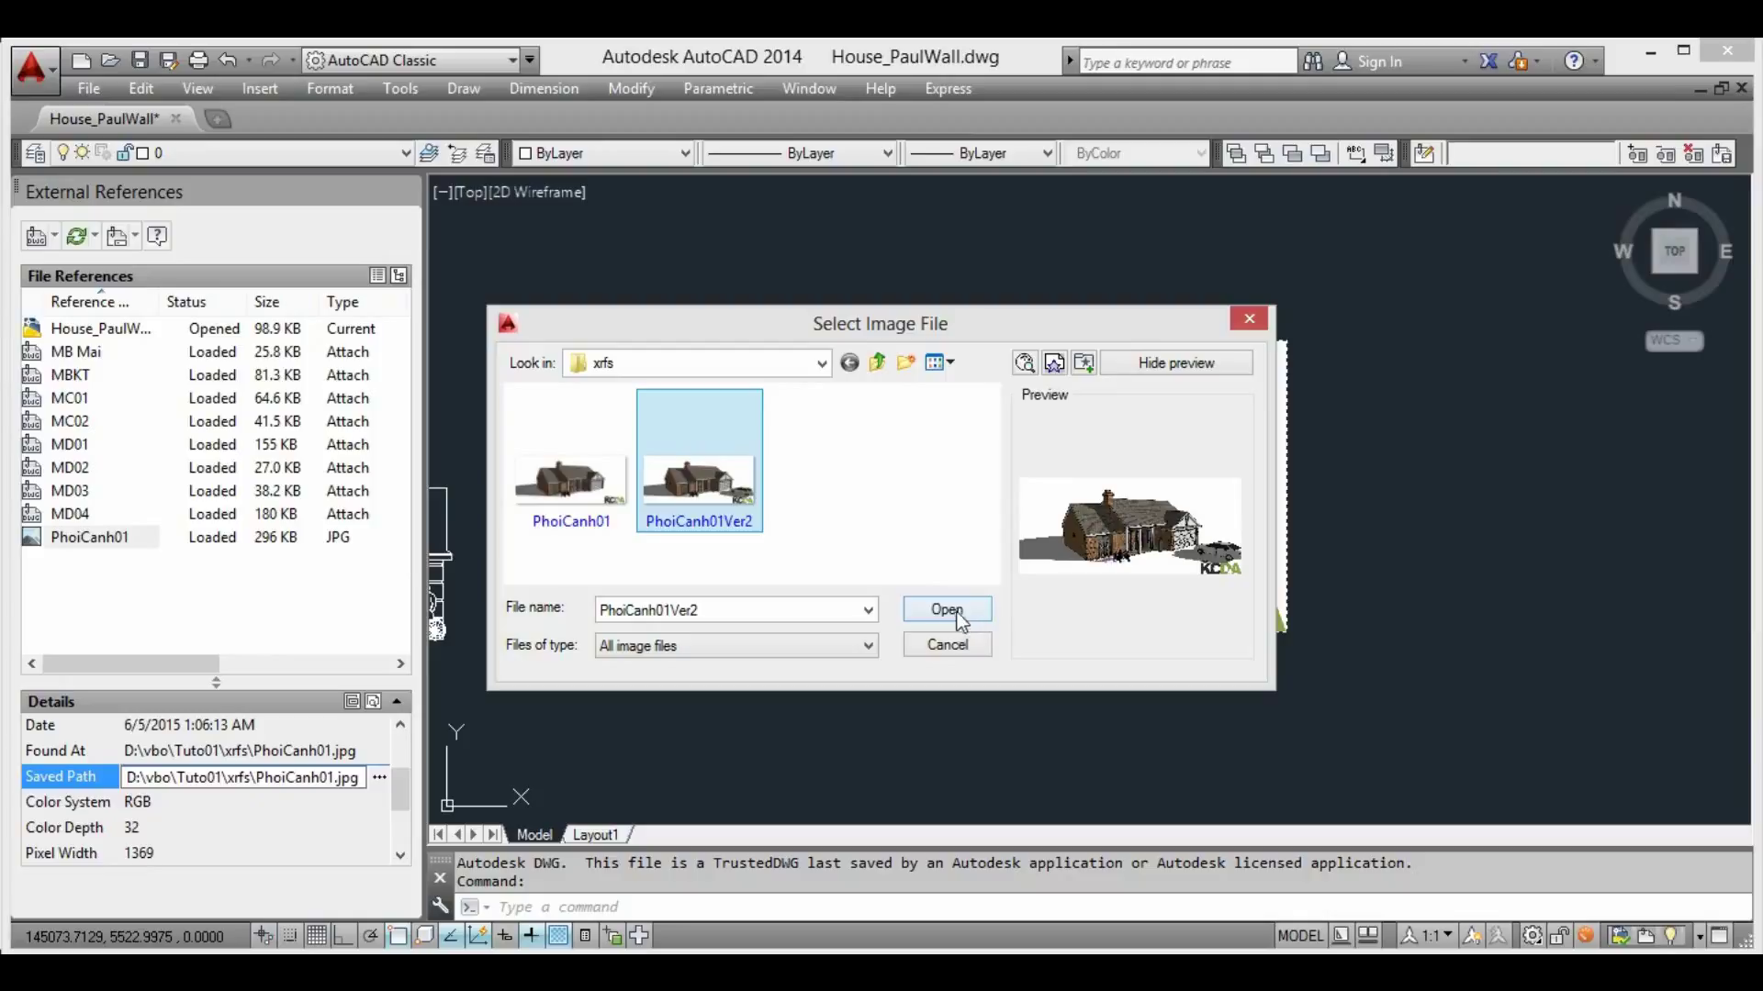
{"action": "left_click", "coordinate": [946, 611]}
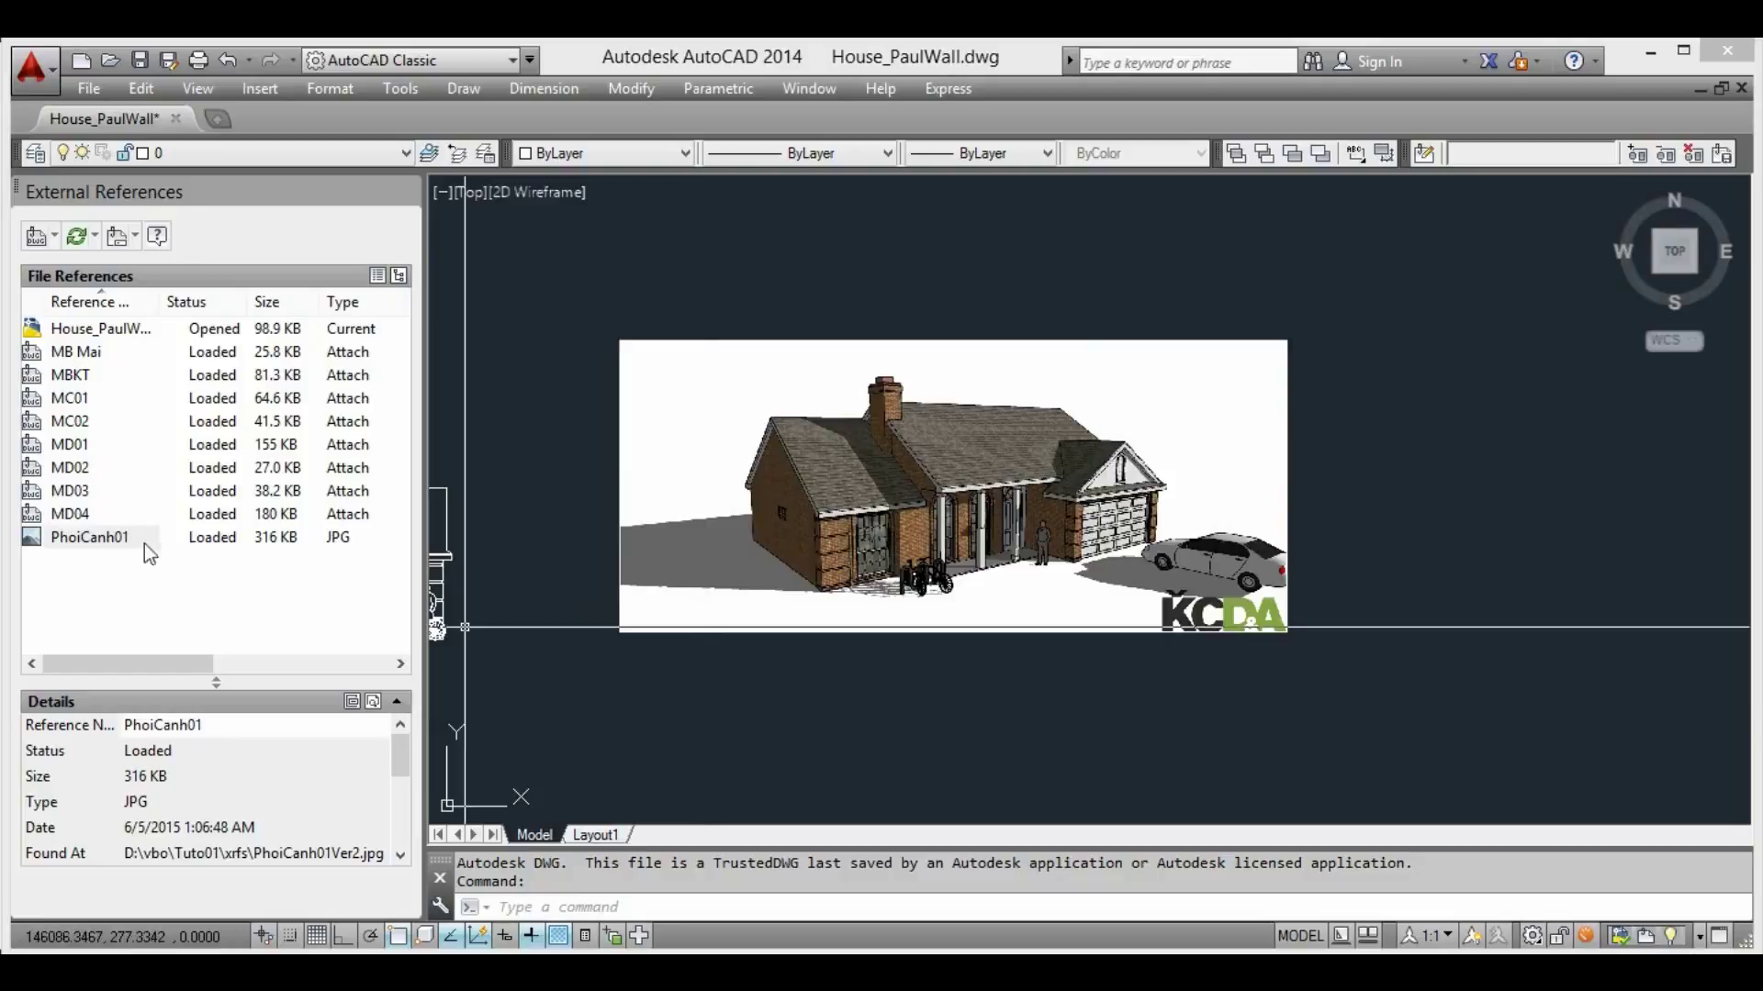
Repoint the image reference back to PhoiCanh01, restoring the car-free render
{"action": "left_click", "coordinate": [110, 537]}
{"action": "left_click", "coordinate": [385, 854]}
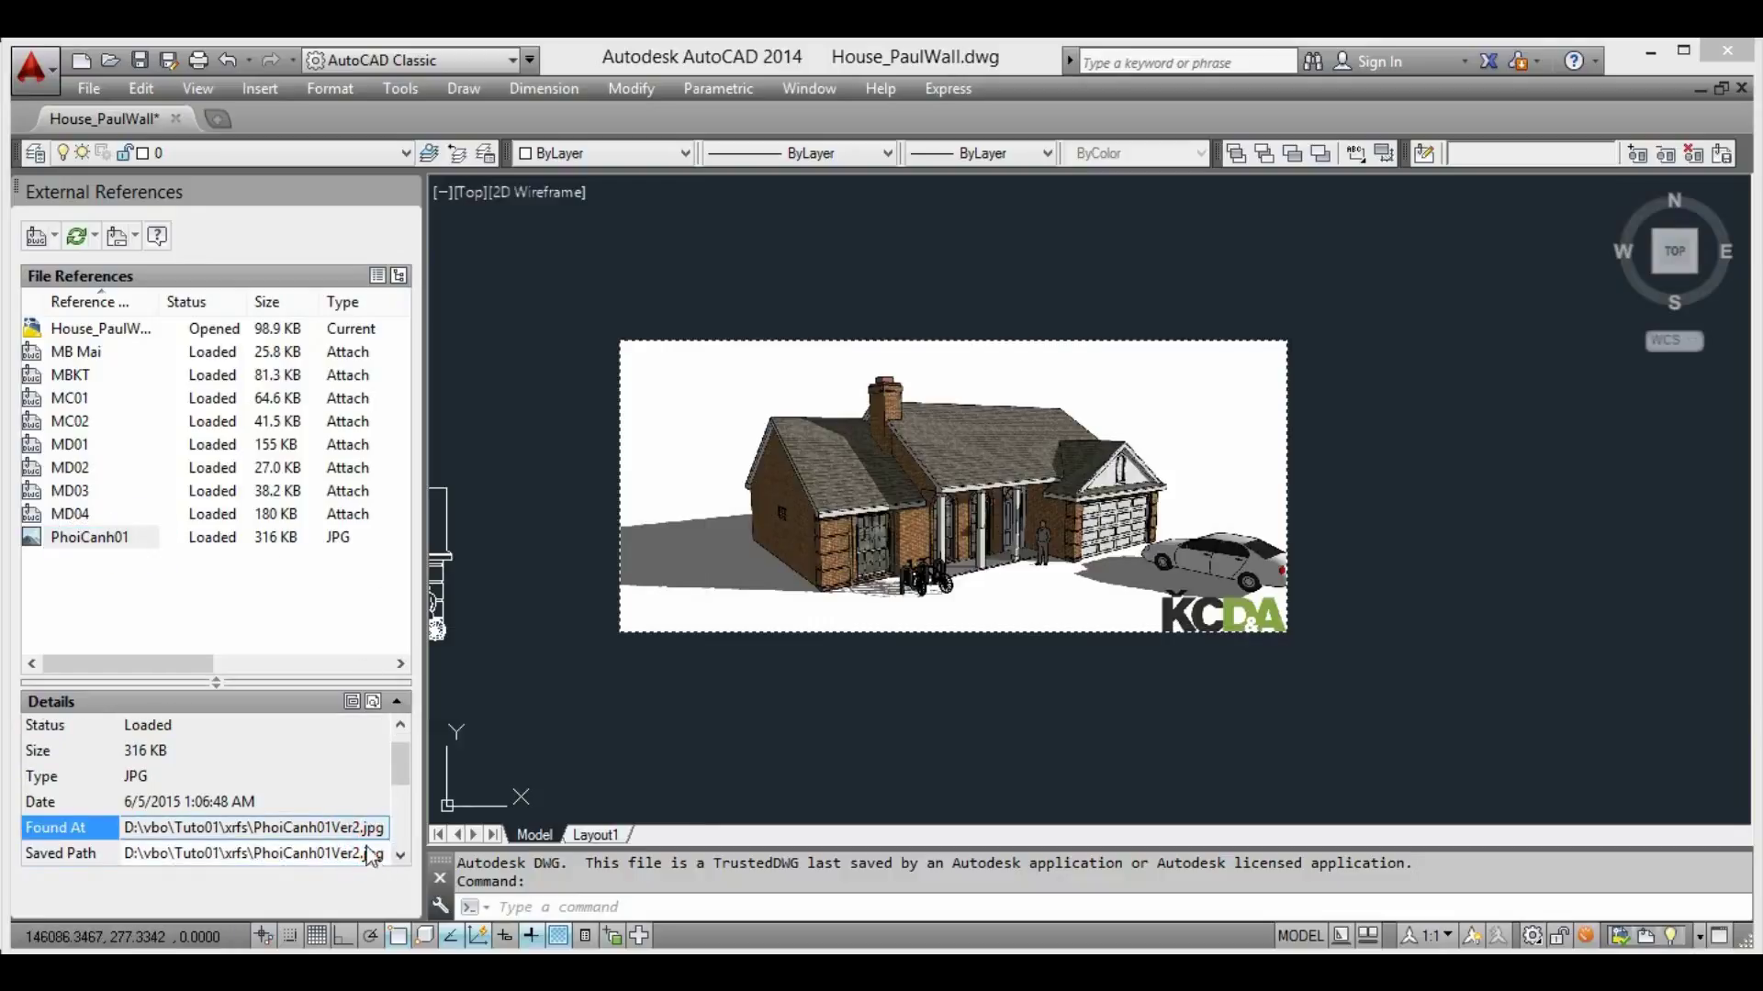
{"action": "left_click", "coordinate": [366, 852]}
{"action": "left_click", "coordinate": [380, 829]}
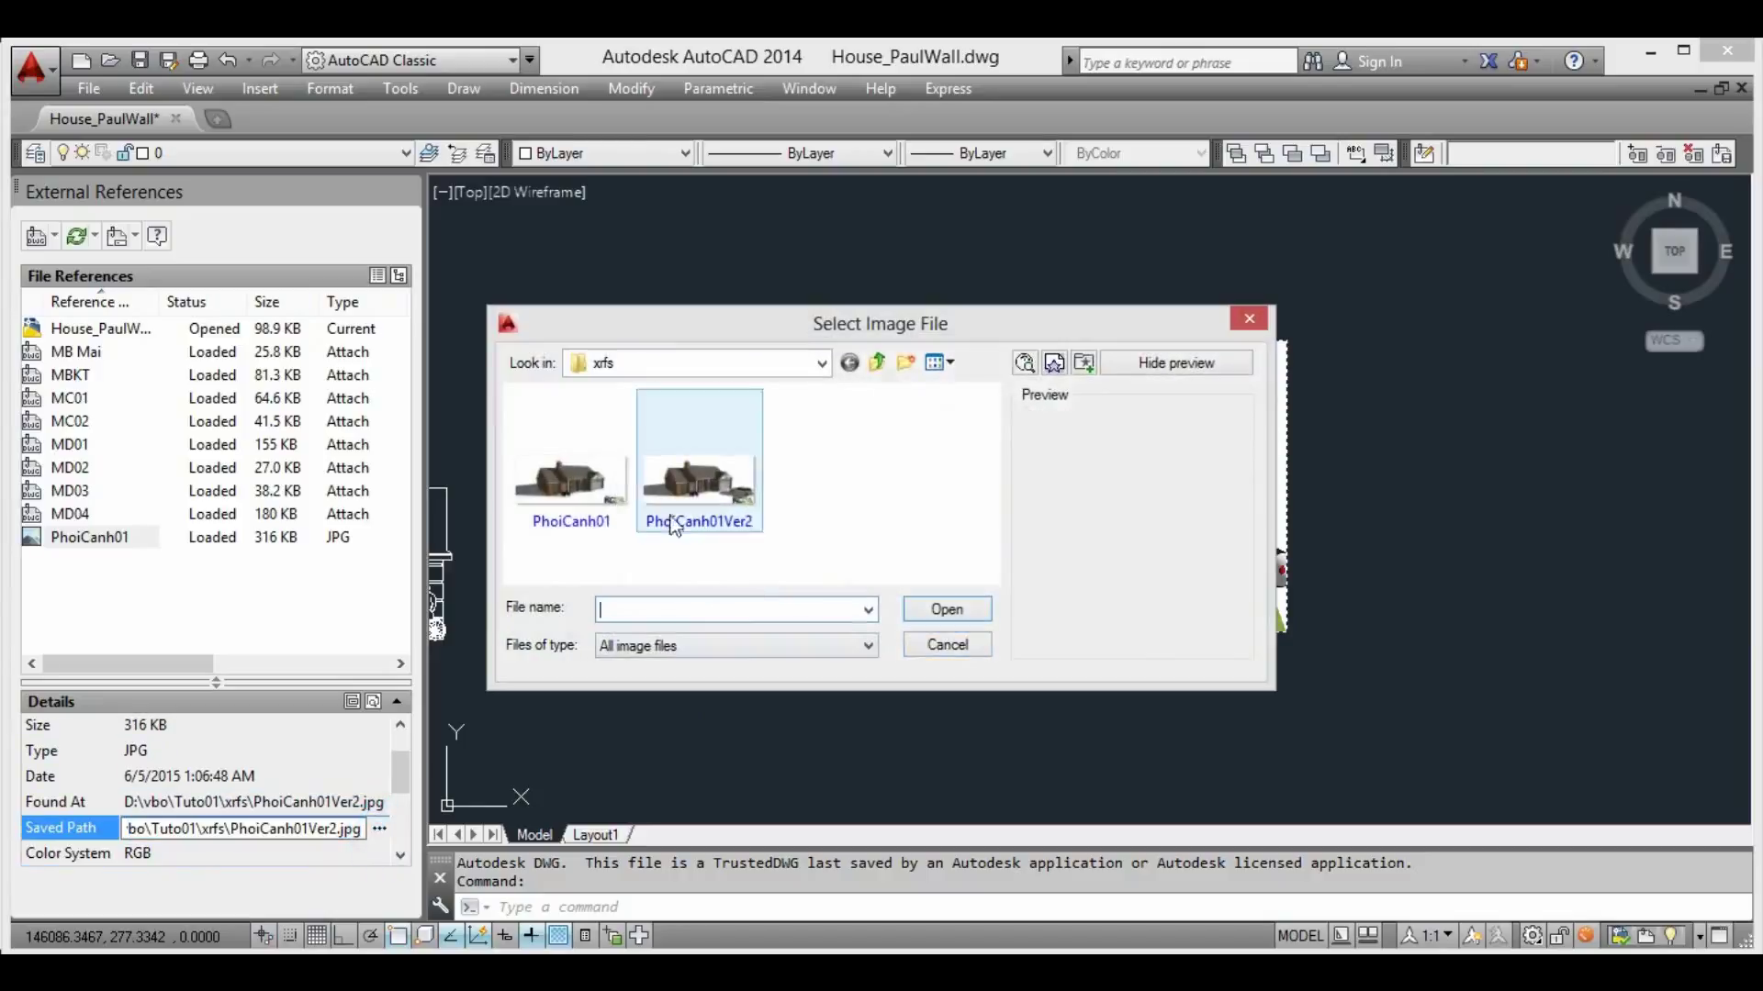
{"action": "left_click", "coordinate": [953, 609]}
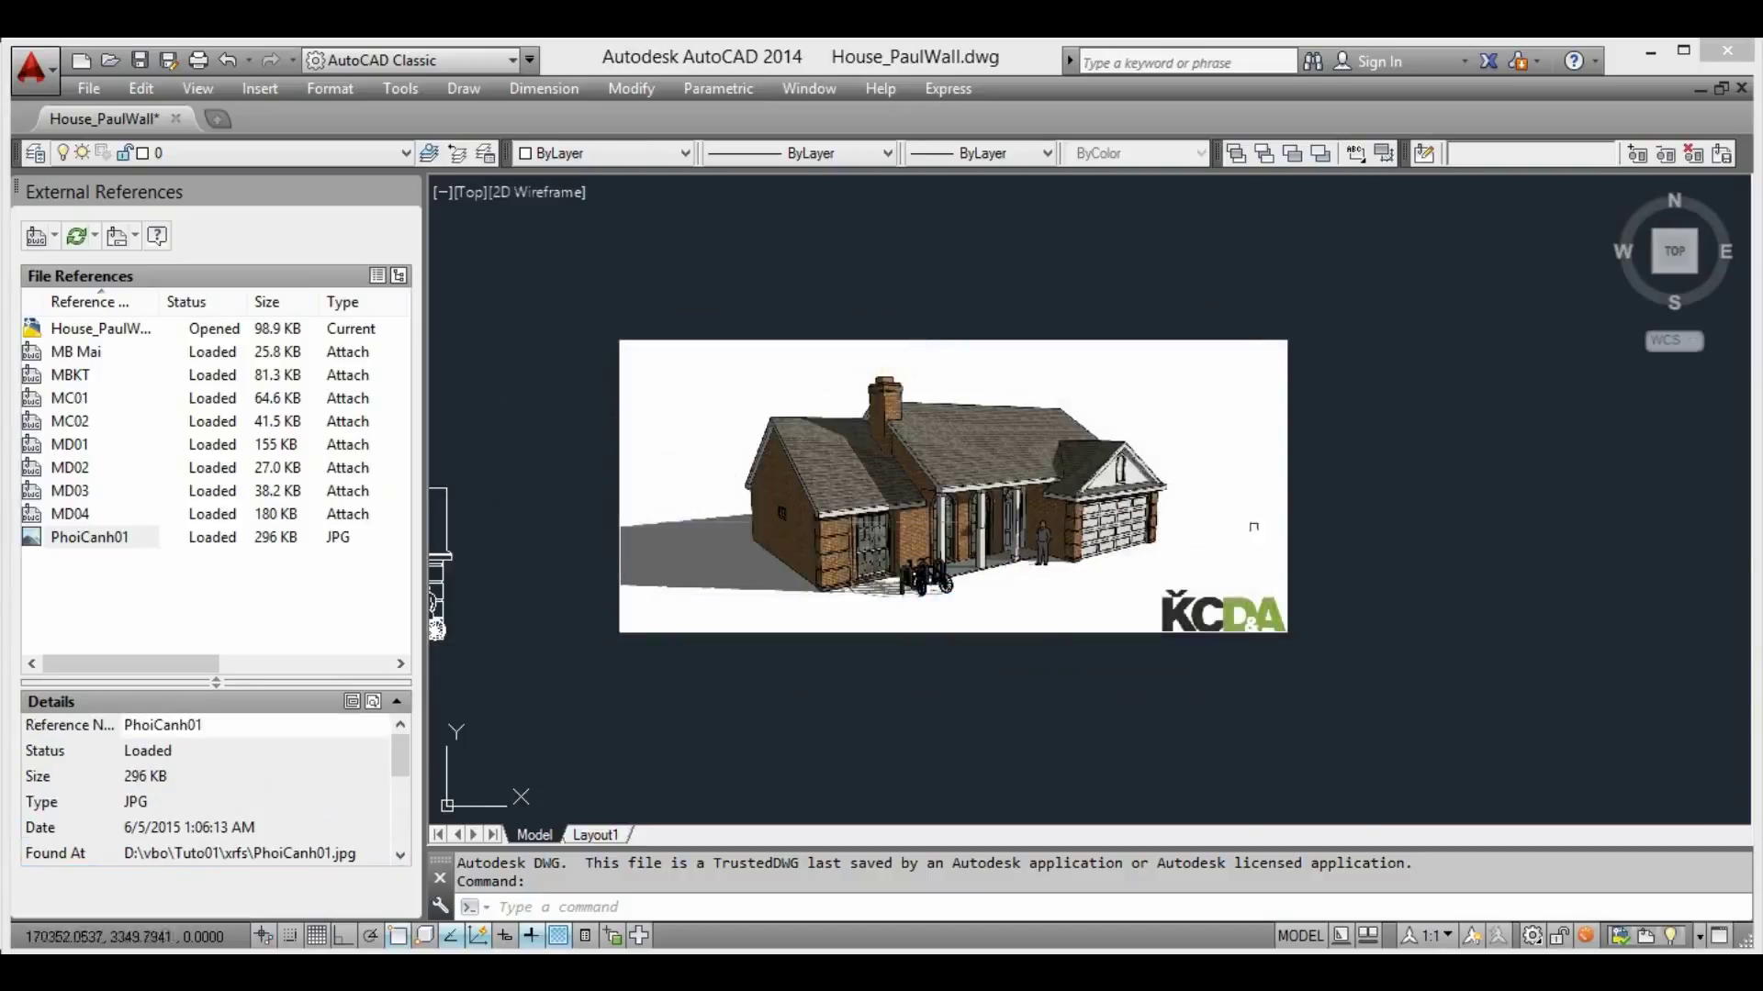
{"action": "scroll", "coordinate": [1144, 522], "scroll_direction": "down", "scroll_amount": 8}
{"action": "scroll", "coordinate": [1184, 550], "scroll_direction": "up", "scroll_amount": 1}
Switch to the Layout1 sheet and pan toward the floor plan
{"action": "middle_click_drag", "start_coordinate": [1231, 610], "coordinate": [1206, 621]}
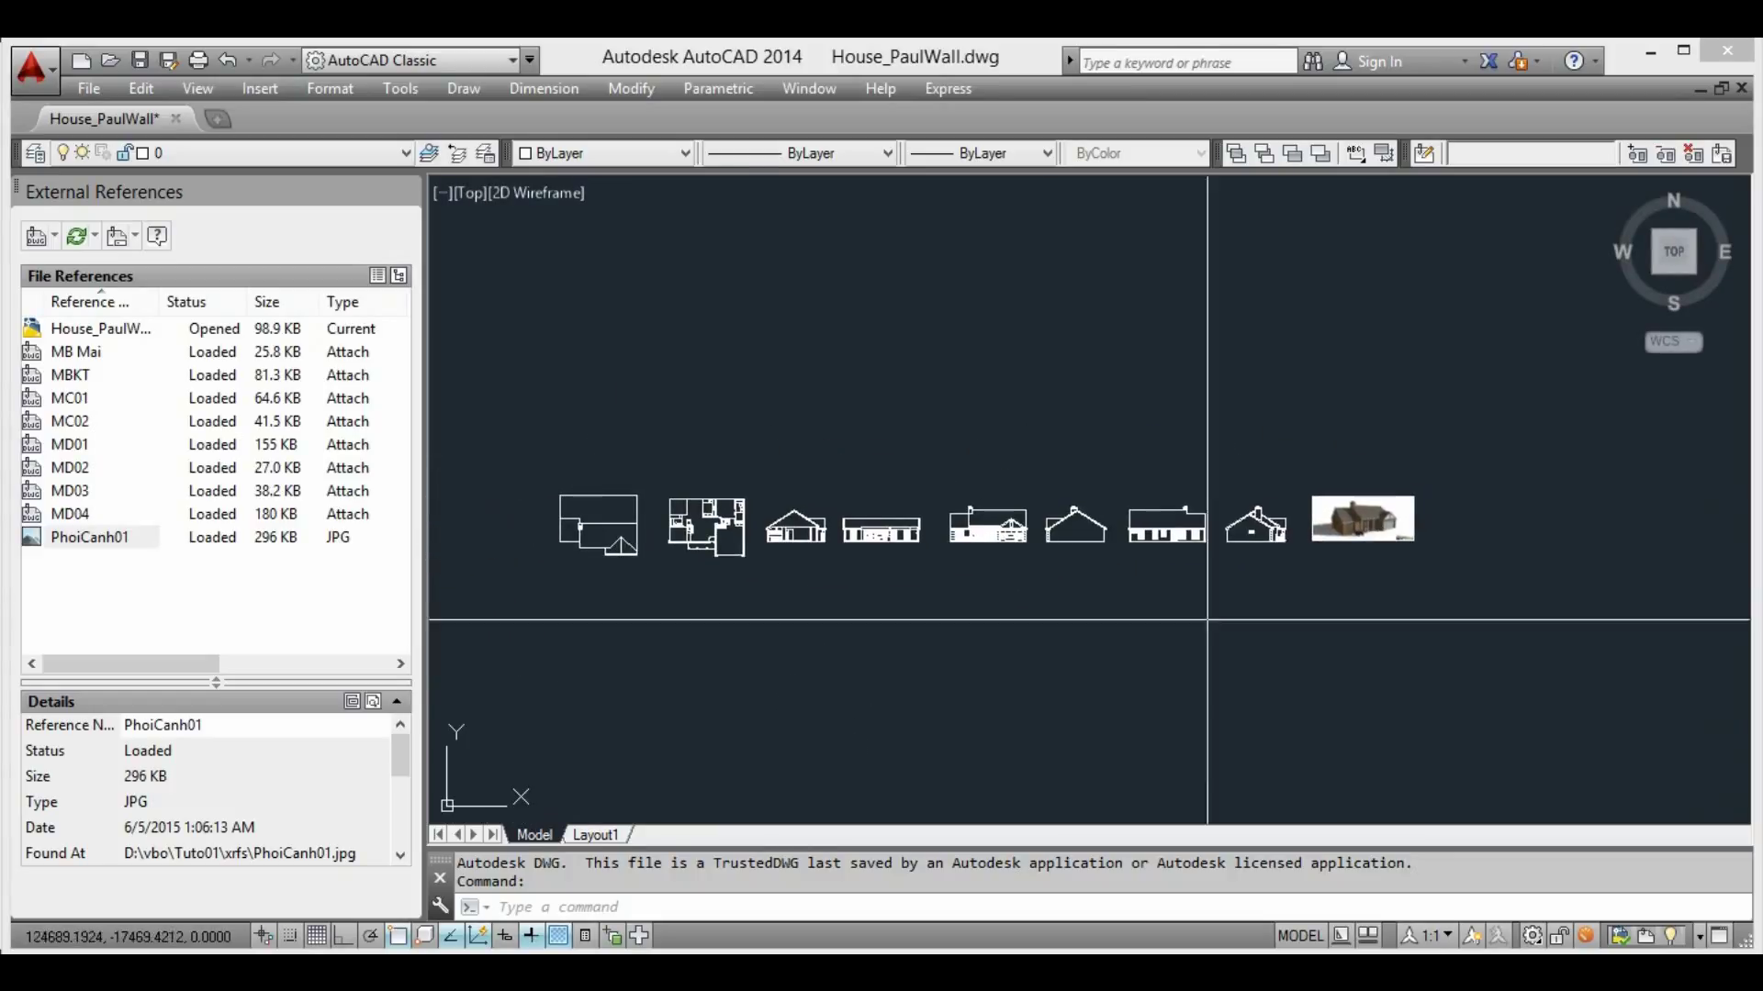
{"action": "left_click", "coordinate": [602, 835]}
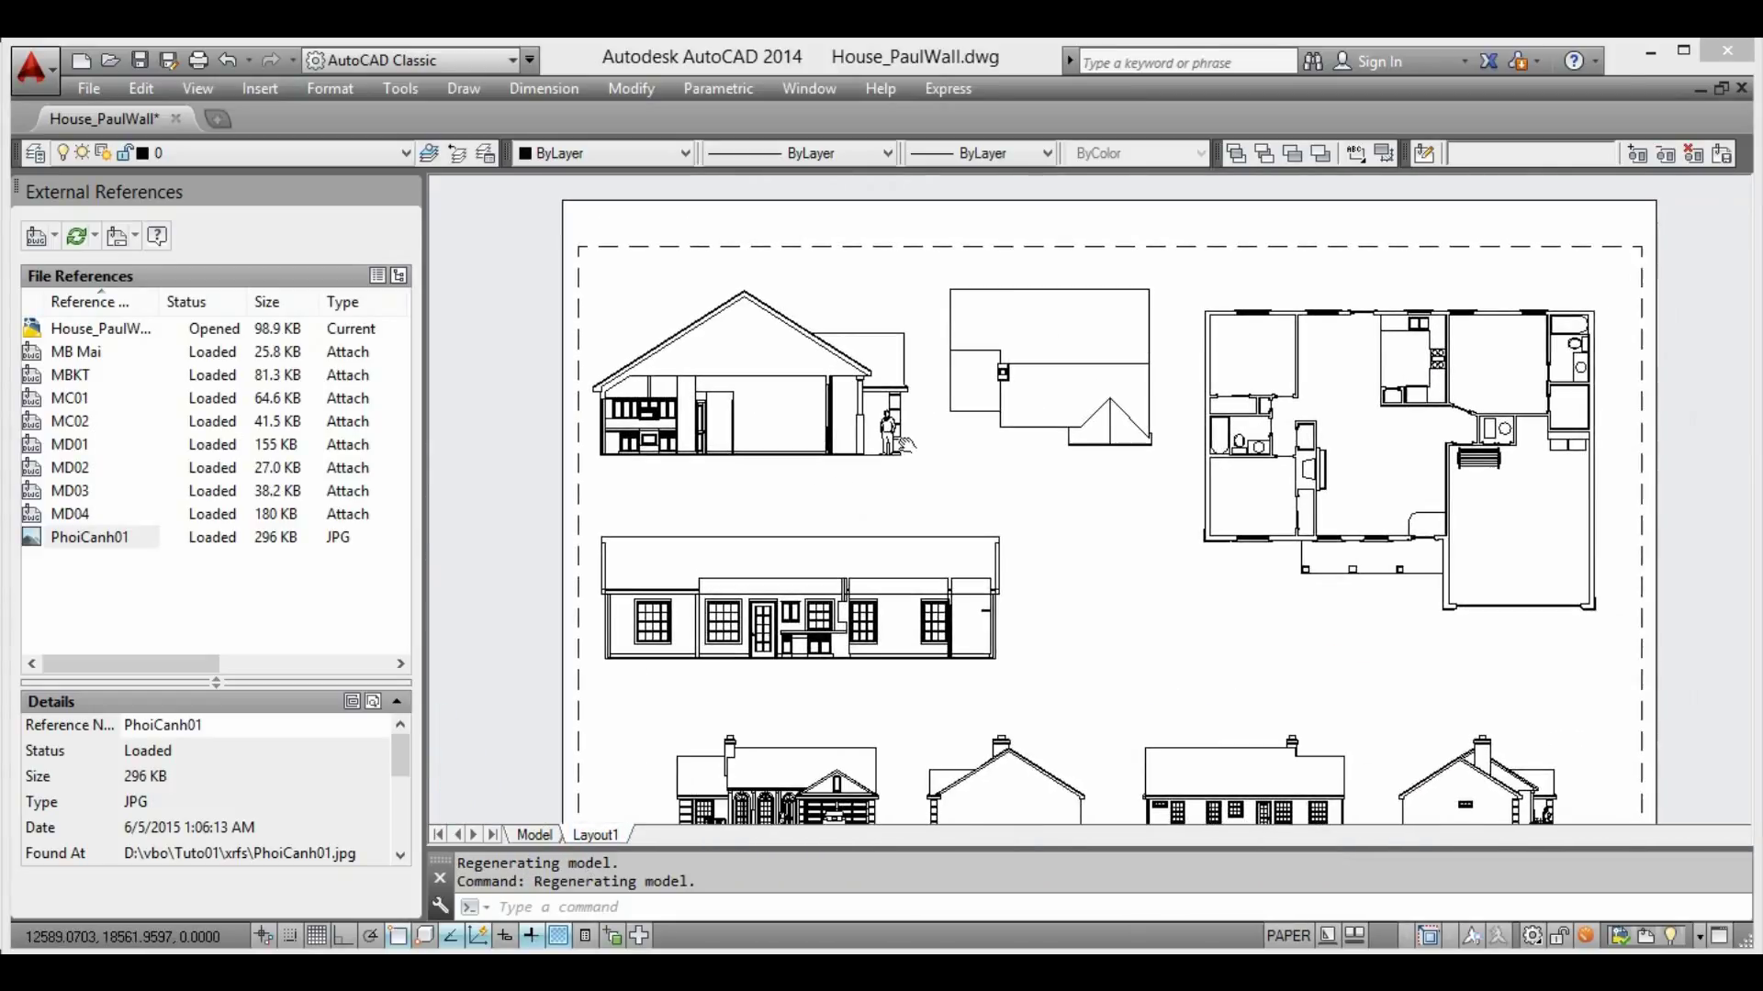
{"action": "middle_click_drag", "start_coordinate": [1164, 640], "coordinate": [1159, 636]}
{"action": "scroll", "coordinate": [1159, 636], "scroll_direction": "down", "scroll_amount": 1}
{"action": "scroll", "coordinate": [1159, 636], "scroll_direction": "up", "scroll_amount": 3}
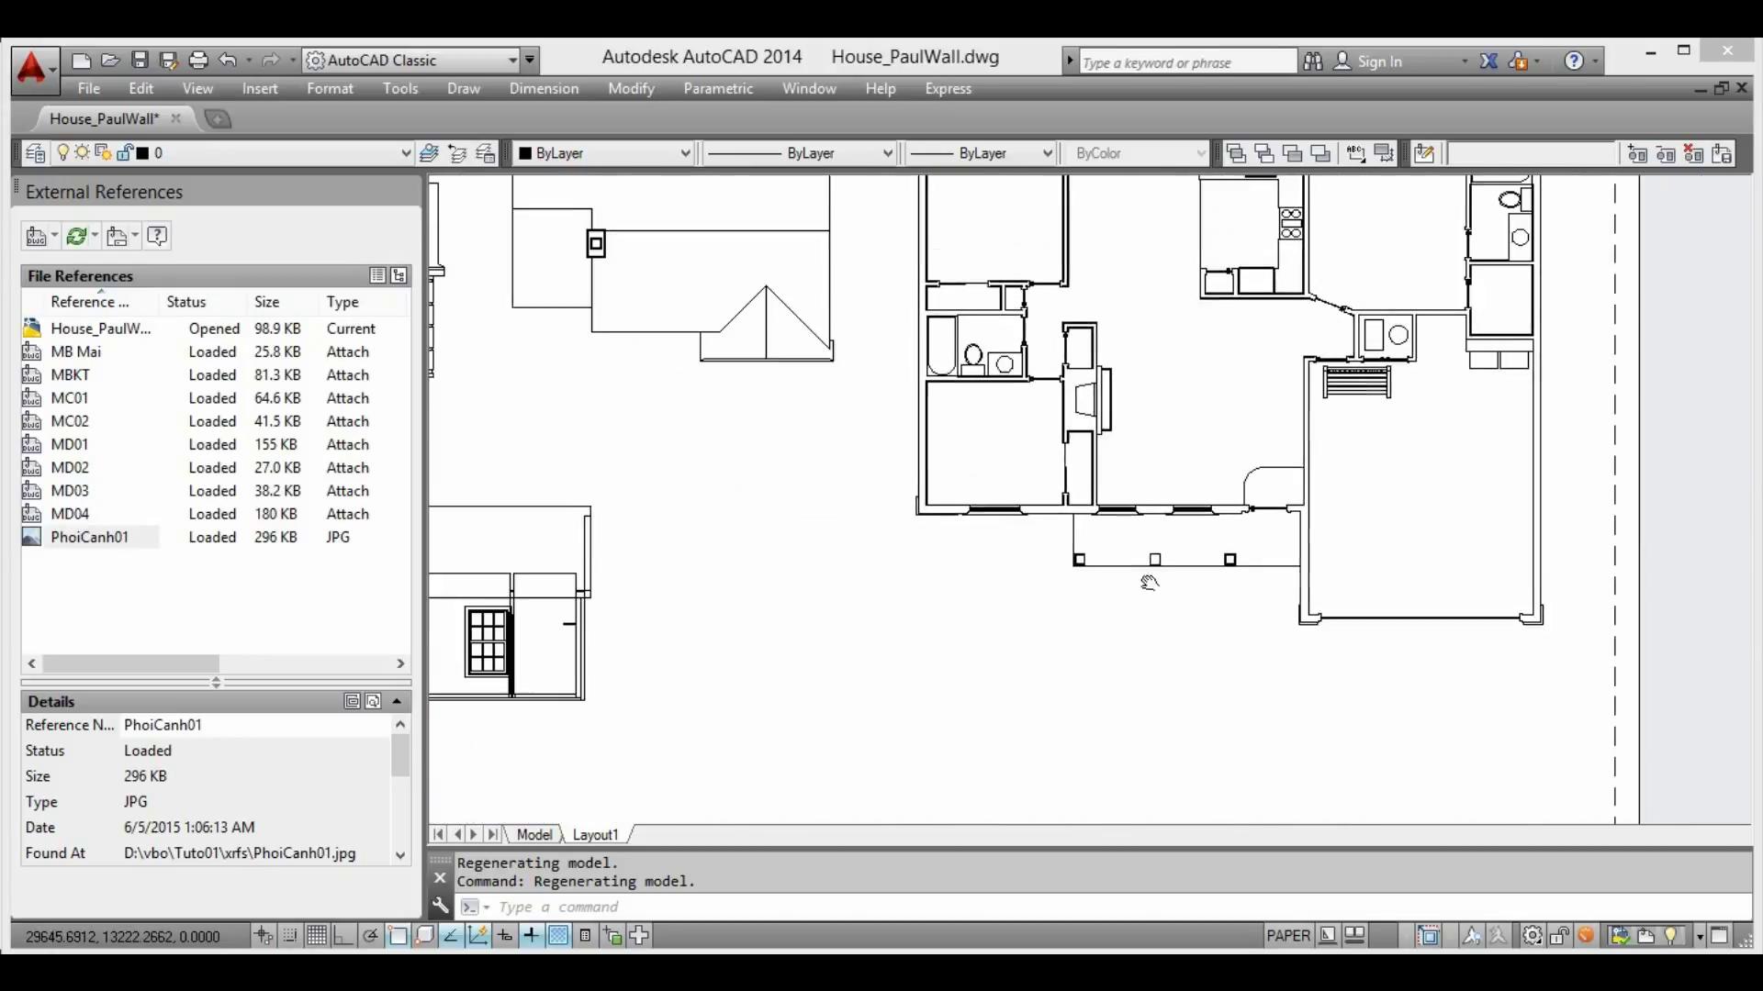
{"action": "scroll", "coordinate": [1055, 551], "scroll_direction": "down", "scroll_amount": 1}
{"action": "scroll", "coordinate": [891, 465], "scroll_direction": "up", "scroll_amount": 1}
{"action": "scroll", "coordinate": [890, 465], "scroll_direction": "down", "scroll_amount": 2}
{"action": "scroll", "coordinate": [954, 367], "scroll_direction": "up", "scroll_amount": 4}
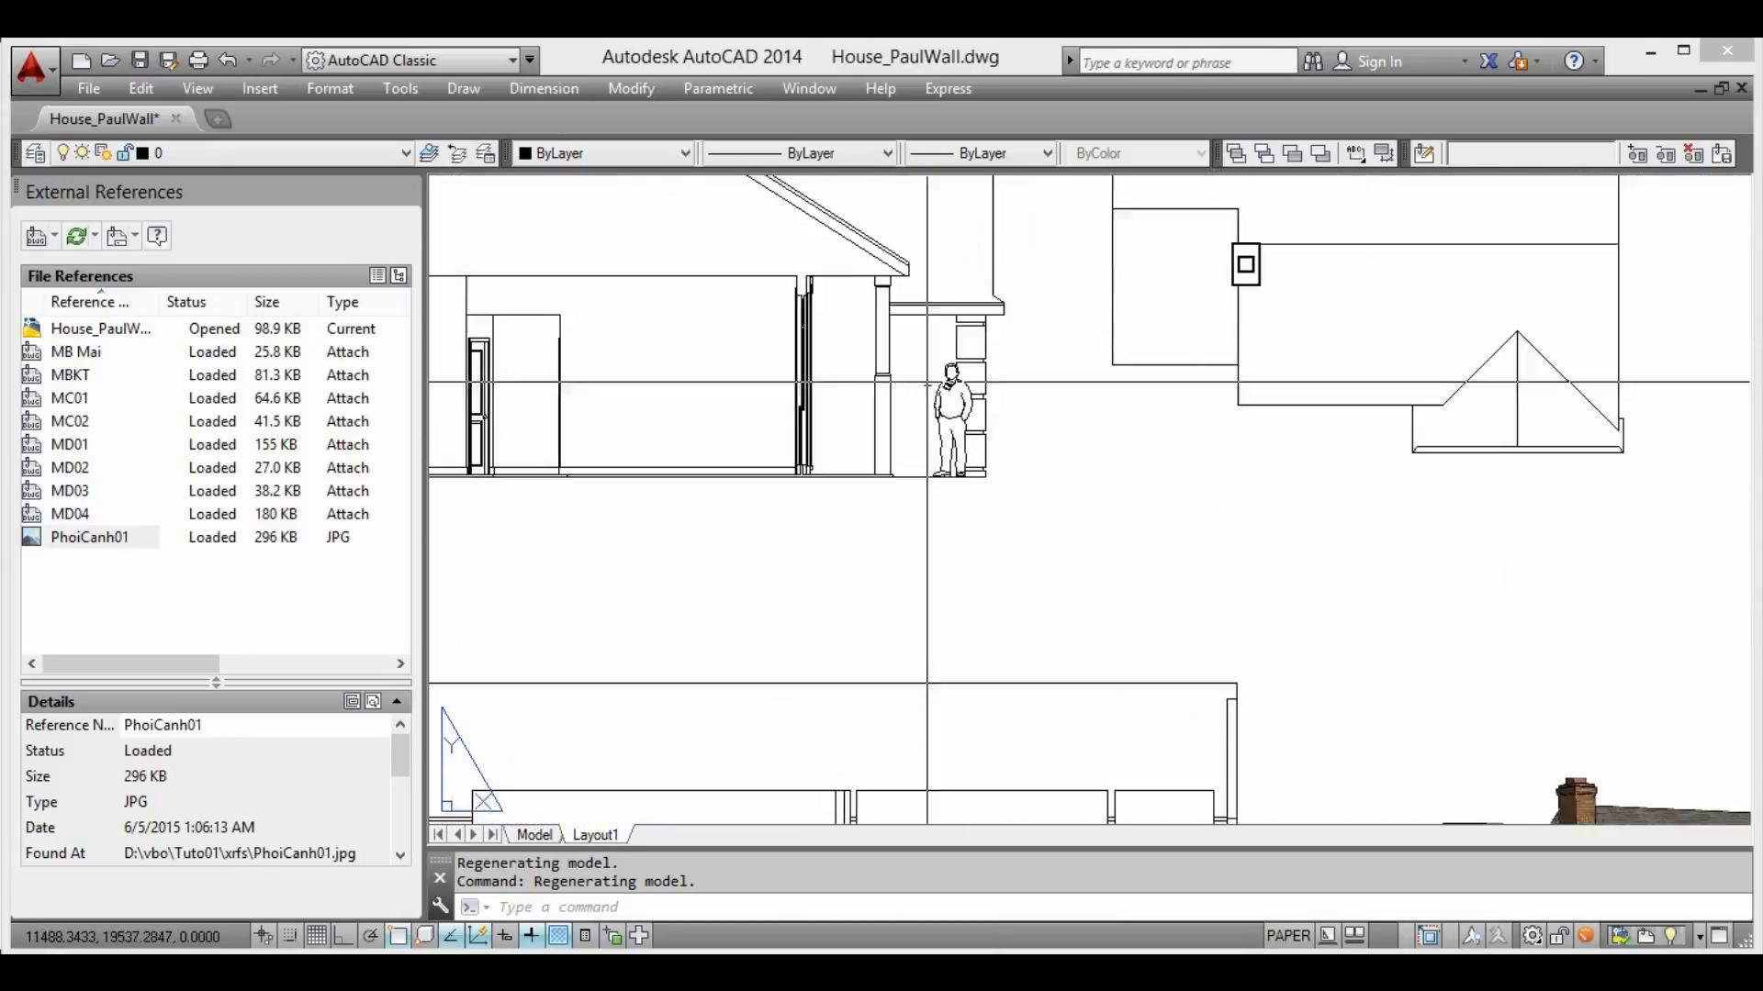
{"action": "scroll", "coordinate": [991, 314], "scroll_direction": "up", "scroll_amount": 4}
{"action": "scroll", "coordinate": [991, 314], "scroll_direction": "up", "scroll_amount": 1}
{"action": "scroll", "coordinate": [990, 314], "scroll_direction": "down", "scroll_amount": 6}
{"action": "scroll", "coordinate": [964, 275], "scroll_direction": "up", "scroll_amount": 1}
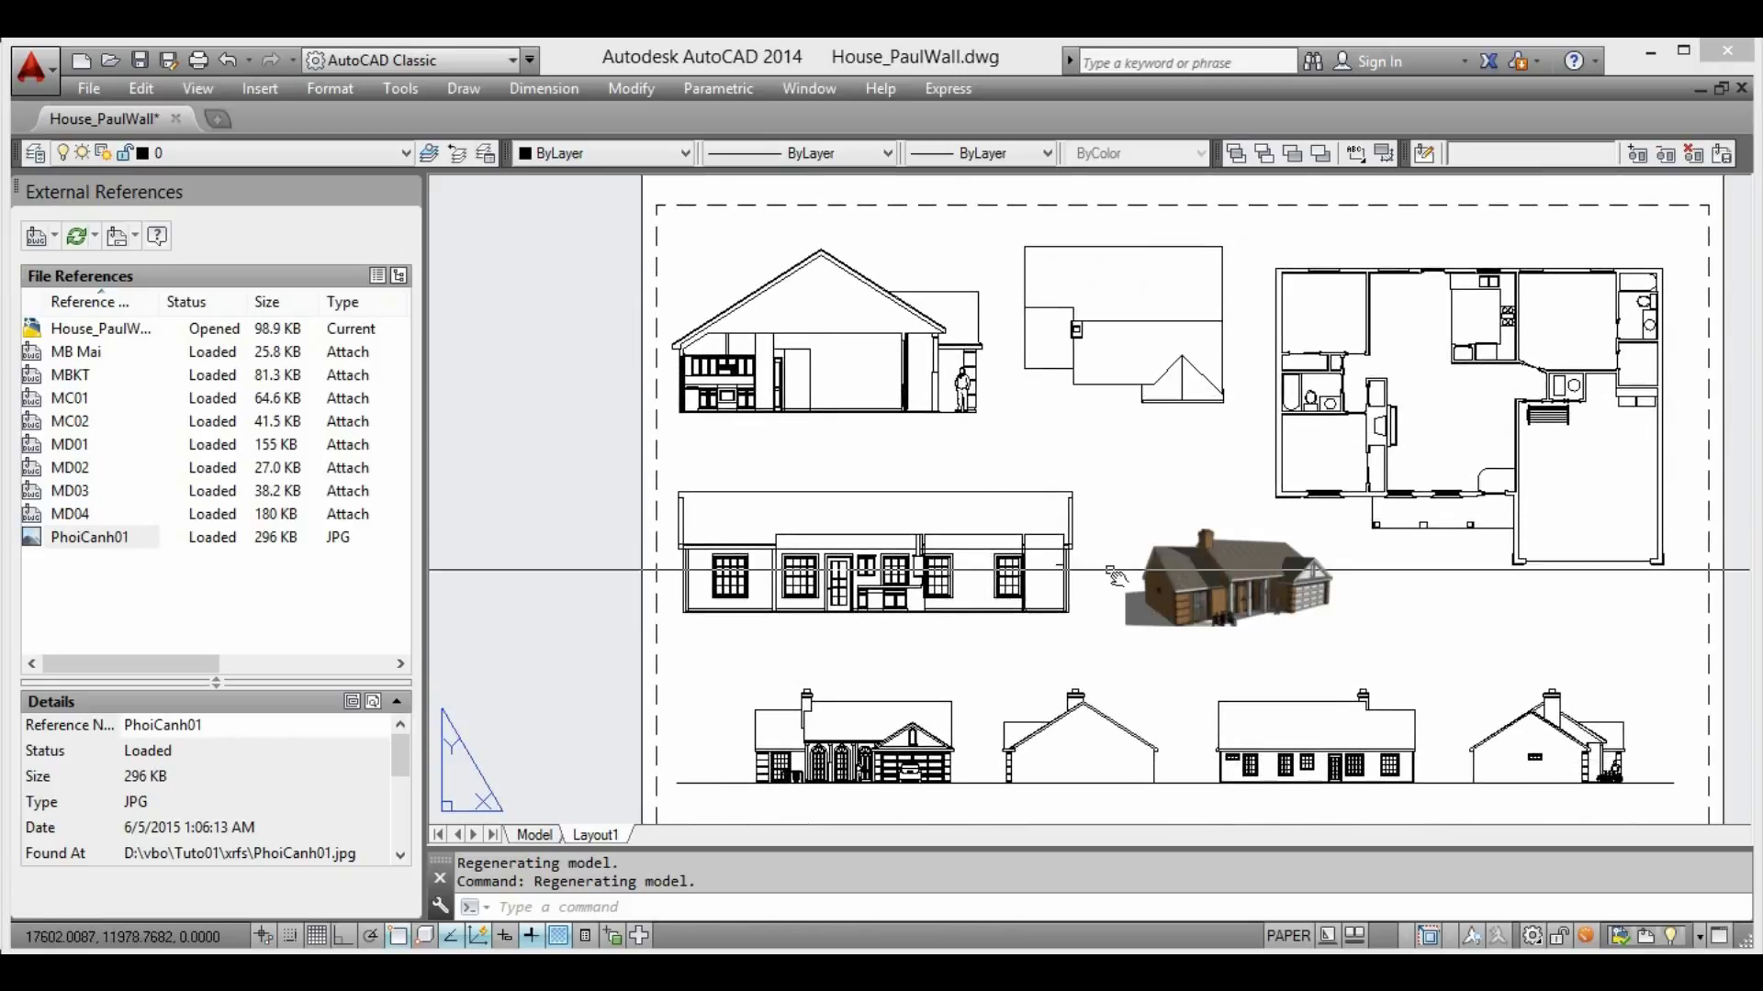
{"action": "scroll", "coordinate": [1193, 563], "scroll_direction": "up", "scroll_amount": 2}
{"action": "middle_click_drag", "start_coordinate": [1194, 562], "coordinate": [1014, 543]}
{"action": "scroll", "coordinate": [1014, 543], "scroll_direction": "down", "scroll_amount": 2}
{"action": "scroll", "coordinate": [905, 471], "scroll_direction": "up", "scroll_amount": 2}
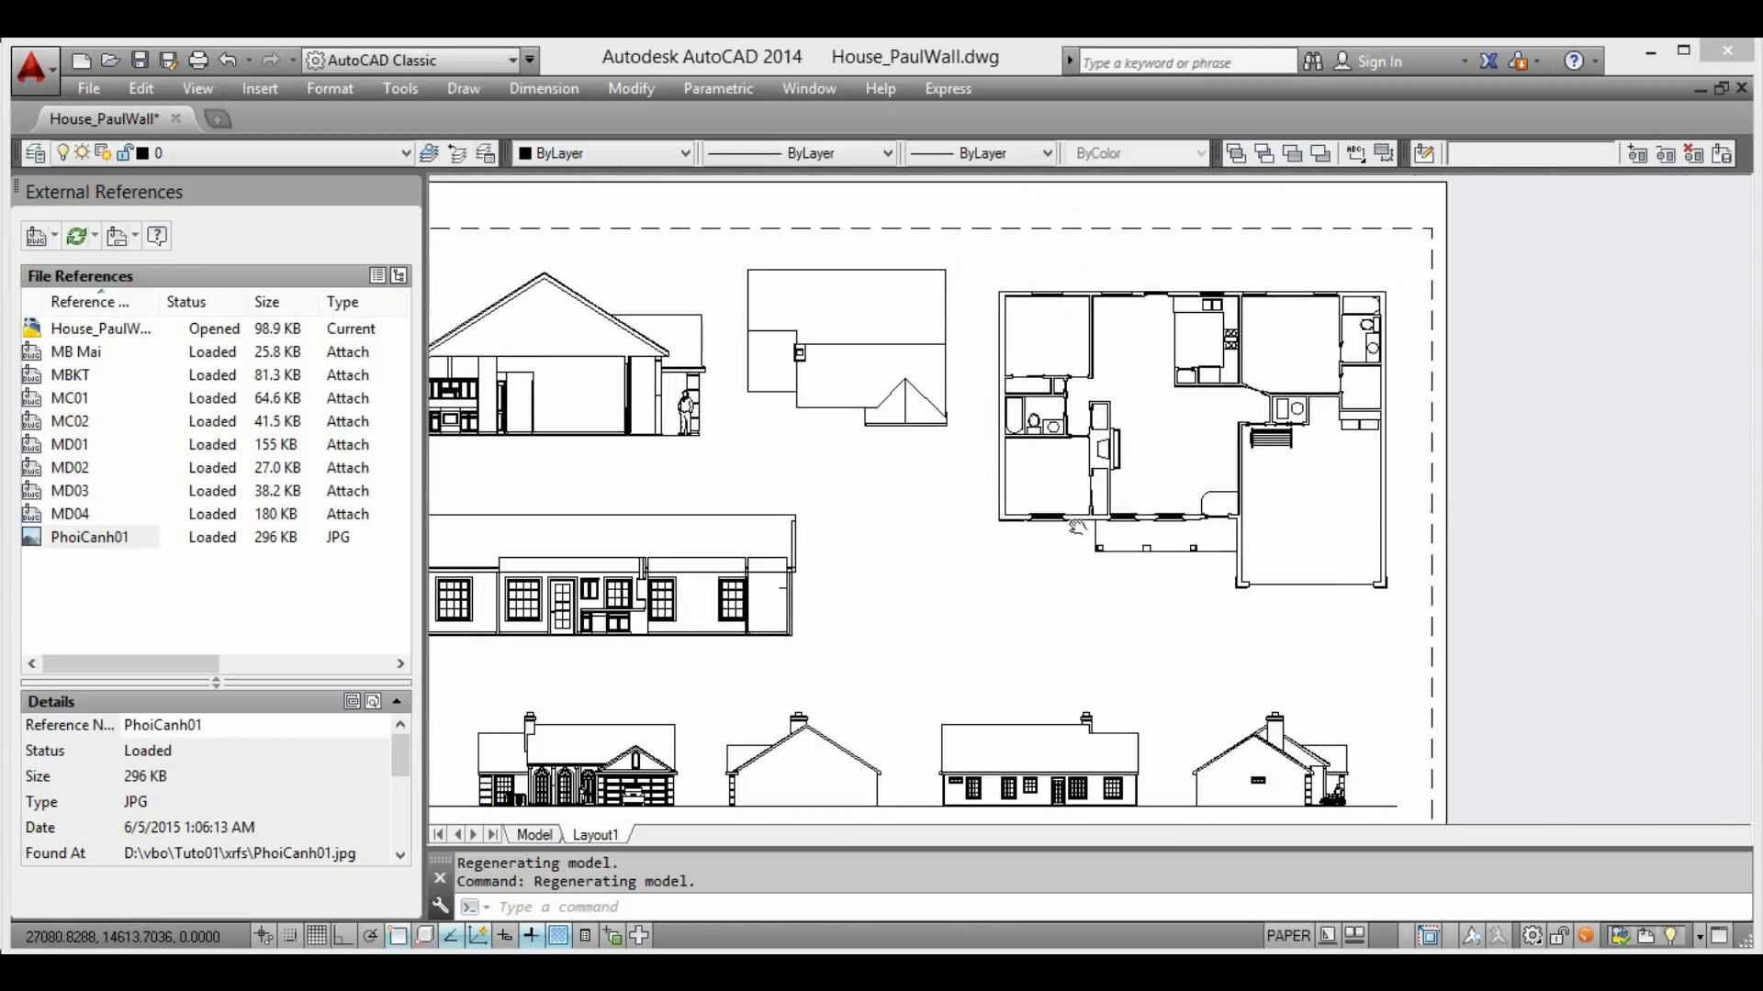
{"action": "scroll", "coordinate": [1102, 459], "scroll_direction": "up", "scroll_amount": 1}
{"action": "scroll", "coordinate": [1166, 447], "scroll_direction": "up", "scroll_amount": 1}
{"action": "middle_click_drag", "start_coordinate": [1165, 446], "coordinate": [1008, 459]}
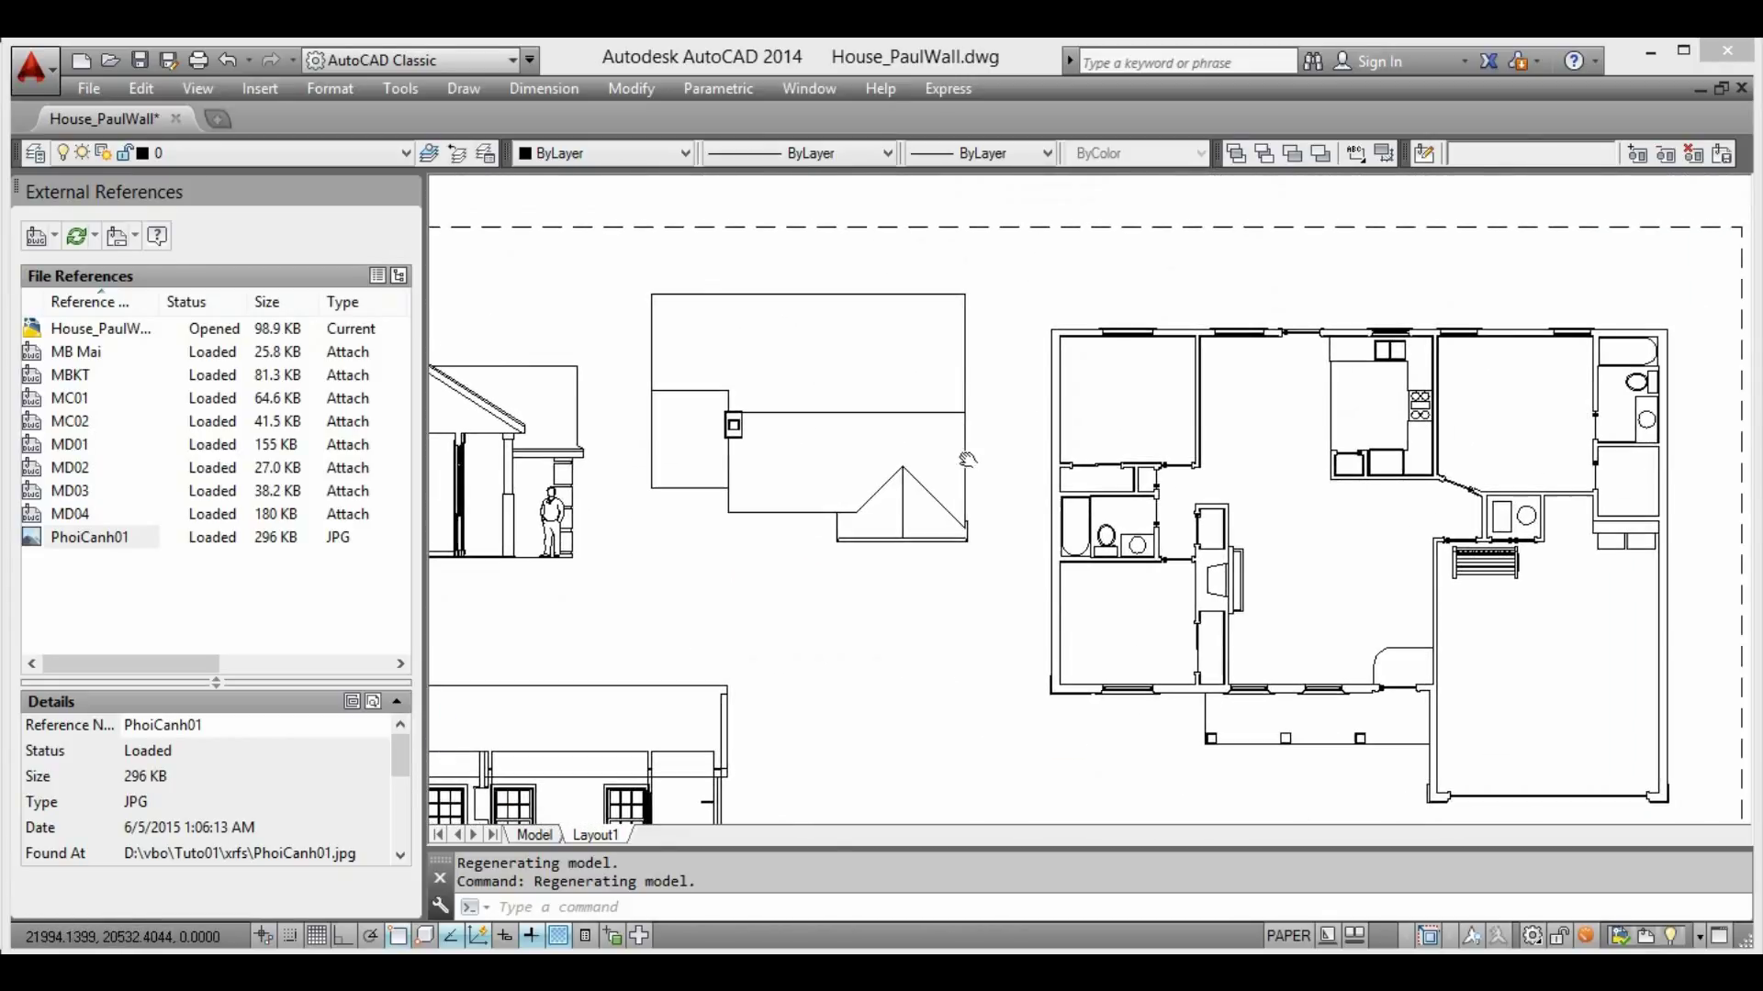
Make _Docs_Dimes the current layer, then centre on the floor plan's top-left corner
{"action": "left_click", "coordinate": [349, 153]}
{"action": "left_click", "coordinate": [197, 178]}
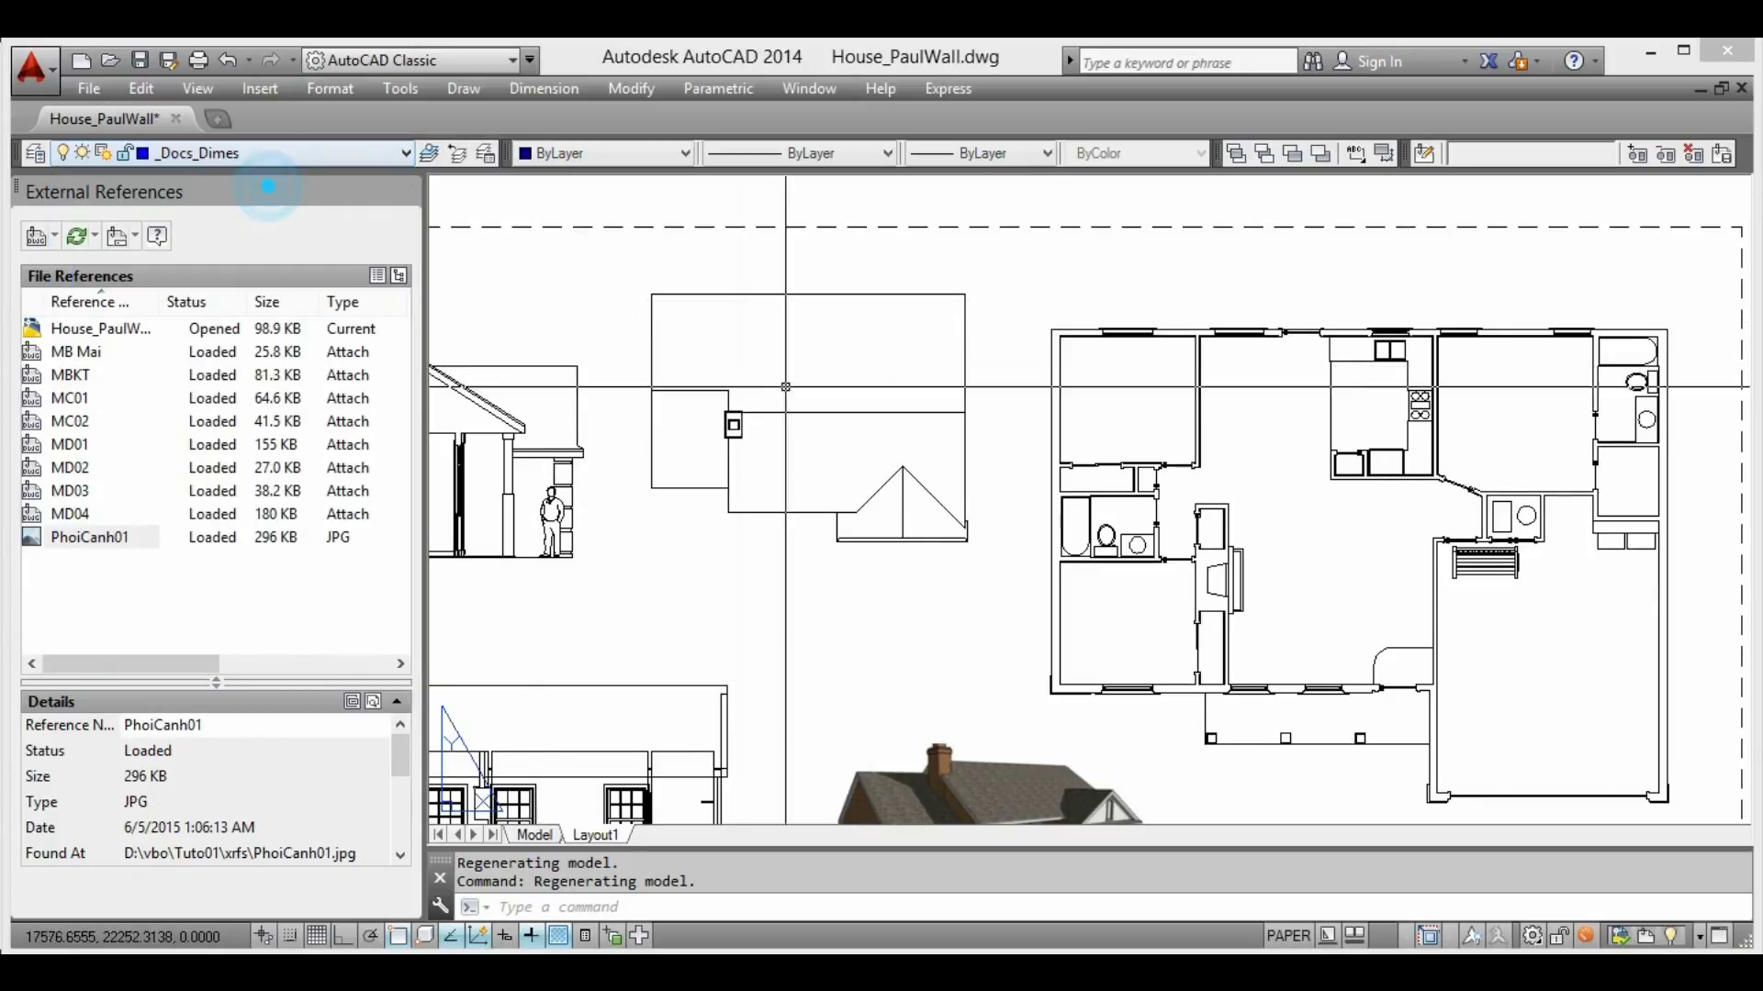
{"action": "scroll", "coordinate": [787, 381], "scroll_direction": "up", "scroll_amount": 1}
{"action": "scroll", "coordinate": [915, 389], "scroll_direction": "down", "scroll_amount": 1}
{"action": "scroll", "coordinate": [915, 389], "scroll_direction": "up", "scroll_amount": 2}
{"action": "middle_click_drag", "start_coordinate": [915, 390], "coordinate": [977, 410]}
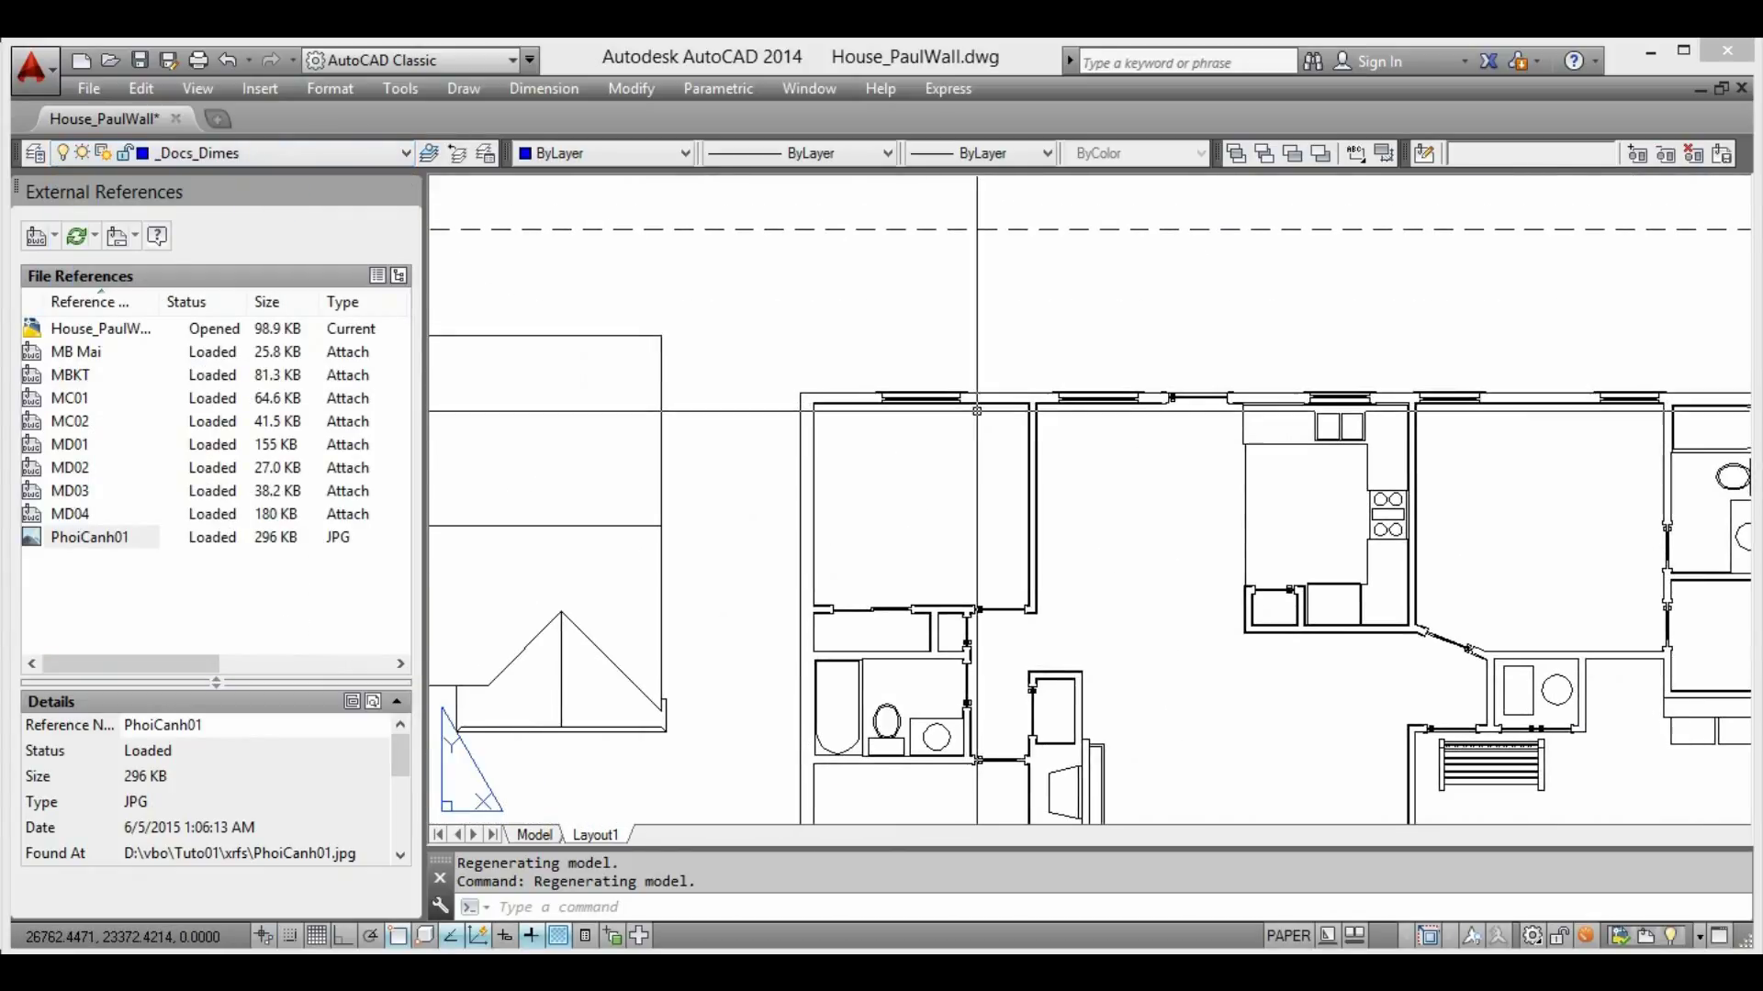
{"action": "scroll", "coordinate": [977, 411], "scroll_direction": "down", "scroll_amount": 1}
{"action": "scroll", "coordinate": [977, 410], "scroll_direction": "up", "scroll_amount": 3}
{"action": "scroll", "coordinate": [977, 410], "scroll_direction": "down", "scroll_amount": 2}
{"action": "middle_click_drag", "start_coordinate": [977, 411], "coordinate": [1128, 396]}
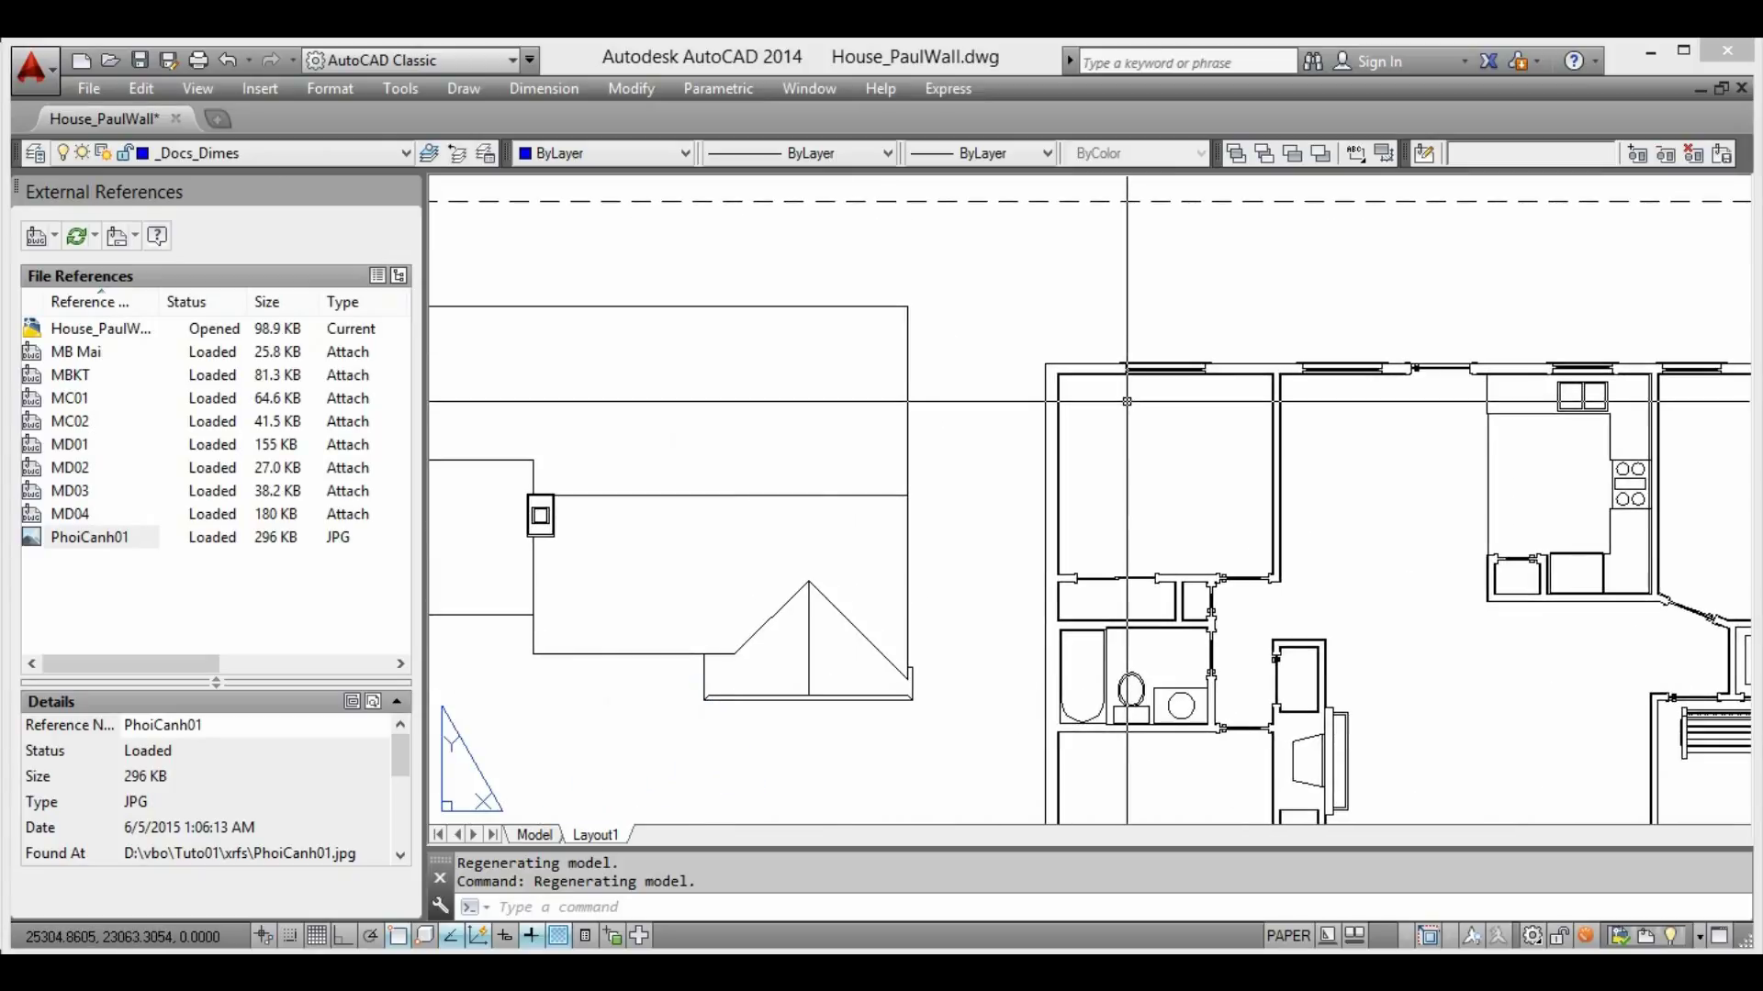
Place an 1800 vertical linear dimension along the floor plan's left wall
{"action": "type", "text": "dim"}
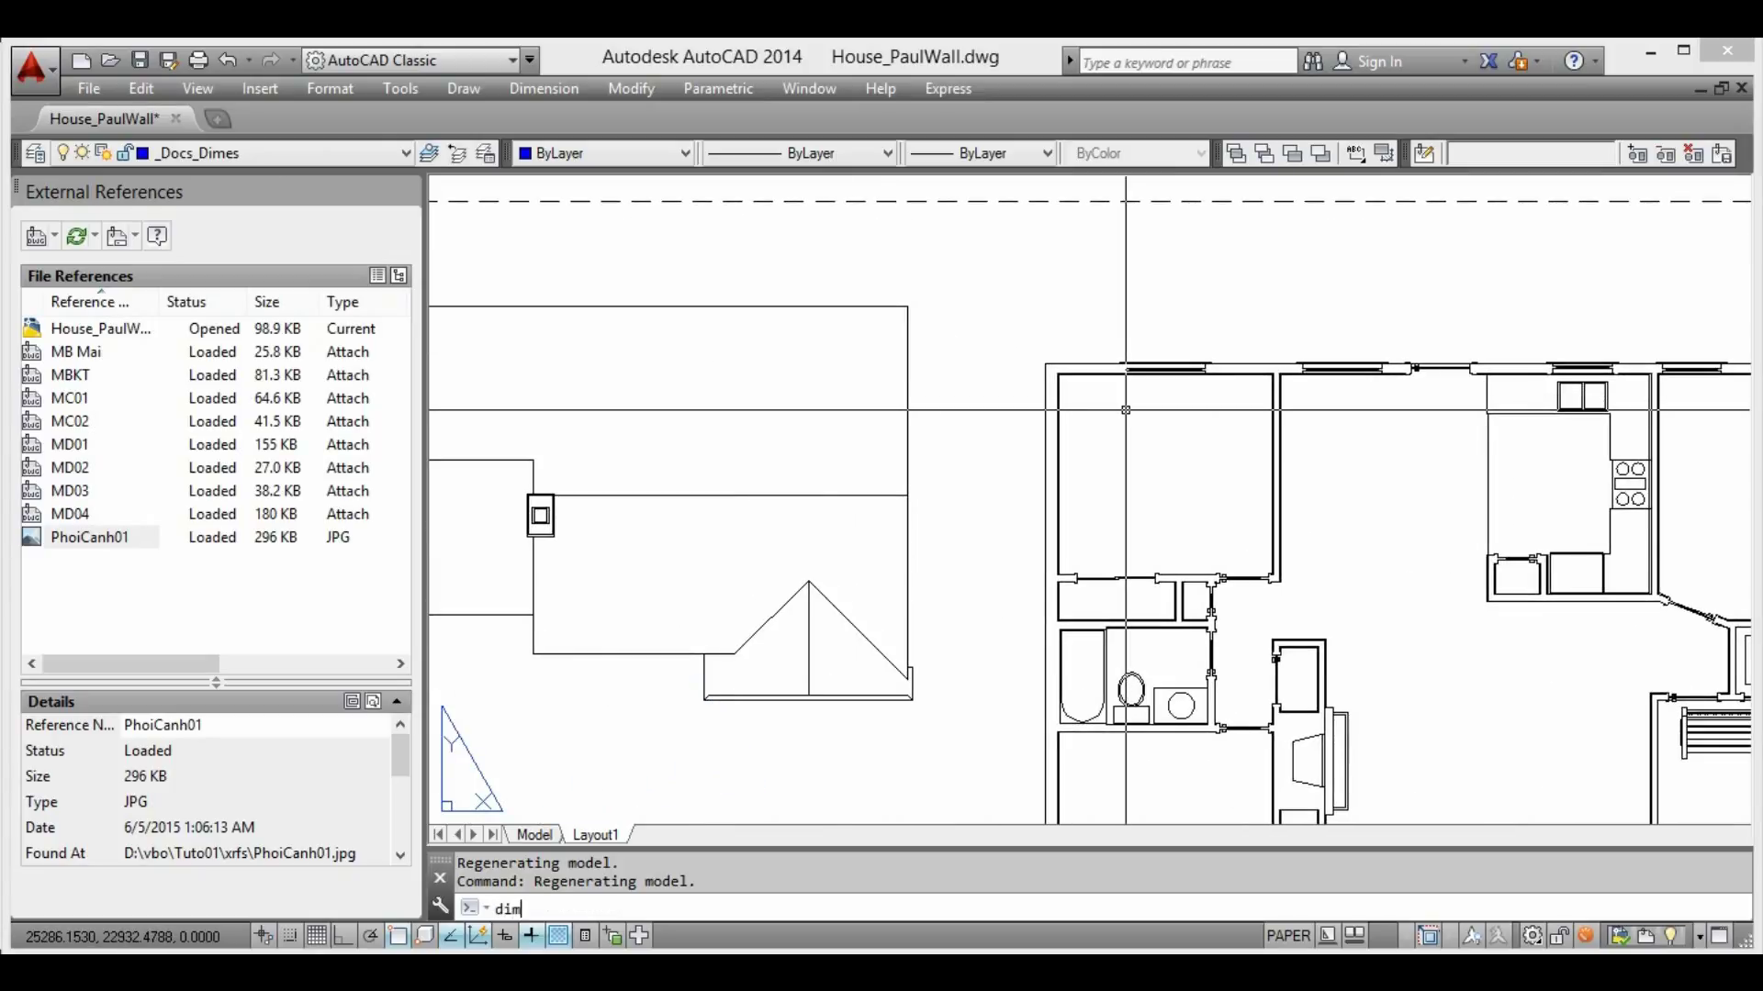
{"action": "key", "text": "Return"}
{"action": "type", "text": "dli"}
{"action": "key", "text": "Return"}
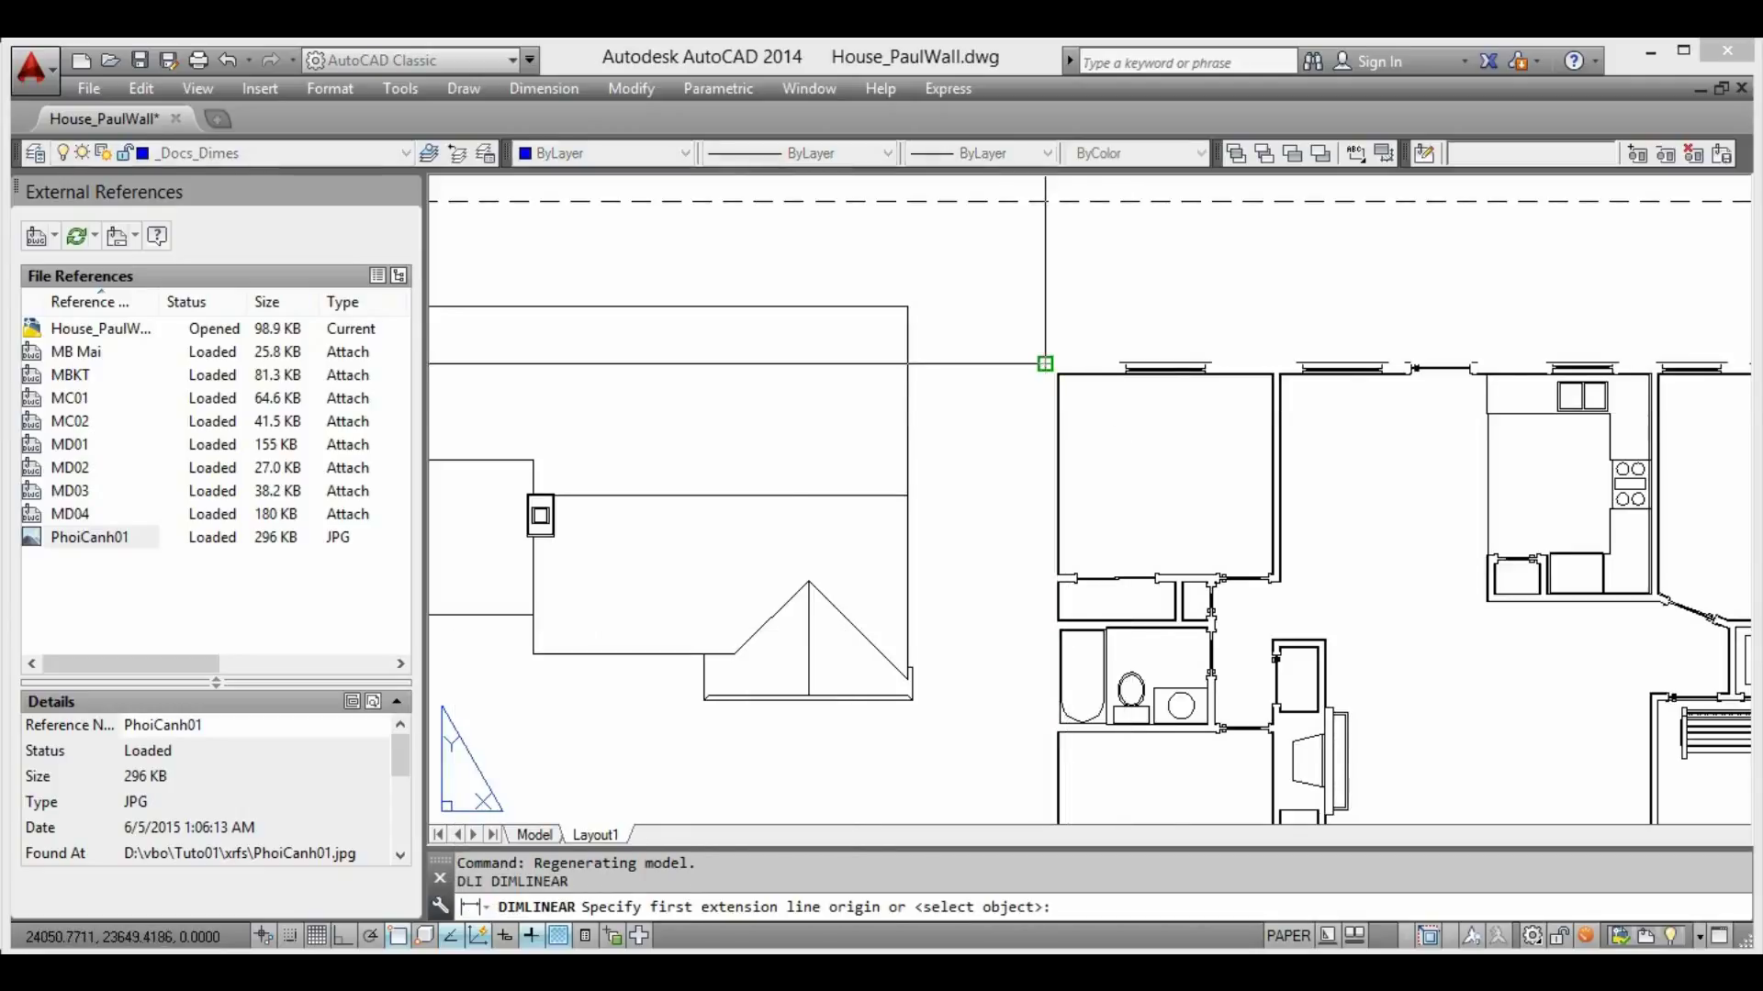
{"action": "left_click", "coordinate": [1042, 363]}
{"action": "scroll", "coordinate": [1047, 571], "scroll_direction": "up", "scroll_amount": 3}
{"action": "left_click", "coordinate": [1031, 551]}
{"action": "scroll", "coordinate": [1010, 551], "scroll_direction": "down", "scroll_amount": 3}
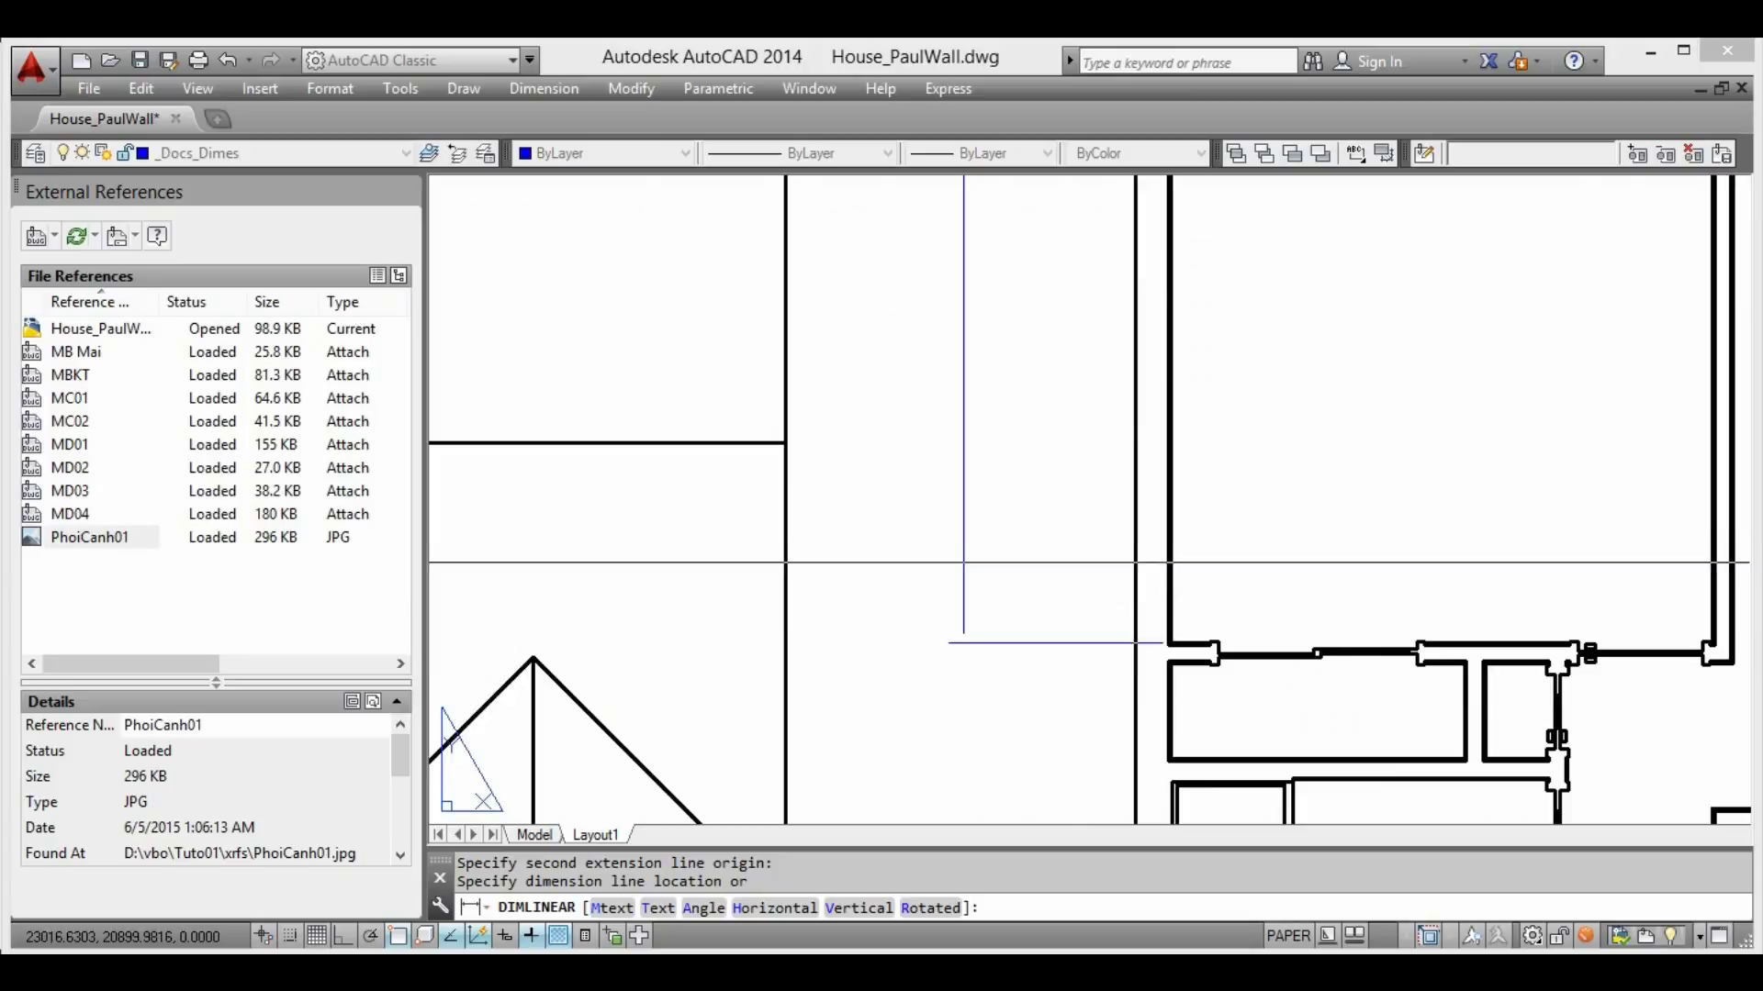
{"action": "scroll", "coordinate": [975, 539], "scroll_direction": "down", "scroll_amount": 2}
{"action": "left_click", "coordinate": [973, 539]}
{"action": "scroll", "coordinate": [955, 523], "scroll_direction": "up", "scroll_amount": 2}
{"action": "scroll", "coordinate": [927, 500], "scroll_direction": "up", "scroll_amount": 1}
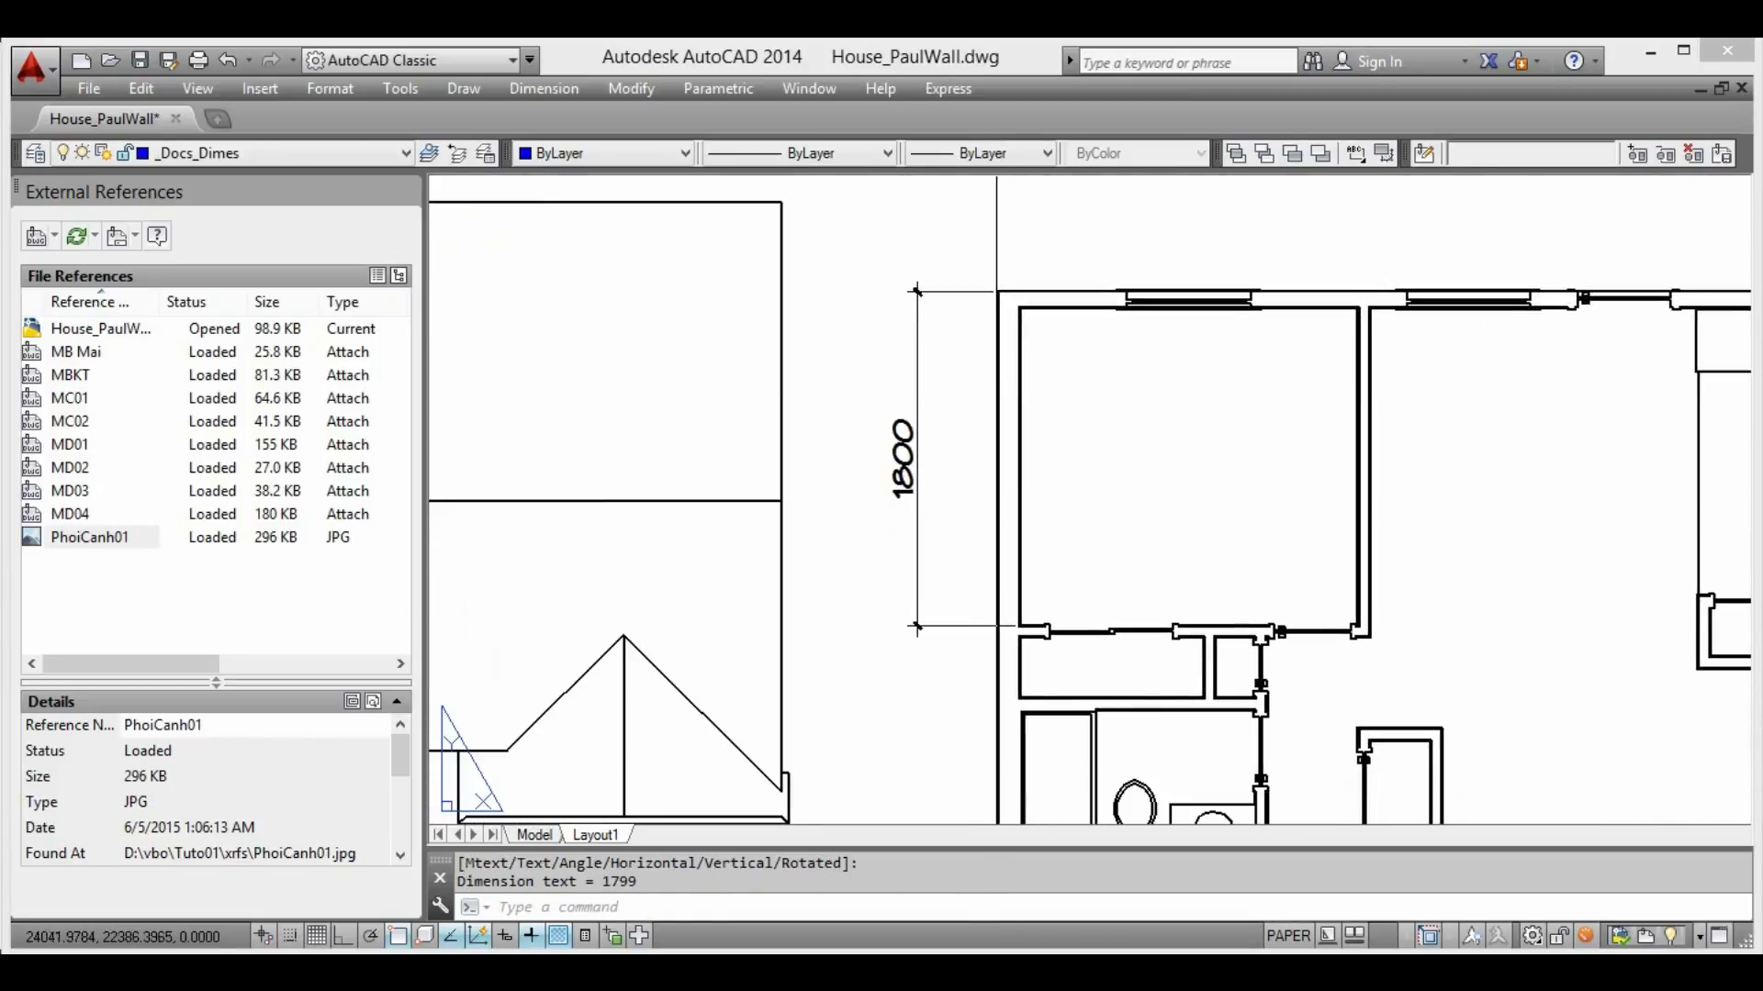
{"action": "scroll", "coordinate": [920, 493], "scroll_direction": "up", "scroll_amount": 1}
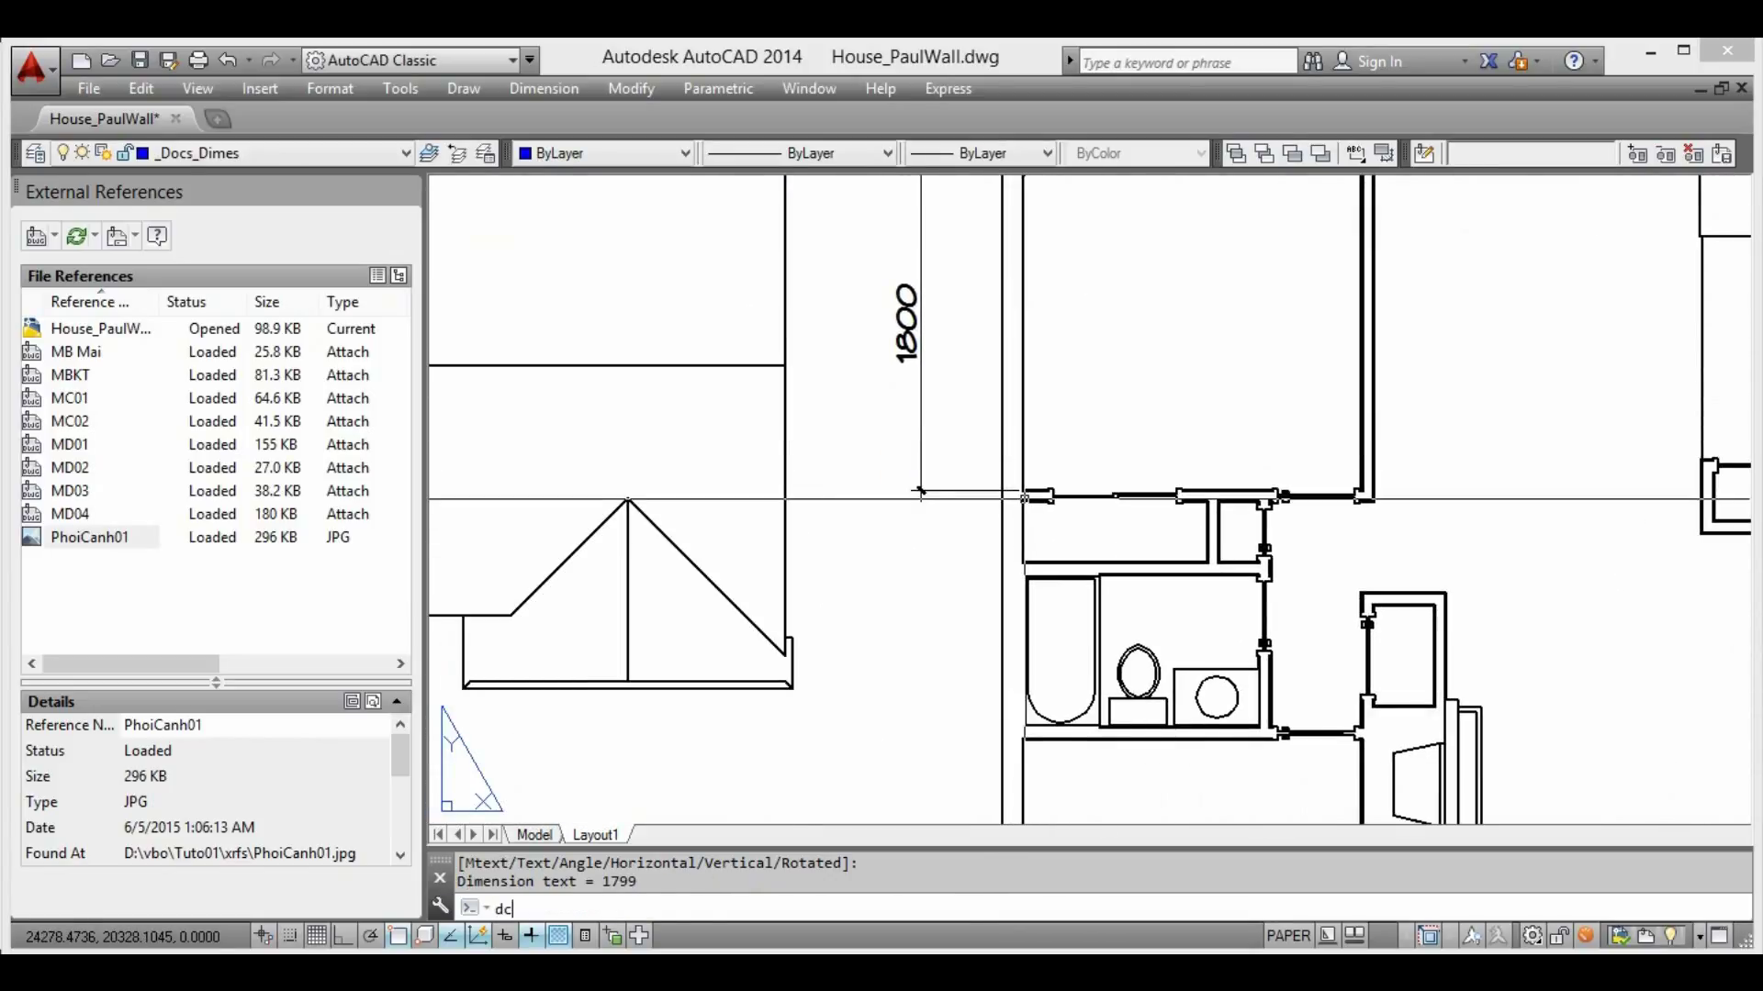
Continue the chain down the wall with 320, 90, 790, 75 and 1660 dimensions
{"action": "type", "text": "o"}
{"action": "key", "text": "Return"}
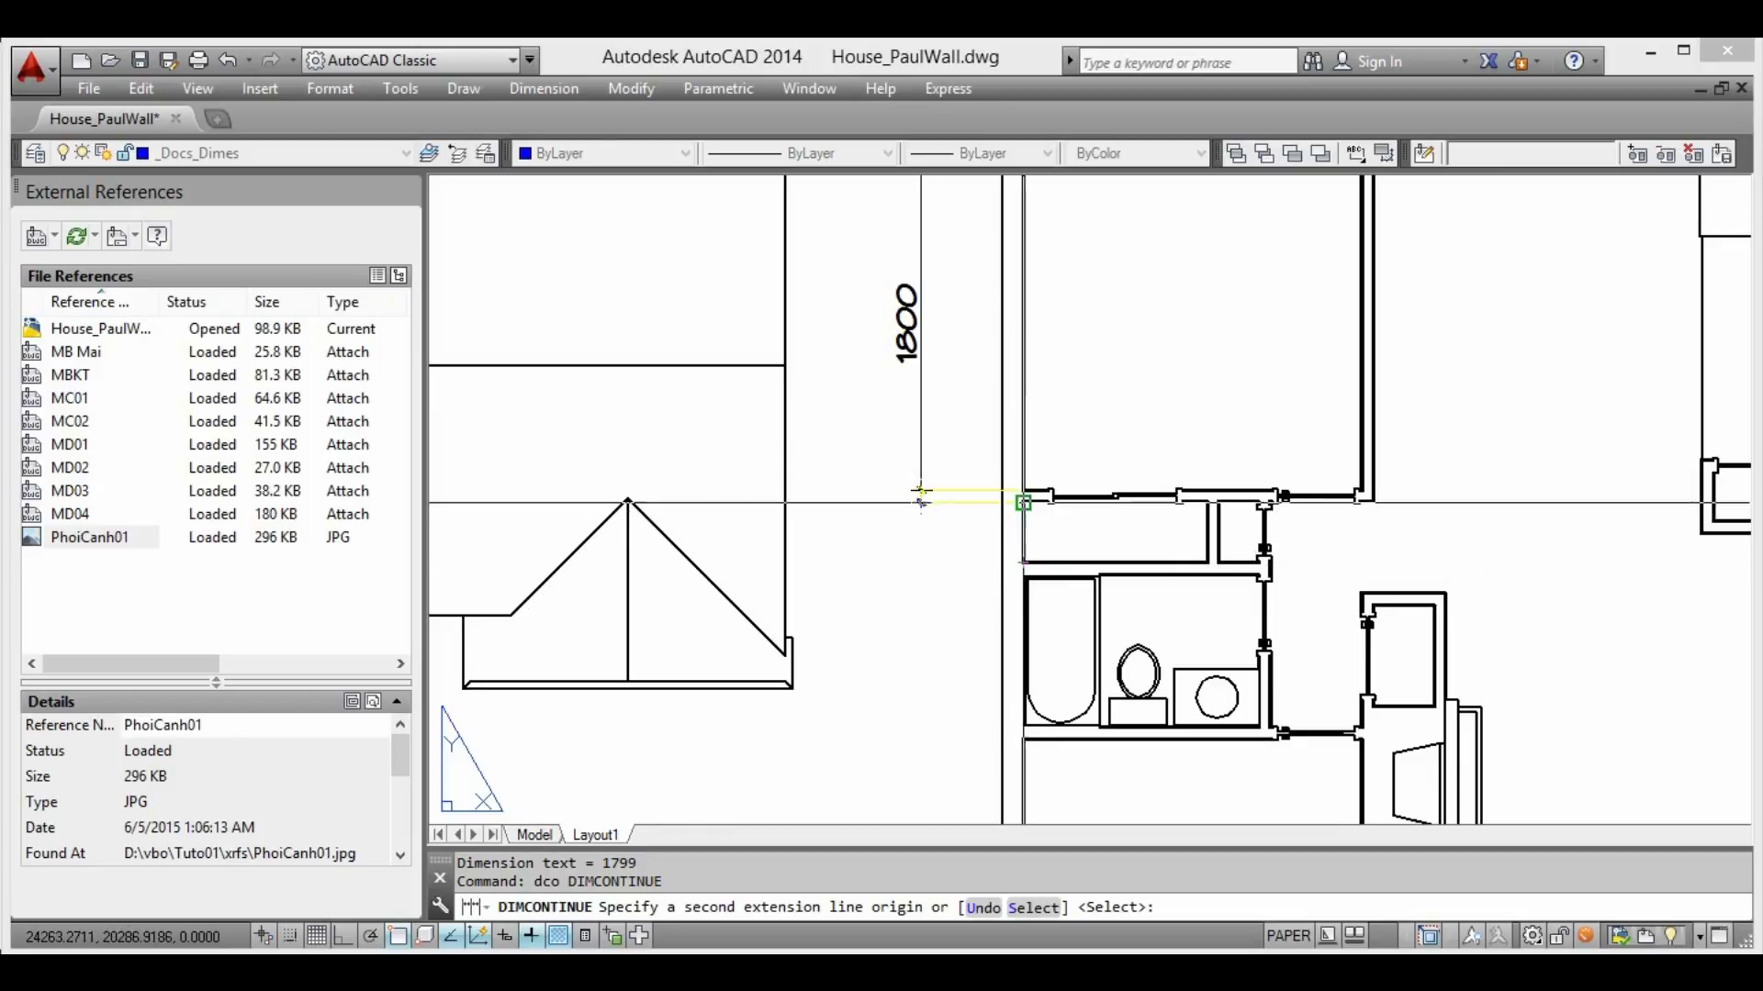
{"action": "left_click", "coordinate": [1023, 562]}
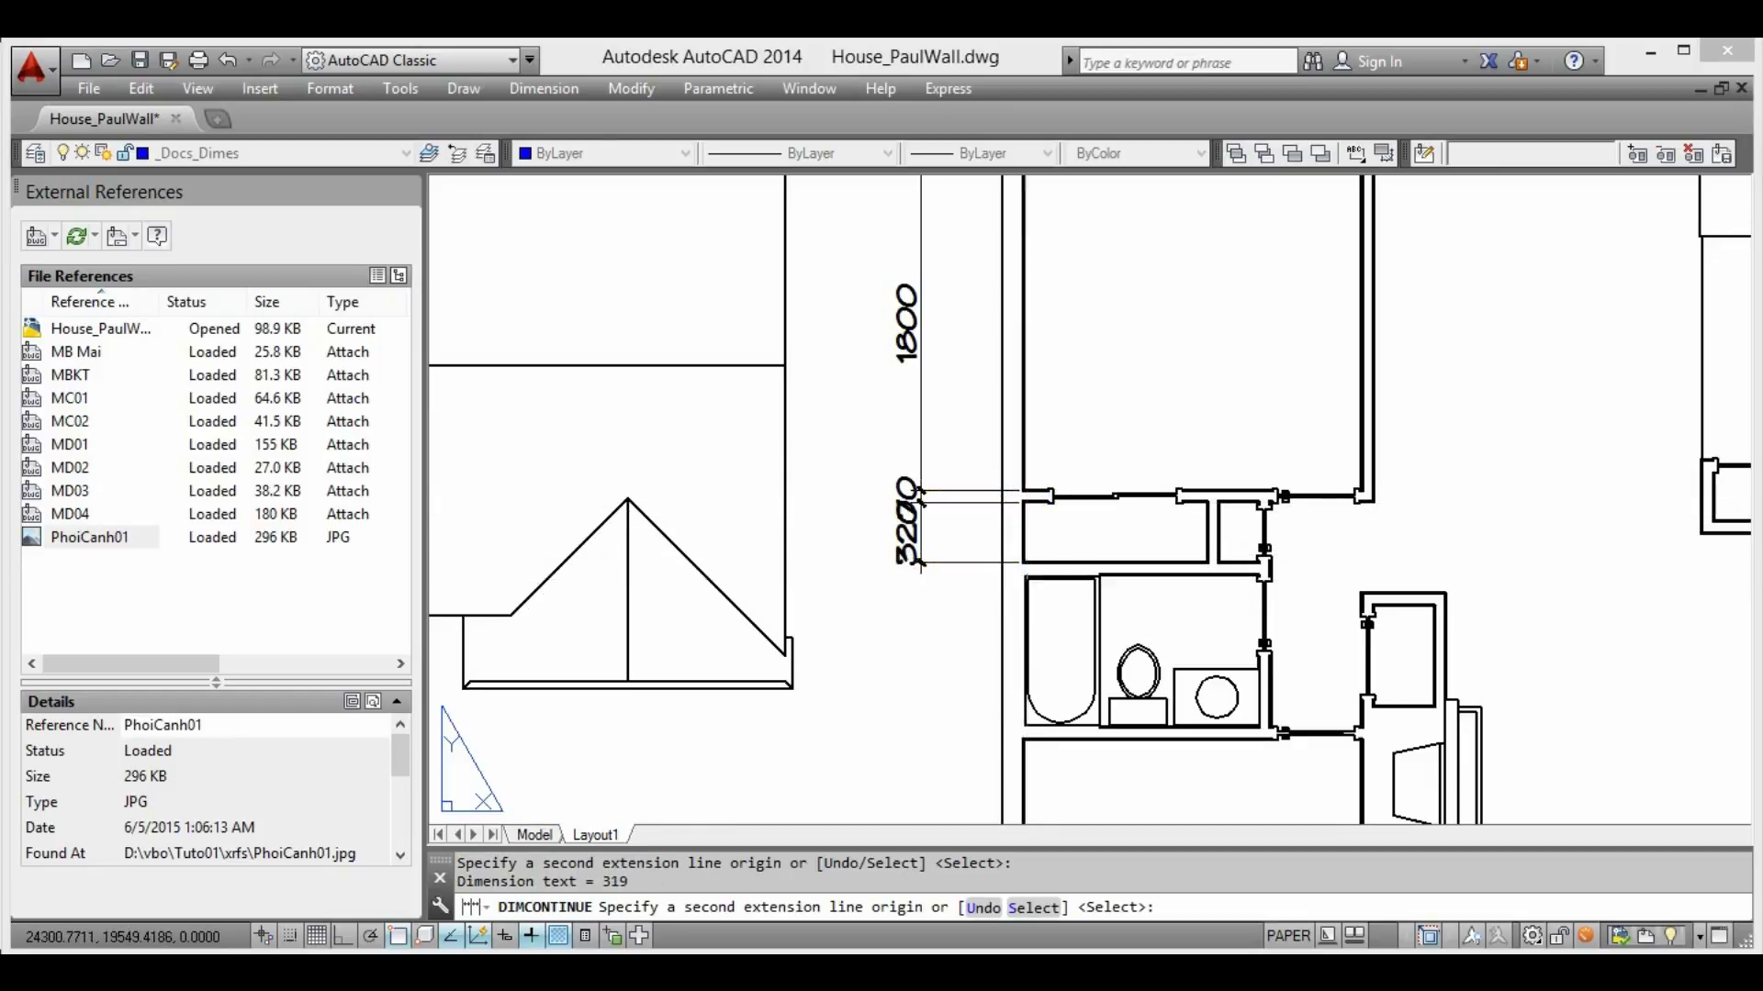
{"action": "left_click", "coordinate": [1024, 578]}
{"action": "left_click", "coordinate": [1023, 727]}
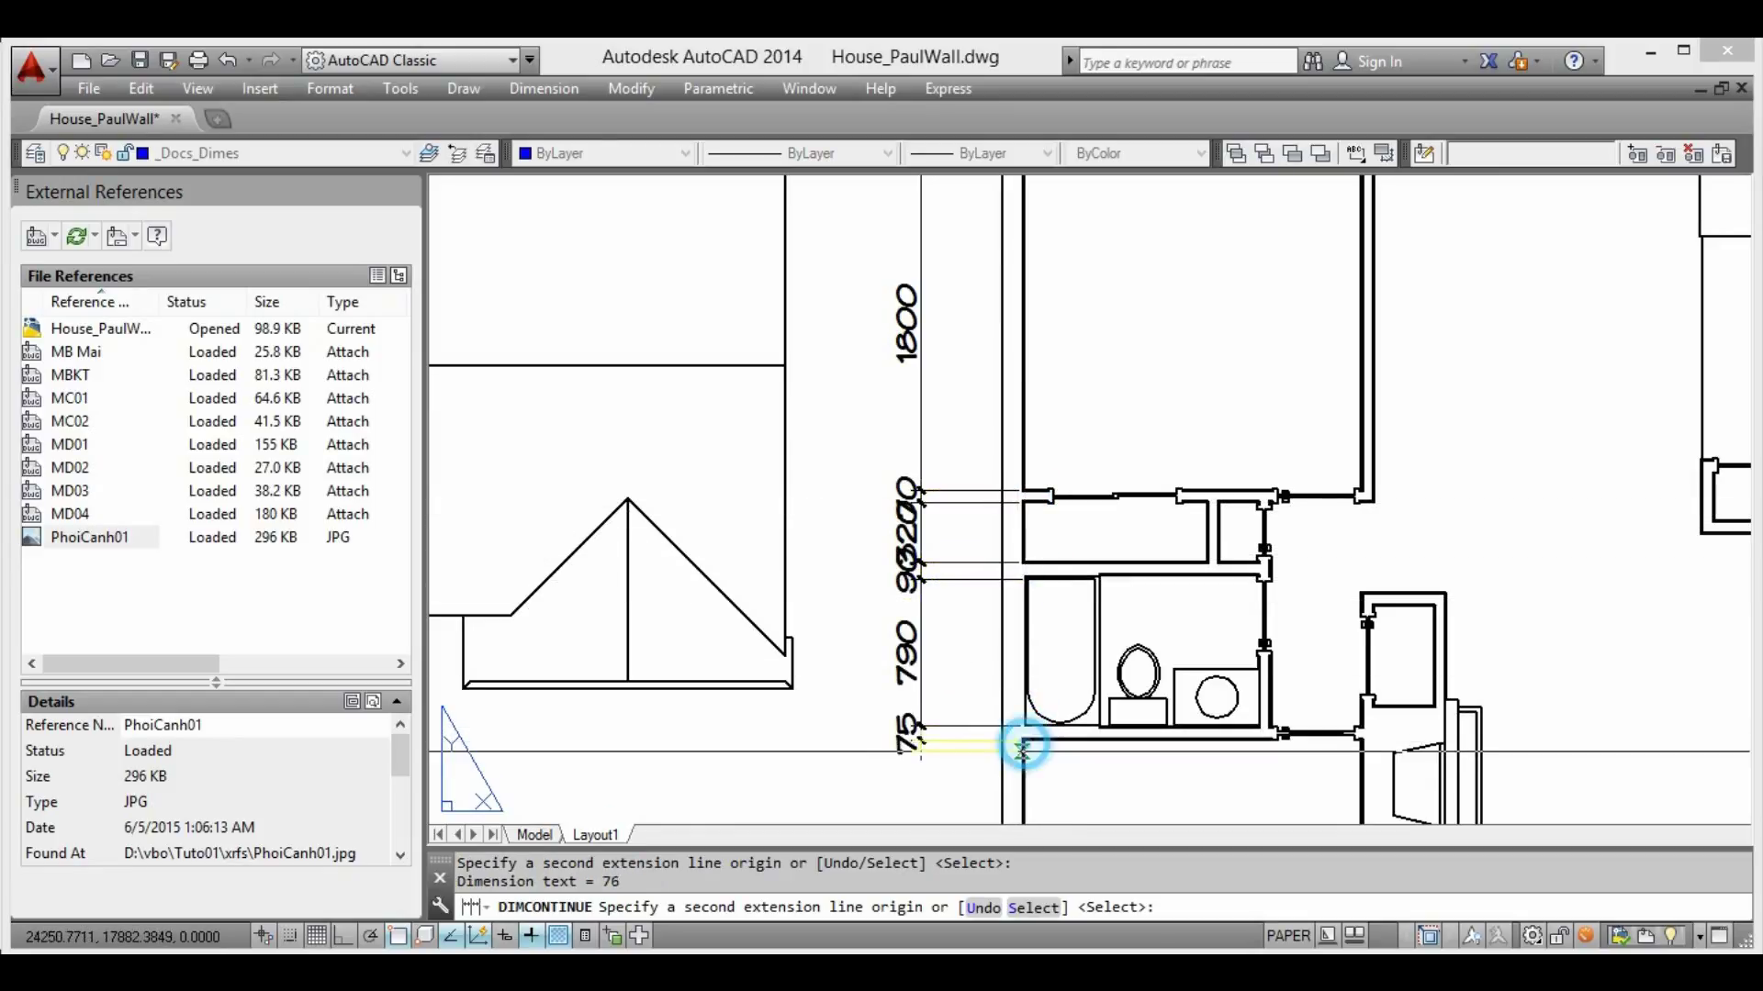
{"action": "scroll", "coordinate": [1022, 748], "scroll_direction": "down", "scroll_amount": 3}
{"action": "left_click", "coordinate": [964, 663]}
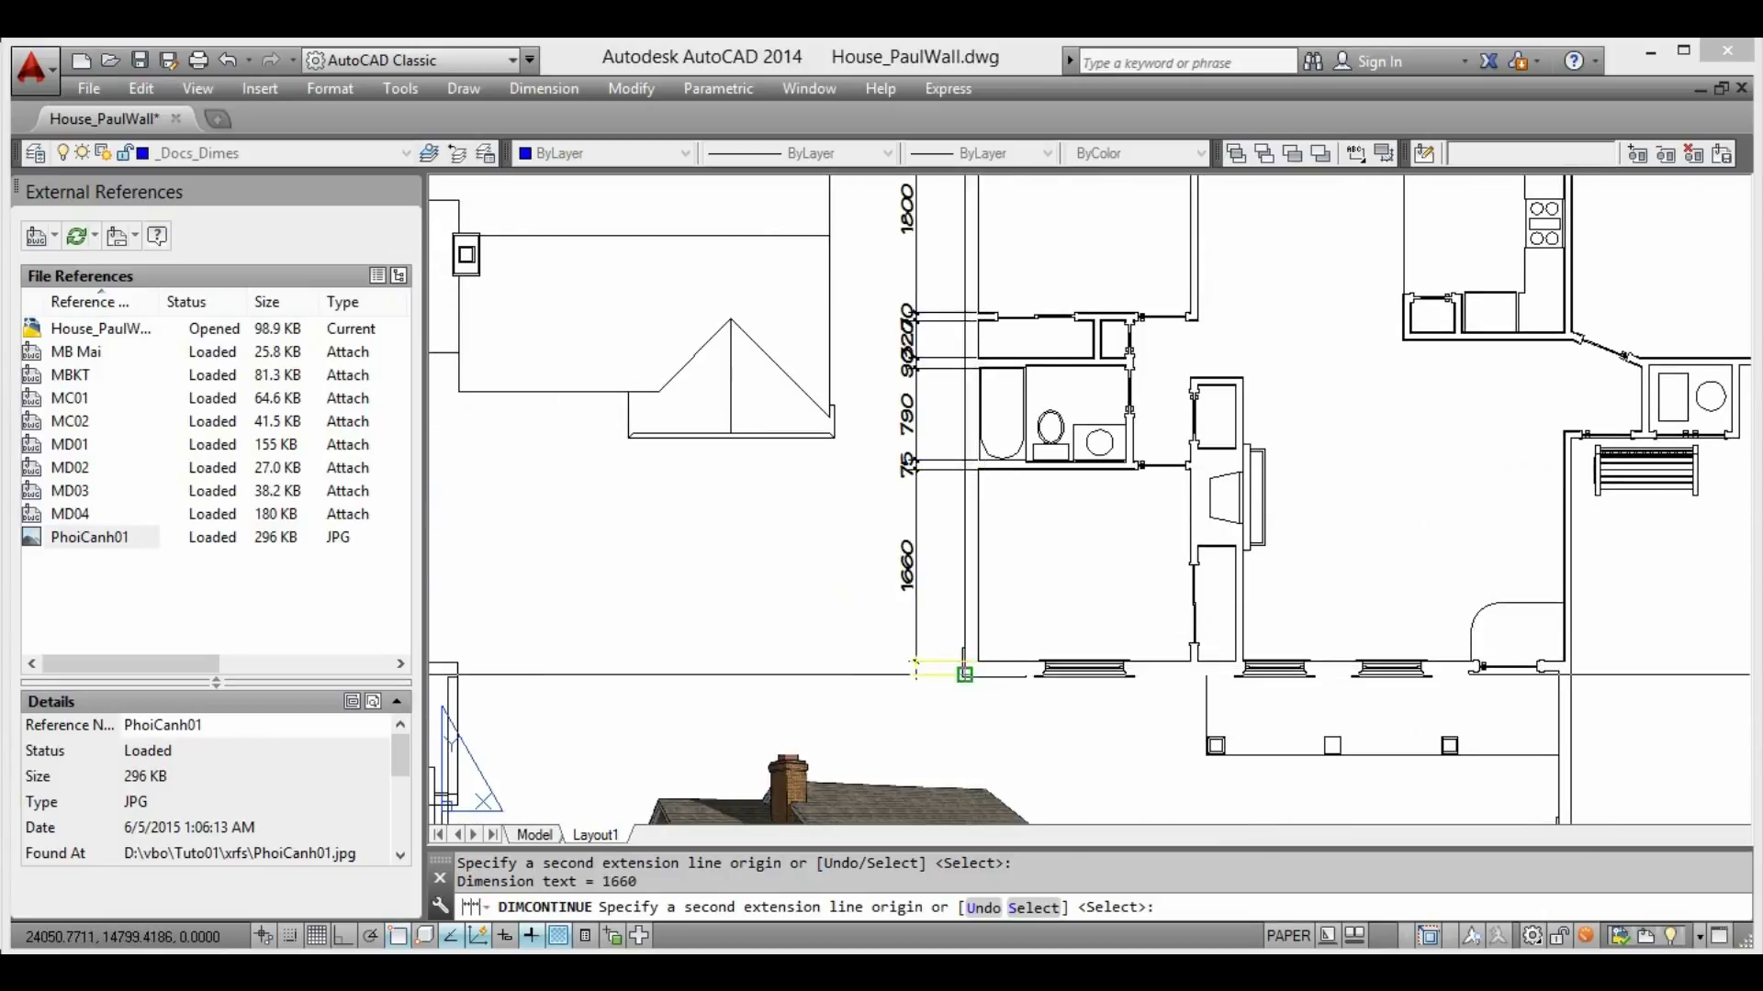
{"action": "key", "text": "Escape"}
Select the 320 dimension and start moving its text, then cancel the move
{"action": "scroll", "coordinate": [925, 448], "scroll_direction": "up", "scroll_amount": 2}
{"action": "scroll", "coordinate": [925, 447], "scroll_direction": "up", "scroll_amount": 2}
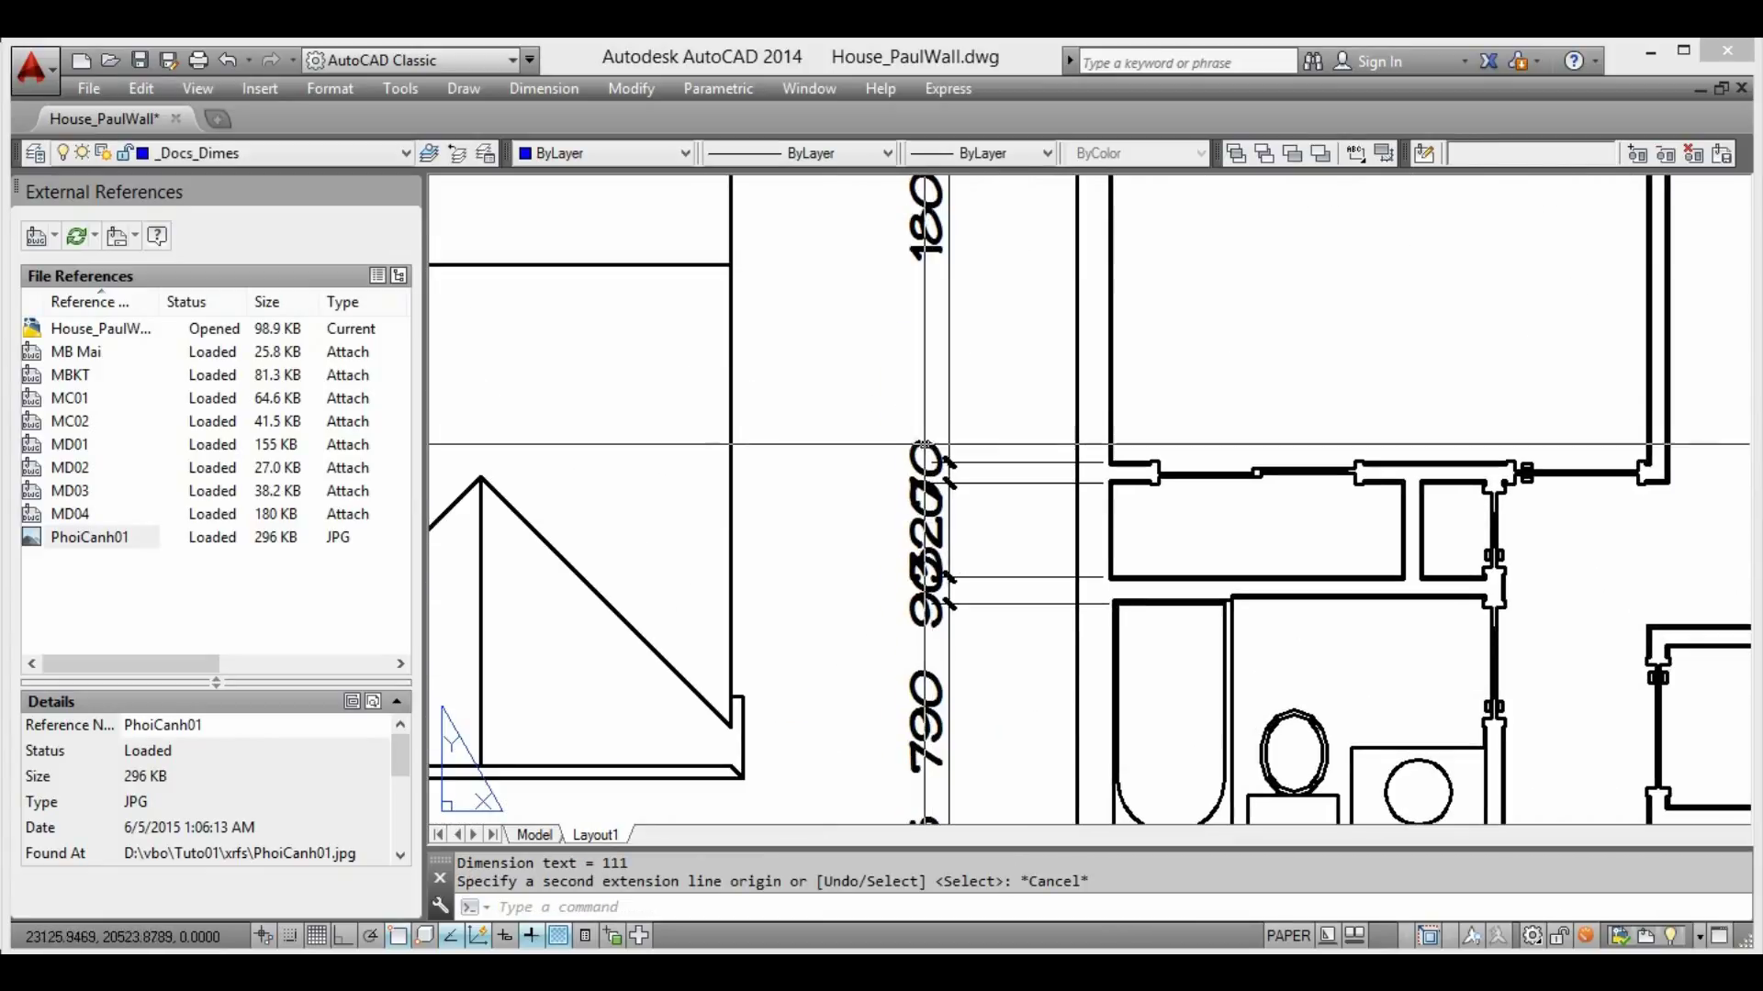
{"action": "left_click", "coordinate": [925, 514]}
{"action": "left_click", "coordinate": [925, 528]}
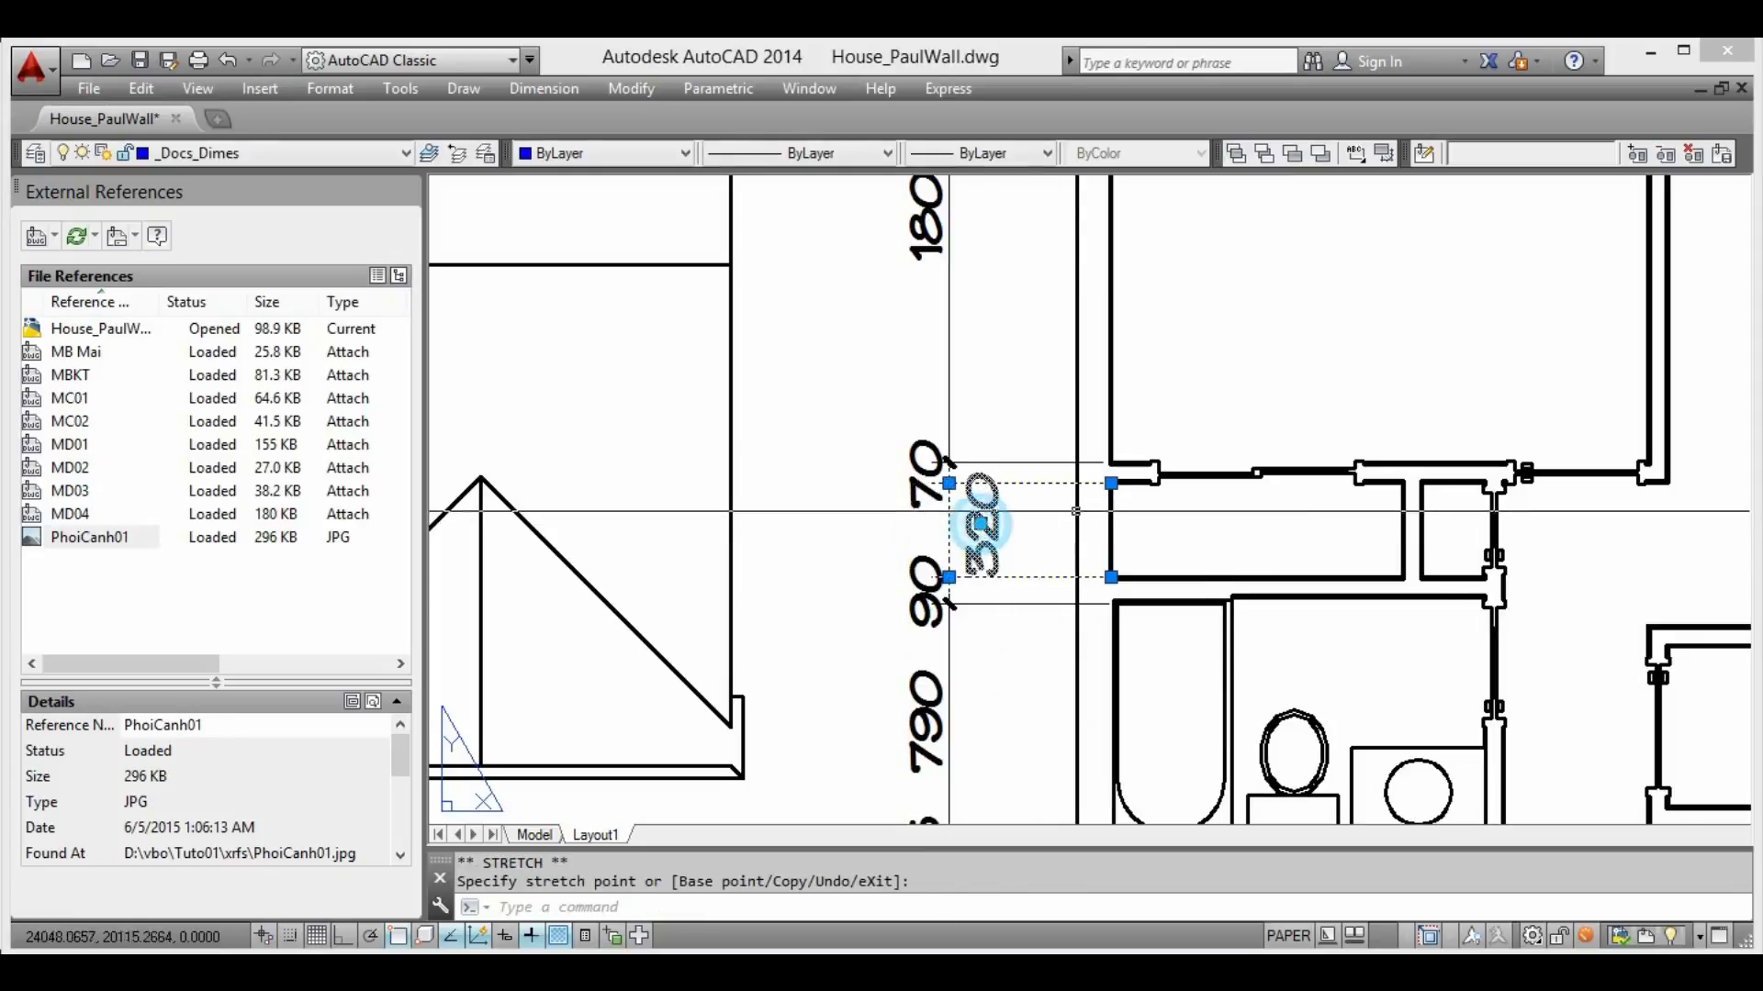
{"action": "scroll", "coordinate": [980, 523], "scroll_direction": "down", "scroll_amount": 5}
{"action": "key", "text": "Escape"}
Draw a multiline text box just below the section drawing
{"action": "scroll", "coordinate": [1246, 496], "scroll_direction": "up", "scroll_amount": 2}
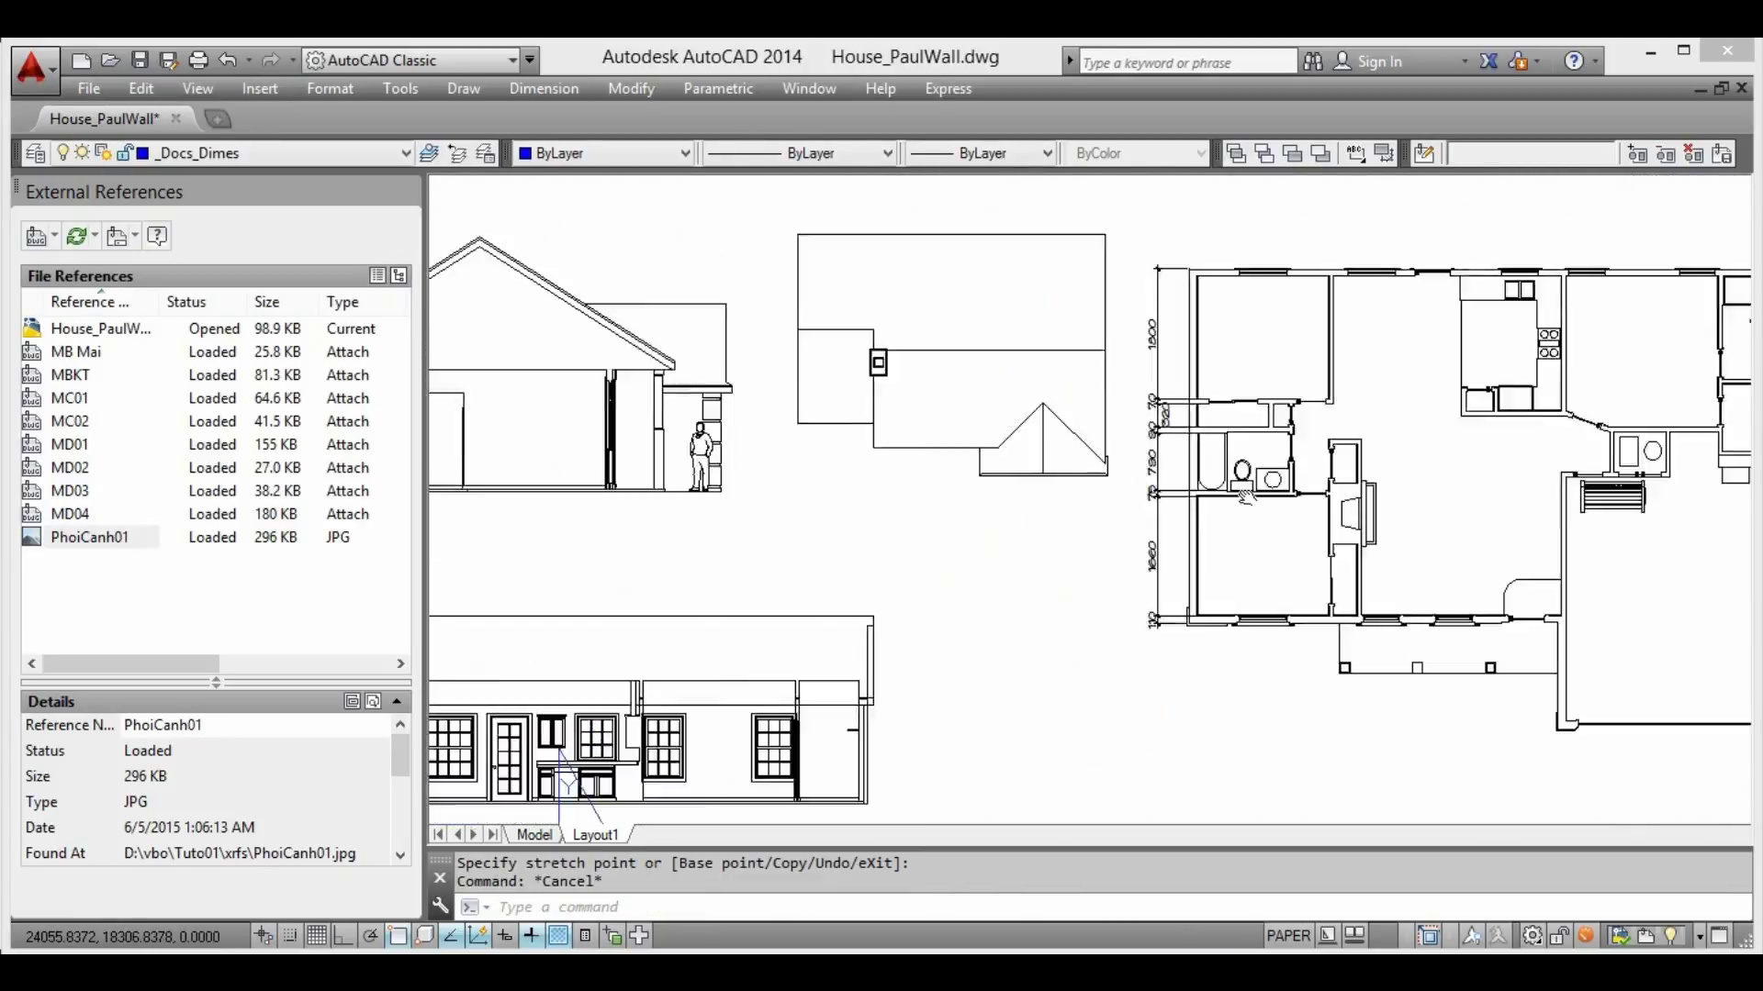
{"action": "middle_click_drag", "start_coordinate": [1245, 497], "coordinate": [1494, 528]}
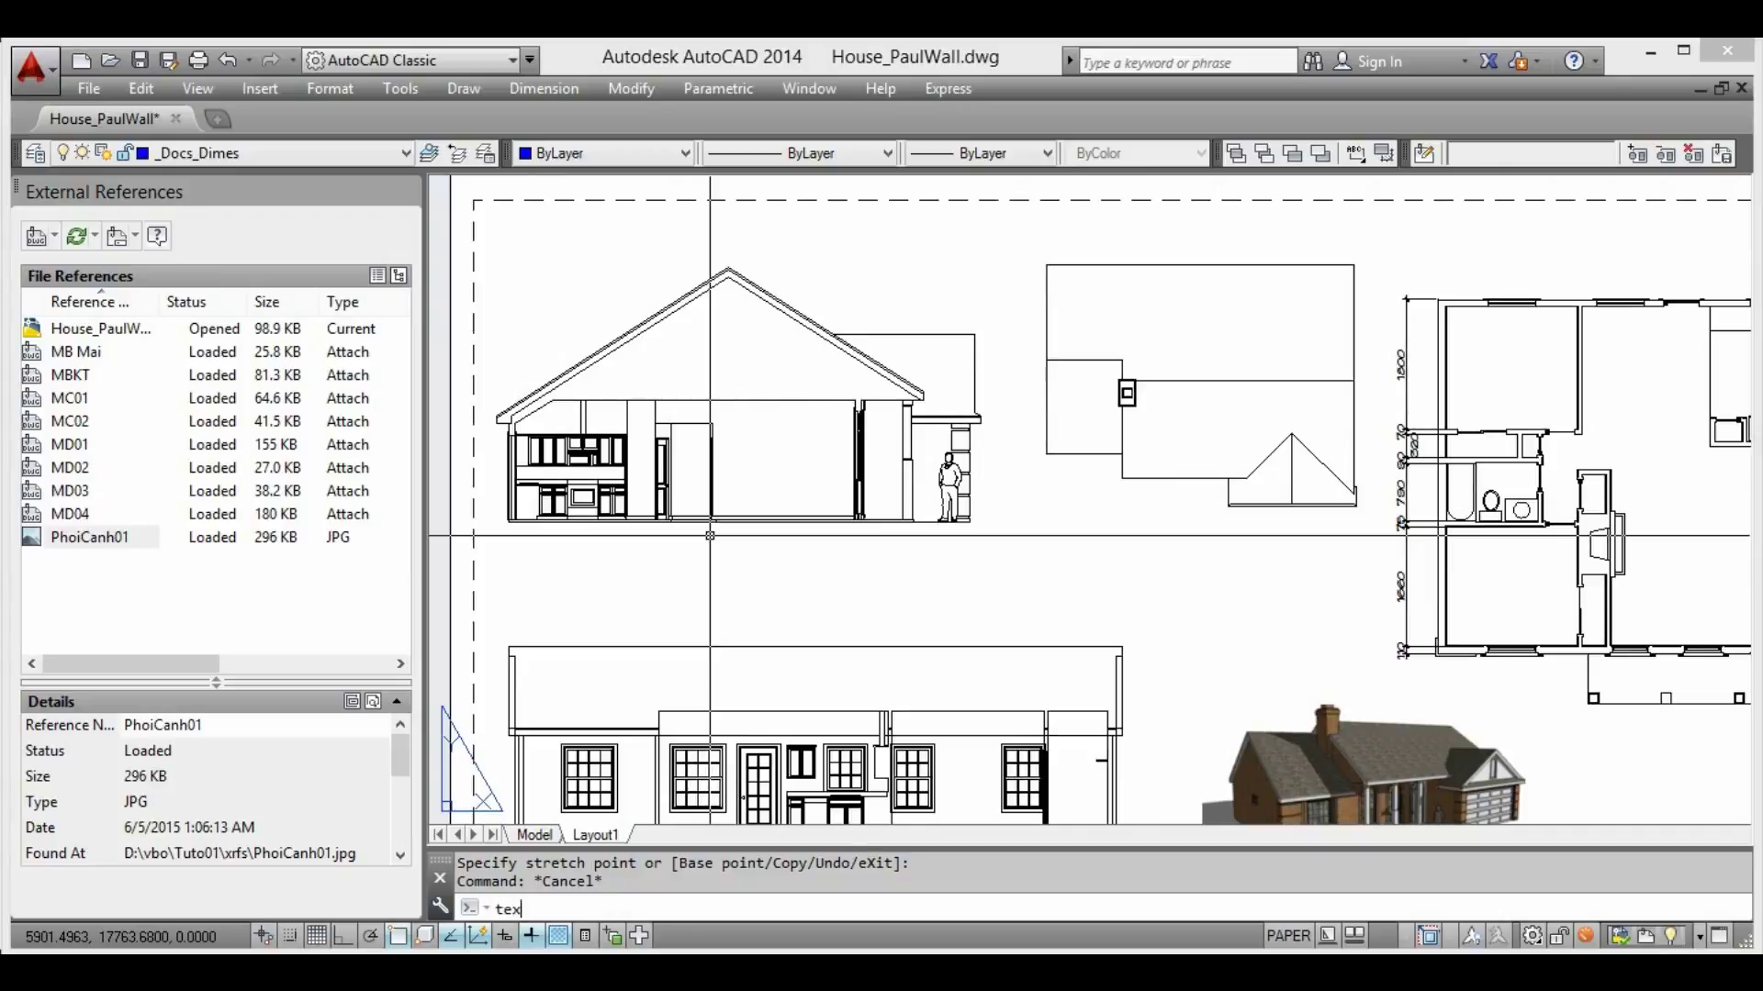
{"action": "key", "text": "Escape"}
{"action": "key", "text": "BackSpace"}
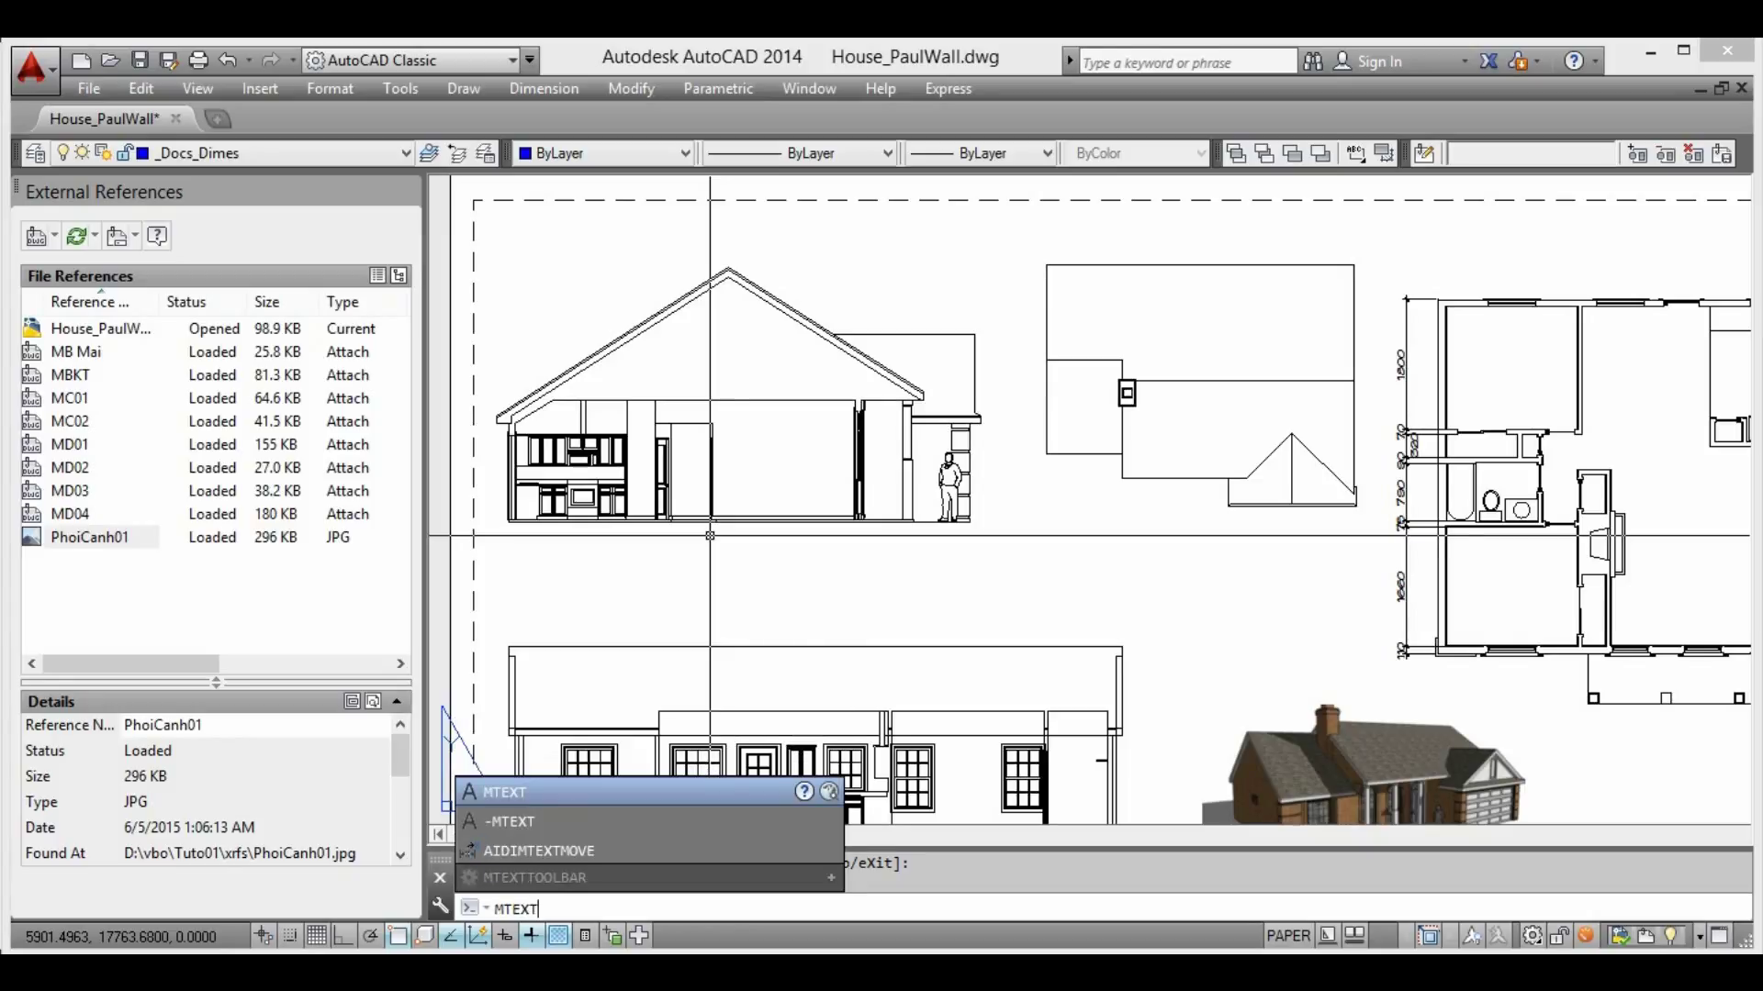
{"action": "key", "text": "Return"}
{"action": "scroll", "coordinate": [697, 531], "scroll_direction": "up", "scroll_amount": 2}
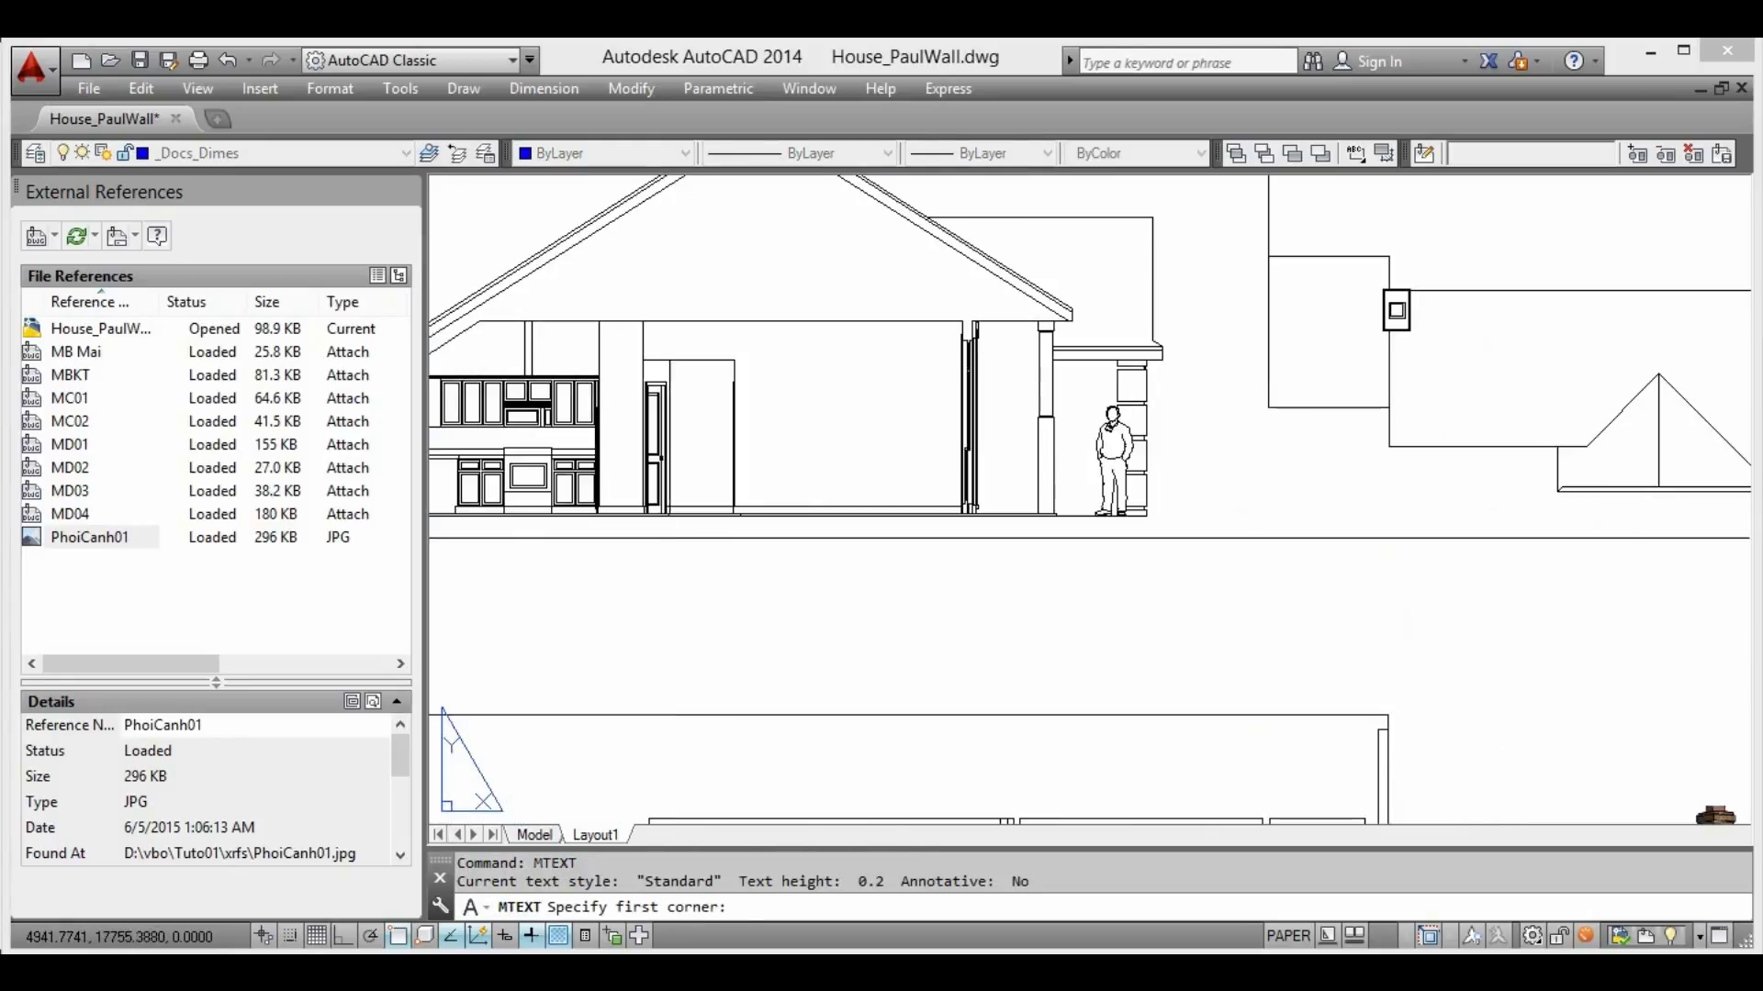
{"action": "middle_click_drag", "start_coordinate": [698, 531], "coordinate": [891, 460]}
{"action": "left_click", "coordinate": [610, 460]}
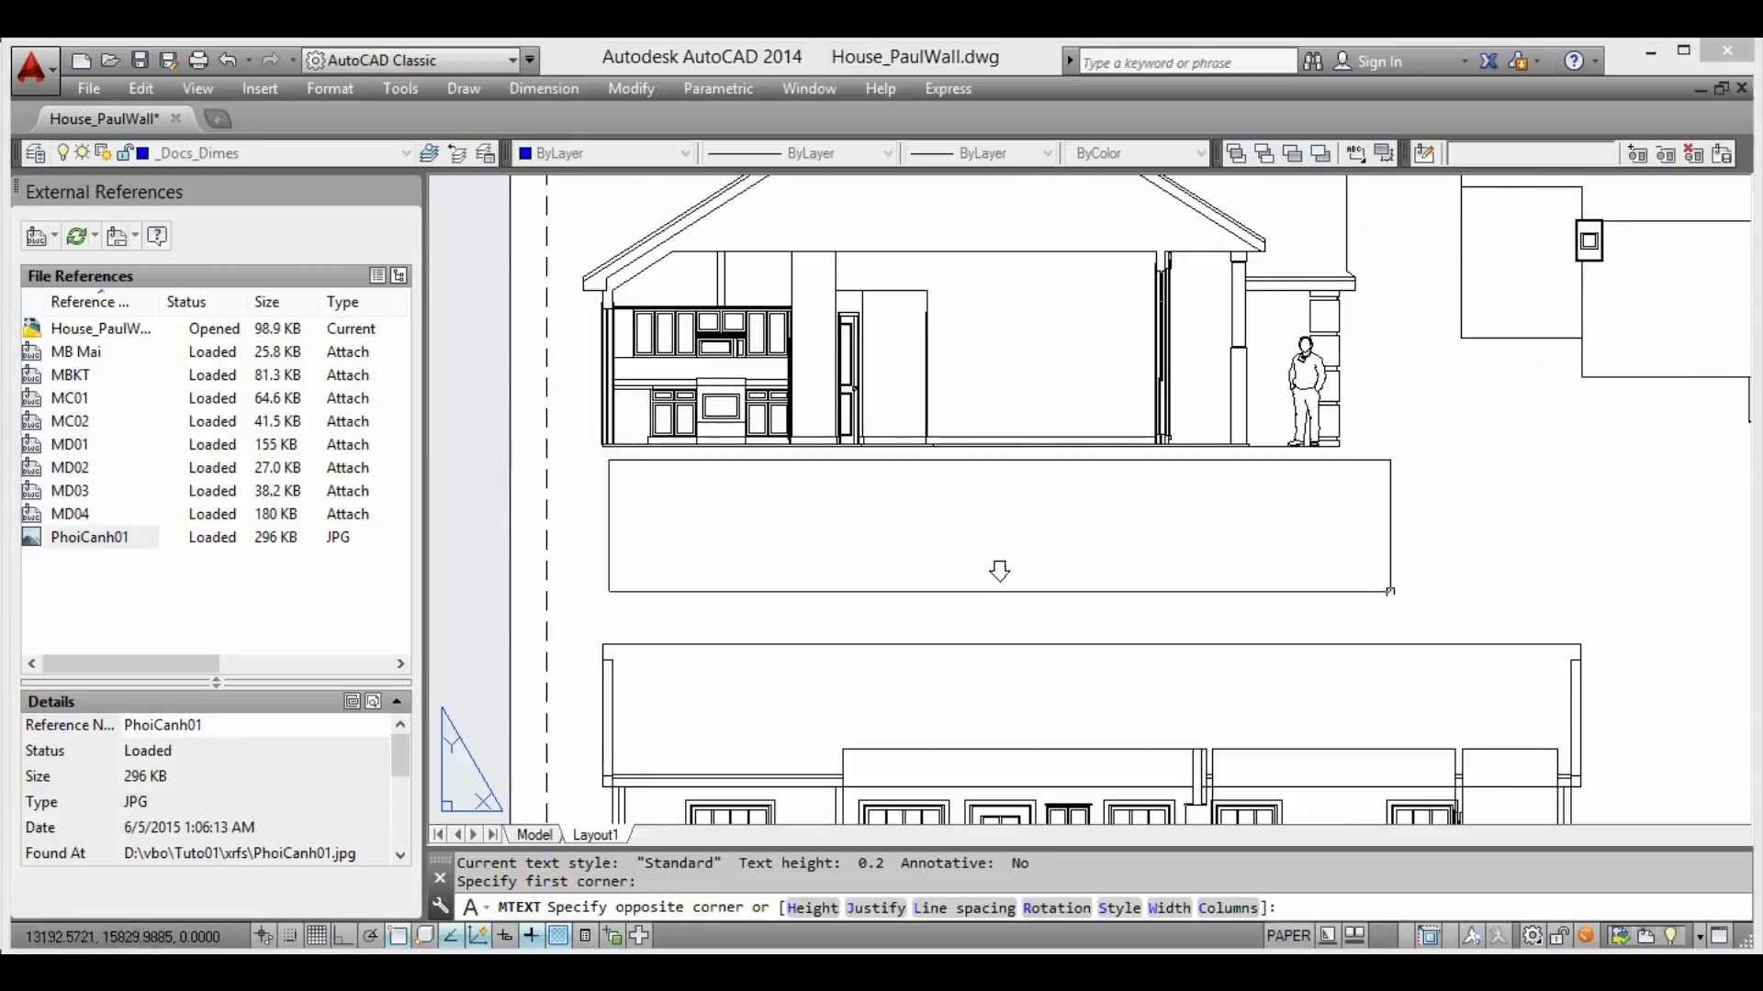
{"action": "left_click", "coordinate": [1322, 610]}
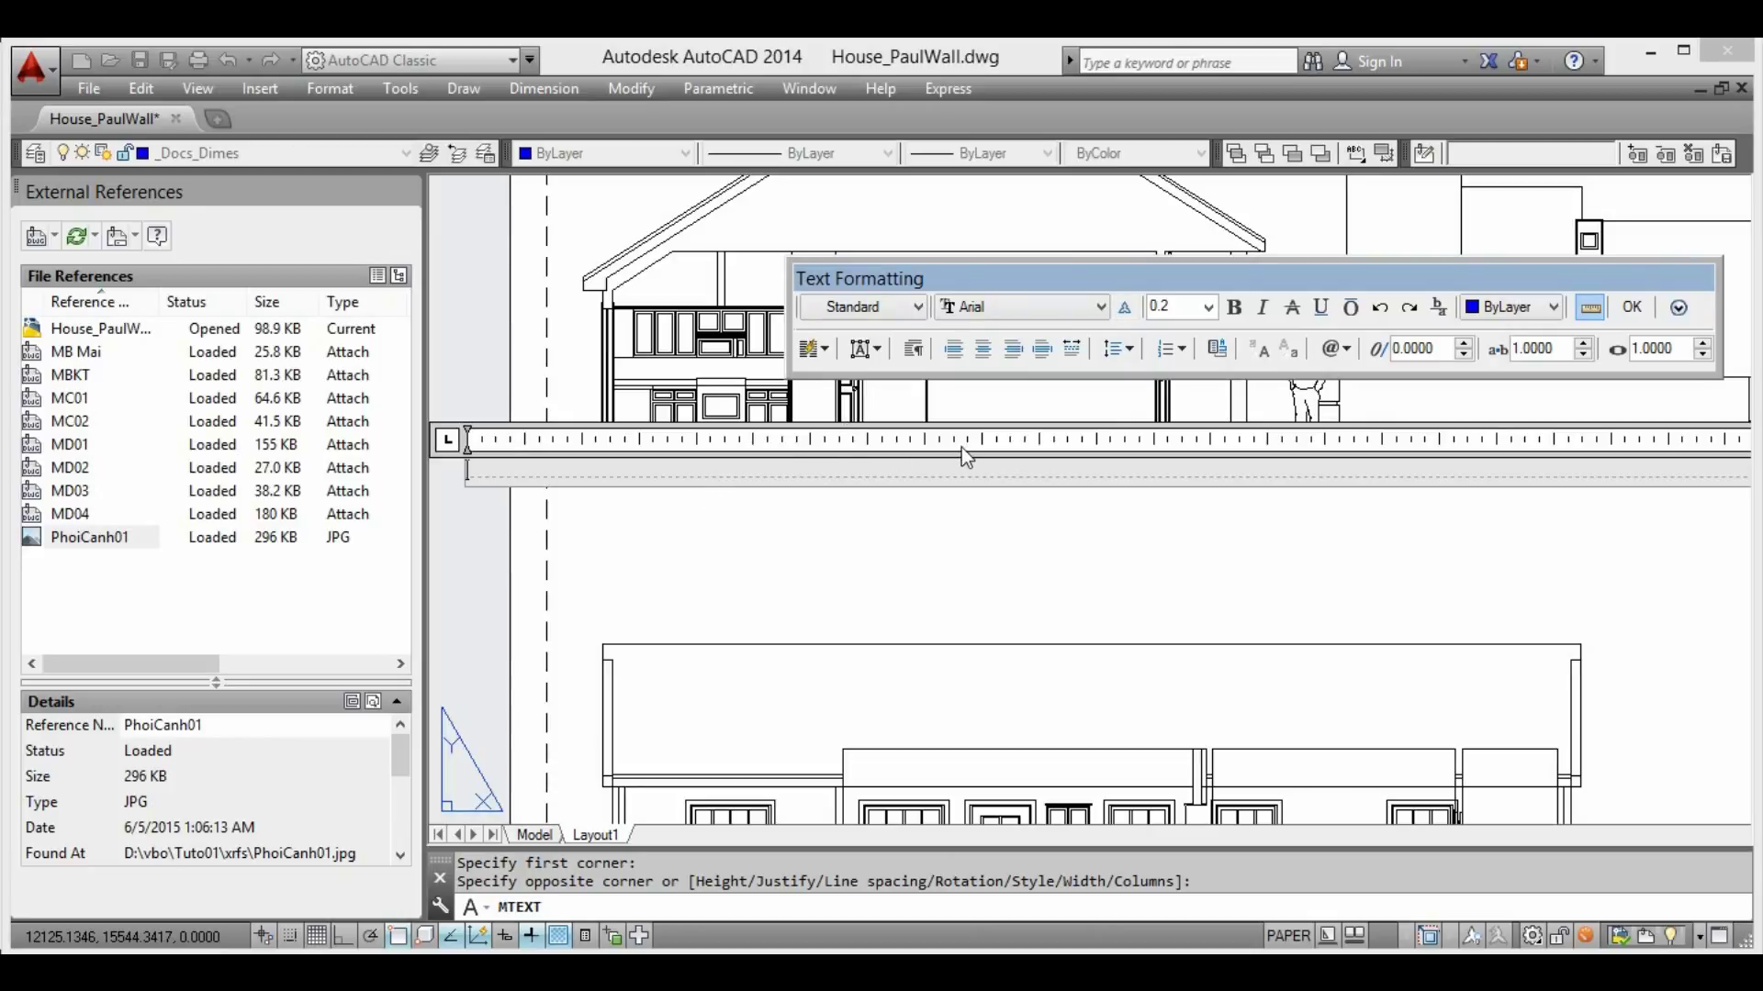
Turn on UniKey Vietnamese Telex input and type 'MẶT' into the text box
{"action": "key", "text": "super"}
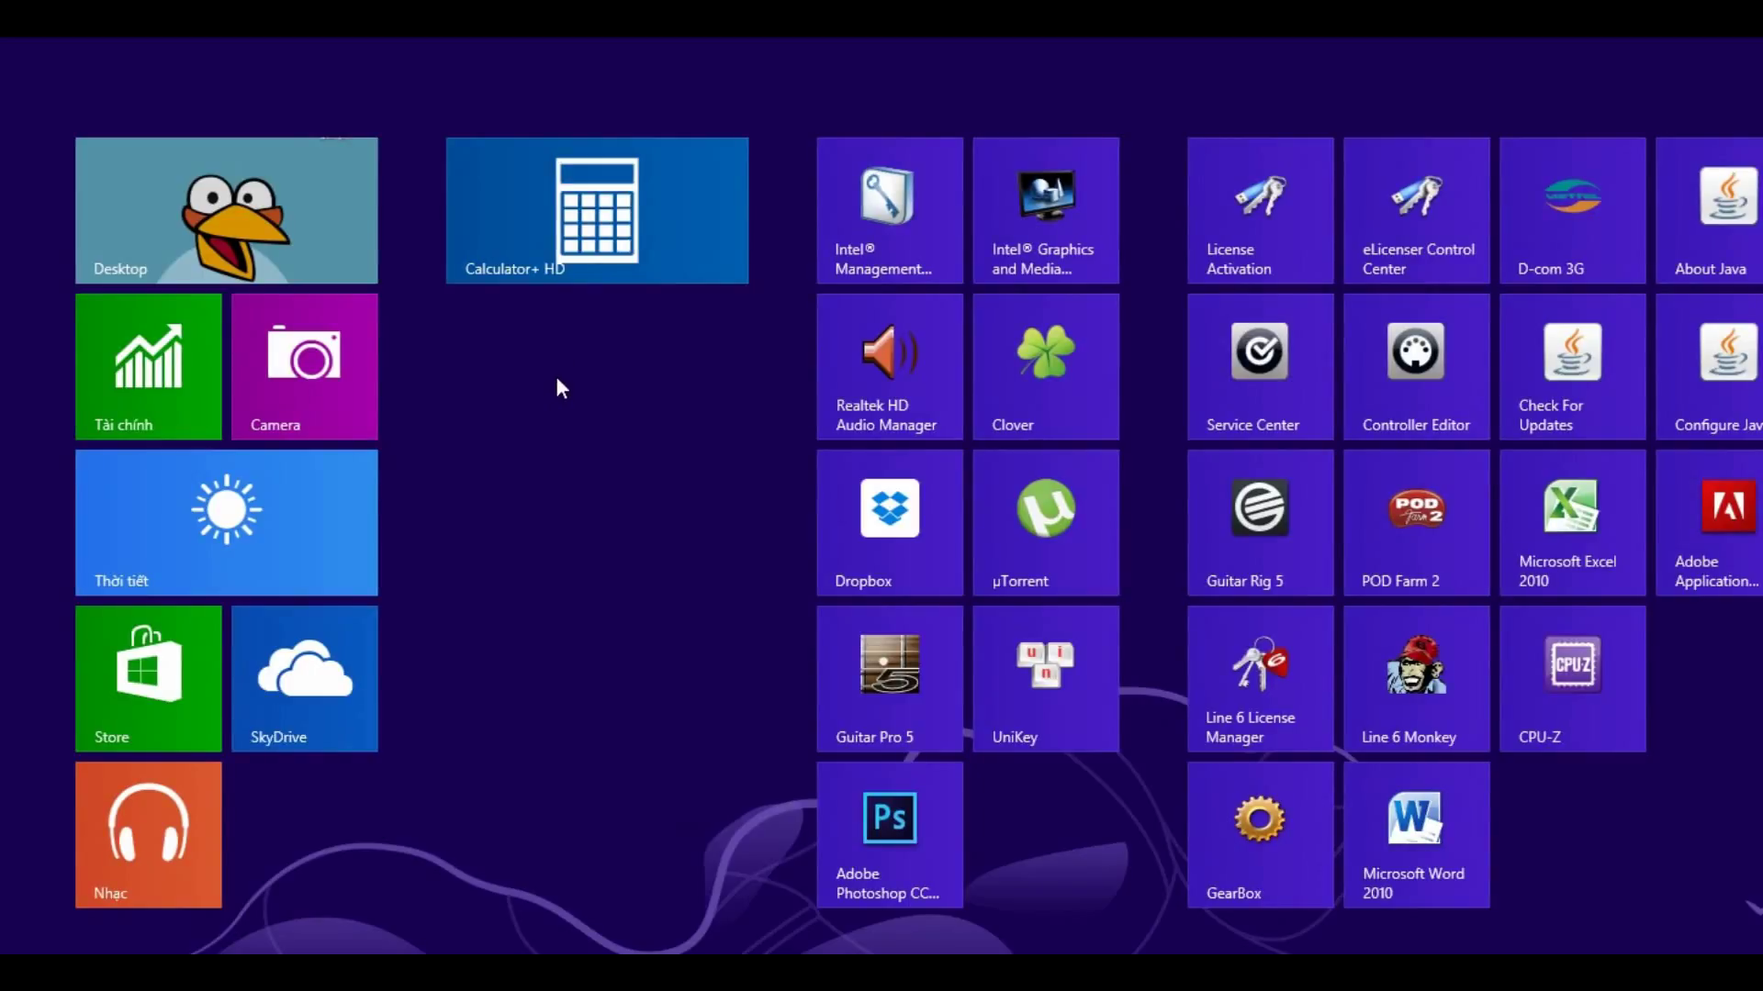
{"action": "left_click", "coordinate": [1008, 669]}
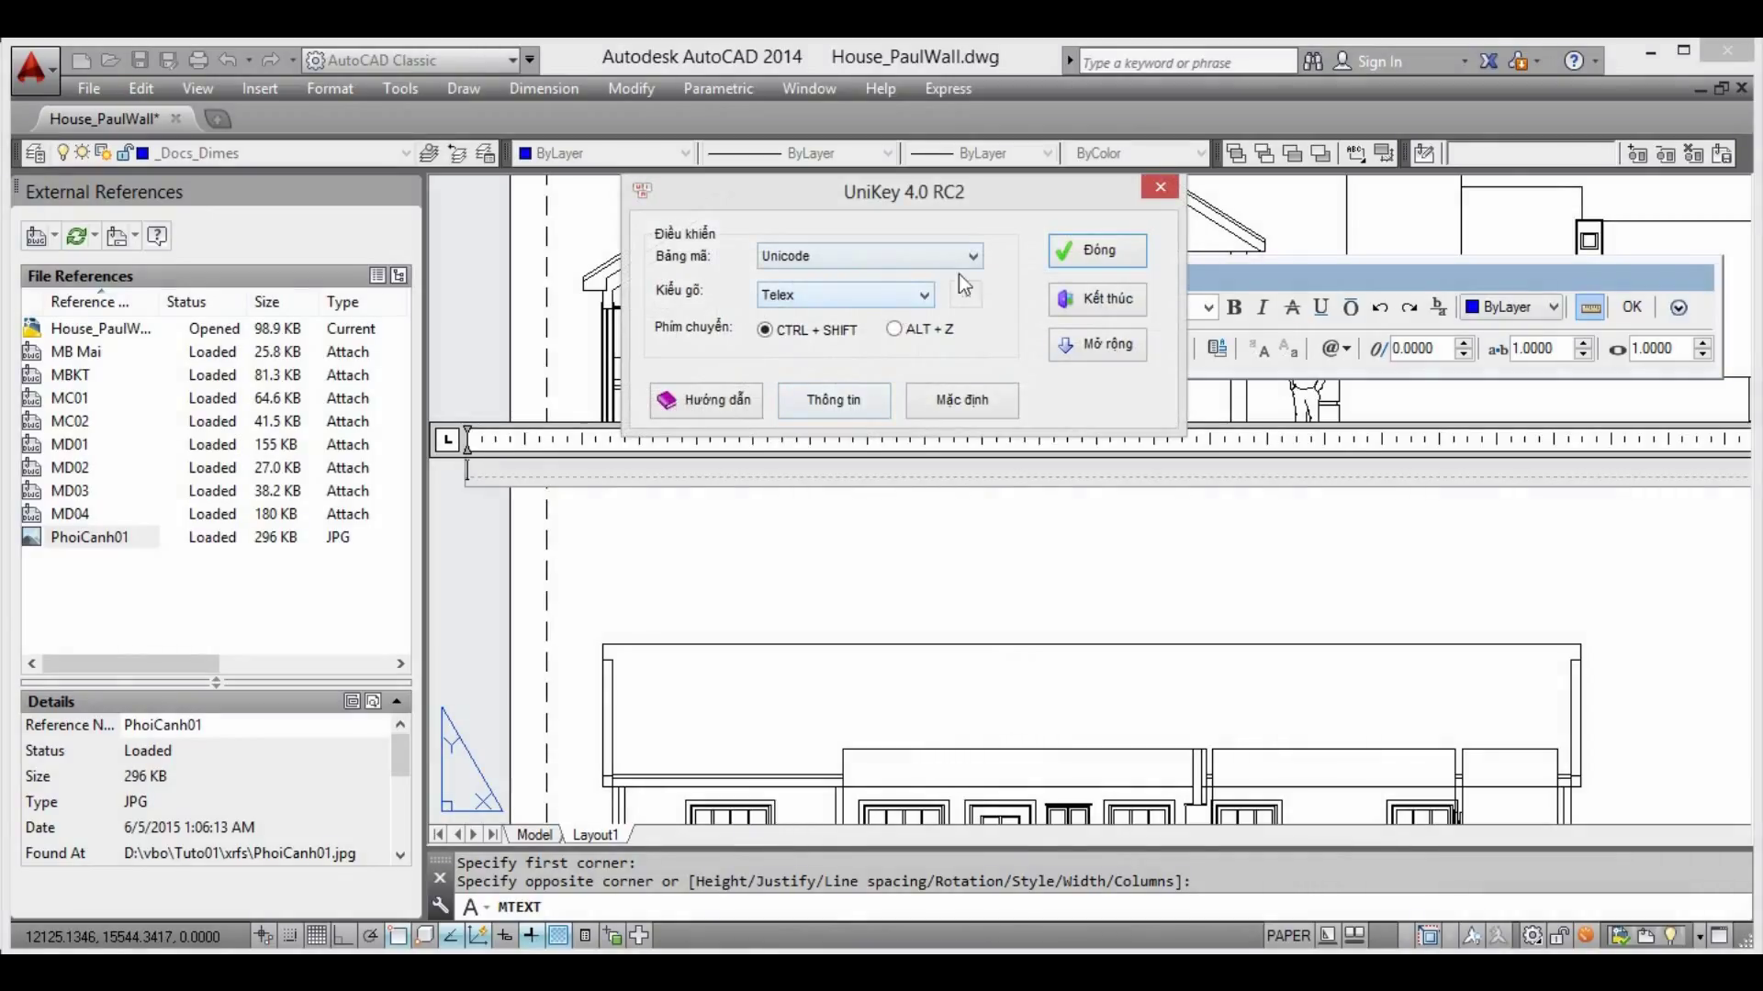
{"action": "left_click", "coordinate": [1094, 256]}
{"action": "left_click", "coordinate": [742, 471]}
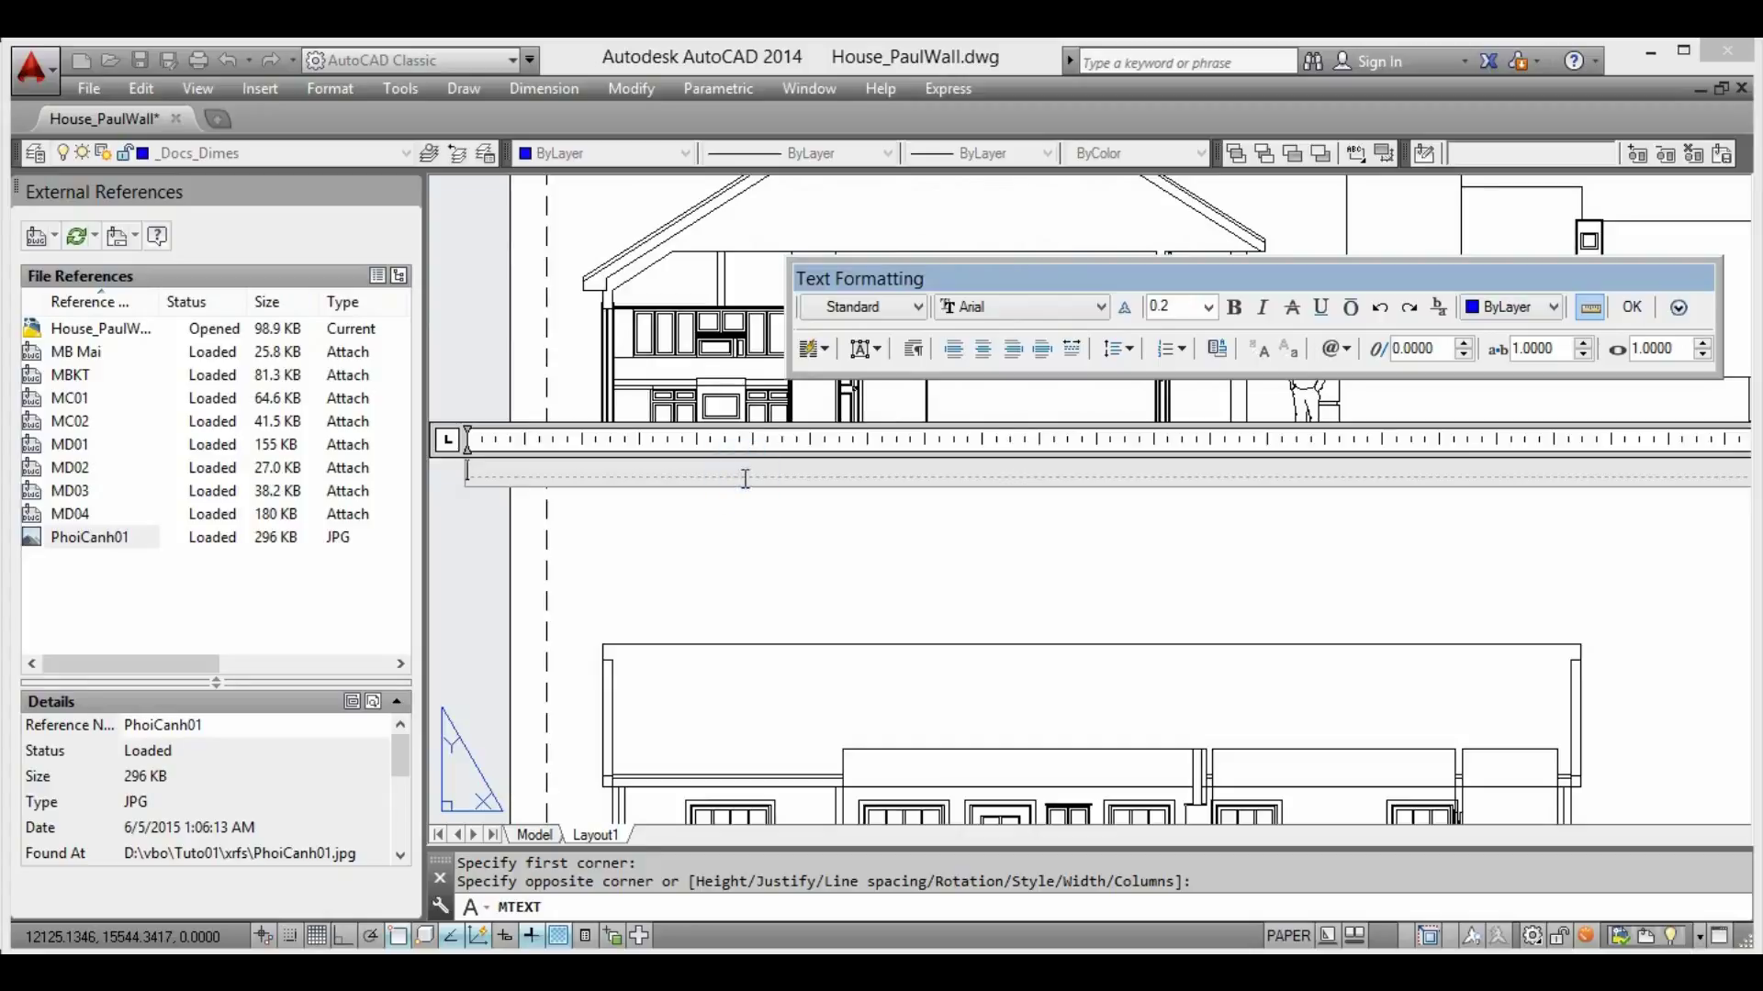
{"action": "type", "text": "MAwtj"}
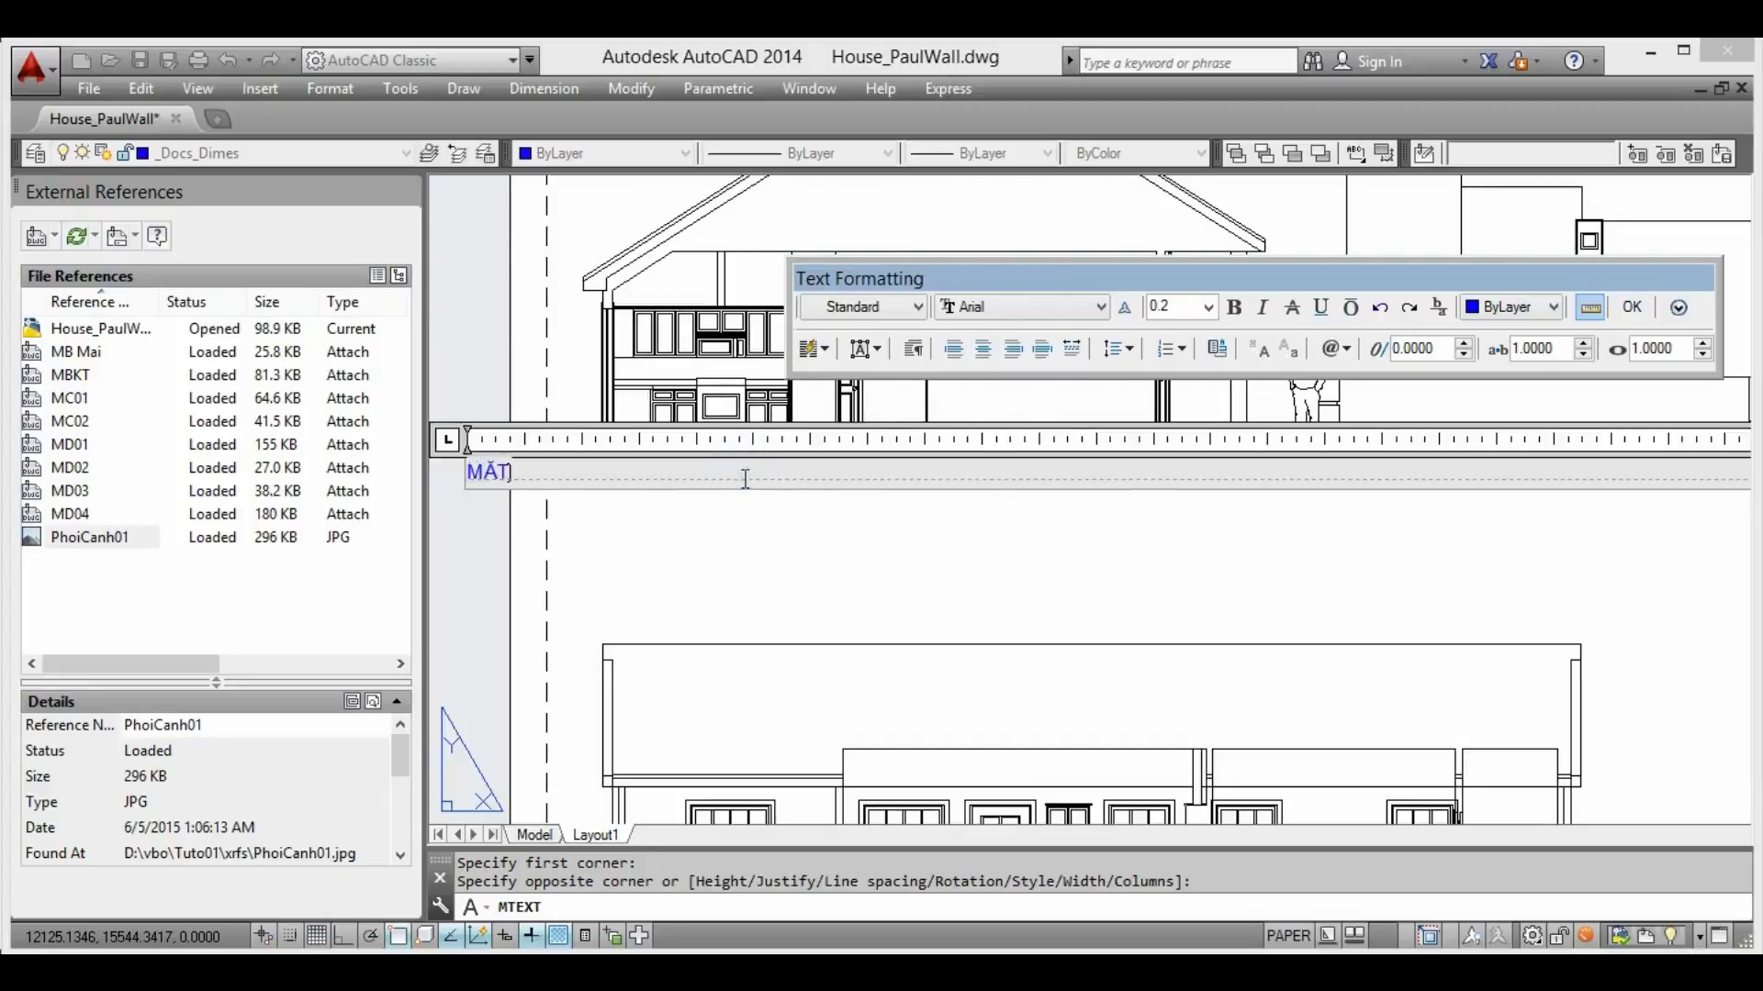
{"action": "type", "text": "aws"}
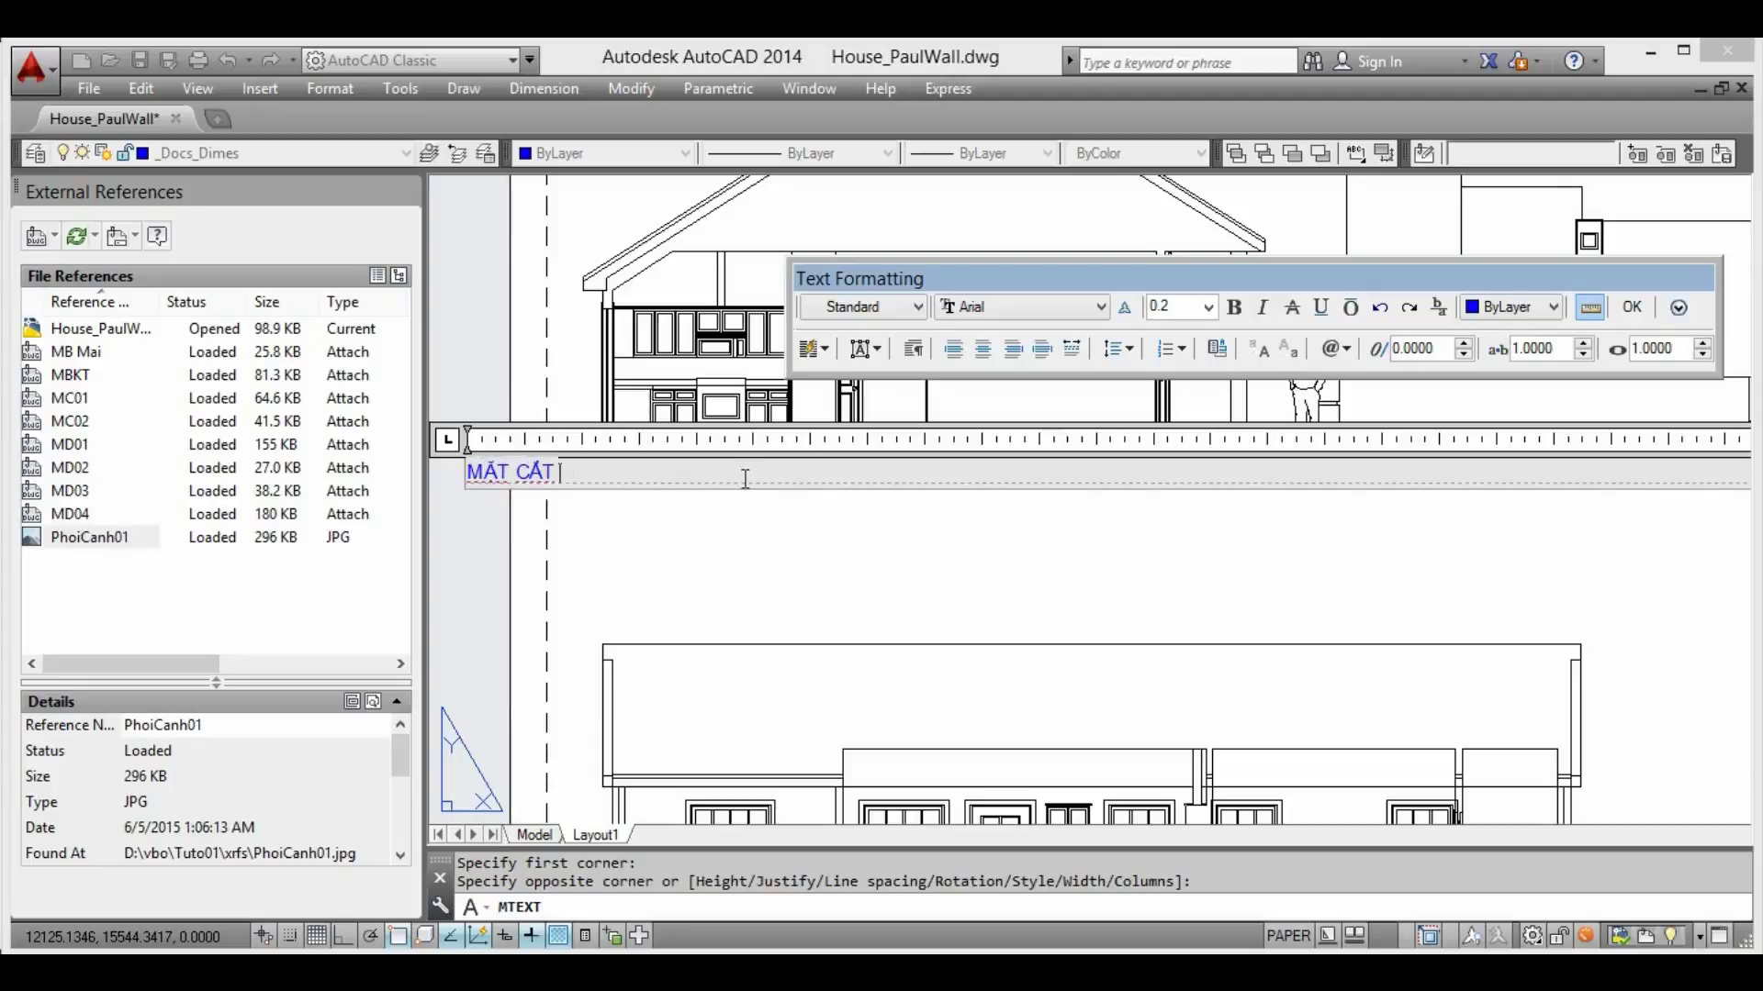
Commit the title text and window-select the horizontal line under the section
{"action": "left_click", "coordinate": [1633, 308]}
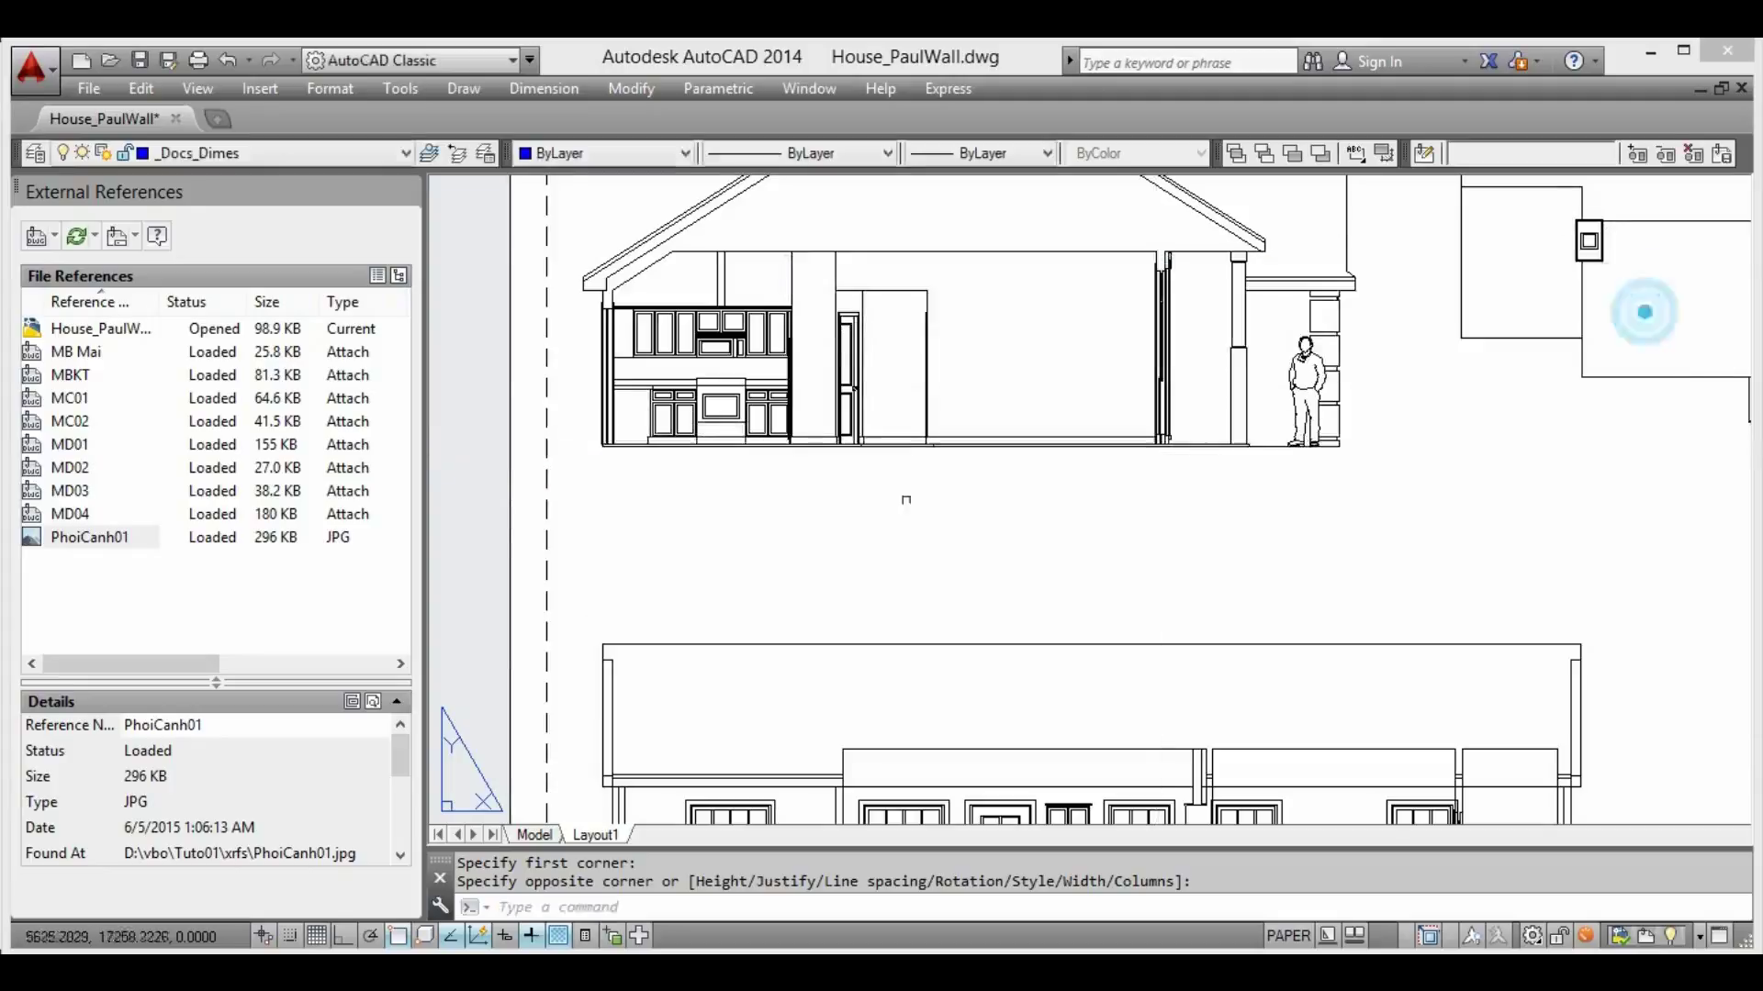
{"action": "left_click", "coordinate": [554, 531]}
{"action": "scroll", "coordinate": [553, 531], "scroll_direction": "down", "scroll_amount": 5}
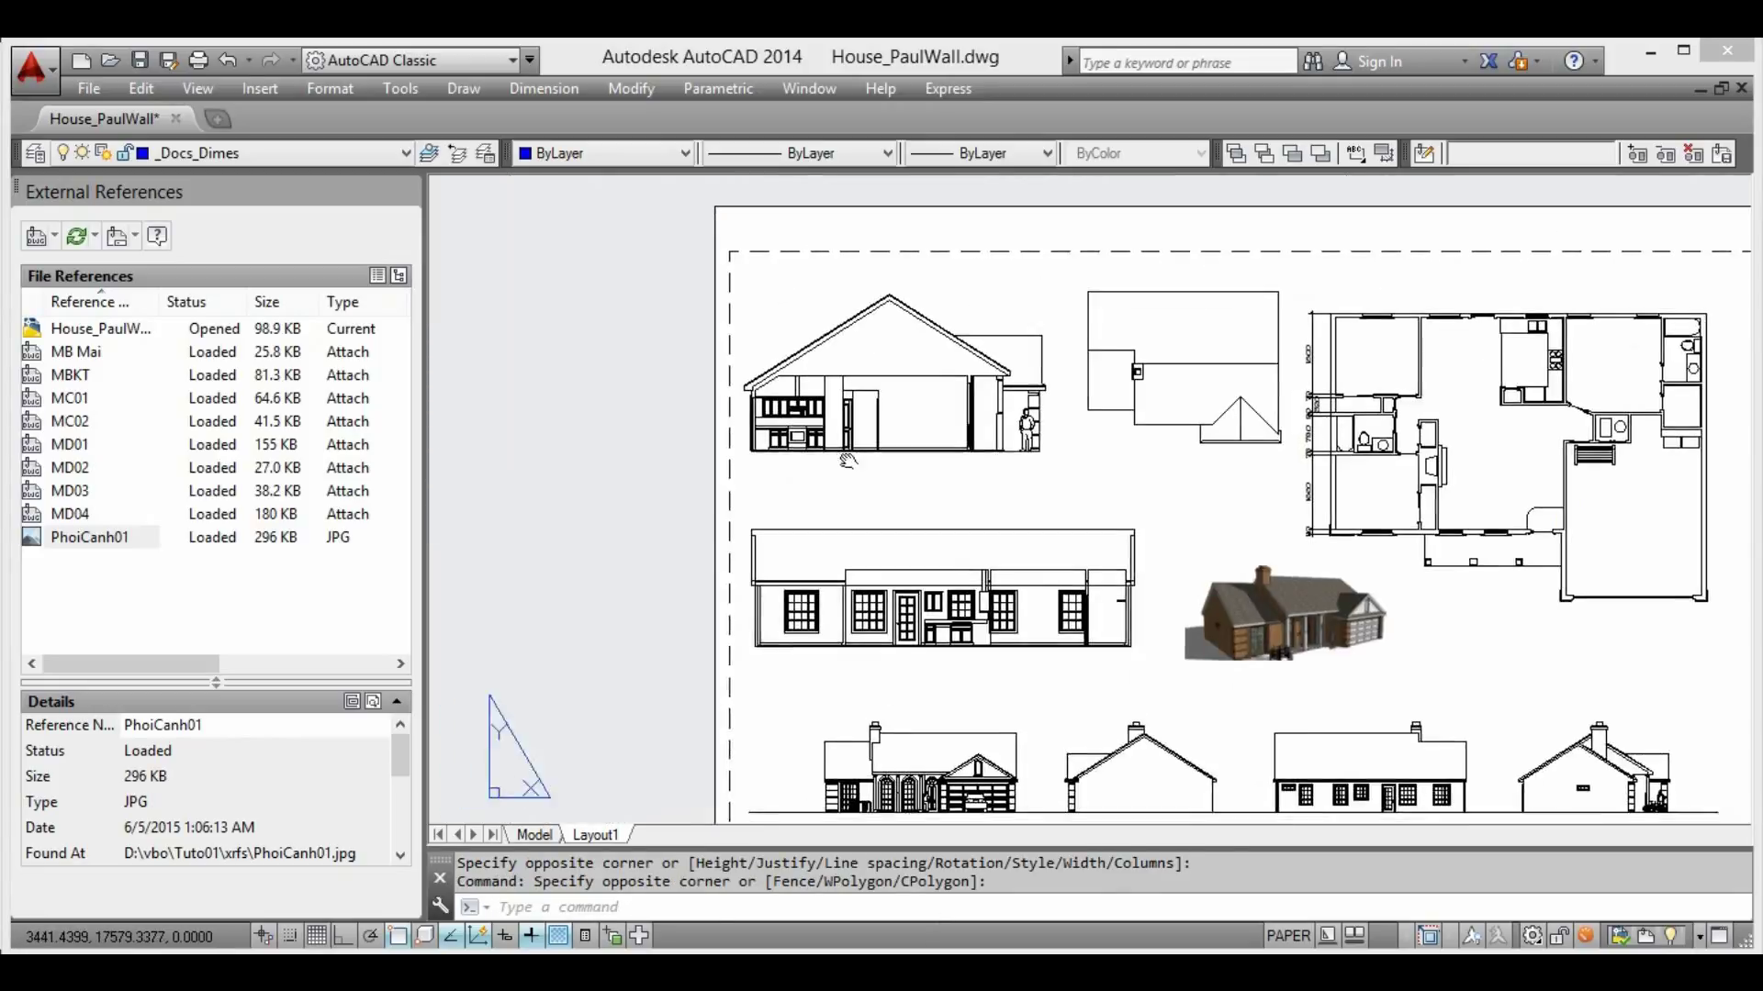
{"action": "scroll", "coordinate": [622, 412], "scroll_direction": "up", "scroll_amount": 3}
{"action": "scroll", "coordinate": [622, 412], "scroll_direction": "up", "scroll_amount": 3}
{"action": "left_click", "coordinate": [622, 412]}
{"action": "left_click", "coordinate": [1286, 500]}
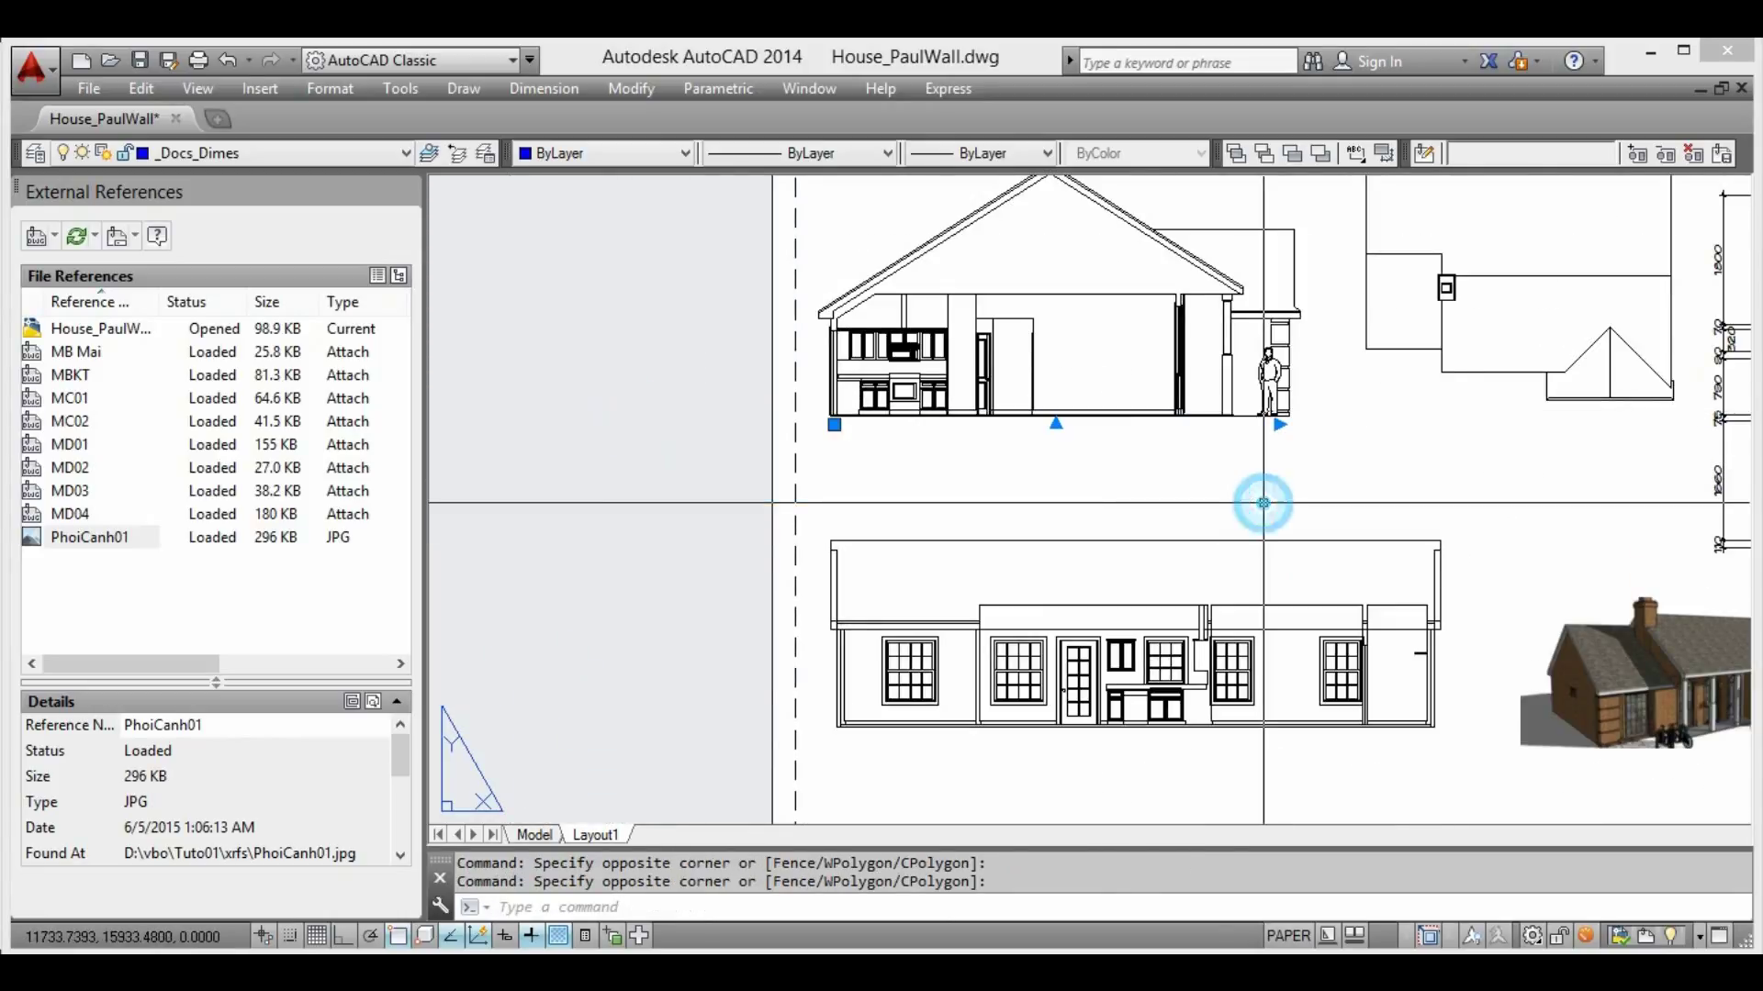
Drag the line's right end grip to the left to shorten it
{"action": "scroll", "coordinate": [1078, 435], "scroll_direction": "up", "scroll_amount": 2}
{"action": "scroll", "coordinate": [710, 447], "scroll_direction": "up", "scroll_amount": 2}
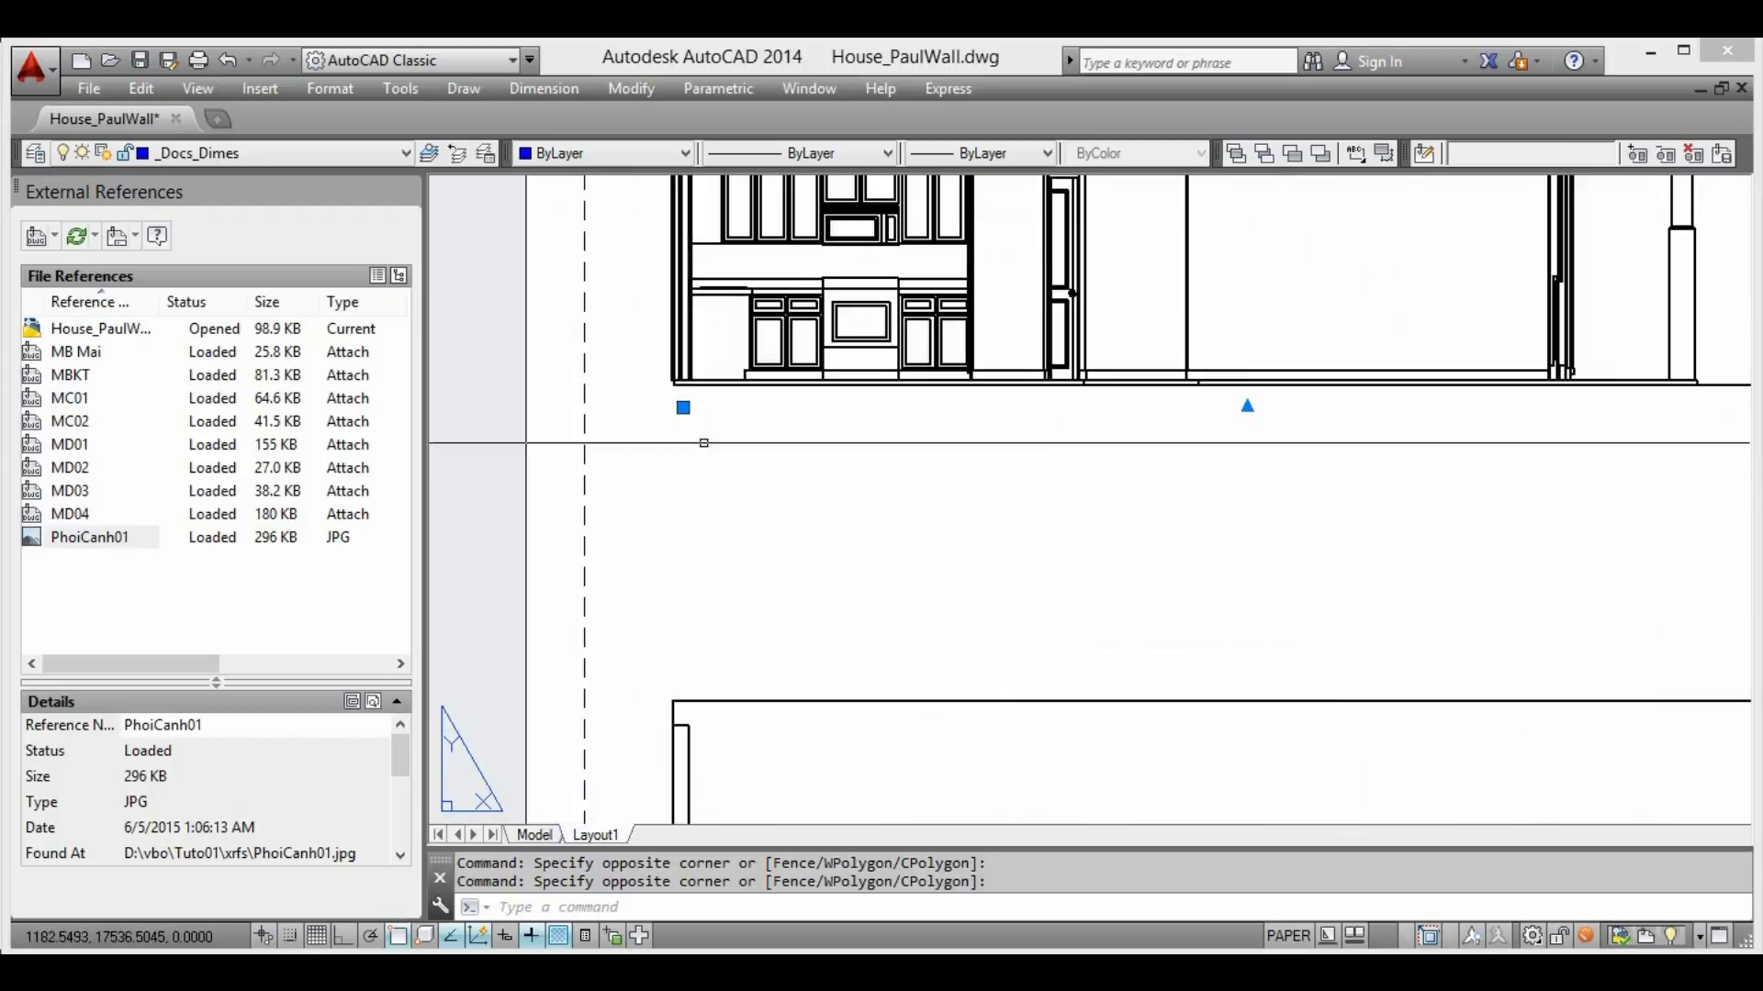
{"action": "scroll", "coordinate": [1093, 403], "scroll_direction": "down", "scroll_amount": 2}
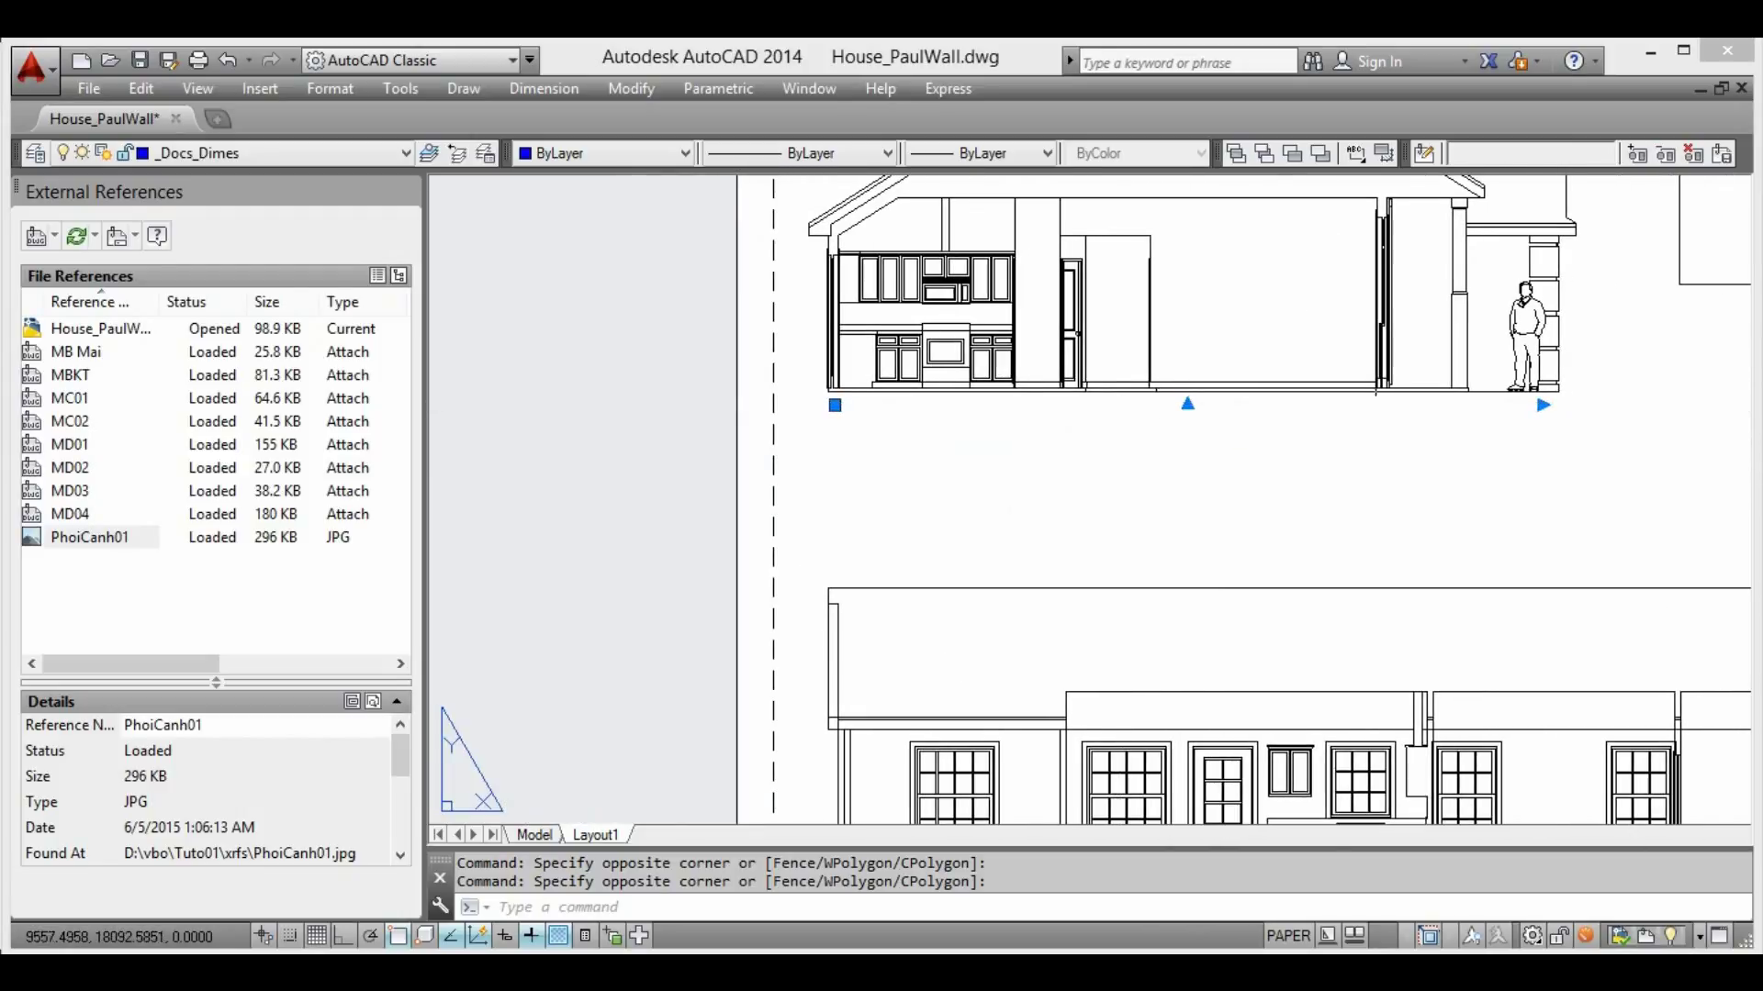
{"action": "left_click", "coordinate": [1543, 405]}
{"action": "left_click", "coordinate": [1268, 525]}
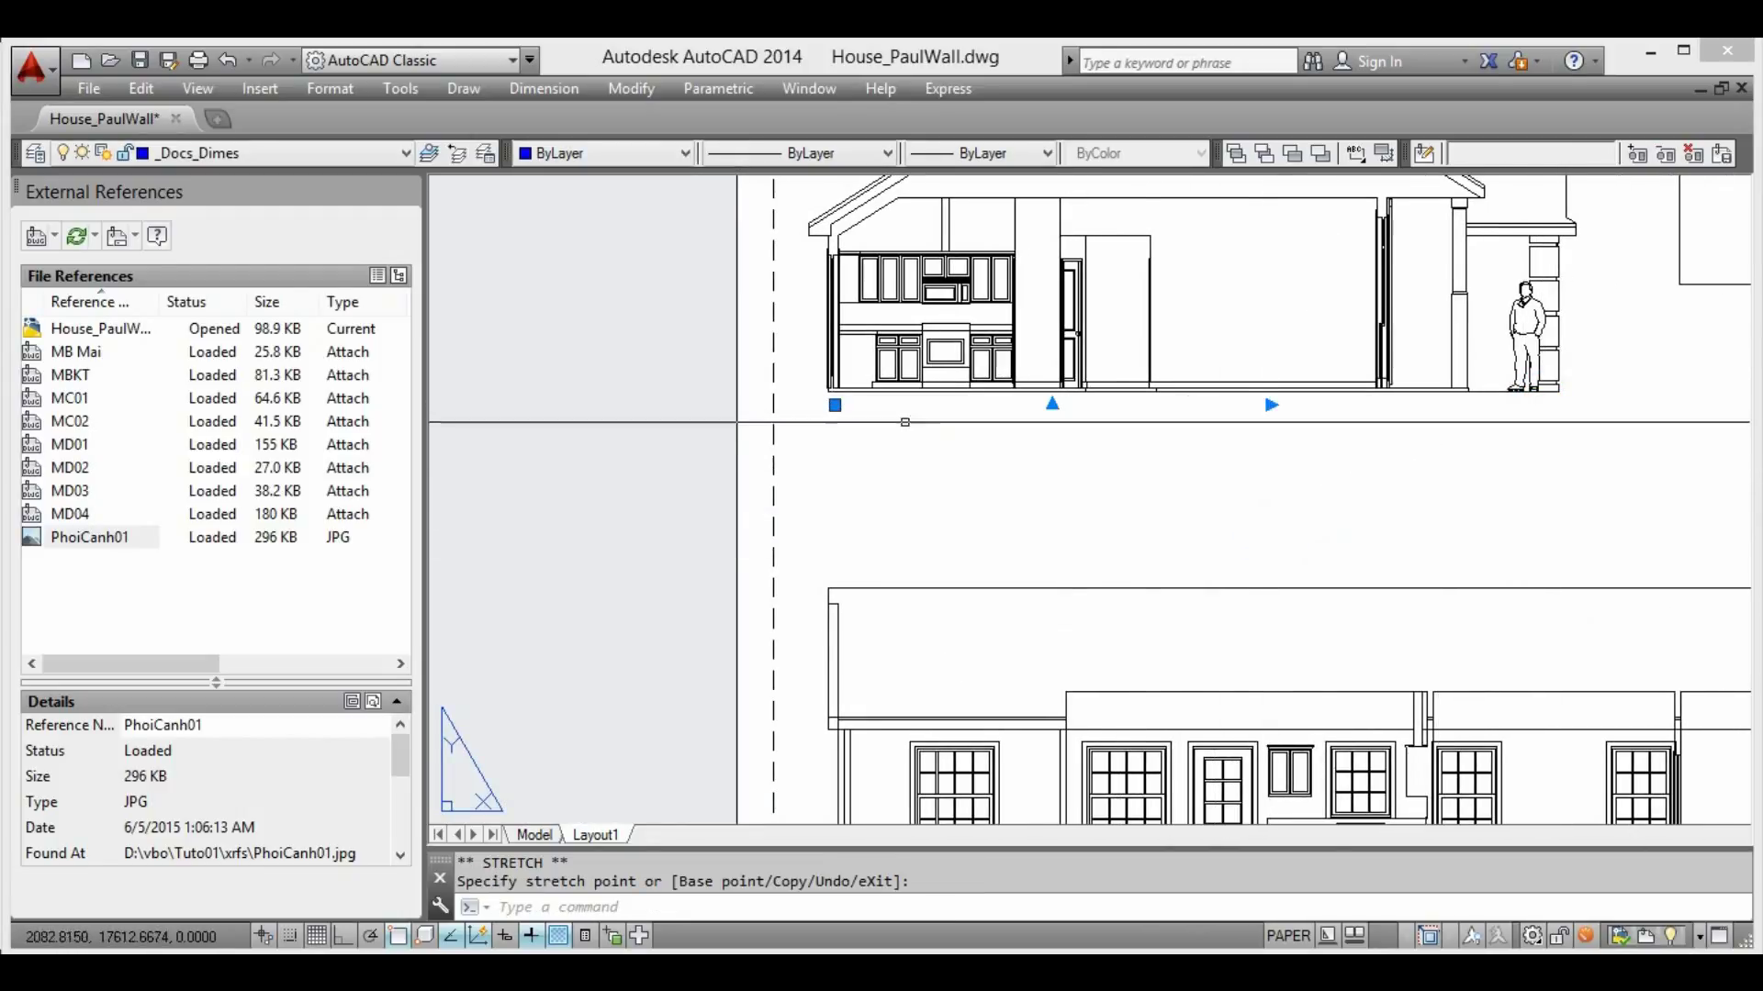
Set the whole MẶT CẮT 01 title to text height 400
{"action": "type", "text": "Eed"}
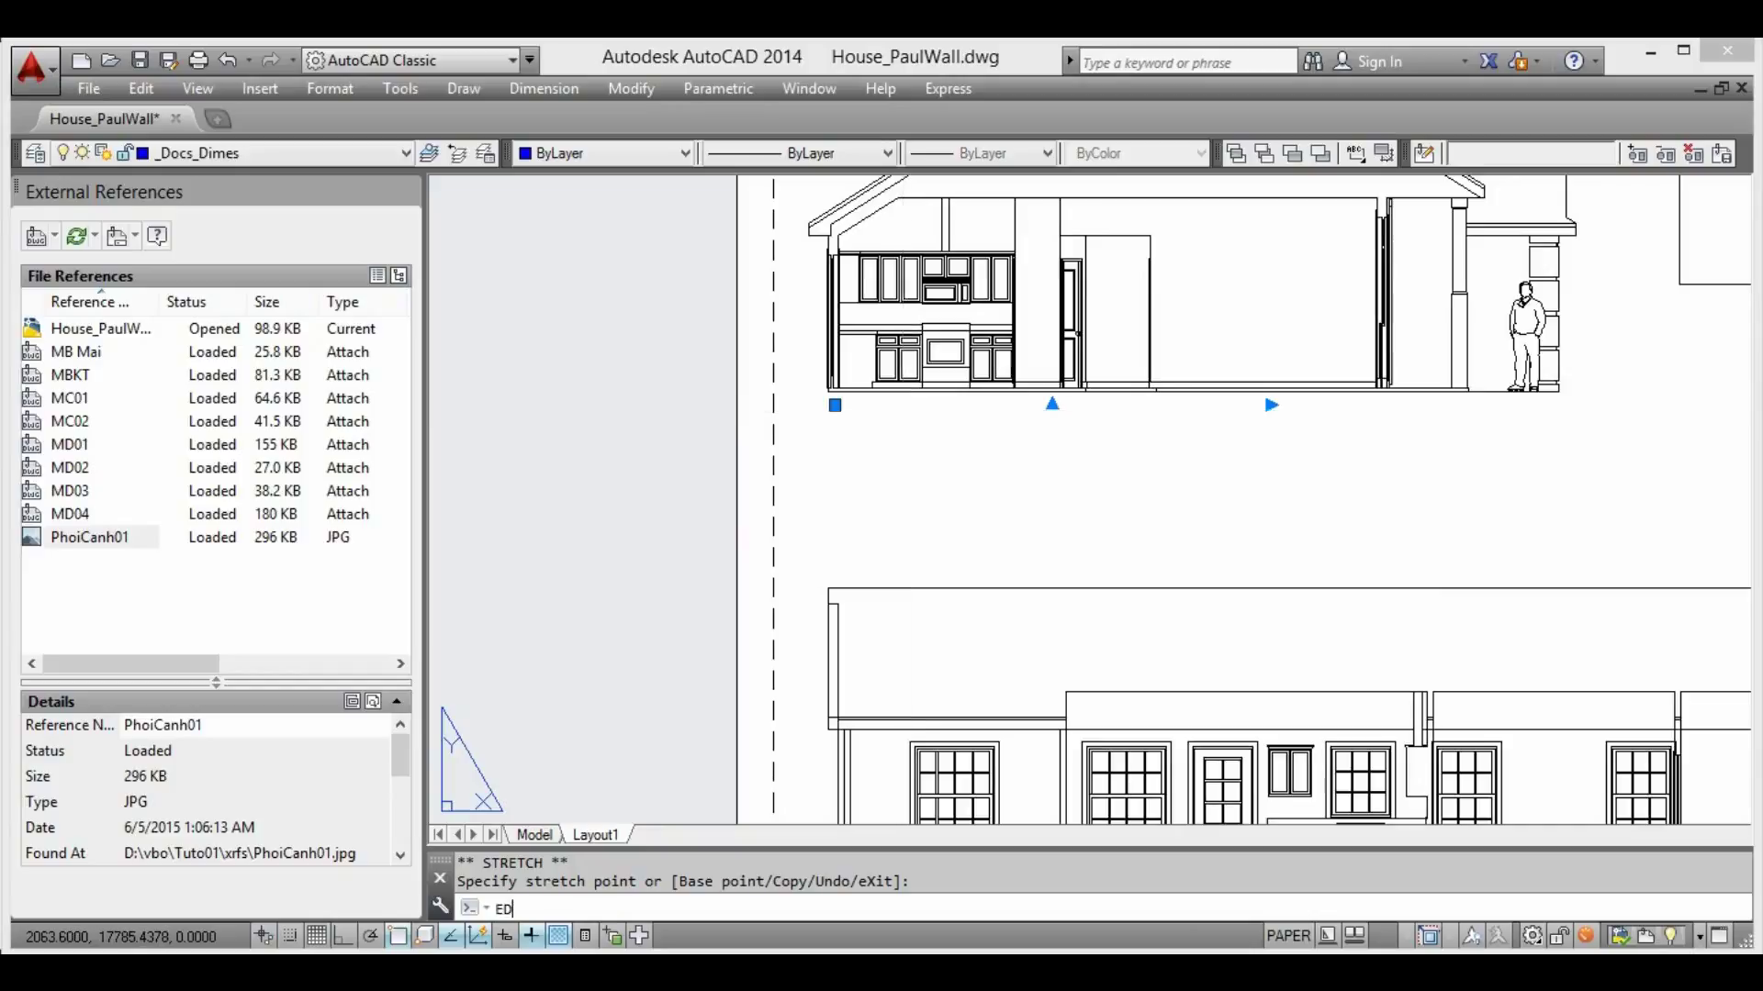
{"action": "key", "text": "Return"}
{"action": "key", "text": "ctrl+a"}
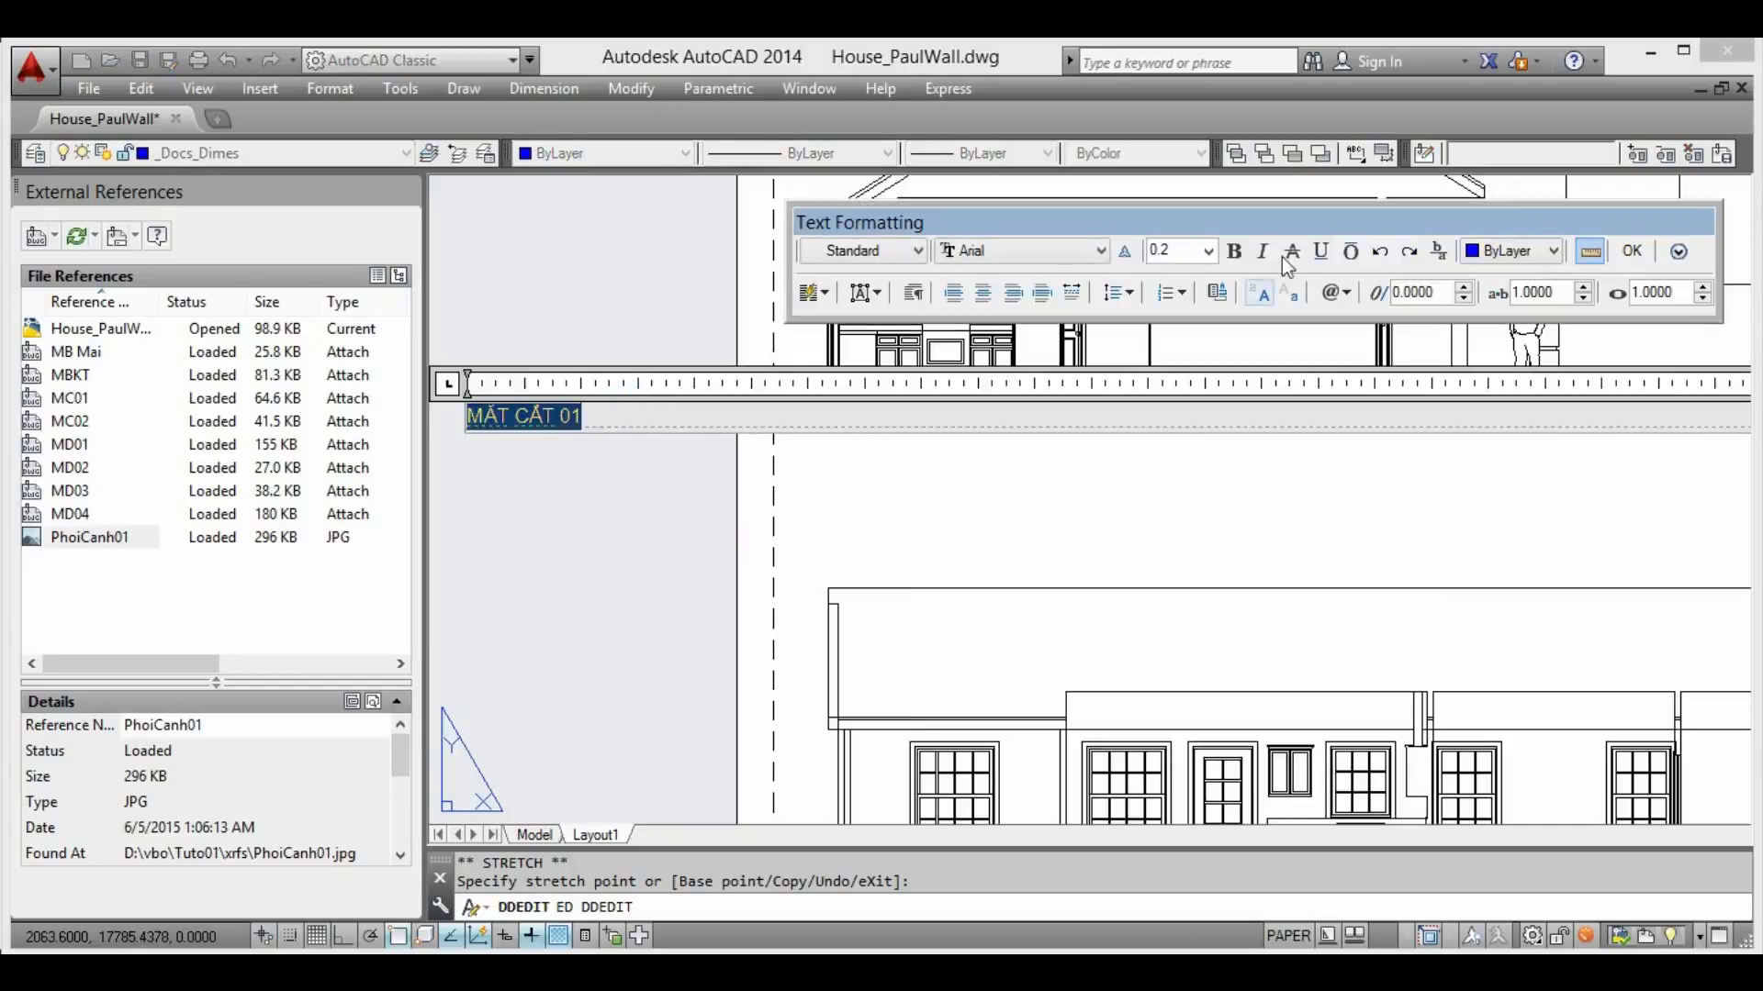
{"action": "left_click", "coordinate": [1210, 261]}
{"action": "left_click", "coordinate": [1178, 253]}
{"action": "type", "text": "400"}
{"action": "key", "text": "Return"}
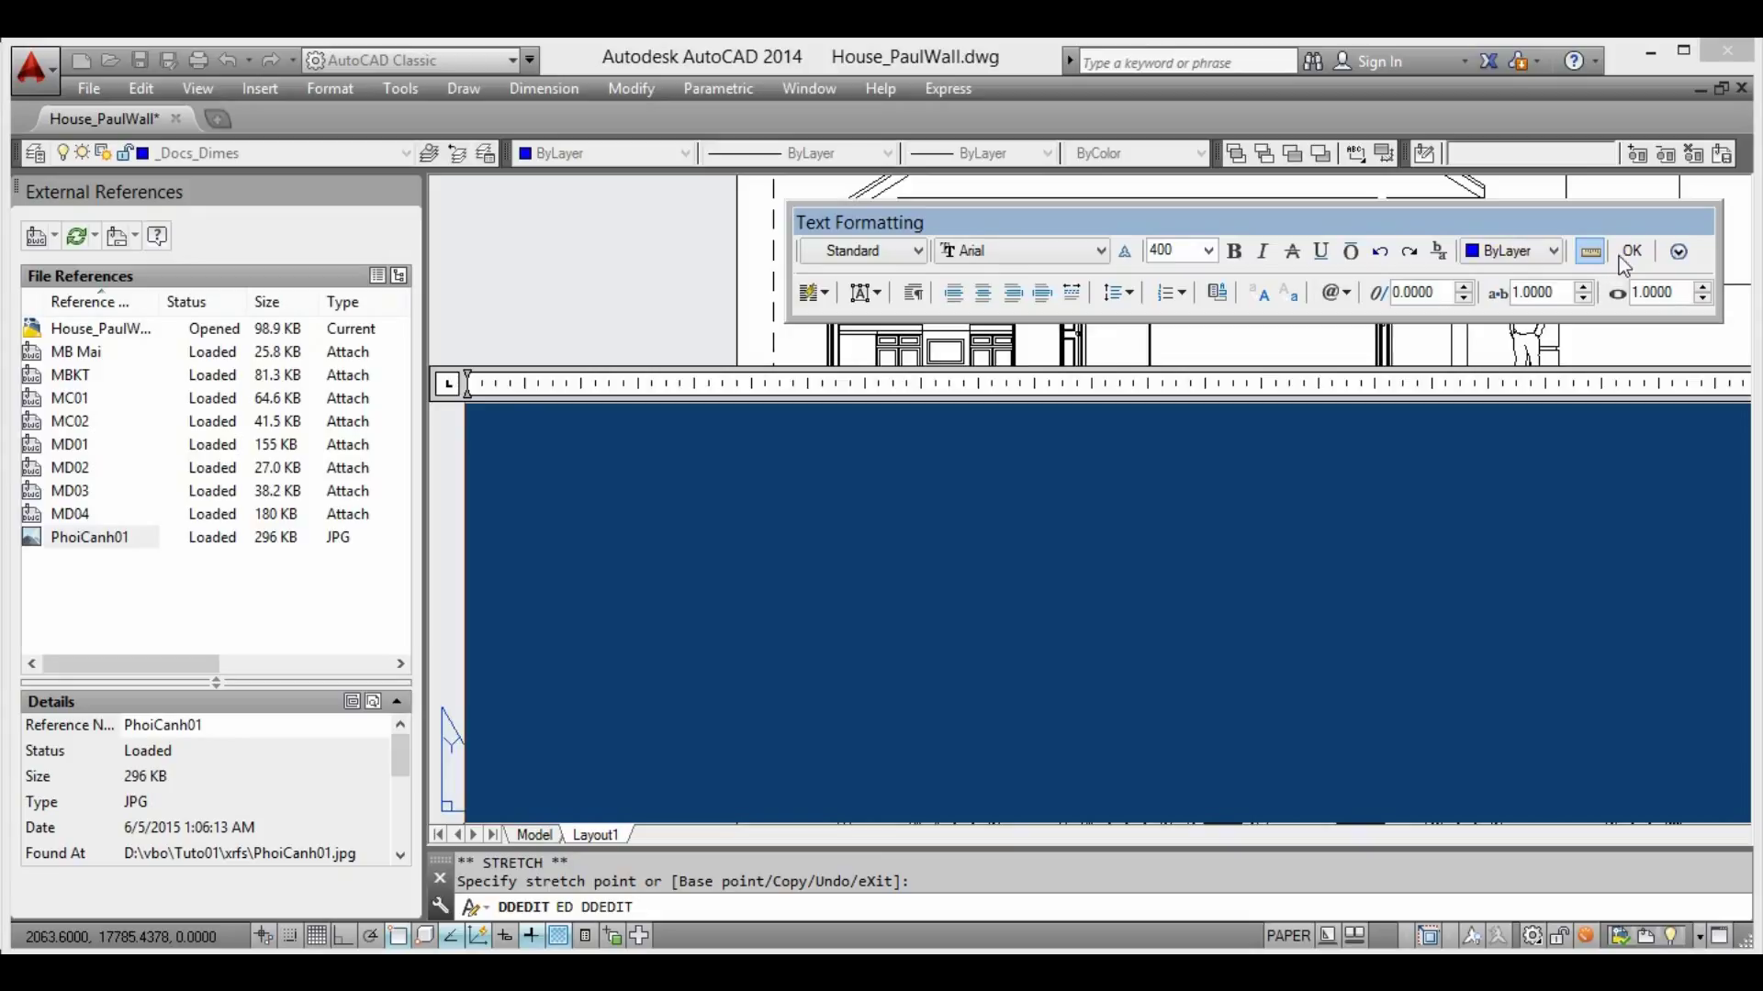
{"action": "left_click", "coordinate": [1631, 252]}
Move the title down so it sits beneath the section drawing
{"action": "left_click", "coordinate": [852, 493]}
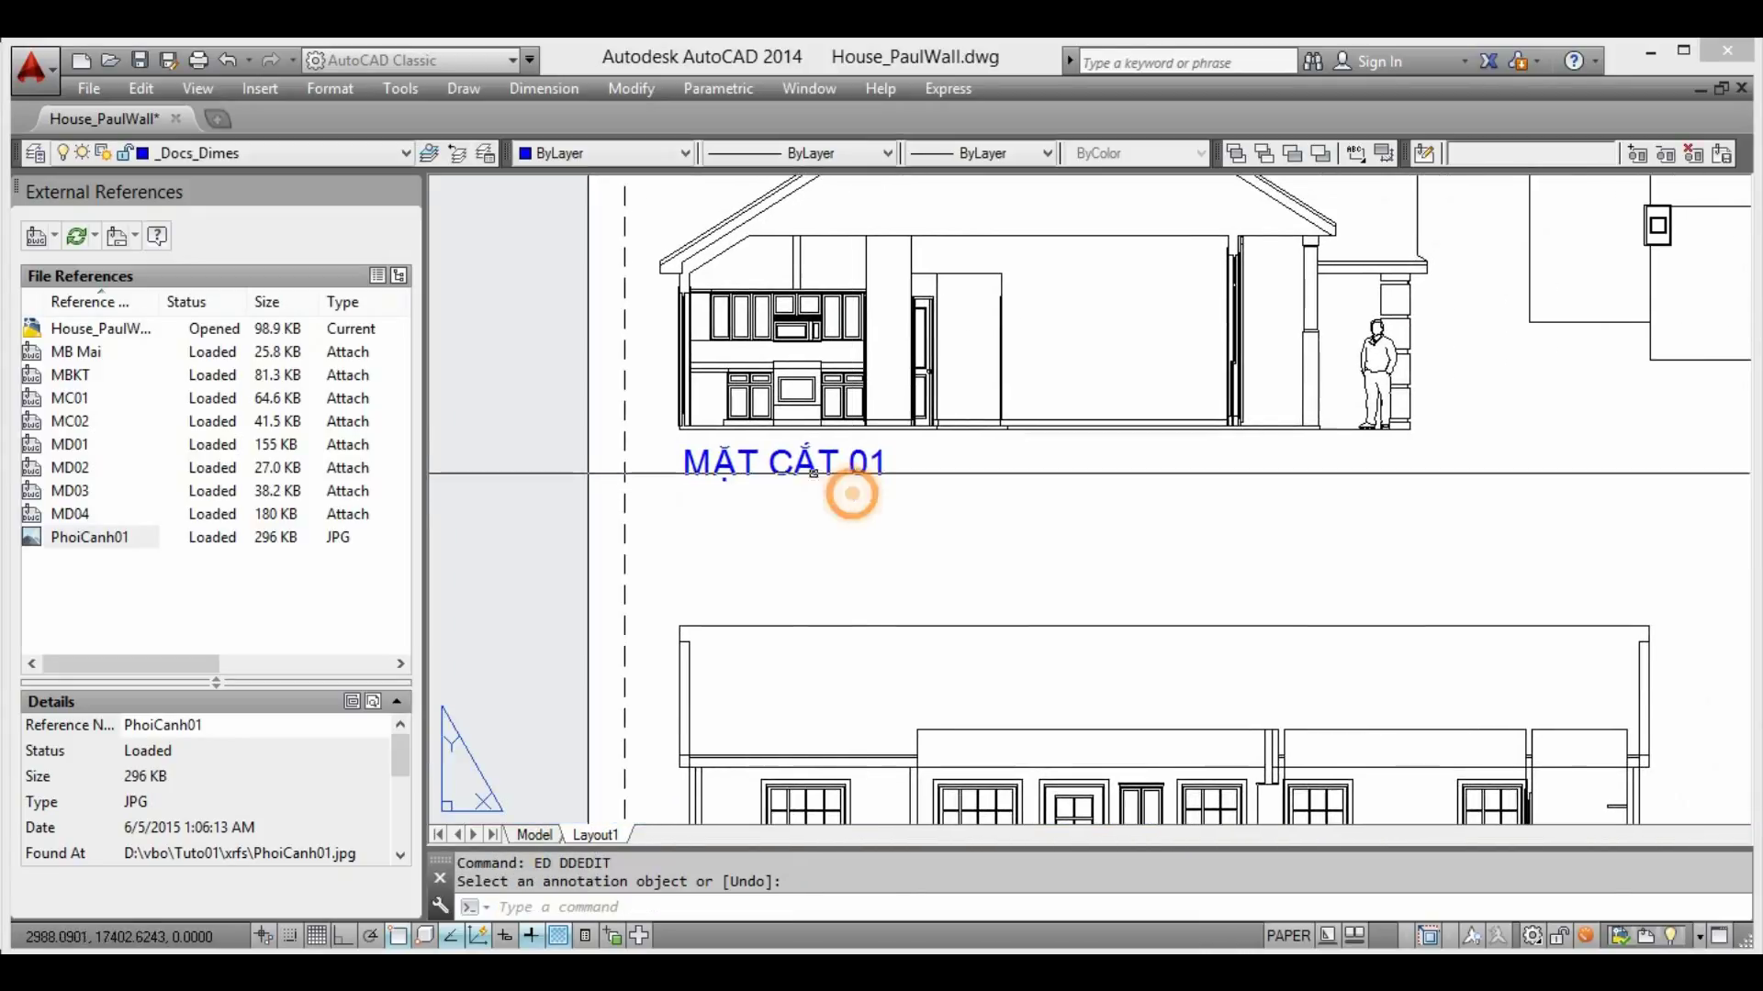
{"action": "middle_click_drag", "start_coordinate": [852, 494], "coordinate": [790, 512]}
{"action": "left_click", "coordinate": [681, 523]}
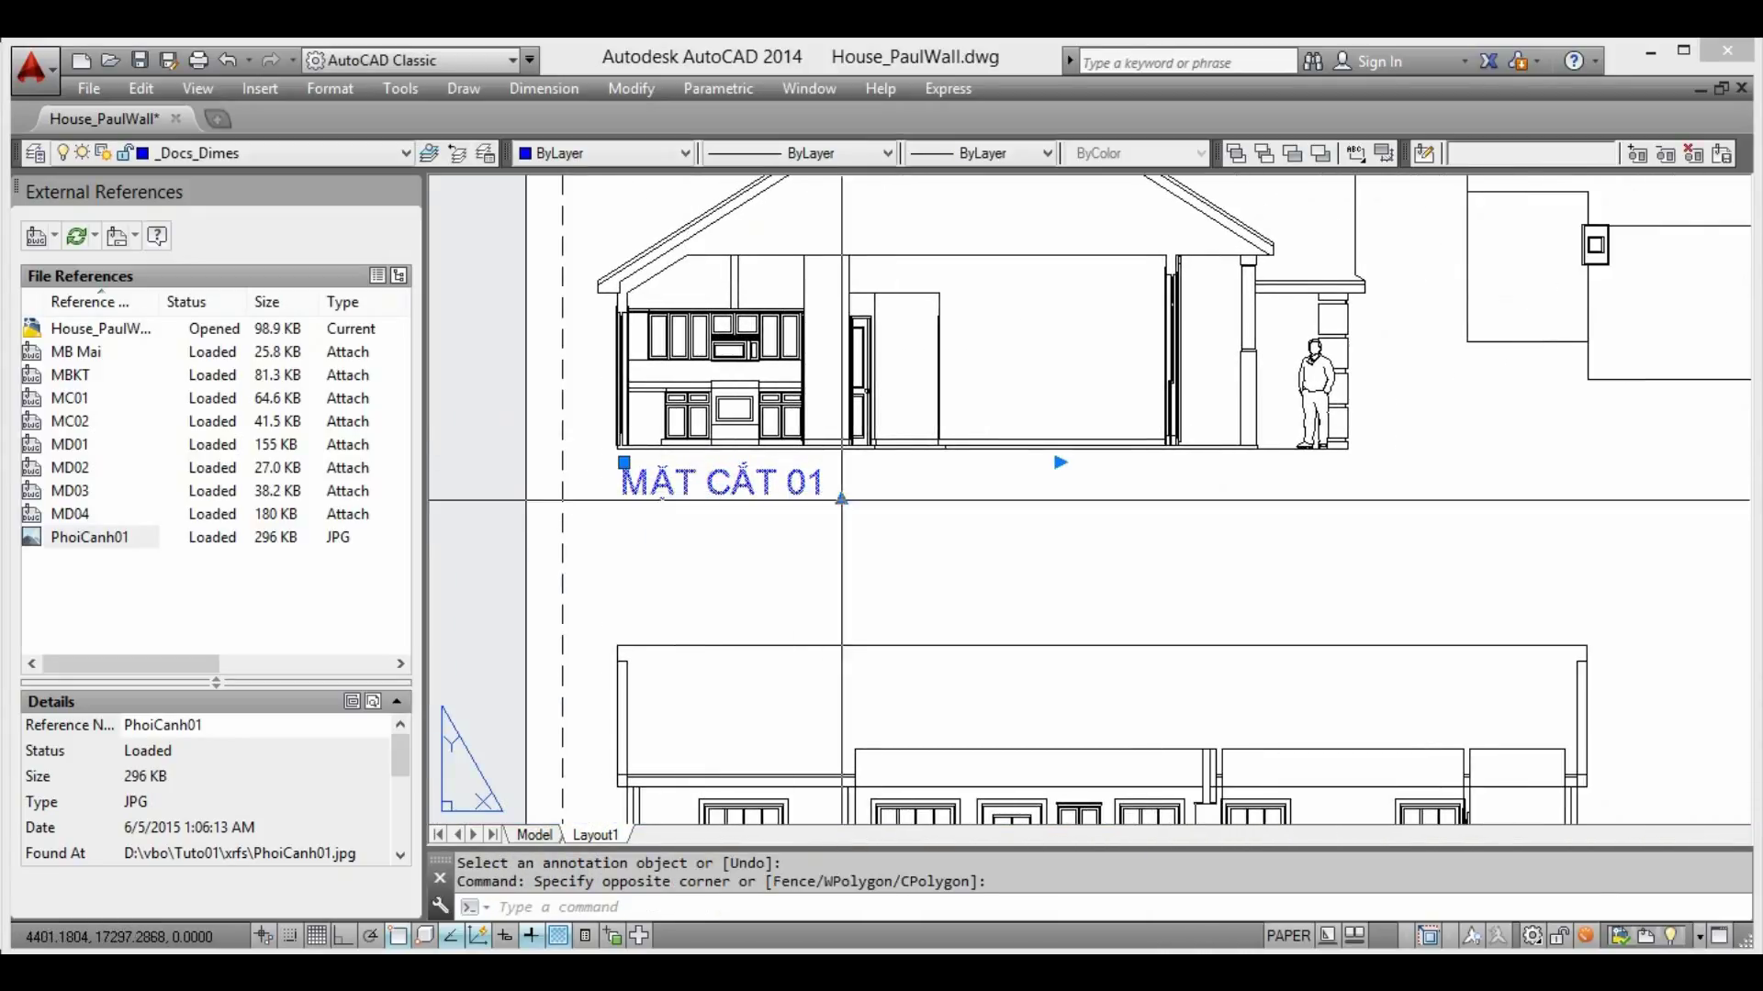
{"action": "type", "text": "m"}
{"action": "key", "text": "Return"}
{"action": "left_click", "coordinate": [796, 500]}
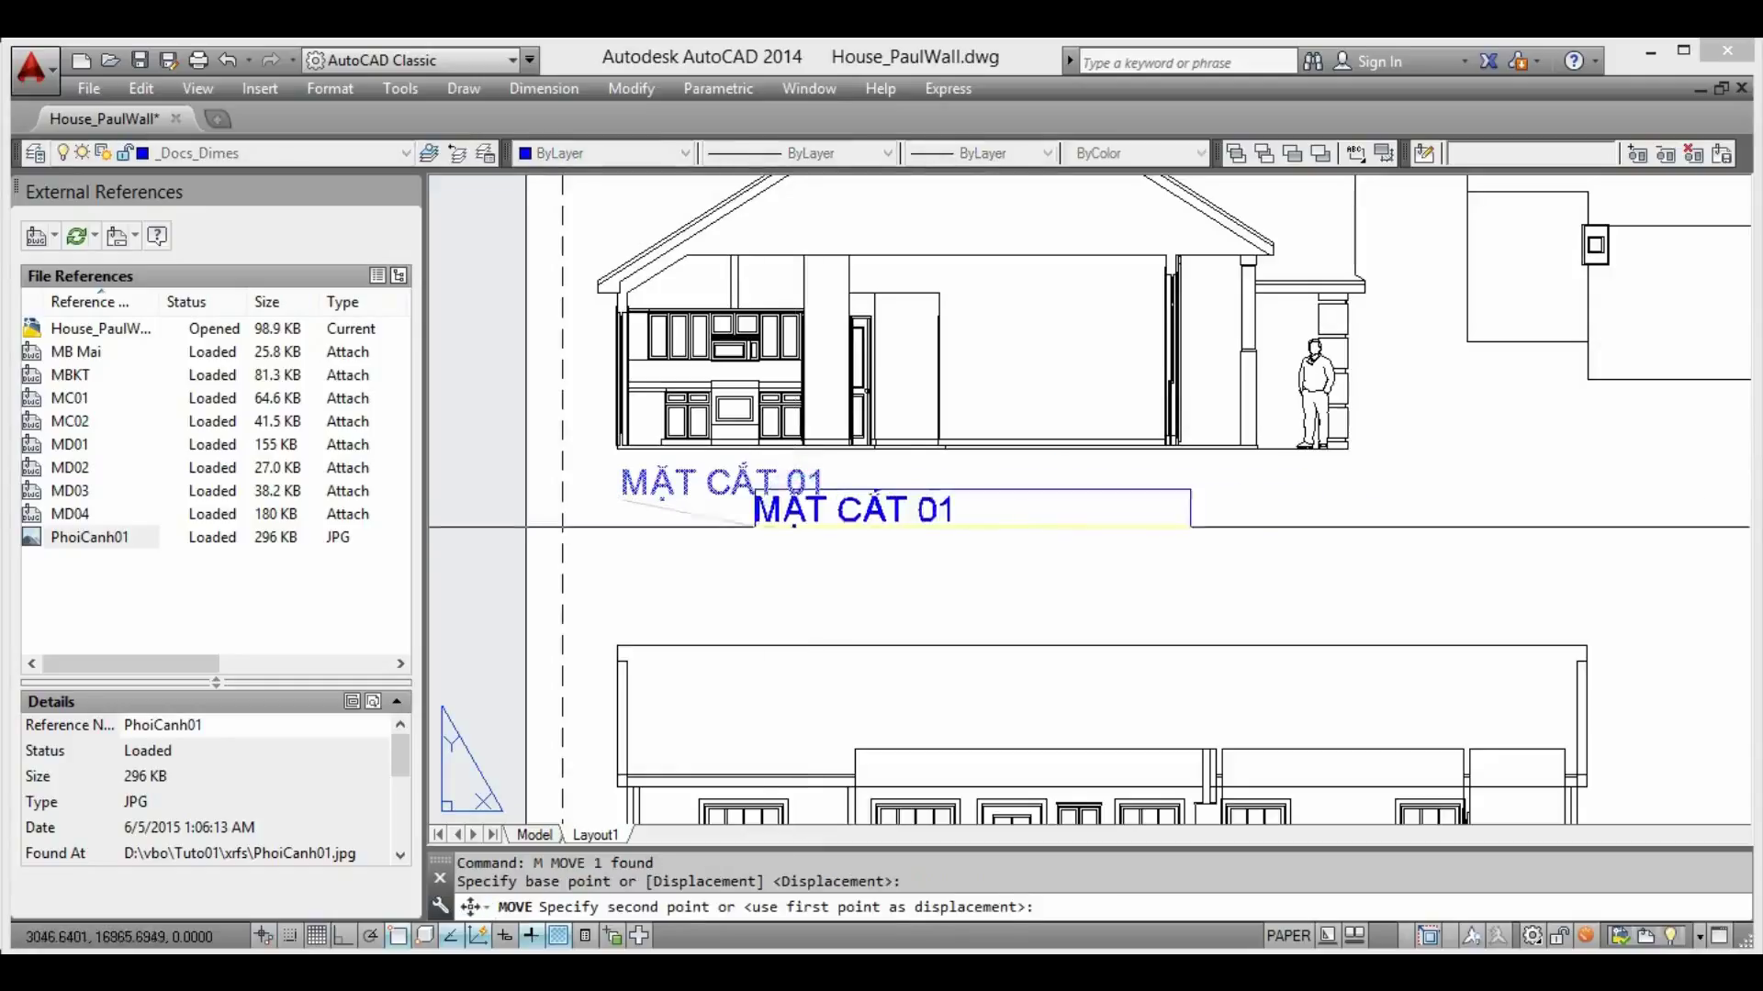
{"action": "left_click", "coordinate": [752, 526]}
Append '. TL 1/100' to the title so it reads MẶT CẮT 01. TL 1/100
{"action": "double_click", "coordinate": [872, 511]}
{"action": "type", "text": ". TL 1/100"}
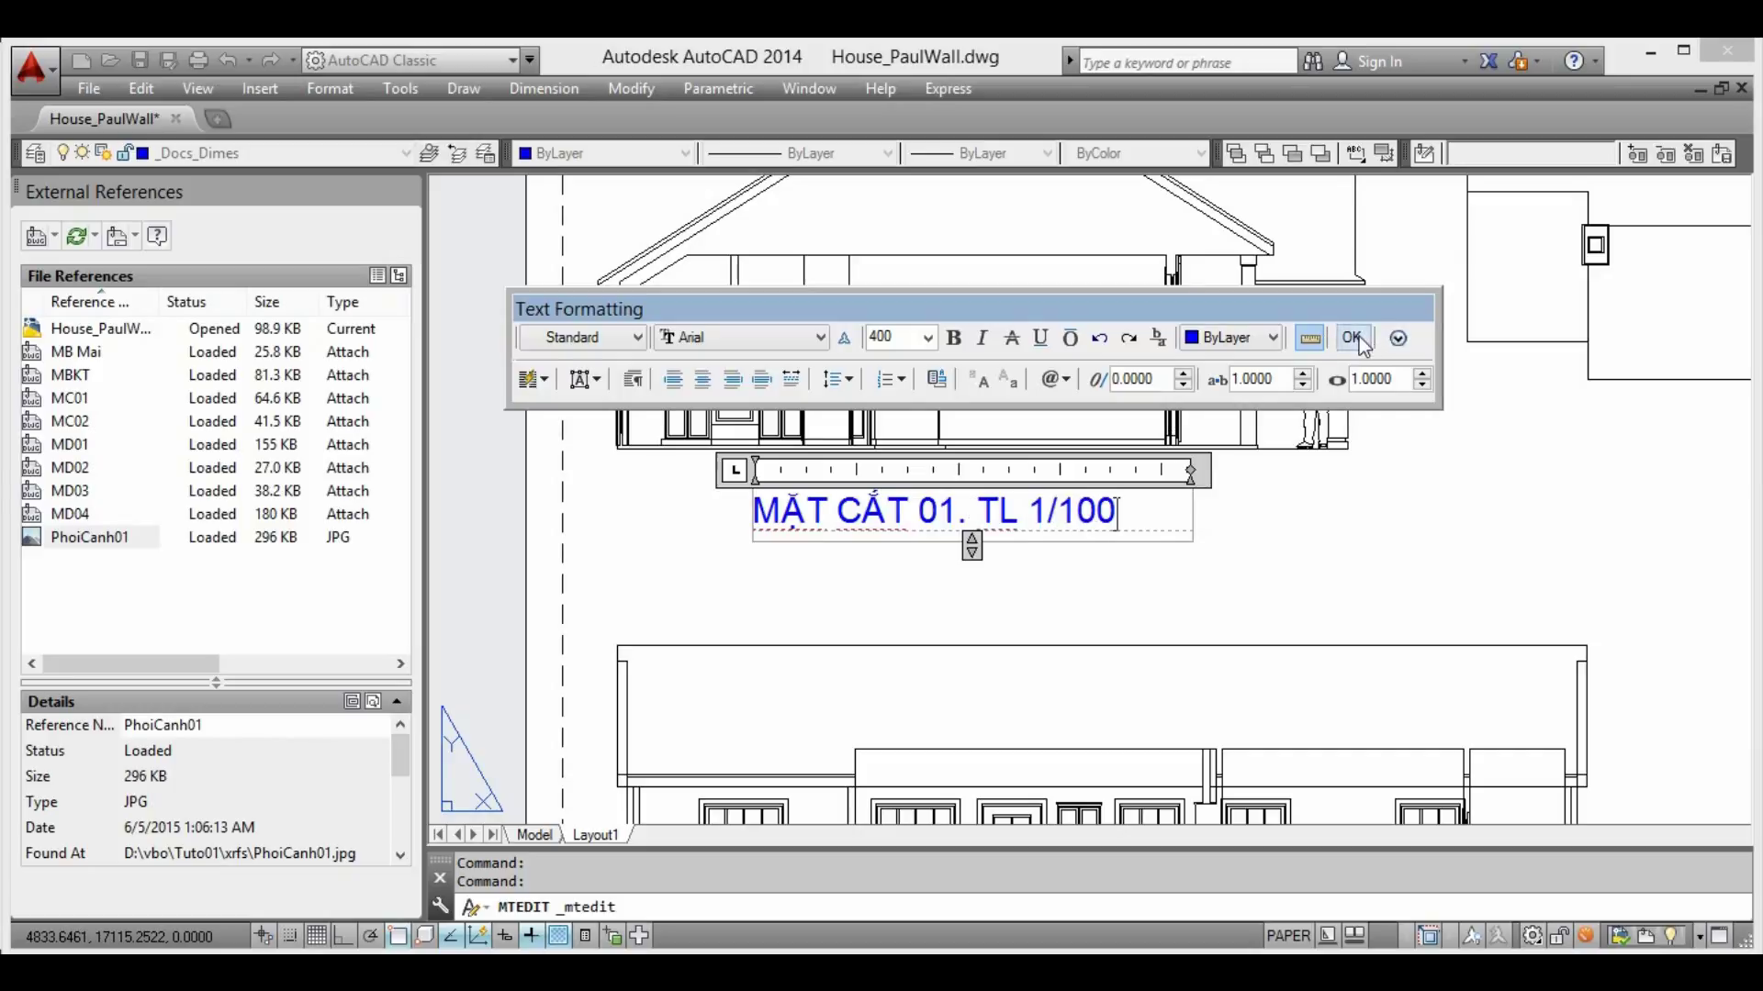
{"action": "left_click", "coordinate": [1354, 337]}
{"action": "scroll", "coordinate": [582, 402], "scroll_direction": "up", "scroll_amount": 2}
{"action": "scroll", "coordinate": [582, 402], "scroll_direction": "up", "scroll_amount": 2}
{"action": "left_click", "coordinate": [902, 402]}
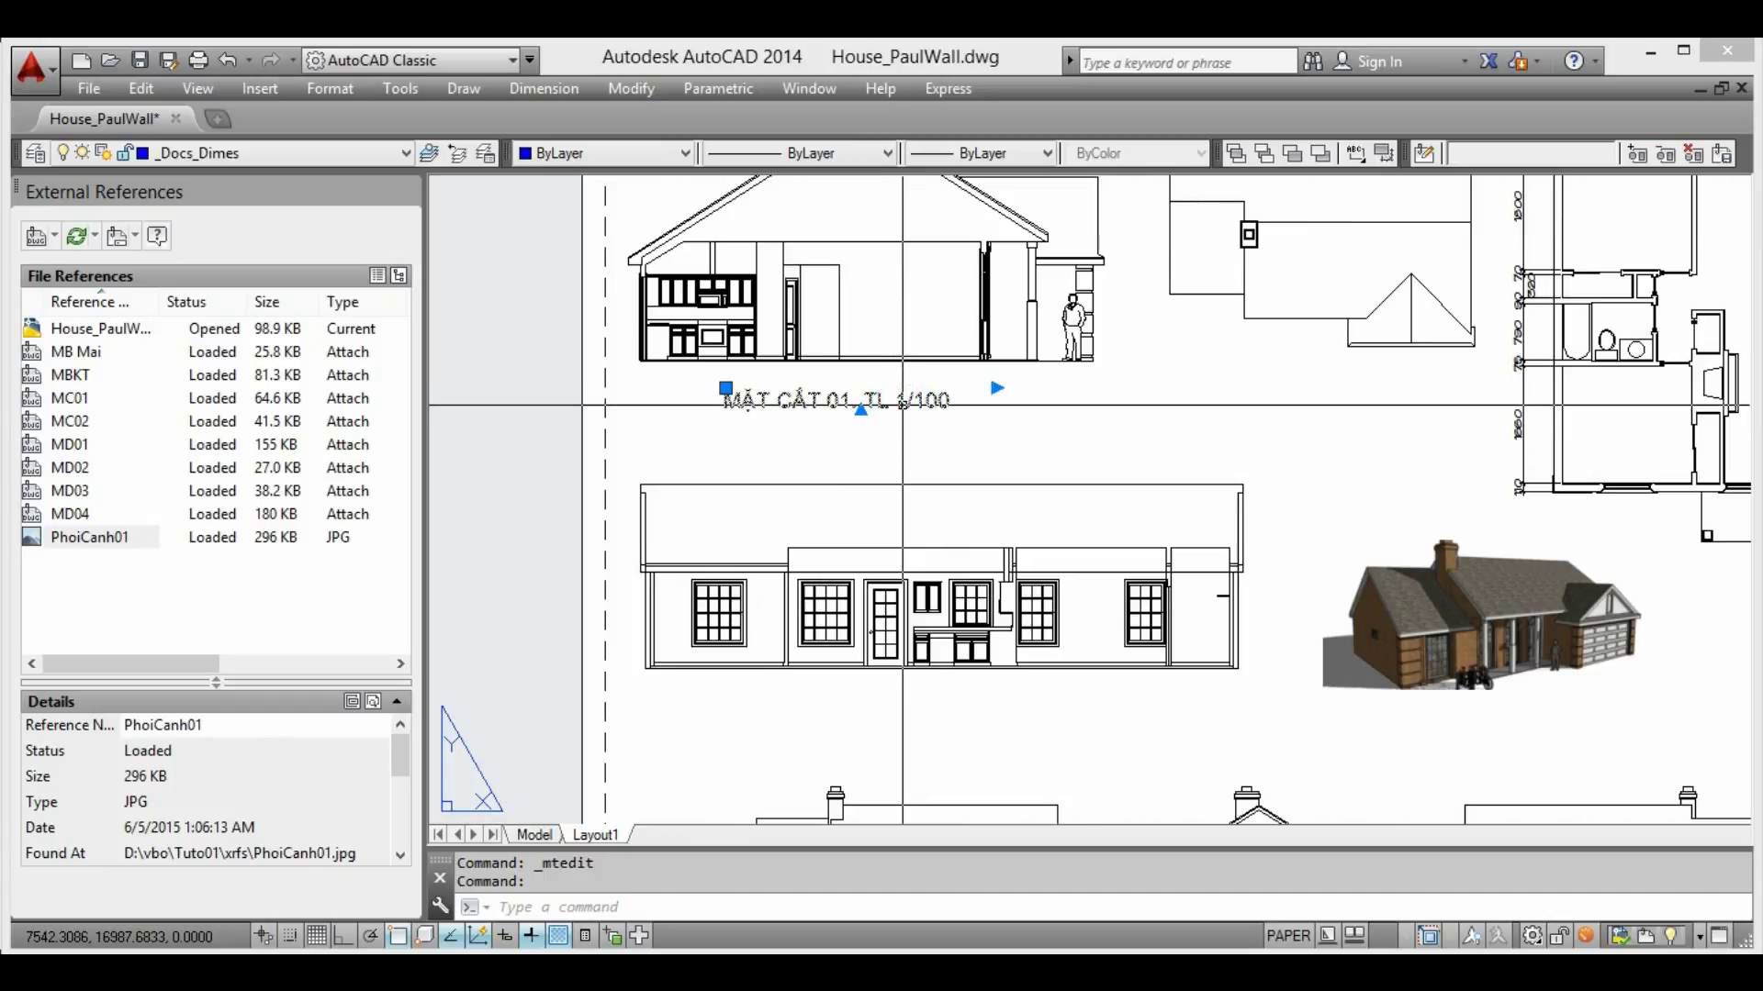
{"action": "left_click", "coordinate": [1101, 907]}
{"action": "type", "text": "cc"}
Copy the MẶT CẮT 01. TL 1/100 title beside the render and below the elevations row
{"action": "key", "text": "Return"}
{"action": "left_click", "coordinate": [725, 389]}
{"action": "left_click", "coordinate": [1181, 388]}
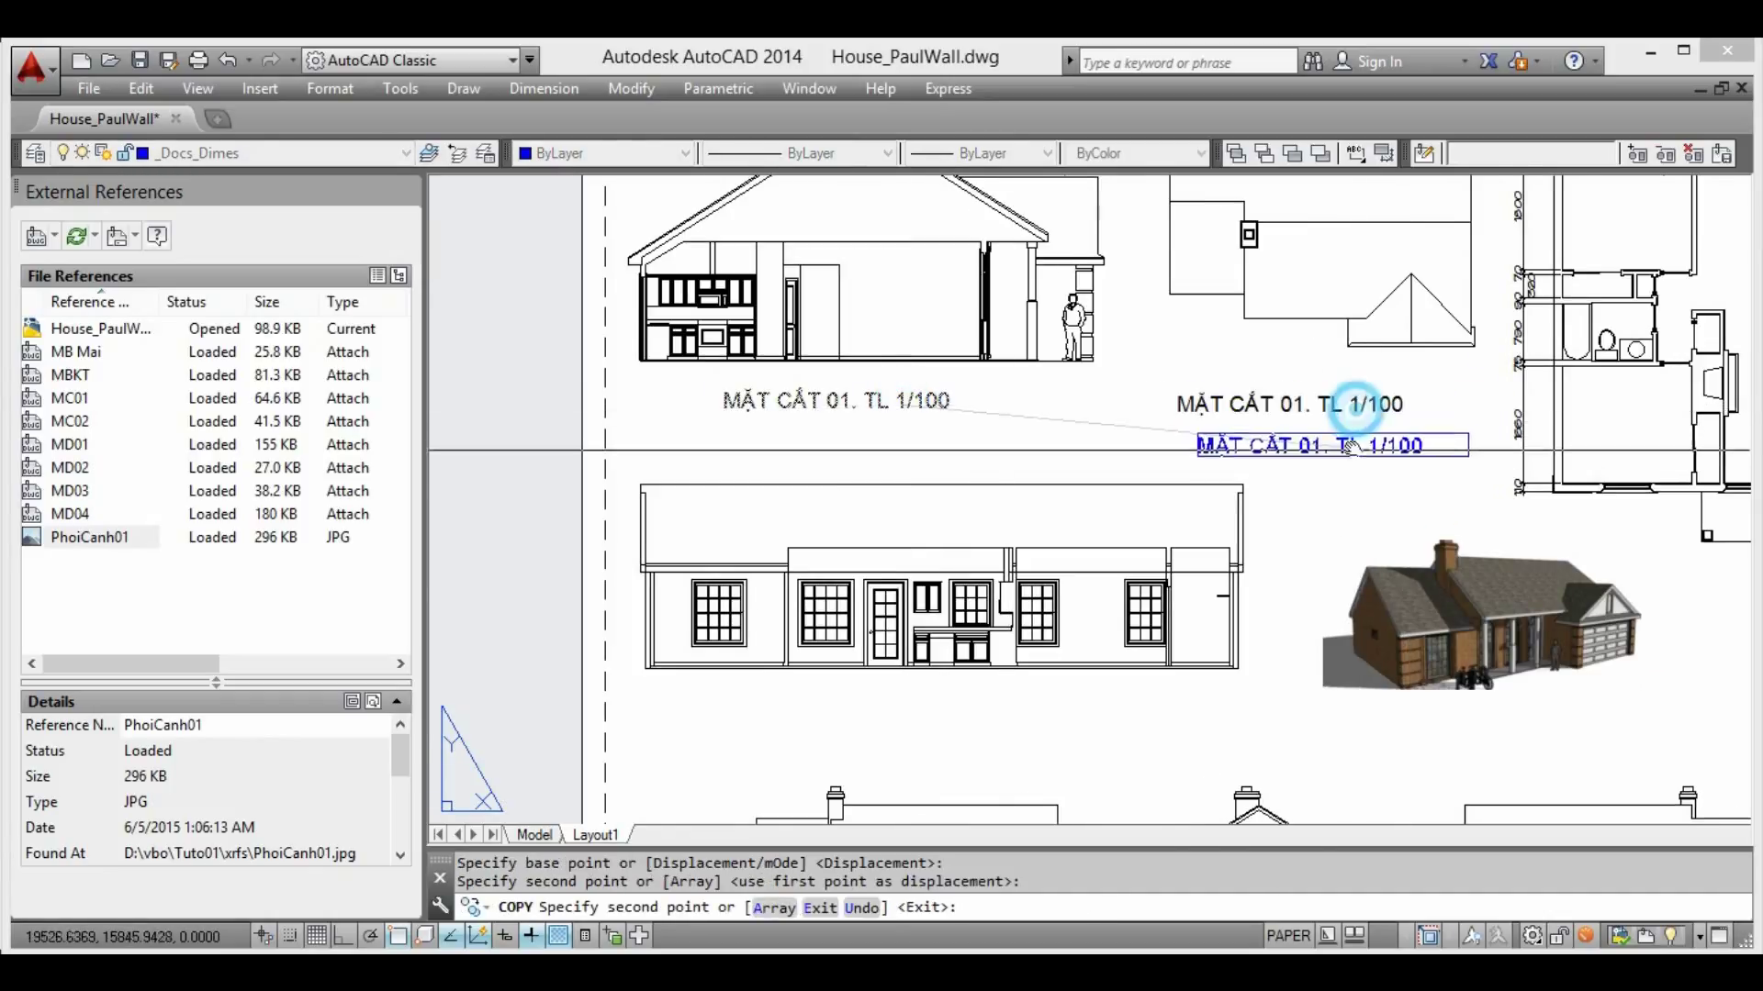
{"action": "middle_click_drag", "start_coordinate": [1669, 634], "coordinate": [1183, 523]}
{"action": "left_click", "coordinate": [1451, 541]}
{"action": "scroll", "coordinate": [1451, 541], "scroll_direction": "down", "scroll_amount": 3}
{"action": "scroll", "coordinate": [891, 546], "scroll_direction": "up", "scroll_amount": 1}
{"action": "scroll", "coordinate": [890, 545], "scroll_direction": "up", "scroll_amount": 1}
{"action": "key", "text": "Escape"}
{"action": "left_click", "coordinate": [886, 540]}
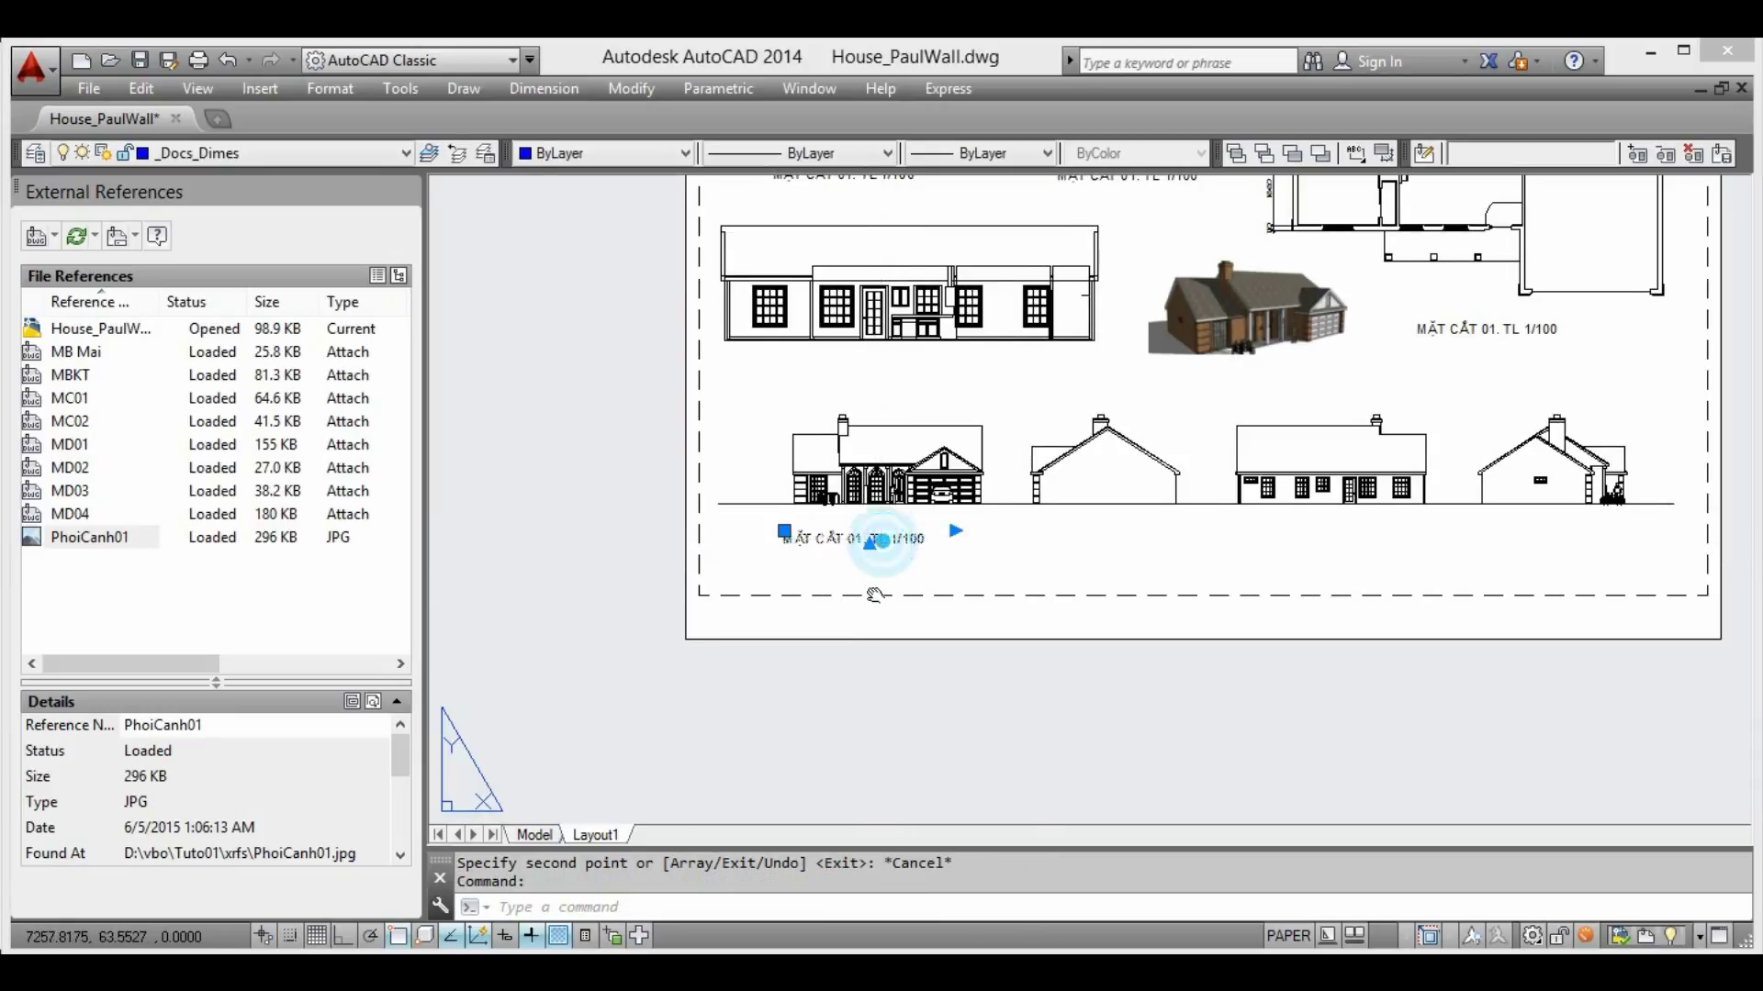
{"action": "middle_click_drag", "start_coordinate": [885, 539], "coordinate": [848, 526]}
{"action": "scroll", "coordinate": [831, 551], "scroll_direction": "up", "scroll_amount": 4}
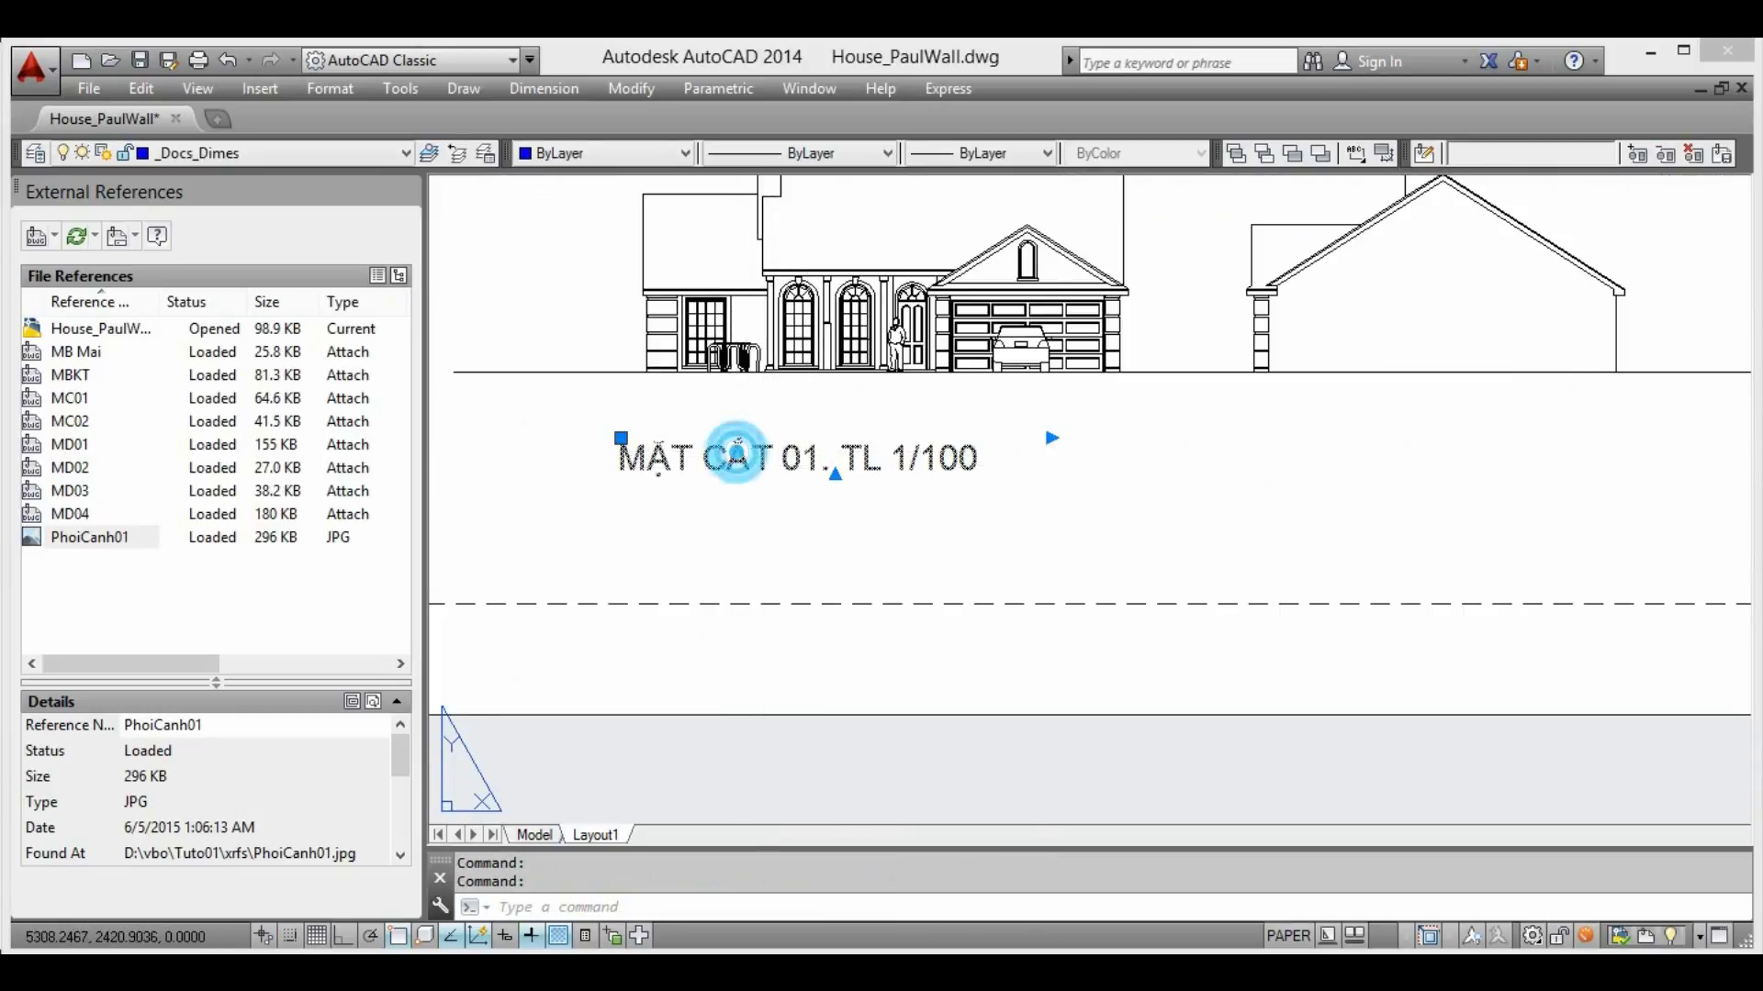
Rename the copied title to MẶT ĐỨNG 01 and move it under the first elevation
{"action": "double_click", "coordinate": [709, 468]}
{"action": "left_click_drag", "start_coordinate": [702, 459], "coordinate": [788, 456]}
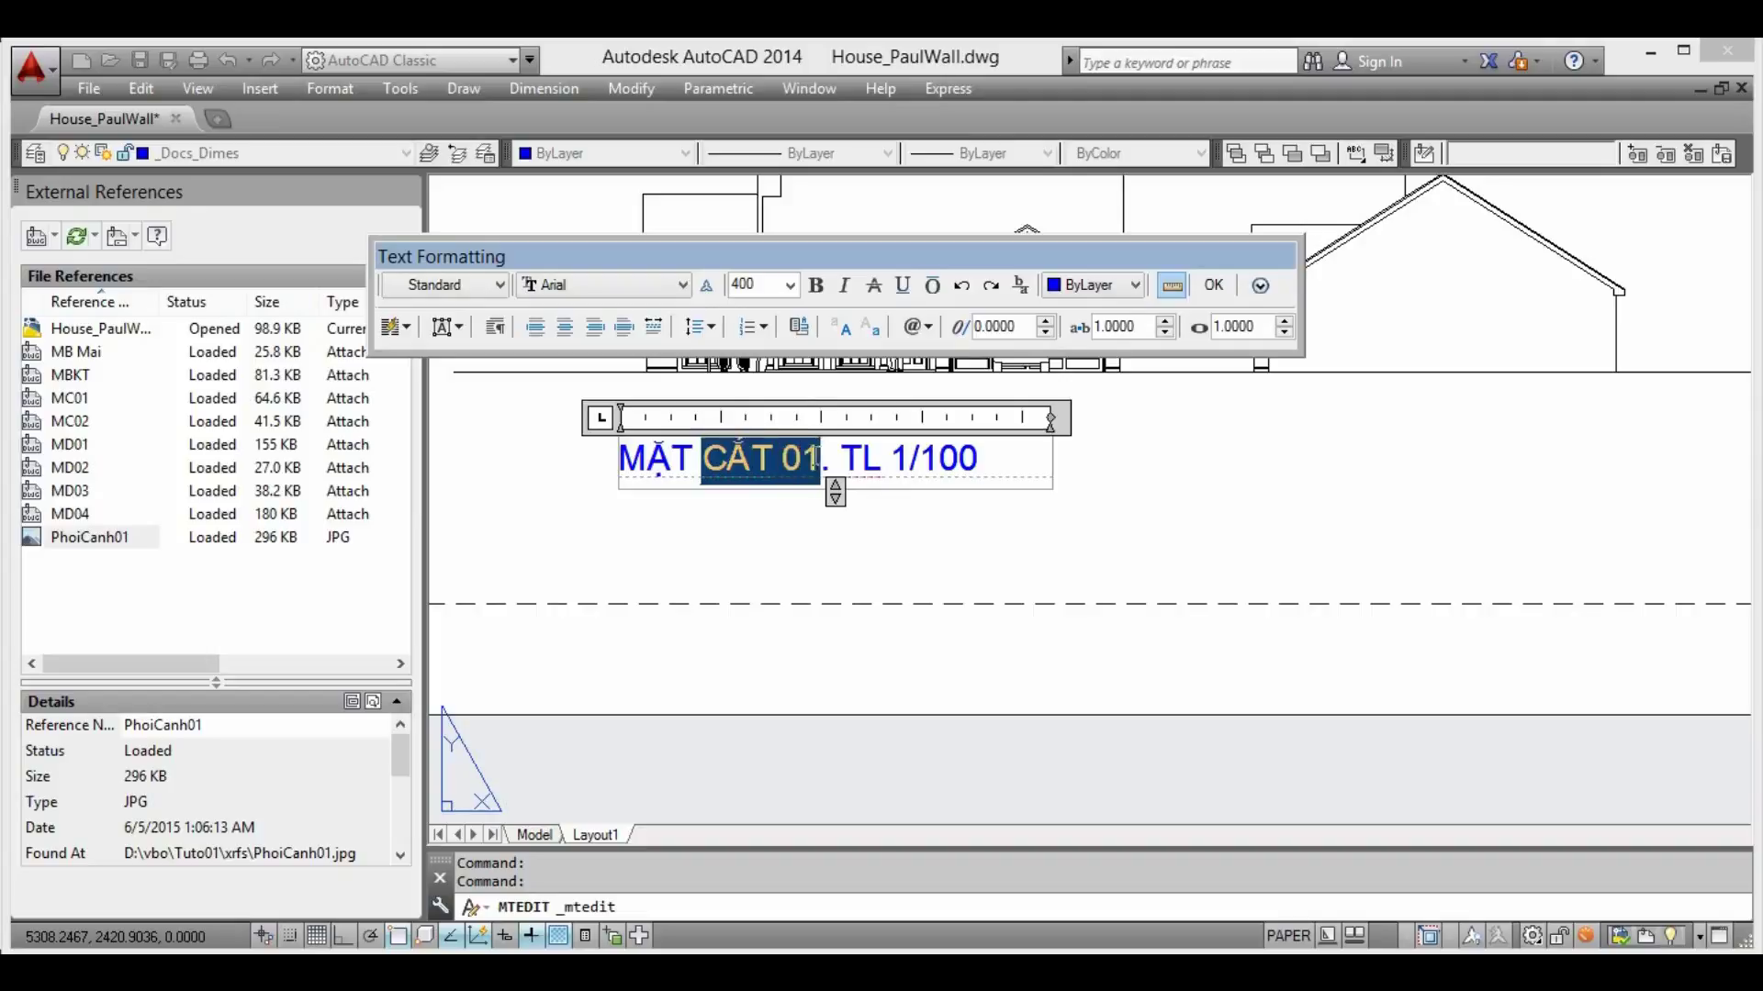
{"action": "type", "text": "ĐỨNG"}
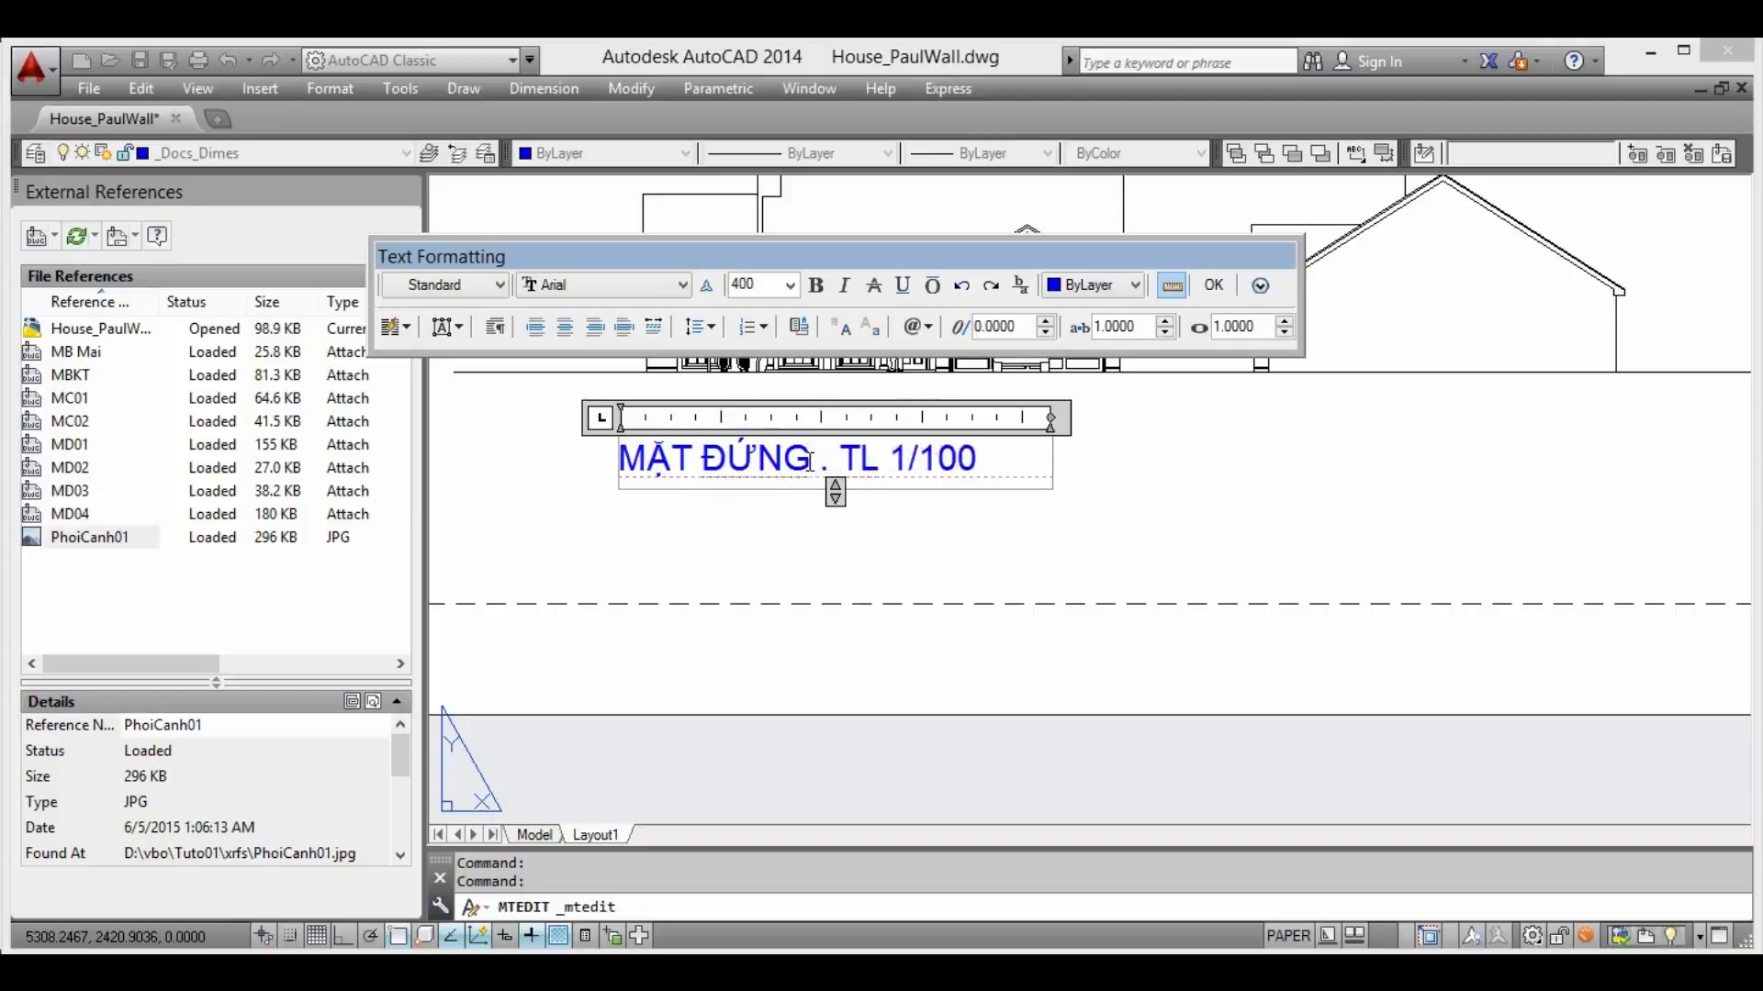
{"action": "type", "text": " 01"}
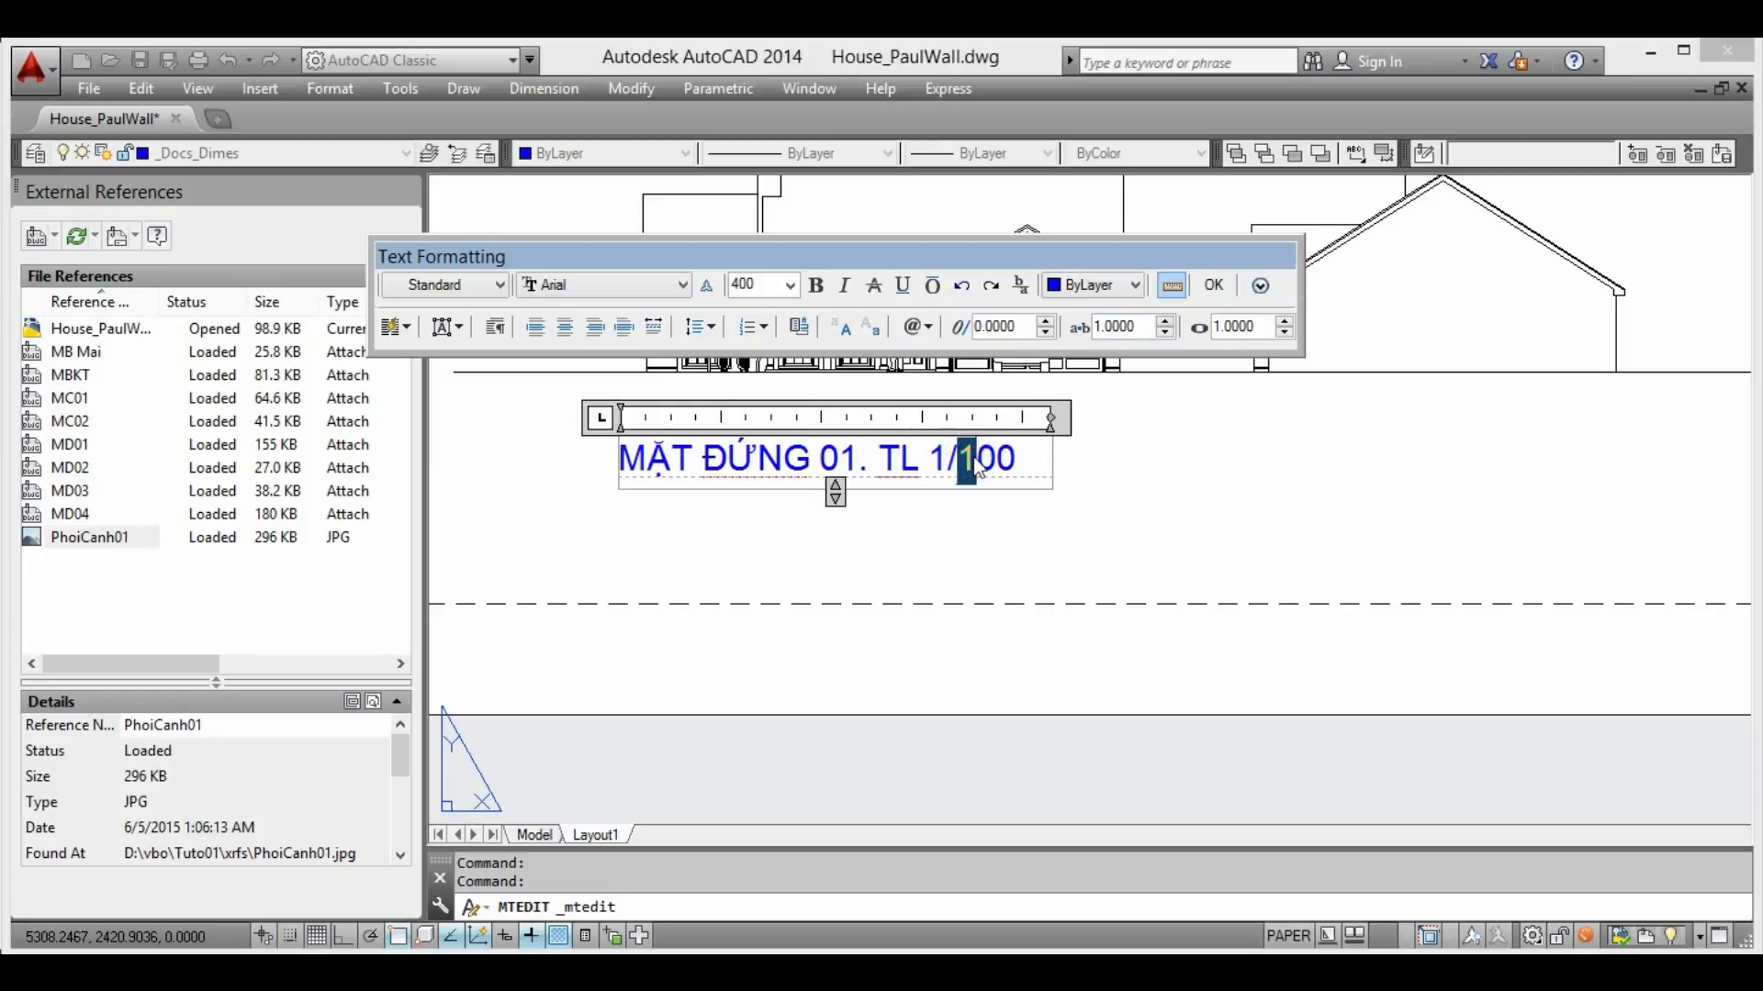
{"action": "left_click", "coordinate": [1213, 285]}
{"action": "scroll", "coordinate": [817, 459], "scroll_direction": "up", "scroll_amount": 3}
{"action": "left_click", "coordinate": [807, 455]}
{"action": "type", "text": "m"}
{"action": "key", "text": "Return"}
{"action": "left_click", "coordinate": [824, 497]}
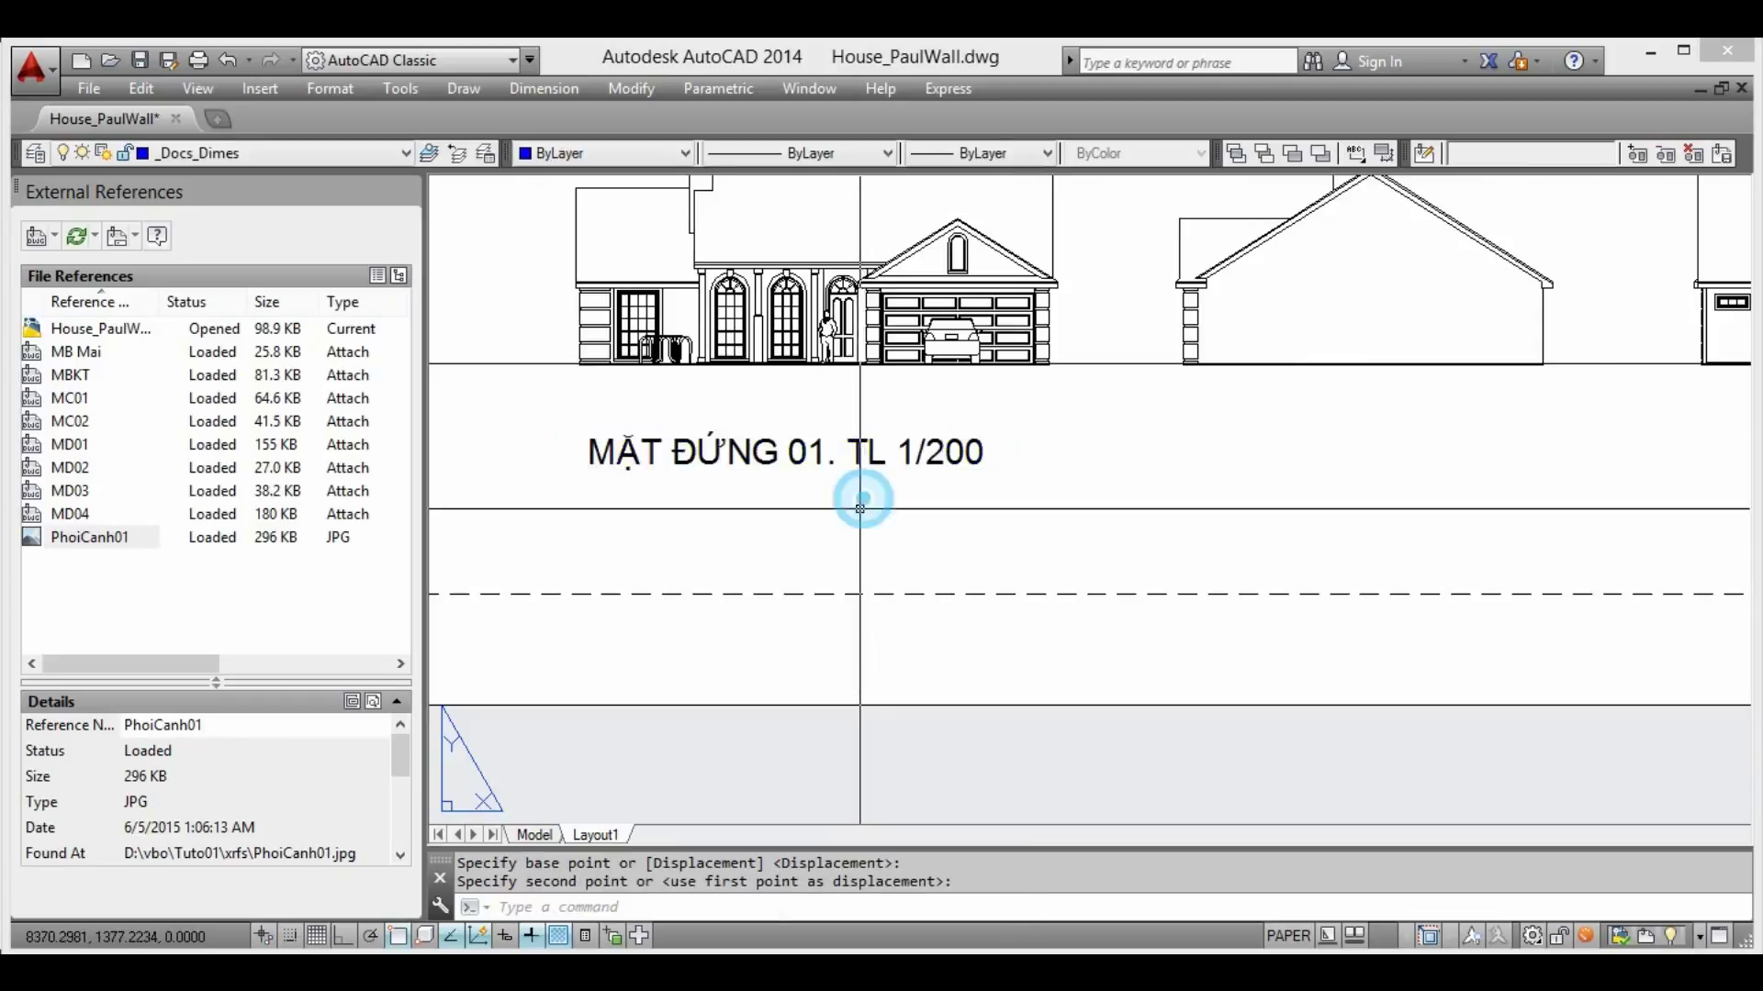
With Ortho on, copy the elevation title under the other three elevations
{"action": "scroll", "coordinate": [847, 492], "scroll_direction": "down", "scroll_amount": 5}
{"action": "middle_click_drag", "start_coordinate": [700, 568], "coordinate": [625, 494]}
{"action": "type", "text": "co"}
{"action": "key", "text": "Return"}
{"action": "left_click", "coordinate": [676, 590]}
{"action": "key", "text": "F8"}
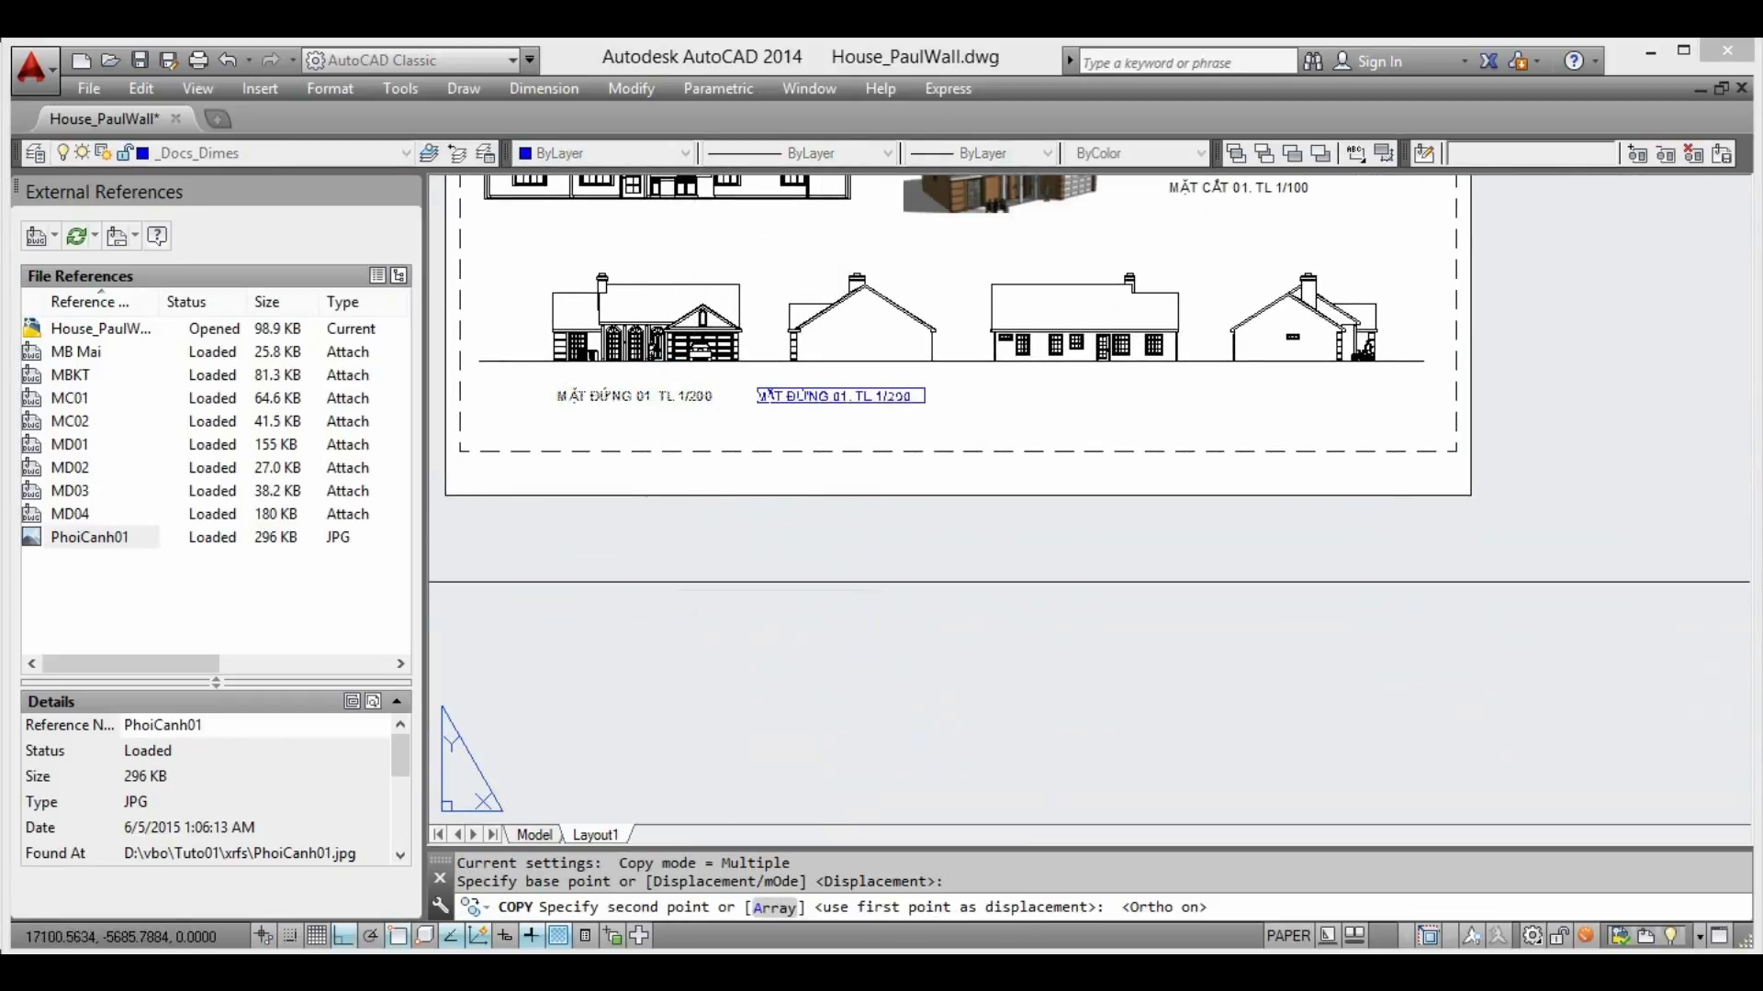
{"action": "left_click", "coordinate": [896, 584]}
{"action": "left_click", "coordinate": [1118, 578]}
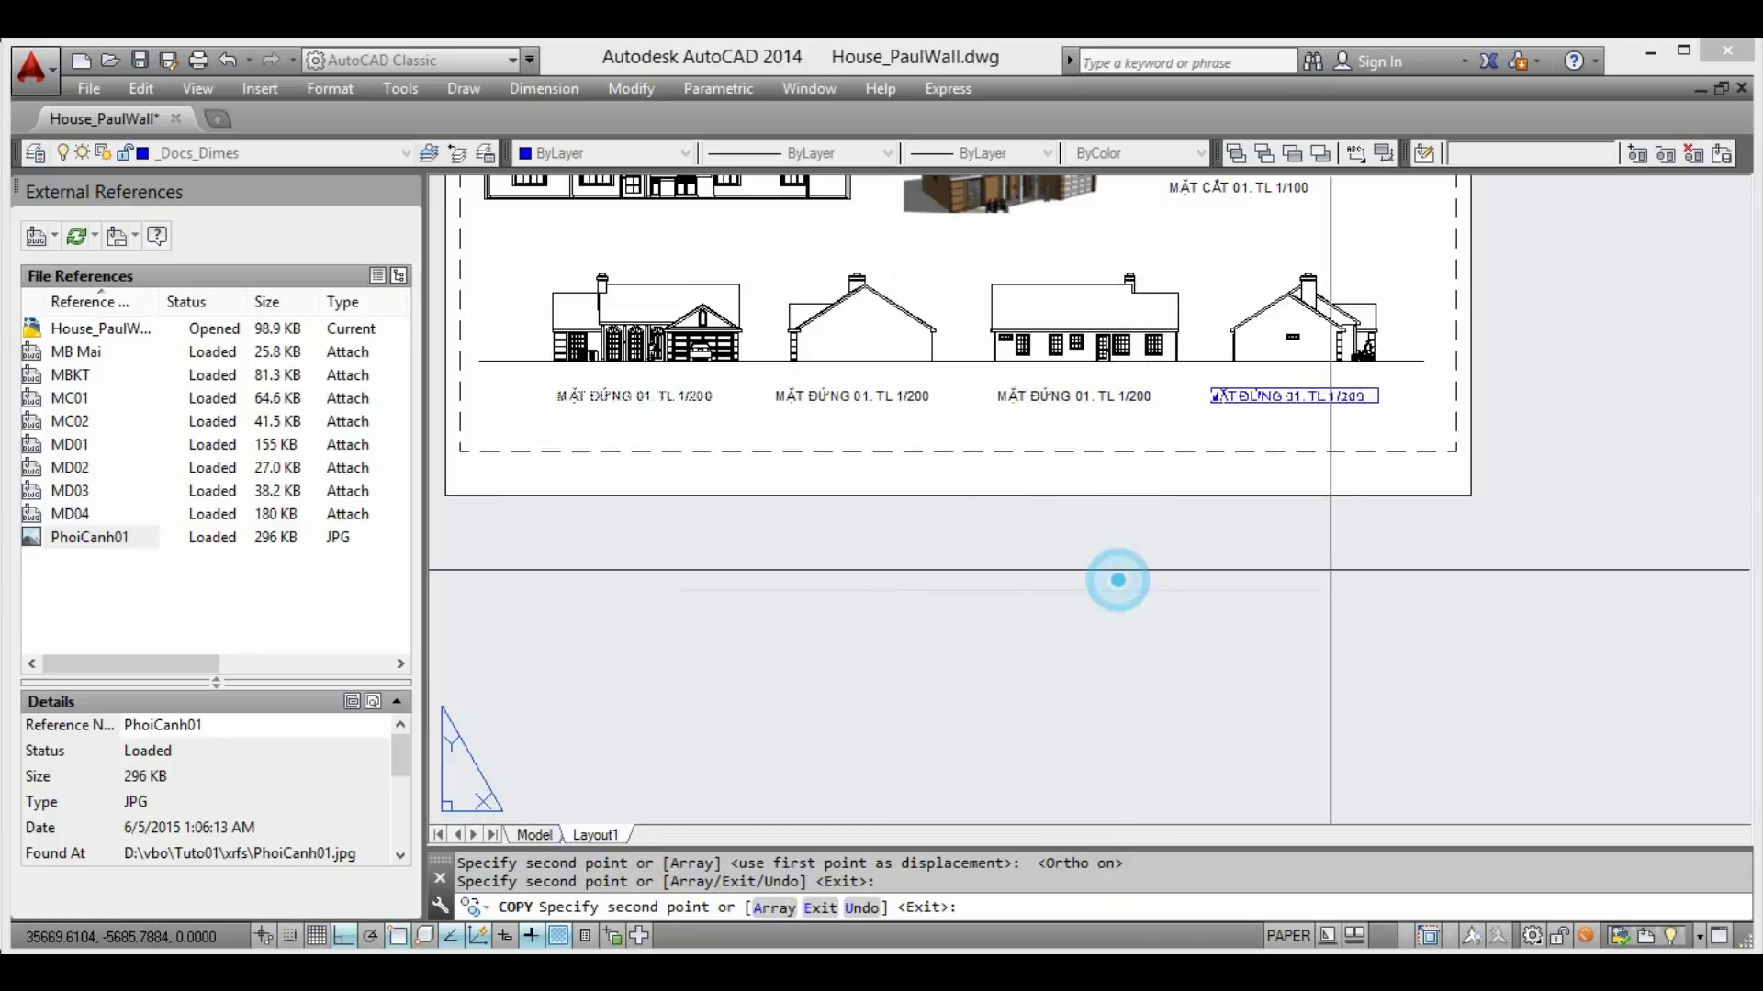
{"action": "left_click", "coordinate": [1333, 579]}
{"action": "key", "text": "Escape"}
{"action": "scroll", "coordinate": [840, 430], "scroll_direction": "up", "scroll_amount": 2}
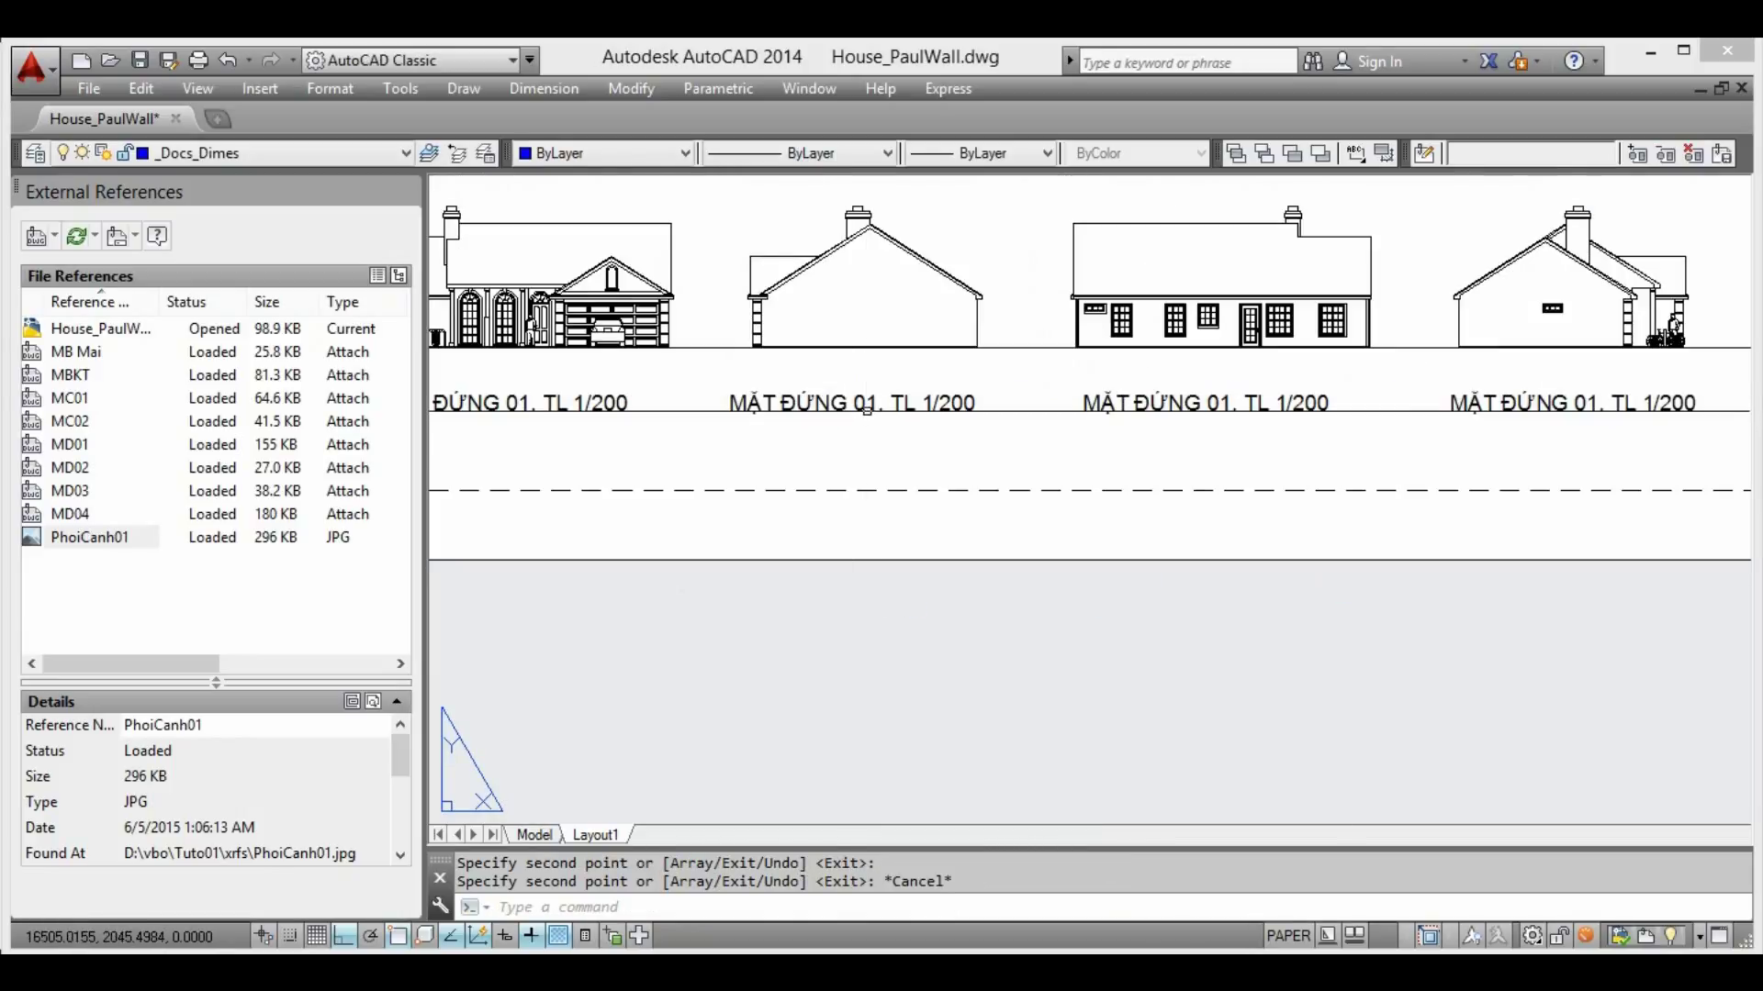
Renumber the copied titles to MẶT ĐỨNG 02, 03 and 04
{"action": "double_click", "coordinate": [870, 398]}
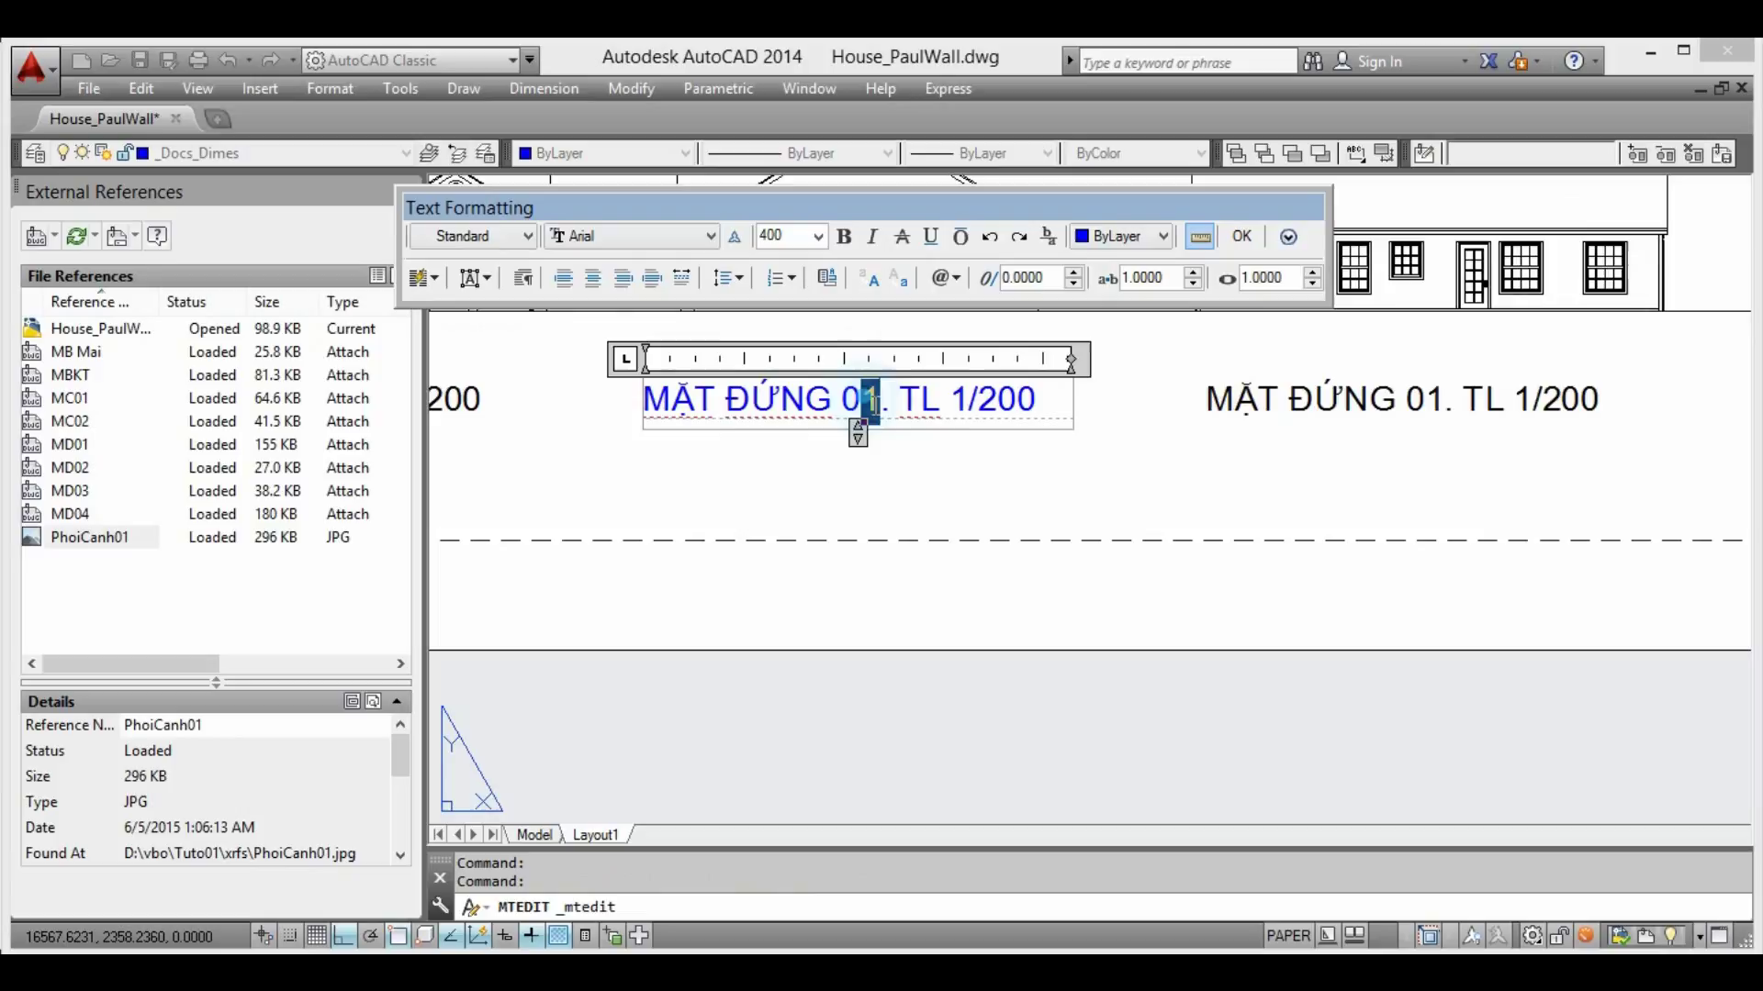
{"action": "type", "text": "2"}
{"action": "left_click", "coordinate": [1241, 237]}
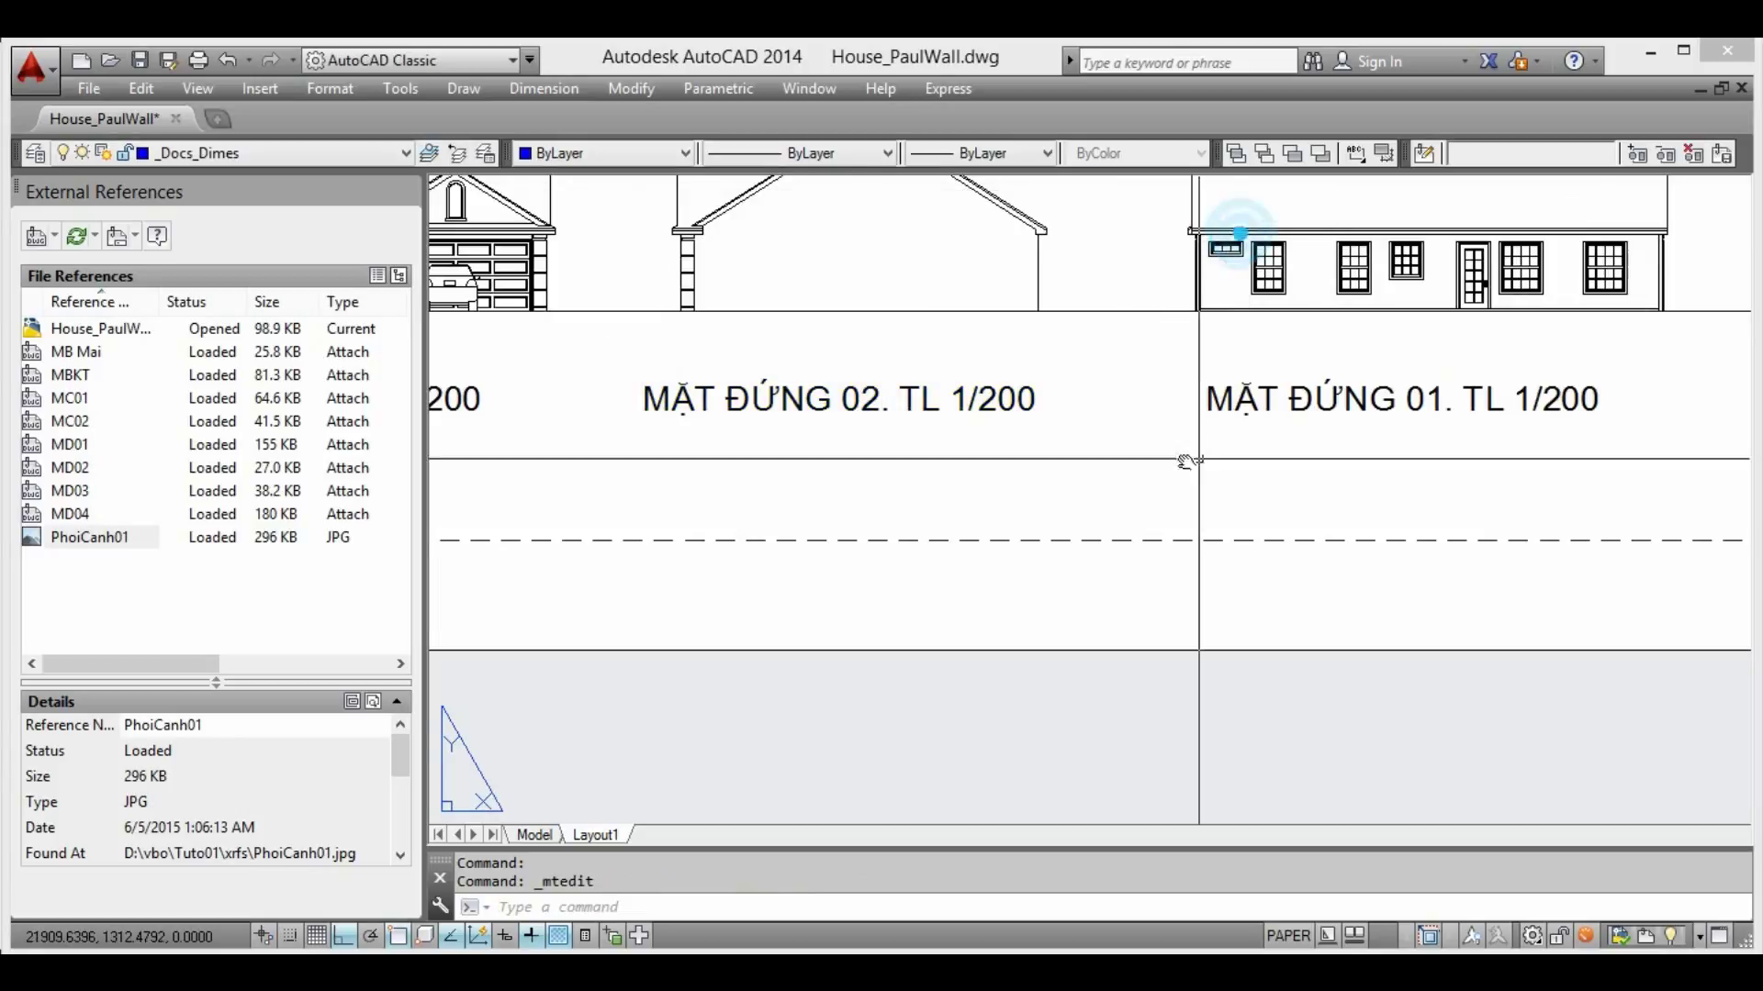
{"action": "middle_click_drag", "start_coordinate": [1439, 393], "coordinate": [1065, 390]}
{"action": "double_click", "coordinate": [1054, 393]}
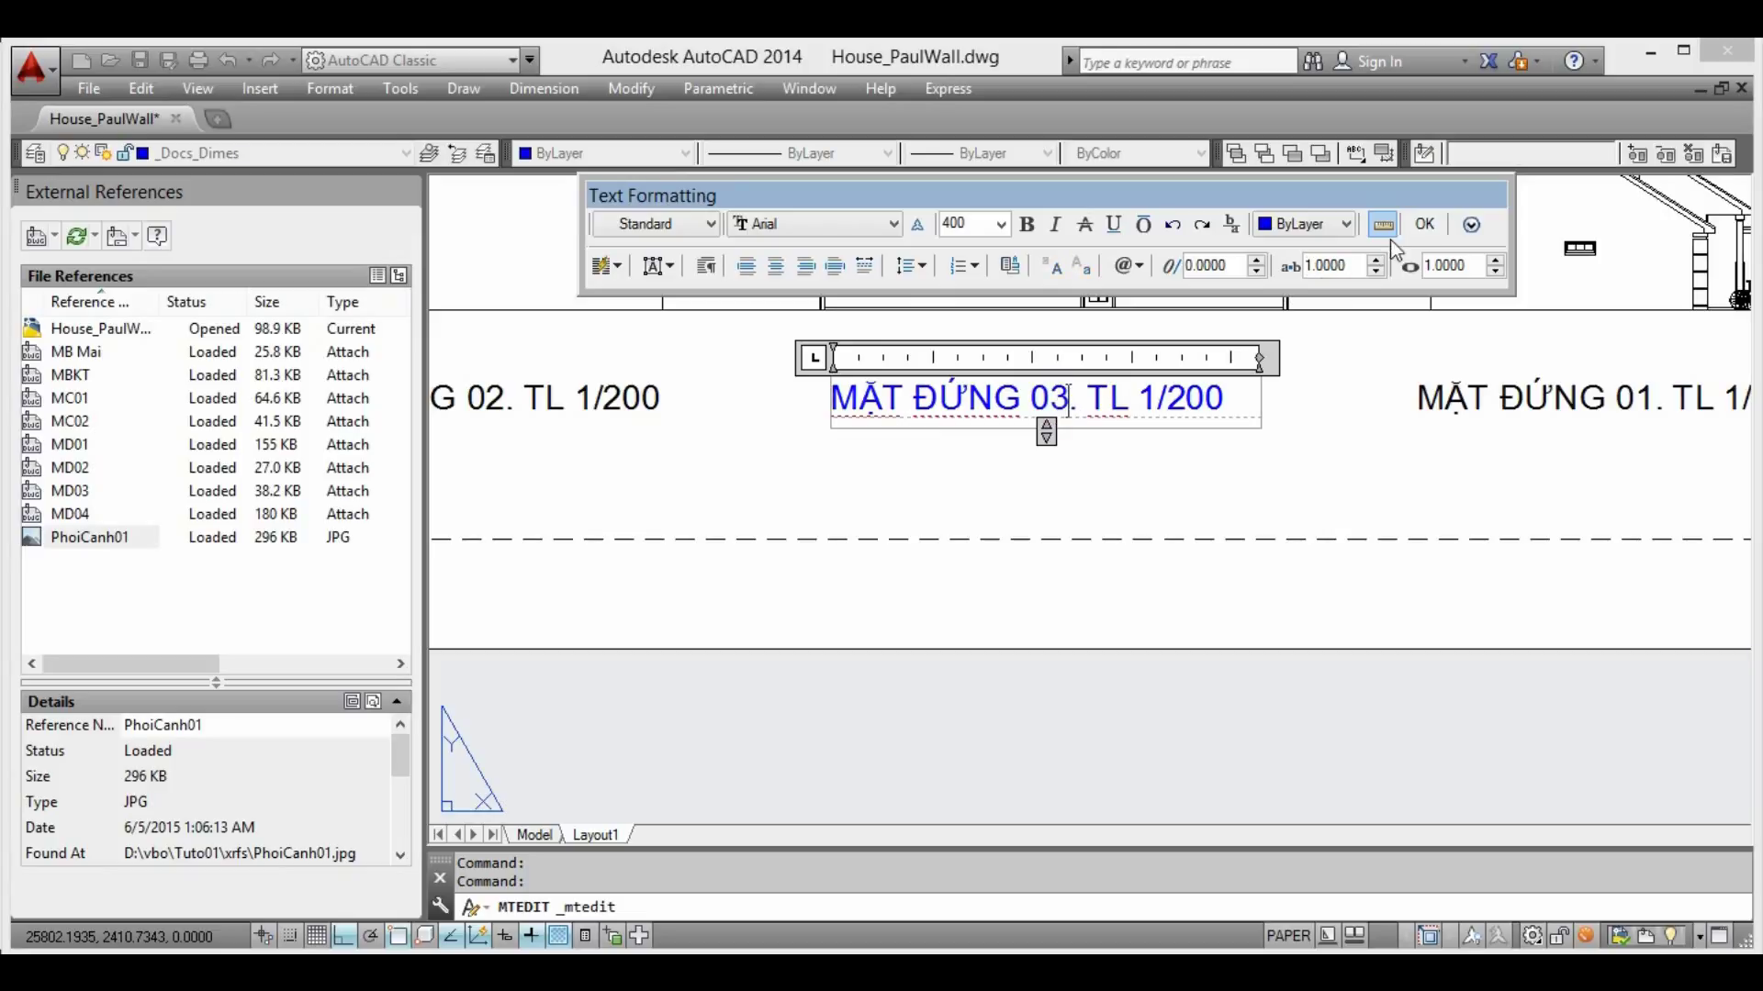
{"action": "left_click", "coordinate": [1424, 224]}
{"action": "middle_click_drag", "start_coordinate": [1322, 393], "coordinate": [927, 393]}
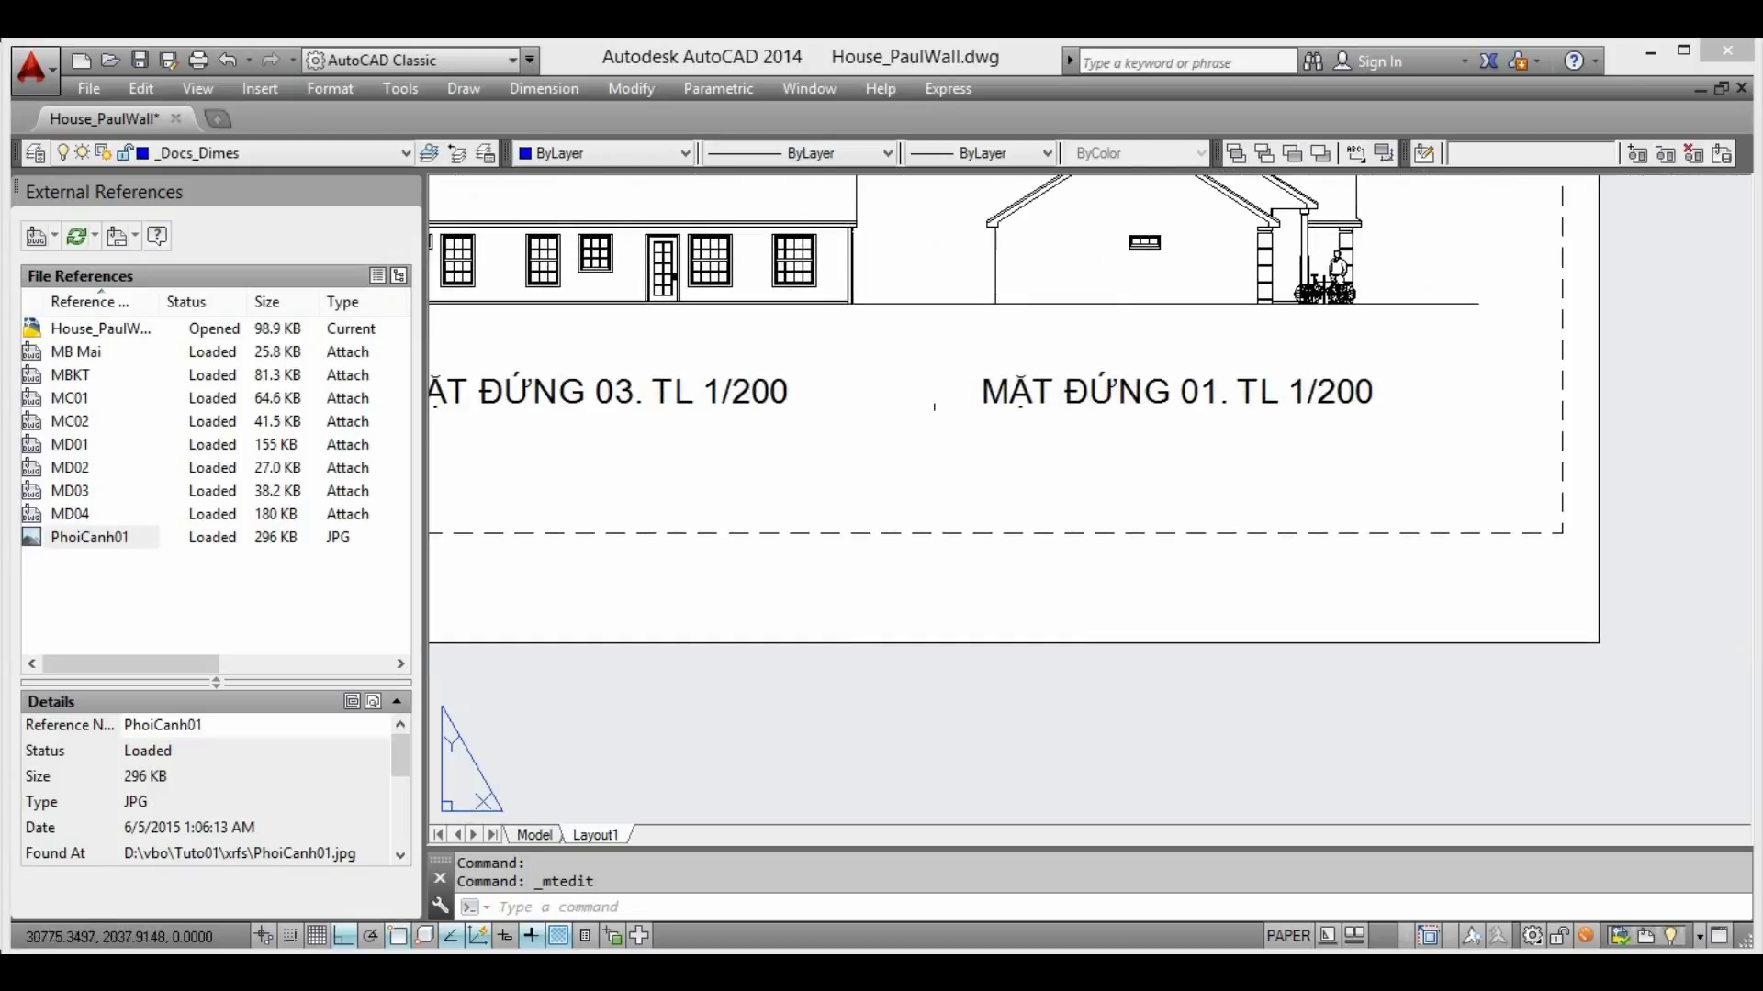
{"action": "double_click", "coordinate": [1211, 388]}
{"action": "type", "text": "4"}
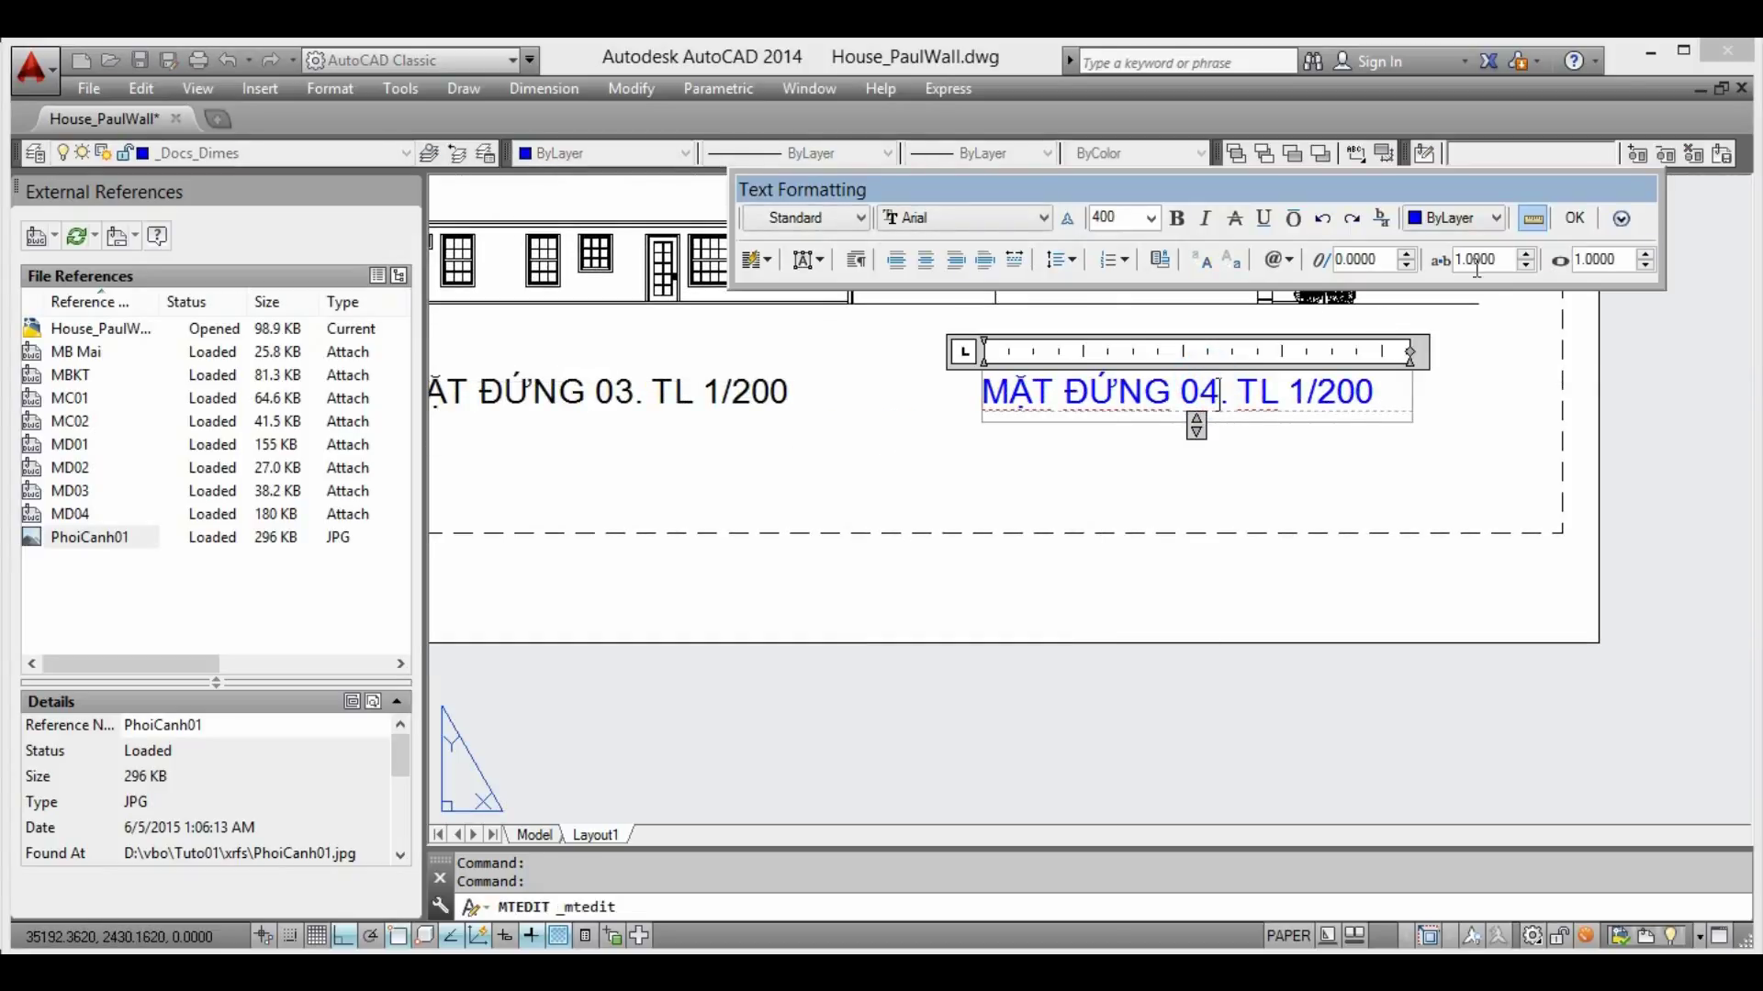
{"action": "left_click", "coordinate": [1581, 220]}
{"action": "scroll", "coordinate": [1010, 468], "scroll_direction": "down", "scroll_amount": 5}
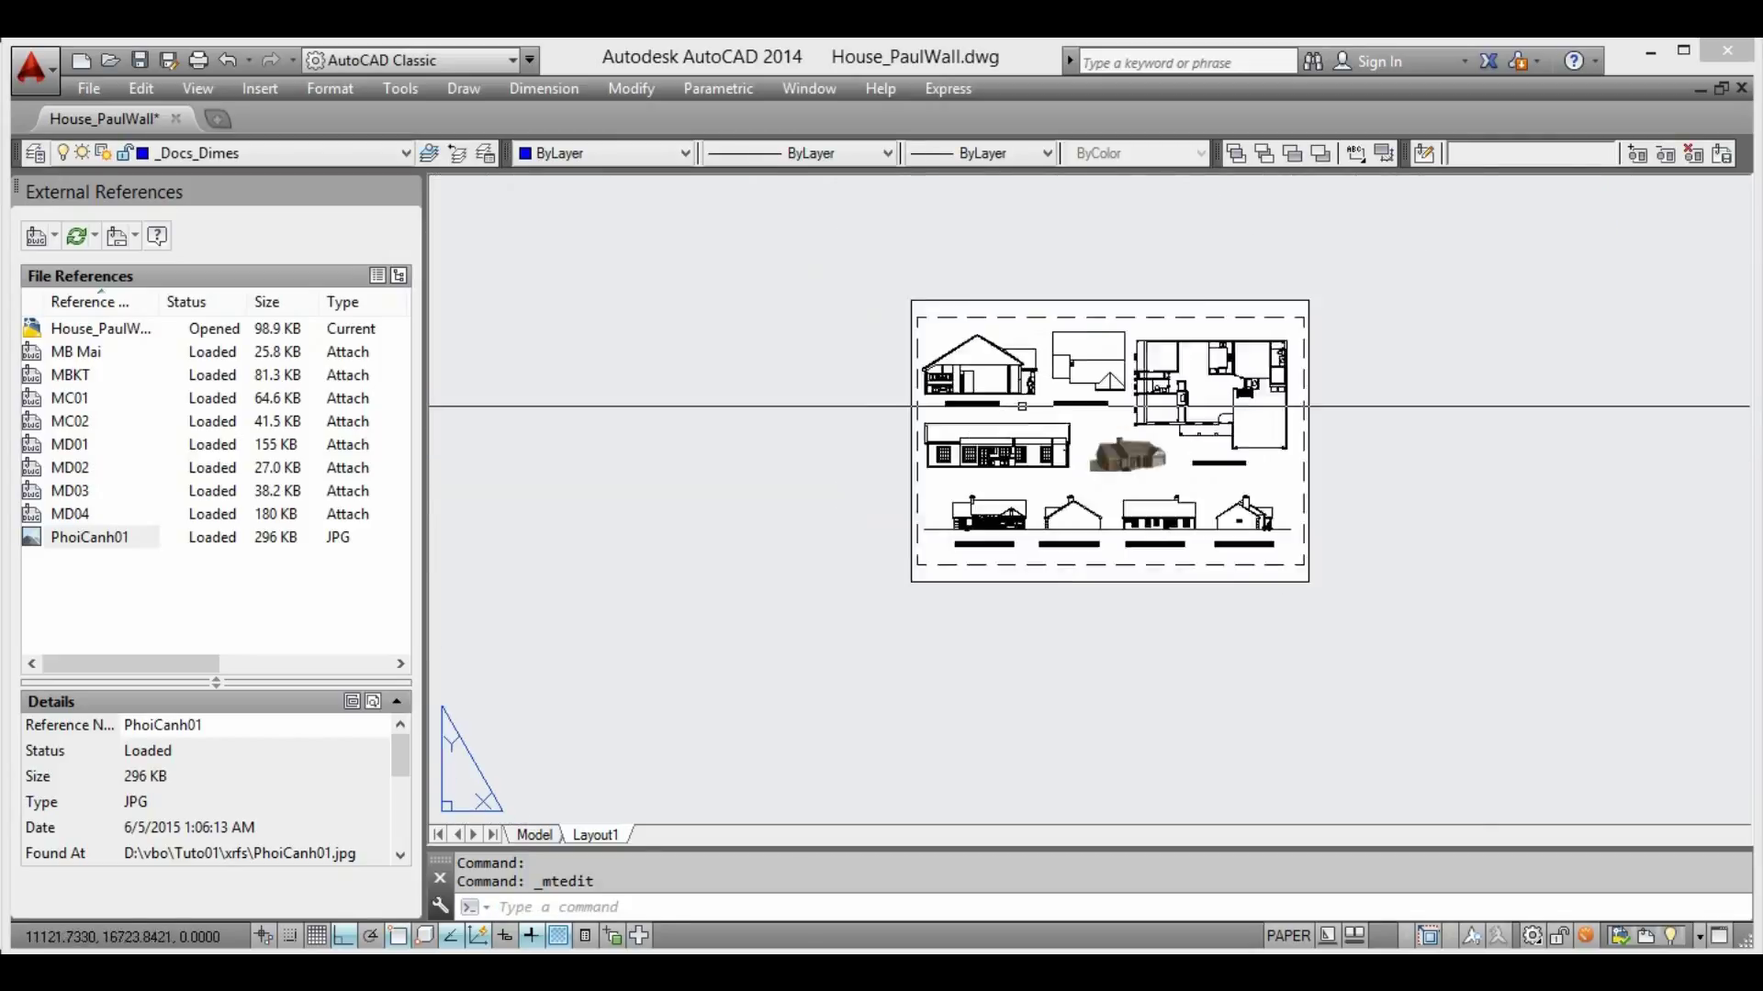
{"action": "scroll", "coordinate": [995, 474], "scroll_direction": "up", "scroll_amount": 8}
{"action": "scroll", "coordinate": [994, 474], "scroll_direction": "down", "scroll_amount": 2}
{"action": "scroll", "coordinate": [918, 472], "scroll_direction": "down", "scroll_amount": 2}
{"action": "scroll", "coordinate": [777, 471], "scroll_direction": "up", "scroll_amount": 1}
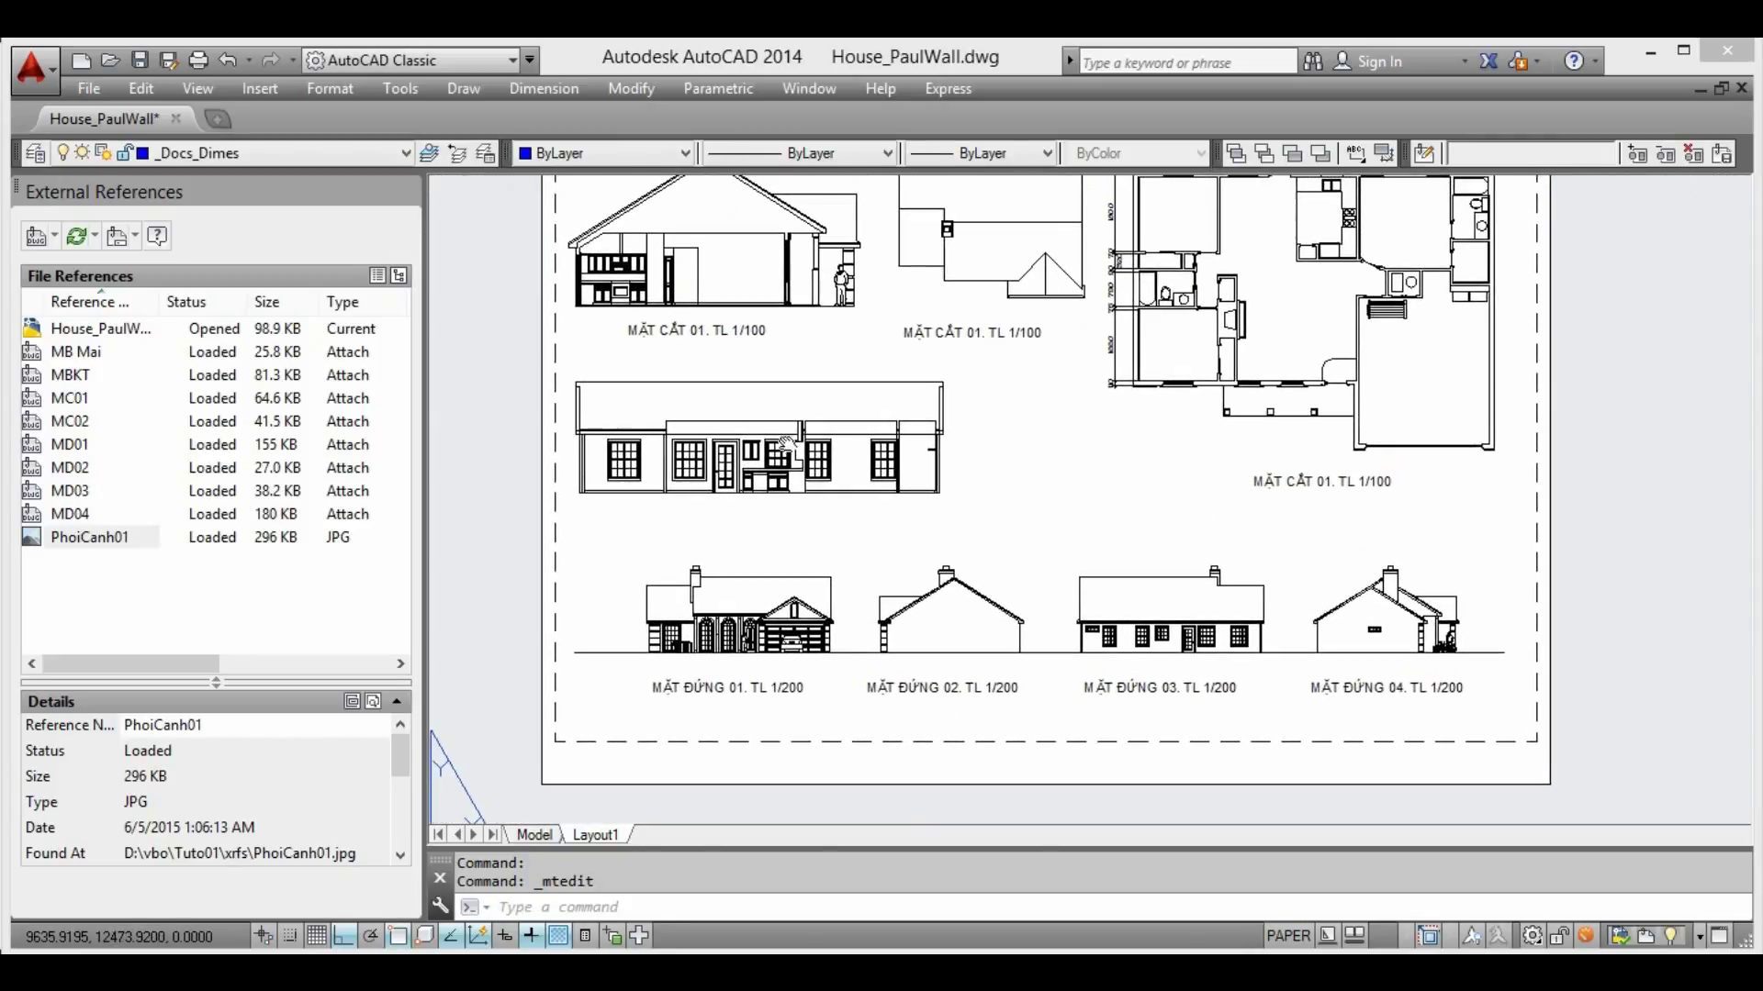
{"action": "scroll", "coordinate": [776, 471], "scroll_direction": "up", "scroll_amount": 1}
{"action": "scroll", "coordinate": [777, 471], "scroll_direction": "down", "scroll_amount": 1}
{"action": "mouse_move", "coordinate": [776, 471]}
{"action": "middle_mouse_down"}
{"action": "mouse_move", "coordinate": [755, 510]}
{"action": "mouse_move", "coordinate": [682, 484]}
{"action": "middle_mouse_up"}
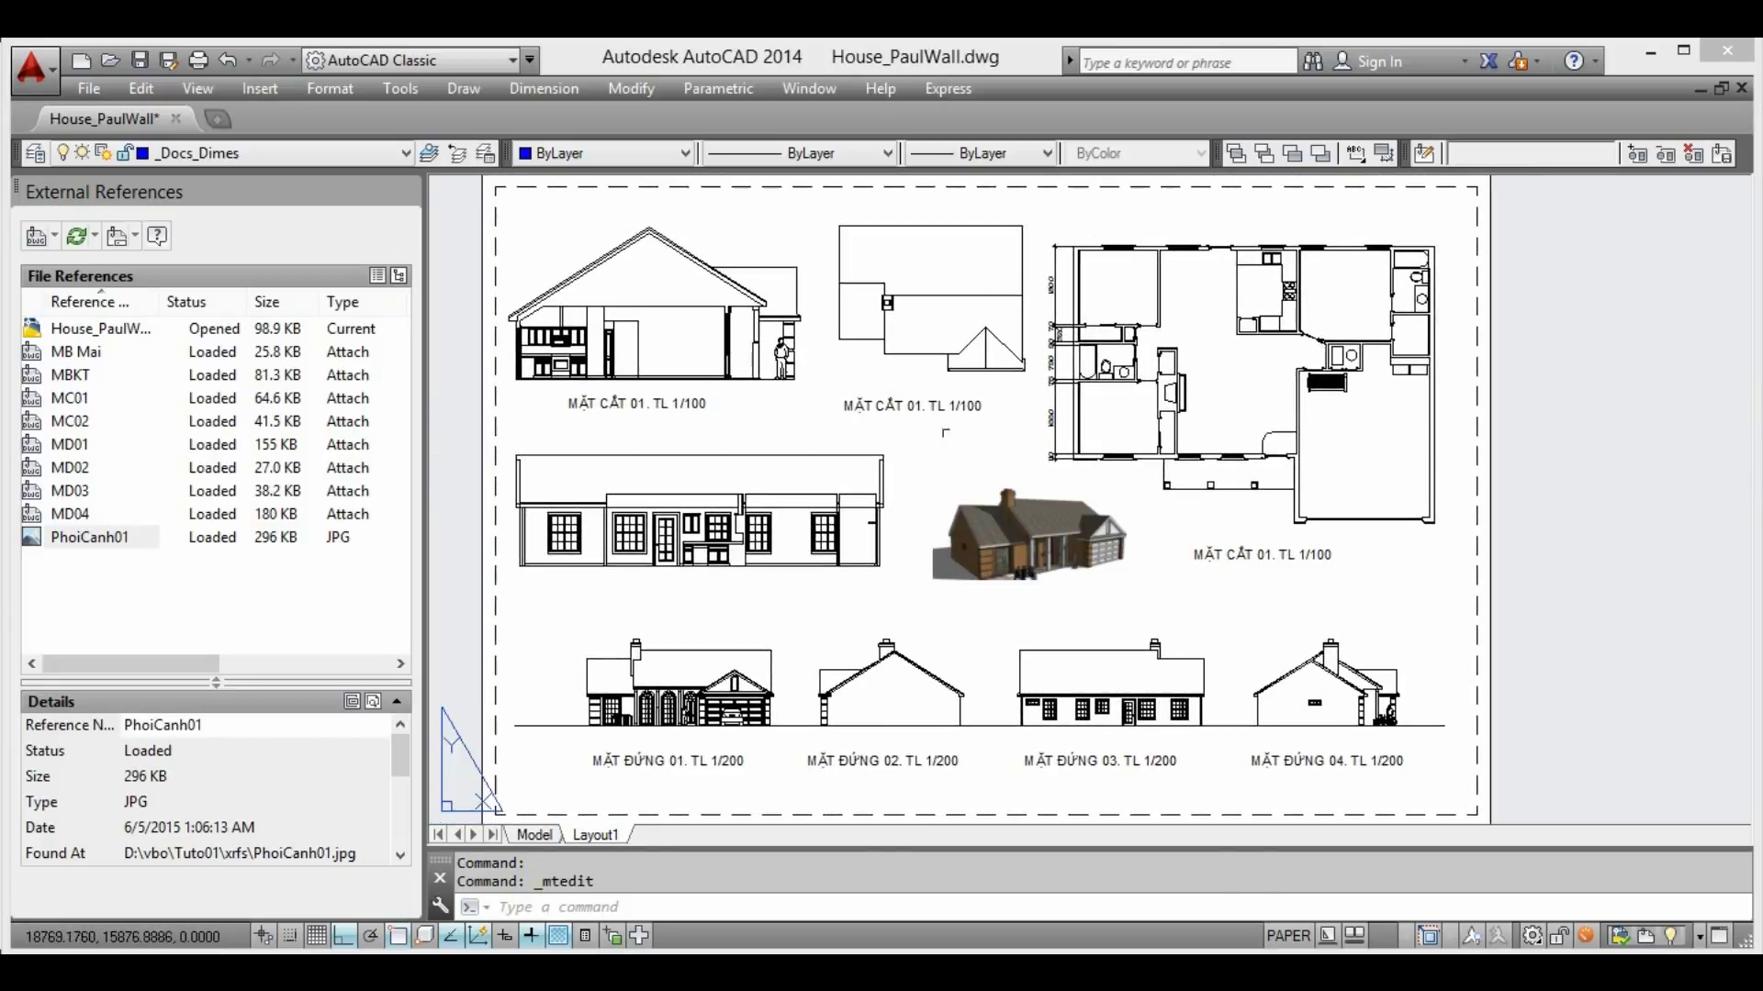
{"action": "scroll", "coordinate": [1330, 724], "scroll_direction": "up", "scroll_amount": 2}
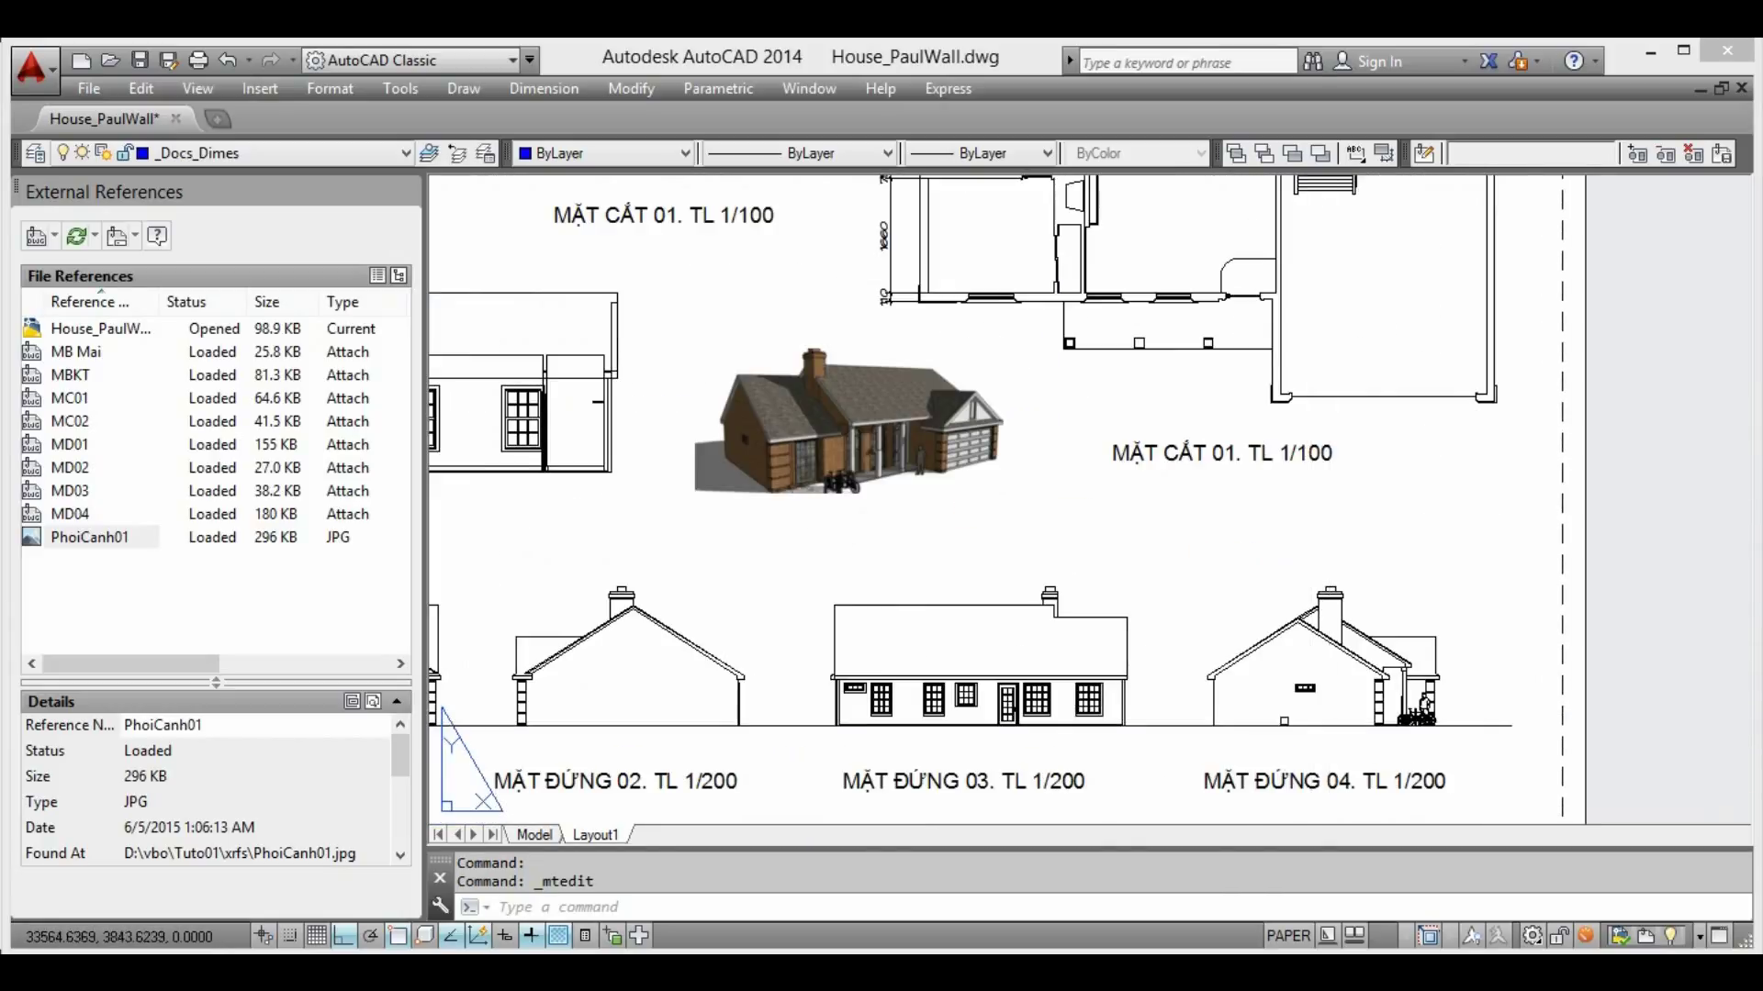
{"action": "middle_click_drag", "start_coordinate": [900, 584], "coordinate": [1069, 428]}
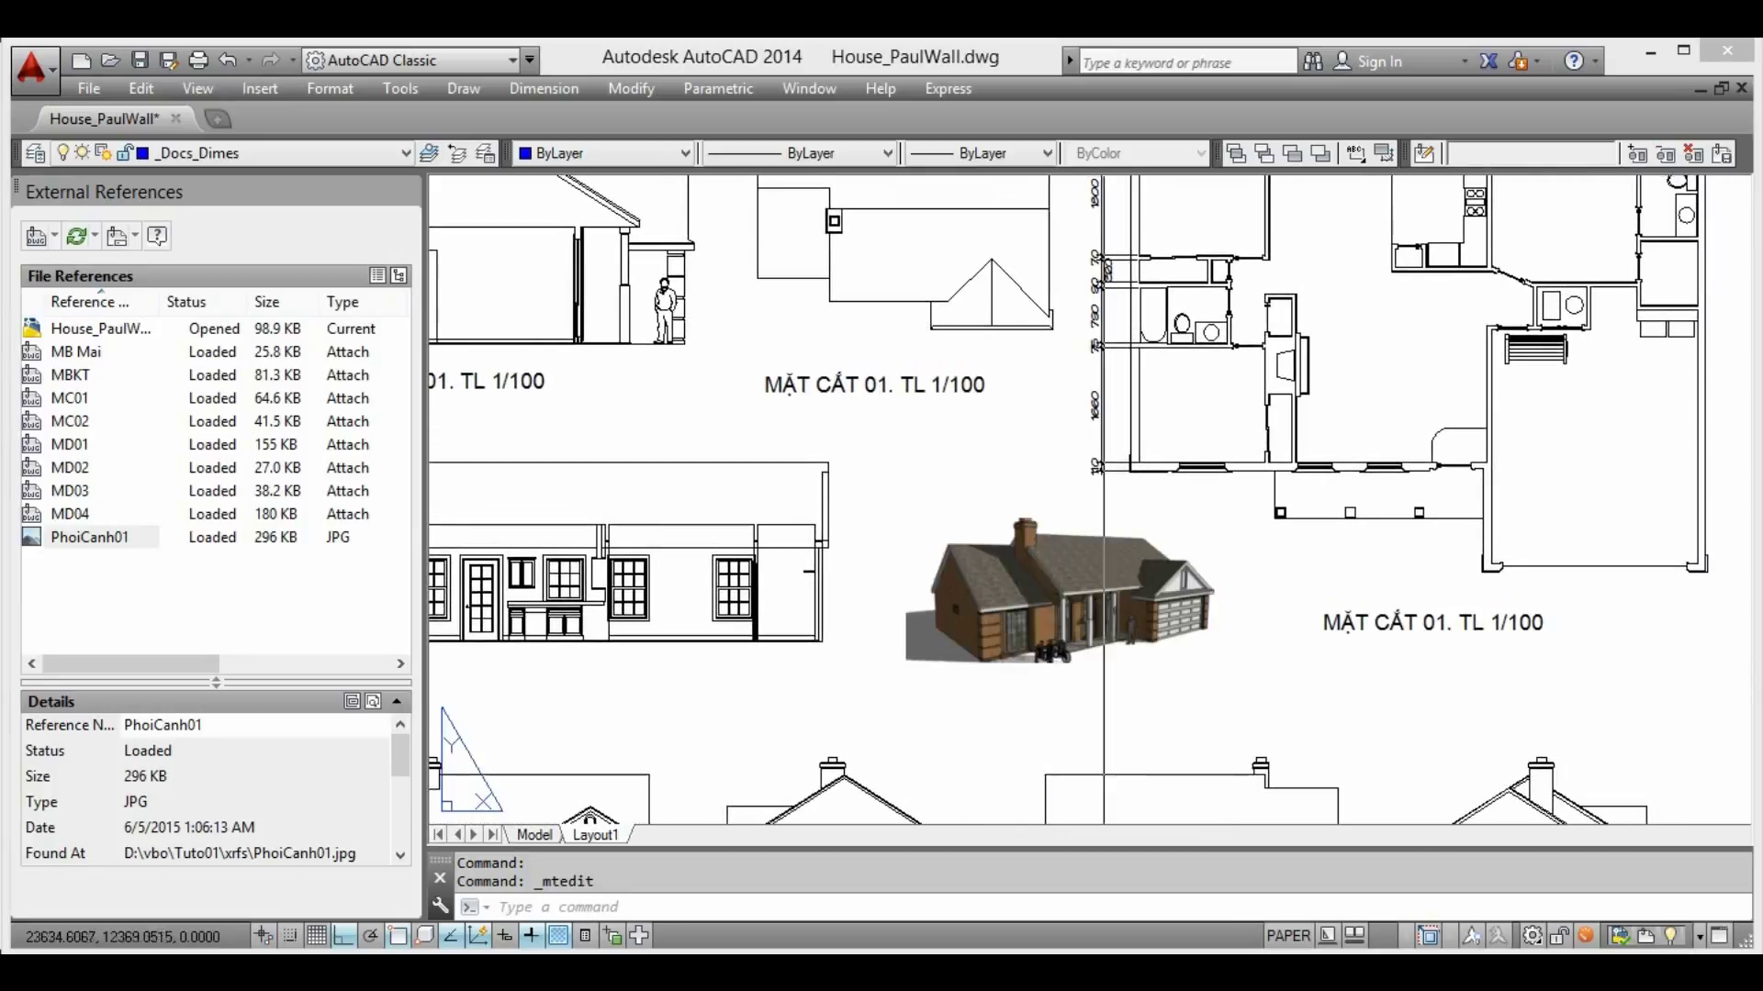
{"action": "scroll", "coordinate": [918, 459], "scroll_direction": "down", "scroll_amount": 3}
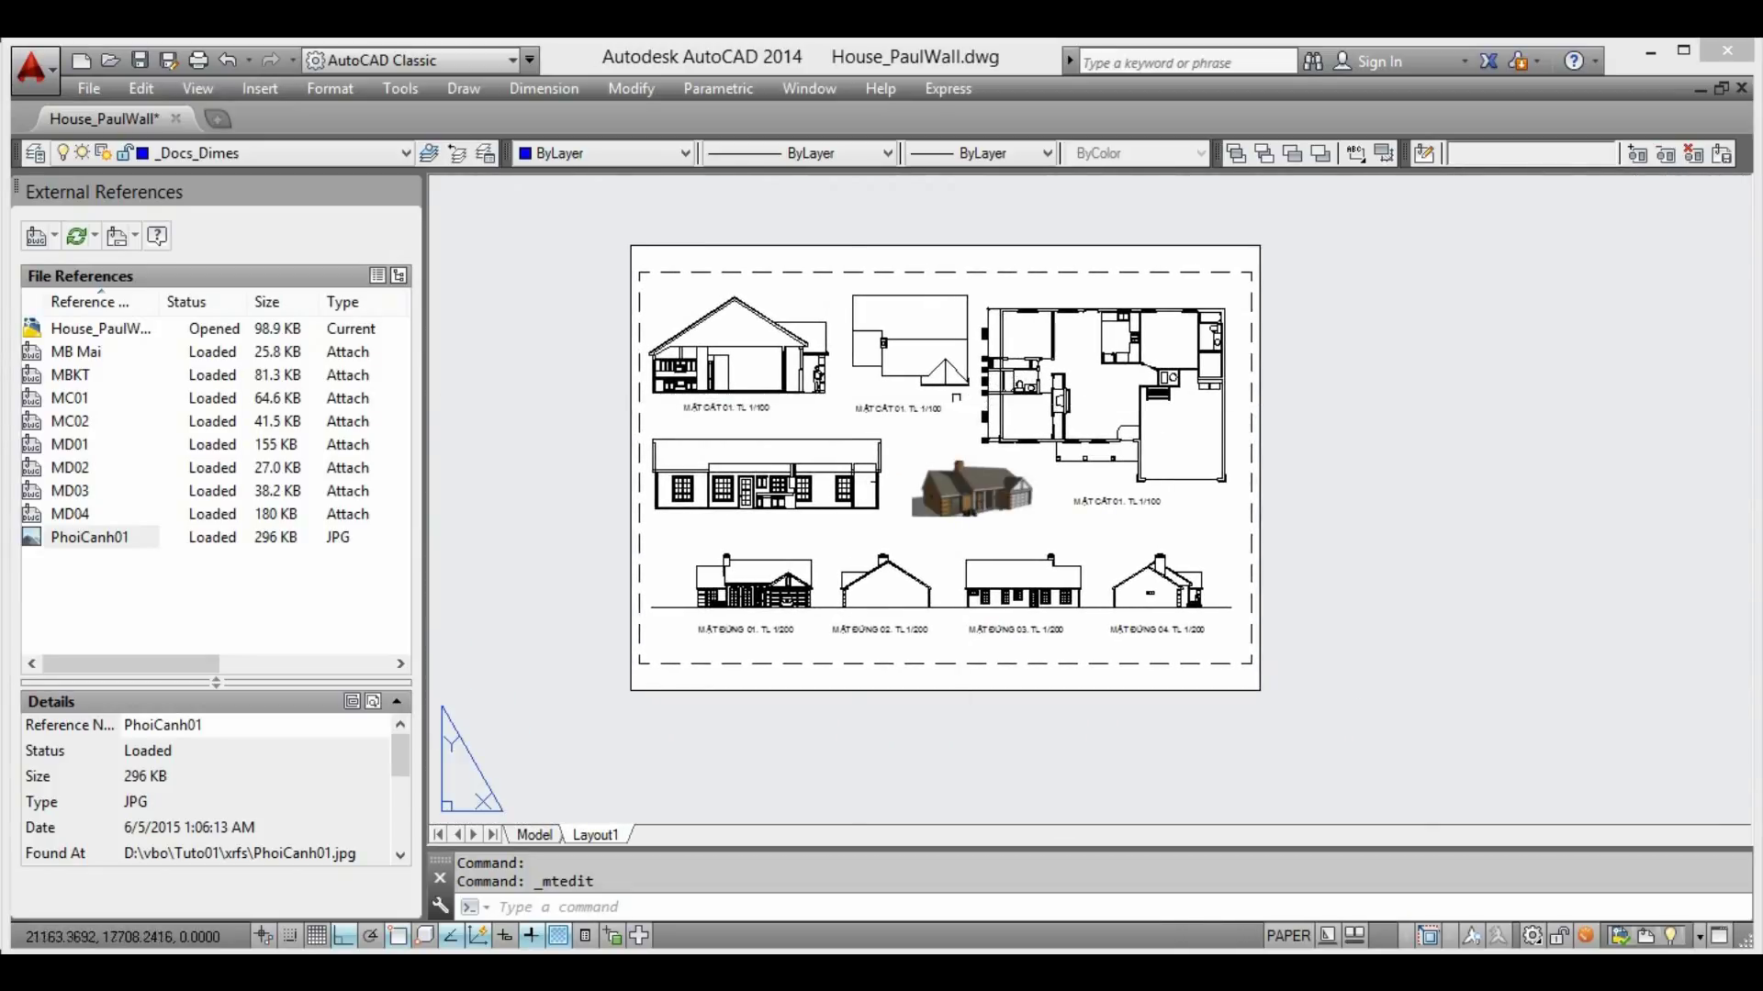
{"action": "scroll", "coordinate": [805, 473], "scroll_direction": "down", "scroll_amount": 2}
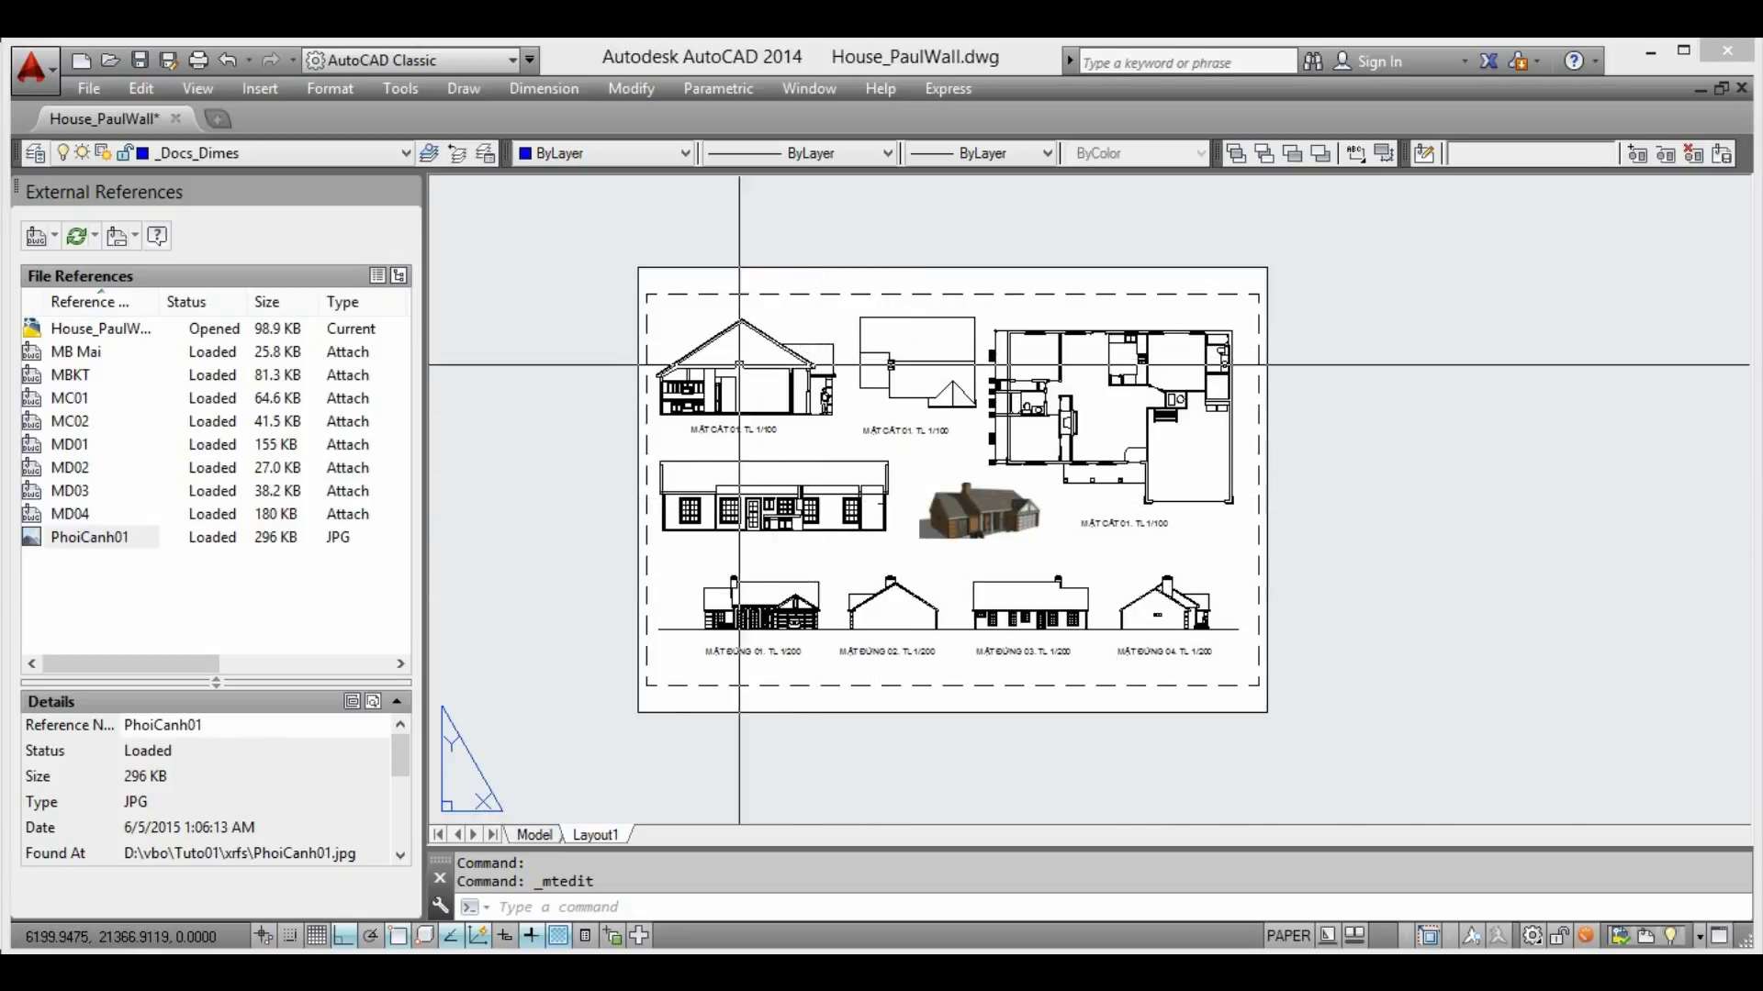
{"action": "scroll", "coordinate": [705, 336], "scroll_direction": "up", "scroll_amount": 4}
{"action": "middle_click_drag", "start_coordinate": [797, 430], "coordinate": [813, 443]}
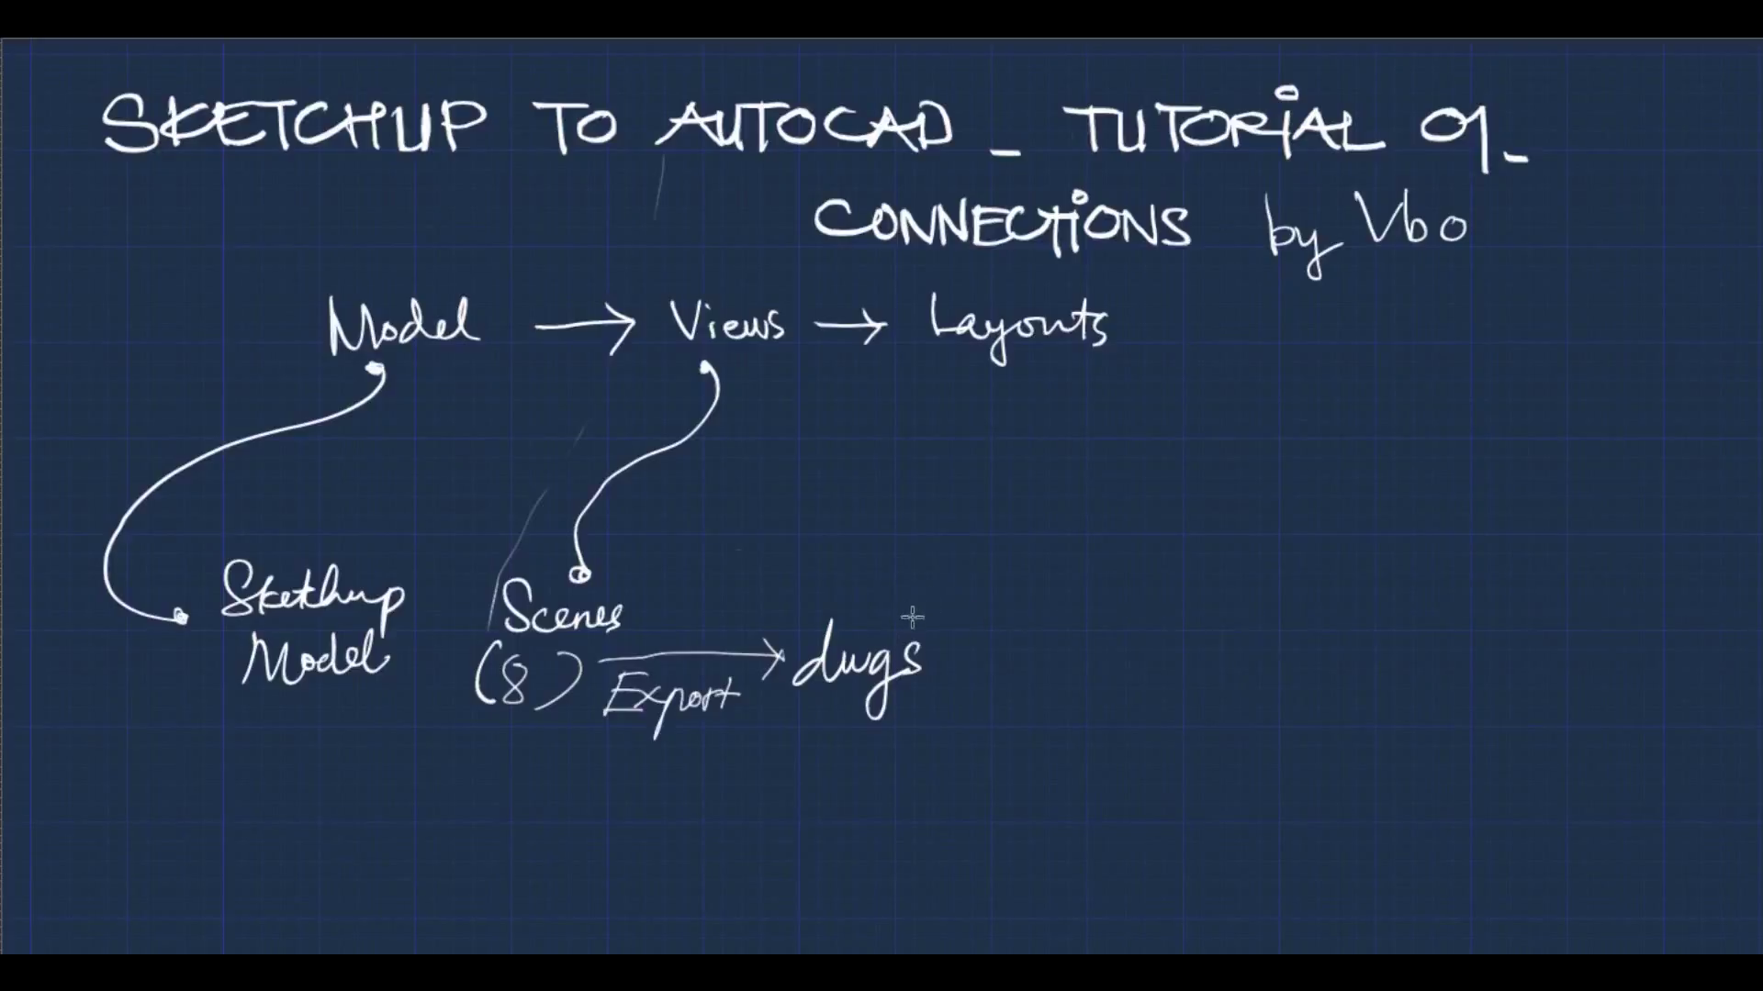
Circle dwgs and draw an arrow labelled Xref leading to a circled DWG
{"action": "left_click_drag", "start_coordinate": [944, 612], "coordinate": [837, 600]}
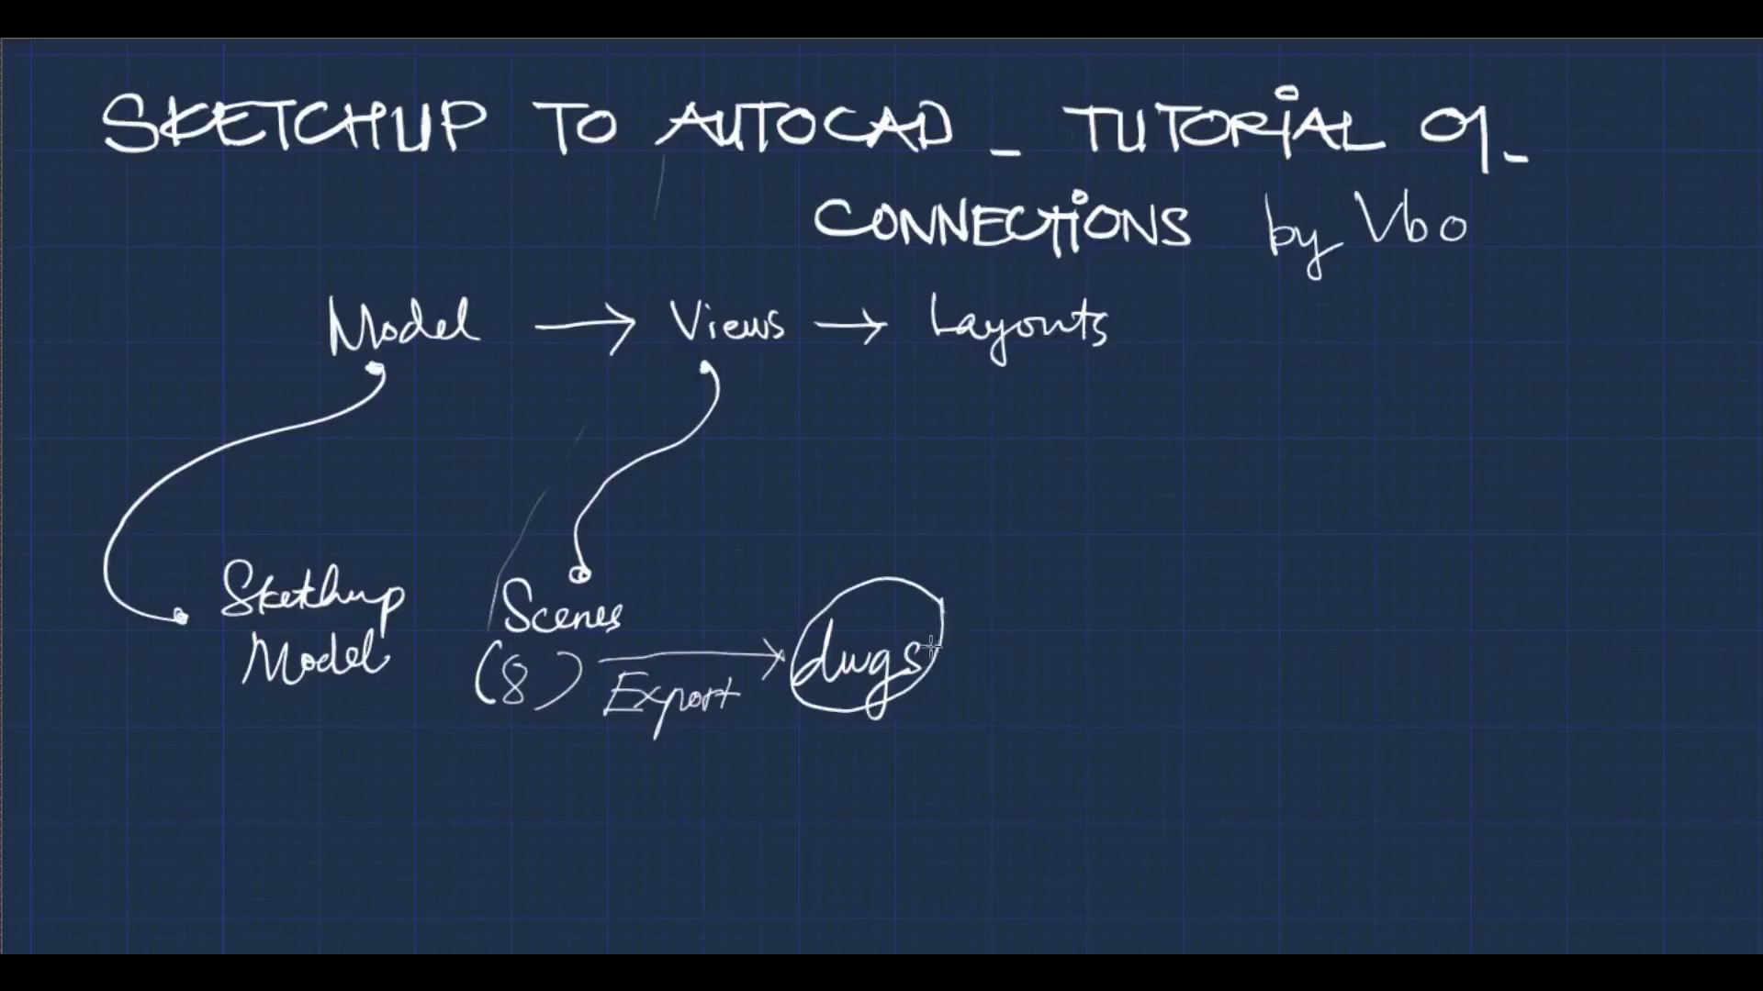
{"action": "mouse_move", "coordinate": [937, 647]}
{"action": "left_mouse_down"}
{"action": "mouse_move", "coordinate": [1069, 648]}
{"action": "mouse_move", "coordinate": [1116, 695]}
{"action": "left_mouse_up"}
{"action": "mouse_move", "coordinate": [1033, 563]}
{"action": "left_mouse_down"}
{"action": "mouse_move", "coordinate": [980, 609]}
{"action": "mouse_move", "coordinate": [1043, 593]}
{"action": "left_mouse_up"}
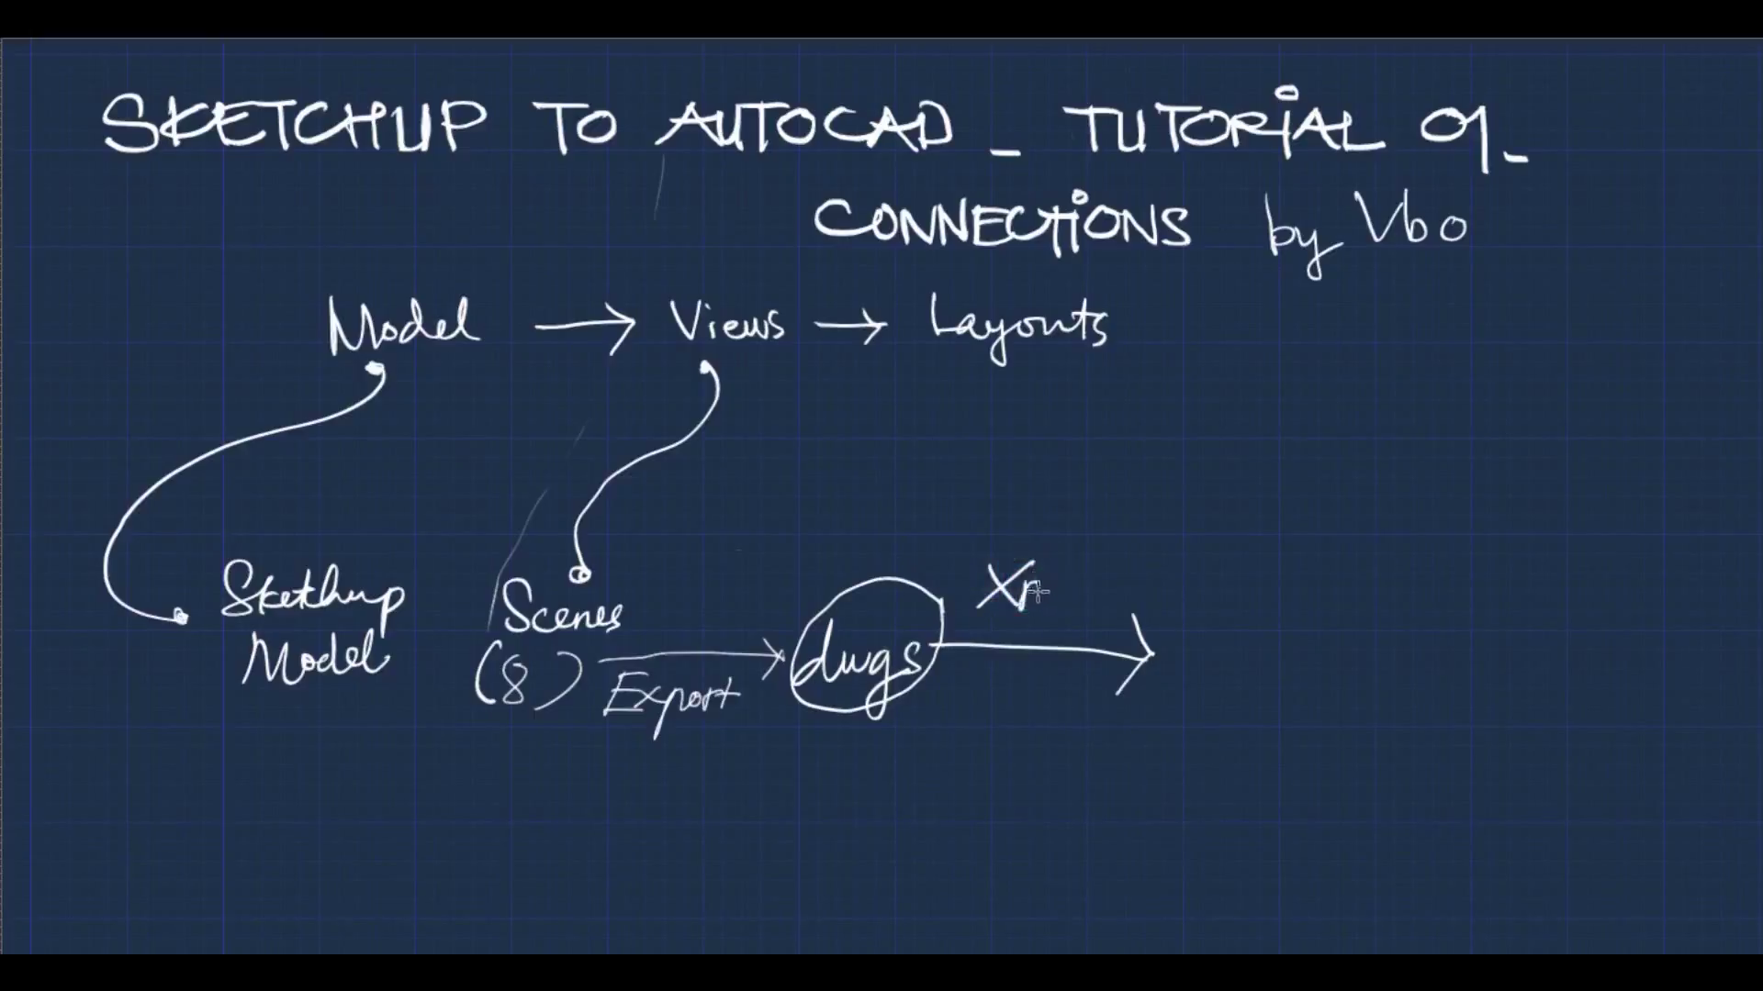
{"action": "left_click_drag", "start_coordinate": [1045, 601], "coordinate": [1090, 589]}
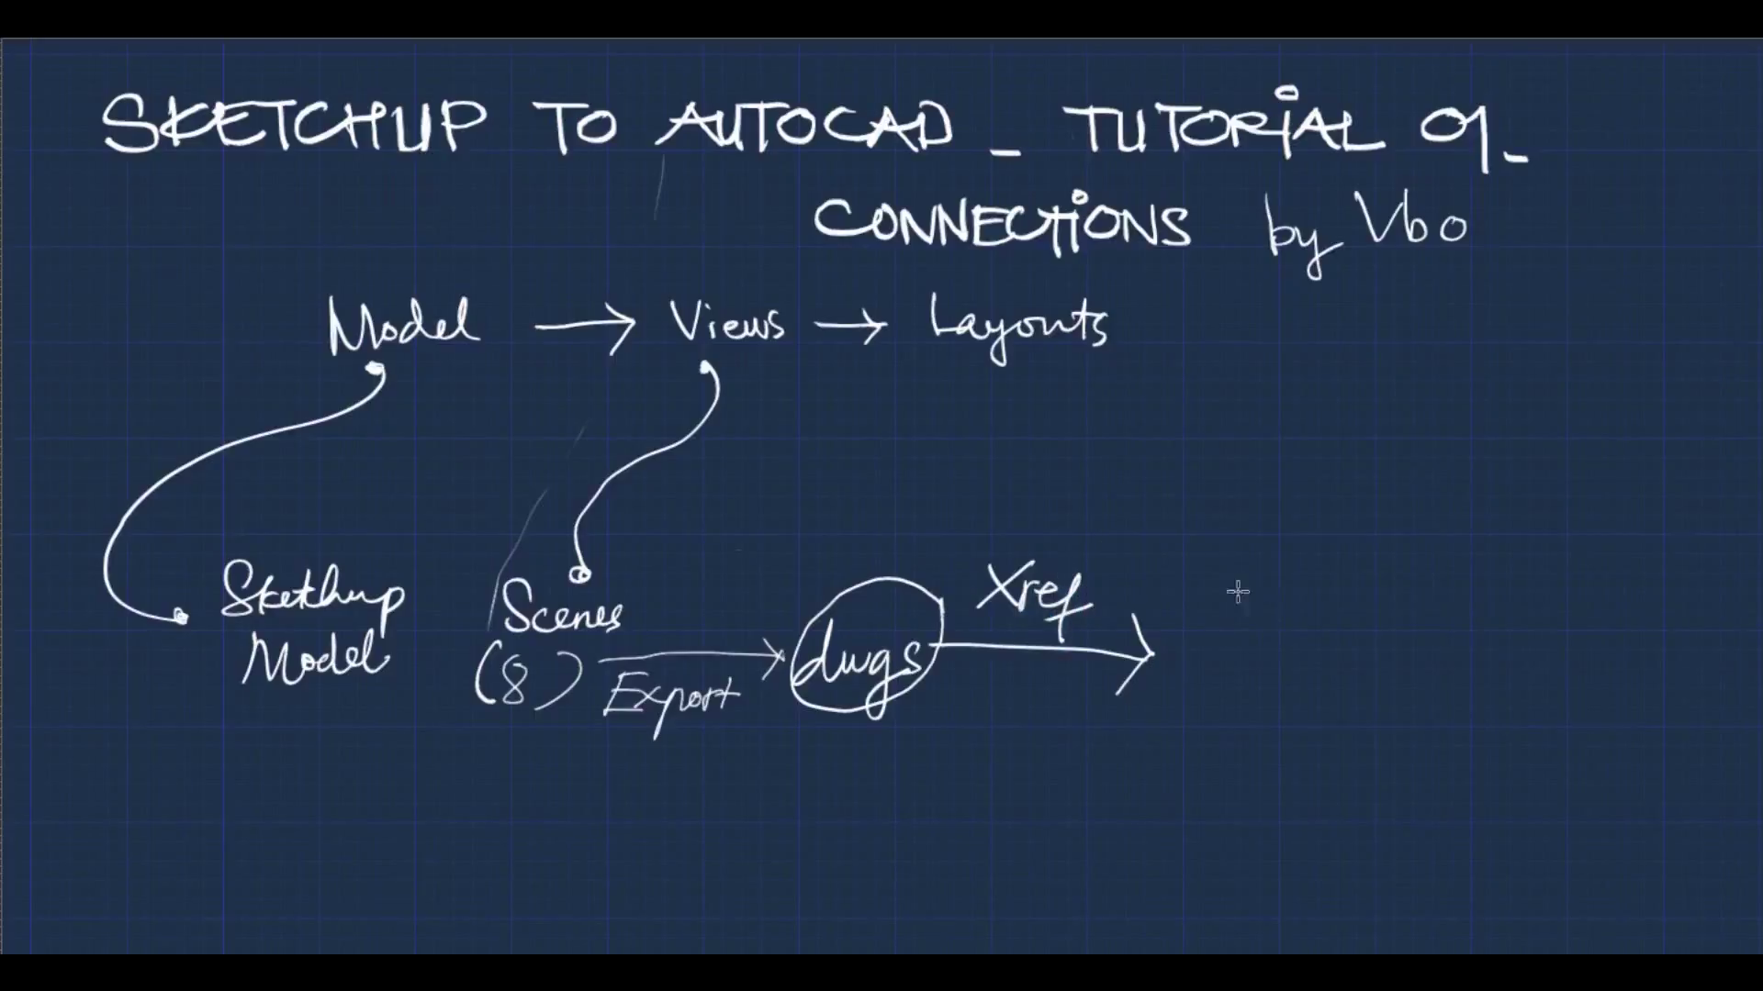
{"action": "mouse_move", "coordinate": [1364, 580]}
{"action": "left_mouse_down"}
{"action": "mouse_move", "coordinate": [1211, 644]}
{"action": "mouse_move", "coordinate": [1282, 636]}
{"action": "mouse_move", "coordinate": [1328, 602]}
{"action": "mouse_move", "coordinate": [1357, 625]}
{"action": "left_mouse_up"}
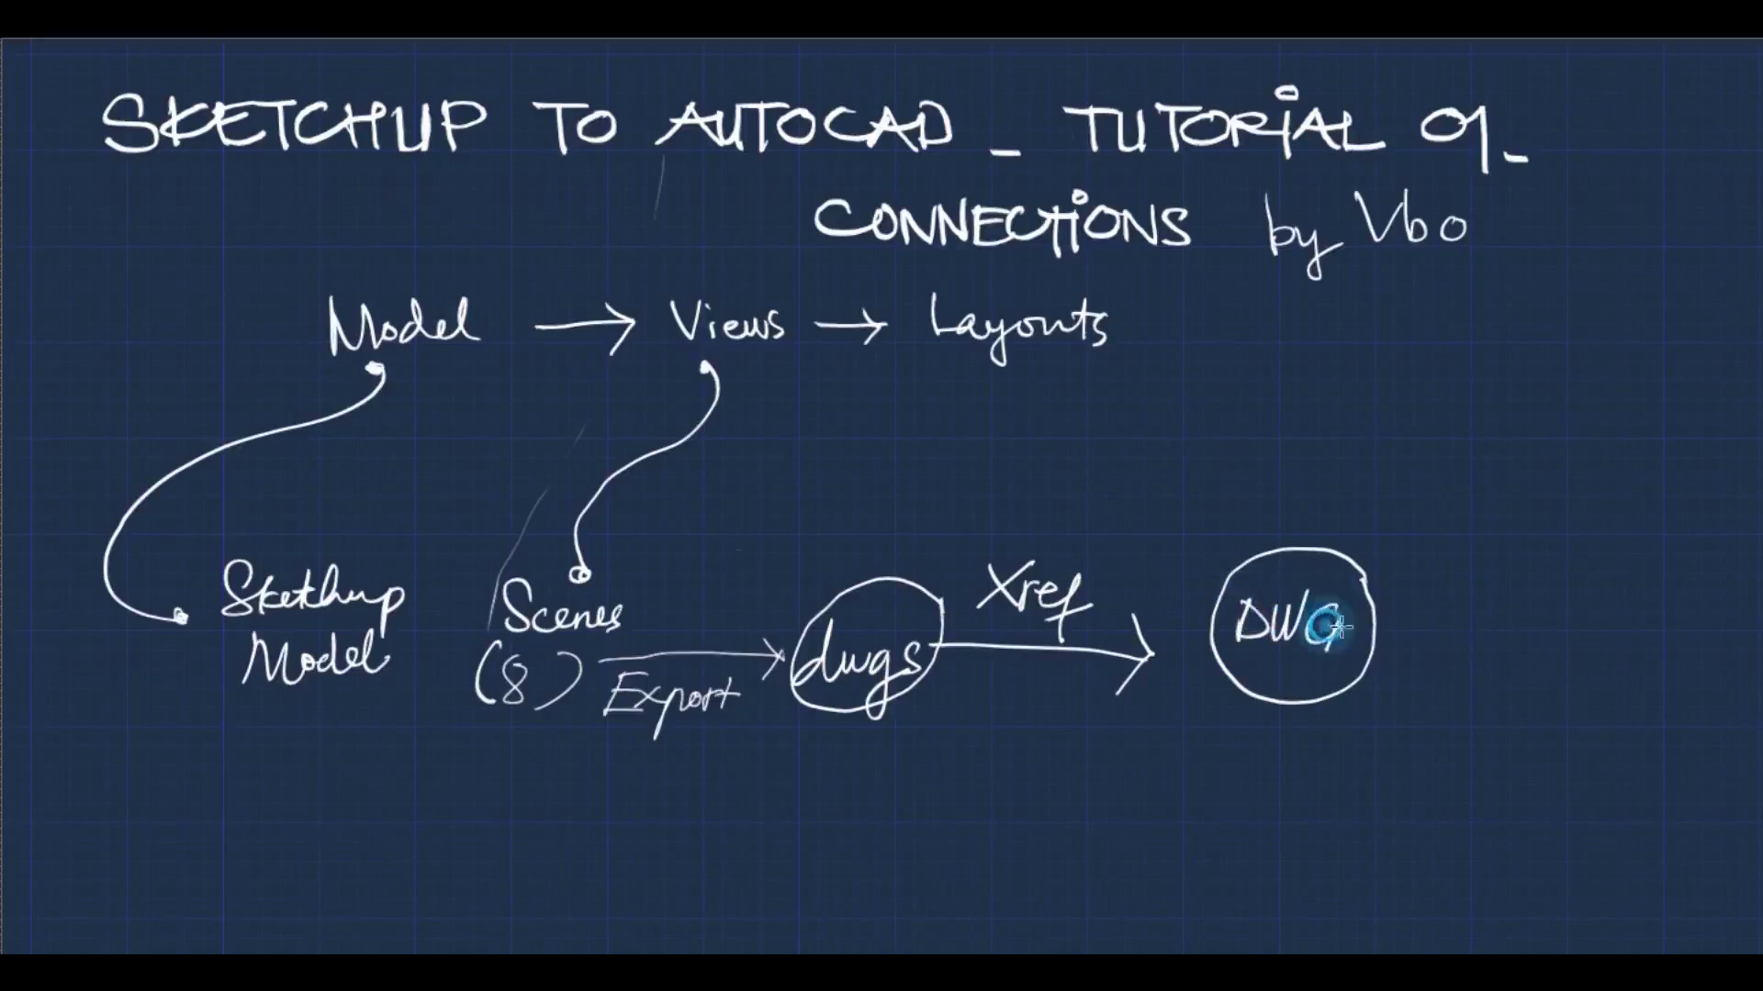
Write (LAYOUTS) beside DWG and label the two sides 3D and 2D
{"action": "mouse_move", "coordinate": [1418, 577]}
{"action": "left_mouse_down"}
{"action": "mouse_move", "coordinate": [1406, 638]}
{"action": "mouse_move", "coordinate": [1480, 631]}
{"action": "mouse_move", "coordinate": [1498, 583]}
{"action": "mouse_move", "coordinate": [1529, 599]}
{"action": "mouse_move", "coordinate": [1513, 634]}
{"action": "mouse_move", "coordinate": [1550, 607]}
{"action": "left_mouse_up"}
{"action": "mouse_move", "coordinate": [1562, 606]}
{"action": "left_mouse_down"}
{"action": "mouse_move", "coordinate": [1581, 632]}
{"action": "mouse_move", "coordinate": [1614, 595]}
{"action": "left_mouse_up"}
{"action": "left_click_drag", "start_coordinate": [1601, 597], "coordinate": [1597, 633]}
{"action": "left_click_drag", "start_coordinate": [1627, 596], "coordinate": [1608, 631]}
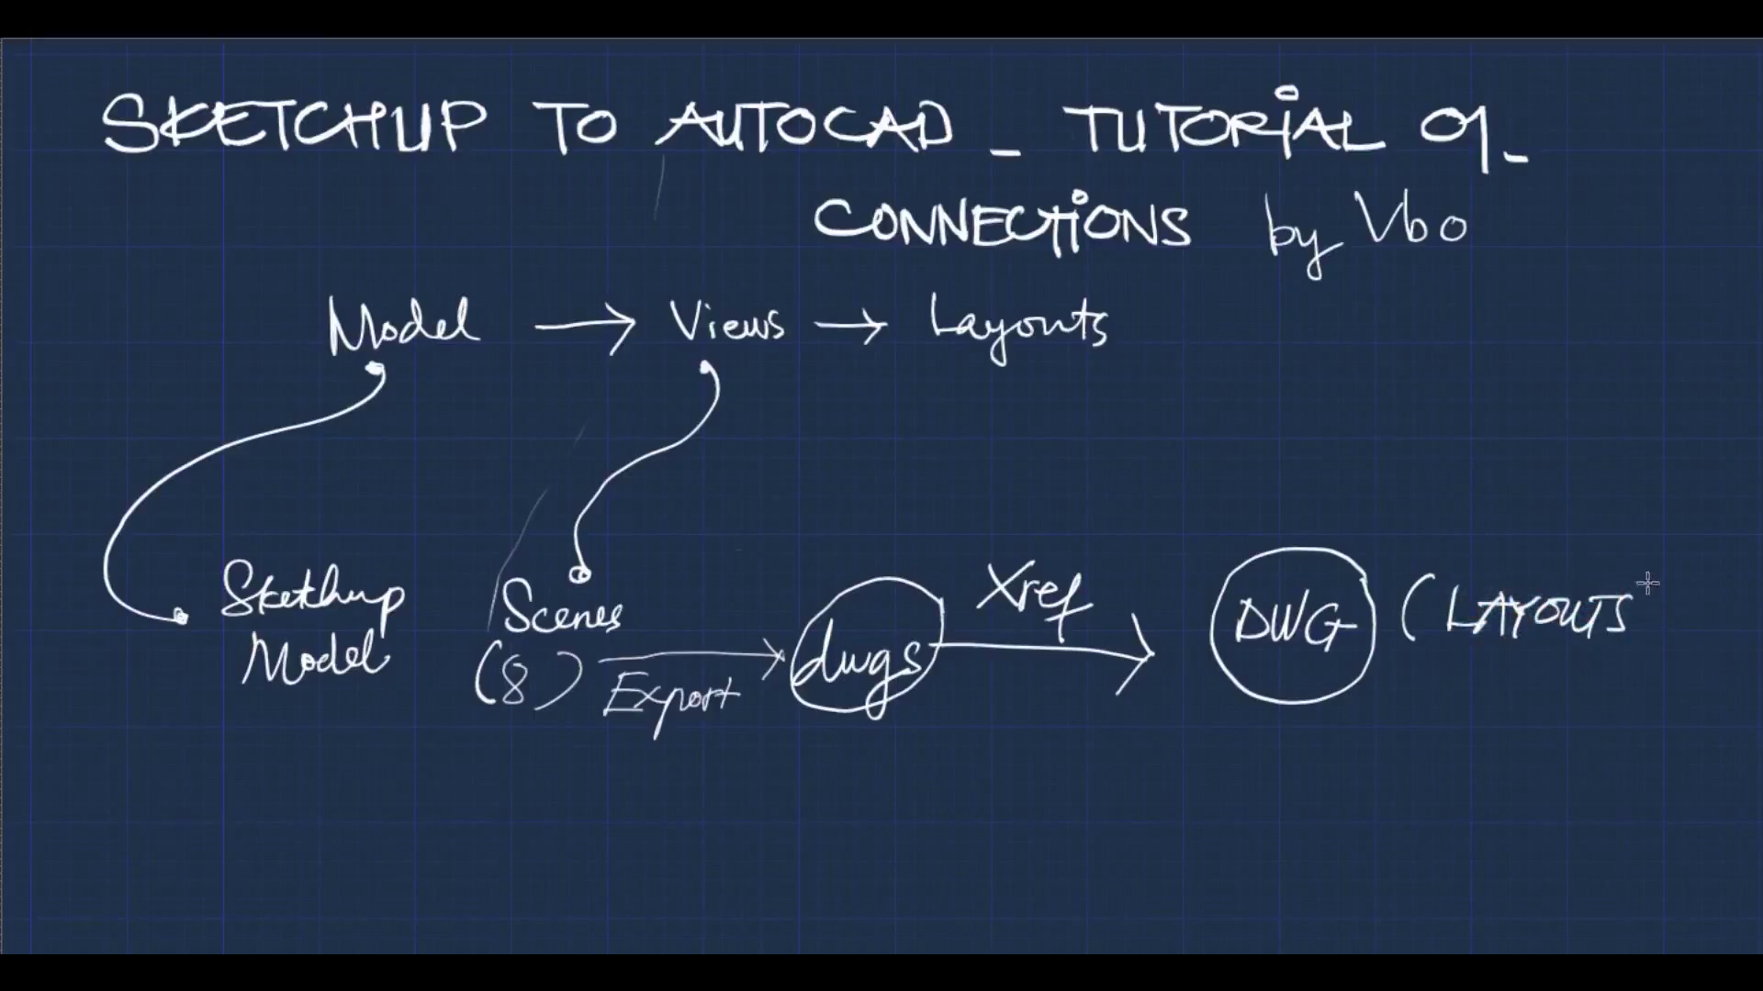
{"action": "left_click_drag", "start_coordinate": [1639, 571], "coordinate": [1643, 641]}
{"action": "mouse_move", "coordinate": [276, 483]}
{"action": "left_mouse_down"}
{"action": "mouse_move", "coordinate": [275, 517]}
{"action": "mouse_move", "coordinate": [317, 521]}
{"action": "mouse_move", "coordinate": [468, 465]}
{"action": "mouse_move", "coordinate": [1101, 437]}
{"action": "mouse_move", "coordinate": [1330, 500]}
{"action": "mouse_move", "coordinate": [1312, 471]}
{"action": "mouse_move", "coordinate": [1331, 503]}
{"action": "mouse_move", "coordinate": [1290, 528]}
{"action": "left_mouse_up"}
{"action": "left_click_drag", "start_coordinate": [1393, 498], "coordinate": [1449, 523]}
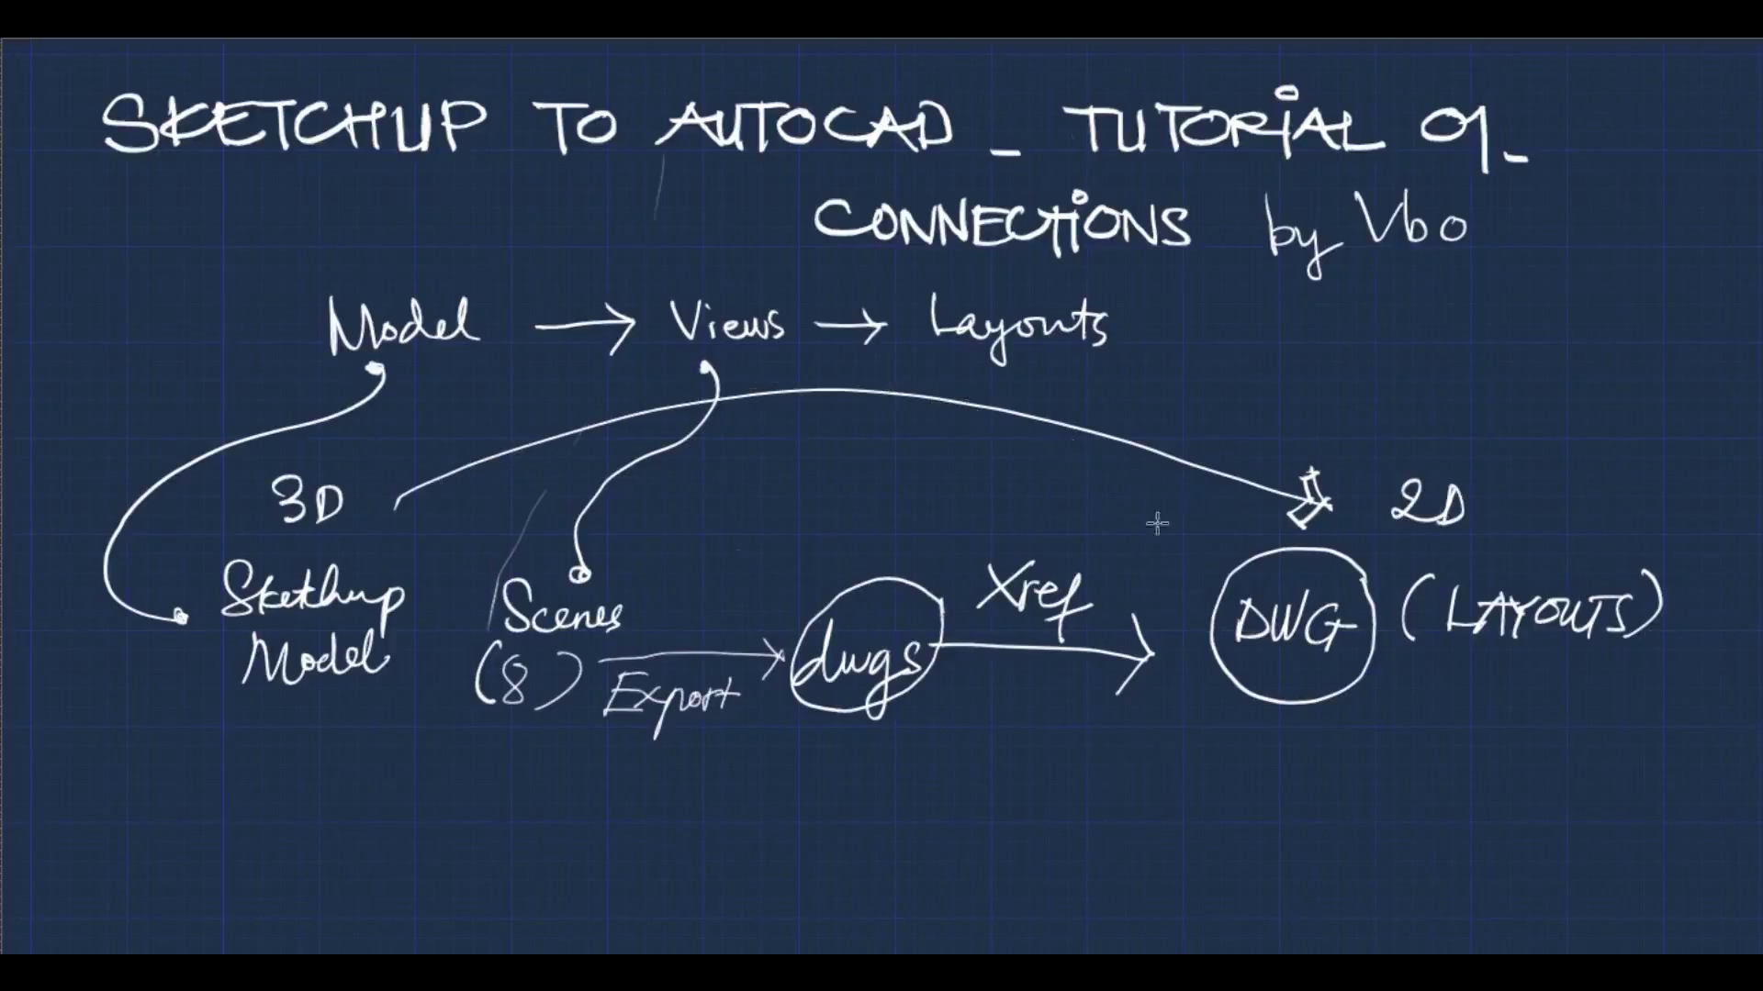
Underline Sketchup Model and (LAYOUTS), then write 'BYE ?' below the diagram
{"action": "left_click_drag", "start_coordinate": [226, 709], "coordinate": [410, 696]}
{"action": "left_click_drag", "start_coordinate": [1385, 689], "coordinate": [1597, 703]}
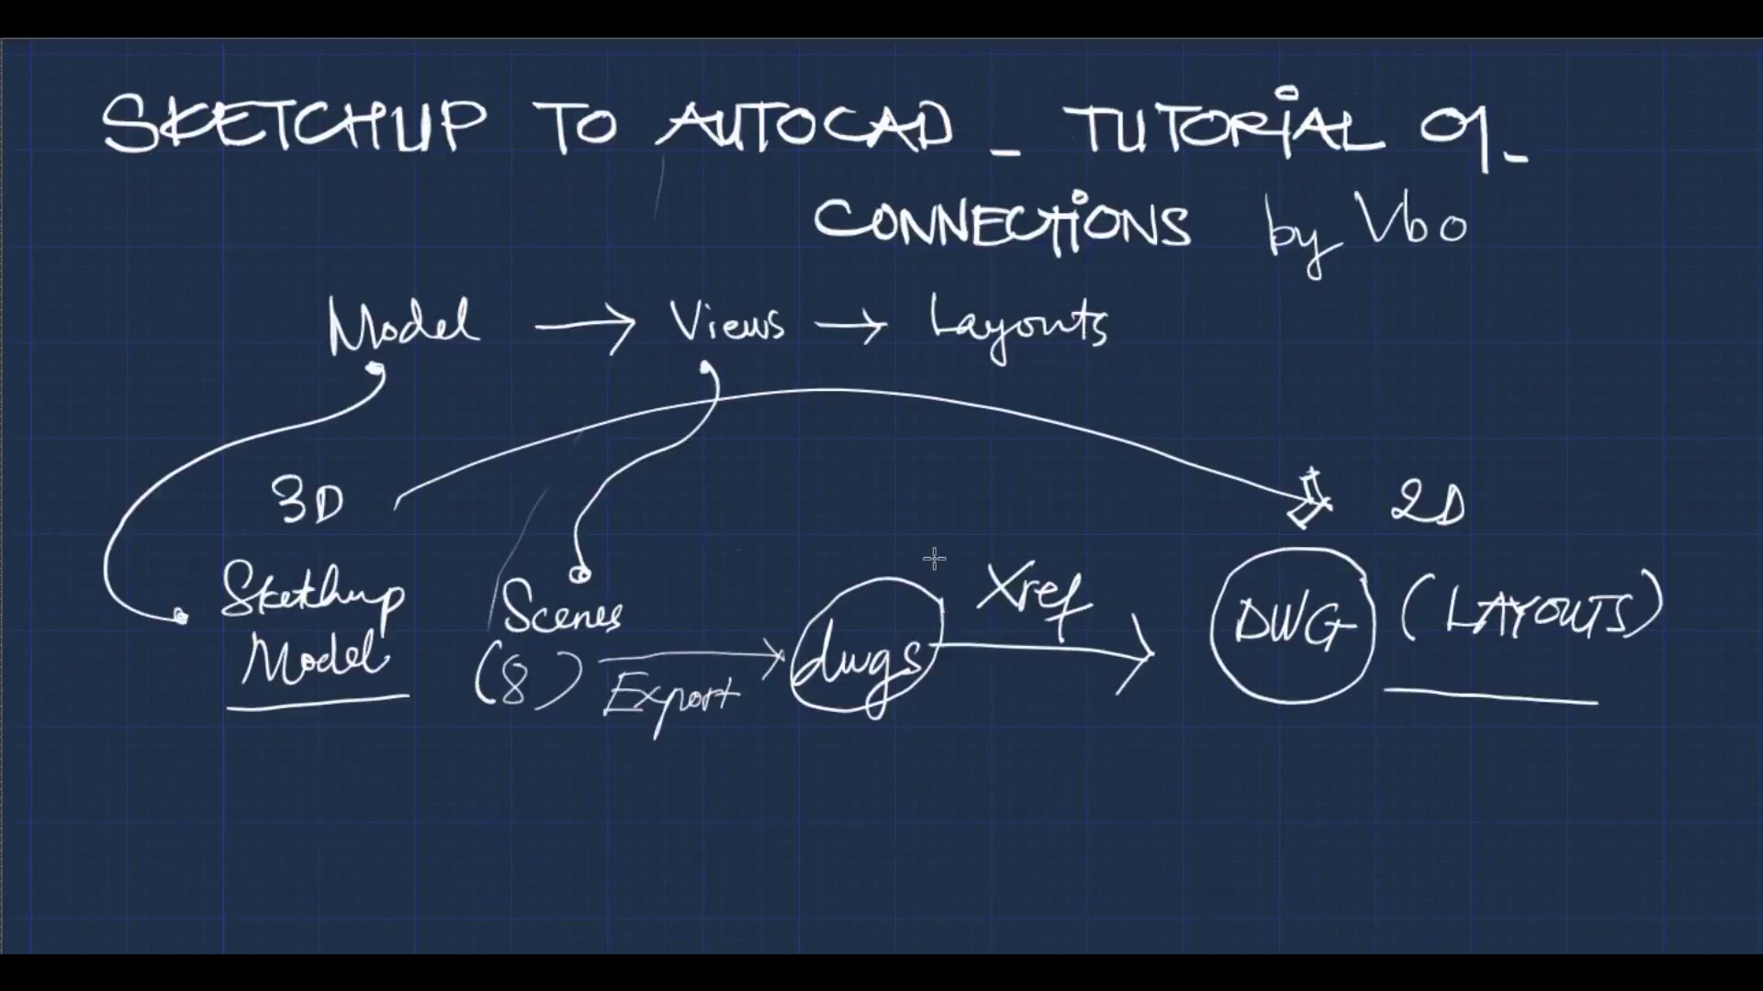
{"action": "mouse_move", "coordinate": [764, 853]}
{"action": "left_mouse_down"}
{"action": "mouse_move", "coordinate": [764, 788]}
{"action": "mouse_move", "coordinate": [771, 858]}
{"action": "left_mouse_up"}
{"action": "left_click_drag", "start_coordinate": [808, 791], "coordinate": [831, 822]}
{"action": "mouse_move", "coordinate": [850, 790]}
{"action": "left_mouse_down"}
{"action": "mouse_move", "coordinate": [831, 858]}
{"action": "mouse_move", "coordinate": [895, 840]}
{"action": "mouse_move", "coordinate": [898, 793]}
{"action": "left_mouse_up"}
{"action": "left_click_drag", "start_coordinate": [869, 821], "coordinate": [892, 820]}
{"action": "left_click_drag", "start_coordinate": [969, 760], "coordinate": [957, 826]}
{"action": "left_click", "coordinate": [956, 842]}
Draw a sad face and a smiley face next to BYE ?
{"action": "mouse_move", "coordinate": [1085, 788]}
{"action": "left_mouse_down"}
{"action": "mouse_move", "coordinate": [1156, 806]}
{"action": "mouse_move", "coordinate": [1143, 849]}
{"action": "mouse_move", "coordinate": [1108, 836]}
{"action": "mouse_move", "coordinate": [1108, 851]}
{"action": "left_mouse_up"}
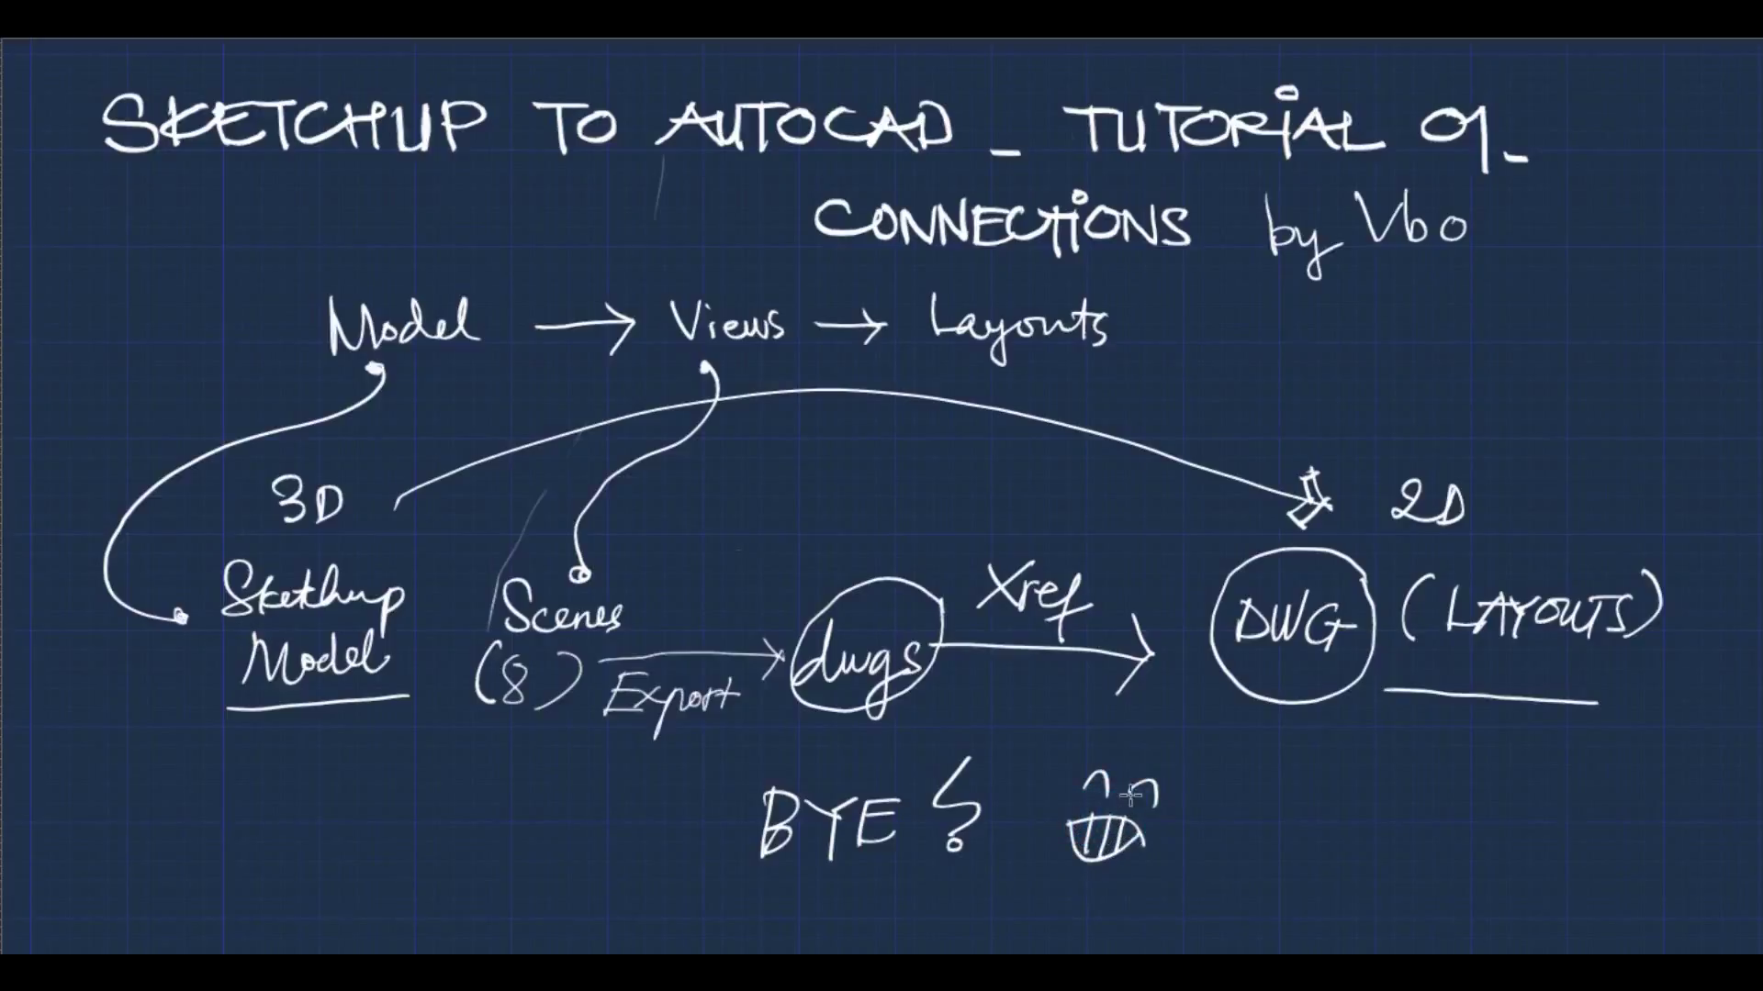
{"action": "left_click_drag", "start_coordinate": [1229, 815], "coordinate": [1337, 810]}
{"action": "left_click_drag", "start_coordinate": [1251, 850], "coordinate": [1355, 842]}
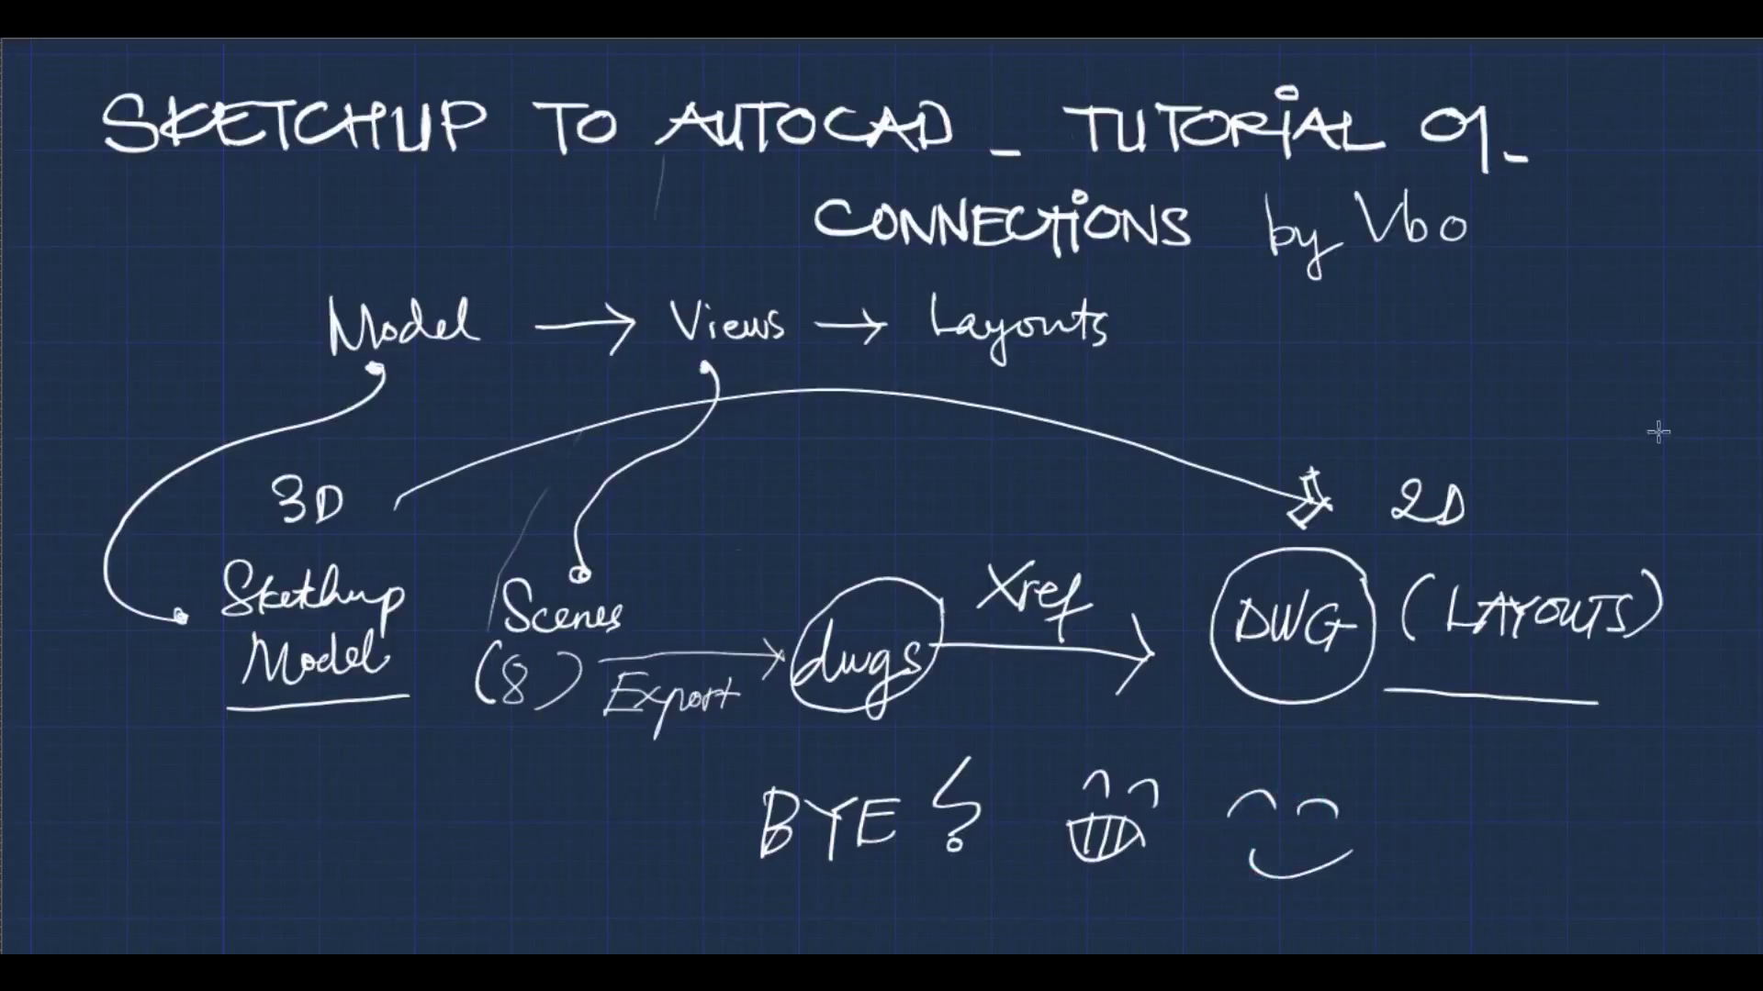